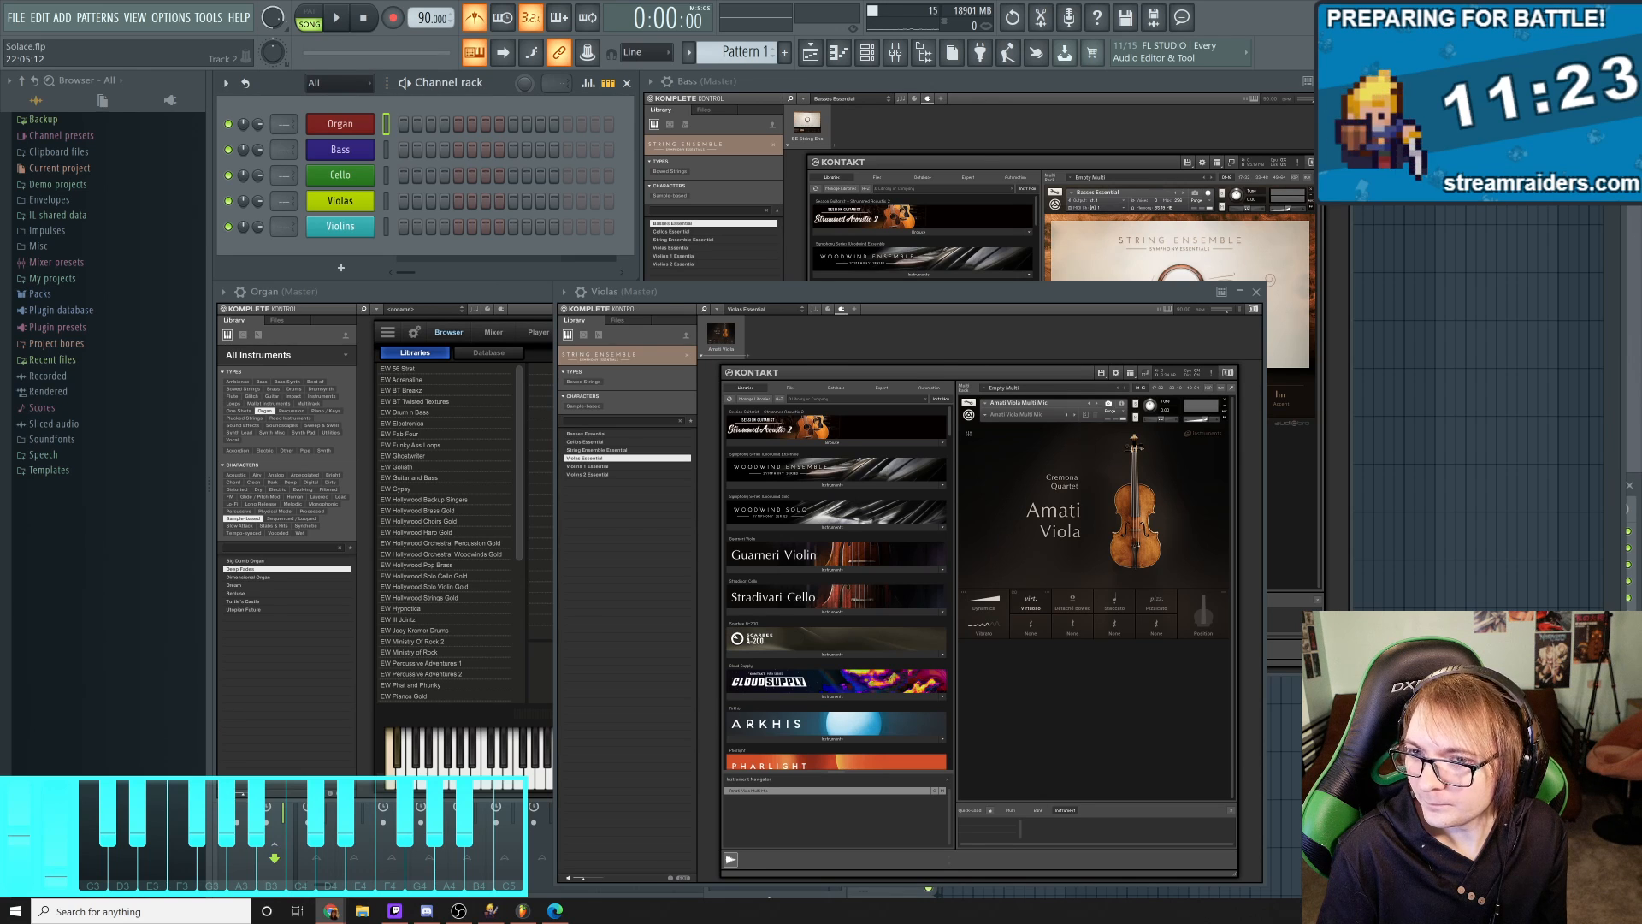
pyautogui.hotkey('alt', 'Tab')
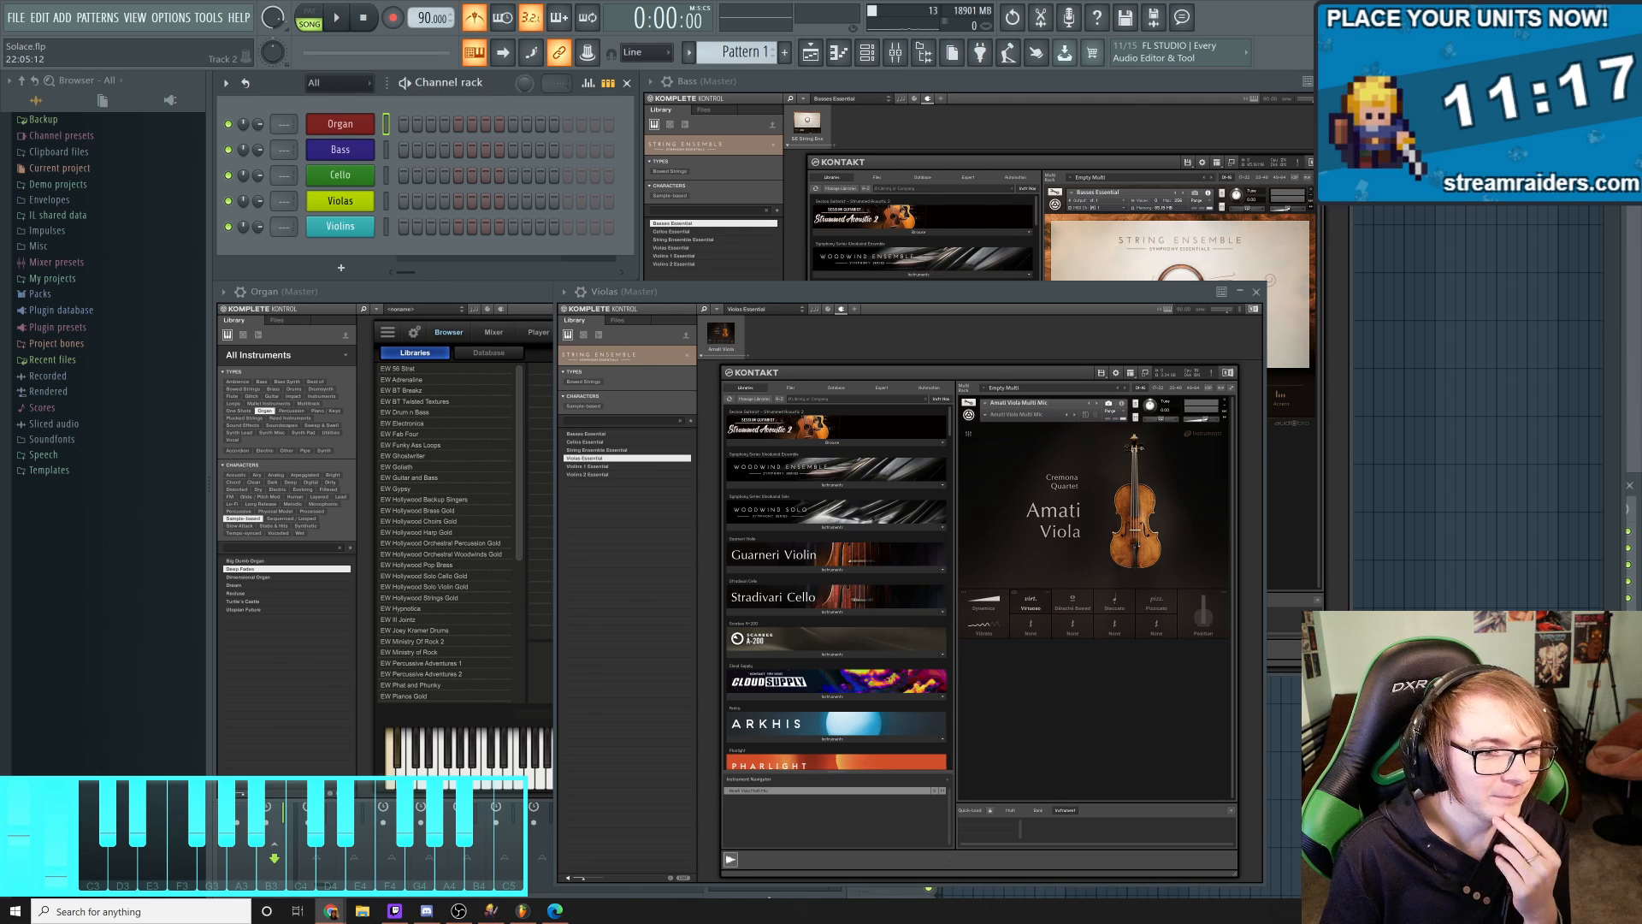
pyautogui.hotkey('alt', 'Tab')
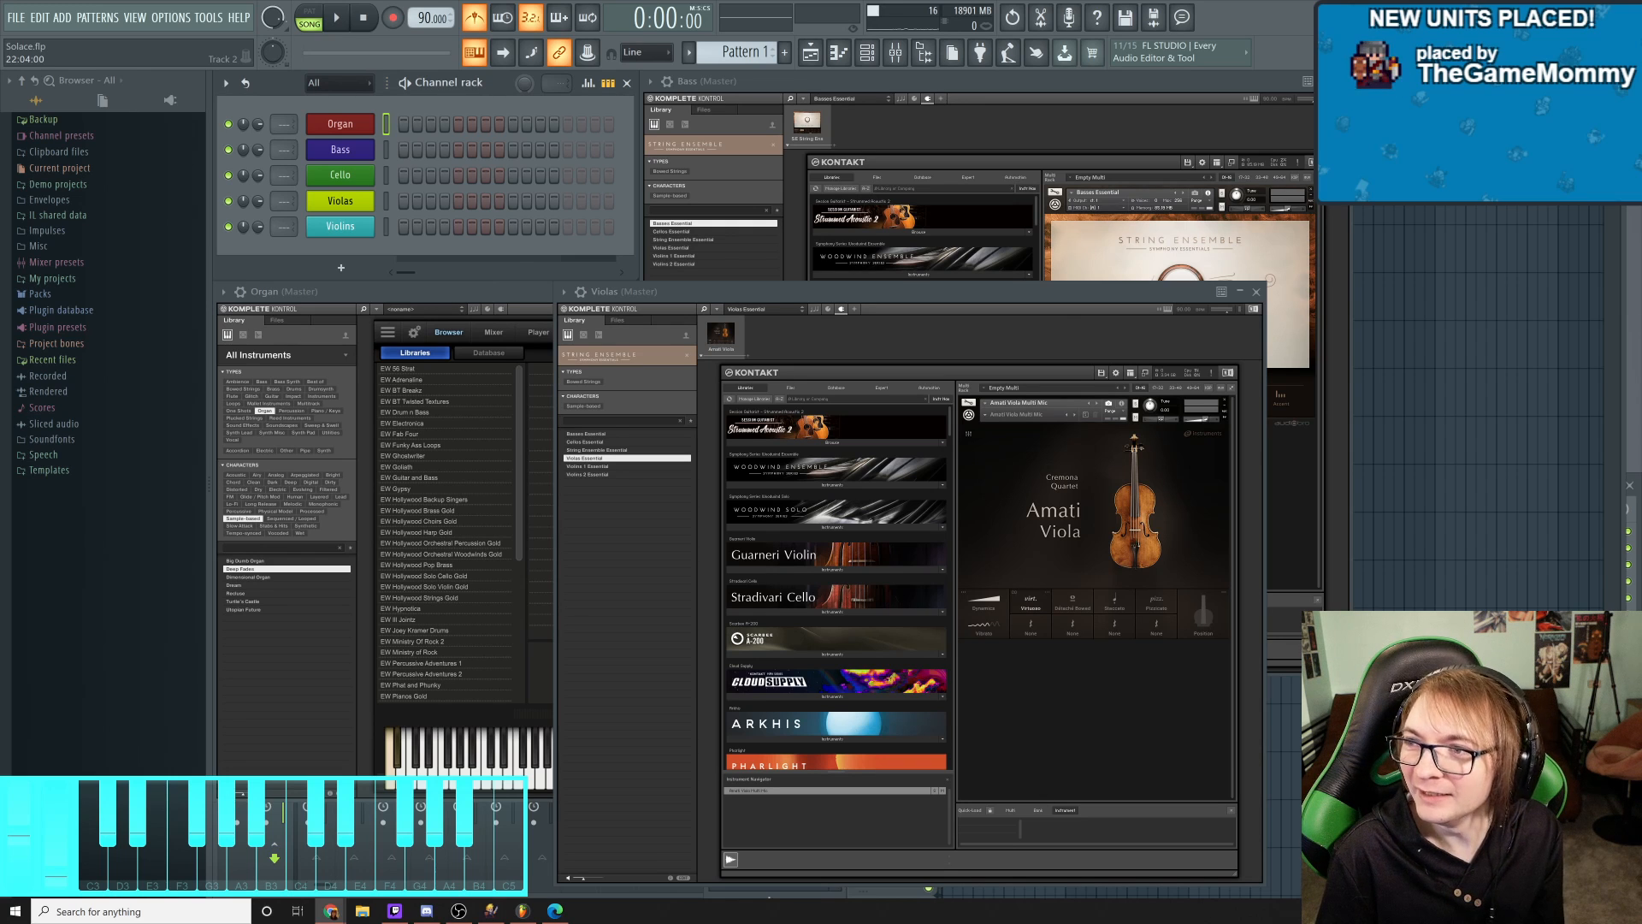
pyautogui.hotkey('alt', 'Tab')
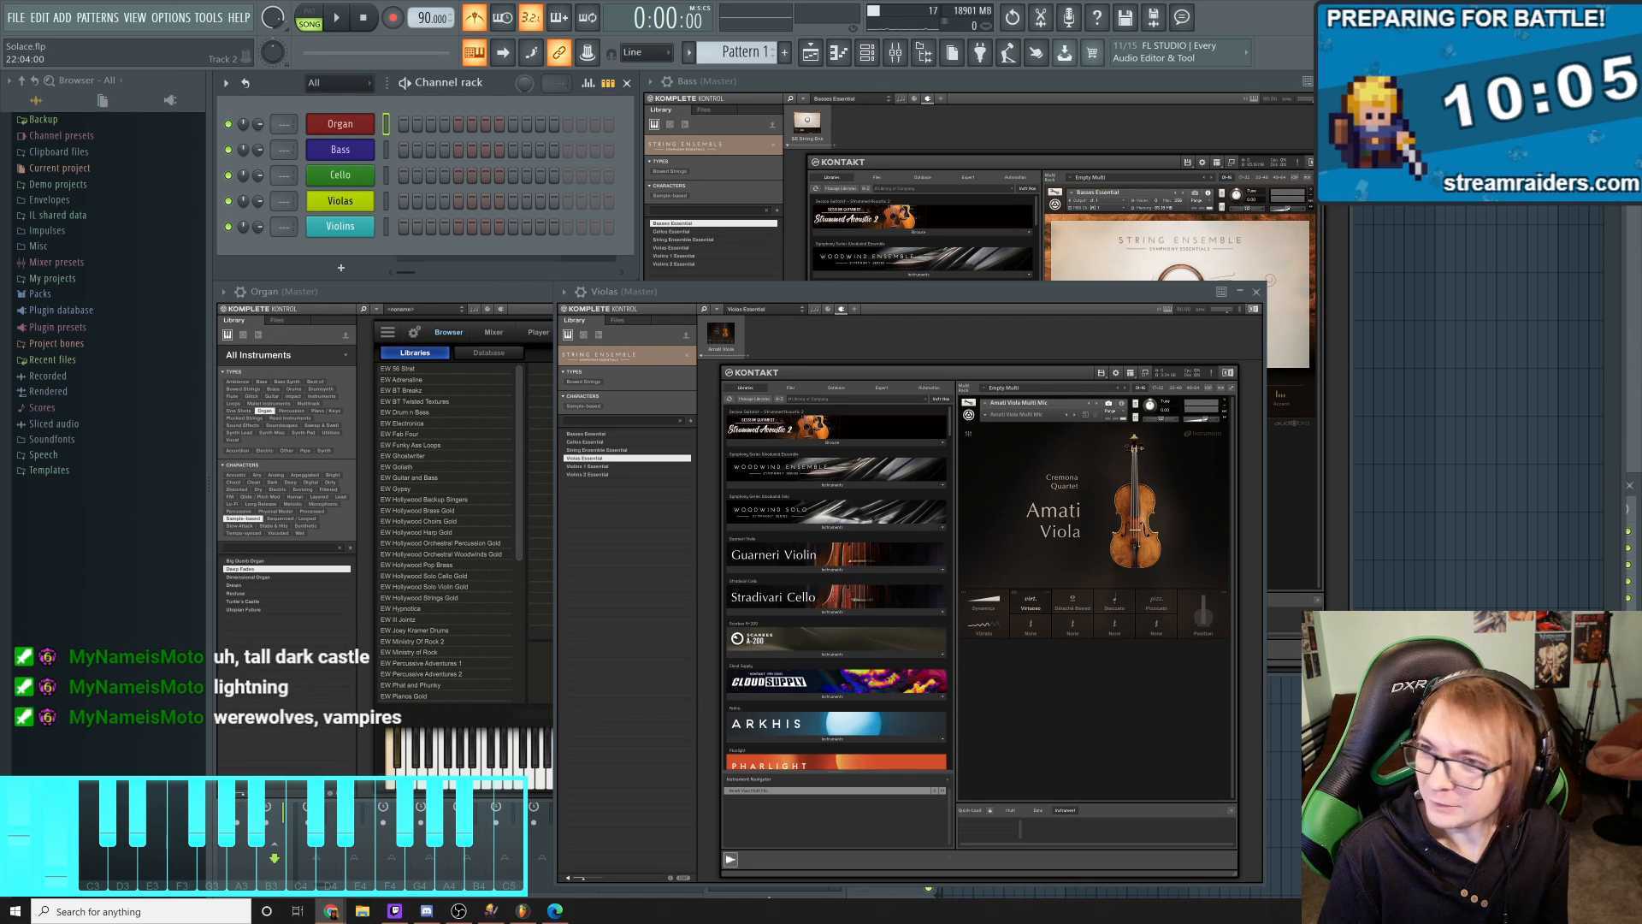
pyautogui.hotkey('alt', 'Tab')
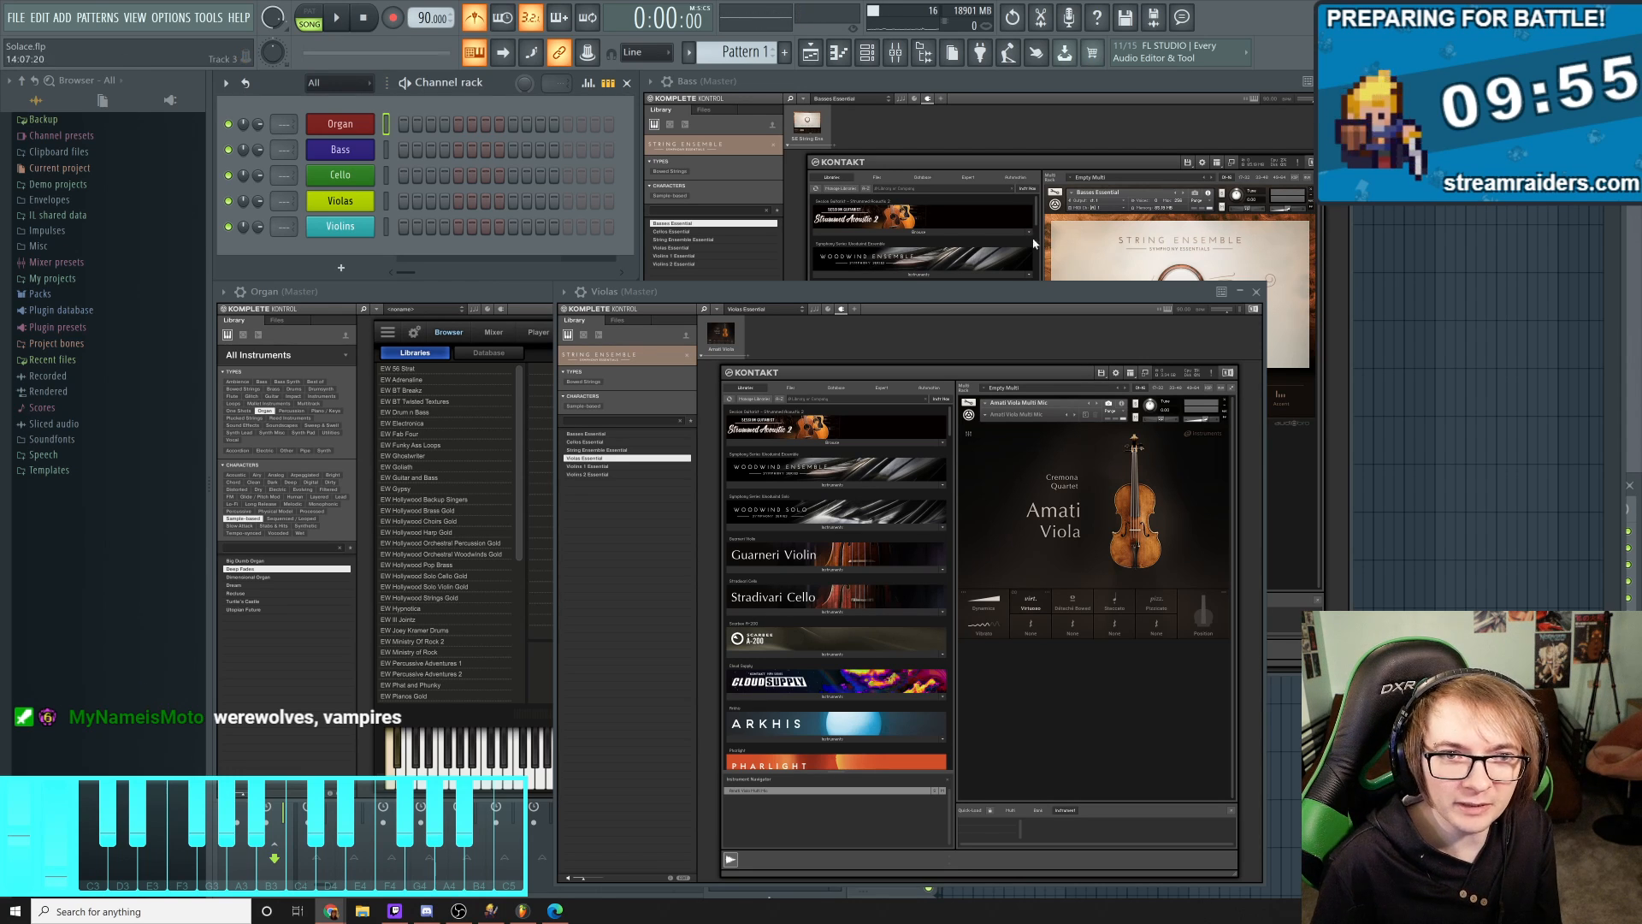
# Open the Organ channel's instrument in its player view and inspect its loaded instruments and settings
pyautogui.click(338, 126)
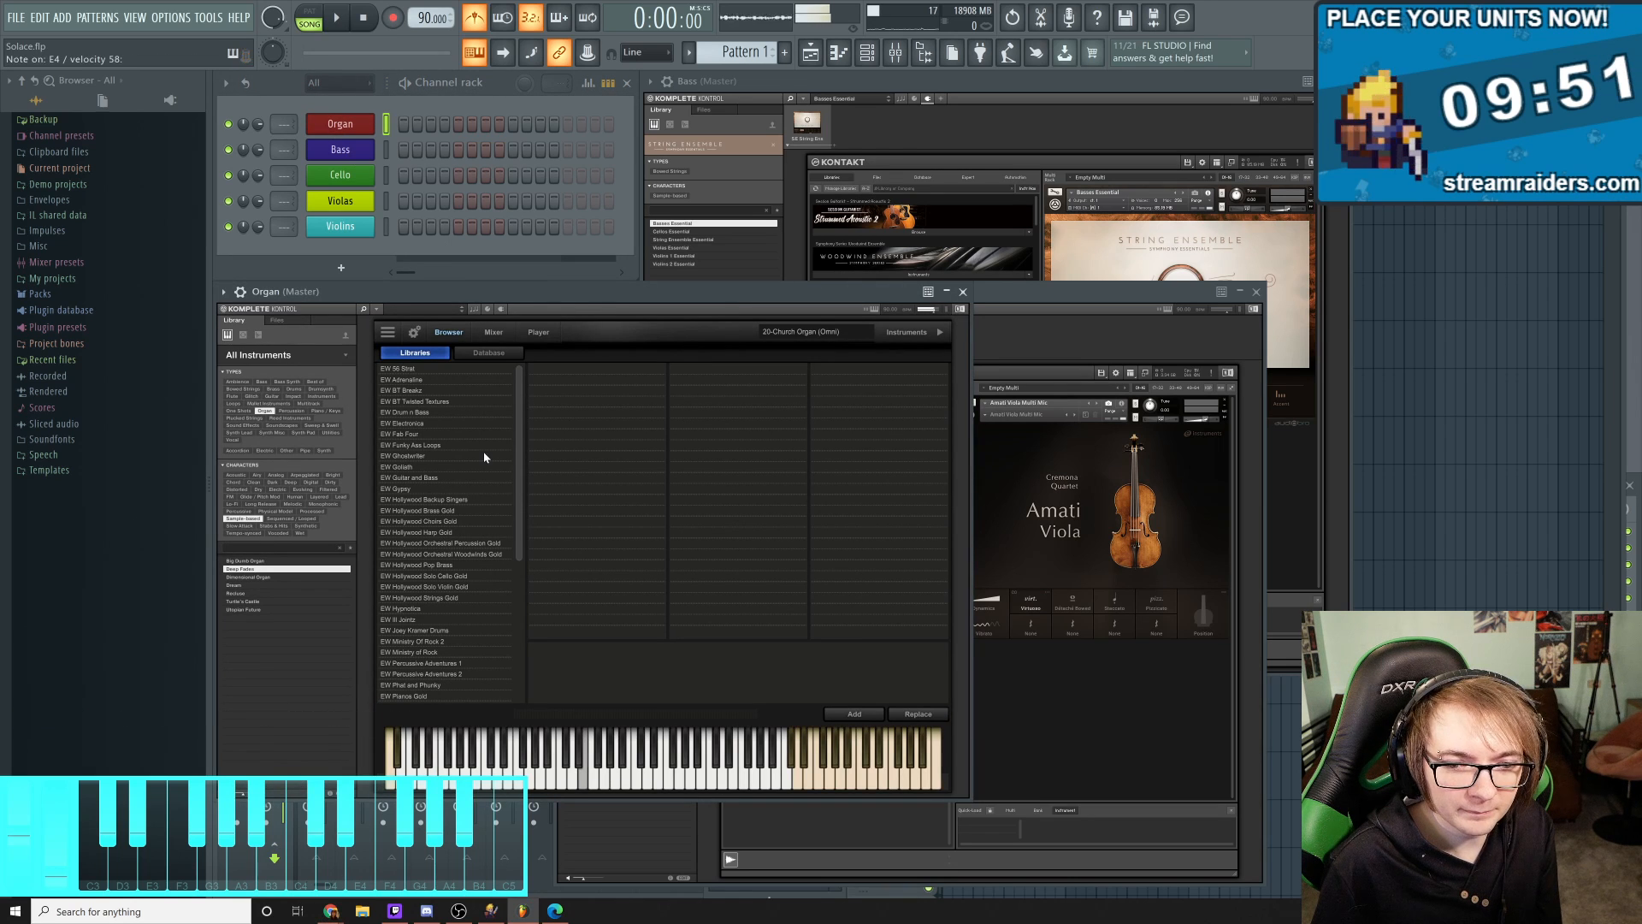
pyautogui.click(541, 334)
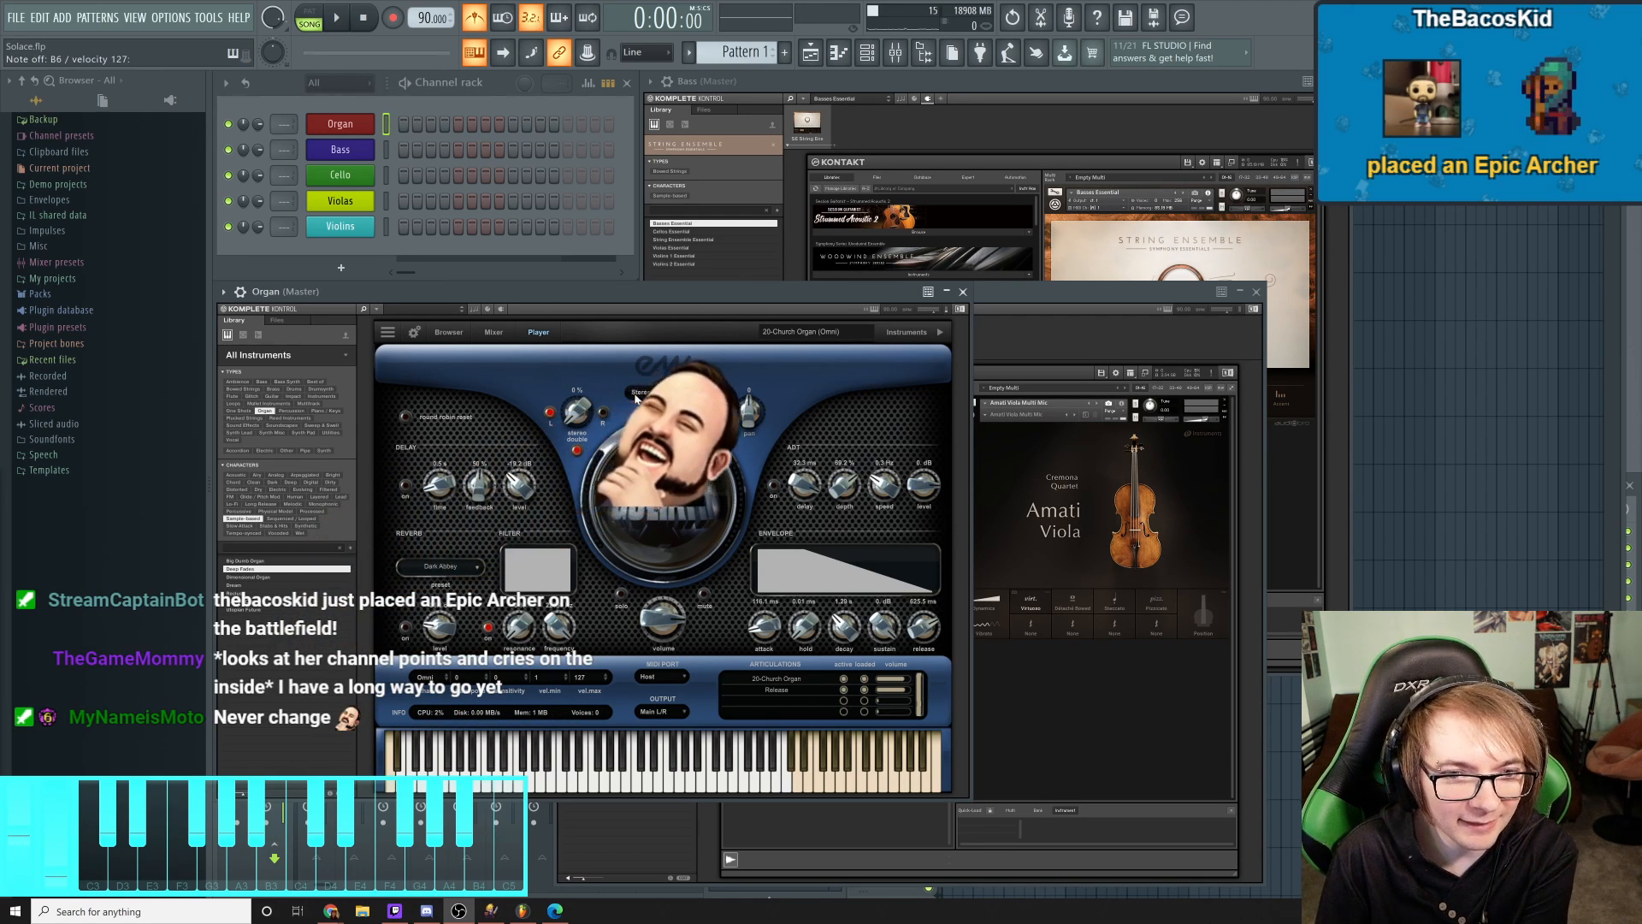
pyautogui.click(852, 332)
pyautogui.click(852, 333)
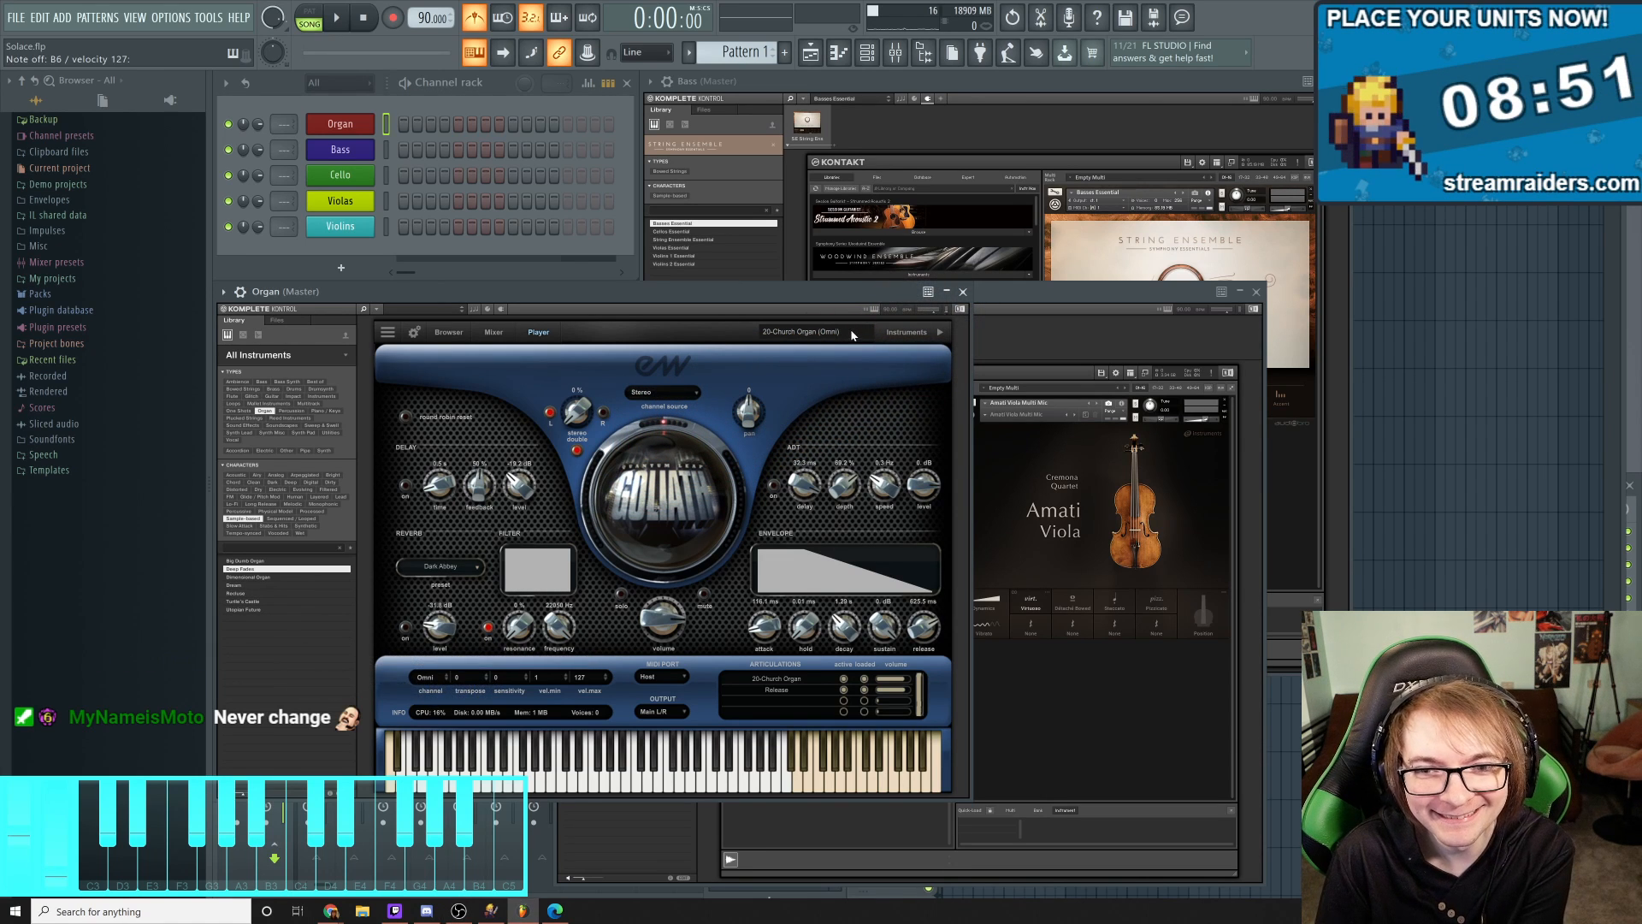
pyautogui.click(903, 331)
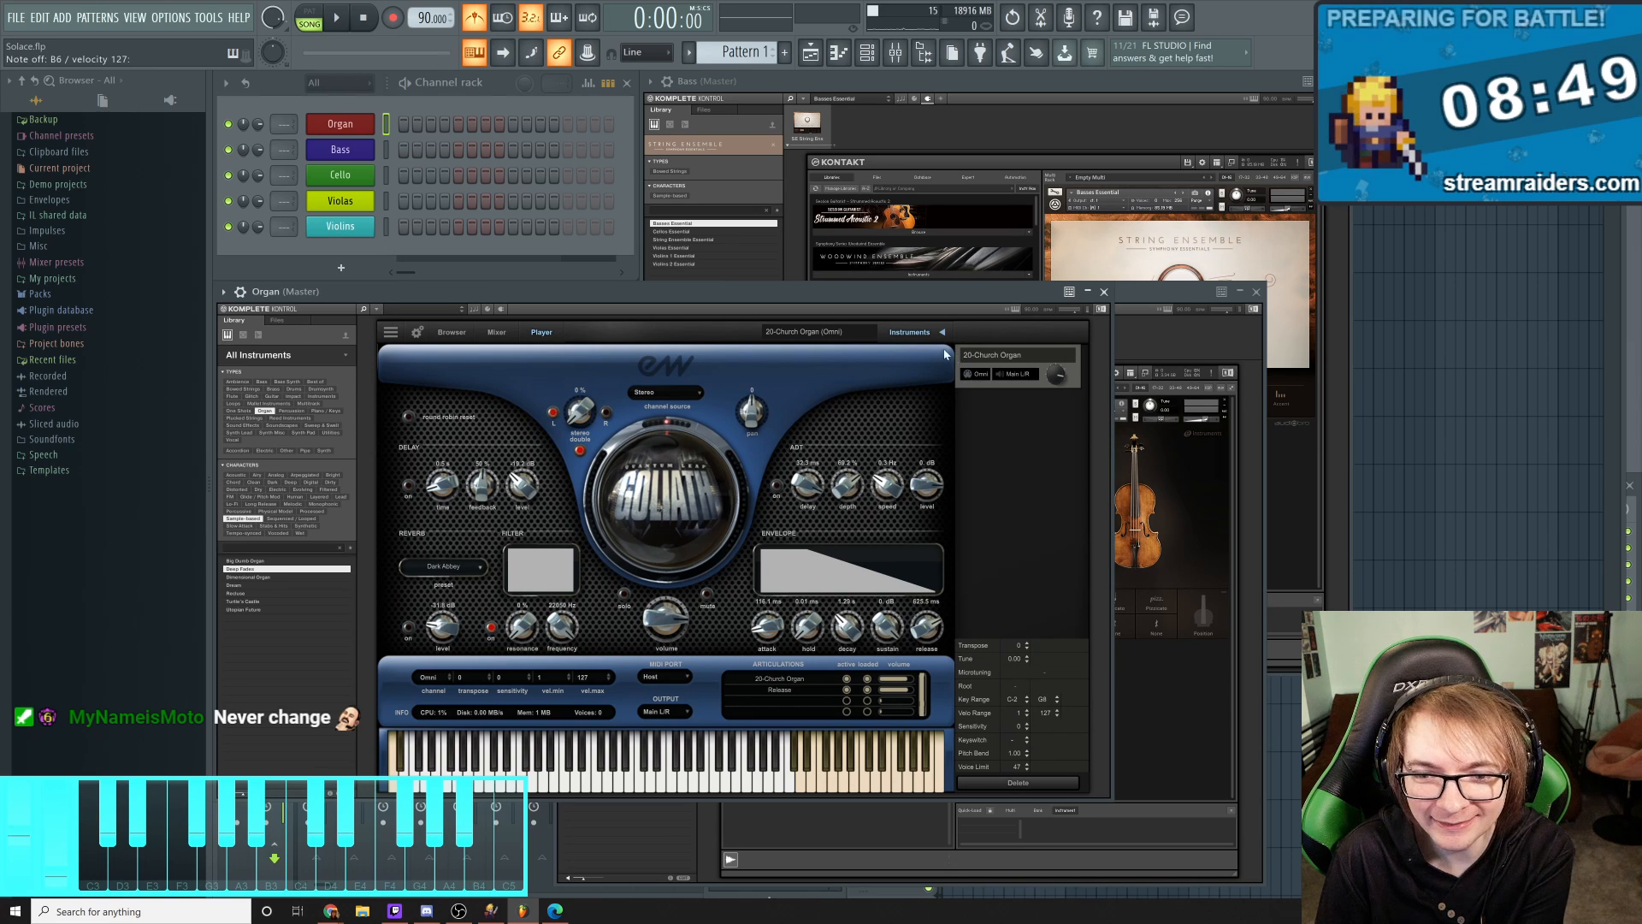
pyautogui.click(916, 334)
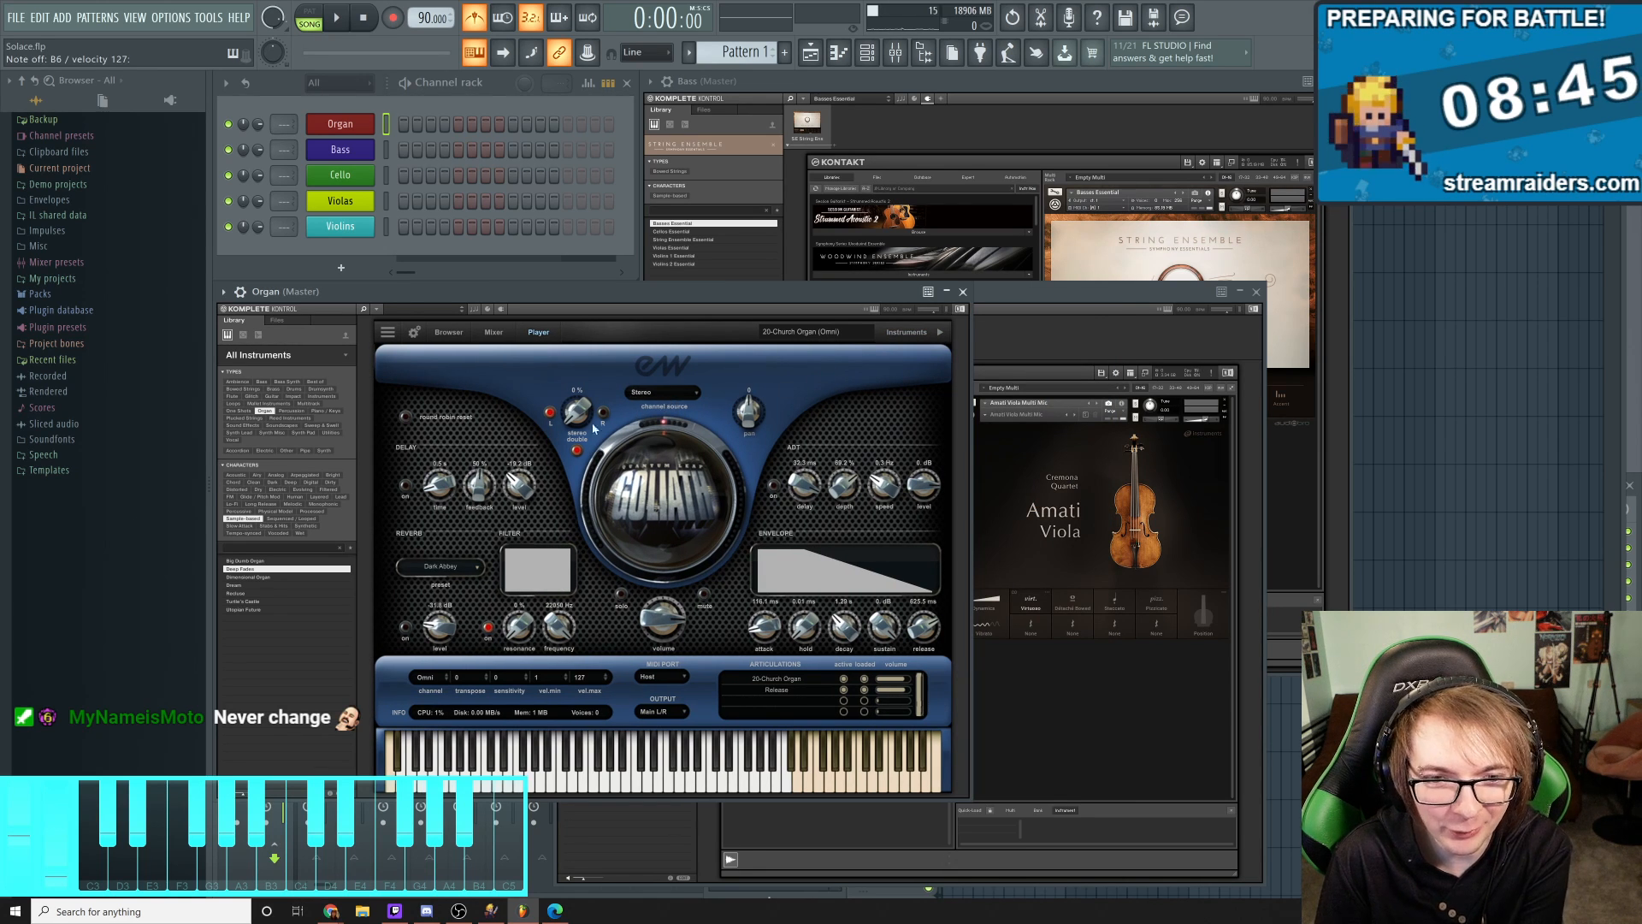
pyautogui.click(811, 633)
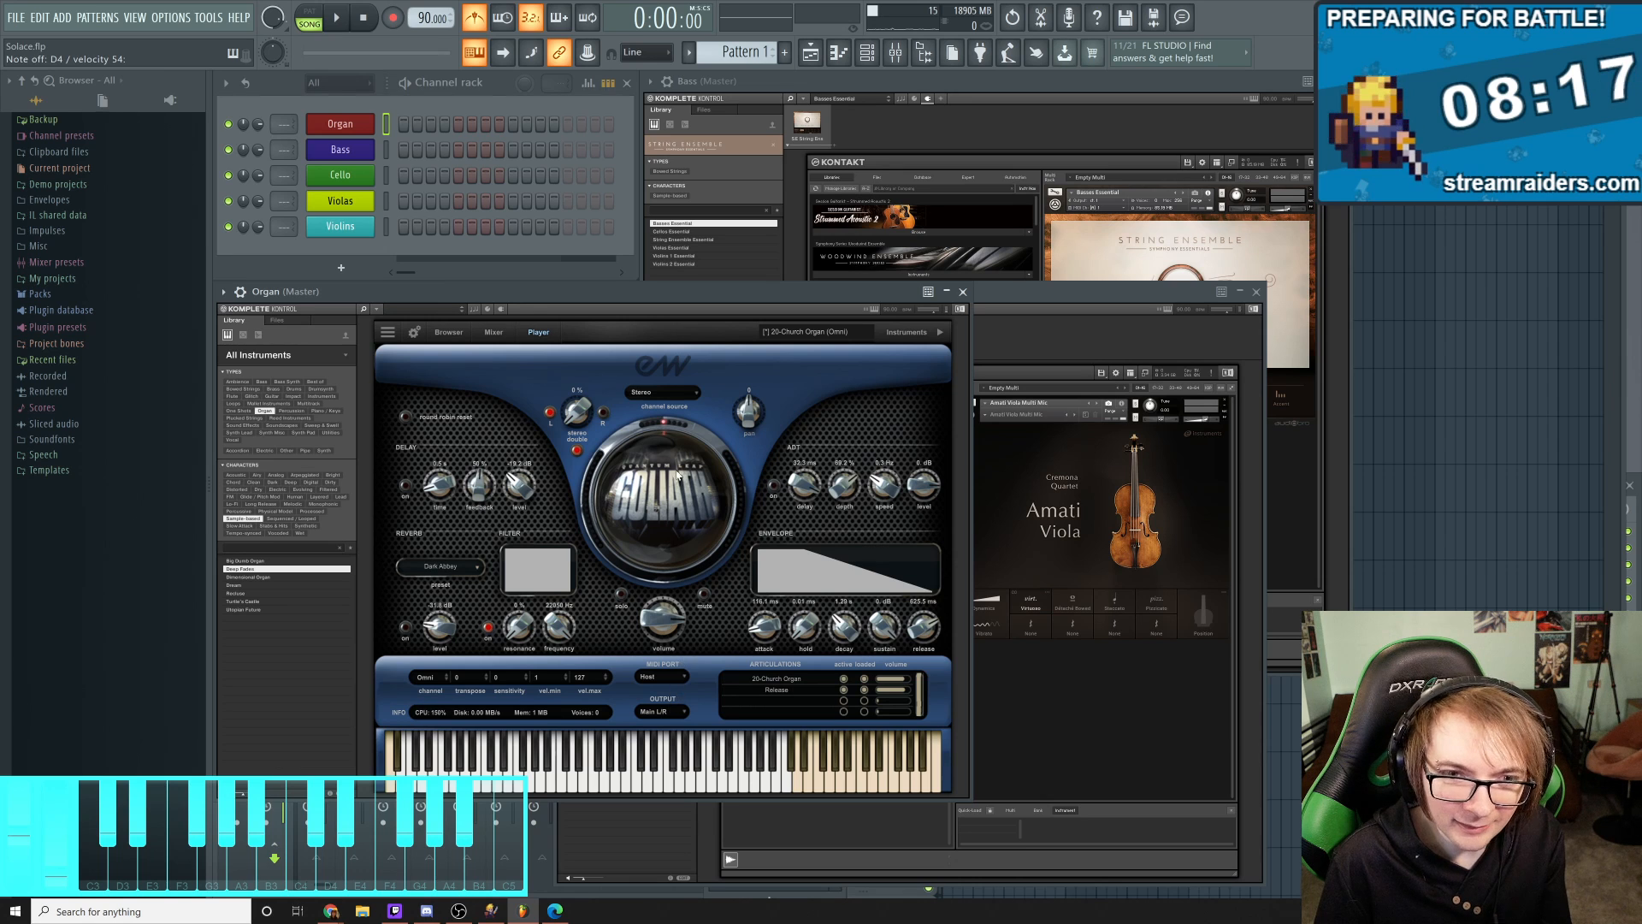
# Move the Violas plugin window out of the way and bring the Organ window to the front, shifting it slightly
pyautogui.click(1038, 316)
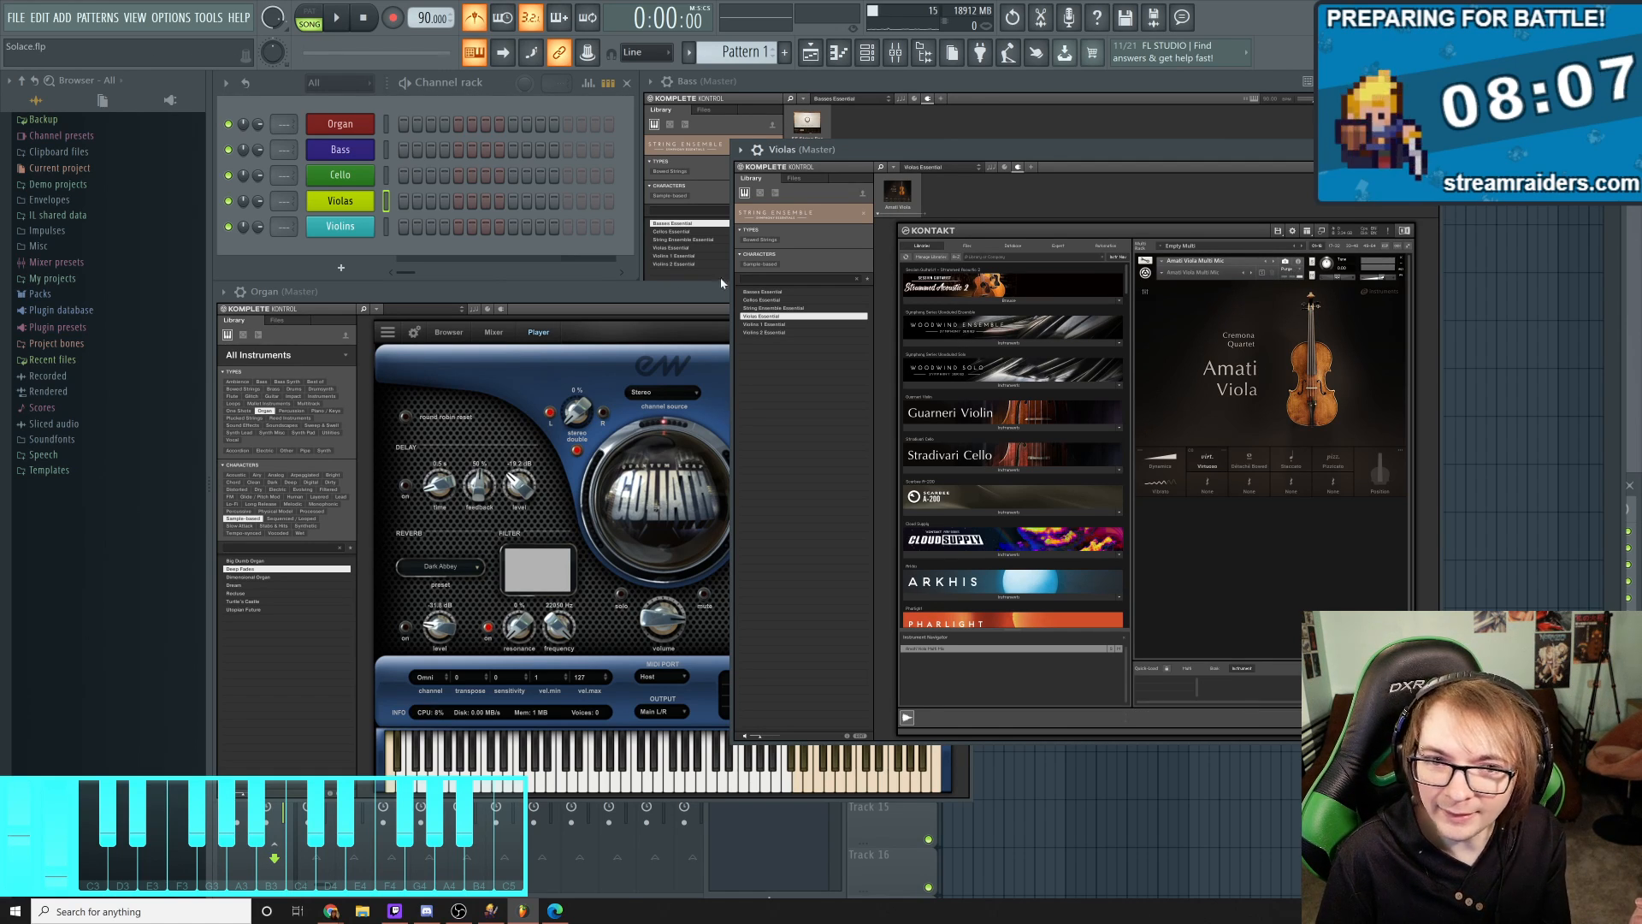
pyautogui.click(532, 333)
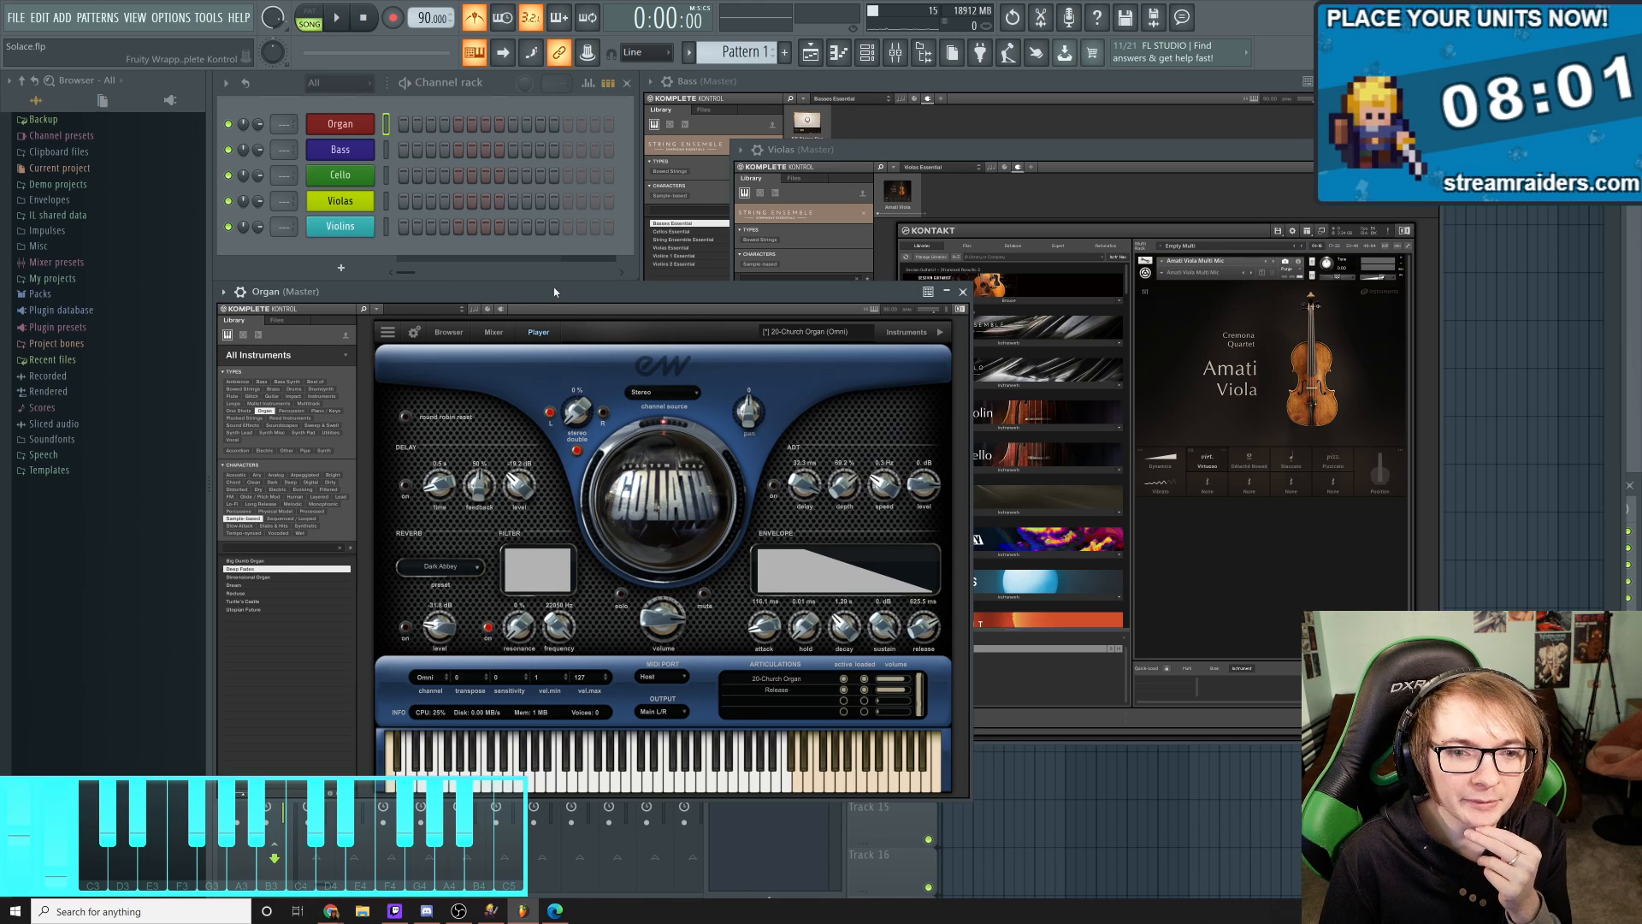
pyautogui.moveTo(554, 291); pyautogui.dragTo(594, 292)
# Search the Organ plugin's instrument database for "Church Organ" and reload 20-Church Organ, discarding the unsaved changes
pyautogui.click(491, 333)
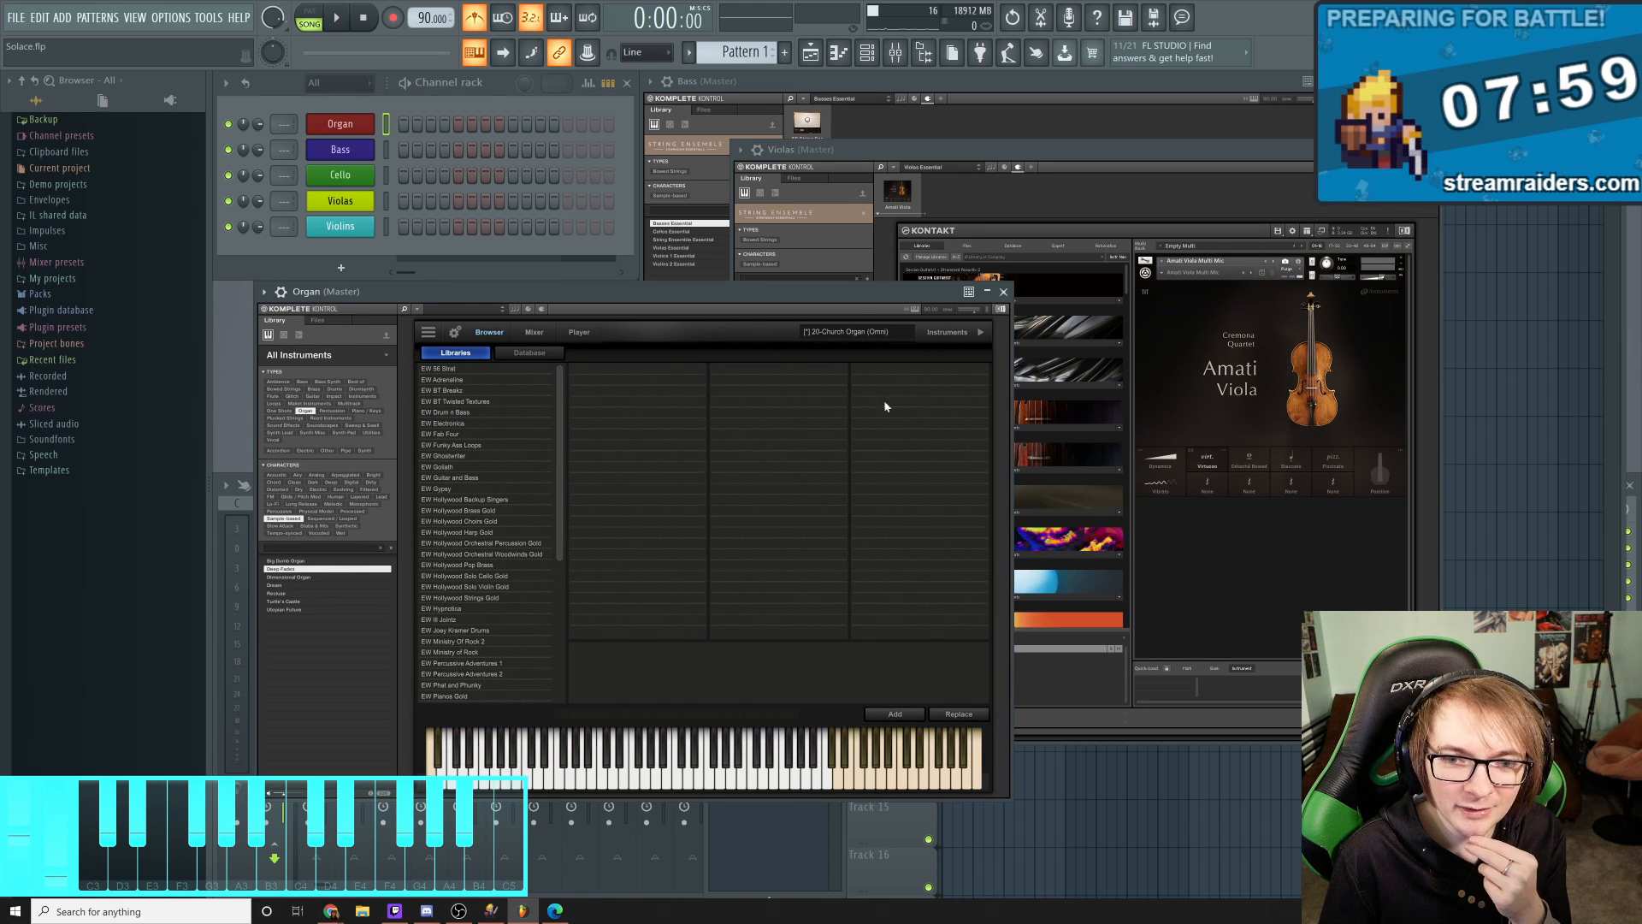
pyautogui.scroll(-8, 501, 547)
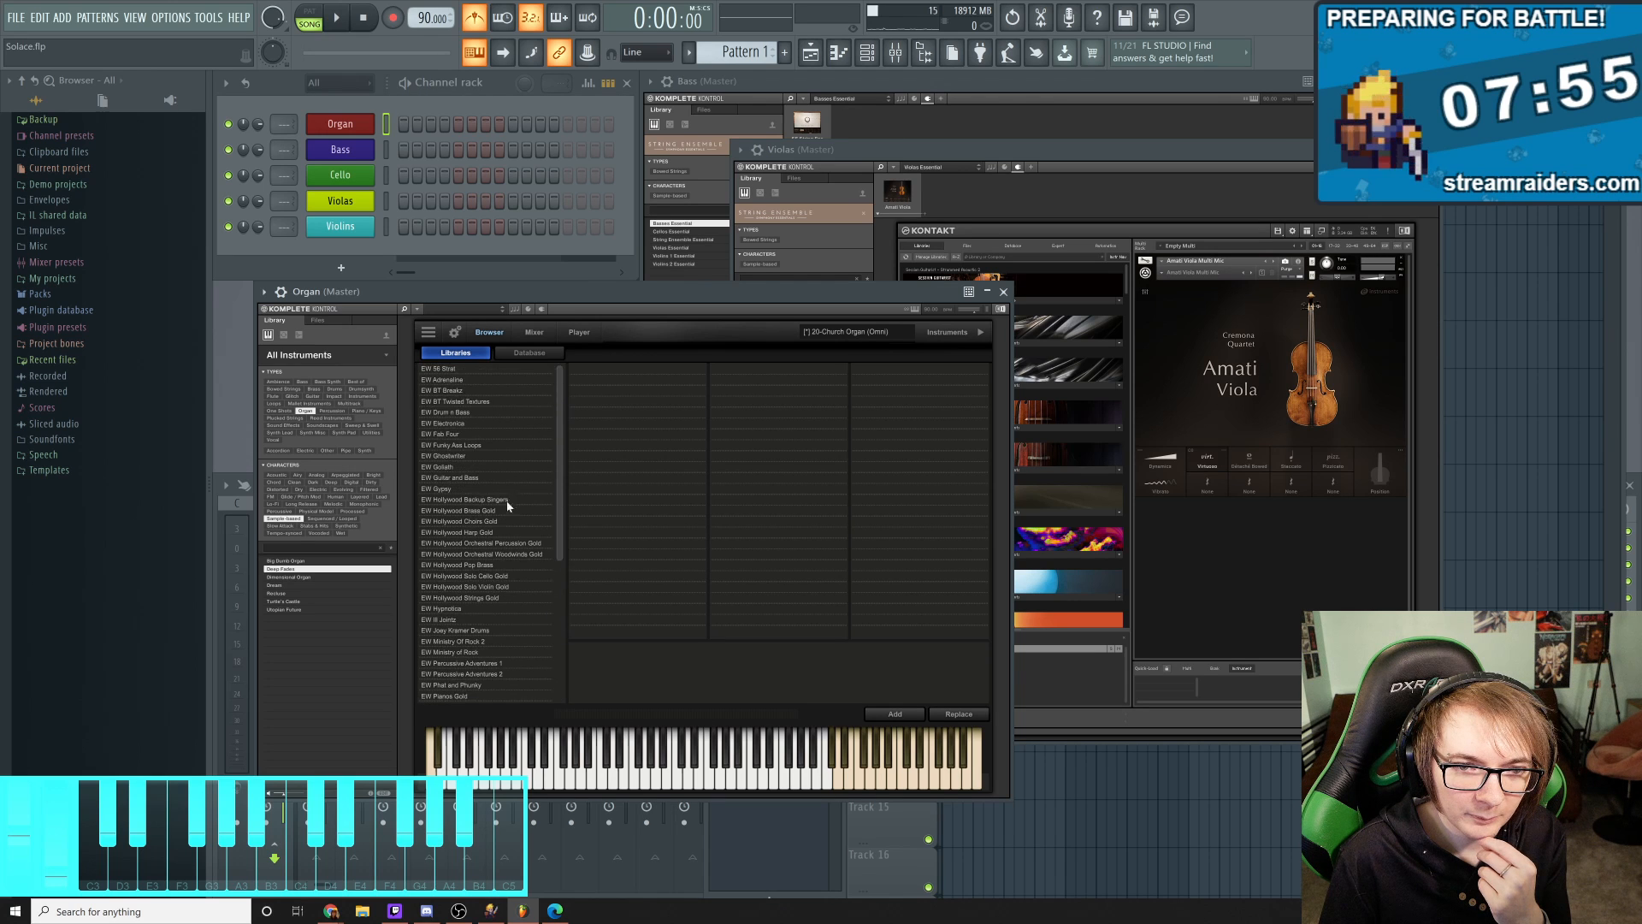
pyautogui.click(513, 353)
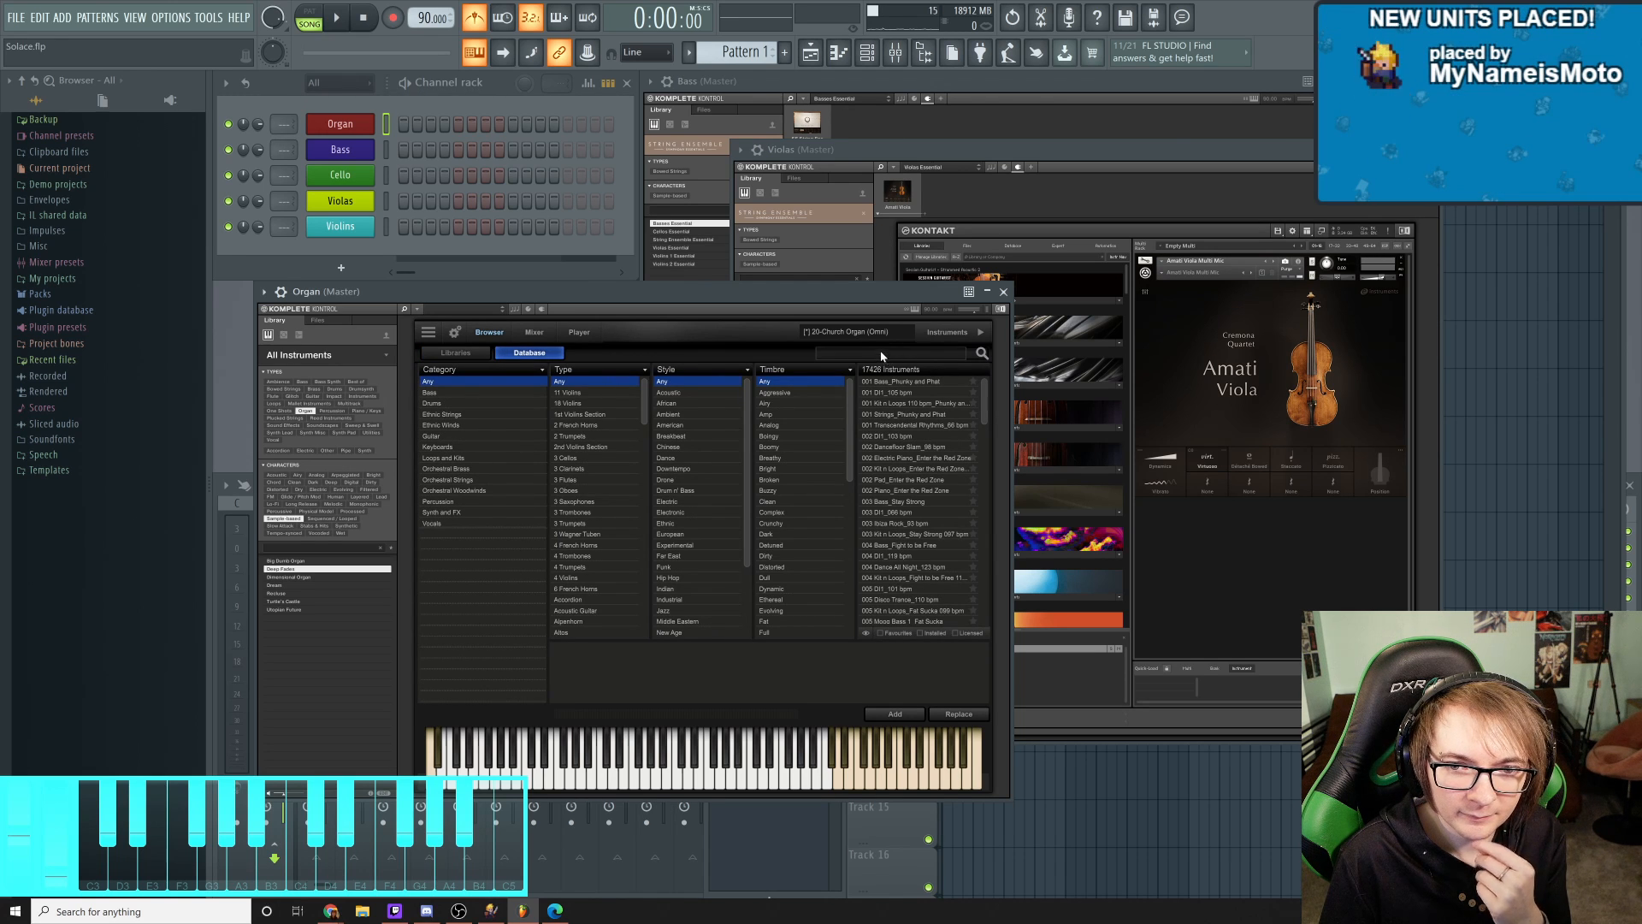
pyautogui.write('Church')
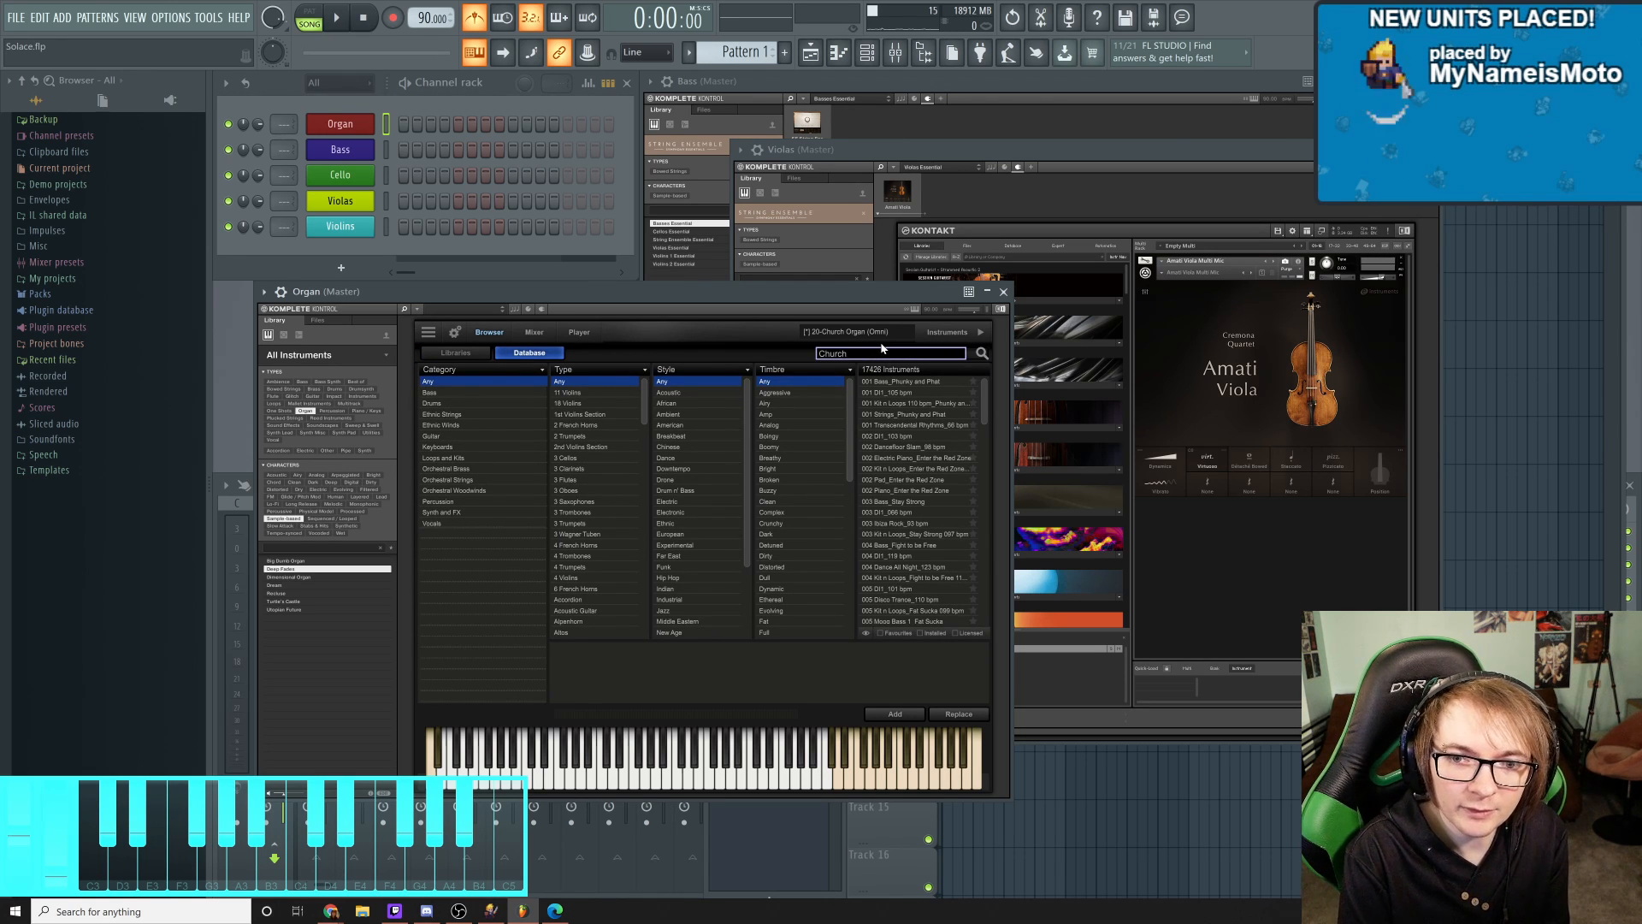
pyautogui.write(' Organ')
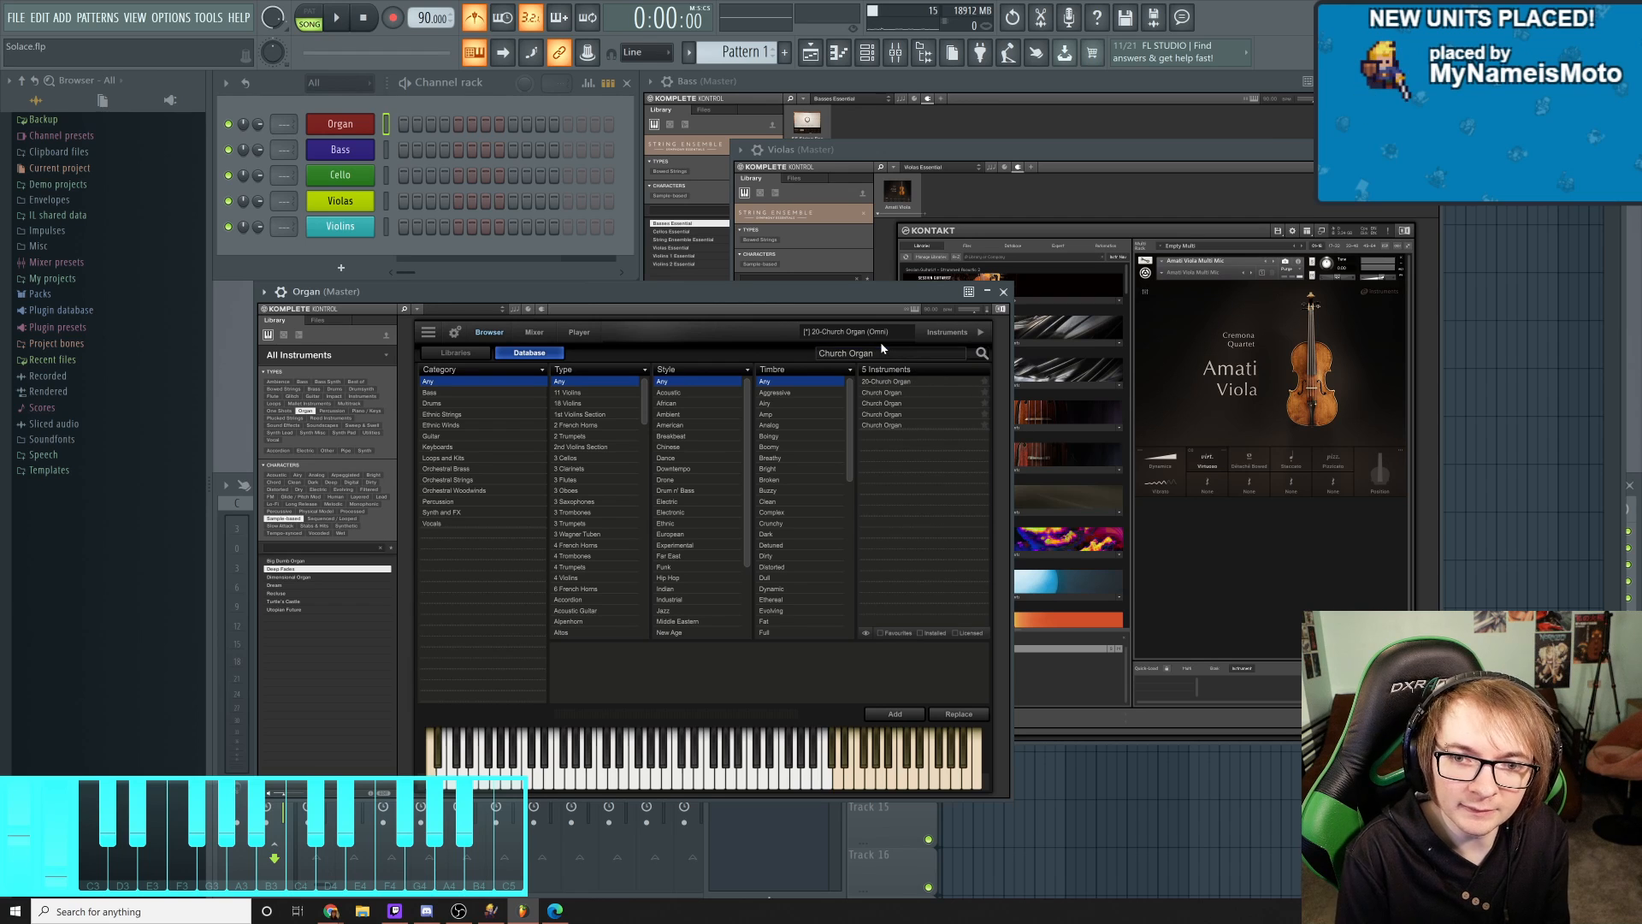
pyautogui.click(897, 385)
pyautogui.doubleClick(896, 385)
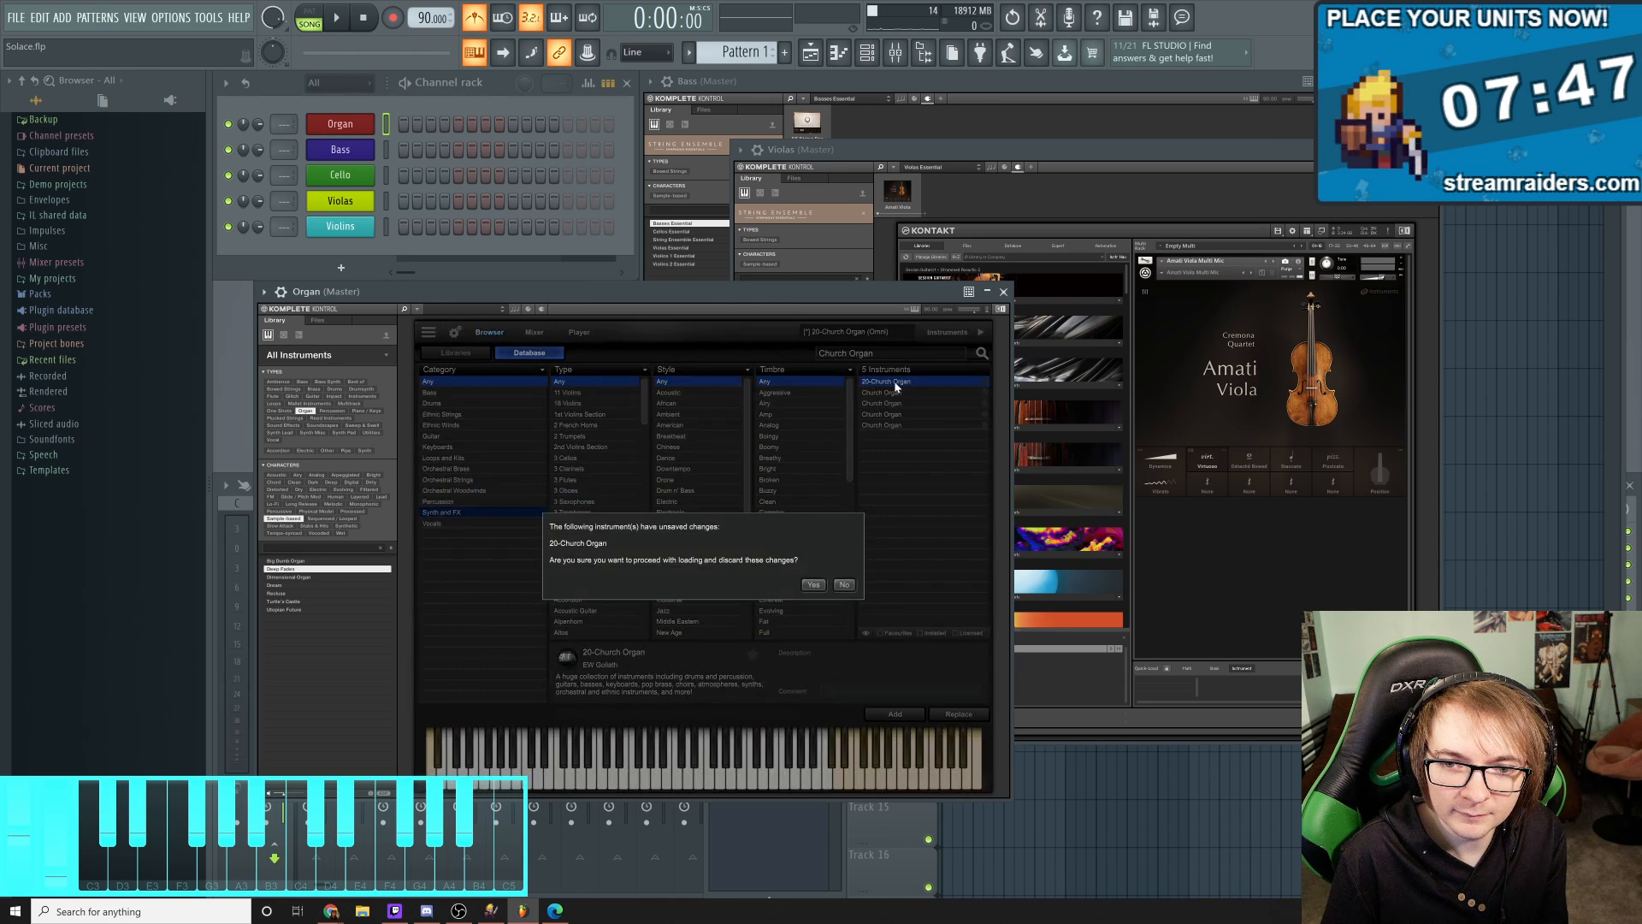
pyautogui.click(813, 585)
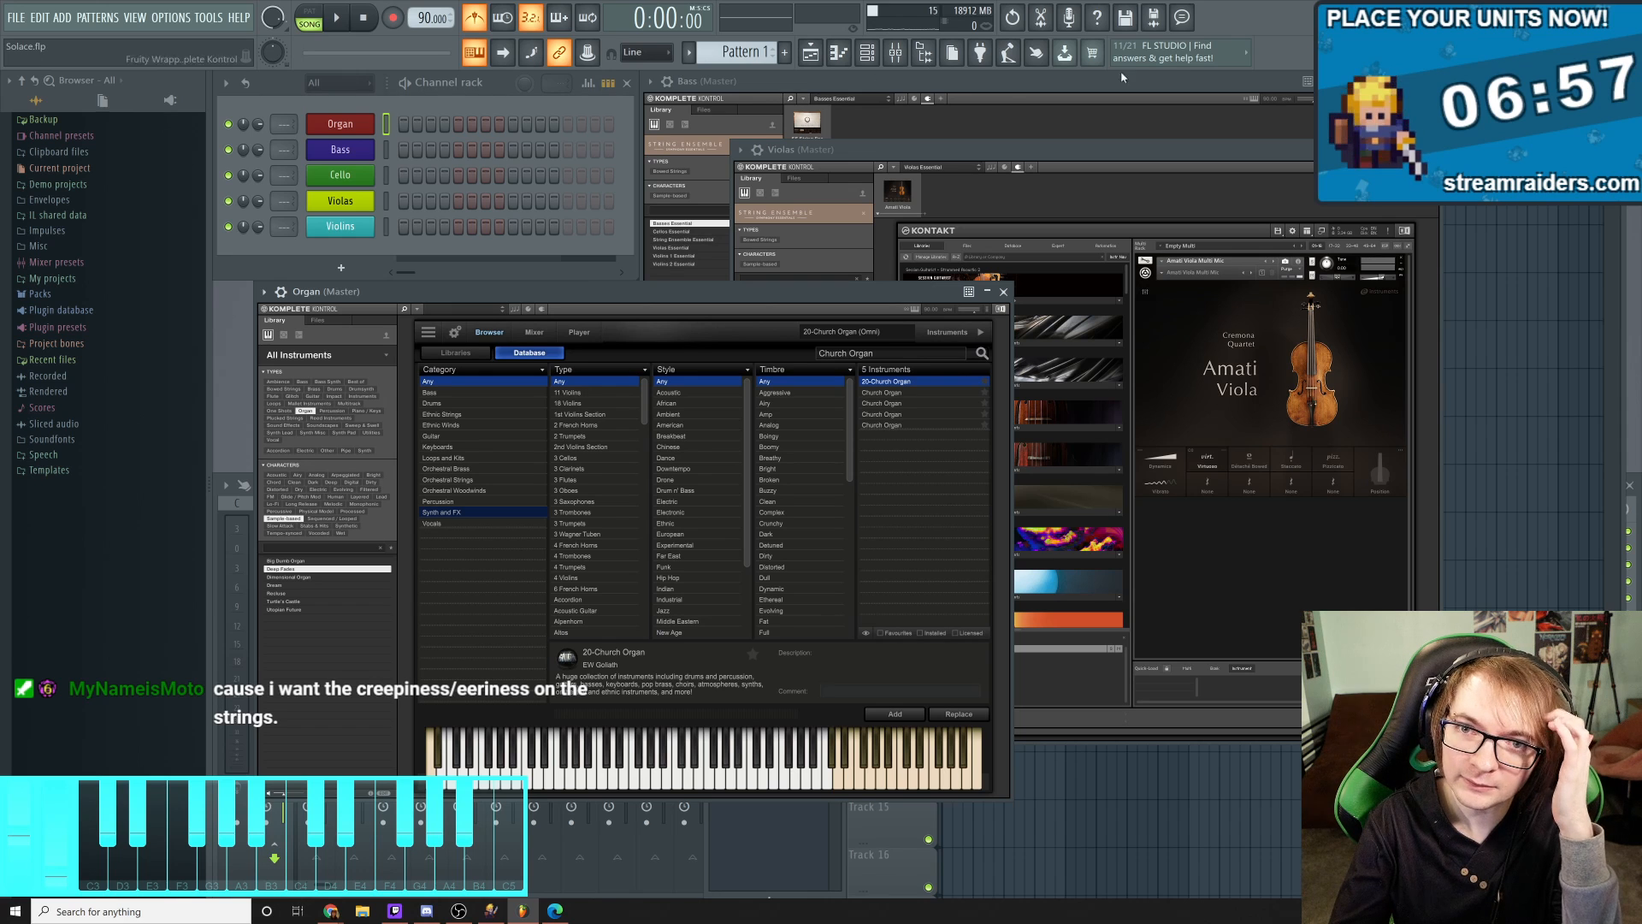
# Bring up the playlist and reposition the Organ plugin window in front of it
pyautogui.press('F5')
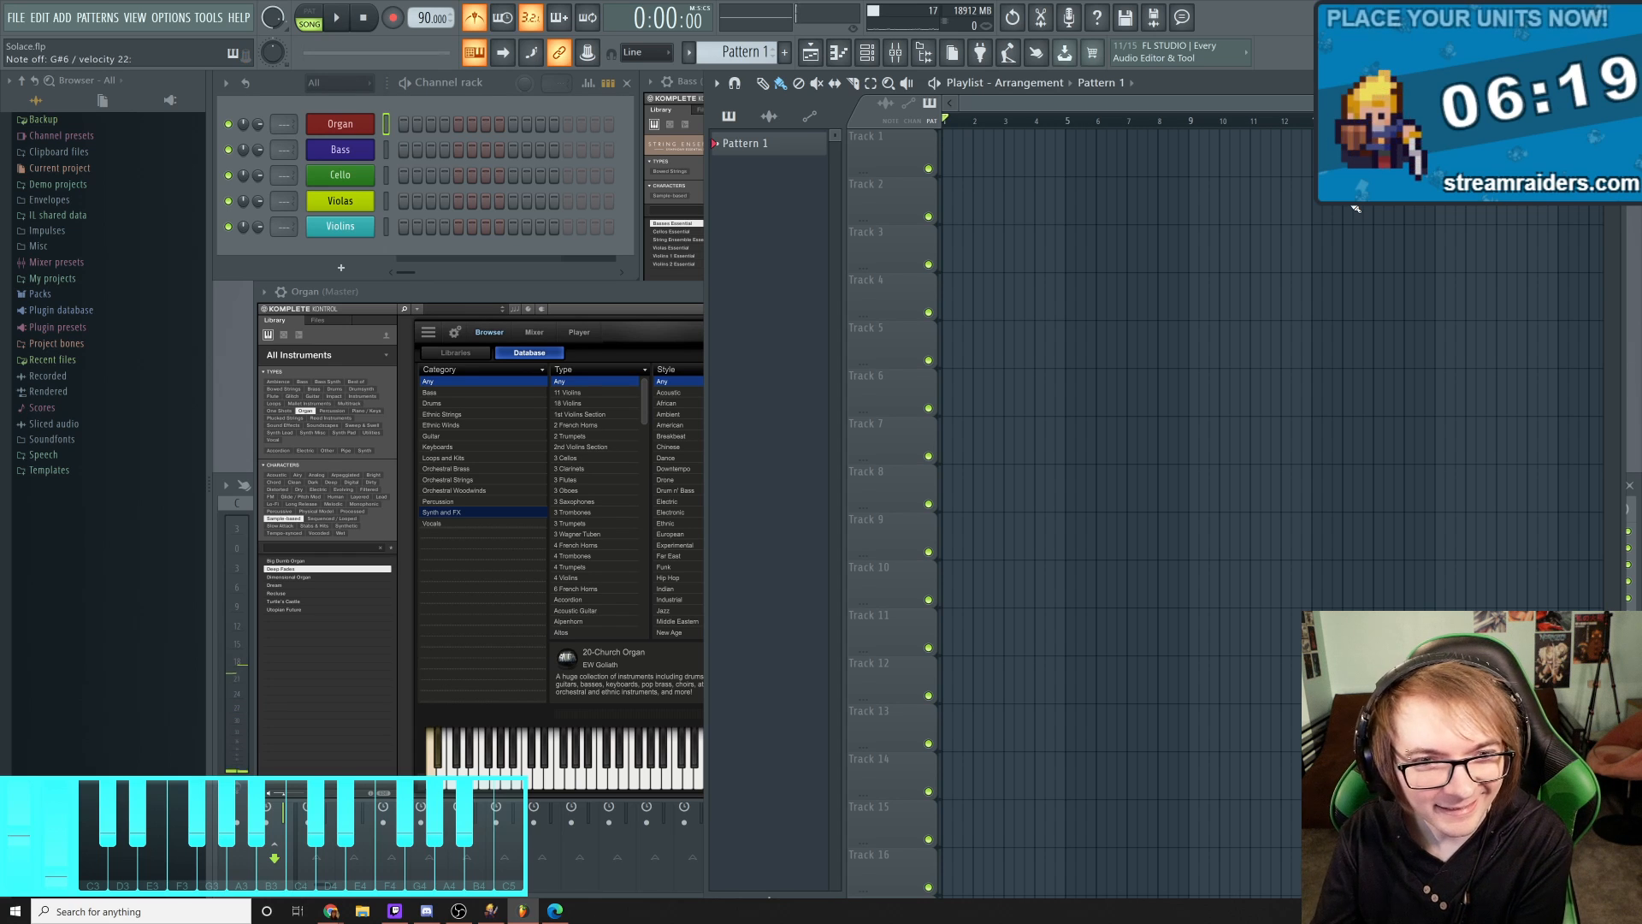
pyautogui.click(508, 300)
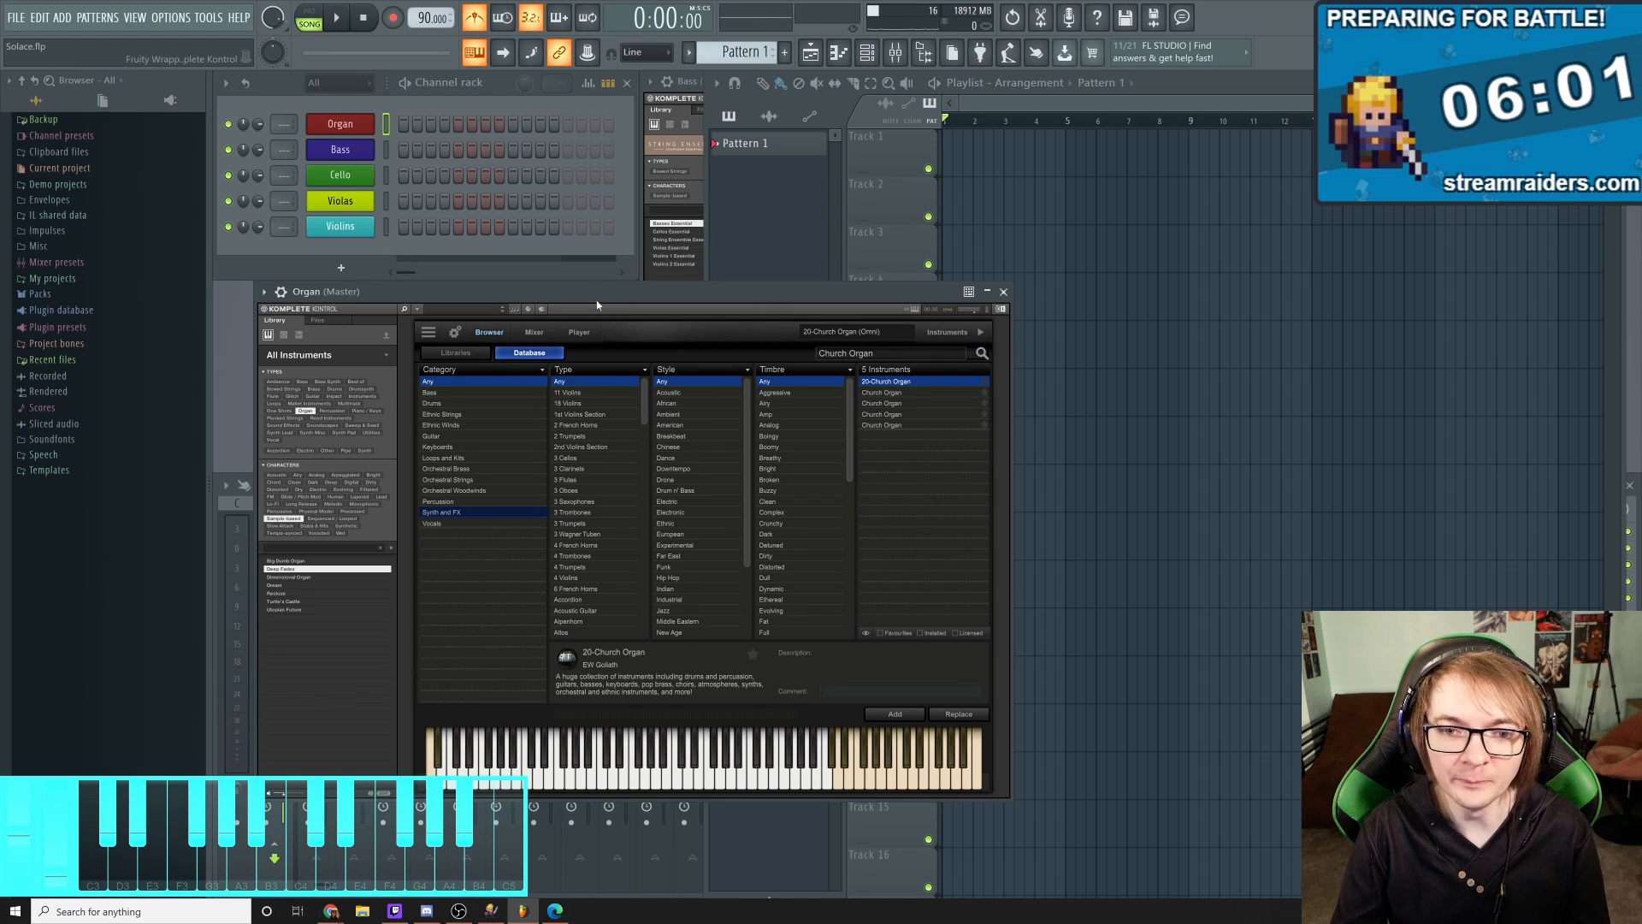
pyautogui.moveTo(597, 305); pyautogui.dragTo(538, 310)
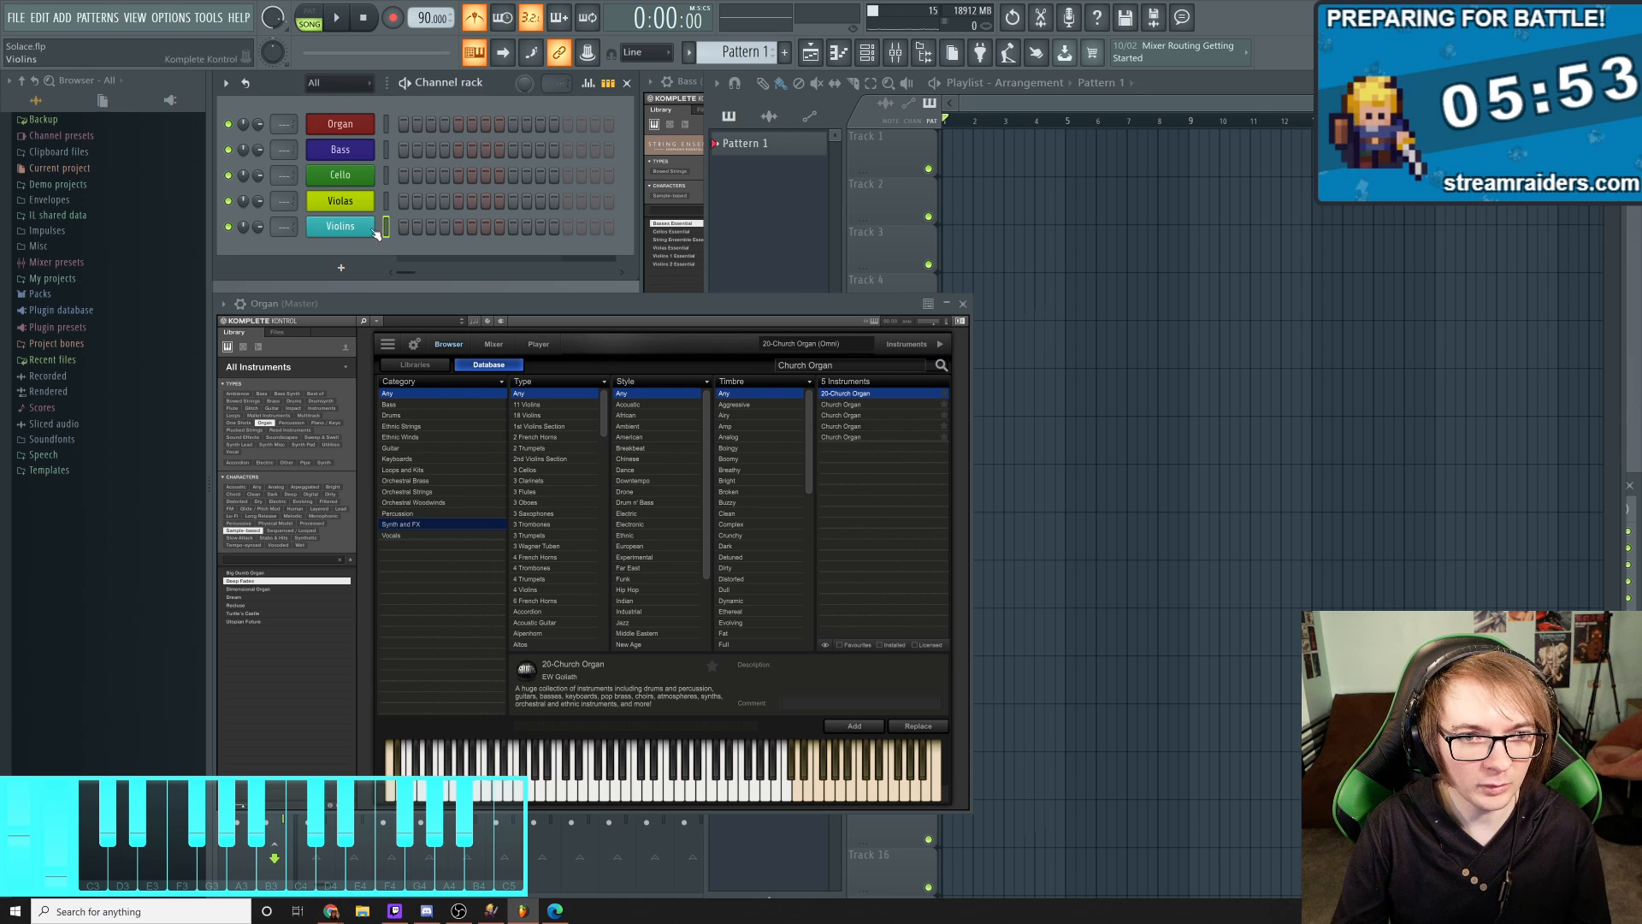
# Open the Violins channel's piano roll and place its Stradivari Violin instrument window in front of it, beneath the channel rack
pyautogui.click(375, 233)
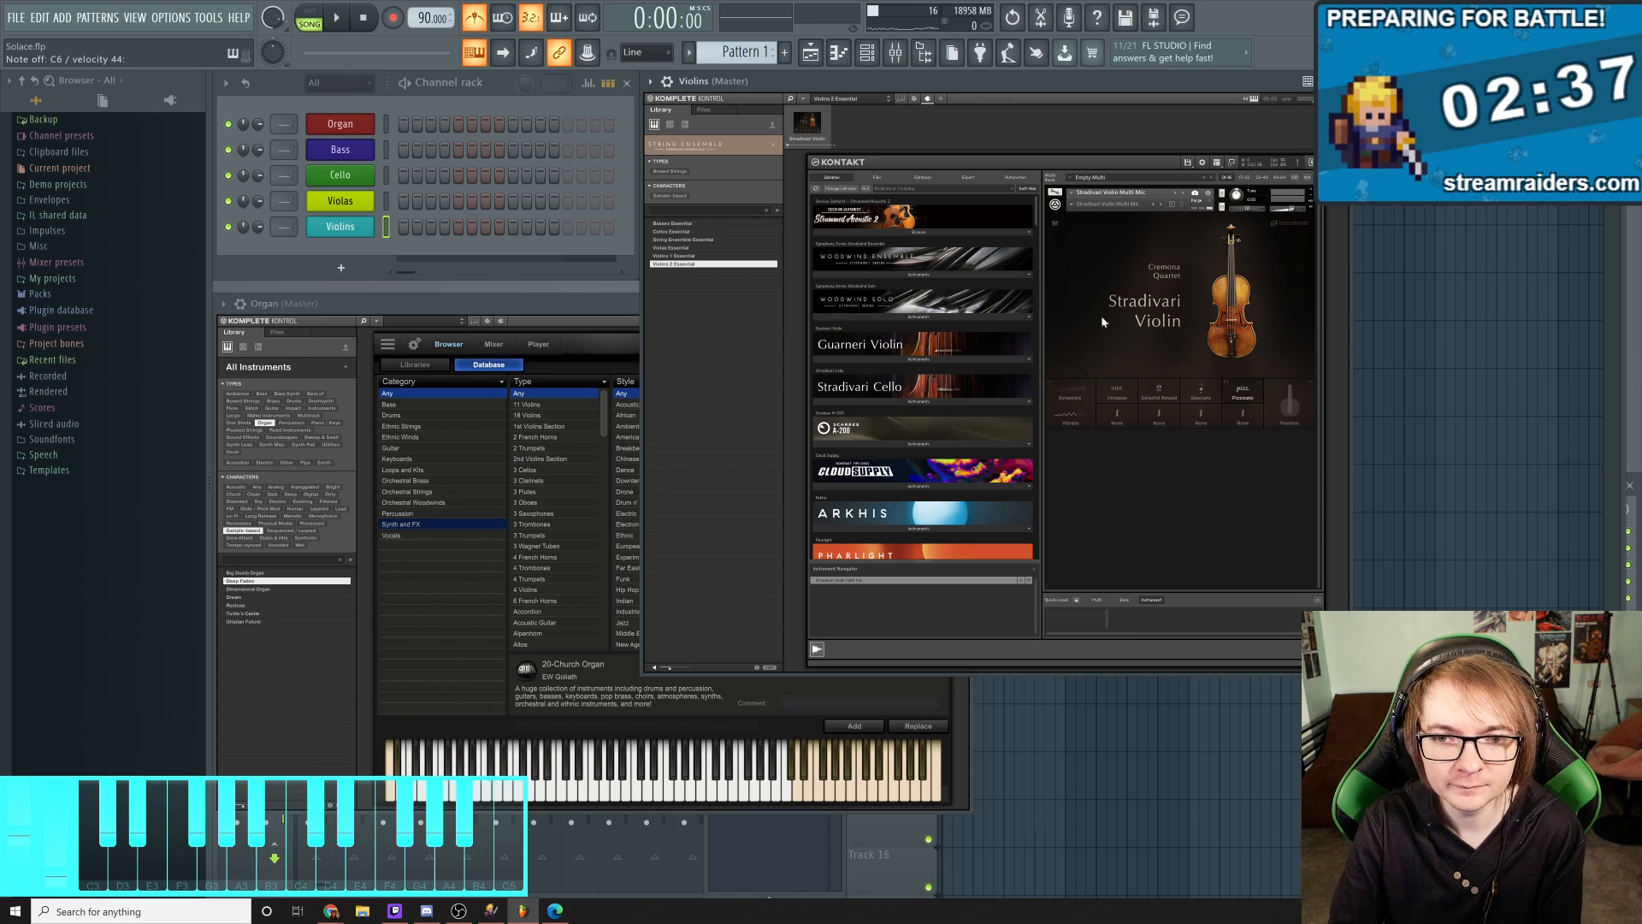
pyautogui.rightClick(357, 232)
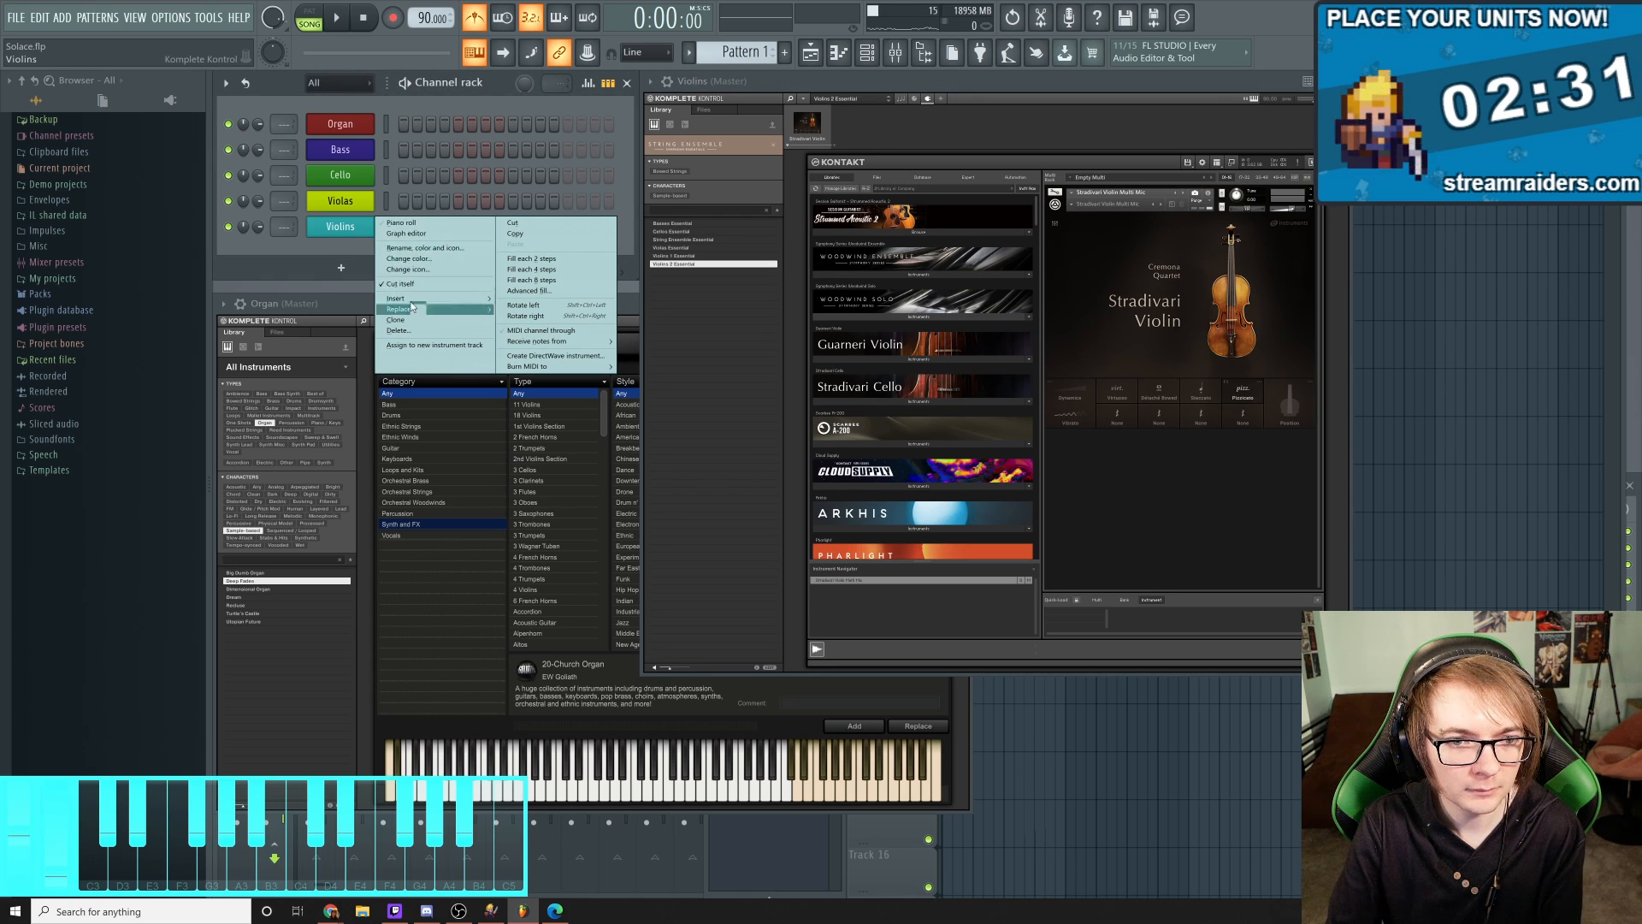
pyautogui.click(407, 223)
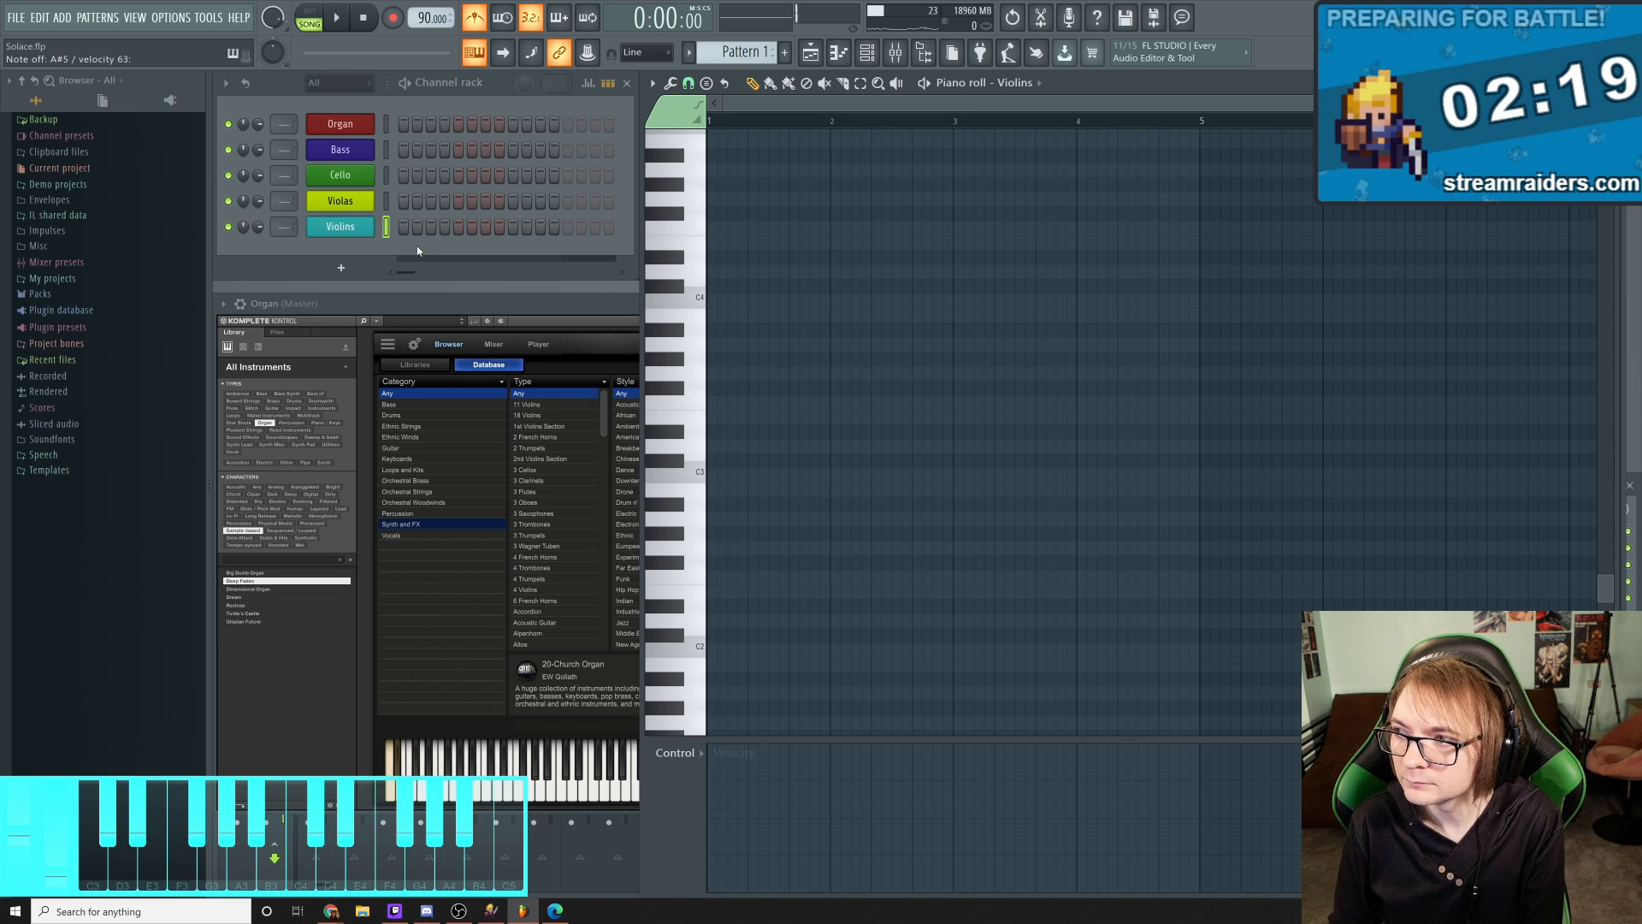
pyautogui.click(352, 233)
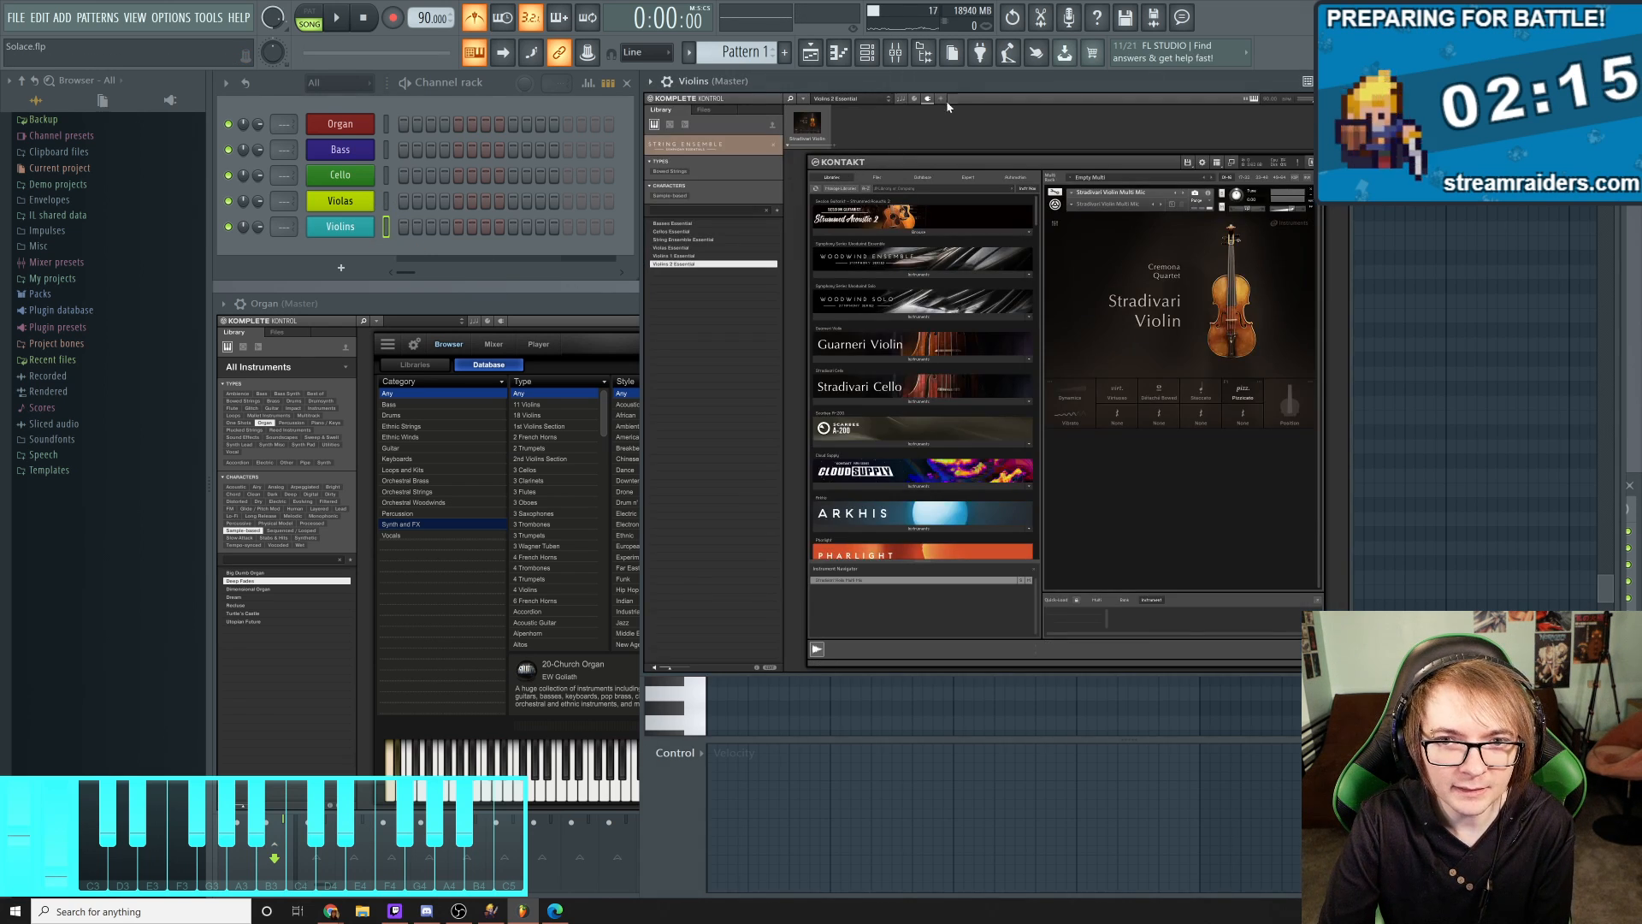
pyautogui.moveTo(990, 93); pyautogui.dragTo(621, 265)
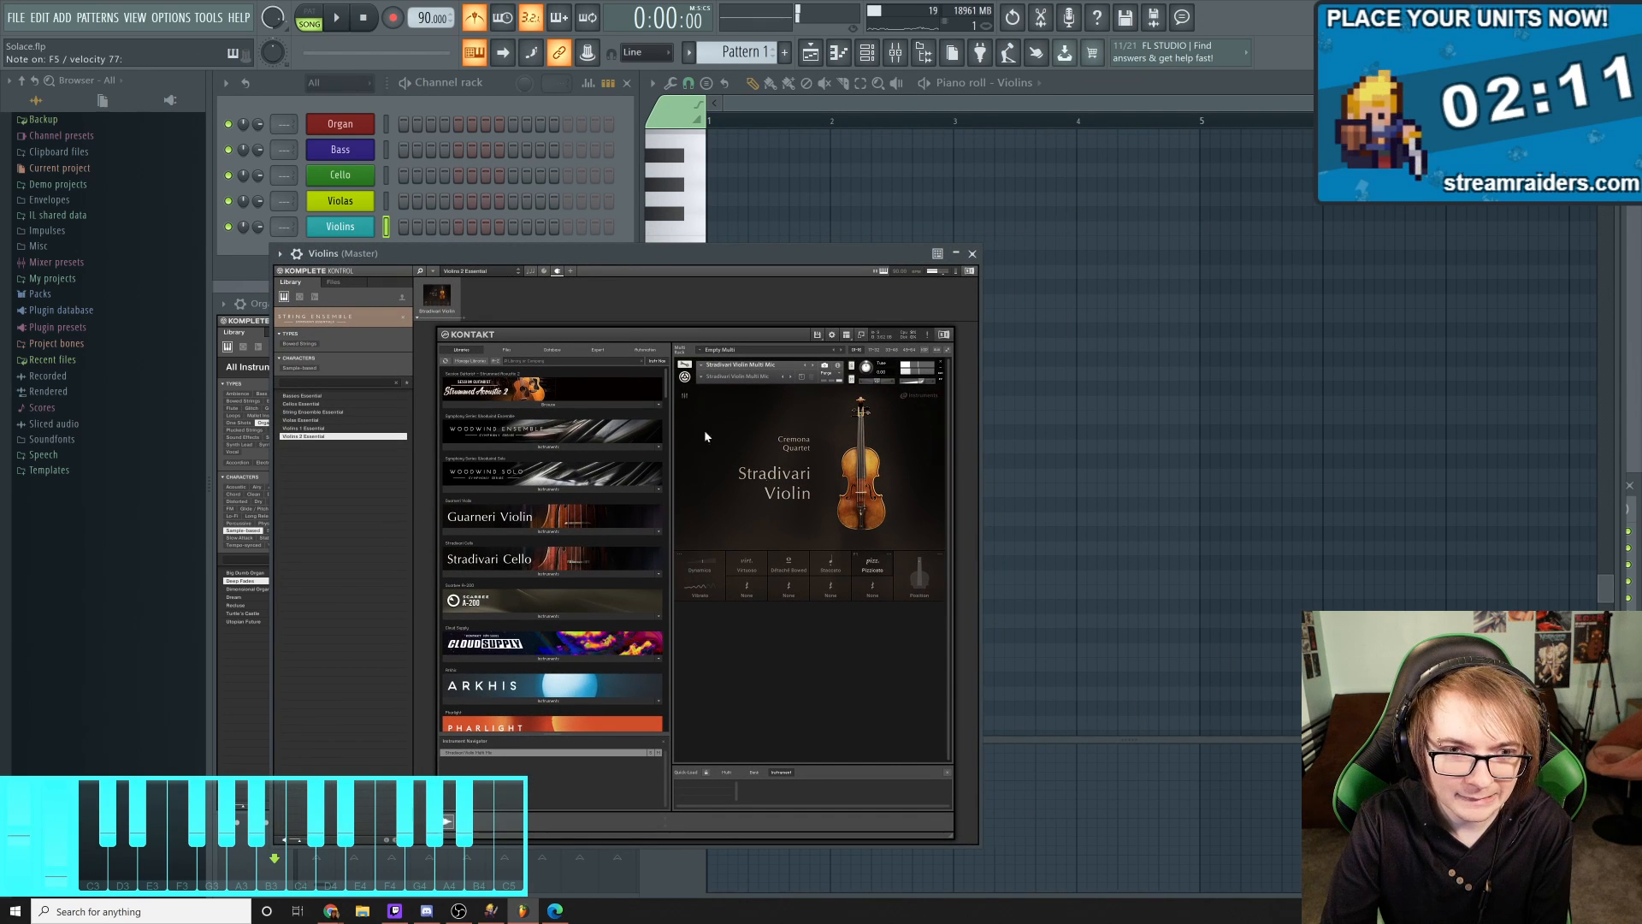
# Look through Kontakt's library and interface options and Komplete Kontrol's main menu for the violin instrument
pyautogui.click(832, 334)
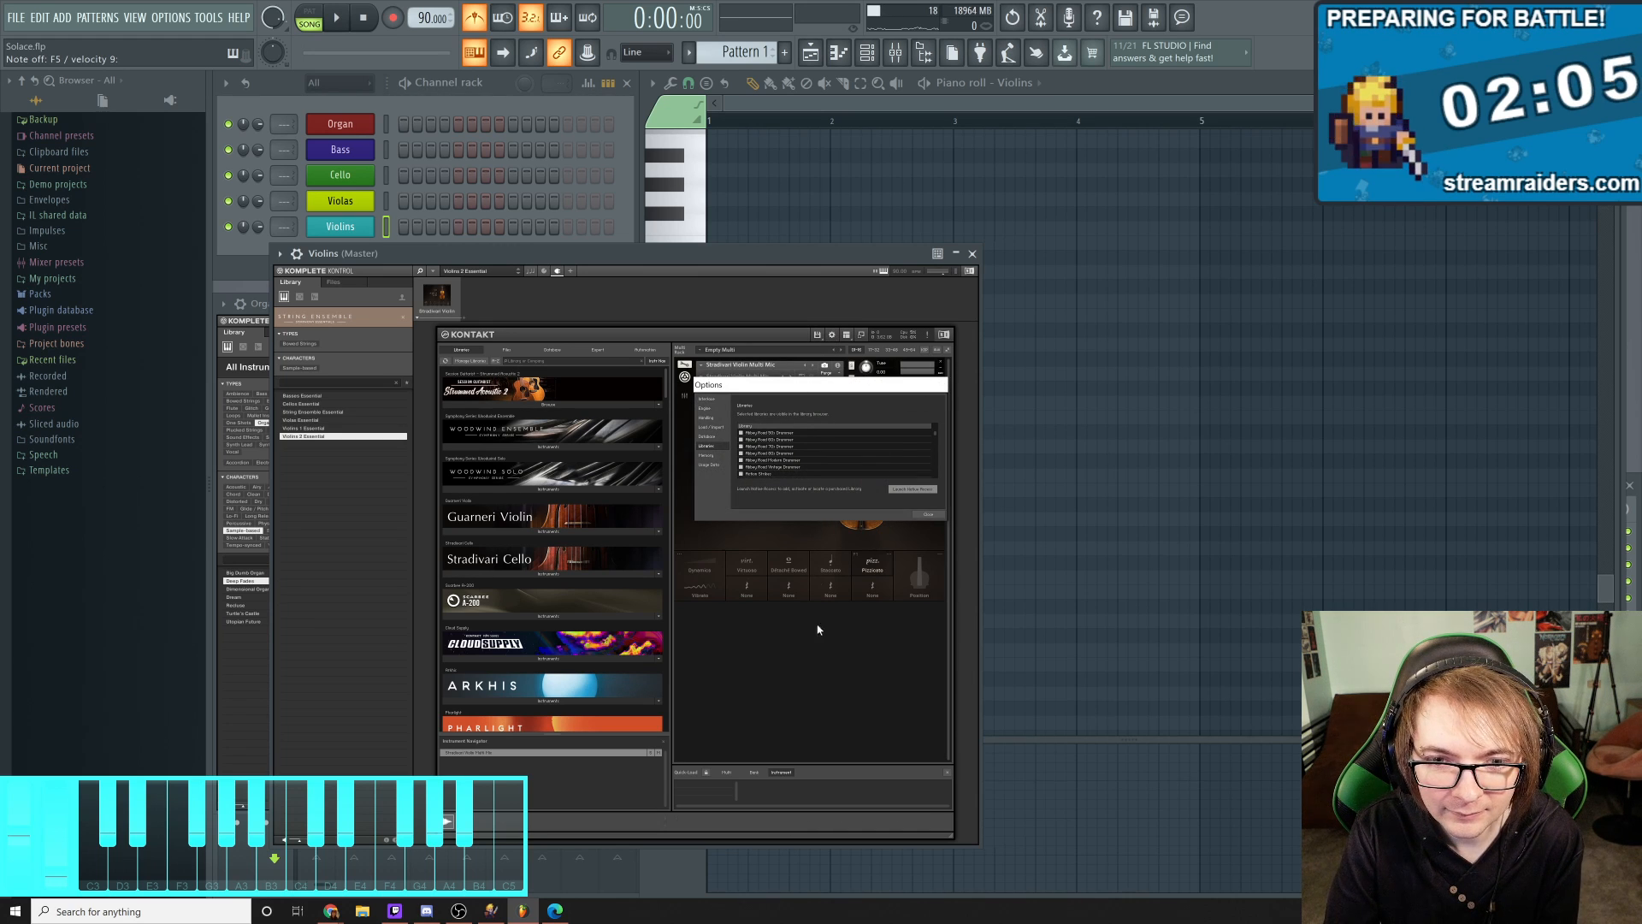
pyautogui.moveTo(802, 388); pyautogui.dragTo(798, 409)
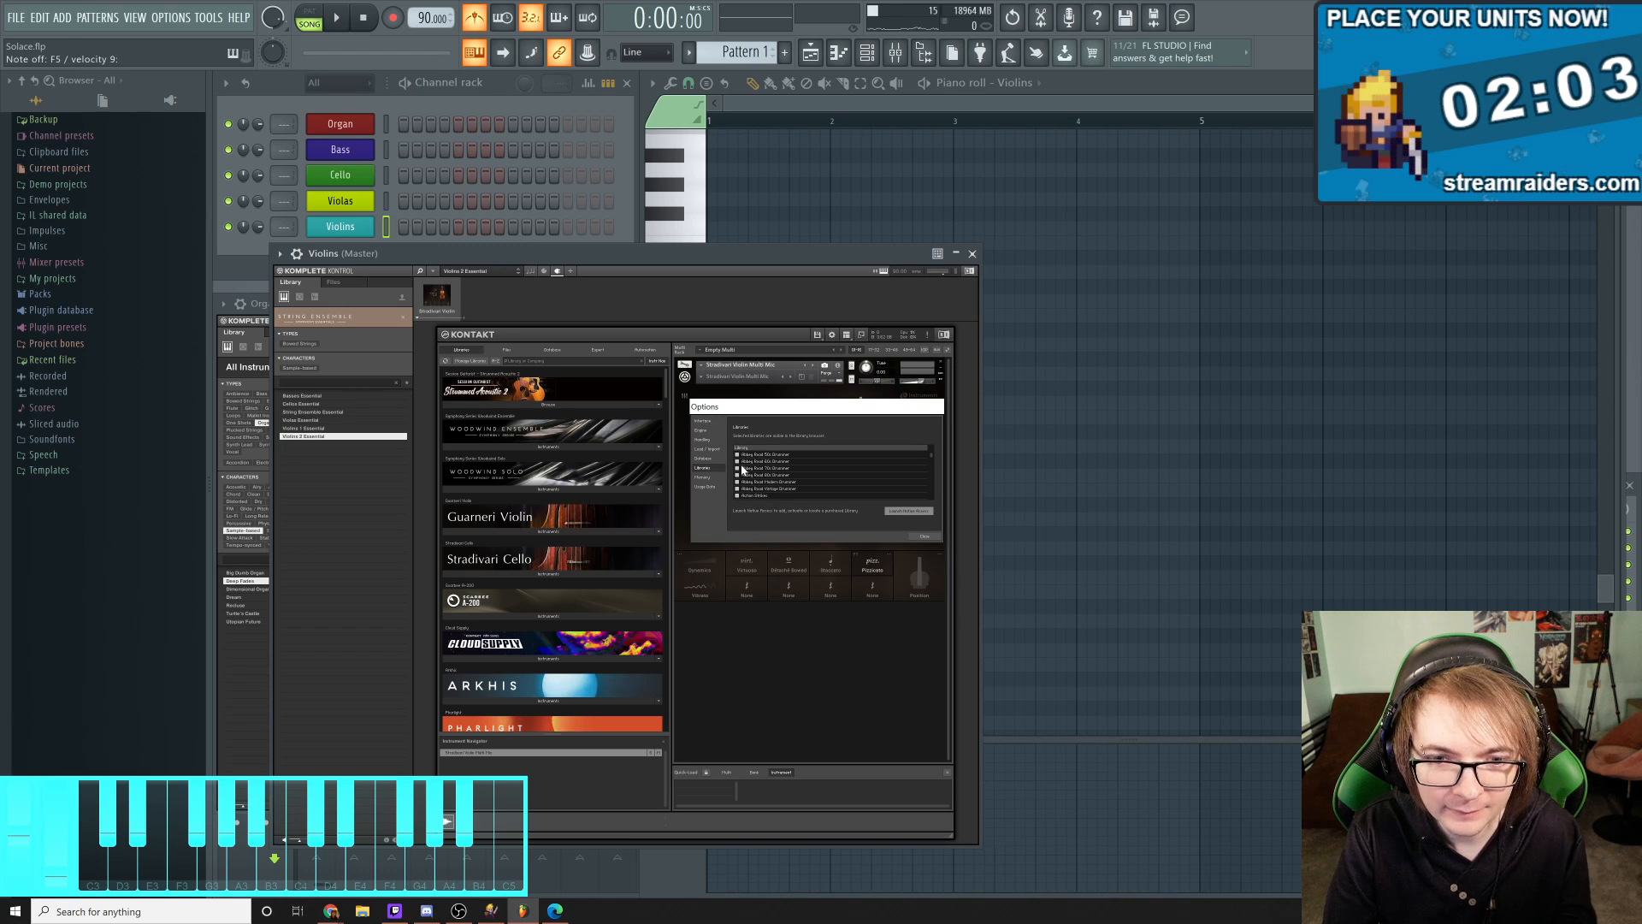
pyautogui.click(713, 421)
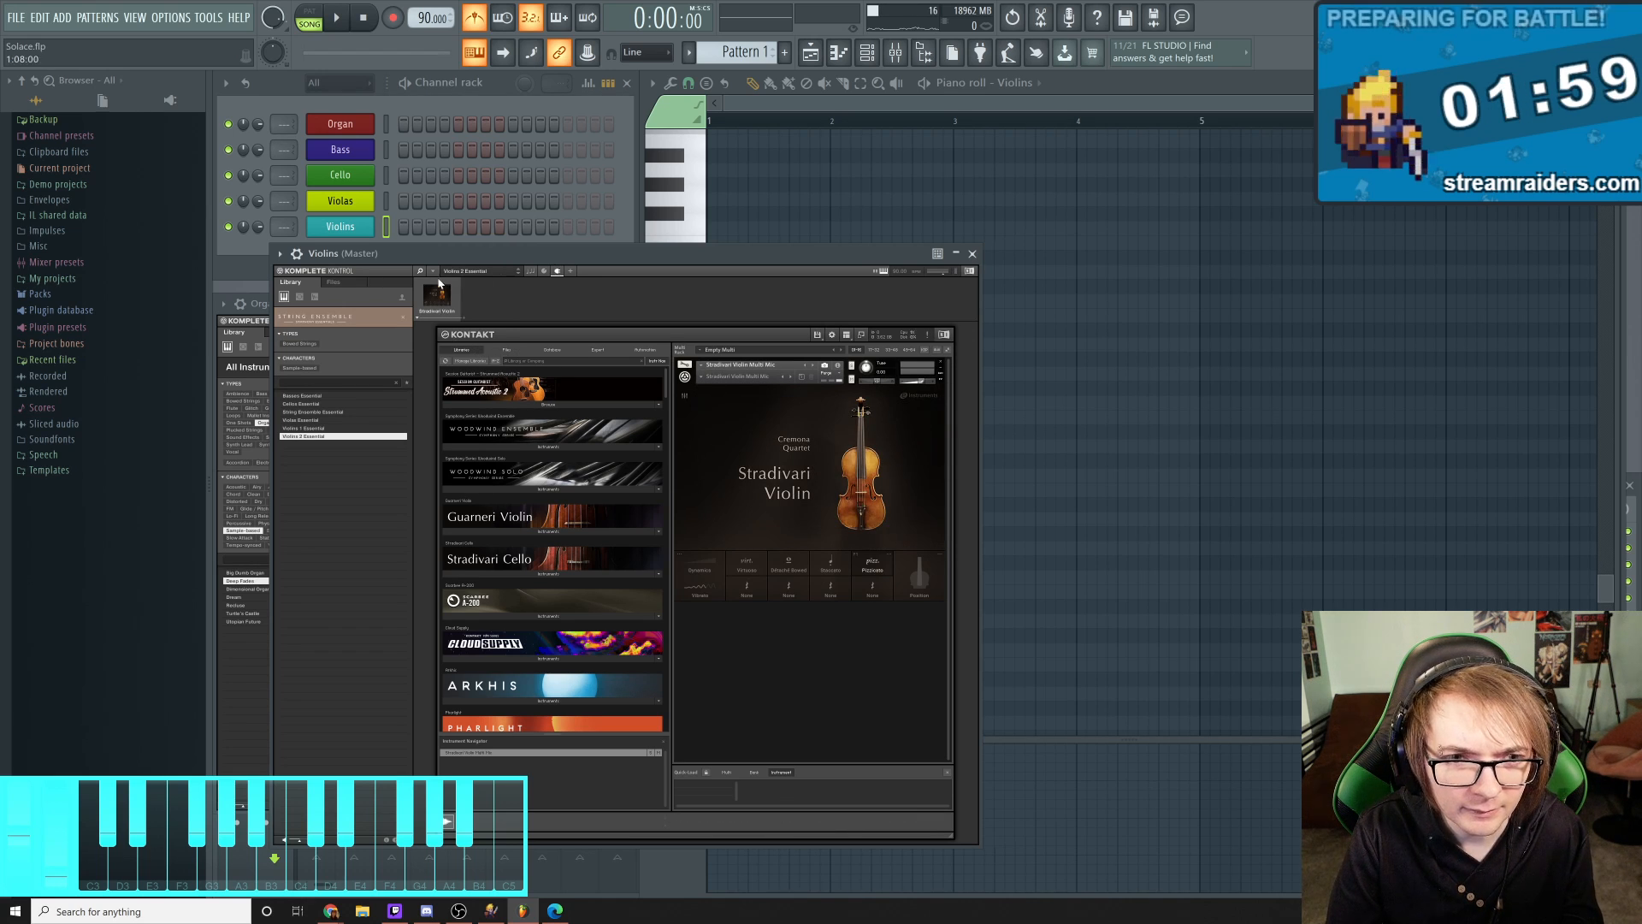
pyautogui.click(434, 271)
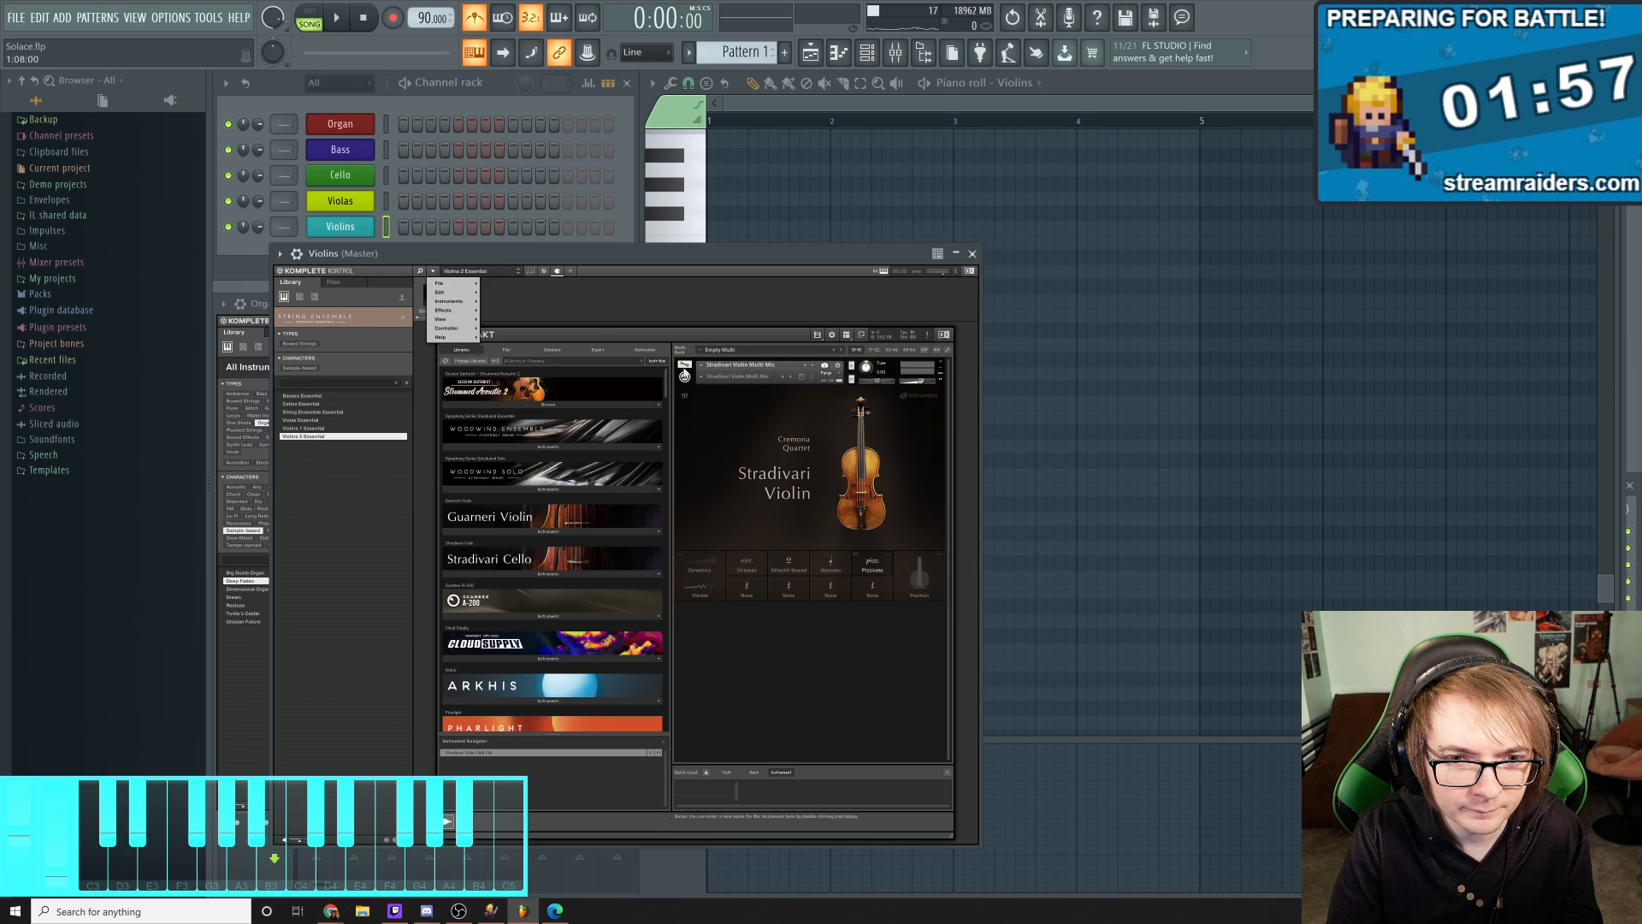
pyautogui.click(832, 335)
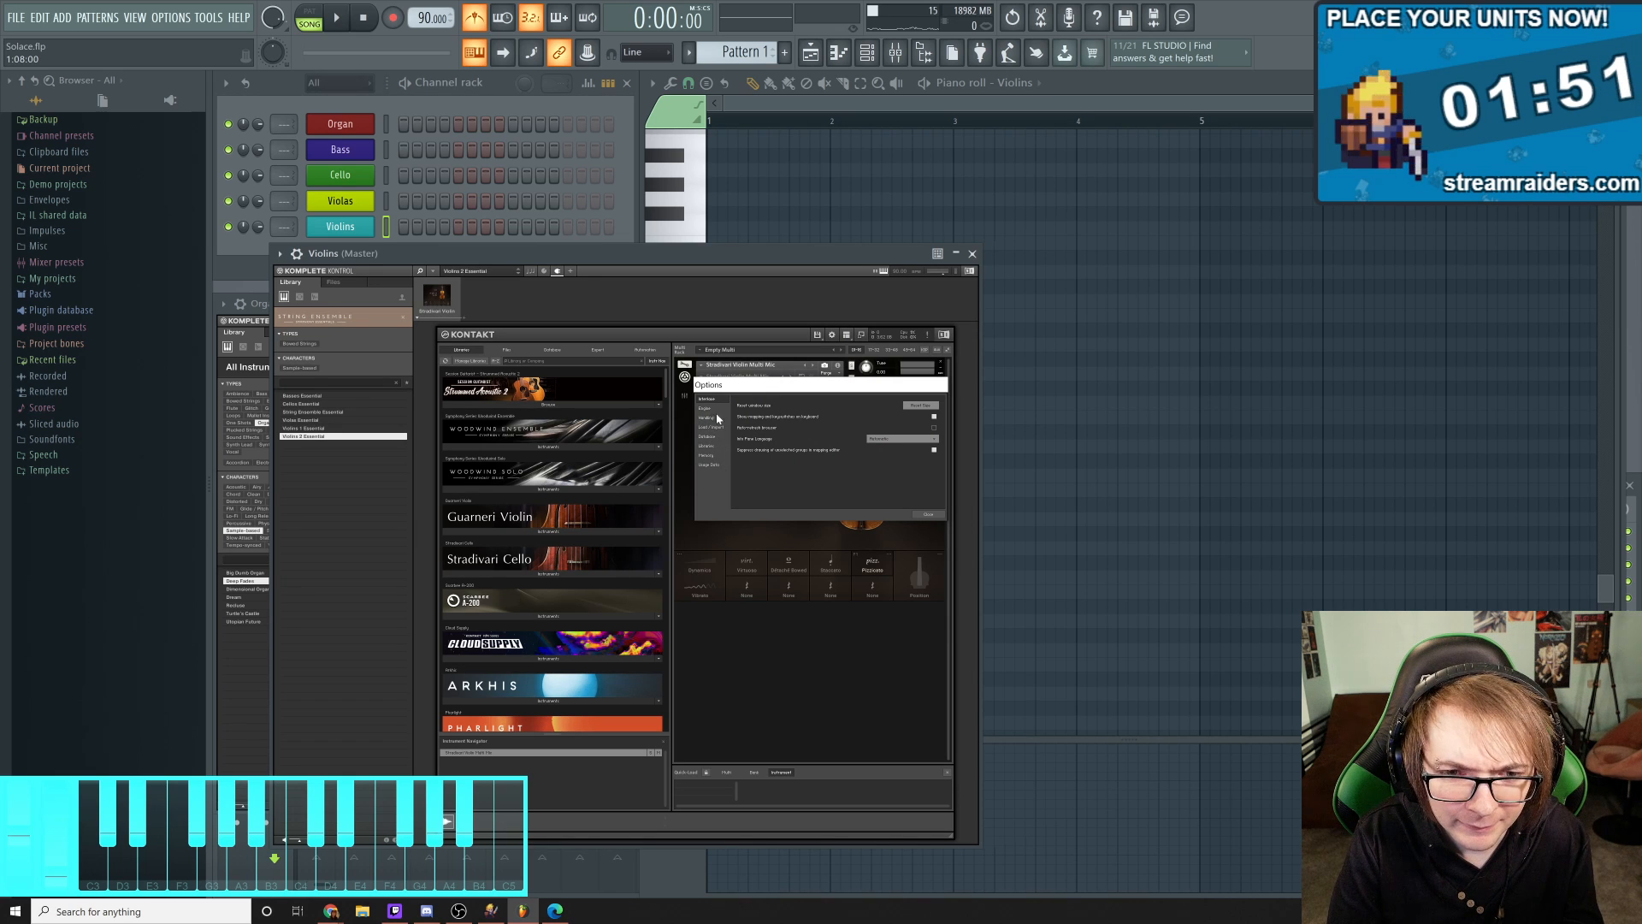
pyautogui.click(845, 657)
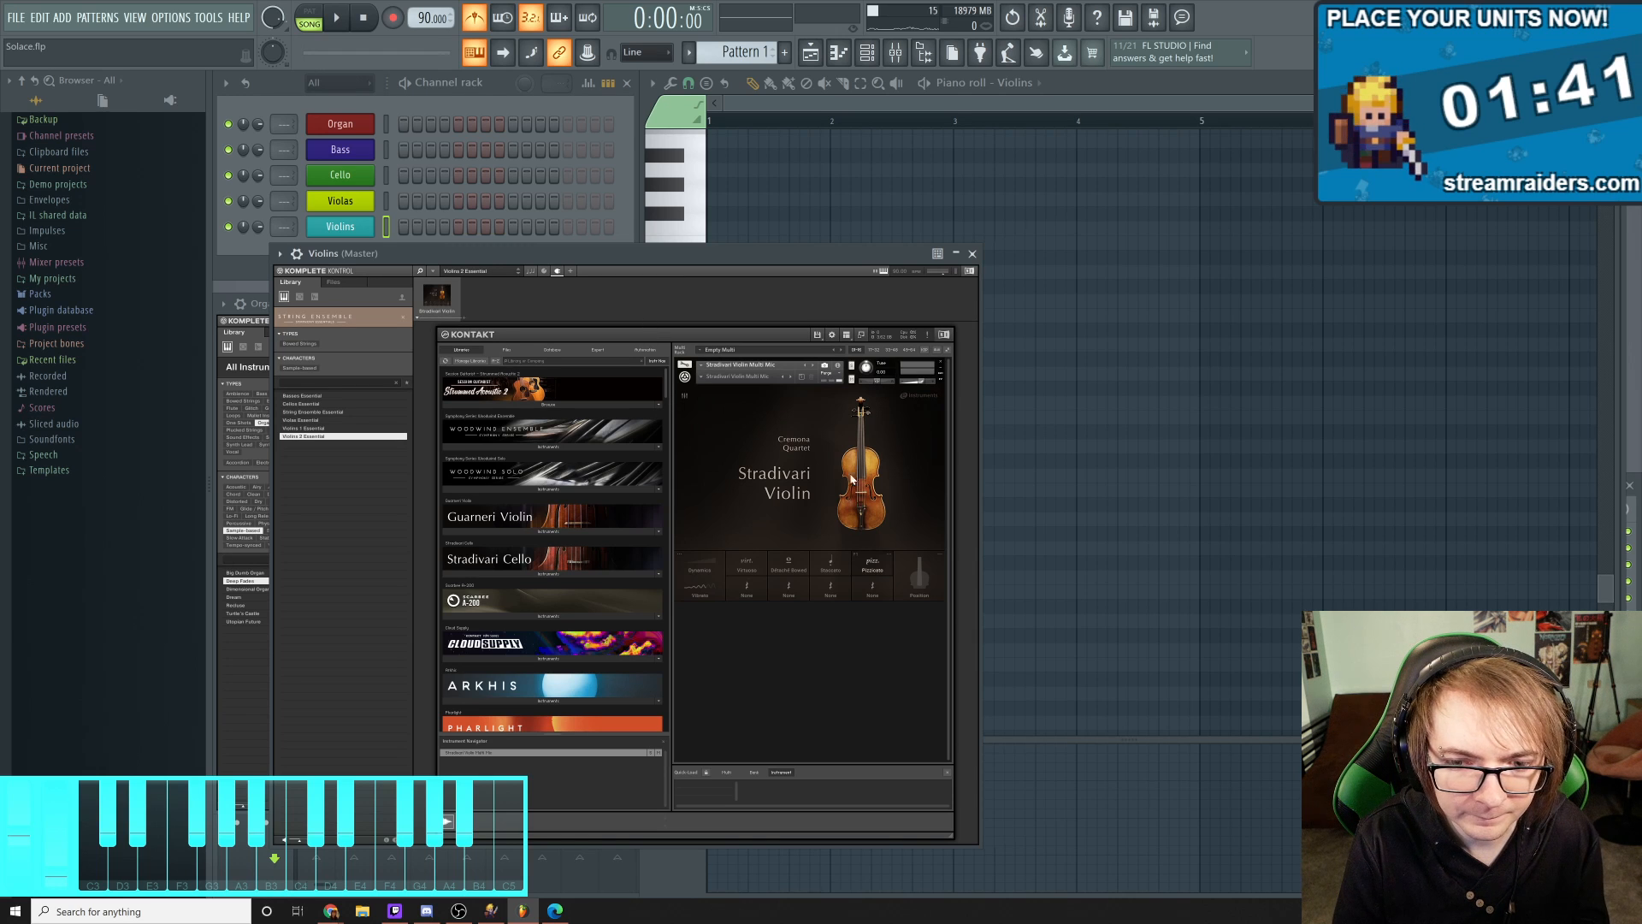
# Show the on-screen keyboard in Kontakt for the Stradivari Violin
pyautogui.click(848, 337)
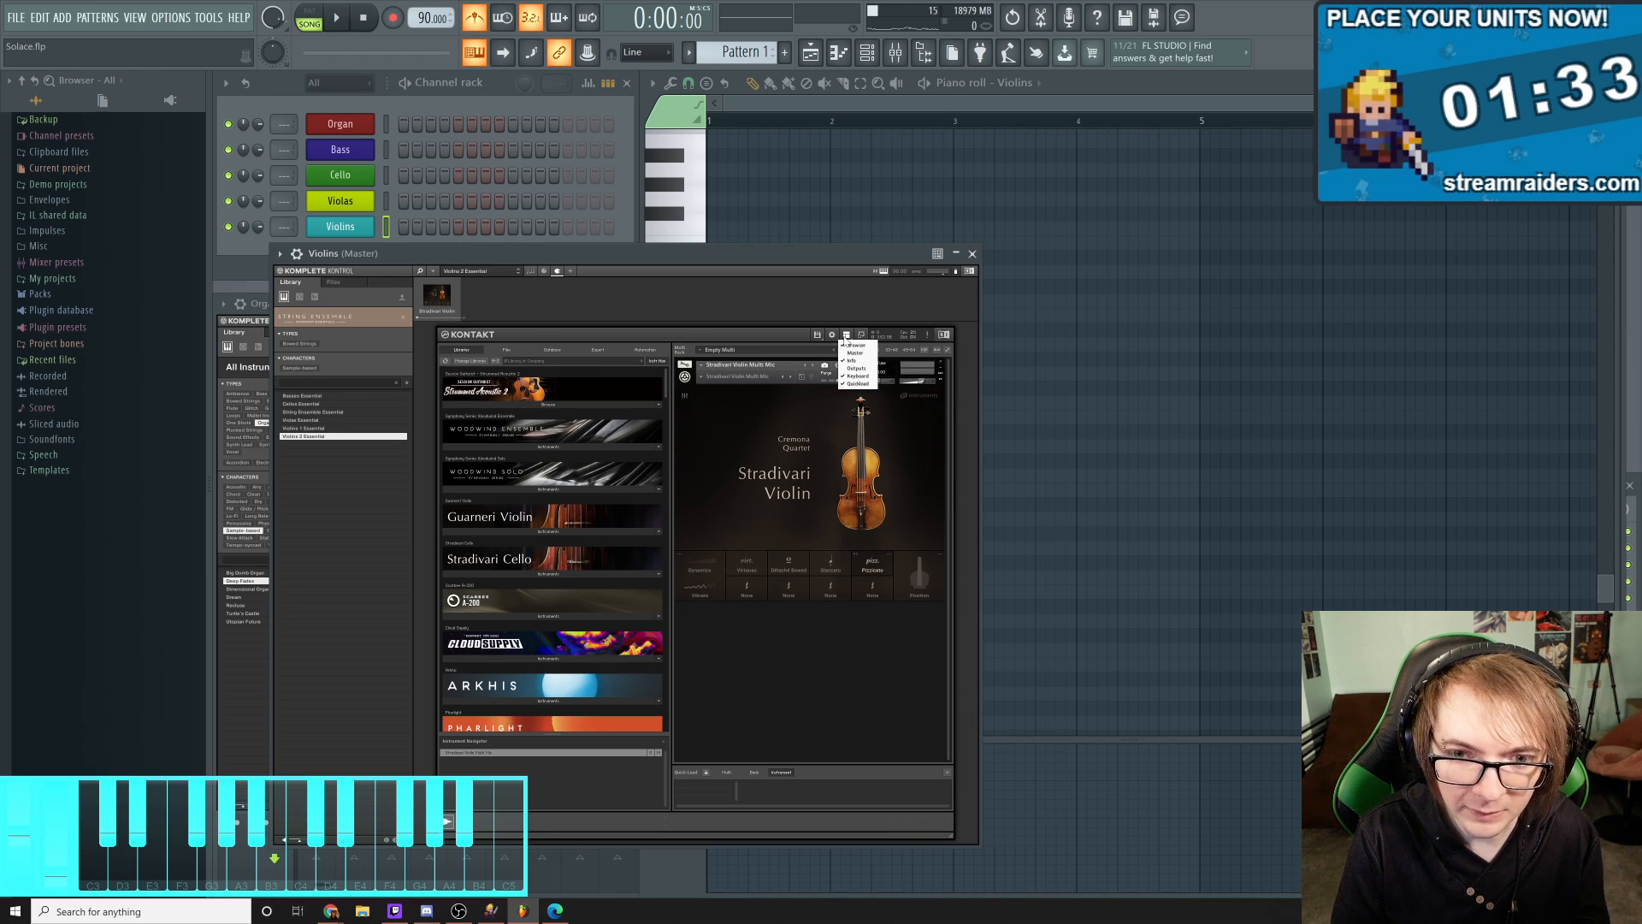
pyautogui.click(855, 376)
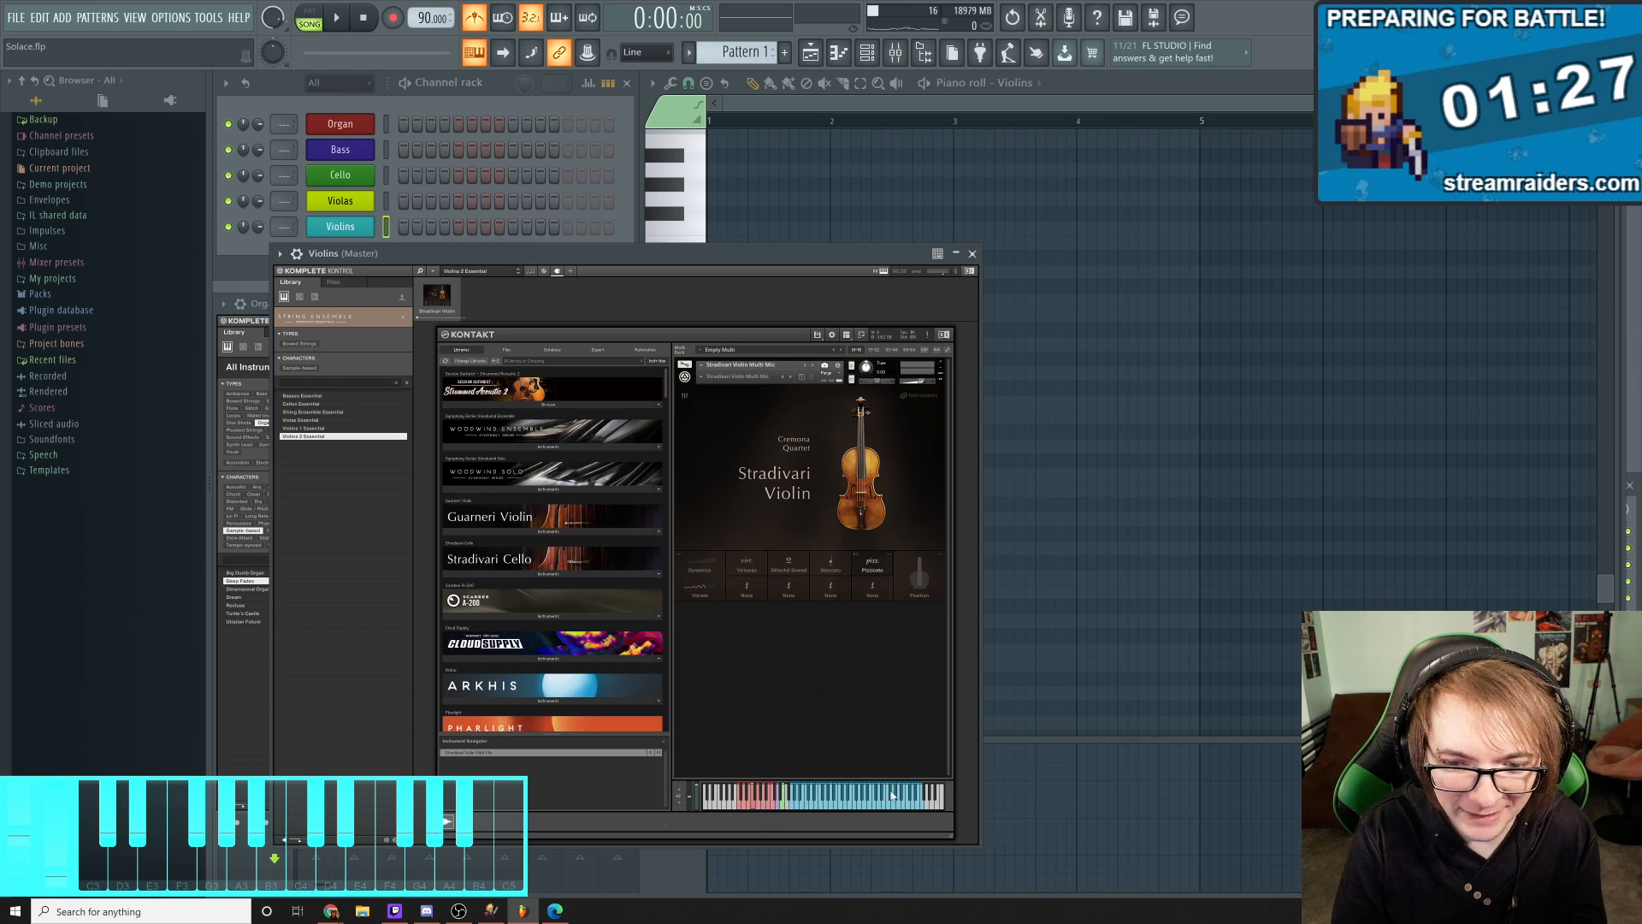
# Hide Kontakt's library browser so the Stradivari Violin window becomes compact
pyautogui.click(851, 338)
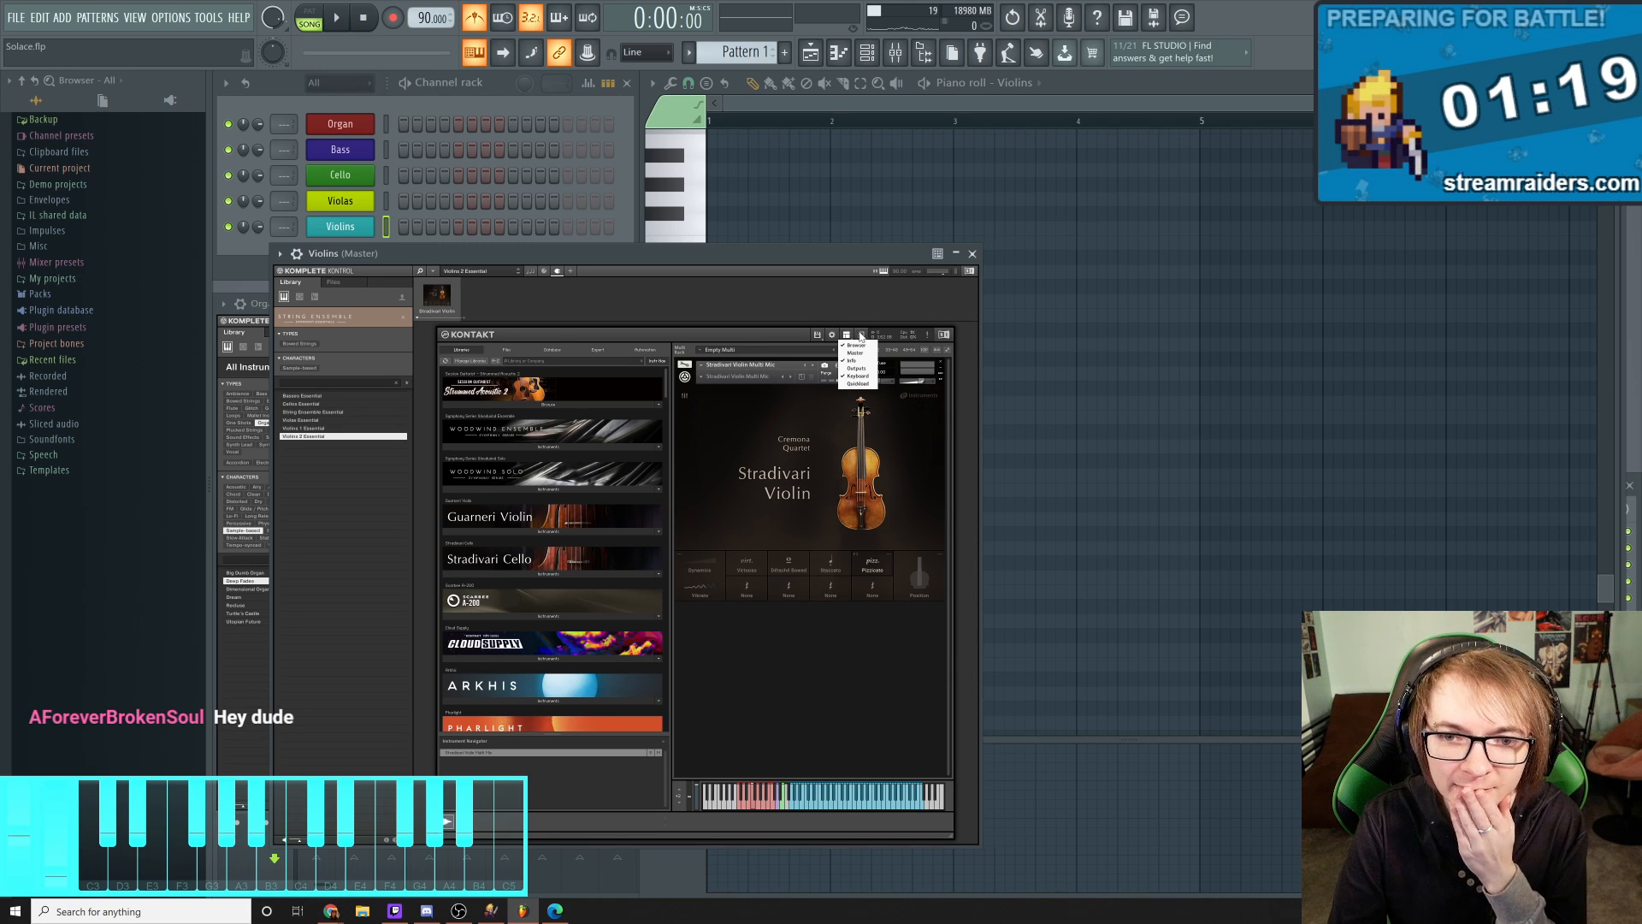
pyautogui.click(857, 345)
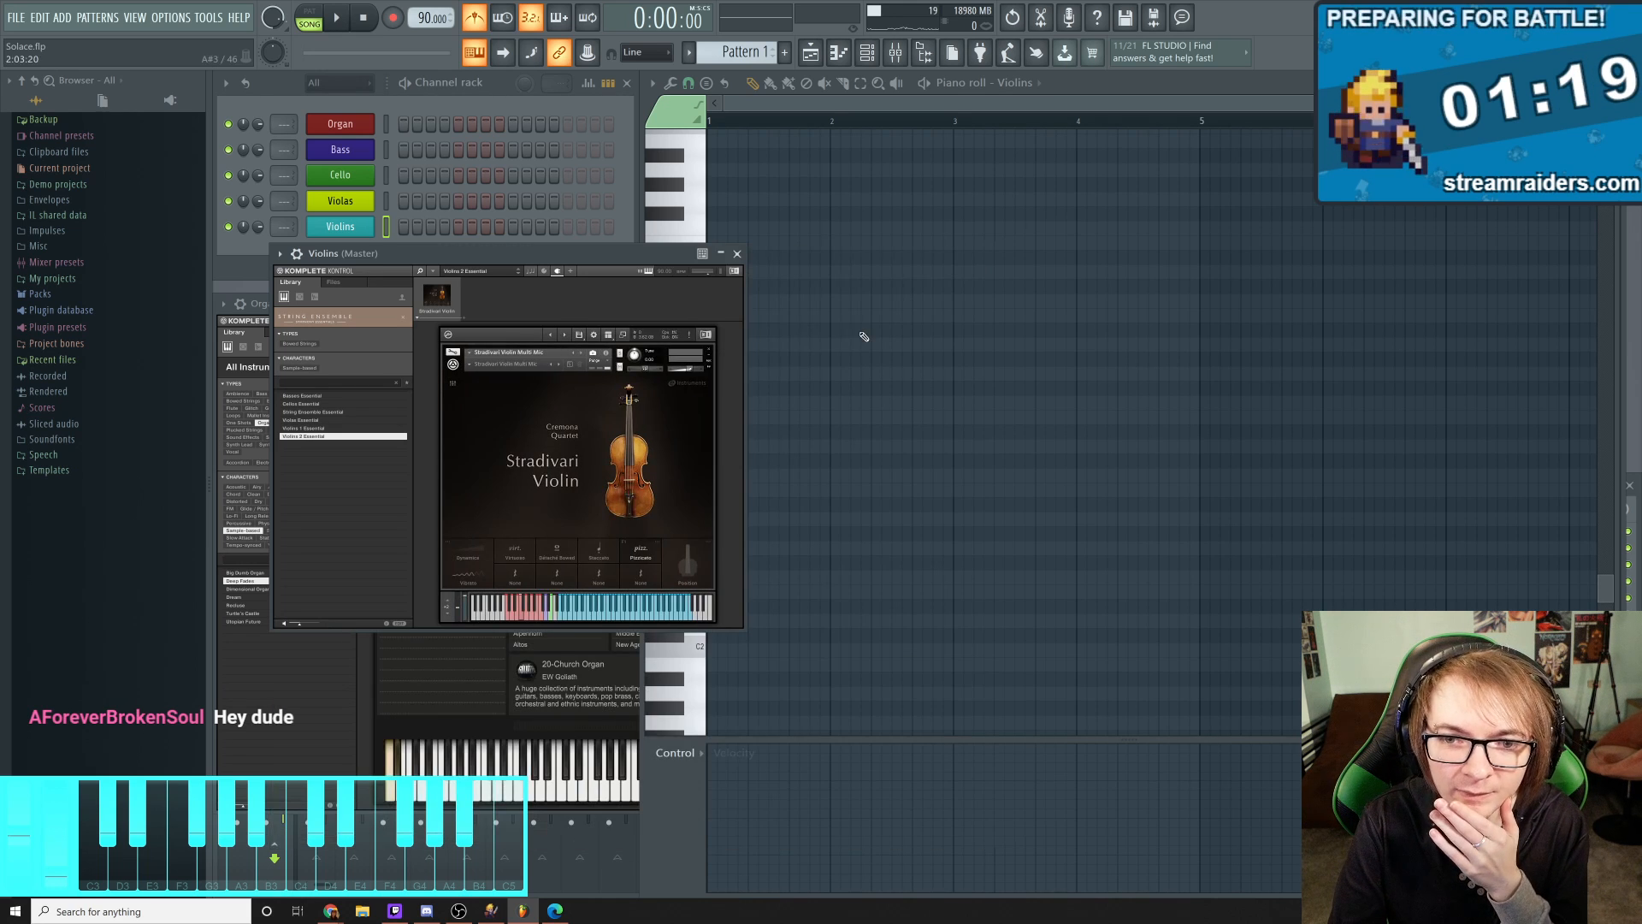
pyautogui.click(624, 337)
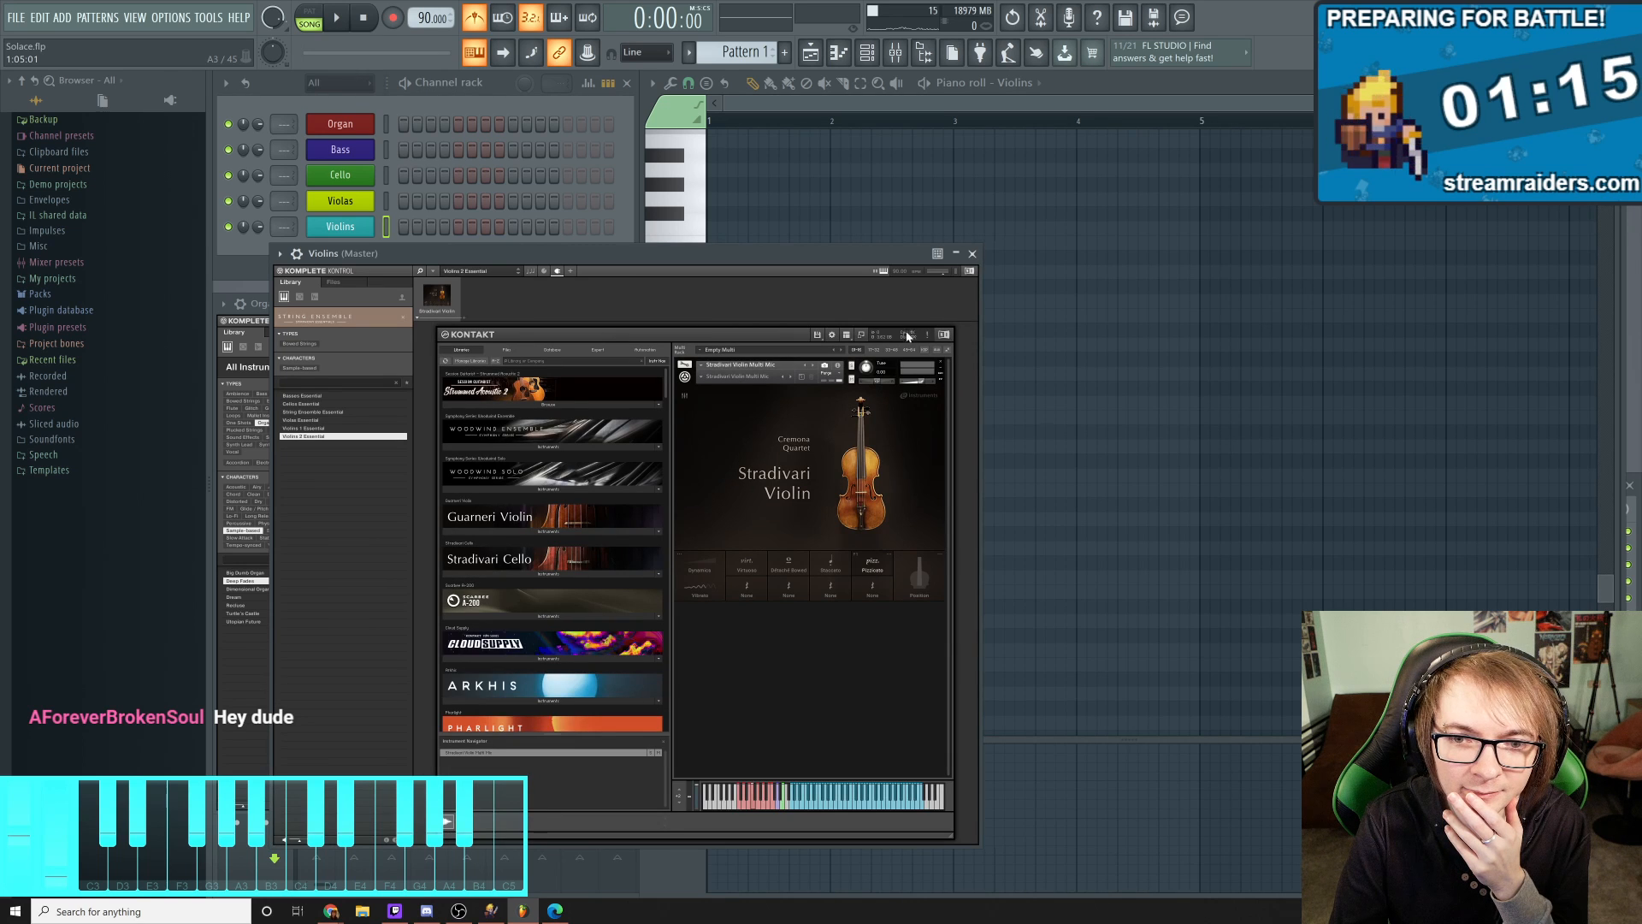
pyautogui.click(860, 336)
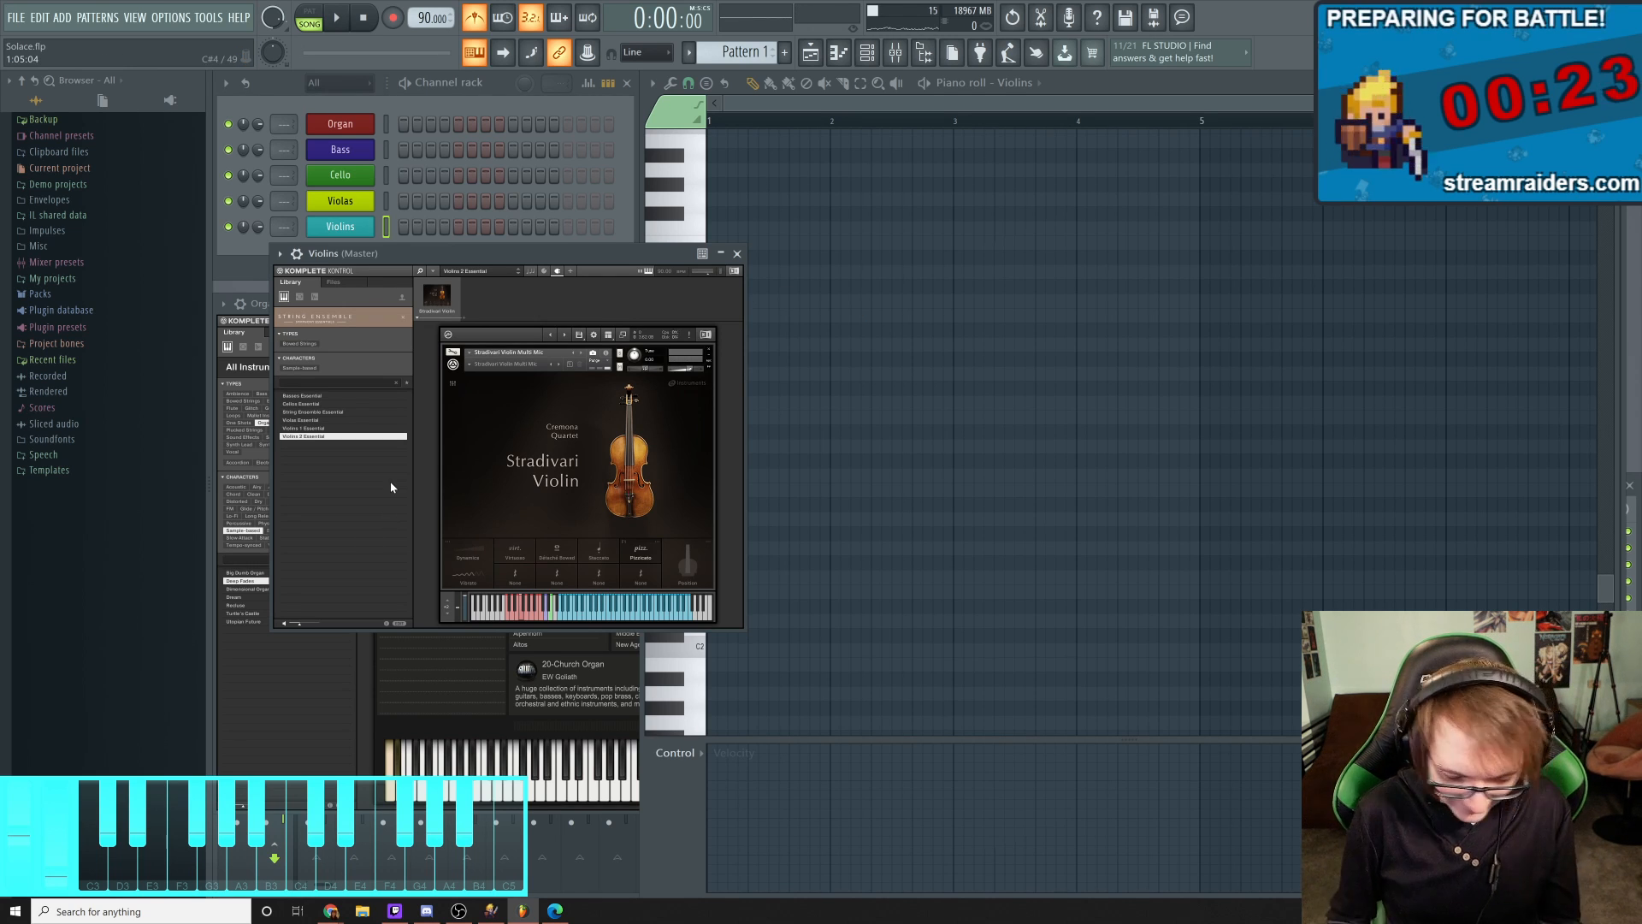
# Audition the Stradivari Violin with several notes, trying its articulation keyswitches
pyautogui.press('h')
pyautogui.press('h')
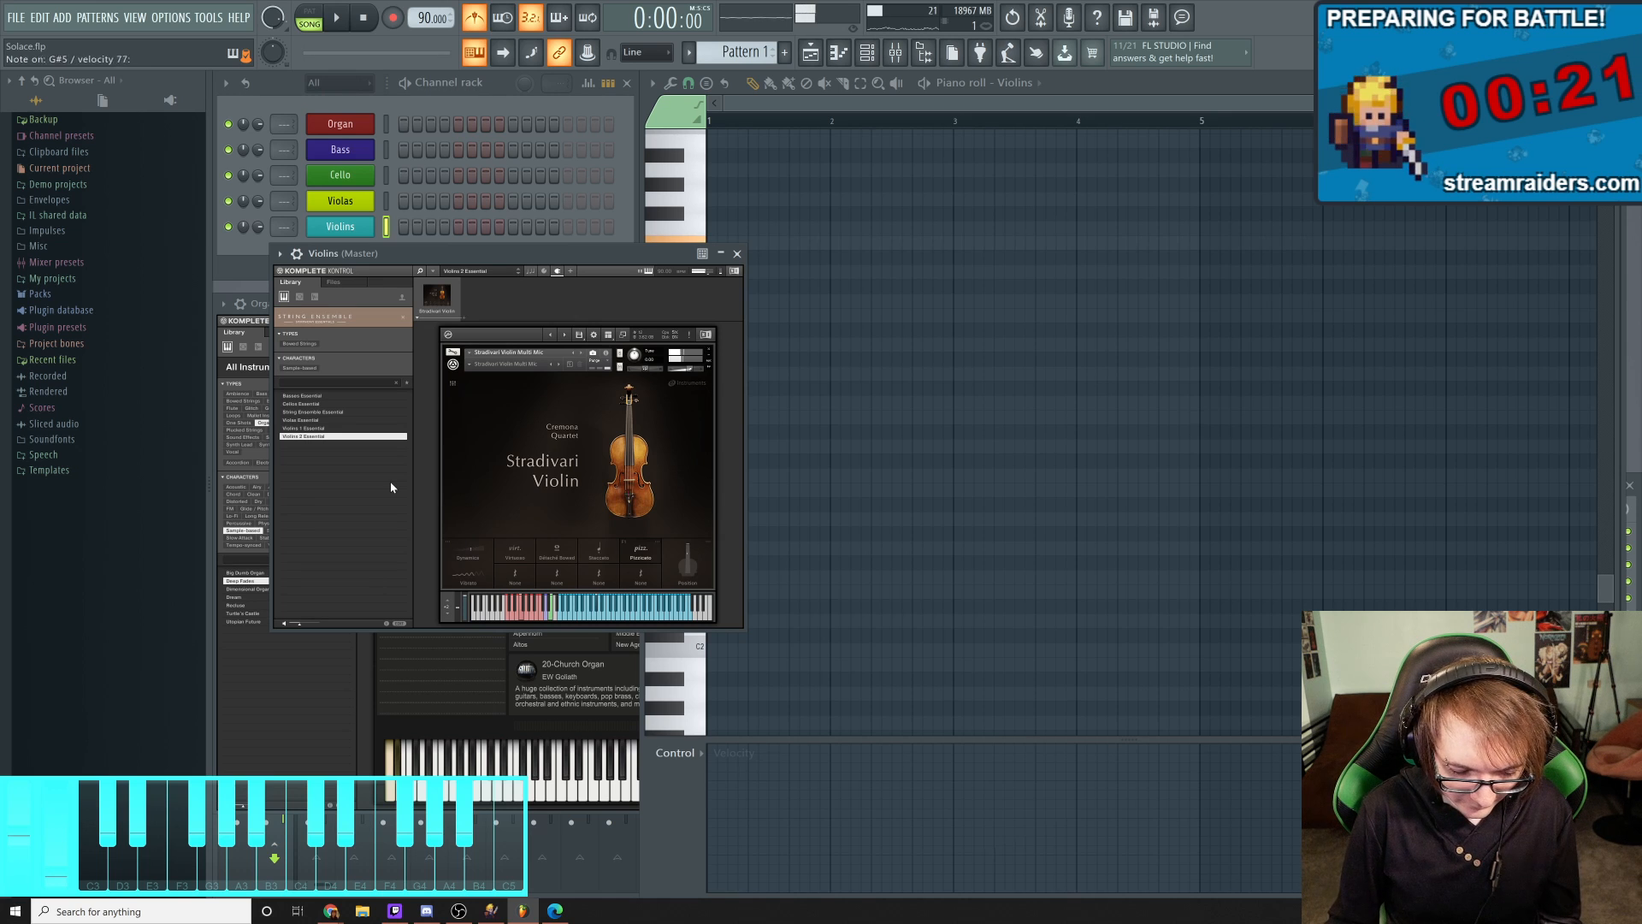
pyautogui.press('h')
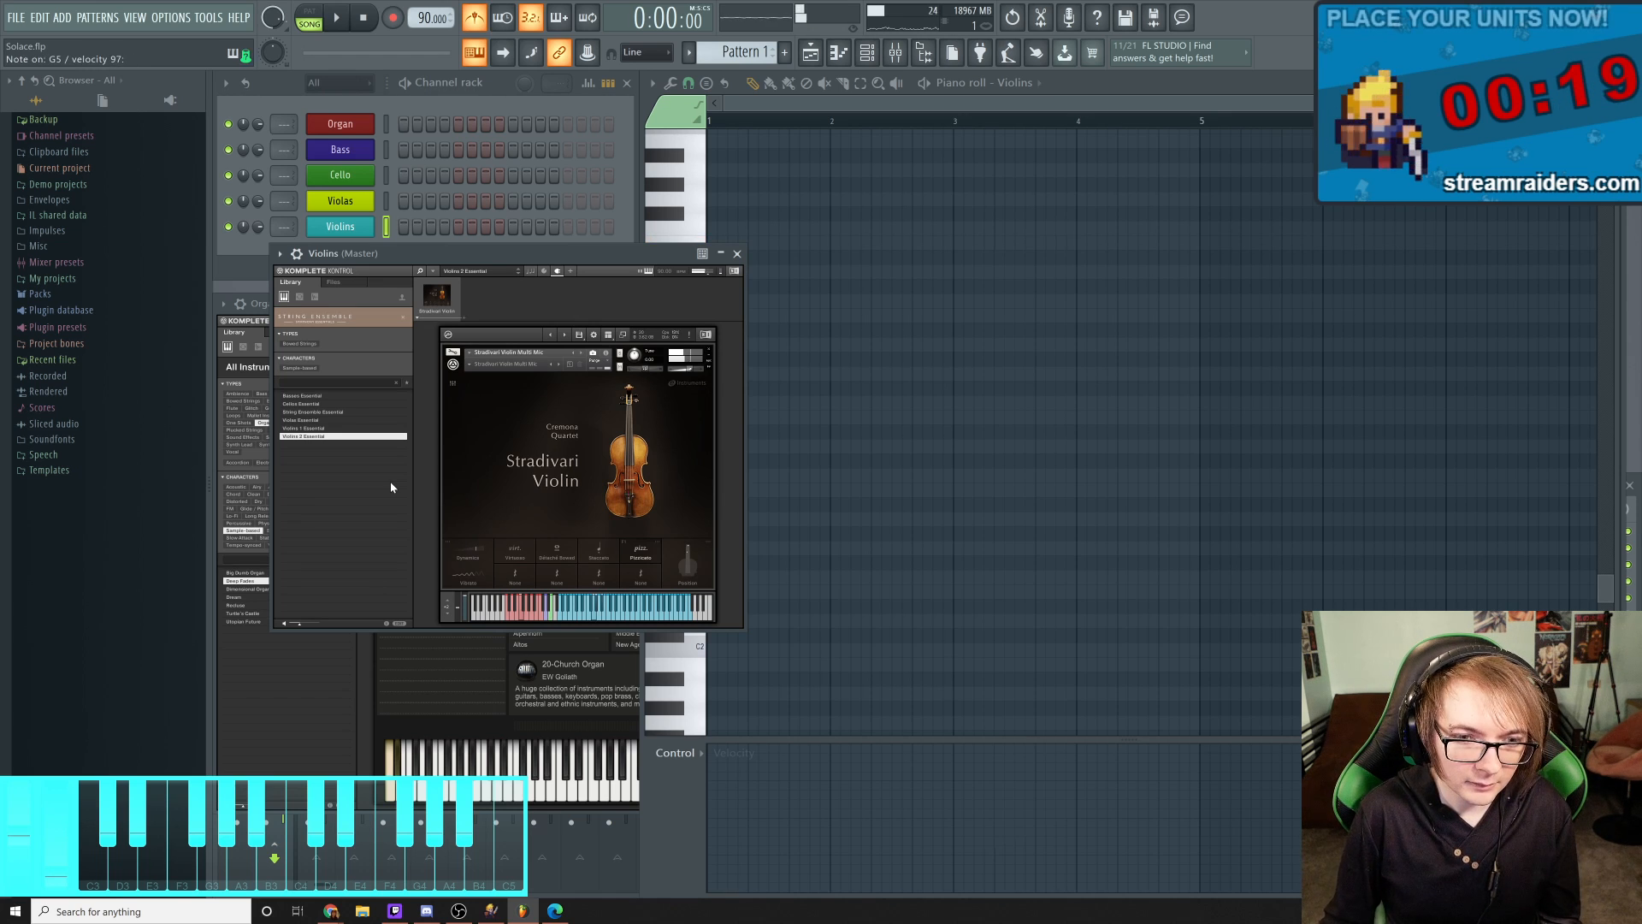
pyautogui.press('z')
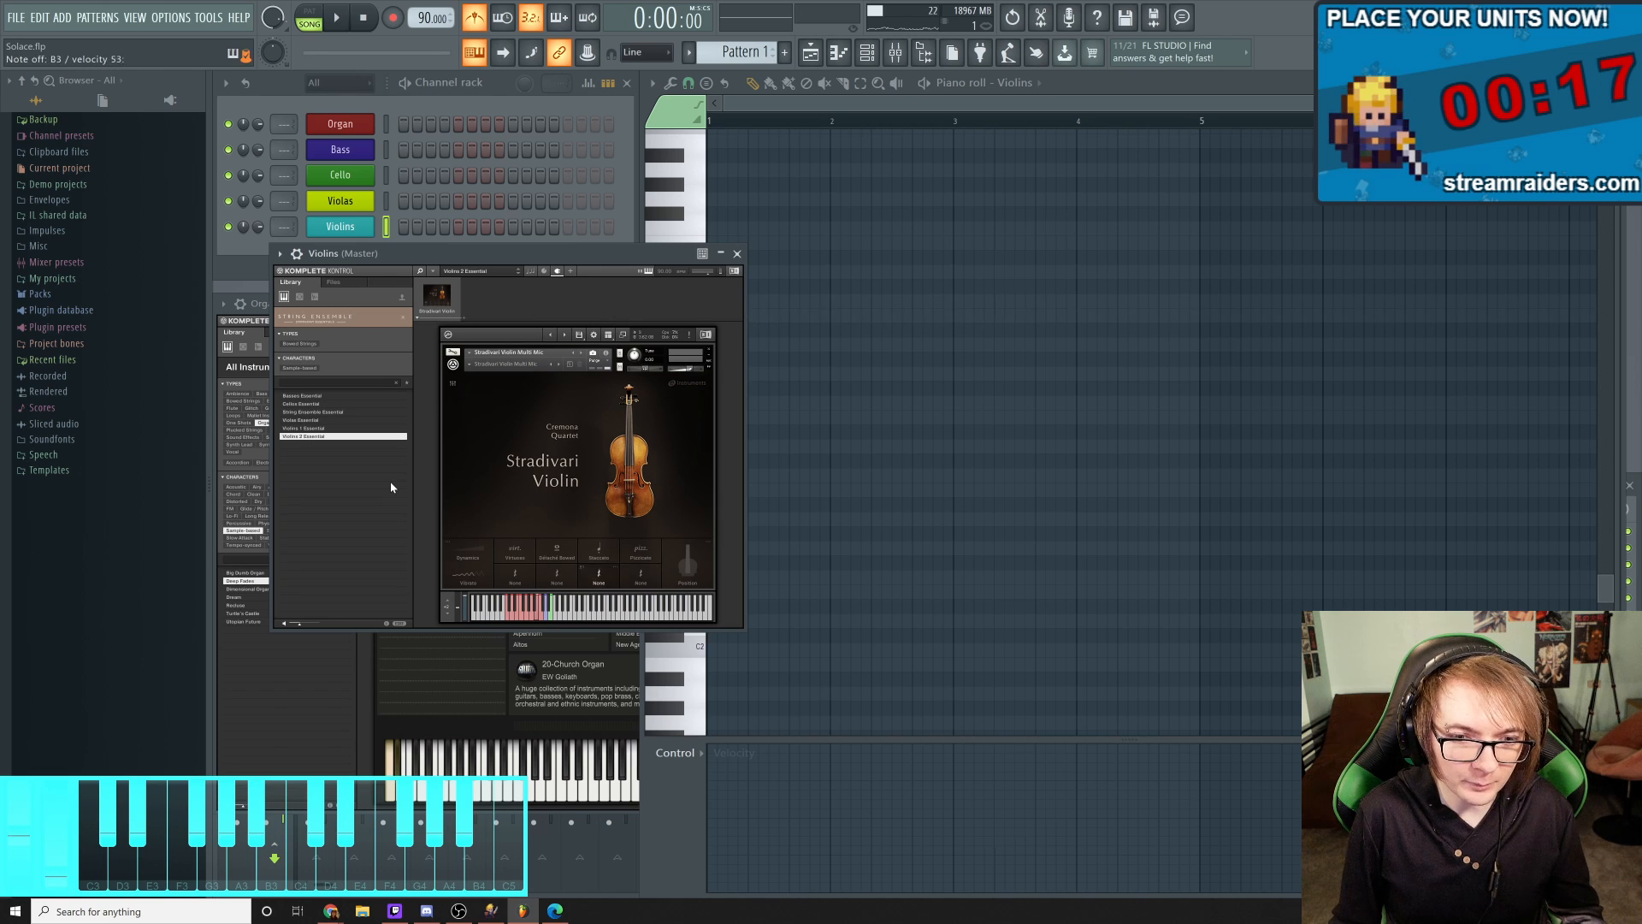
pyautogui.press('v')
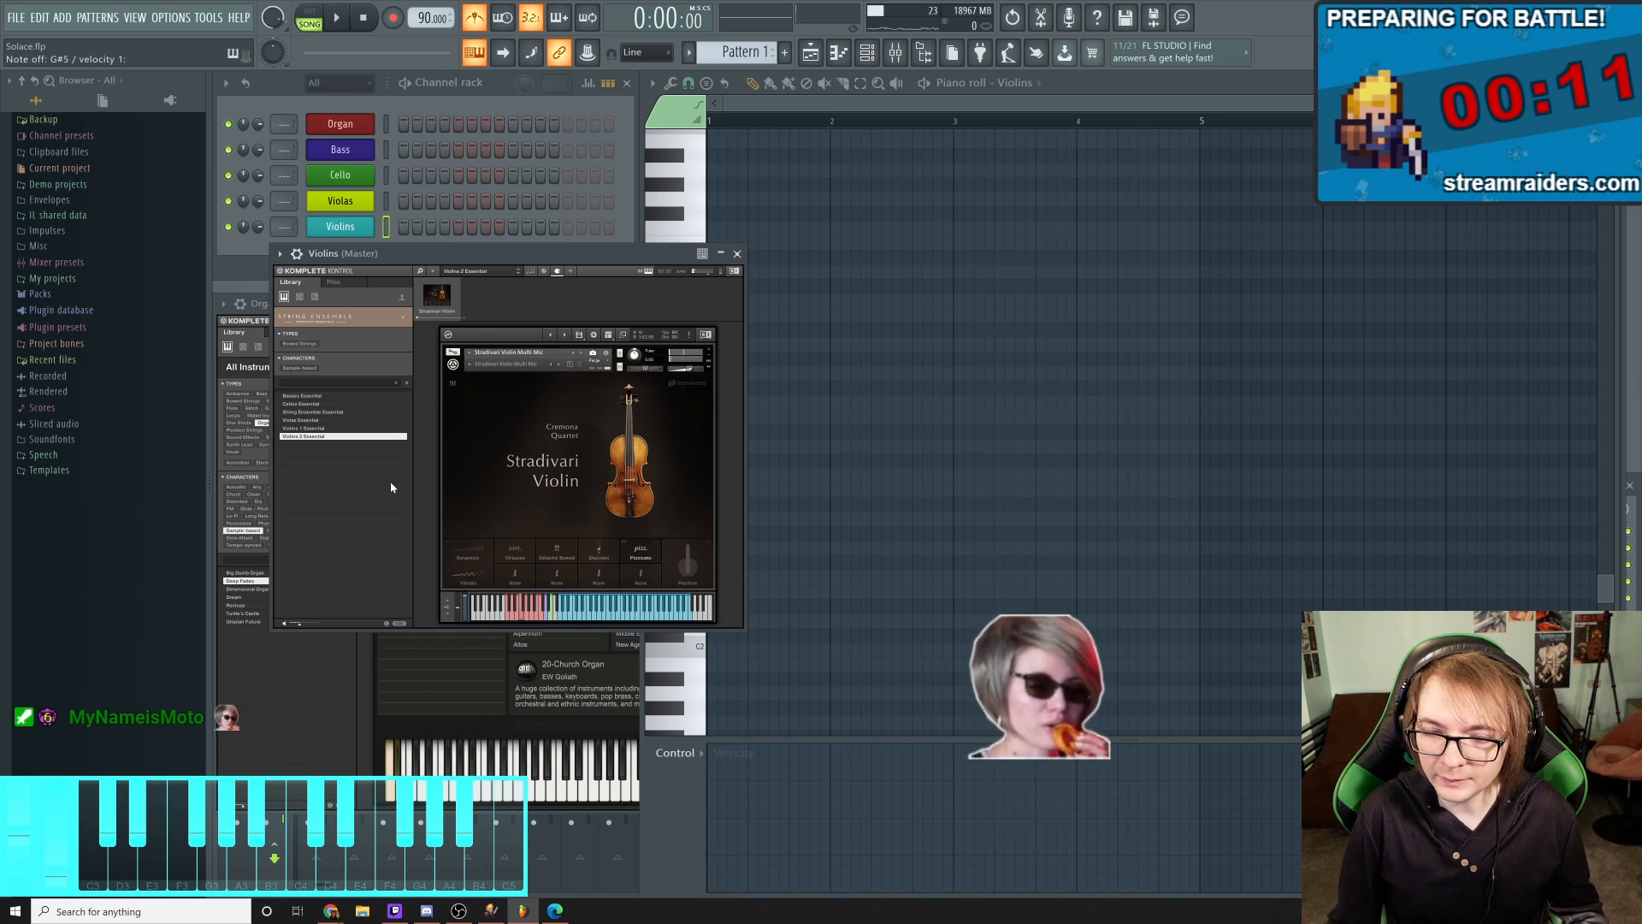
# Place an F3 note at the start of bar 1 in the Violins piano roll and shorten it
pyautogui.click(828, 100)
pyautogui.click(714, 404)
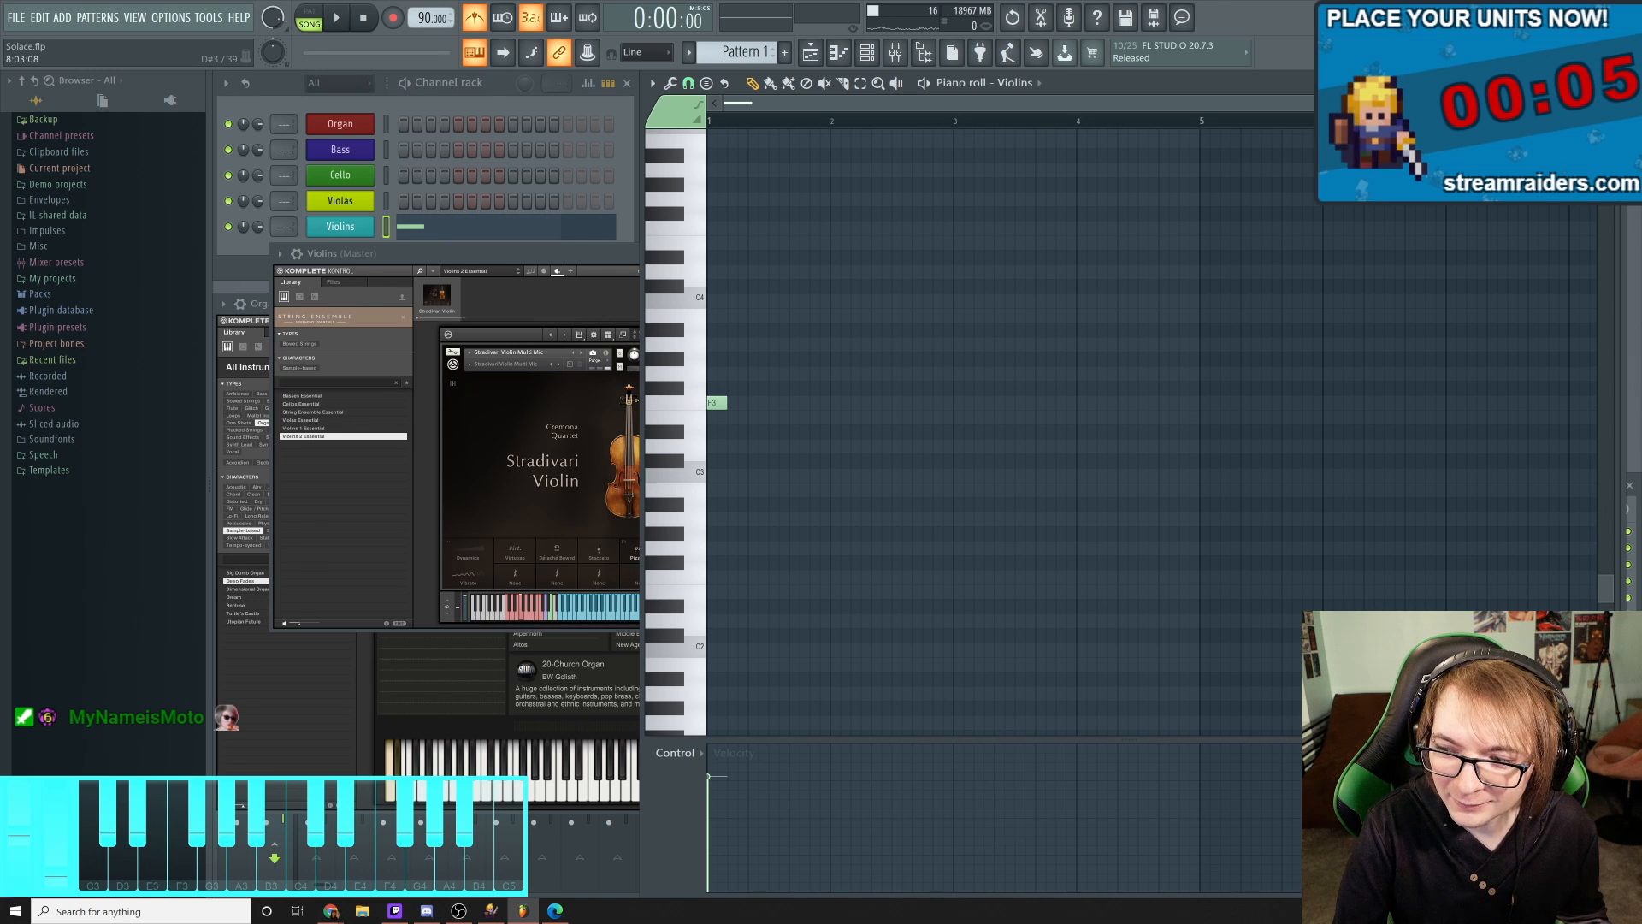
pyautogui.click(724, 403)
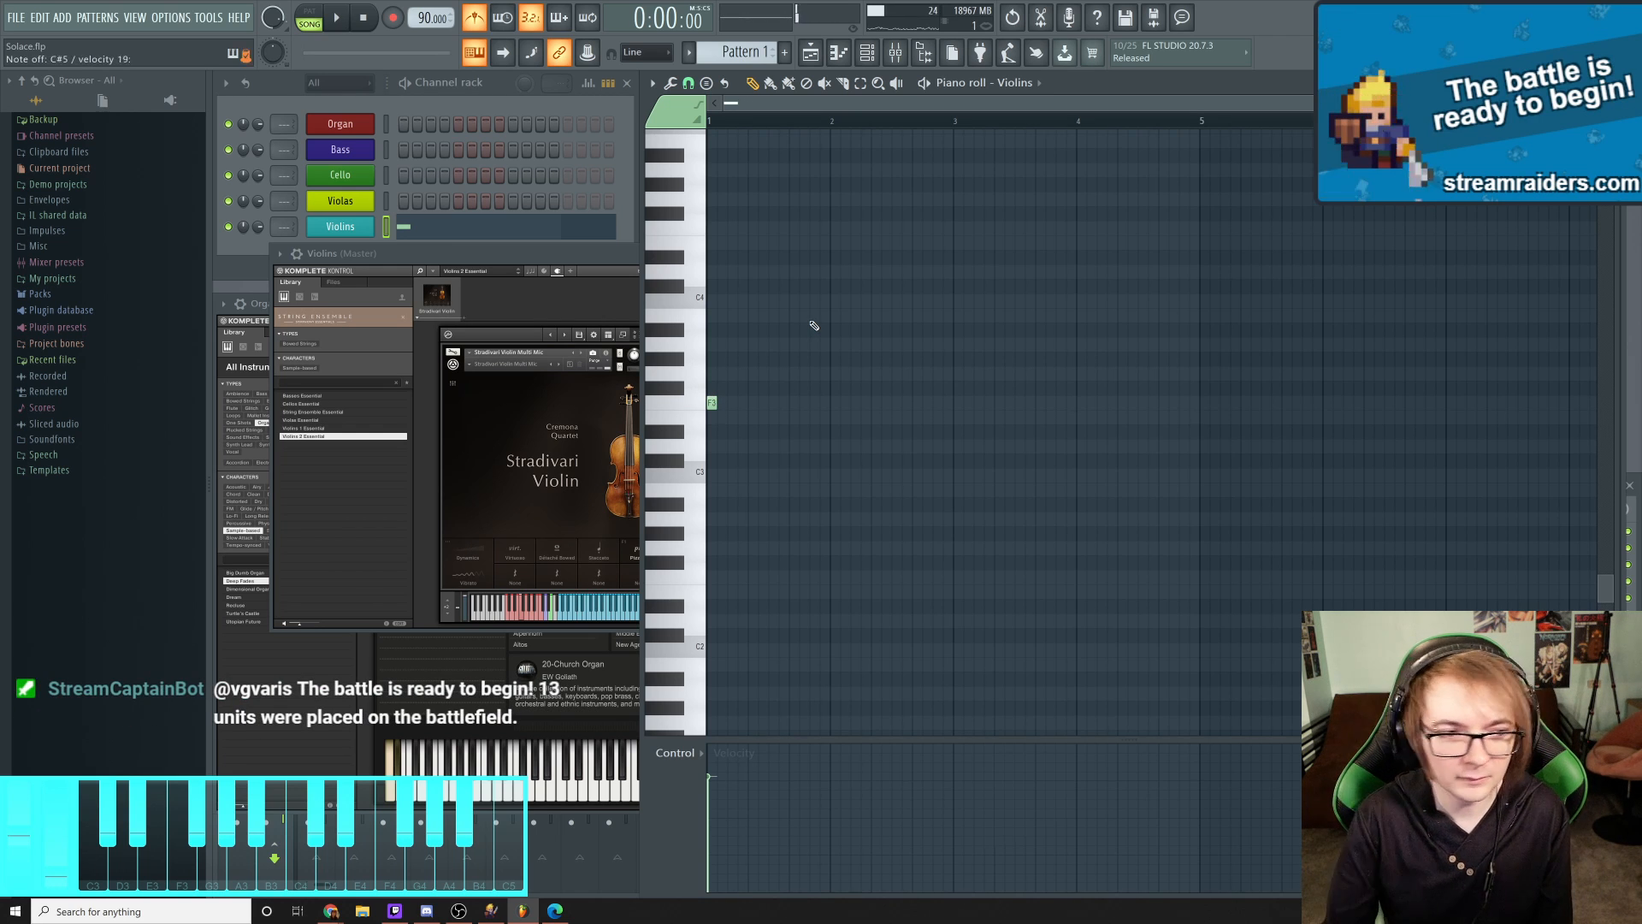
# Switch to Stream Raiders, start the prepared battle and move the game window over the Violins plugin window
pyautogui.click(487, 912)
pyautogui.click(817, 440)
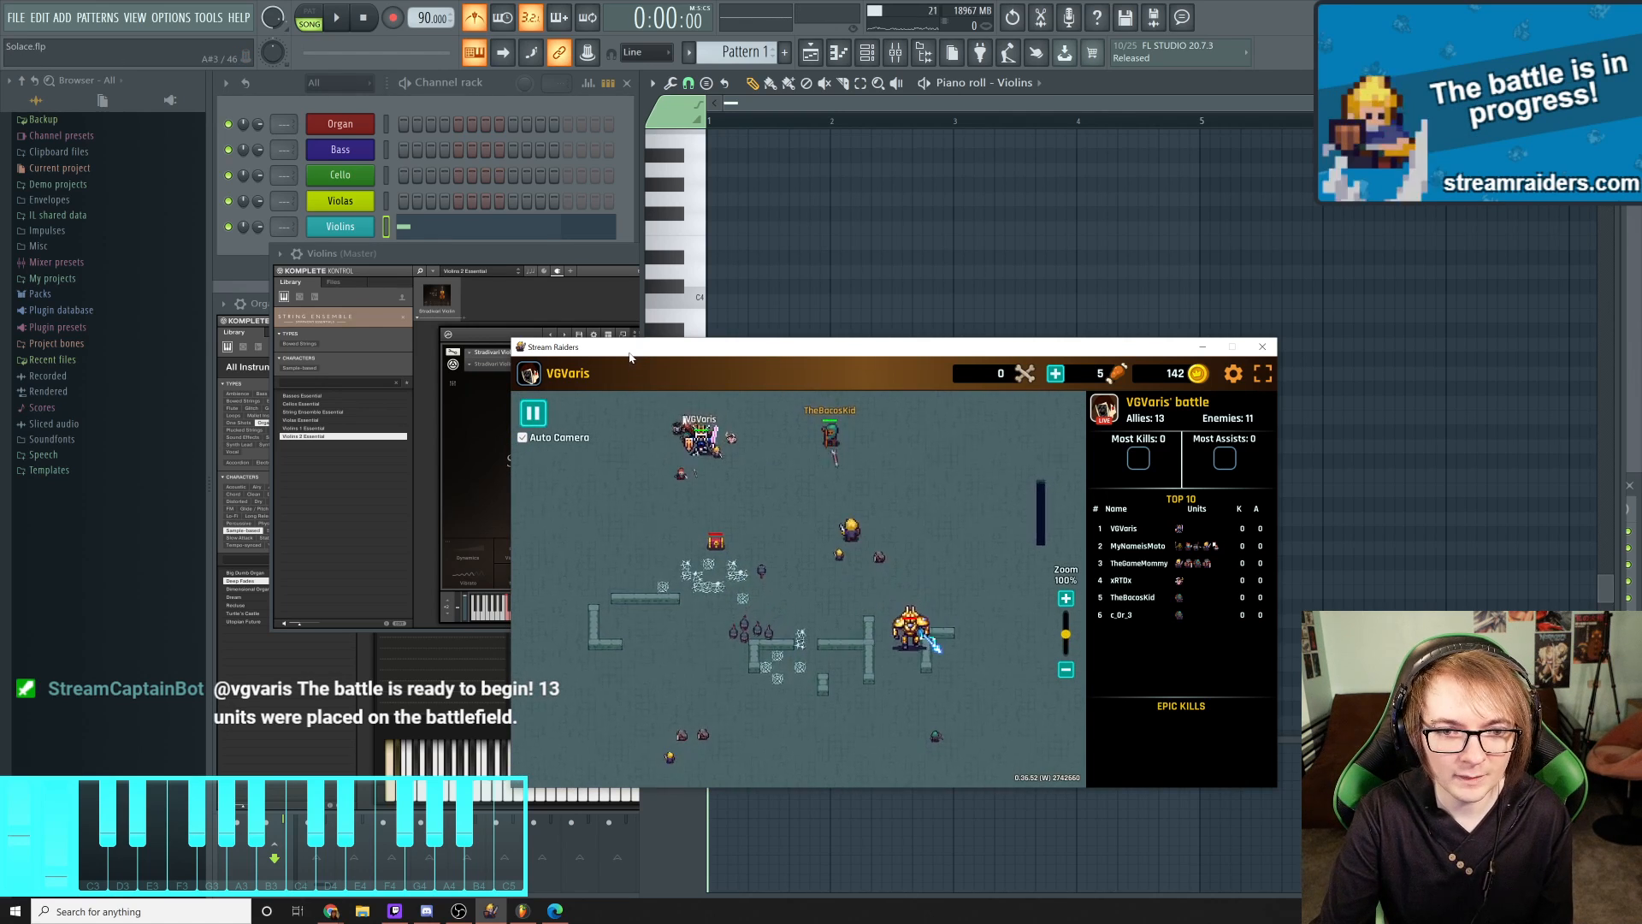
pyautogui.moveTo(631, 357); pyautogui.dragTo(434, 370)
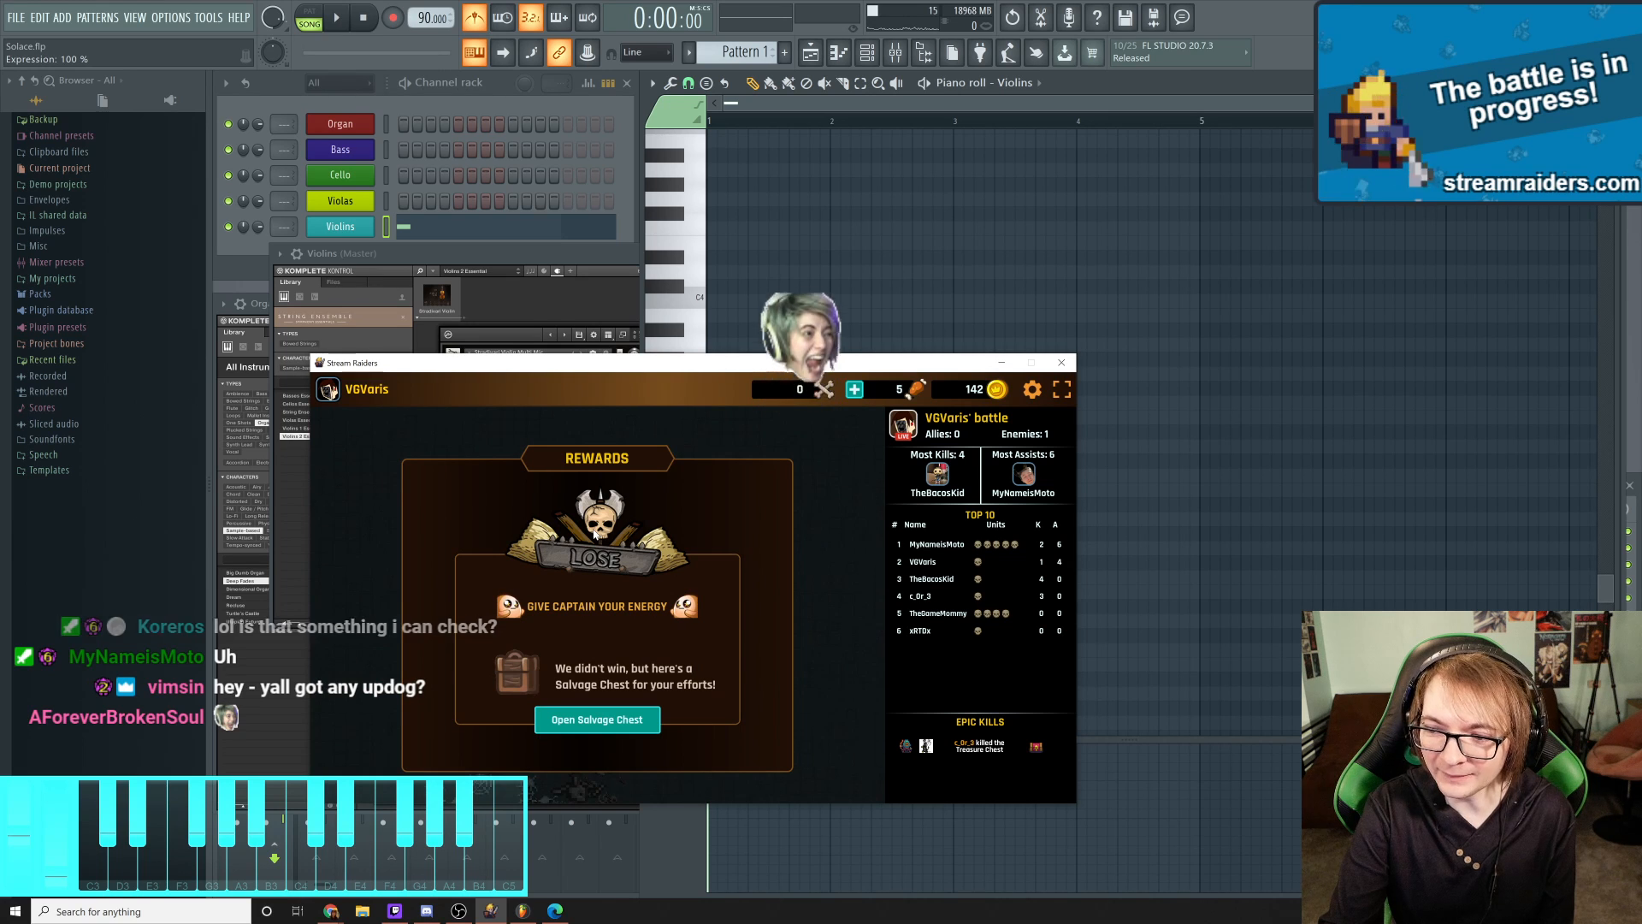
# Open the Salvage Chest reward and choose to keep playing the Orcsgiving map
pyautogui.click(615, 723)
pyautogui.click(671, 659)
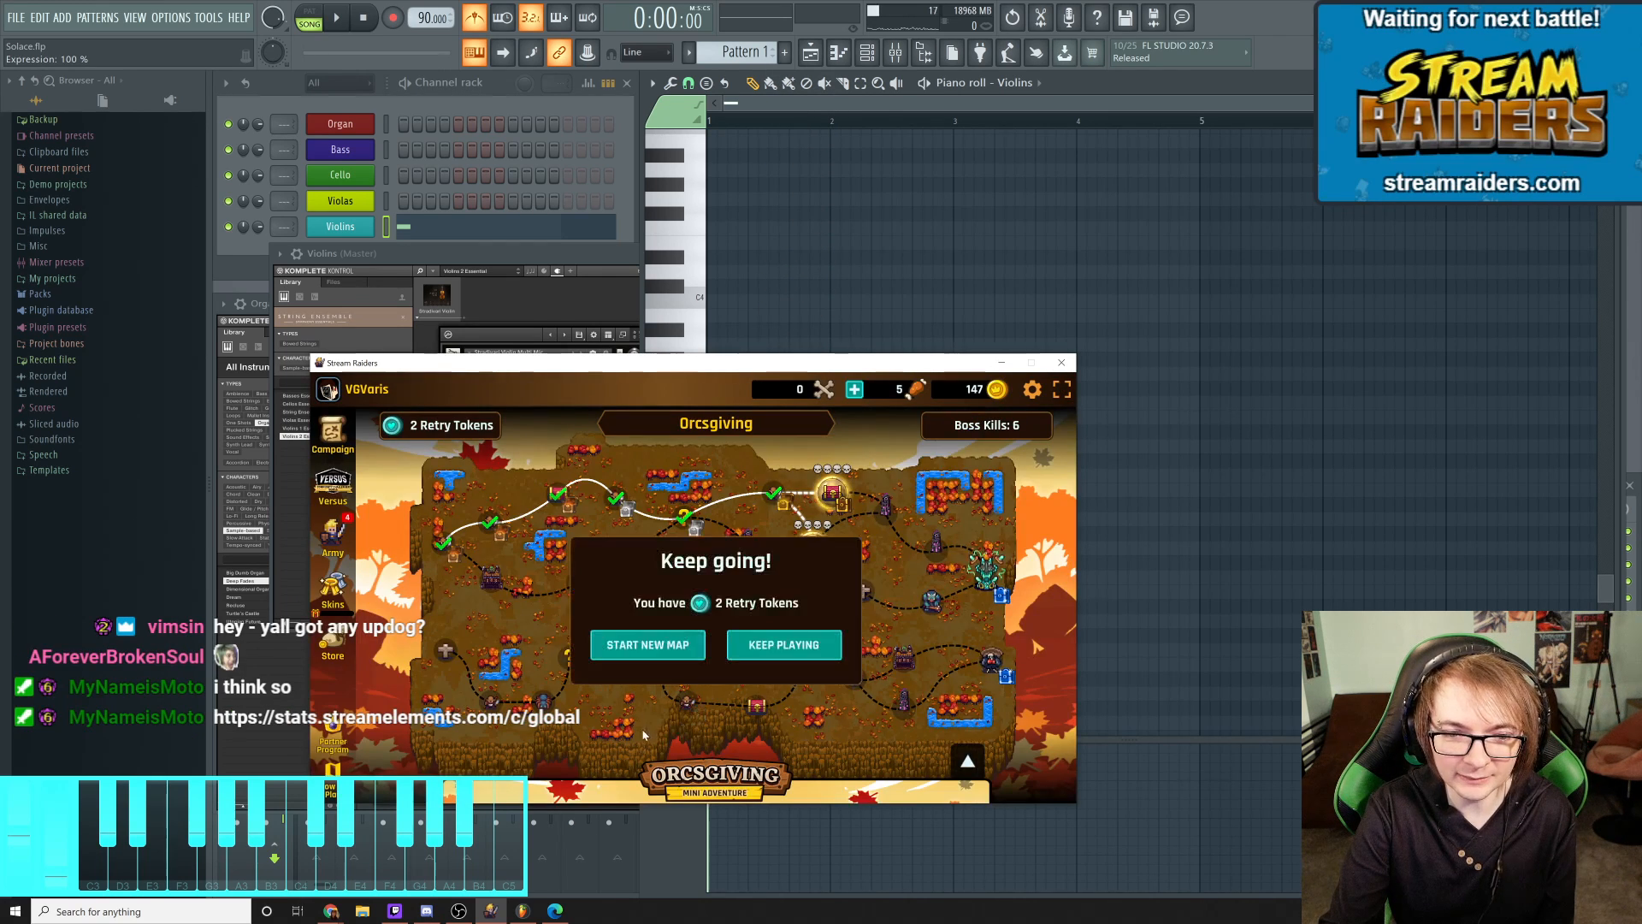
pyautogui.click(745, 654)
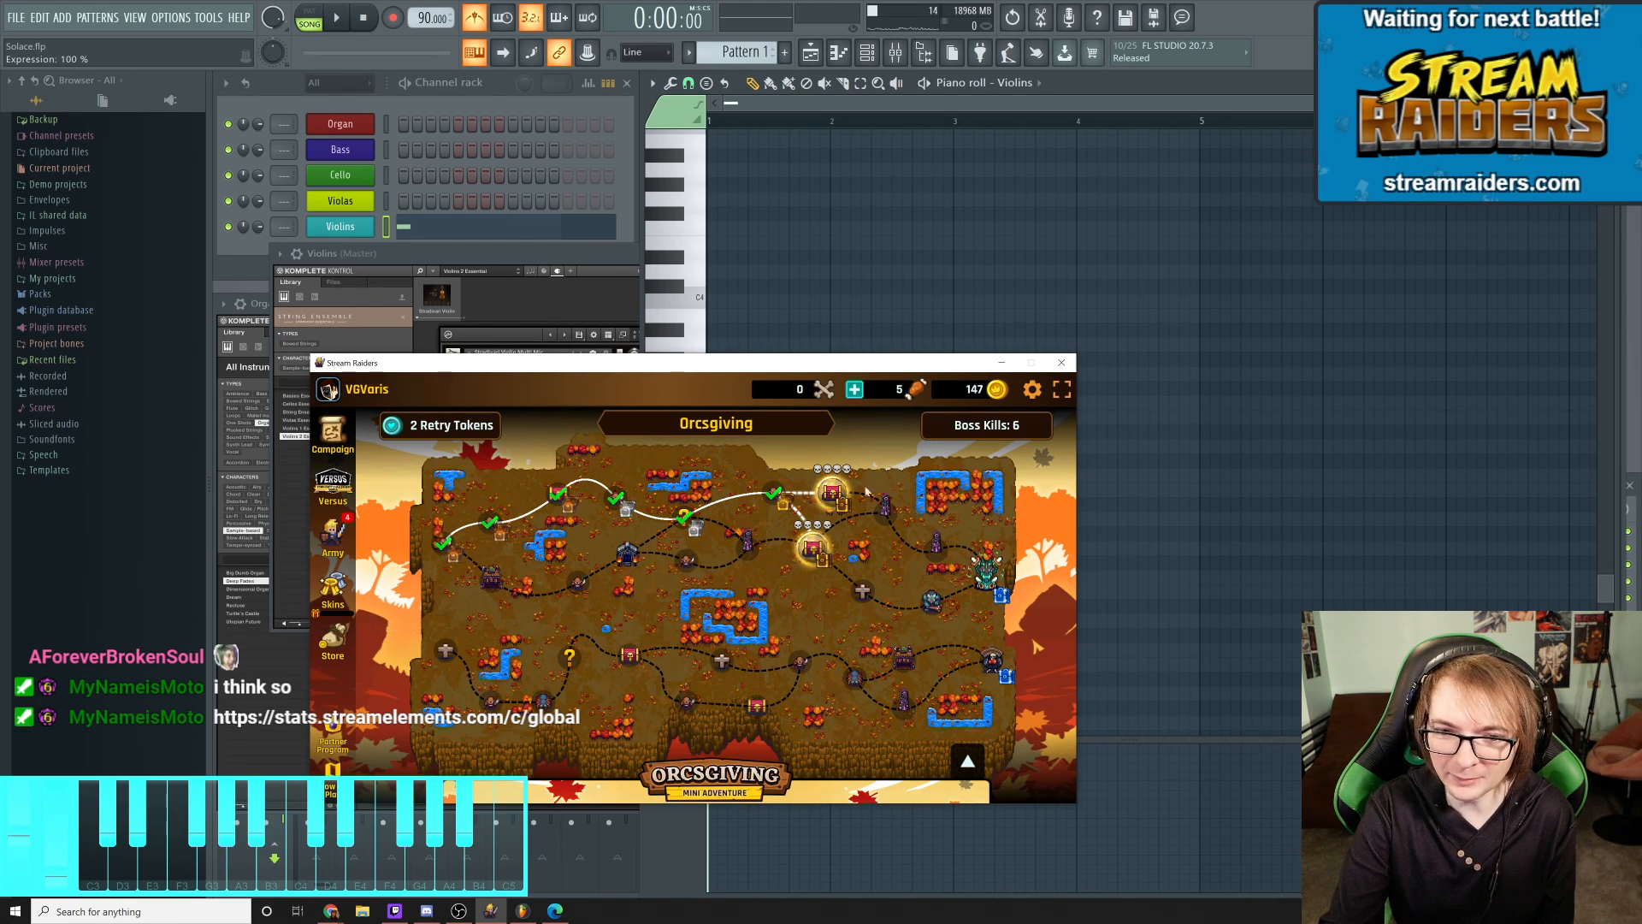
# Place the captain unit near the upper edge of the Treasure Trove battlefield and return to FL Studio
pyautogui.click(836, 493)
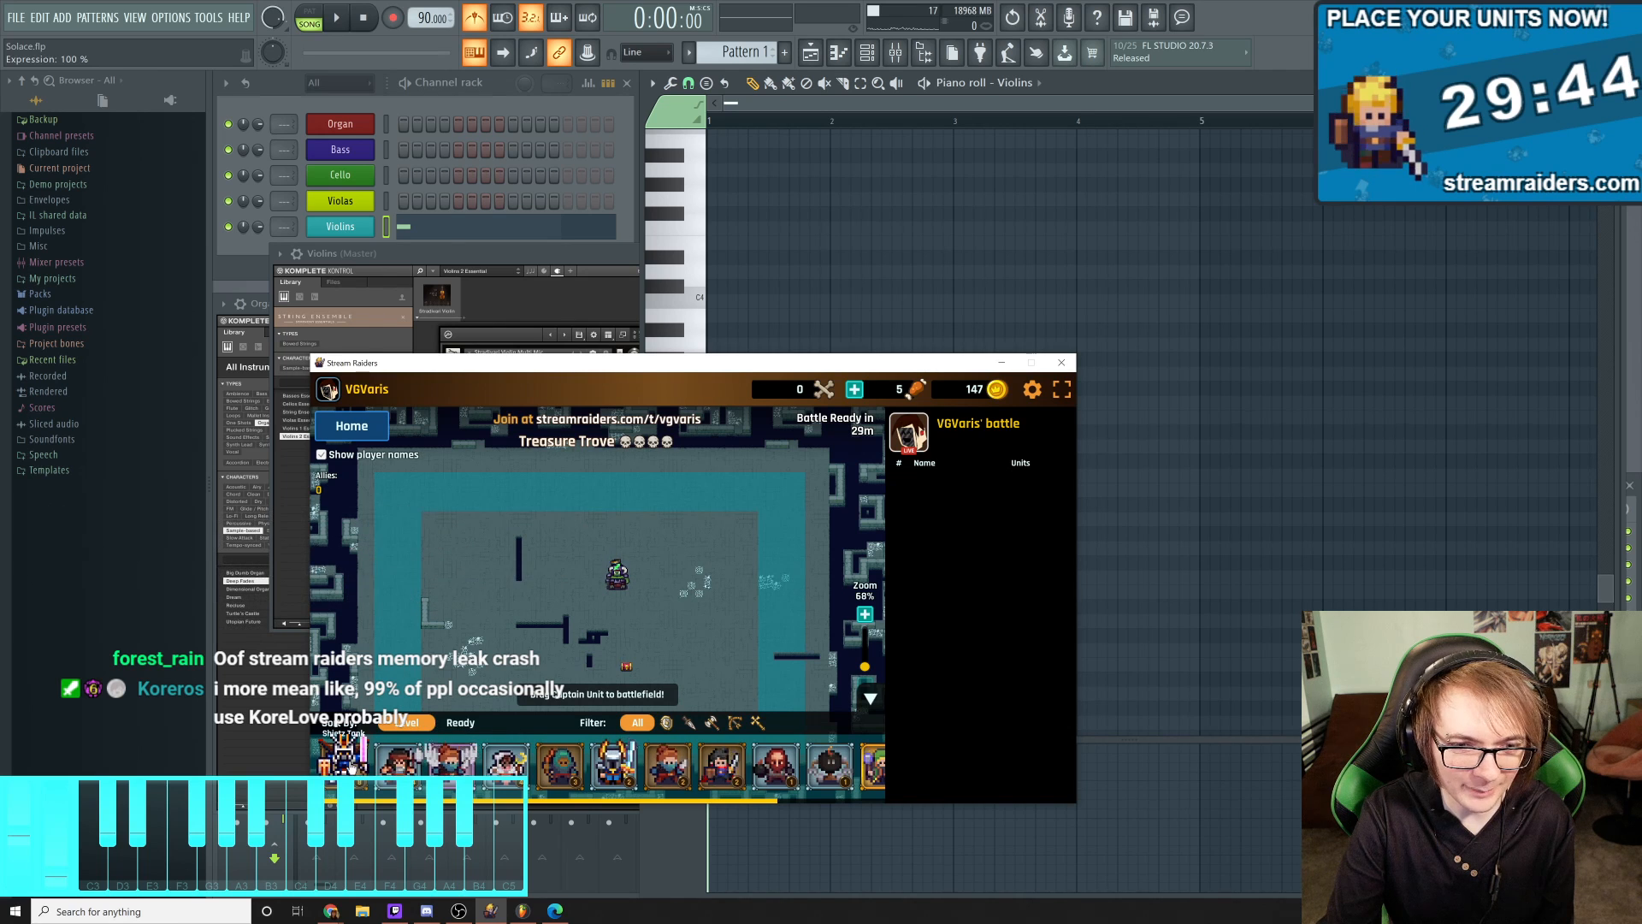
pyautogui.moveTo(616, 580)
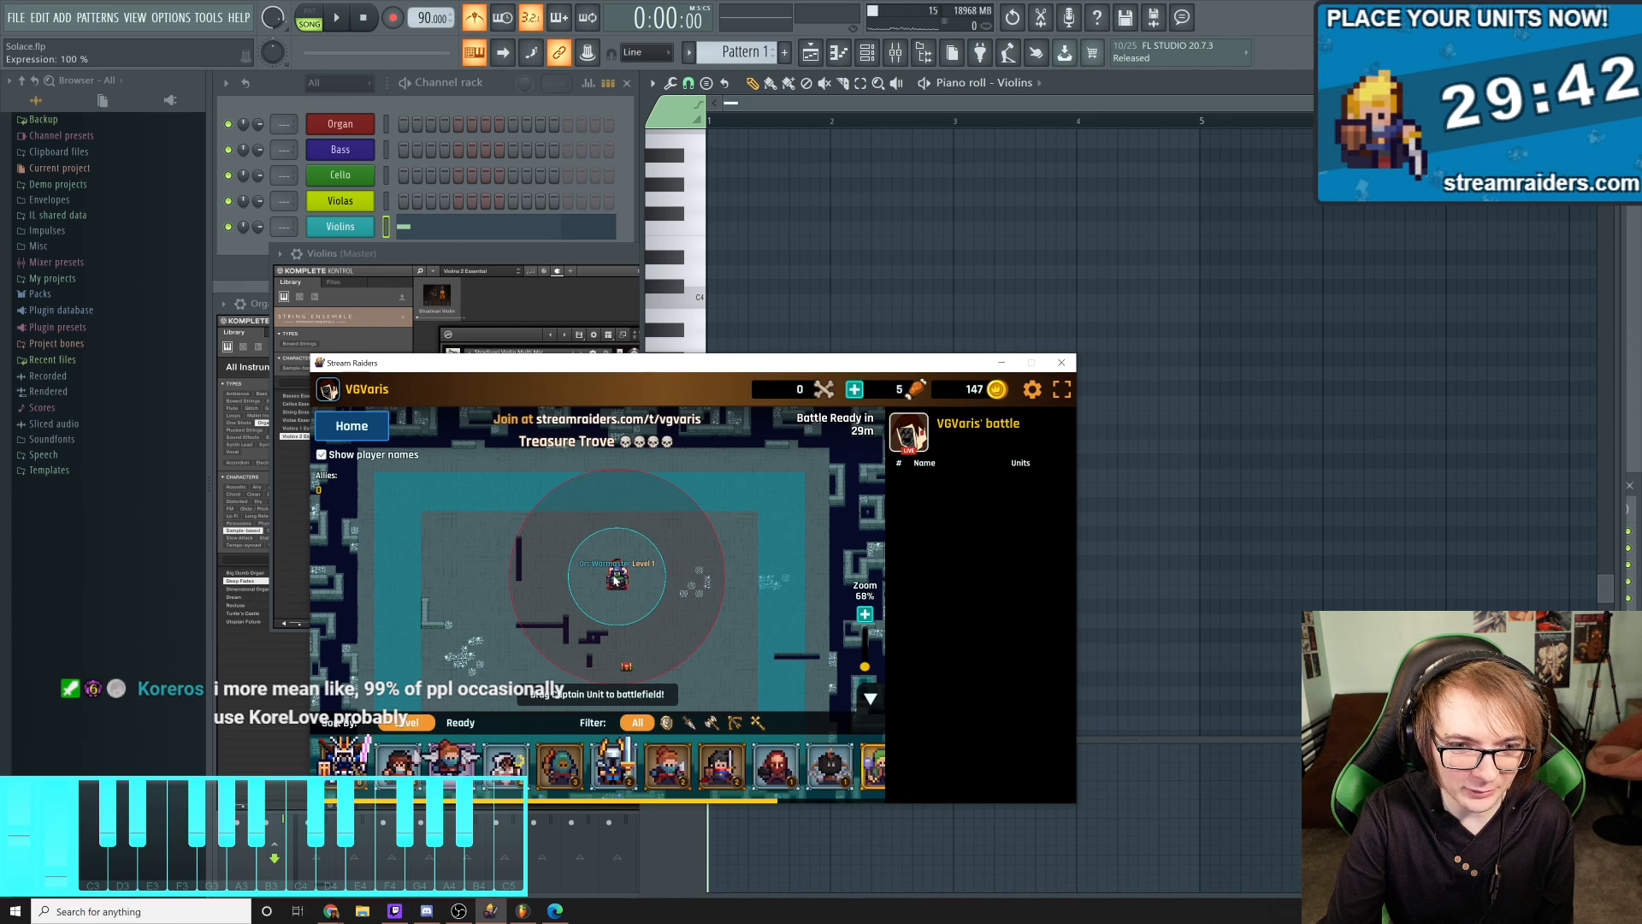
pyautogui.moveTo(343, 758); pyautogui.dragTo(617, 502)
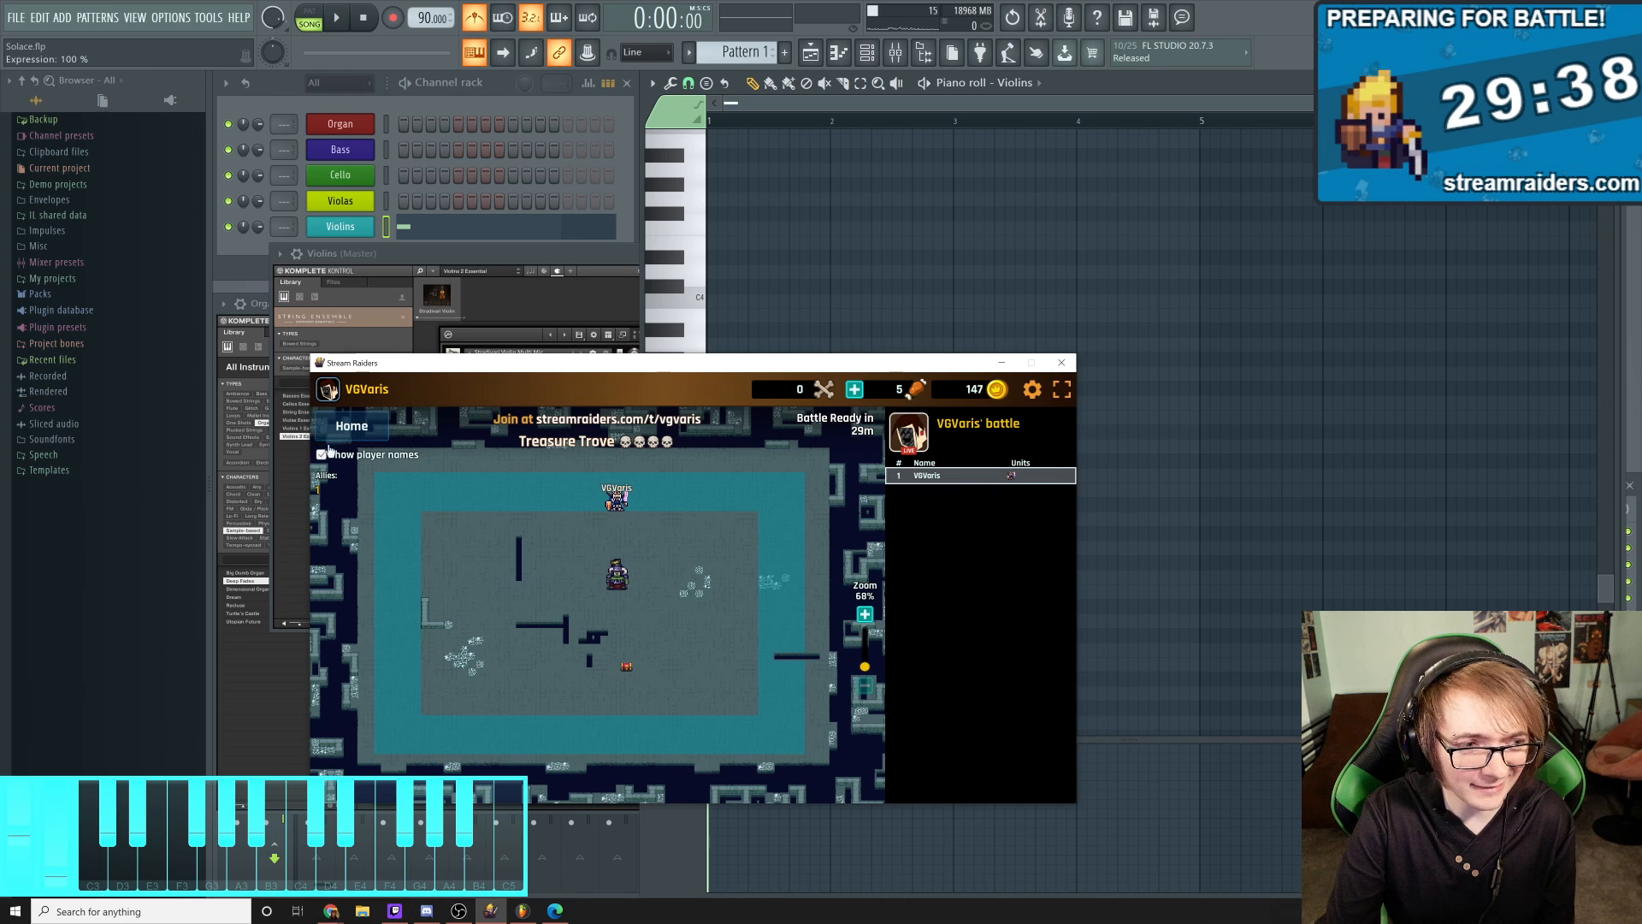
pyautogui.click(352, 425)
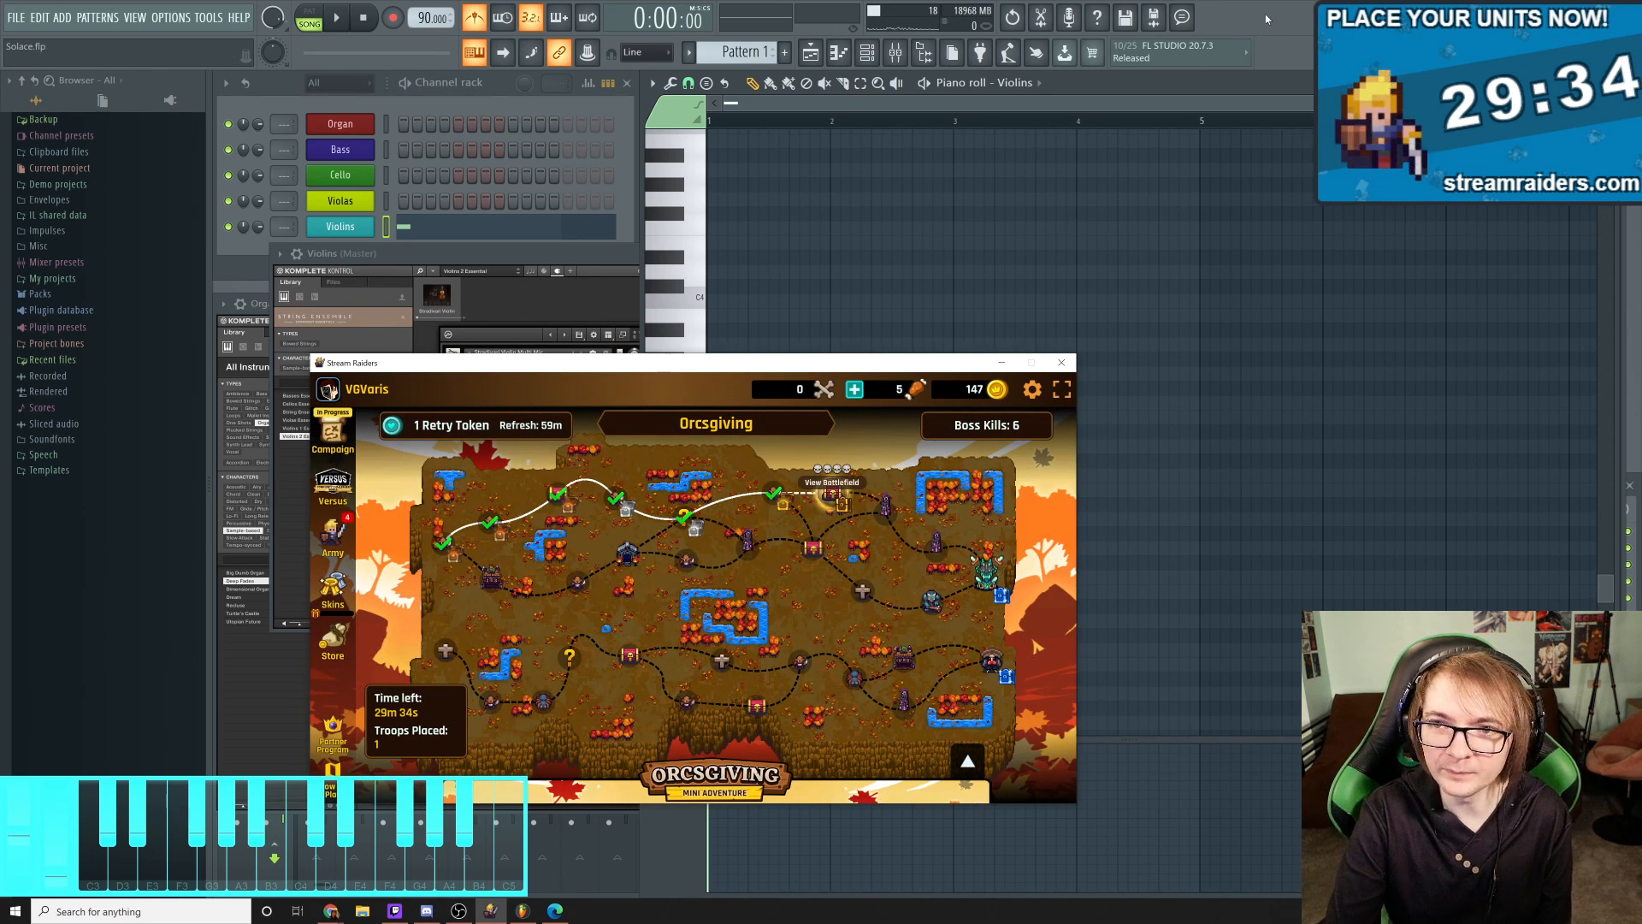
pyautogui.click(1218, 111)
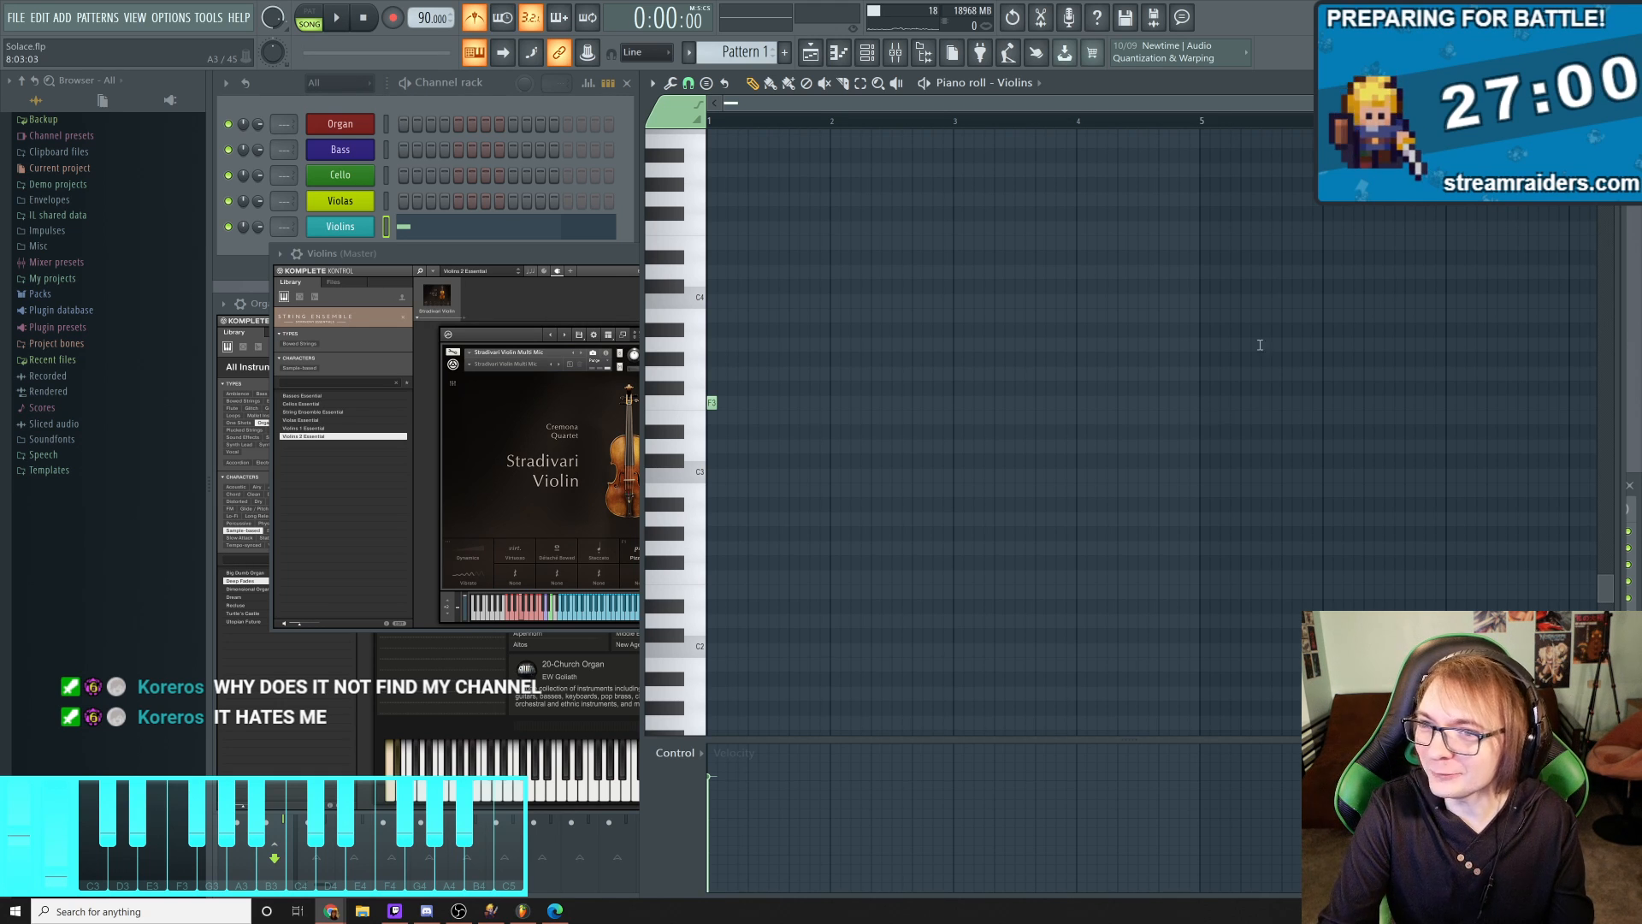
# Switch to the browser and review the Vgvaris channel's emotes, badges and daily emote usage on Twitch Emotes
pyautogui.moveTo(1261, 345); pyautogui.dragTo(856, 383)
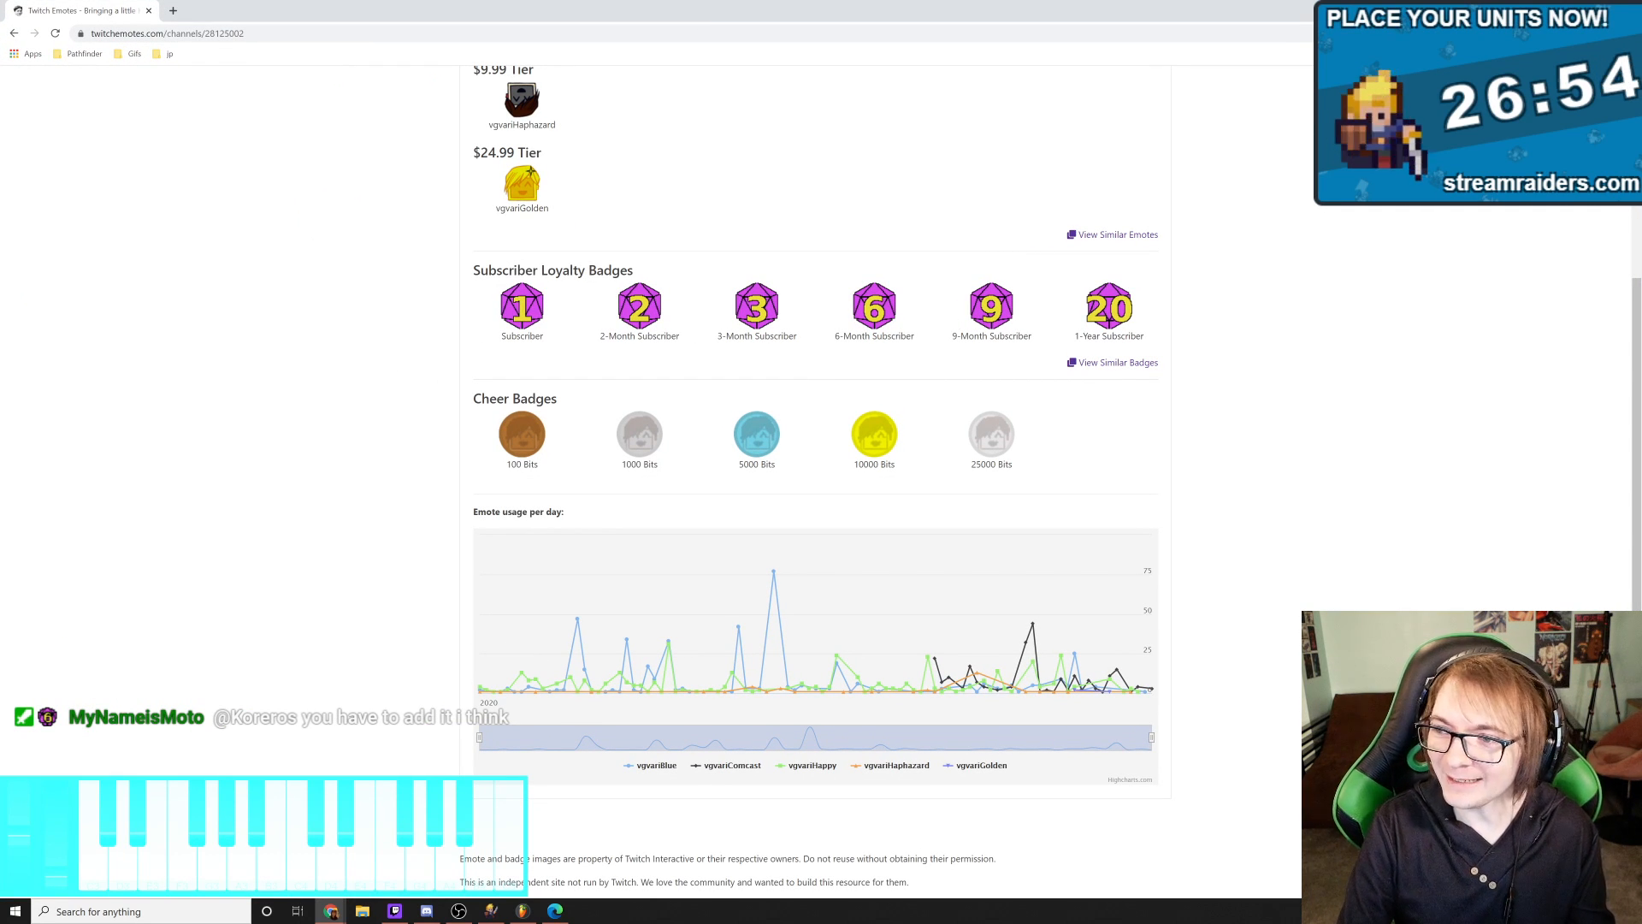
pyautogui.scroll(3, 612, 257)
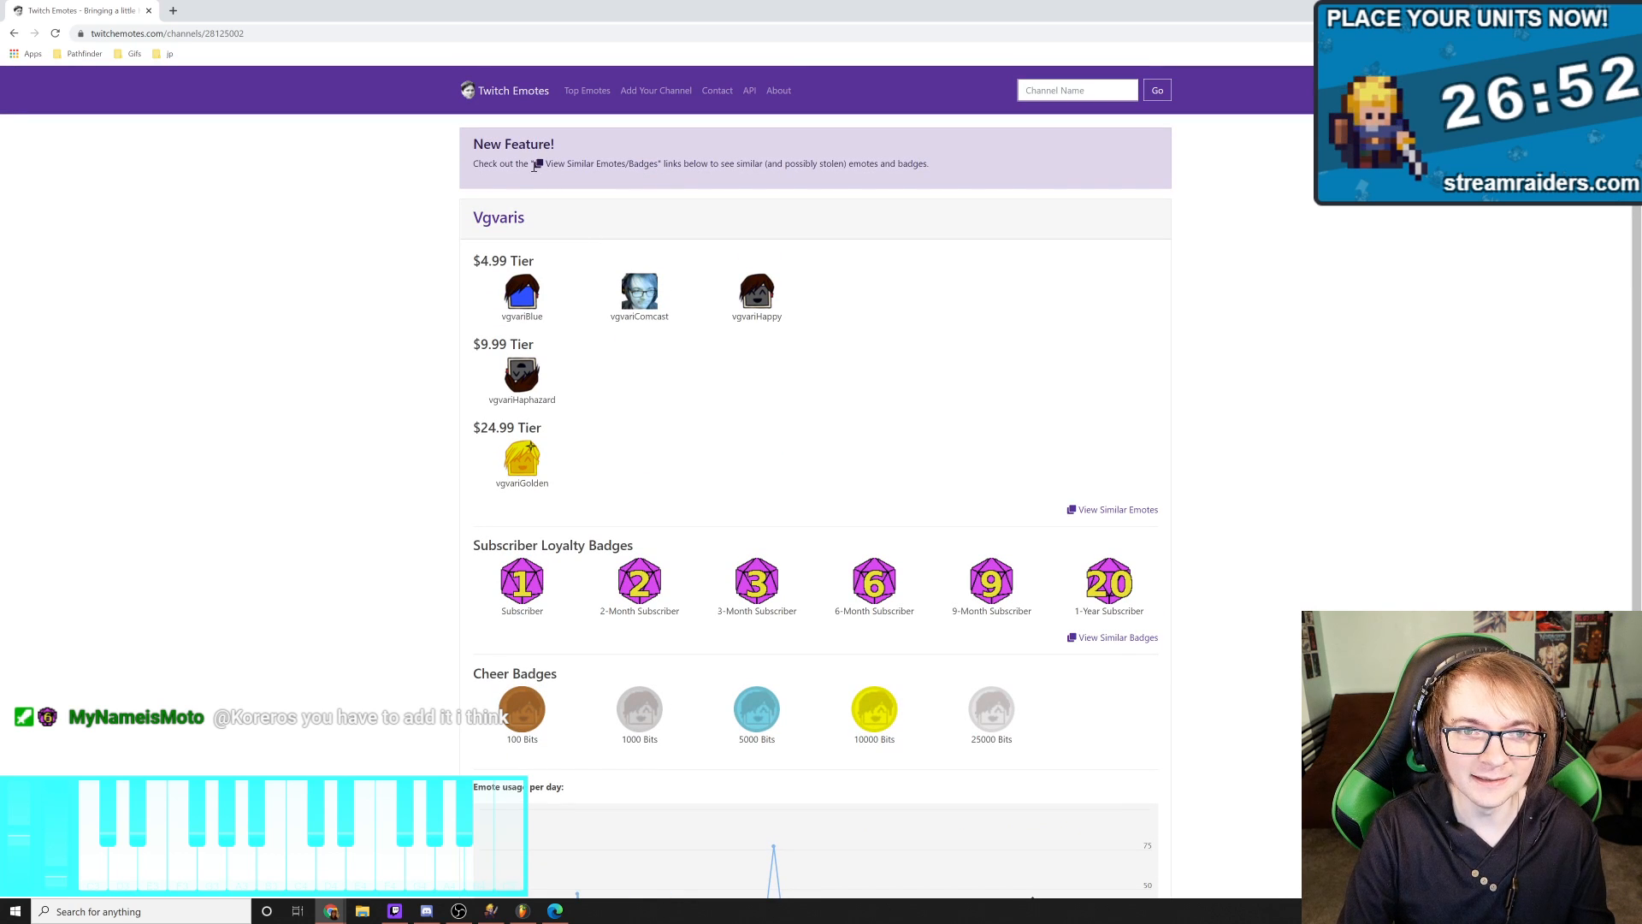
pyautogui.scroll(-3, 523, 193)
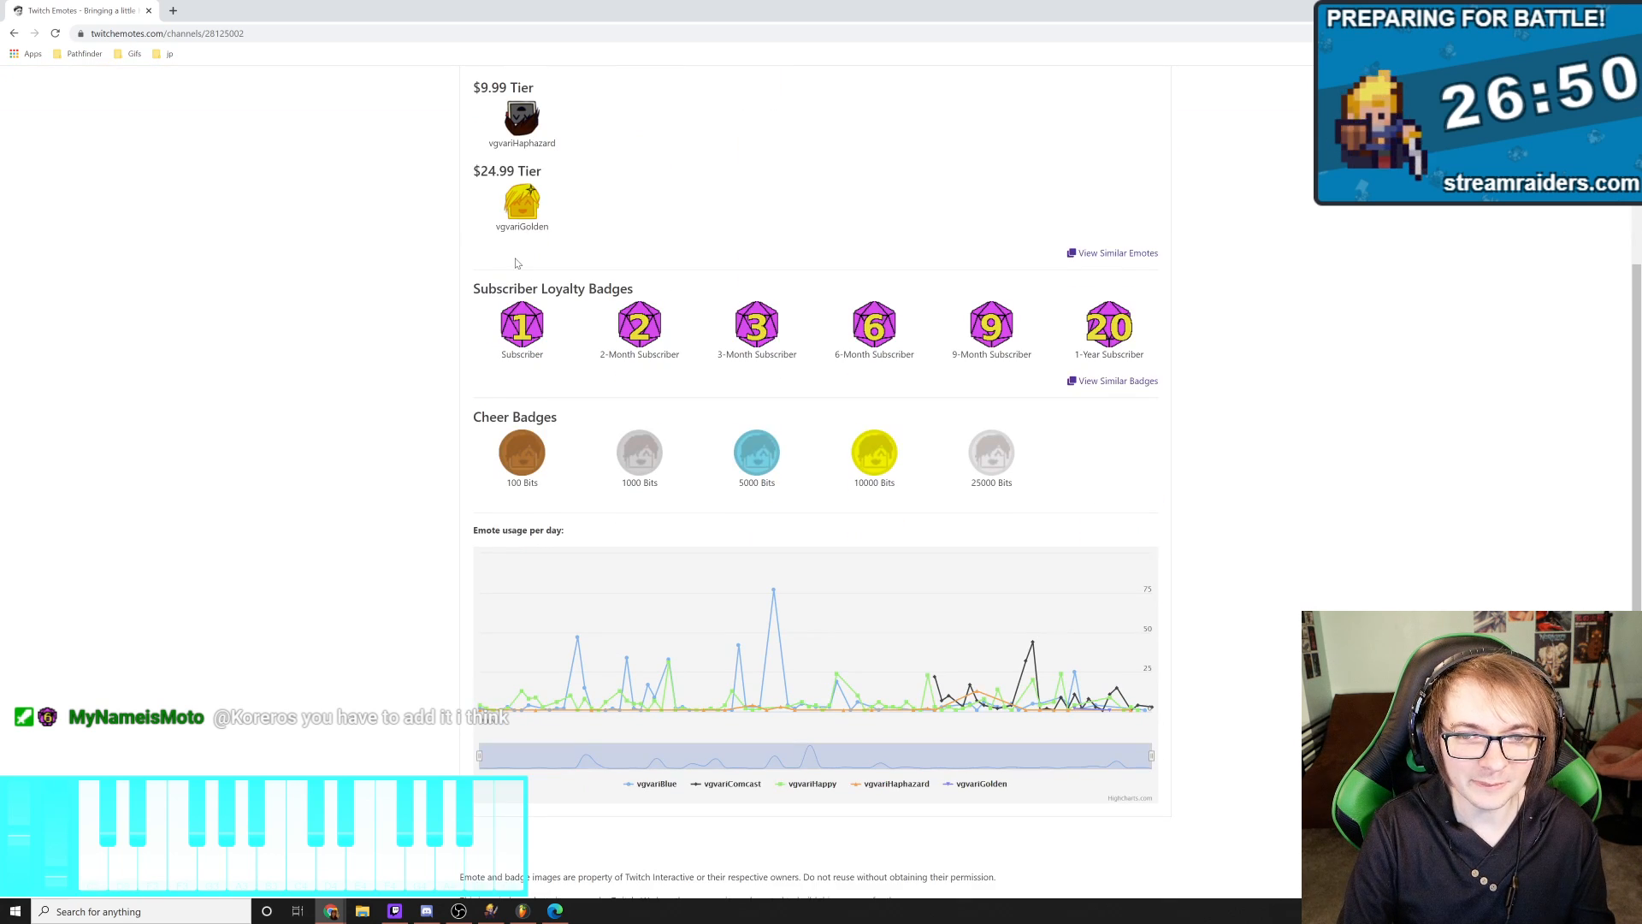
pyautogui.scroll(2, 644, 314)
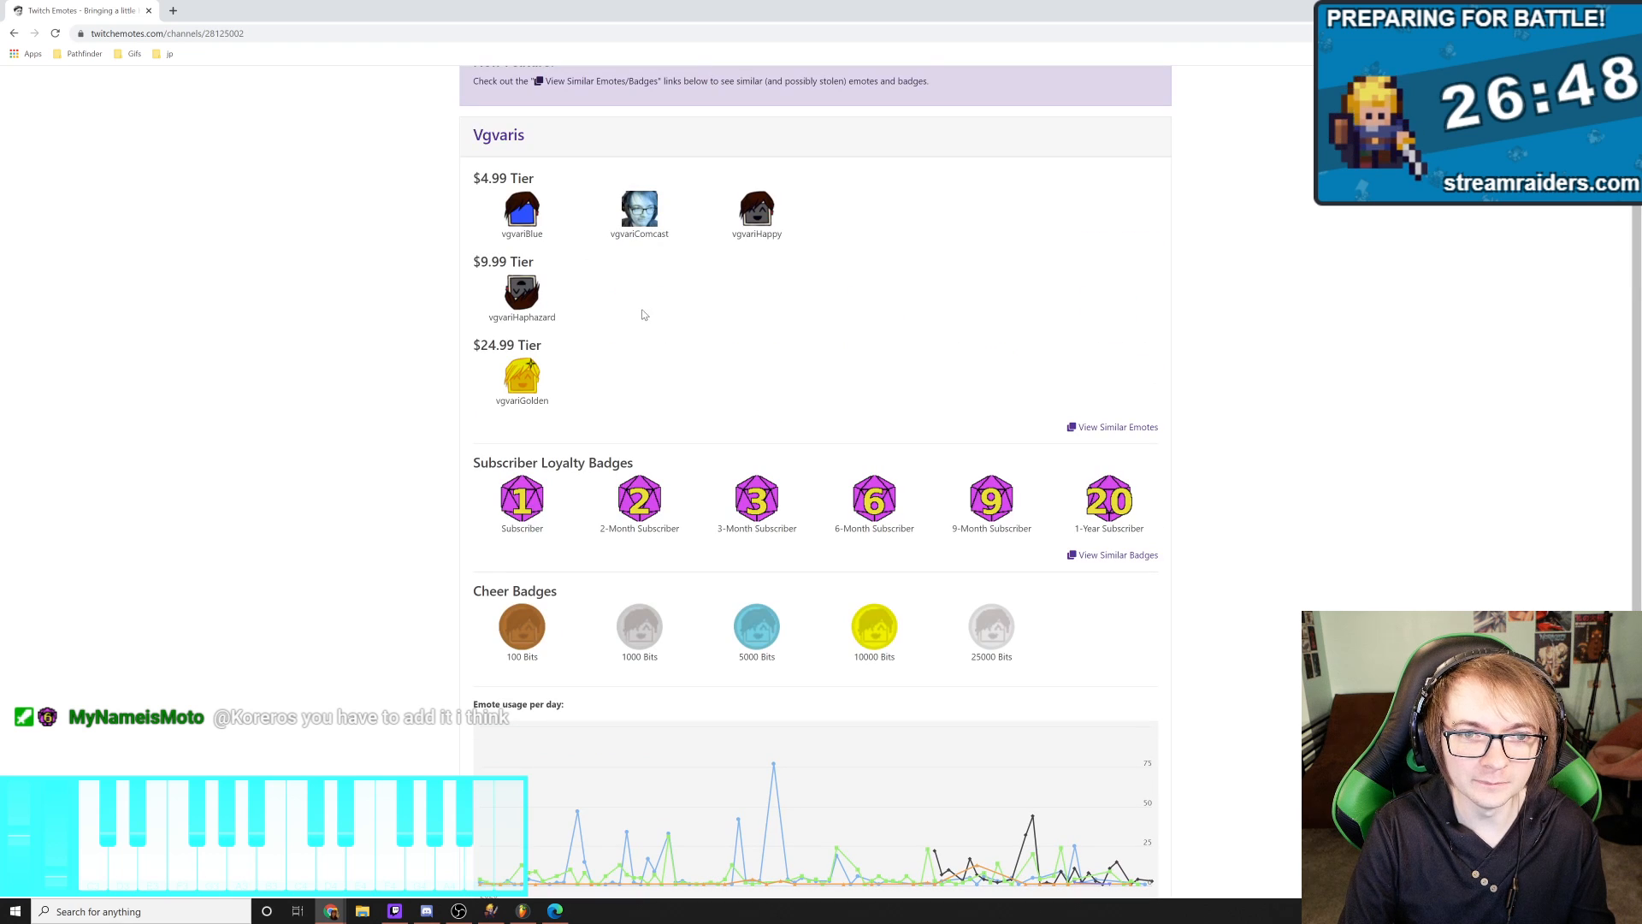
pyautogui.scroll(-2, 665, 358)
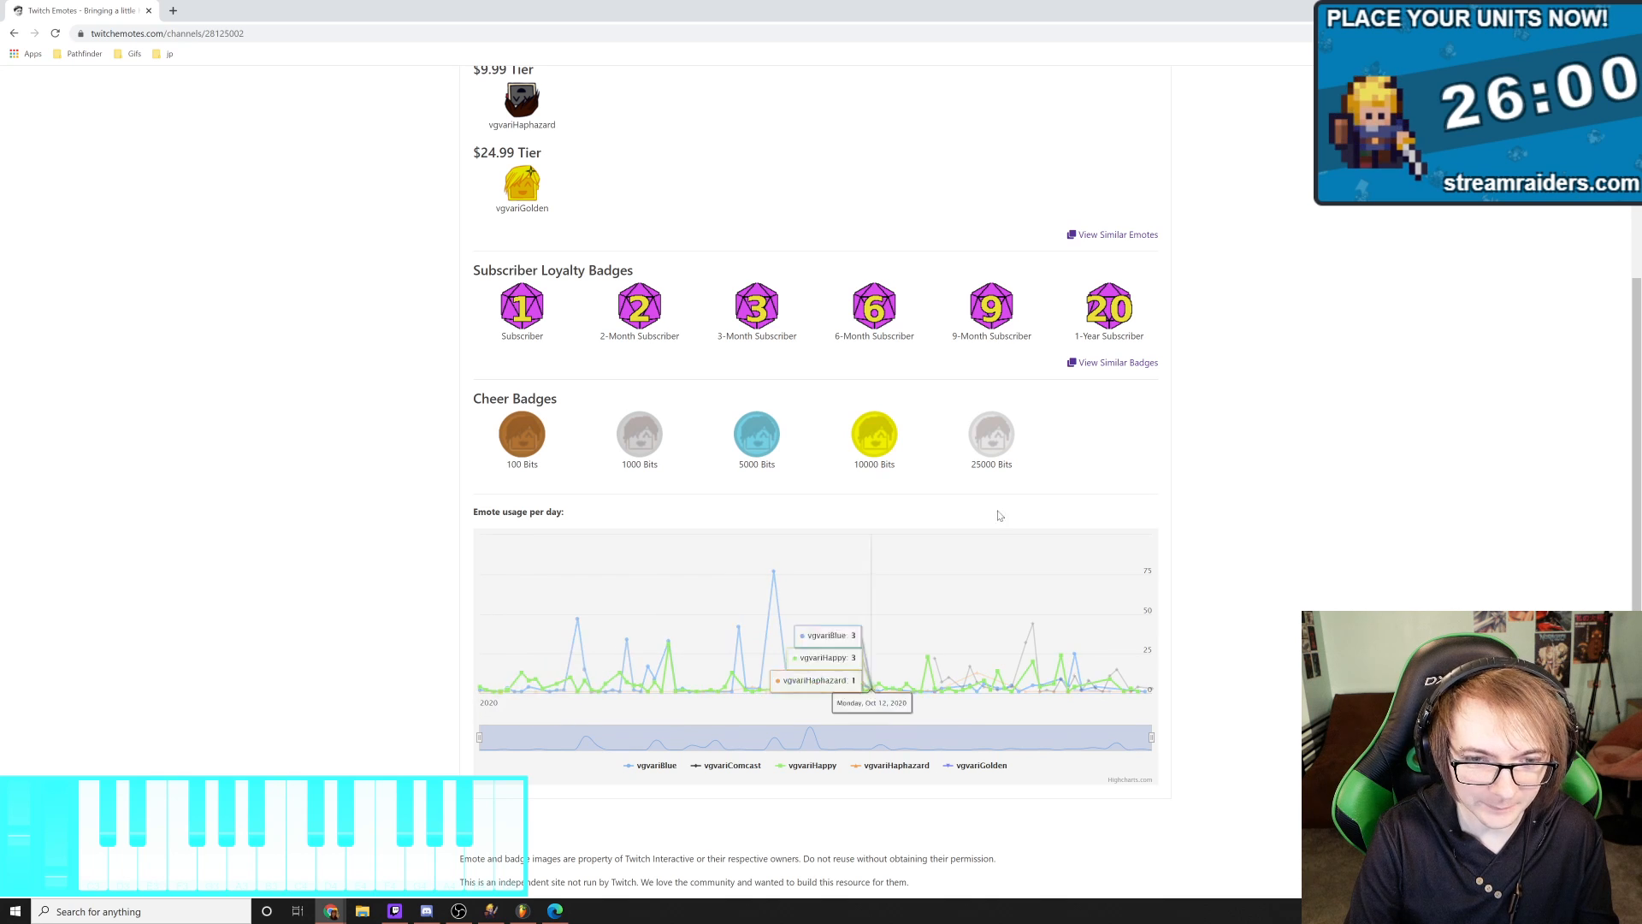
pyautogui.scroll(3, 1361, 449)
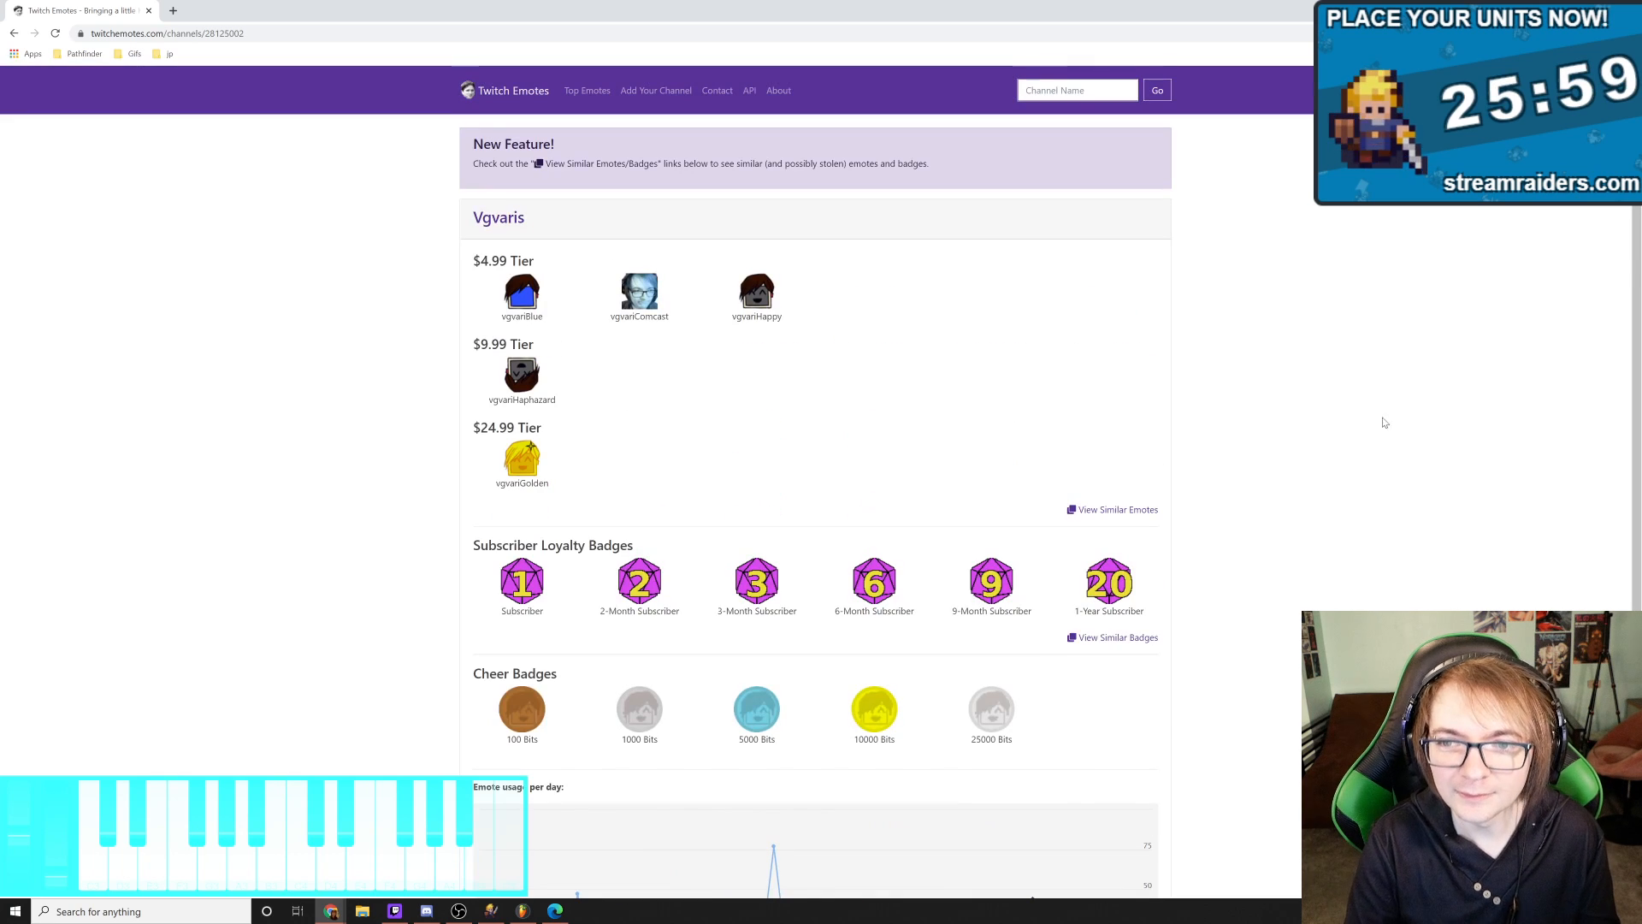
# Search Twitch Emotes for the channels of chat viewers by entering their channel names
pyautogui.click(1038, 90)
pyautogui.write('koreros')
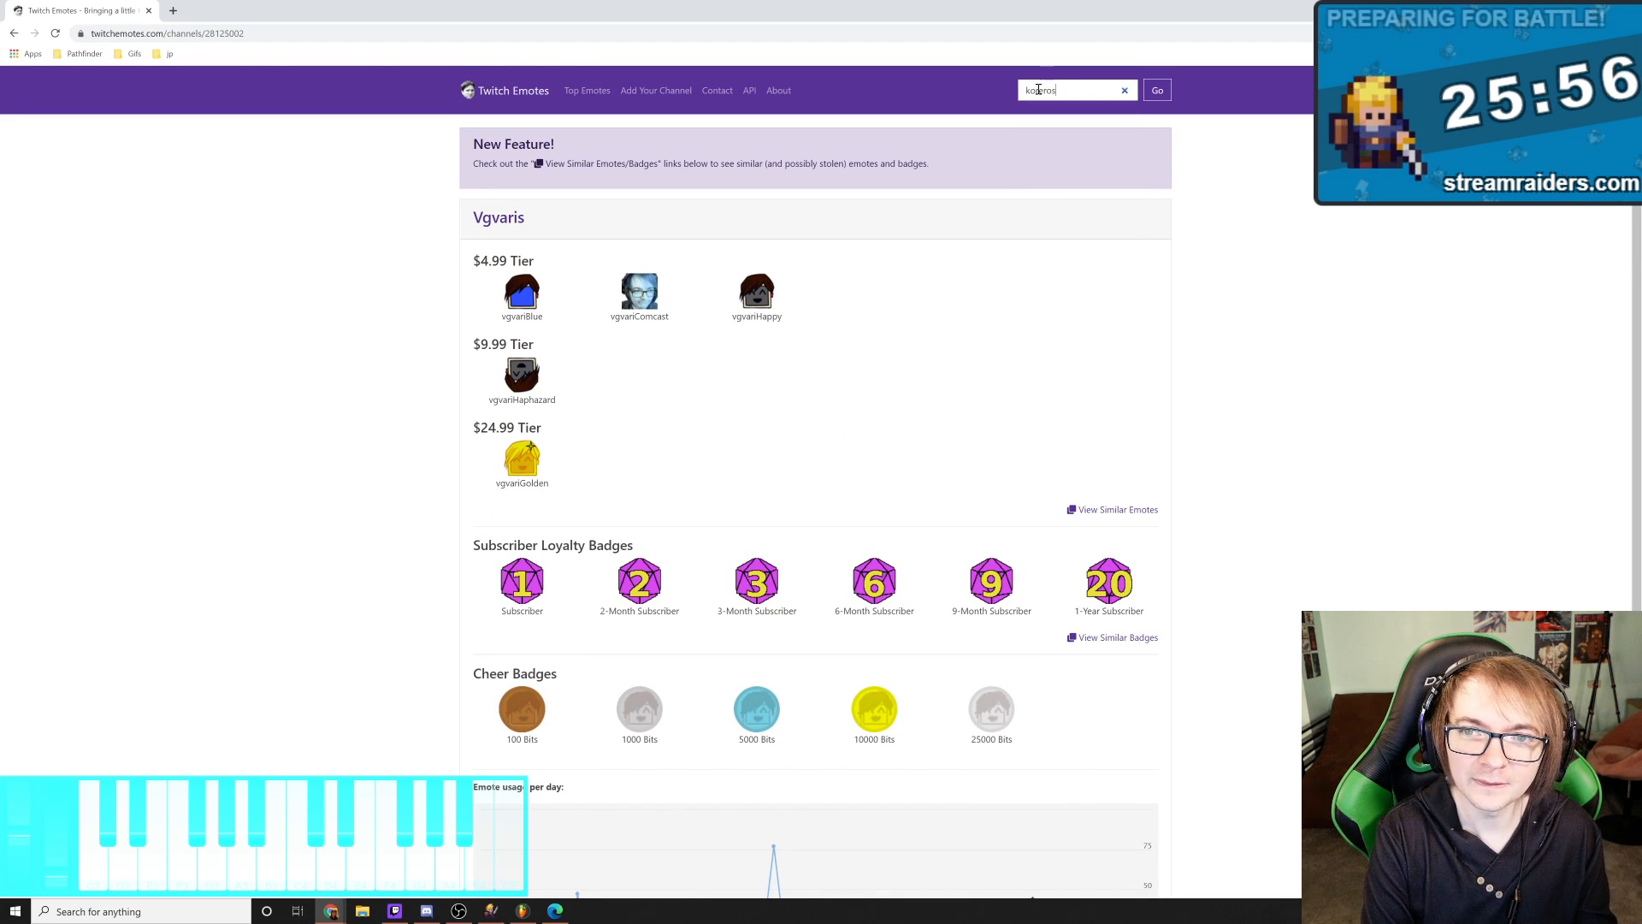
pyautogui.press('Return')
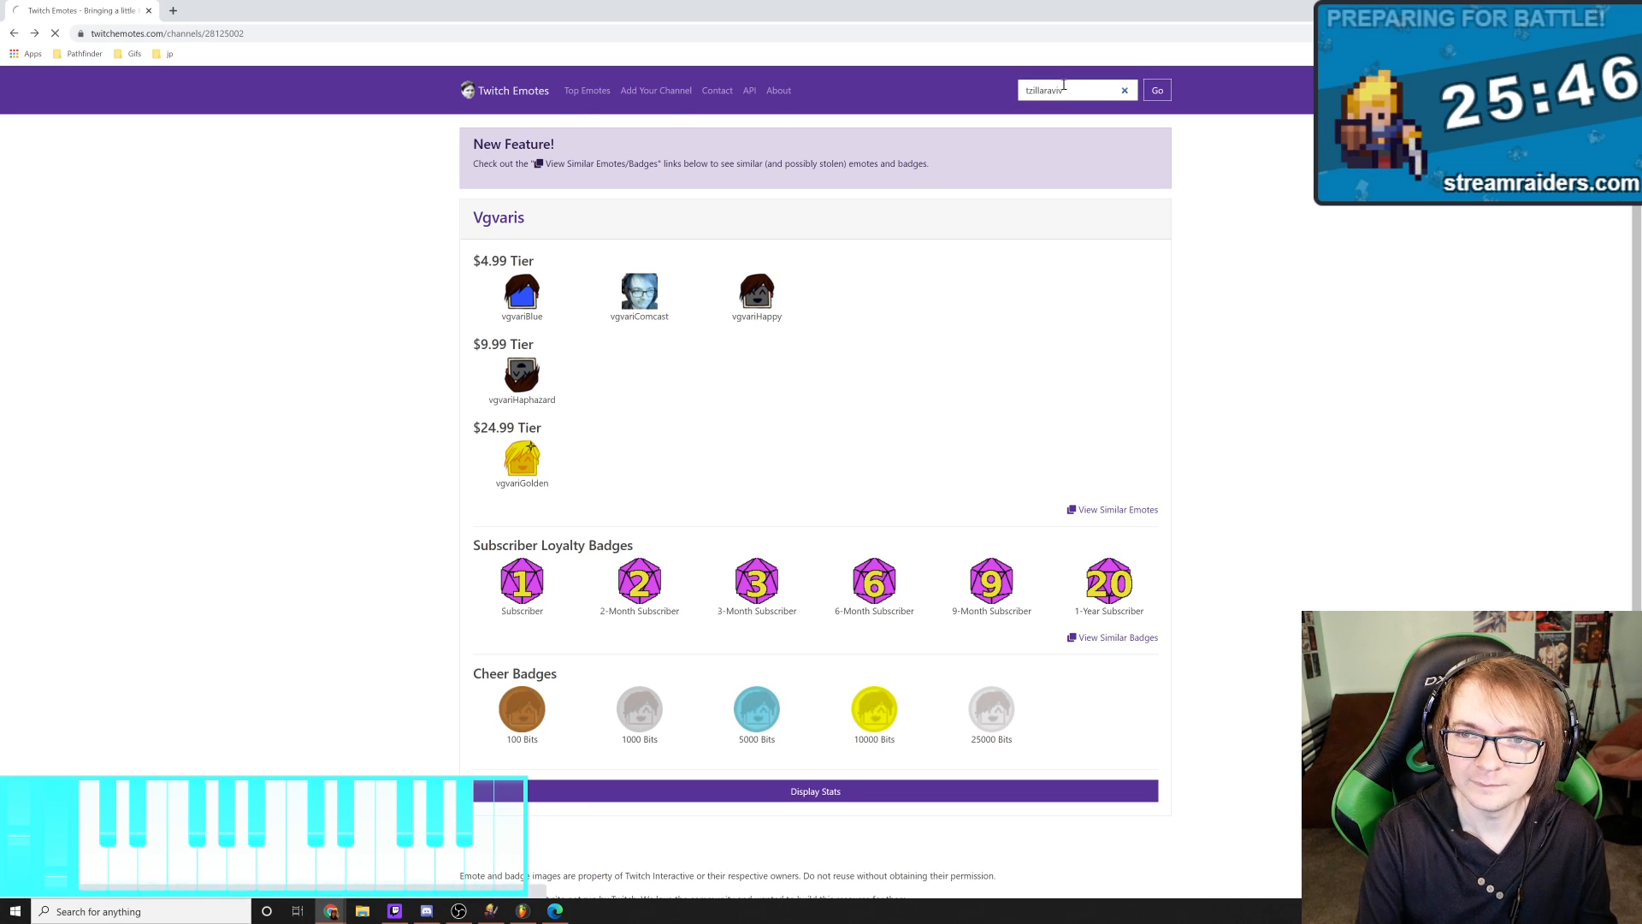
pyautogui.press('Return')
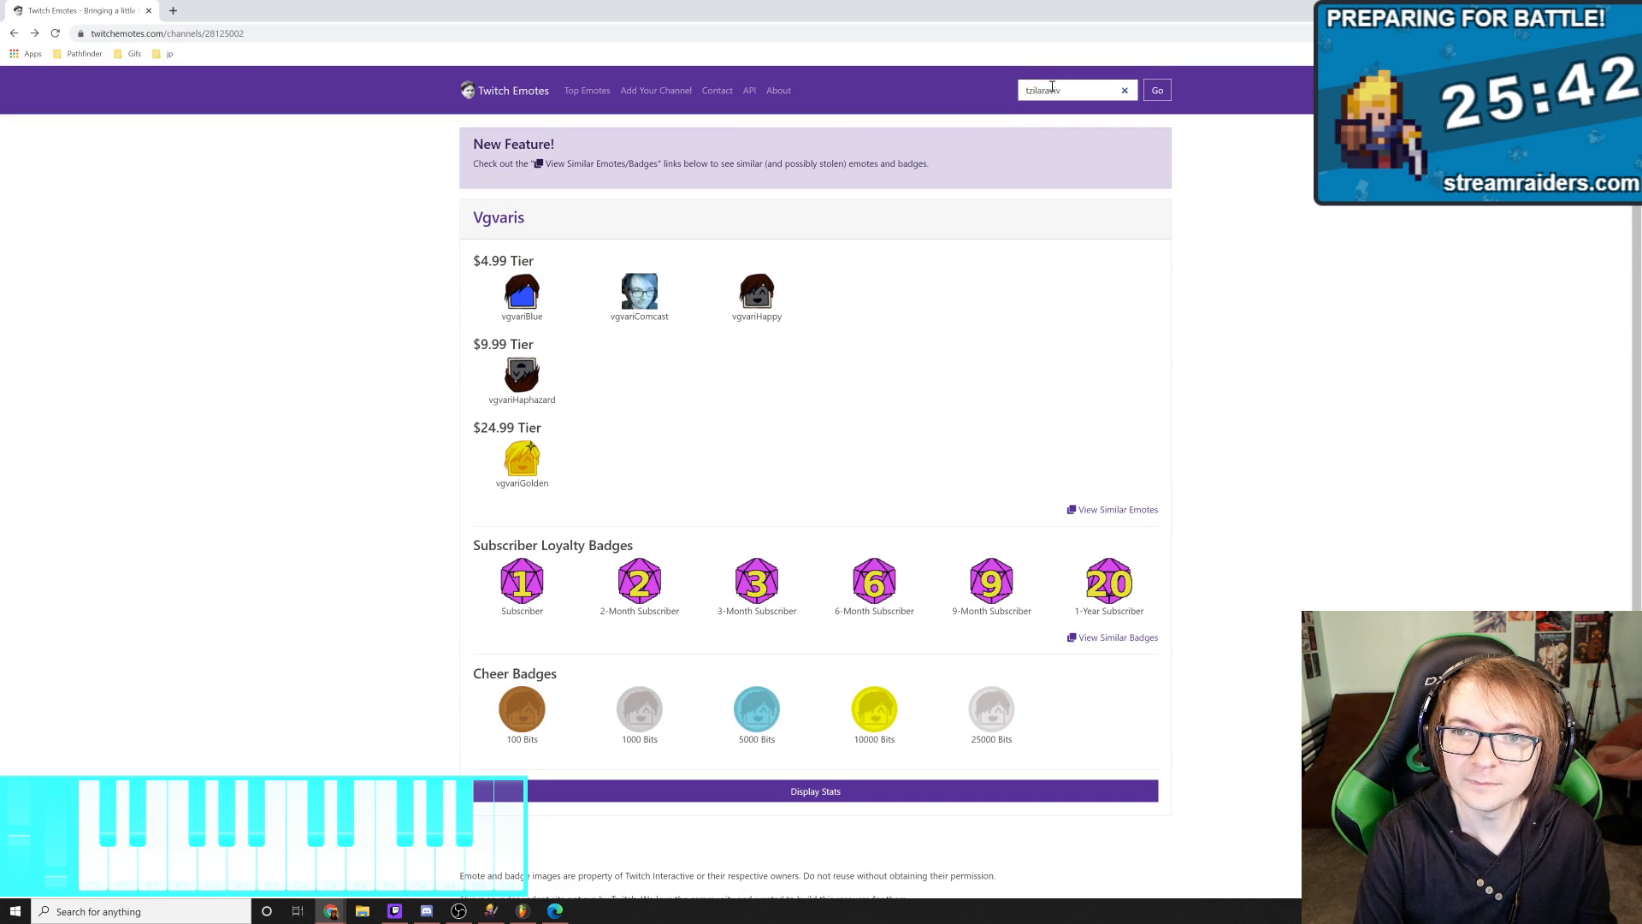
pyautogui.press('Return')
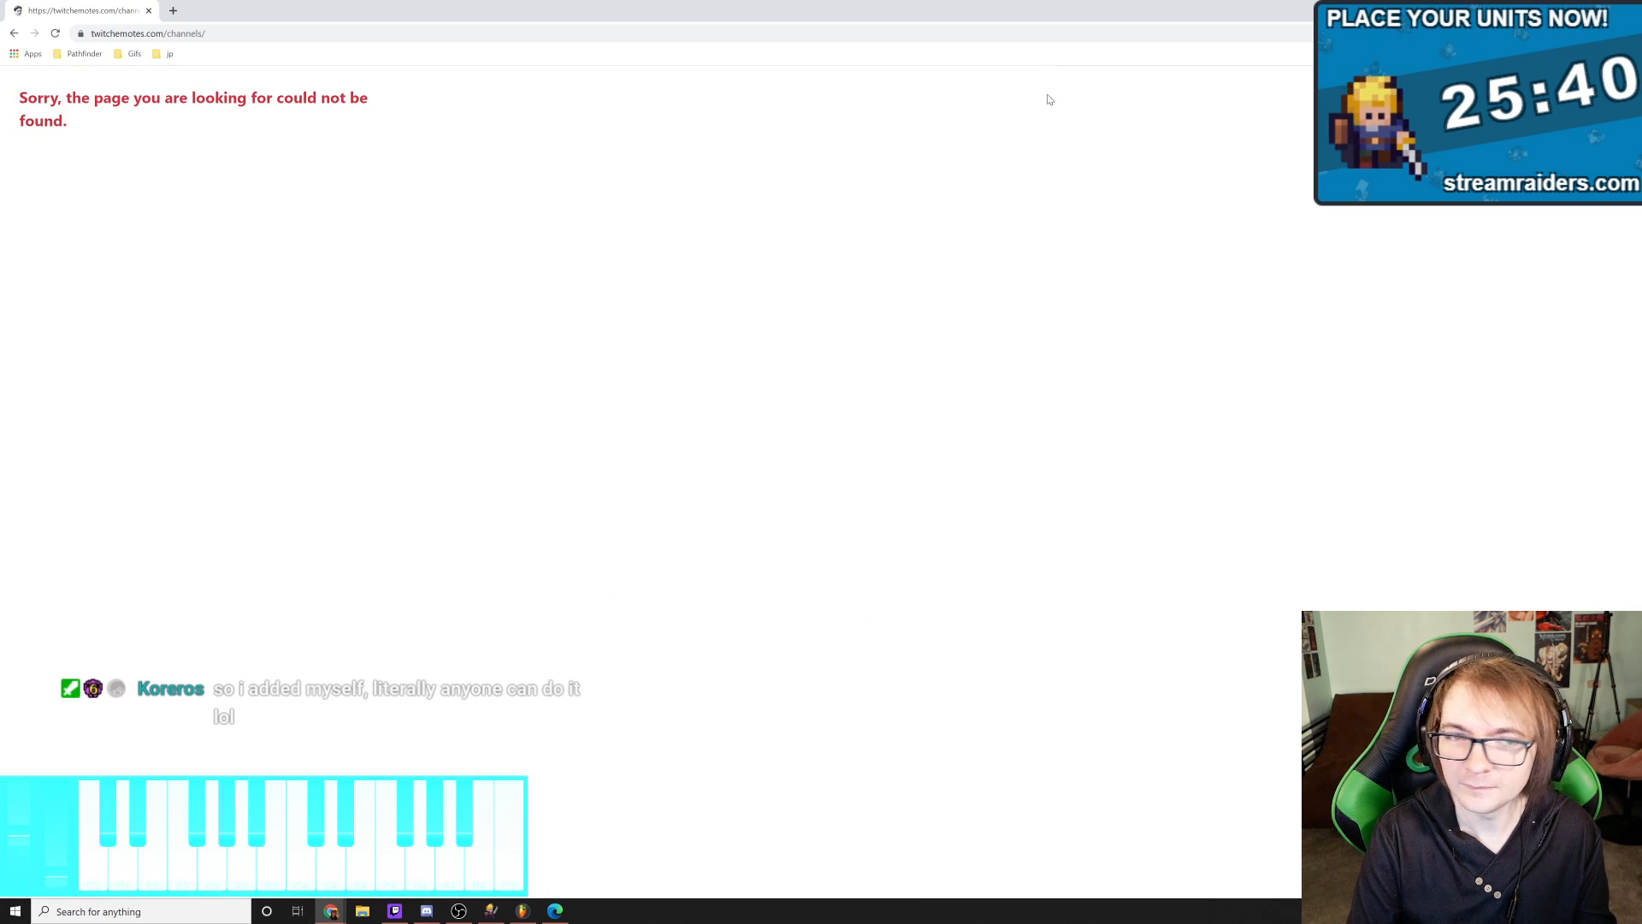
pyautogui.click(1076, 90)
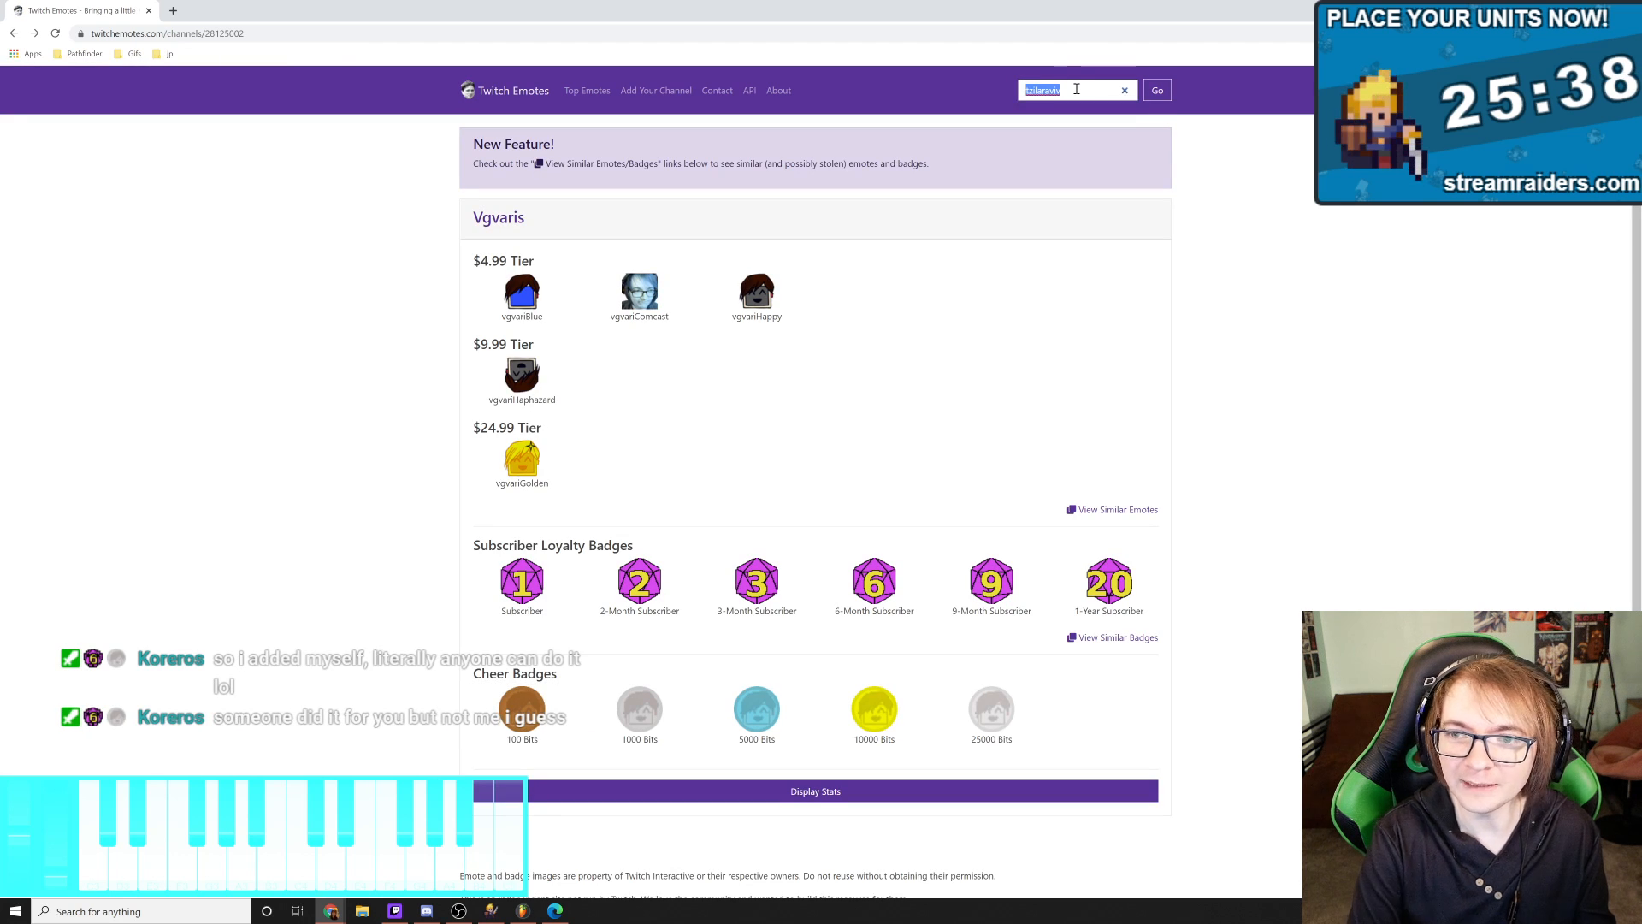
pyautogui.write('koreros')
pyautogui.press('Return')
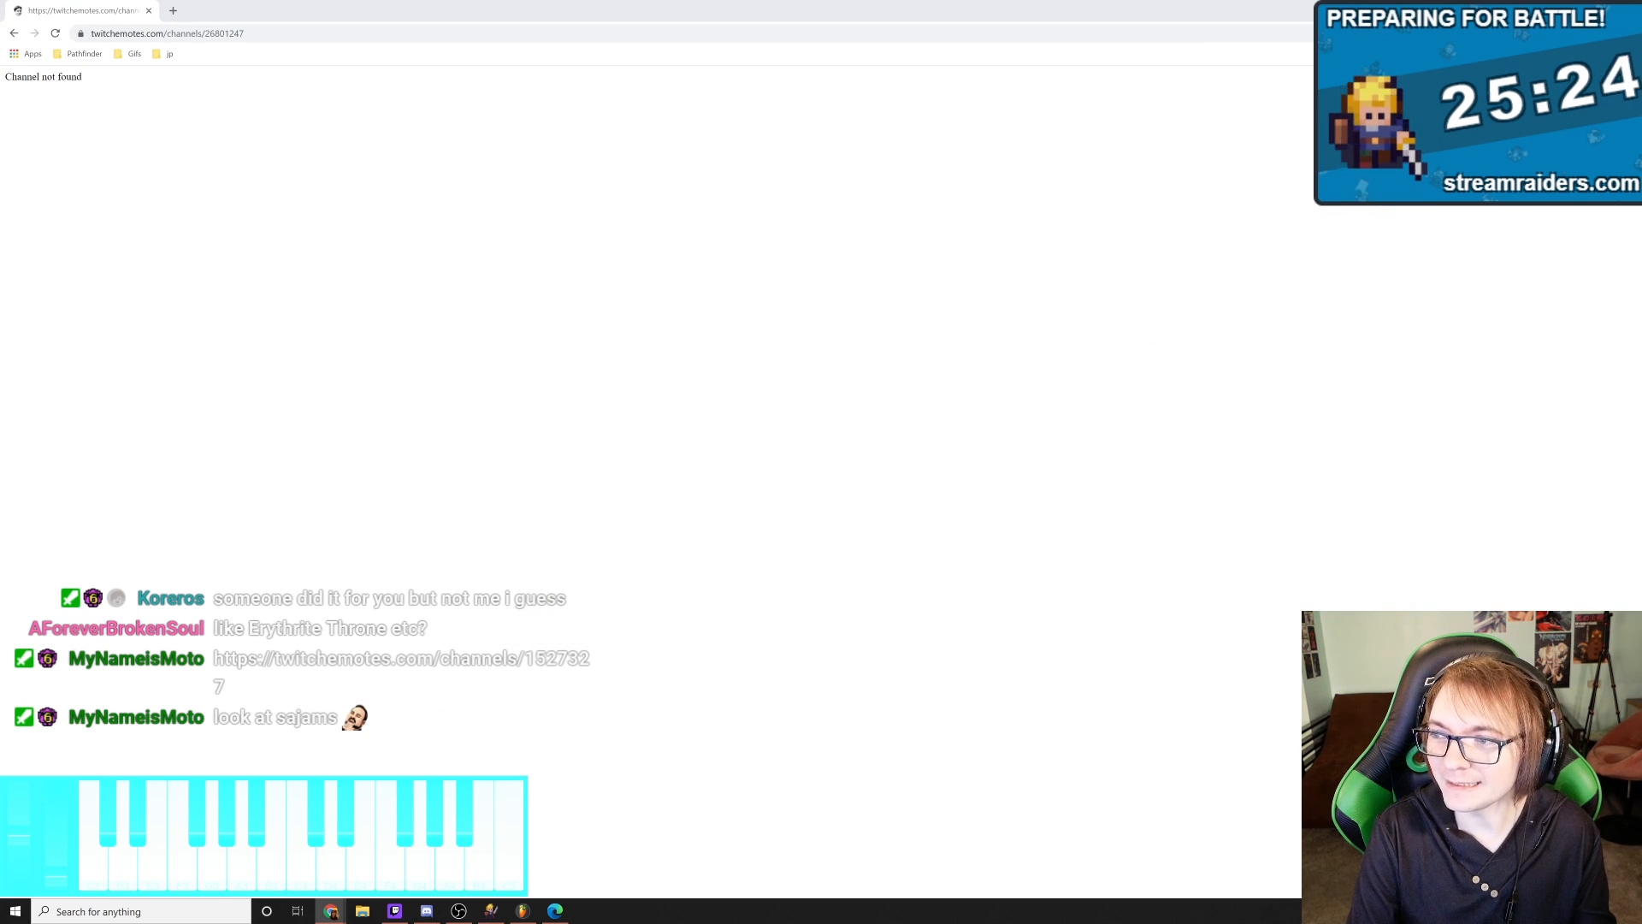
# Open Sajam's Twitch Emotes page and display the channel's daily emote usage chart
pyautogui.moveTo(799, 274); pyautogui.dragTo(799, 274)
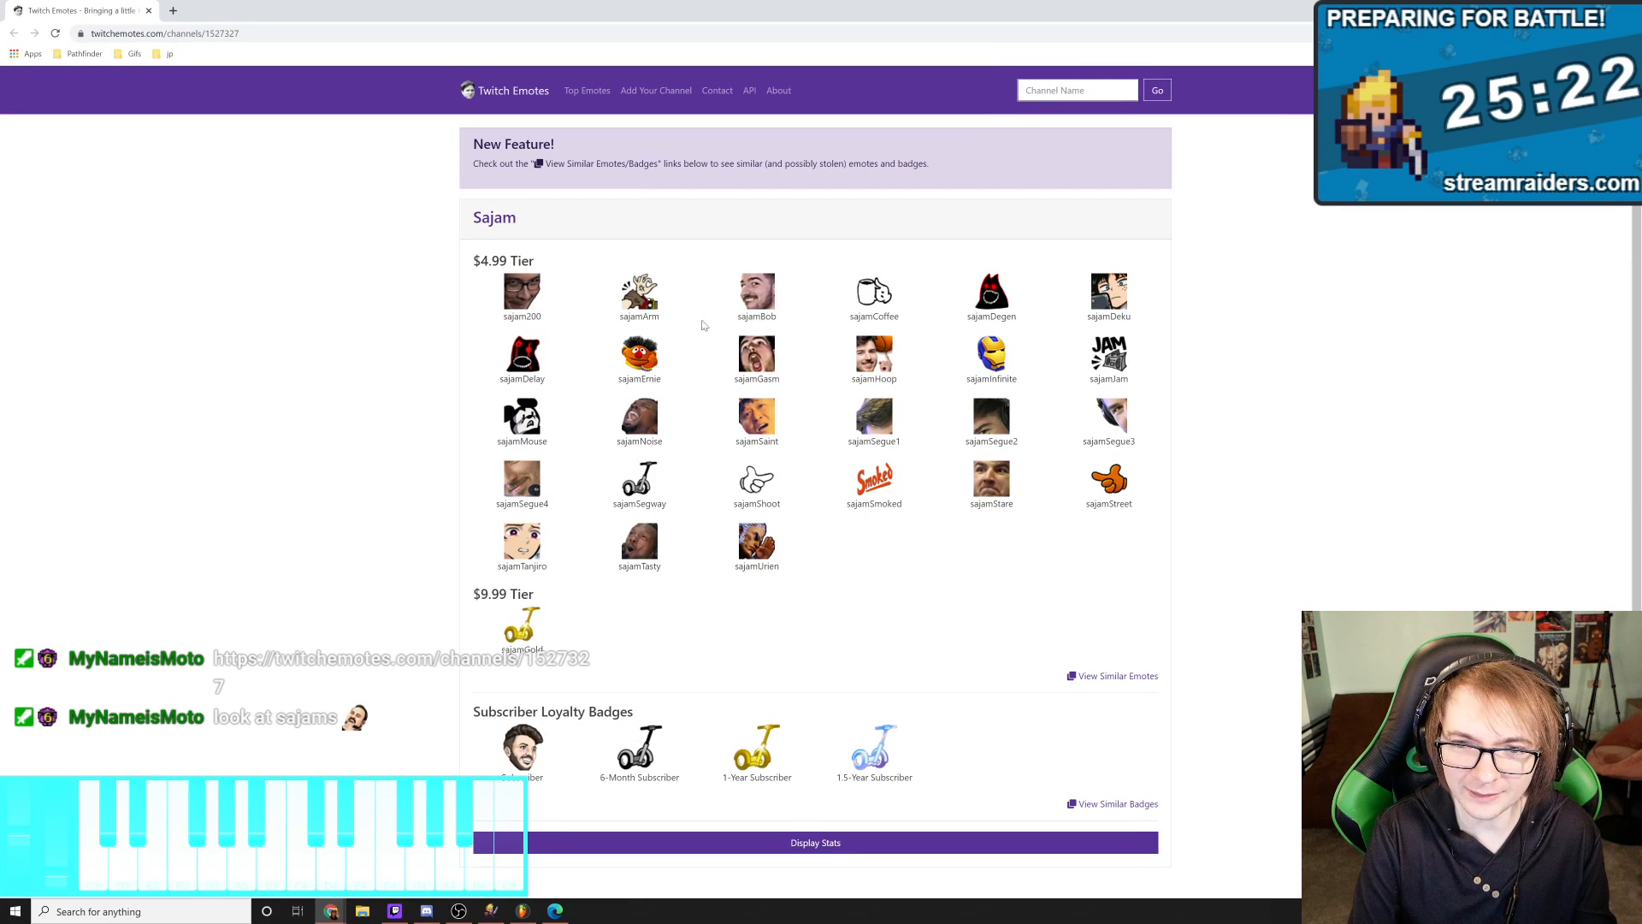
pyautogui.scroll(-1, 984, 598)
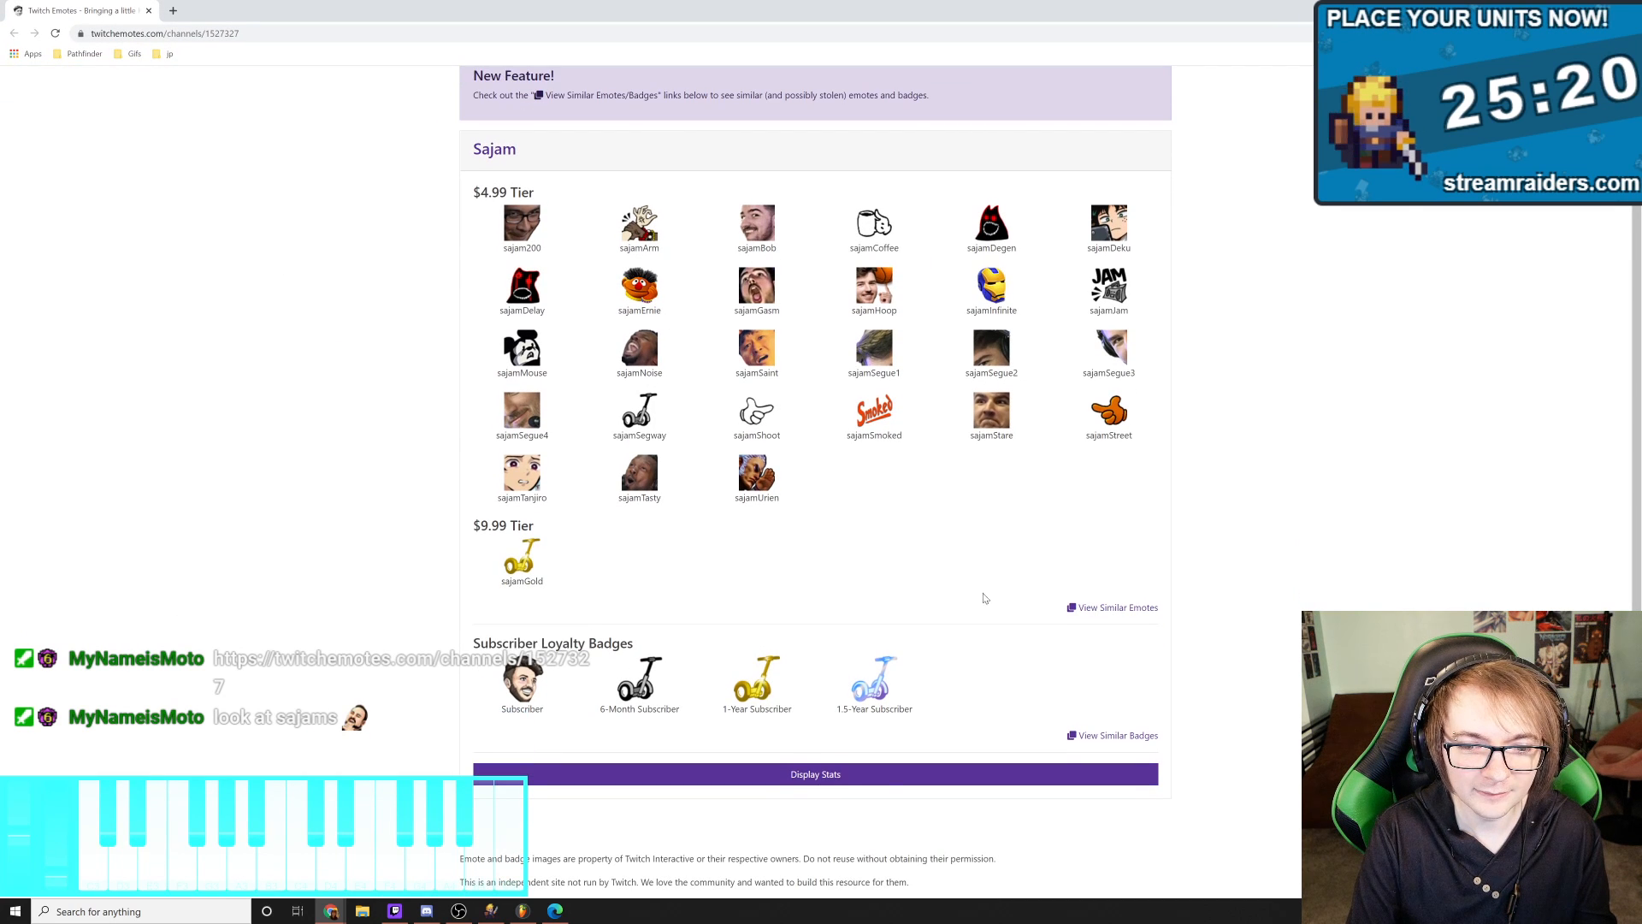
pyautogui.click(882, 781)
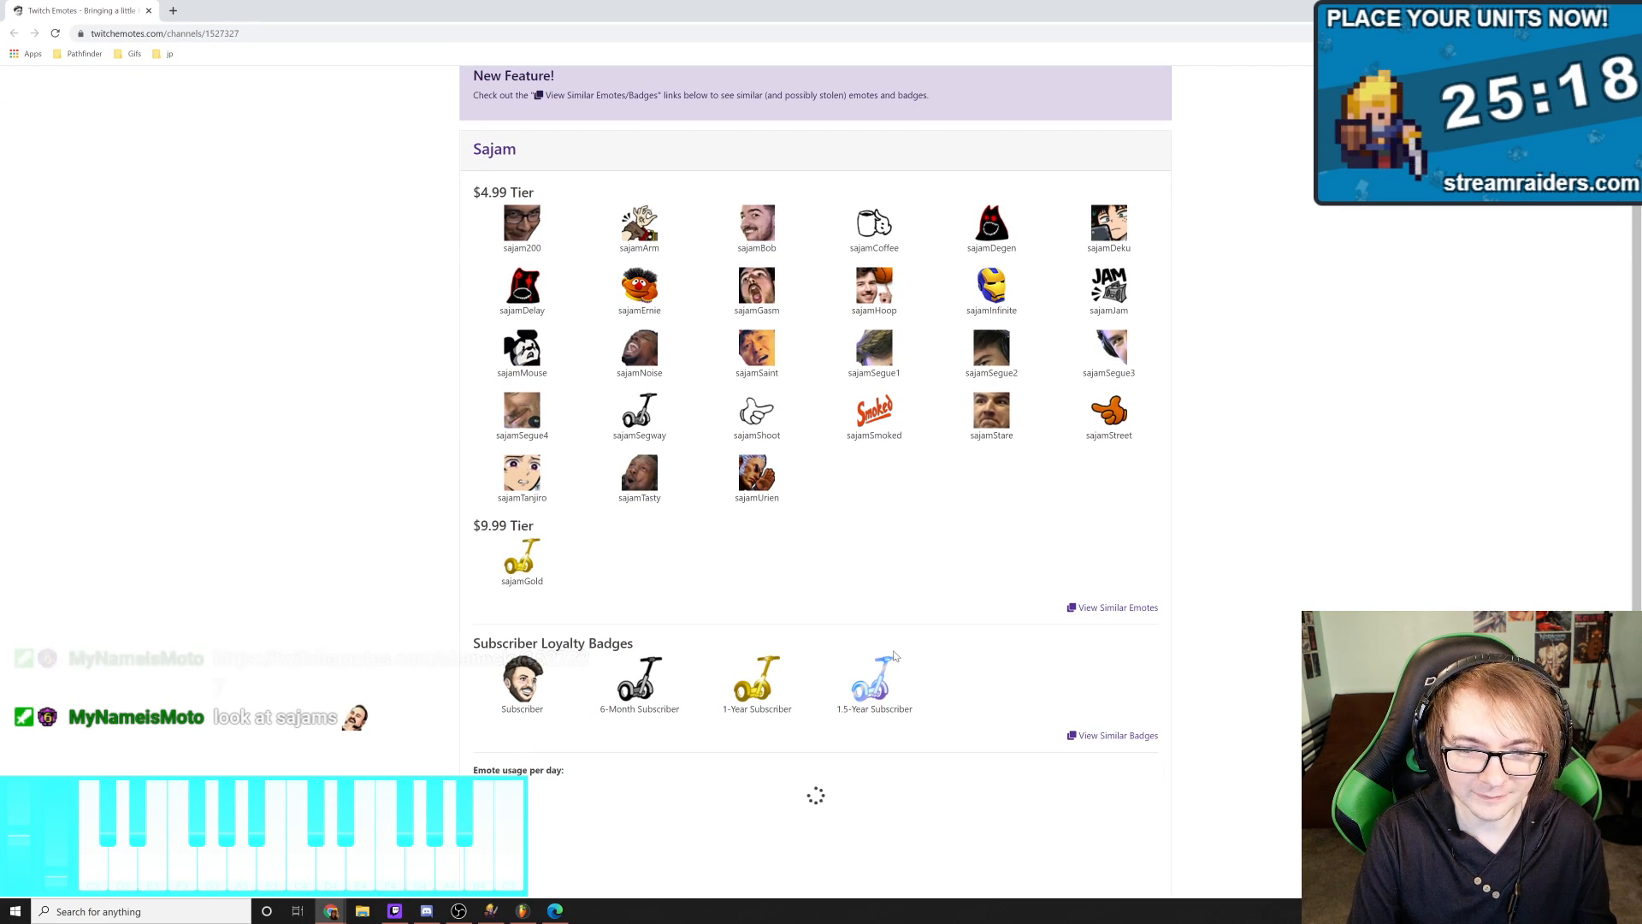
pyautogui.scroll(-2, 1057, 529)
pyautogui.scroll(-1, 1056, 529)
pyautogui.moveTo(509, 596)
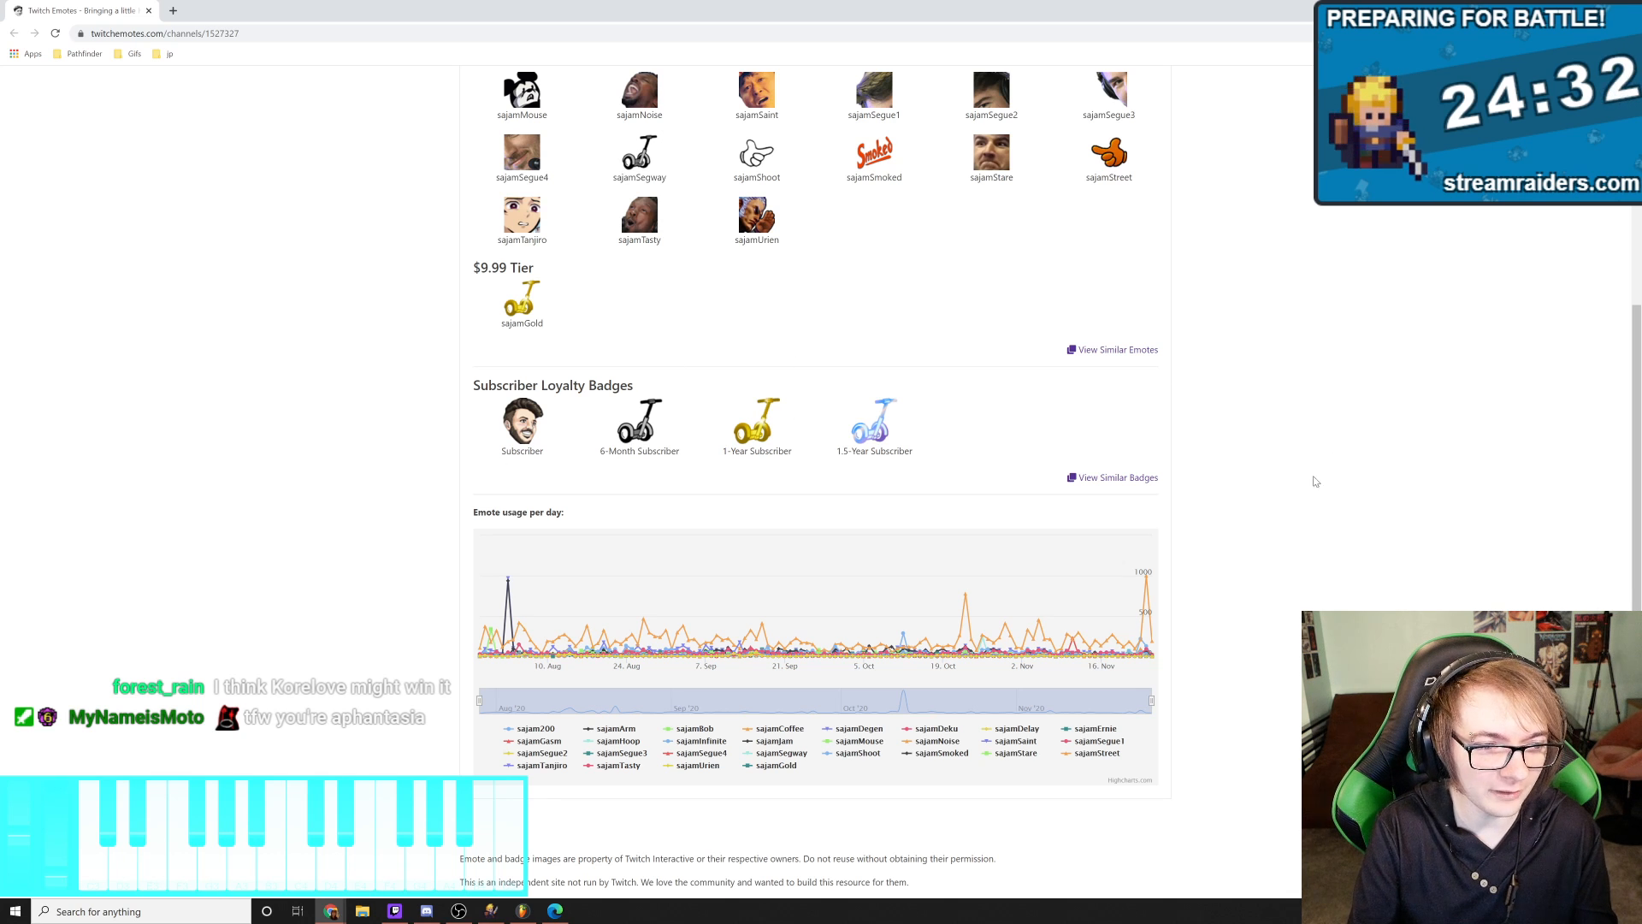
# Switch back to FL Studio and place the opening Violins note on G#6 at the start of Pattern 1
pyautogui.hotkey('alt', 'Tab')
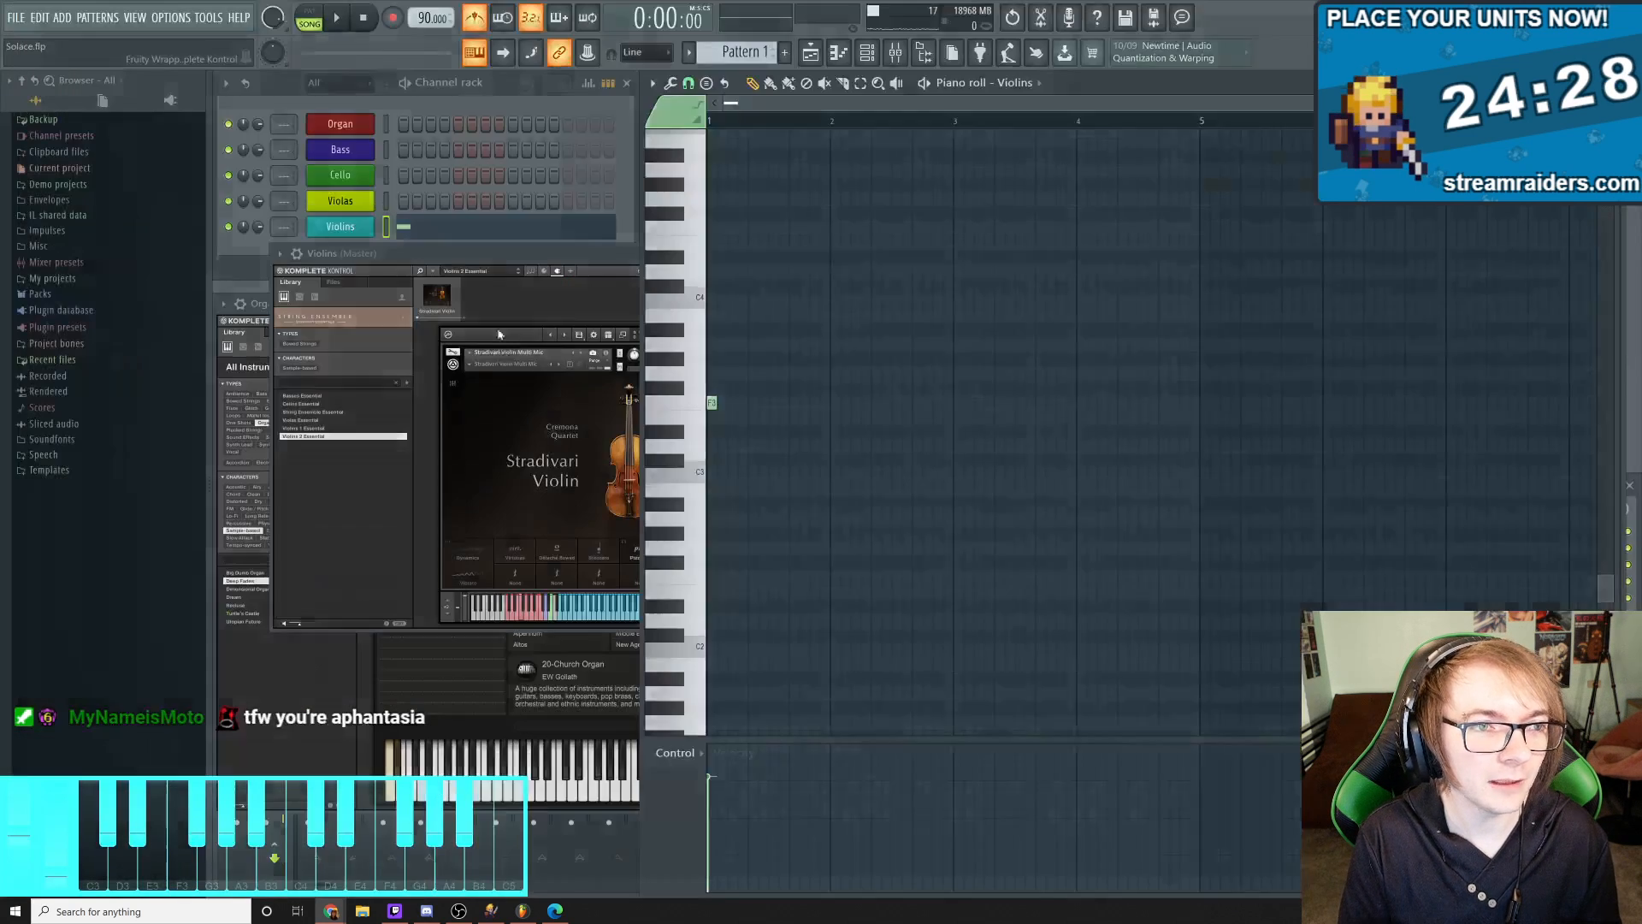
pyautogui.hotkey('alt', 'Tab')
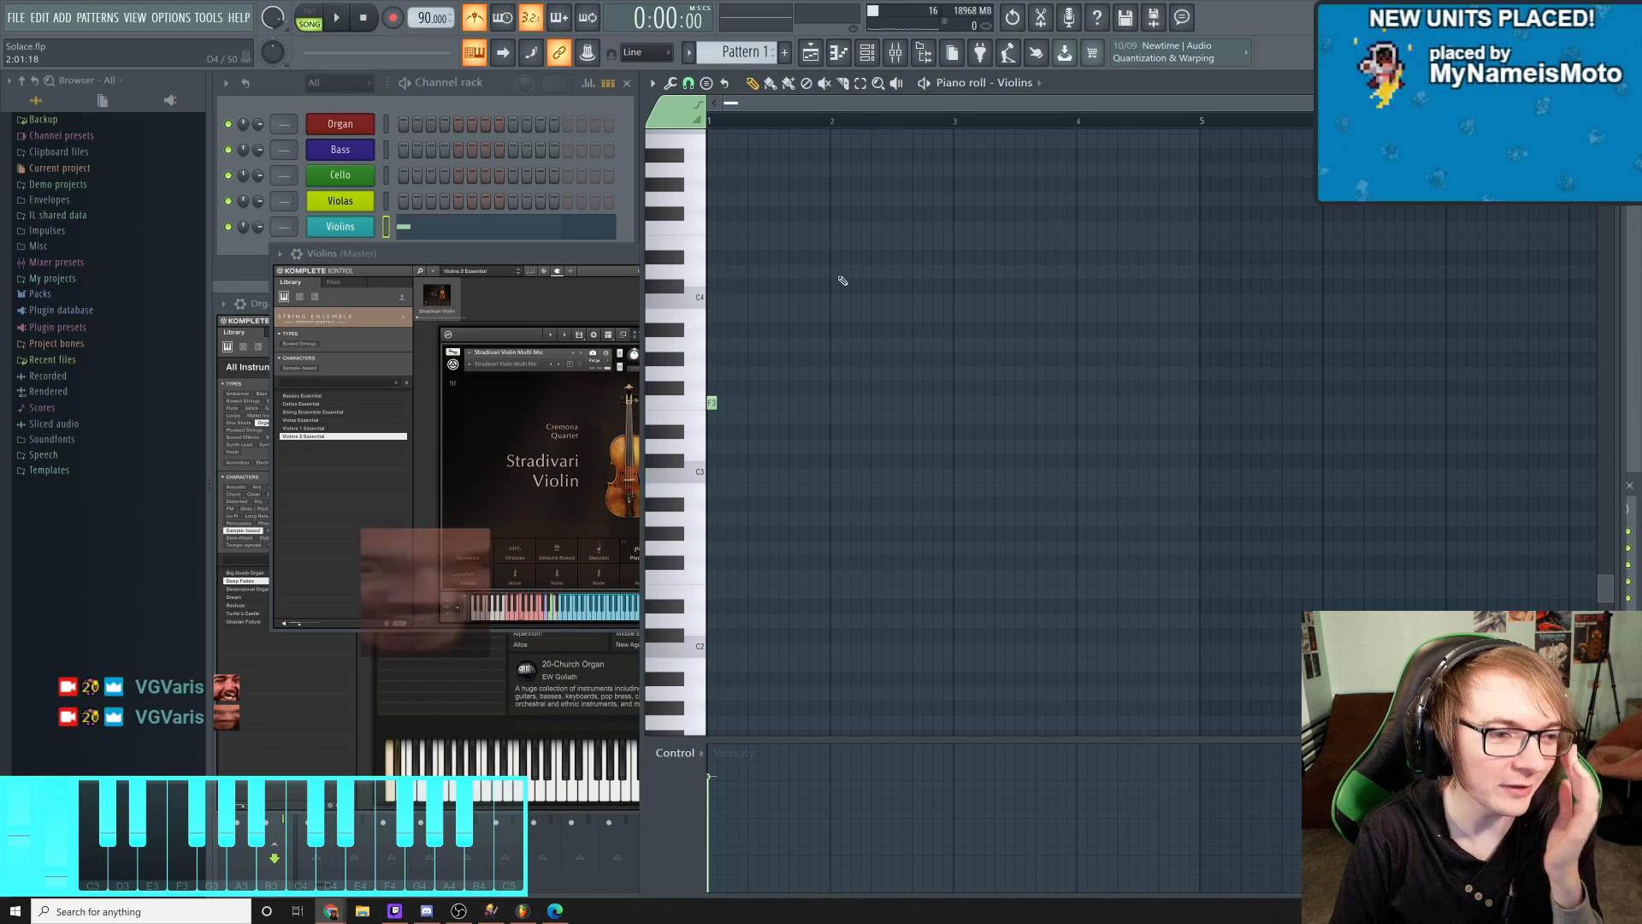
pyautogui.click(550, 262)
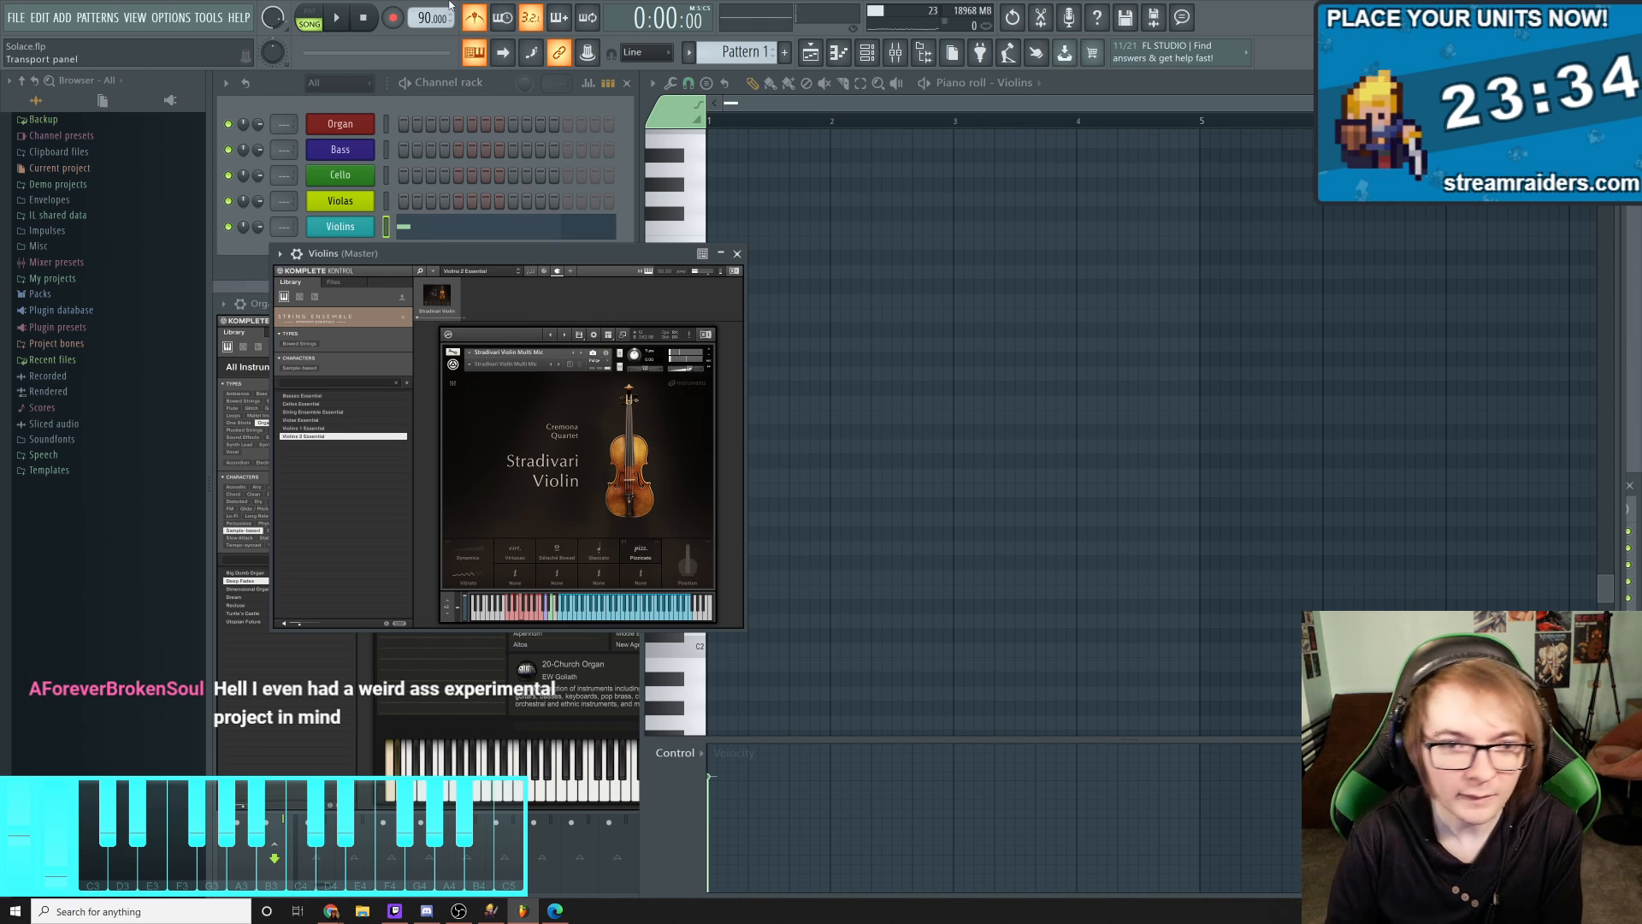
pyautogui.click(927, 106)
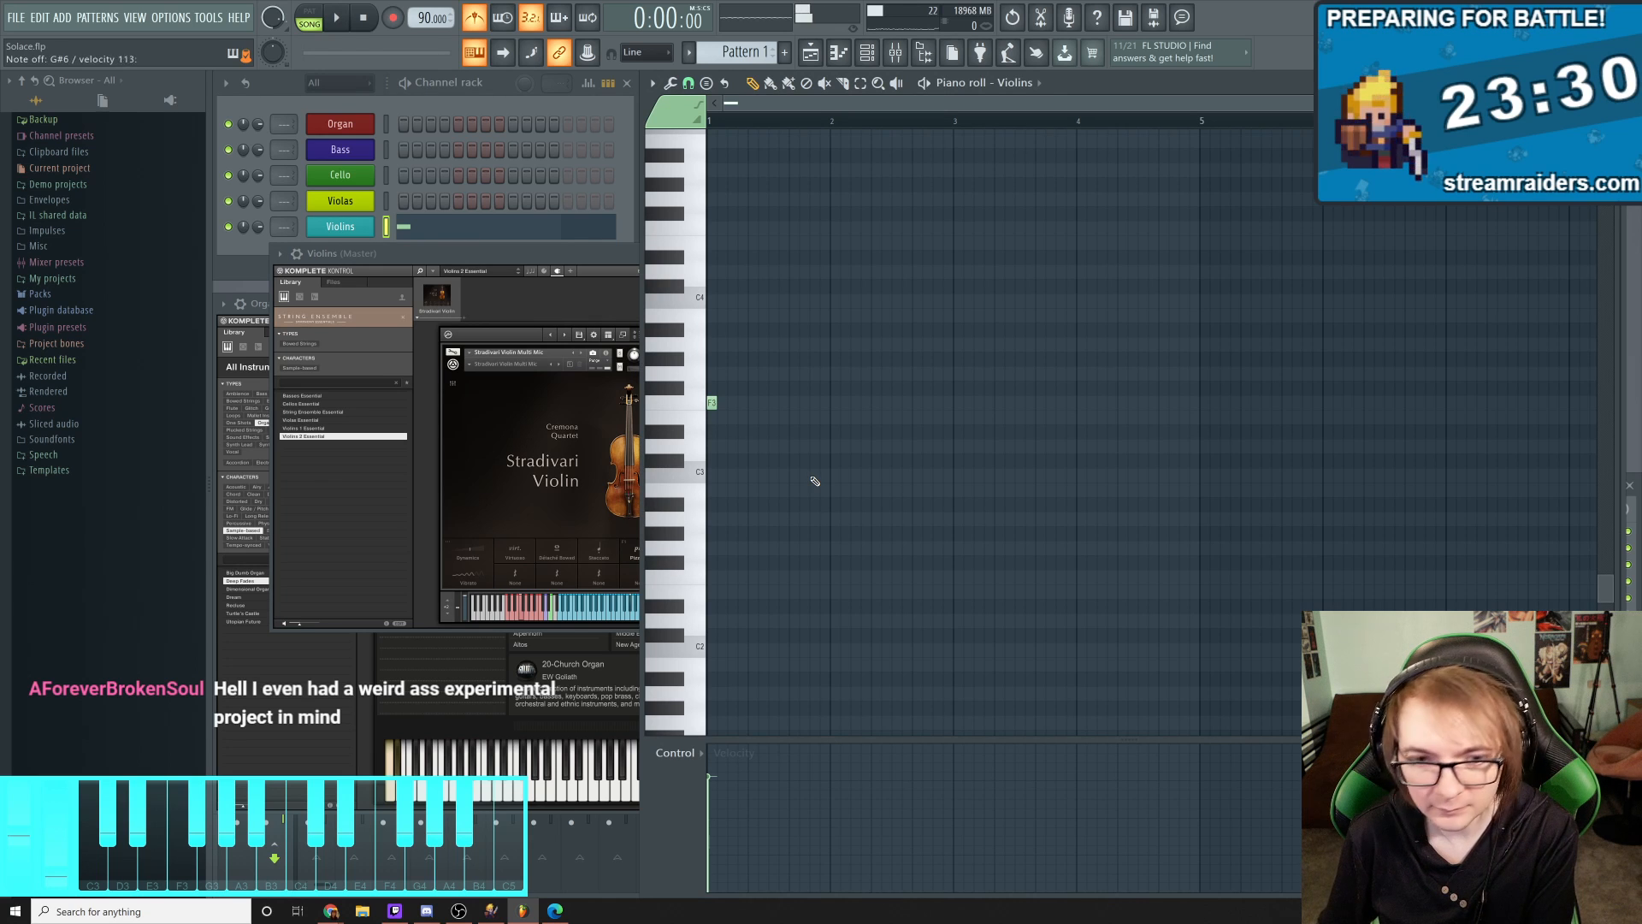
pyautogui.scroll(5, 815, 480)
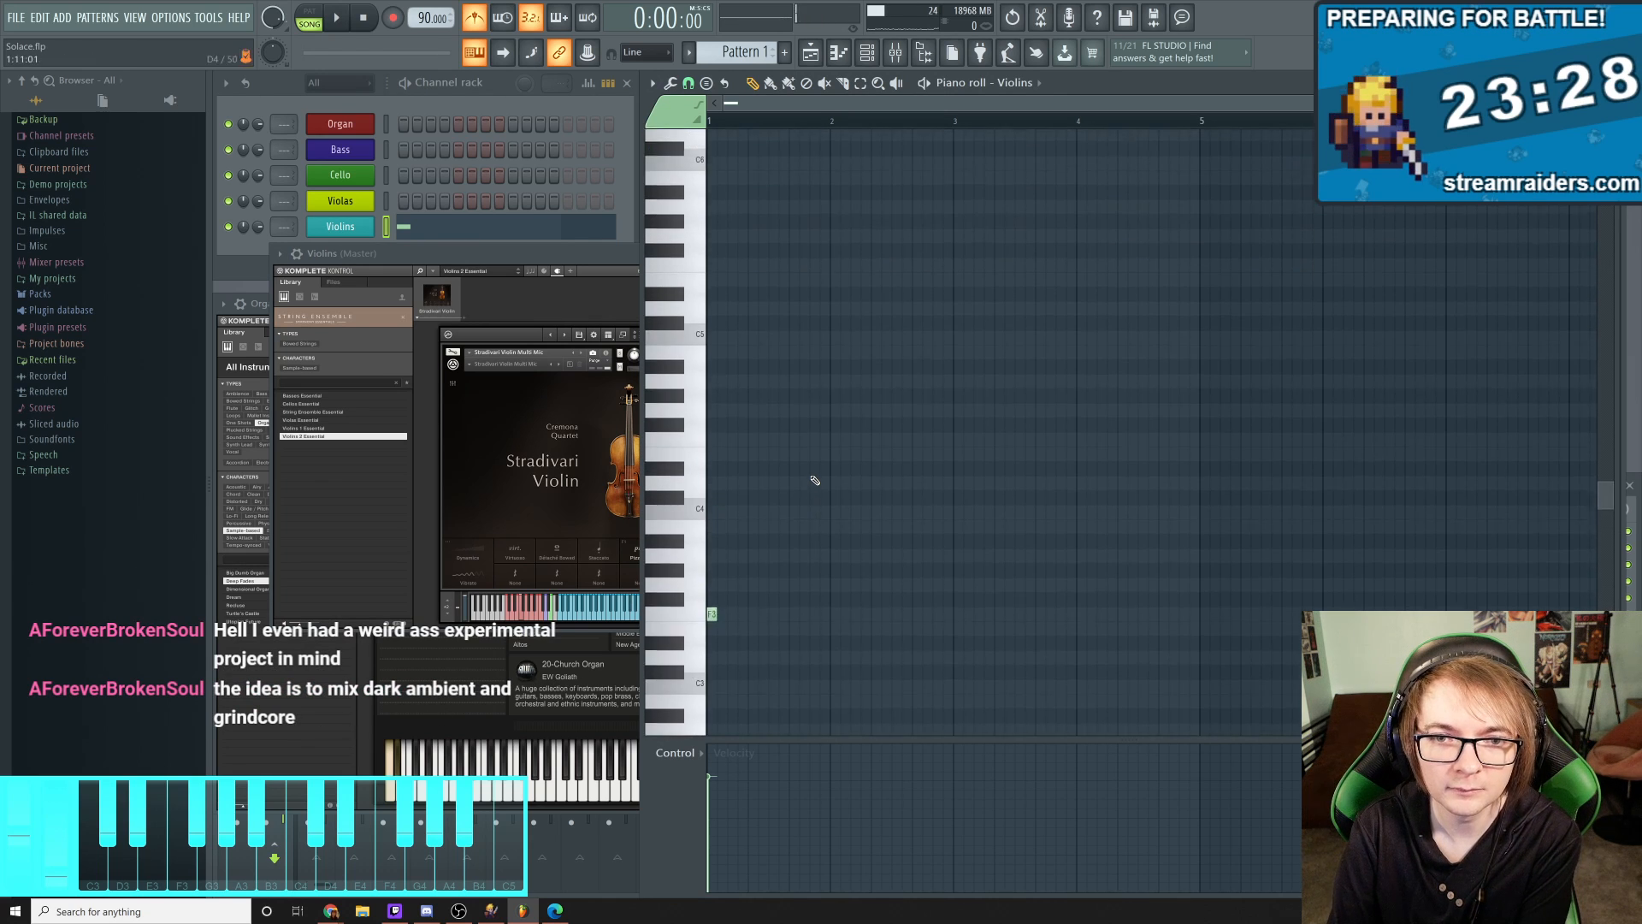
pyautogui.scroll(2, 815, 480)
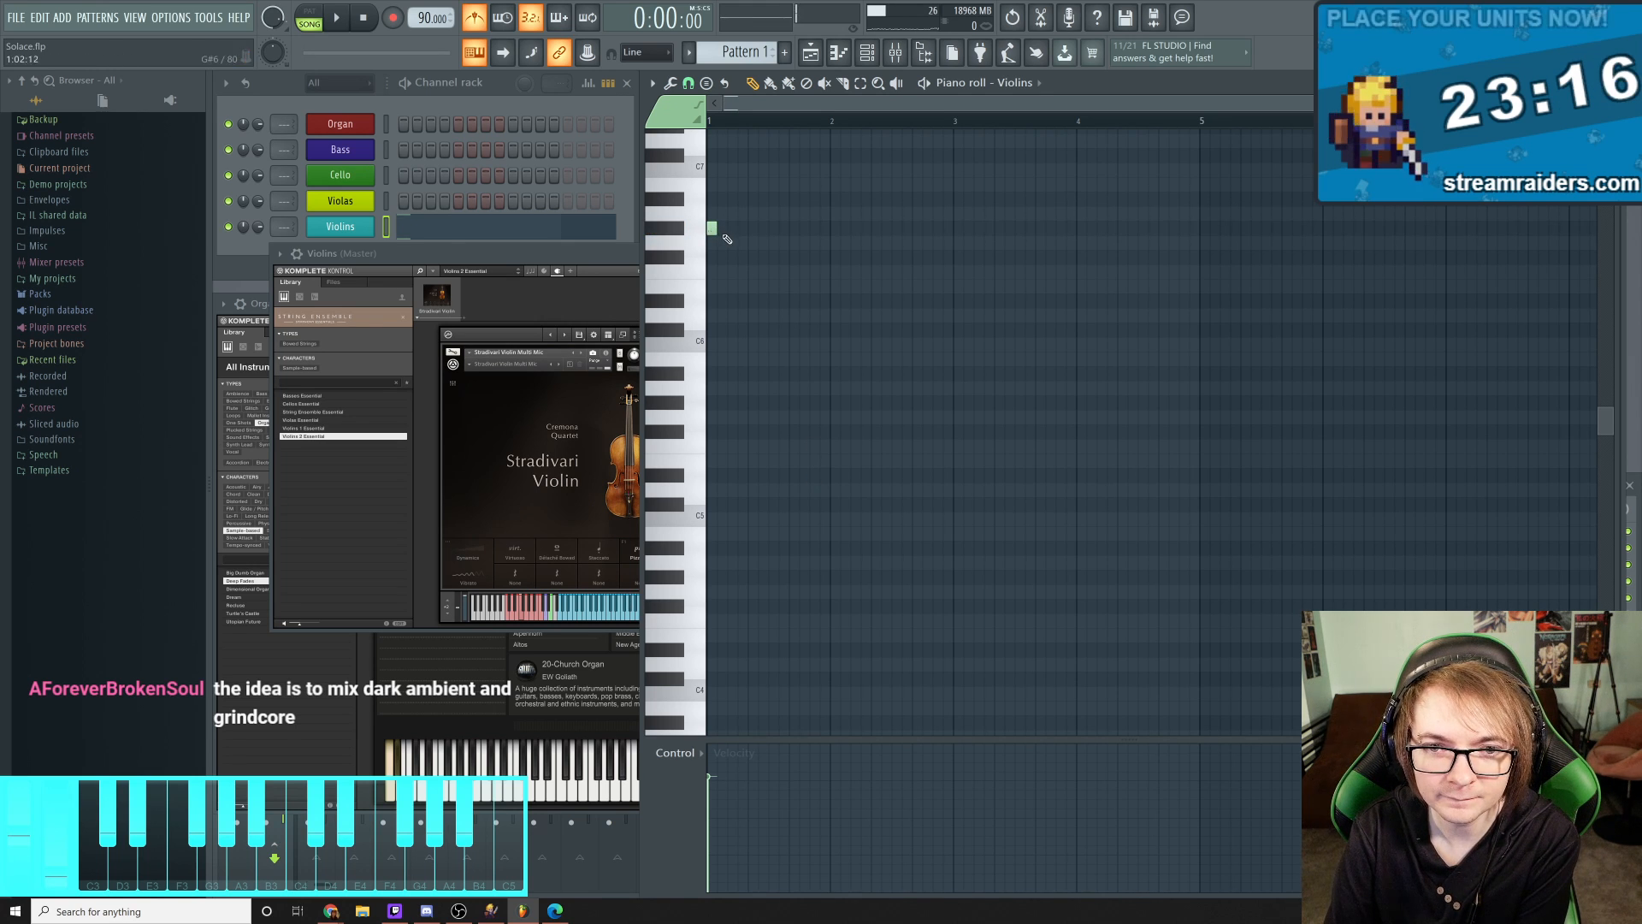
pyautogui.click(695, 224)
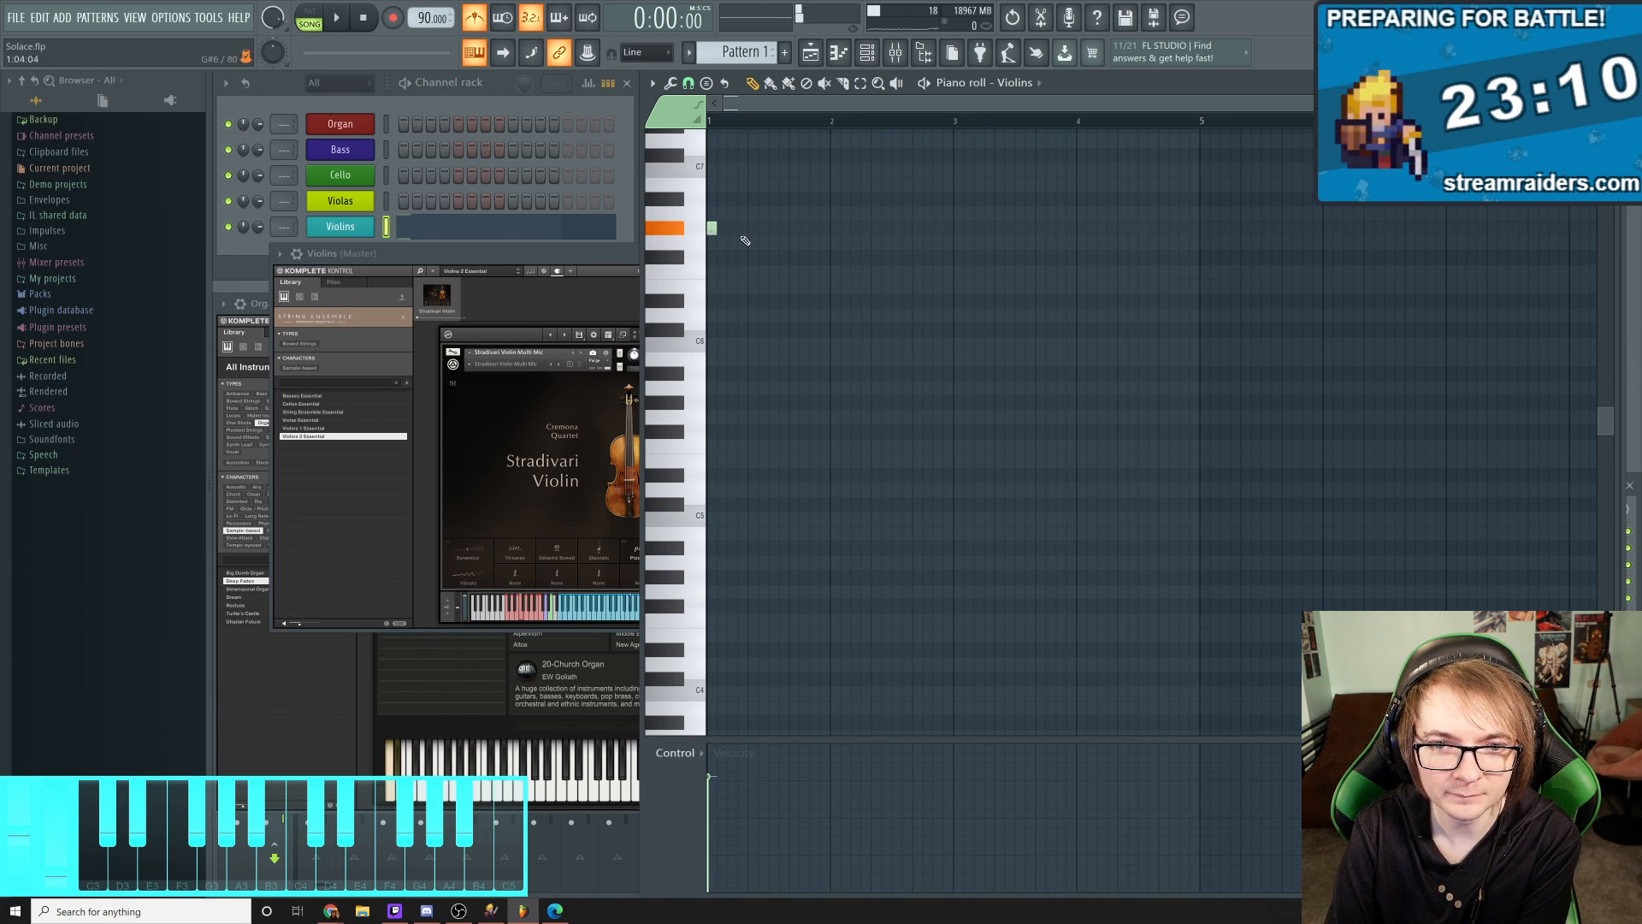
# Add descending violin notes on F6, D#6 and C6 across the first bar
pyautogui.click(753, 272)
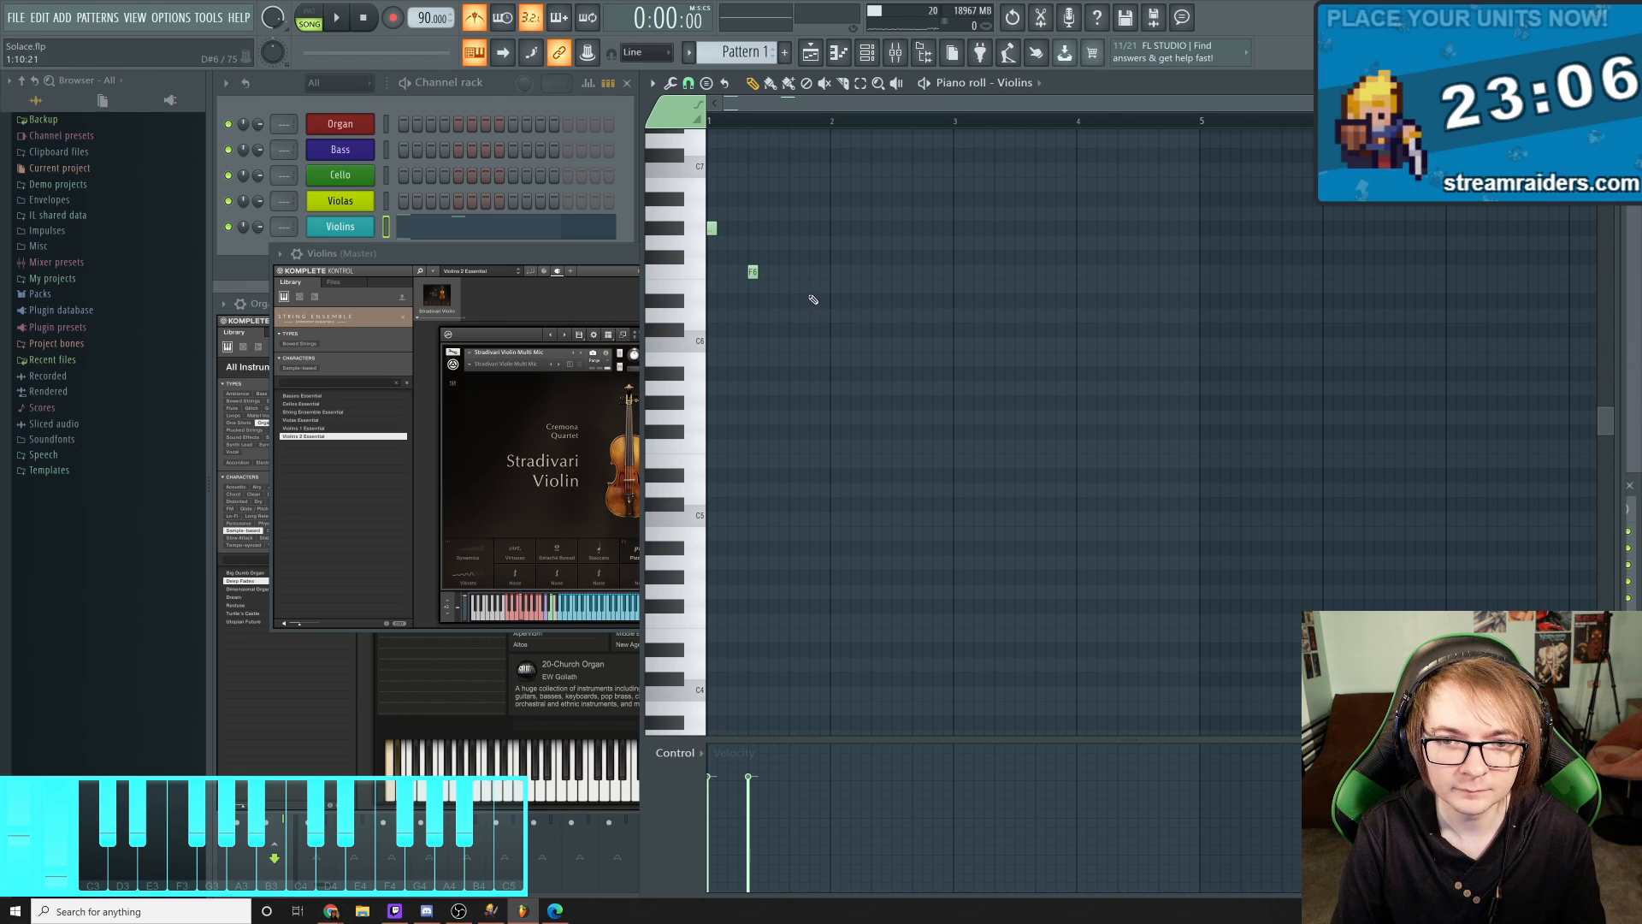
pyautogui.rightClick(752, 271)
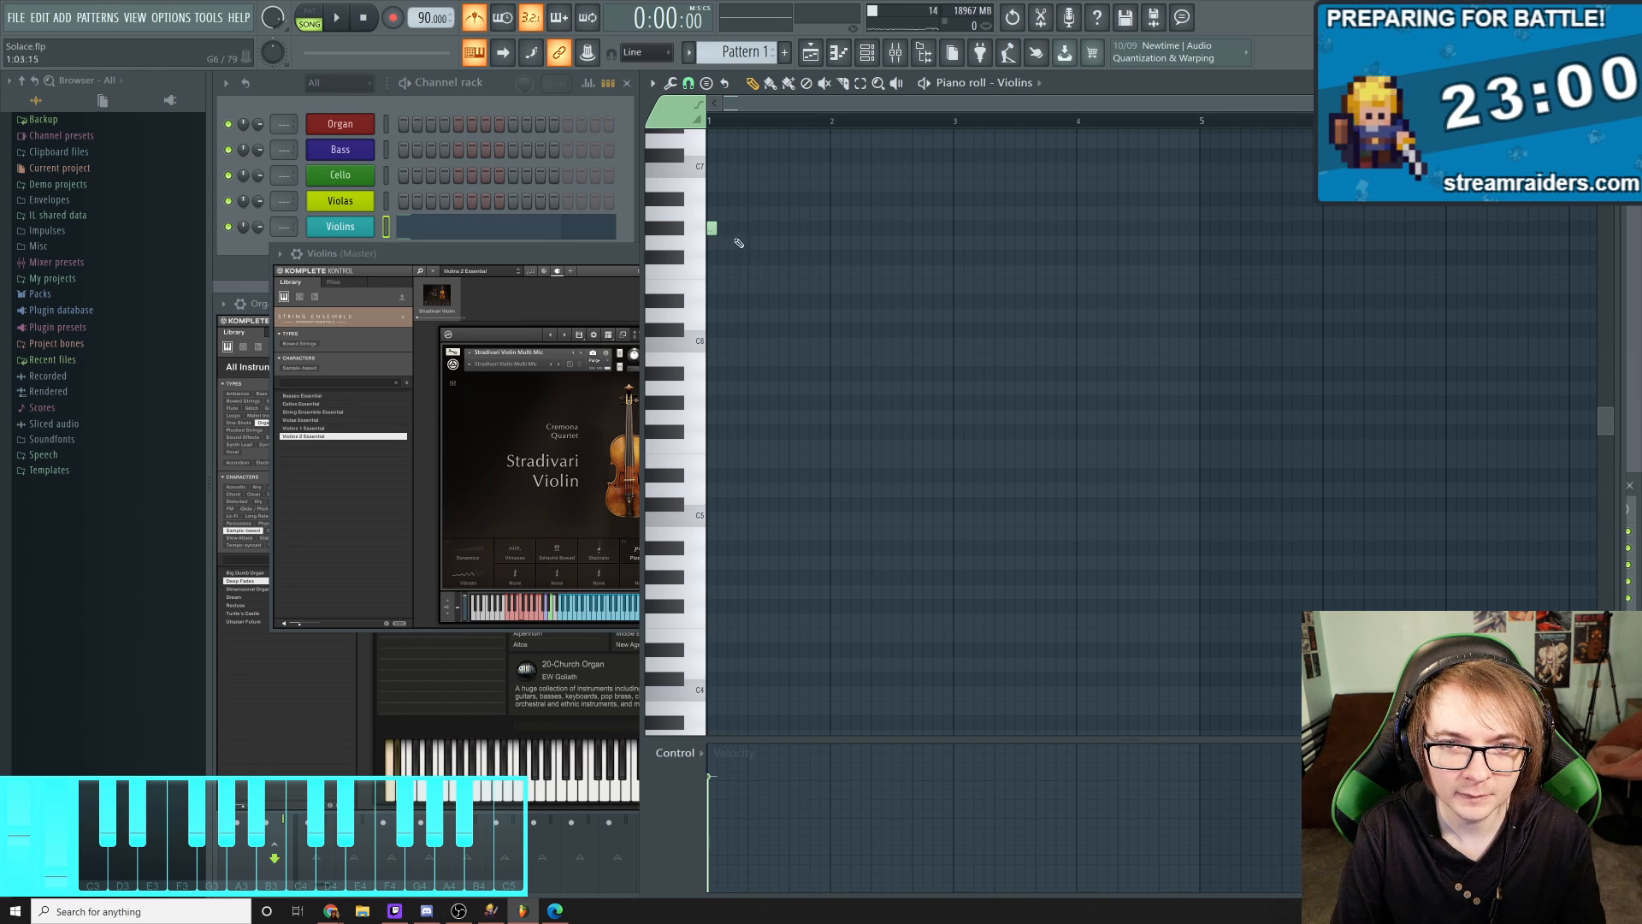
pyautogui.click(731, 272)
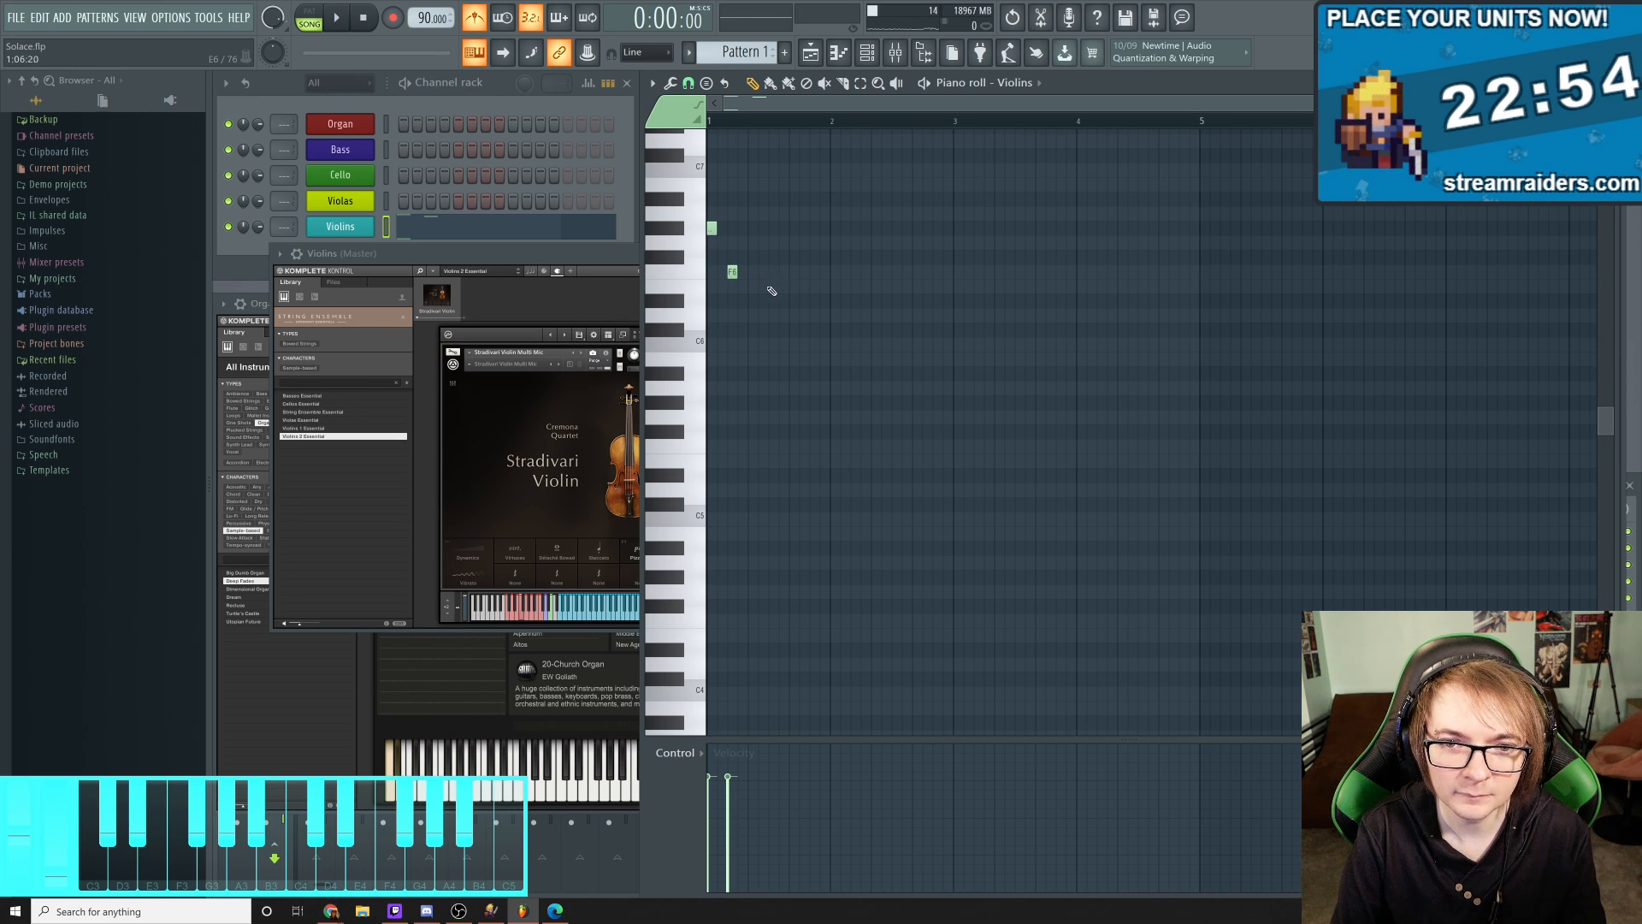
pyautogui.click(771, 302)
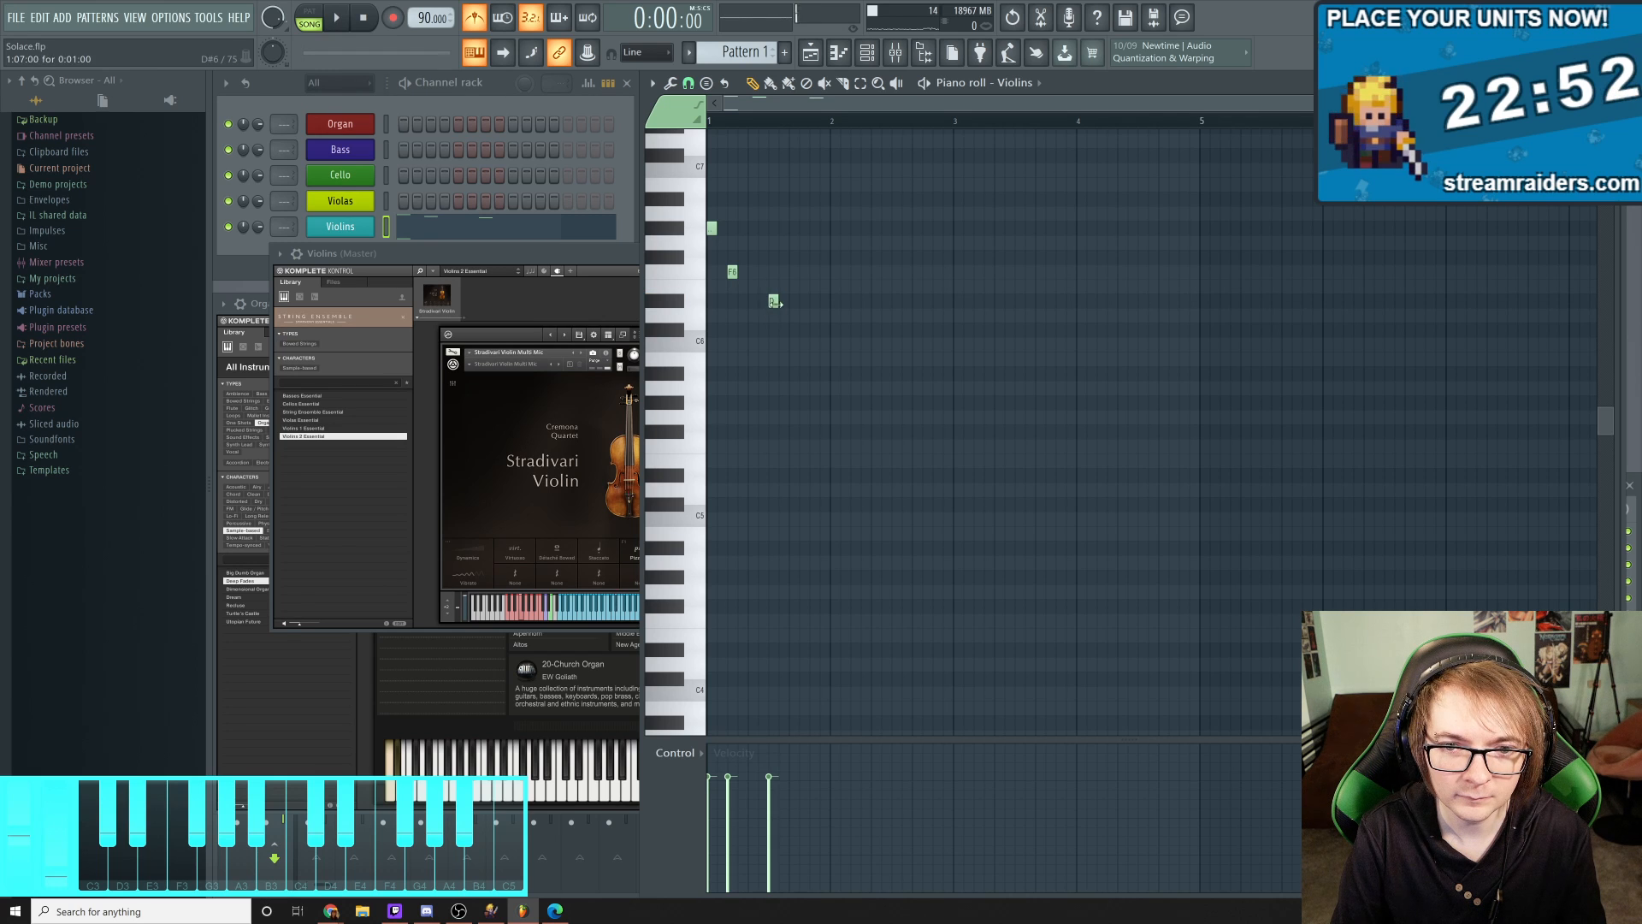
pyautogui.click(793, 344)
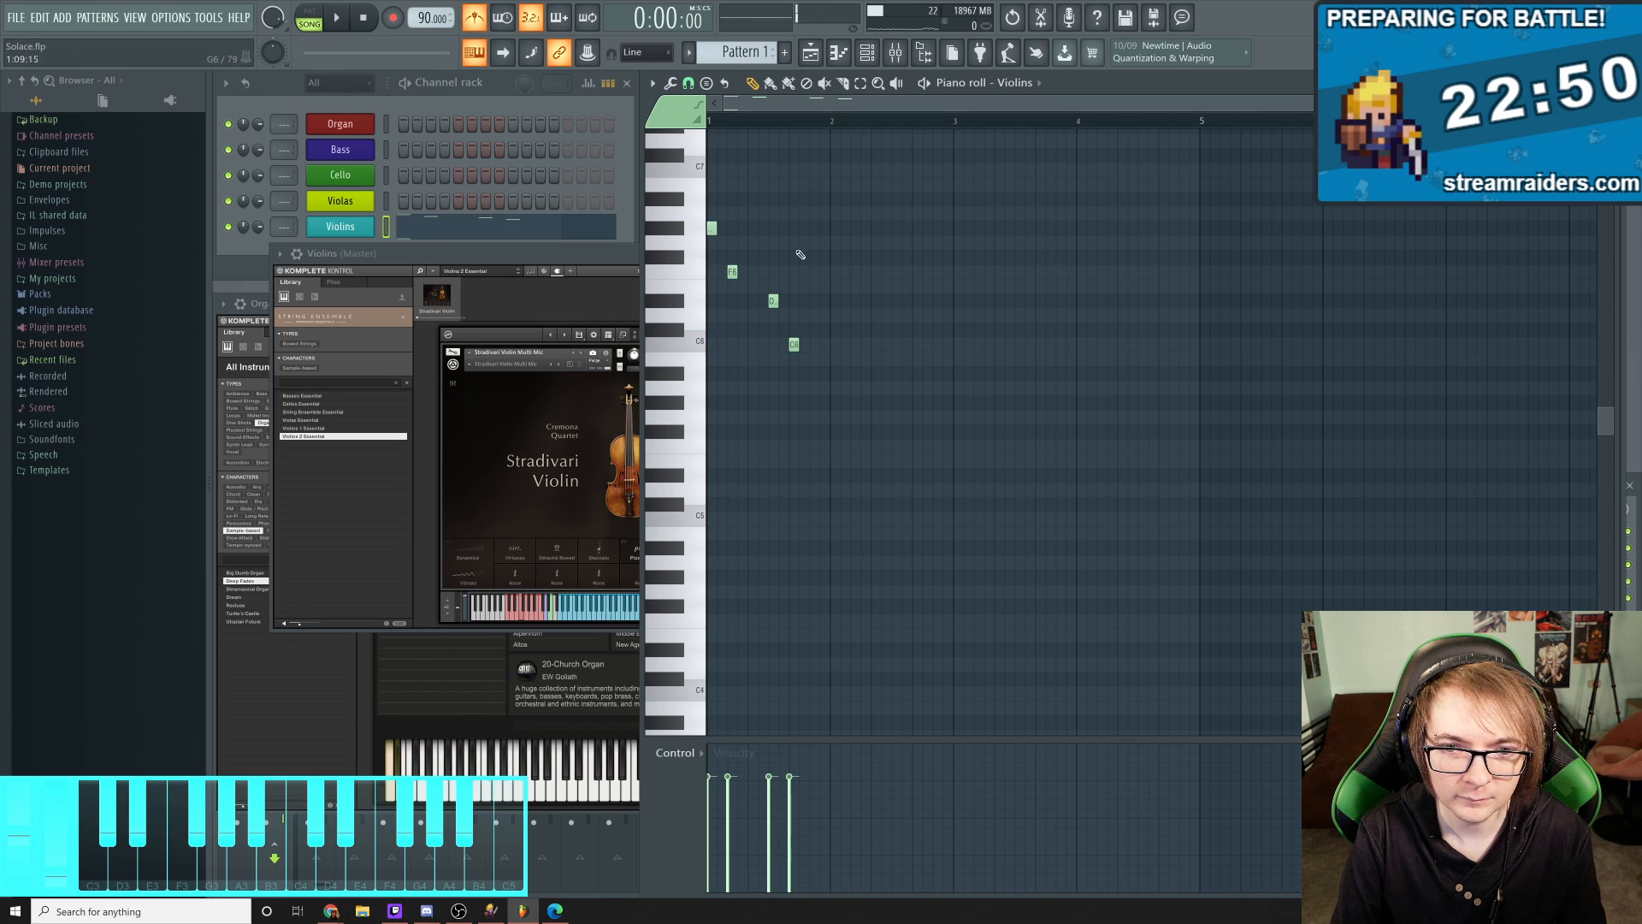
# Audition the violin phrase in pattern mode and shift its C6 note slightly earlier in the first bar
pyautogui.press('space')
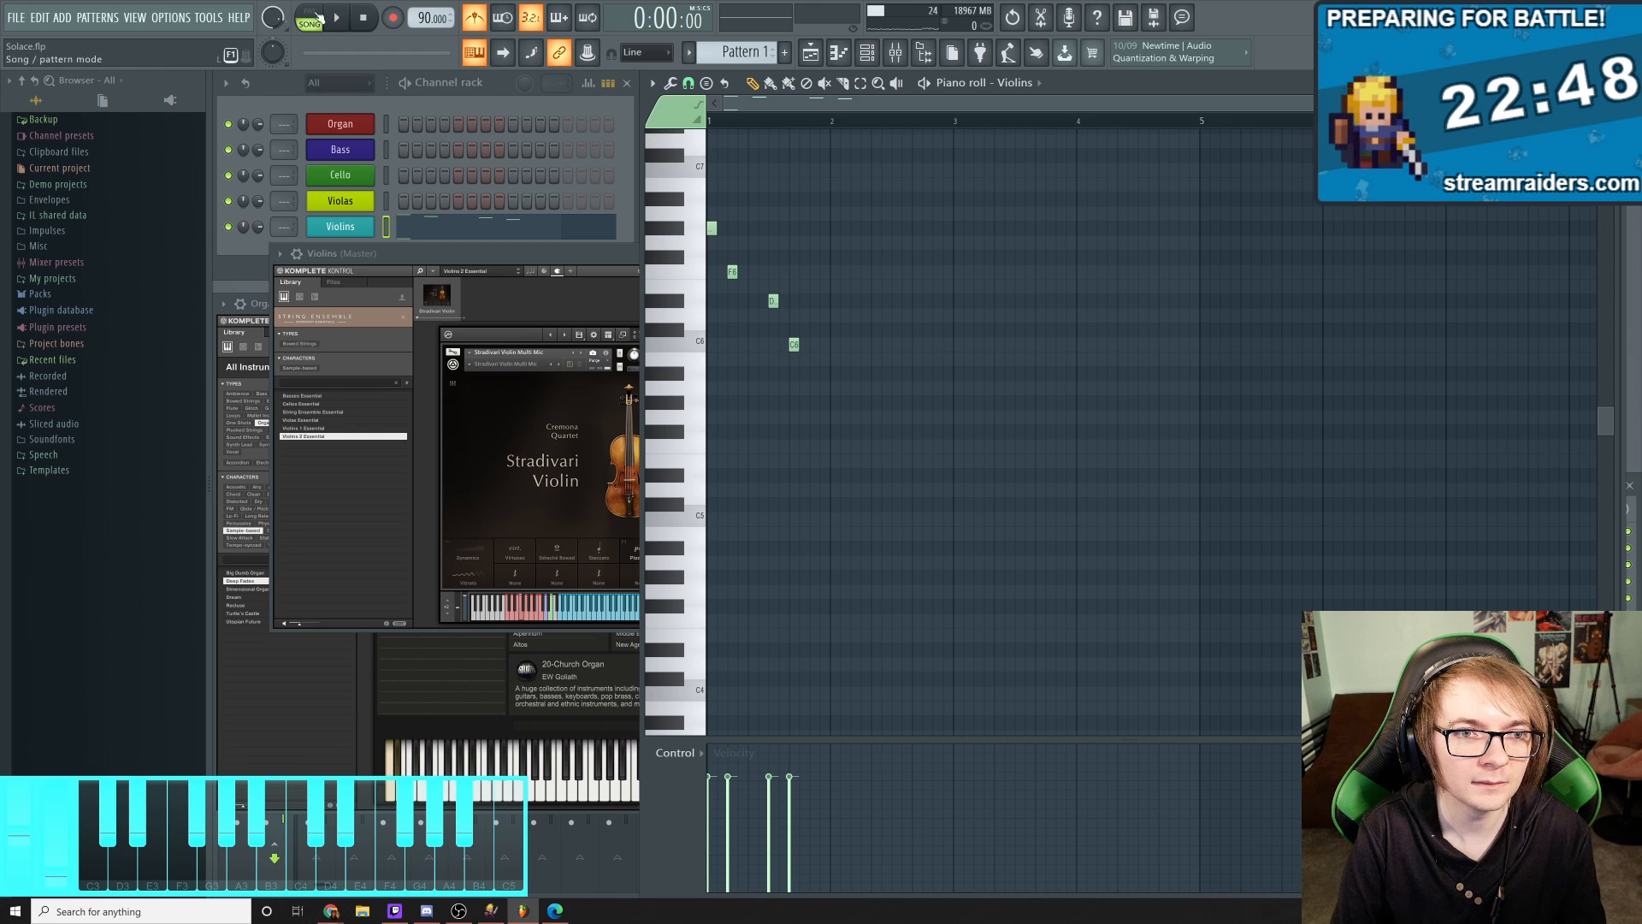
pyautogui.press('space')
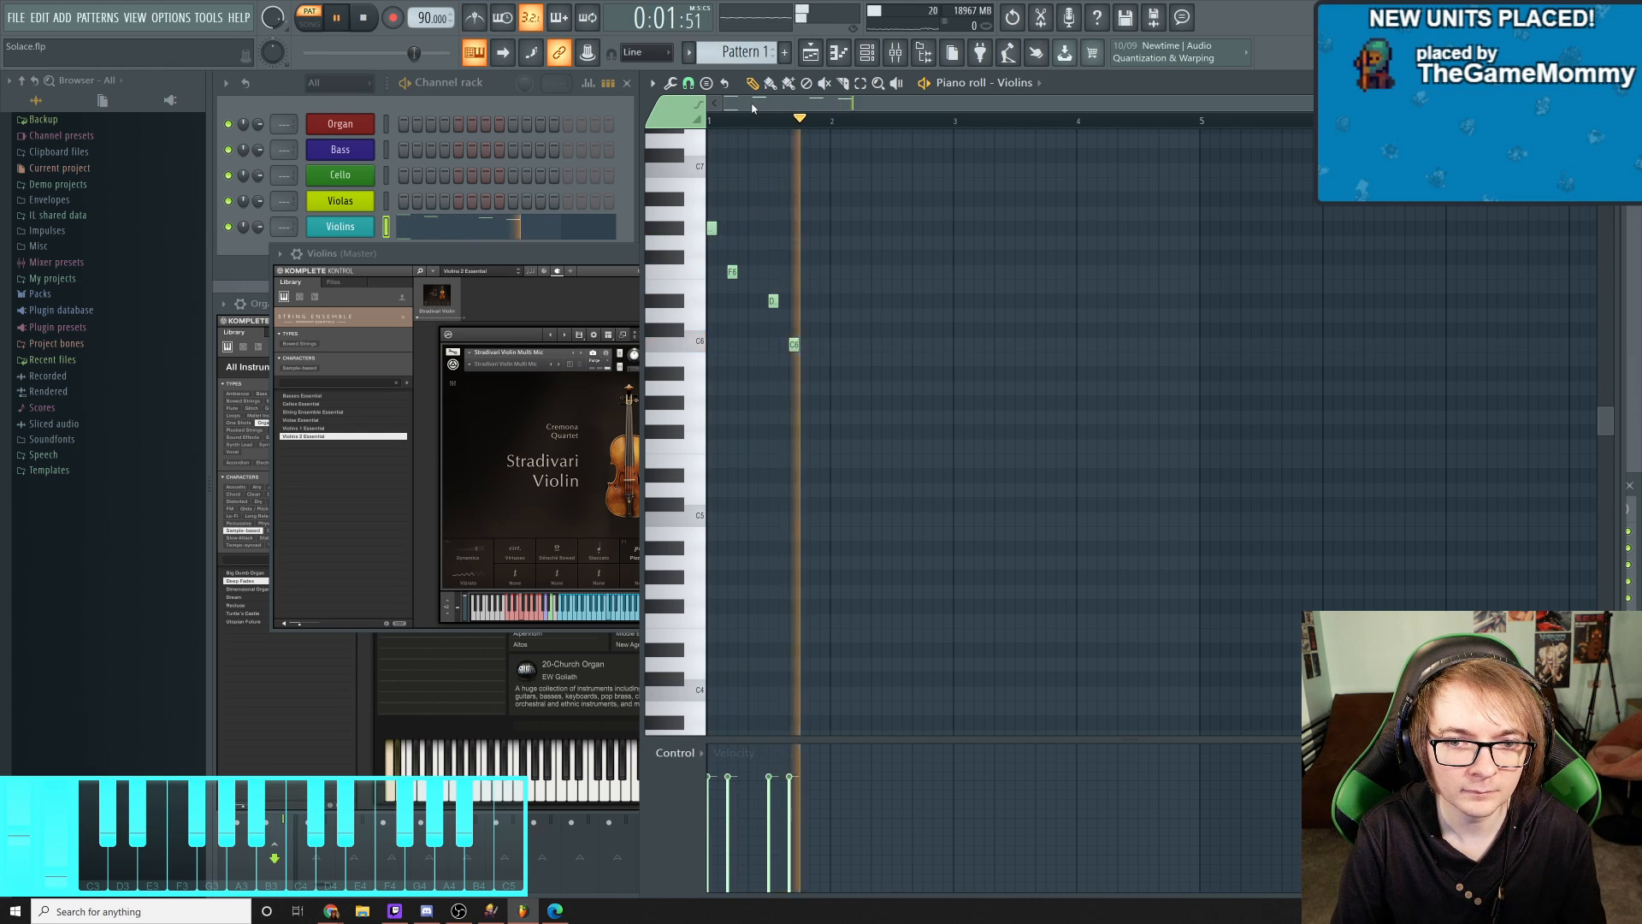
pyautogui.press('space')
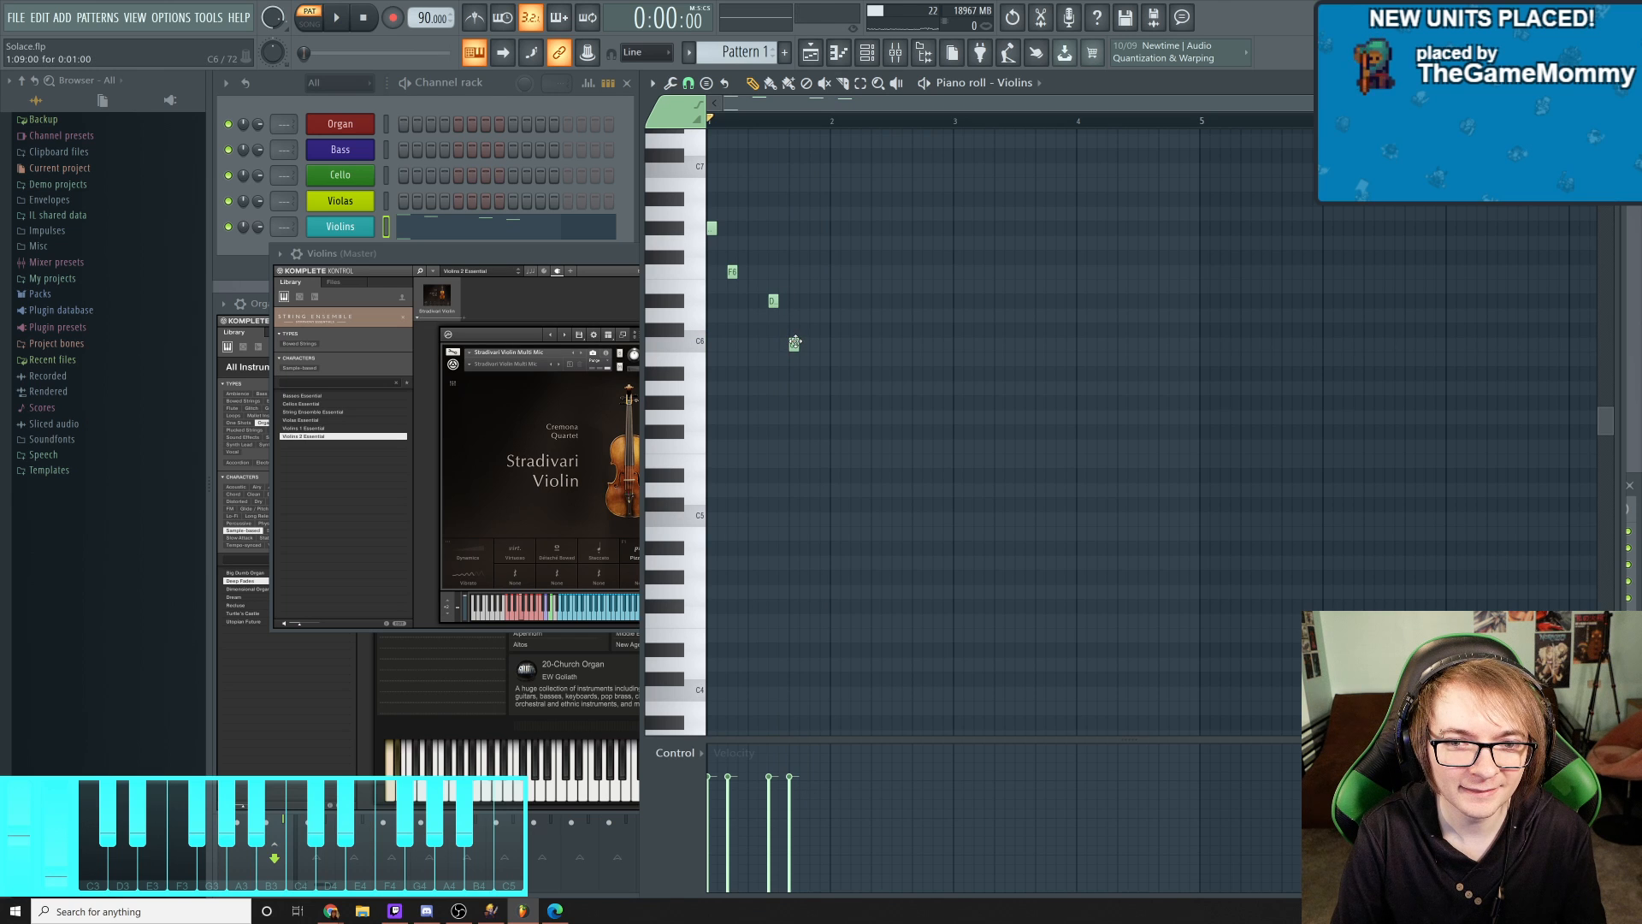
pyautogui.click(795, 343)
pyautogui.press('space')
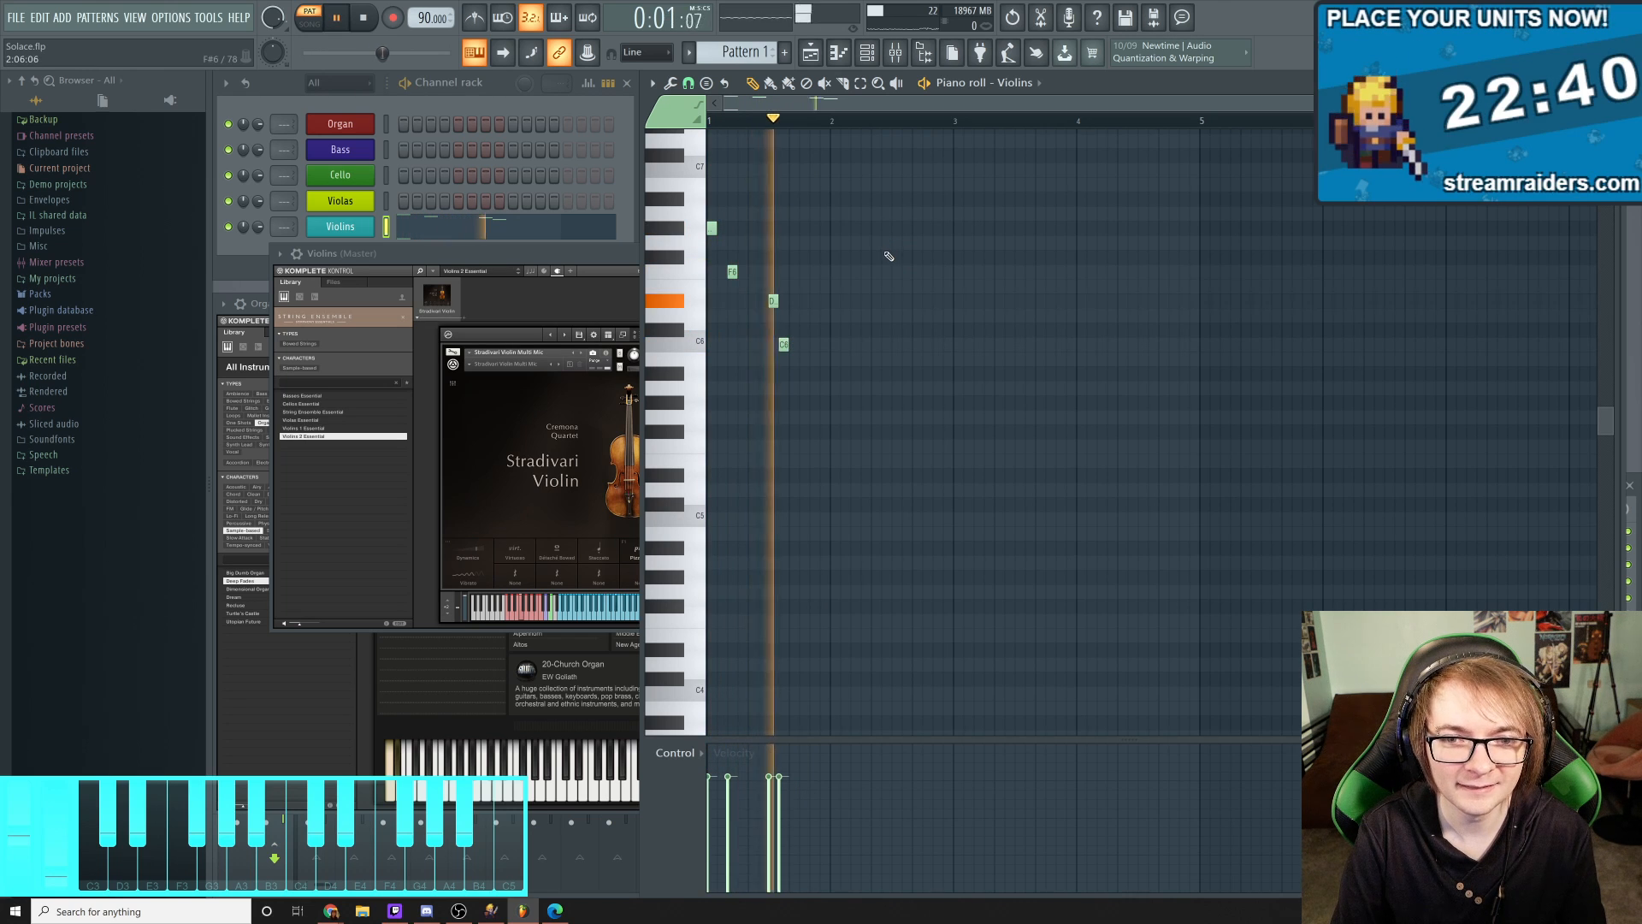
pyautogui.press('space')
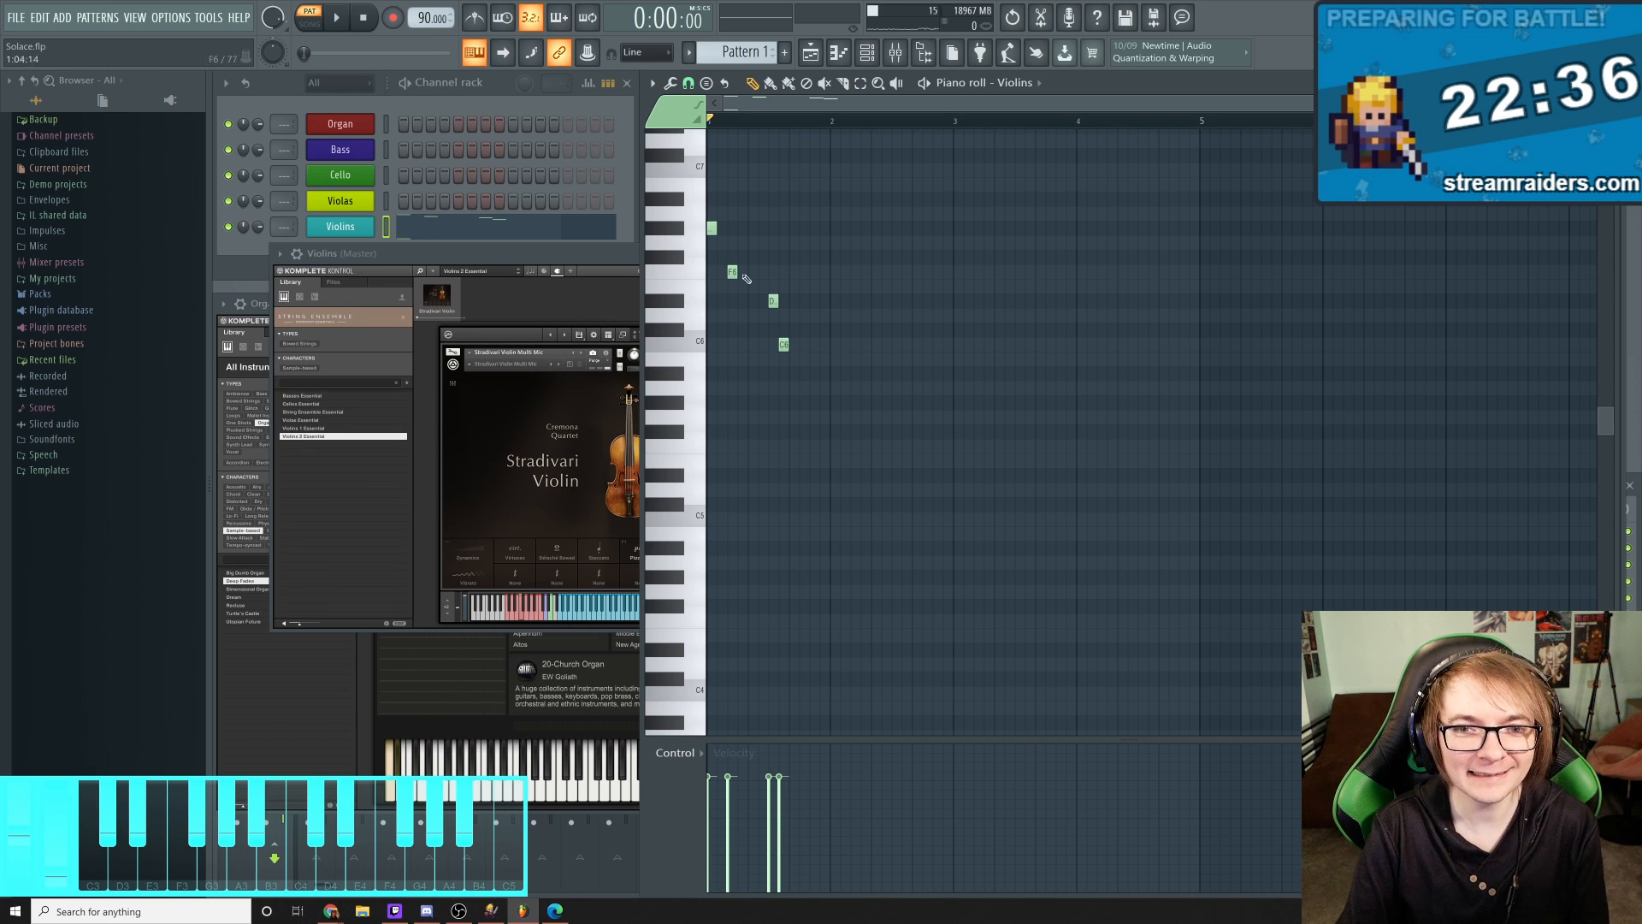
# Move the D#6 and C6 notes slightly earlier in the first bar and audition the revised rhythm
pyautogui.press('space')
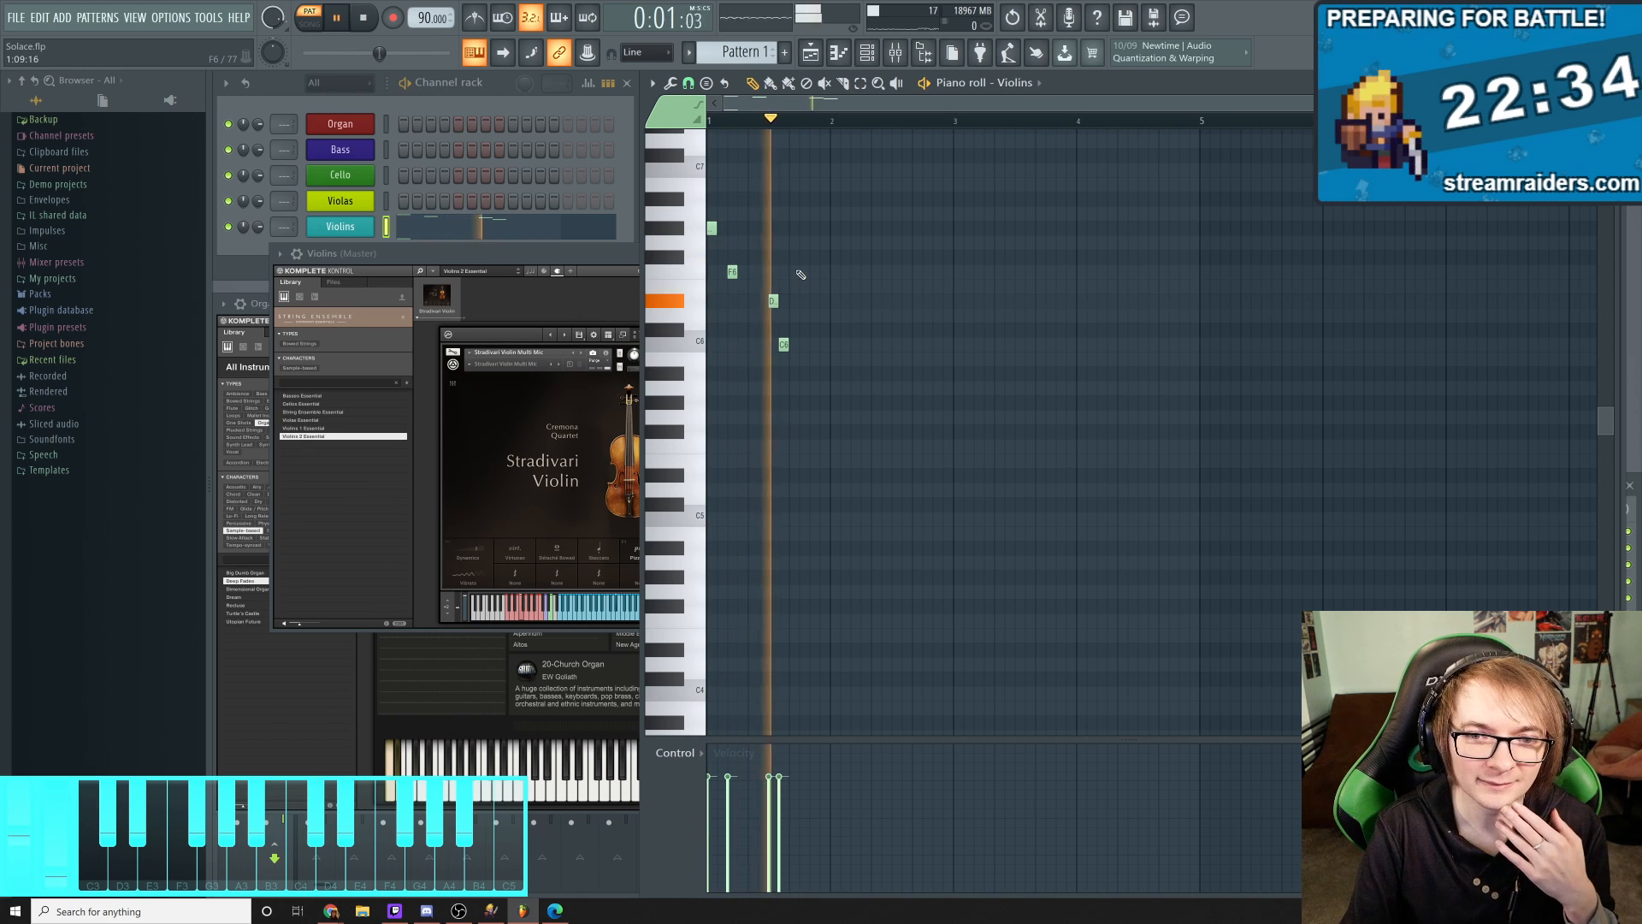
pyautogui.press('space')
pyautogui.moveTo(772, 299); pyautogui.dragTo(775, 344)
pyautogui.press('space')
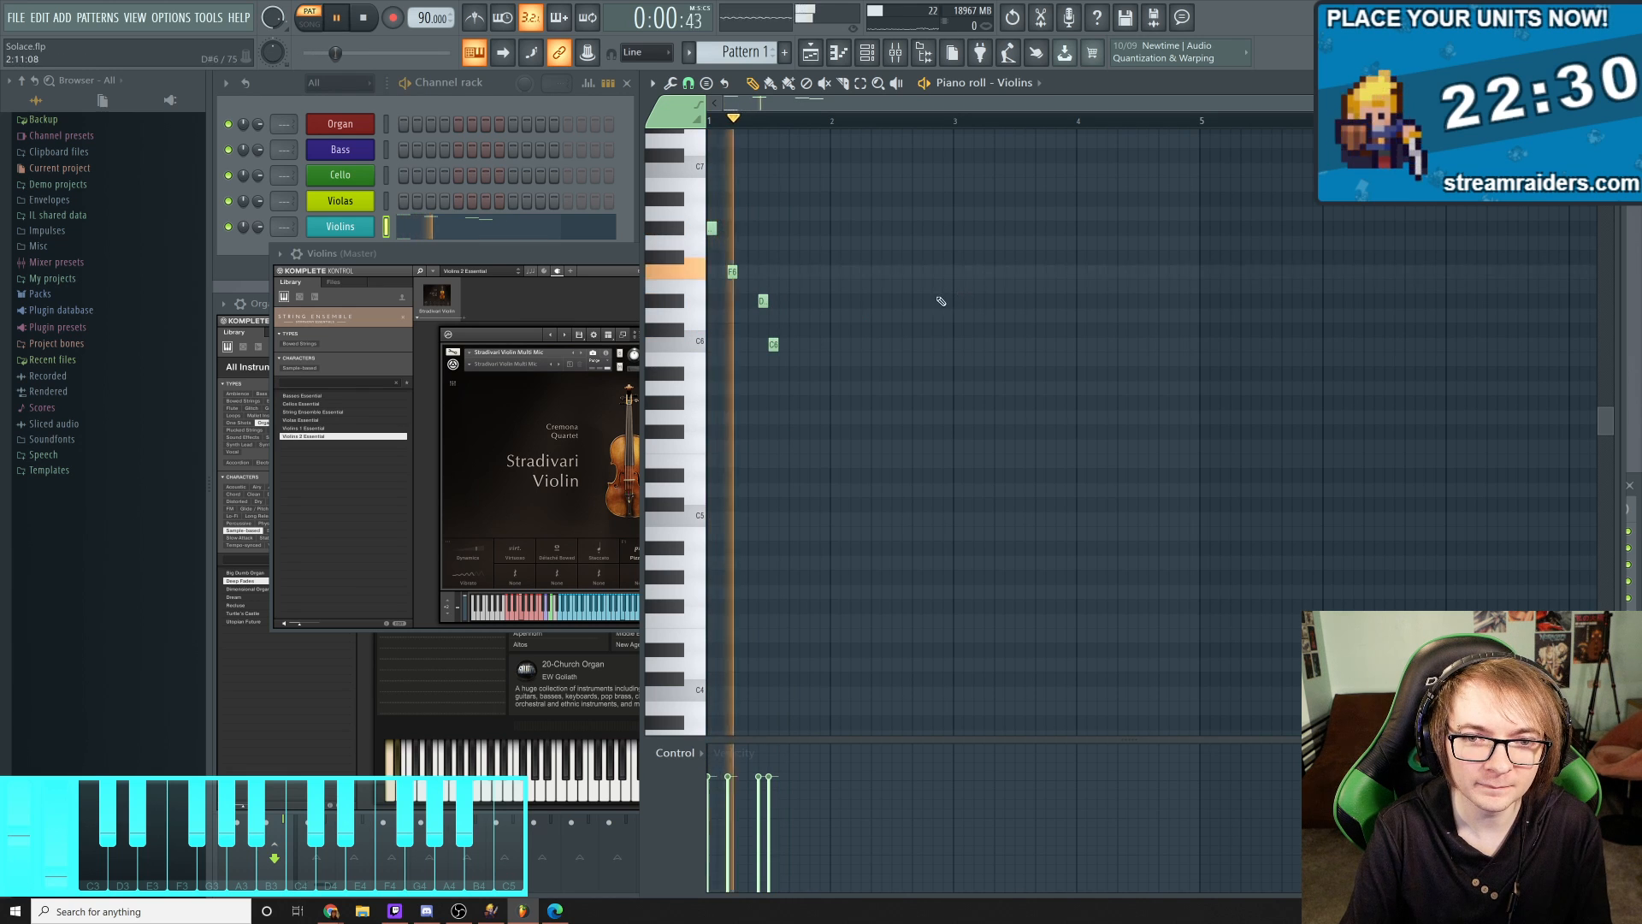
pyautogui.press('space')
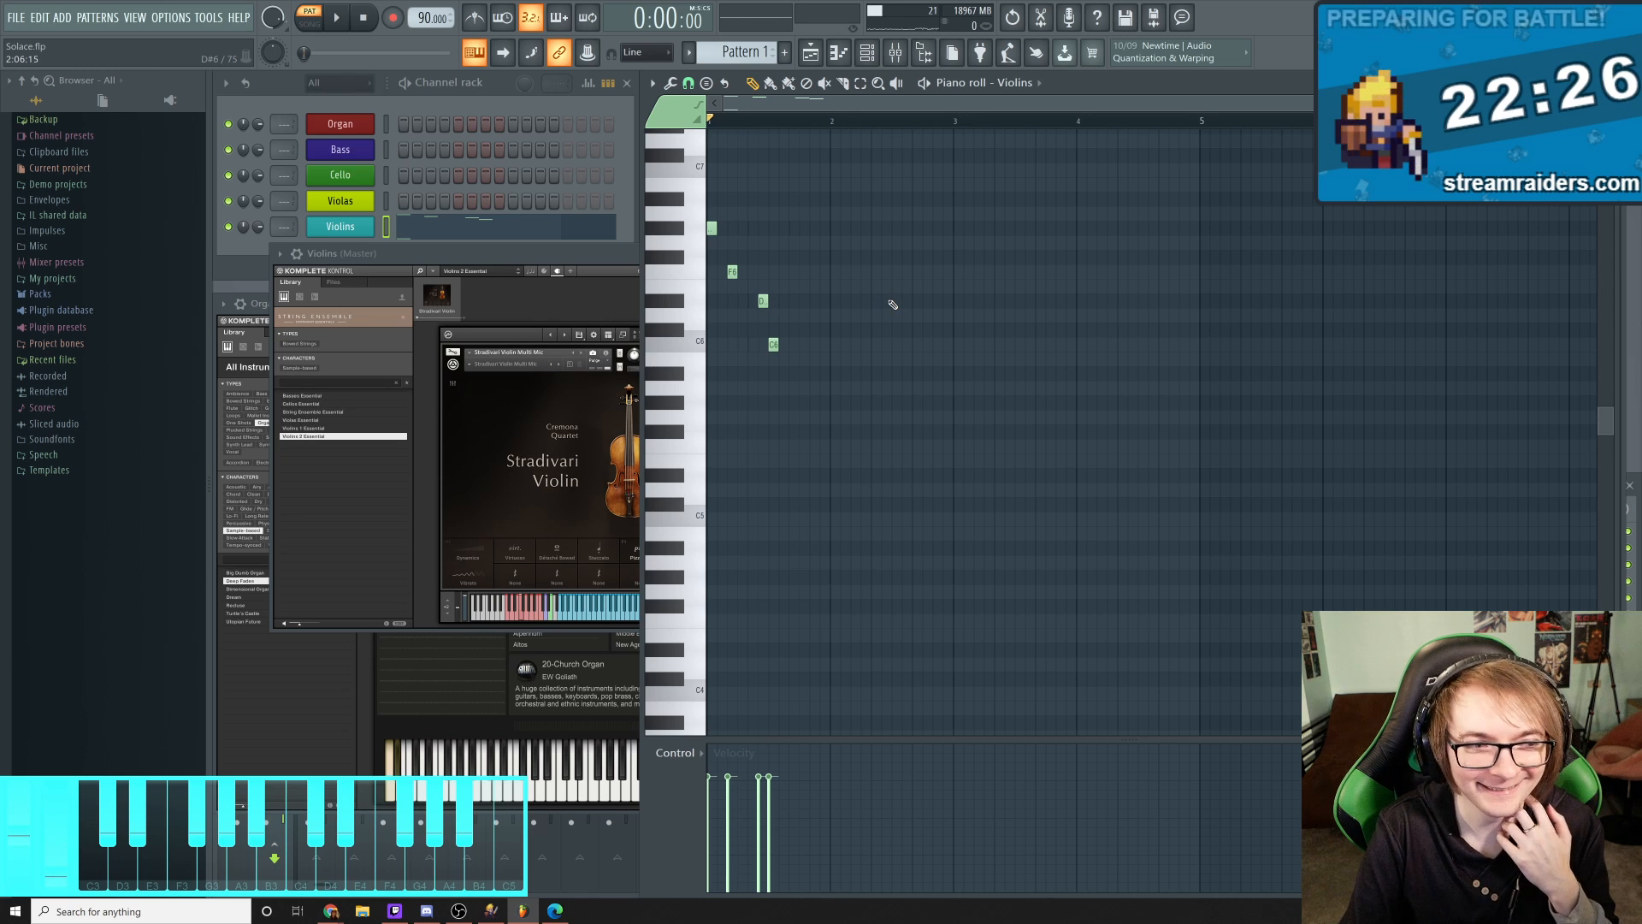
pyautogui.press('space')
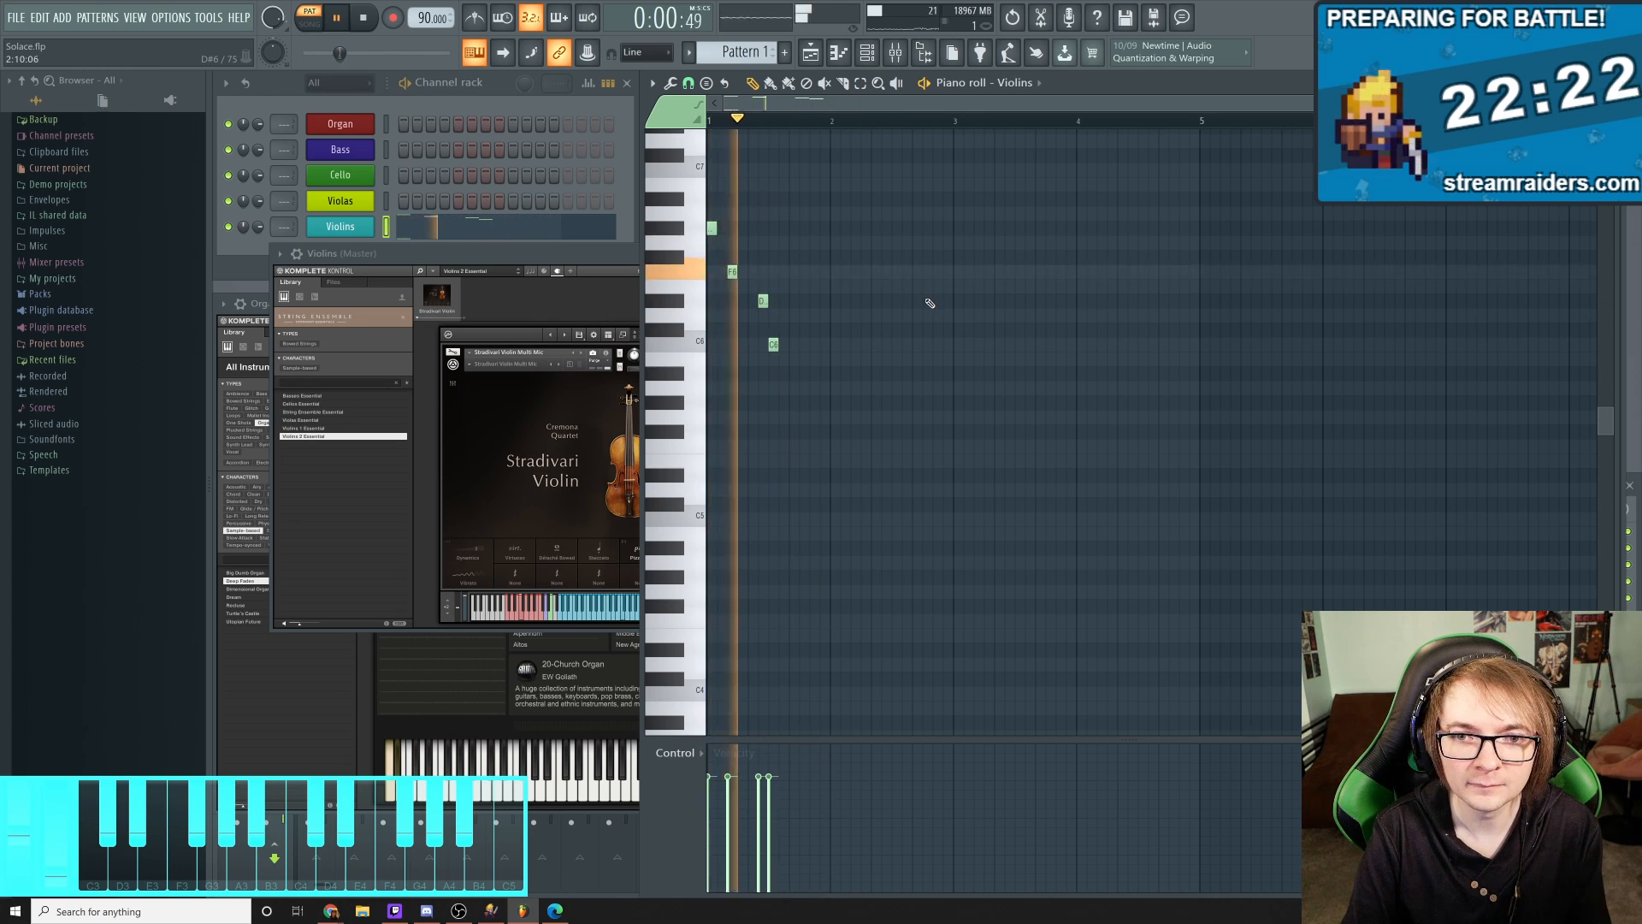
pyautogui.press('space')
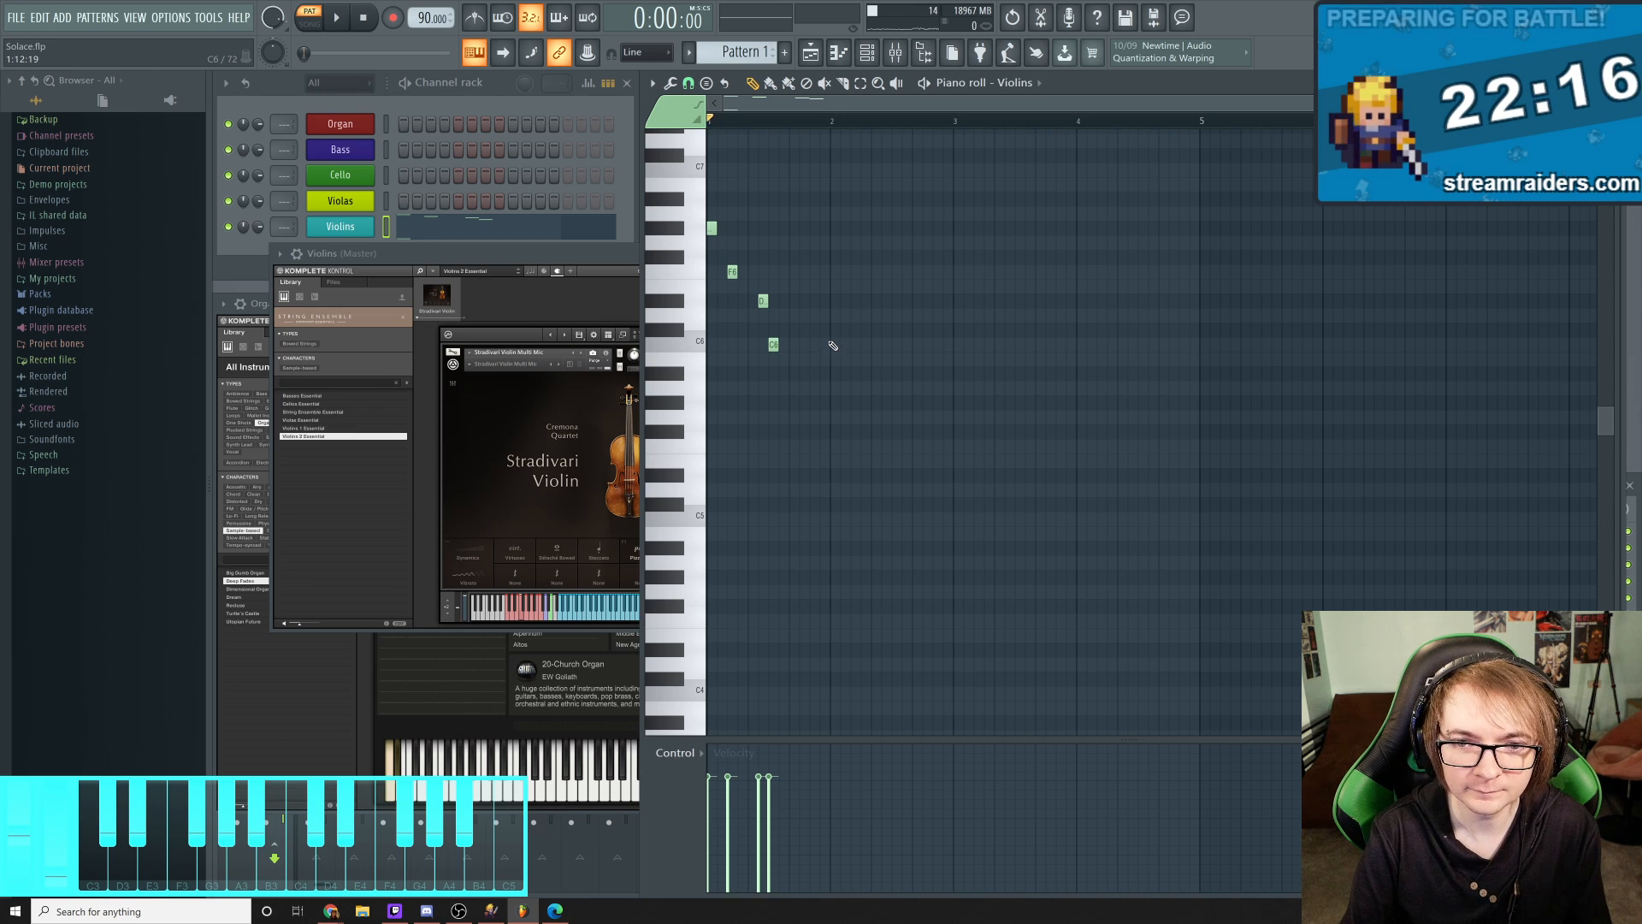
# Extend the violin melody into bar 2 with the notes C6, A#5, C6 and F5
pyautogui.click(832, 345)
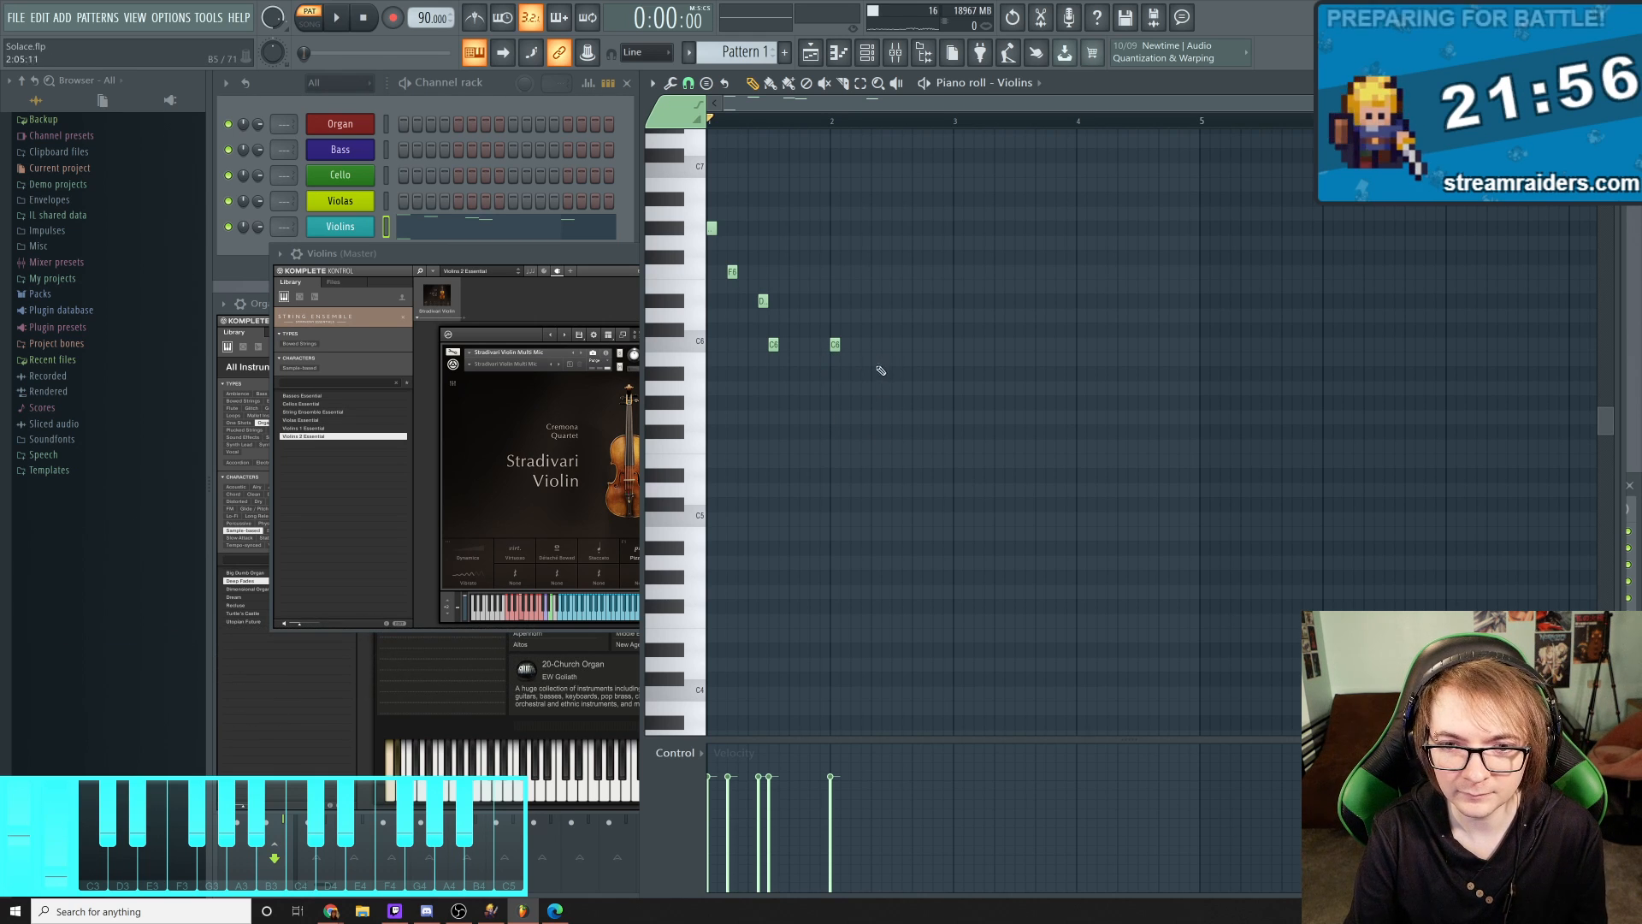
pyautogui.click(865, 373)
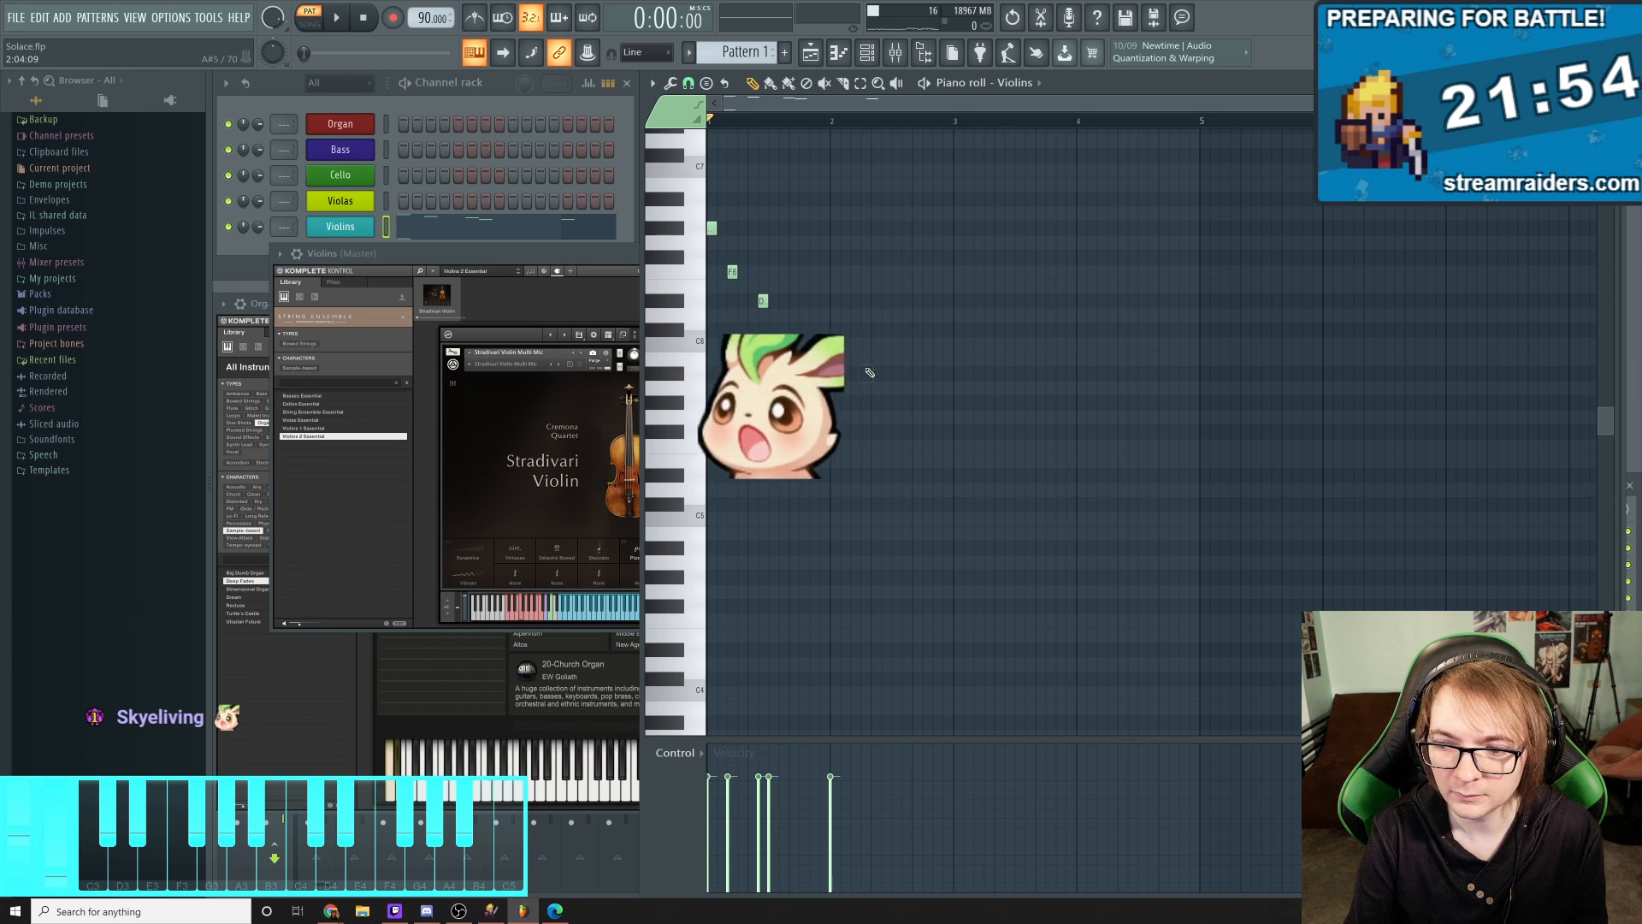
pyautogui.rightClick(865, 373)
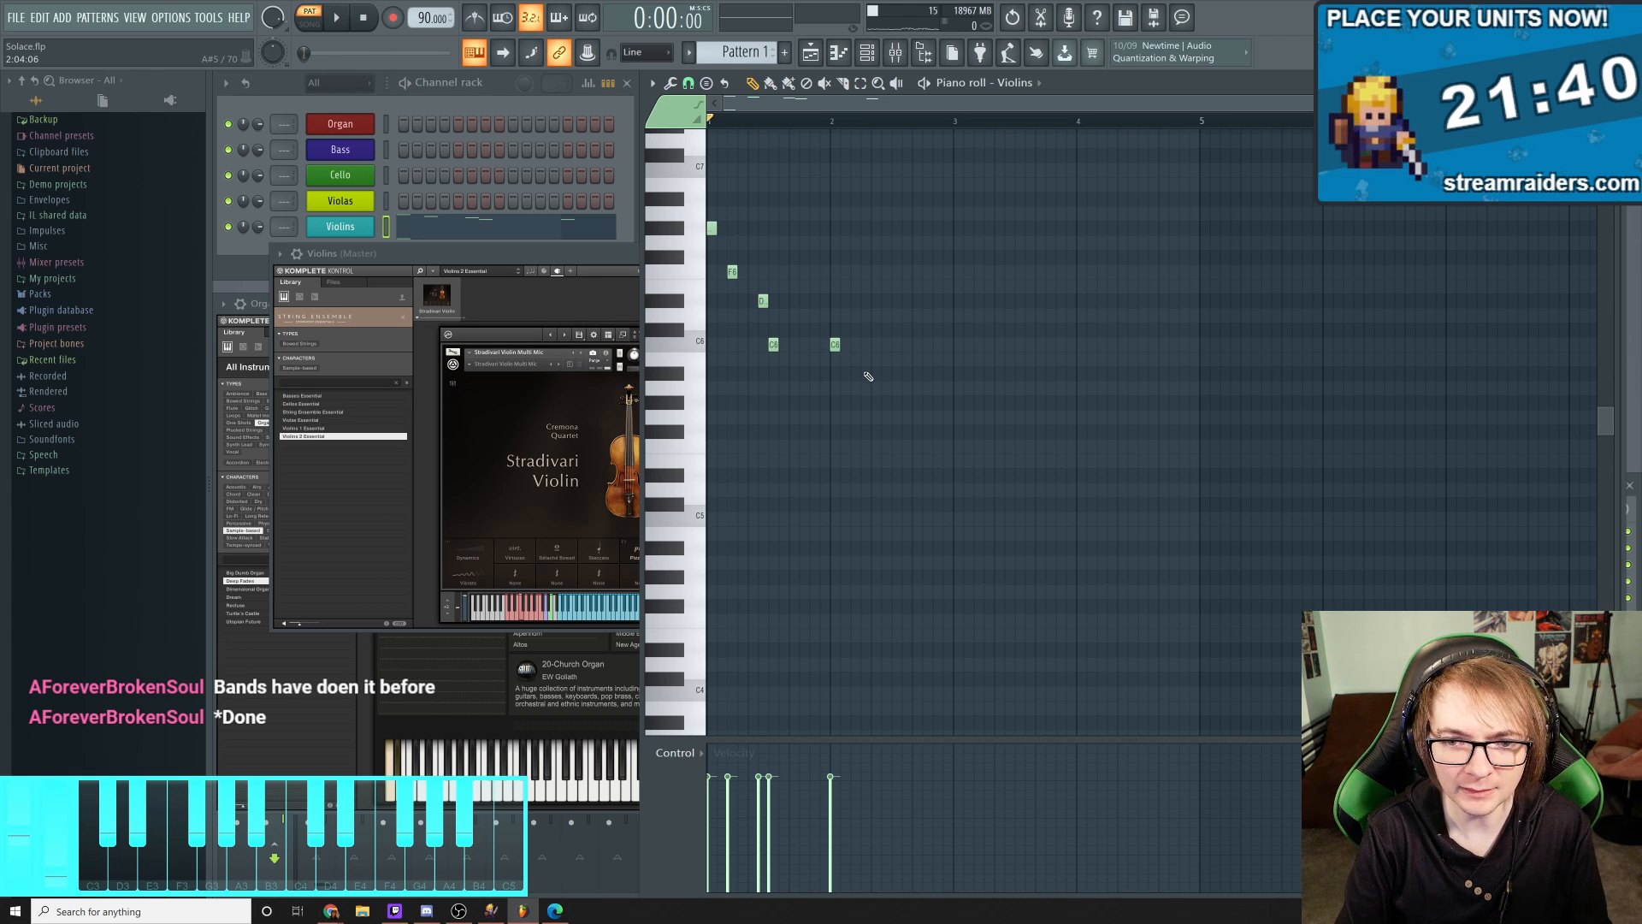
pyautogui.rightClick(864, 373)
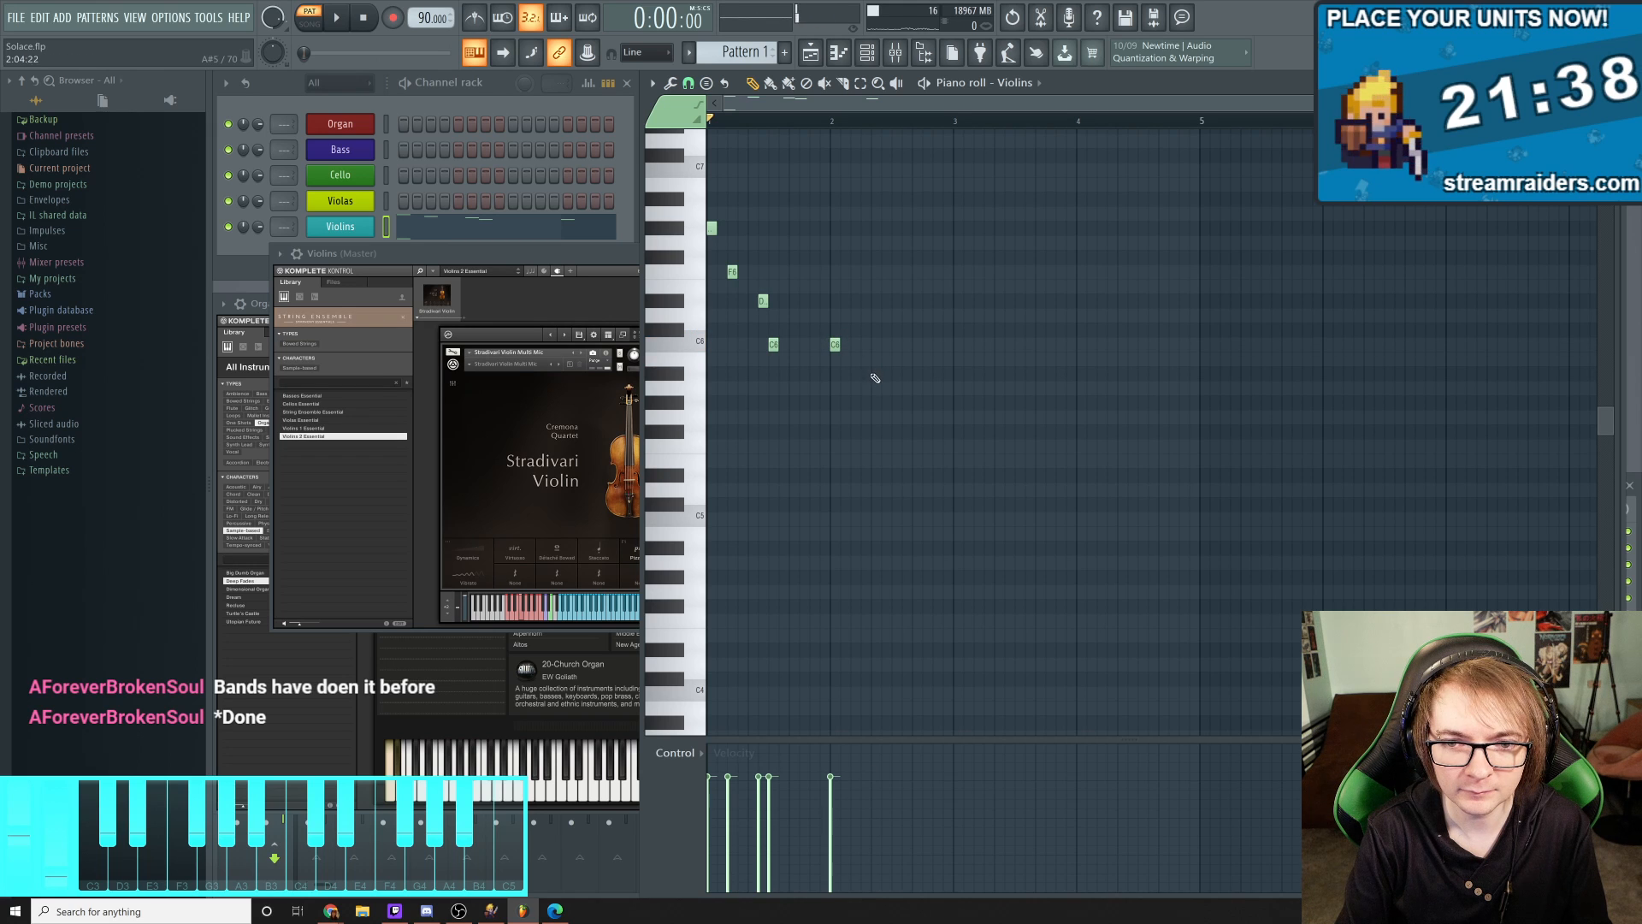
pyautogui.click(873, 344)
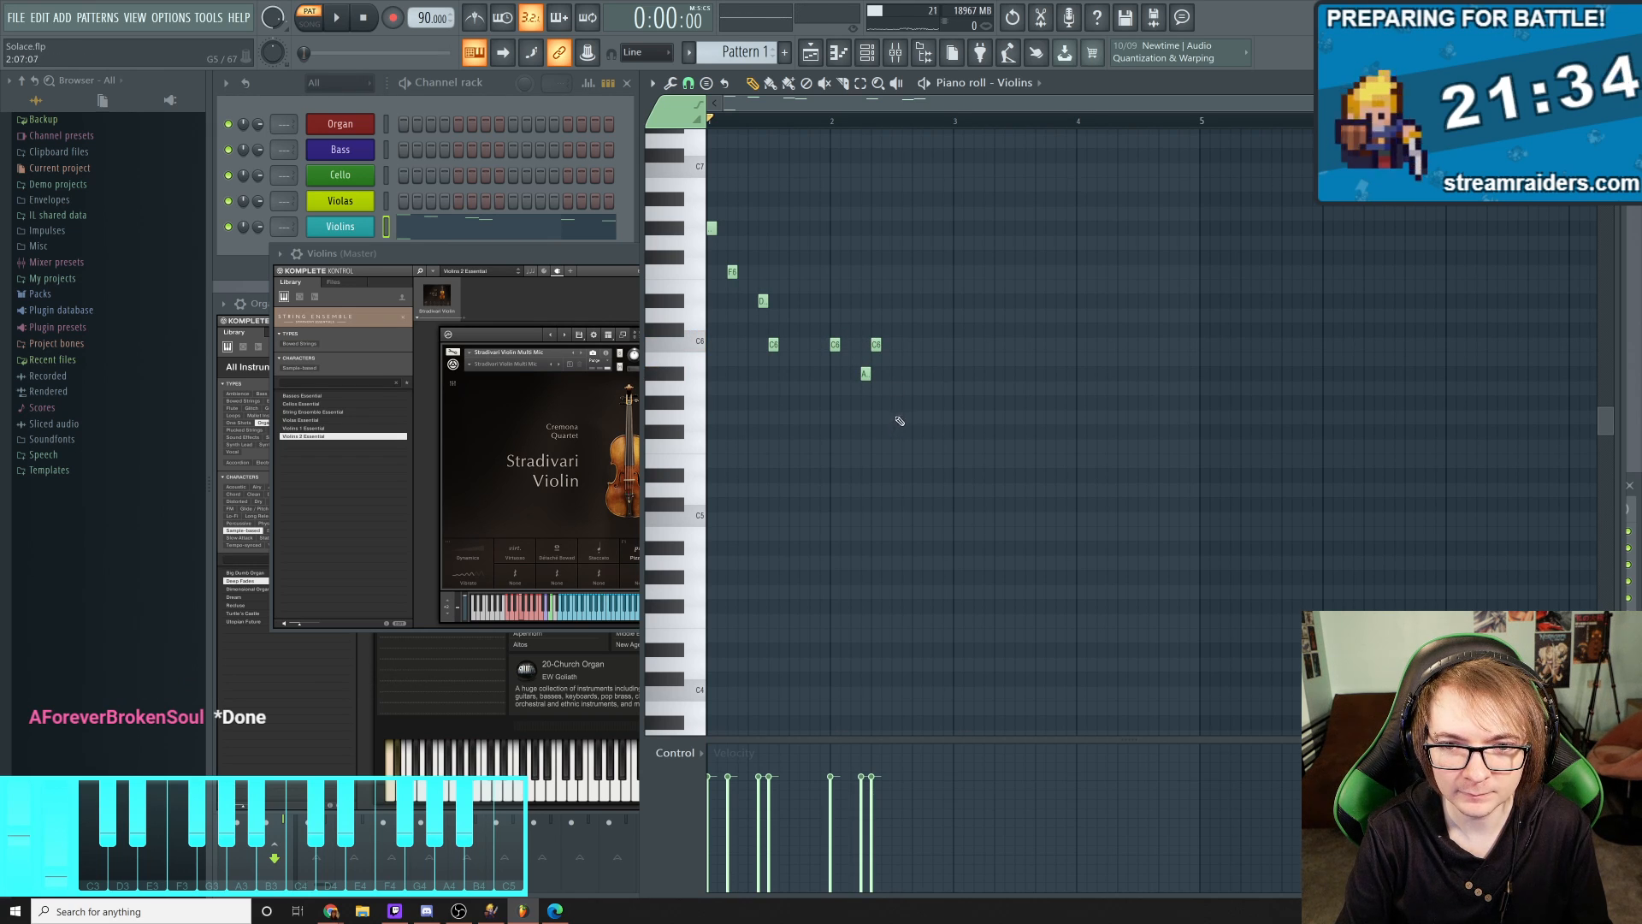
pyautogui.click(914, 417)
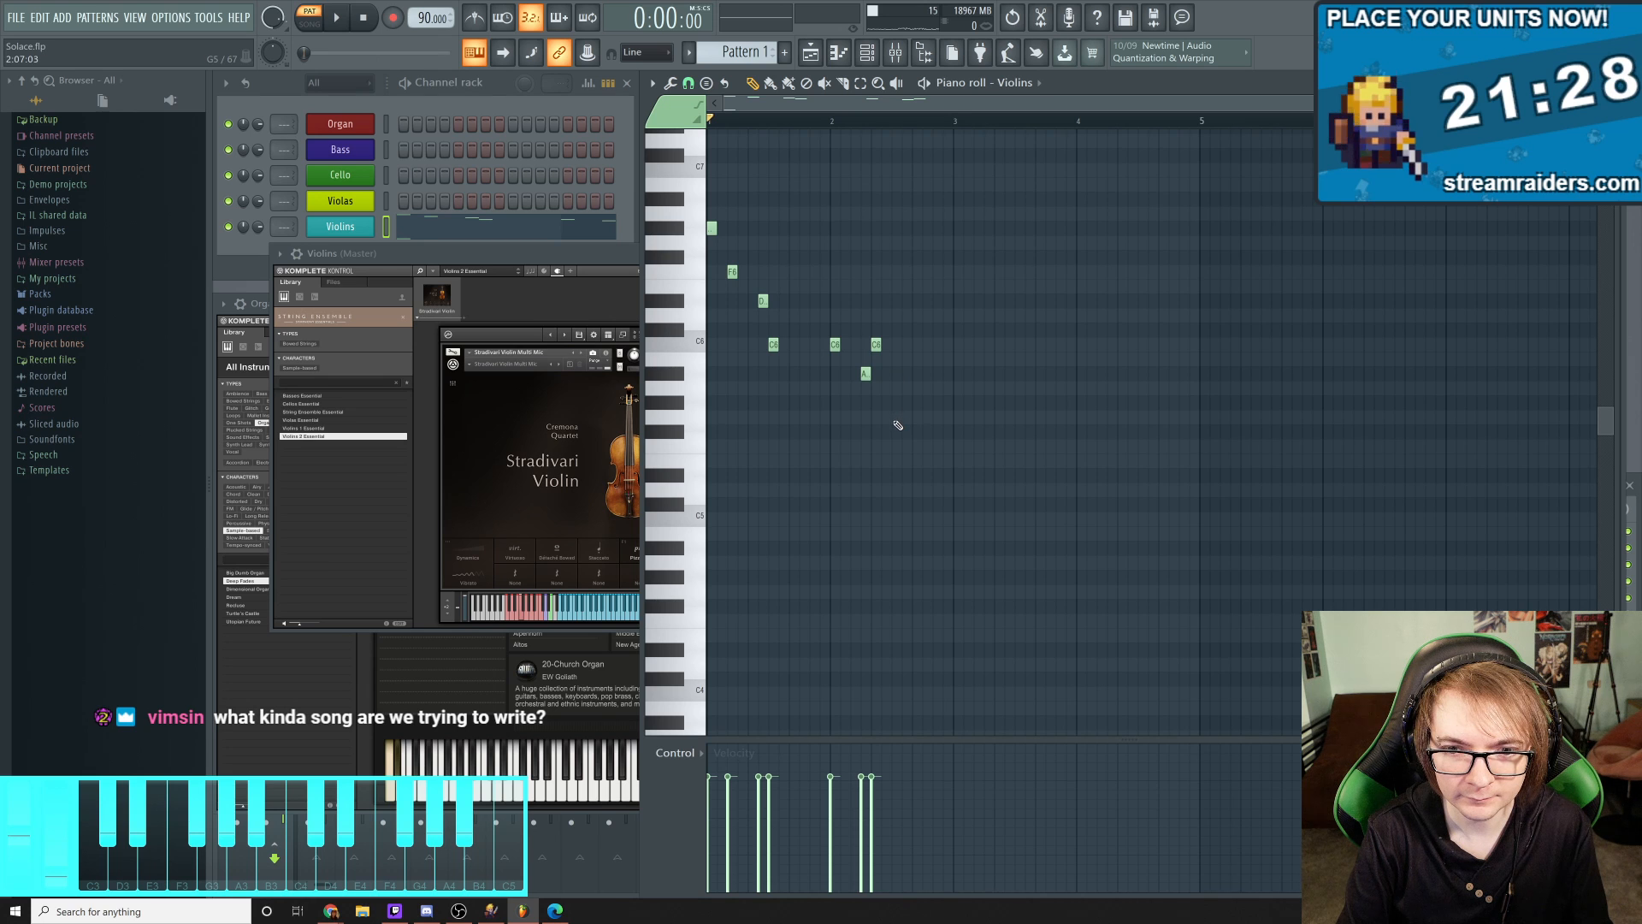
pyautogui.click(895, 419)
pyautogui.rightClick(895, 419)
pyautogui.click(895, 445)
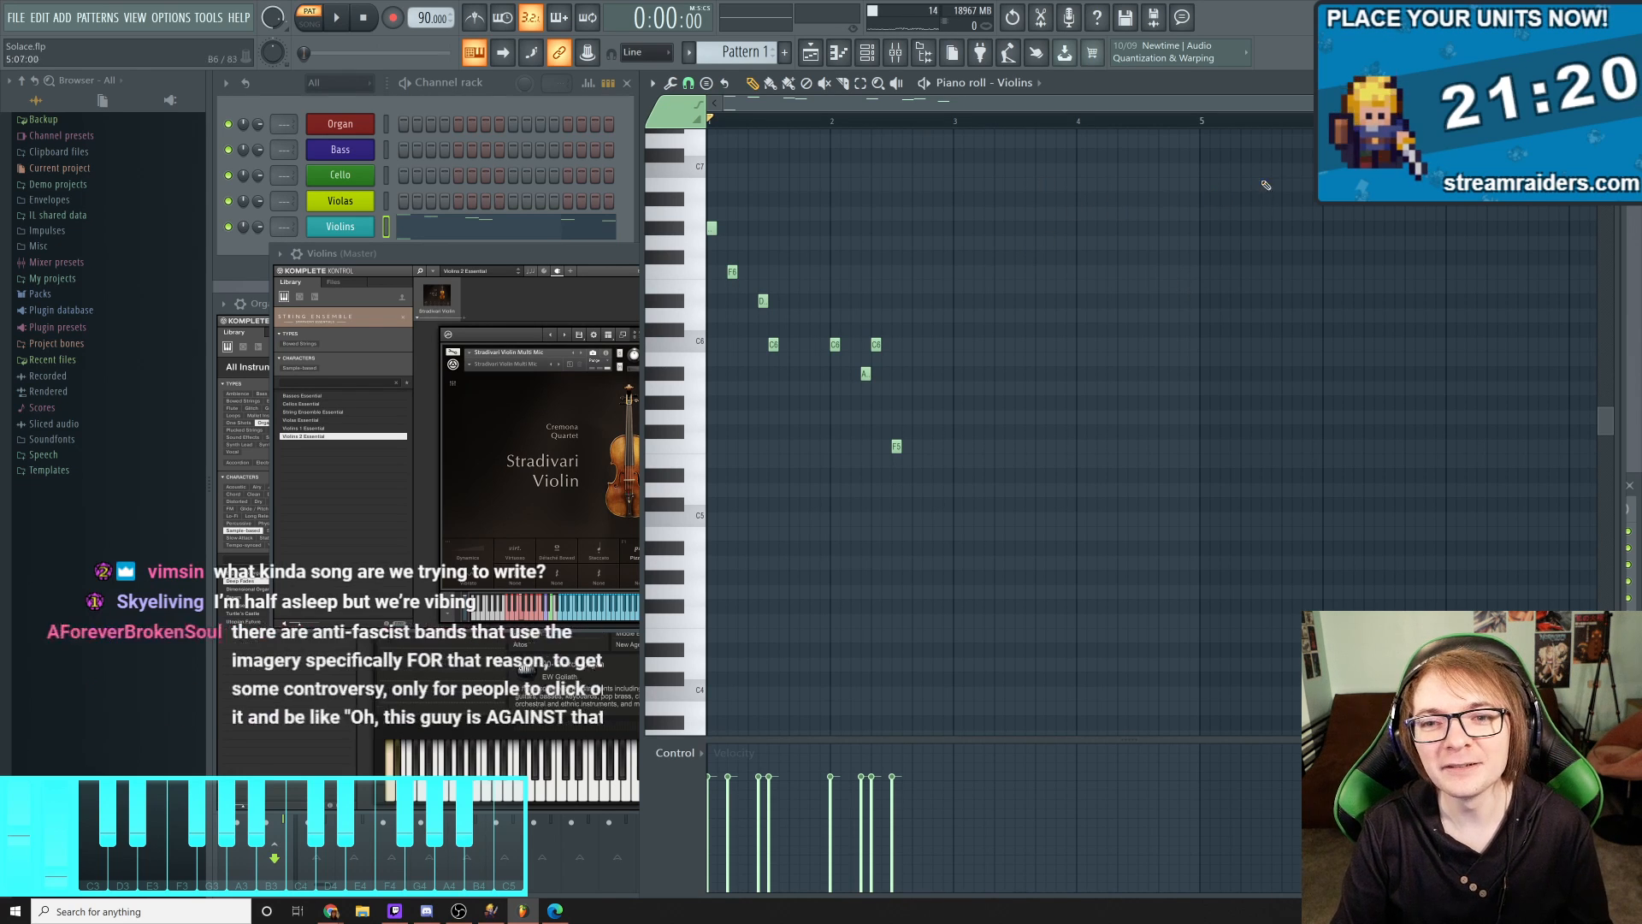
# Play back the whole violin melody in Pattern 1 and bring the Violins instrument window forward
pyautogui.moveTo(1039, 238); pyautogui.dragTo(1168, 308)
pyautogui.press('space')
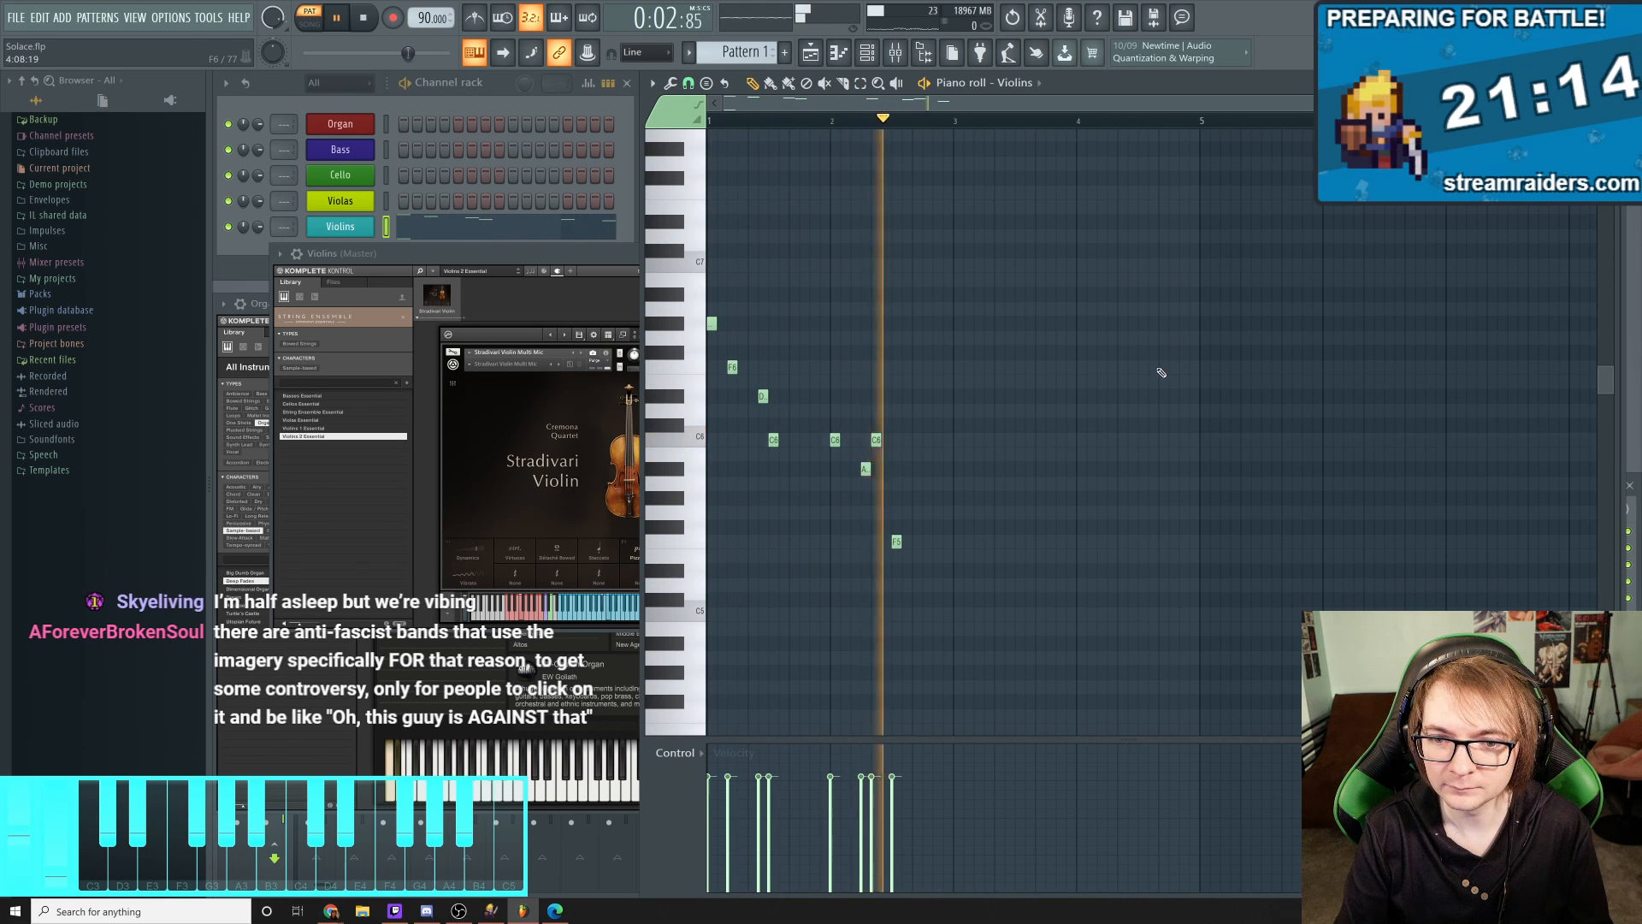
pyautogui.press('space')
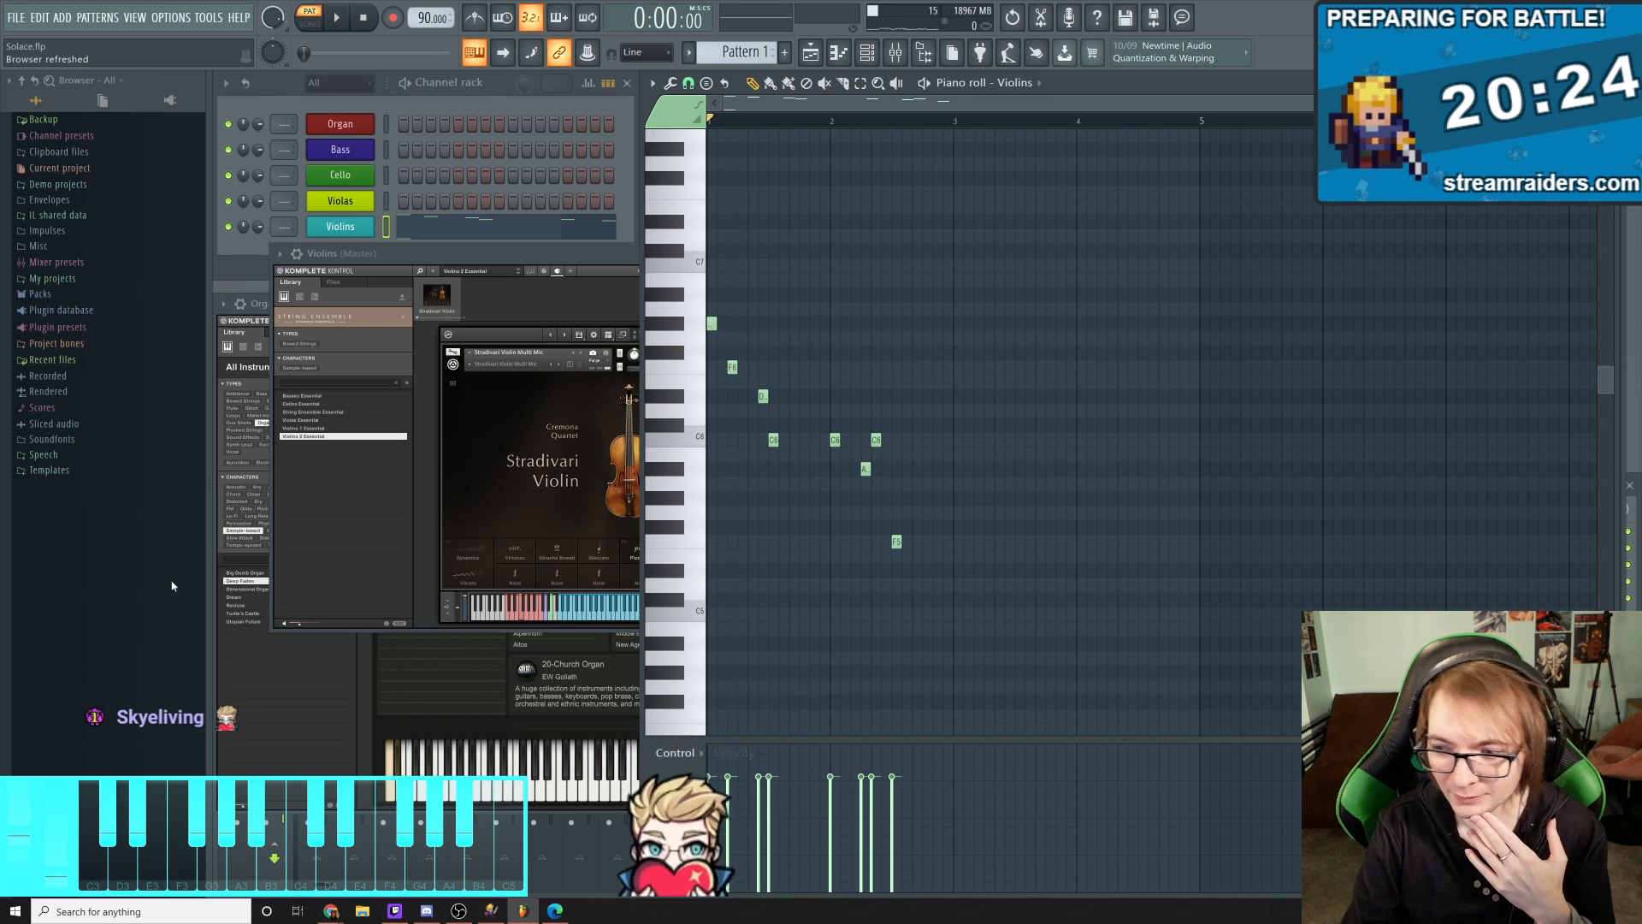
pyautogui.click(516, 254)
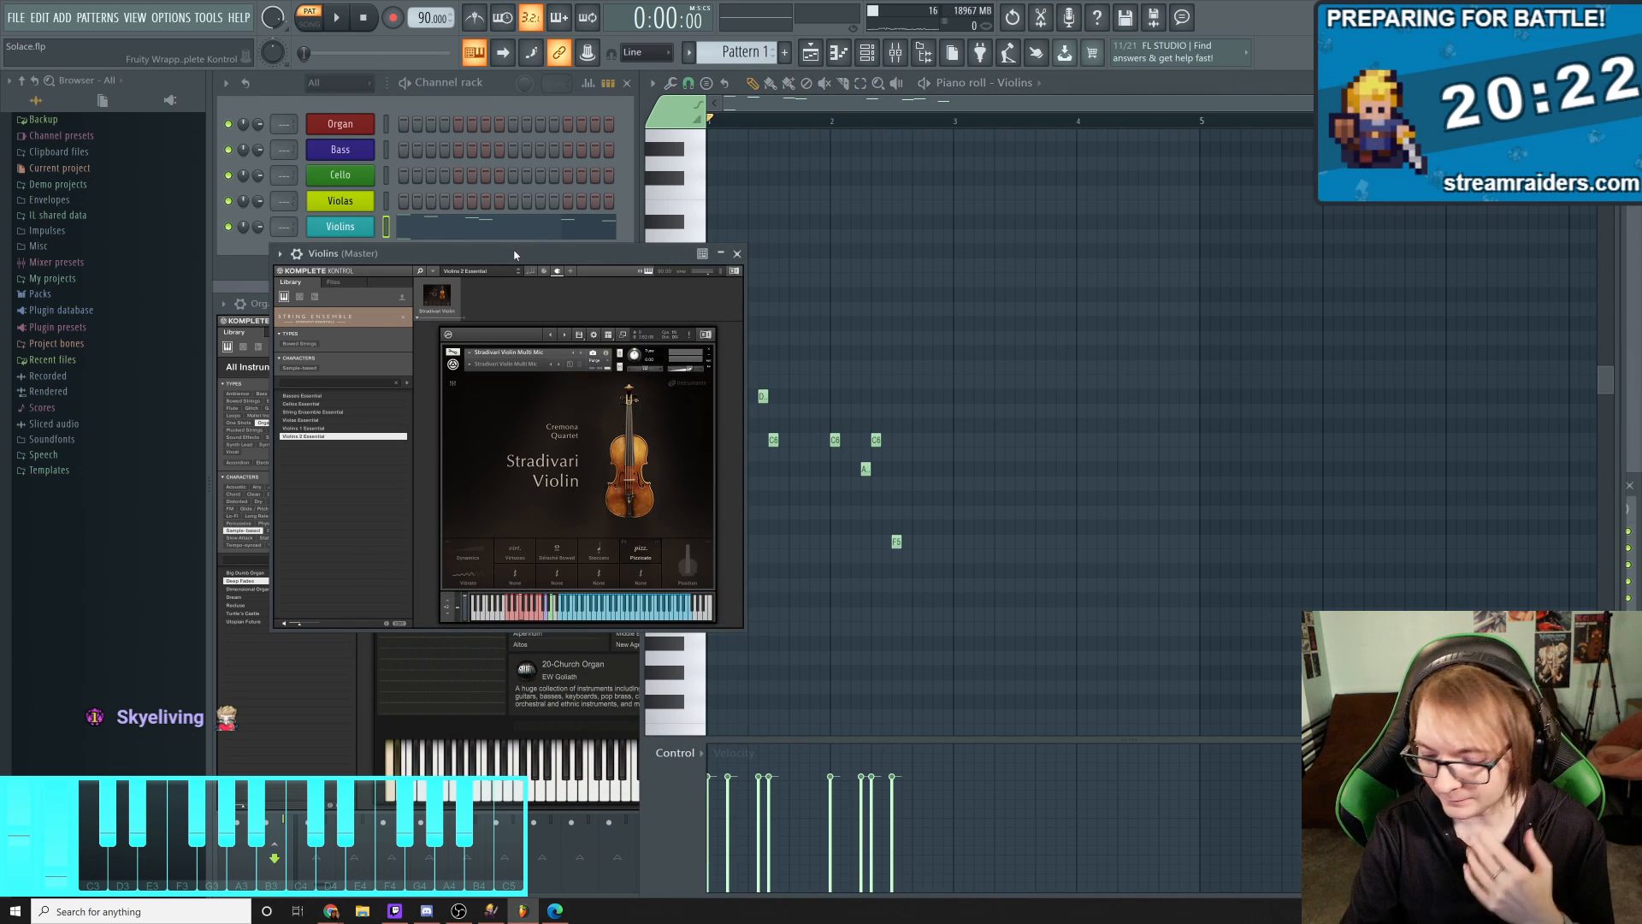
pyautogui.click(1046, 109)
pyautogui.press('space')
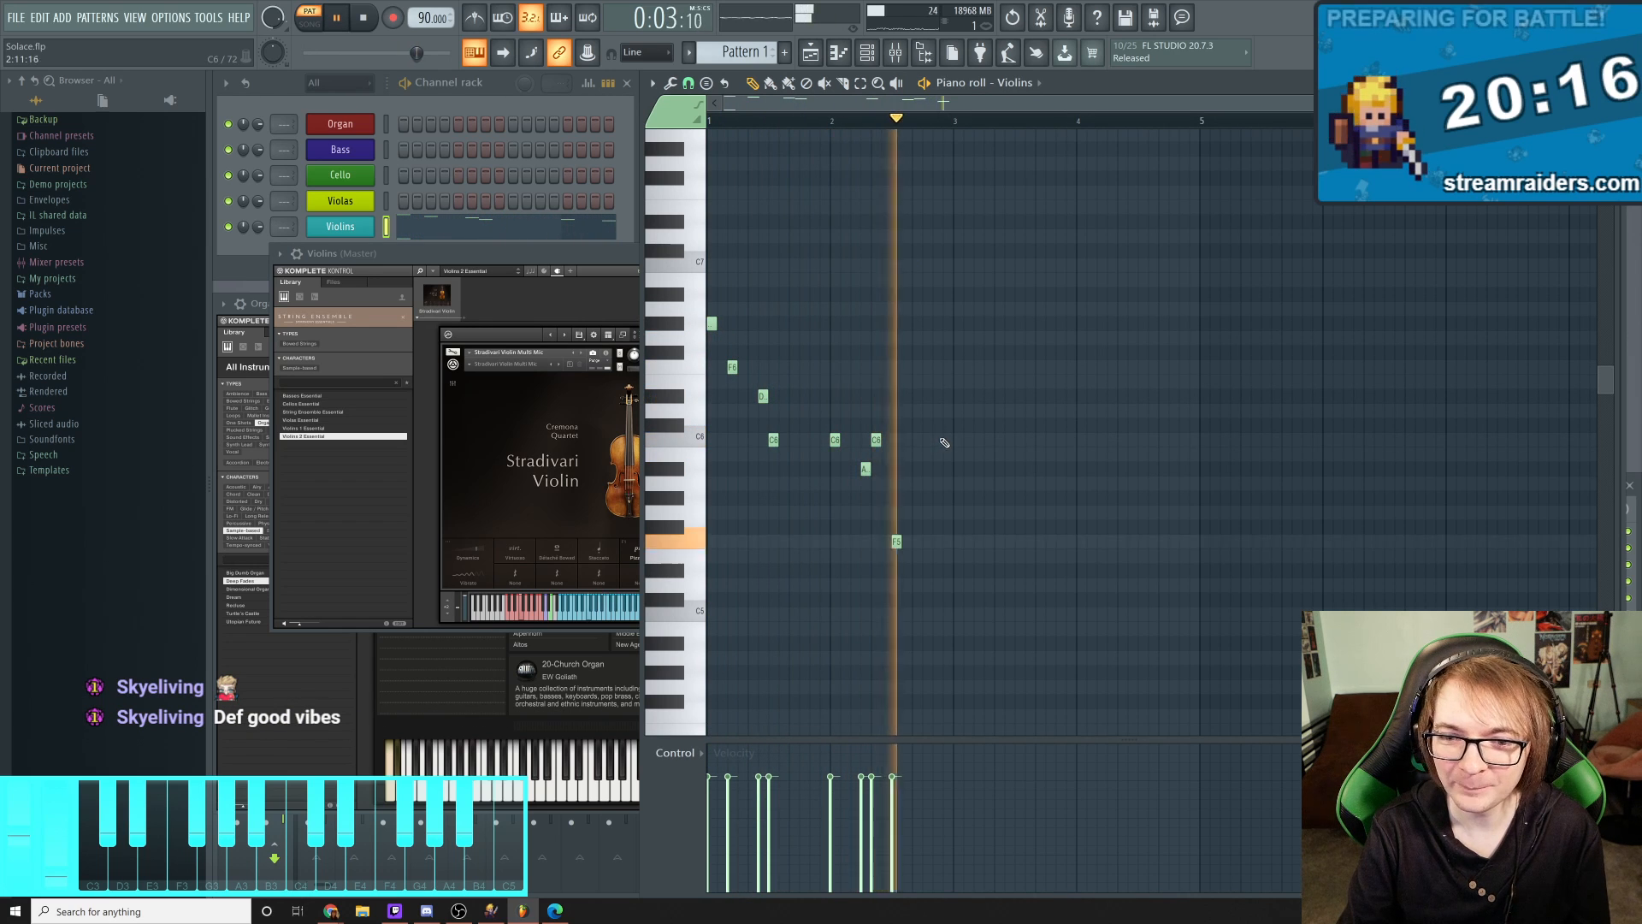
pyautogui.press('space')
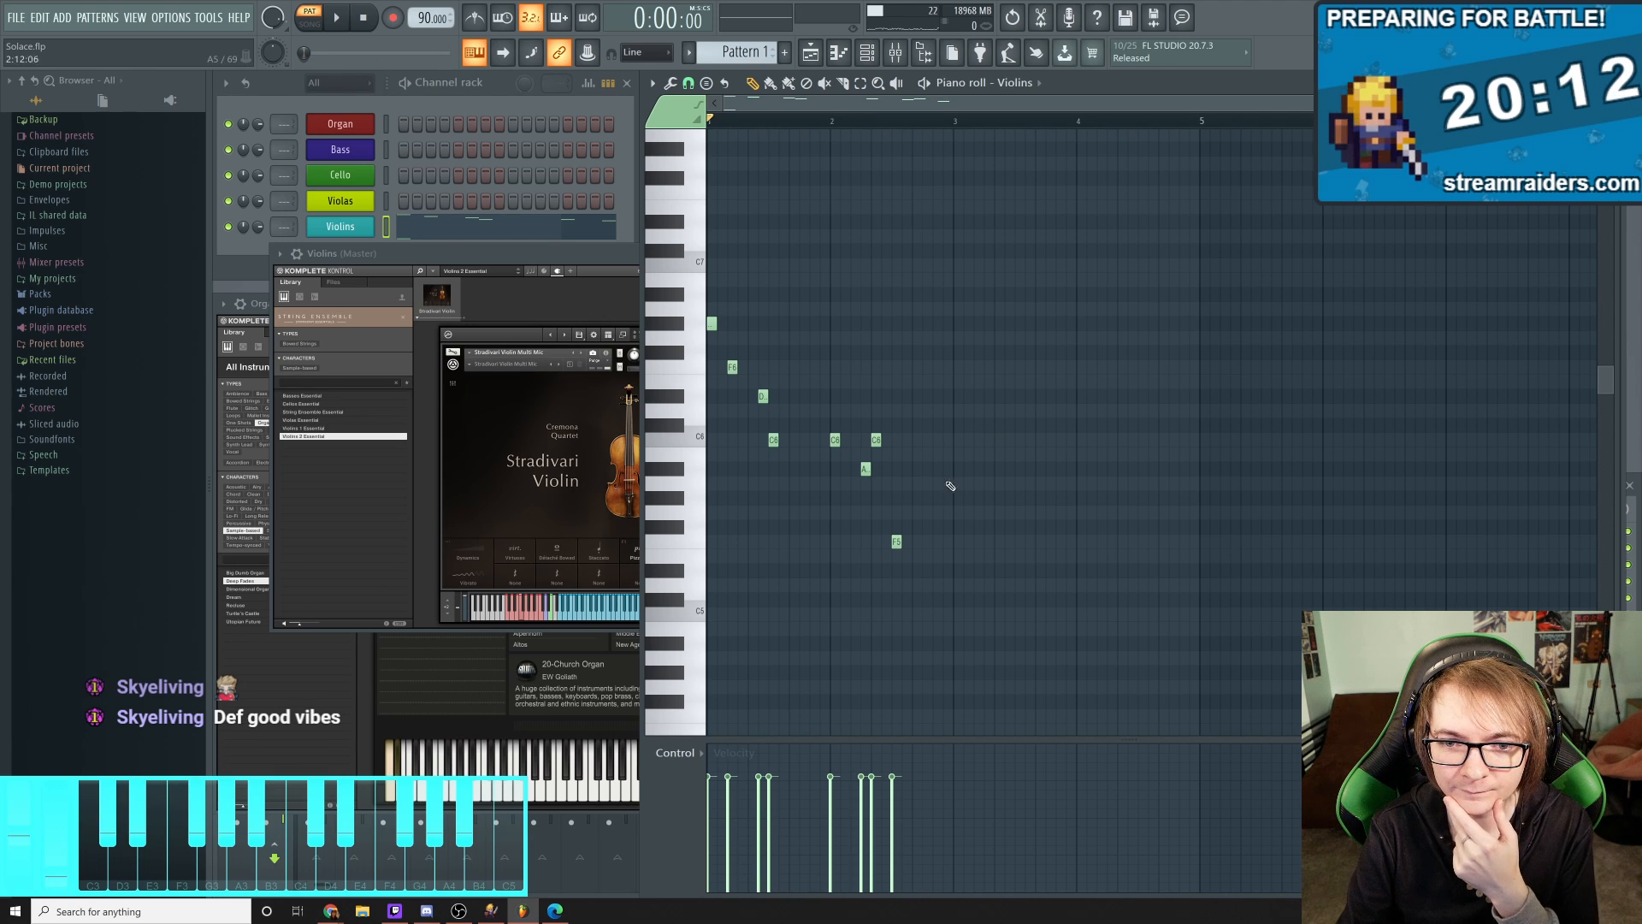
pyautogui.click(464, 252)
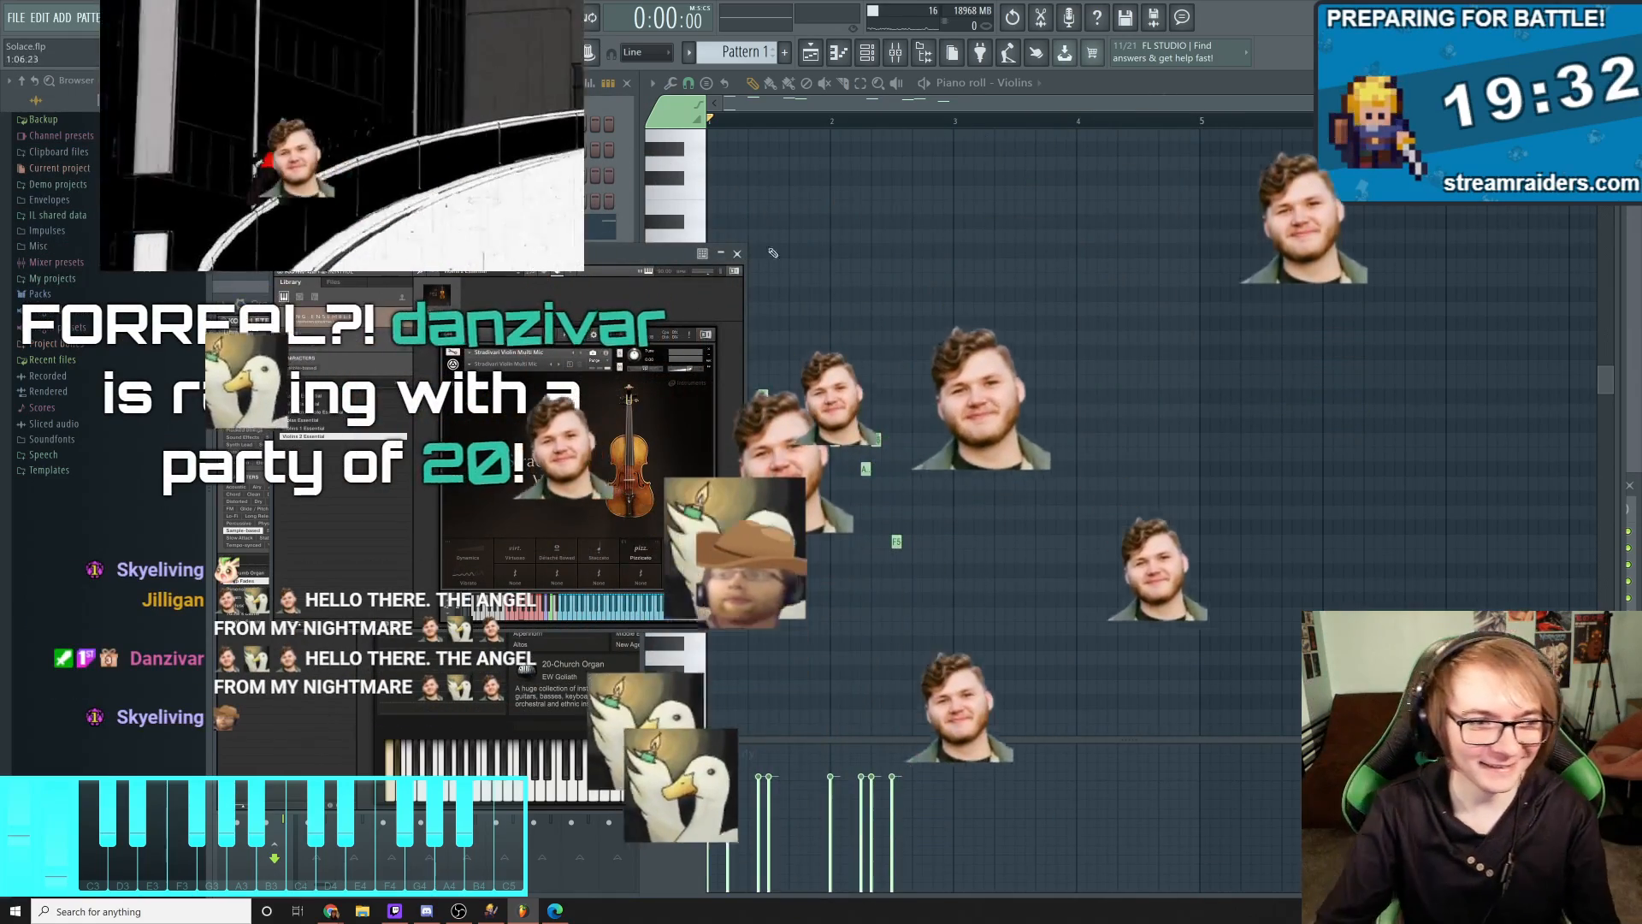
# Switch to Chrome to check the Octopath Traveler remix video on YouTube, and return to FL Studio
pyautogui.hotkey('alt', 'Tab')
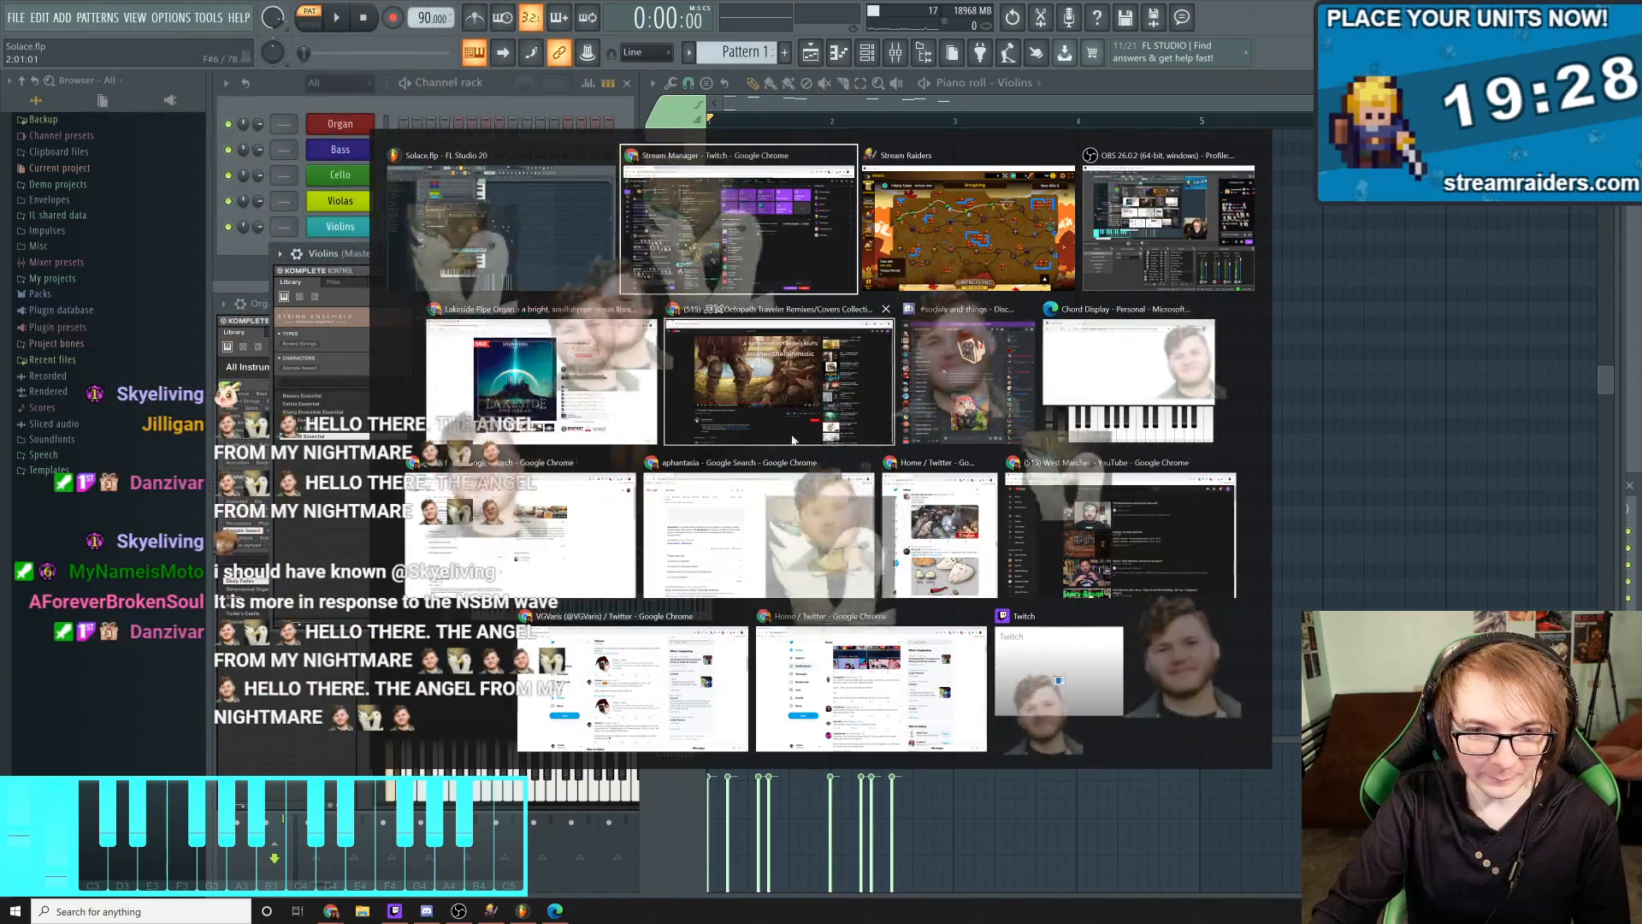
pyautogui.click(778, 381)
pyautogui.click(767, 328)
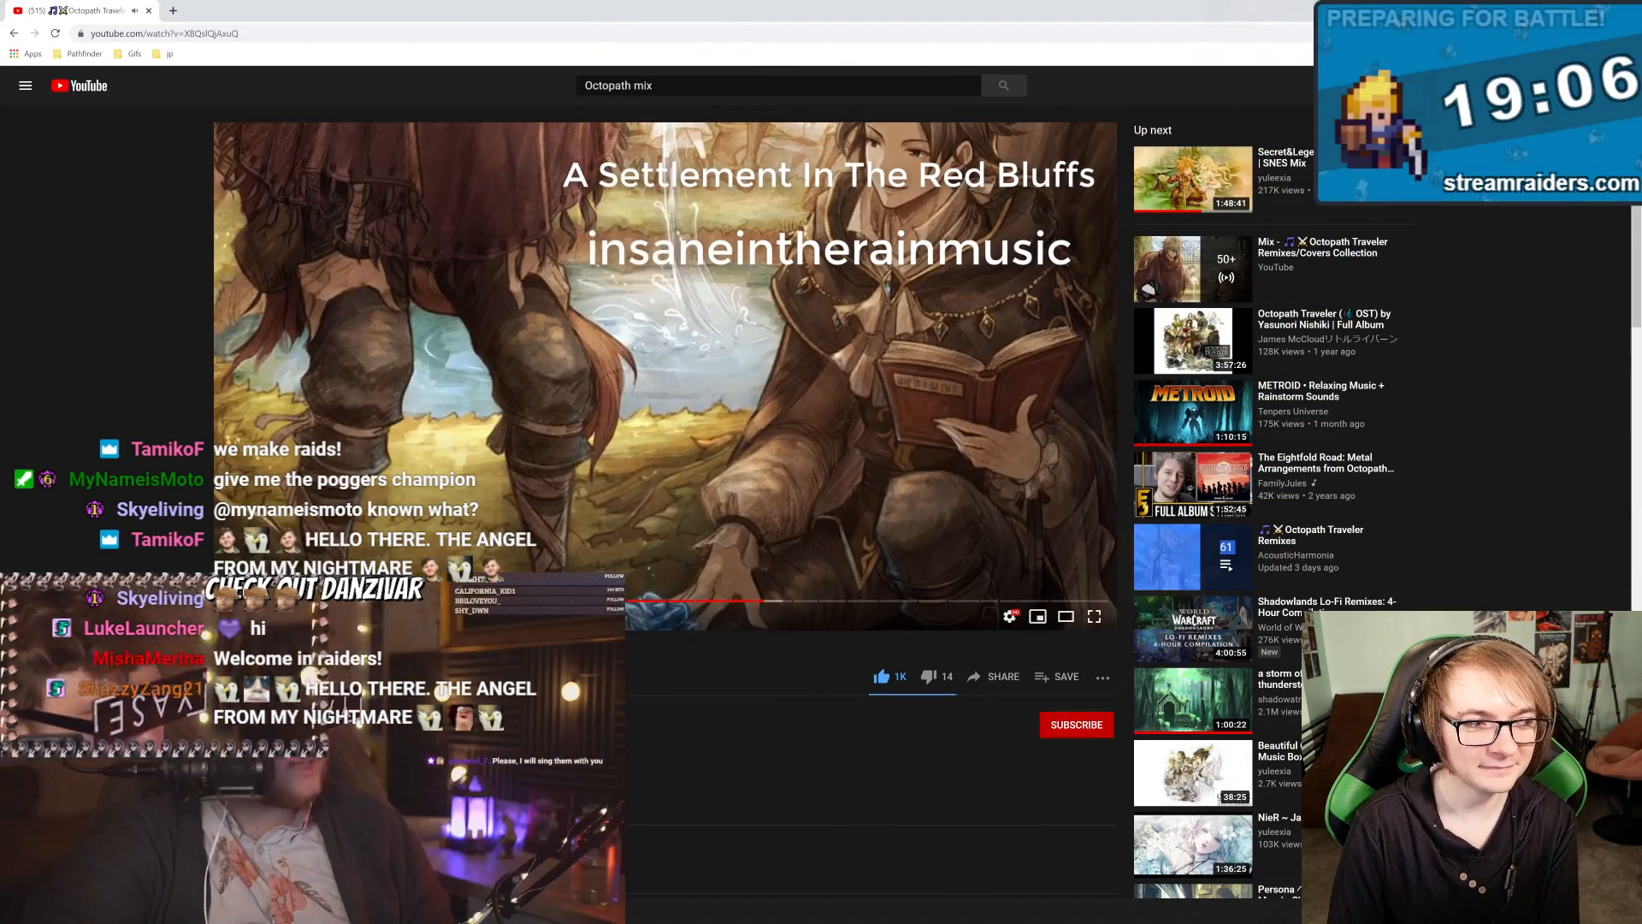
pyautogui.click(344, 518)
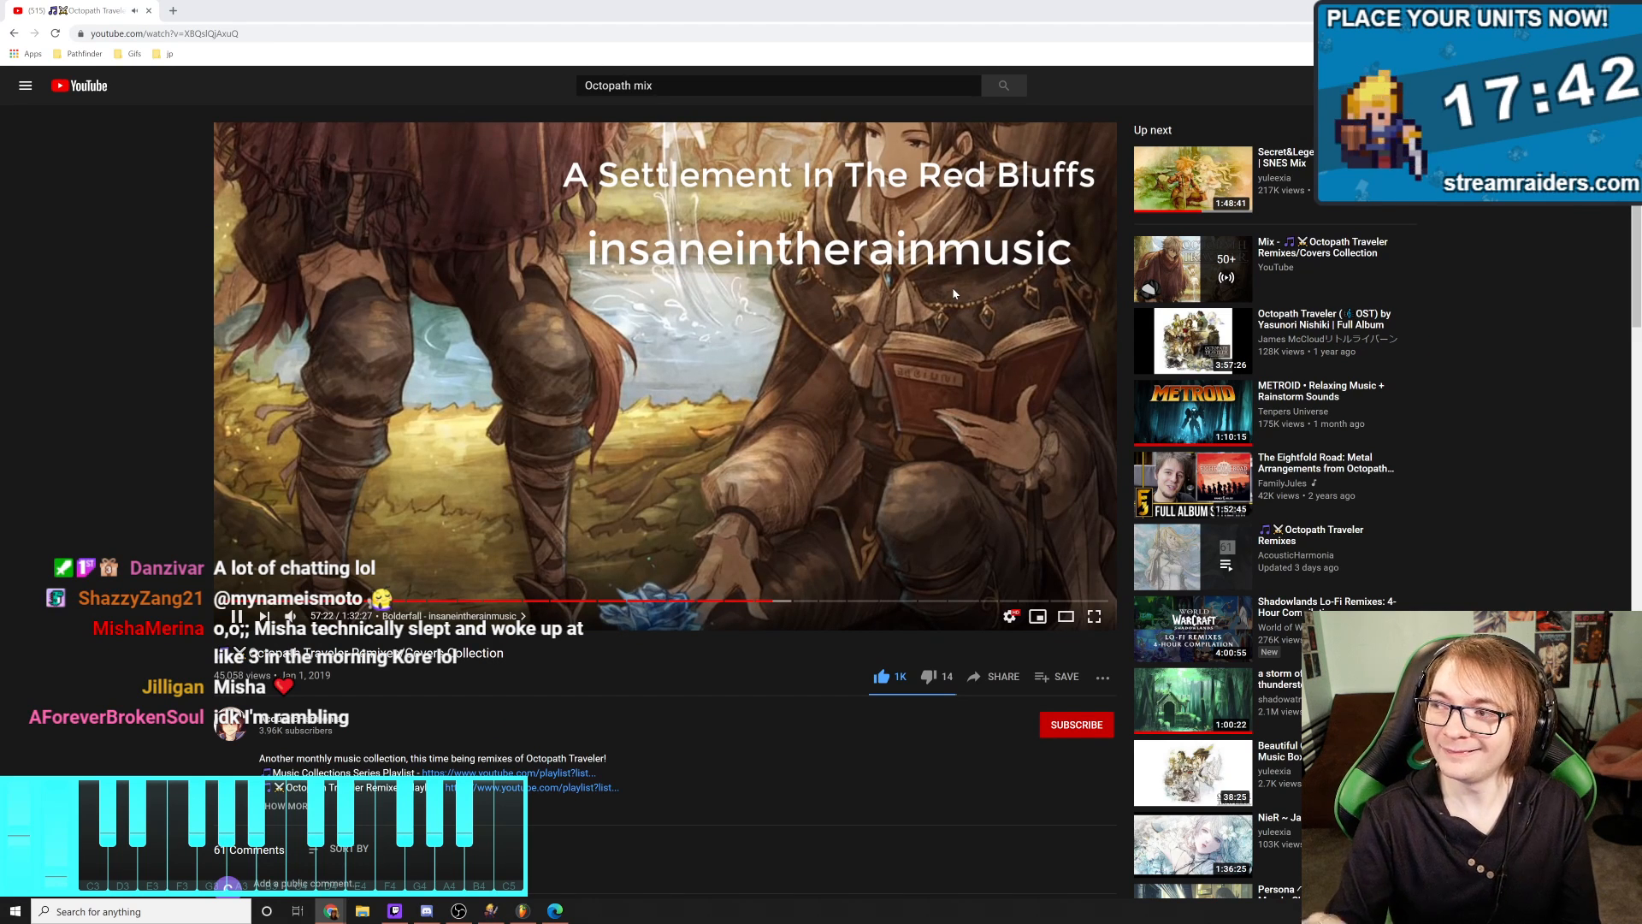
pyautogui.click(518, 914)
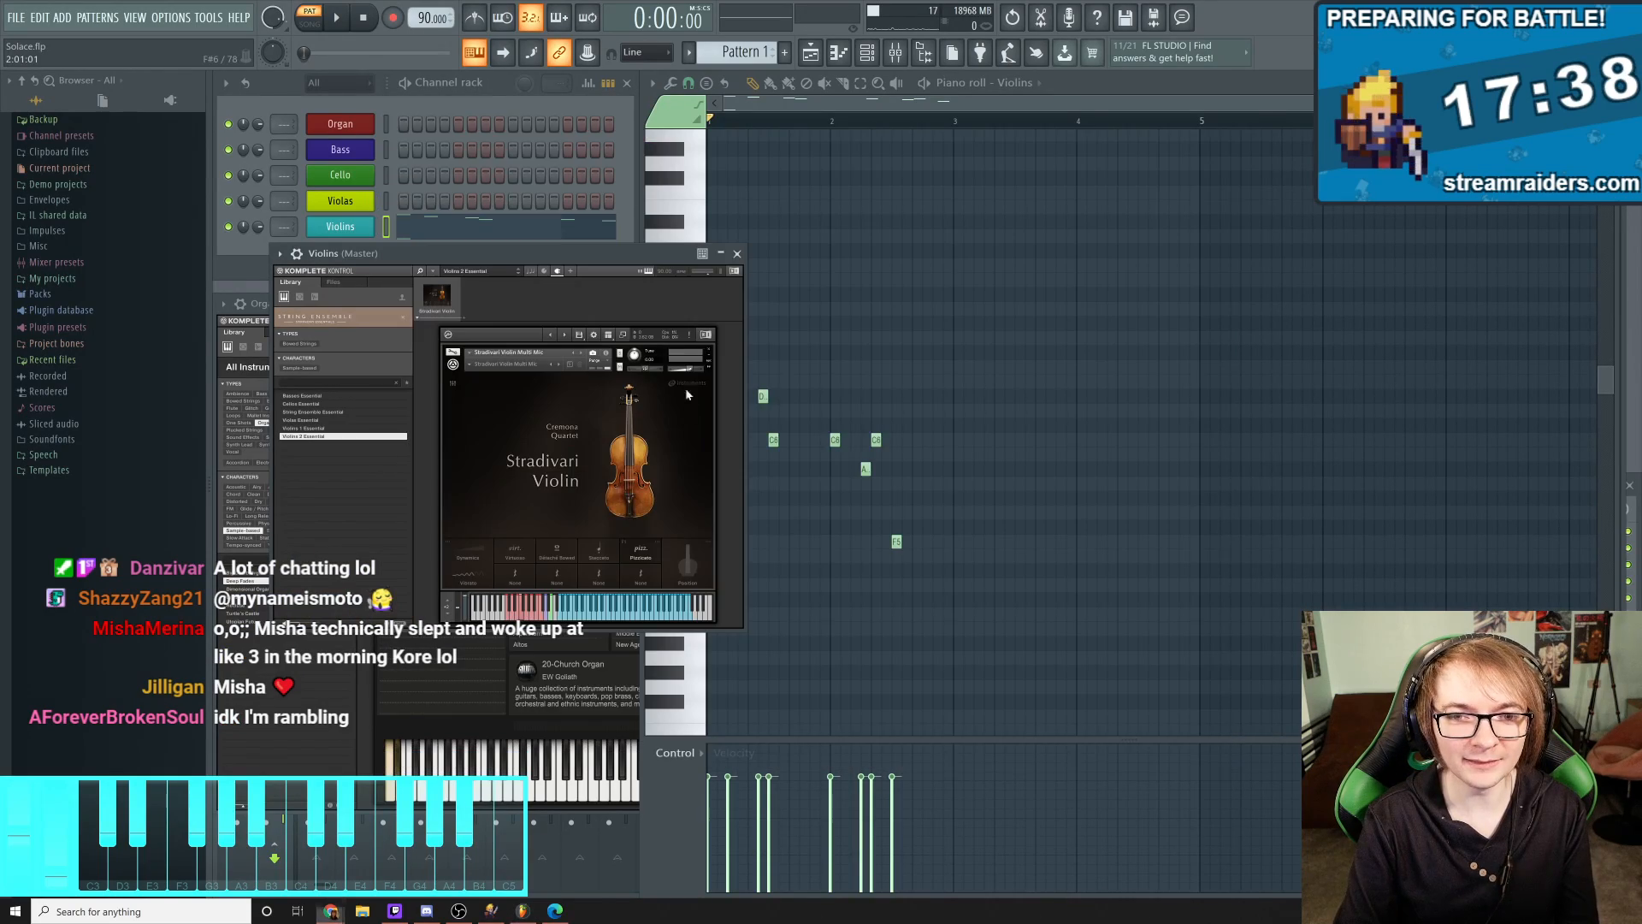
pyautogui.hotkey('alt', 'Tab')
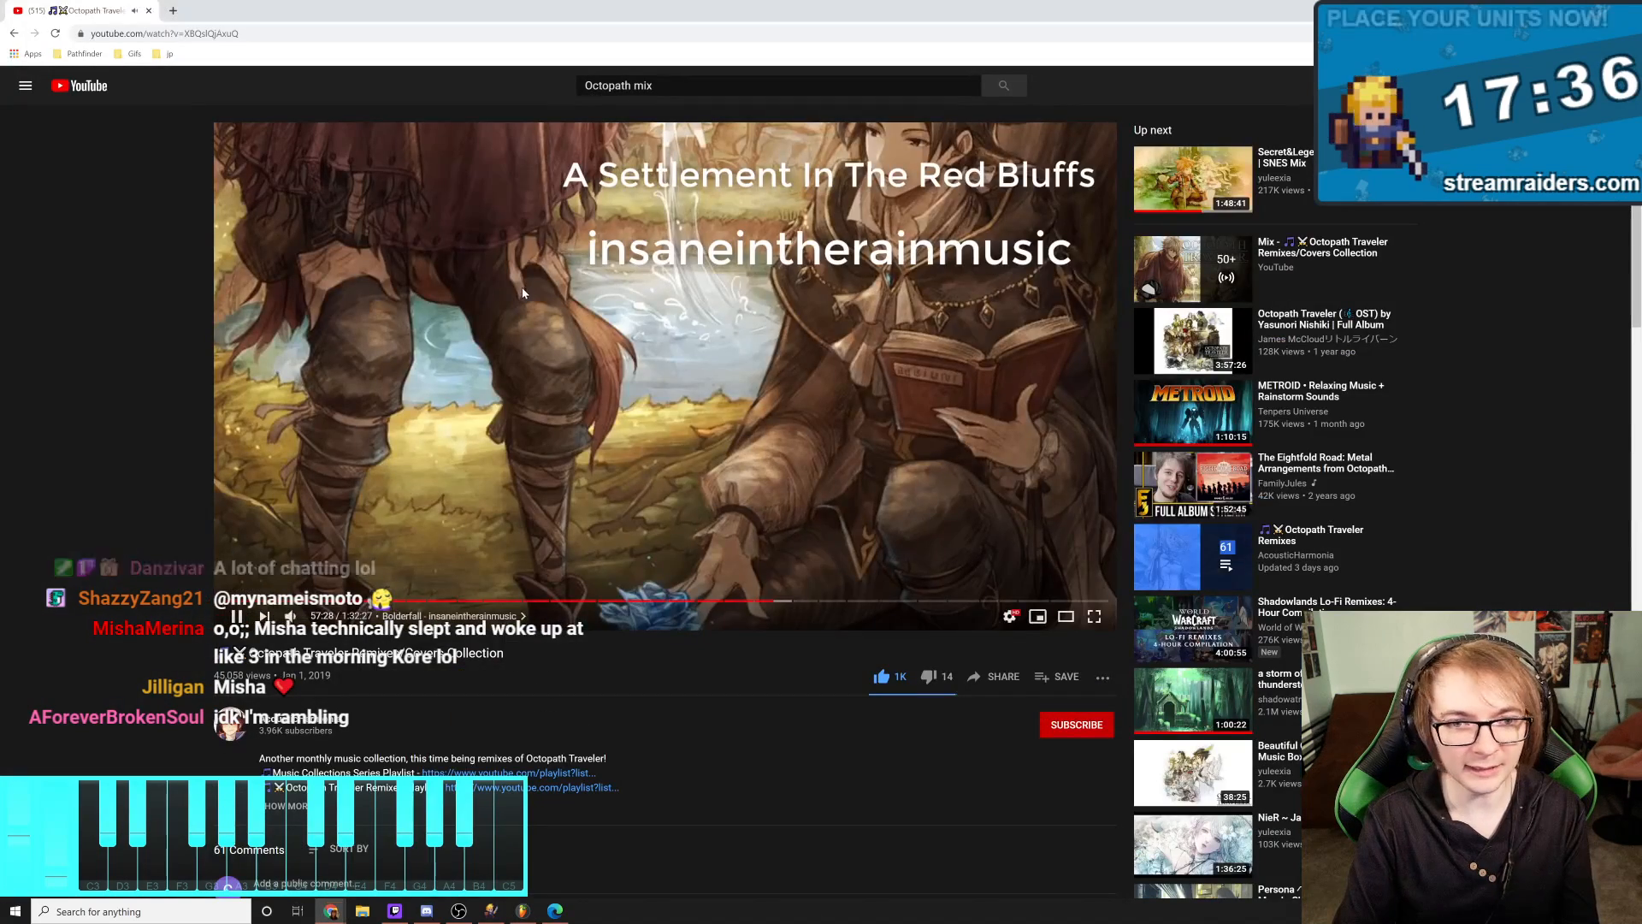
pyautogui.hotkey('alt', 'Tab')
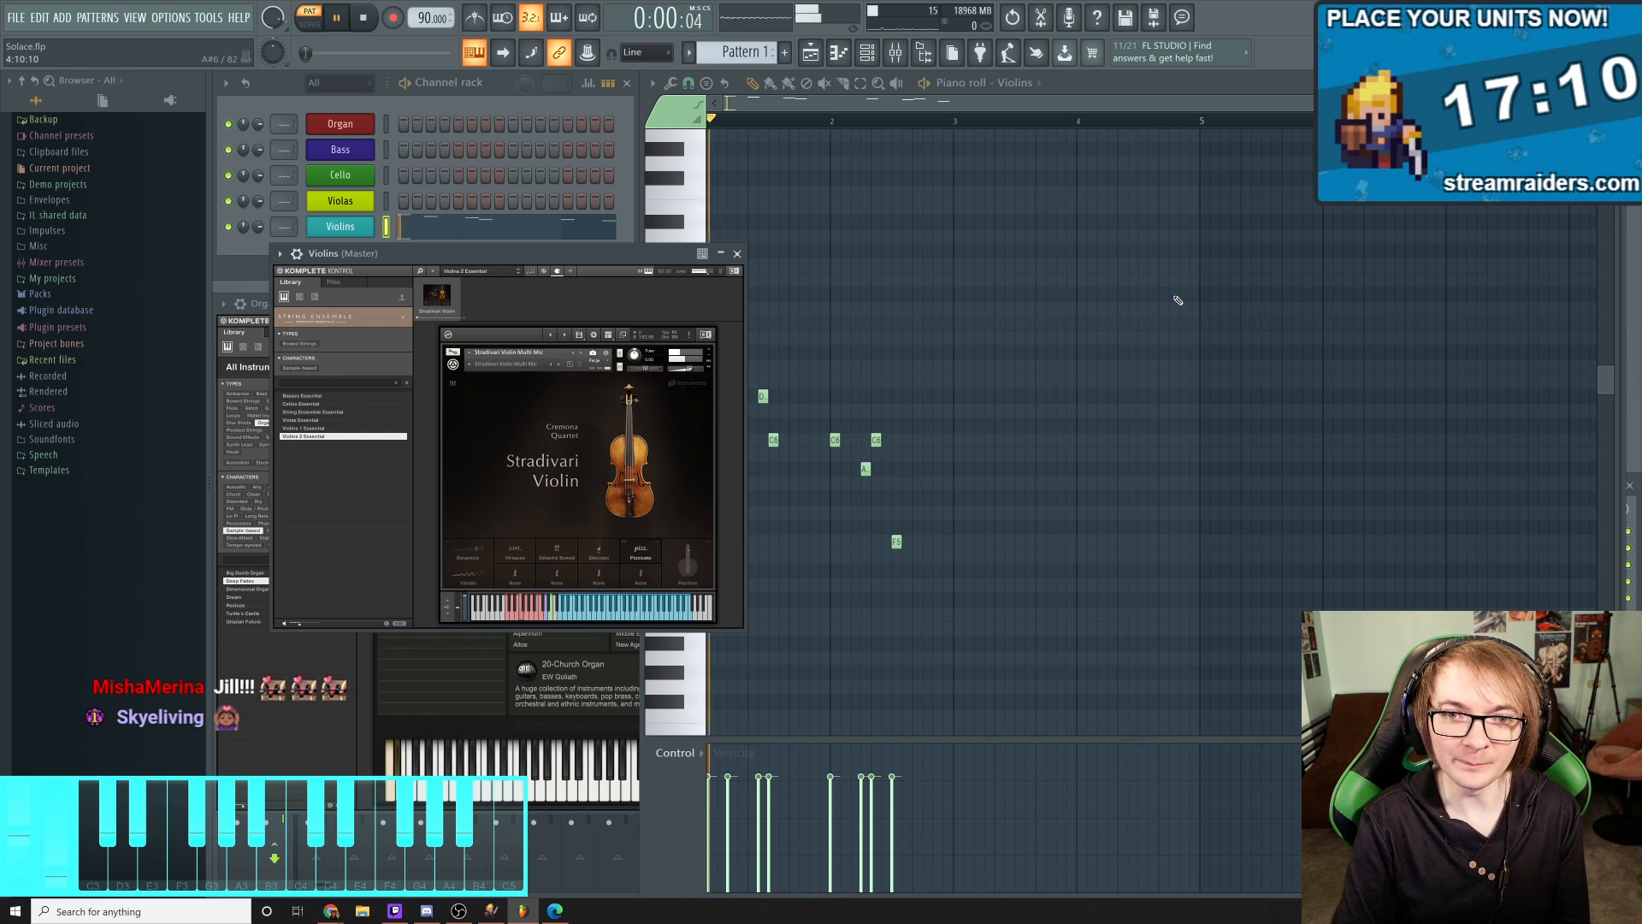
# Play back the violin melody and move the Violins instrument window just below the channel rack
pyautogui.press('space')
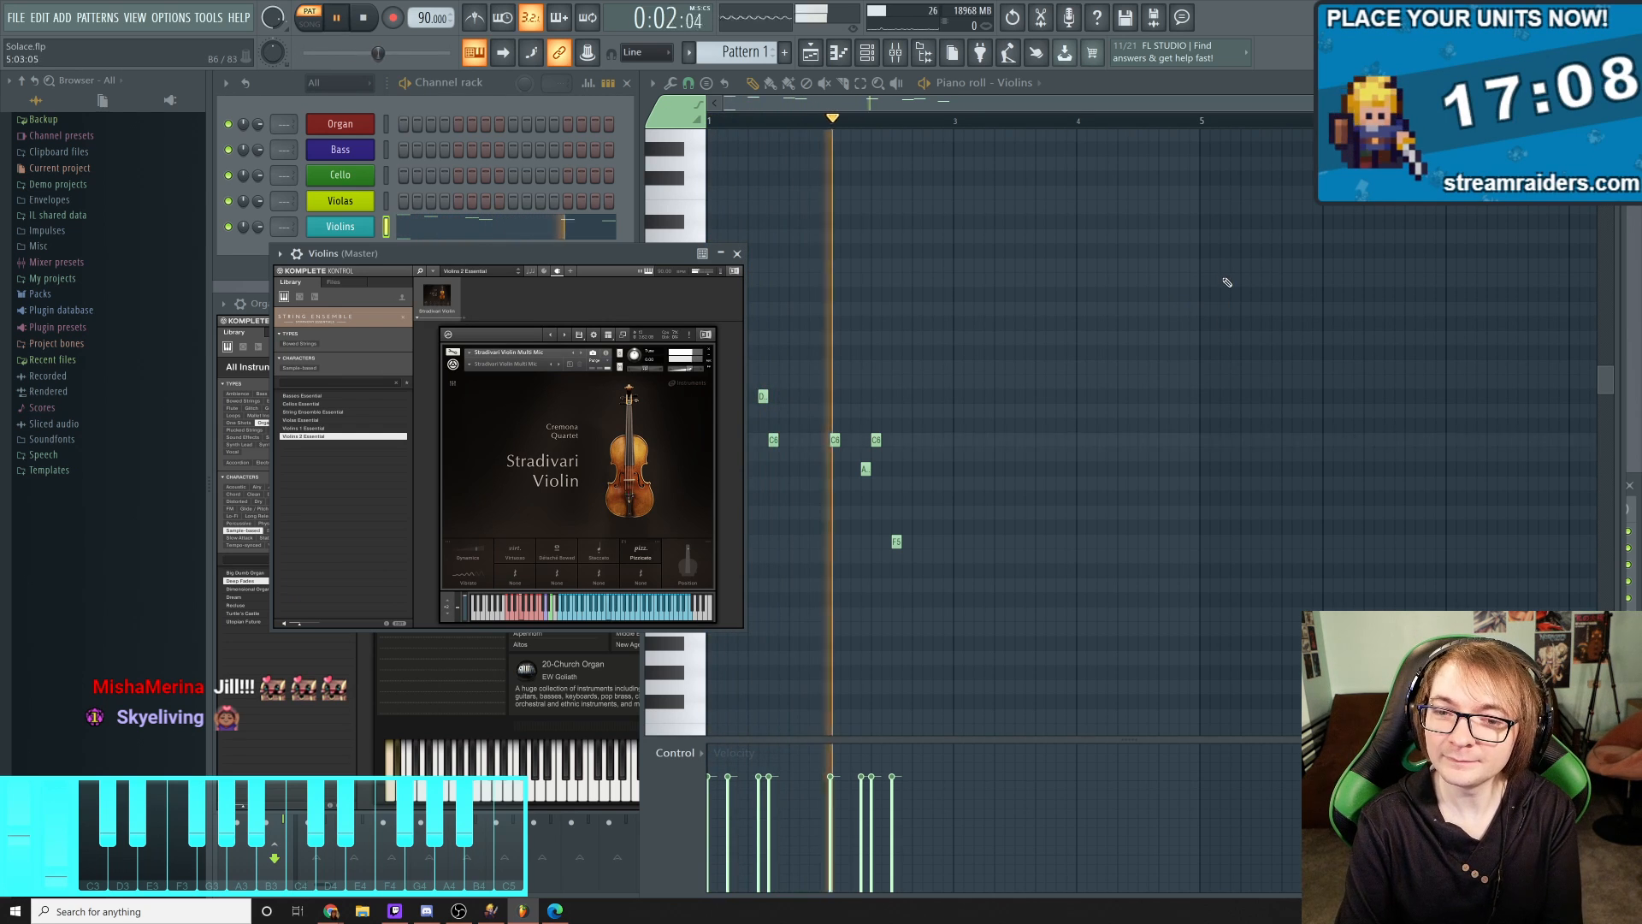
pyautogui.press('space')
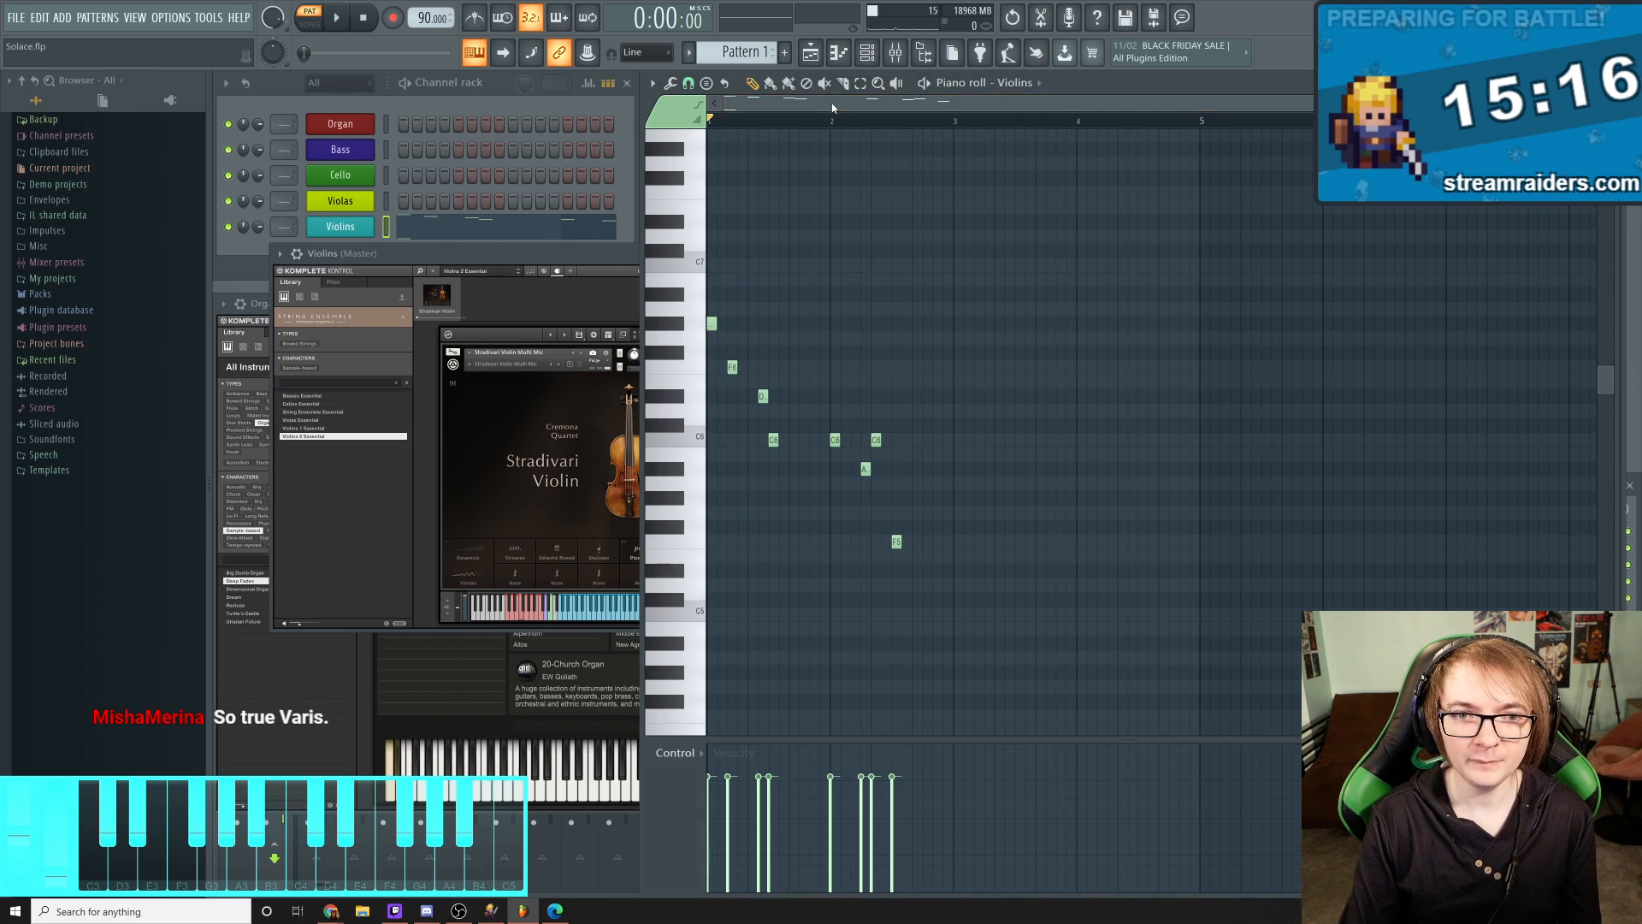
pyautogui.moveTo(378, 253); pyautogui.dragTo(324, 293)
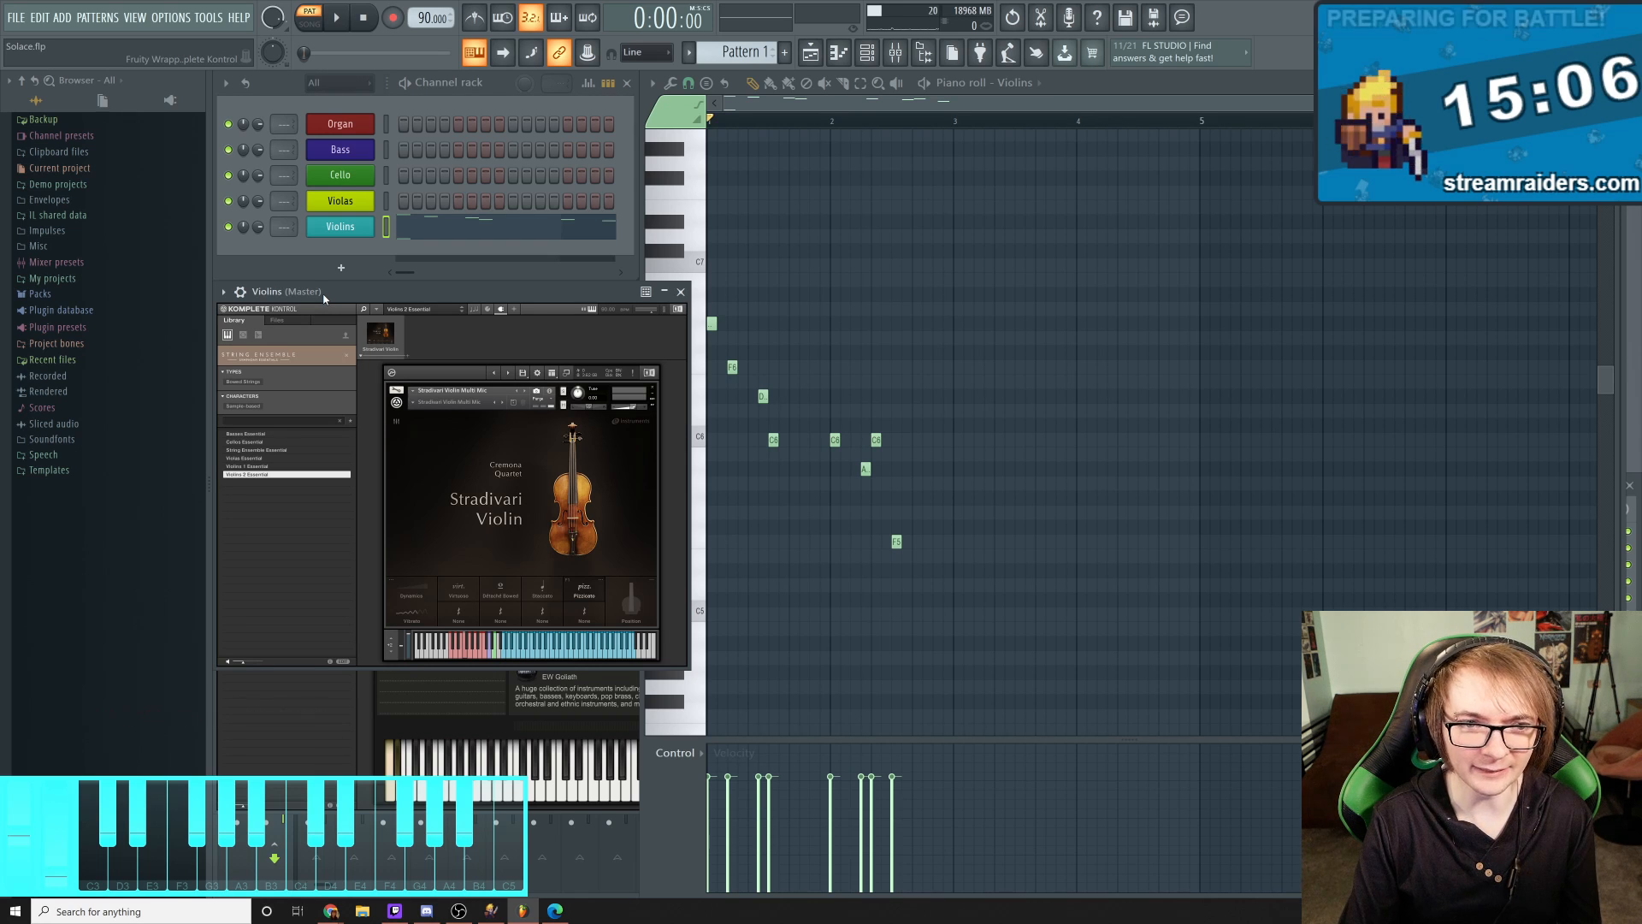
pyautogui.moveTo(324, 298)
pyautogui.mouseDown()
pyautogui.moveTo(327, 427)
pyautogui.moveTo(323, 292)
pyautogui.mouseUp()
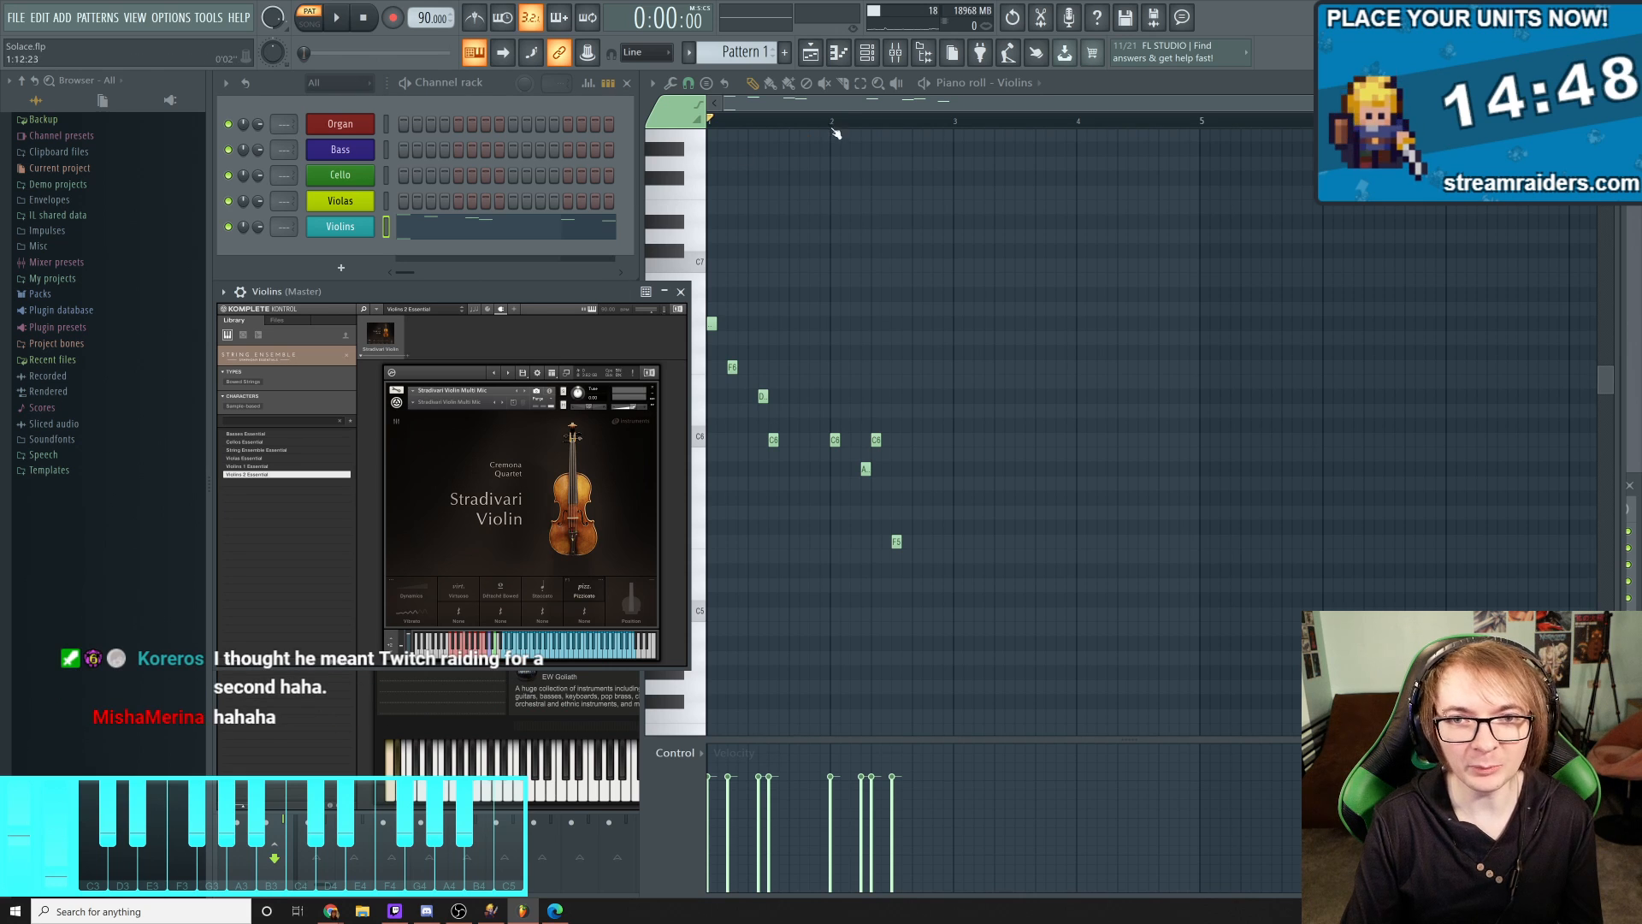
# Audition the melody and extend it through bar 3 with the notes G#5, G5, G#5, A#5 and C6
pyautogui.click(828, 99)
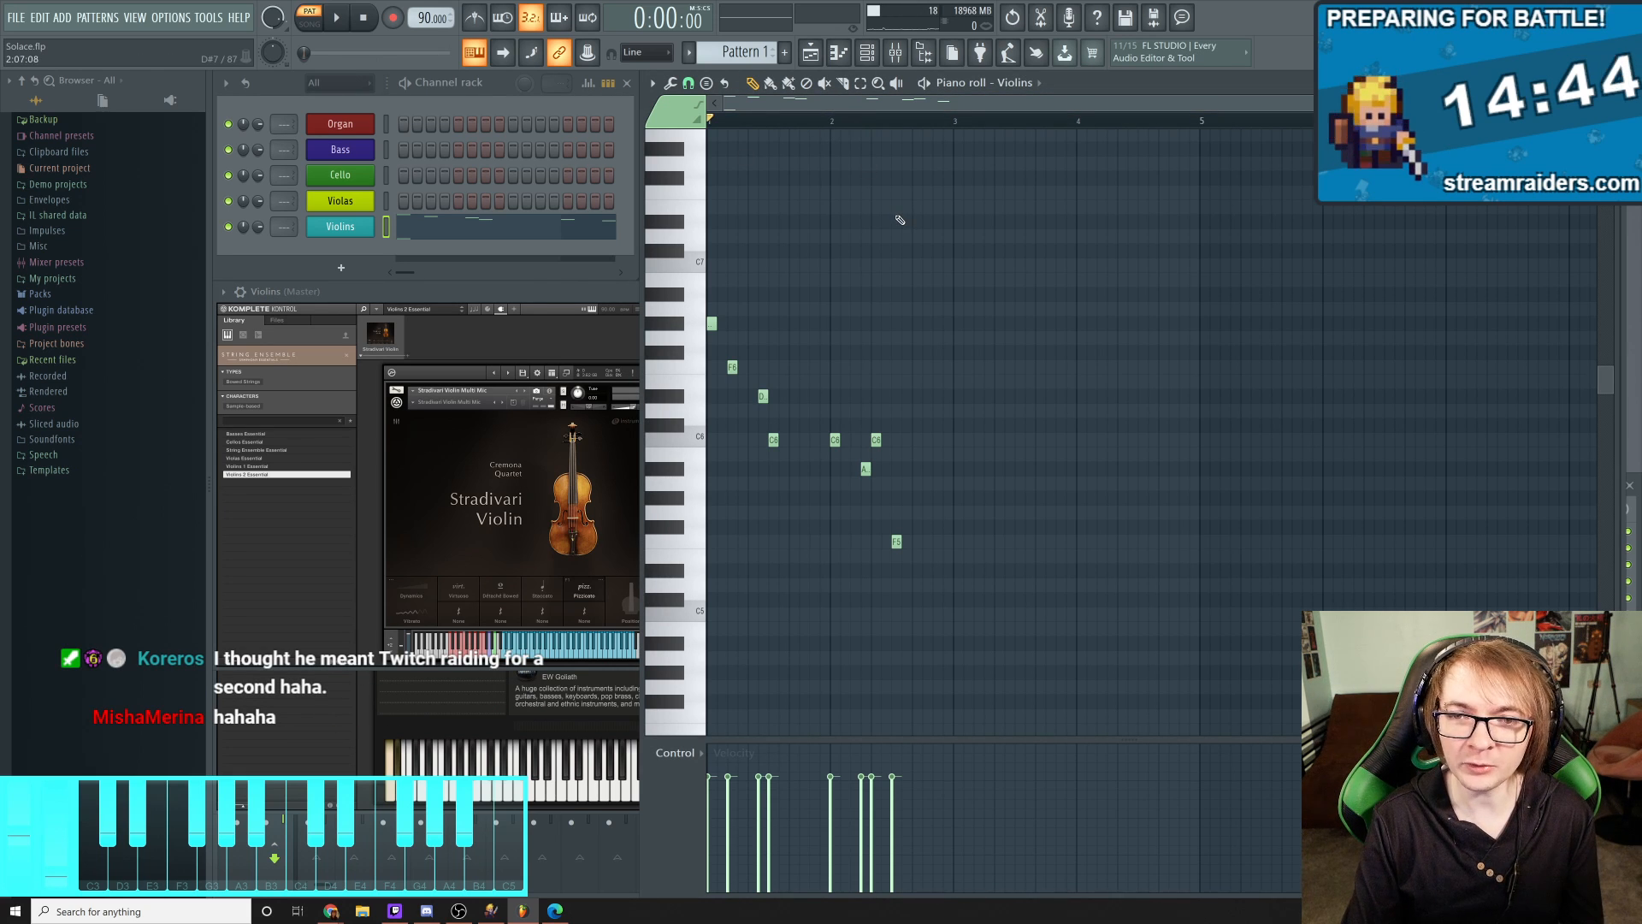
pyautogui.press('space')
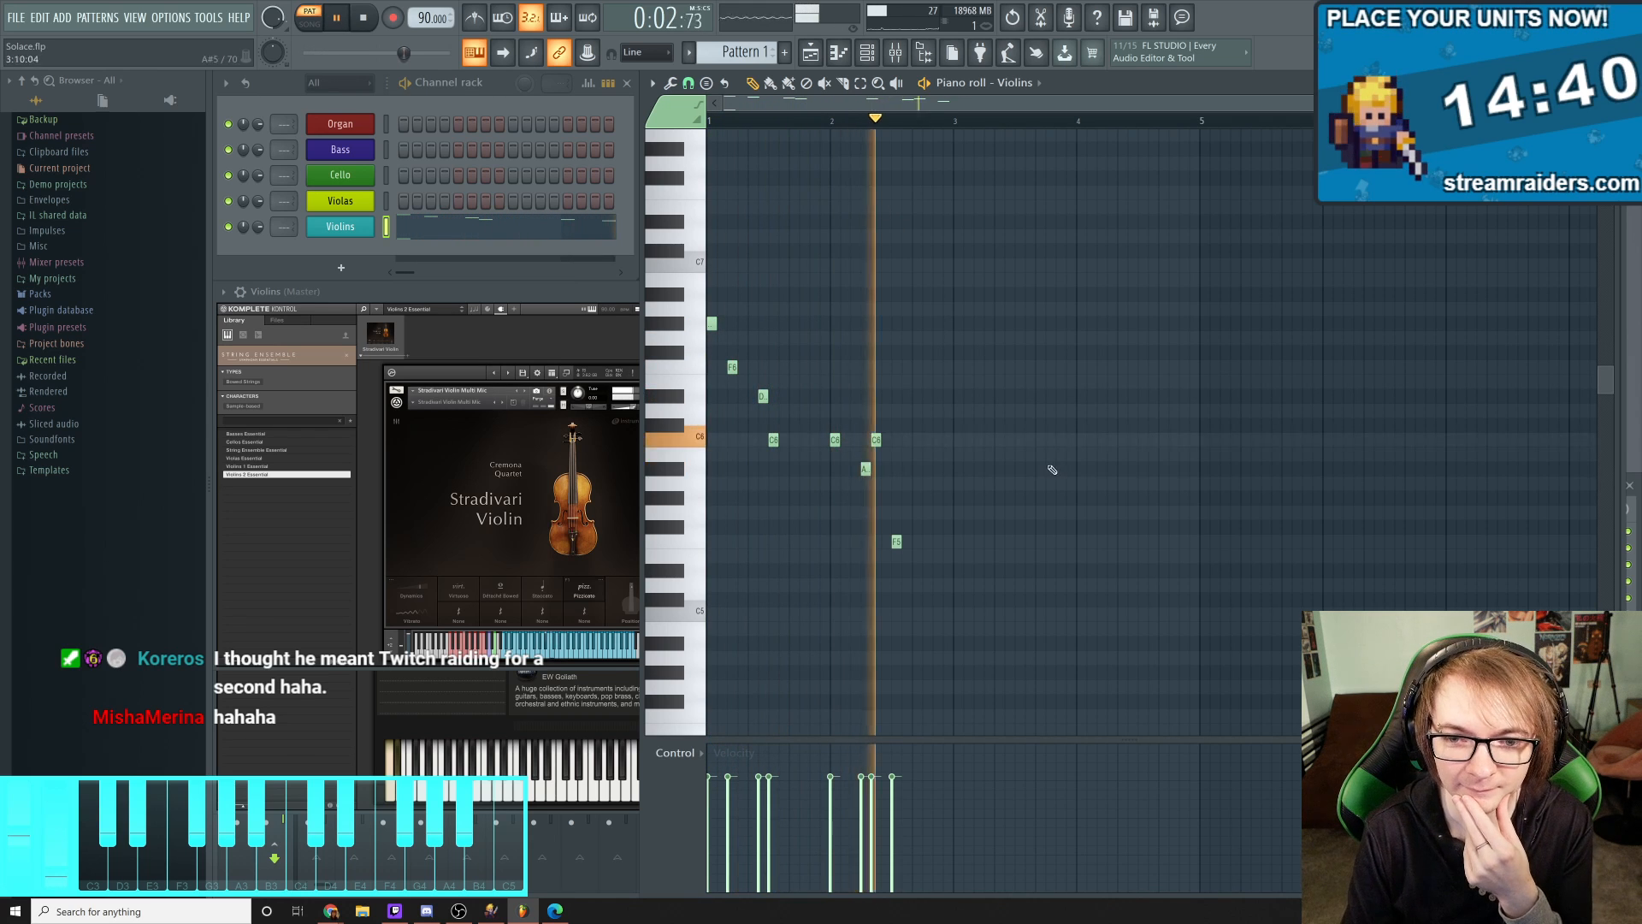
pyautogui.press('space')
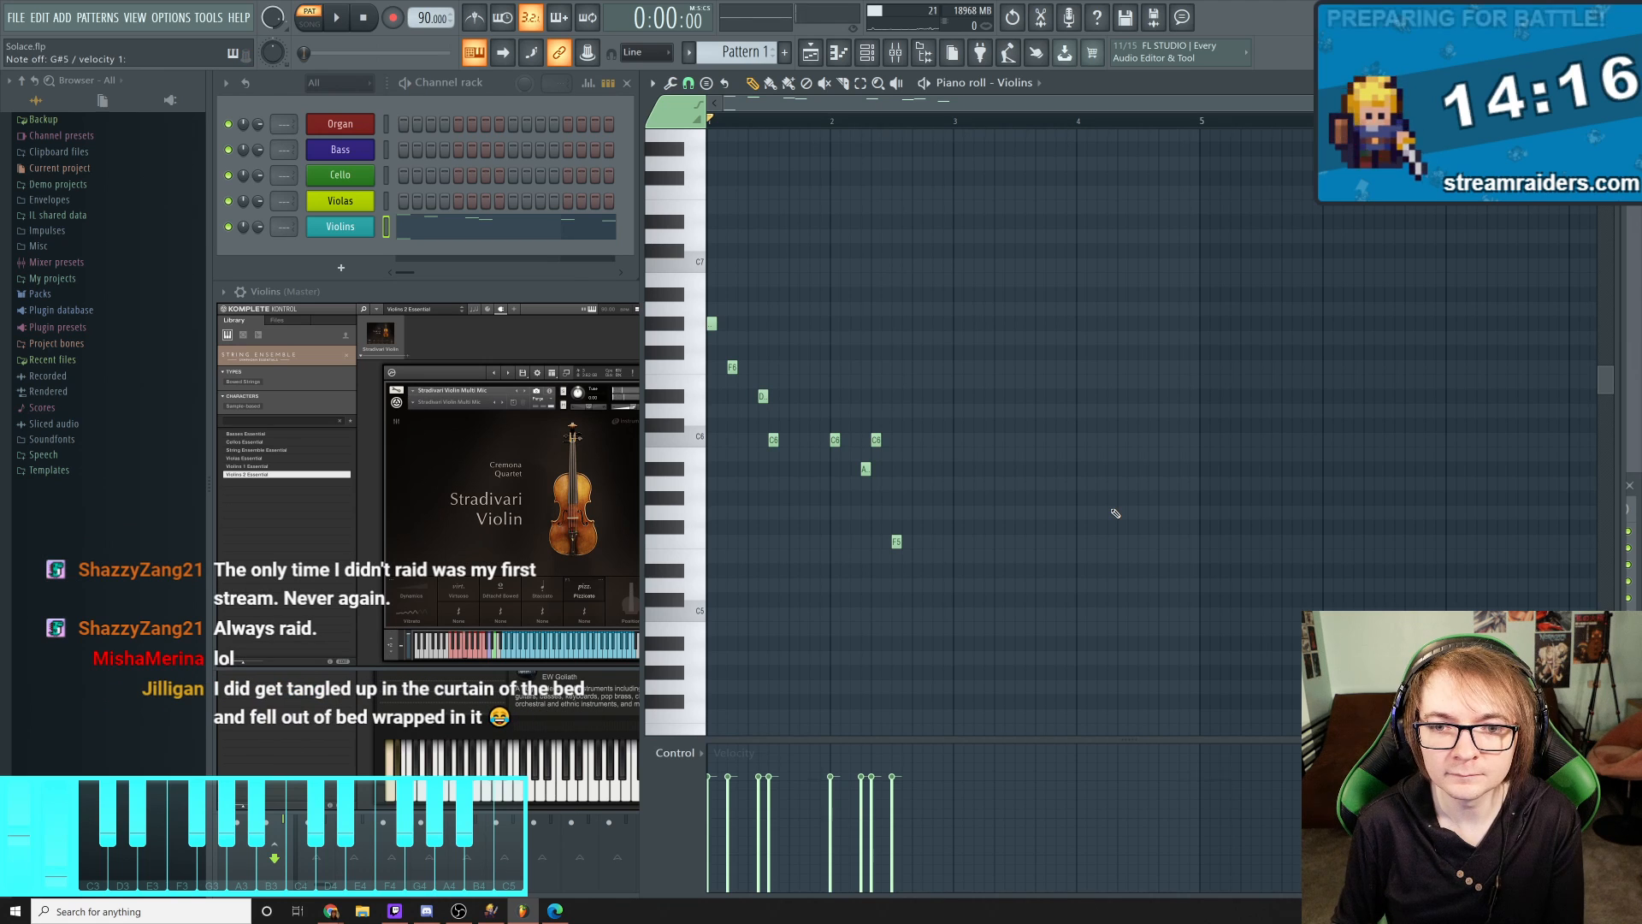
pyautogui.click(955, 497)
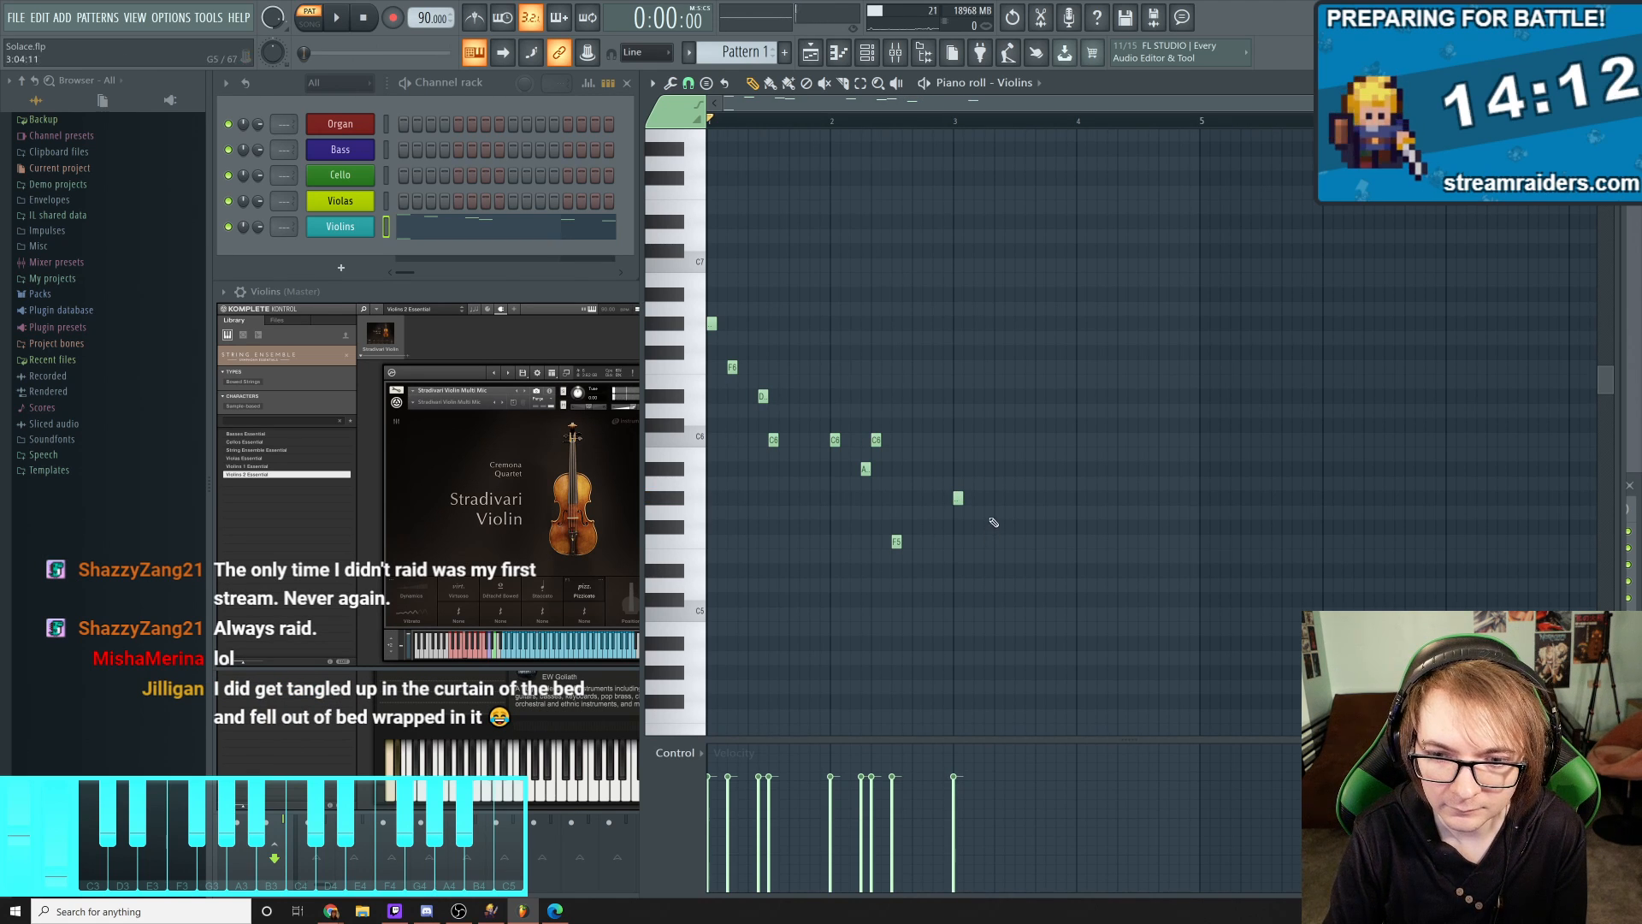
pyautogui.click(997, 499)
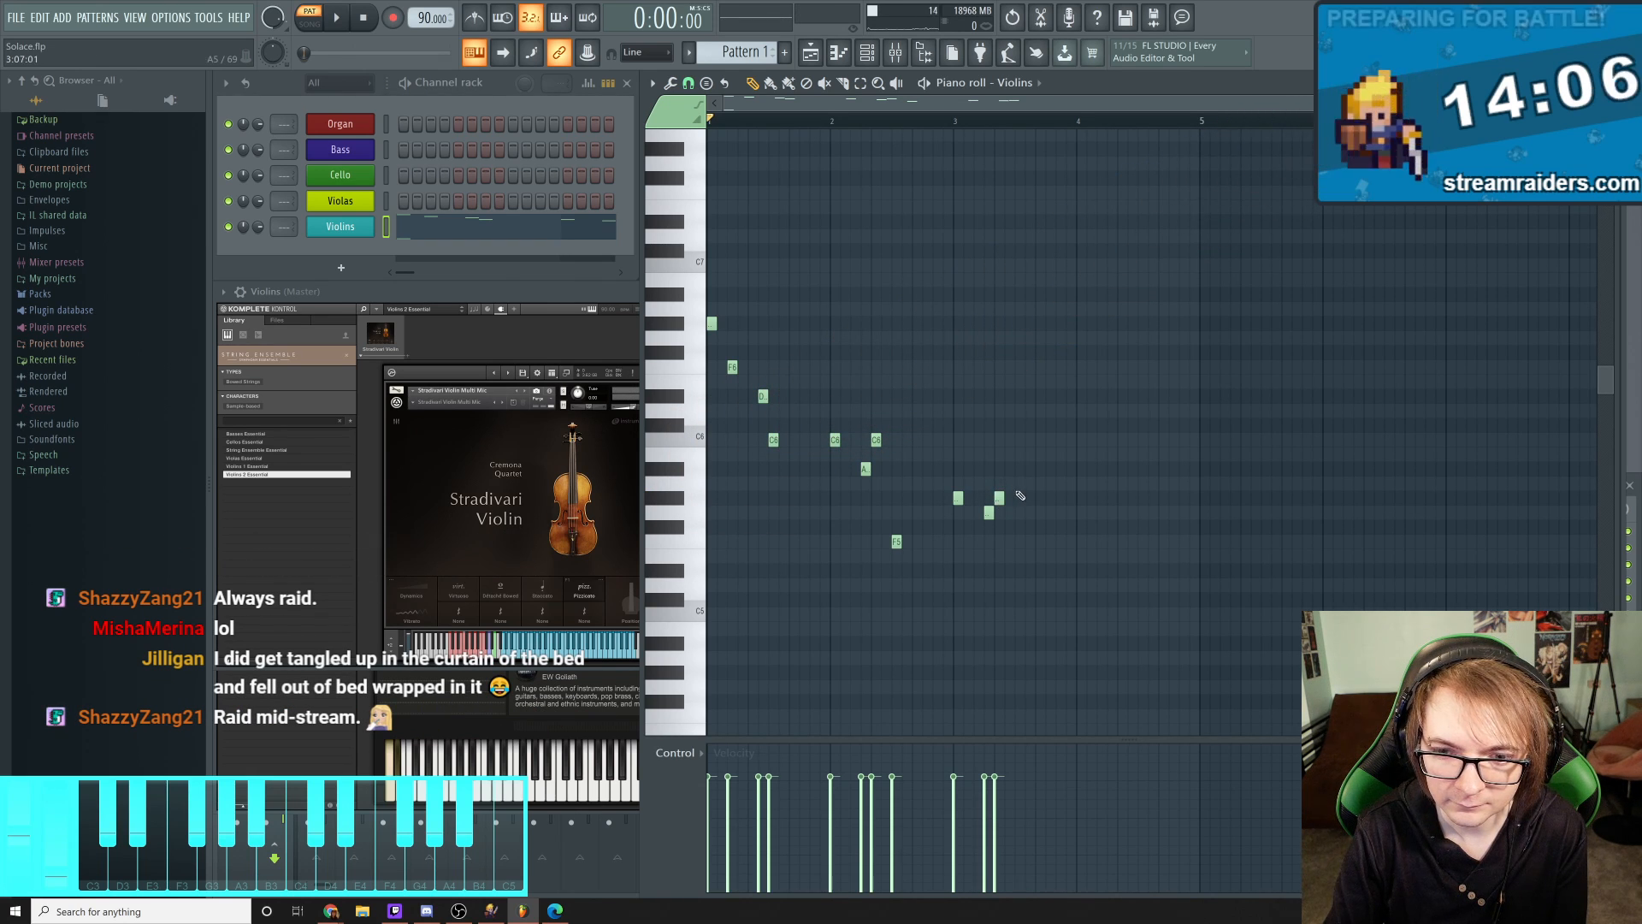
pyautogui.click(1018, 470)
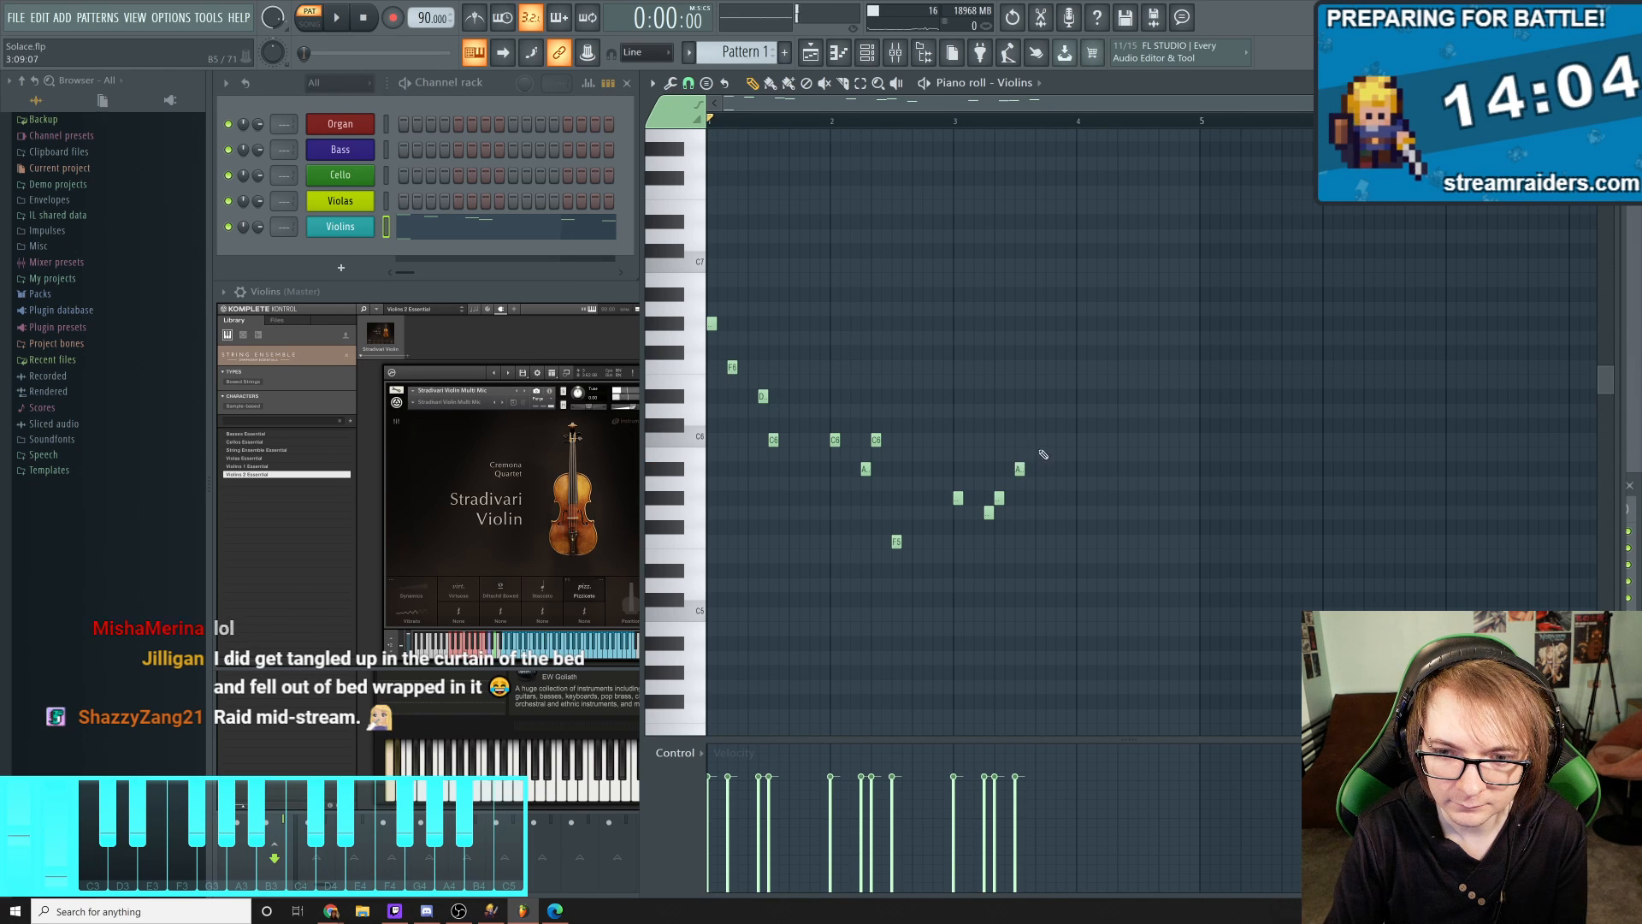
pyautogui.click(1043, 441)
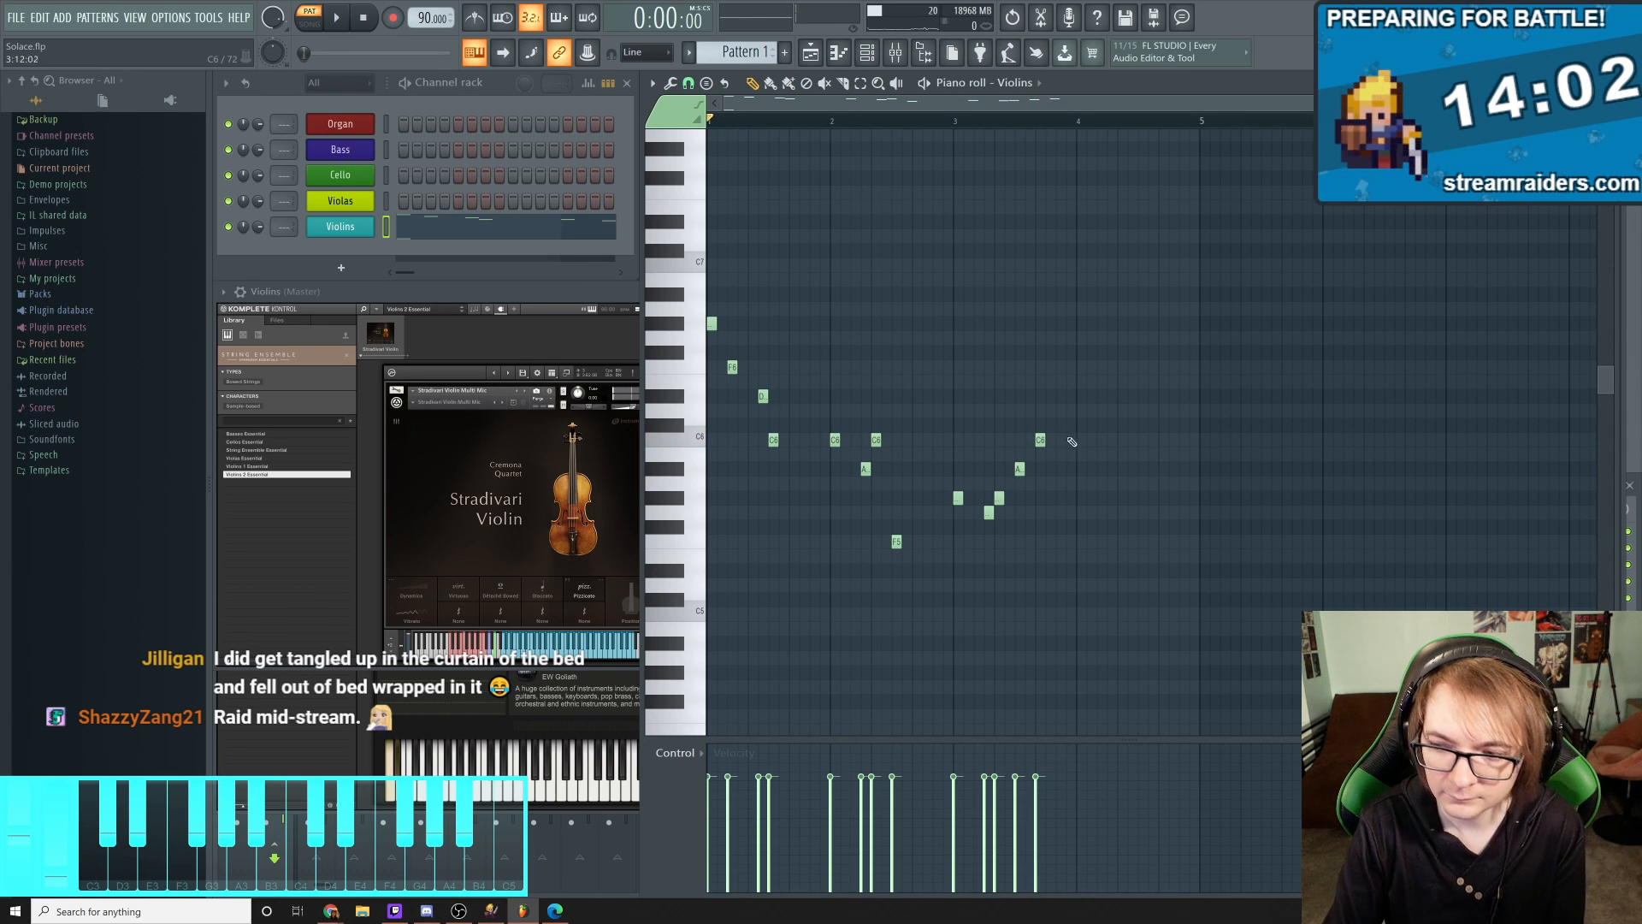
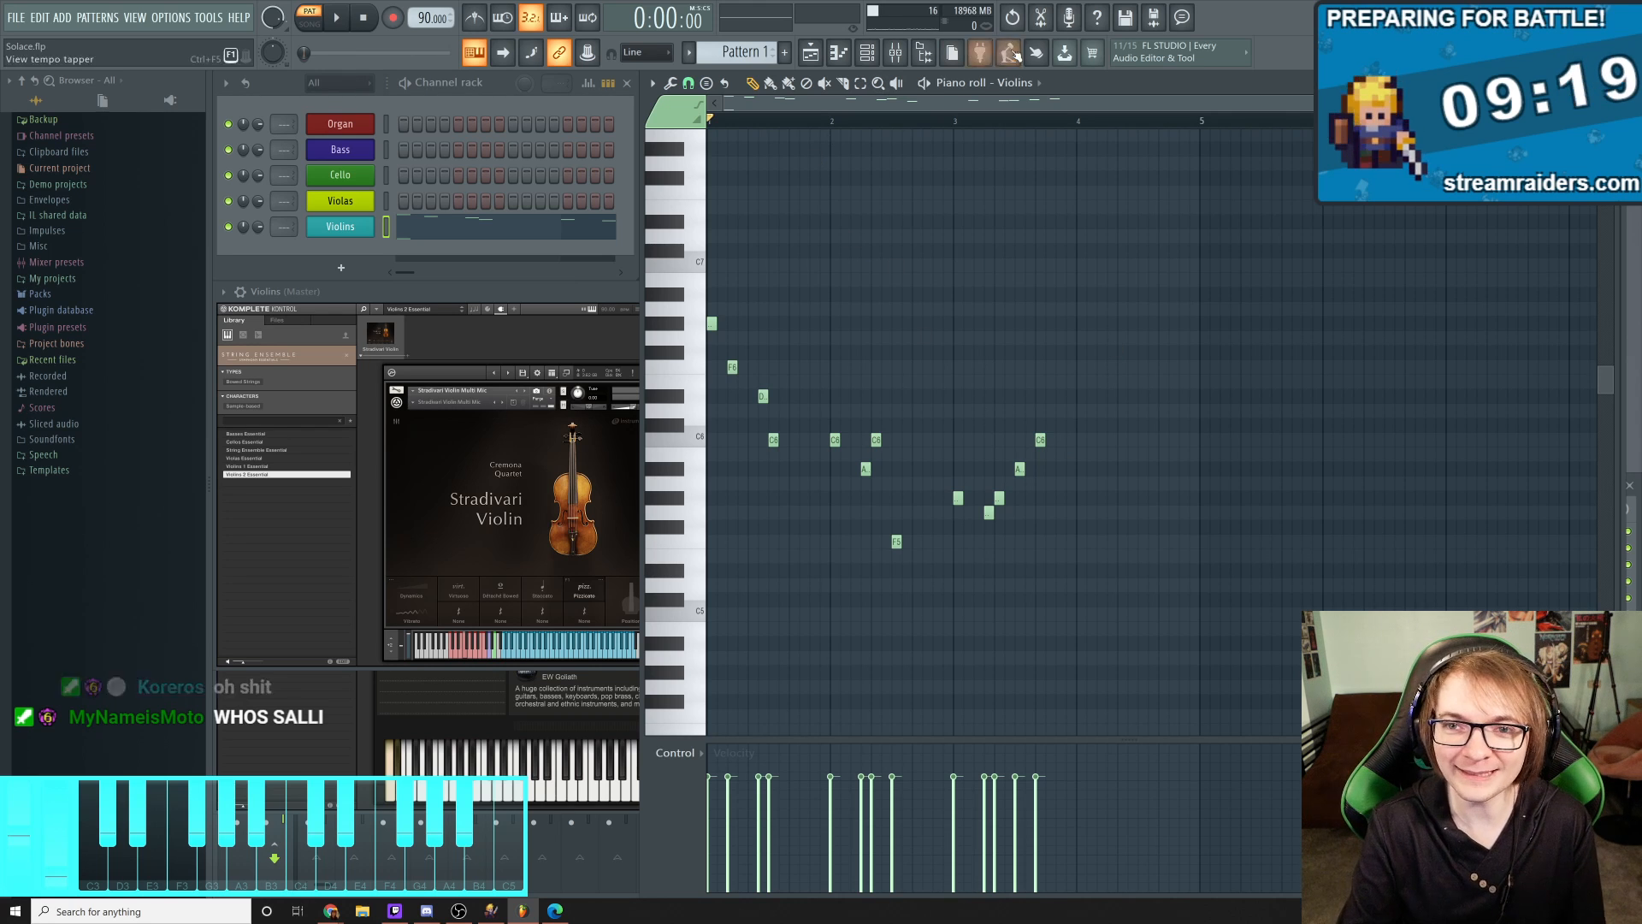
# Play back the extended violin melody in Pattern 1 several times to judge how bar 3 leads on
pyautogui.press('space')
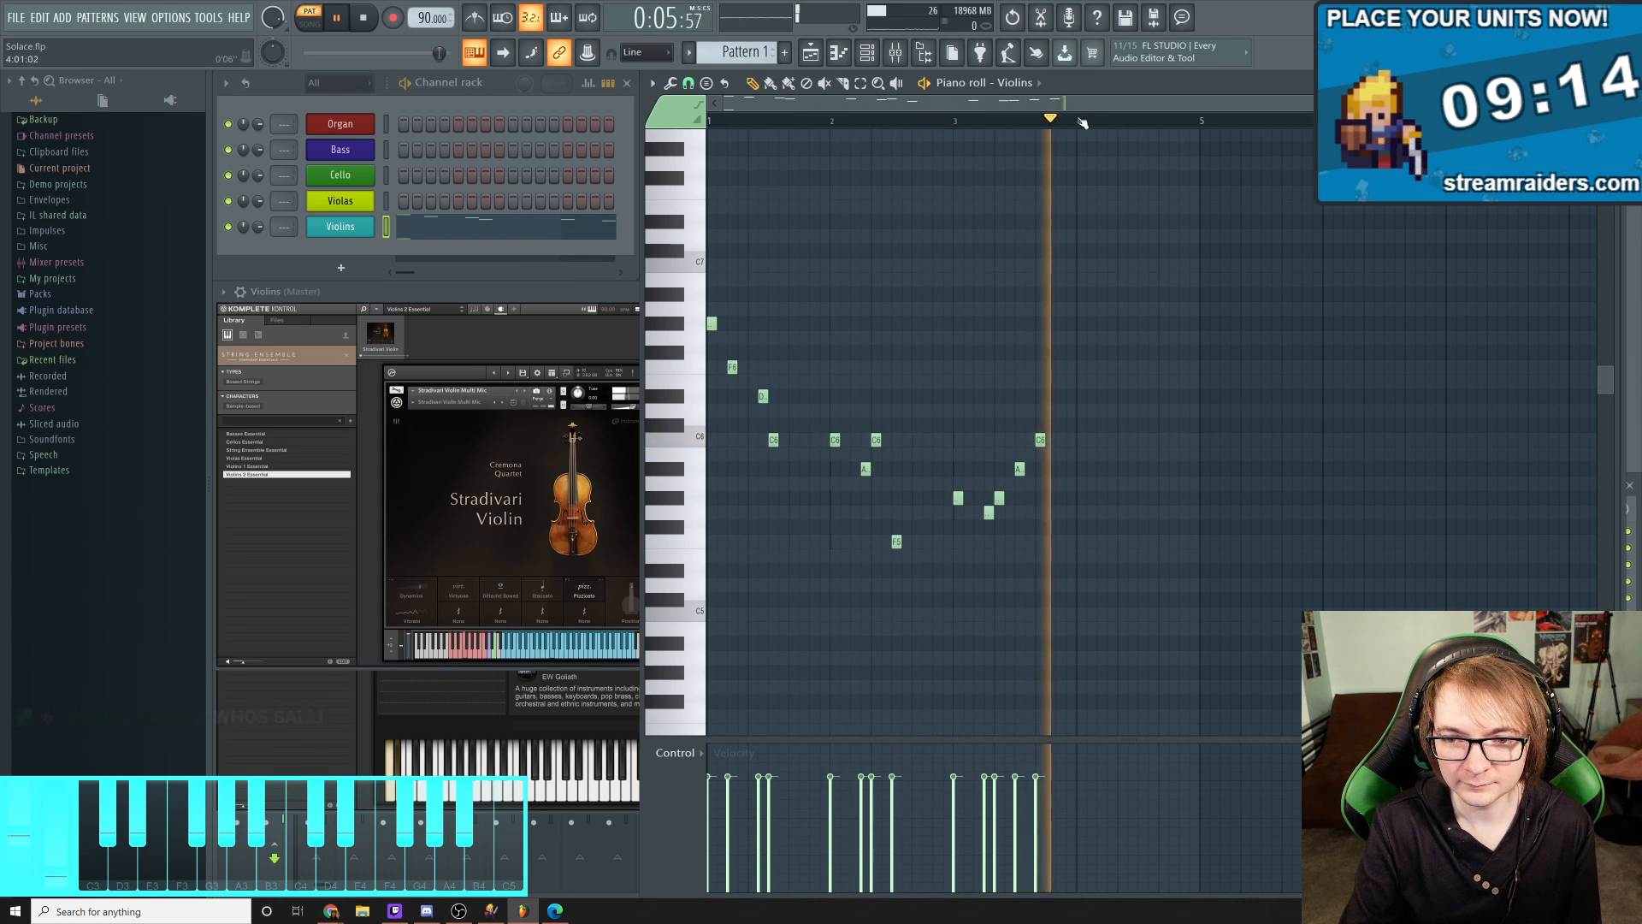
pyautogui.press('space')
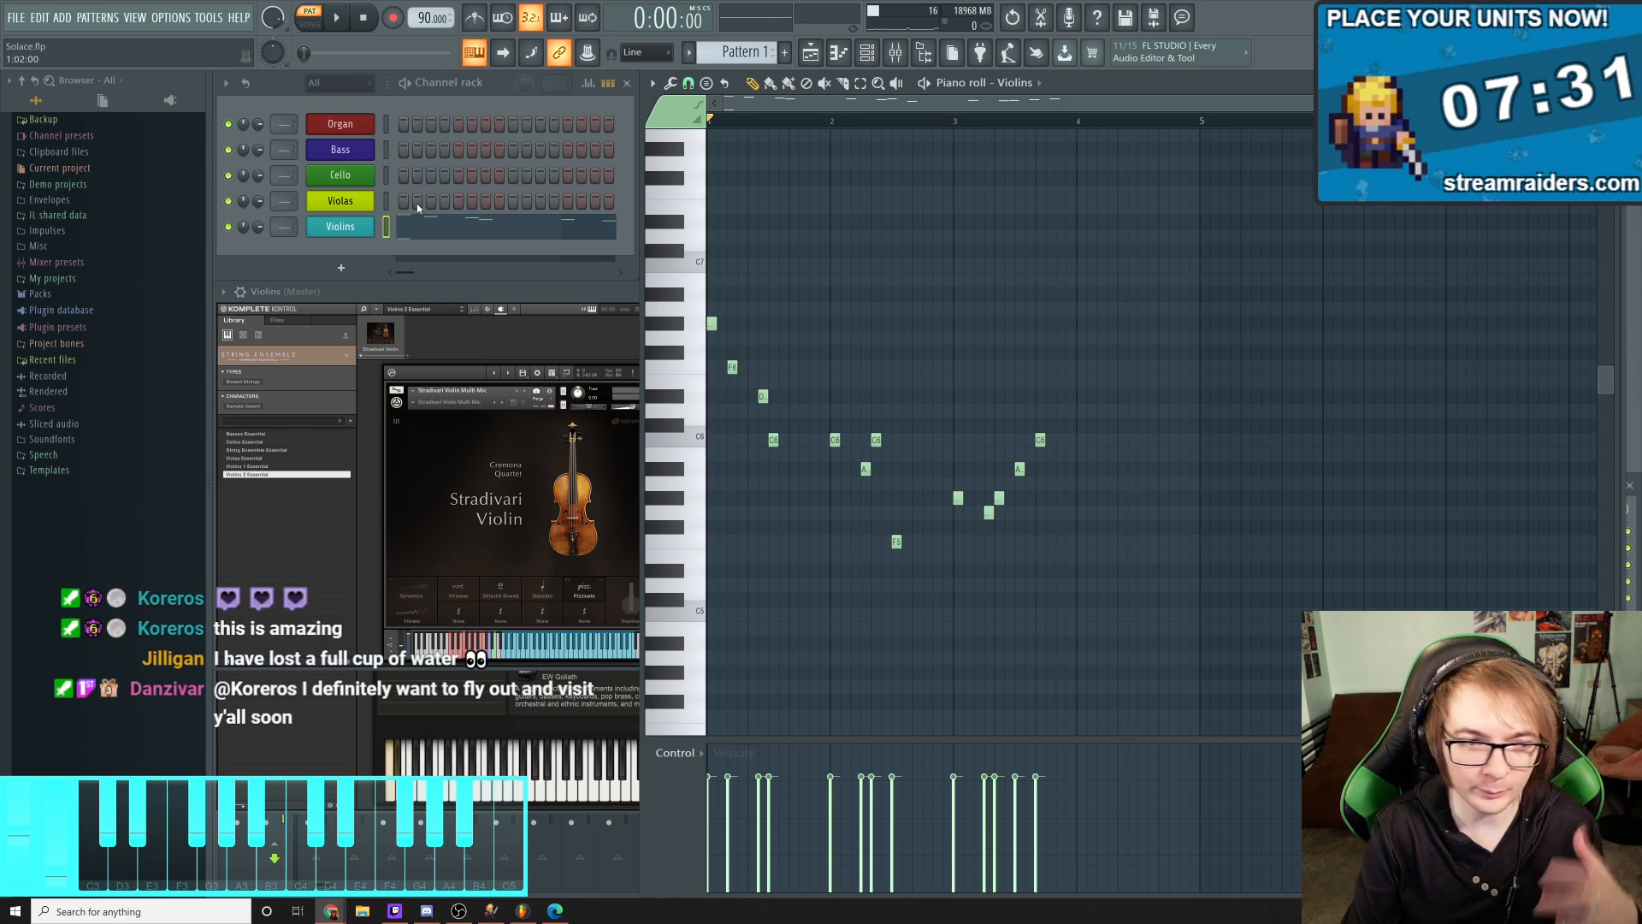
pyautogui.click(386, 126)
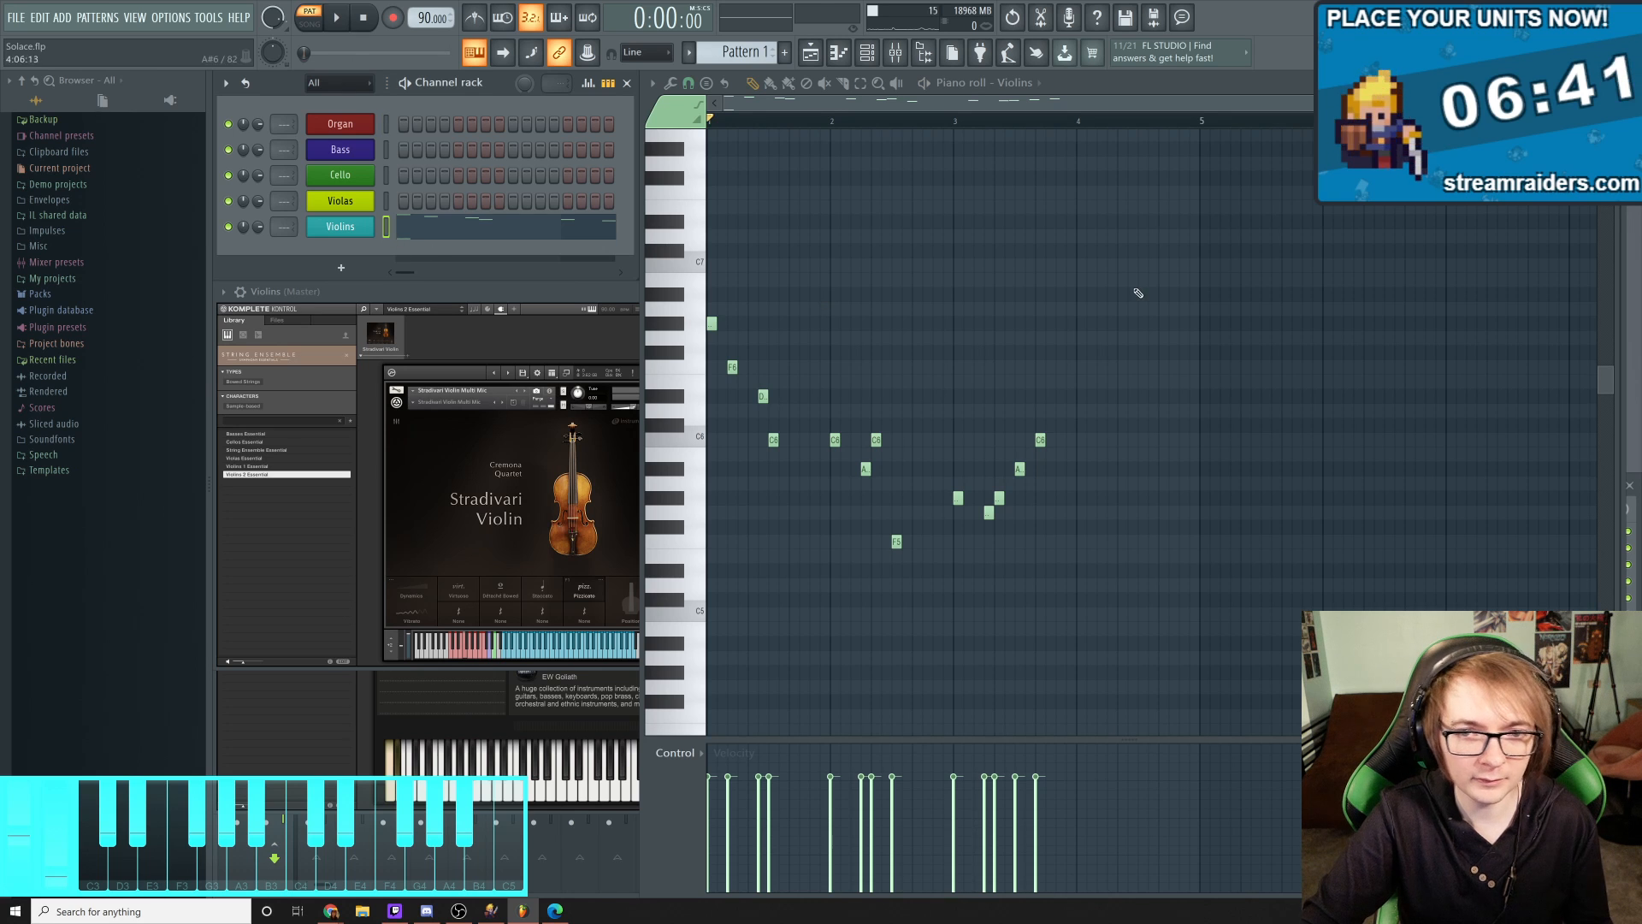
pyautogui.press('space')
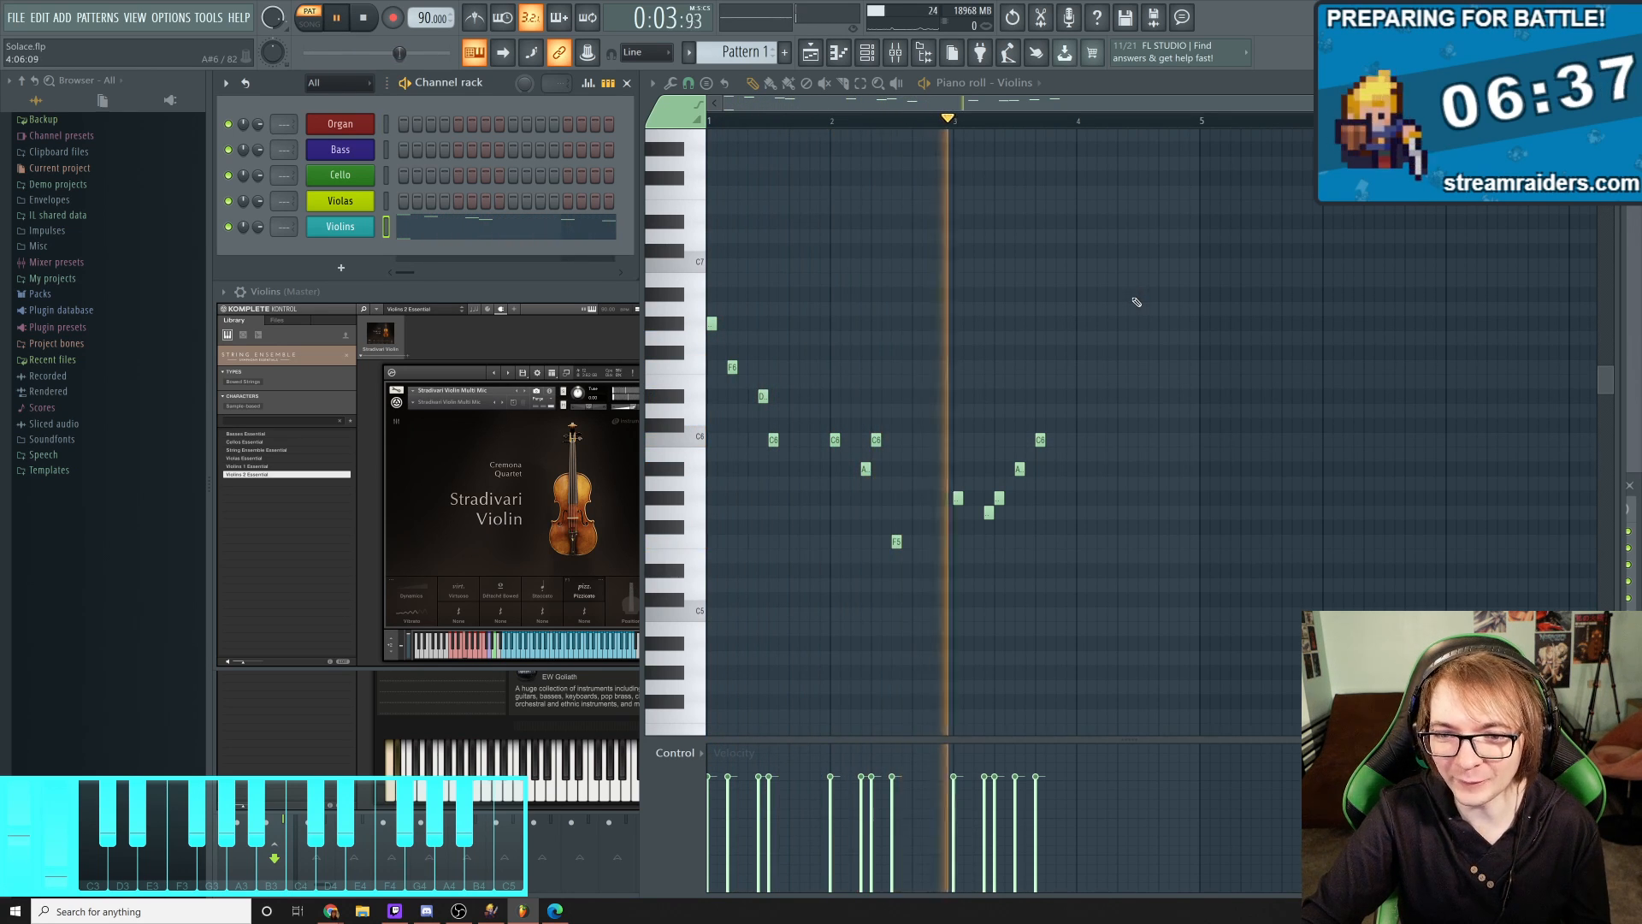
pyautogui.press('space')
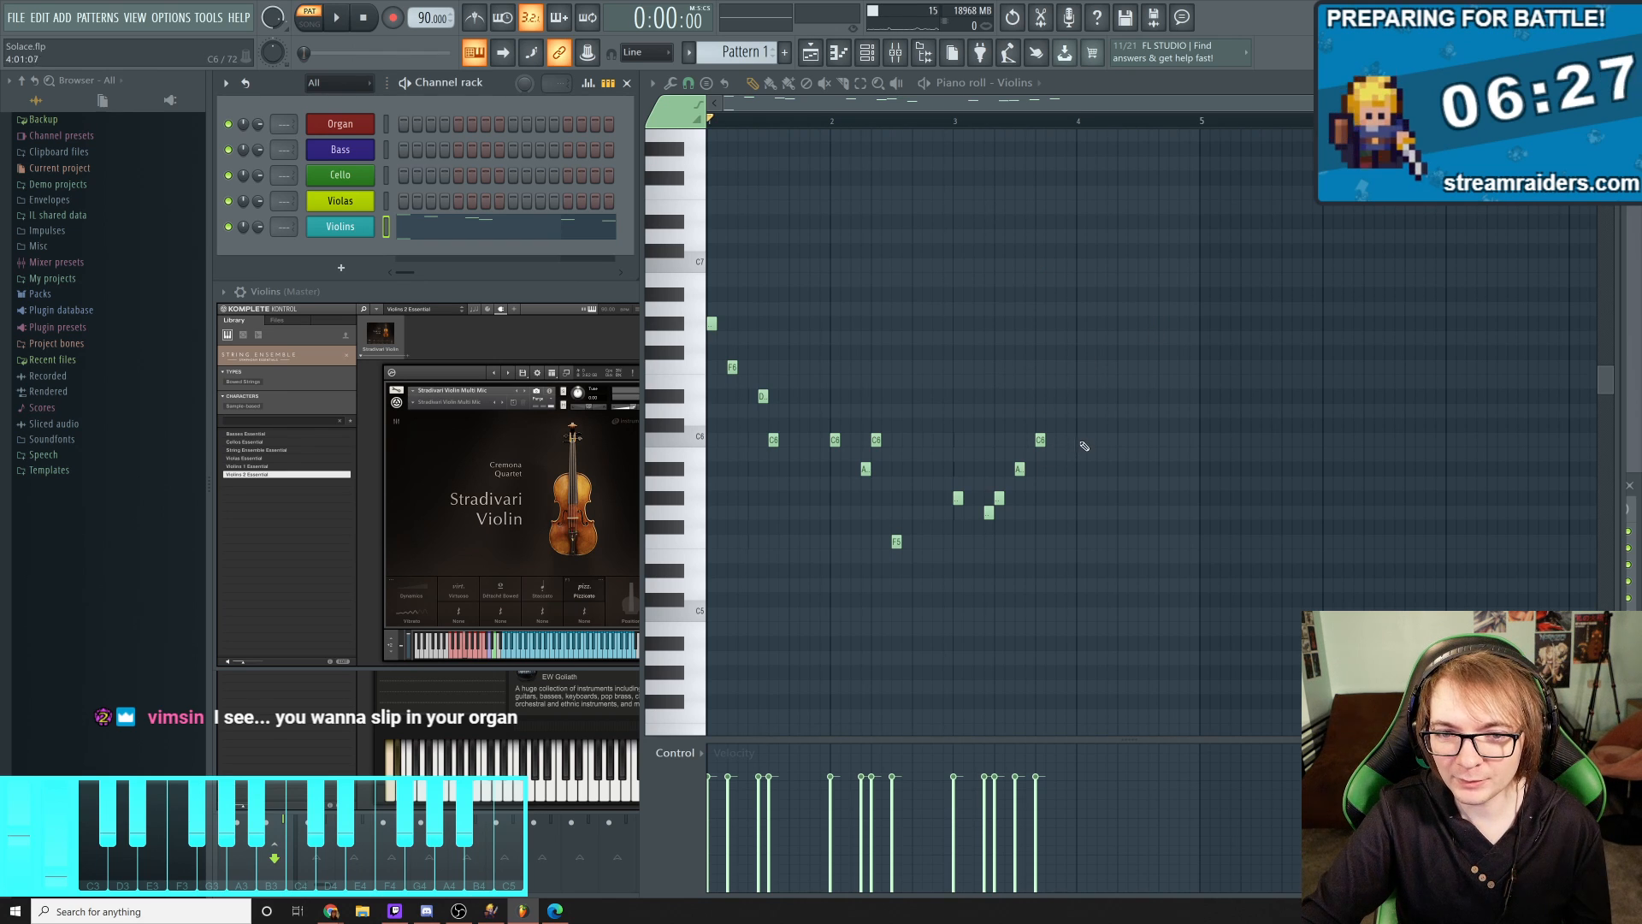
pyautogui.press('space')
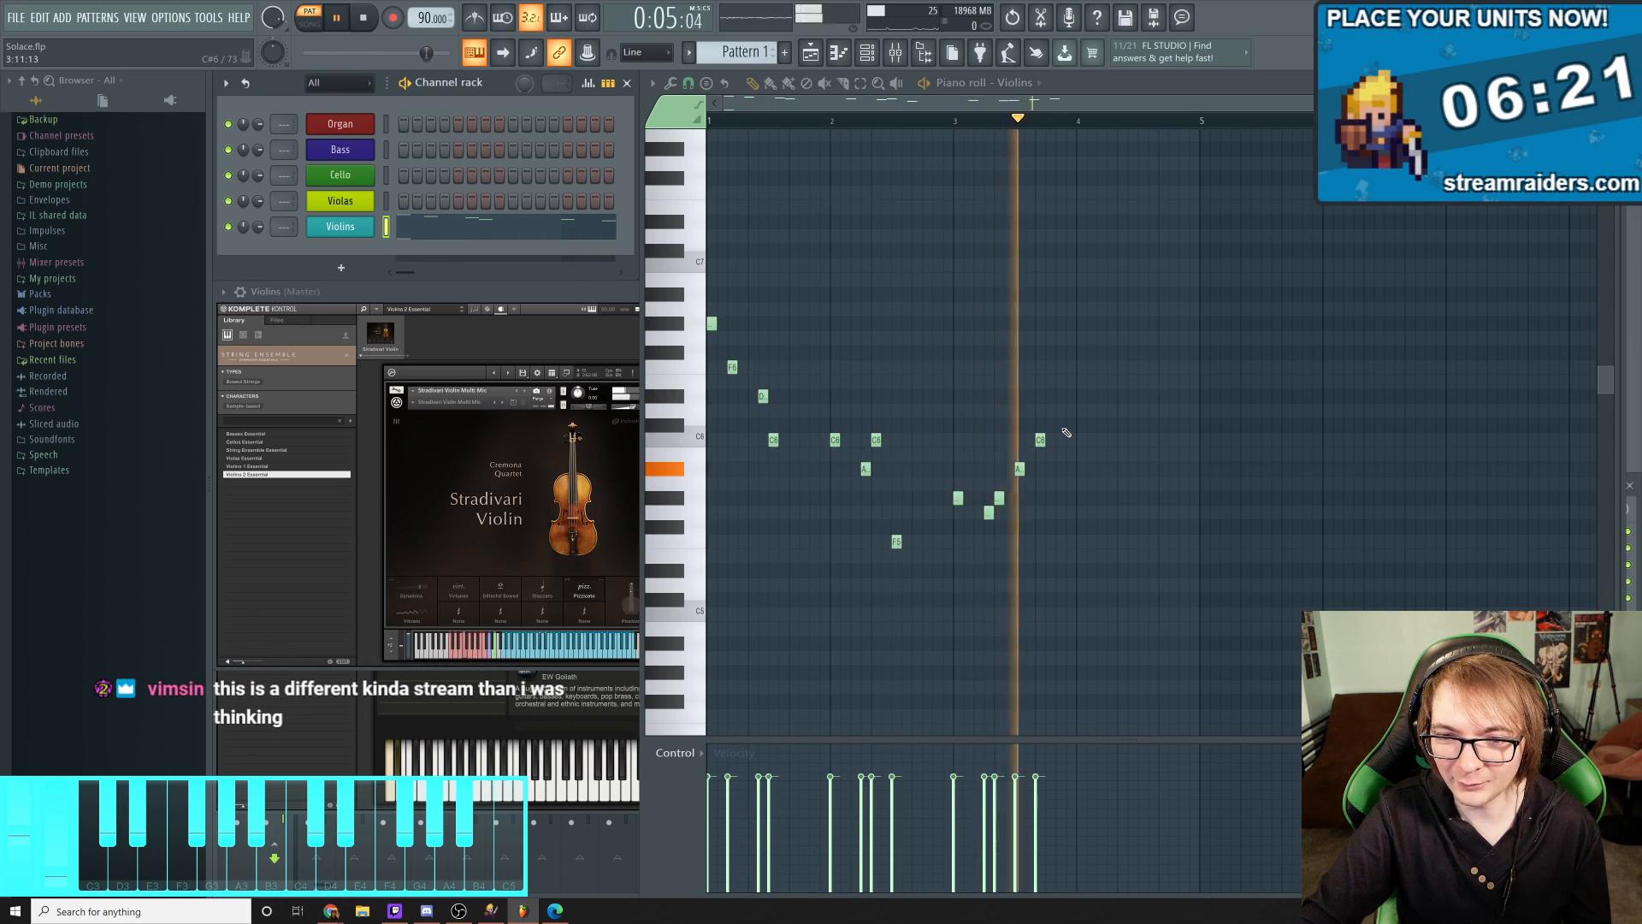
pyautogui.press('space')
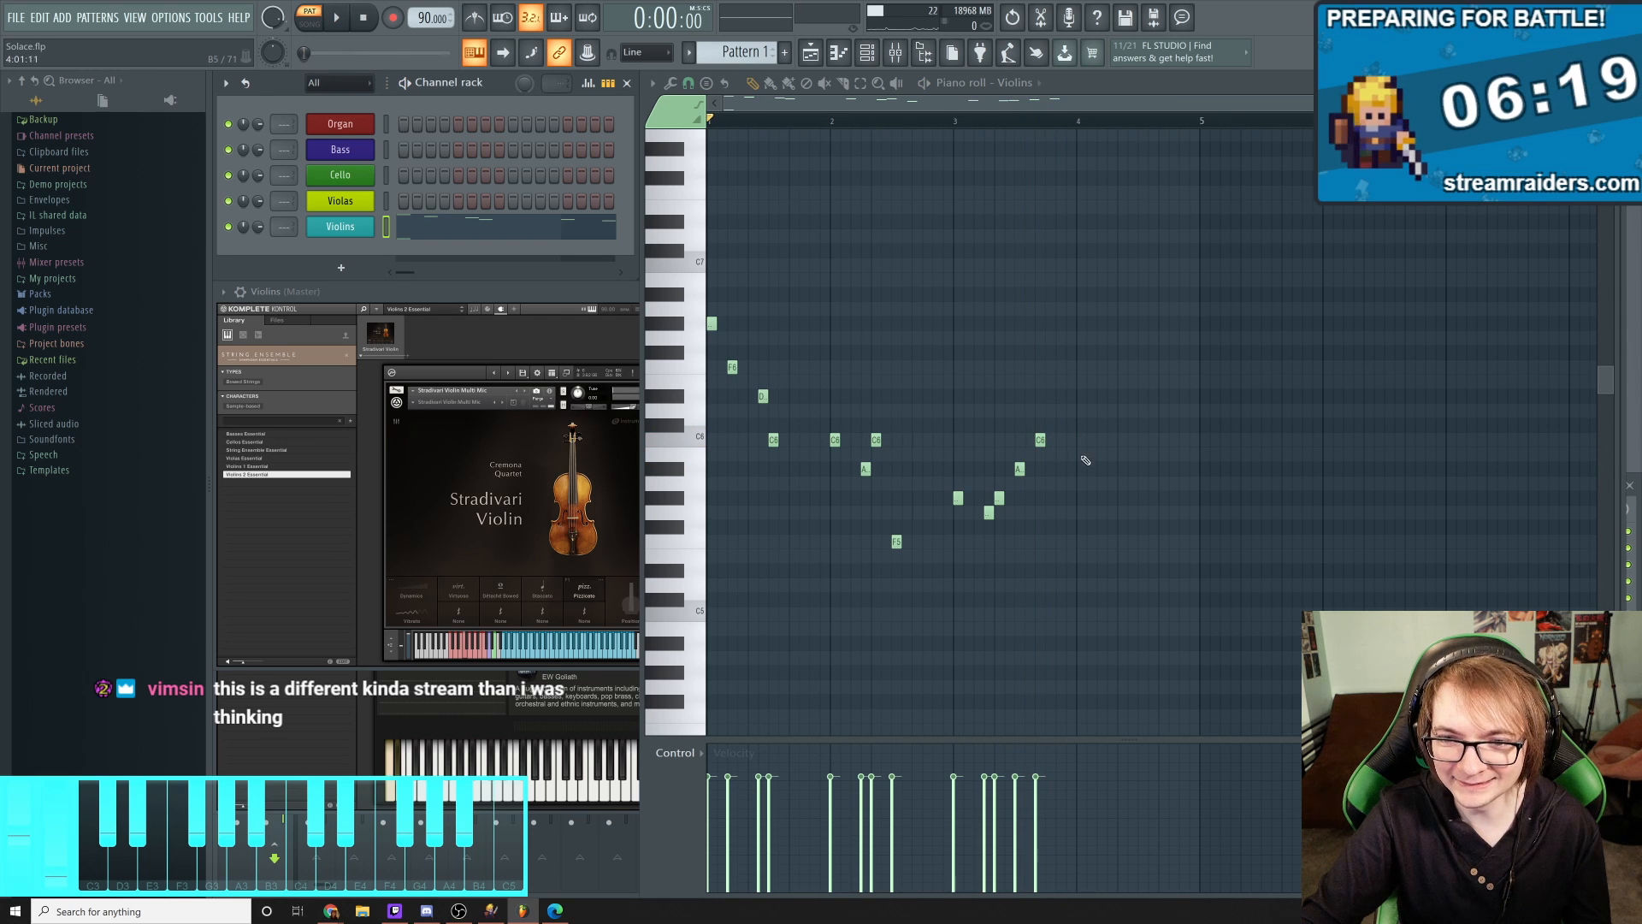
# Add A#5 and G#5 at the start of bar 4 and set the playback start near the end of bar 3
pyautogui.click(1081, 470)
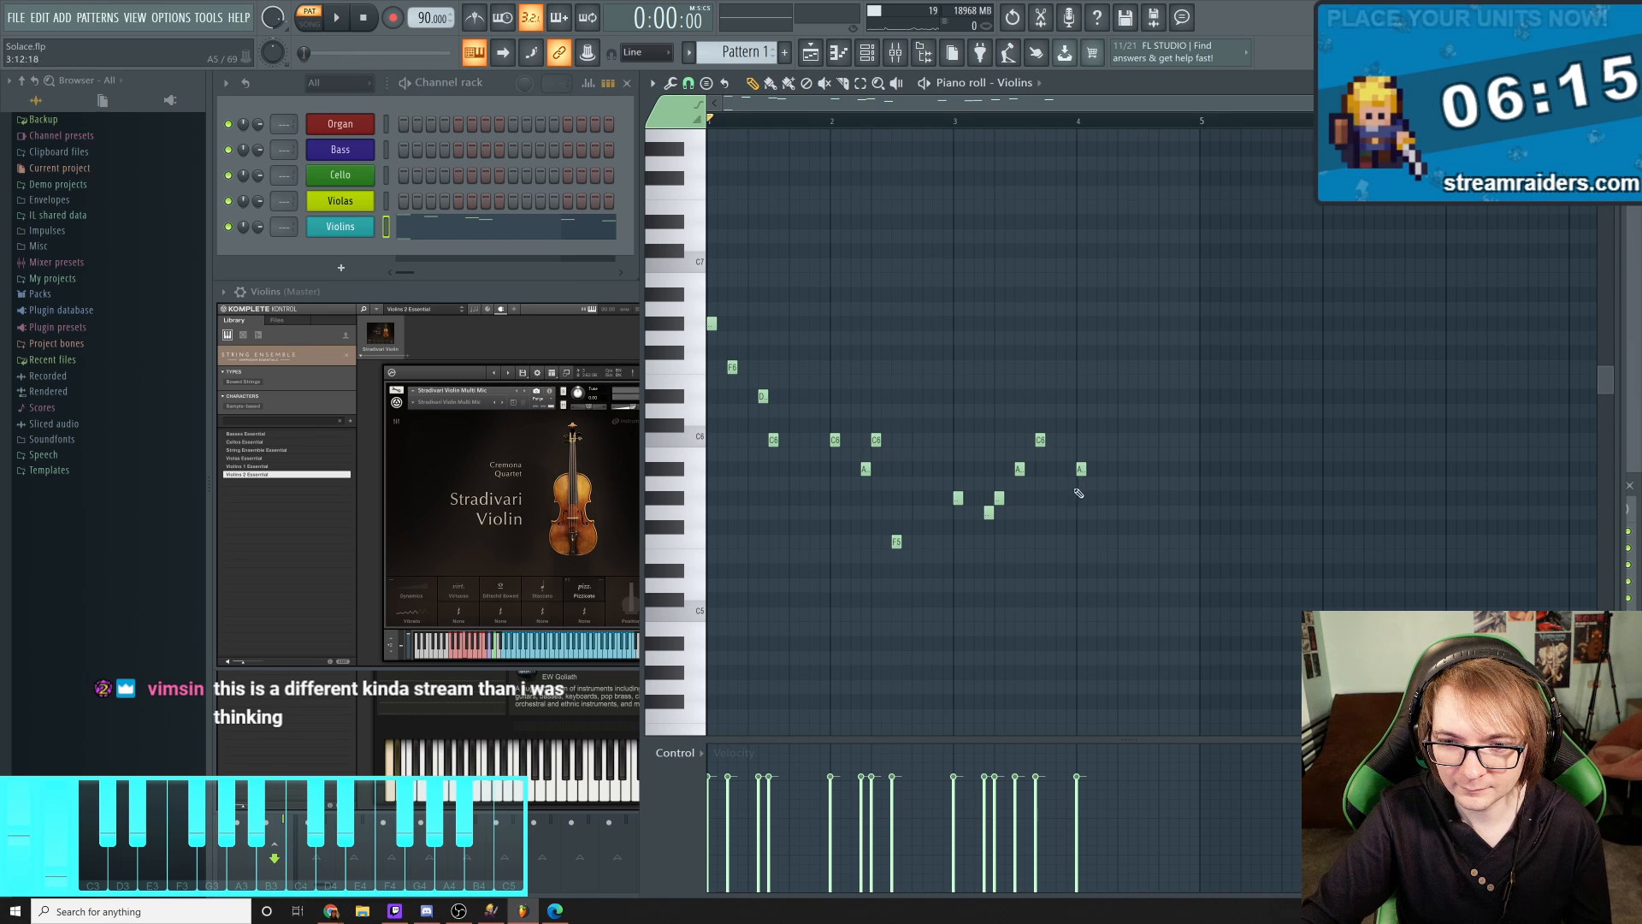
pyautogui.click(1099, 499)
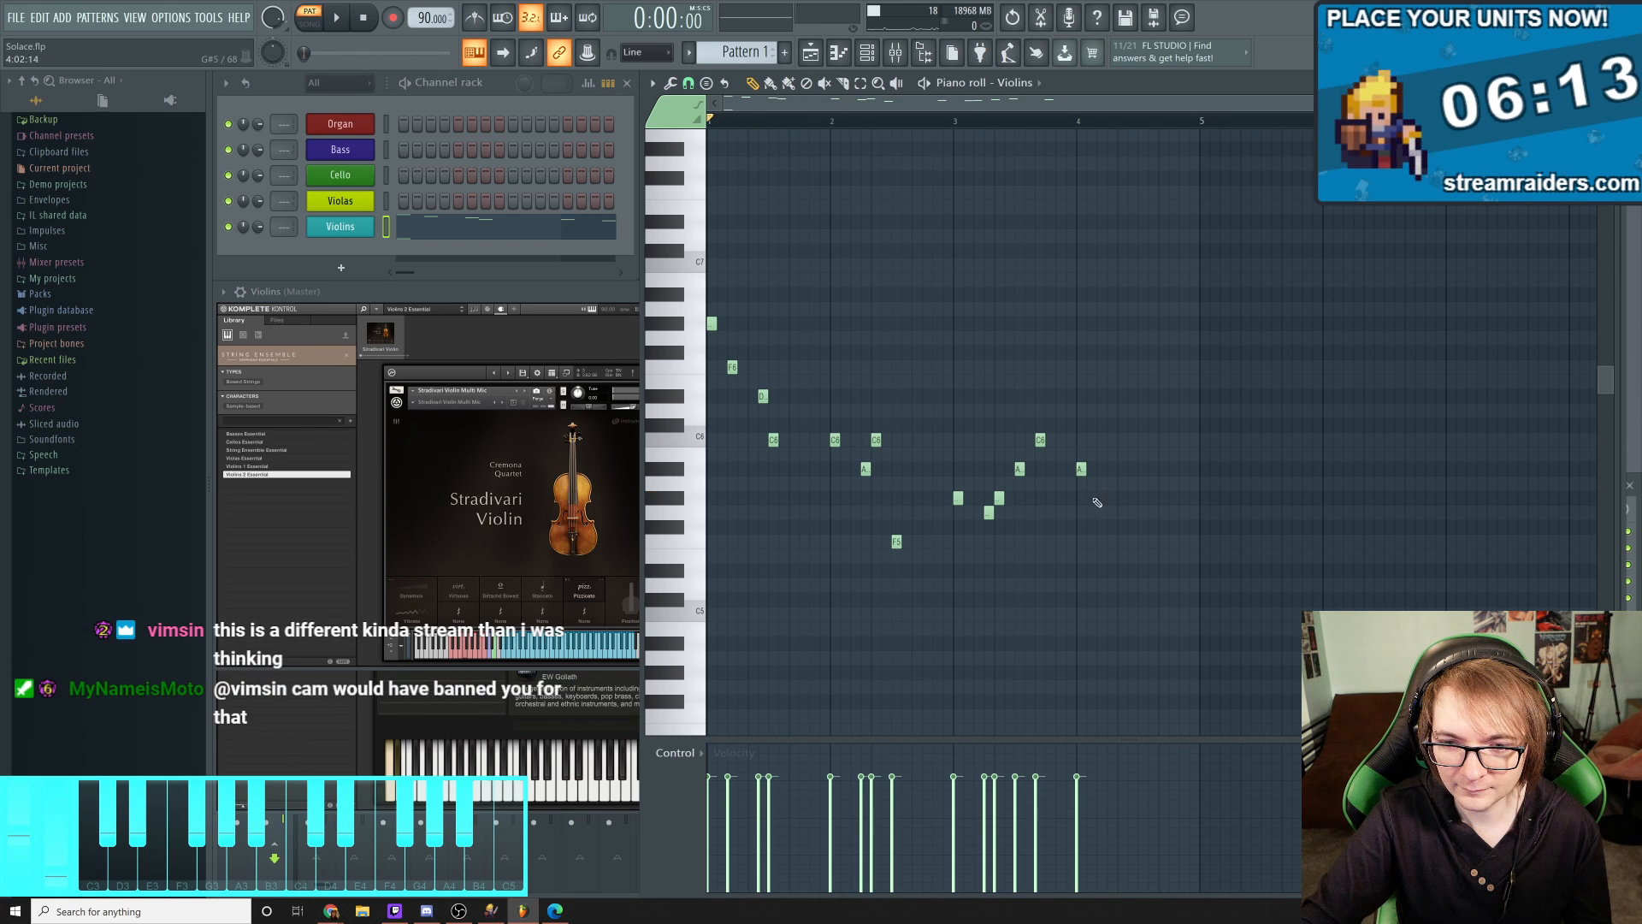
pyautogui.moveTo(1103, 499); pyautogui.dragTo(1093, 499)
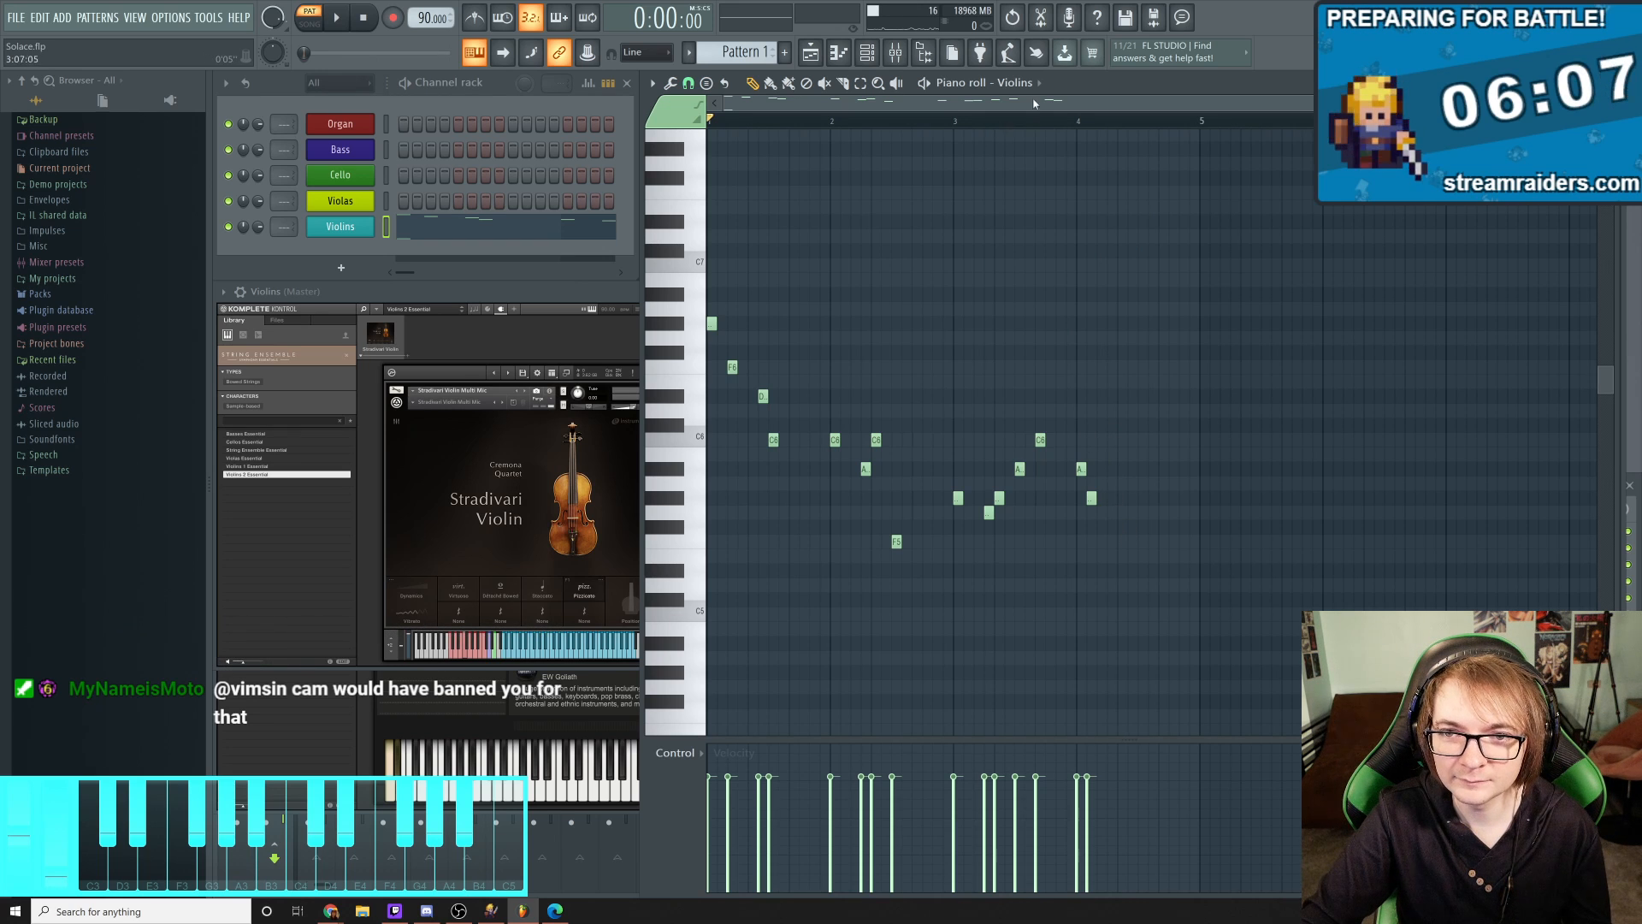
pyautogui.click(1055, 120)
pyautogui.press('space')
pyautogui.press('space')
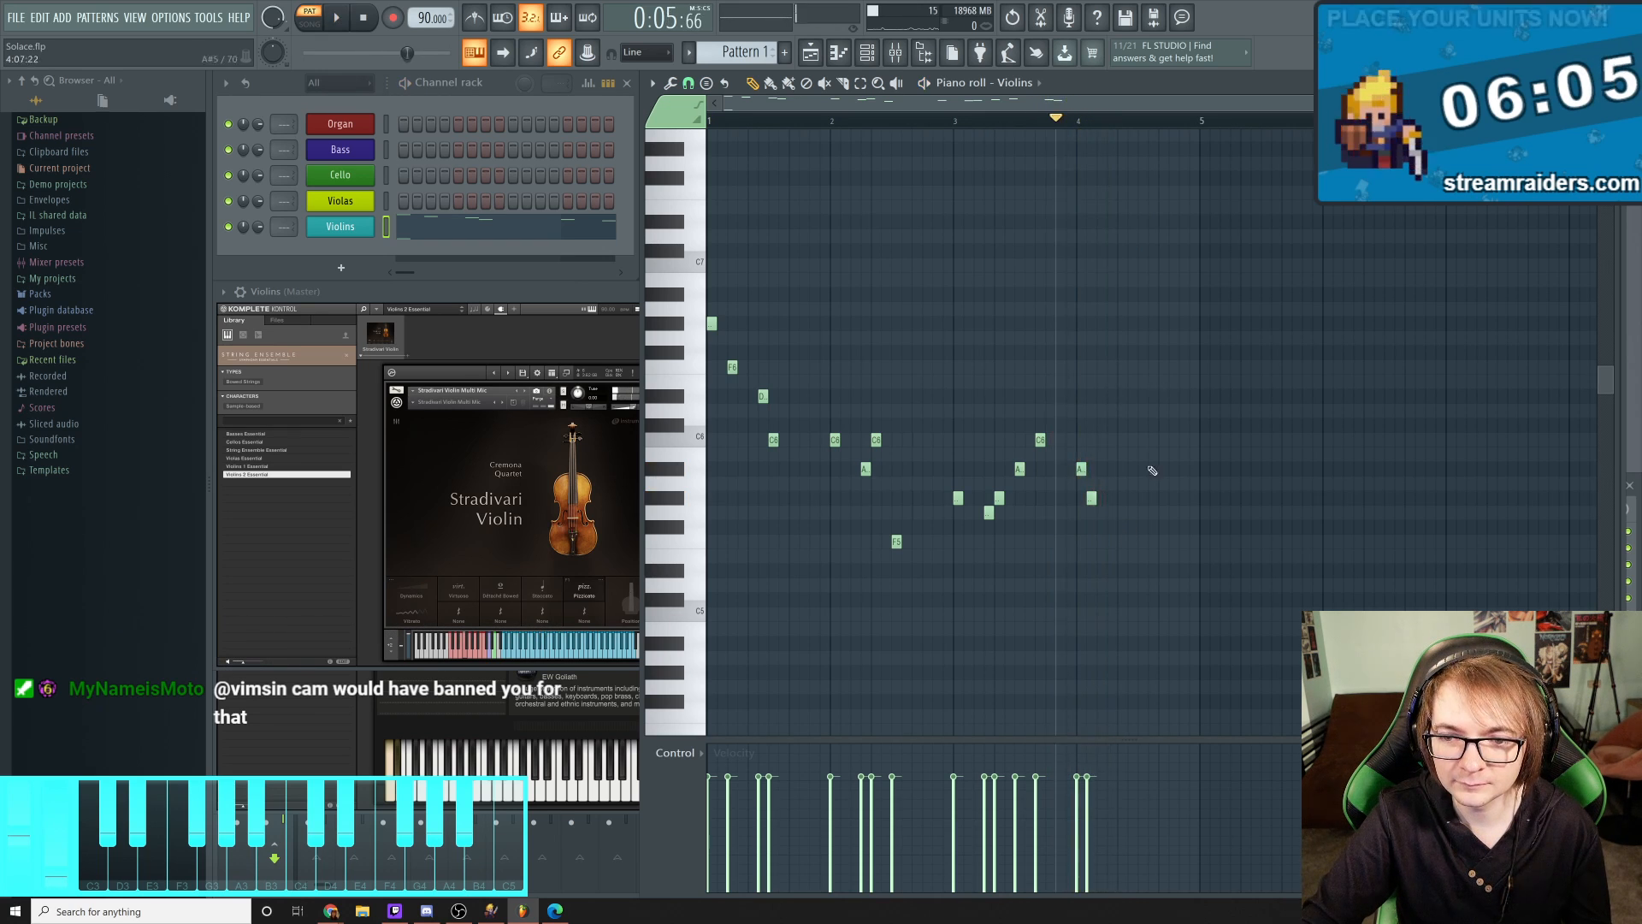
# Try G5 and G#5 around the second beat of bar 4 and audition the phrase
pyautogui.click(1111, 526)
pyautogui.rightClick(1116, 525)
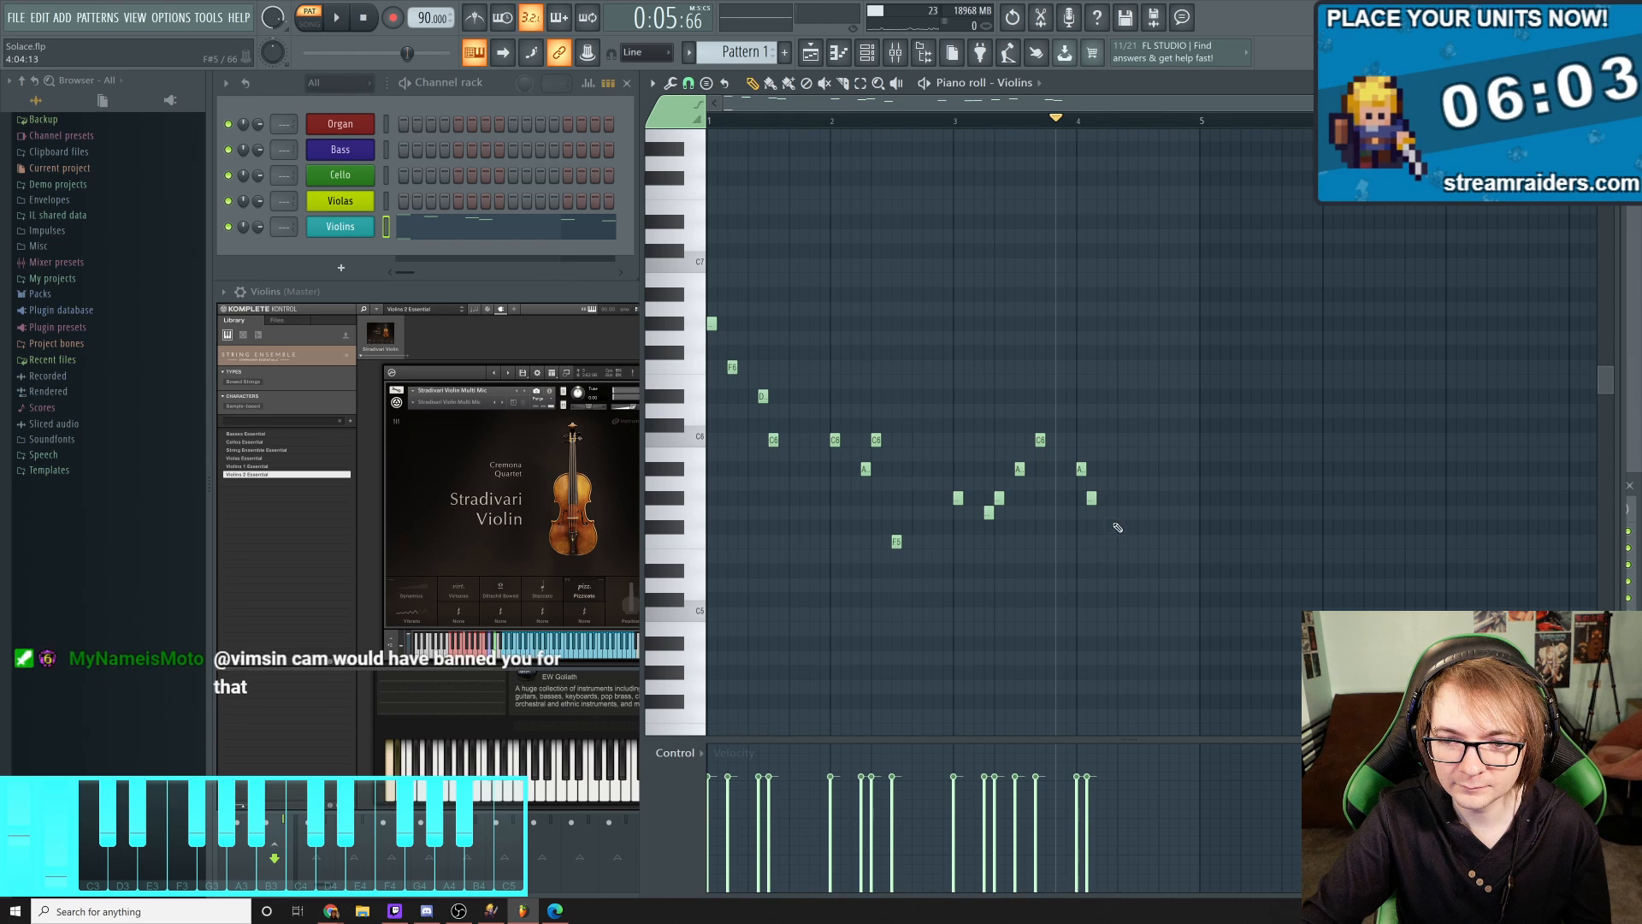
pyautogui.click(1115, 512)
pyautogui.click(1122, 497)
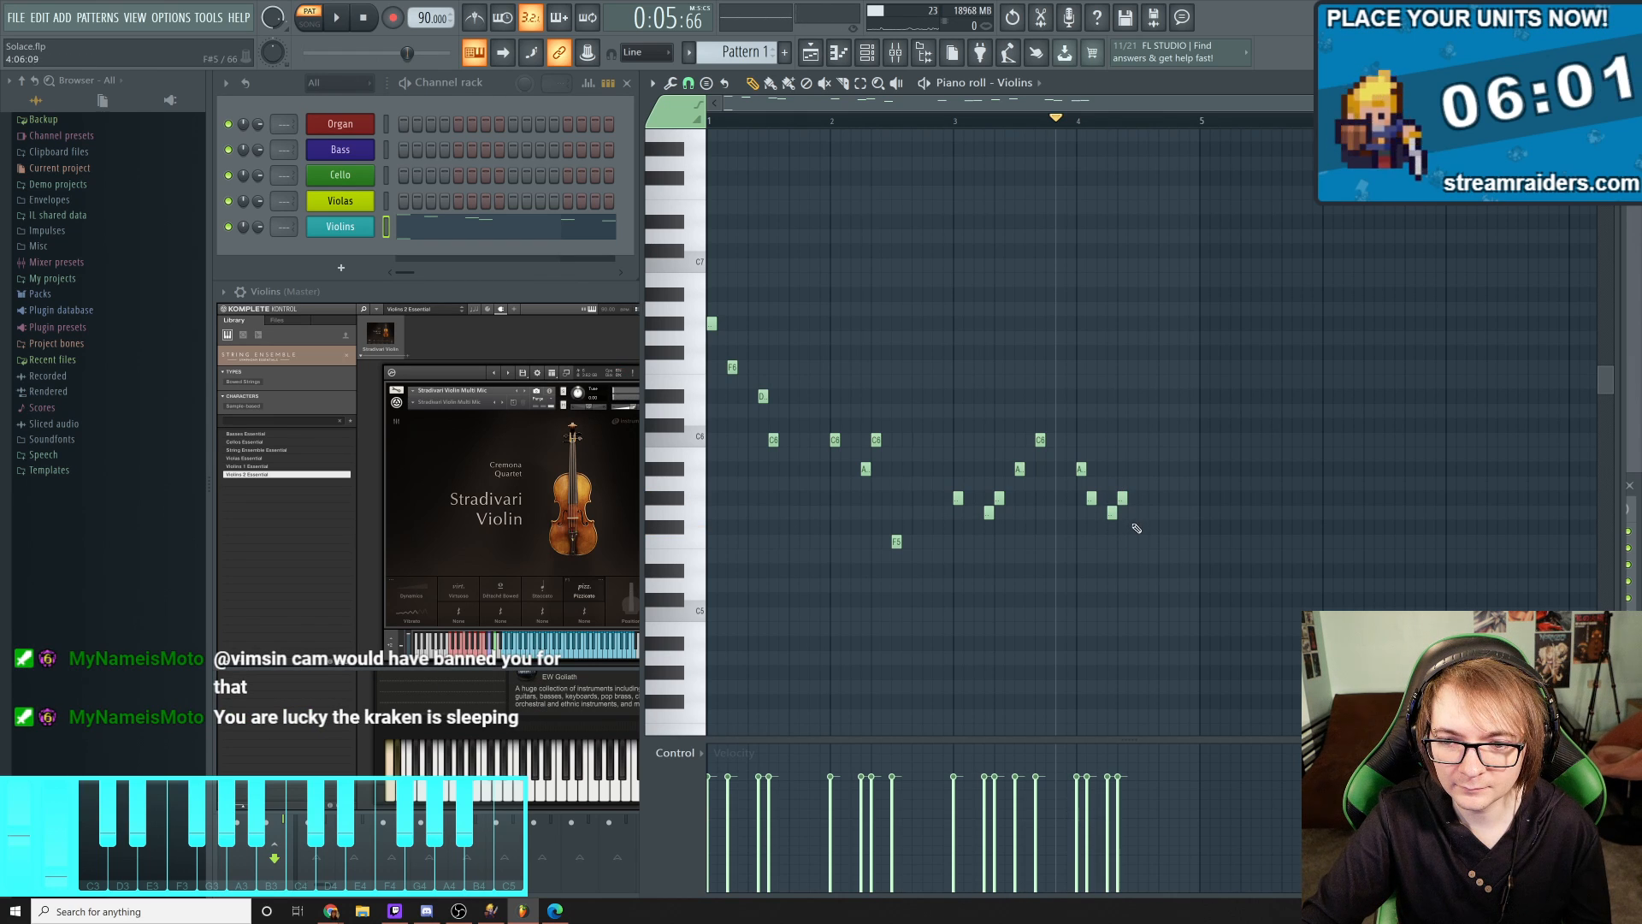
pyautogui.press('space')
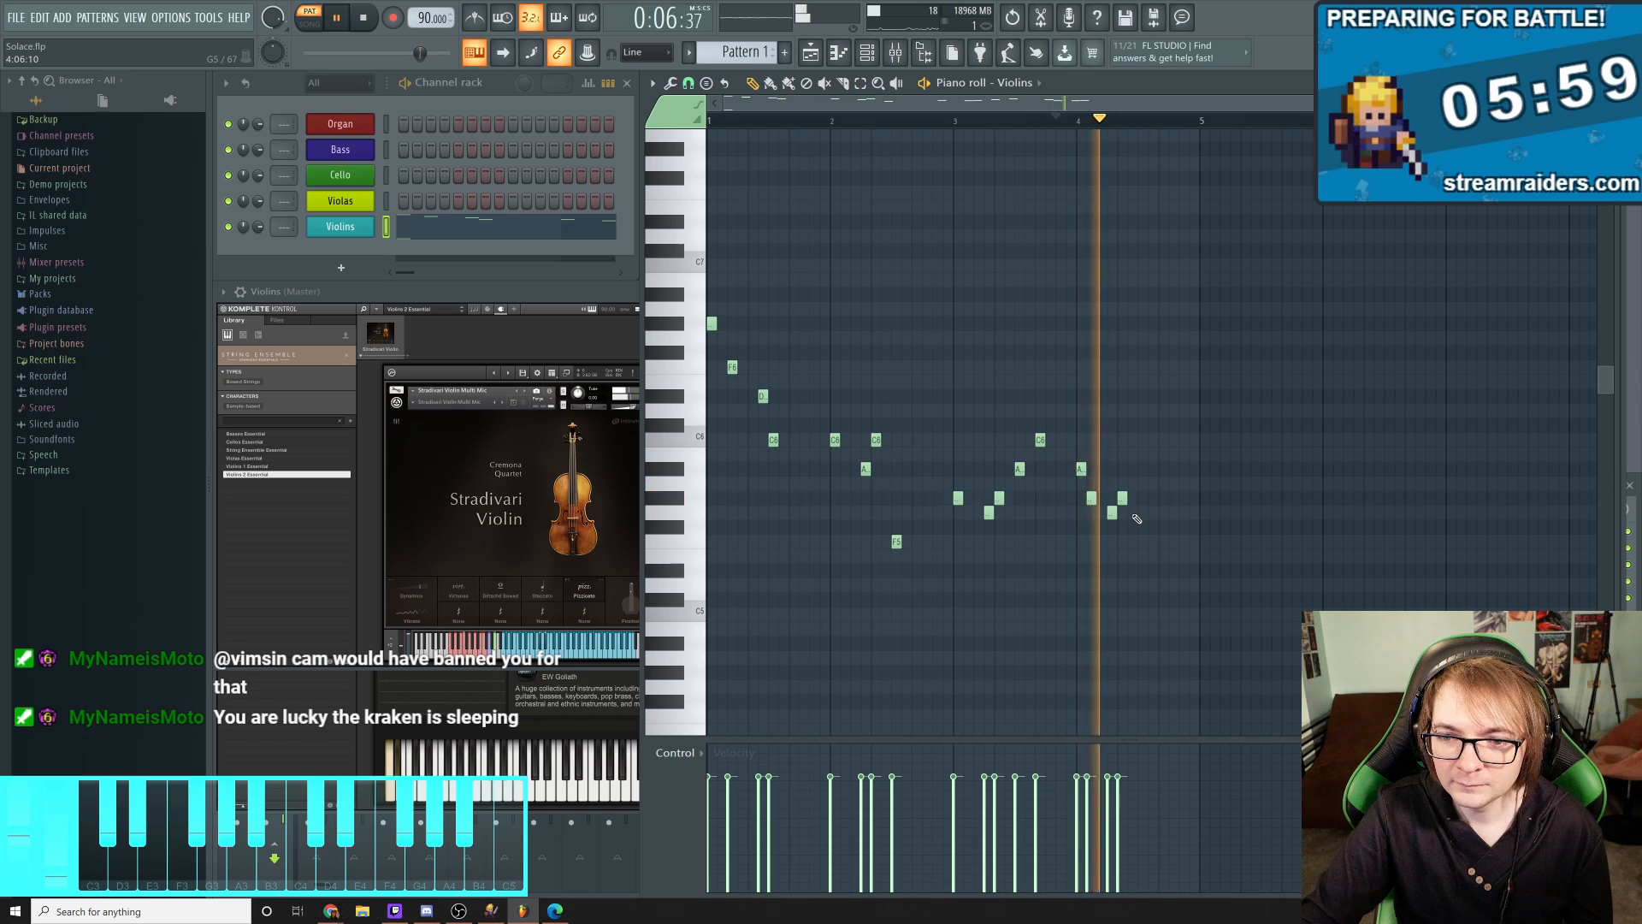
pyautogui.press('space')
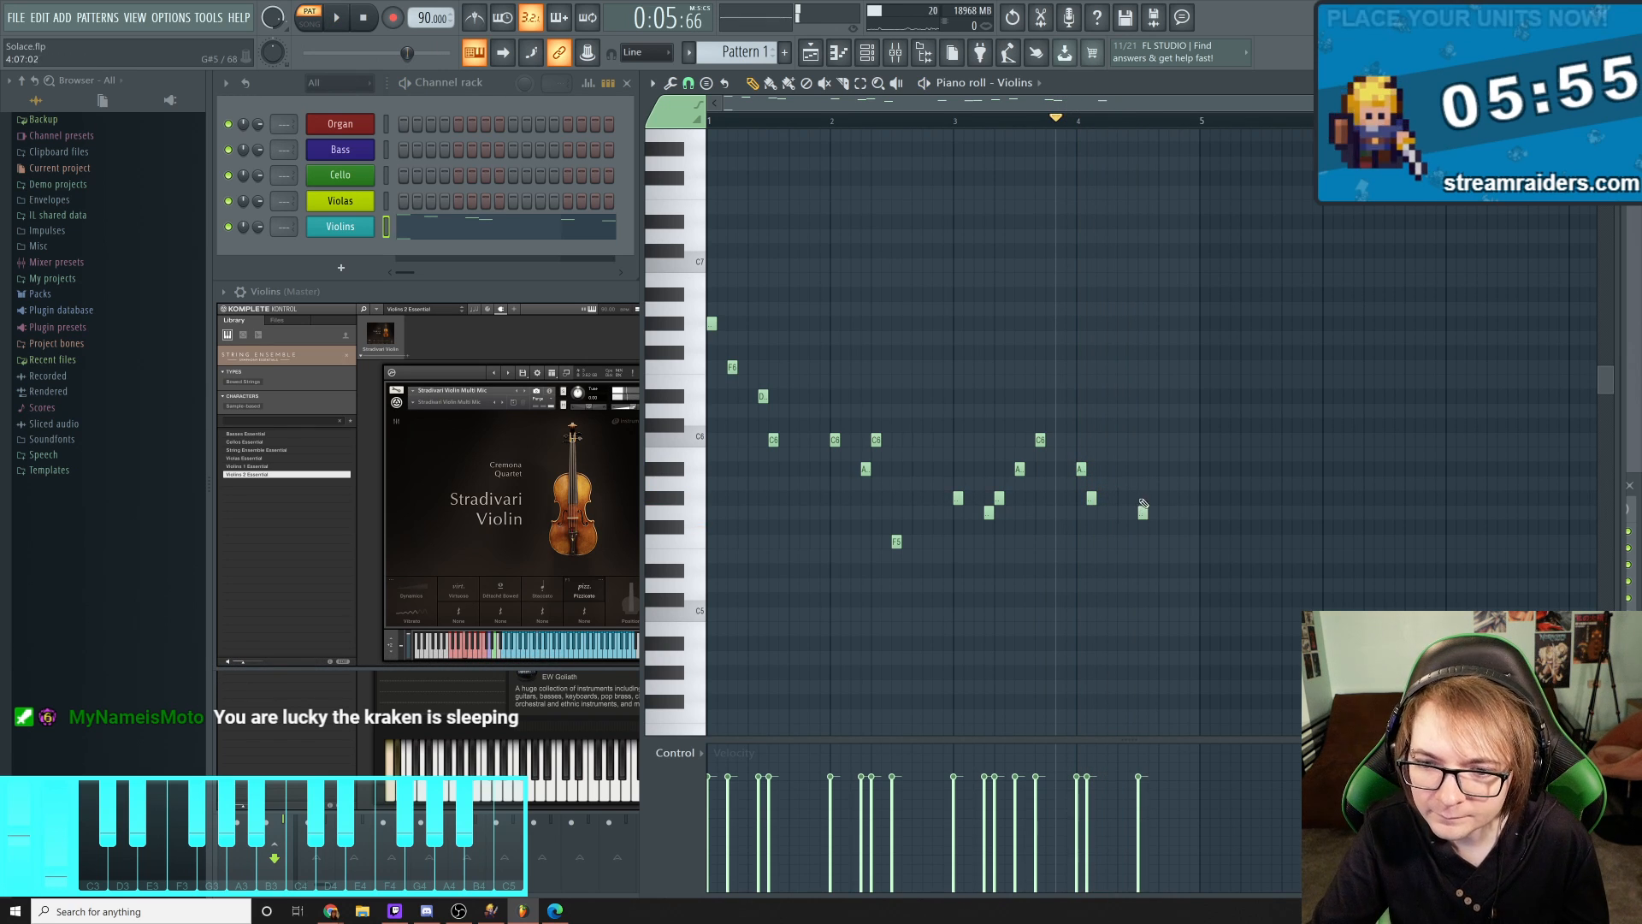
# Place G5 and G#5 just before and on the third beat of bar 4 and audition the phrase
pyautogui.click(1133, 511)
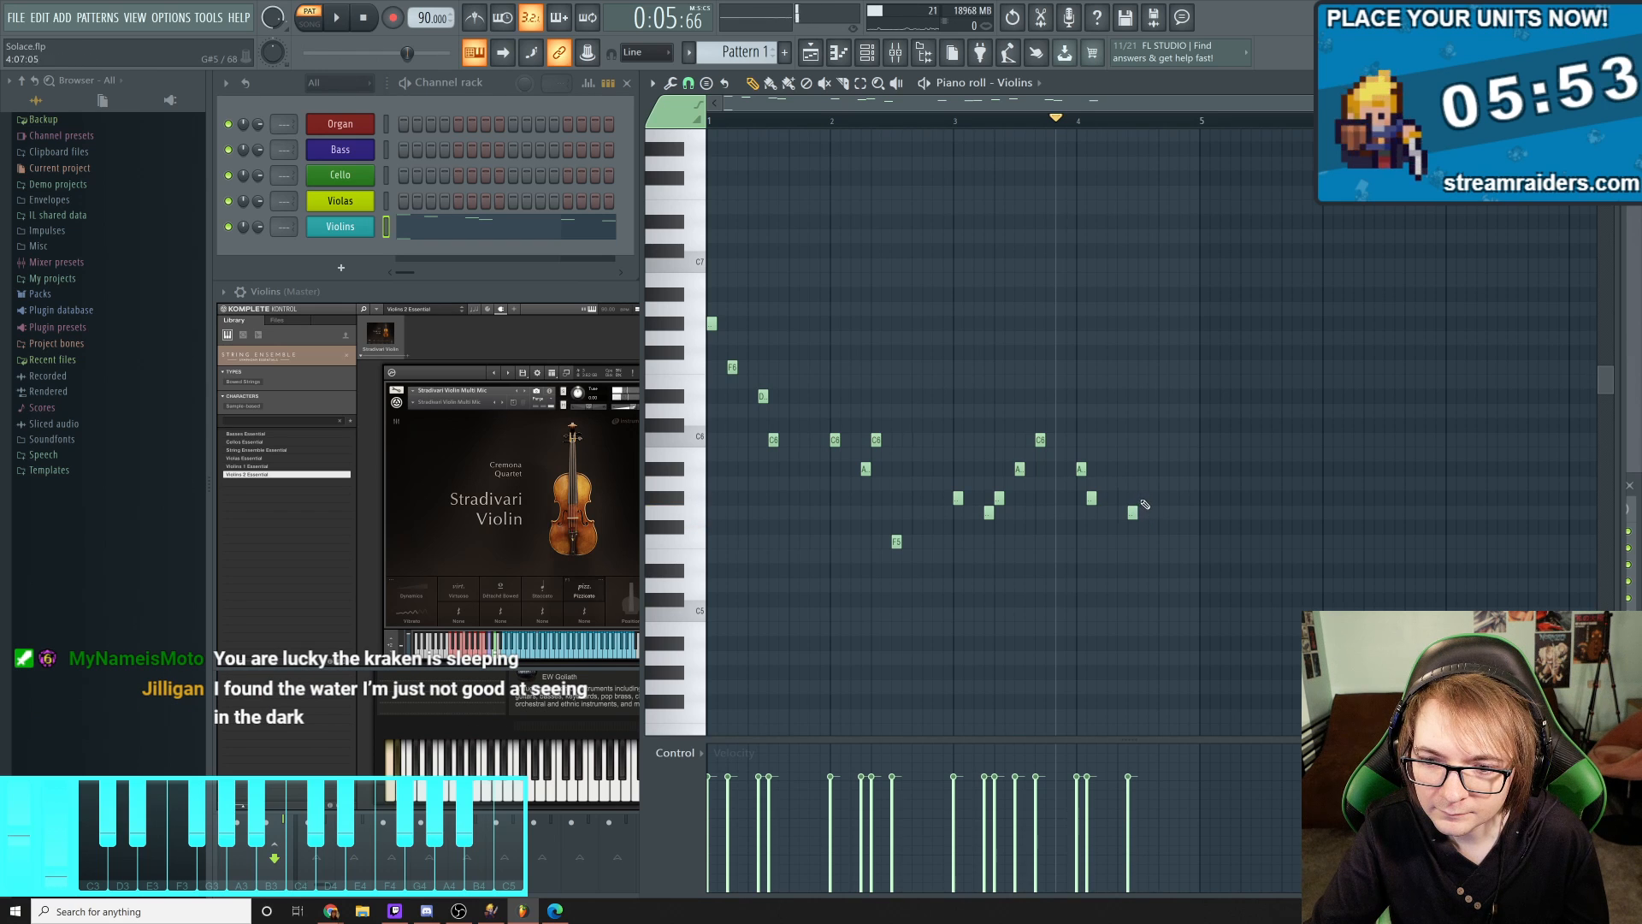
pyautogui.click(1141, 499)
pyautogui.press('space')
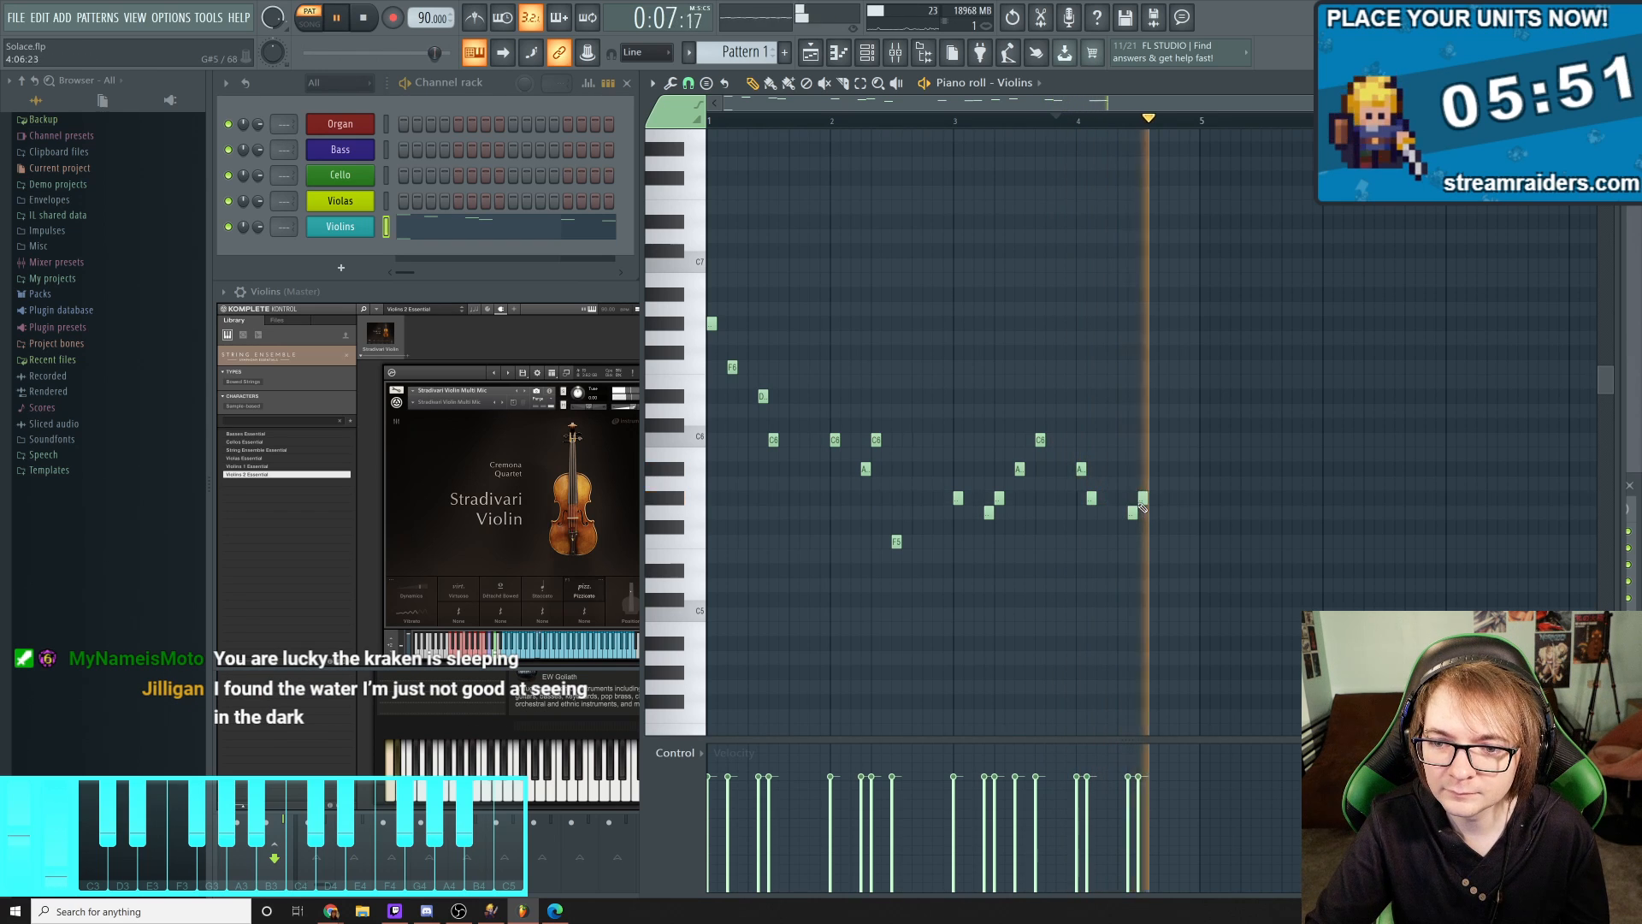
# Audition the melody from bar 3 and delete the last two notes, G5 and G#5, near the middle of bar 4
pyautogui.press('space')
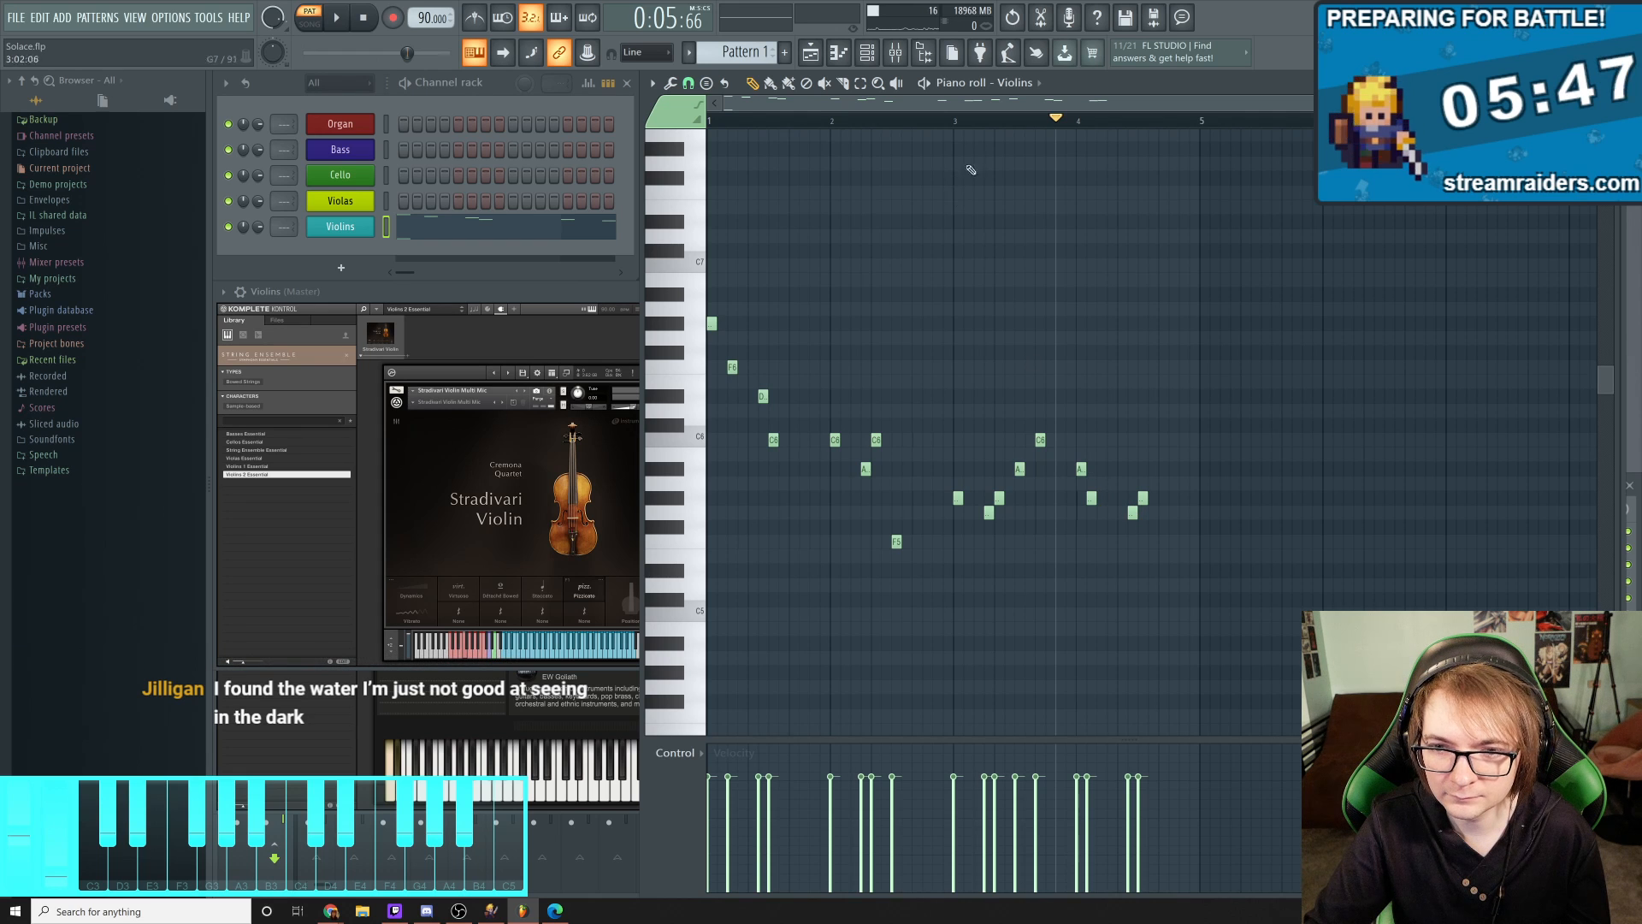
pyautogui.click(957, 124)
pyautogui.press('space')
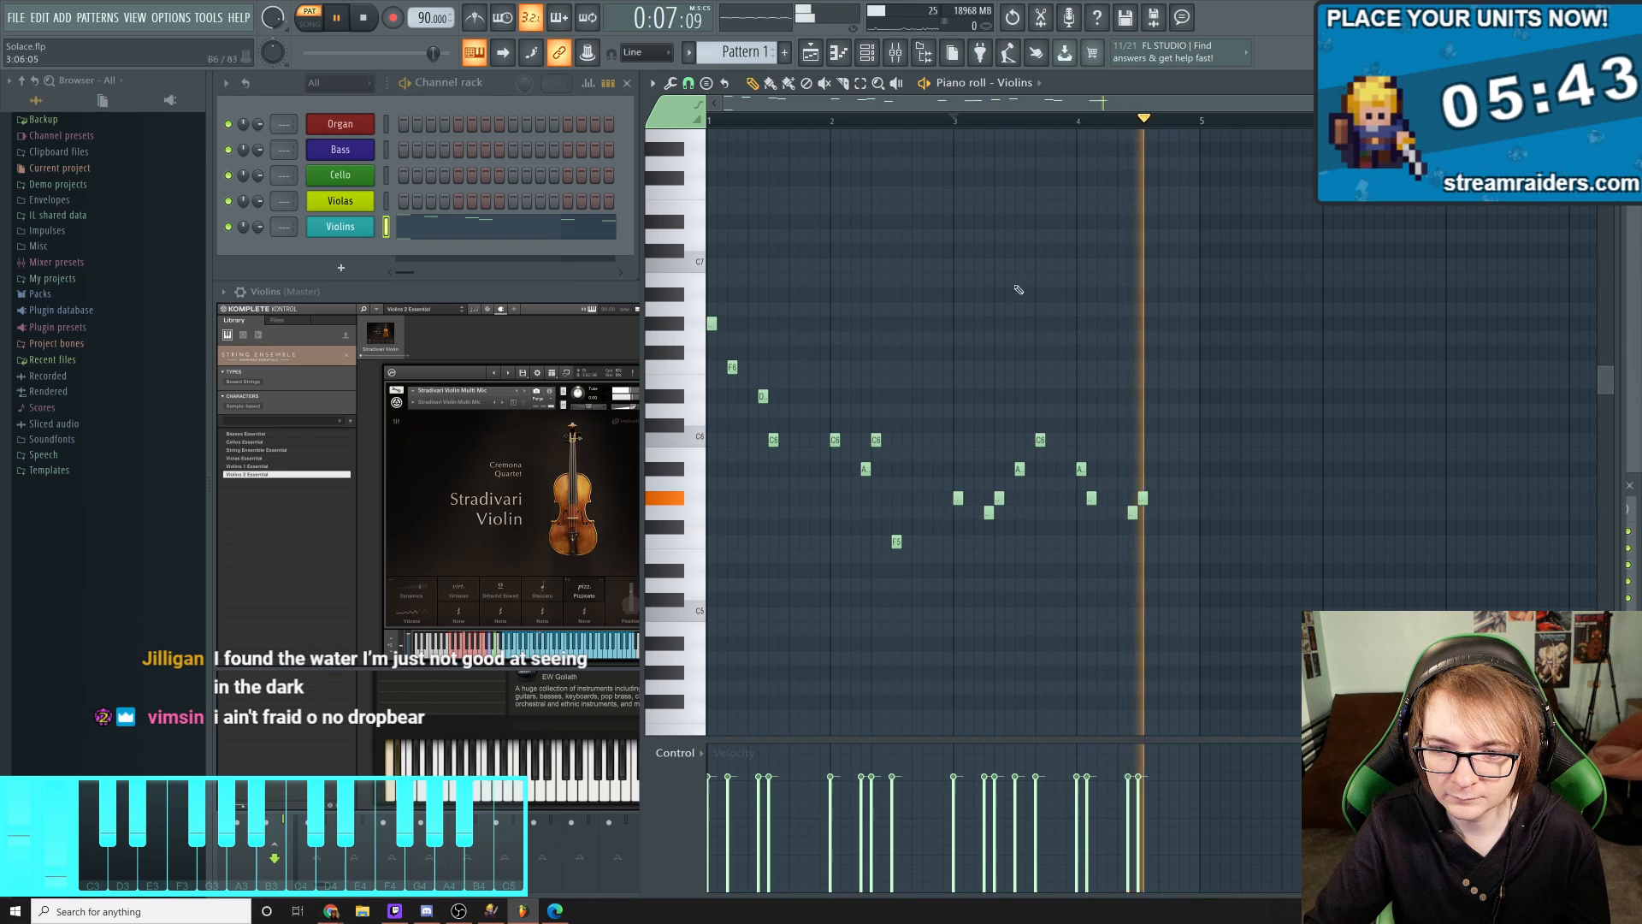
pyautogui.press('space')
pyautogui.rightClick(1134, 513)
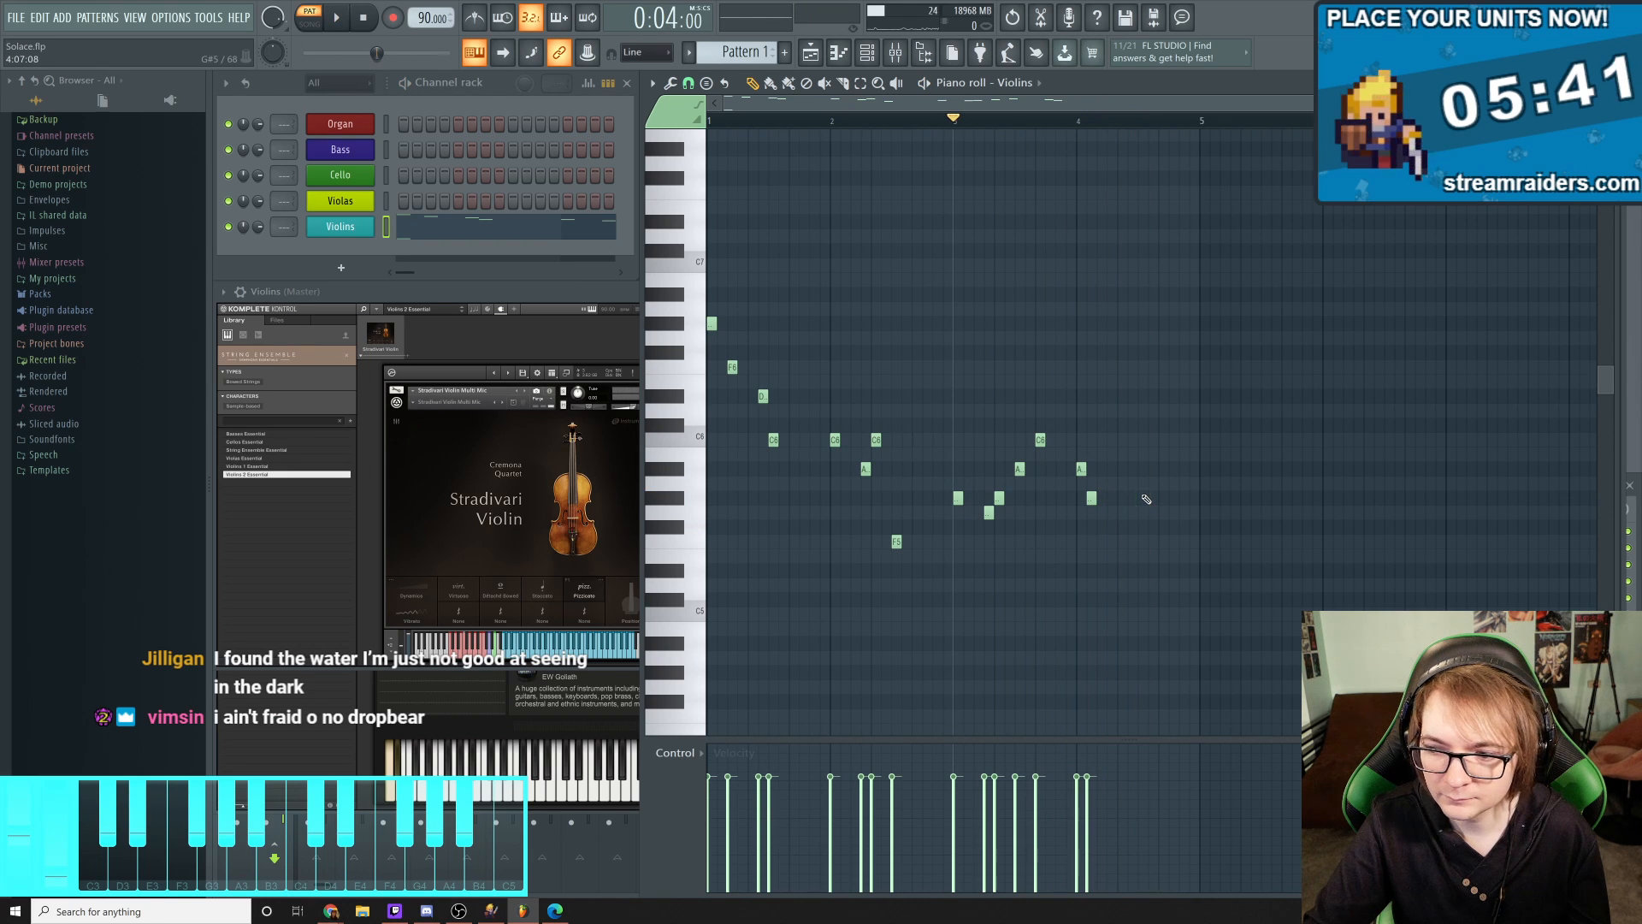
# Audition the phrase and shift the A#5 and G#5 one step earlier, to the last step of bar 3 and the start of bar 4
pyautogui.press('space')
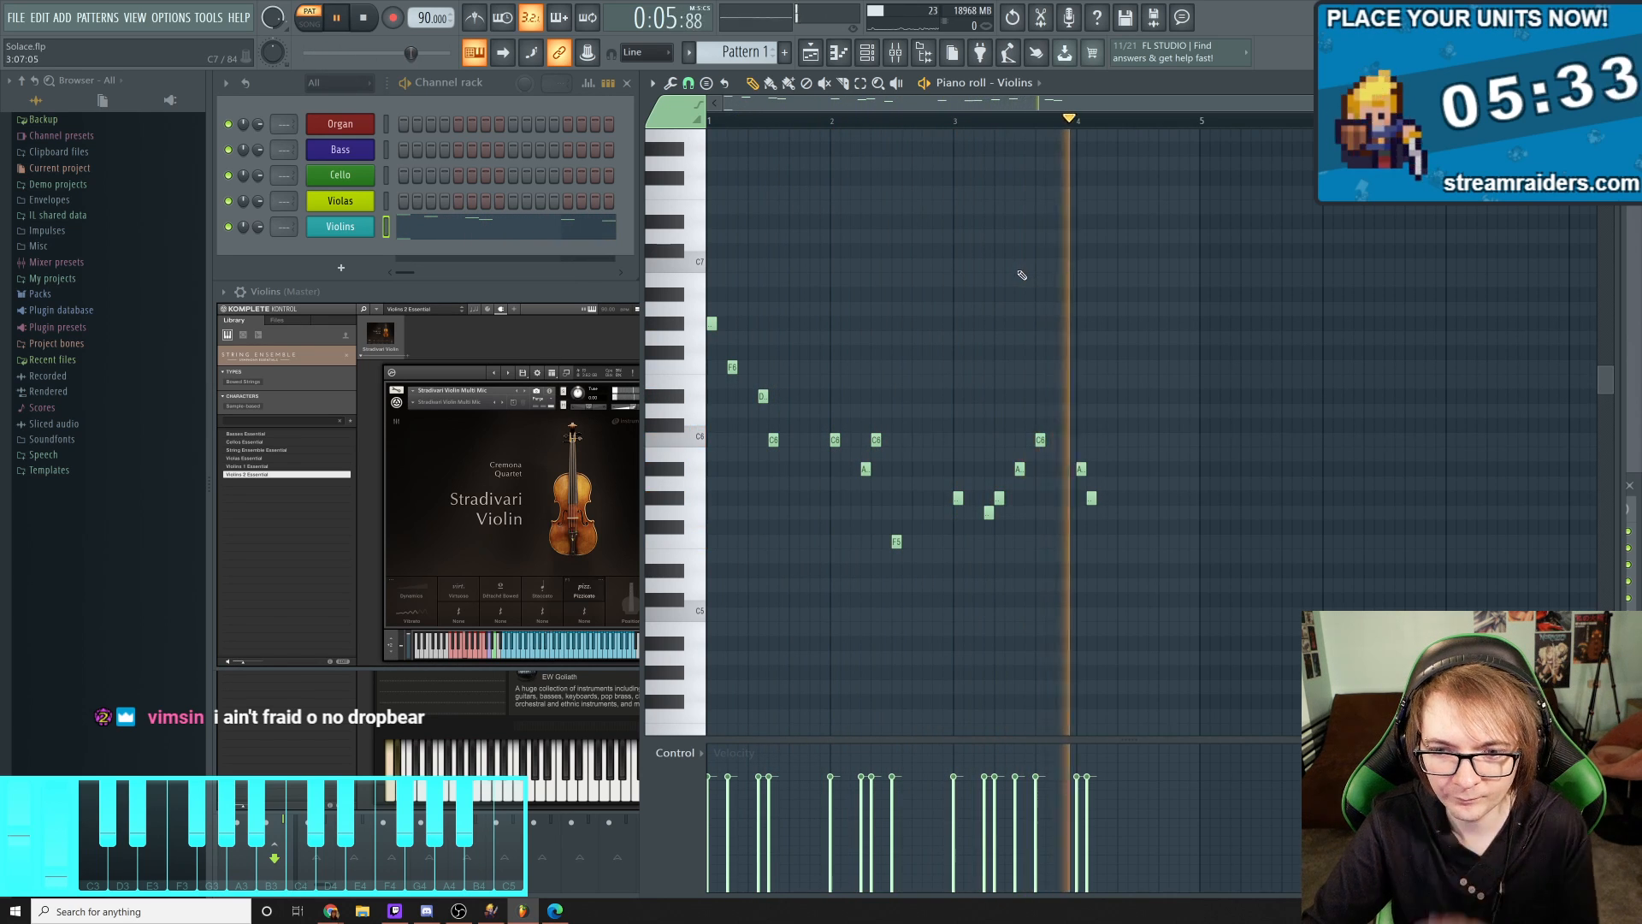
pyautogui.press('space')
pyautogui.rightClick(1093, 498)
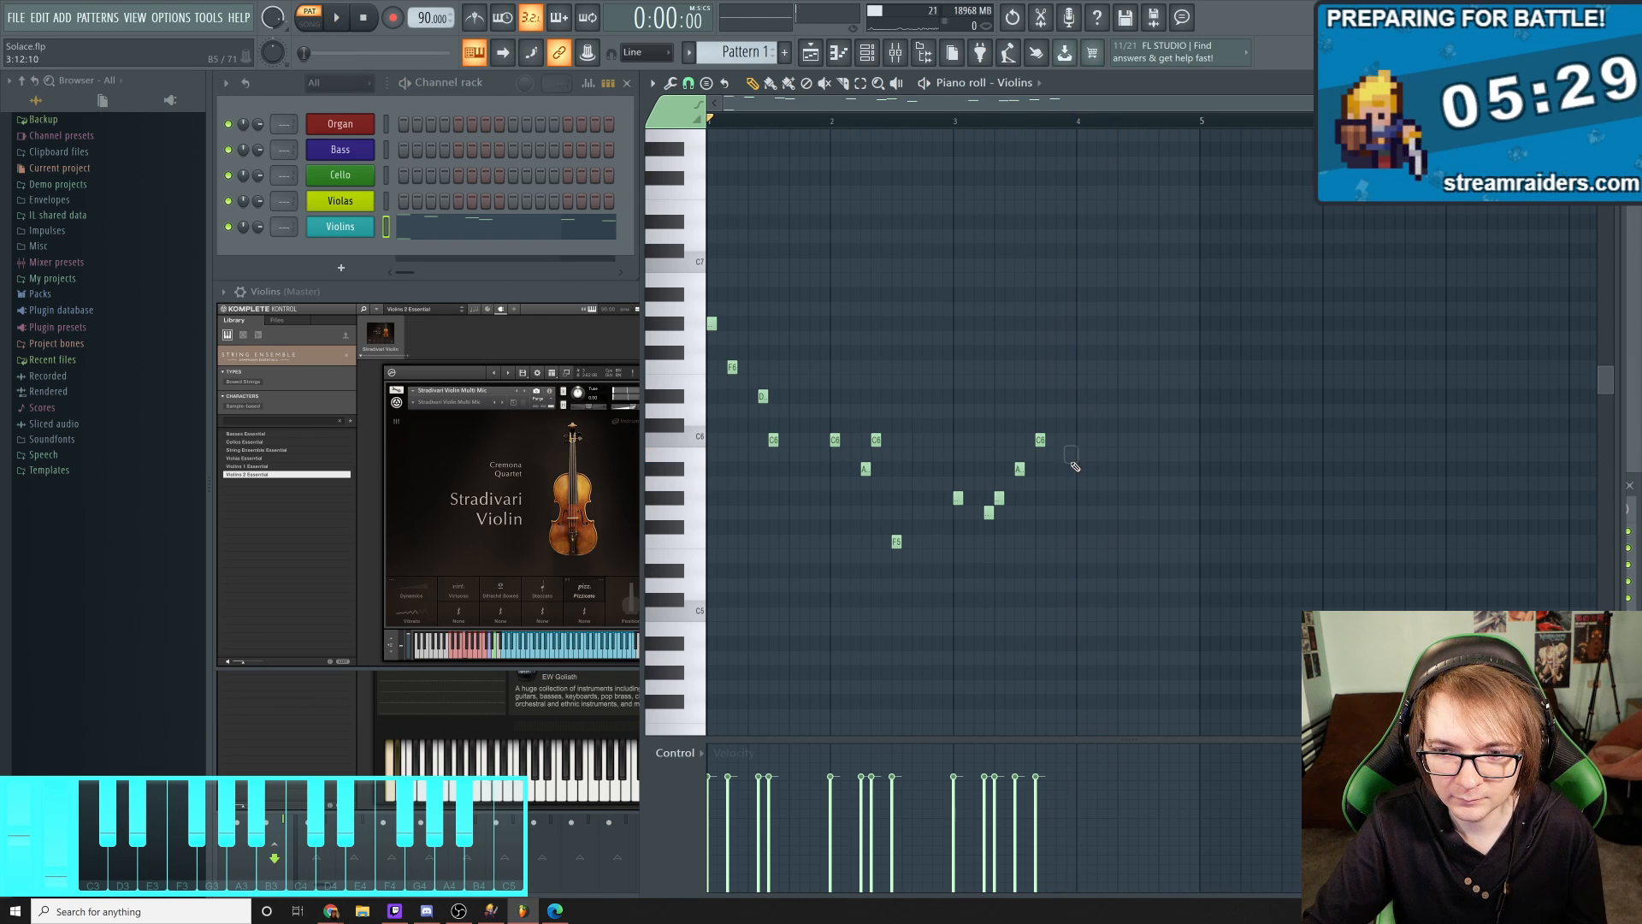
pyautogui.click(1082, 500)
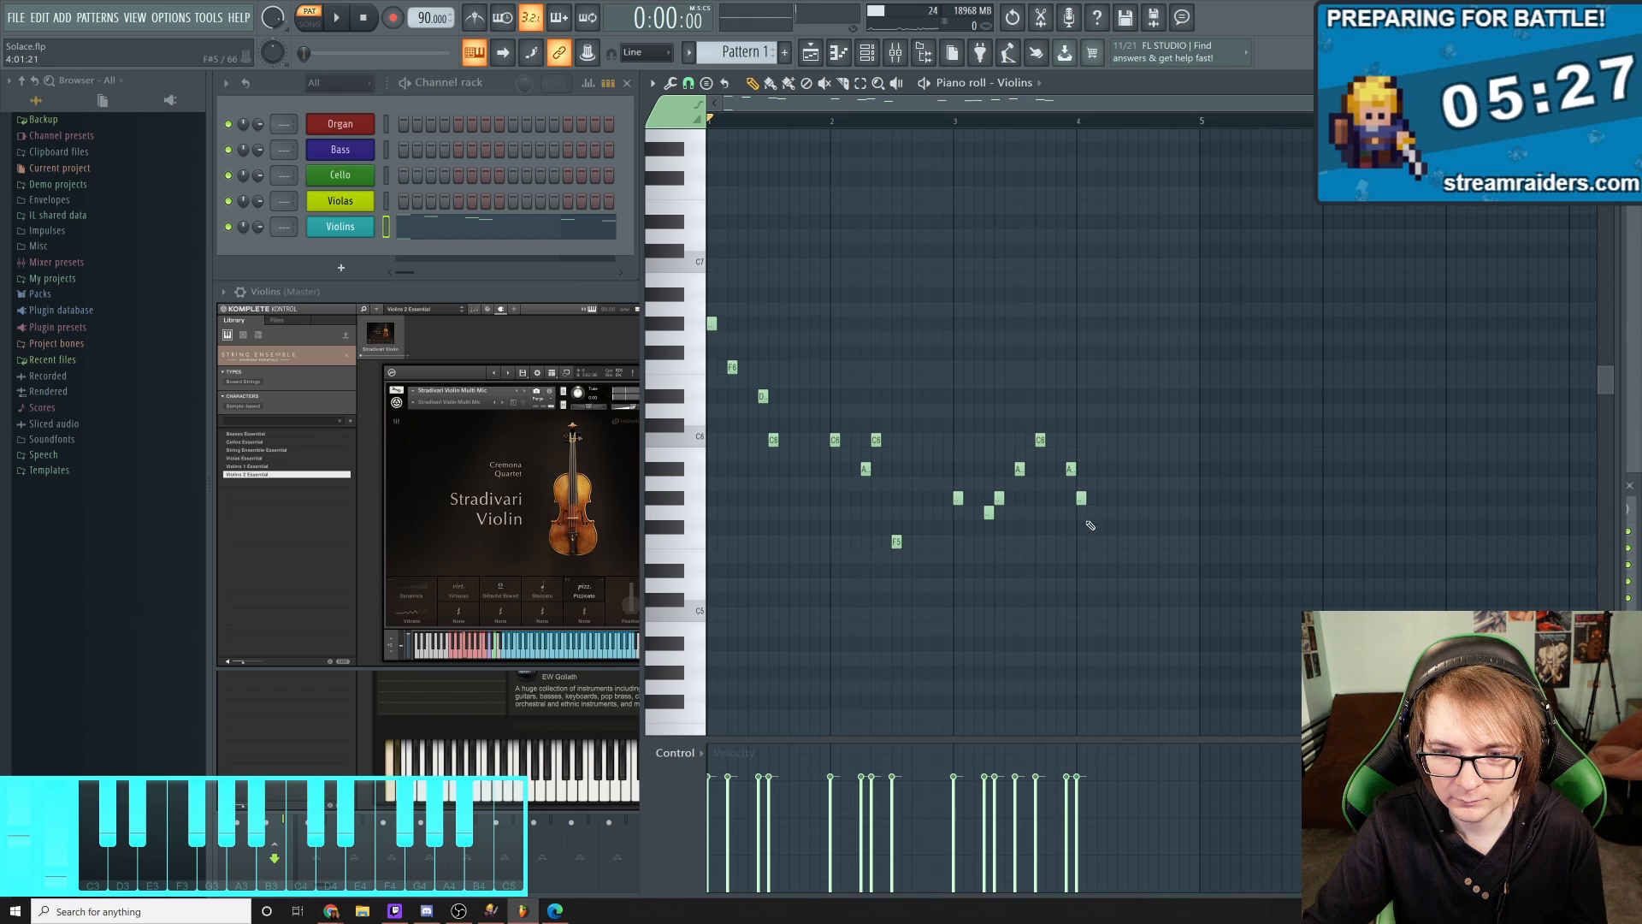
# Place a closing G5 on the fifth step of bar 4 and audition the melody from bar 3
pyautogui.click(1091, 512)
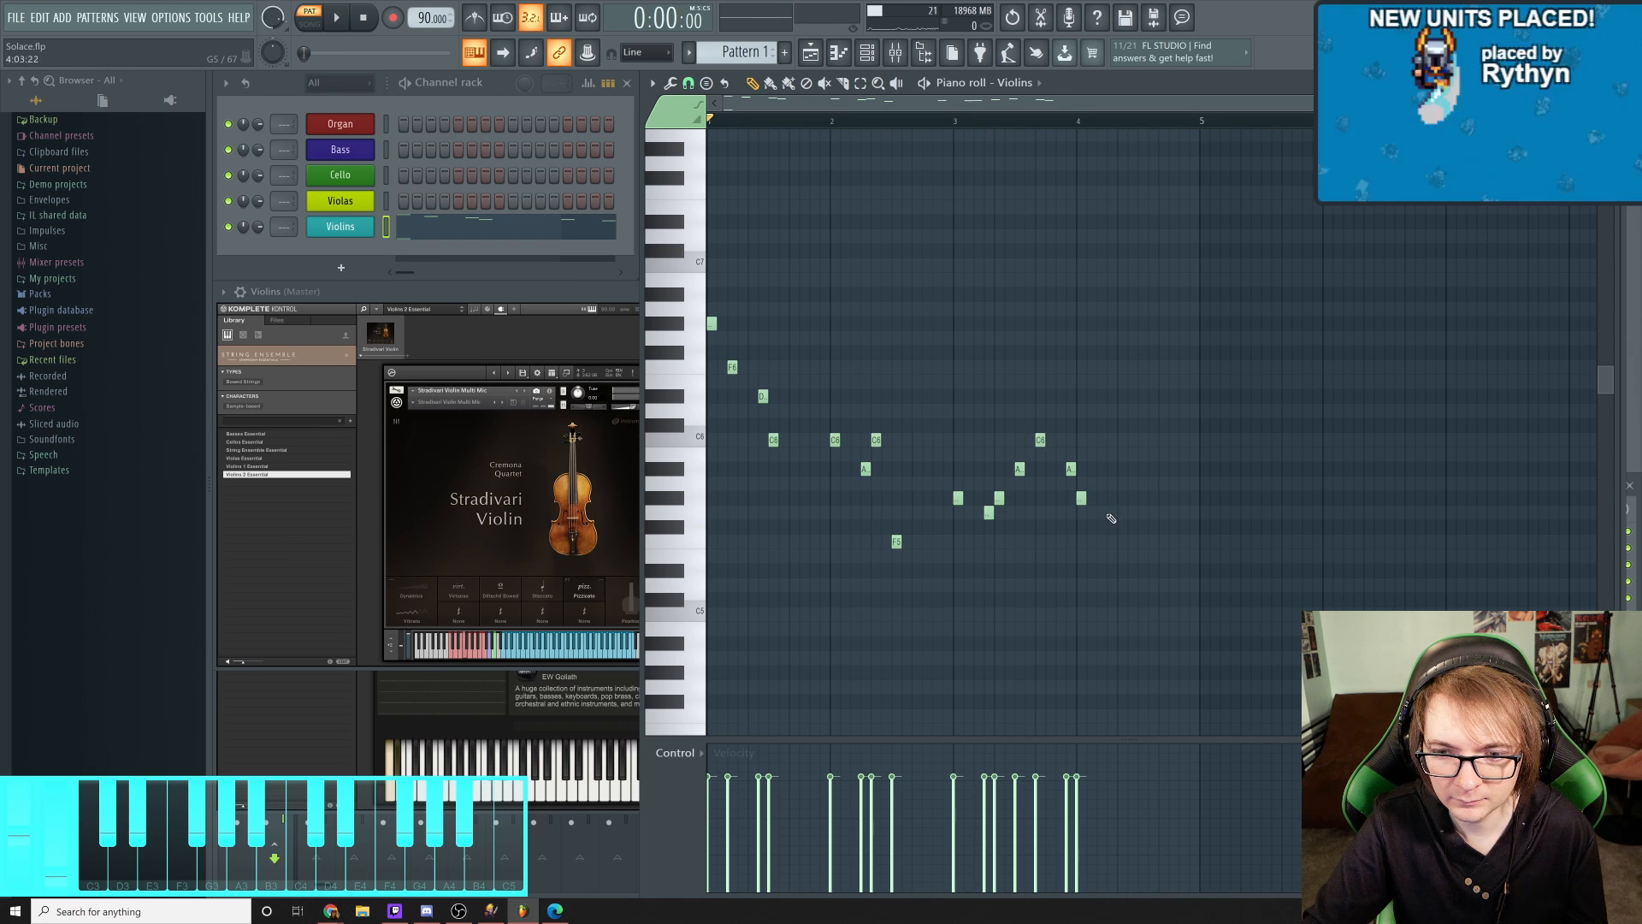
pyautogui.click(1113, 512)
pyautogui.click(1121, 498)
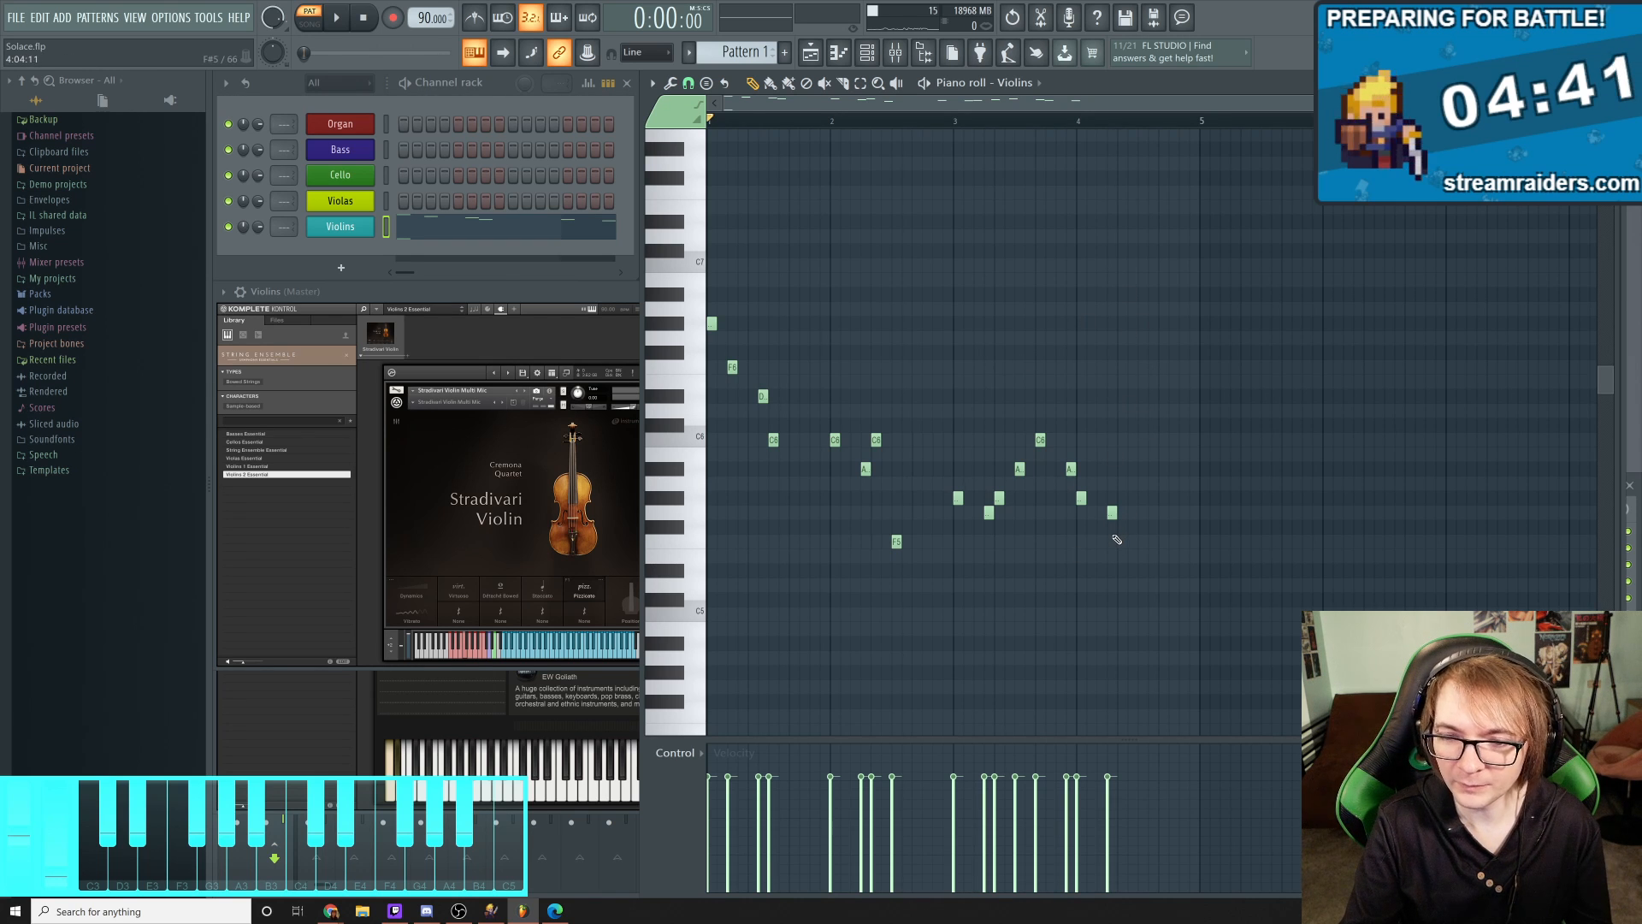
pyautogui.press('space')
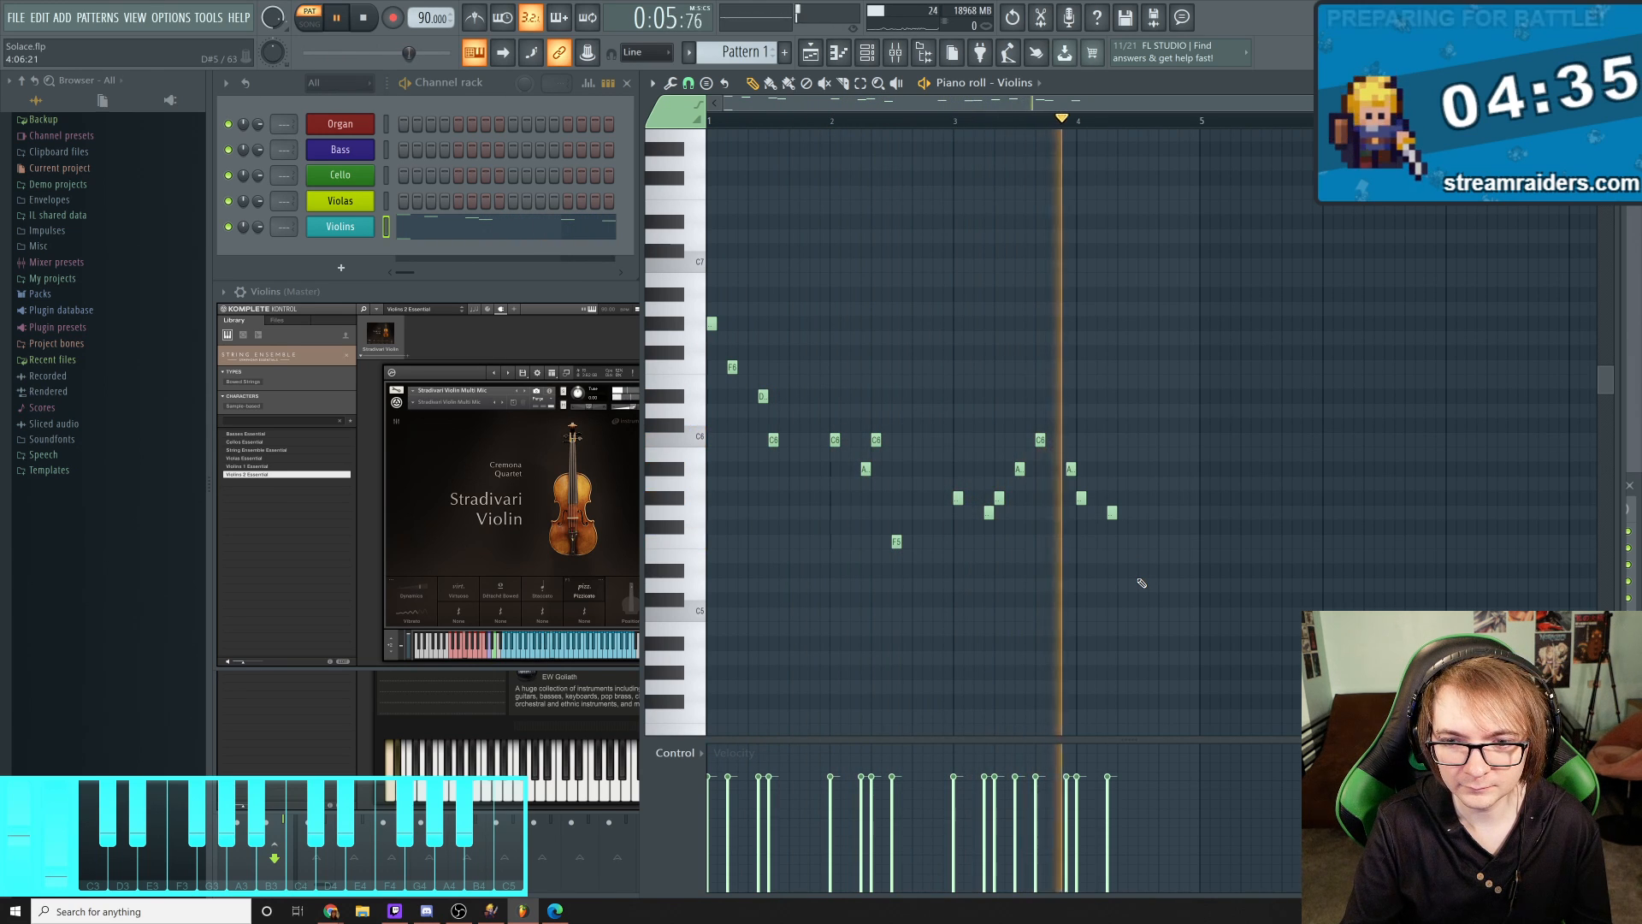
pyautogui.press('space')
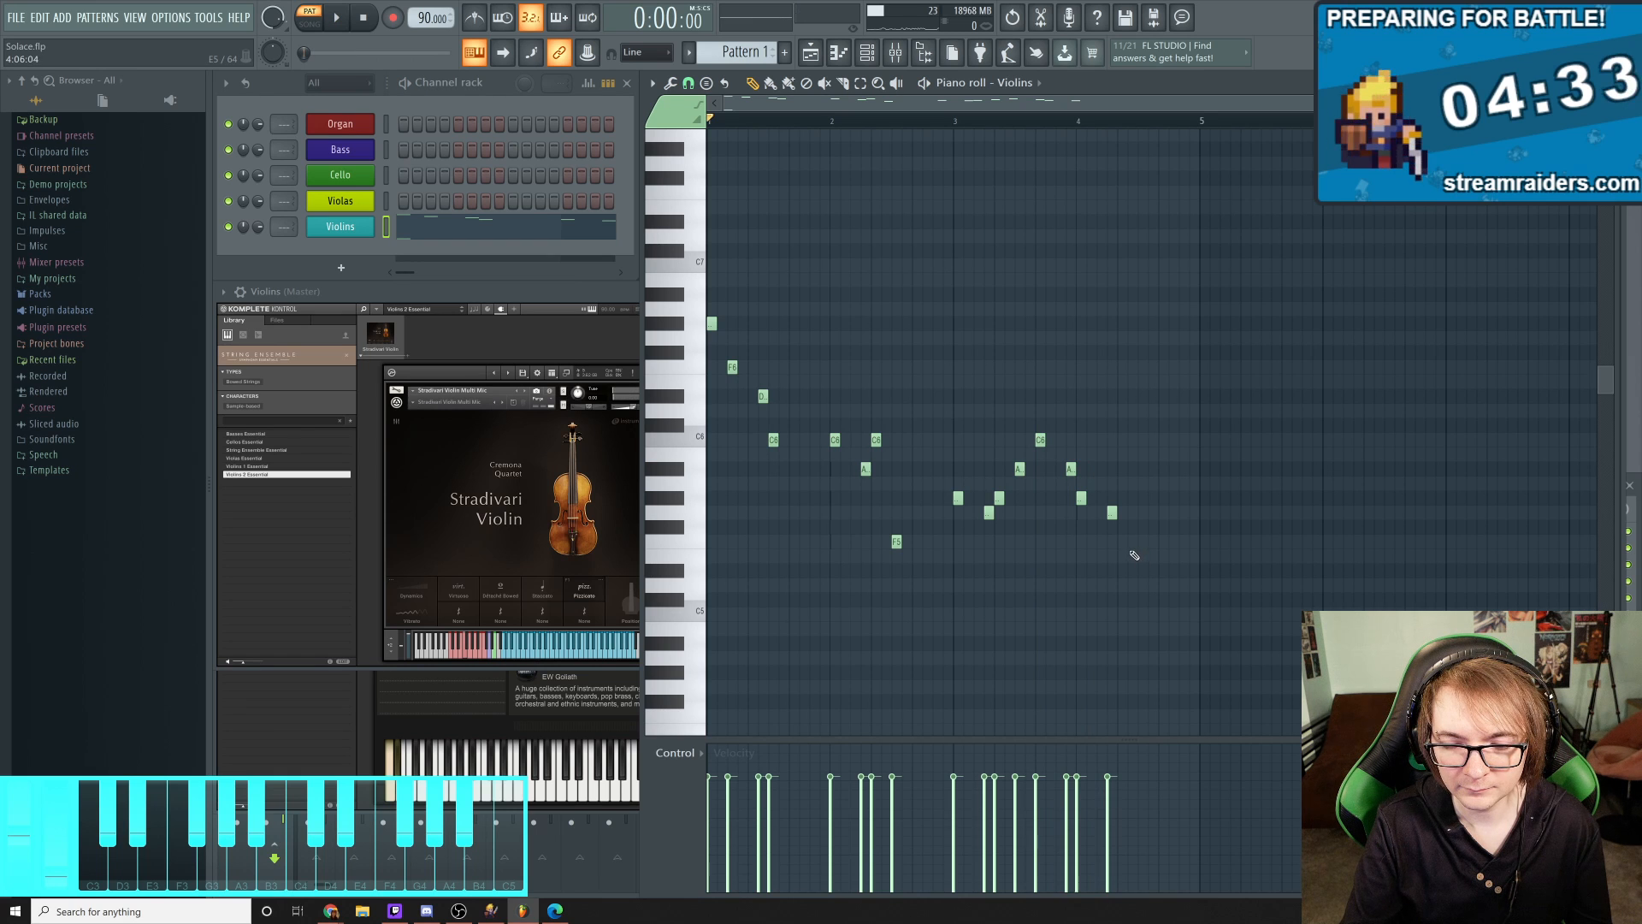
pyautogui.click(1121, 513)
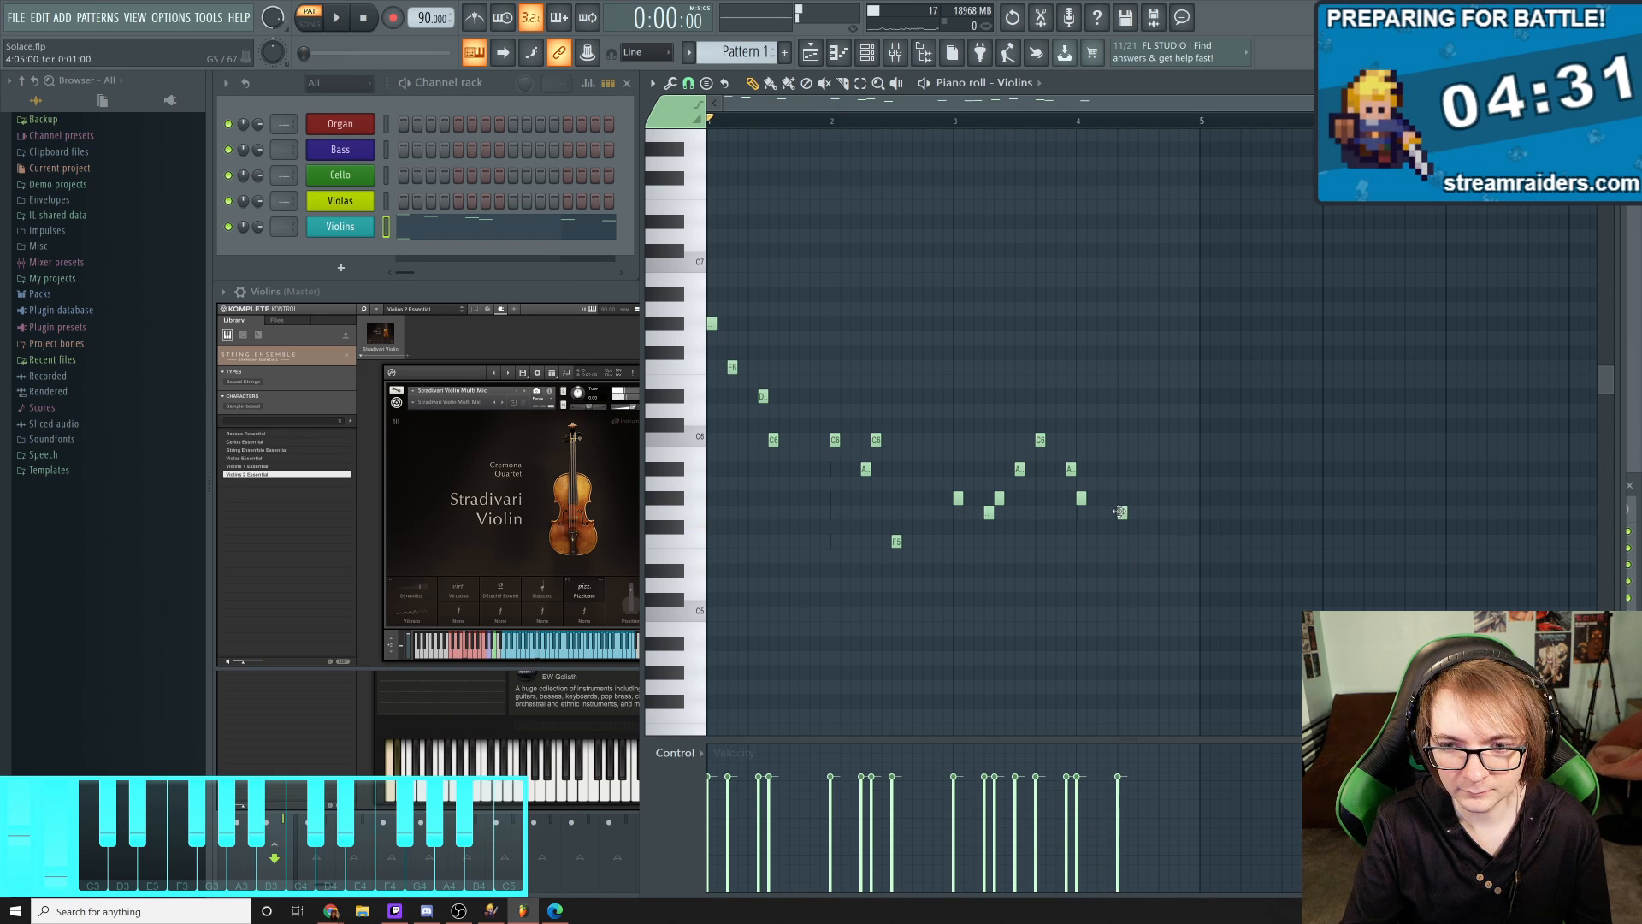
pyautogui.click(952, 124)
pyautogui.press('space')
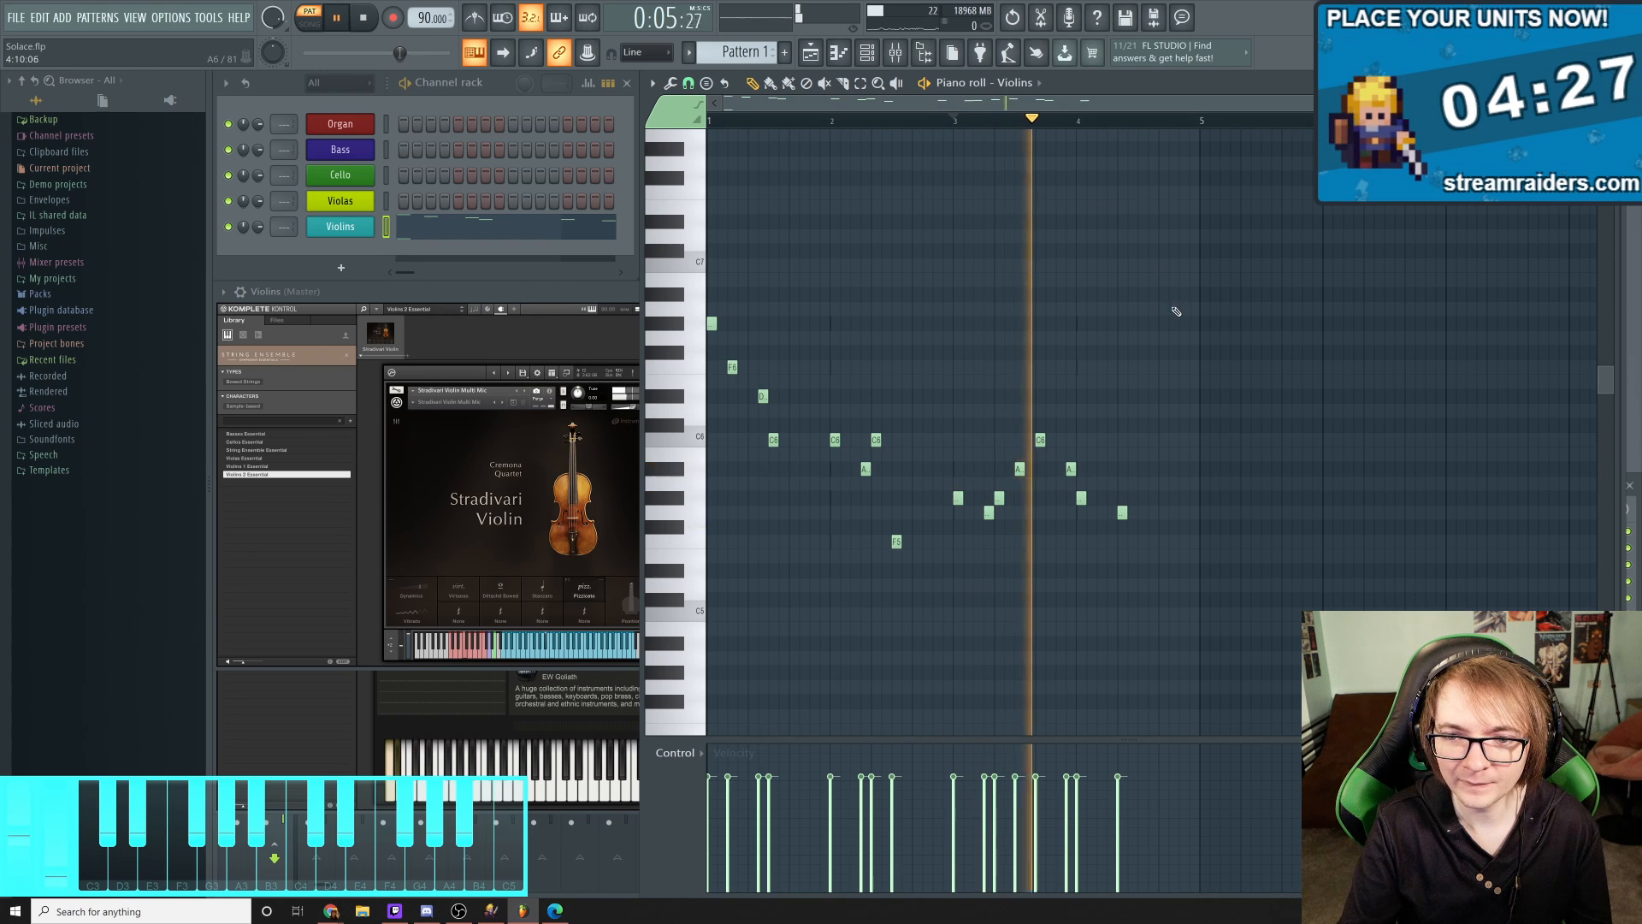
pyautogui.press('space')
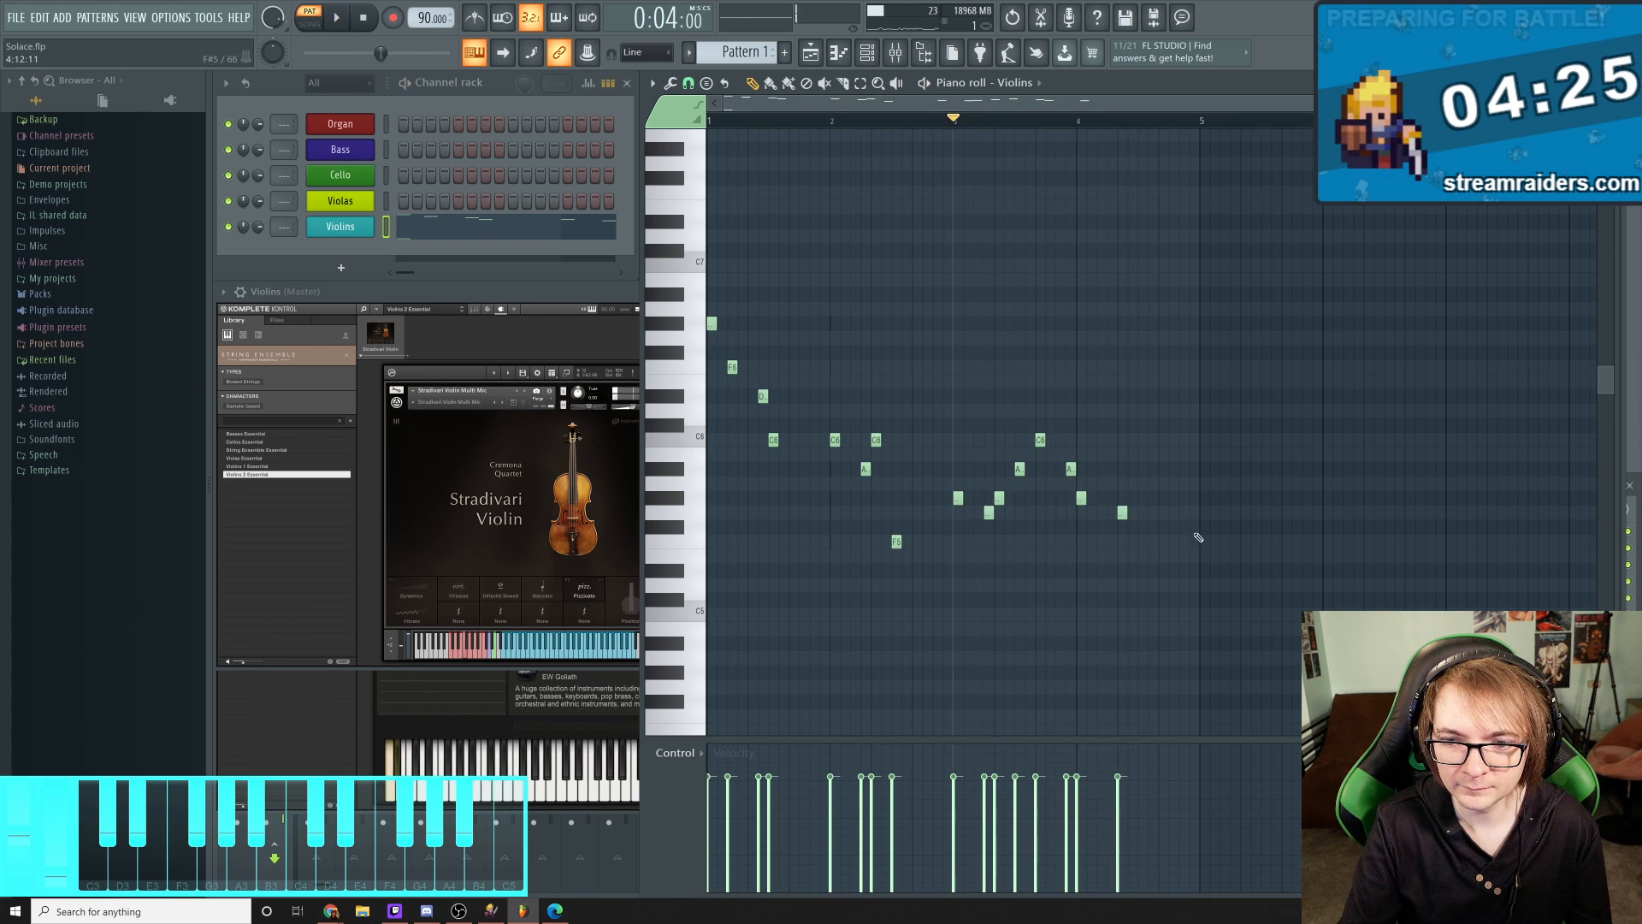
# Try F5 and D#5 around the ninth step of bar 4, audition the phrase and save the project
pyautogui.click(1152, 541)
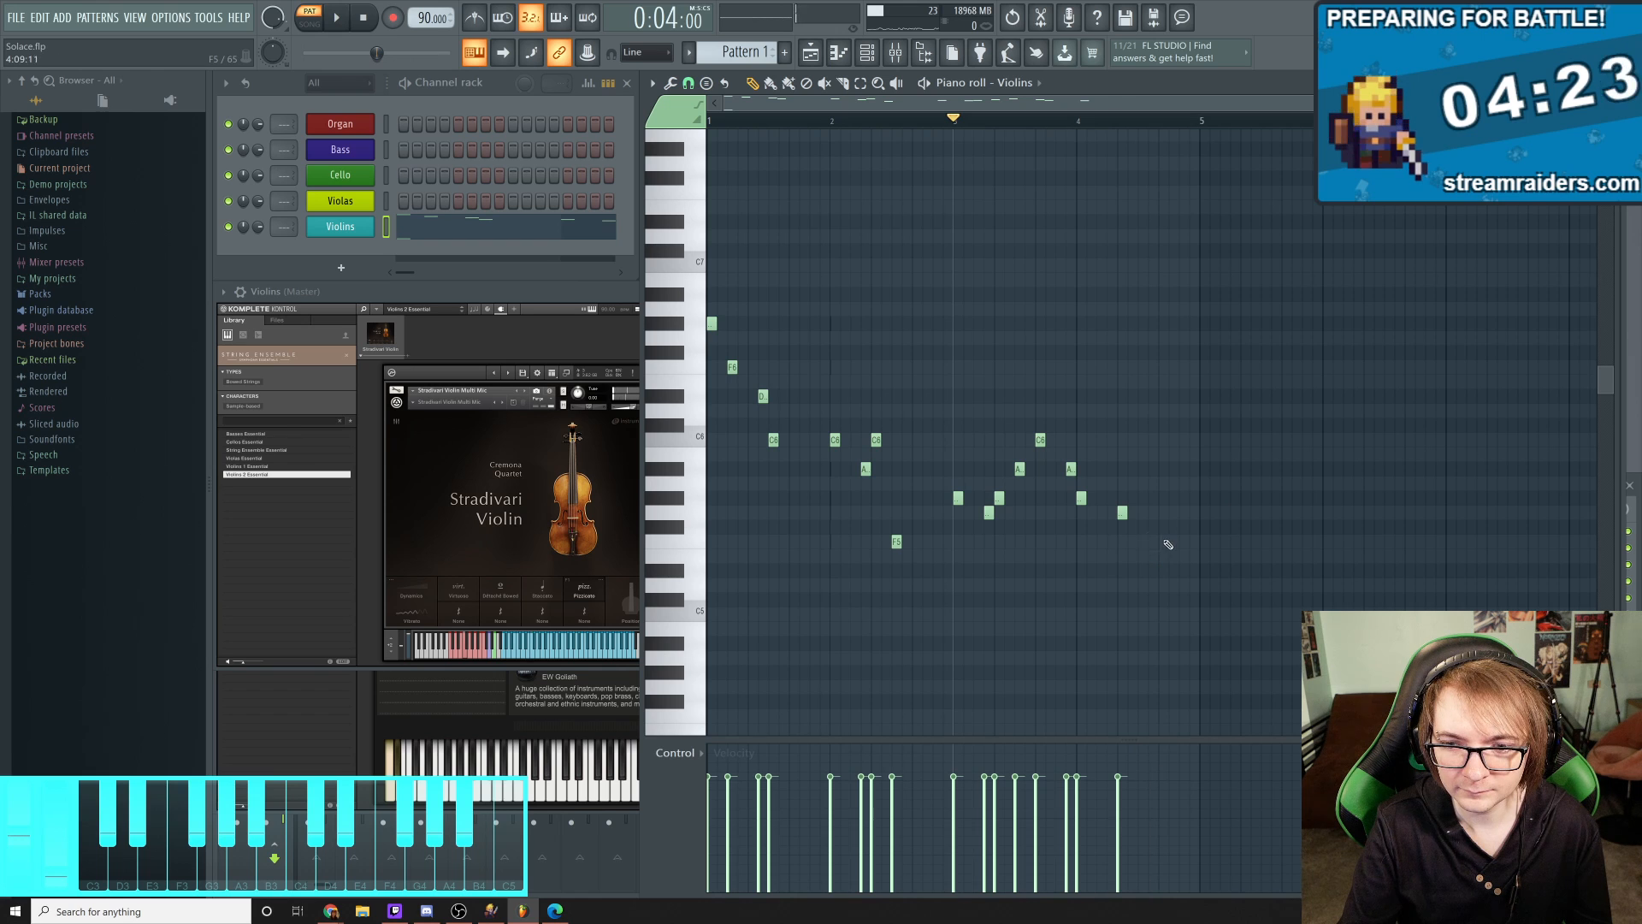
pyautogui.click(1164, 541)
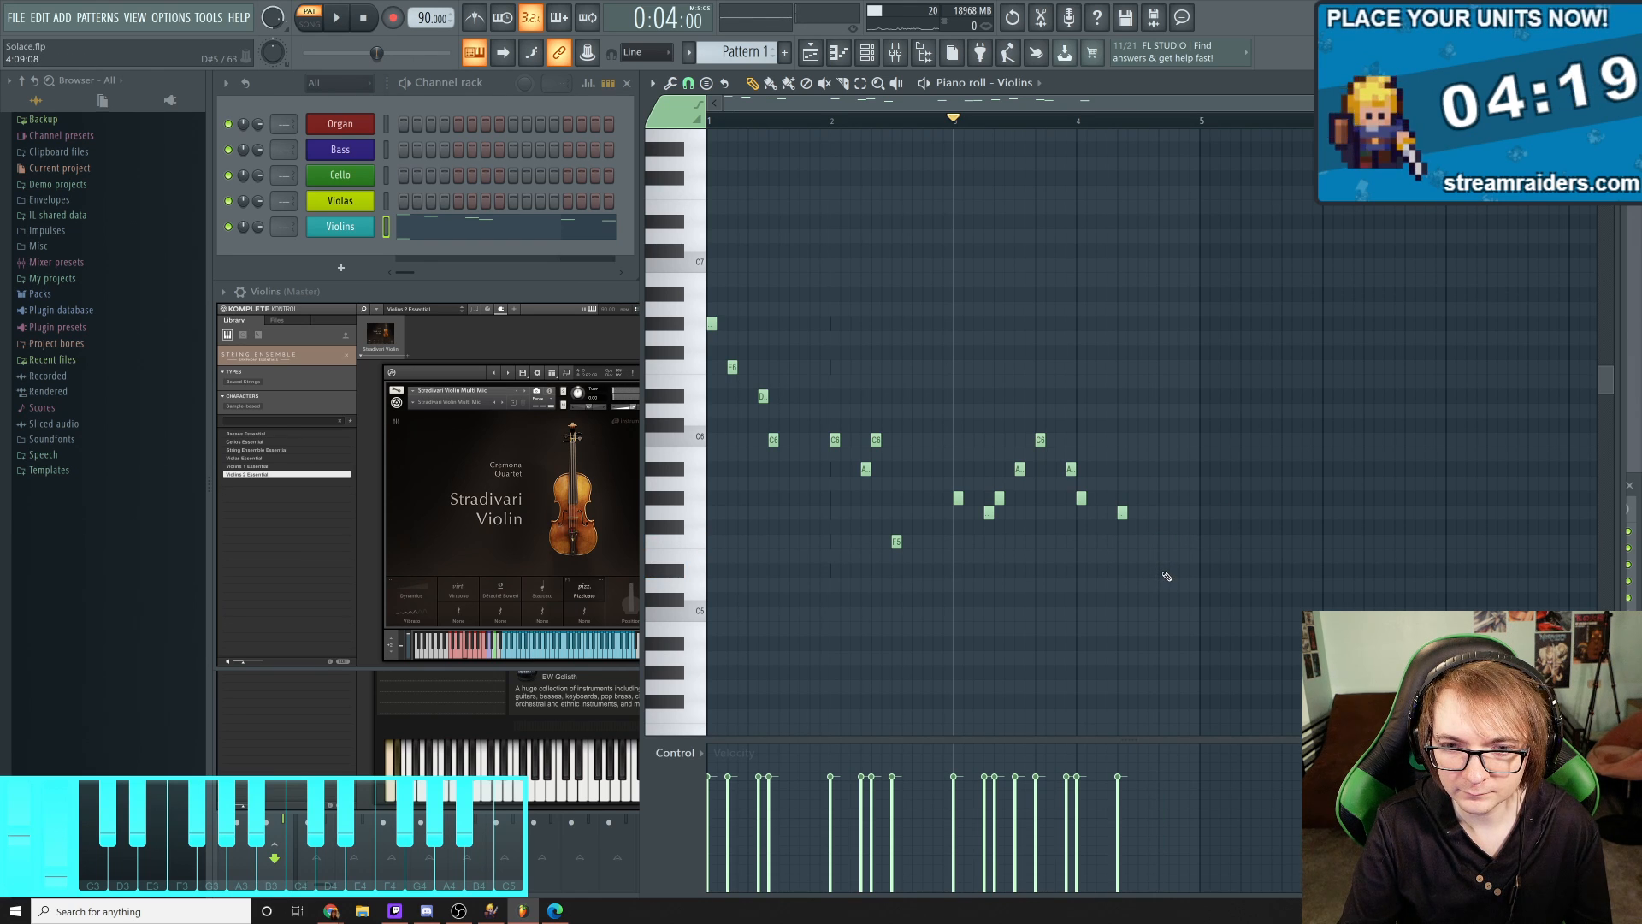
pyautogui.click(1162, 570)
pyautogui.press('space')
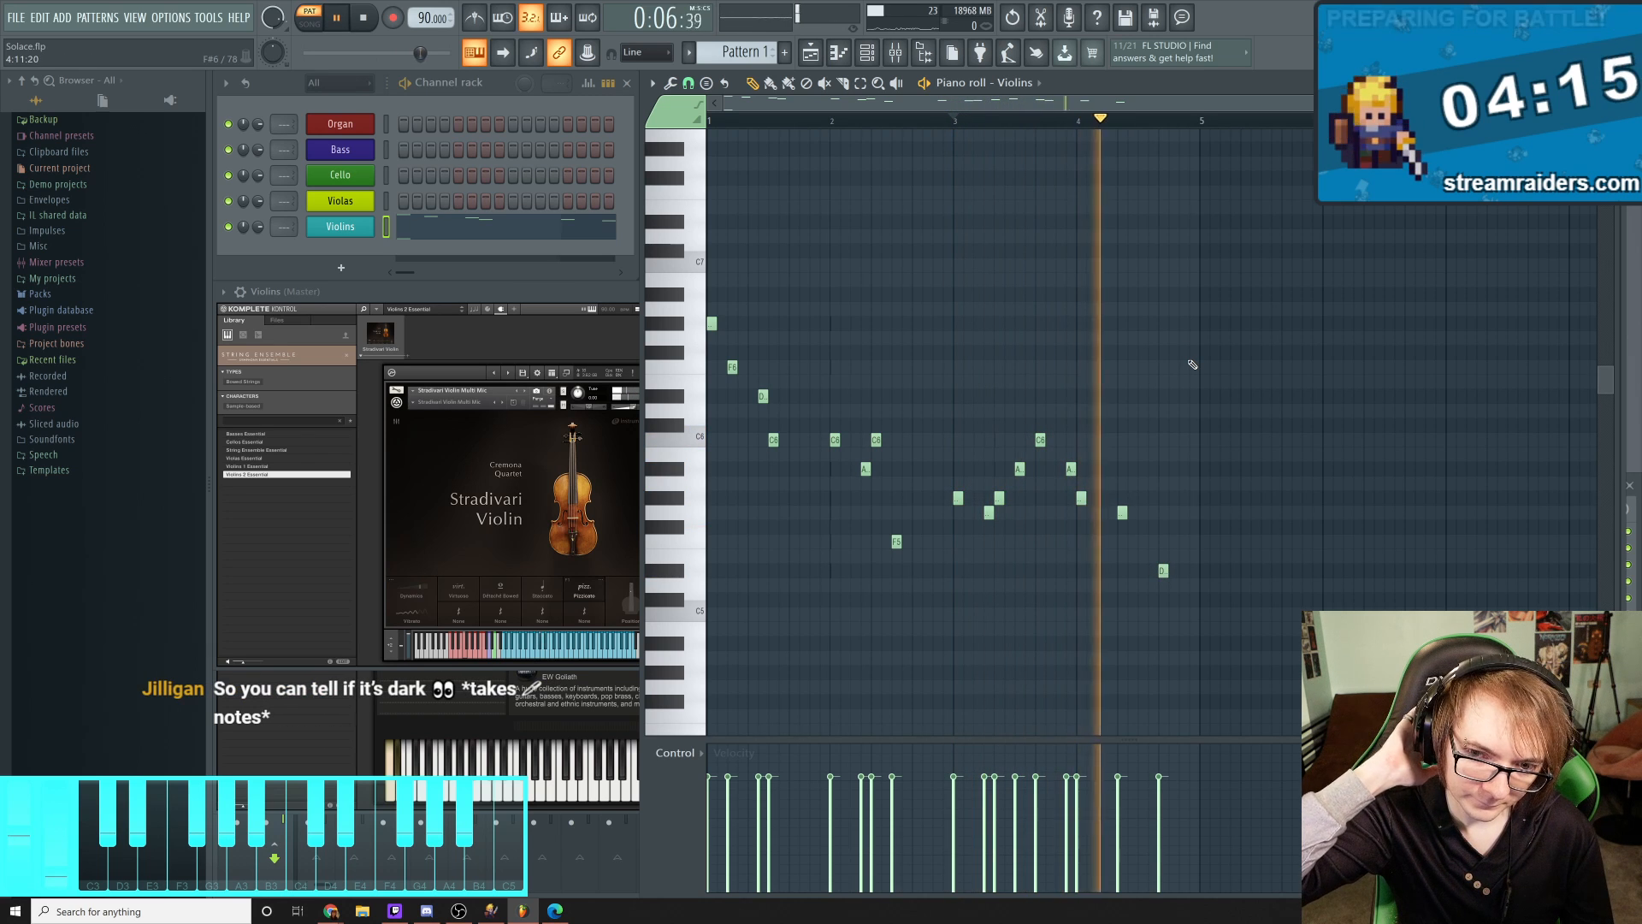
pyautogui.press('space')
pyautogui.hotkey('ctrl', 's')
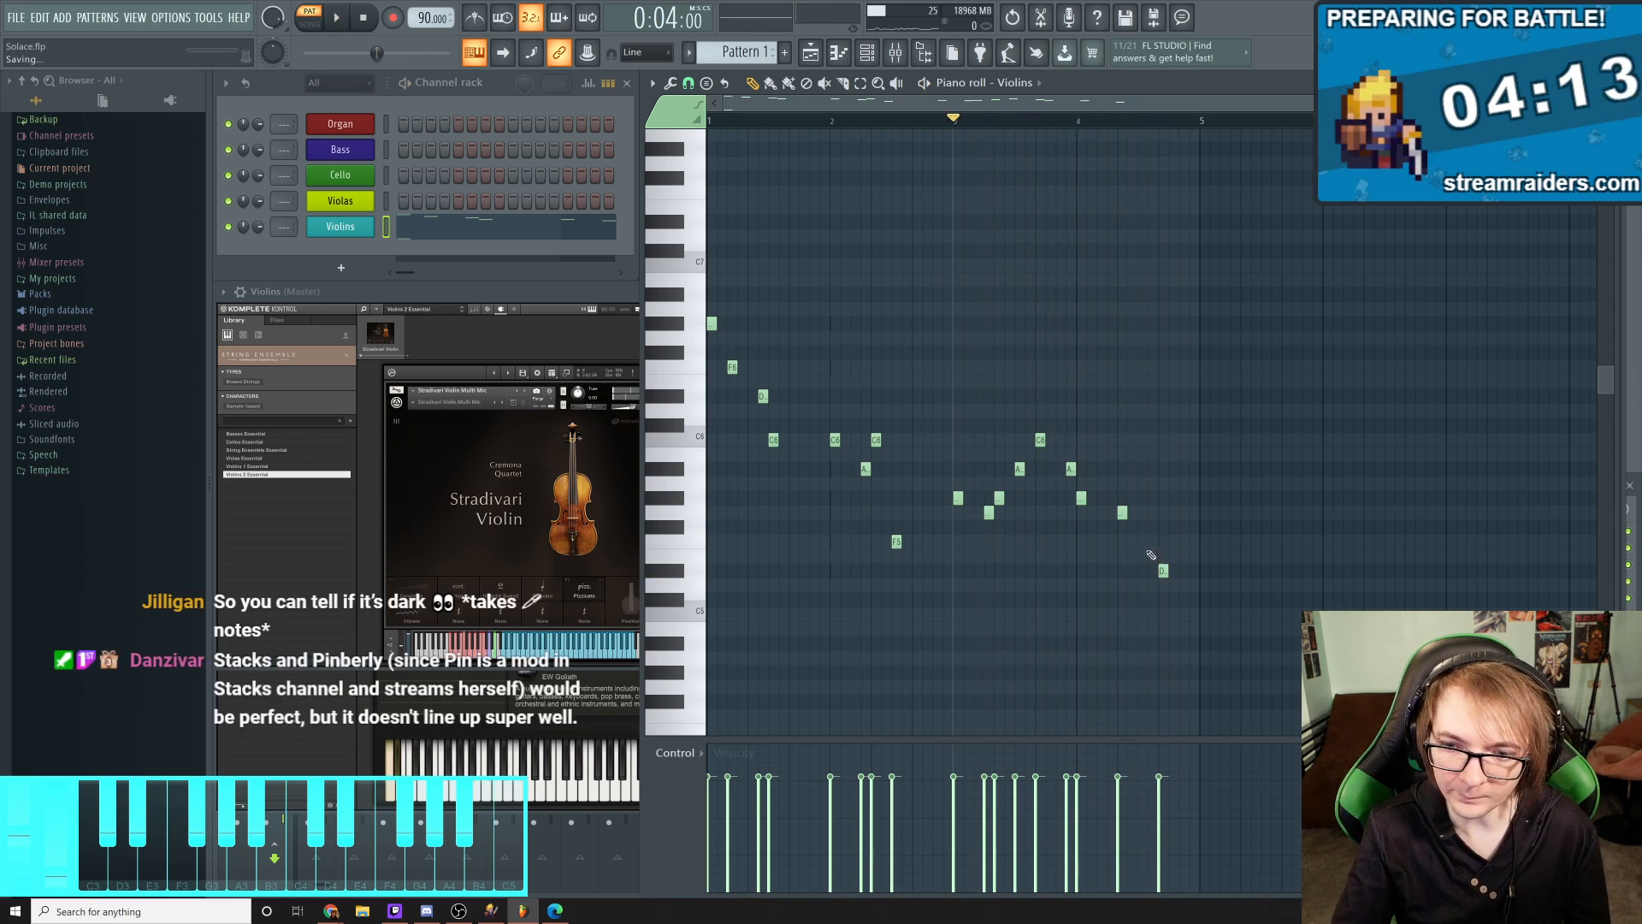
# Move the final D#5 to the seventh step of bar 4 and audition the phrase from bar 3
pyautogui.rightClick(1163, 572)
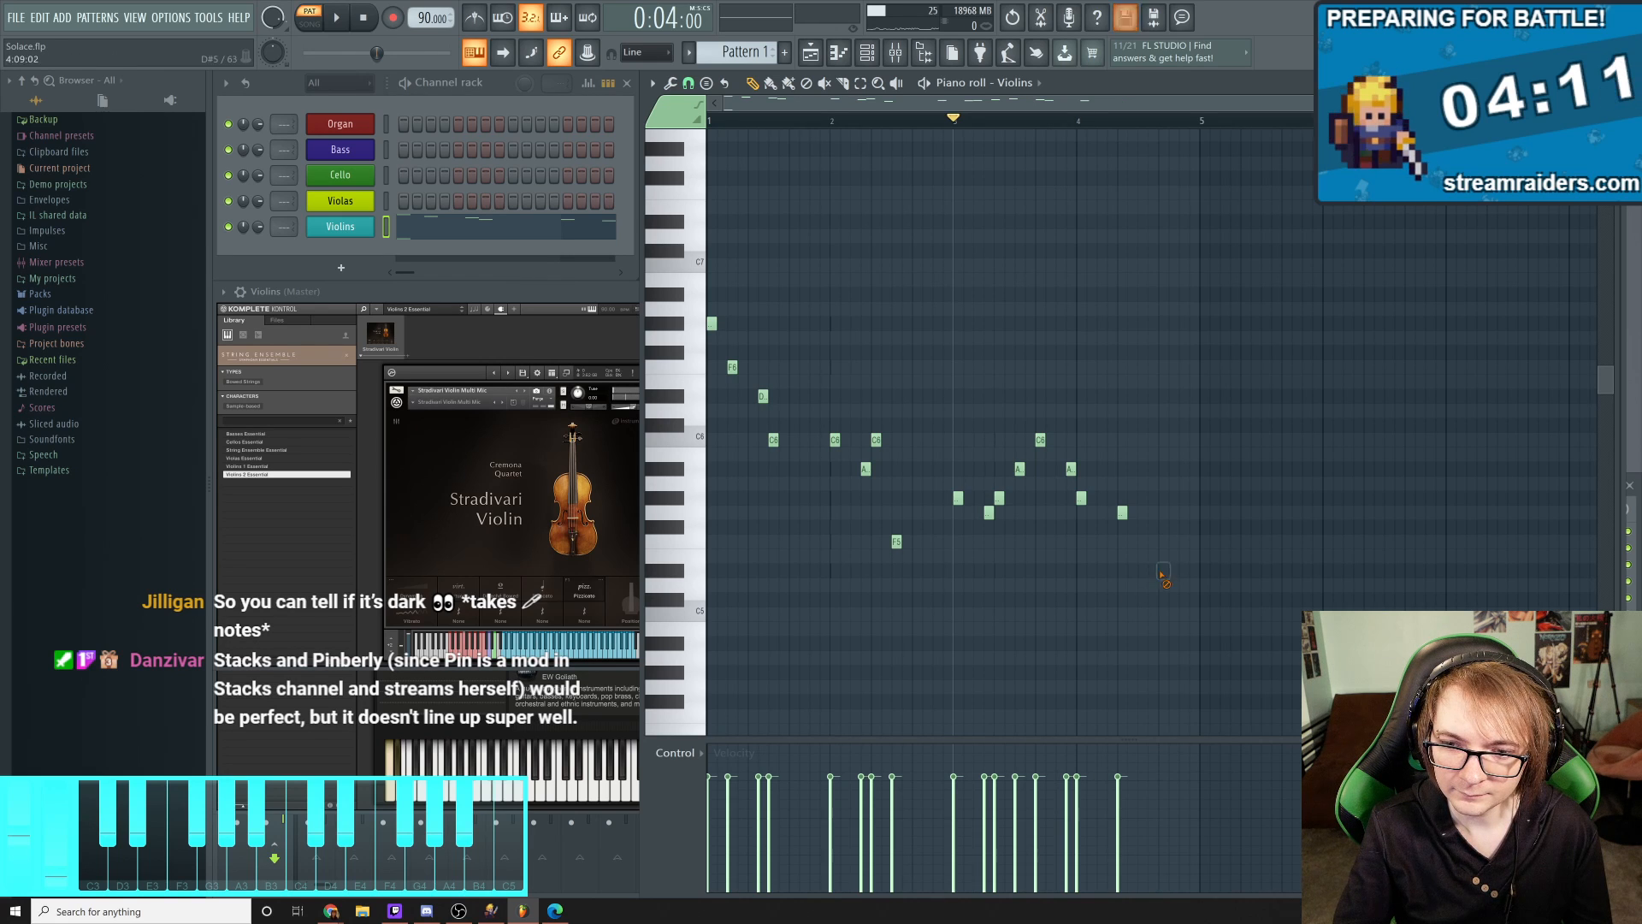
pyautogui.click(1141, 572)
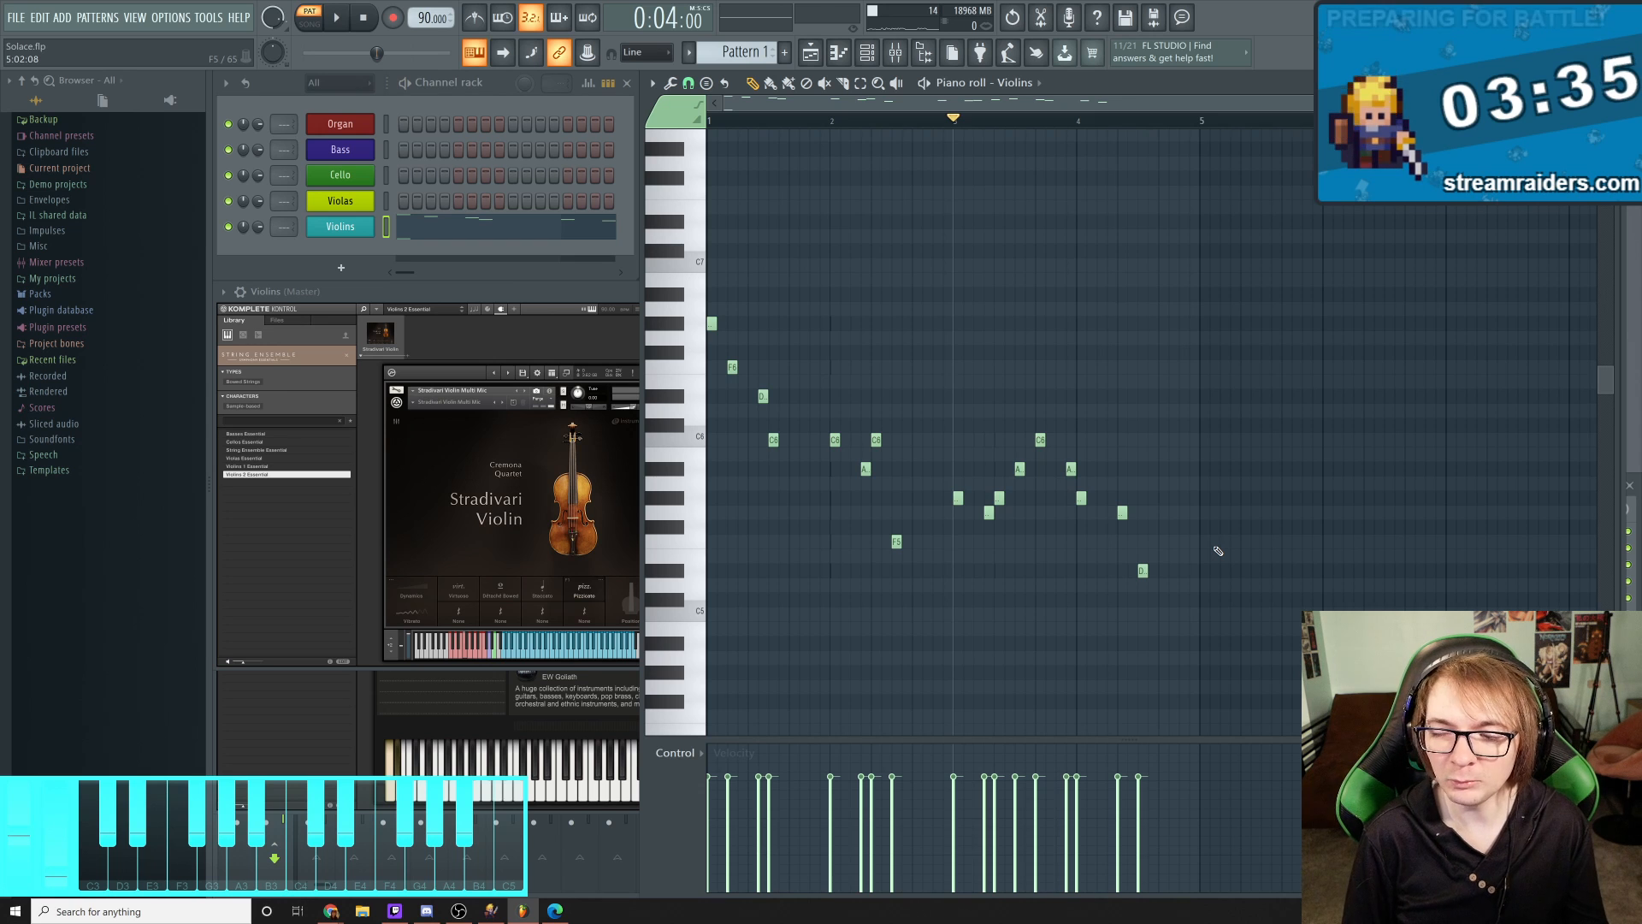
pyautogui.press('space')
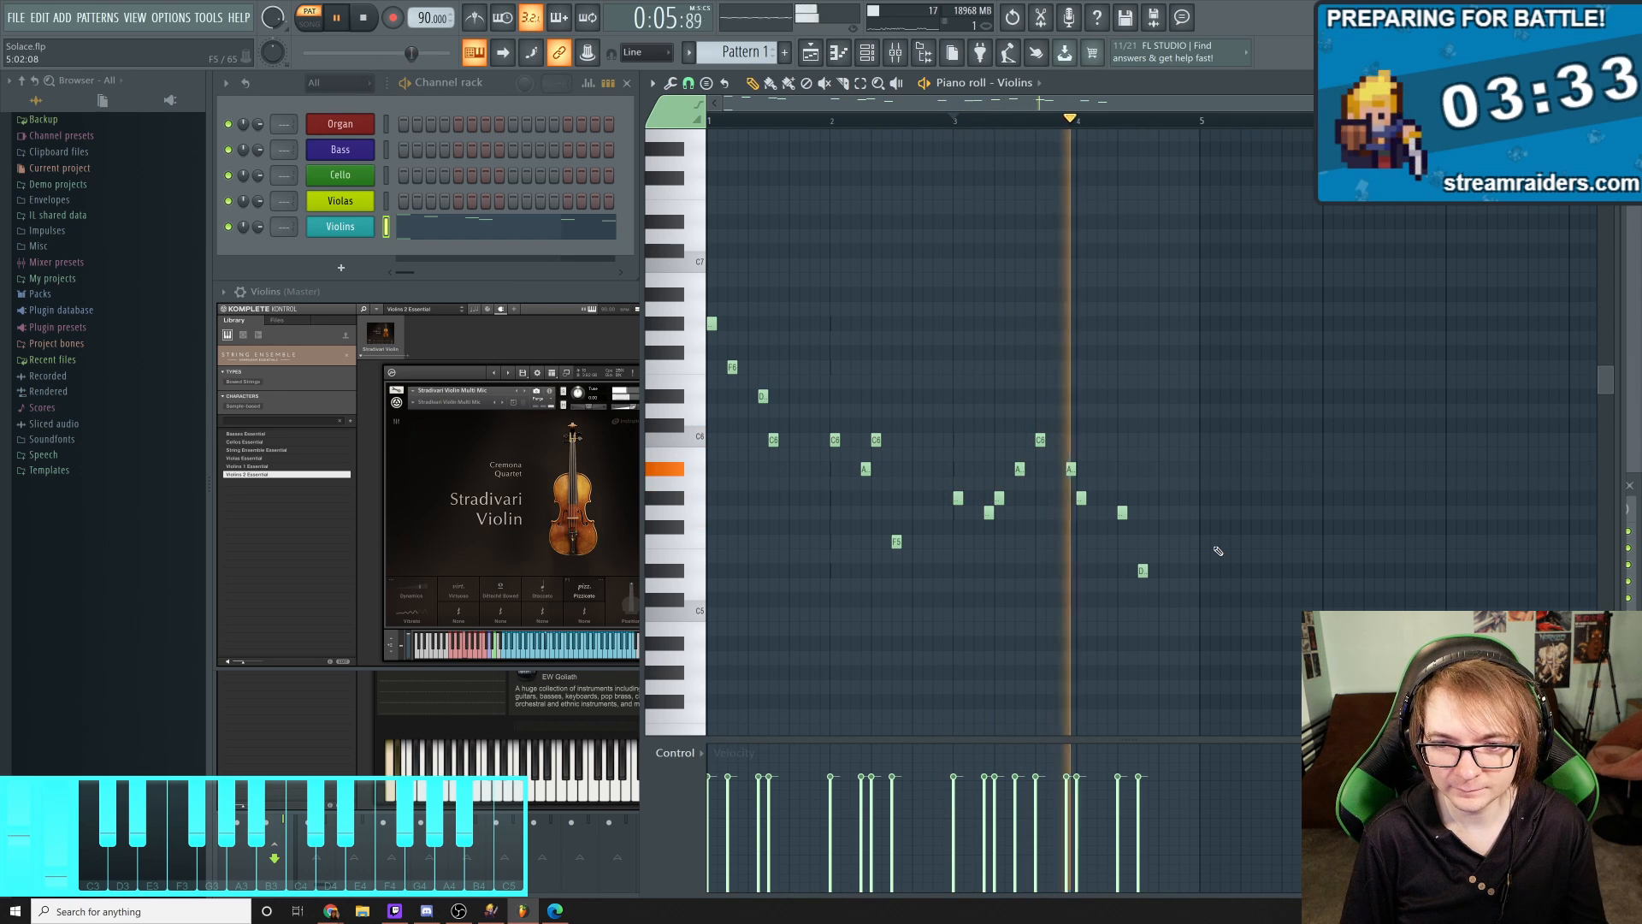
pyautogui.press('space')
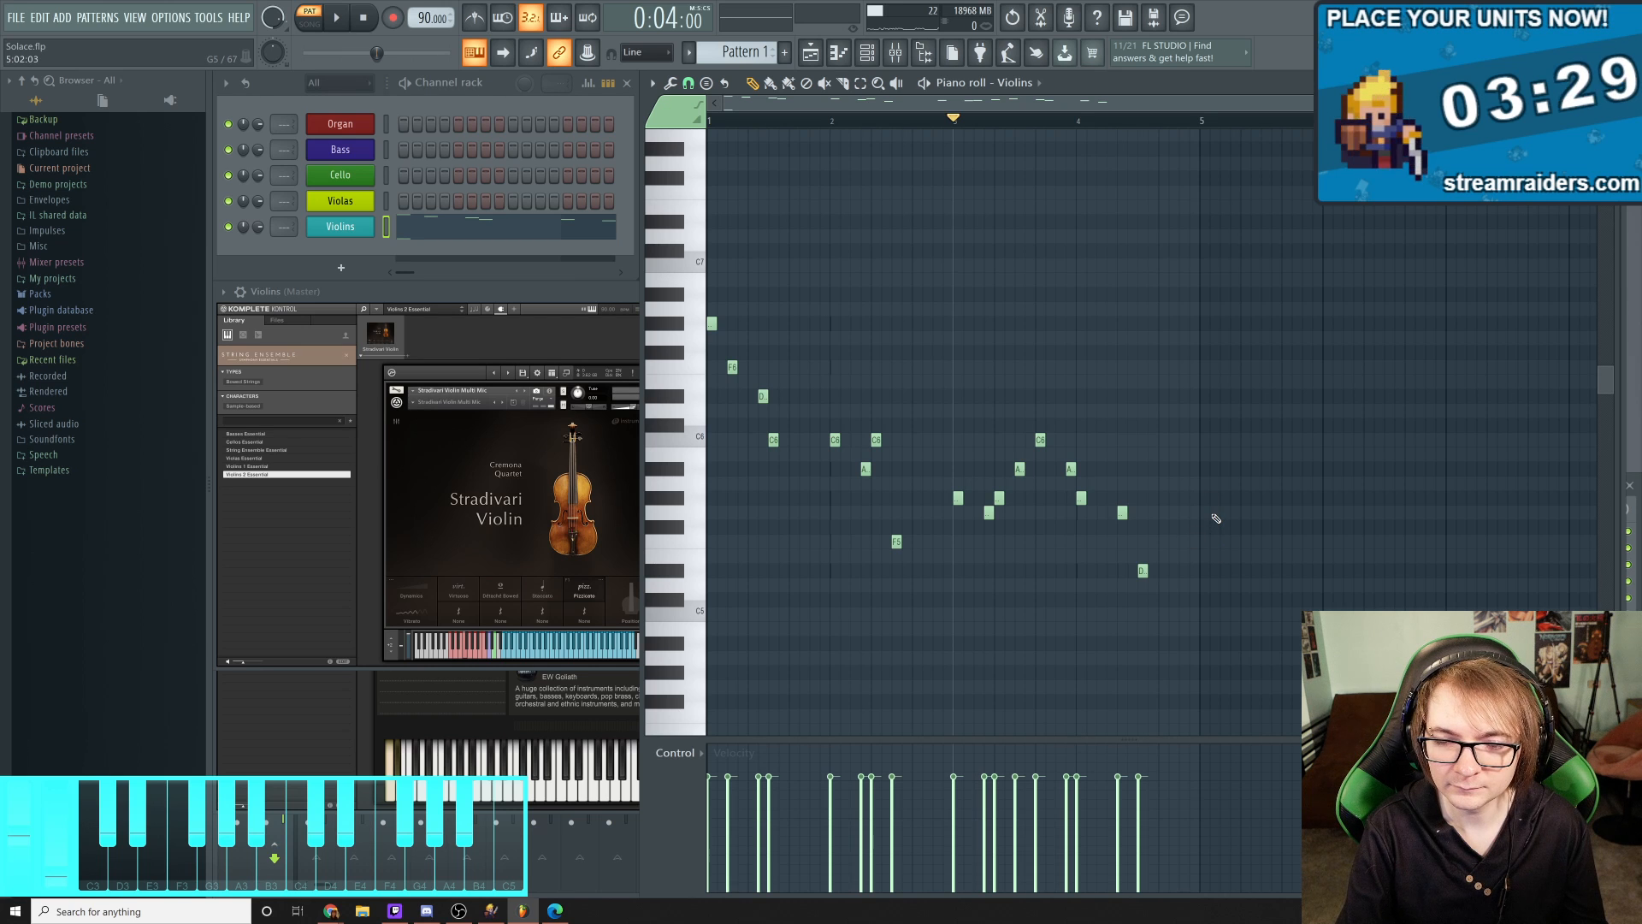
# Play back the whole violin melody in Pattern 1 from bar 1 to judge how it flows into bar 4
pyautogui.click(714, 124)
pyautogui.press('space')
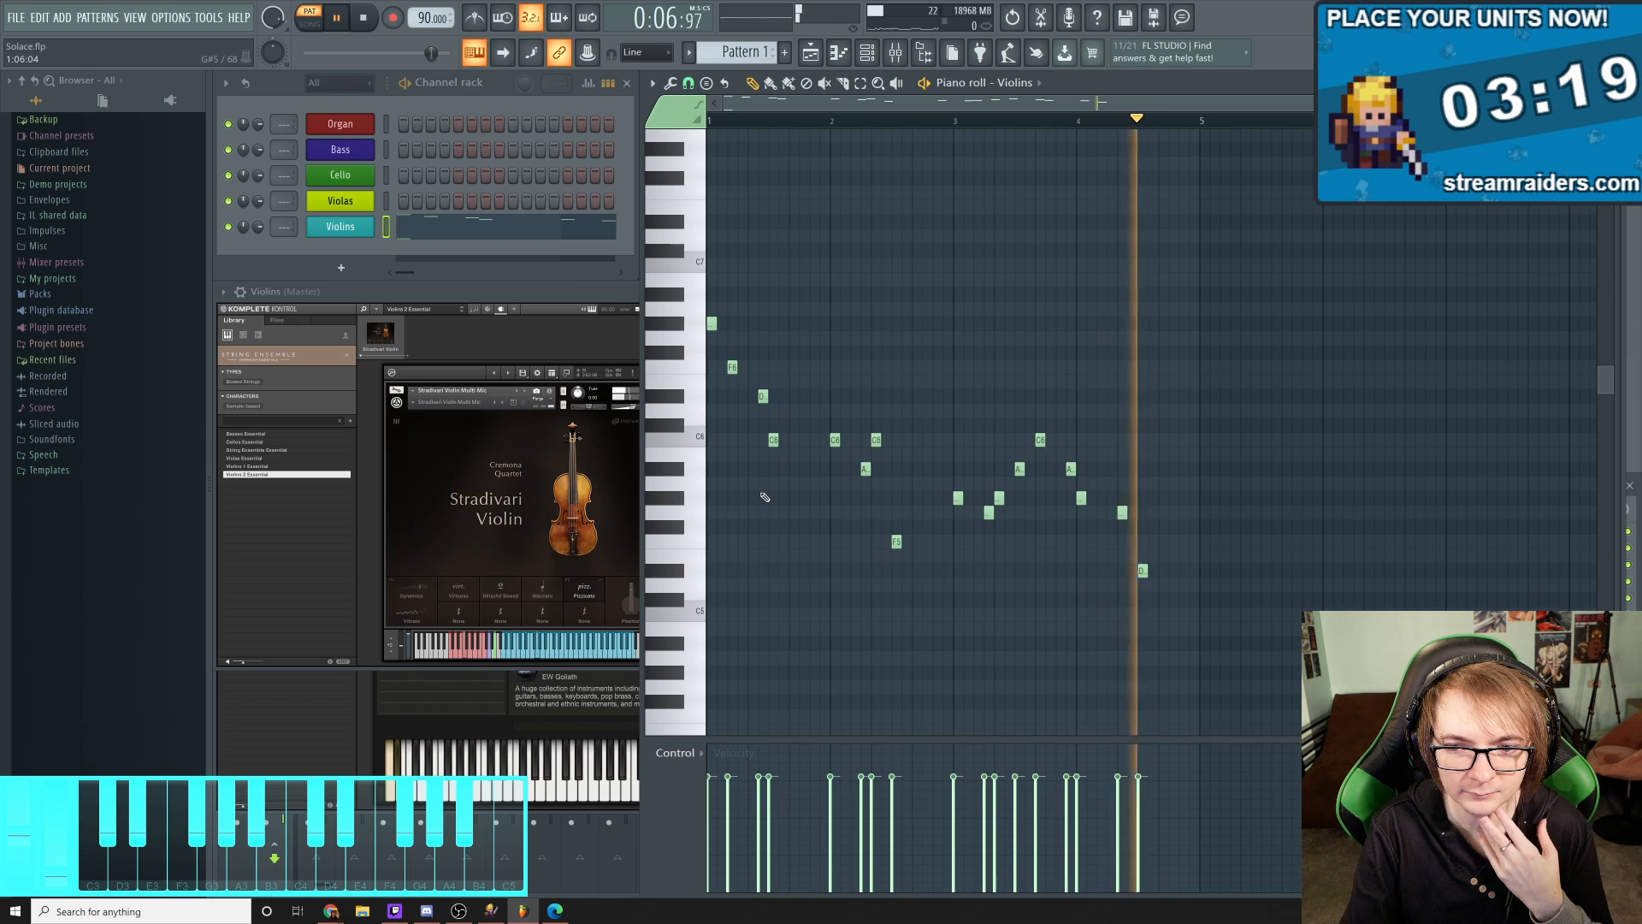
pyautogui.press('space')
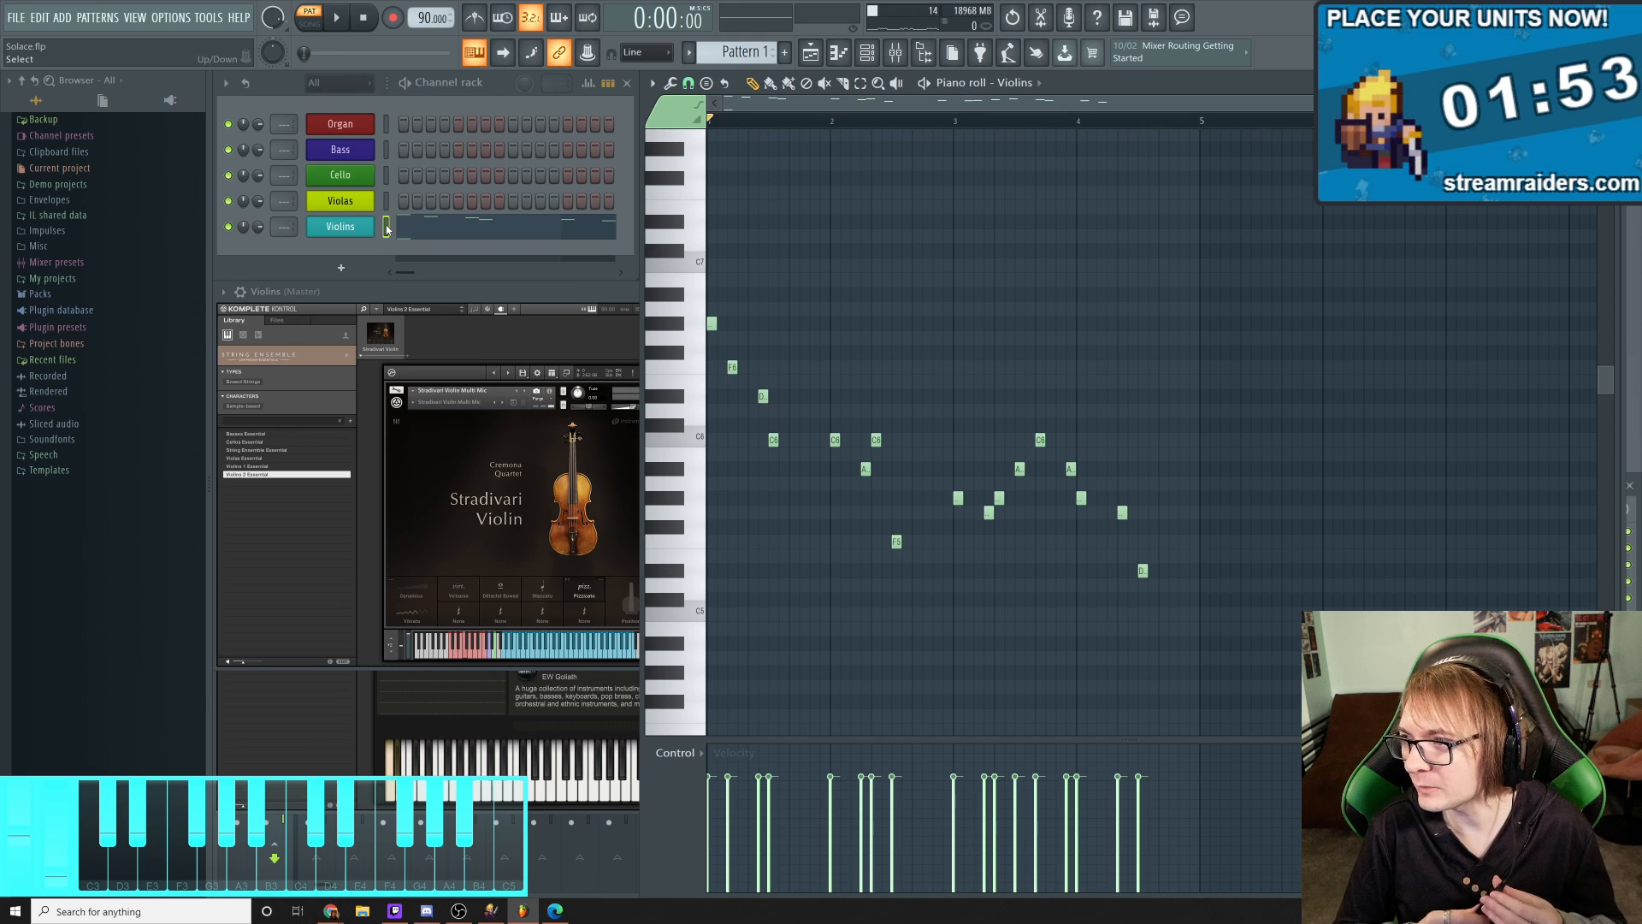
pyautogui.press('space')
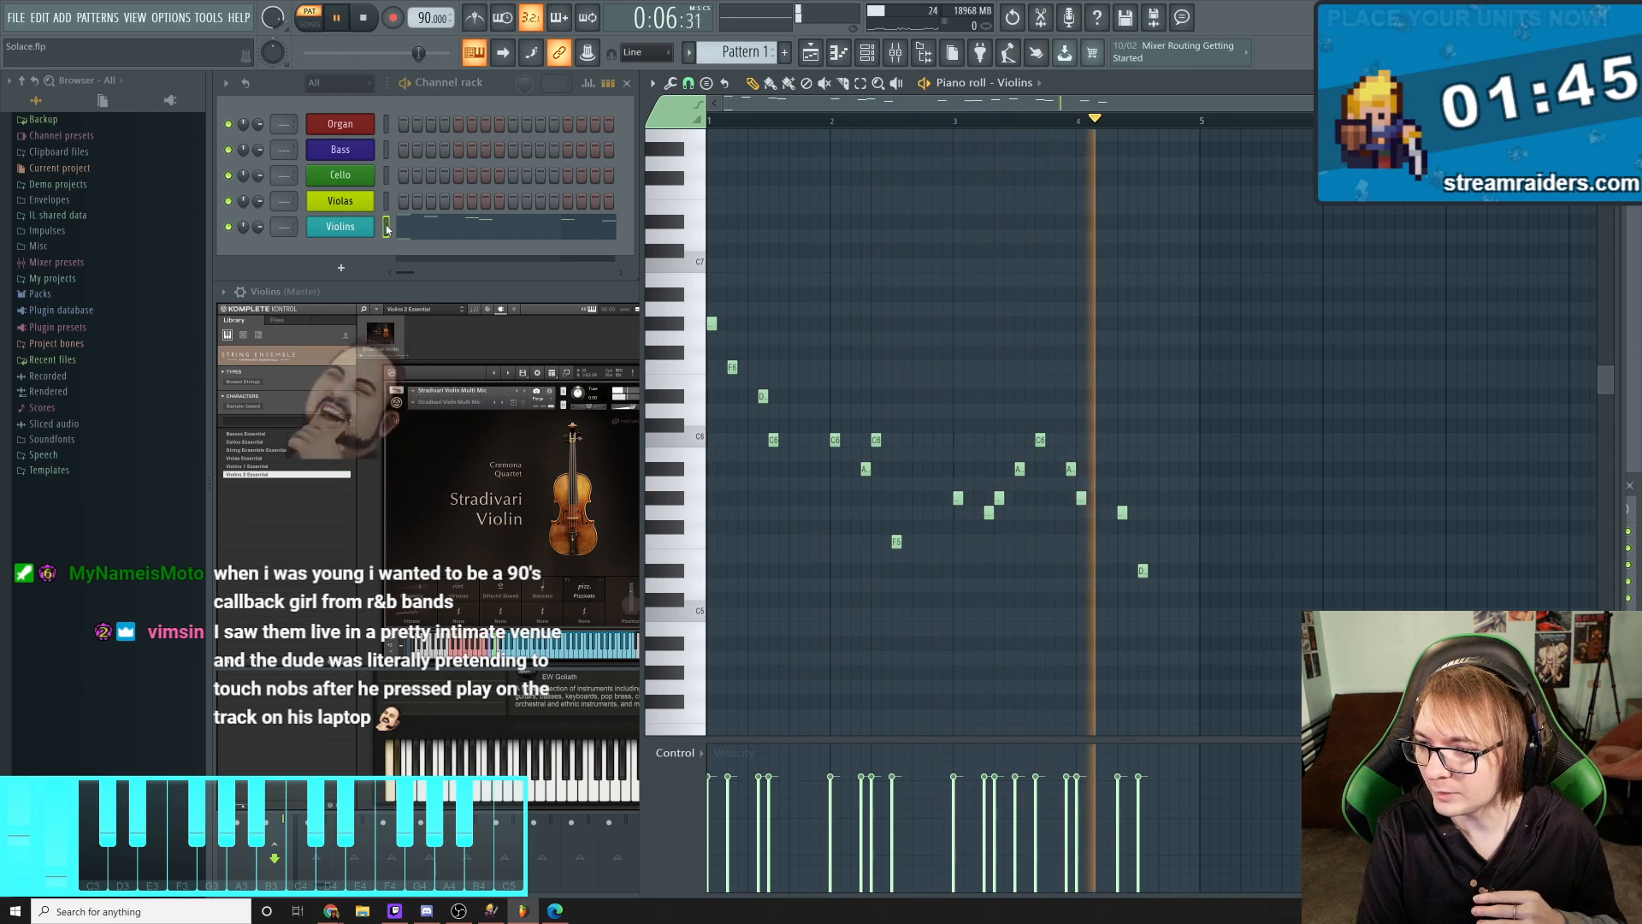
pyautogui.press('space')
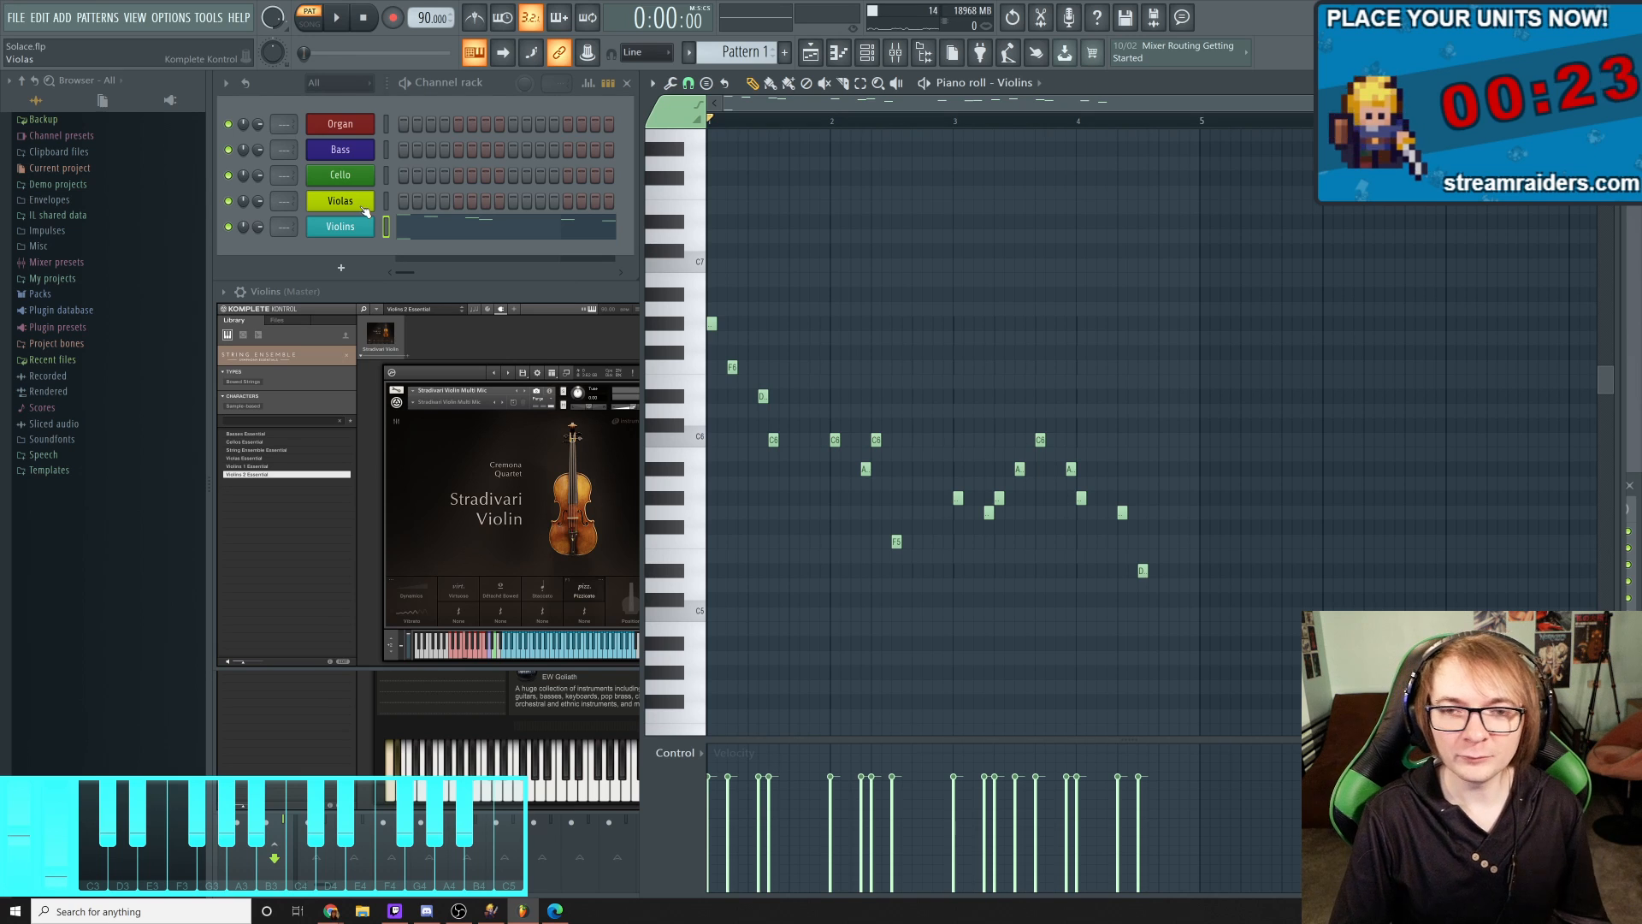
# Open the Violas channel in the piano roll and replace the Violins instrument window with the Violas one
pyautogui.rightClick(369, 209)
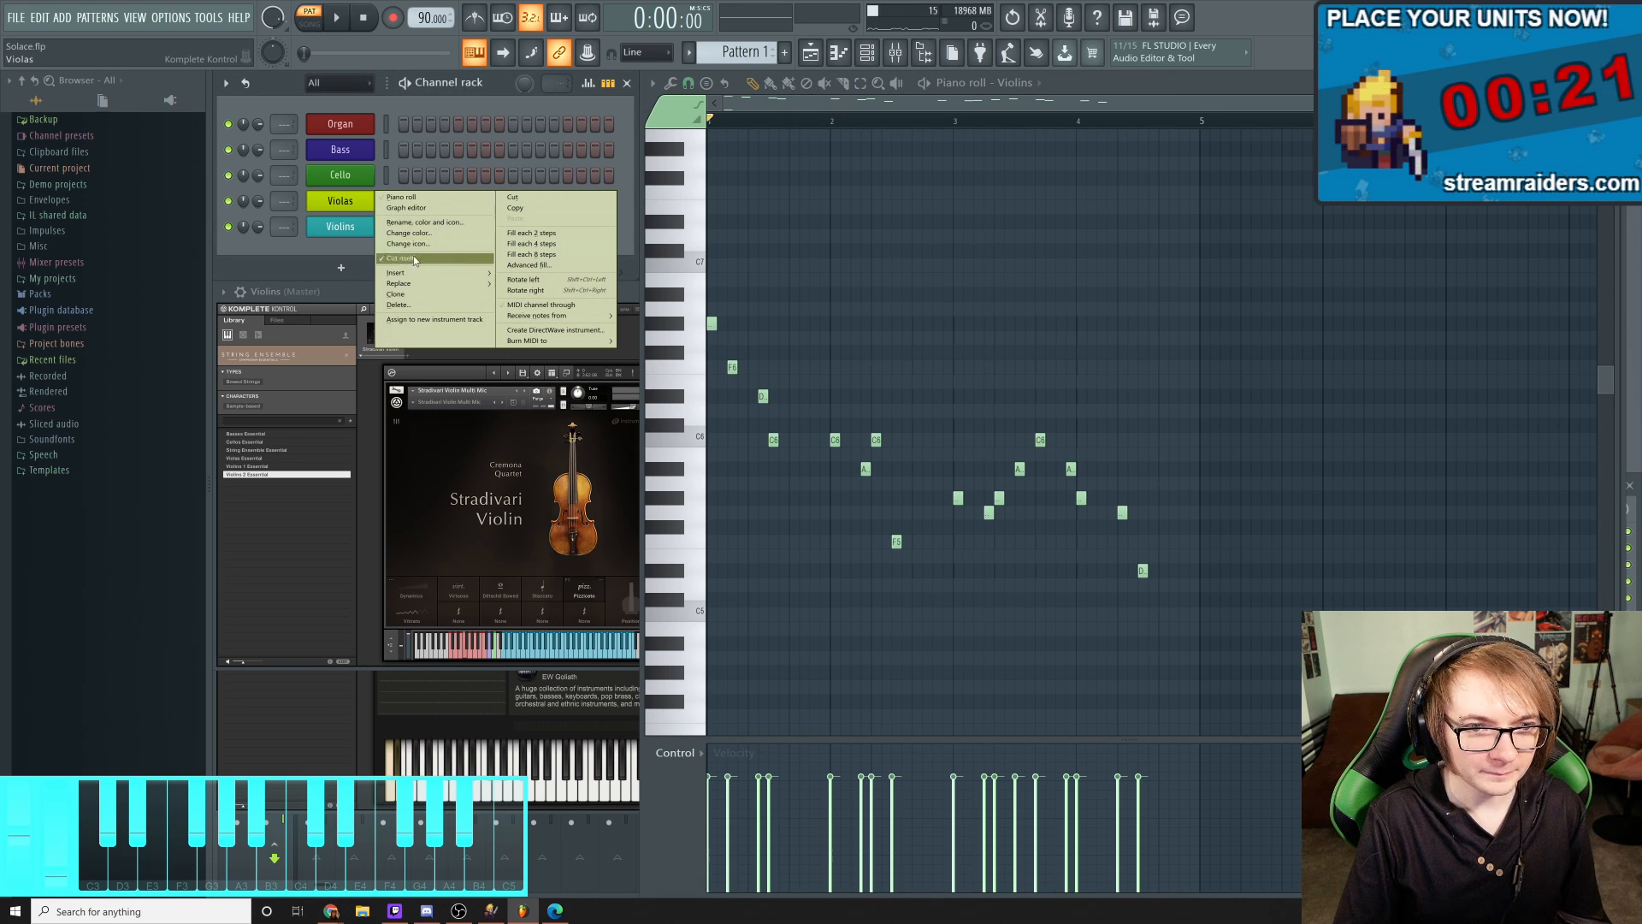
pyautogui.click(427, 197)
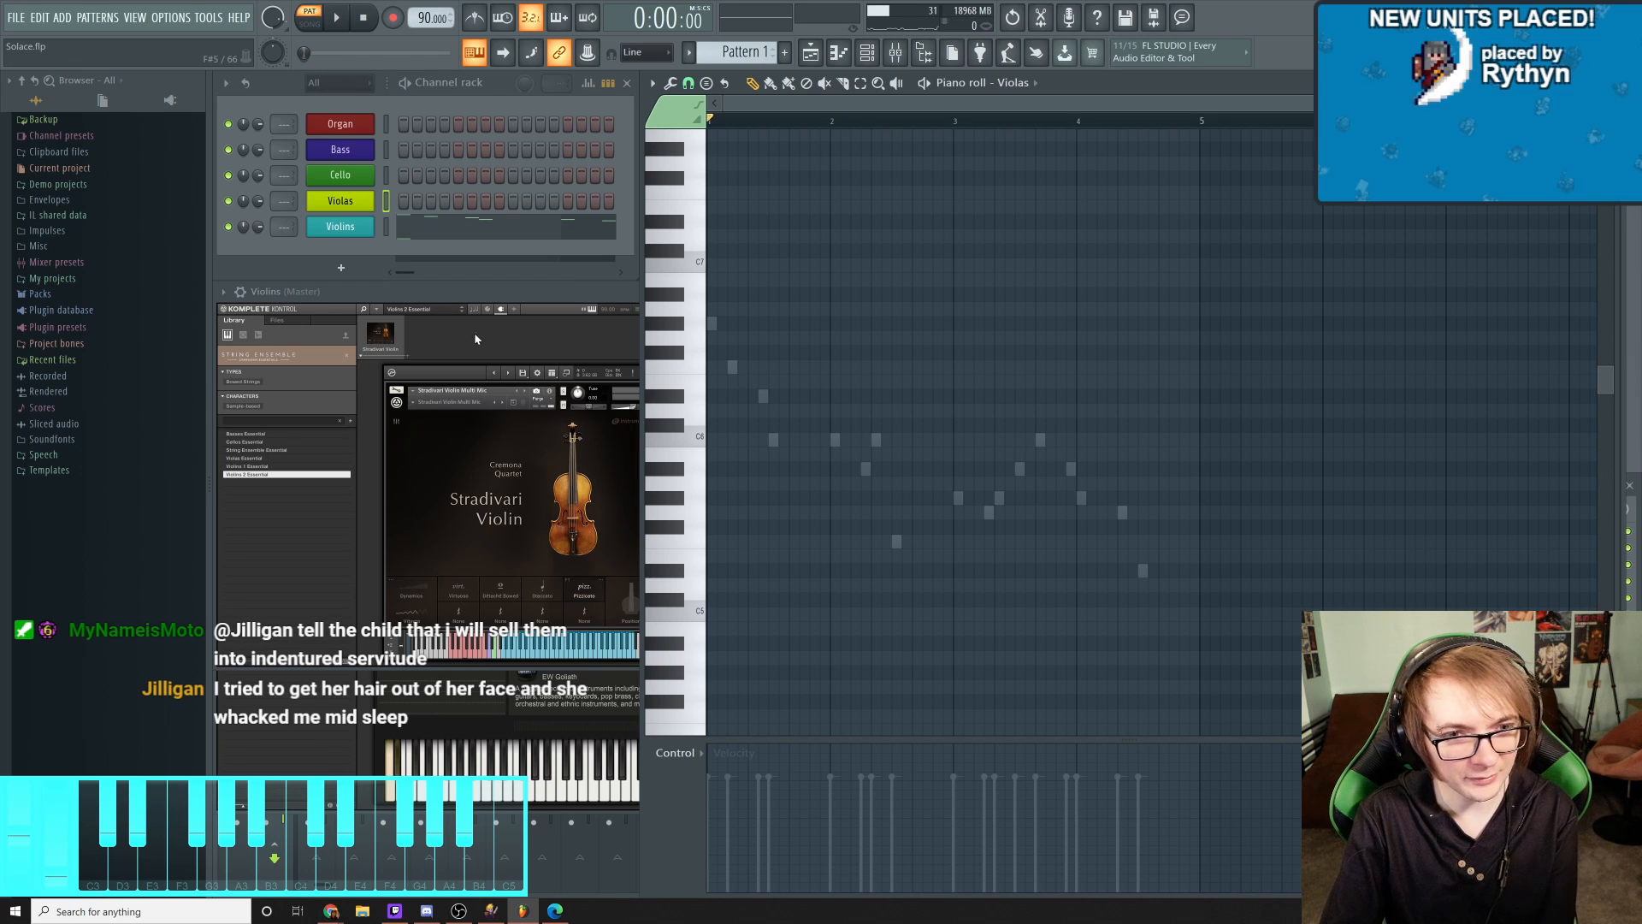
pyautogui.click(490, 292)
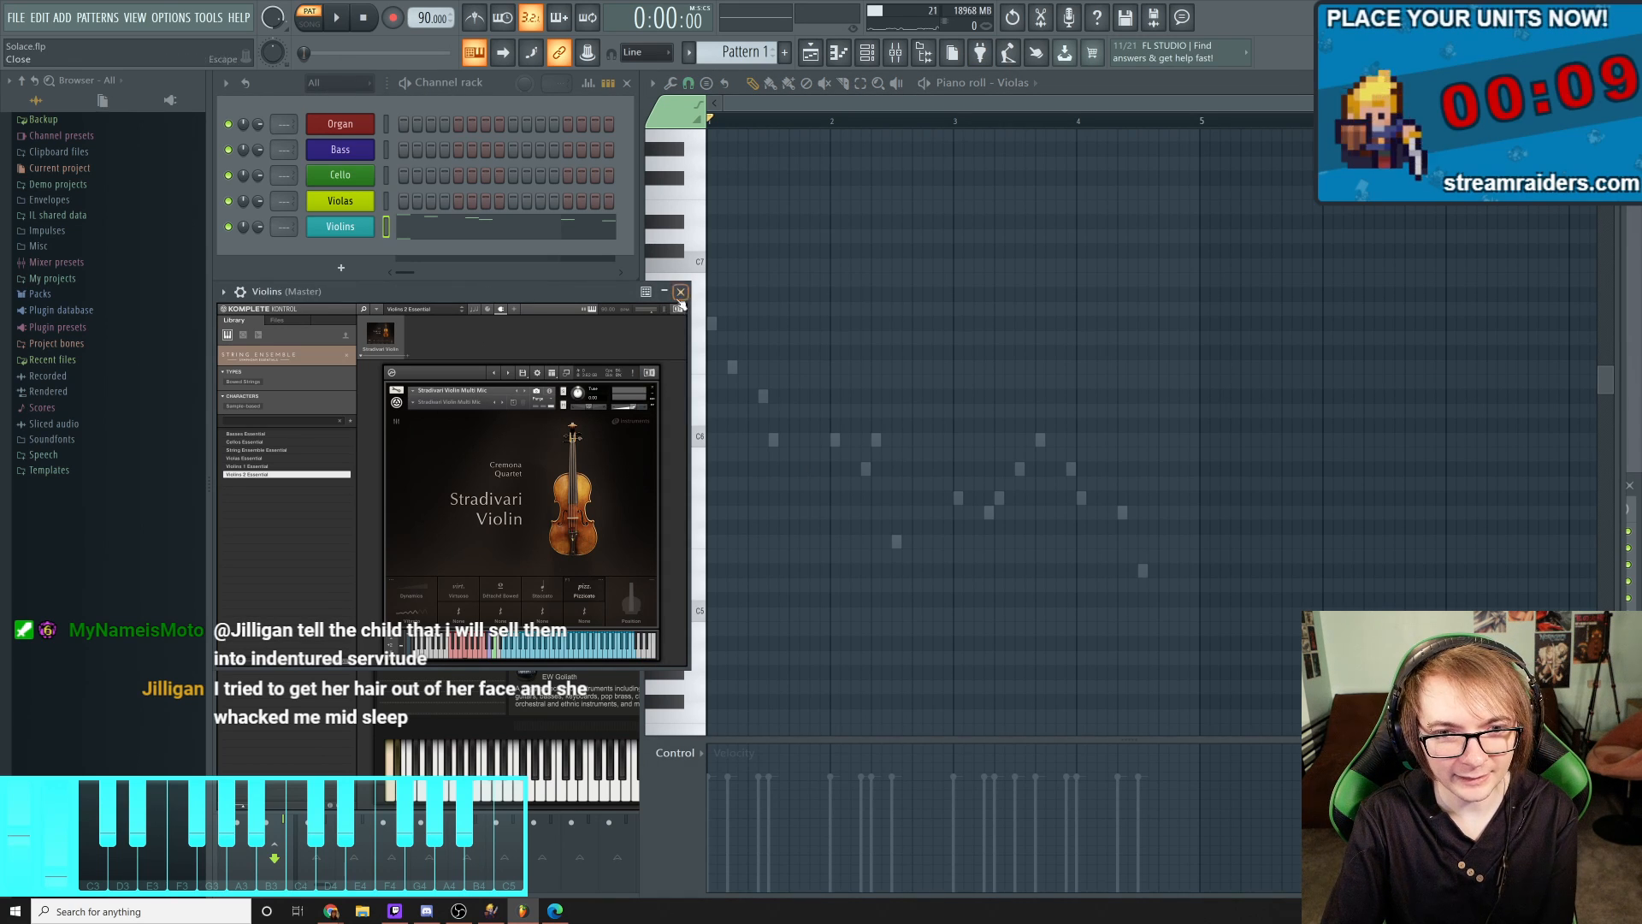
pyautogui.click(368, 208)
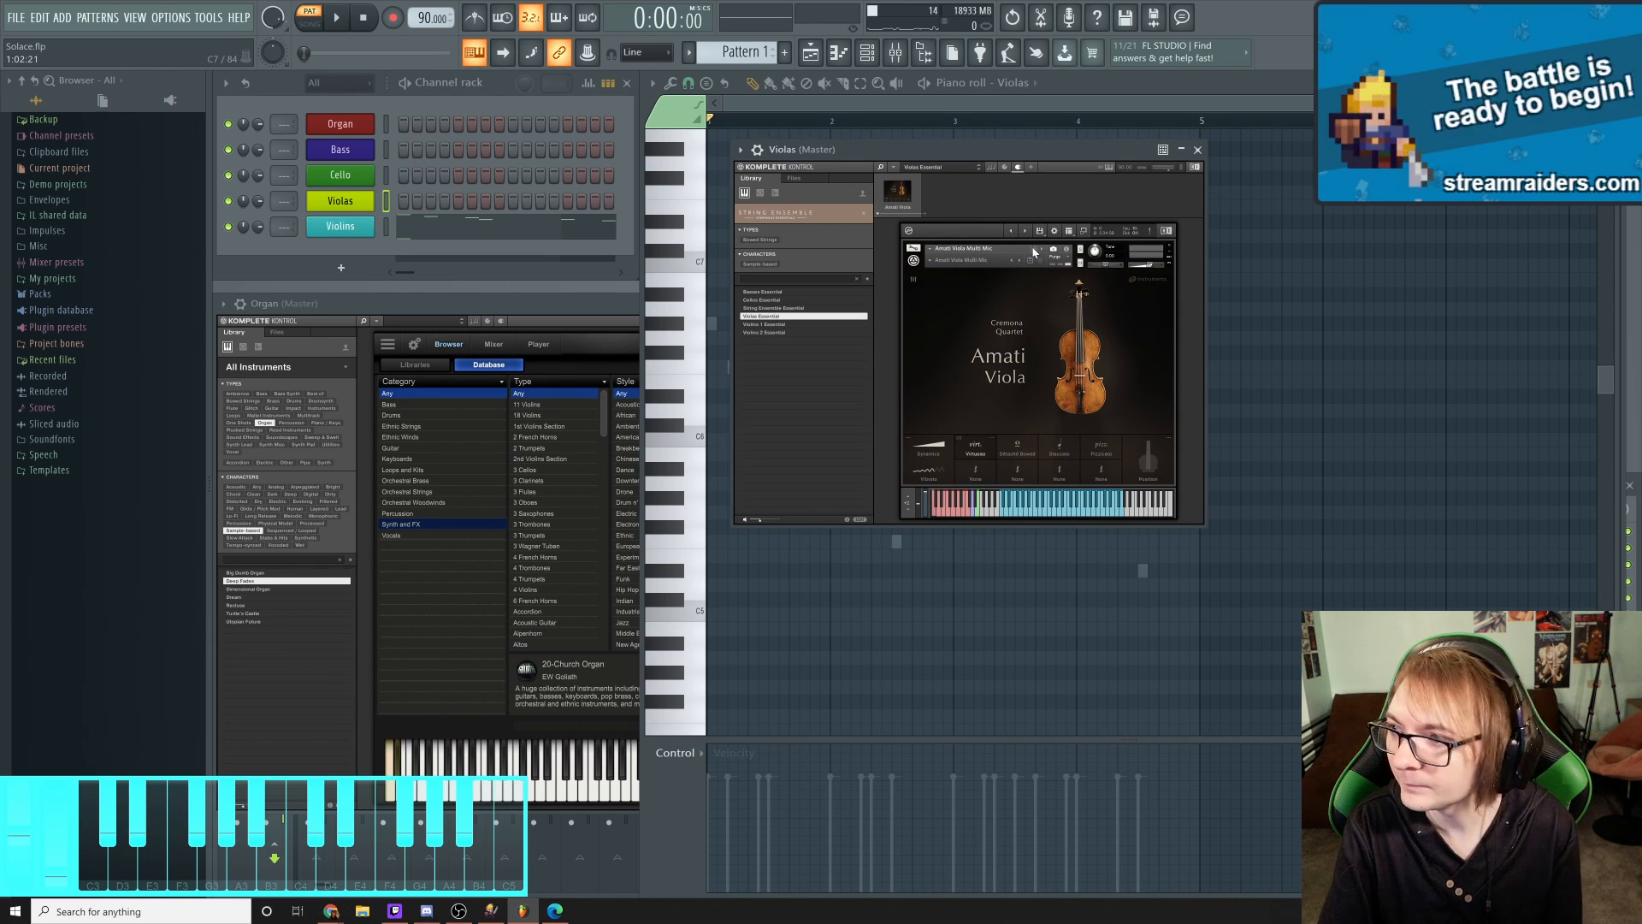
# Switch to Stream Raiders, view the current battlefield on the Orcsgiving map and start the Treasure Trove battle
pyautogui.click(490, 911)
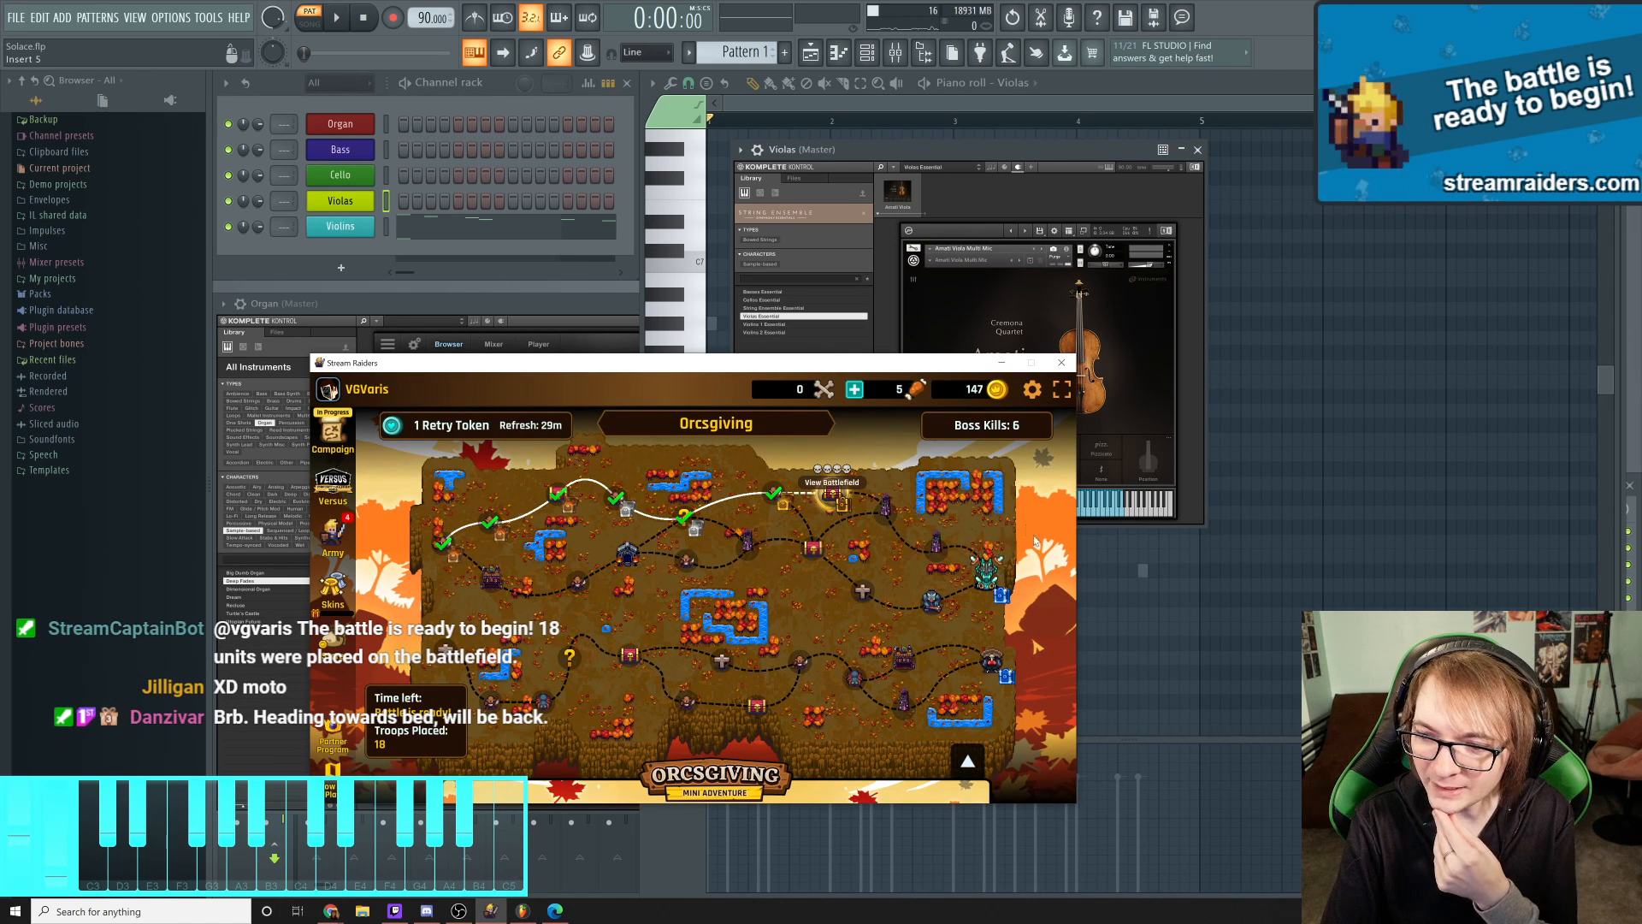
pyautogui.click(833, 502)
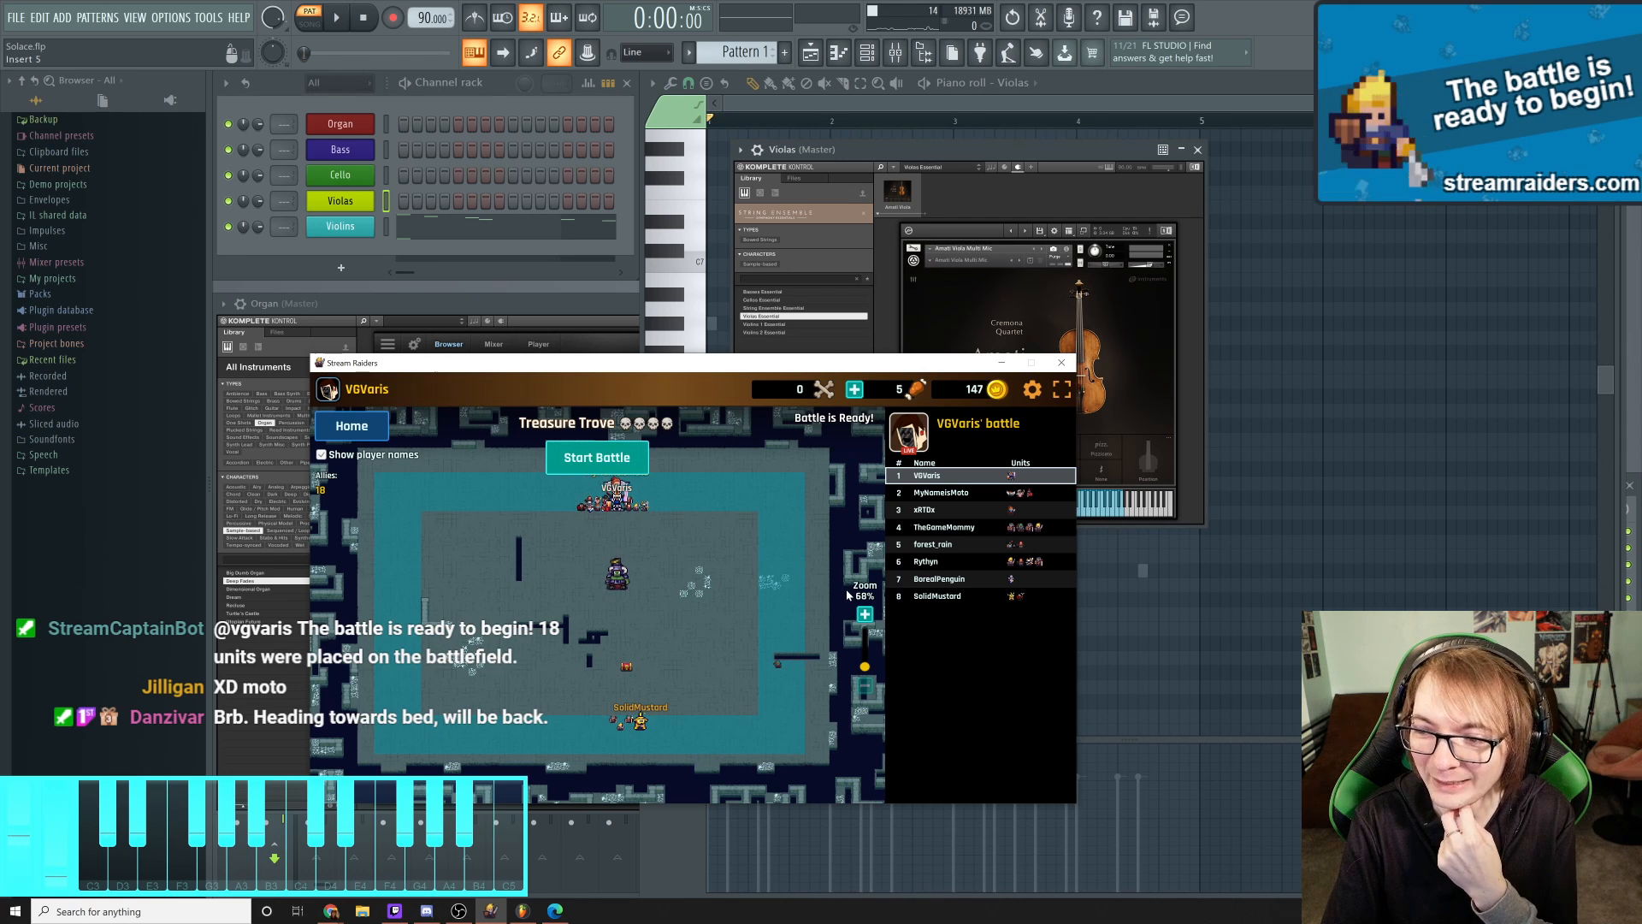
pyautogui.click(606, 459)
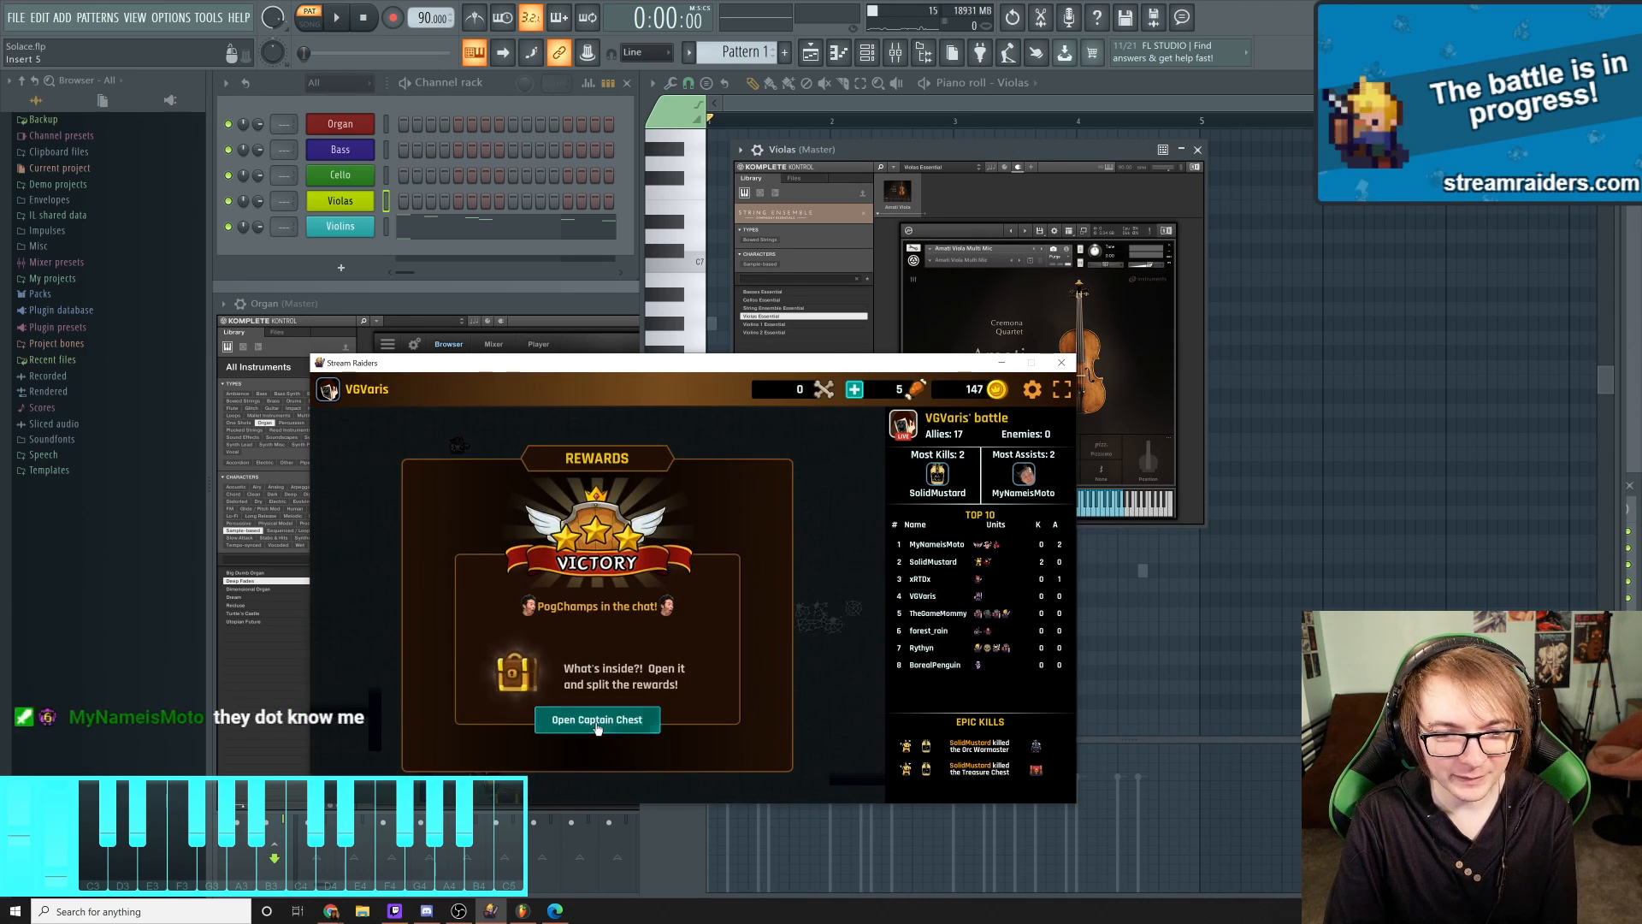
# Open the captain chest earned from the won battle, view its rewards and return to the Orcsgiving map
pyautogui.click(650, 717)
pyautogui.click(663, 744)
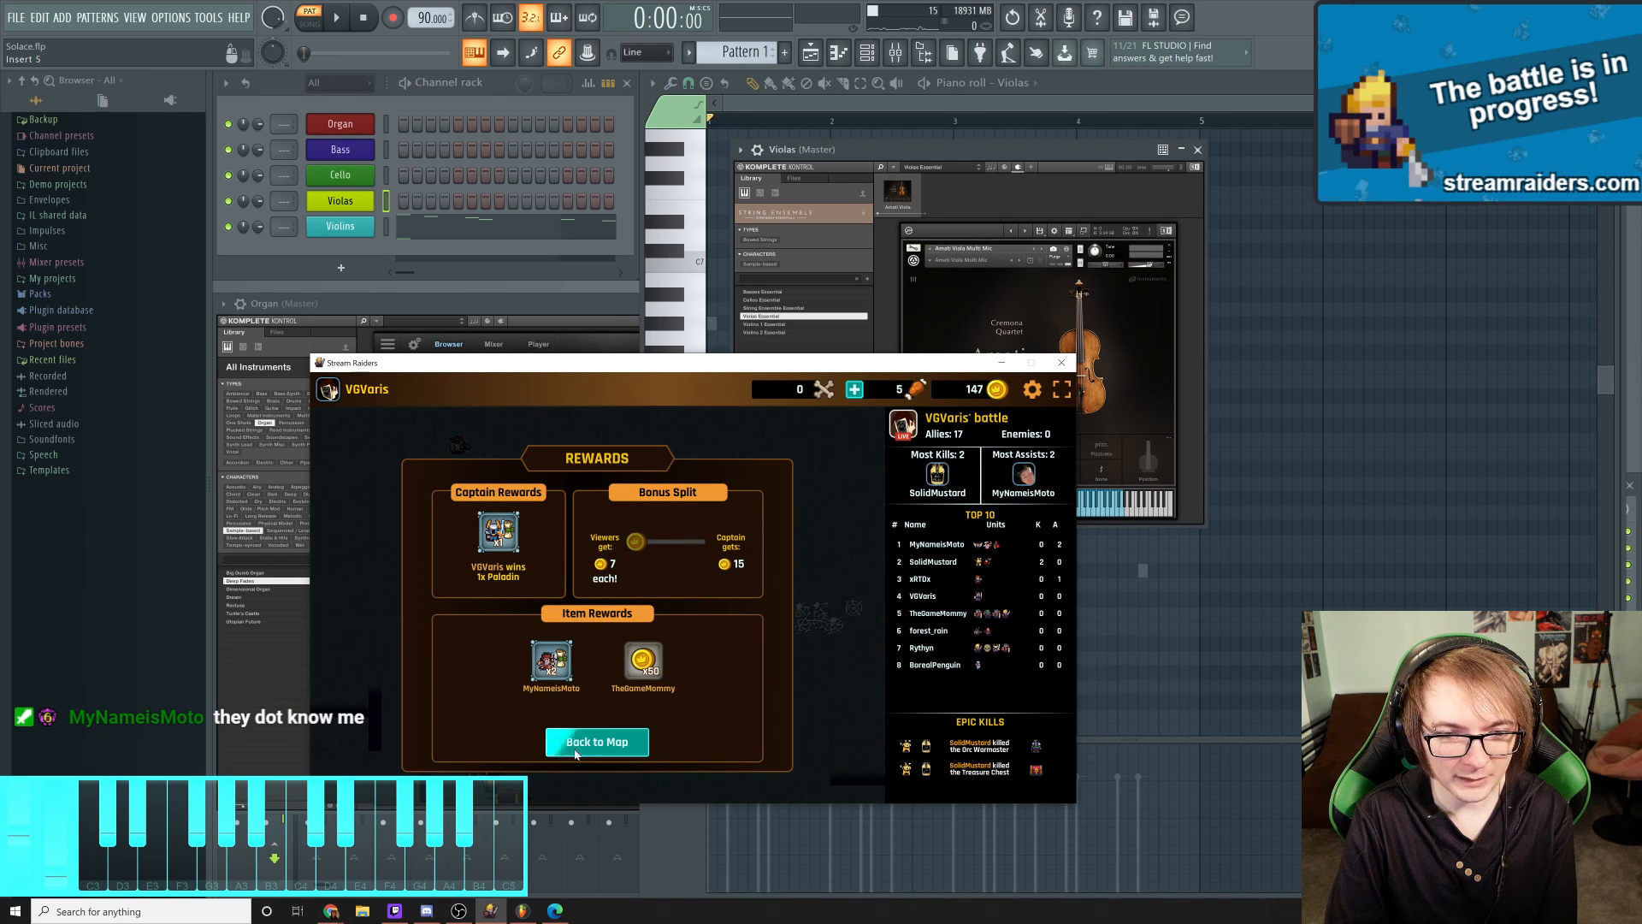
pyautogui.click(575, 753)
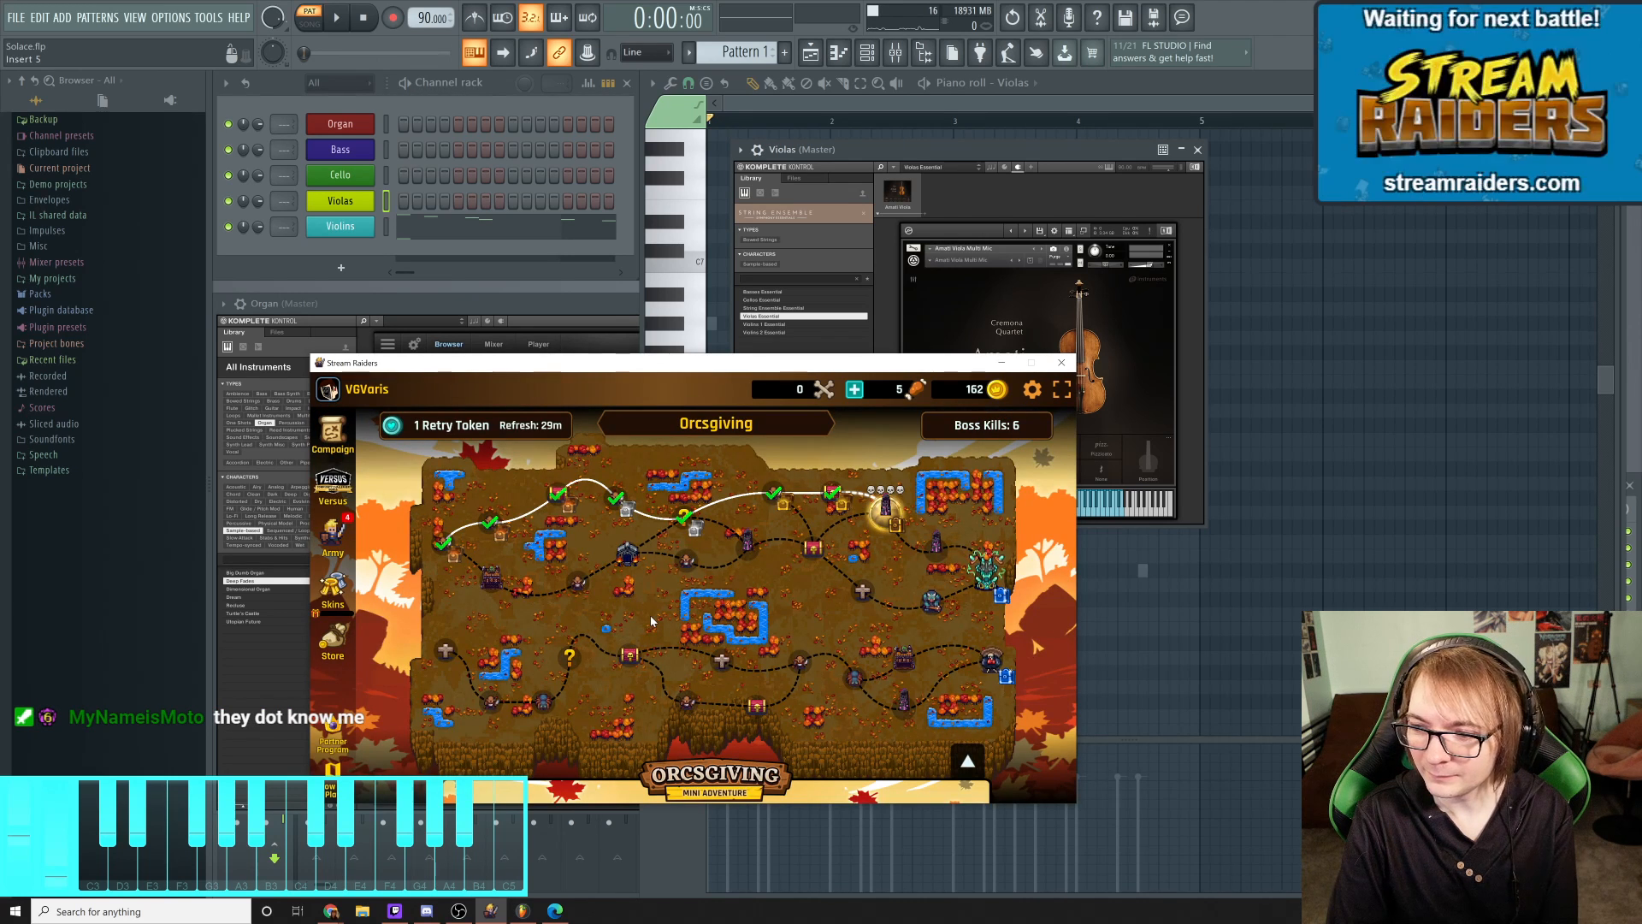
# Start the Cursed Battlefield battle and place the captain unit beside the allied obelisk
pyautogui.click(881, 512)
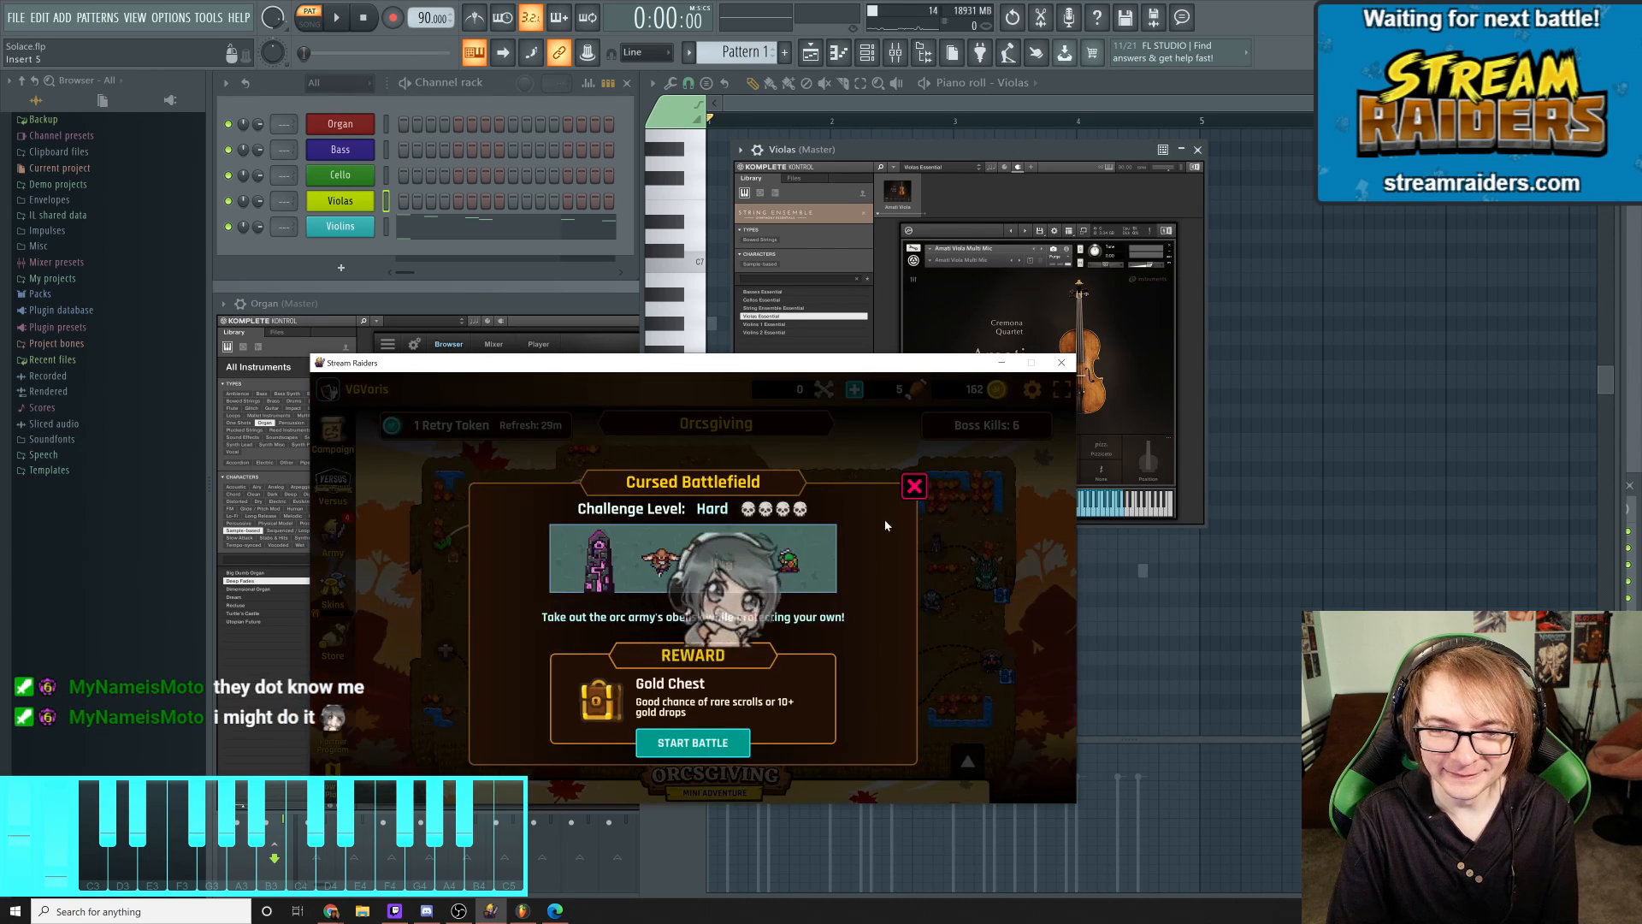
pyautogui.click(693, 743)
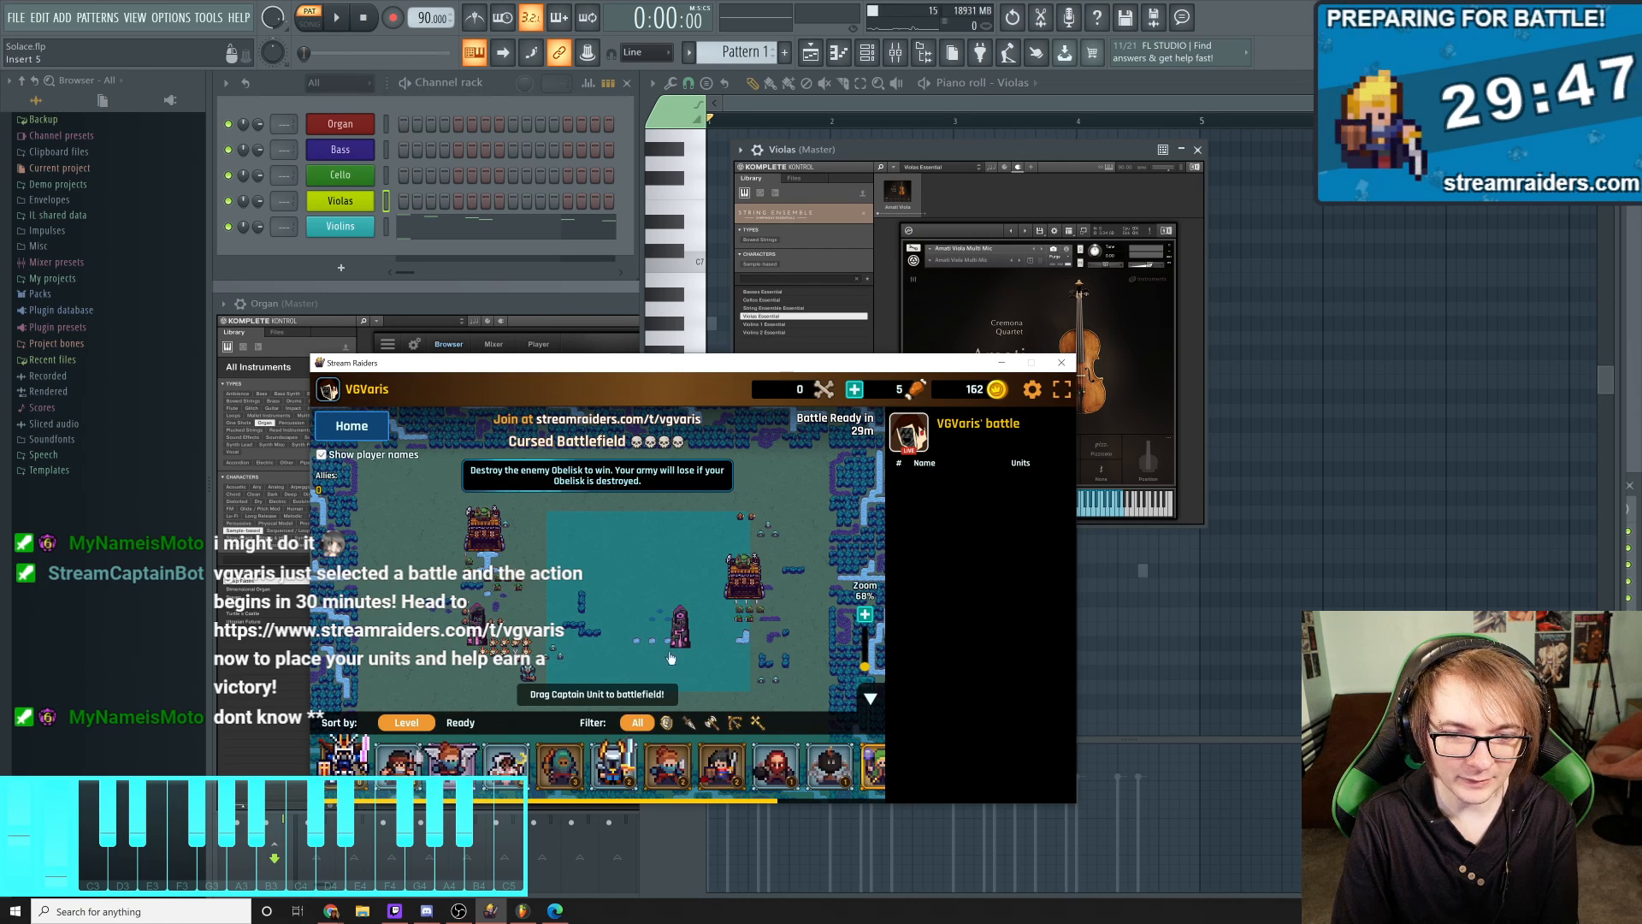
pyautogui.scroll(4, 672, 657)
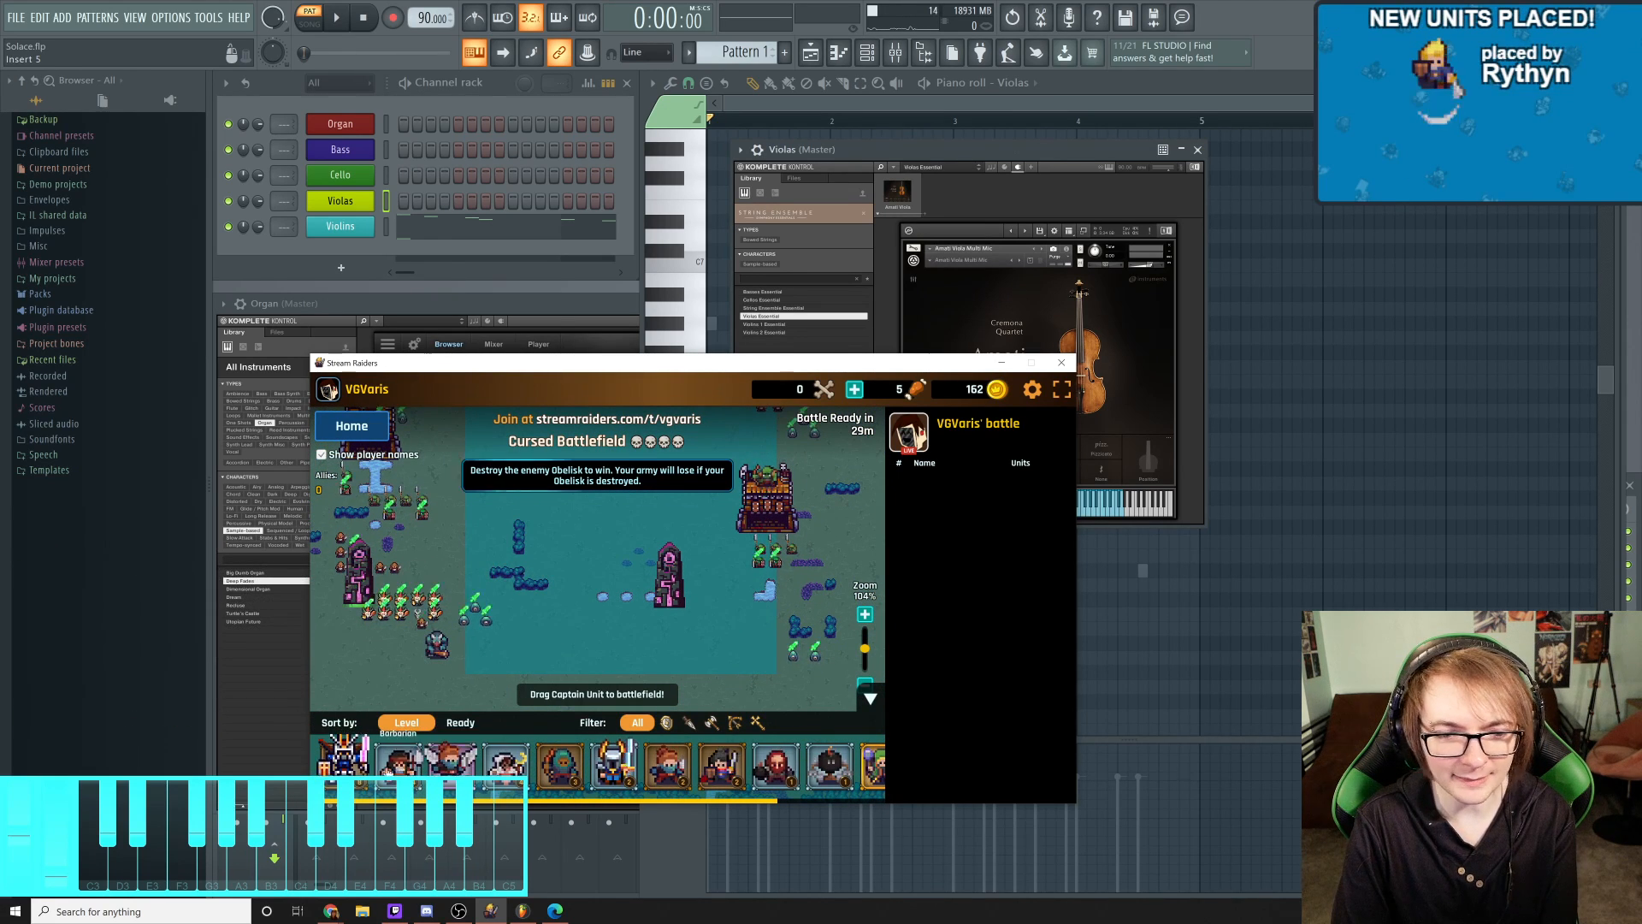
pyautogui.moveTo(344, 757); pyautogui.dragTo(524, 623)
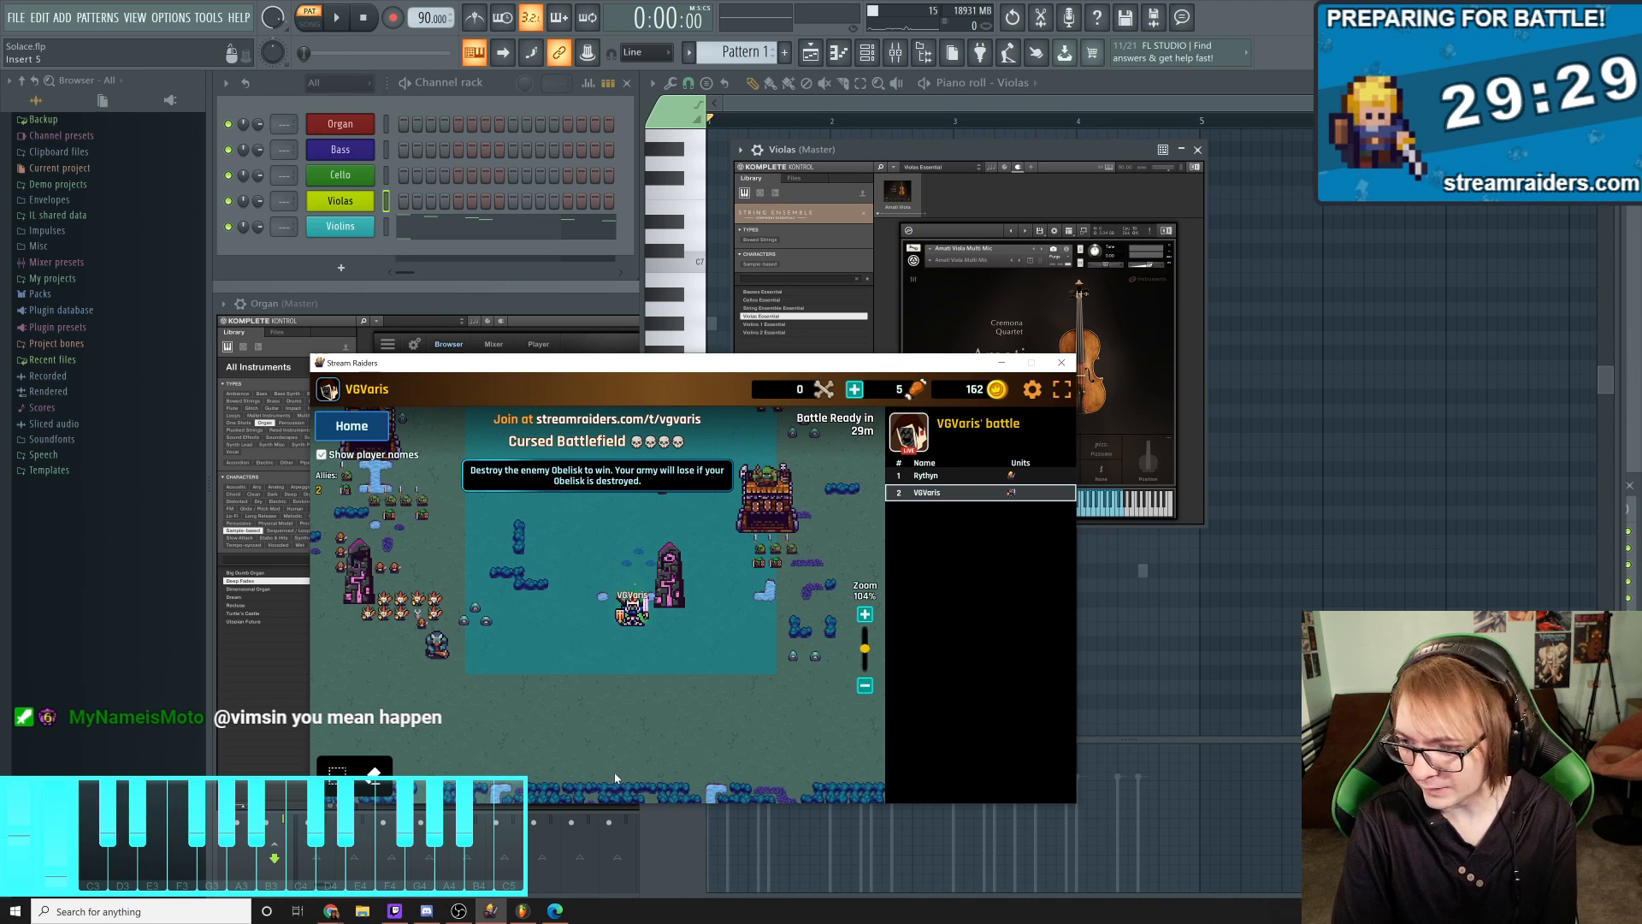
# Buy the x4 Barbarian Scrolls for 84 gold in the store and return to the Orcsgiving map
pyautogui.click(365, 431)
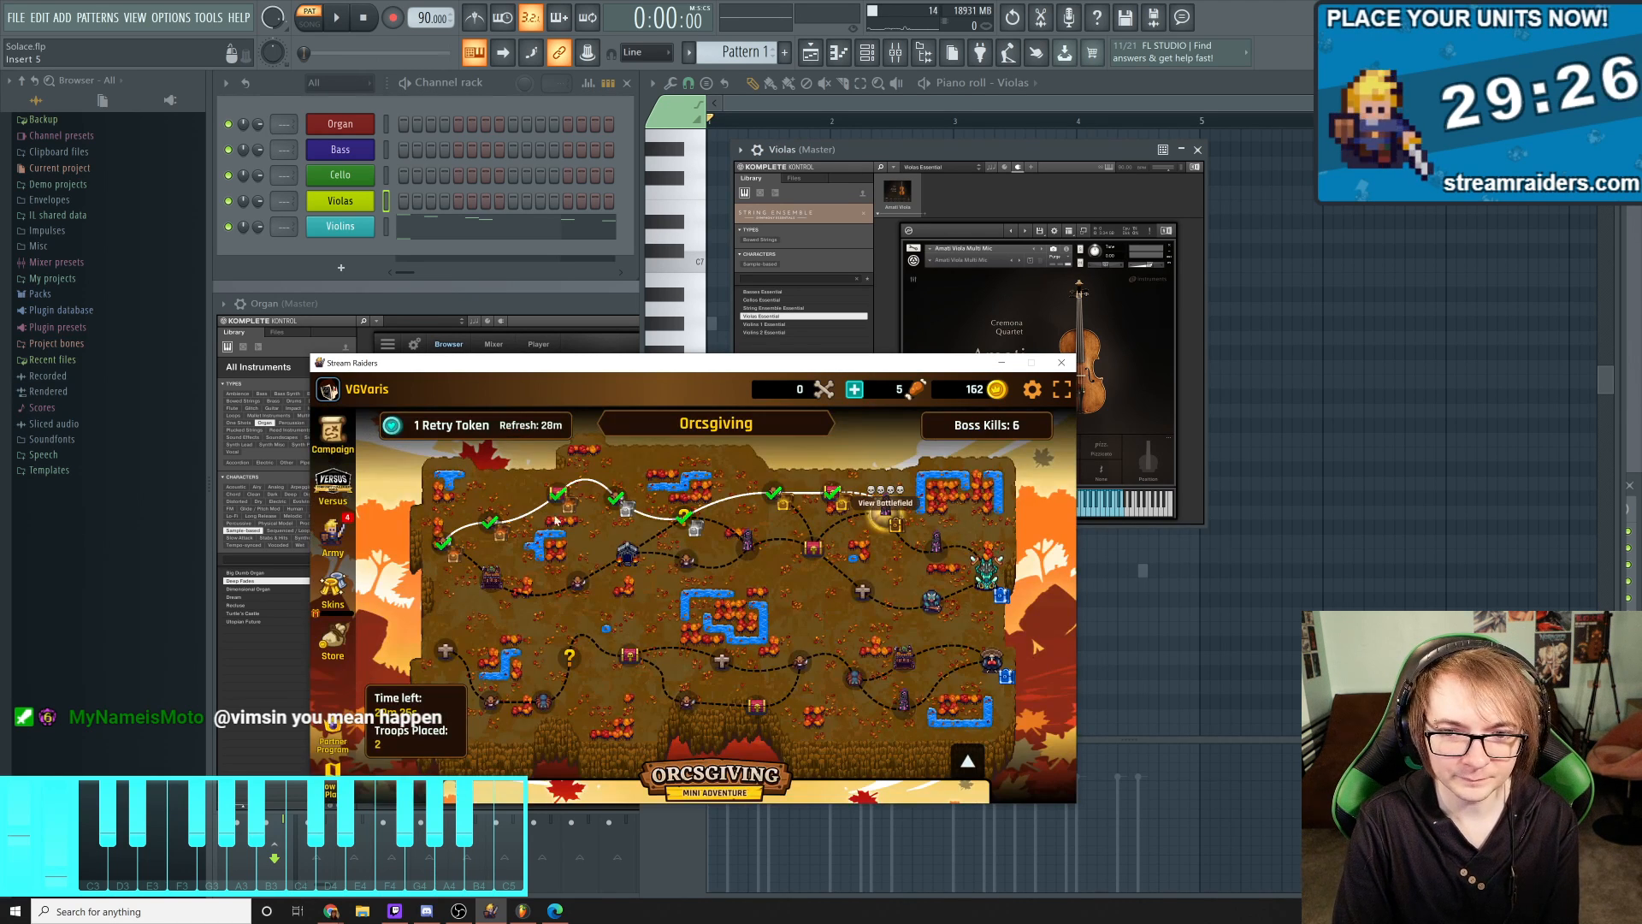
pyautogui.click(335, 643)
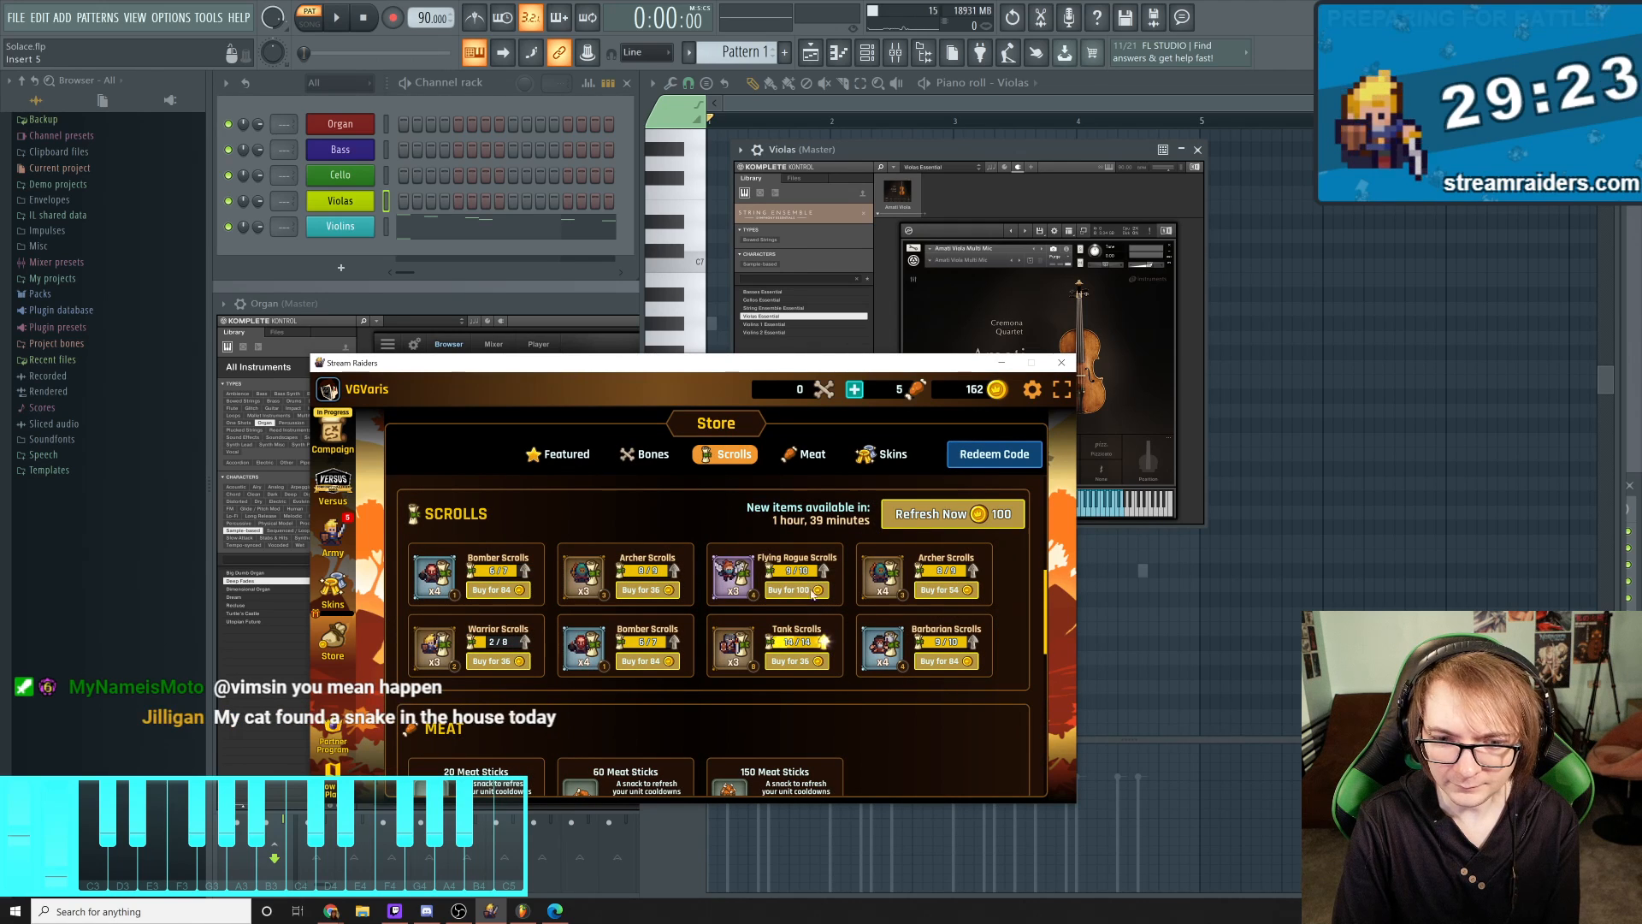
pyautogui.click(956, 671)
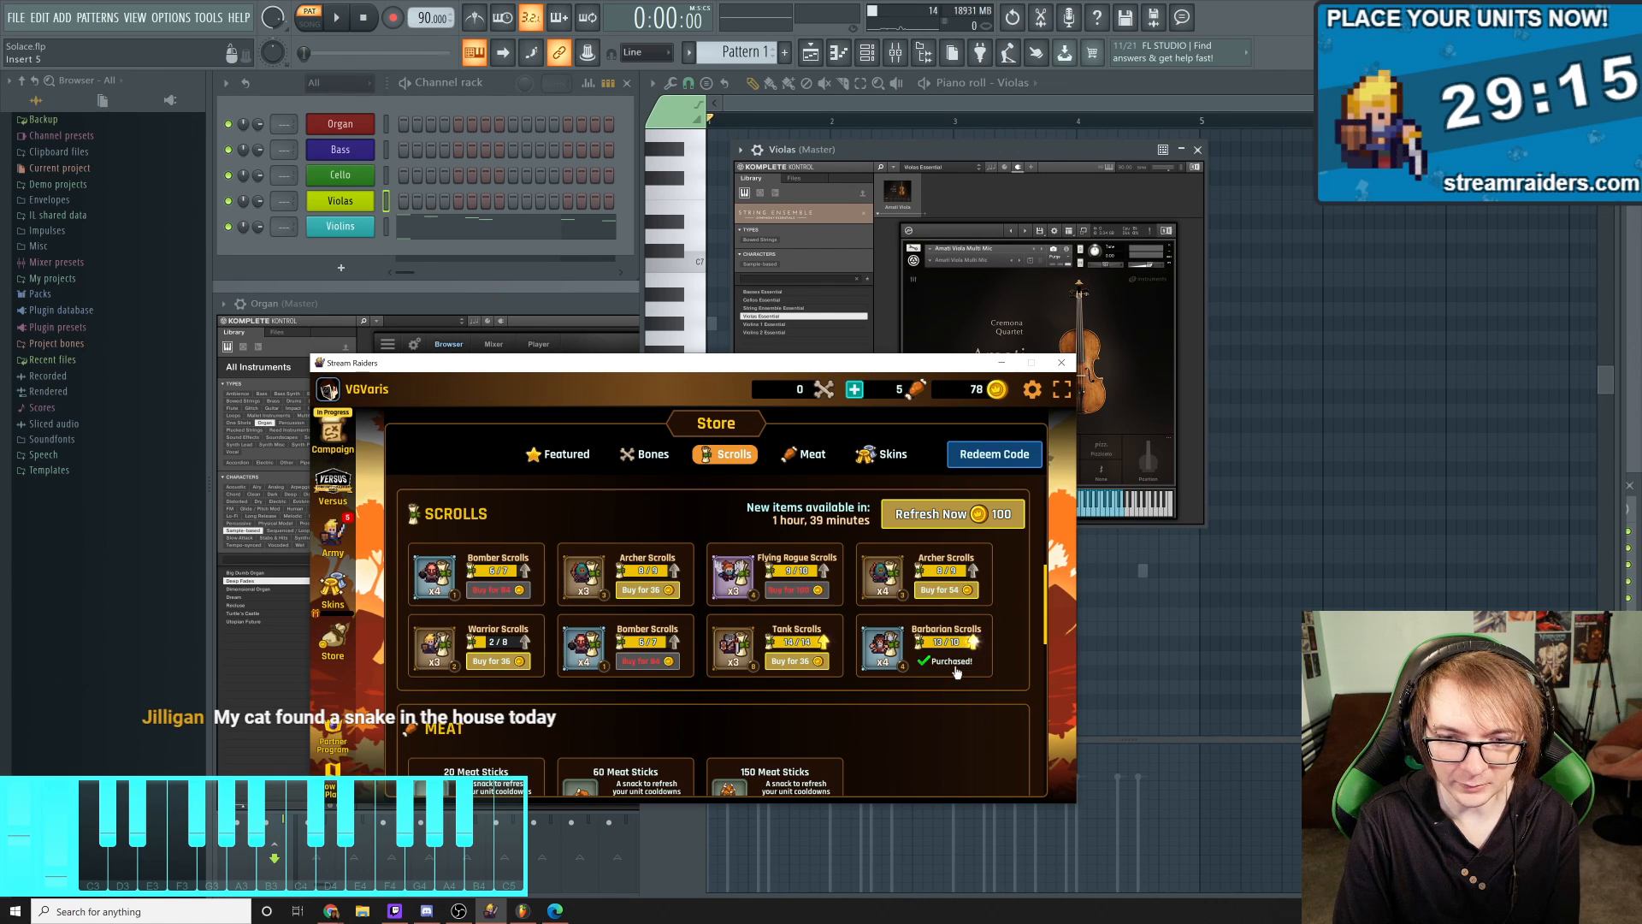
pyautogui.click(332, 434)
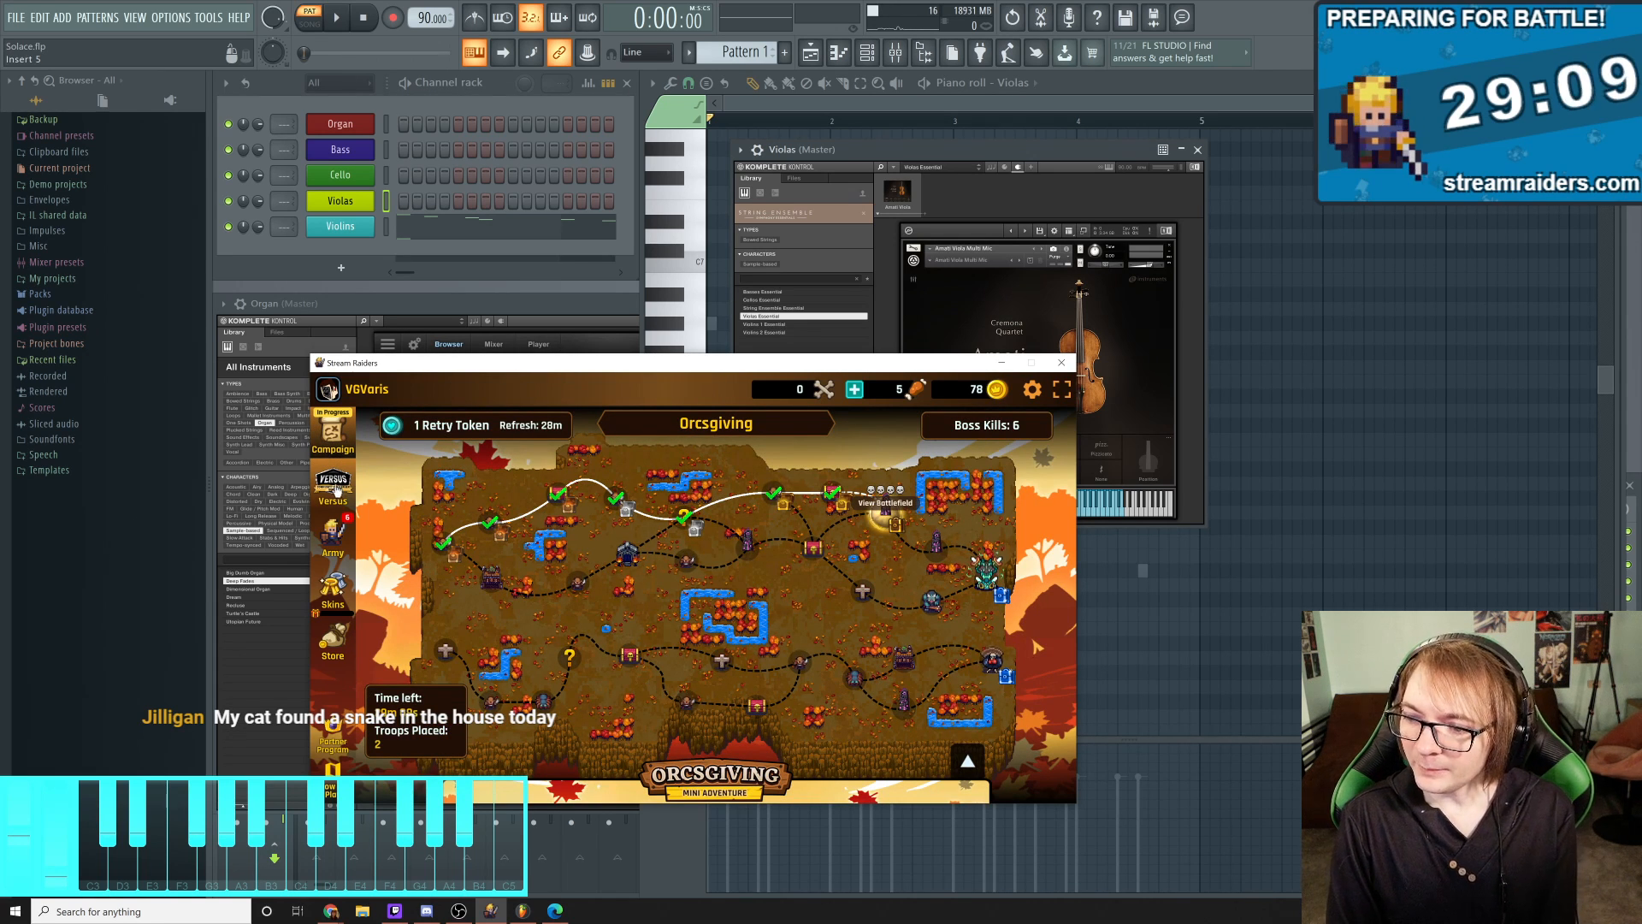
# Upgrade the Barbarian, Healer and Shietz Tank units in the army and reopen the Cursed Battlefield
pyautogui.click(333, 536)
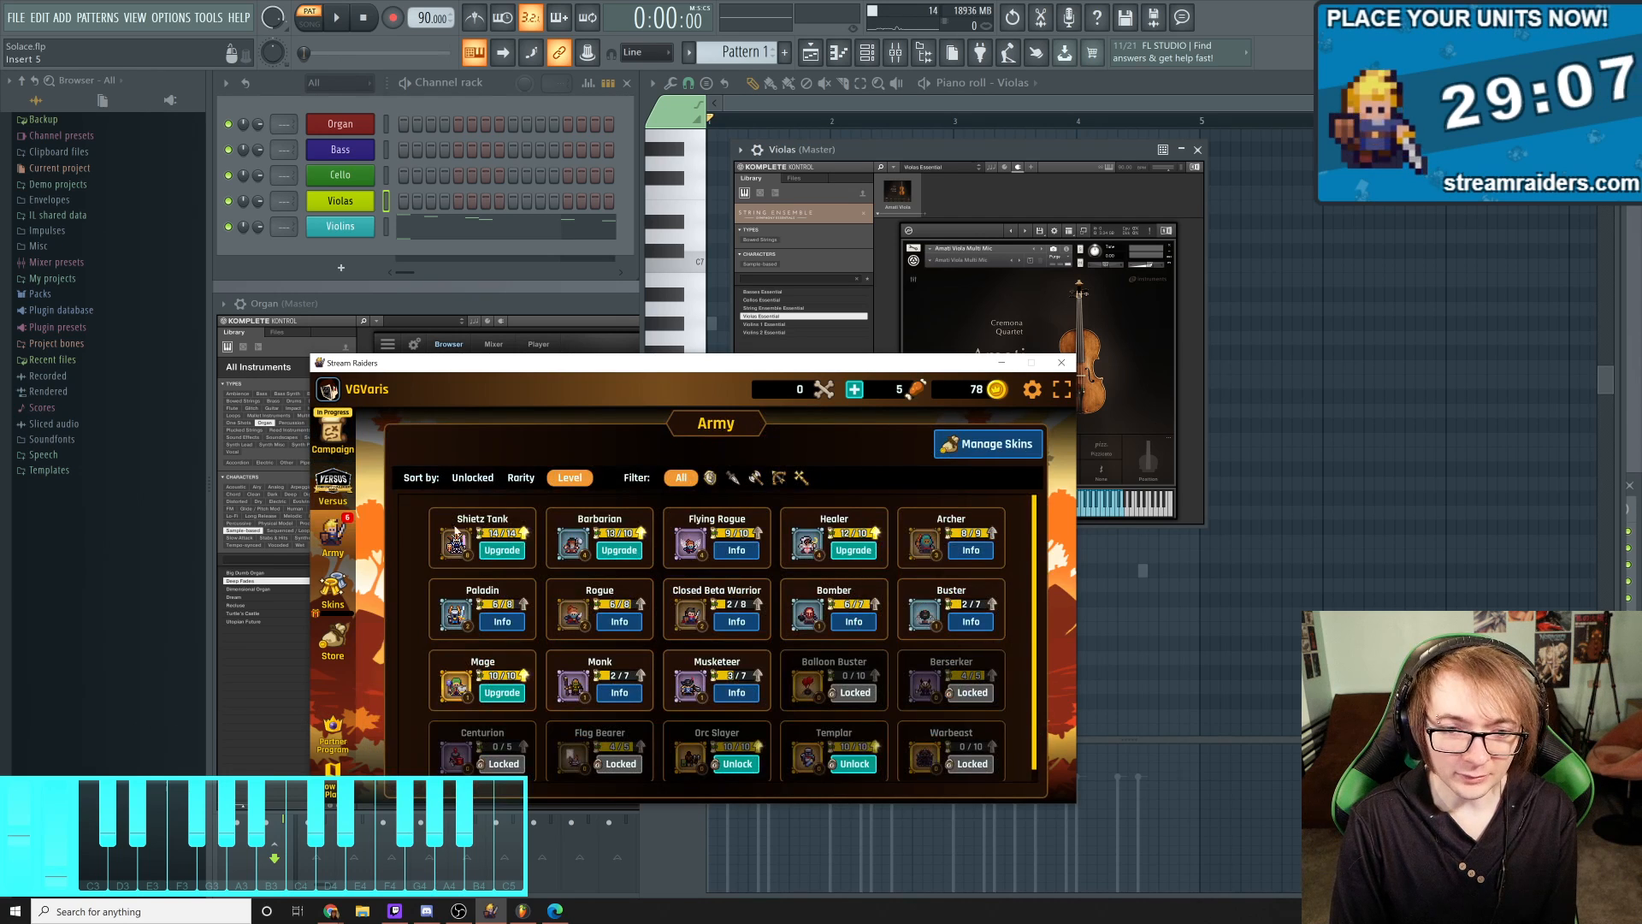
pyautogui.click(633, 553)
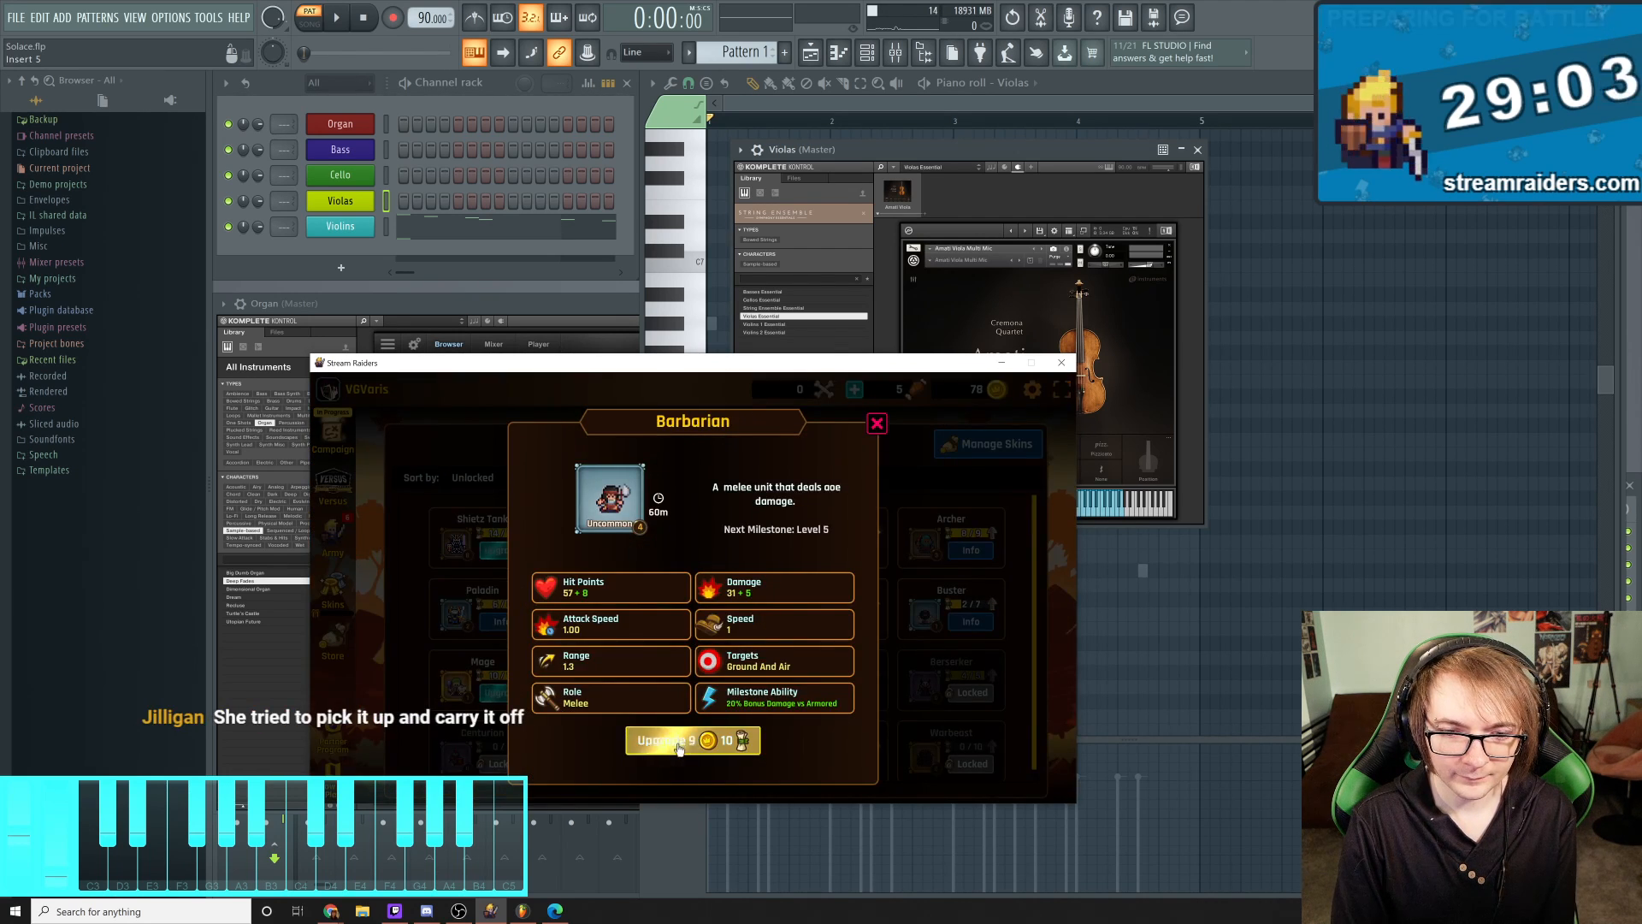
pyautogui.click(678, 744)
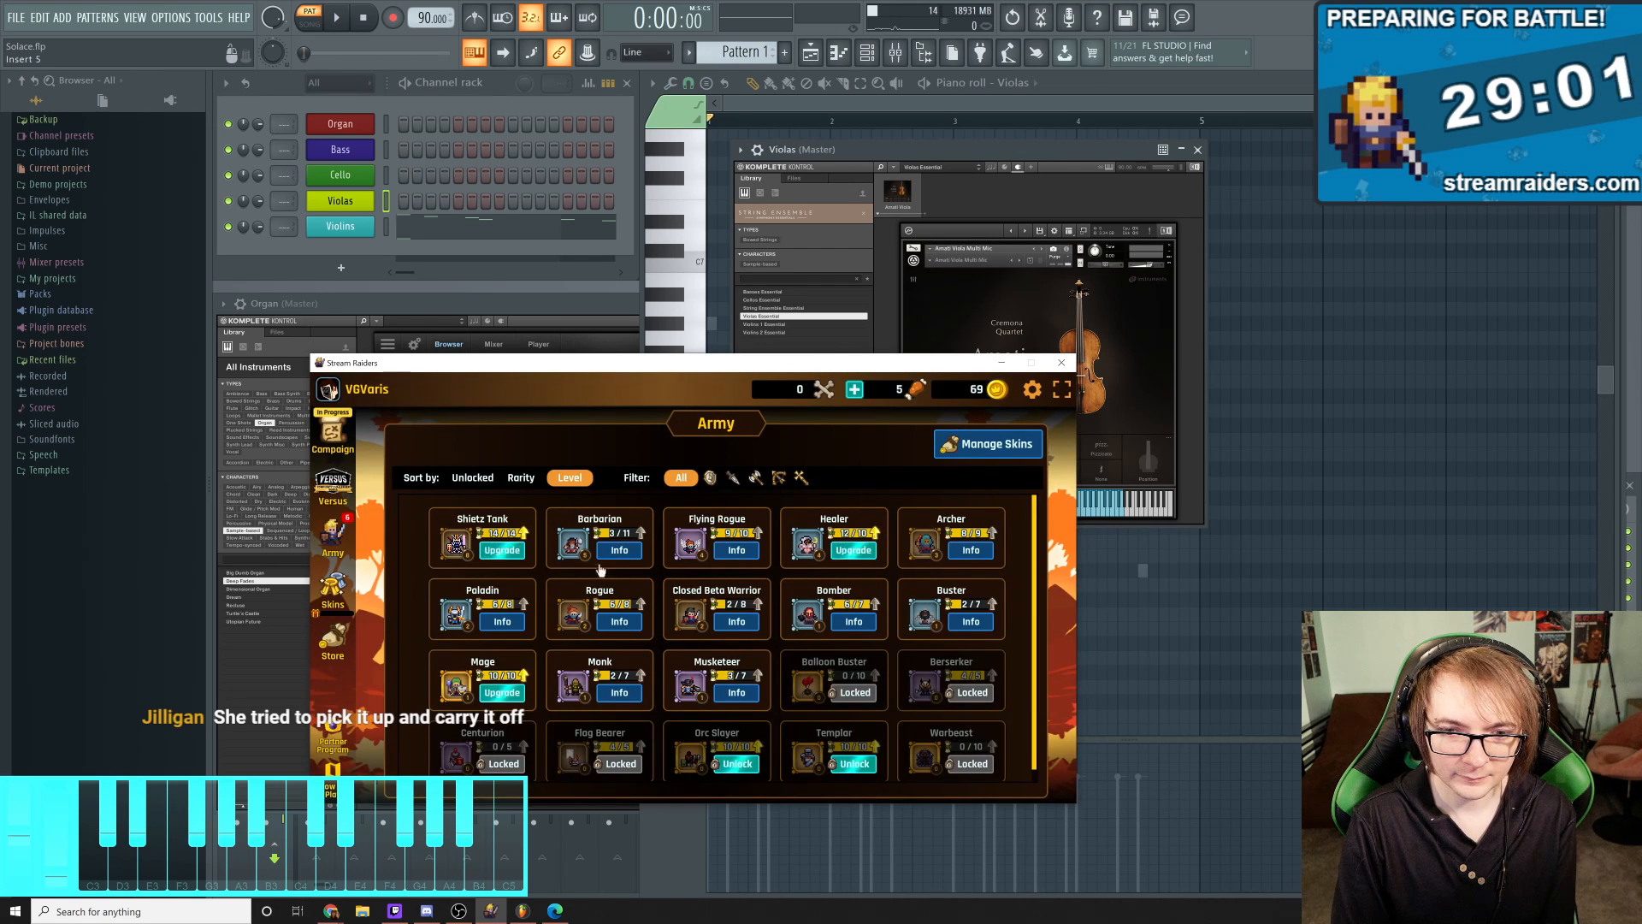
pyautogui.click(845, 552)
pyautogui.click(678, 741)
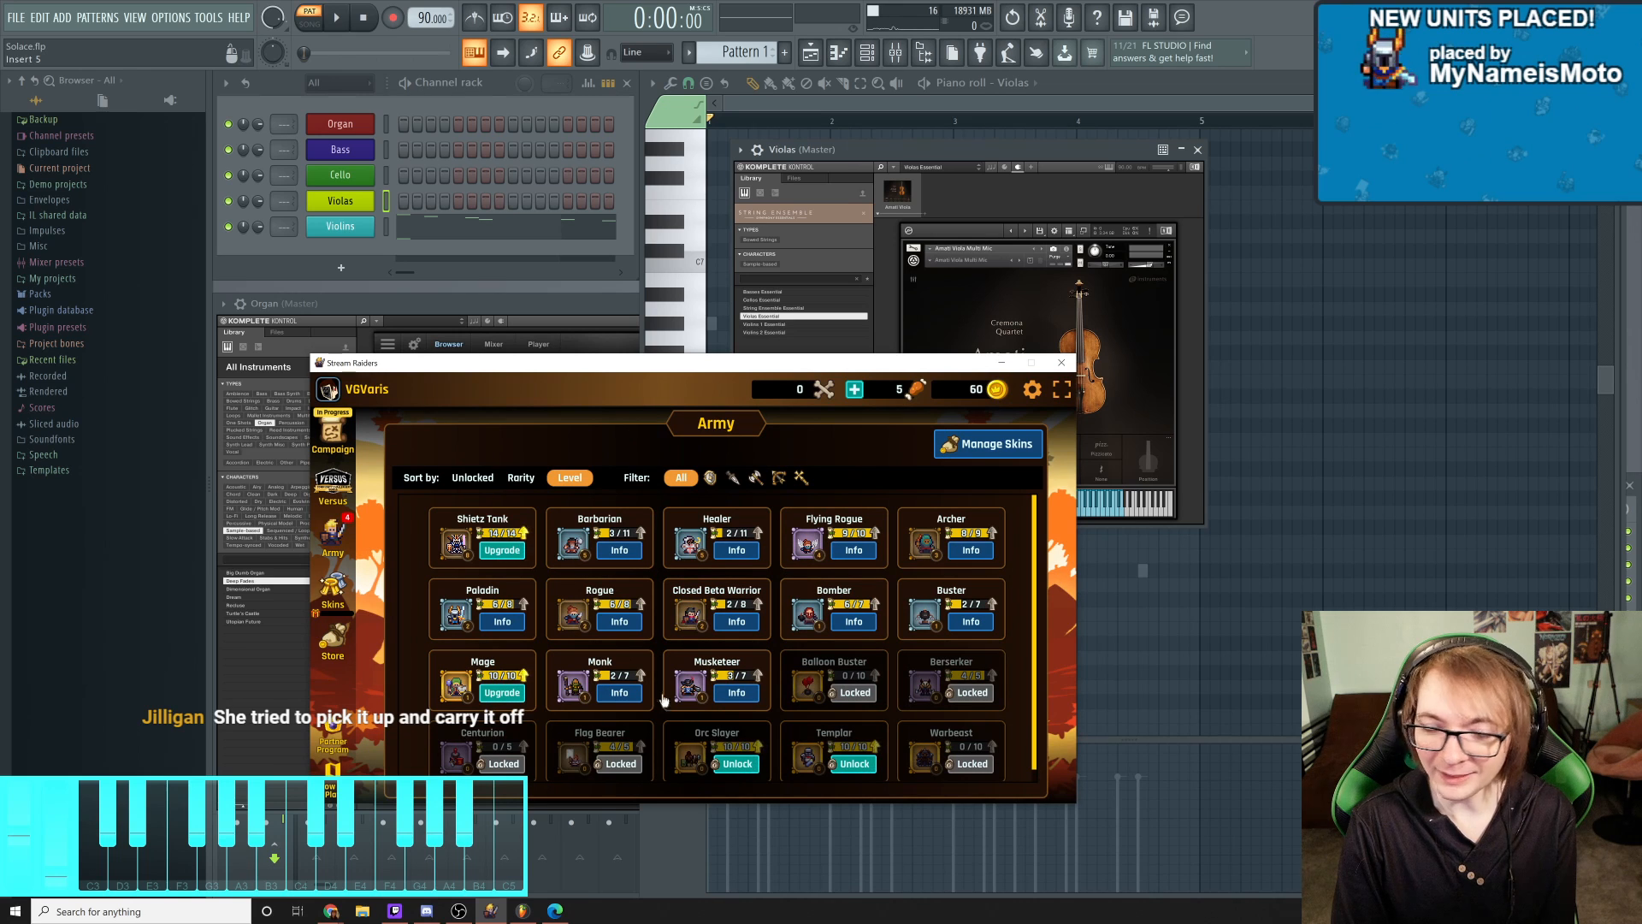
pyautogui.click(510, 552)
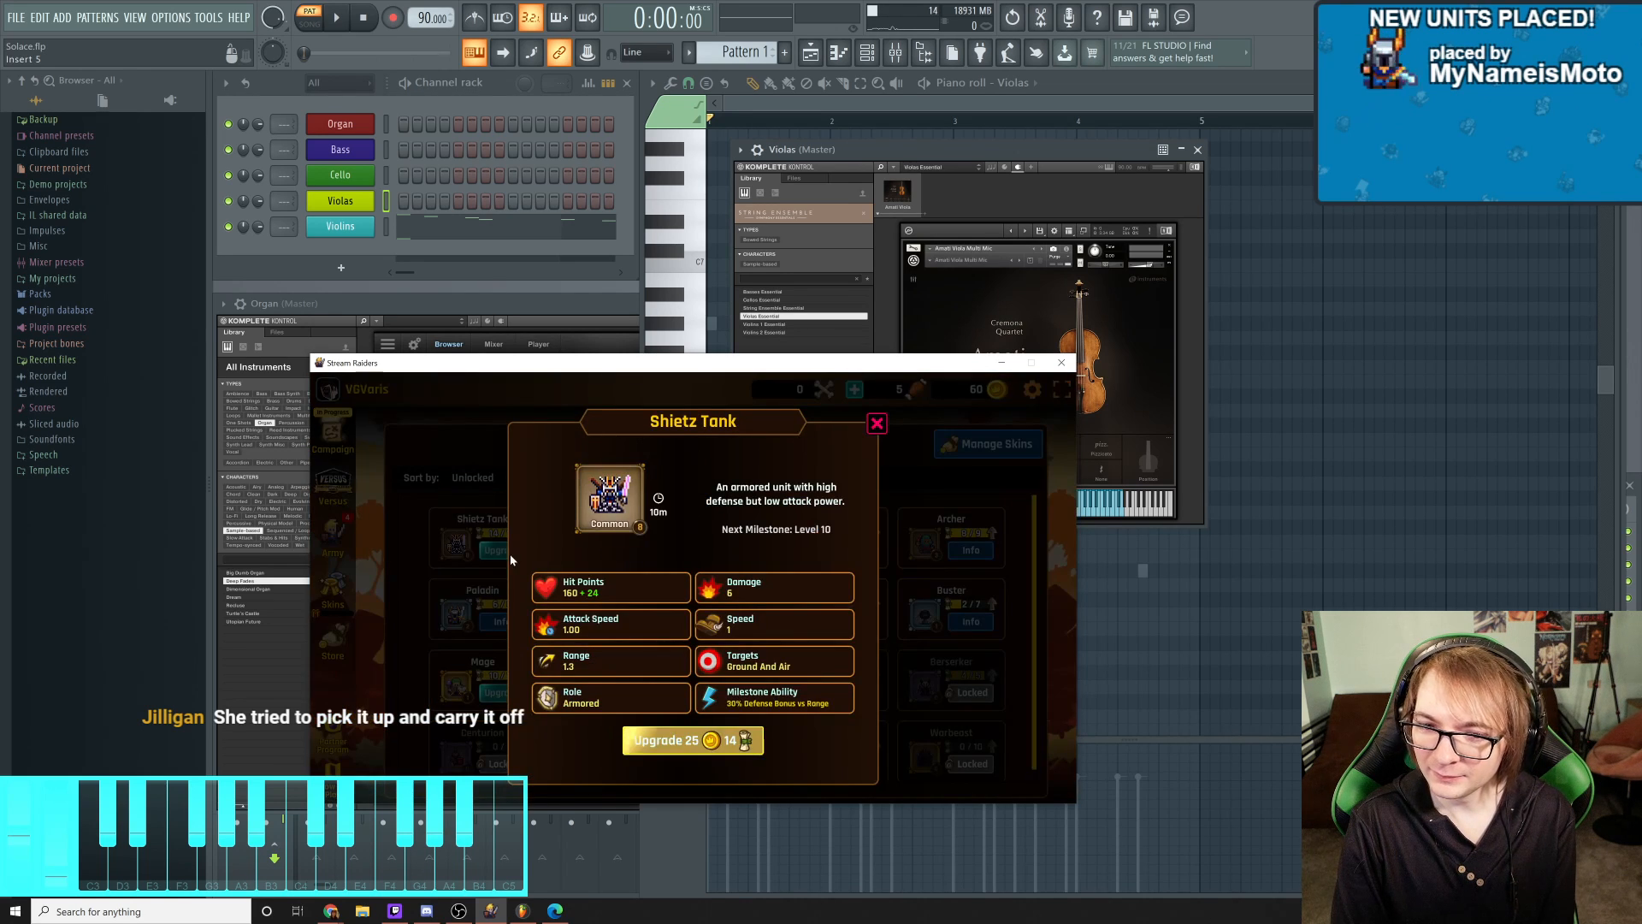
pyautogui.click(680, 742)
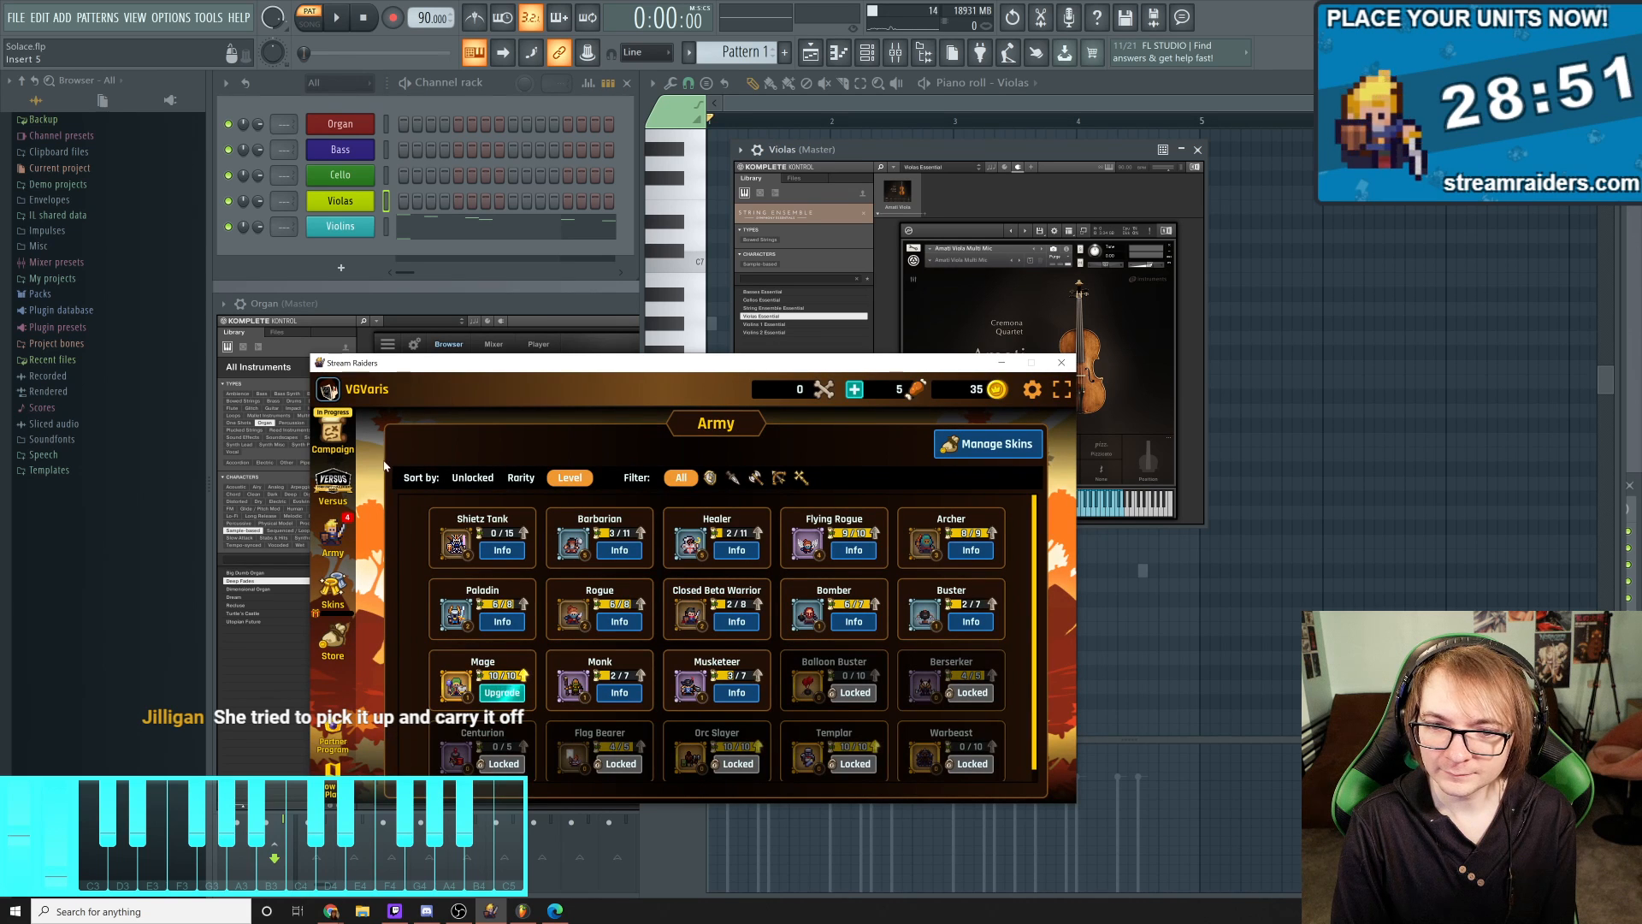
pyautogui.click(342, 437)
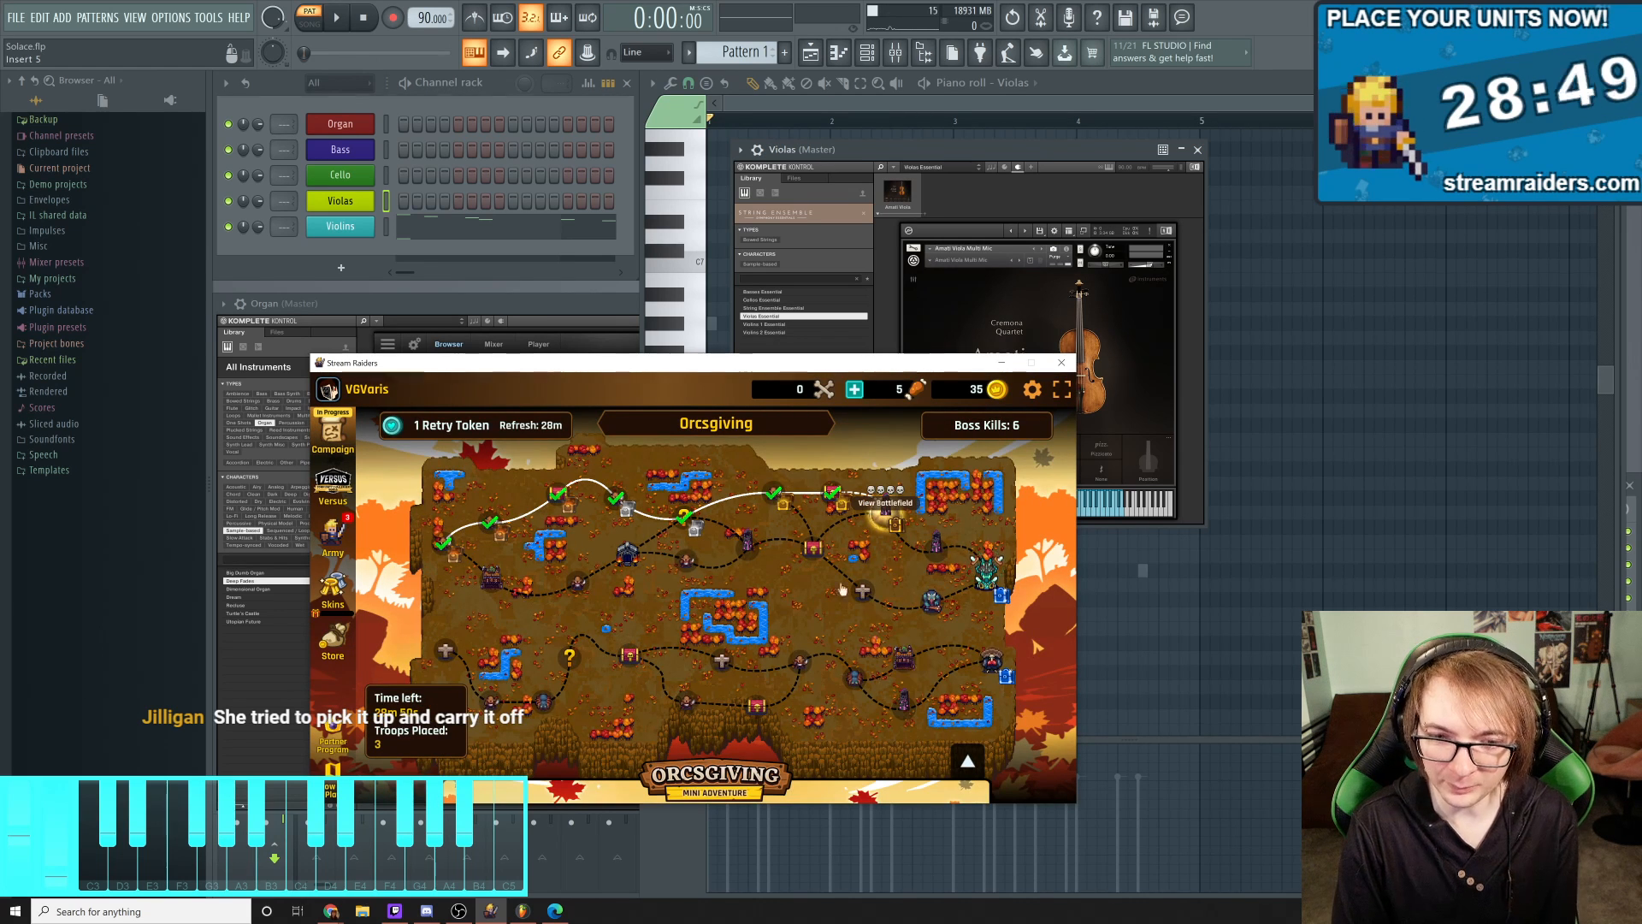
pyautogui.click(887, 512)
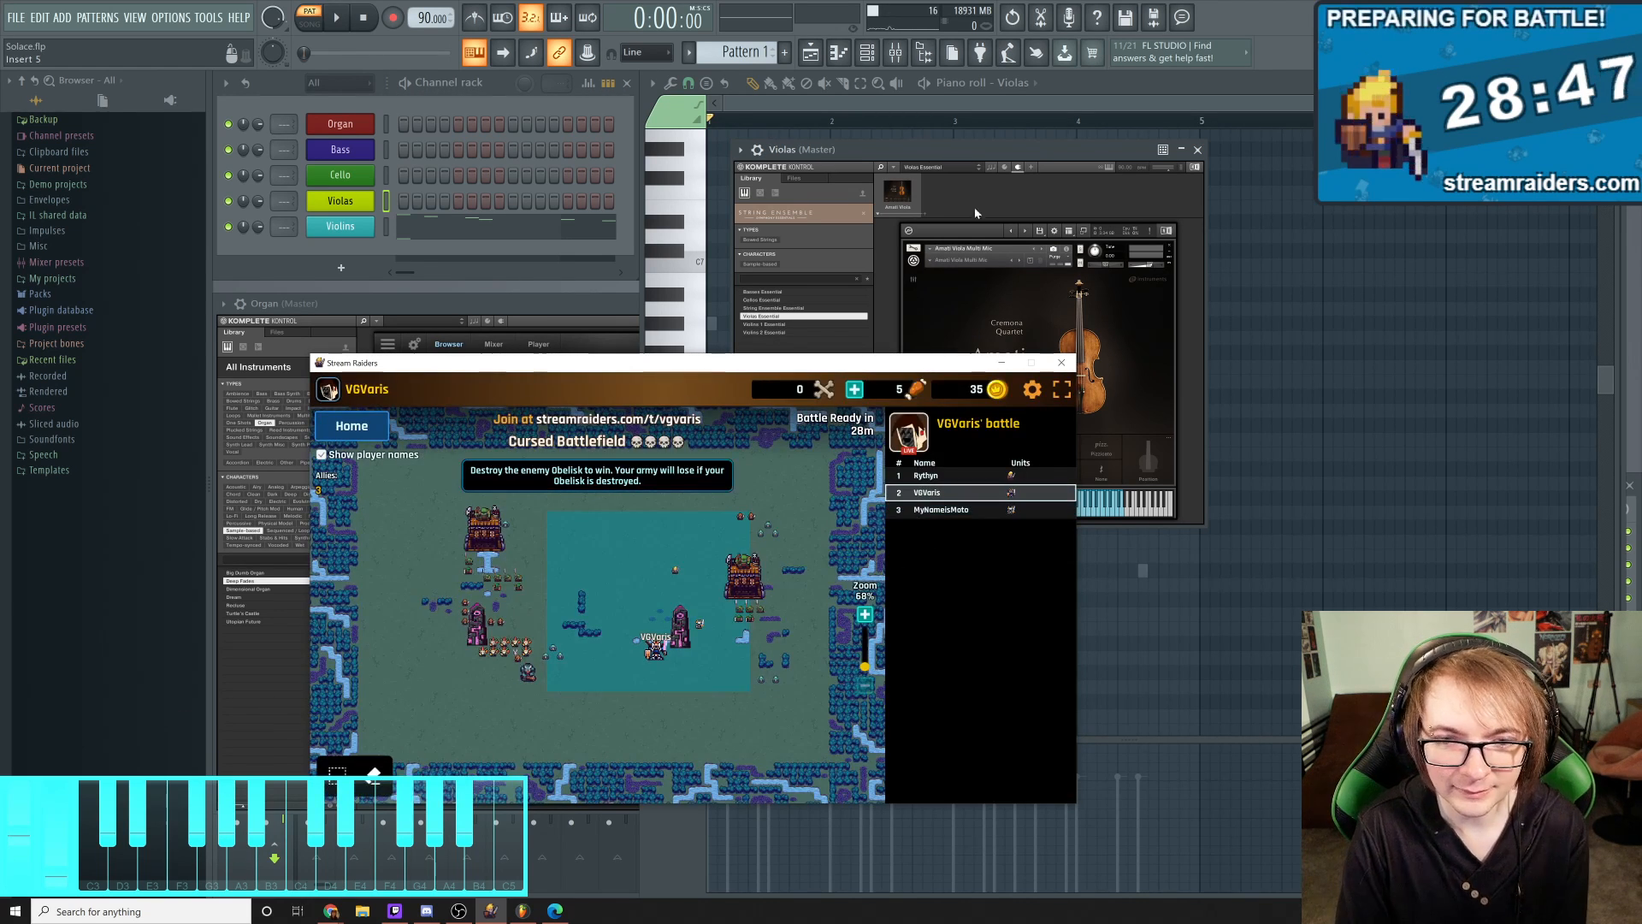
# Switch to FL Studio, set the Amati Viola to its pizzicato articulation and move the Violas instrument window off the notes
pyautogui.click(941, 158)
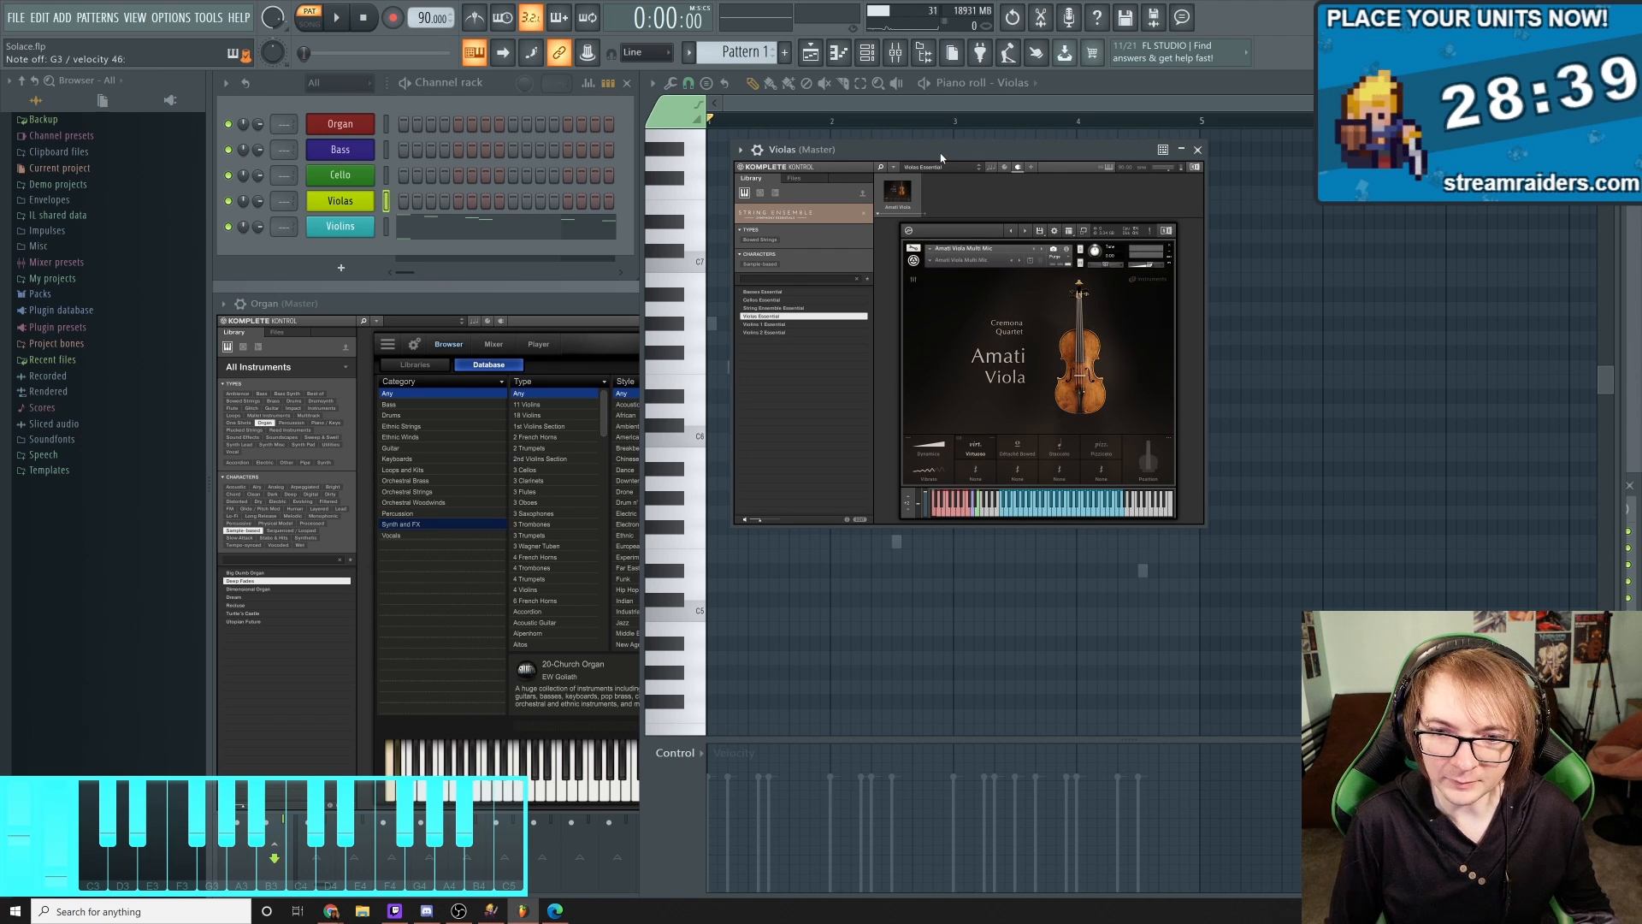
pyautogui.click(1103, 448)
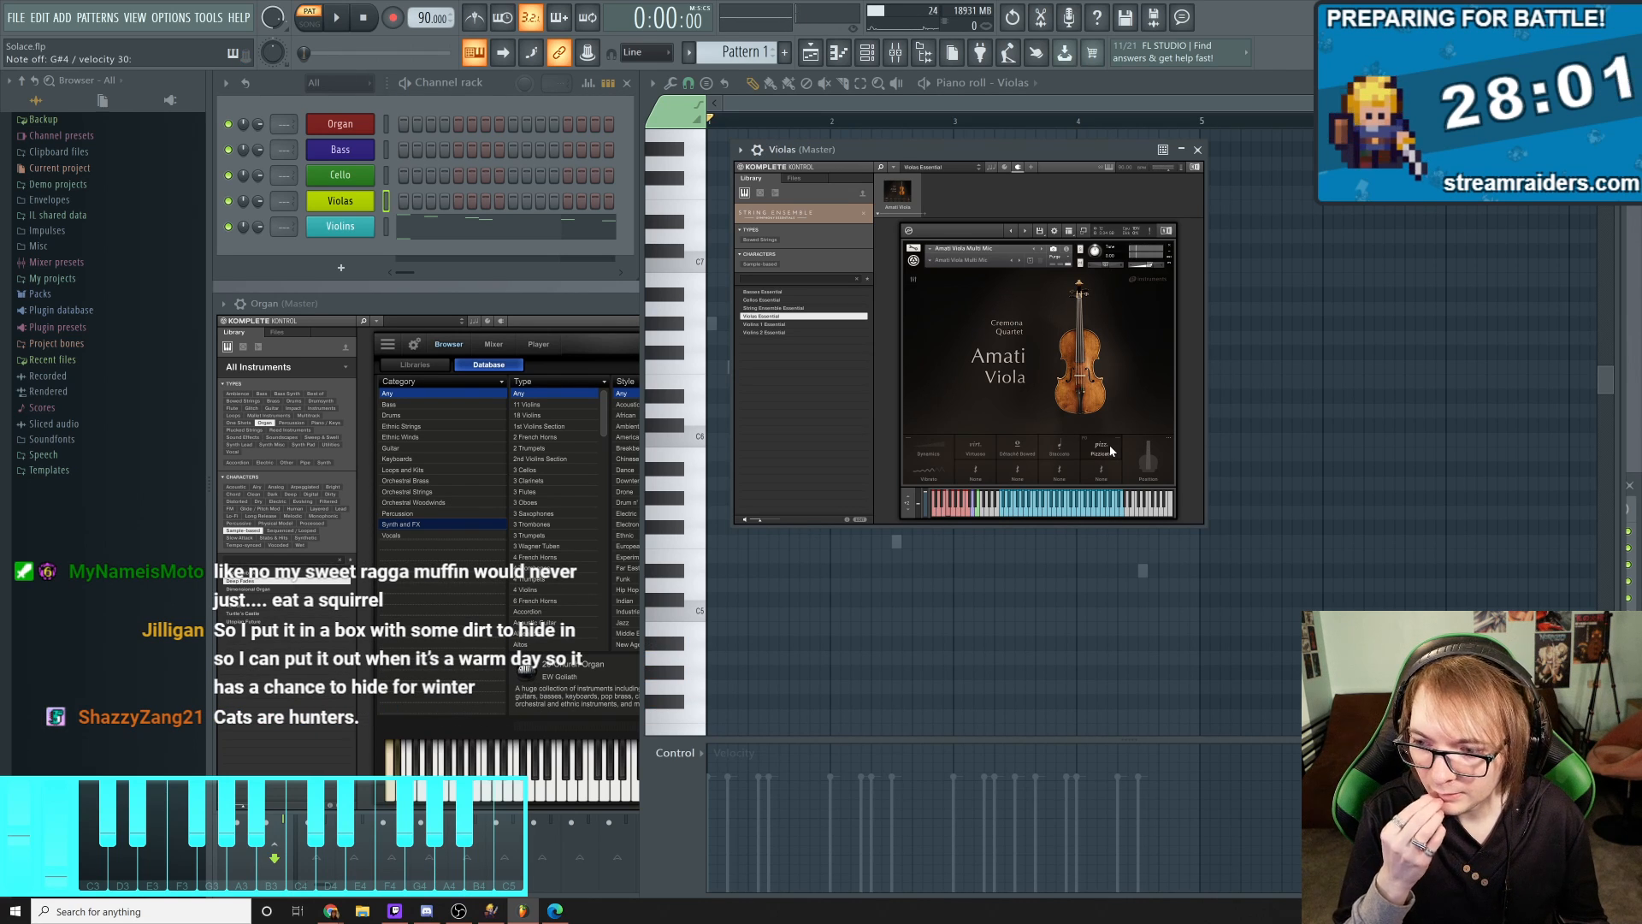
pyautogui.moveTo(949, 156); pyautogui.dragTo(1296, 313)
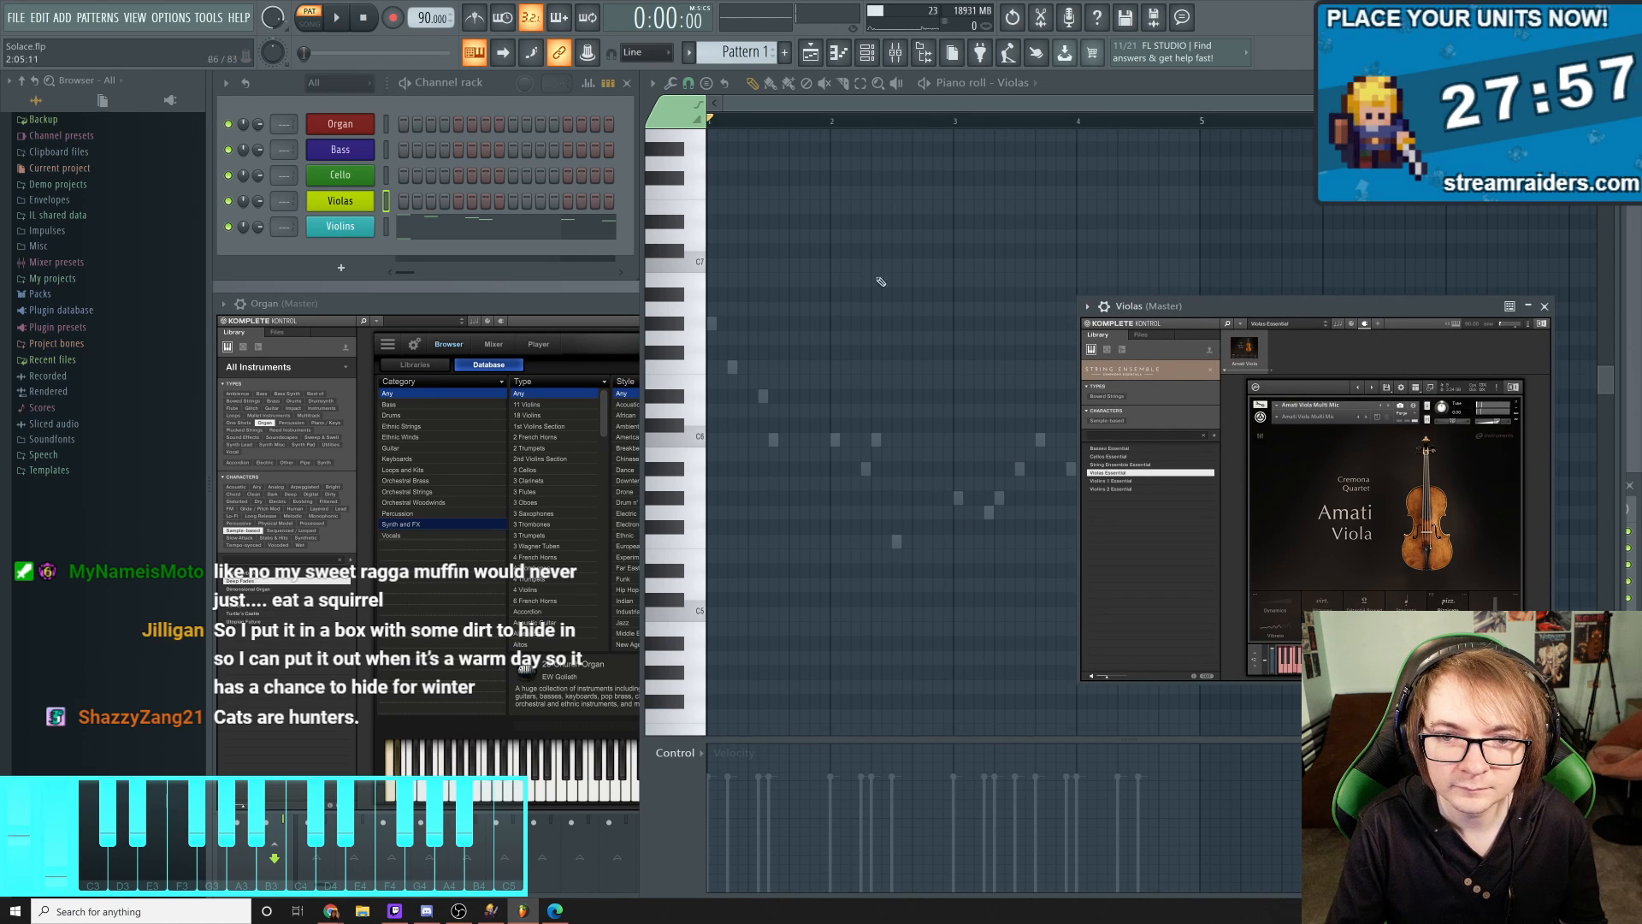
# Enter C4, D#4, F4 and G#4 on steps 1, 3, 5 and 7 of bar 1 in the Violas part and audition them
pyautogui.scroll(-3, 729, 619)
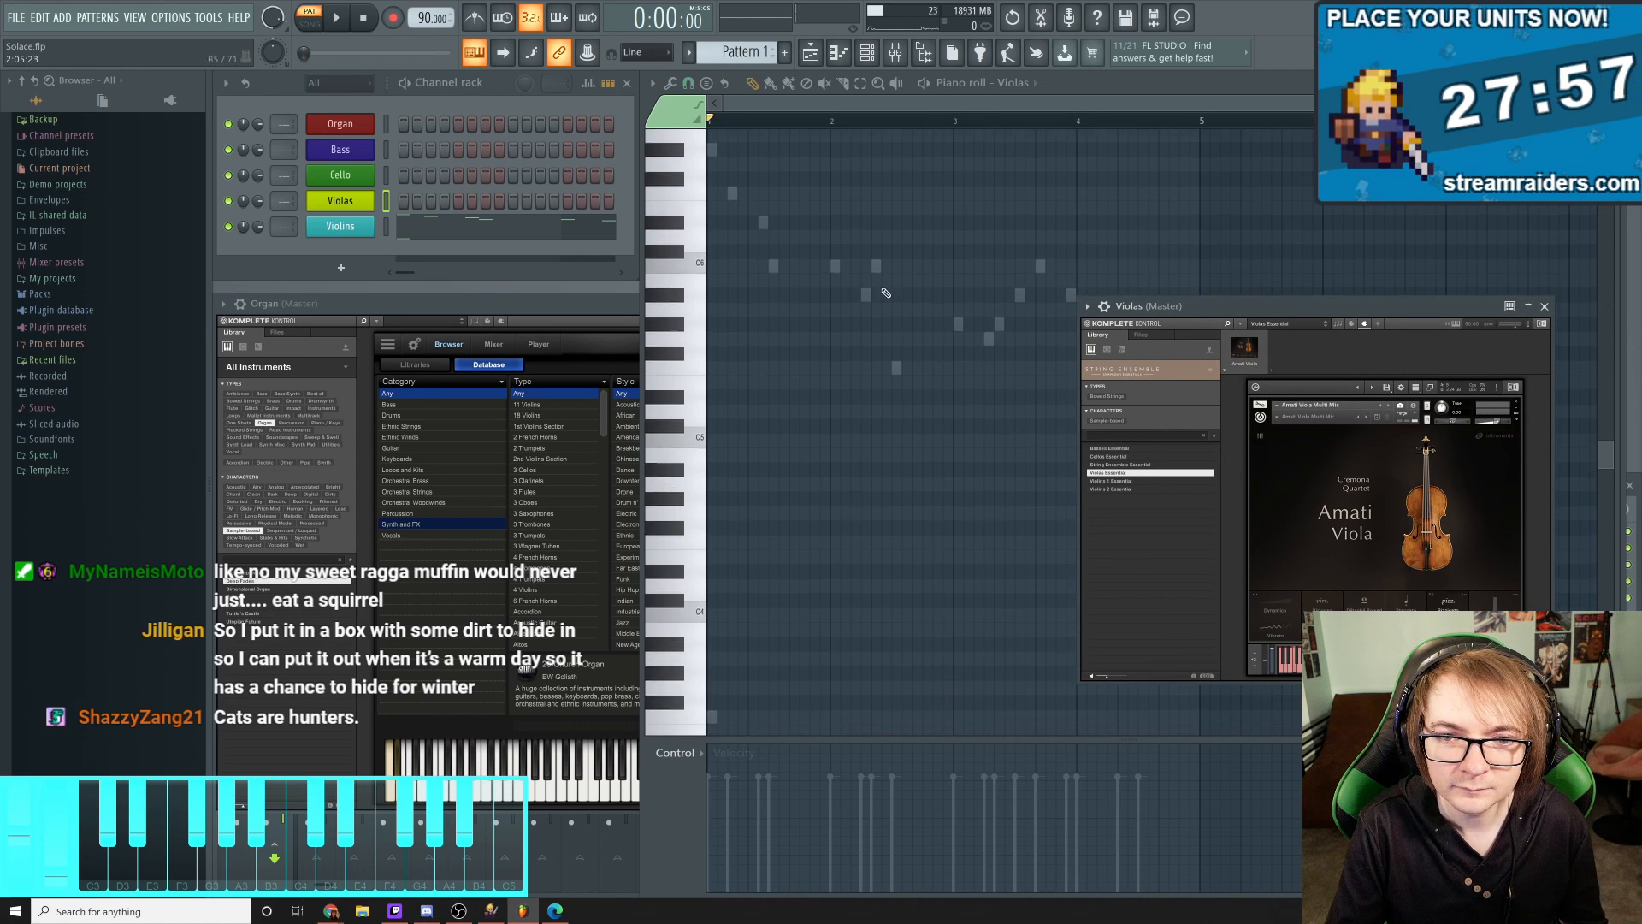
pyautogui.click(712, 614)
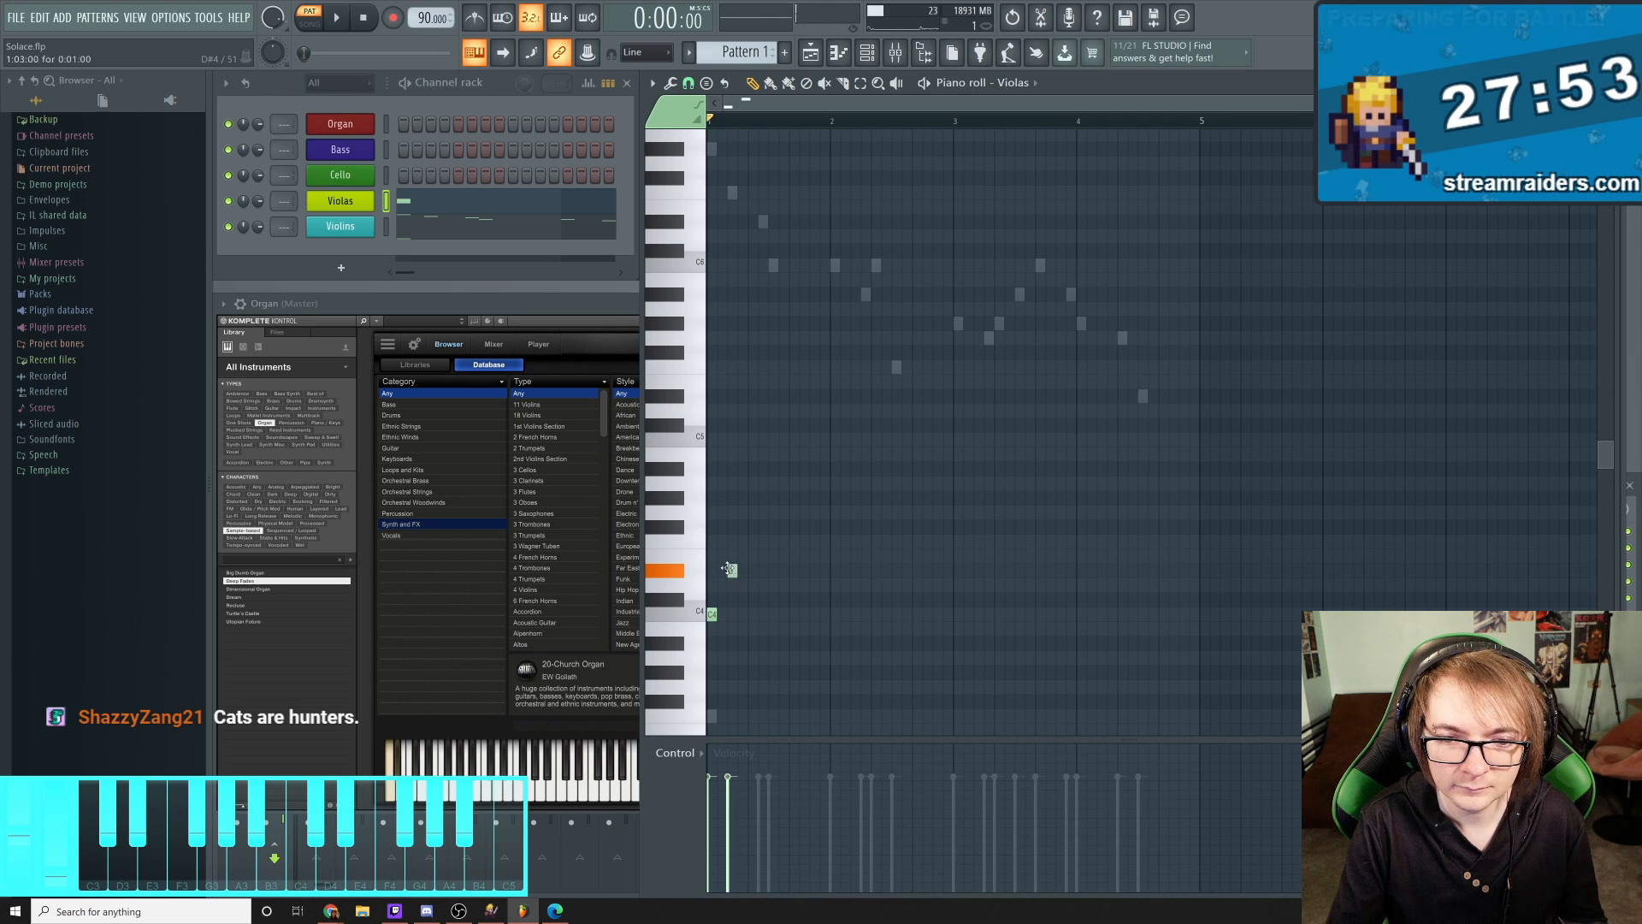
pyautogui.click(730, 570)
pyautogui.click(733, 570)
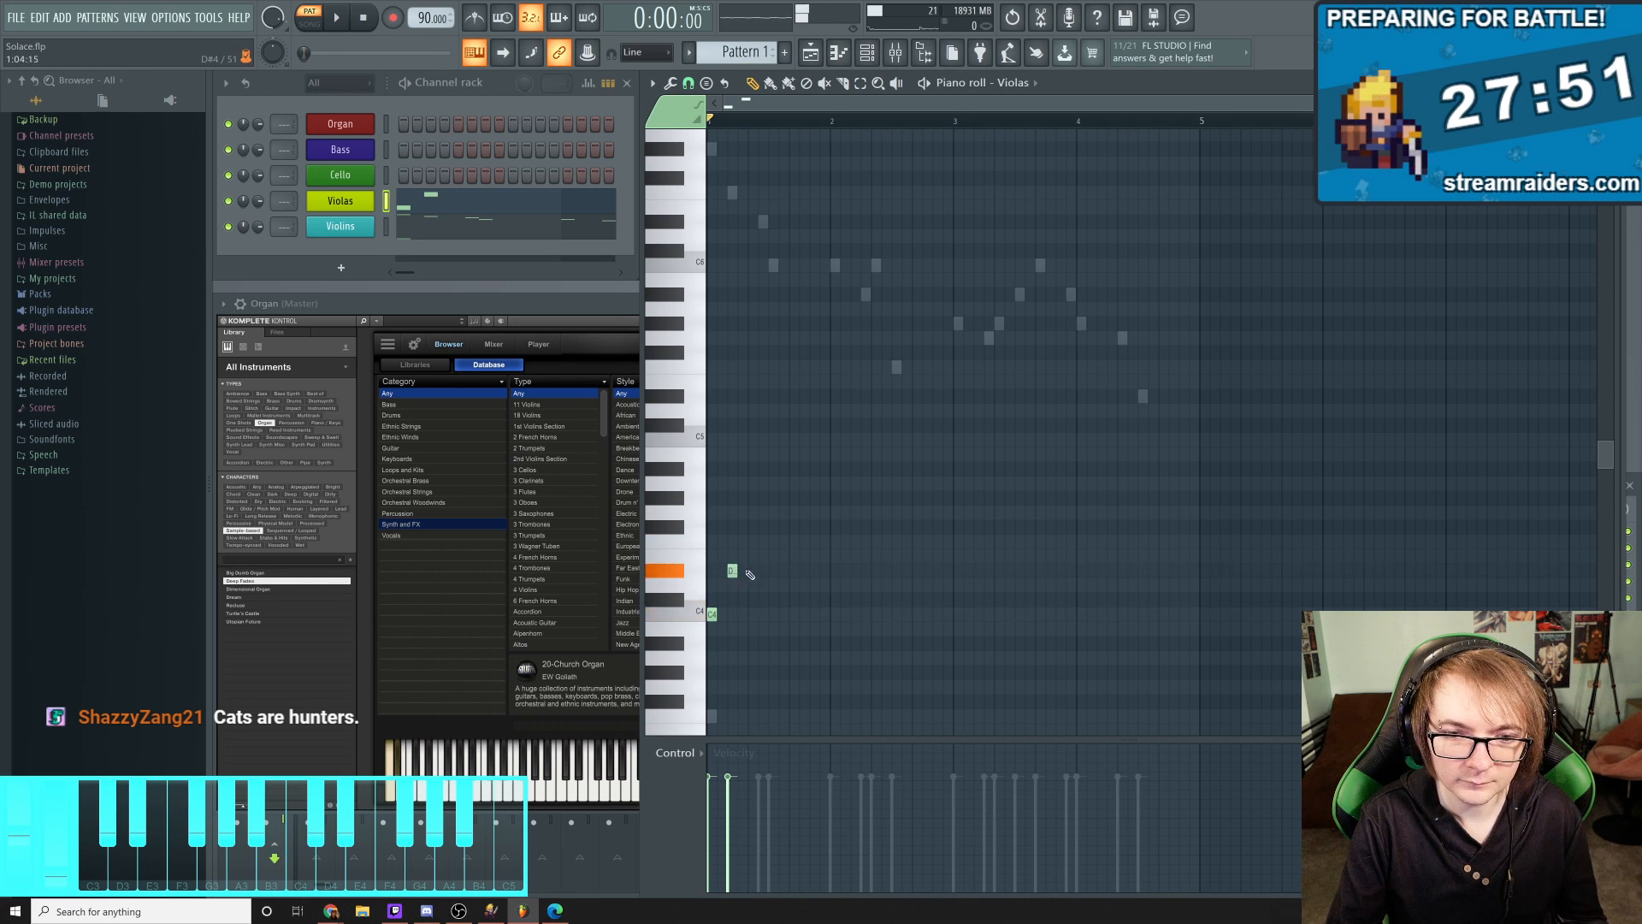
pyautogui.click(752, 528)
pyautogui.click(754, 542)
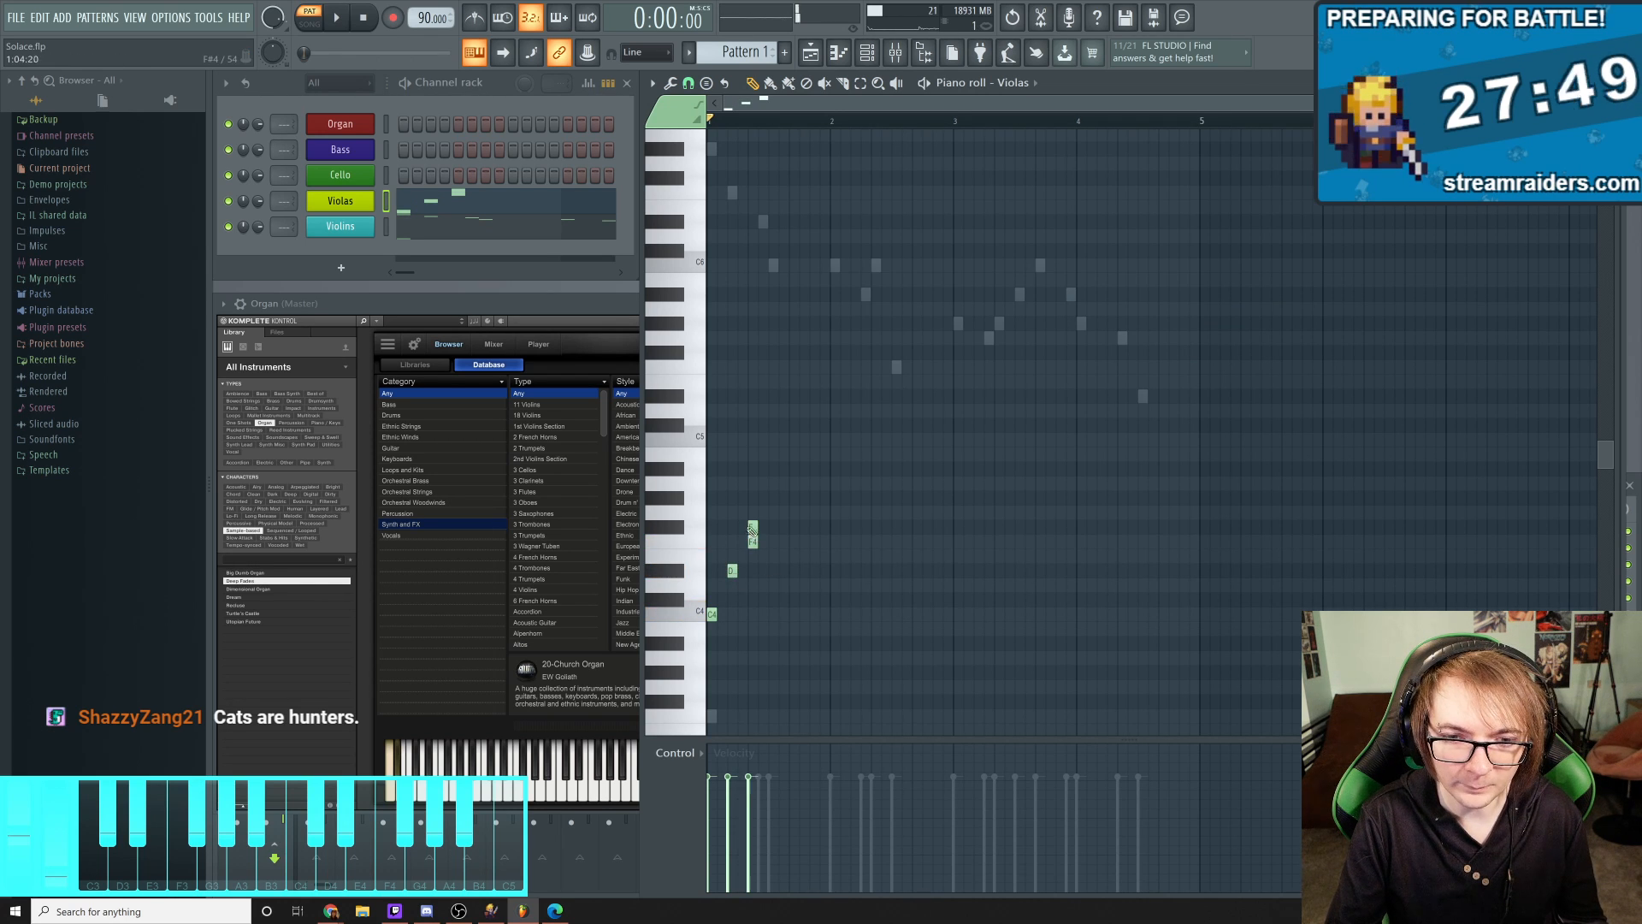
pyautogui.press('z')
pyautogui.press('d')
pyautogui.press('v')
pyautogui.press('h')
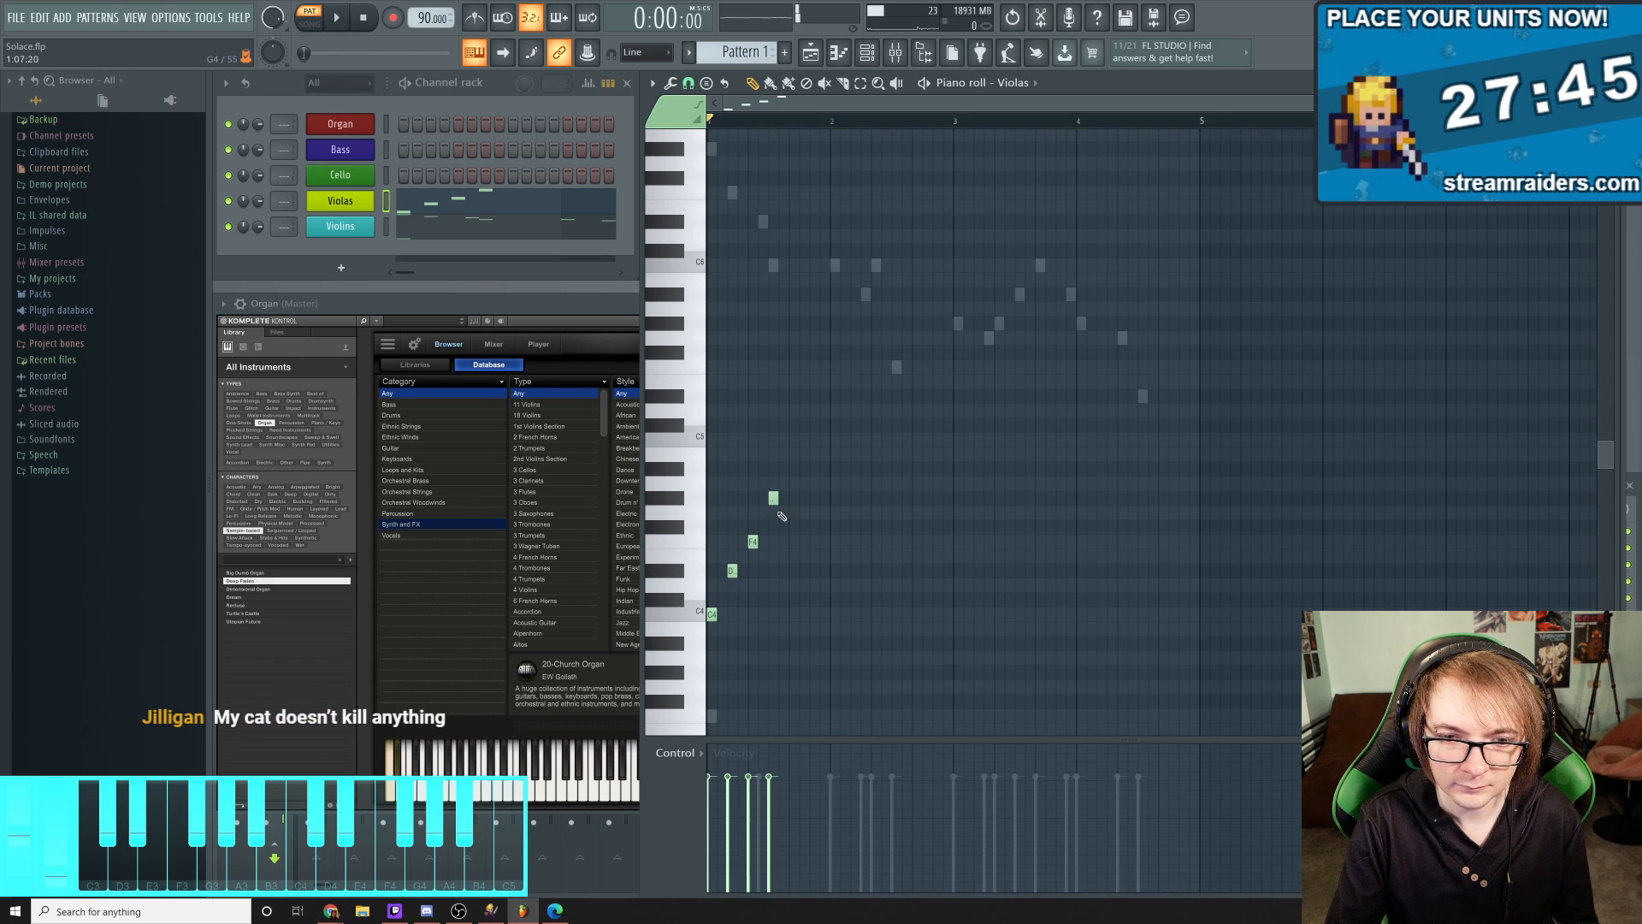
pyautogui.press('space')
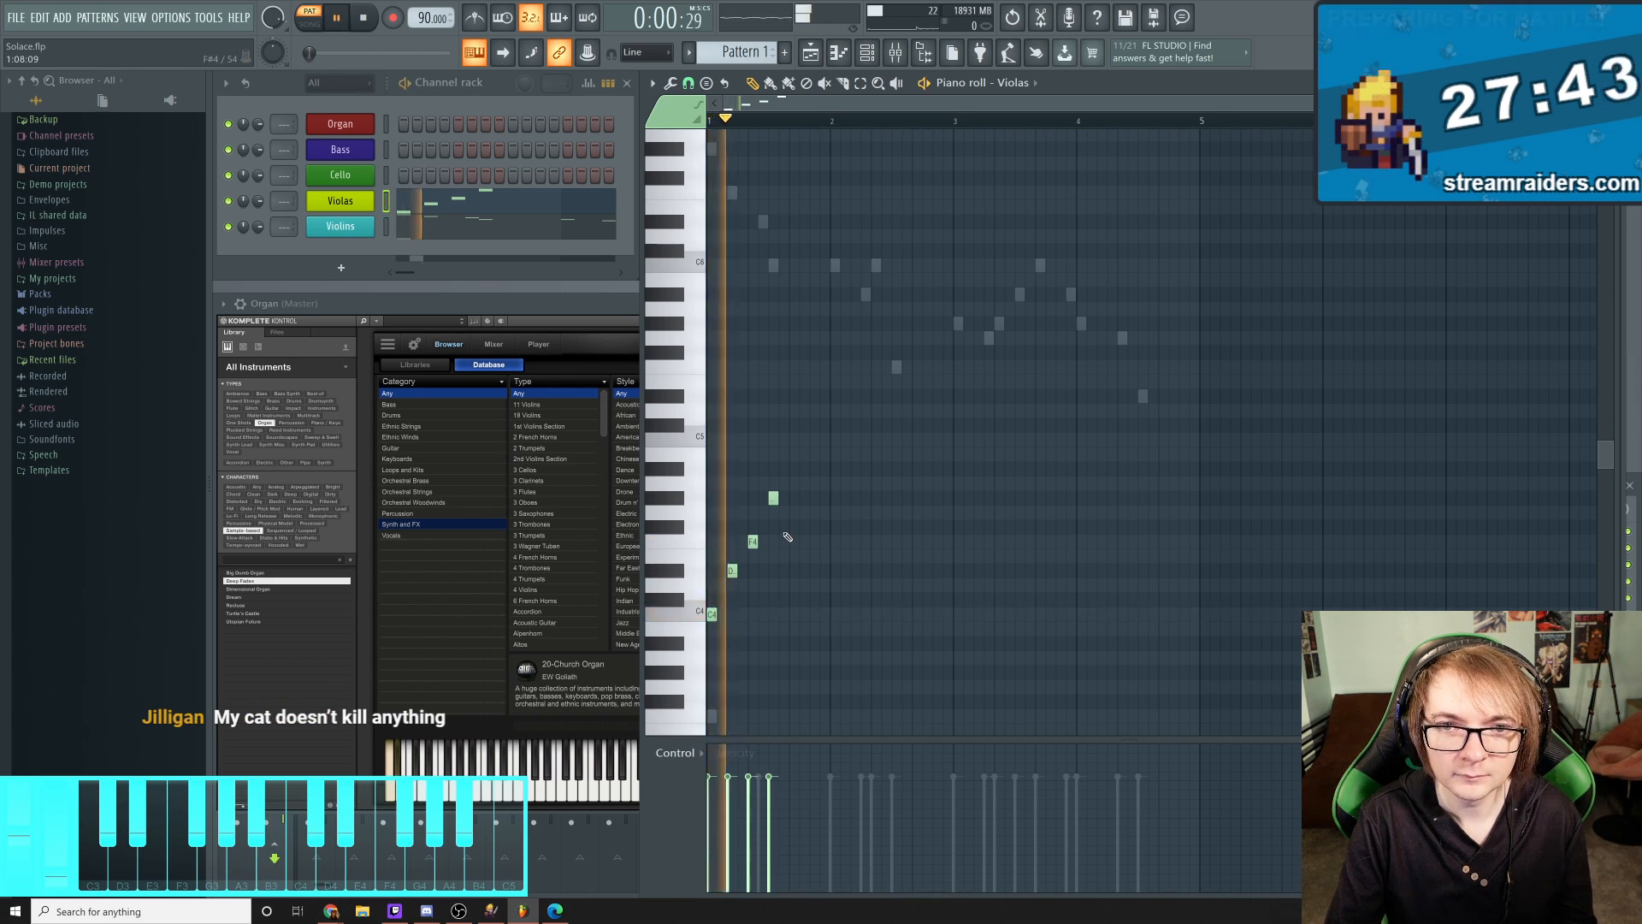
pyautogui.press('space')
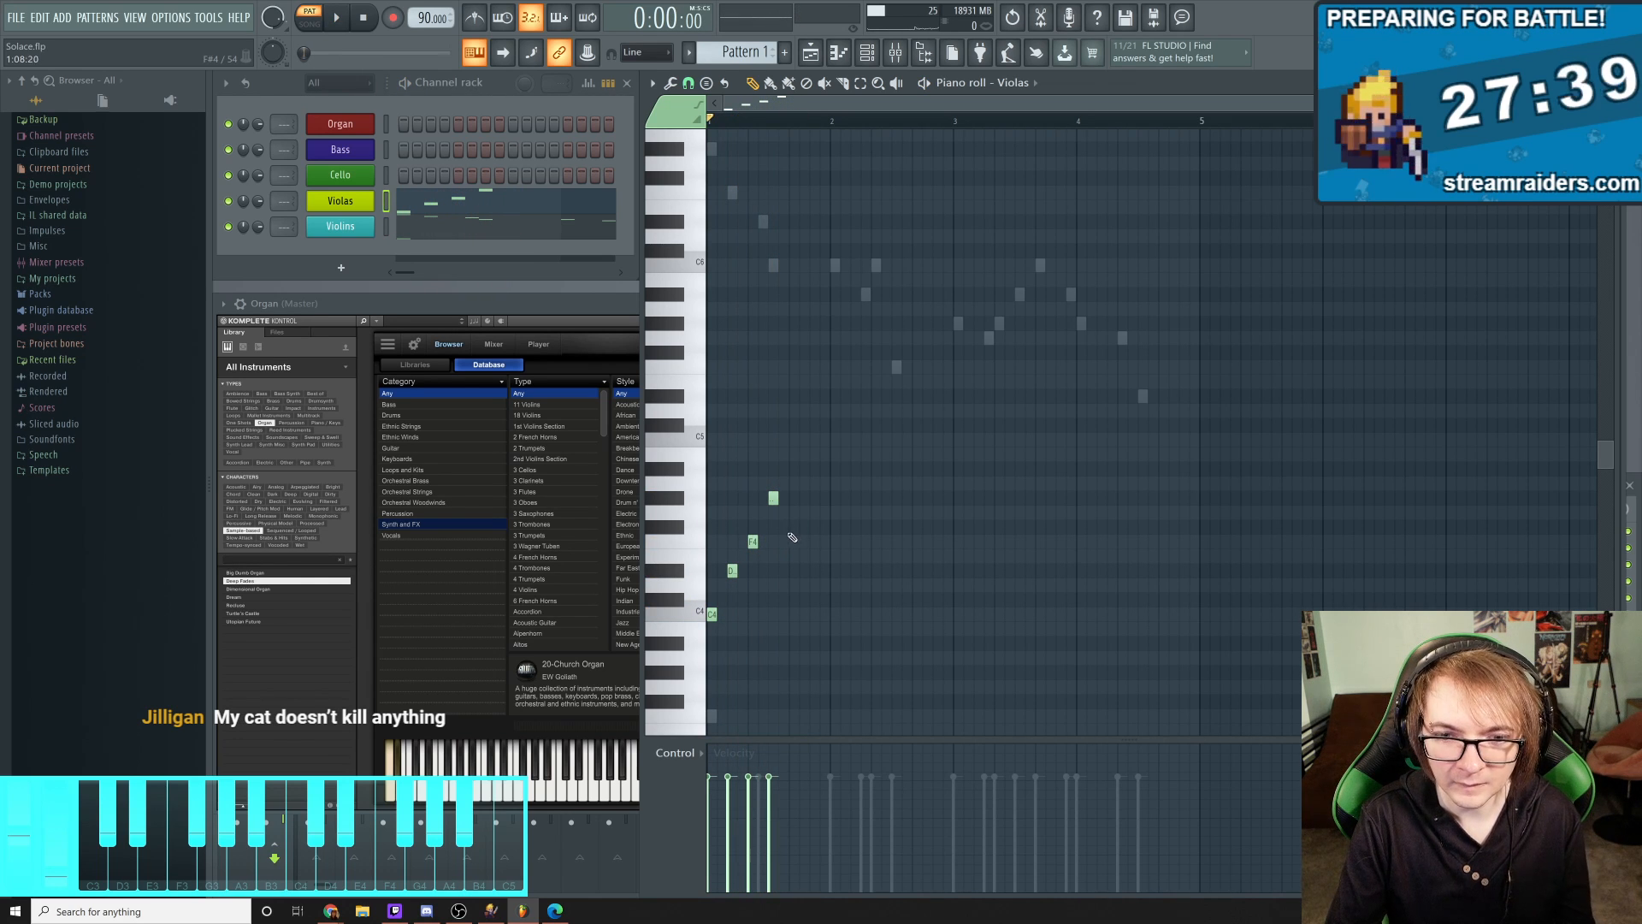
# Finish bar 1 with F4 and D#4, fill bar 2 with C4, D#4, F4, G#4, F4 and D#4 on alternate steps, and play it back
pyautogui.click(792, 540)
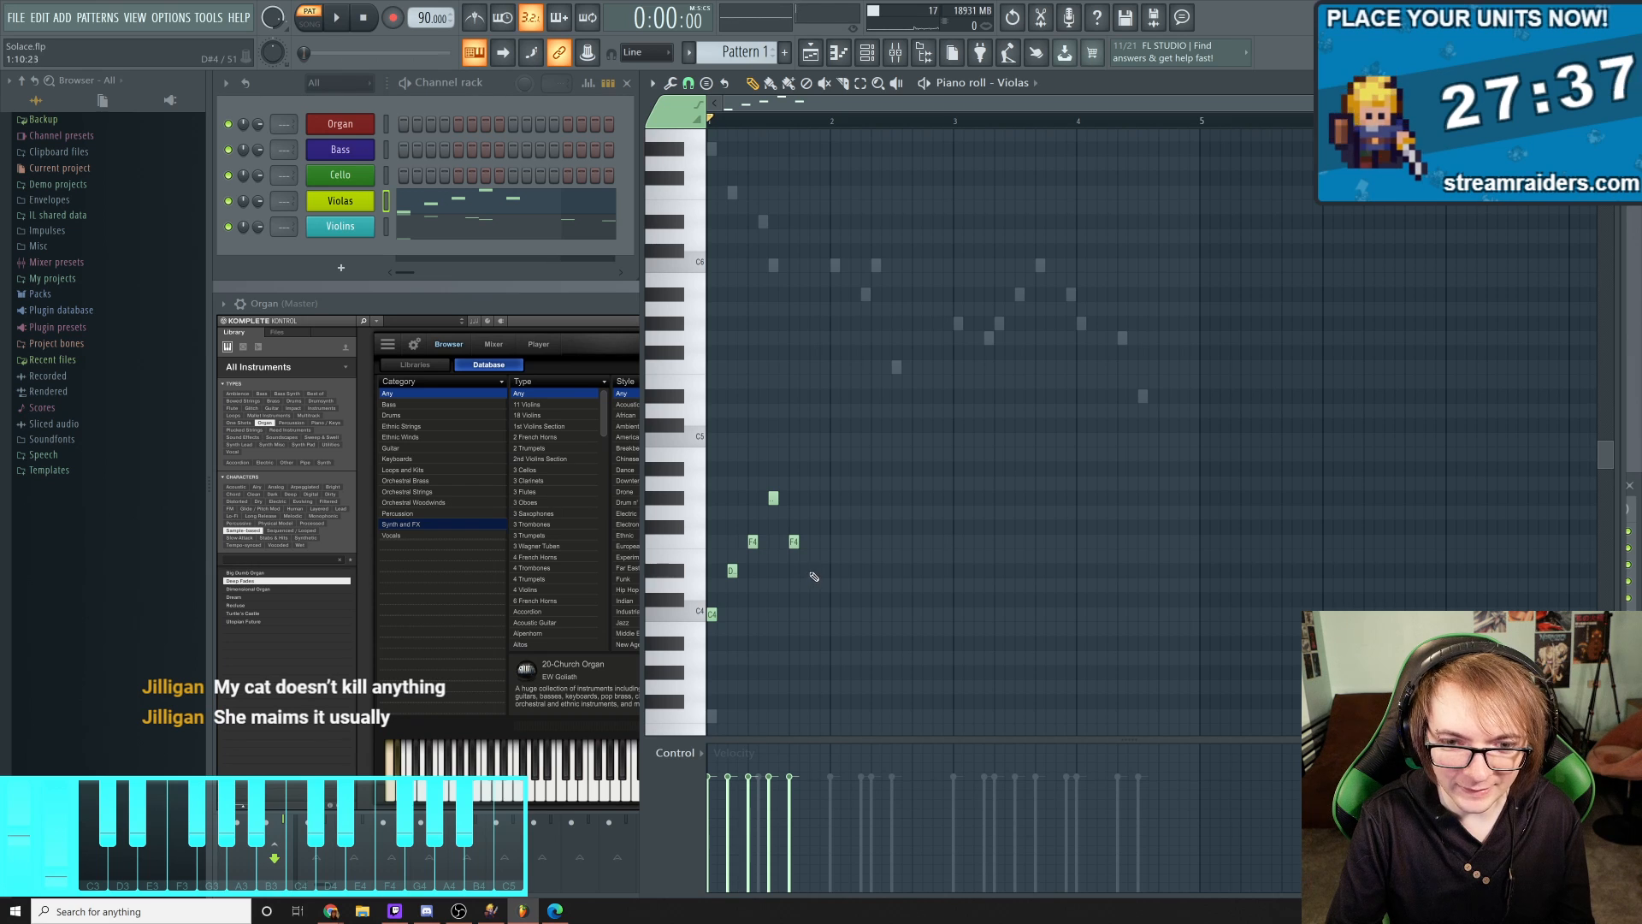
pyautogui.click(834, 613)
pyautogui.click(855, 571)
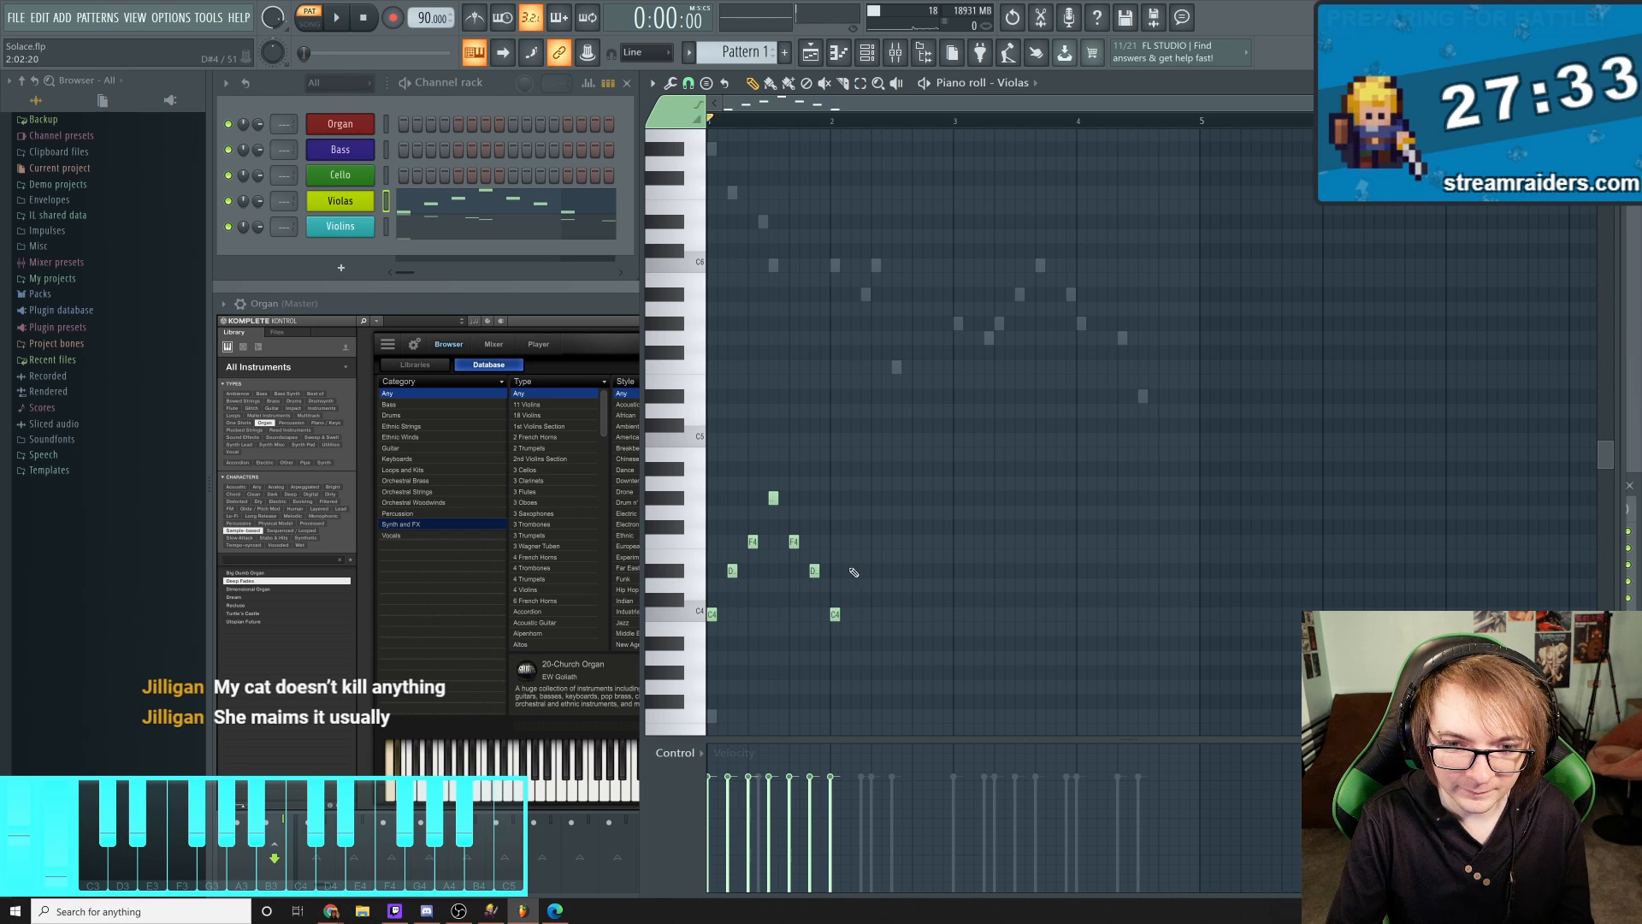
pyautogui.click(875, 541)
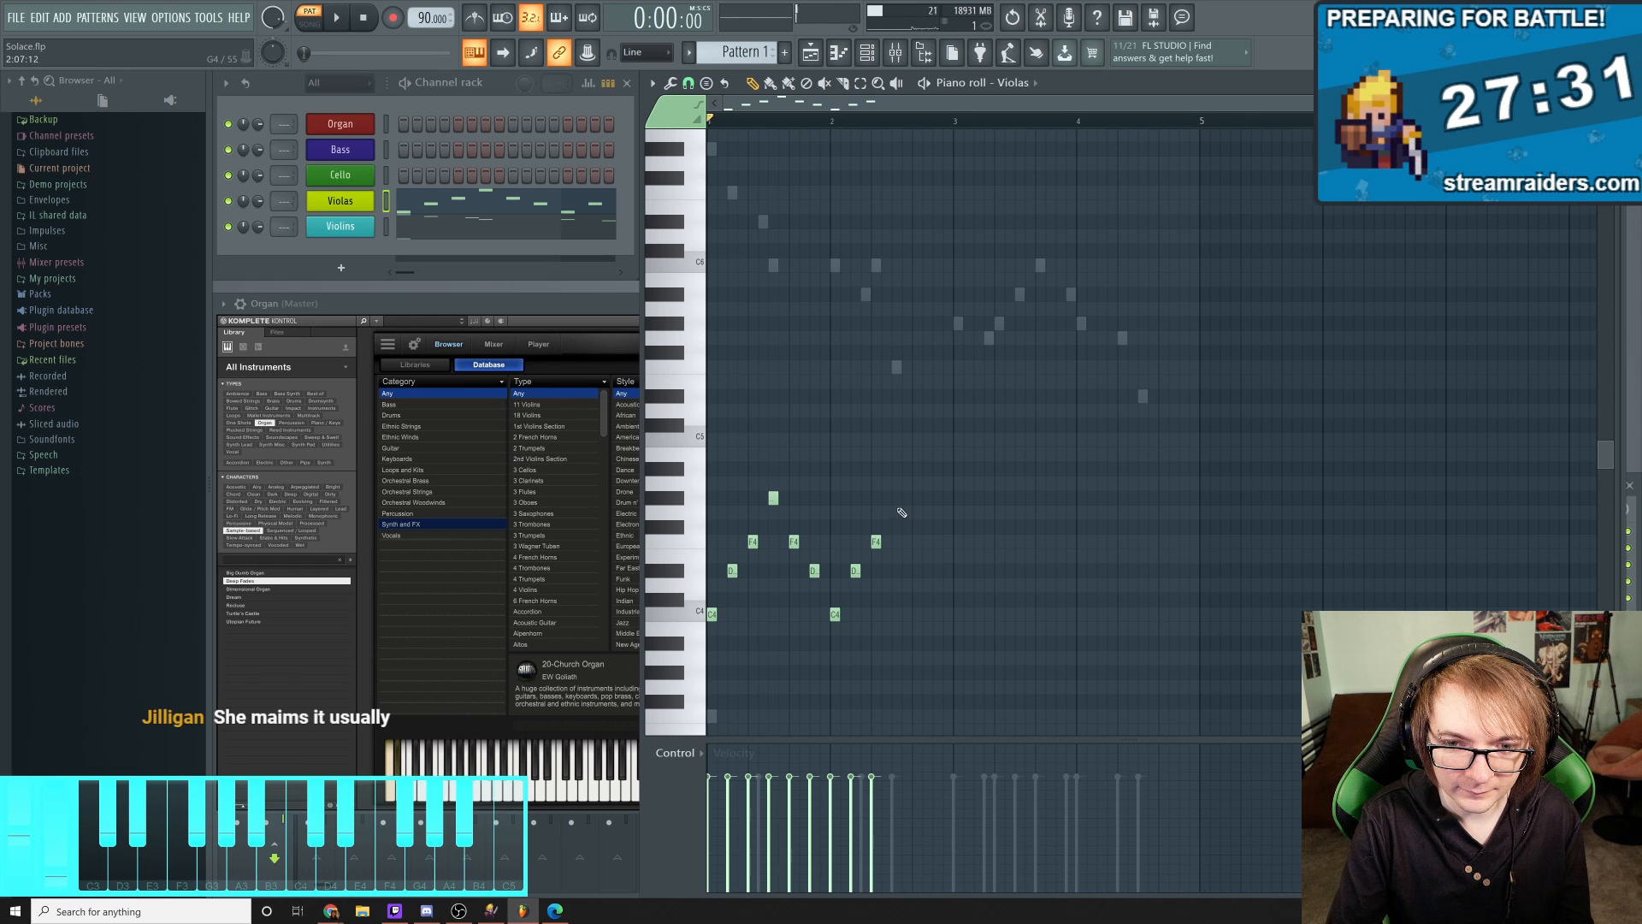
pyautogui.click(917, 542)
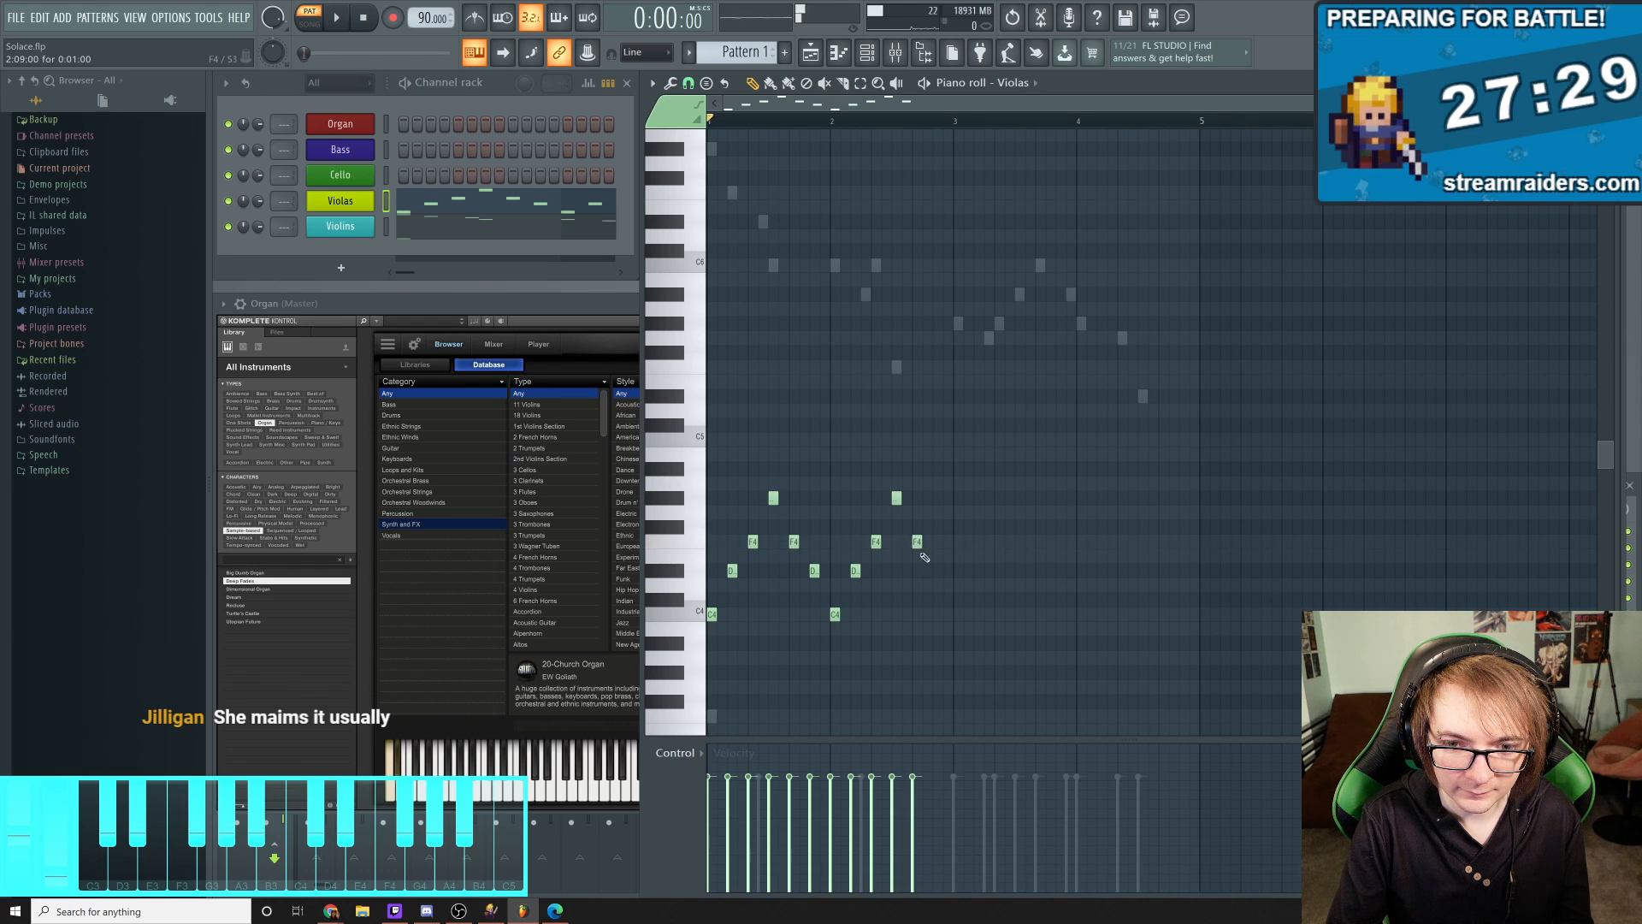
pyautogui.click(938, 571)
pyautogui.press('space')
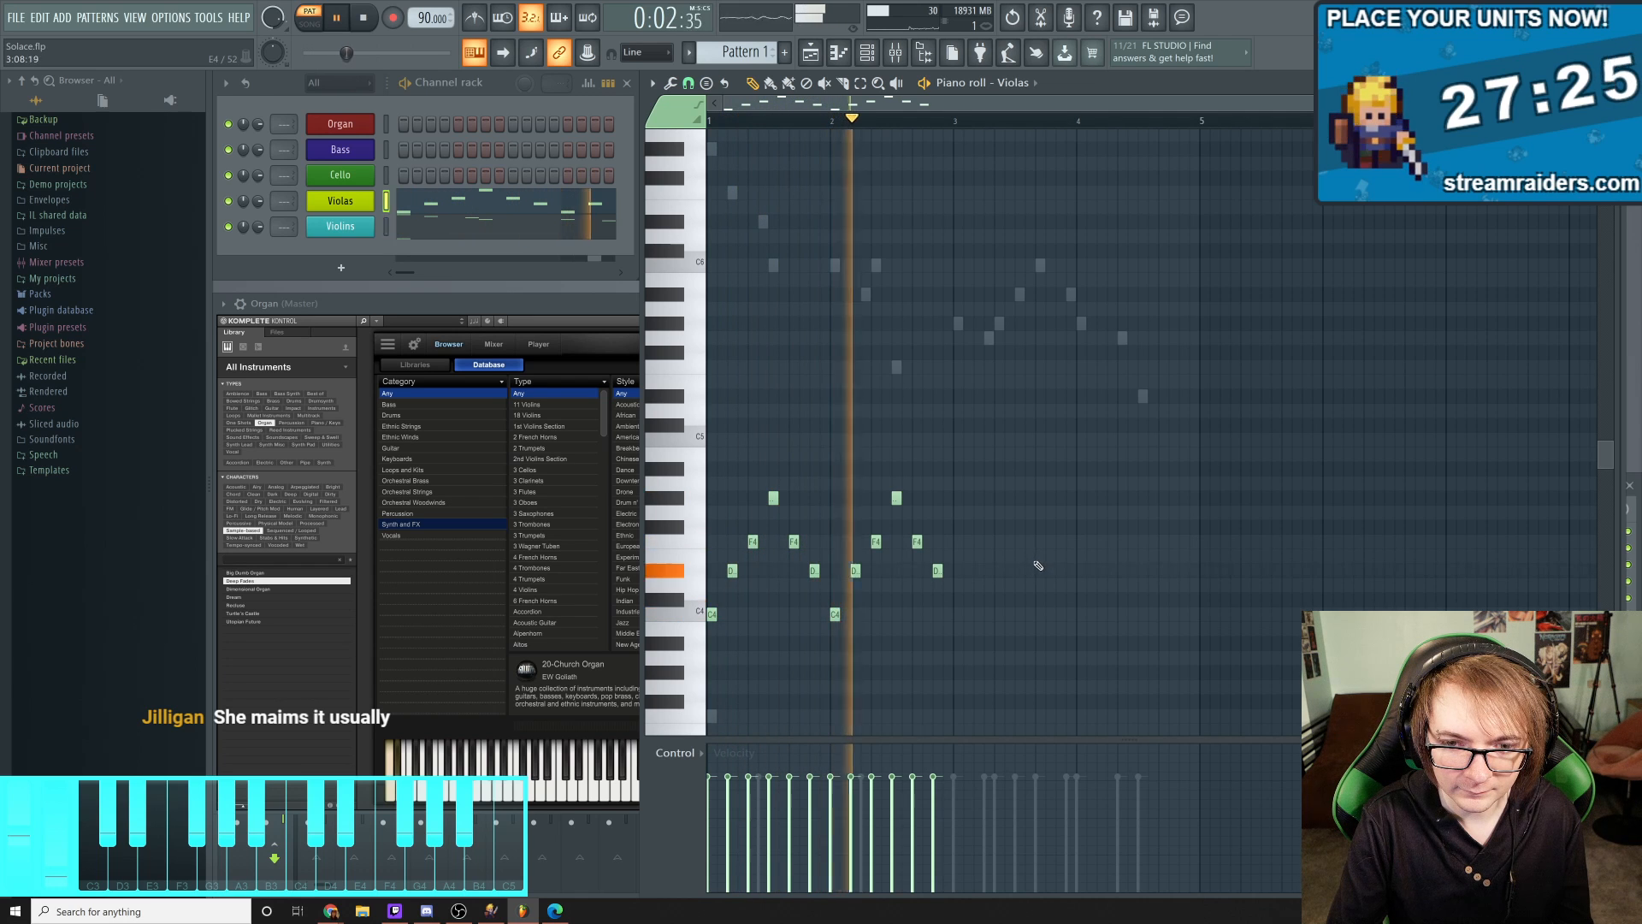
pyautogui.press('space')
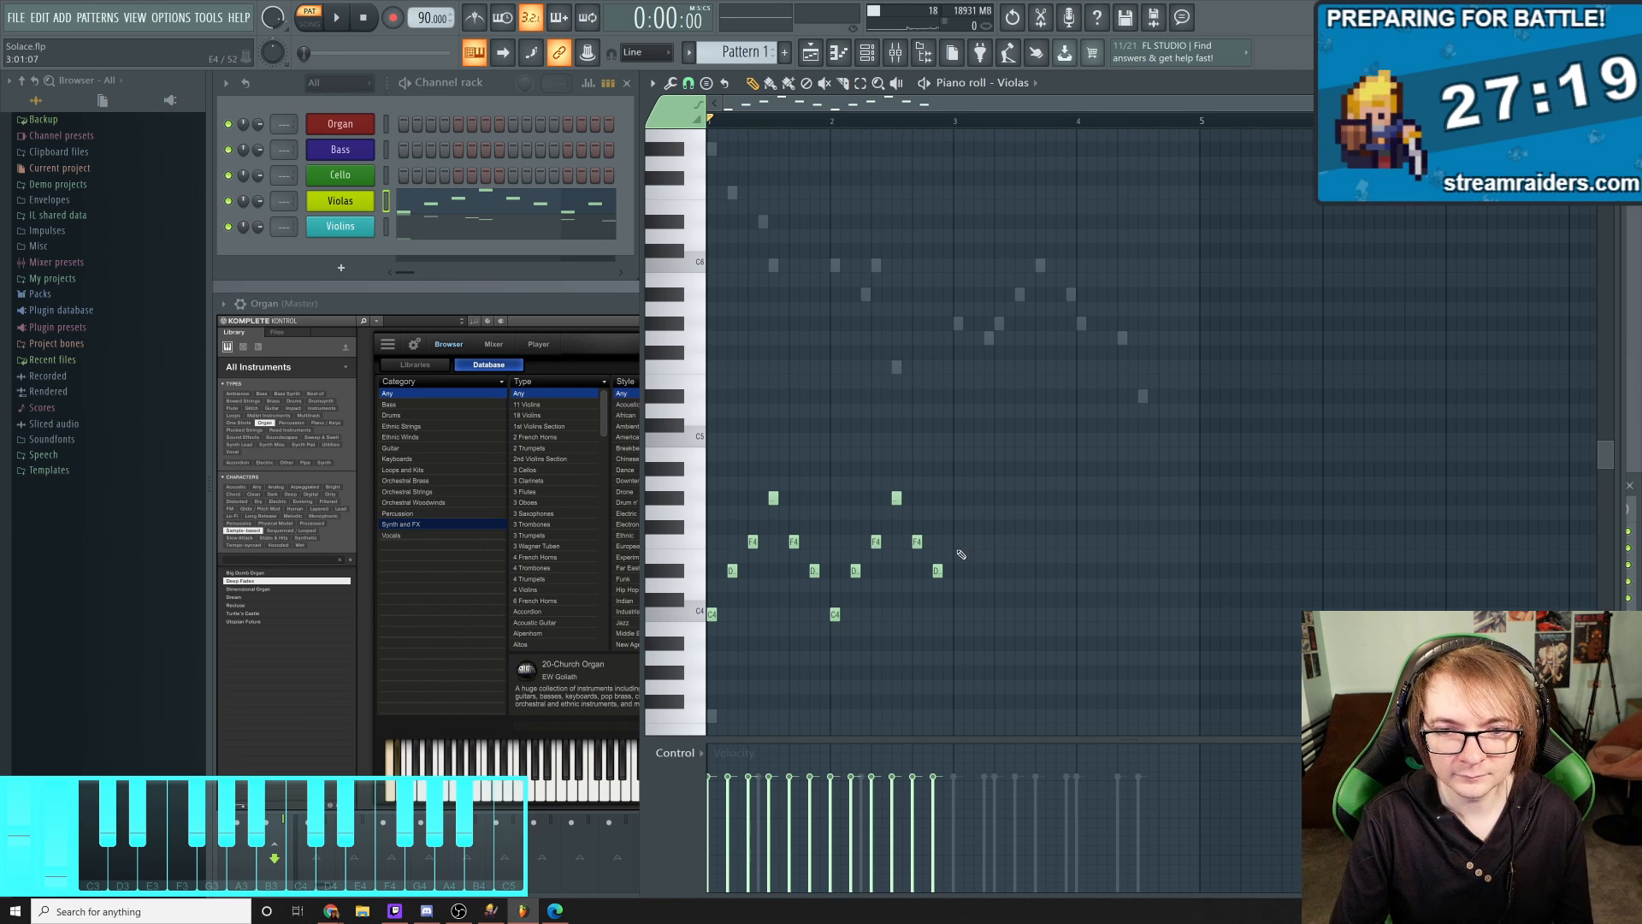
# Try D#4 and C4 as the last two notes of bar 2 in the Violas part and play it back
pyautogui.rightClick(918, 543)
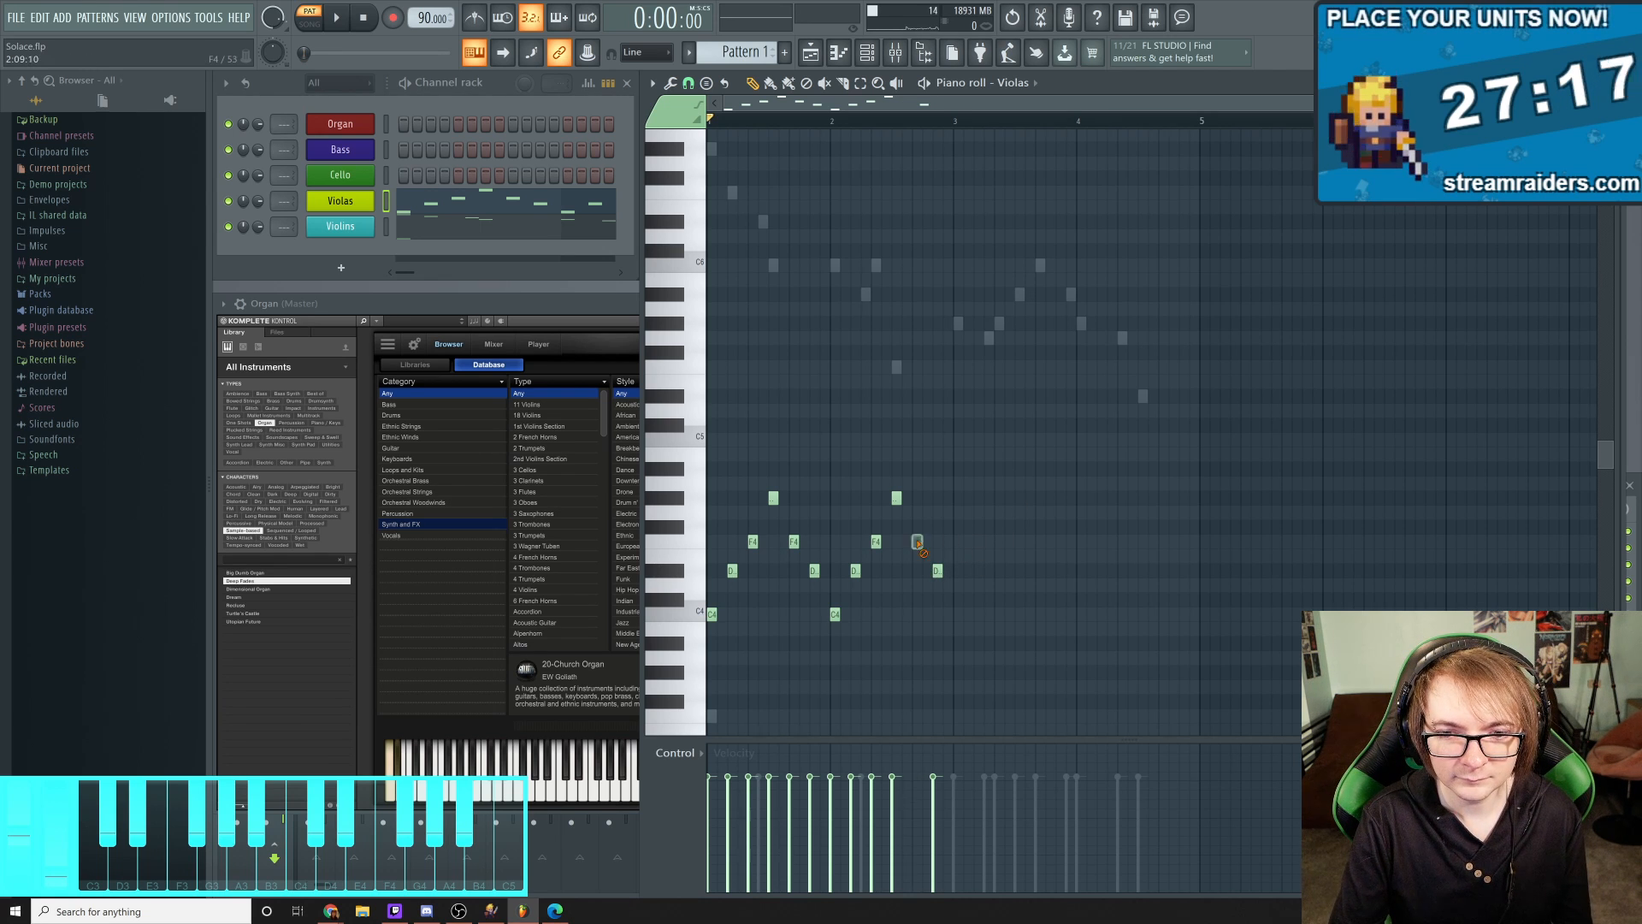
pyautogui.click(916, 569)
pyautogui.rightClick(936, 571)
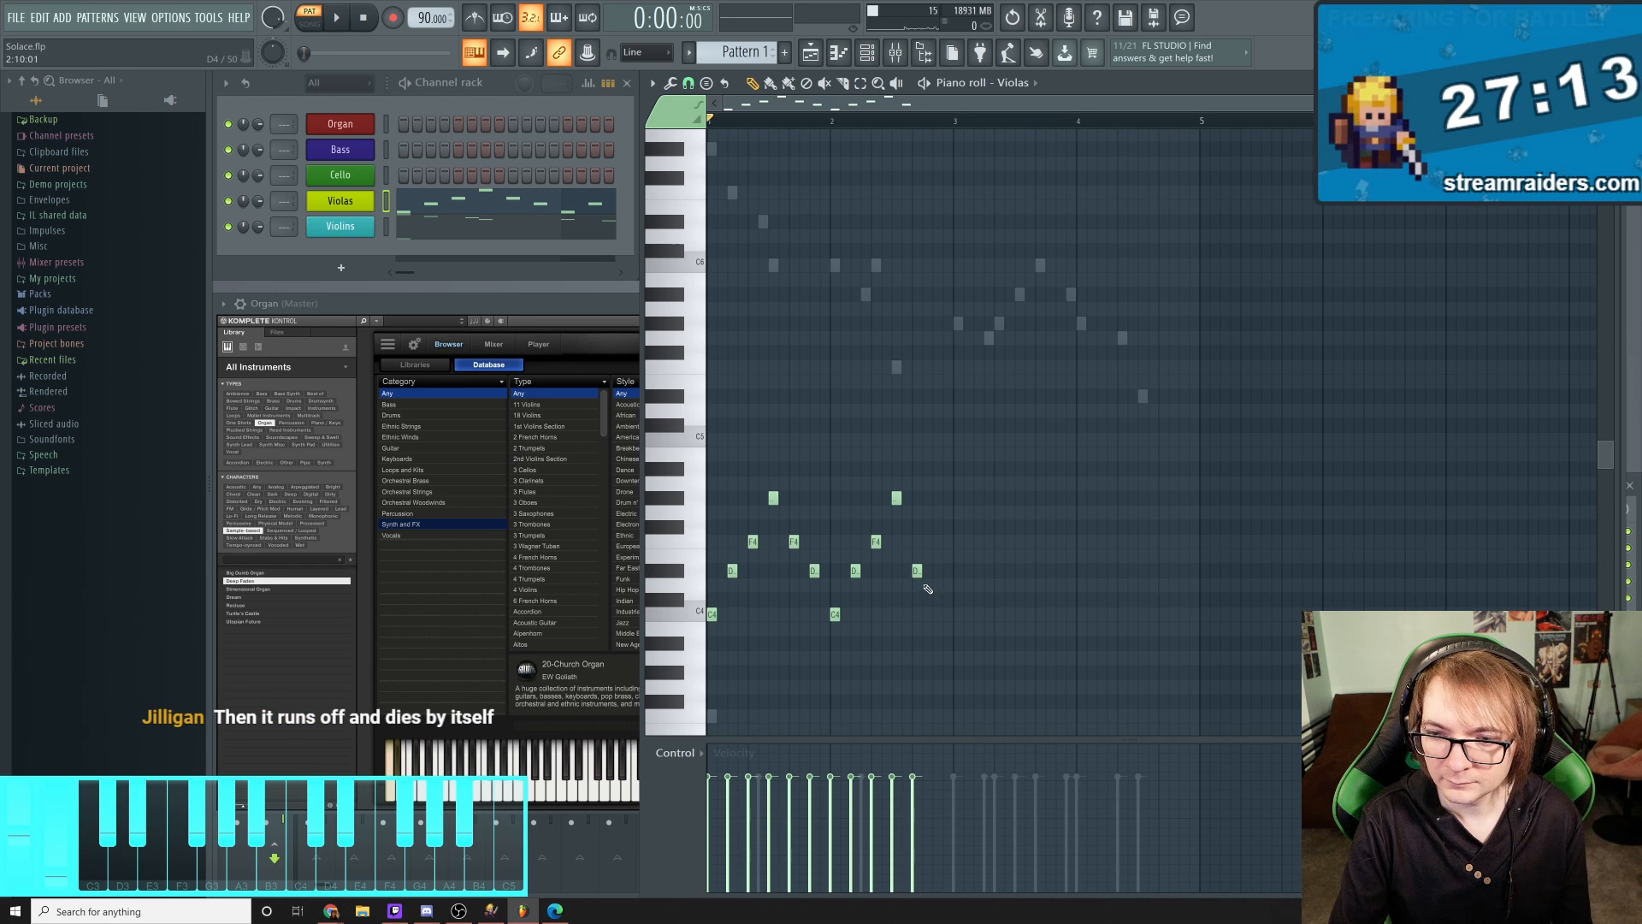
pyautogui.click(939, 615)
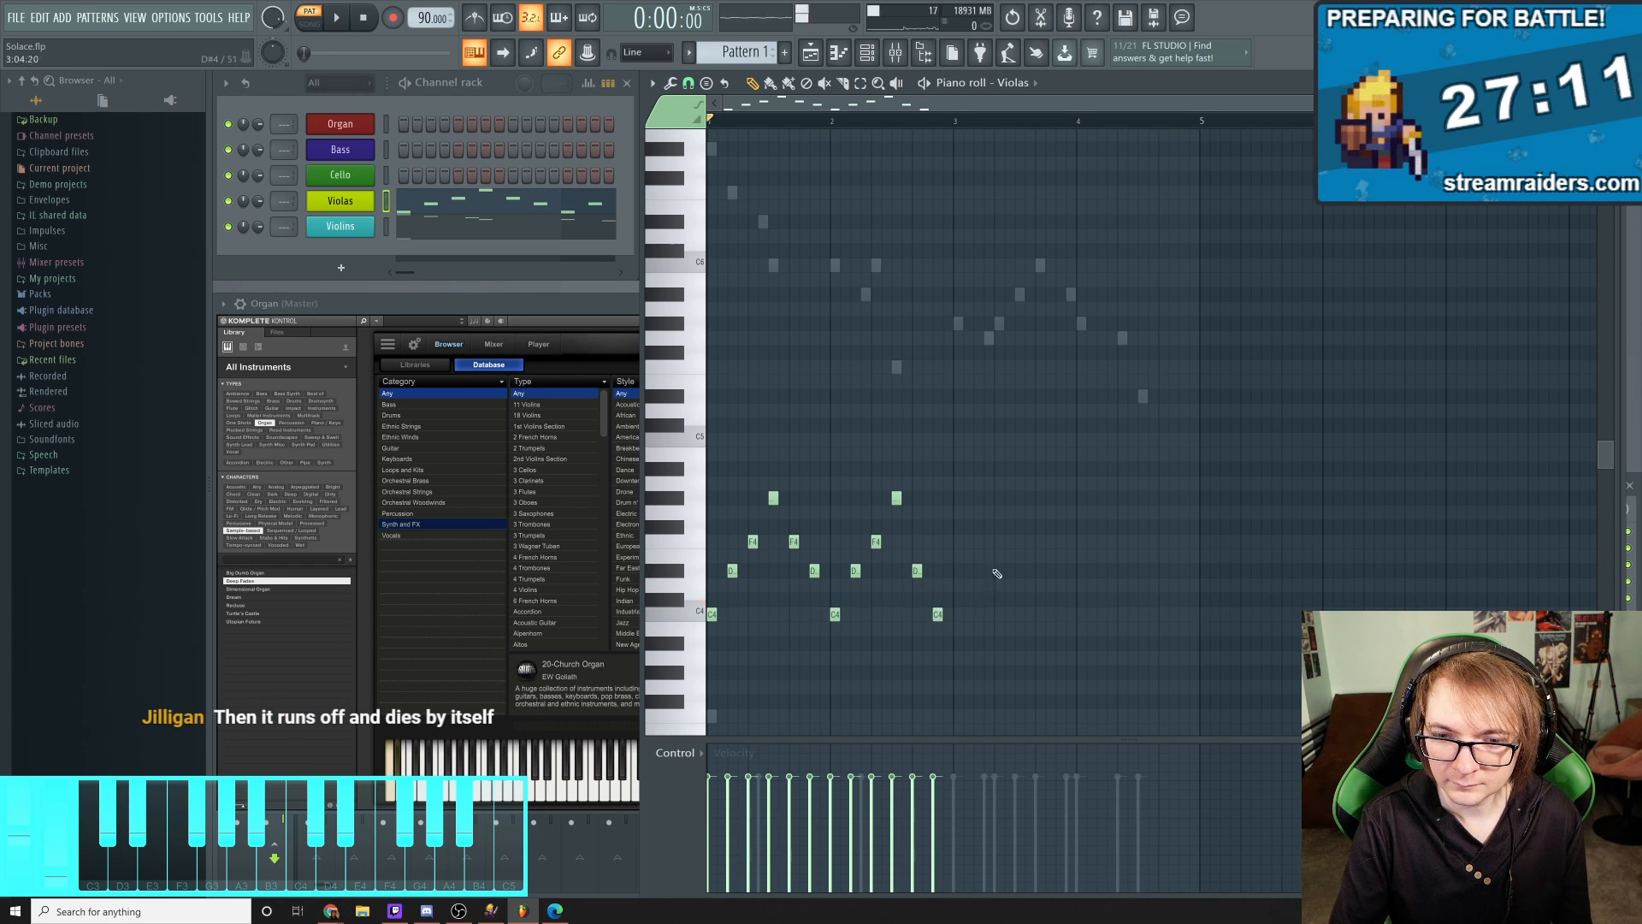
pyautogui.press('space')
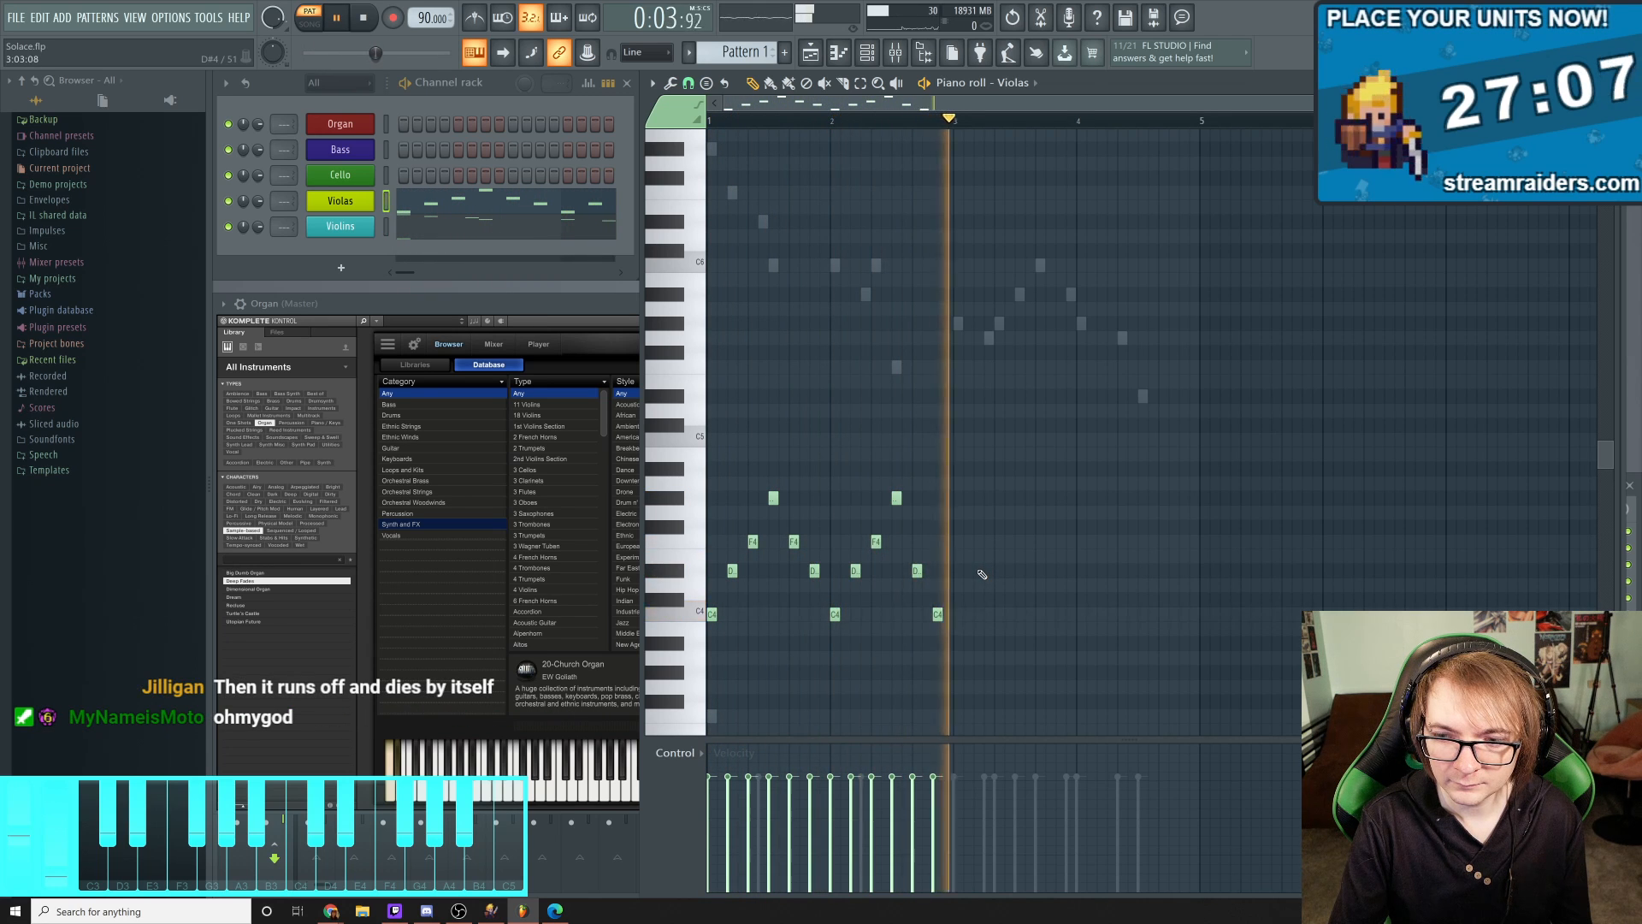
pyautogui.press('space')
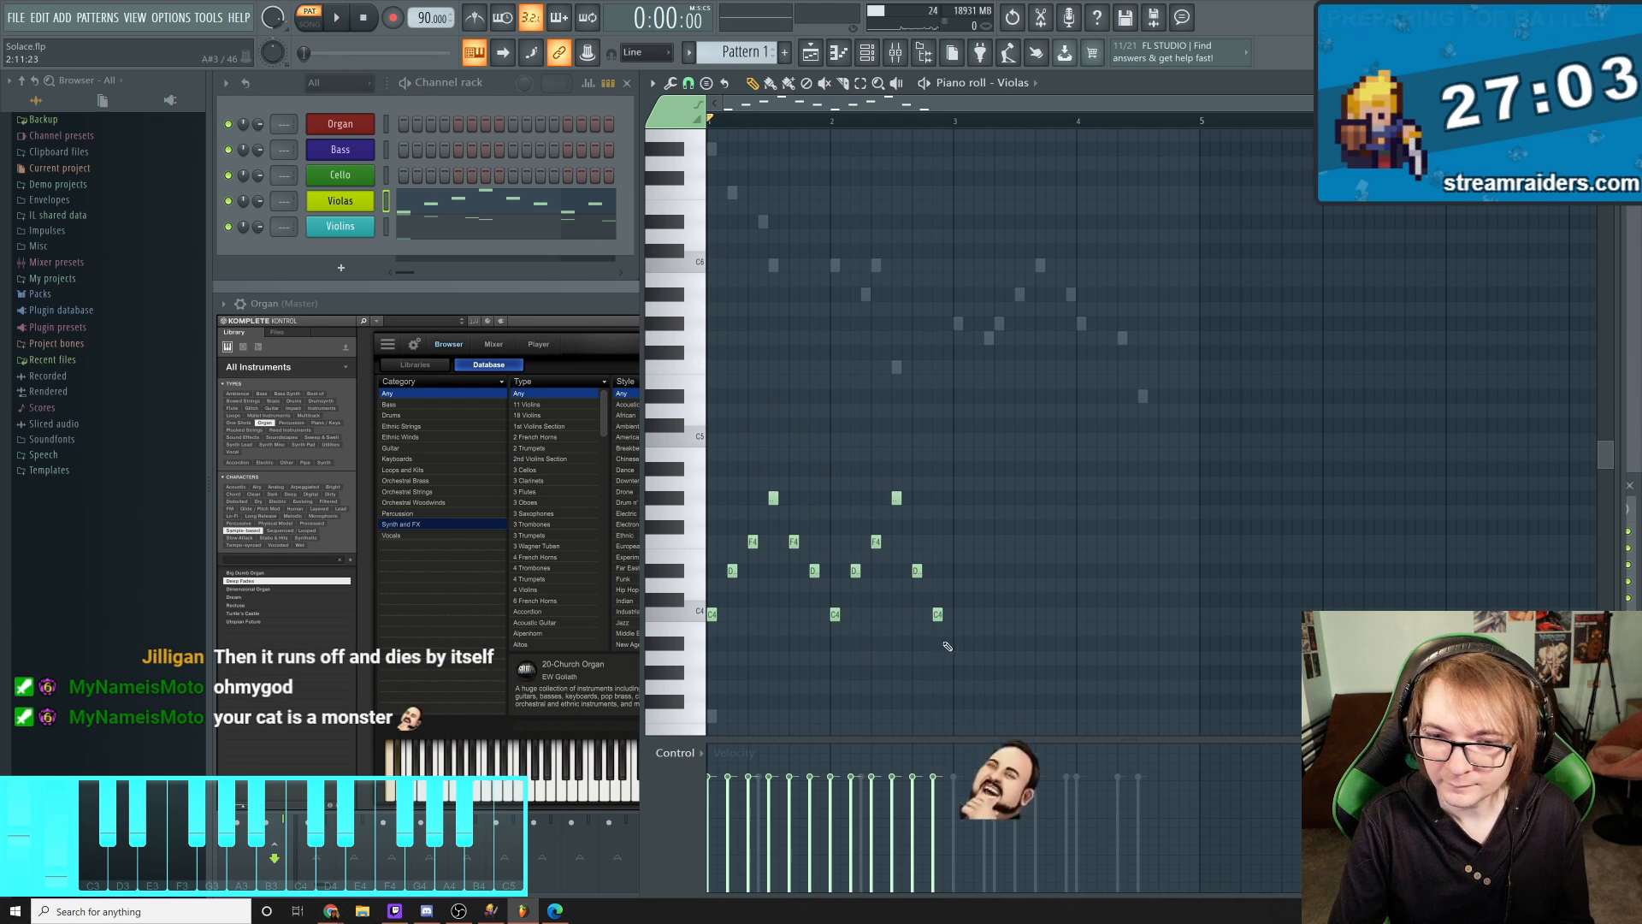
# Put F4 and D#4 back on steps 9 and 11 of bar 2 in the Violas part and start playback
pyautogui.click(938, 615)
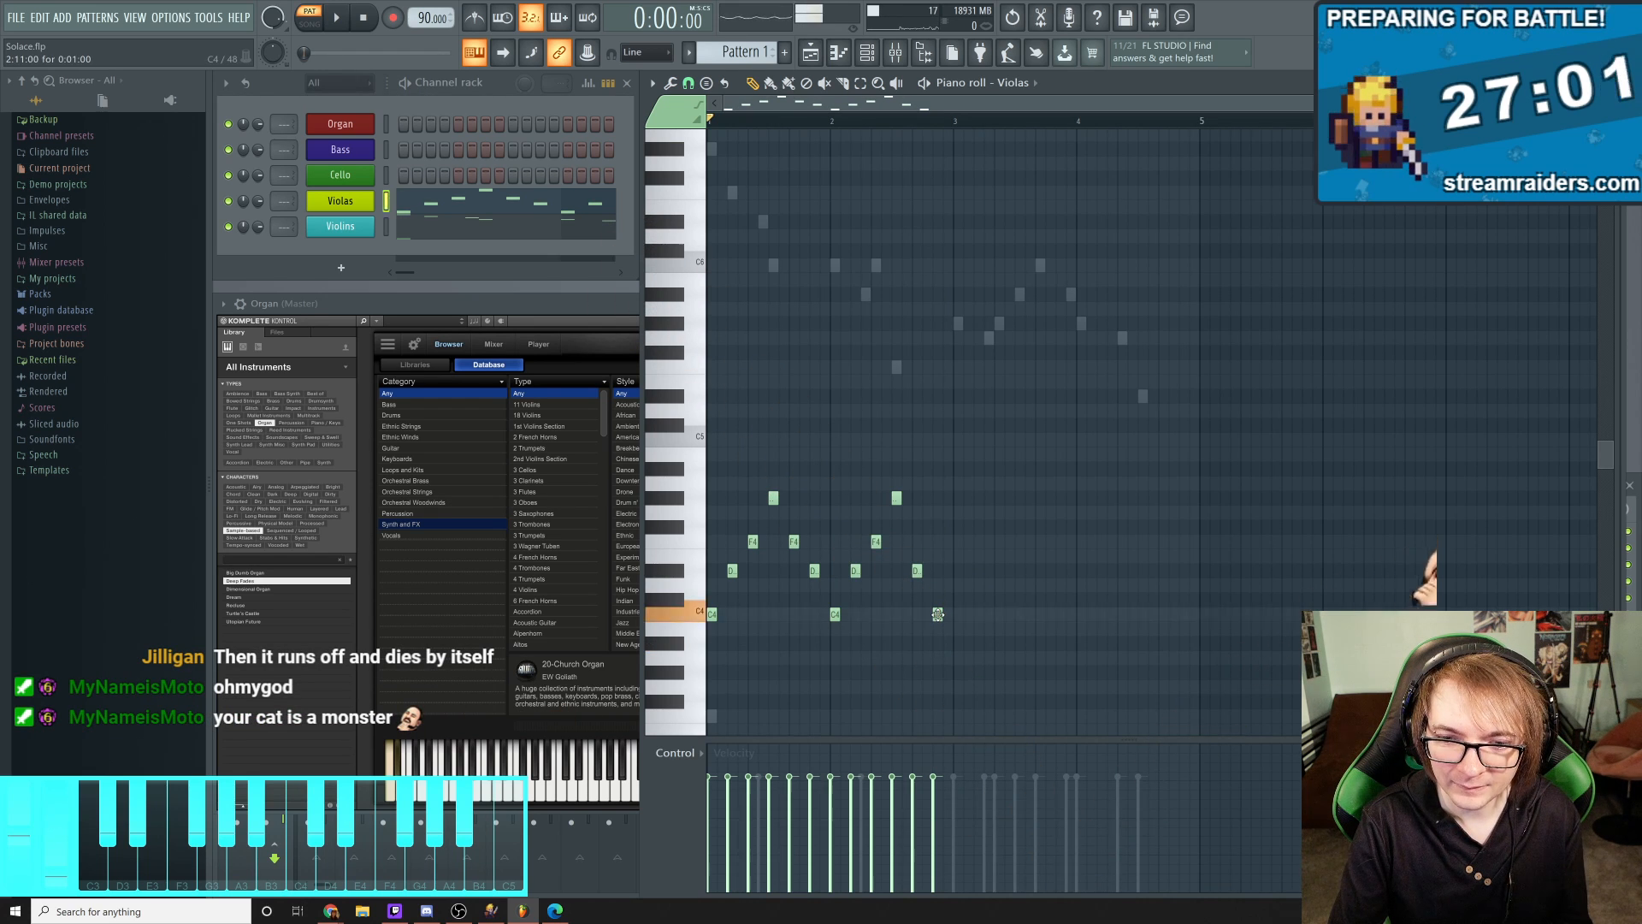
pyautogui.doubleClick(938, 614)
pyautogui.click(910, 373)
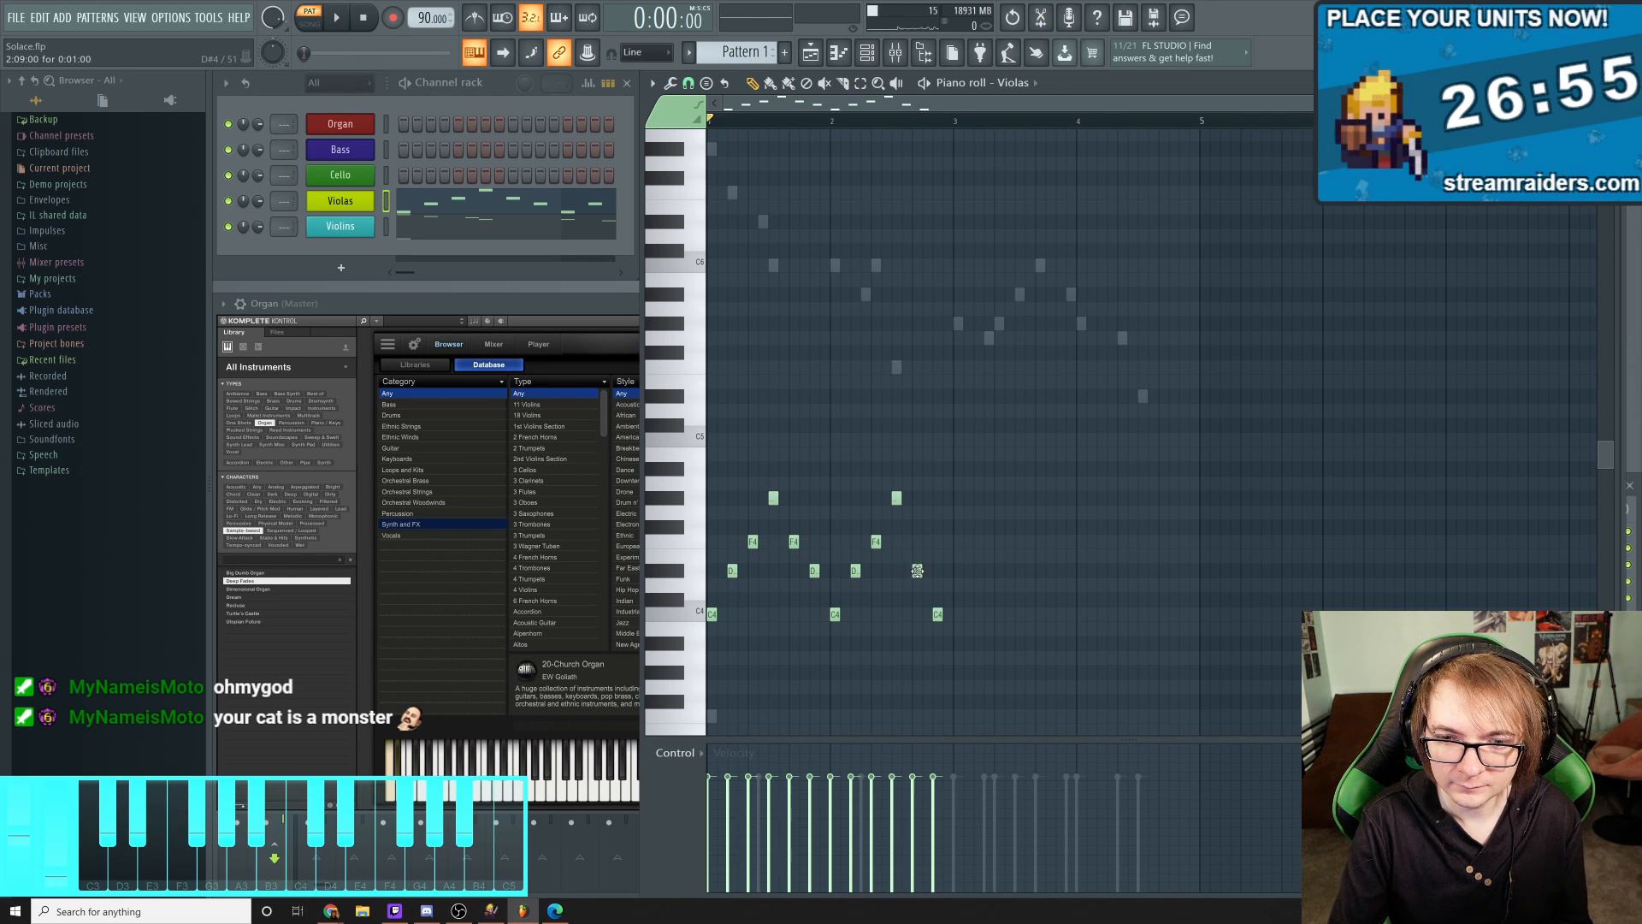
pyautogui.rightClick(938, 614)
pyautogui.click(918, 542)
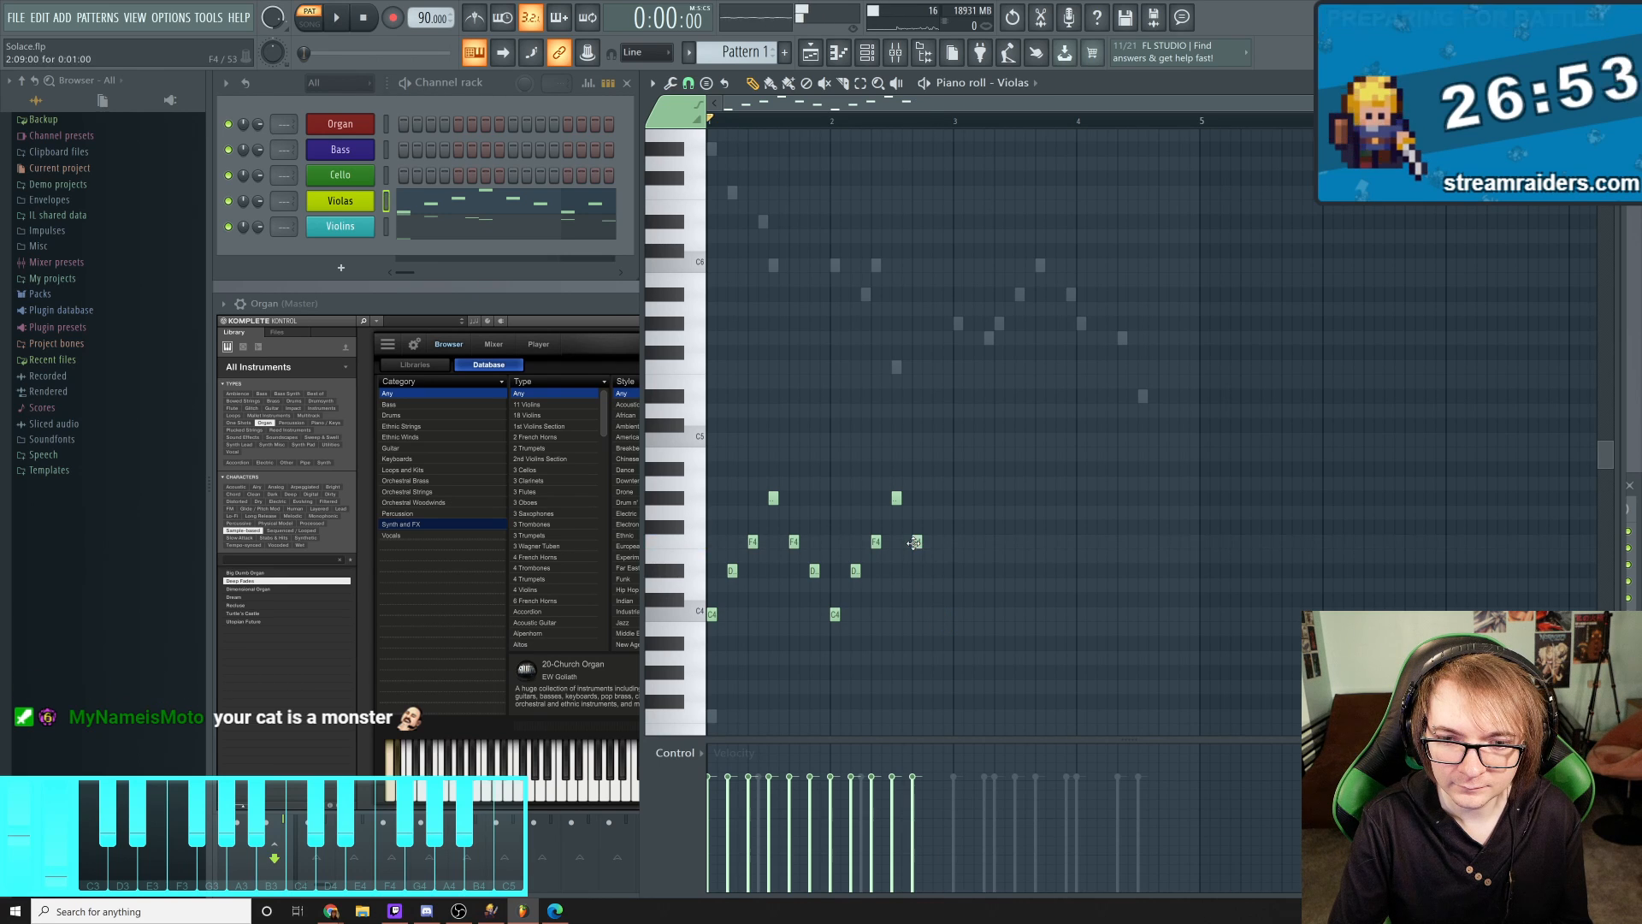
pyautogui.click(937, 572)
pyautogui.press('space')
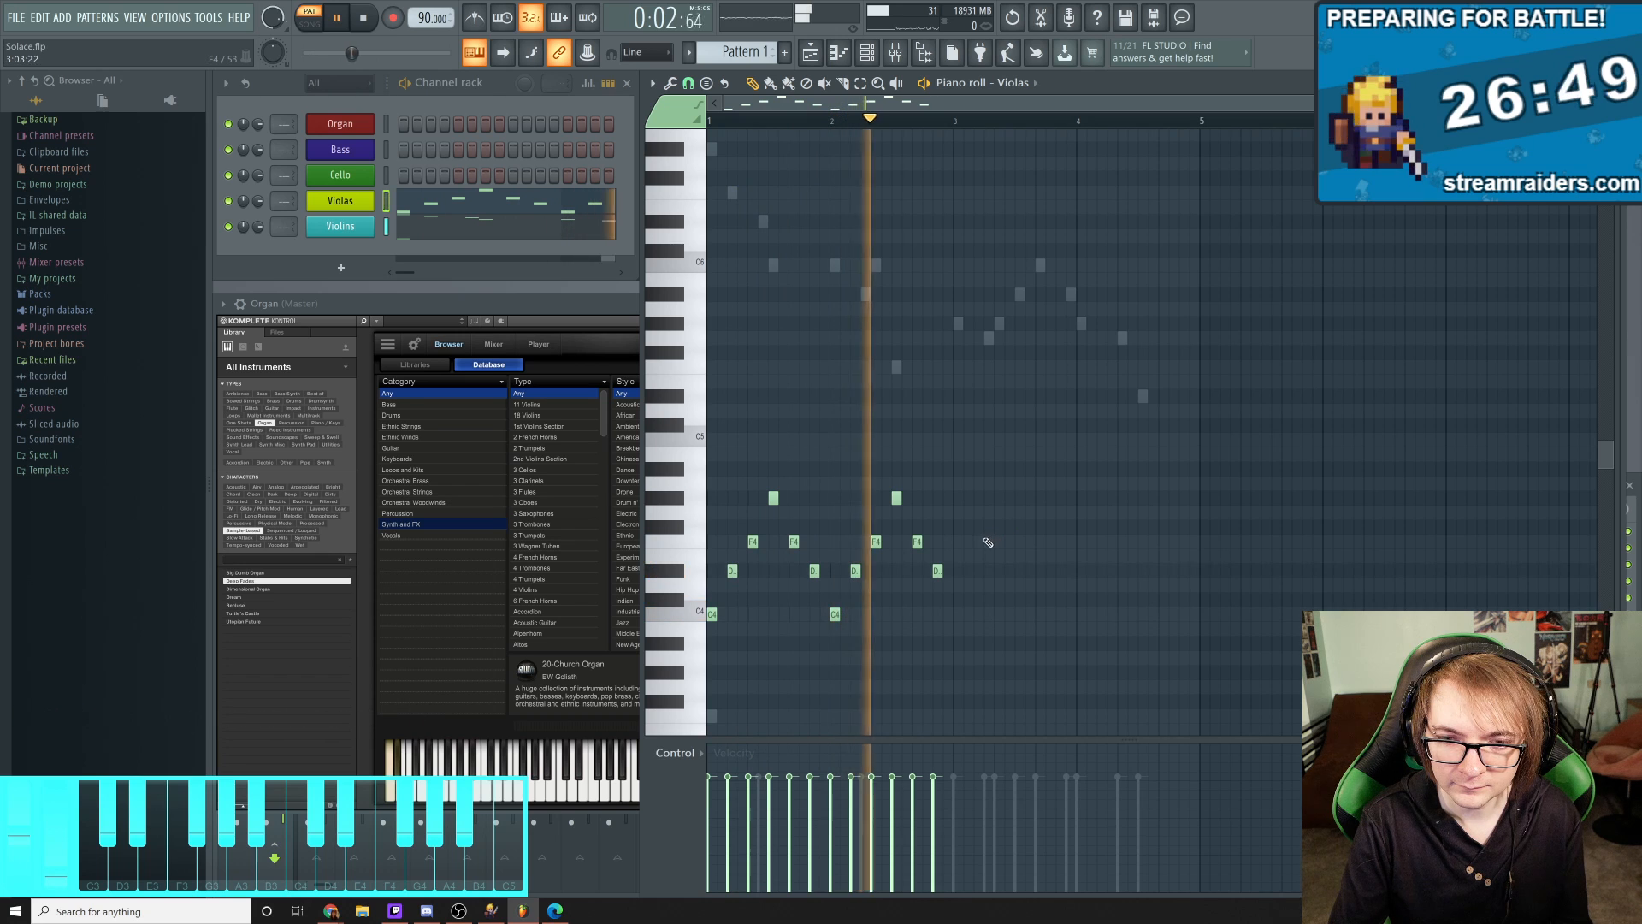
# Fill bar 3 of the Violas part with C4, D#4, F4, G#4, F4 and G#4 on alternate steps and play it back
pyautogui.press('space')
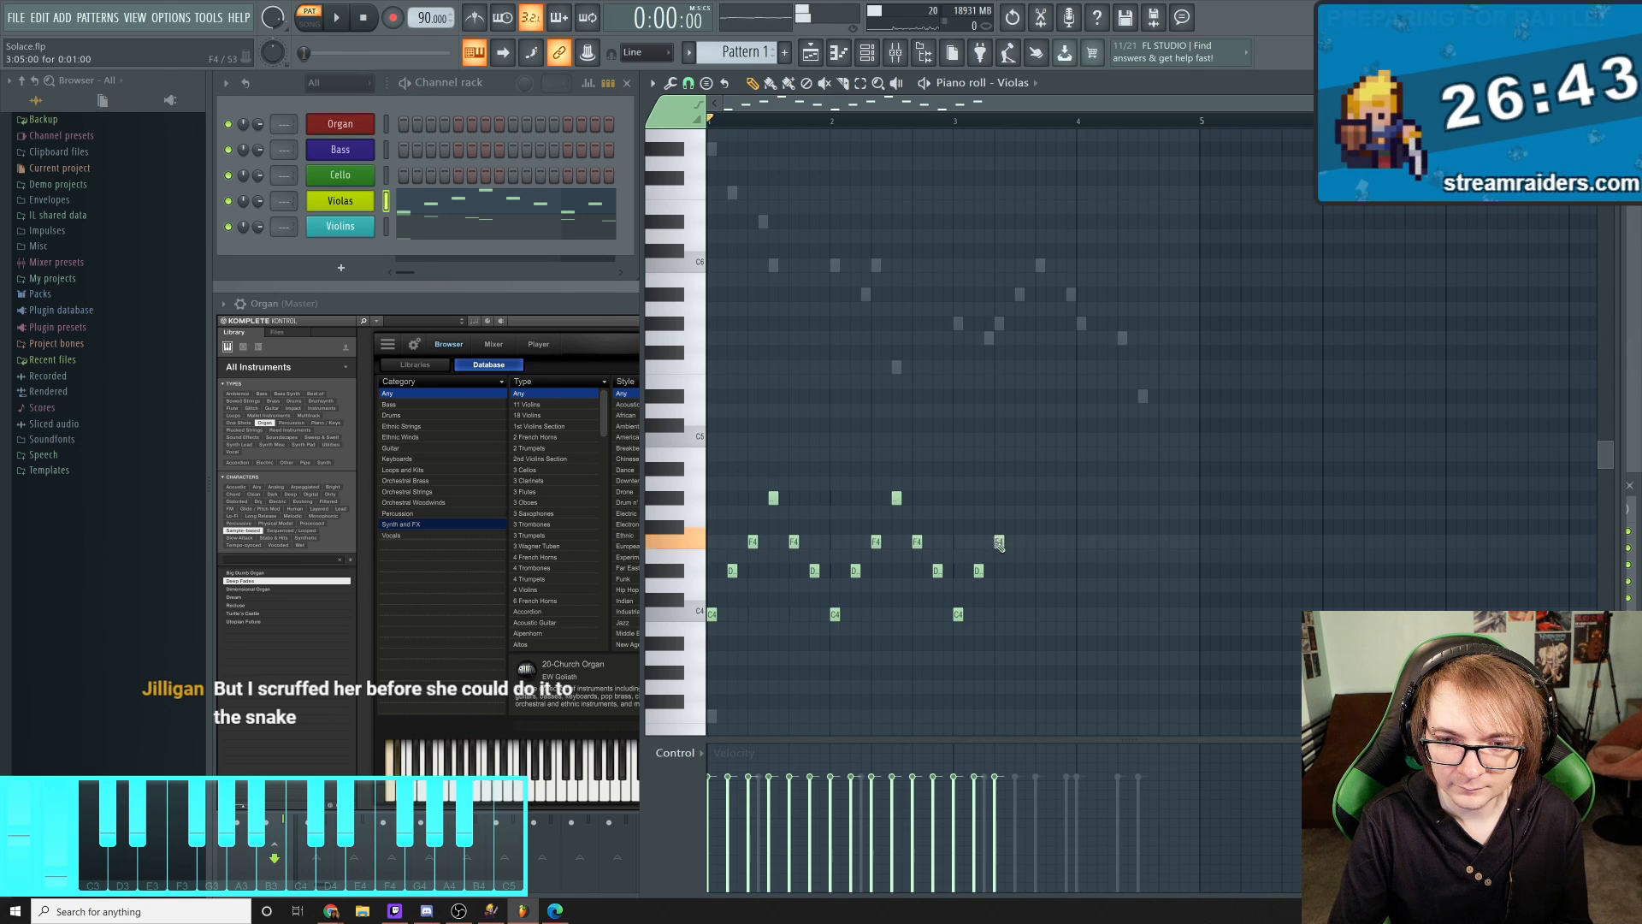
pyautogui.click(999, 542)
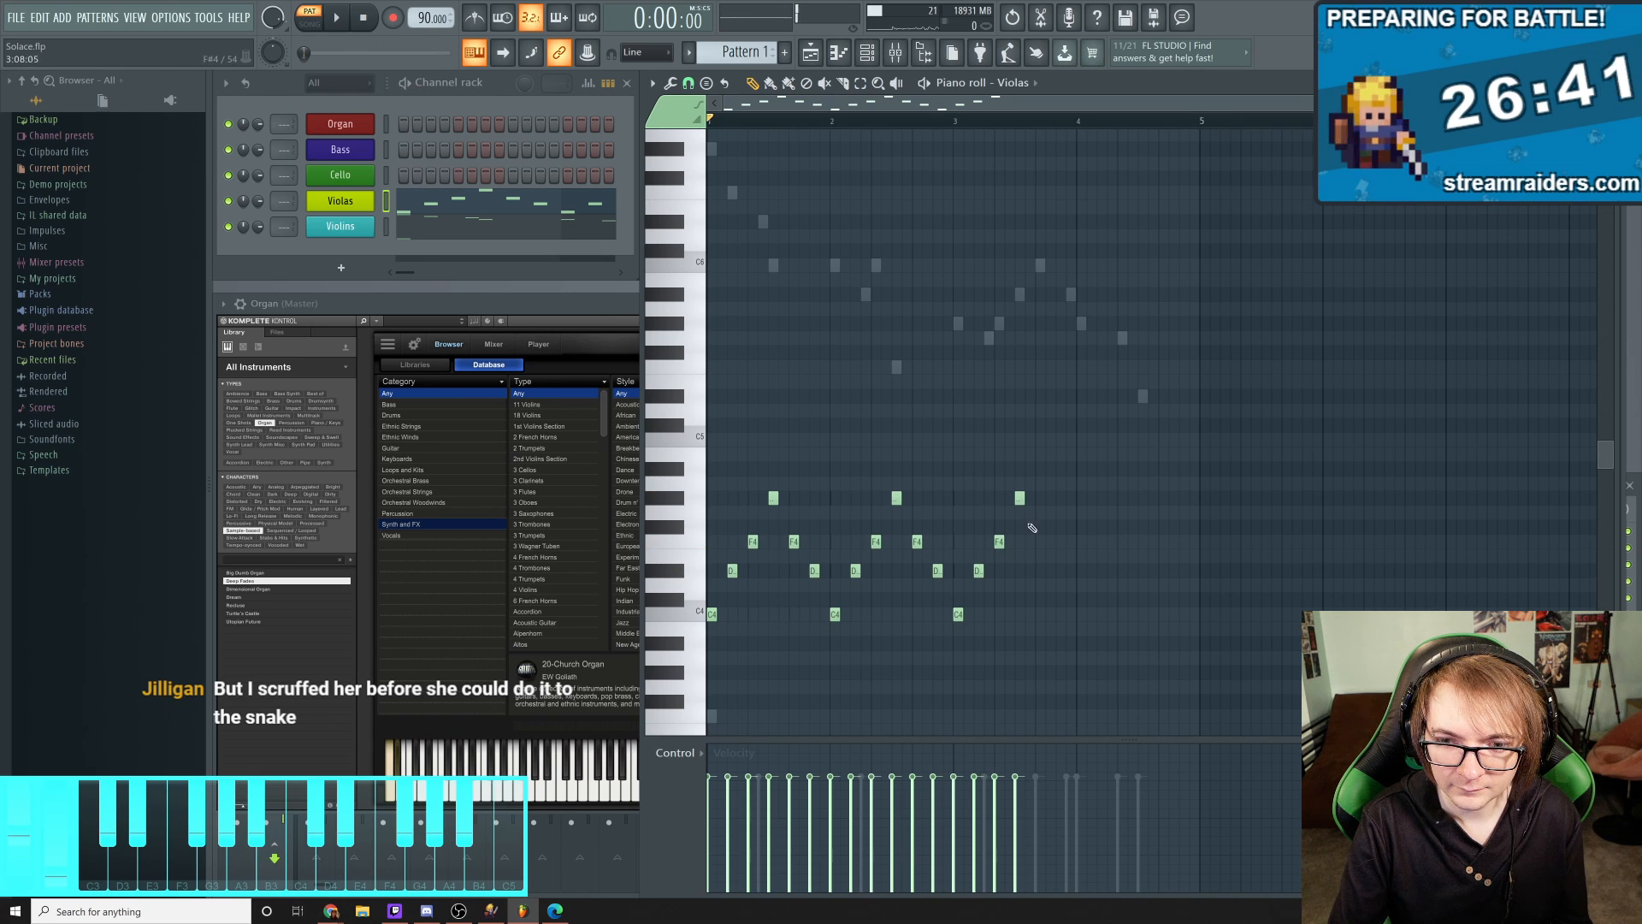
pyautogui.click(1059, 498)
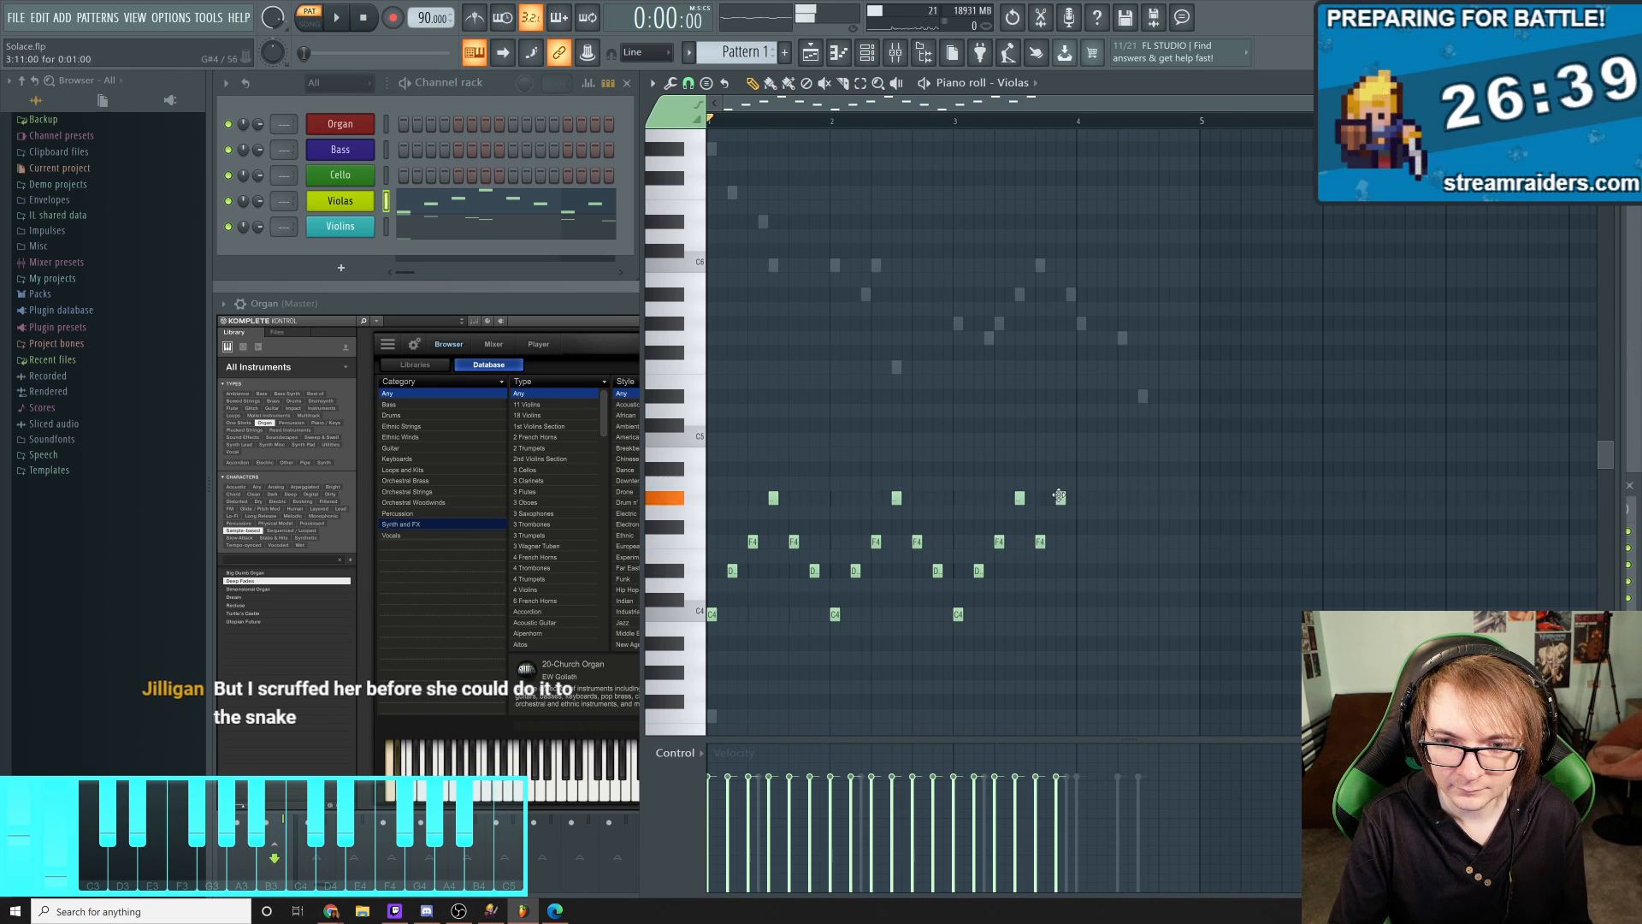
pyautogui.press('space')
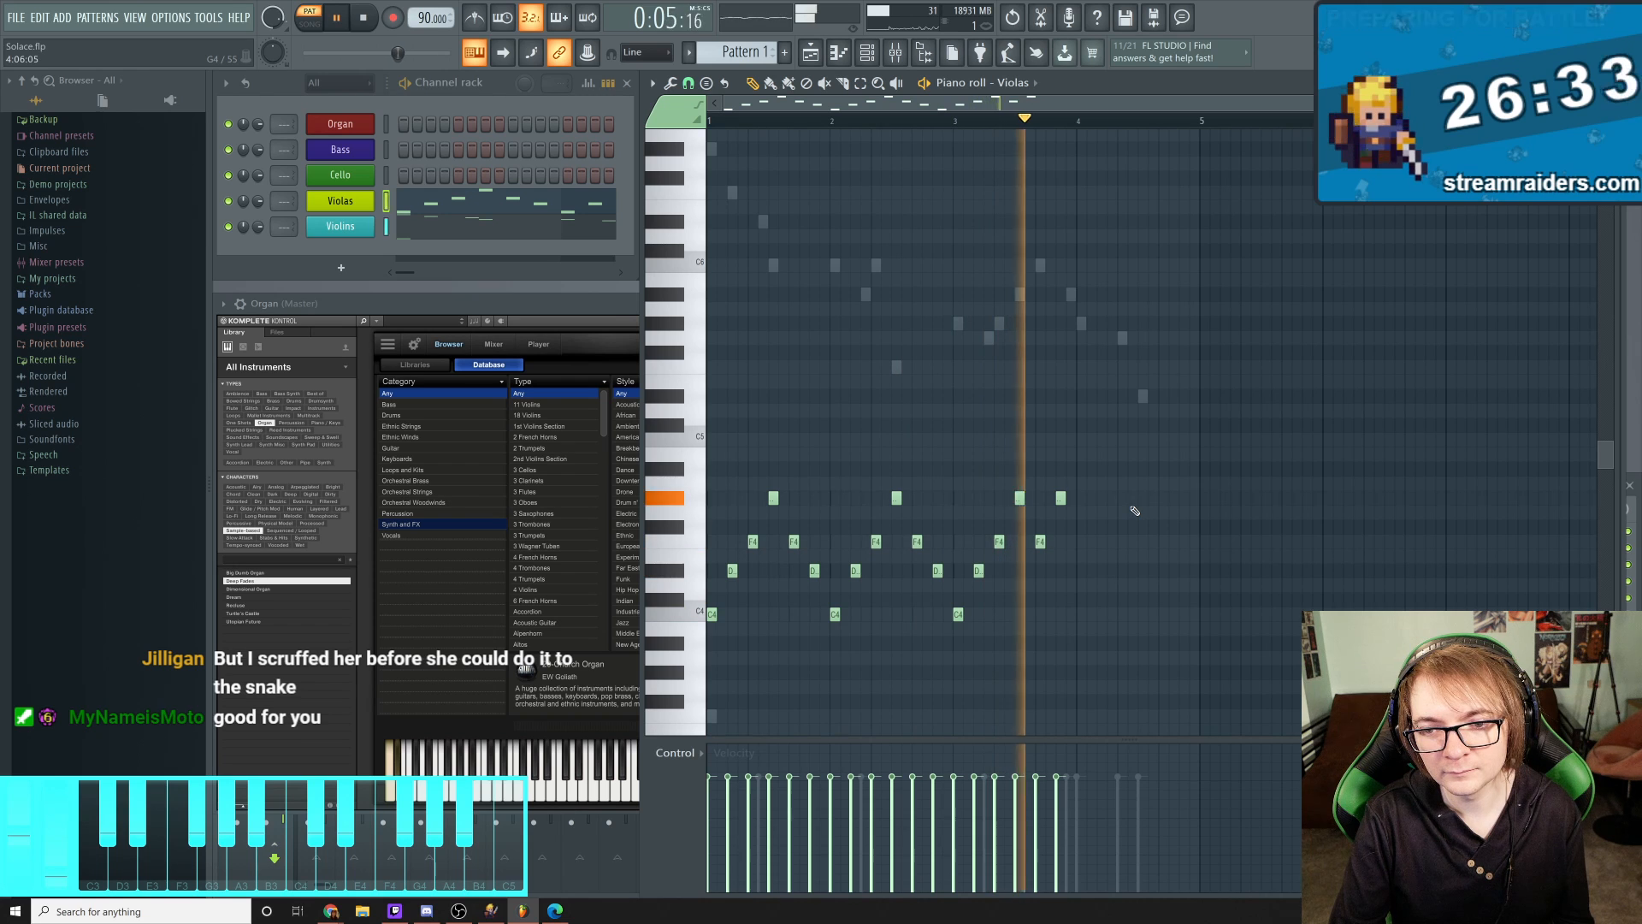
pyautogui.press('space')
# Fill bar 4 of the Violas part with A#4, G#4, G4, G#4, G4 and D#4 on alternate steps and listen to the pattern
pyautogui.click(1081, 469)
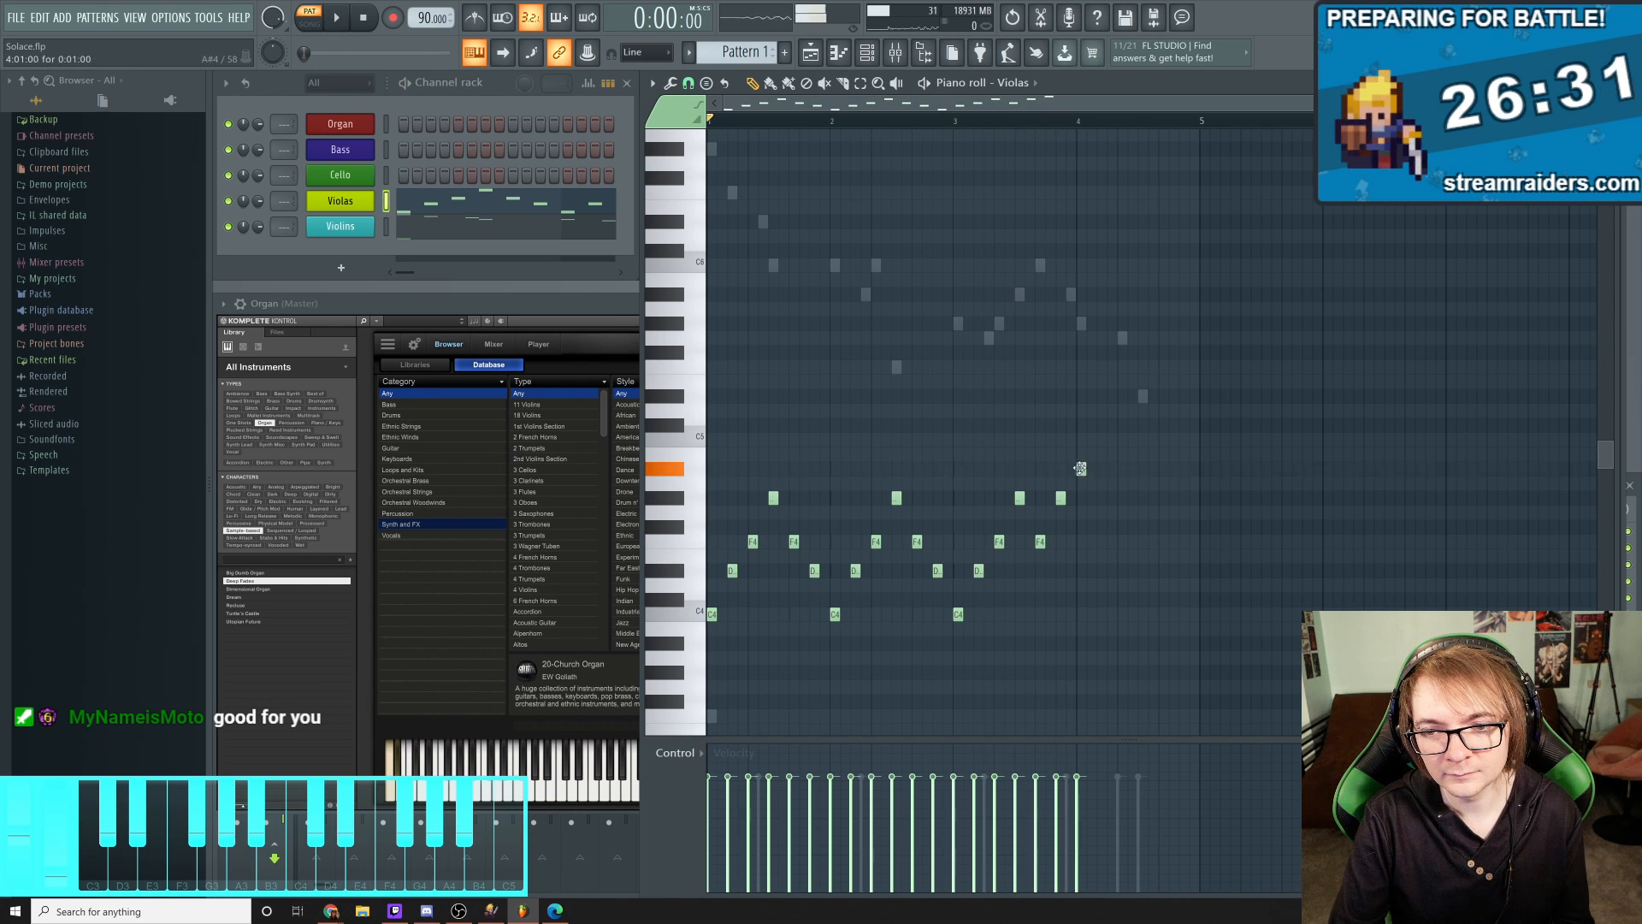
pyautogui.rightClick(1121, 528)
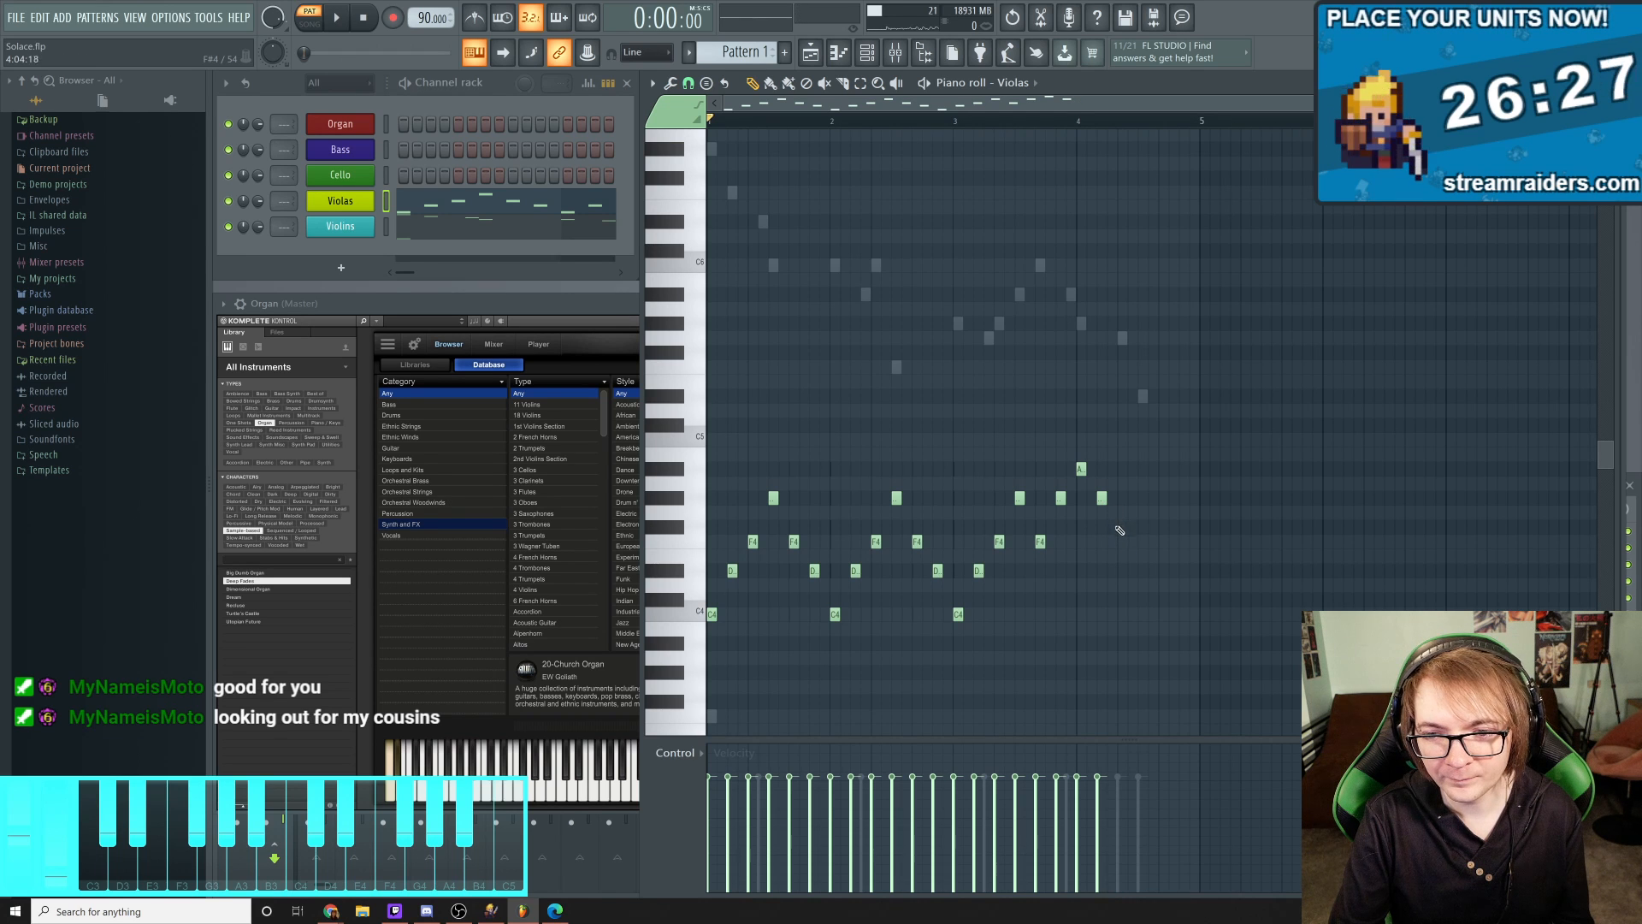
pyautogui.click(1122, 513)
pyautogui.click(1142, 497)
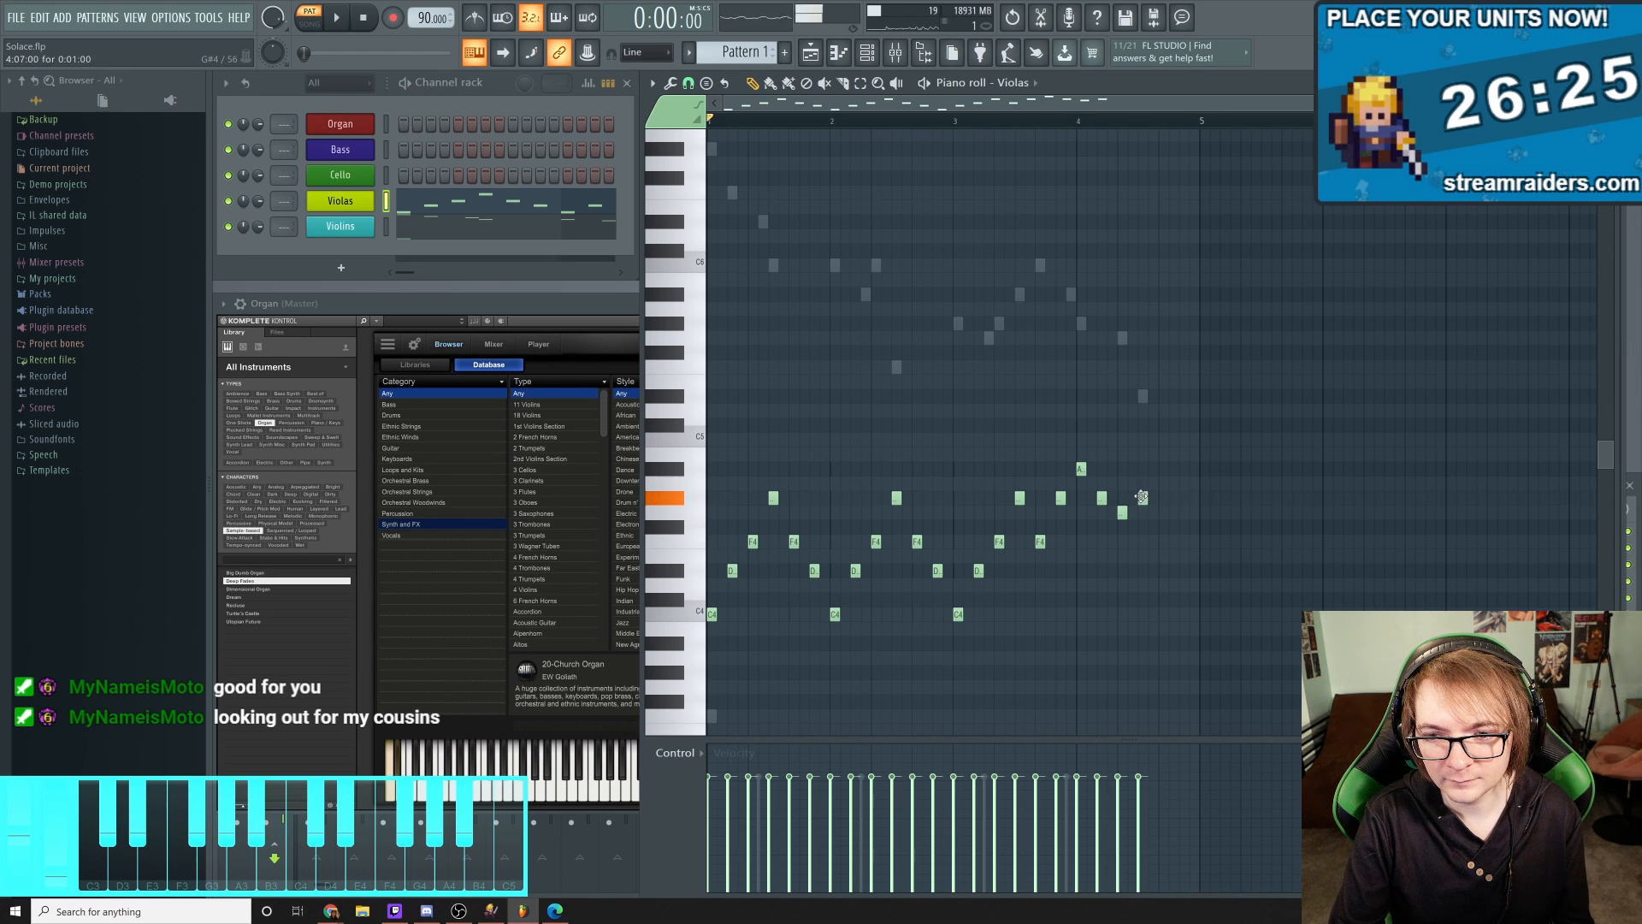
pyautogui.click(1164, 512)
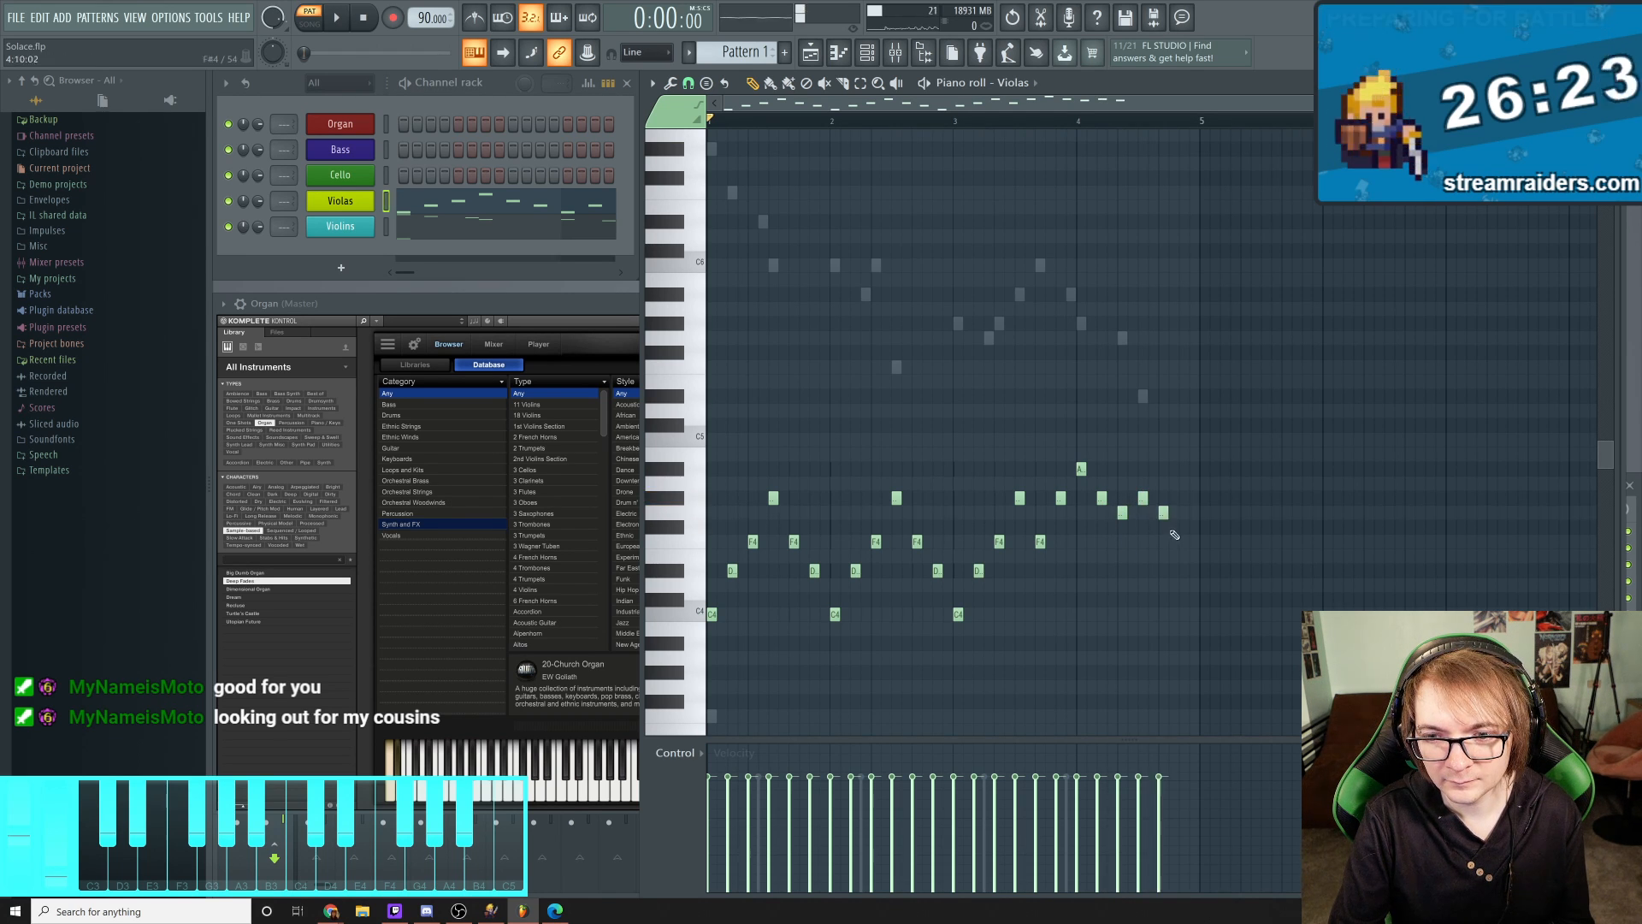
pyautogui.click(1181, 570)
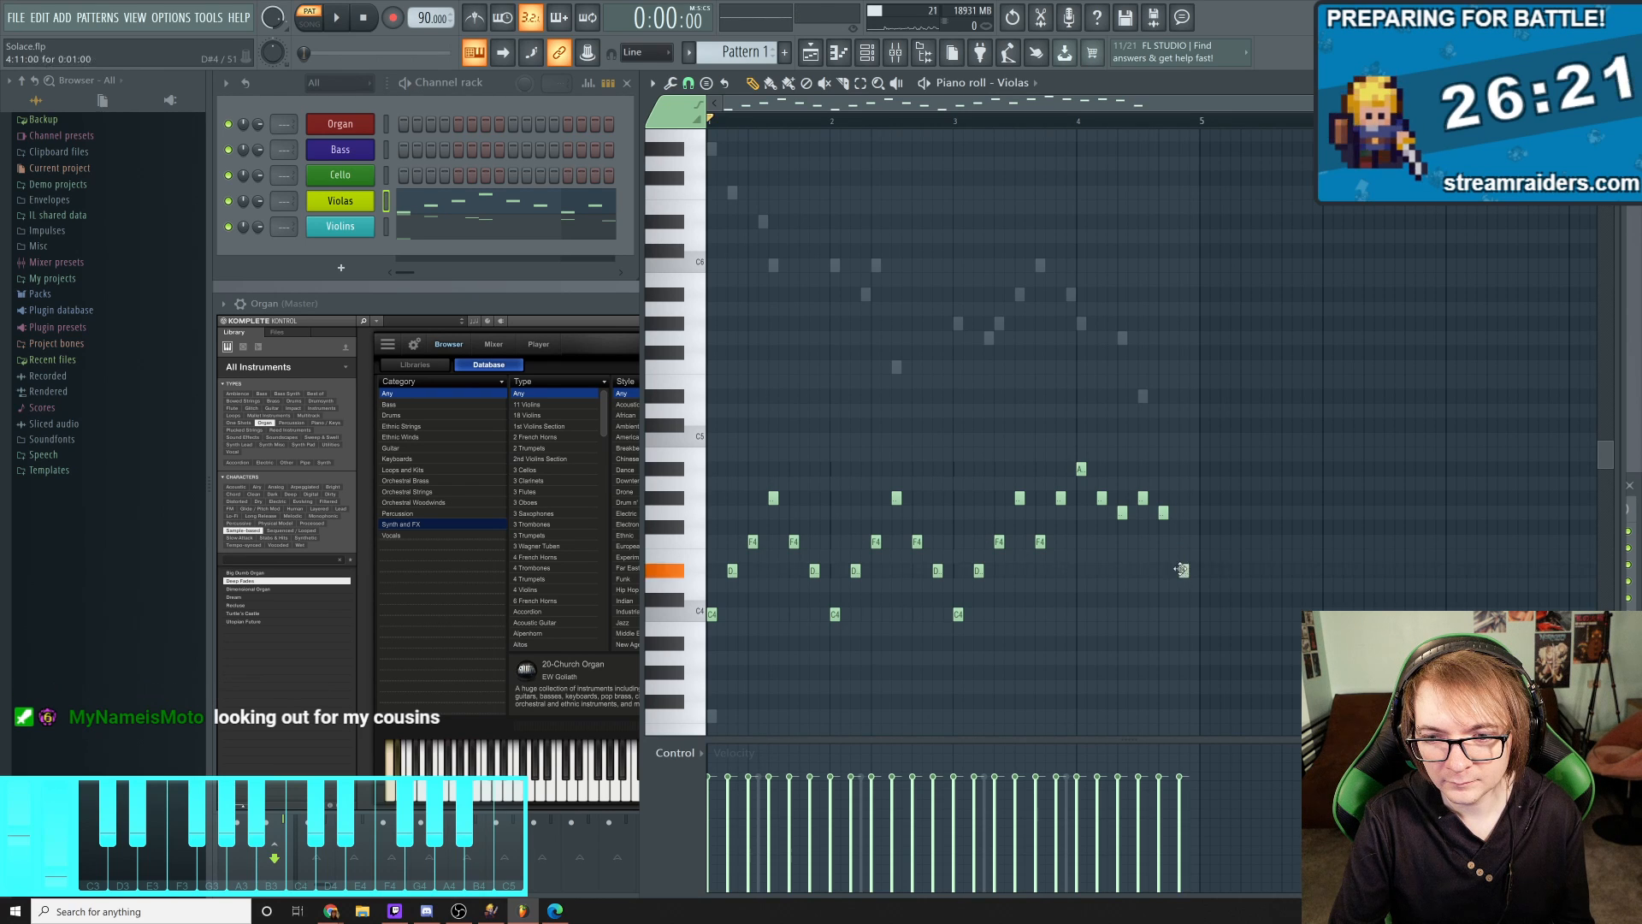
pyautogui.press('space')
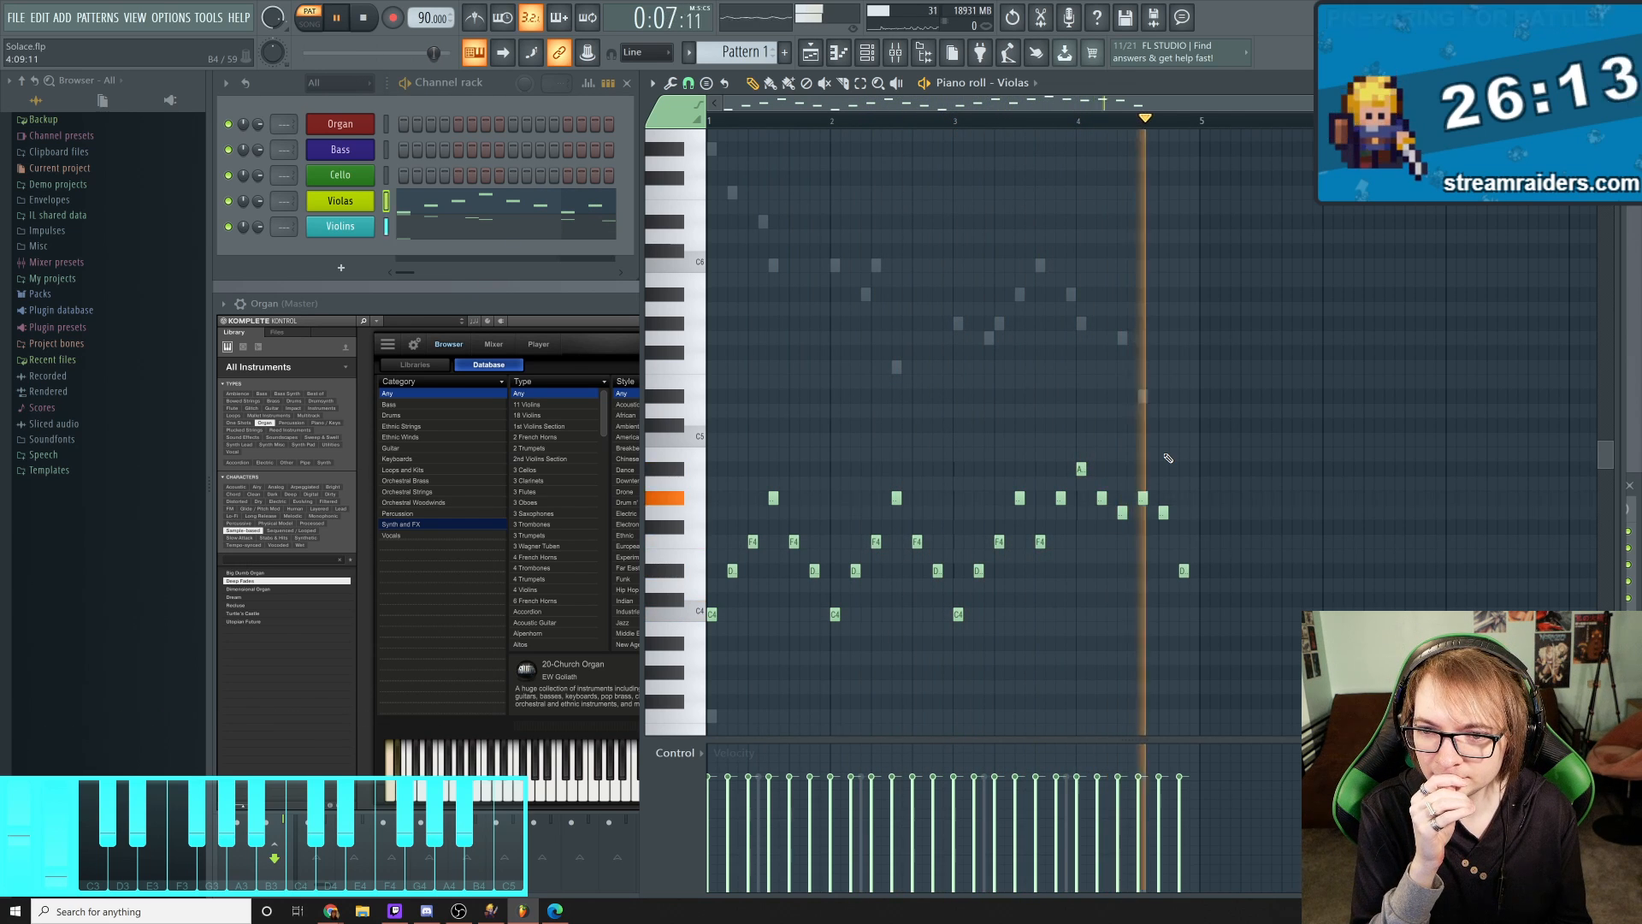
pyautogui.press('space')
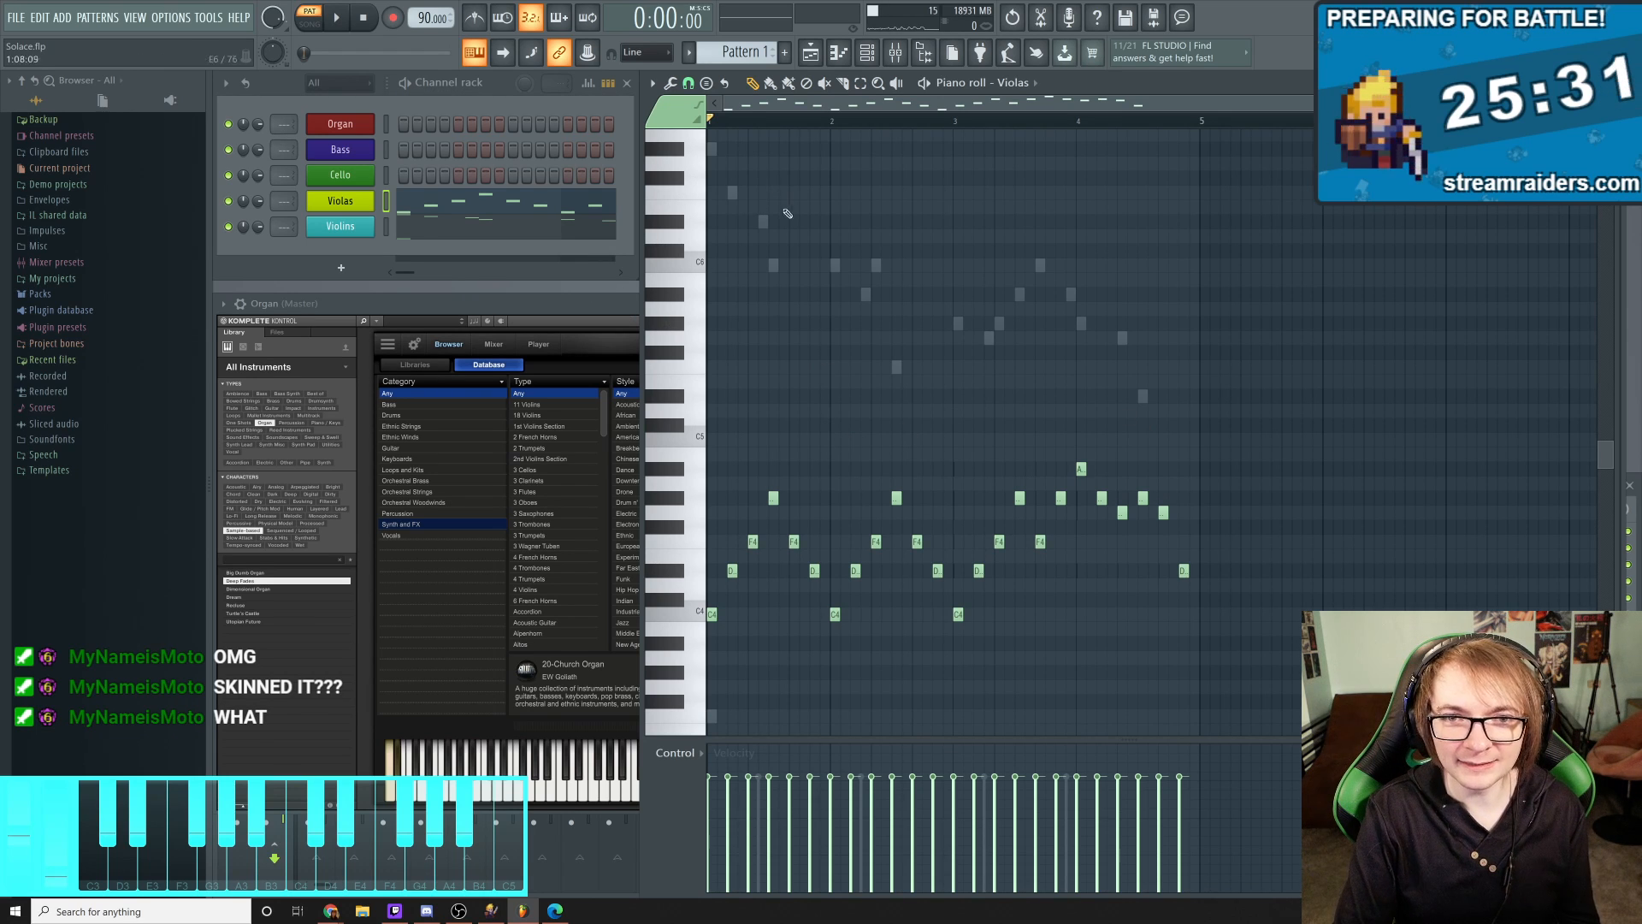
pyautogui.press('space')
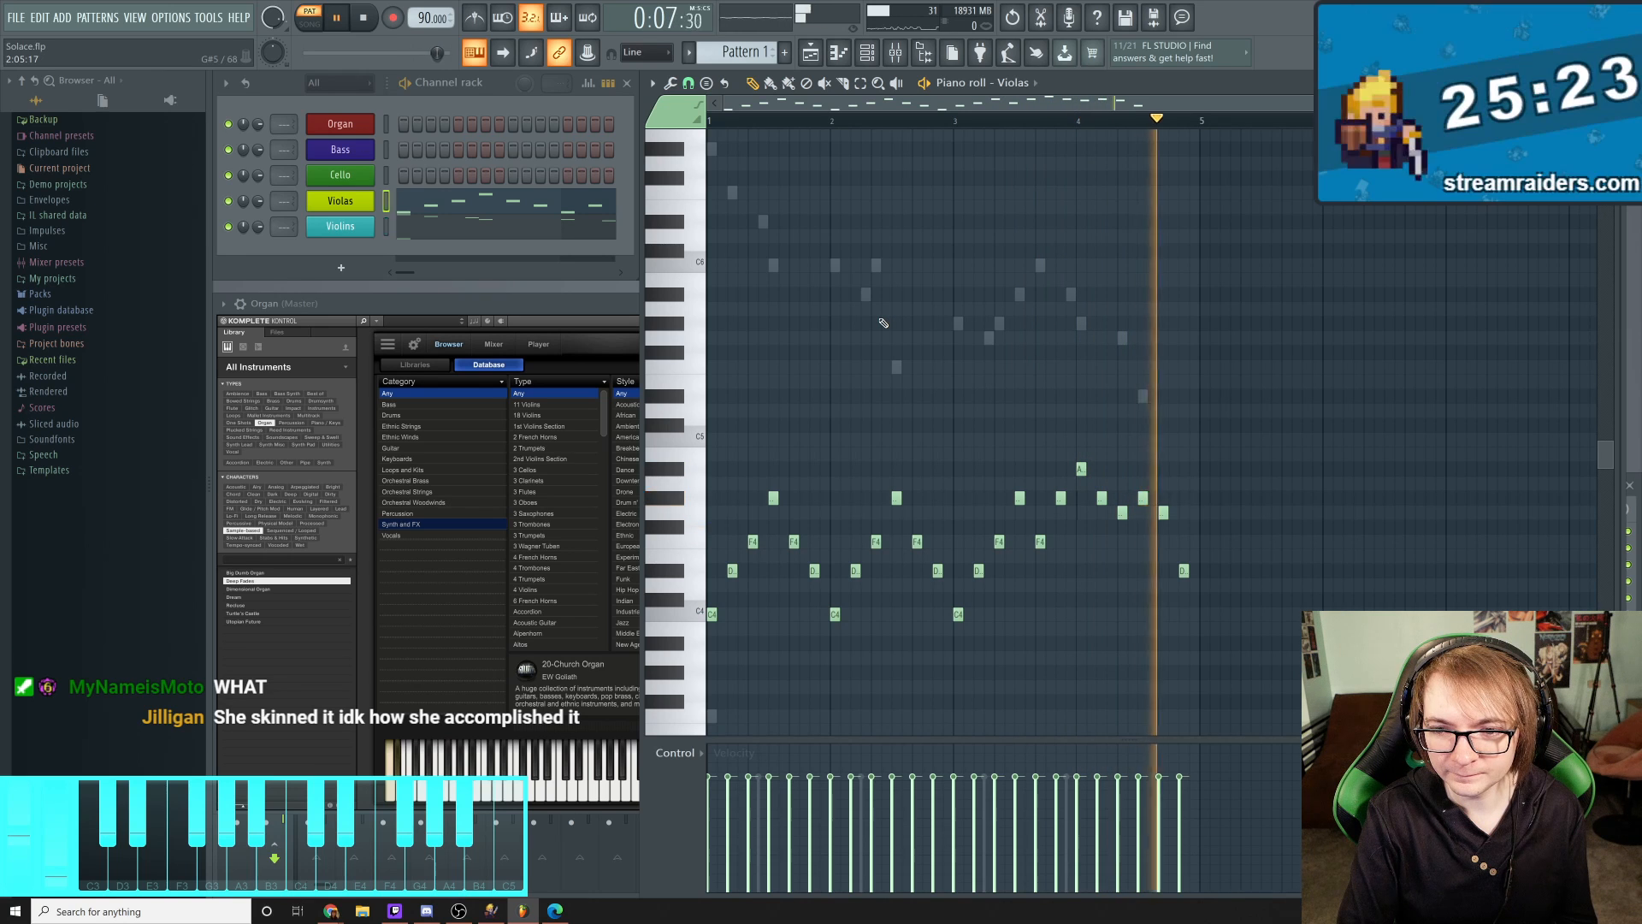
pyautogui.press('space')
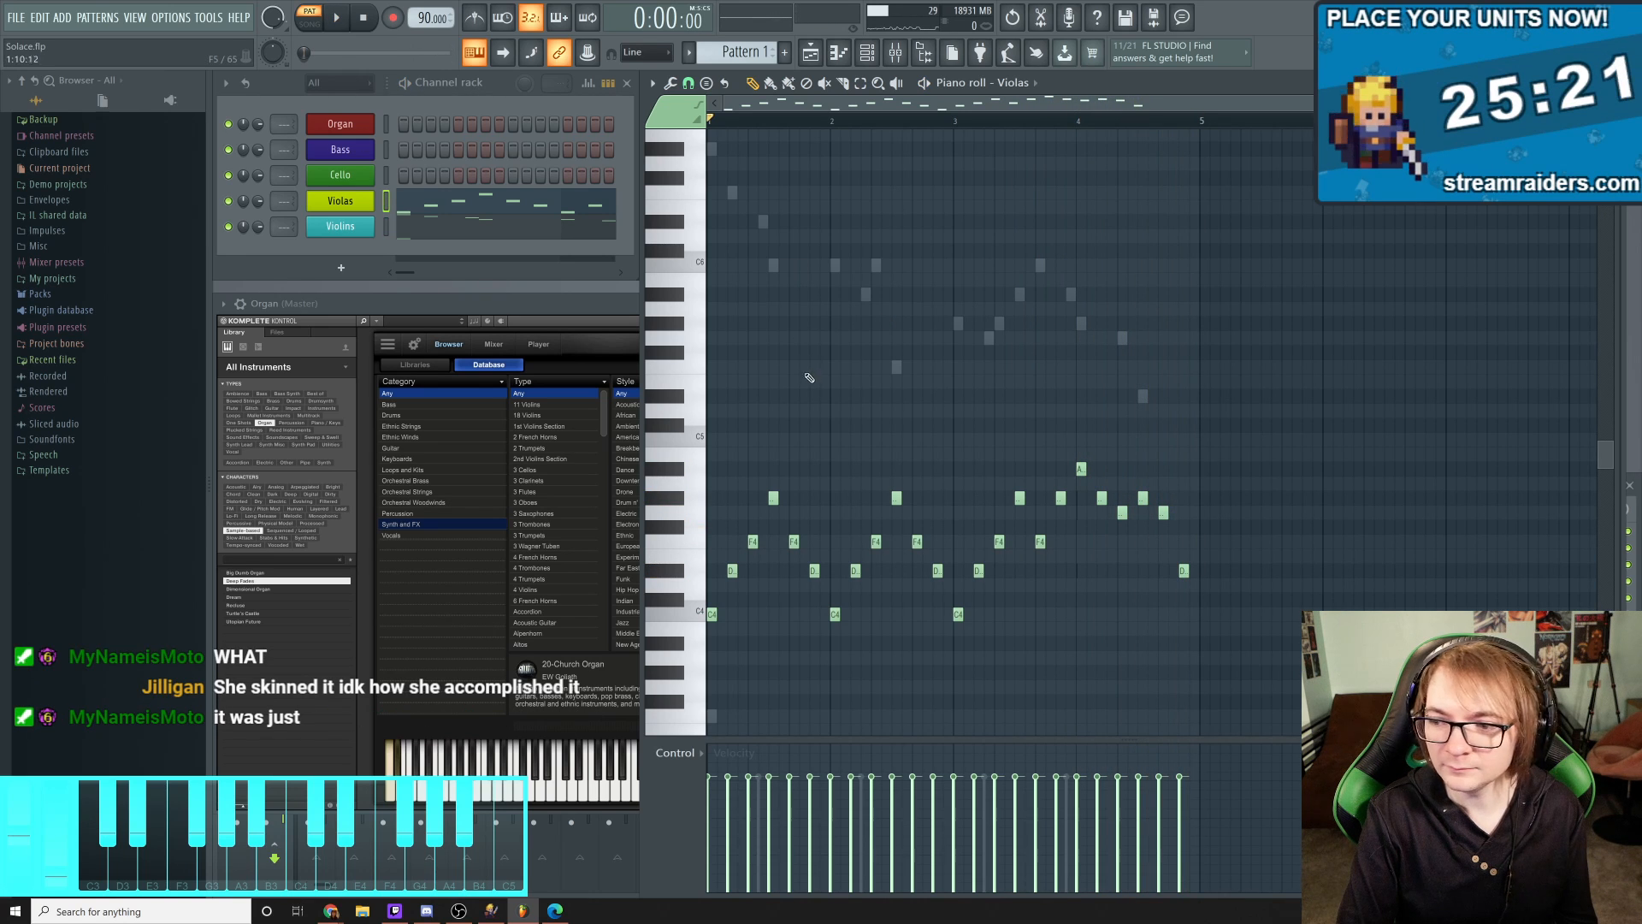
# Open the Cello part's piano roll, enter G#3, F3 and G#3 on steps 1, 3 and 5 of bar 1, and play it back
pyautogui.scroll(2, 845, 355)
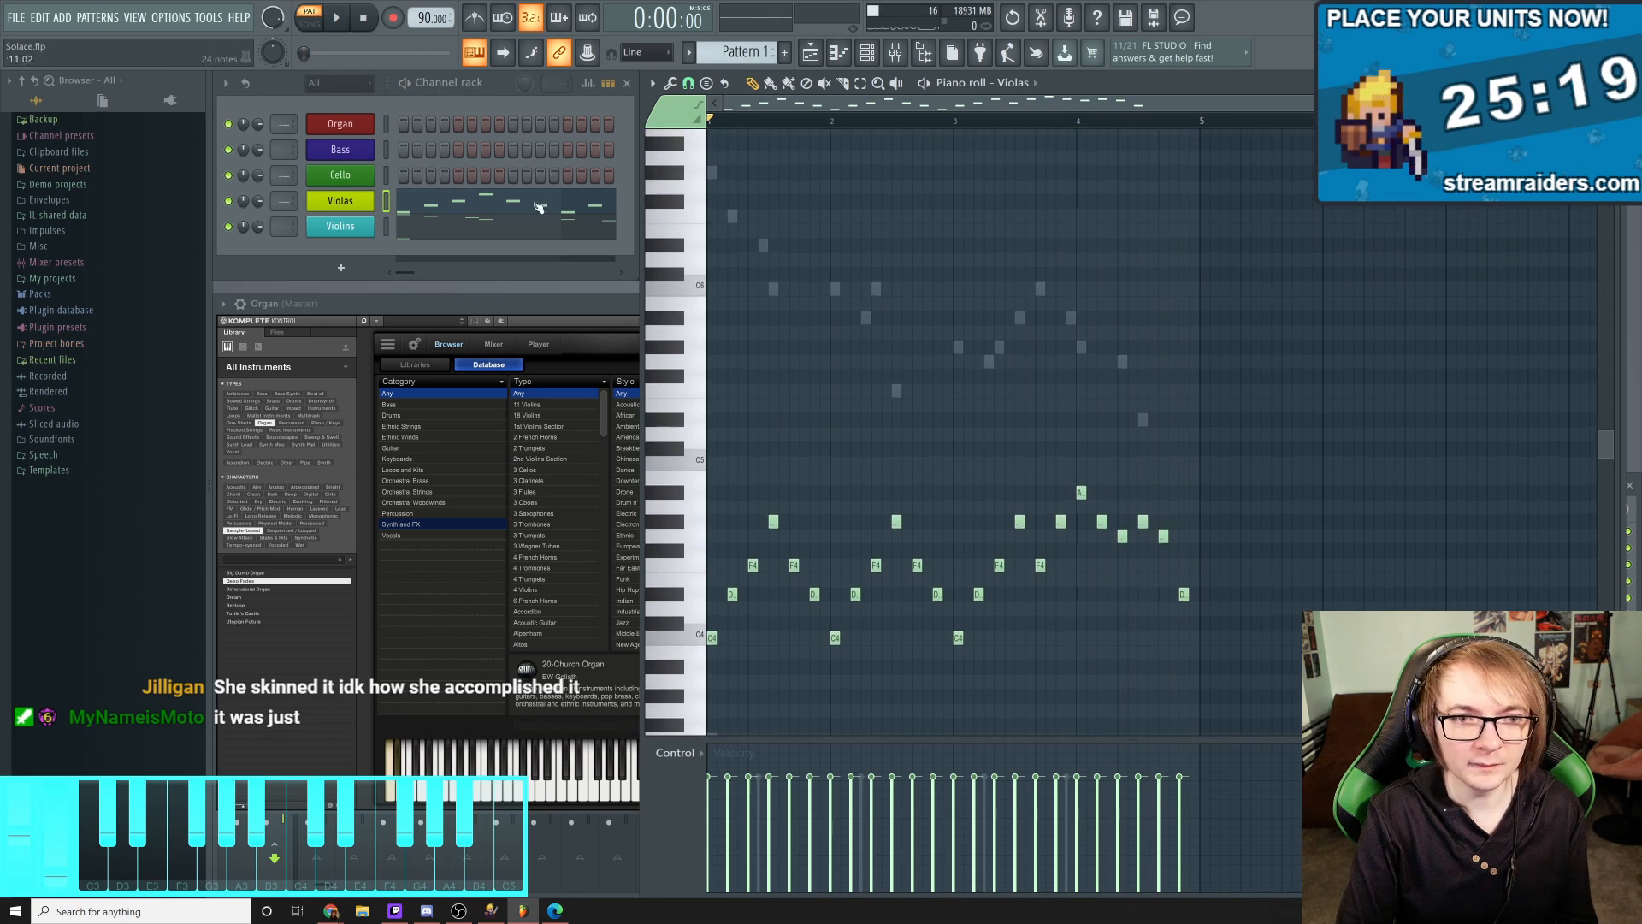
pyautogui.rightClick(376, 169)
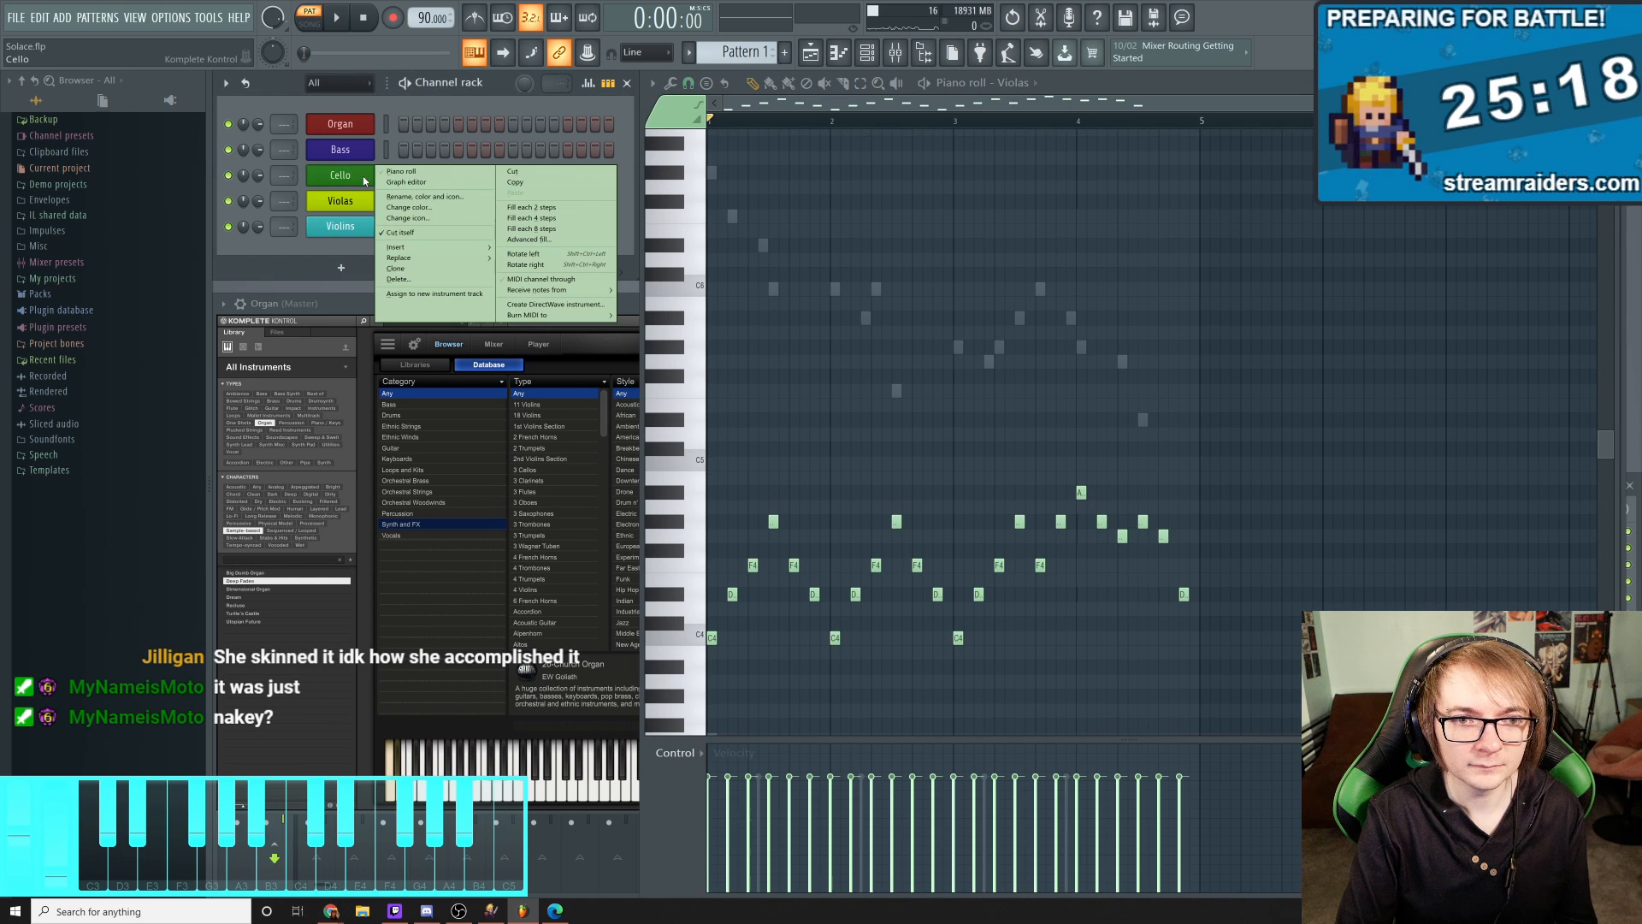
pyautogui.click(403, 173)
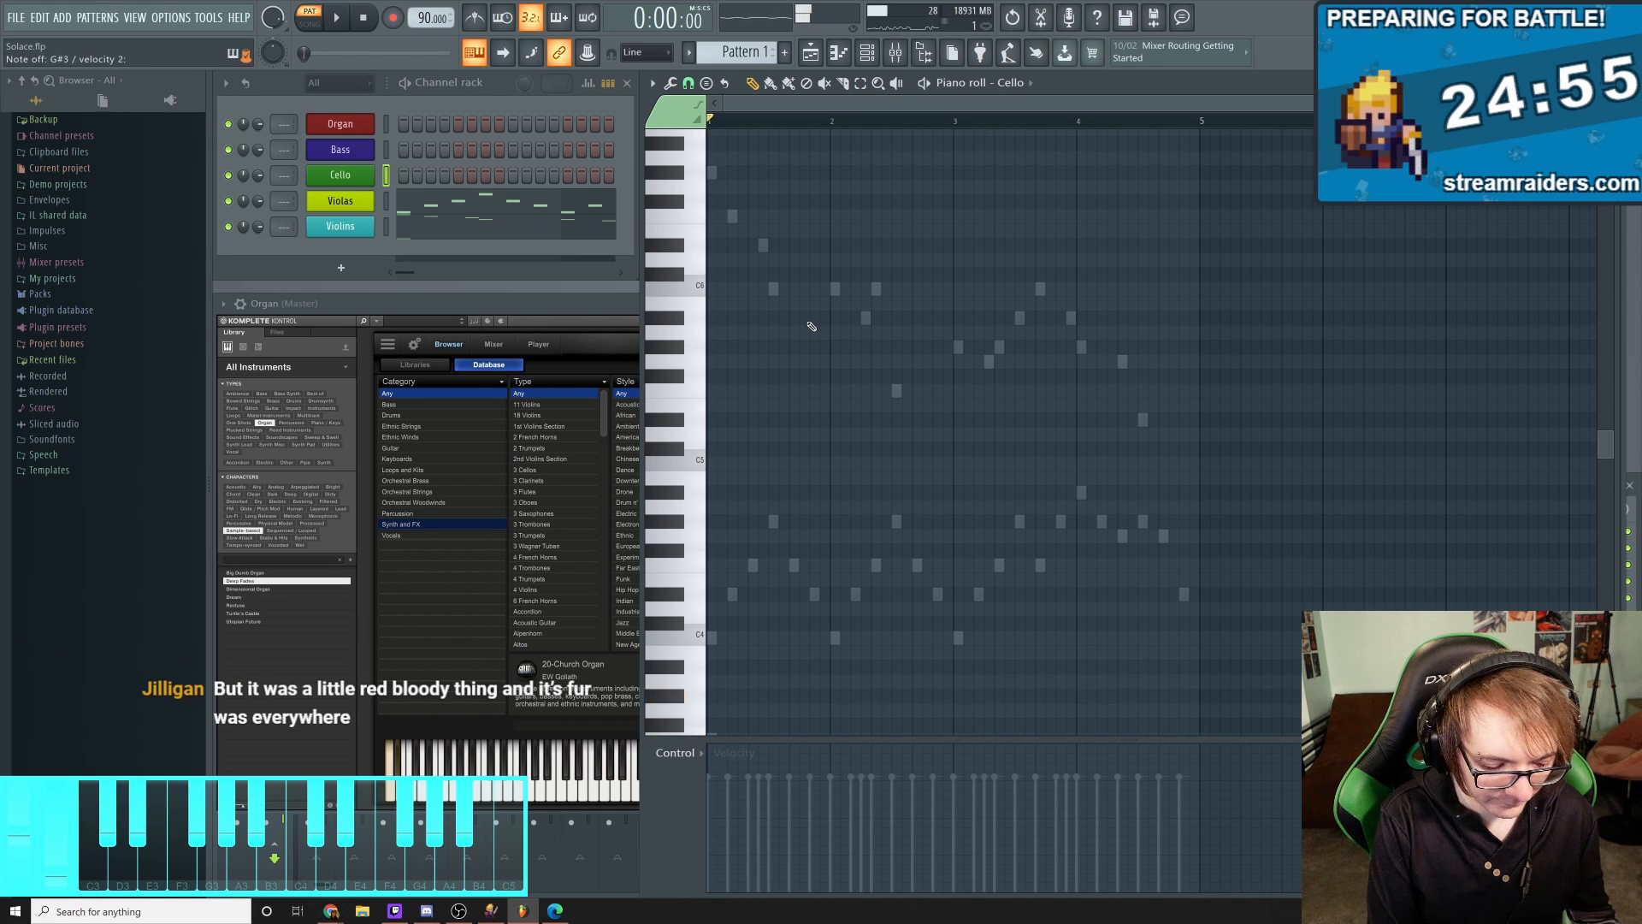
pyautogui.scroll(-1, 796, 444)
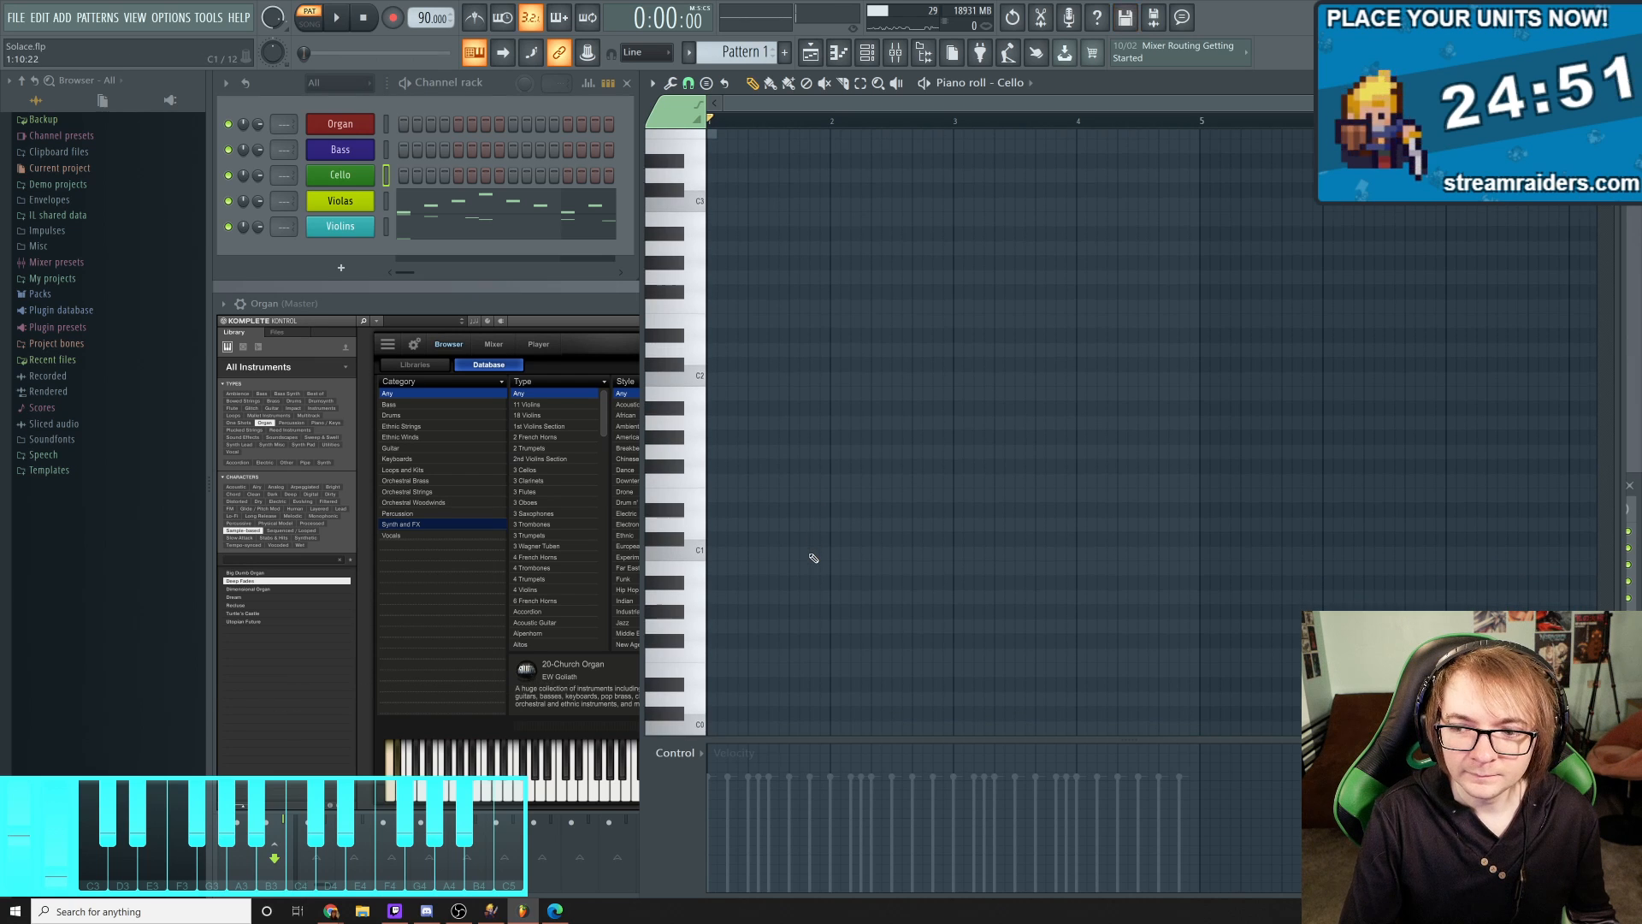
pyautogui.scroll(-10, 816, 554)
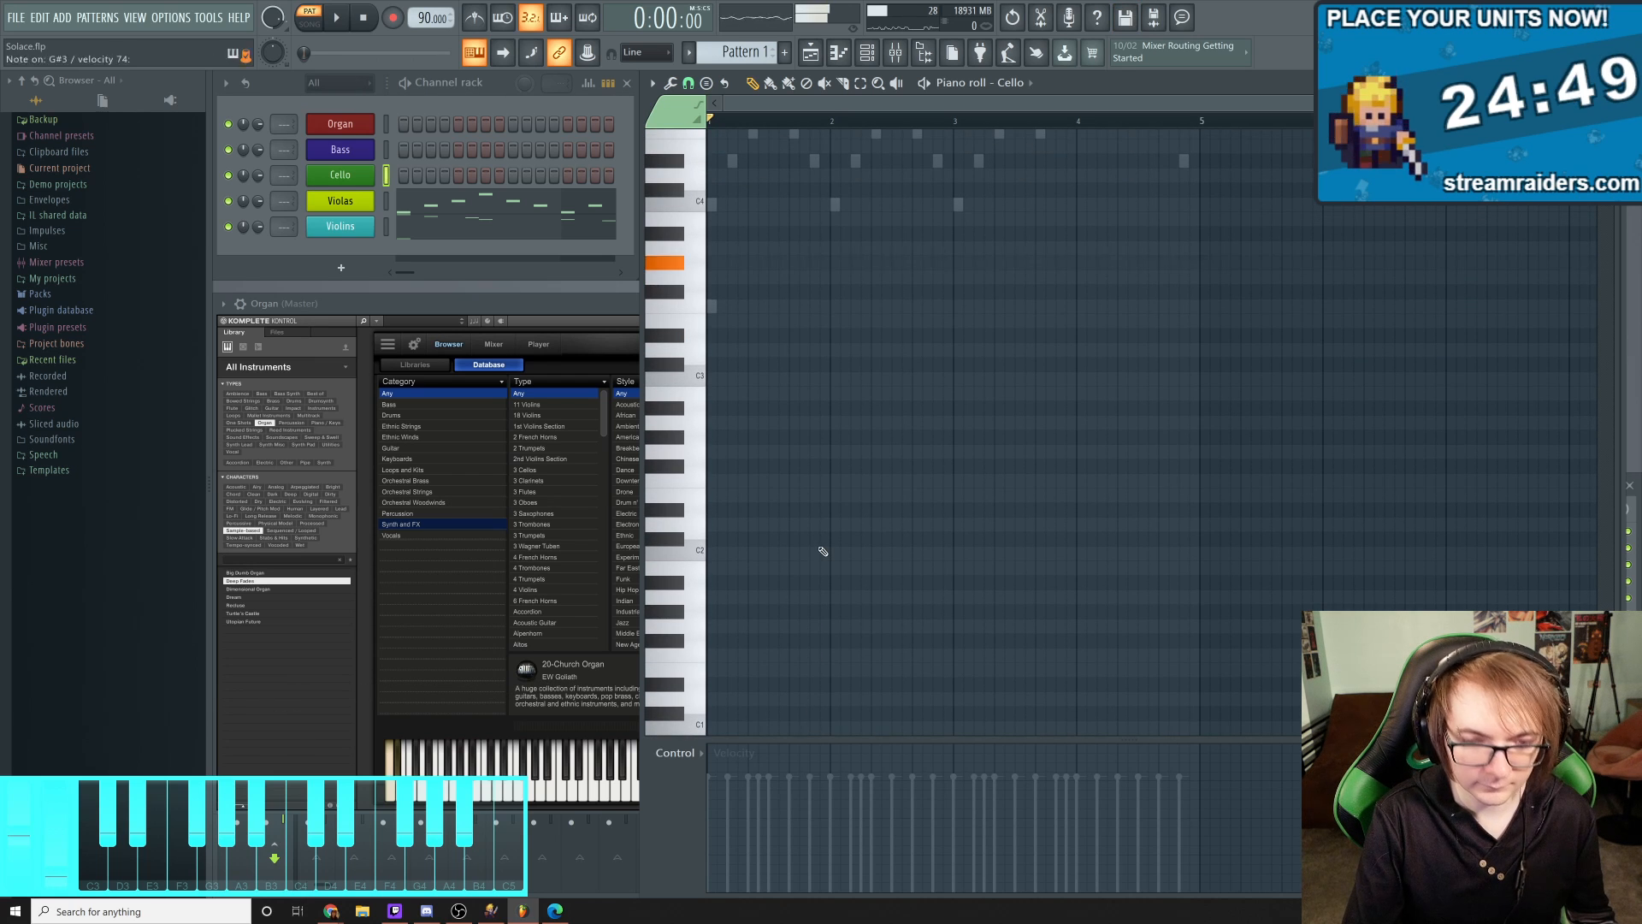
pyautogui.click(713, 263)
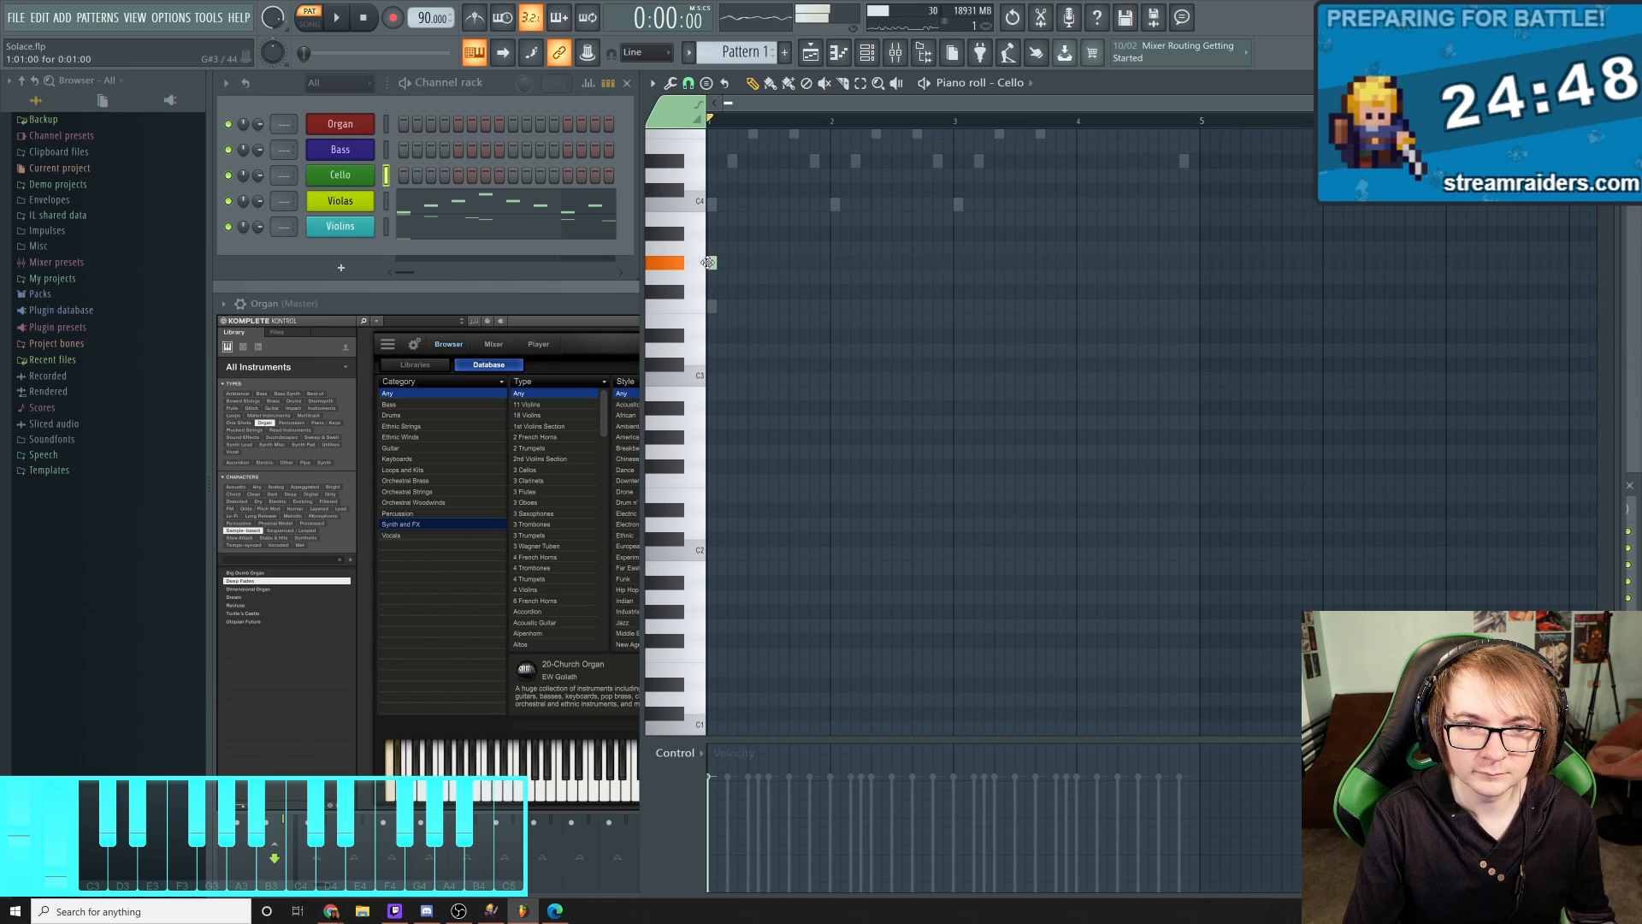
pyautogui.click(733, 305)
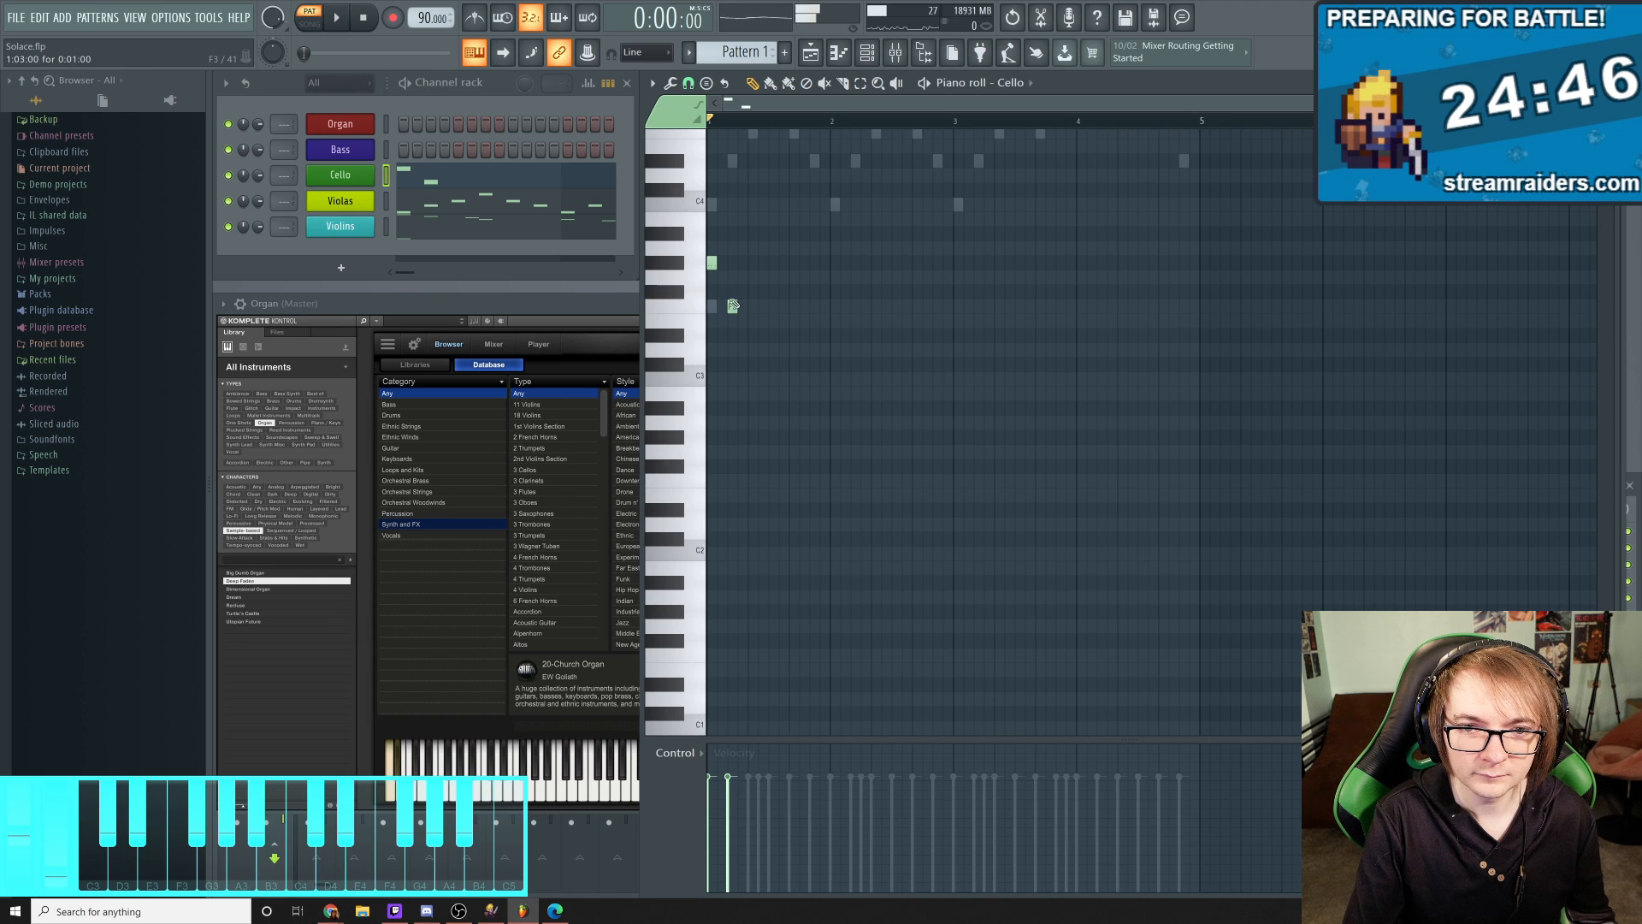
pyautogui.click(752, 263)
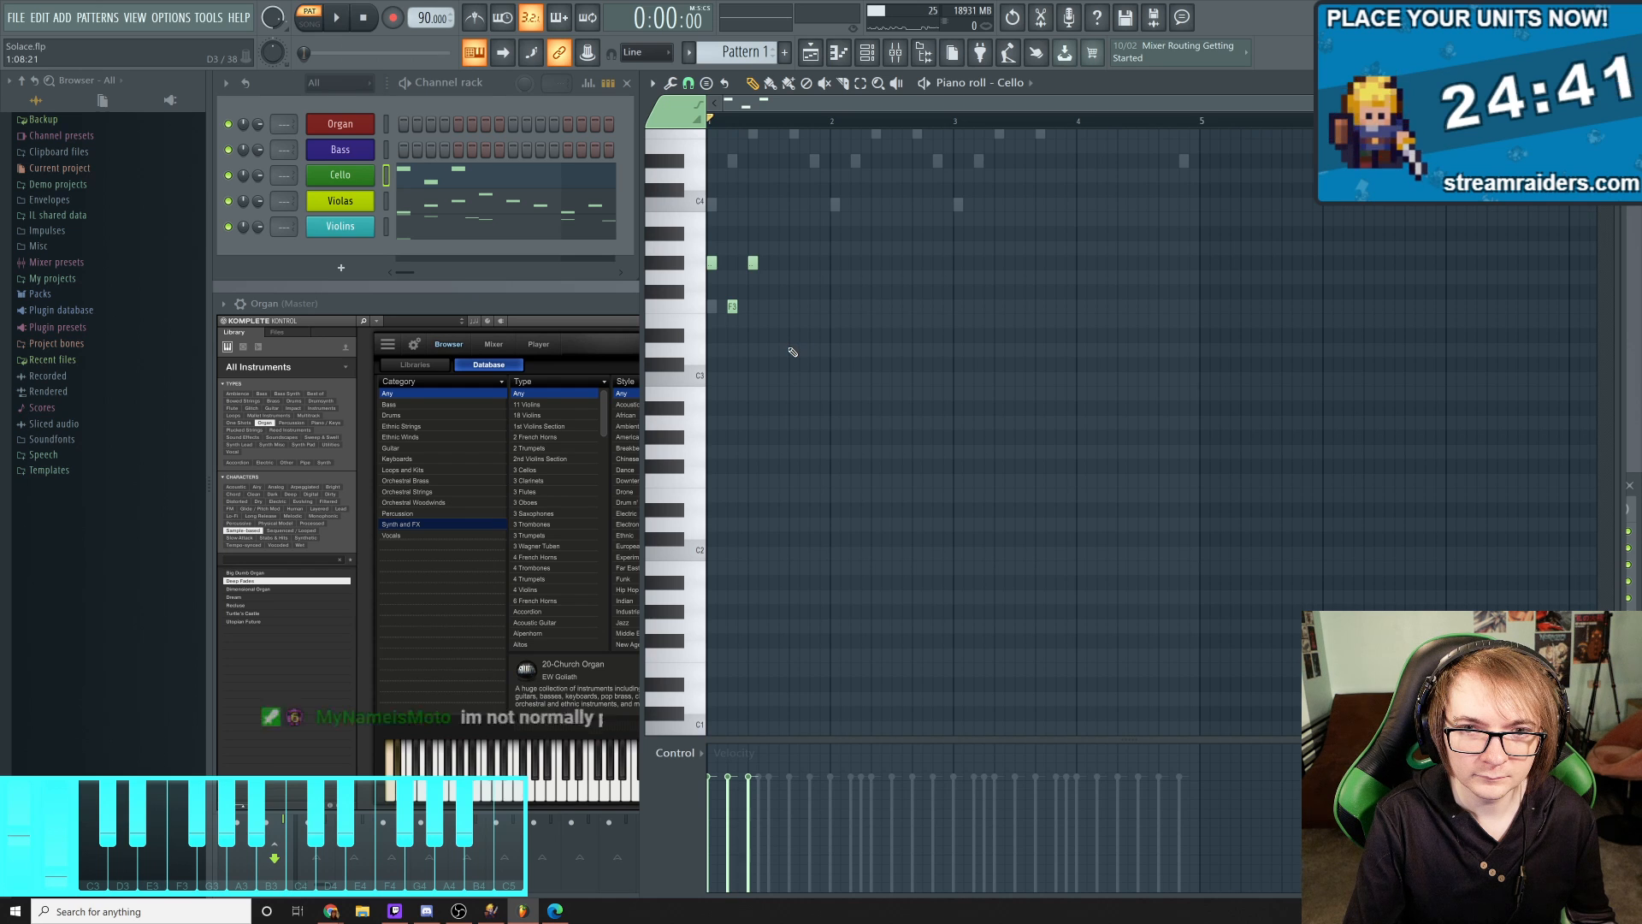
pyautogui.press('space')
pyautogui.press('space')
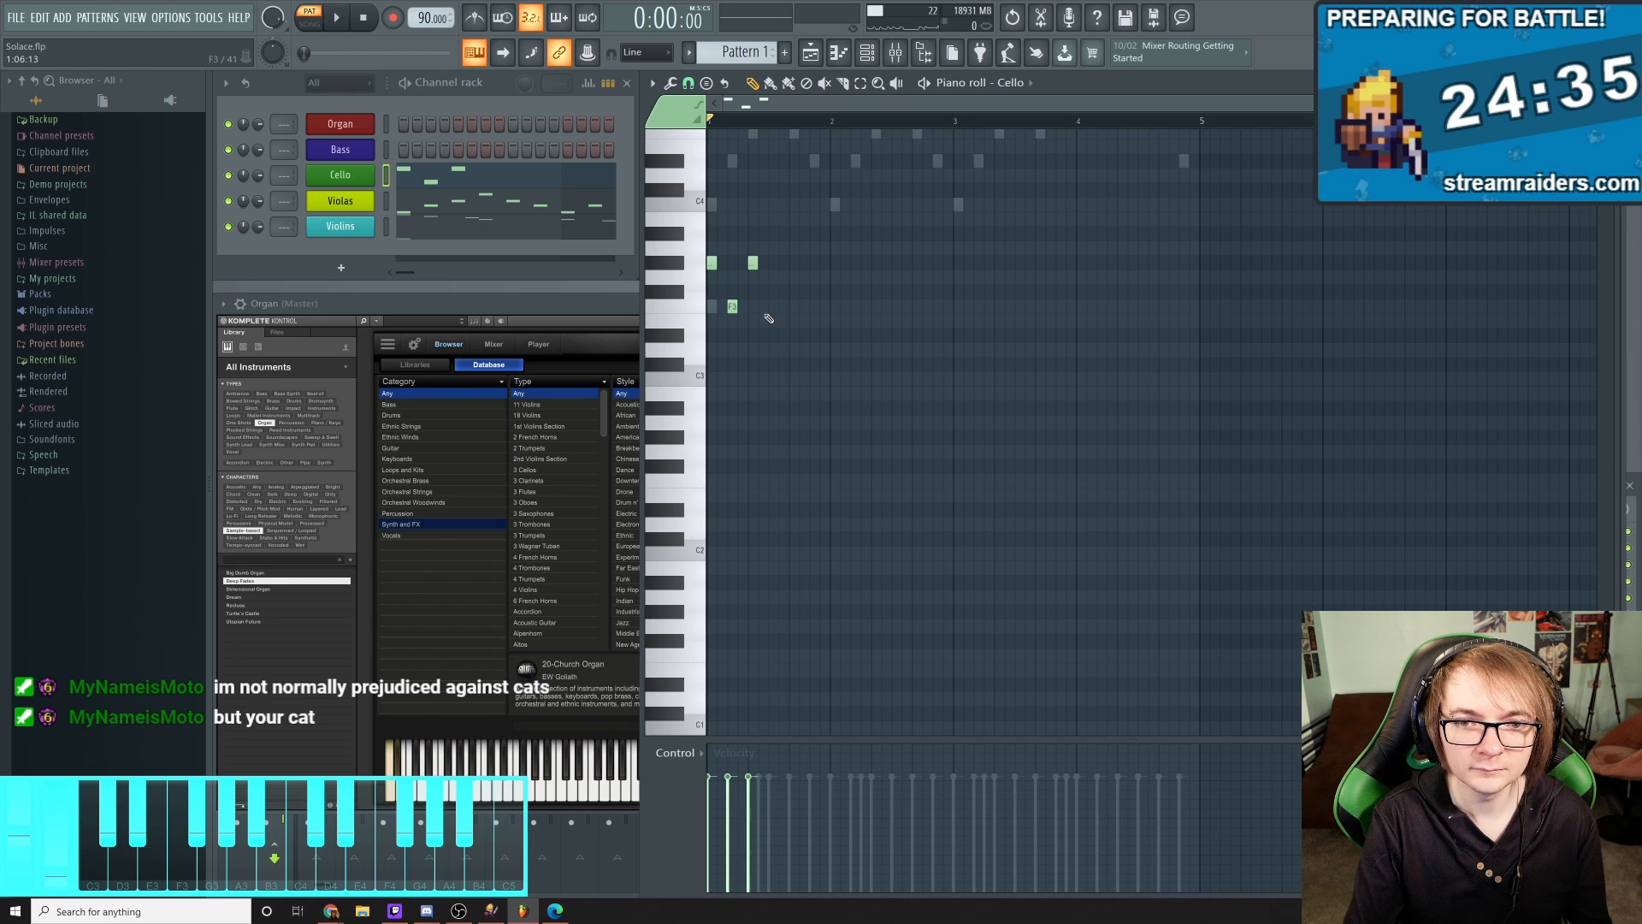
pyautogui.press('space')
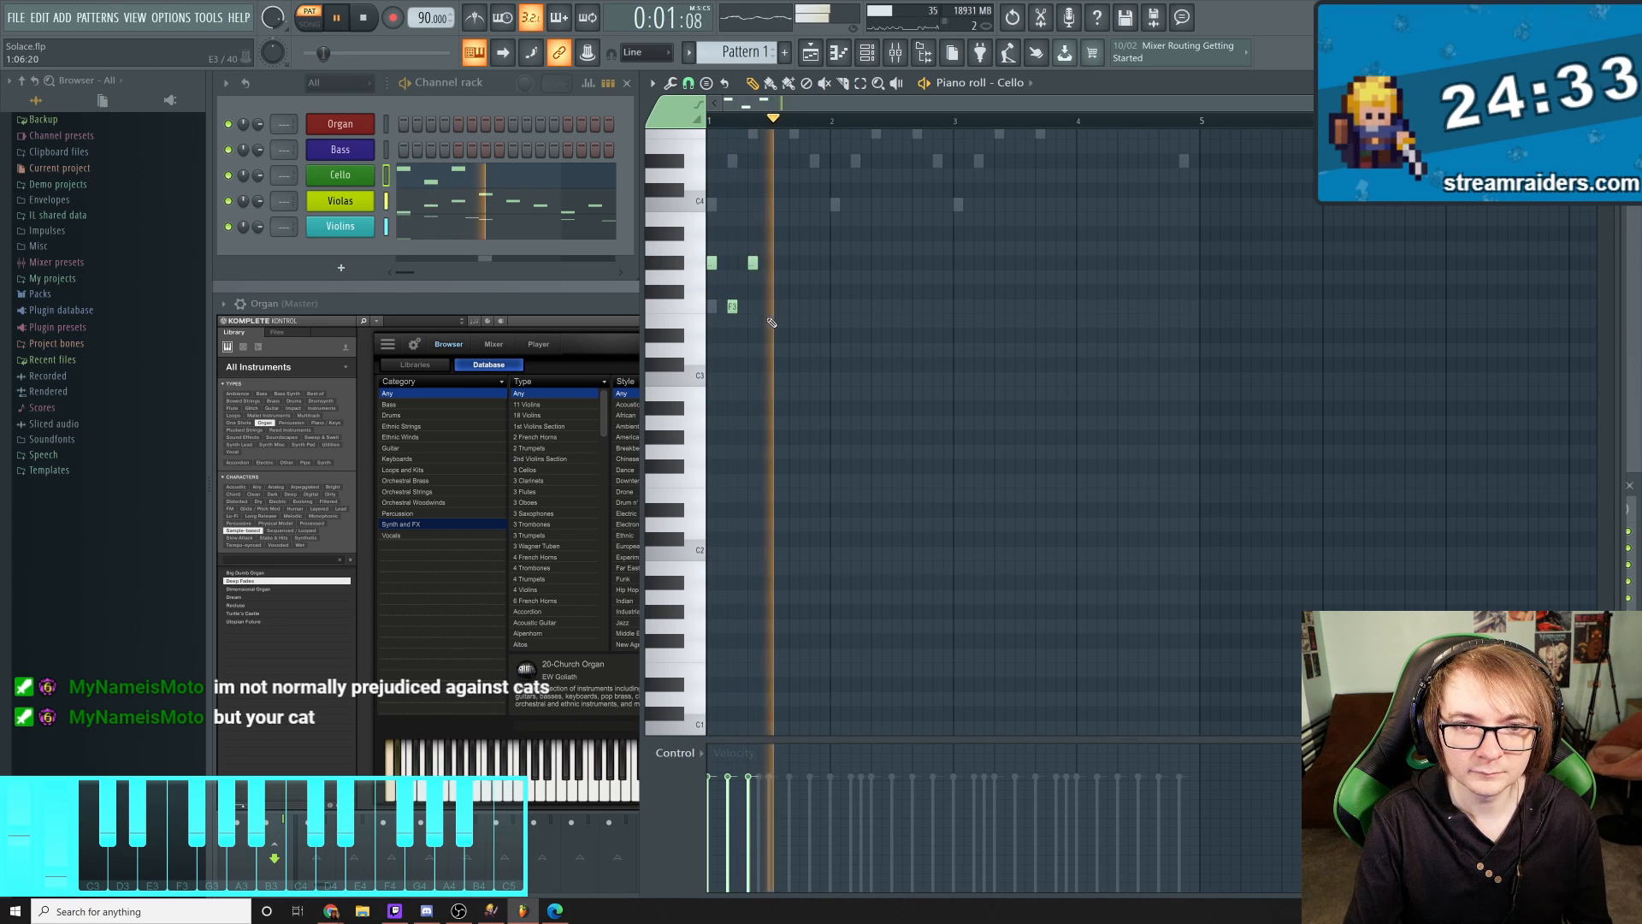
pyautogui.press('space')
# Add C3 and D#3 on steps 9 and 11 of bar 1 and C3 on step 1 of bar 2 in the Cello part, then play back
pyautogui.click(794, 308)
pyautogui.rightClick(792, 308)
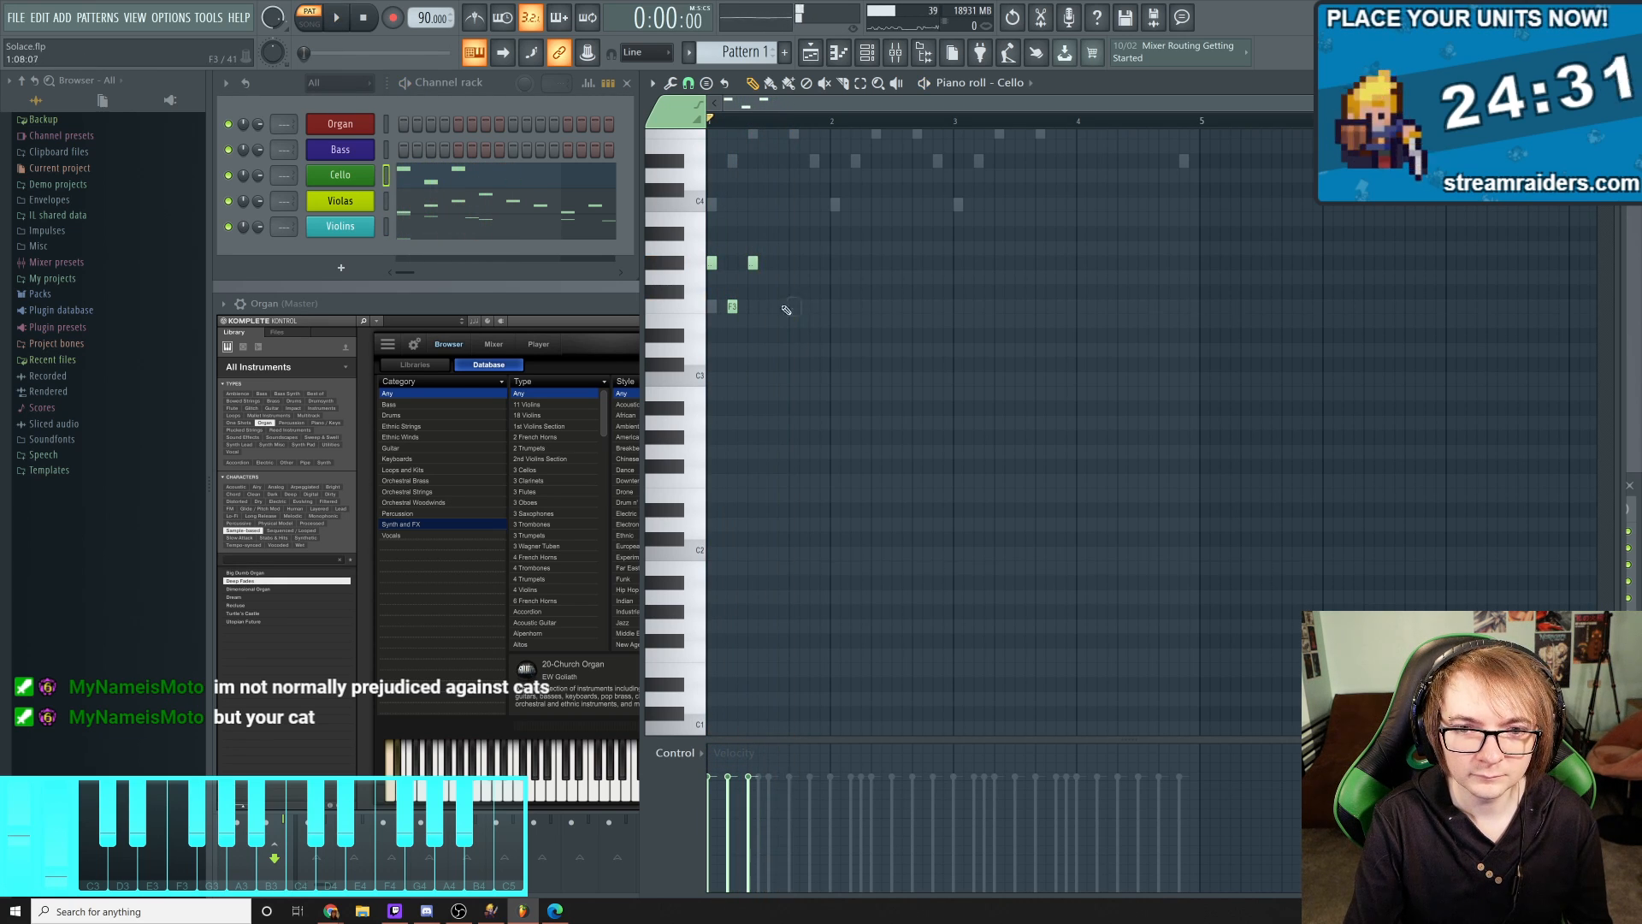
pyautogui.click(794, 364)
pyautogui.click(797, 378)
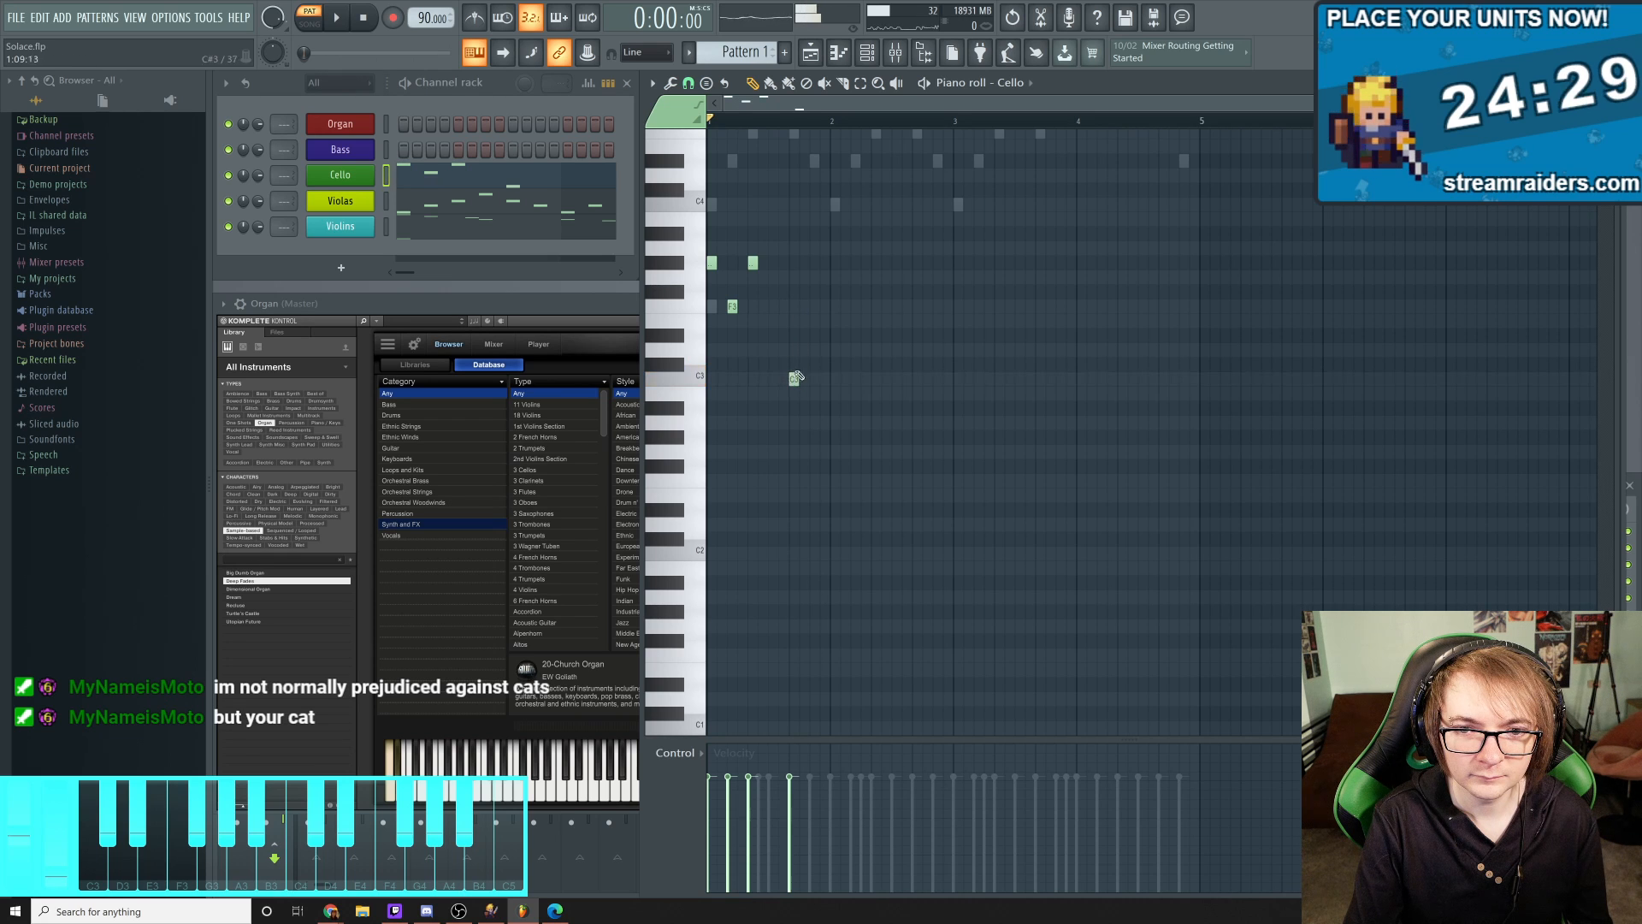
pyautogui.click(815, 336)
pyautogui.click(835, 379)
pyautogui.press('space')
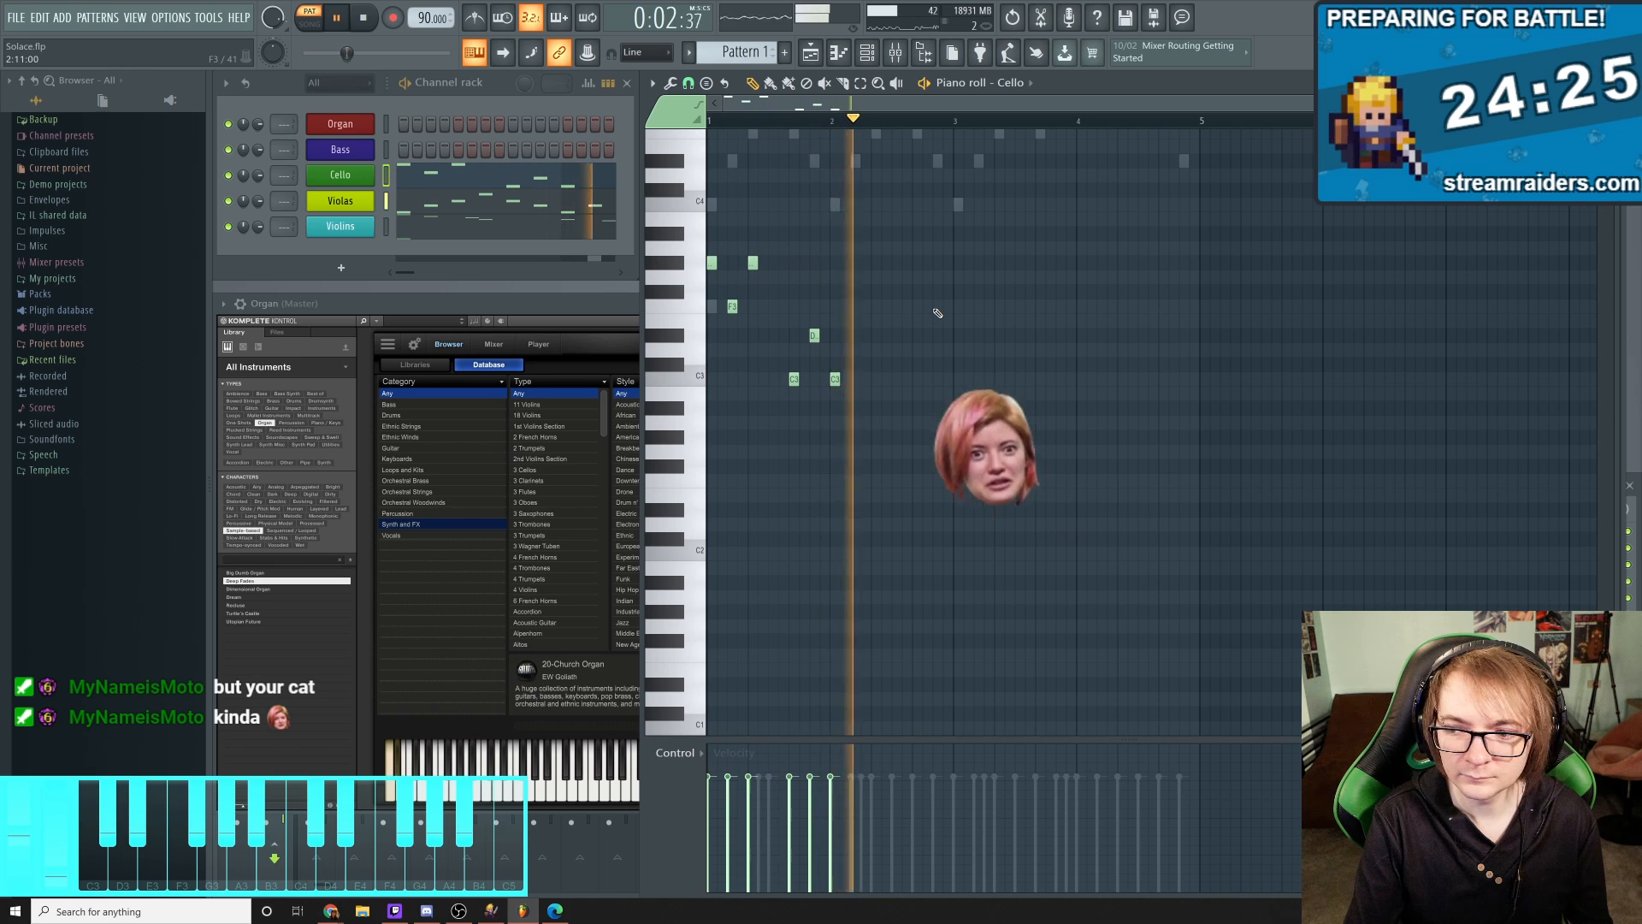
# Listen to the pattern again and review the cello notes against the ghost notes of the other string parts
pyautogui.press('space')
pyautogui.scroll(5, 919, 491)
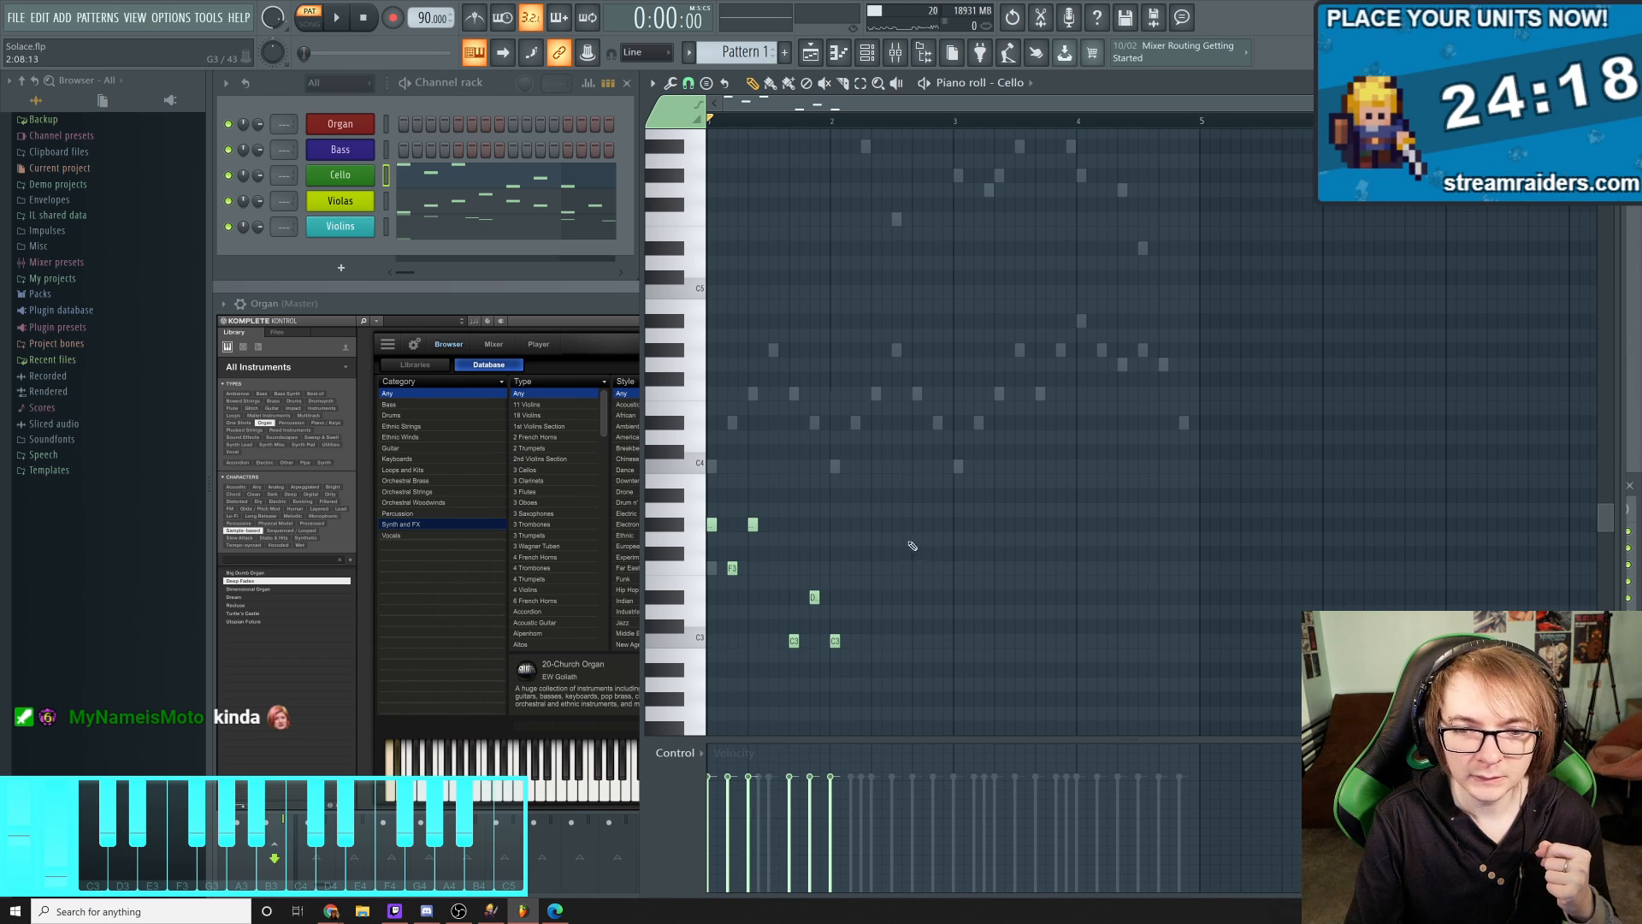
pyautogui.scroll(-4, 908, 461)
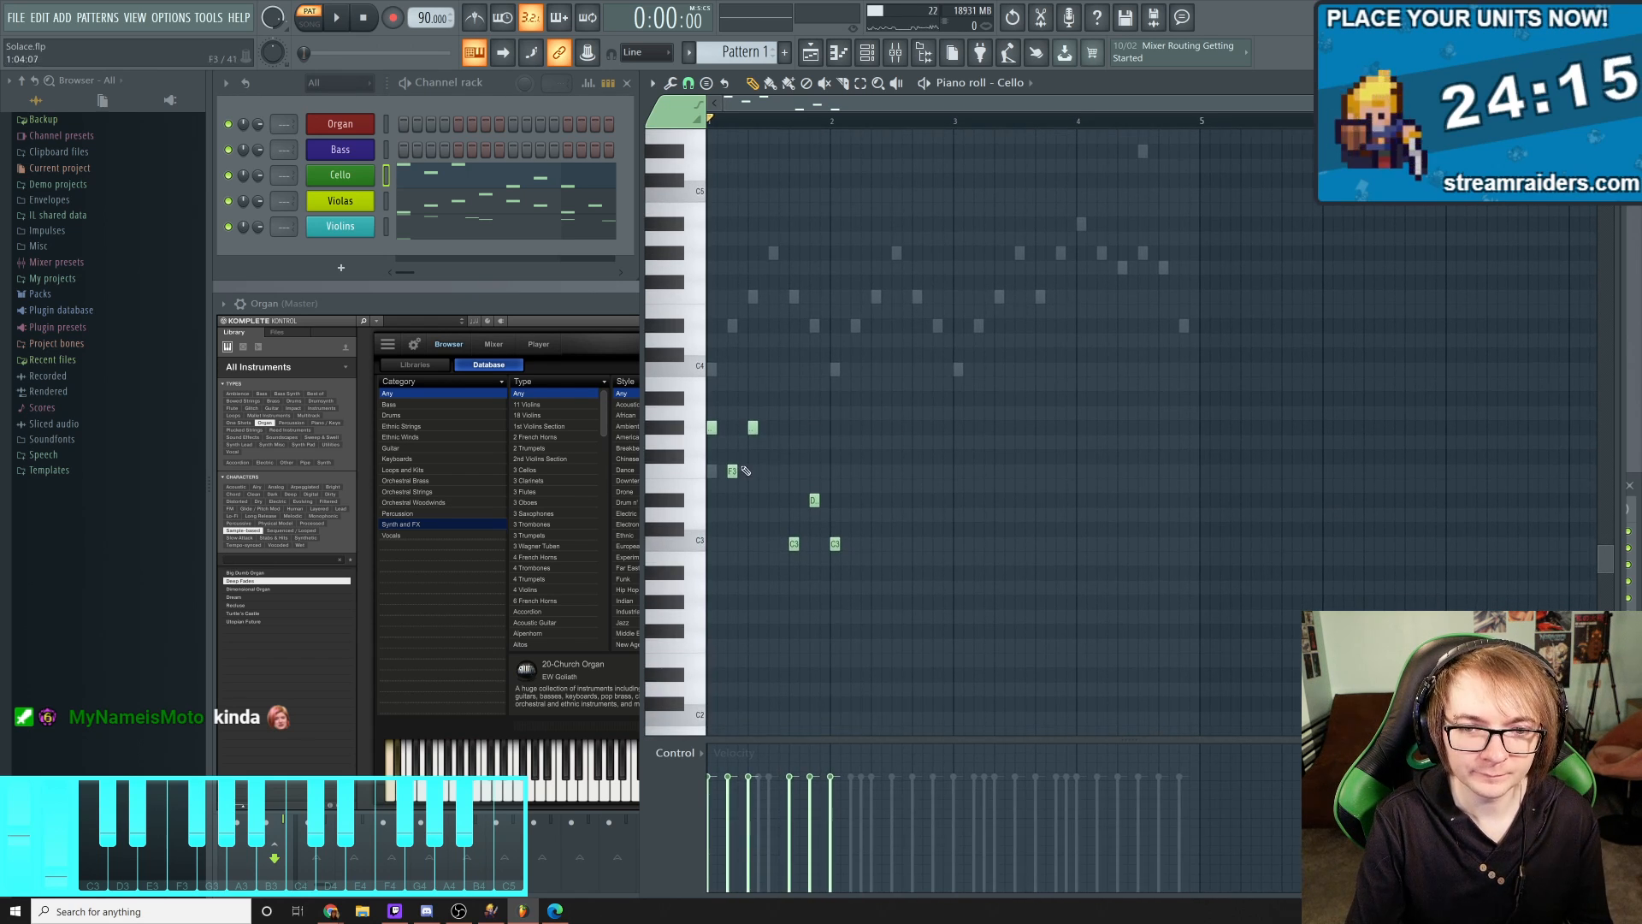
pyautogui.press('space')
pyautogui.press('space')
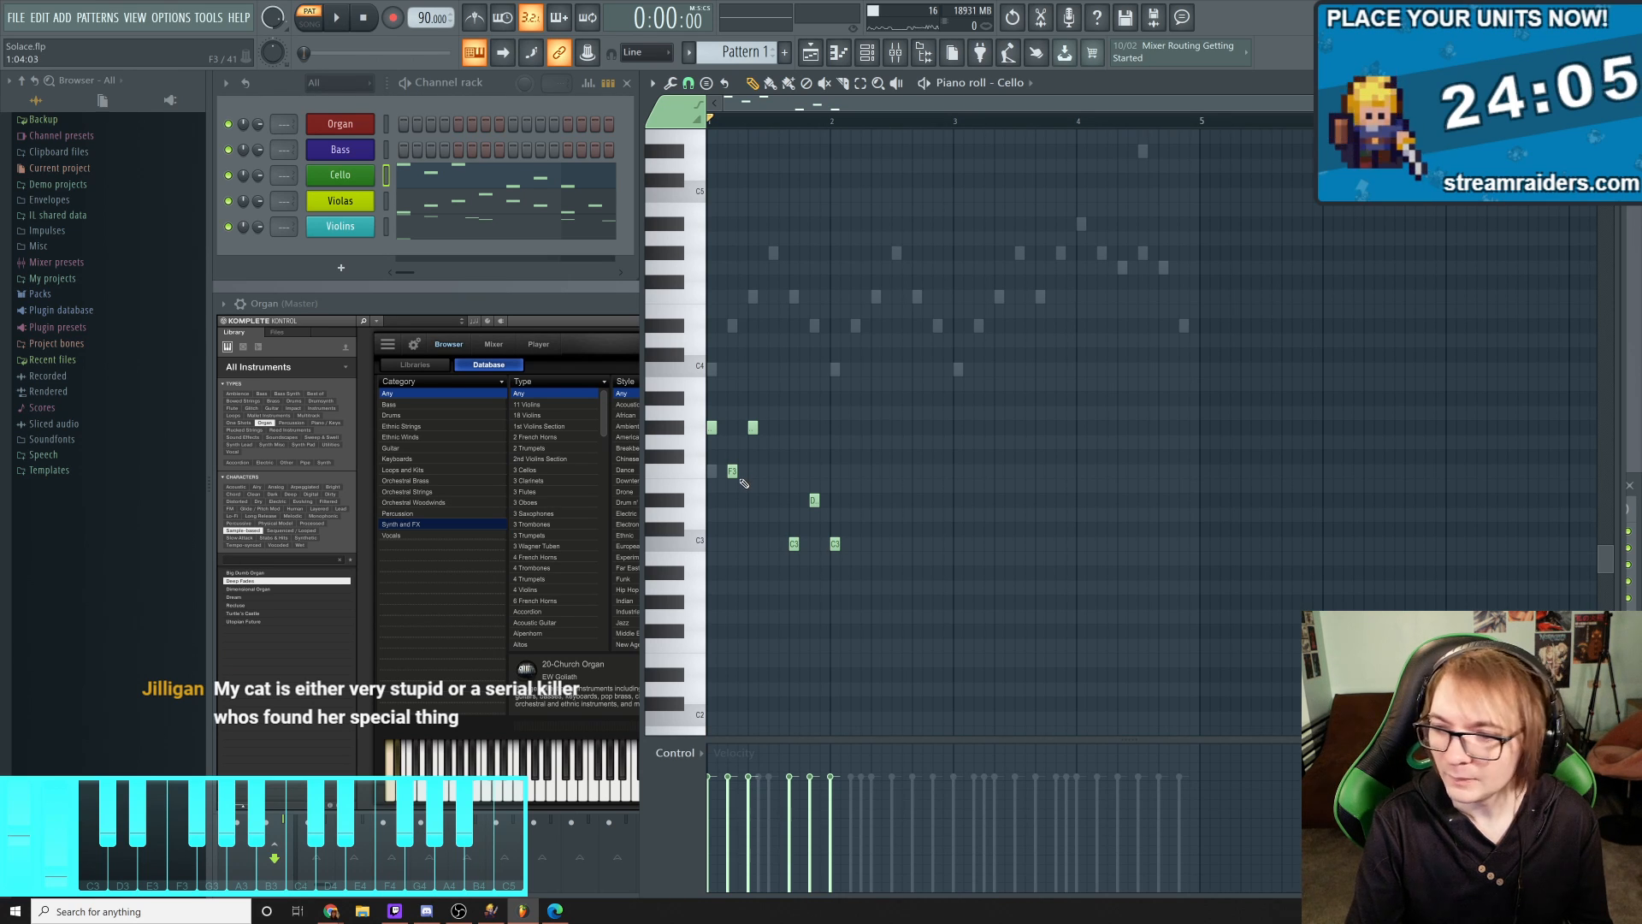
pyautogui.scroll(2, 814, 578)
pyautogui.scroll(6, 814, 578)
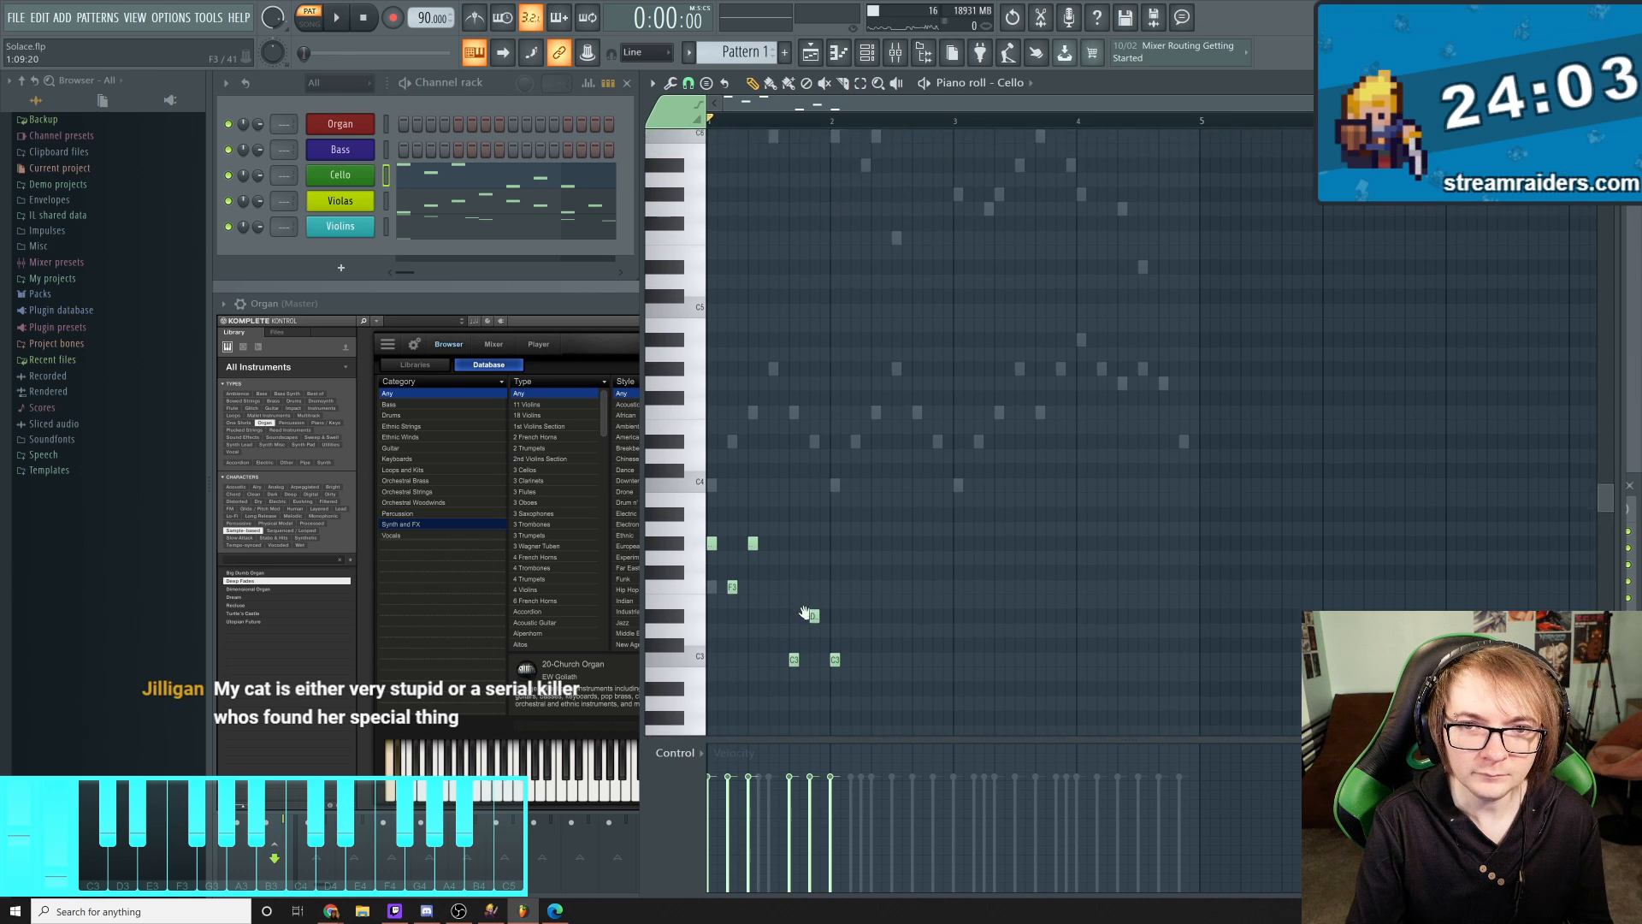
pyautogui.scroll(-5, 804, 629)
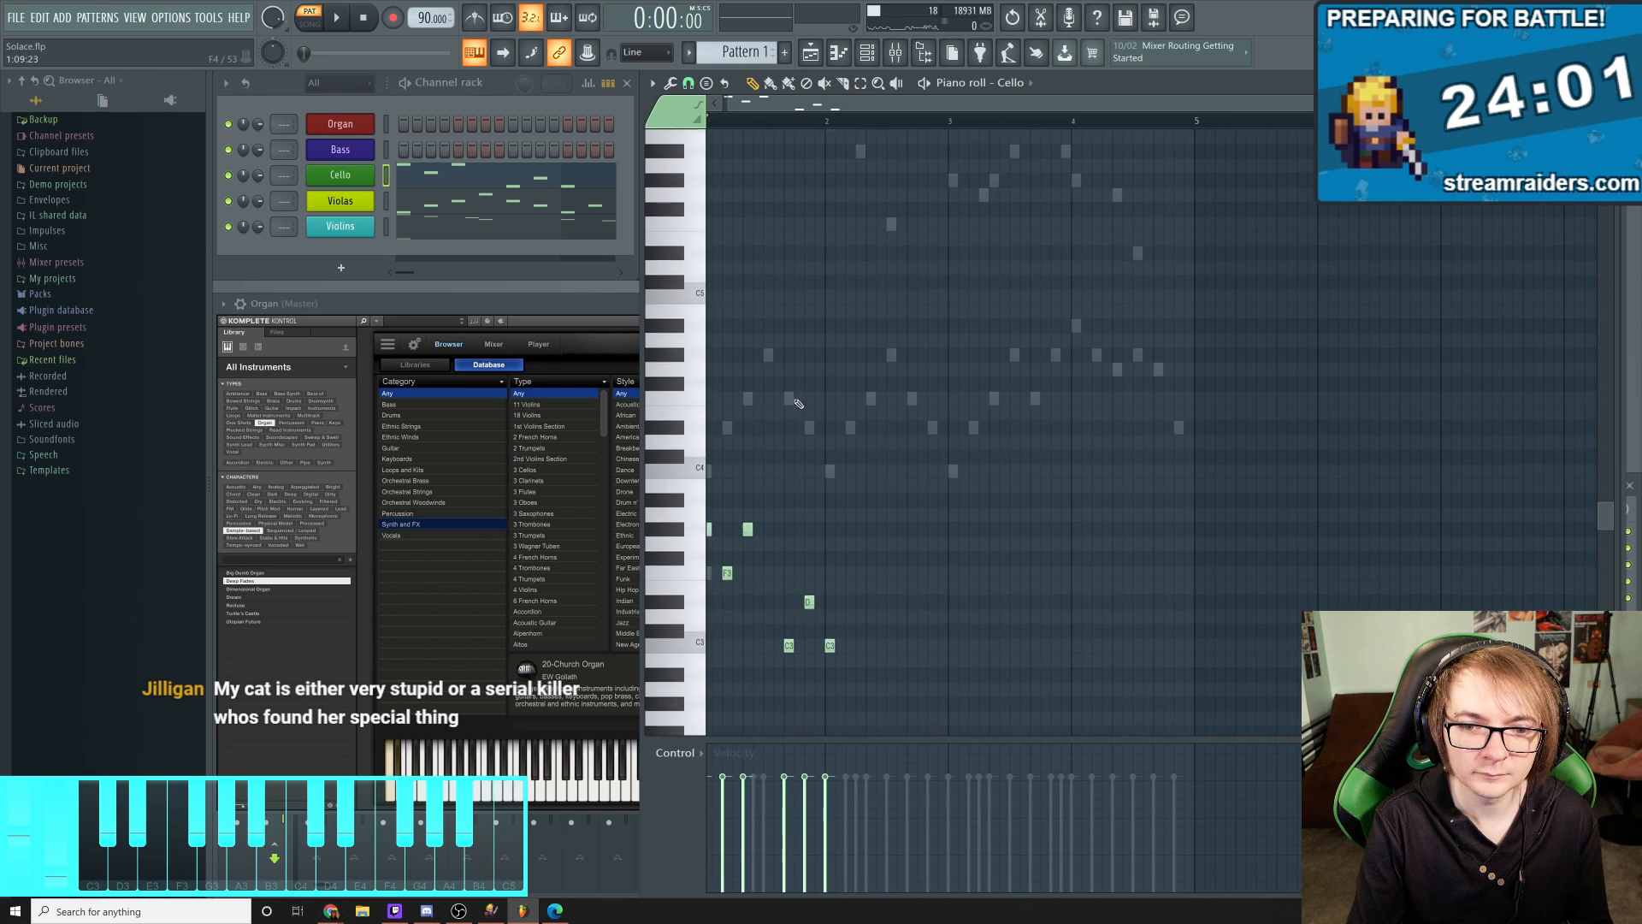
# Move the Cello part's F3 to step 5 and its second G#3 to step 7 of bar 1, then play back
pyautogui.click(746, 572)
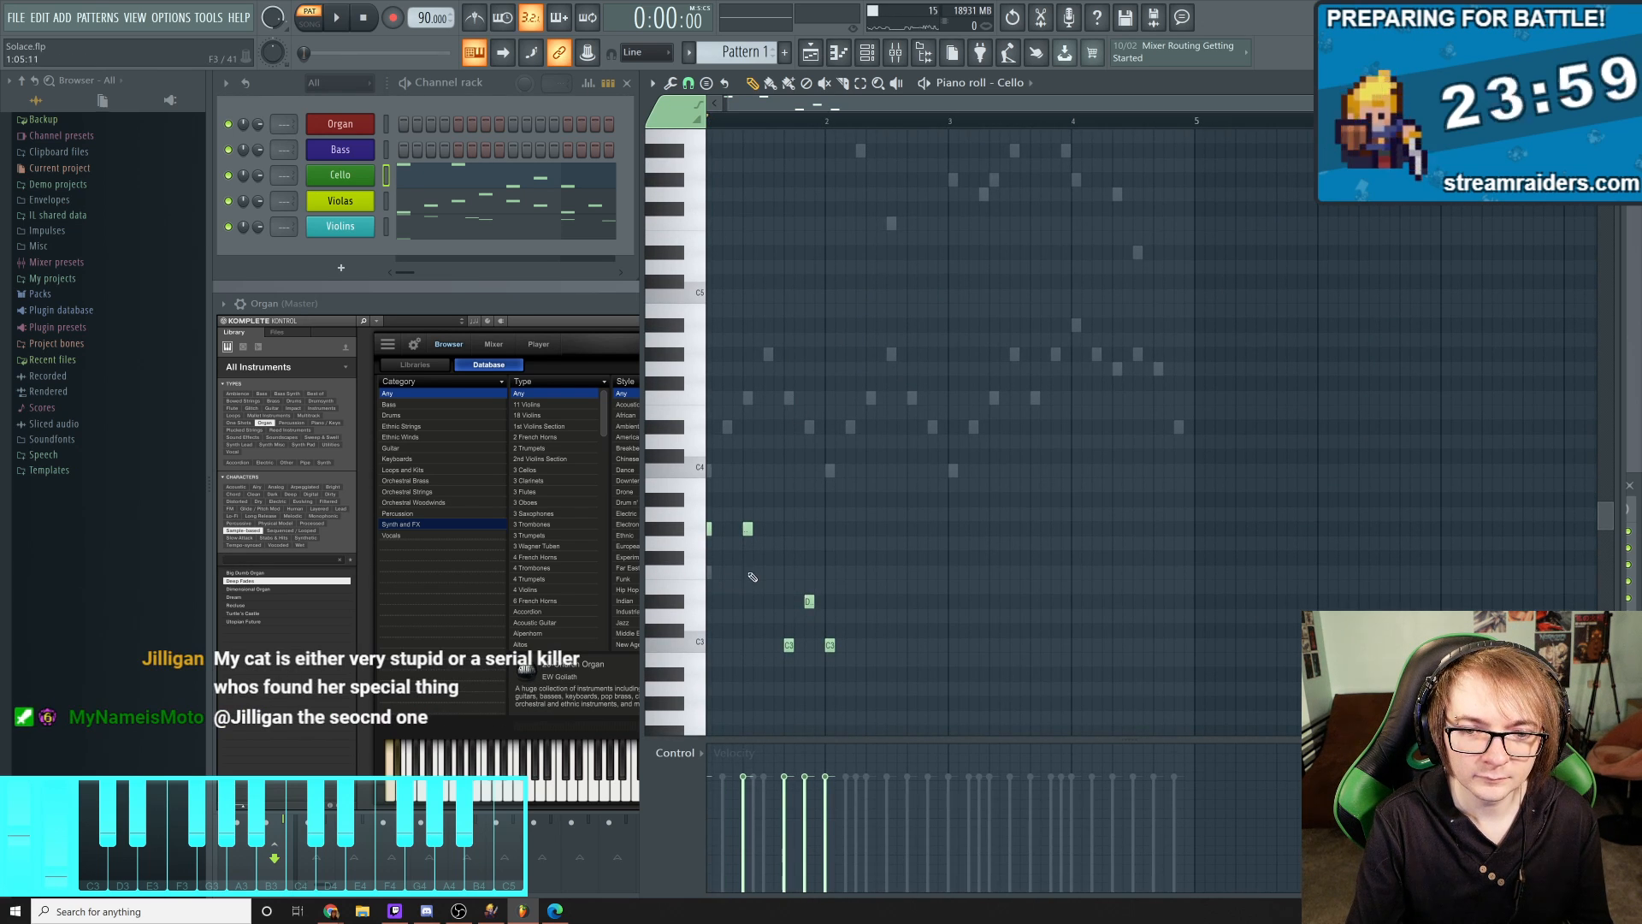
pyautogui.click(778, 528)
pyautogui.rightClick(748, 528)
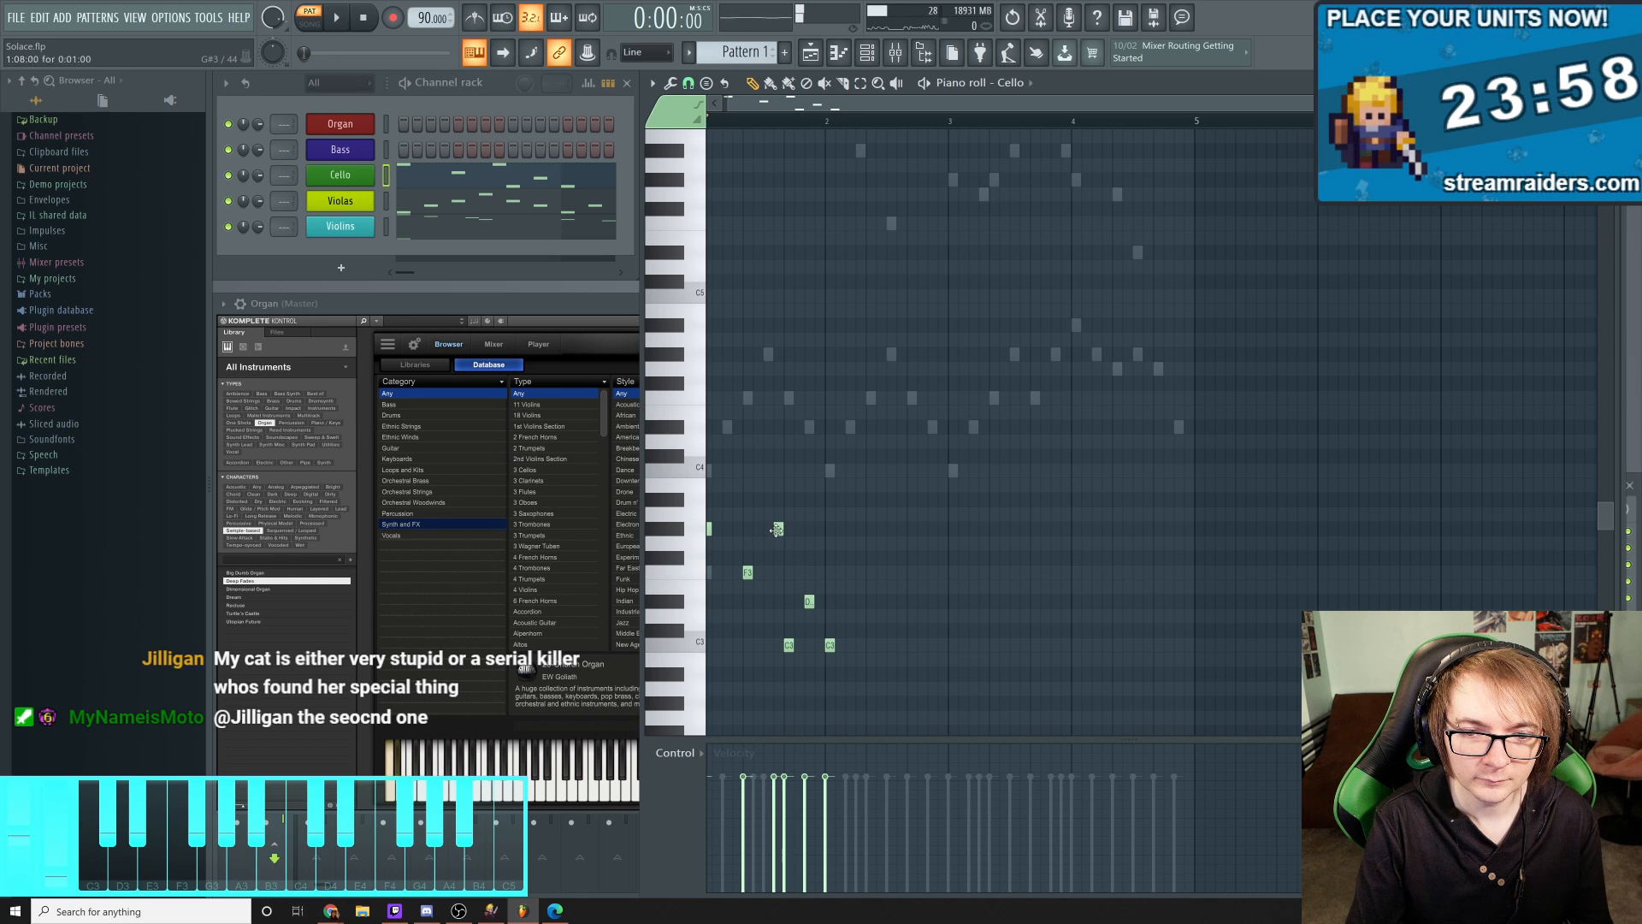
pyautogui.rightClick(778, 529)
pyautogui.click(768, 528)
pyautogui.press('space')
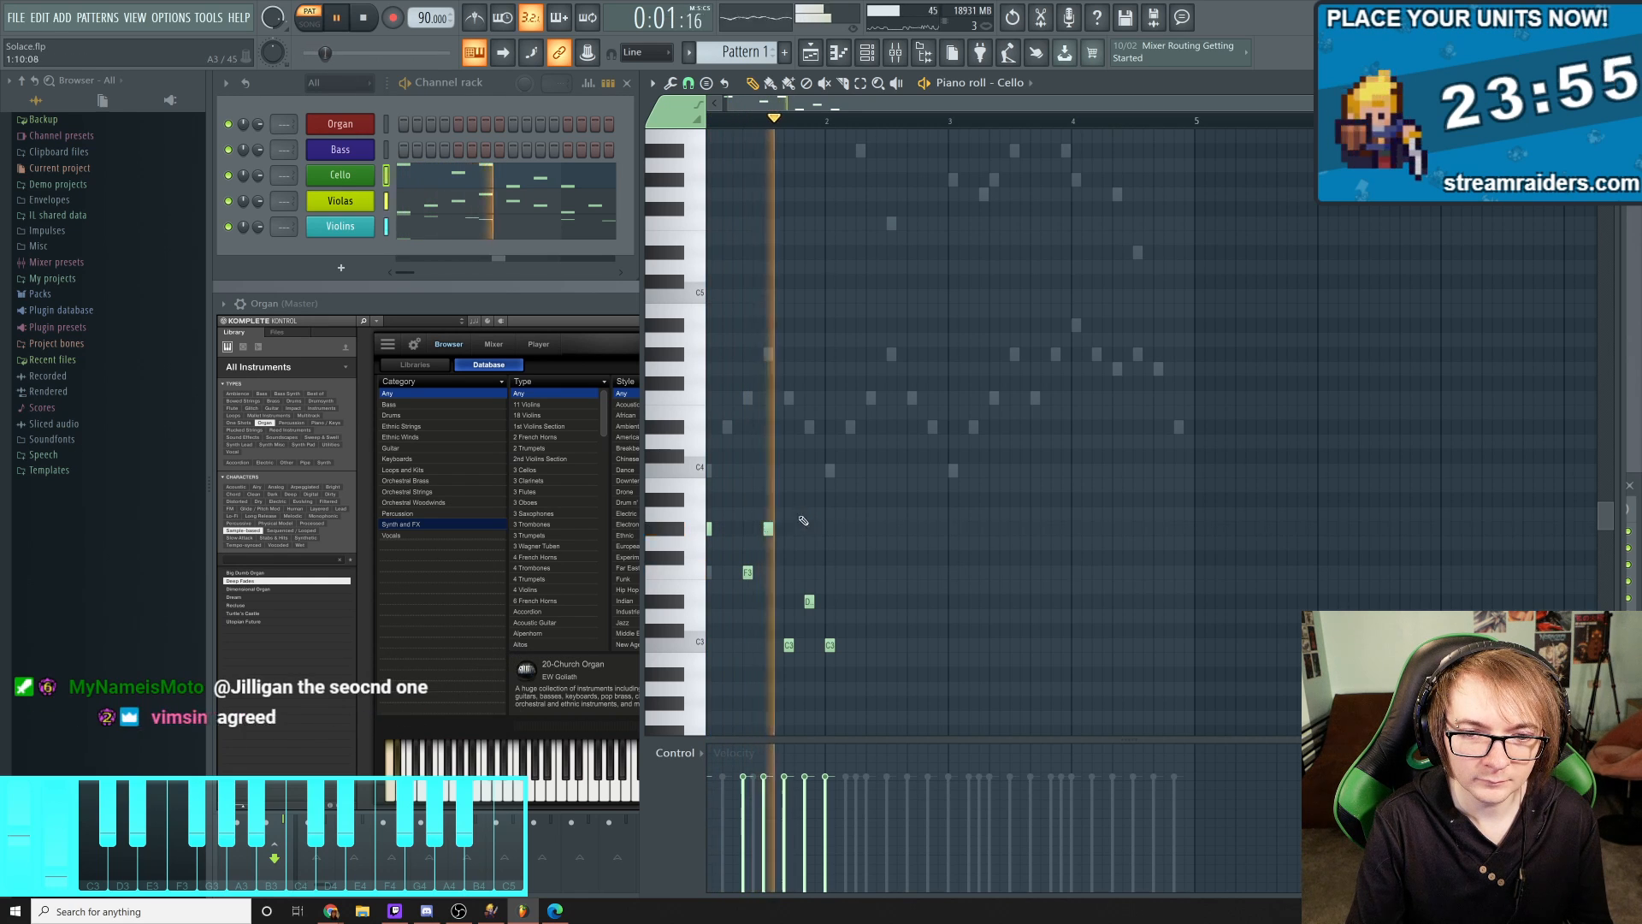
pyautogui.press('space')
# Replace the Cello notes on steps 9 and 11 of bar 1 with D#3 and C3 on steps 5 and 7 of bar 2, then play back
pyautogui.rightClick(788, 645)
pyautogui.rightClick(810, 601)
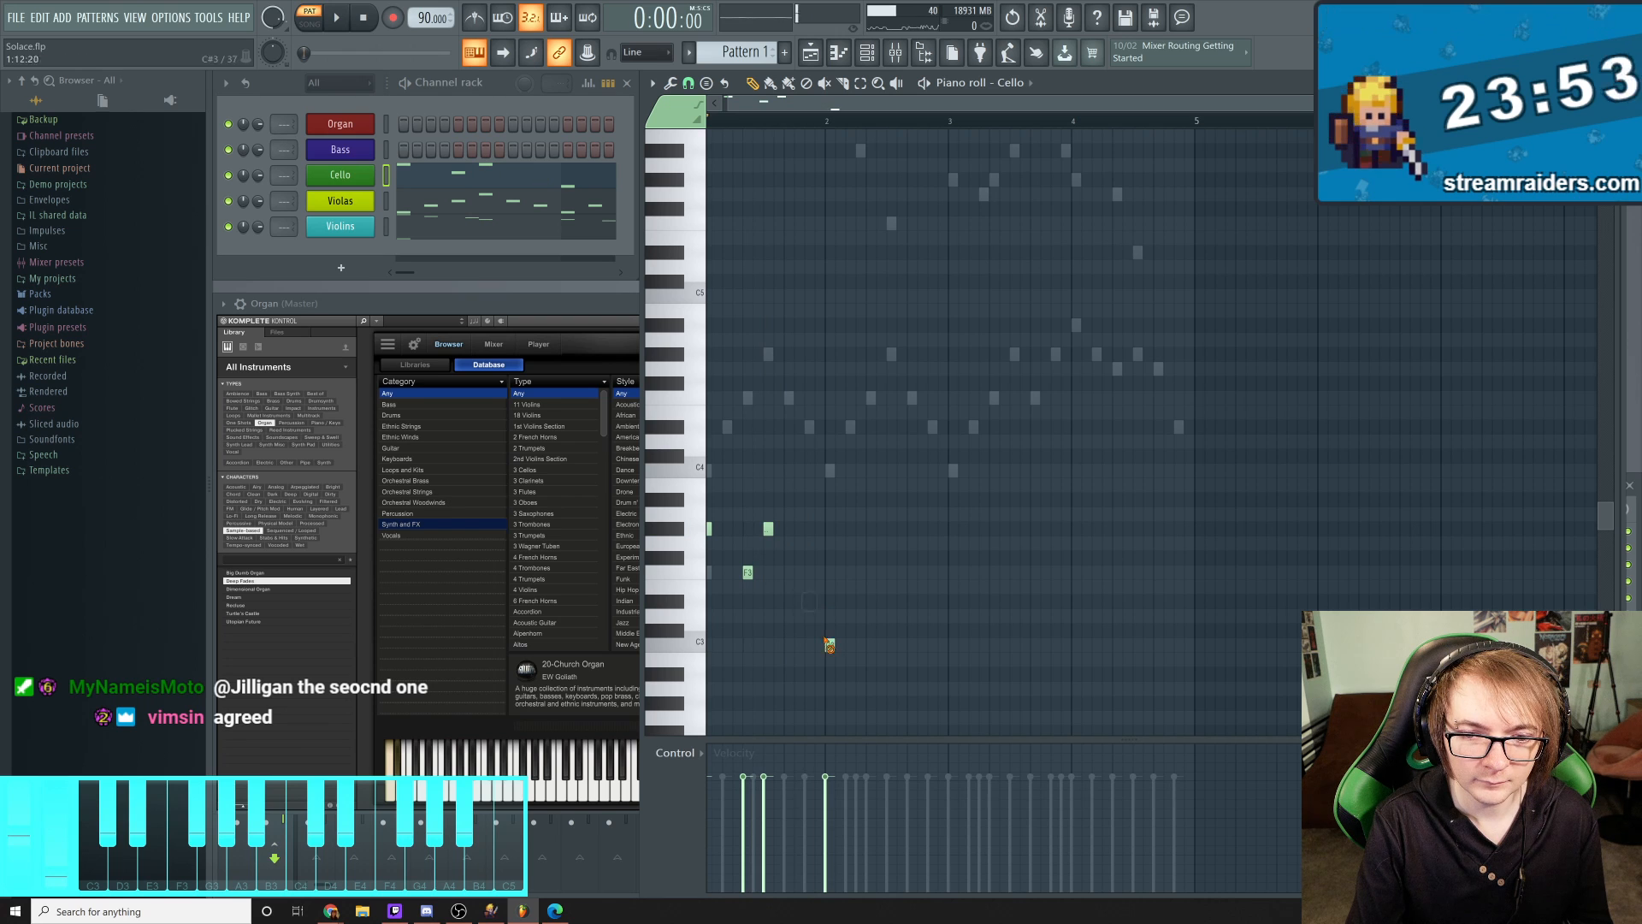
pyautogui.click(871, 600)
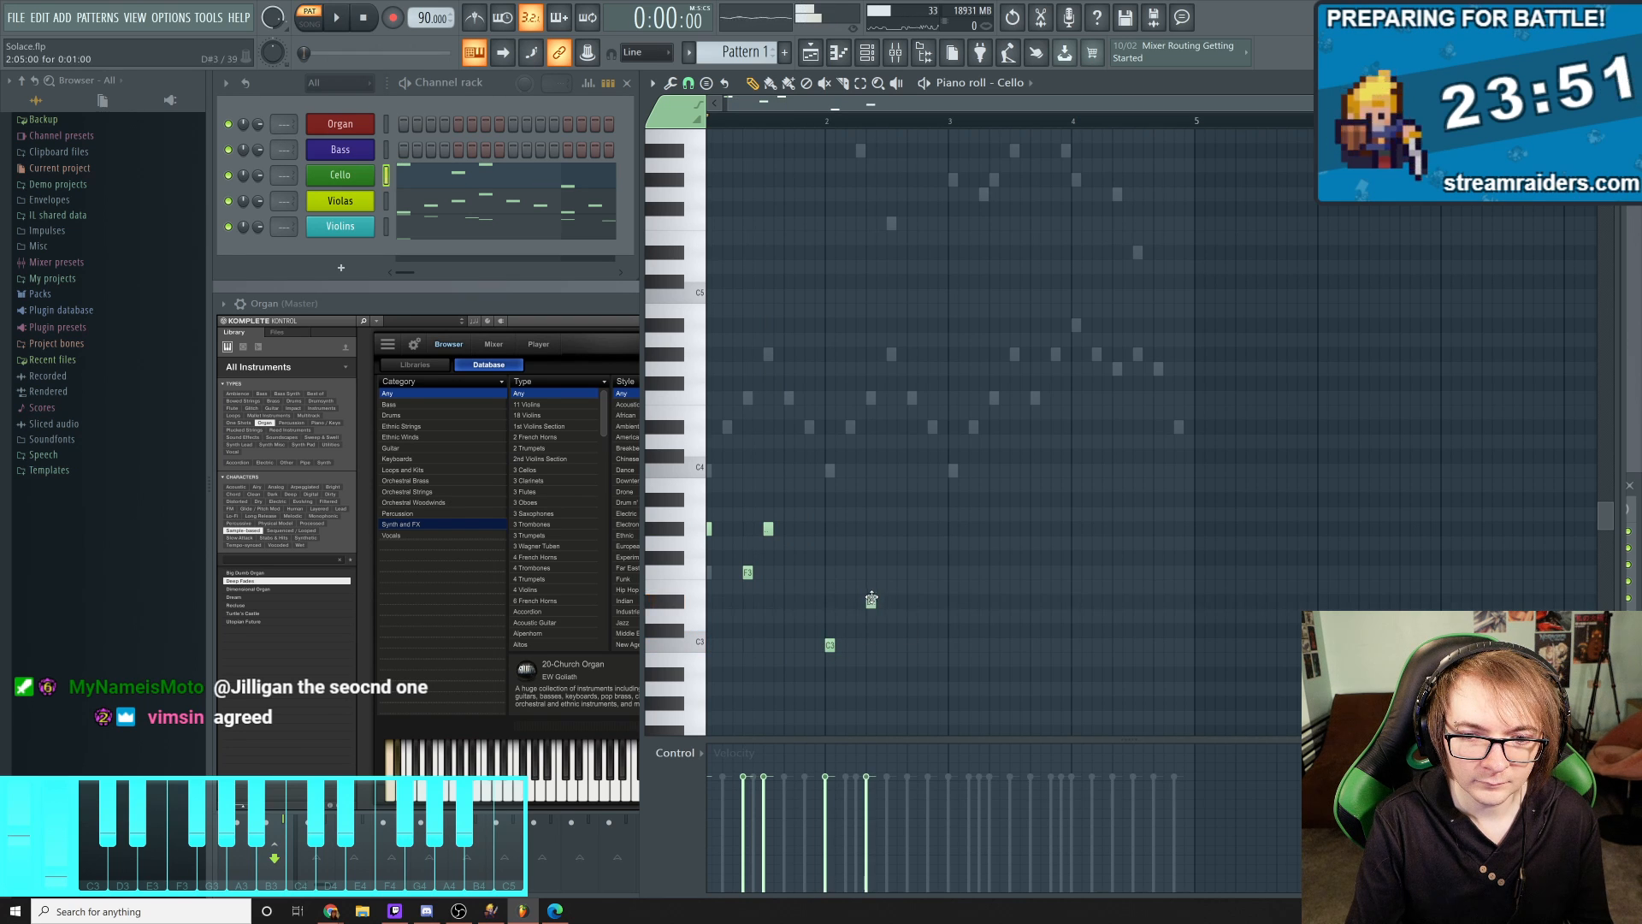
pyautogui.click(889, 647)
pyautogui.press('space')
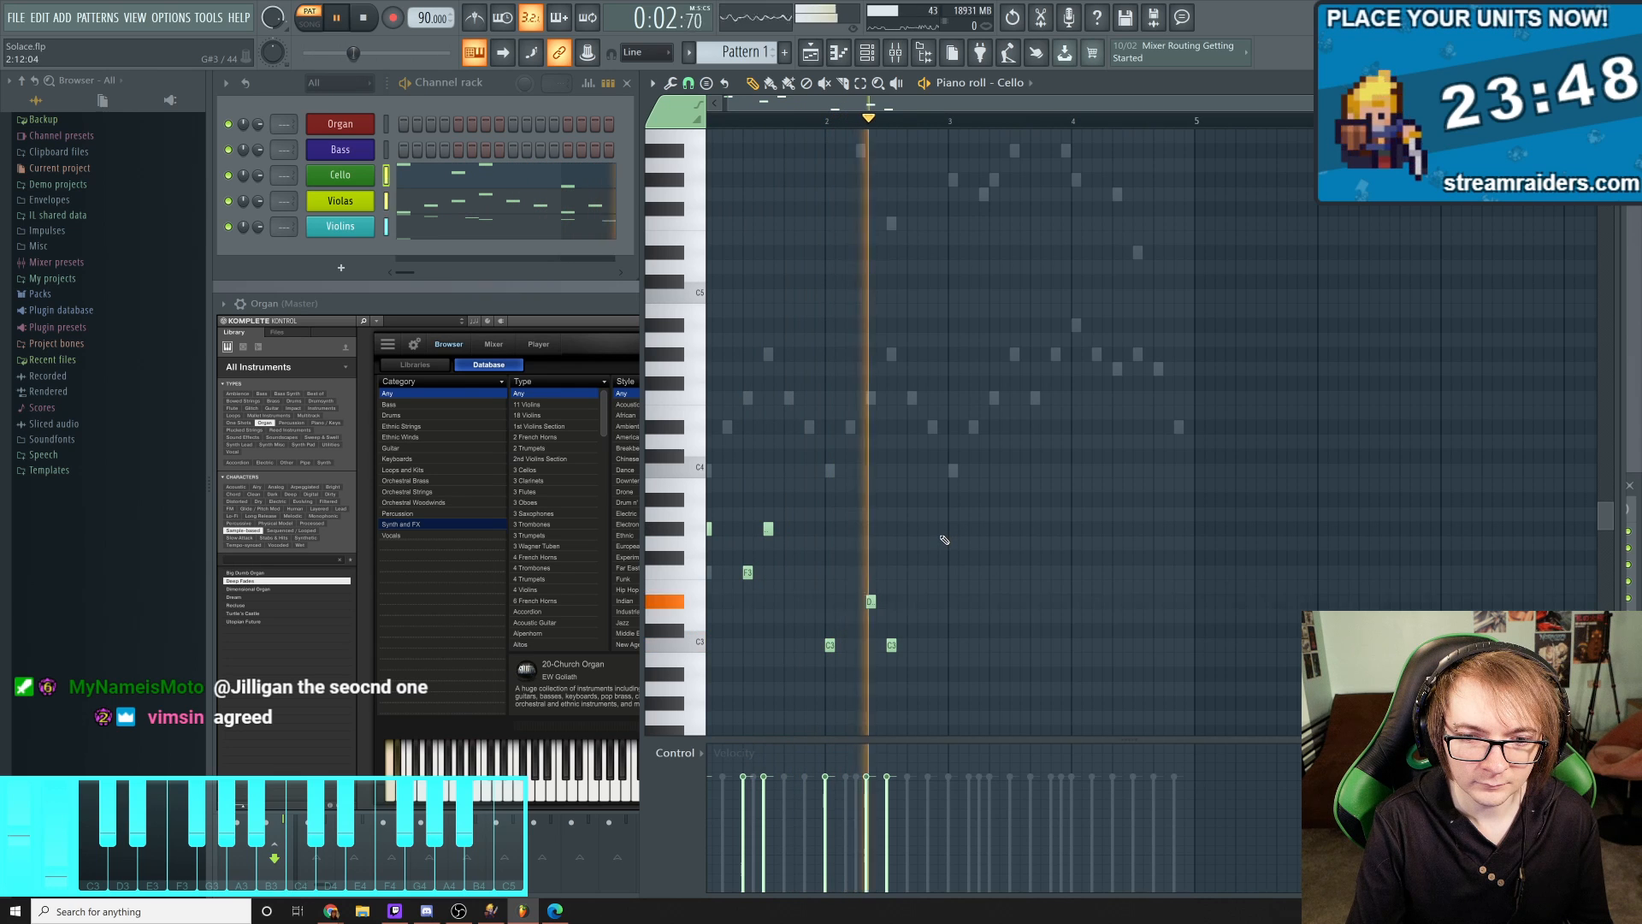
pyautogui.press('space')
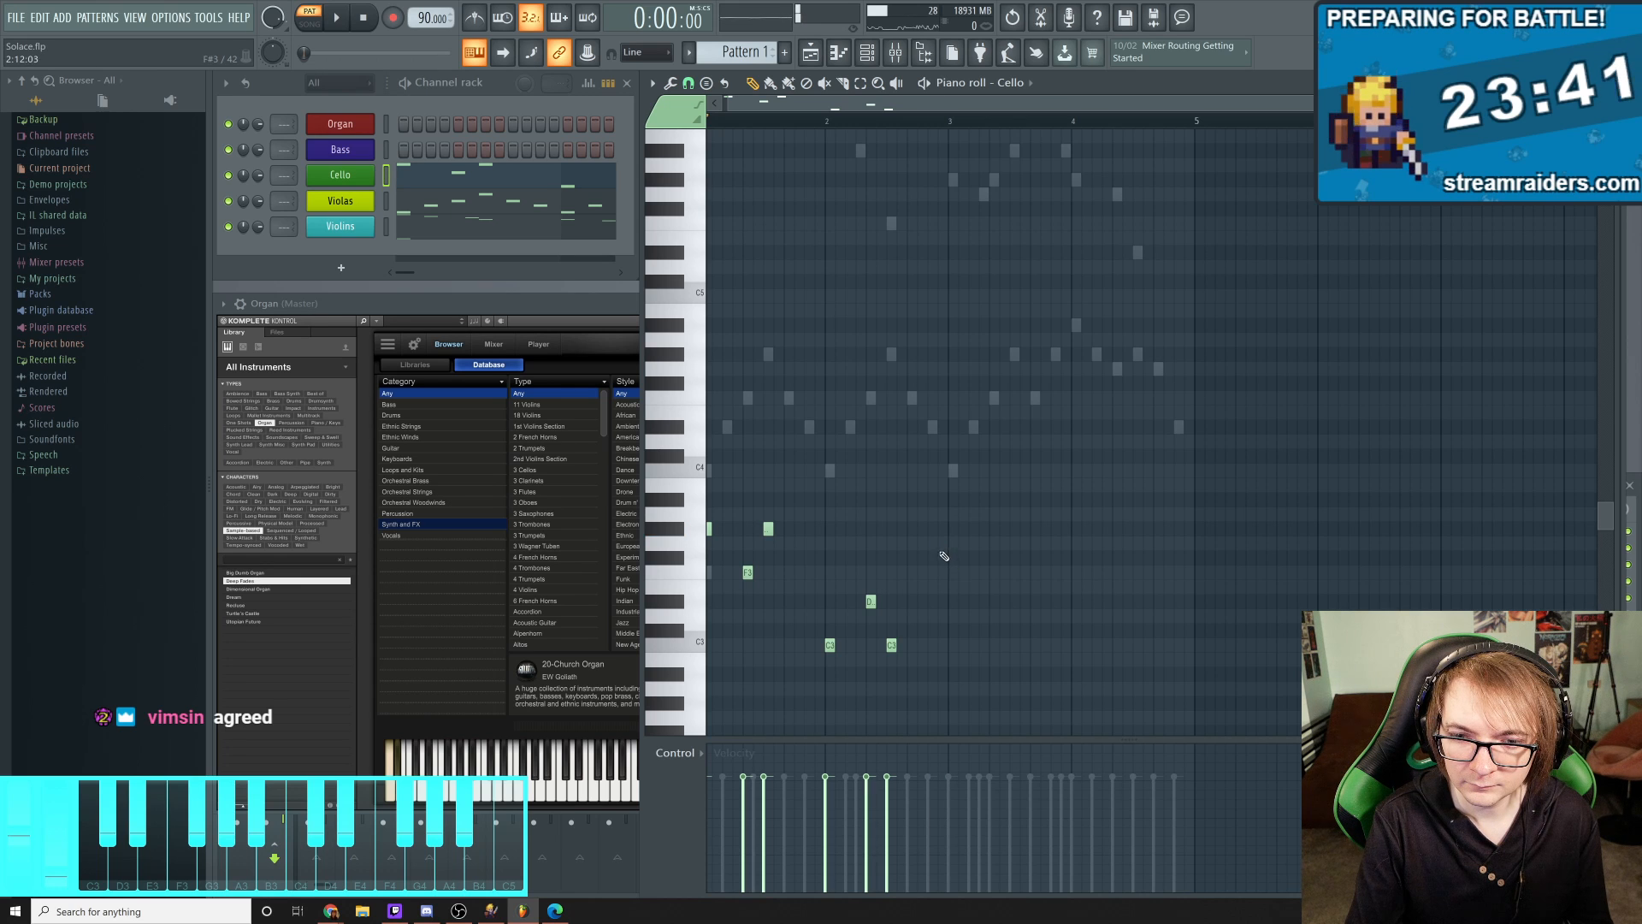
# Add F3, G#3 and C4 on steps 1, 5 and 7 of bar 3 in the Cello part and play it back
pyautogui.click(941, 601)
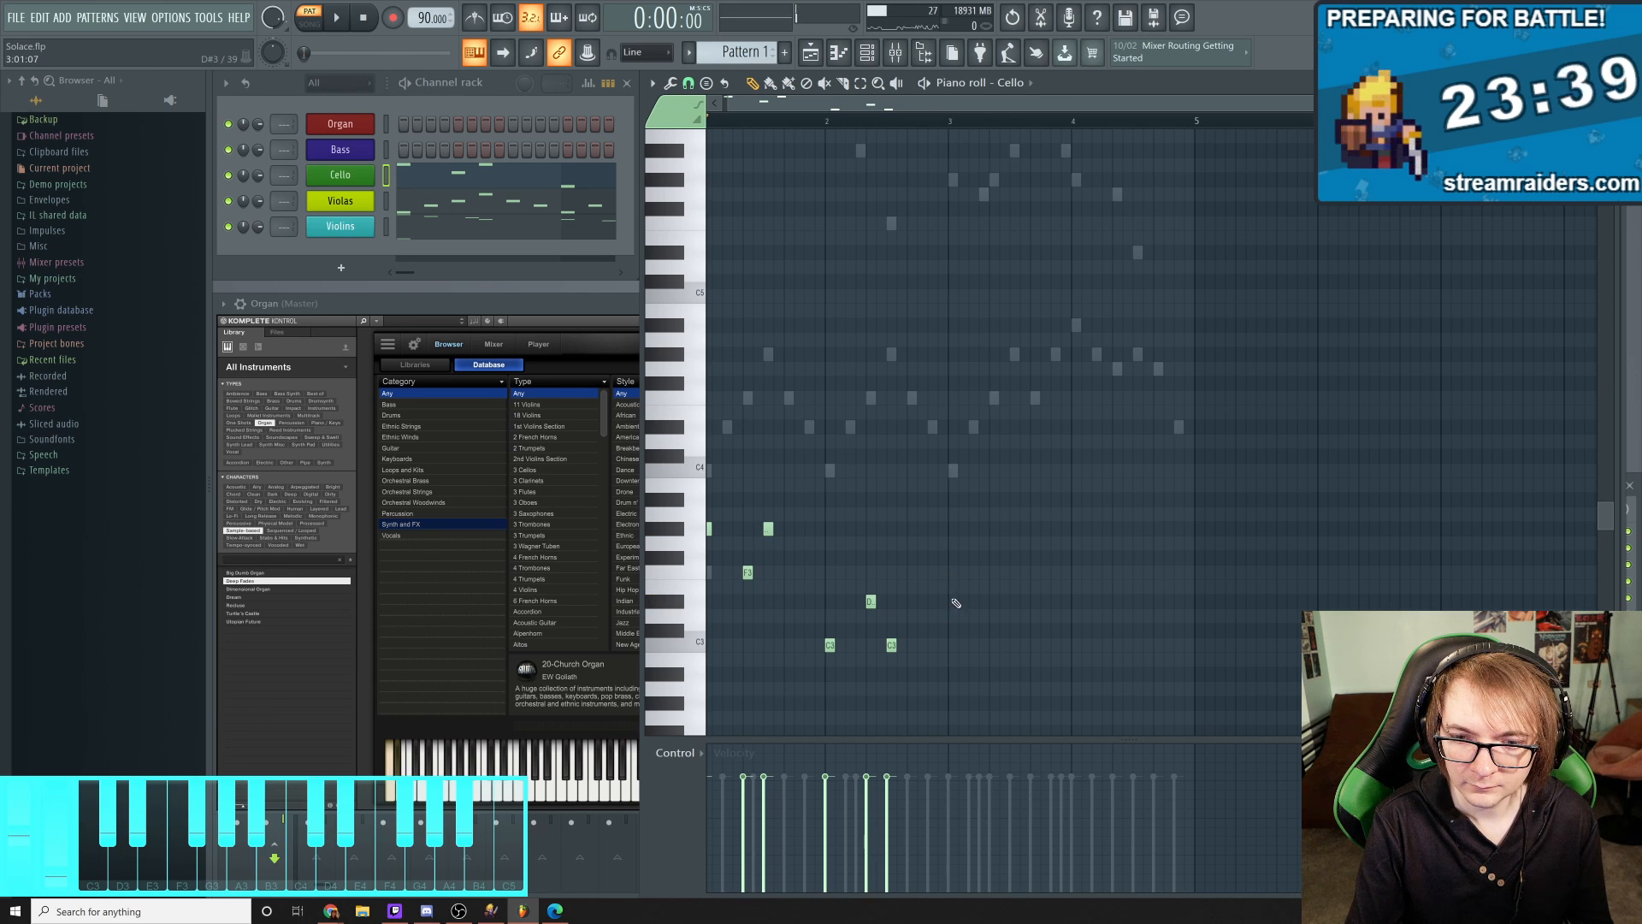
pyautogui.click(952, 574)
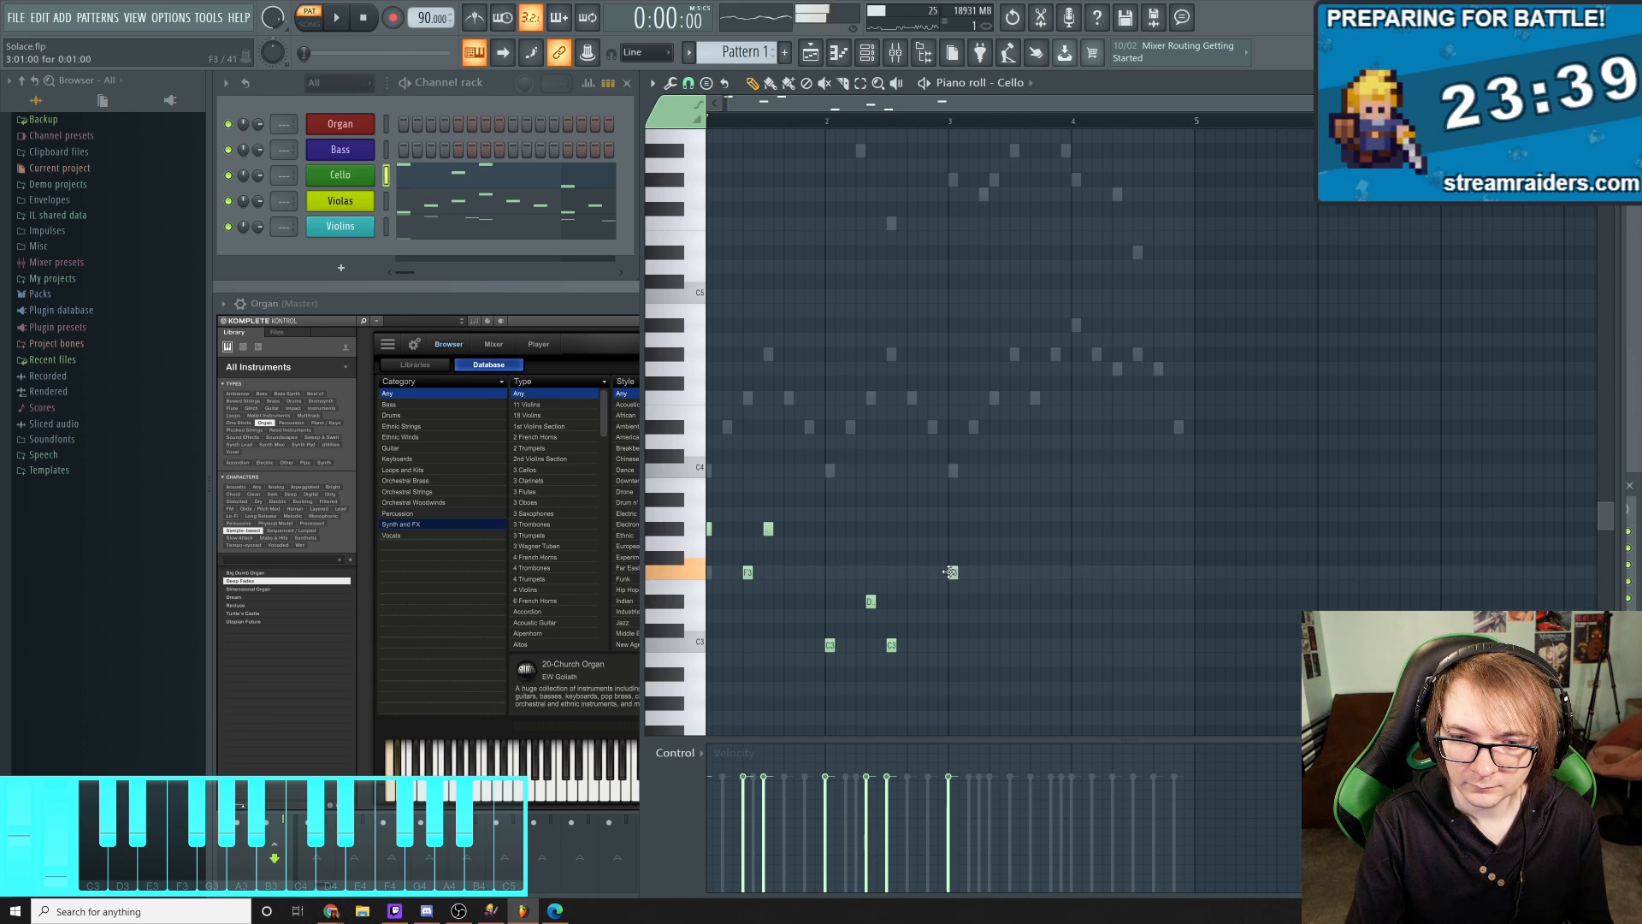
pyautogui.click(992, 529)
pyautogui.click(1012, 499)
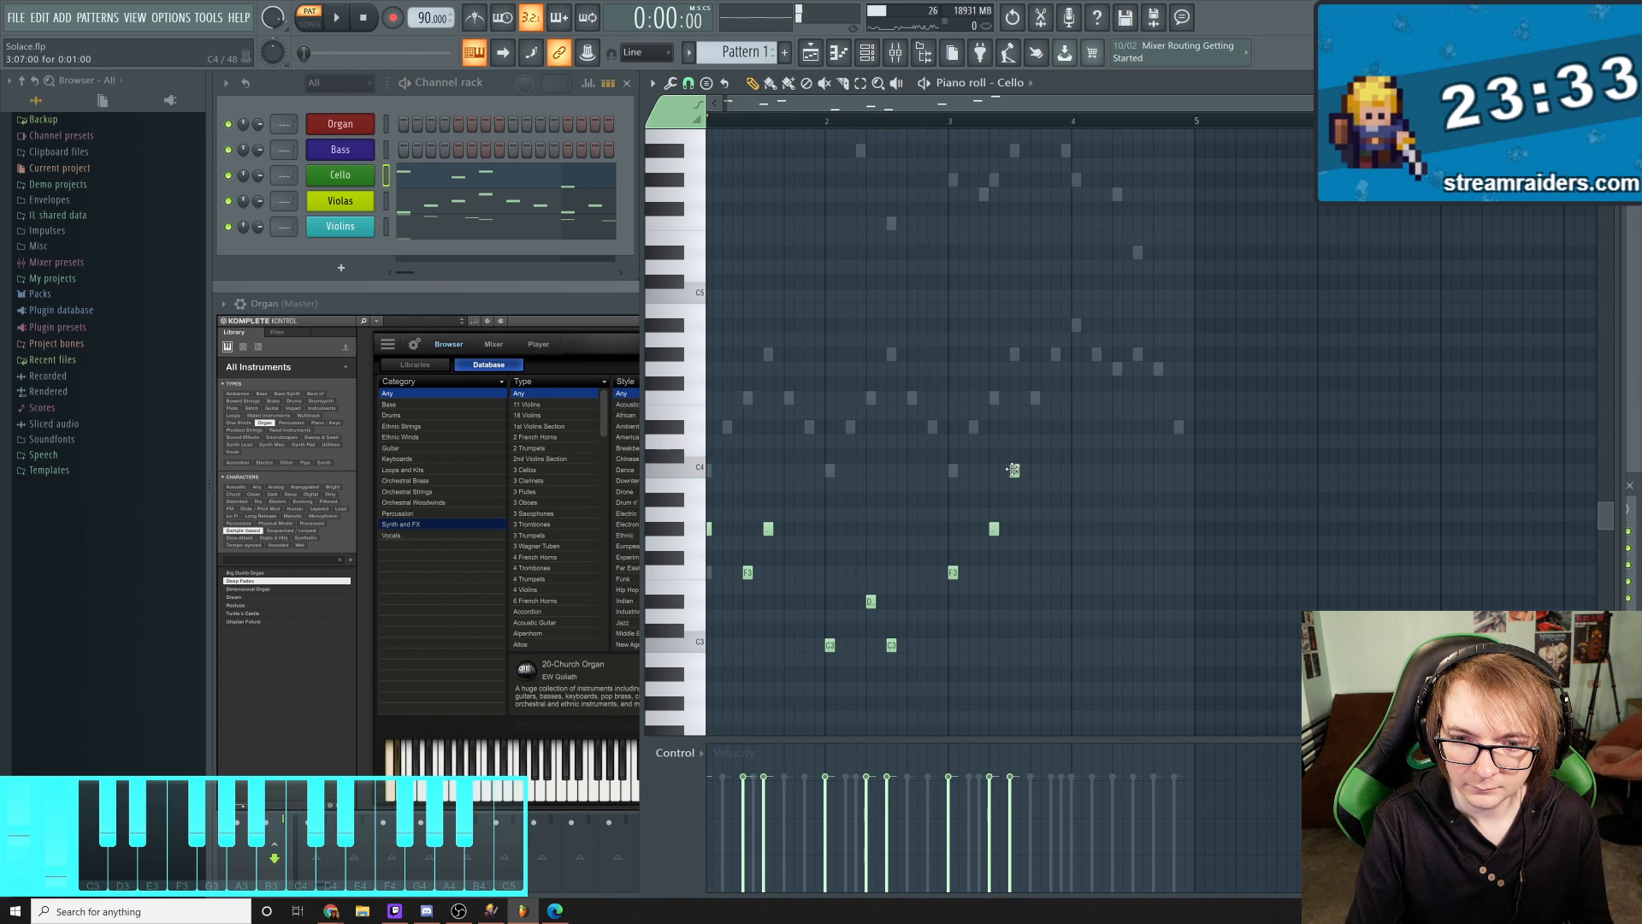
pyautogui.press('space')
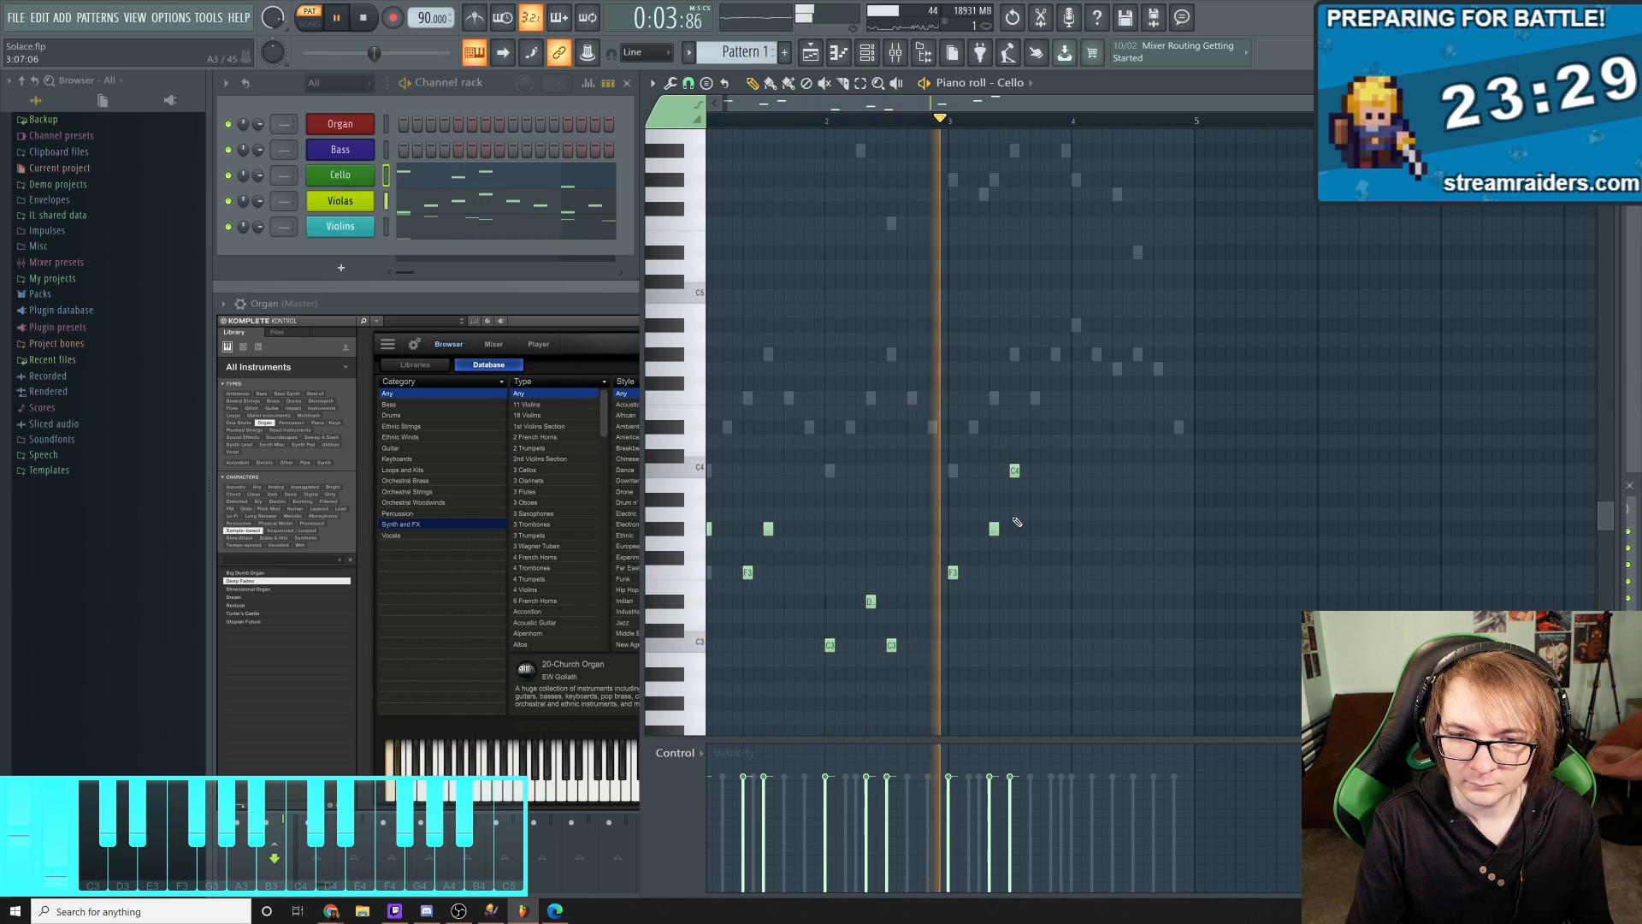
pyautogui.press('space')
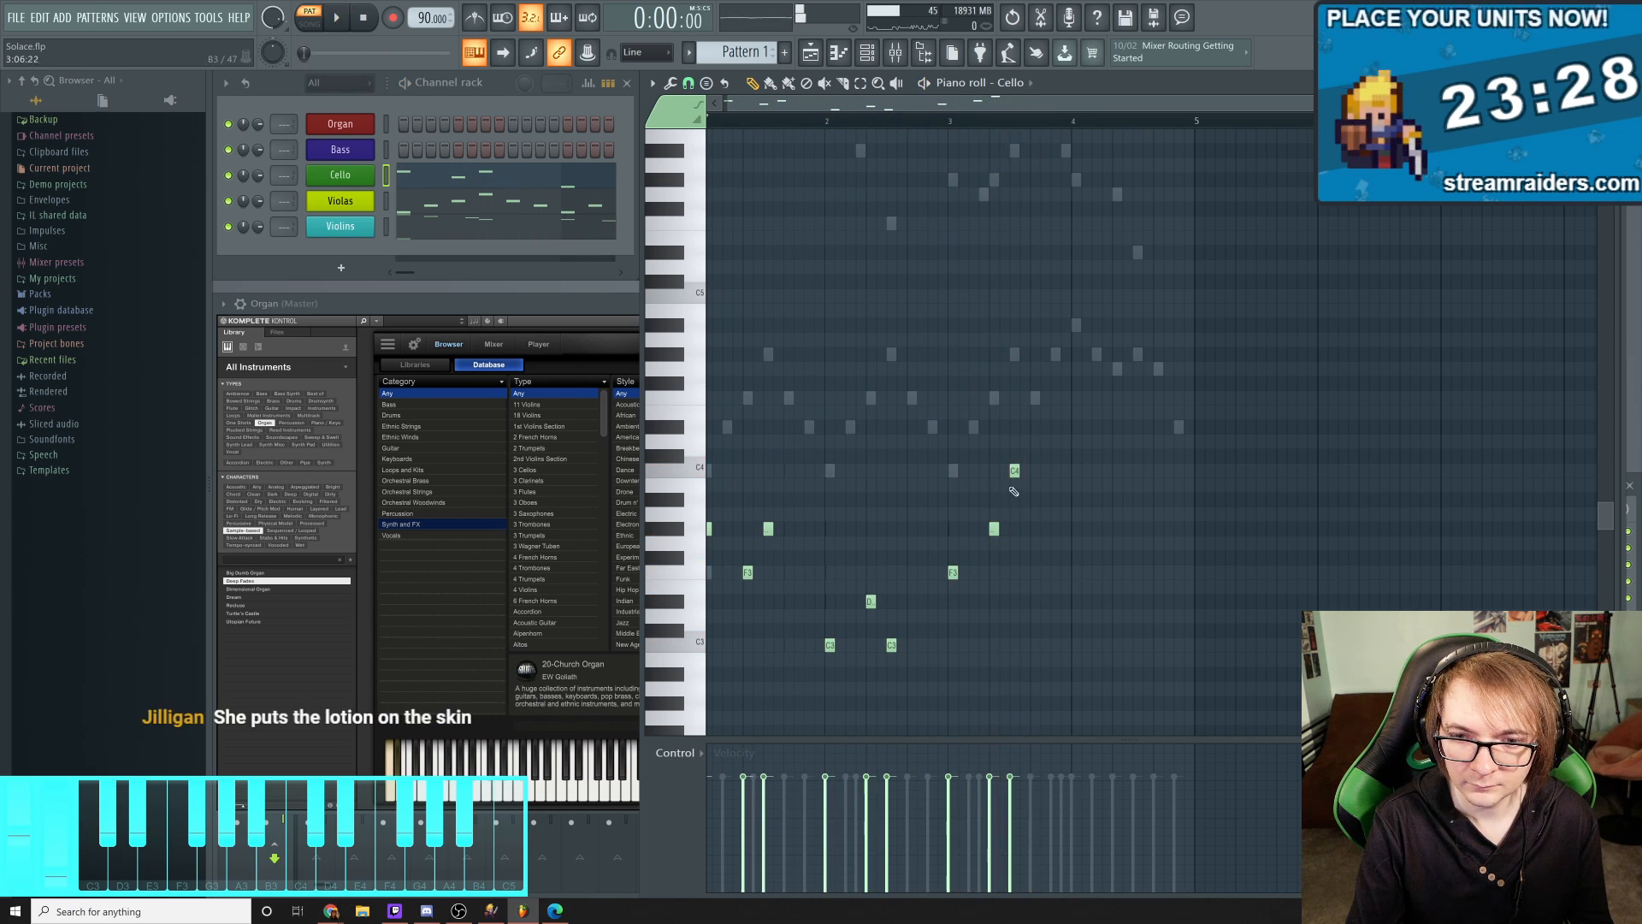
# Lower the Cello note on step 7 of bar 3 to A#3 and listen to the pattern
pyautogui.moveTo(1014, 470); pyautogui.dragTo(1014, 498)
pyautogui.press('space')
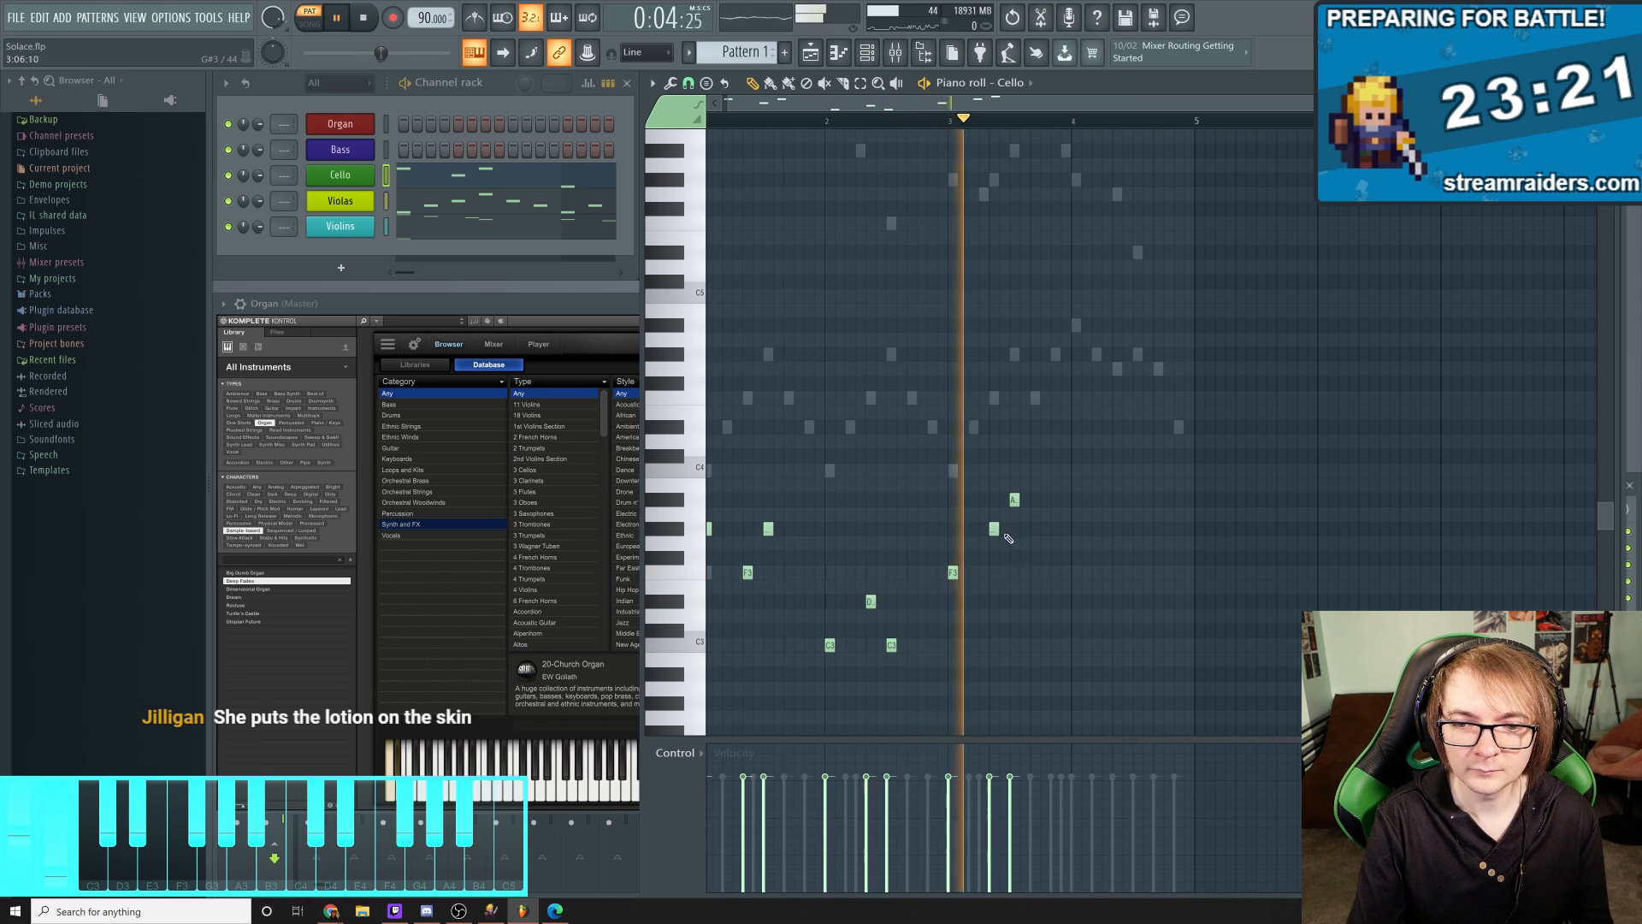
pyautogui.press('space')
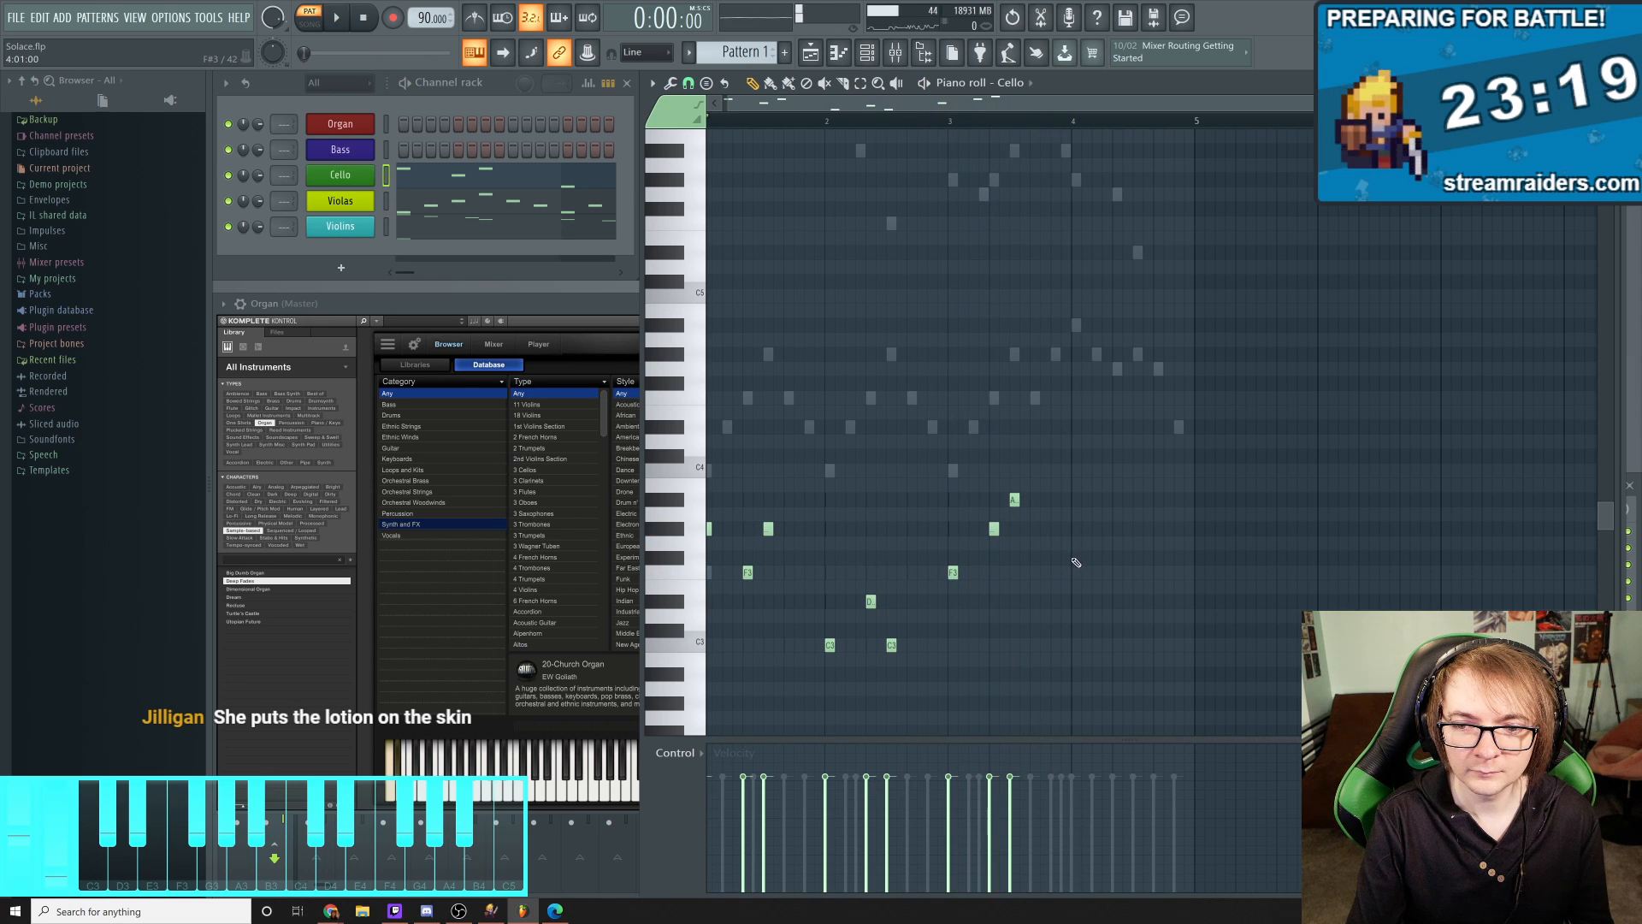
# Add G3 and F3 on steps 1 and 5 of bar 4 in the Cello part and play the pattern back
pyautogui.click(1076, 556)
pyautogui.rightClick(1075, 556)
pyautogui.click(1078, 542)
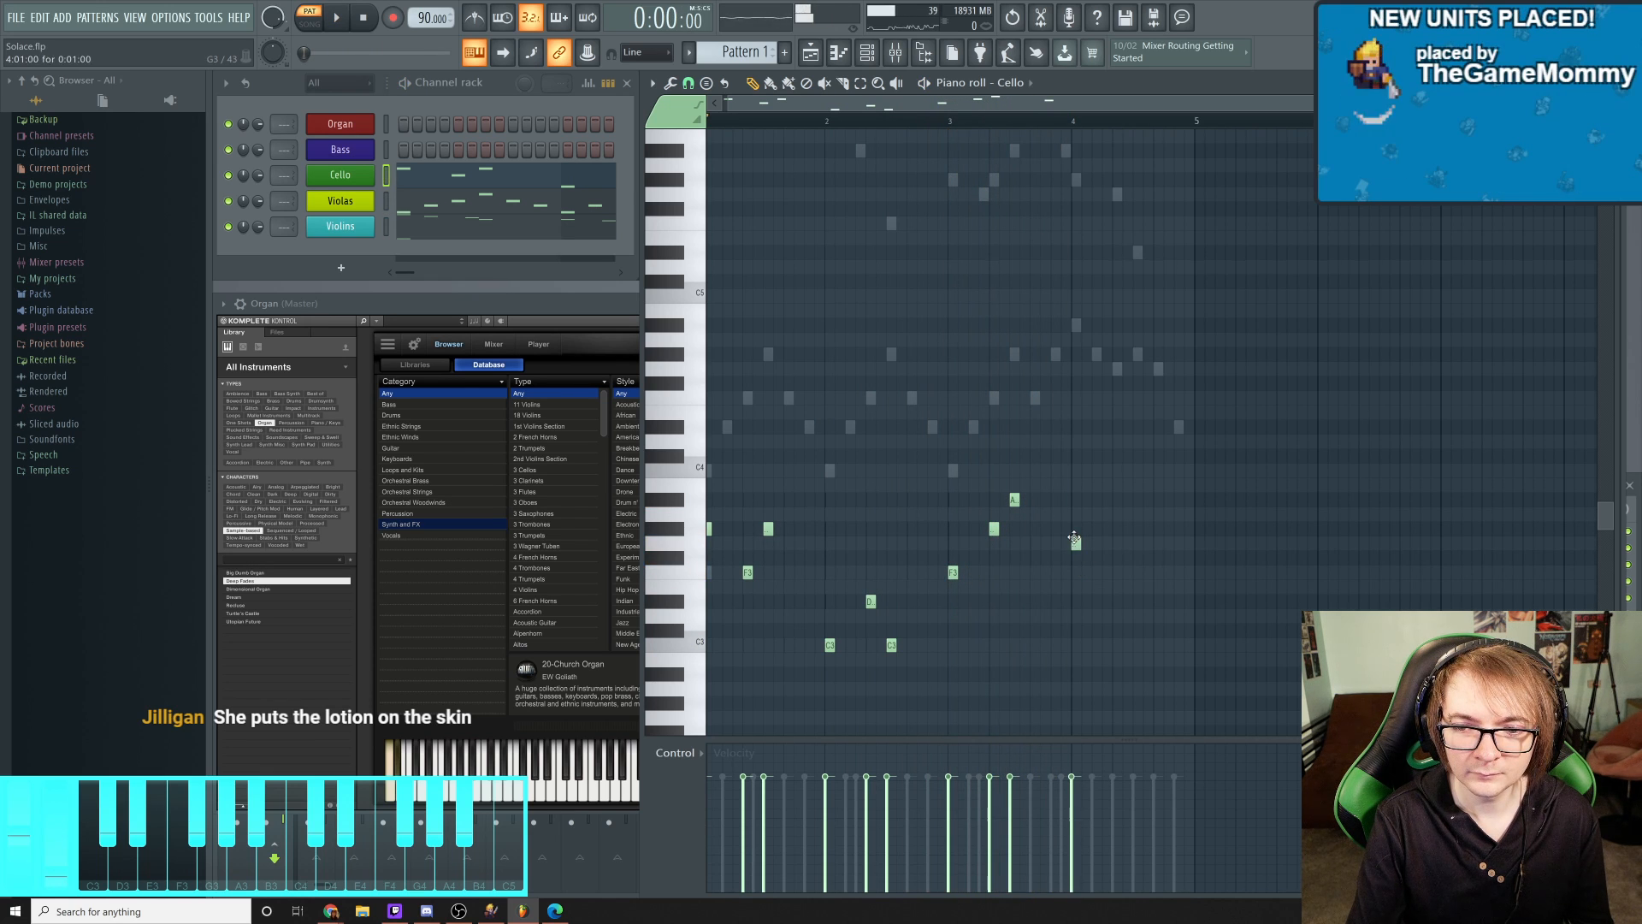
pyautogui.click(1116, 572)
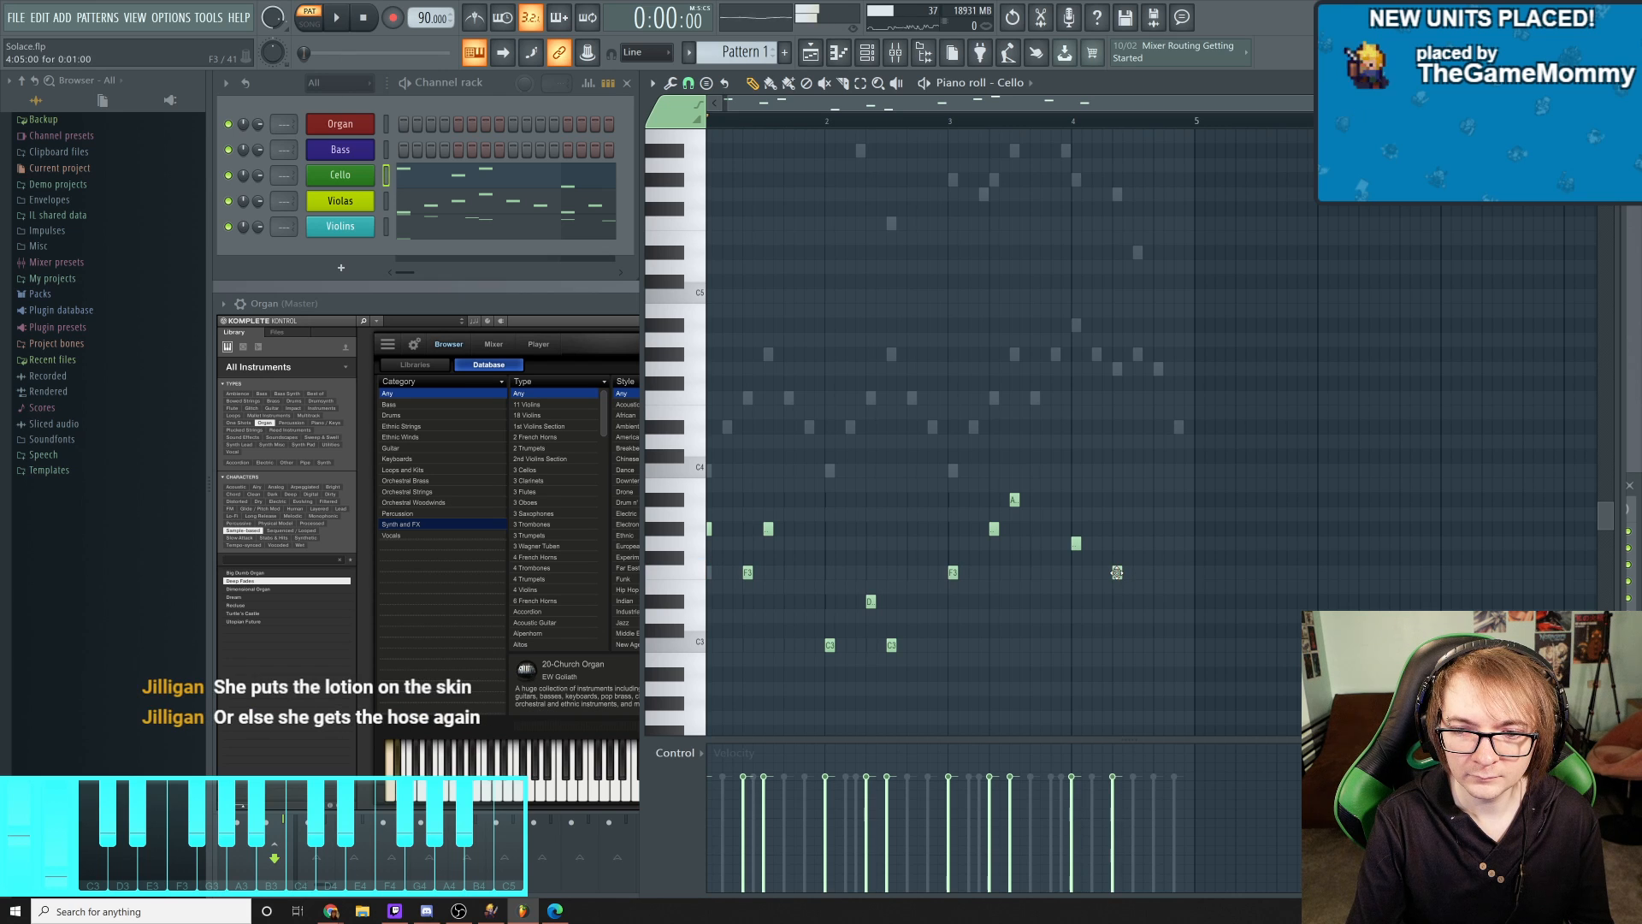
pyautogui.click(1136, 645)
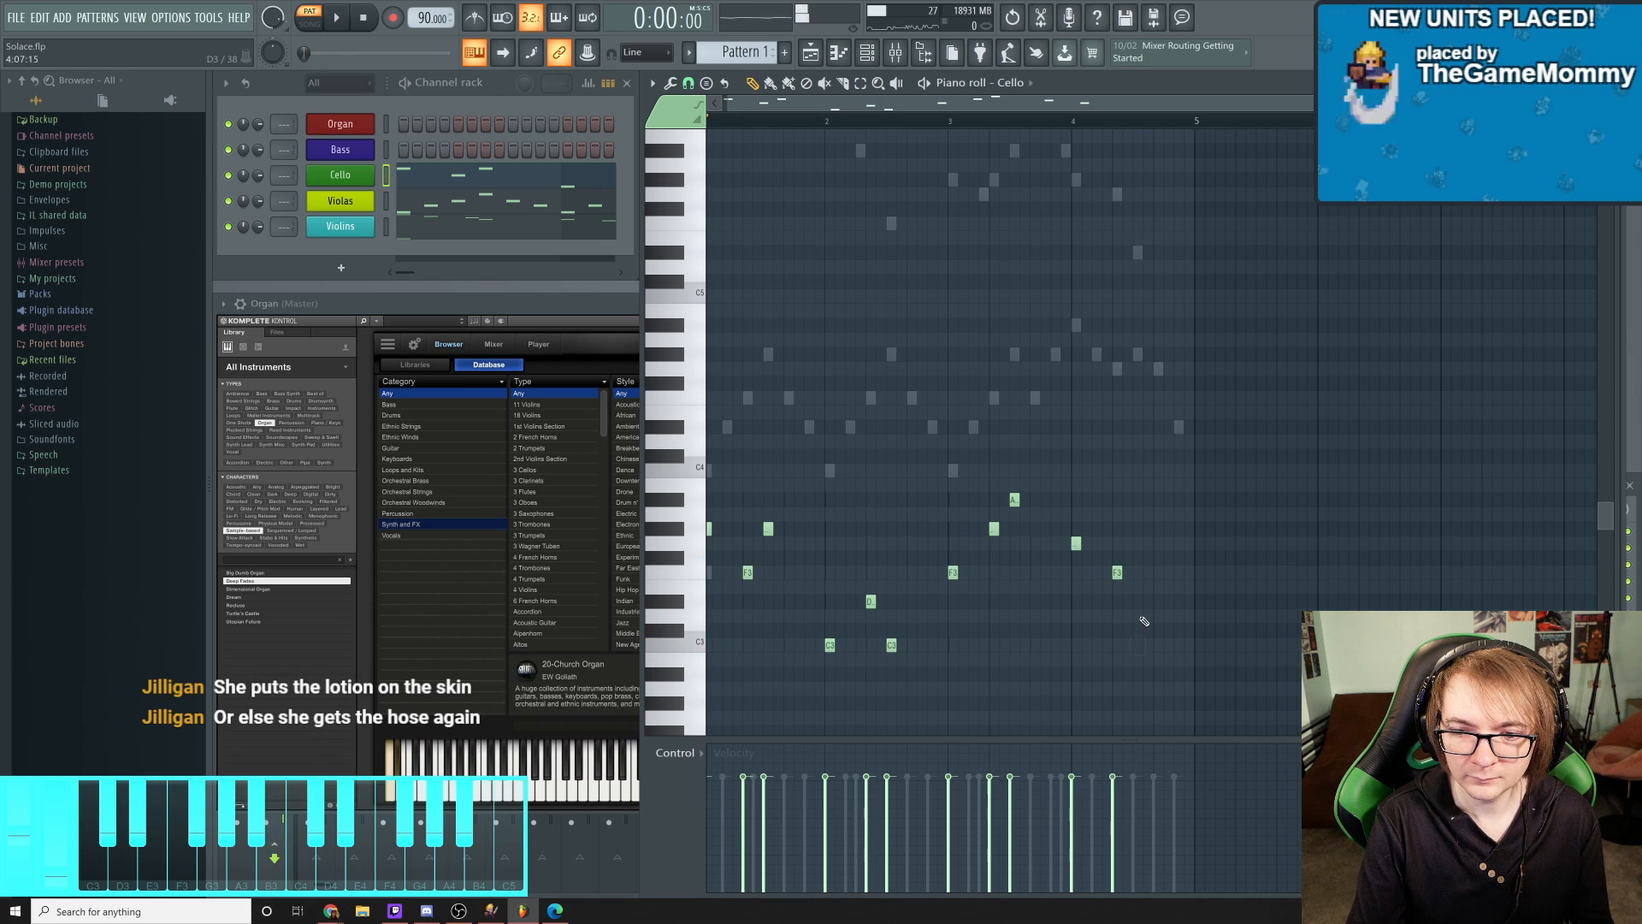
pyautogui.click(1137, 673)
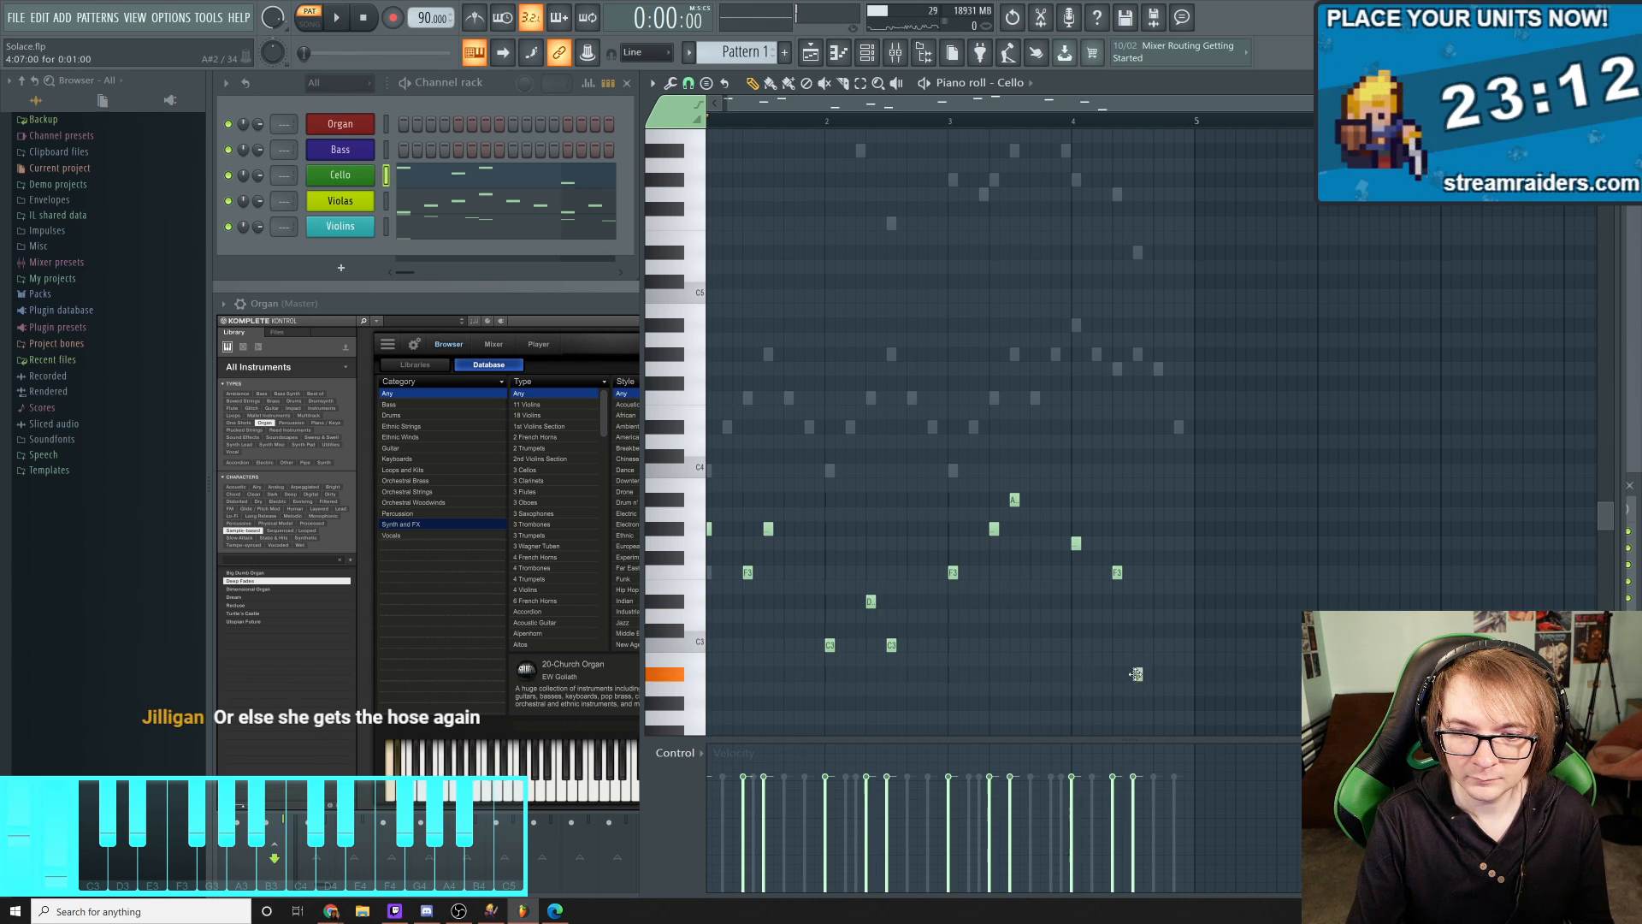
pyautogui.rightClick(1138, 674)
pyautogui.press('space')
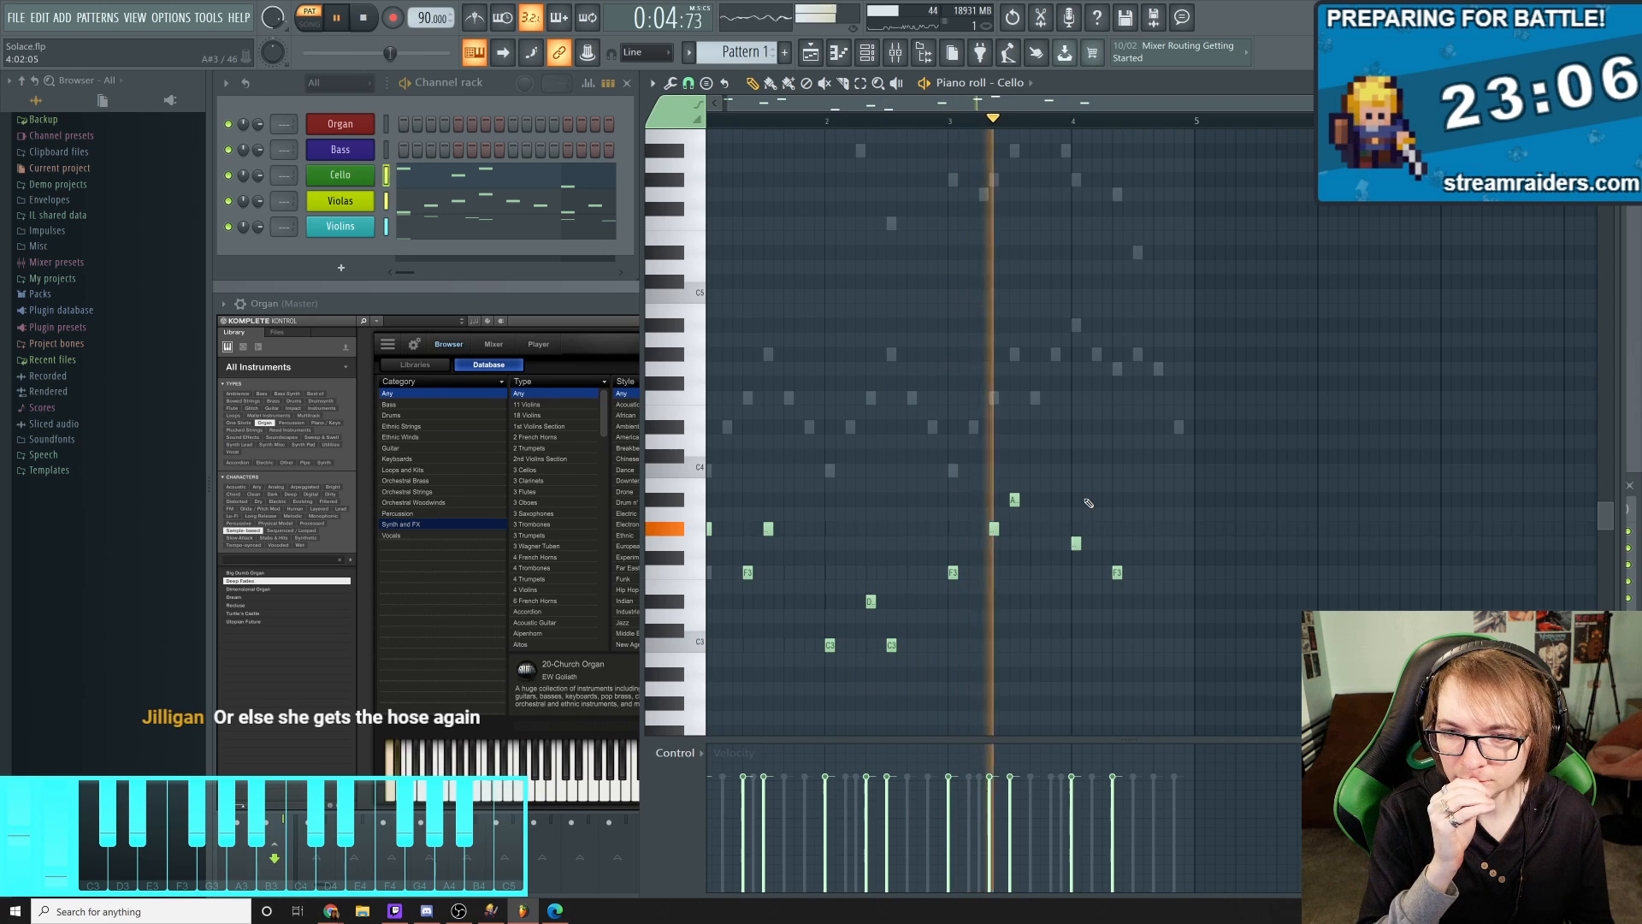
pyautogui.press('space')
# Try E3 and D#3 in turn on step 7 of bar 4 in the Cello part, listen, and remove the trial note
pyautogui.click(1137, 589)
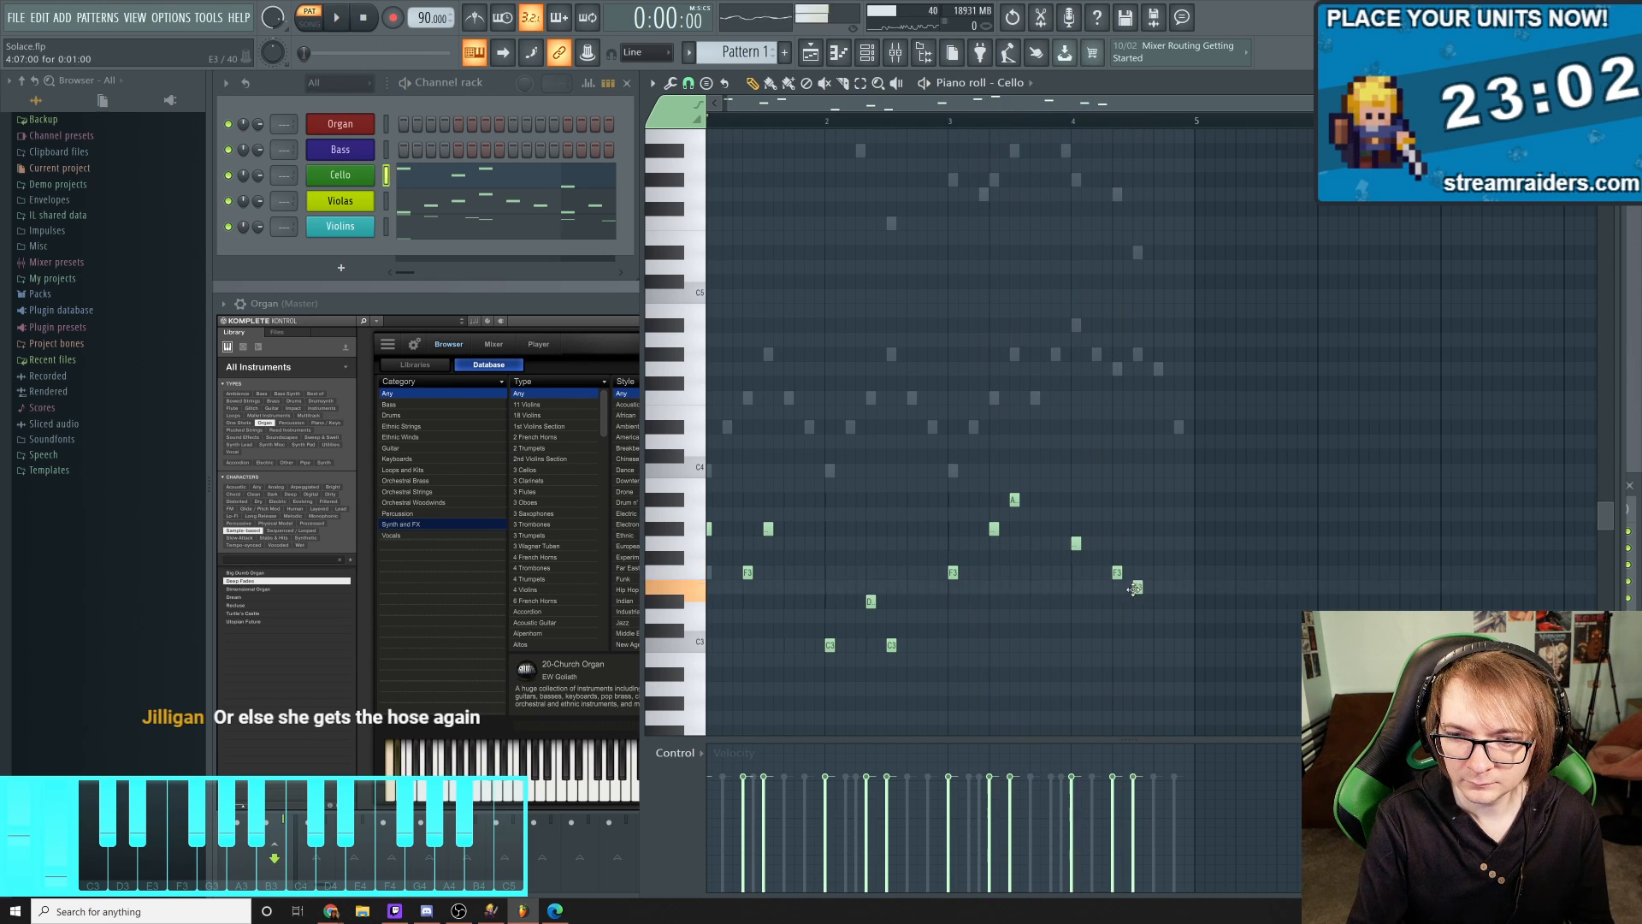
pyautogui.rightClick(1138, 588)
pyautogui.click(1138, 601)
pyautogui.press('space')
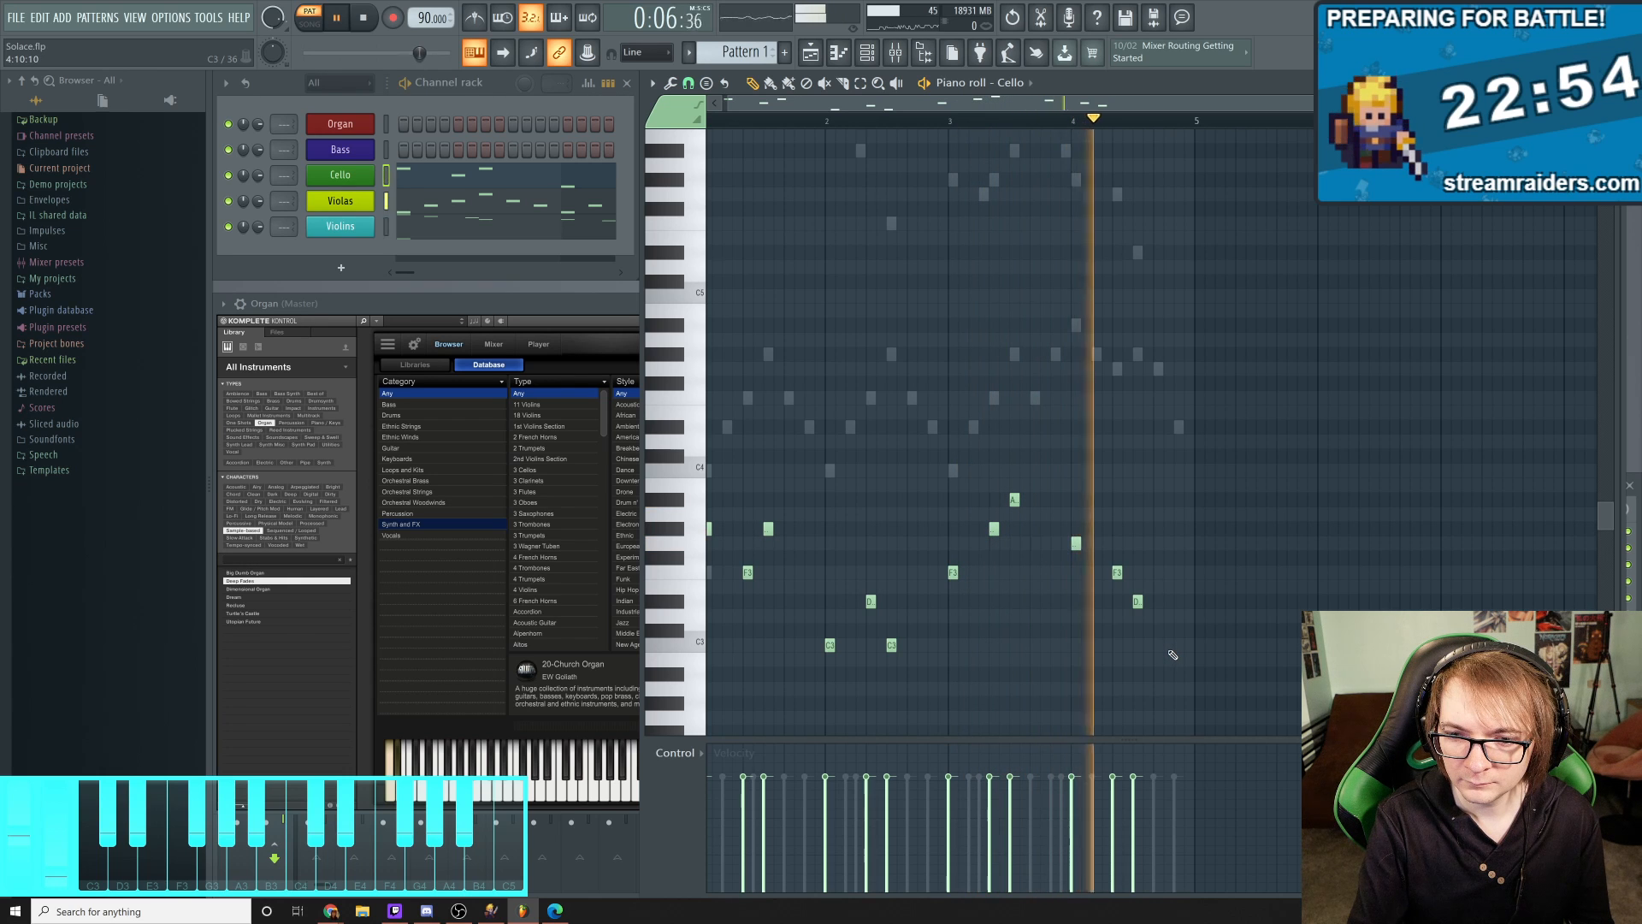
pyautogui.press('space')
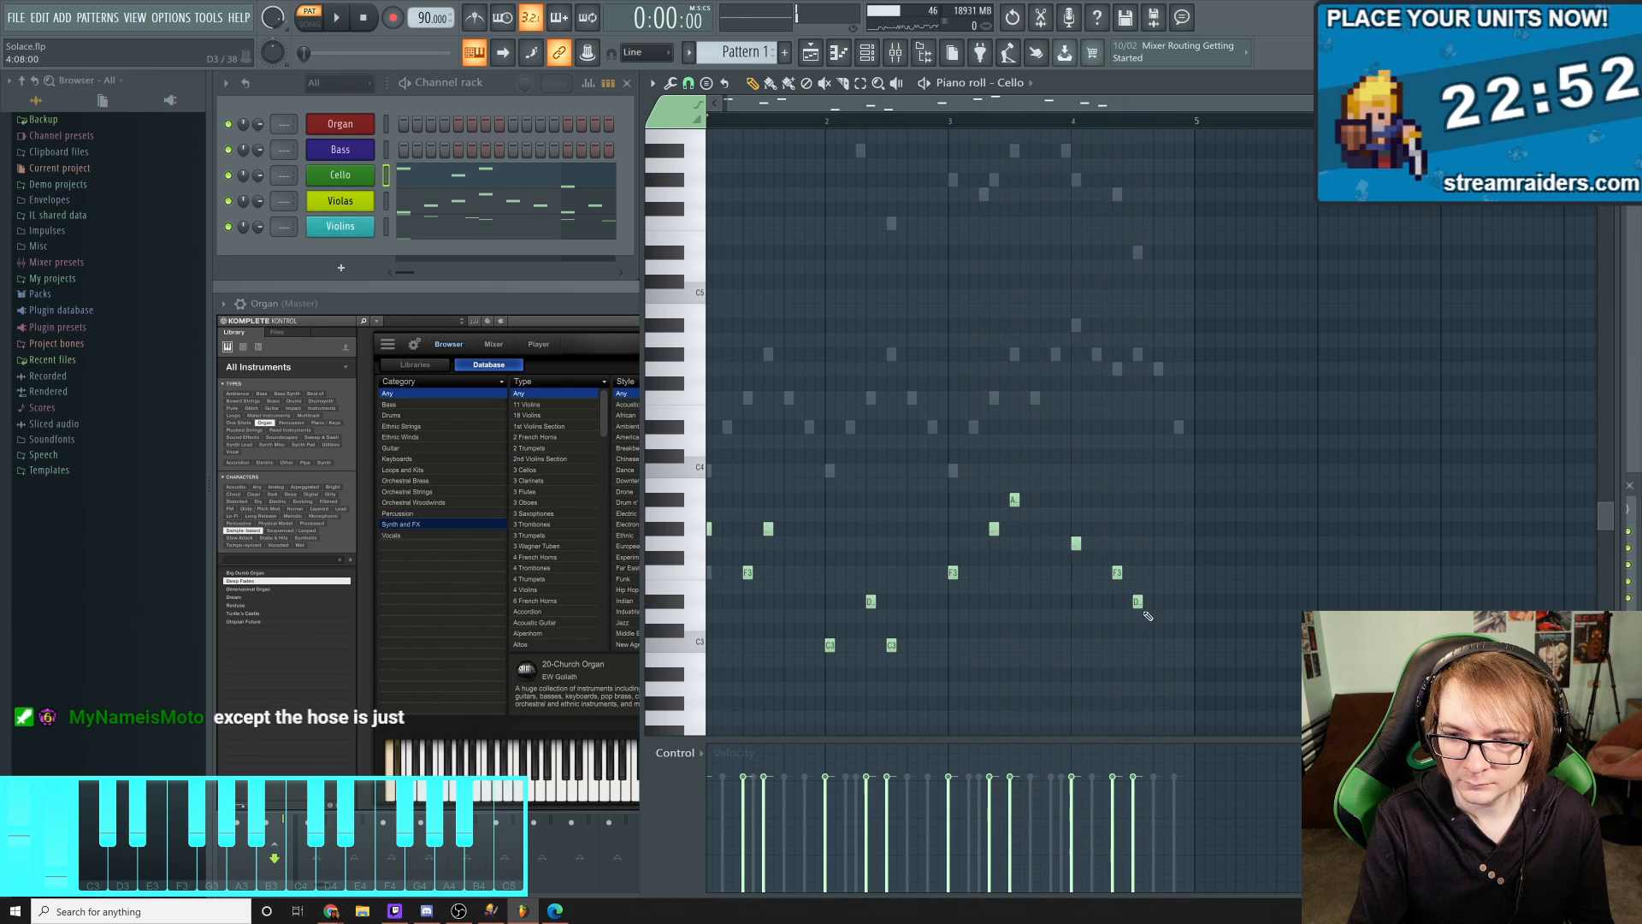
pyautogui.rightClick(1141, 606)
# Place C3 on step 7 of bar 4 in the Cello part and play the pattern back
pyautogui.click(1139, 646)
pyautogui.press('space')
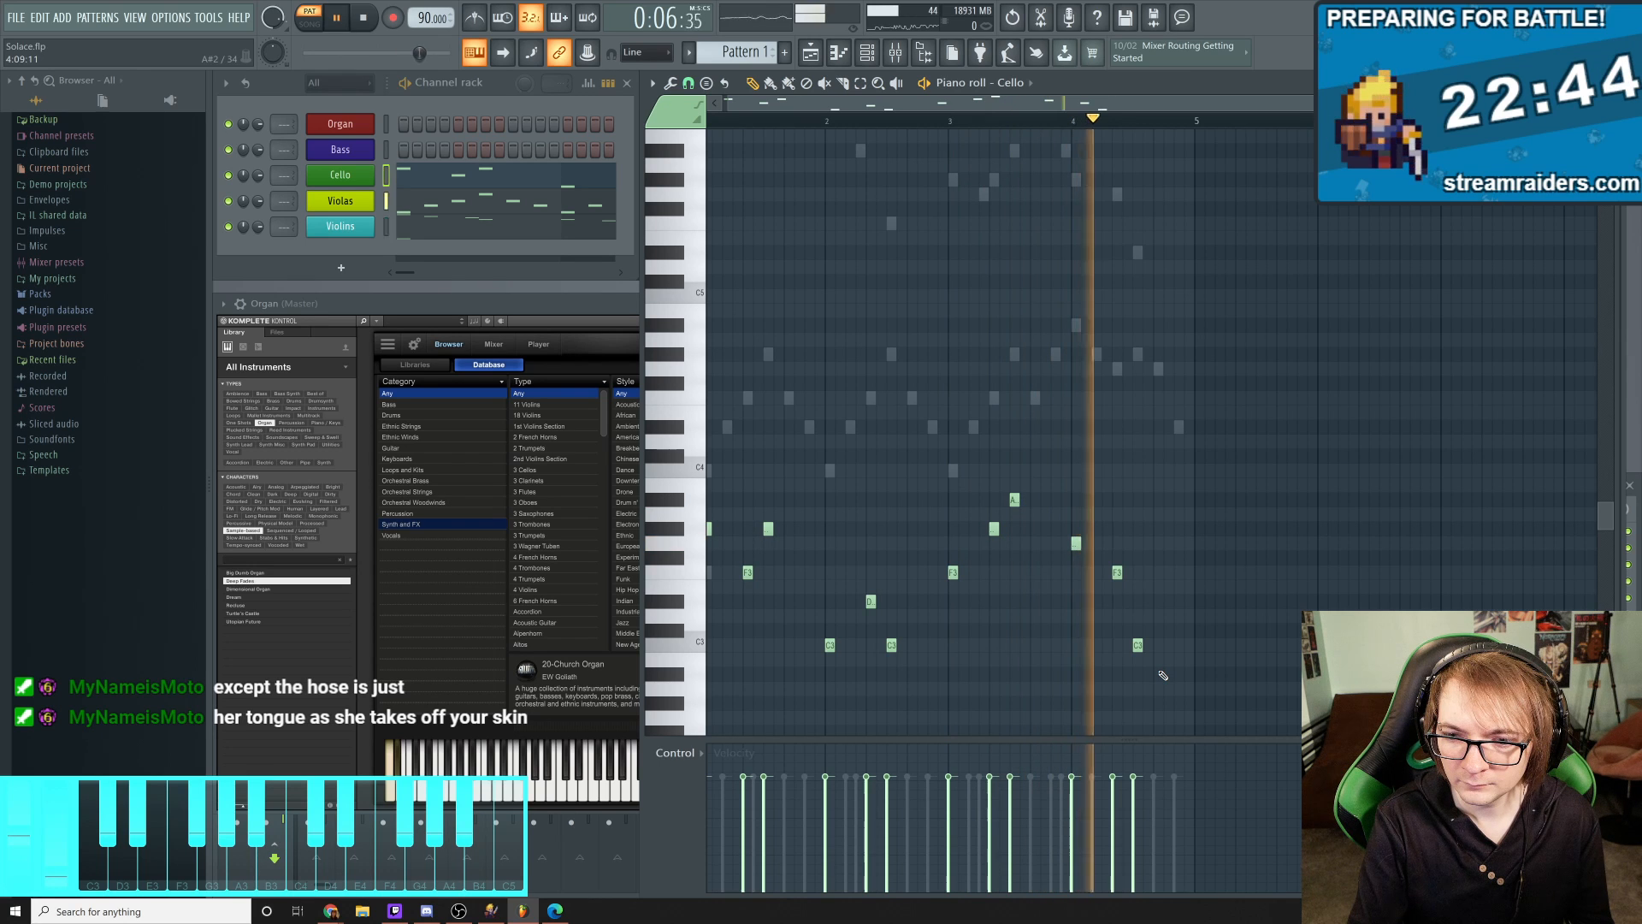
pyautogui.press('space')
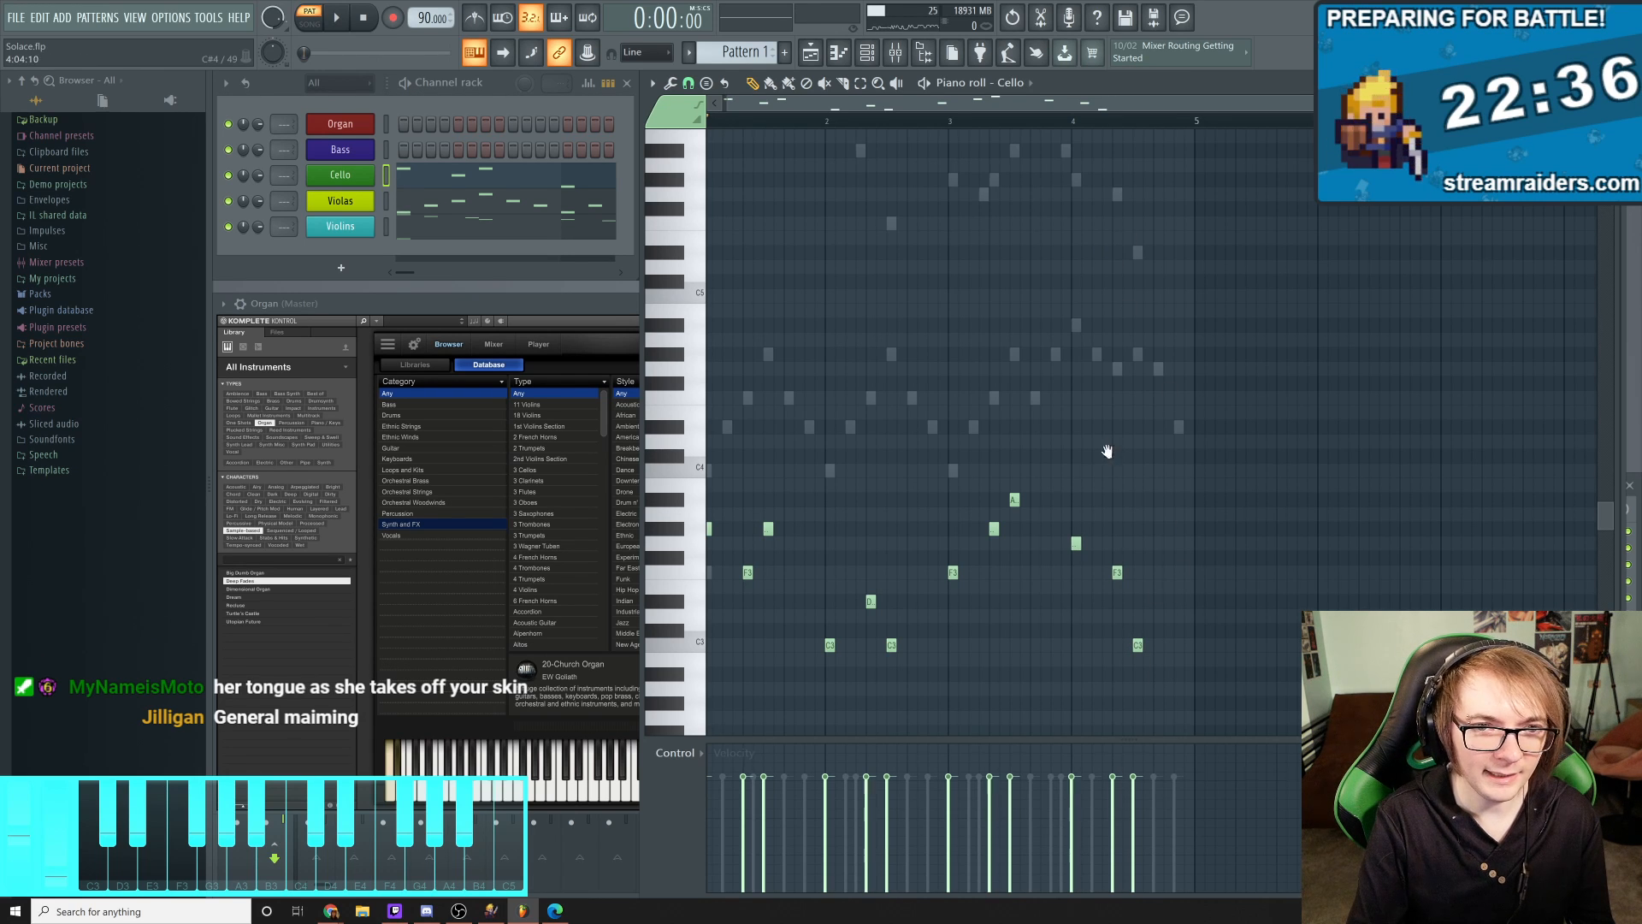
pyautogui.scroll(8, 1106, 451)
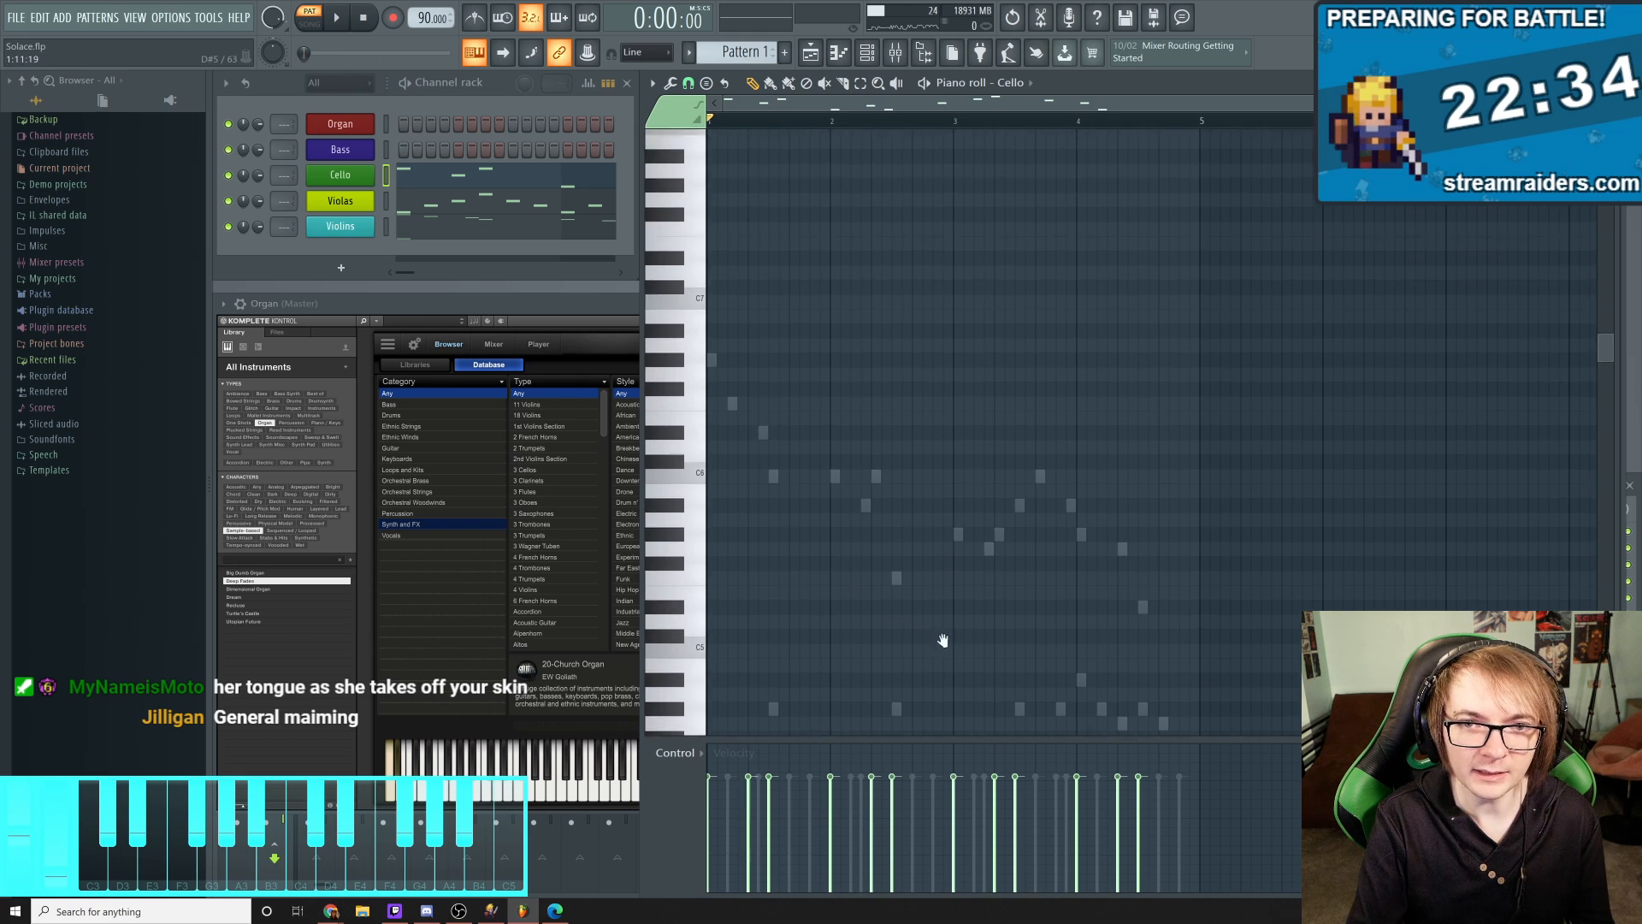
pyautogui.scroll(-3, 781, 547)
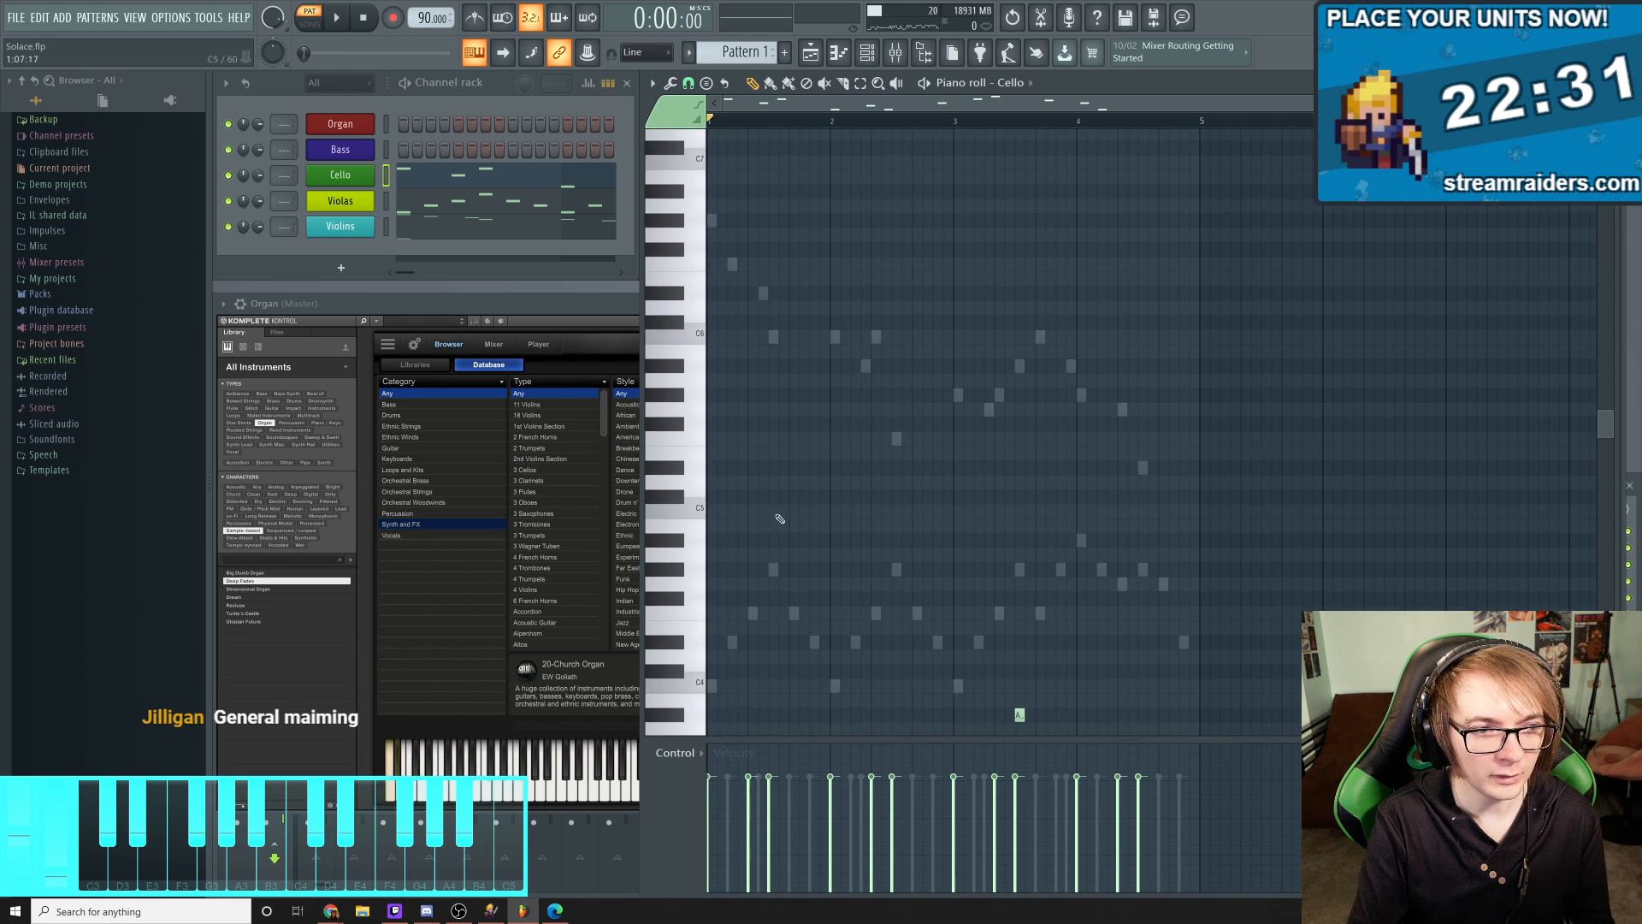
pyautogui.scroll(-9, 780, 519)
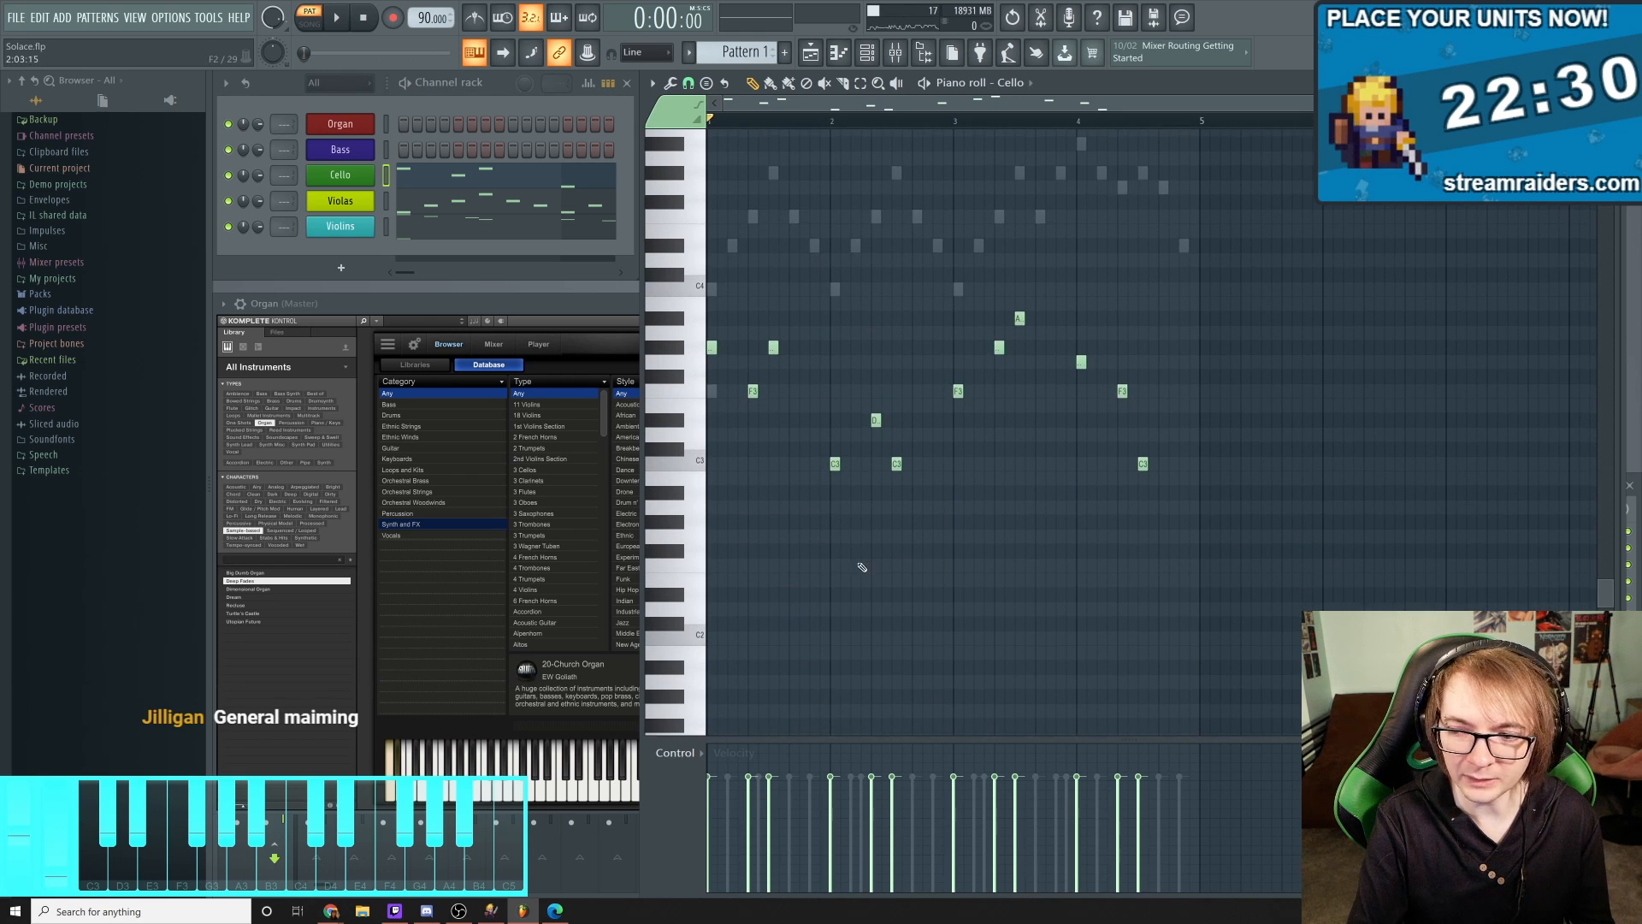
pyautogui.scroll(7, 898, 590)
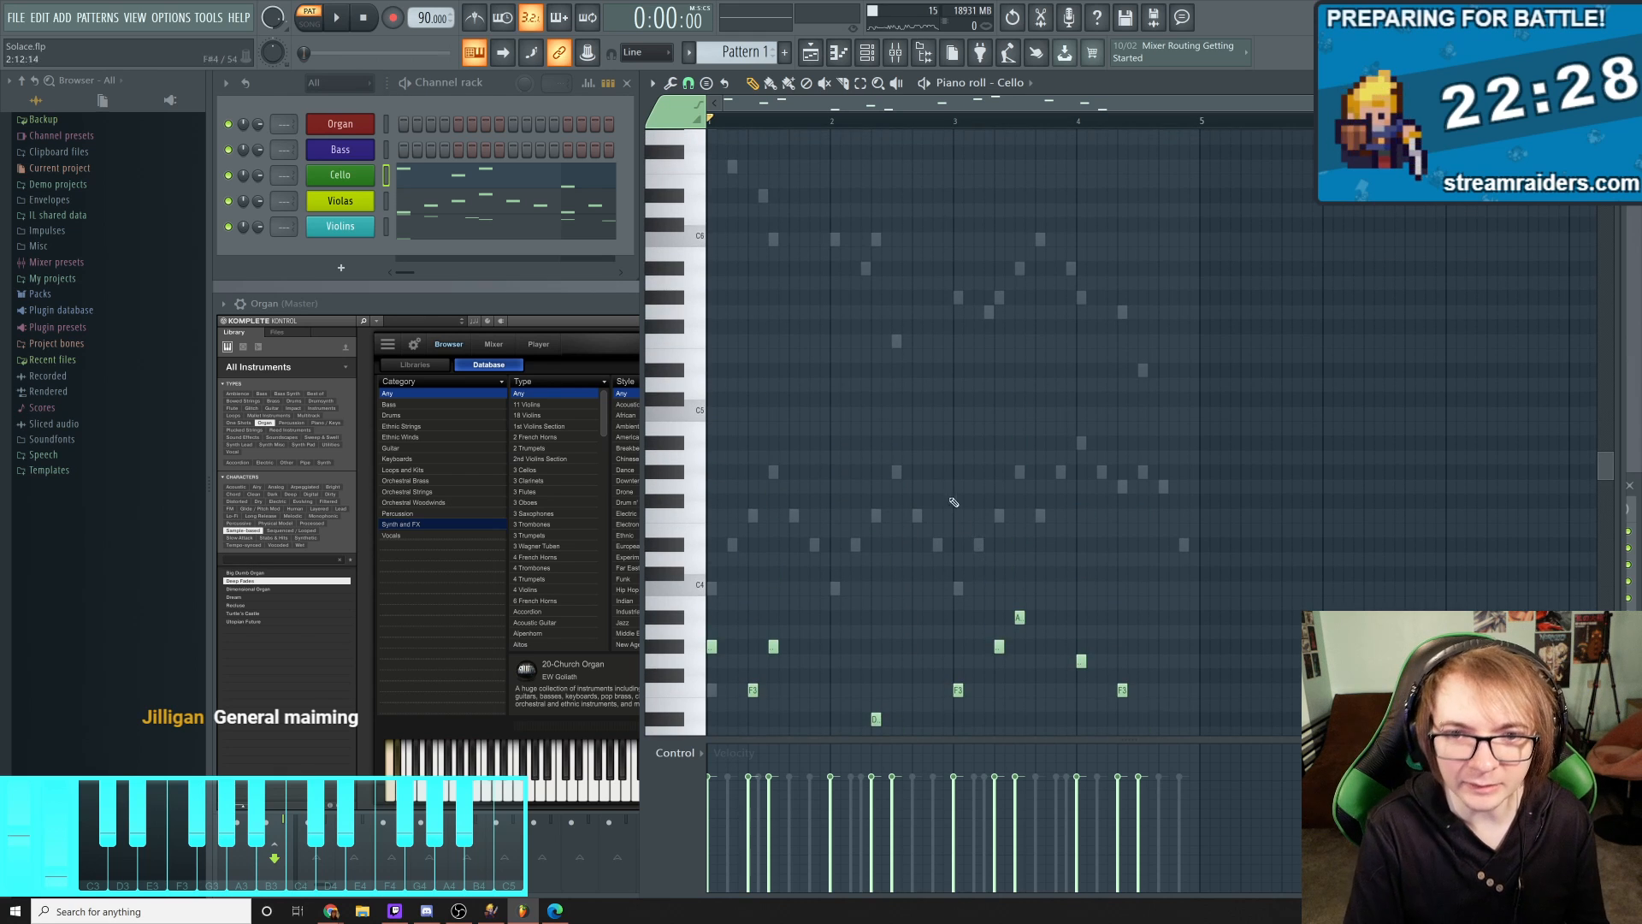
pyautogui.scroll(-5, 954, 502)
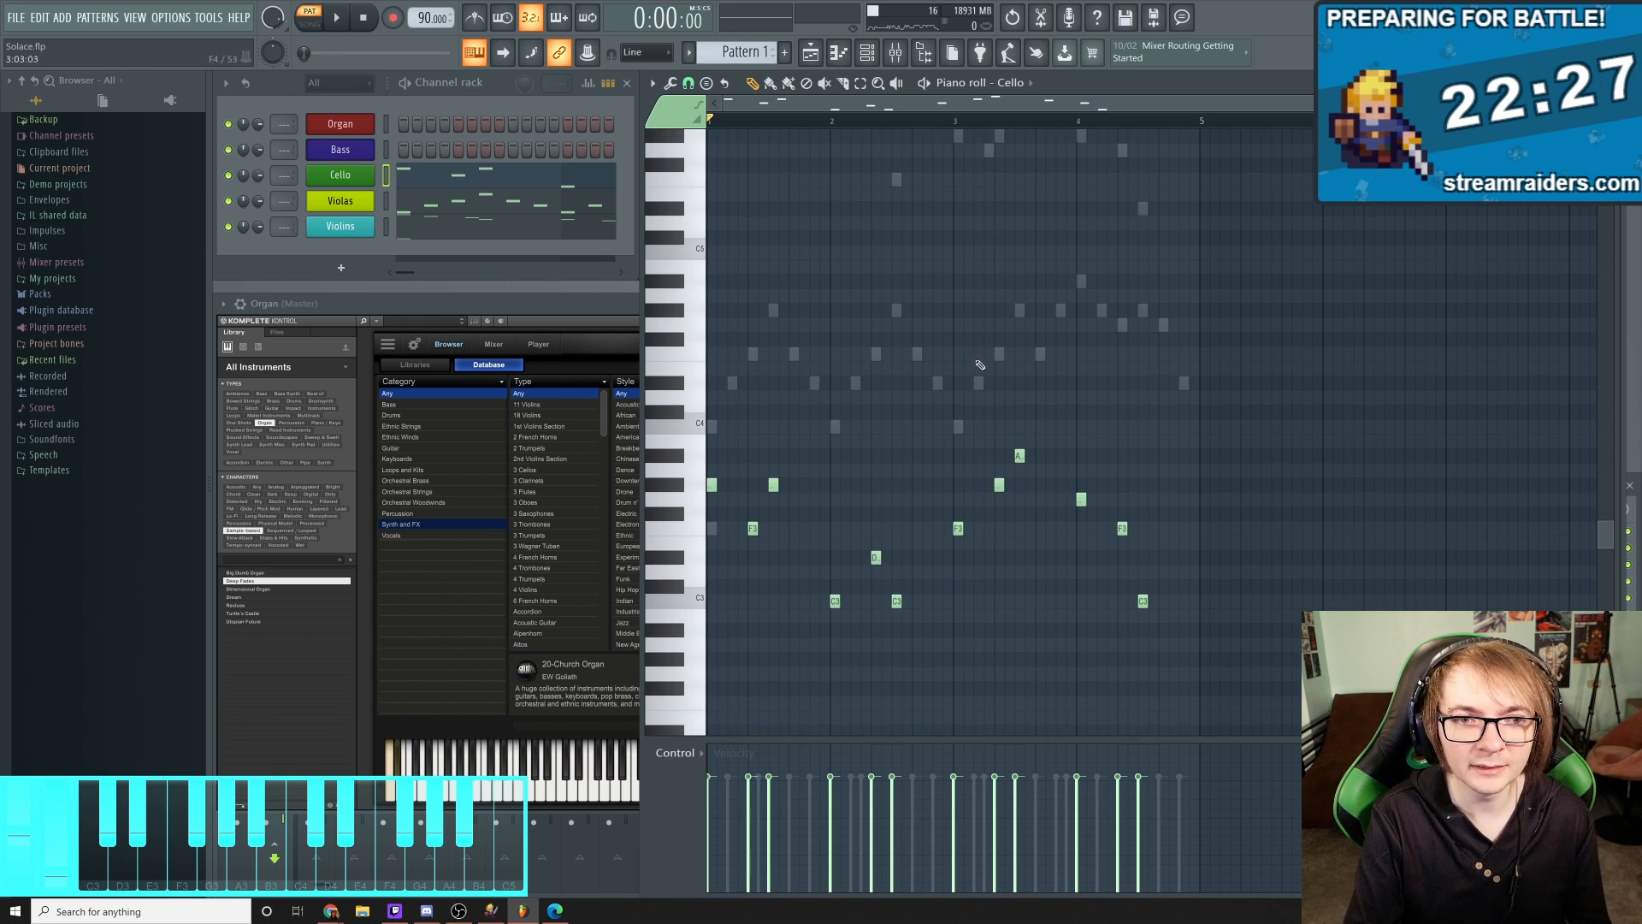
# Select the Bass channel in the channel rack
pyautogui.click(386, 149)
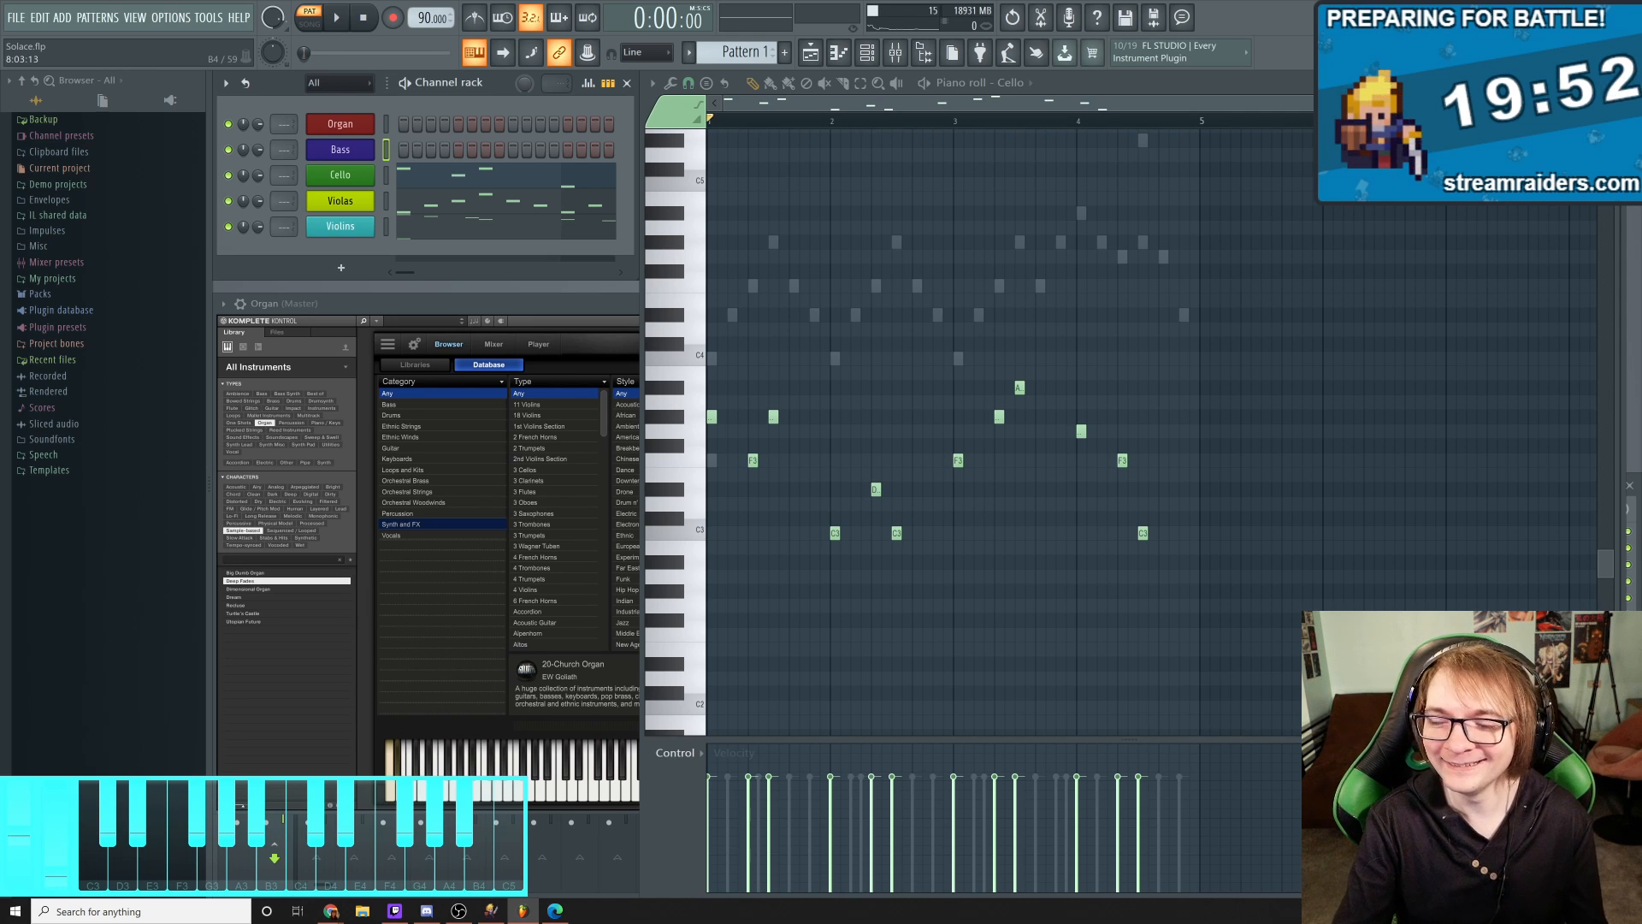
pyautogui.scroll(1, 795, 380)
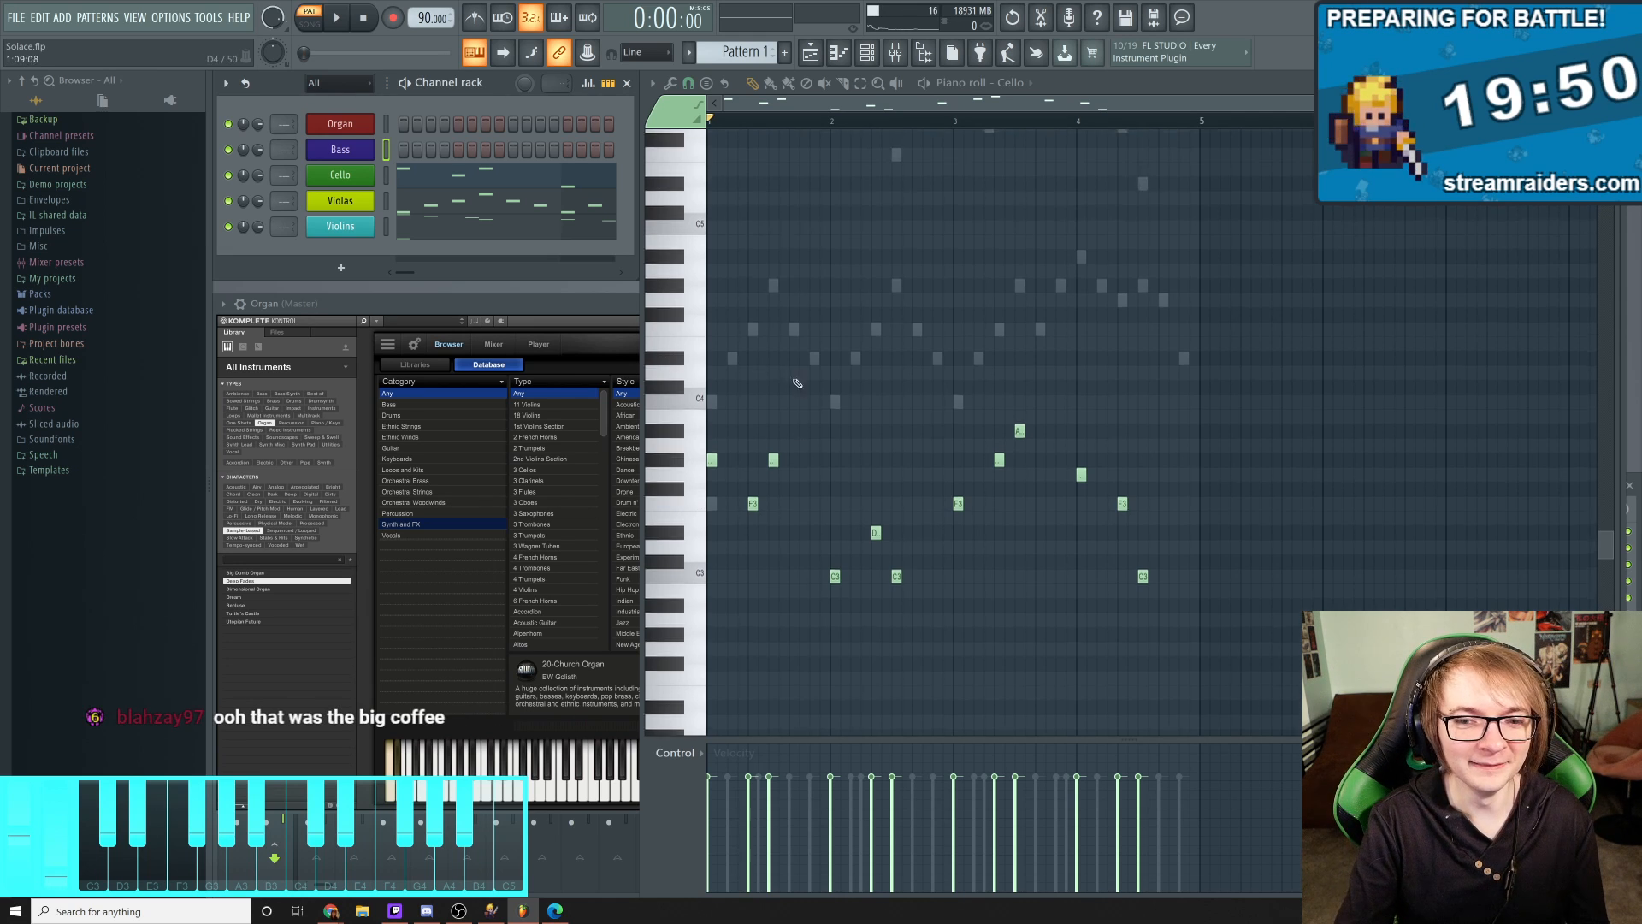
pyautogui.scroll(-1, 783, 389)
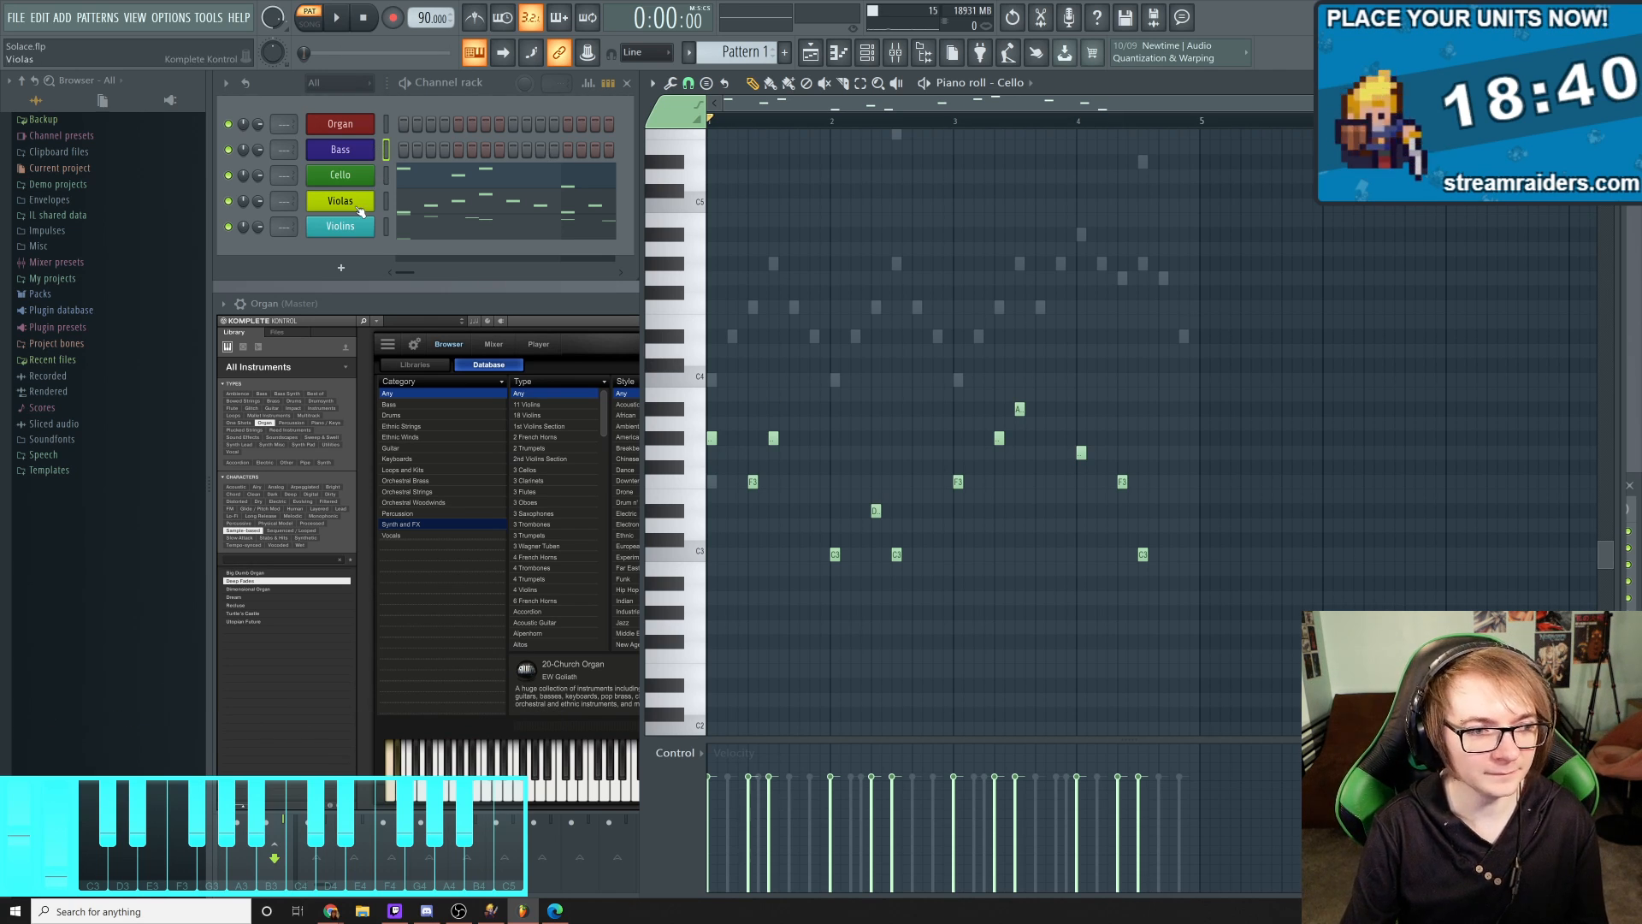
# Play Pattern 1 from the start and examine the Cello part against the ghost notes of the other channels
pyautogui.press('space')
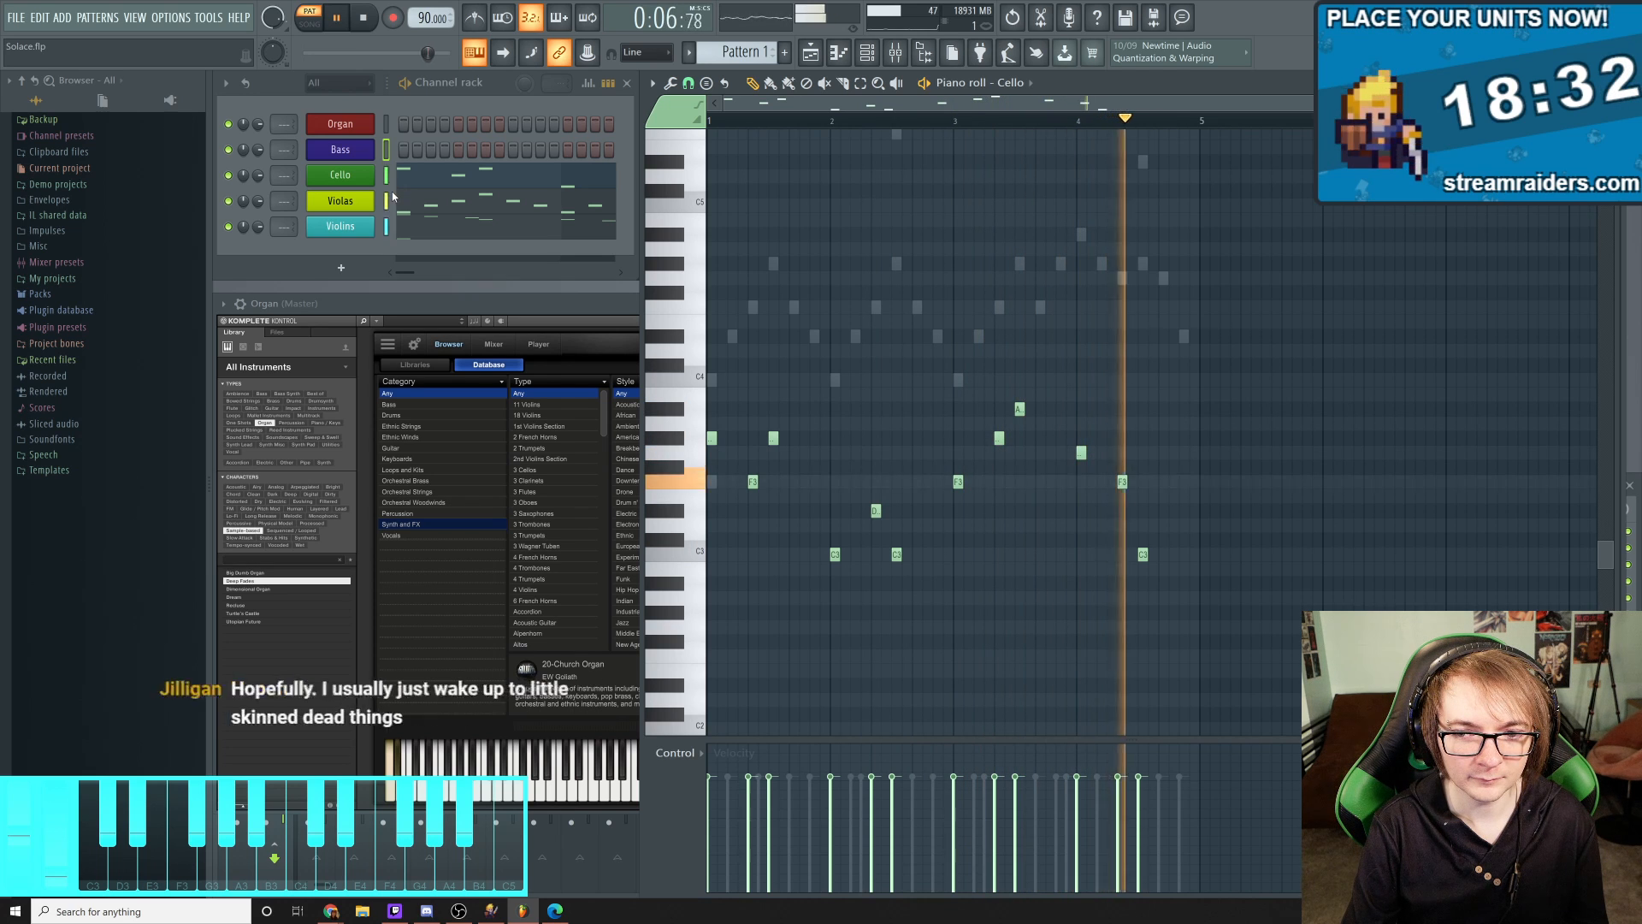
pyautogui.press('space')
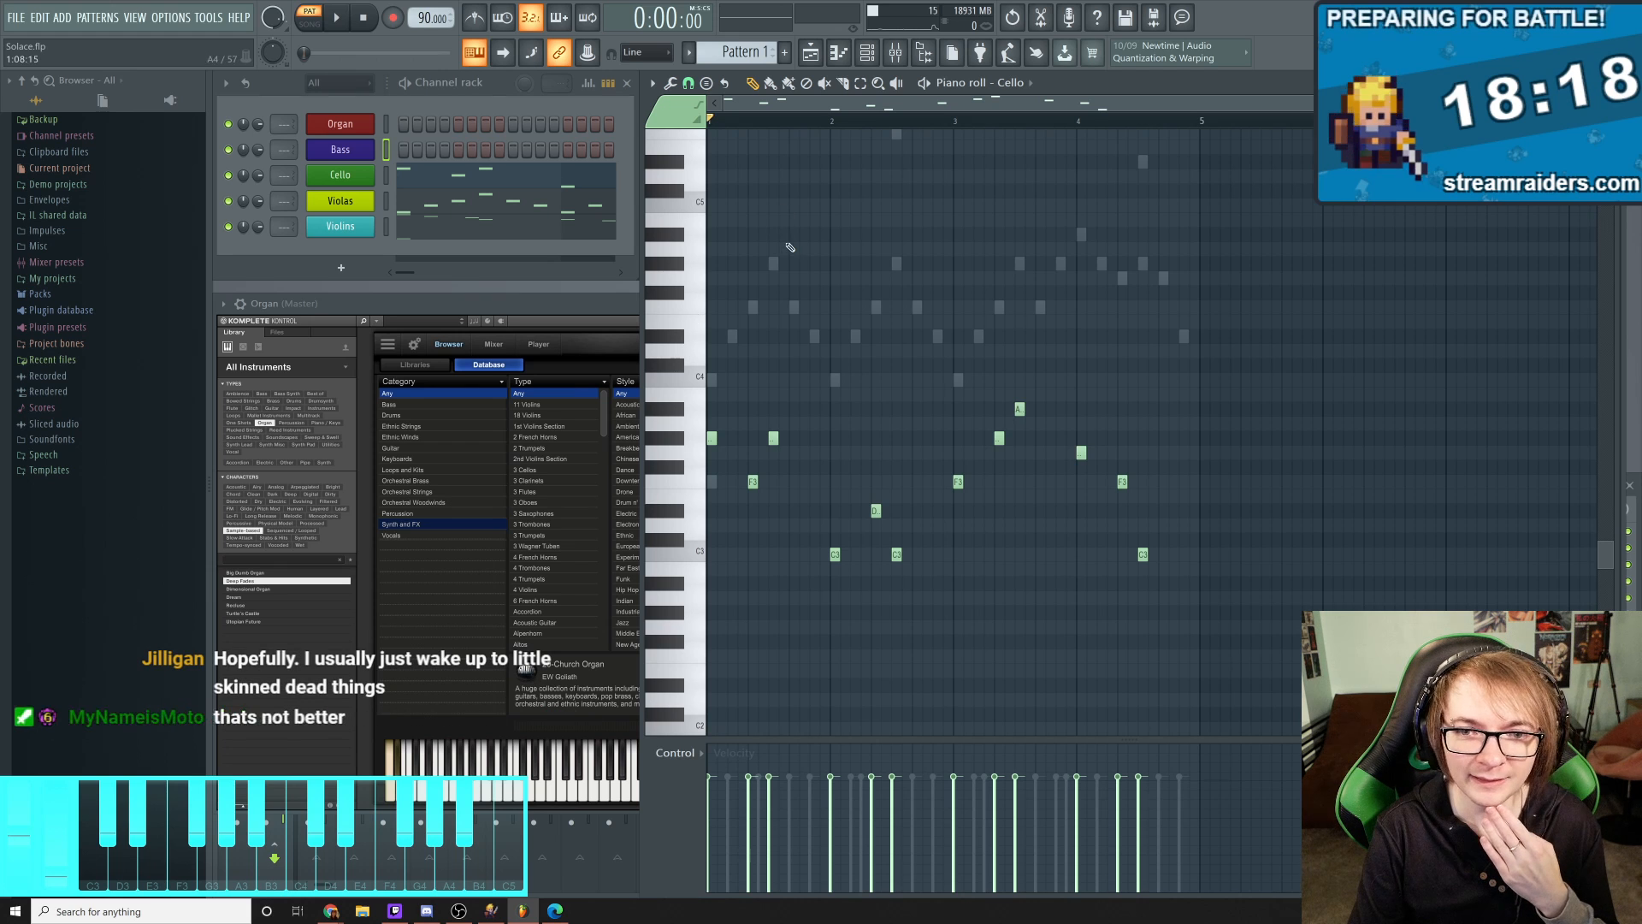
pyautogui.scroll(5, 821, 337)
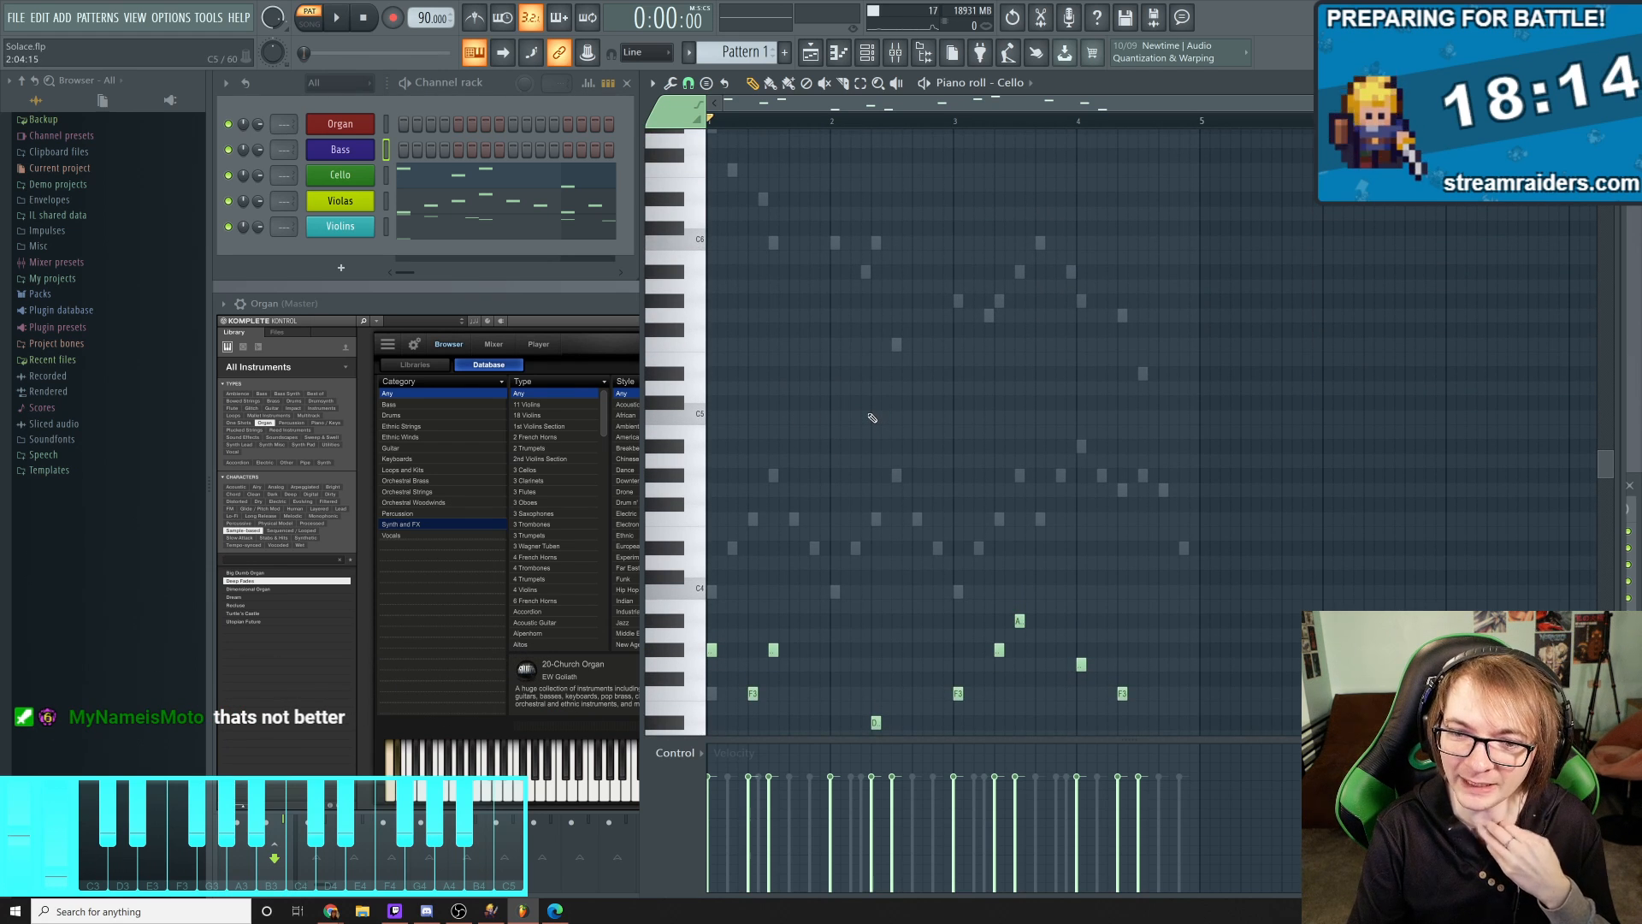
pyautogui.scroll(-3, 870, 299)
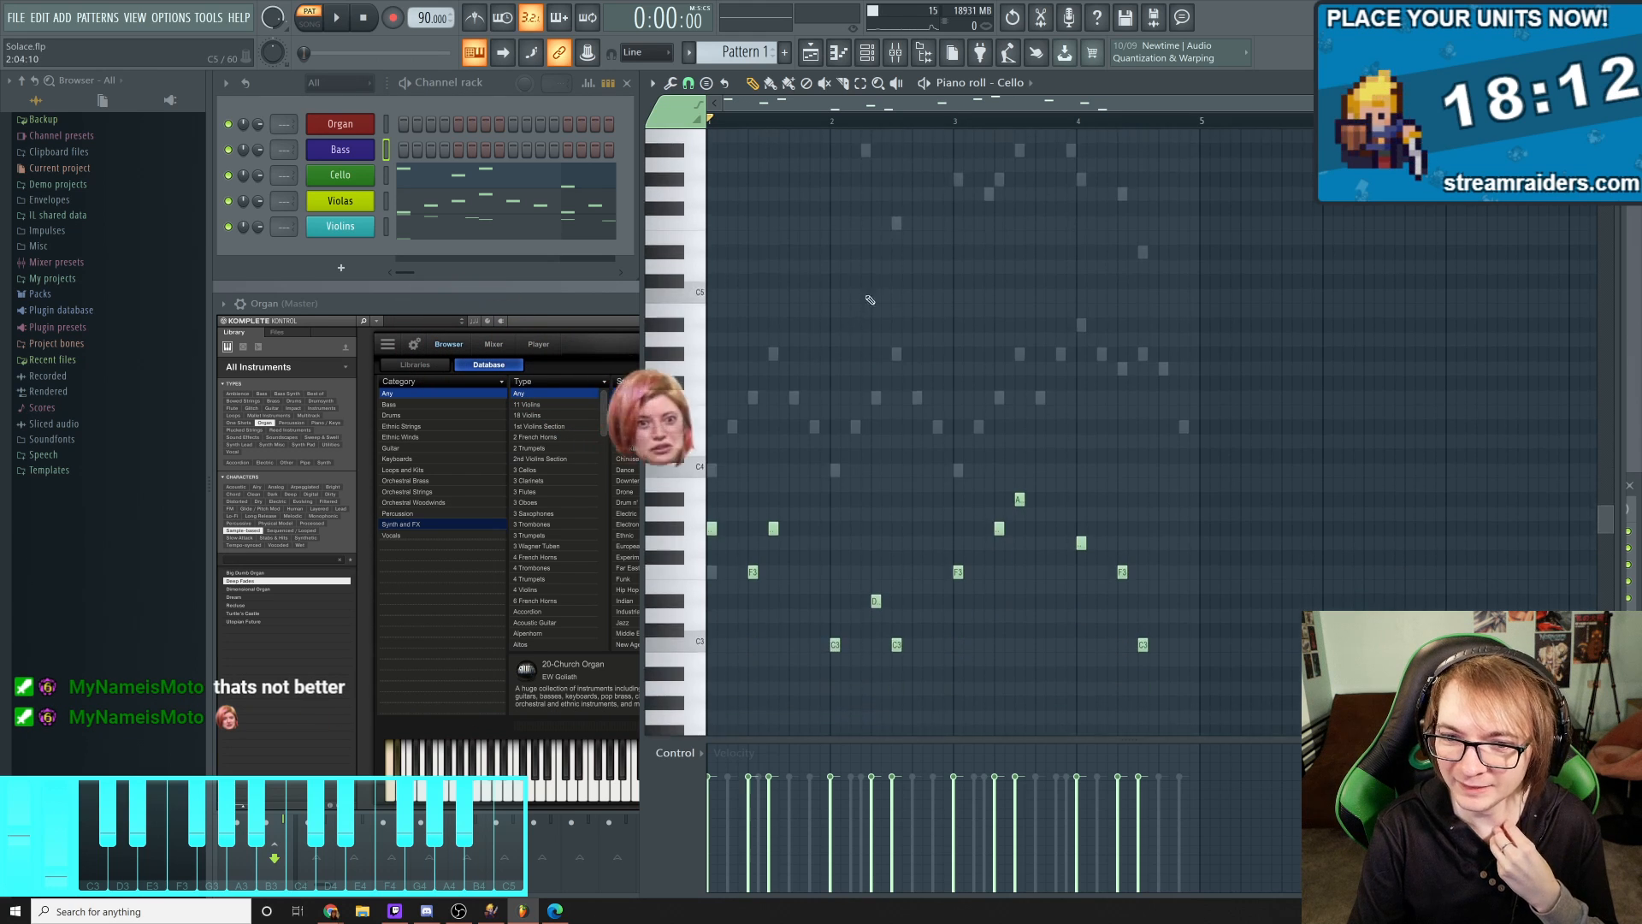
pyautogui.scroll(-6, 870, 299)
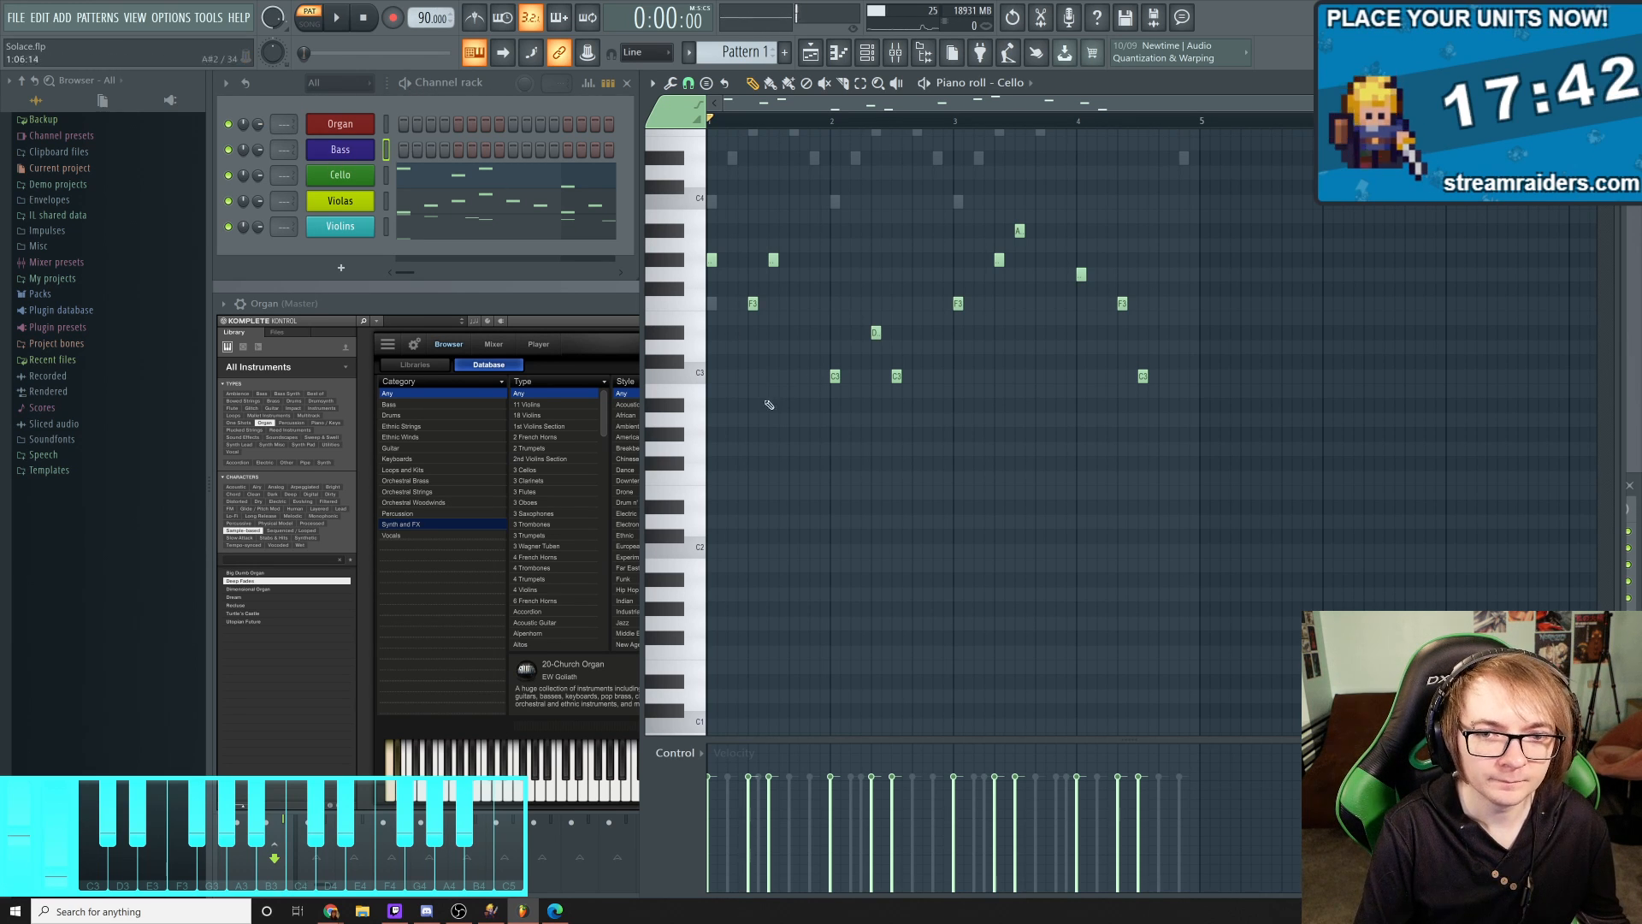
# In the Bass channel's piano roll, place F2, G#2 and A#2 in bar 1 and D#3 and C3 in bar 2, auditioning them with the pattern
pyautogui.rightClick(367, 149)
pyautogui.click(402, 147)
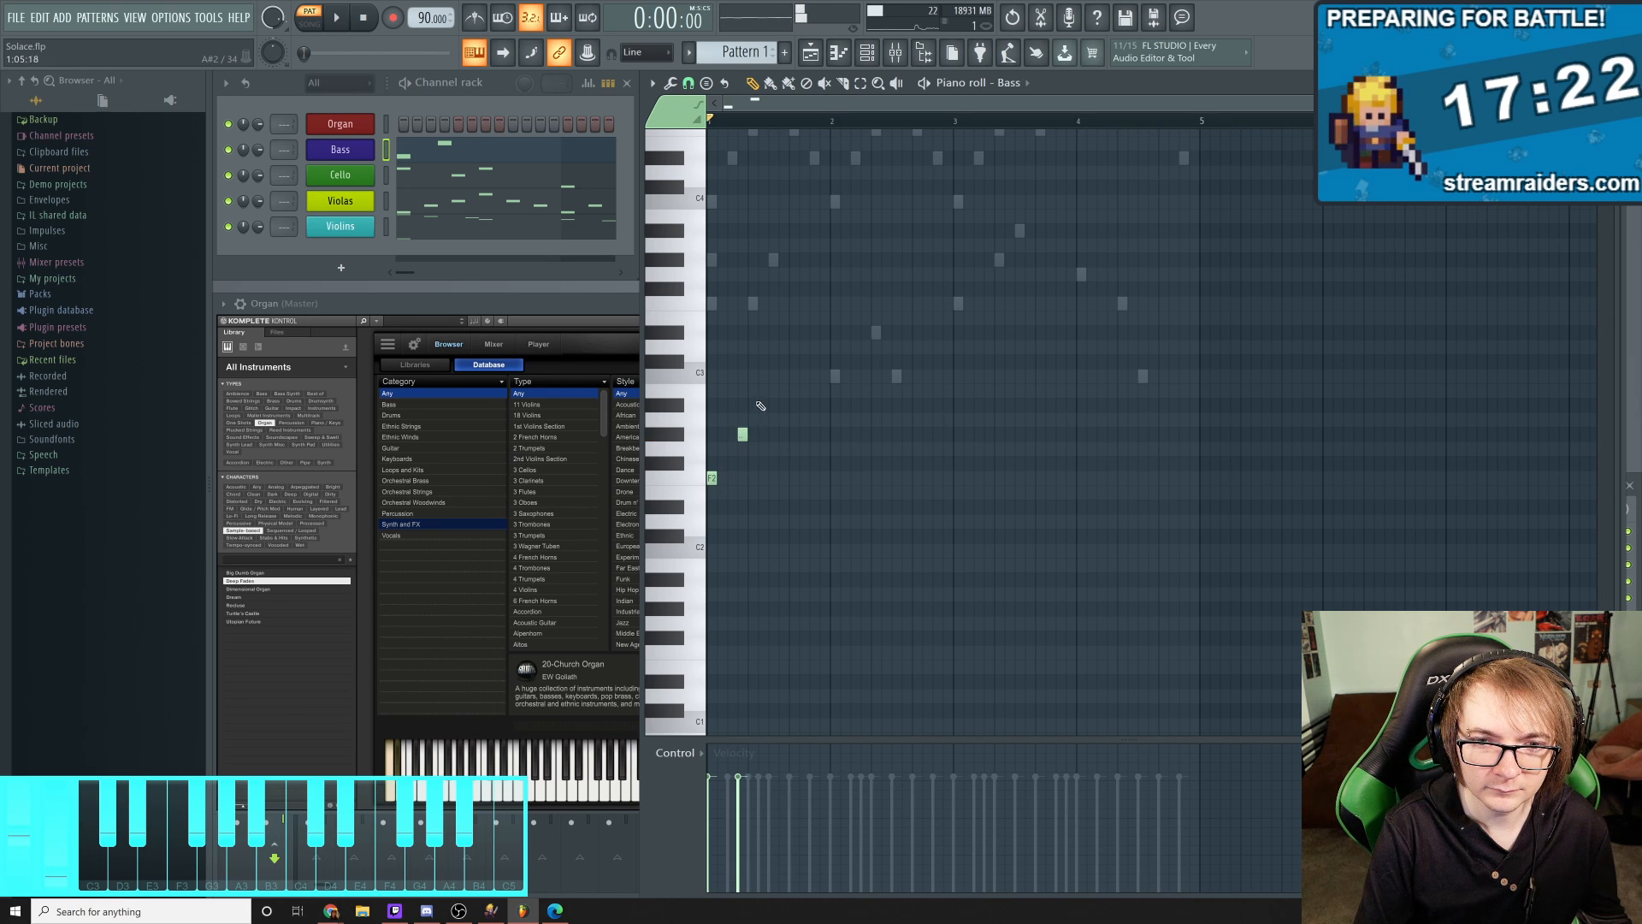
pyautogui.click(761, 405)
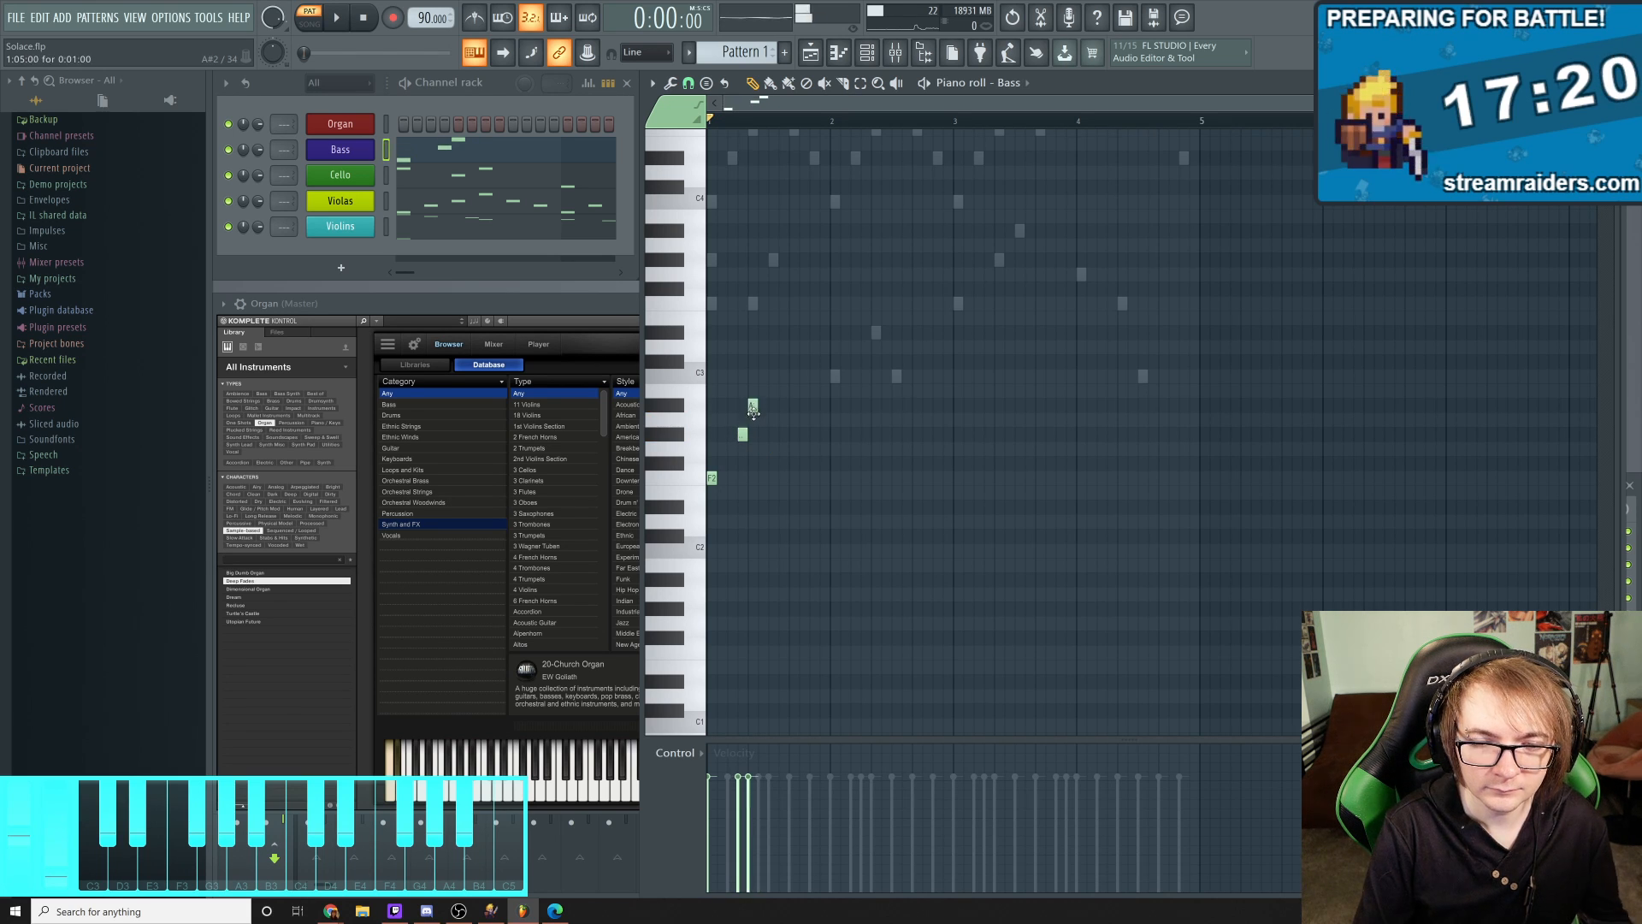
pyautogui.press('space')
pyautogui.press('space')
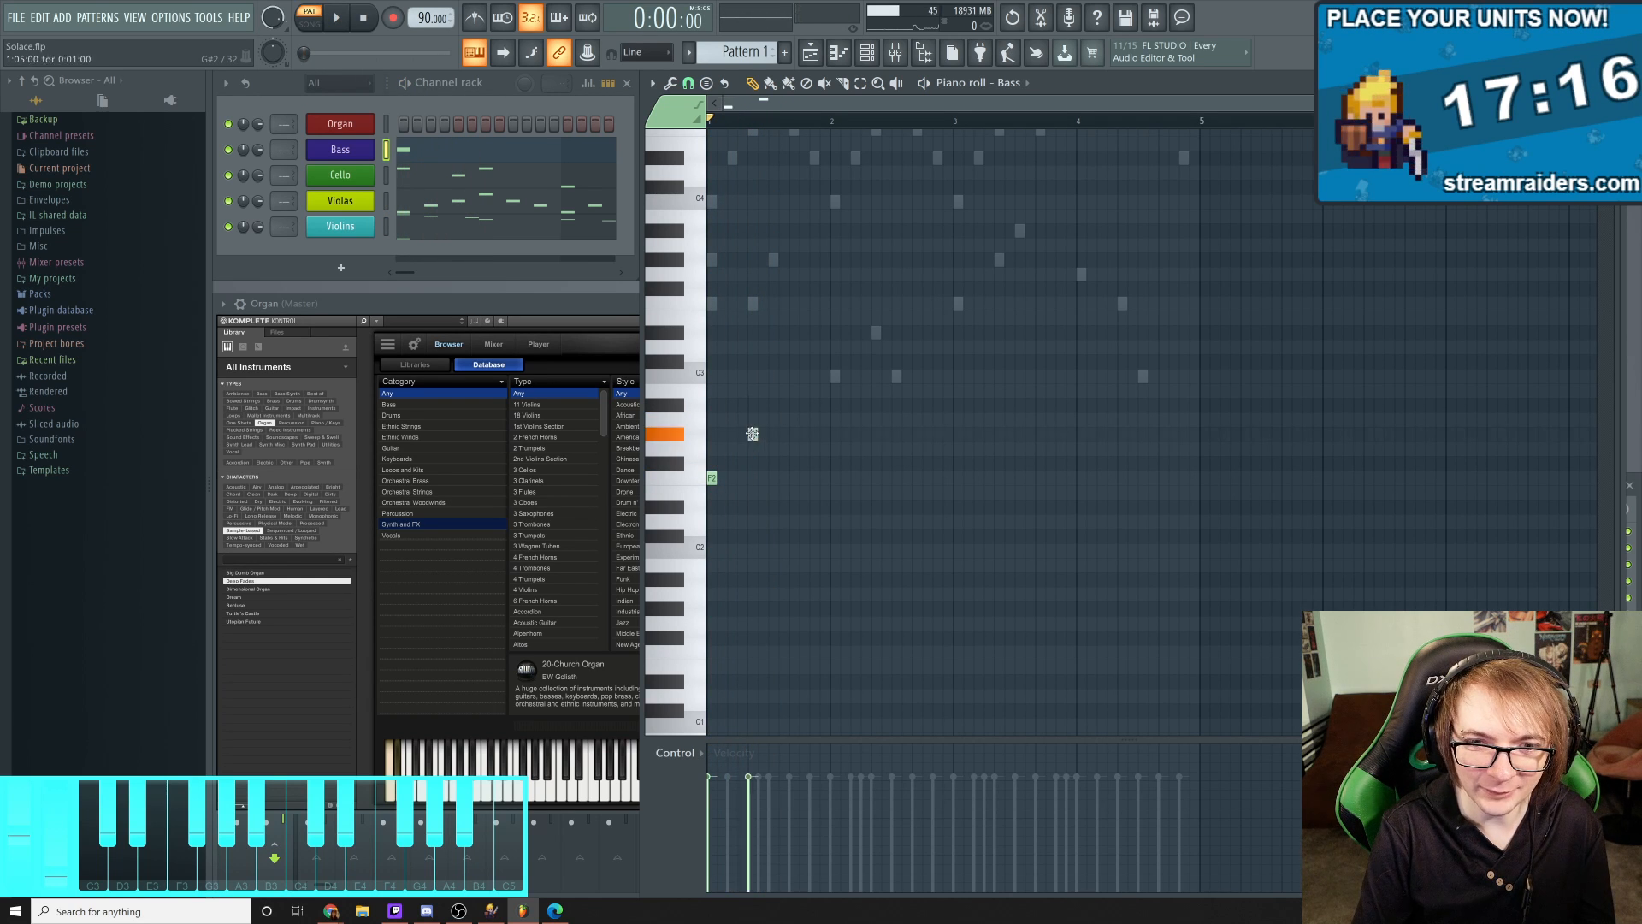
pyautogui.click(773, 405)
pyautogui.press('space')
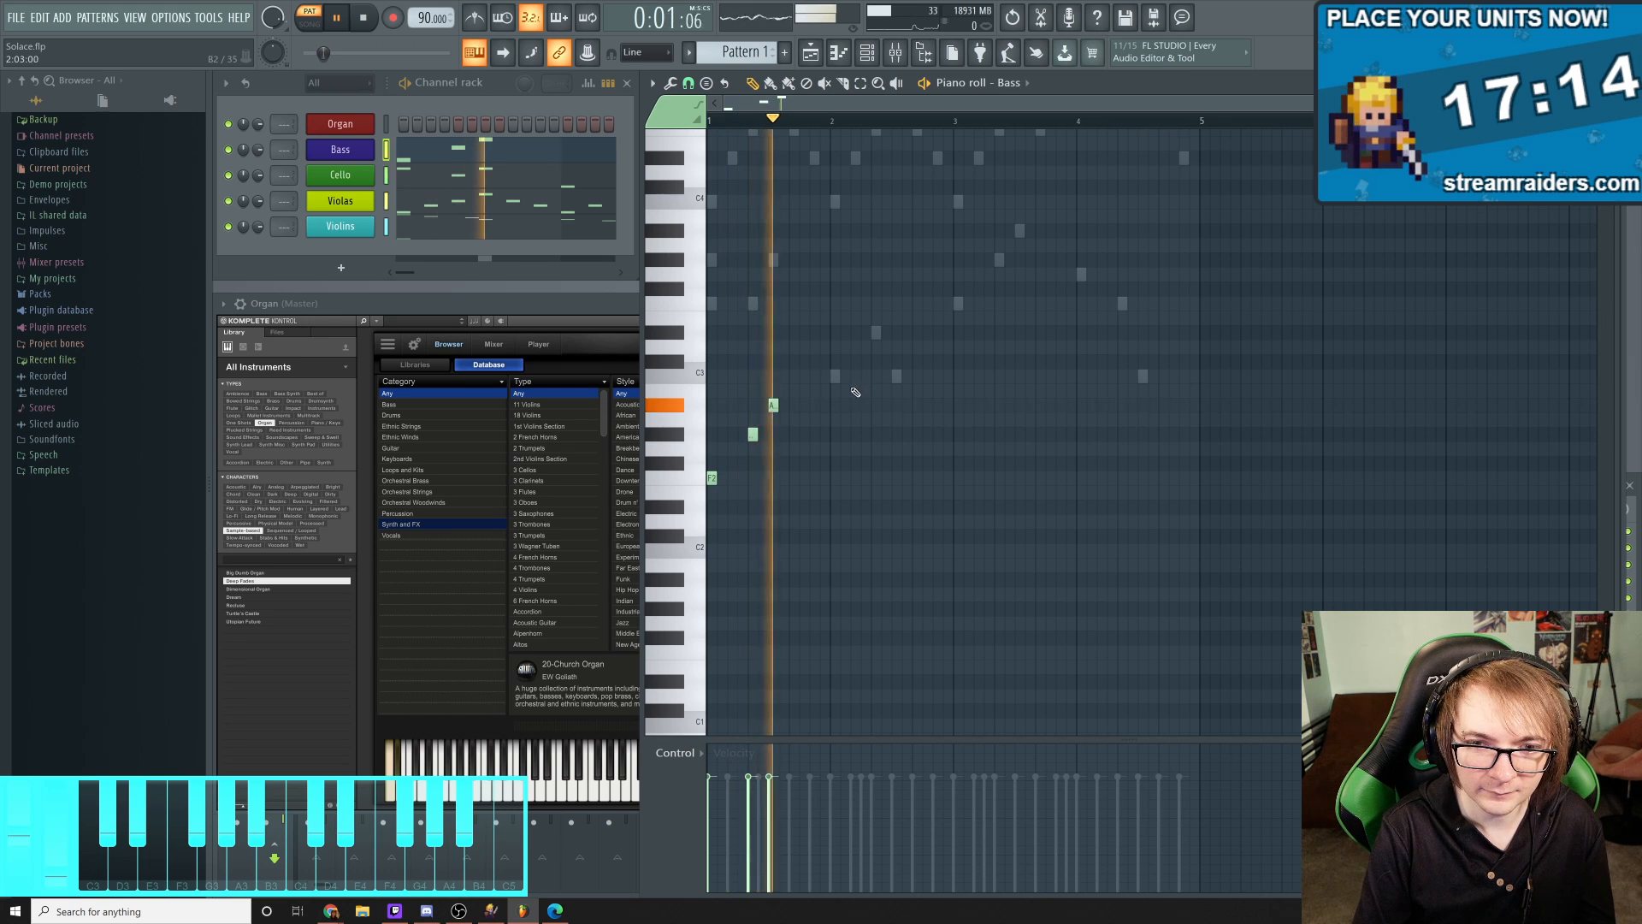
pyautogui.press('space')
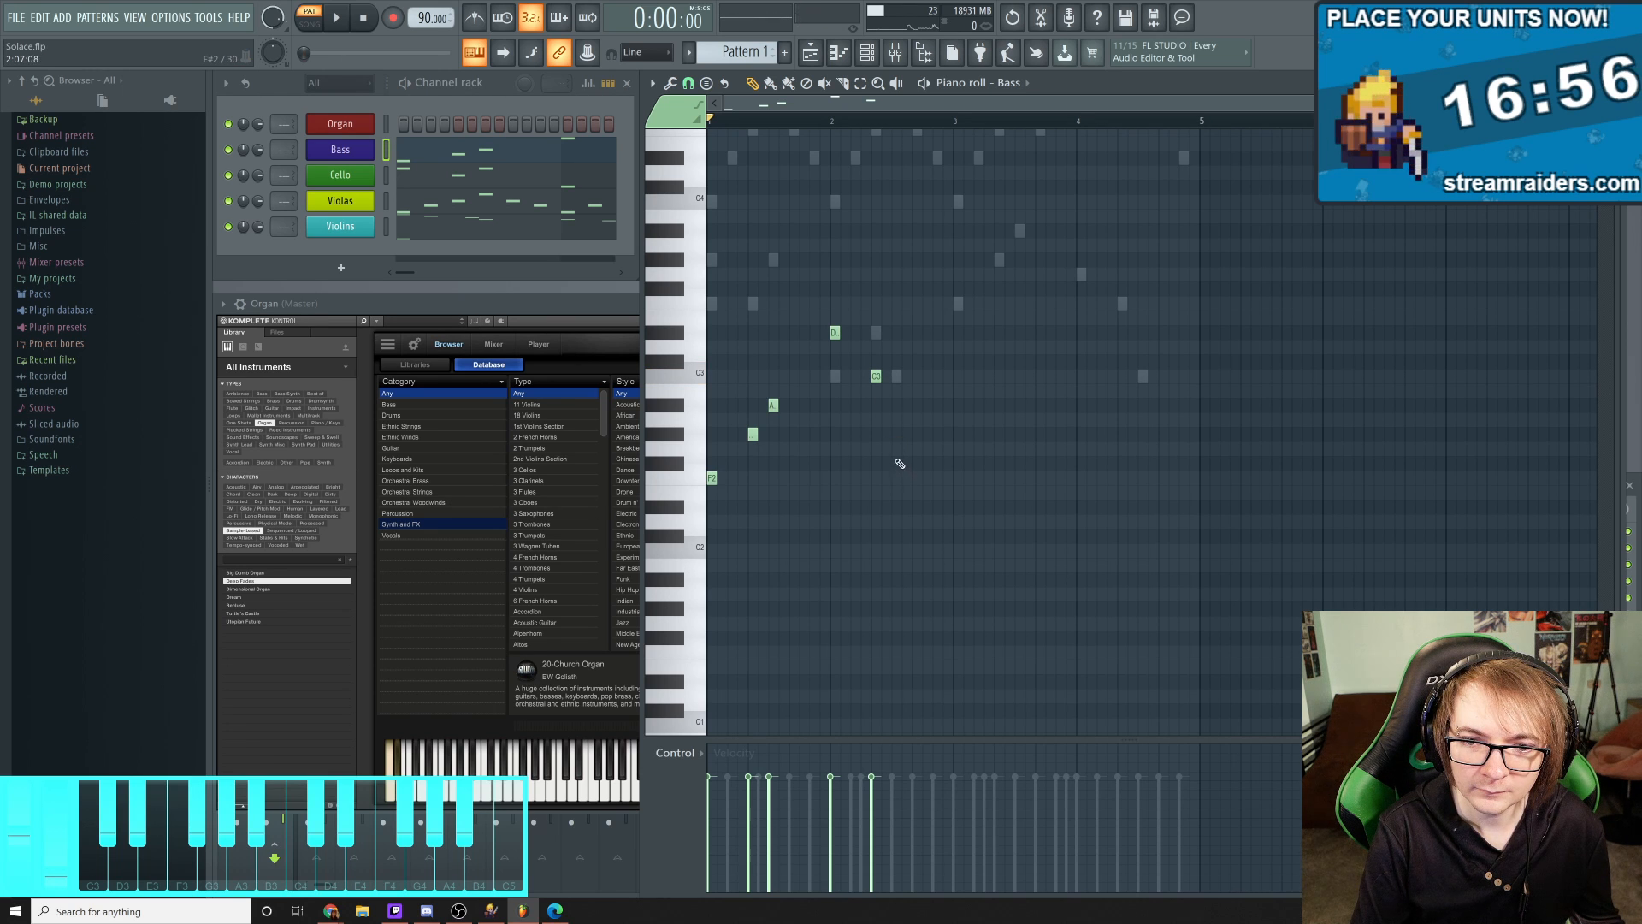
# Complete bar 2 of the Bass with F2 at step 7 and audition the line with the Bass channel soloed
pyautogui.press('space')
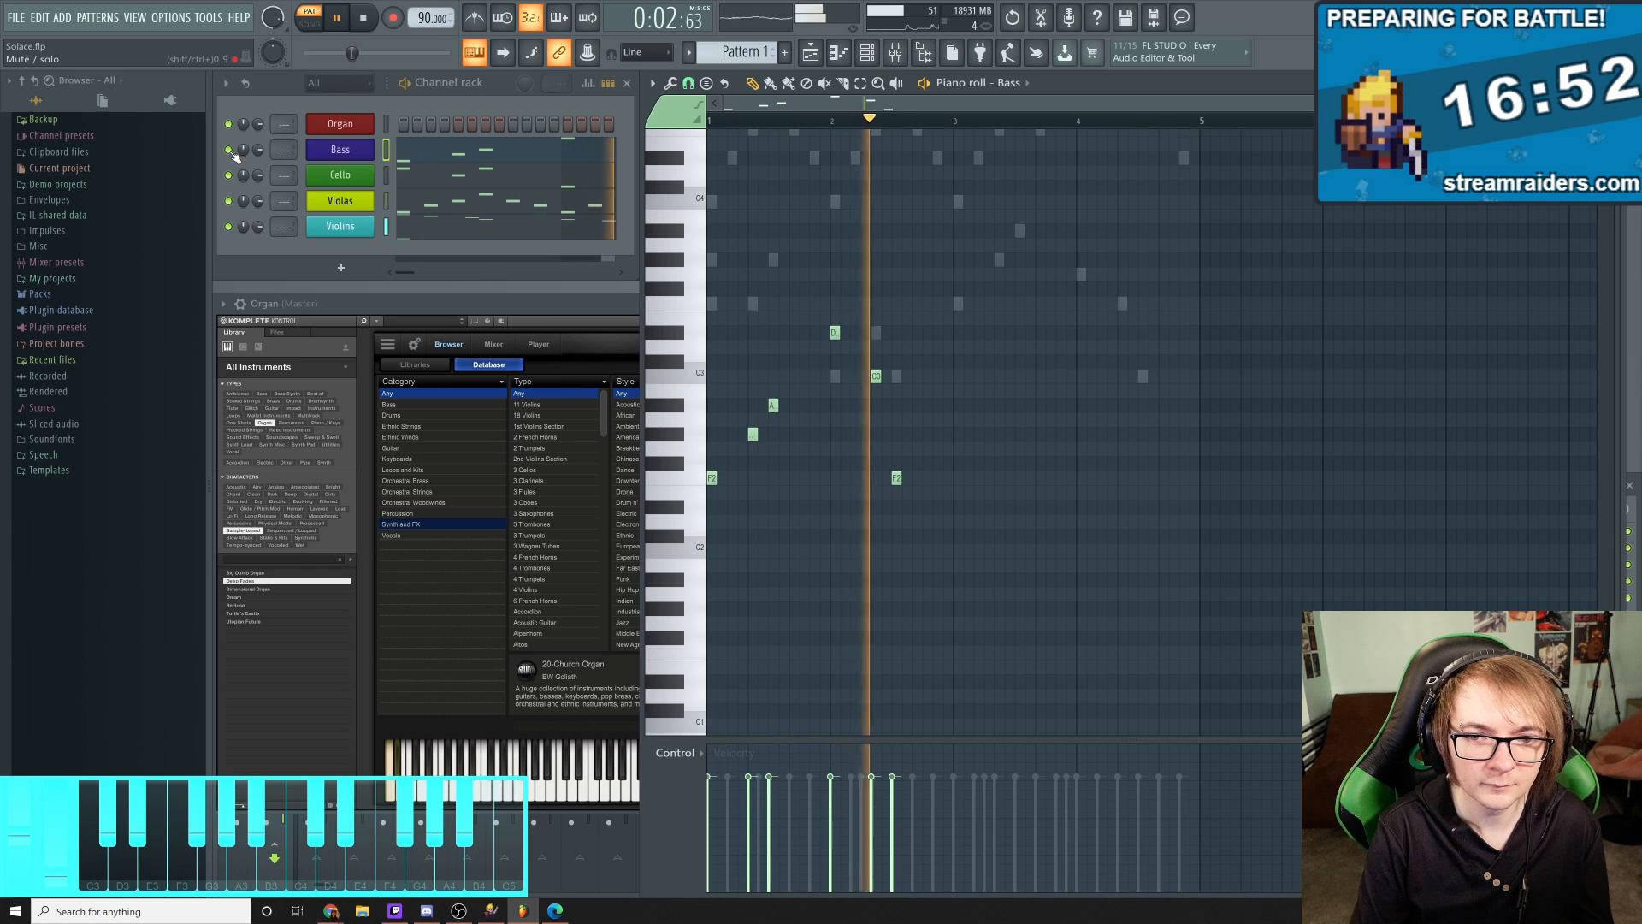
pyautogui.press('space')
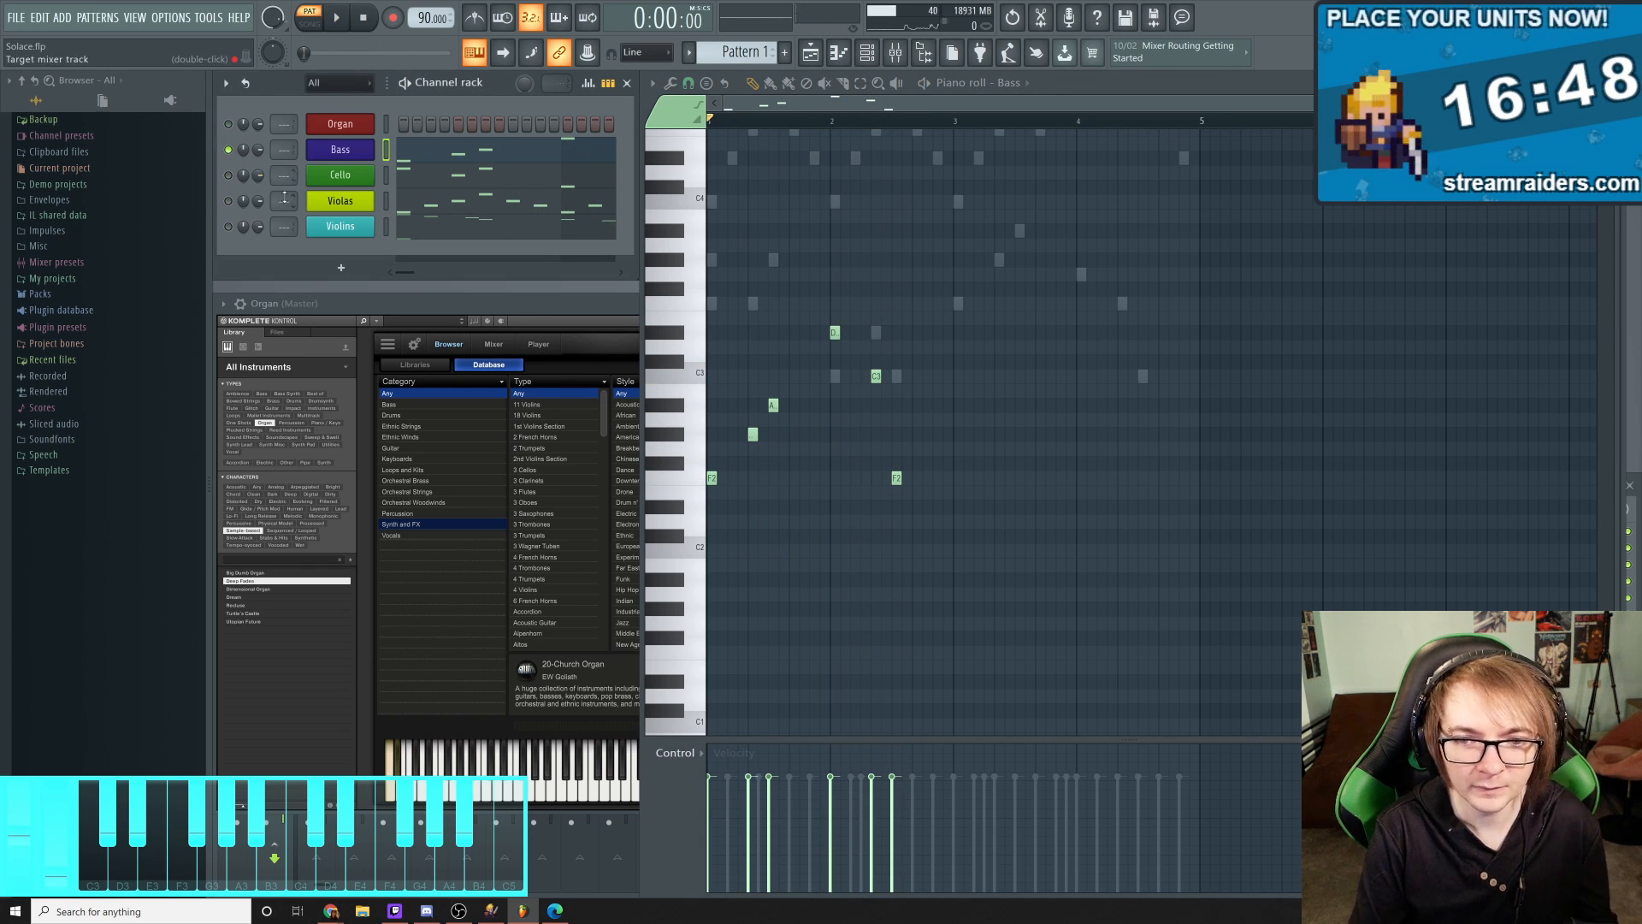
pyautogui.press('space')
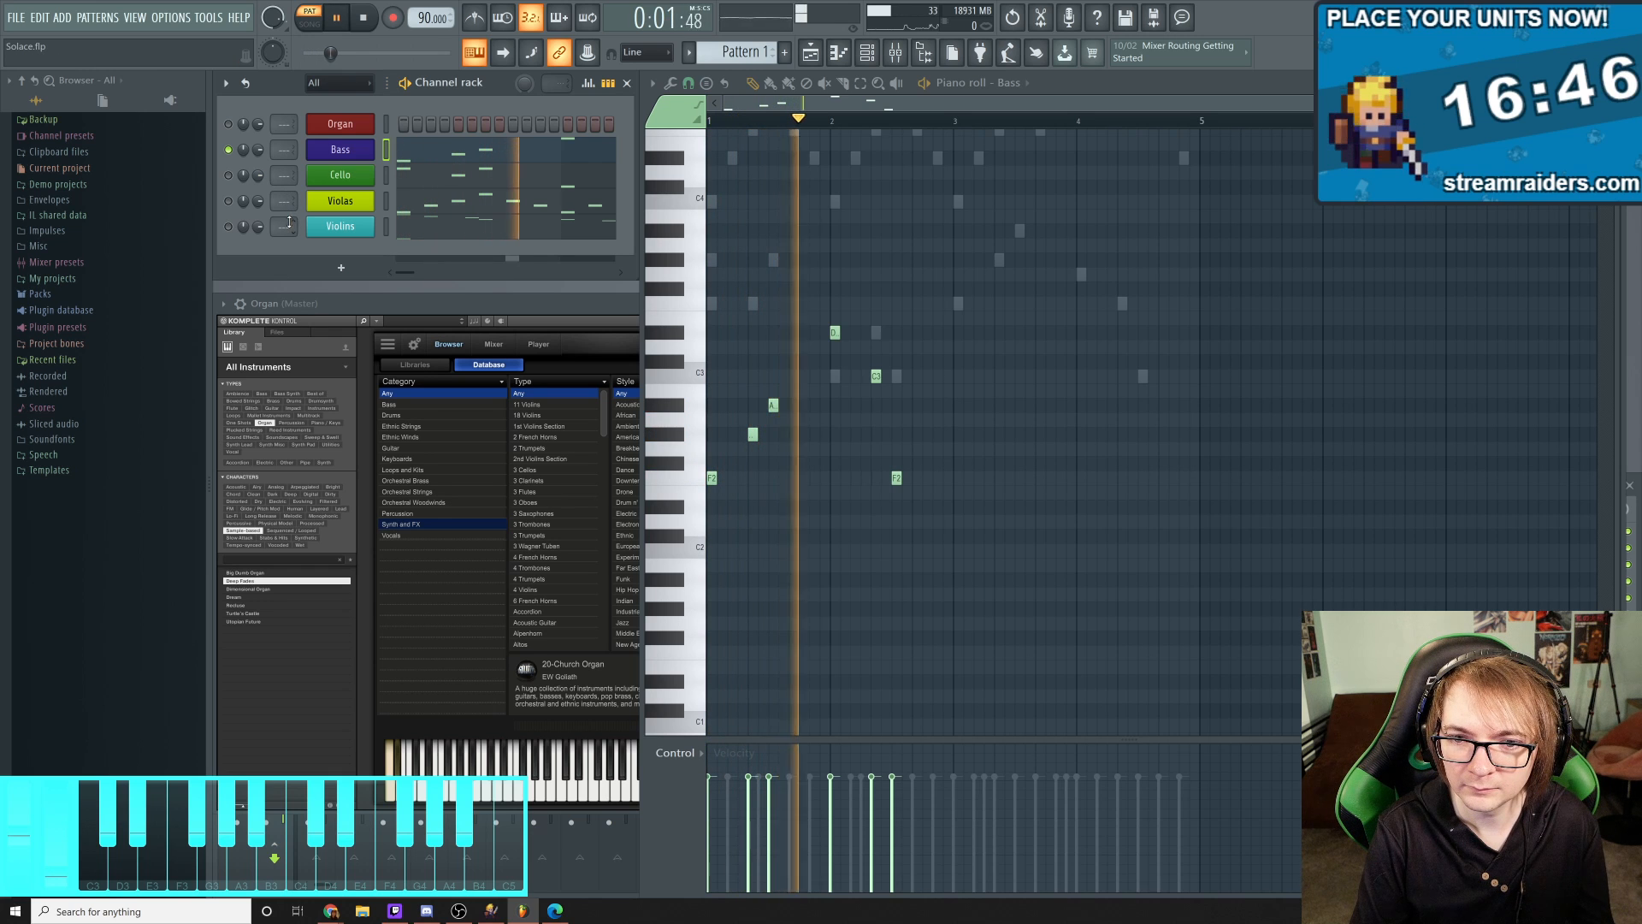
pyautogui.press('space')
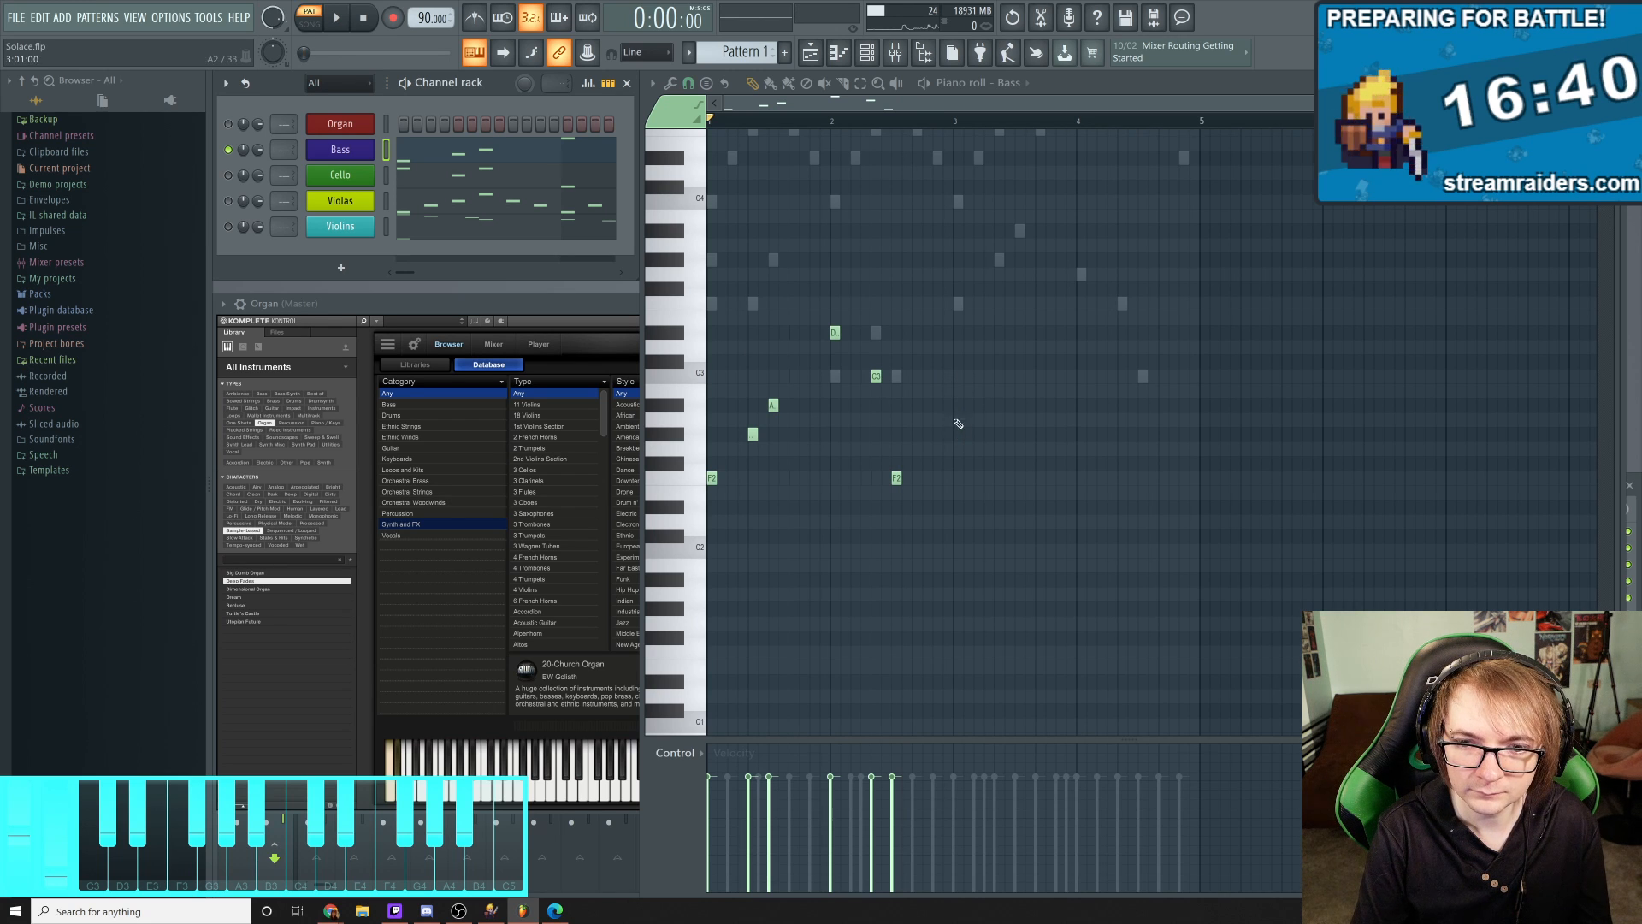
# Continue the Bass line with G#2, G2, G#2, A#2 and C3 in bar 3 and A#2, G#2 and F2 in bar 4
pyautogui.click(955, 404)
pyautogui.click(958, 433)
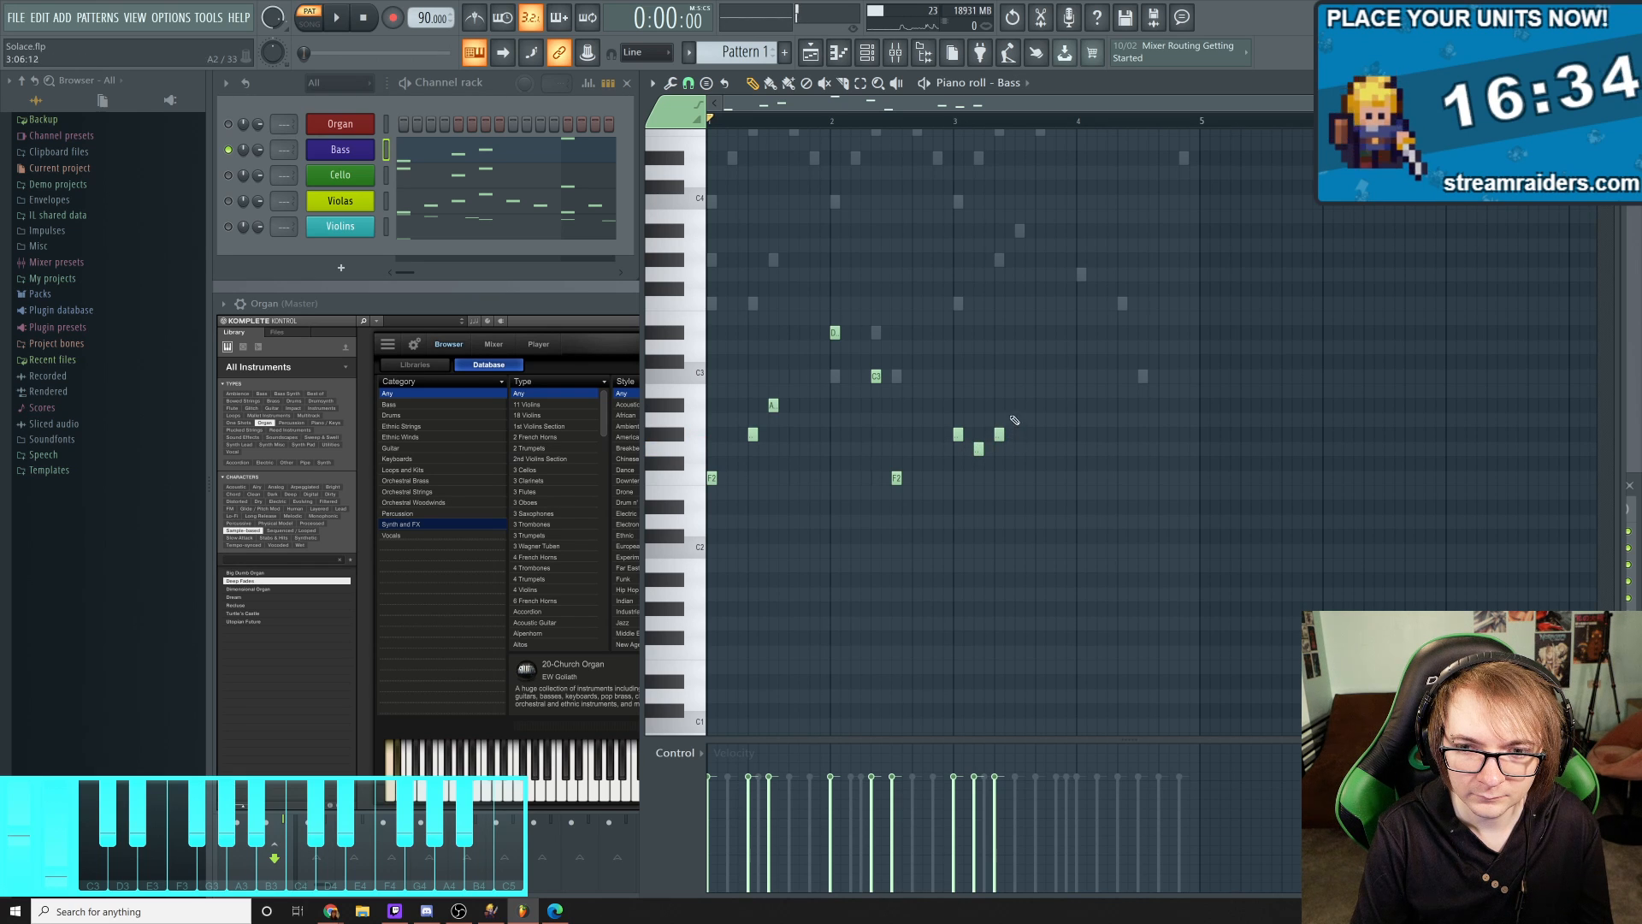
pyautogui.click(1019, 404)
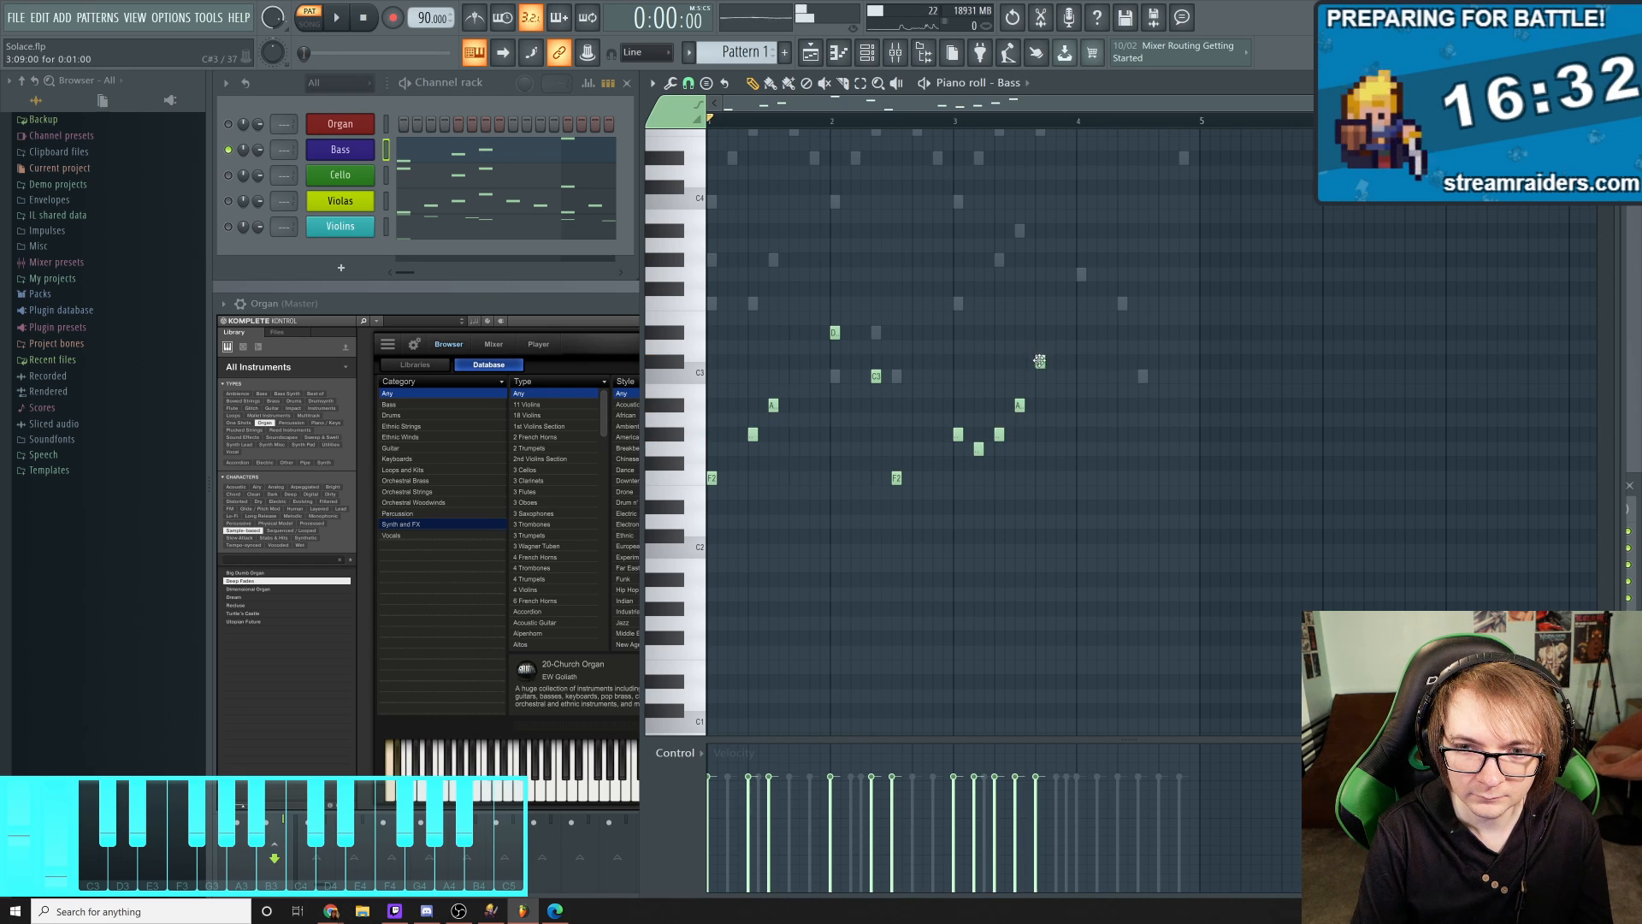
pyautogui.rightClick(1040, 361)
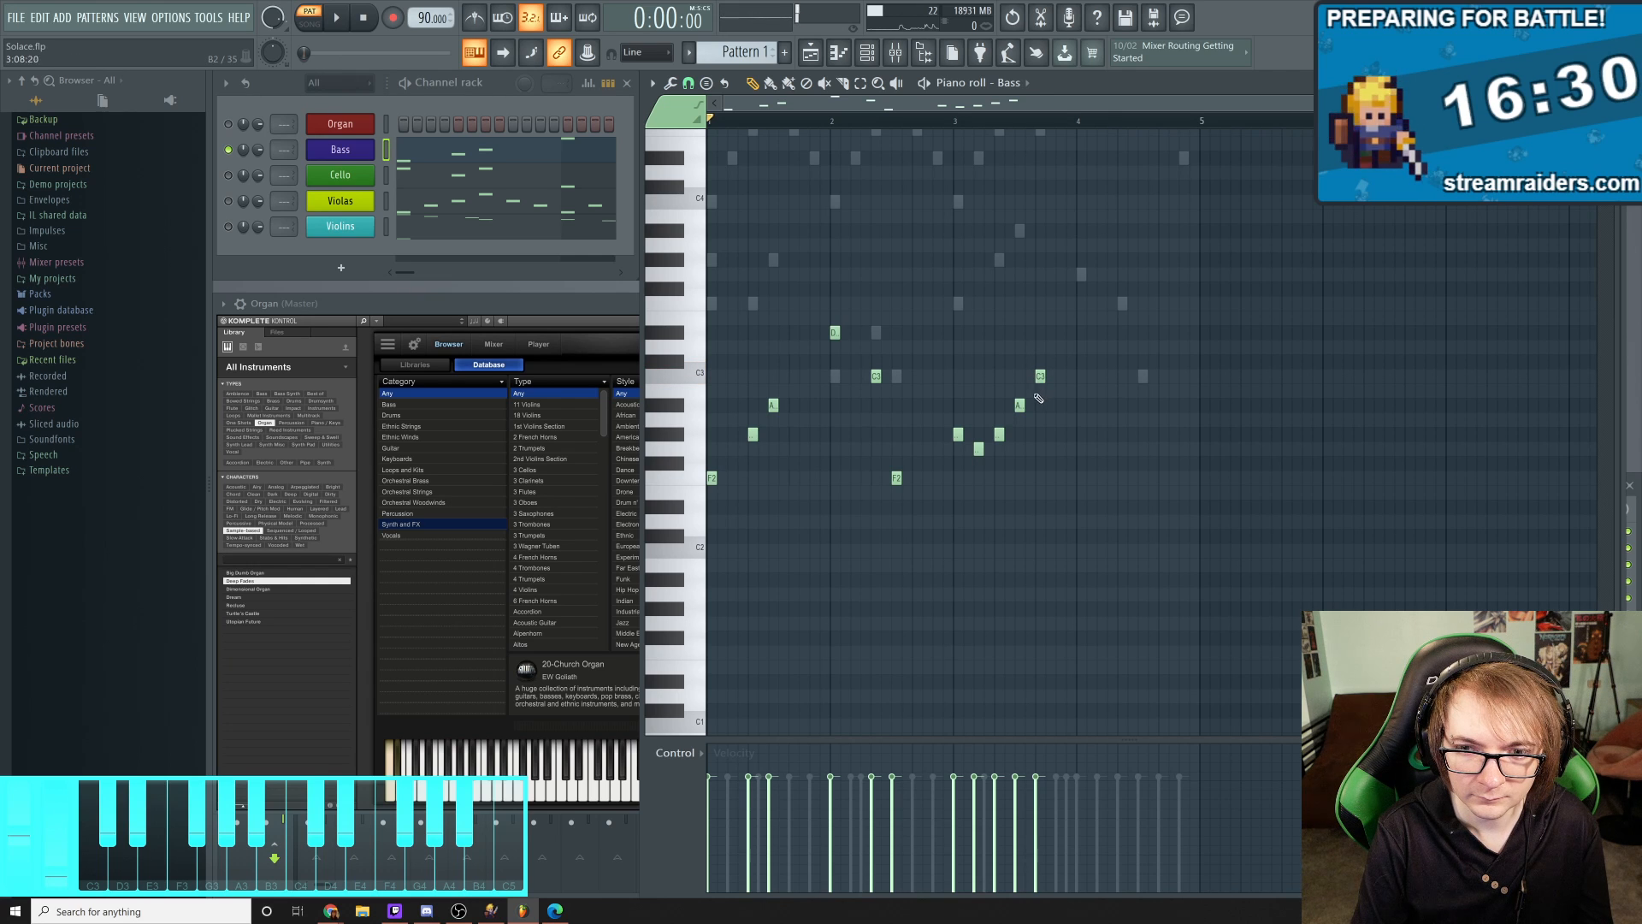
pyautogui.click(1082, 405)
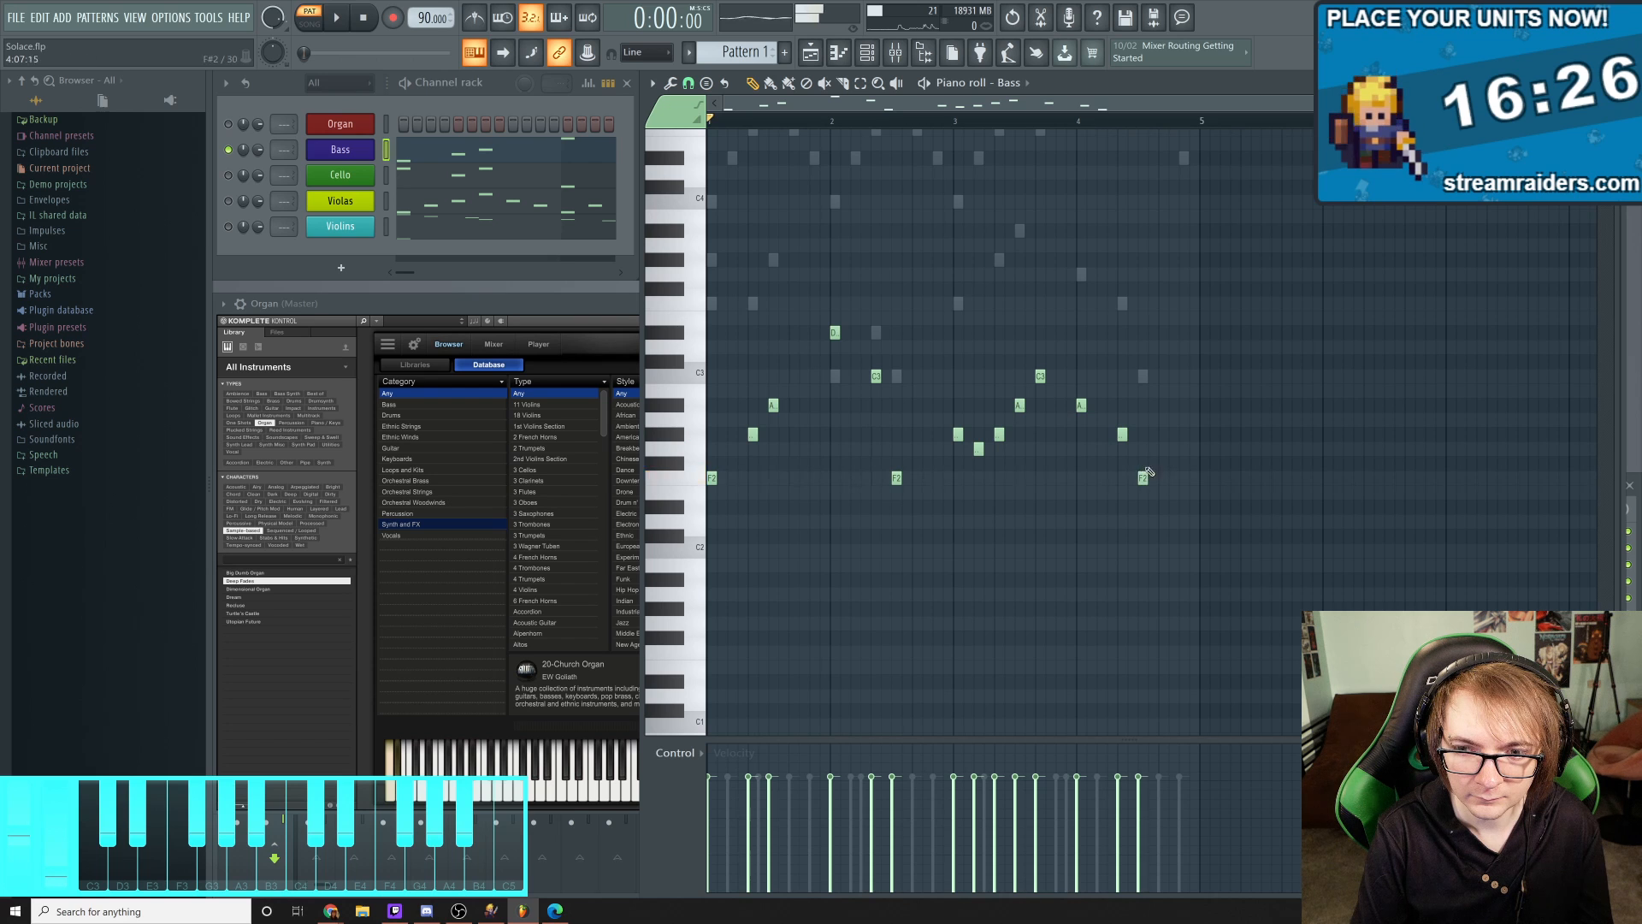
# Play the four-bar Bass line on its own, and again with all channels active
pyautogui.press('space')
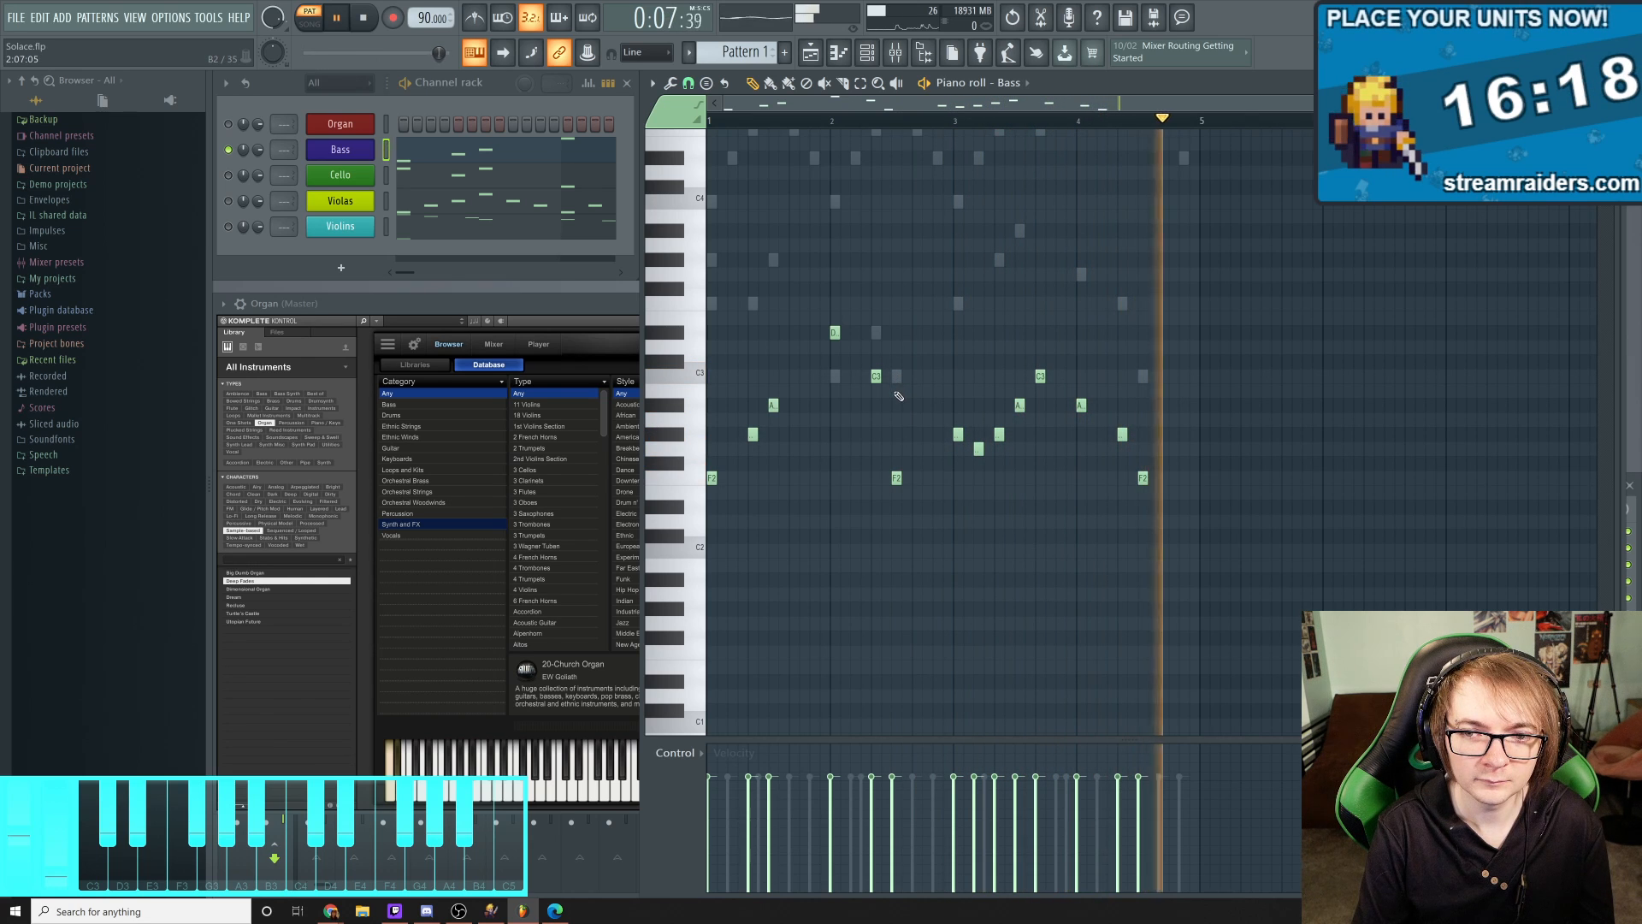
pyautogui.press('space')
pyautogui.rightClick(228, 149)
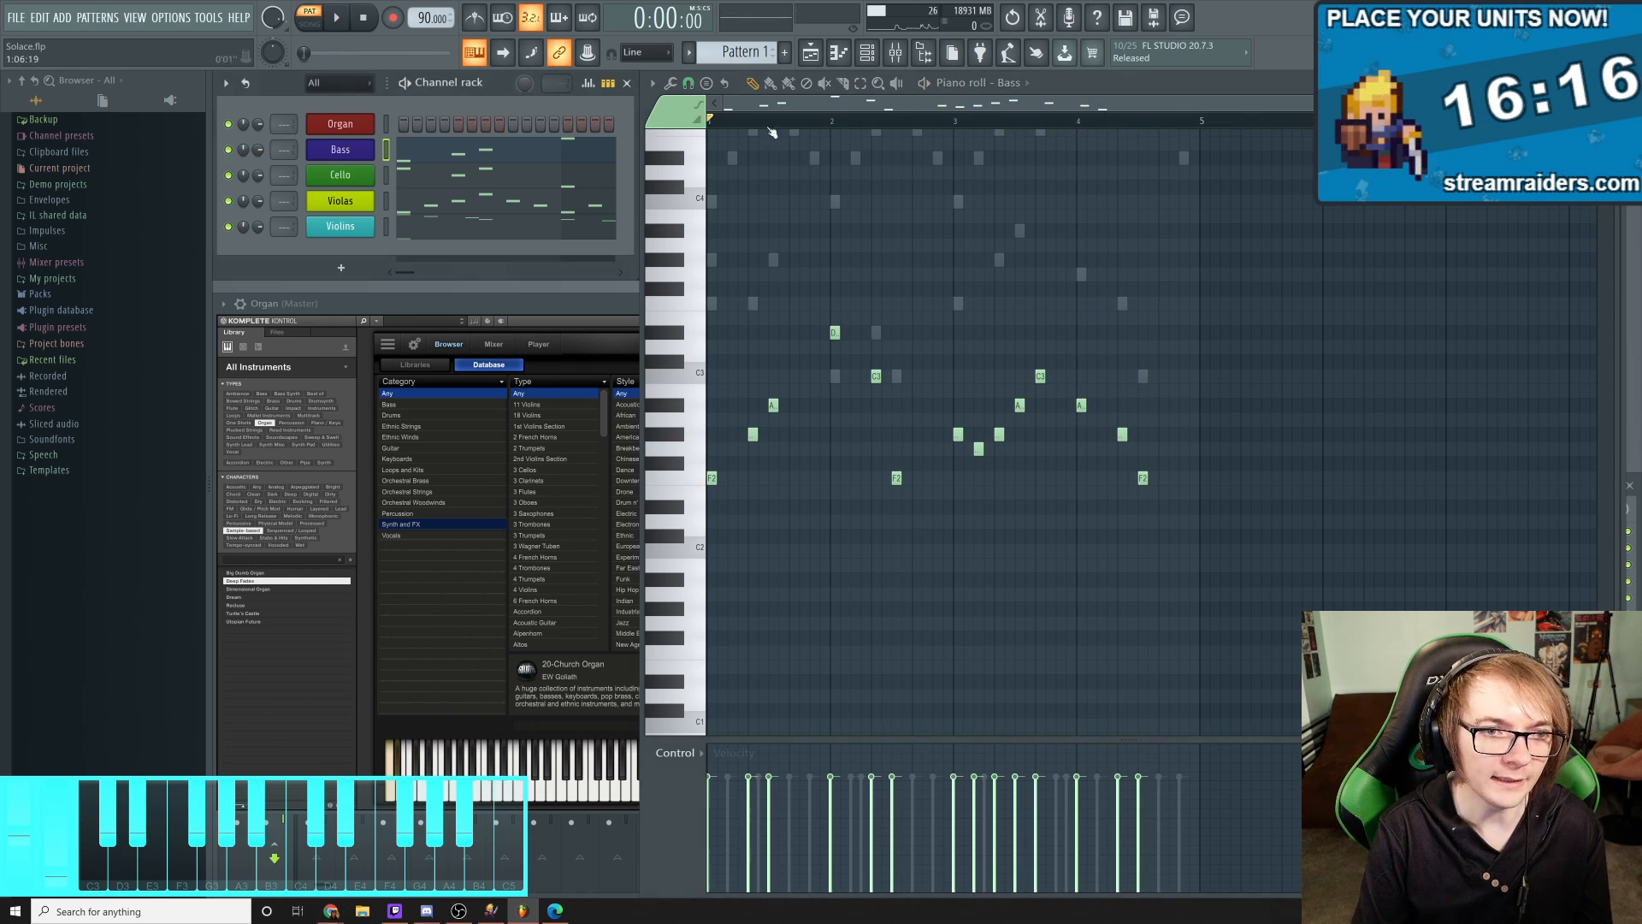
pyautogui.press('space')
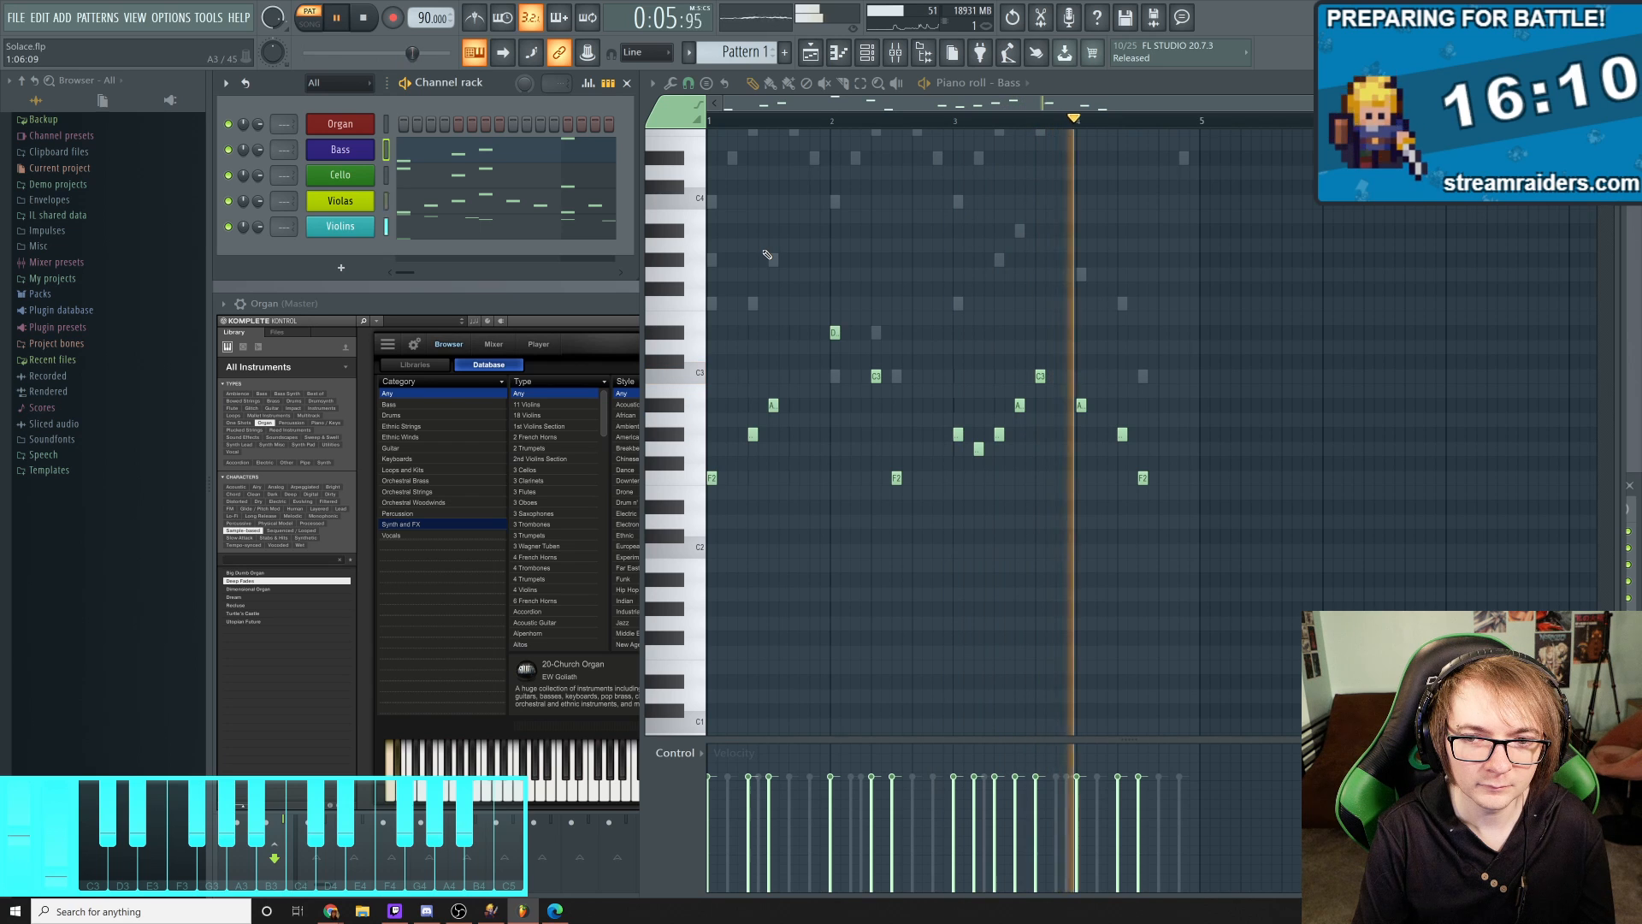
pyautogui.press('space')
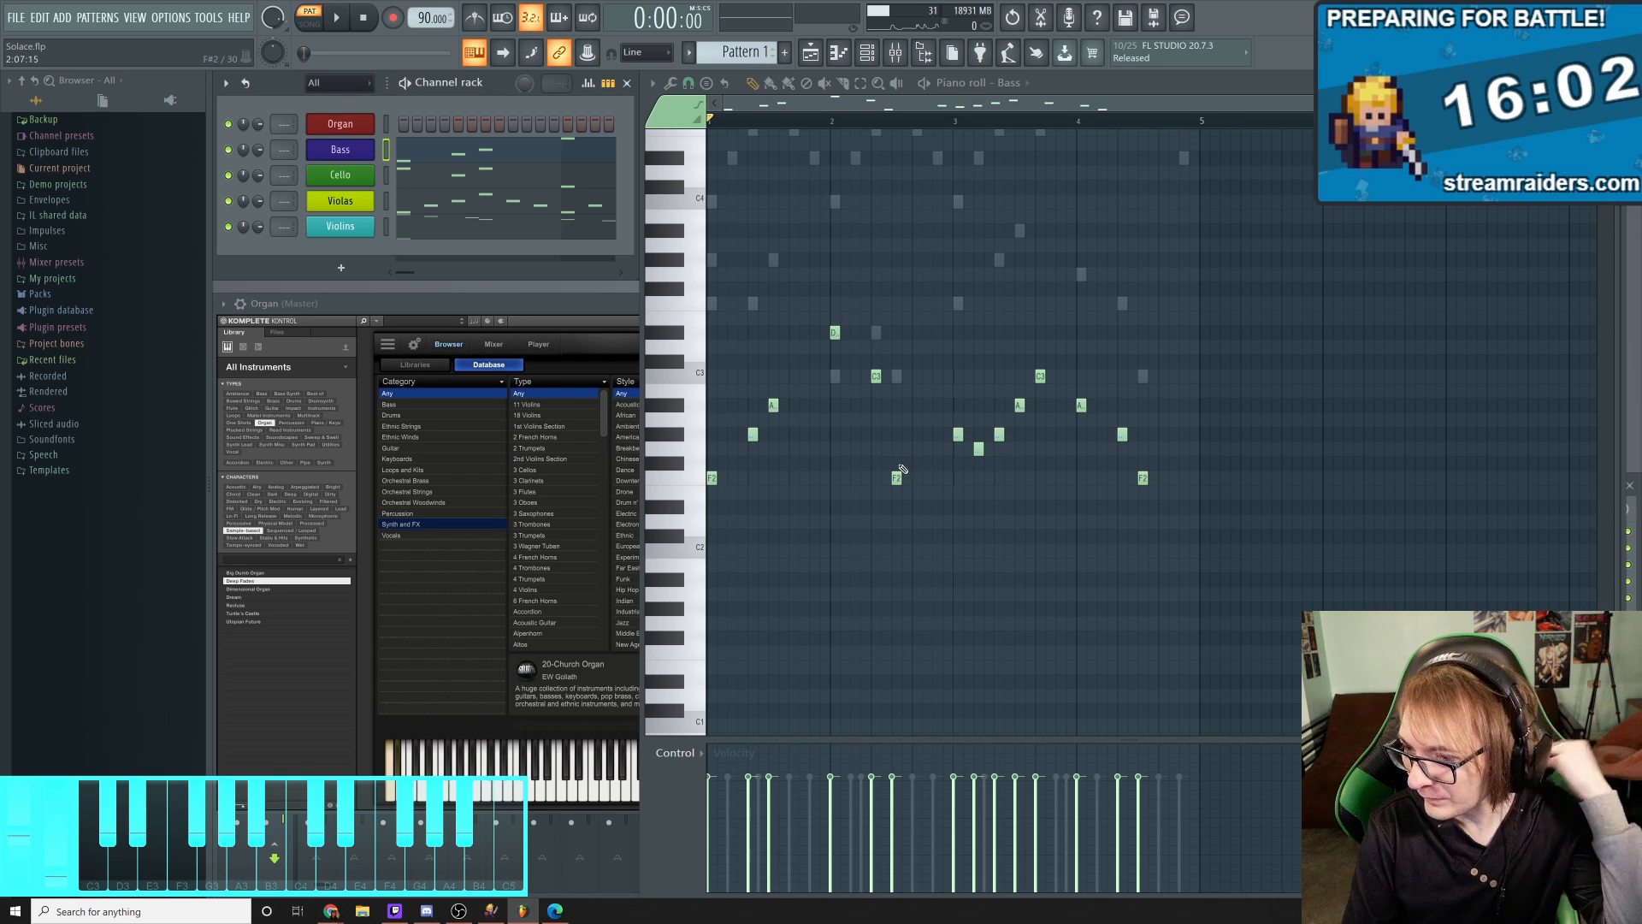
# Delete the Bass G#2 in bar 1, move the A#2 to step 5 in its place, and audition the soloed Bass
pyautogui.rightClick(753, 433)
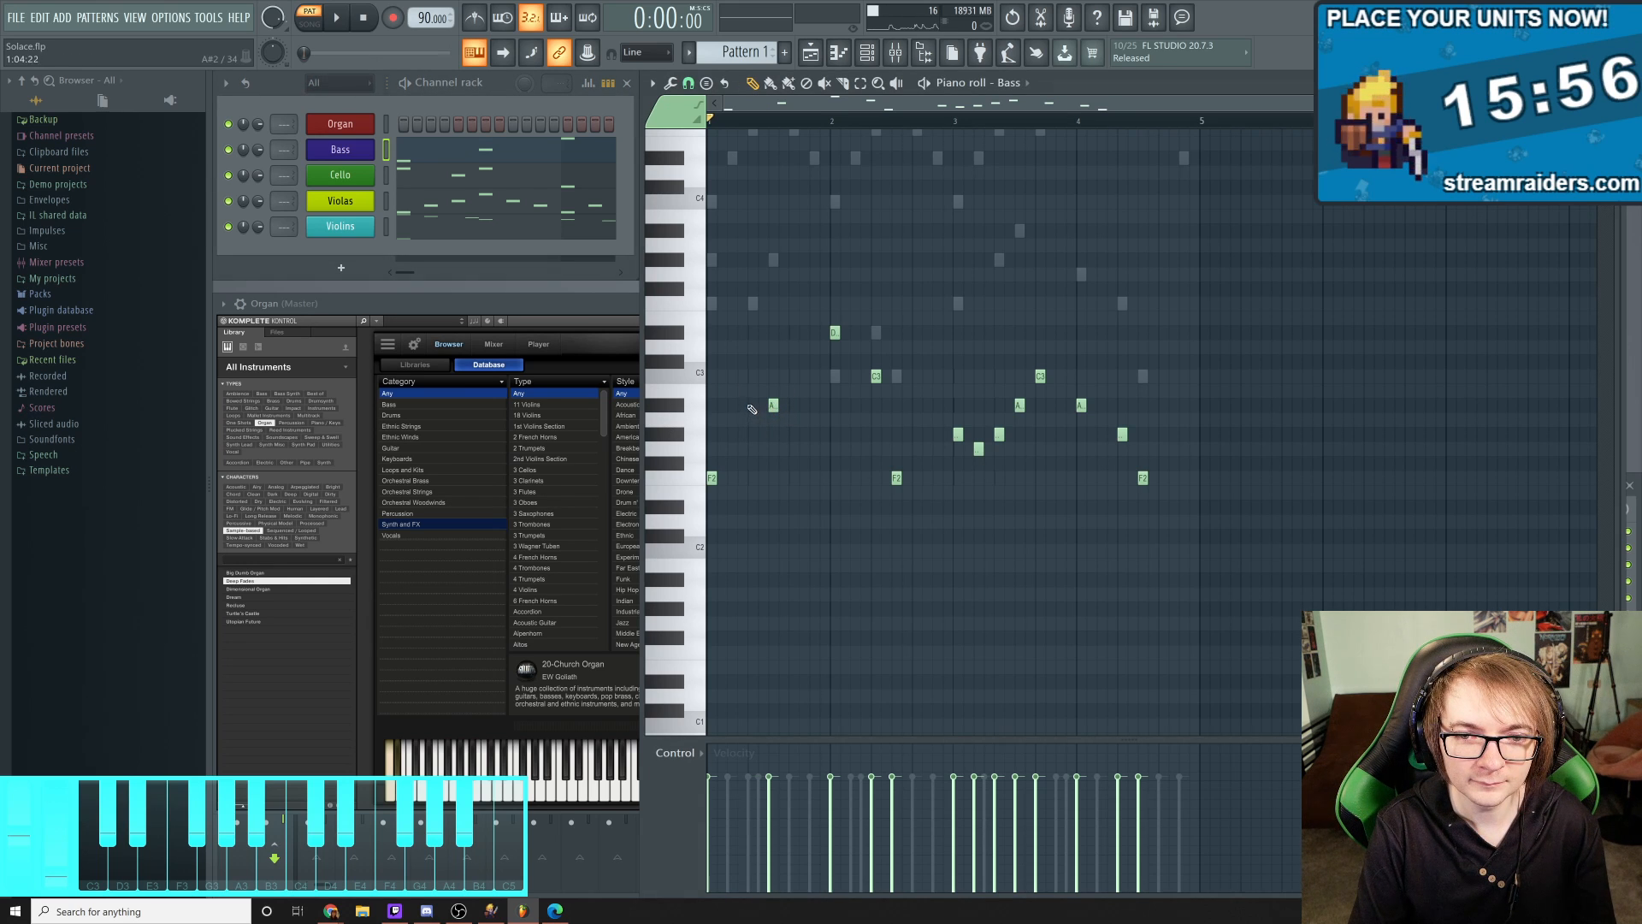
pyautogui.click(753, 406)
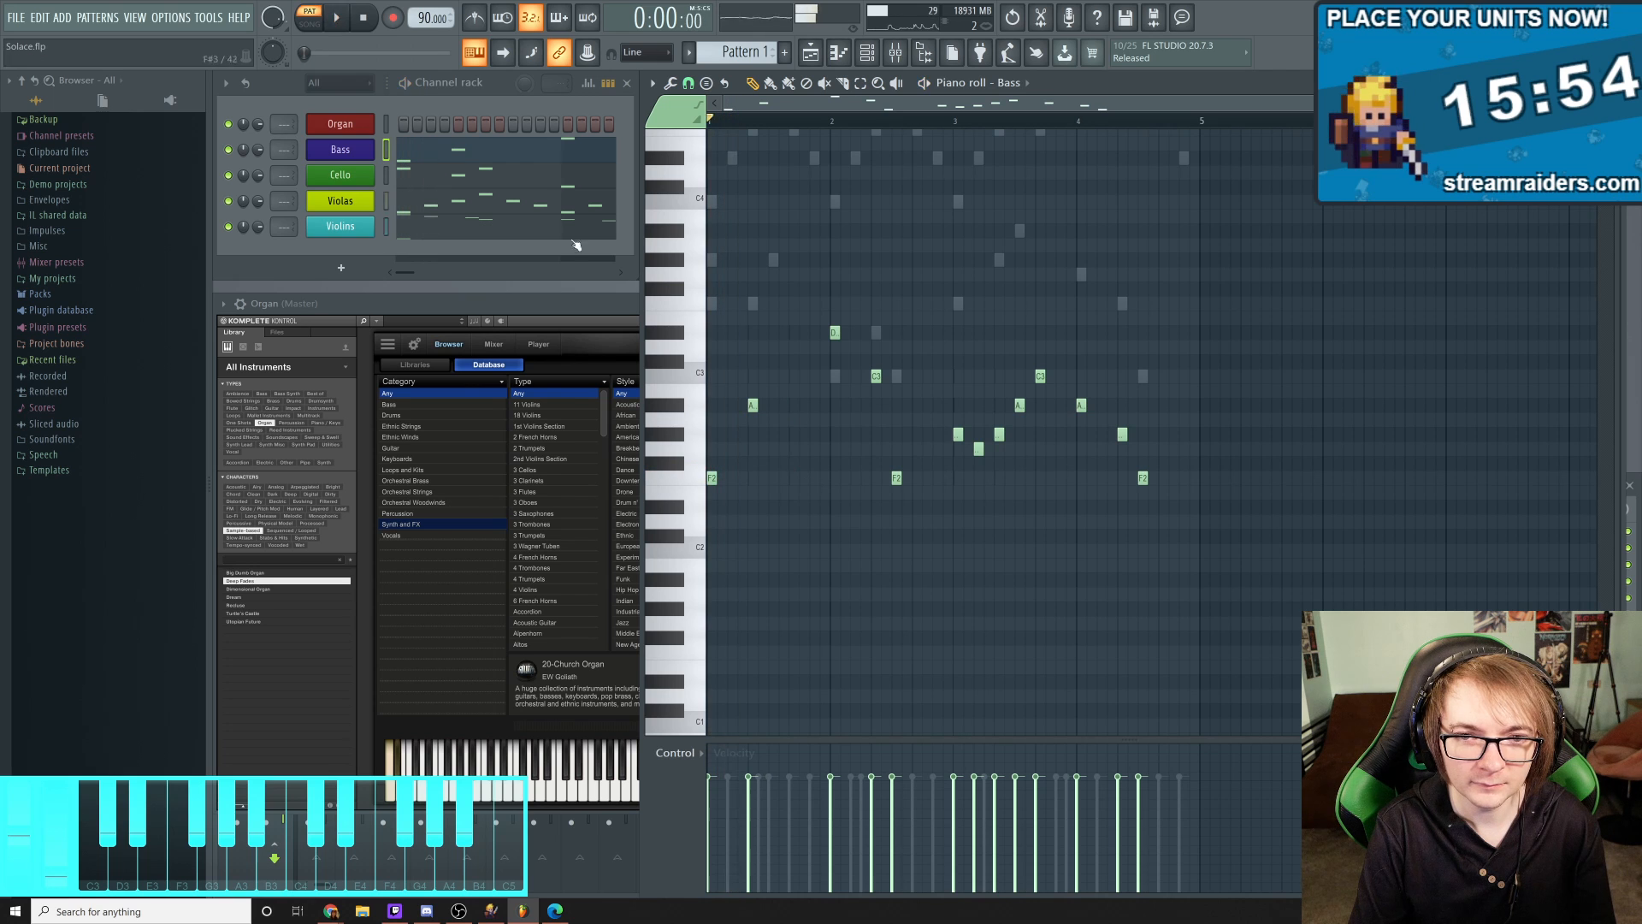
pyautogui.rightClick(228, 152)
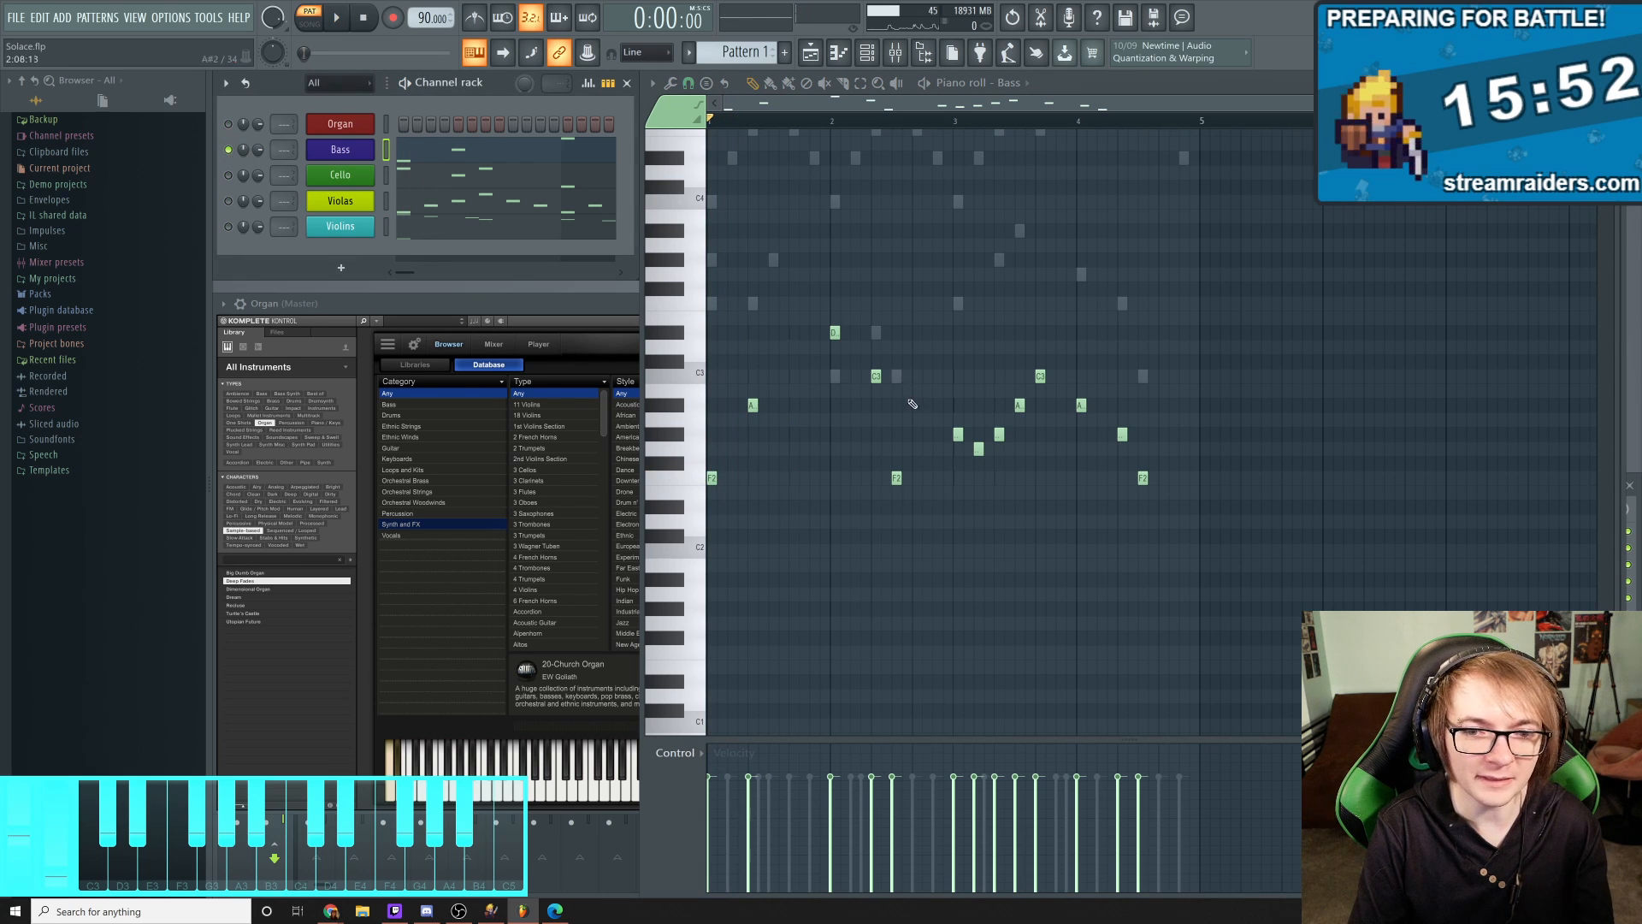
pyautogui.press('space')
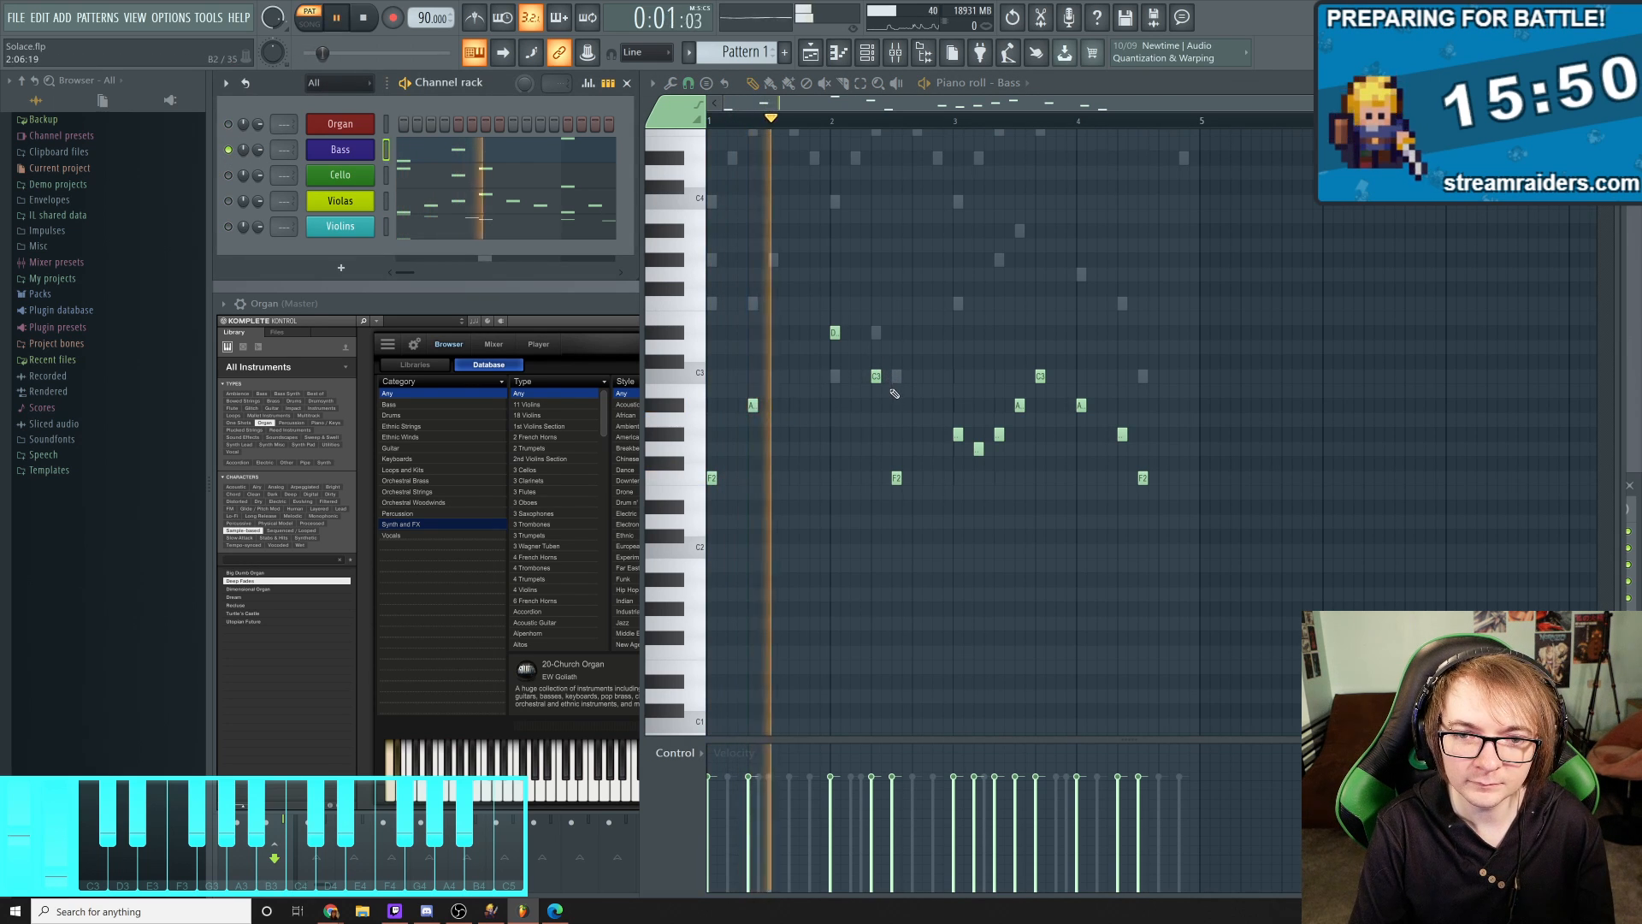
pyautogui.press('space')
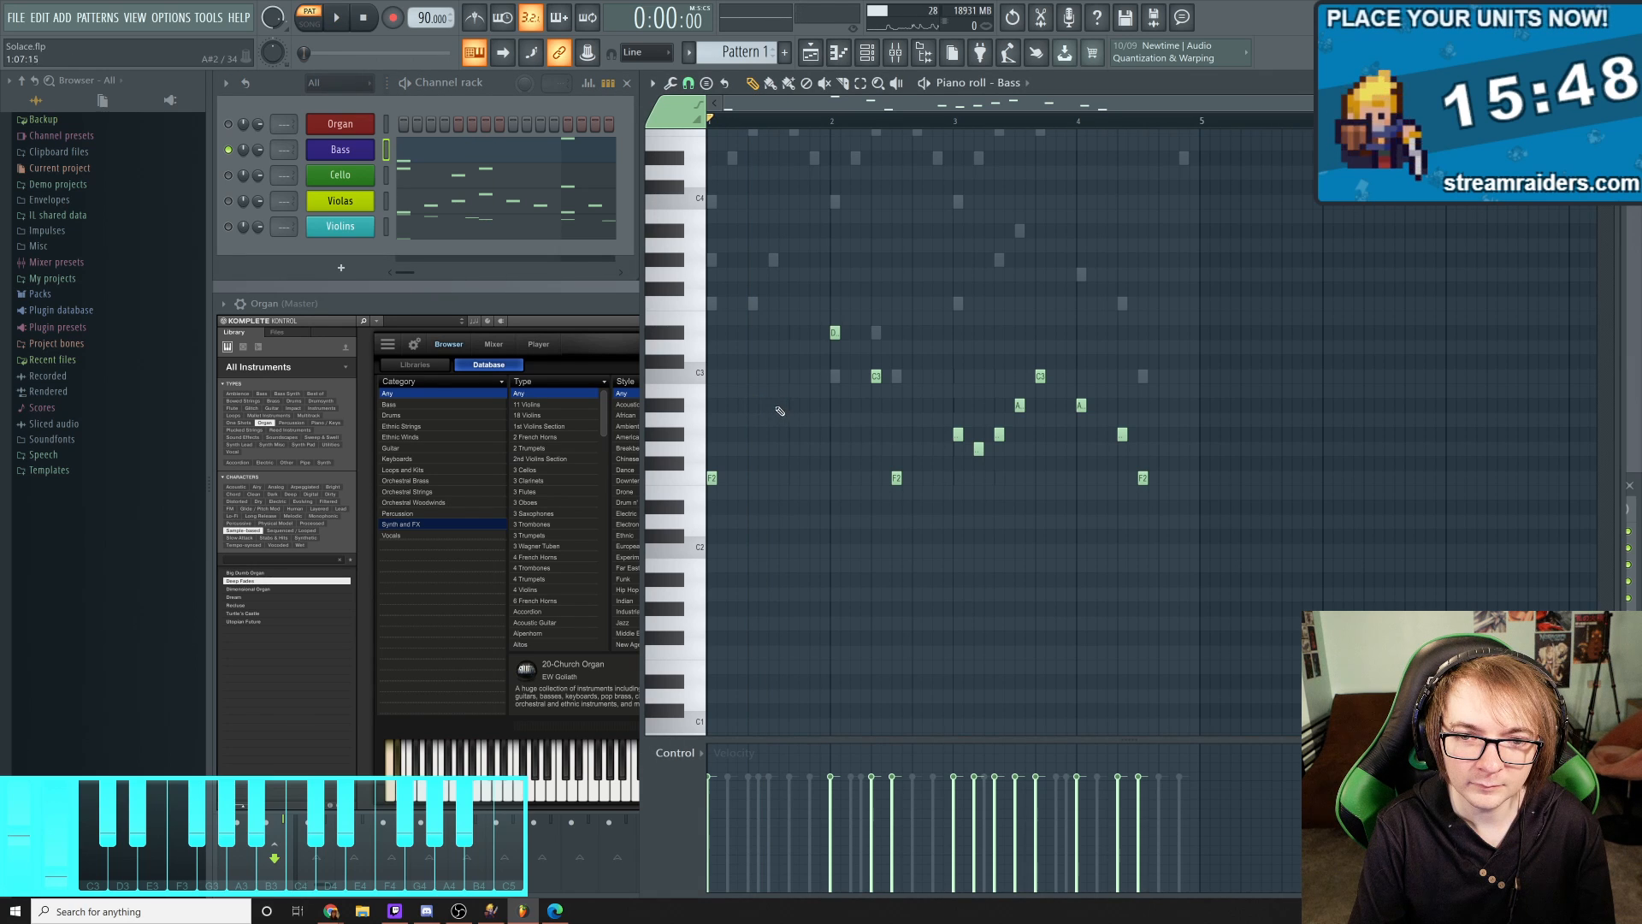
# Move the bar 1 Bass A#2 to step 7 and play the line back
pyautogui.moveTo(753, 406); pyautogui.dragTo(773, 406)
pyautogui.press('space')
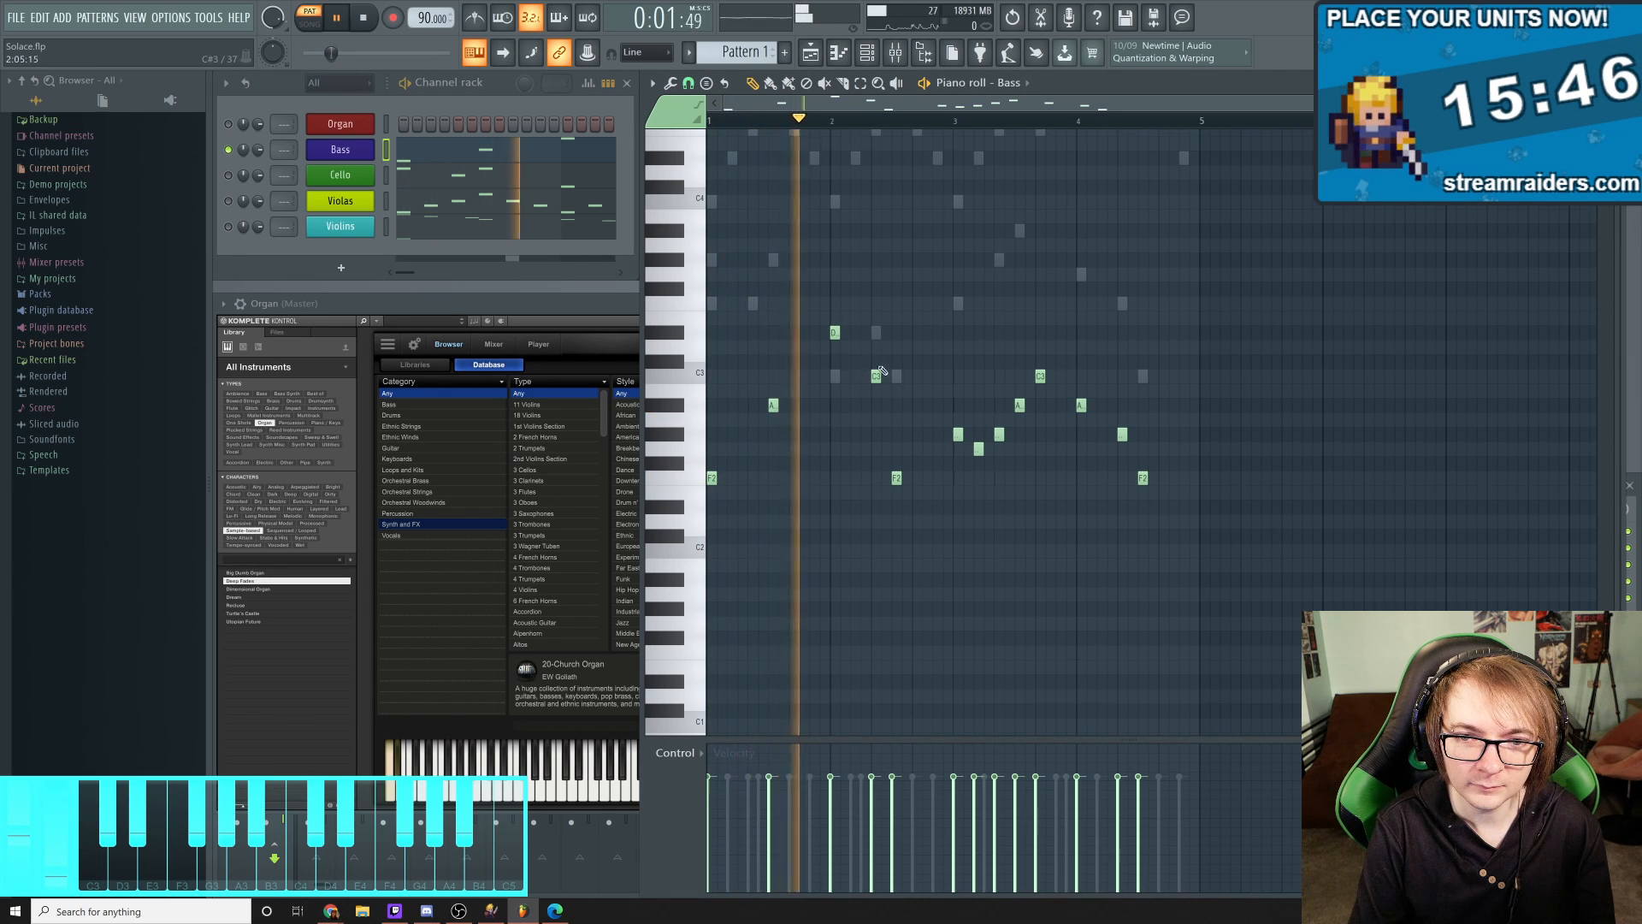
pyautogui.press('space')
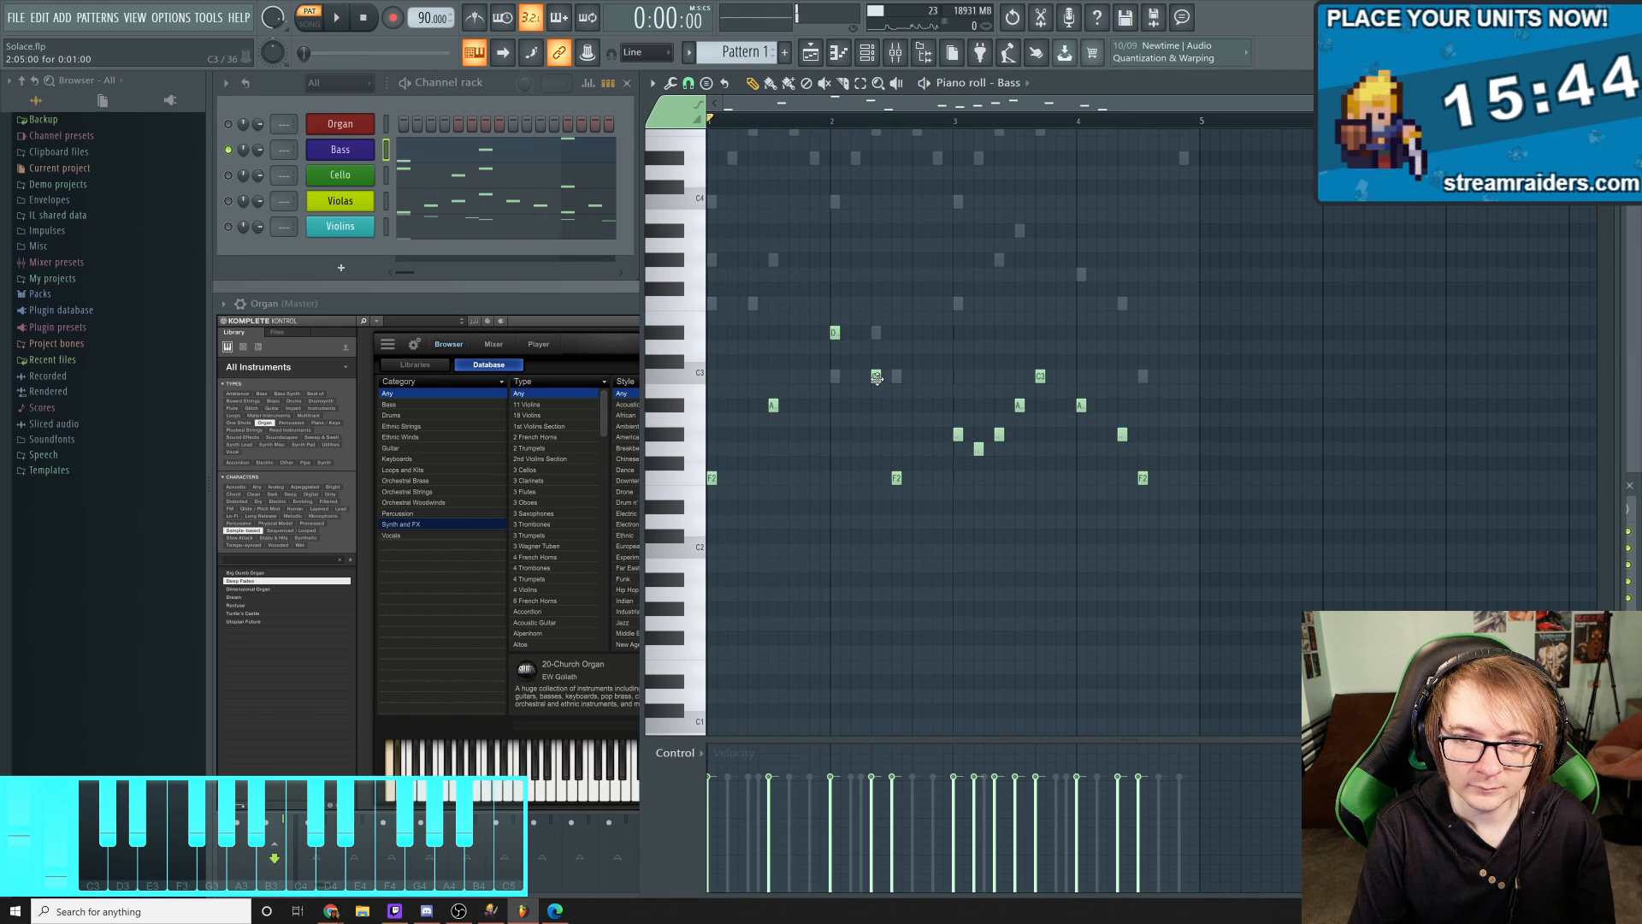
# Simplify the Bass to a C3 at step 7 of bar 2 and a D#3 starting bar 3, deleting the bar 3 notes between D#3 and C3
pyautogui.rightClick(876, 377)
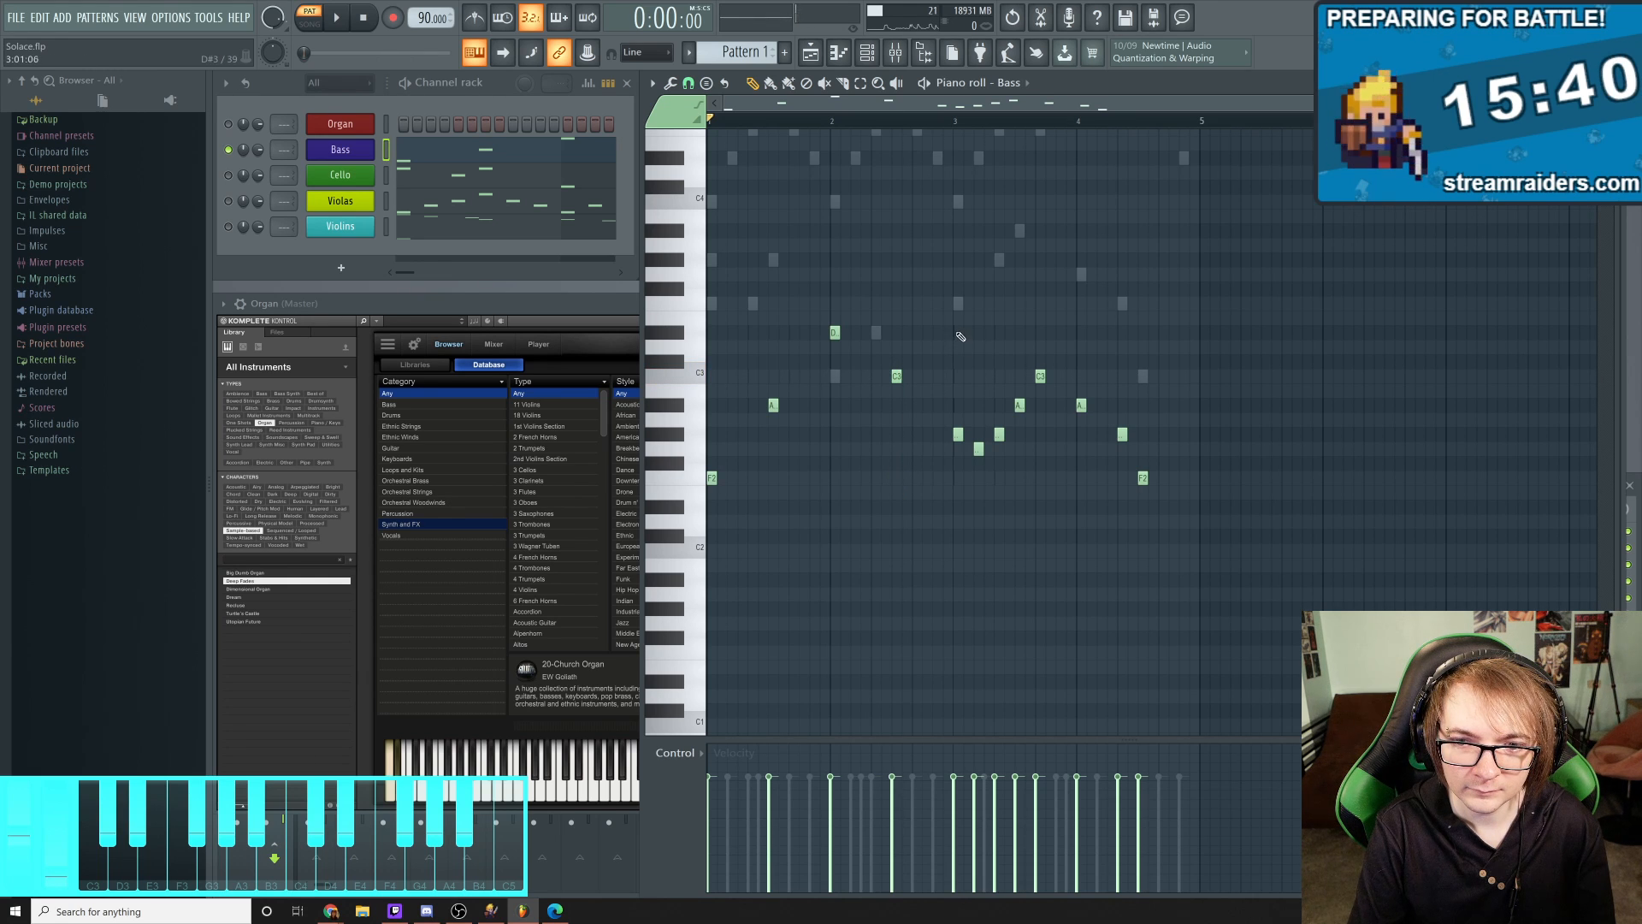
pyautogui.click(960, 334)
pyautogui.rightClick(959, 434)
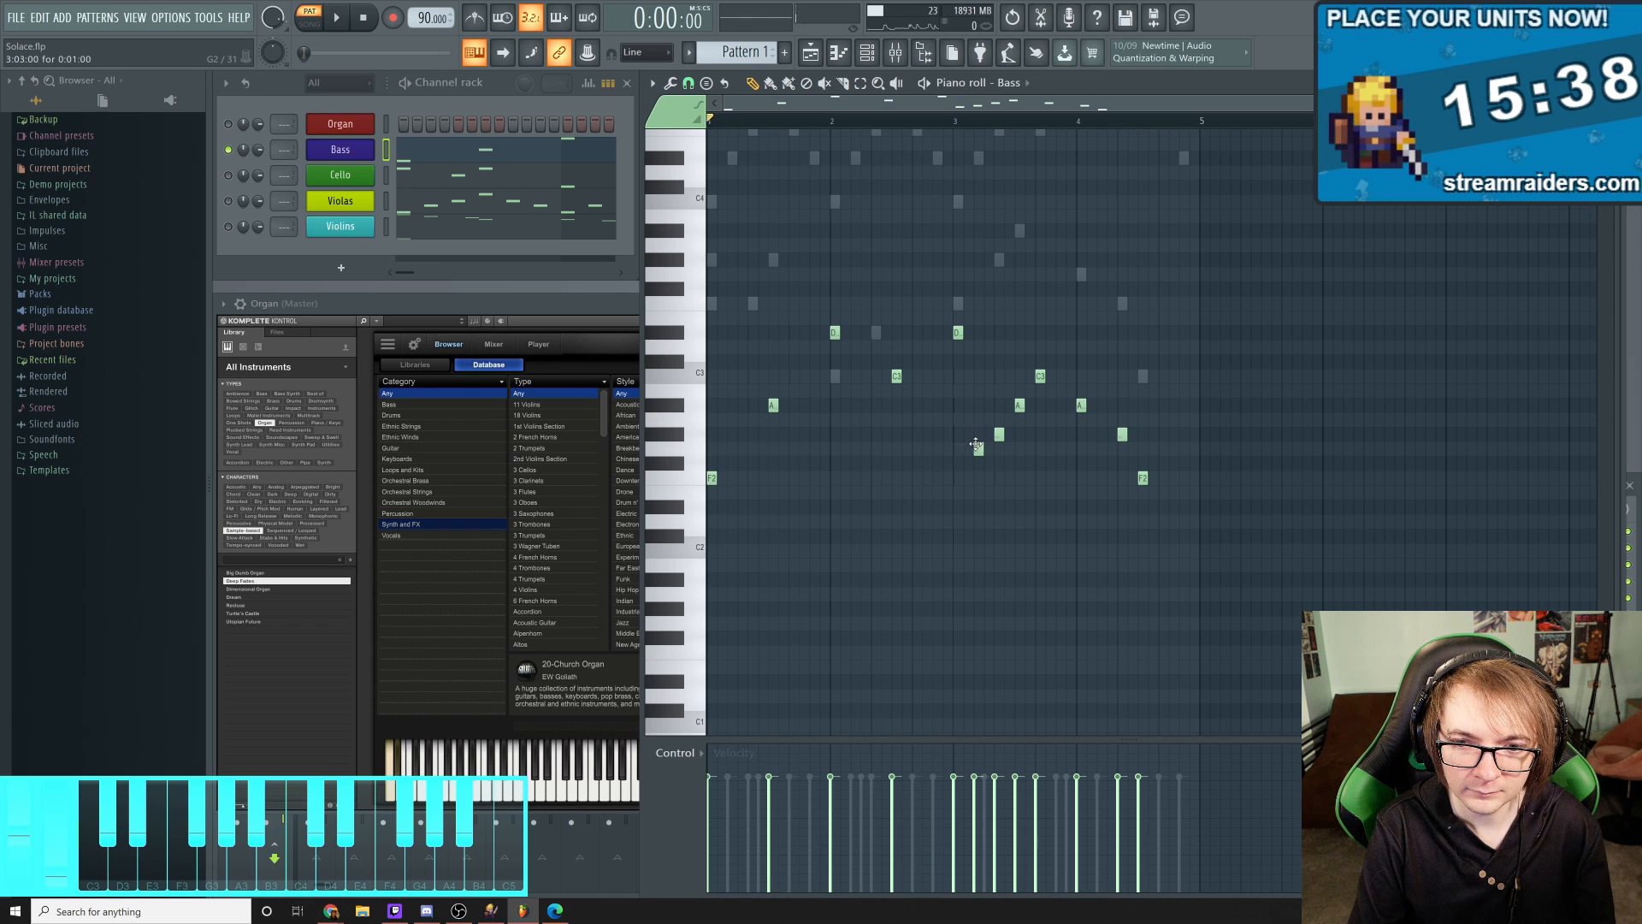
pyautogui.rightClick(979, 450)
pyautogui.rightClick(999, 434)
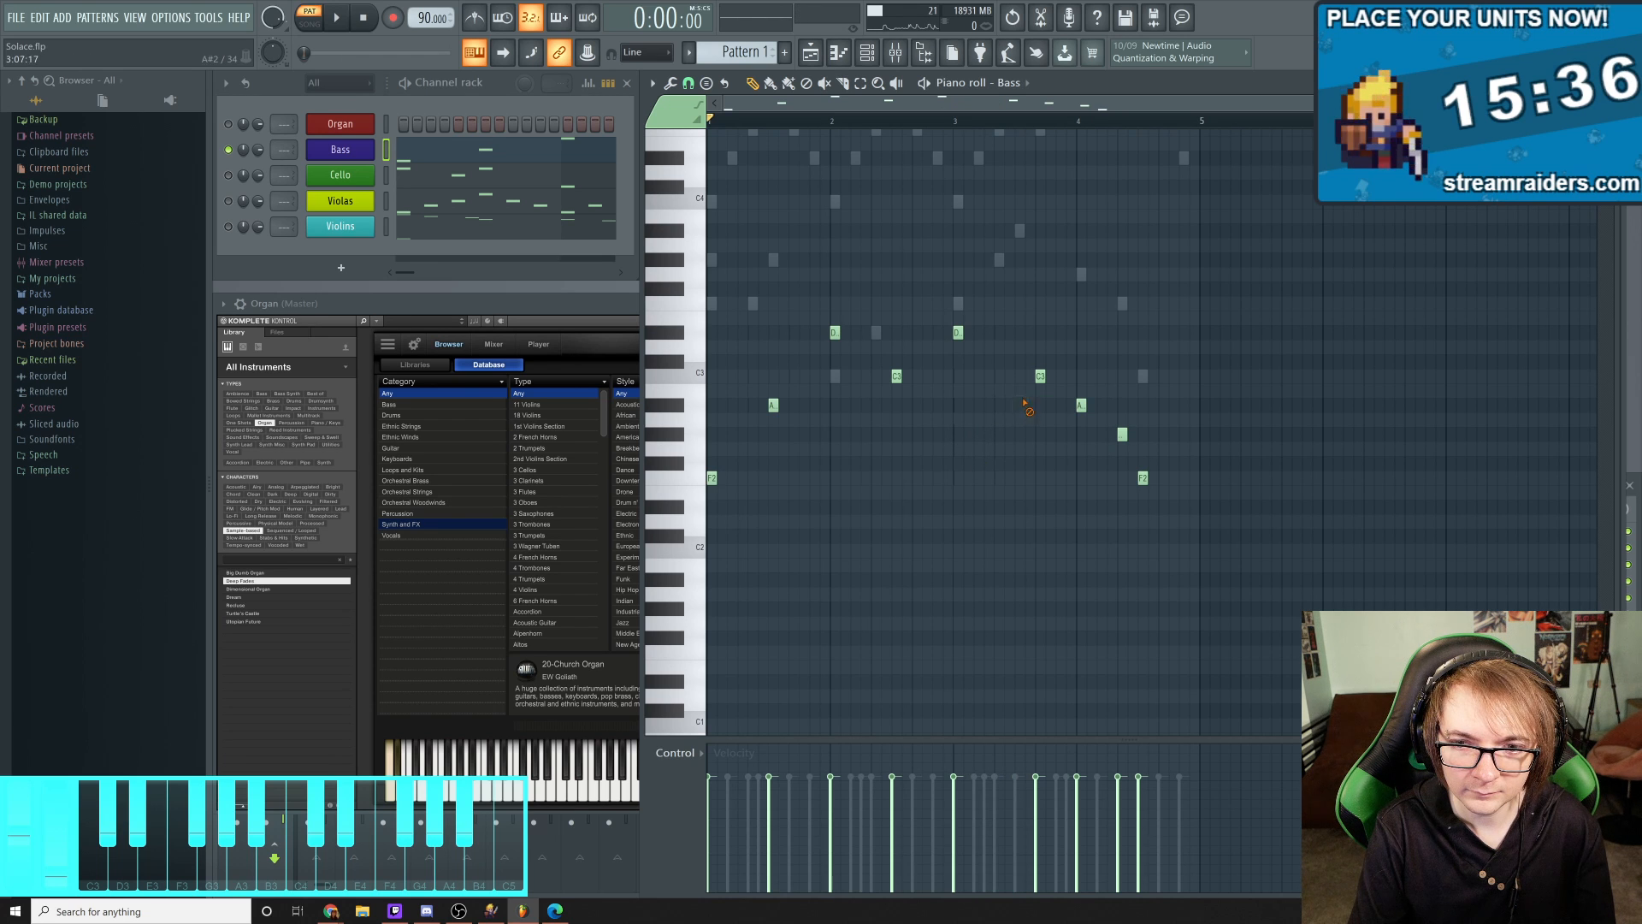
# Rework the Bass to G2 at step 7 of bar 3 and G#2 starting bar 4, deleting the old C3, A#2 and bar 4 step 5 notes
pyautogui.press('space')
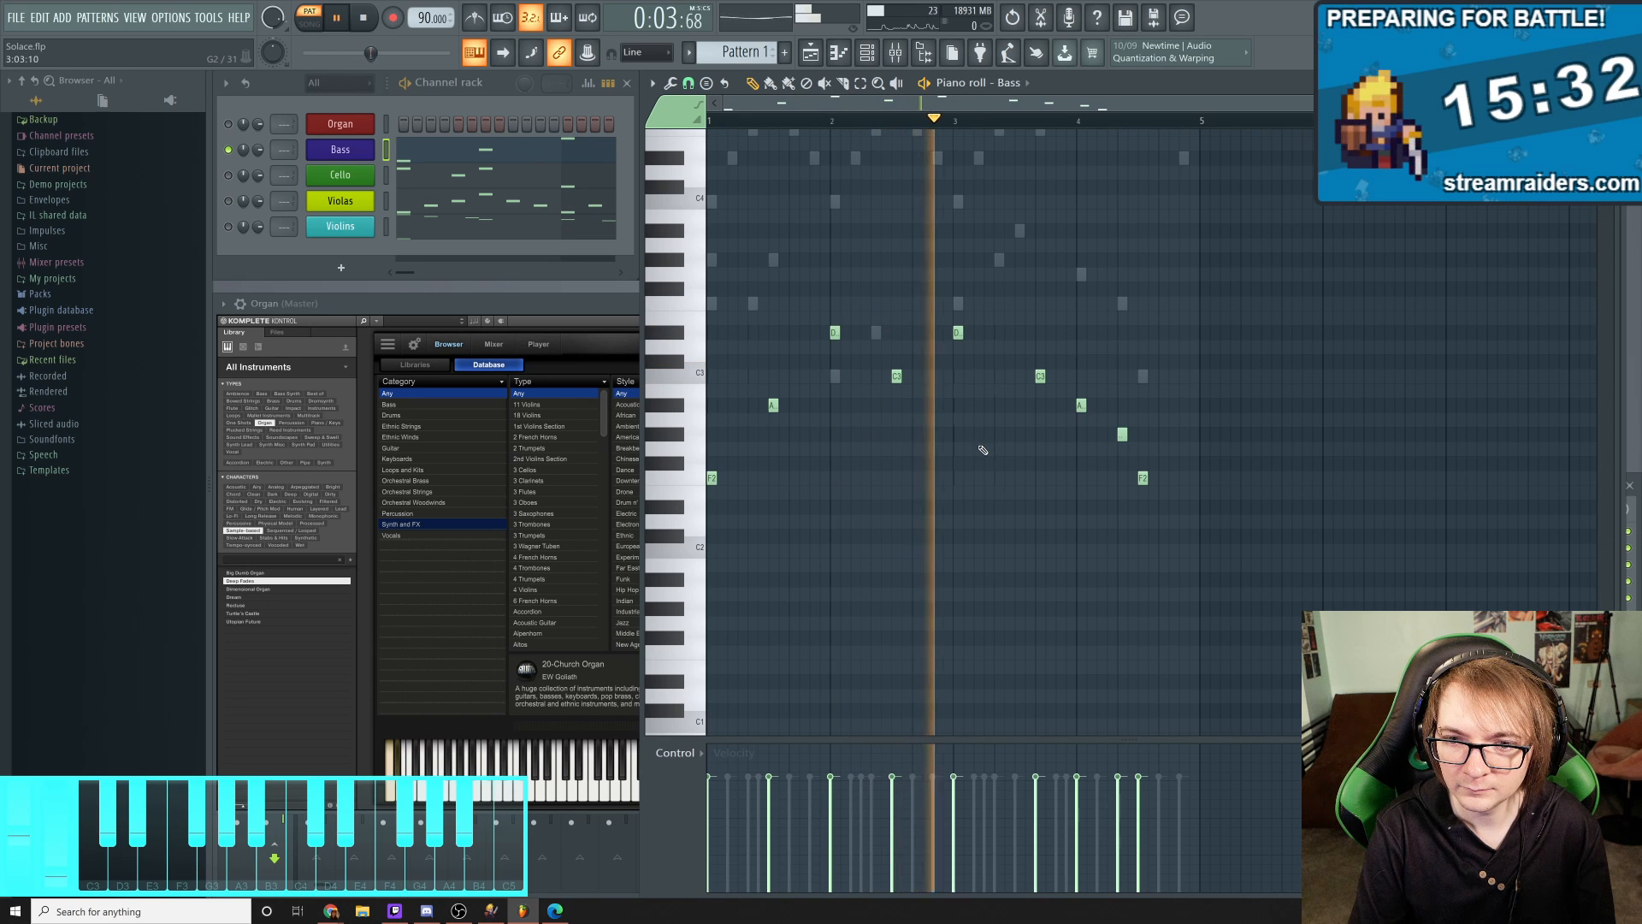
pyautogui.press('space')
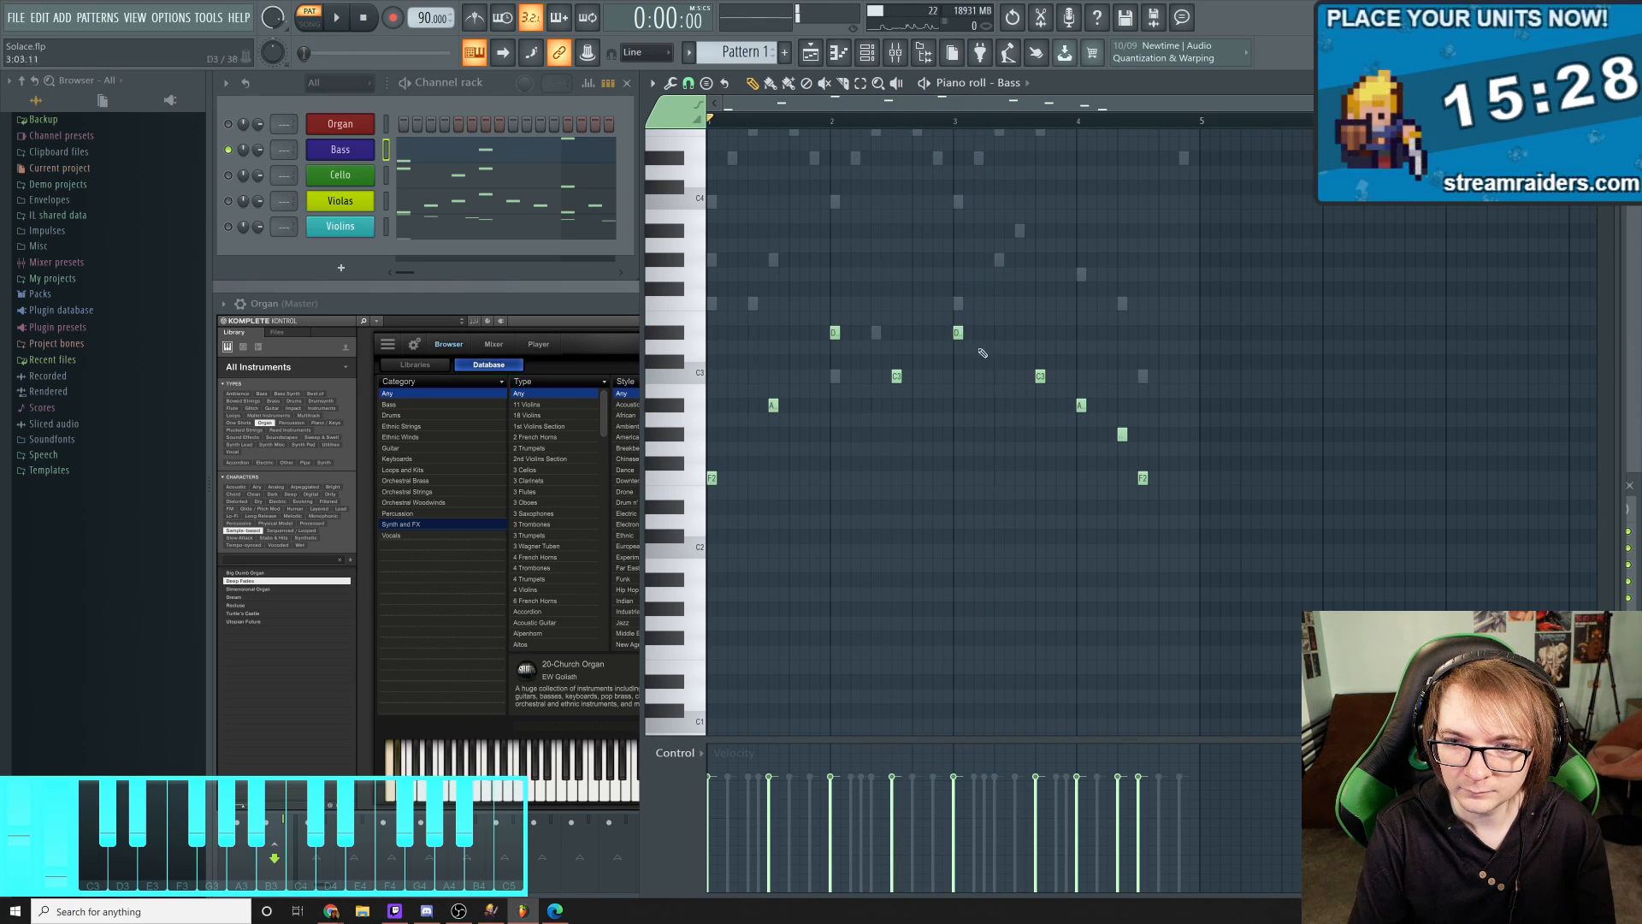
pyautogui.click(1016, 375)
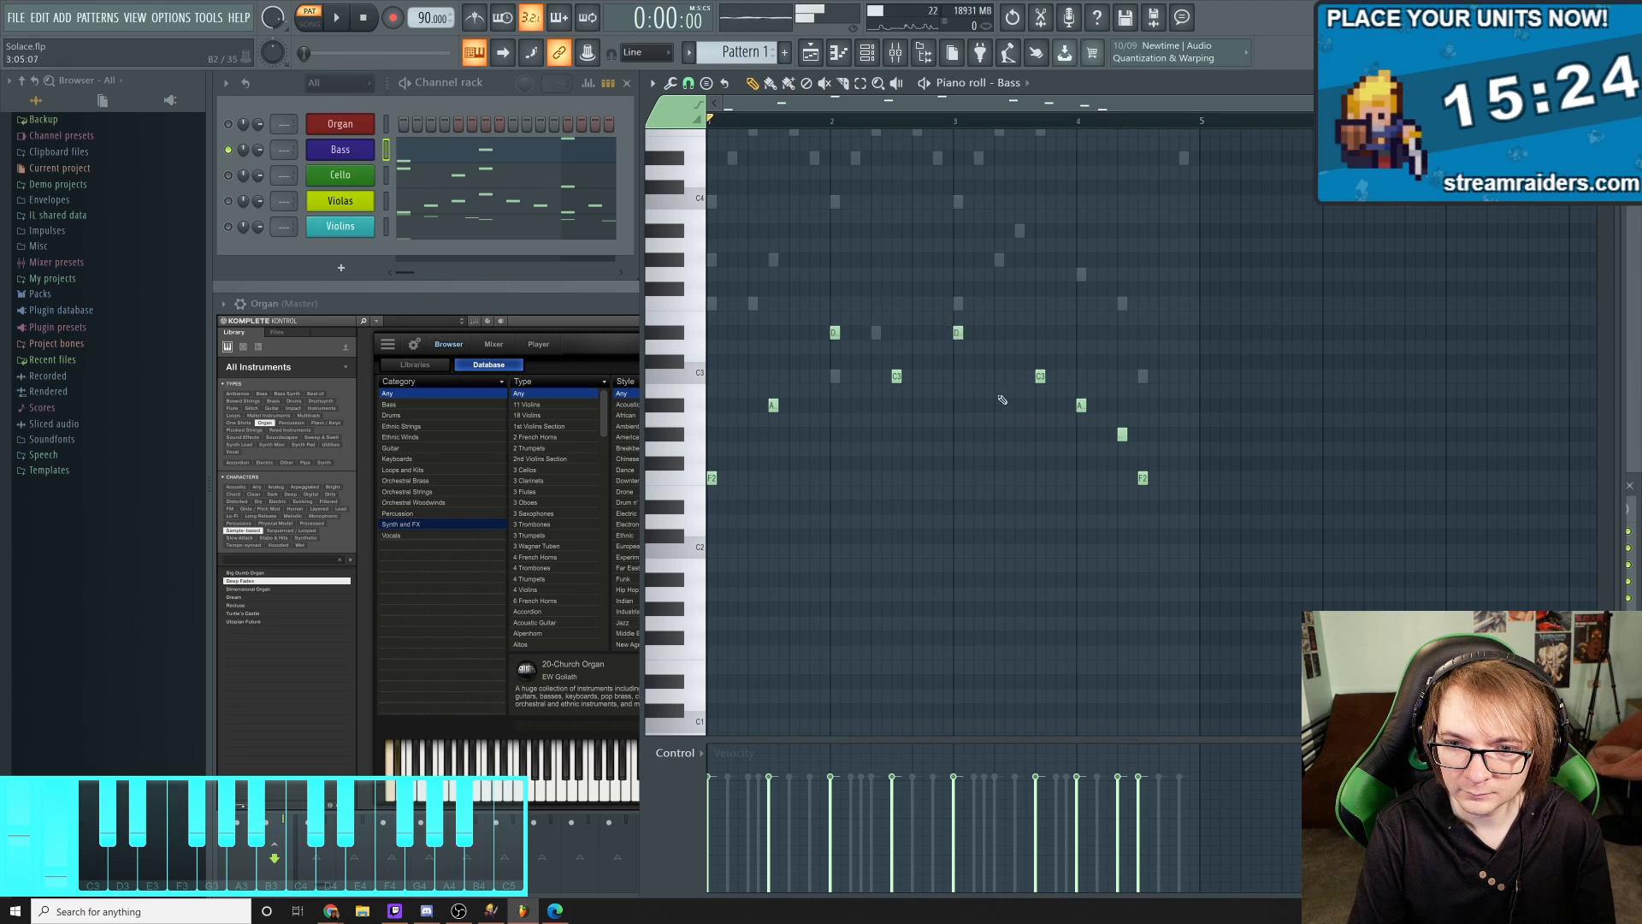
pyautogui.click(1018, 445)
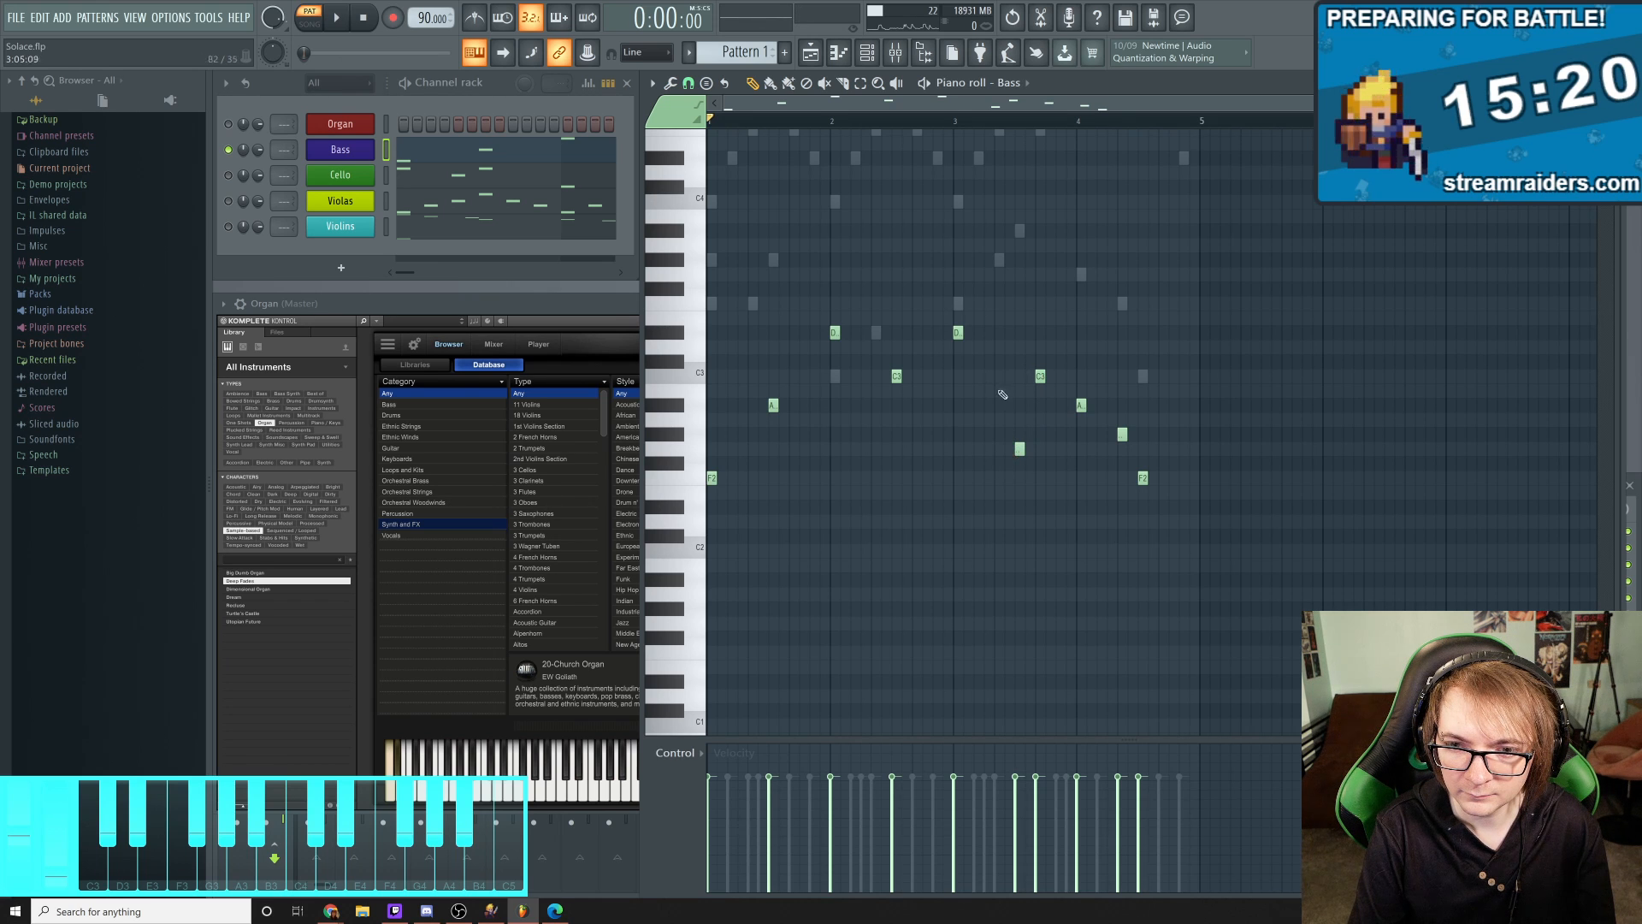
pyautogui.click(955, 329)
pyautogui.click(1019, 438)
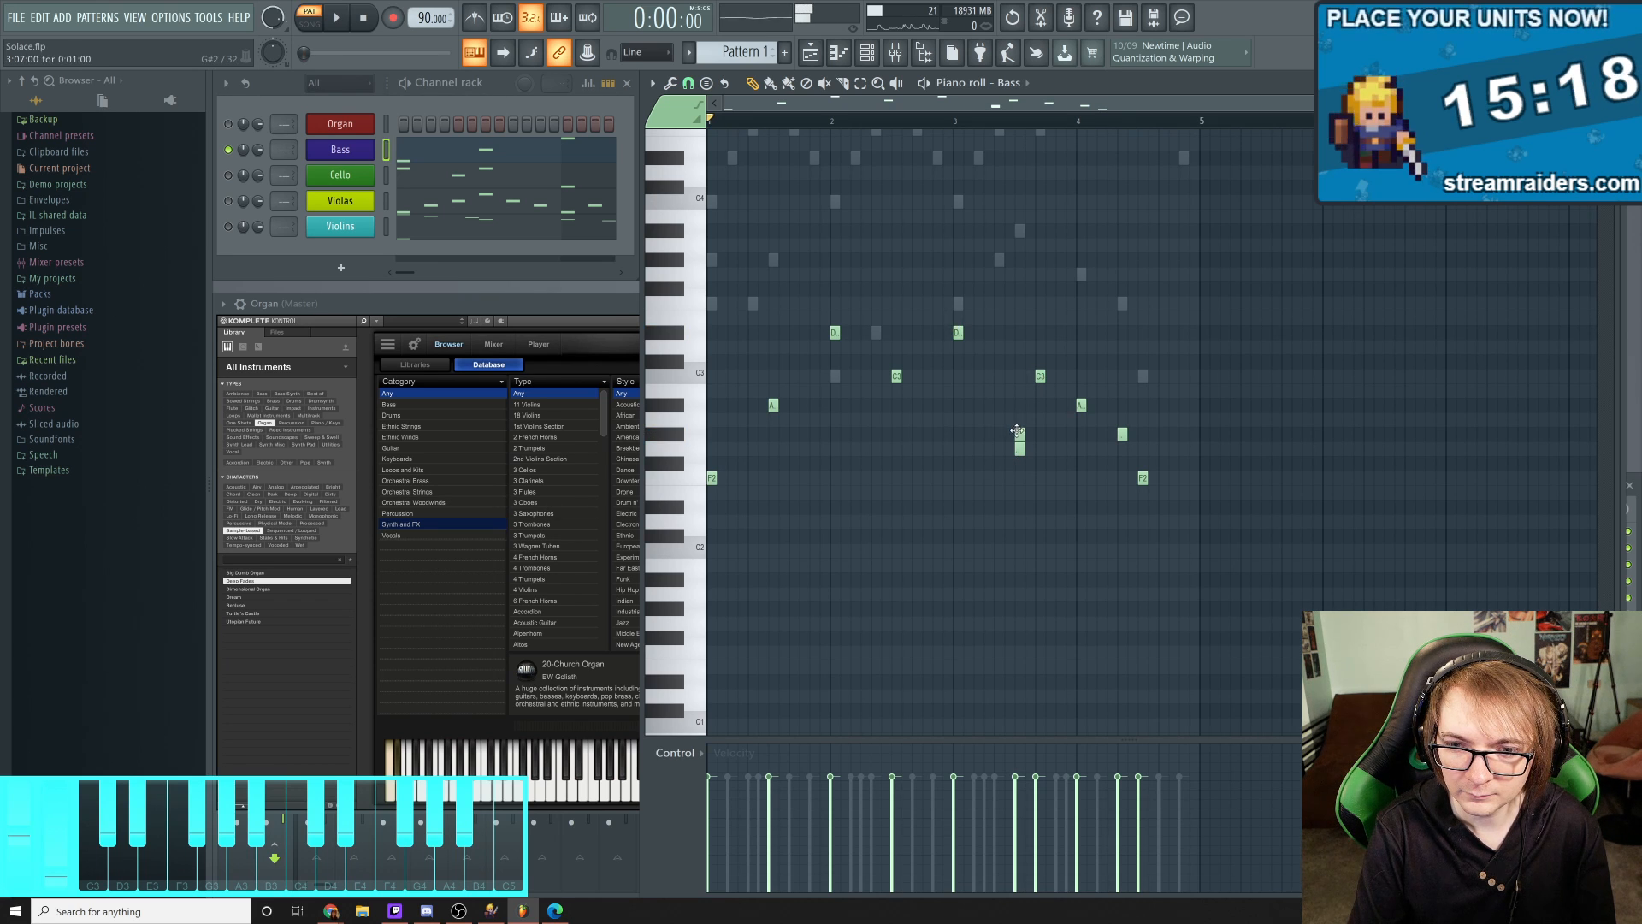
pyautogui.rightClick(1020, 439)
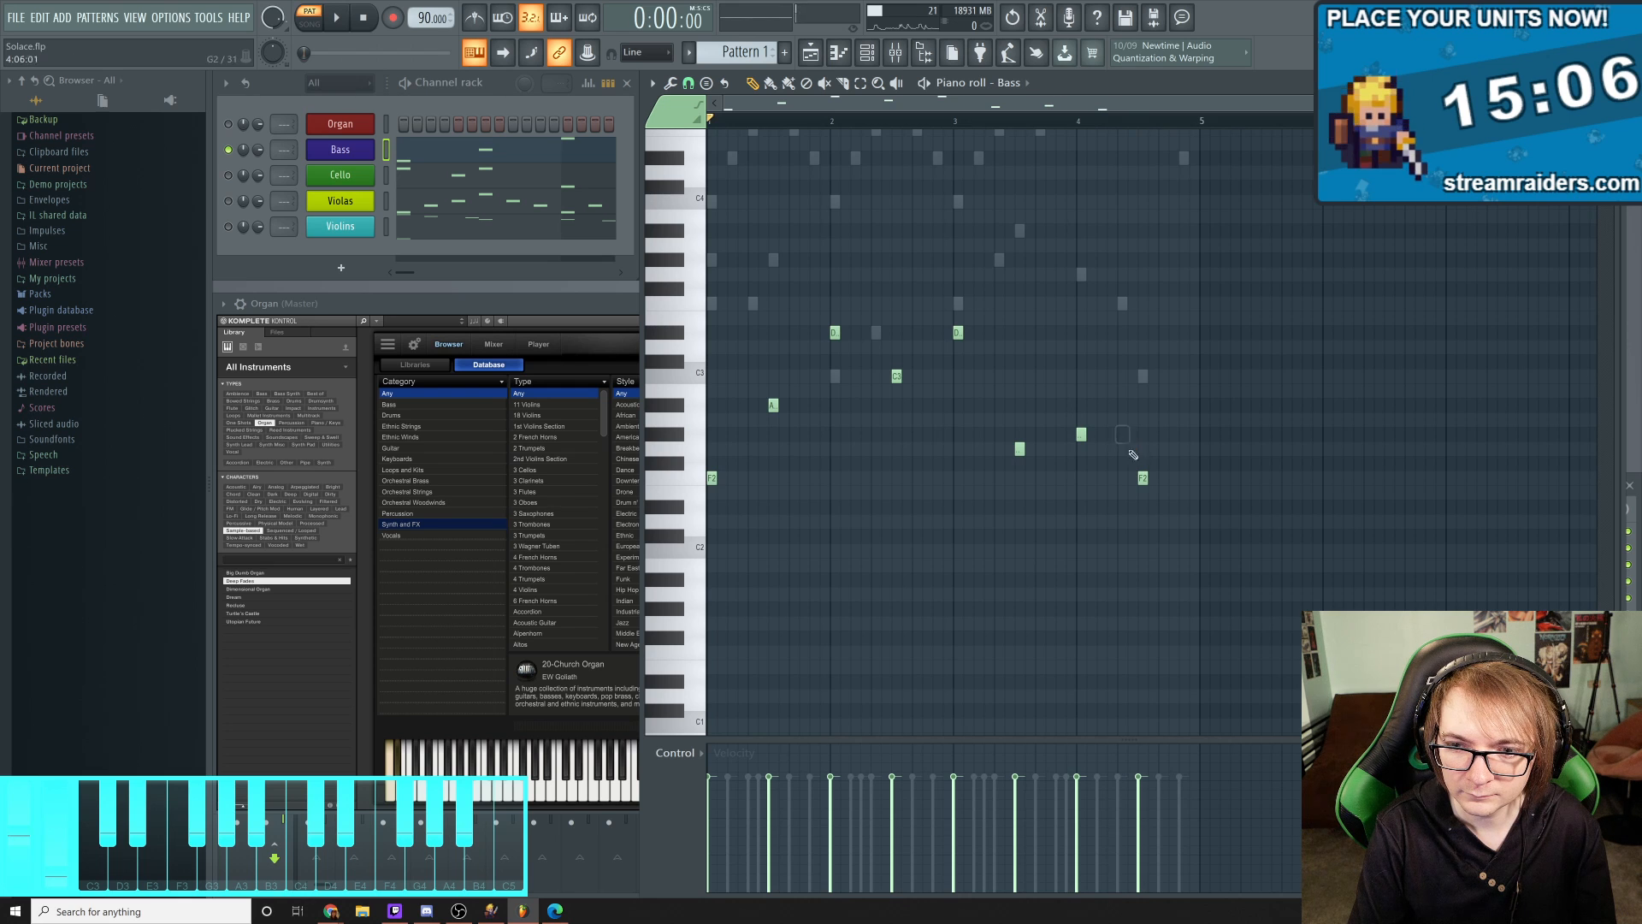
# Play the revised Bass line soloed, and again with all channels active
pyautogui.press('space')
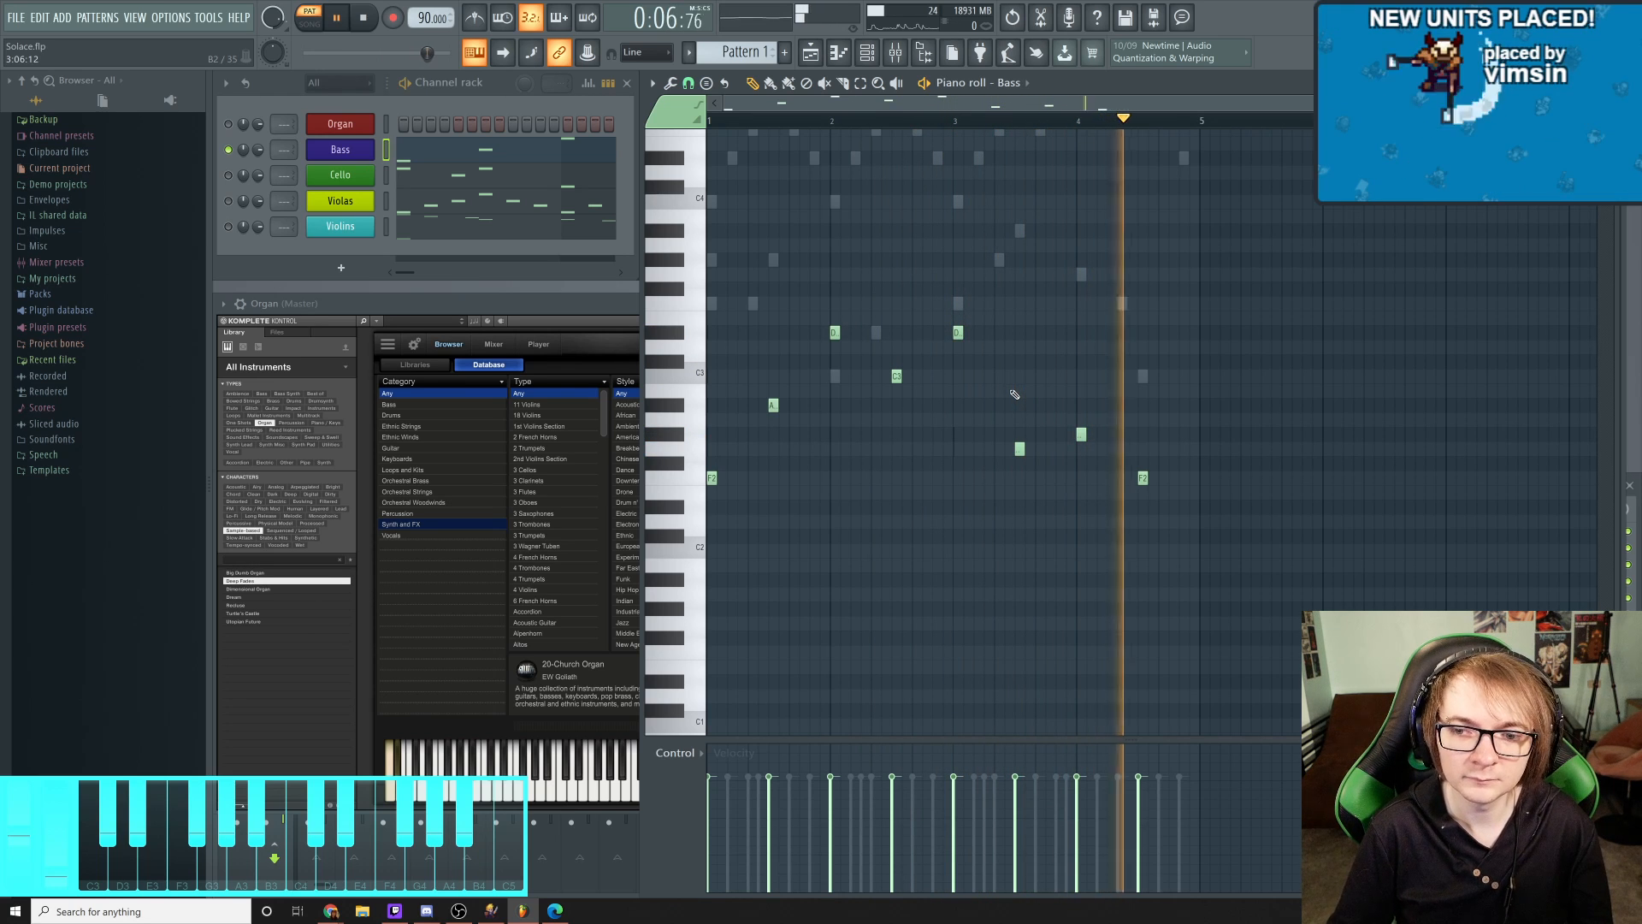
pyautogui.press('space')
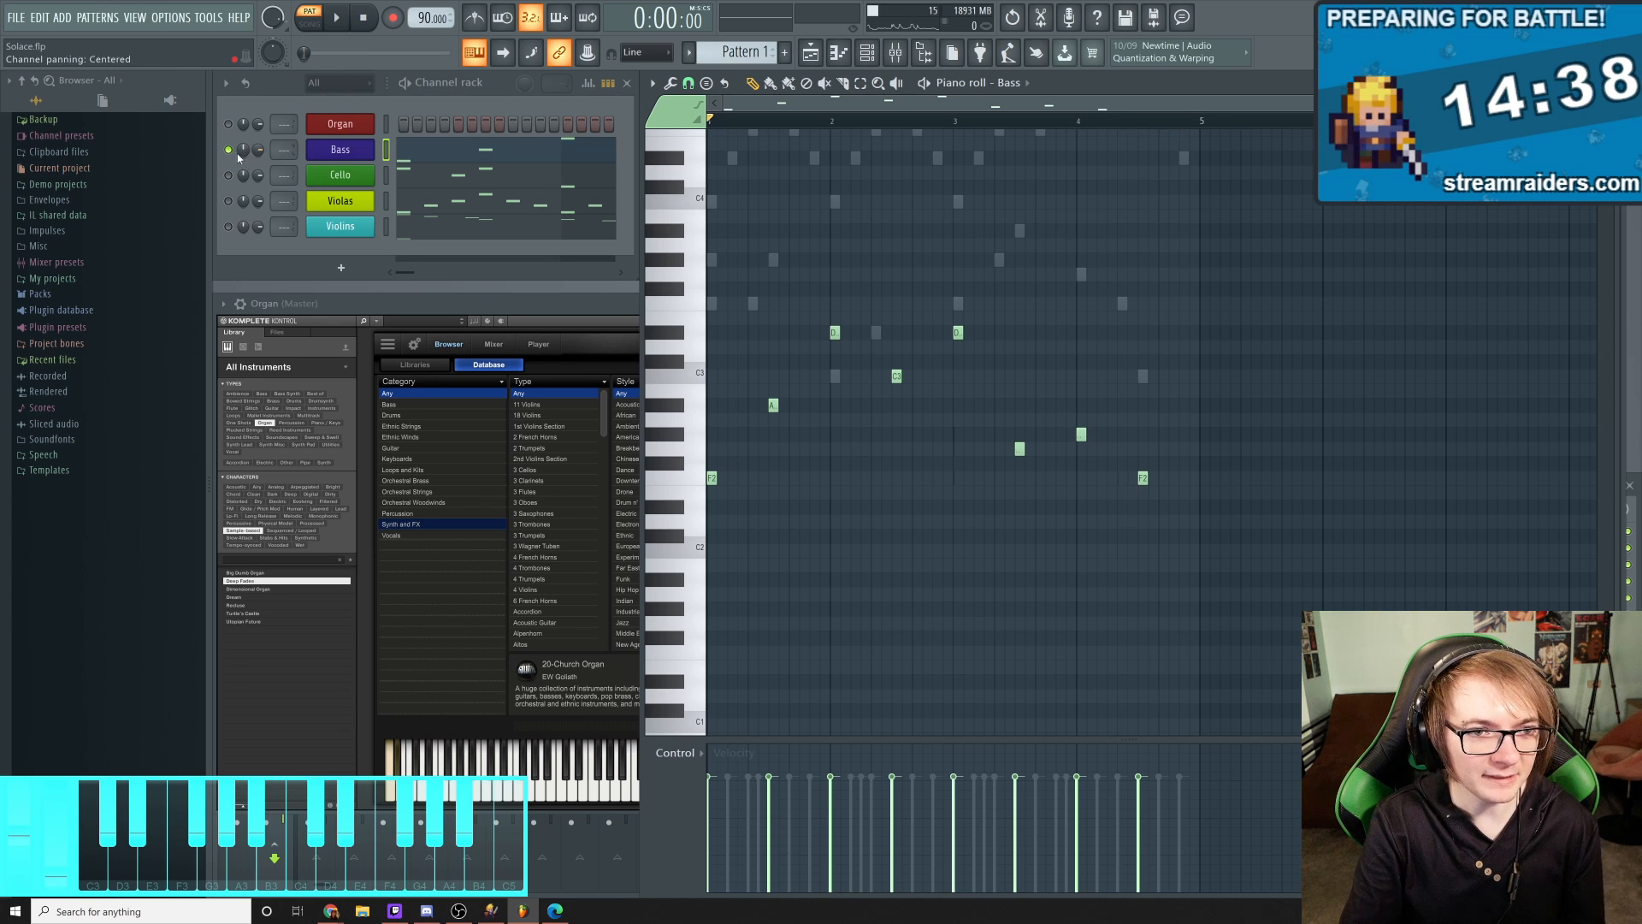
pyautogui.press('space')
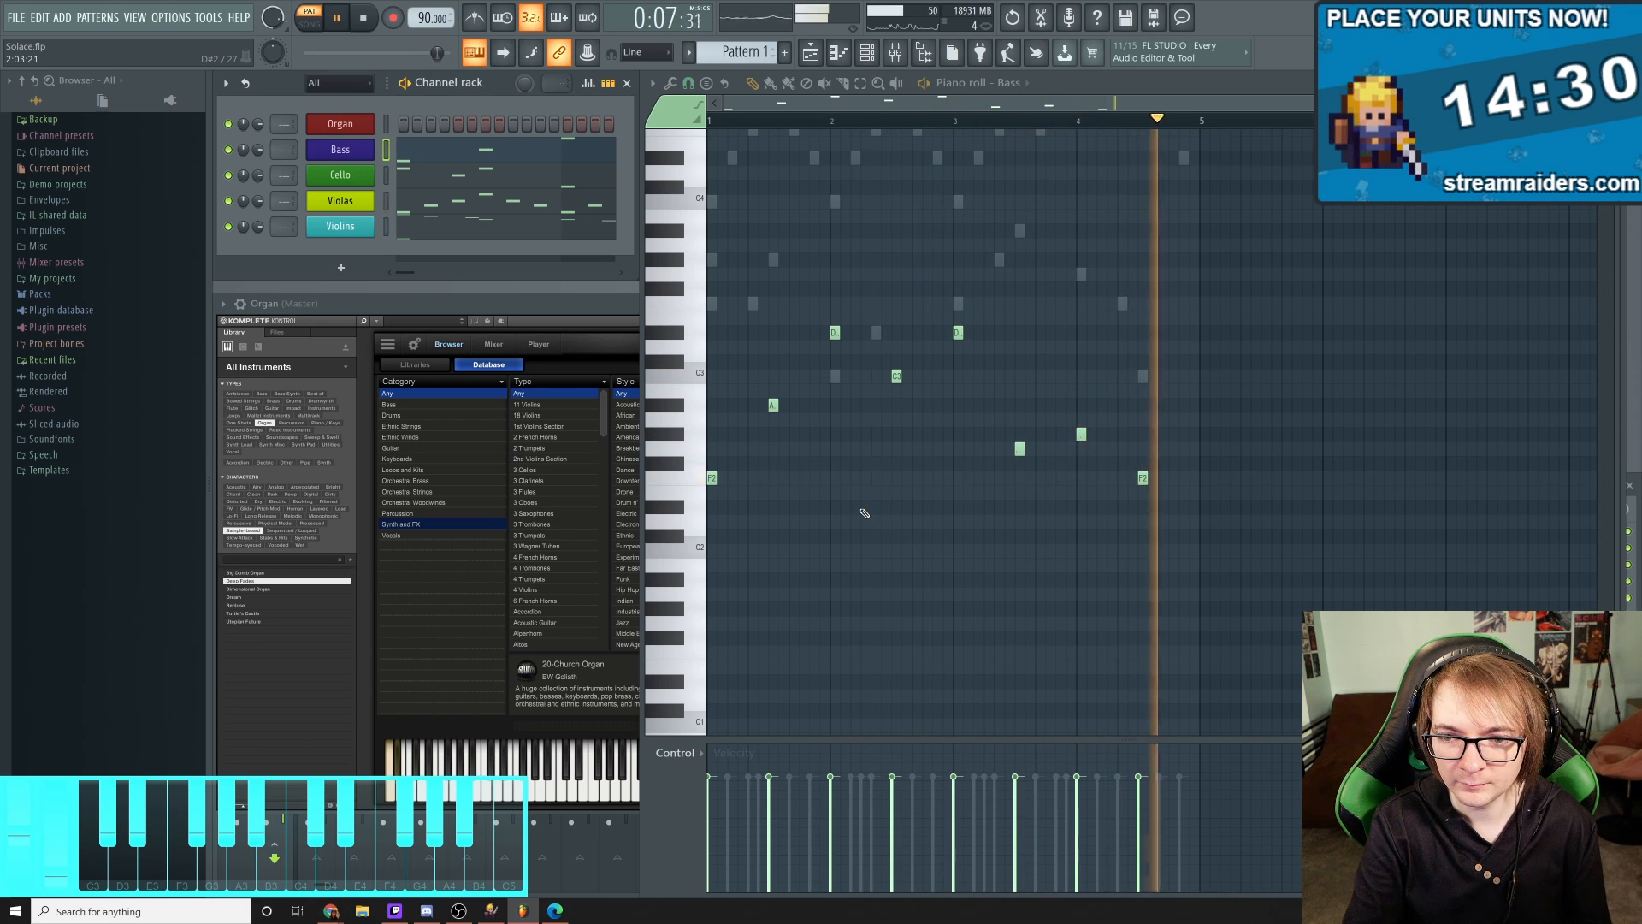
pyautogui.press('space')
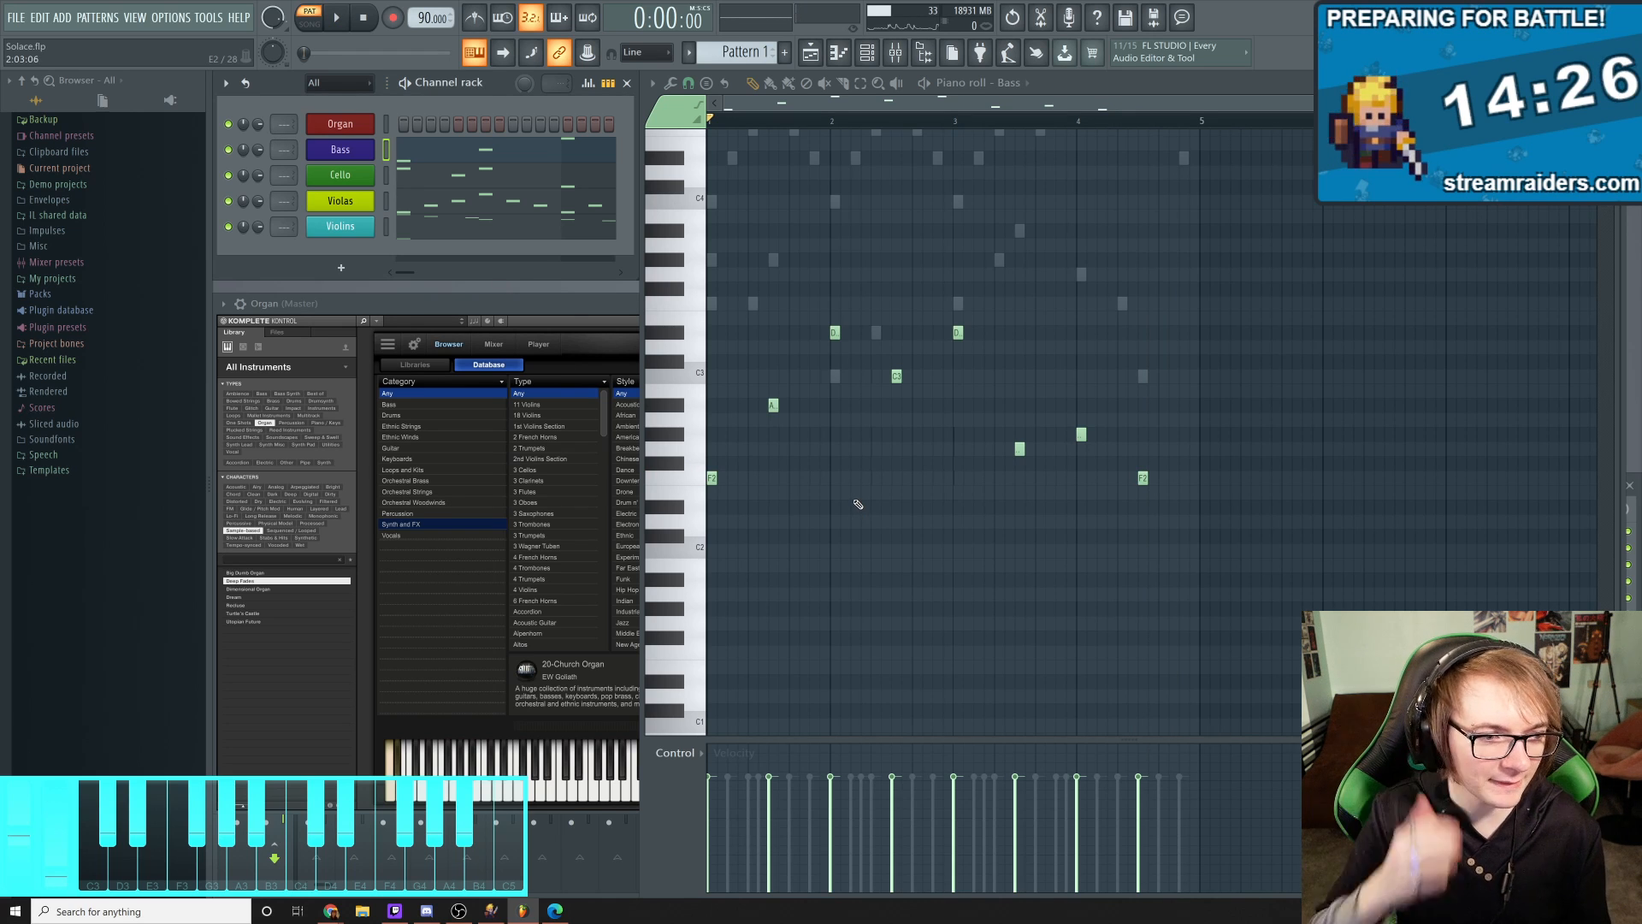
pyautogui.scroll(10, 981, 455)
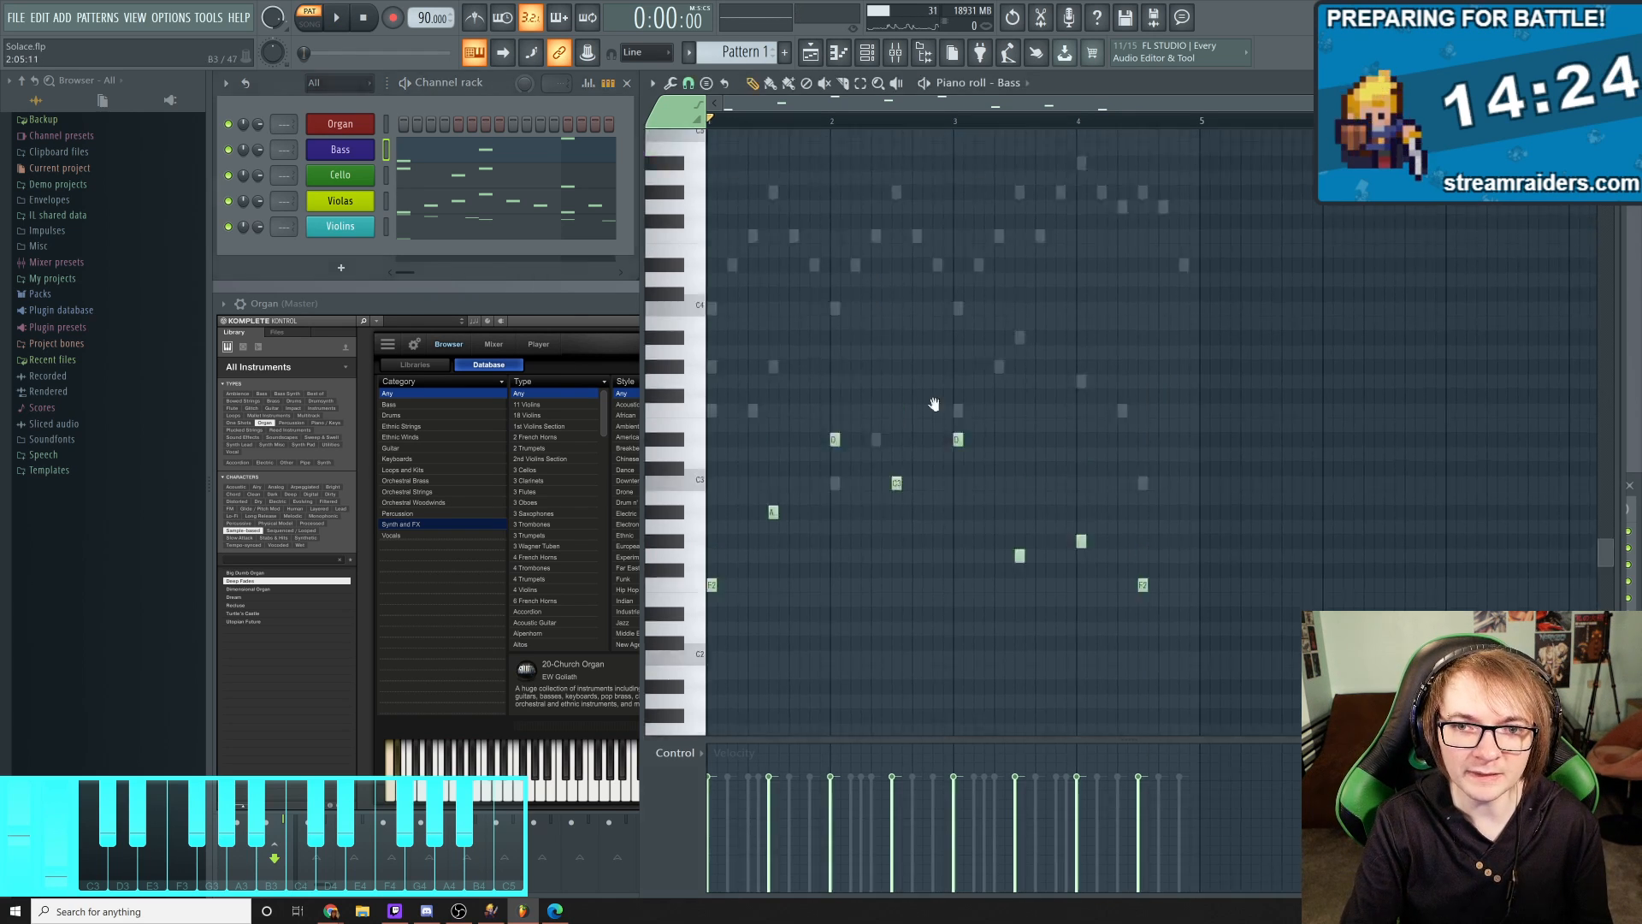
pyautogui.scroll(-8, 981, 455)
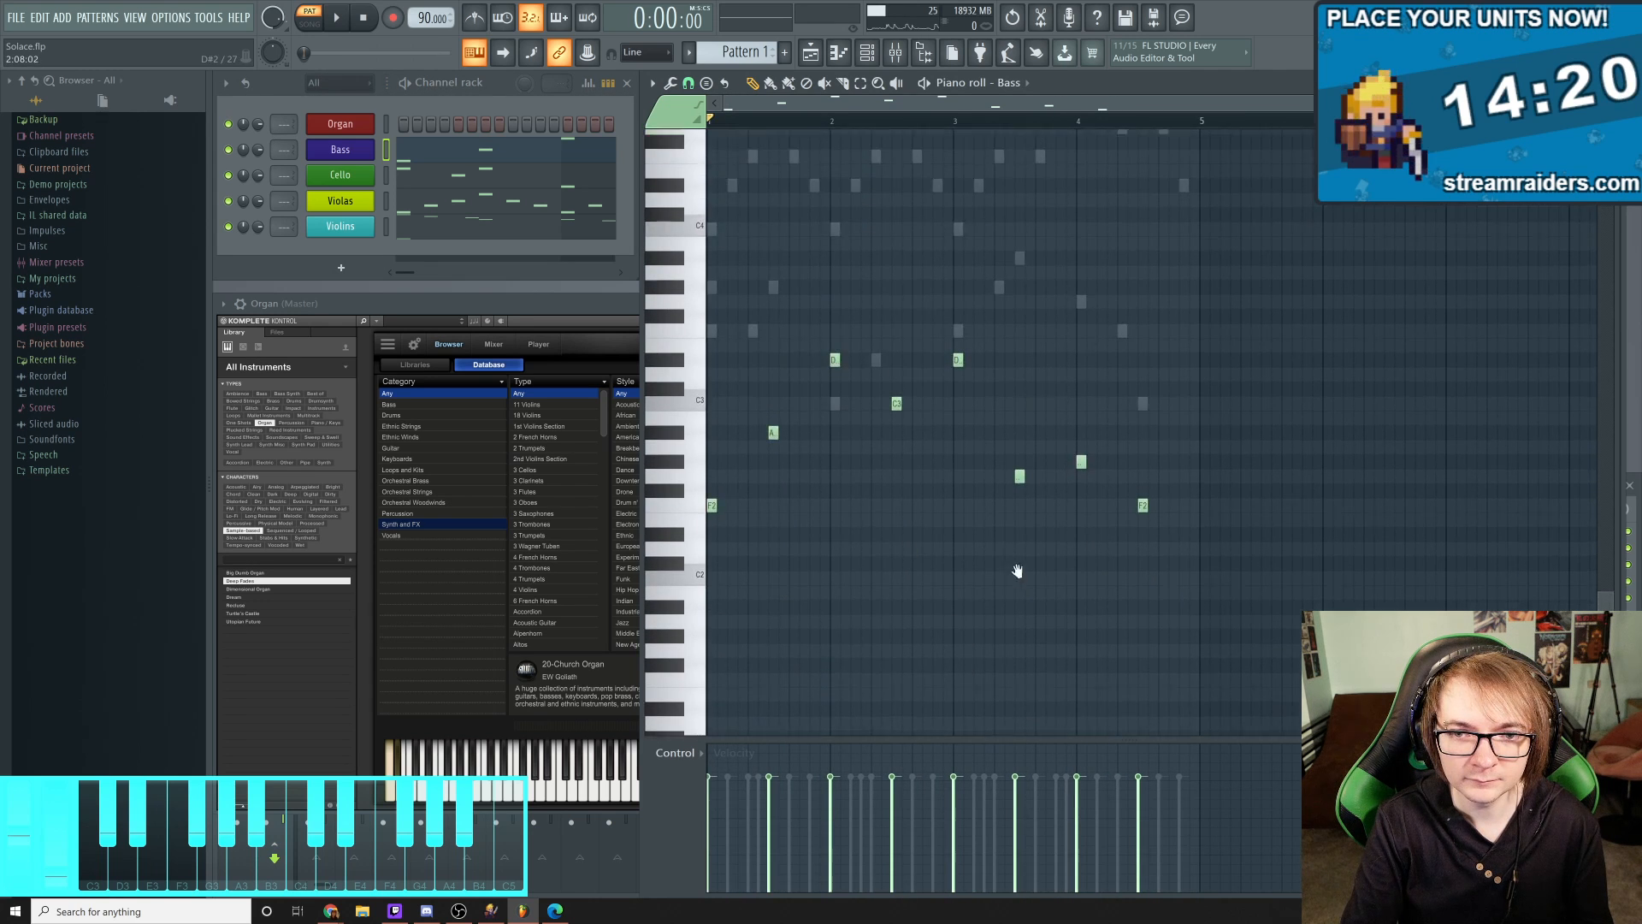
pyautogui.press('space')
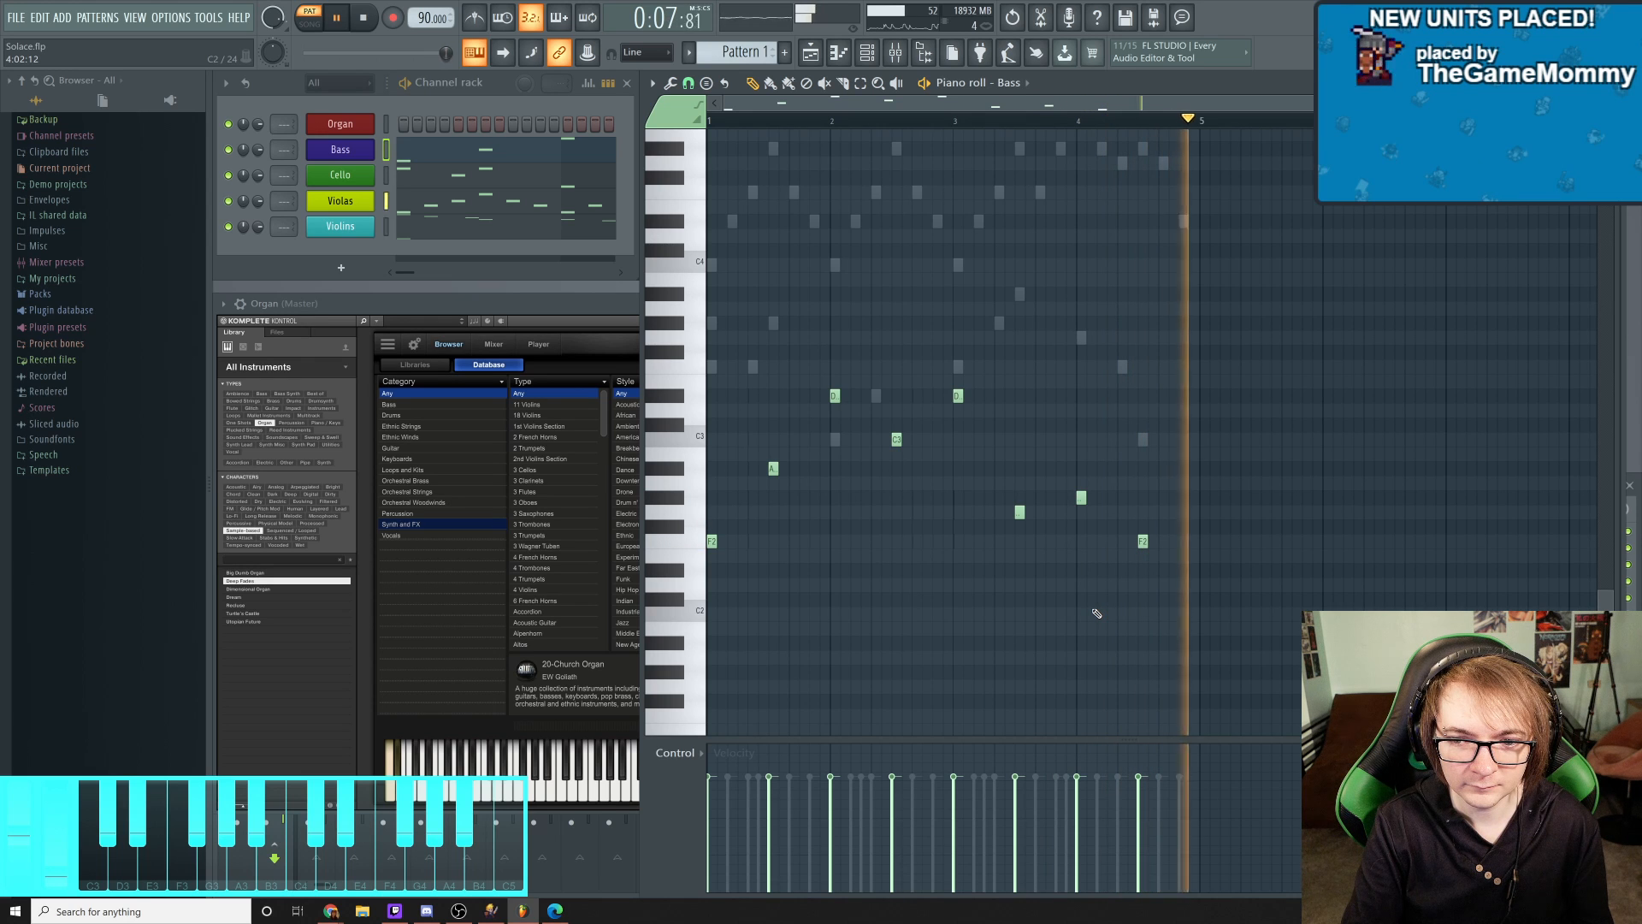
pyautogui.press('space')
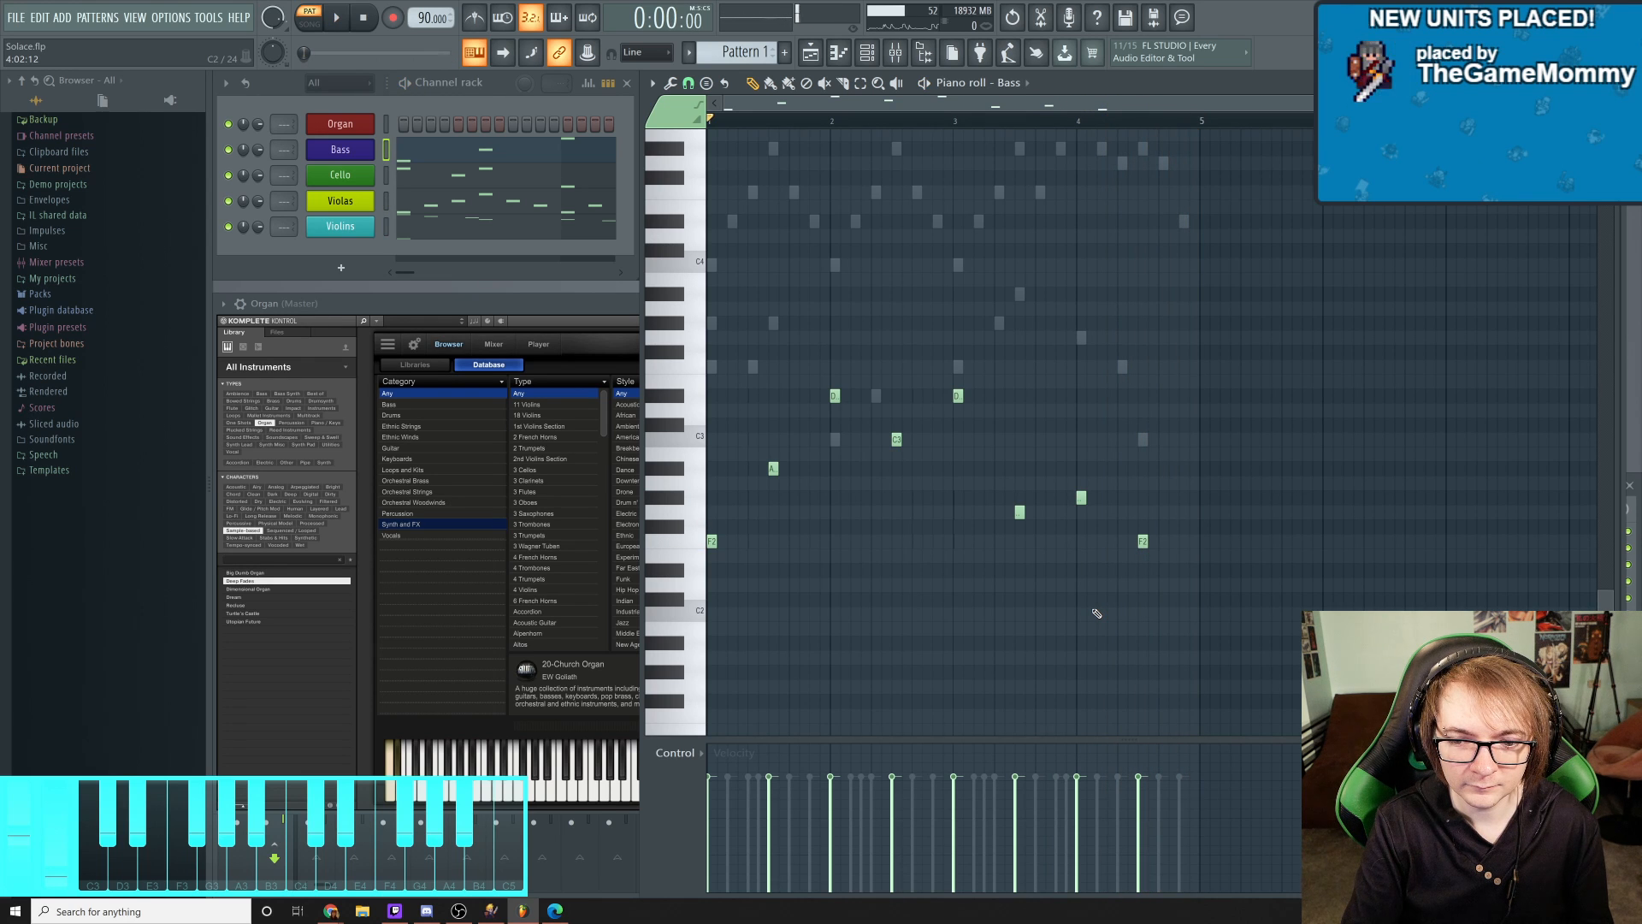
pyautogui.scroll(2, 919, 557)
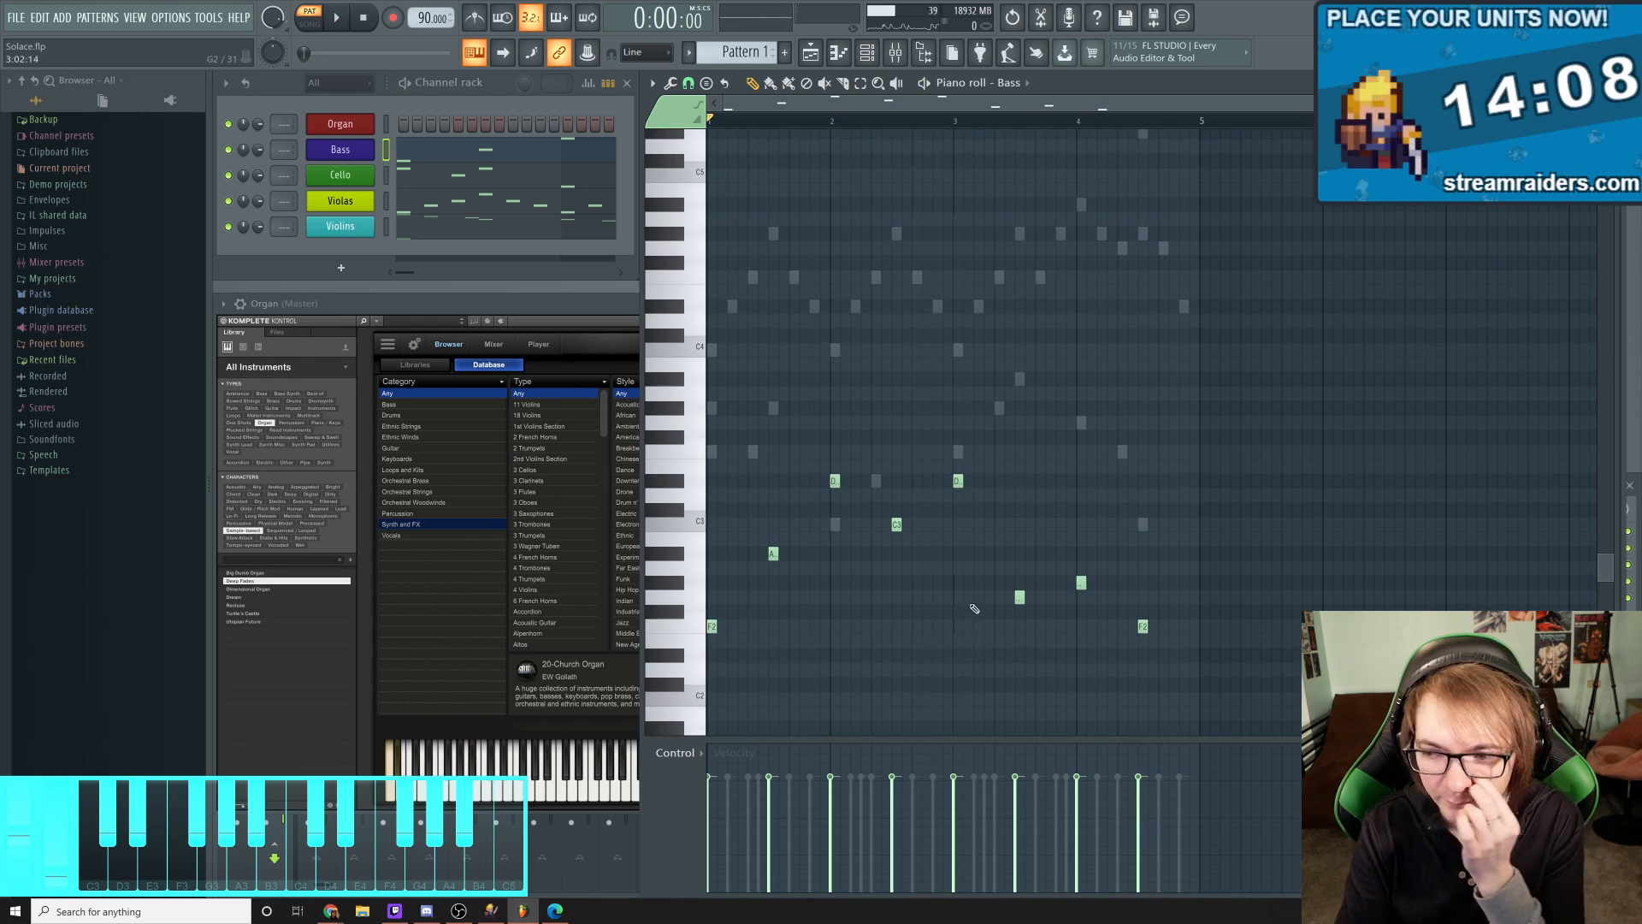
# Solo the Violas, open their notes in the piano roll and play the part on its own
pyautogui.click(385, 201)
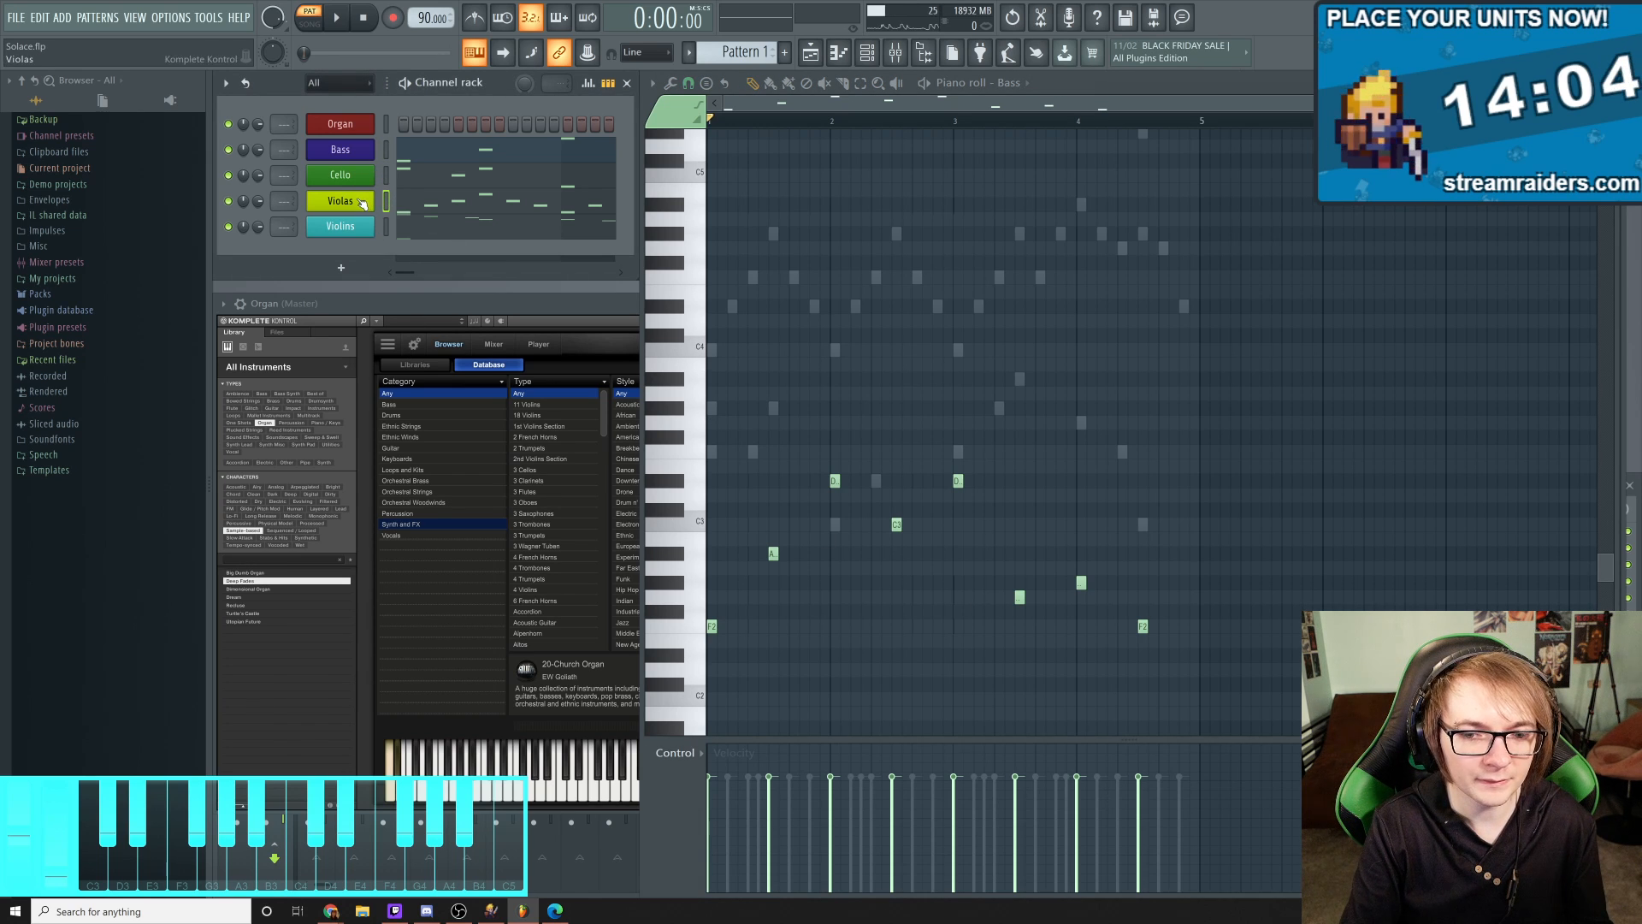
pyautogui.moveTo(872, 603); pyautogui.dragTo(908, 362)
pyautogui.press('space')
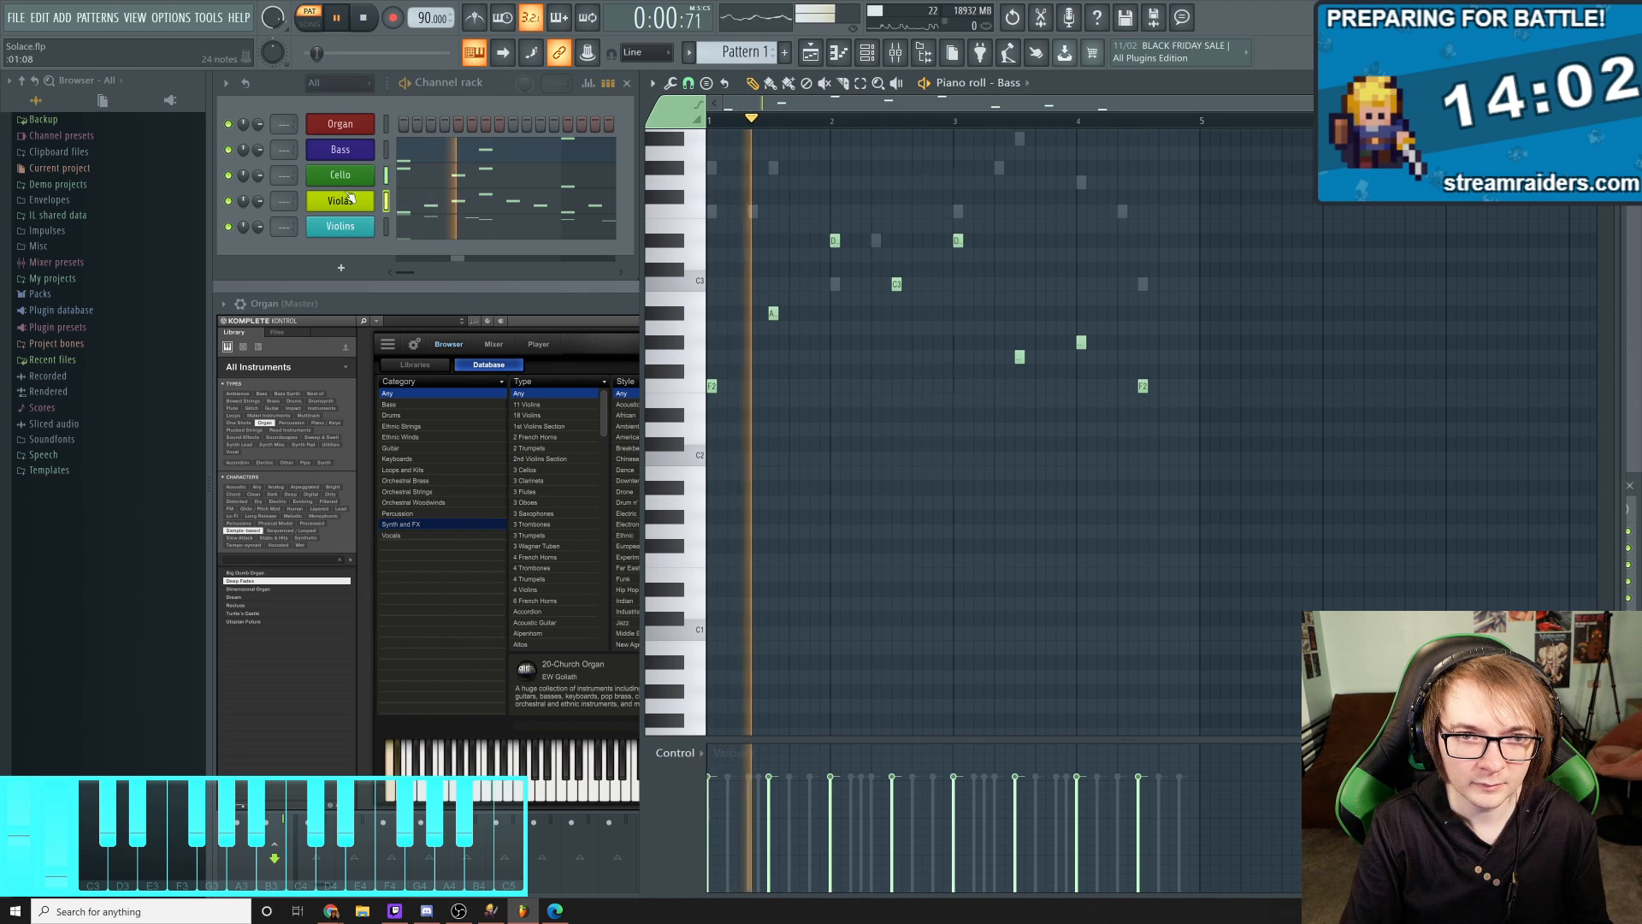
pyautogui.rightClick(230, 201)
pyautogui.moveTo(975, 496); pyautogui.dragTo(977, 664)
pyautogui.press('space')
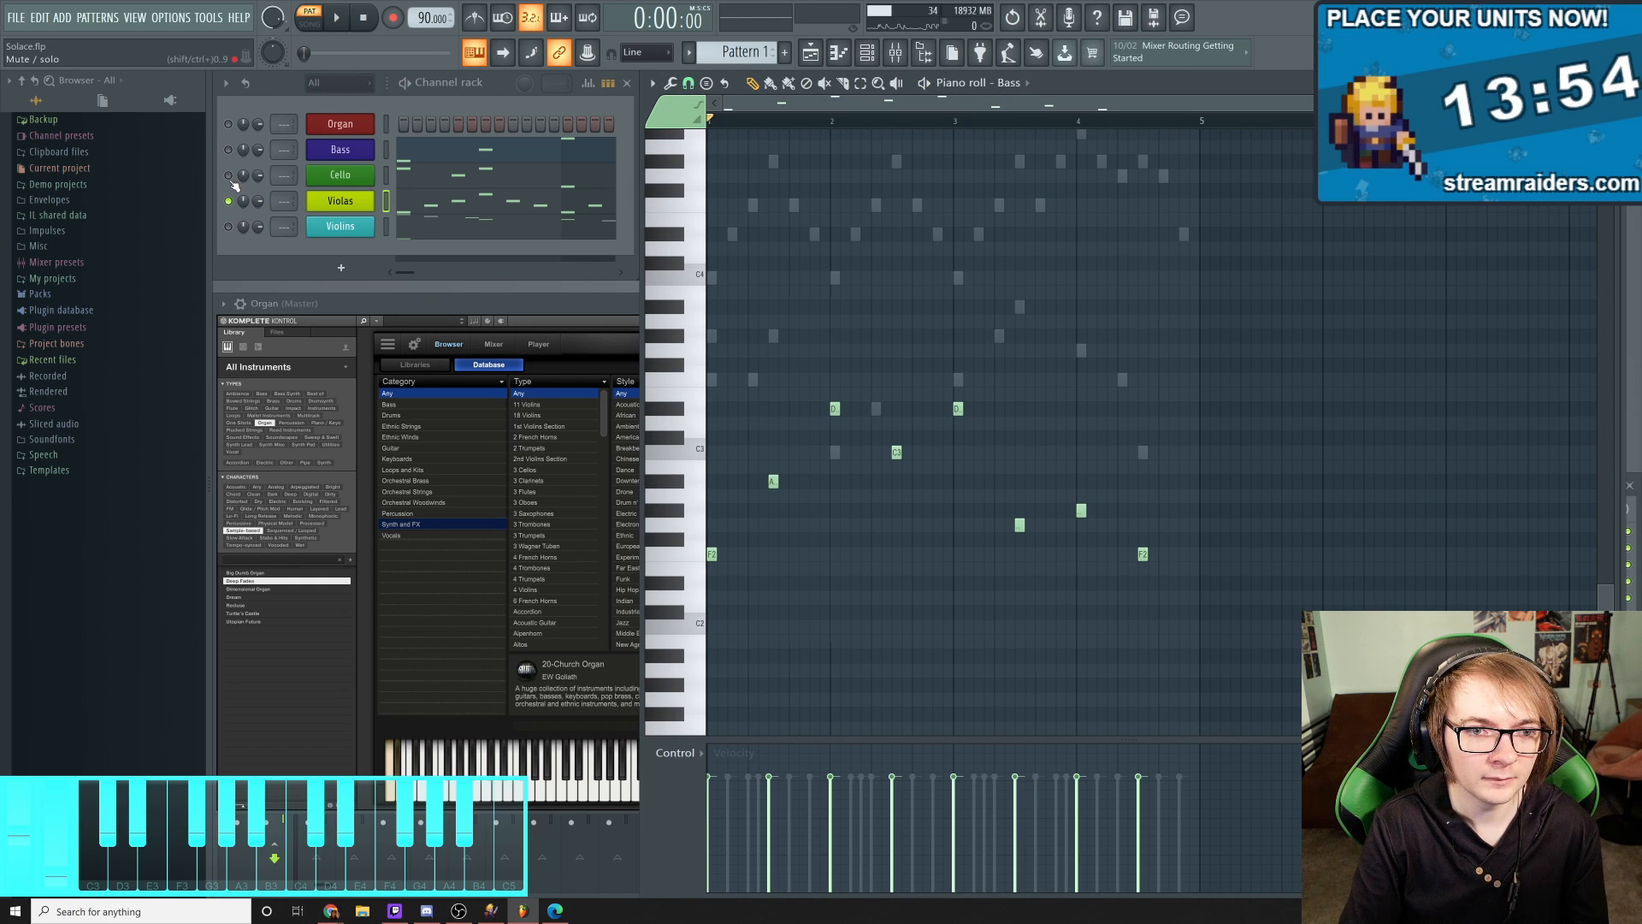
pyautogui.click(436, 207)
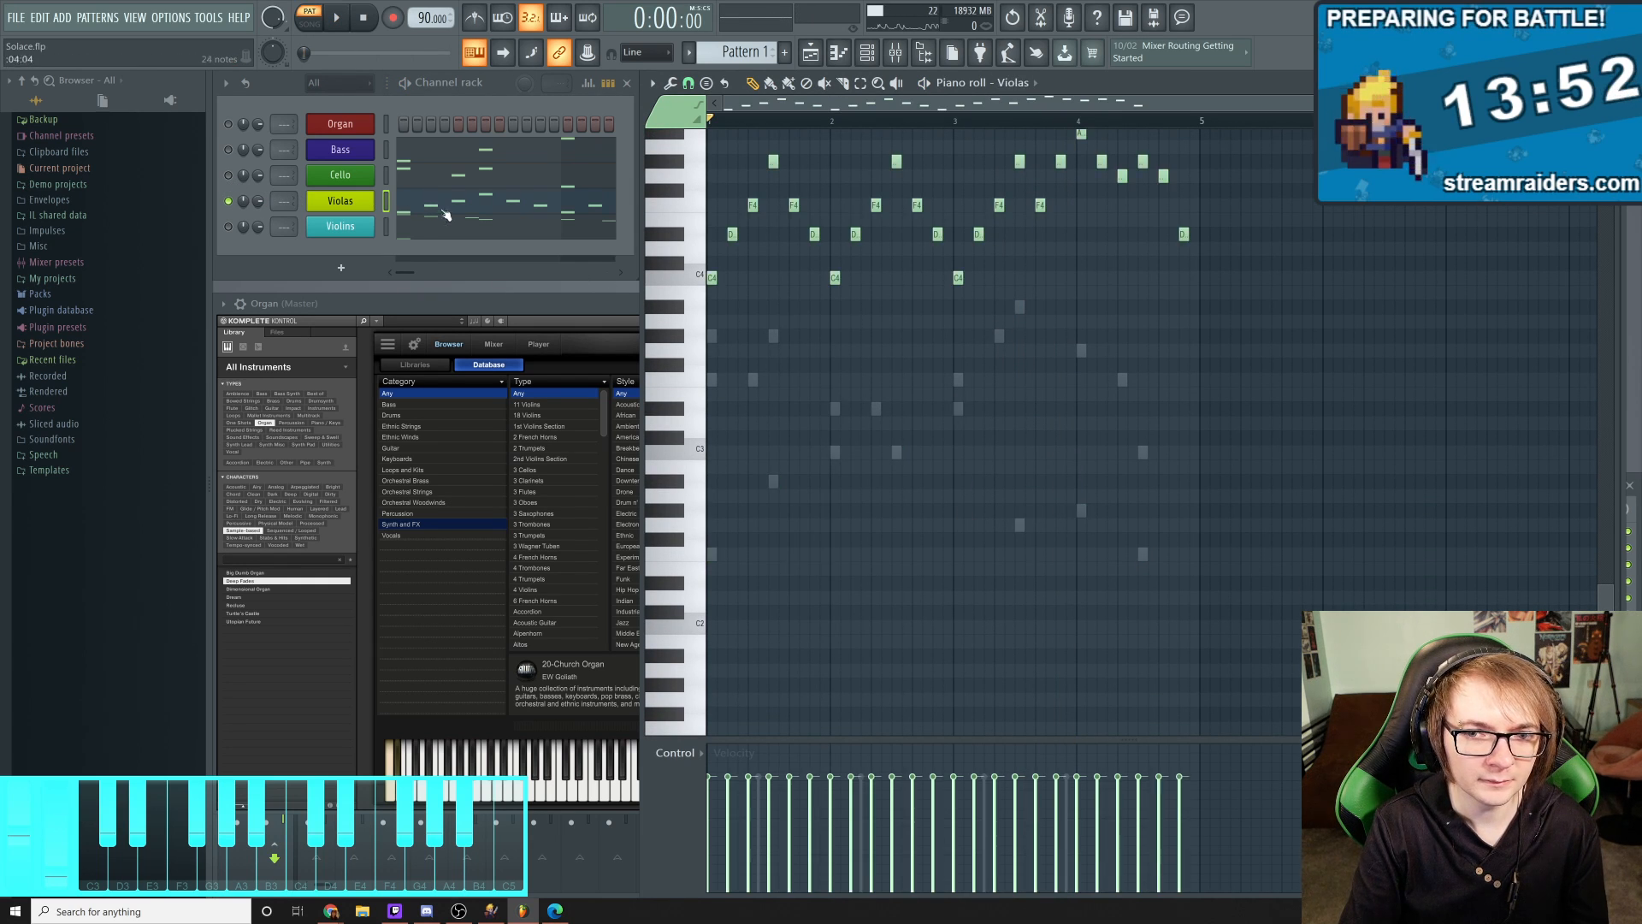
pyautogui.press('space')
pyautogui.scroll(1, 942, 500)
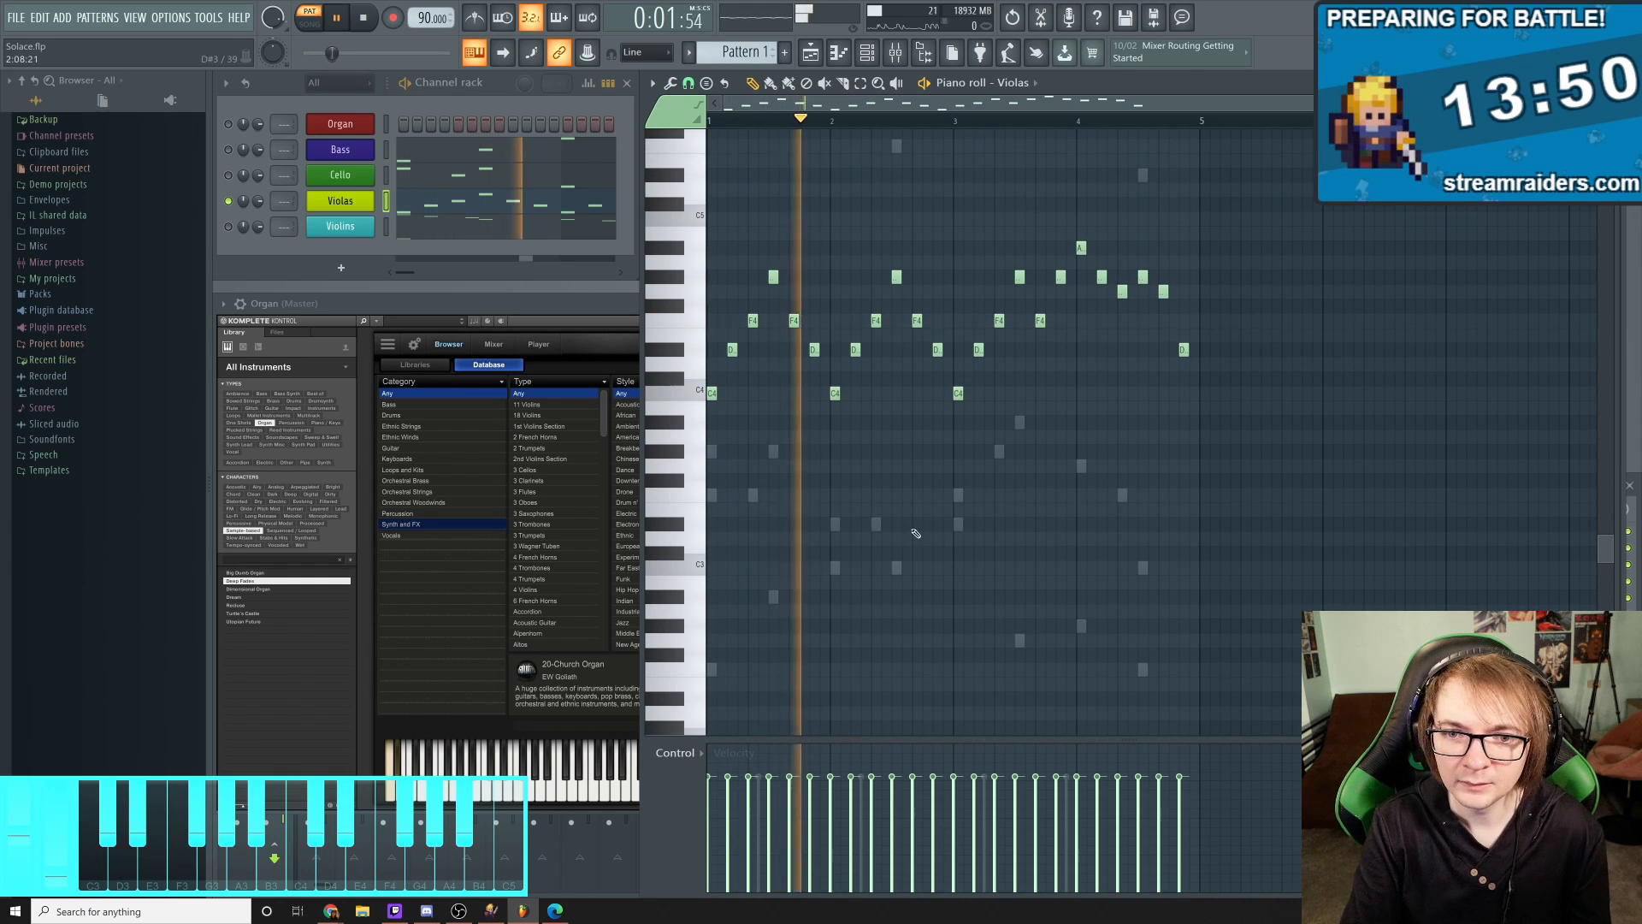
pyautogui.press('space')
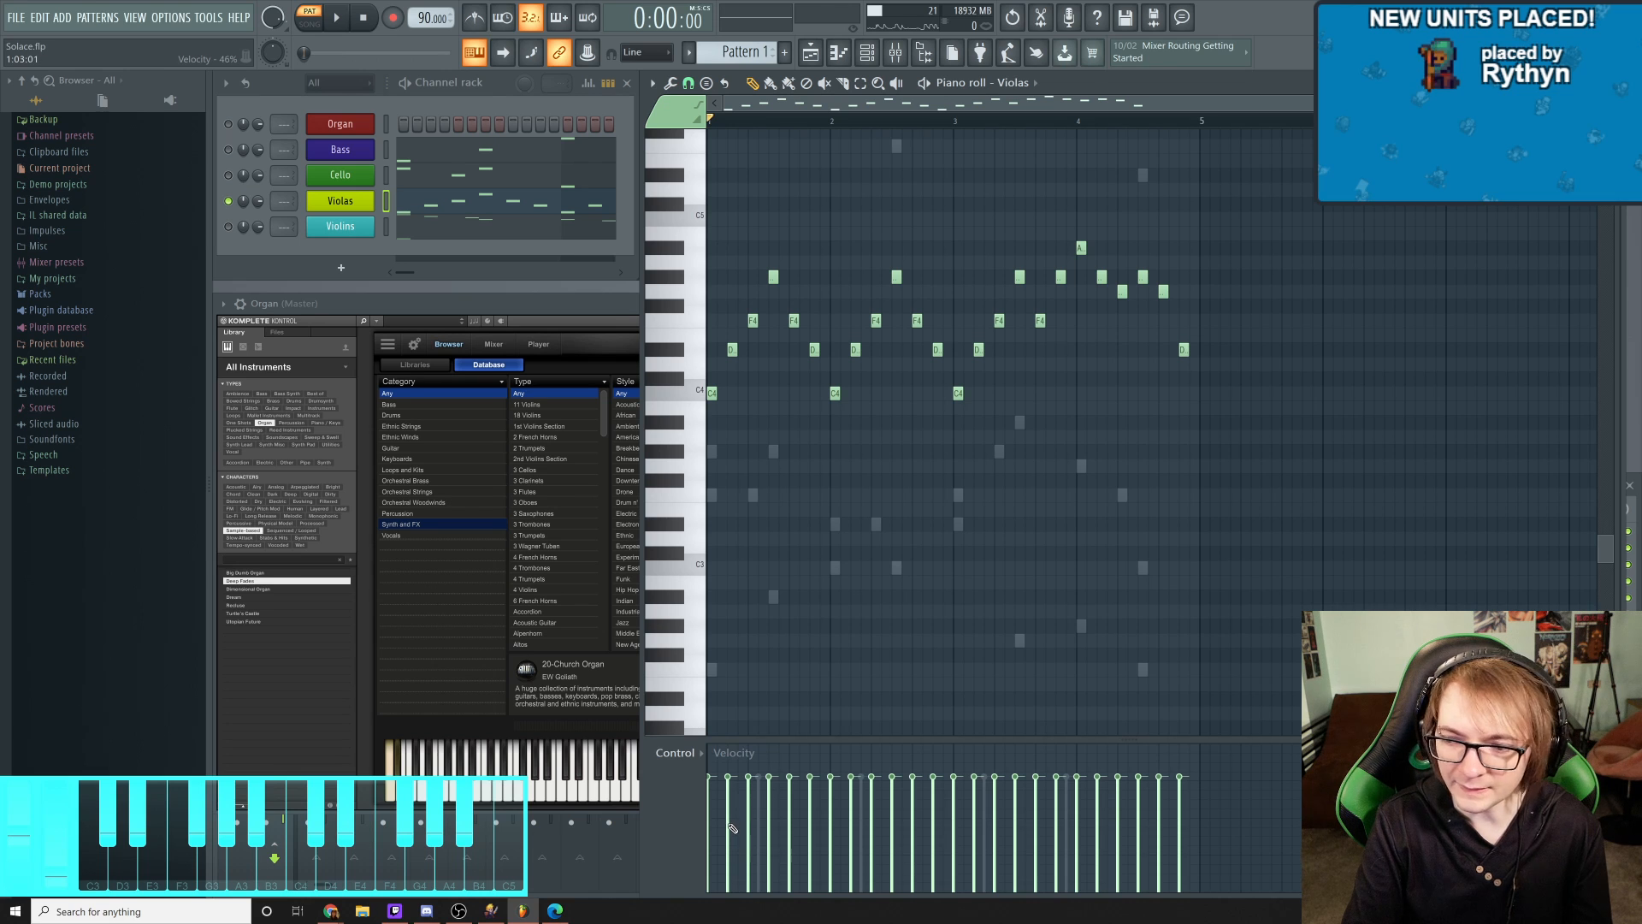
# Shape the Violas velocities in bar 1 to rise from a soft first note to step 7 and fall until the start of bar 2
pyautogui.press('space')
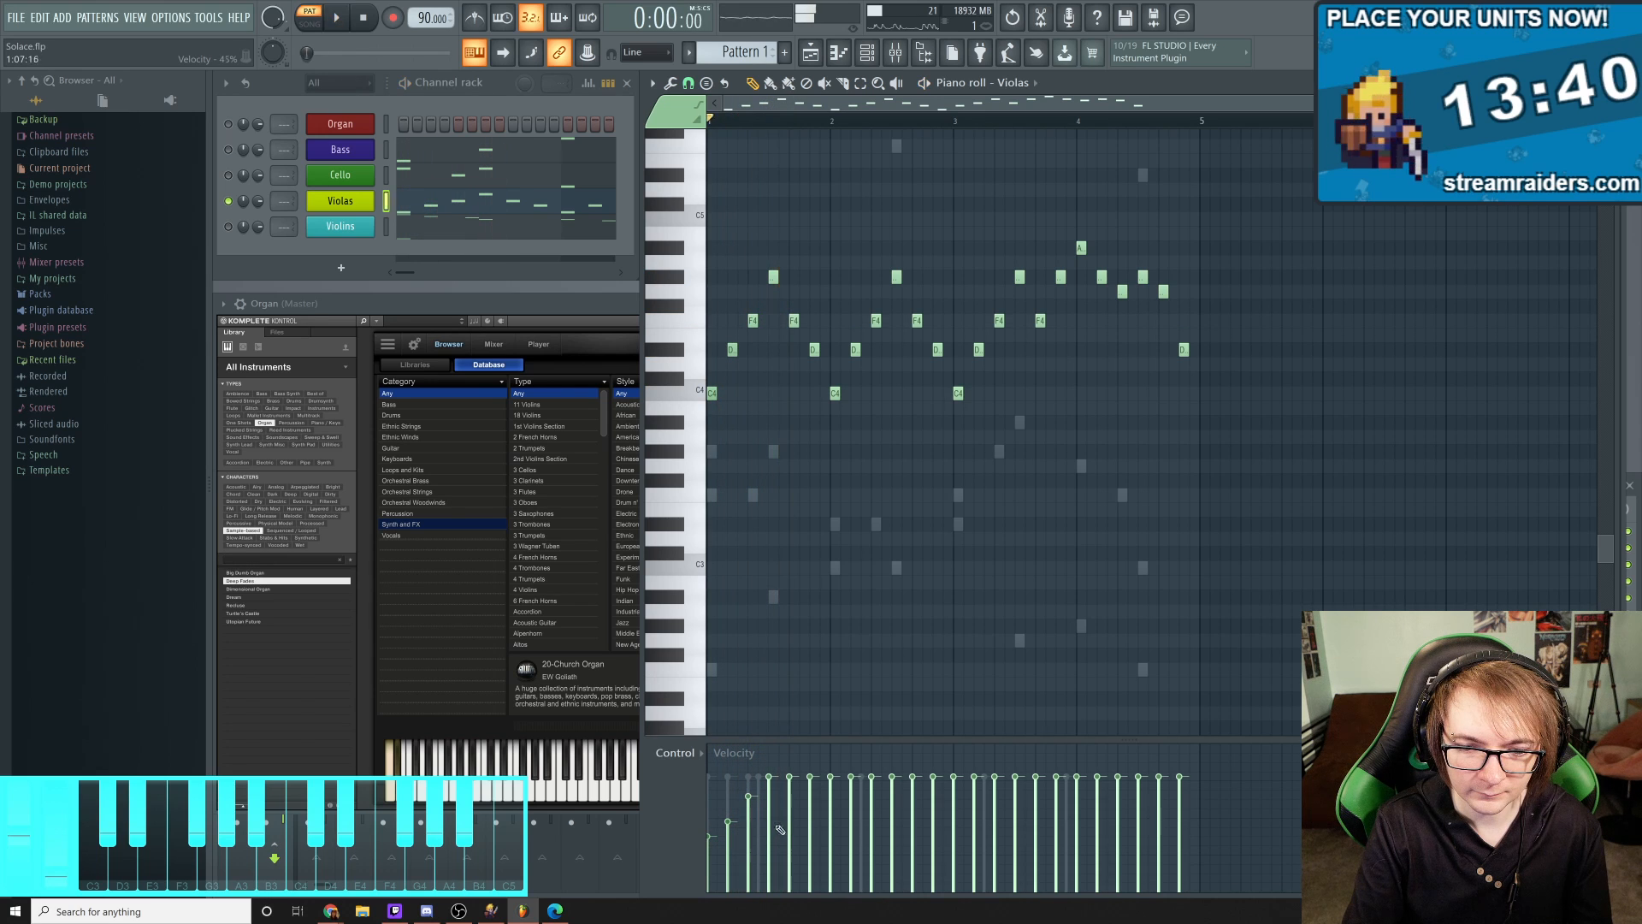
pyautogui.click(810, 819)
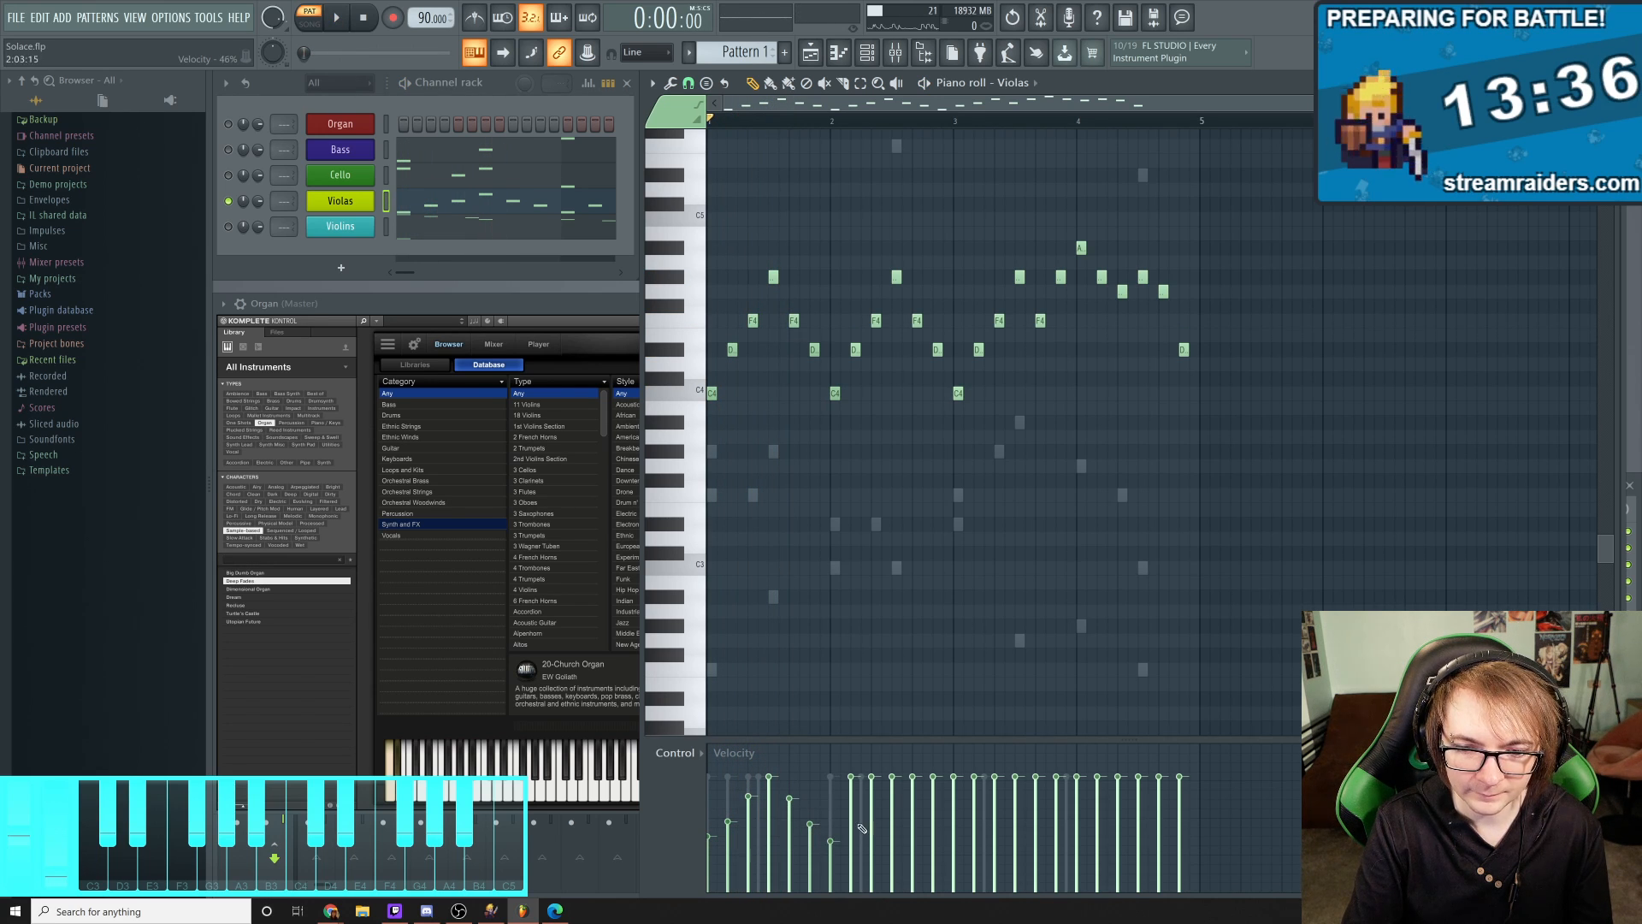
pyautogui.press('space')
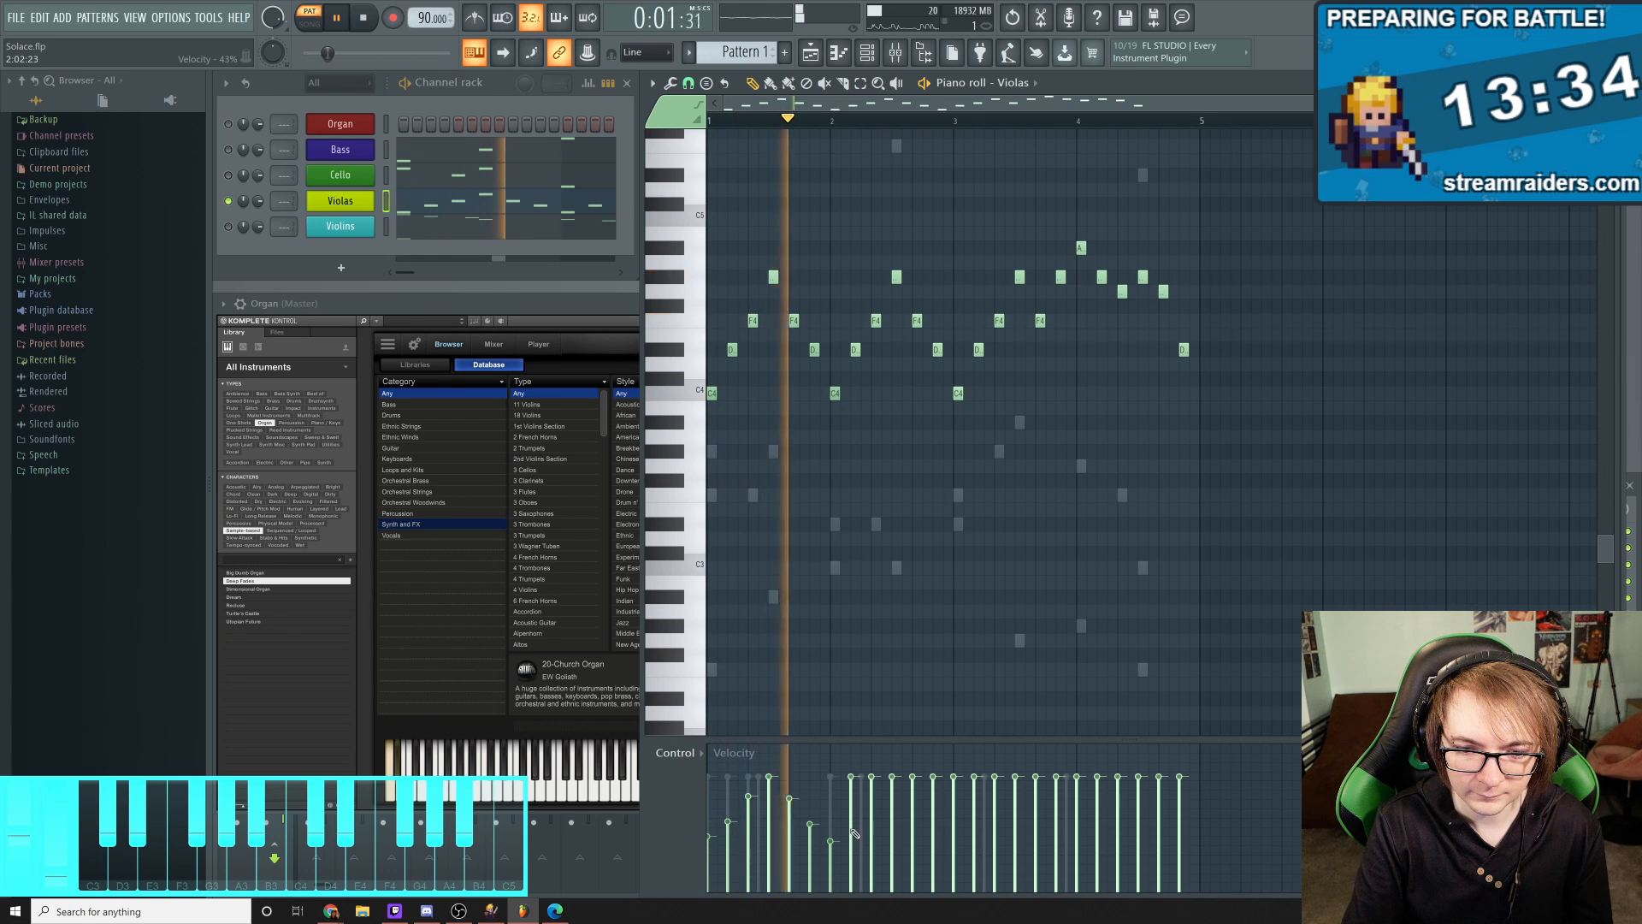
pyautogui.press('space')
# Continue the rise-and-fall Violas velocity shape through bars 2 to 4, peaking at step 7 of each bar, and play it back
pyautogui.click(851, 828)
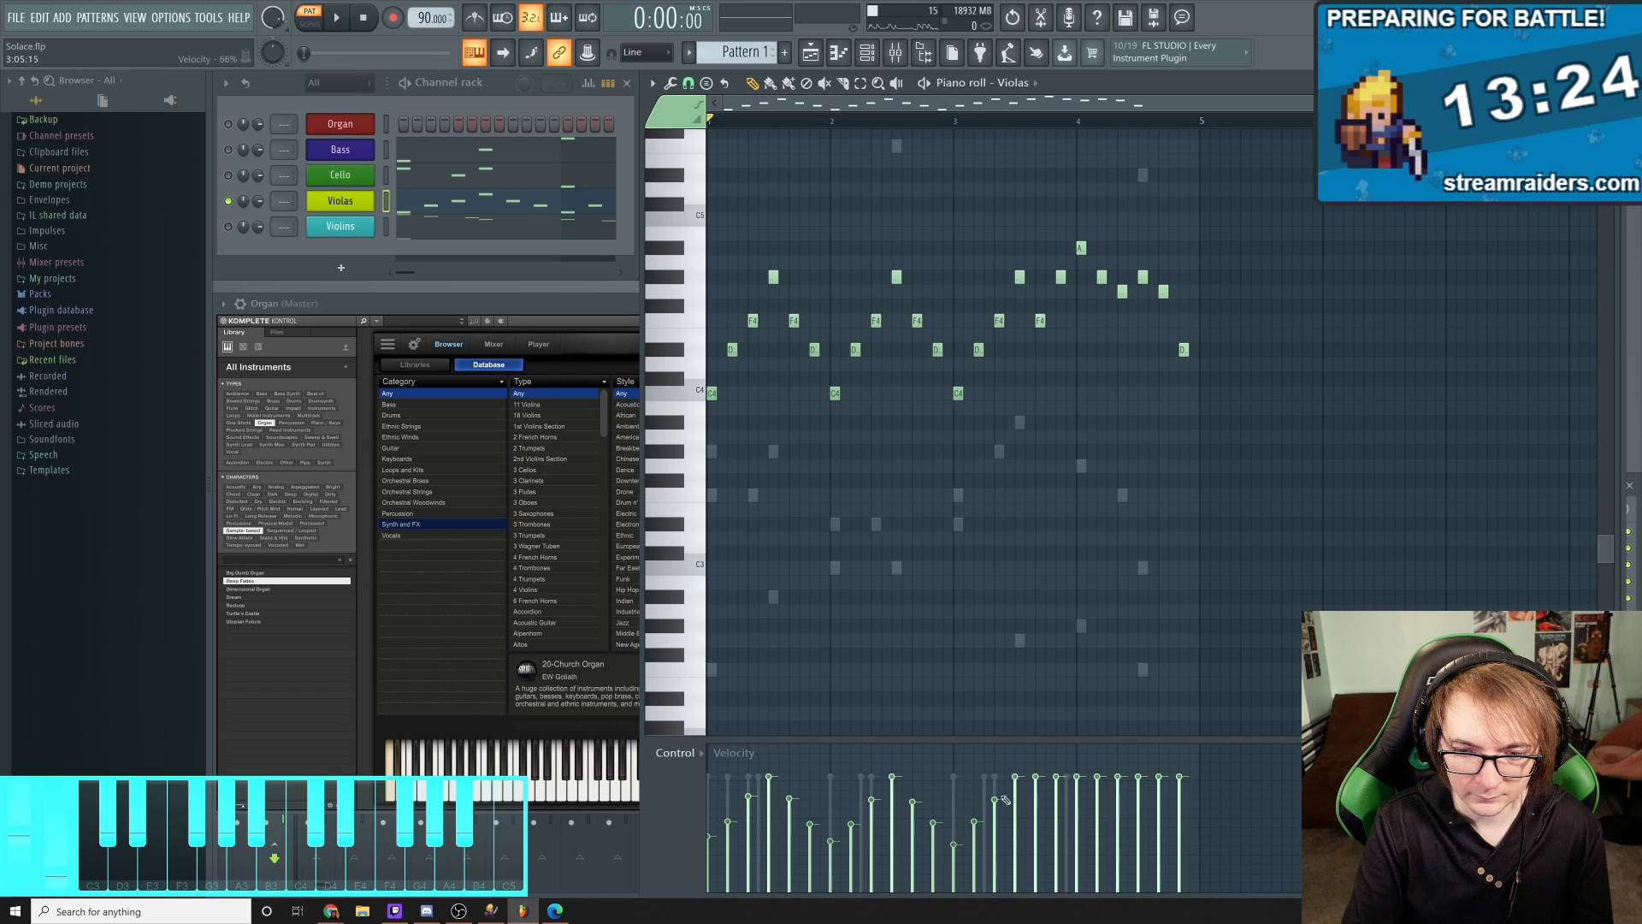
pyautogui.click(1037, 808)
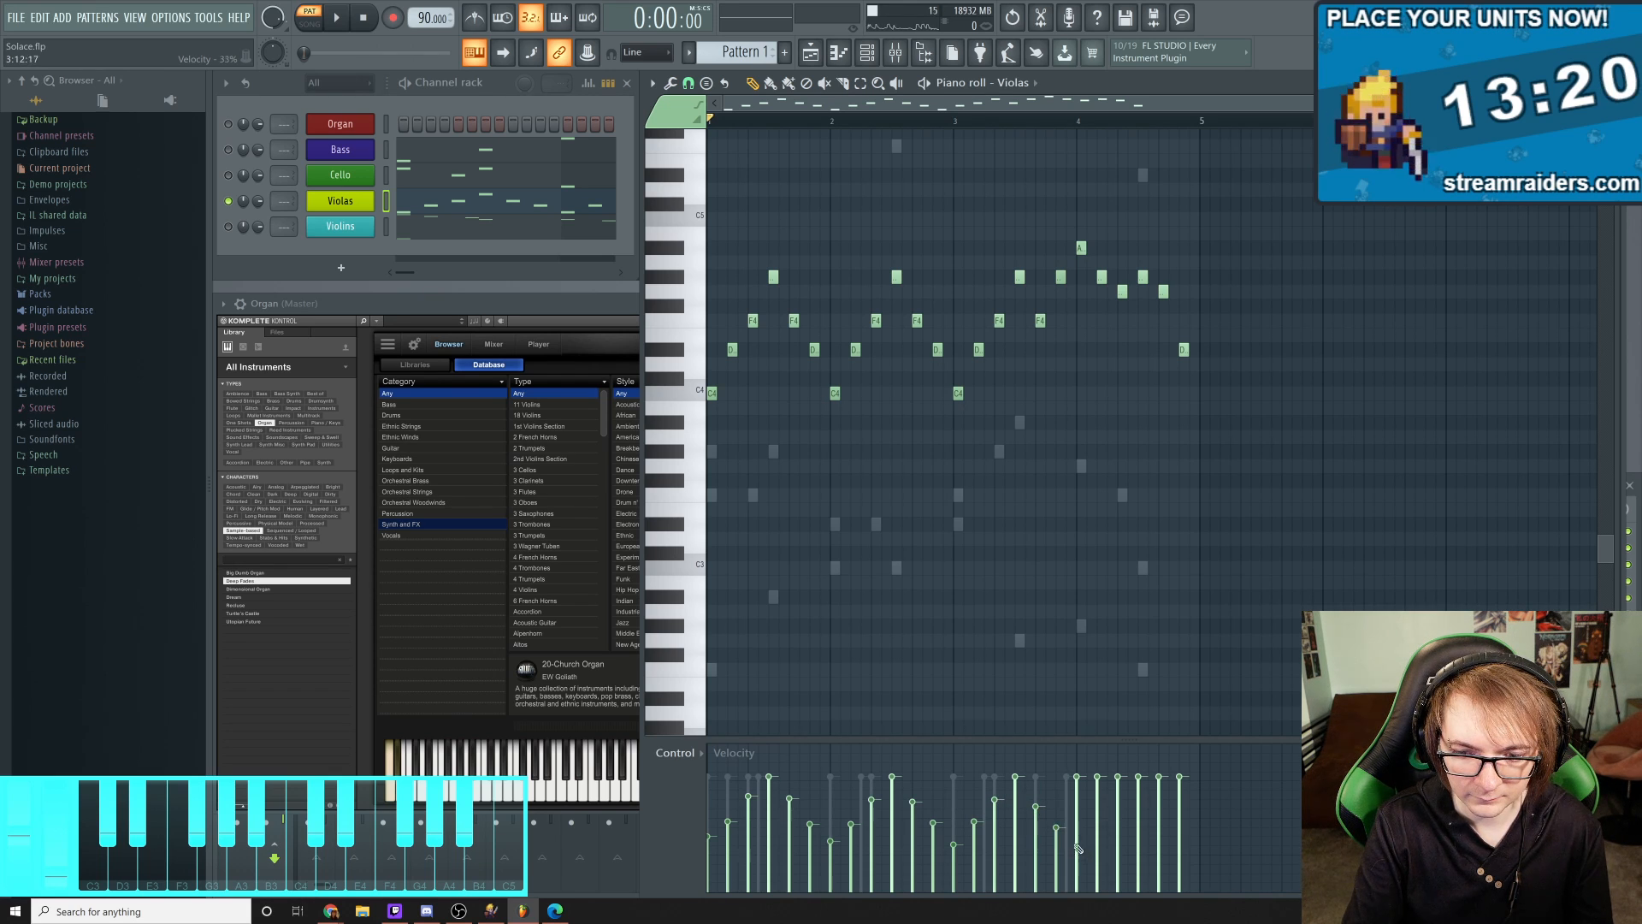
pyautogui.click(1078, 849)
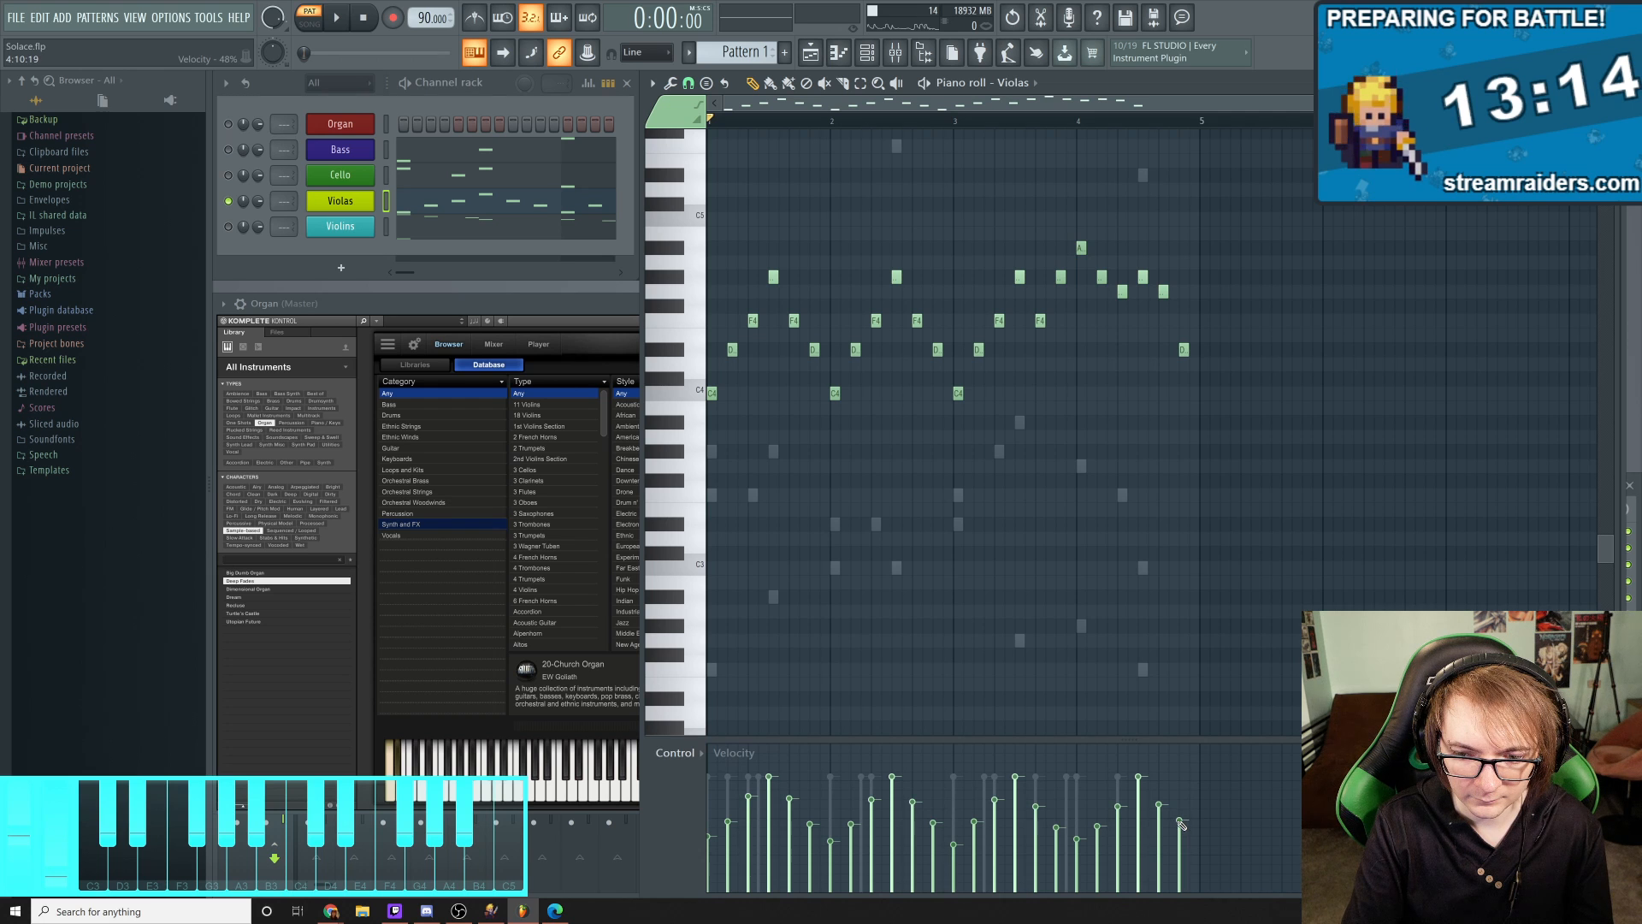
pyautogui.press('space')
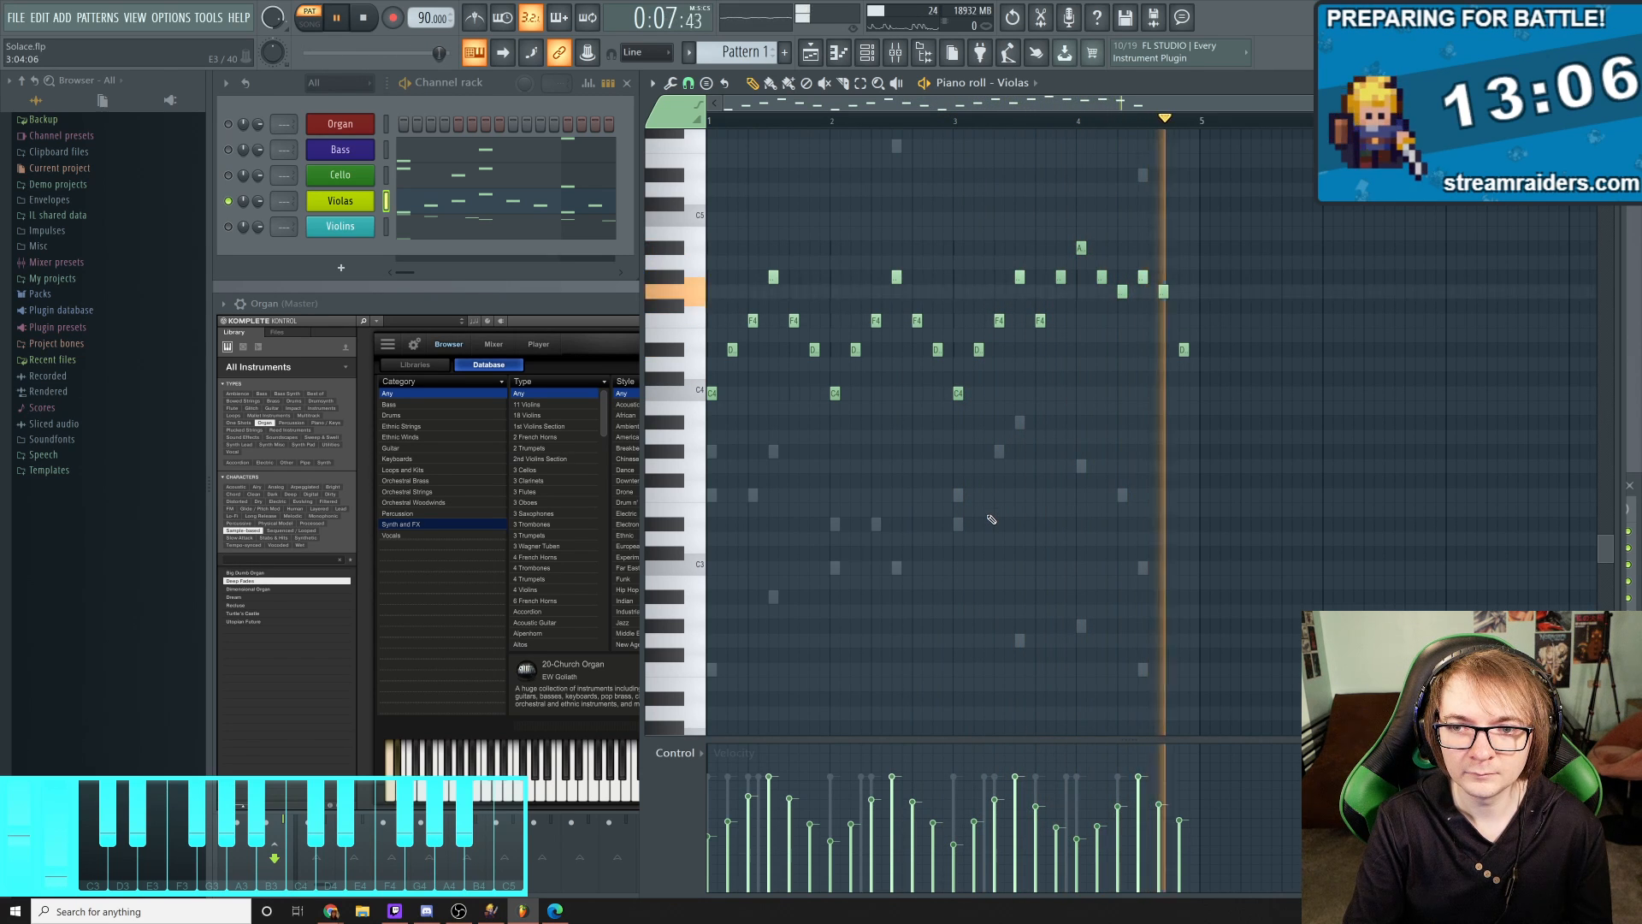
pyautogui.press('space')
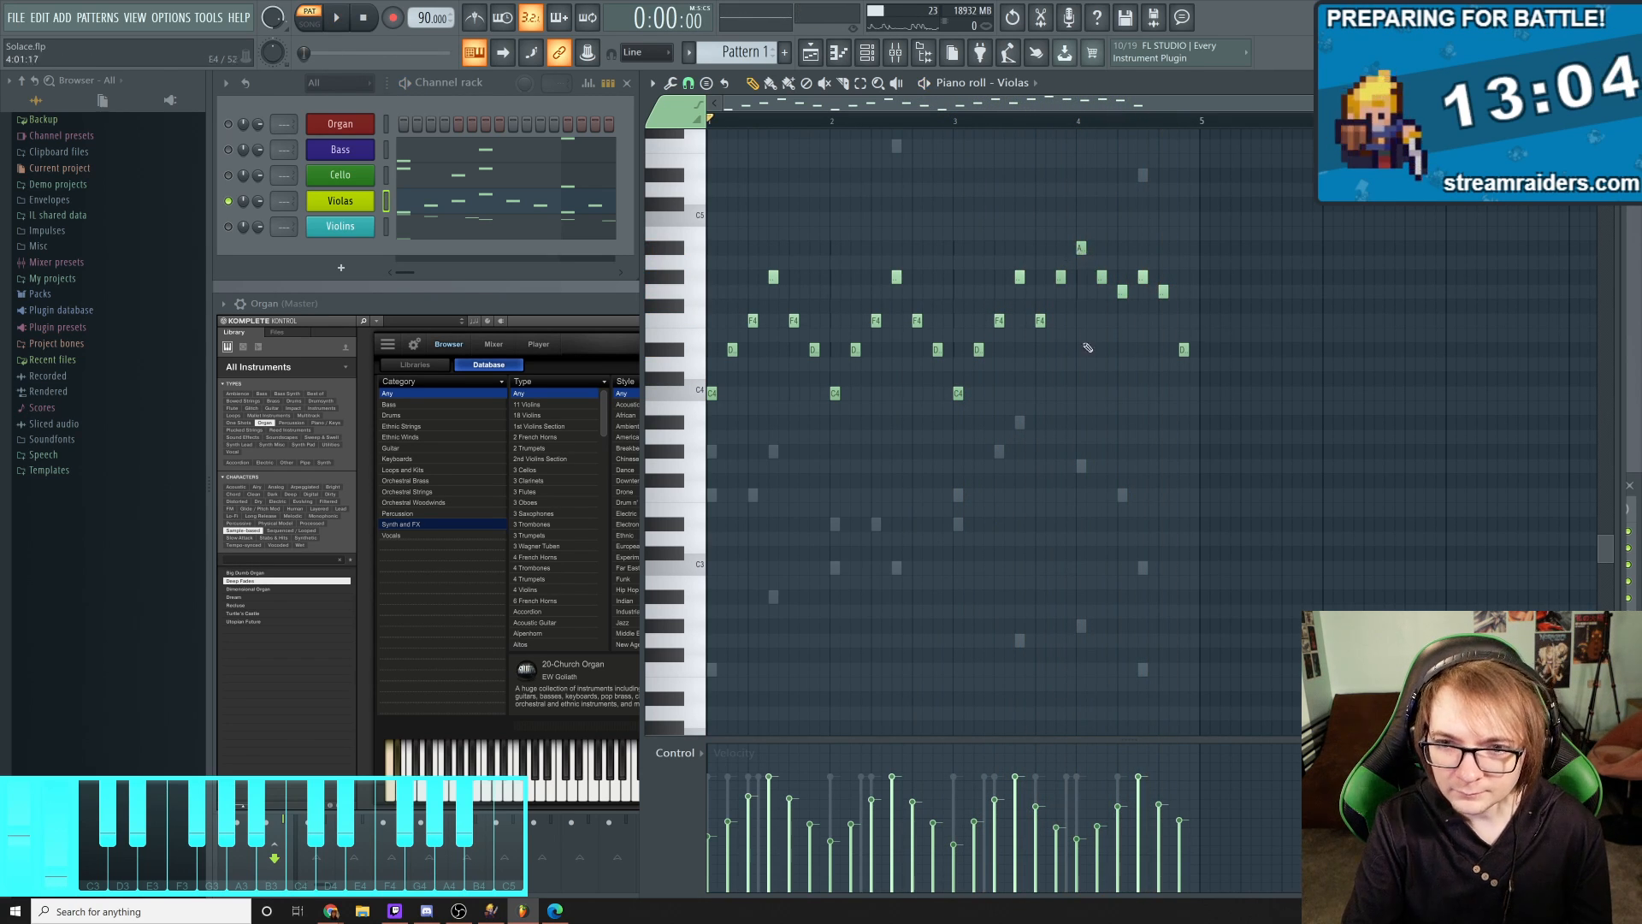
# Raise the Violas velocities around the first note of bar 4 to form a peak there, and replay from bar 3
pyautogui.press('space')
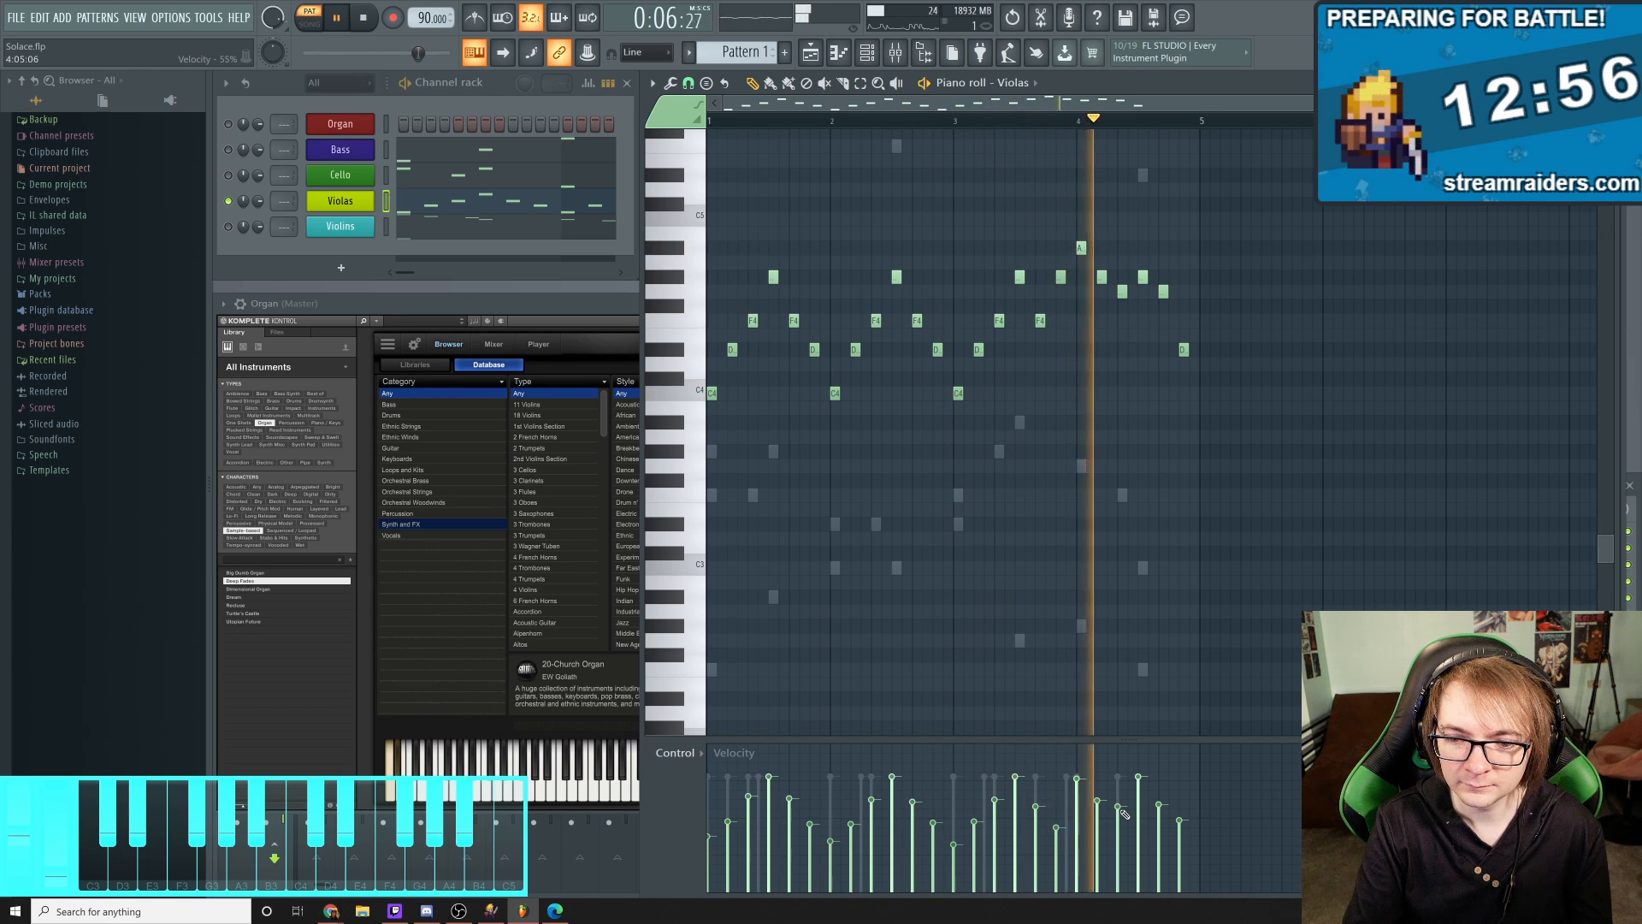
pyautogui.press('space')
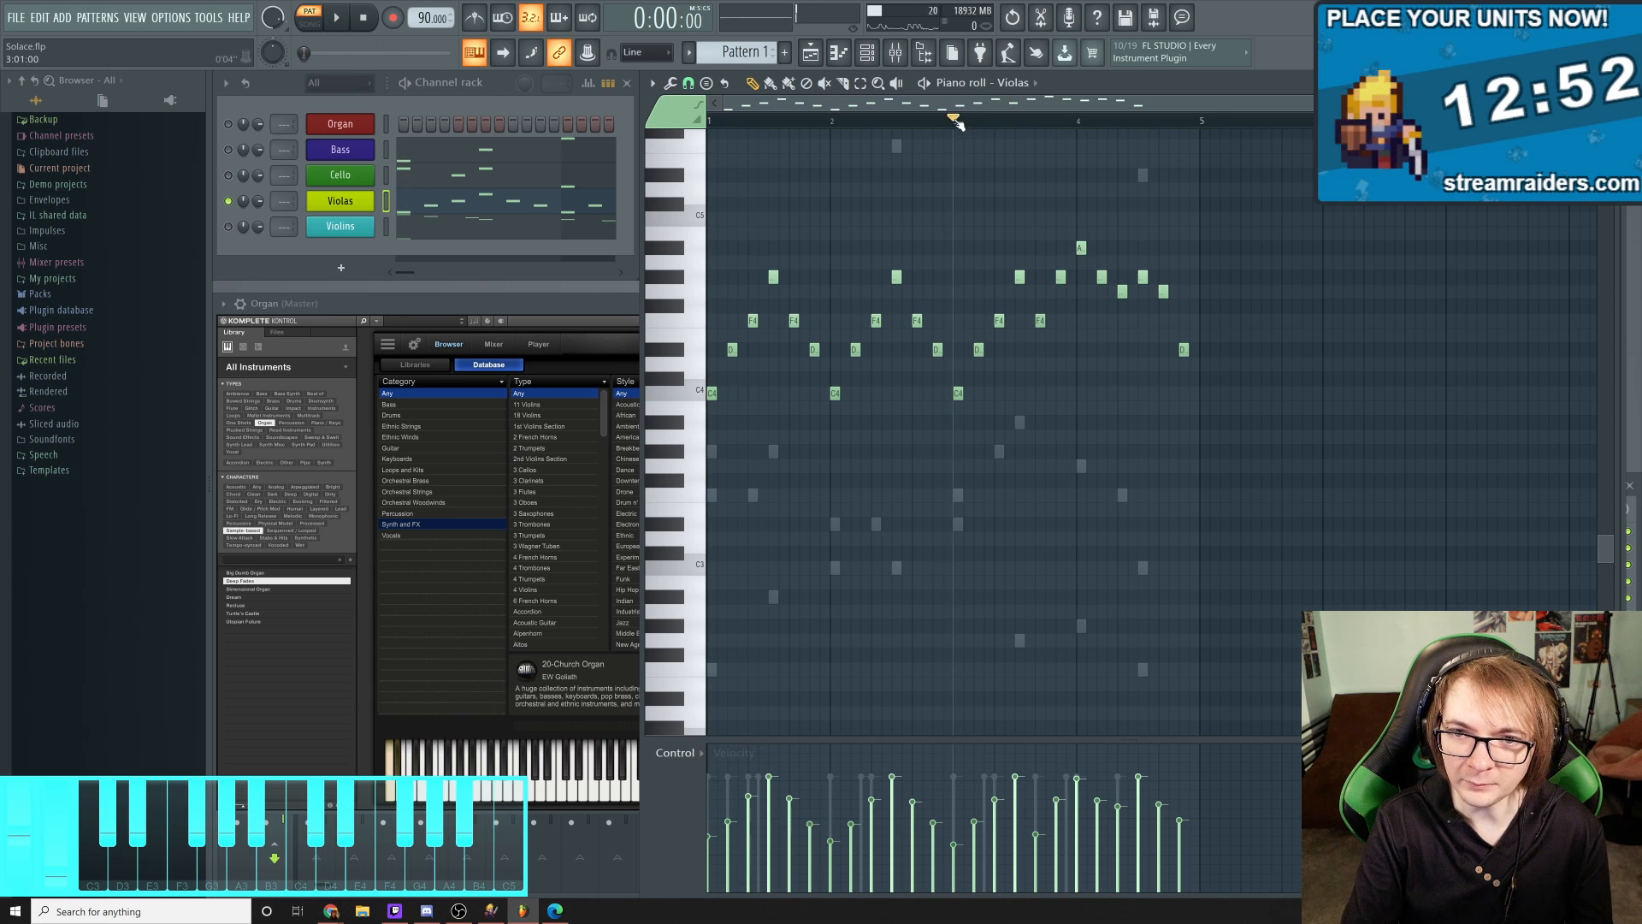
pyautogui.press('space')
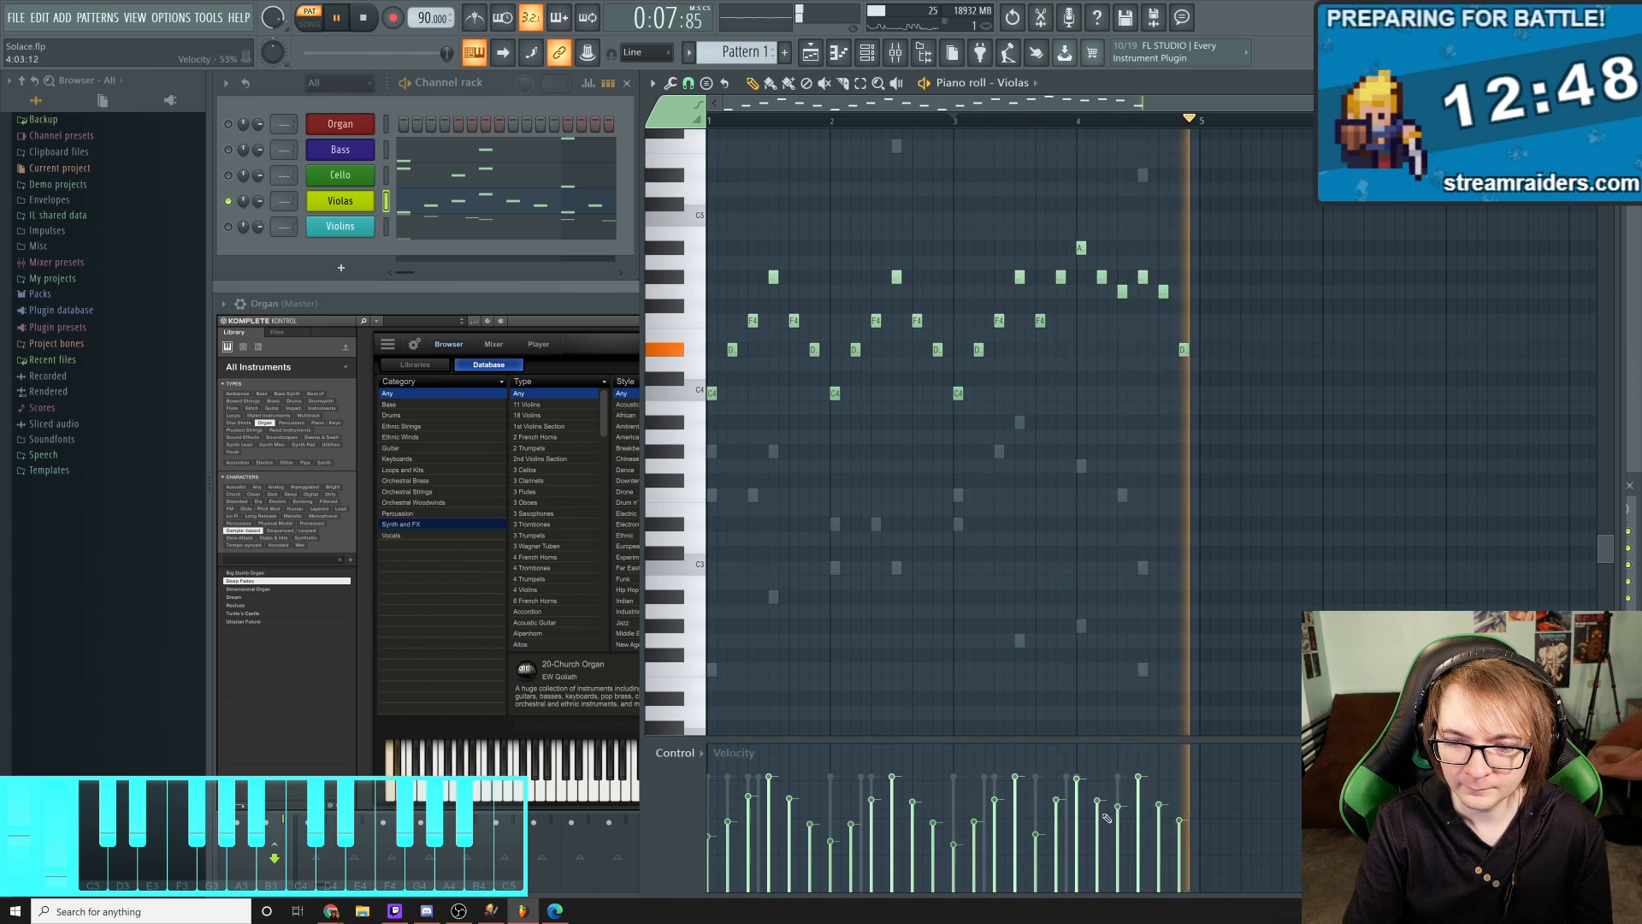
pyautogui.press('space')
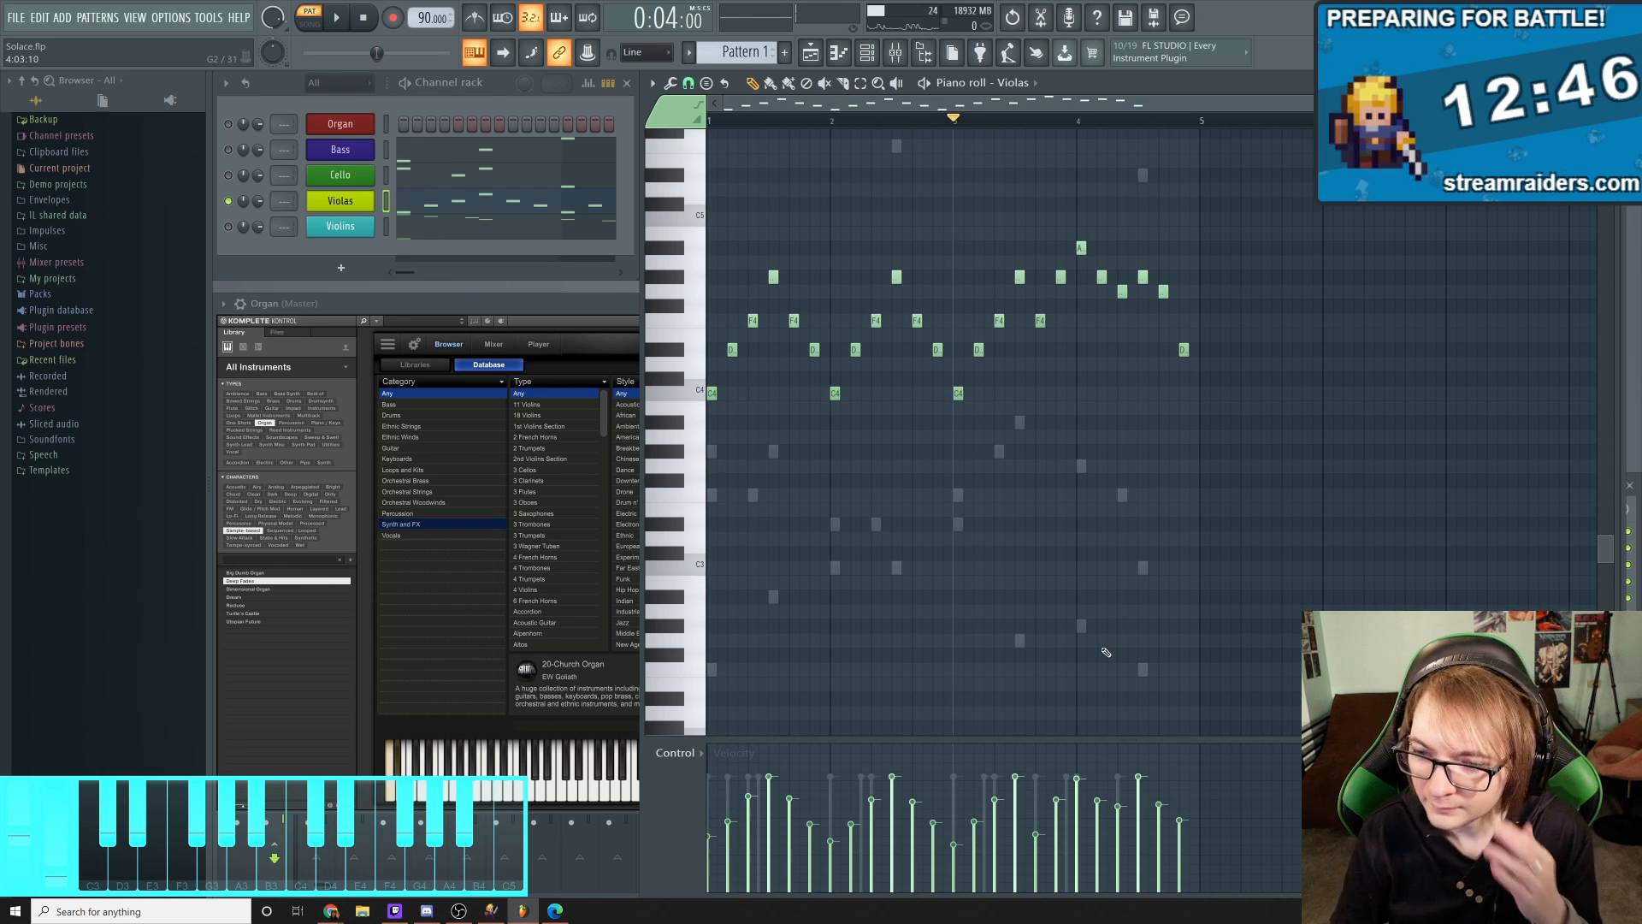
# Unsolo the Violas so all channels are active and play the pattern
pyautogui.rightClick(229, 201)
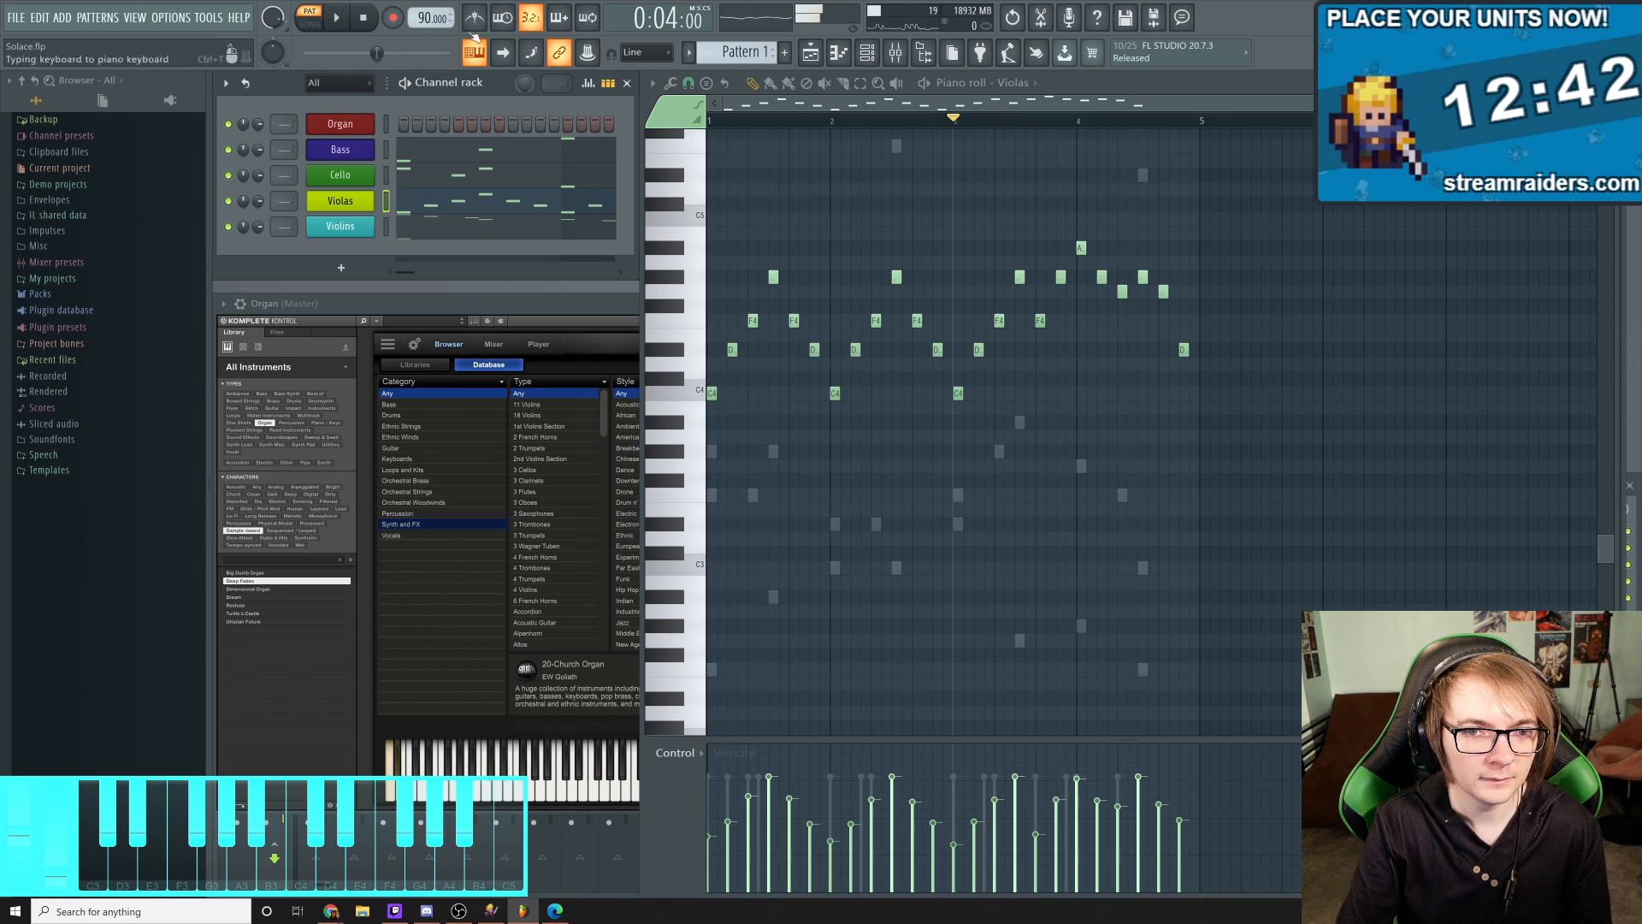
pyautogui.press('space')
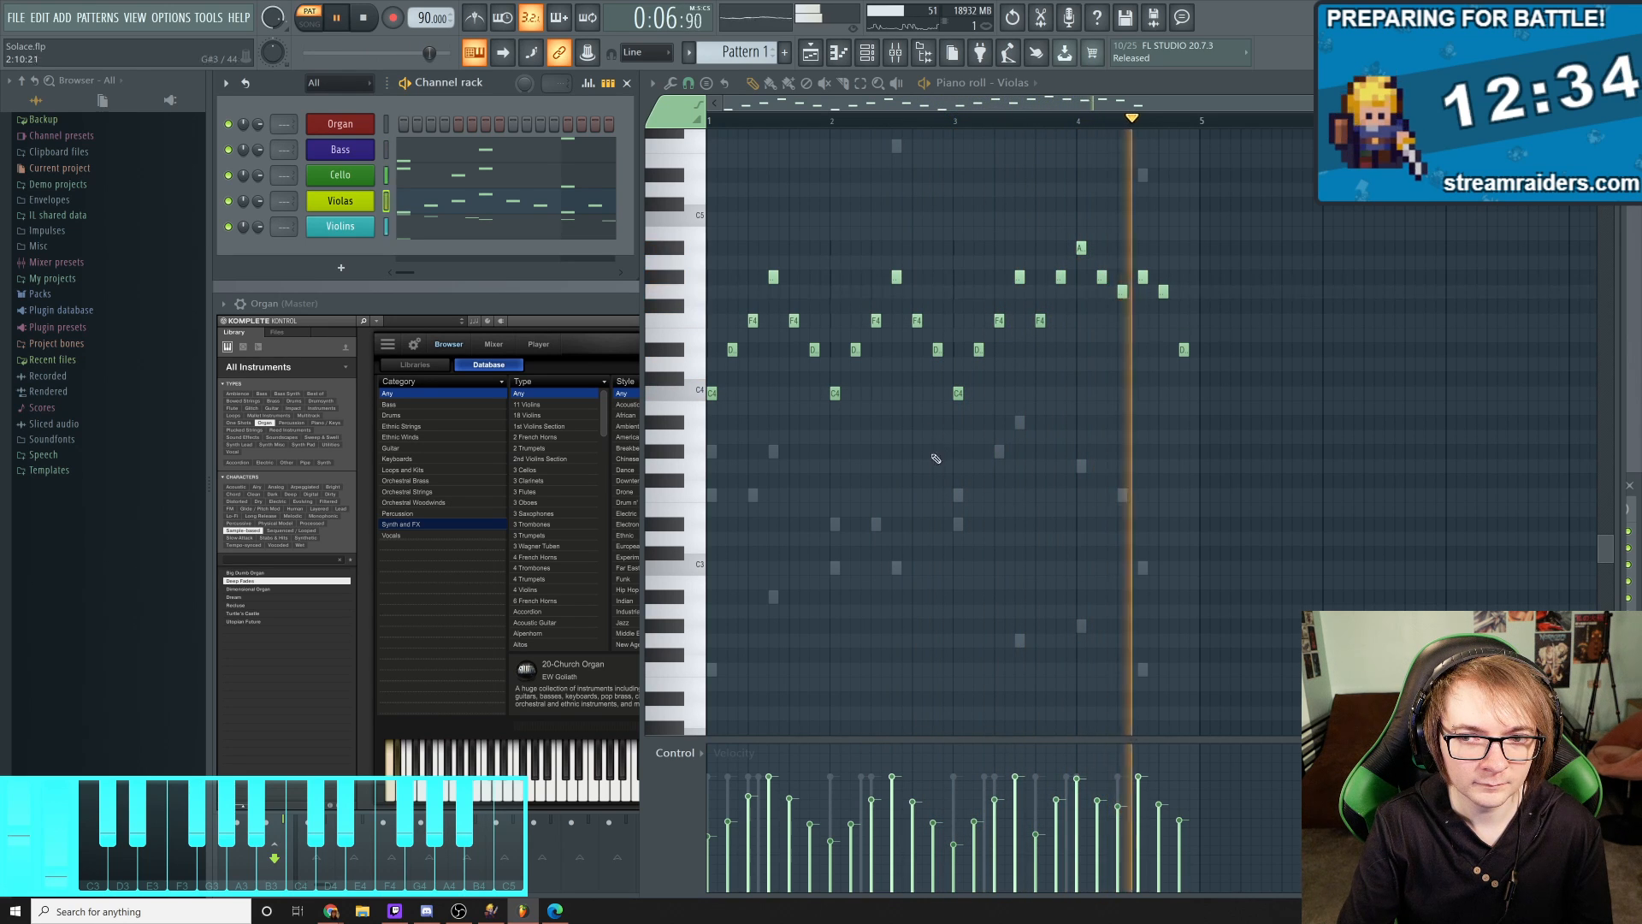
# Lower the Bass note velocities across all four bars to about 50–54% and play the pattern back
pyautogui.press('space')
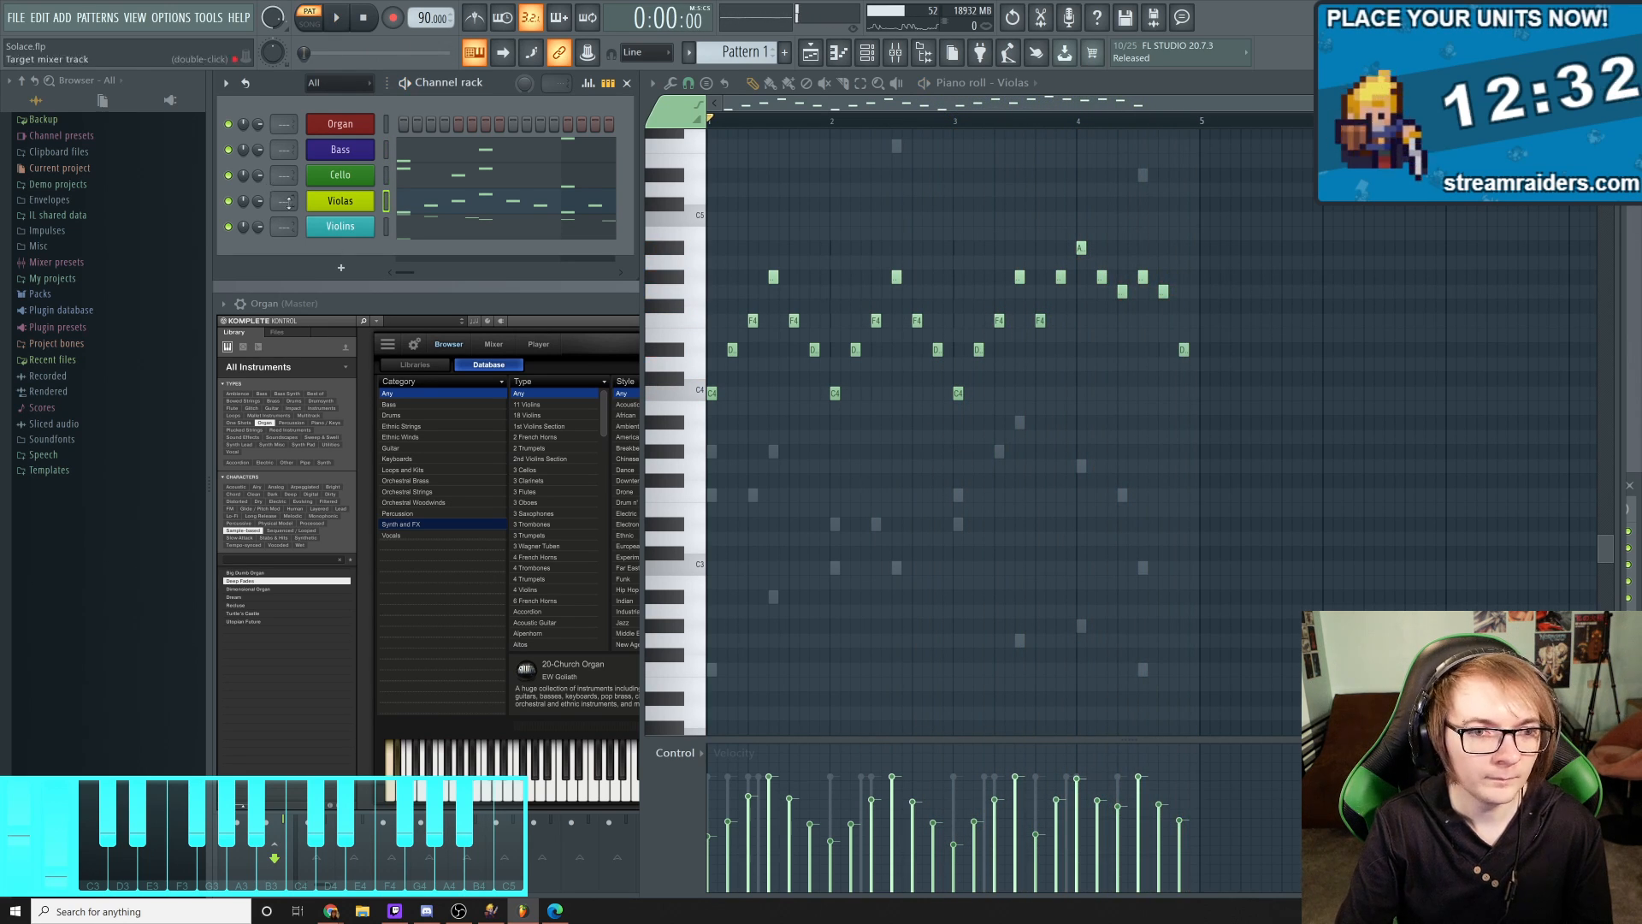
pyautogui.click(432, 151)
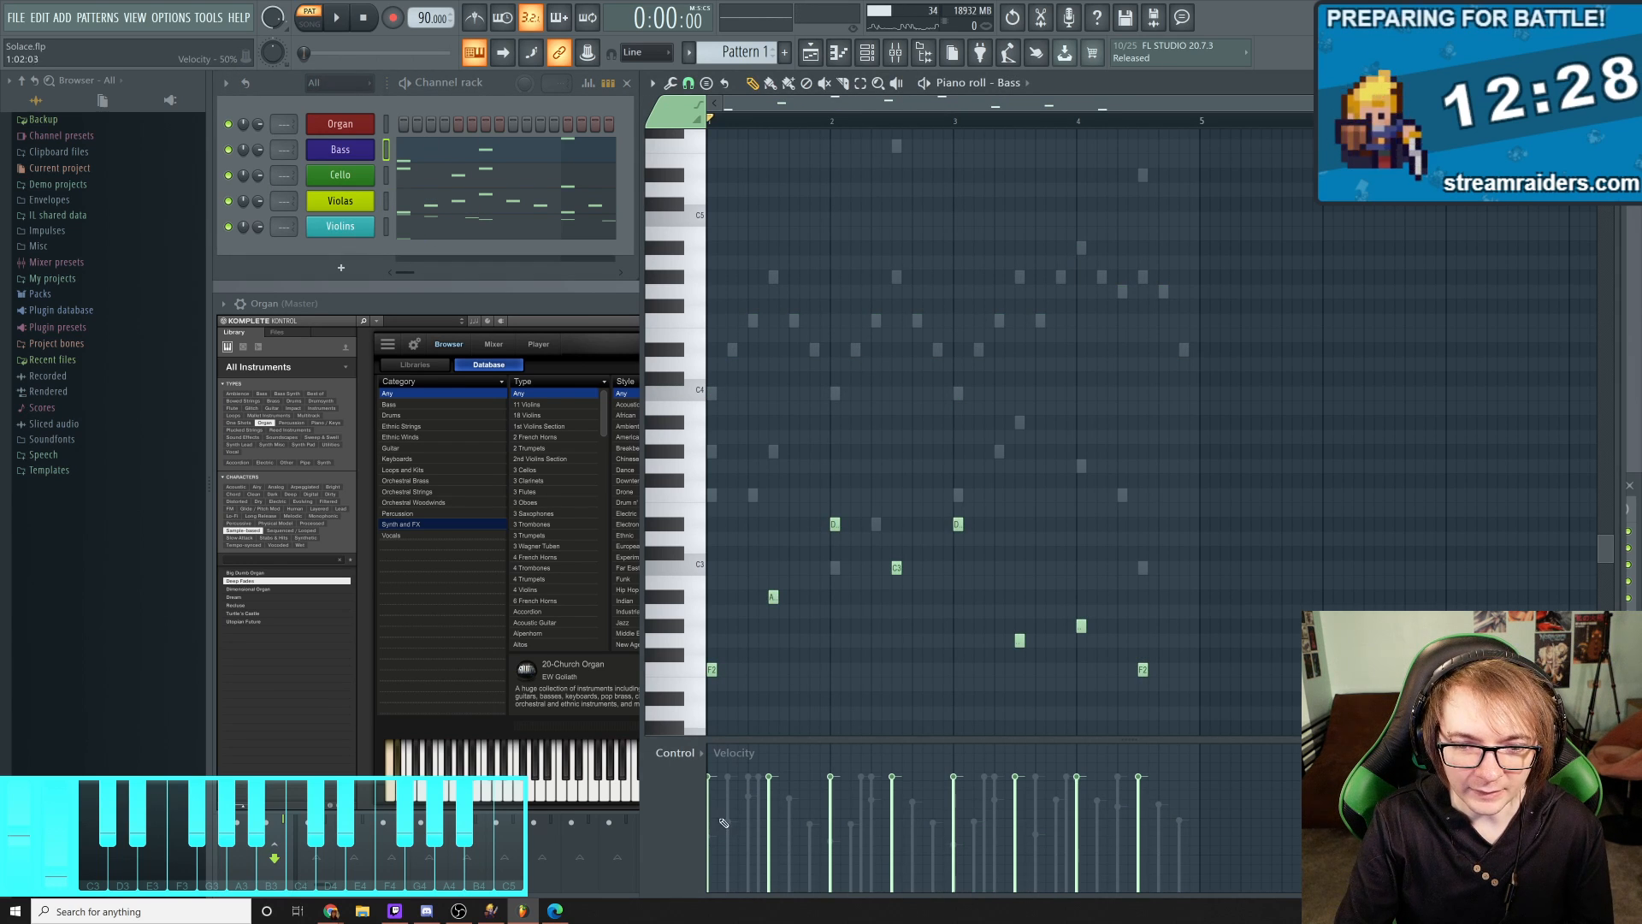
pyautogui.press('space')
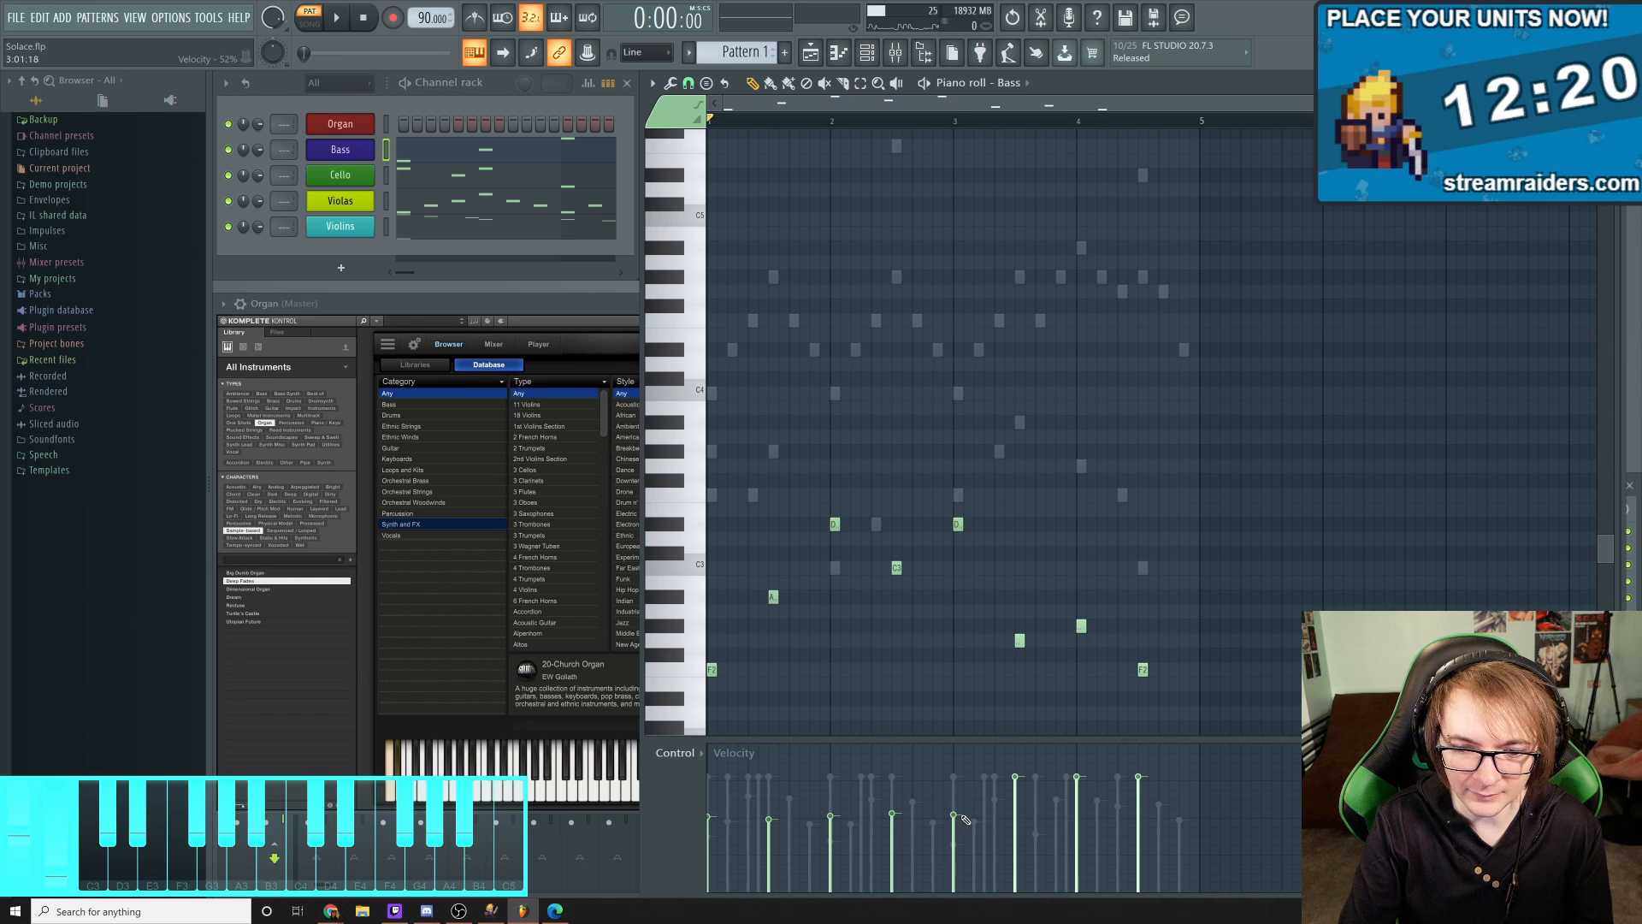
pyautogui.moveTo(1090, 818); pyautogui.dragTo(1135, 815)
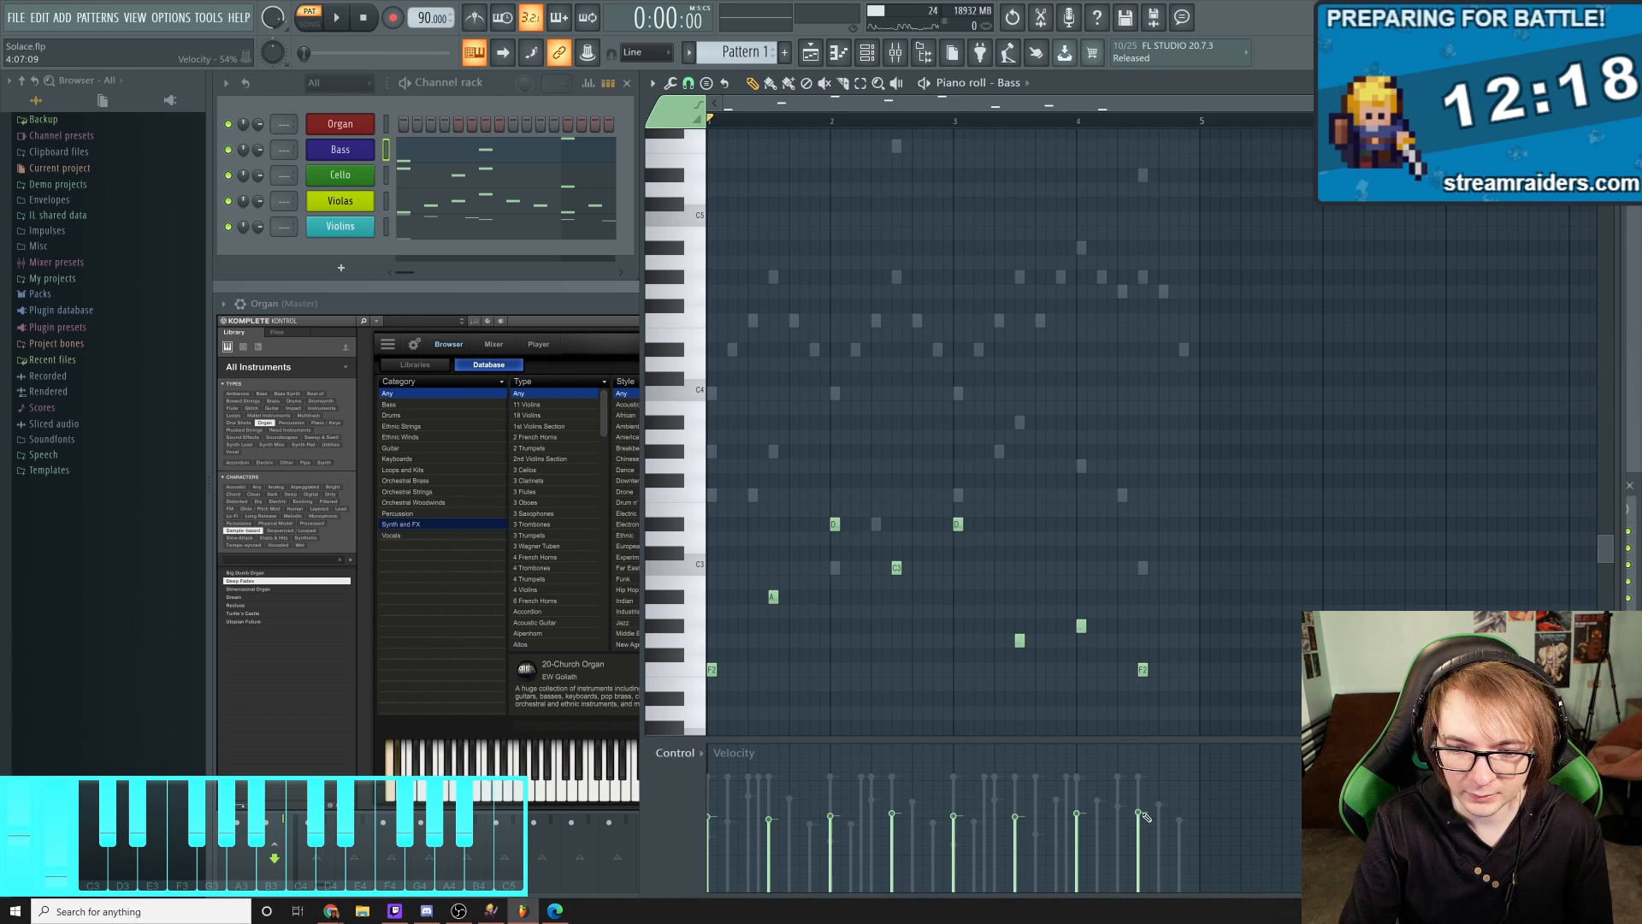
pyautogui.press('space')
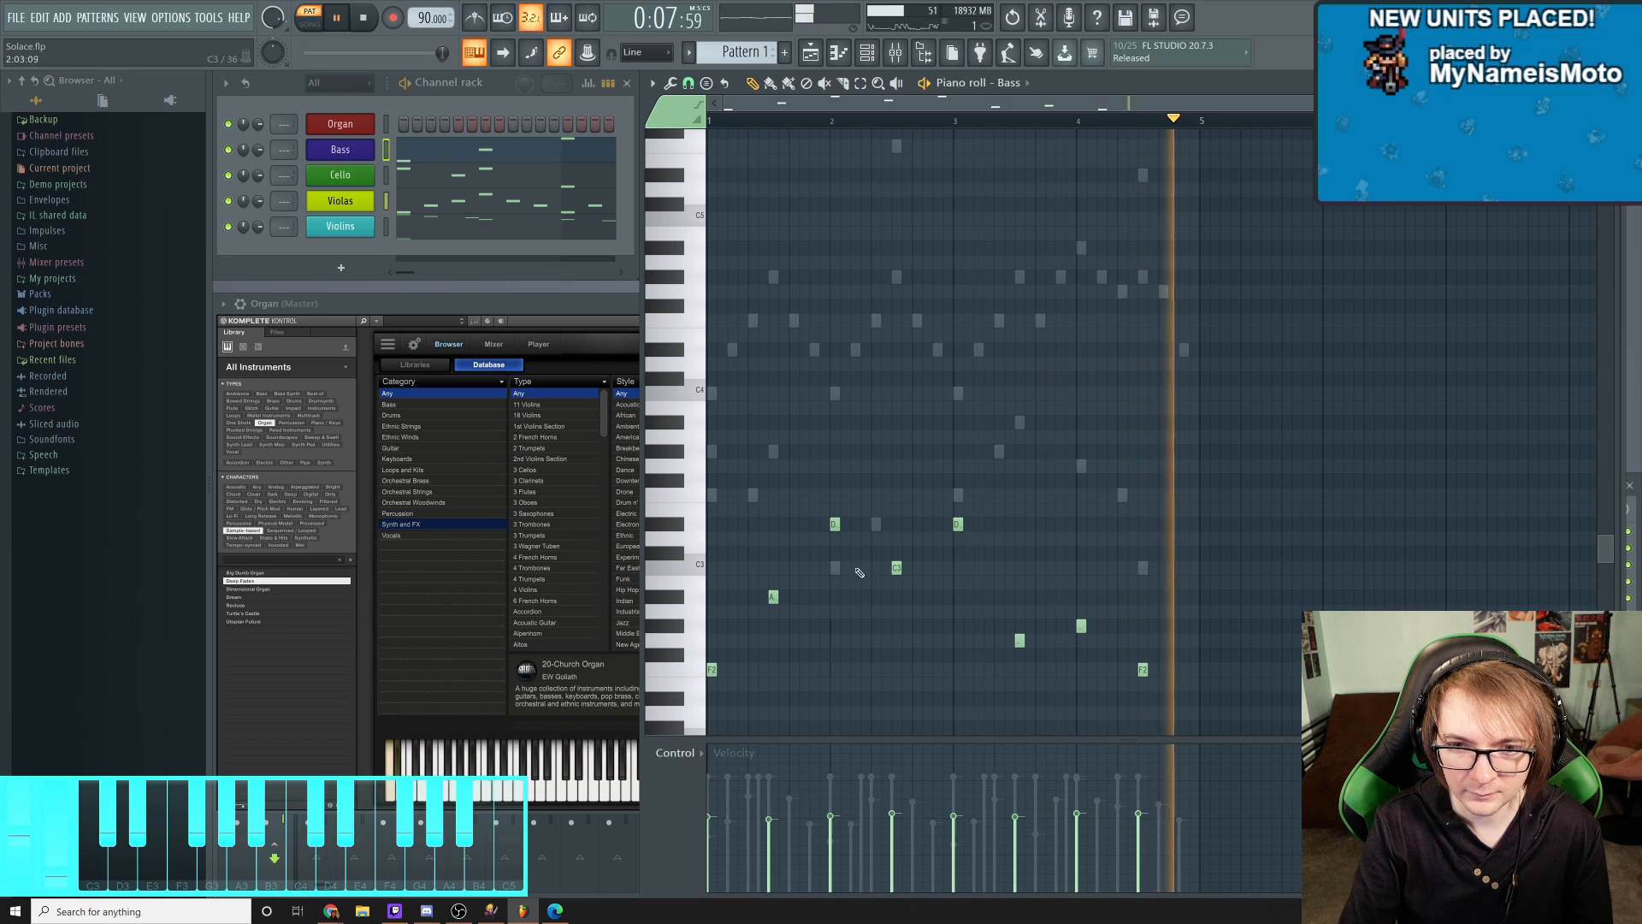
pyautogui.press('space')
# Lower the Cello note velocities across all four bars to about 54% and play the pattern back
pyautogui.scroll(6, 937, 369)
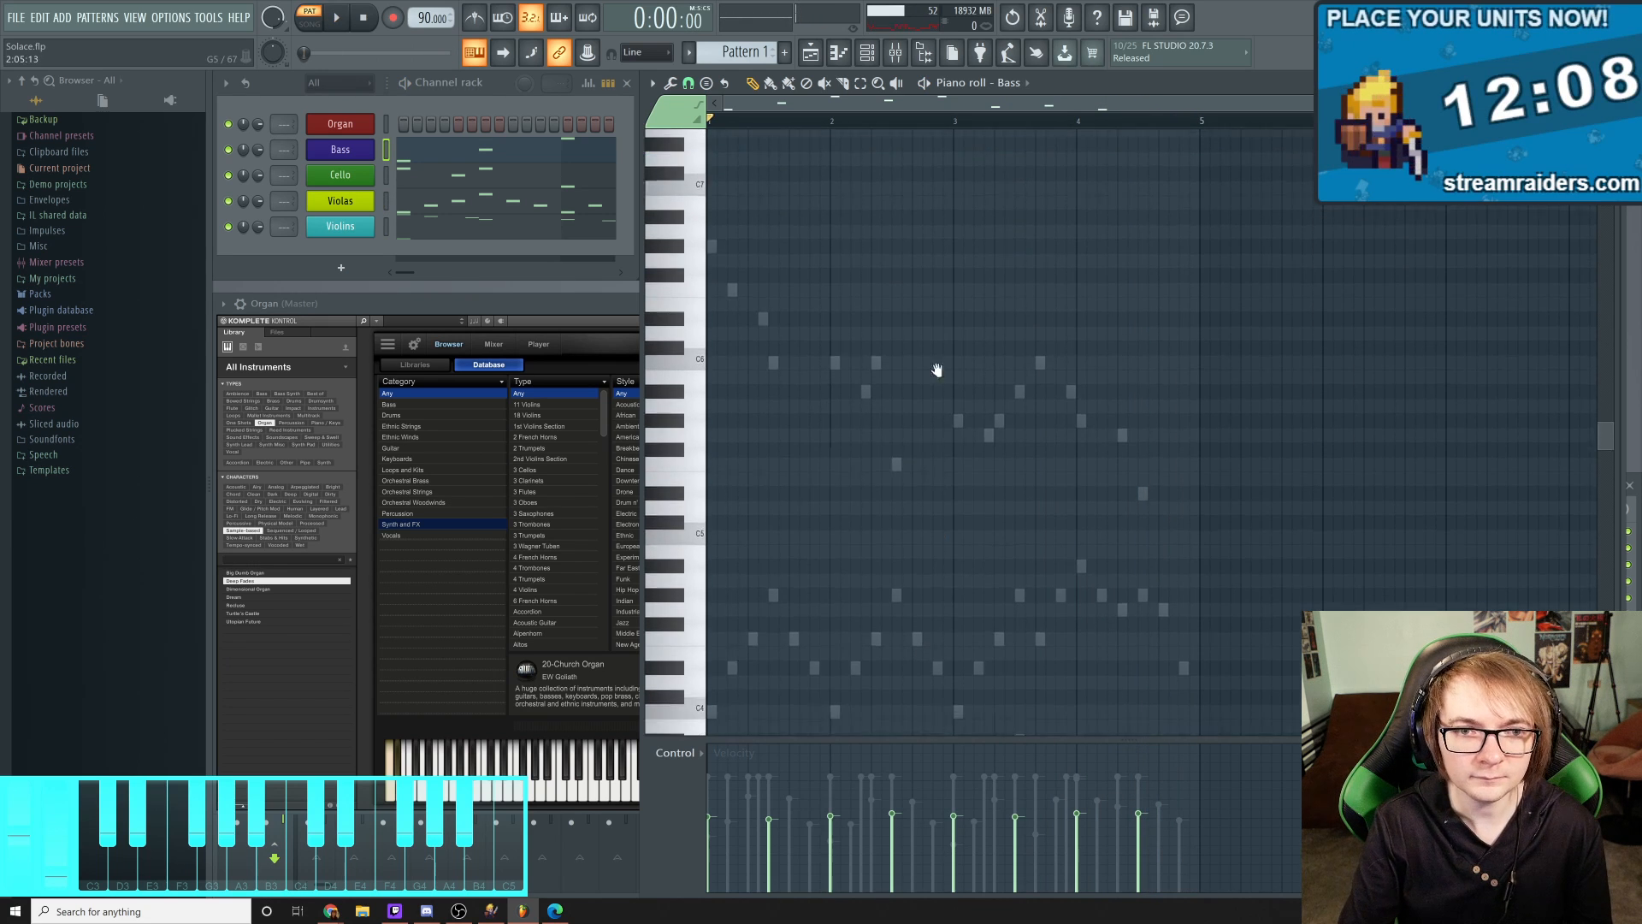
pyautogui.scroll(-6, 938, 369)
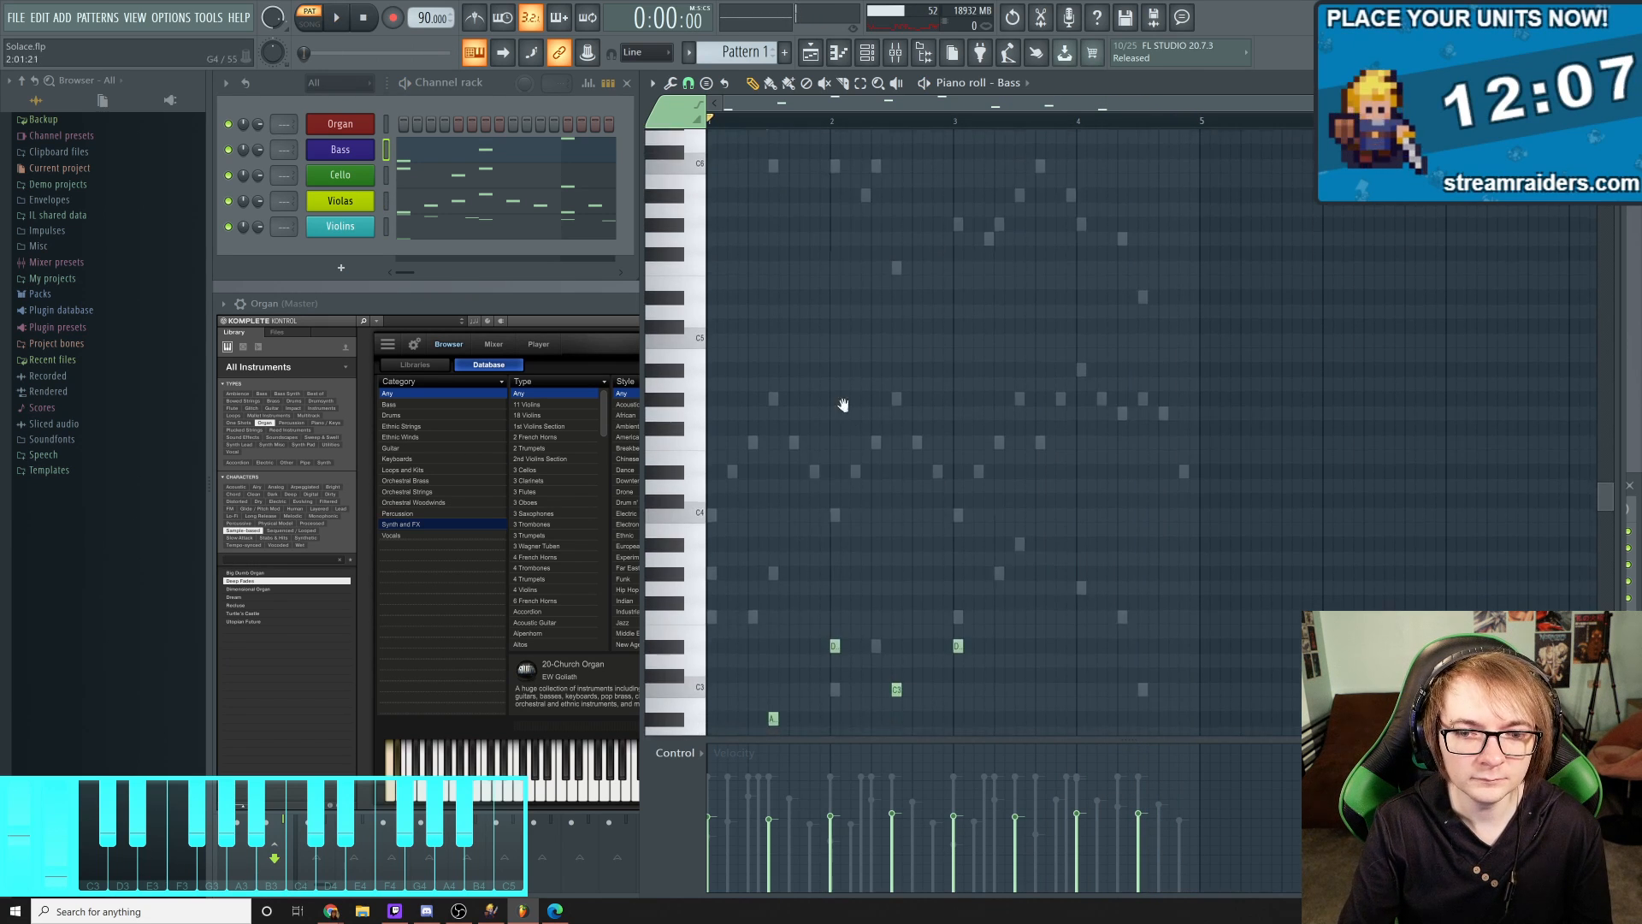
pyautogui.click(372, 178)
pyautogui.press('space')
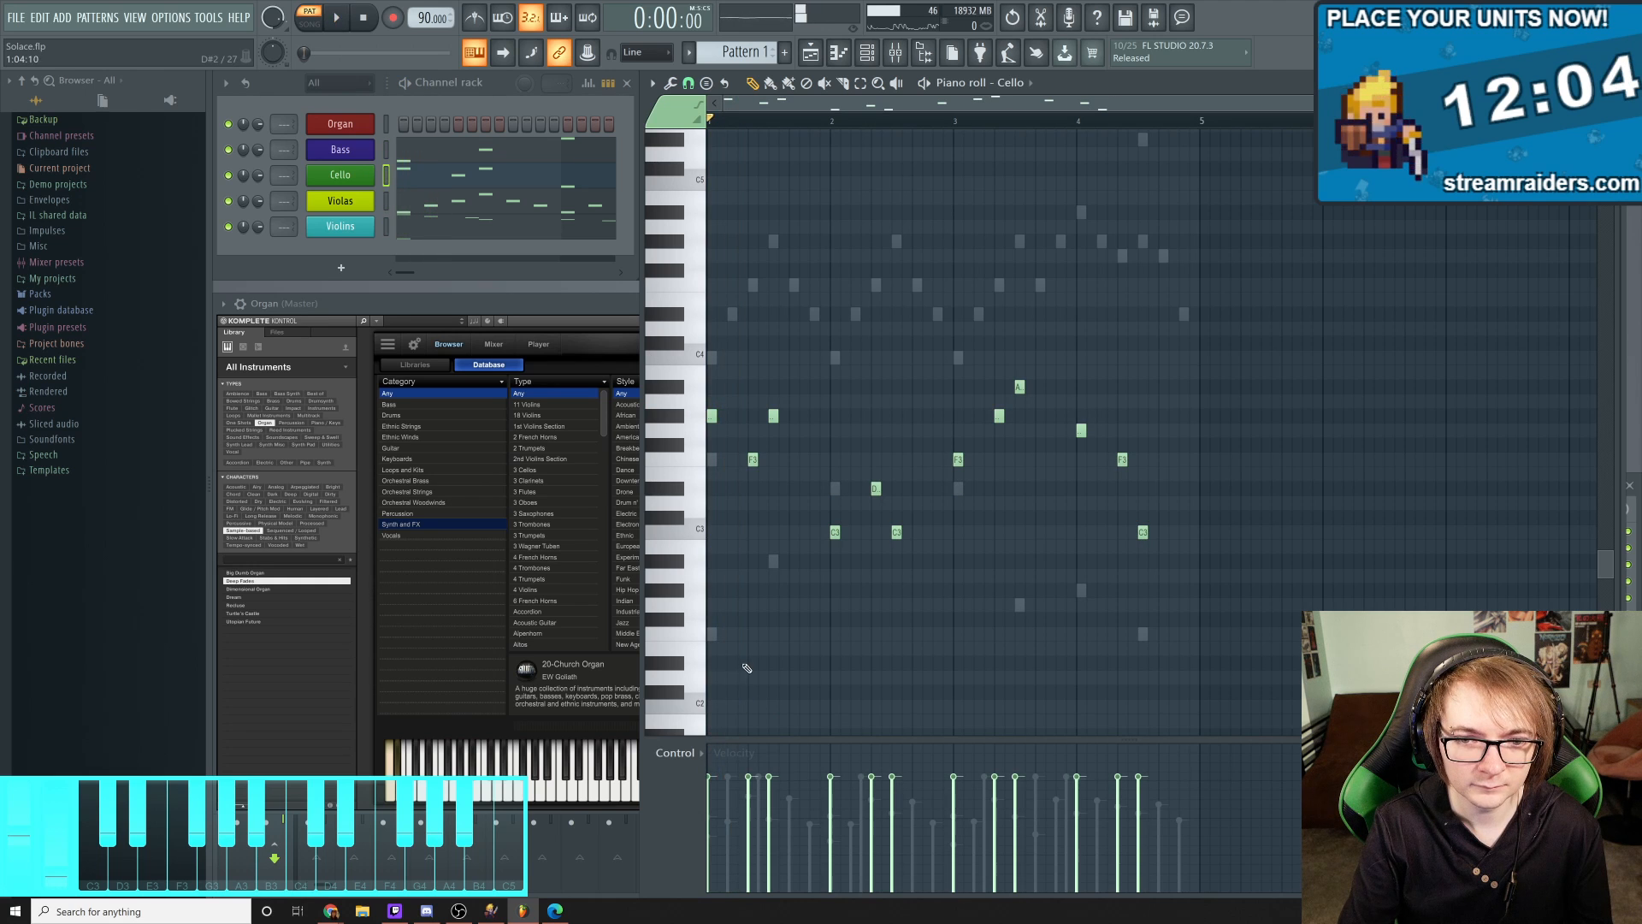
pyautogui.press('space')
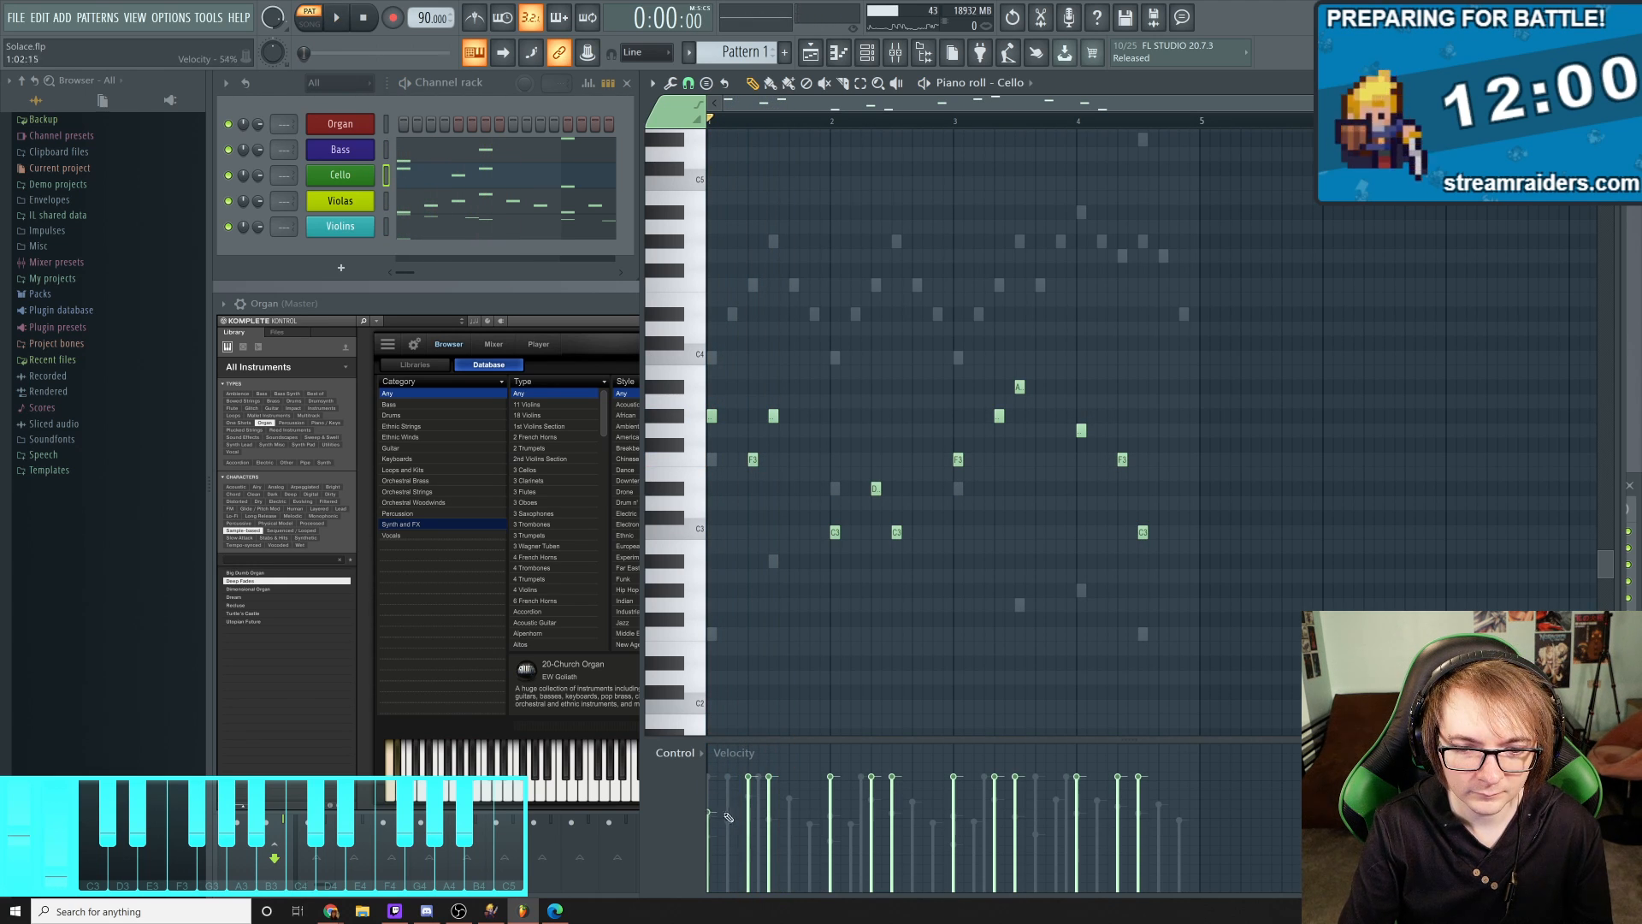
pyautogui.moveTo(729, 817); pyautogui.dragTo(858, 812)
pyautogui.moveTo(1061, 817); pyautogui.dragTo(1155, 813)
pyautogui.press('space')
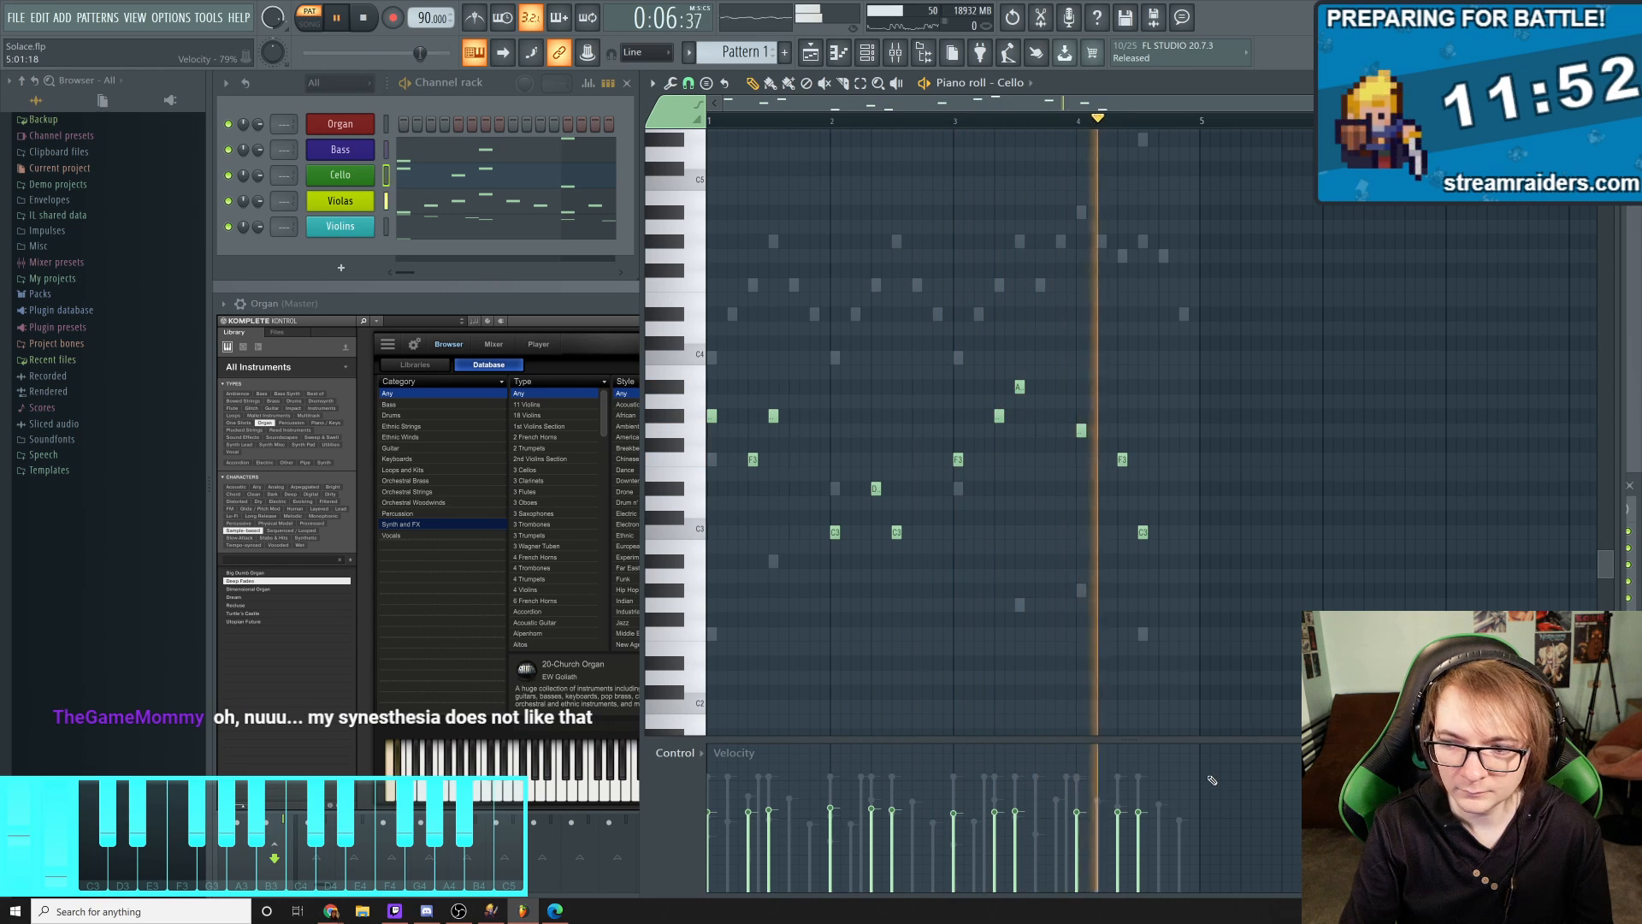
pyautogui.press('space')
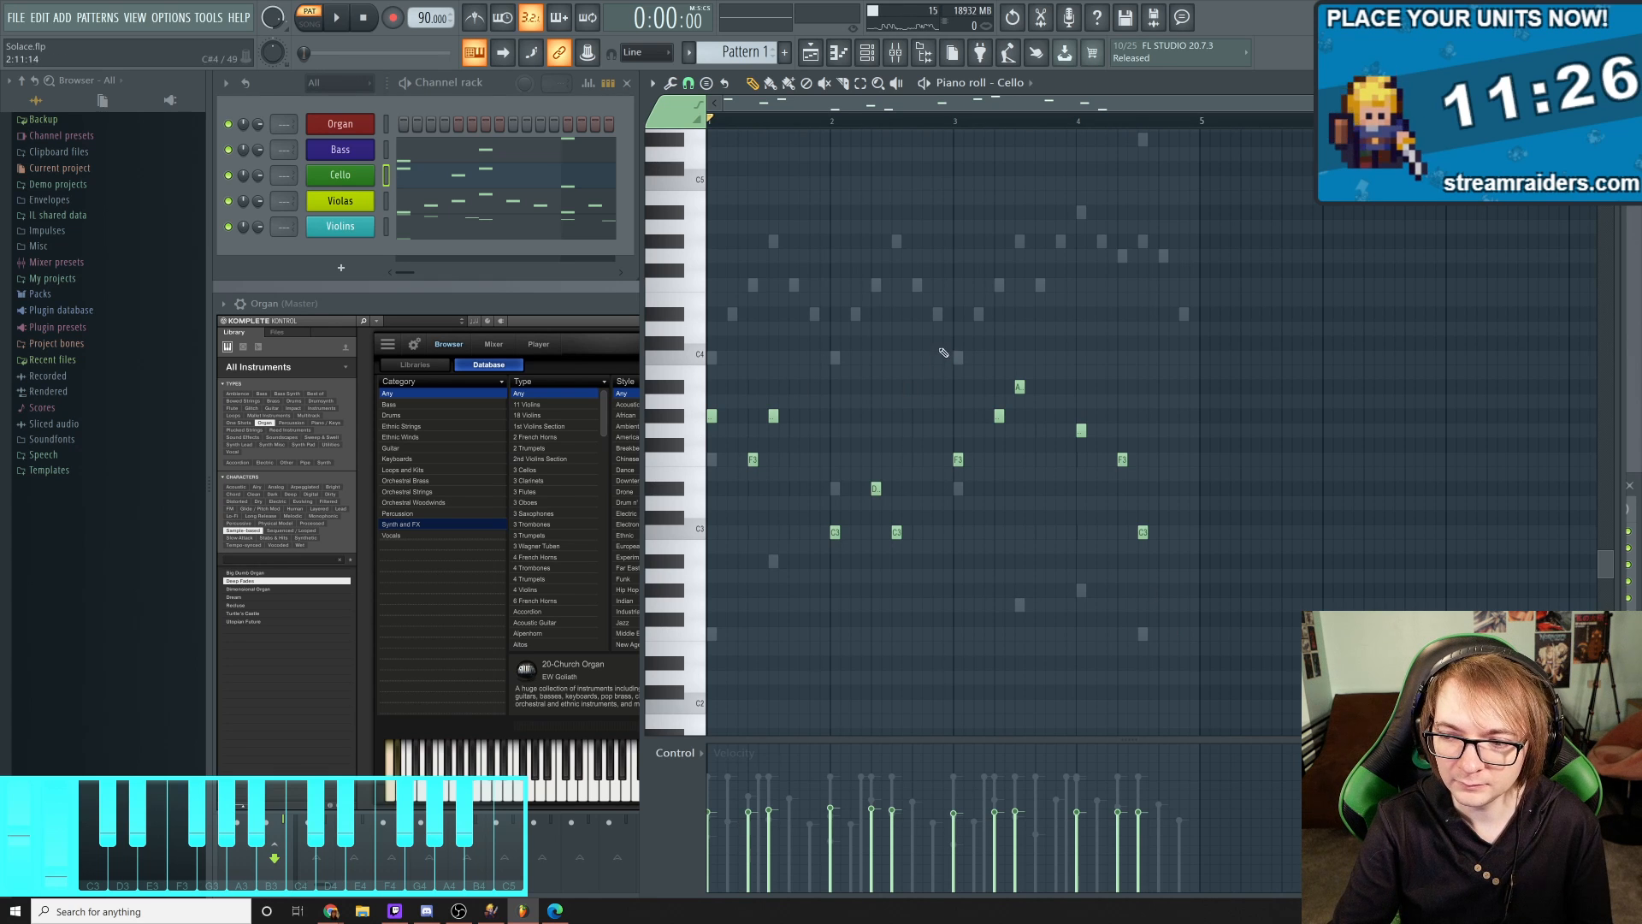
# Open the Violins part and examine its notes against the lower string parts across the four bars
pyautogui.scroll(-2, 933, 267)
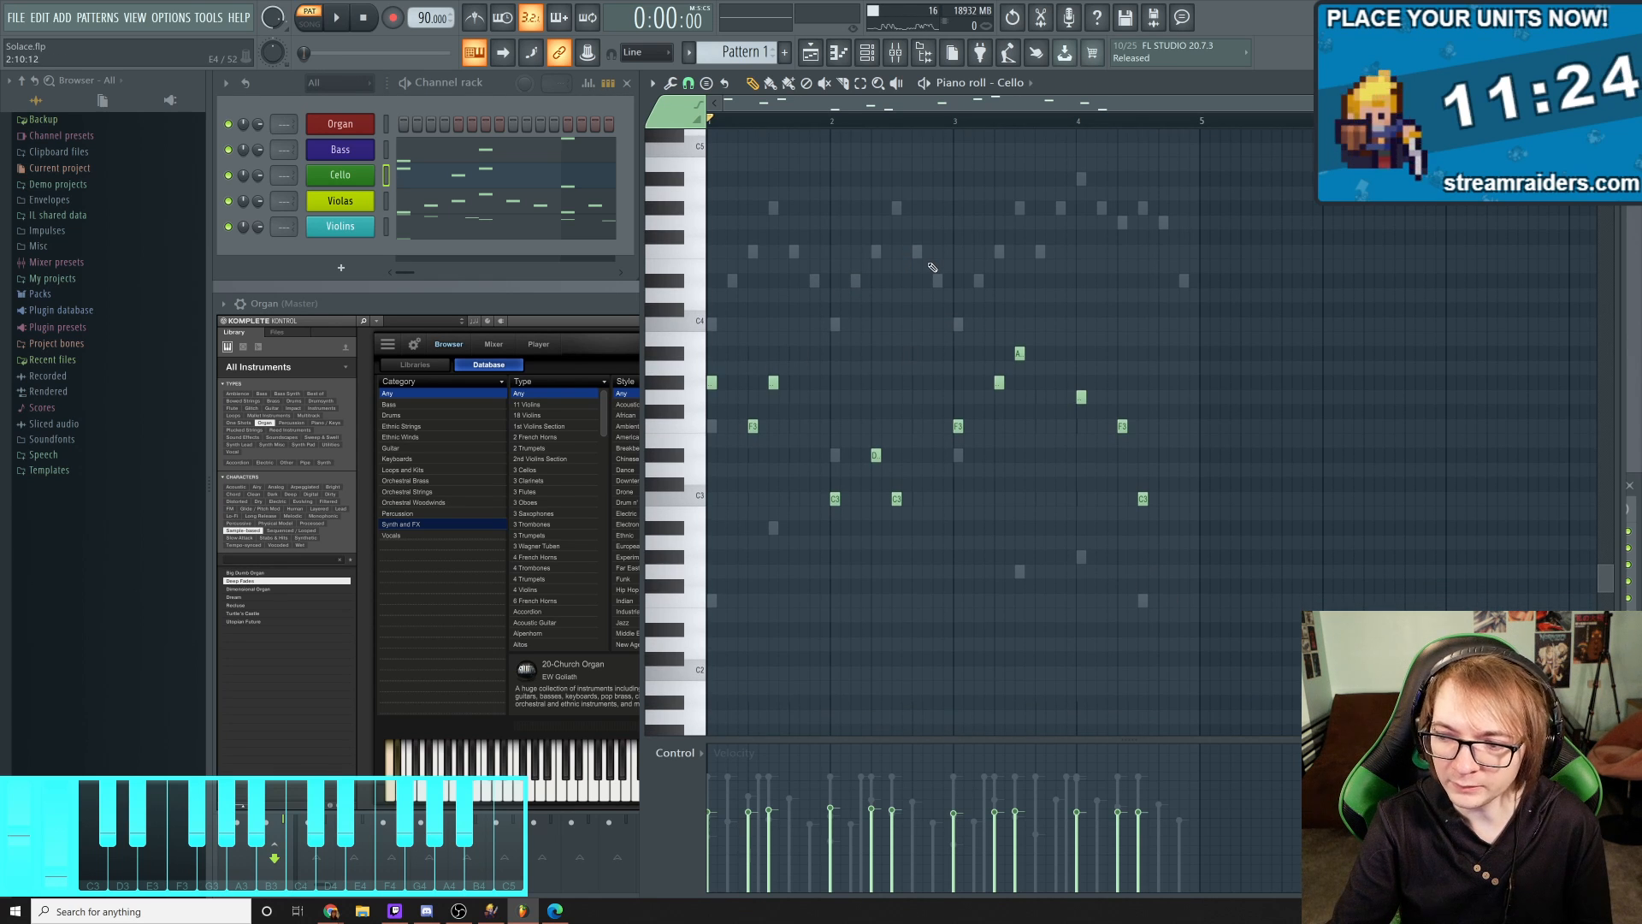
pyautogui.scroll(5, 915, 267)
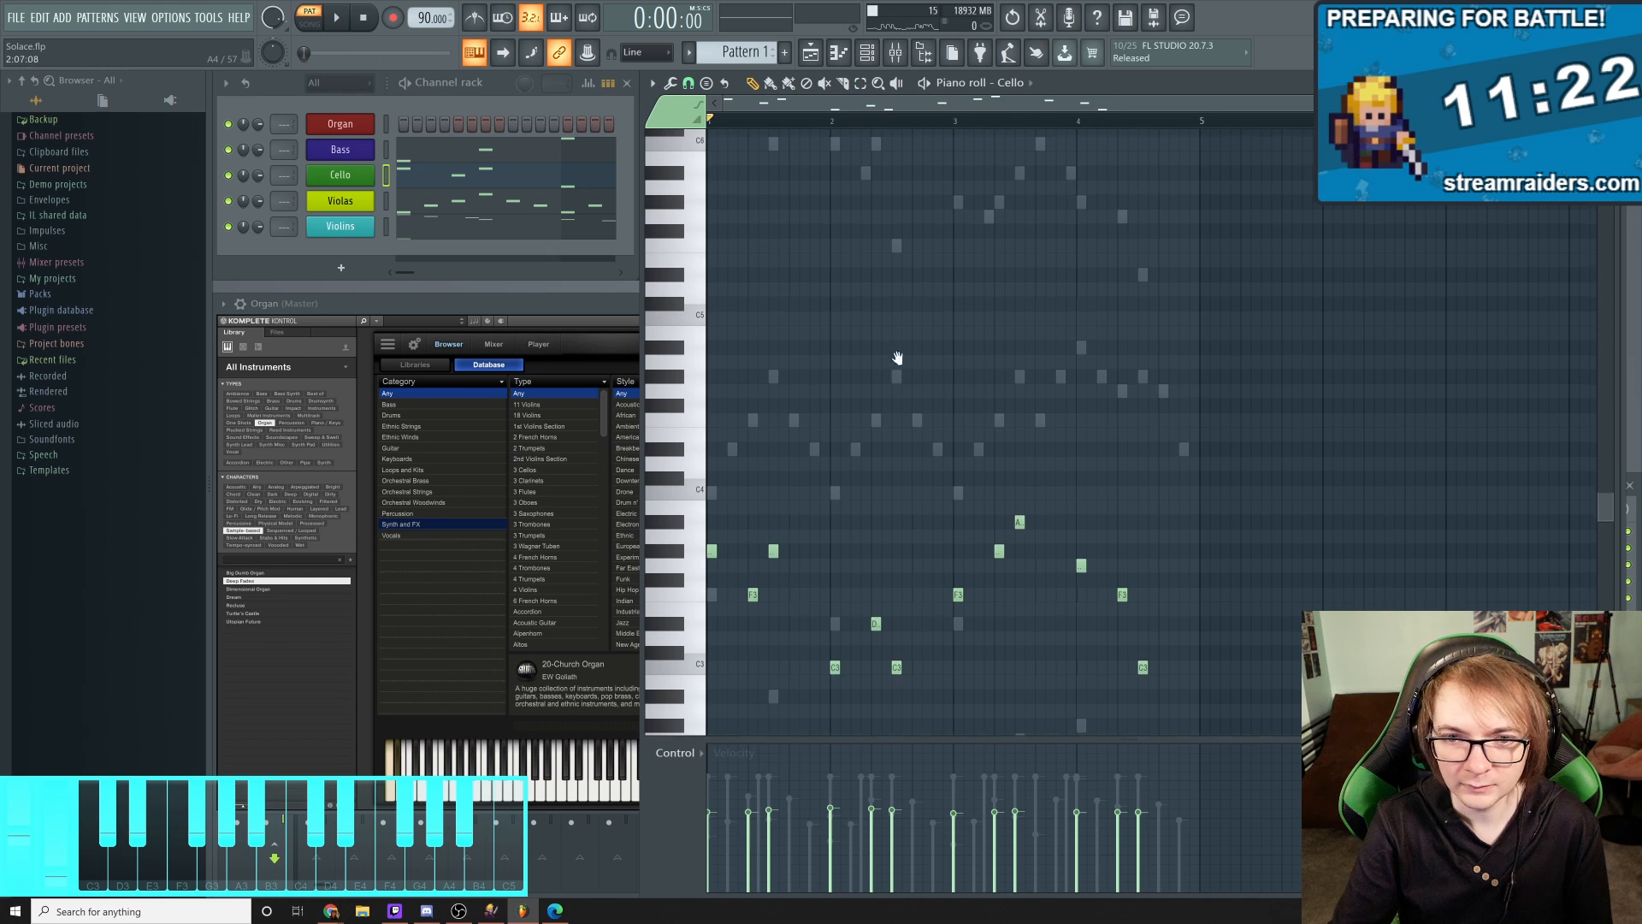
pyautogui.scroll(4, 898, 358)
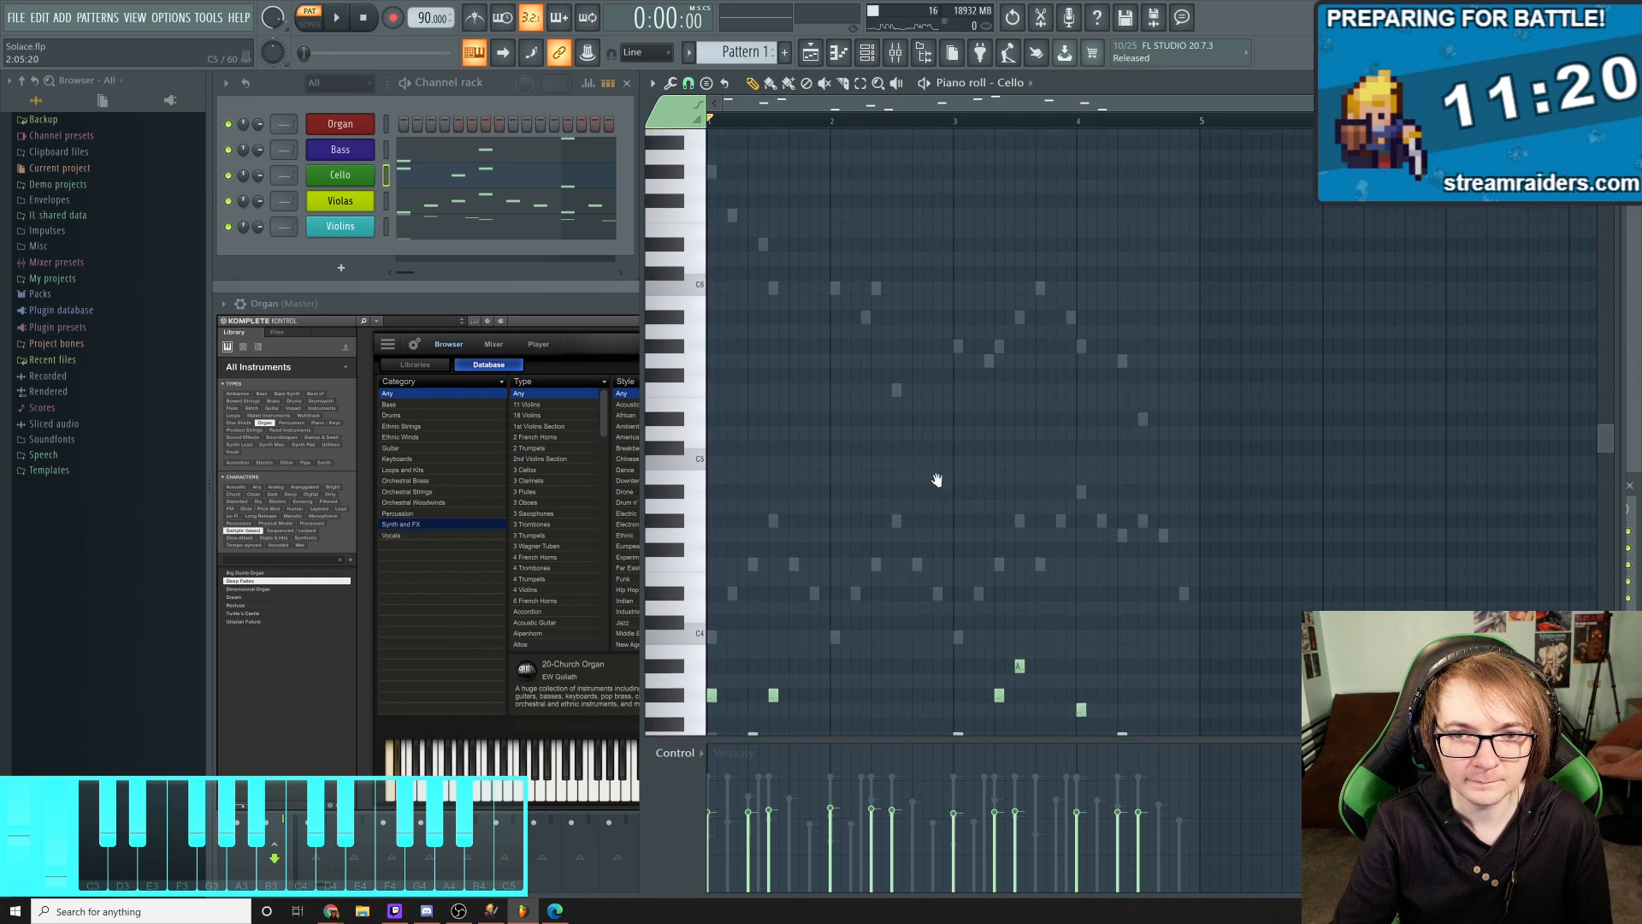
pyautogui.click(429, 225)
pyautogui.scroll(2, 857, 466)
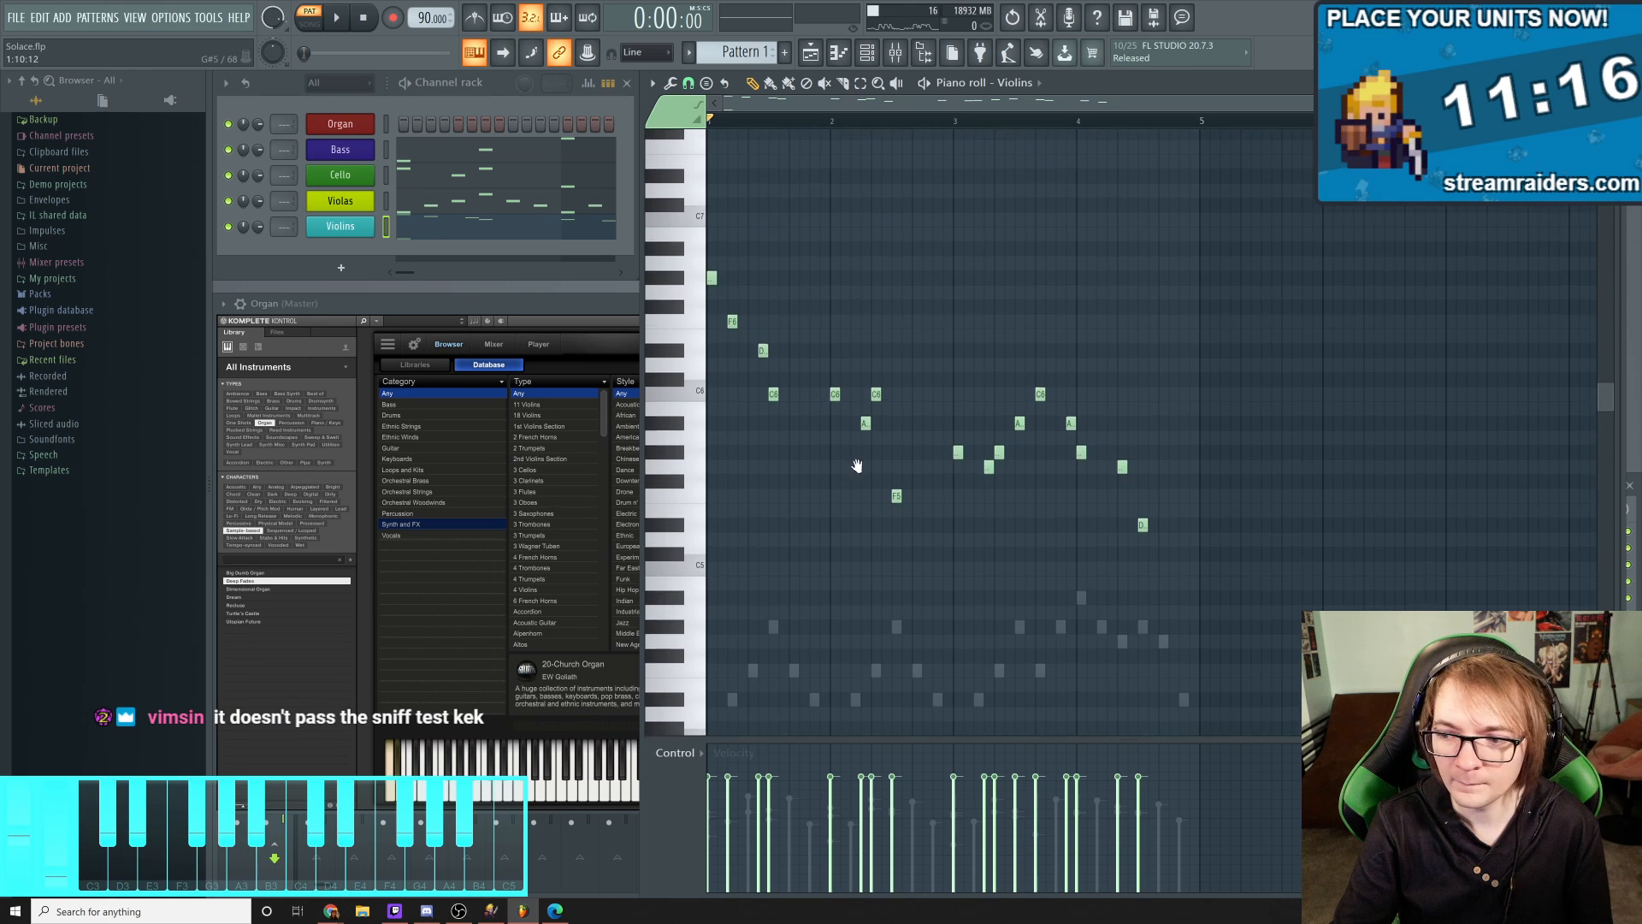
pyautogui.scroll(2, 861, 539)
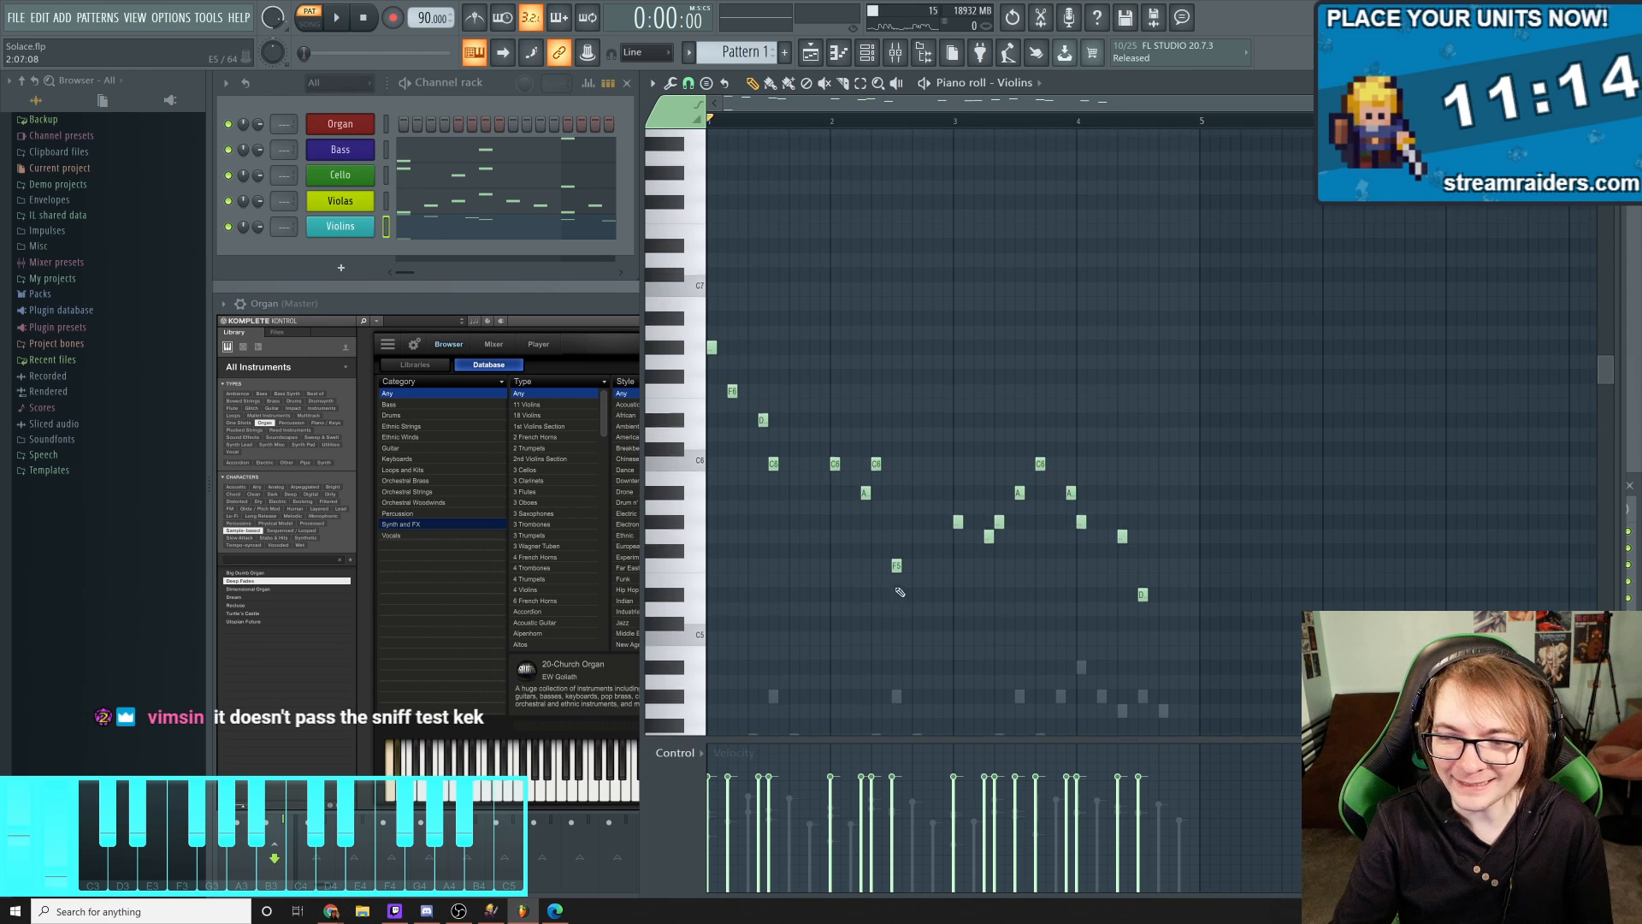
pyautogui.scroll(-2, 791, 586)
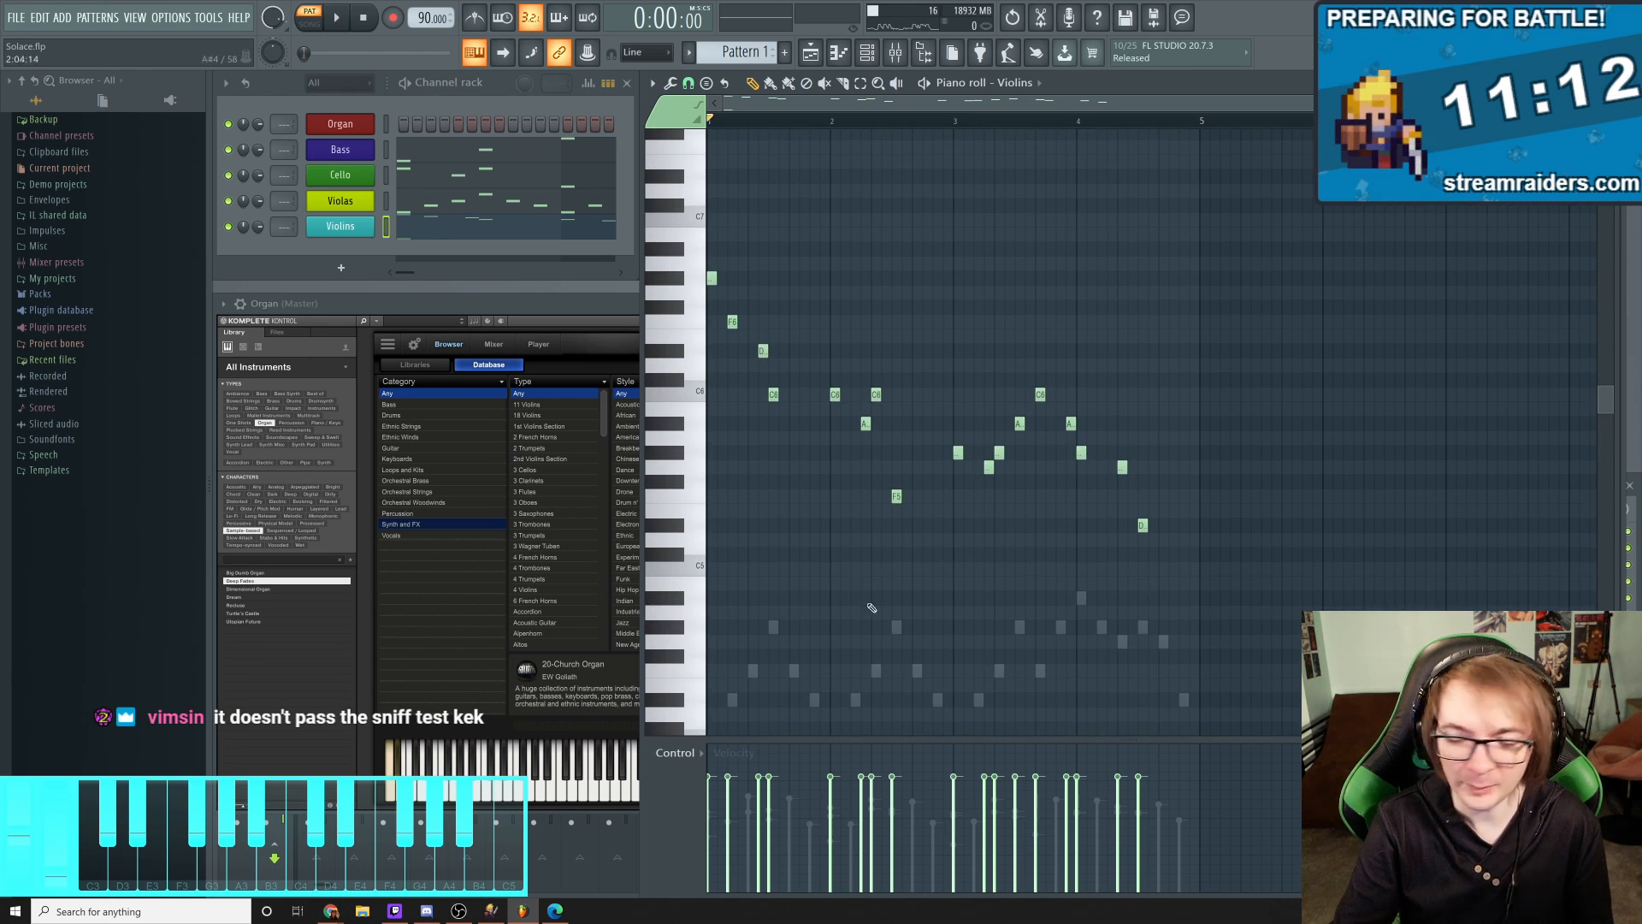
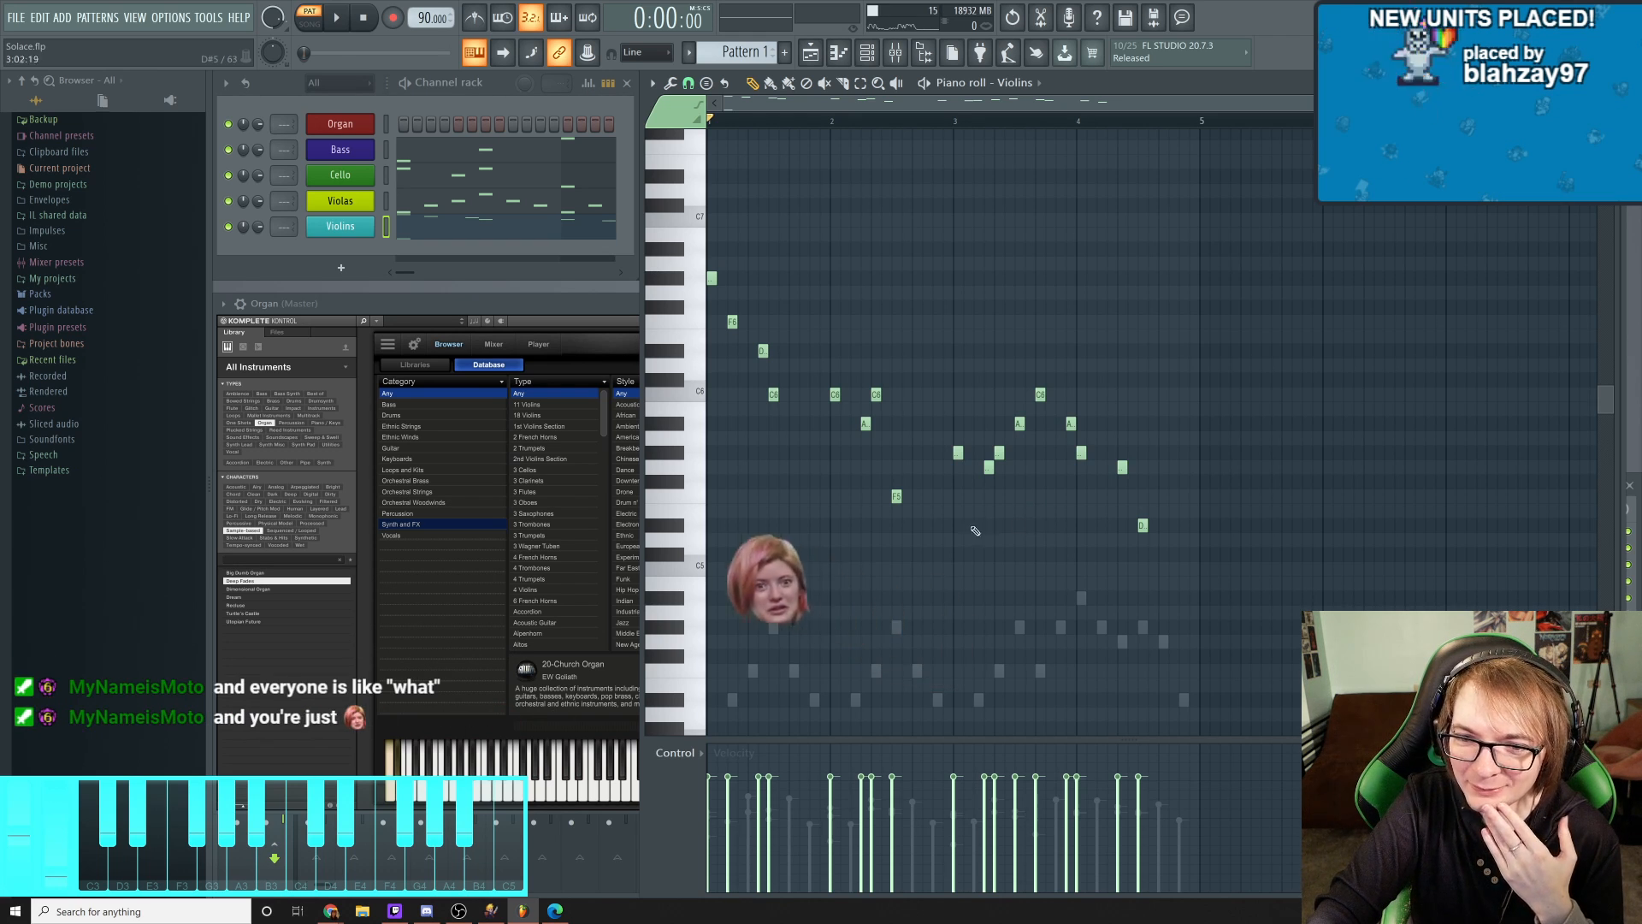
pyautogui.scroll(-3, 1035, 513)
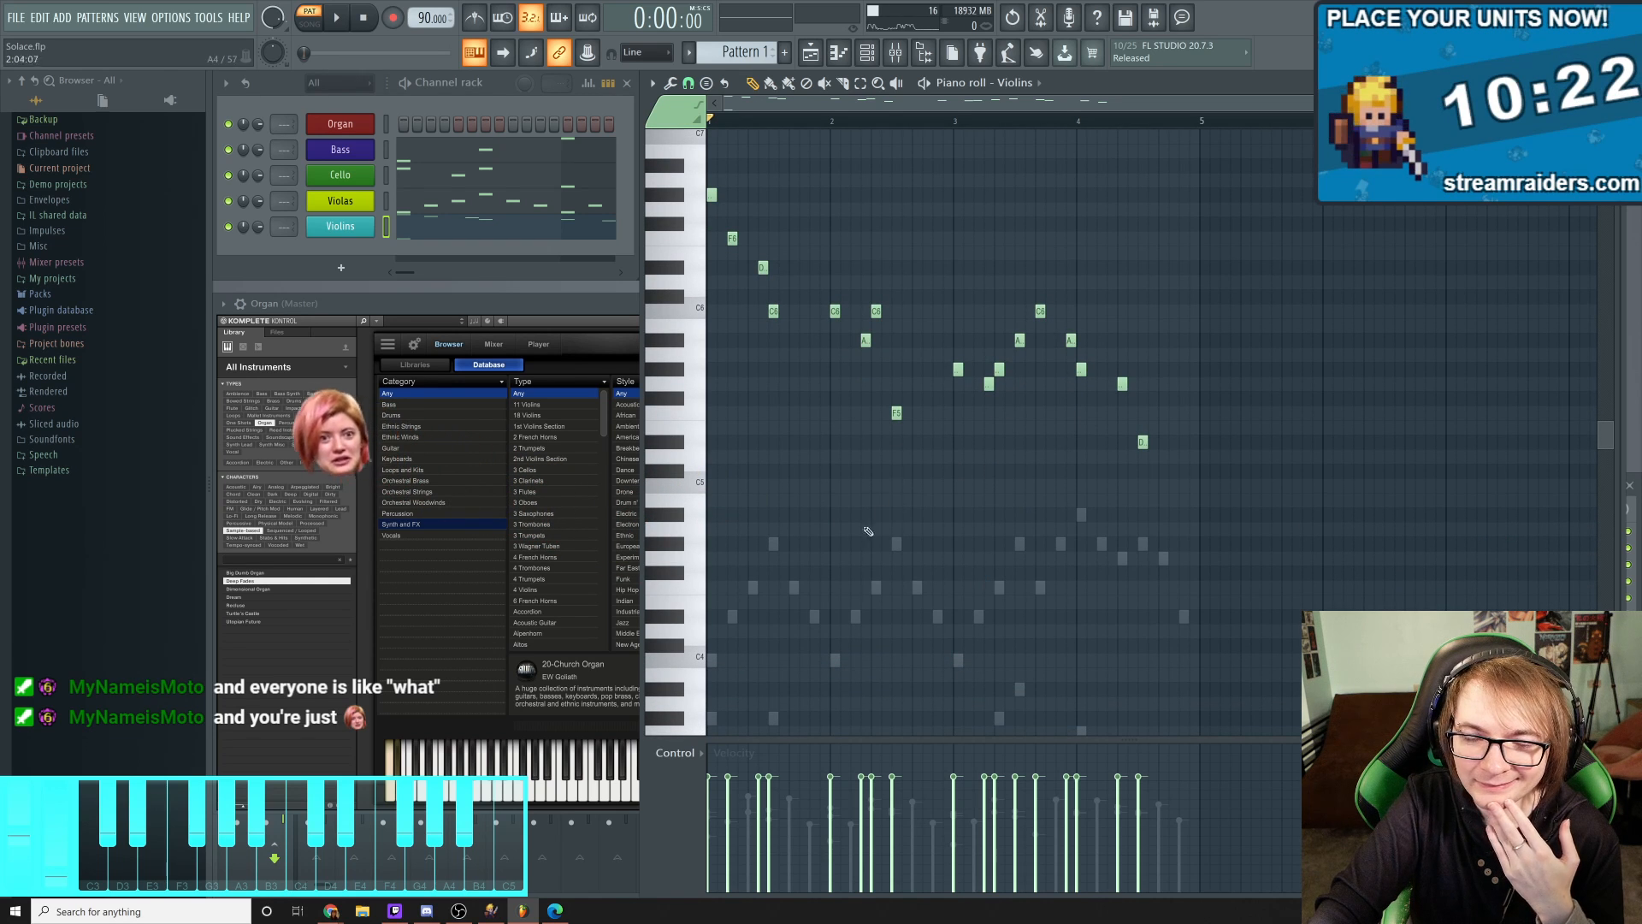
pyautogui.moveTo(889, 537); pyautogui.dragTo(974, 566)
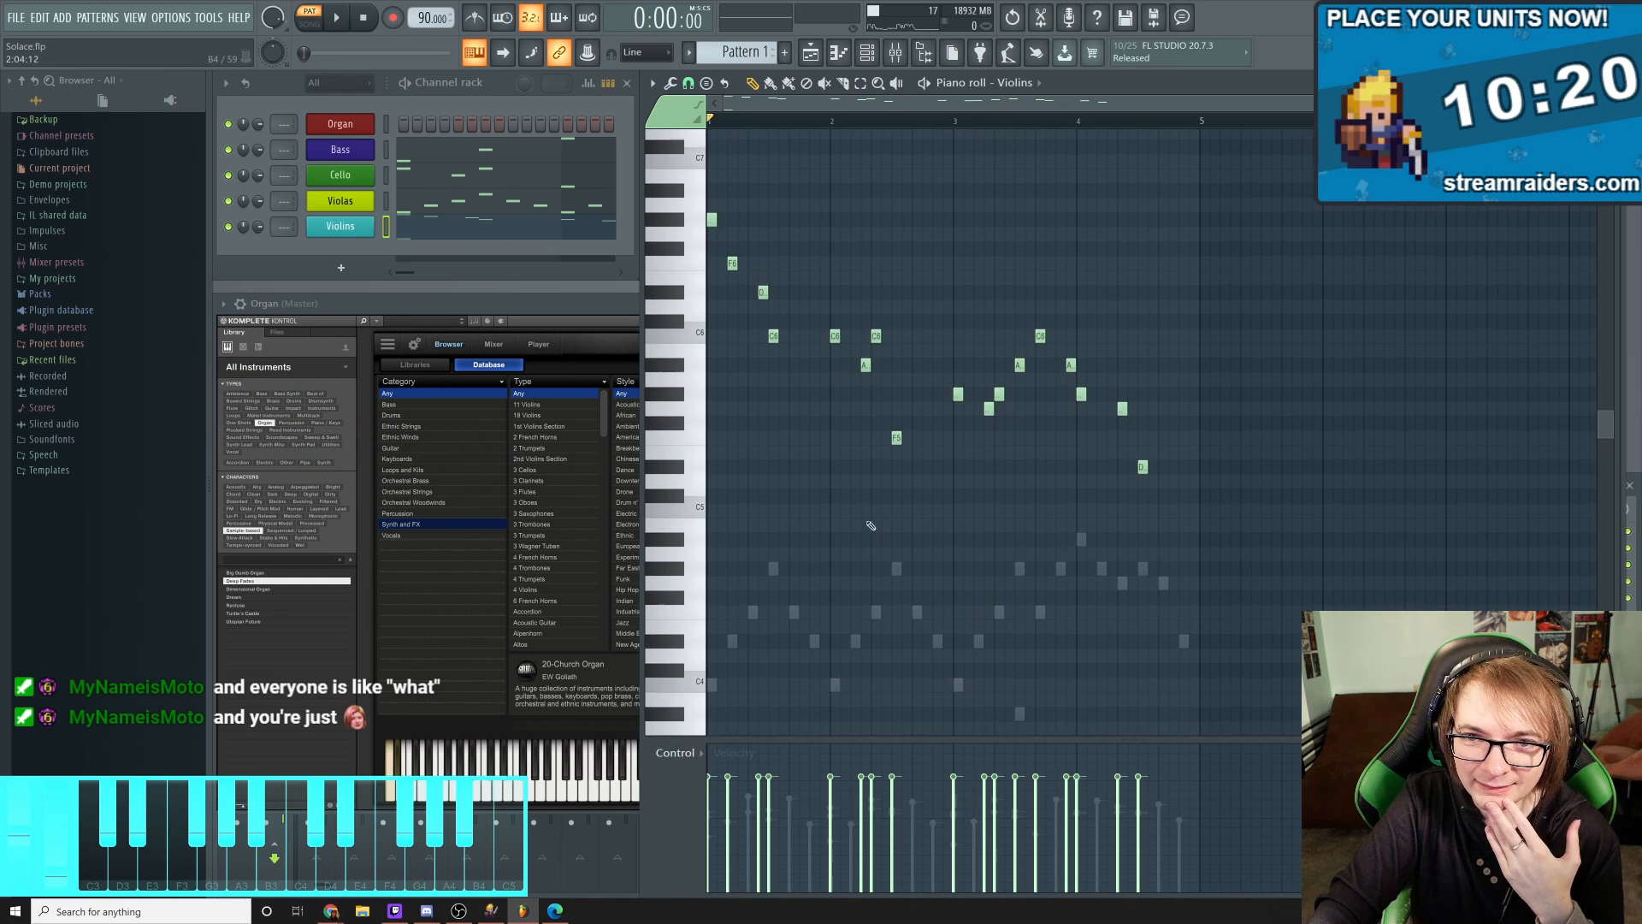
pyautogui.scroll(-1, 834, 529)
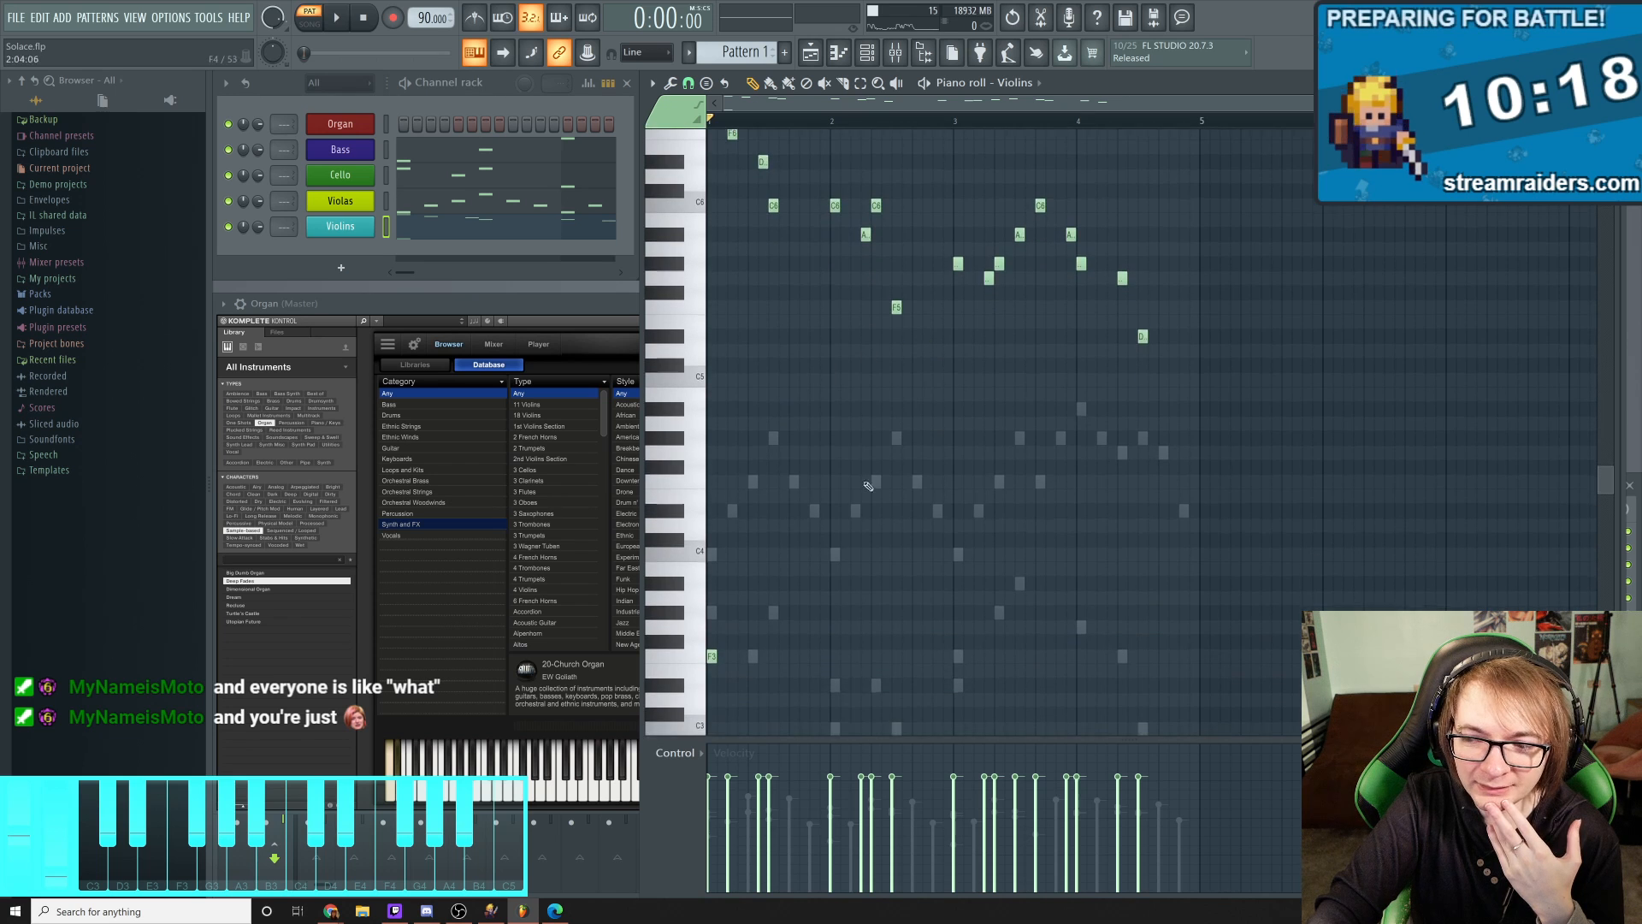
pyautogui.moveTo(781, 479)
pyautogui.mouseDown()
pyautogui.moveTo(818, 574)
pyautogui.moveTo(799, 608)
pyautogui.moveTo(829, 514)
pyautogui.mouseUp()
pyautogui.scroll(-10, 864, 517)
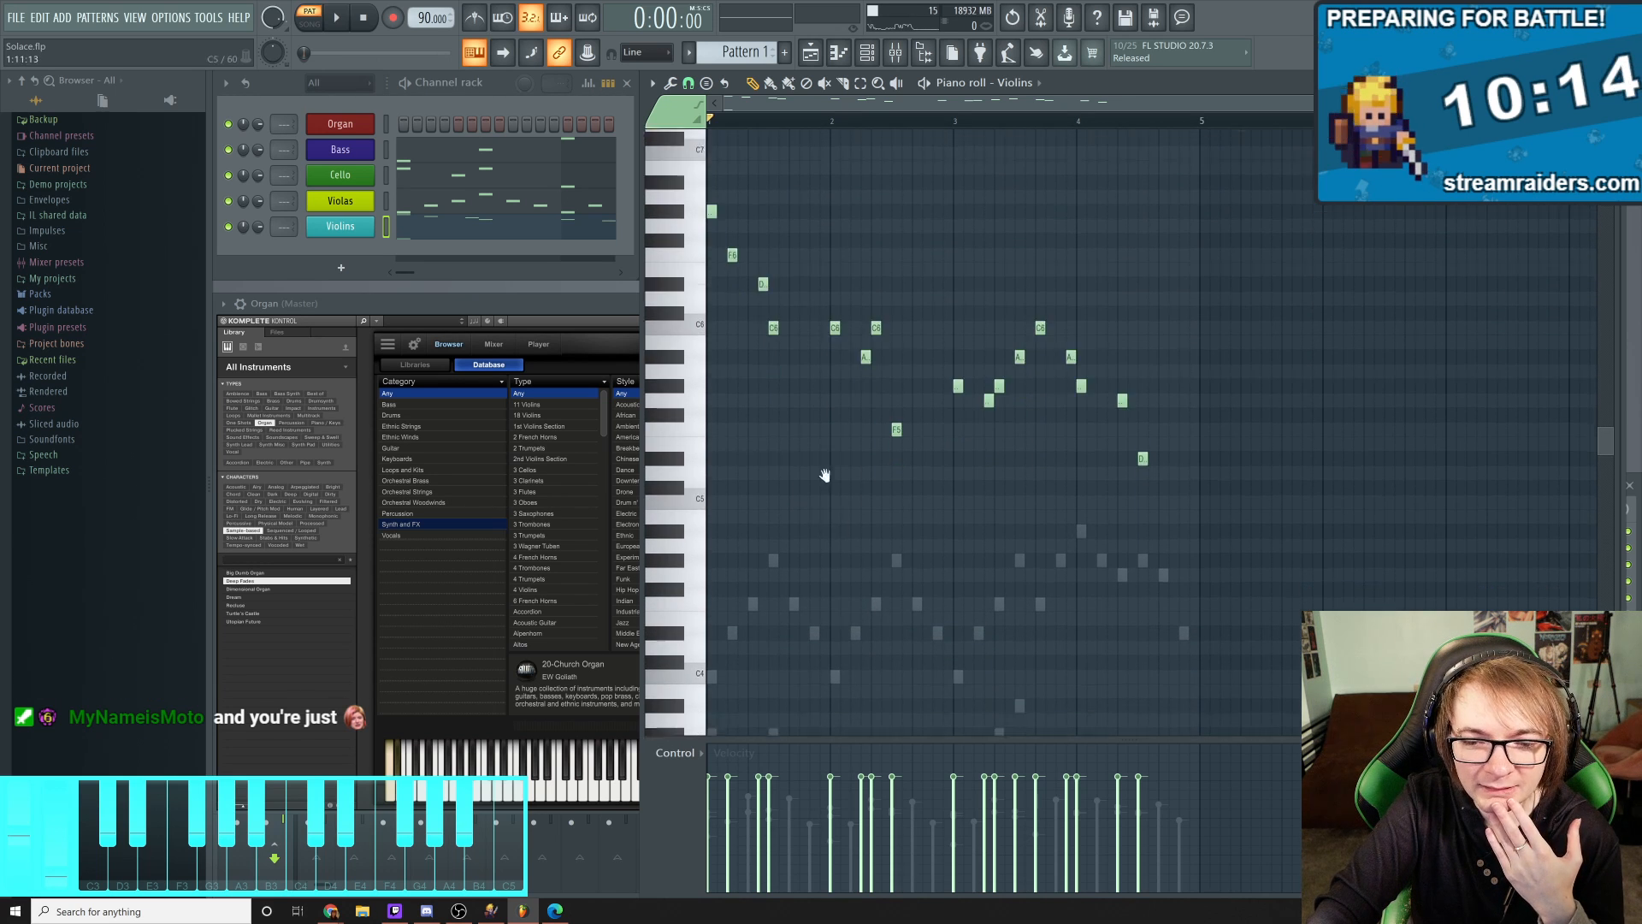
pyautogui.scroll(-3, 895, 522)
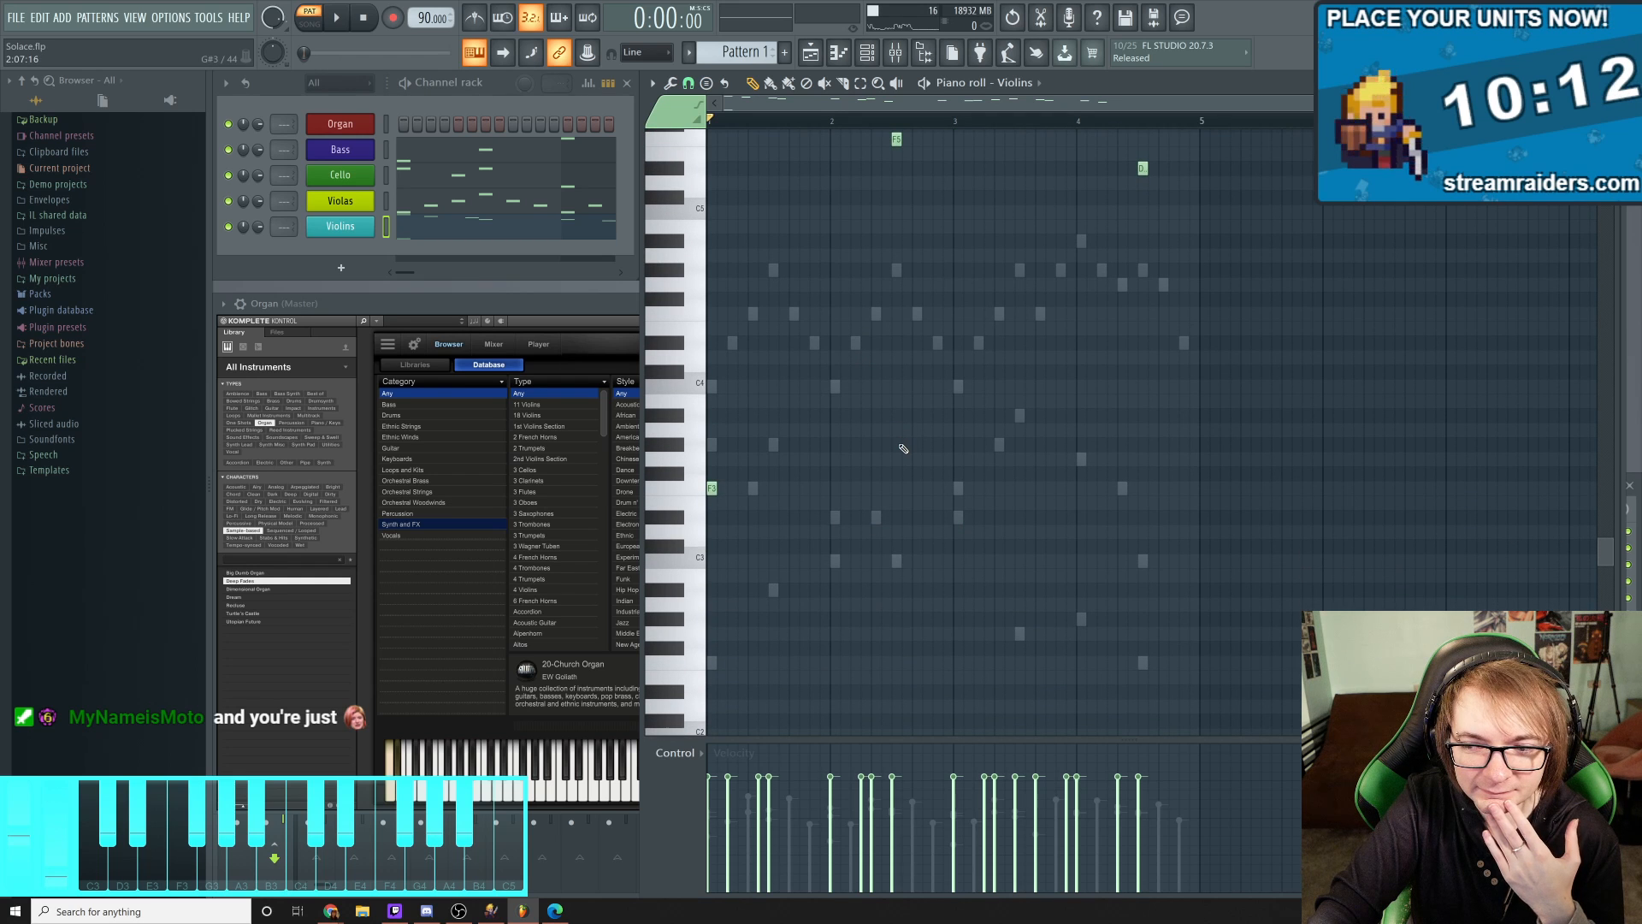
pyautogui.scroll(11, 885, 464)
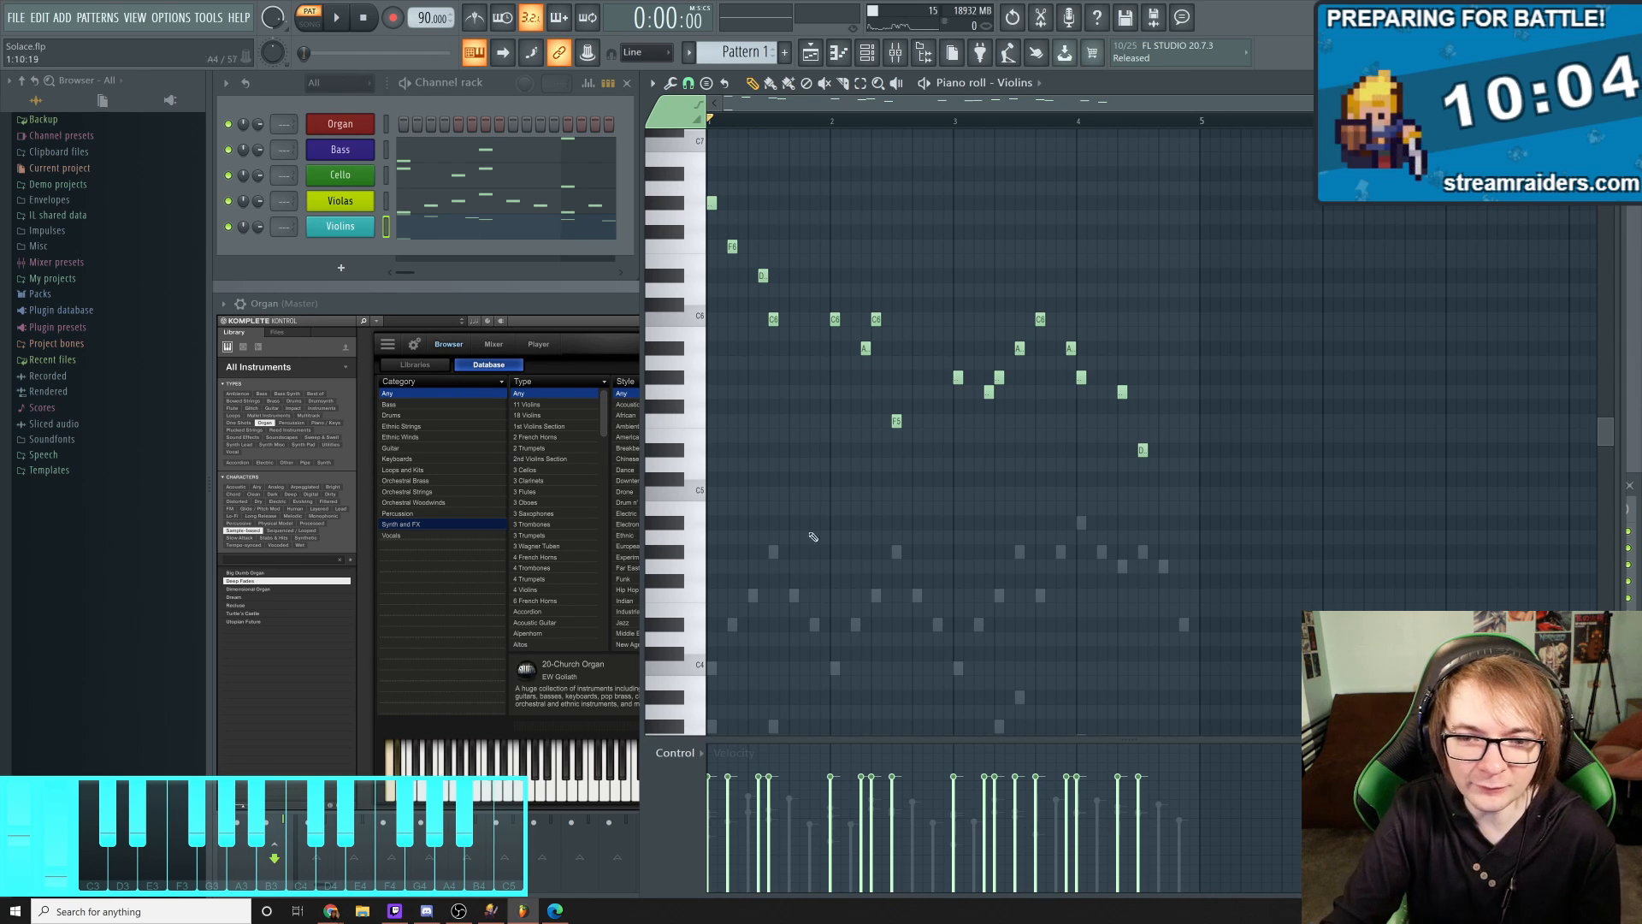
pyautogui.scroll(-6, 814, 542)
# Review the Violas, Cello and Bass parts in turn, comparing their notes and pitch ranges across the four bars
pyautogui.click(477, 196)
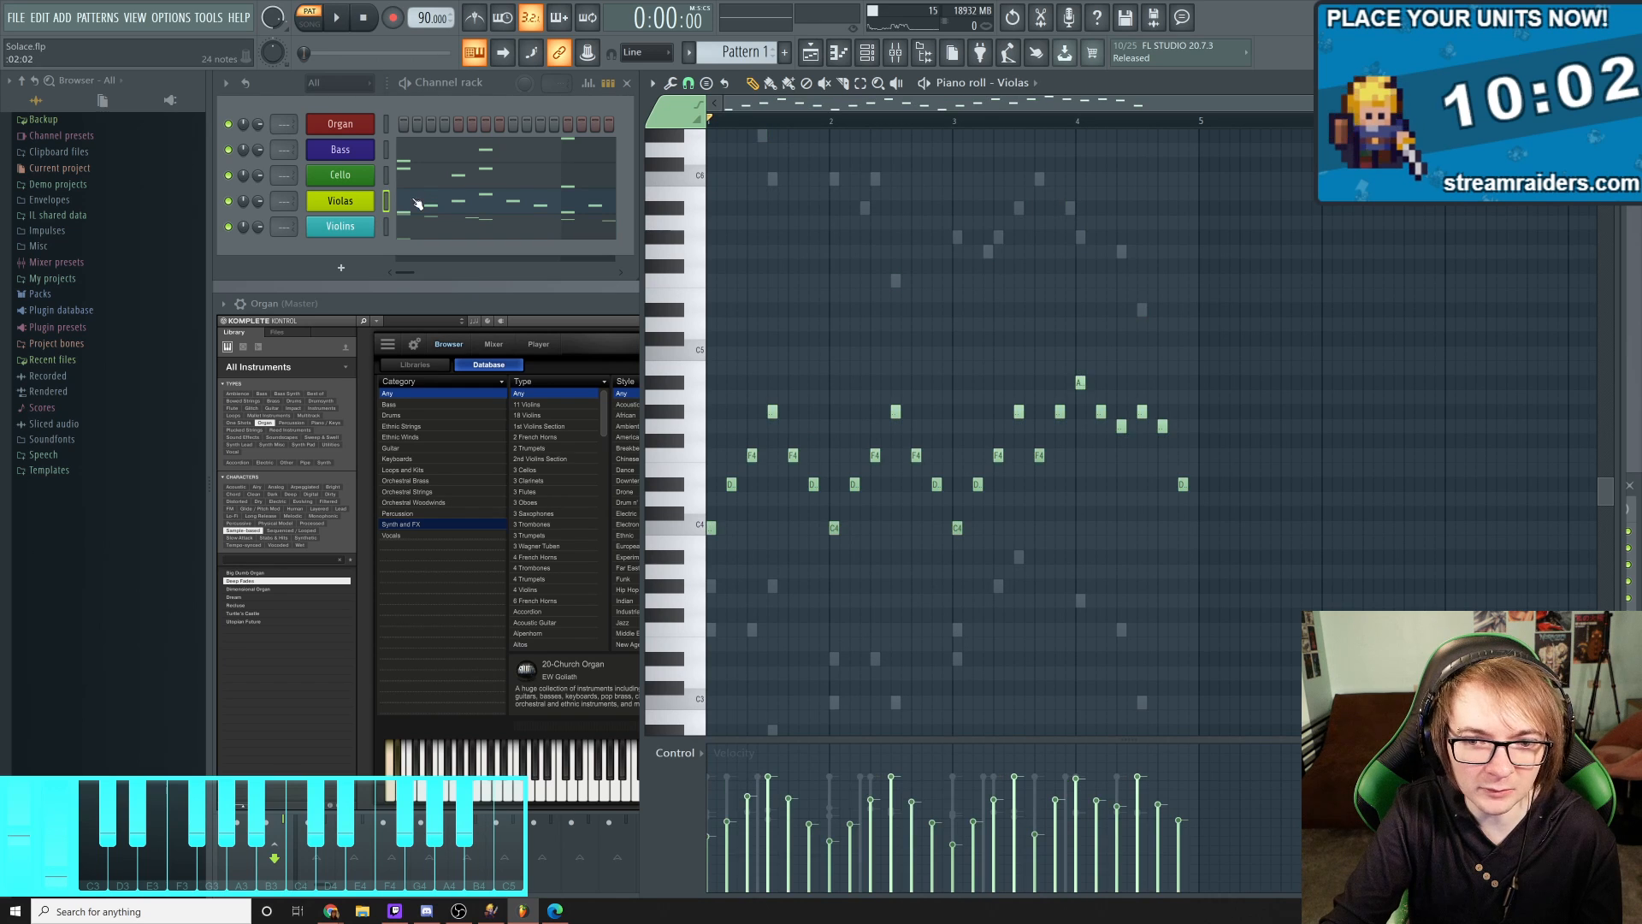
pyautogui.scroll(-5, 946, 243)
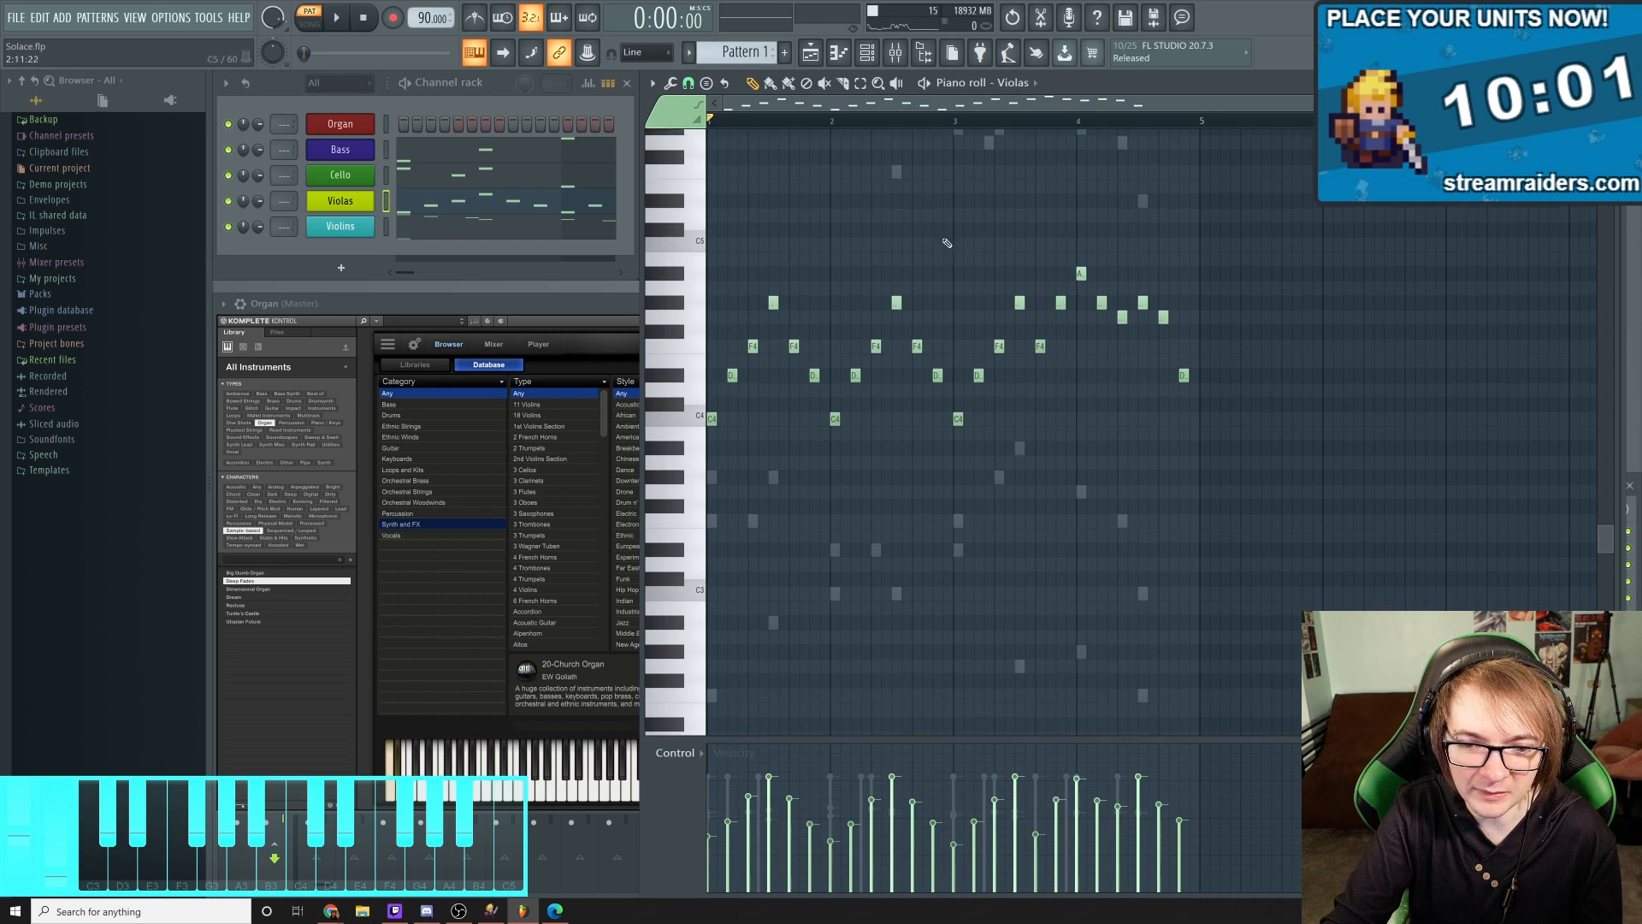
pyautogui.click(419, 182)
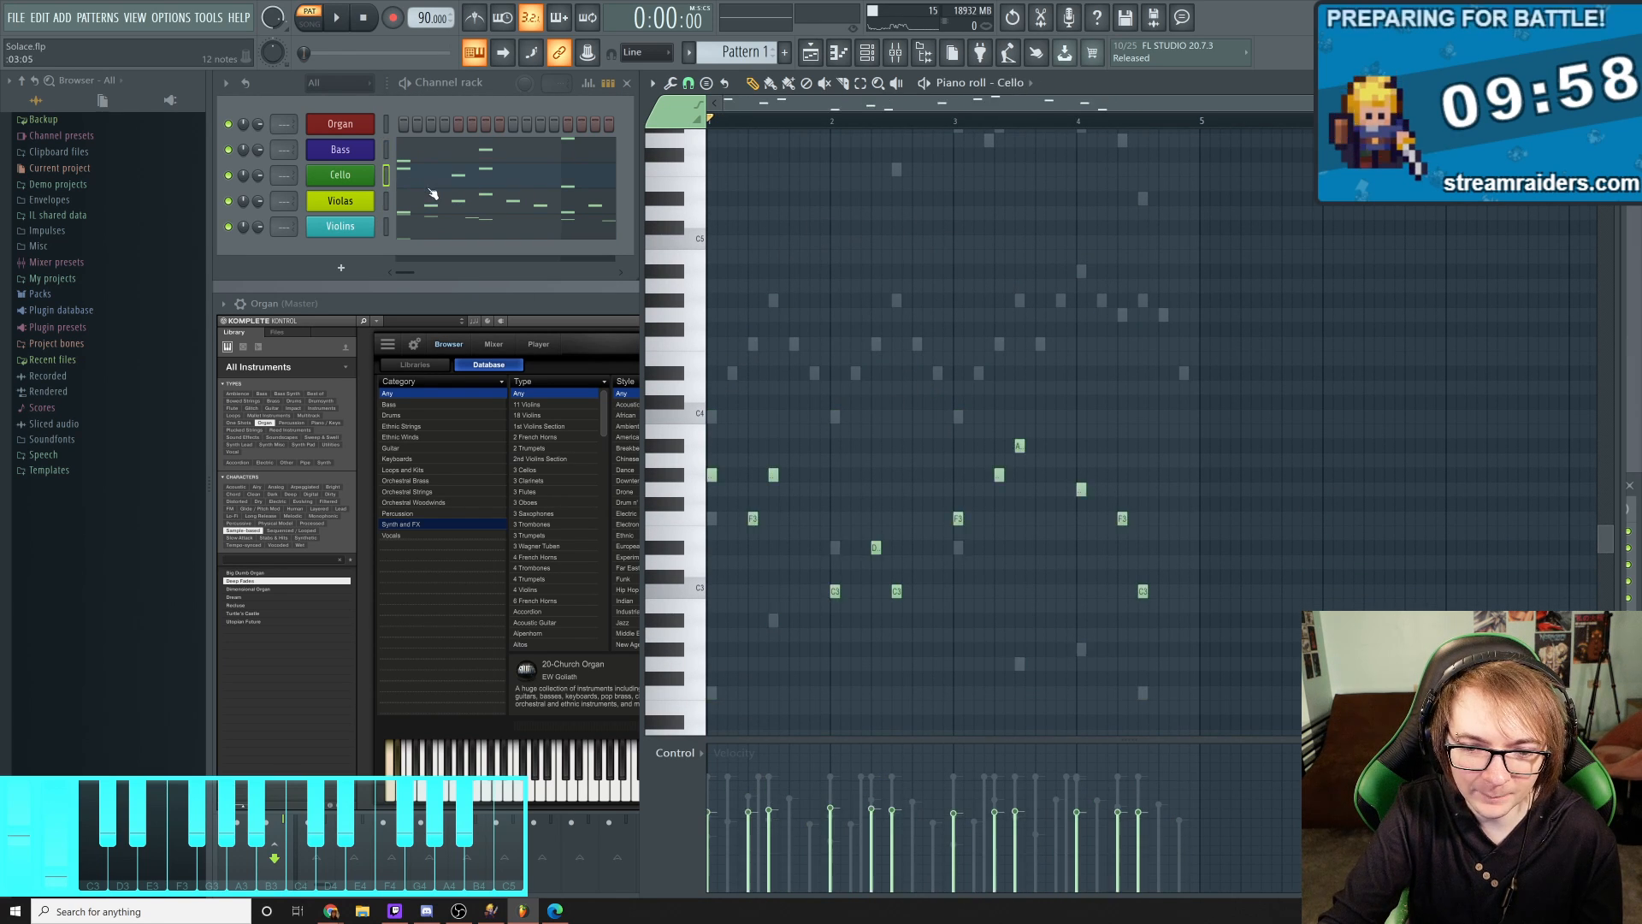
pyautogui.click(435, 163)
pyautogui.click(437, 185)
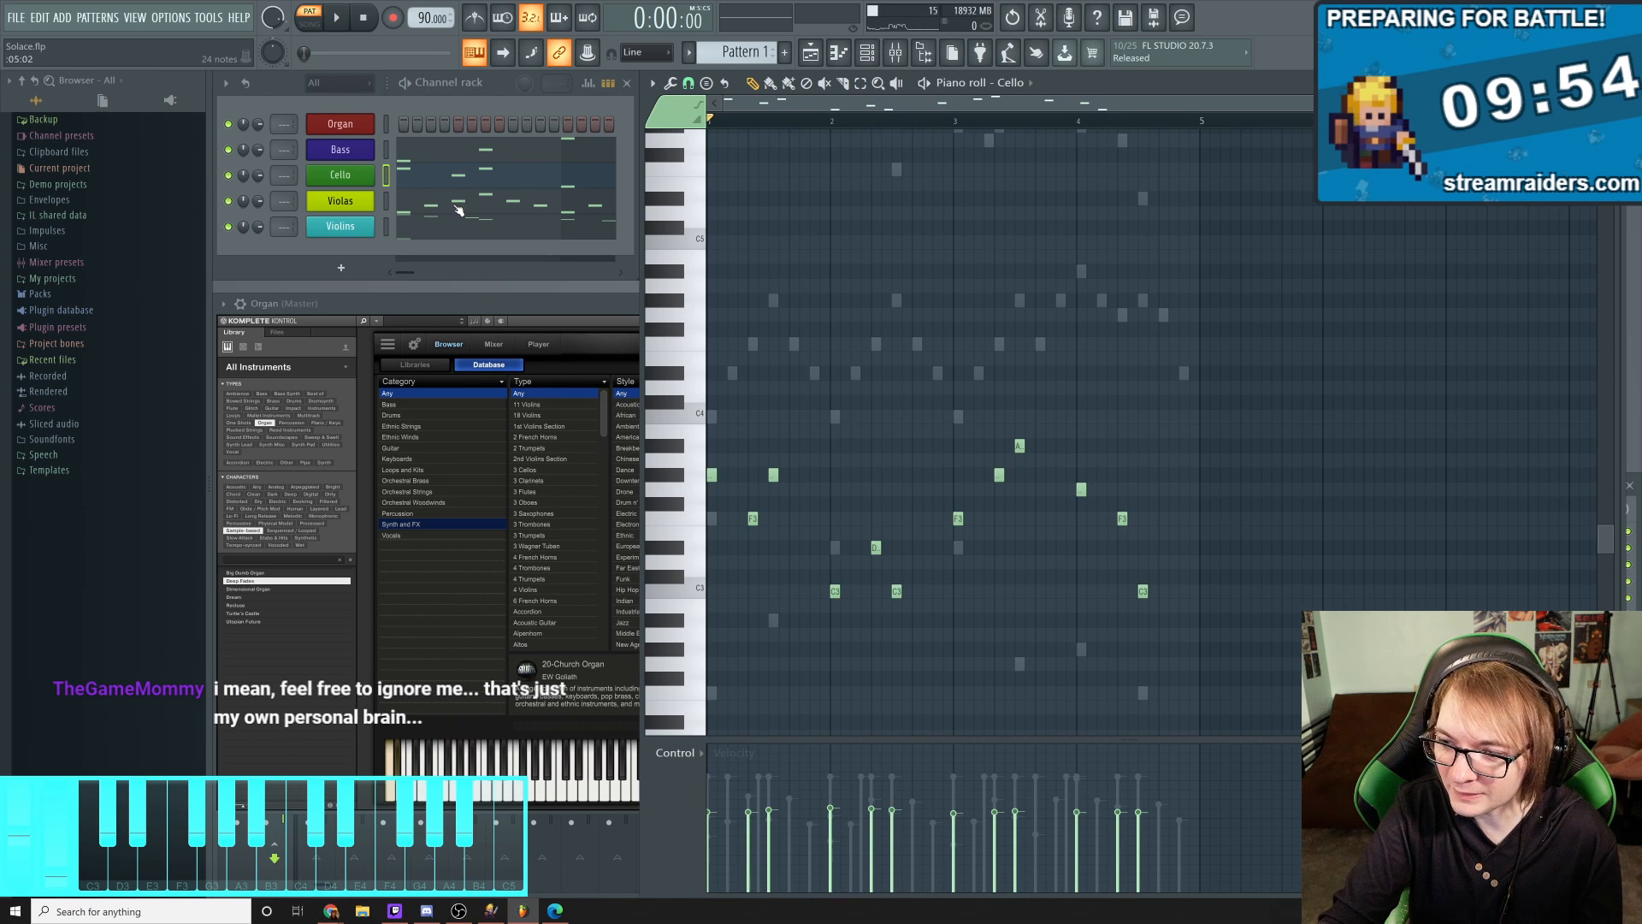
pyautogui.click(438, 202)
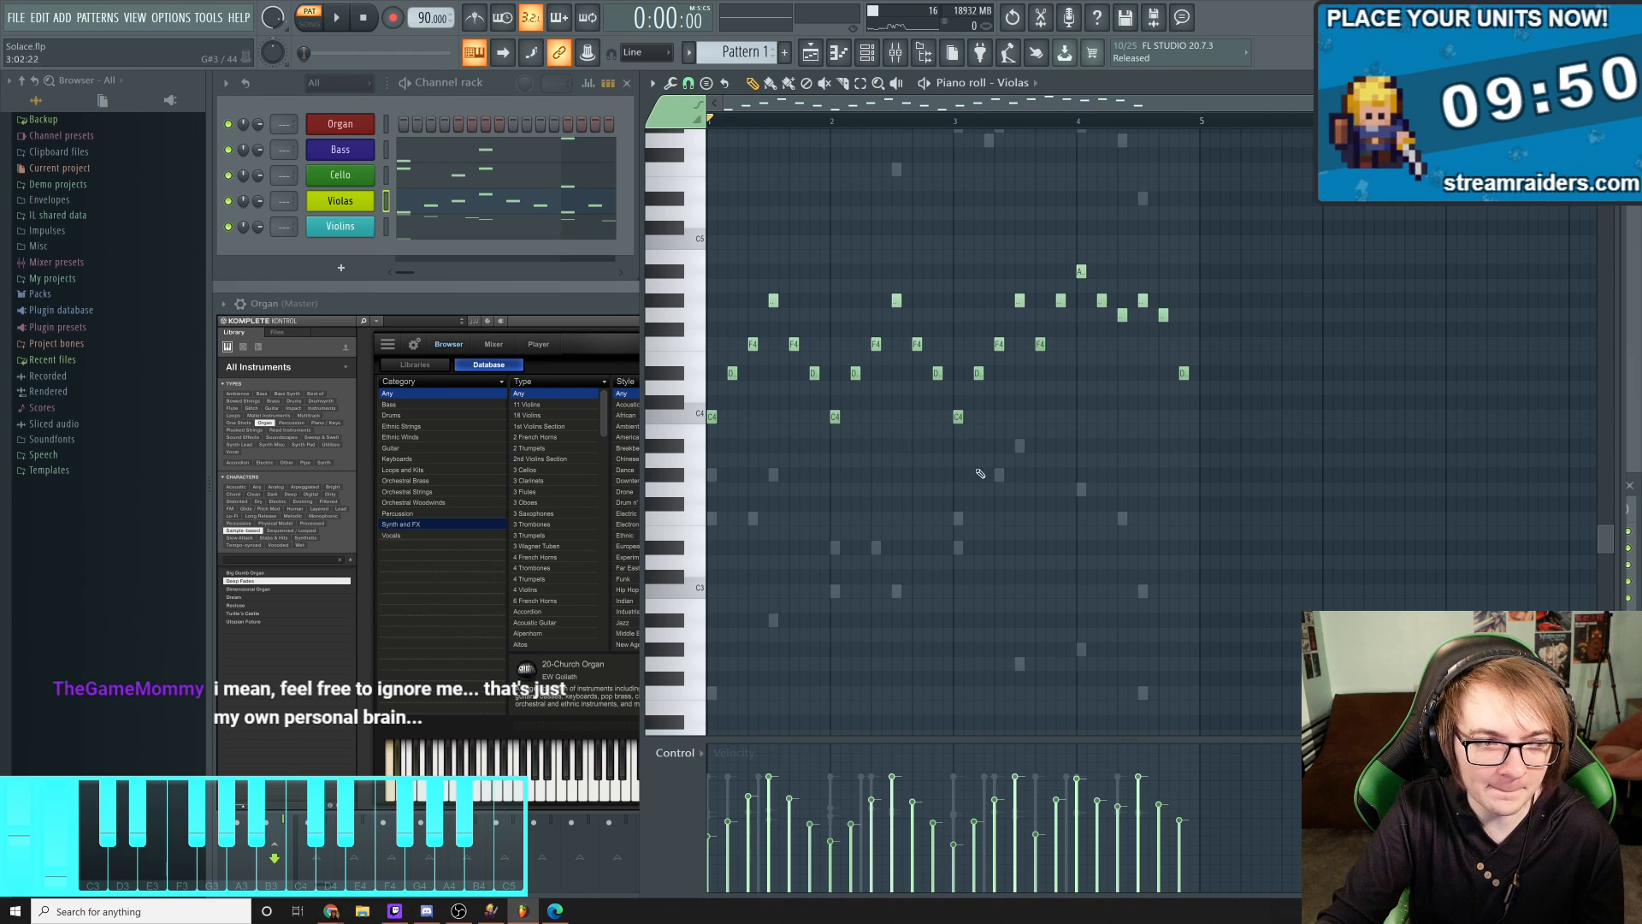
pyautogui.scroll(6, 980, 473)
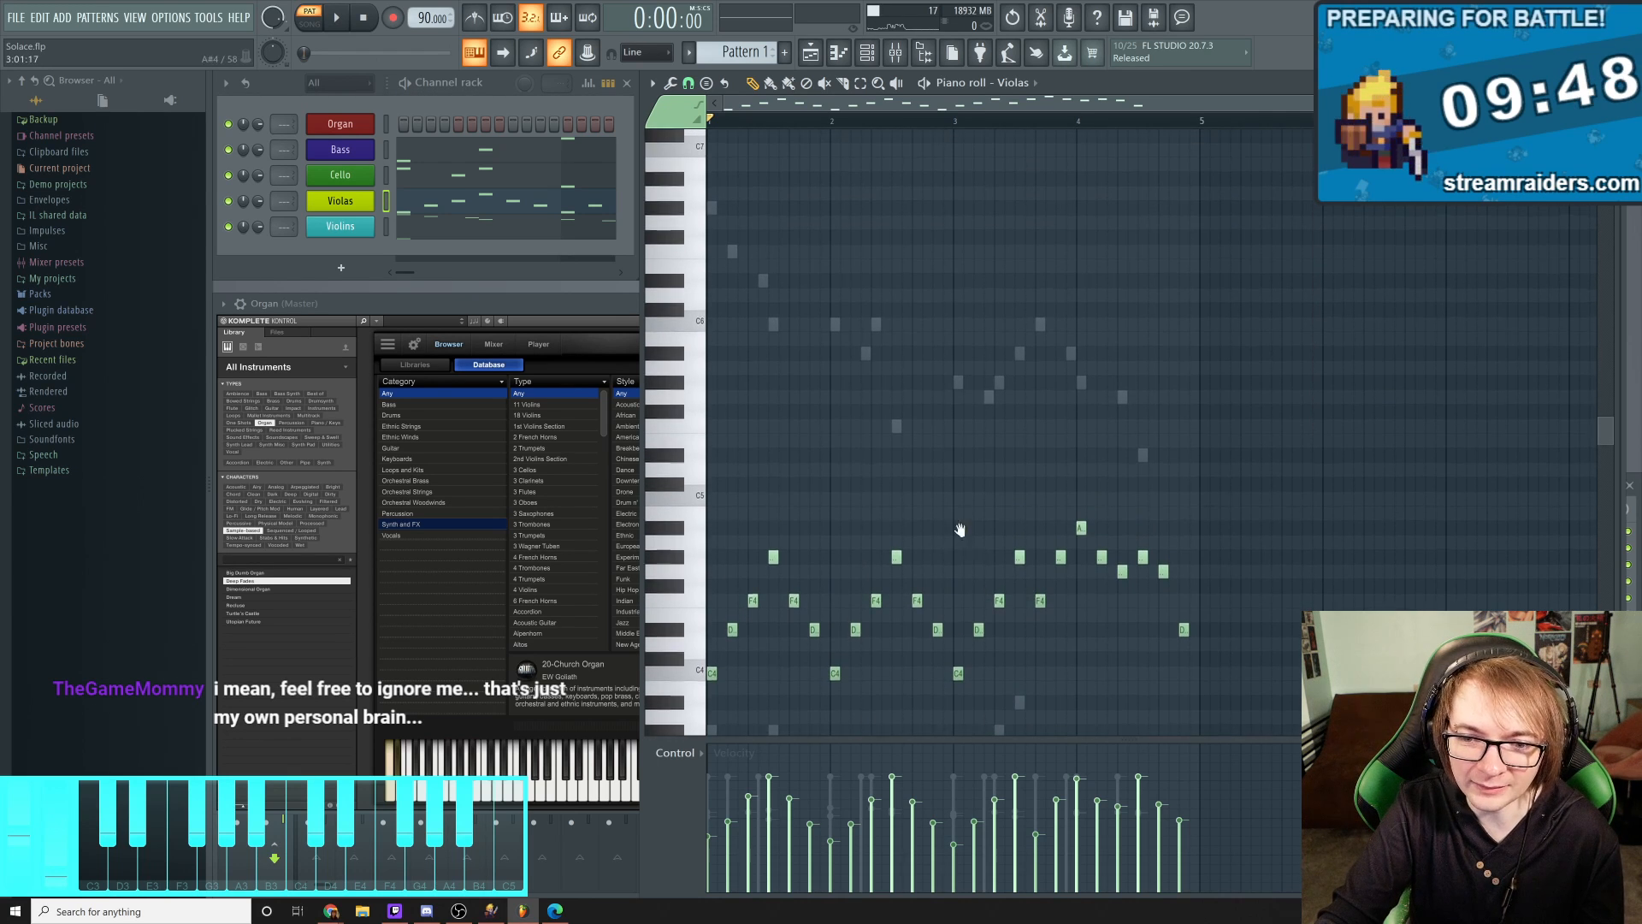
pyautogui.scroll(-2, 960, 529)
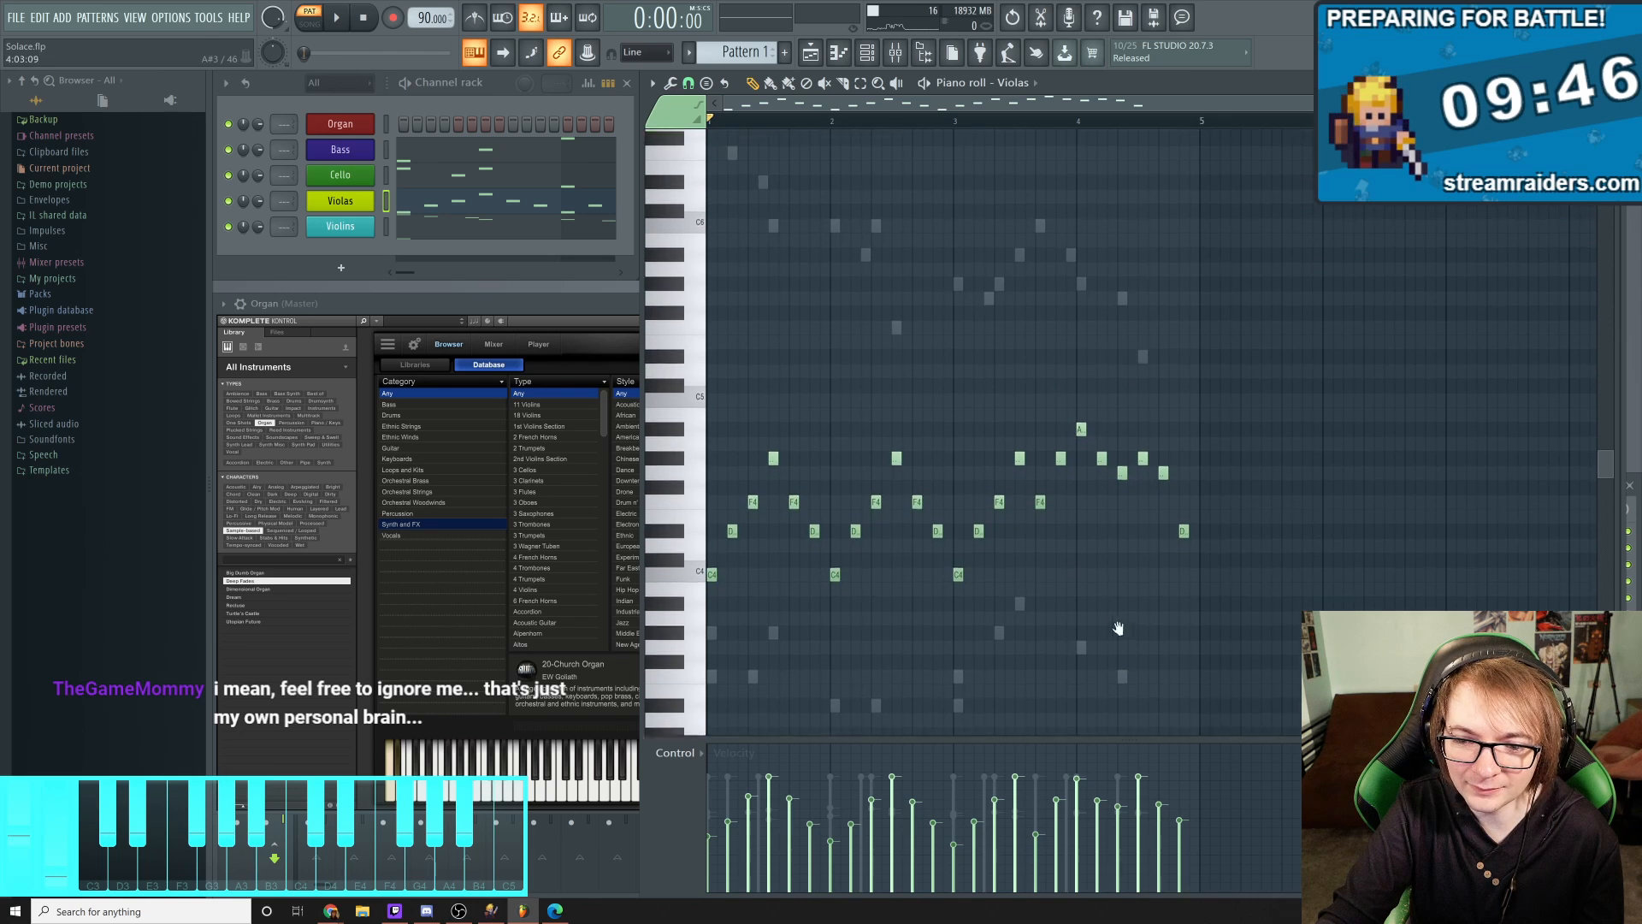
pyautogui.scroll(-1, 1121, 667)
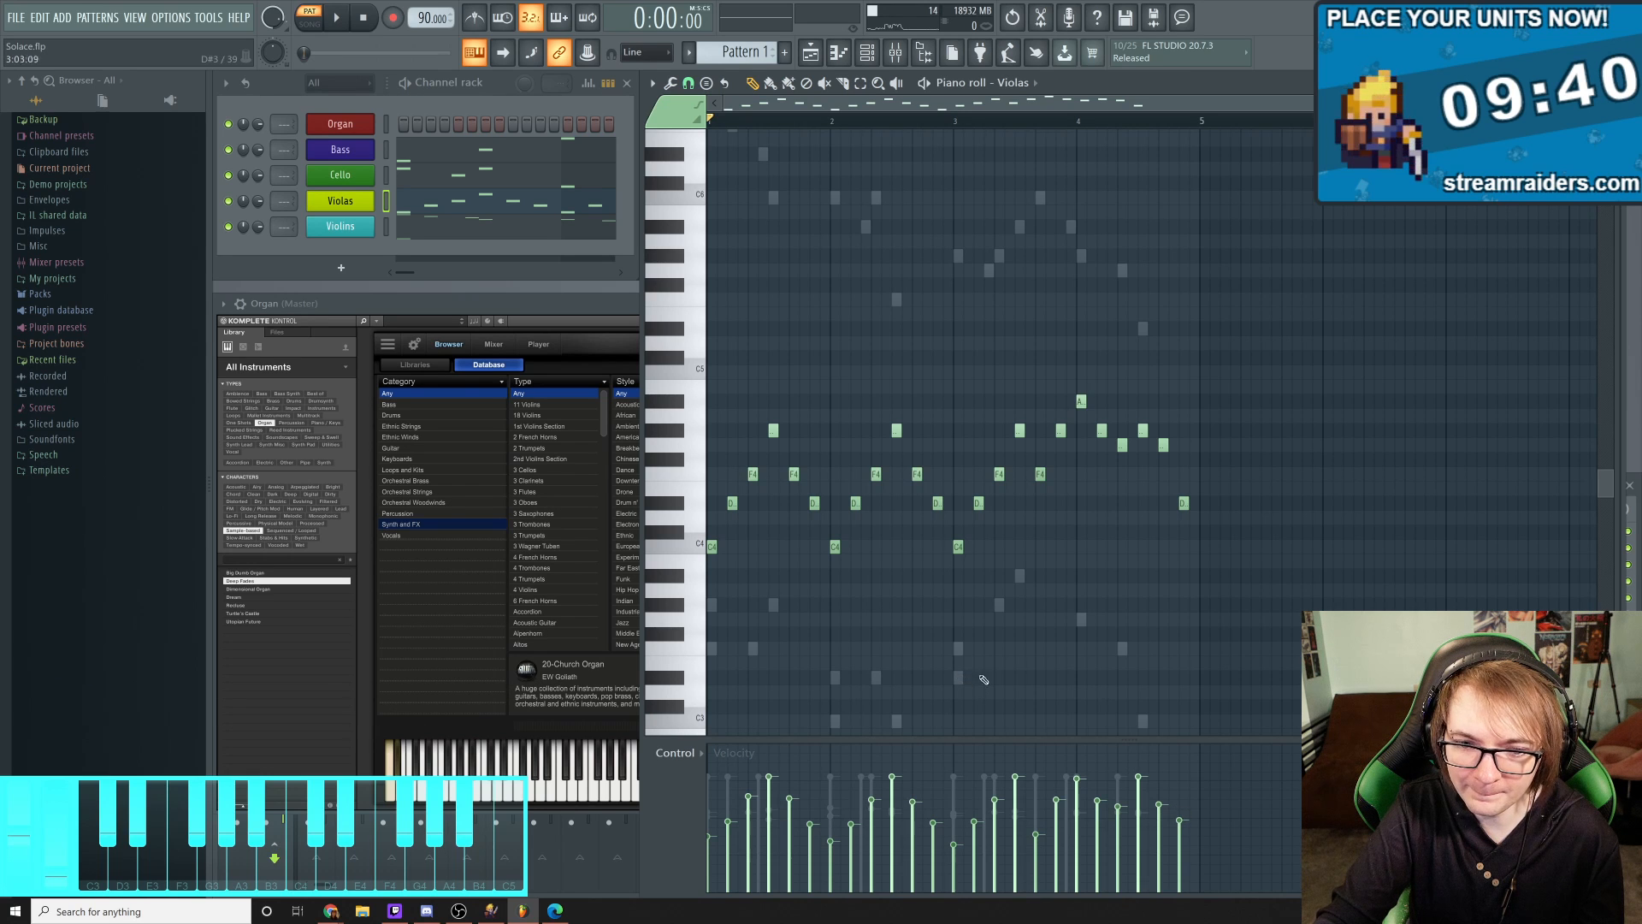
pyautogui.scroll(-3, 983, 679)
pyautogui.scroll(-7, 960, 604)
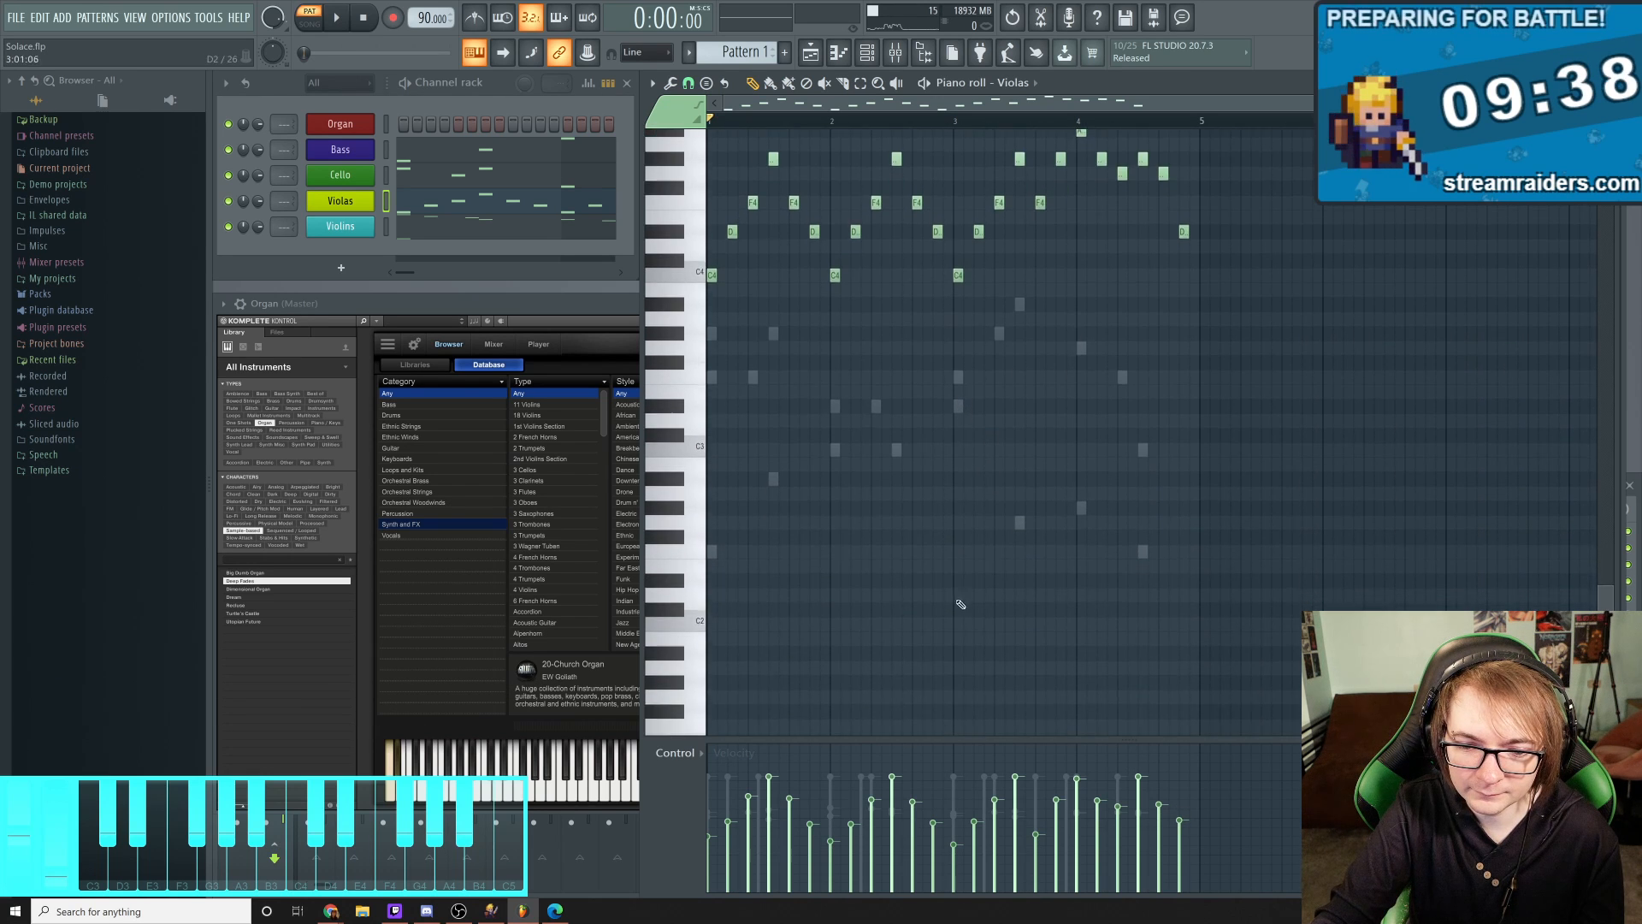
pyautogui.scroll(5, 975, 547)
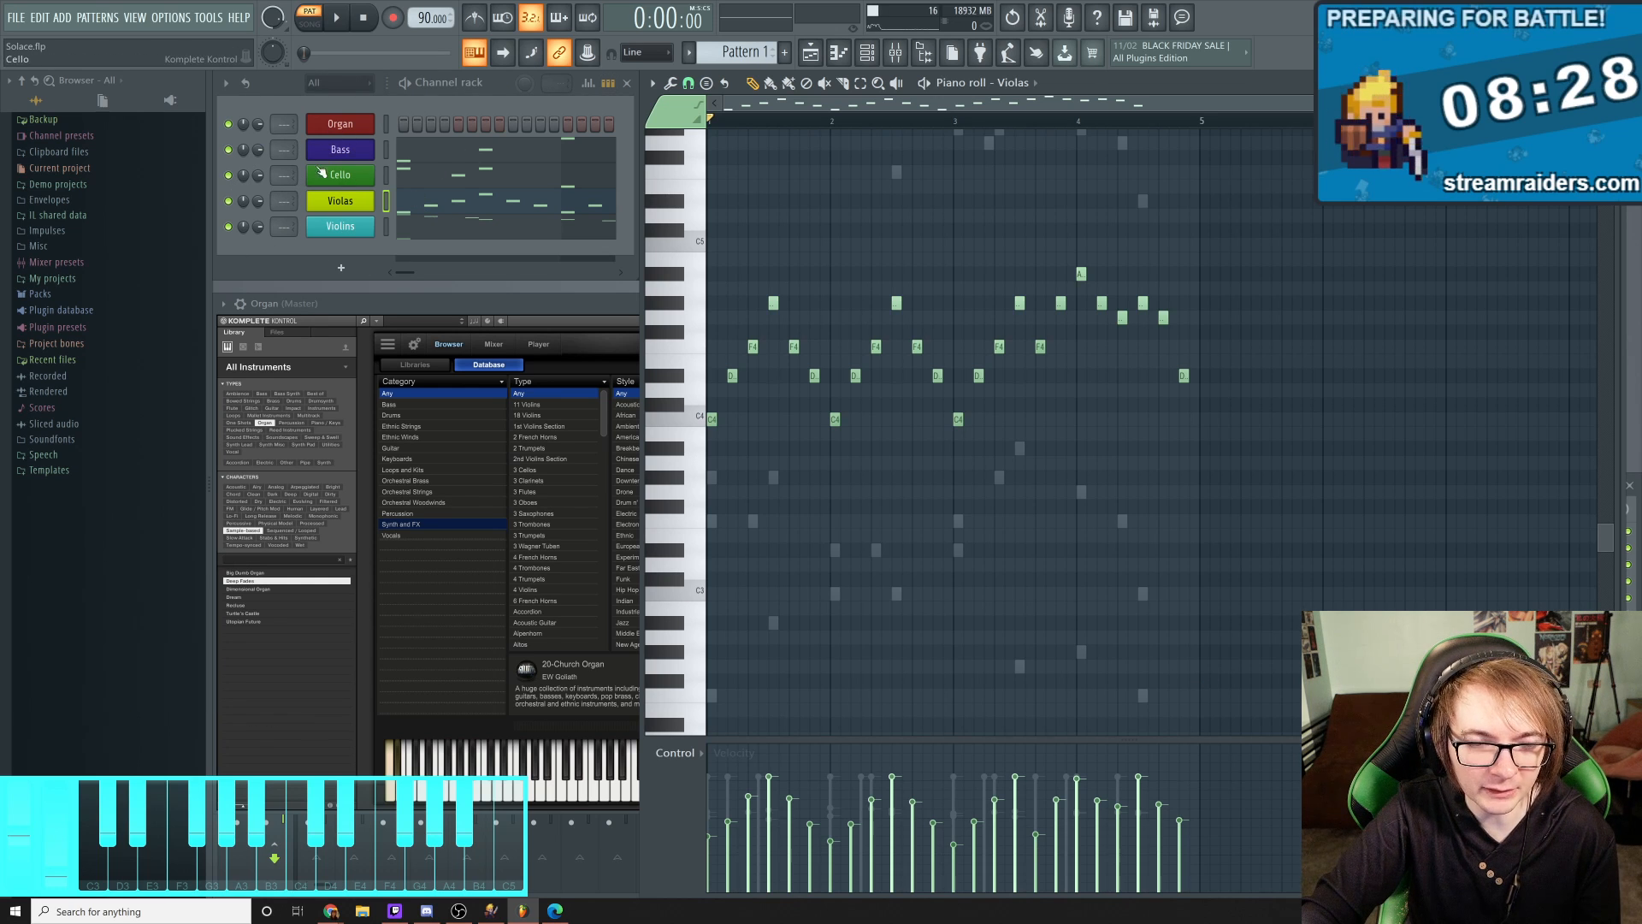
pyautogui.click(434, 159)
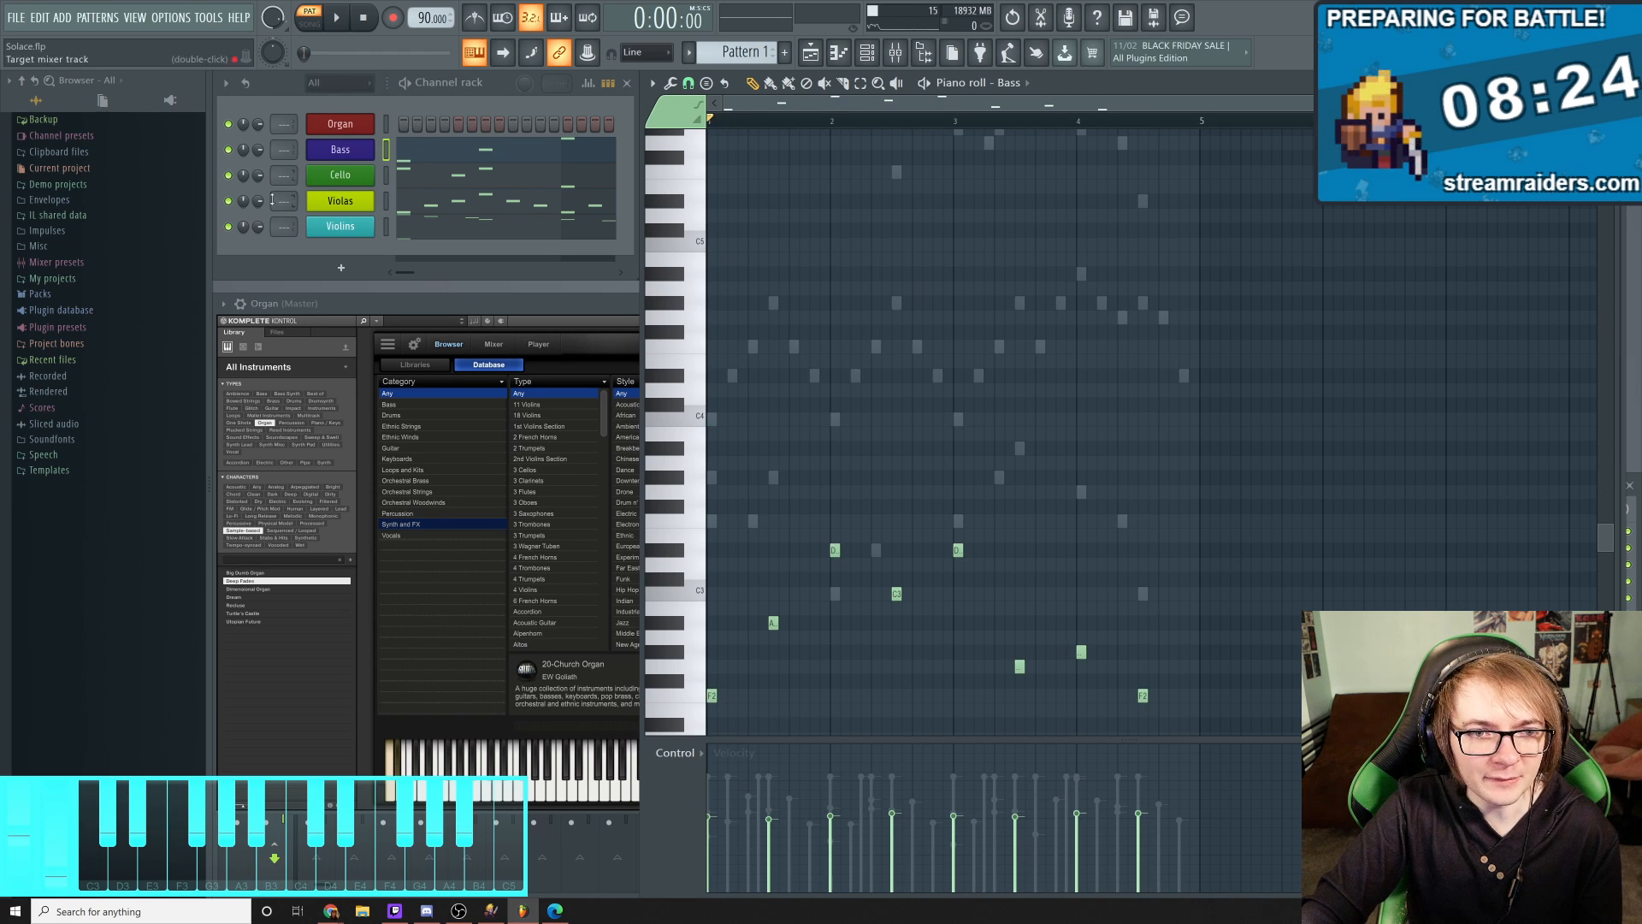
# Open the Violins part, solo its channel and play the four bars back on their own
pyautogui.click(439, 207)
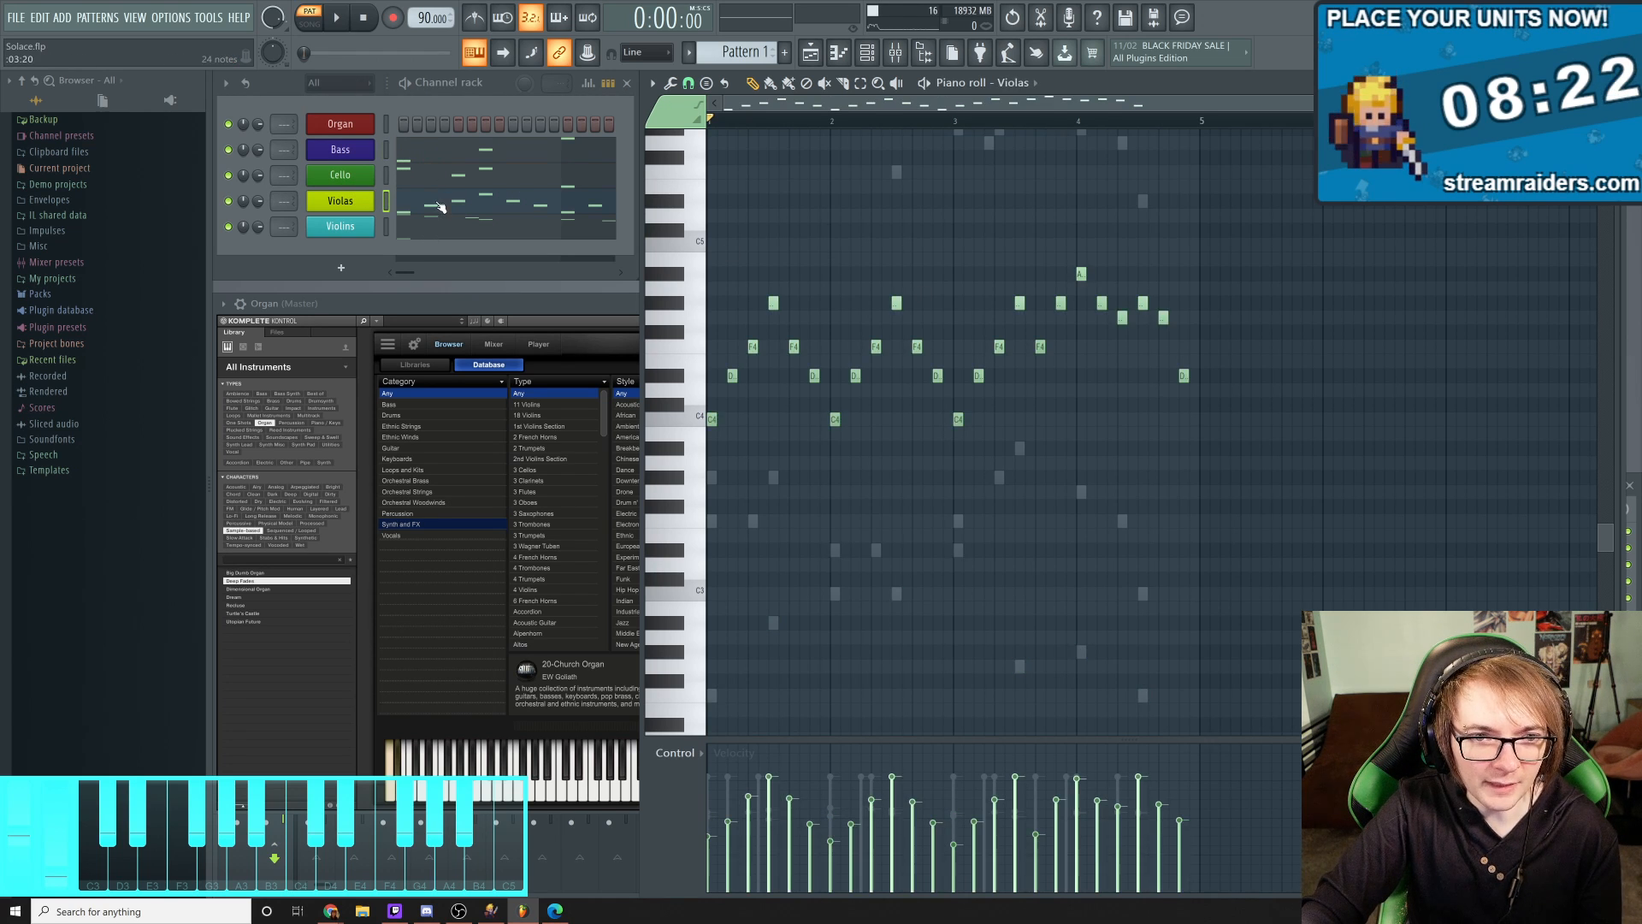
pyautogui.click(459, 230)
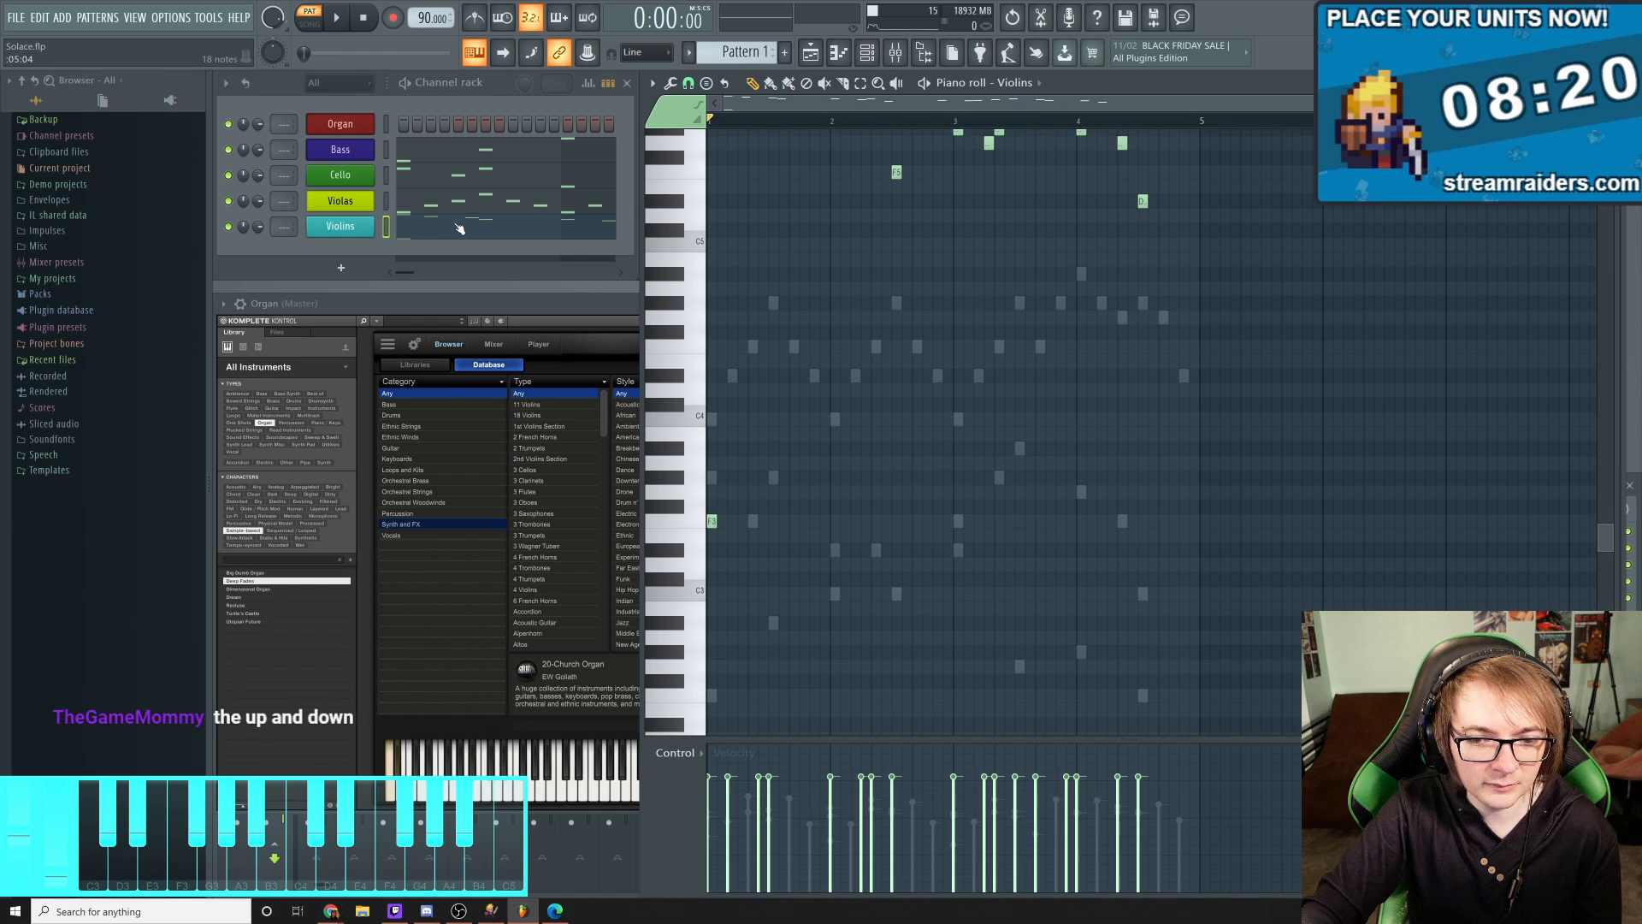
pyautogui.scroll(5, 1253, 446)
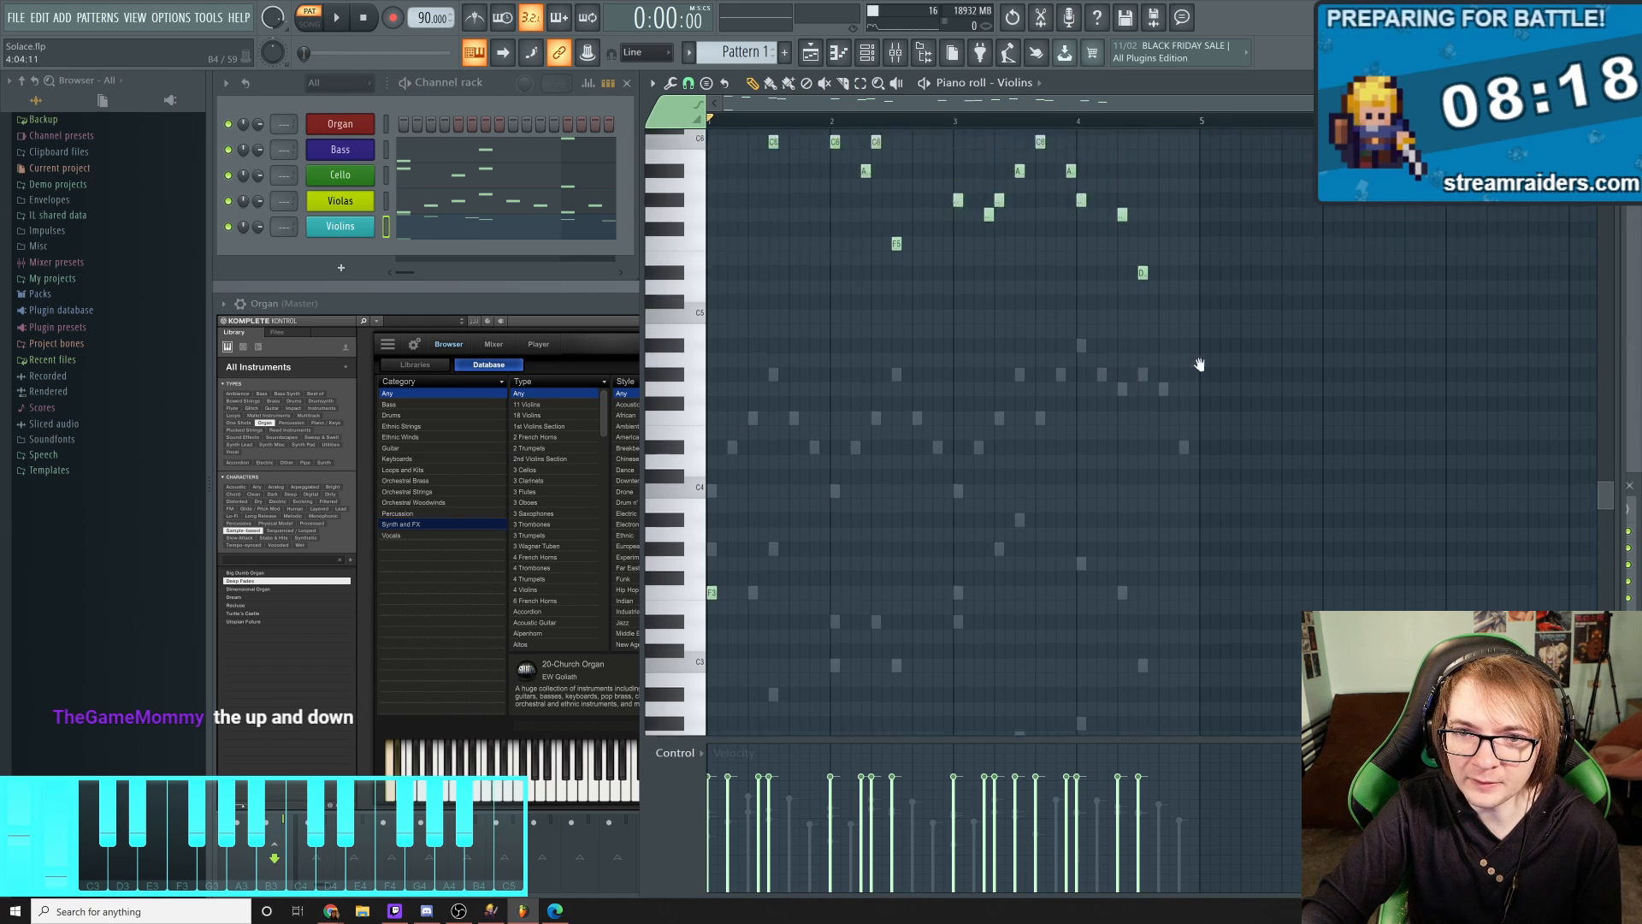
pyautogui.scroll(-7, 1163, 316)
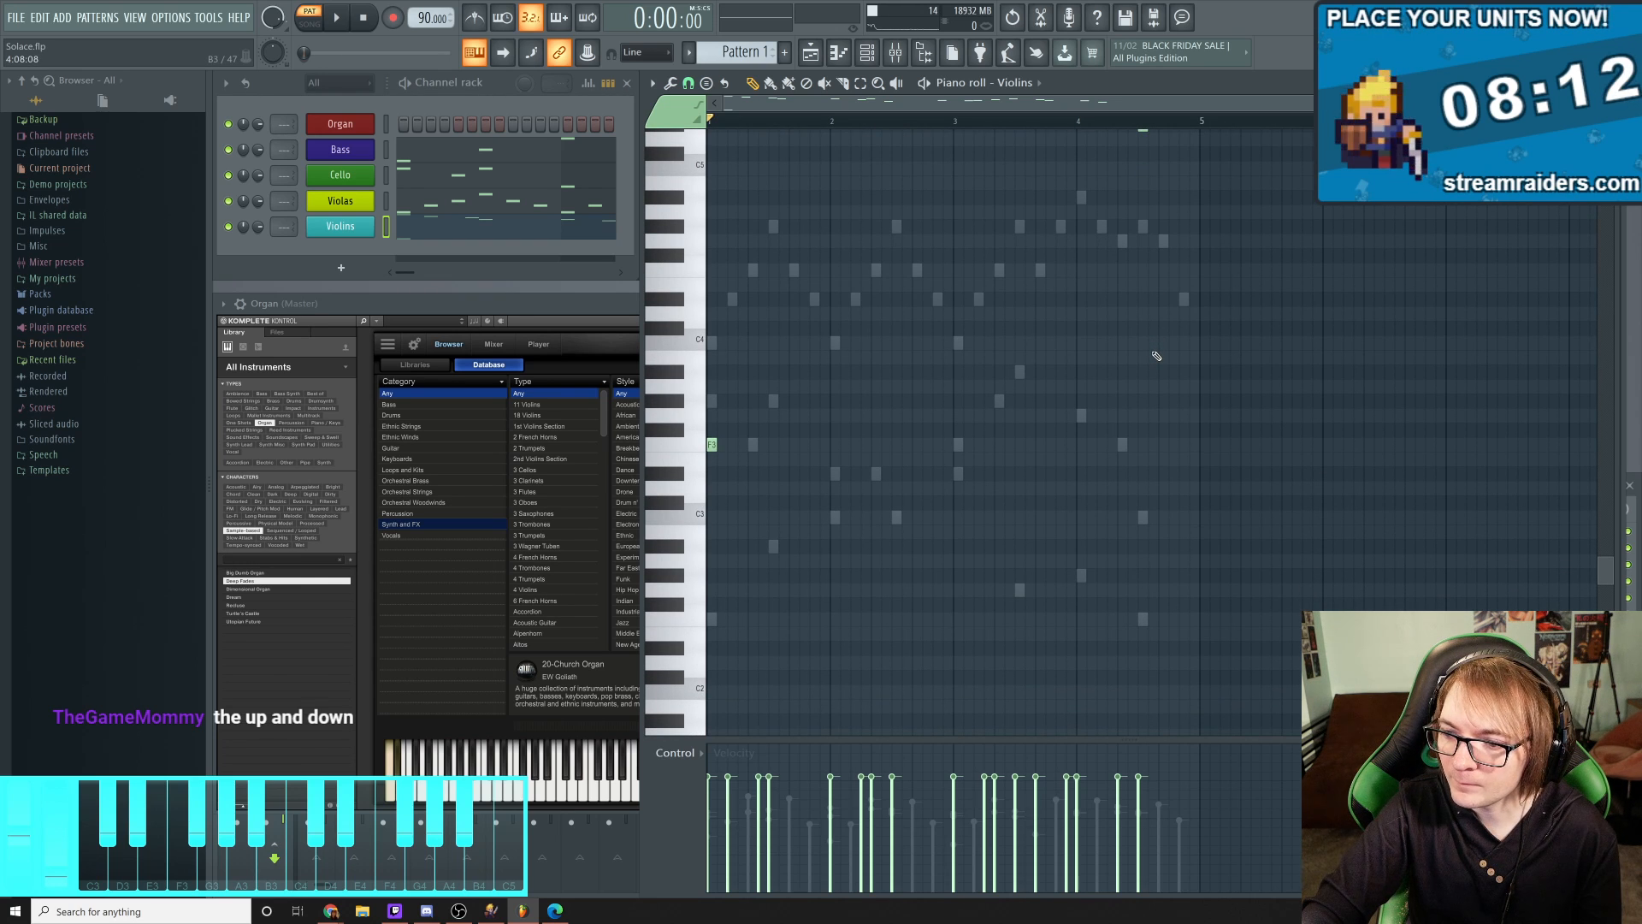
pyautogui.scroll(9, 1033, 264)
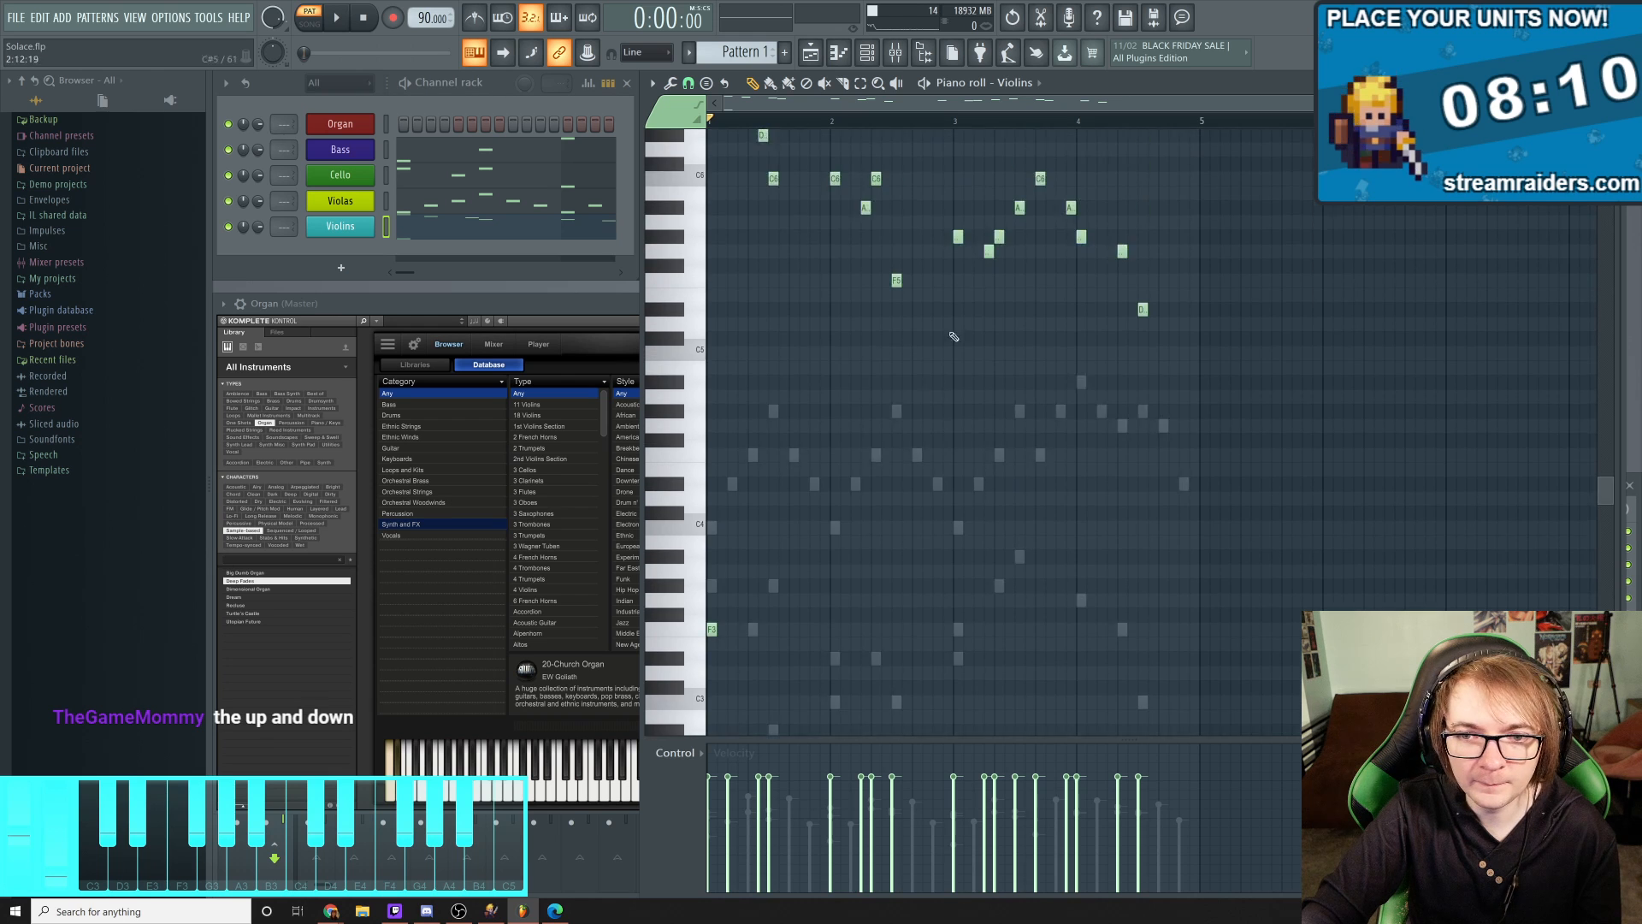
pyautogui.rightClick(229, 226)
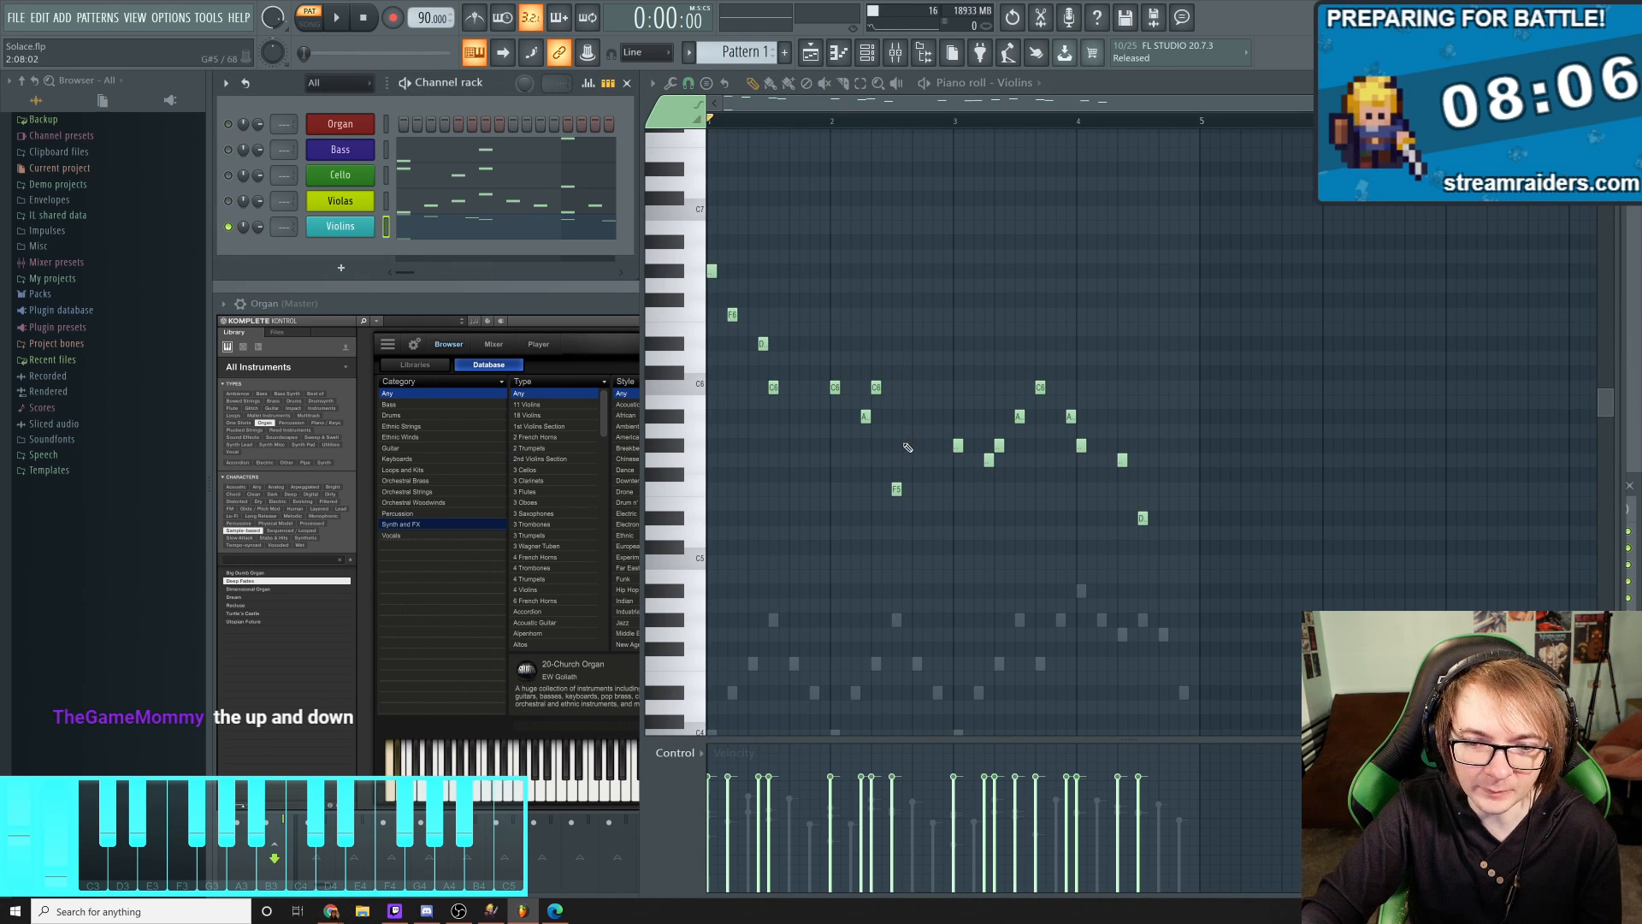
pyautogui.press('space')
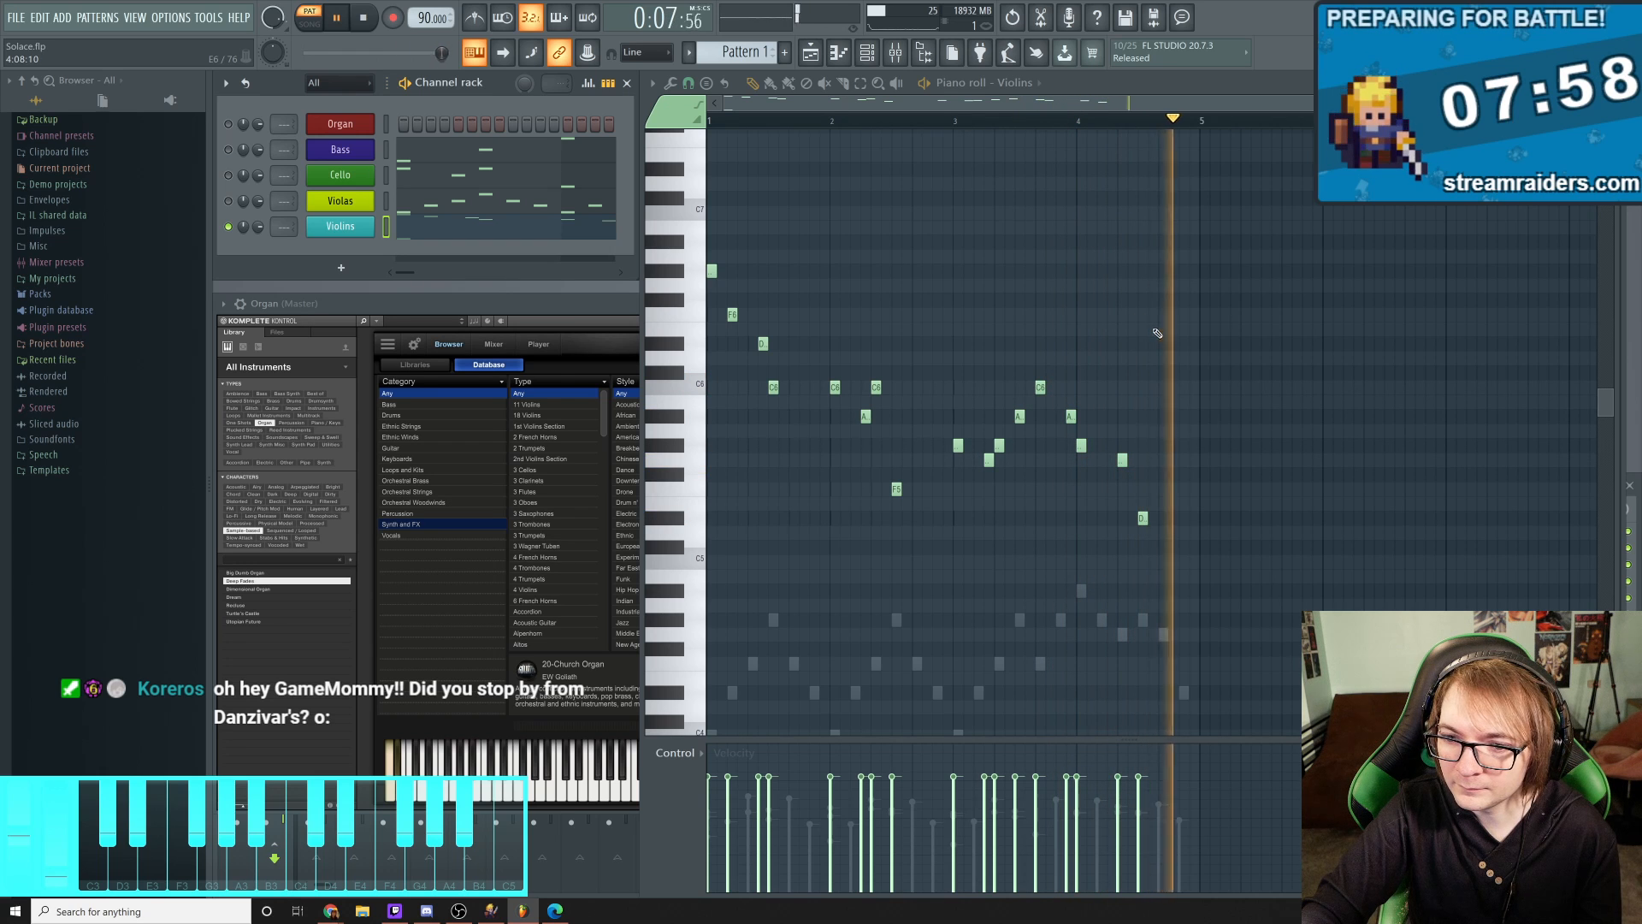
pyautogui.press('space')
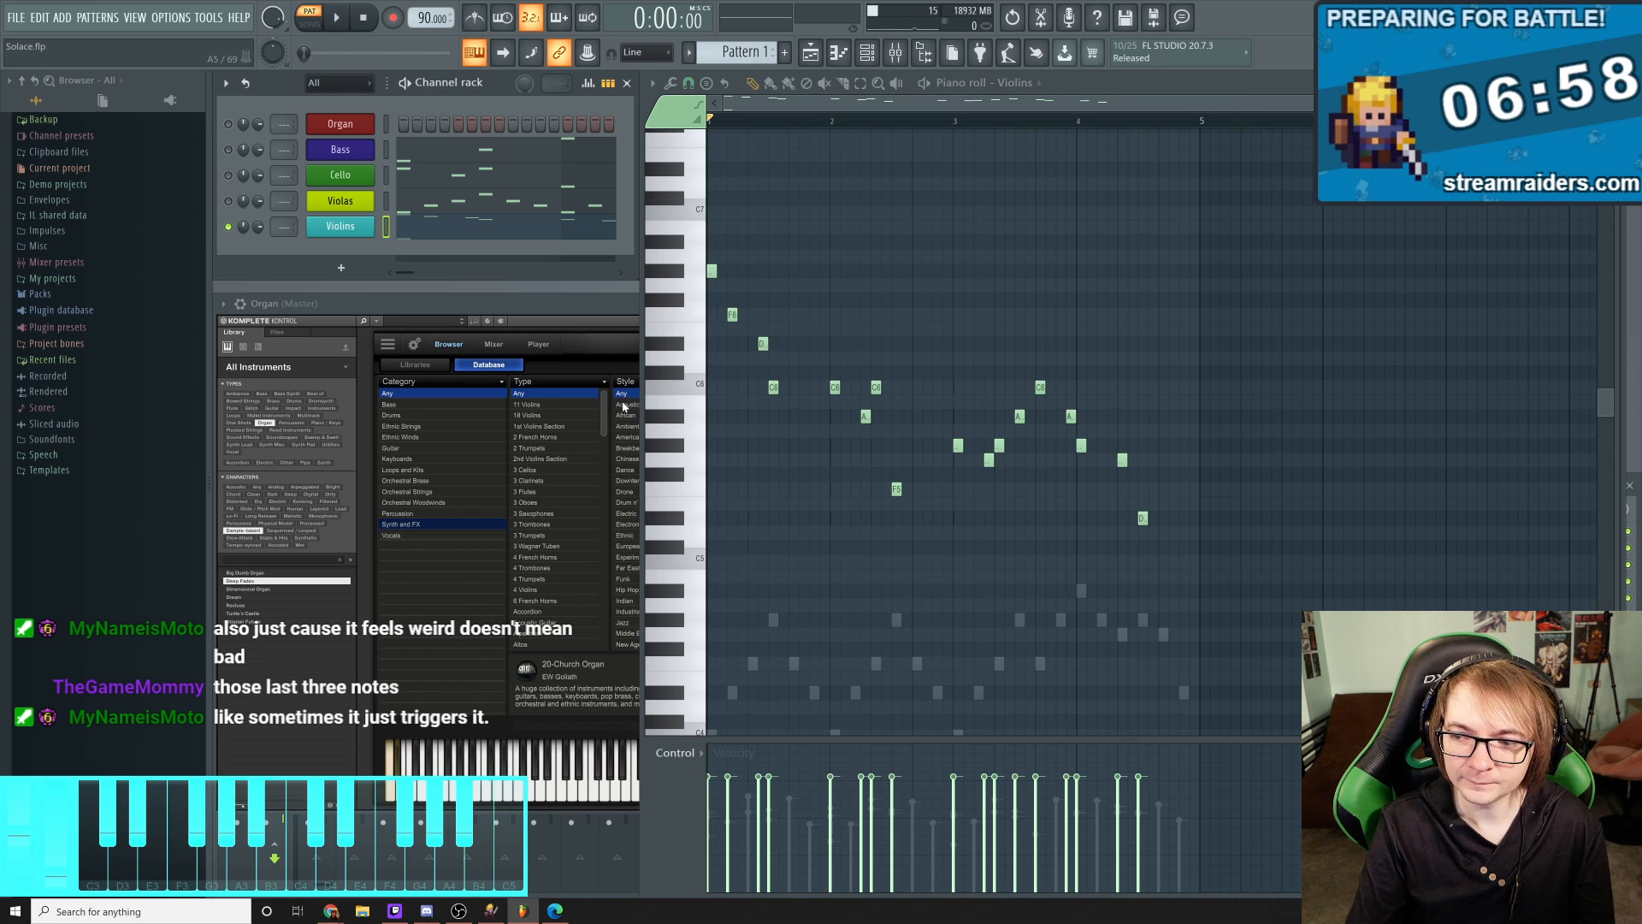
# Open the Violas part, solo its channel and play the opening bars back
pyautogui.click(466, 208)
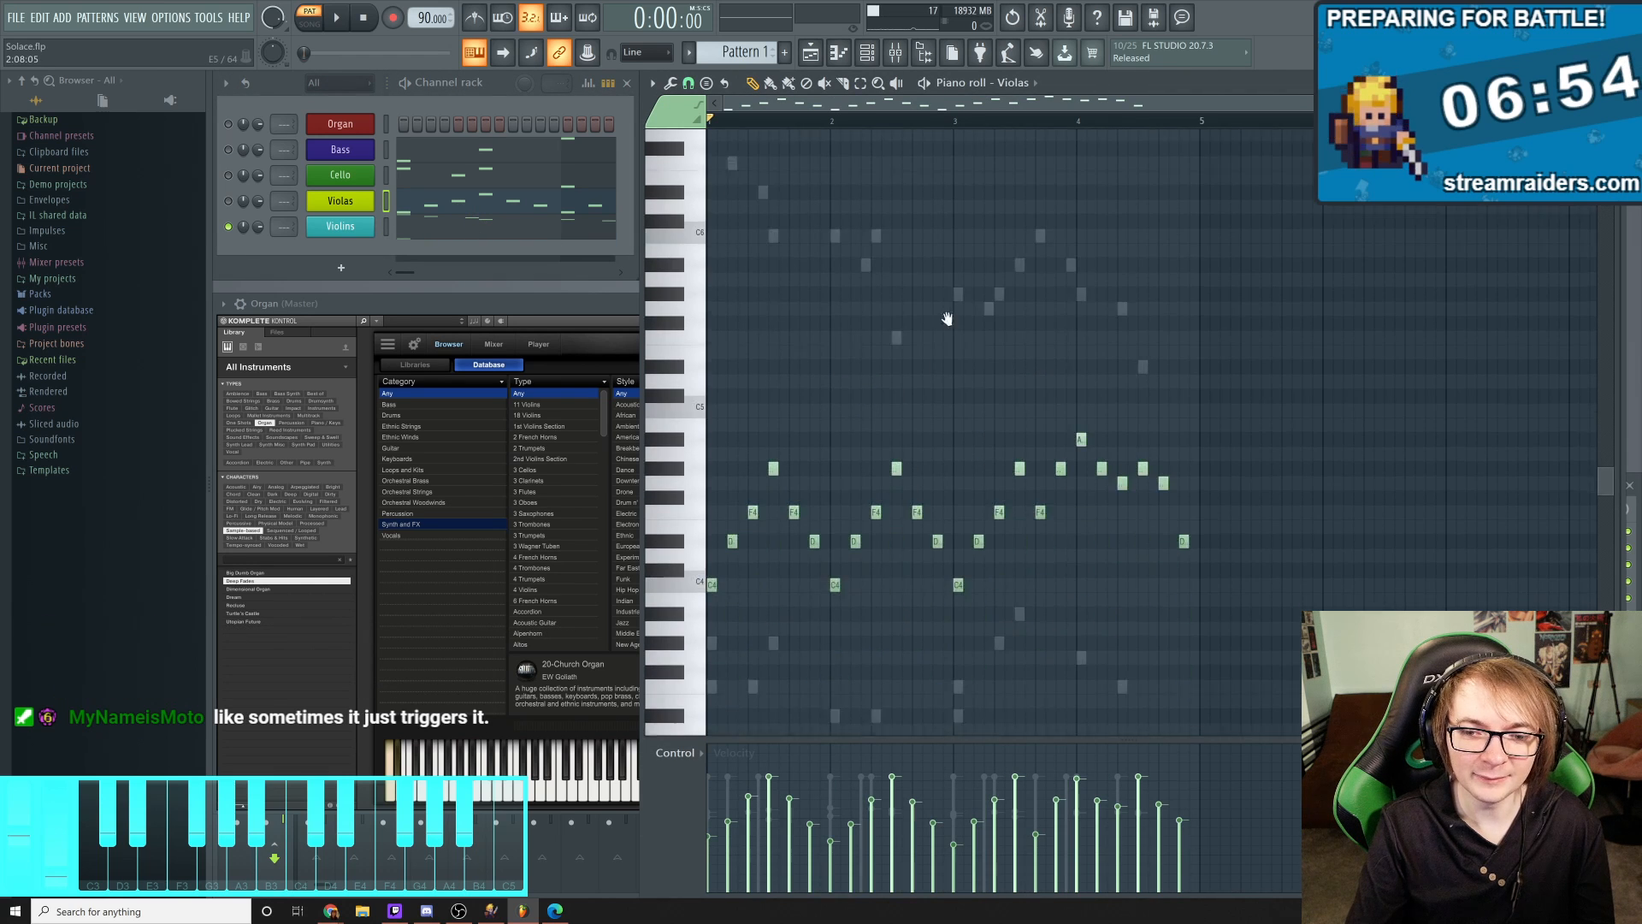
pyautogui.scroll(-1, 947, 318)
pyautogui.press('space')
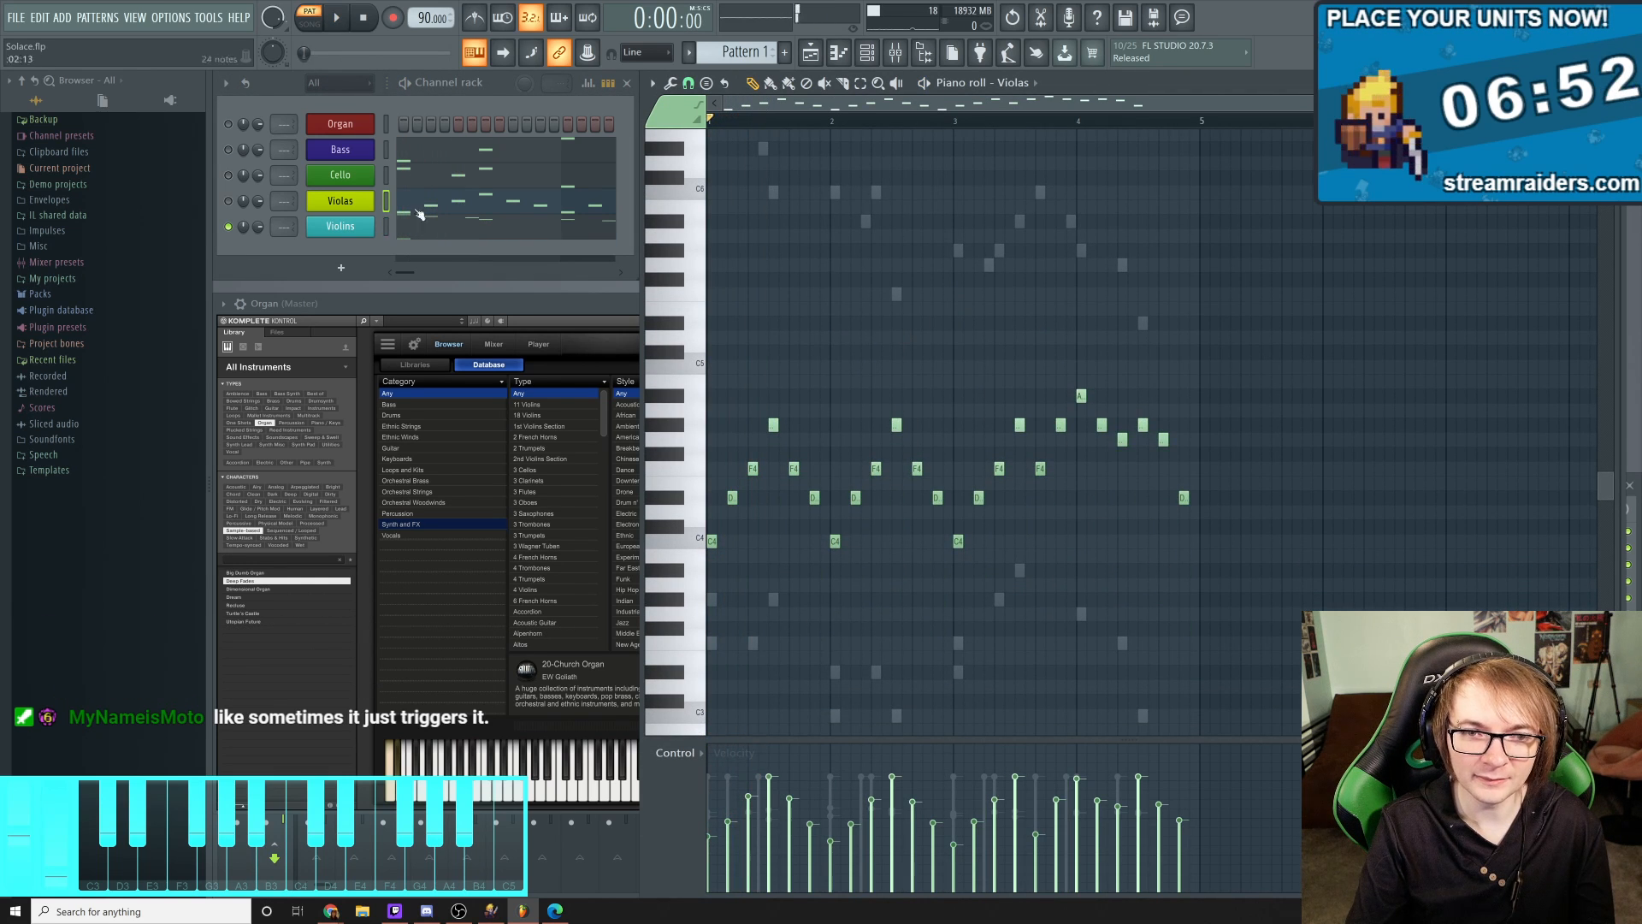
pyautogui.rightClick(228, 201)
pyautogui.press('space')
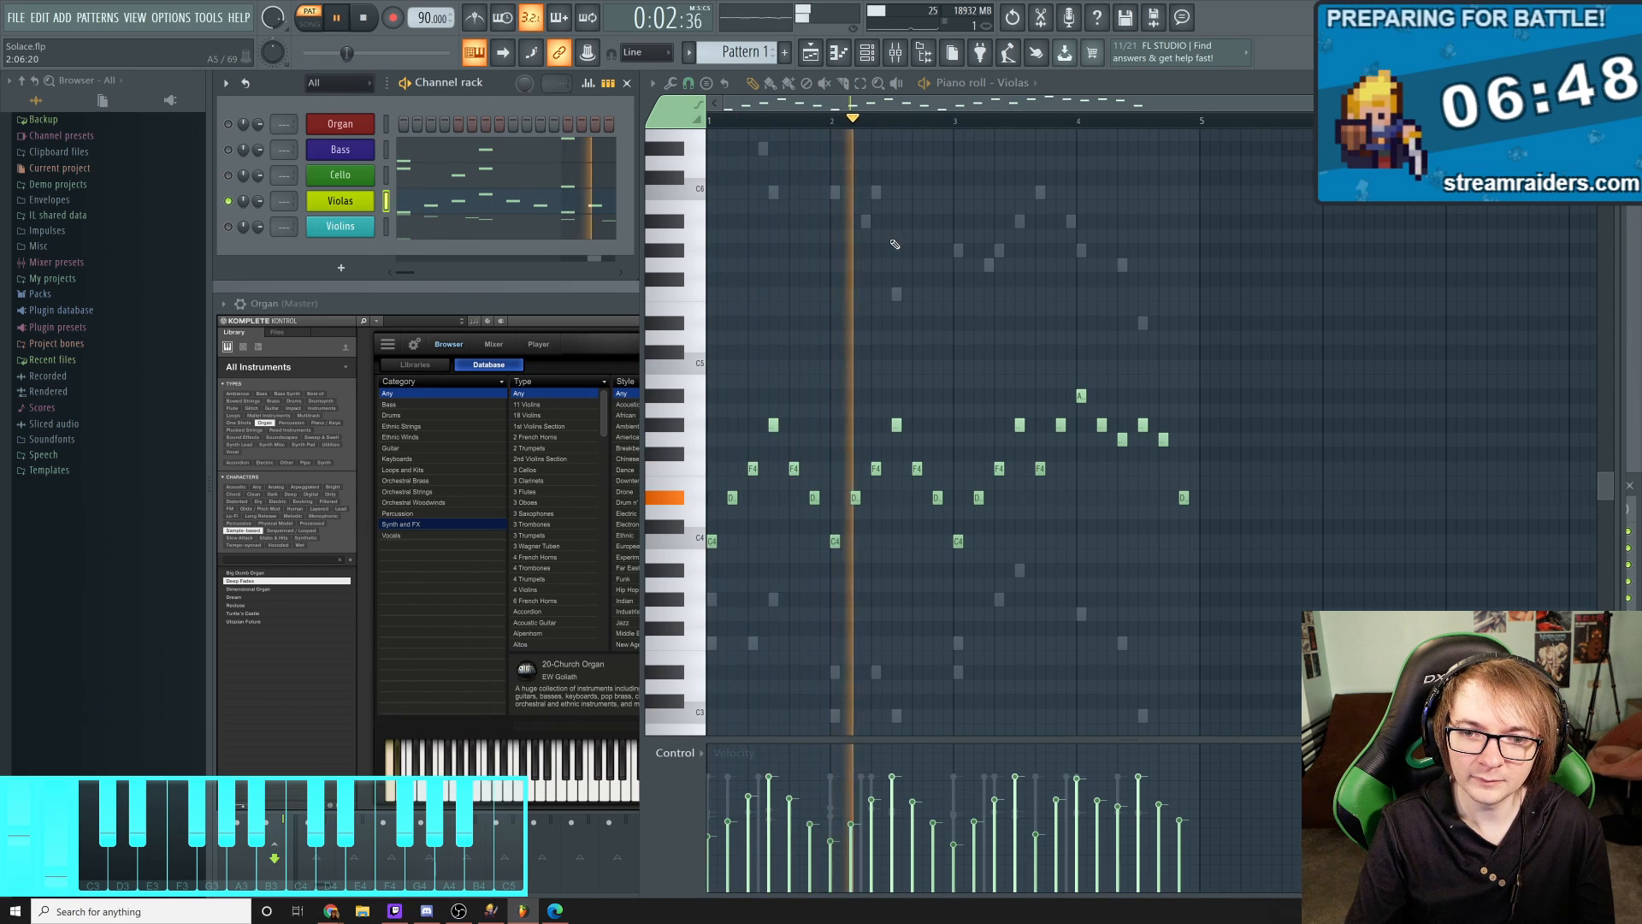
pyautogui.press('space')
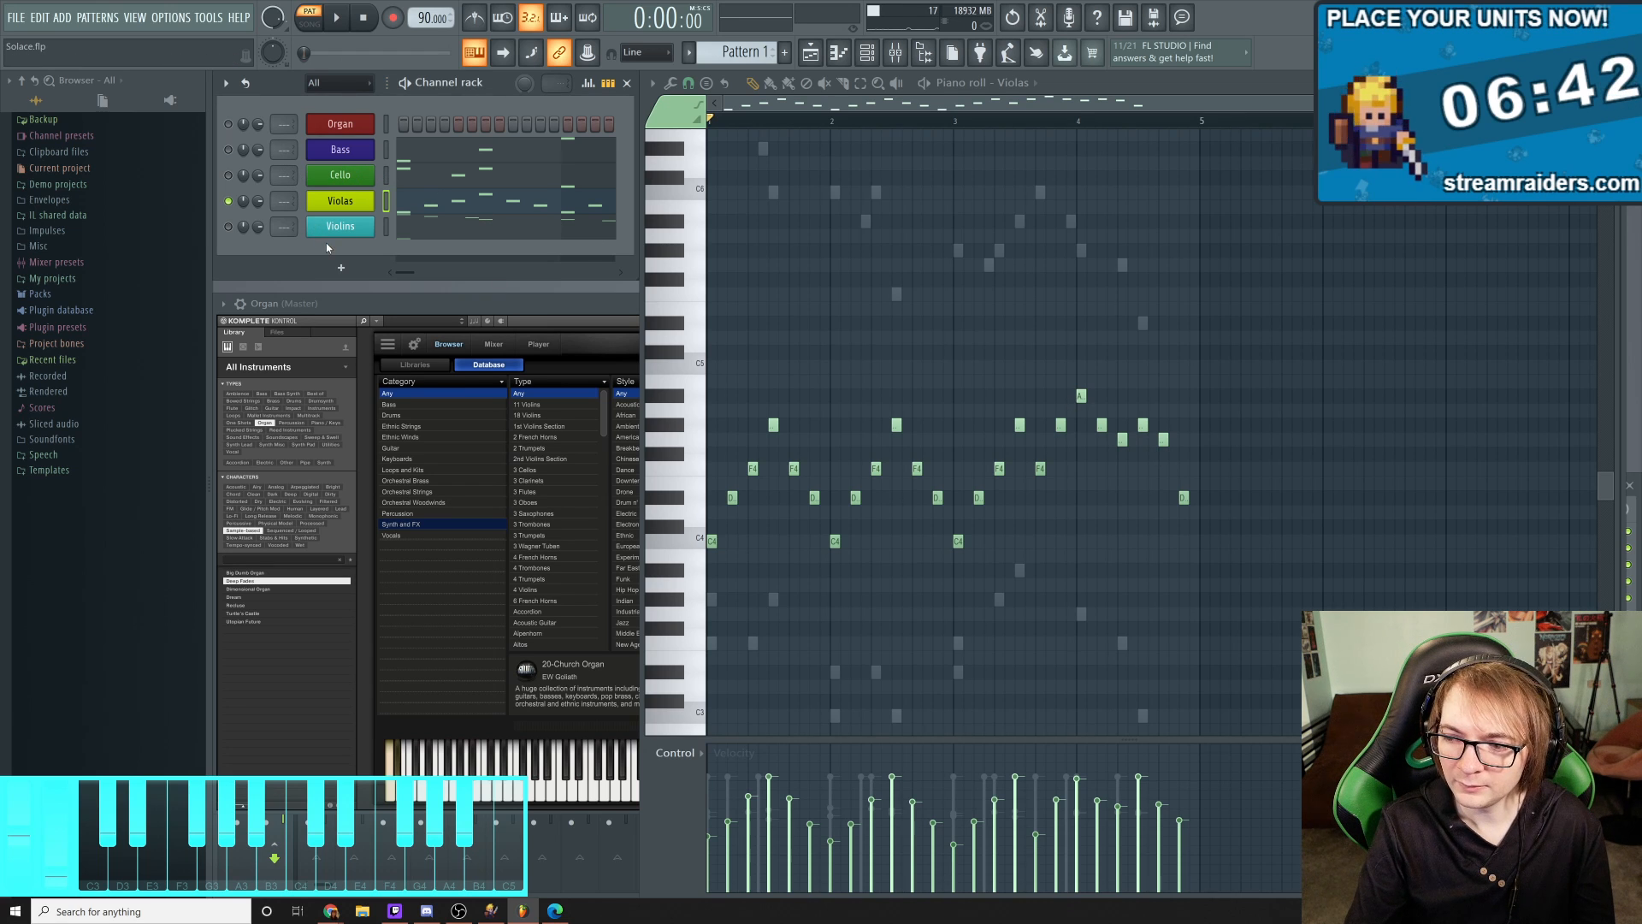
# Switch the solo back to the Violins, reopen their part and play the melody alone again
pyautogui.rightClick(229, 228)
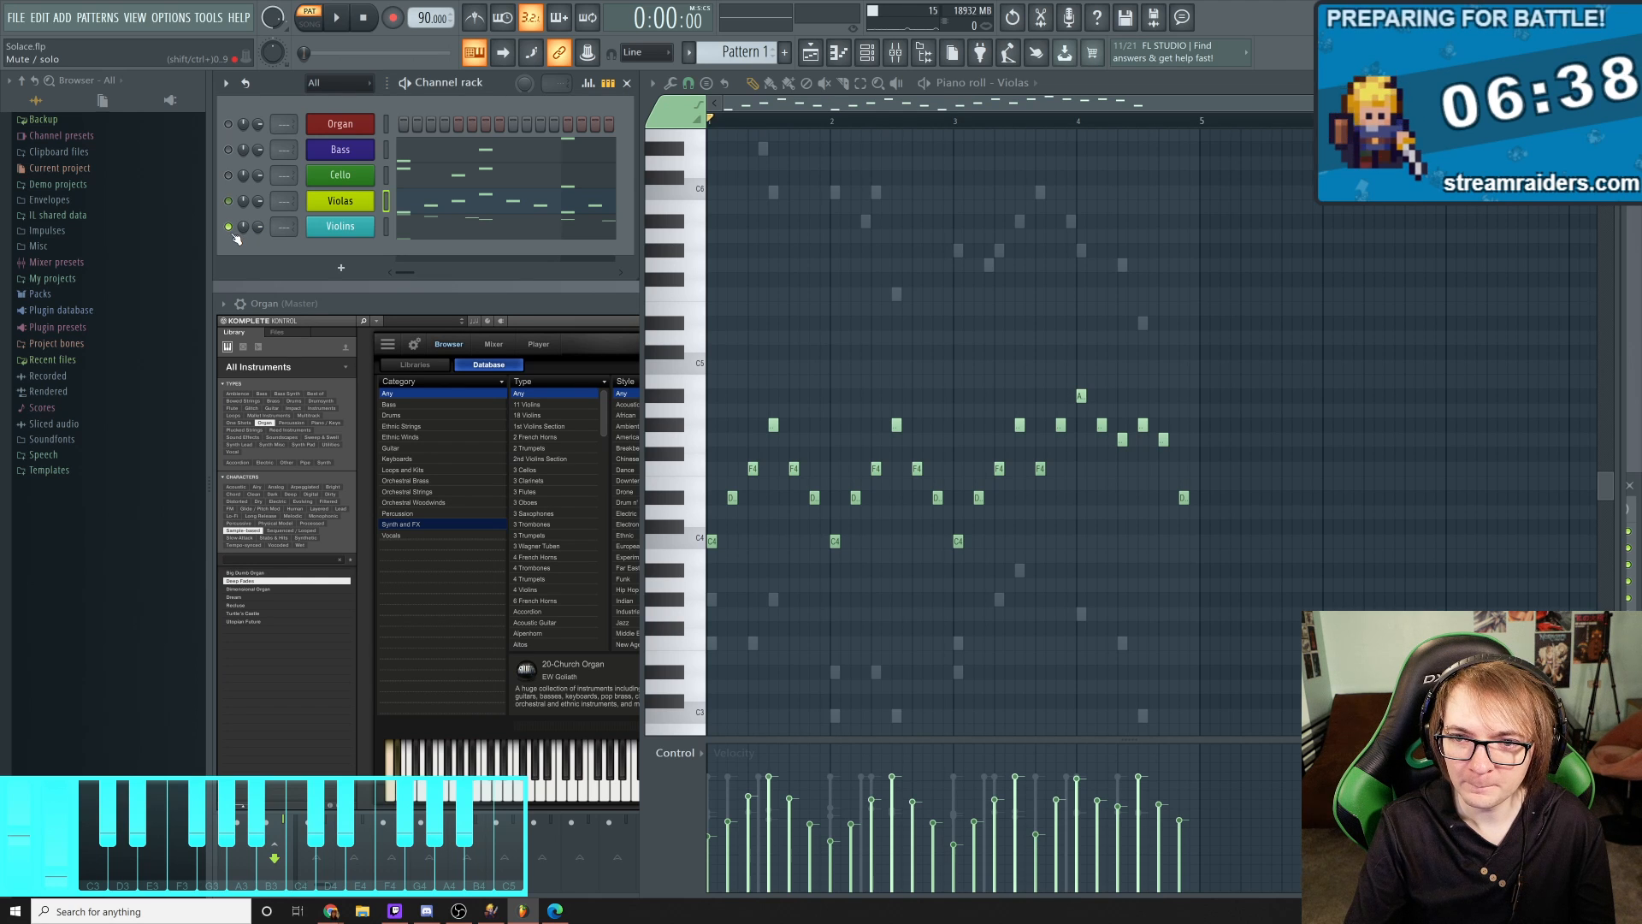
pyautogui.scroll(4, 894, 287)
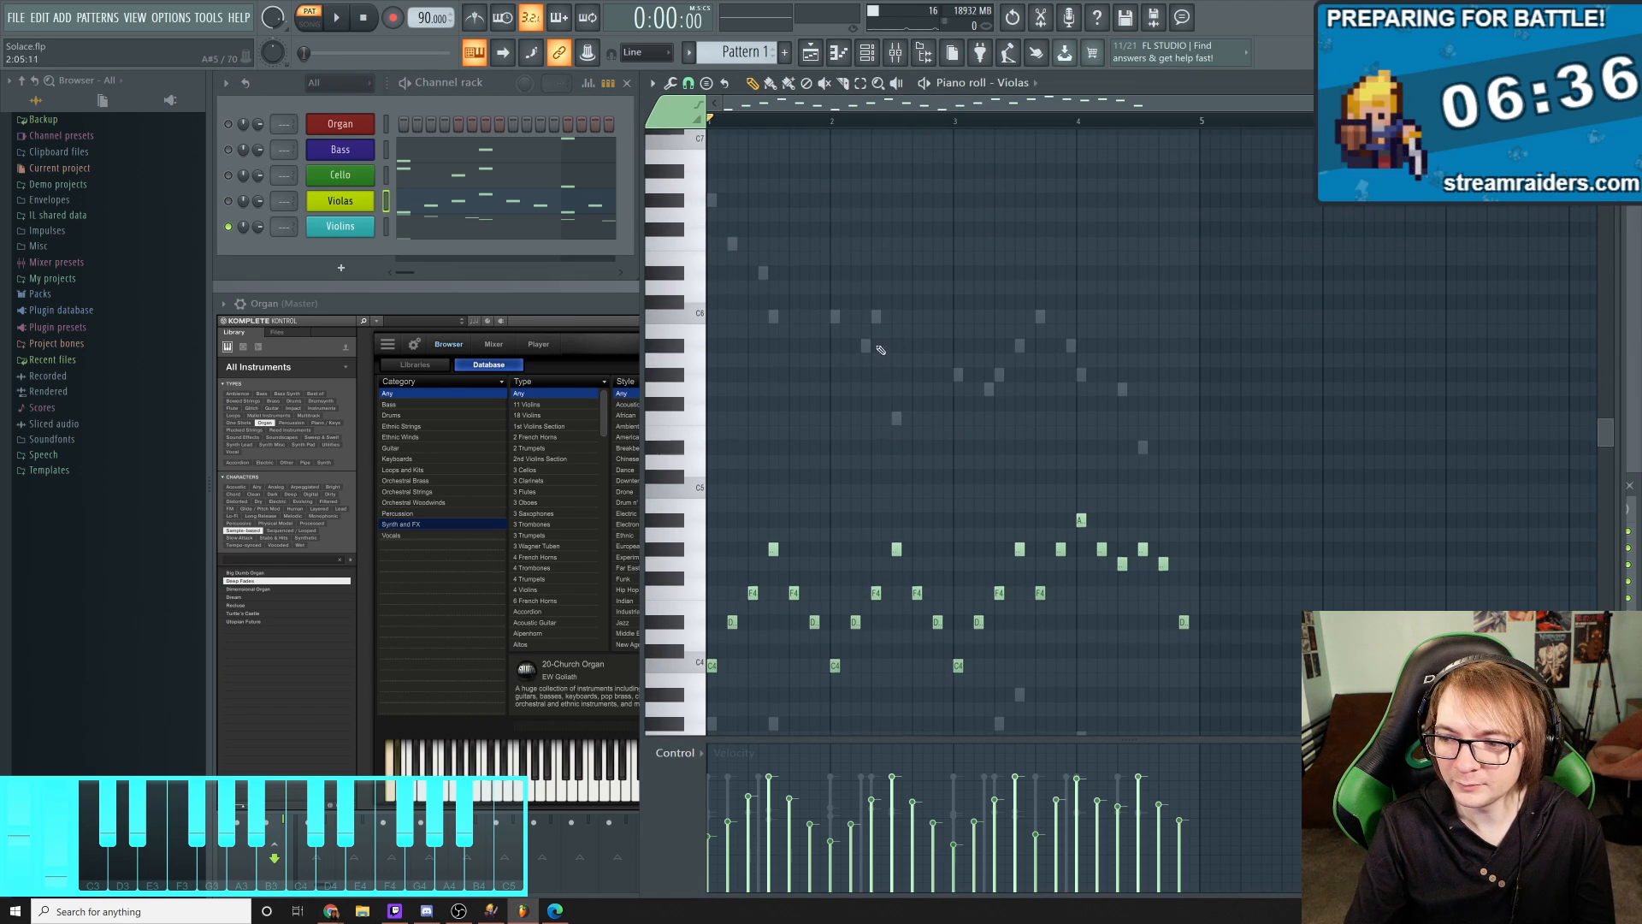
pyautogui.click(439, 207)
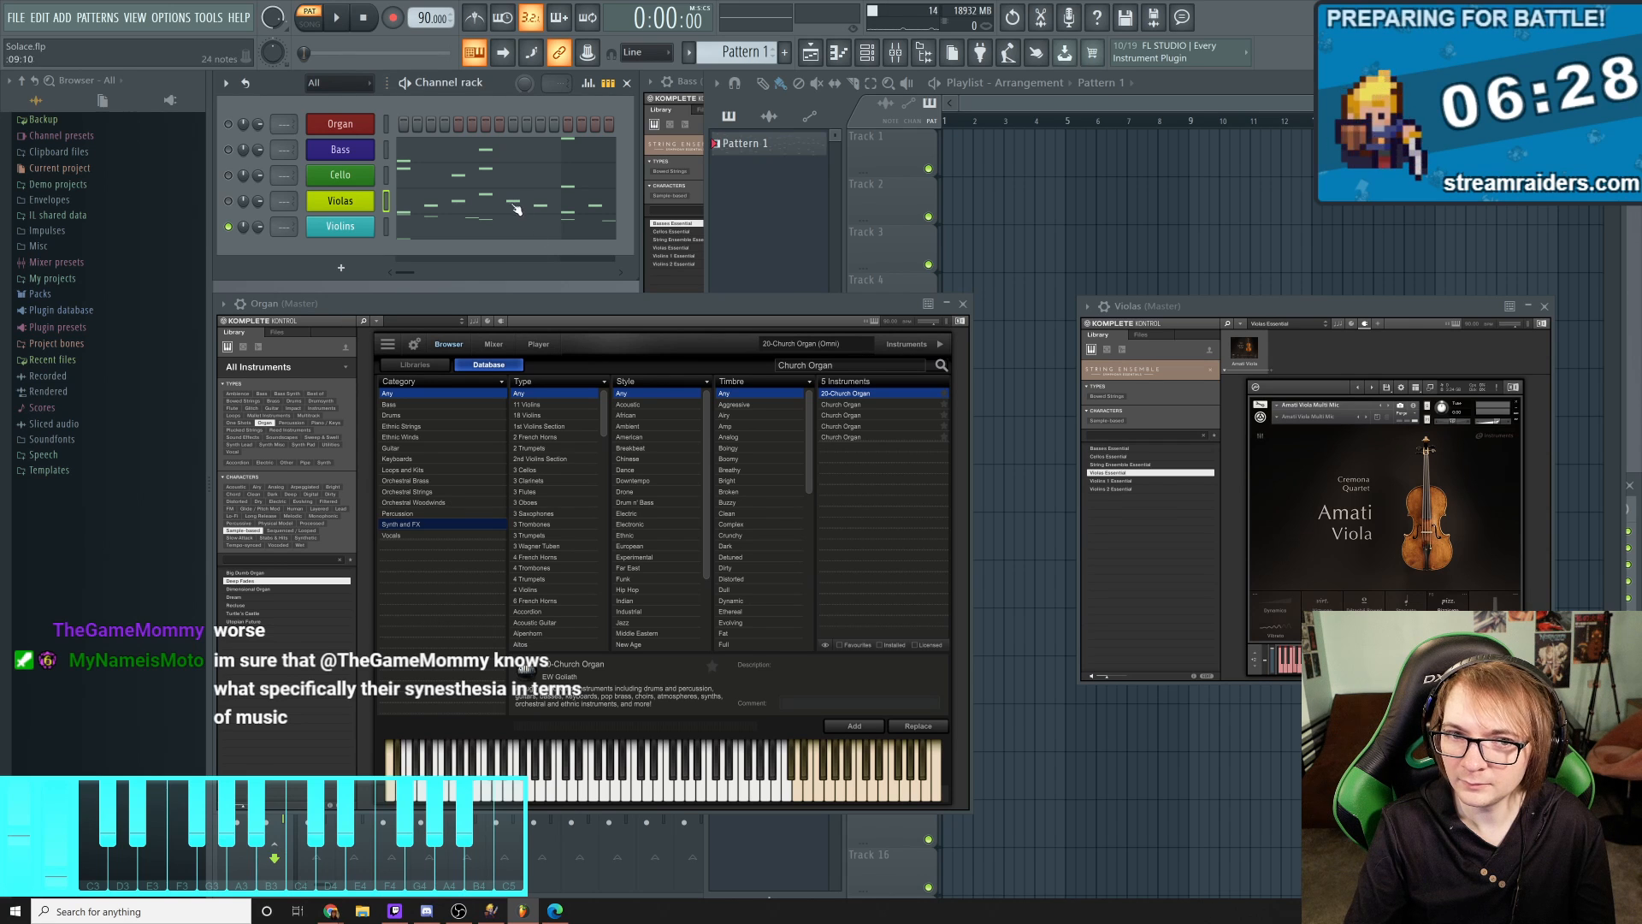
pyautogui.click(505, 231)
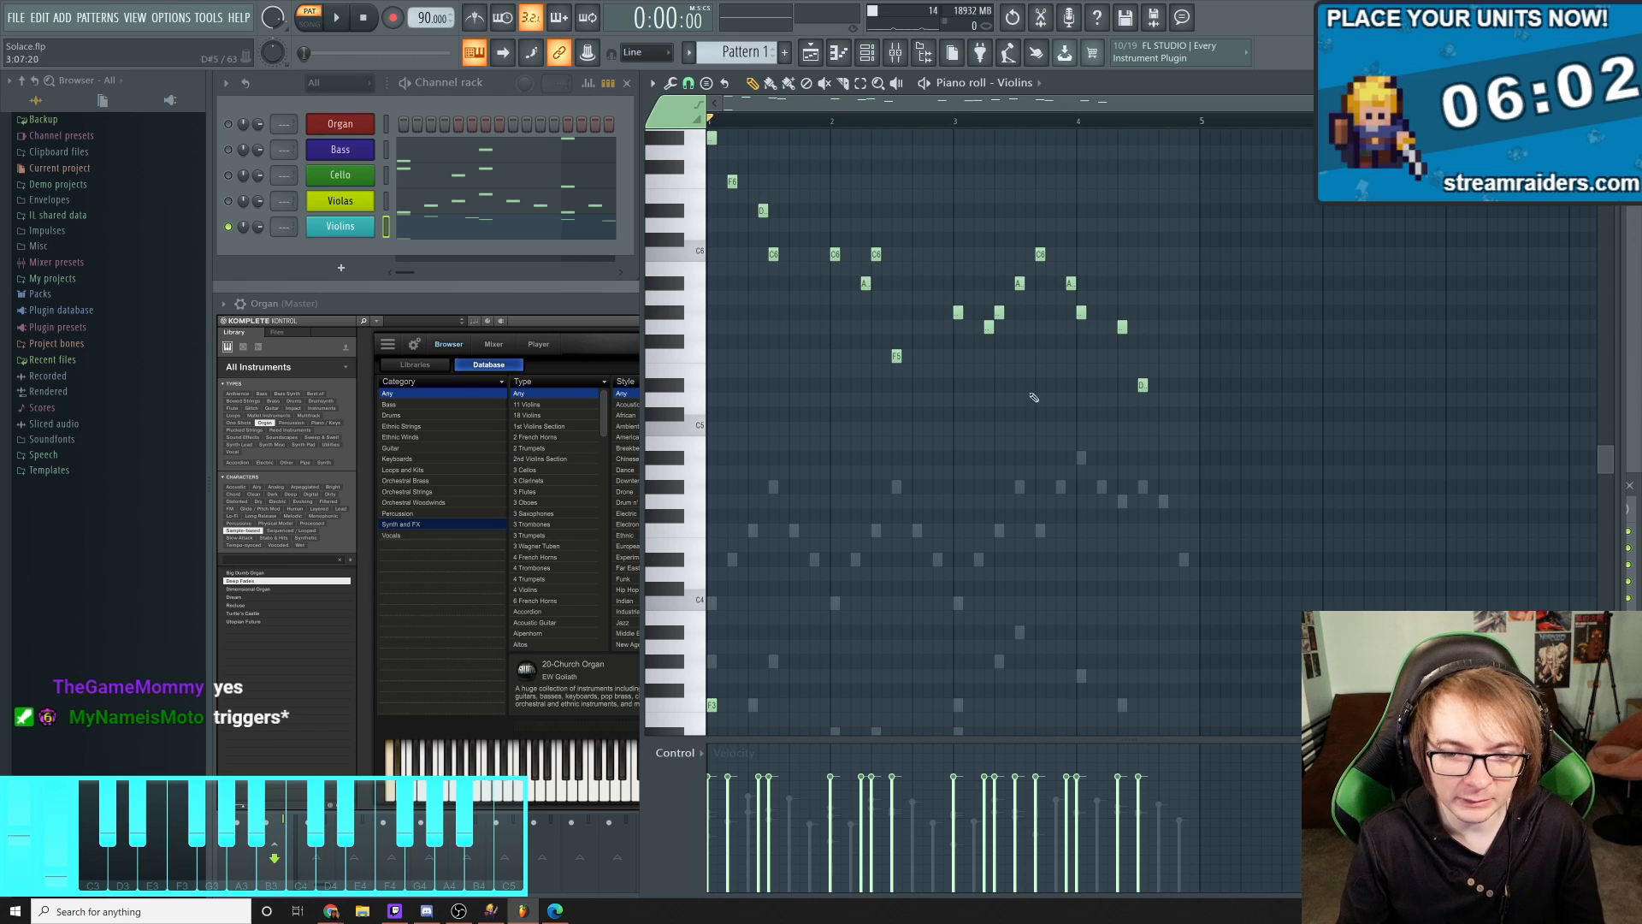
pyautogui.scroll(4, 992, 397)
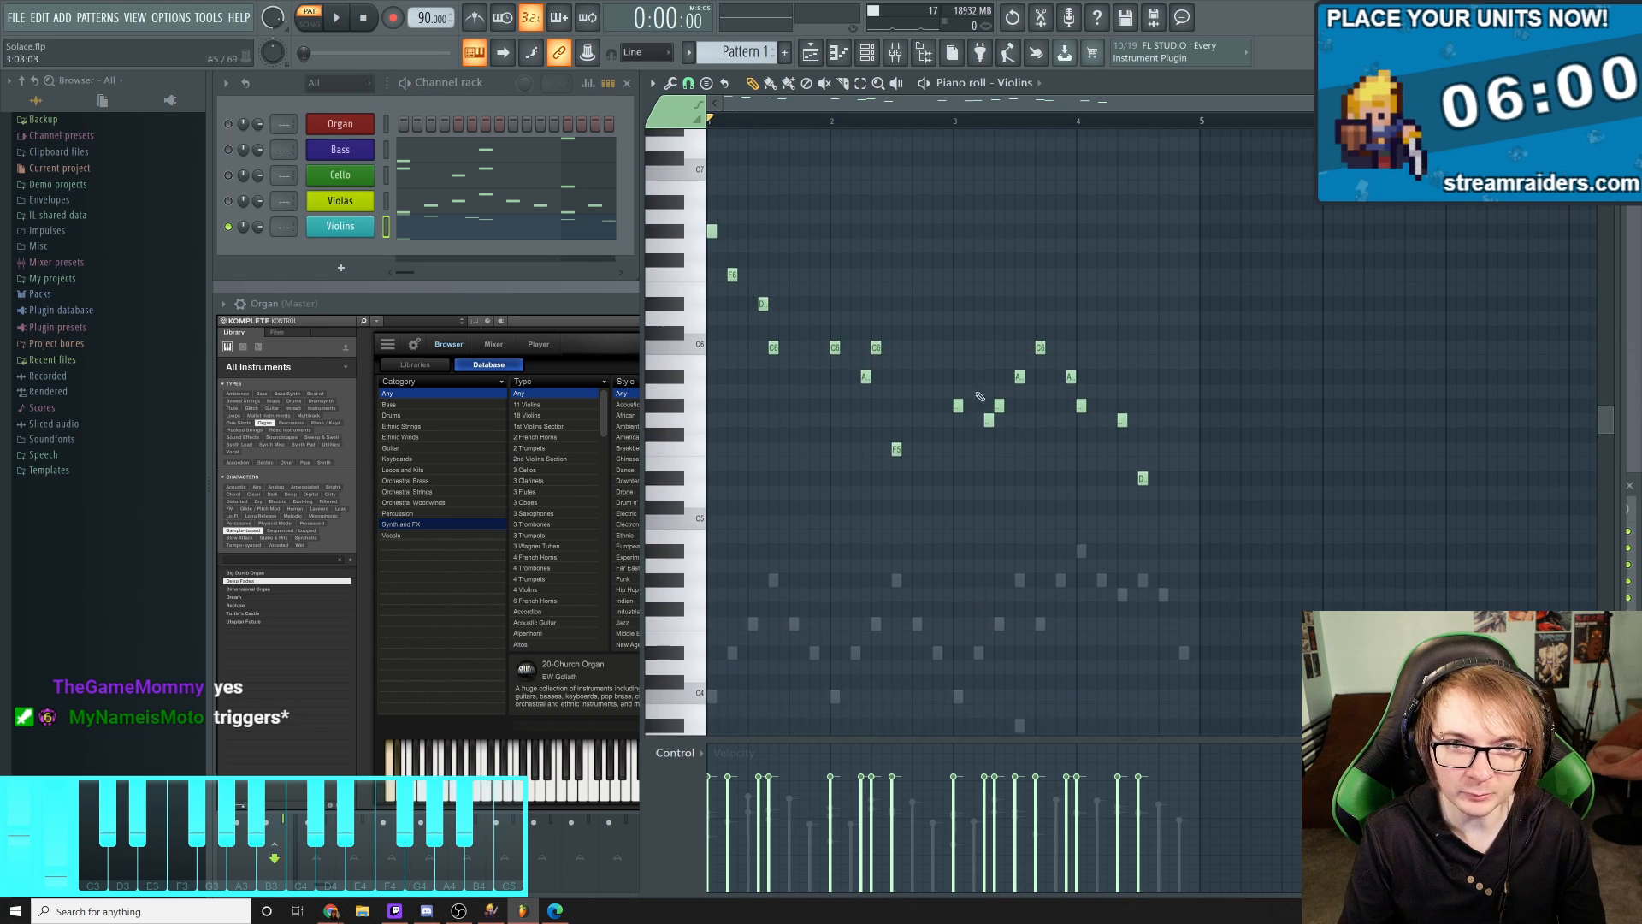
pyautogui.scroll(2, 933, 436)
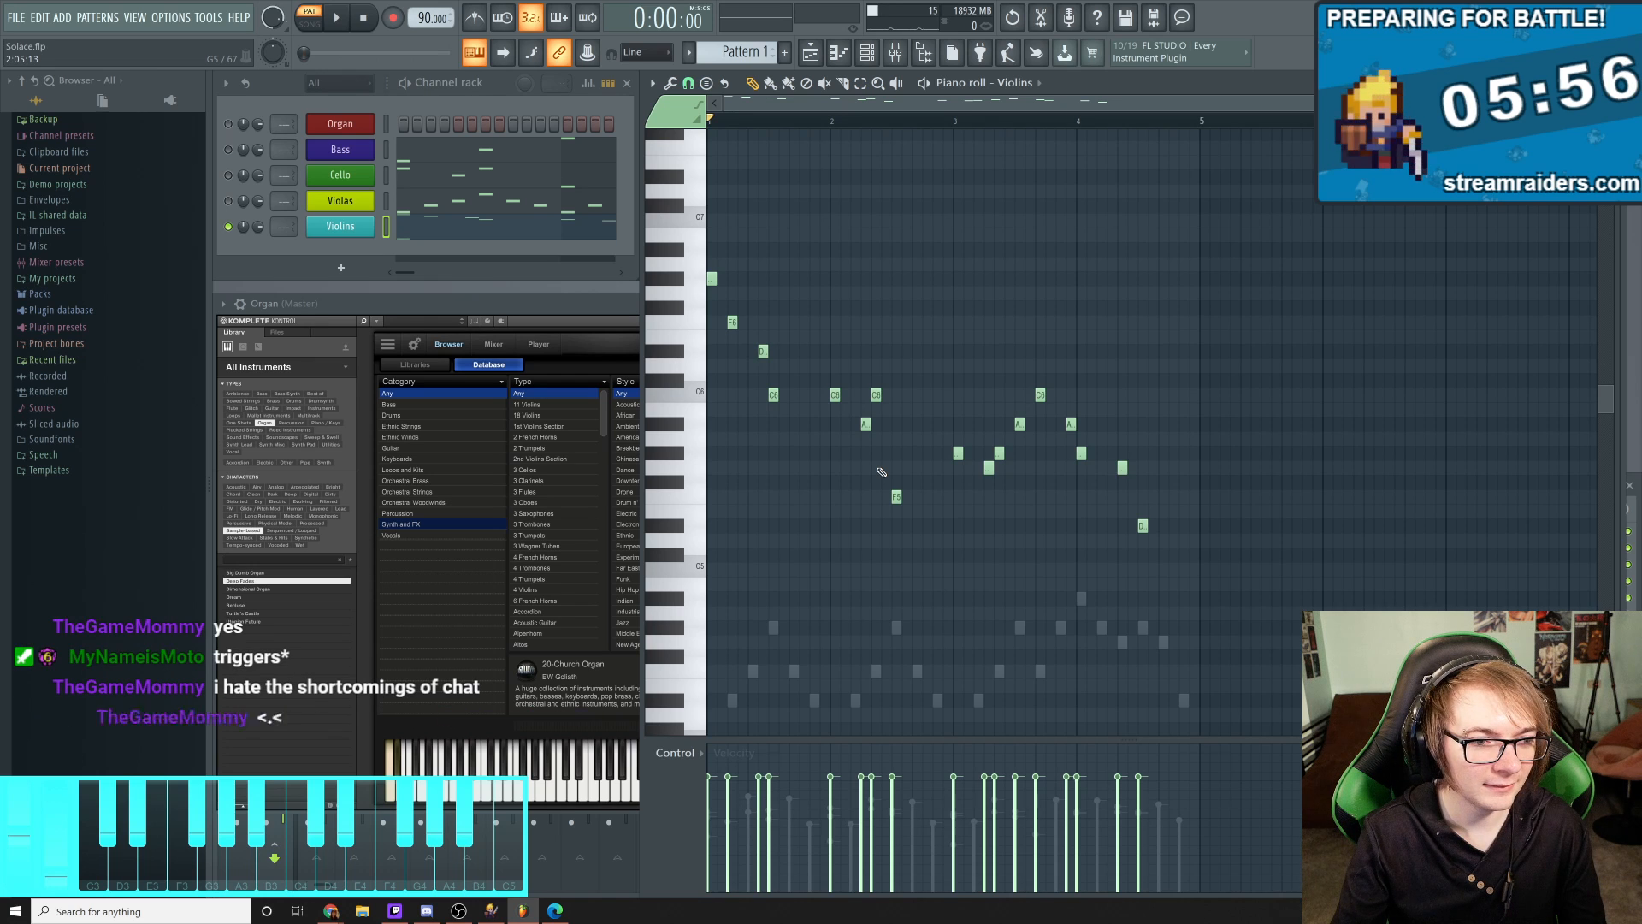
pyautogui.scroll(2, 941, 496)
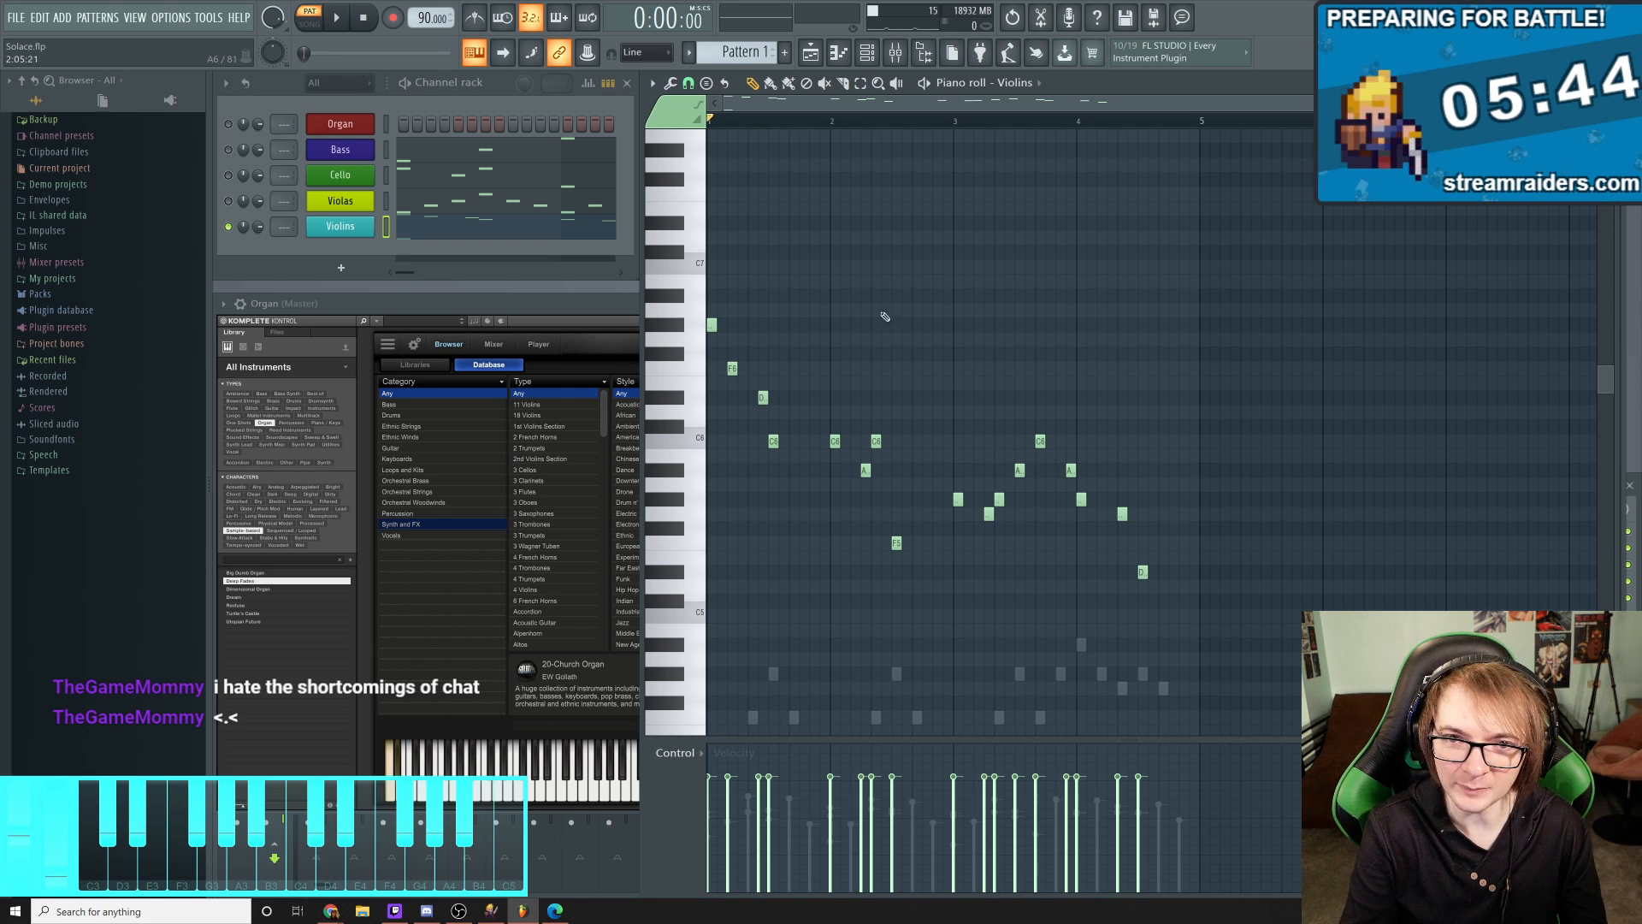
pyautogui.scroll(-2, 1059, 326)
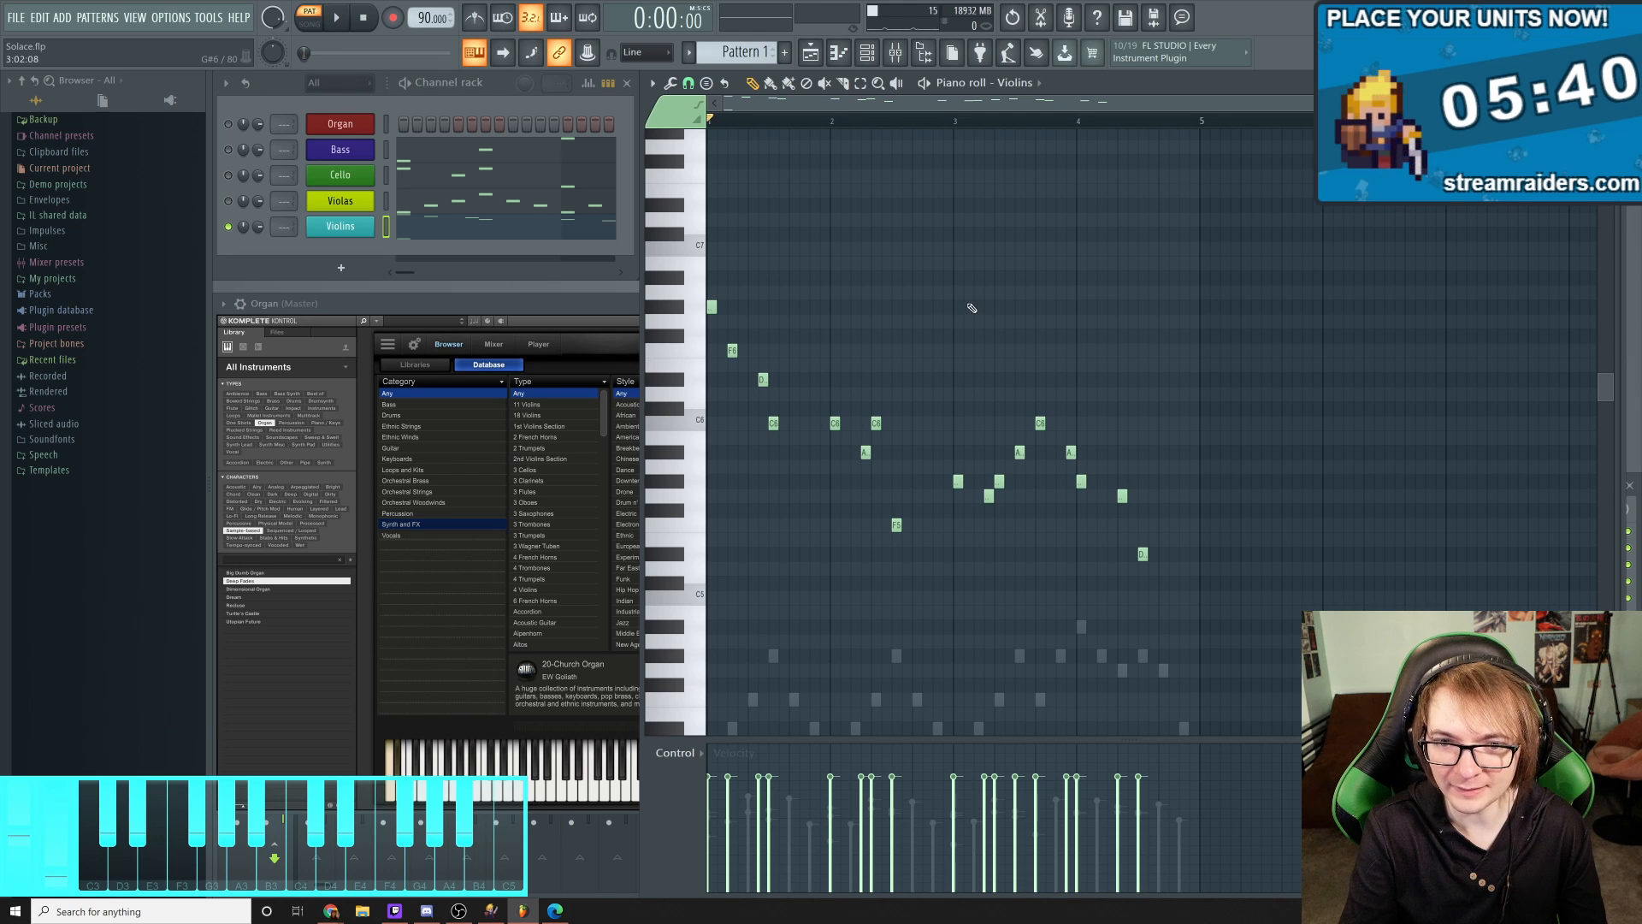
pyautogui.press('space')
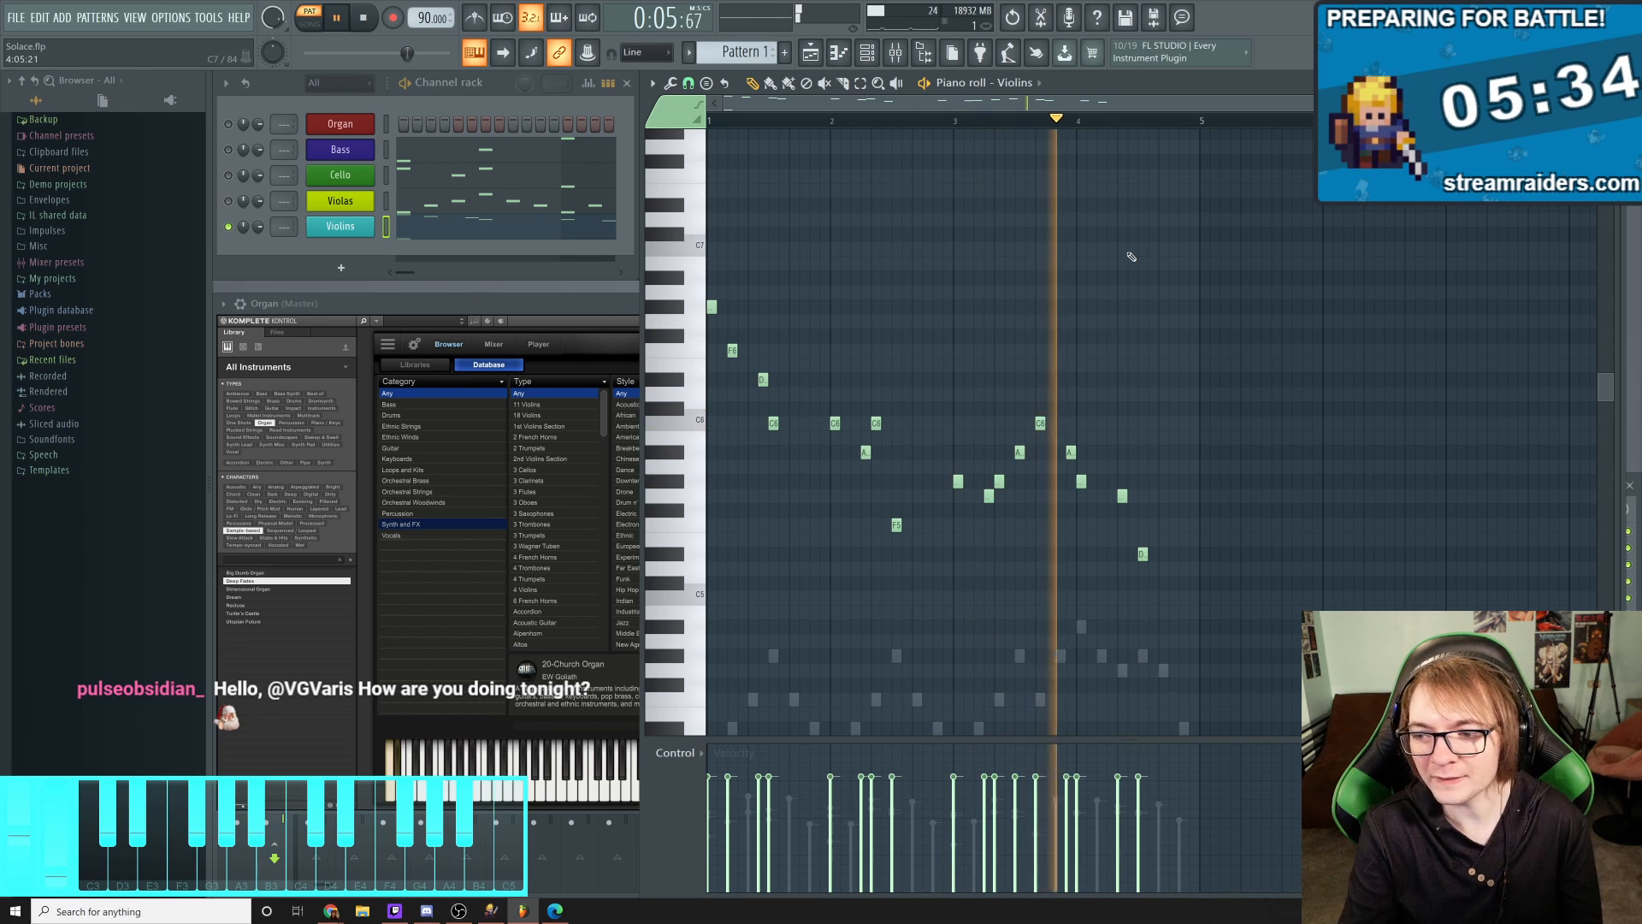
pyautogui.press('space')
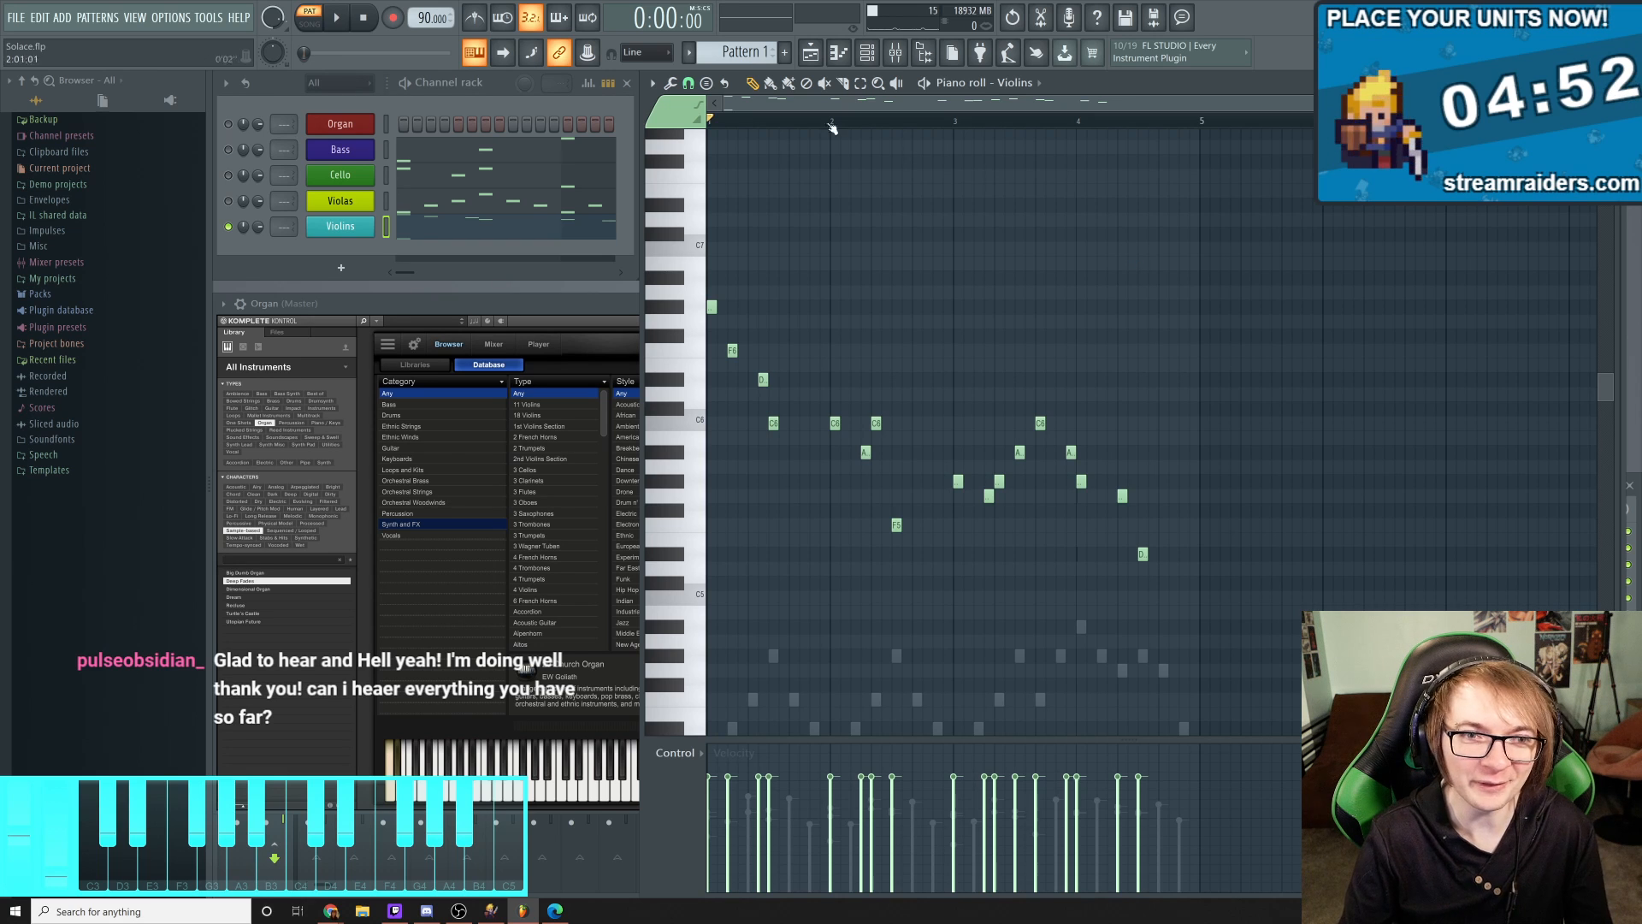
# Save the project and play Pattern 1 back with every channel unmuted
pyautogui.rightClick(229, 228)
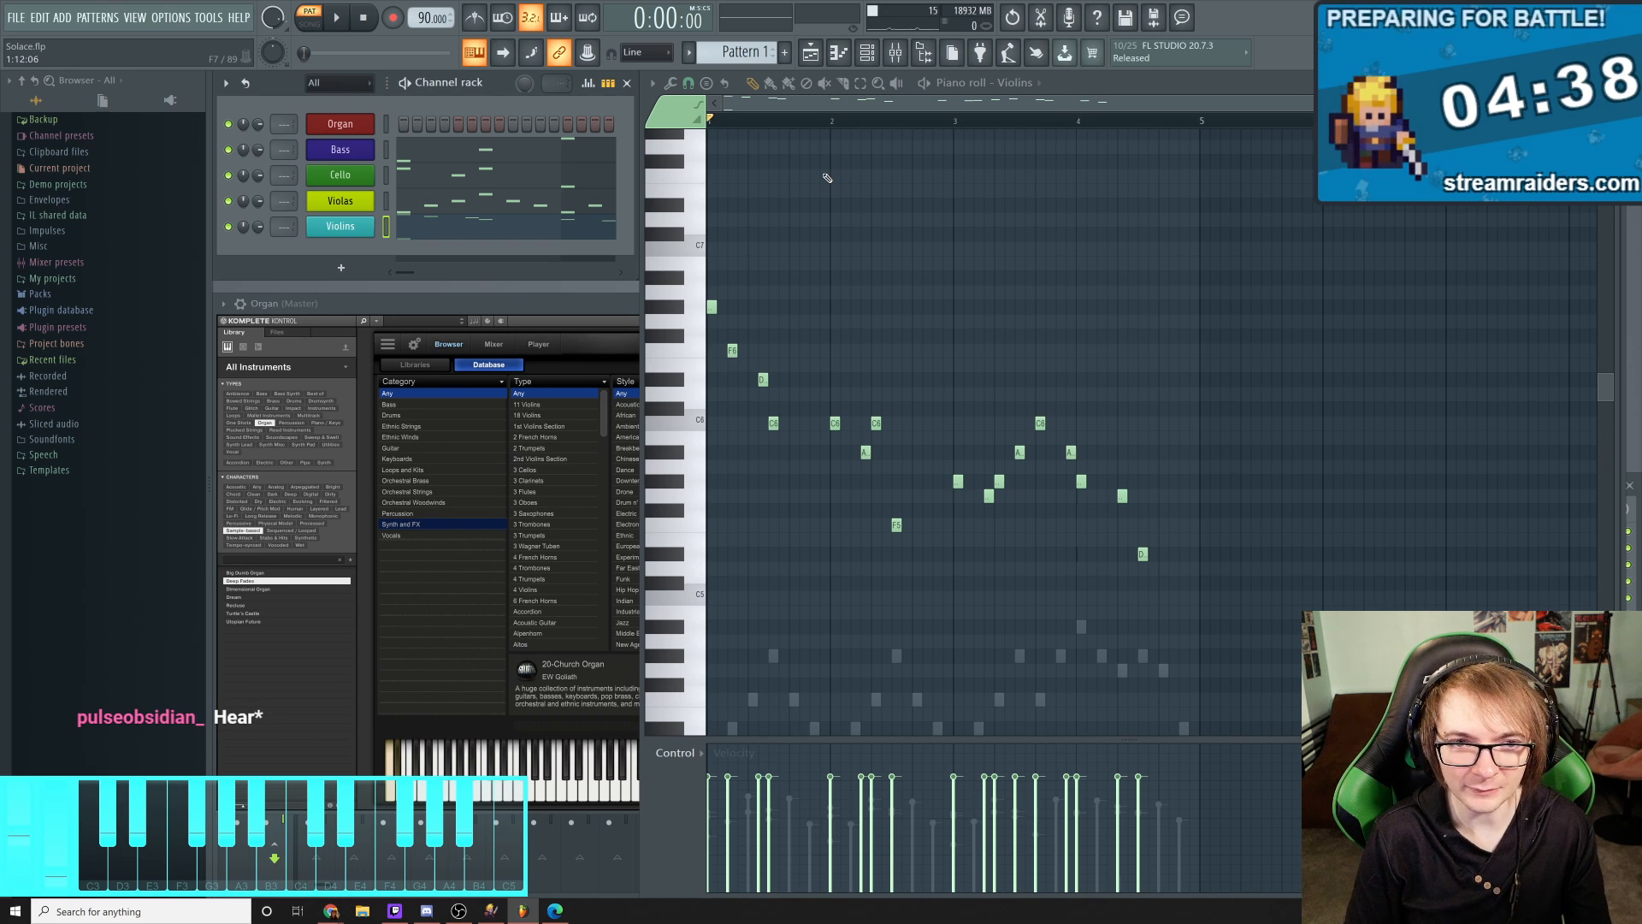
pyautogui.hotkey('ctrl', 's')
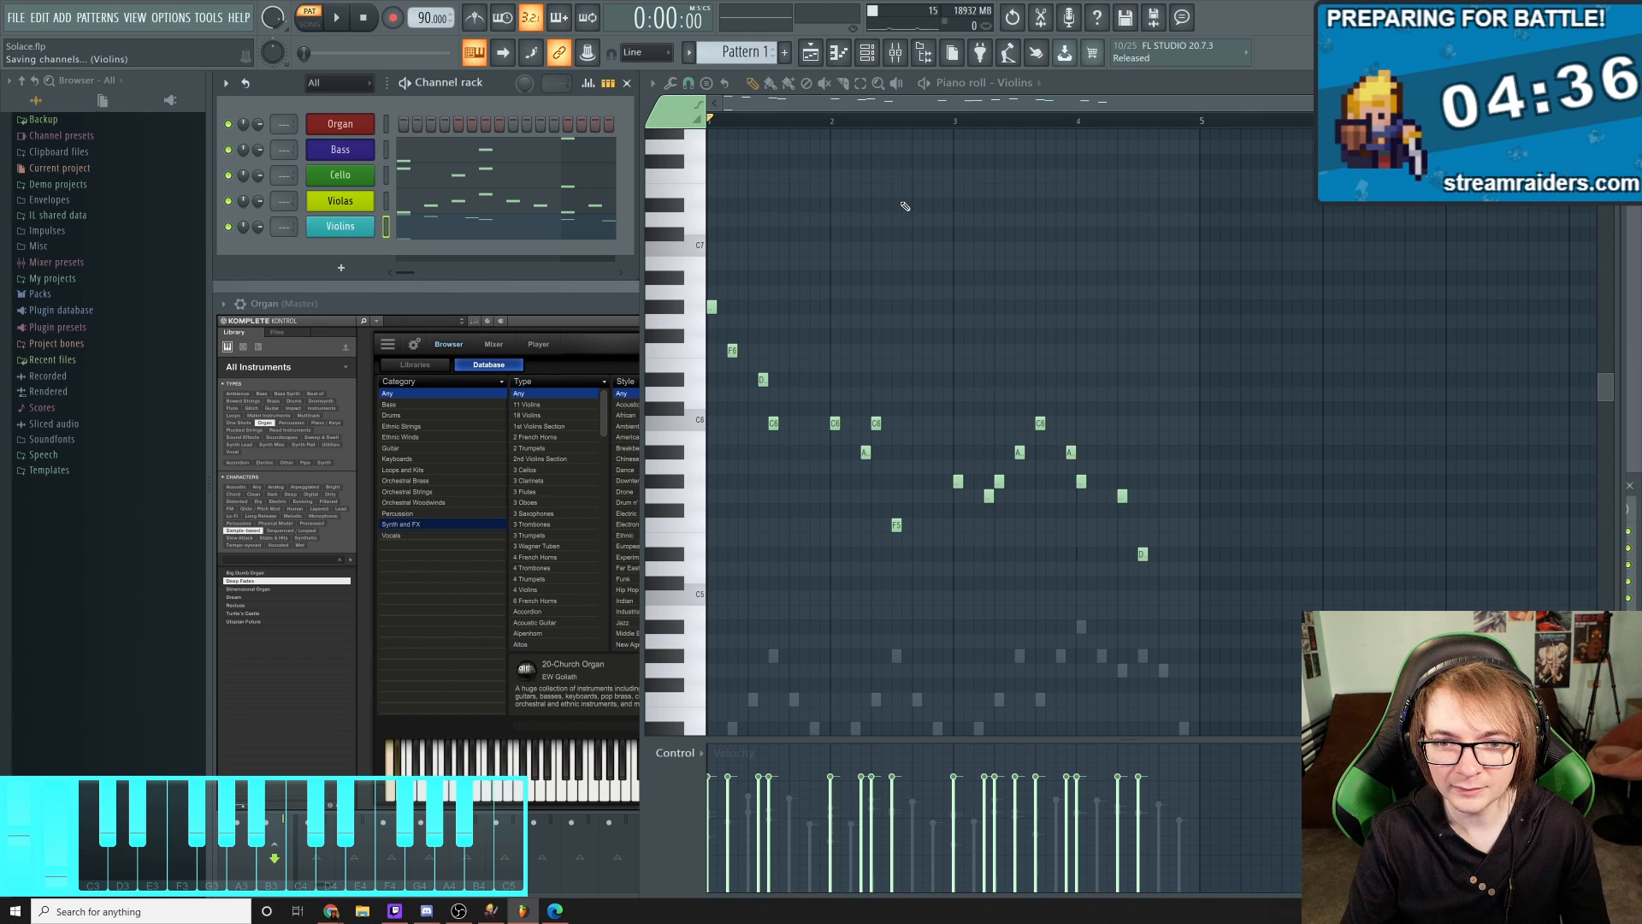
pyautogui.press('space')
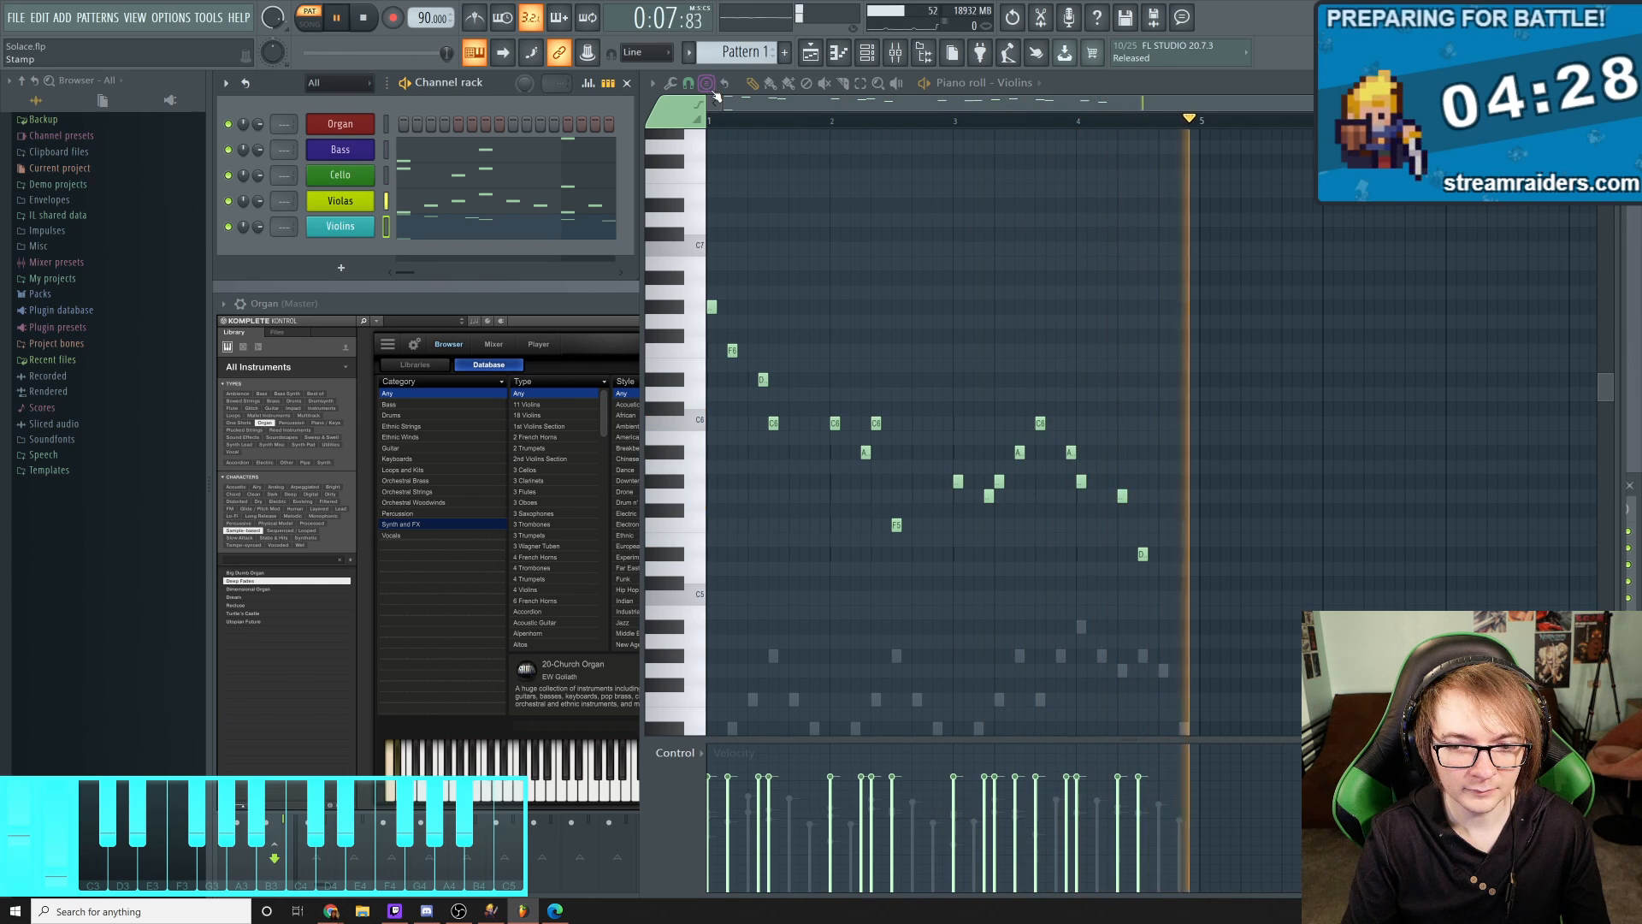
pyautogui.press('space')
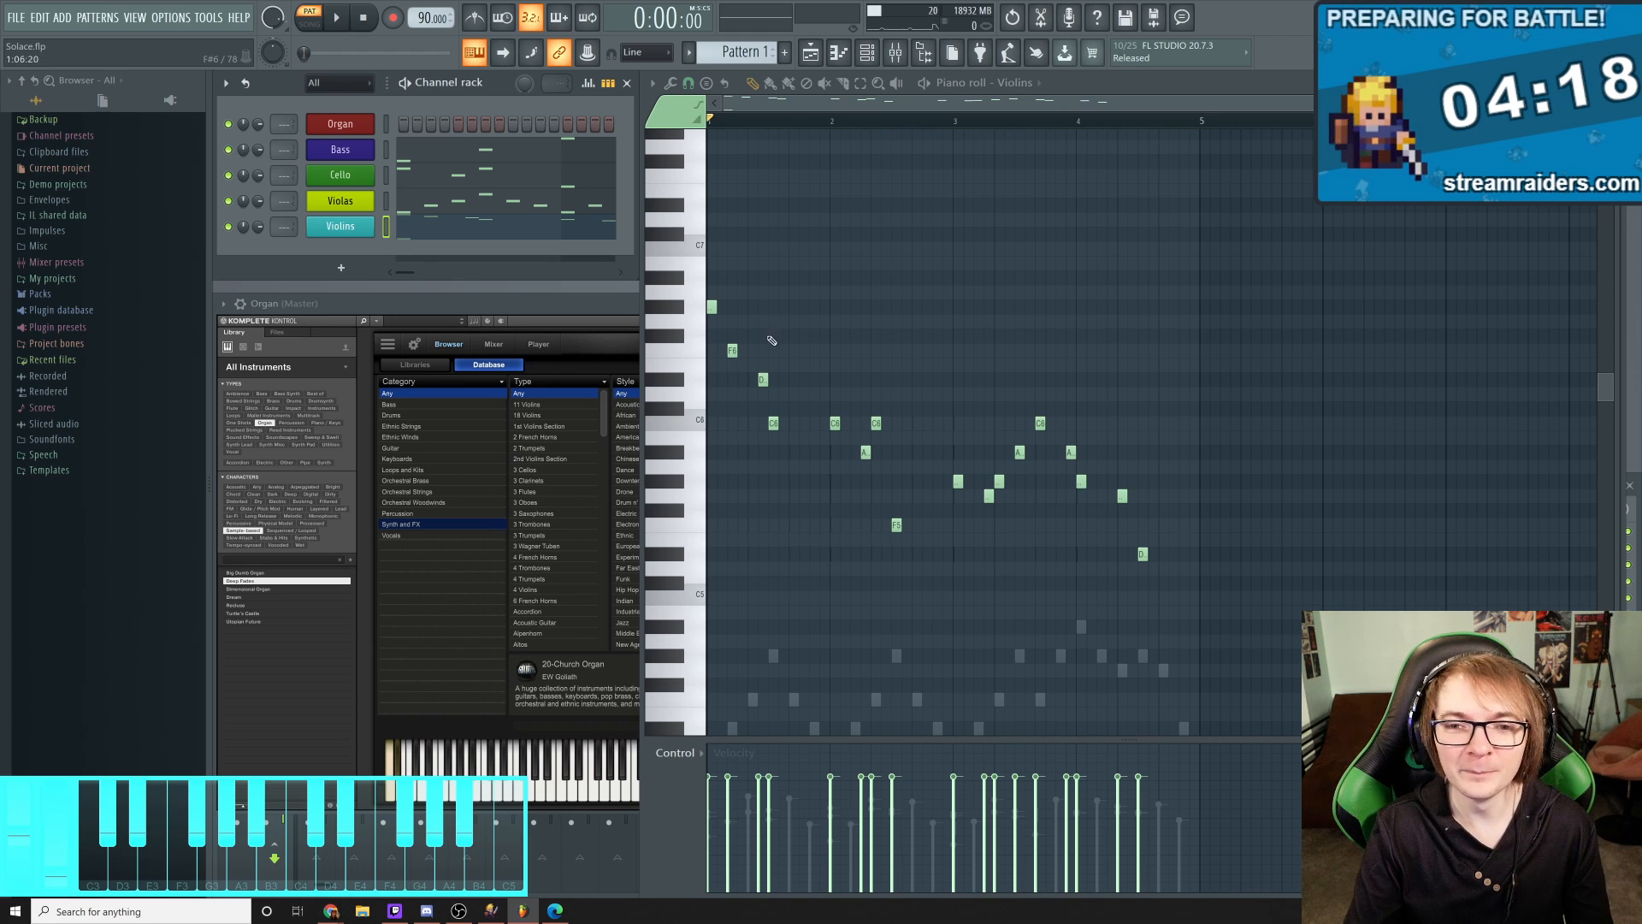
# Examine the Violins notes against the lower string parts and play the full arrangement from the start of bar 3
pyautogui.scroll(-5, 855, 283)
pyautogui.scroll(3, 898, 294)
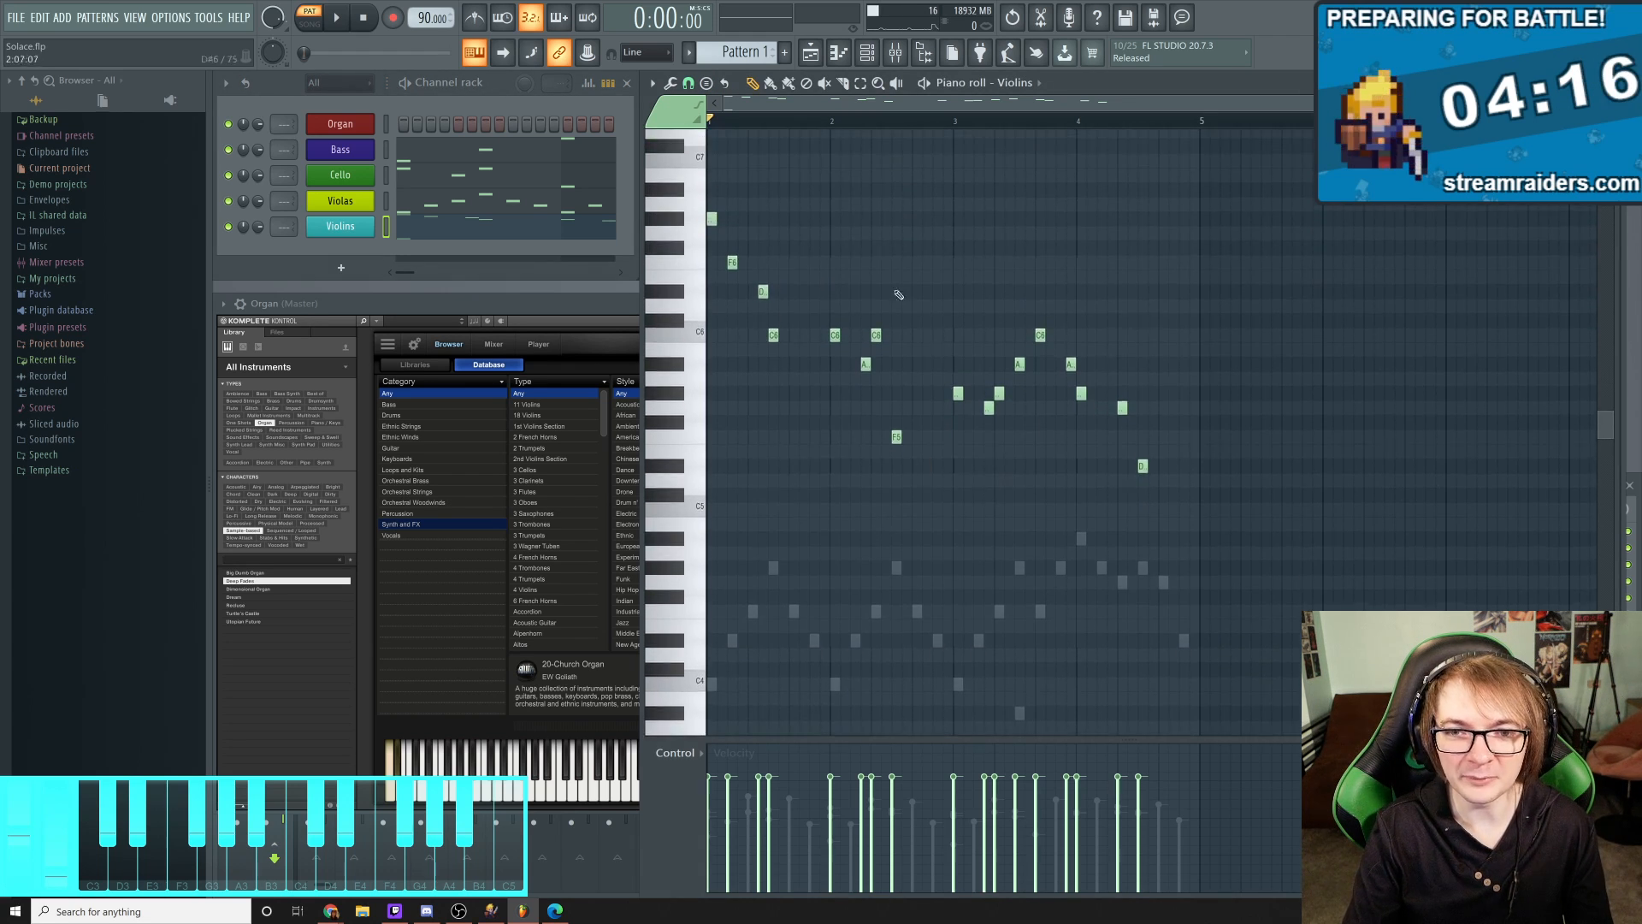
pyautogui.scroll(2, 983, 359)
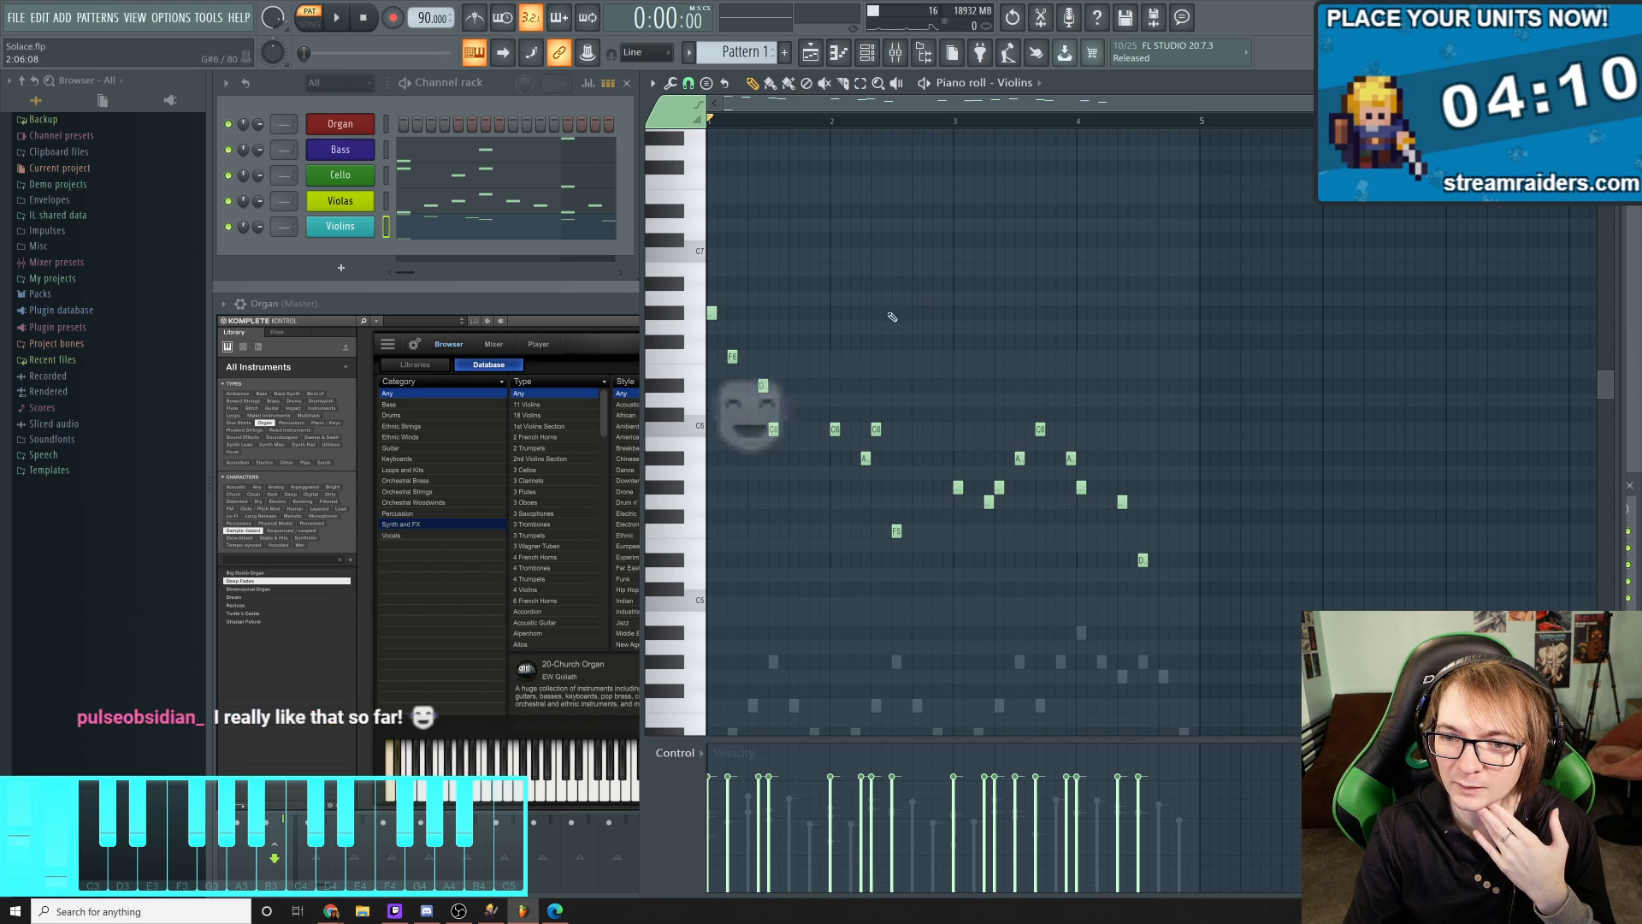
pyautogui.scroll(-3, 889, 342)
pyautogui.scroll(-10, 873, 478)
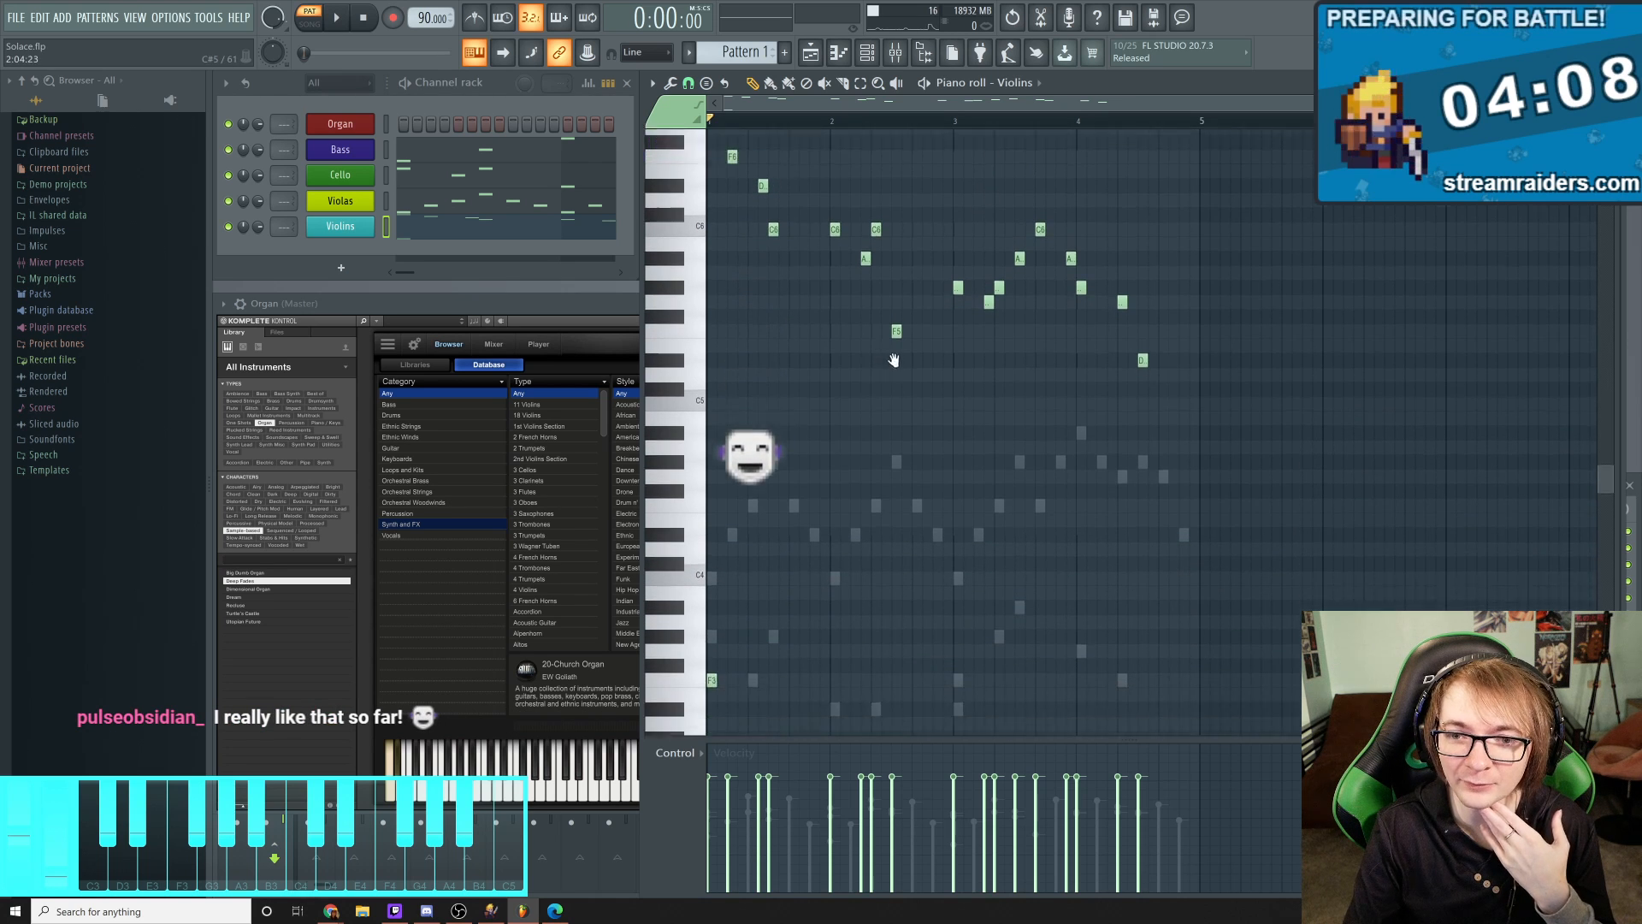
pyautogui.scroll(8, 958, 282)
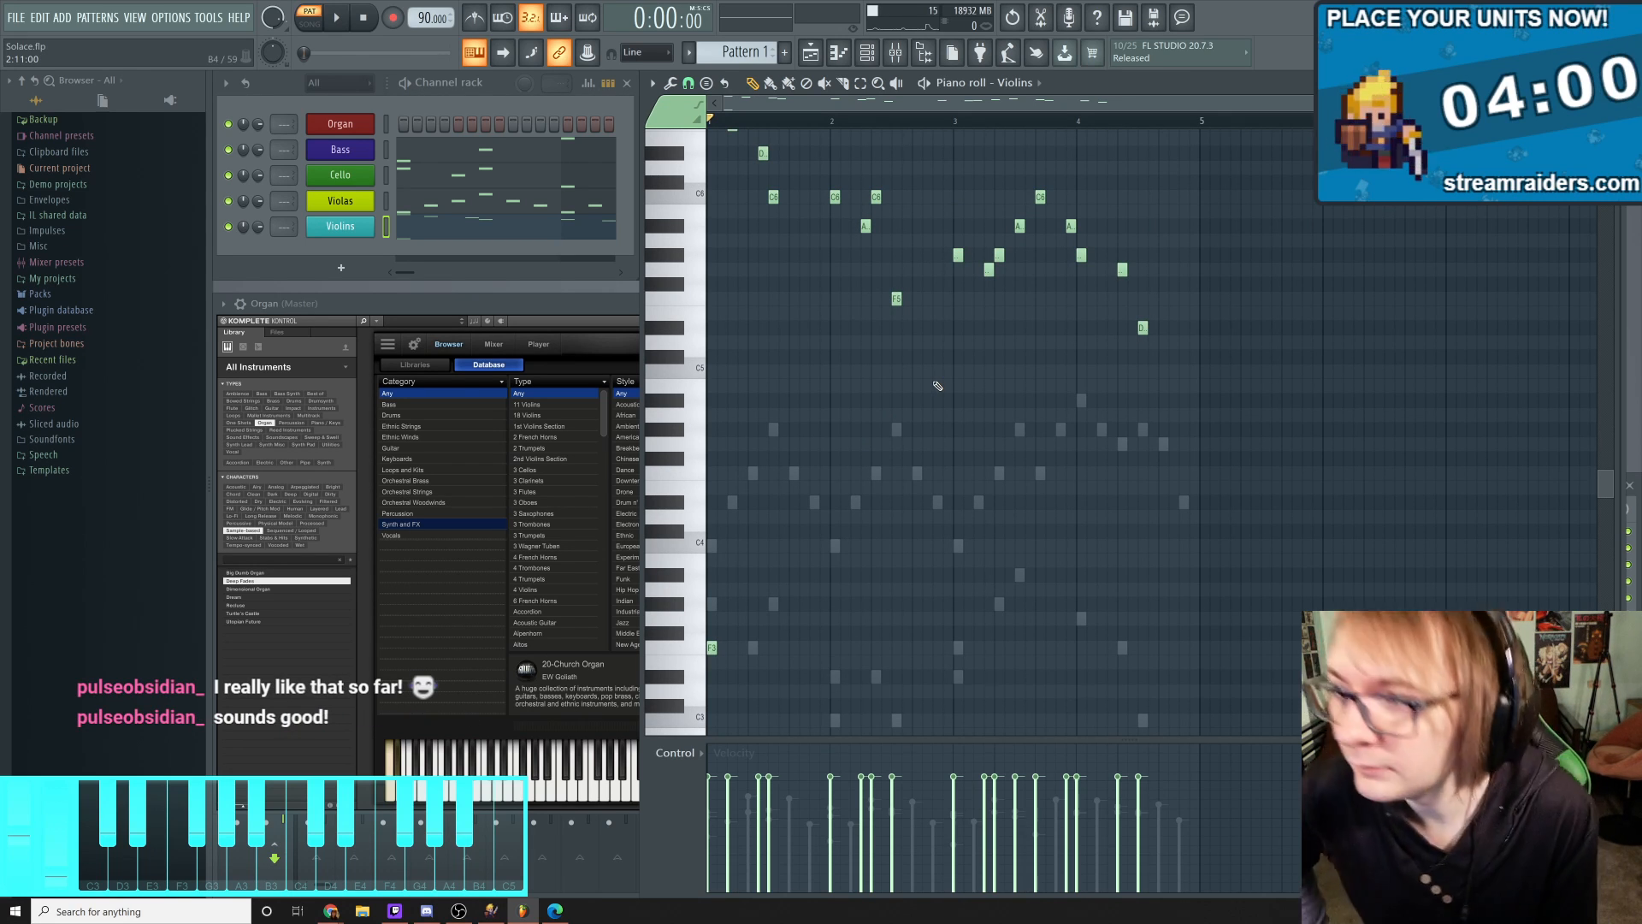
pyautogui.scroll(4, 964, 407)
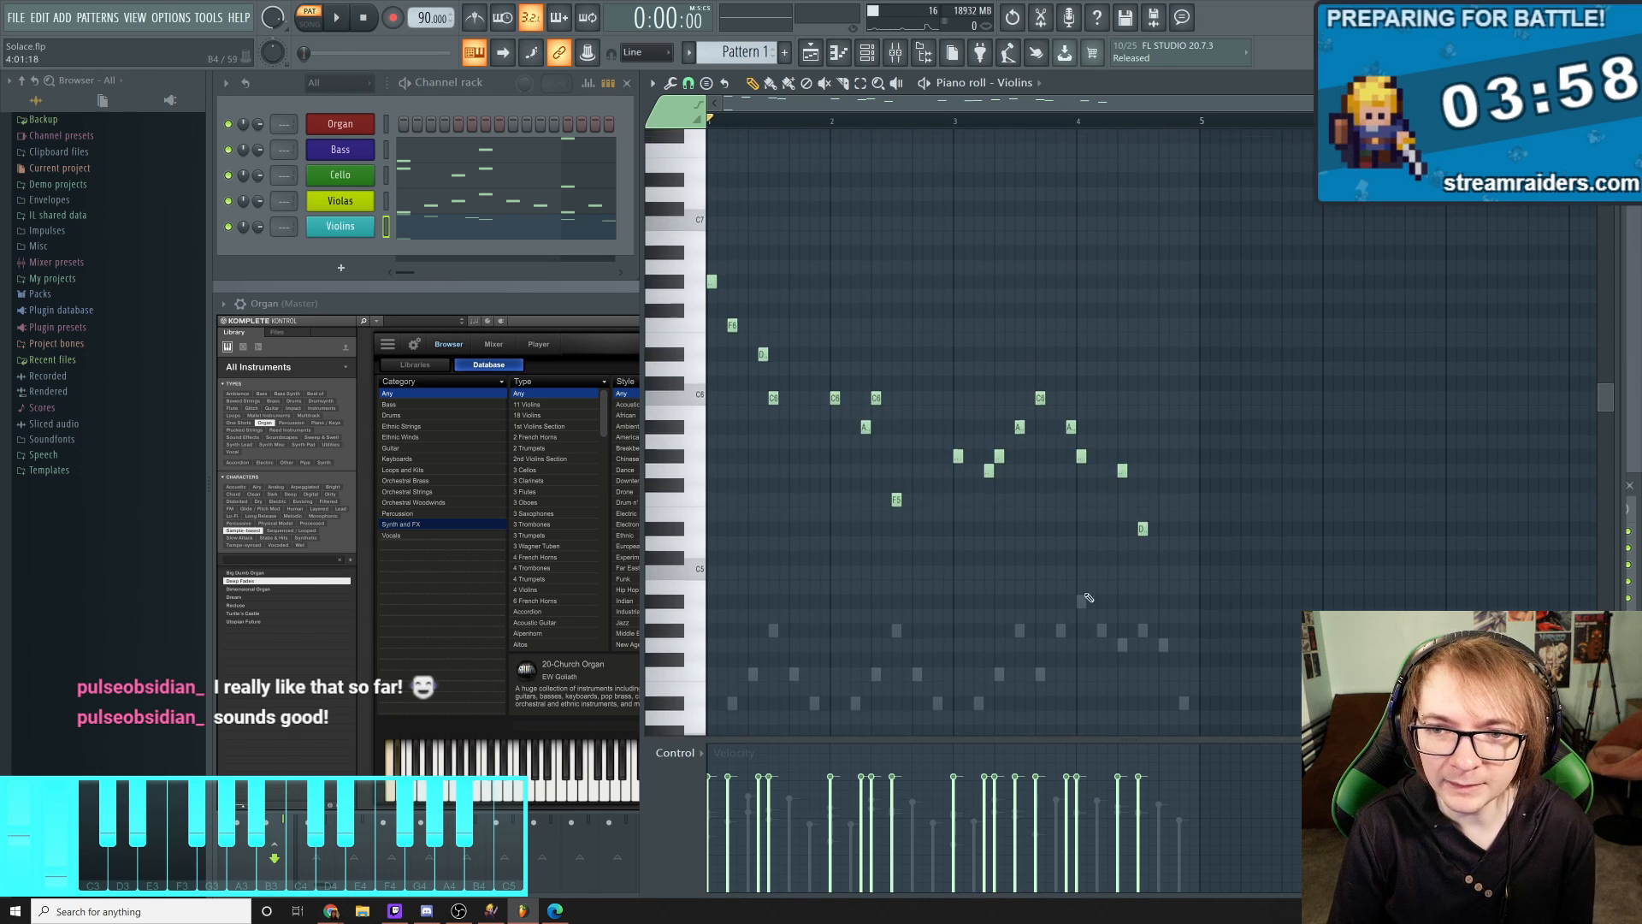
pyautogui.click(1078, 121)
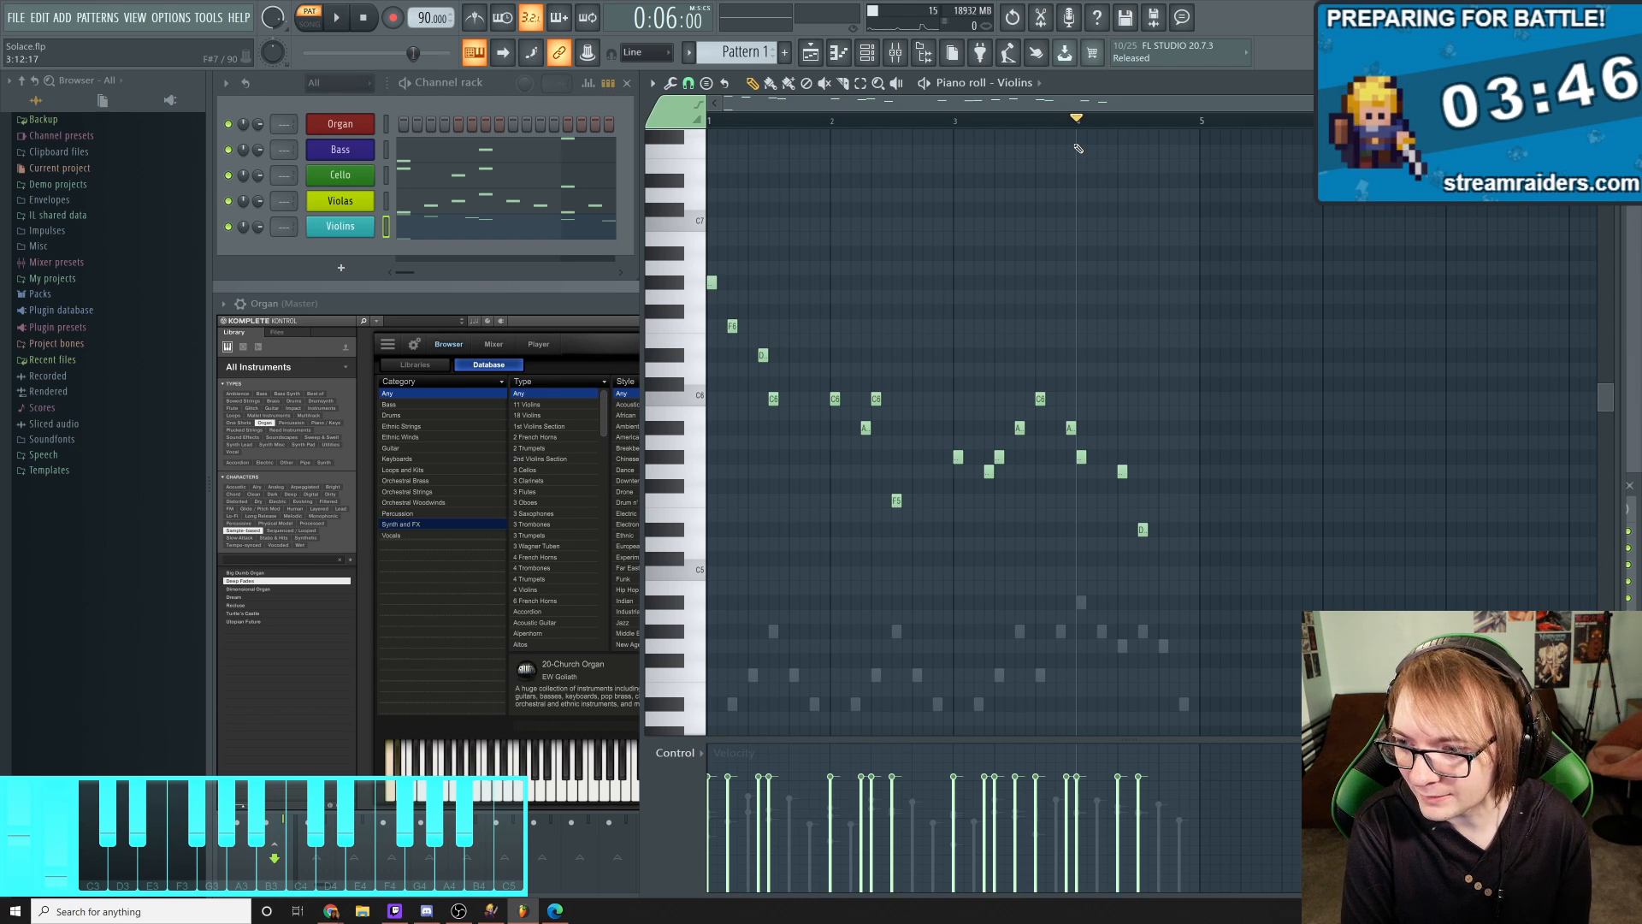
pyautogui.click(955, 120)
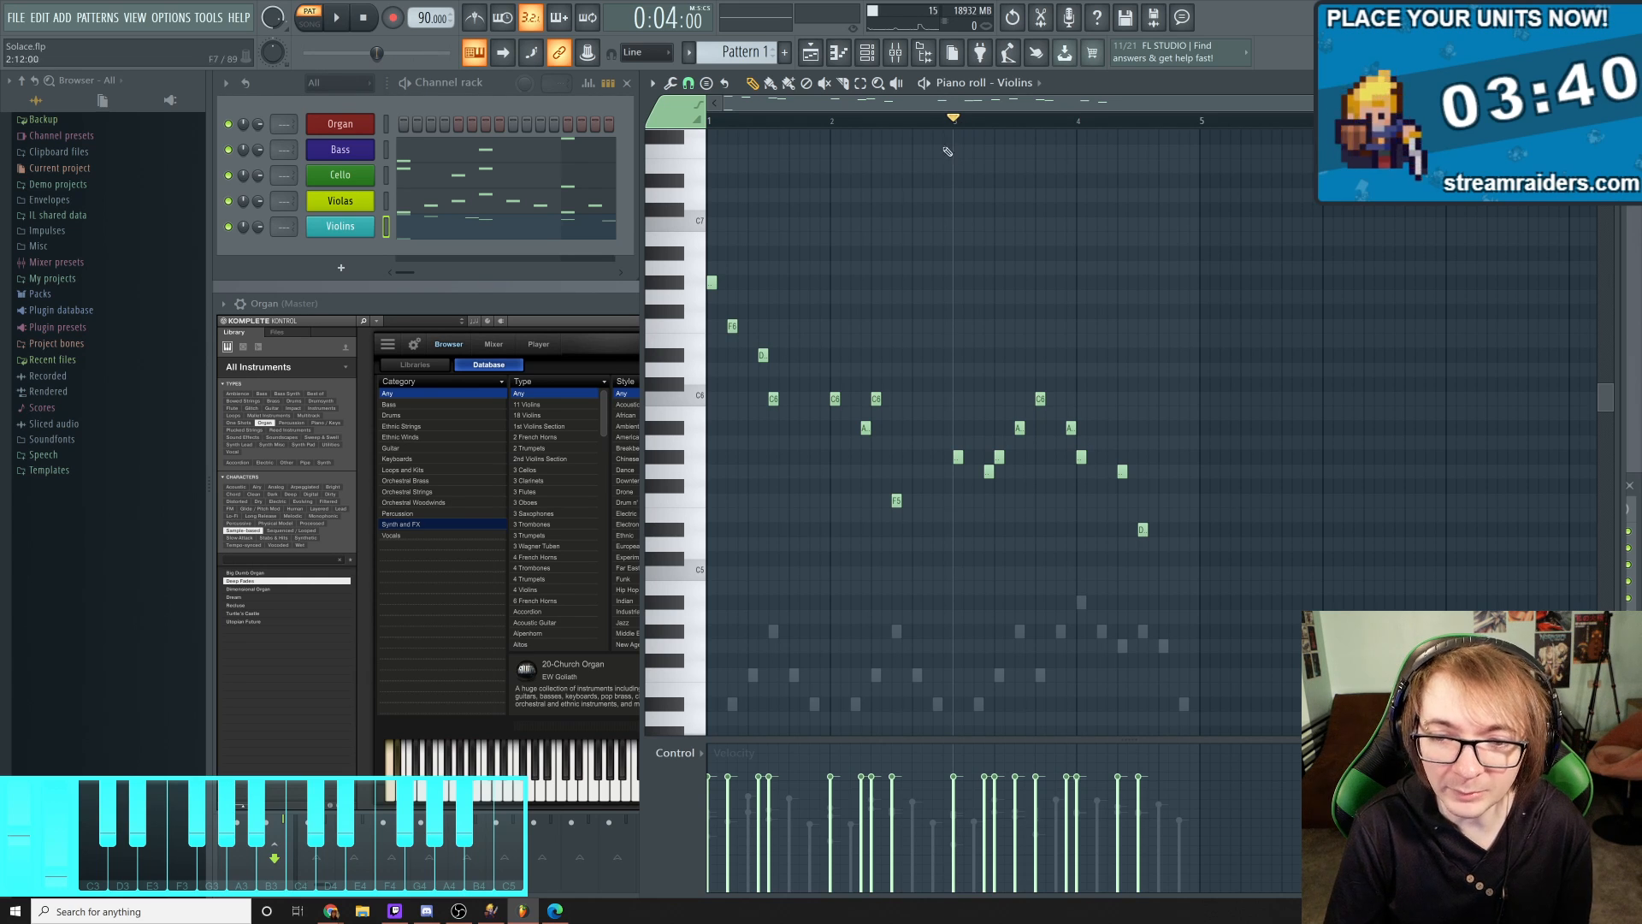
pyautogui.press('space')
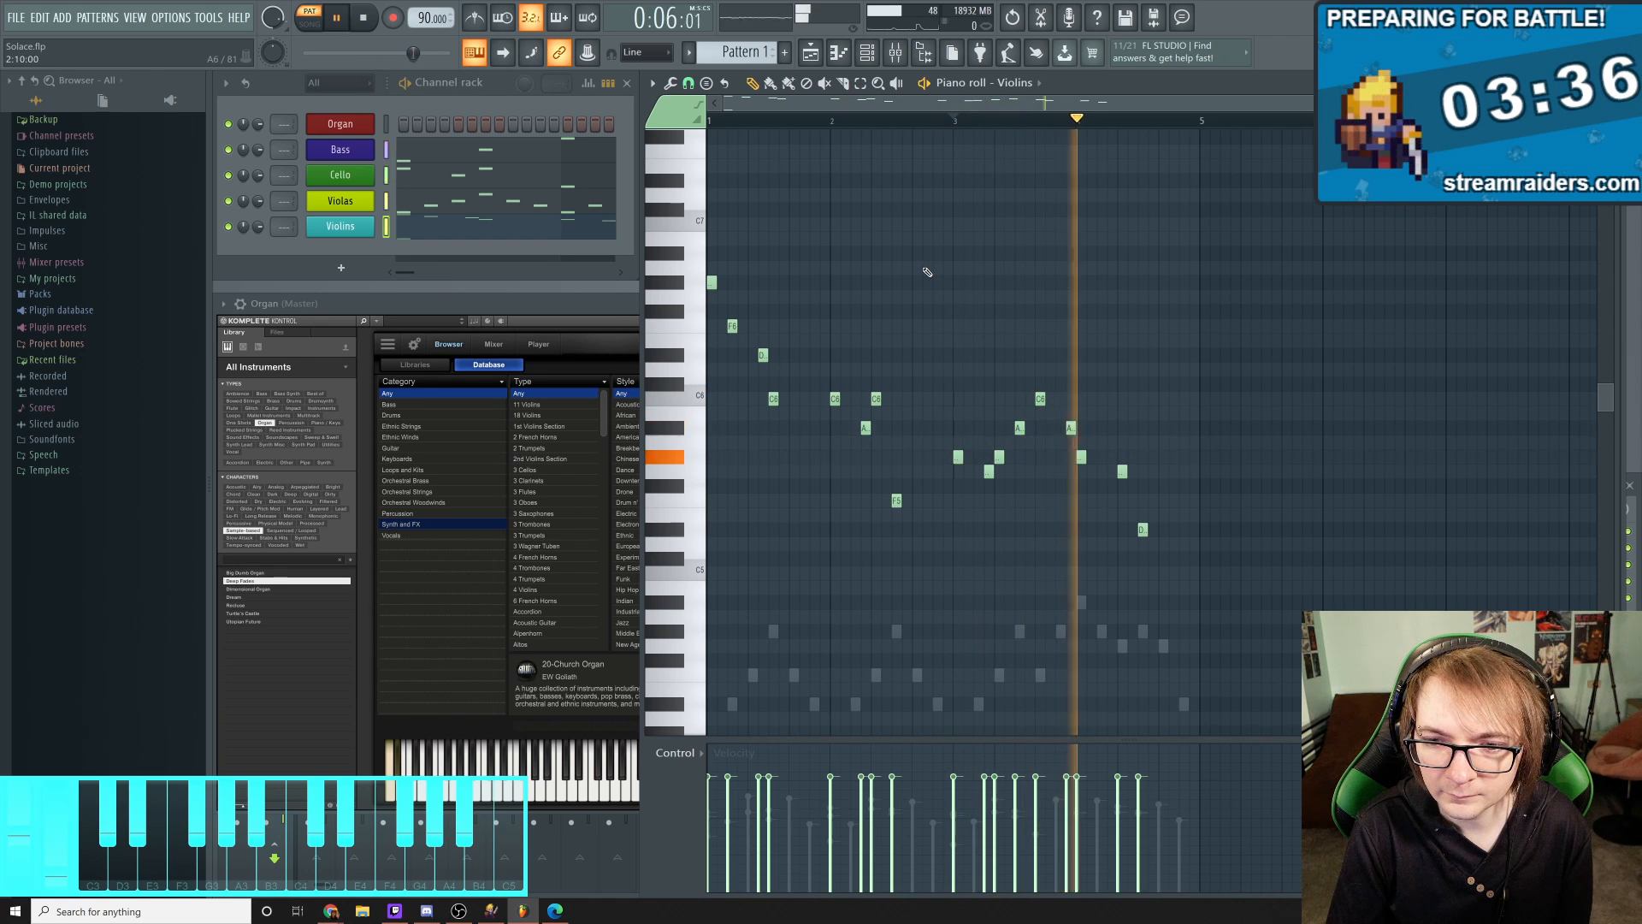
pyautogui.press('space')
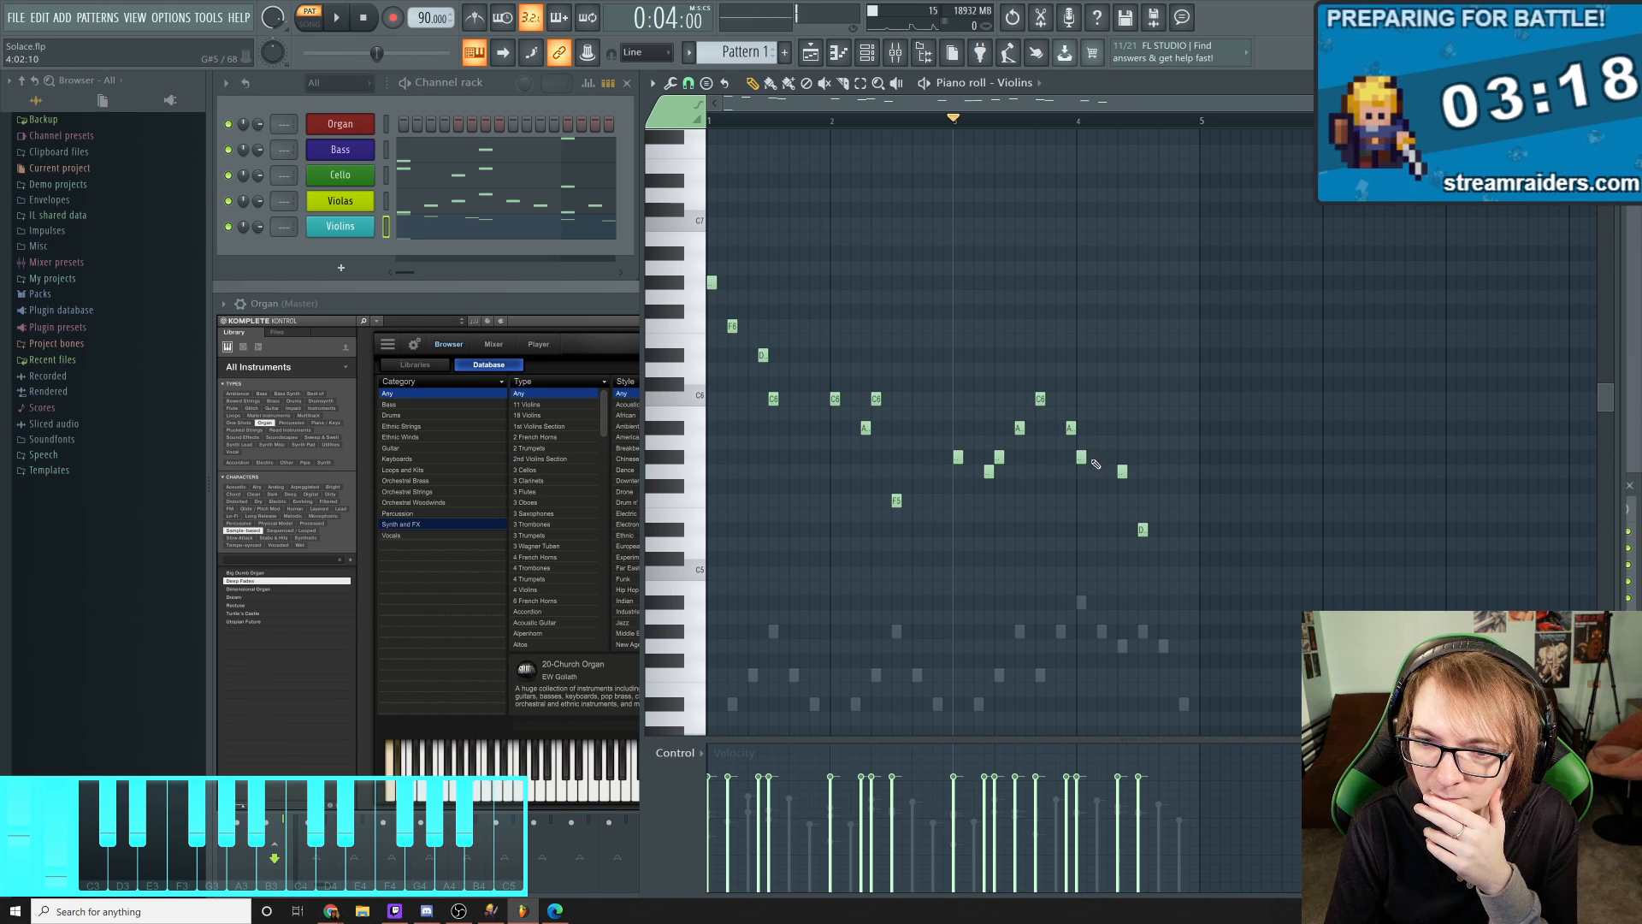
# Respace the Violins' bar 4 notes so G#5 starts at 4:02, G5 at 4:04 and D#5 at 4:05
pyautogui.click(1088, 458)
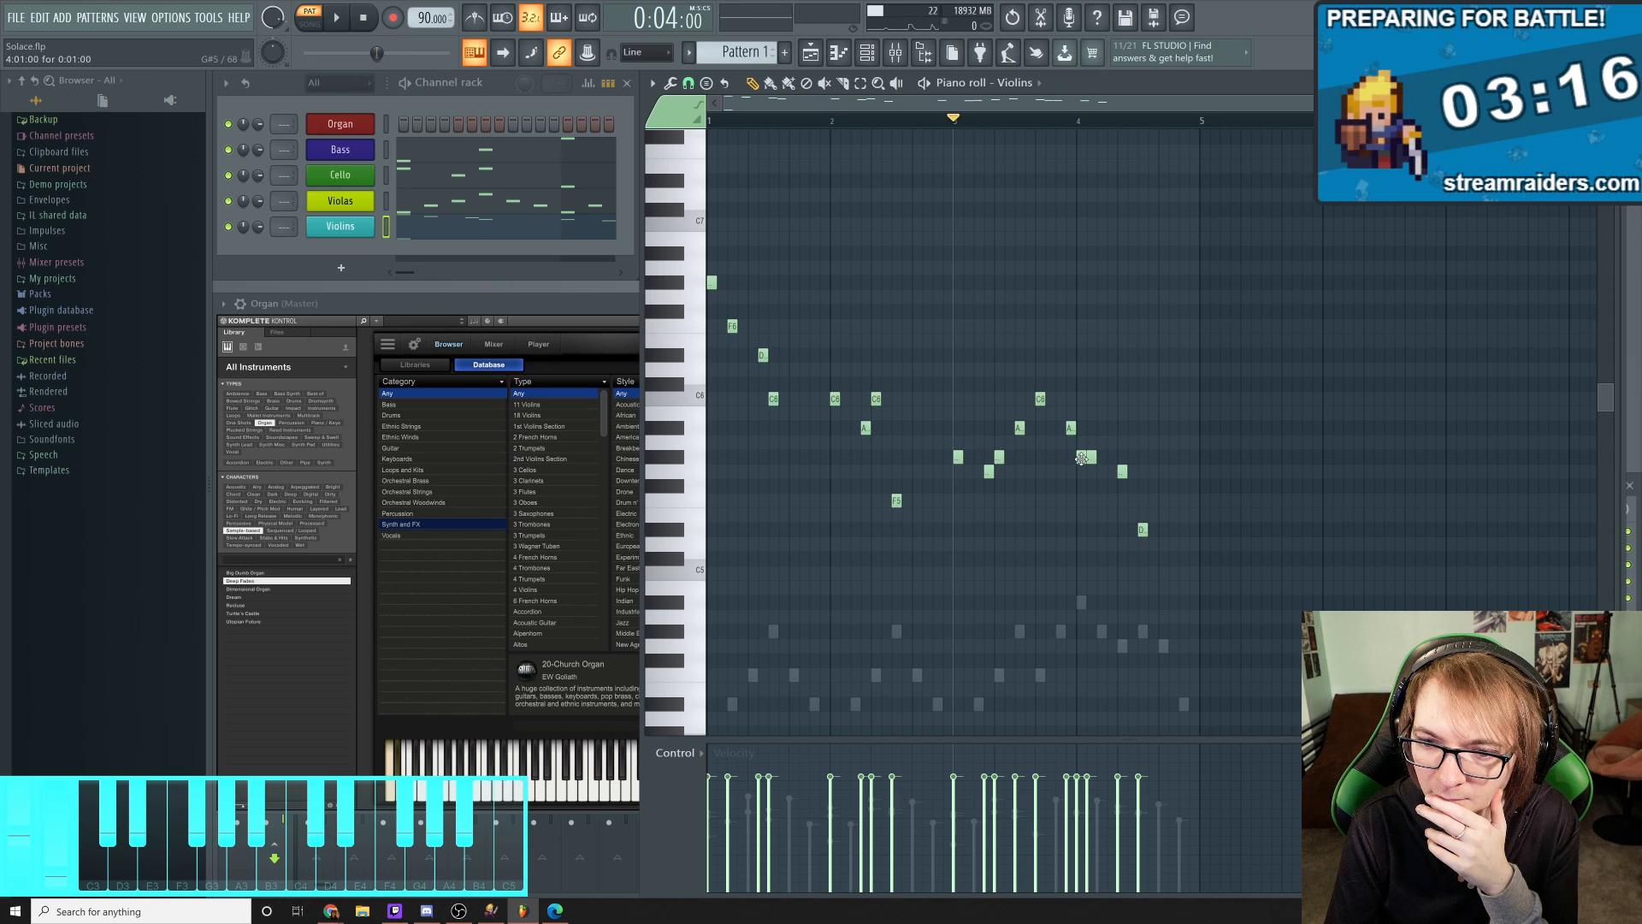
pyautogui.click(1111, 458)
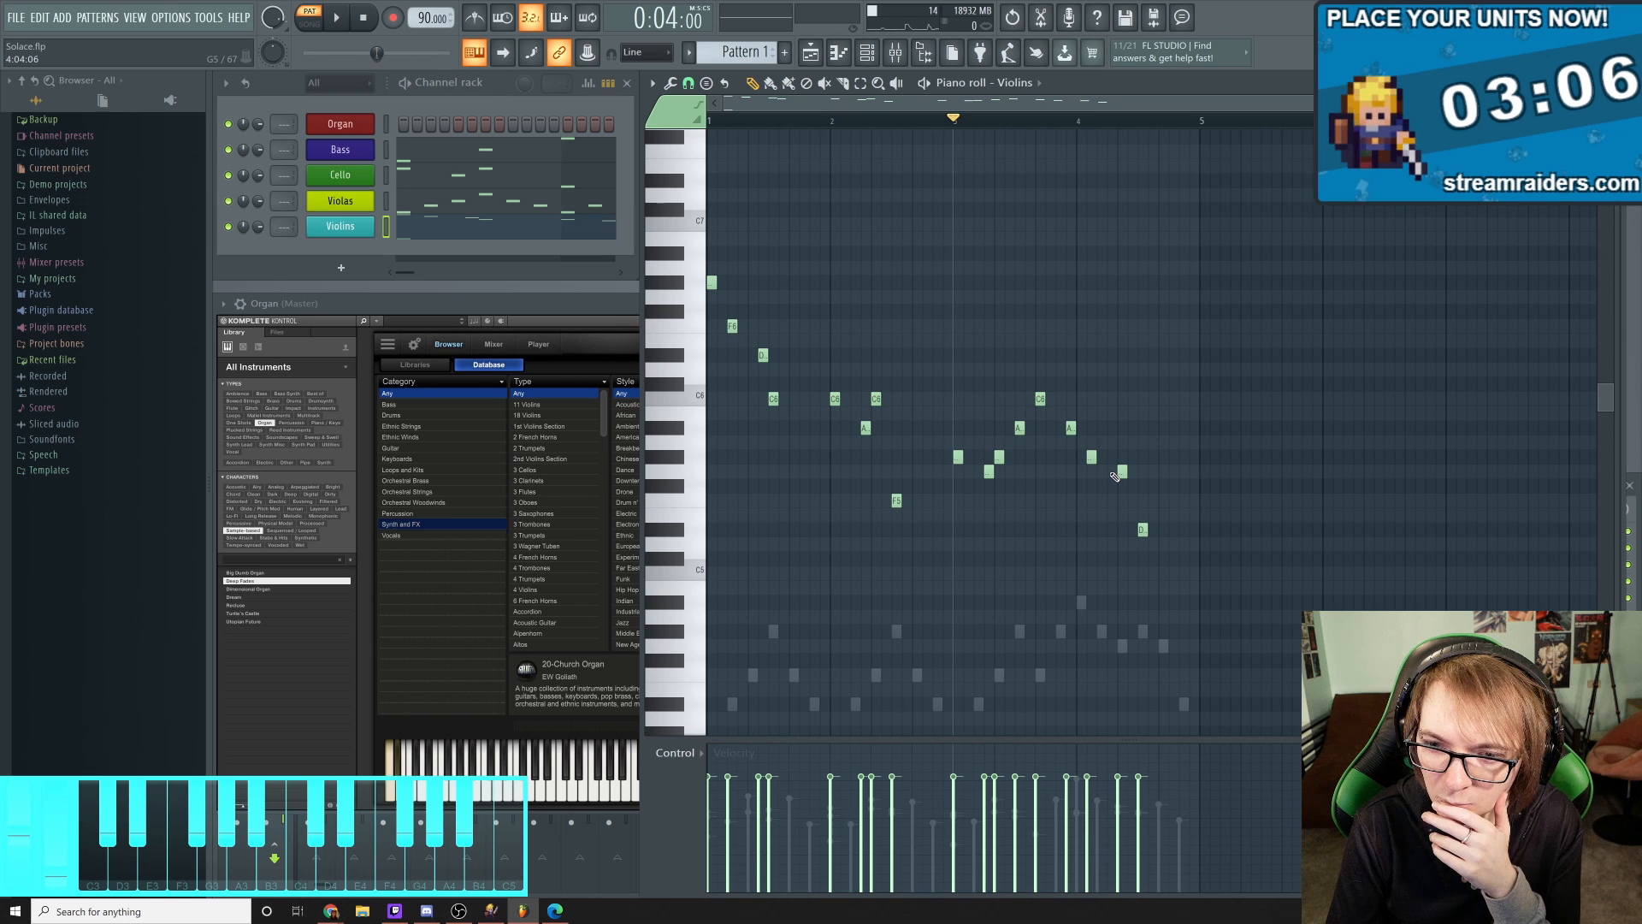
pyautogui.click(1113, 472)
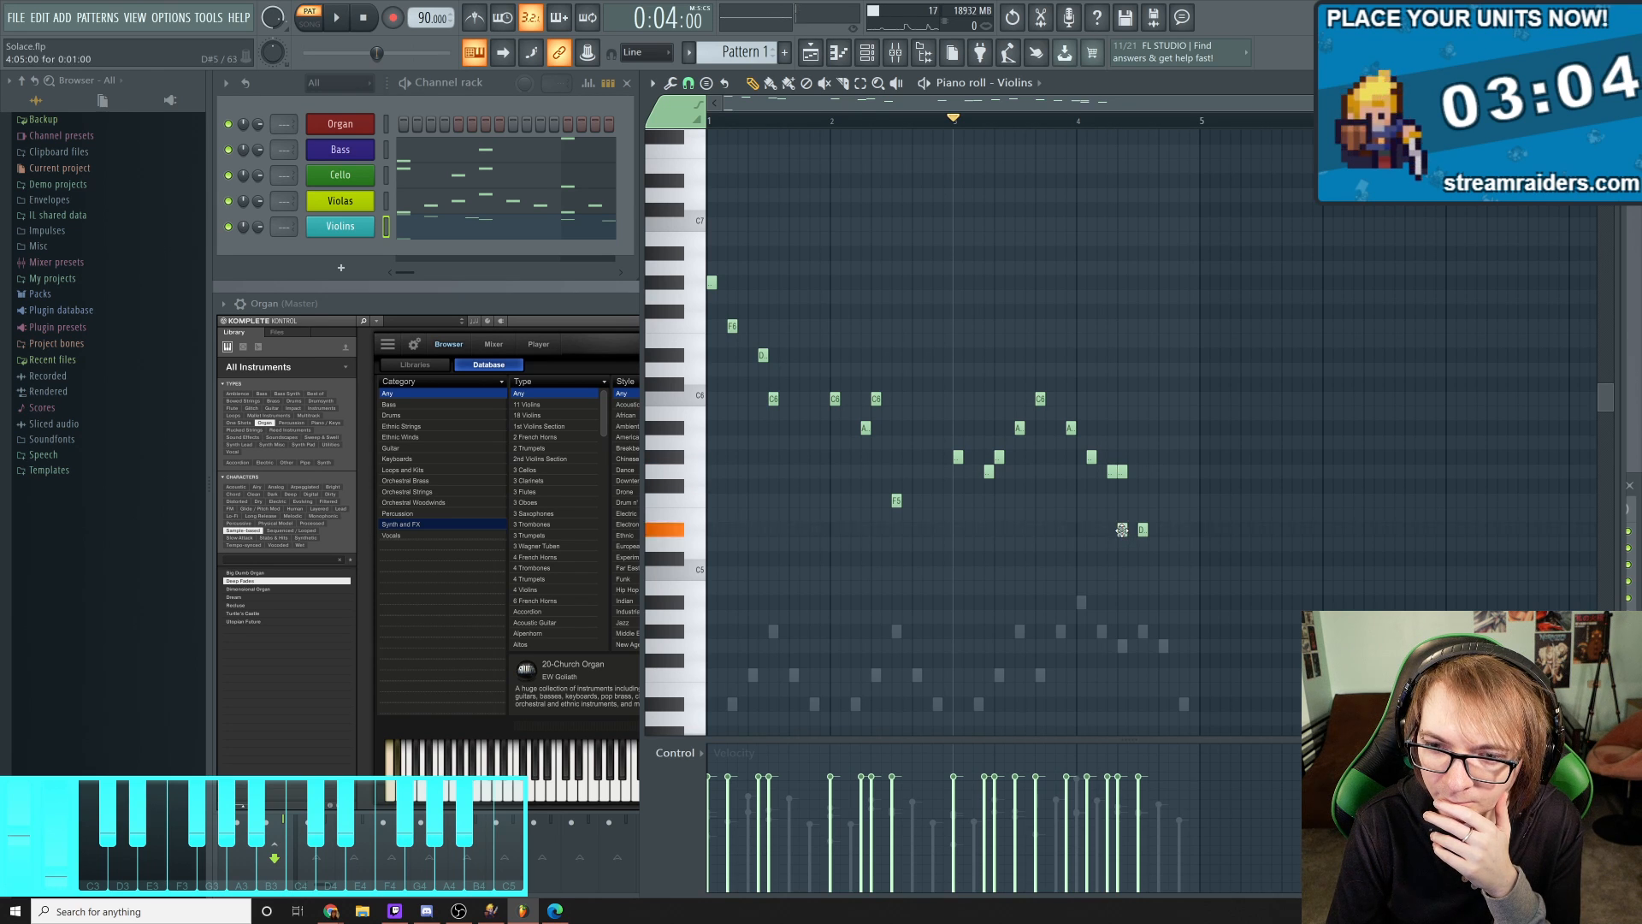
pyautogui.rightClick(1123, 472)
pyautogui.rightClick(1142, 530)
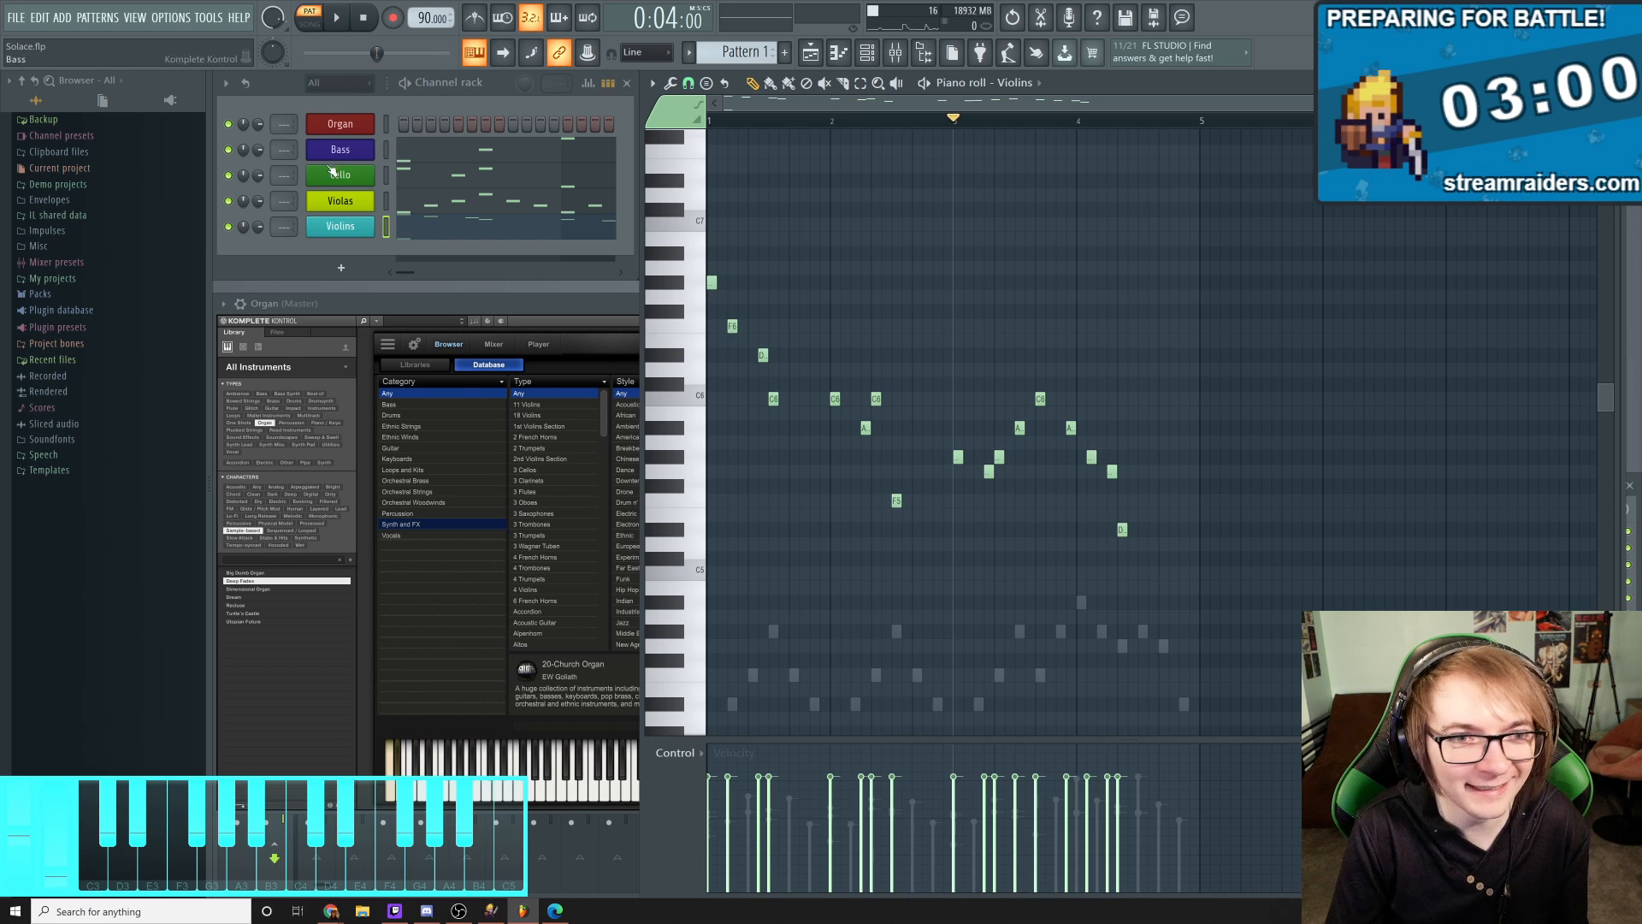
# Solo the Violins channel and play the melody alone from bar 3 into bar 4
pyautogui.rightClick(228, 226)
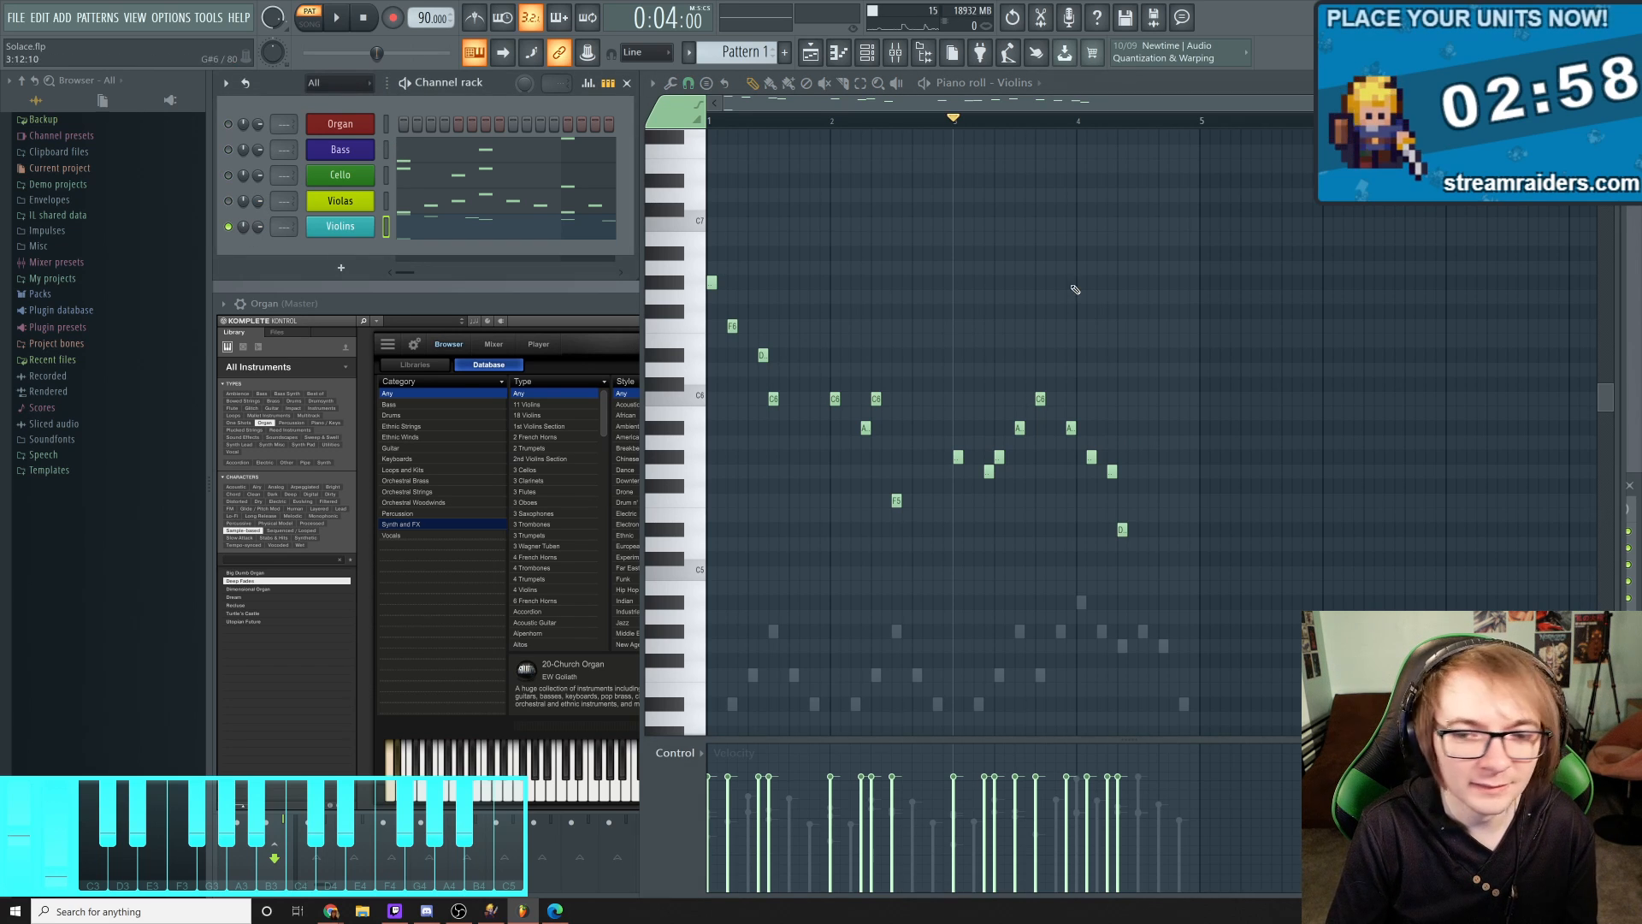
pyautogui.press('space')
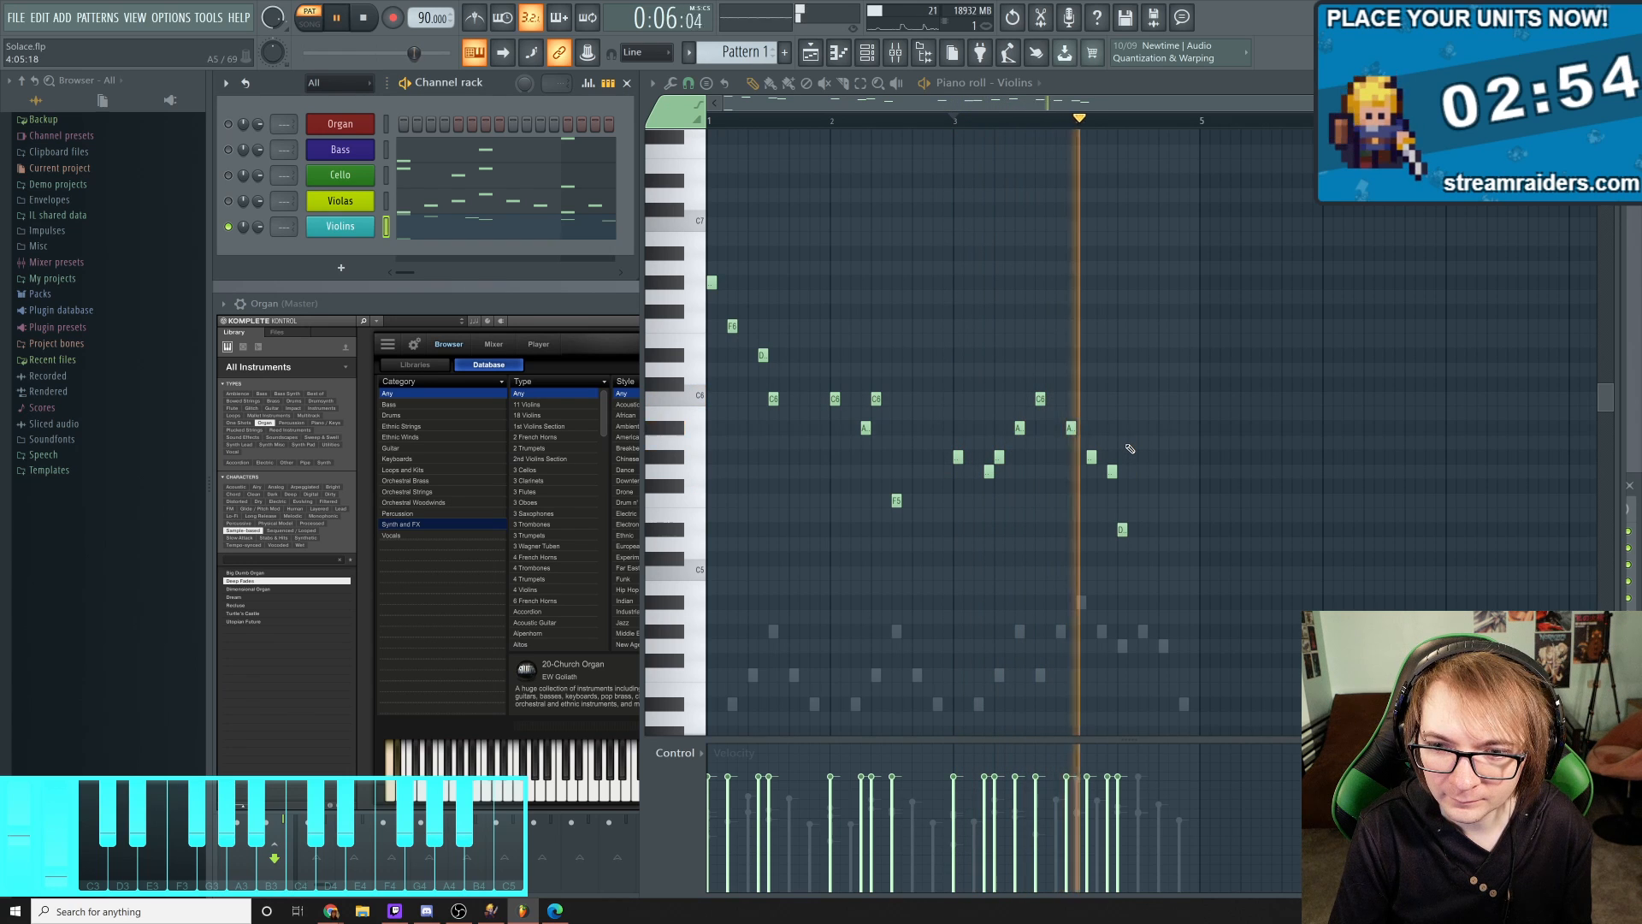
pyautogui.press('space')
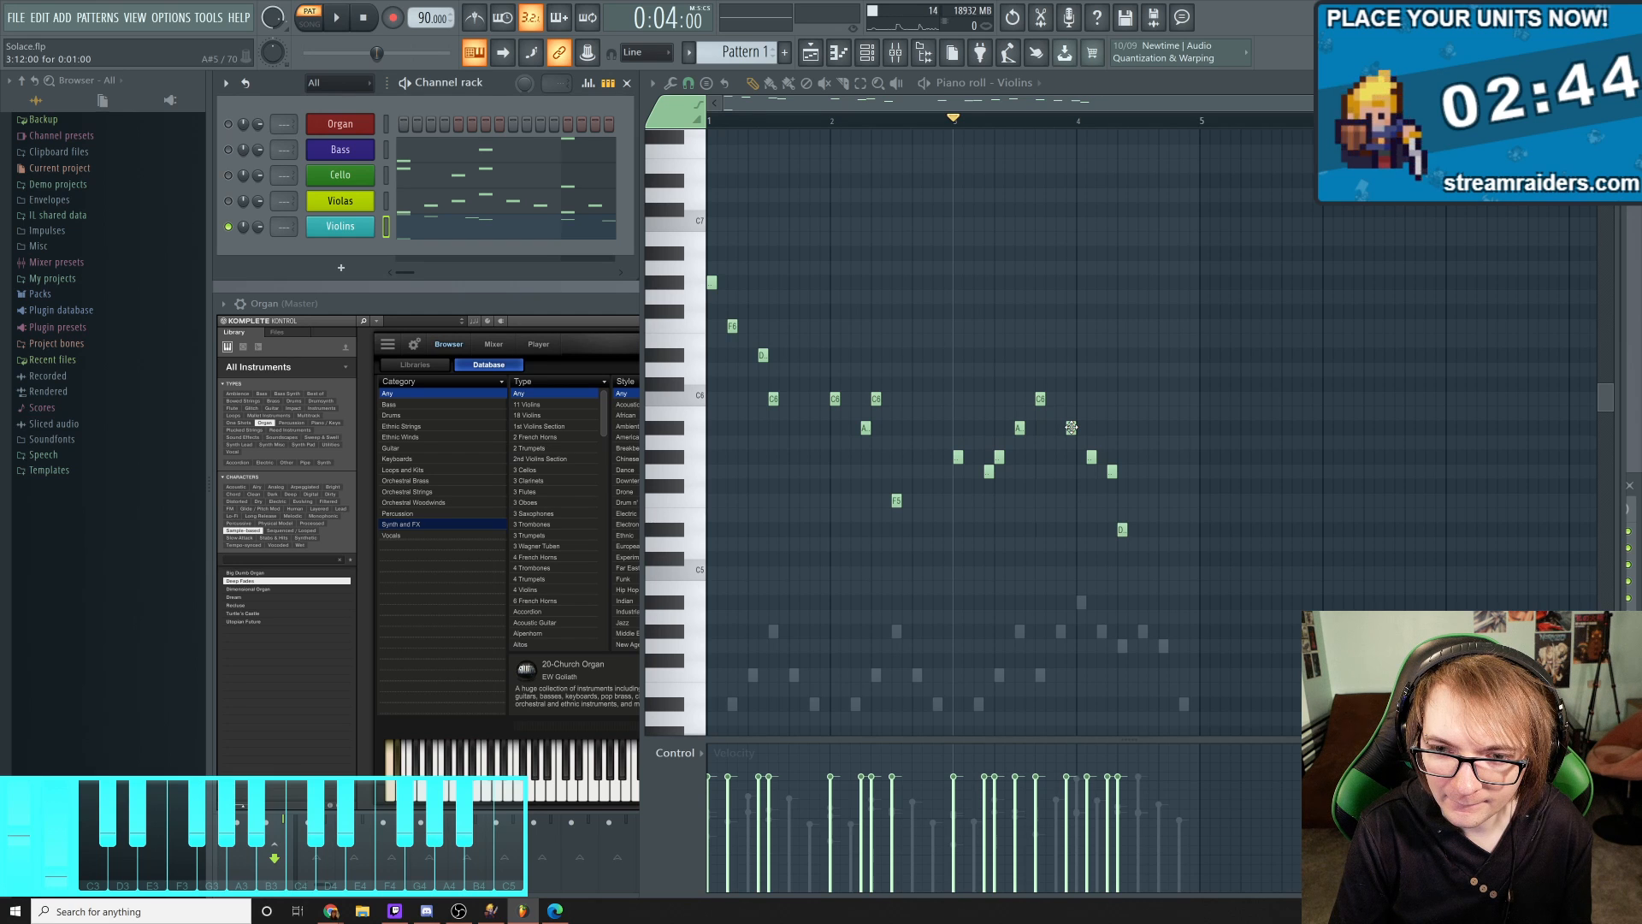
# Shift the Violins' last A#5 to 3:11 and the following G#5 to 4:01, checking each change by ear
pyautogui.rightClick(1071, 428)
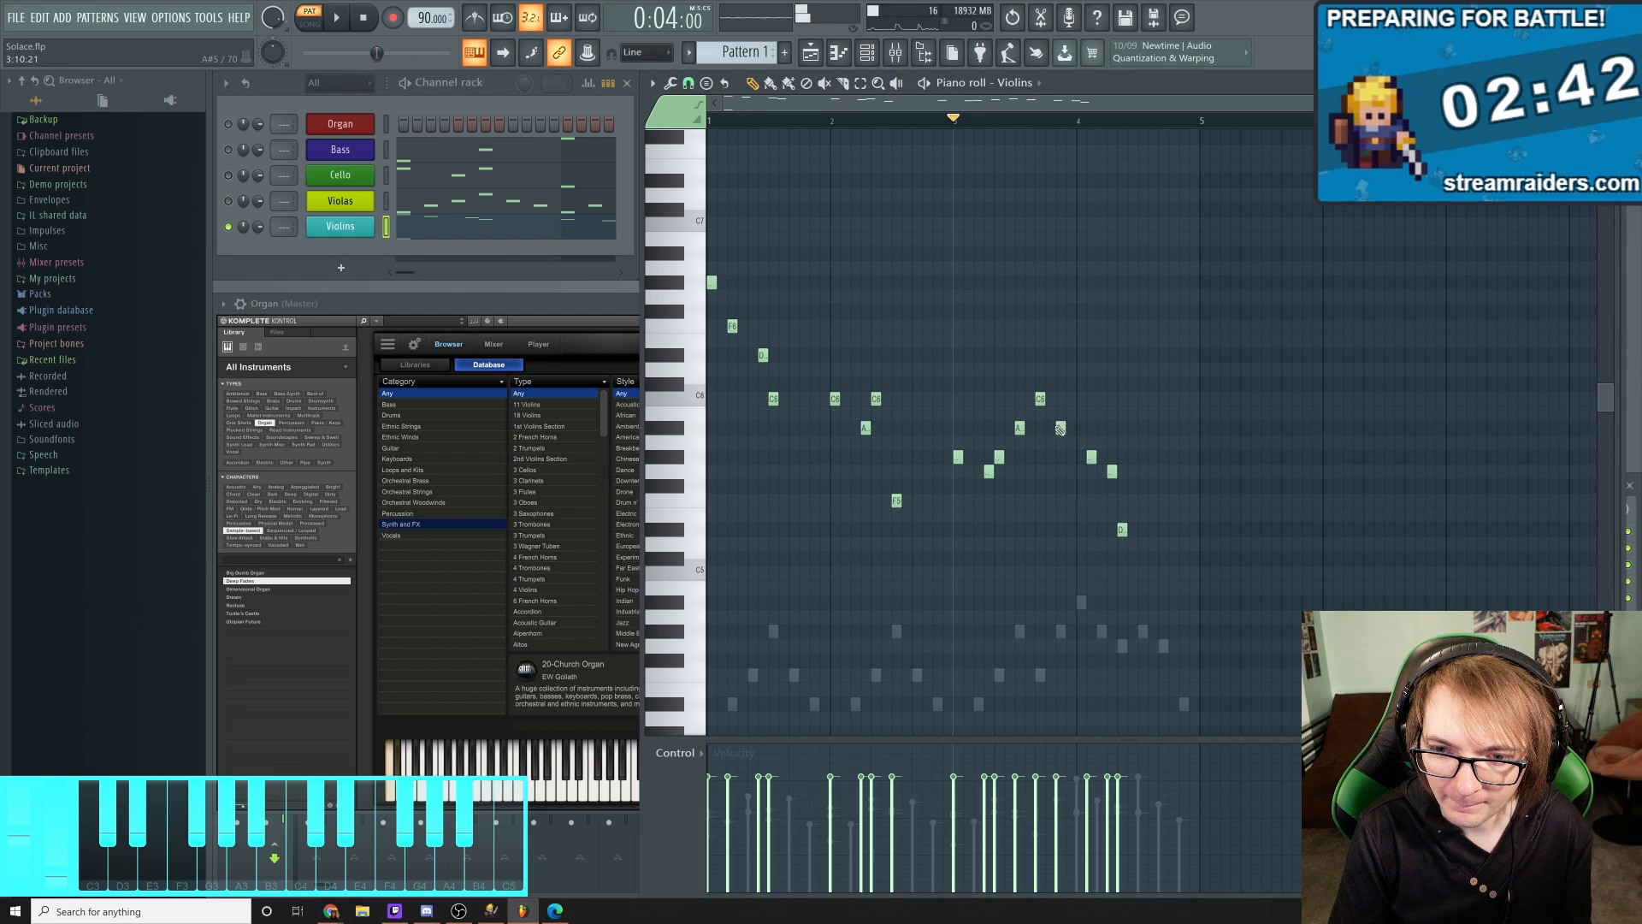
pyautogui.press('space')
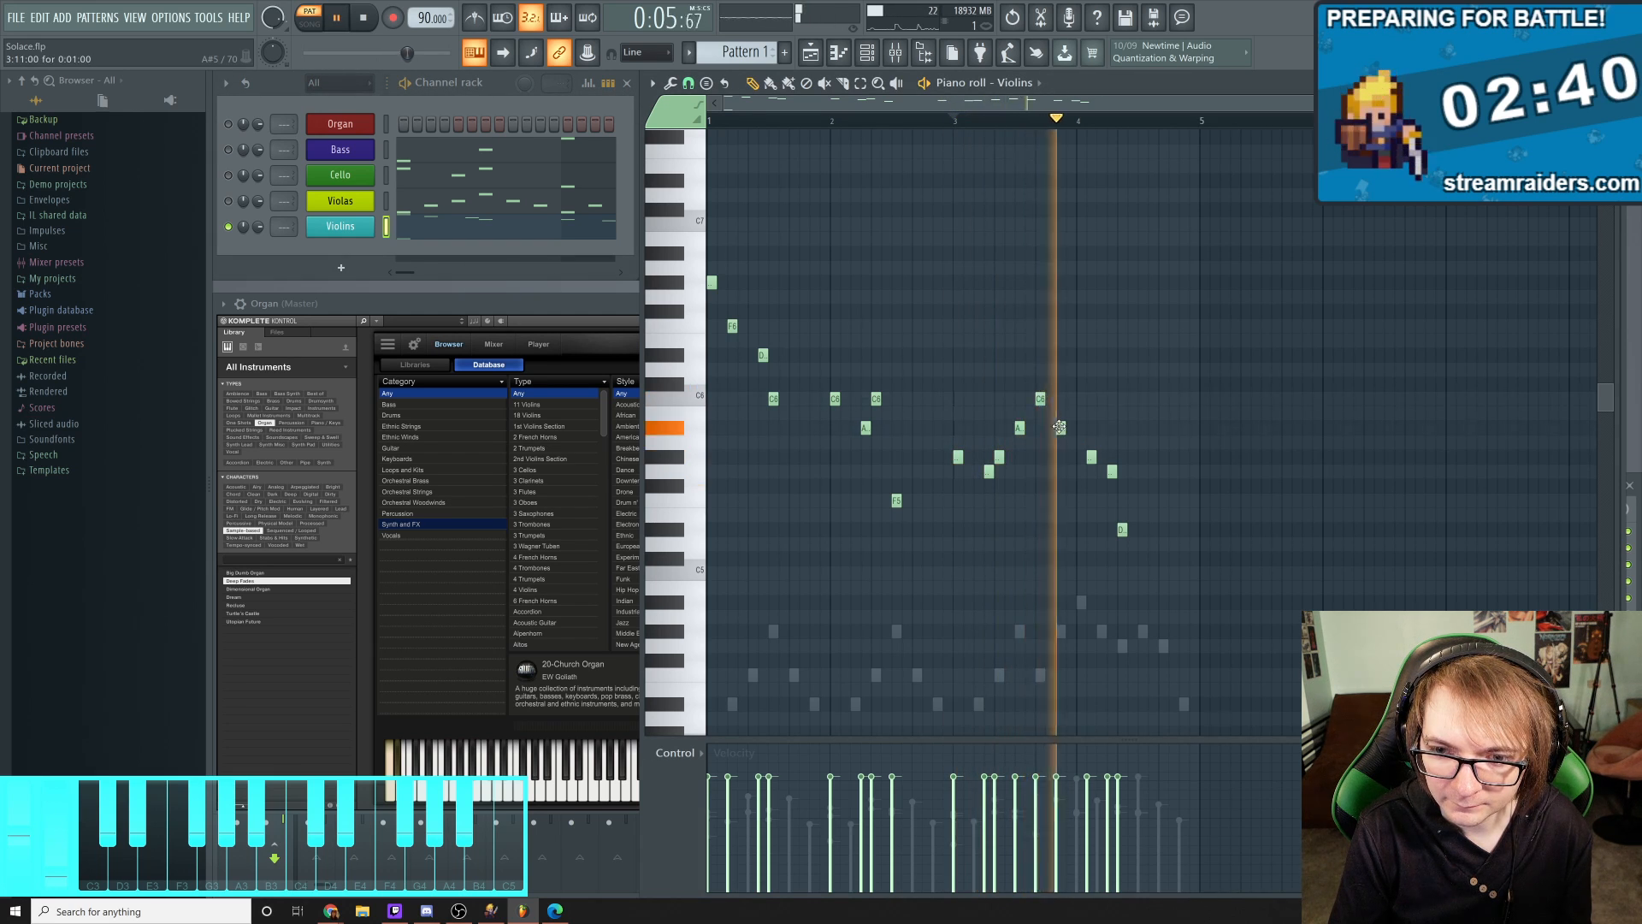
pyautogui.press('space')
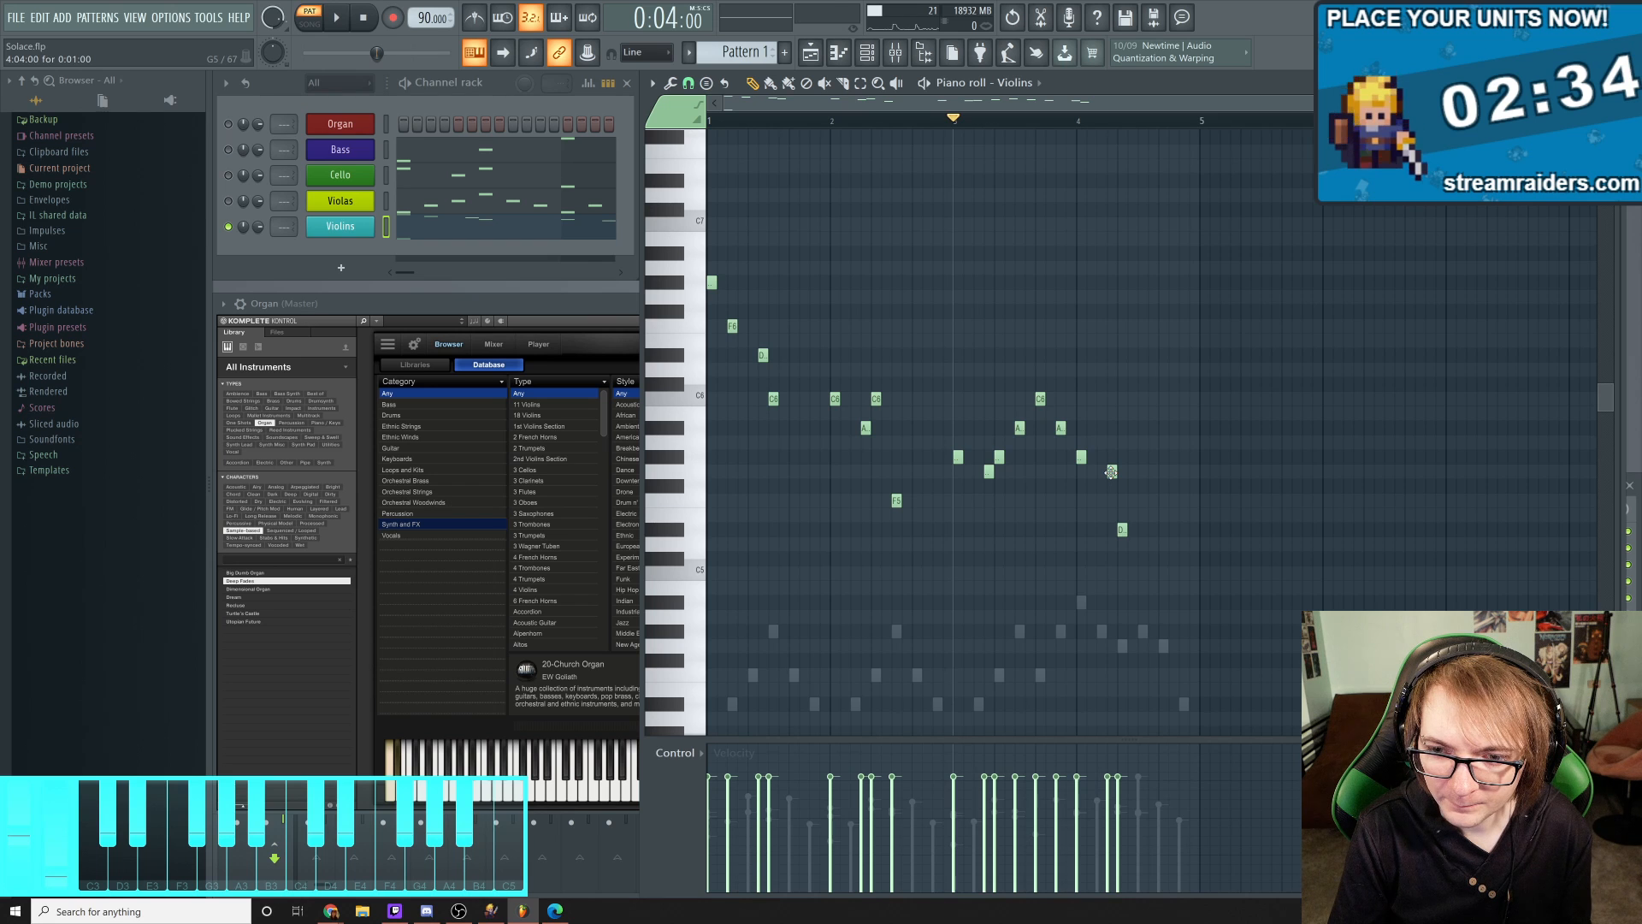
pyautogui.press('space')
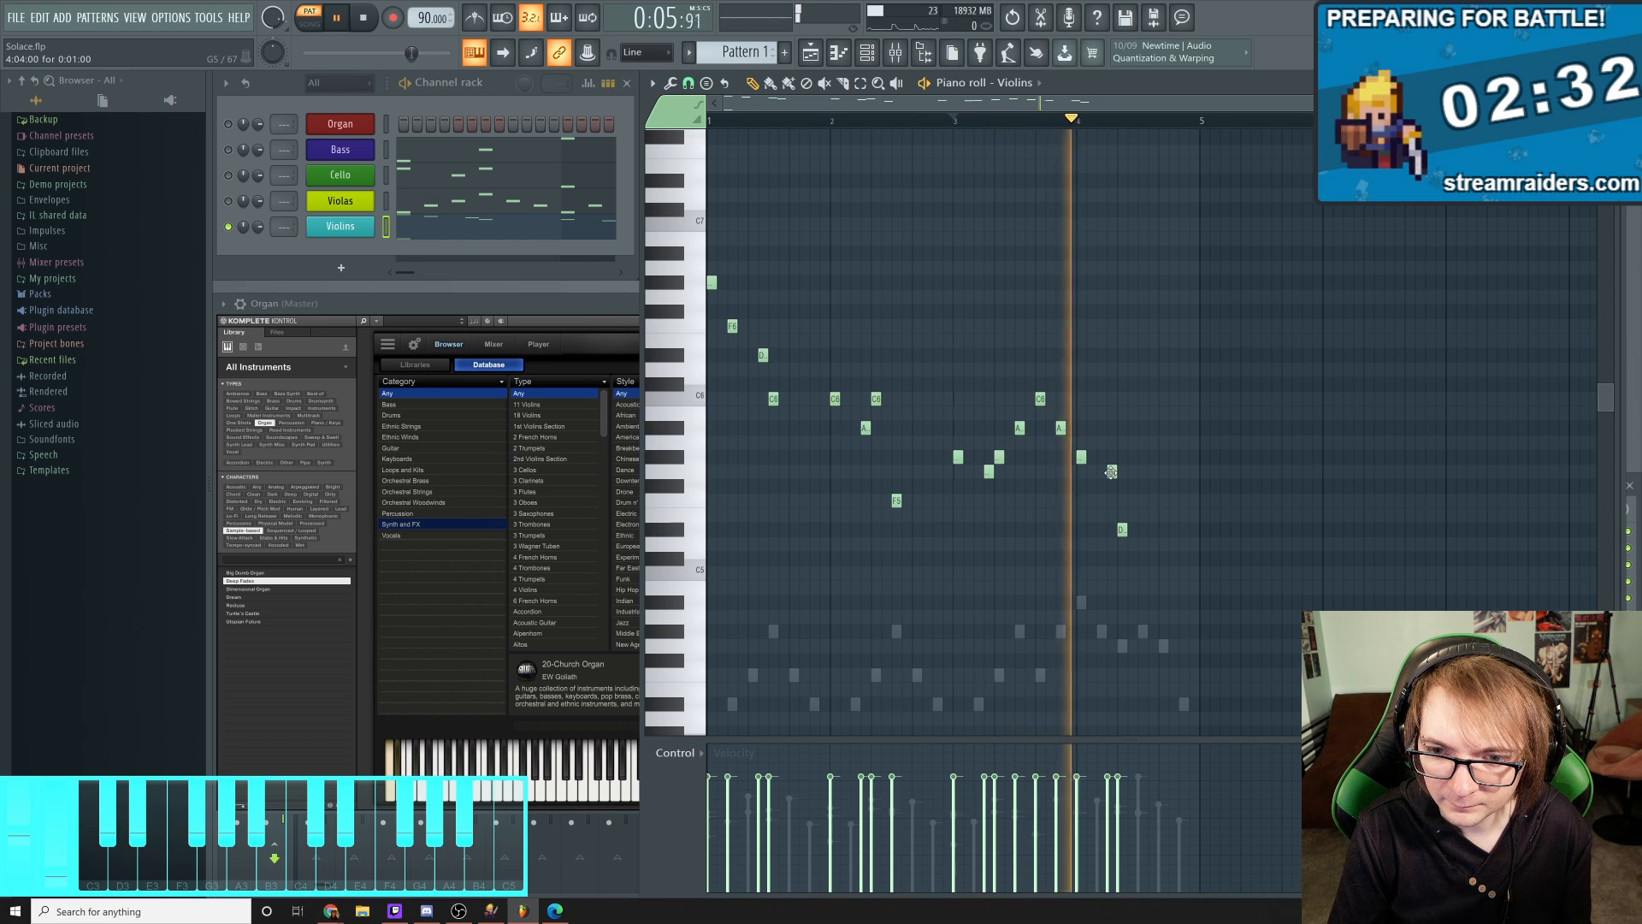
pyautogui.press('space')
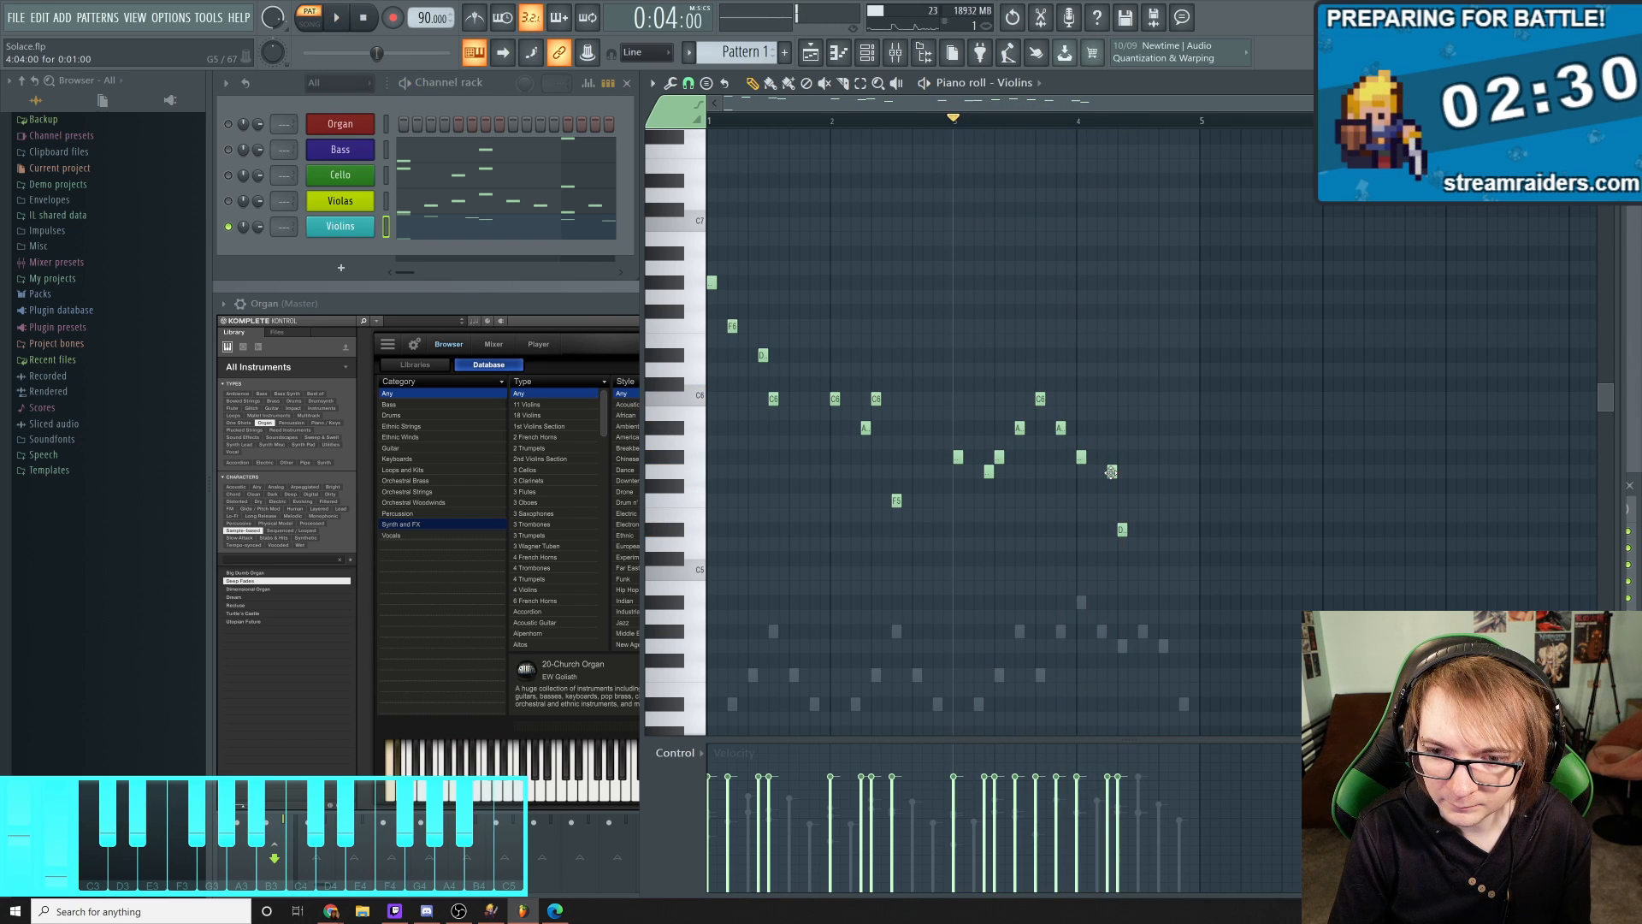
# Move the Violins' closing G5 to 4:05 and D#5 to 4:07, listening to the phrase between the changes
pyautogui.click(1130, 529)
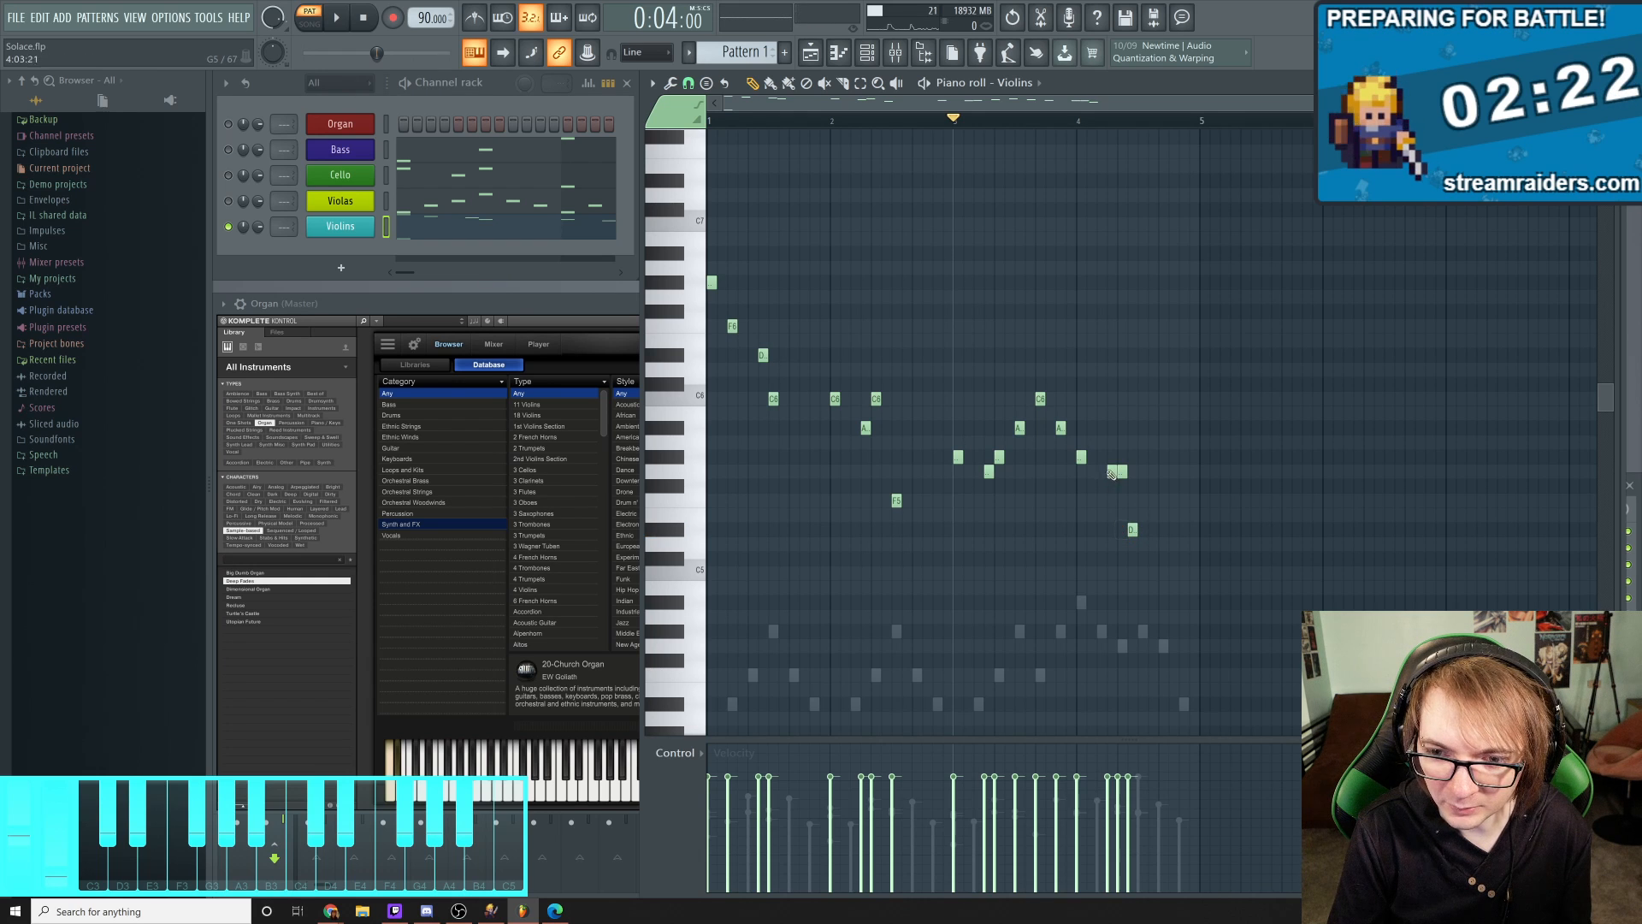
pyautogui.rightClick(1110, 472)
pyautogui.press('space')
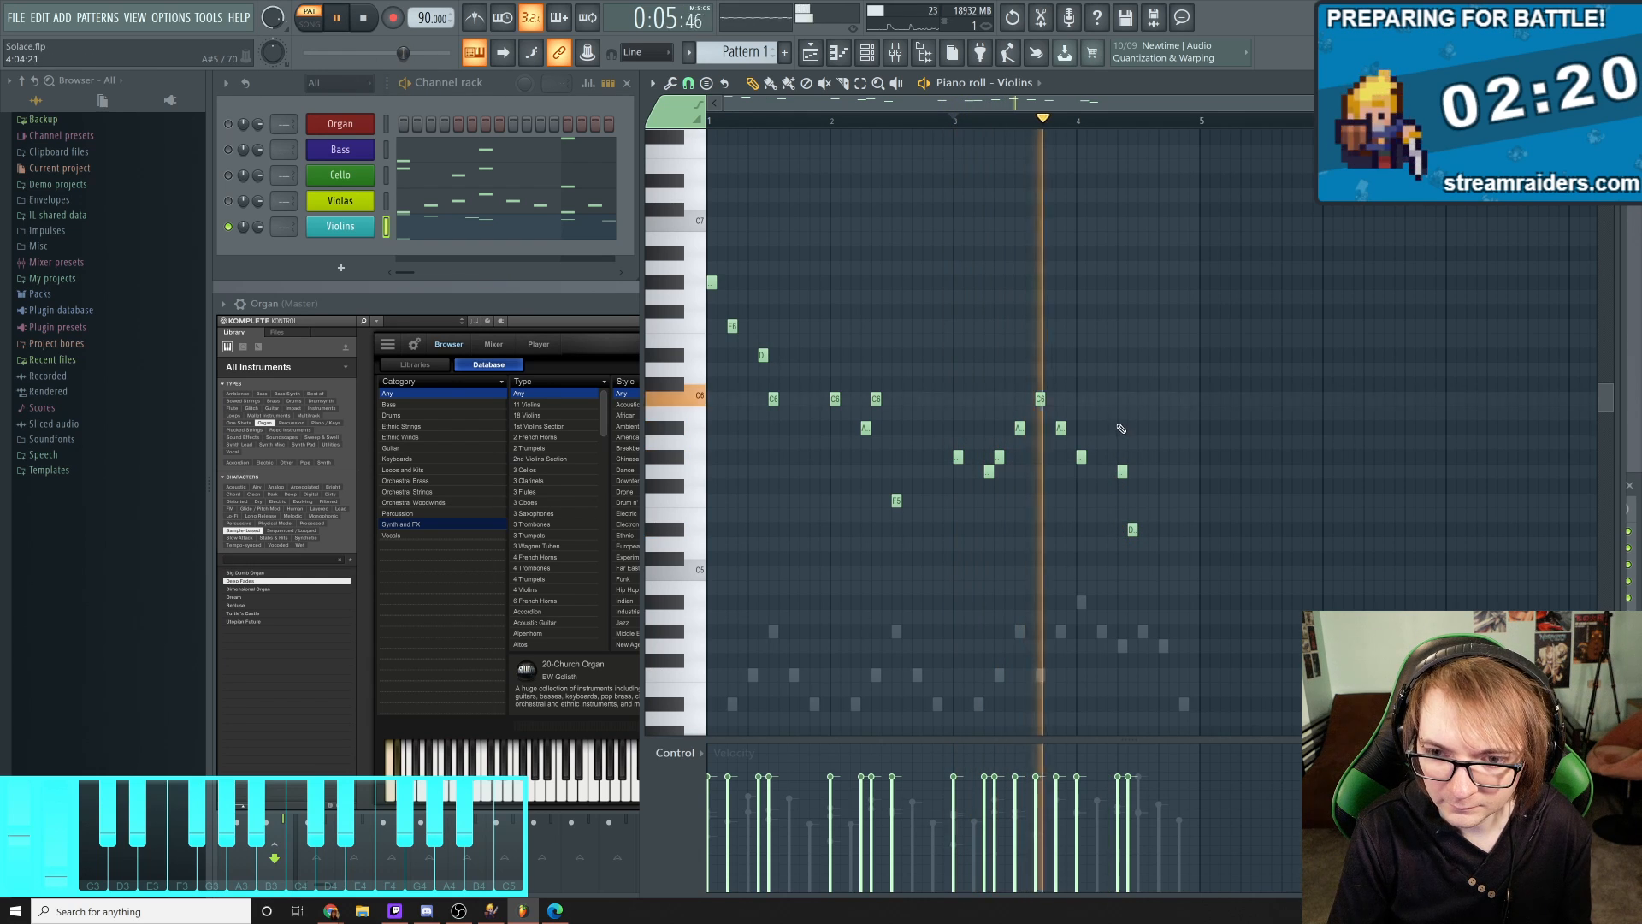
pyautogui.press('space')
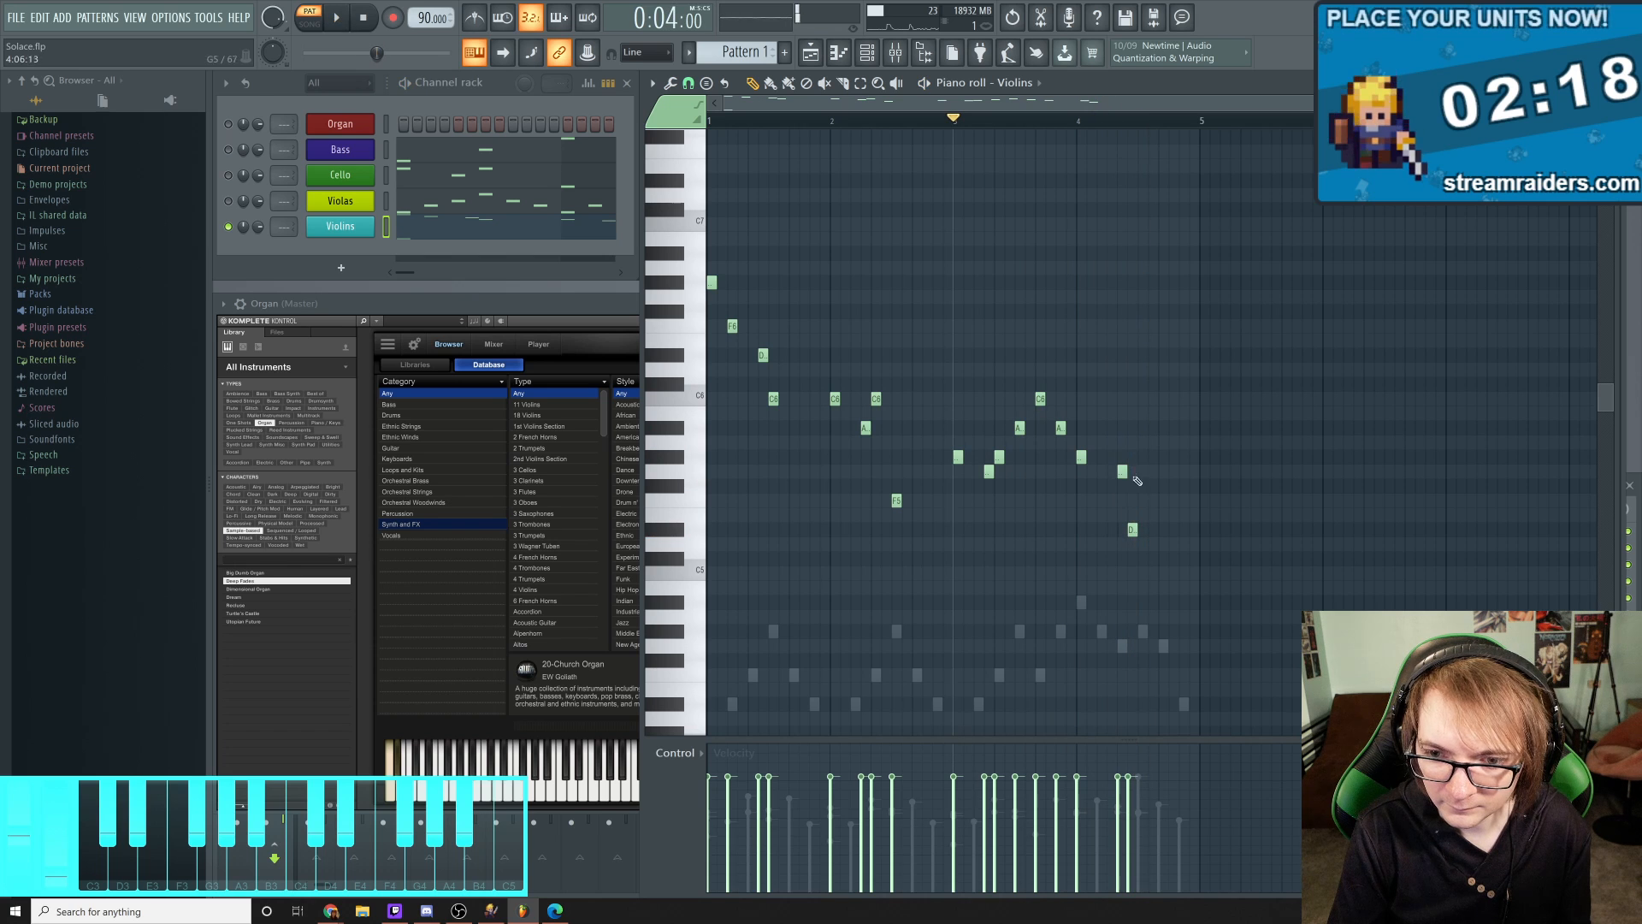
pyautogui.moveTo(1133, 531); pyautogui.dragTo(1143, 532)
# Play the soloed Violins phrase twice from bar 3 to judge the spacing of its closing notes
pyautogui.press('space')
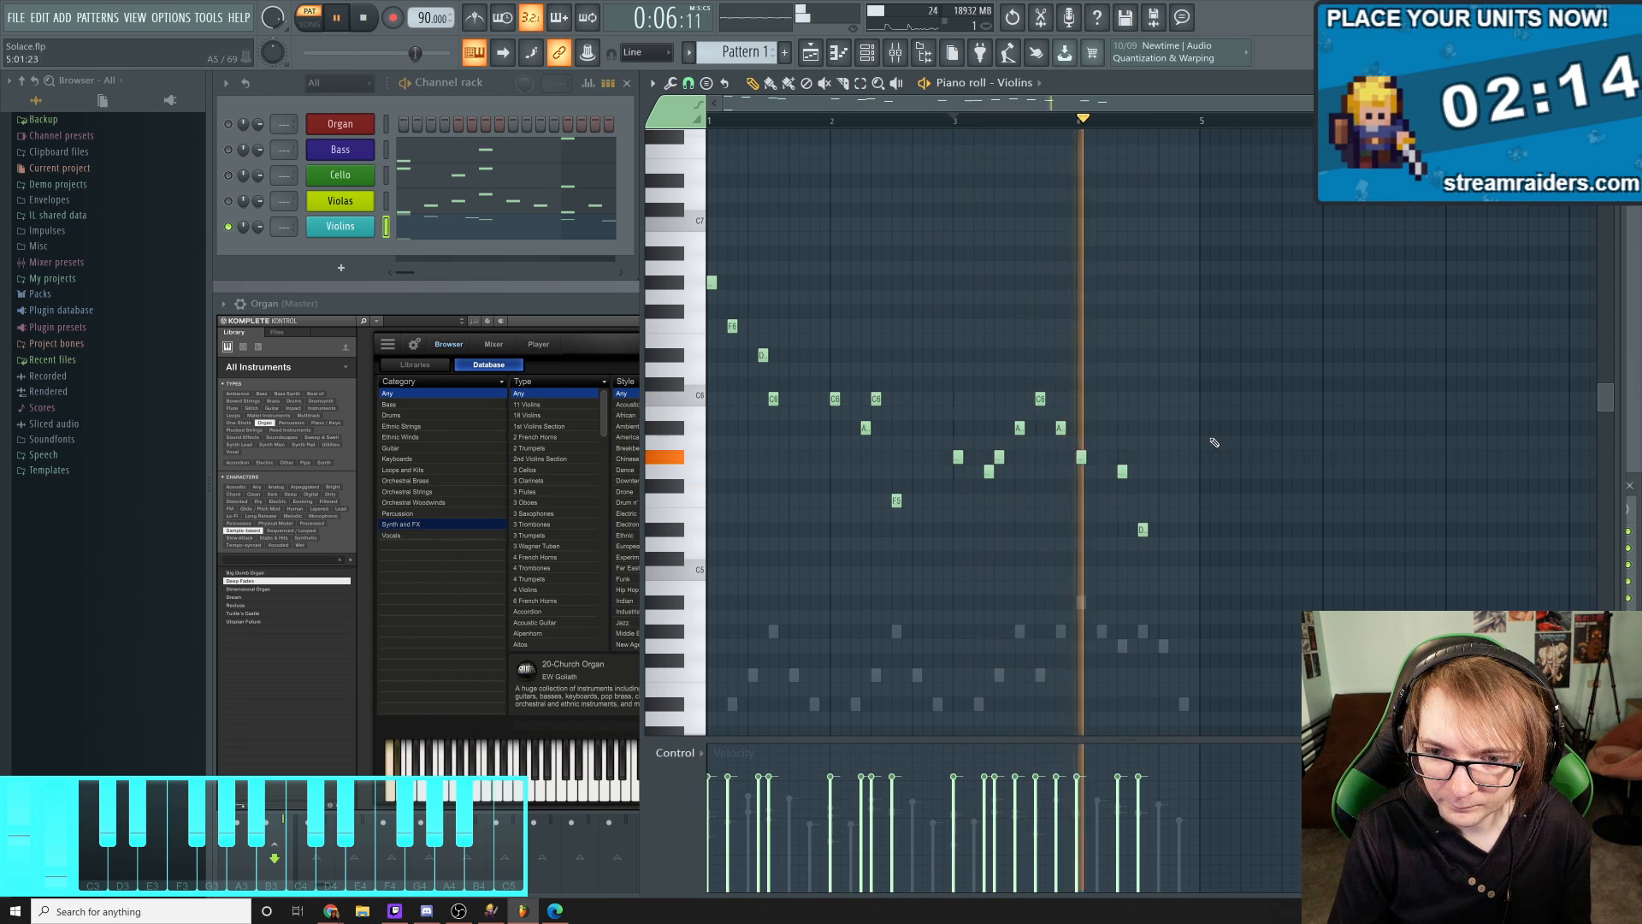
pyautogui.press('space')
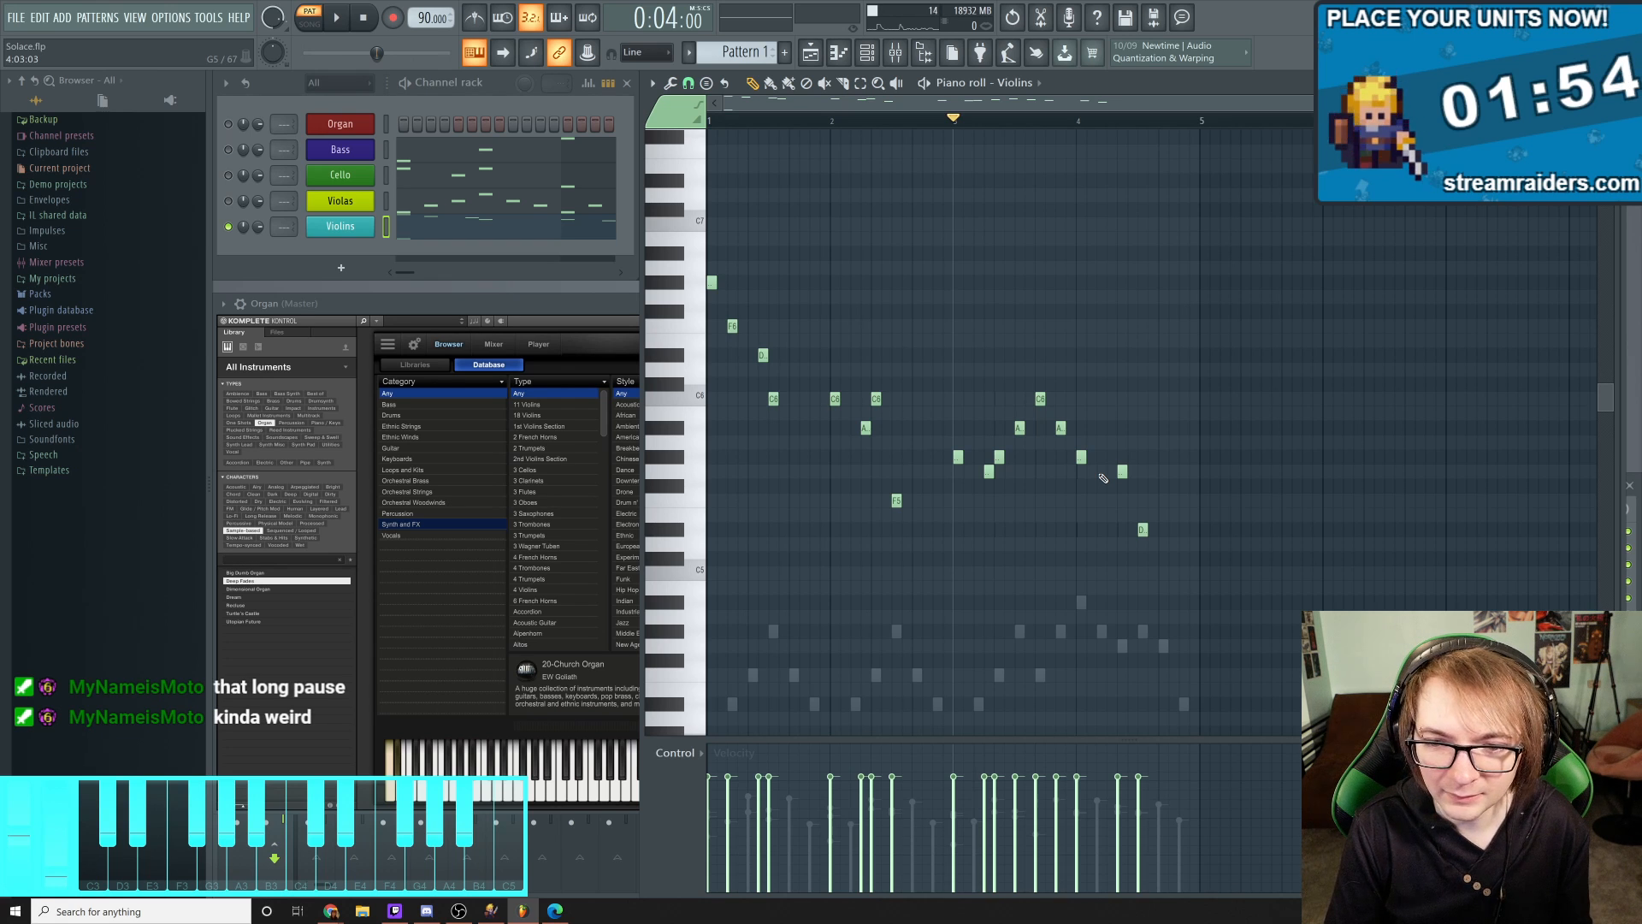
pyautogui.press('space')
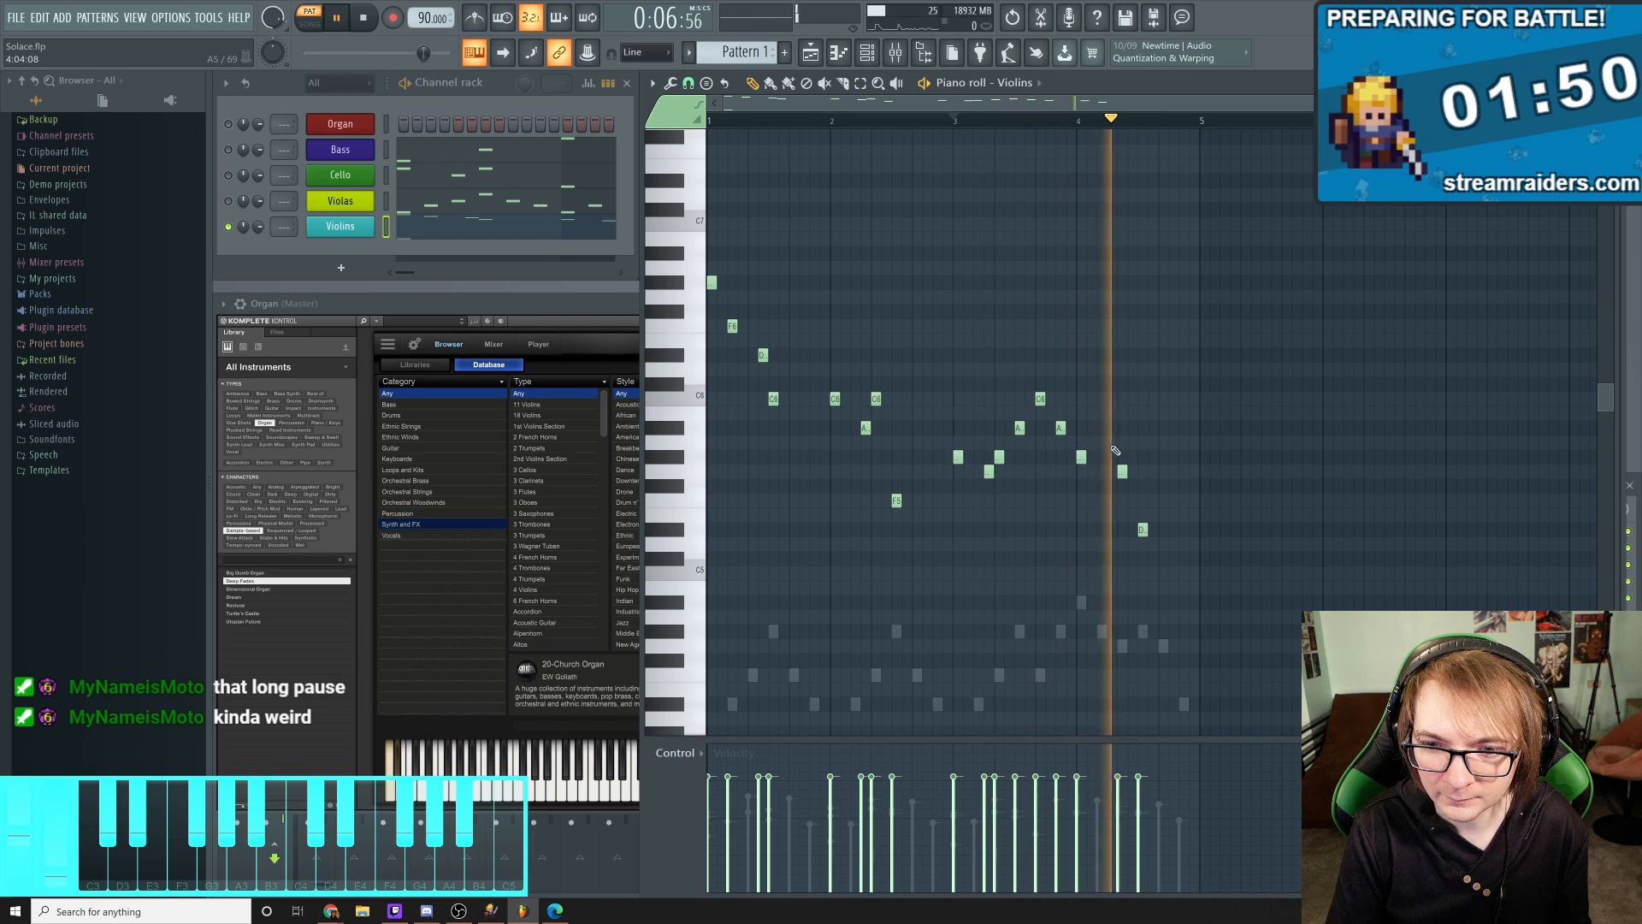
pyautogui.press('space')
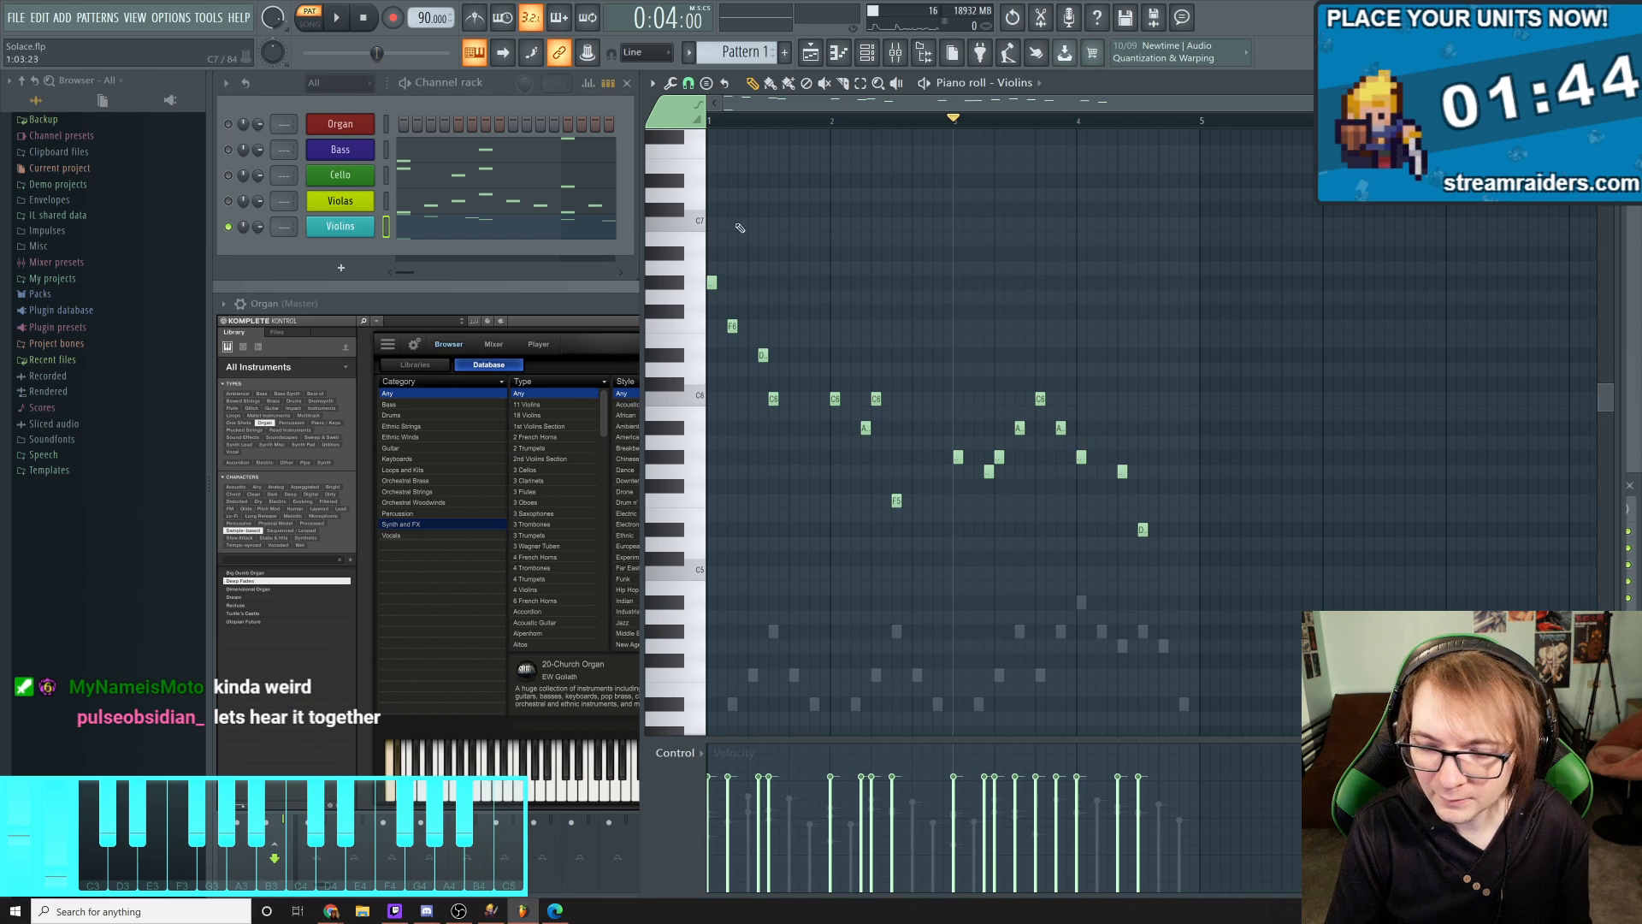
# Unsolo the Violins and play the full arrangement from the start of bar 3
pyautogui.rightClick(228, 226)
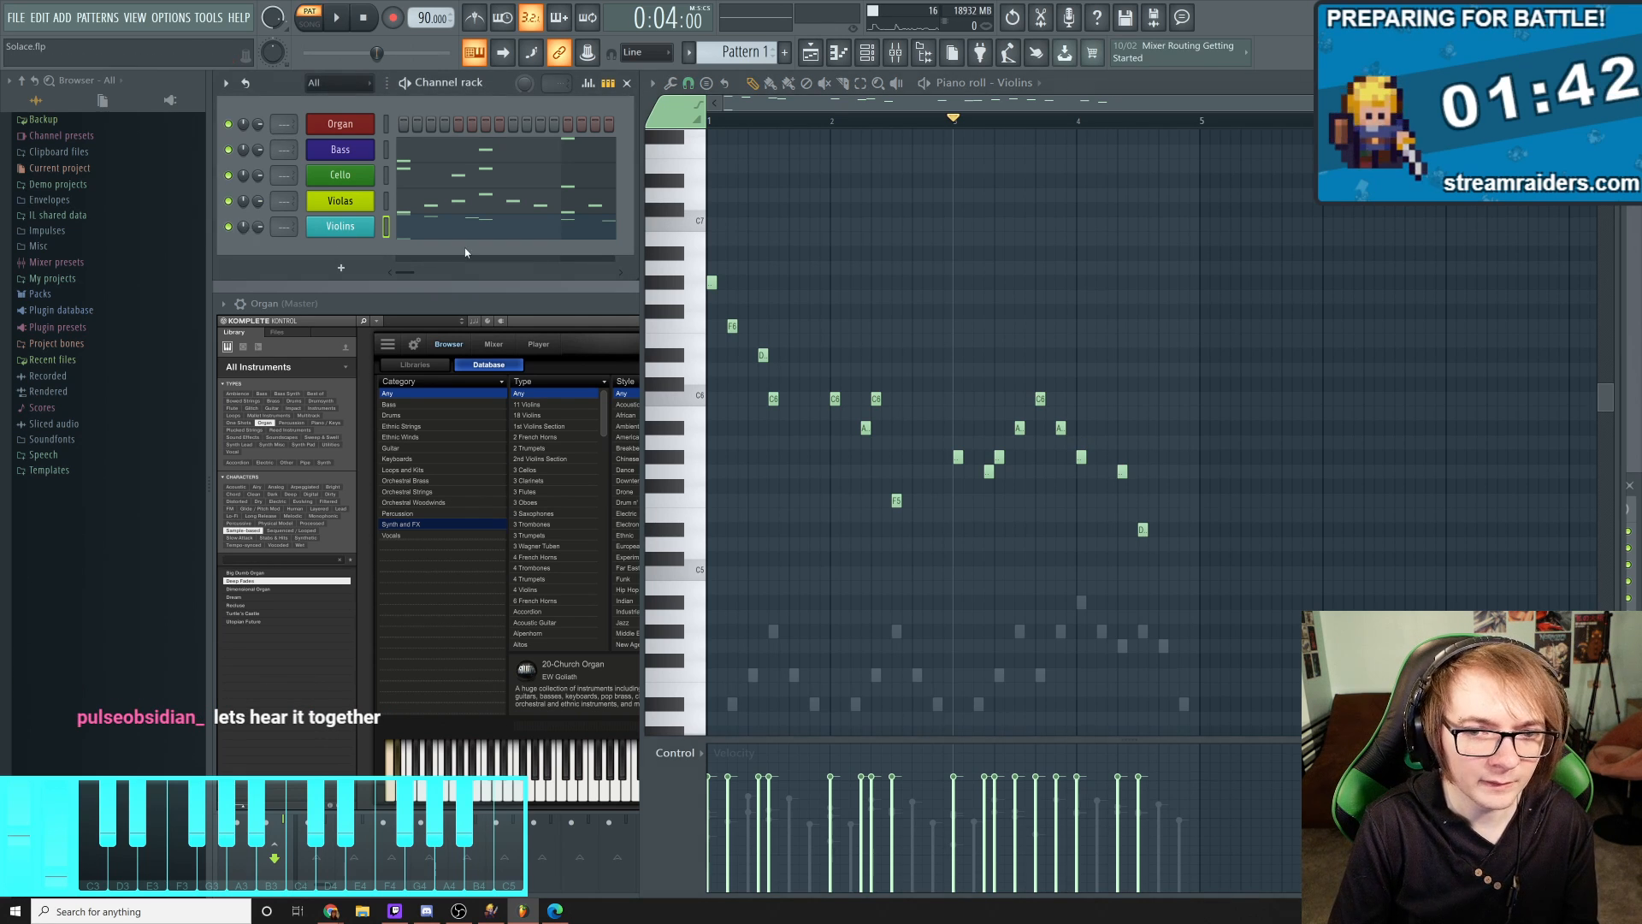
pyautogui.press('space')
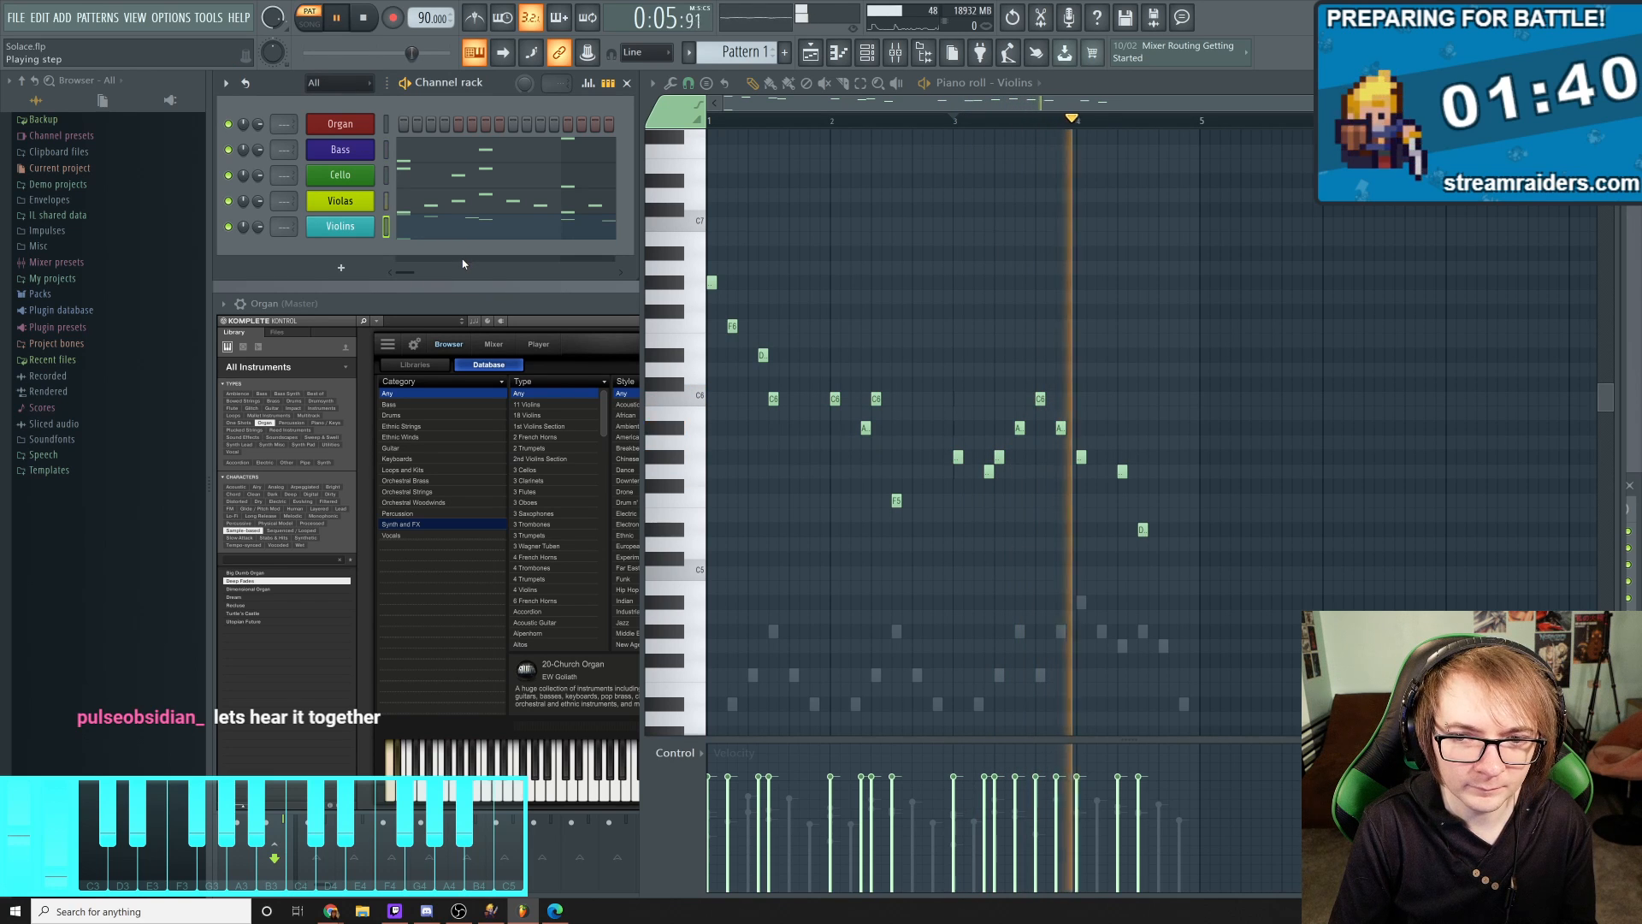
pyautogui.press('space')
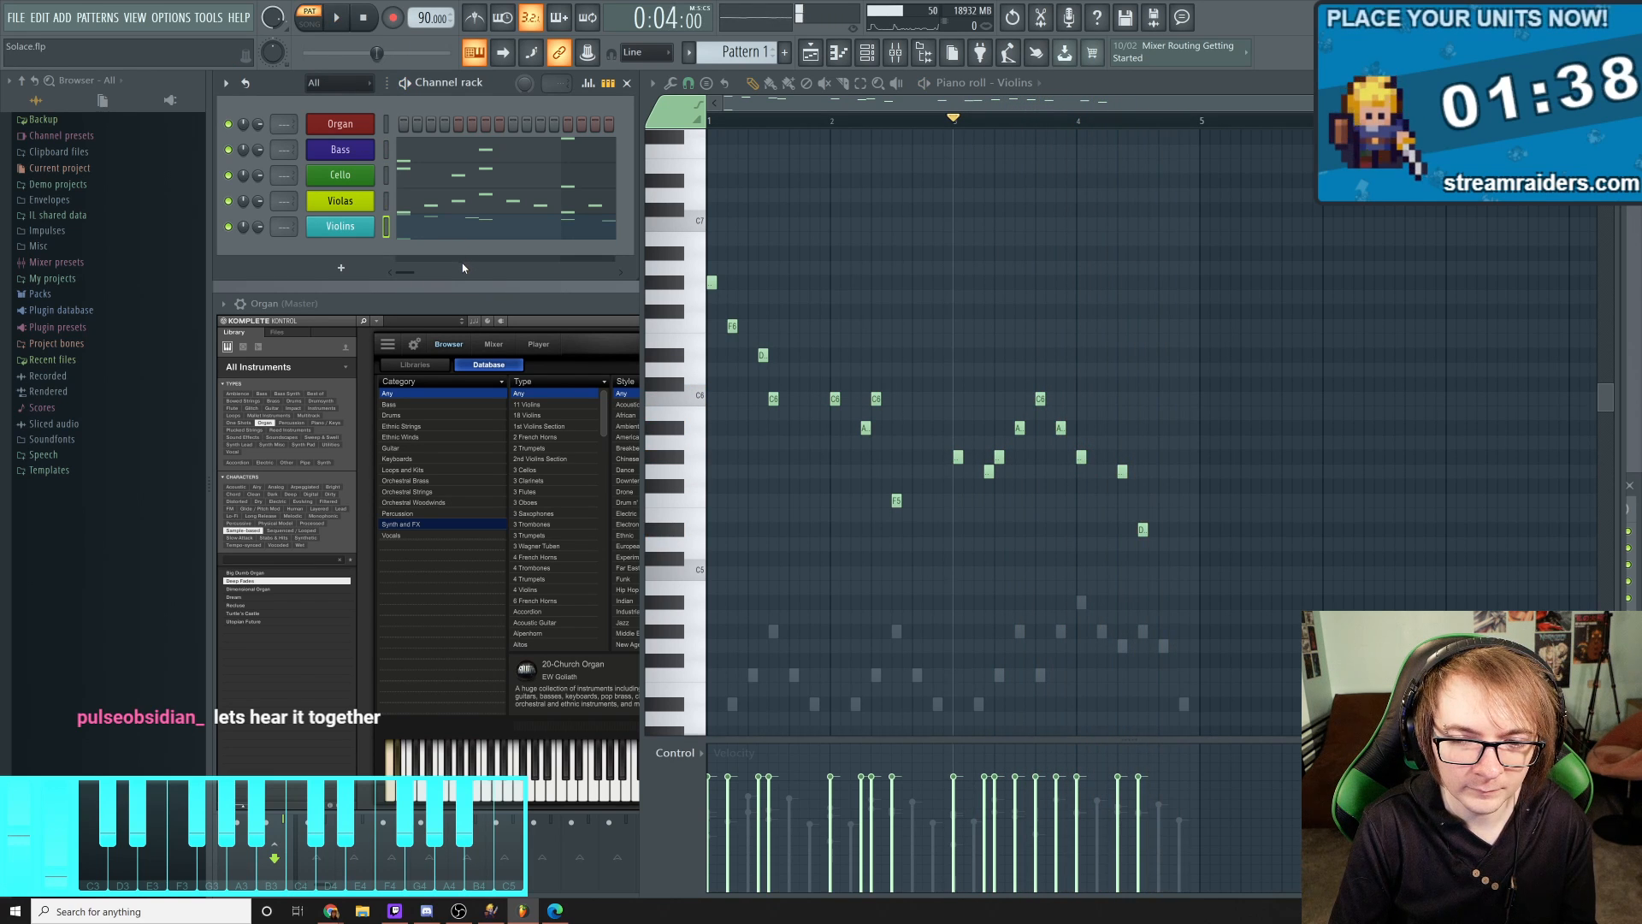
# Examine the lower string notes beneath the Violins' closing notes in bar 4
pyautogui.scroll(-6, 1000, 552)
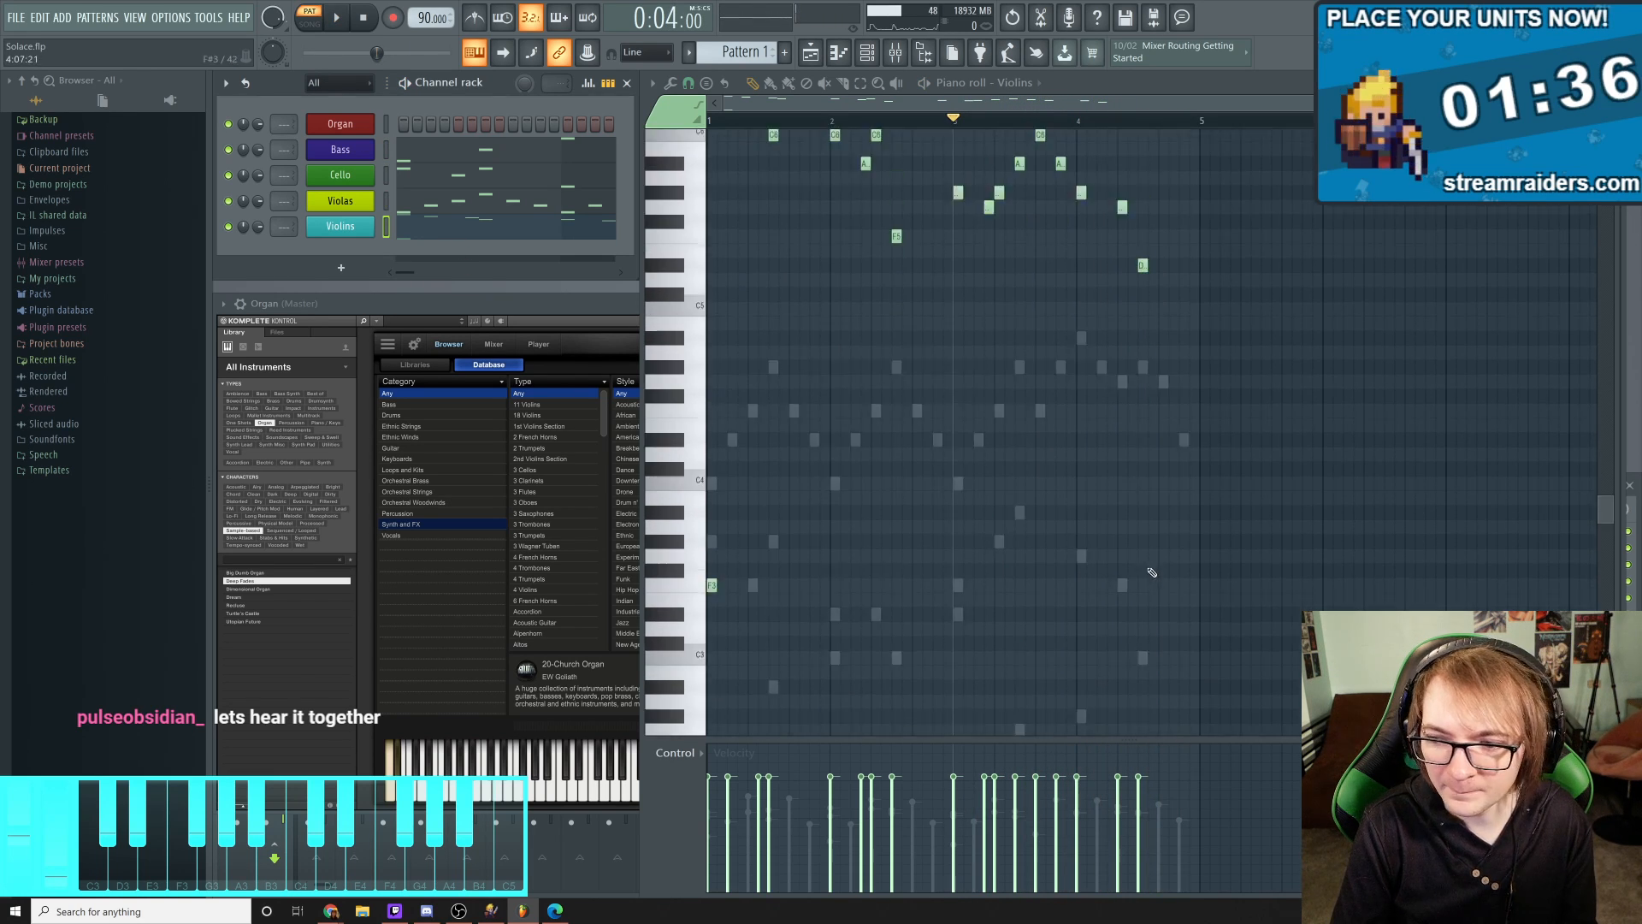
pyautogui.scroll(-2, 1152, 573)
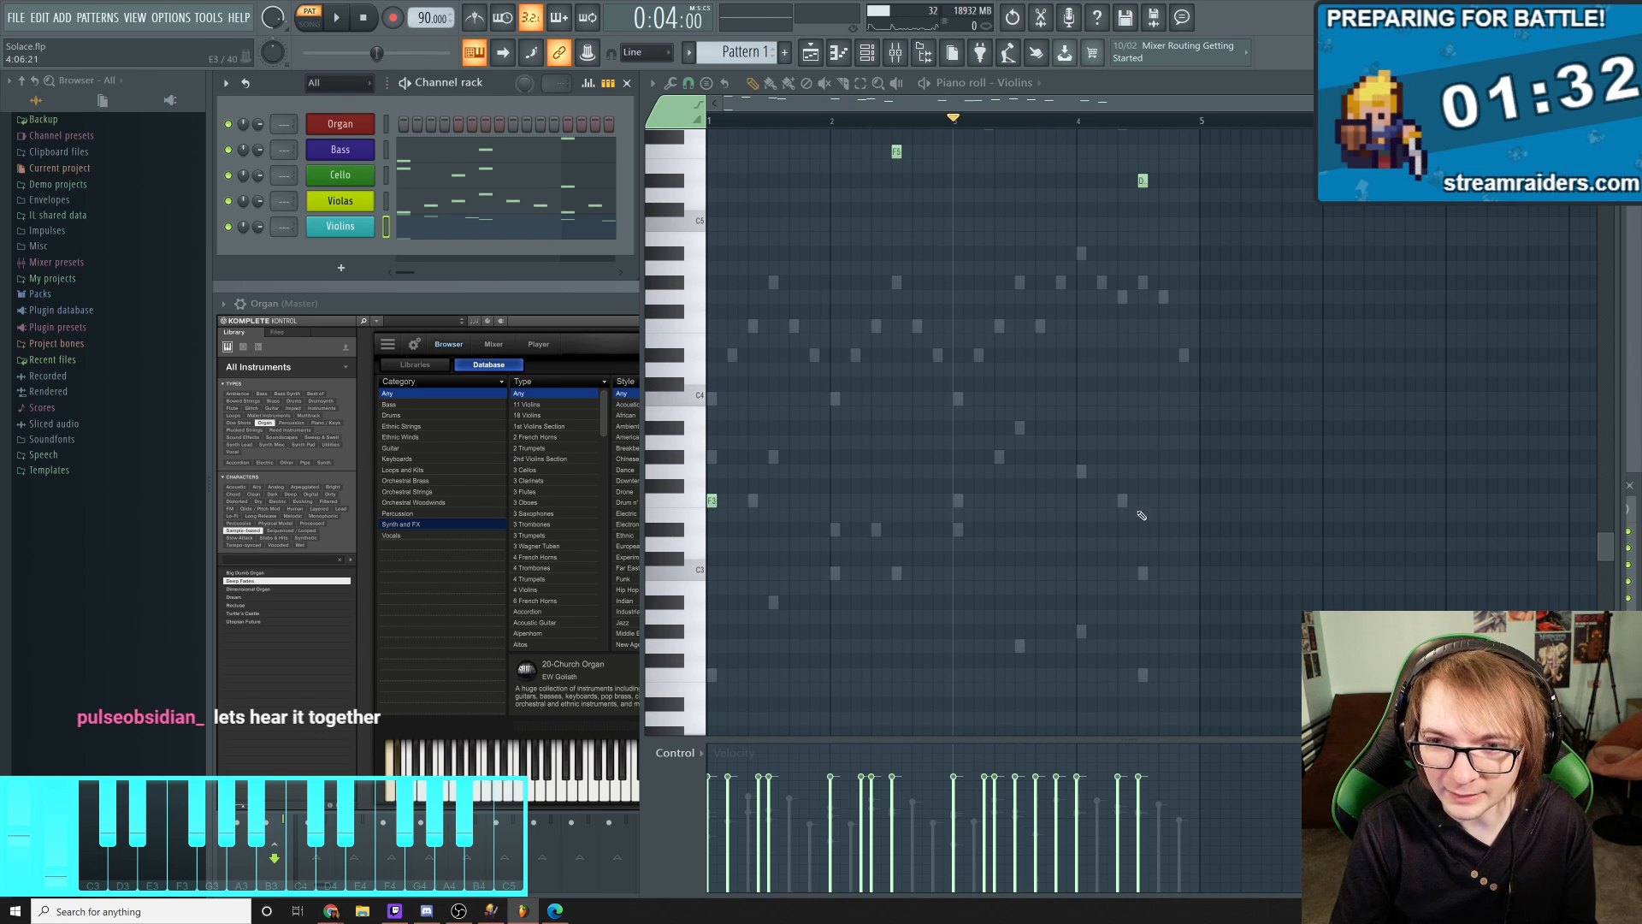
pyautogui.scroll(10, 1142, 515)
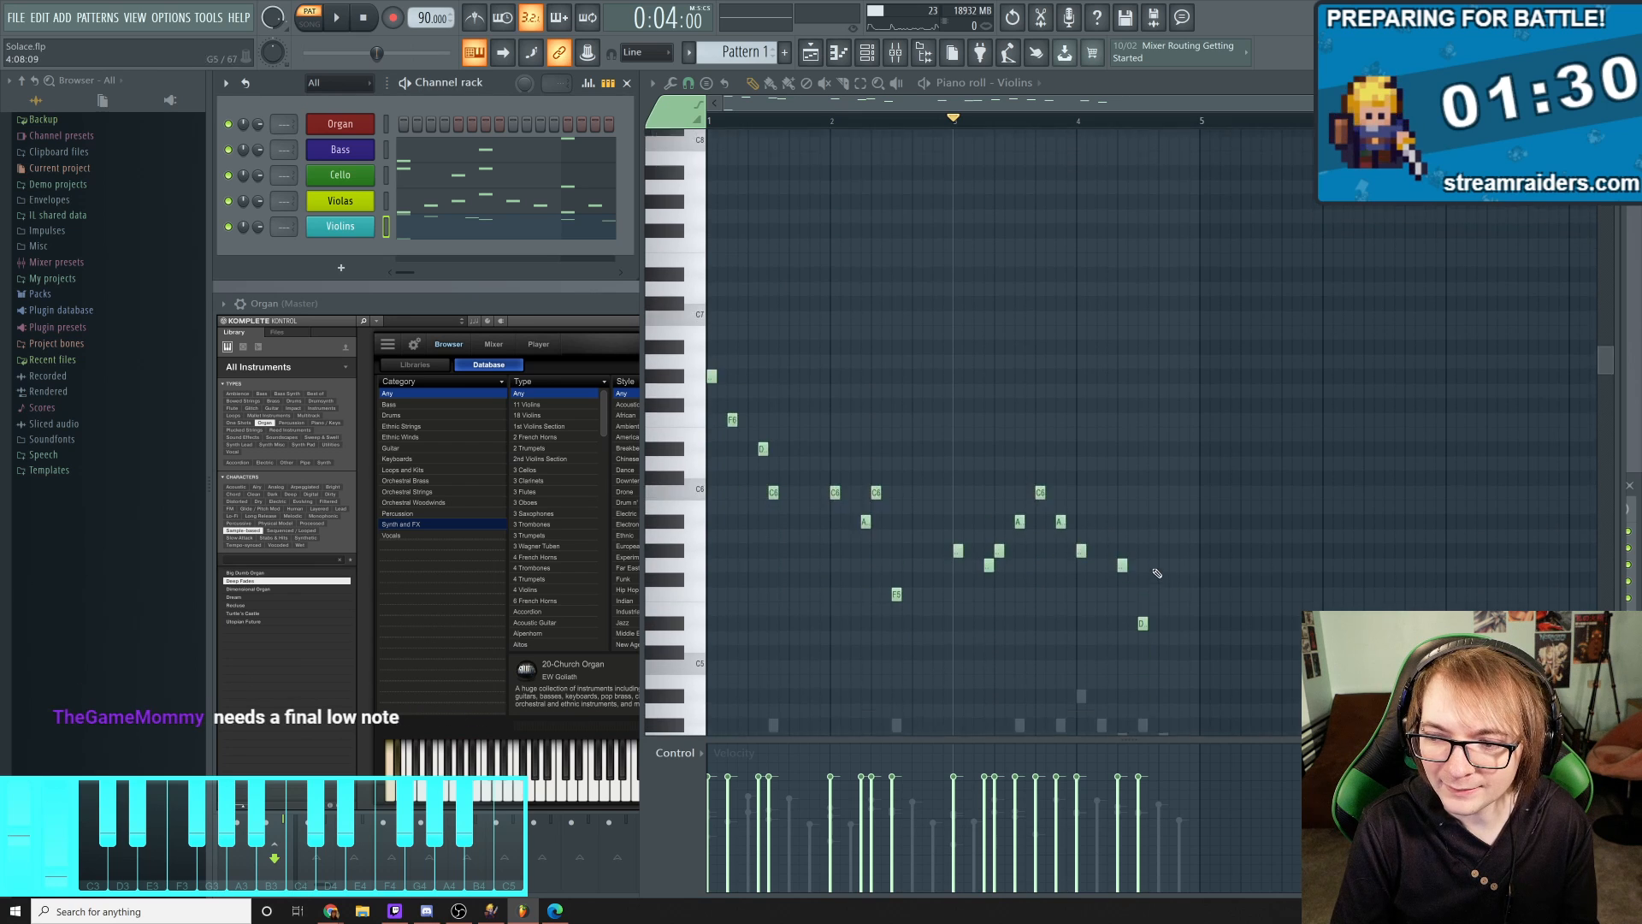
pyautogui.scroll(-8, 1148, 576)
pyautogui.scroll(5, 1147, 577)
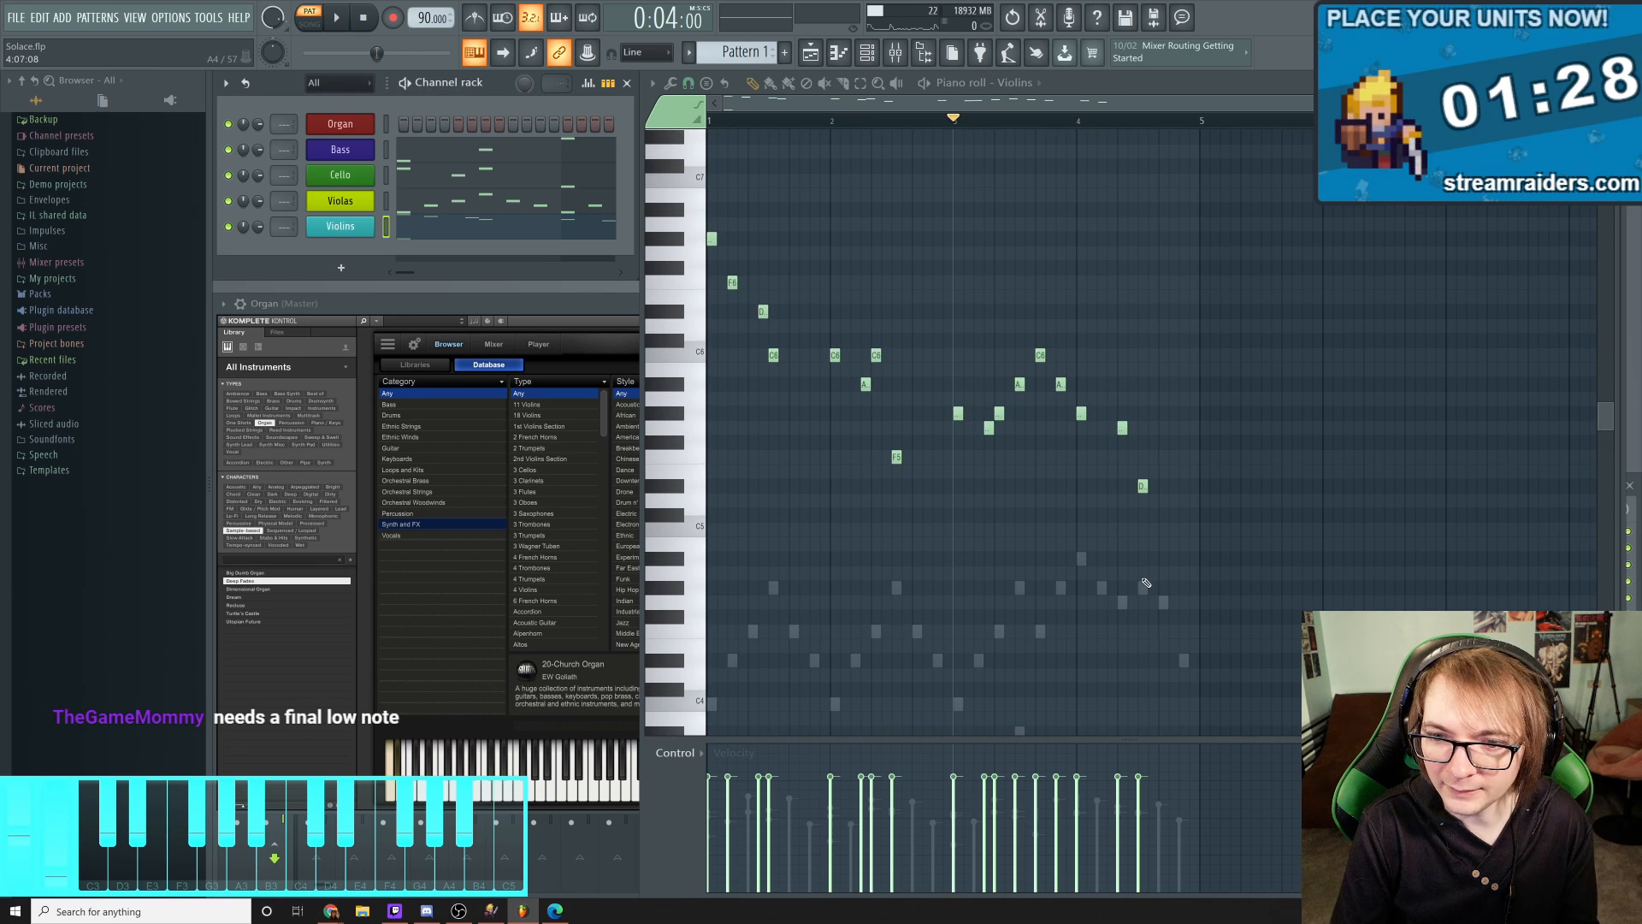
pyautogui.scroll(-9, 1086, 479)
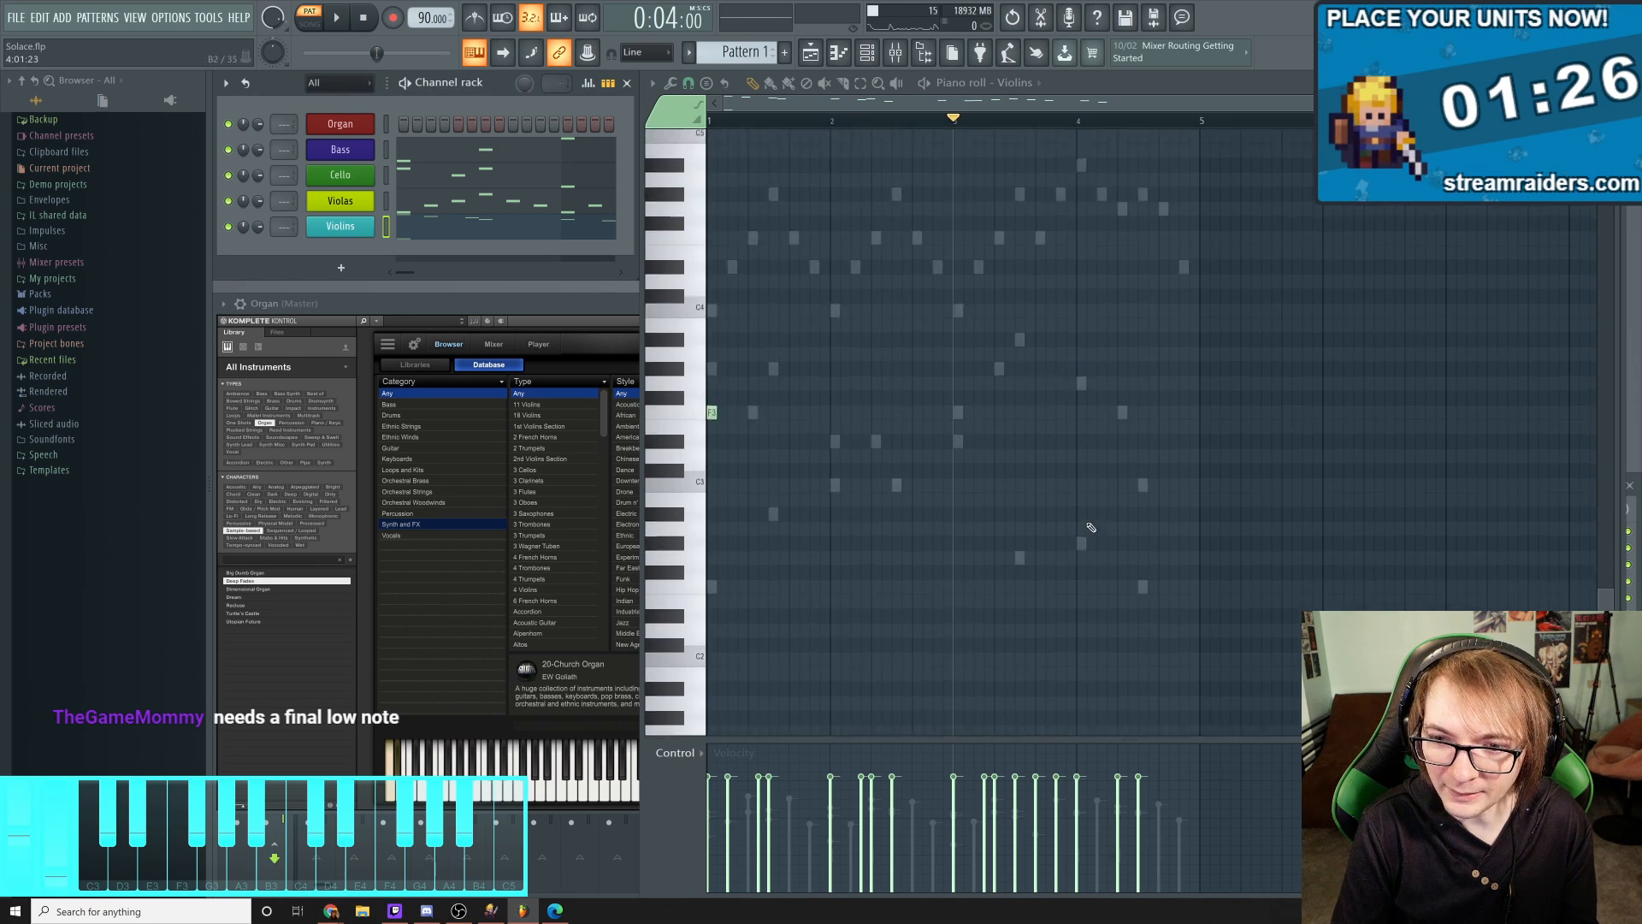
pyautogui.scroll(12, 1104, 522)
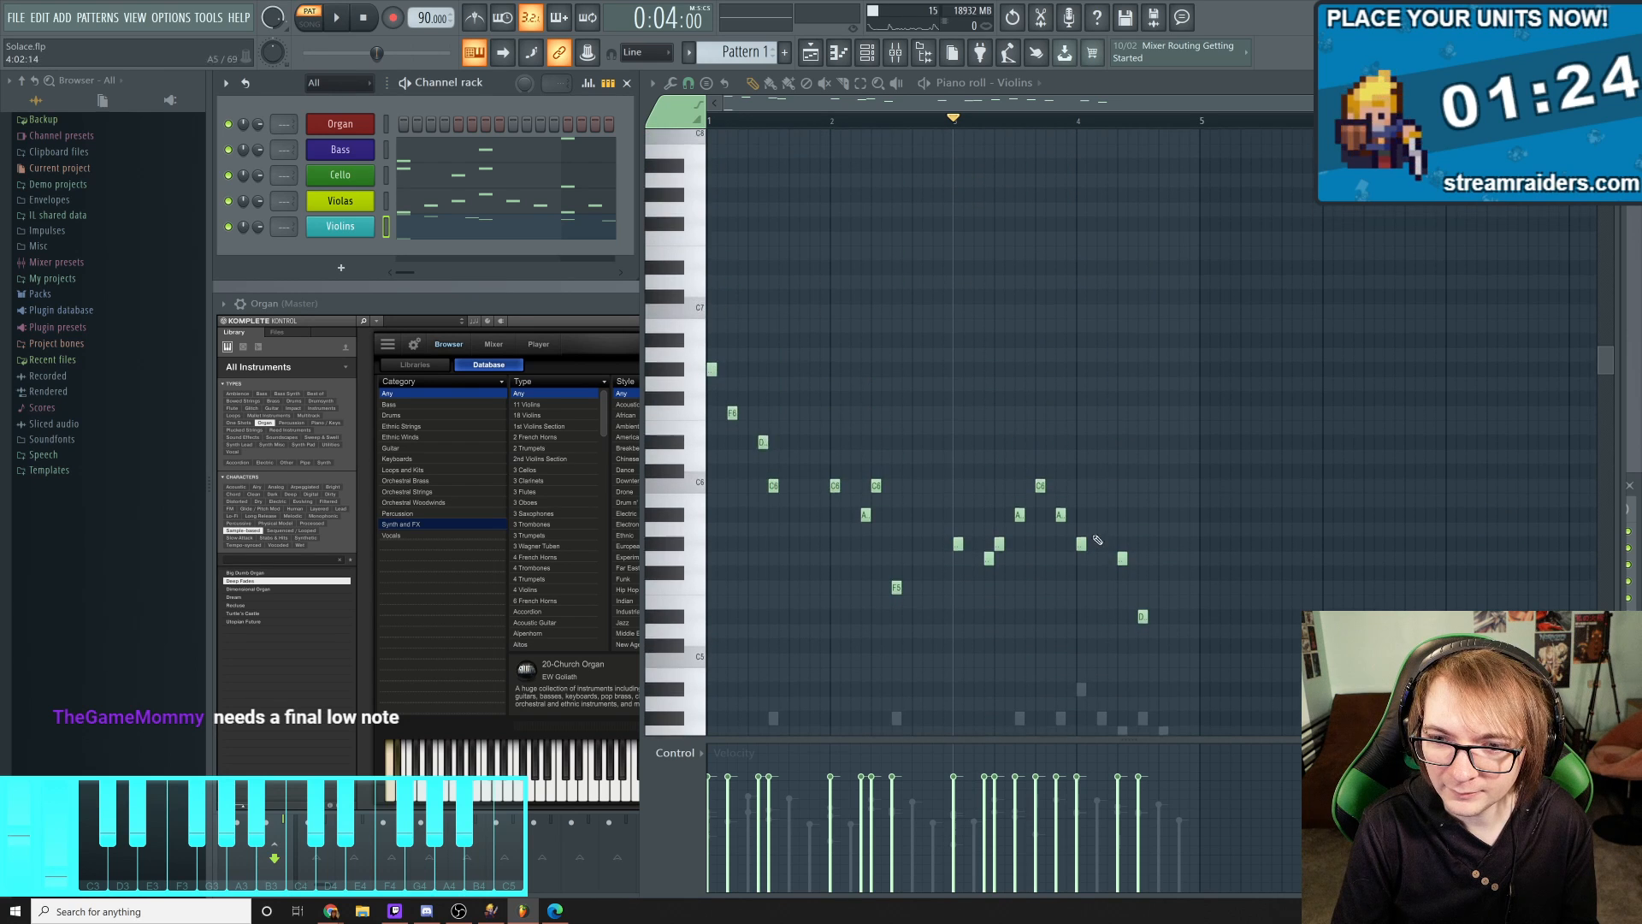
pyautogui.scroll(-9, 1156, 458)
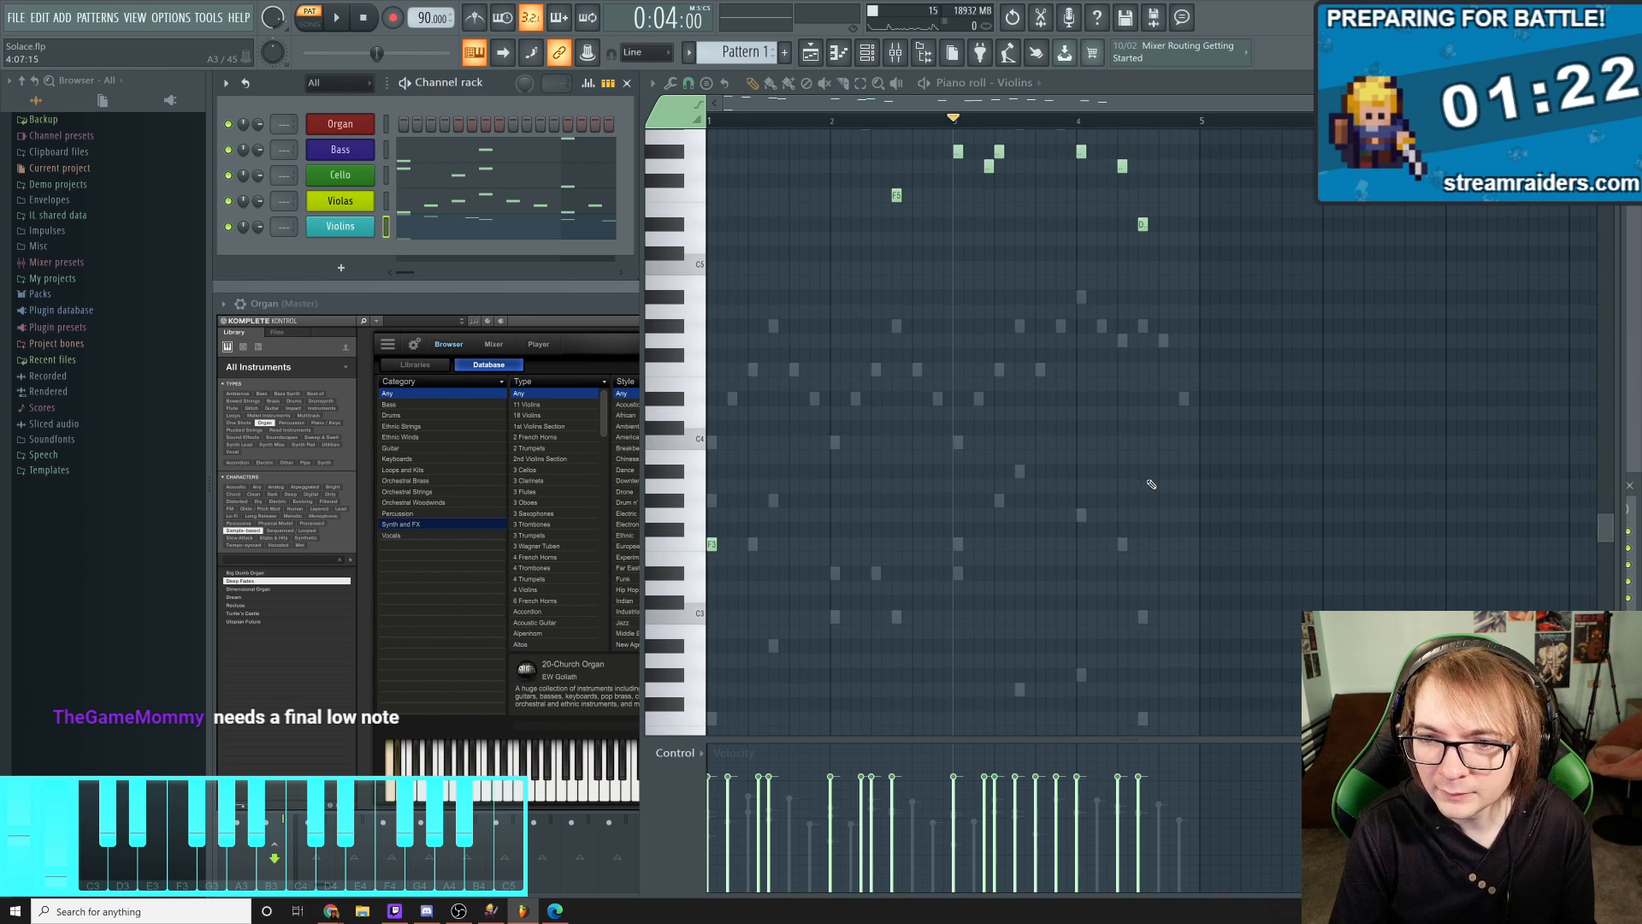
pyautogui.scroll(8, 1166, 462)
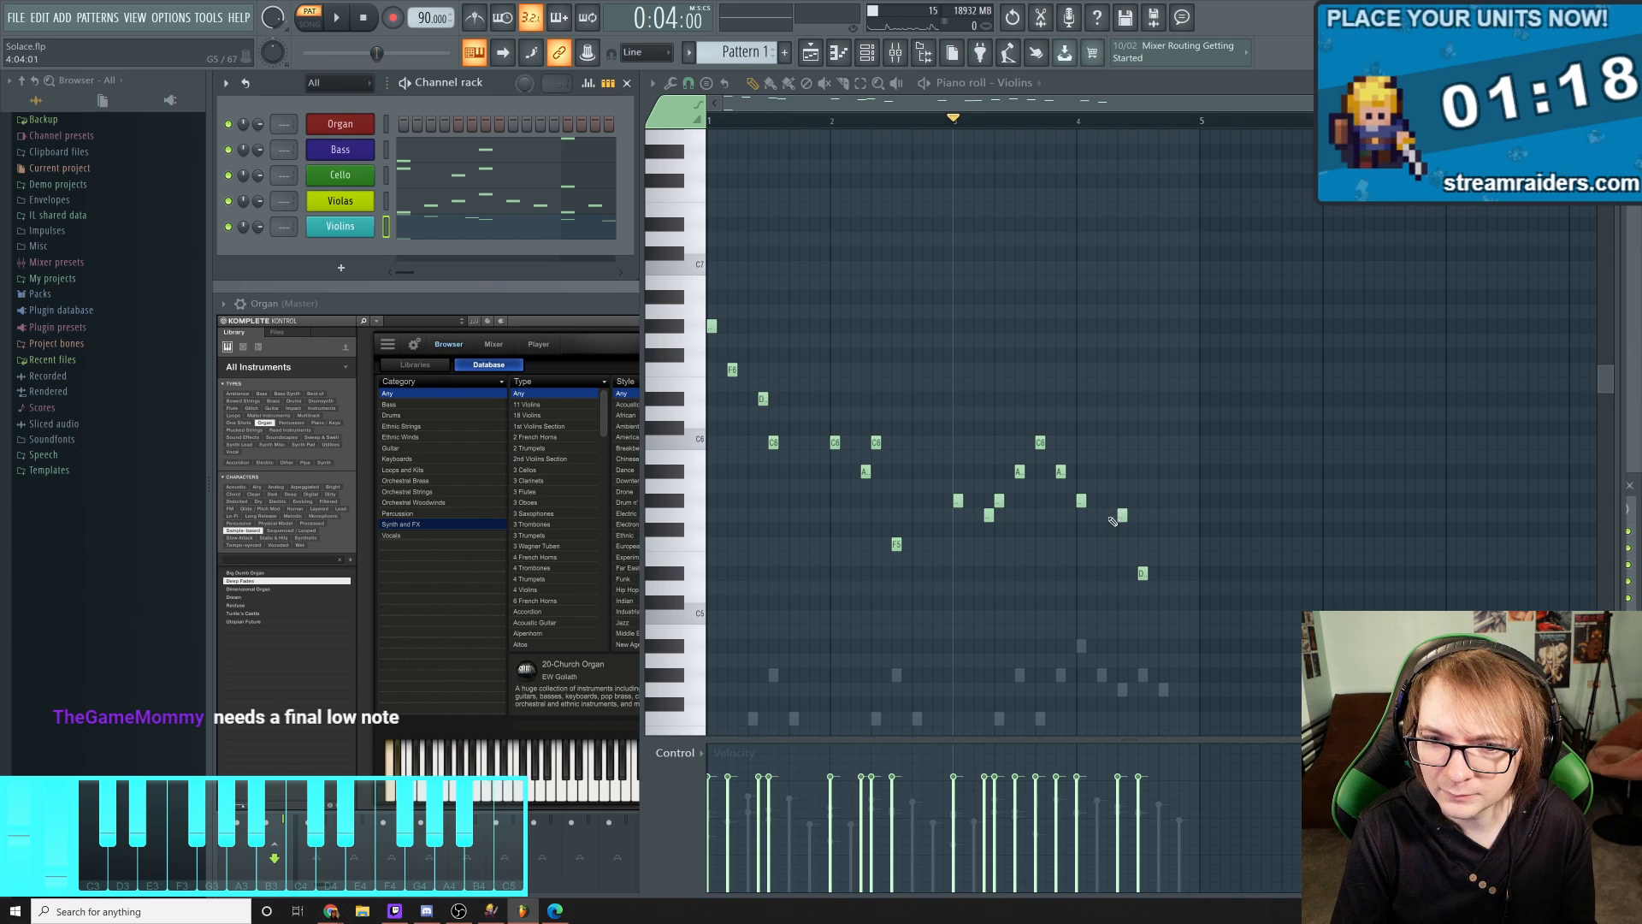
# Replay all parts together through bar 4 and look over the ghosted lower notes down to the bass range
pyautogui.press('space')
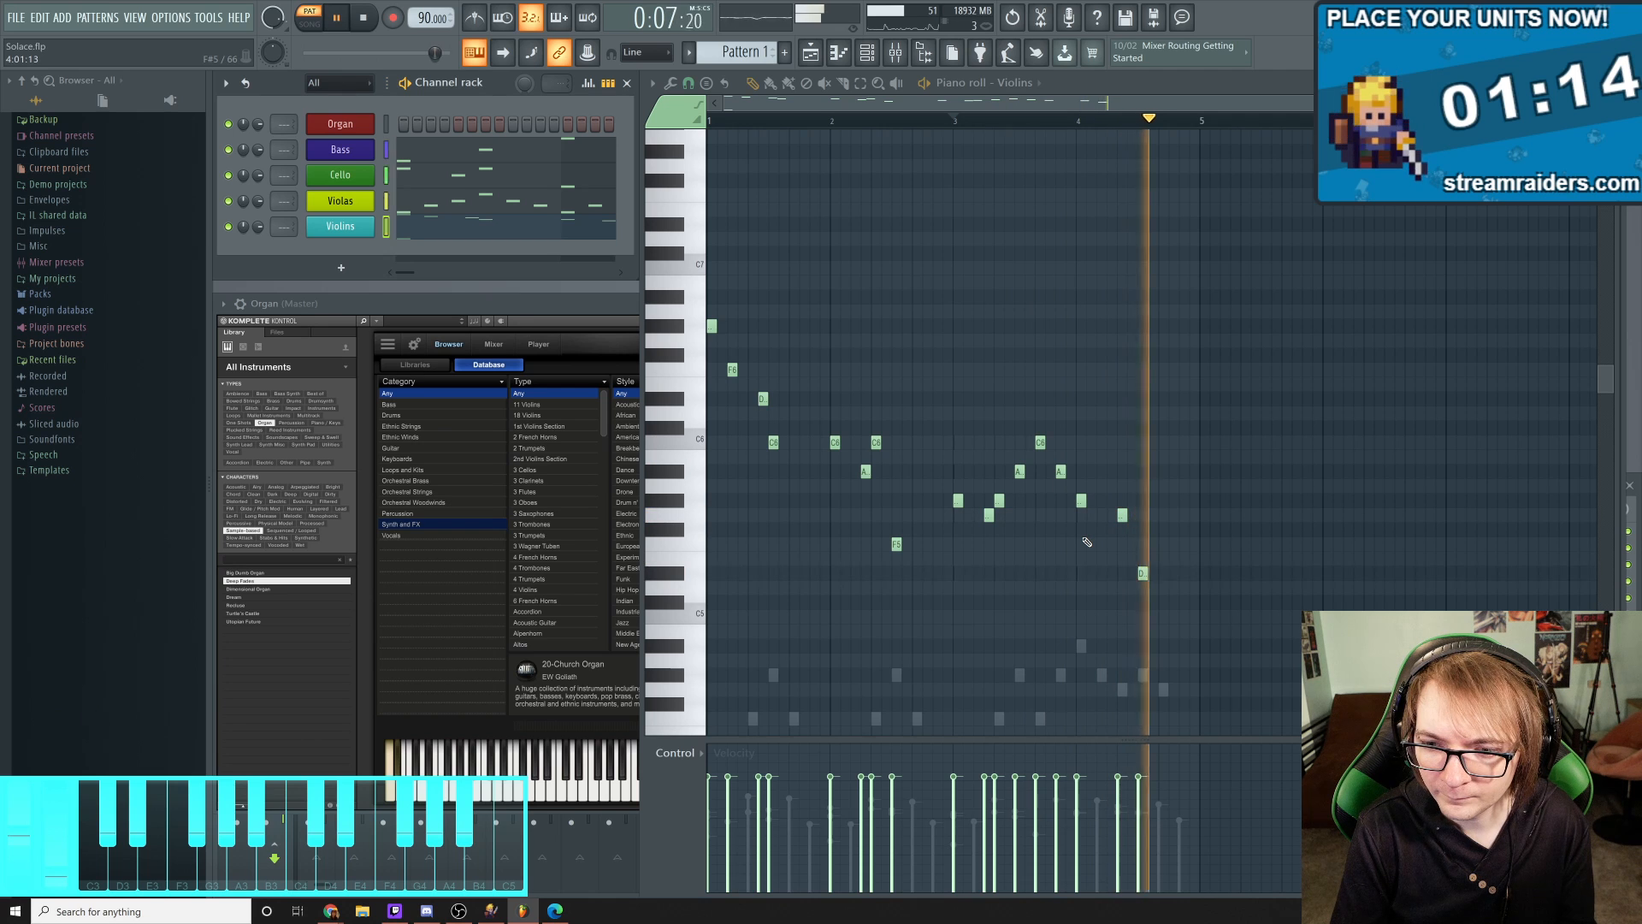
pyautogui.press('space')
pyautogui.scroll(-8, 1078, 539)
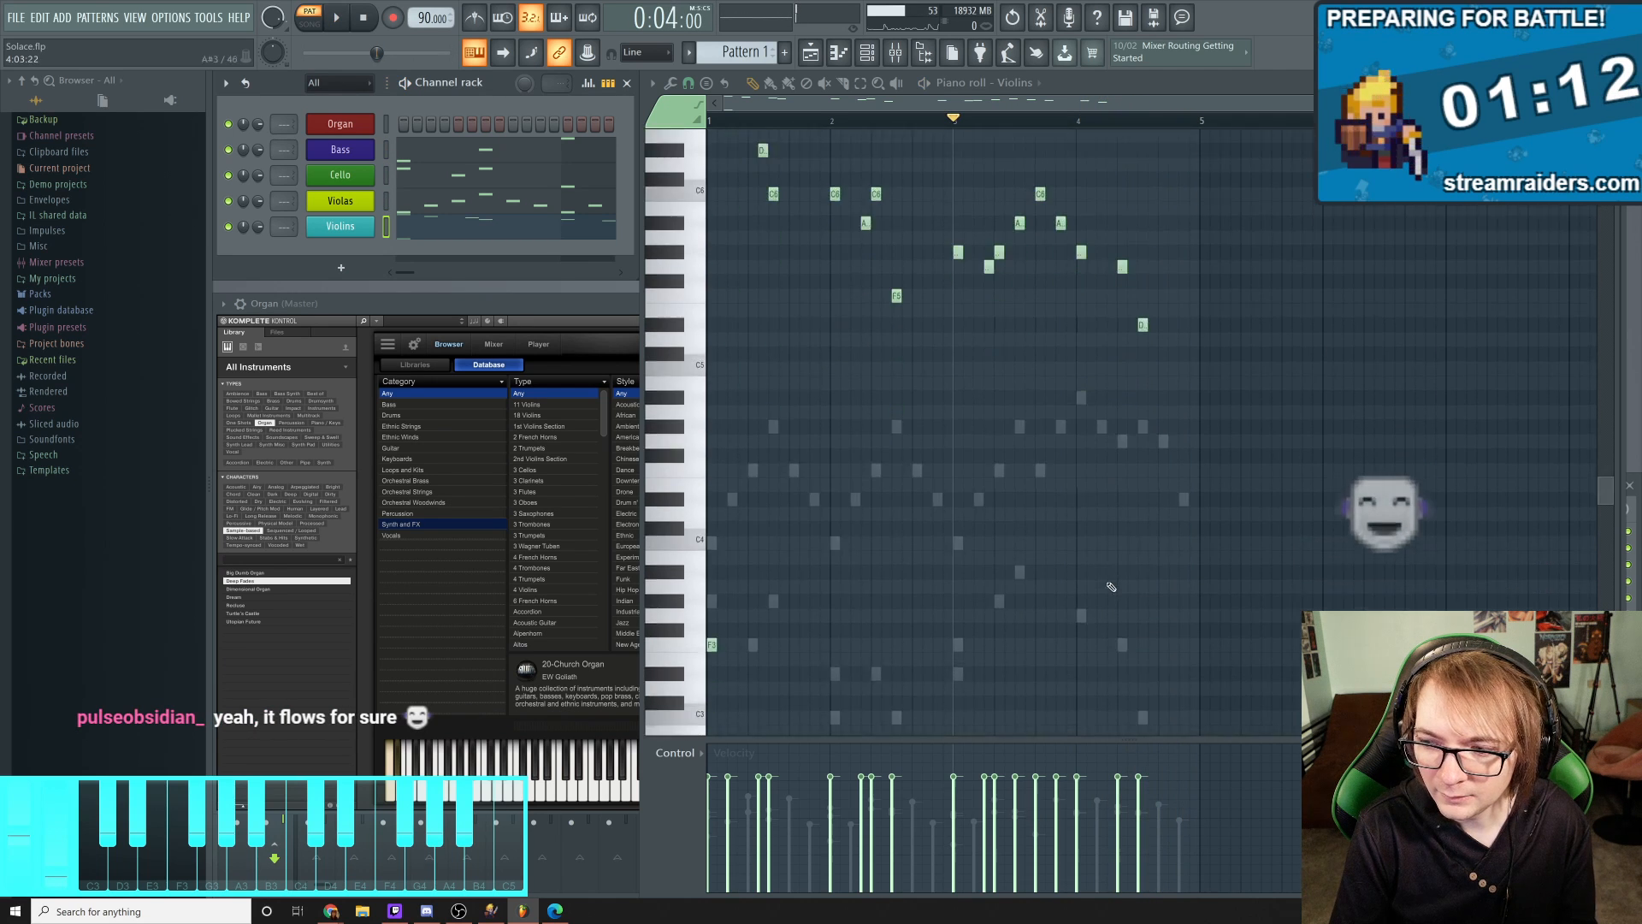
pyautogui.scroll(-6, 923, 451)
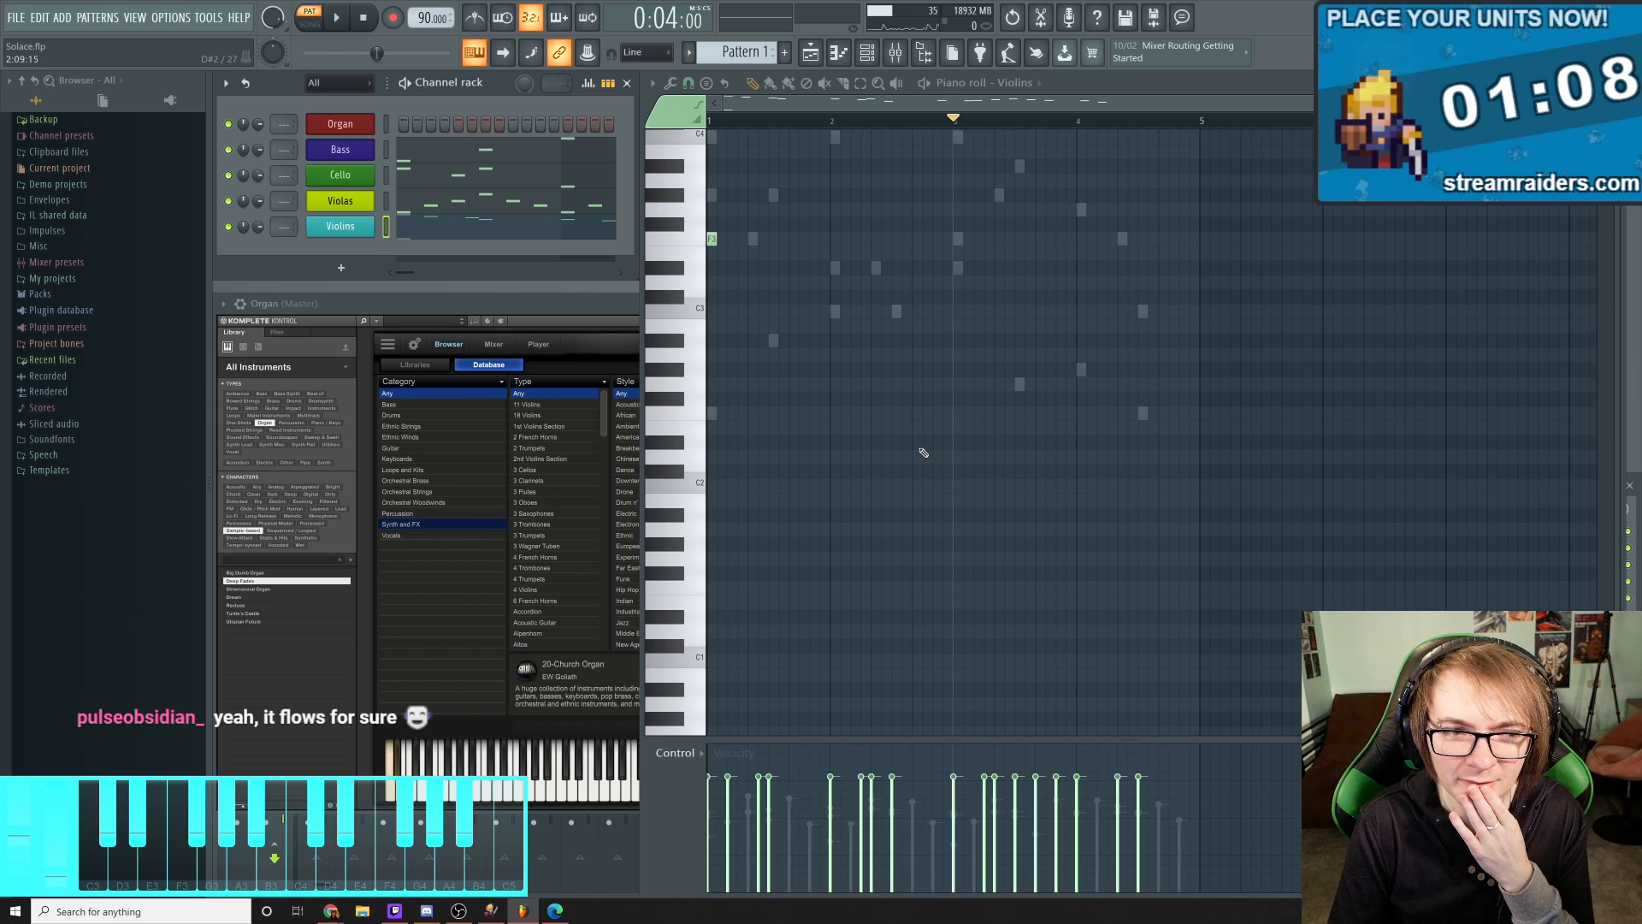
pyautogui.scroll(5, 924, 453)
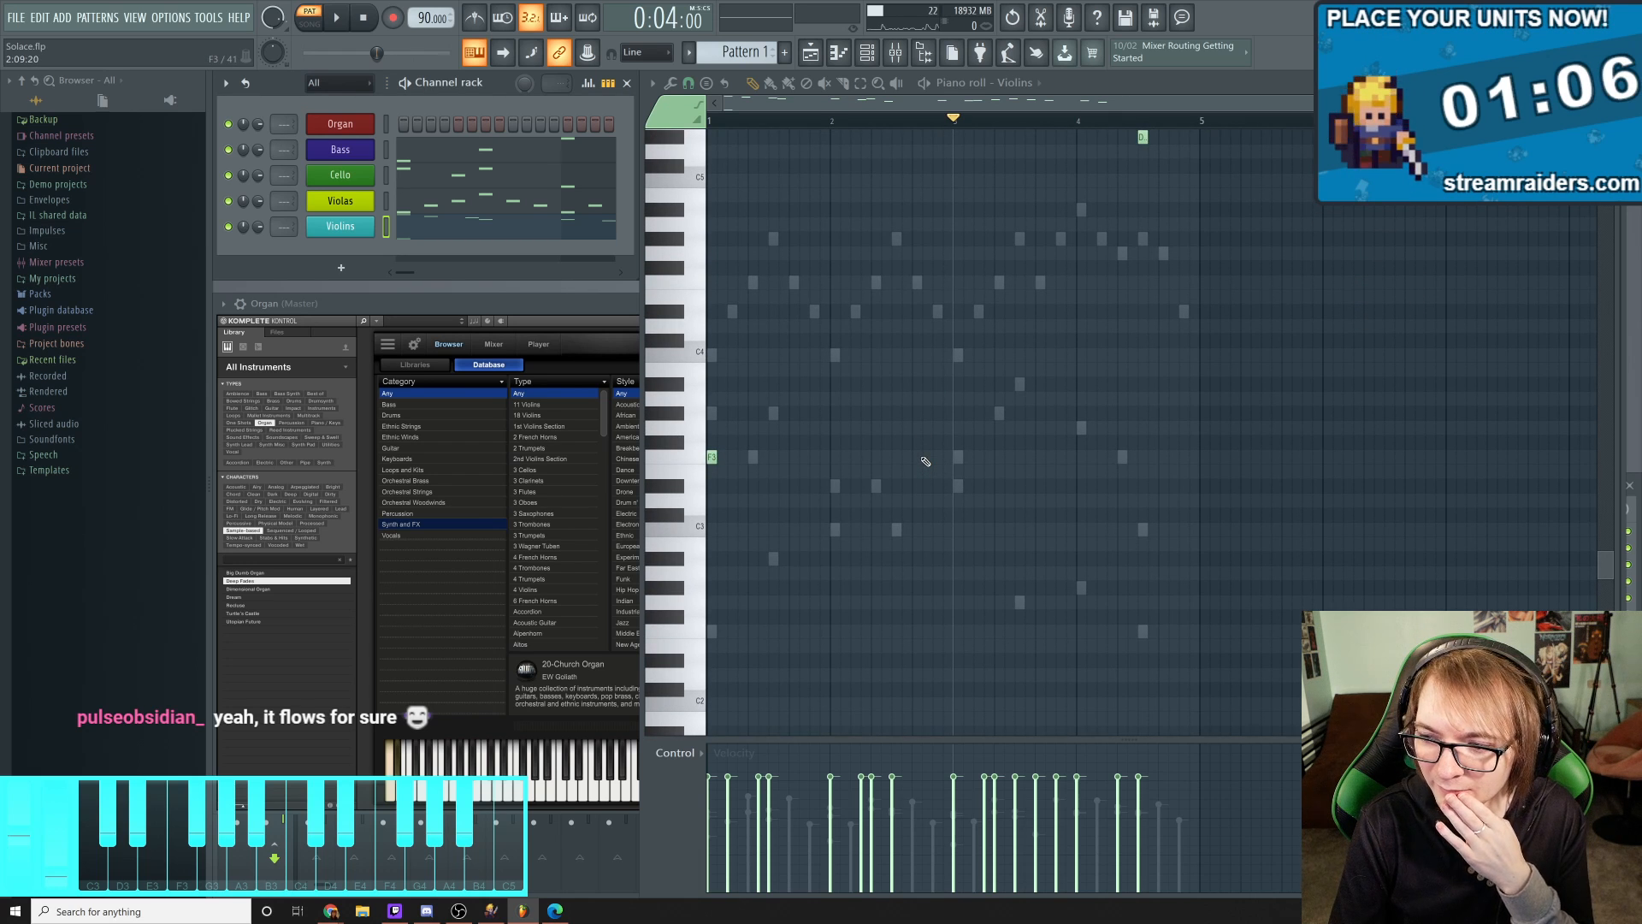
pyautogui.scroll(5, 922, 513)
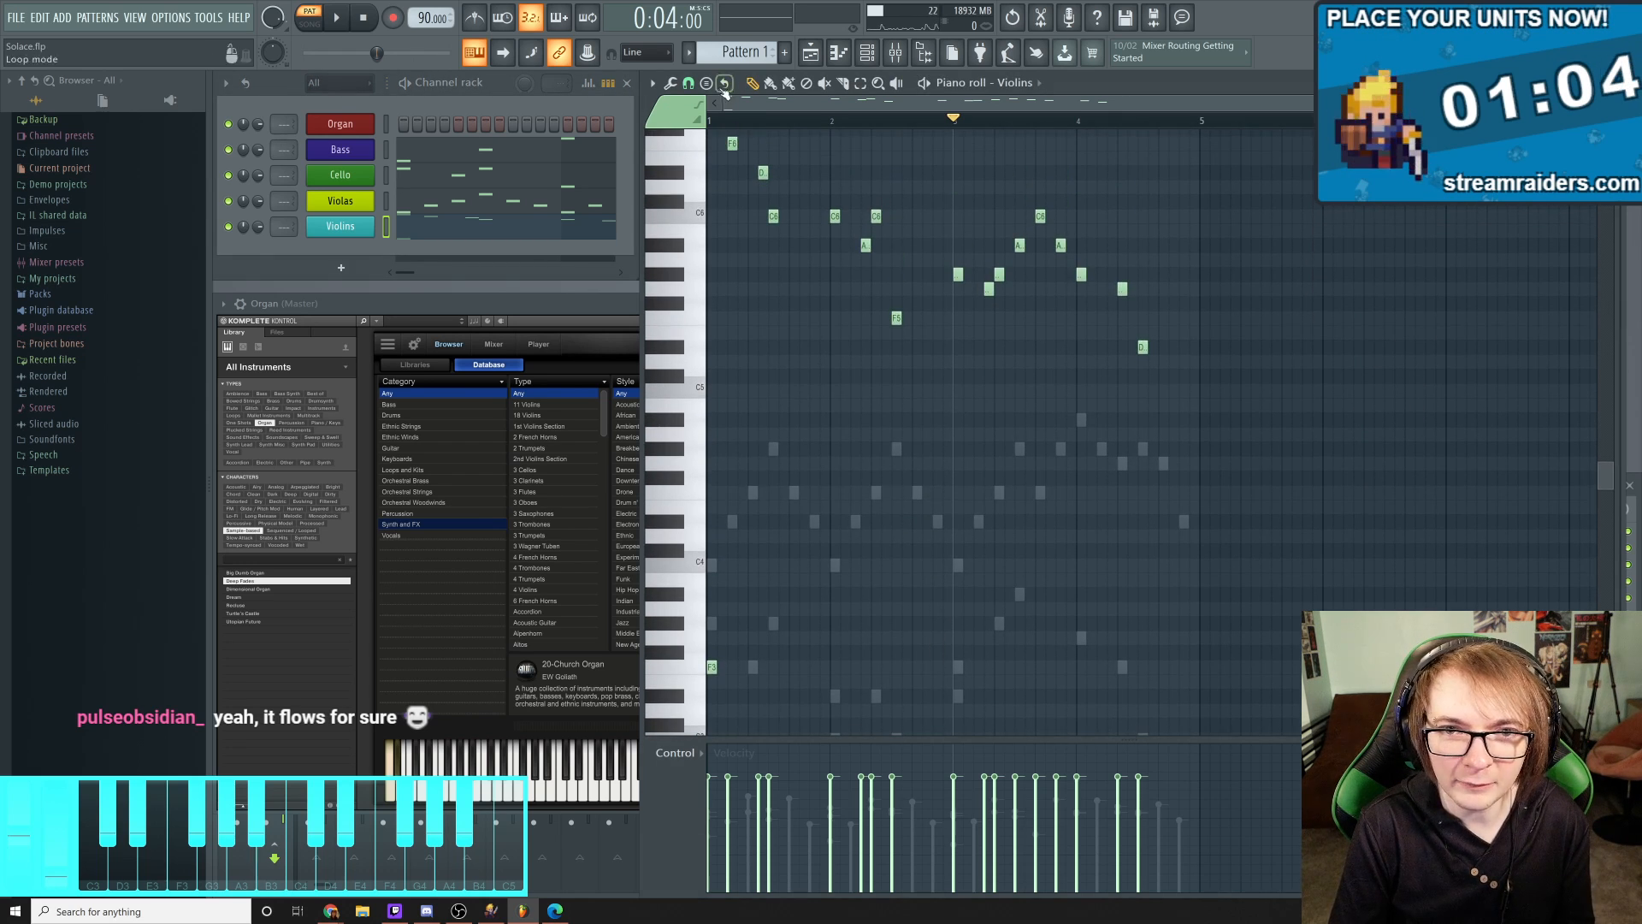
# Play the full arrangement from the start of bar 1 through the closing phrase in bar 4
pyautogui.scroll(3, 722, 129)
pyautogui.click(712, 122)
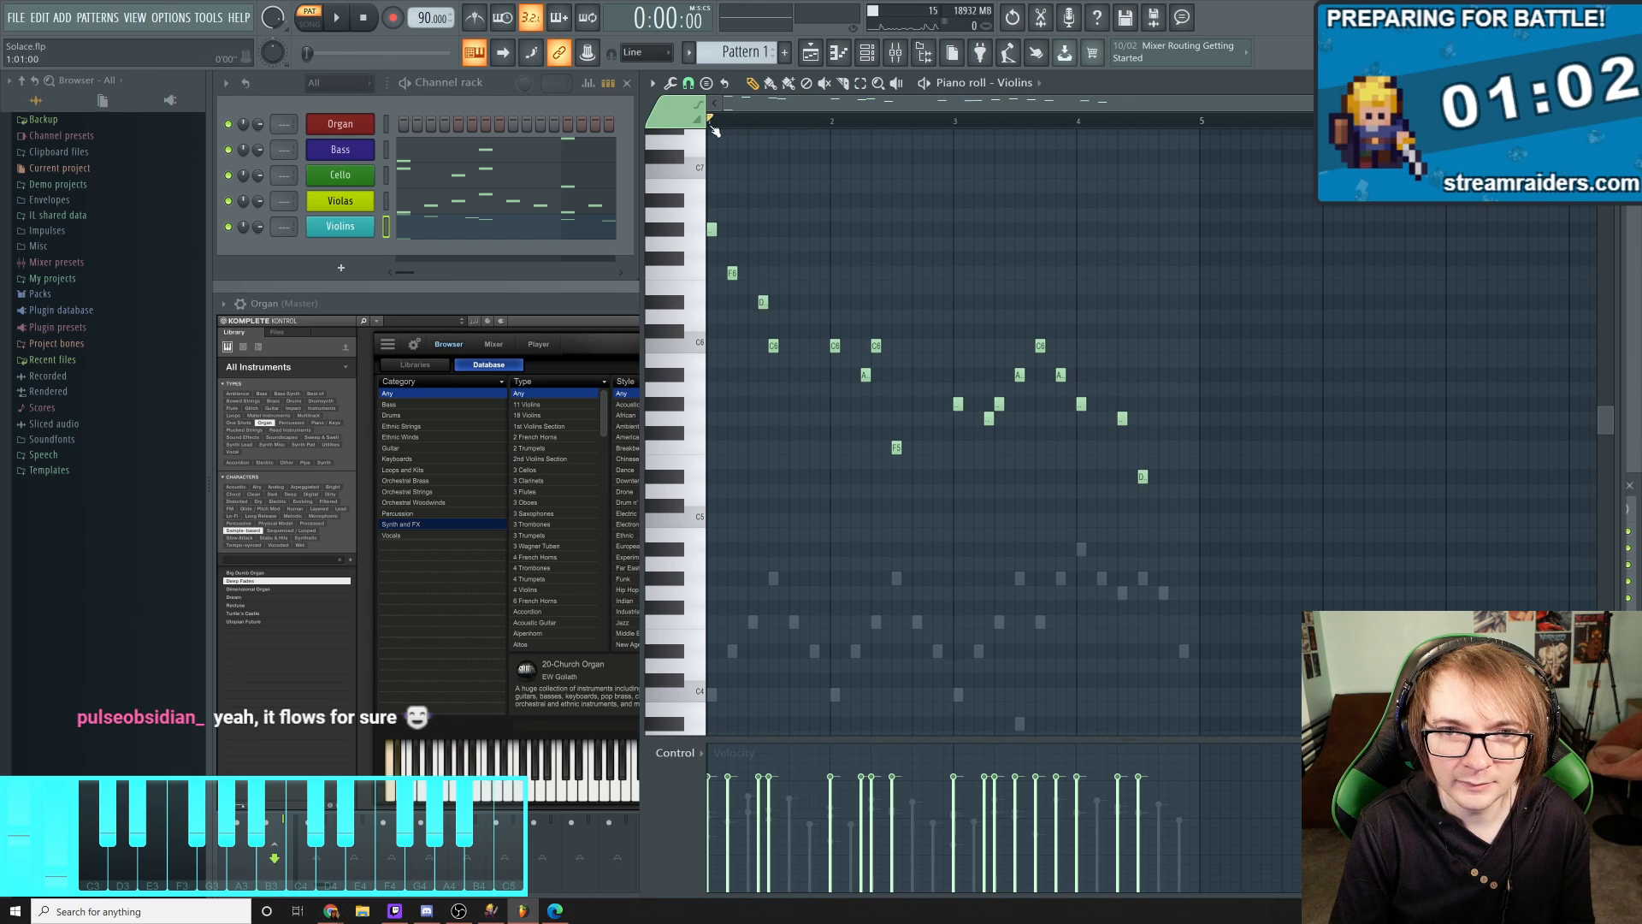
pyautogui.press('space')
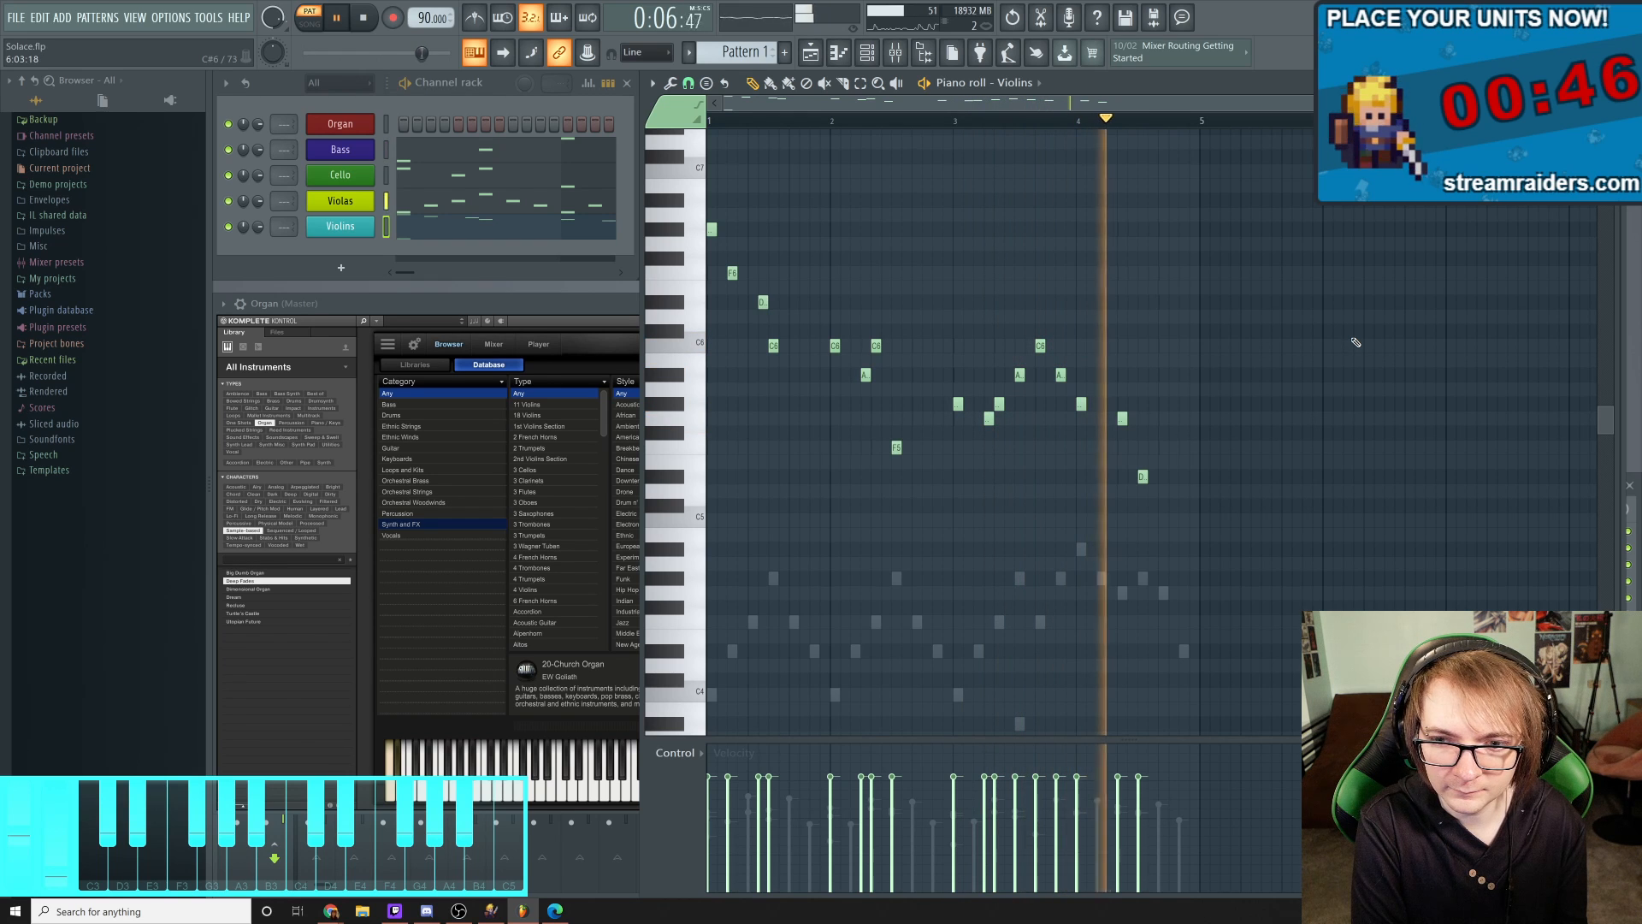
pyautogui.press('space')
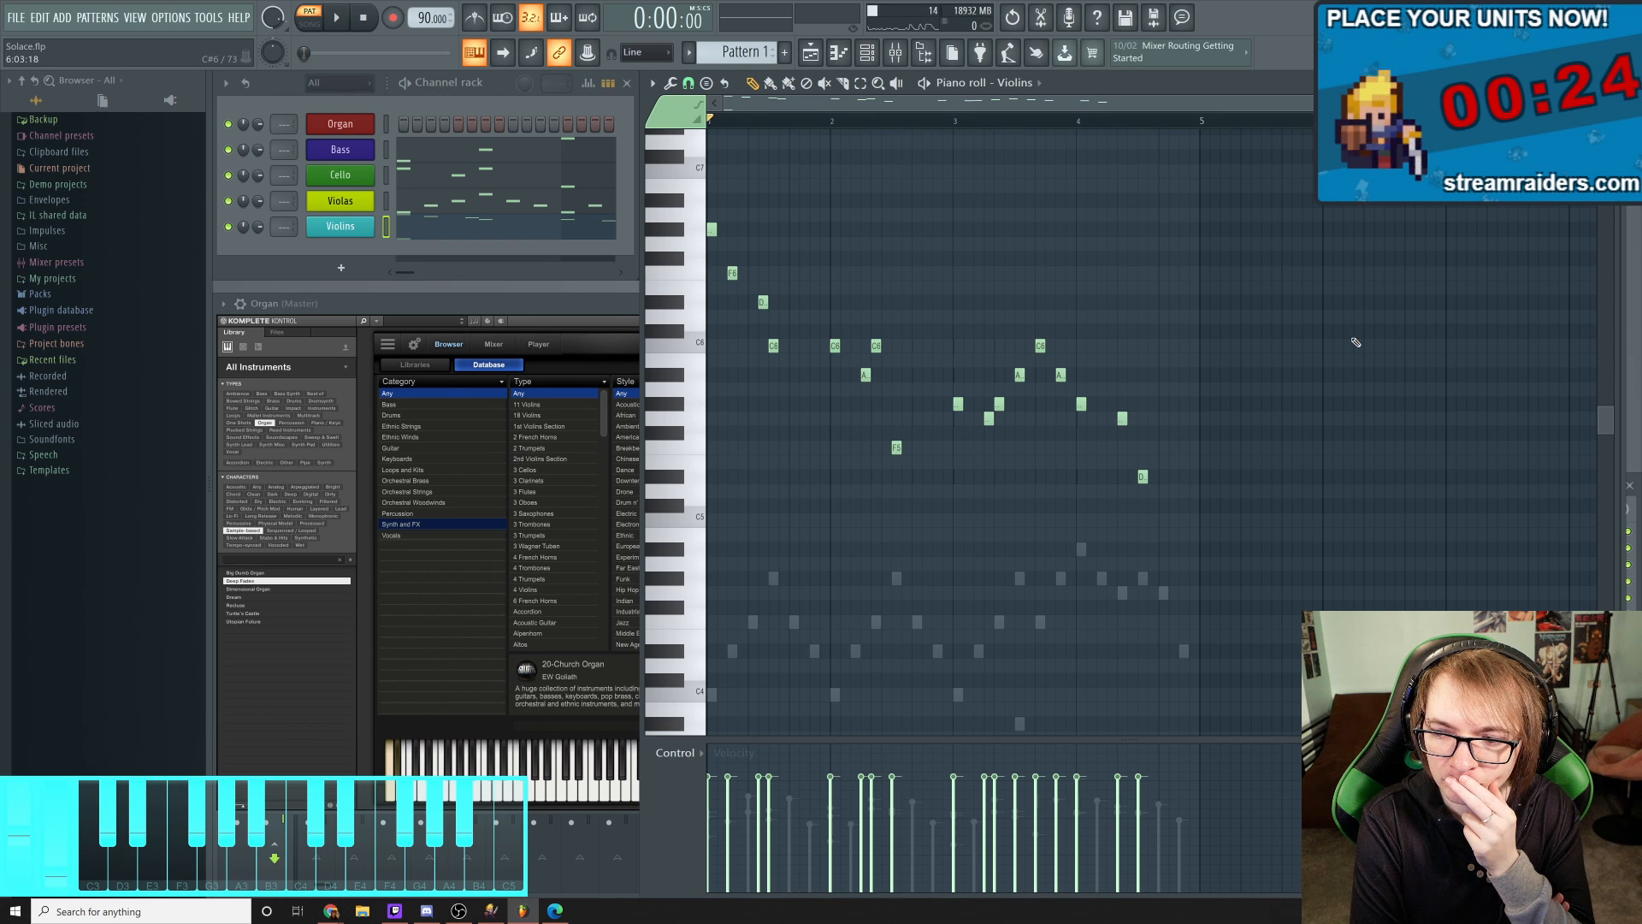
# Examine the Violins melody against the ghosted lower string notes from the high register down to the bass range
pyautogui.moveTo(1166, 497)
pyautogui.mouseDown()
pyautogui.moveTo(1152, 423)
pyautogui.moveTo(1159, 535)
pyautogui.mouseUp()
pyautogui.scroll(-8, 1152, 424)
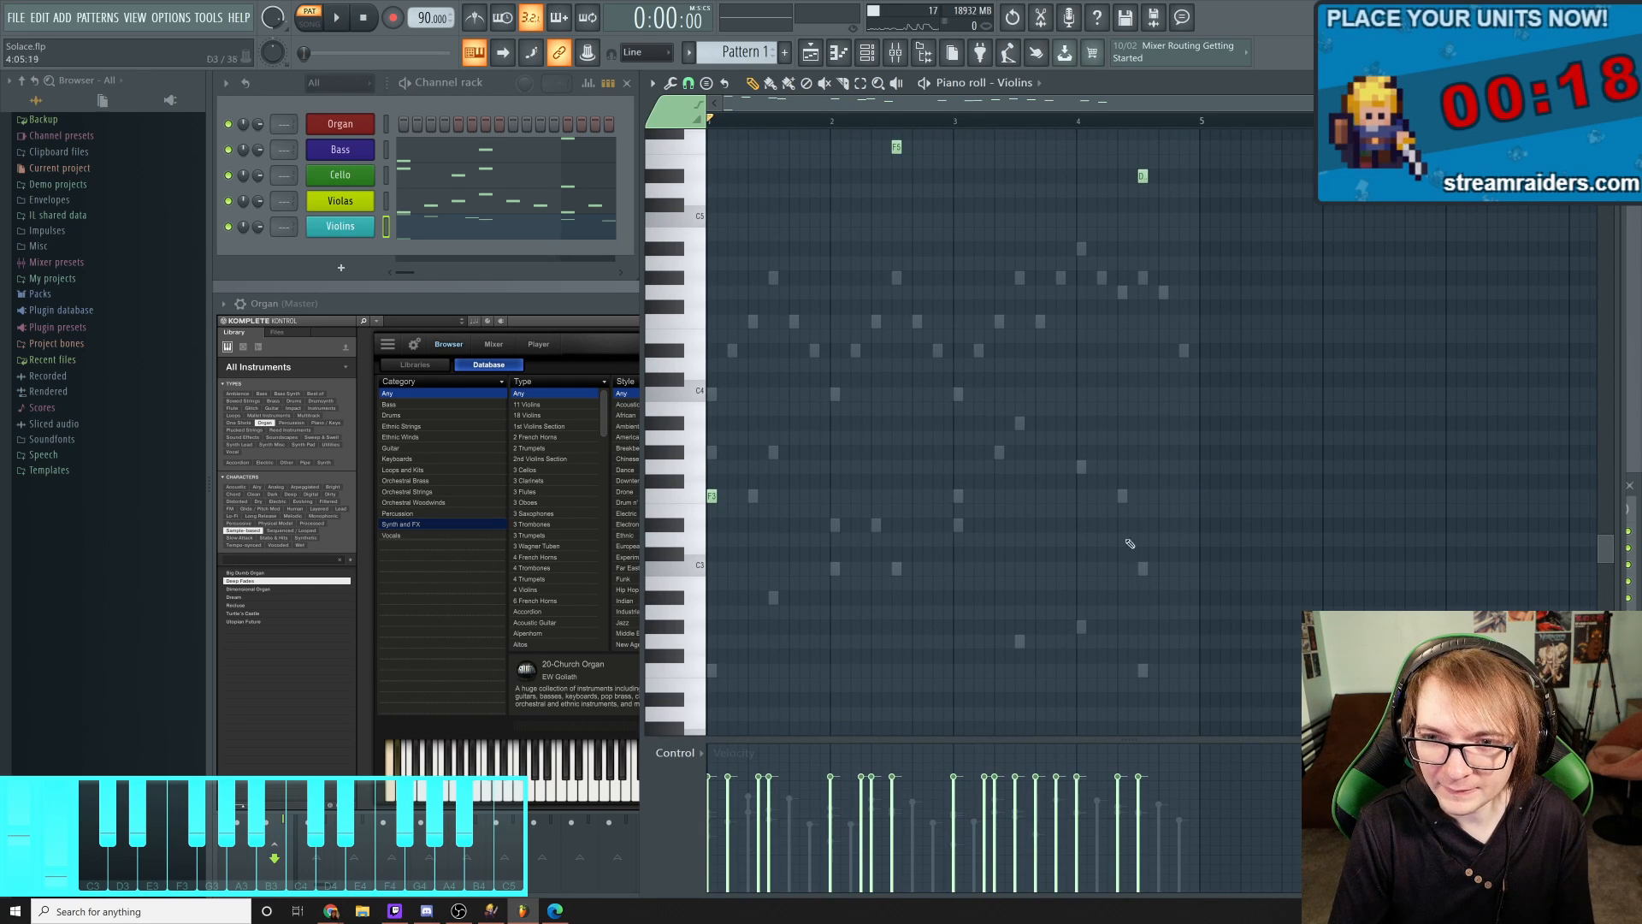
pyautogui.scroll(2, 1130, 544)
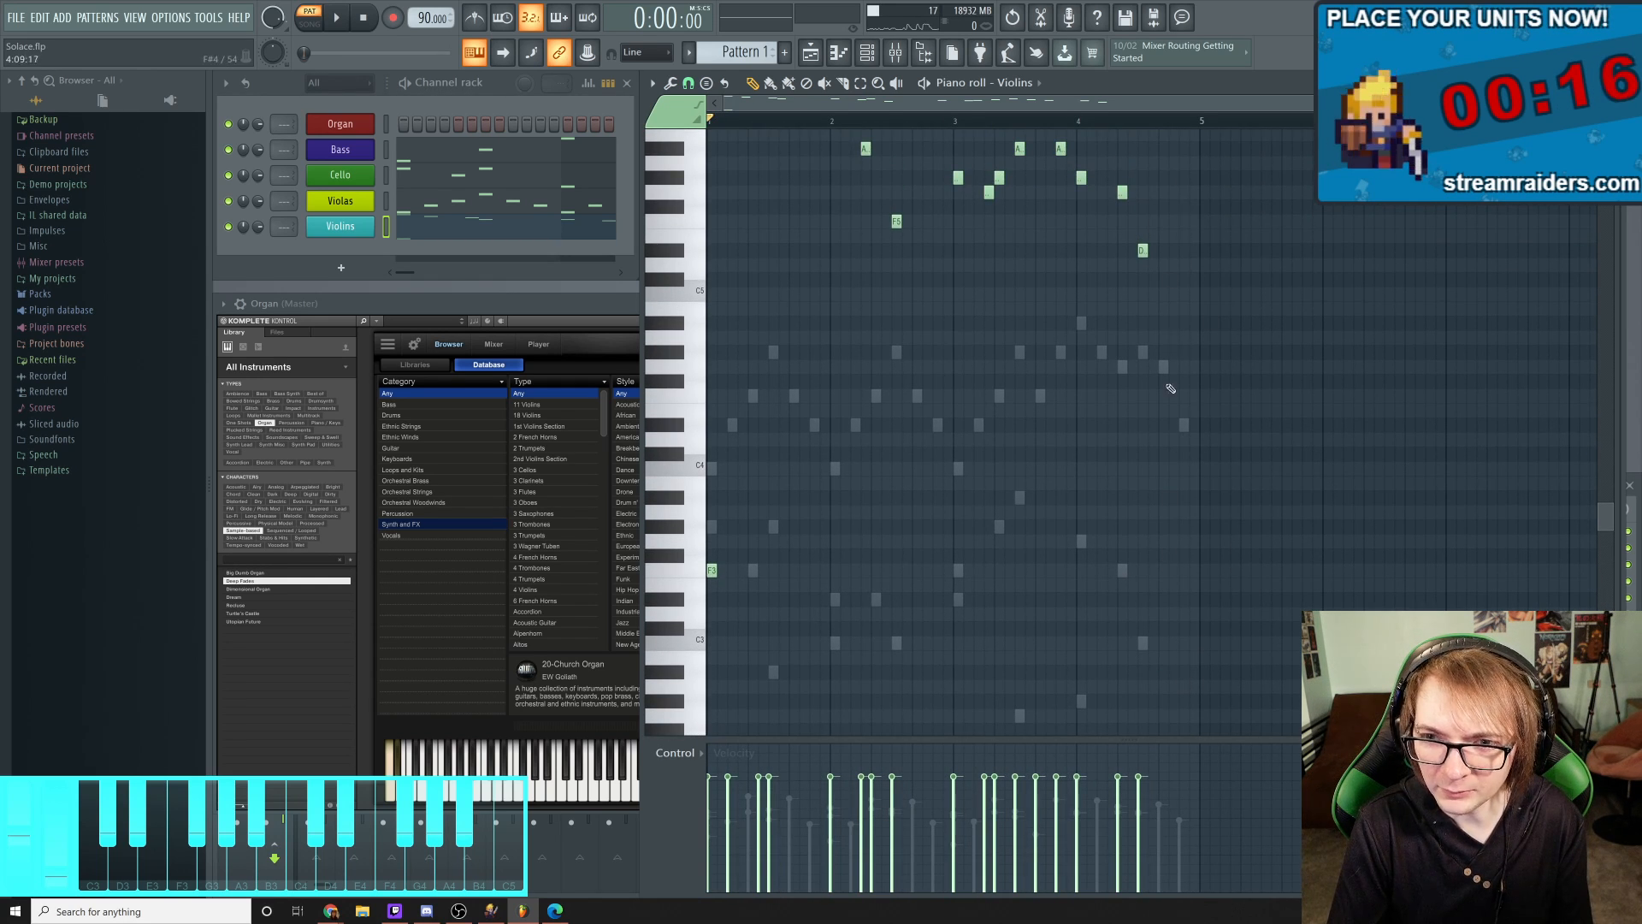
pyautogui.scroll(3, 1171, 388)
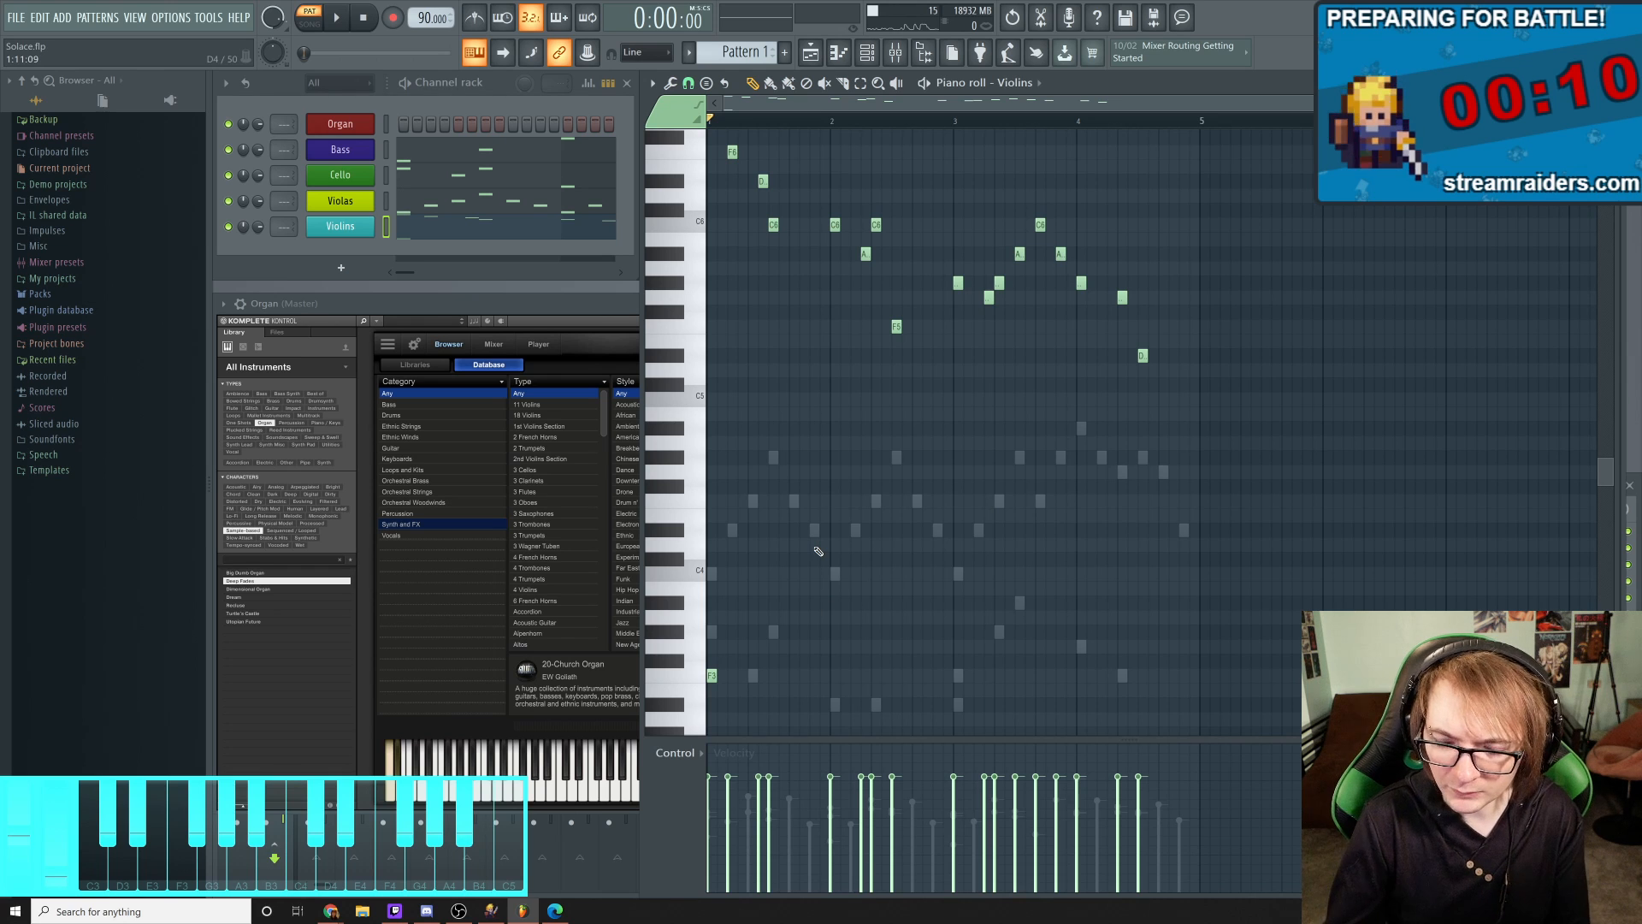
pyautogui.scroll(-7, 983, 342)
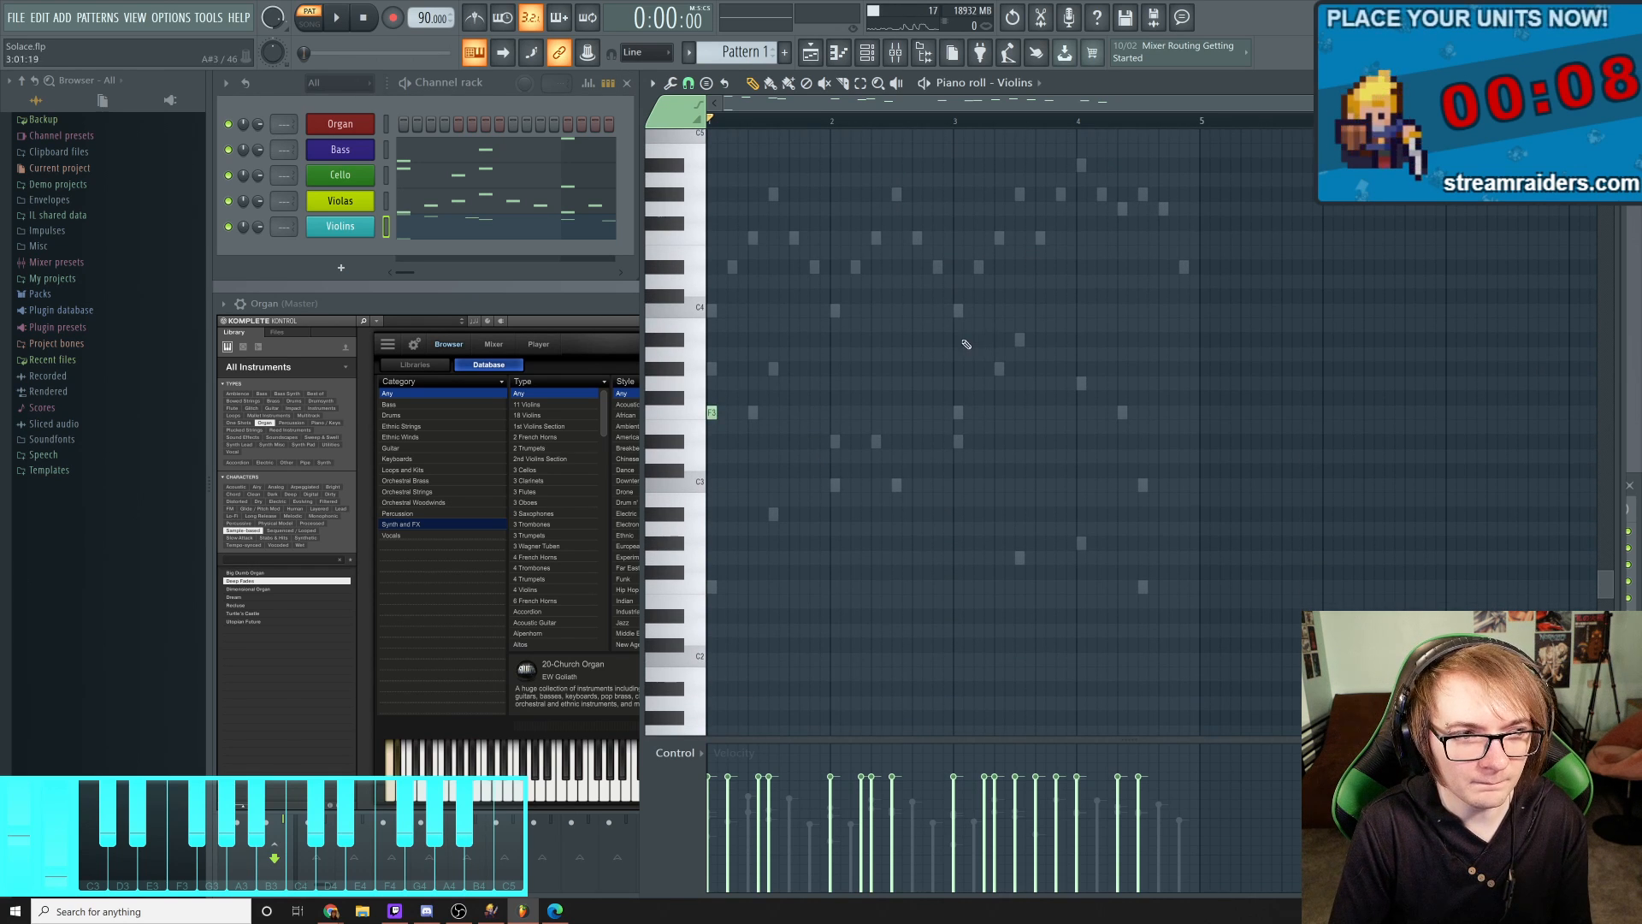
pyautogui.scroll(8, 890, 319)
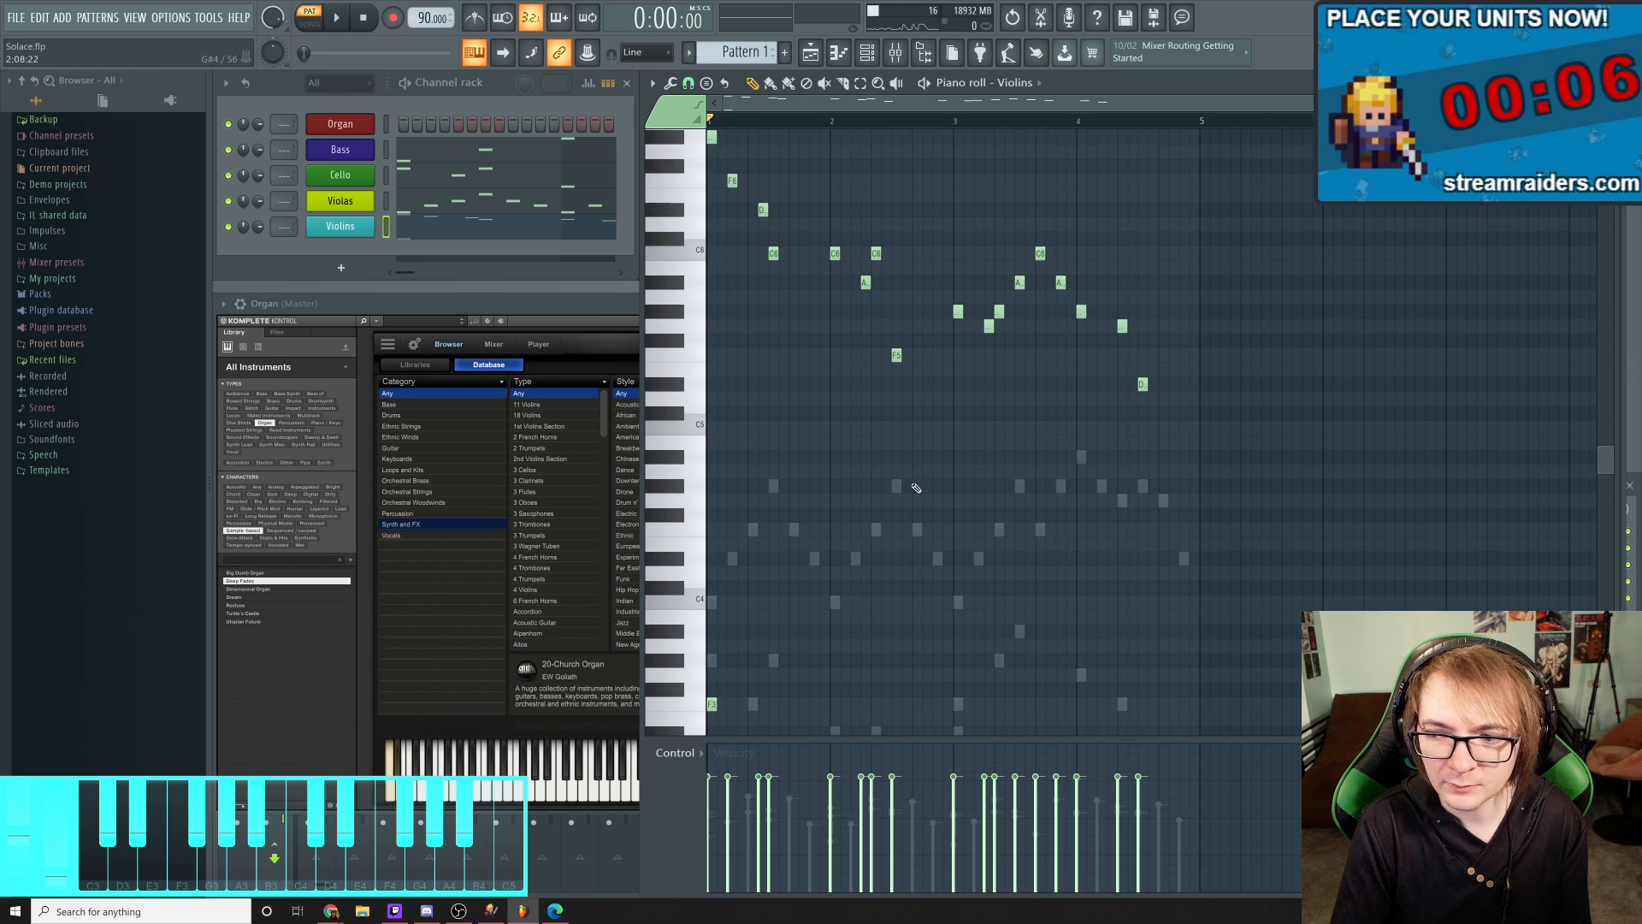
pyautogui.scroll(9, 916, 487)
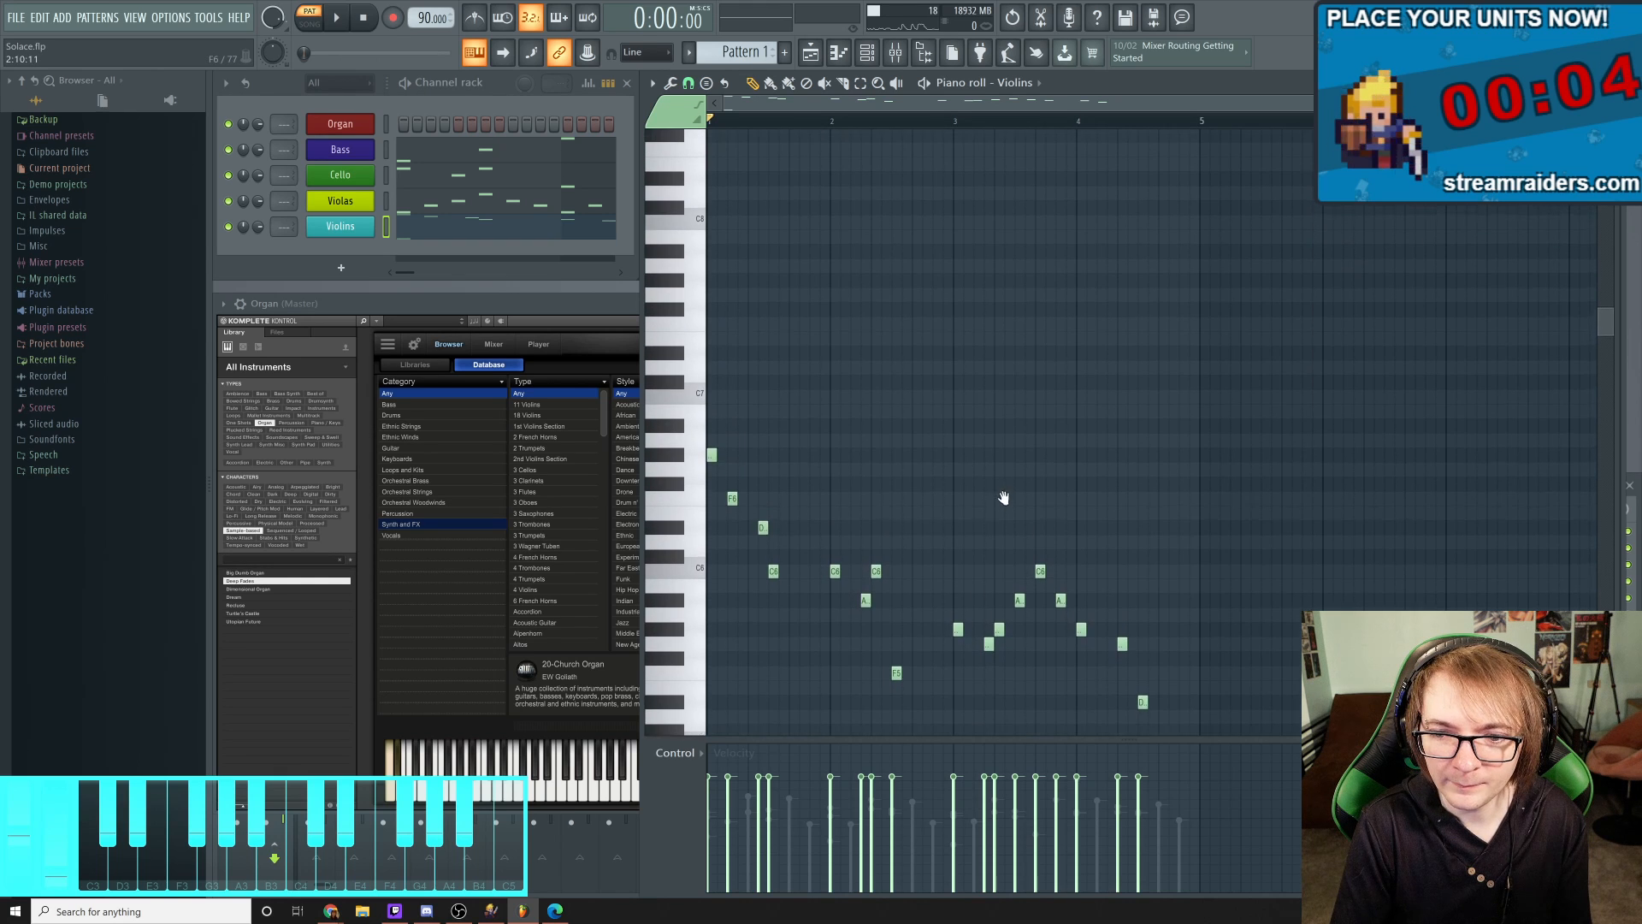
pyautogui.scroll(-4, 1003, 498)
pyautogui.scroll(-4, 1062, 365)
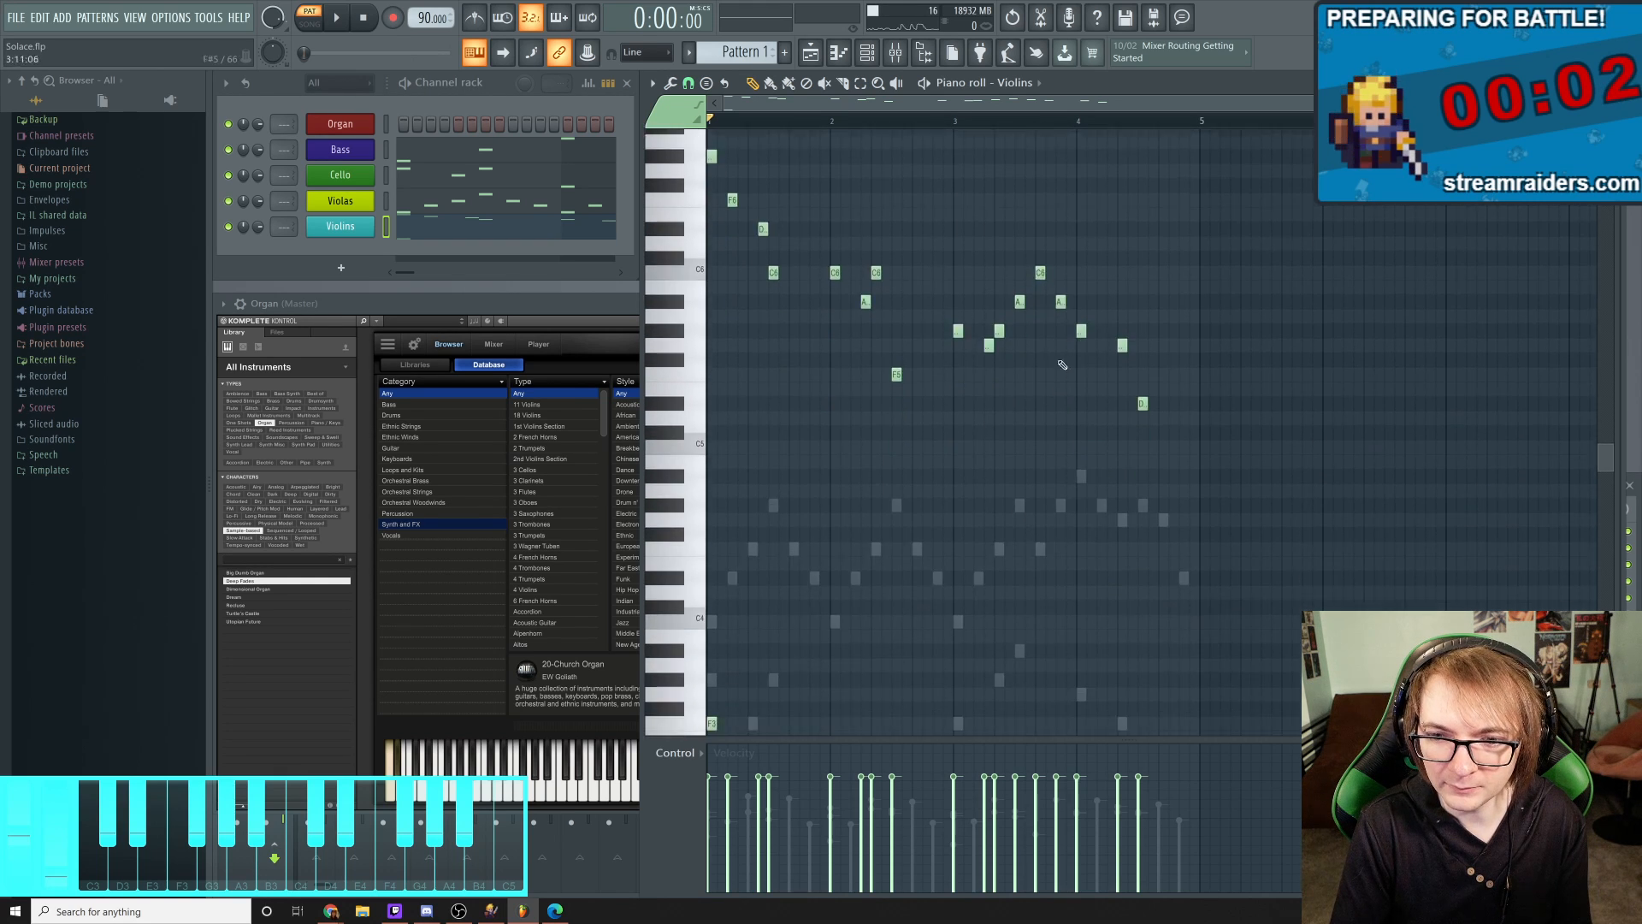
pyautogui.scroll(-8, 1062, 365)
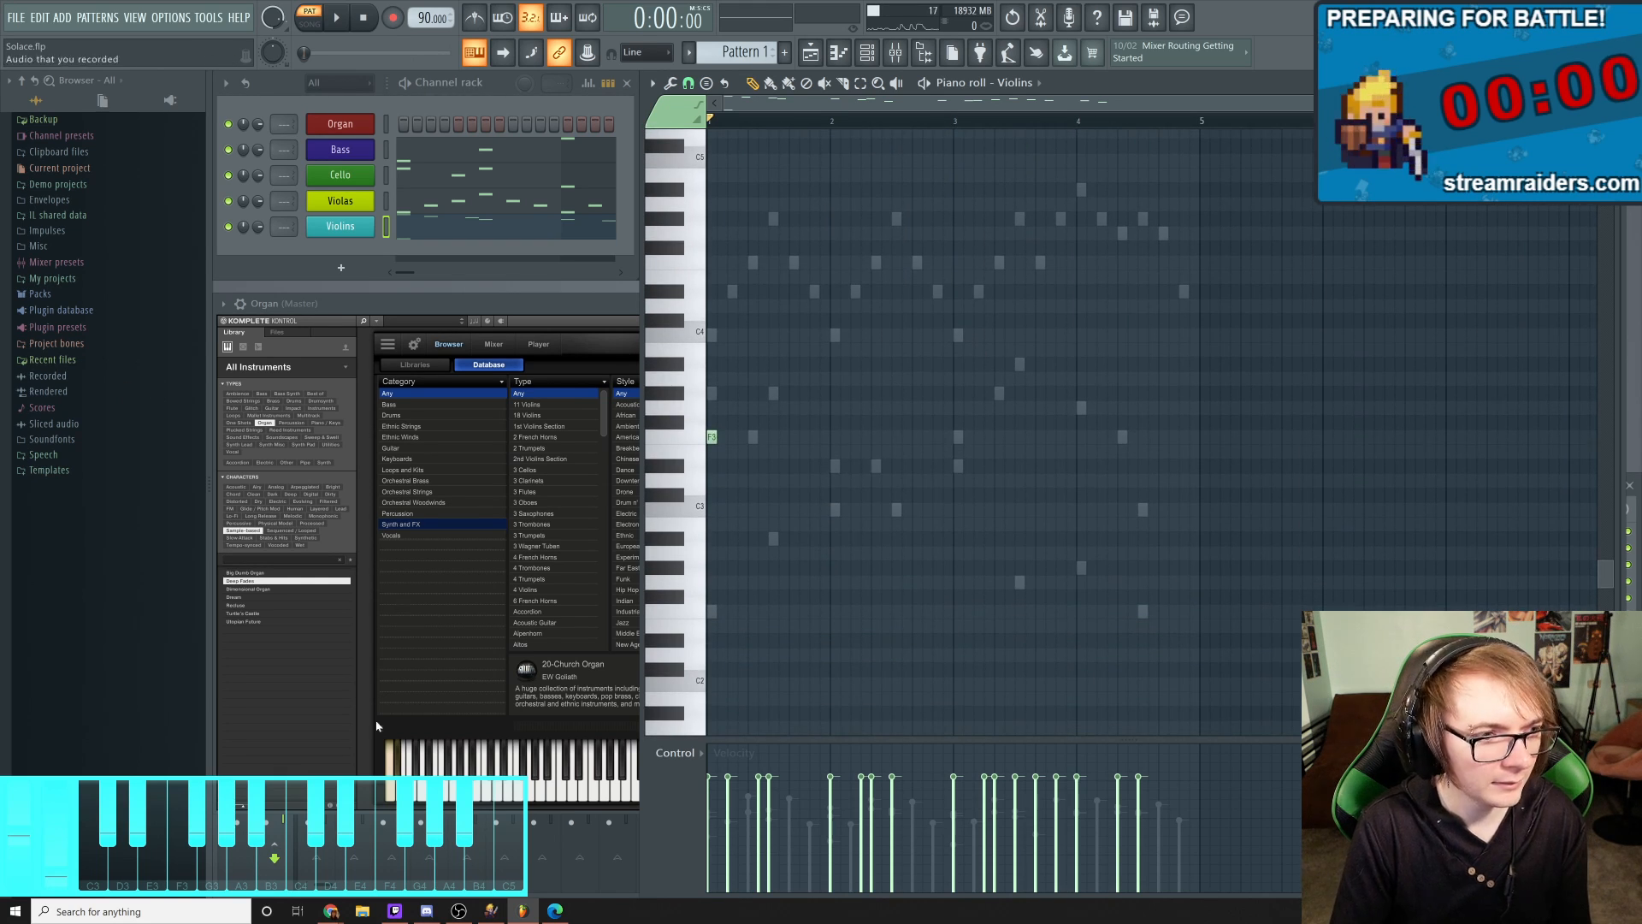
# Switch to Stream Raiders, run the ready Cursed Battlefield battle, and grant its captain chest rewards to random viewers
pyautogui.click(489, 911)
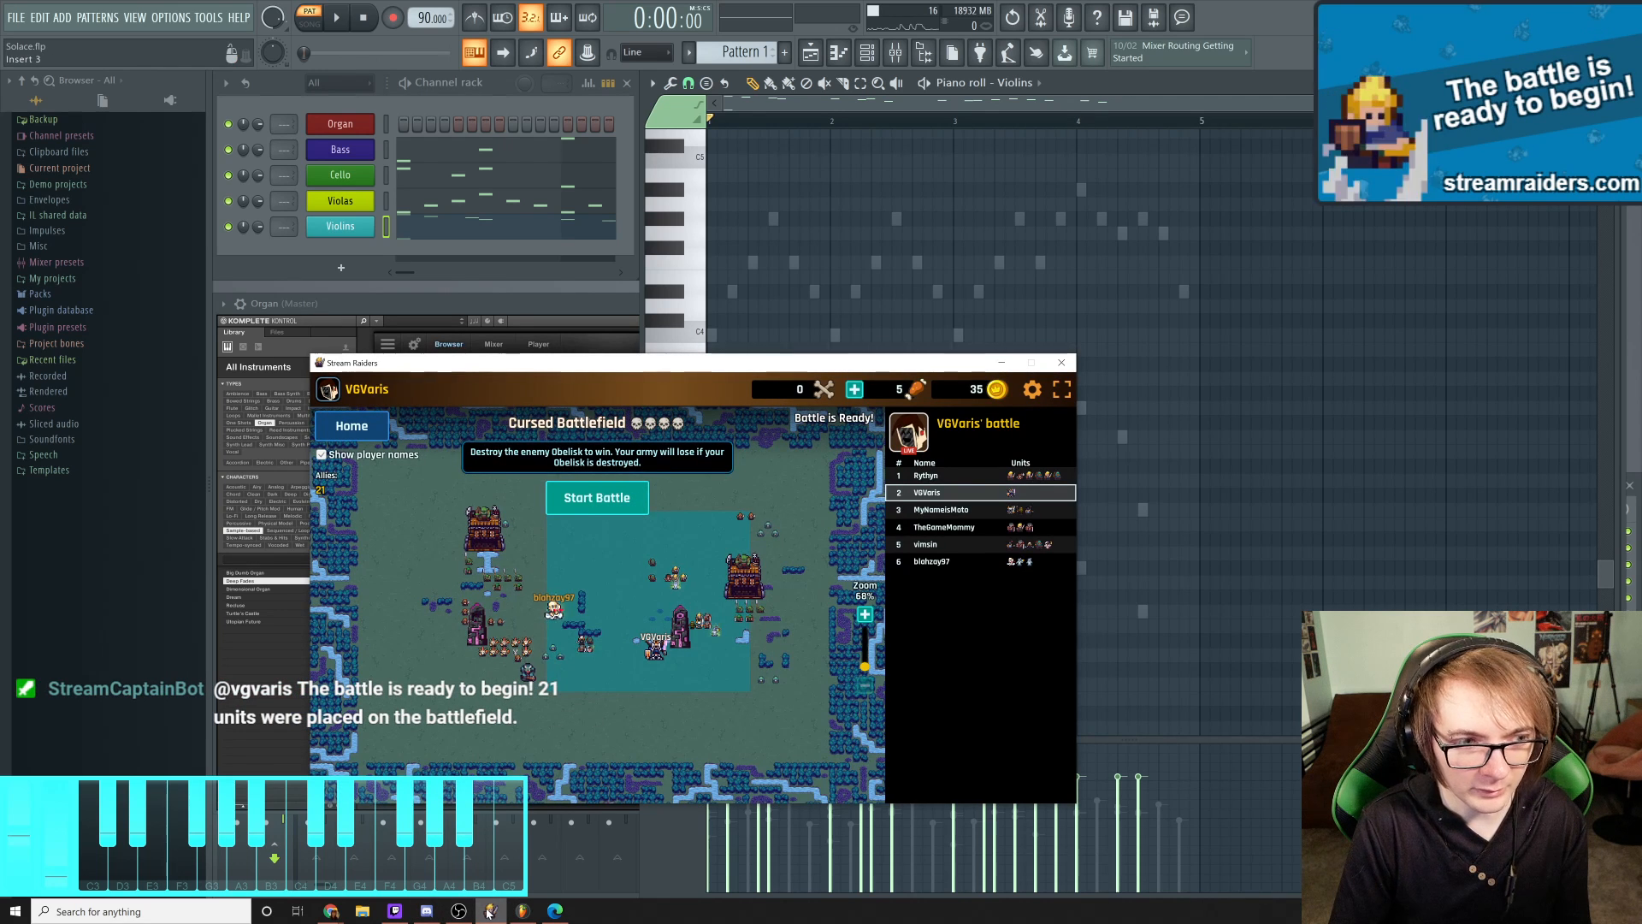
pyautogui.click(604, 500)
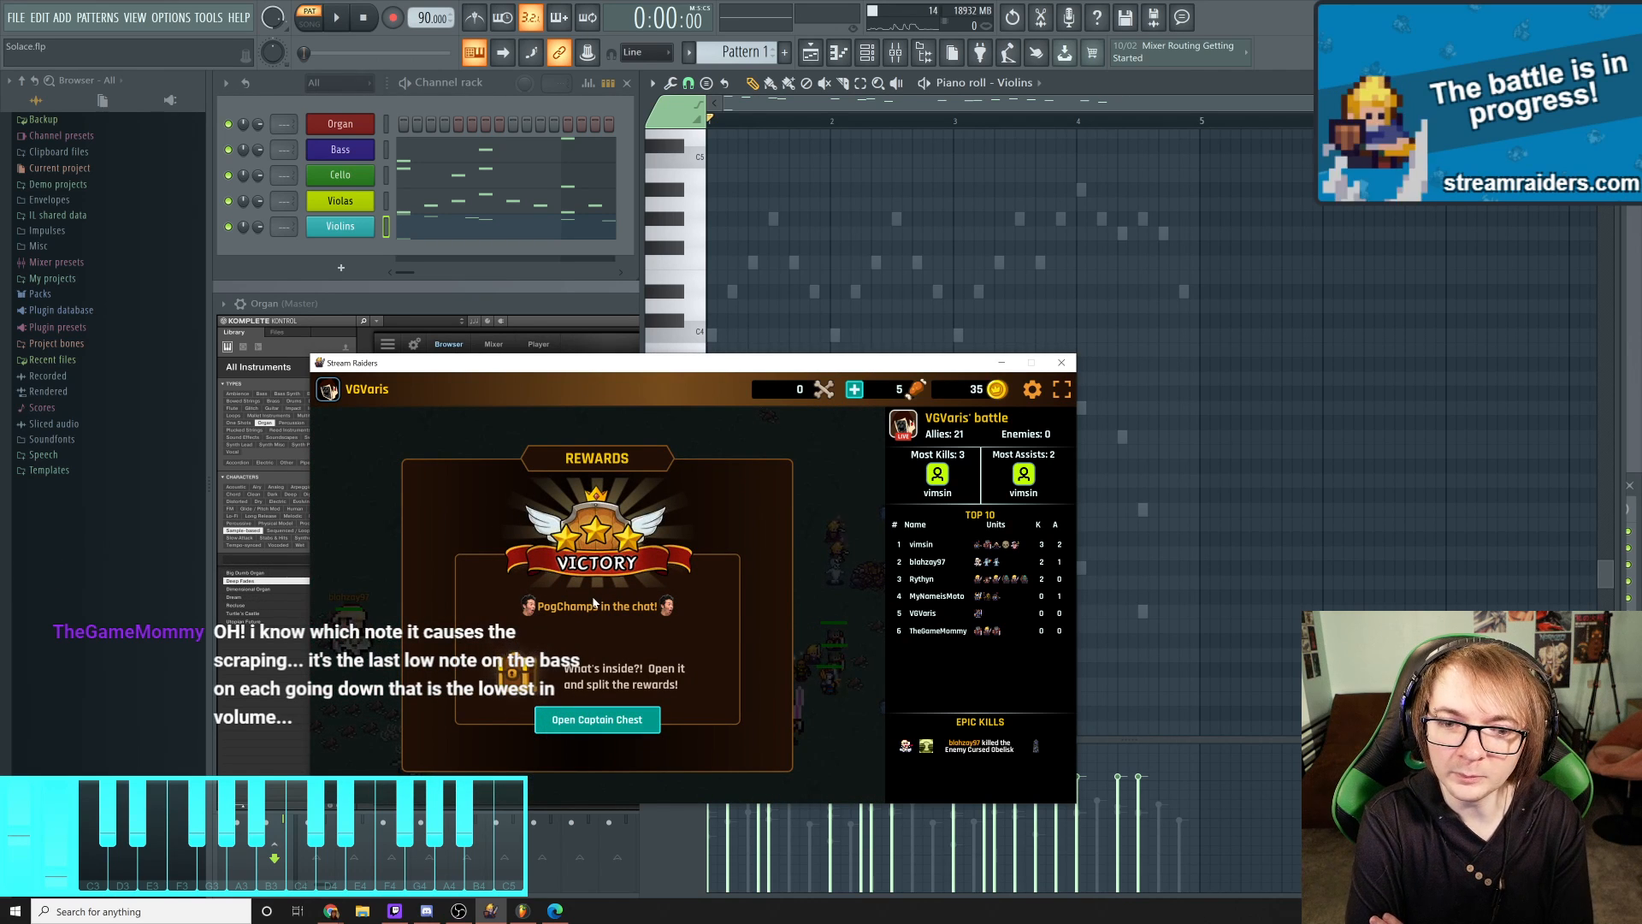
pyautogui.click(620, 723)
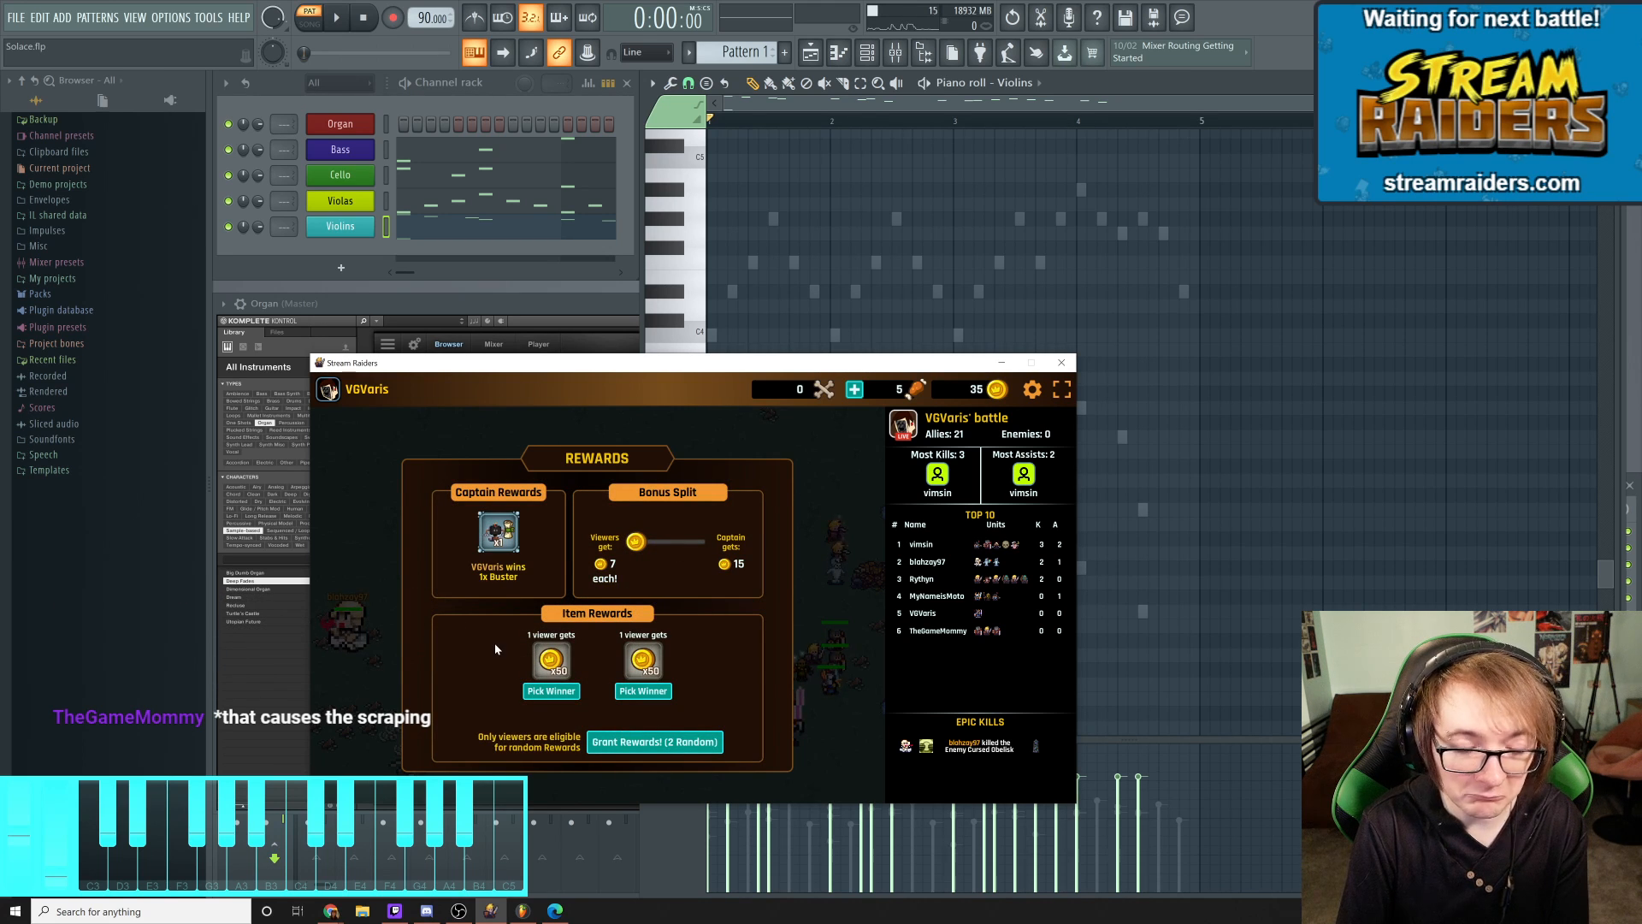
pyautogui.click(618, 754)
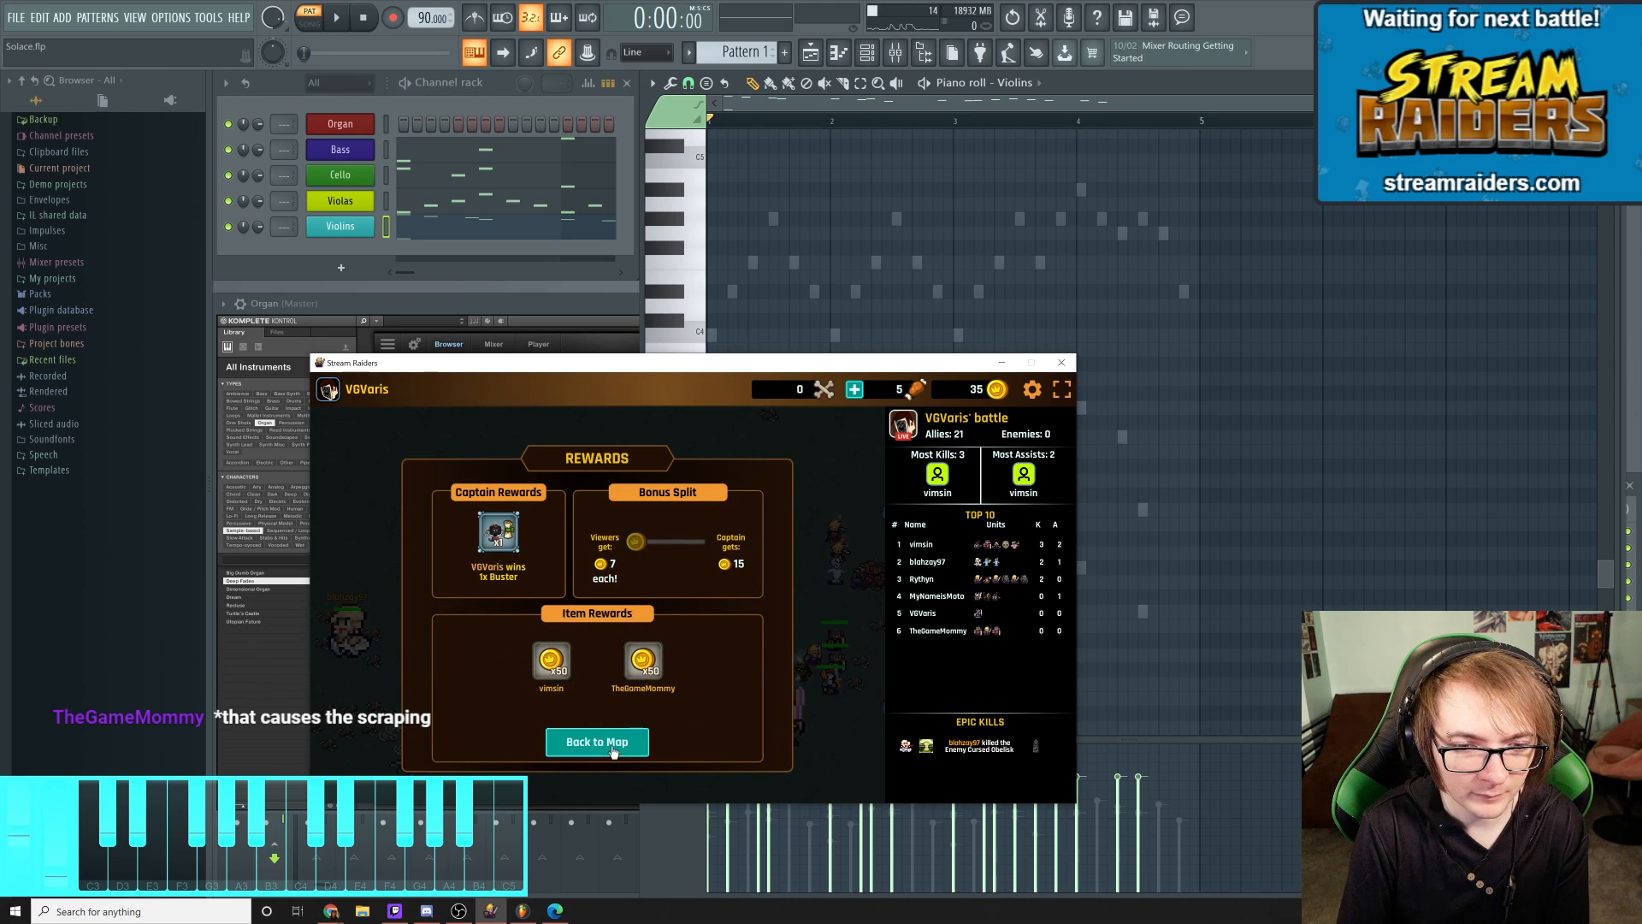
pyautogui.click(602, 744)
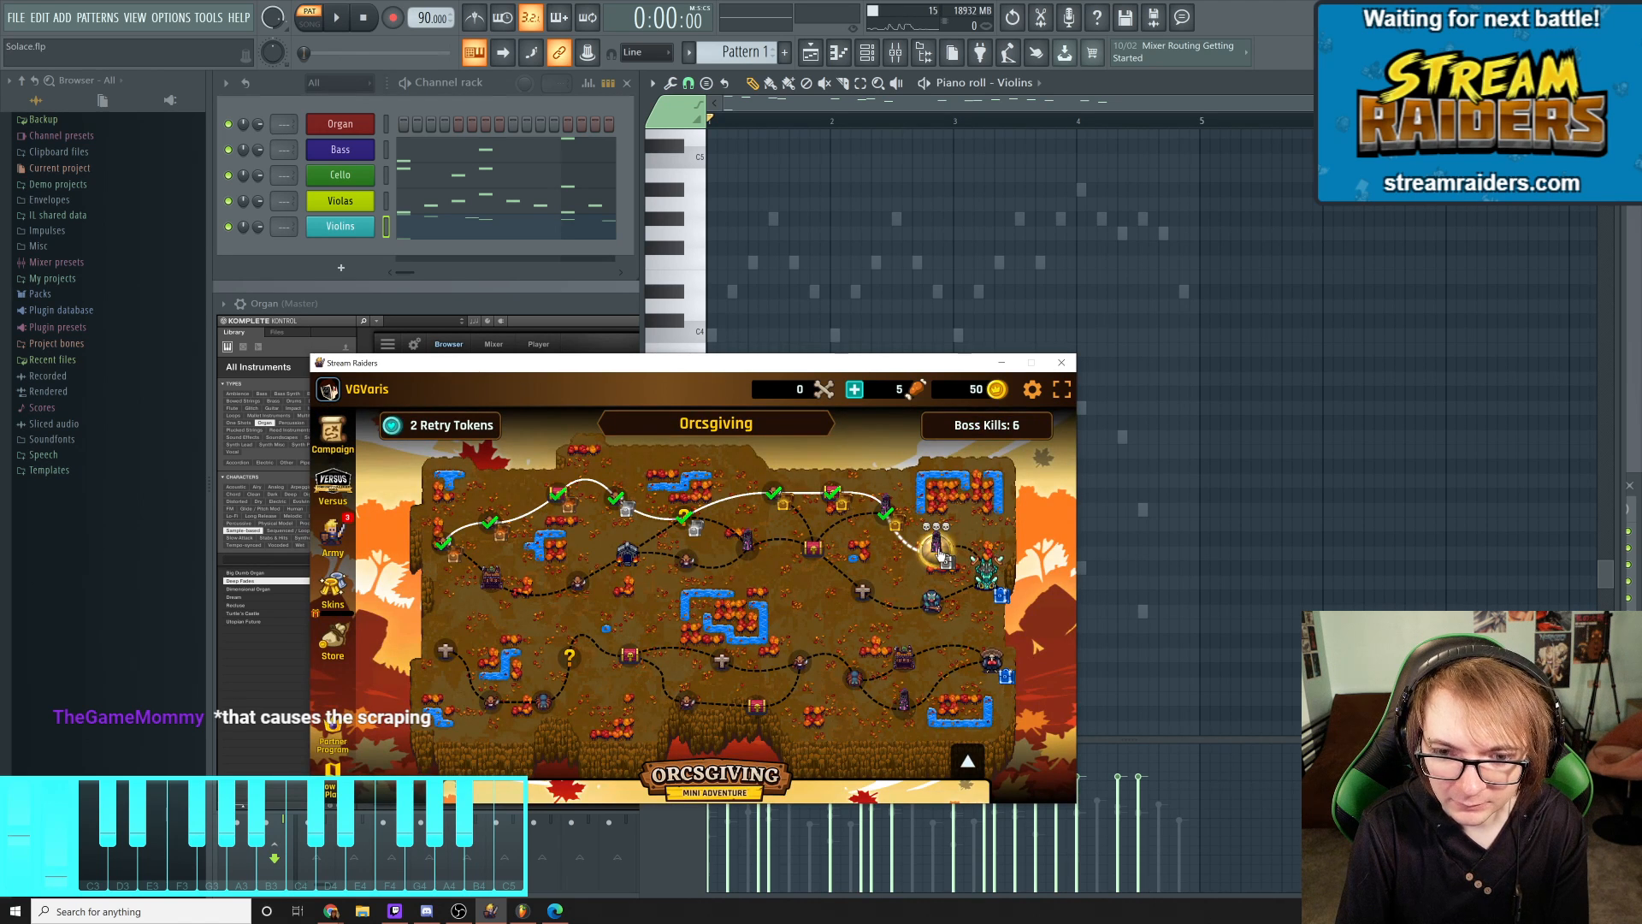
# Start the Moderate Cursed Battlefield battle from the Orcsgiving map and place the captain unit inside the blue placement zone
pyautogui.click(940, 555)
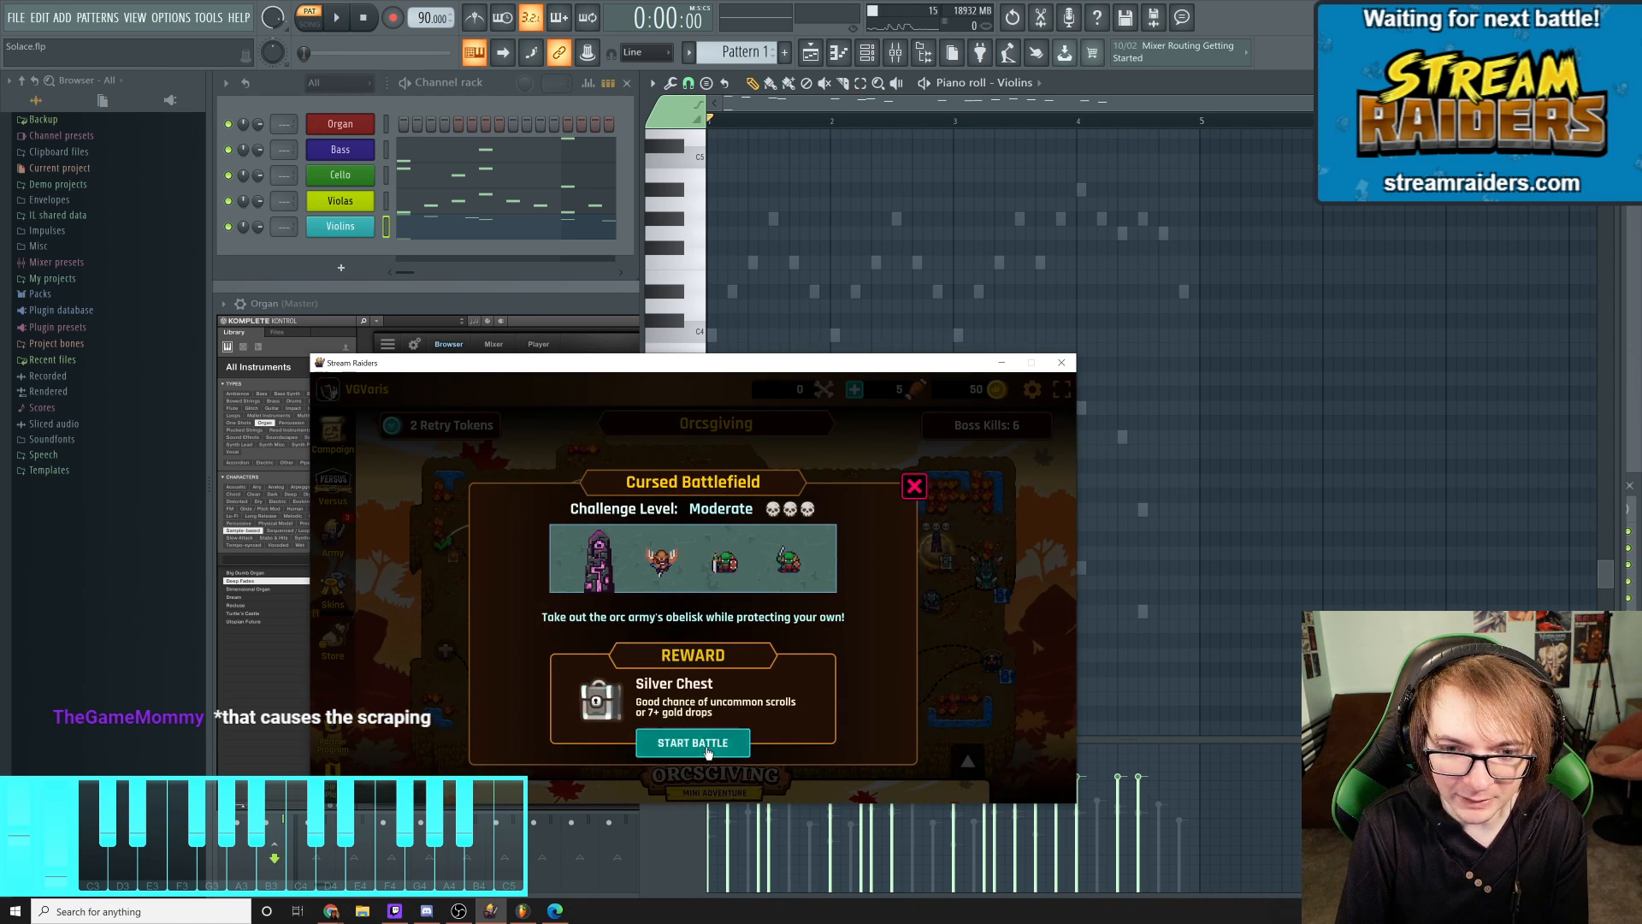
pyautogui.click(693, 743)
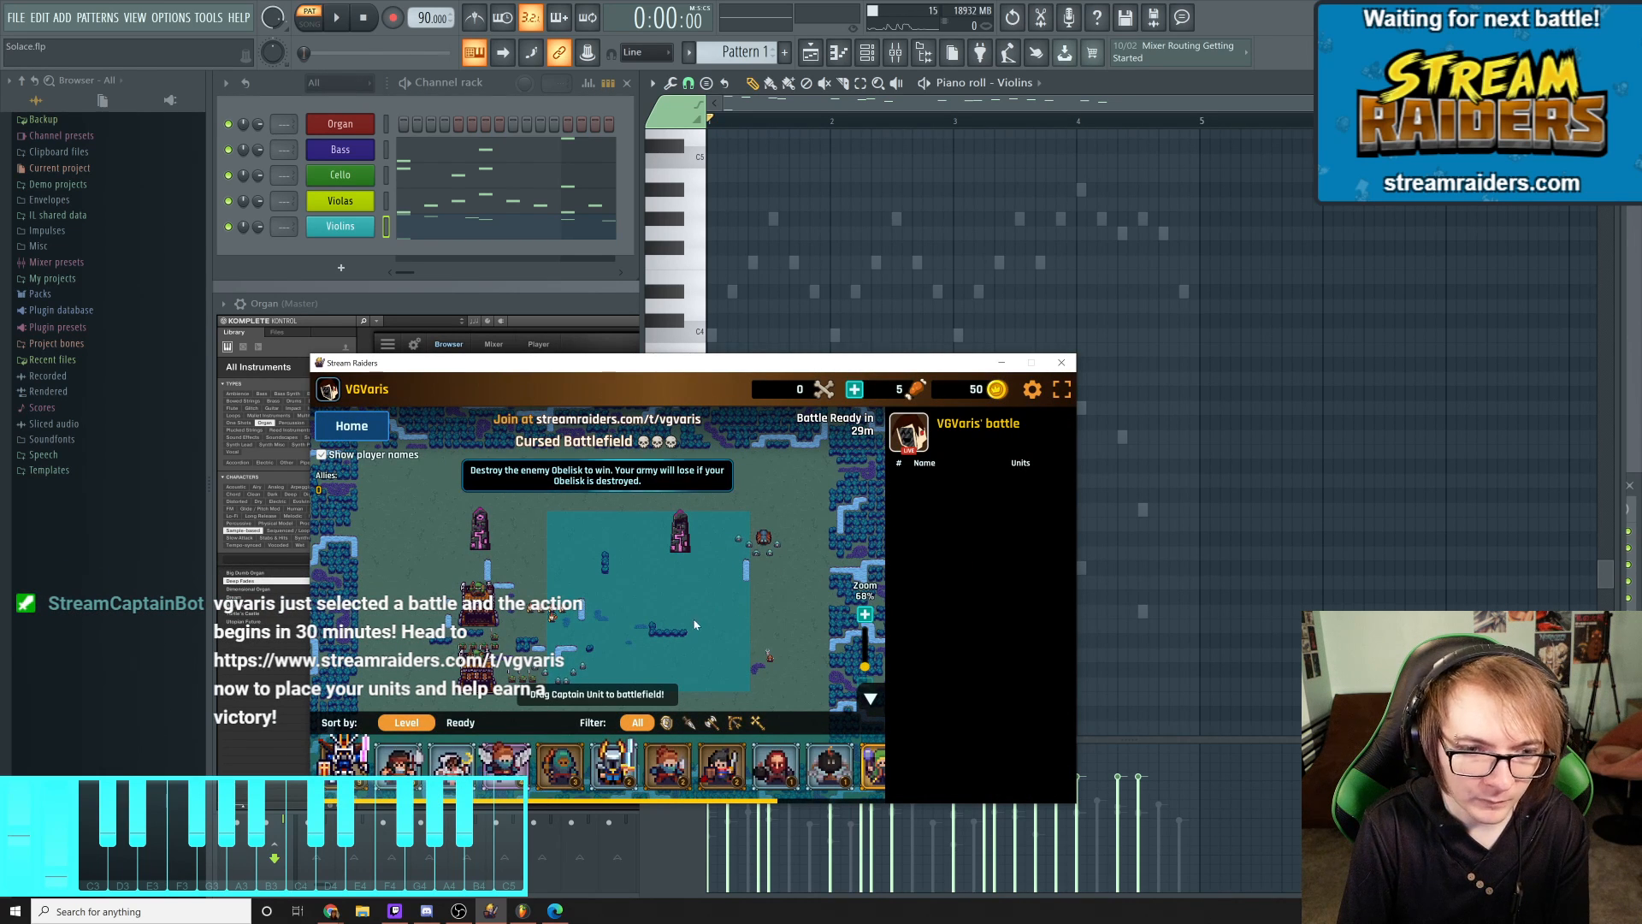
pyautogui.moveTo(335, 741); pyautogui.dragTo(640, 580)
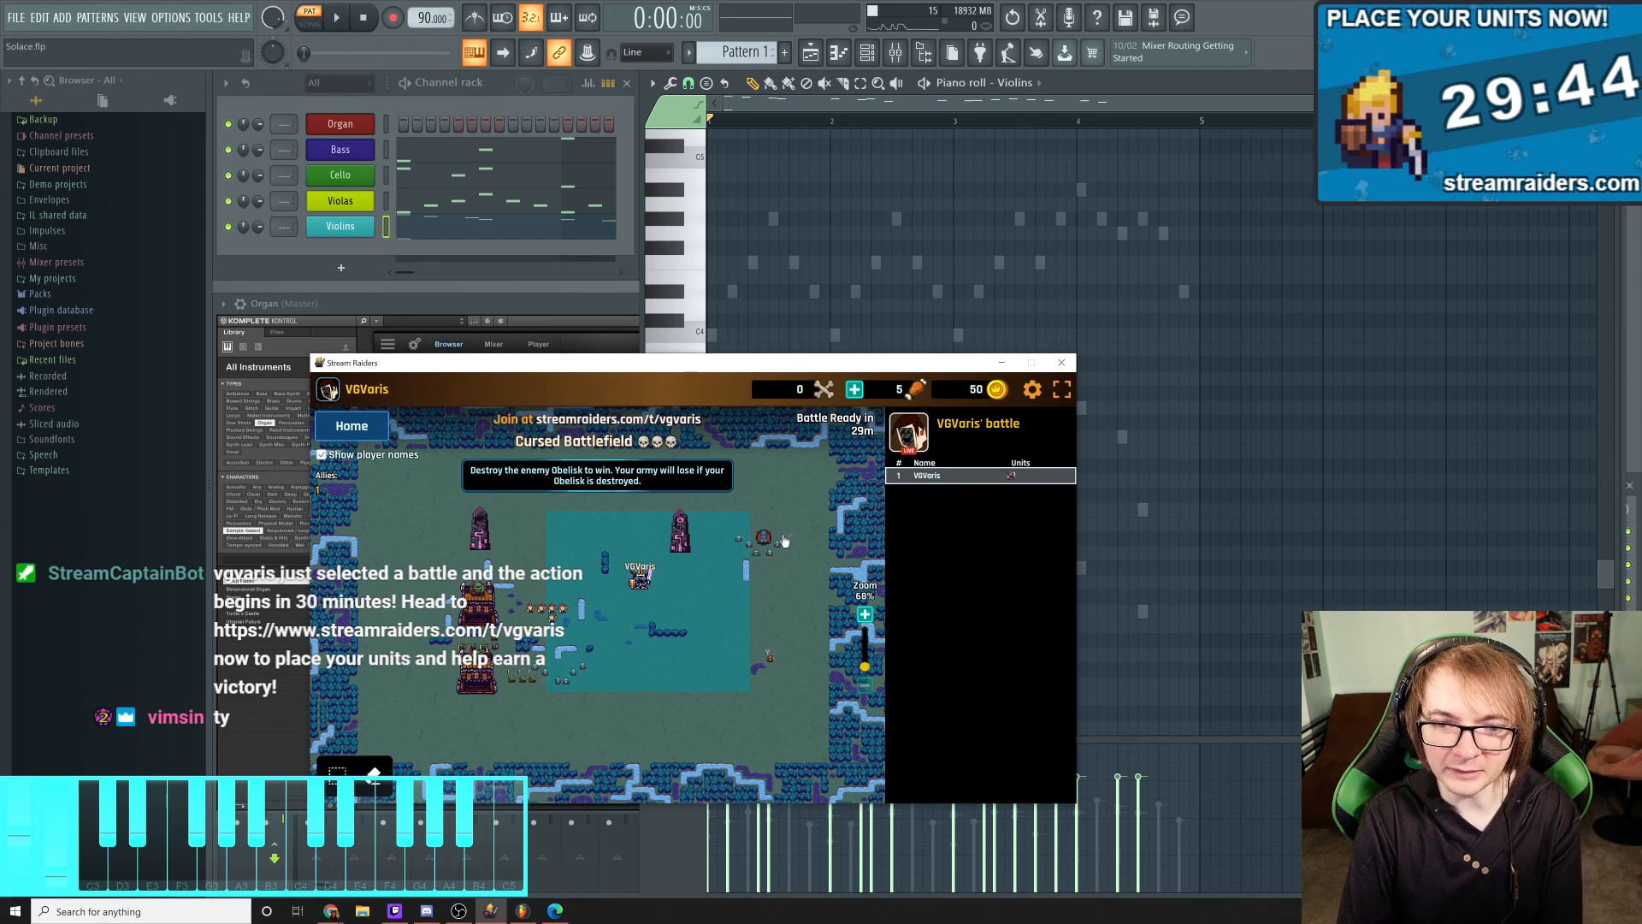
# Check the Skull Bearer enemy's stats and return to the Violins piano roll in FL Studio
pyautogui.click(772, 664)
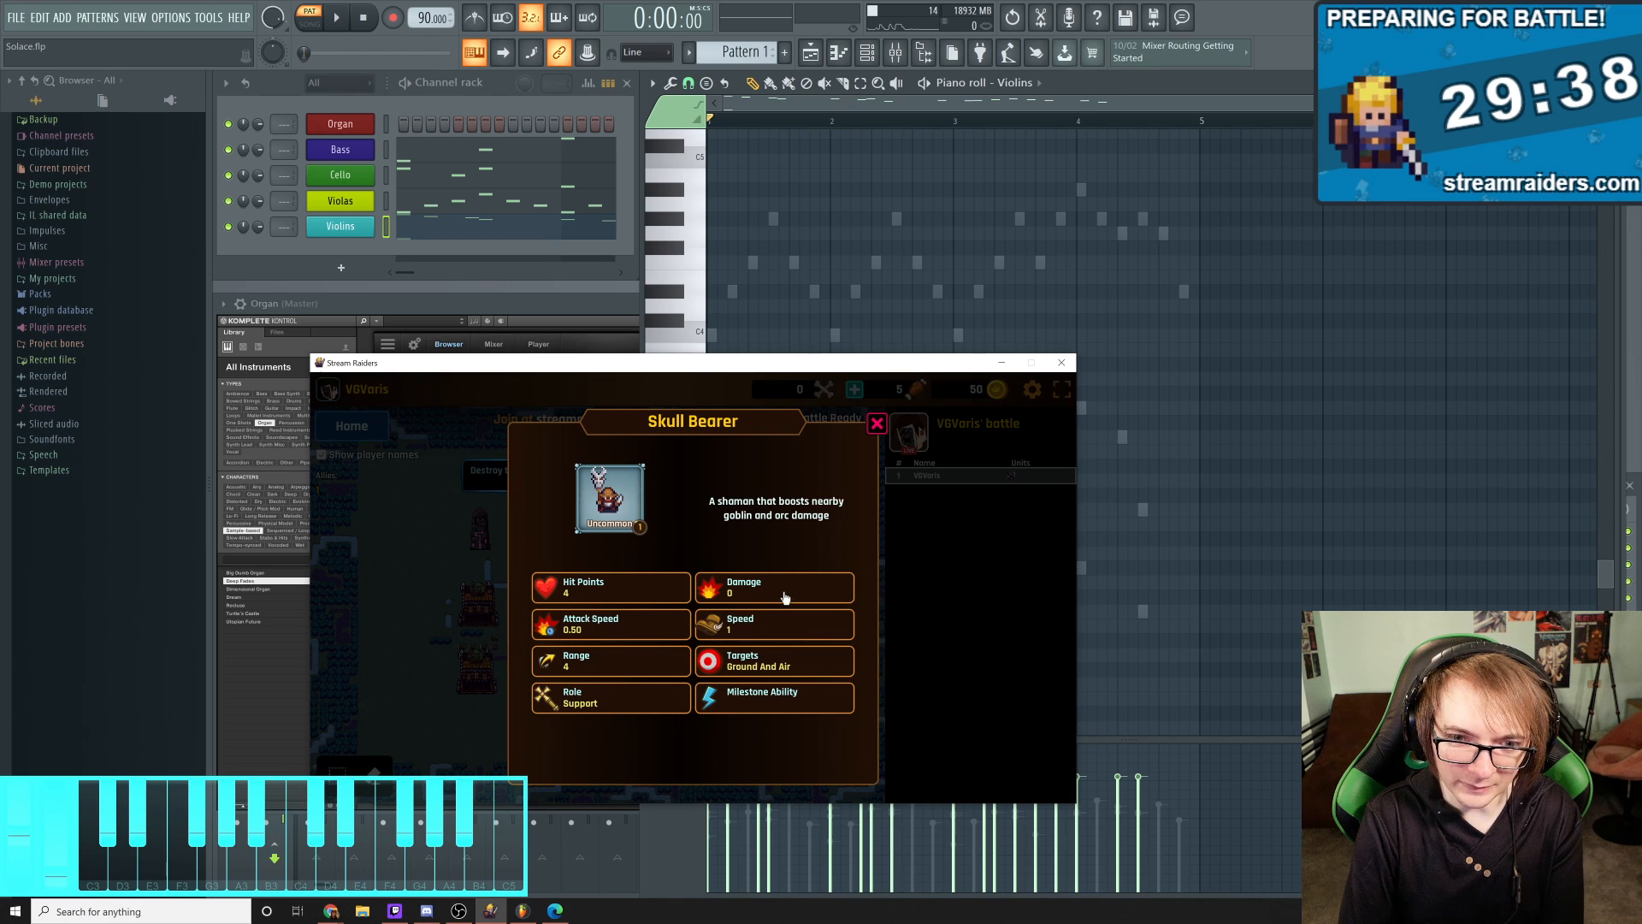
pyautogui.click(878, 424)
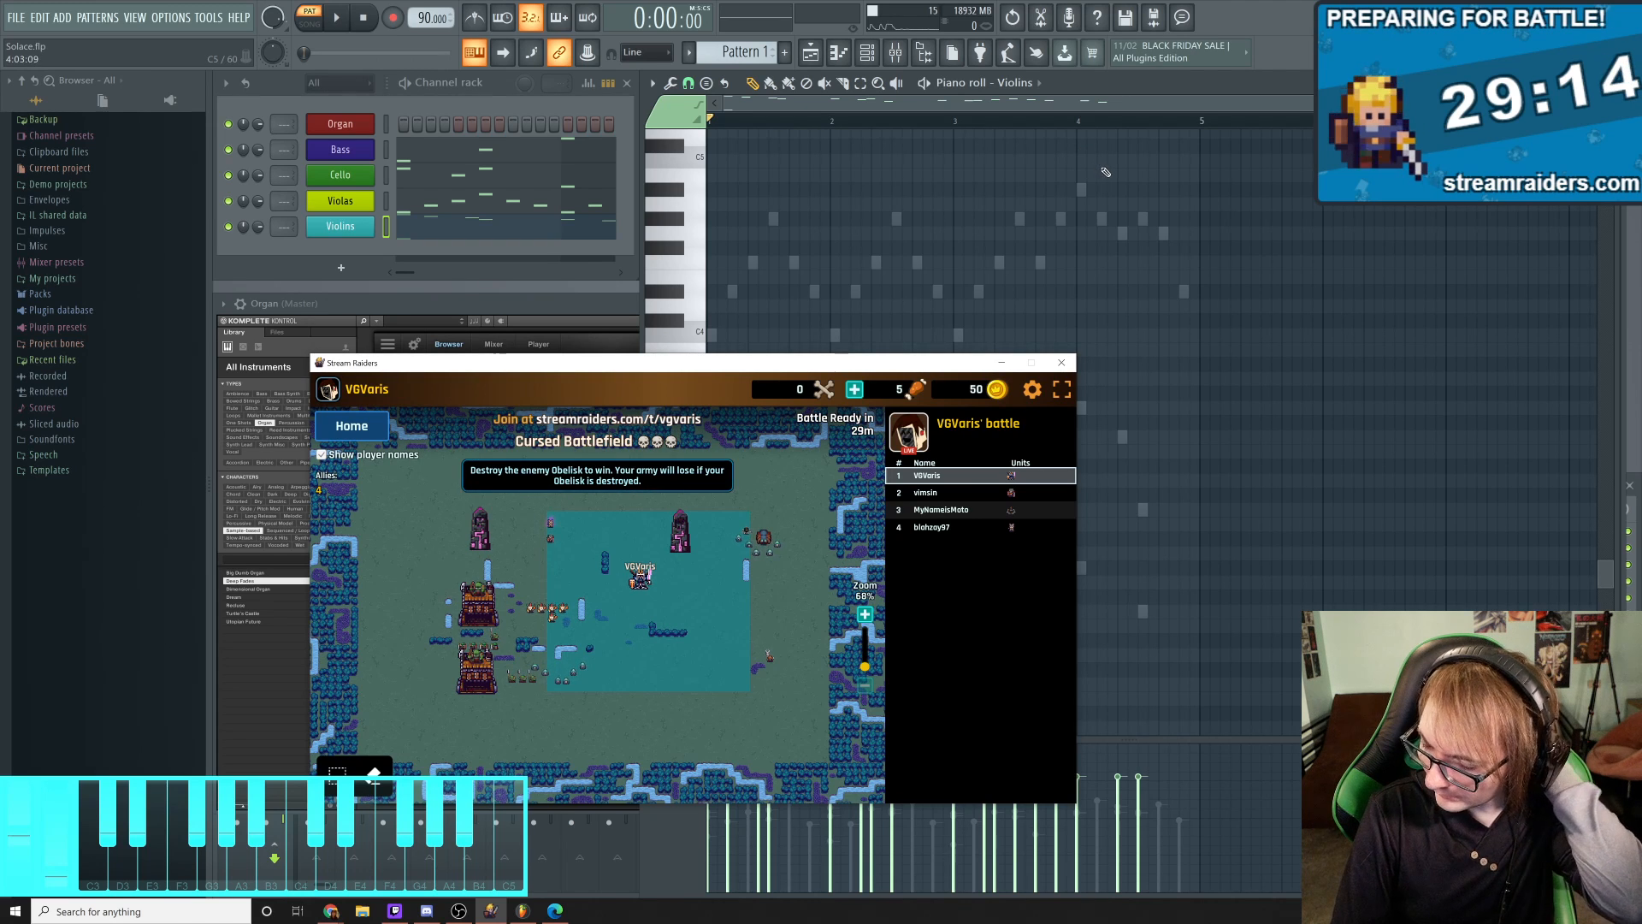
pyautogui.click(1262, 31)
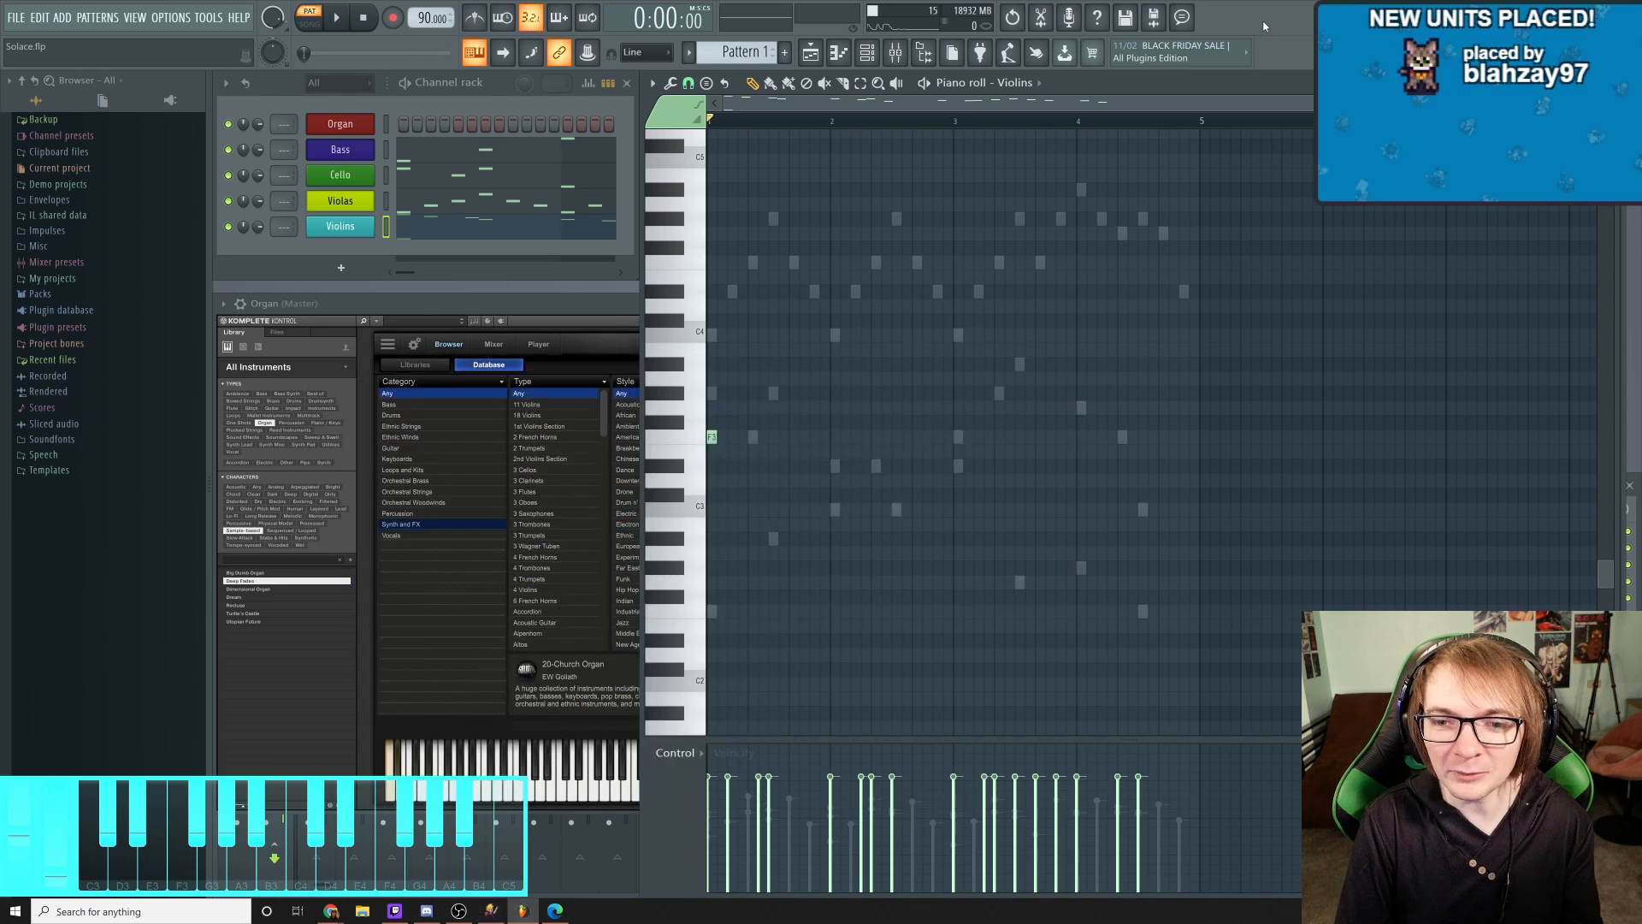
# Look over the ghosted Cello and Bass range notes below the Violins part in Pattern 1
pyautogui.hotkey('alt', 'Tab')
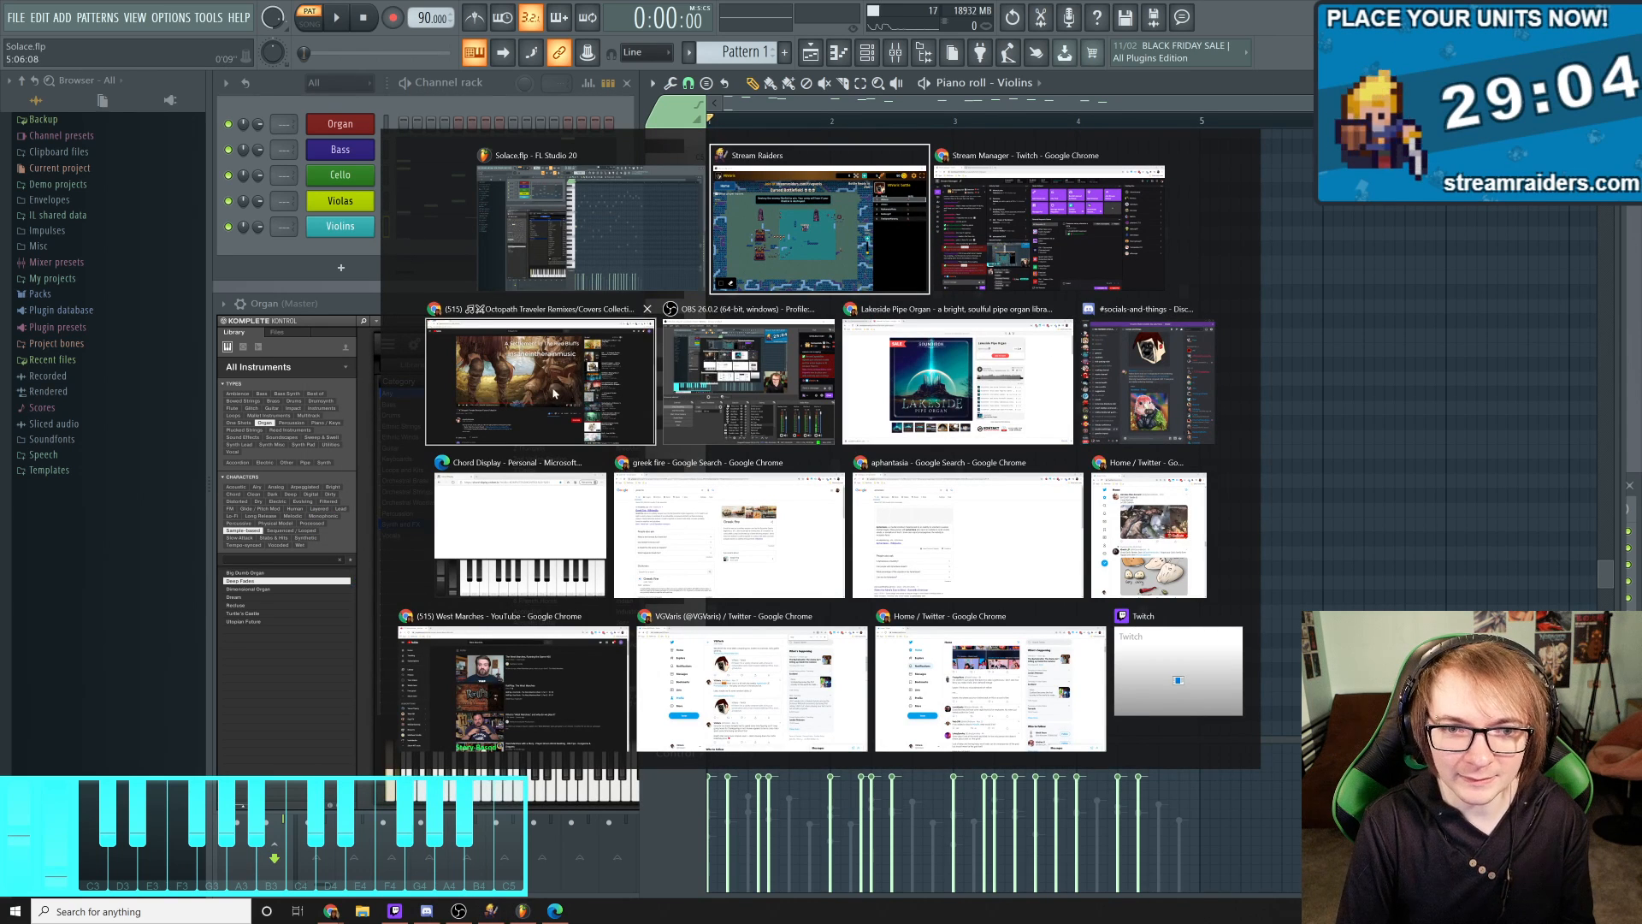
pyautogui.hotkey('alt', 'shift', 'Tab')
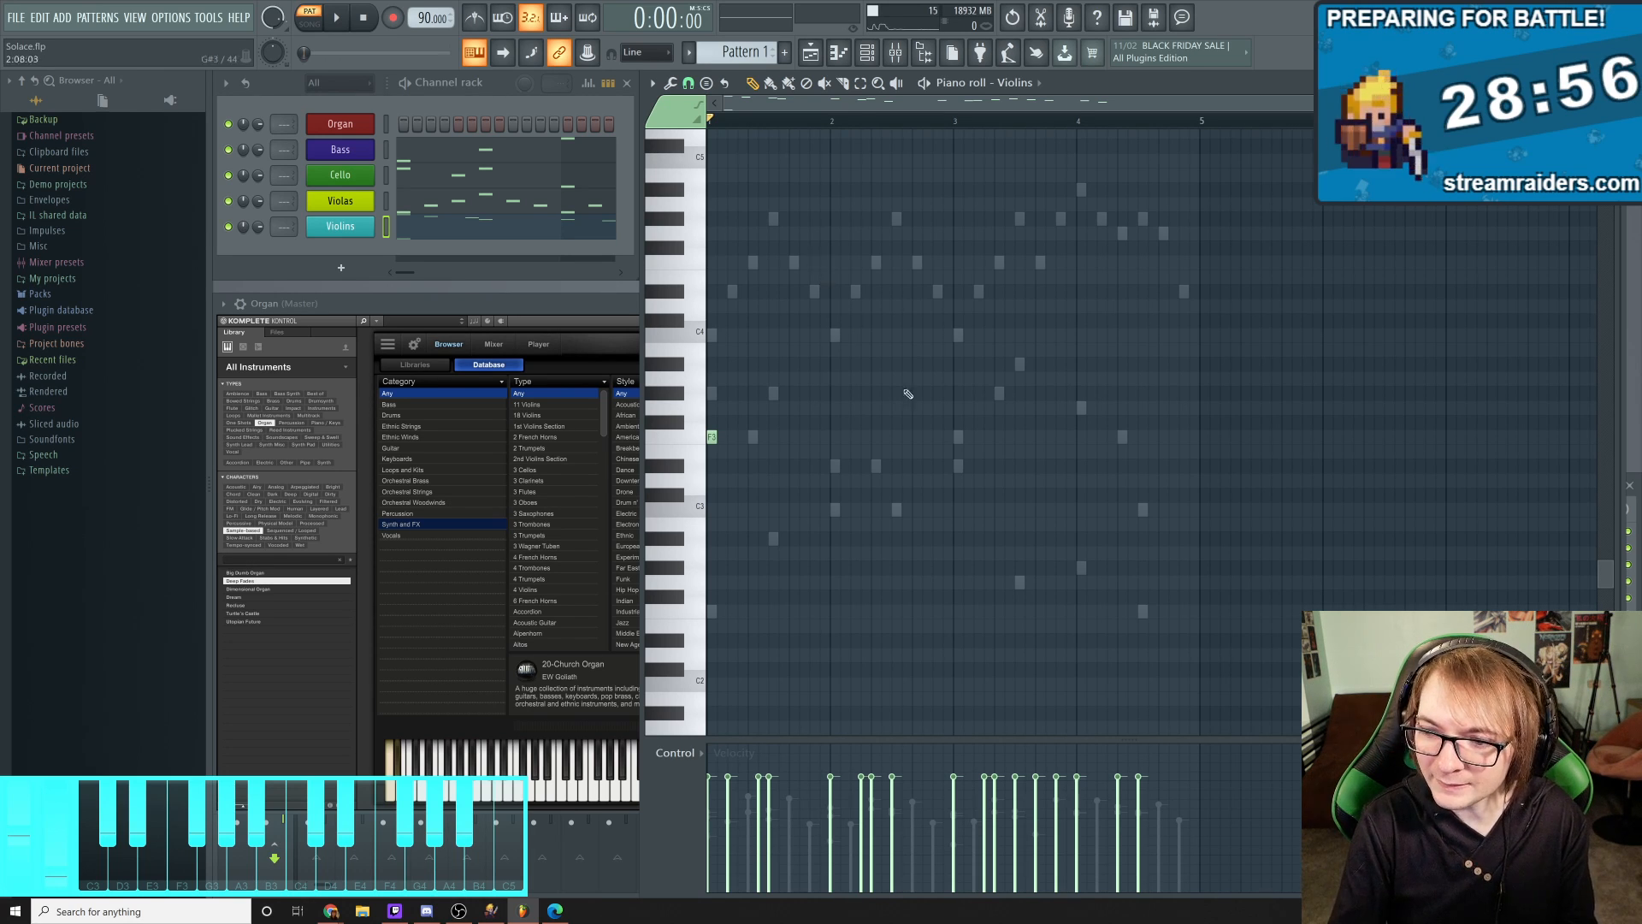
pyautogui.scroll(-5, 1052, 242)
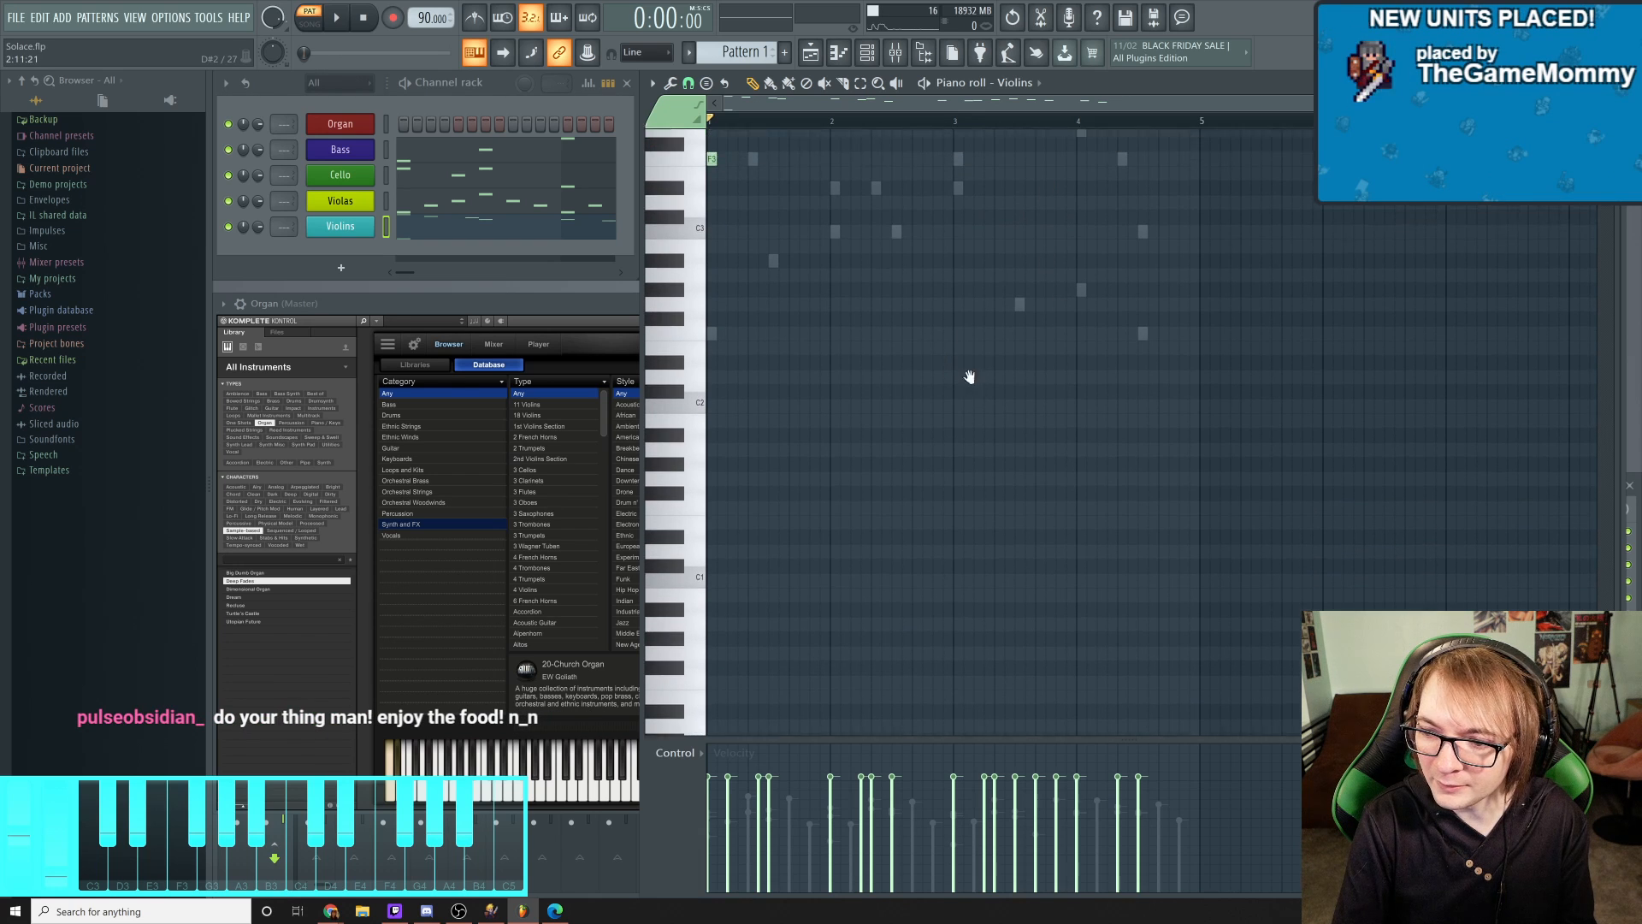
pyautogui.scroll(1, 975, 406)
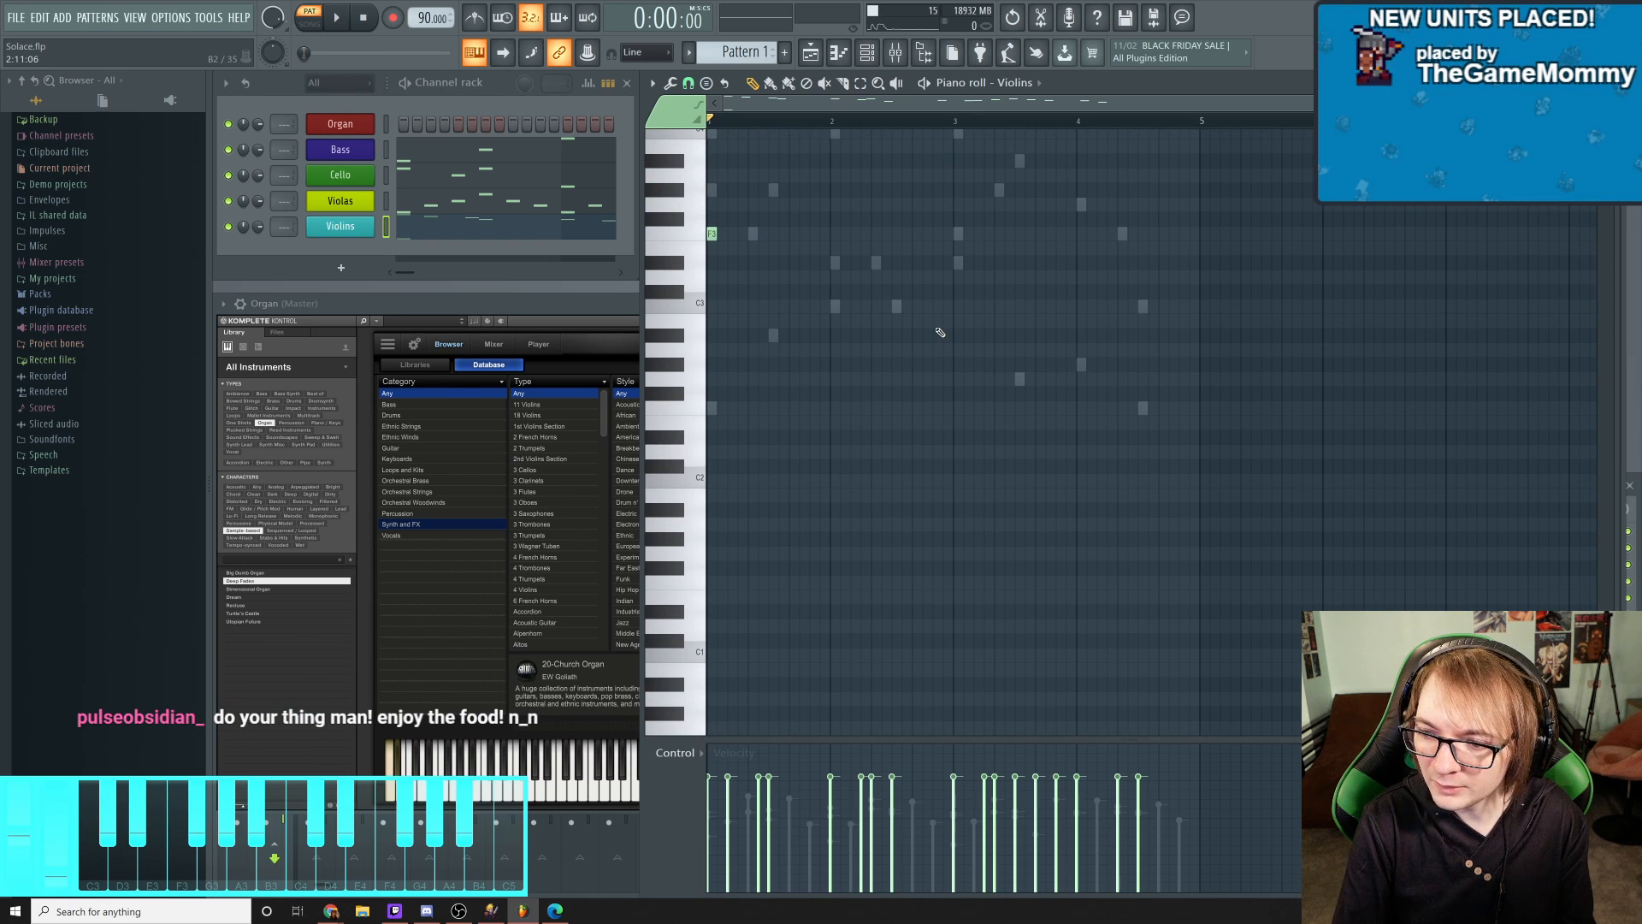
pyautogui.scroll(2, 950, 321)
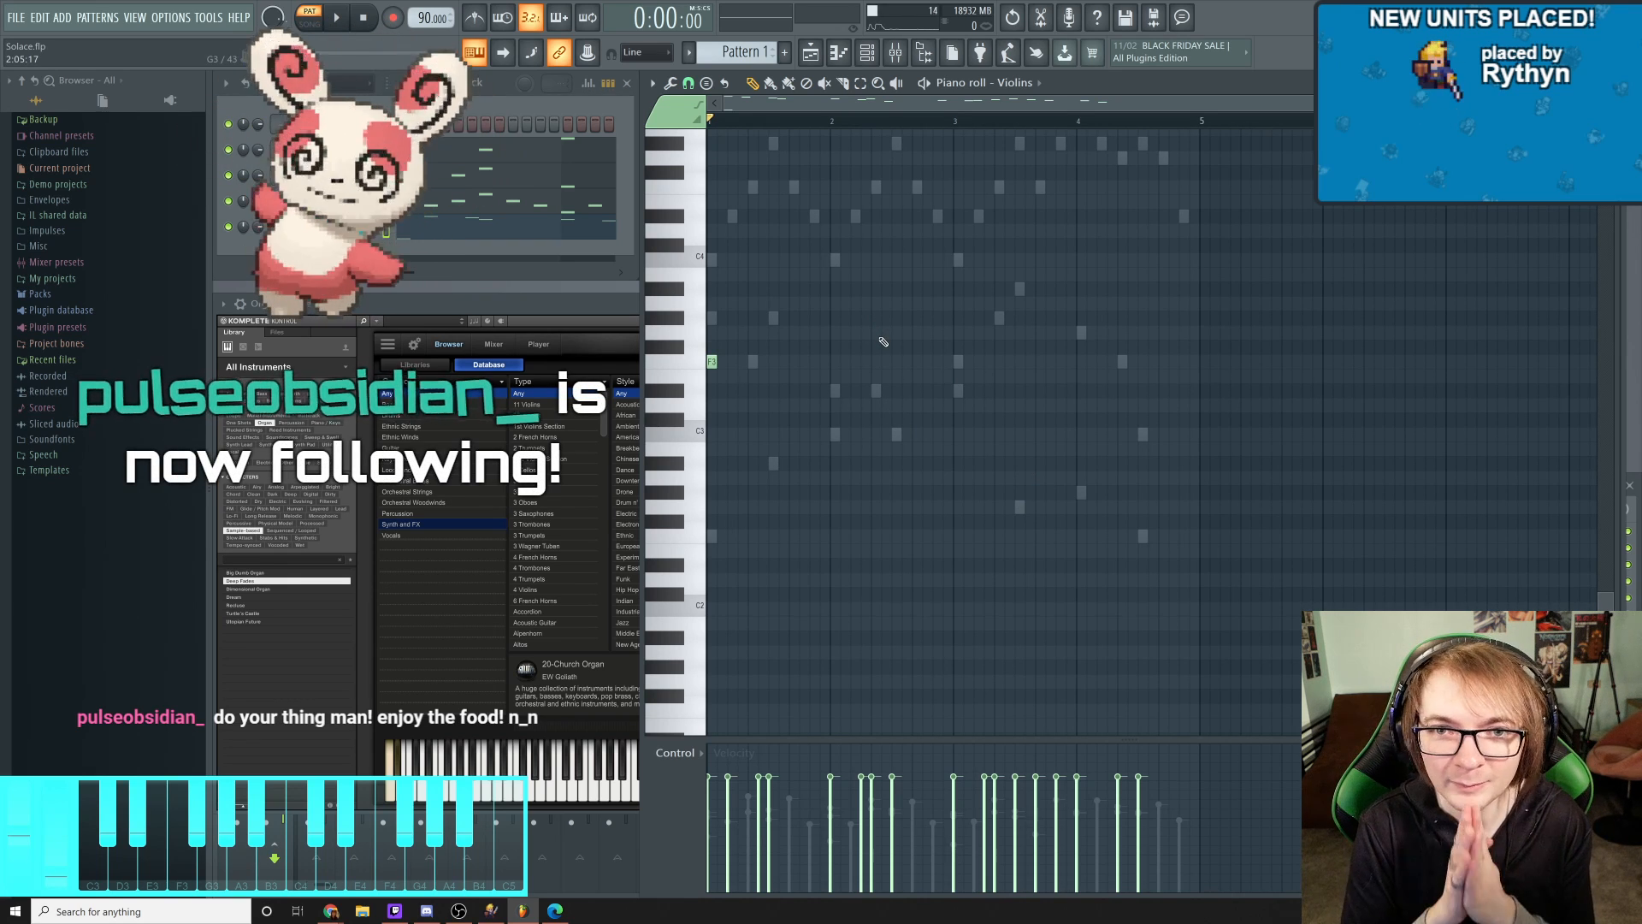
# Switch to the YouTube Octopath Traveler remix collection in Chrome, toggle its playback, and return to FL Studio
pyautogui.hotkey('alt', 'Tab')
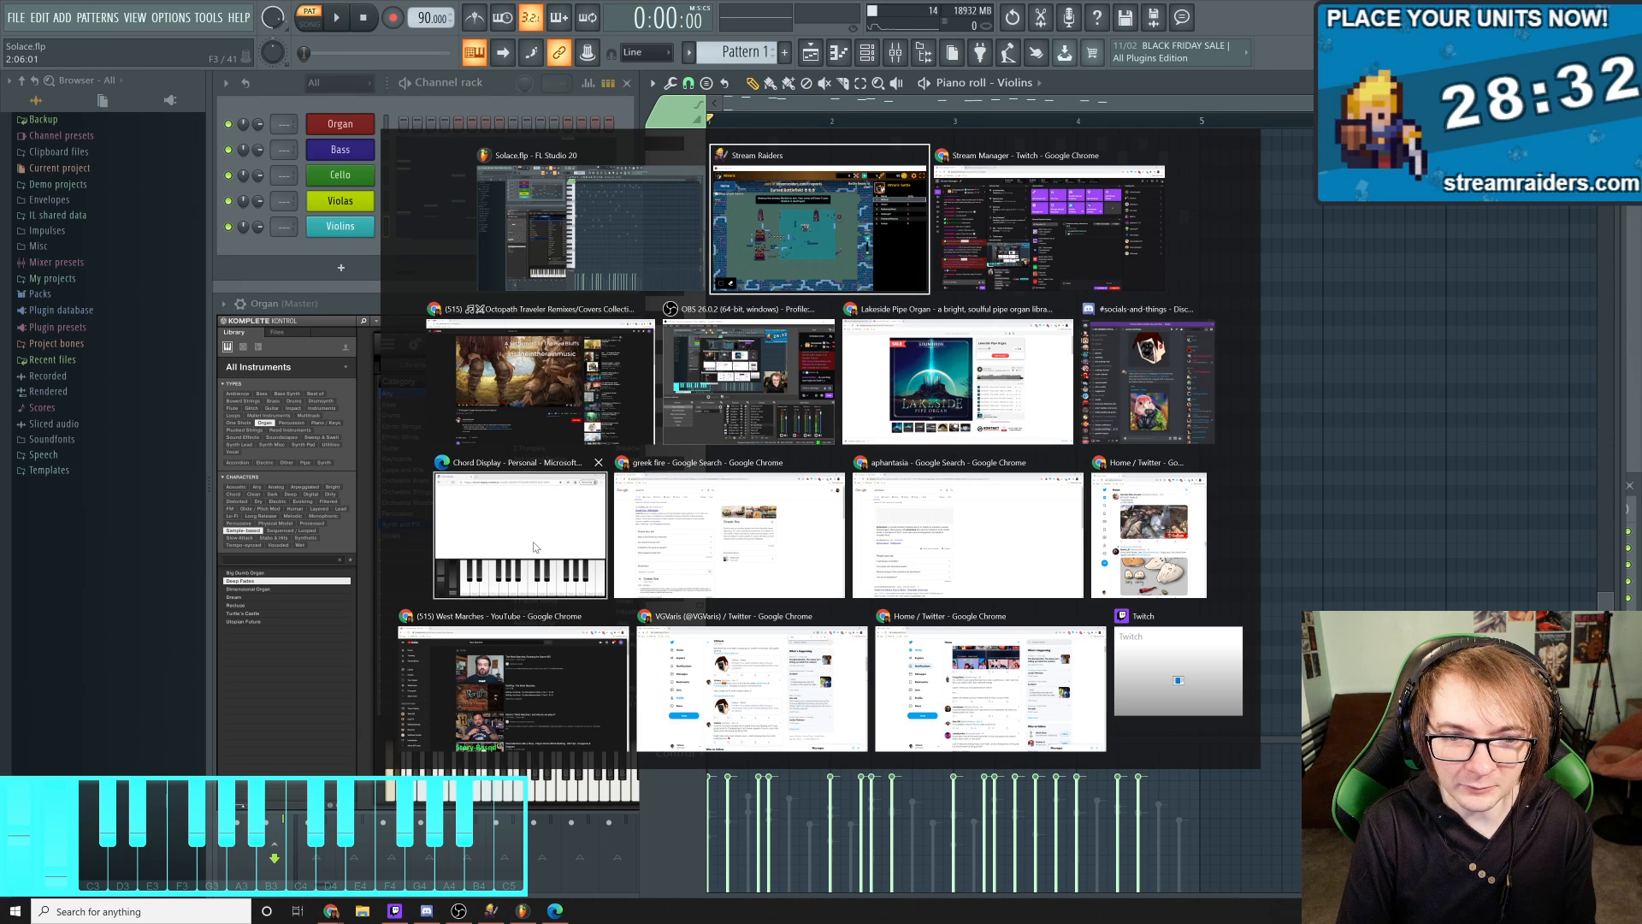
pyautogui.click(570, 422)
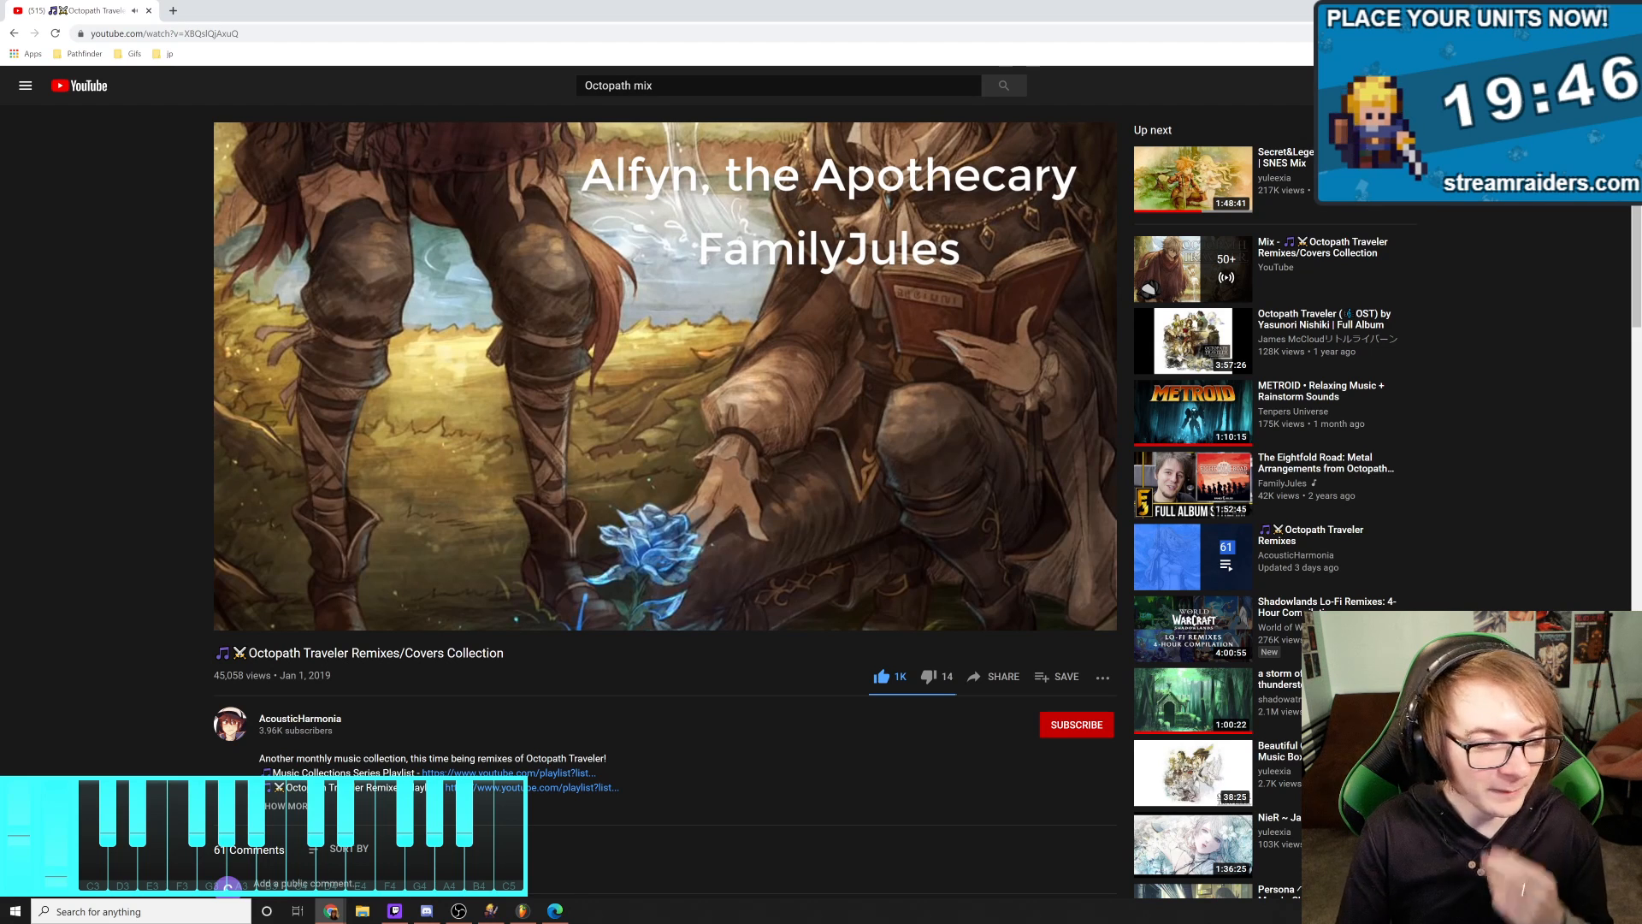
pyautogui.click(527, 356)
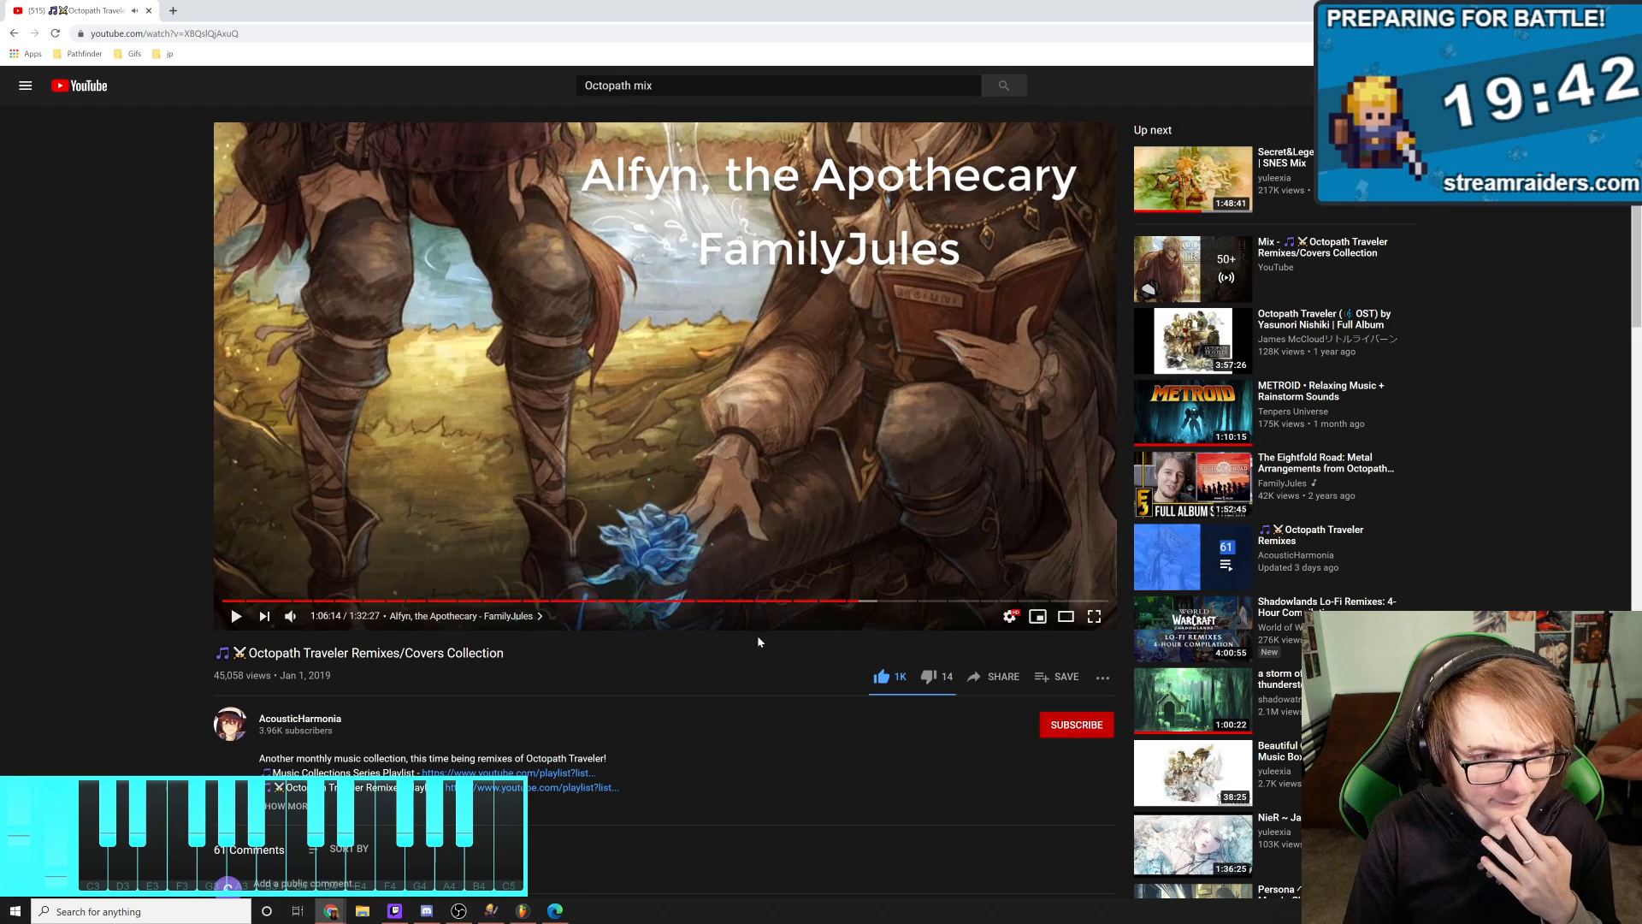
pyautogui.click(522, 911)
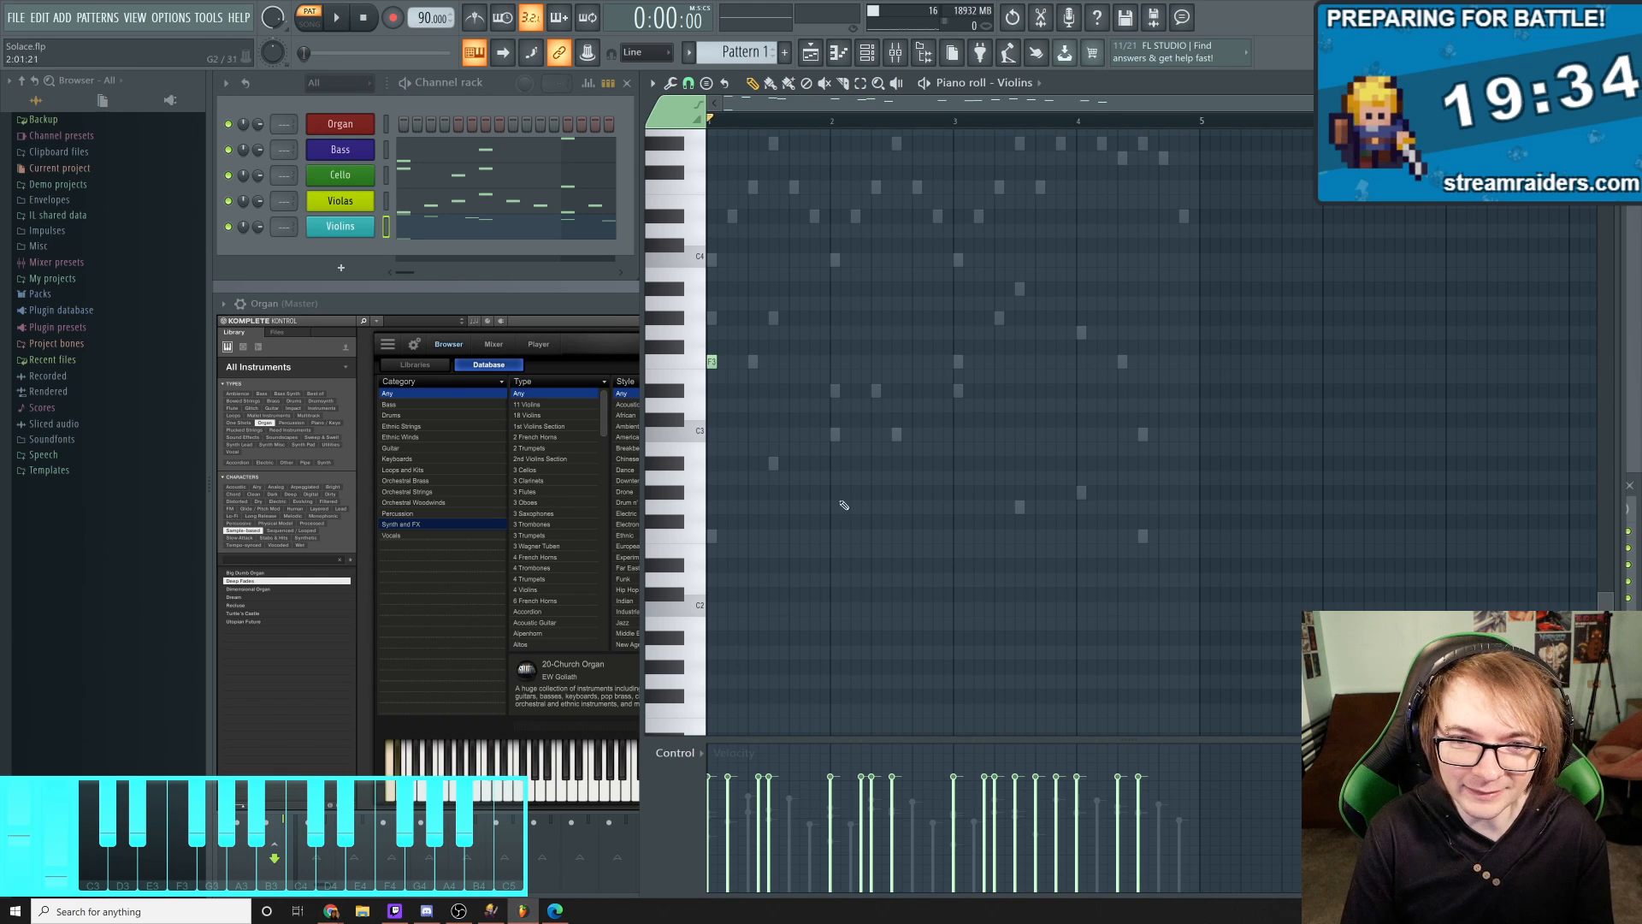
# Compare the Violins notes in all four bars with the ghosted lower string parts
pyautogui.scroll(8, 843, 506)
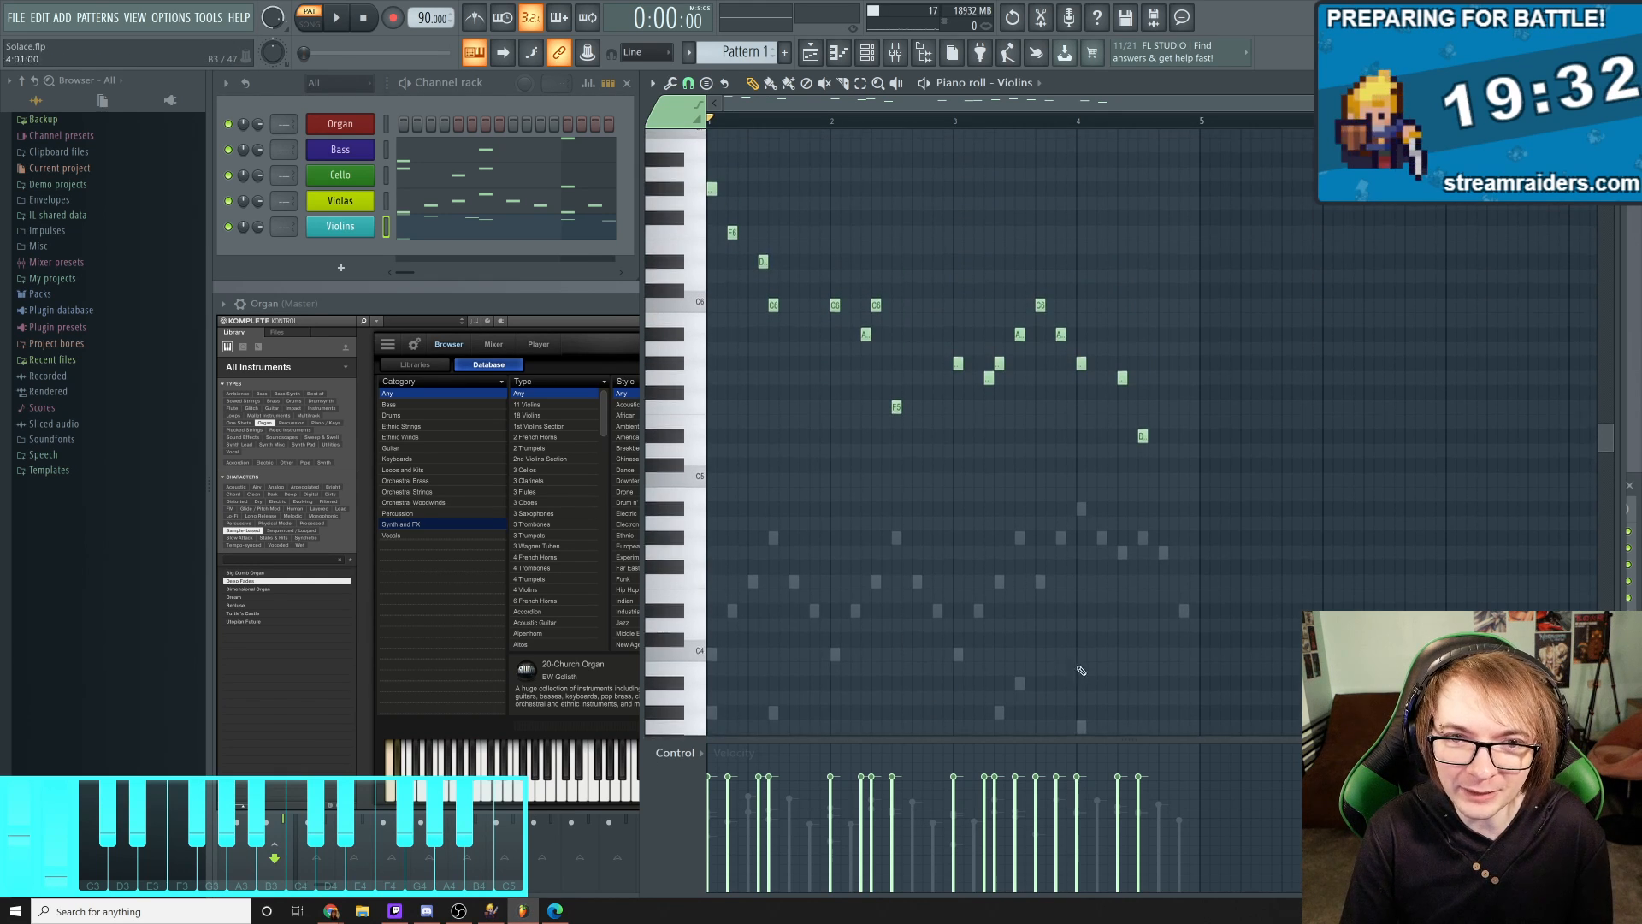
pyautogui.scroll(1, 1081, 671)
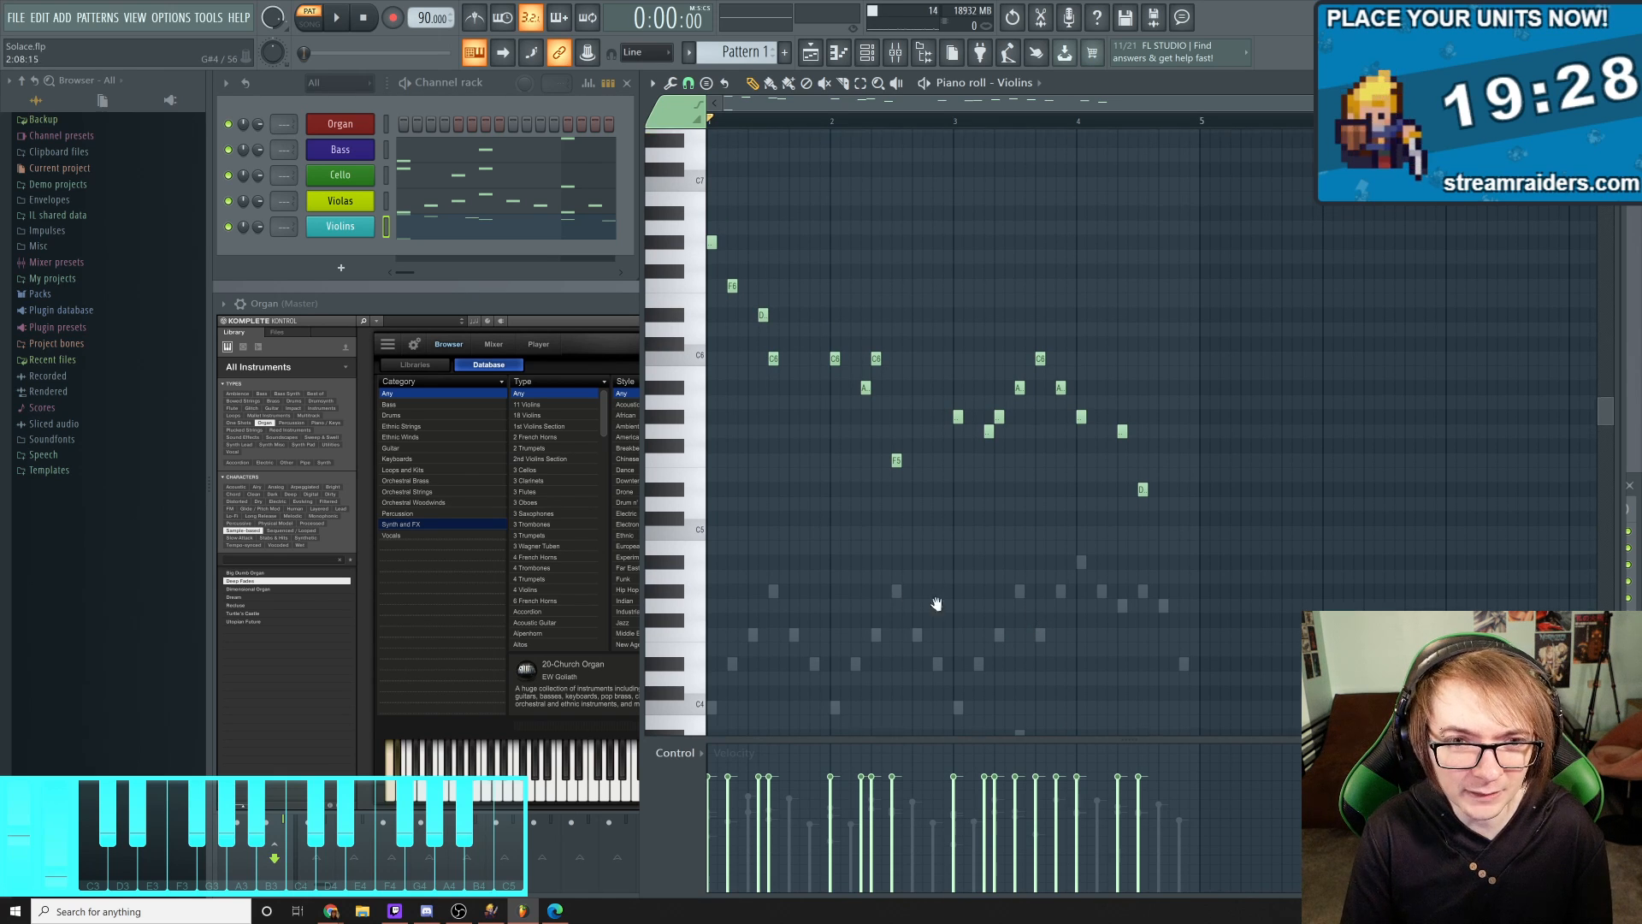
pyautogui.scroll(1, 914, 617)
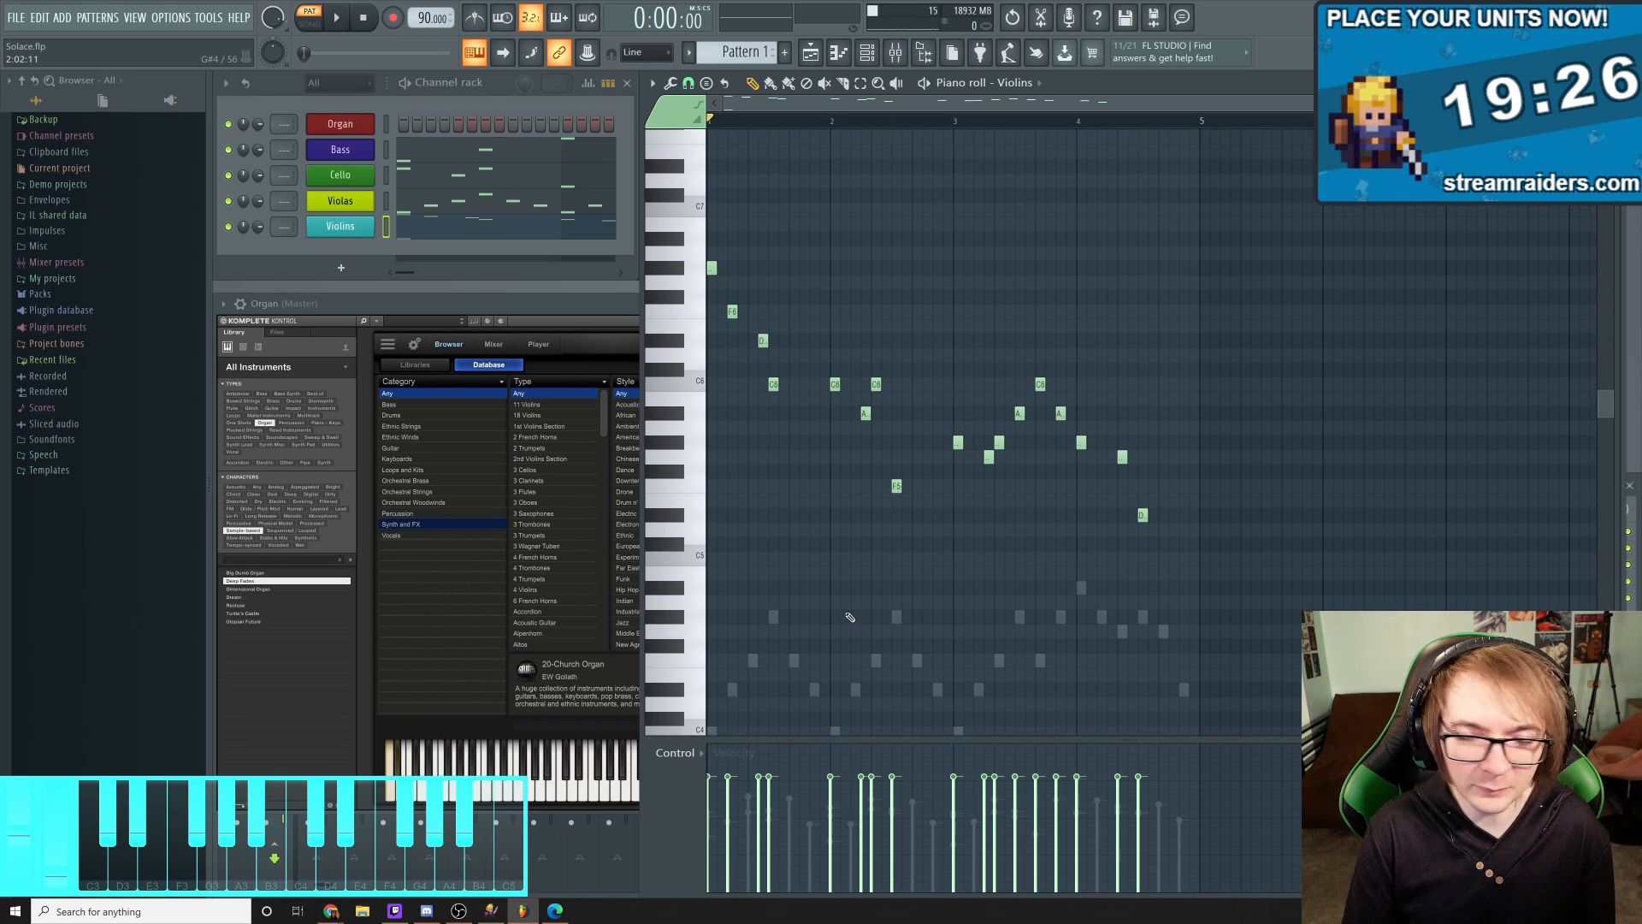
pyautogui.scroll(-10, 1051, 484)
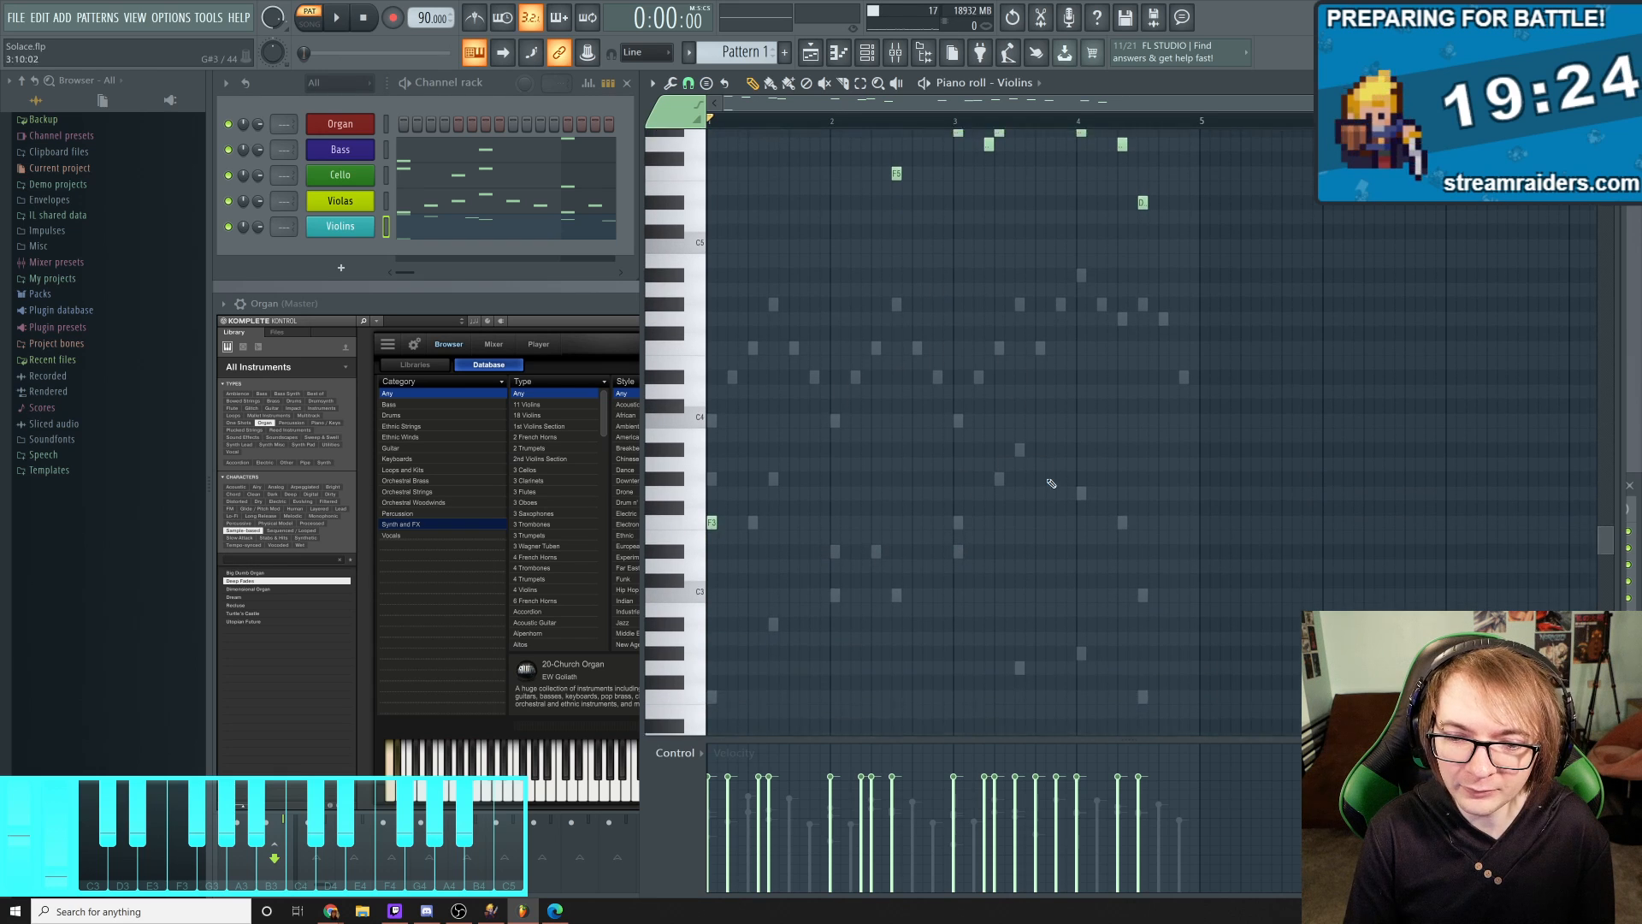
# Solo the Violas channel and open its notes in the piano roll
pyautogui.scroll(4, 1051, 484)
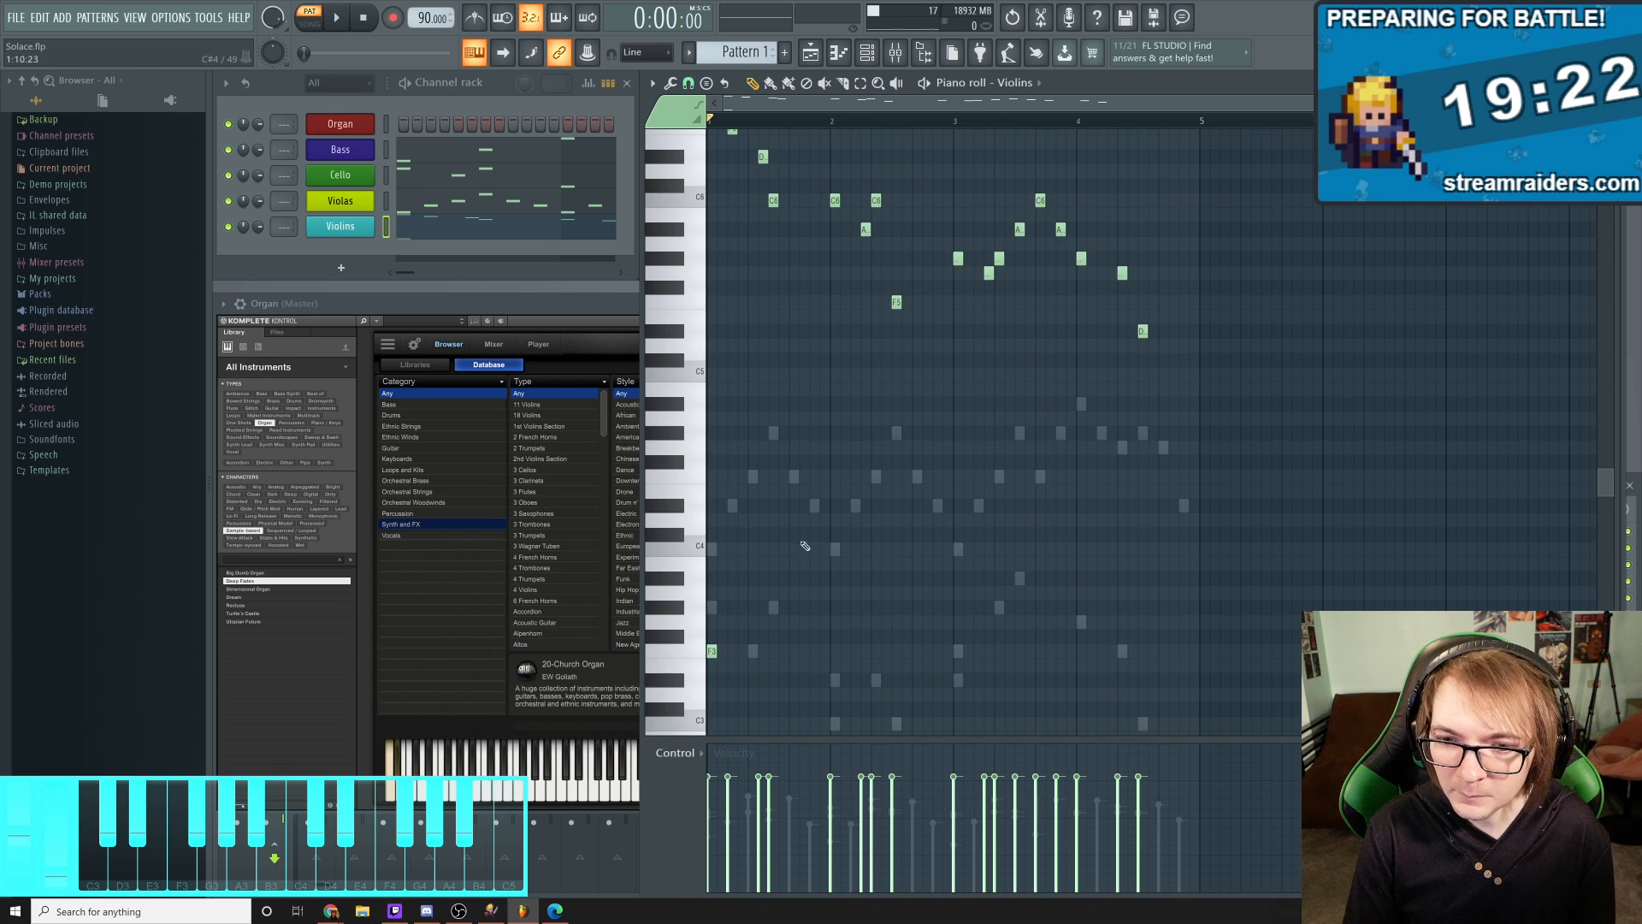
pyautogui.scroll(-6, 915, 510)
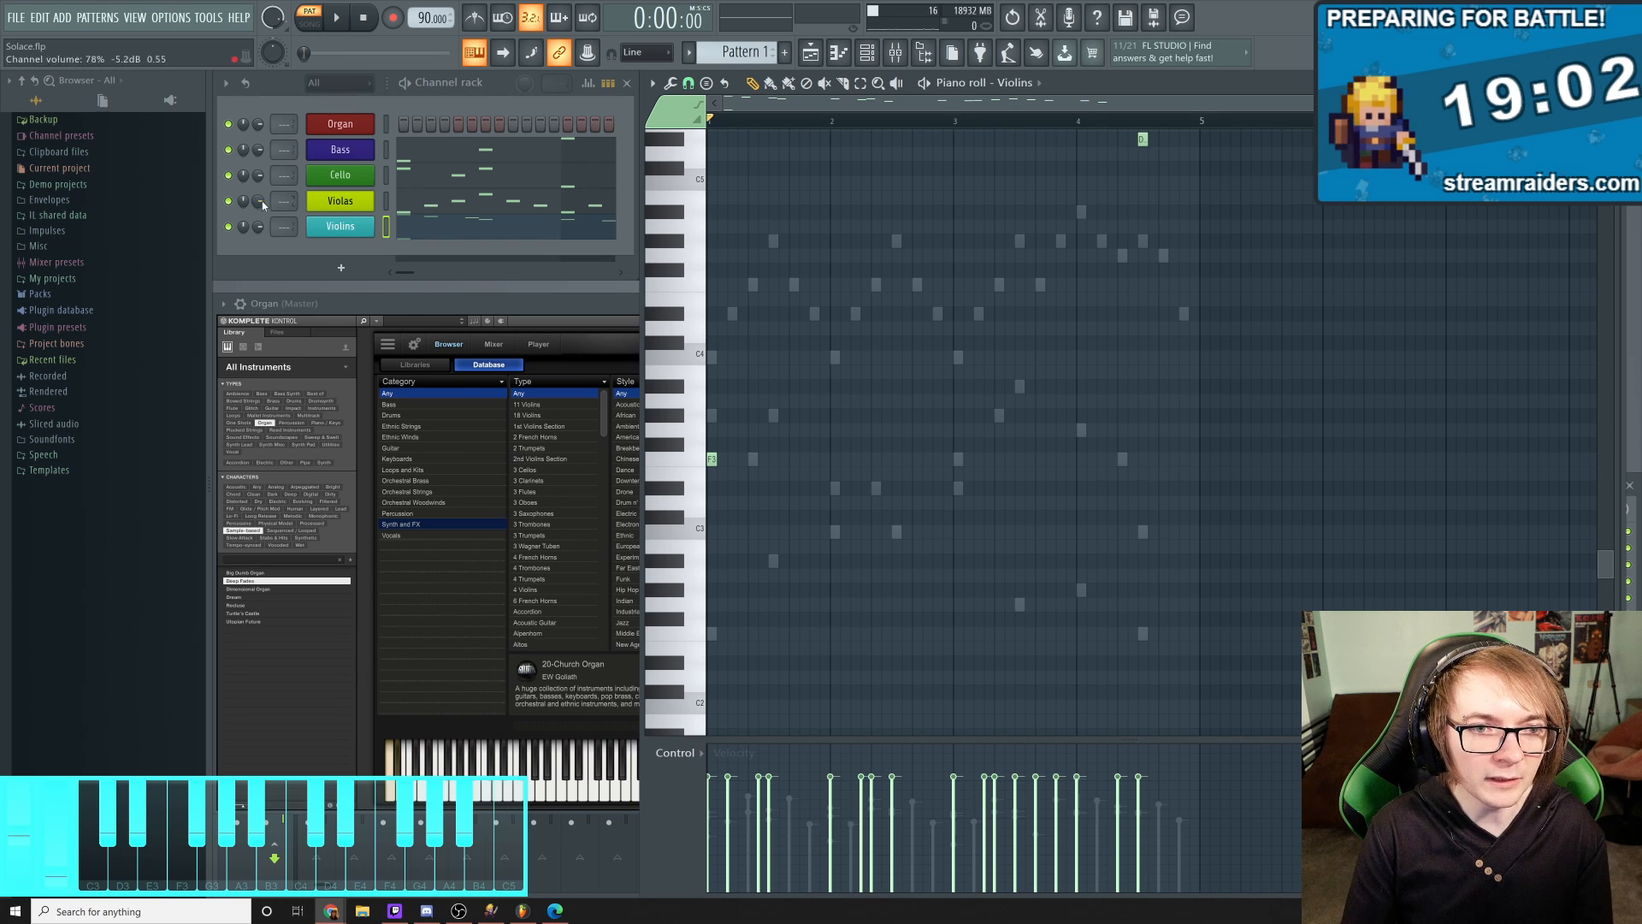
pyautogui.rightClick(228, 201)
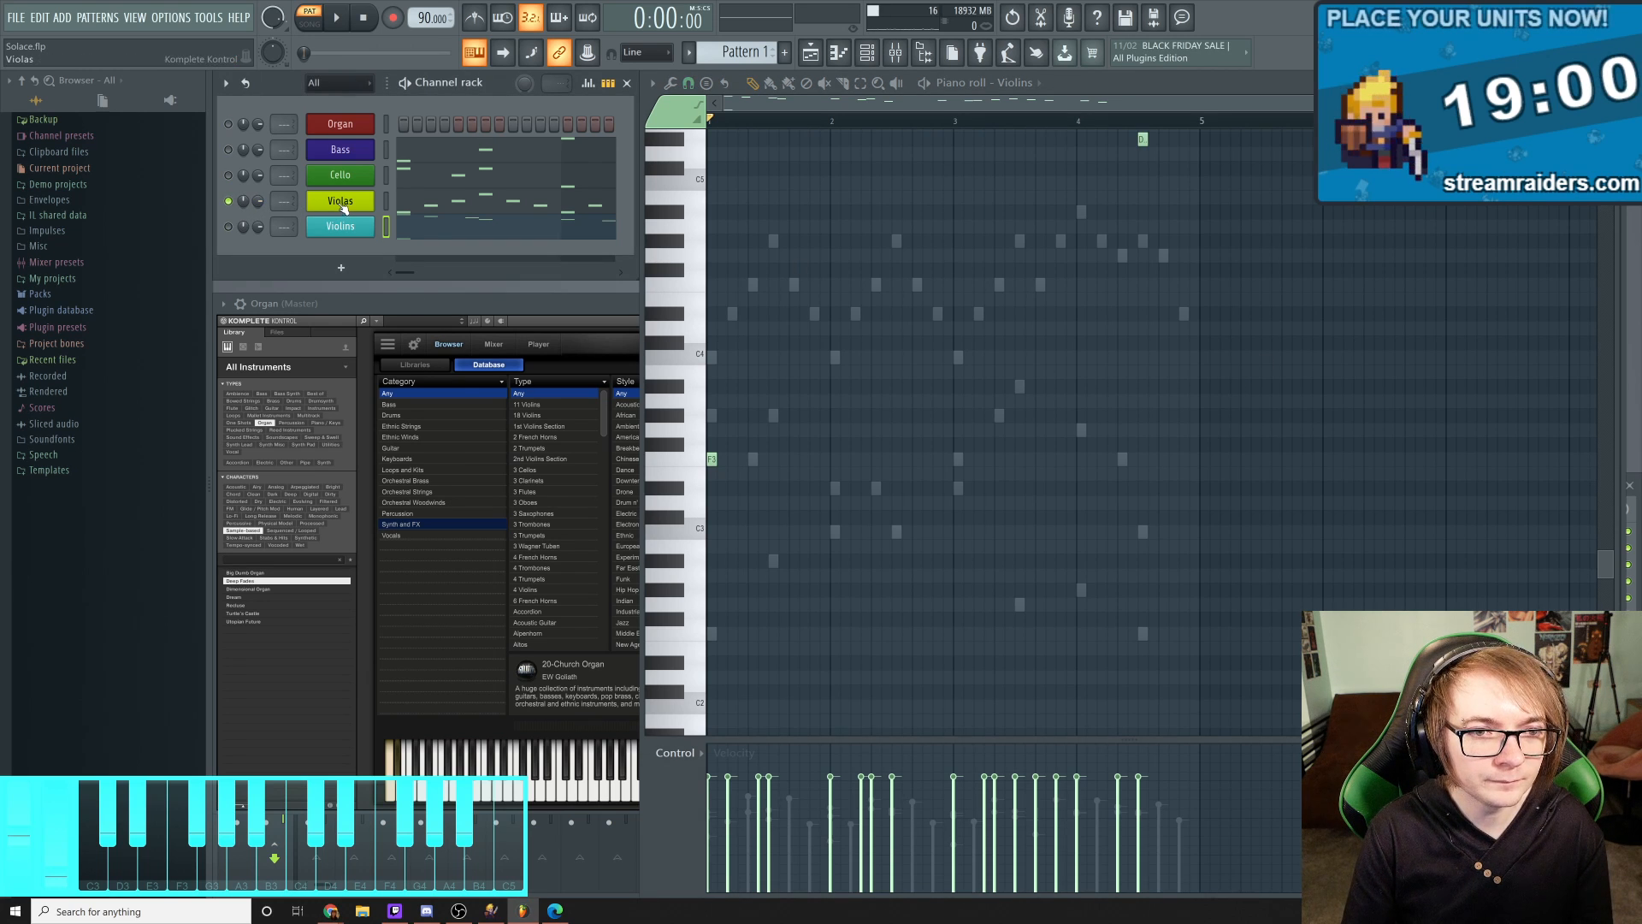
pyautogui.click(438, 202)
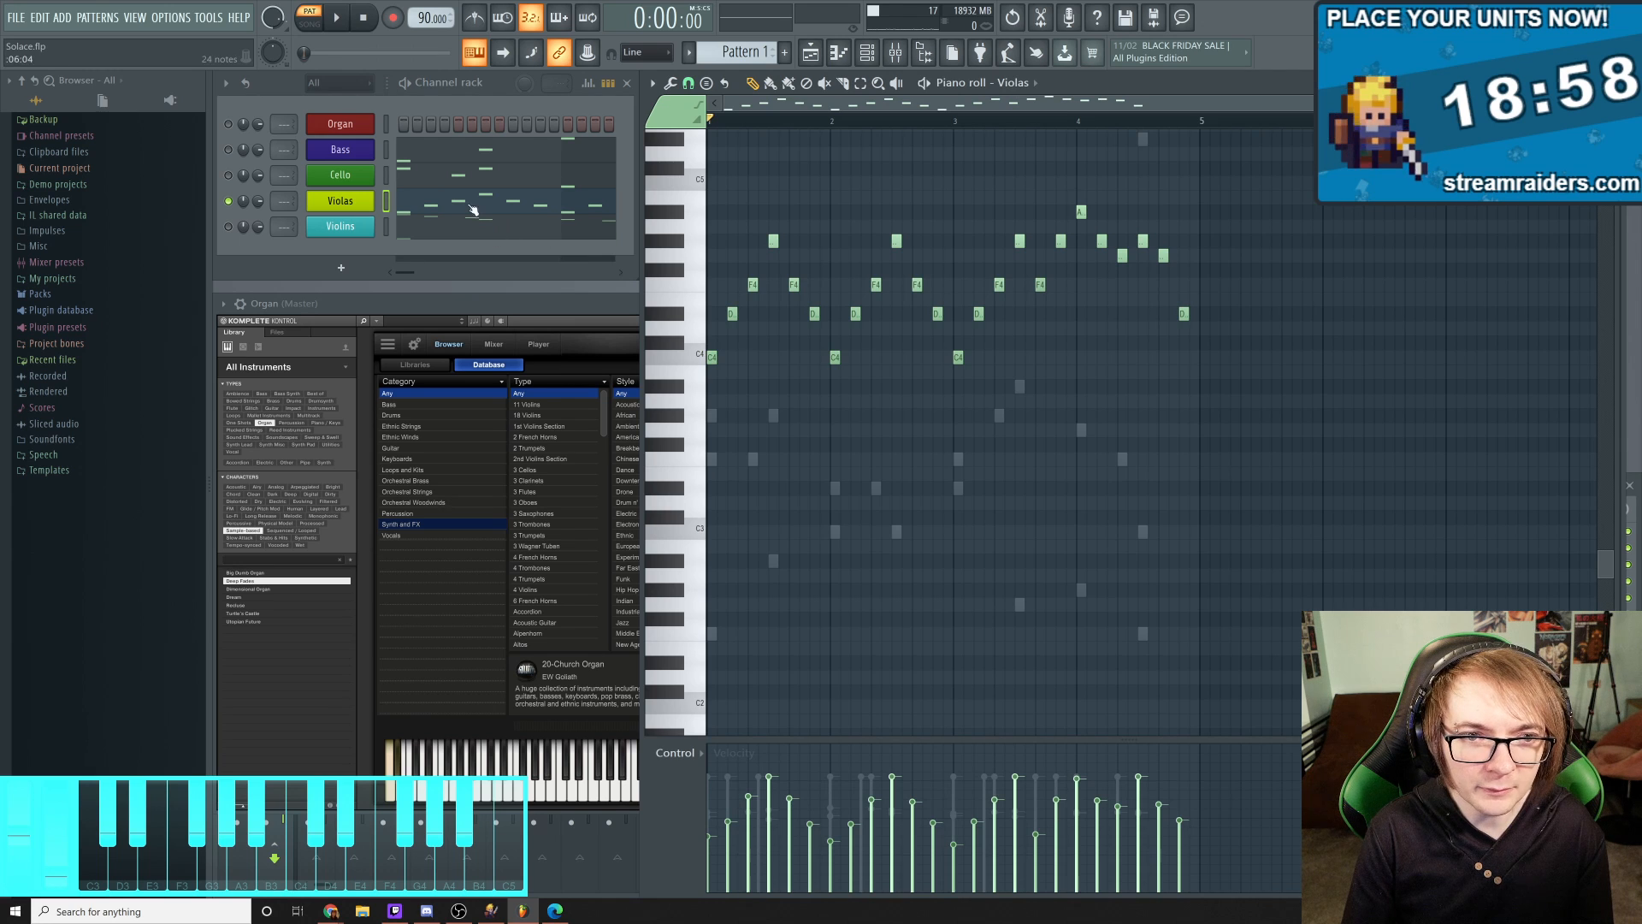
pyautogui.click(473, 208)
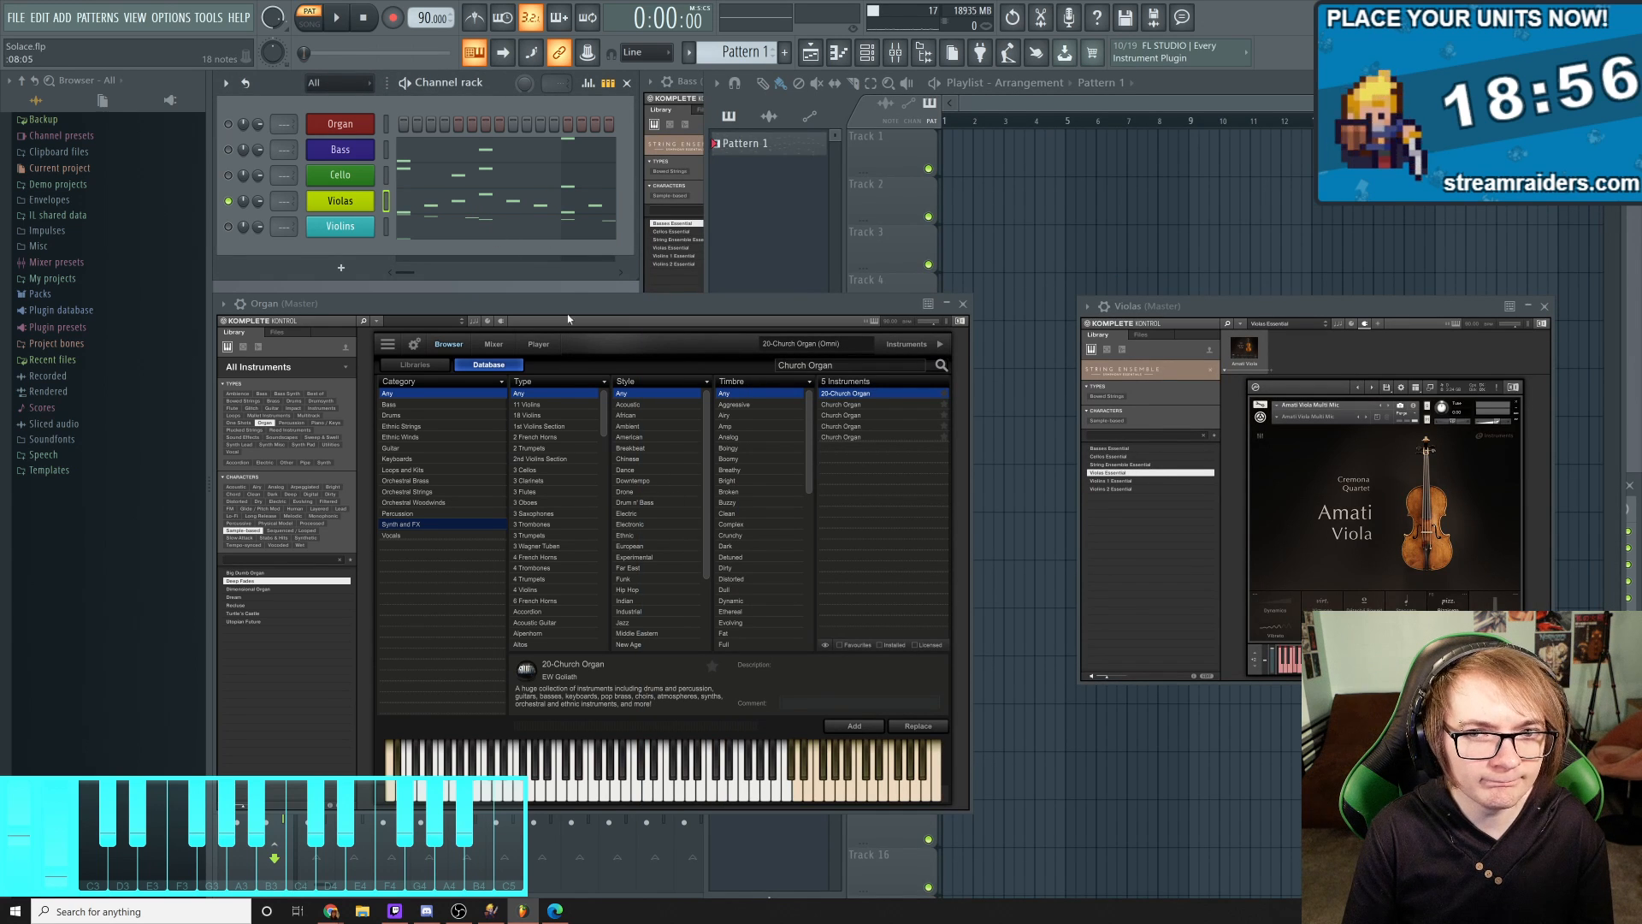
pyautogui.click(479, 214)
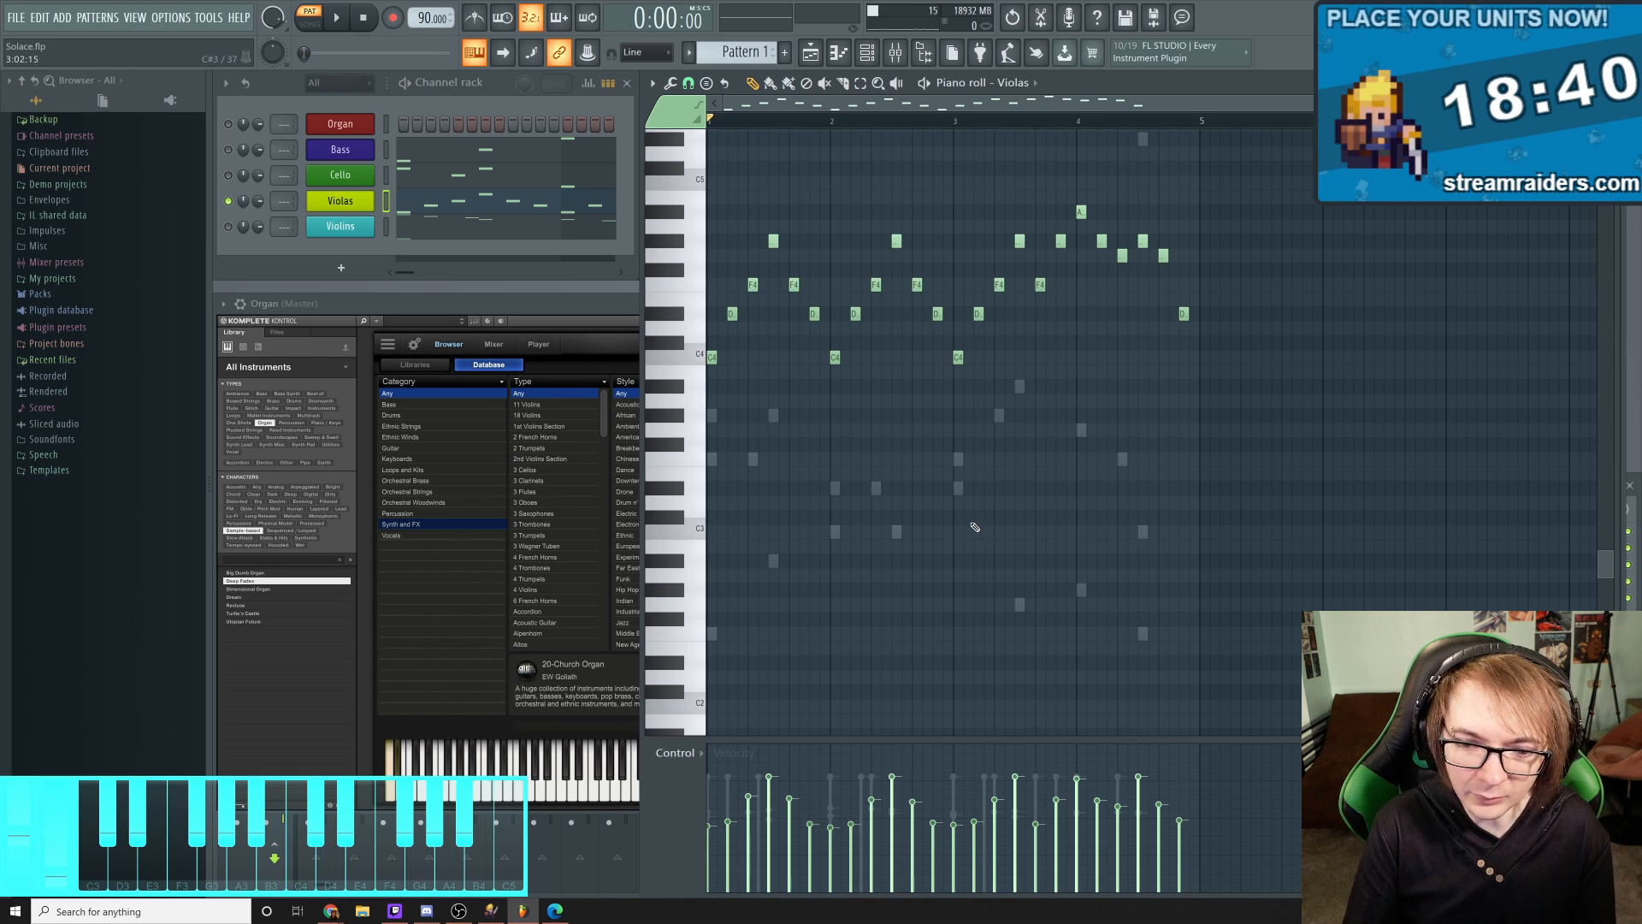
# Play back the soloed Violas part through the four bars and stop playback
pyautogui.press('space')
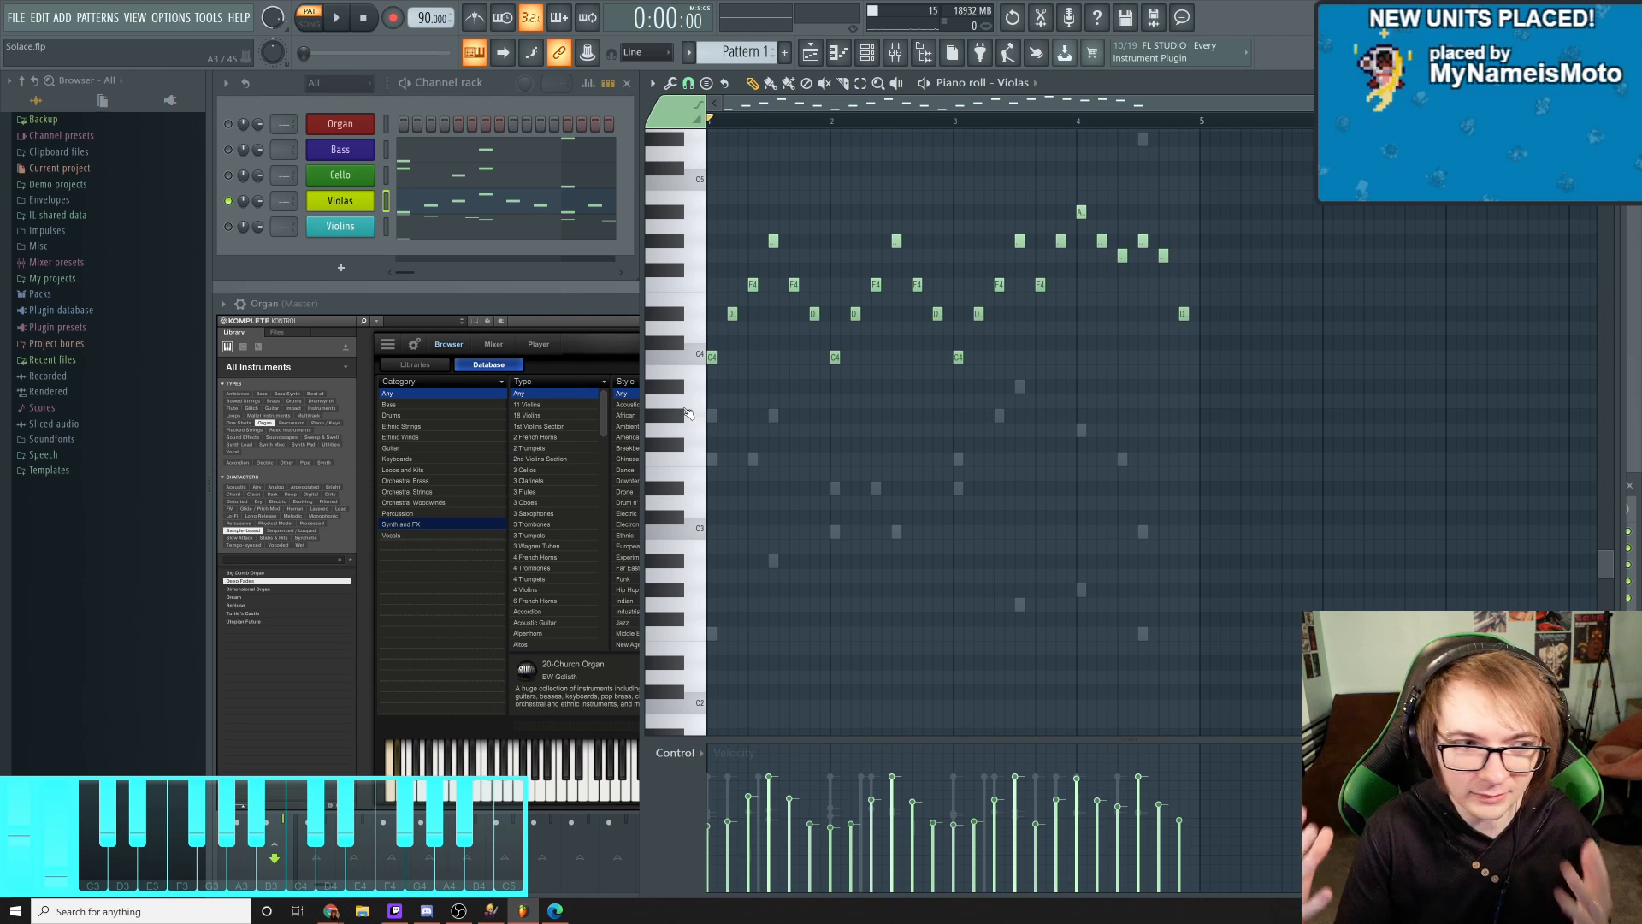
pyautogui.press('space')
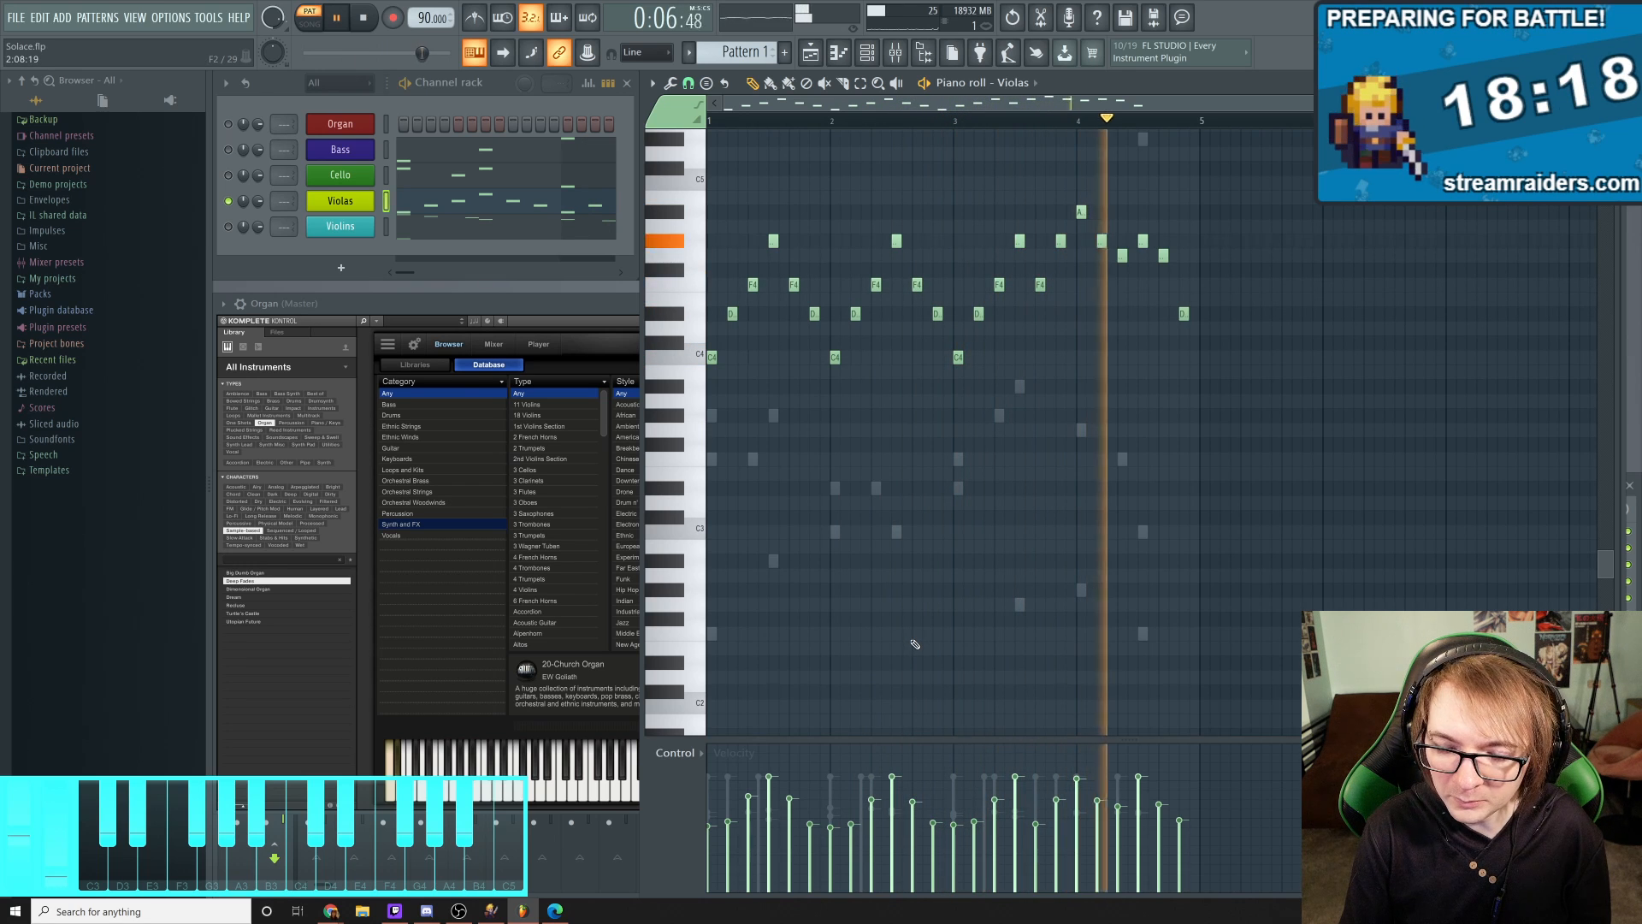
pyautogui.press('space')
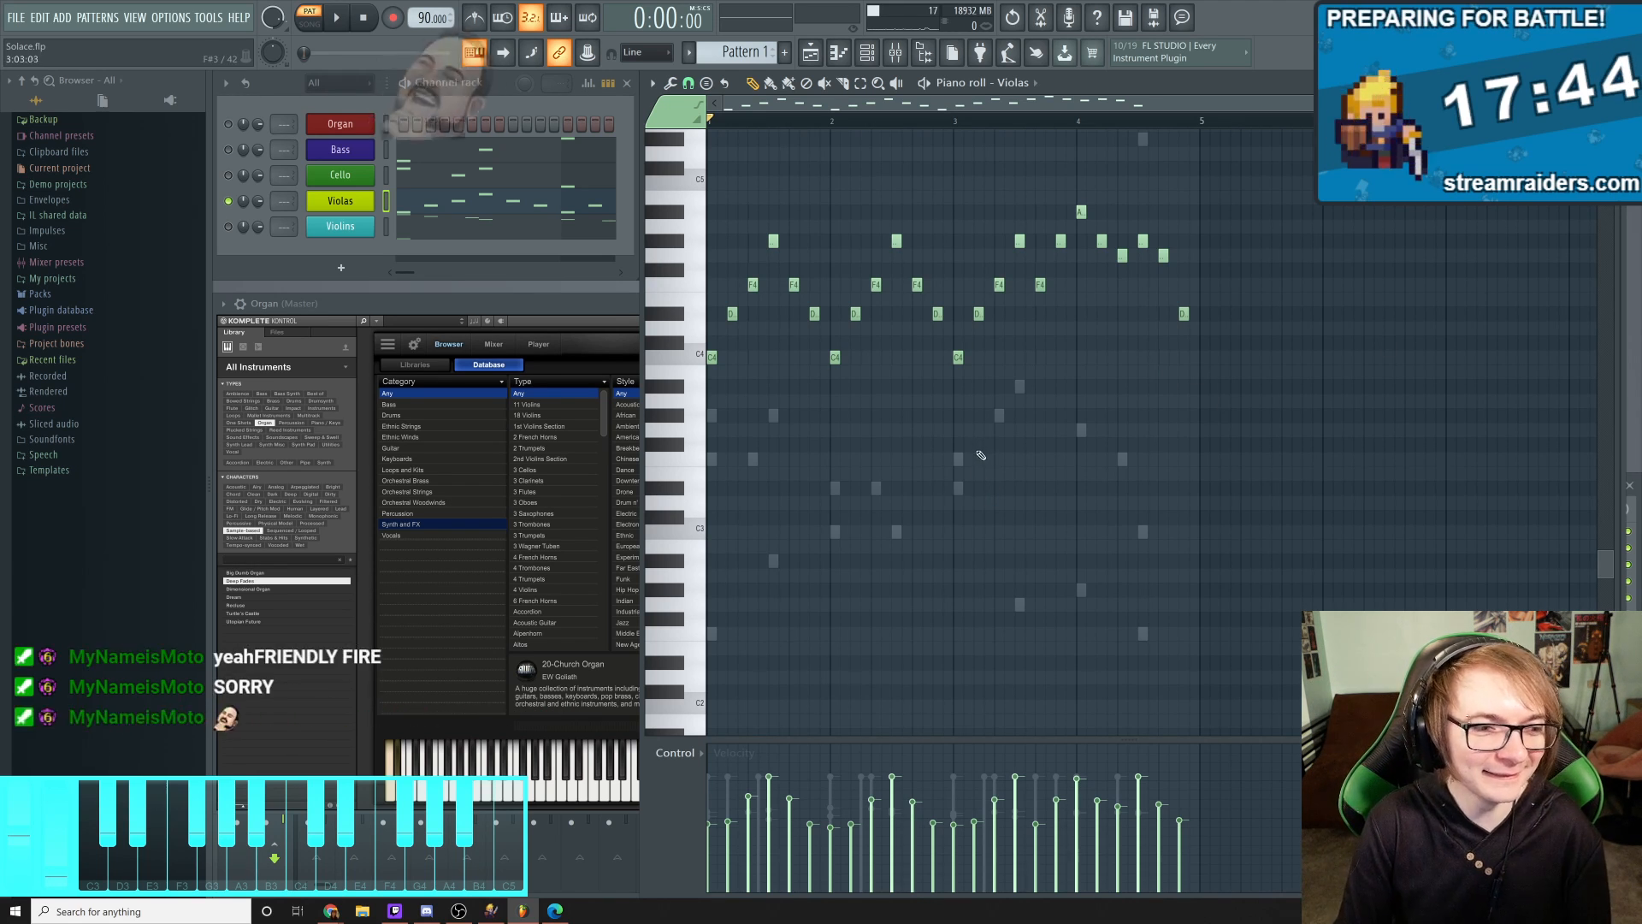
# Unsolo the Violas and play all the string parts together while viewing the ghosted higher notes, stopping after bar 4 is reached
pyautogui.middleClick(1012, 440)
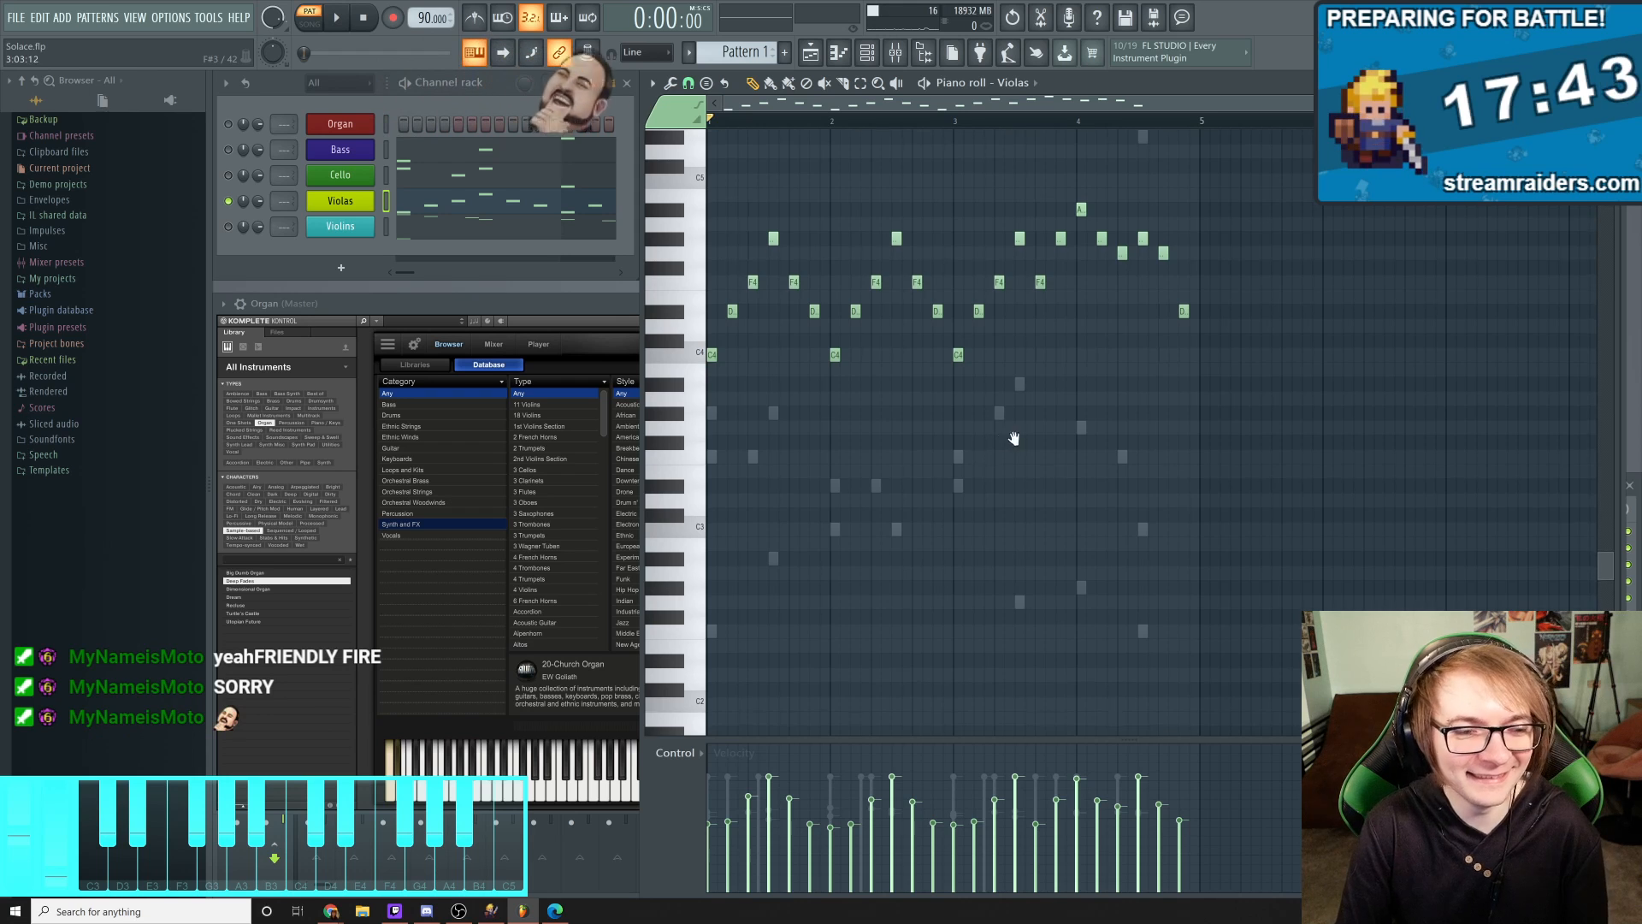
pyautogui.rightClick(228, 201)
pyautogui.scroll(2, 996, 407)
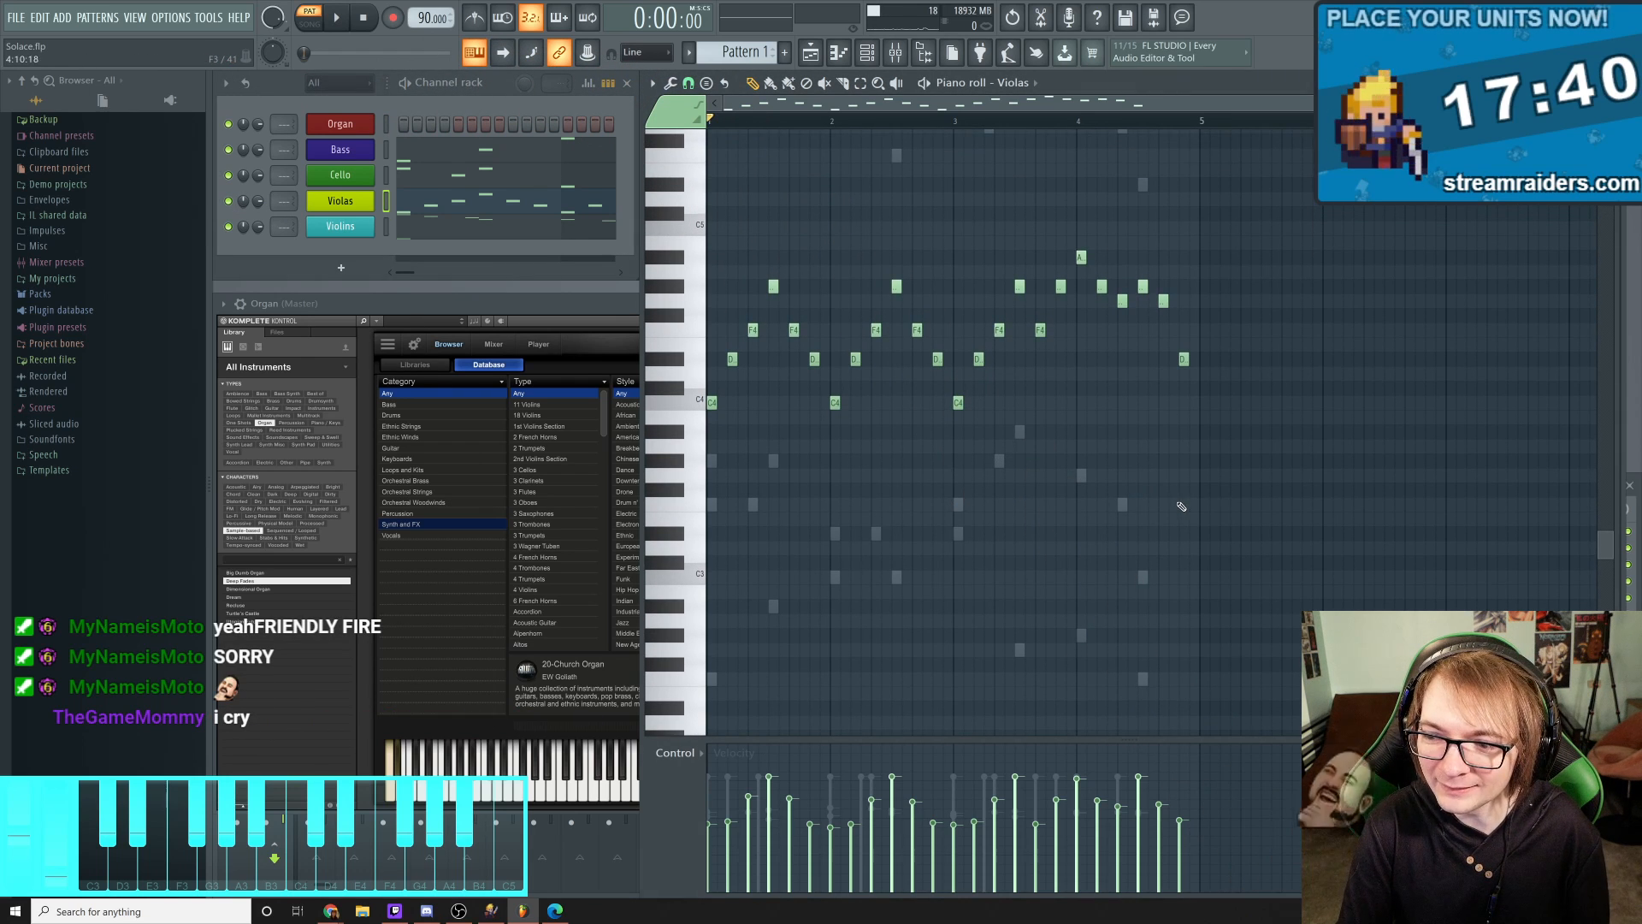
pyautogui.press('space')
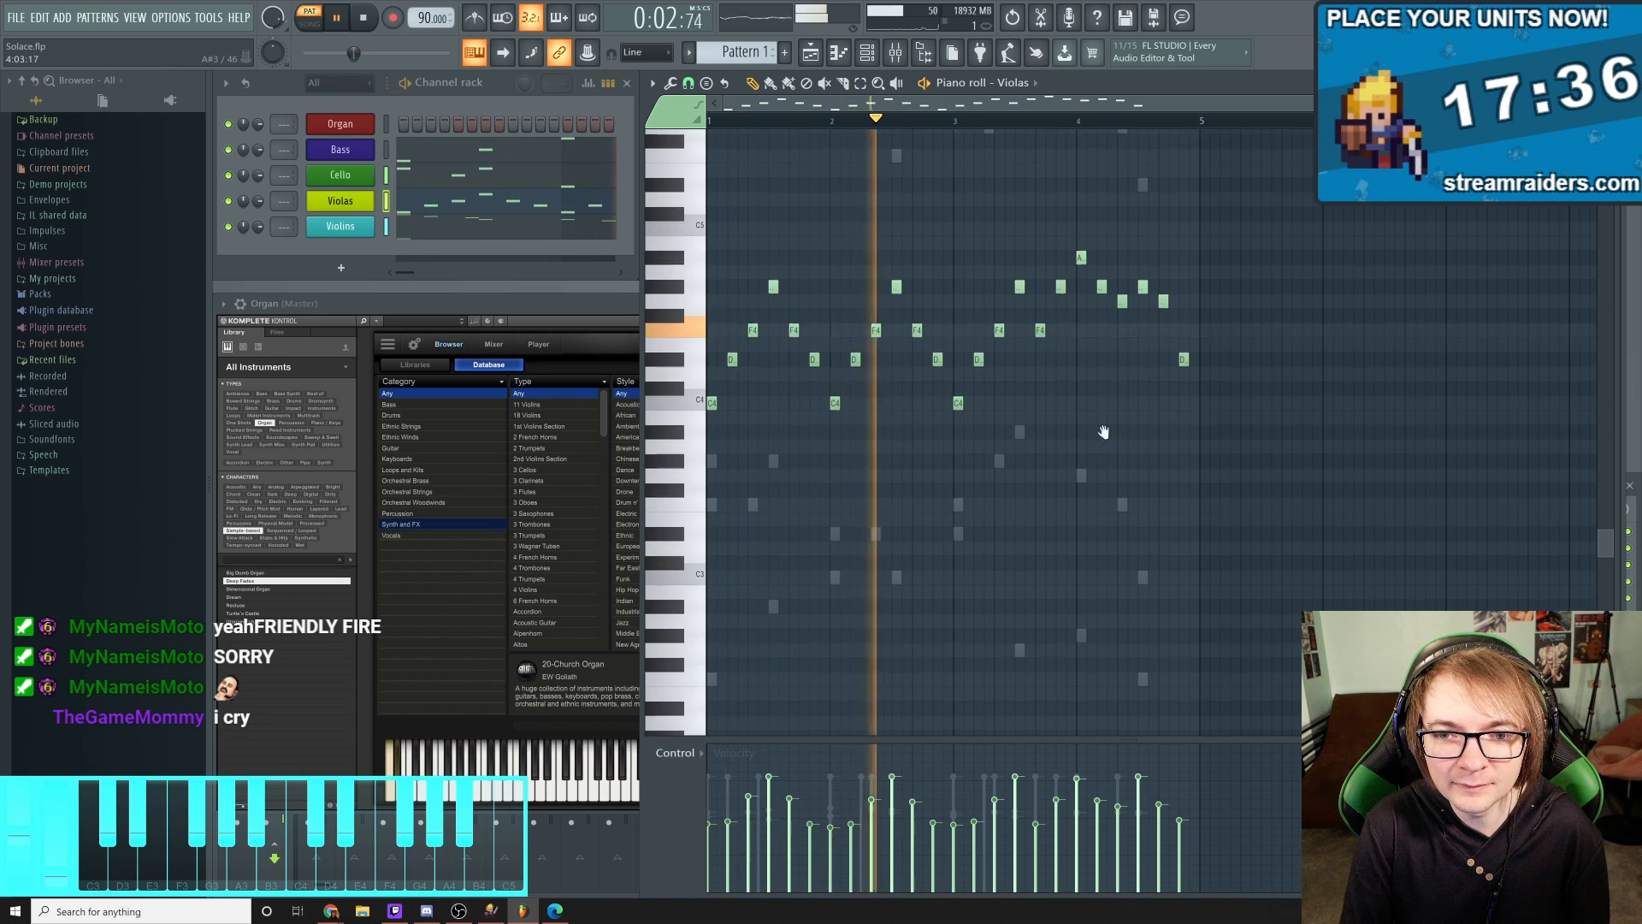
pyautogui.scroll(5, 1073, 298)
pyautogui.scroll(5, 1086, 351)
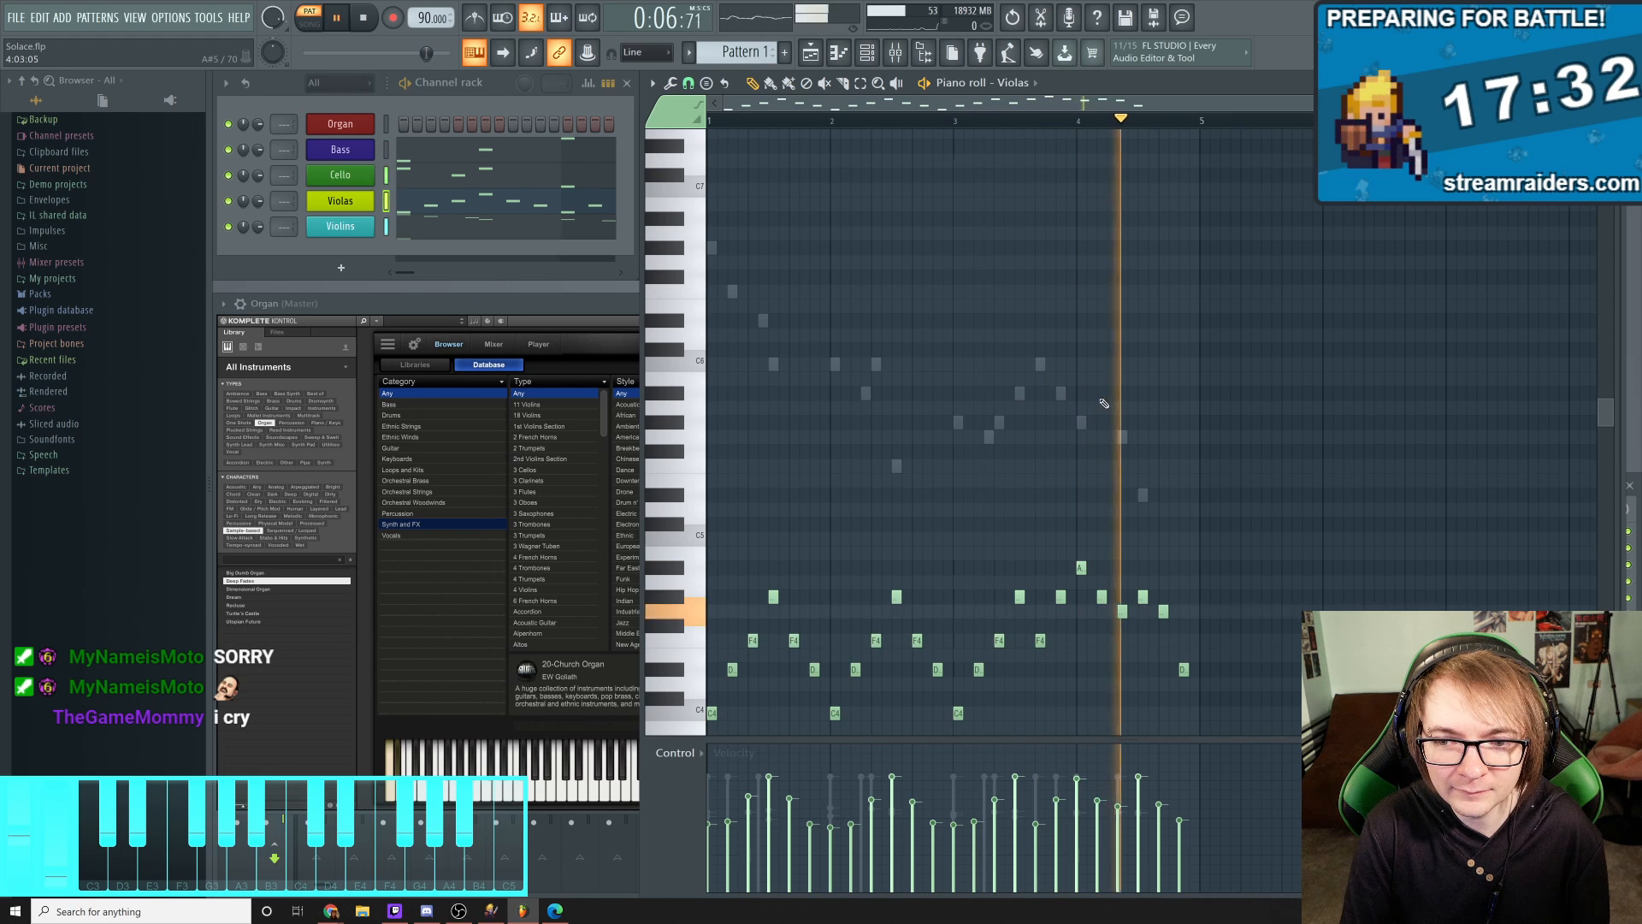
pyautogui.press('space')
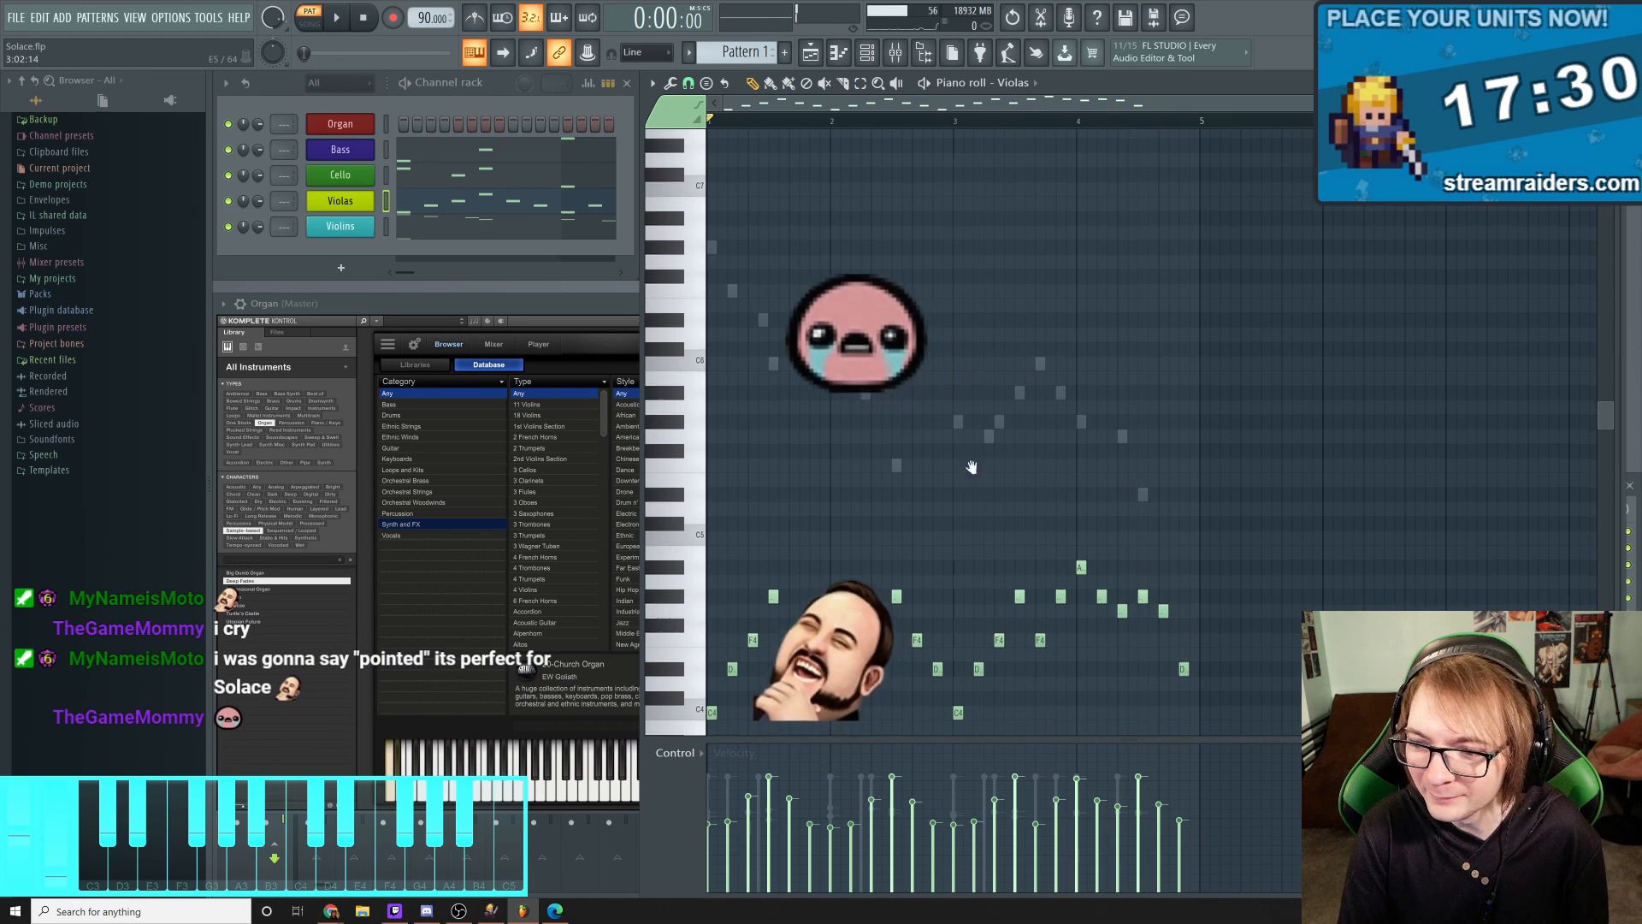
pyautogui.scroll(-3, 1026, 436)
pyautogui.scroll(-2, 982, 451)
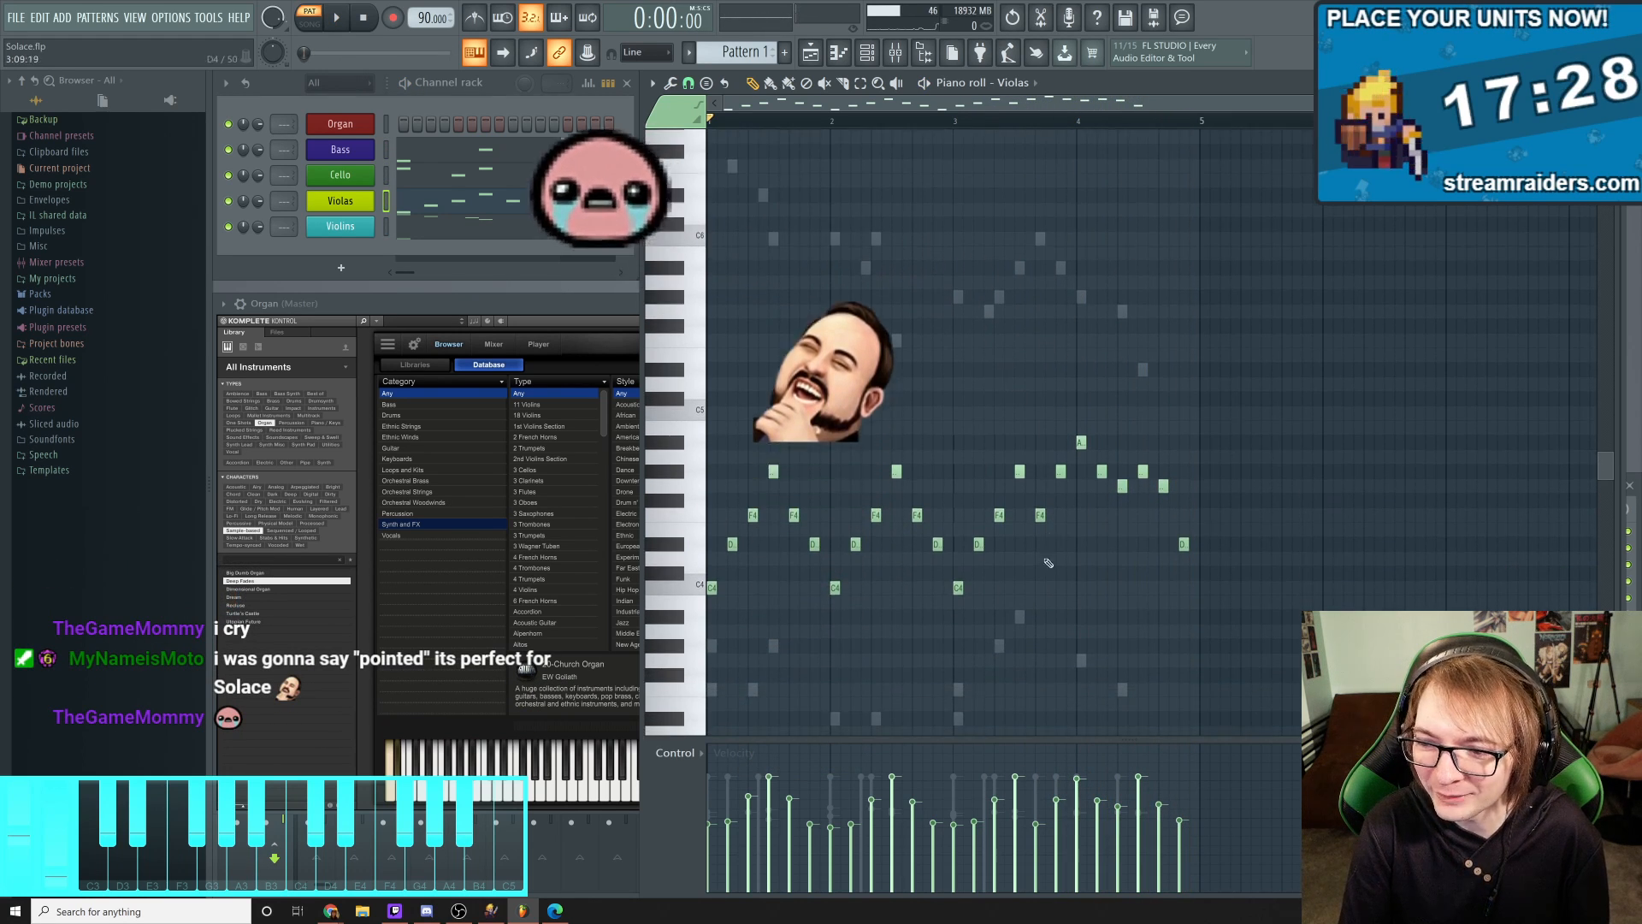
pyautogui.scroll(-3, 1118, 535)
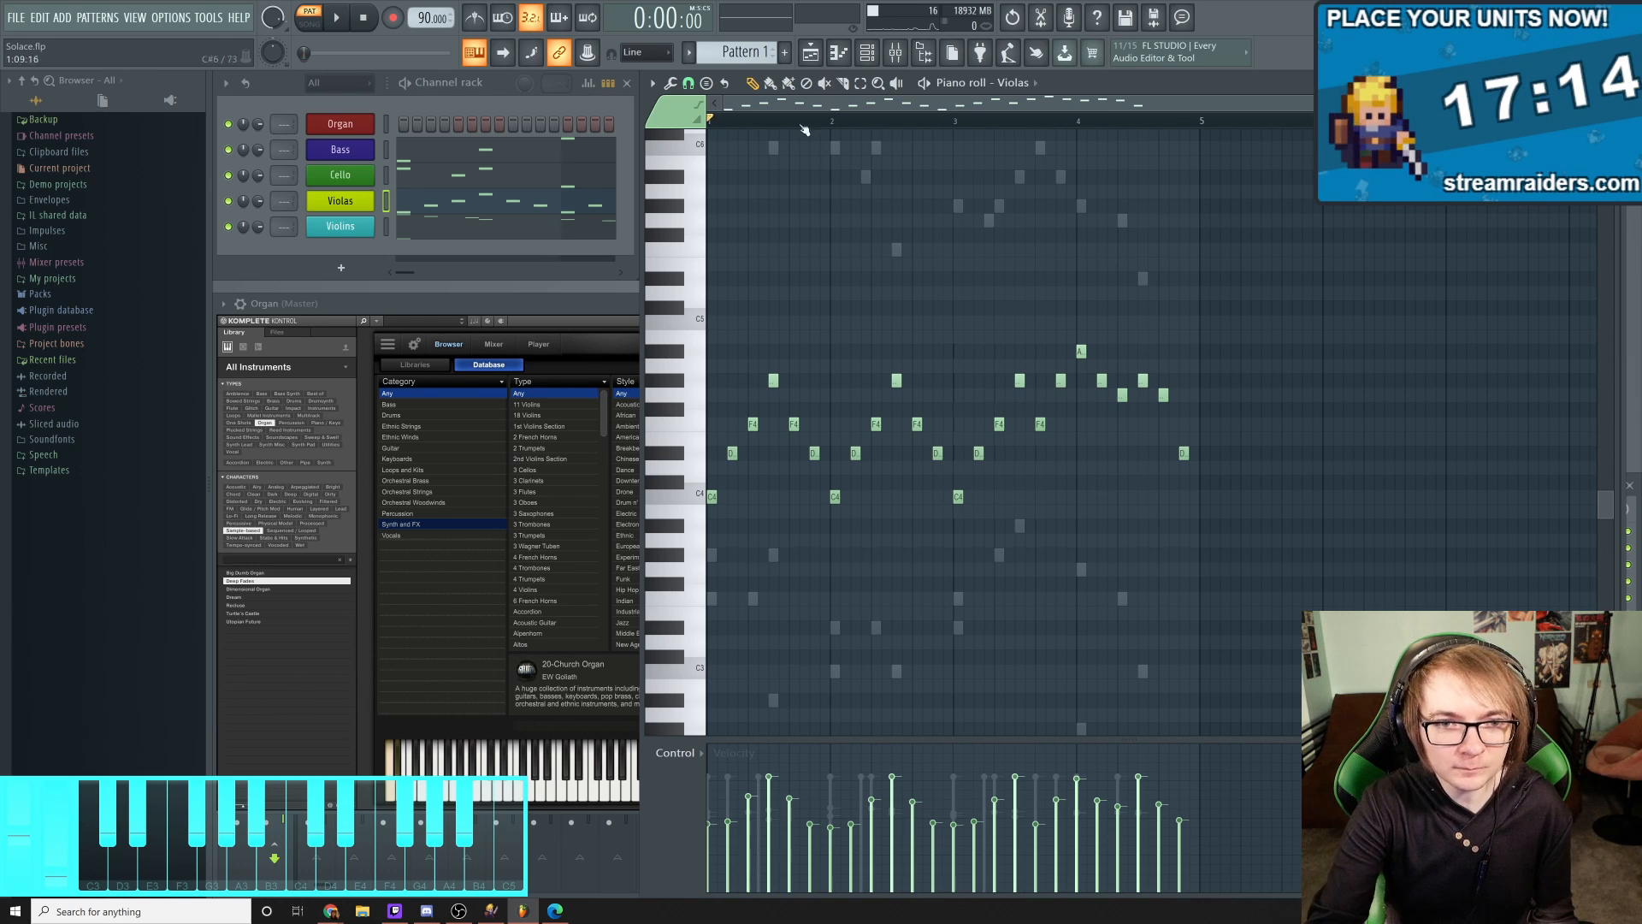
pyautogui.scroll(1, 870, 269)
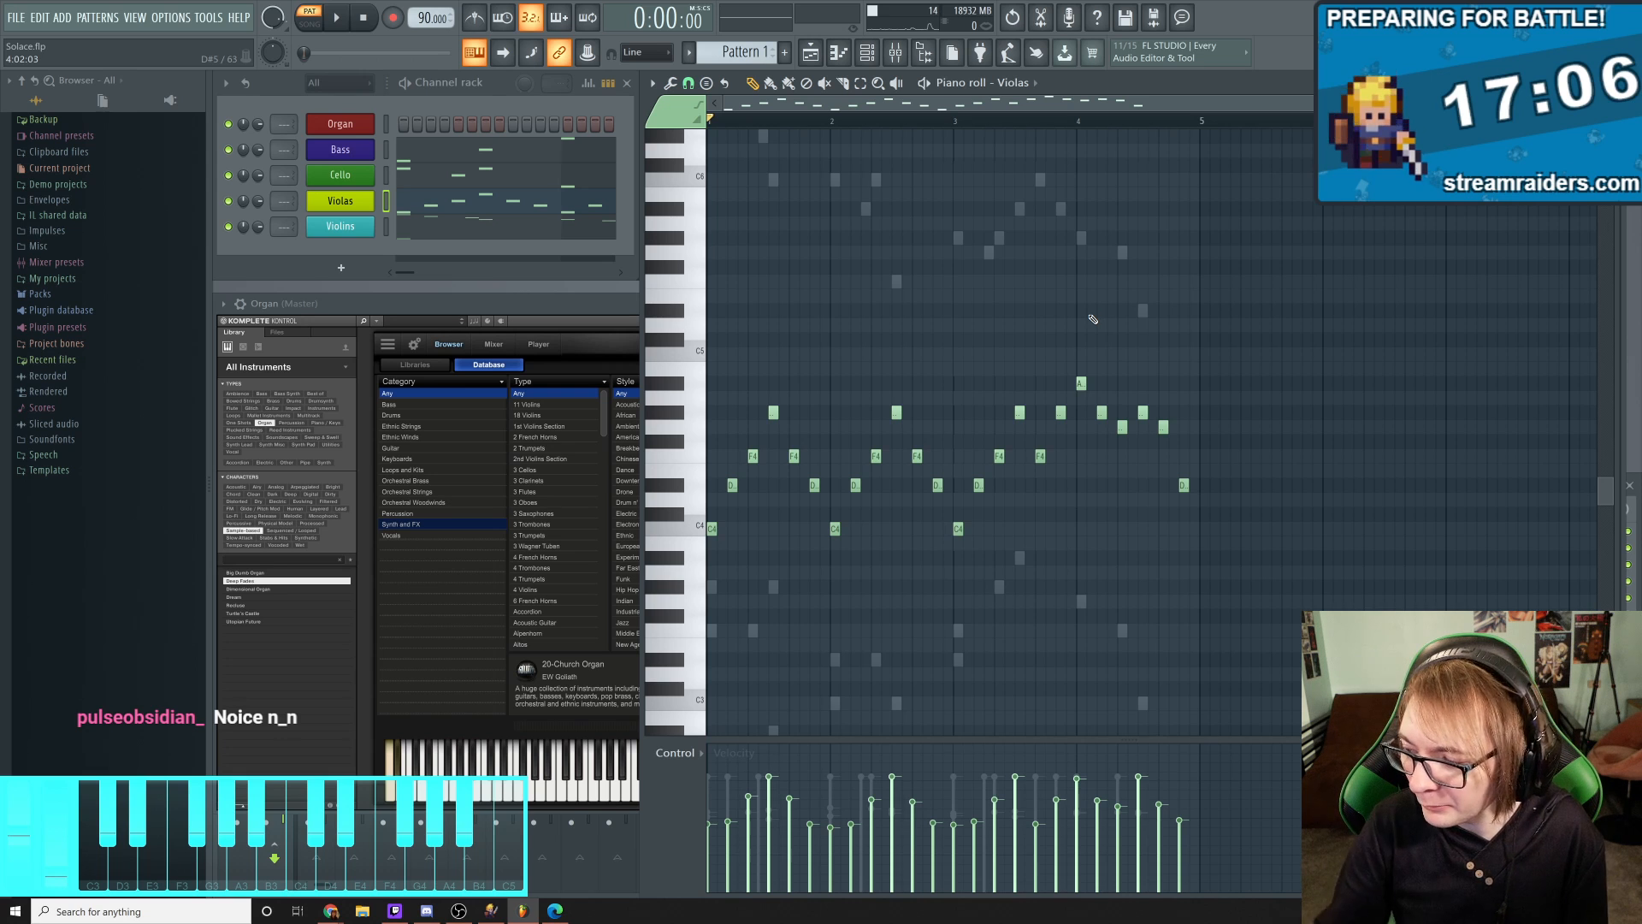
# Rename Pattern 1 as Pluck melody and set its colour to orange #D46013
pyautogui.click(728, 58)
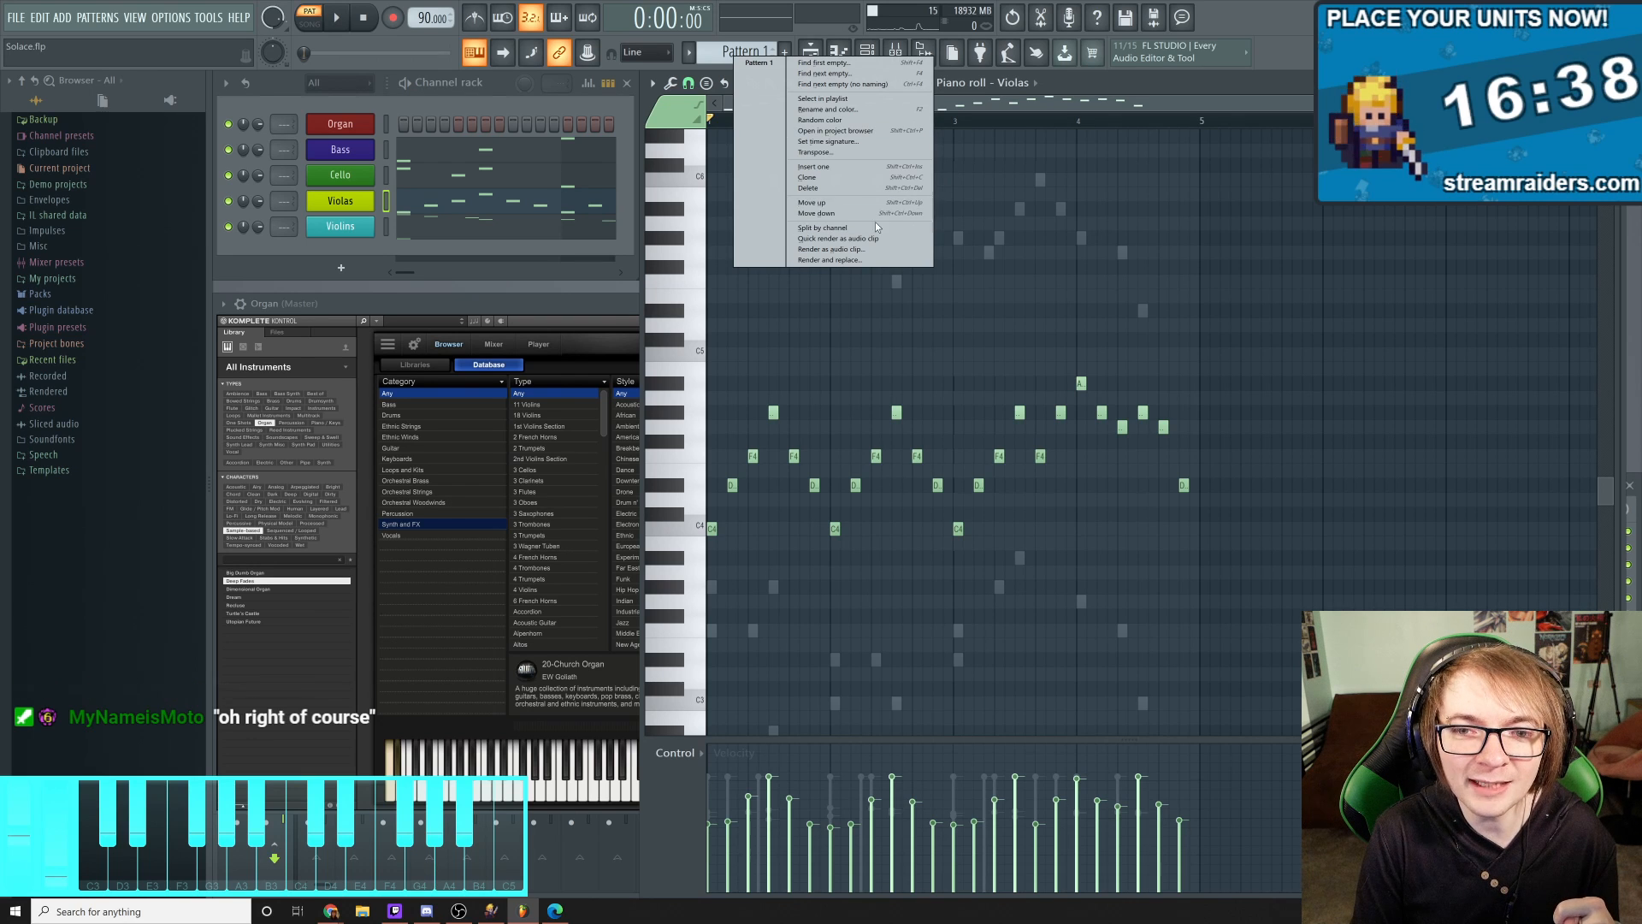
pyautogui.click(824, 110)
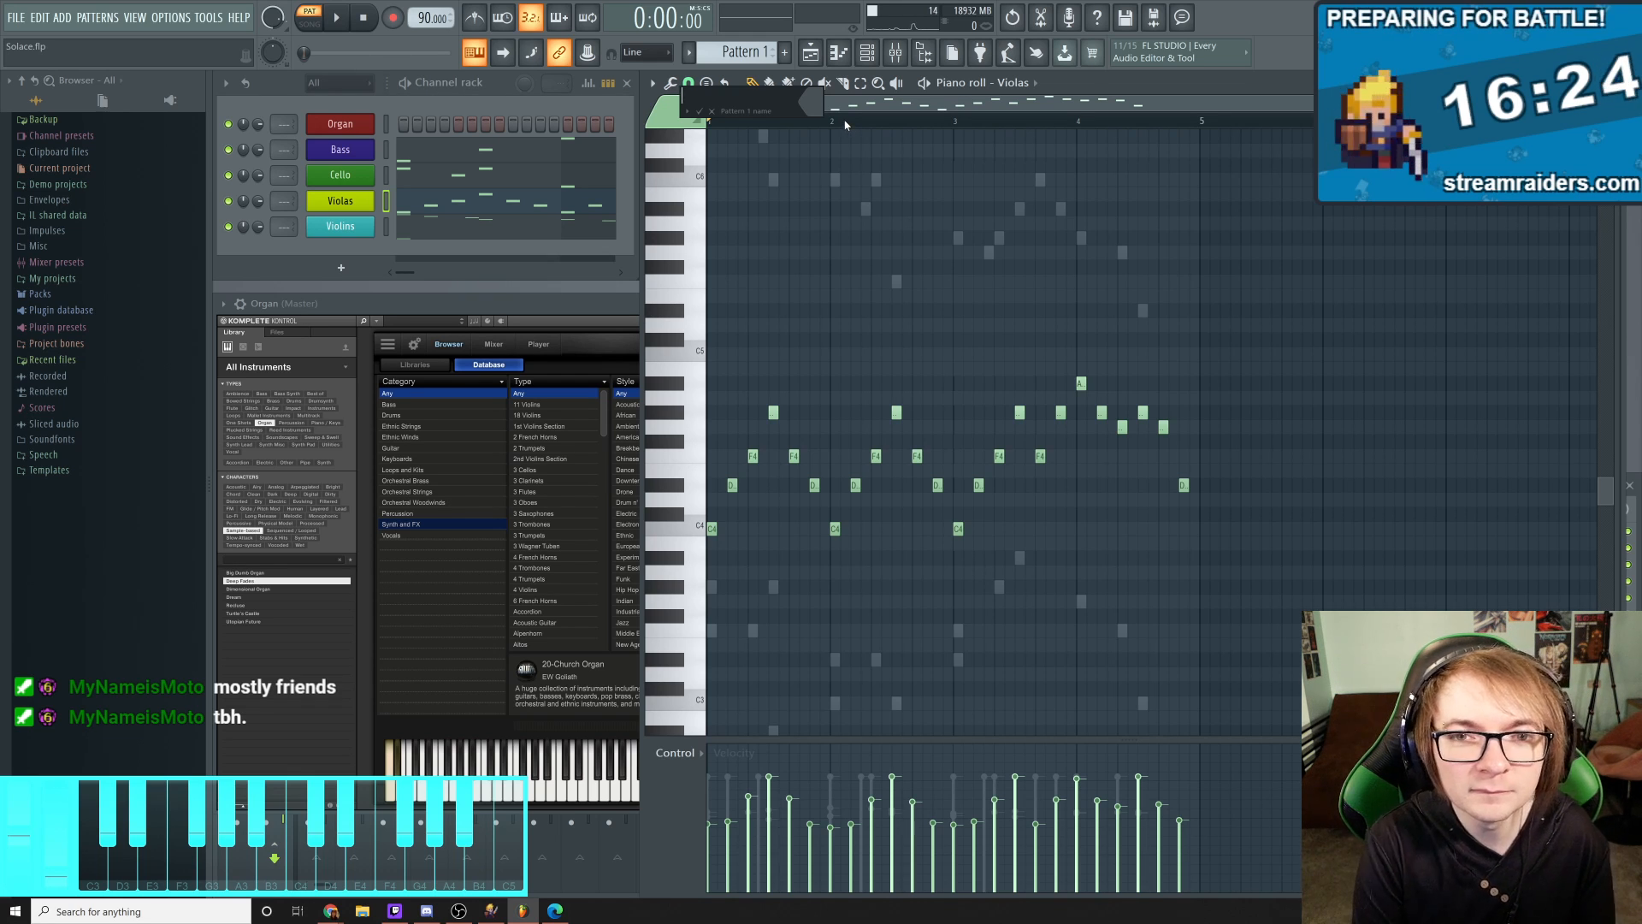
pyautogui.write('luck melody')
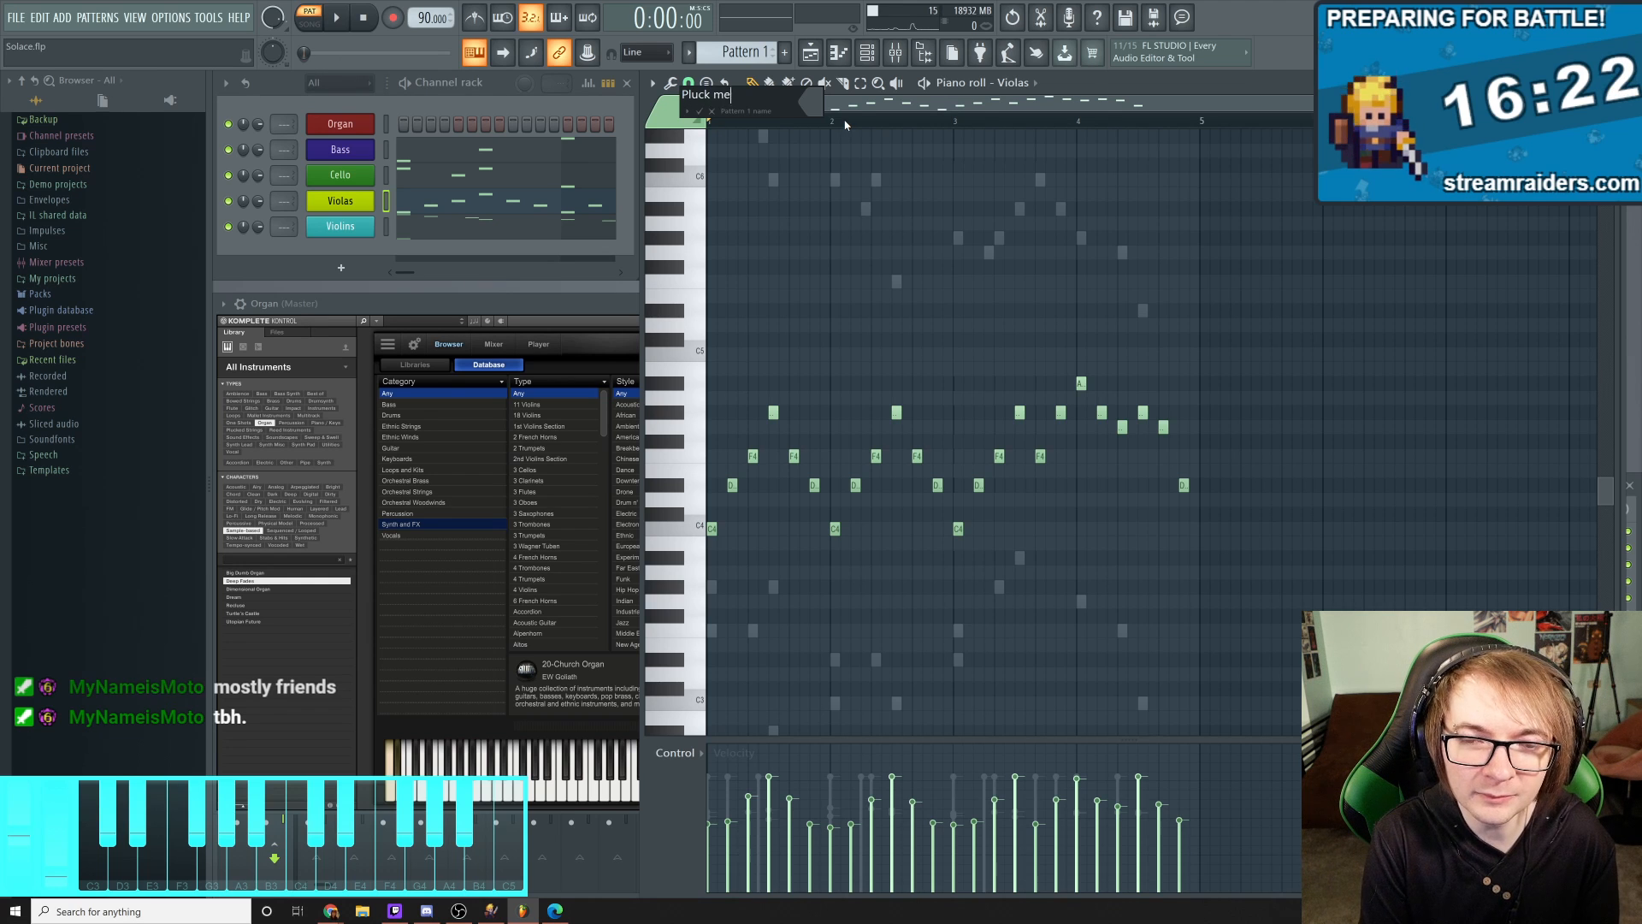
pyautogui.click(811, 103)
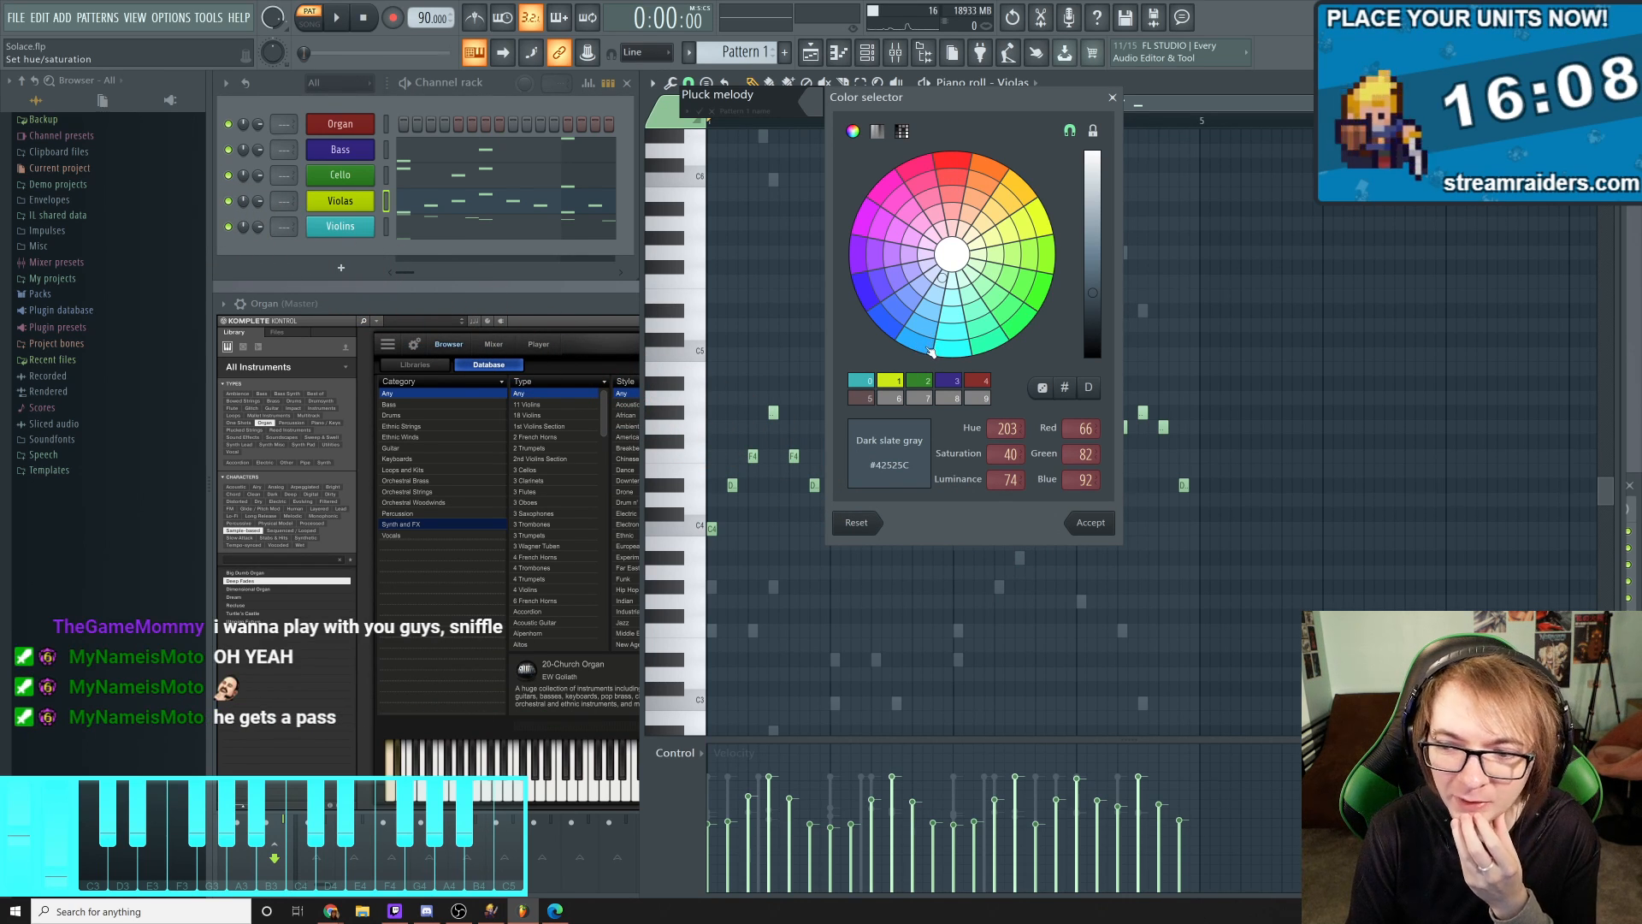
pyautogui.click(964, 164)
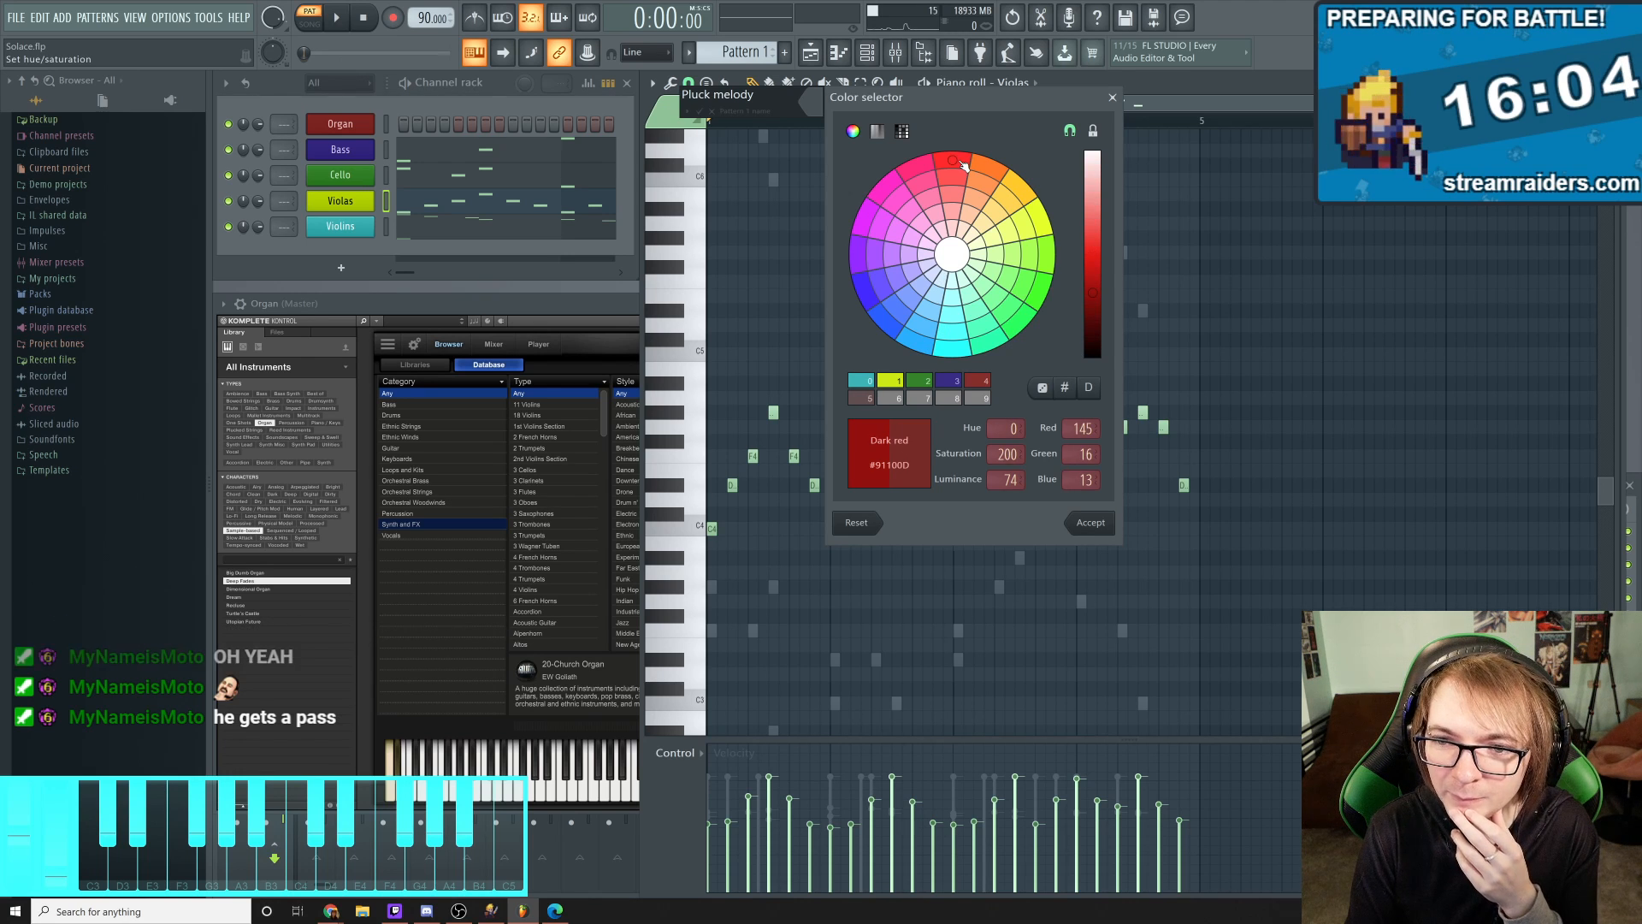
pyautogui.moveTo(1092, 261); pyautogui.dragTo(1093, 269)
pyautogui.click(985, 183)
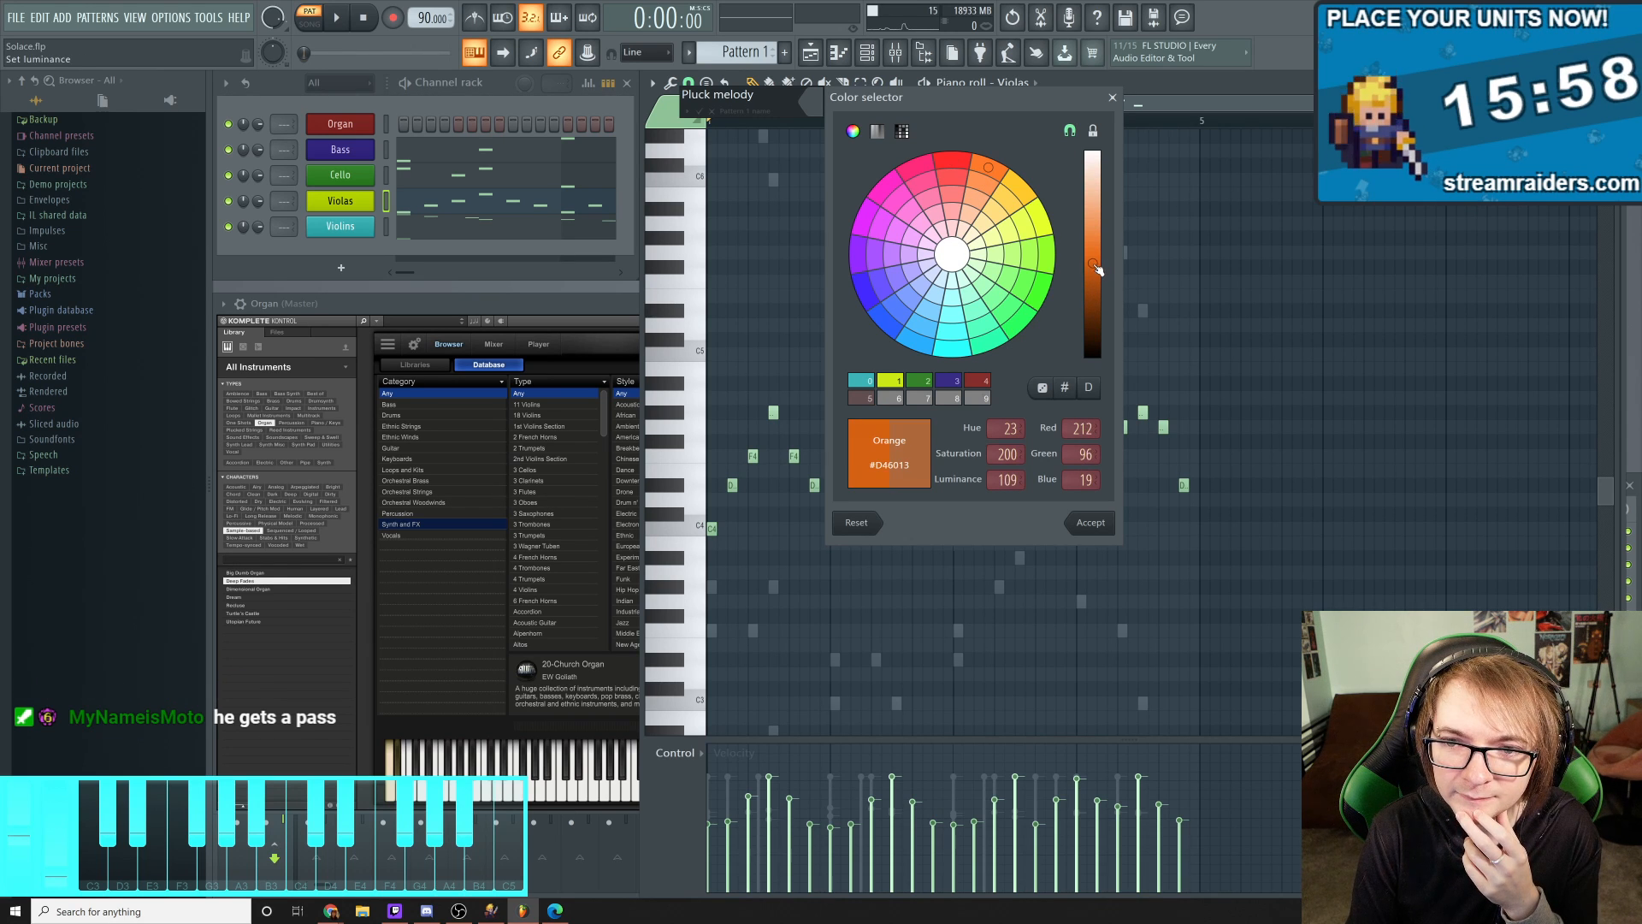
pyautogui.click(1091, 520)
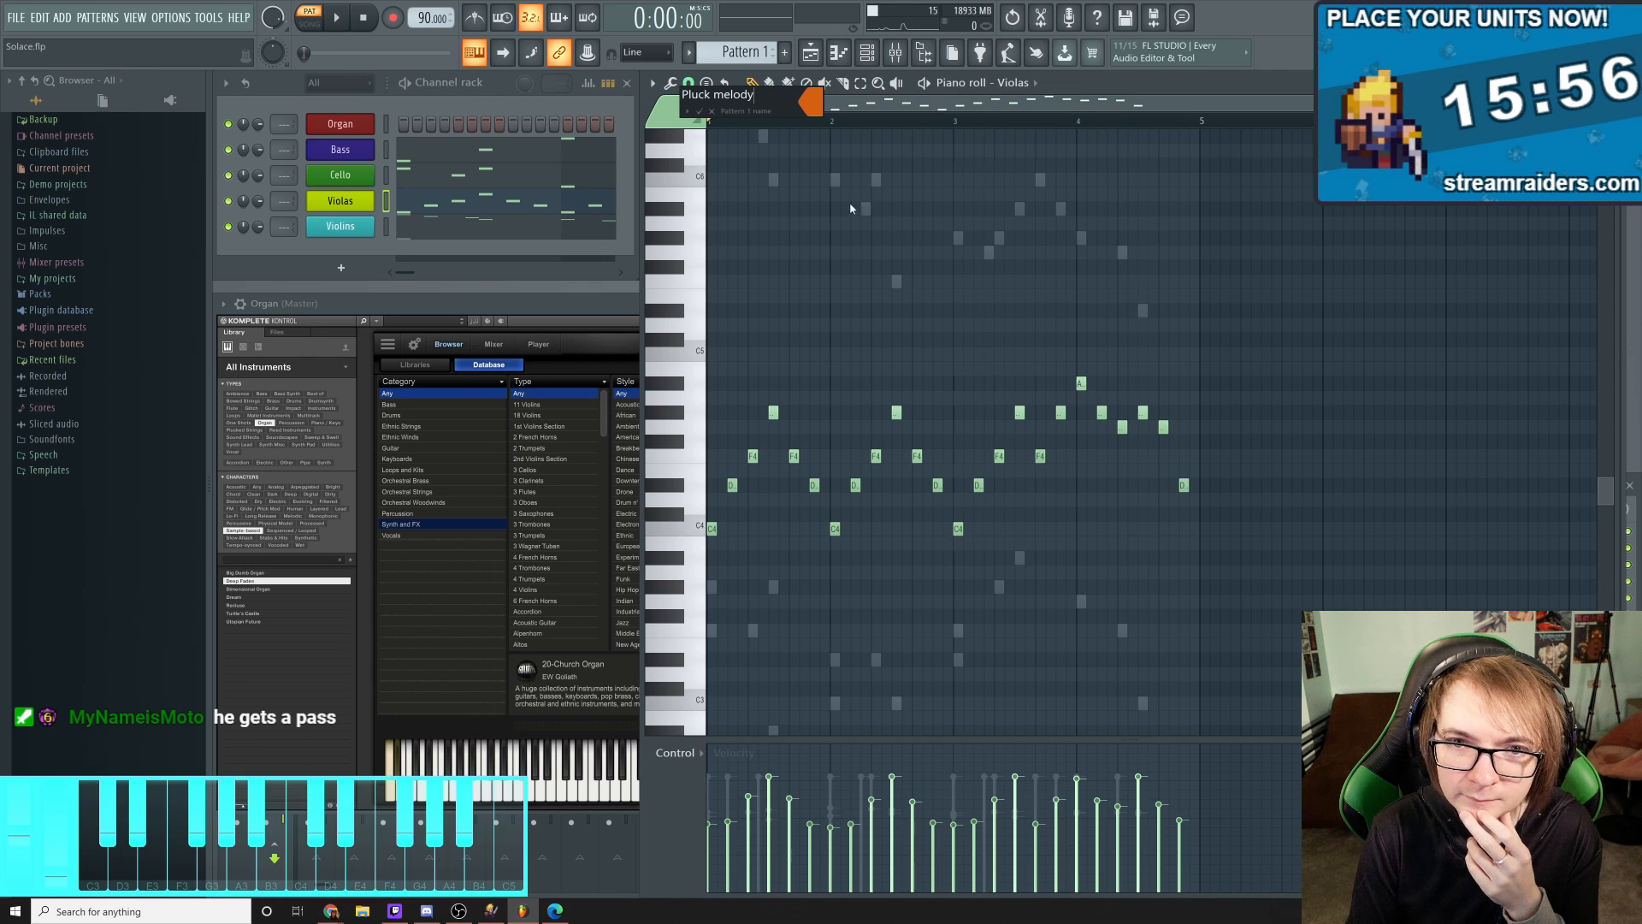
pyautogui.press('Return')
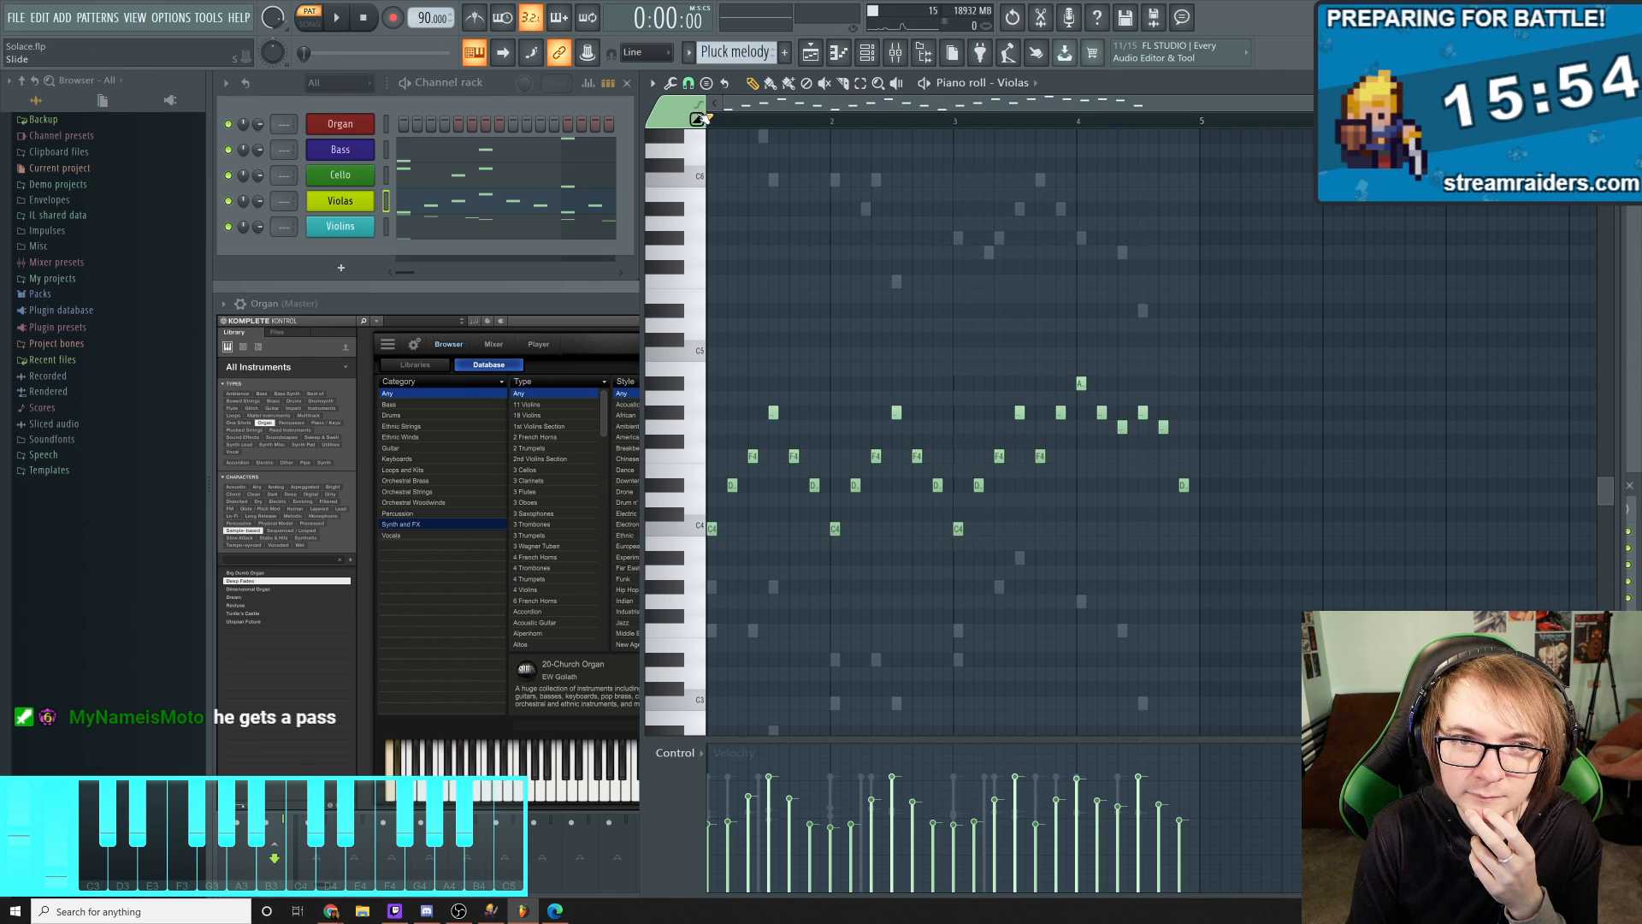
# Clone the Pluck melody pattern and rename the copy as Pluck intro
pyautogui.click(735, 58)
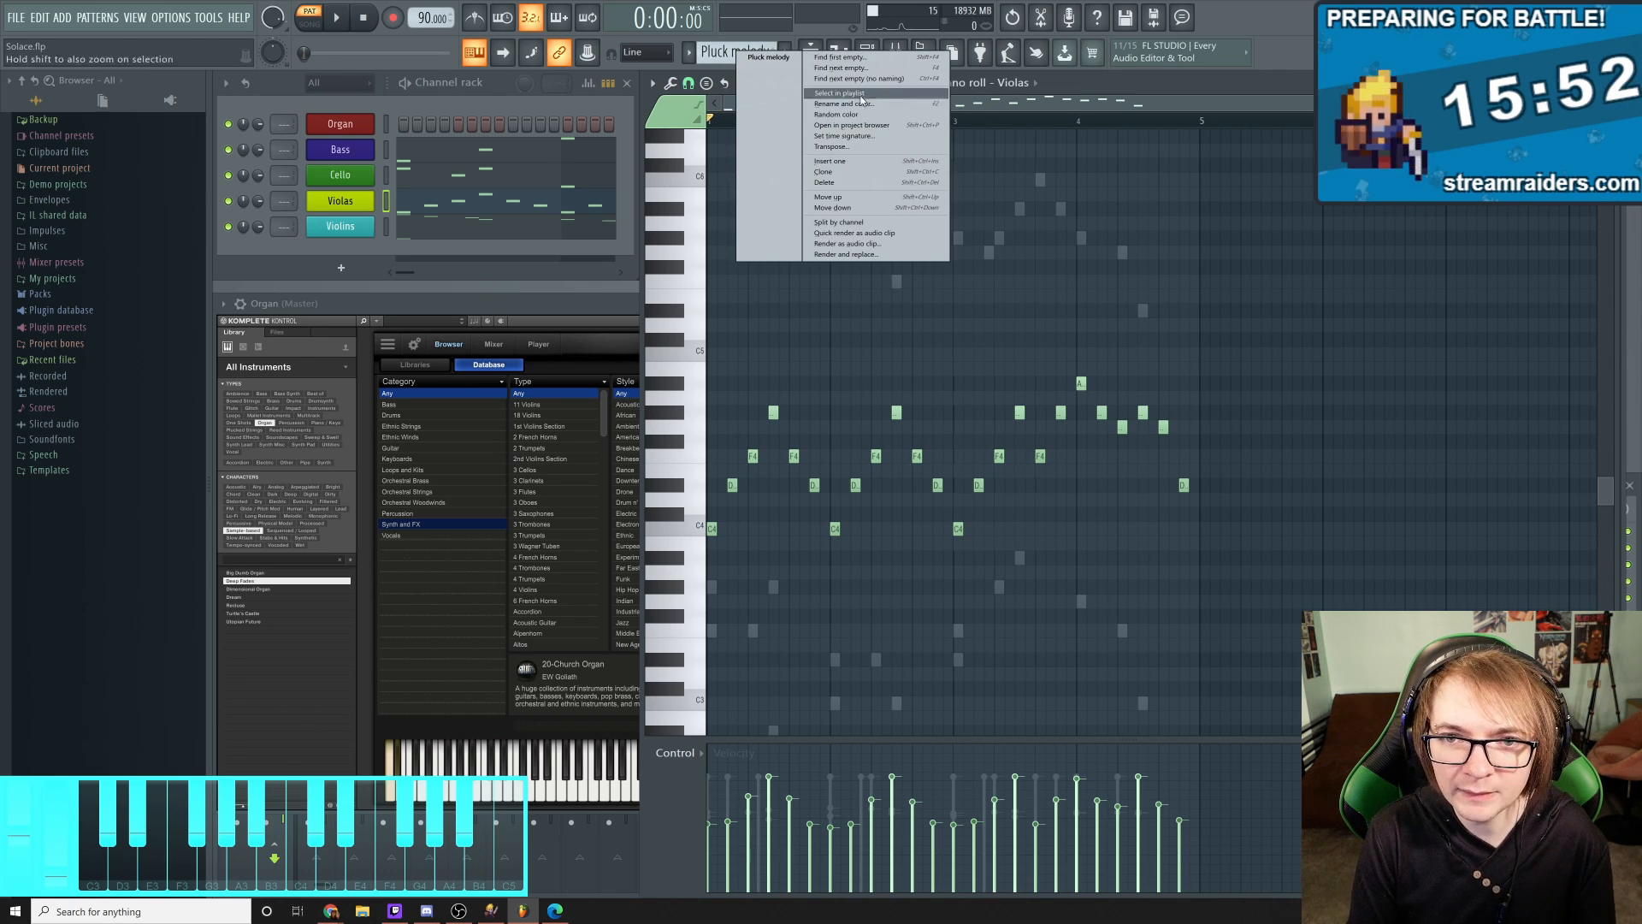
pyautogui.click(841, 173)
pyautogui.click(723, 56)
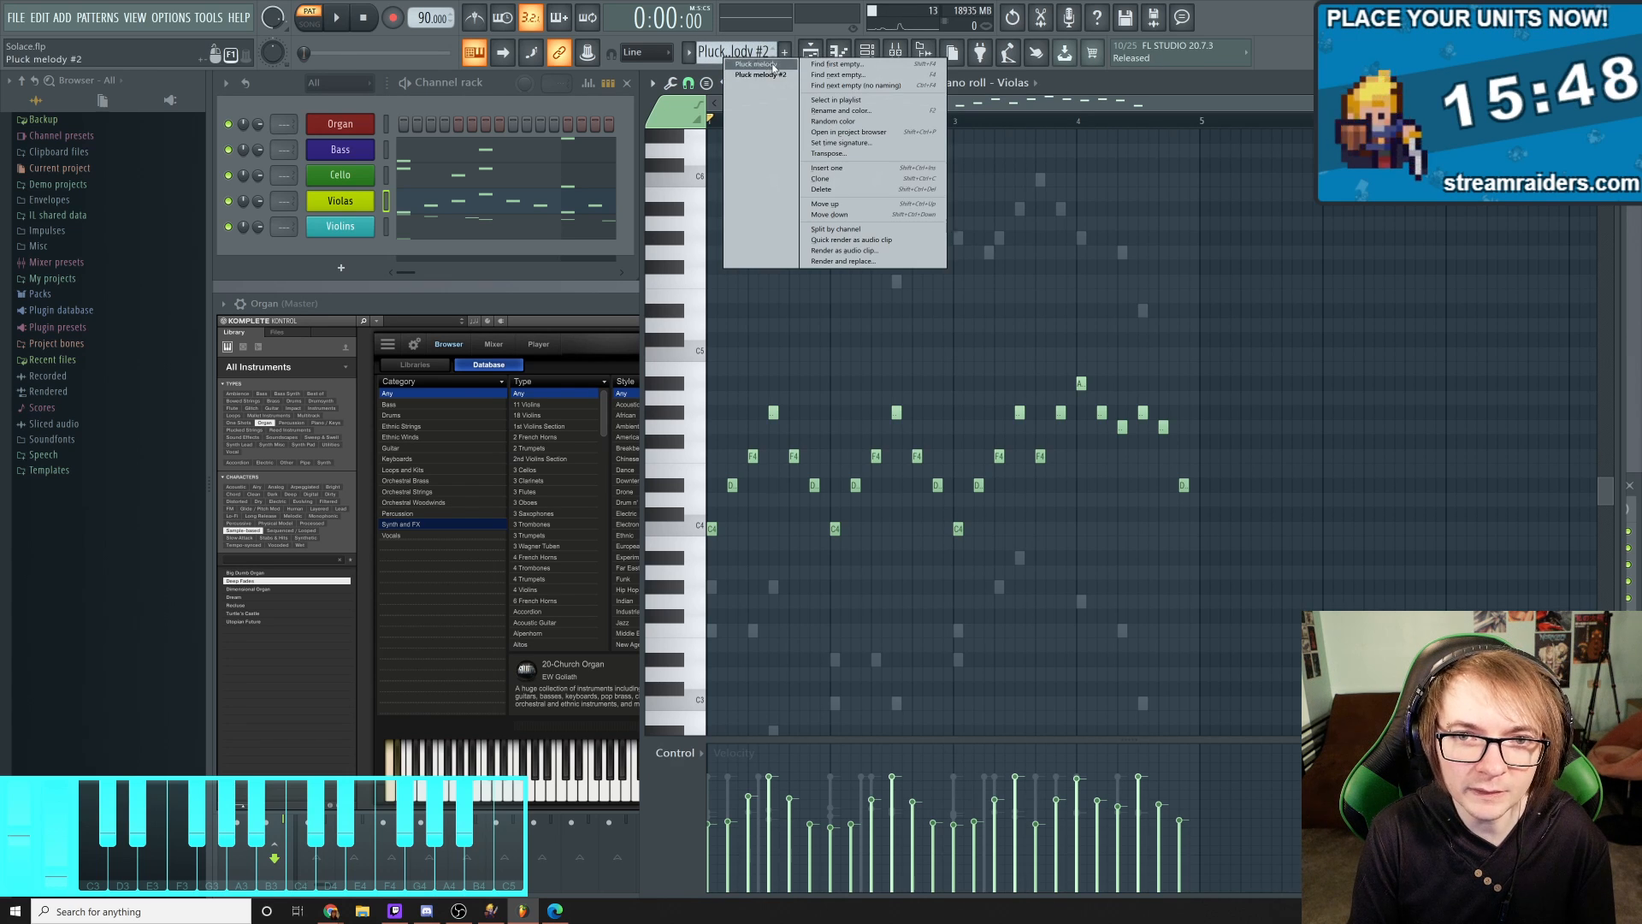
pyautogui.click(842, 110)
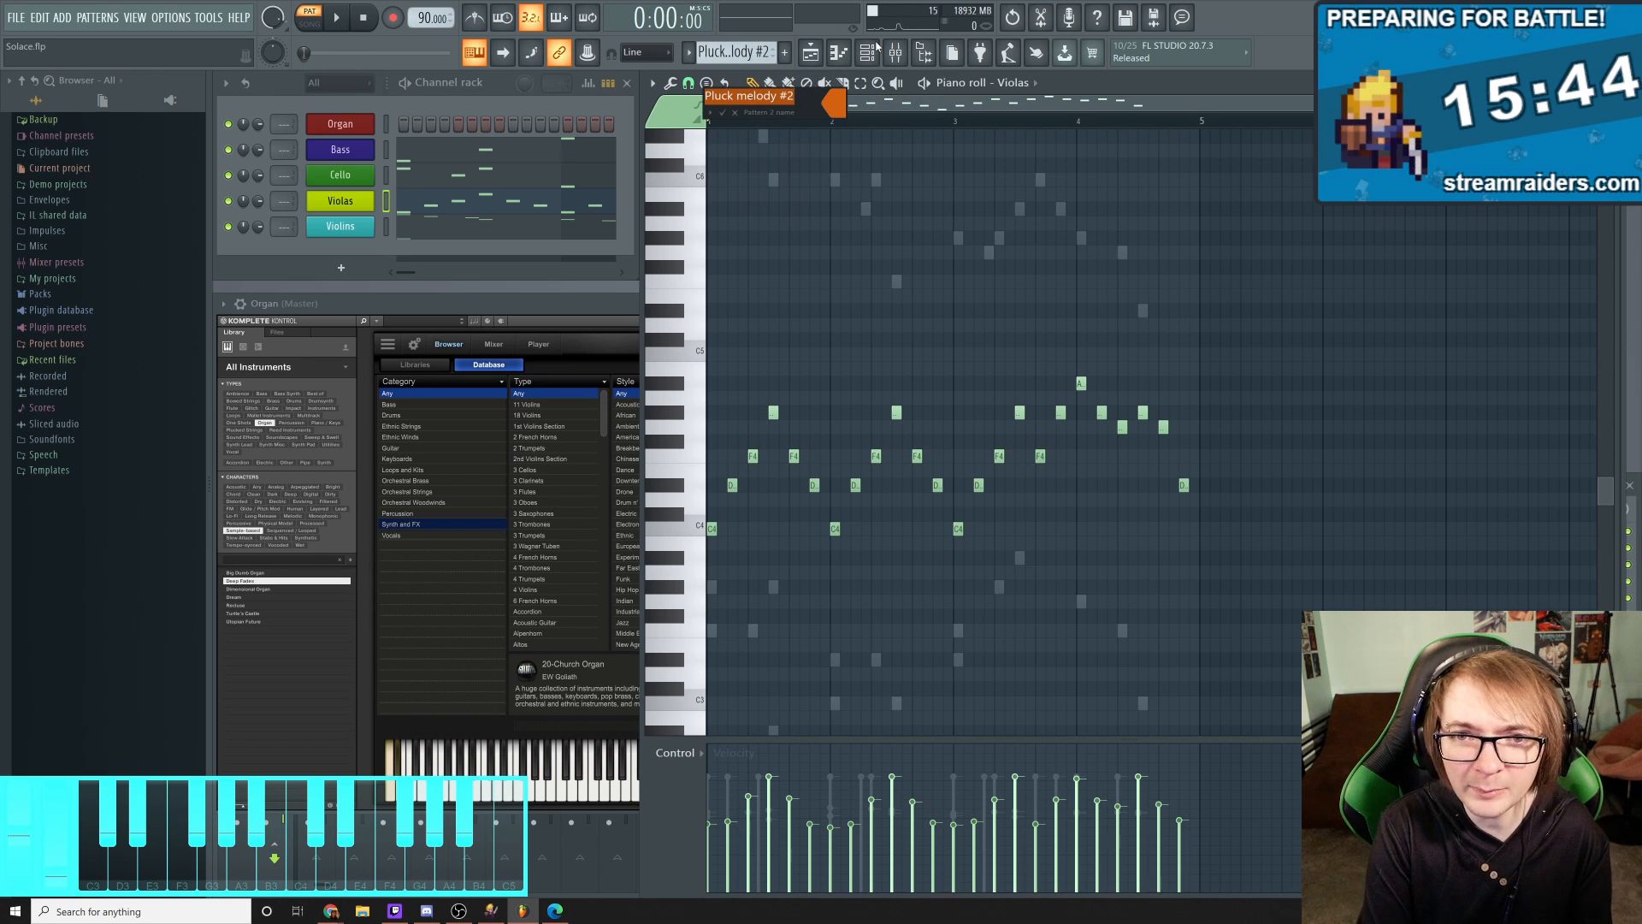
pyautogui.write('Pluck')
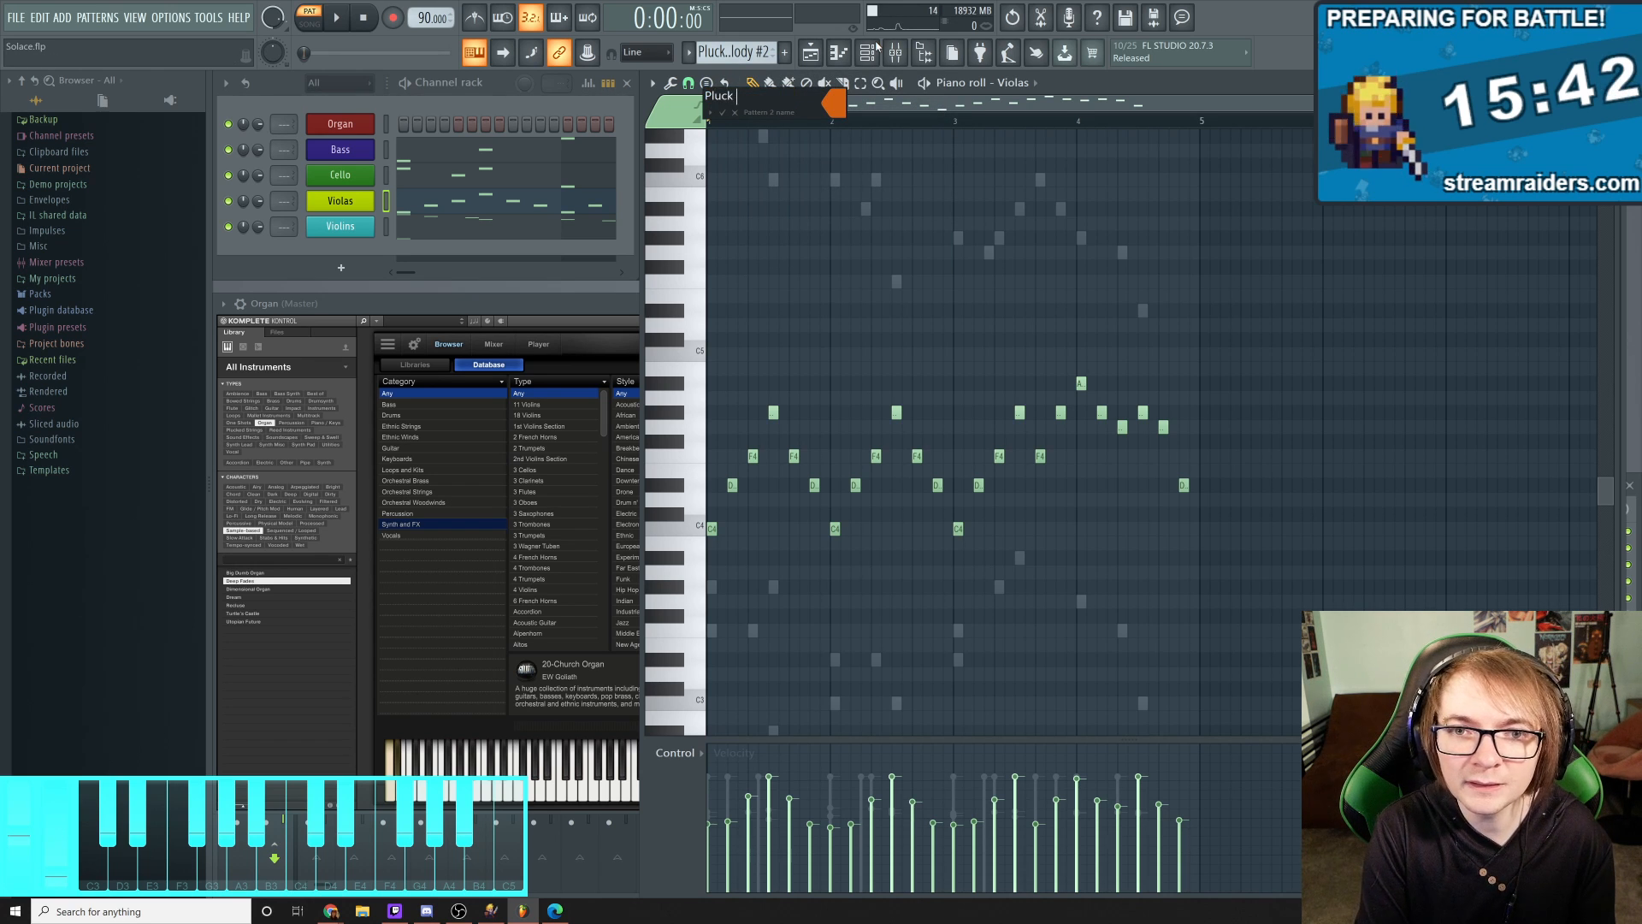
pyautogui.write(' intro')
pyautogui.press('Return')
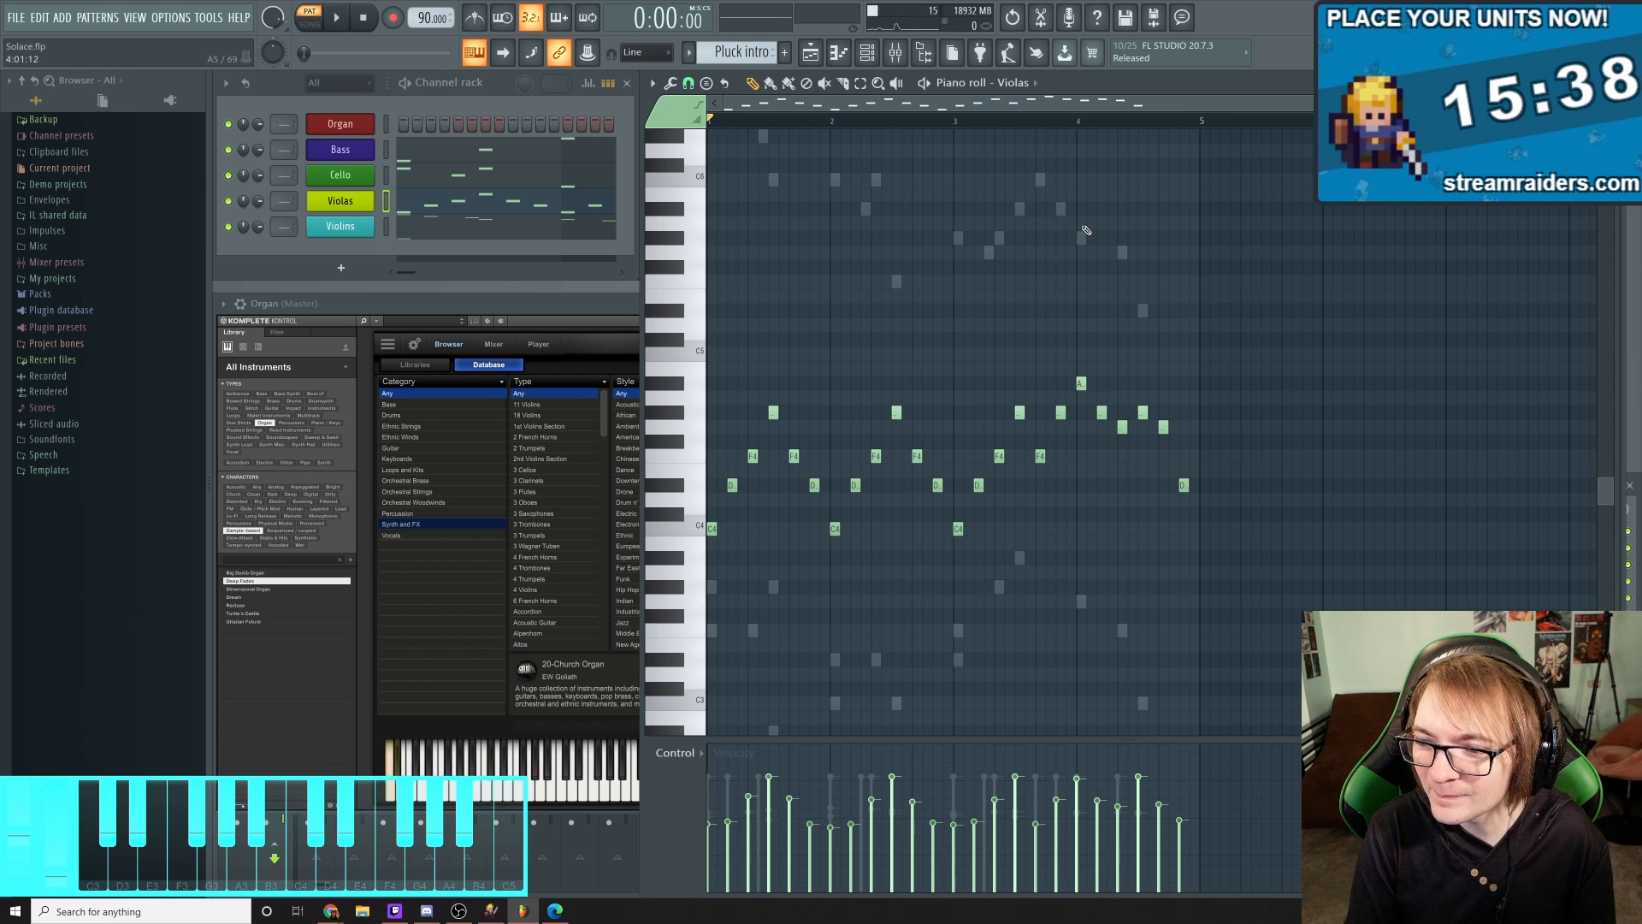
# Look over the Violas notes and the ghosted string parts in the Pluck intro pattern
pyautogui.scroll(-2, 804, 278)
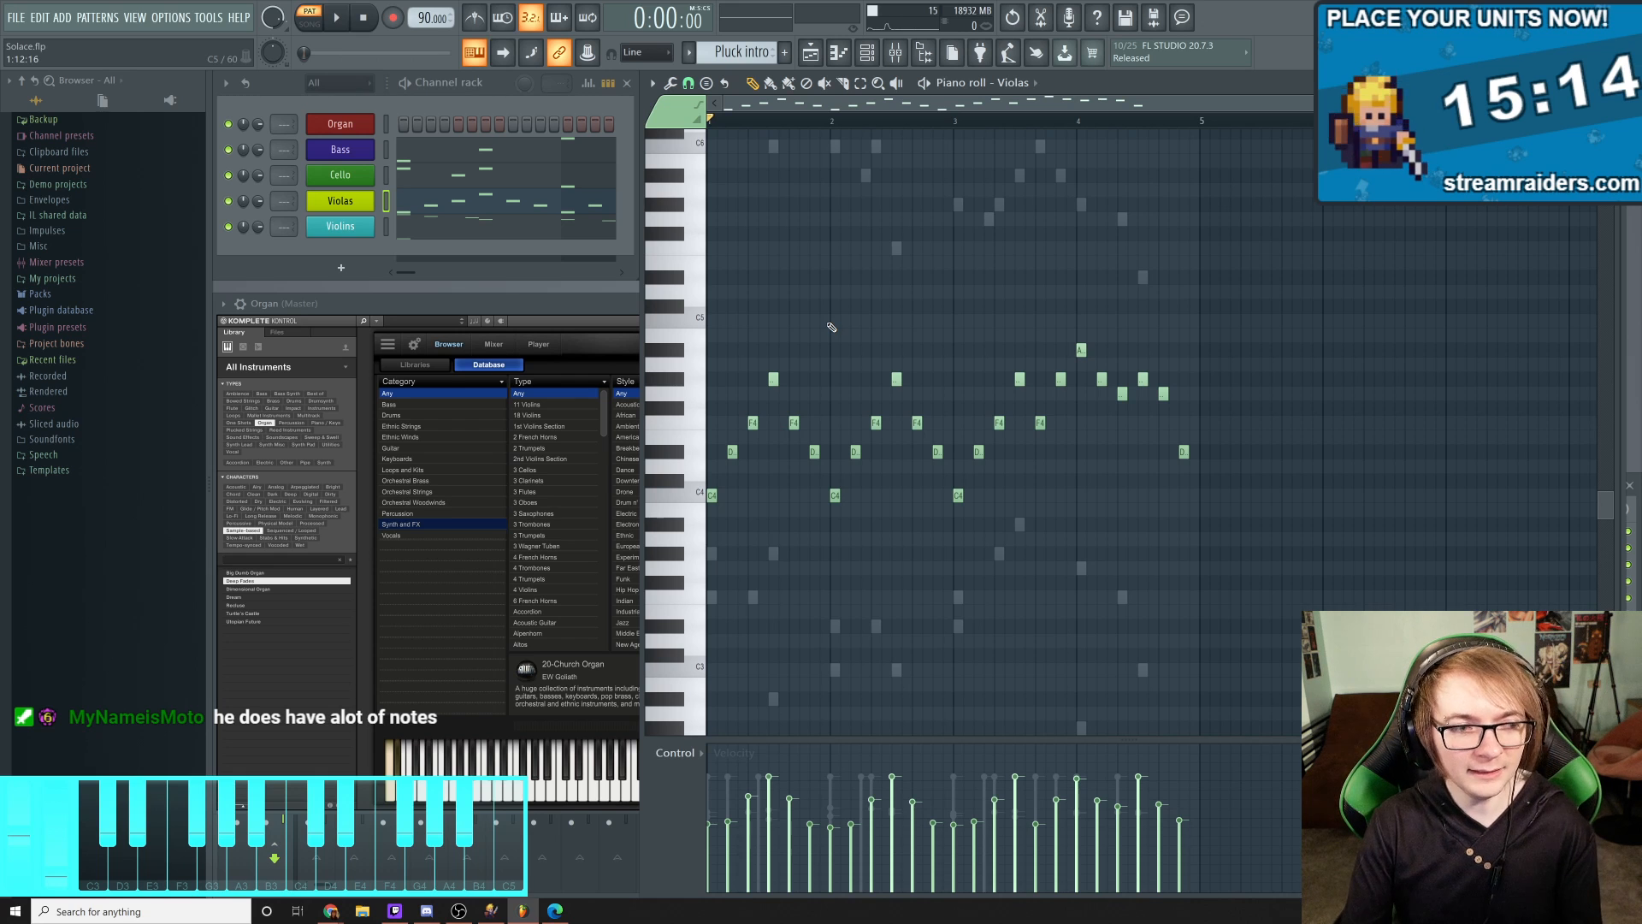
pyautogui.scroll(2, 837, 312)
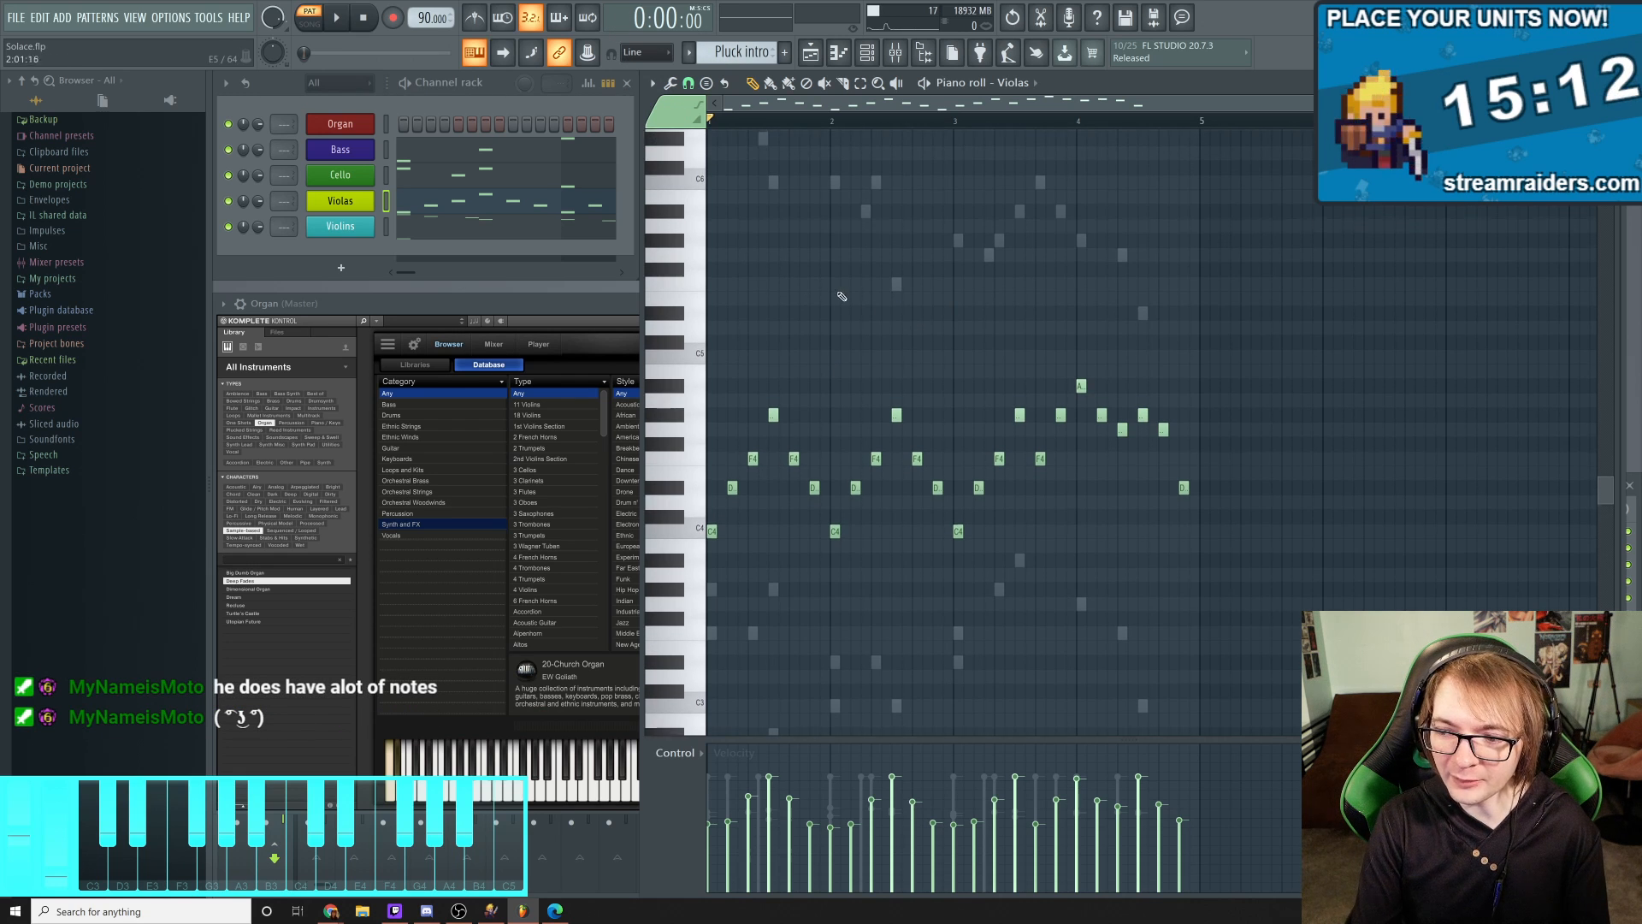
pyautogui.scroll(-3, 933, 226)
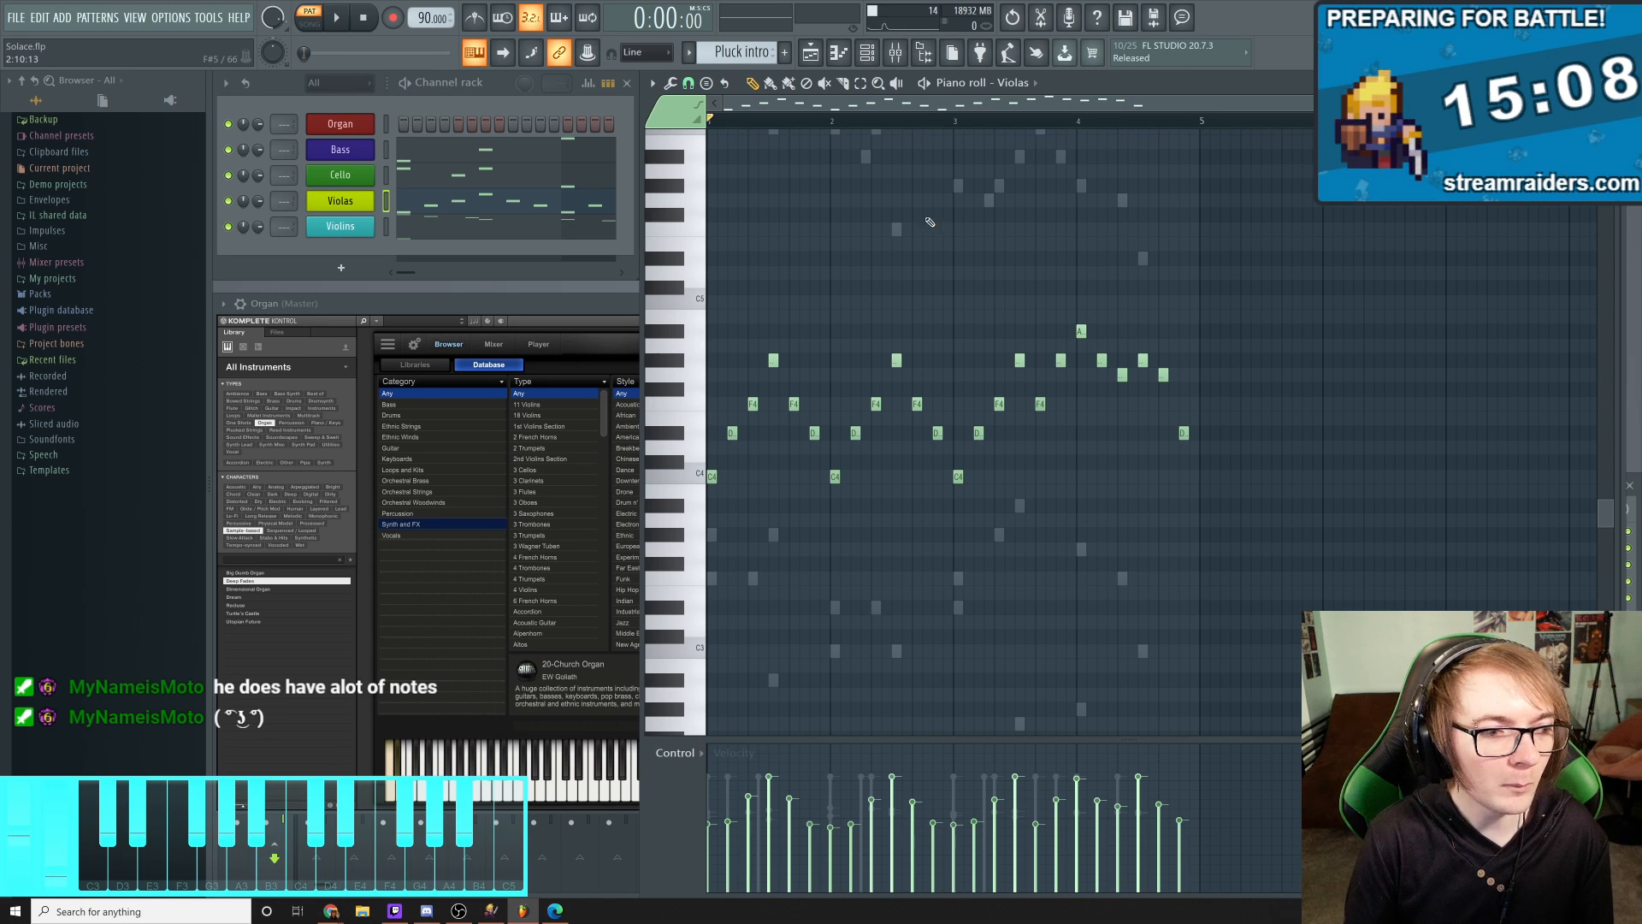
pyautogui.scroll(3, 817, 231)
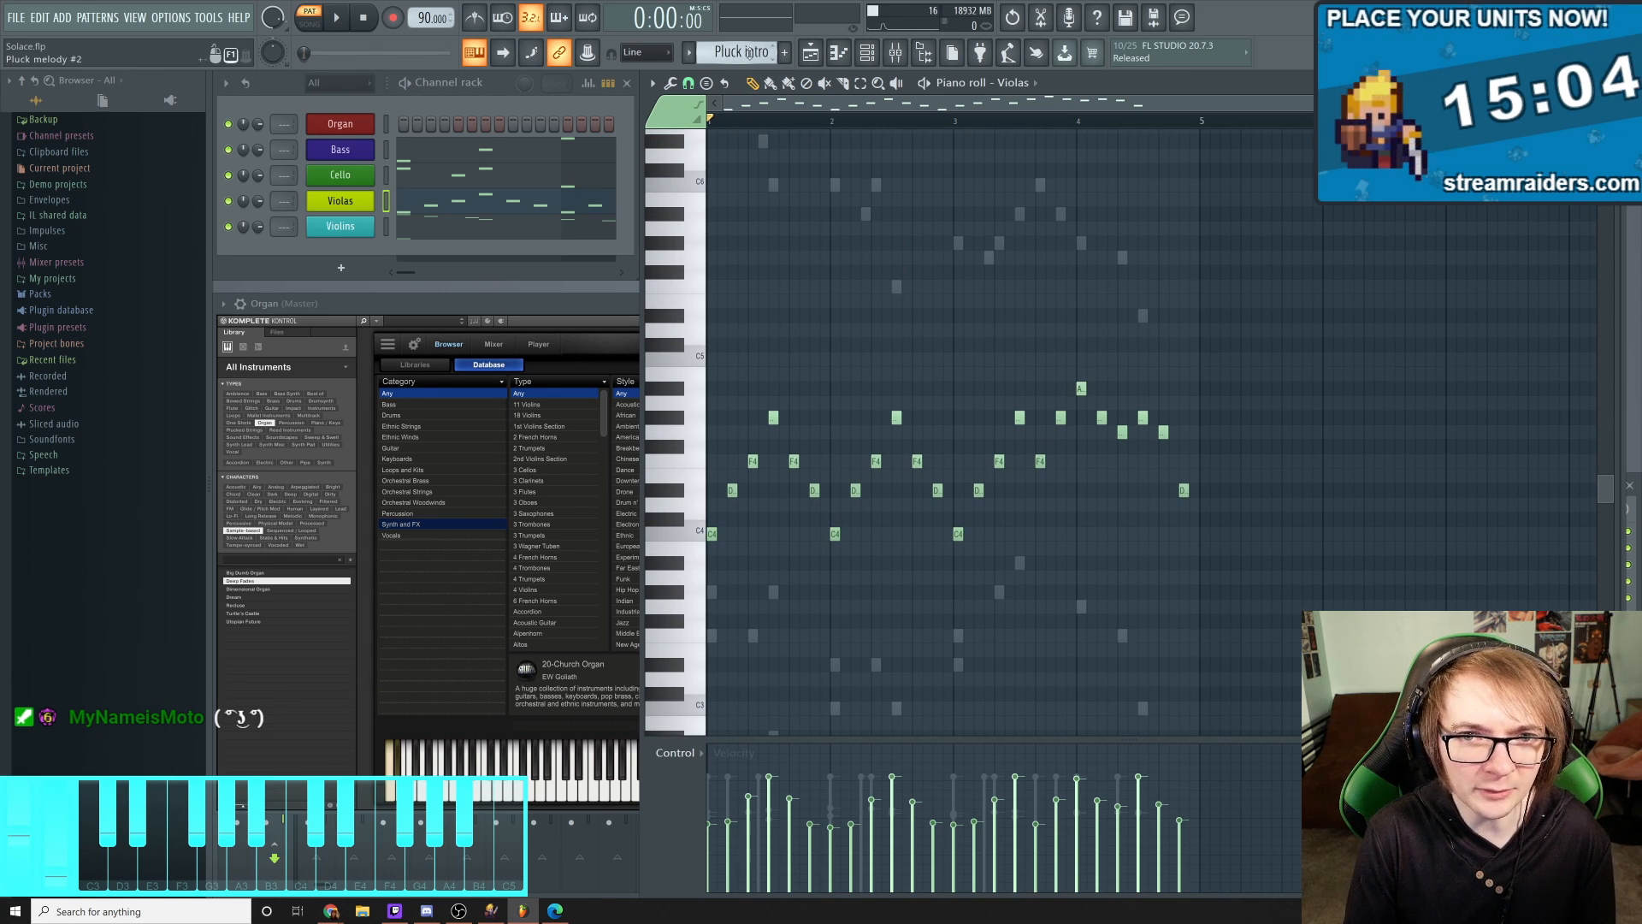
pyautogui.scroll(-1, 749, 53)
pyautogui.scroll(2, 749, 53)
pyautogui.scroll(-1, 749, 53)
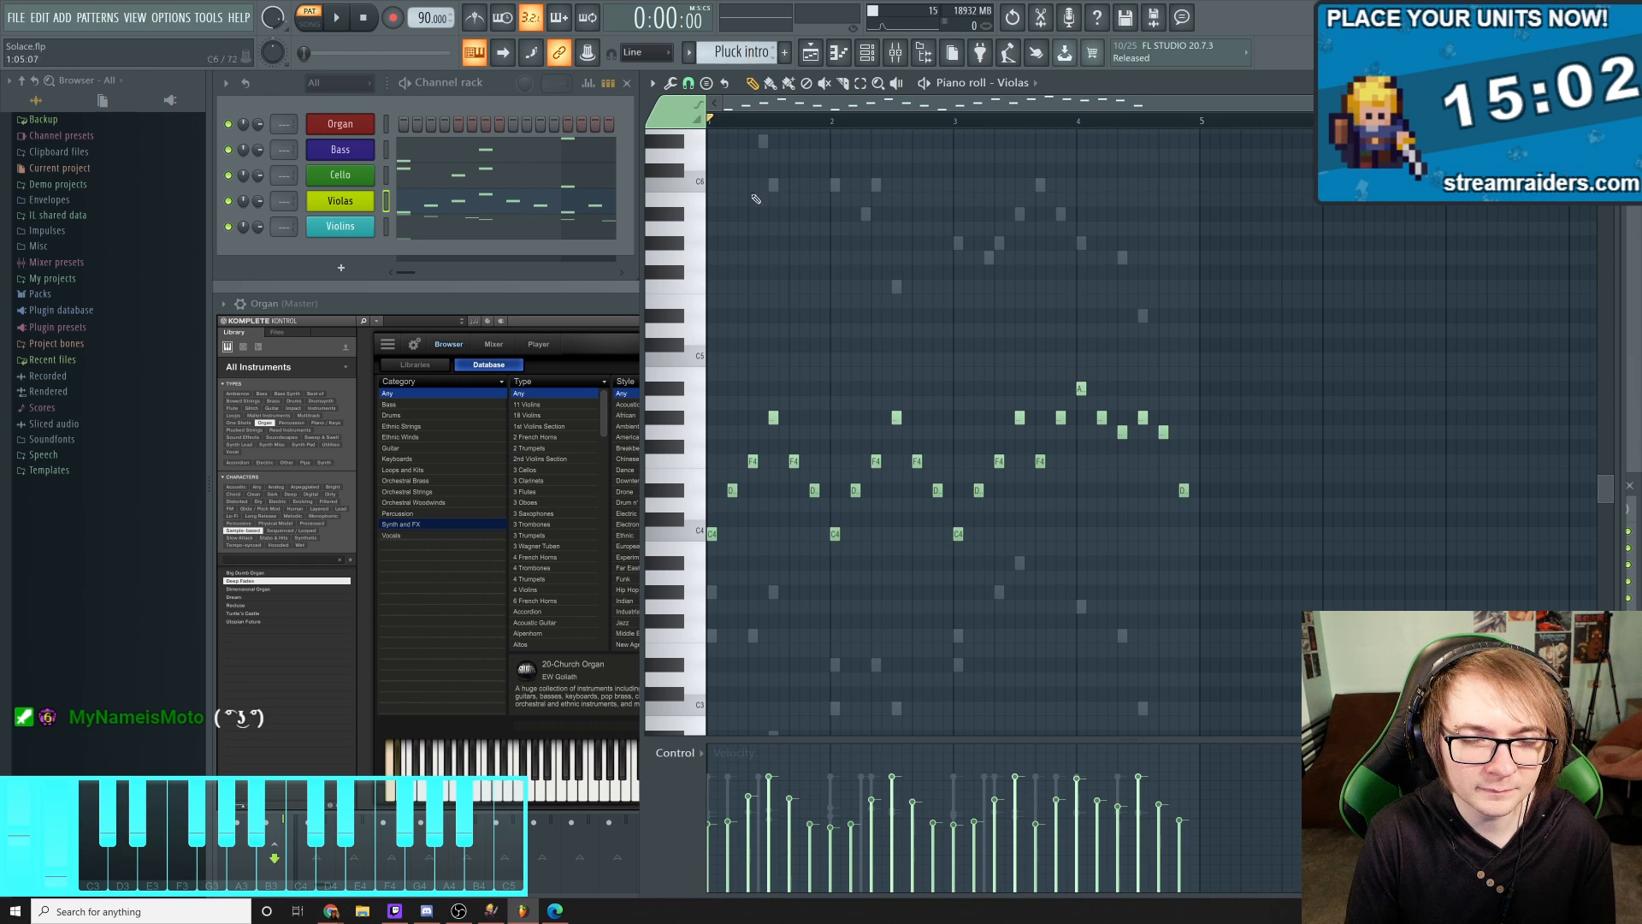
# Delete all the Violas notes across the four bars of the Pluck intro pattern
pyautogui.scroll(-6, 756, 198)
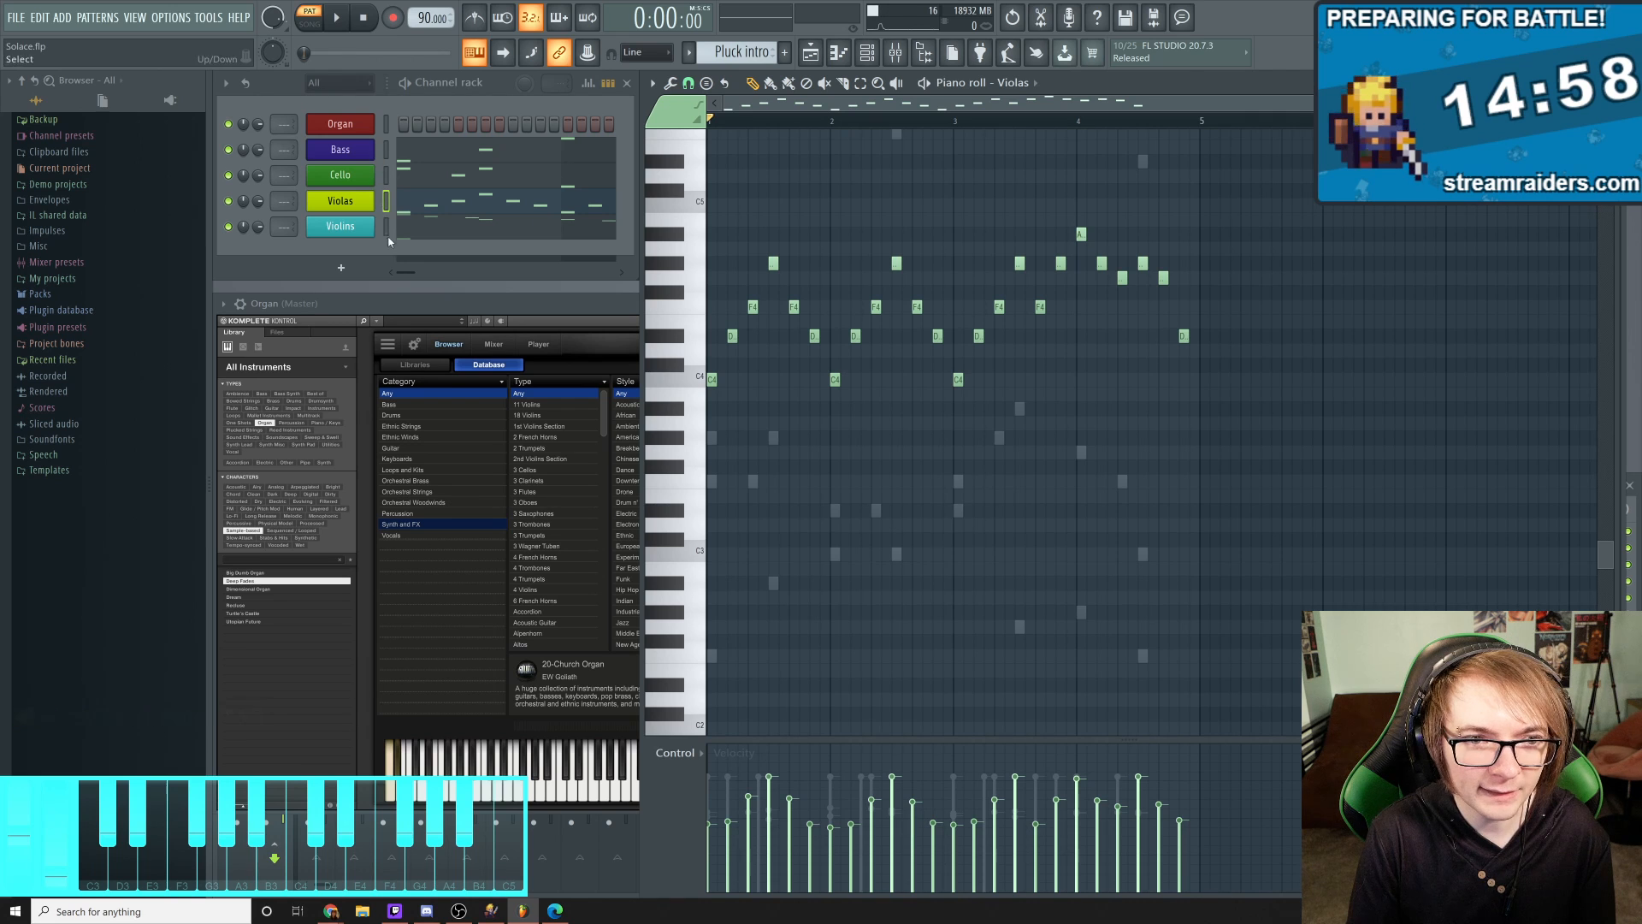
pyautogui.rightClick(772, 260)
pyautogui.rightClick(753, 306)
pyautogui.rightClick(731, 335)
pyautogui.rightClick(713, 379)
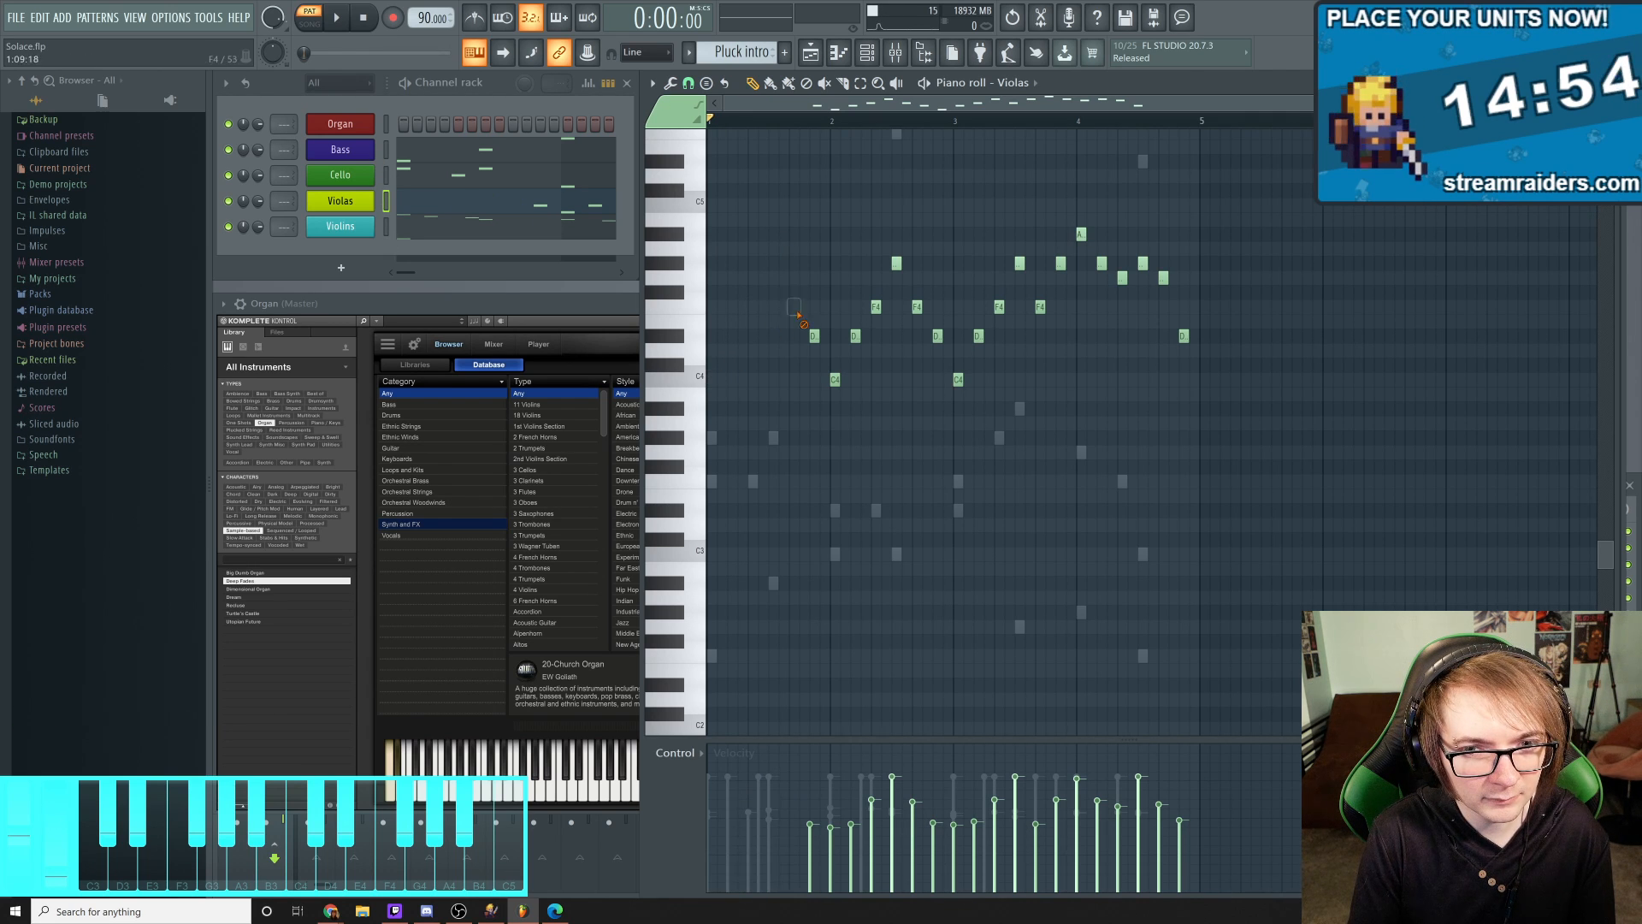
pyautogui.rightClick(814, 336)
pyautogui.rightClick(835, 379)
pyautogui.rightClick(855, 336)
pyautogui.rightClick(876, 306)
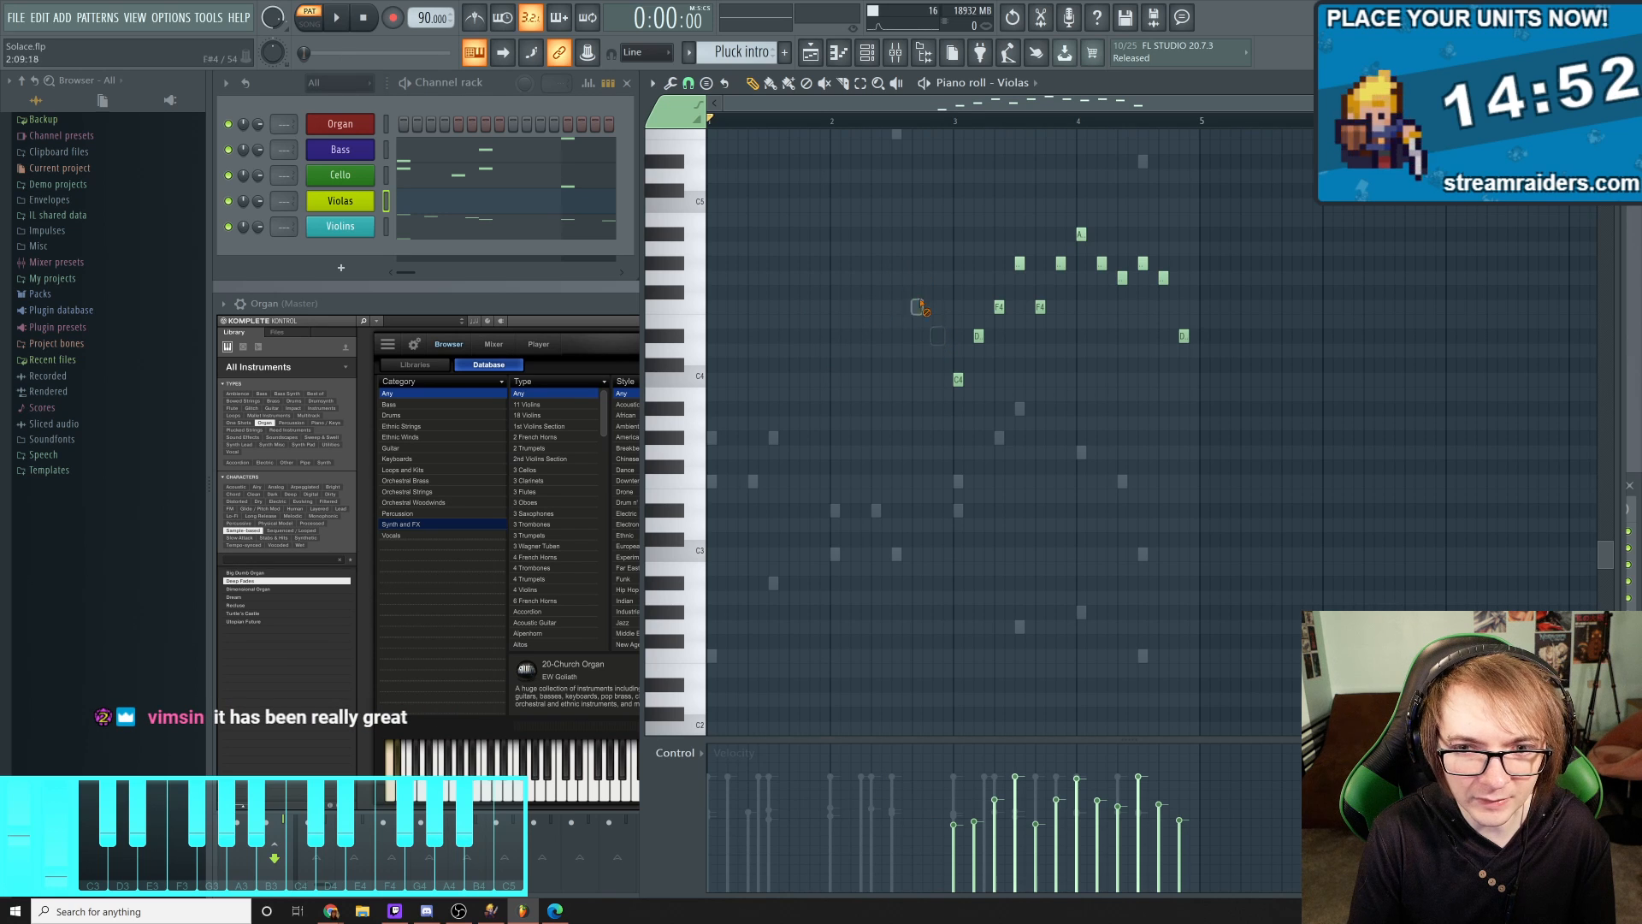
pyautogui.rightClick(958, 379)
pyautogui.rightClick(978, 335)
pyautogui.moveTo(1076, 256)
pyautogui.mouseDown()
pyautogui.moveTo(1100, 239)
pyautogui.moveTo(1165, 281)
pyautogui.moveTo(1182, 337)
pyautogui.mouseUp()
pyautogui.moveTo(1009, 337); pyautogui.dragTo(1008, 333)
pyautogui.scroll(-3, 1008, 332)
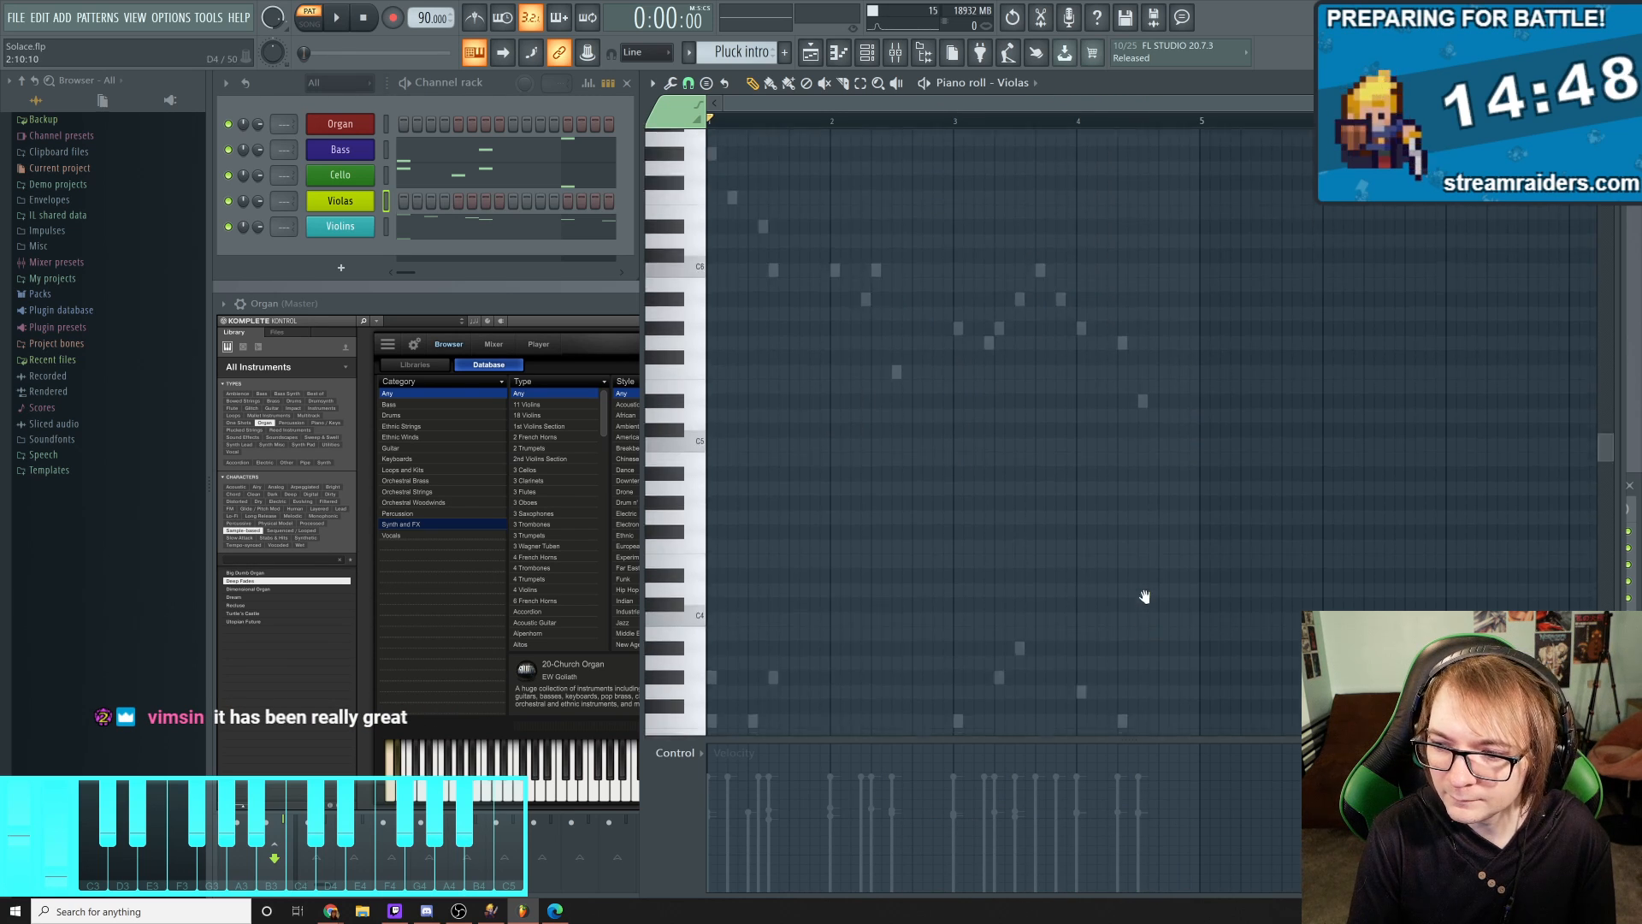
# Check the Violins and Cello parts, and delete all the Bass notes from the Pluck intro pattern
pyautogui.click(441, 229)
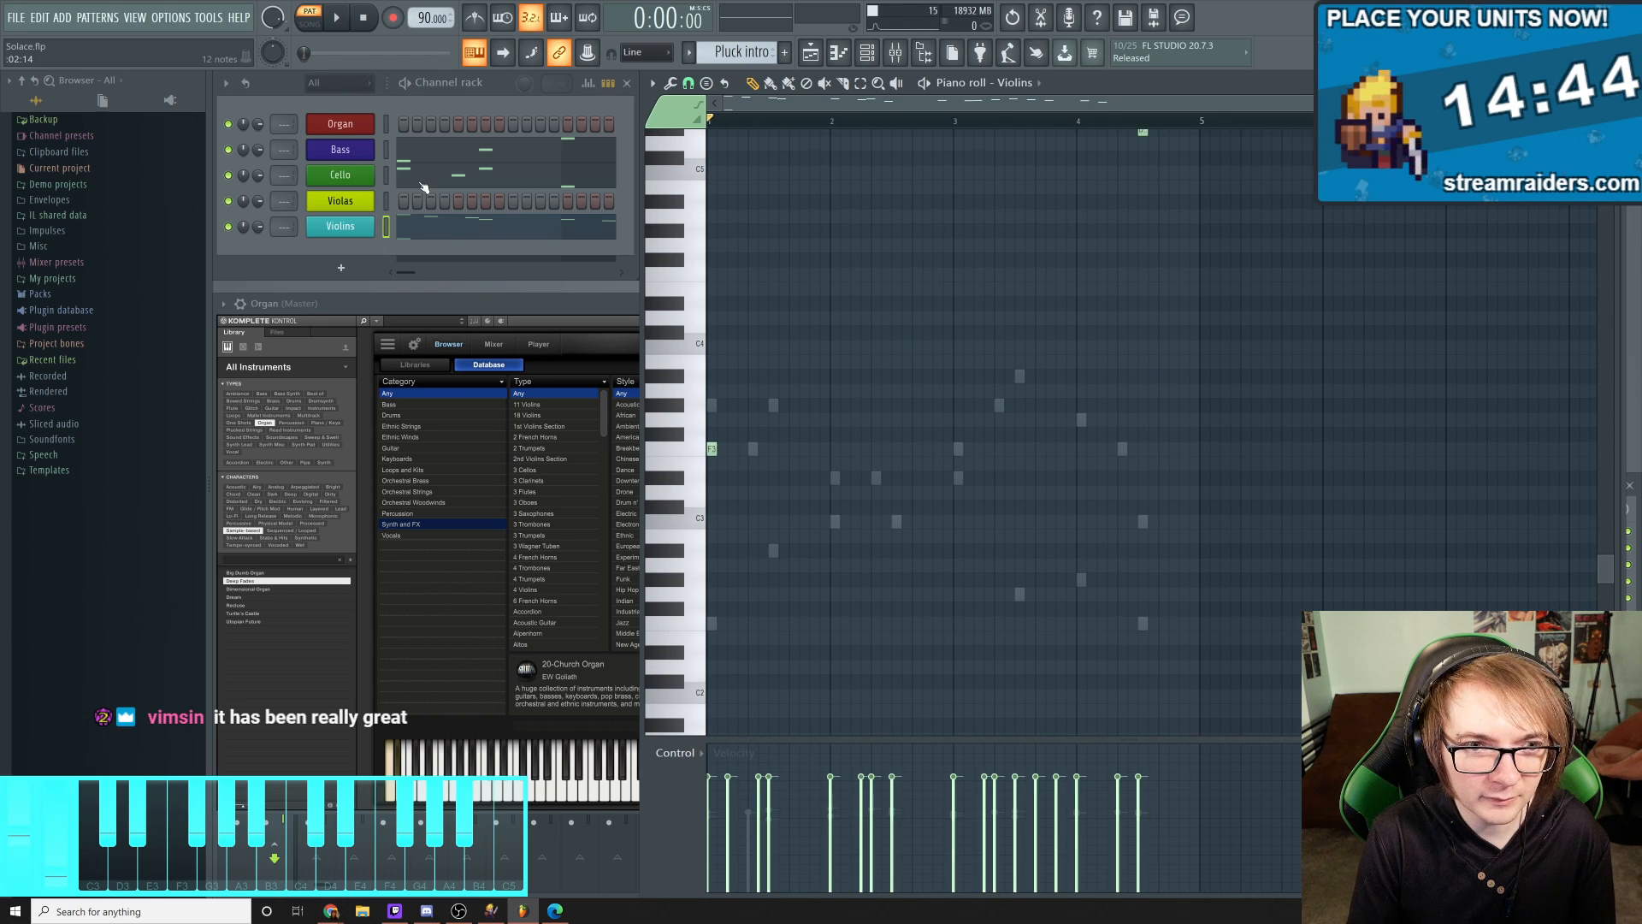
pyautogui.click(425, 186)
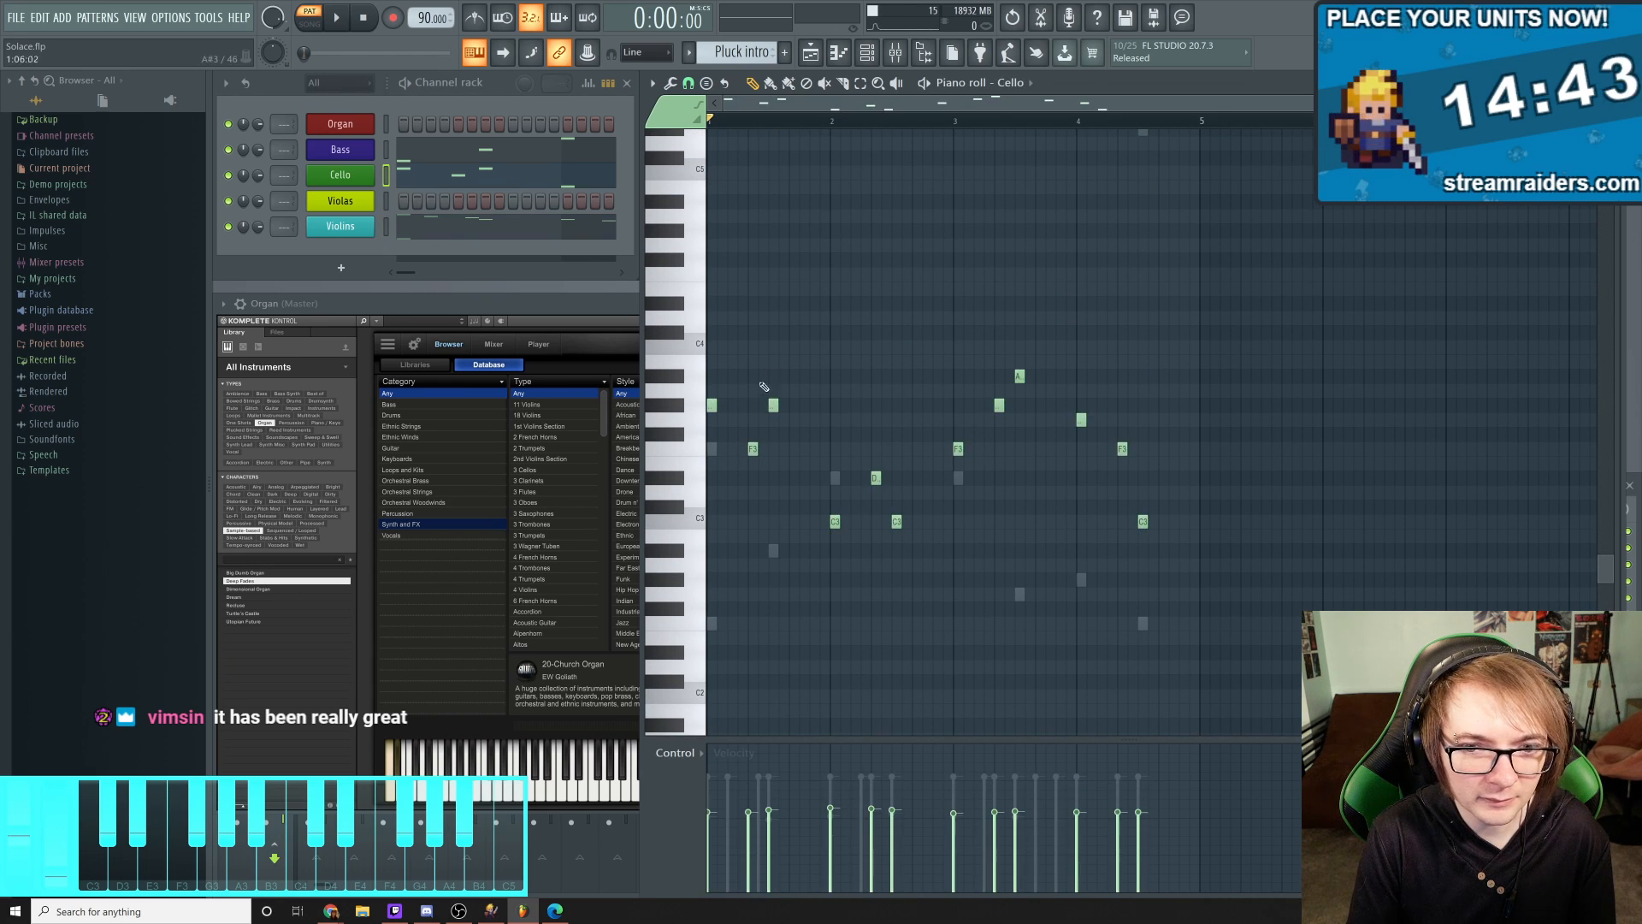
pyautogui.click(448, 158)
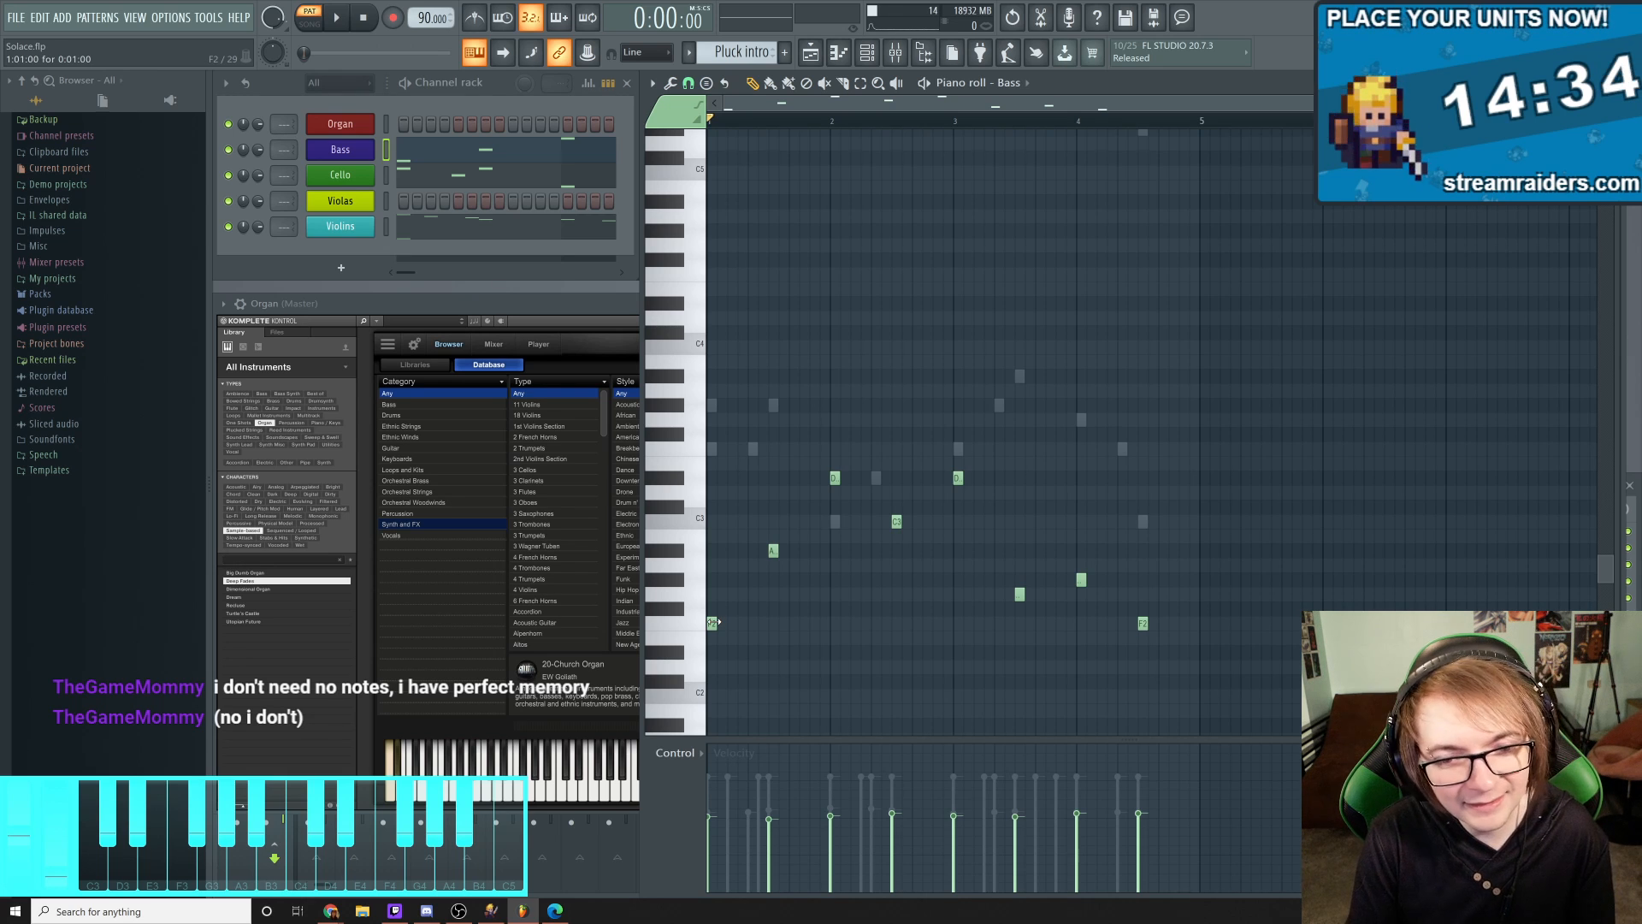
pyautogui.rightClick(714, 623)
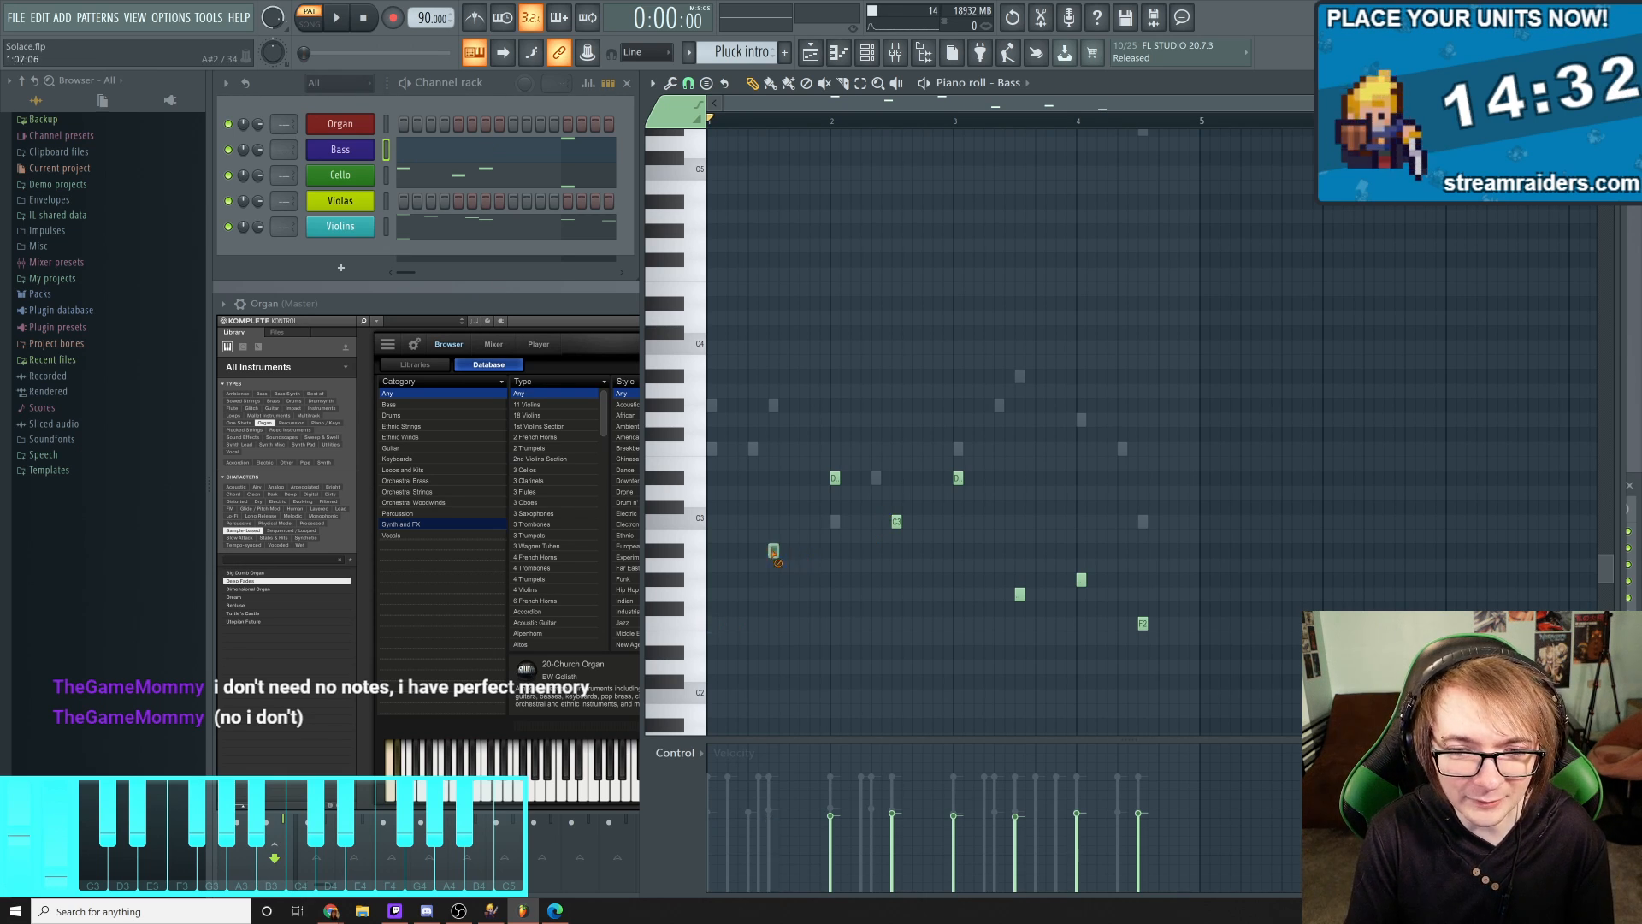
pyautogui.rightClick(774, 551)
pyautogui.rightClick(835, 478)
pyautogui.rightClick(958, 478)
pyautogui.rightClick(1019, 594)
pyautogui.rightClick(1082, 580)
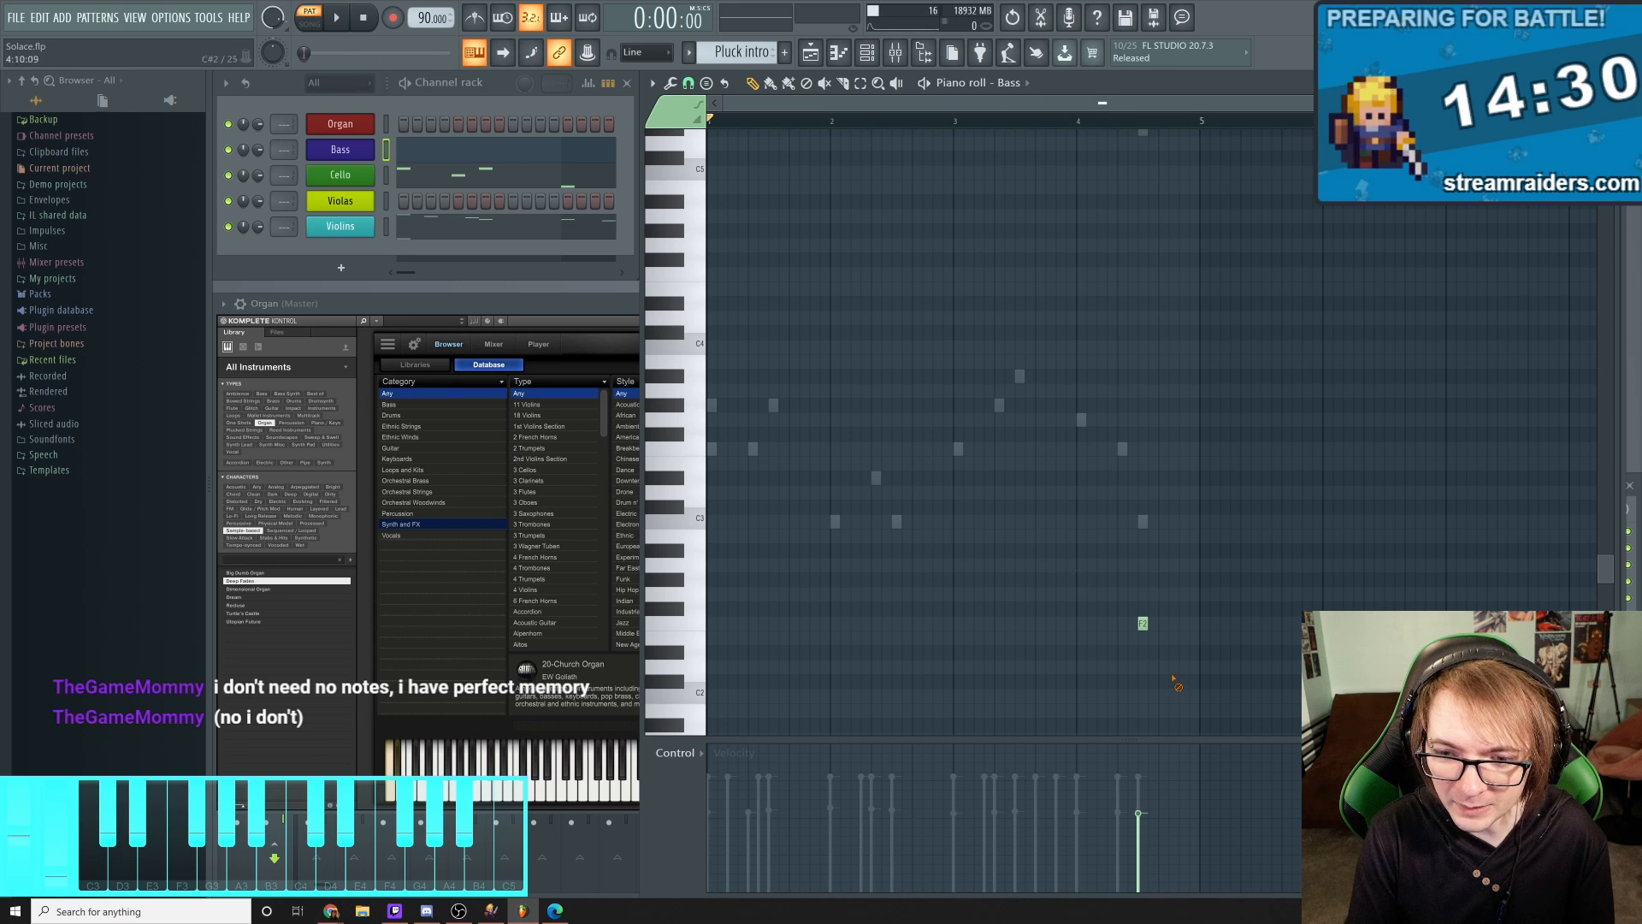
pyautogui.rightClick(1143, 624)
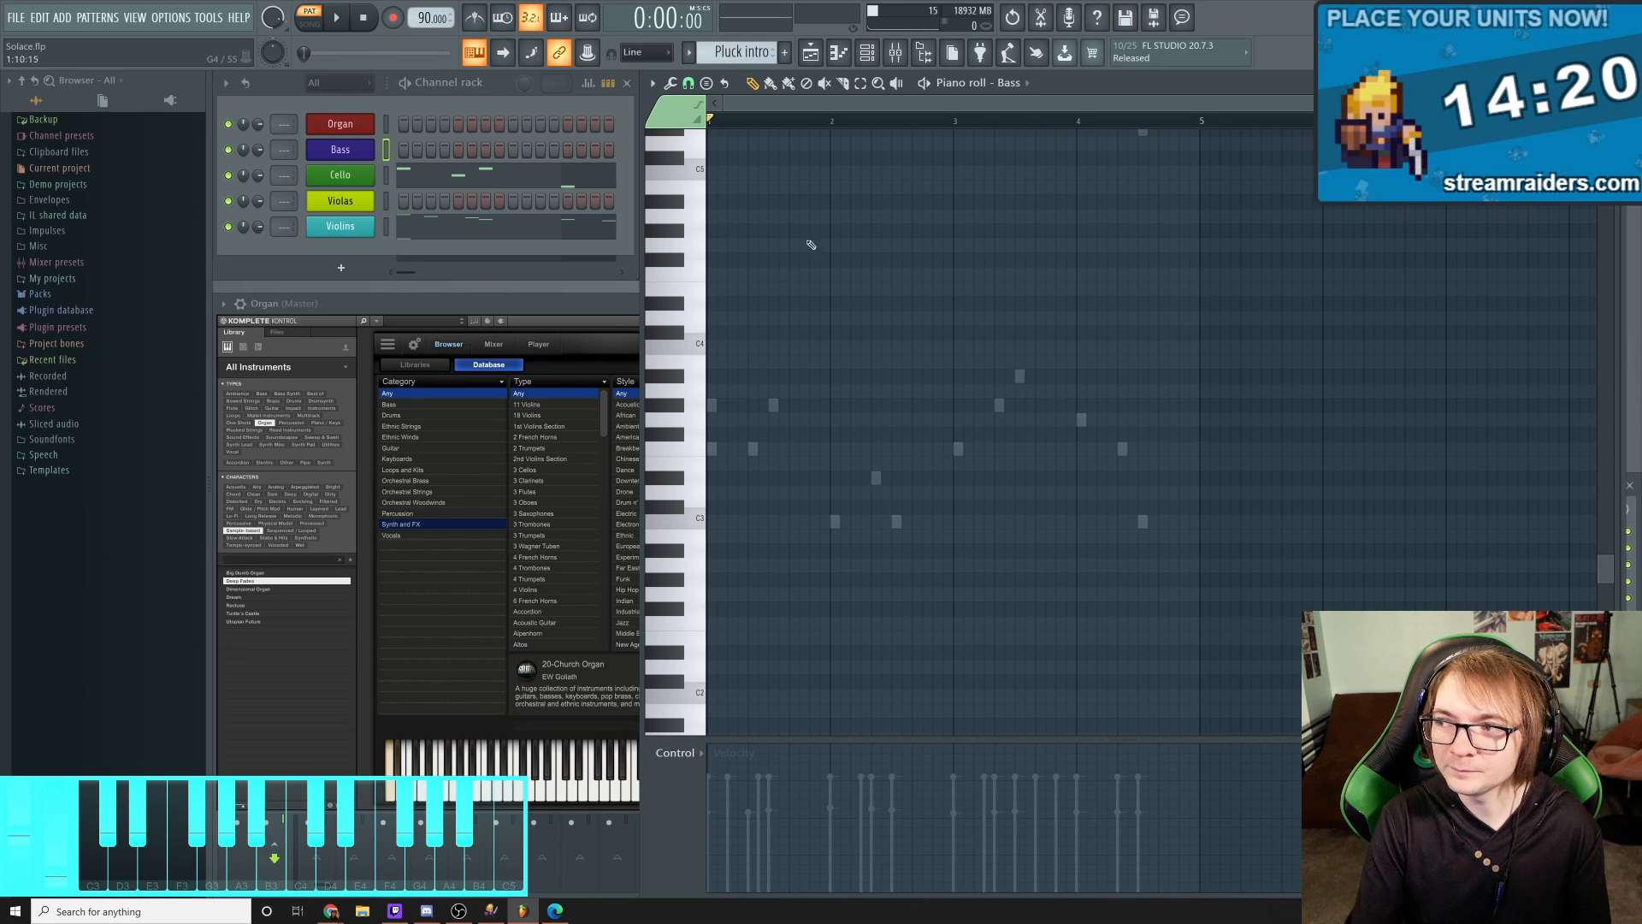
# Play the remaining Cello and Violins parts of the Pluck intro pattern with the Violins notes open, stopping during bar 4
pyautogui.click(336, 18)
pyautogui.scroll(4, 1027, 462)
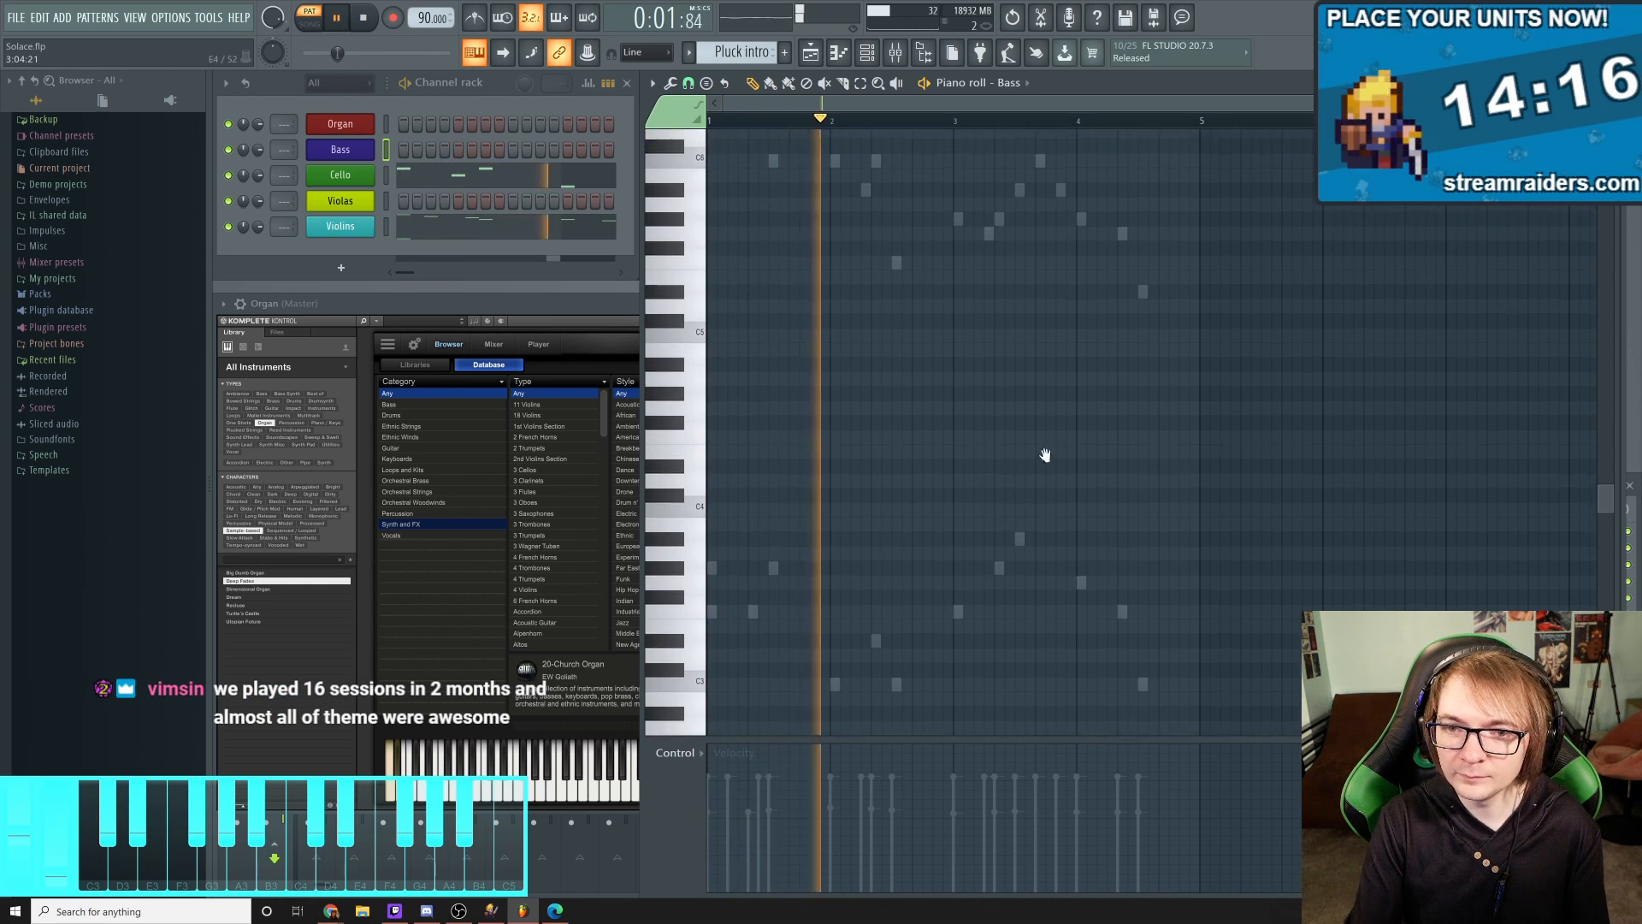
pyautogui.moveTo(927, 325); pyautogui.dragTo(1063, 450)
pyautogui.moveTo(902, 400); pyautogui.dragTo(919, 446)
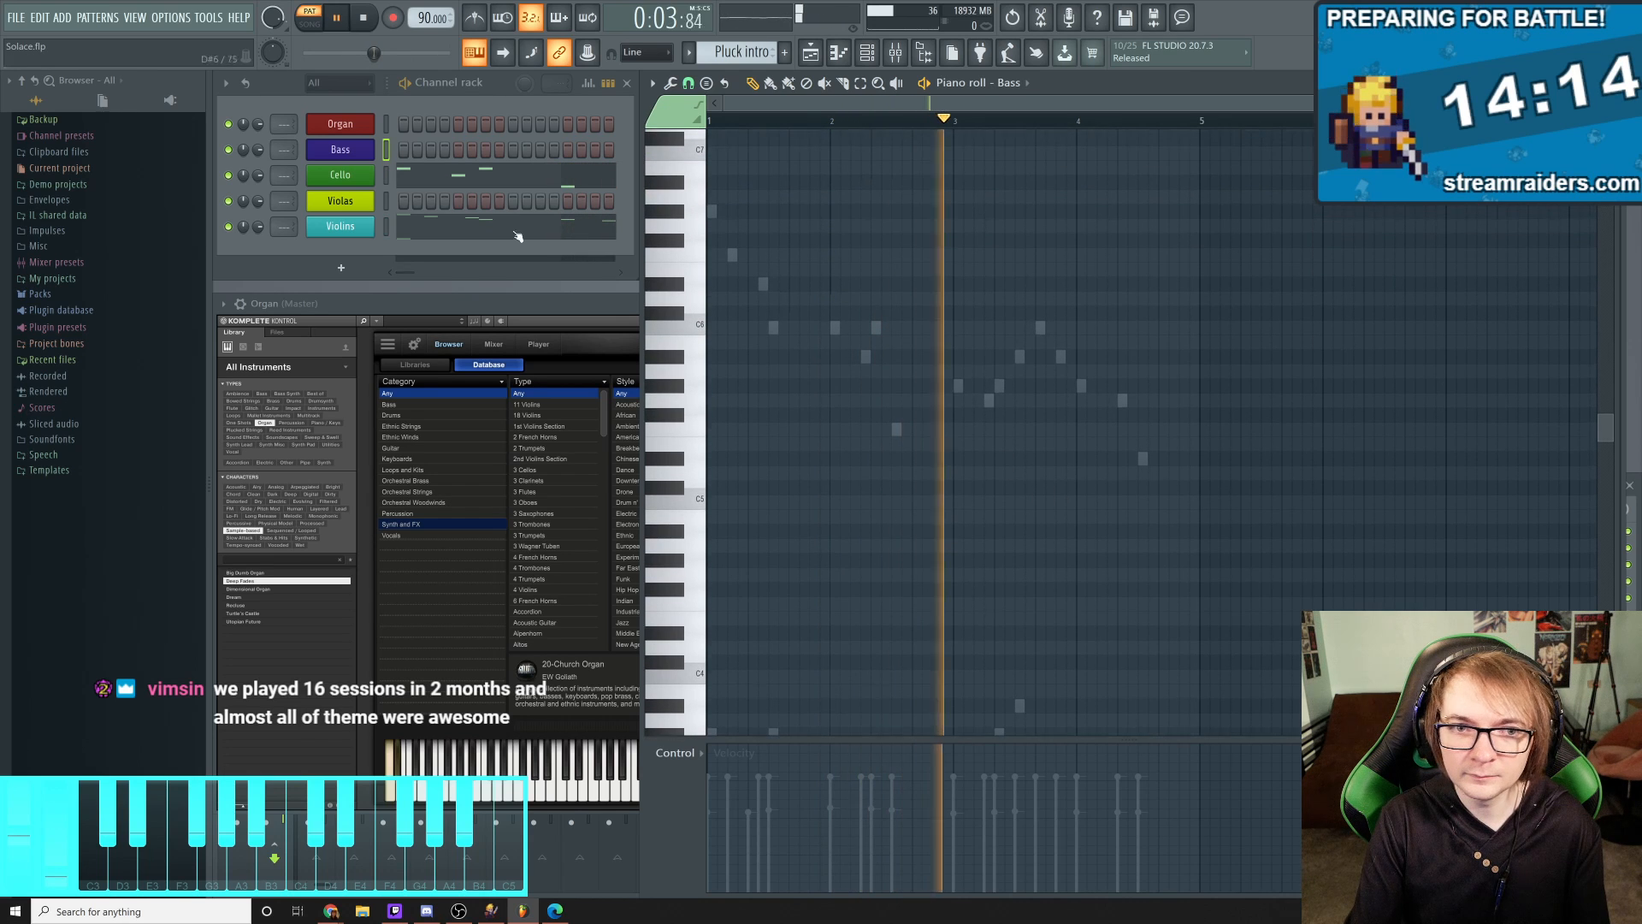
pyautogui.click(518, 231)
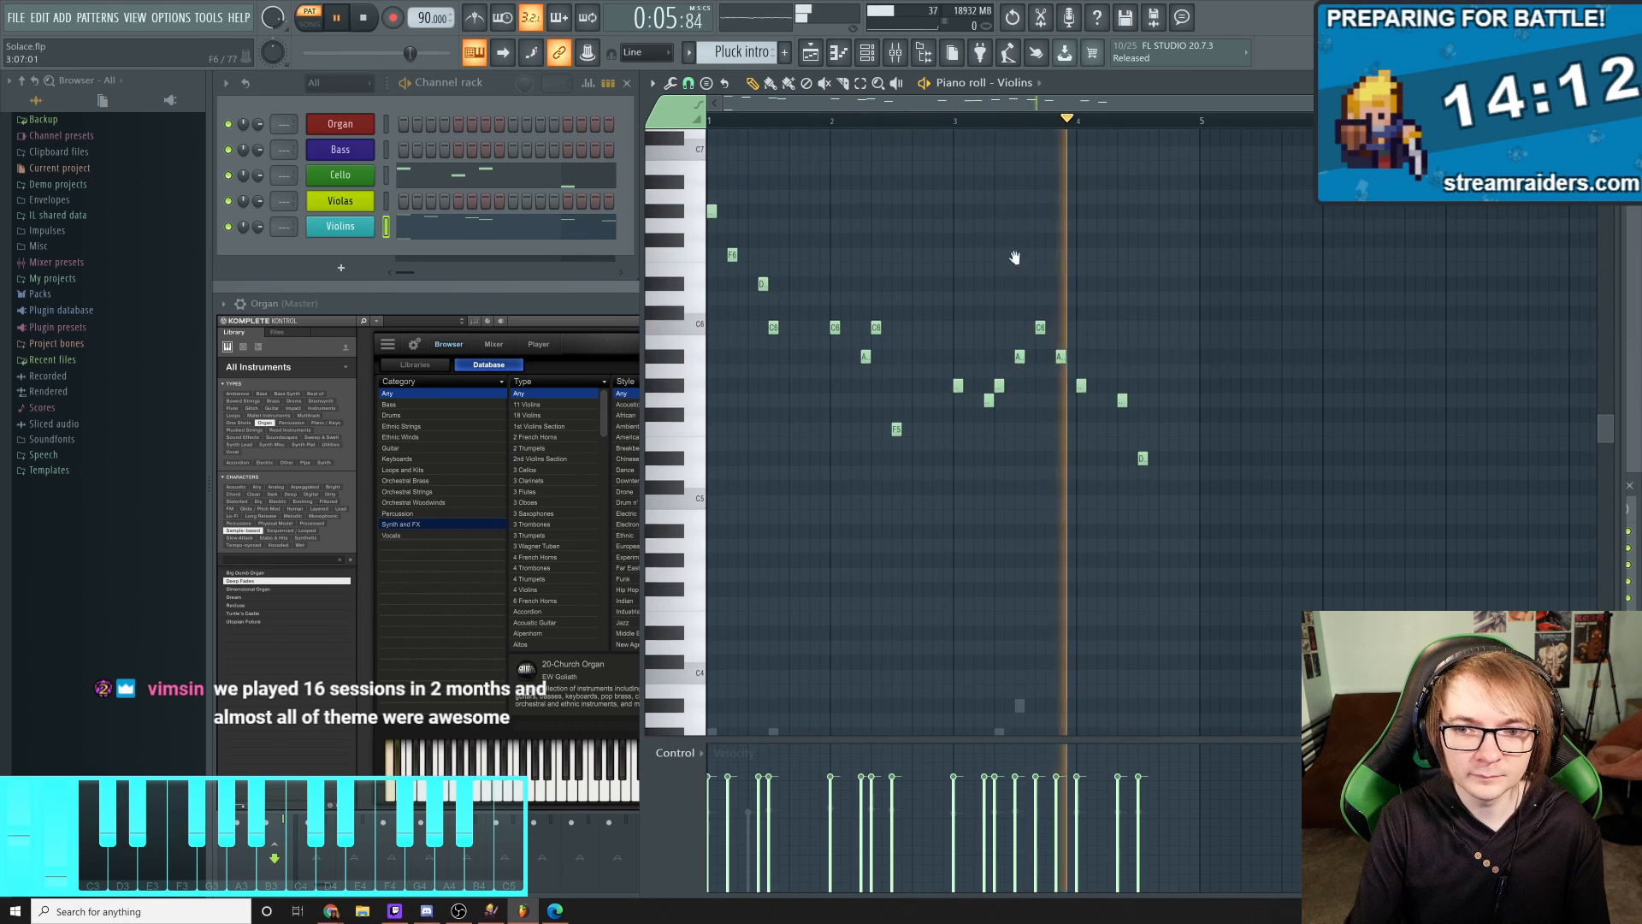
pyautogui.scroll(-5, 992, 368)
pyautogui.press('space')
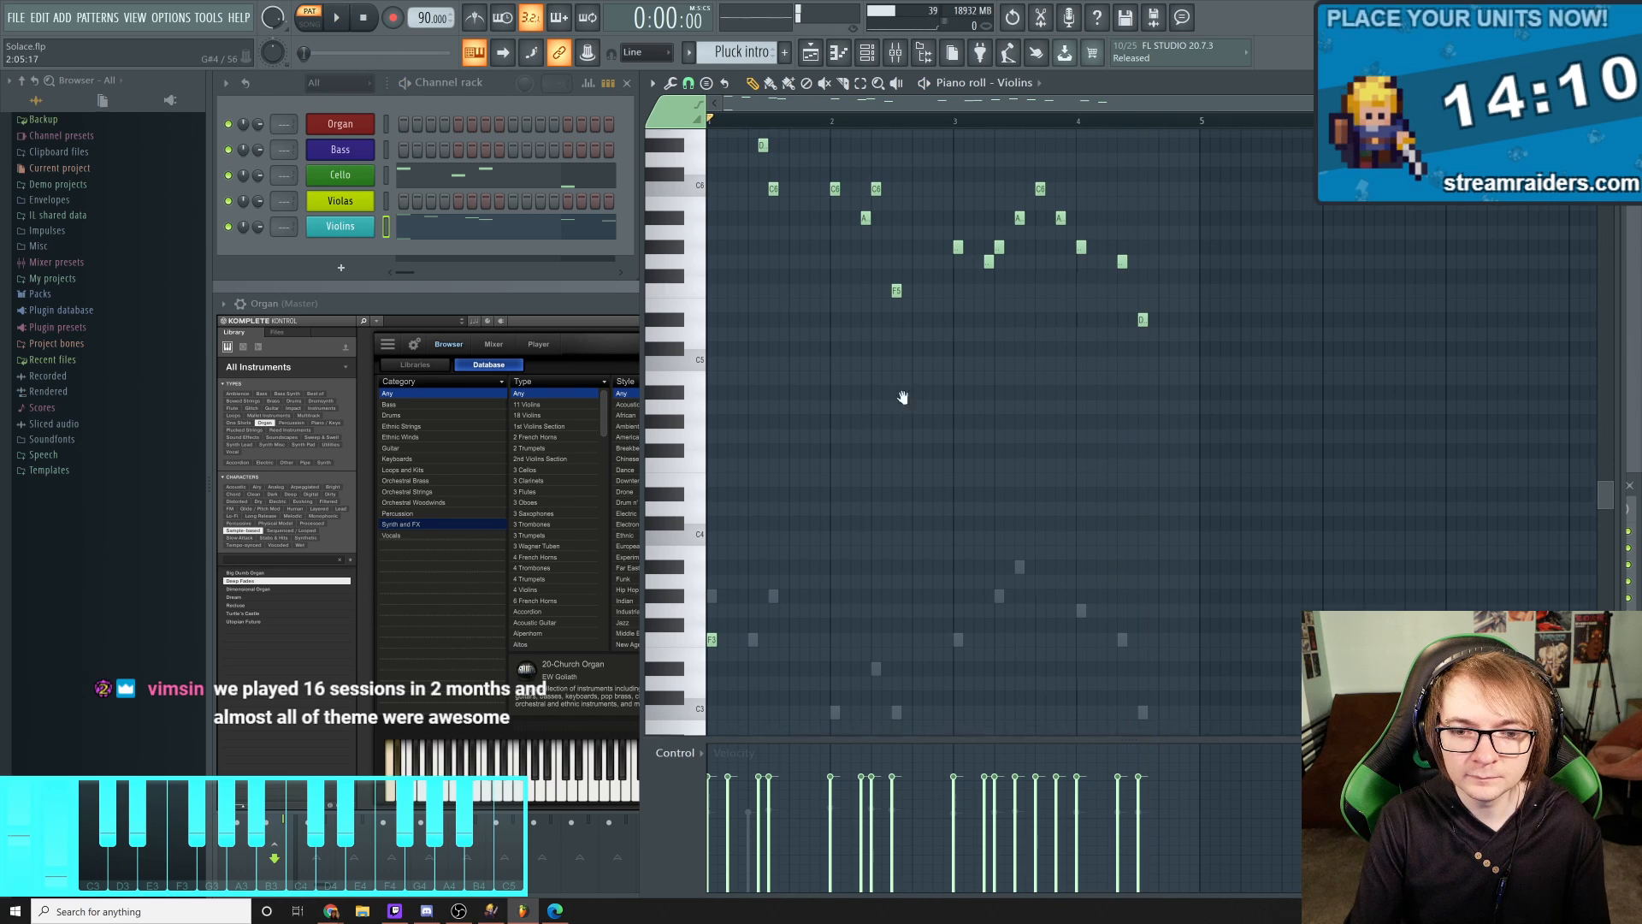
# Look over the Violins notes against the ghosted Cello notes, with a brief playback of the start of the pattern
pyautogui.moveTo(902, 397); pyautogui.dragTo(971, 486)
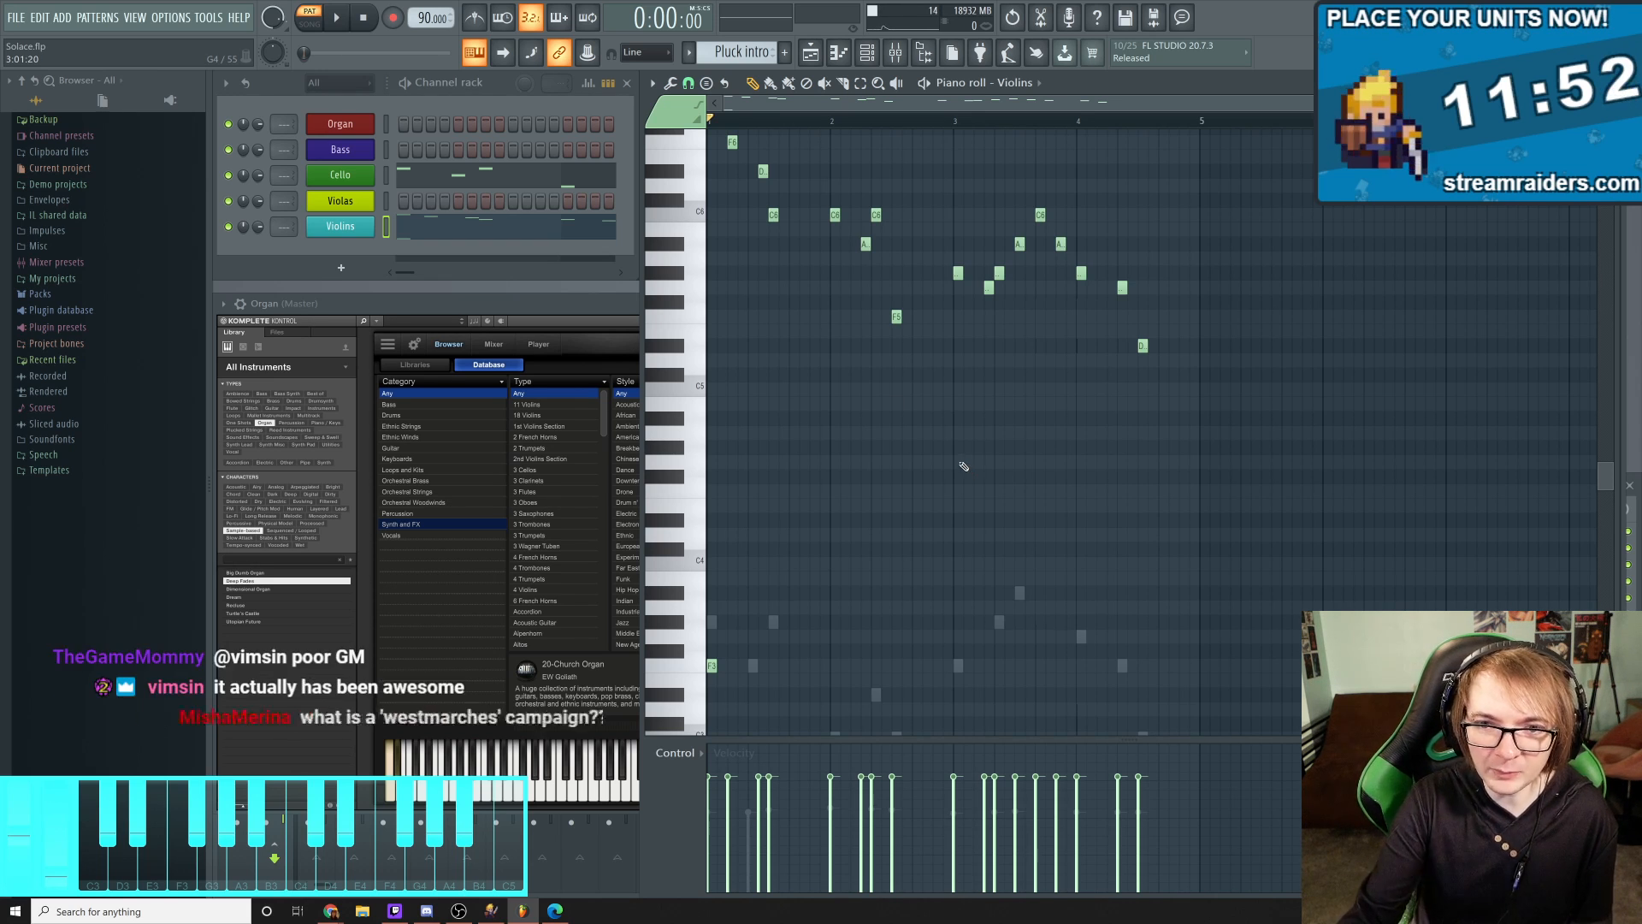
pyautogui.scroll(4, 859, 445)
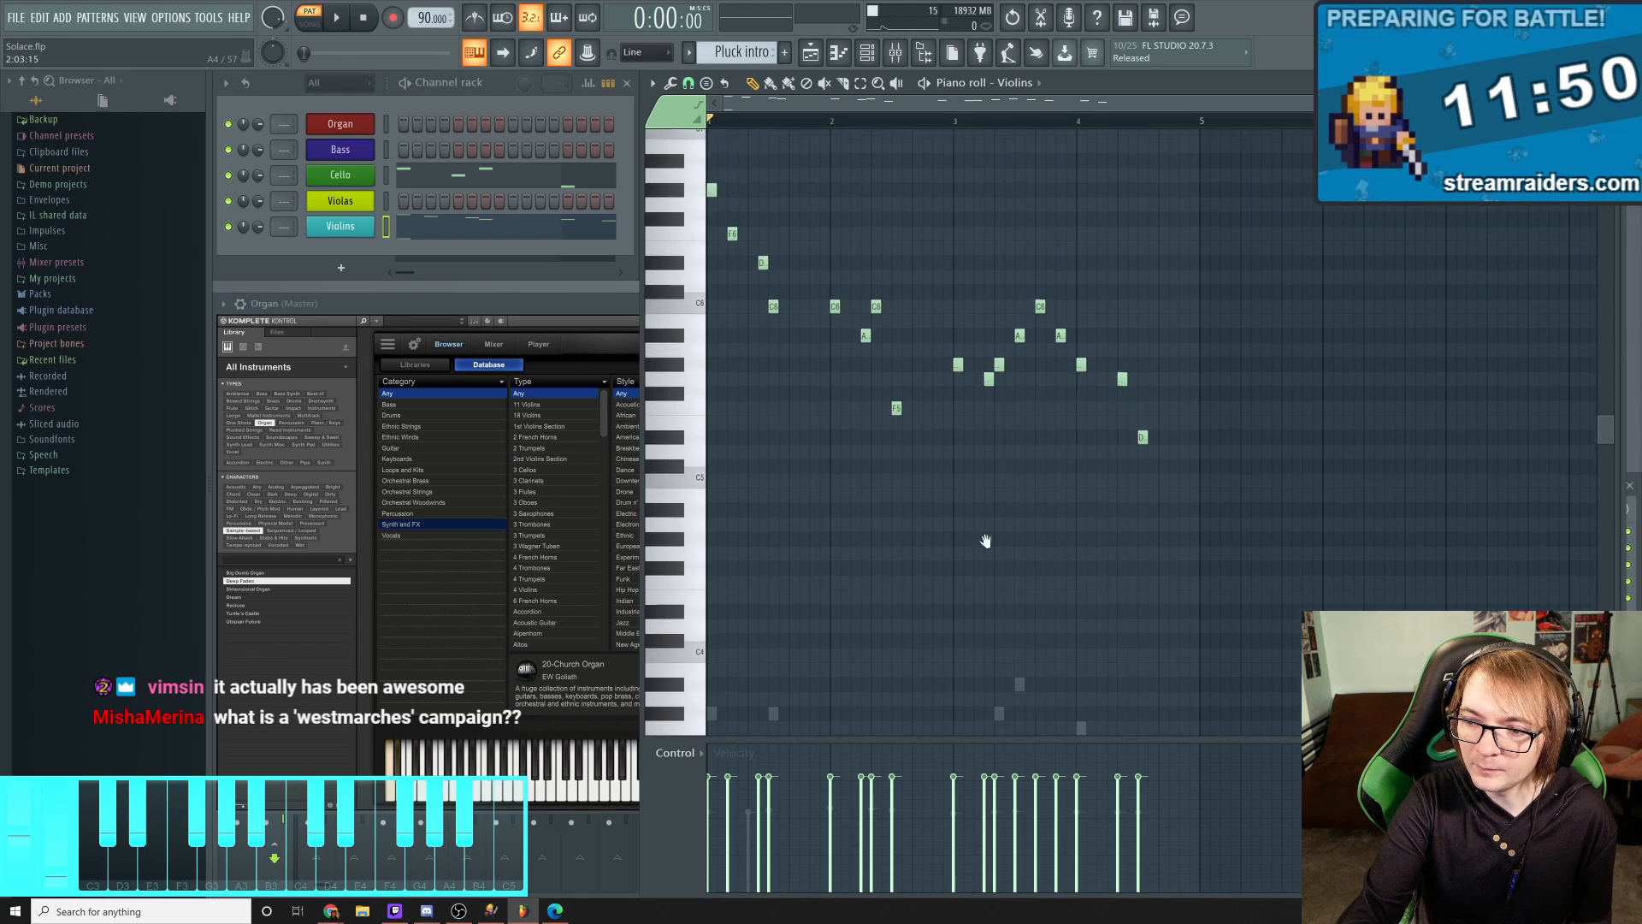
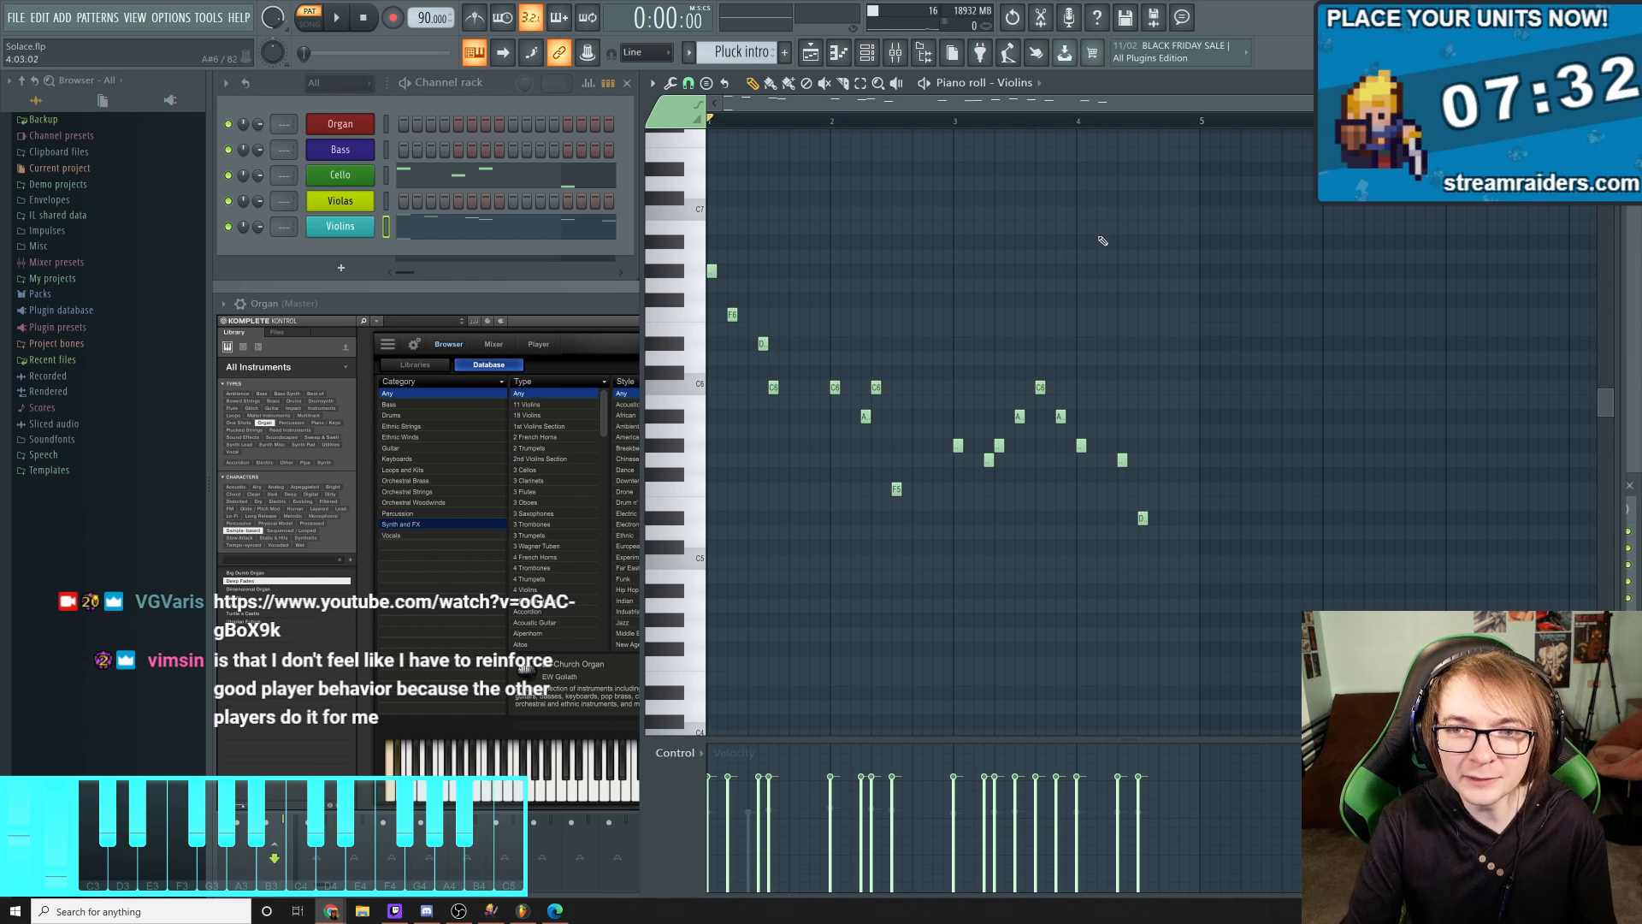
pyautogui.scroll(-2, 1239, 231)
pyautogui.scroll(4, 1087, 513)
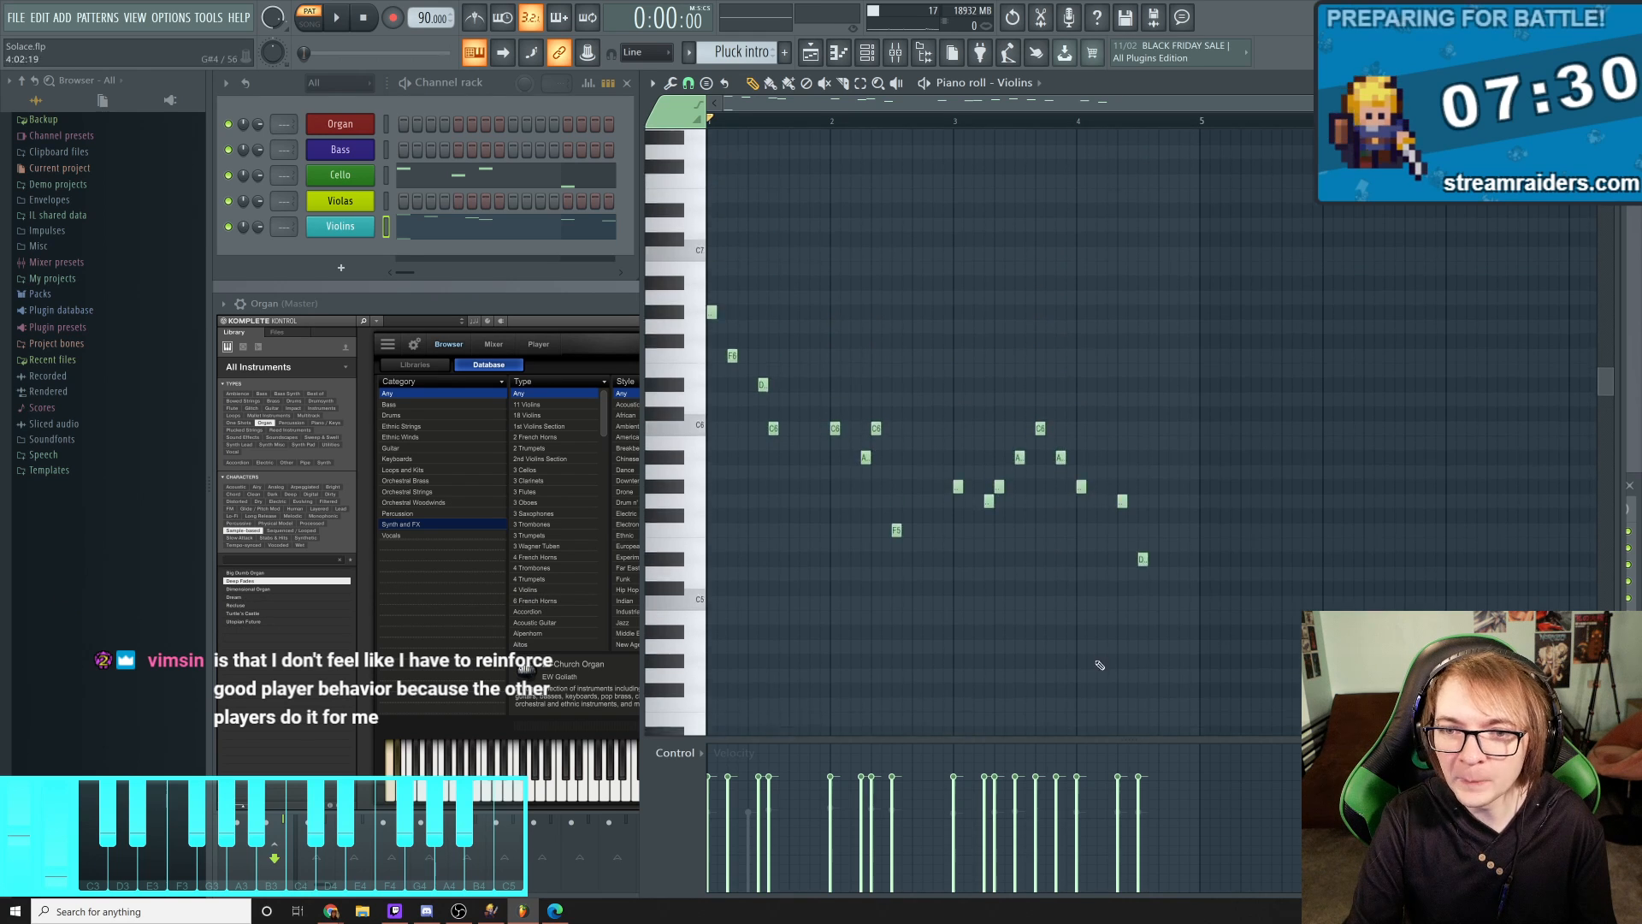
pyautogui.press('space')
pyautogui.scroll(1, 983, 531)
pyautogui.press('space')
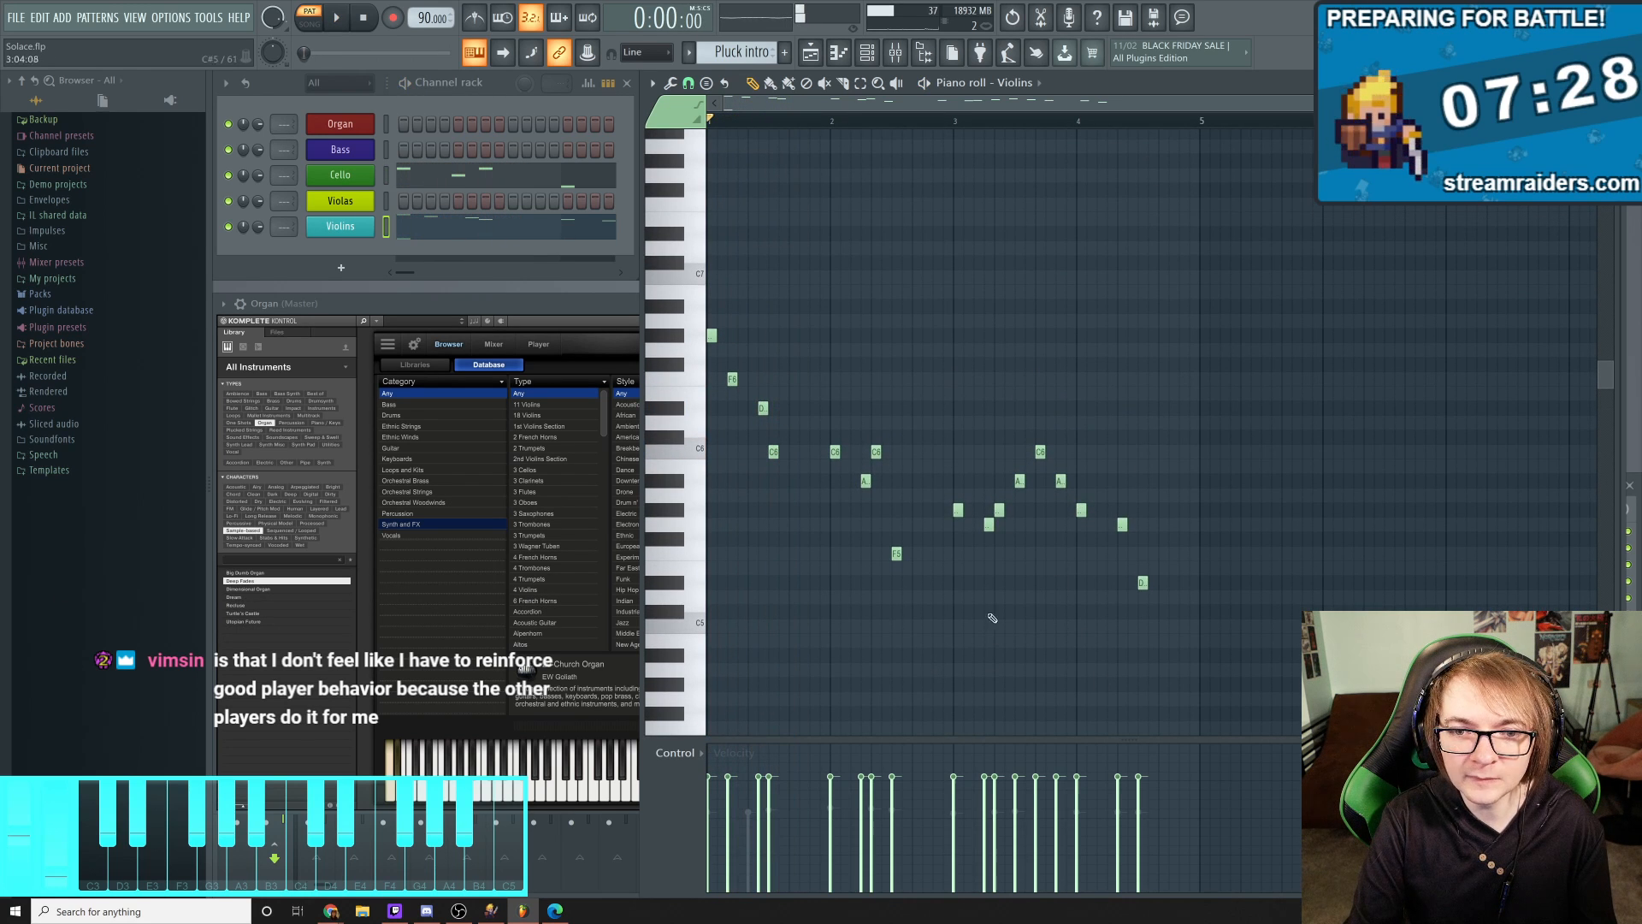
pyautogui.scroll(-12, 821, 556)
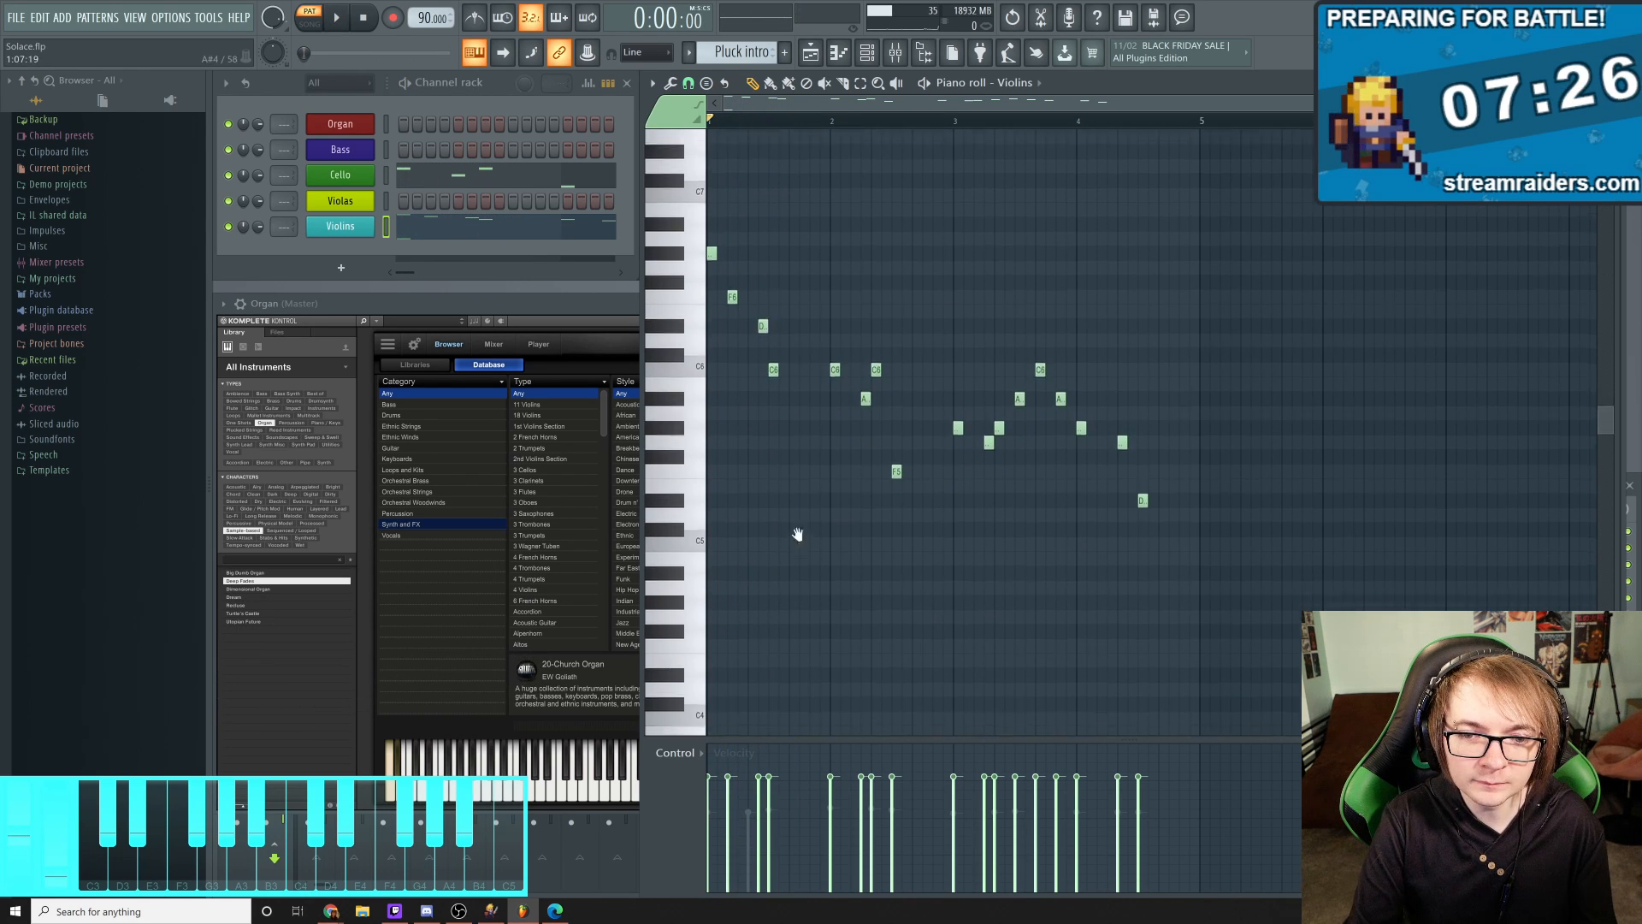
pyautogui.scroll(-6, 846, 526)
pyautogui.scroll(12, 851, 479)
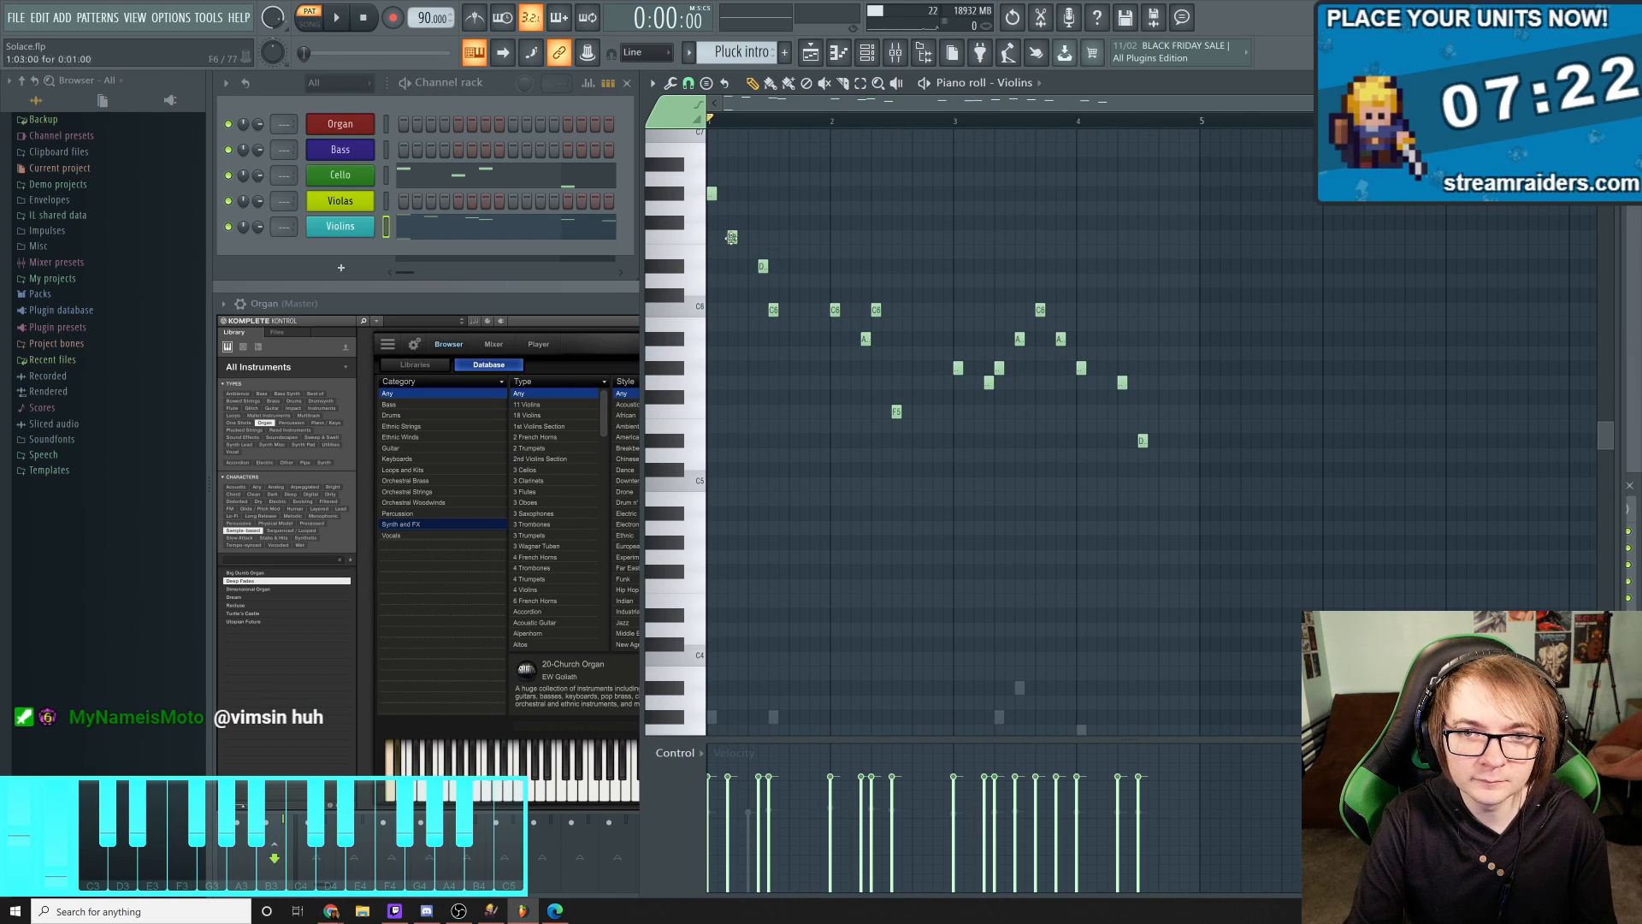
pyautogui.scroll(5, 856, 407)
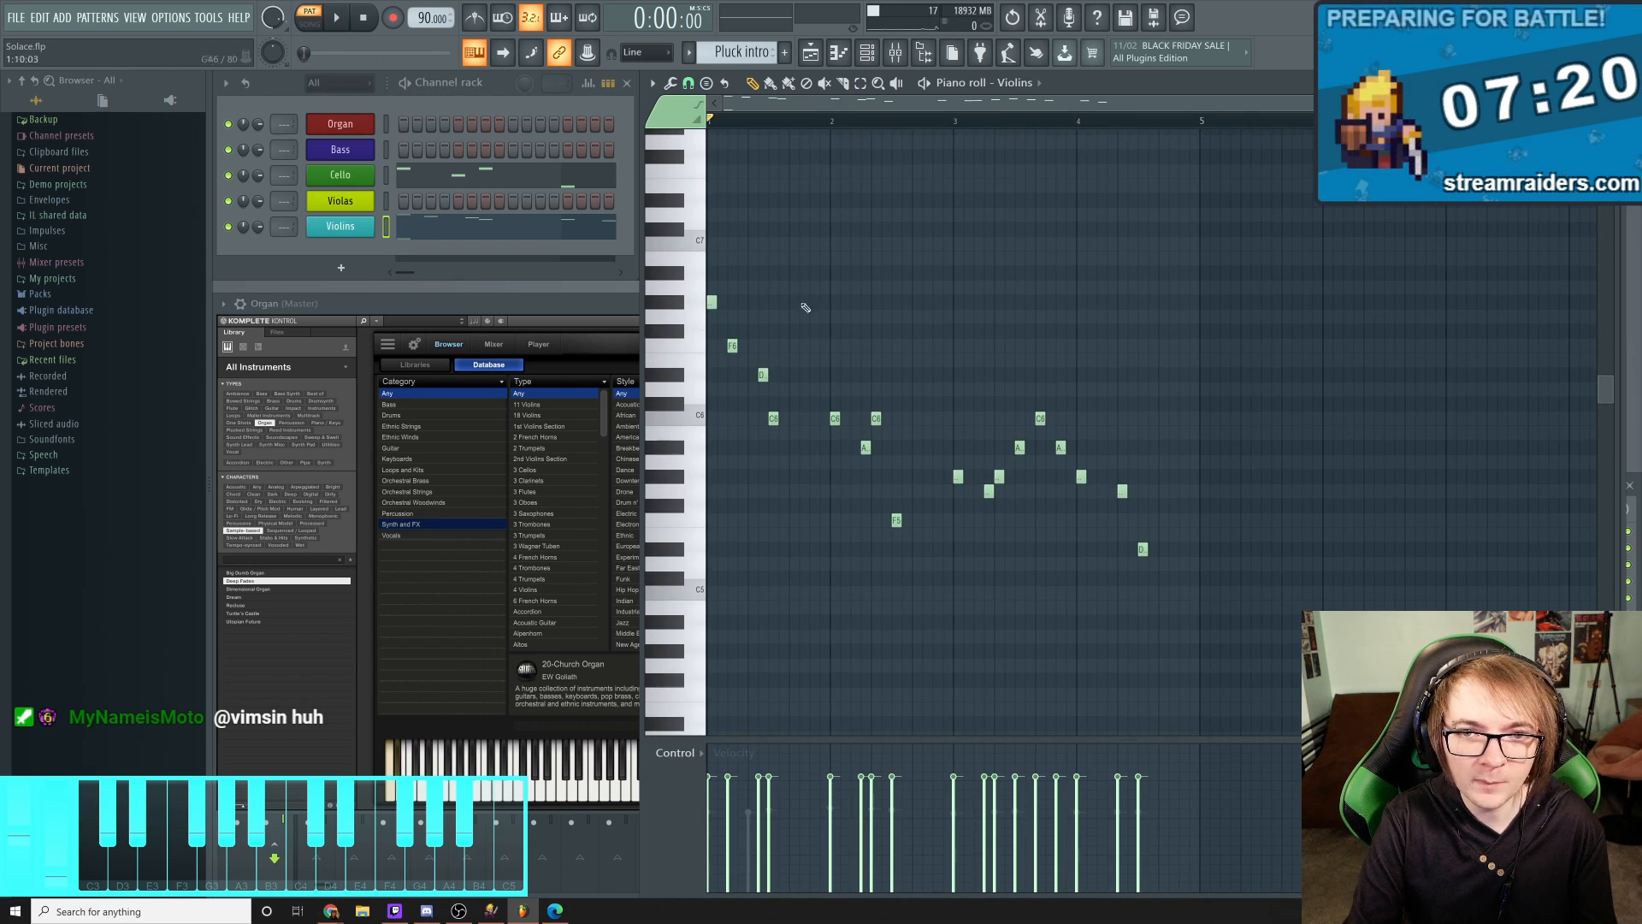
pyautogui.scroll(-8, 824, 473)
pyautogui.scroll(9, 887, 535)
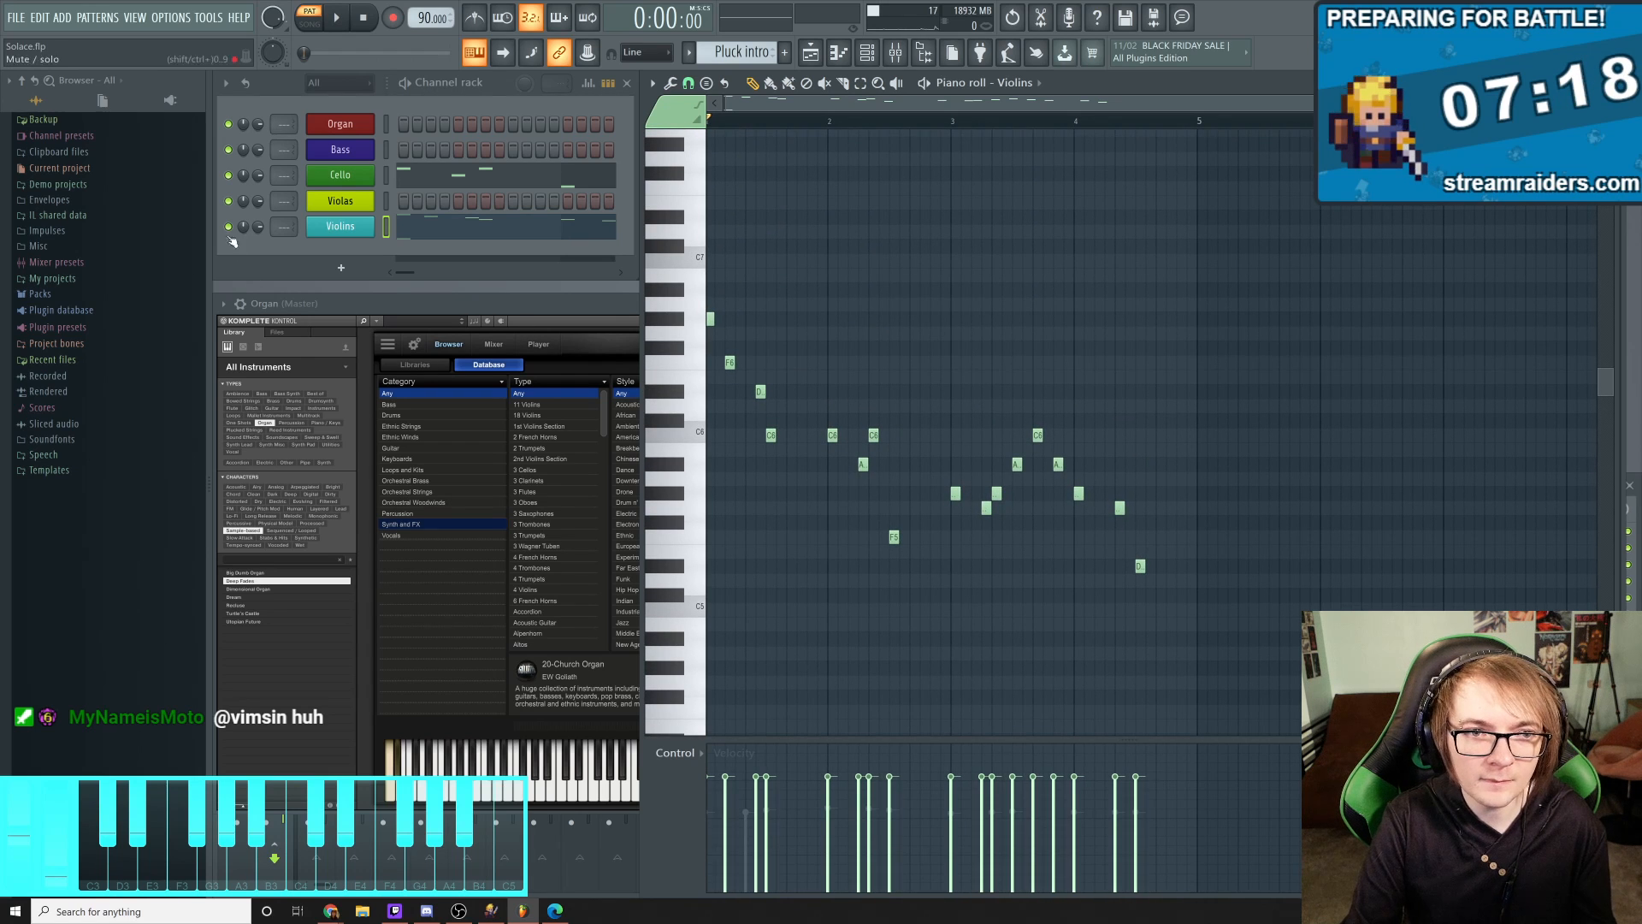
# Solo the Cello and play the pattern with its notes open, stopping near the end of bar 4
pyautogui.rightClick(229, 175)
pyautogui.press('space')
pyautogui.scroll(-15, 856, 475)
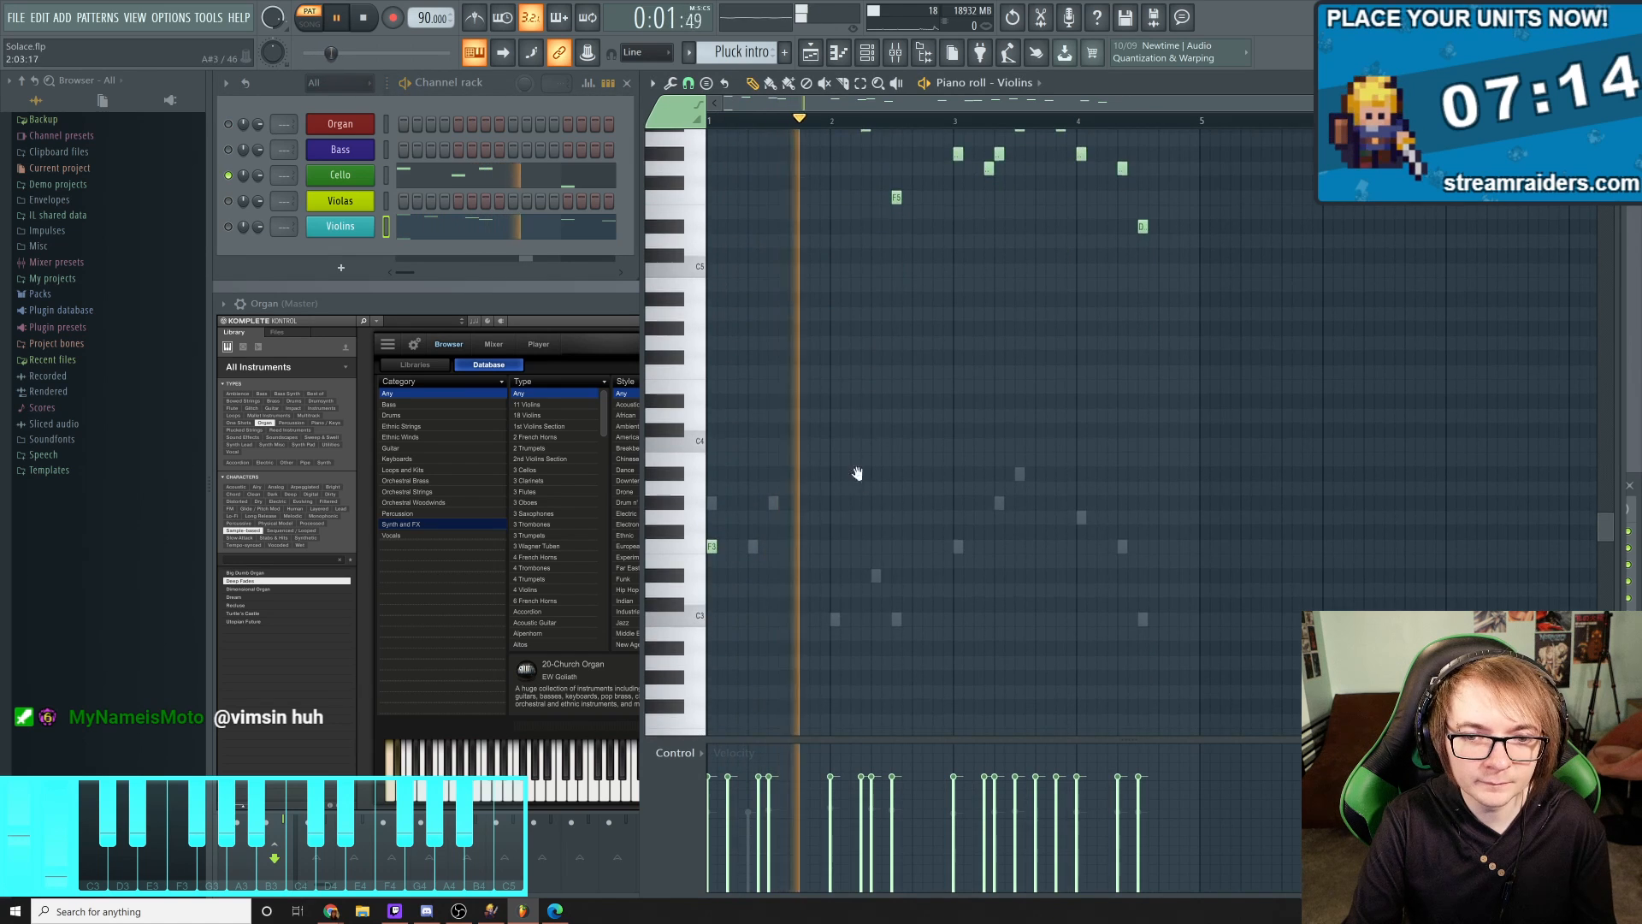
pyautogui.scroll(-12, 857, 473)
pyautogui.scroll(7, 905, 396)
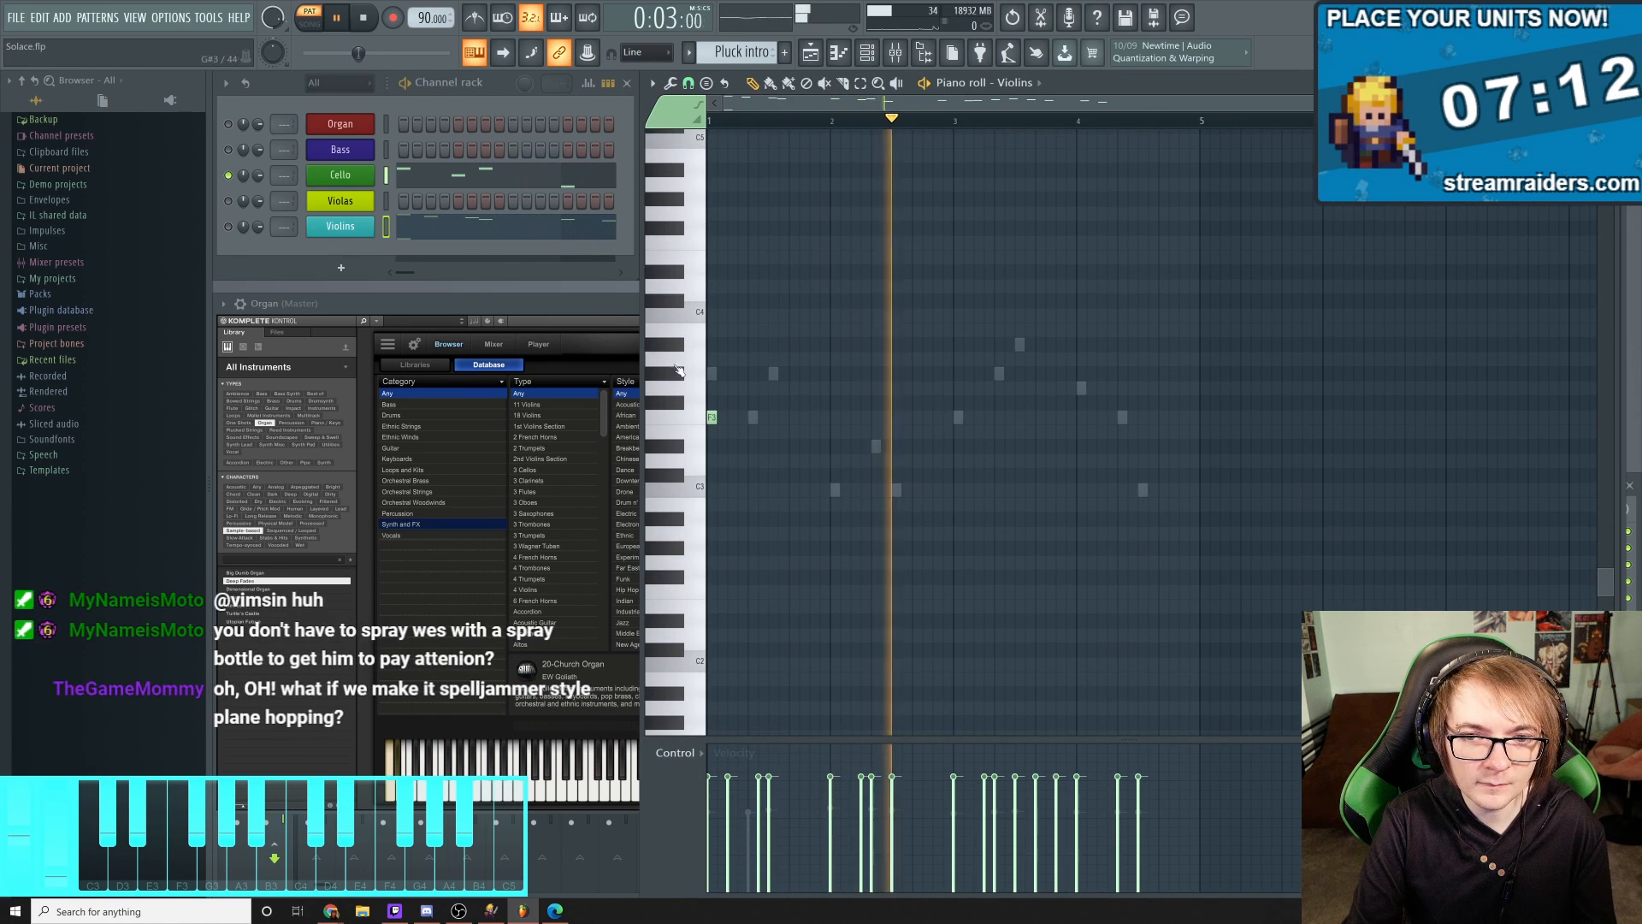
pyautogui.click(434, 188)
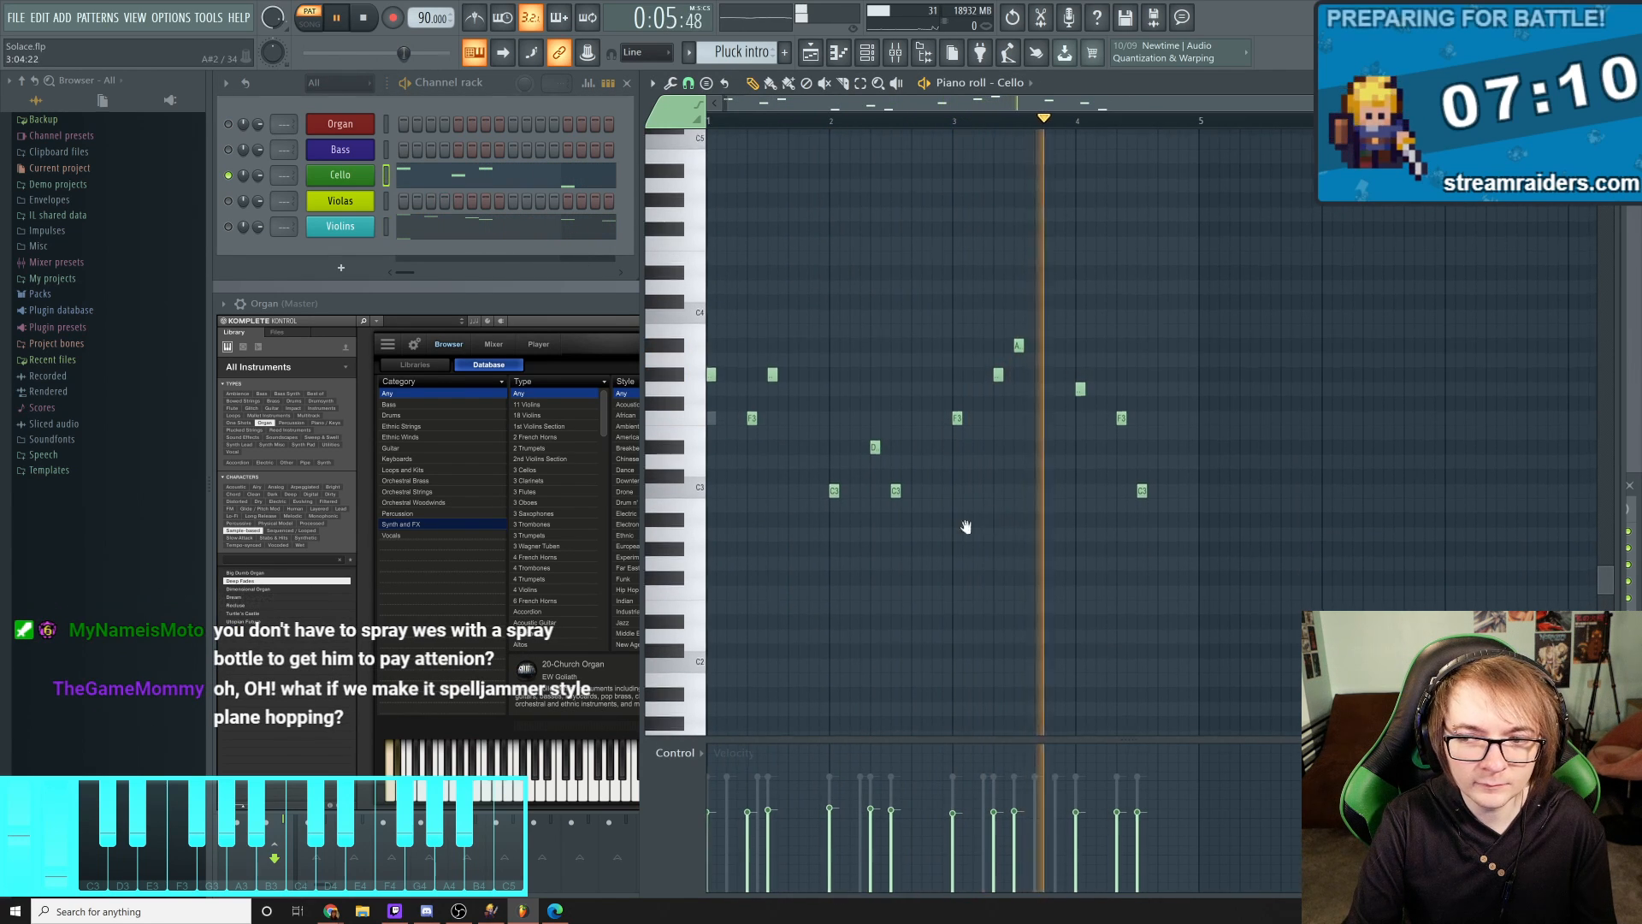
pyautogui.scroll(2, 971, 548)
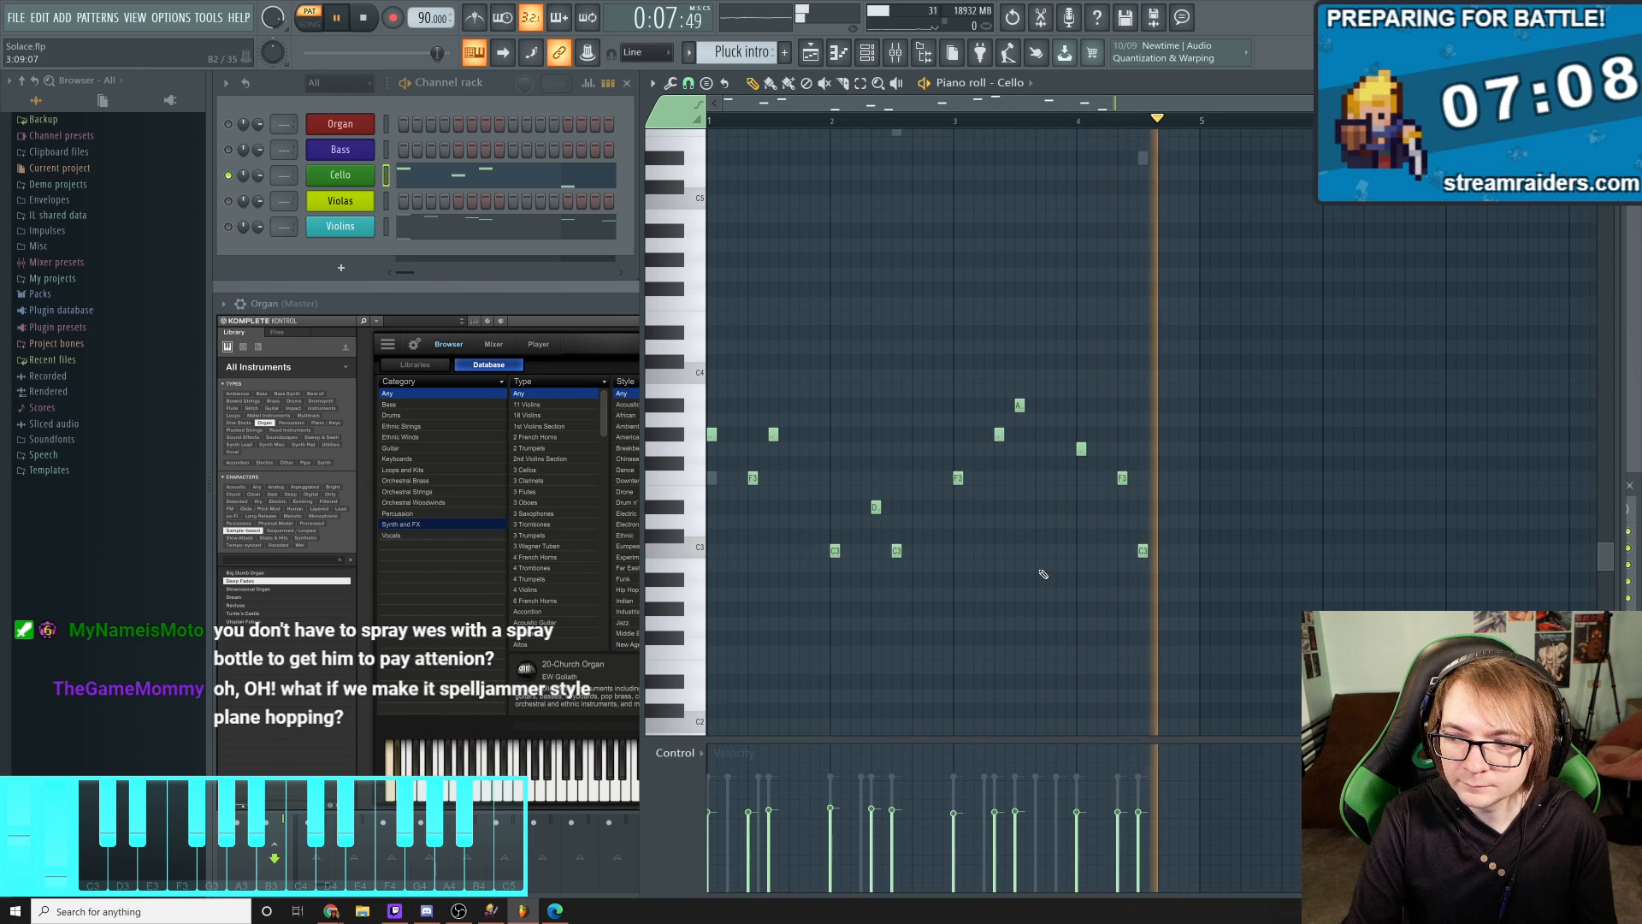
pyautogui.press('space')
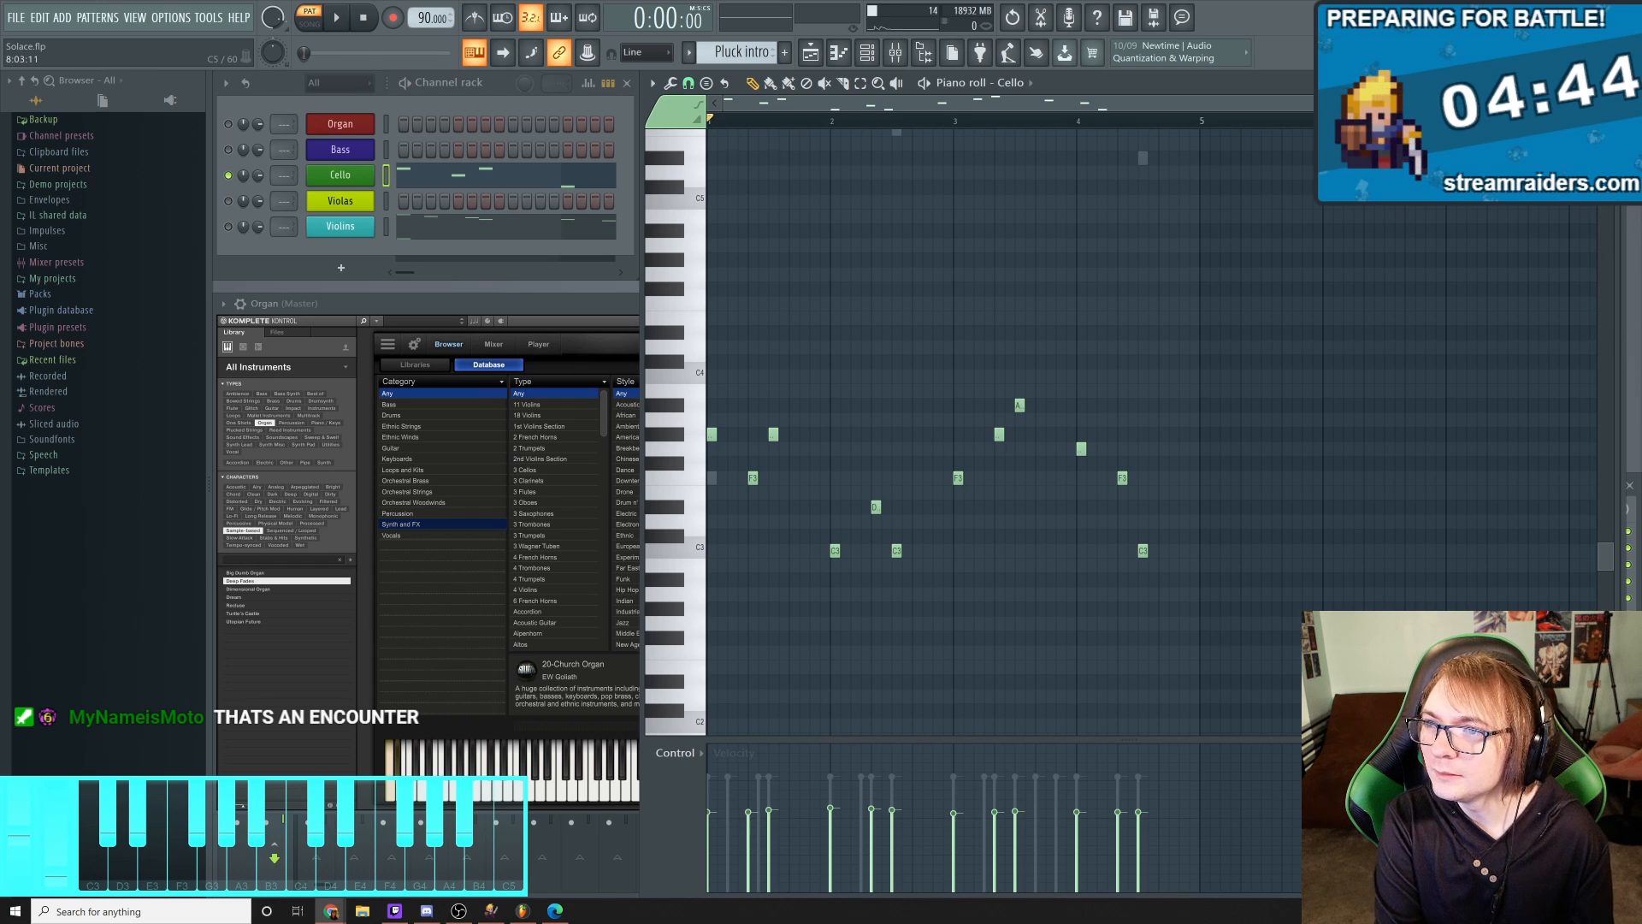
# Switch to the browser window with the Archives of Nethys home page and launch Notion through the Windows search
pyautogui.moveTo(890, 255); pyautogui.dragTo(770, 1)
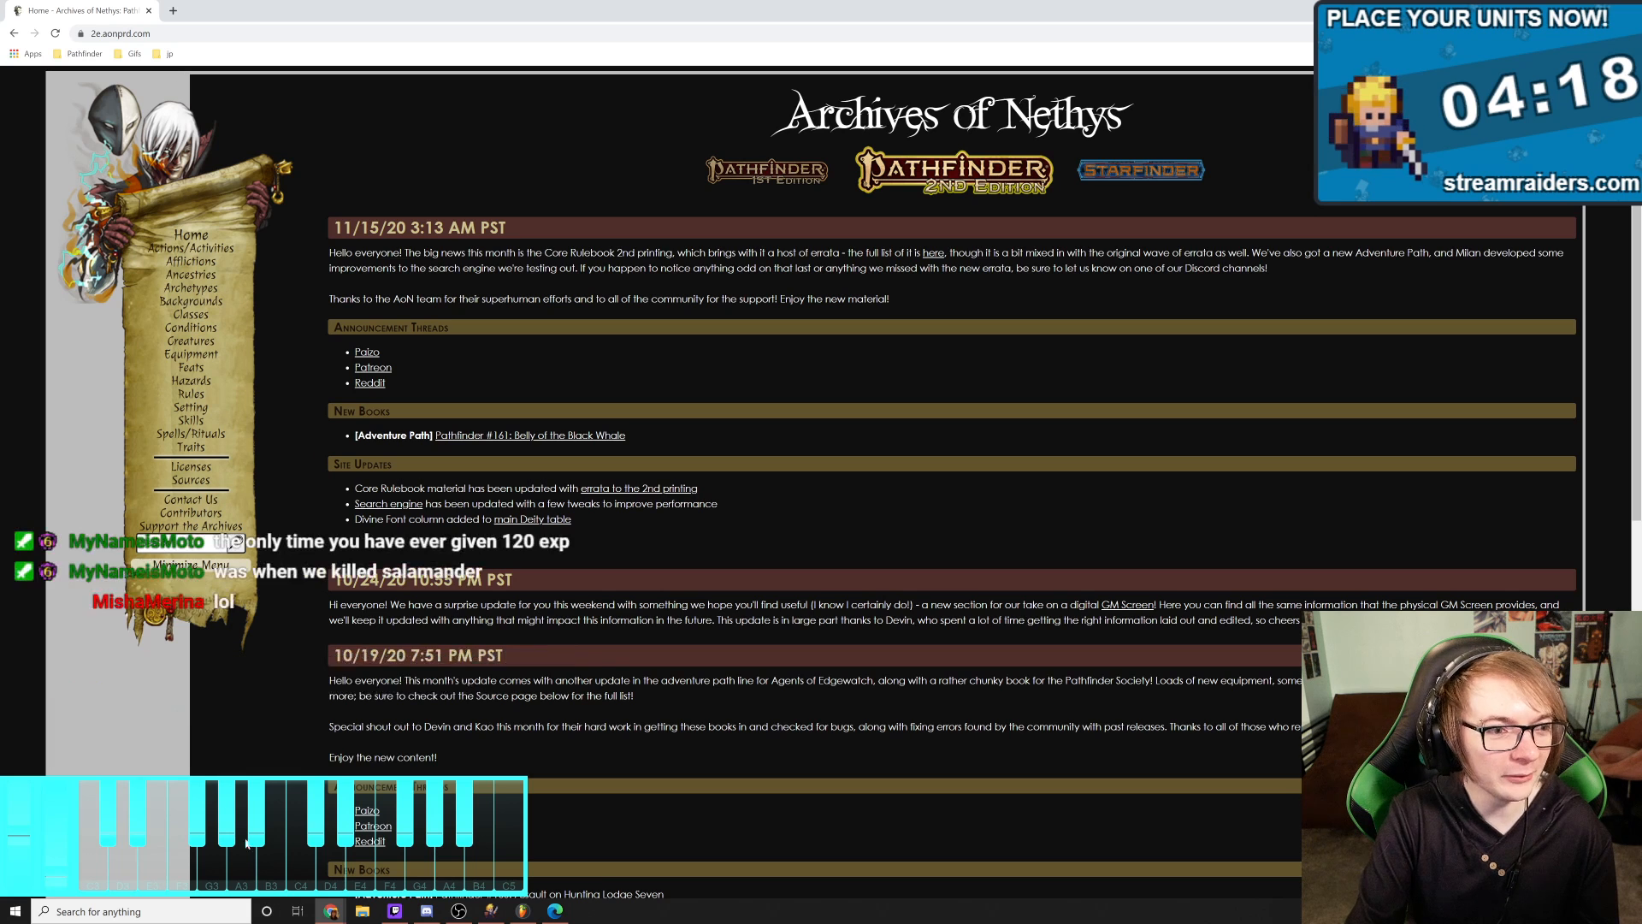
pyautogui.click(135, 907)
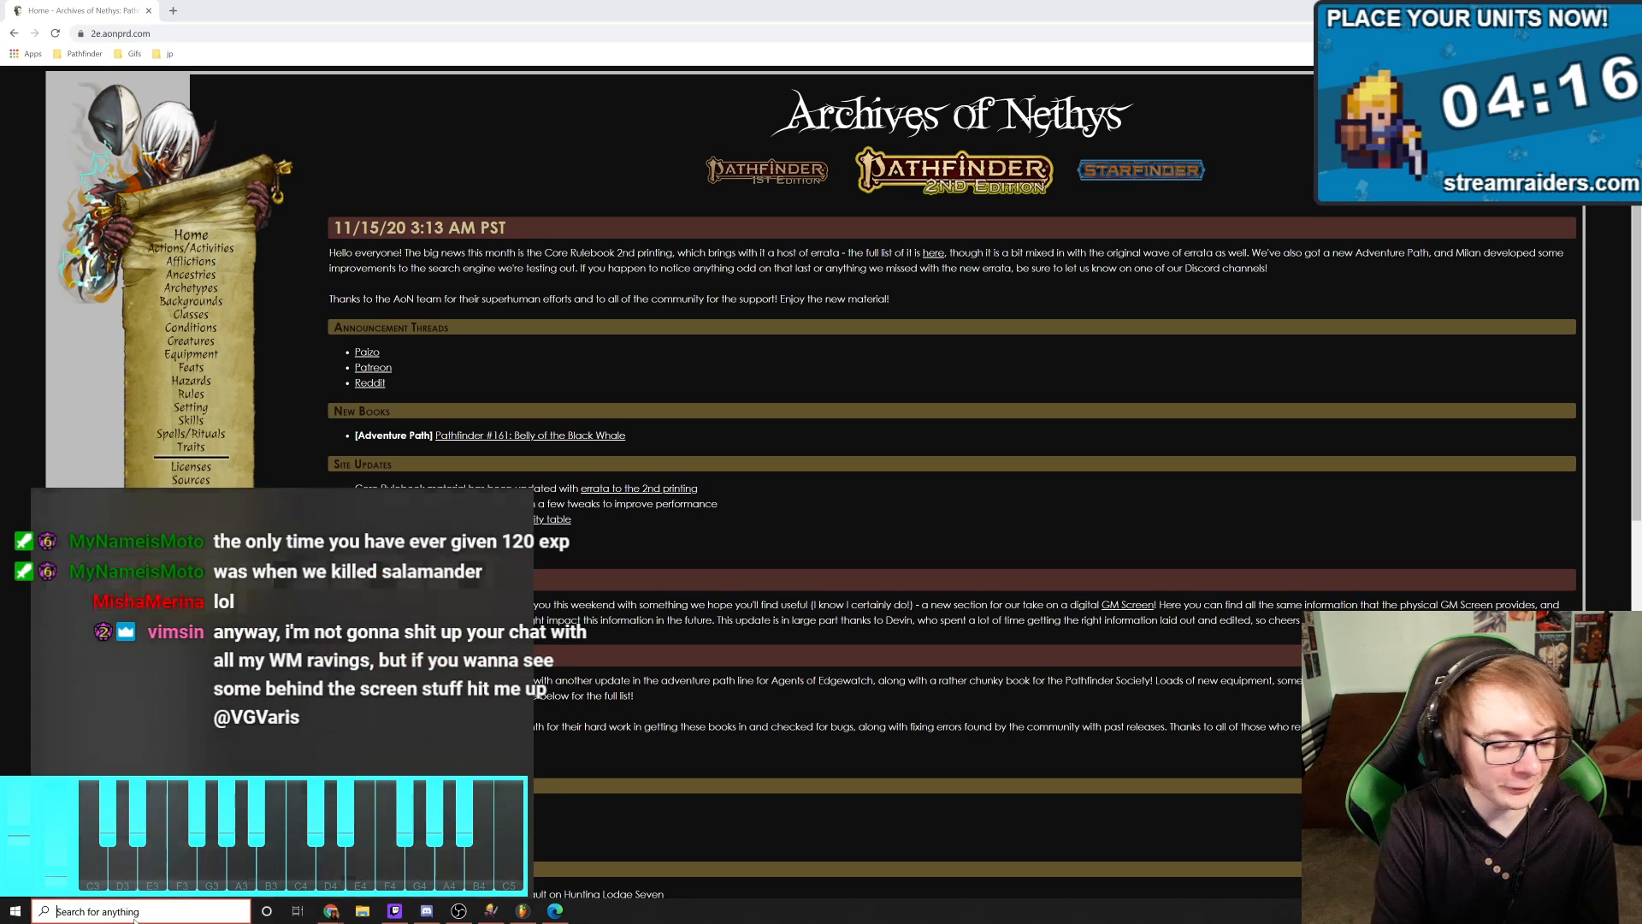
pyautogui.write('notion')
pyautogui.press('Return')
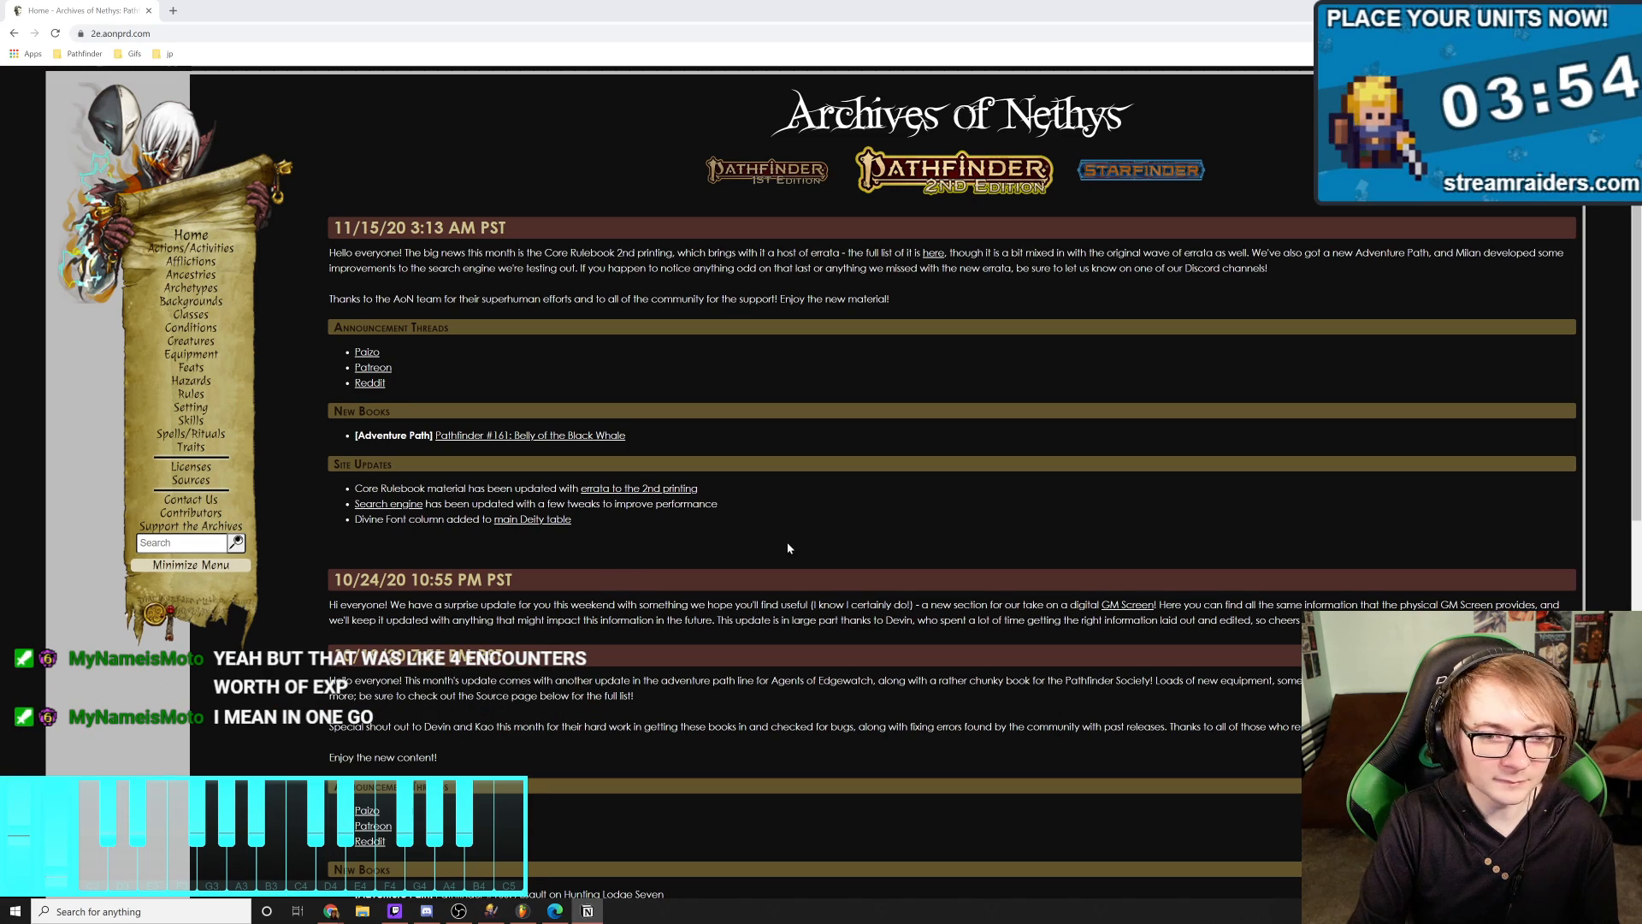
# Open the Rewards rules in the Core Rulebook's Game Mastering chapter on Archives of Nethys and examine the XP Awards tables
pyautogui.scroll(-10, 786, 547)
pyautogui.scroll(11, 782, 538)
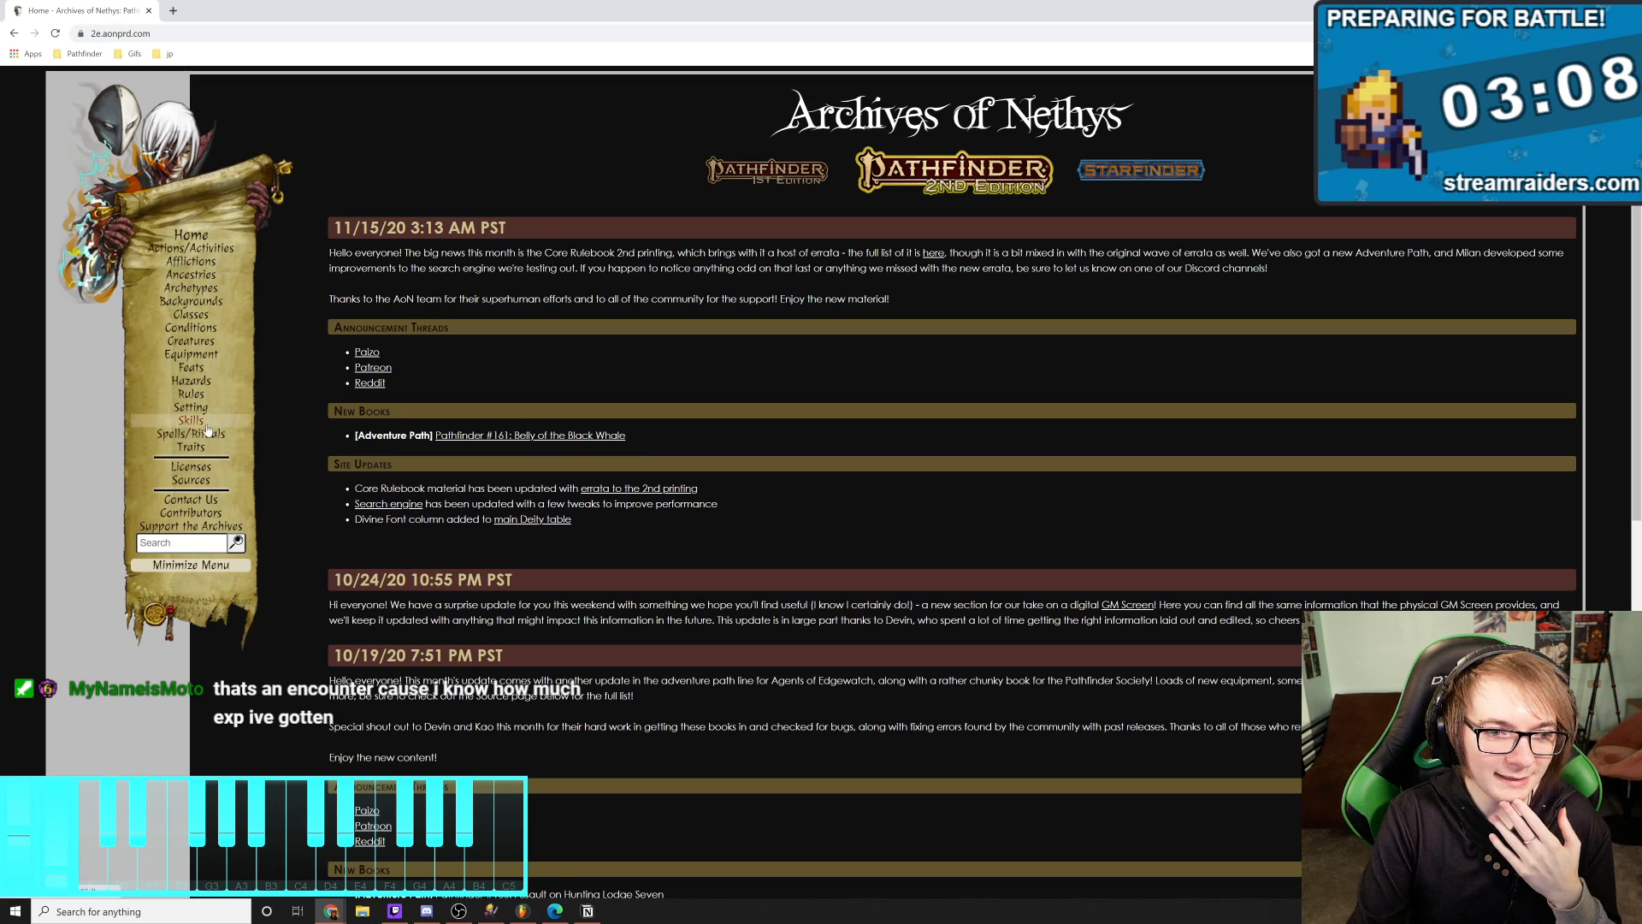
pyautogui.click(191, 394)
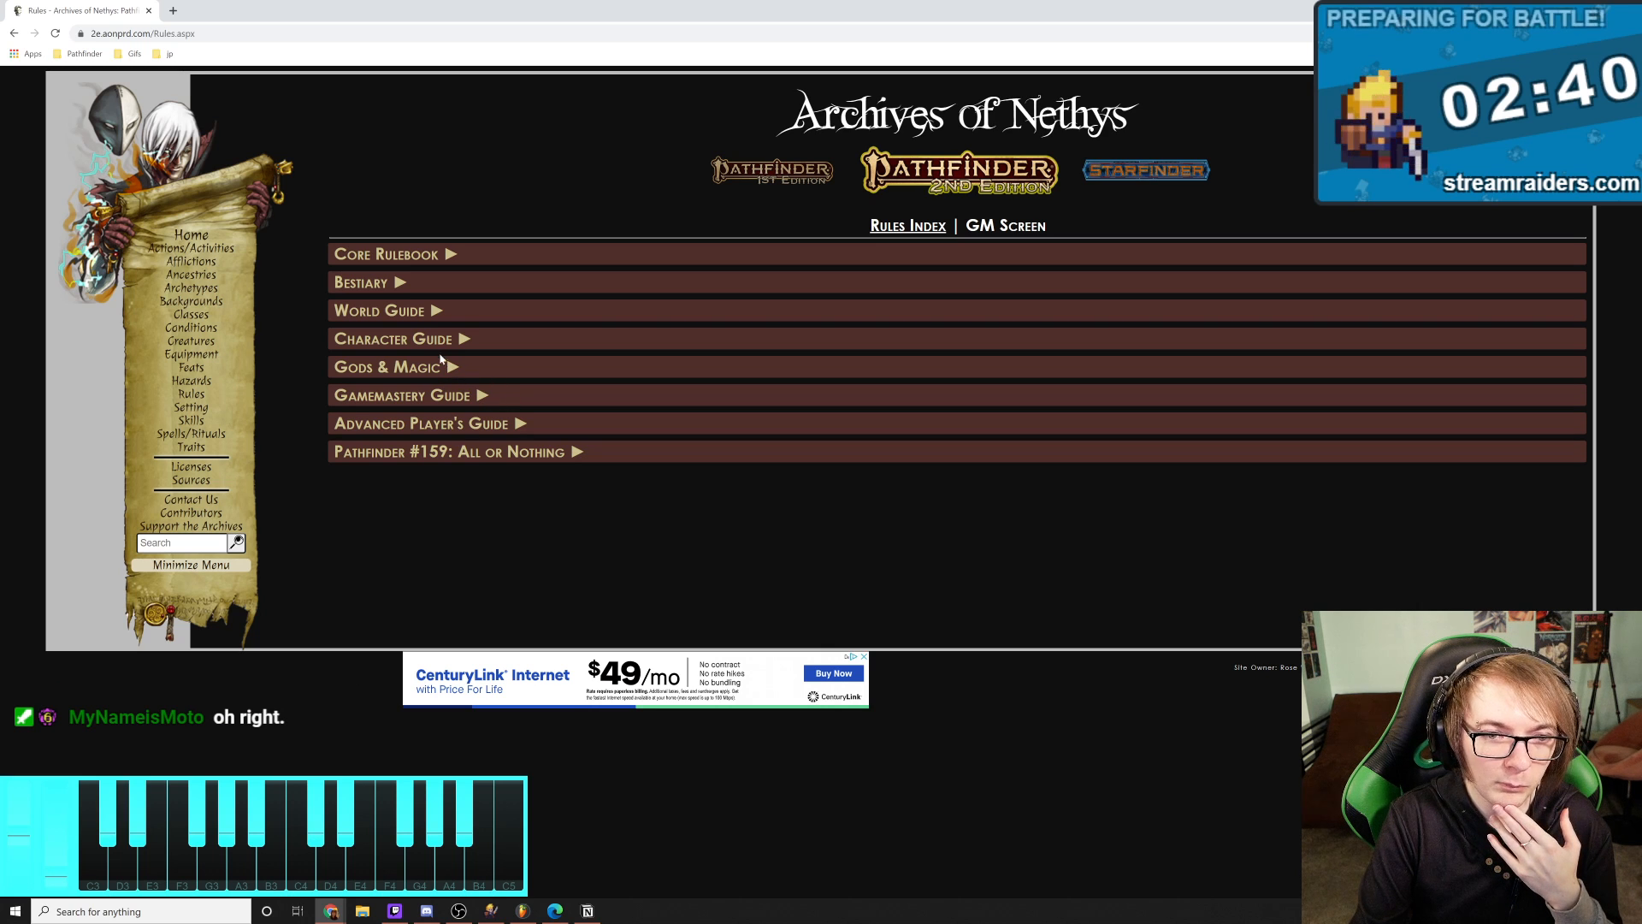
pyautogui.click(460, 257)
pyautogui.scroll(-15, 444, 609)
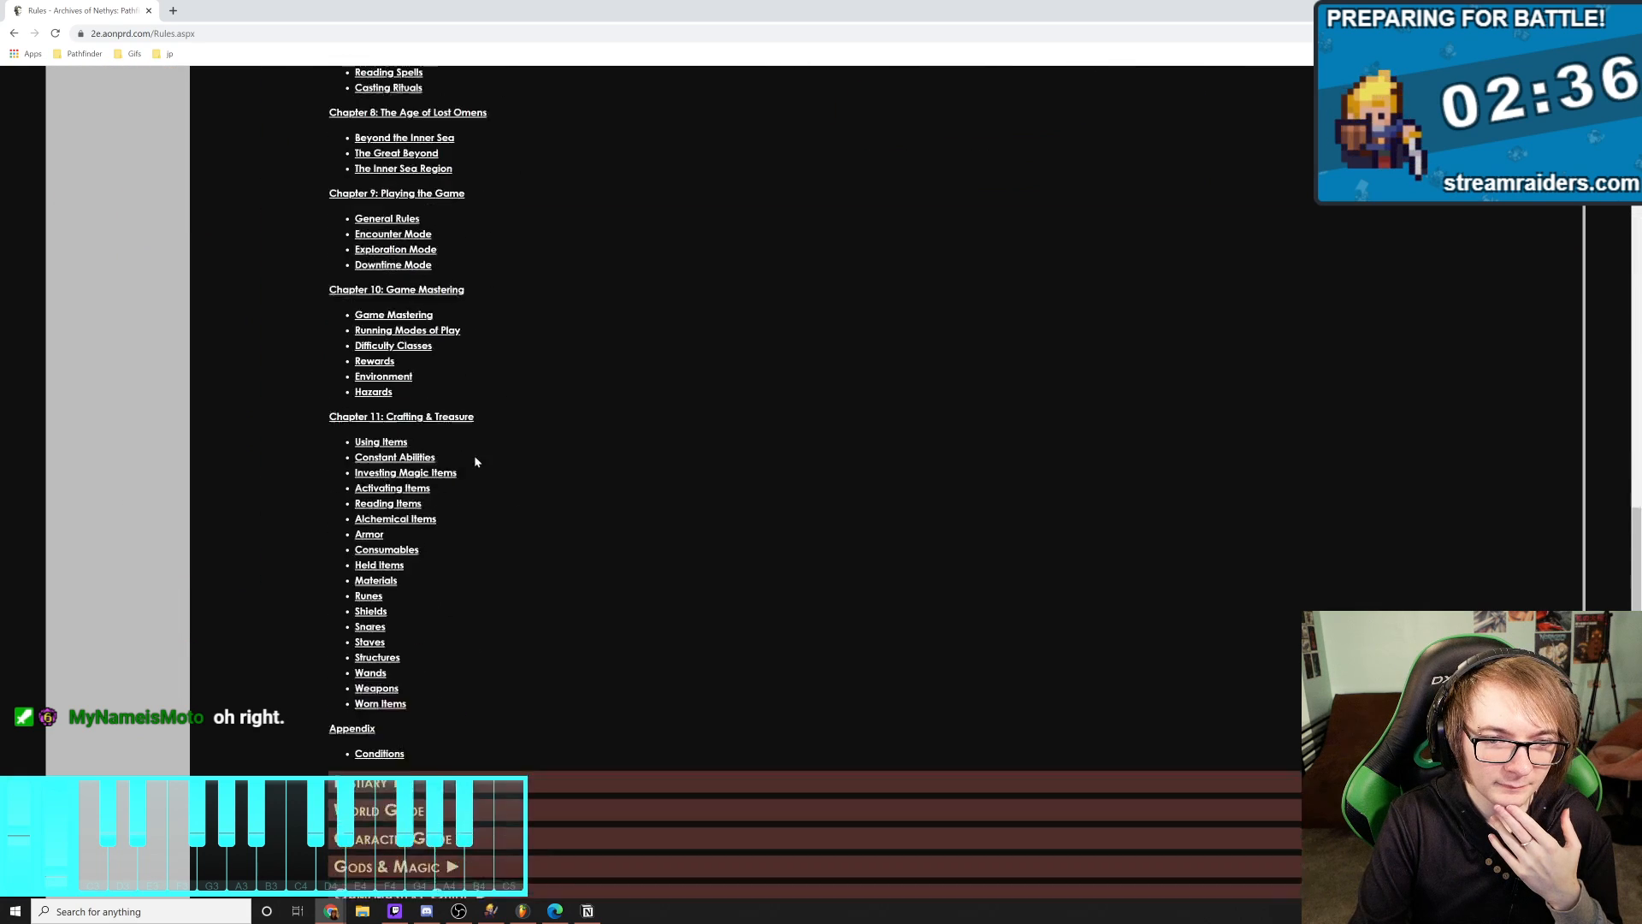
pyautogui.scroll(1, 475, 461)
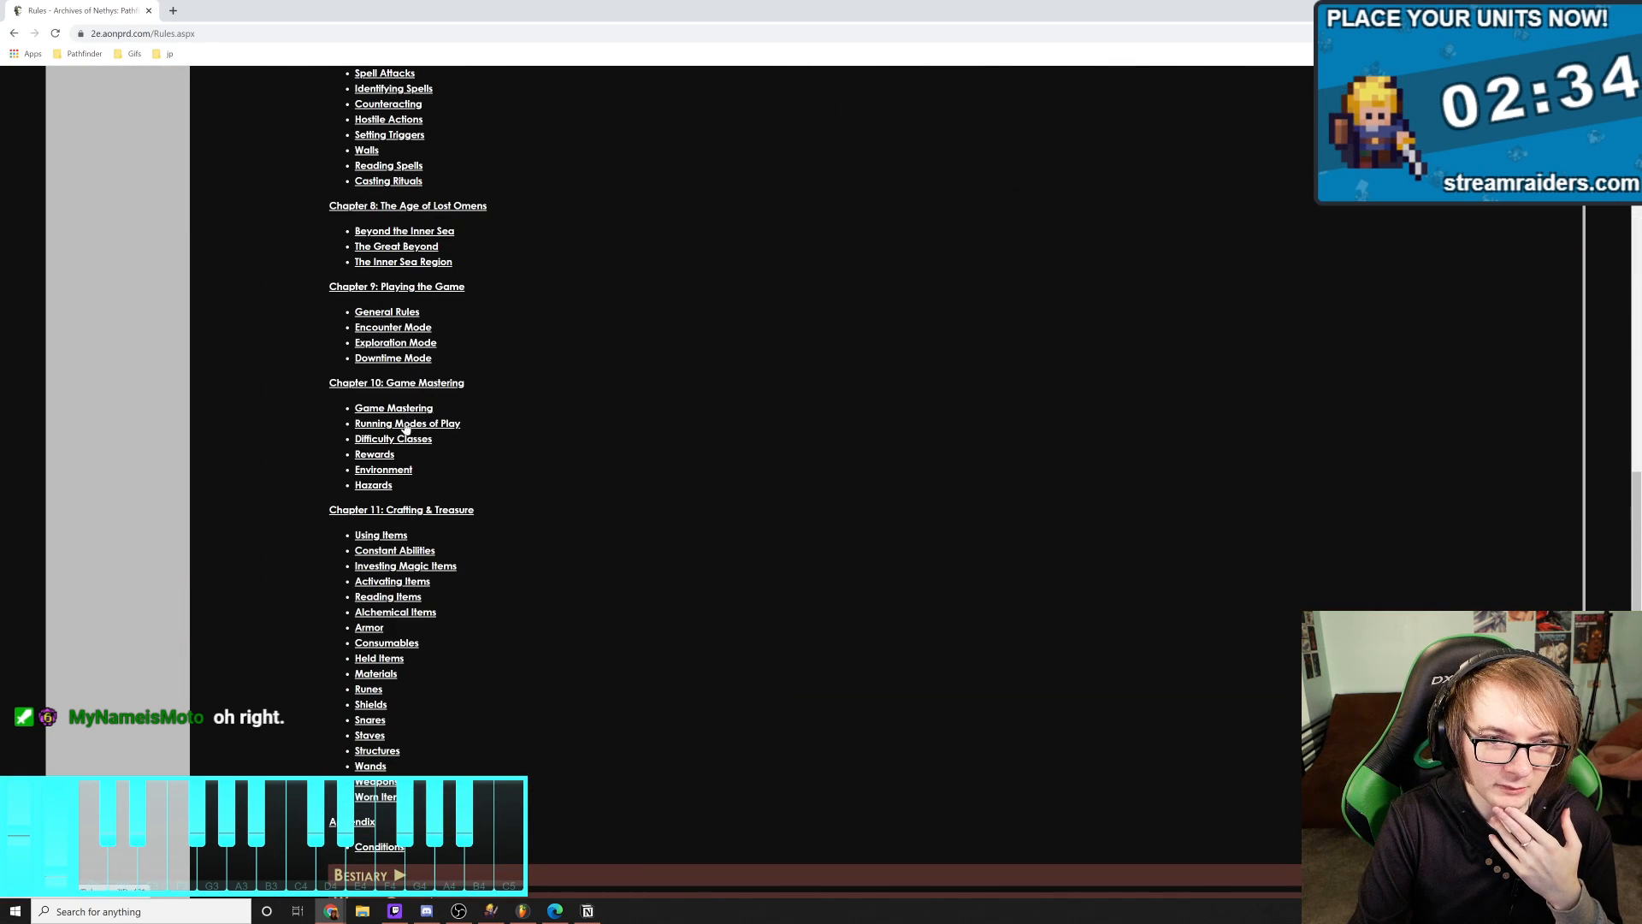
pyautogui.click(374, 456)
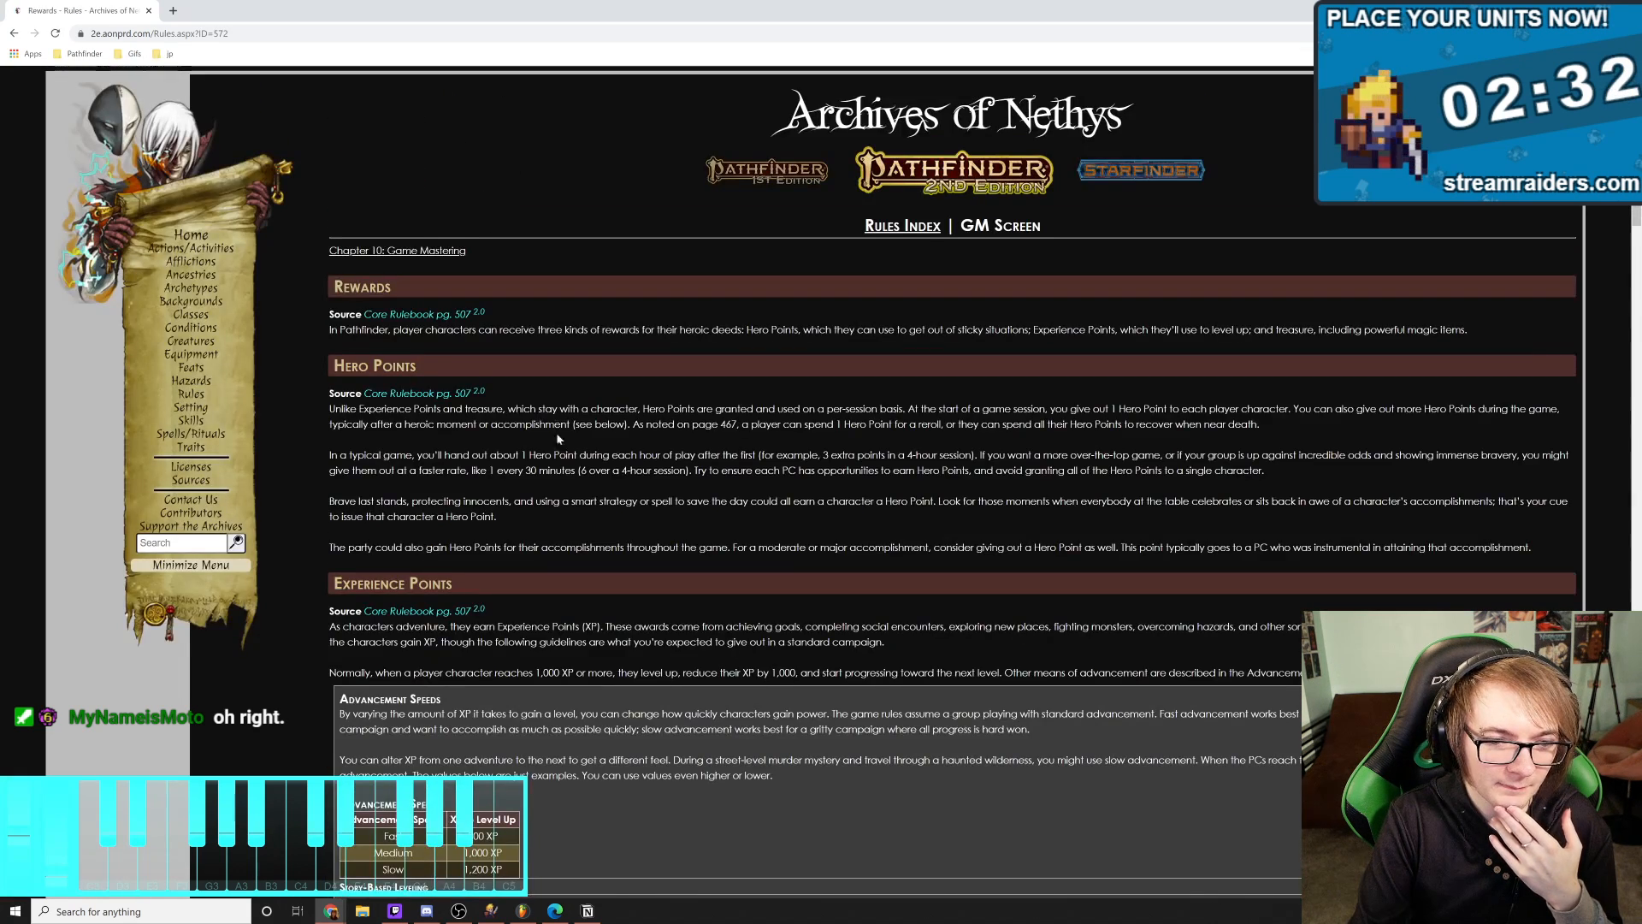
pyautogui.scroll(-10, 588, 433)
pyautogui.scroll(4, 563, 453)
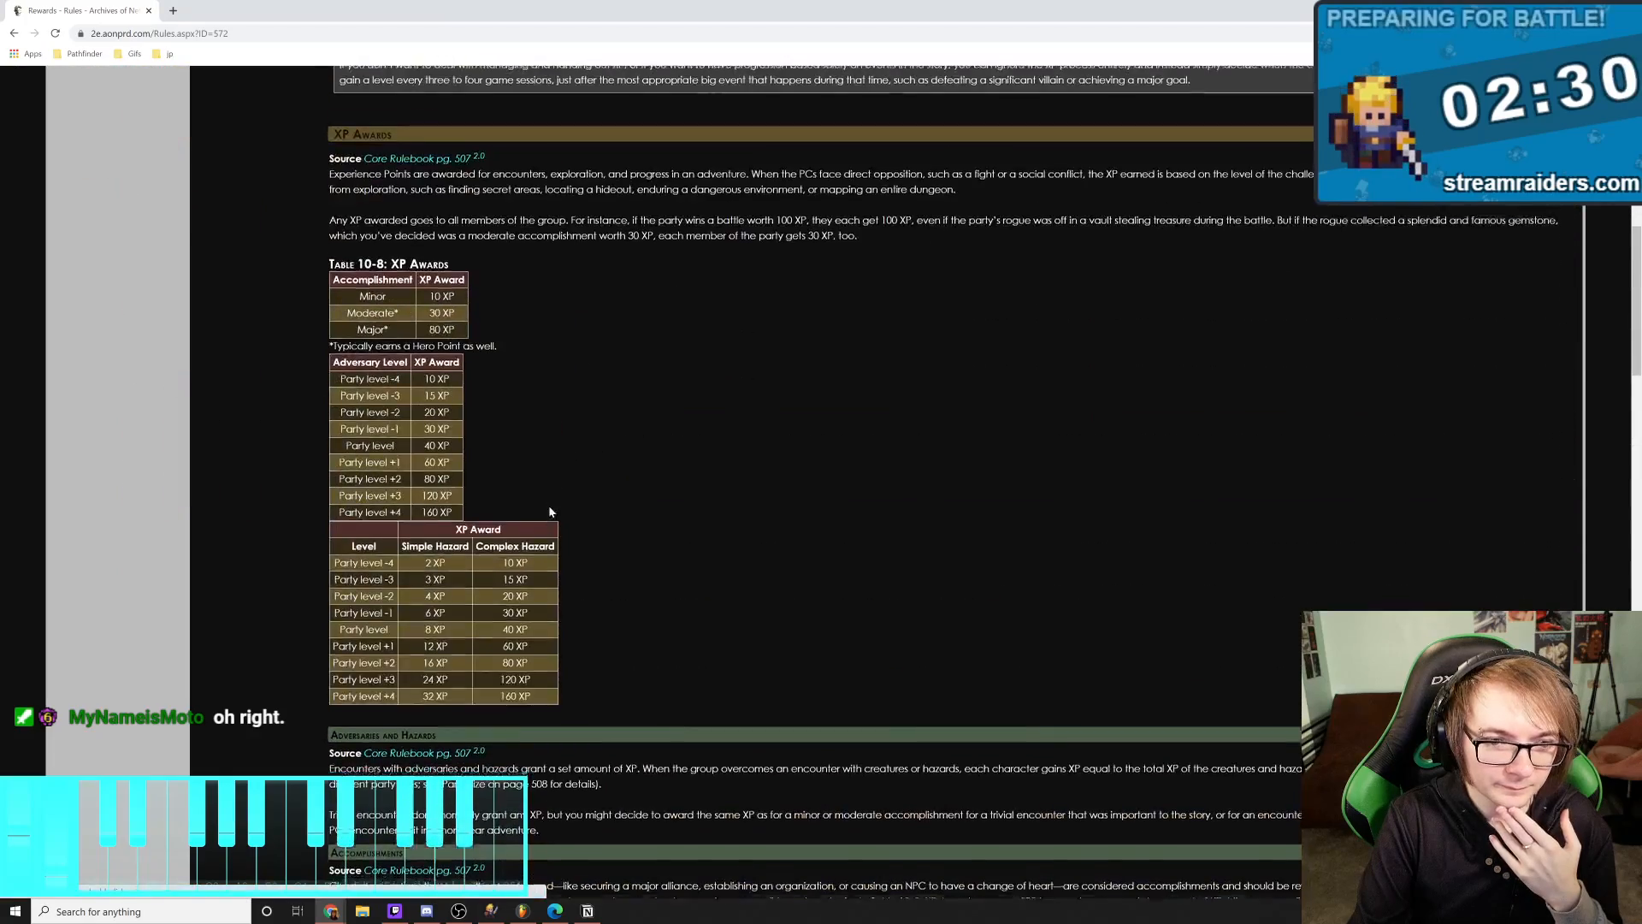
# Look through the Rewards rules, covering advancement speeds, XP awards, accomplishments, party size and the character wealth table
pyautogui.scroll(-3, 550, 513)
pyautogui.scroll(5, 554, 510)
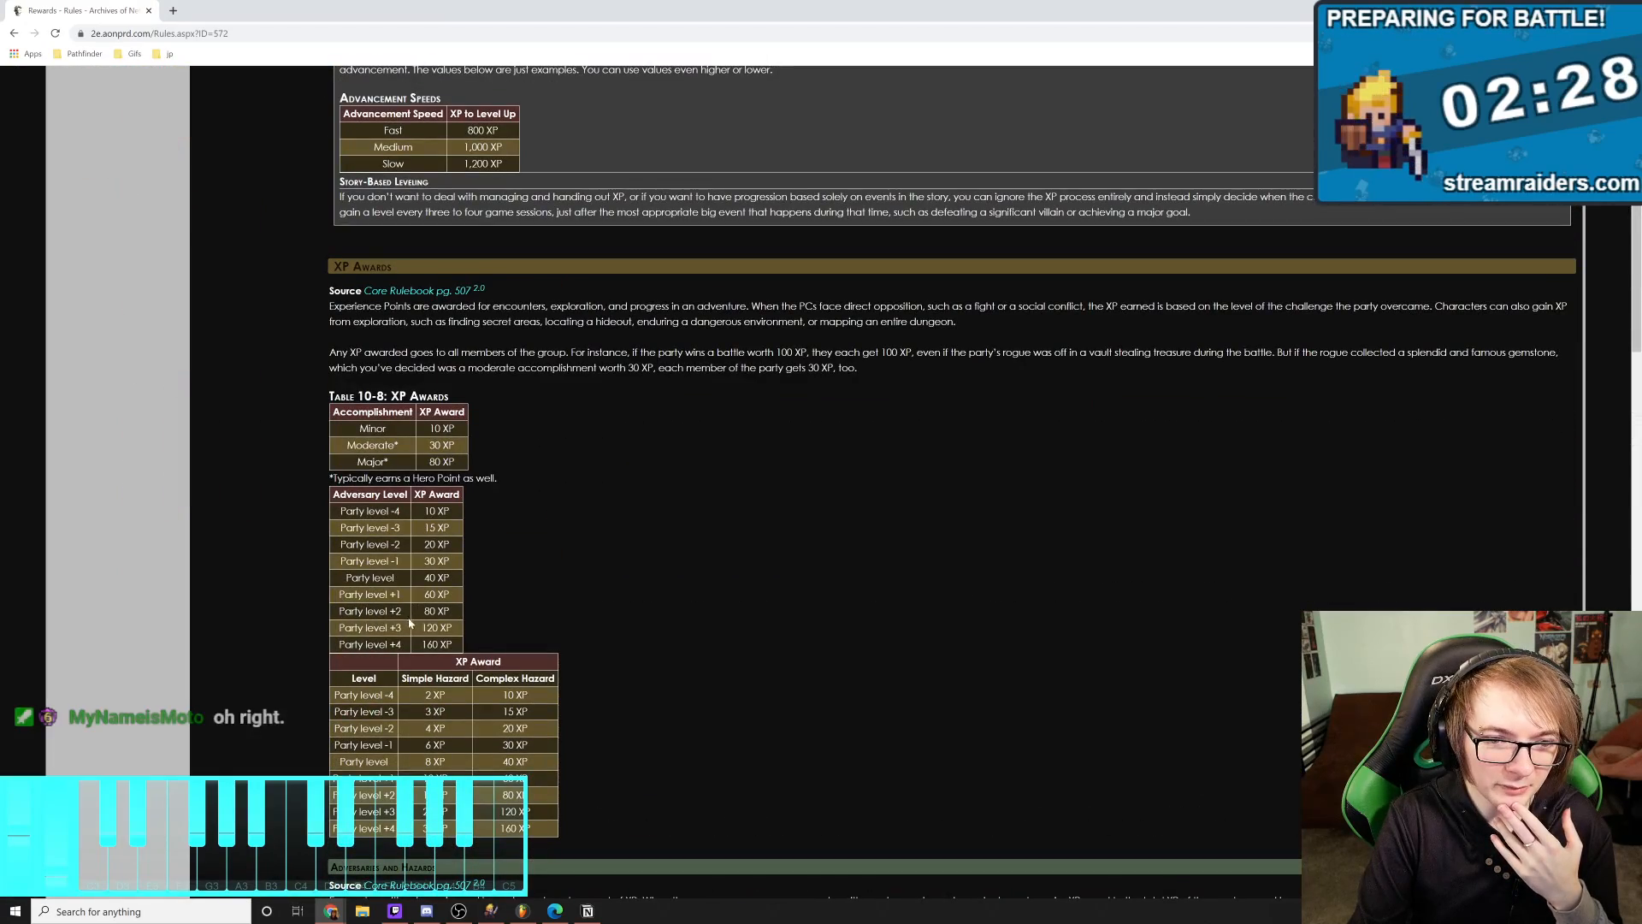
pyautogui.scroll(7, 430, 627)
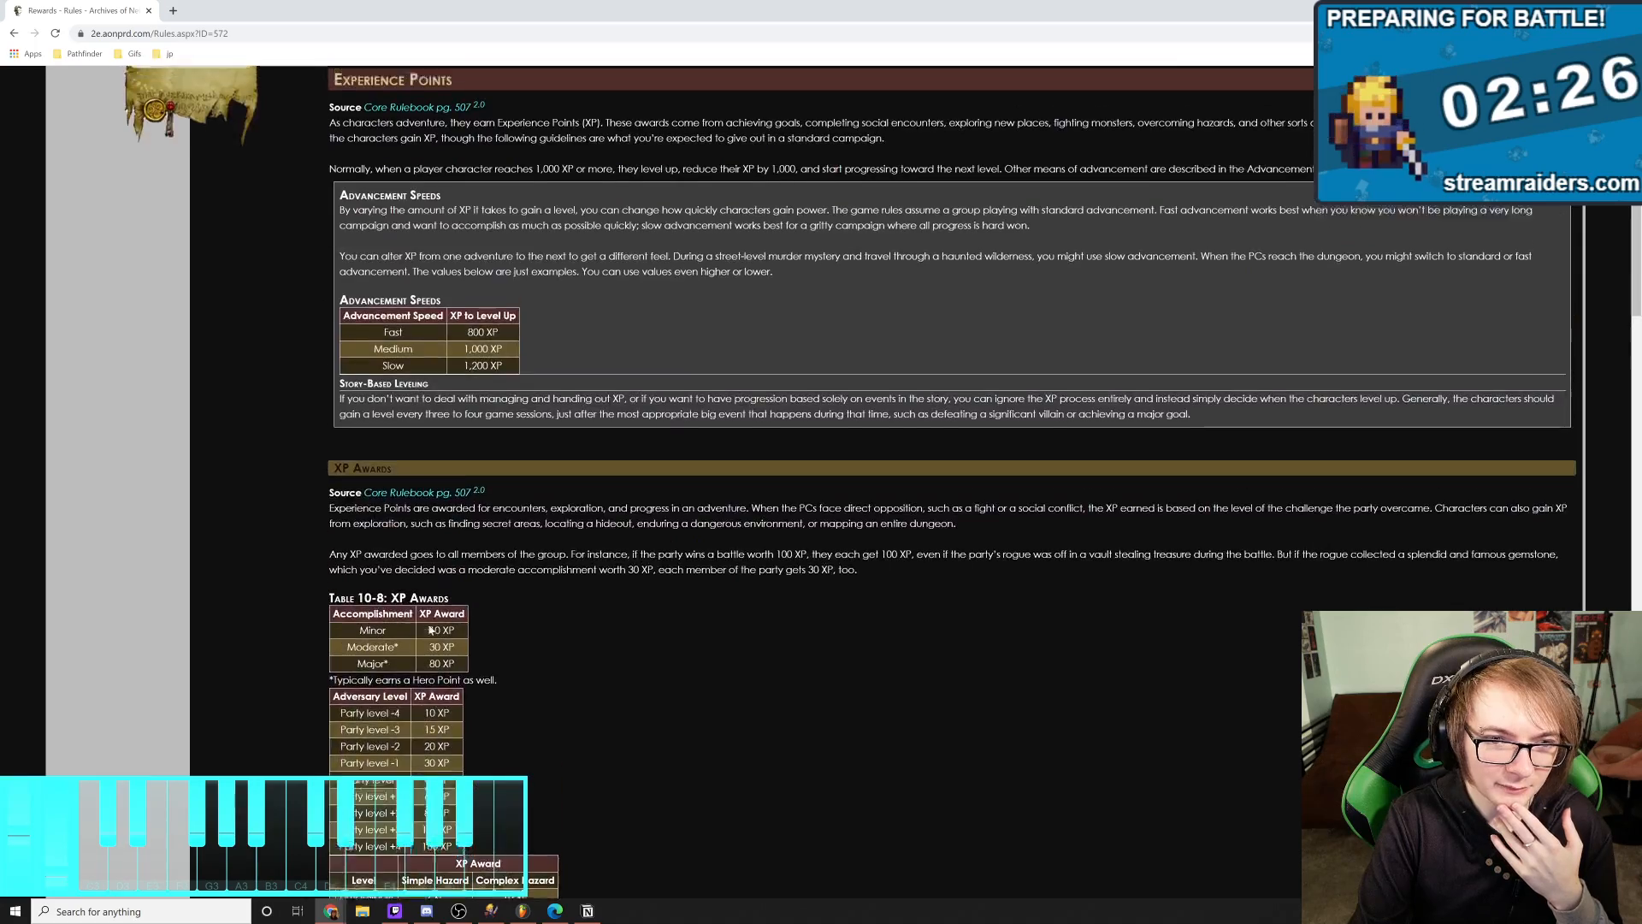
pyautogui.scroll(-15, 431, 618)
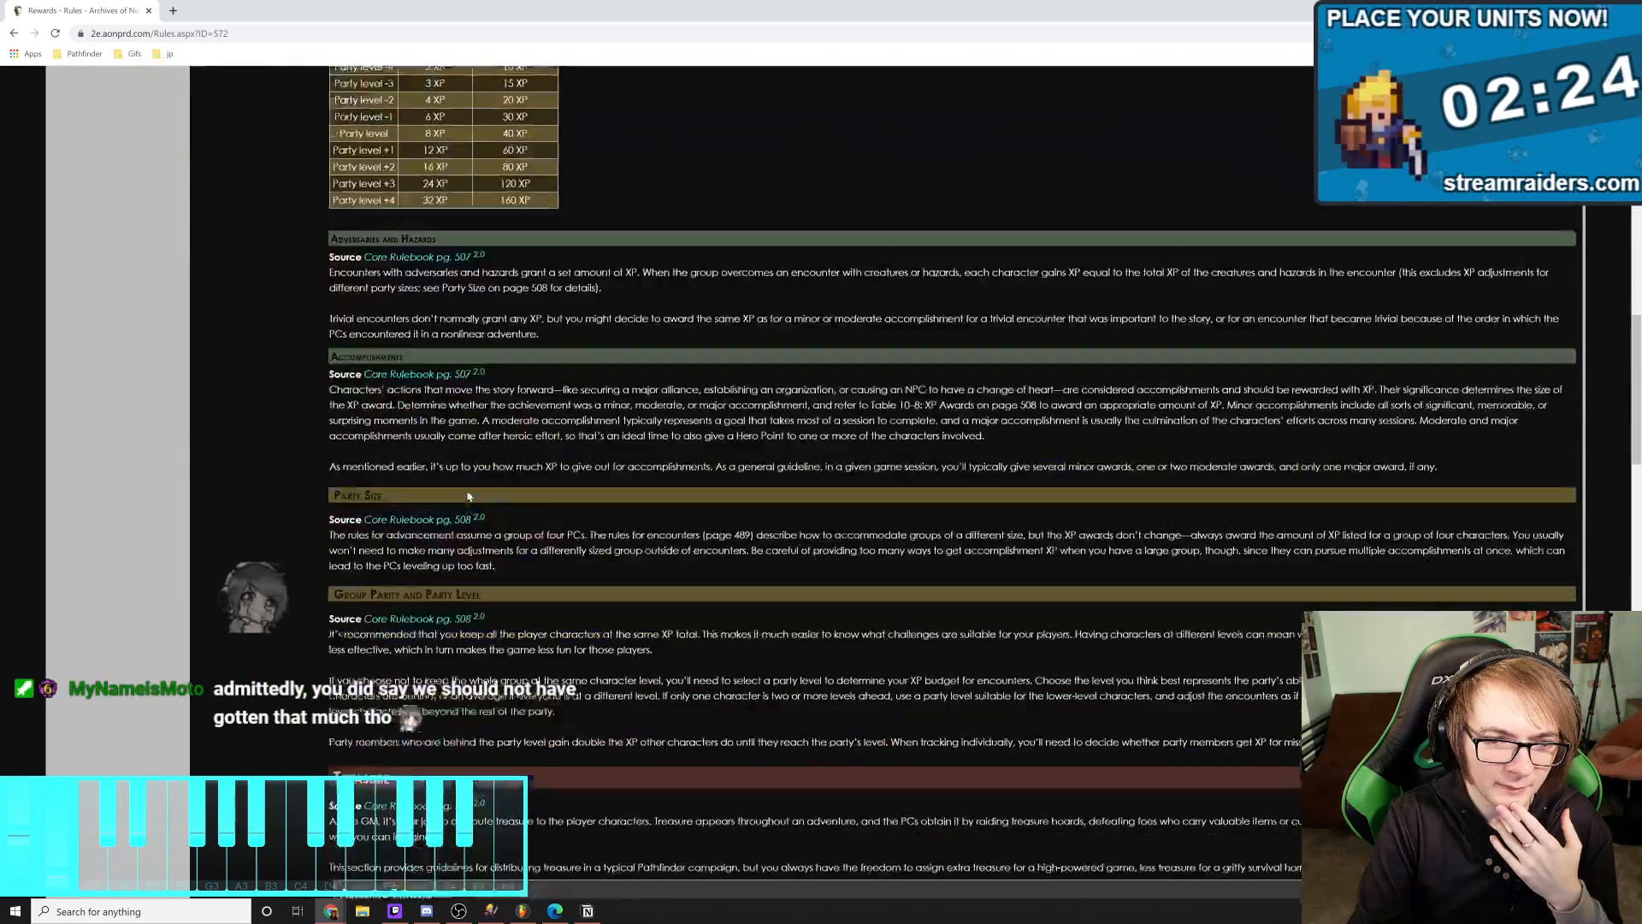
pyautogui.scroll(-10, 462, 468)
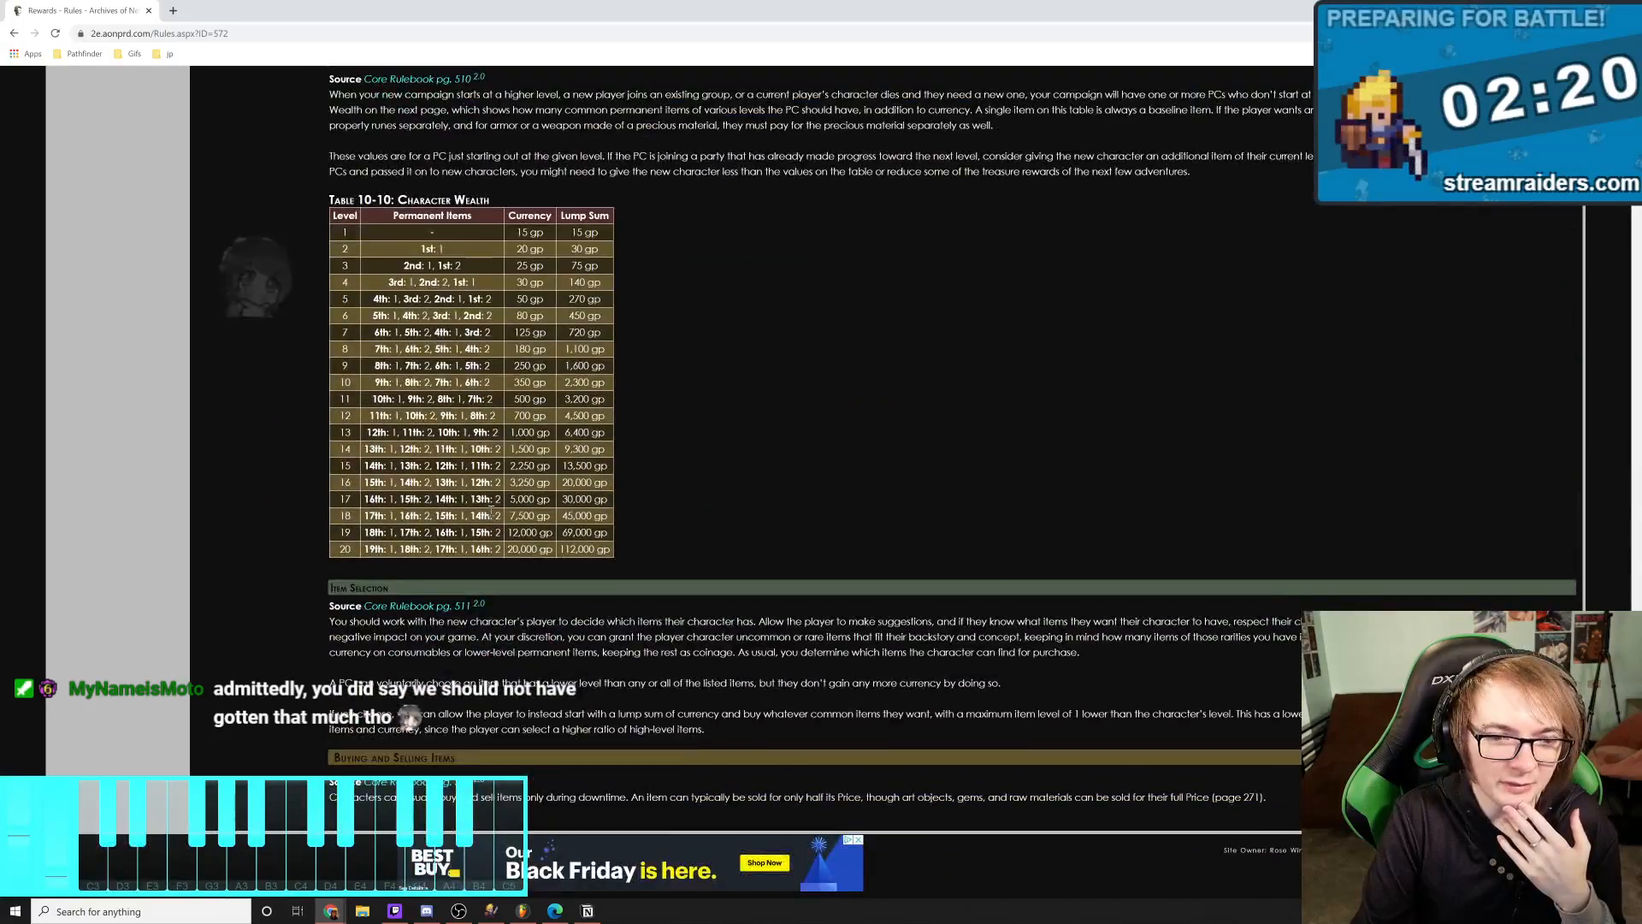
pyautogui.scroll(15, 493, 499)
pyautogui.scroll(-5, 487, 503)
pyautogui.scroll(15, 488, 503)
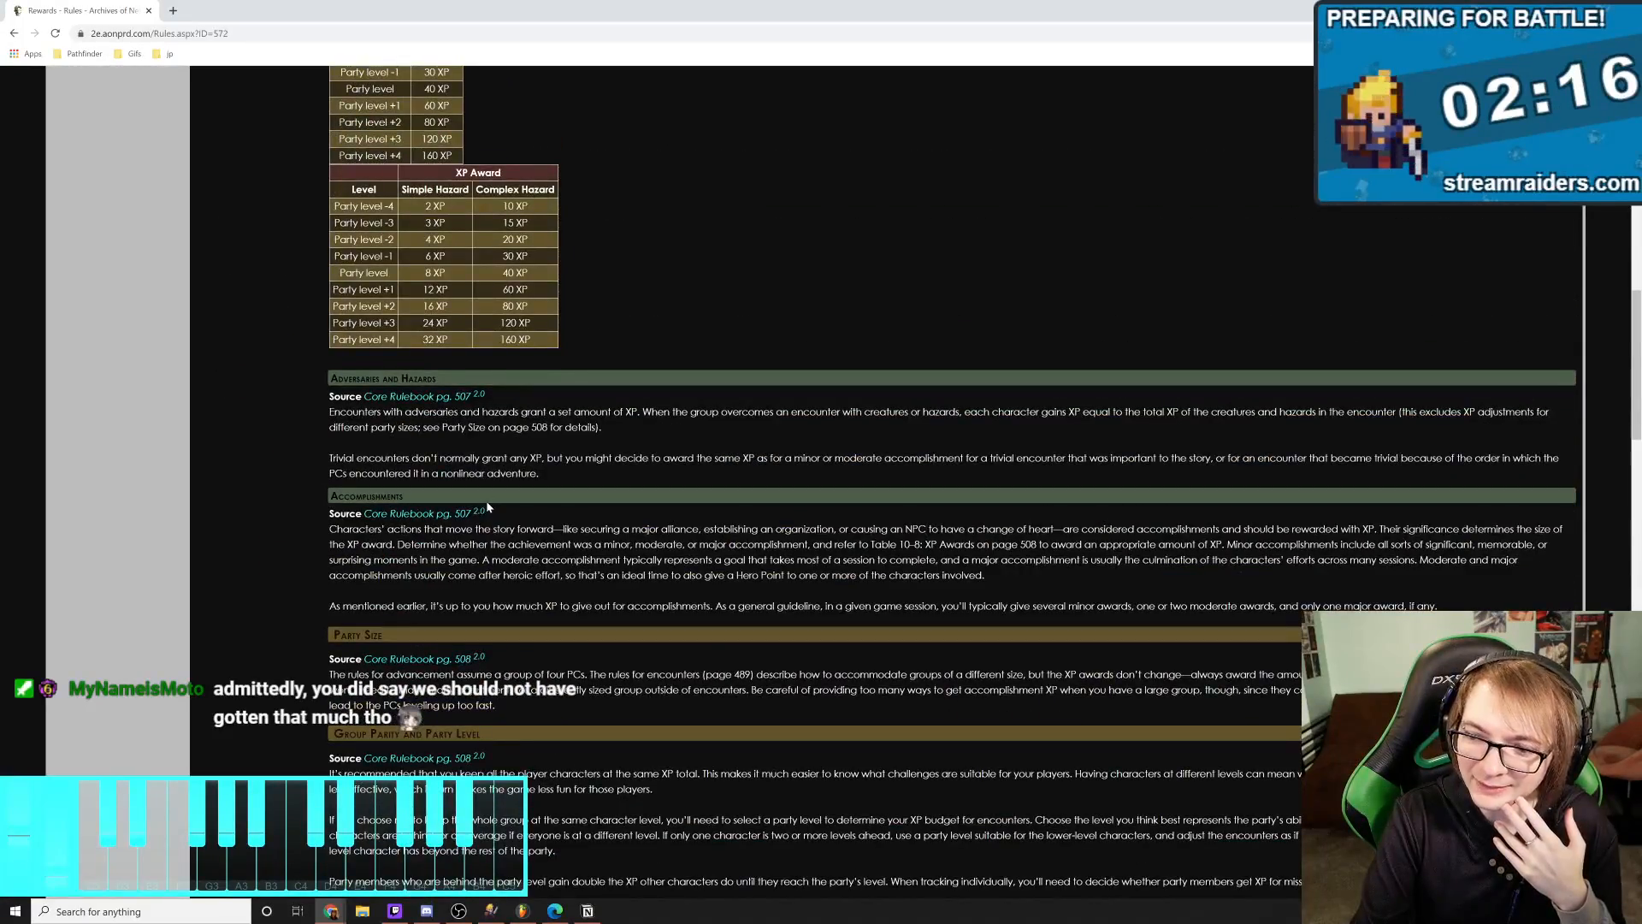
pyautogui.scroll(7, 487, 507)
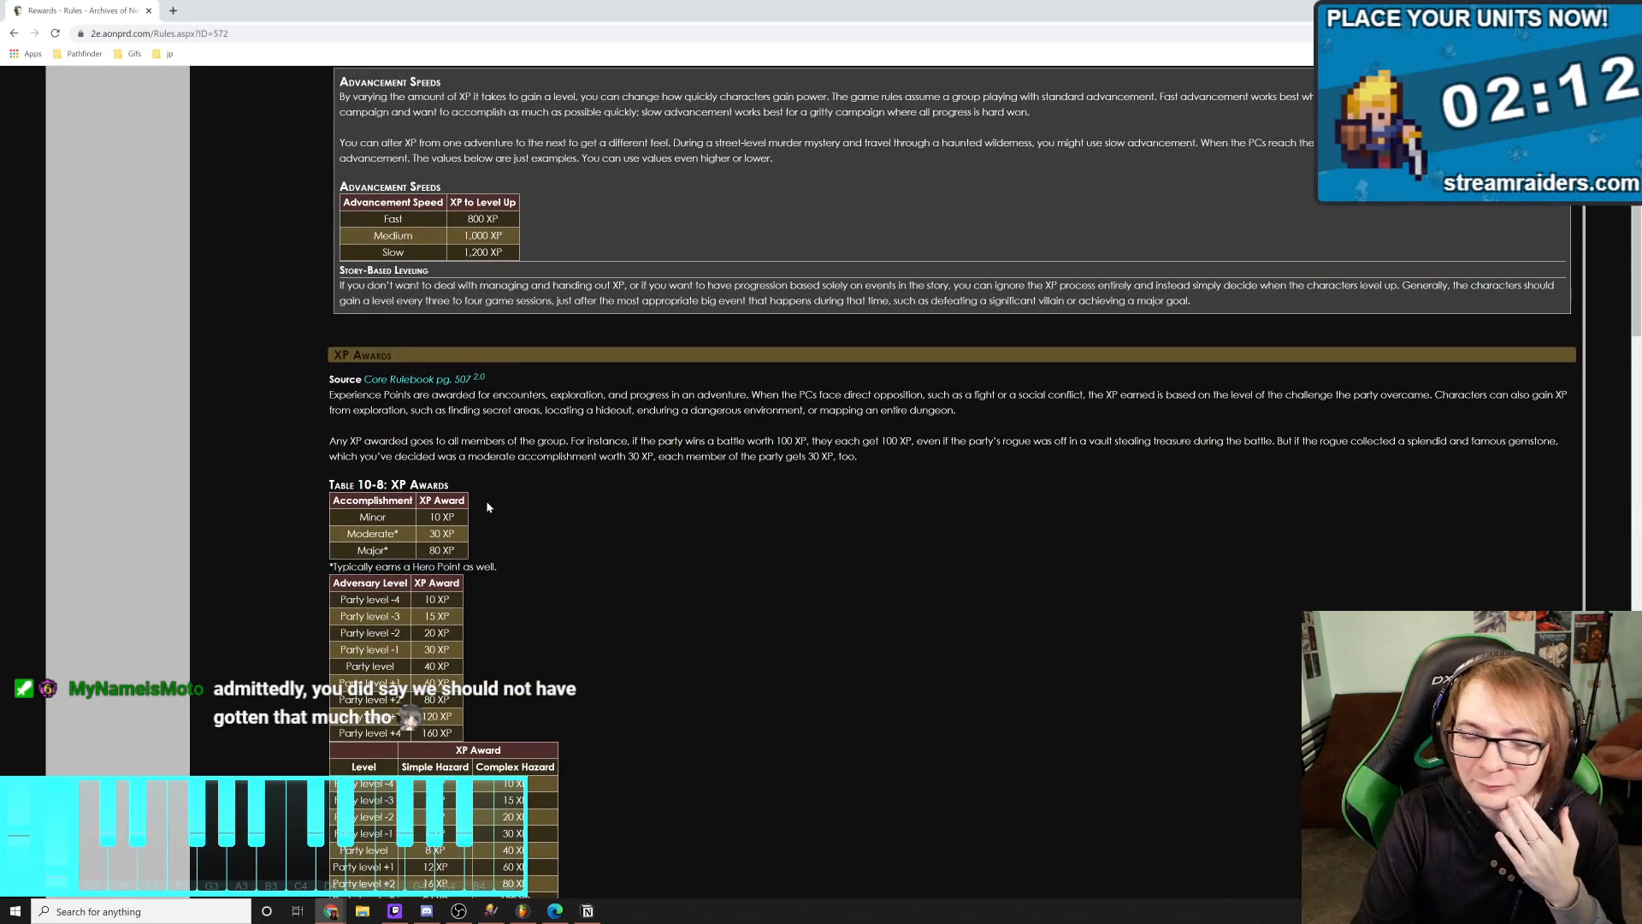
pyautogui.scroll(-3, 495, 520)
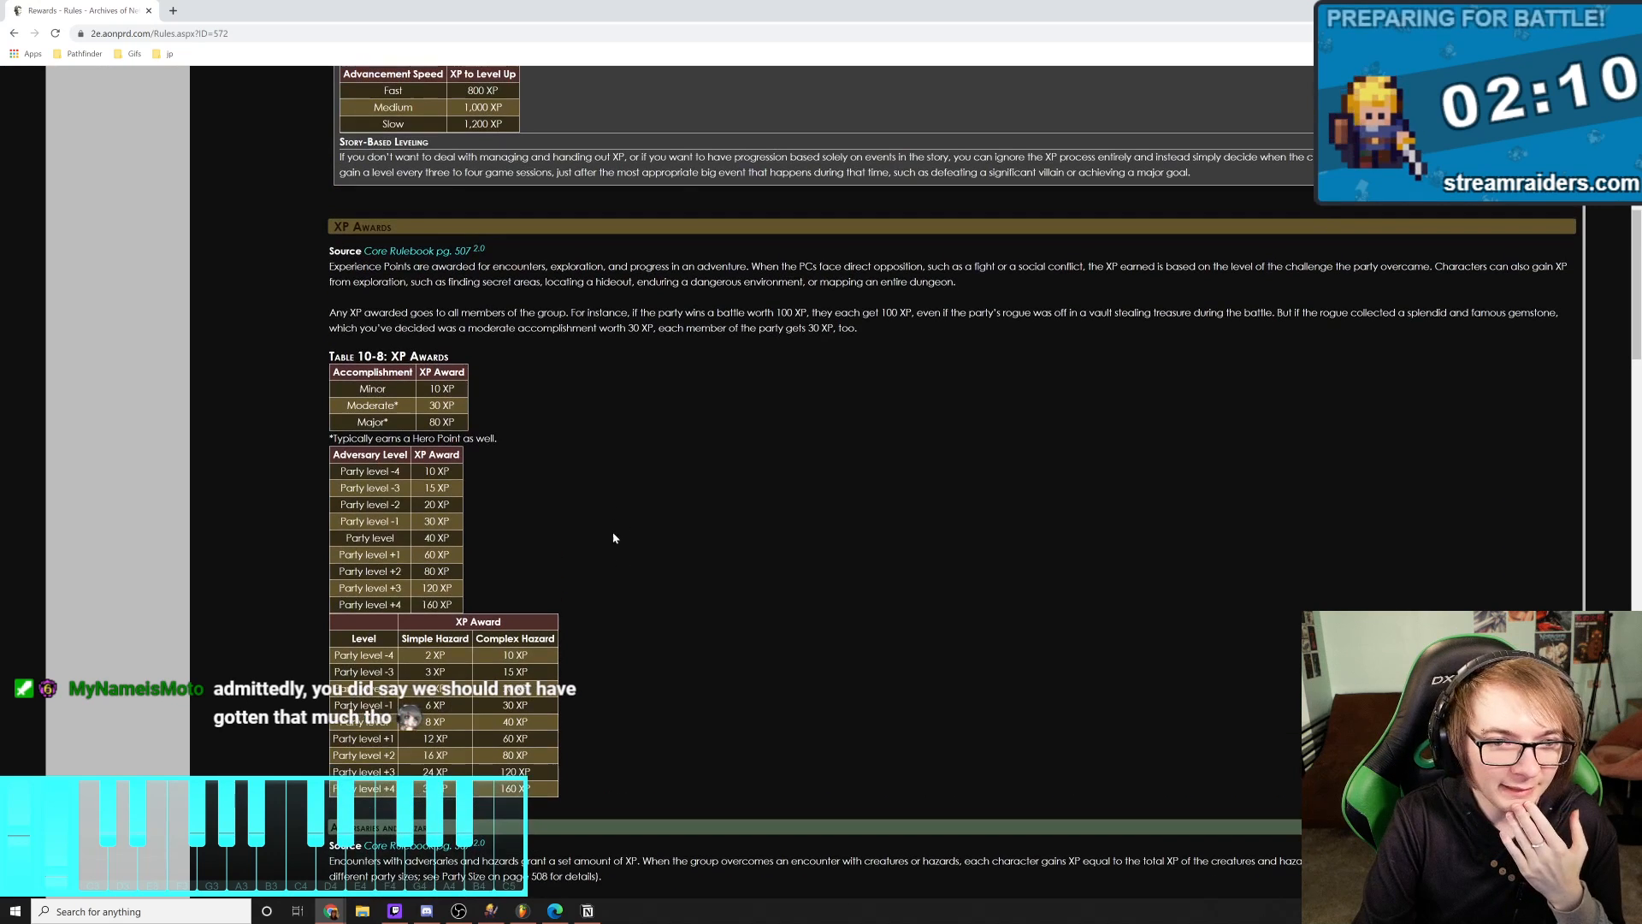
# Examine the party-level adversary row and the accomplishment awards in Table 10-8: XP Awards
pyautogui.moveTo(425, 538); pyautogui.dragTo(464, 548)
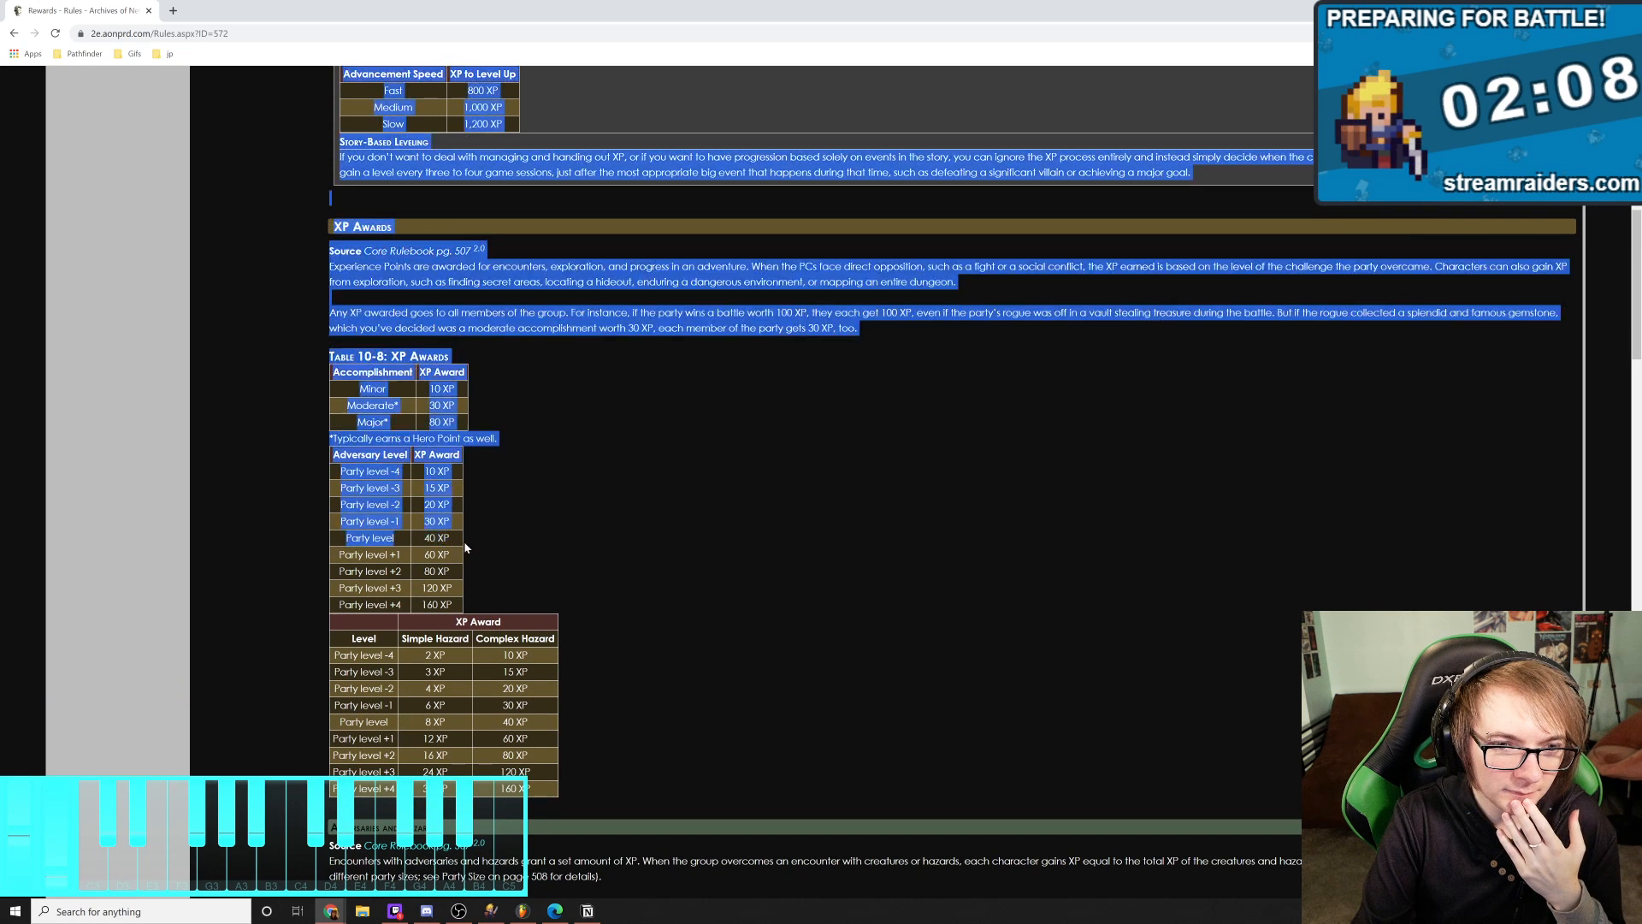
pyautogui.click(585, 550)
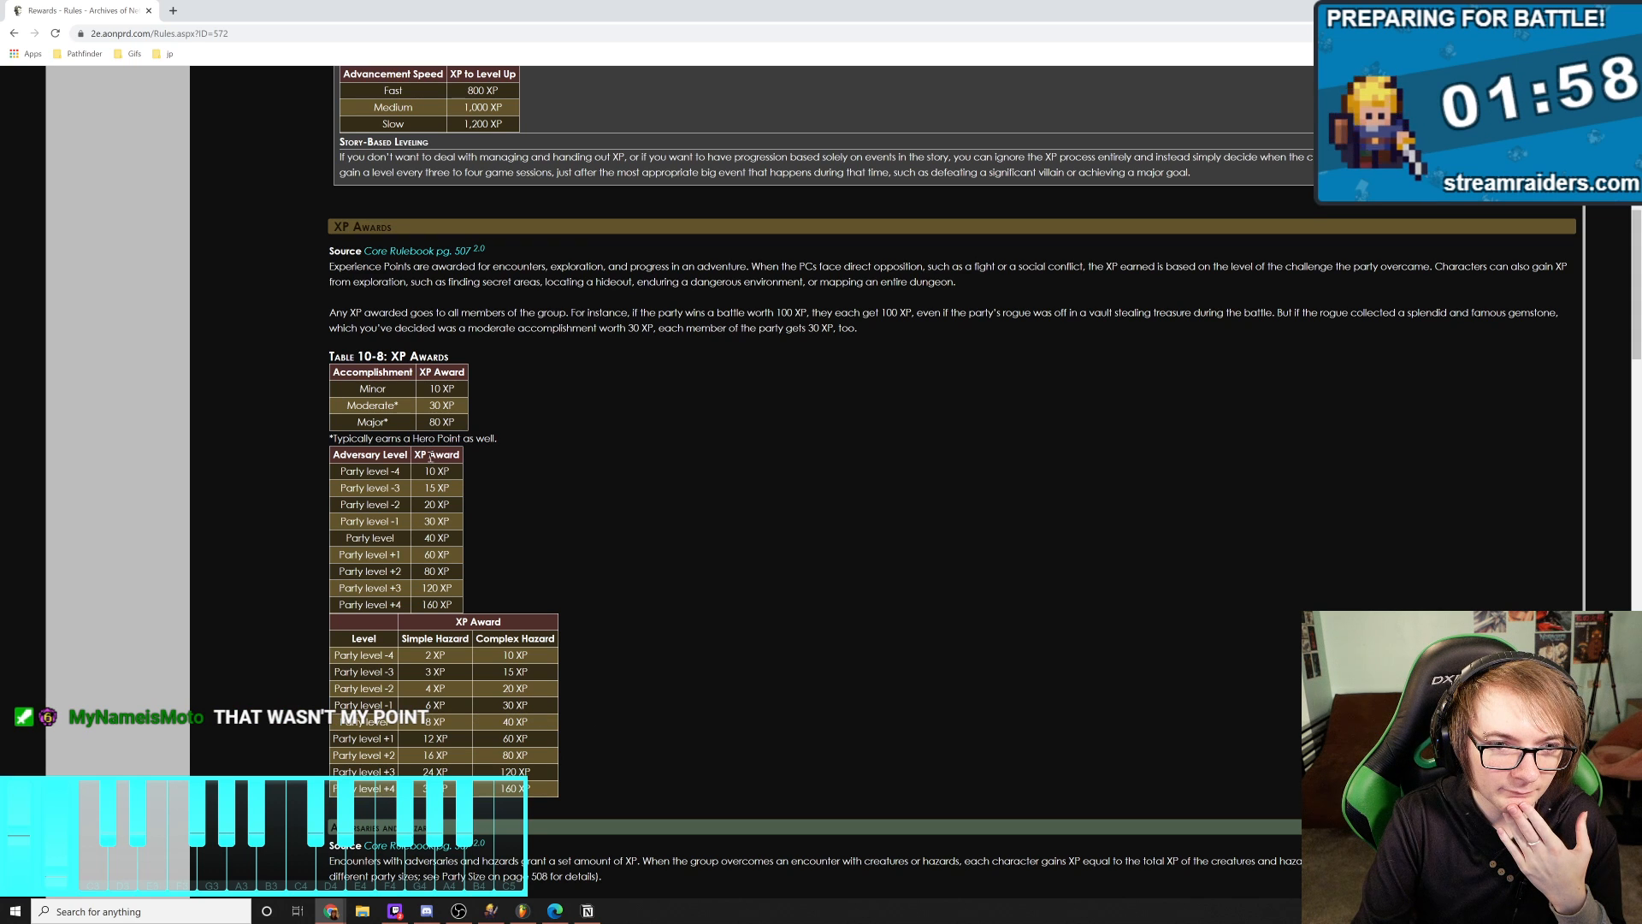
pyautogui.moveTo(464, 362); pyautogui.dragTo(454, 412)
pyautogui.click(510, 392)
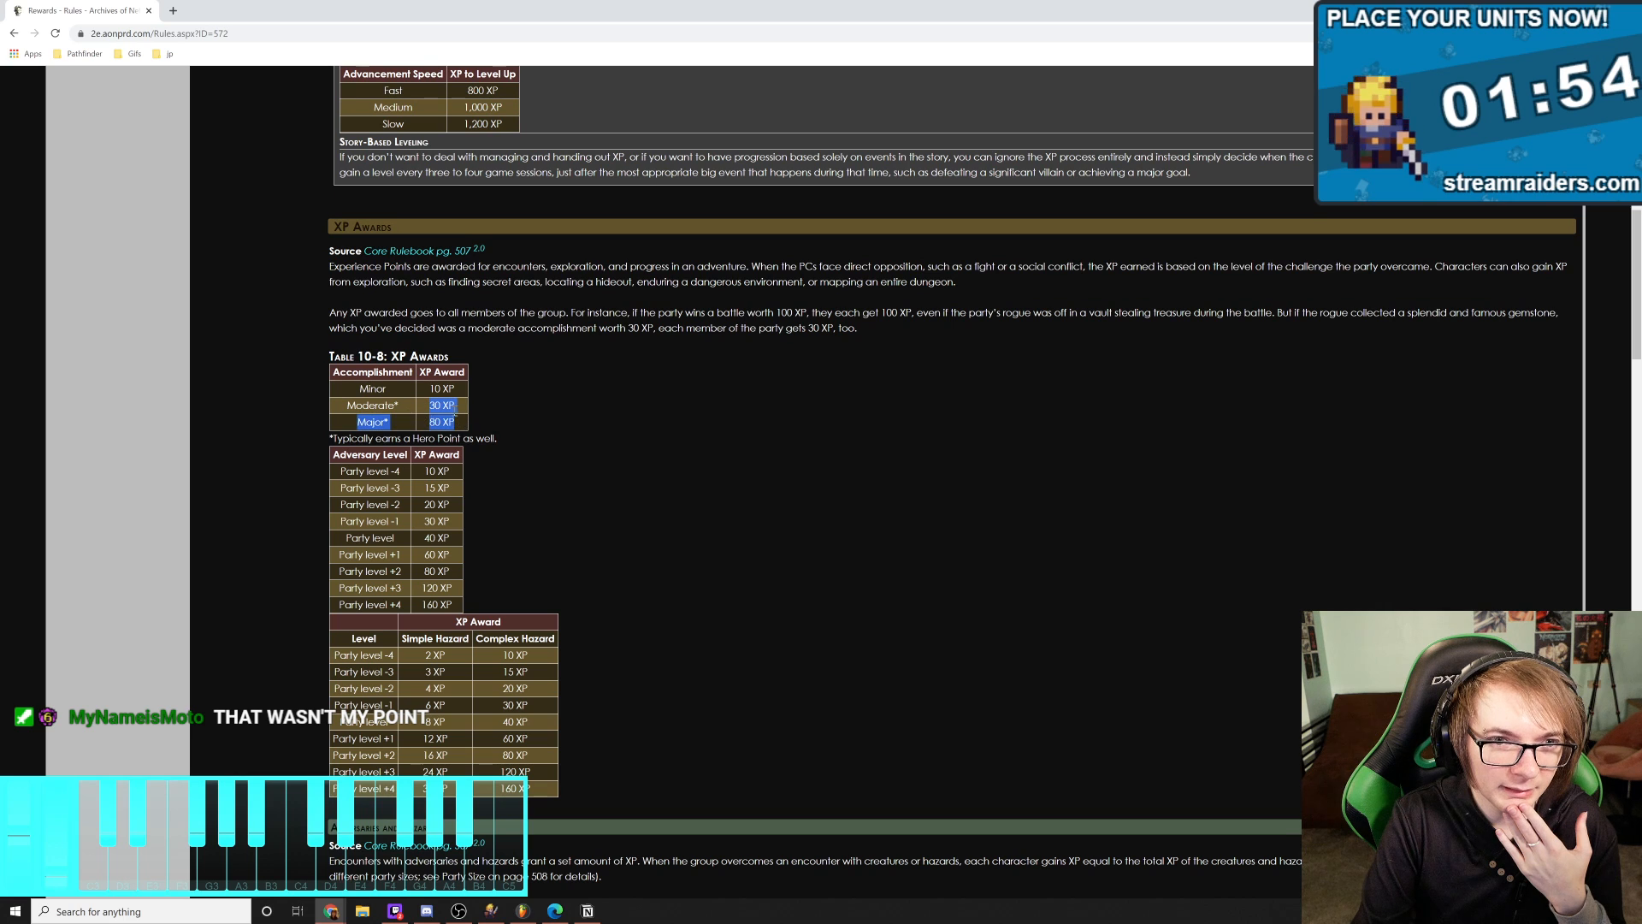
pyautogui.click(466, 416)
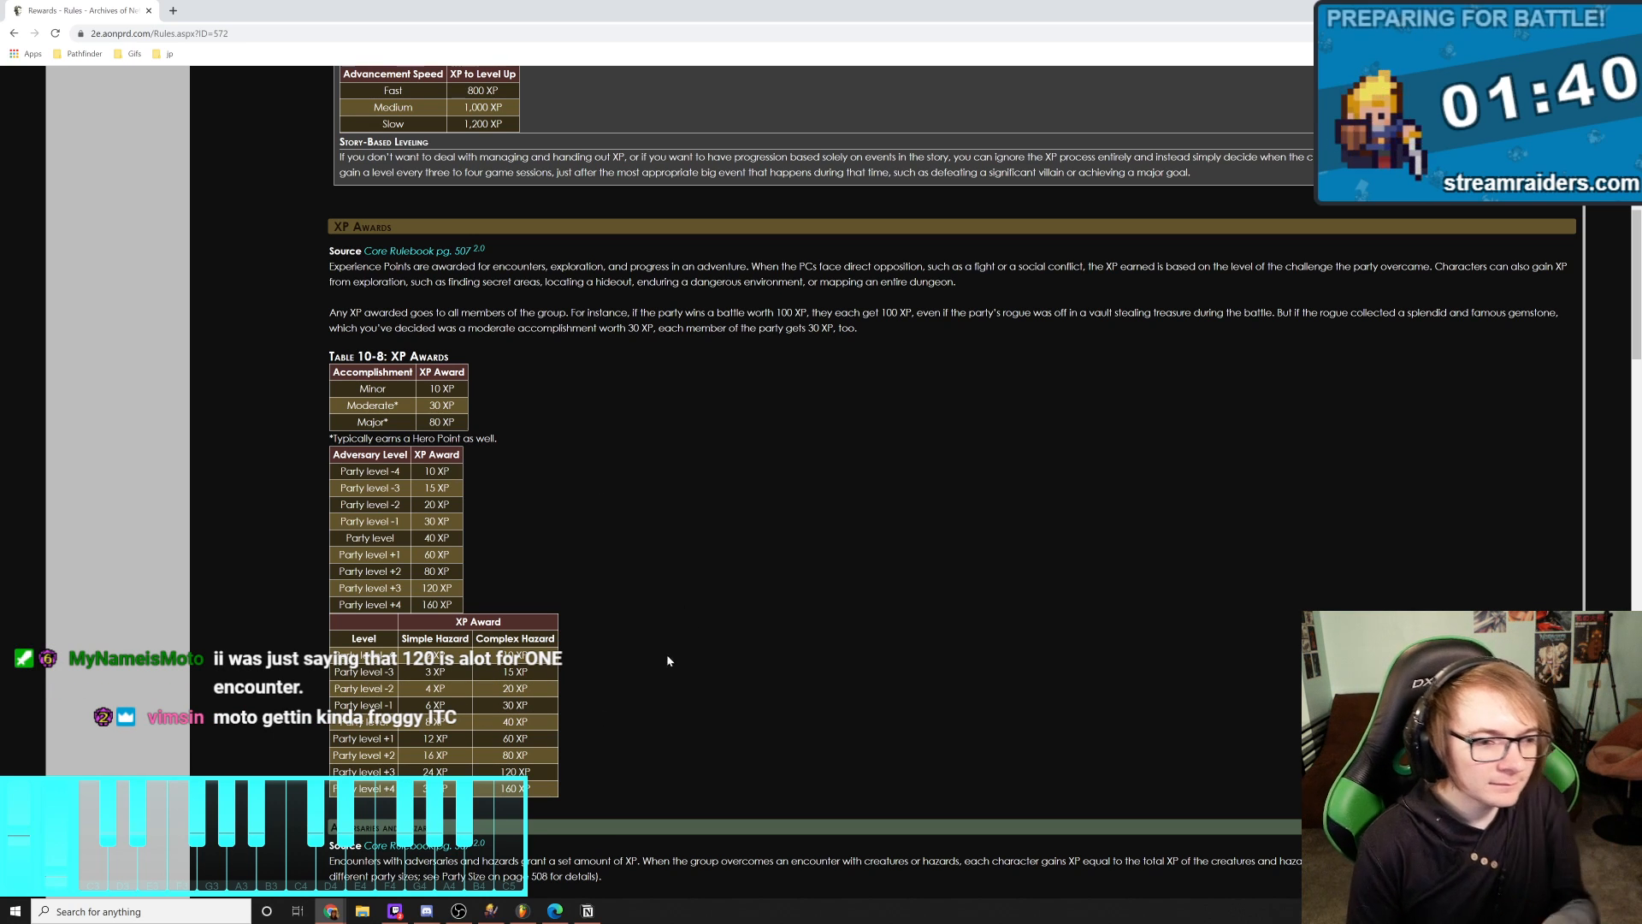
# Switch to the YouTube window, pause the Octopath Traveler remix video, and return to the Rewards rules page
pyautogui.hotkey('alt', 'Tab')
pyautogui.click(510, 371)
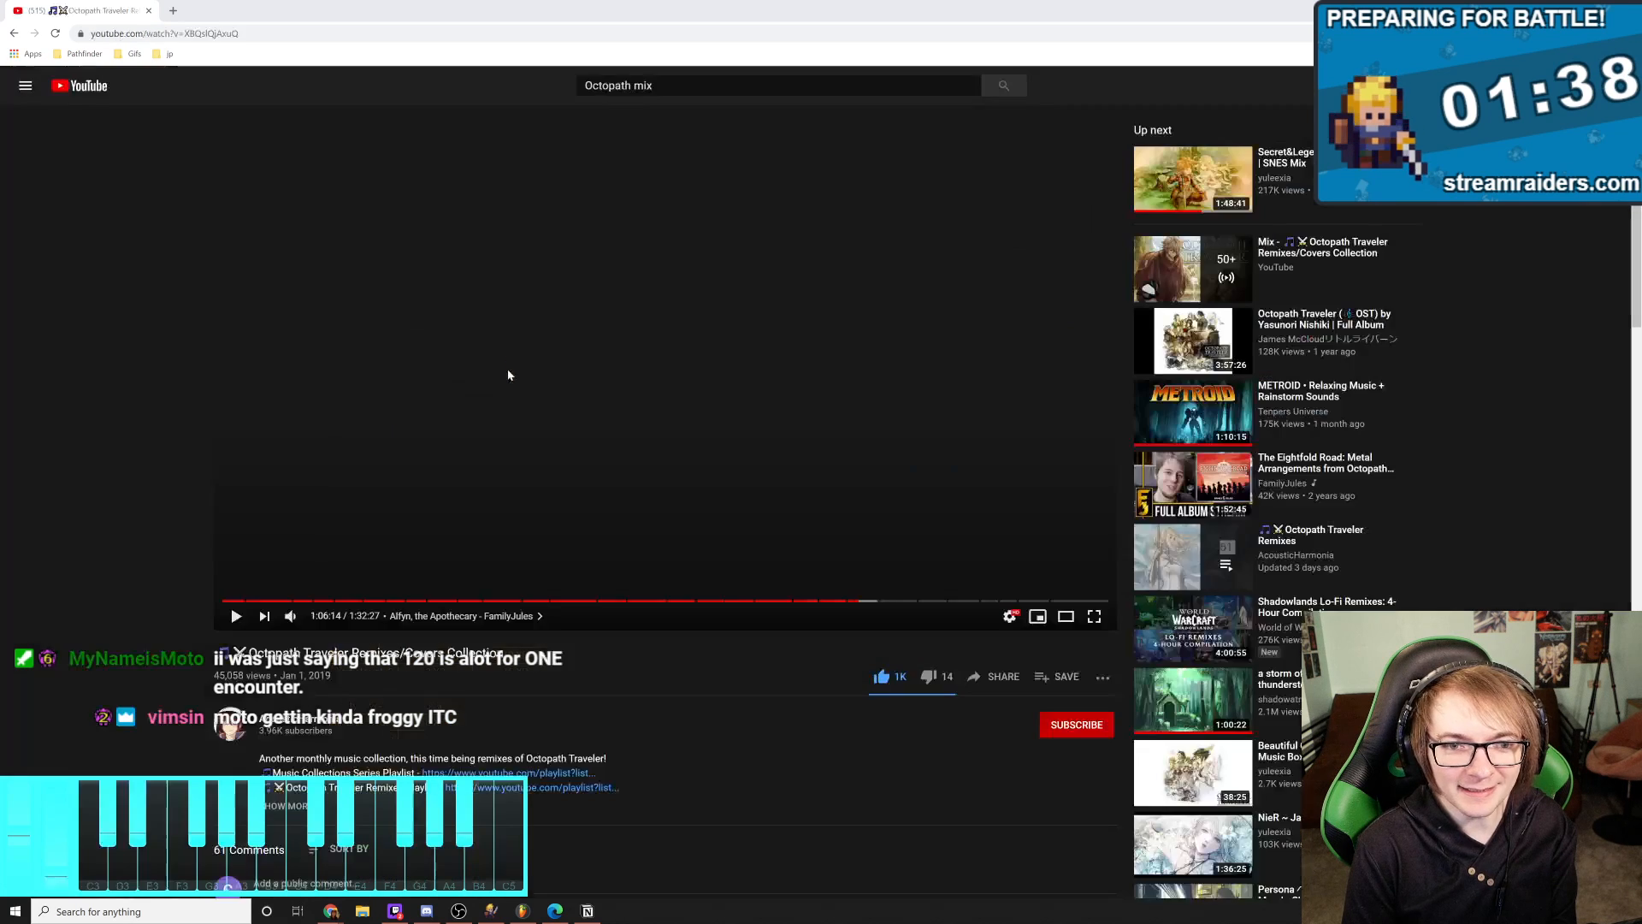
pyautogui.hotkey('alt', 'Tab')
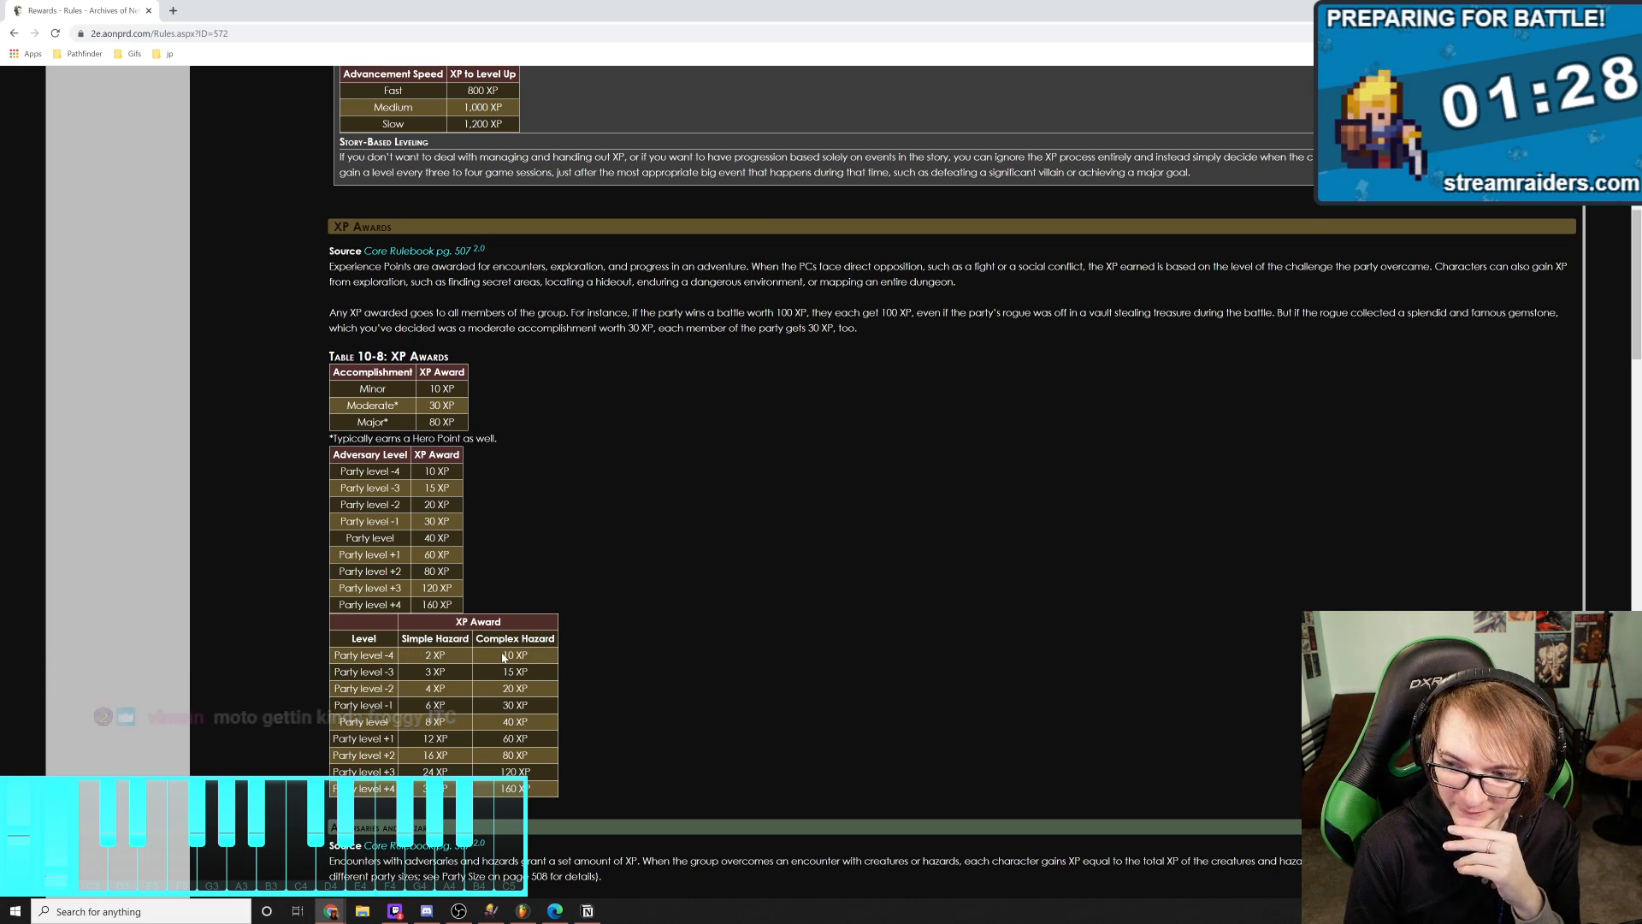
# Check the advancement speeds against the XP award for an adversary of the party's own level
pyautogui.scroll(9, 503, 657)
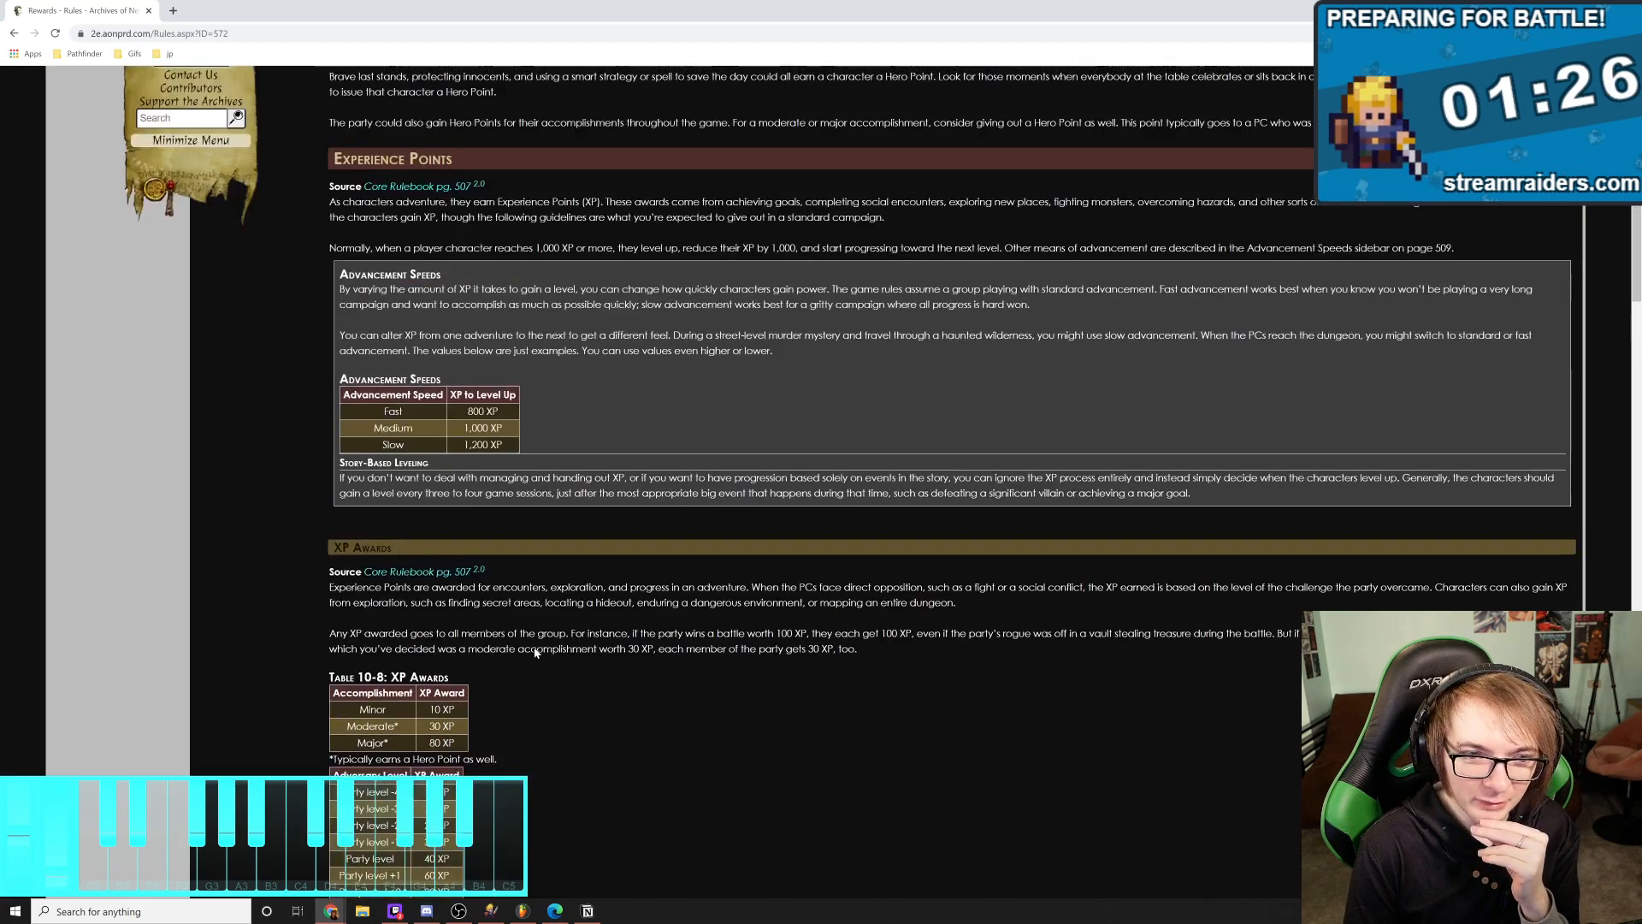
pyautogui.scroll(-5, 539, 646)
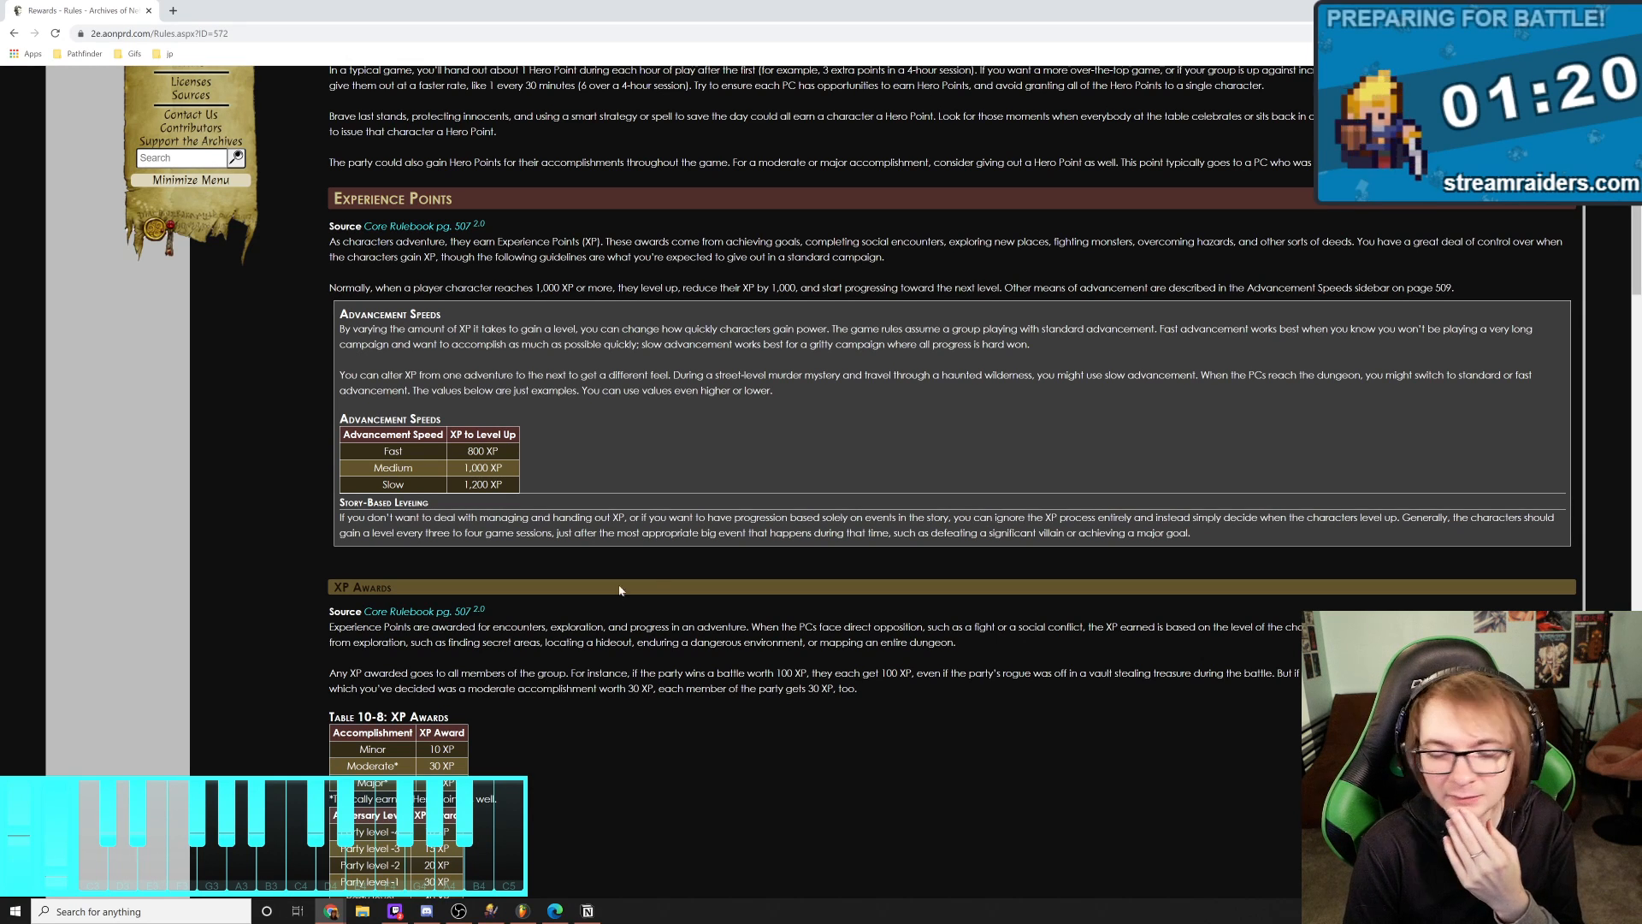
pyautogui.scroll(-5, 548, 698)
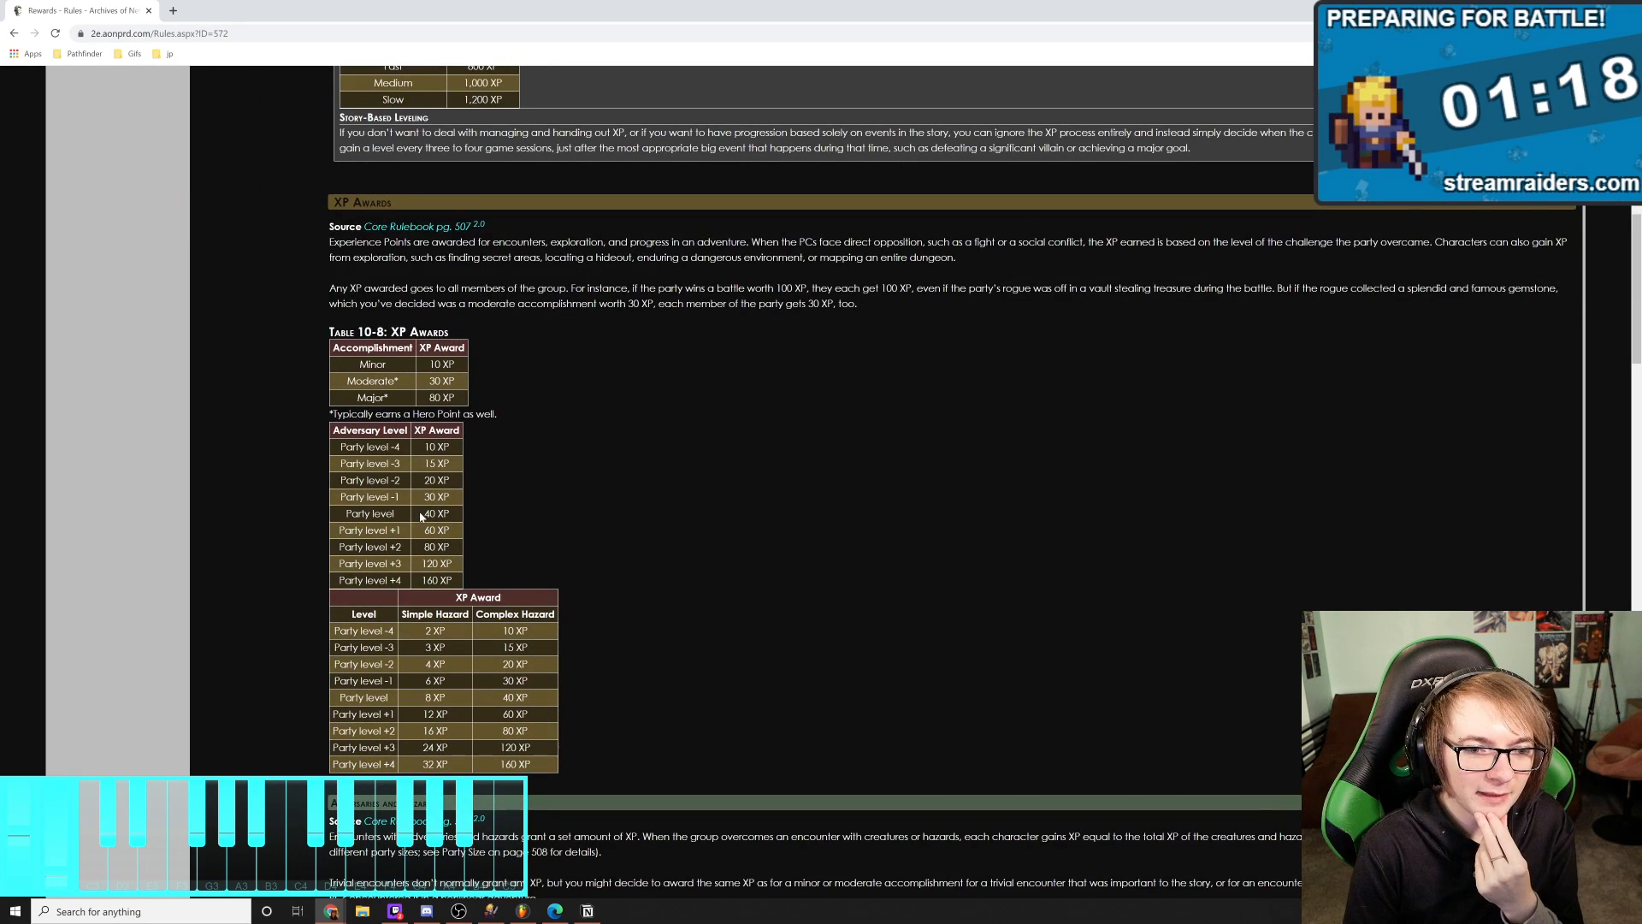
pyautogui.moveTo(421, 516); pyautogui.dragTo(456, 518)
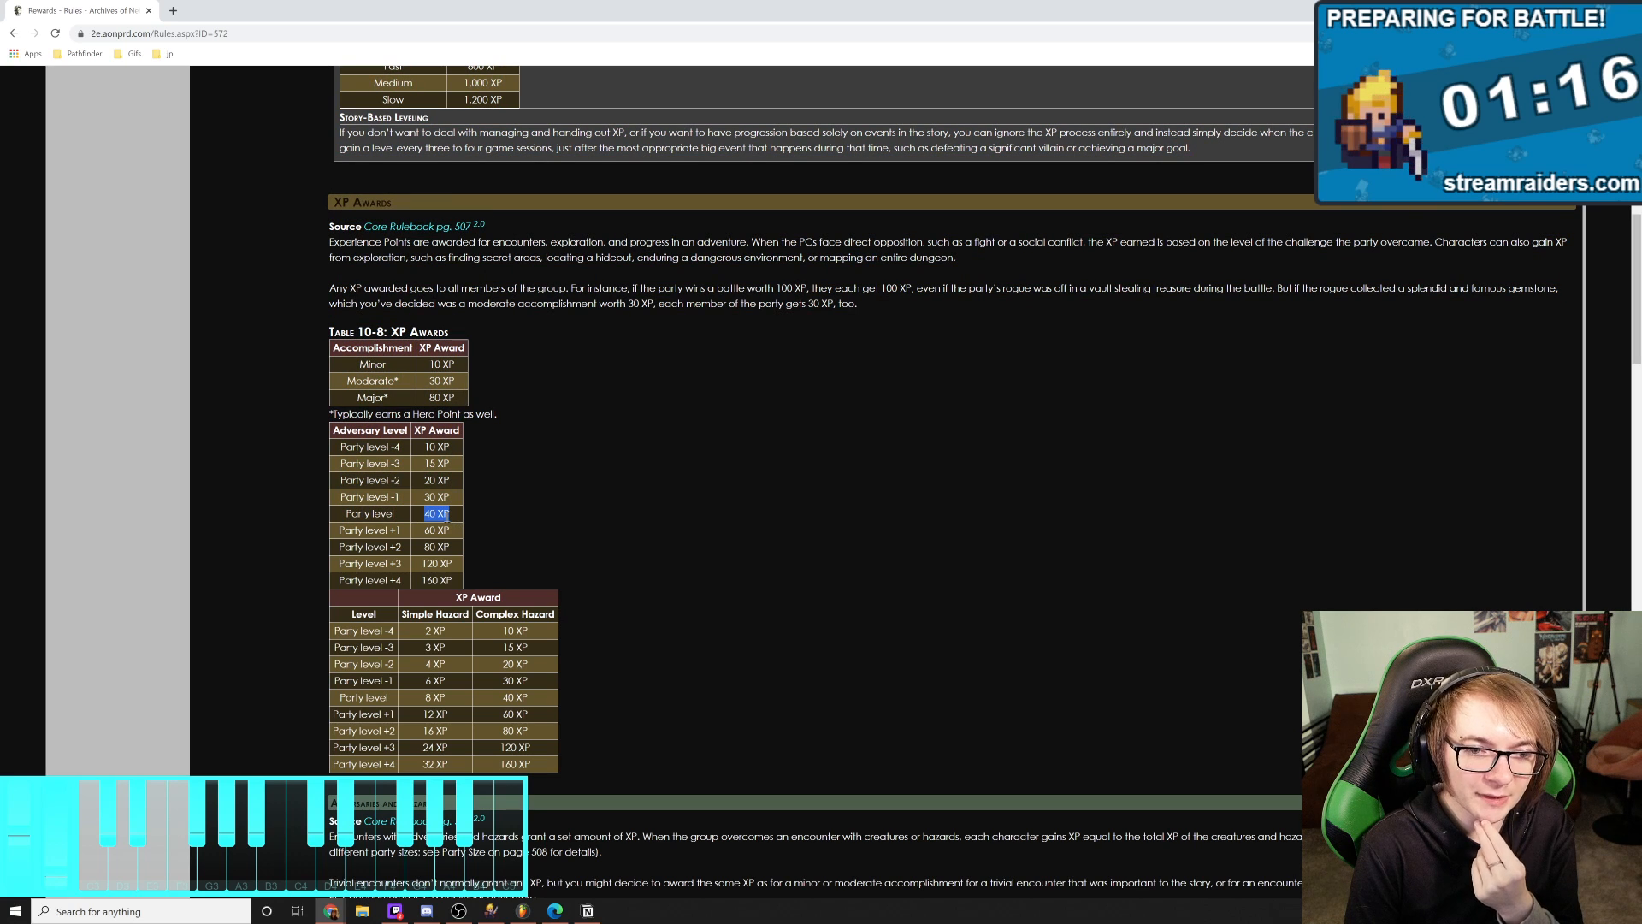
pyautogui.click(448, 517)
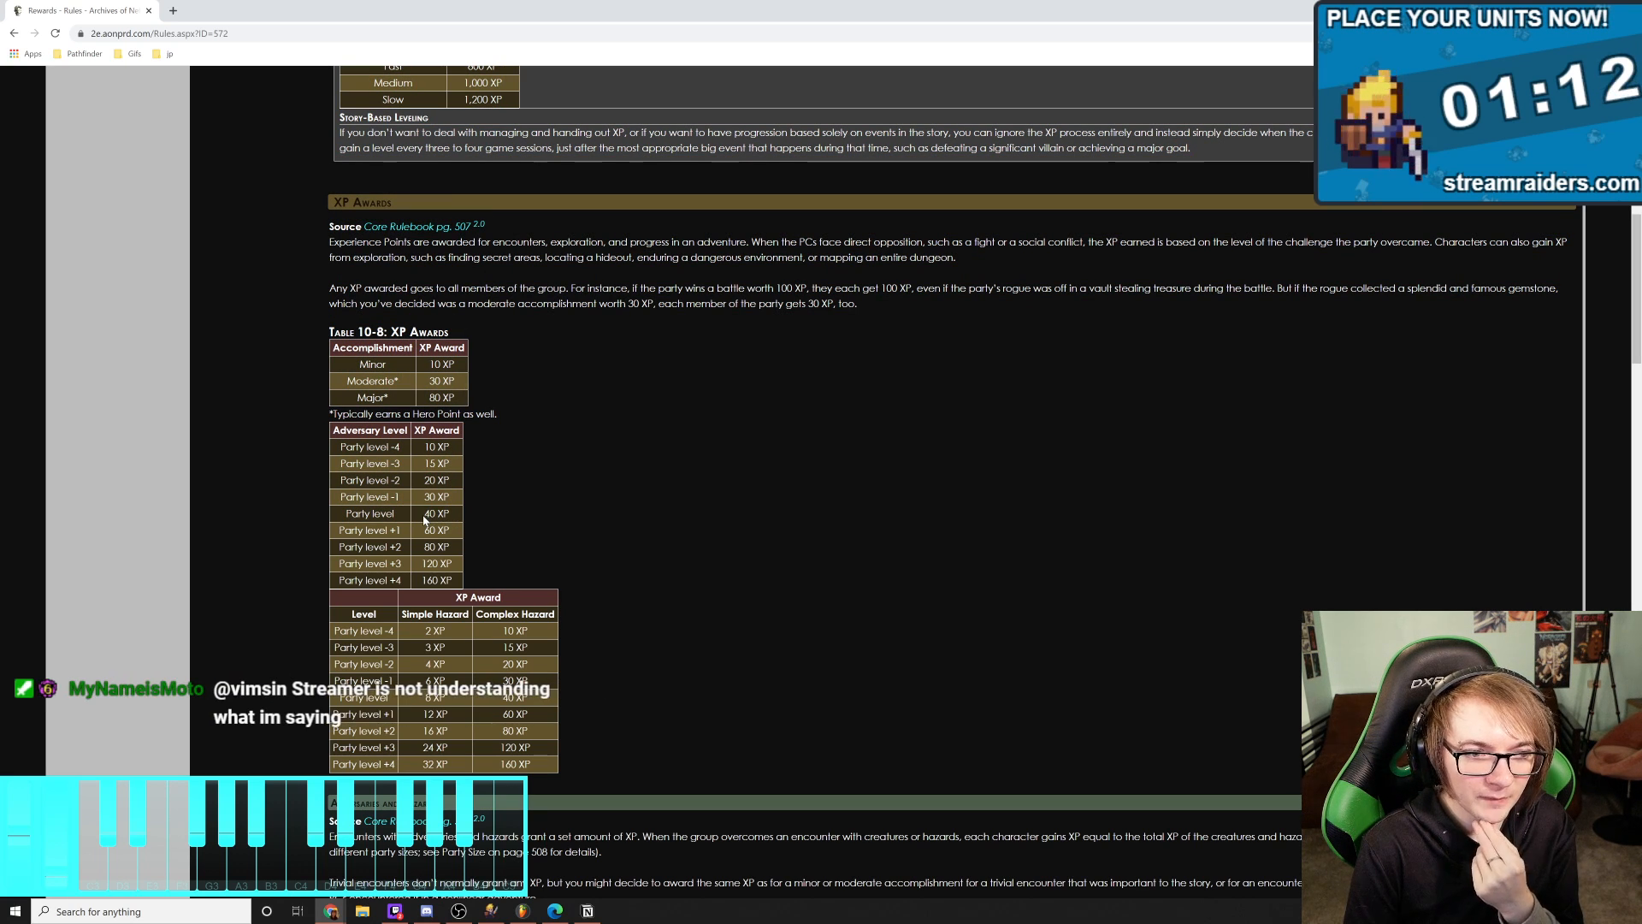
pyautogui.tripleClick(424, 518)
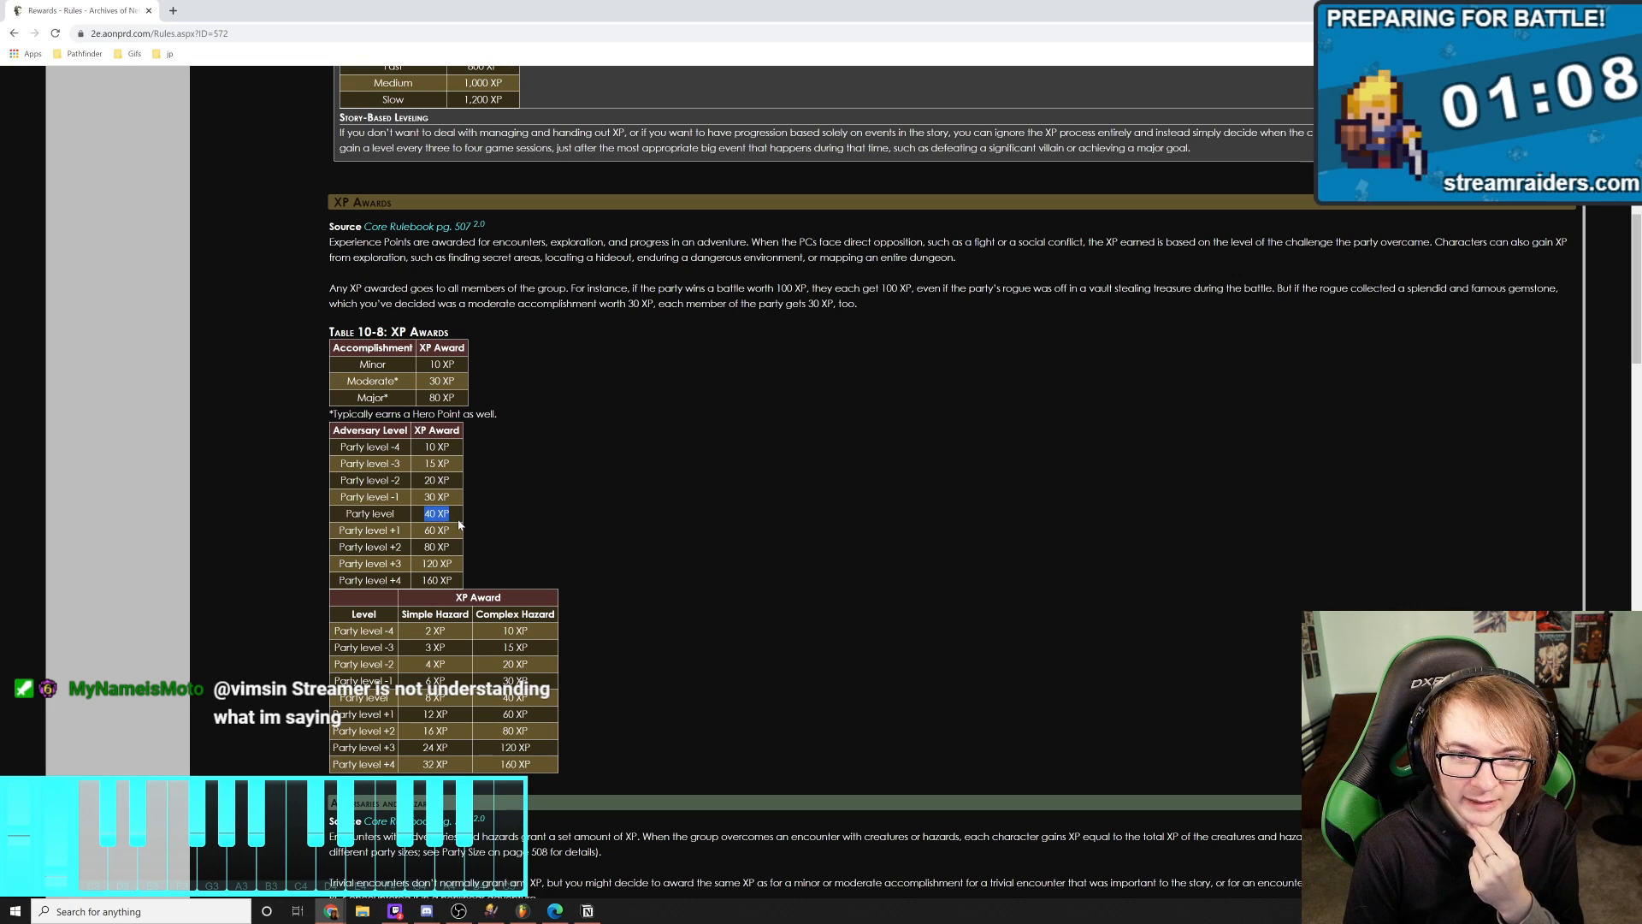
pyautogui.click(458, 525)
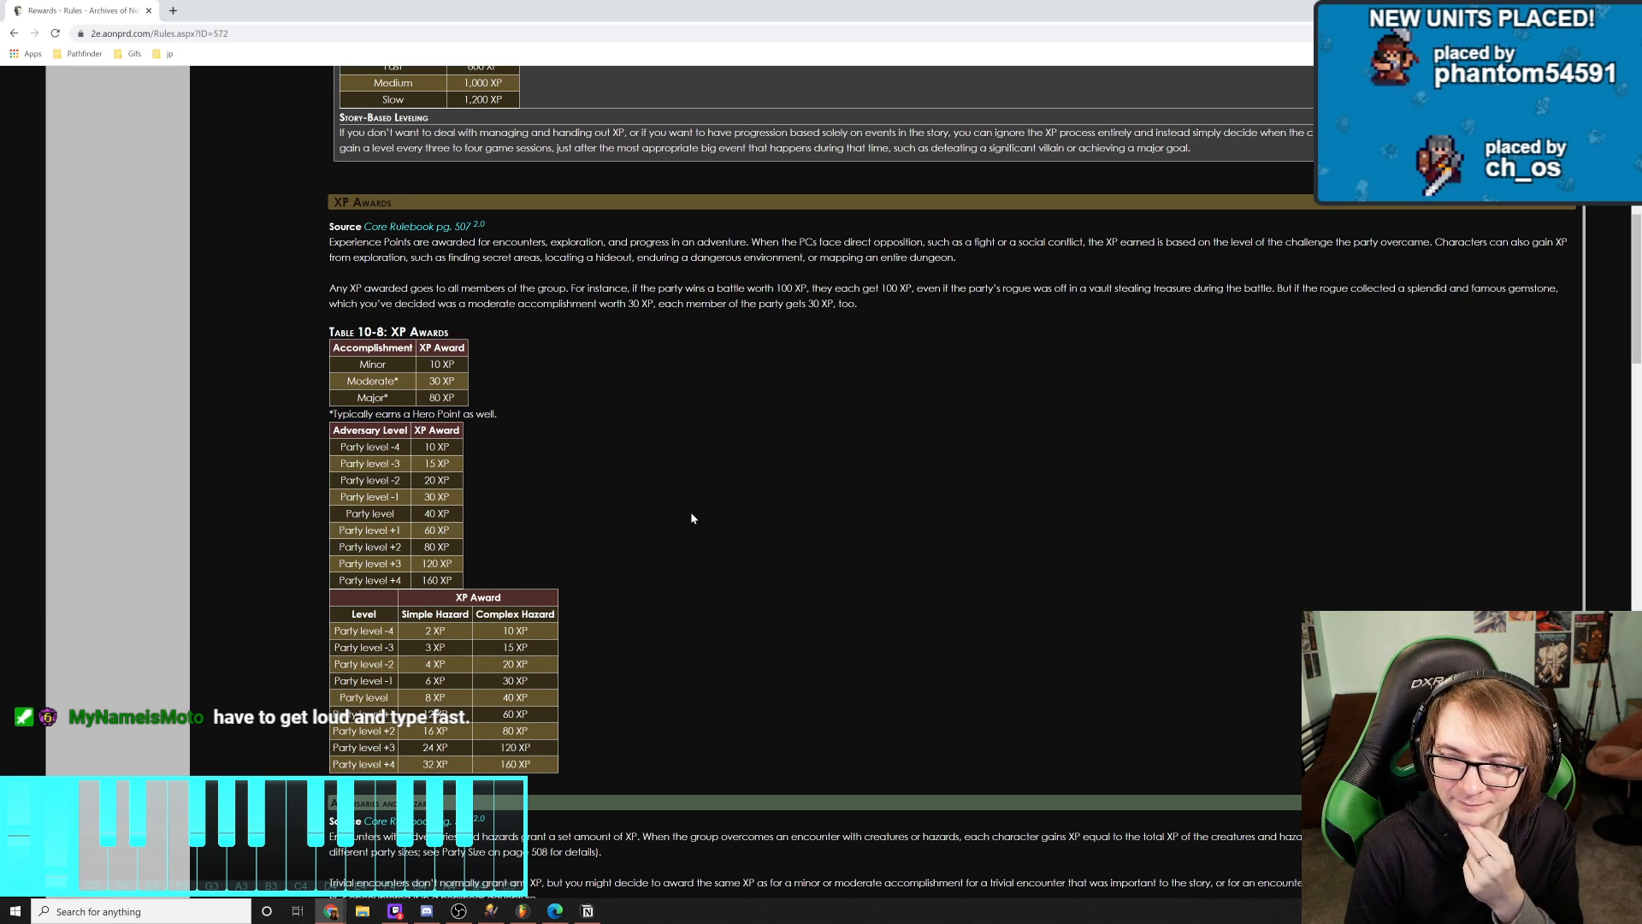
# Compare the XP awards for adversaries at party level and at party level +4
pyautogui.scroll(2, 680, 512)
pyautogui.scroll(-3, 679, 514)
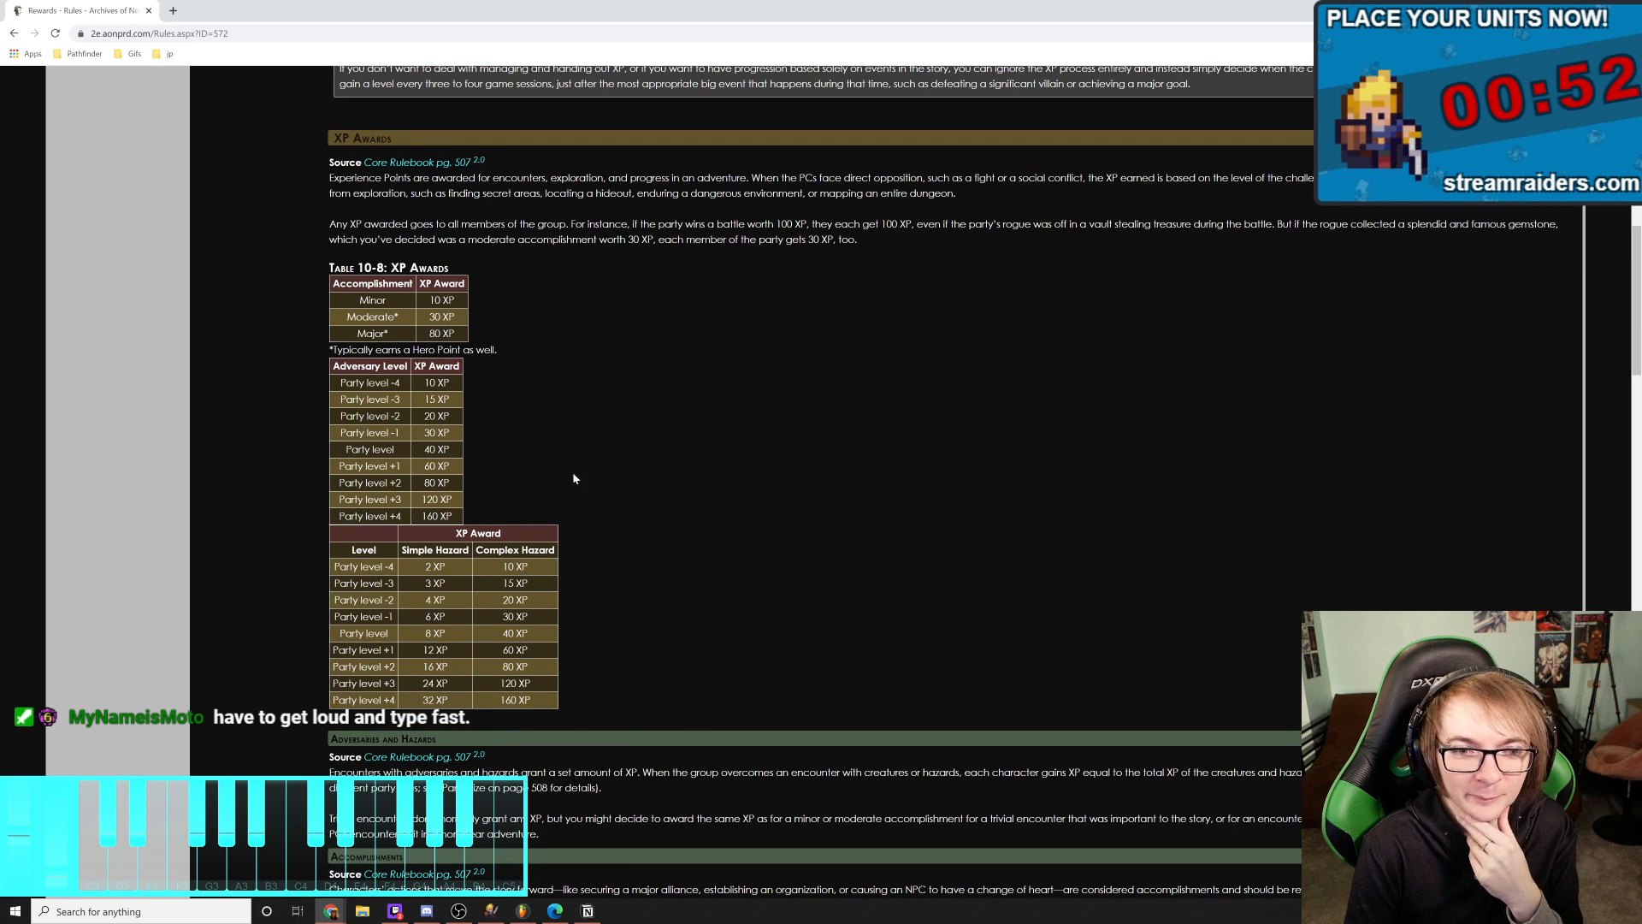
pyautogui.moveTo(422, 449); pyautogui.dragTo(444, 452)
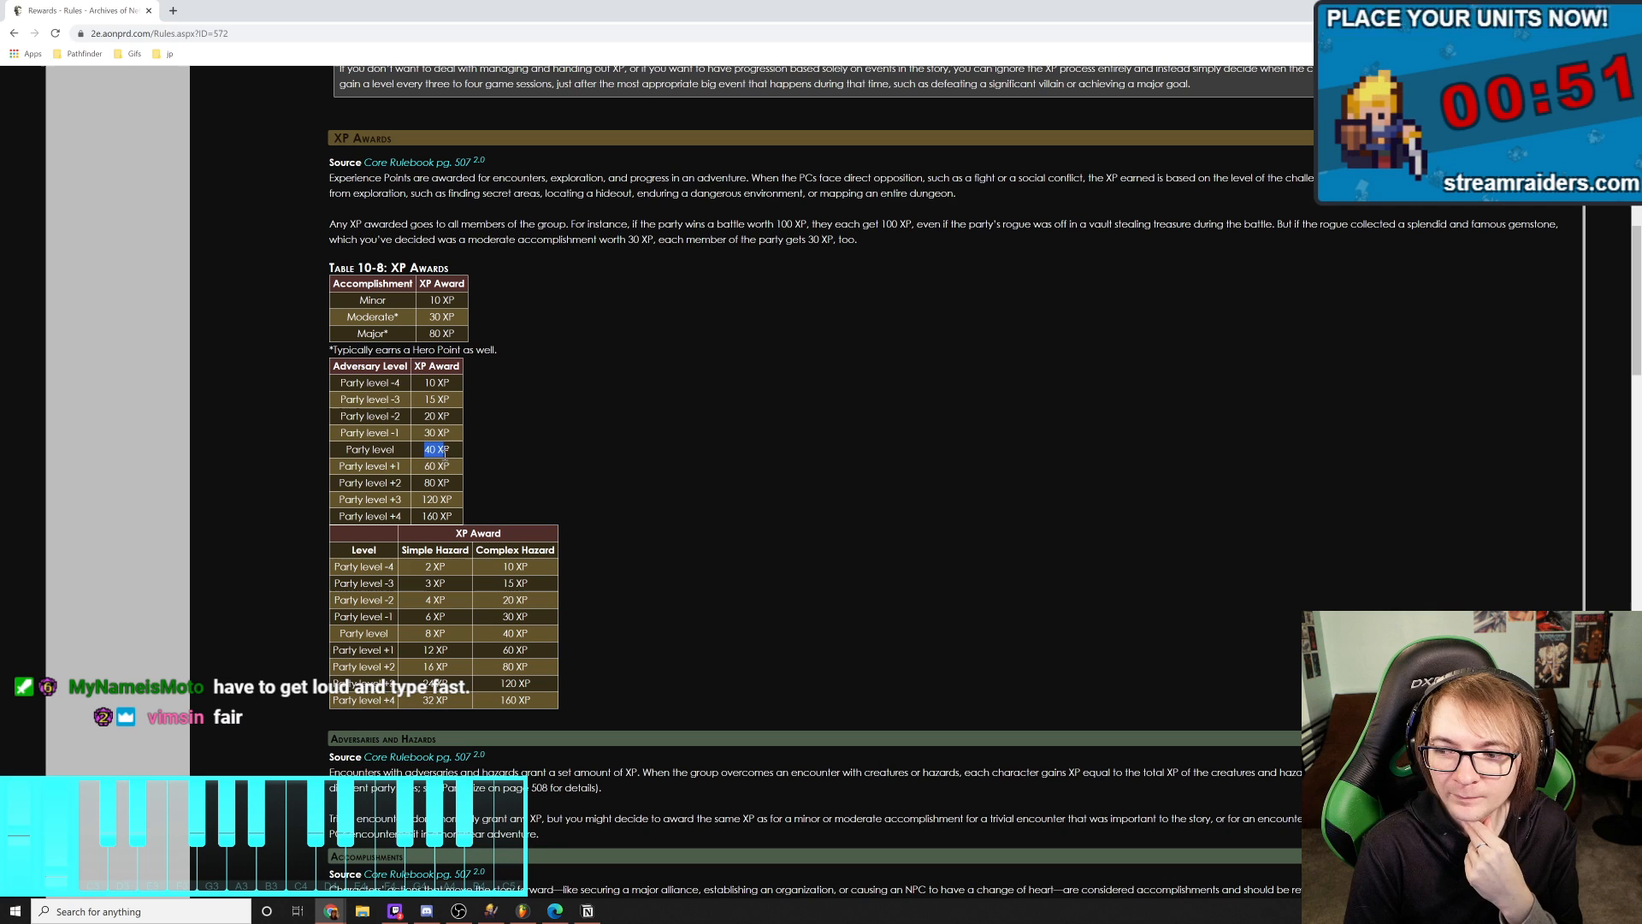
pyautogui.click(530, 457)
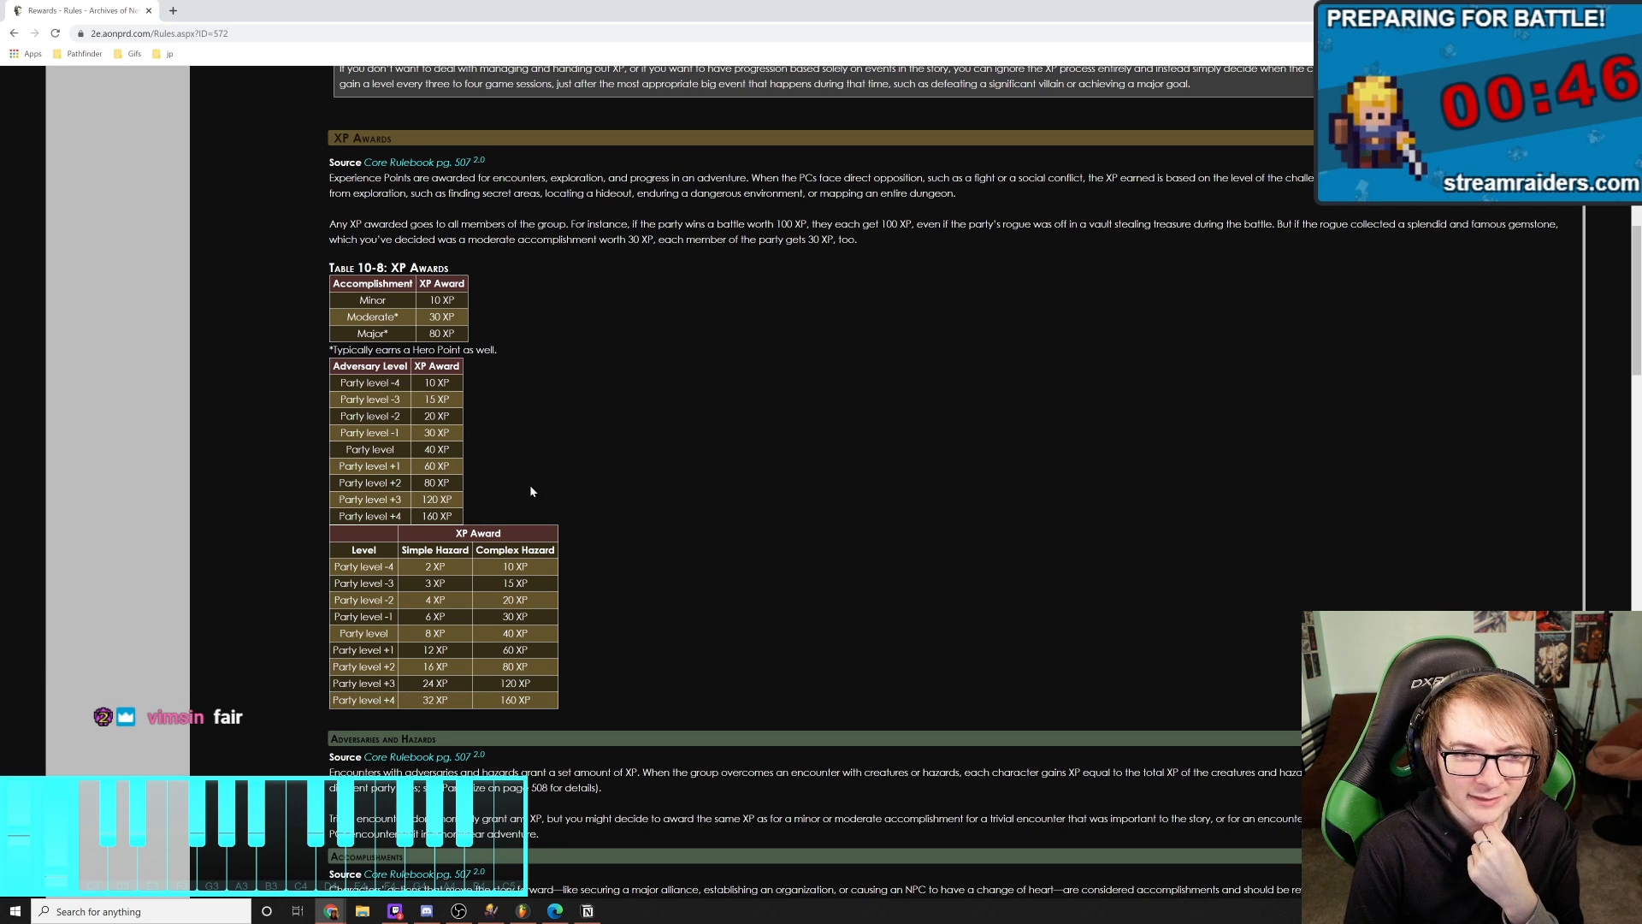
pyautogui.moveTo(417, 517); pyautogui.dragTo(454, 517)
pyautogui.click(521, 508)
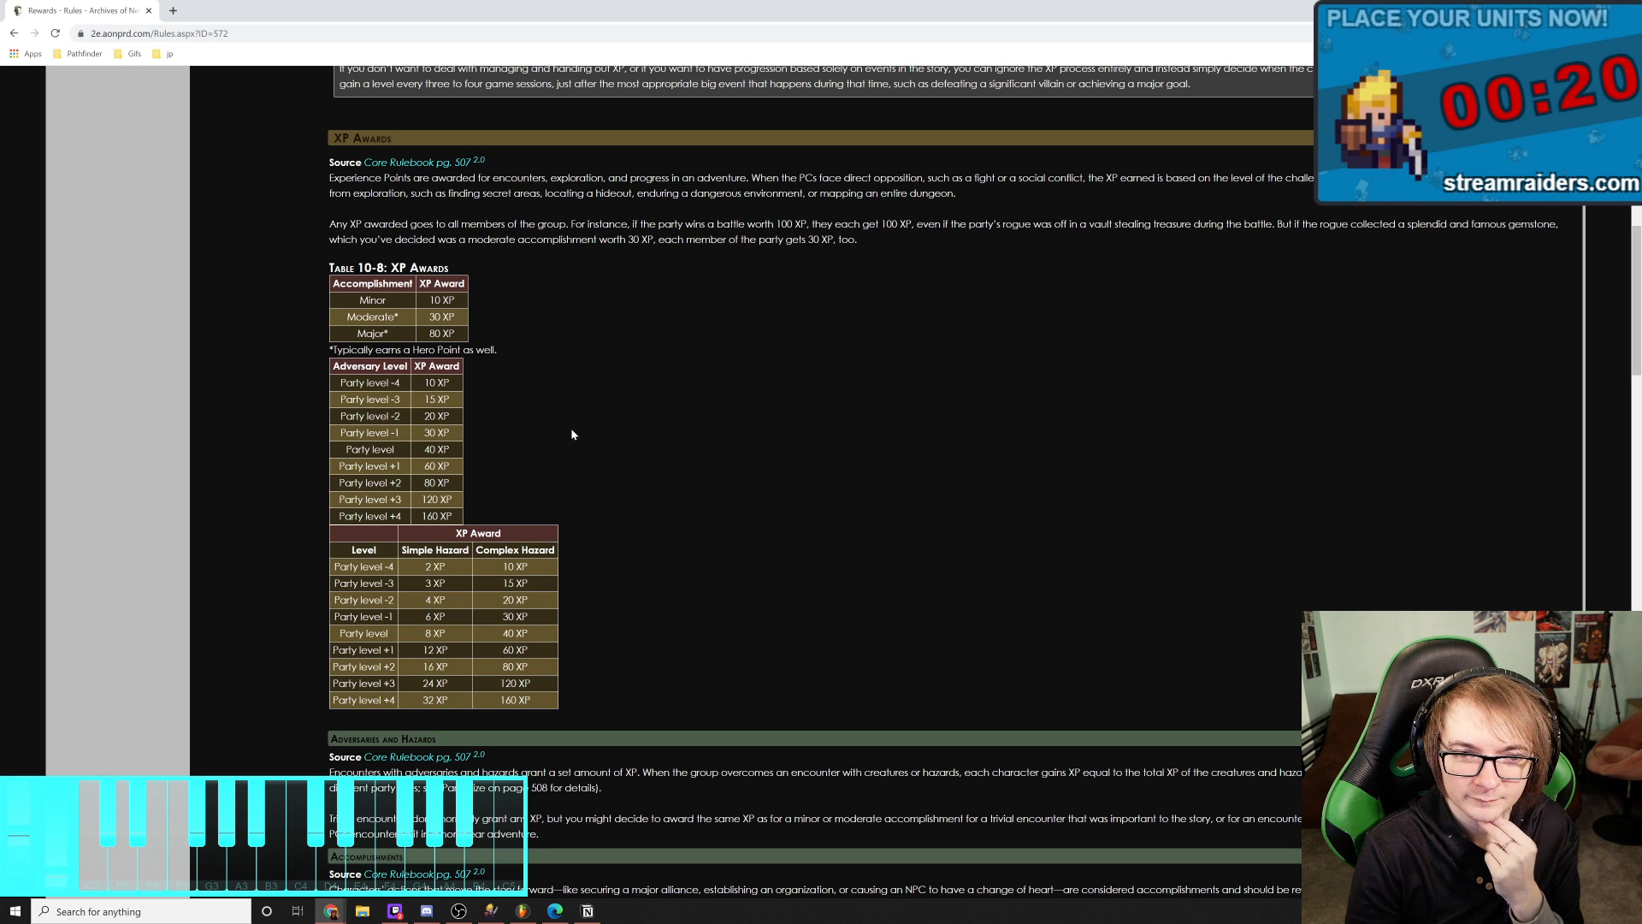
# Review the Rewards introduction and the Hero Points section, and skim the Experience Points and XP Awards sections again
pyautogui.scroll(1, 571, 434)
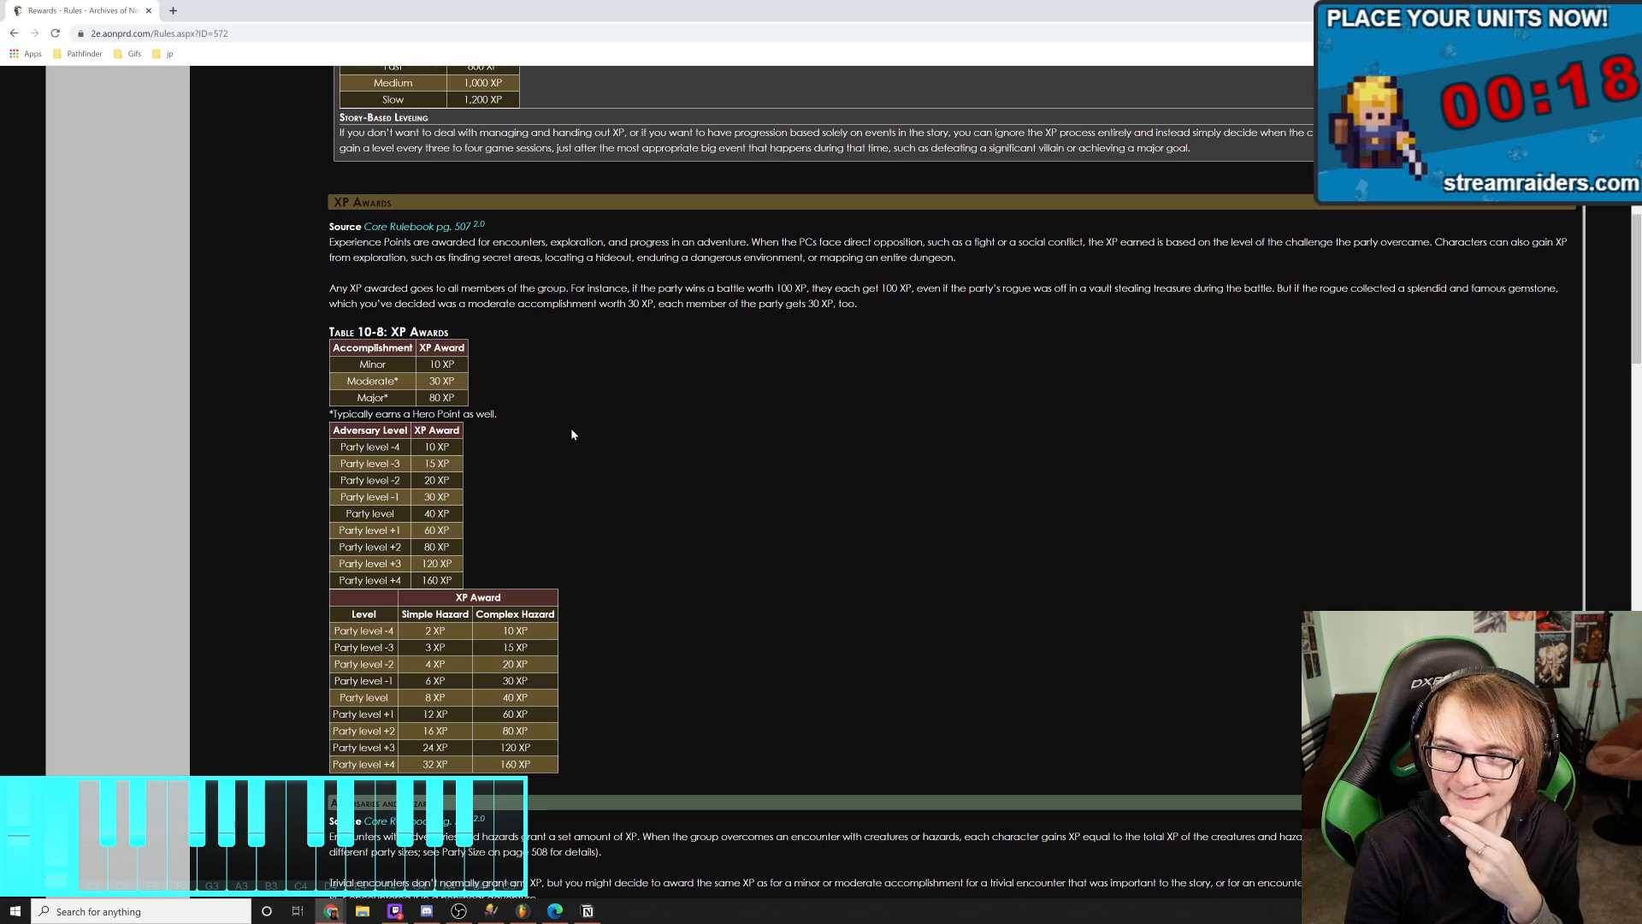
pyautogui.scroll(3, 571, 434)
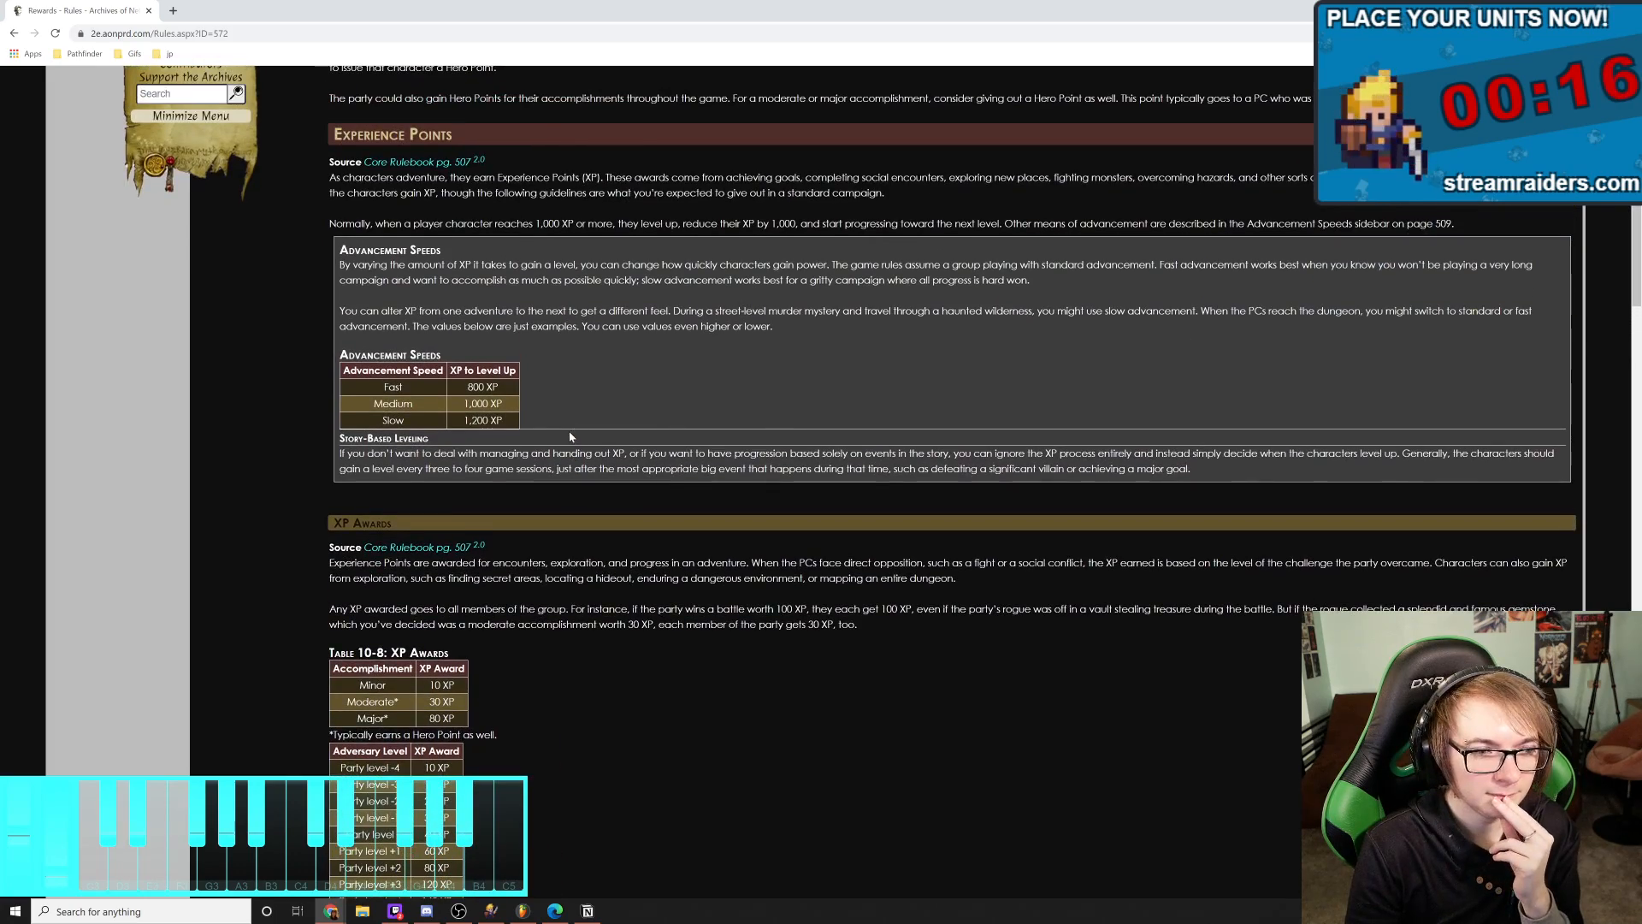
pyautogui.scroll(3, 569, 436)
pyautogui.scroll(2, 566, 440)
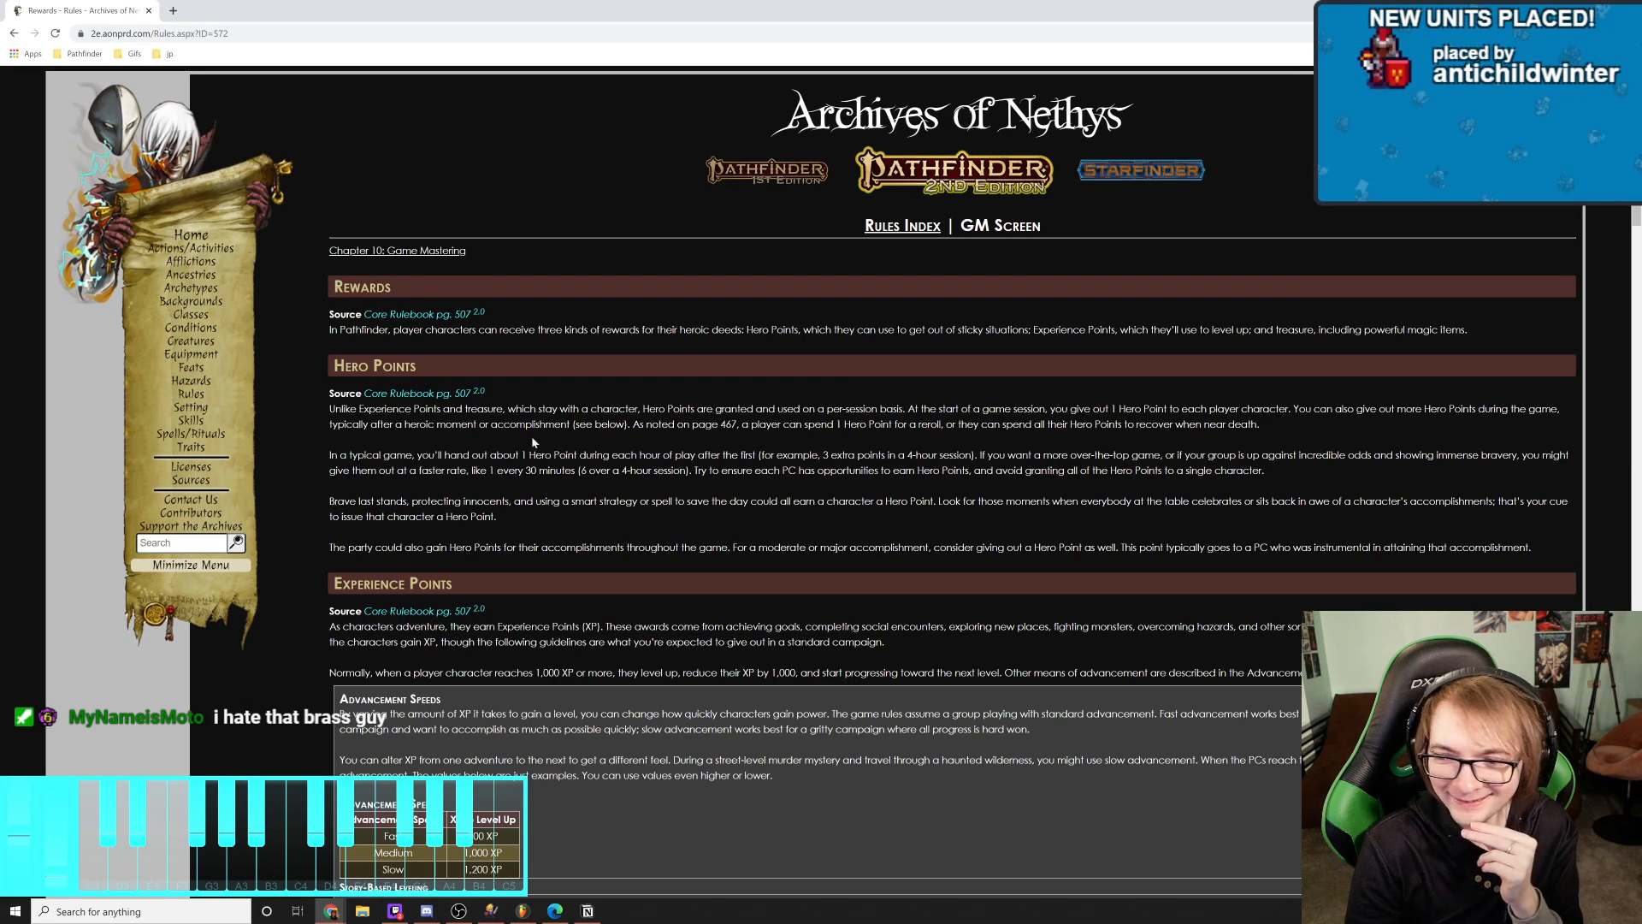
pyautogui.moveTo(519, 455); pyautogui.dragTo(325, 445)
pyautogui.click(614, 457)
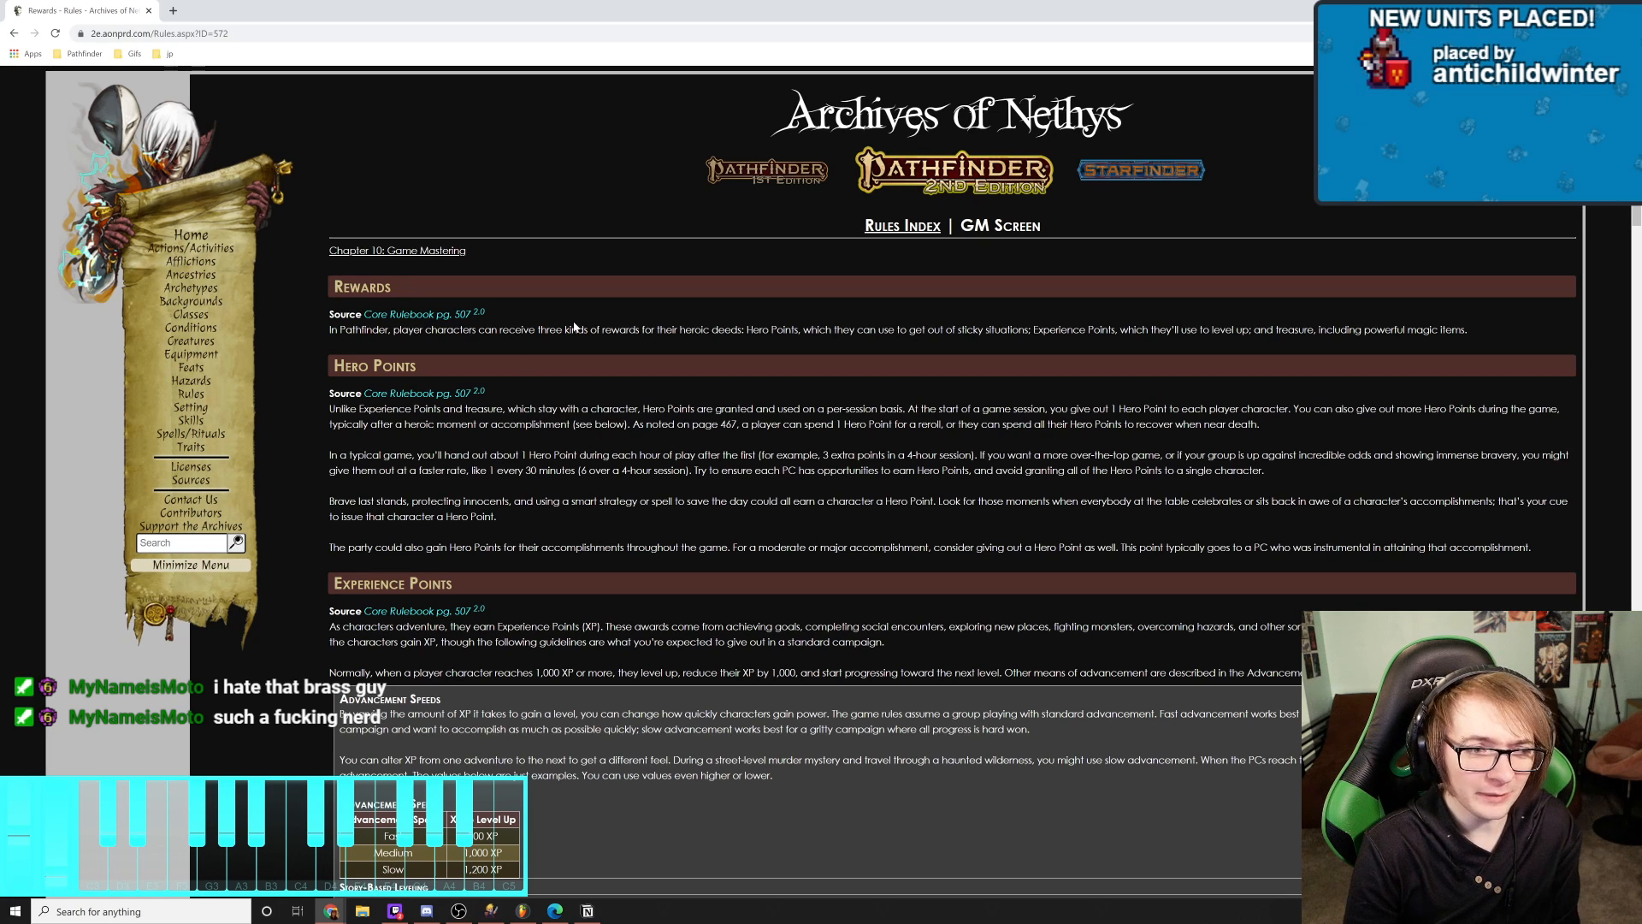
pyautogui.moveTo(565, 330); pyautogui.dragTo(328, 310)
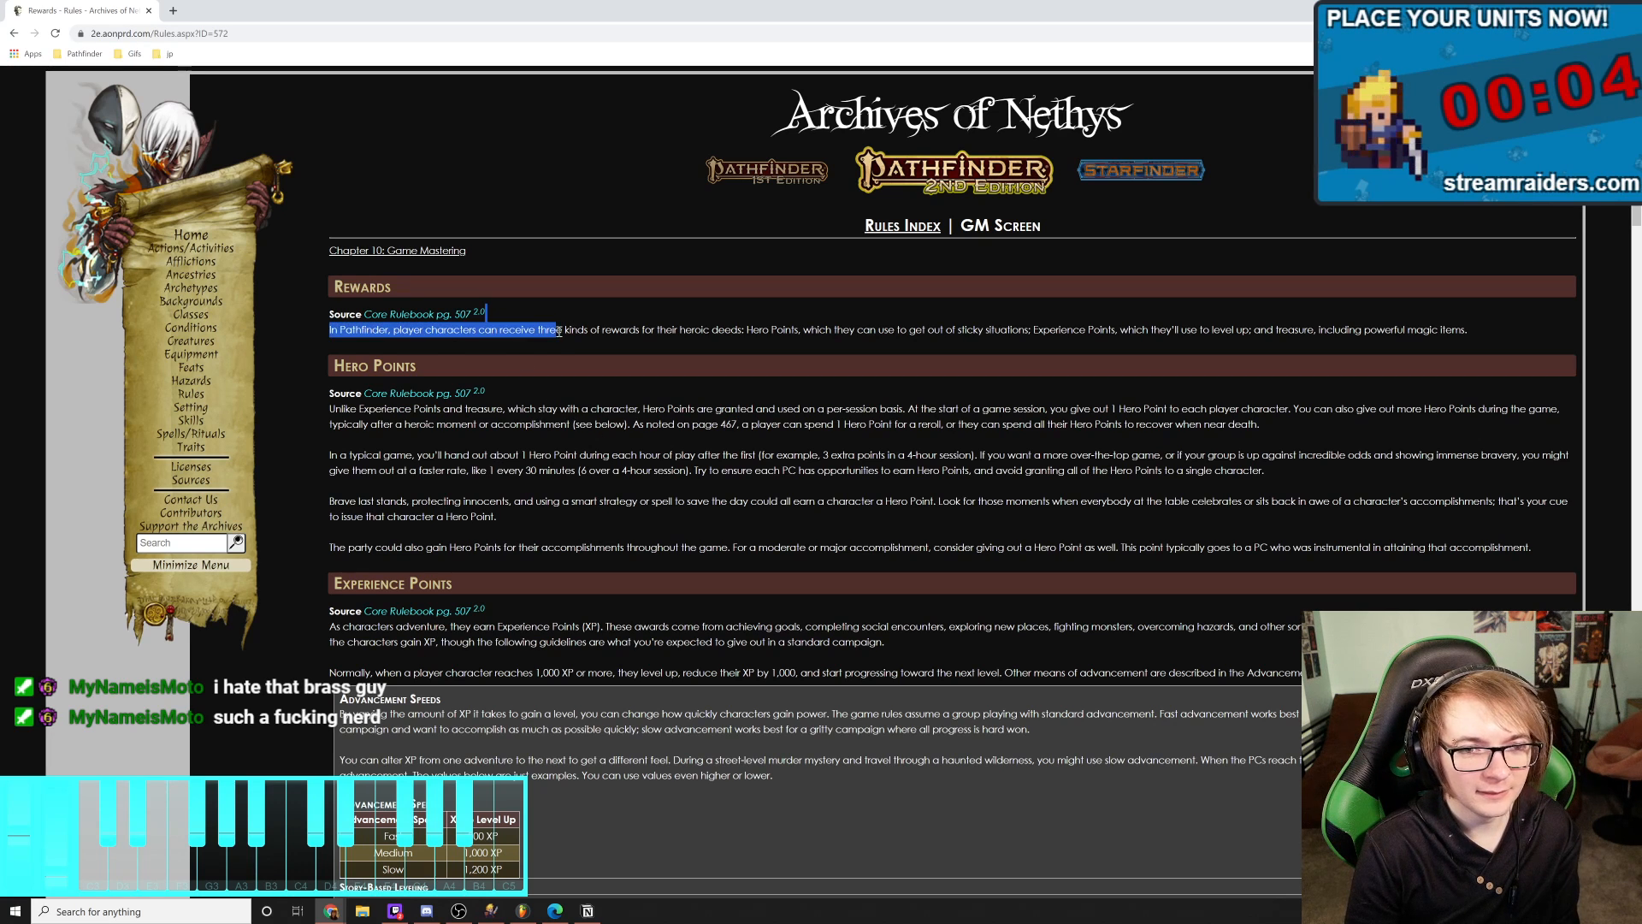
pyautogui.click(561, 333)
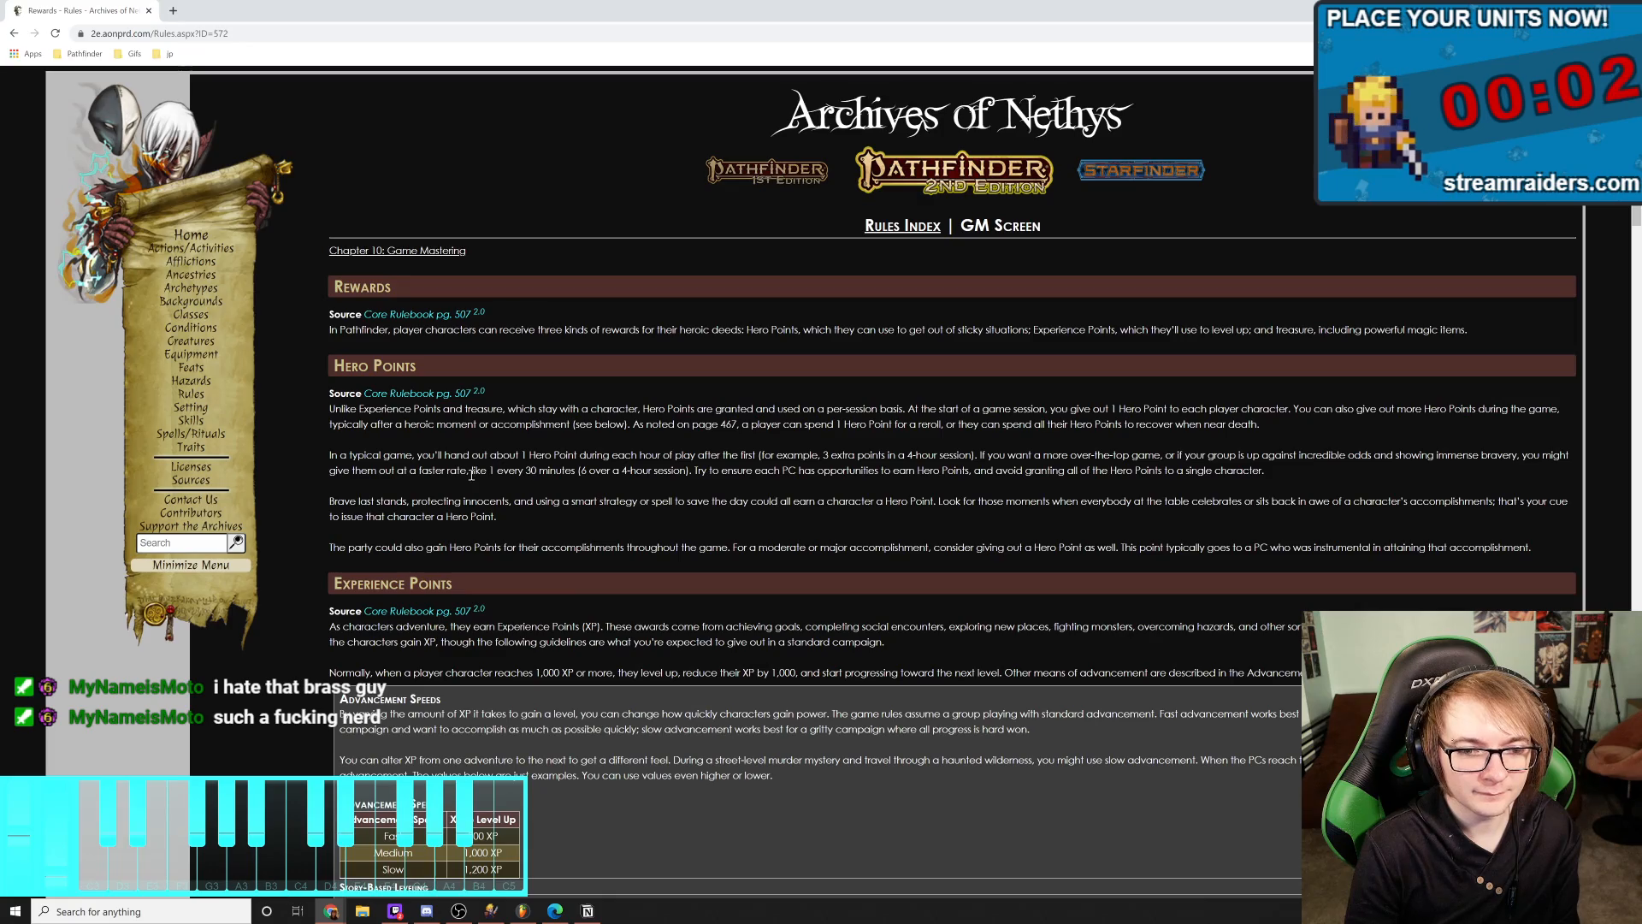
pyautogui.scroll(-2, 401, 487)
pyautogui.scroll(-10, 401, 486)
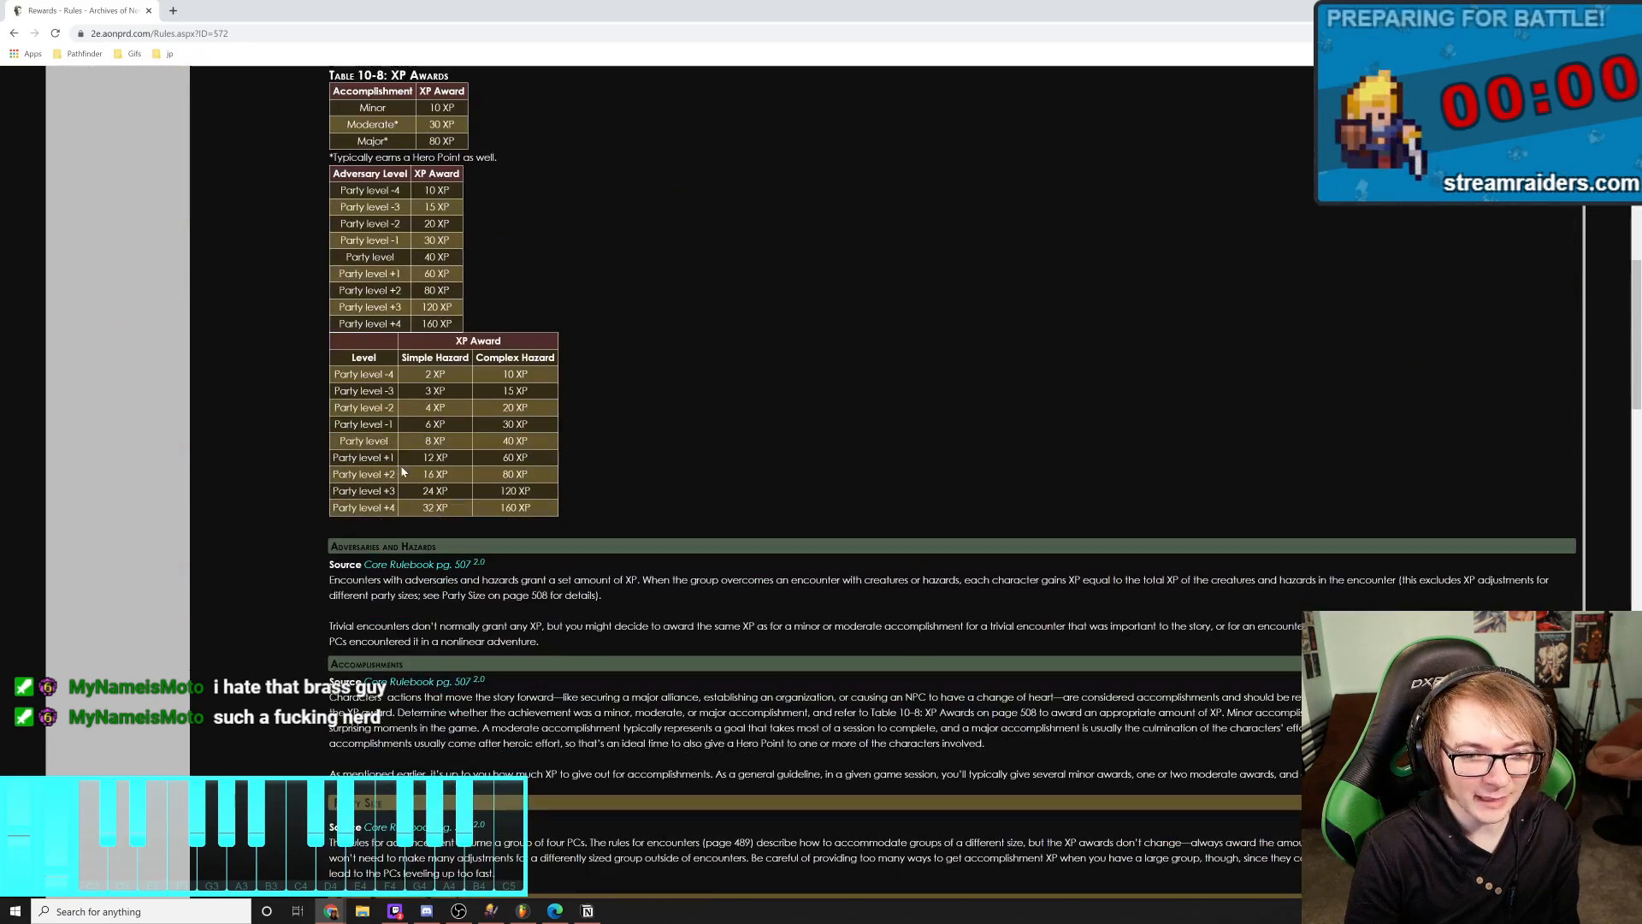
pyautogui.scroll(-3, 405, 475)
pyautogui.scroll(15, 407, 436)
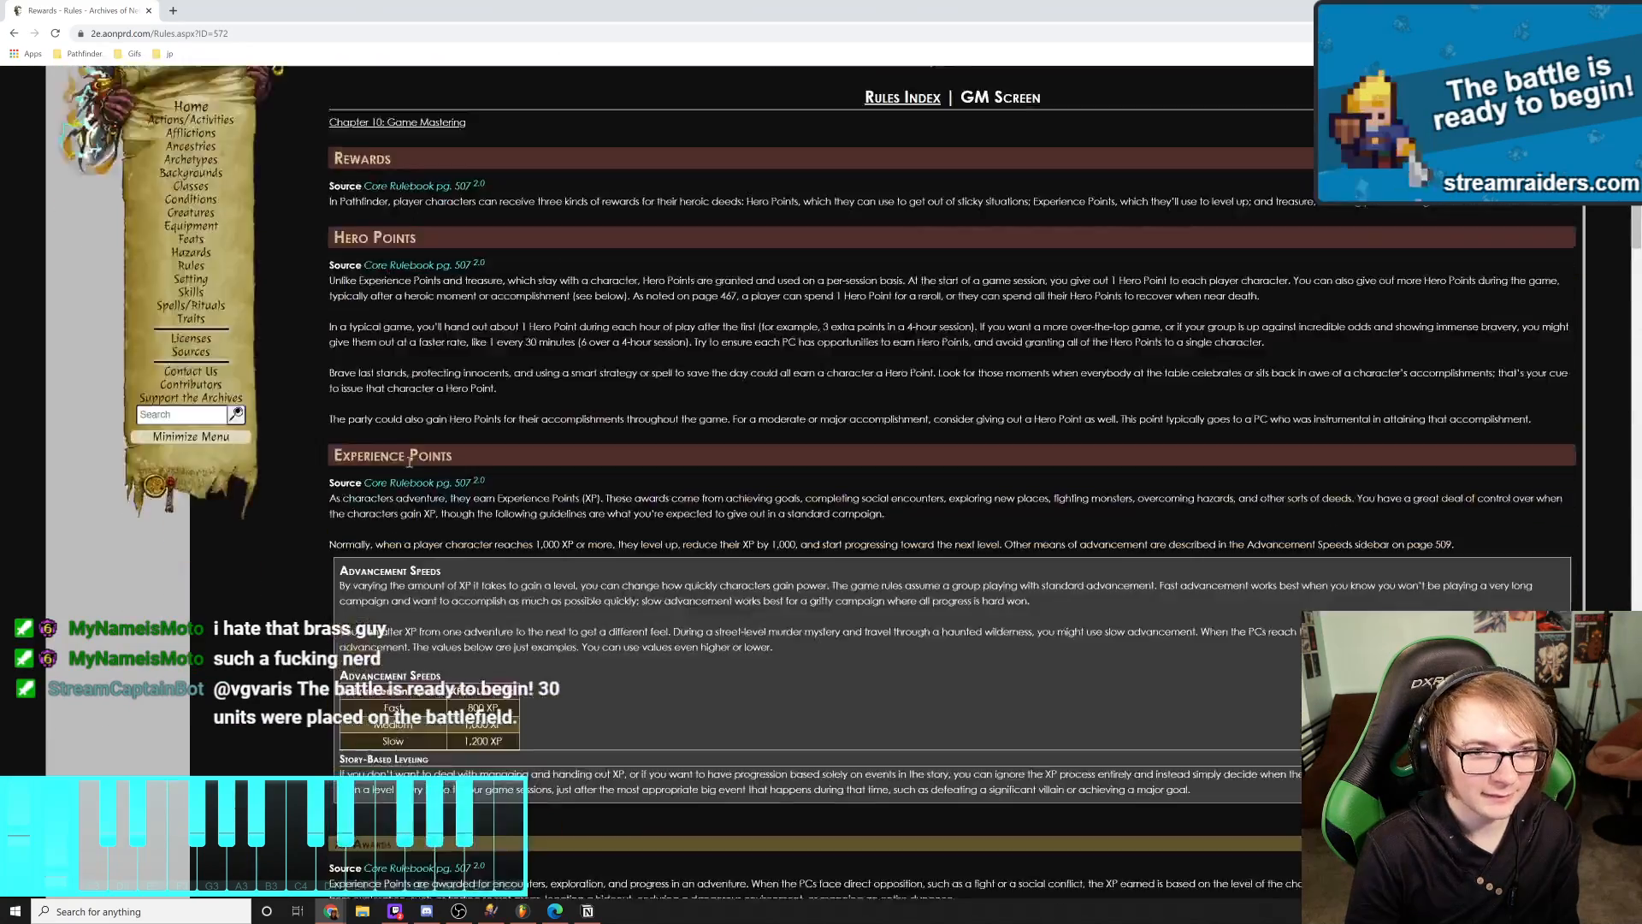
# Return to the rules index and open Difficulty Classes from Chapter 10: Game Mastering in a new tab
pyautogui.hotkey('alt', 'Left')
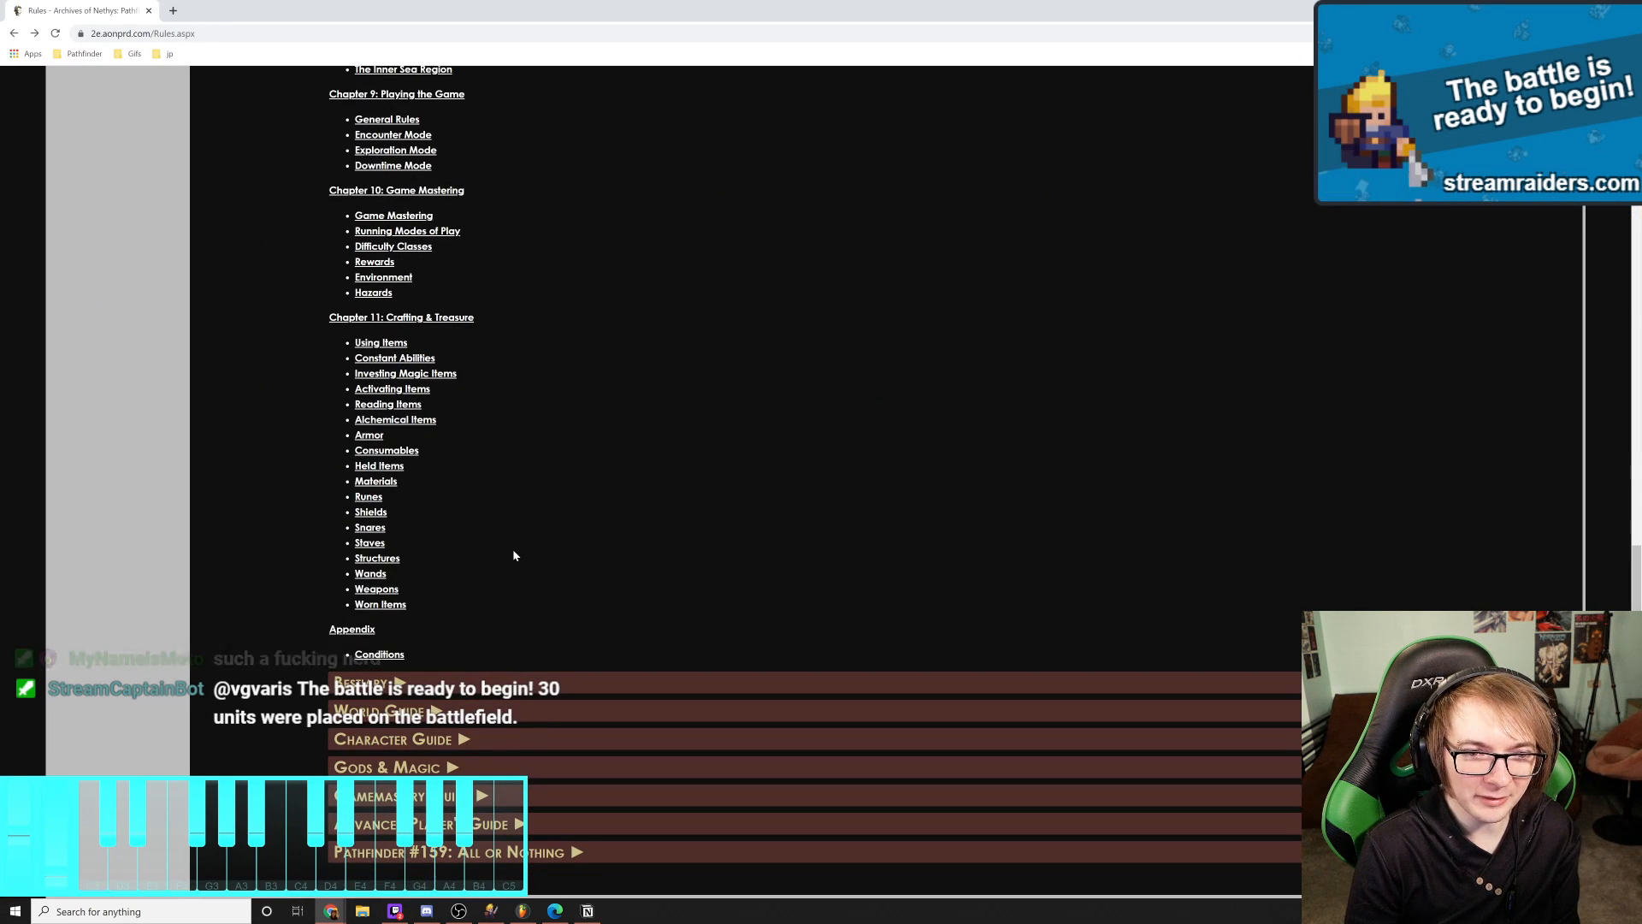
pyautogui.scroll(2, 512, 548)
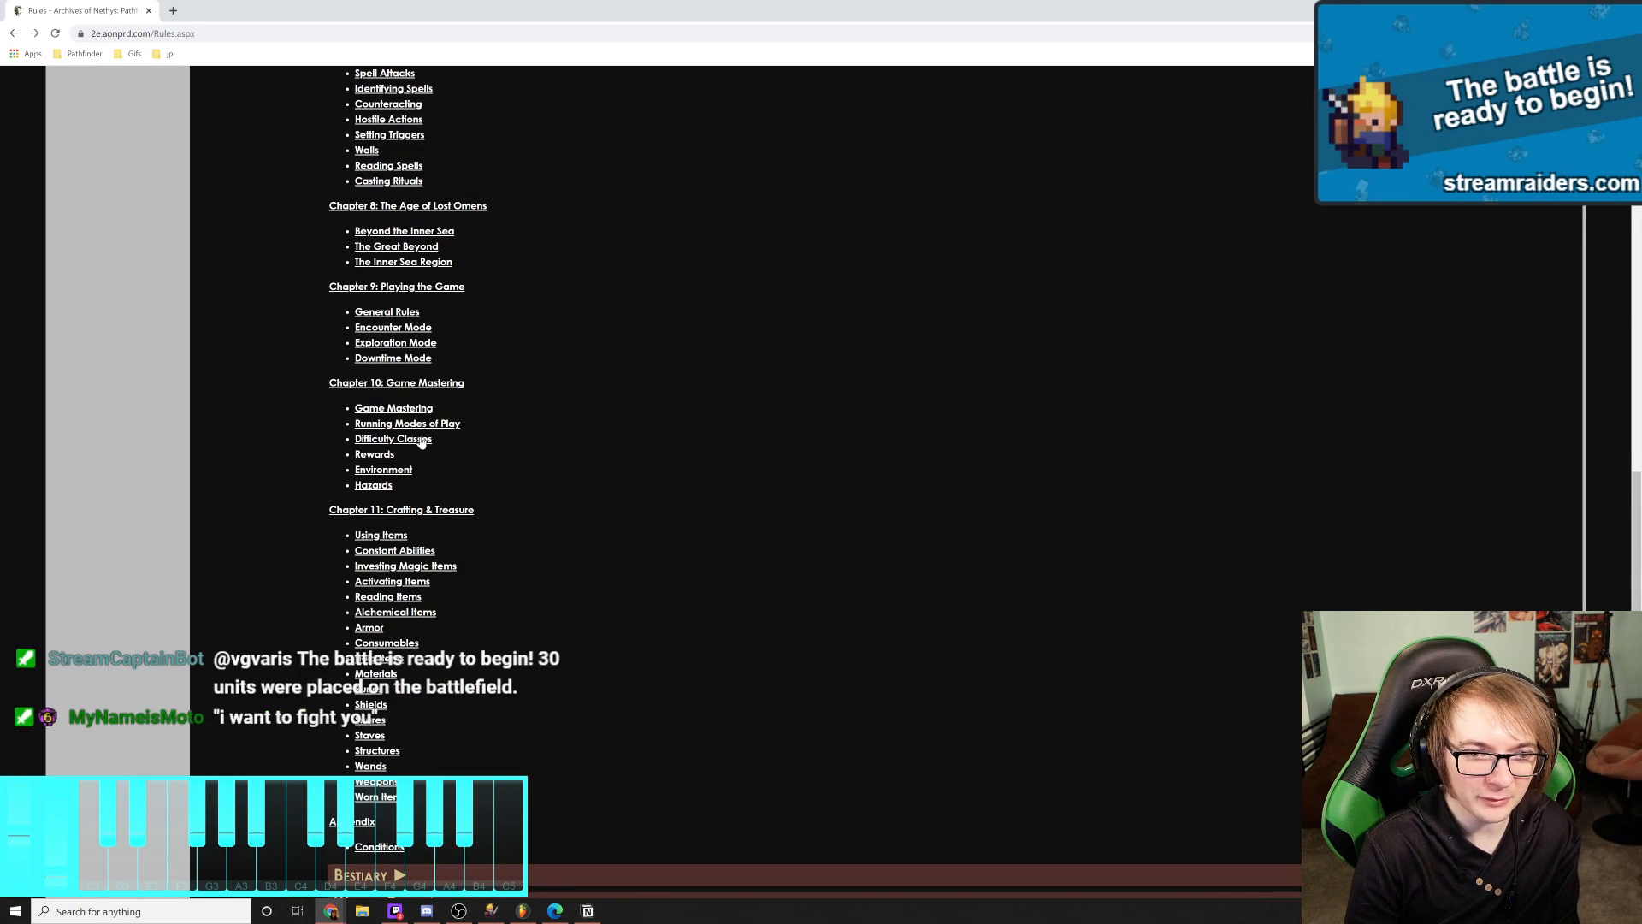
pyautogui.middleClick(415, 440)
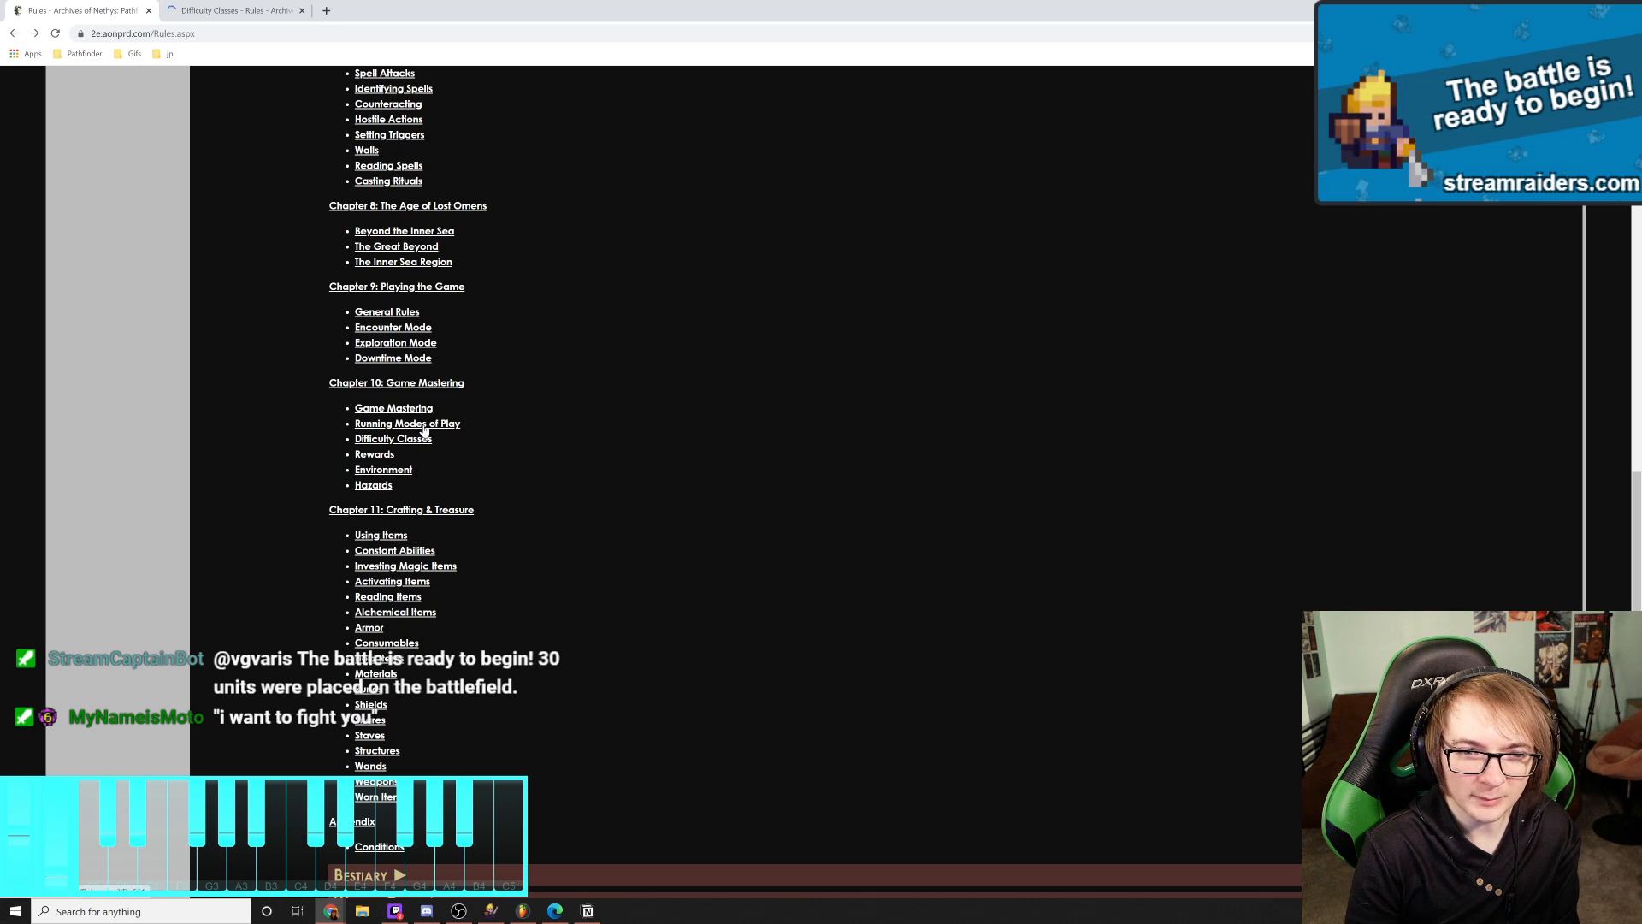
# Open Running Modes of Play and Game Mastering from Chapter 10 in new tabs, and switch to the Difficulty Classes page
pyautogui.middleClick(413, 425)
pyautogui.middleClick(408, 411)
pyautogui.hotkey('ctrl', 'Tab')
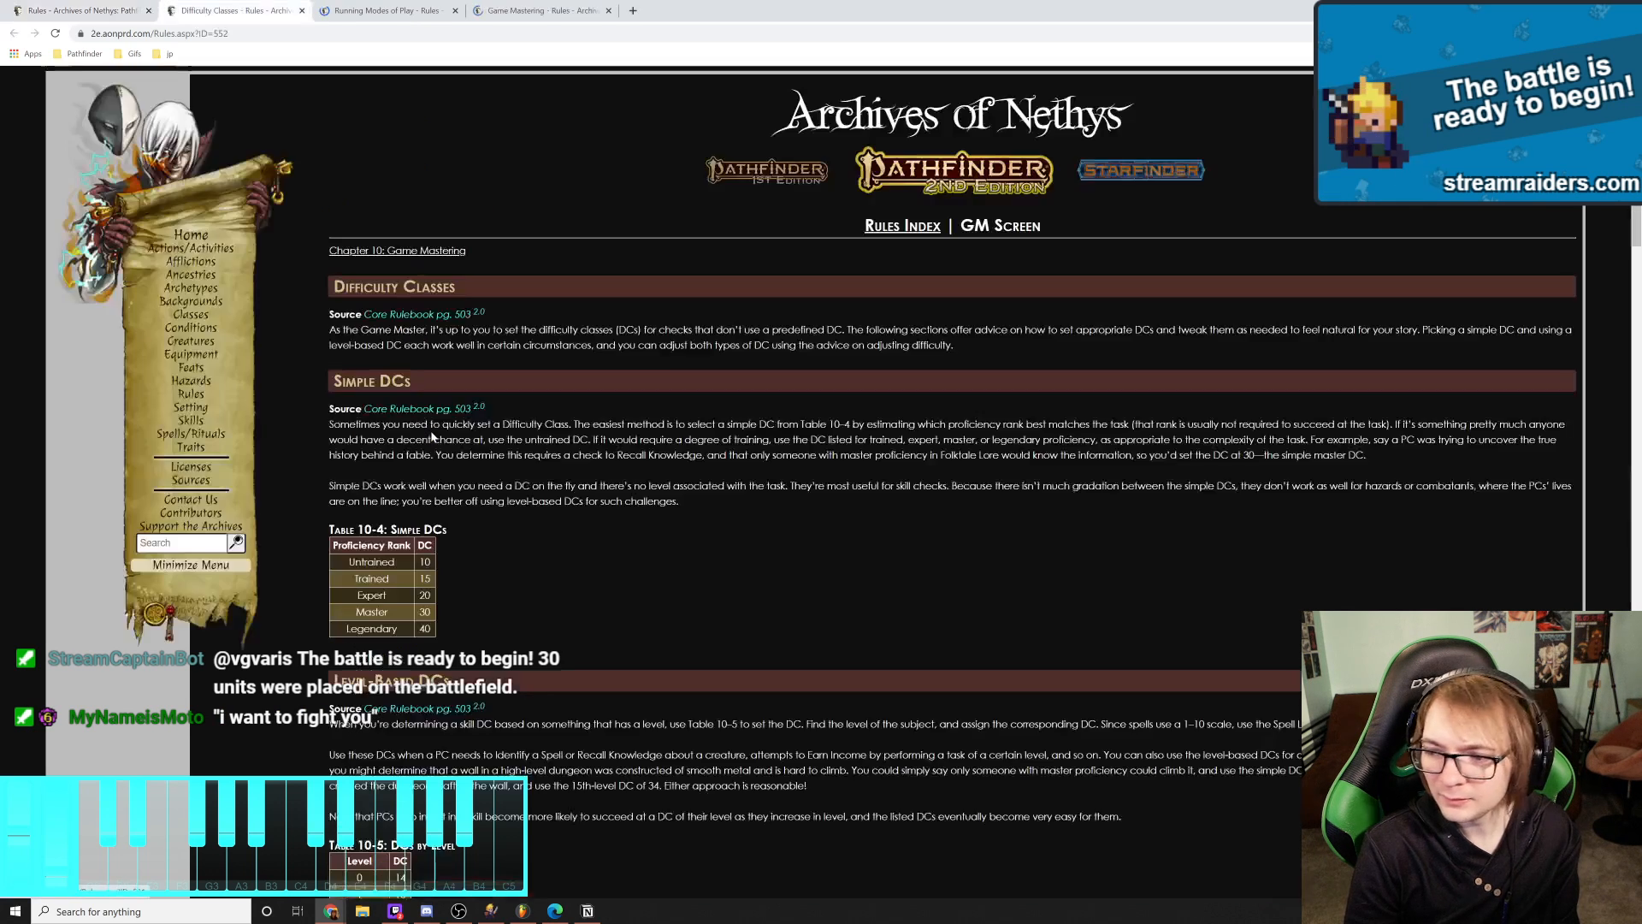
# Skim the Difficulty Classes page from Simple DCs through Specific Actions, and close it
pyautogui.scroll(-4, 634, 539)
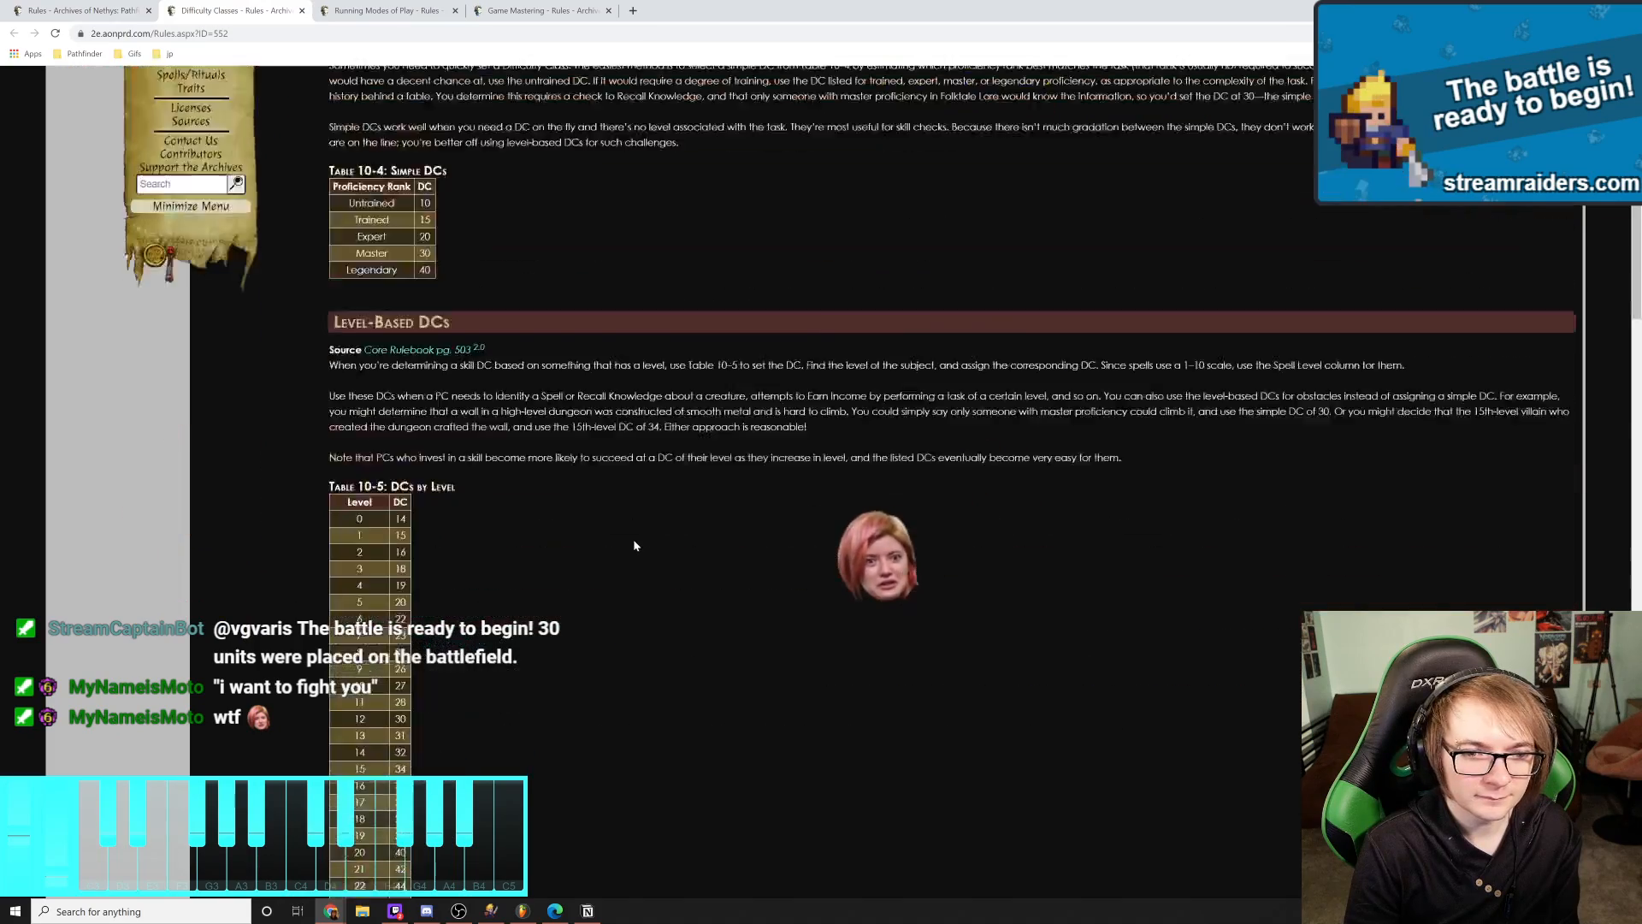
pyautogui.scroll(-8, 634, 545)
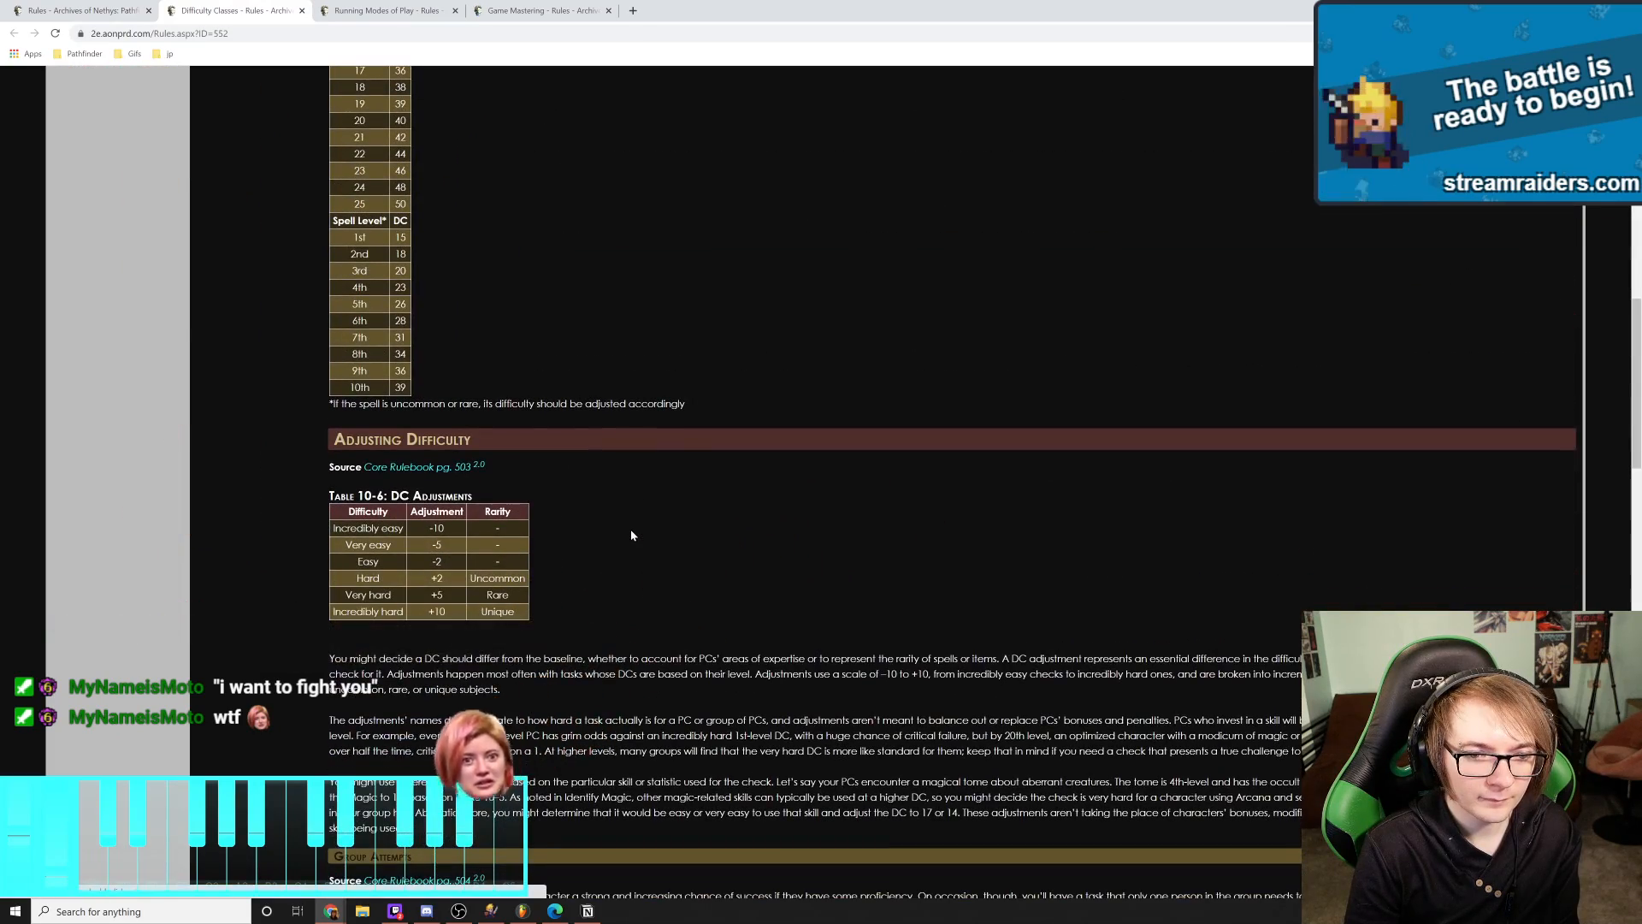
pyautogui.scroll(-8, 631, 535)
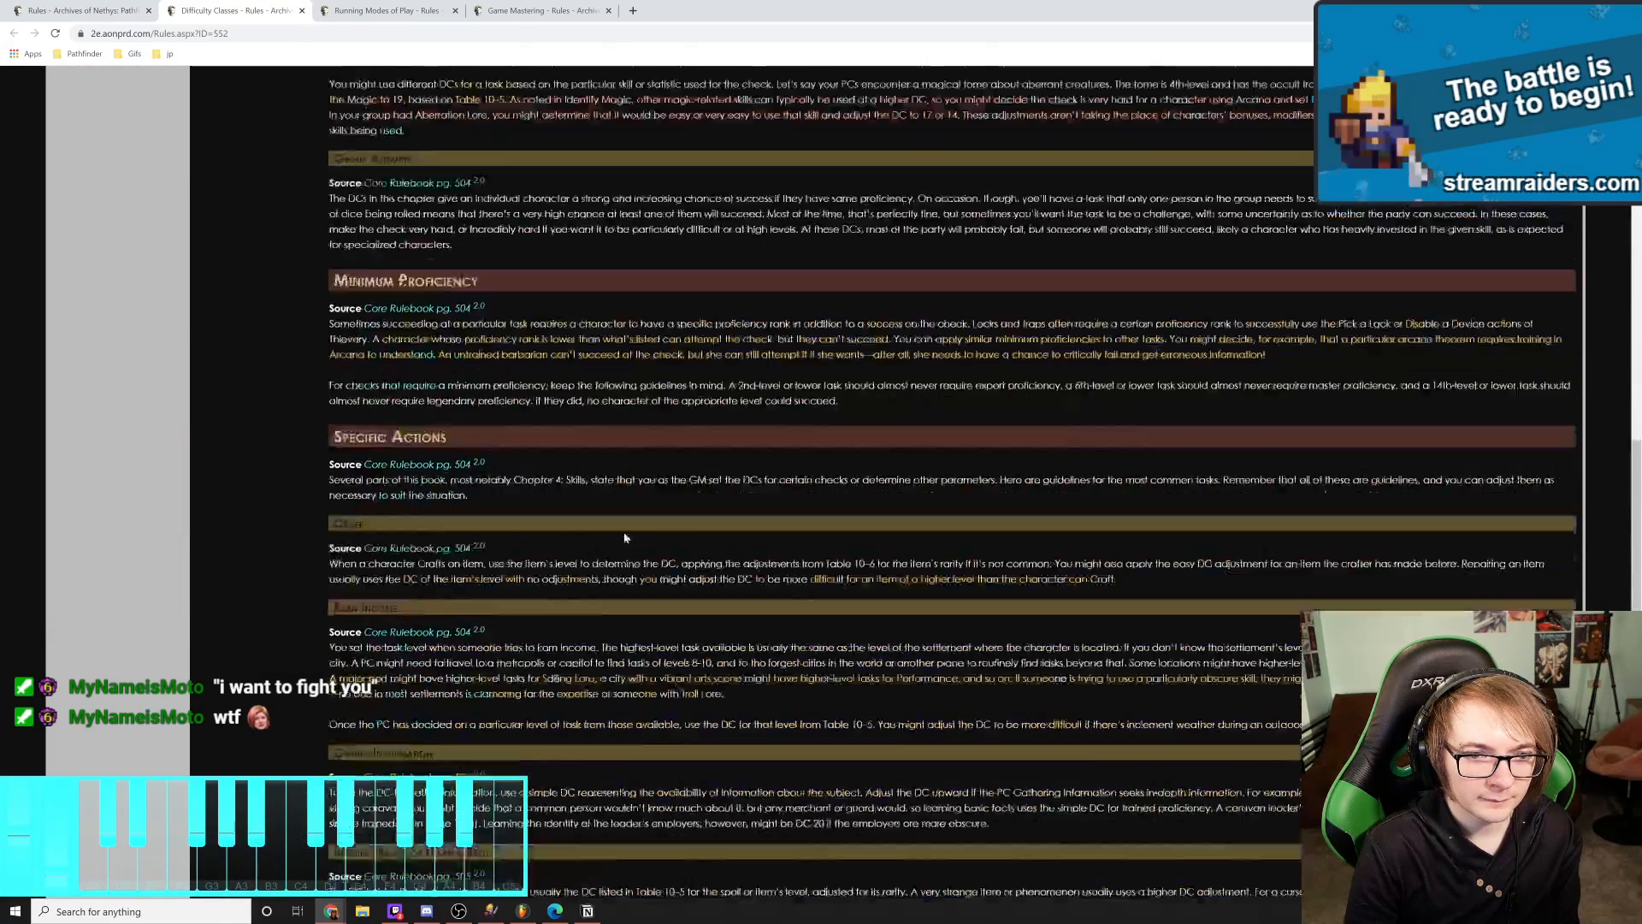
pyautogui.scroll(-10, 624, 537)
pyautogui.hotkey('ctrl', 'w')
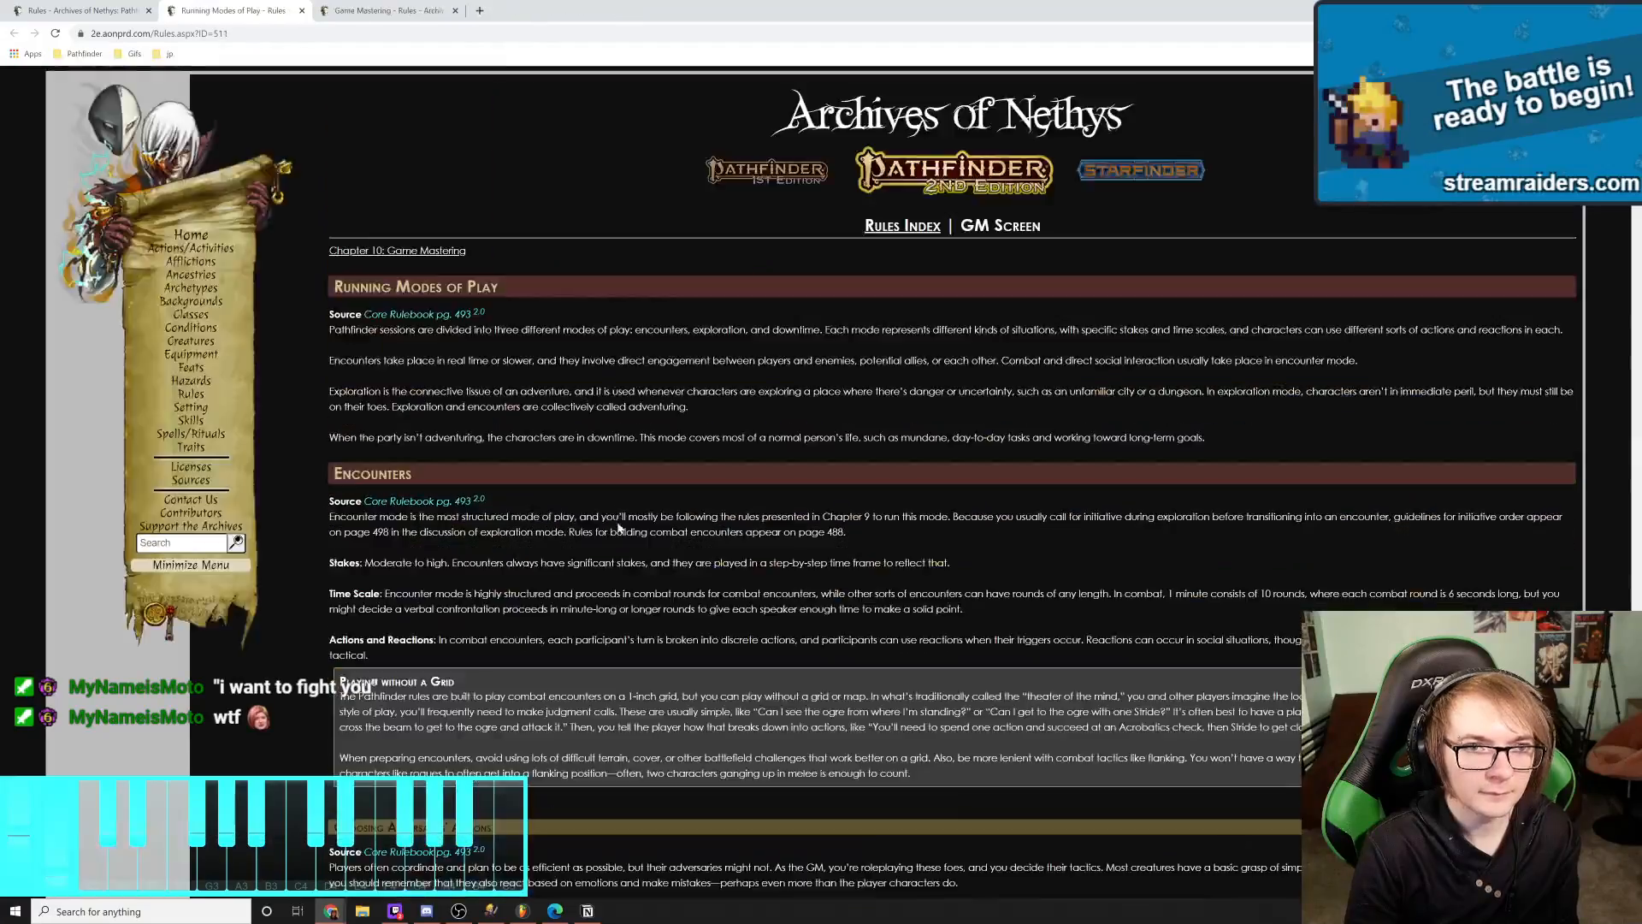
# Skim the Running Modes of Play page through the downtime and retraining sections, and close it
pyautogui.scroll(-20, 620, 528)
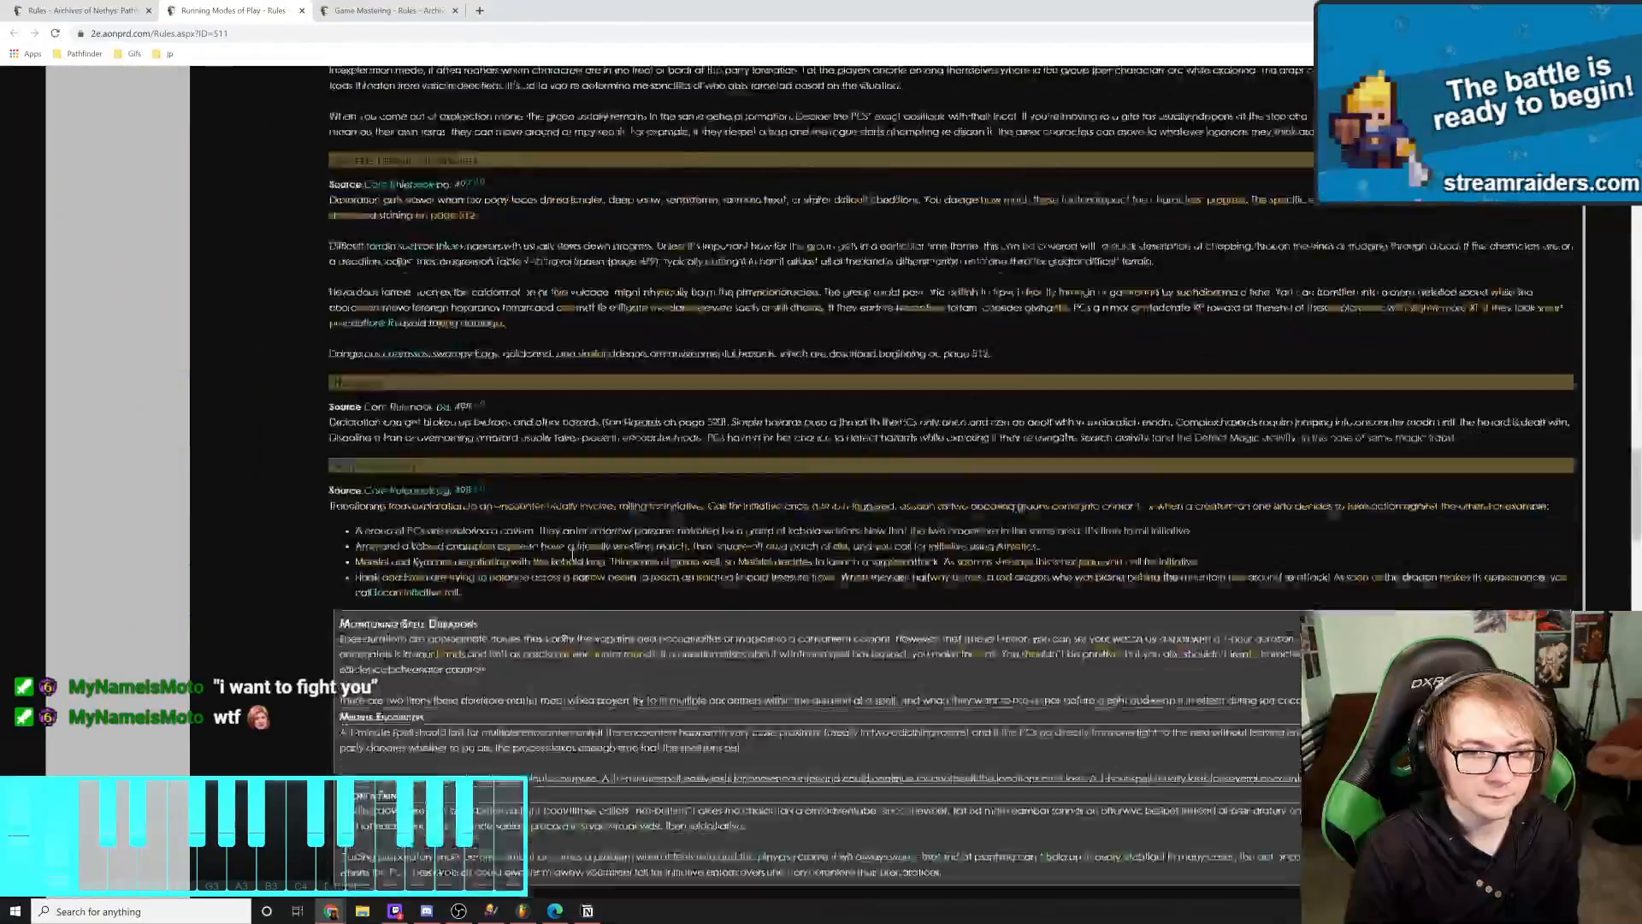
pyautogui.scroll(-15, 572, 554)
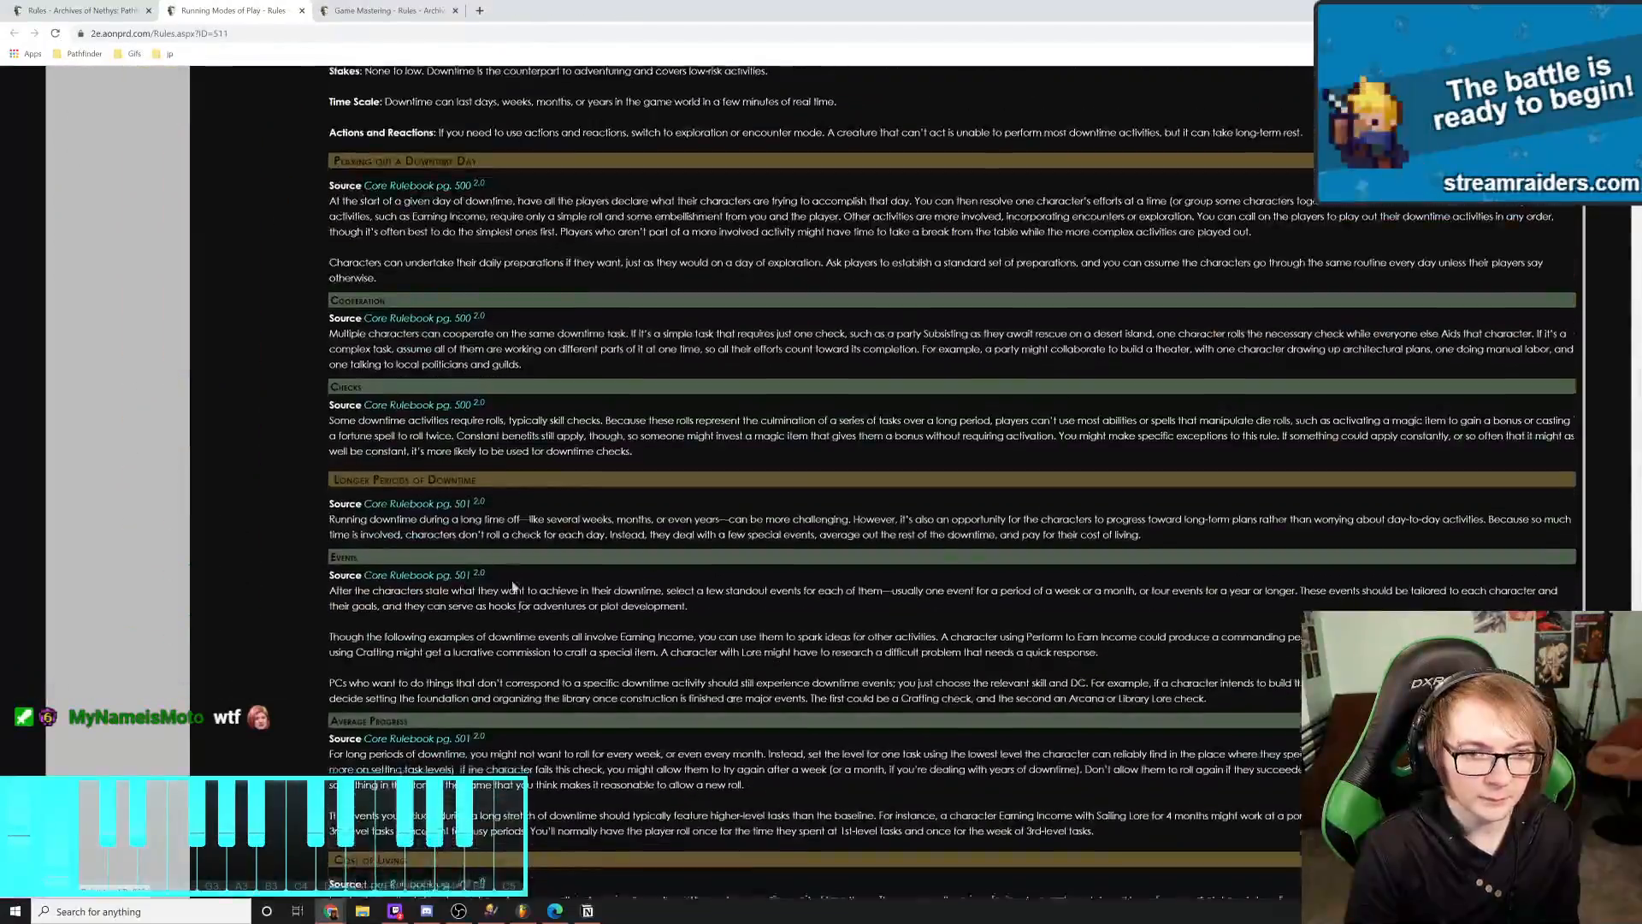
pyautogui.scroll(-10, 514, 586)
pyautogui.scroll(-3, 526, 584)
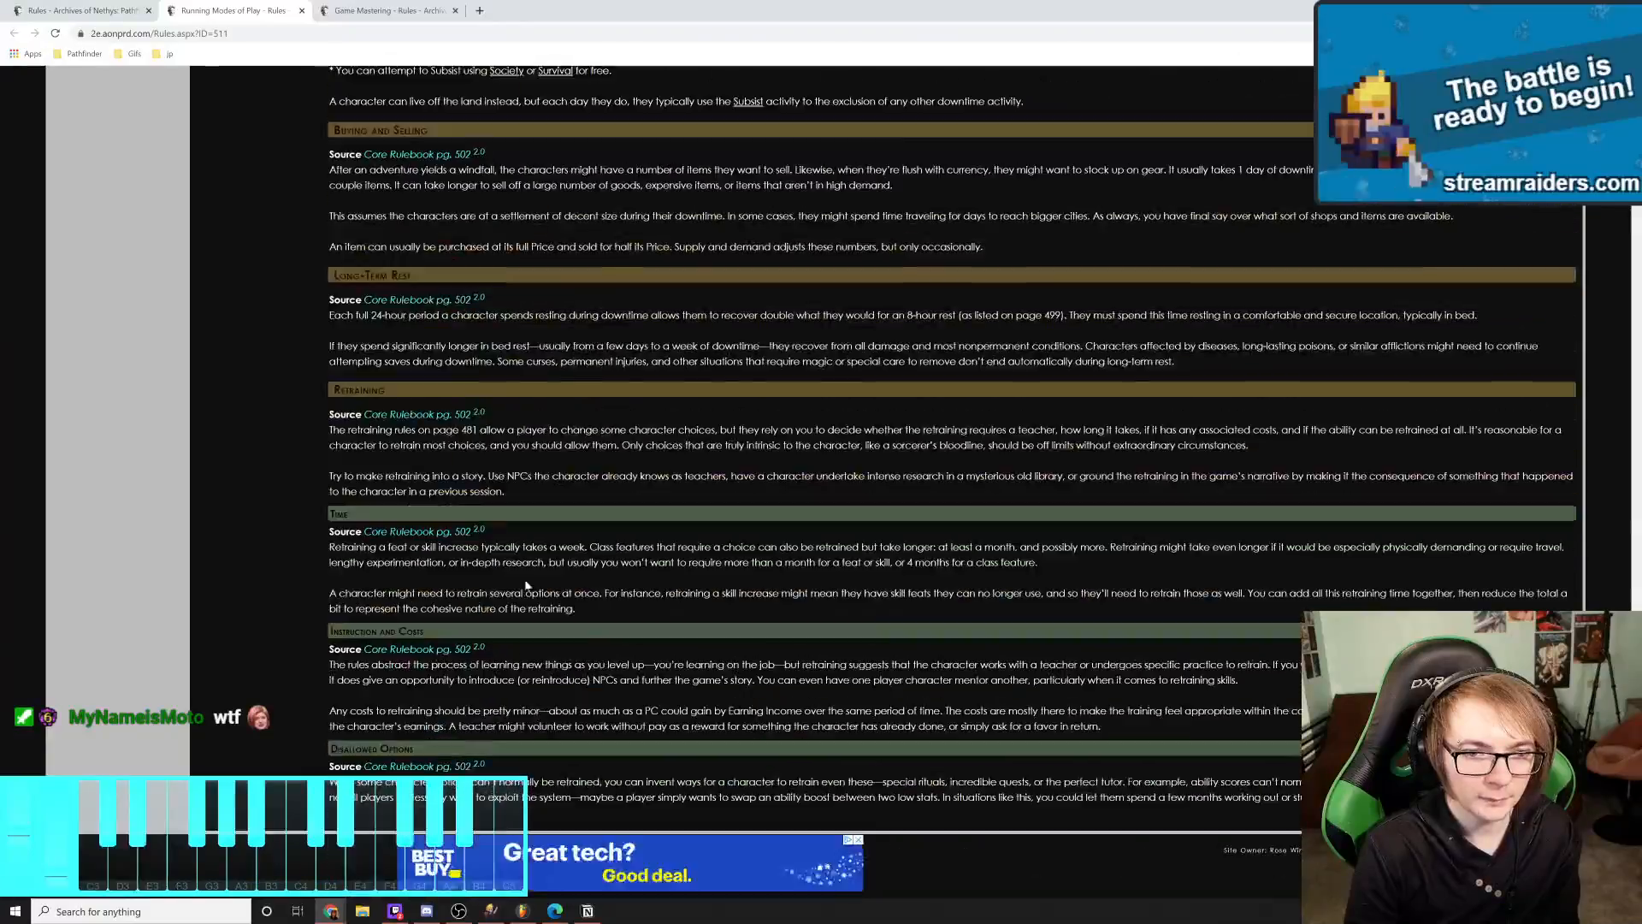
pyautogui.hotkey('ctrl', 'w')
# Find Table 10-1: Encounter Budget on the Game Mastering page and check the XP budgets for Severe and Extreme threats
pyautogui.scroll(-15, 528, 556)
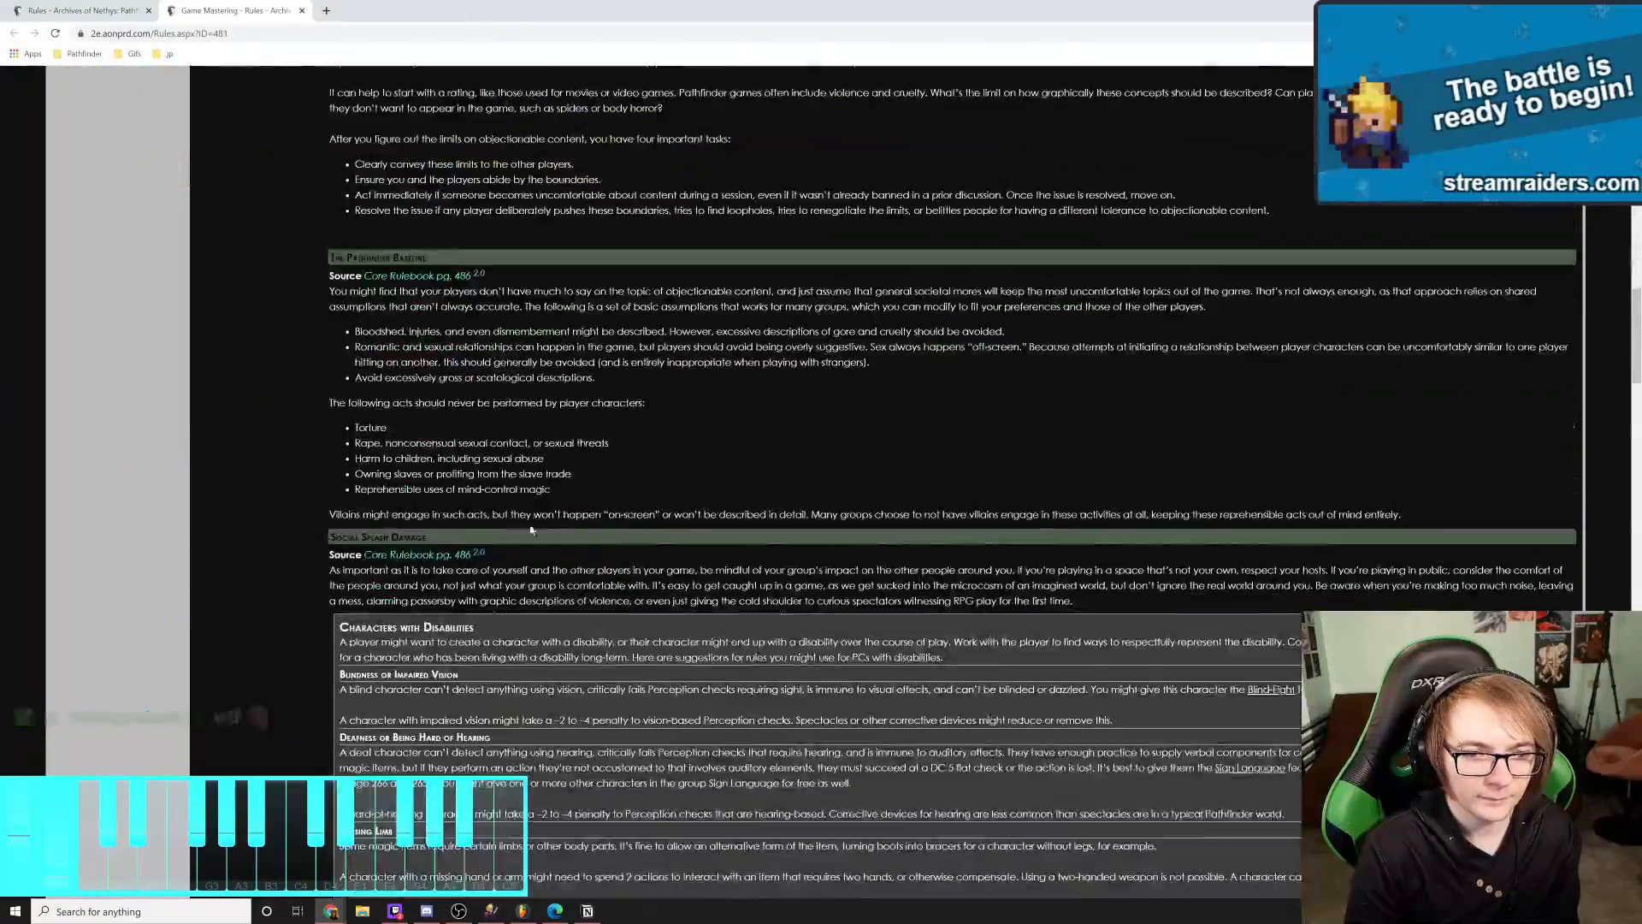
pyautogui.scroll(-20, 531, 531)
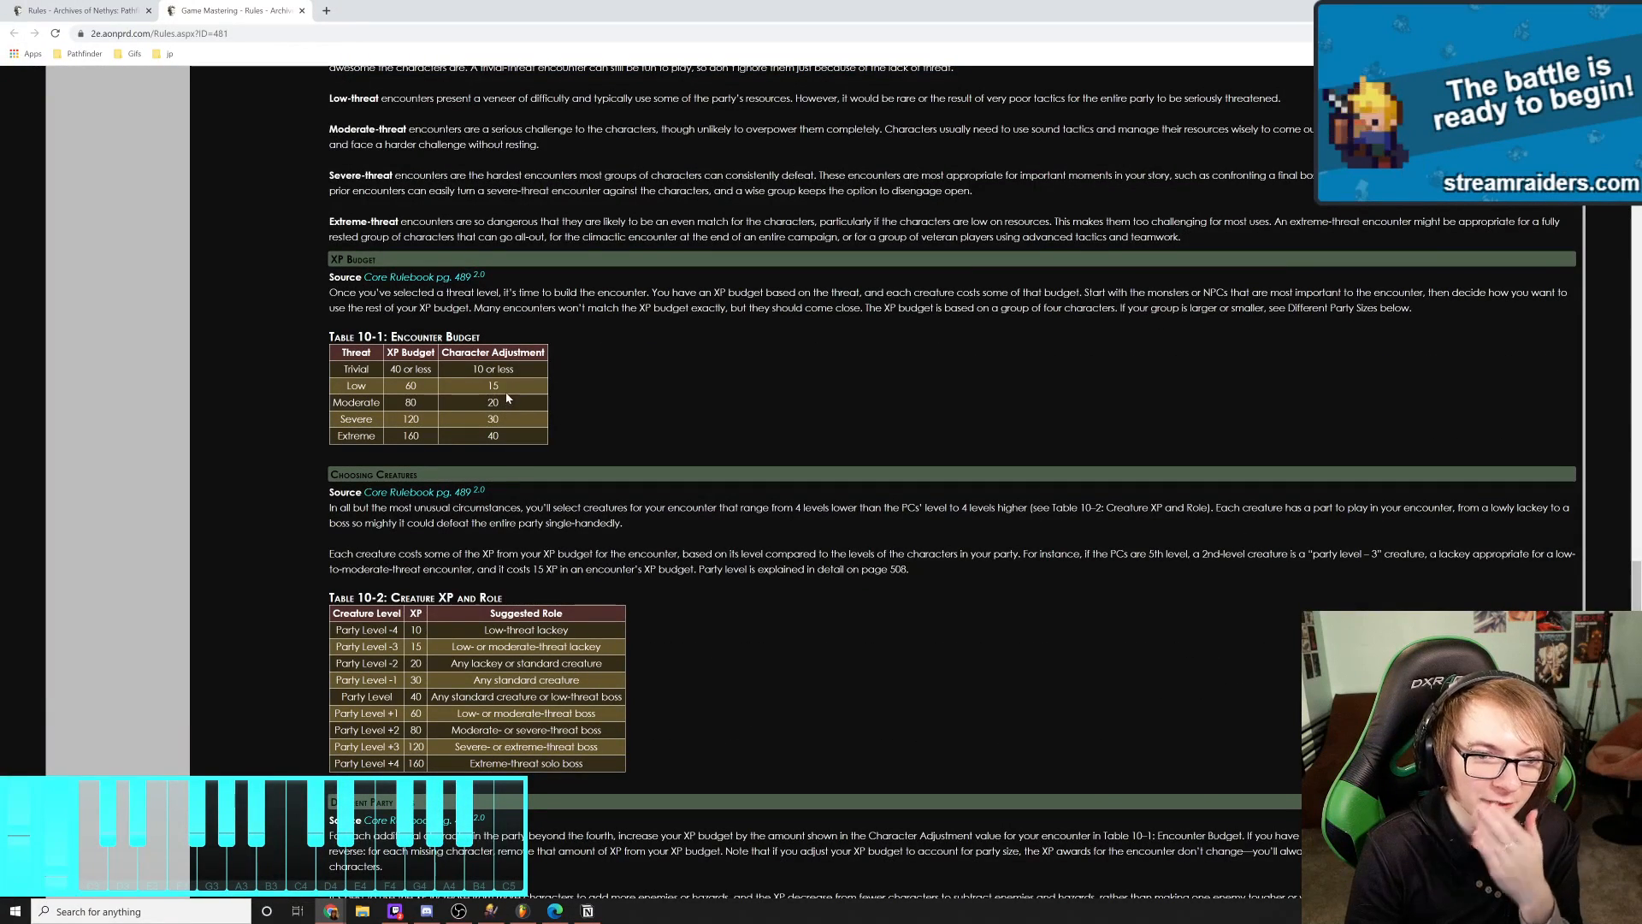
pyautogui.moveTo(398, 427); pyautogui.dragTo(429, 426)
pyautogui.click(429, 425)
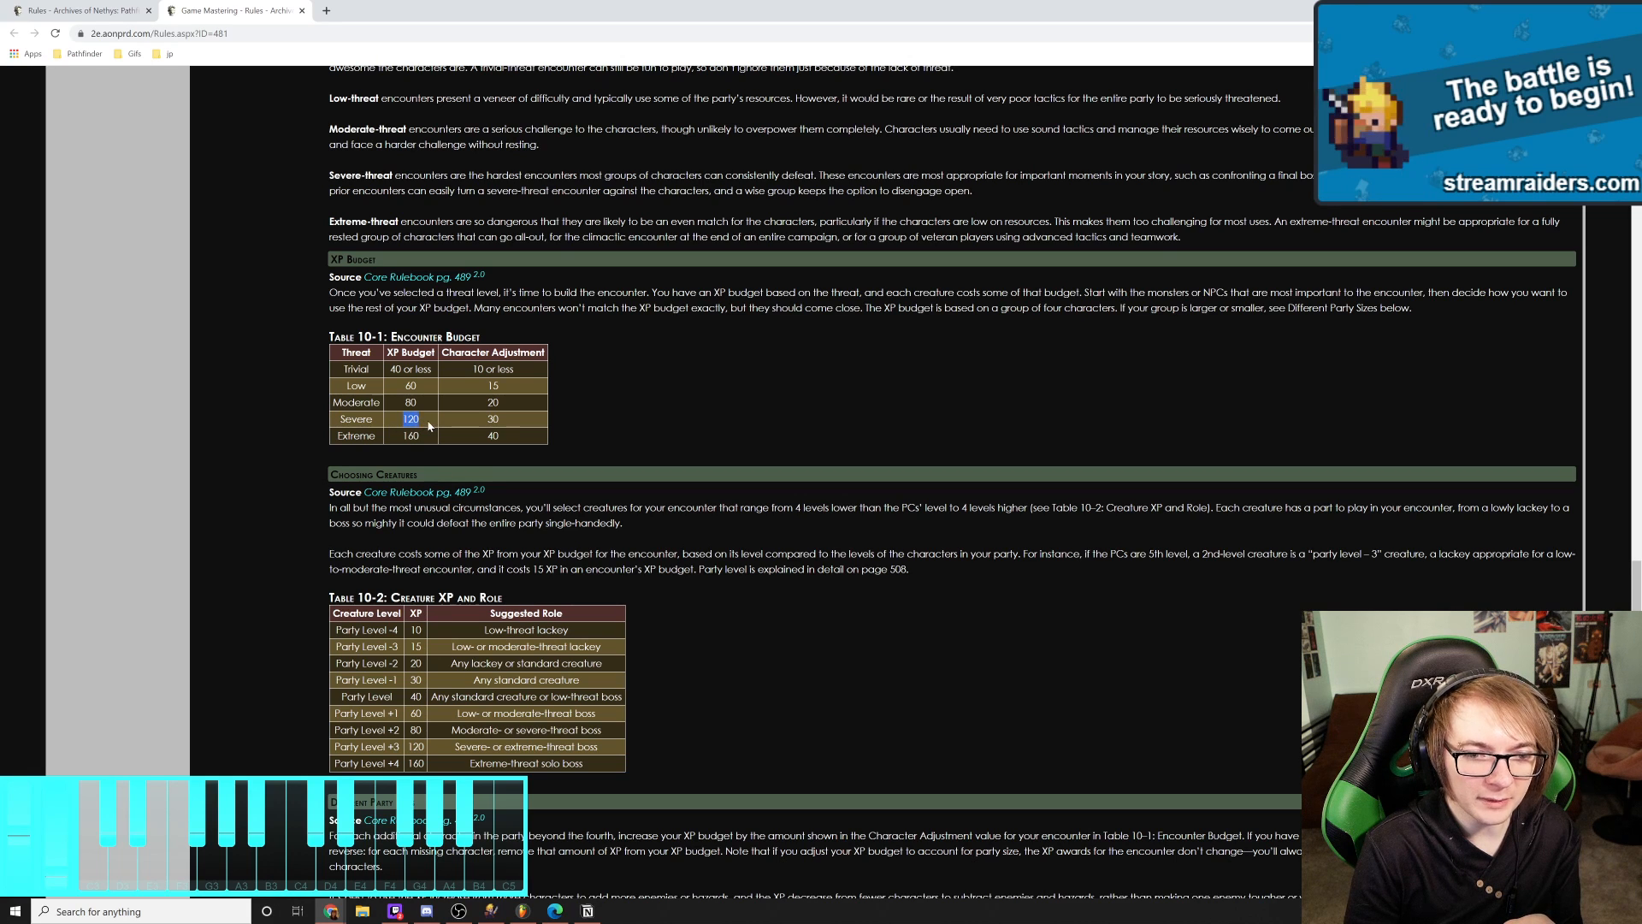
pyautogui.click(429, 426)
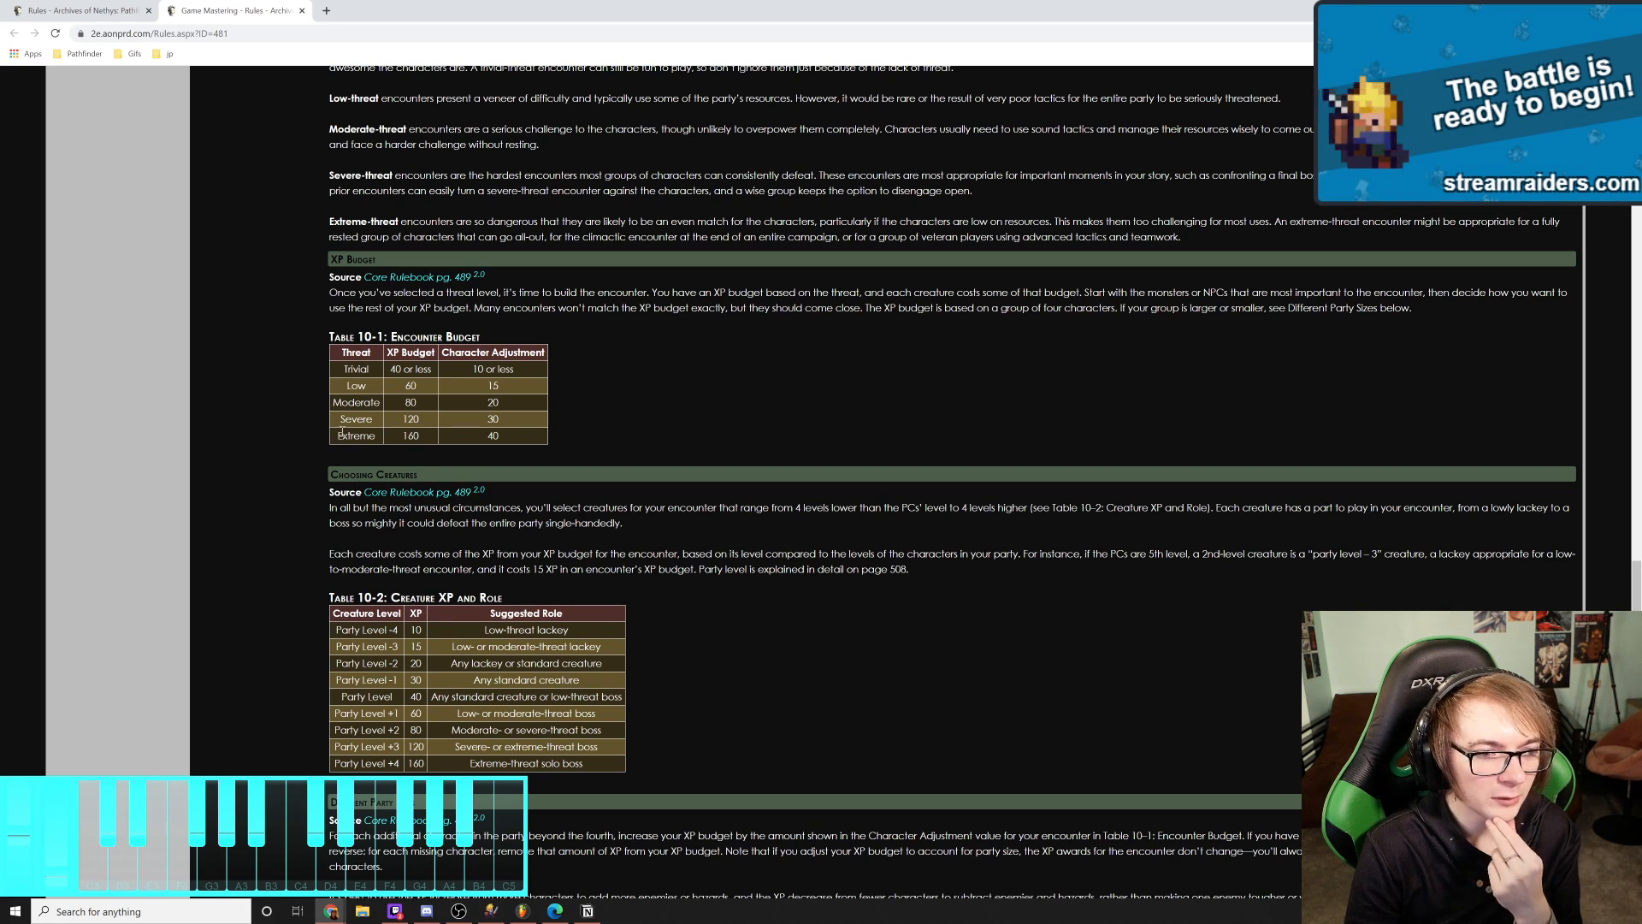
pyautogui.moveTo(395, 436); pyautogui.dragTo(428, 437)
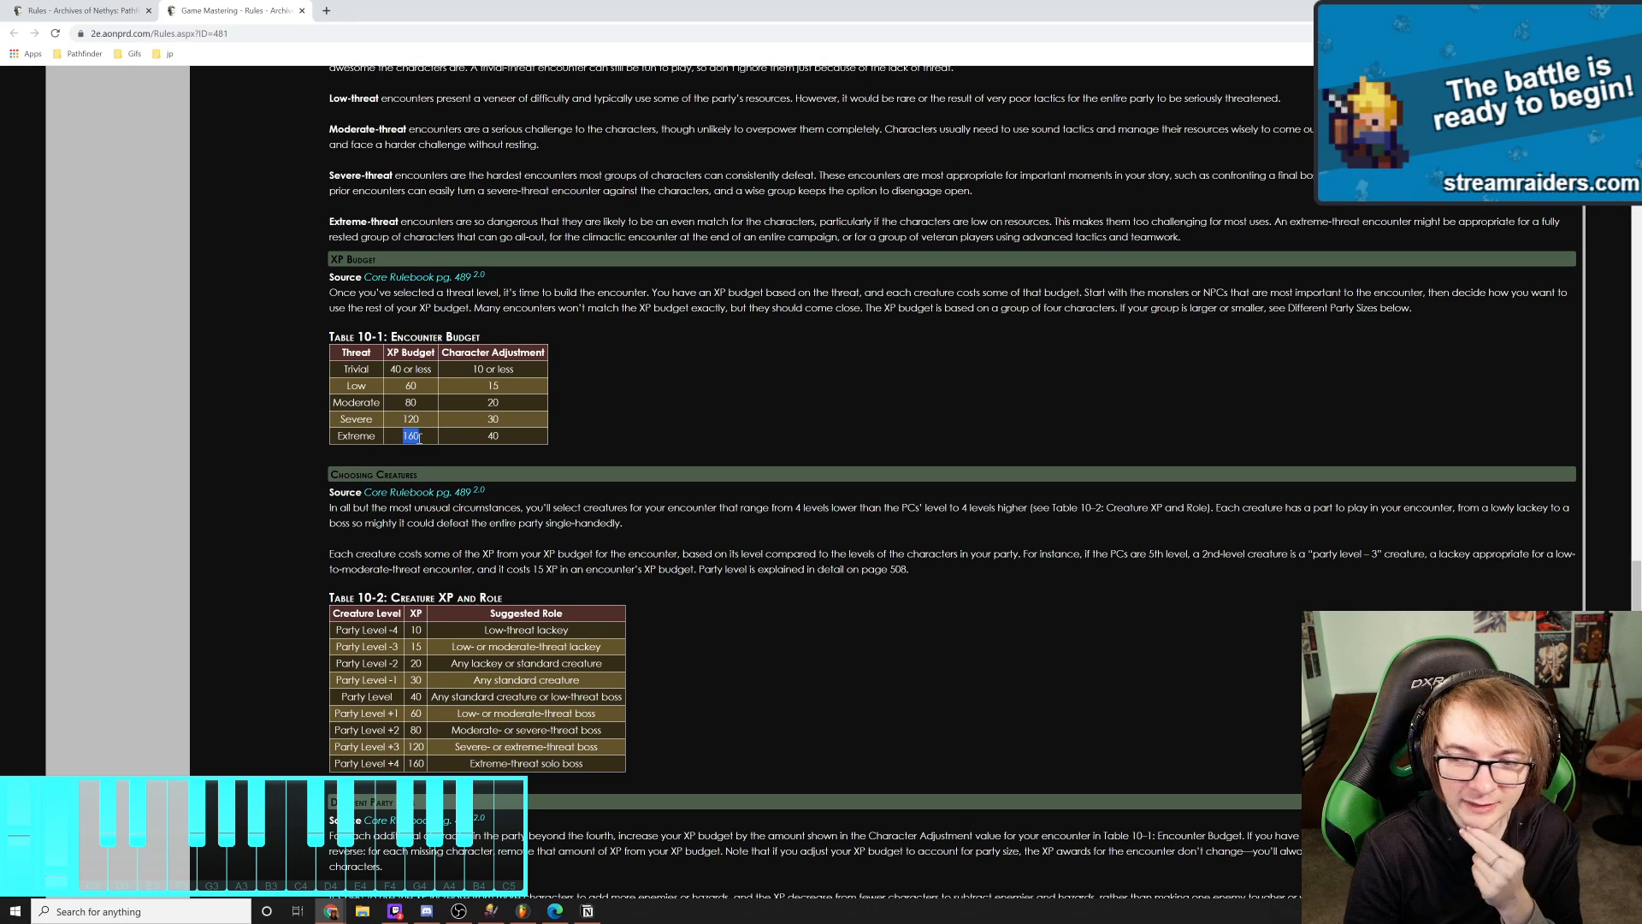
pyautogui.click(417, 438)
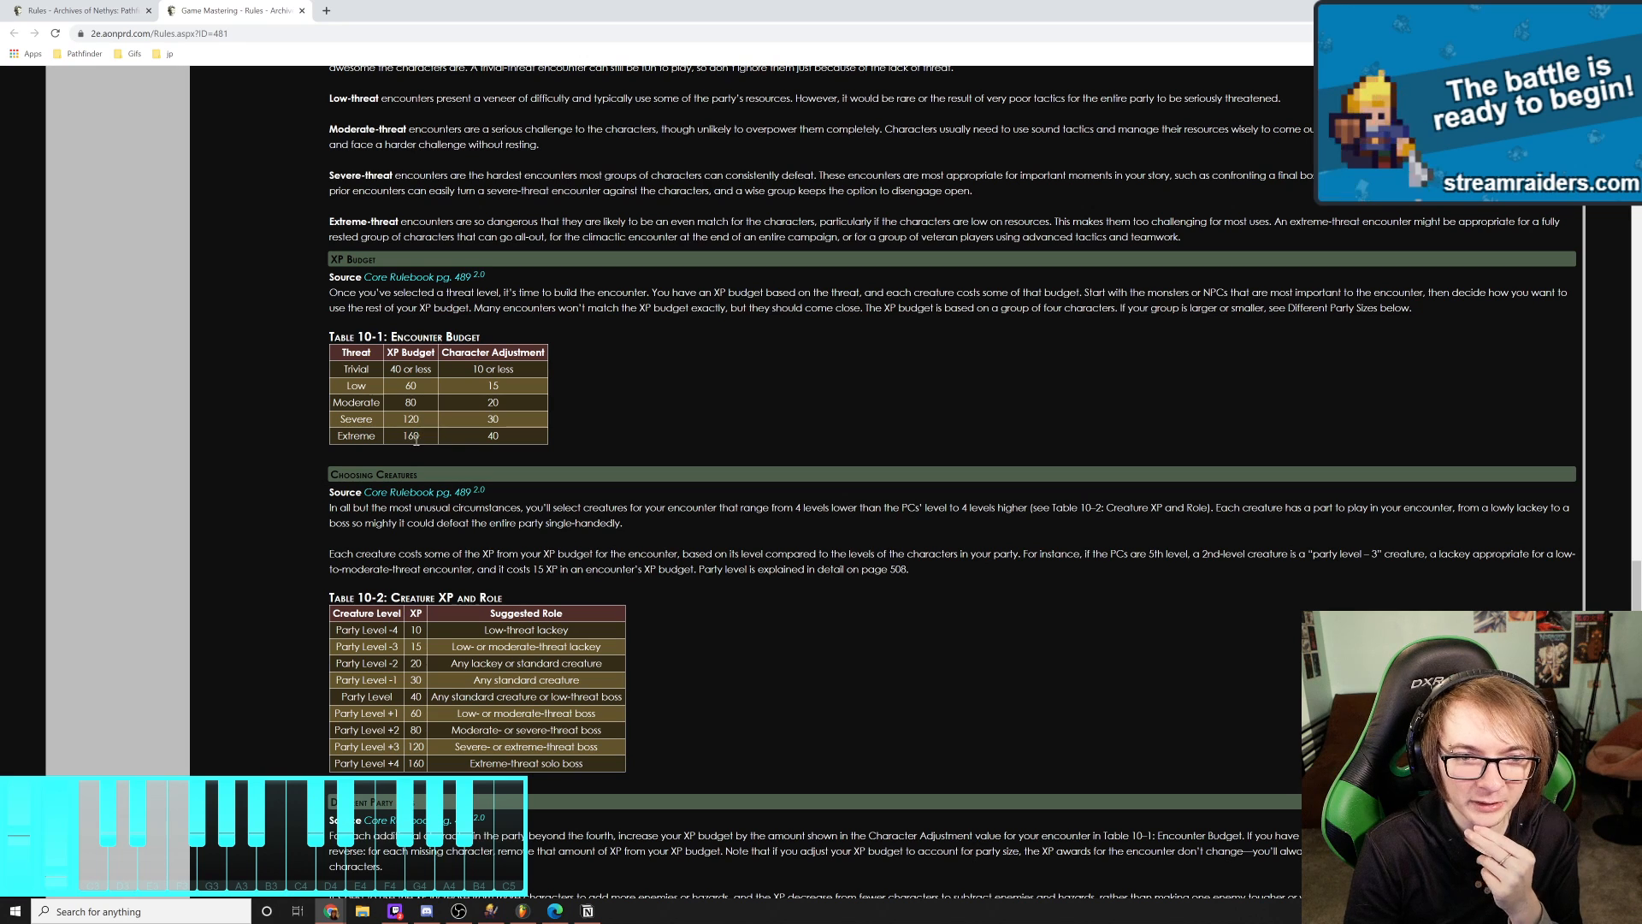
# Compare the Severe and Extreme XP budgets once more, and review Table 10-2: Creature XP and Role
pyautogui.moveTo(403, 421); pyautogui.dragTo(430, 422)
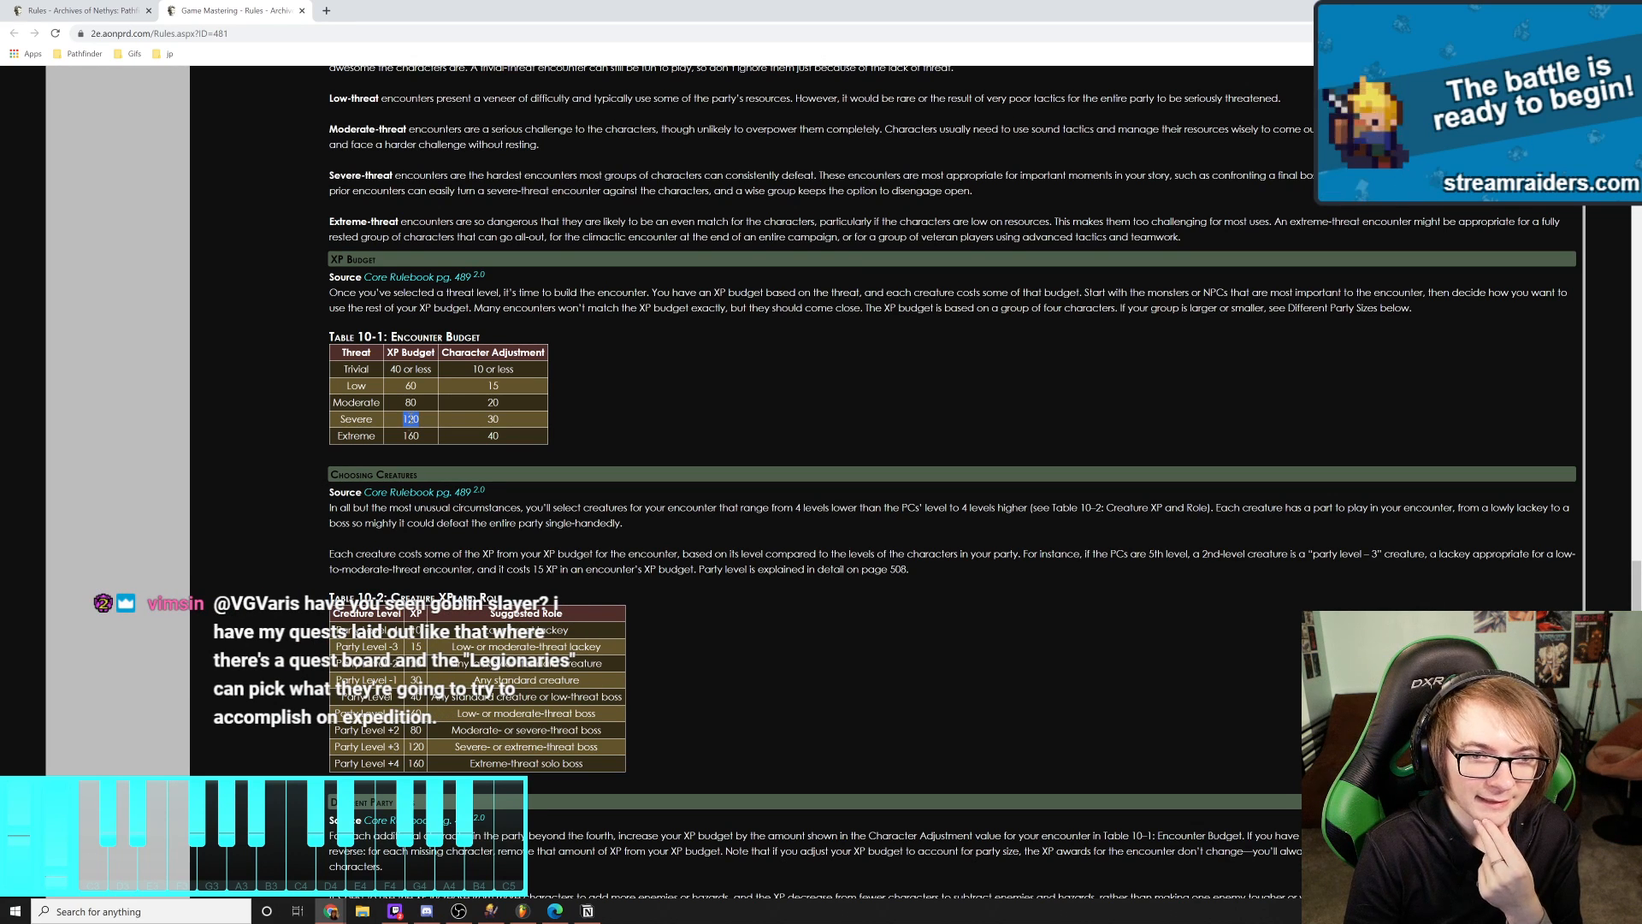
pyautogui.click(399, 439)
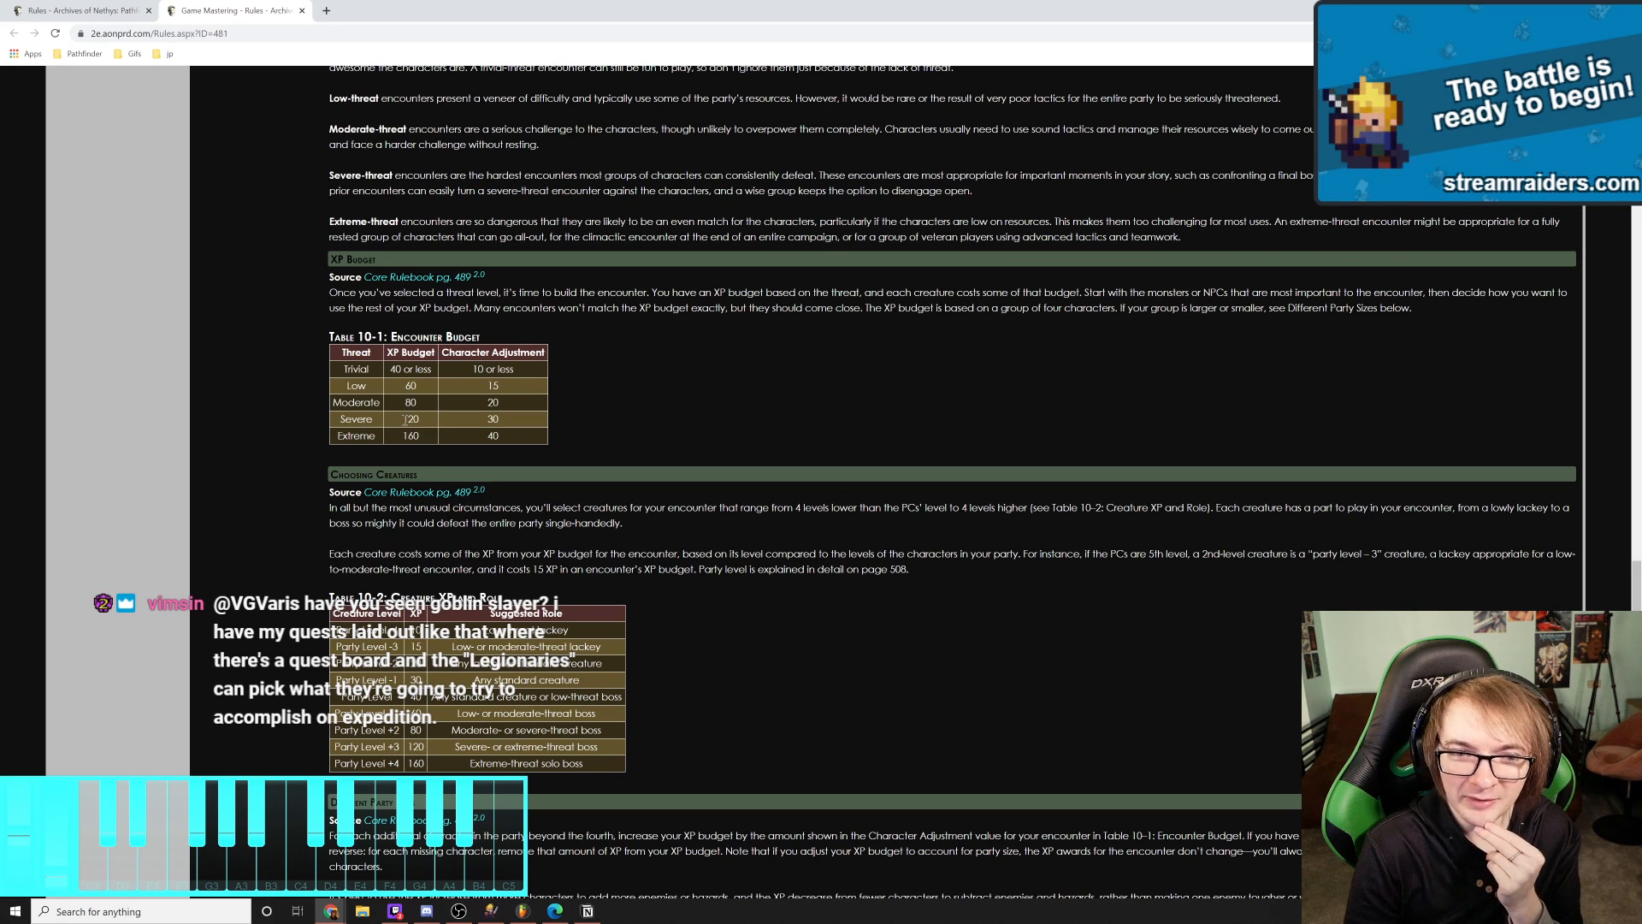
pyautogui.moveTo(406, 437)
pyautogui.mouseDown()
pyautogui.moveTo(427, 438)
pyautogui.moveTo(406, 436)
pyautogui.mouseUp()
pyautogui.click(428, 439)
pyautogui.doubleClick(406, 437)
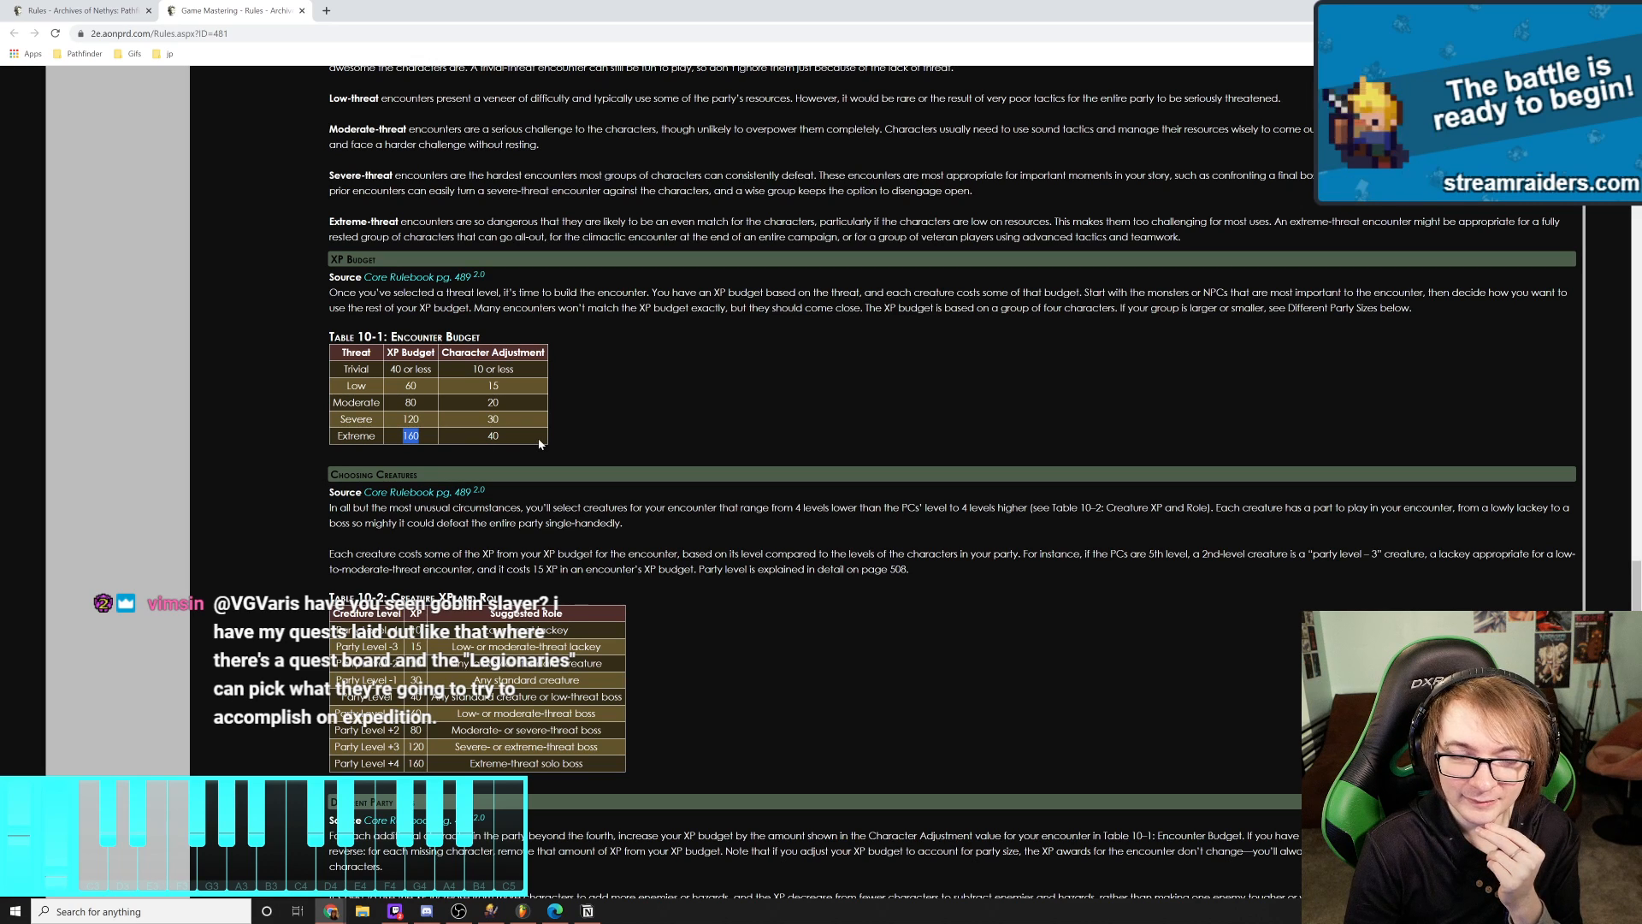
pyautogui.click(430, 445)
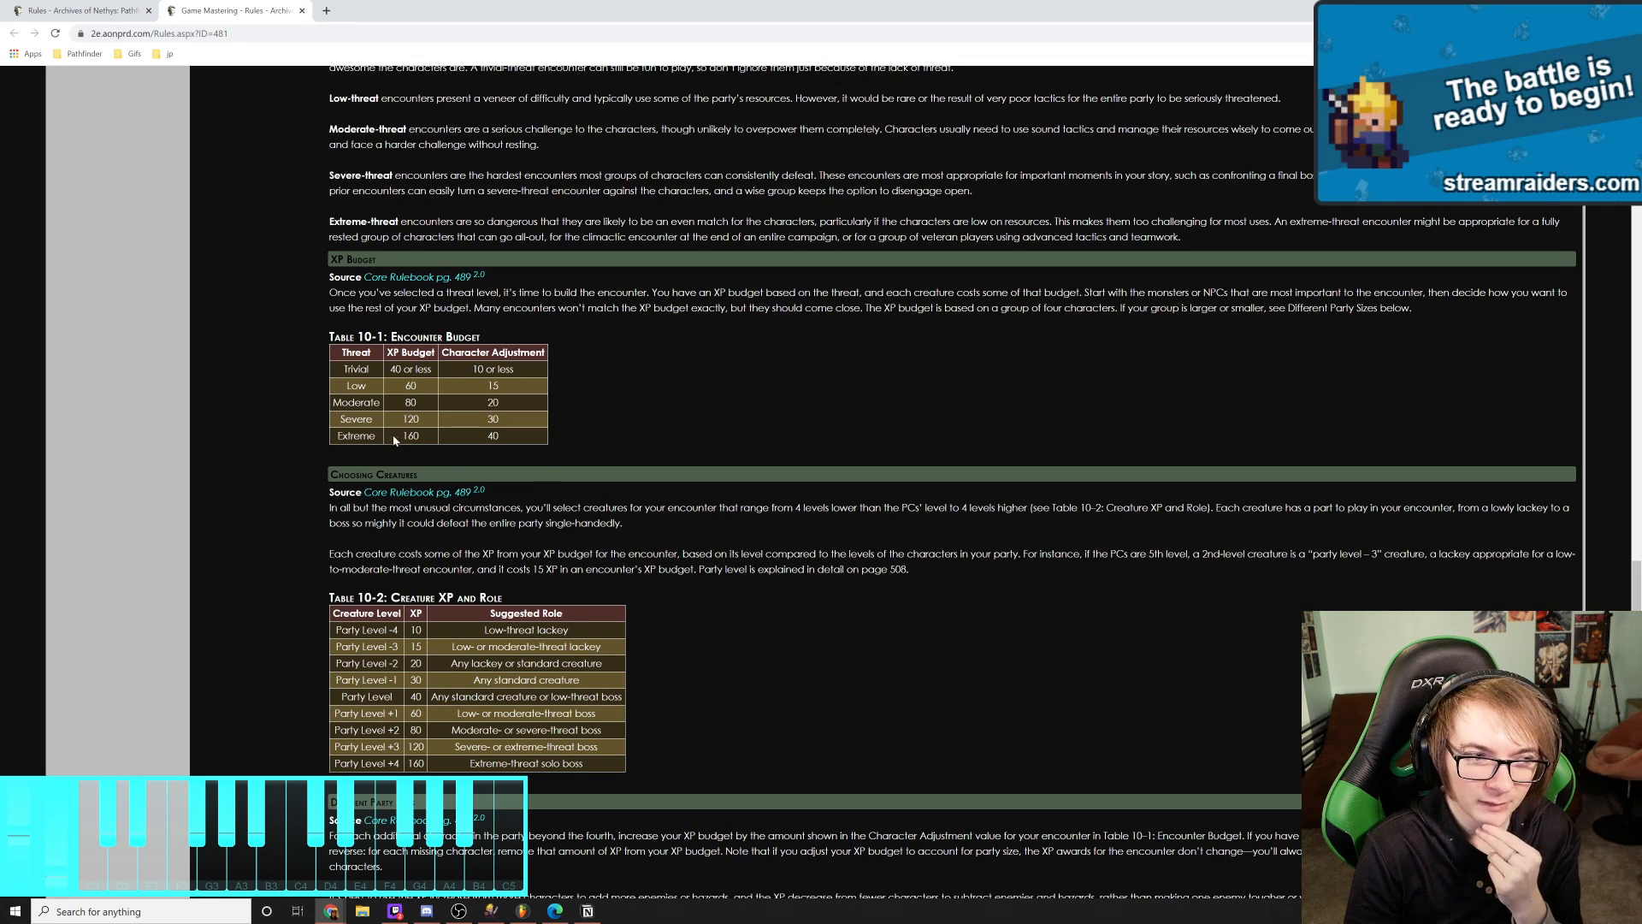
pyautogui.moveTo(400, 436); pyautogui.dragTo(424, 435)
pyautogui.click(429, 432)
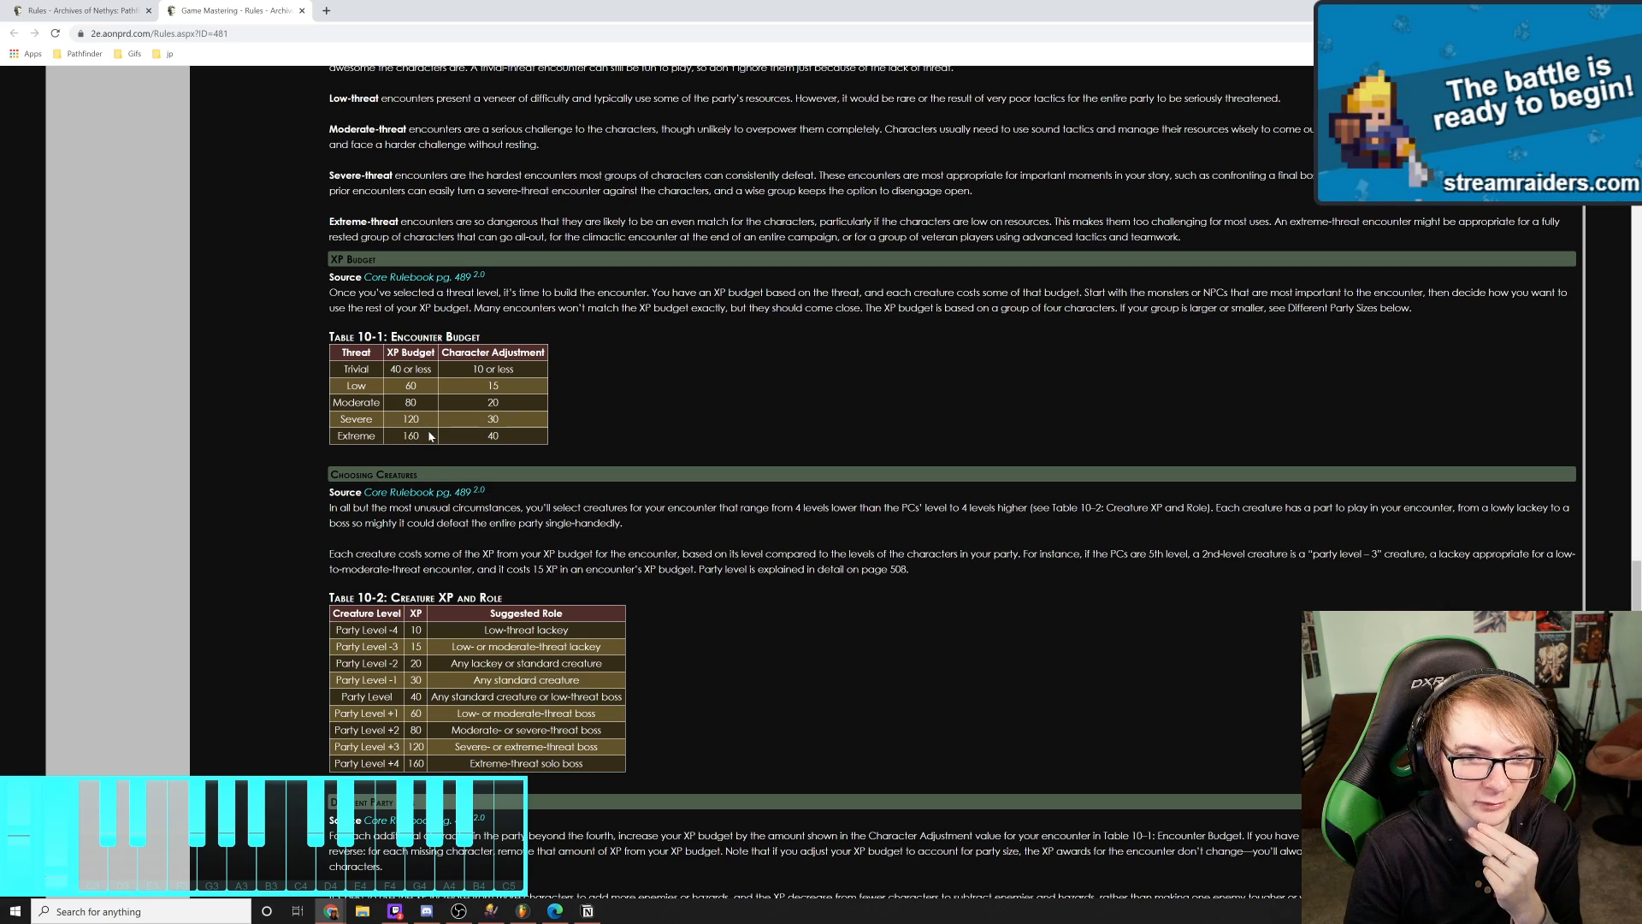
pyautogui.scroll(-3, 430, 439)
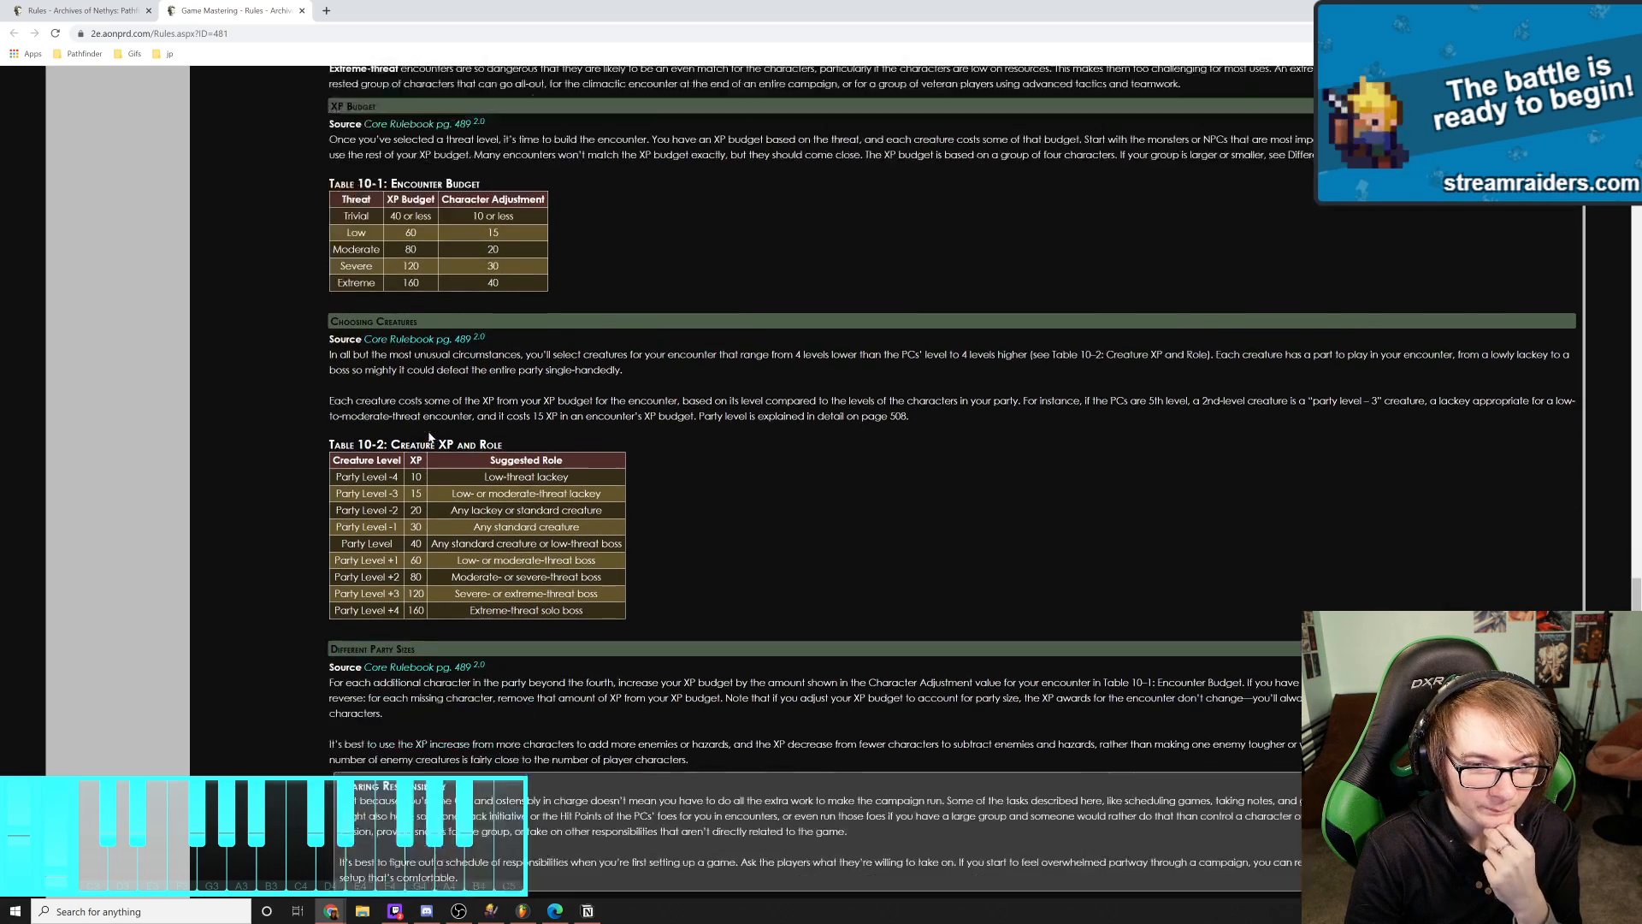
pyautogui.scroll(2, 430, 437)
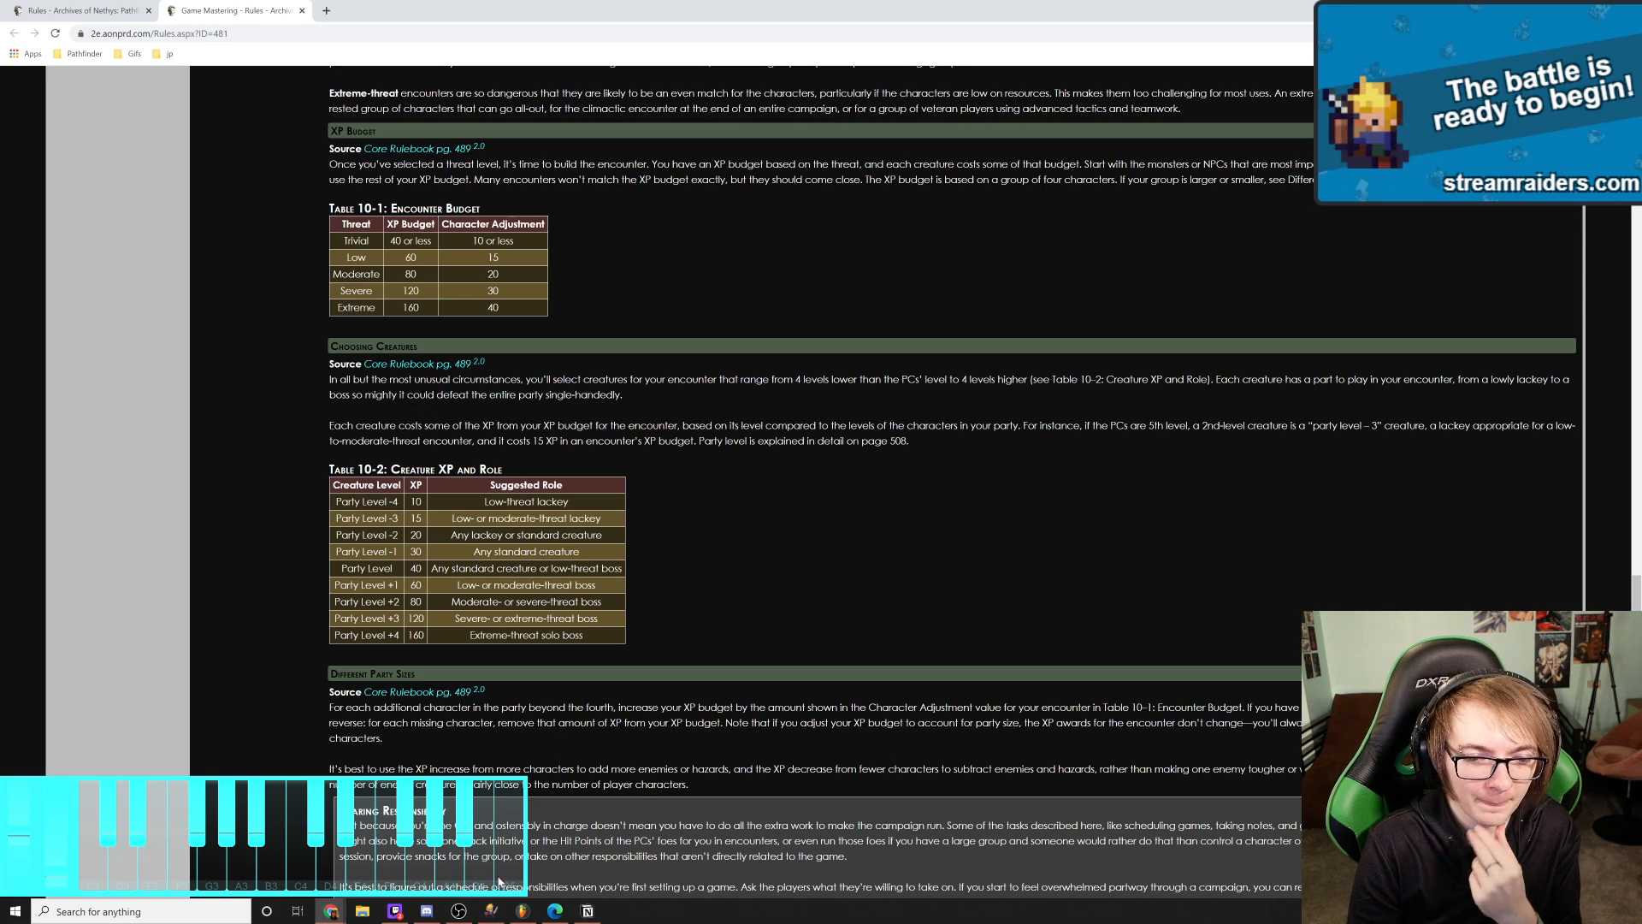
# Switch to Stream Raiders, start the Cursed Battlefield battle, and grant the captain chest's rewards to random viewers
pyautogui.click(491, 910)
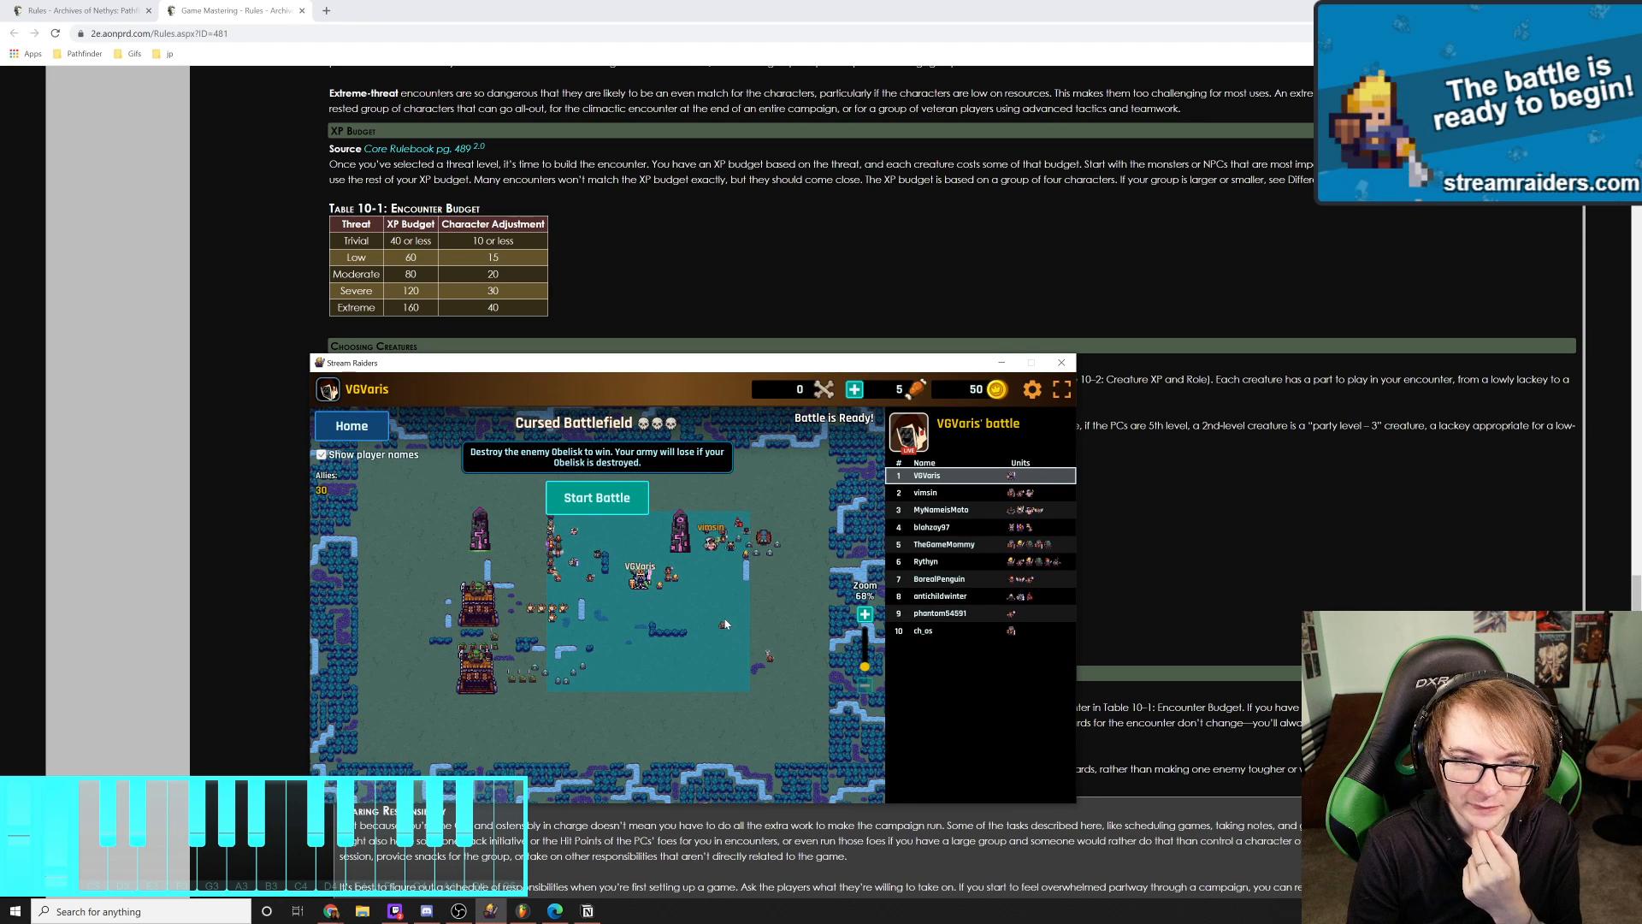
pyautogui.click(608, 506)
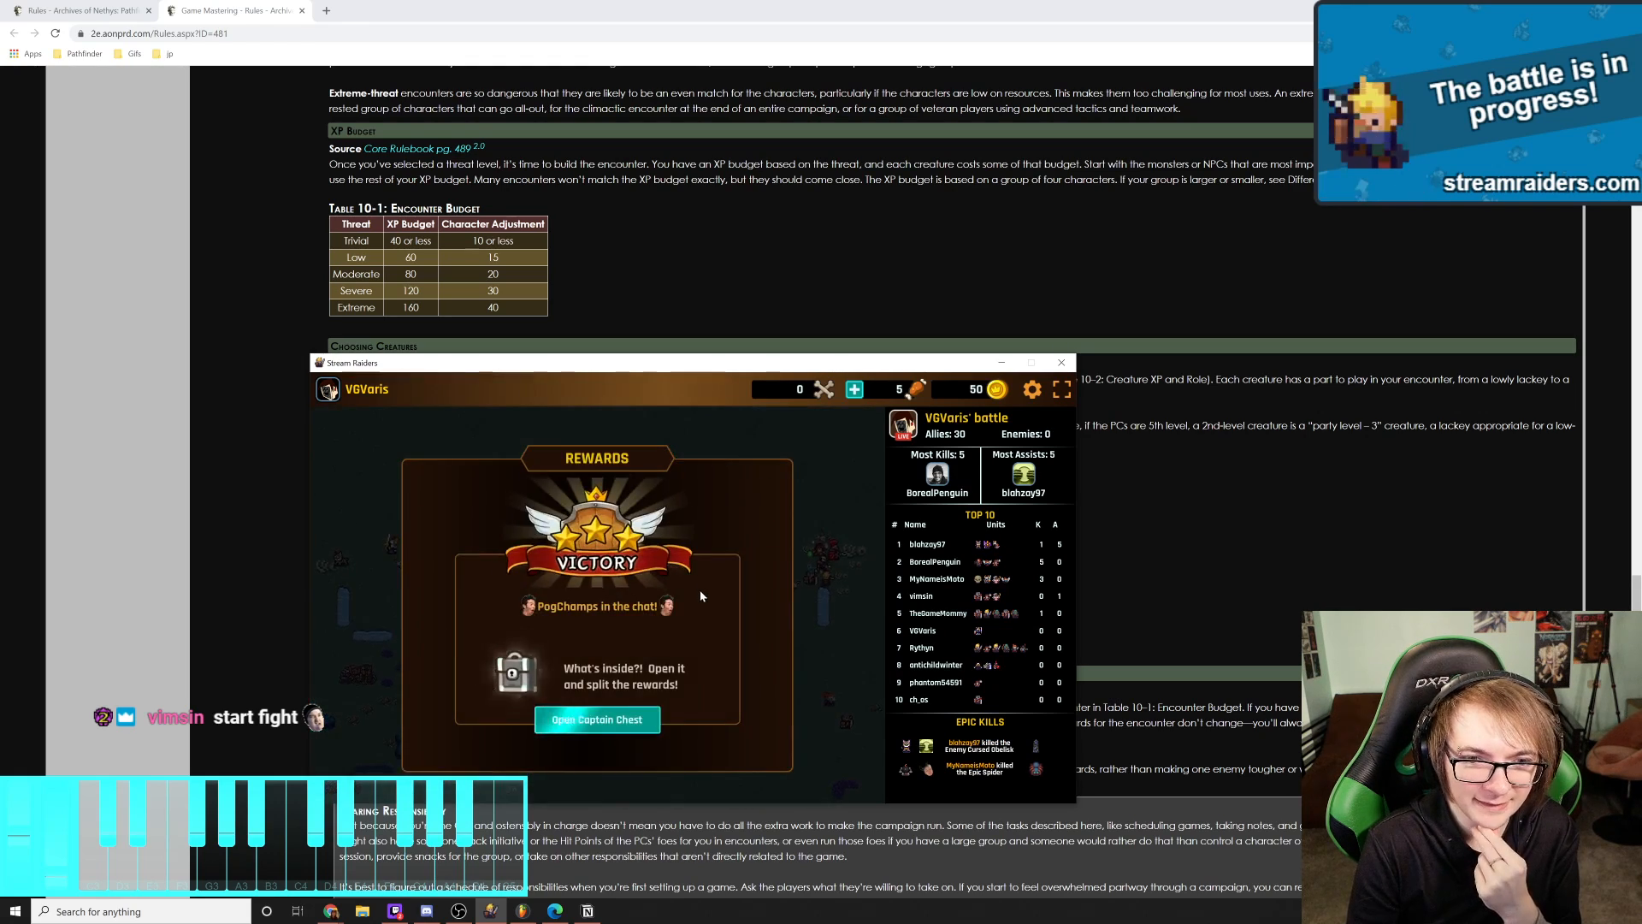
pyautogui.click(614, 712)
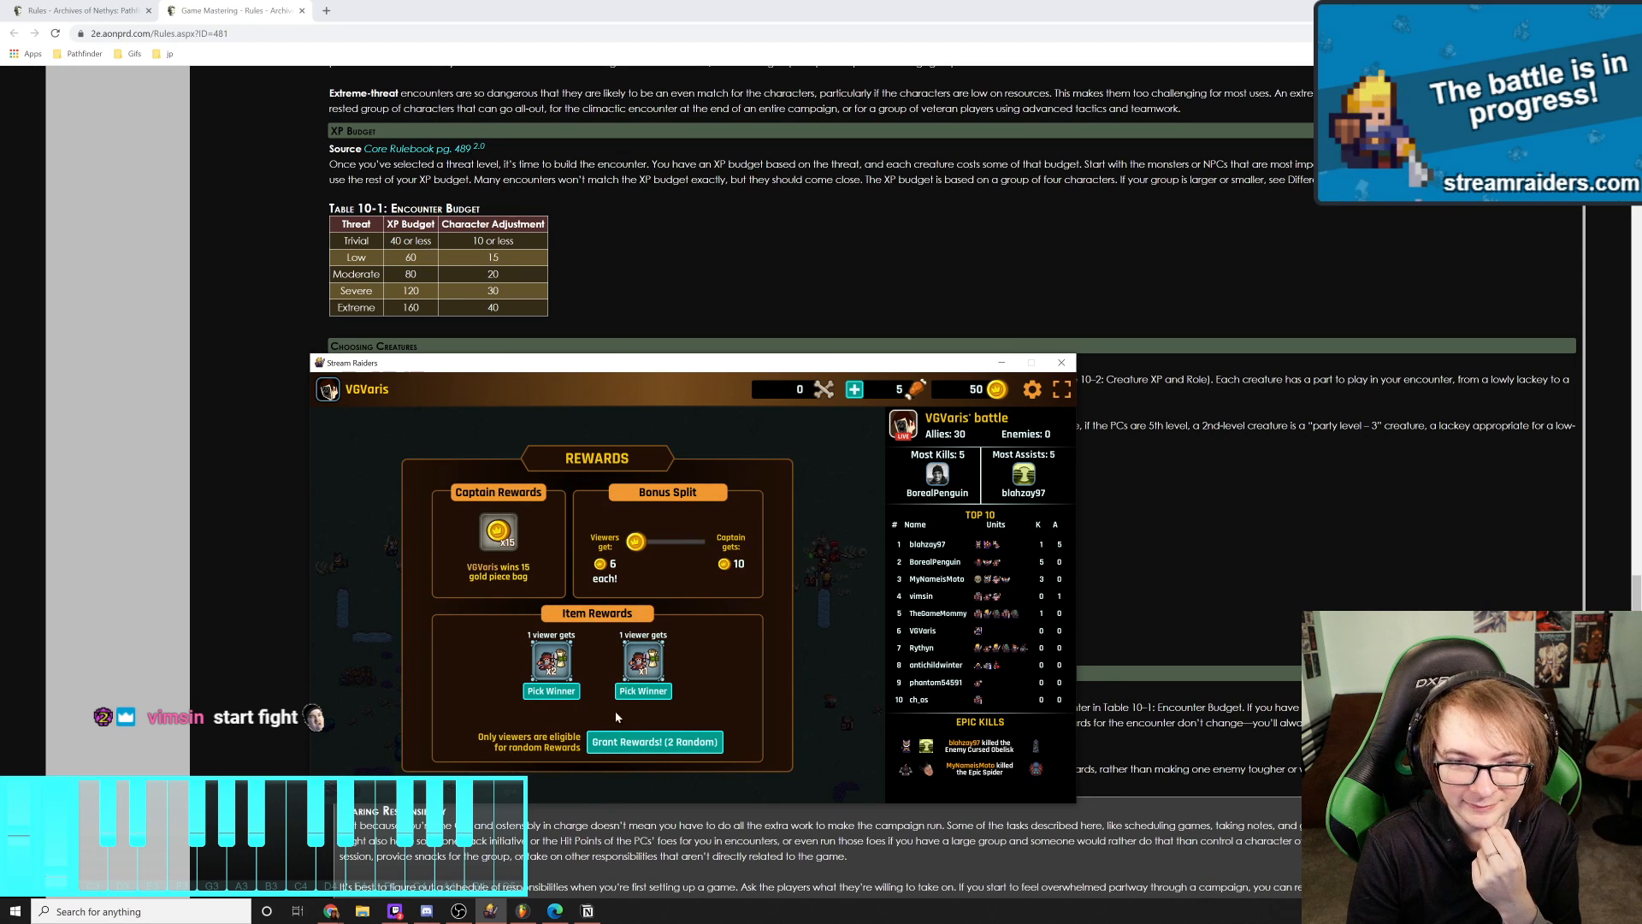
pyautogui.click(603, 743)
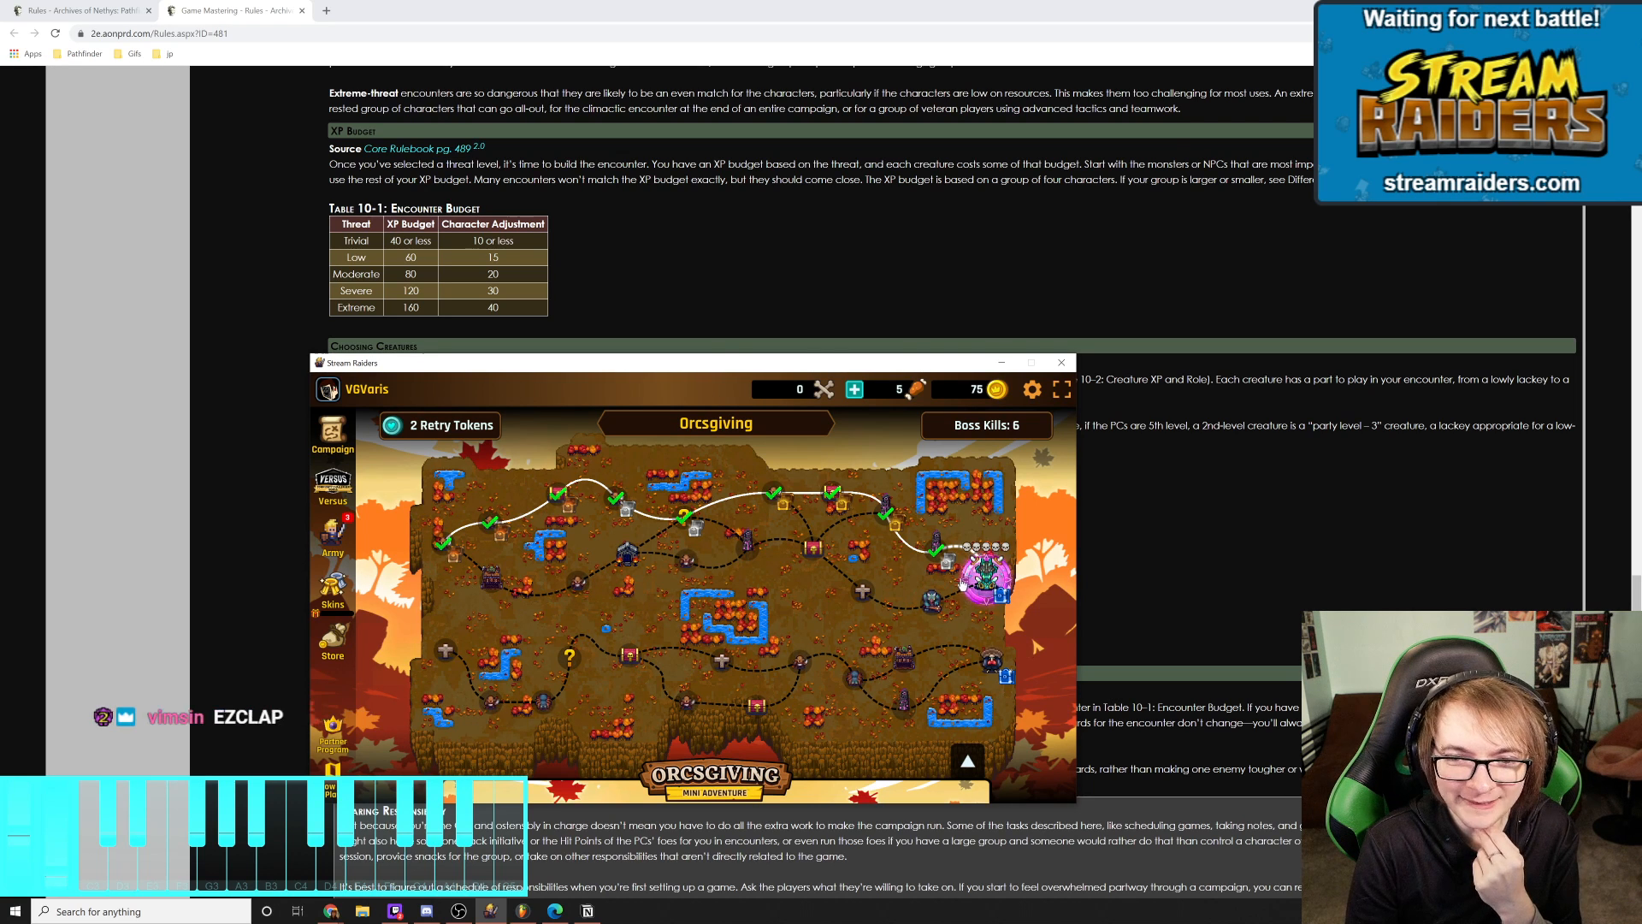
# Start the Orc Ritual Site boss battle from the Orcsgiving map and inspect the Ancient Orc Totem's stats
pyautogui.click(989, 577)
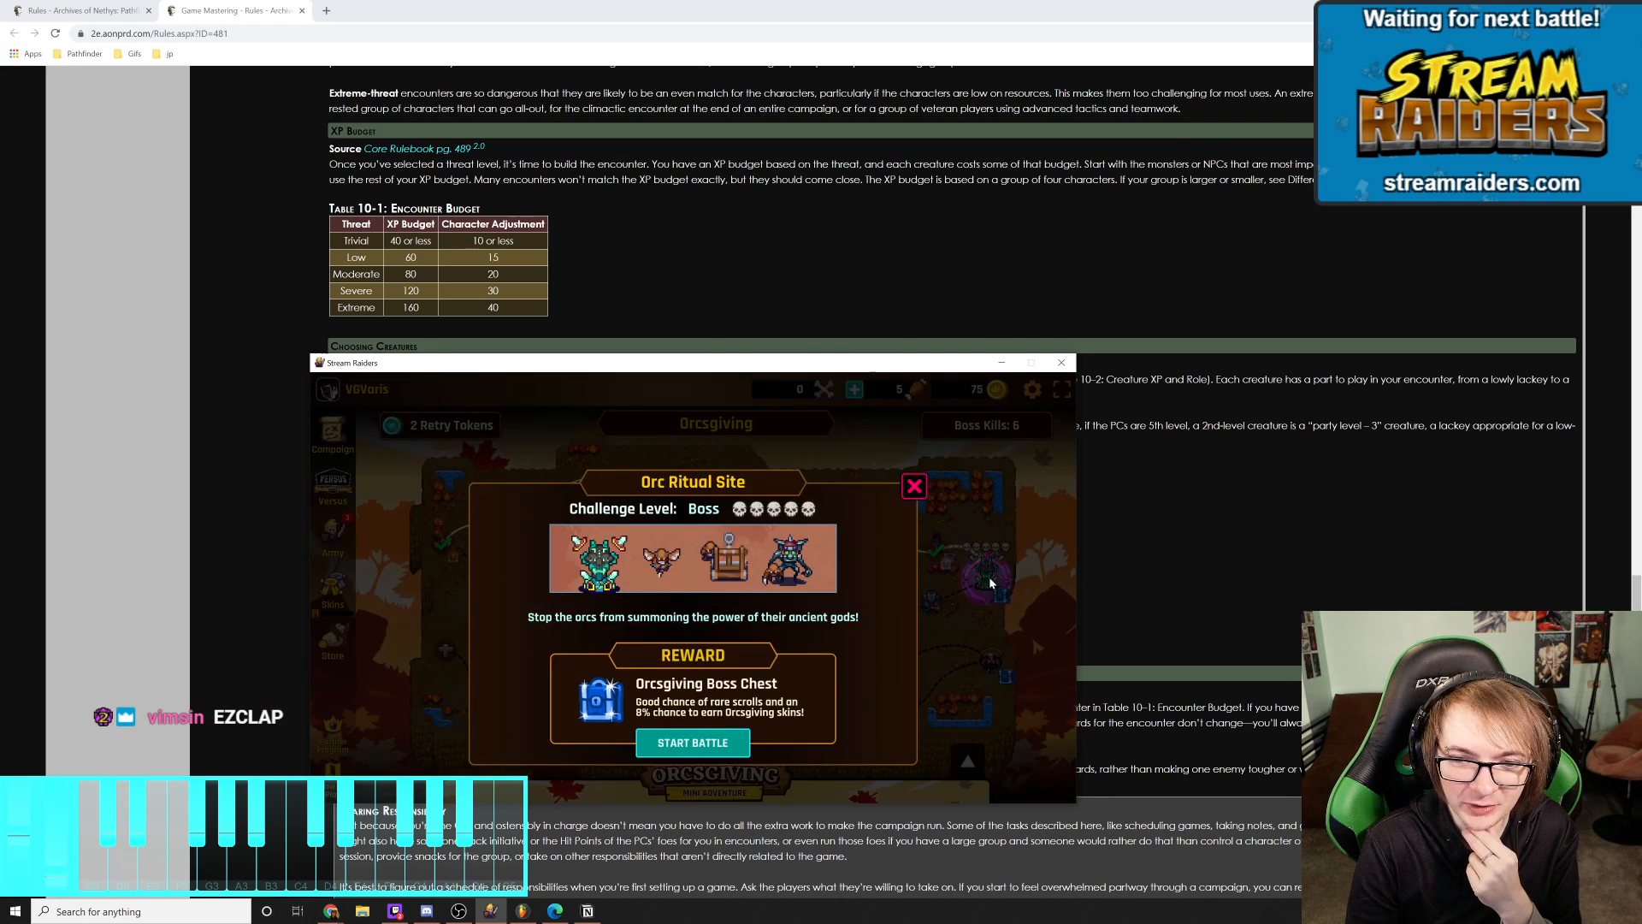
pyautogui.click(703, 745)
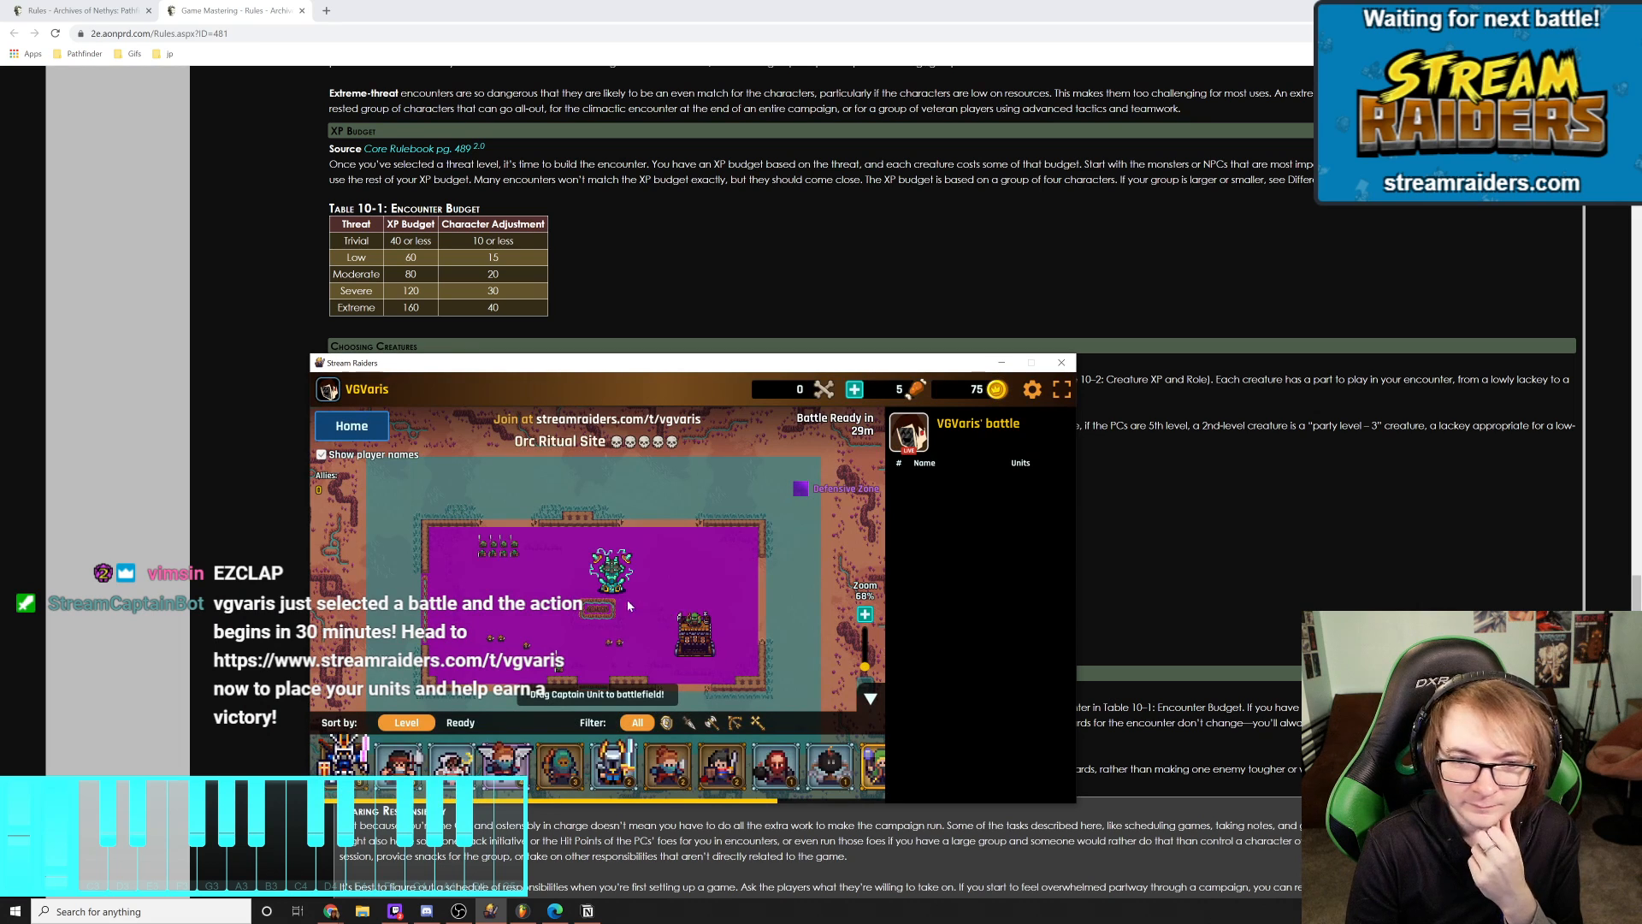
pyautogui.click(609, 584)
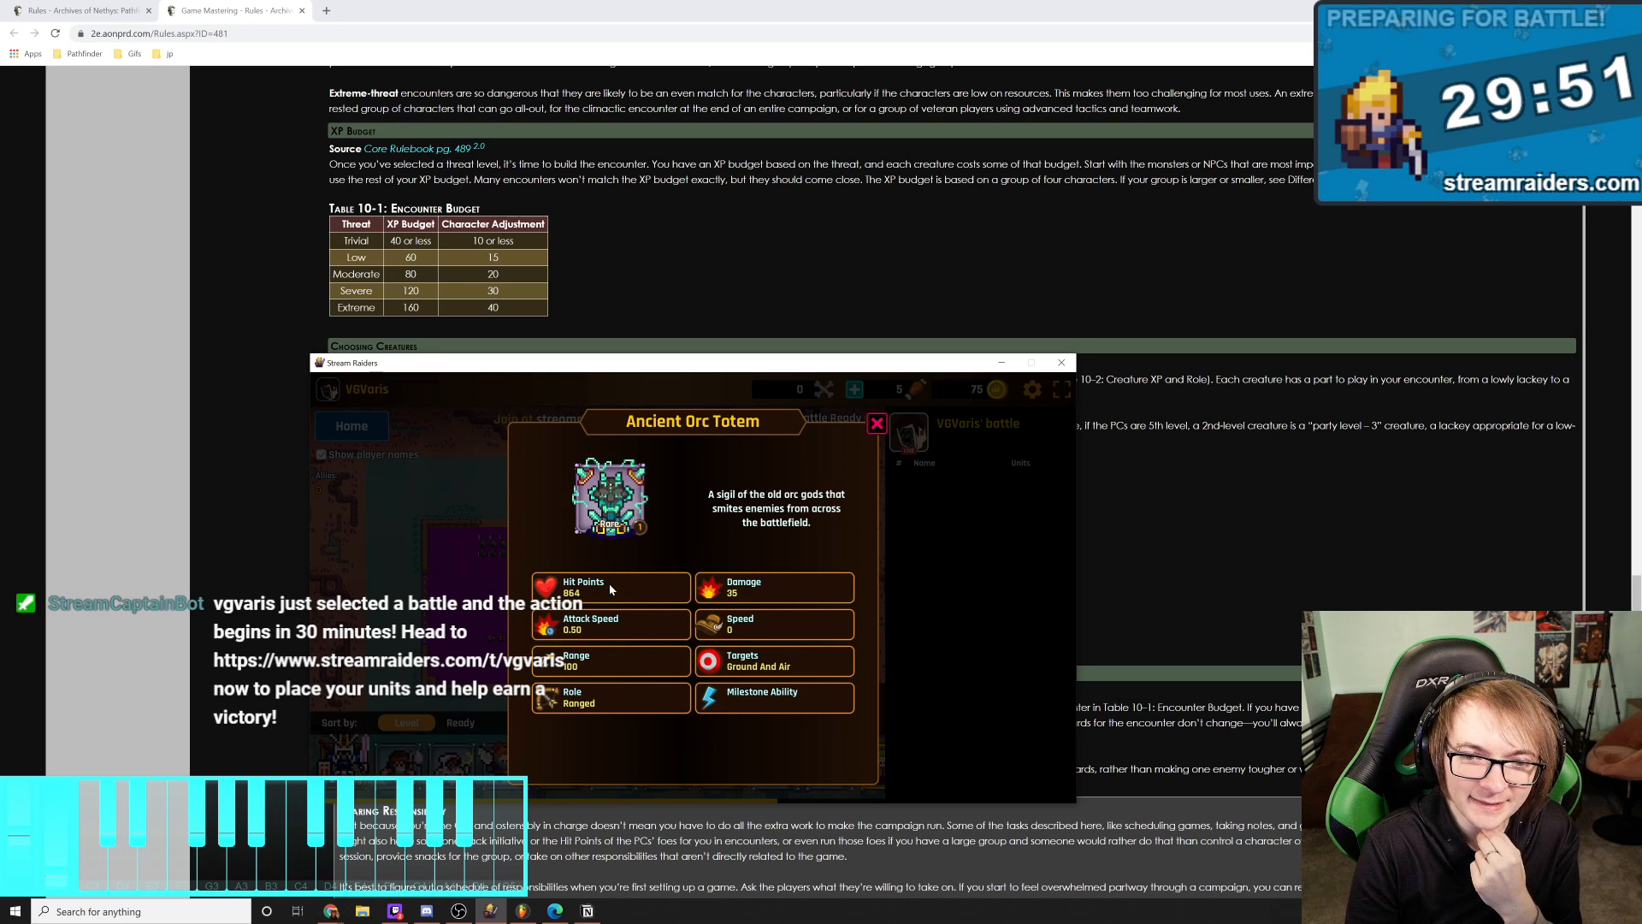
pyautogui.click(877, 423)
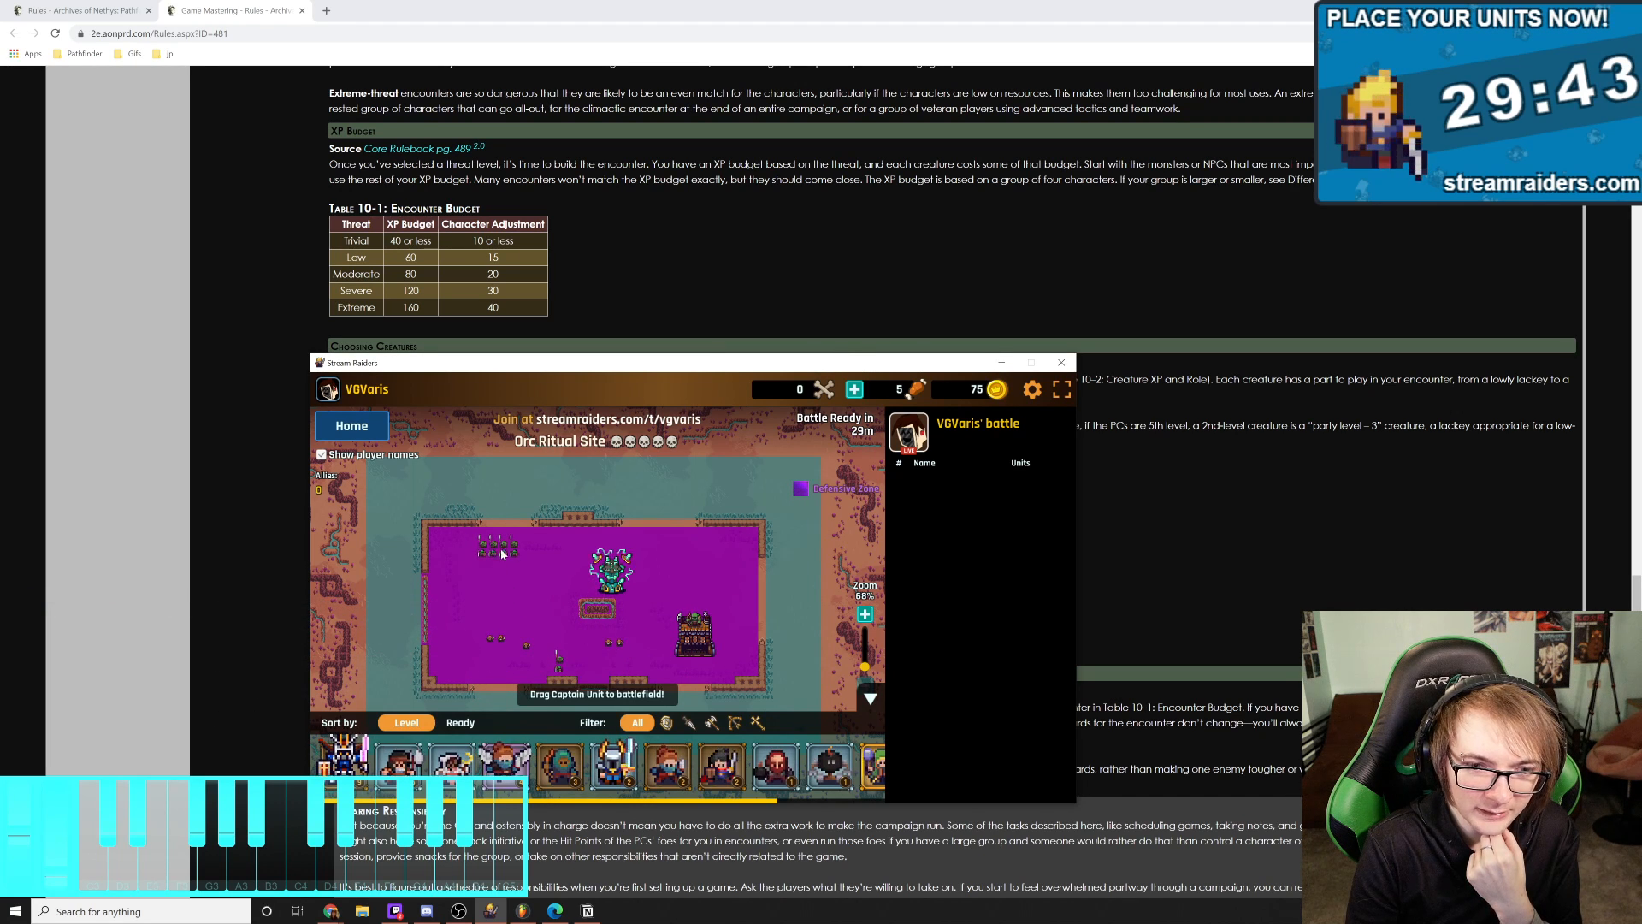
pyautogui.scroll(1, 614, 585)
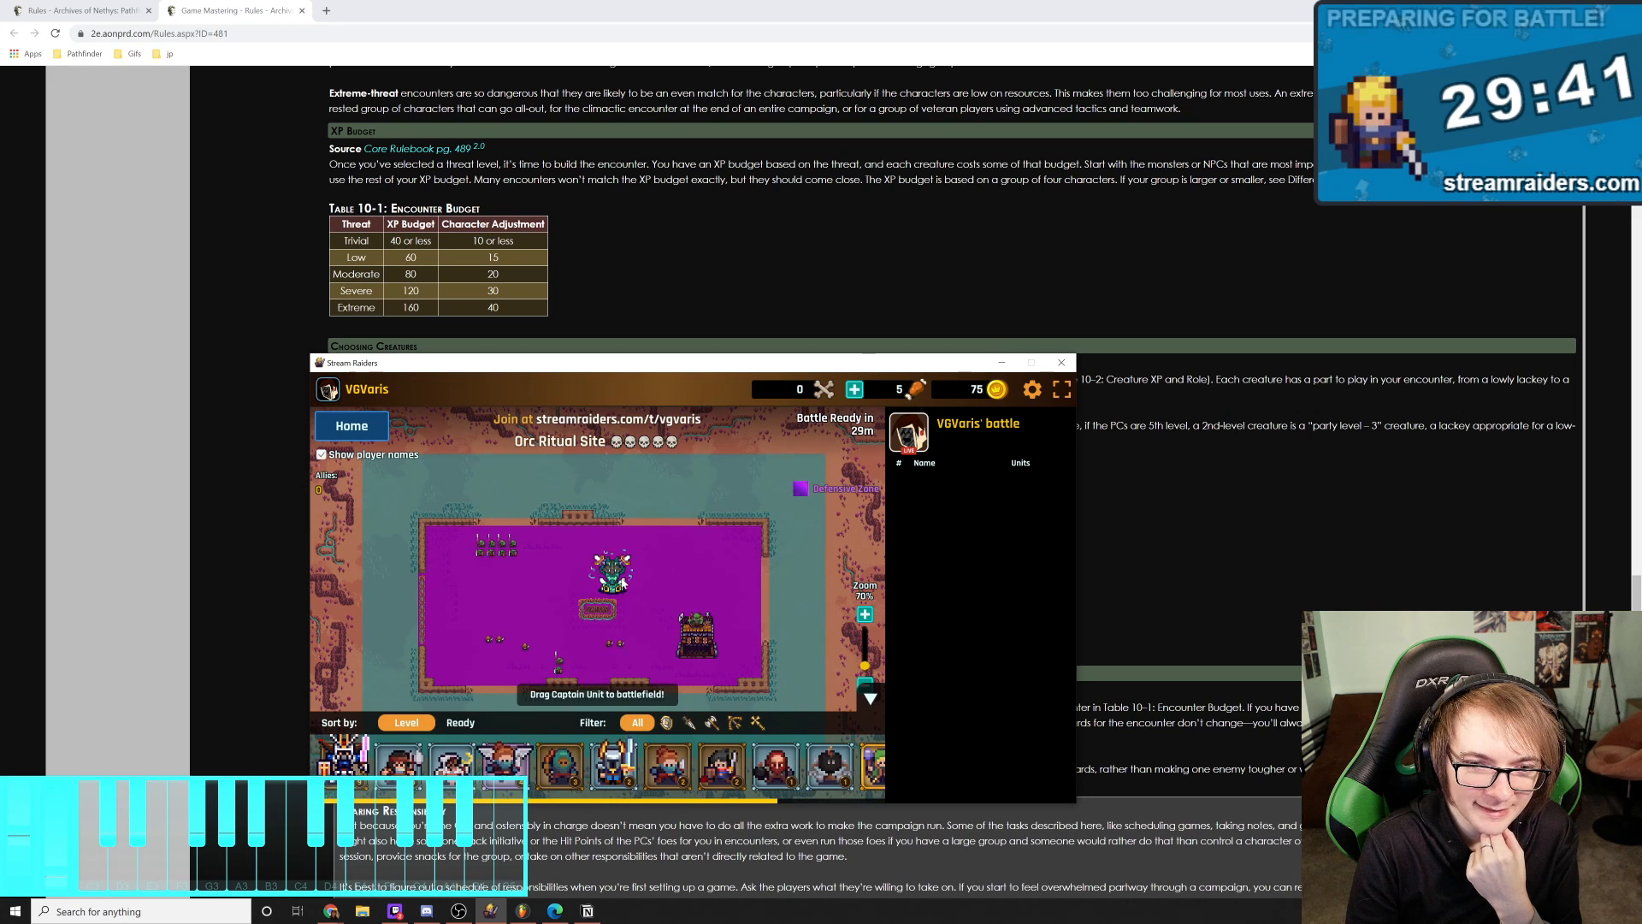
pyautogui.click(614, 585)
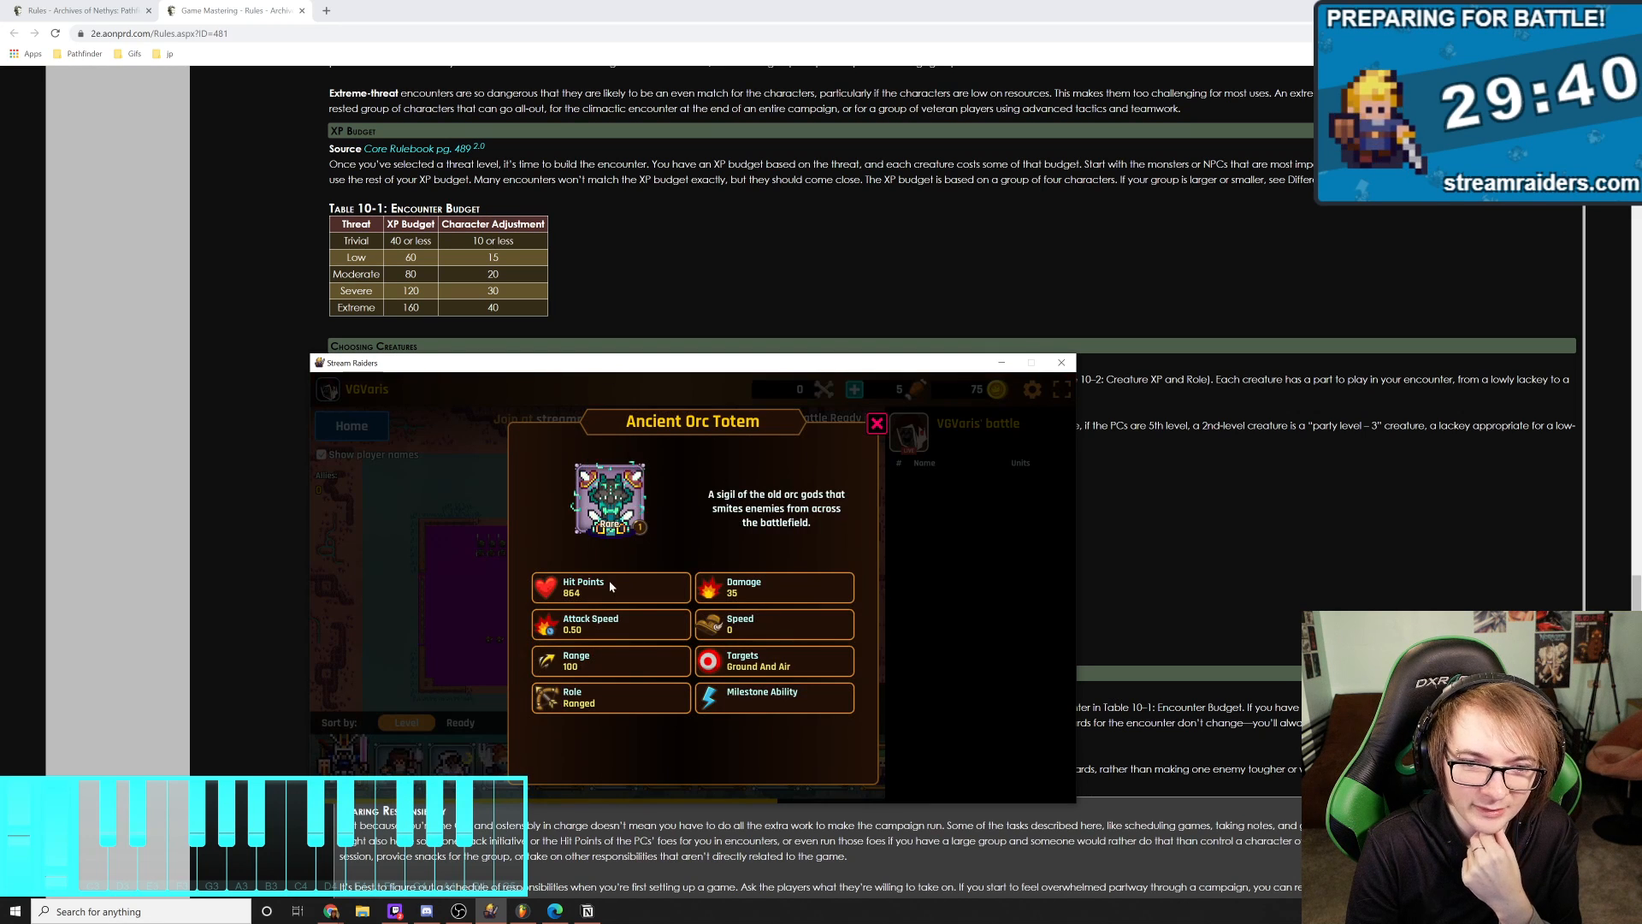
pyautogui.click(869, 428)
pyautogui.scroll(-1, 669, 532)
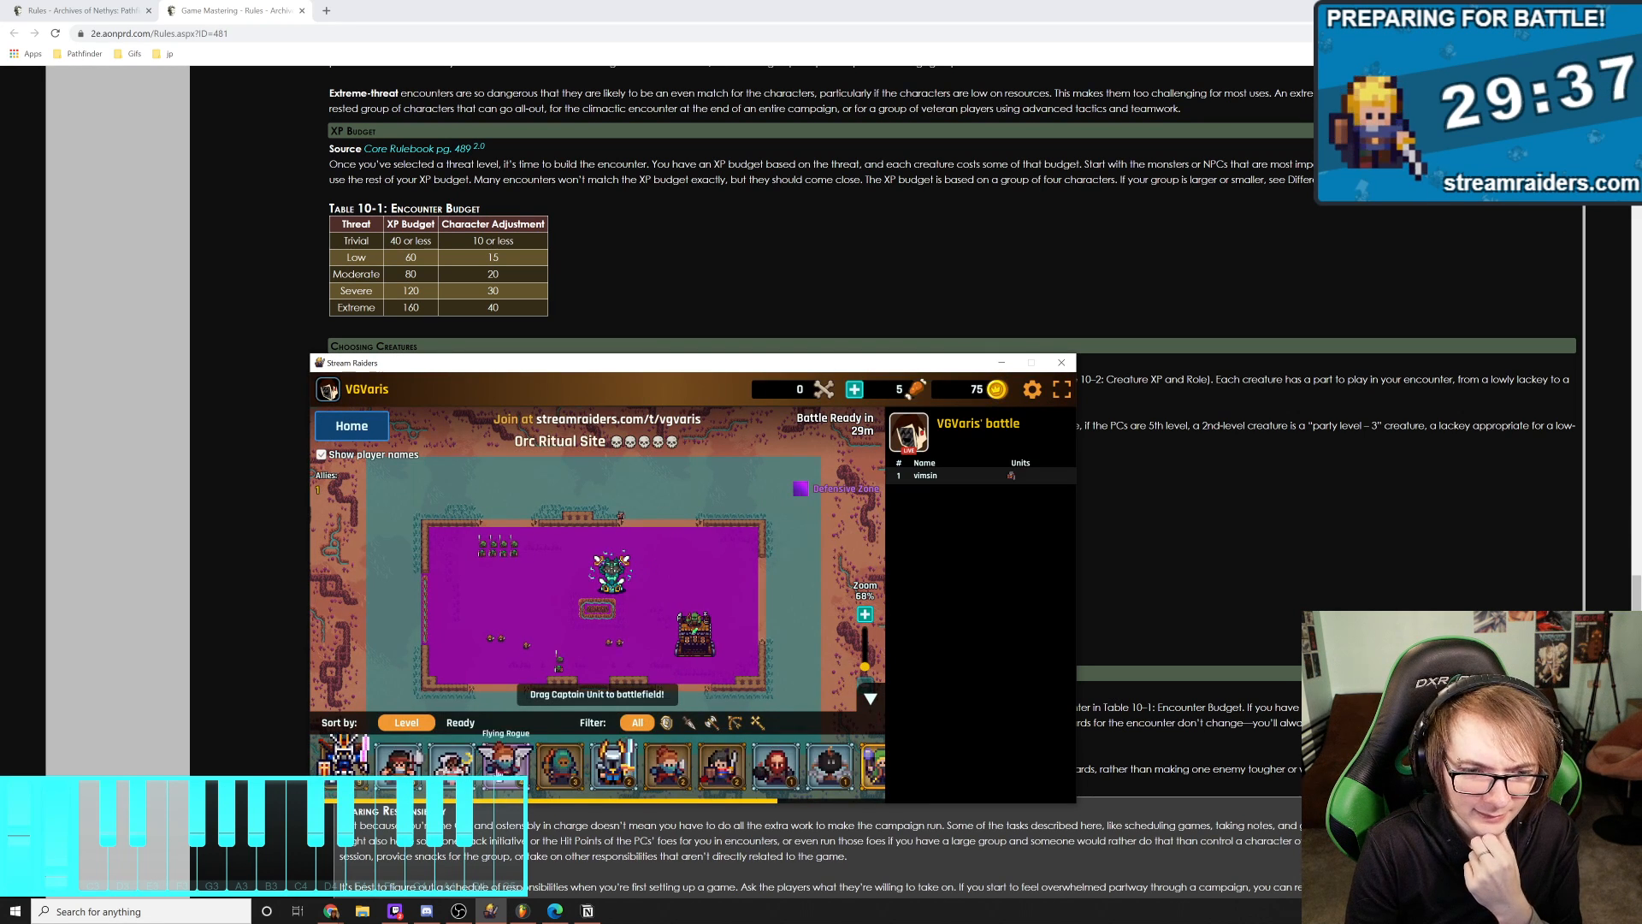
# Place the captain unit just outside the arena above the Ancient Orc Totem, and check the Orcsgiving map before returning to the battlefield
pyautogui.moveTo(345, 770); pyautogui.dragTo(632, 513)
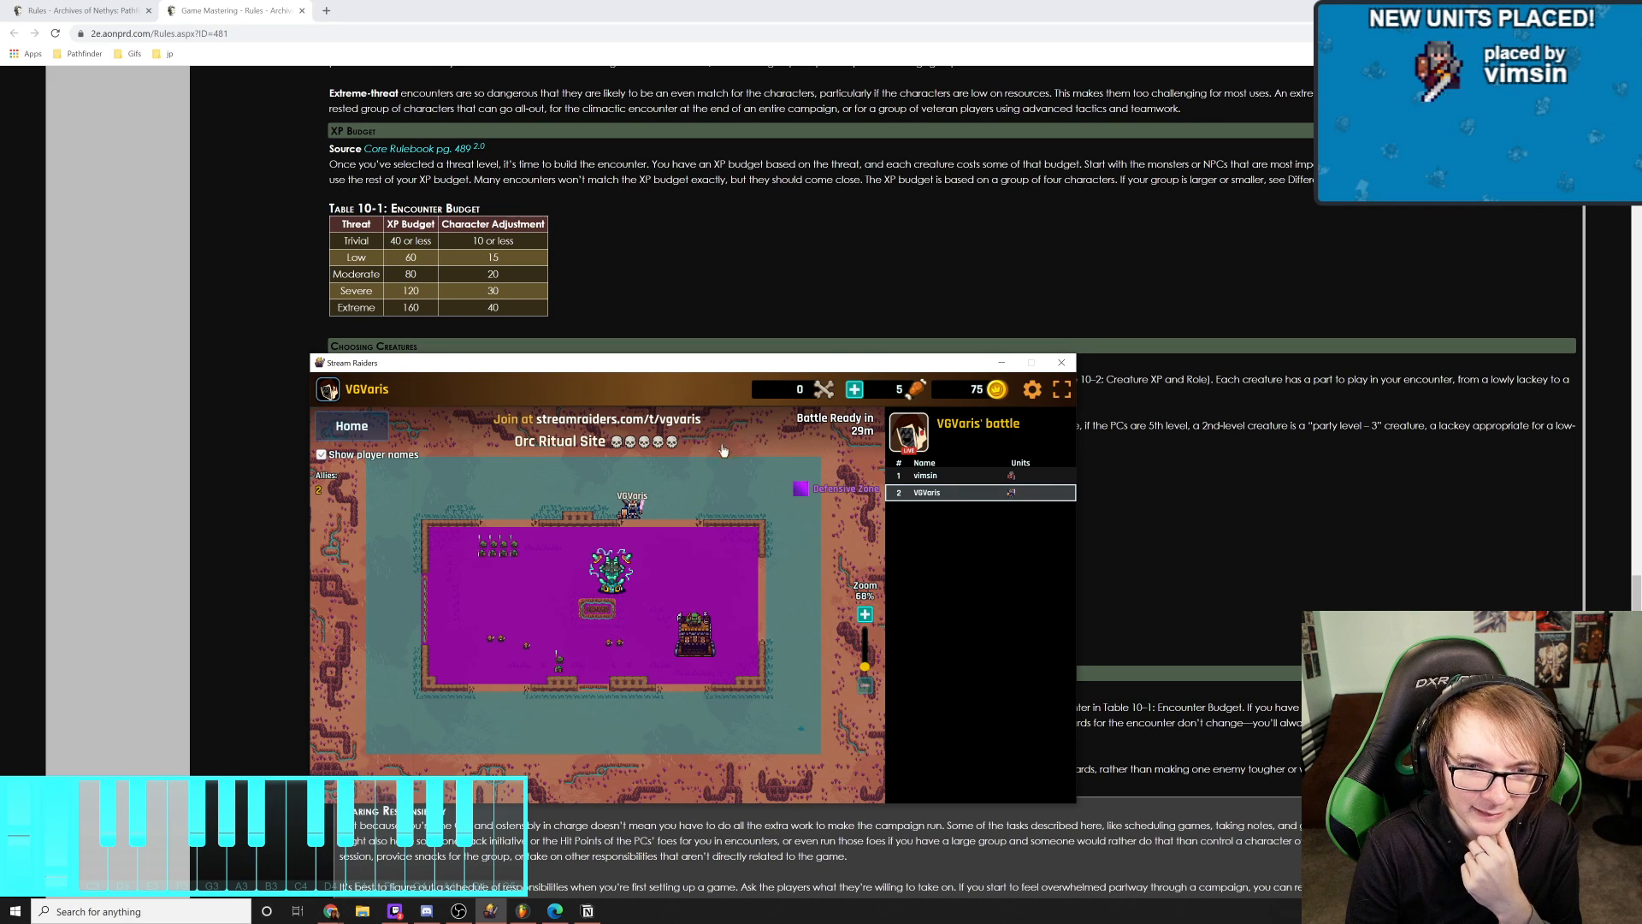
pyautogui.click(373, 425)
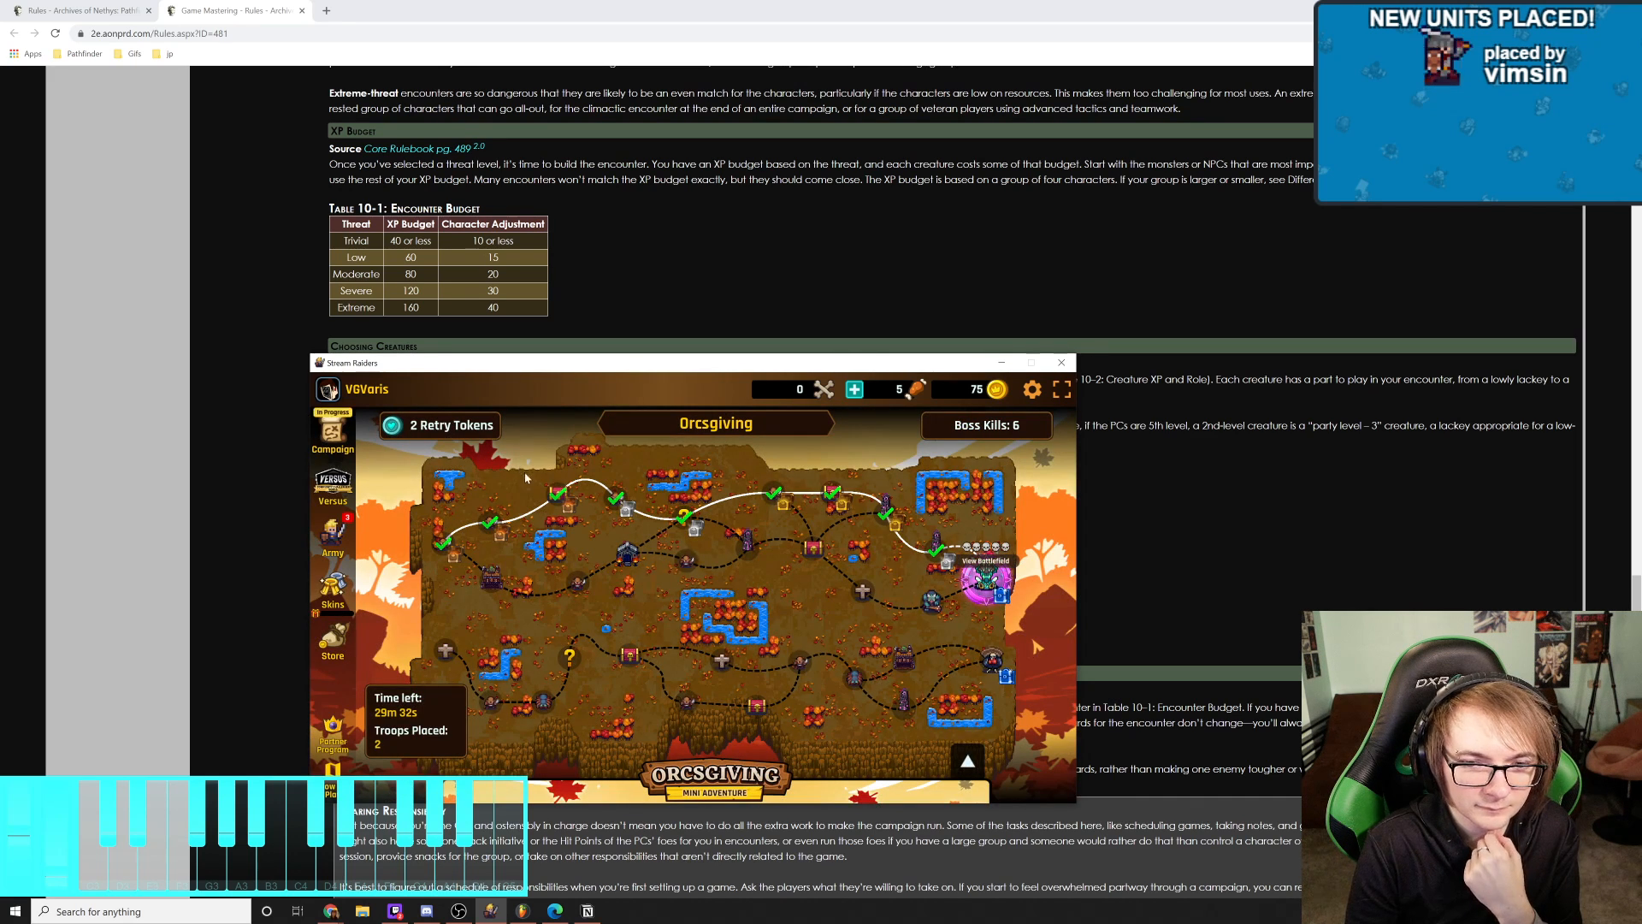
pyautogui.click(985, 580)
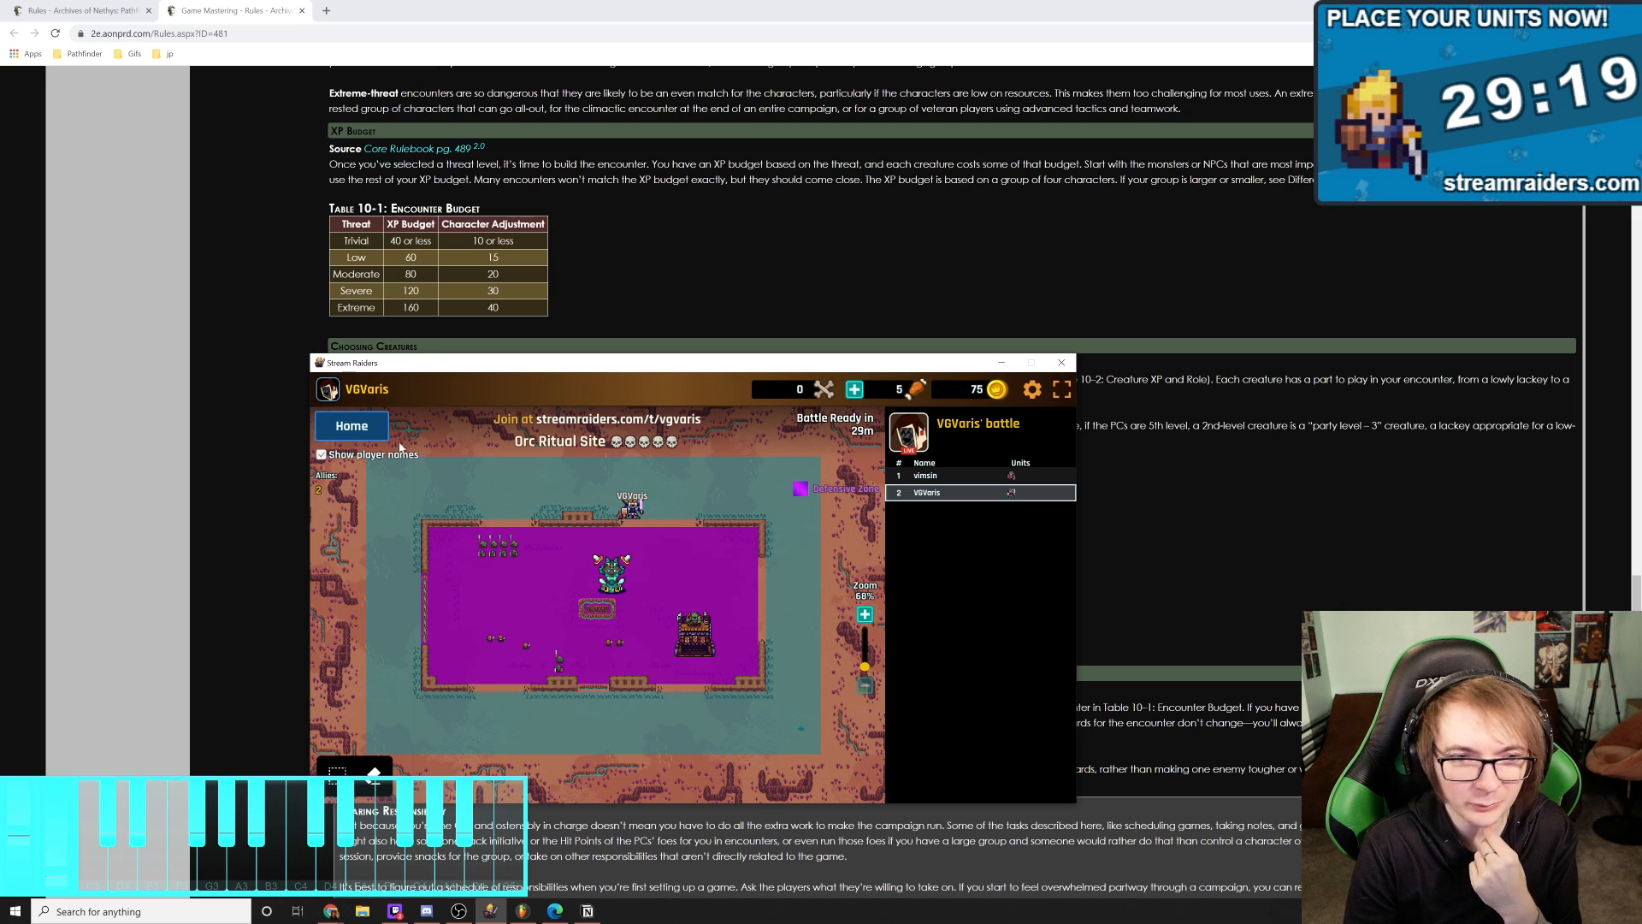
# Pause the Octopath Traveler remix collection on YouTube and switch to the Solace project in FL Studio
pyautogui.click(809, 178)
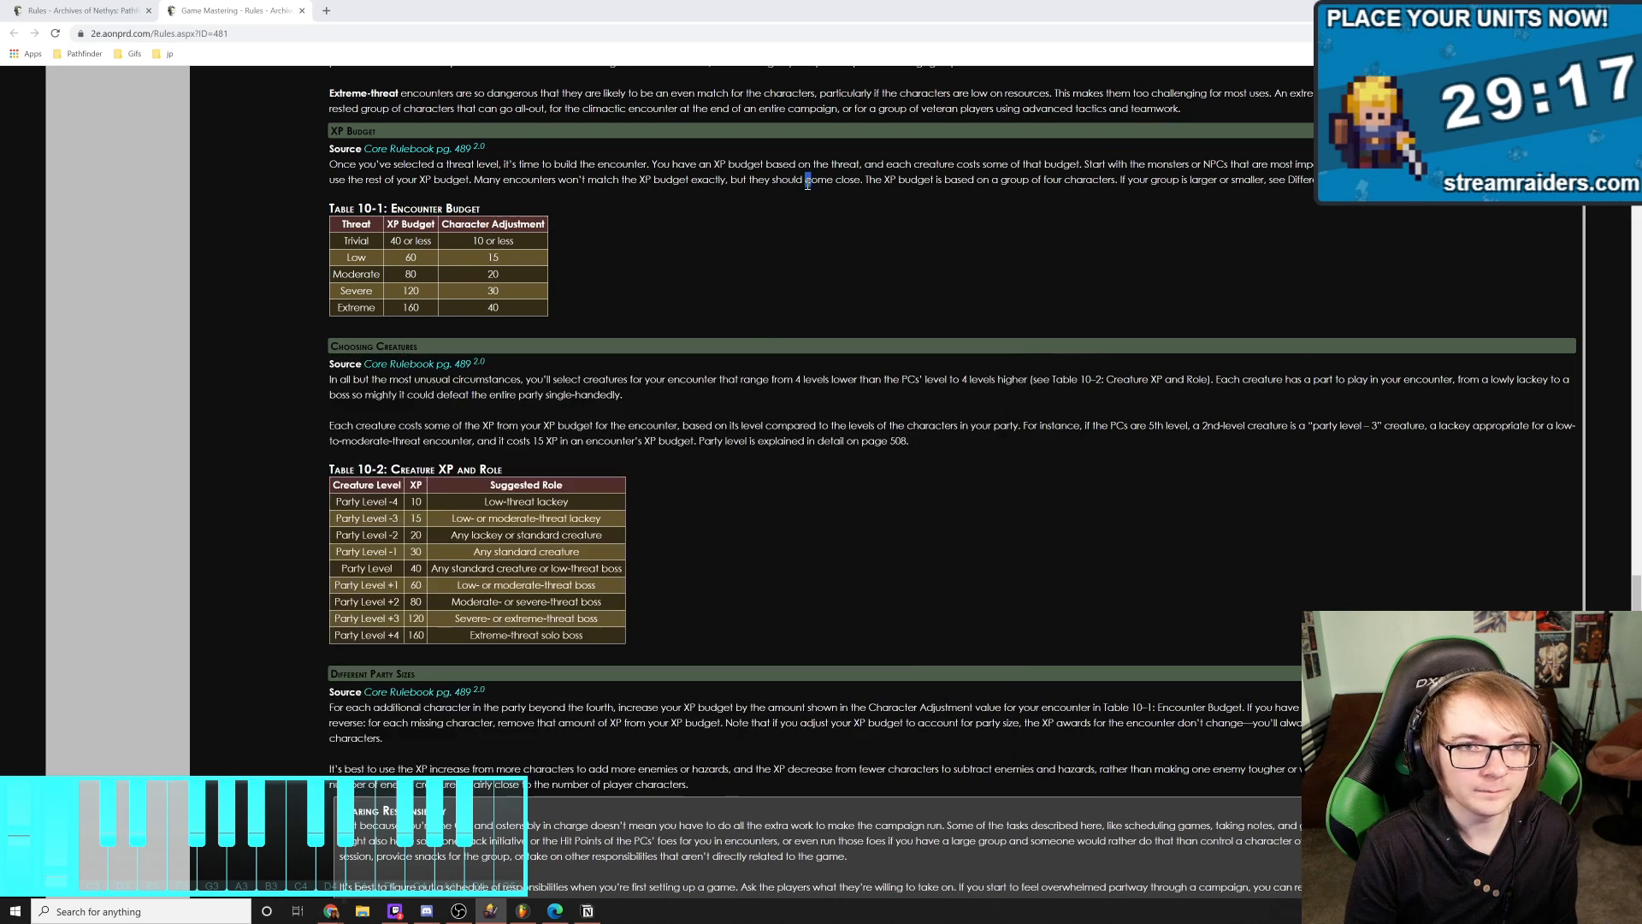
pyautogui.hotkey('alt', 'Tab')
pyautogui.click(829, 239)
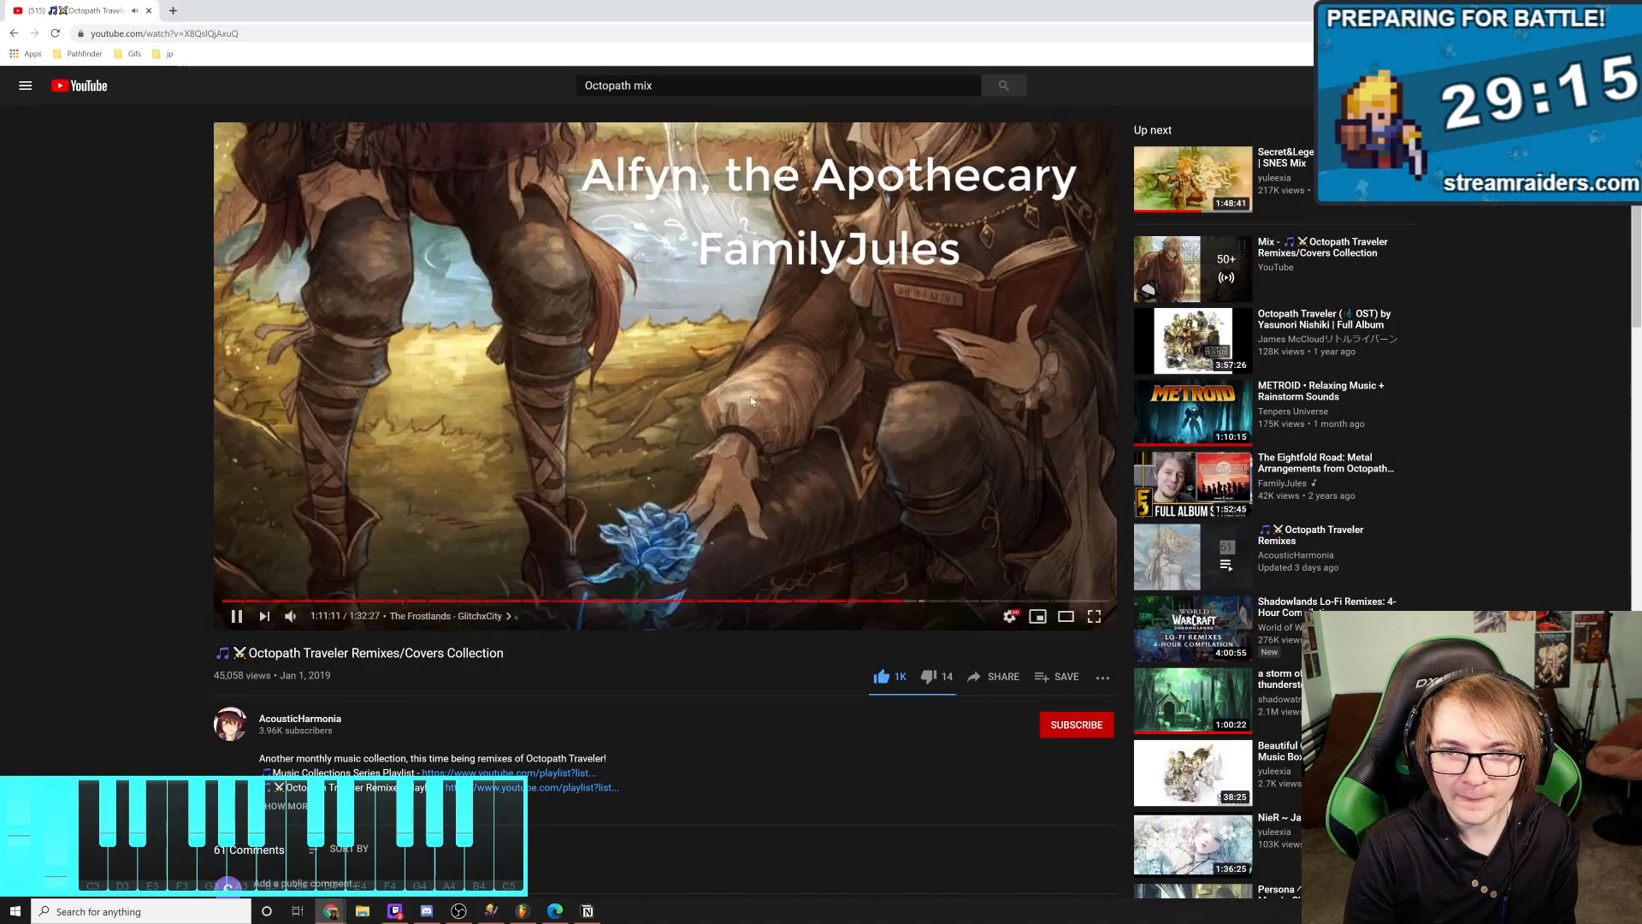
pyautogui.click(822, 421)
pyautogui.hotkey('alt', 'Tab')
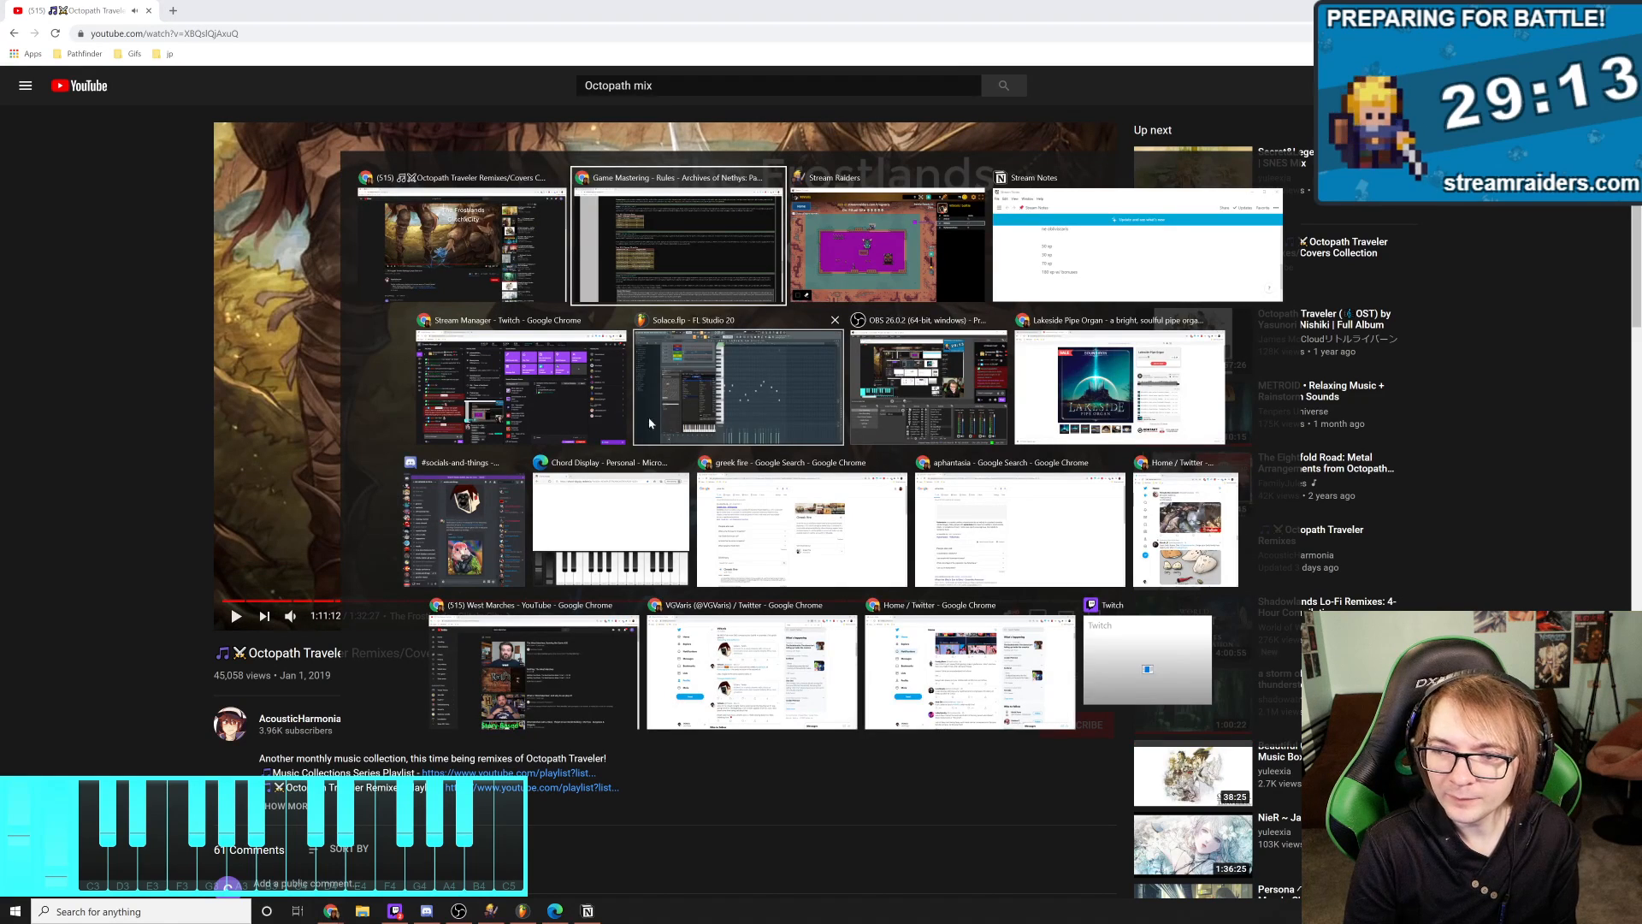
pyautogui.click(822, 421)
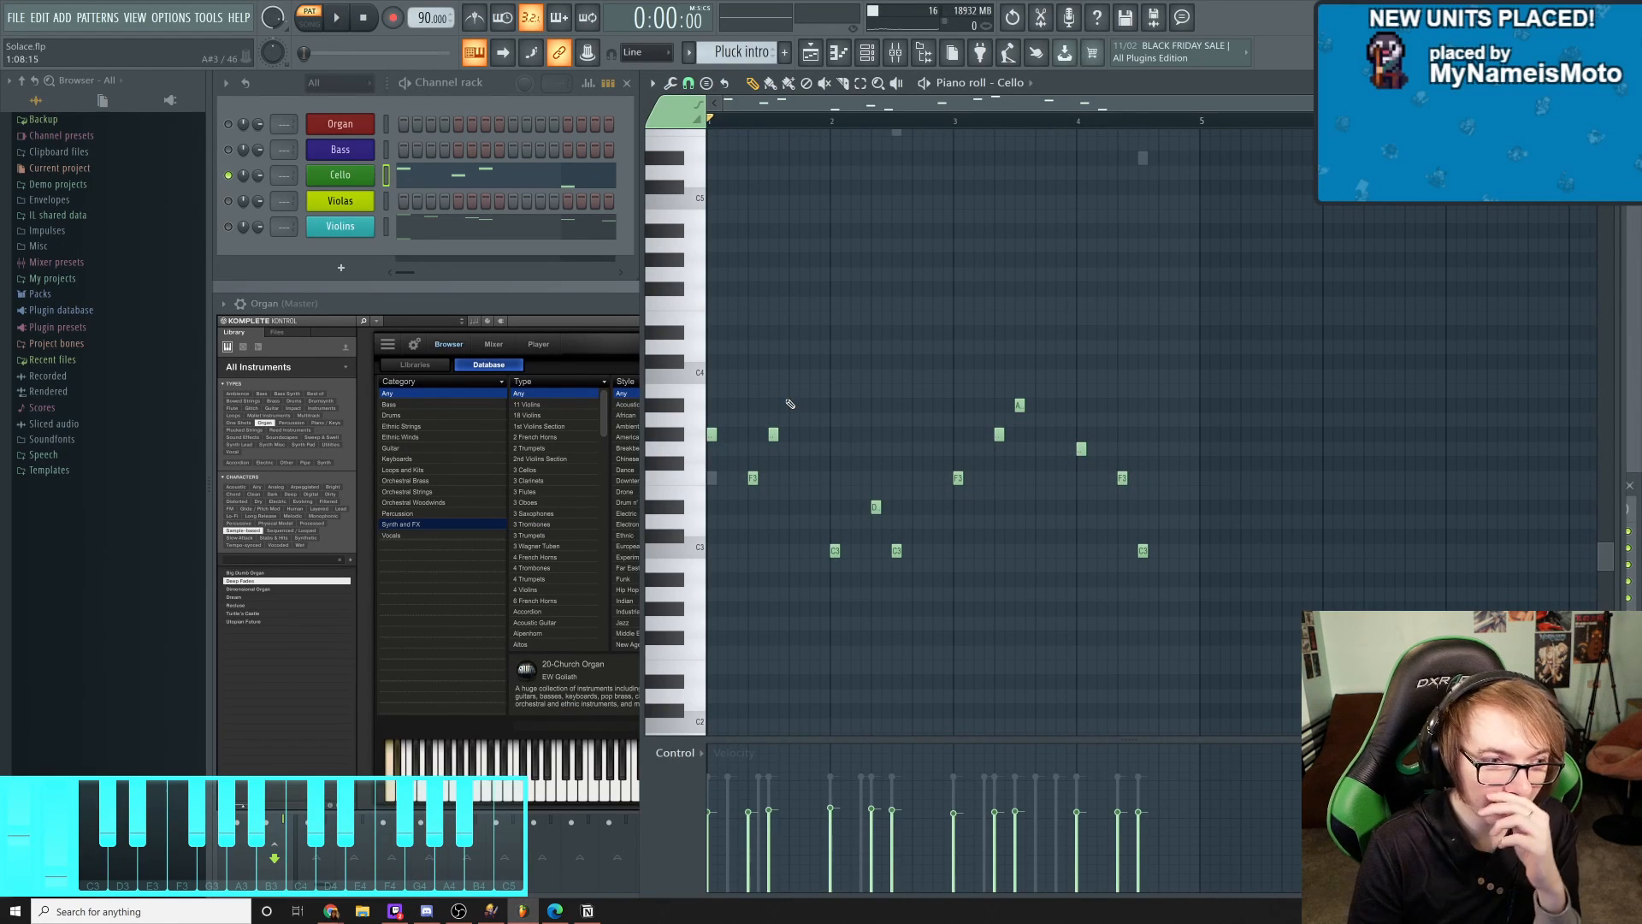
# Play back the Pluck intro pattern and look over the Cello notes in the piano roll
pyautogui.press('space')
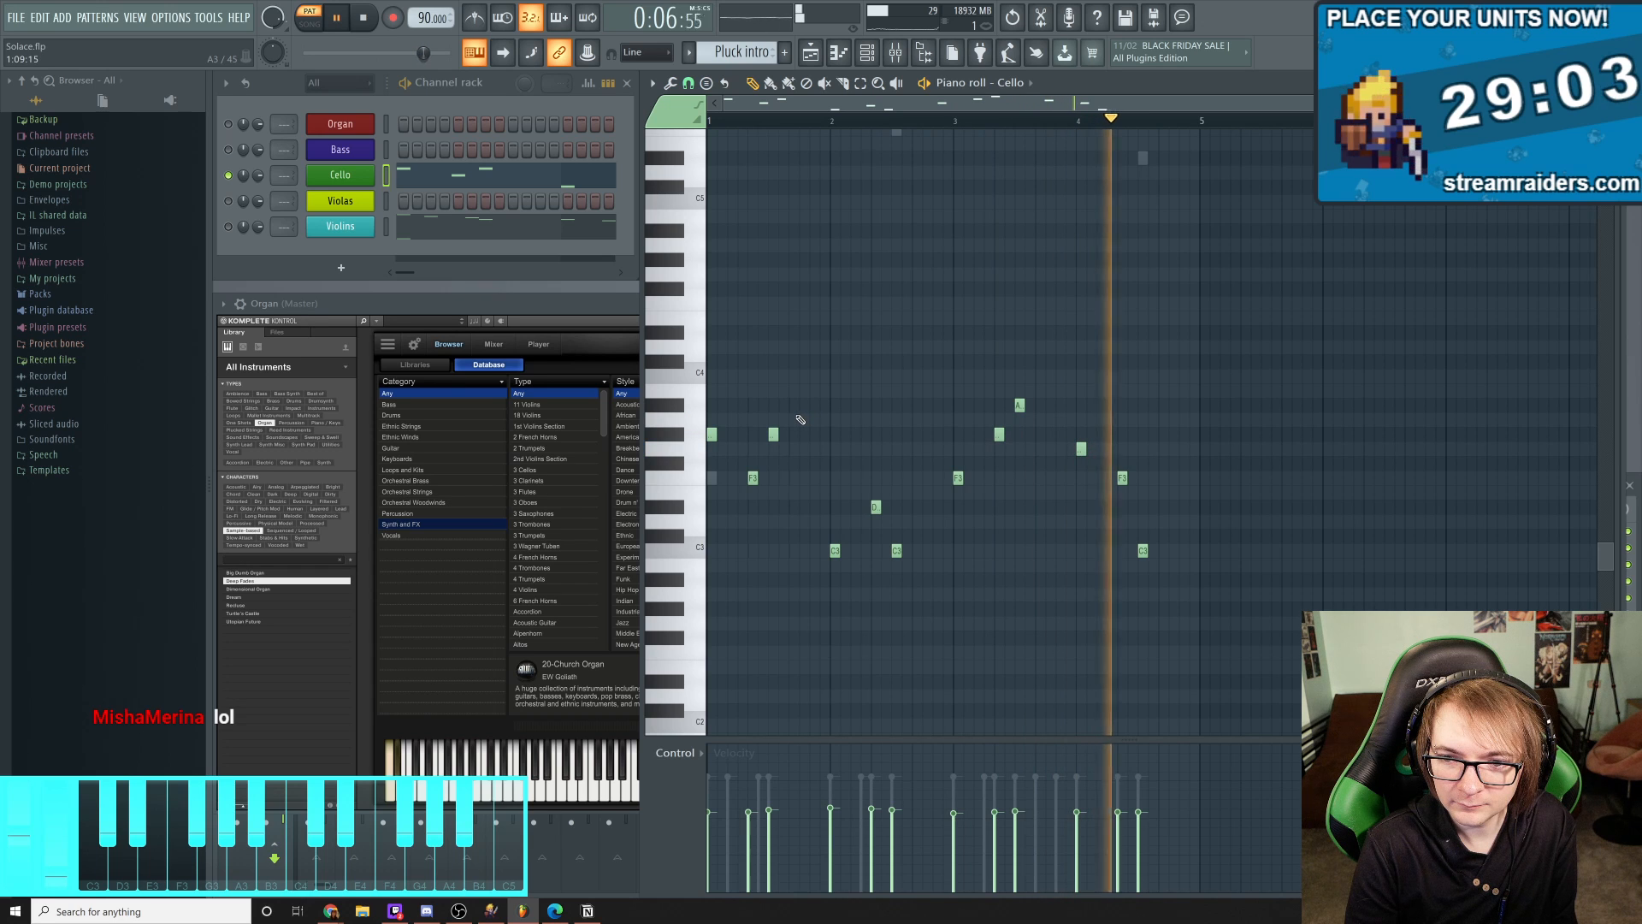
pyautogui.press('space')
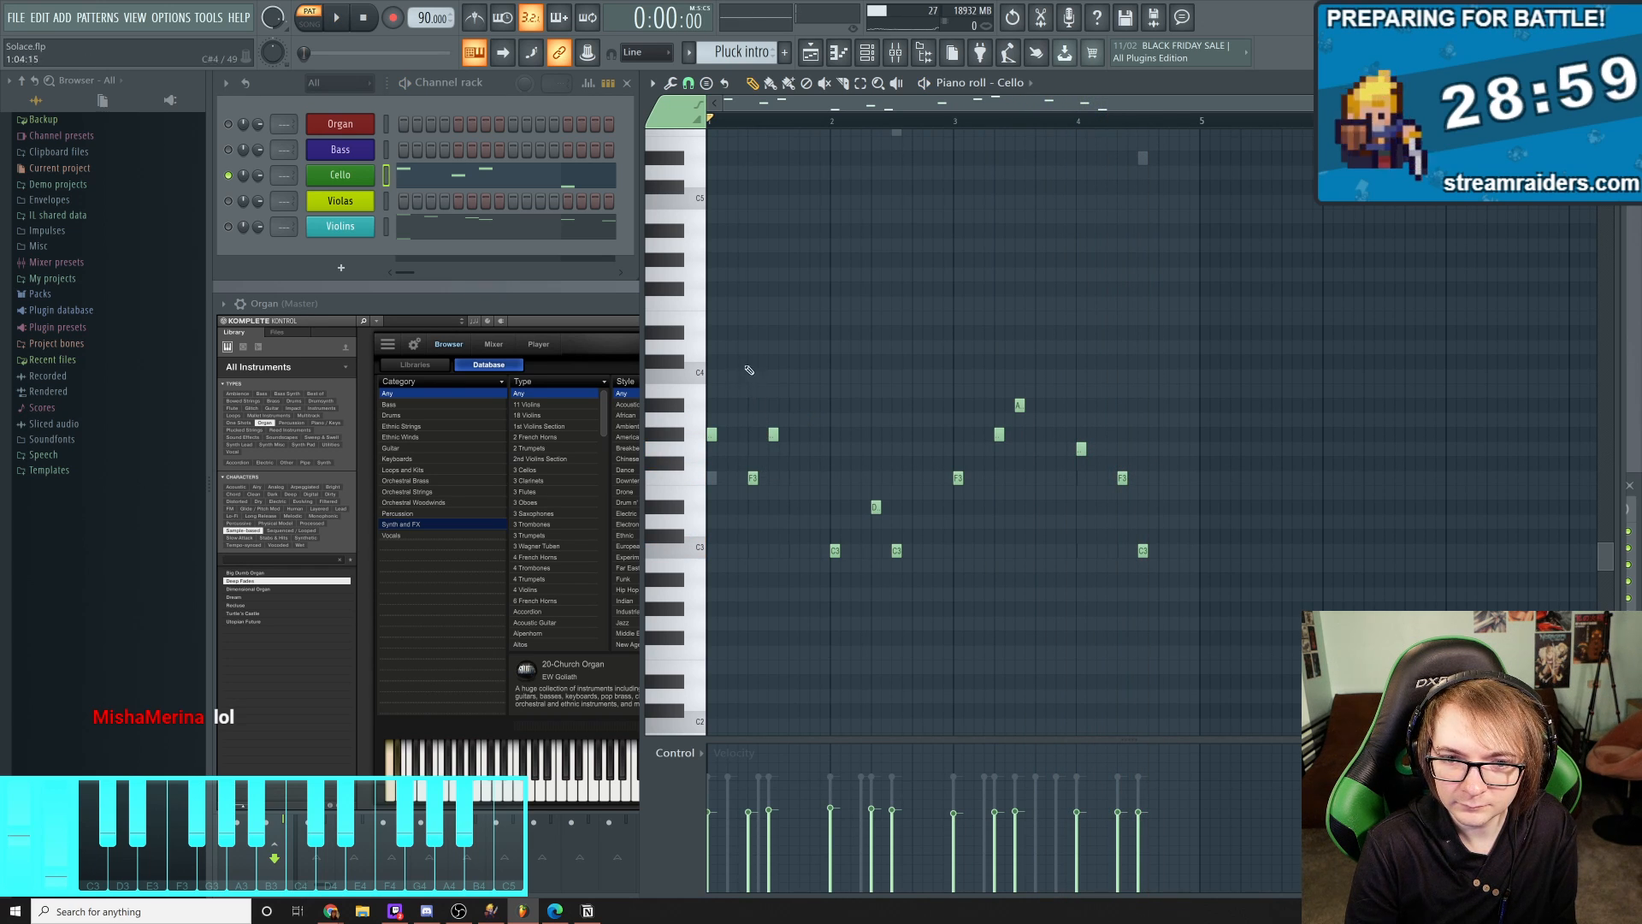
pyautogui.scroll(-6, 864, 381)
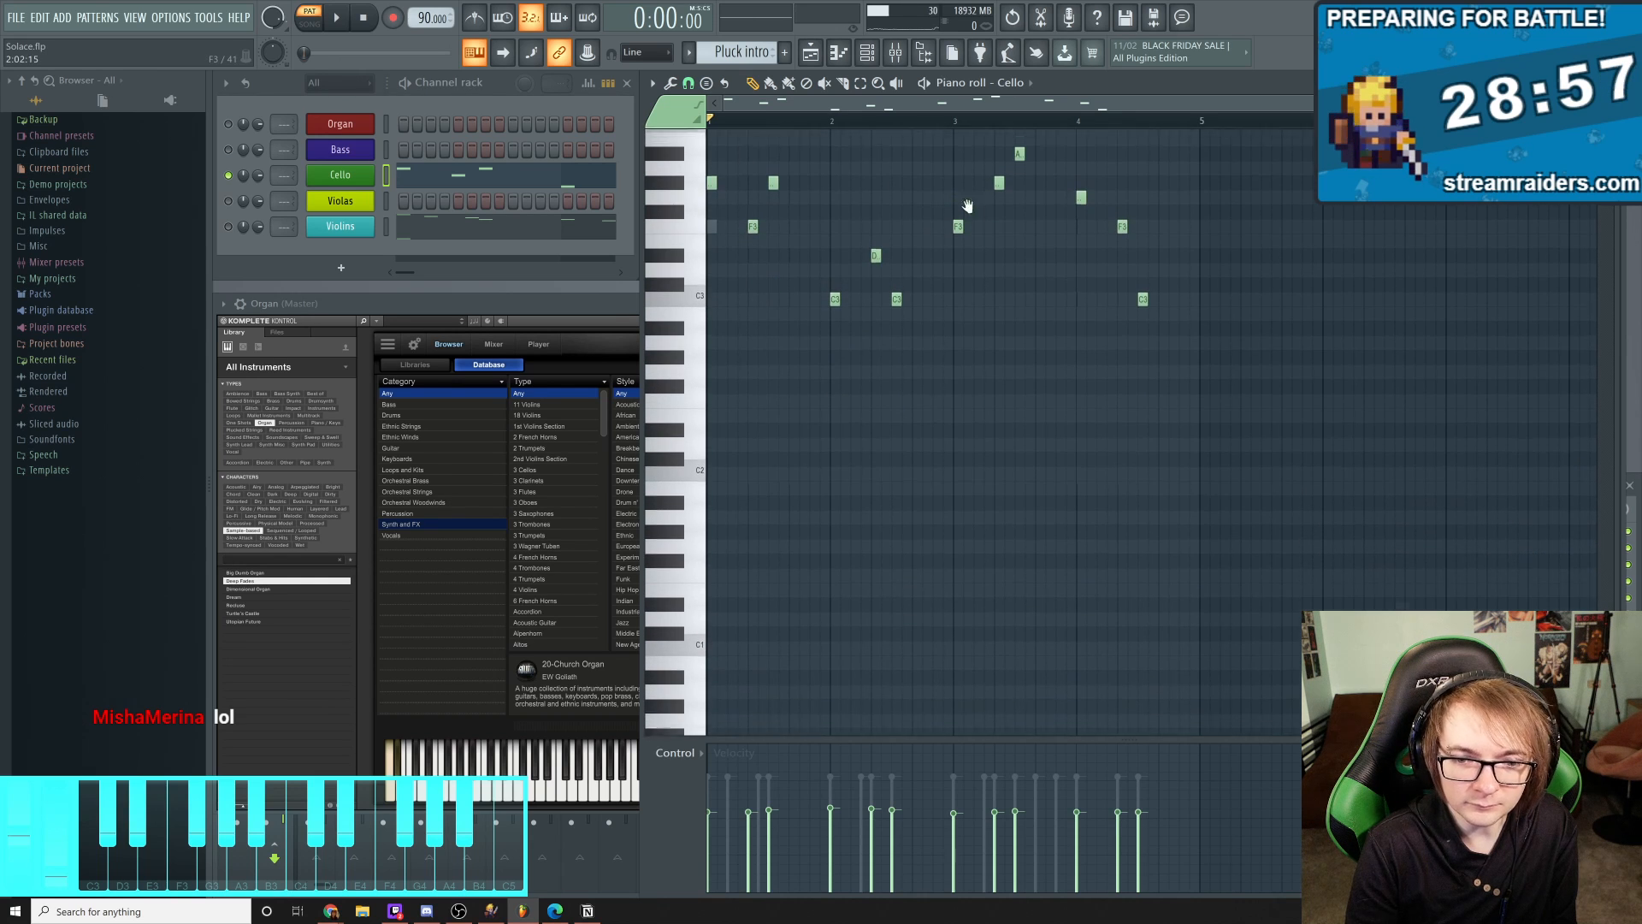
pyautogui.scroll(1, 847, 445)
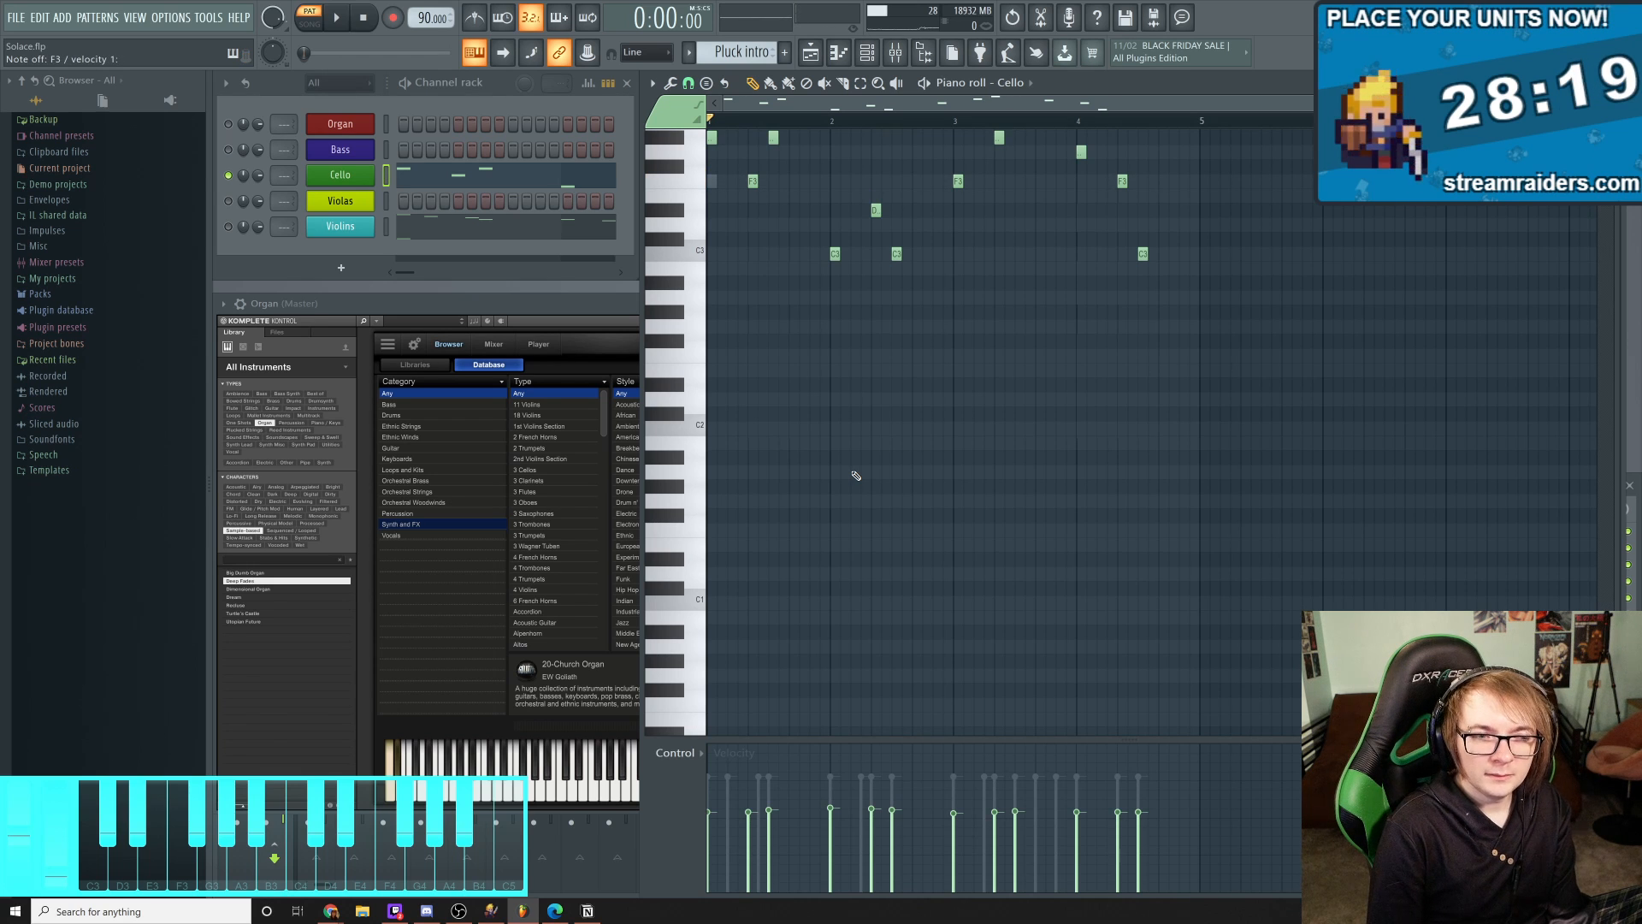
pyautogui.scroll(8, 753, 283)
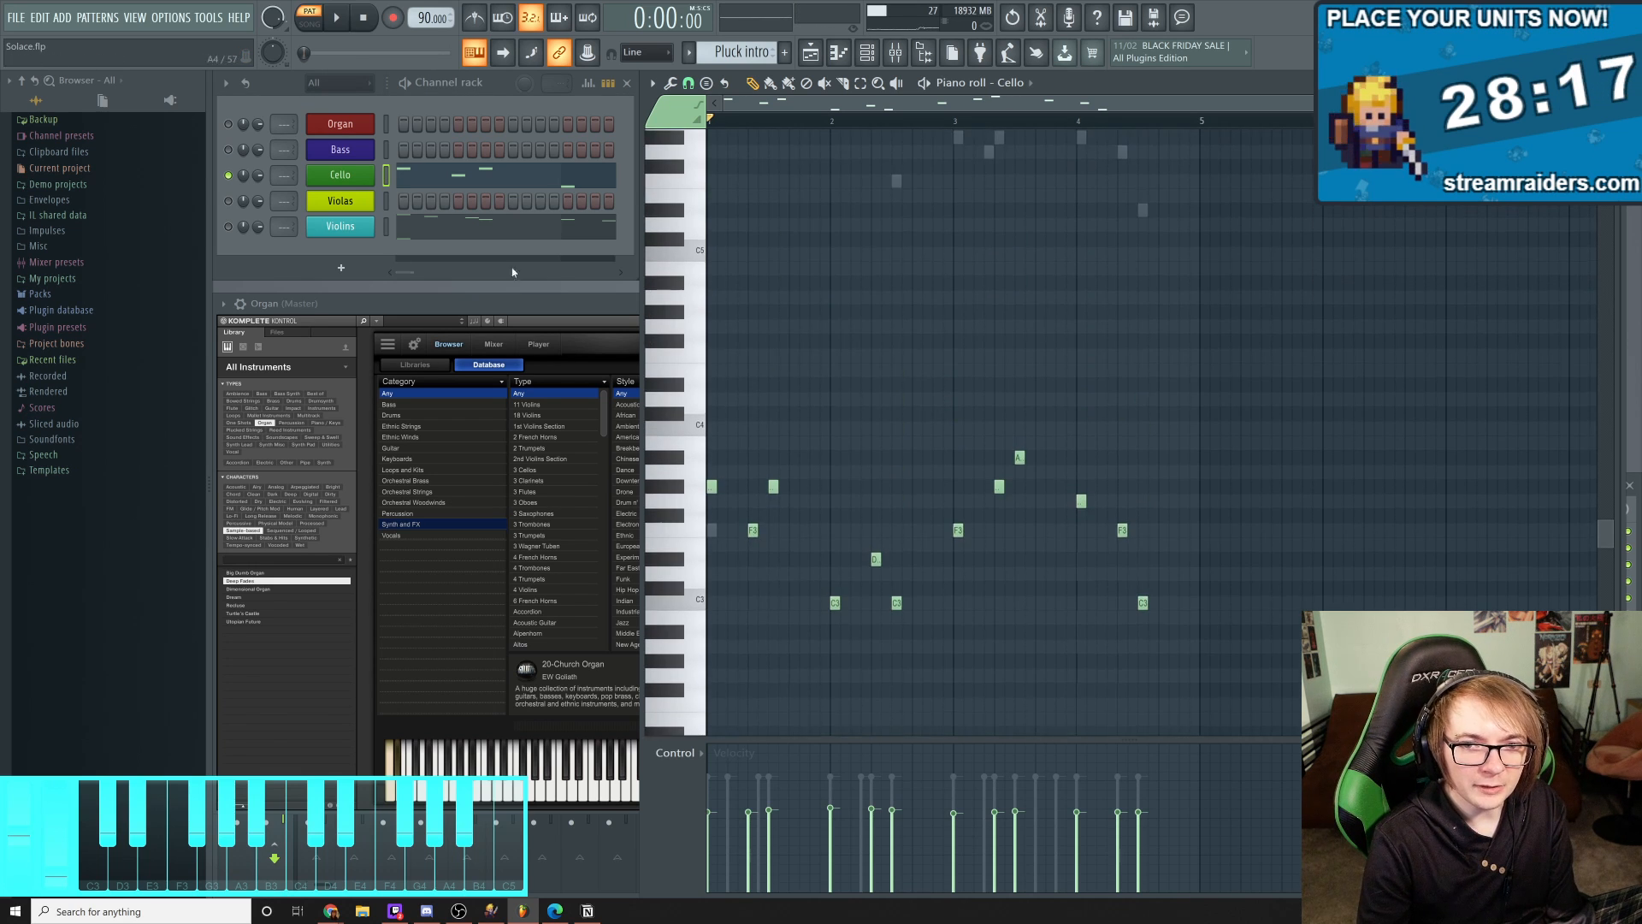
# Open the Violins part in the piano roll and delete its melody notes across bars 1 to 4
pyautogui.click(449, 237)
pyautogui.scroll(9, 835, 279)
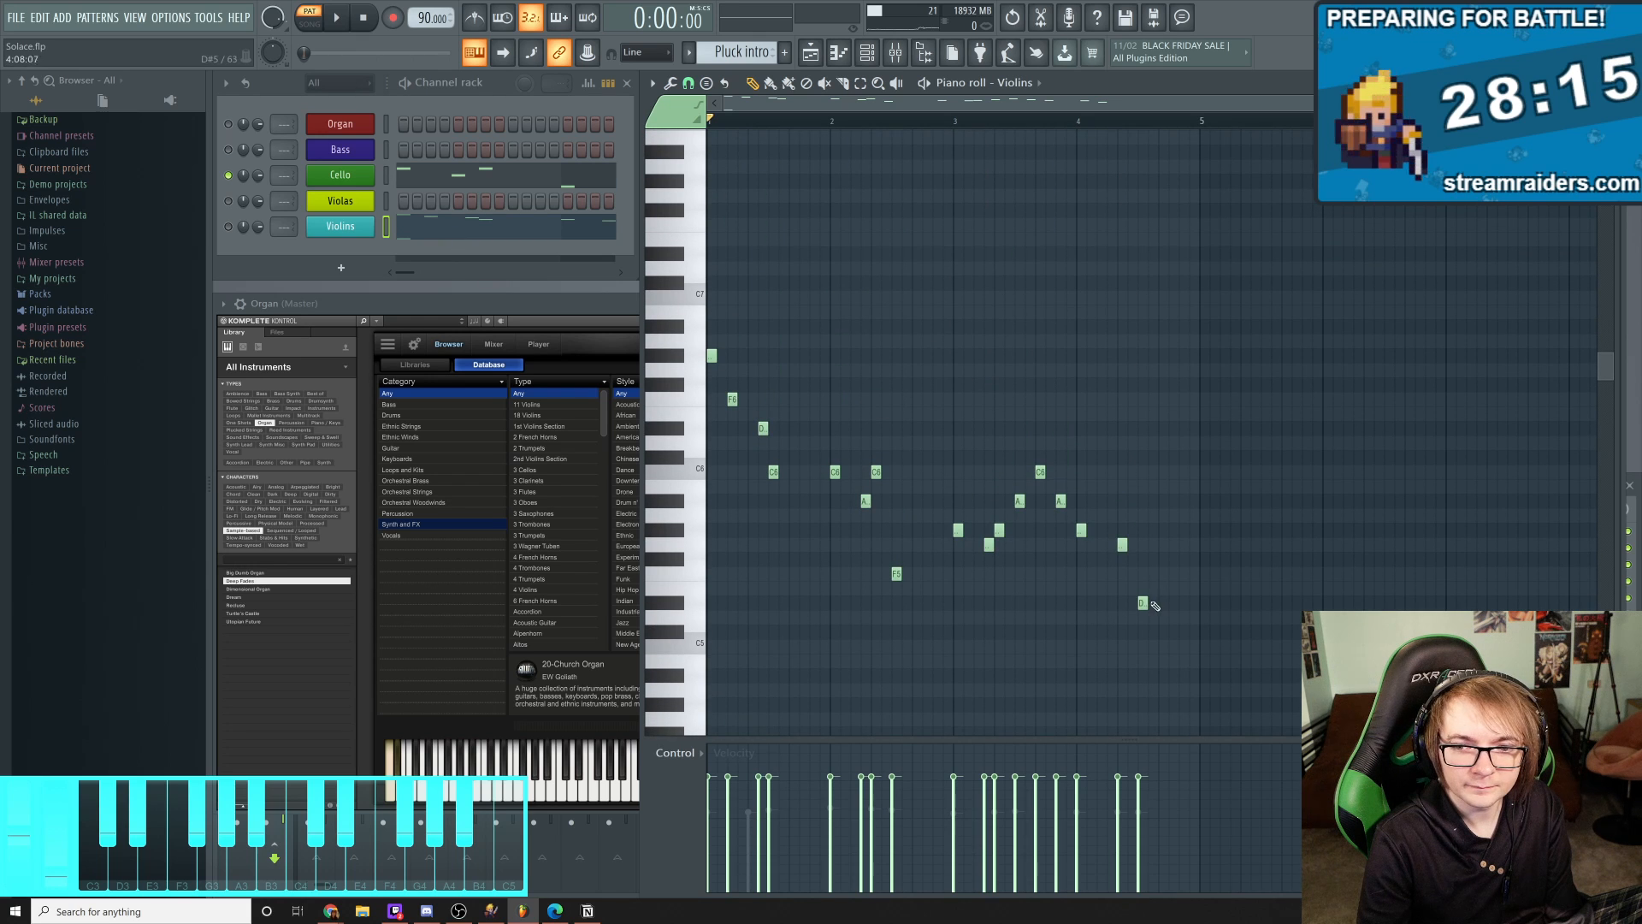
pyautogui.rightClick(1123, 544)
pyautogui.rightClick(1081, 530)
pyautogui.rightClick(999, 531)
pyautogui.rightClick(988, 545)
pyautogui.rightClick(1019, 502)
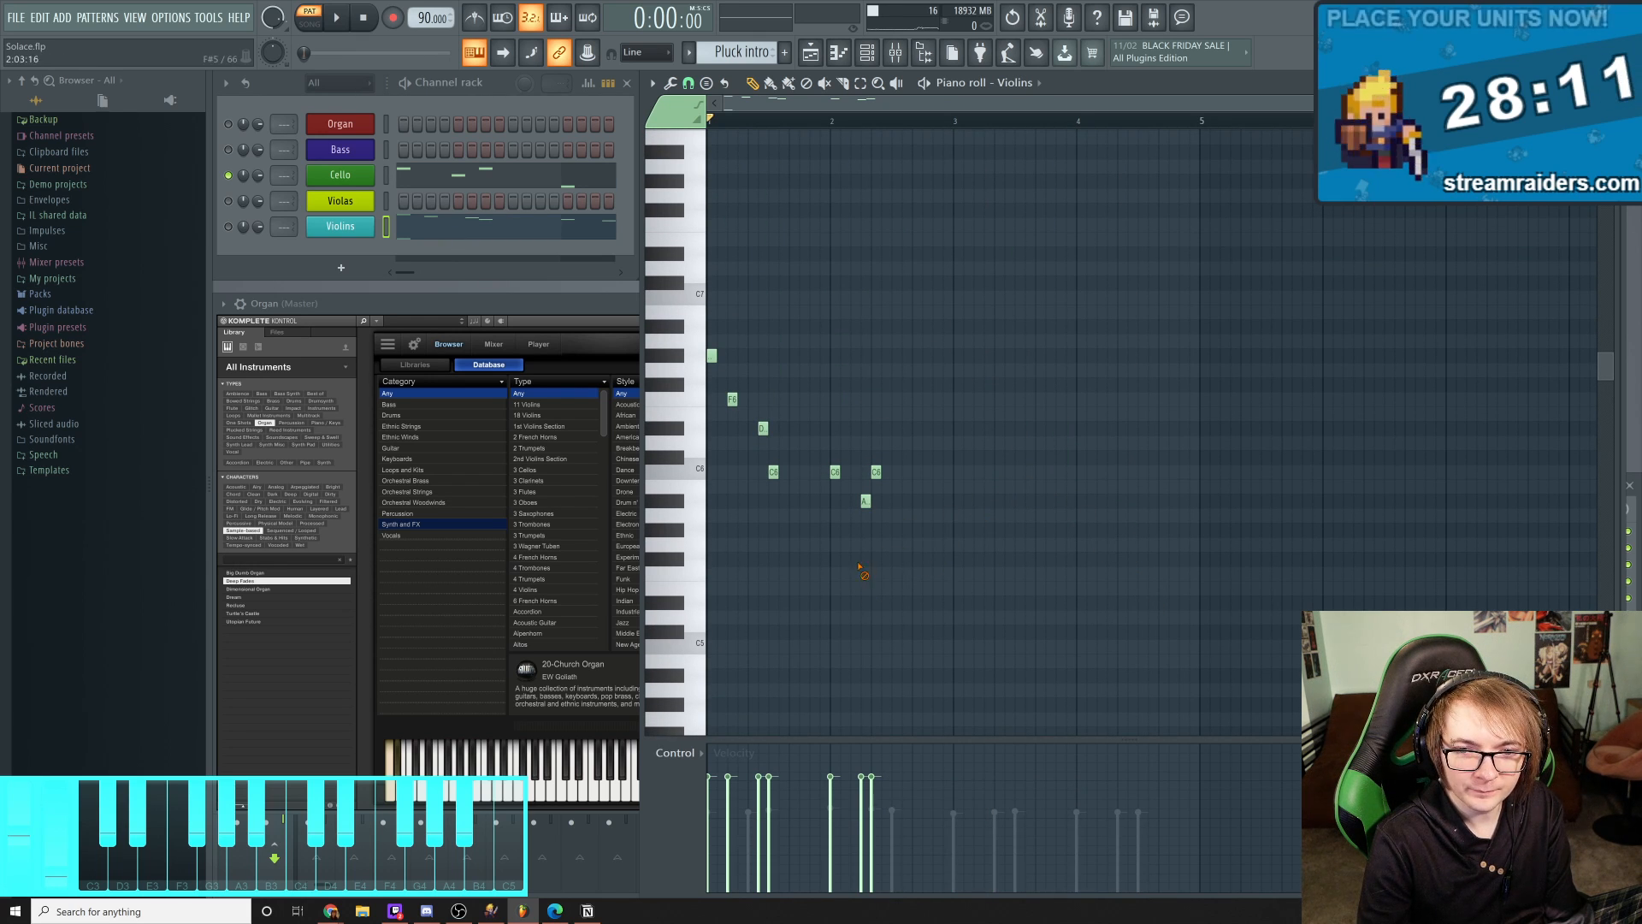
pyautogui.rightClick(865, 501)
pyautogui.rightClick(875, 472)
pyautogui.rightClick(835, 472)
pyautogui.rightClick(773, 472)
pyautogui.rightClick(732, 399)
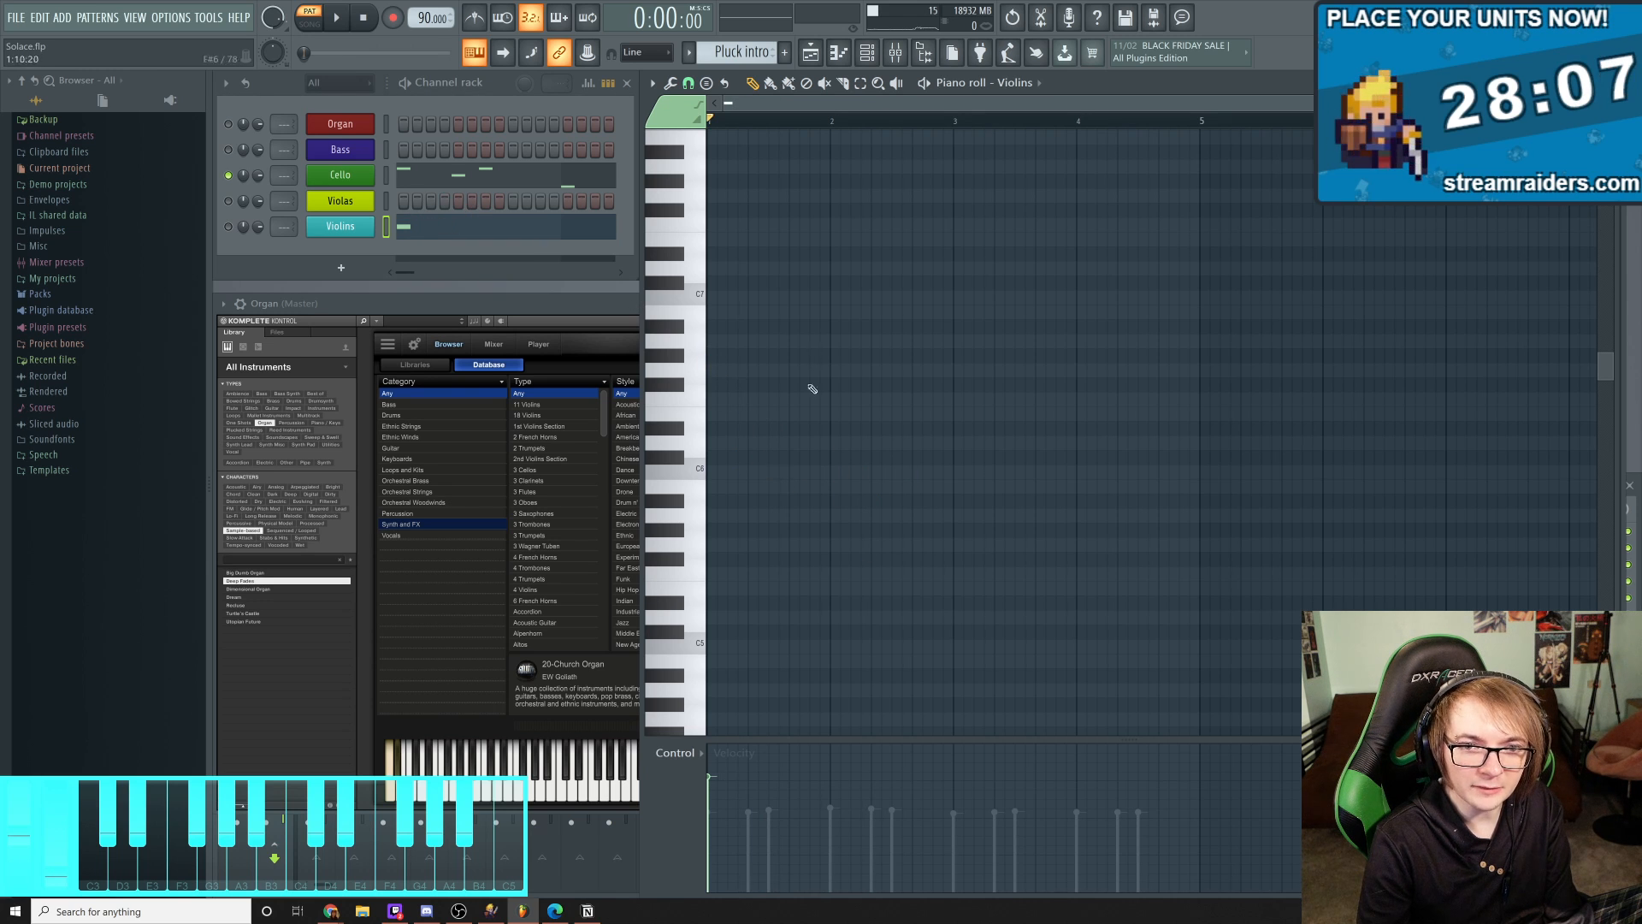
pyautogui.moveTo(788, 523); pyautogui.dragTo(862, 396)
# Rework the Cello's opening in bar 1: start on C3 instead of G#3, and replace the existing F3 with one a beat earlier
pyautogui.click(449, 177)
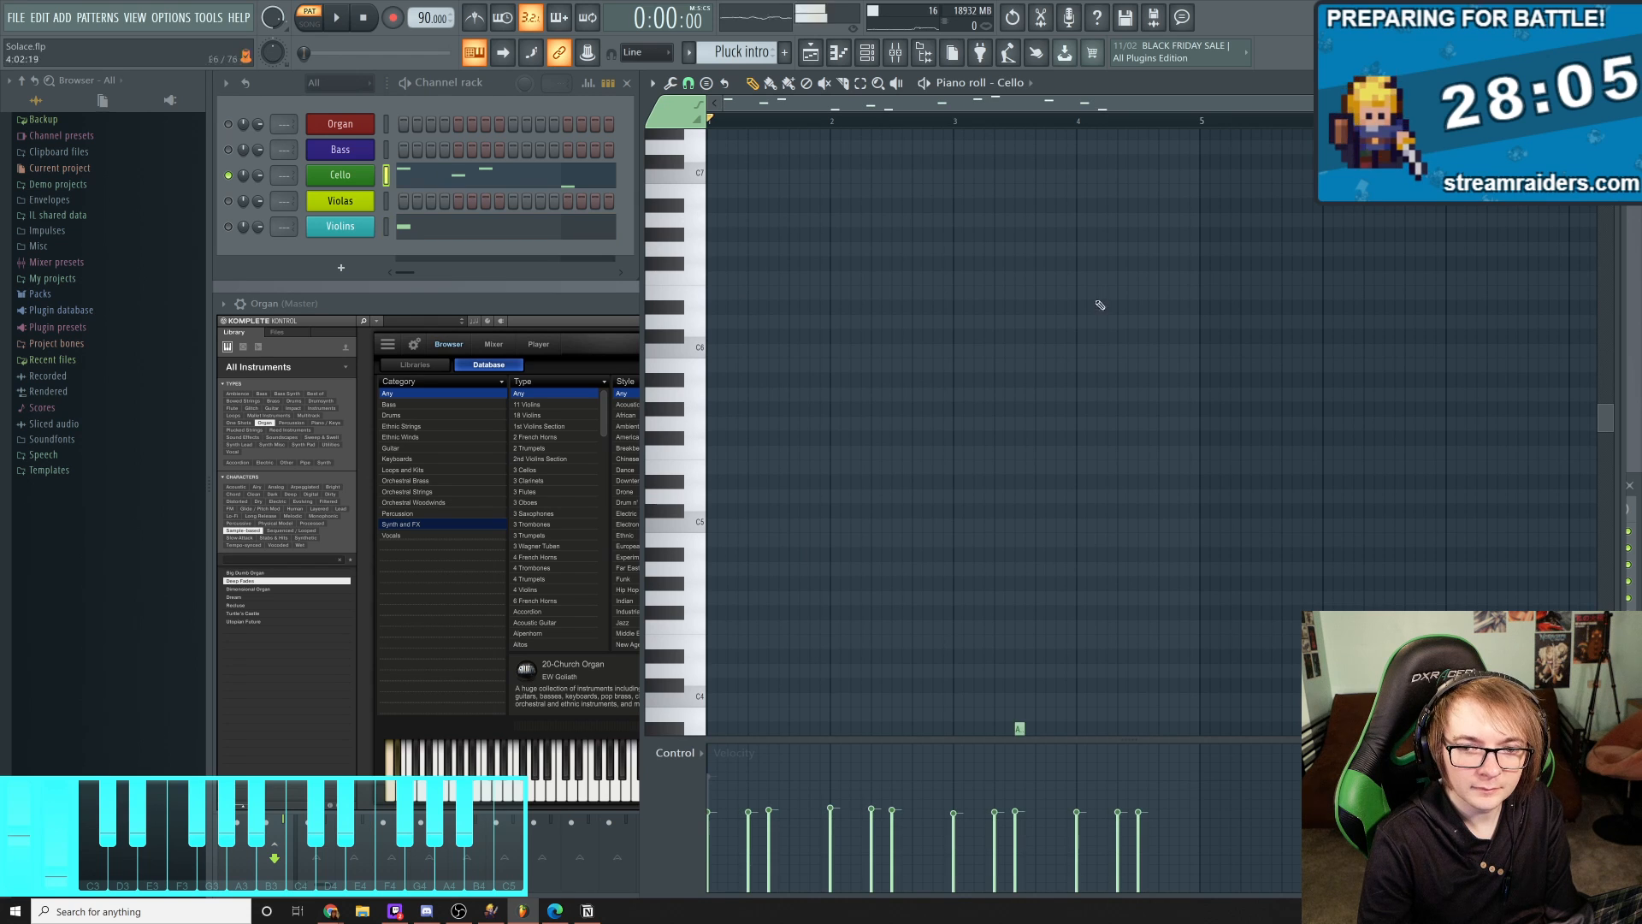
pyautogui.scroll(-5, 964, 524)
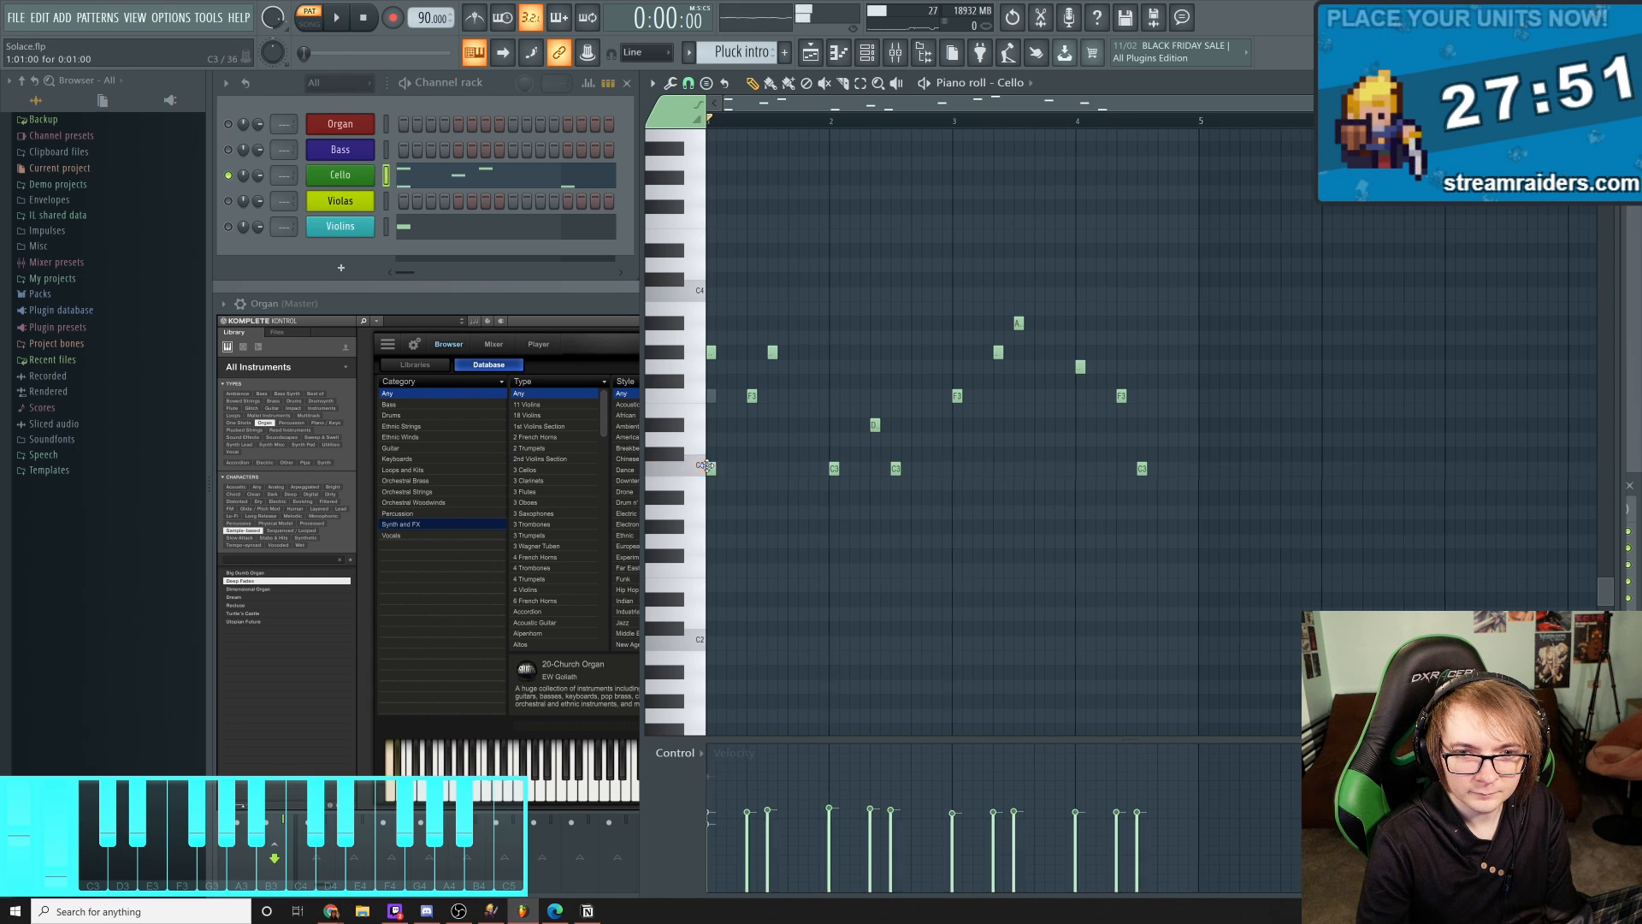
pyautogui.scroll(-1, 727, 444)
pyautogui.click(733, 398)
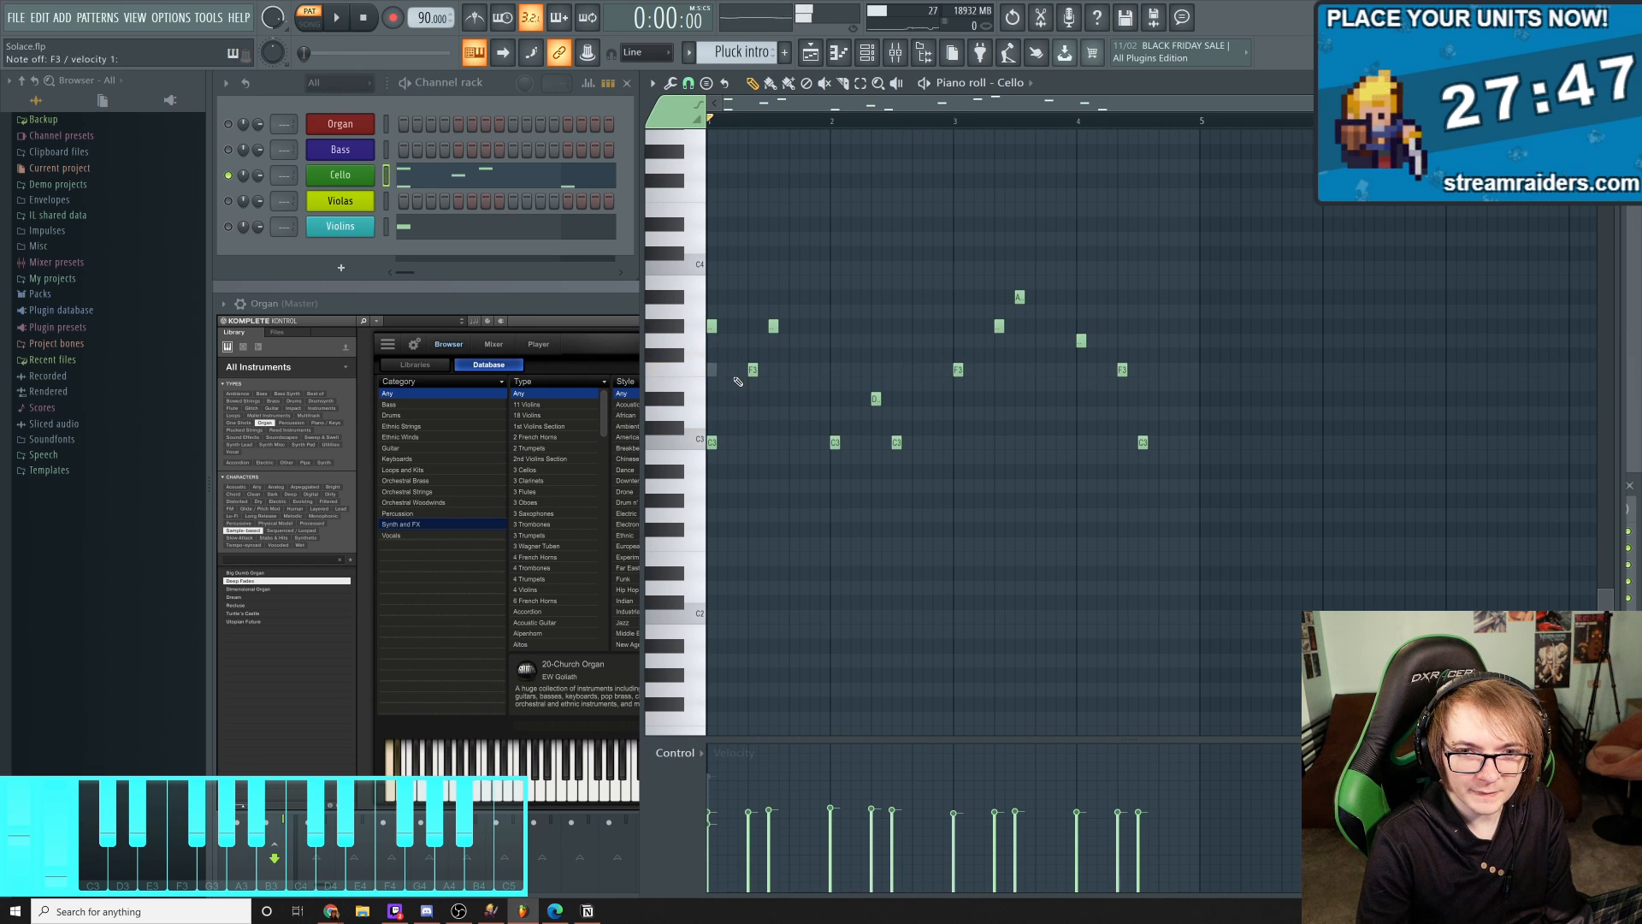
pyautogui.click(735, 373)
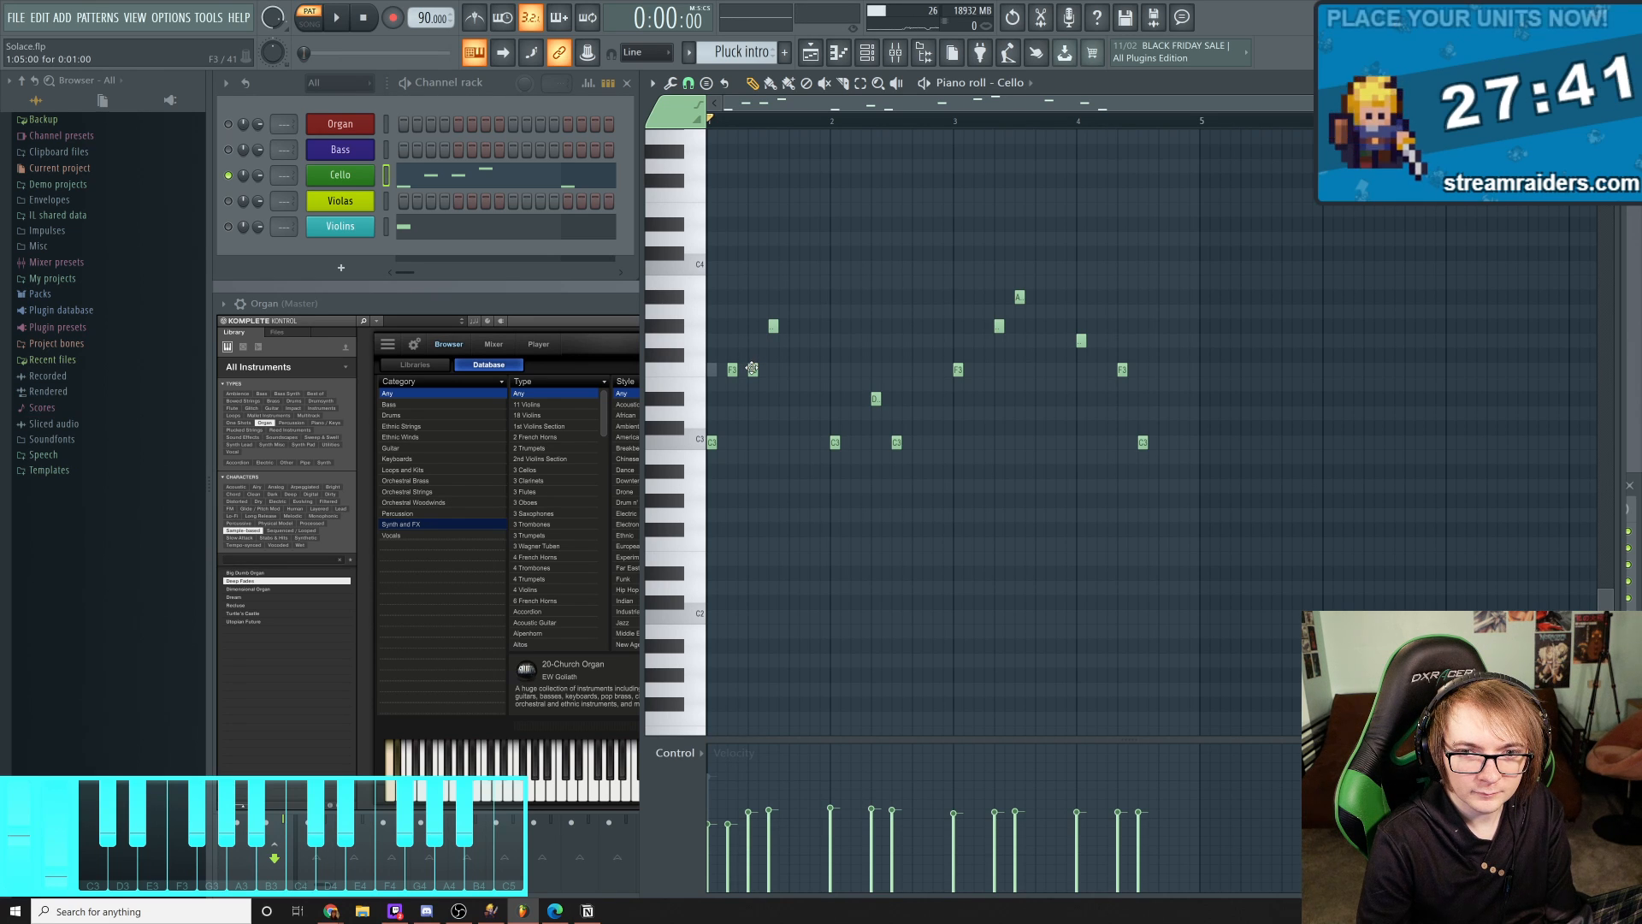
pyautogui.rightClick(752, 370)
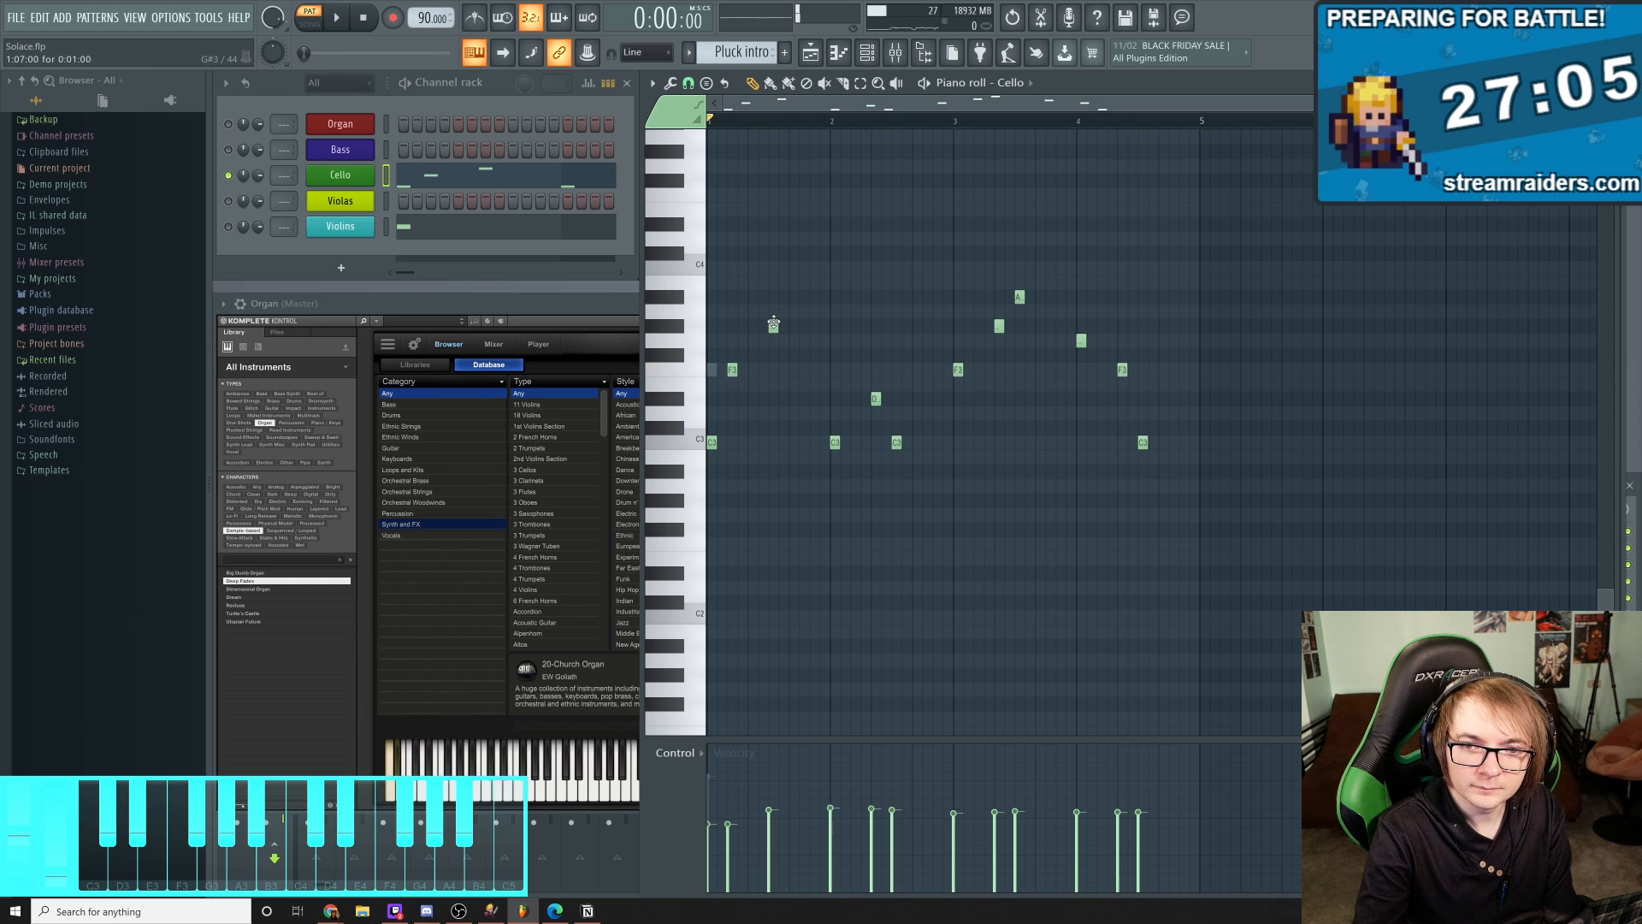
# Add an F4 note to the Cello part on the third beat of bar 1 and lower its velocity
pyautogui.scroll(5, 821, 364)
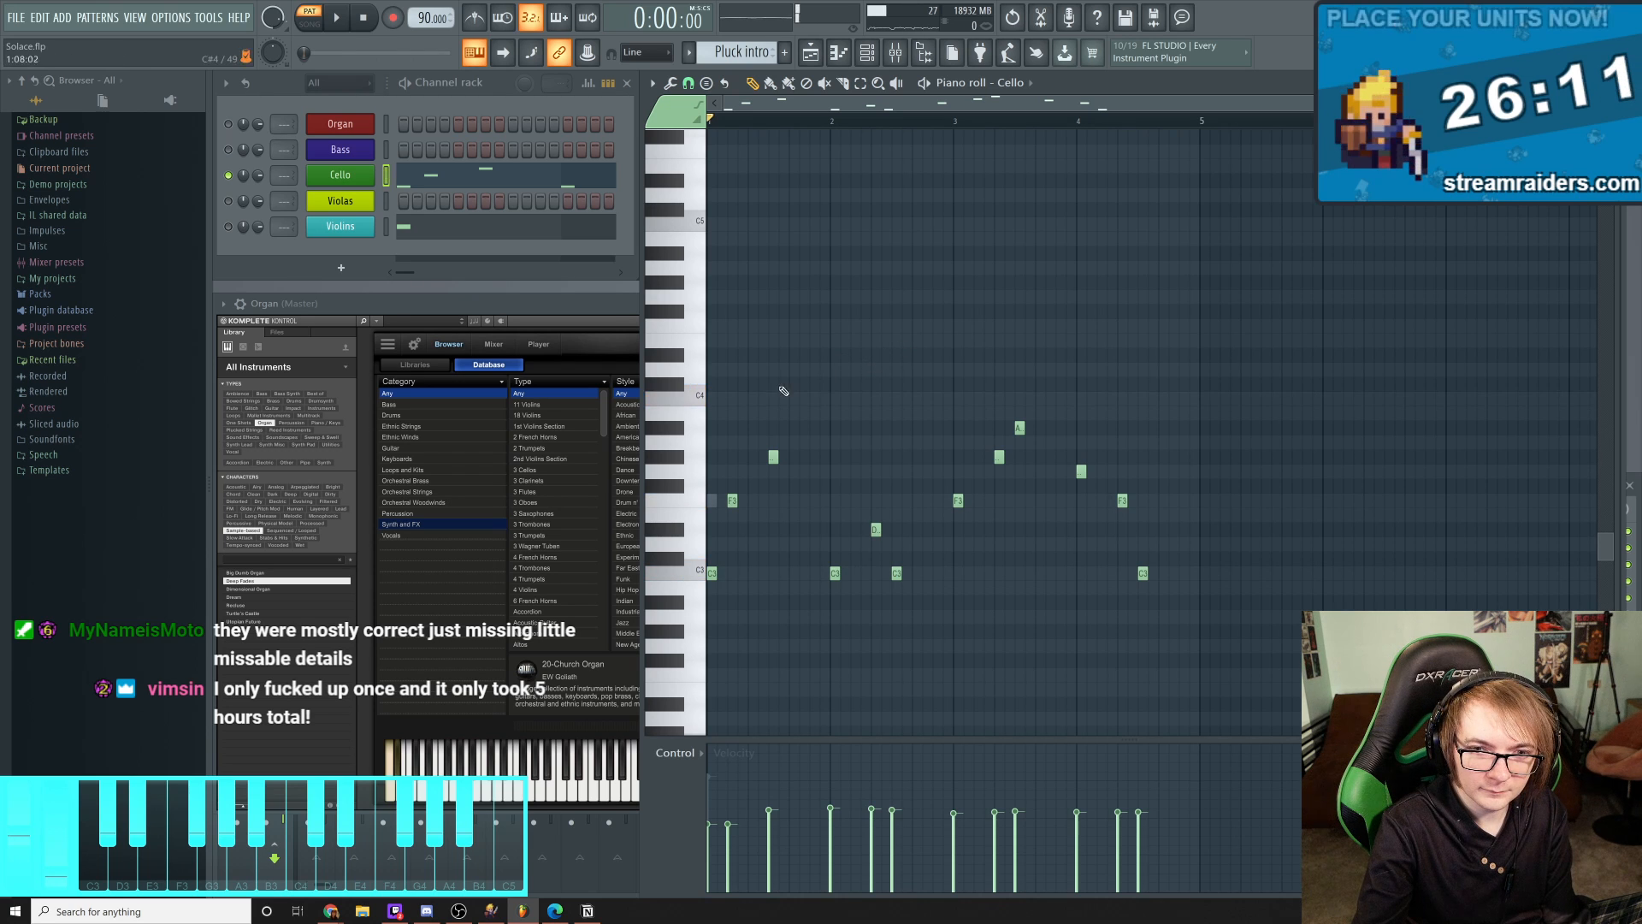
pyautogui.click(754, 400)
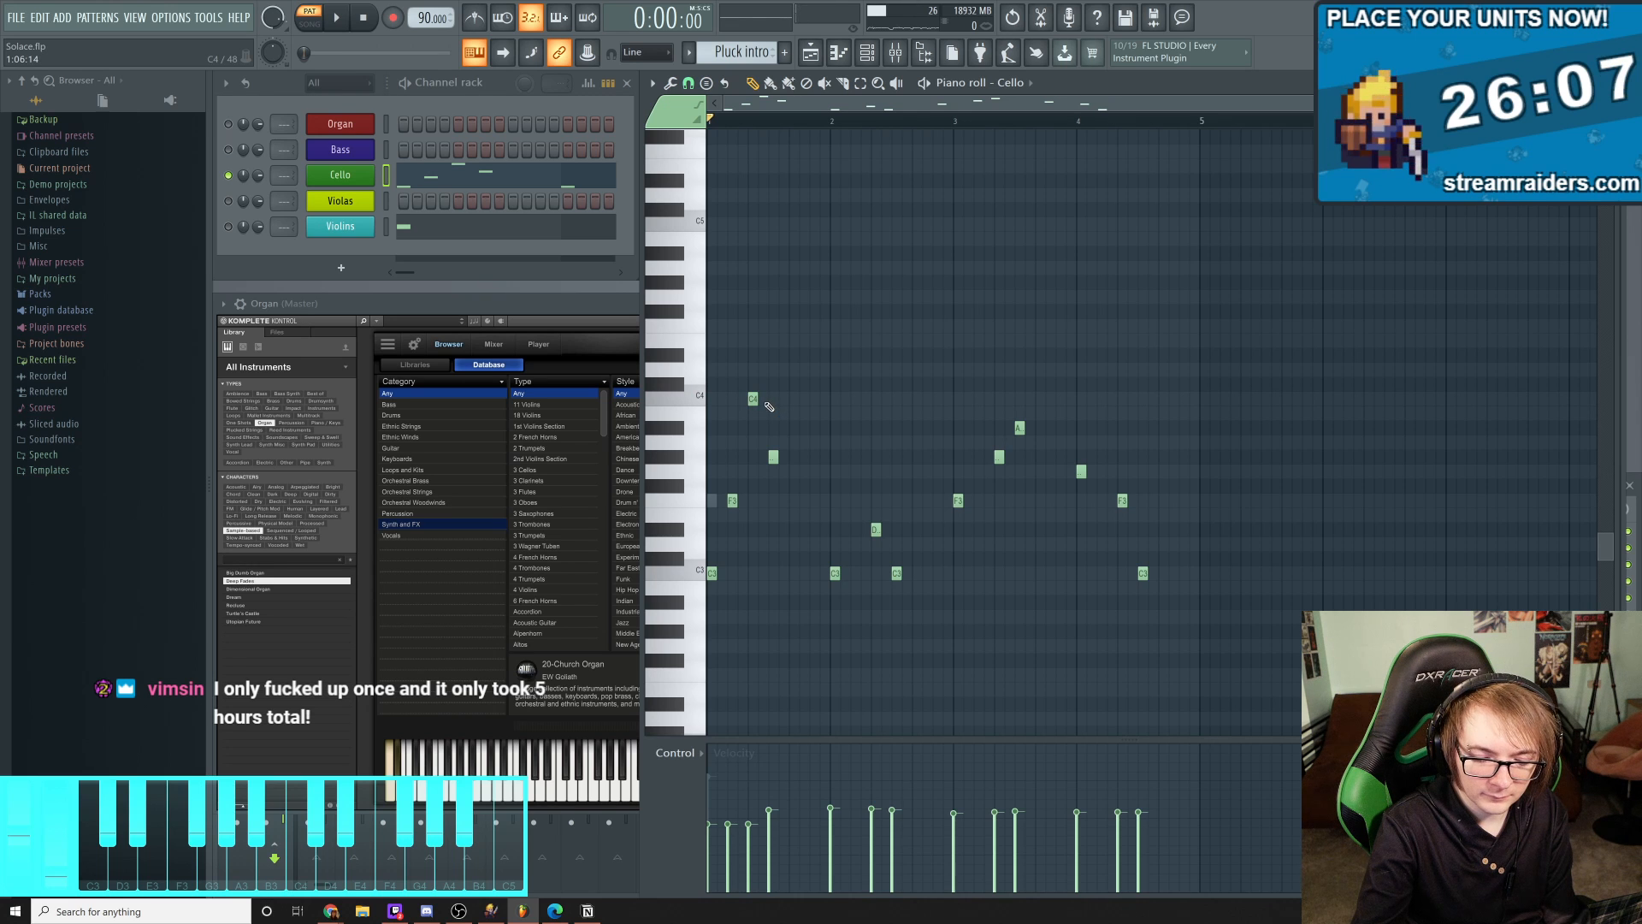
pyautogui.rightClick(753, 399)
pyautogui.click(753, 328)
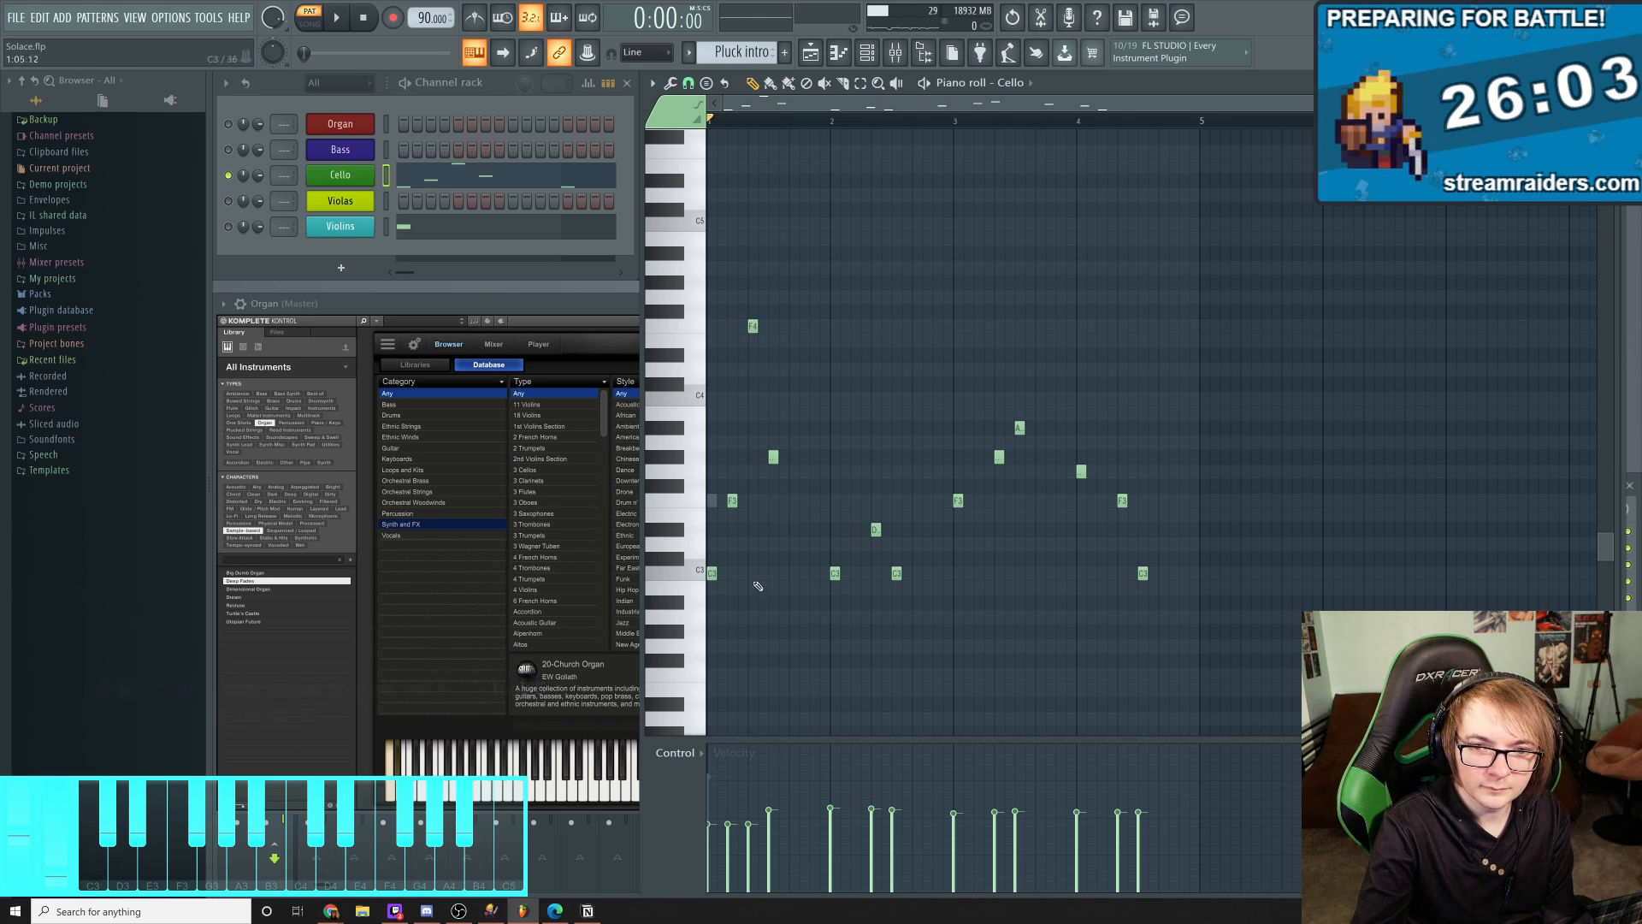
pyautogui.scroll(-2, 816, 723)
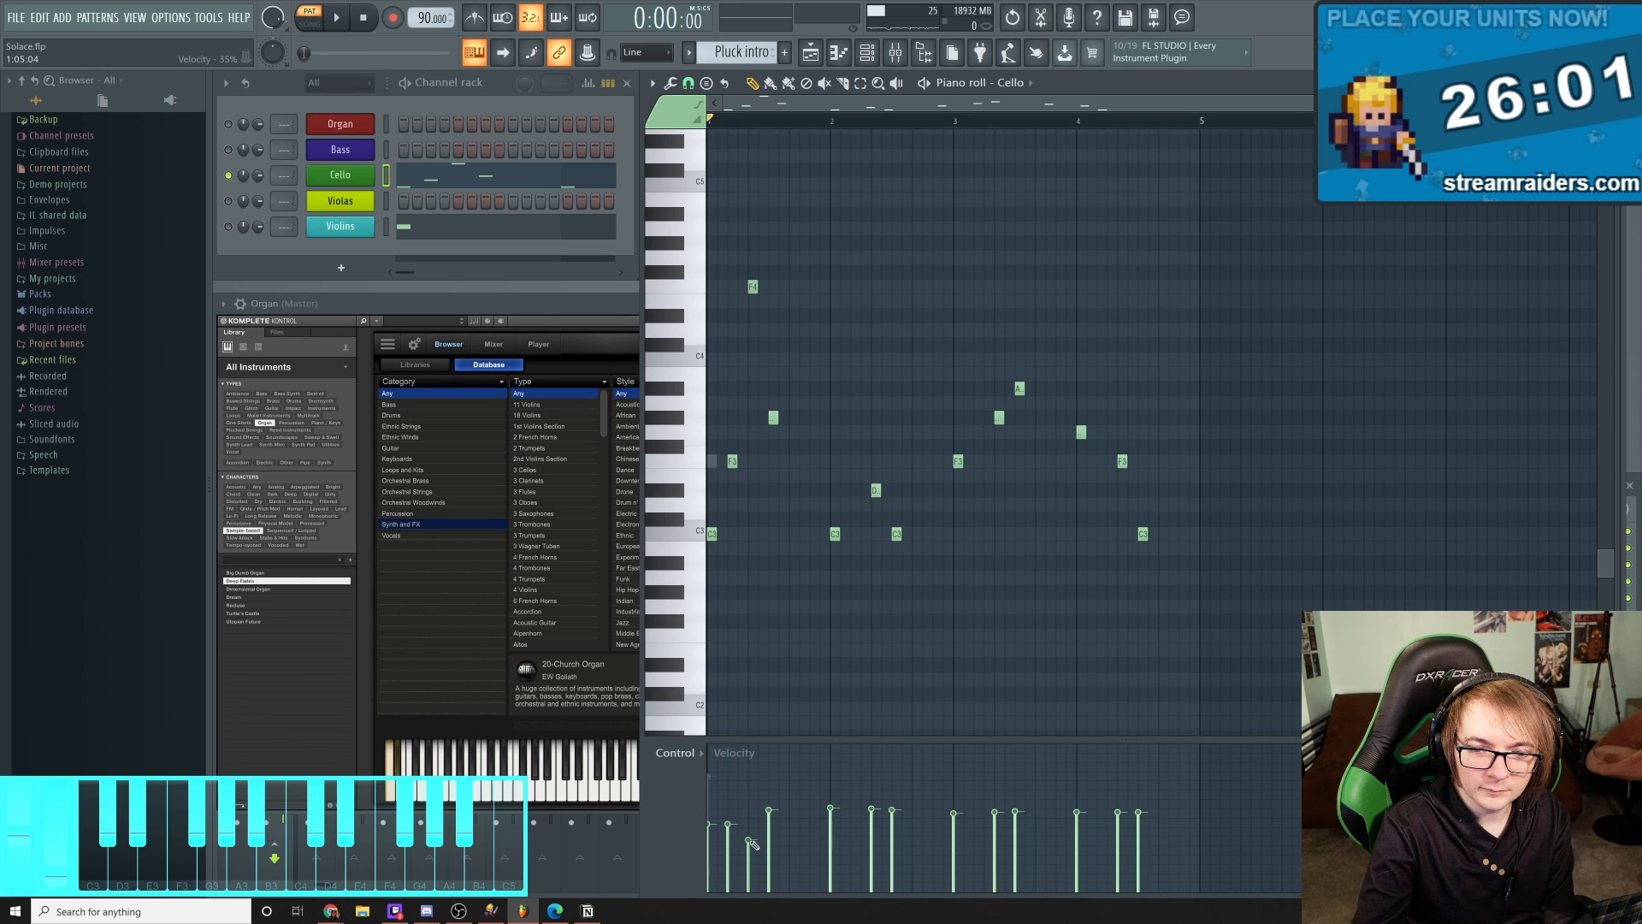
# Play back the Pluck intro pattern twice to hear the revised Cello opening
pyautogui.press('space')
pyautogui.press('space')
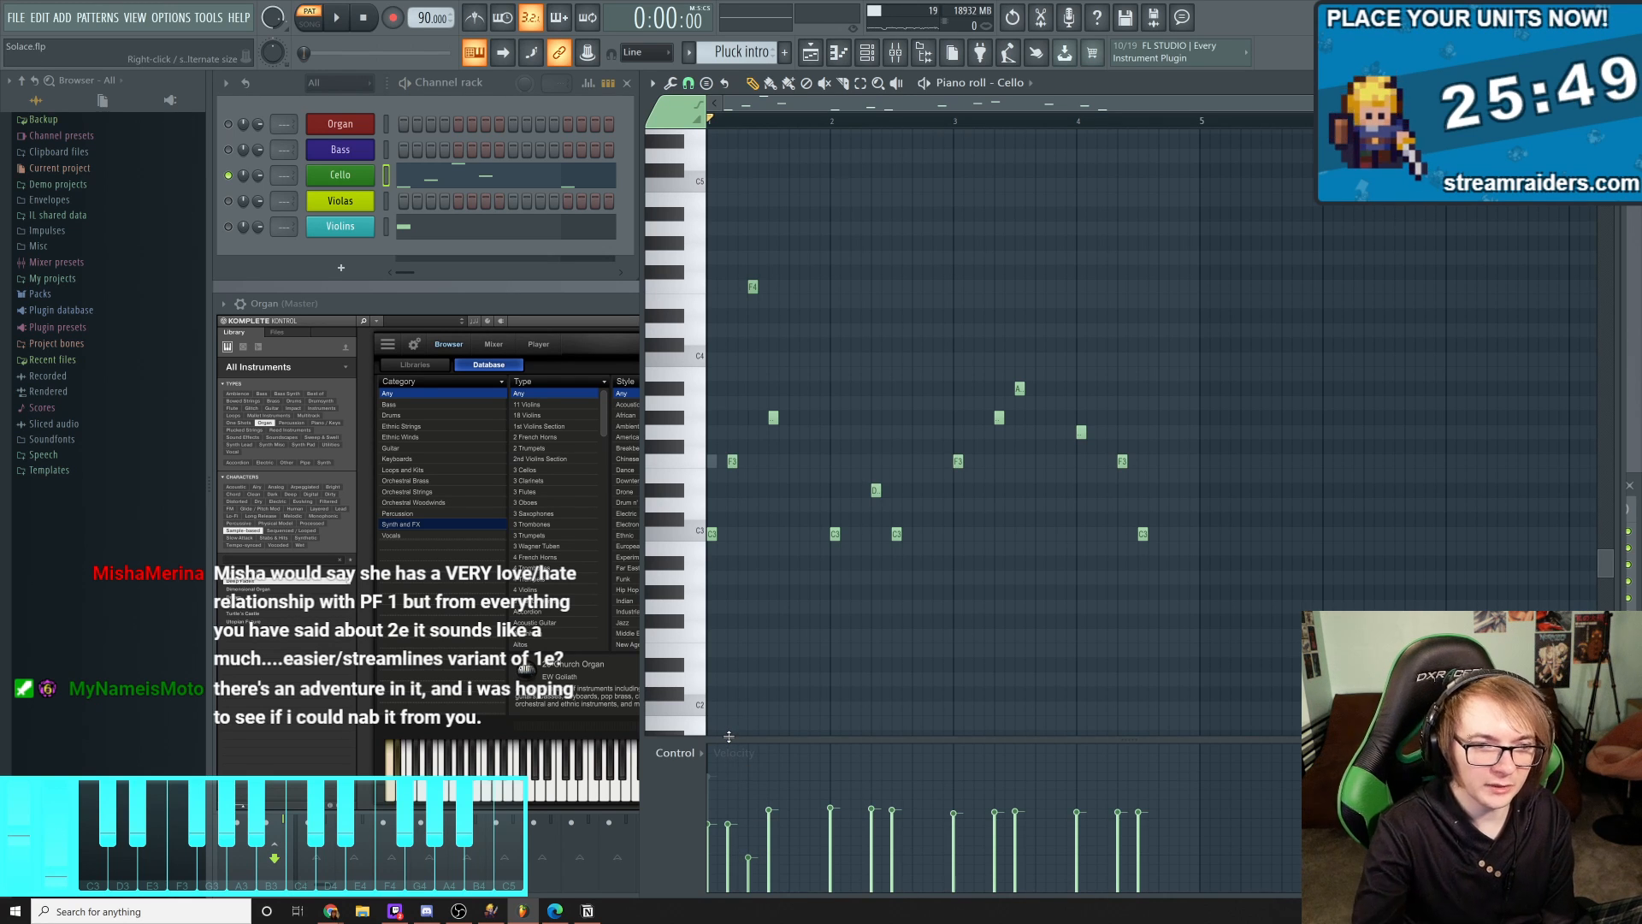
pyautogui.press('space')
pyautogui.press('space')
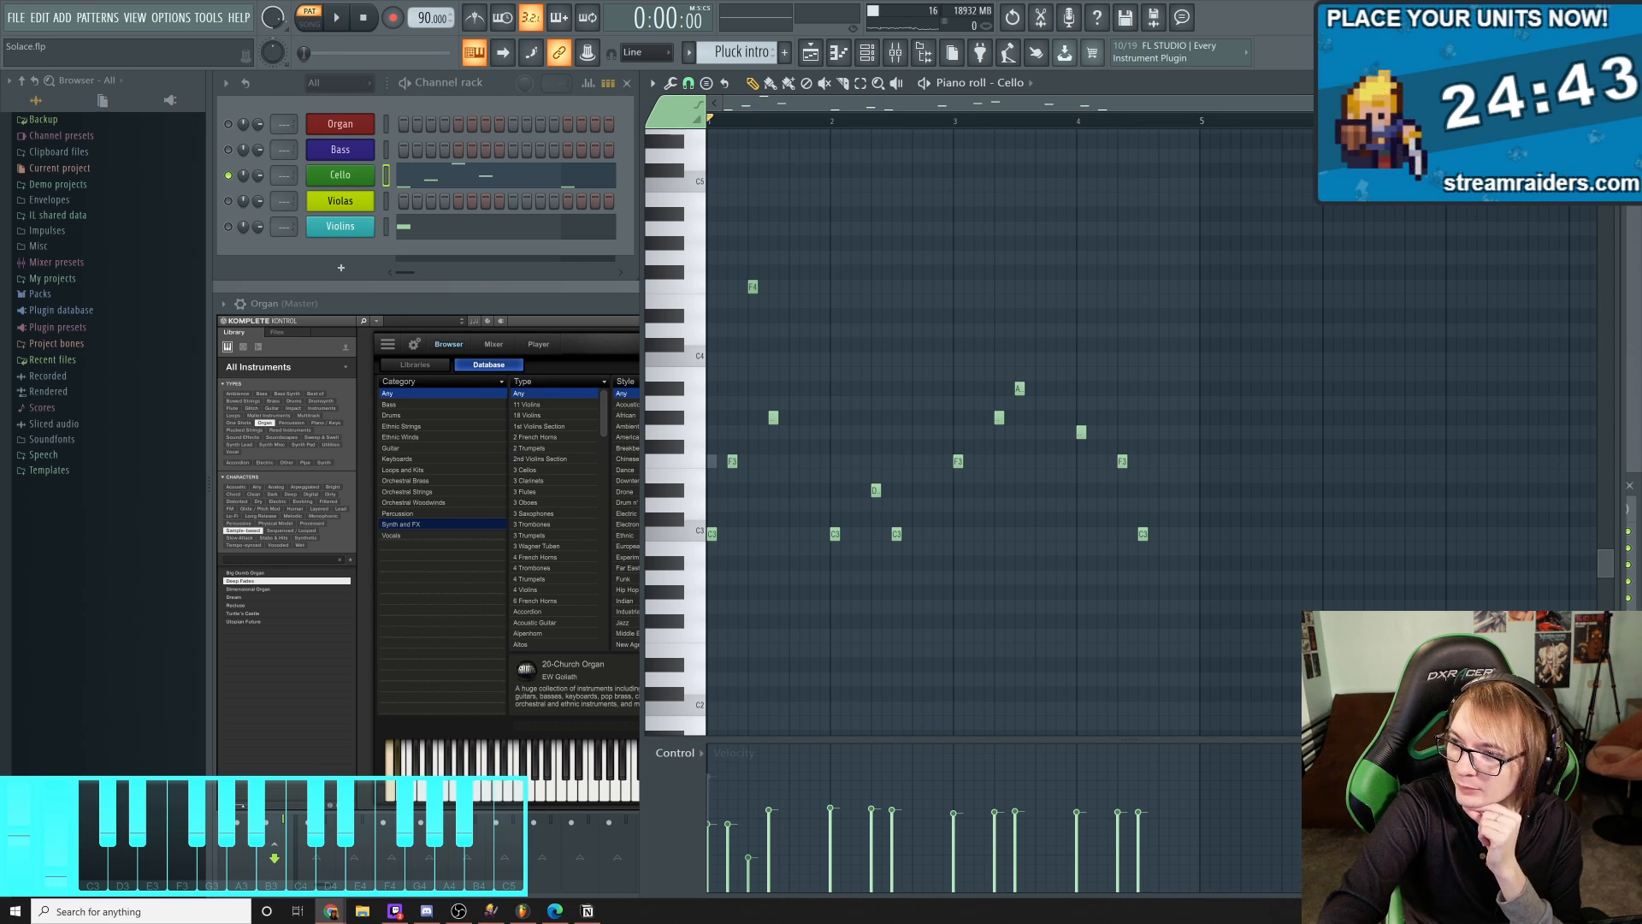
# Switch to the Pathfinder Beginner Box page on paizo.com and check the solo adventure in the Hero's Handbook description
pyautogui.moveTo(1641, 229); pyautogui.dragTo(855, 0)
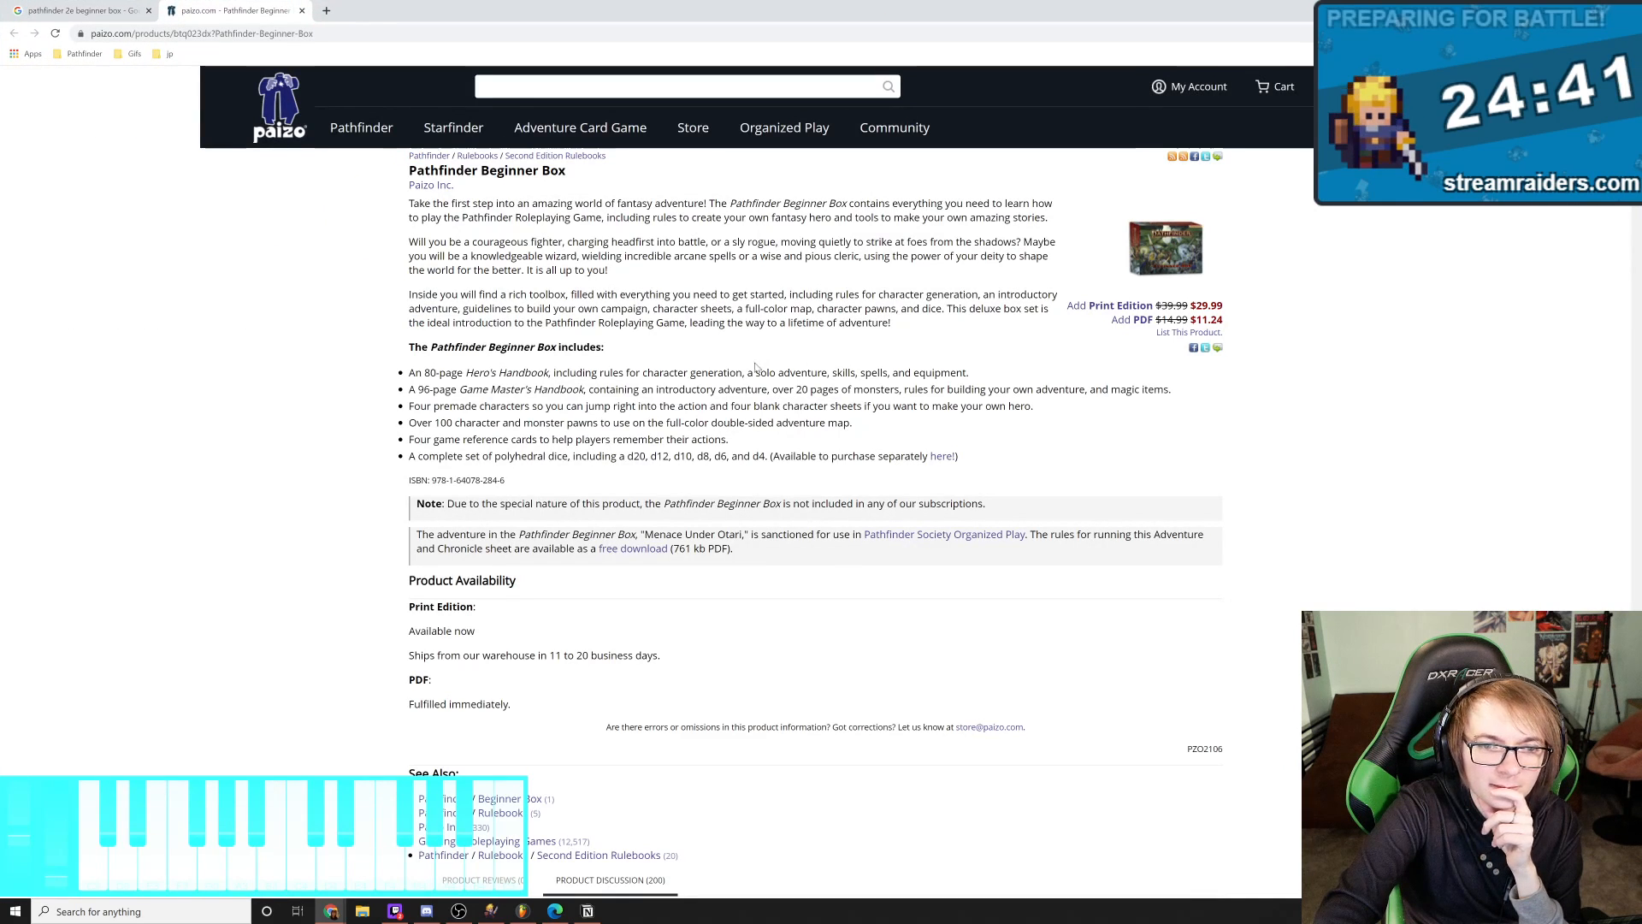
pyautogui.moveTo(552, 375); pyautogui.dragTo(858, 374)
pyautogui.click(710, 376)
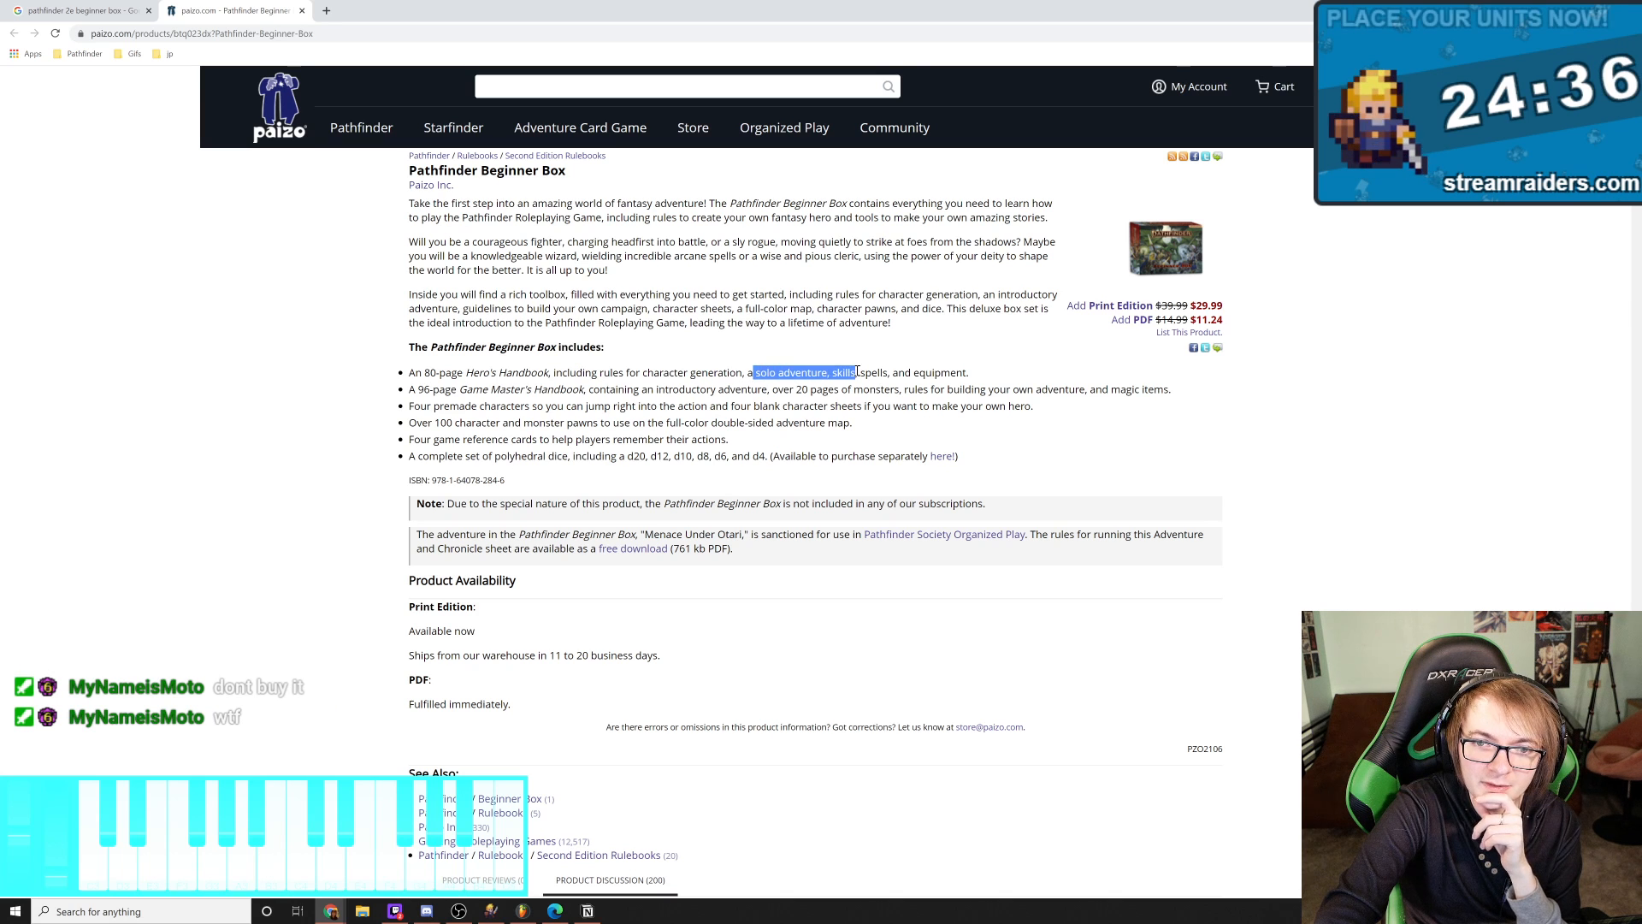
pyautogui.click(927, 376)
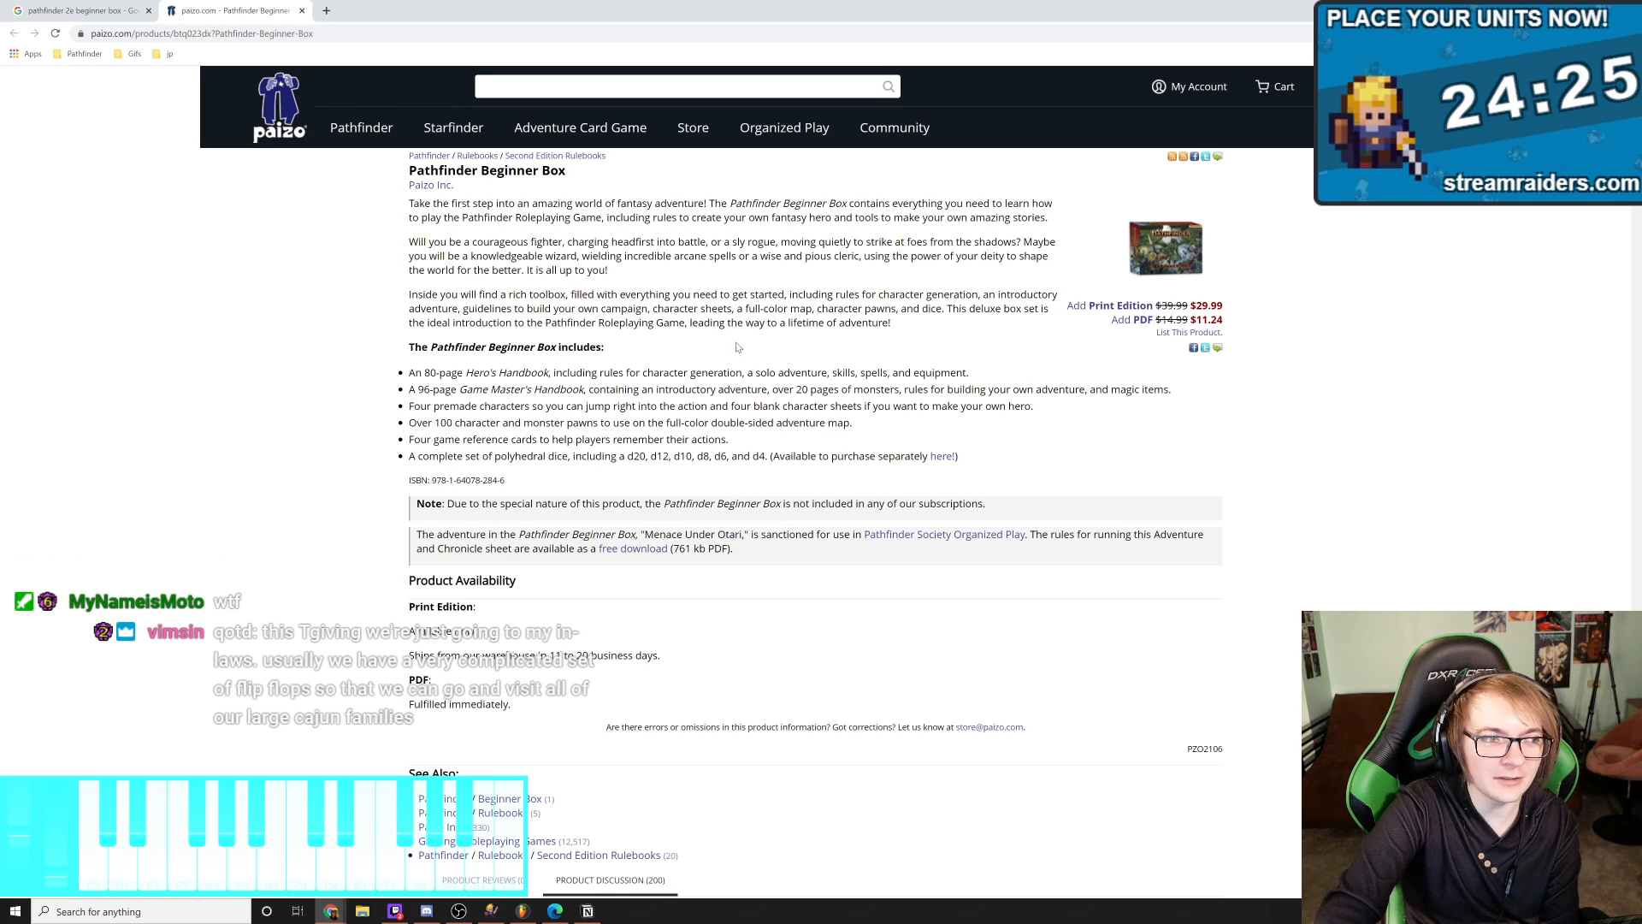
# Enlarge the Pathfinder Beginner Box page and read its introduction and the Hero's Handbook contents
pyautogui.hotkey('ctrl', '+')
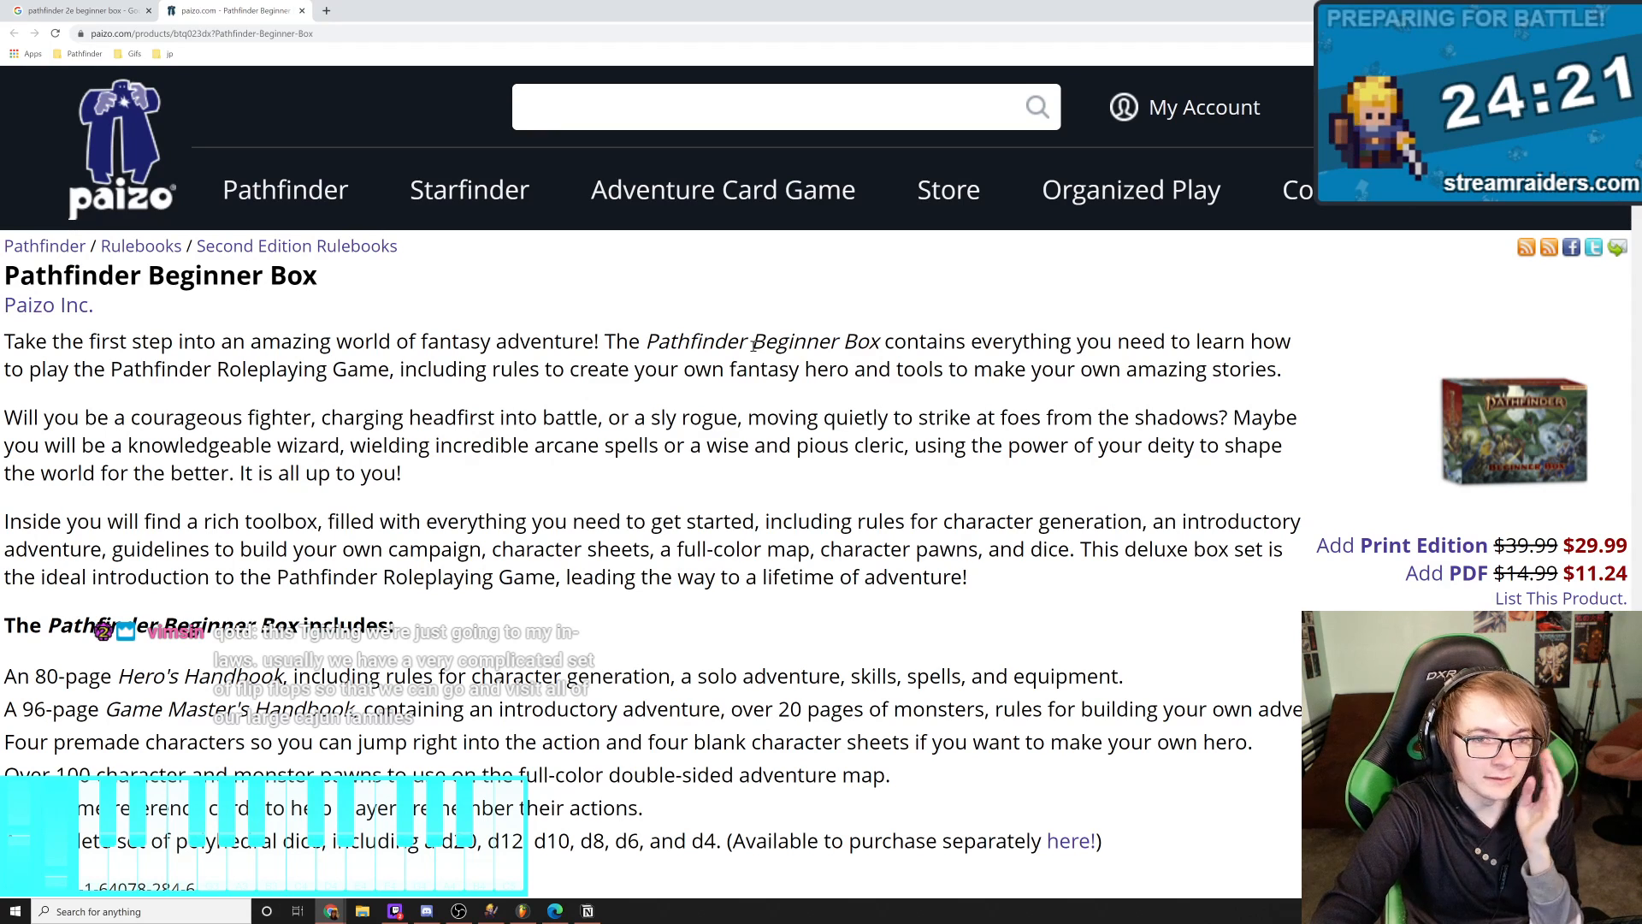
pyautogui.hotkey('ctrl', '+')
pyautogui.hotkey('ctrl', '+')
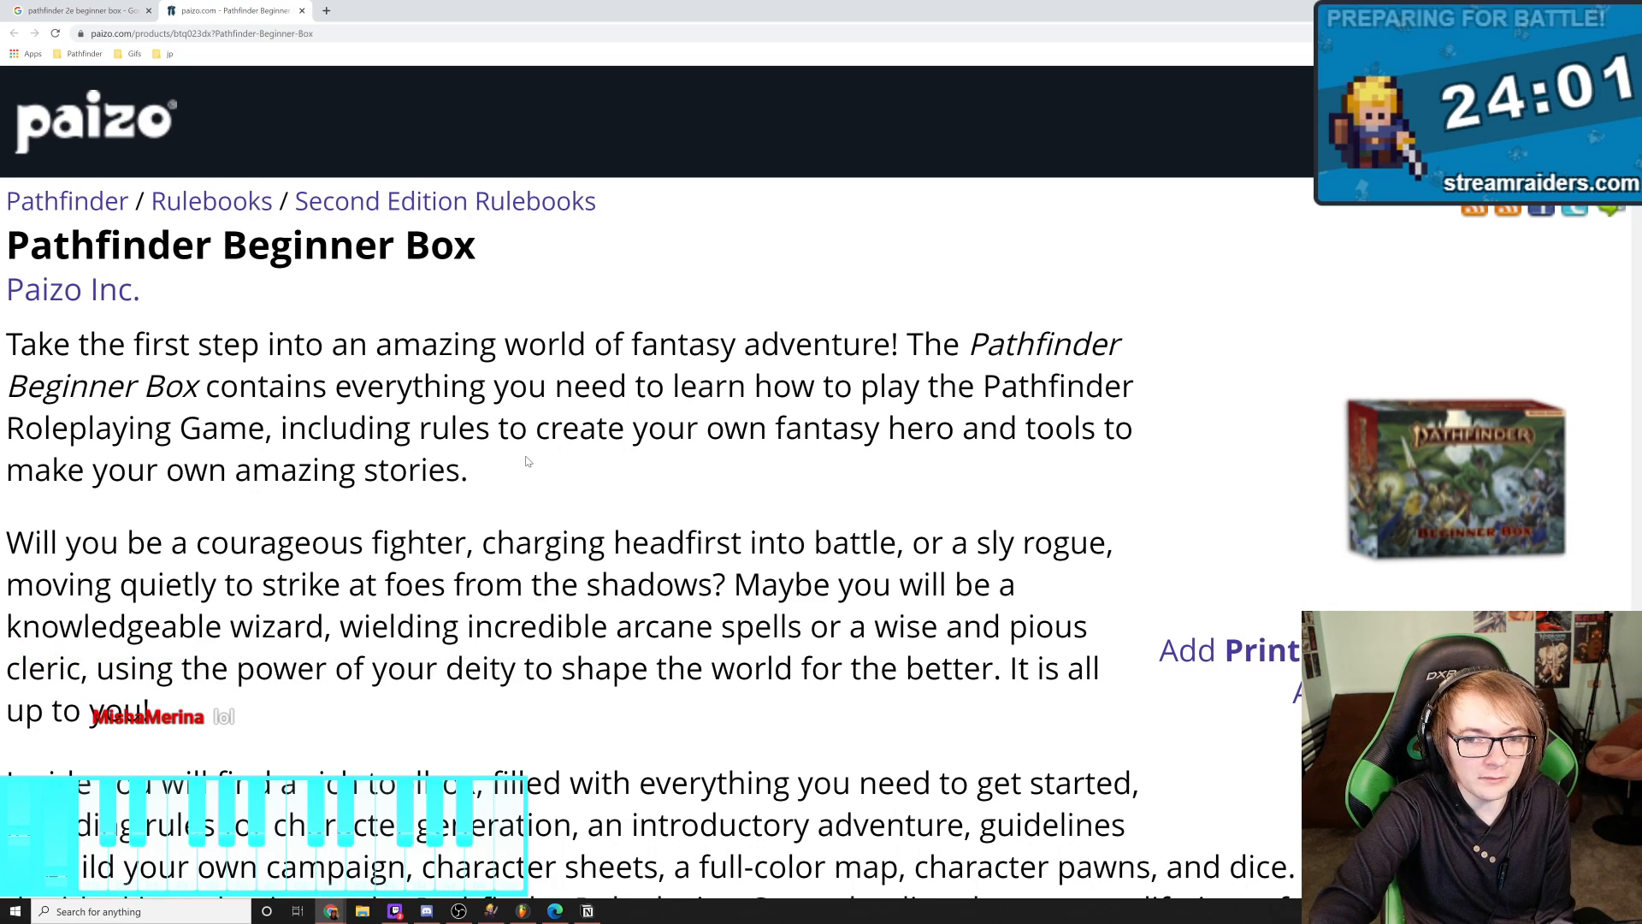
pyautogui.scroll(-3, 522, 471)
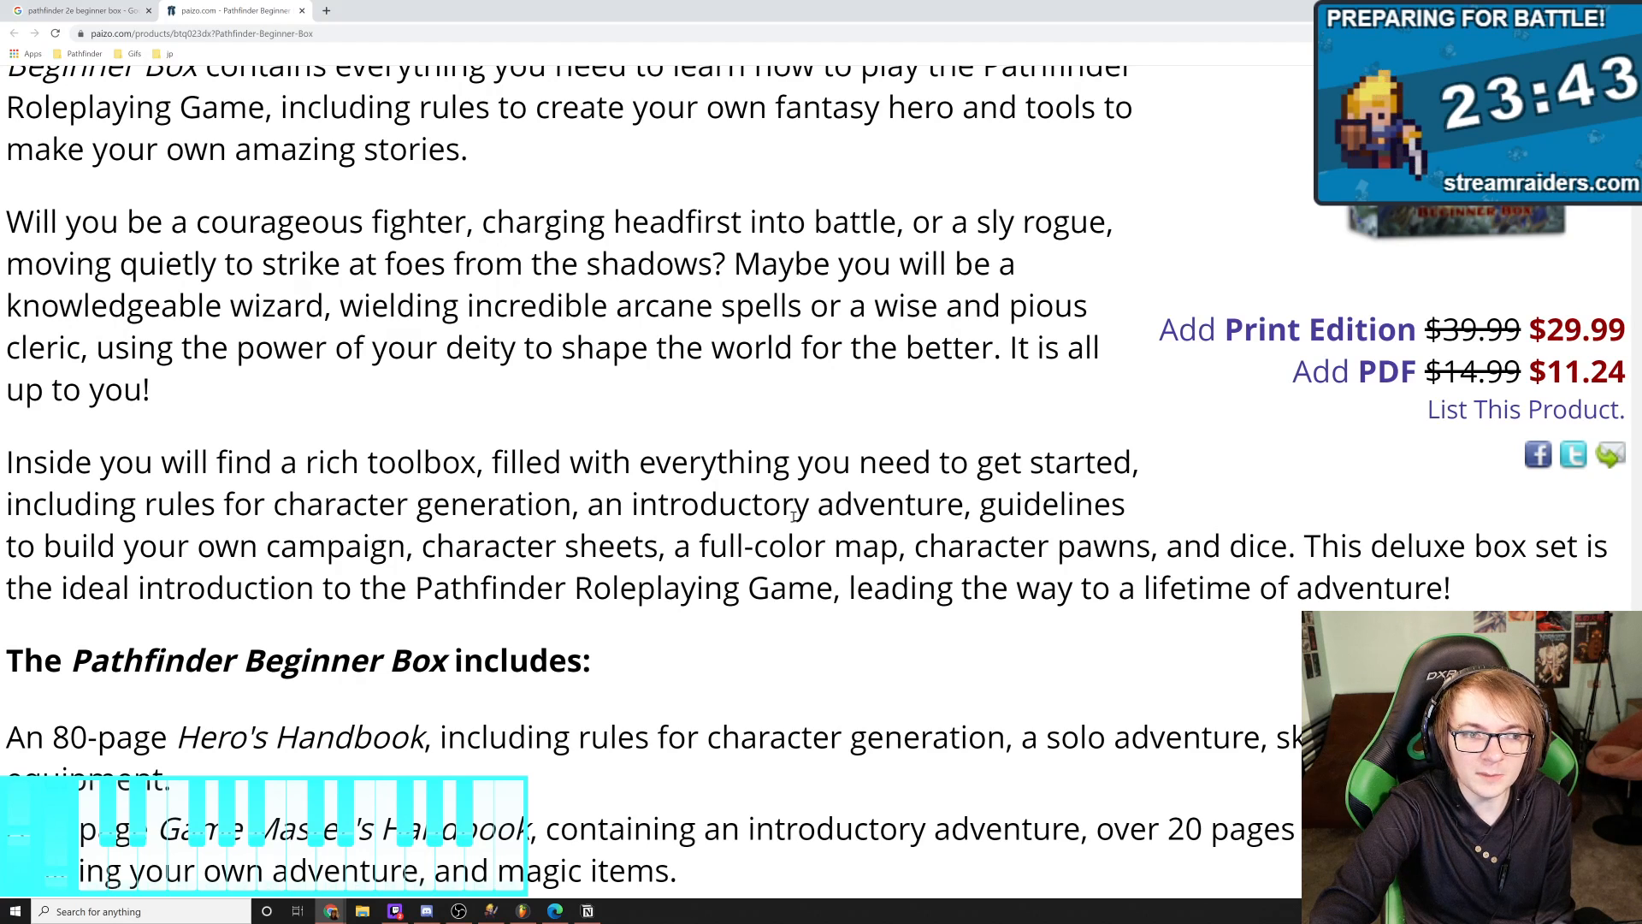
pyautogui.scroll(-3, 794, 516)
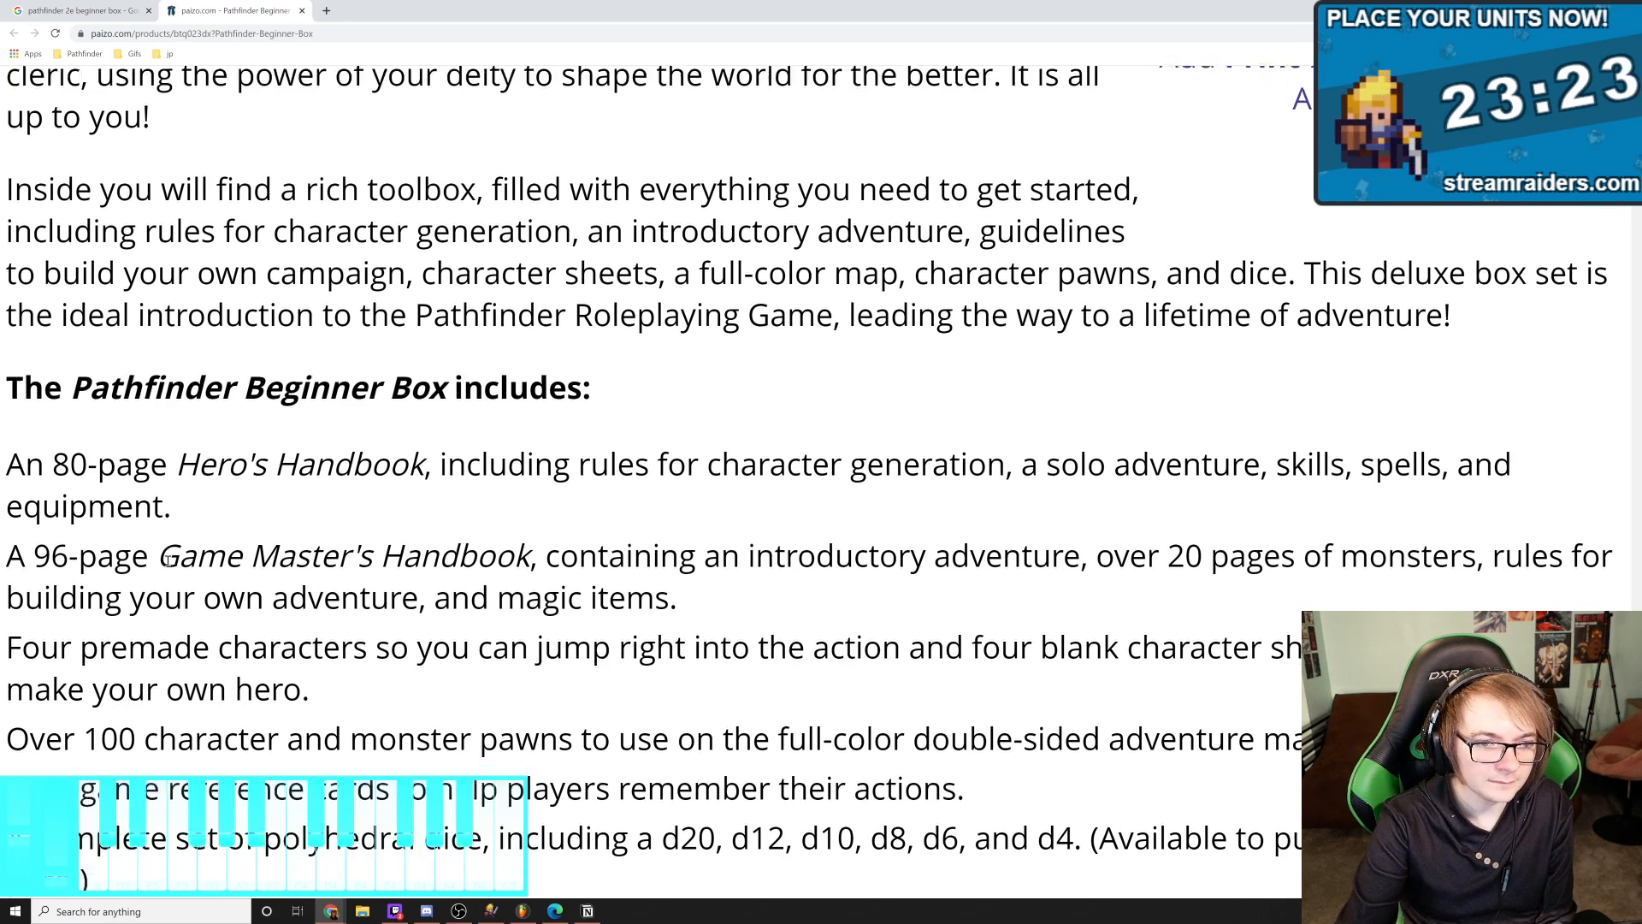
pyautogui.scroll(-3, 220, 417)
pyautogui.moveTo(197, 224); pyautogui.dragTo(711, 227)
pyautogui.moveTo(988, 224); pyautogui.dragTo(1218, 252)
pyautogui.click(1218, 251)
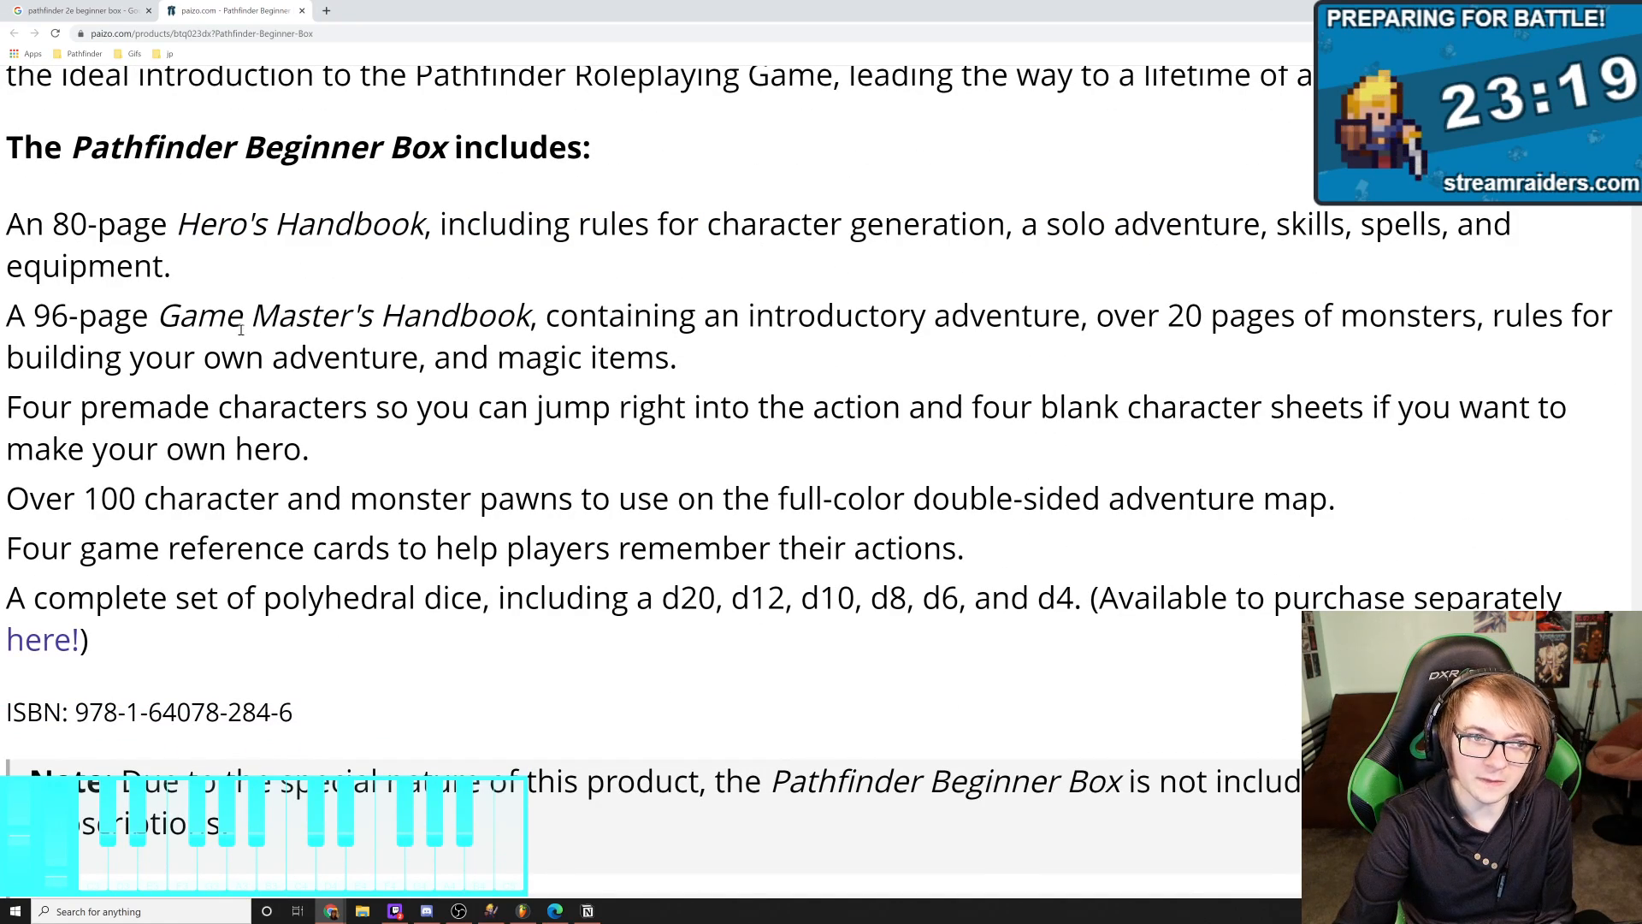
# Read the box's remaining contents, from the Game Master's Handbook to the pawns and dice, and open the separate dice set's product page
pyautogui.scroll(-2, 300, 369)
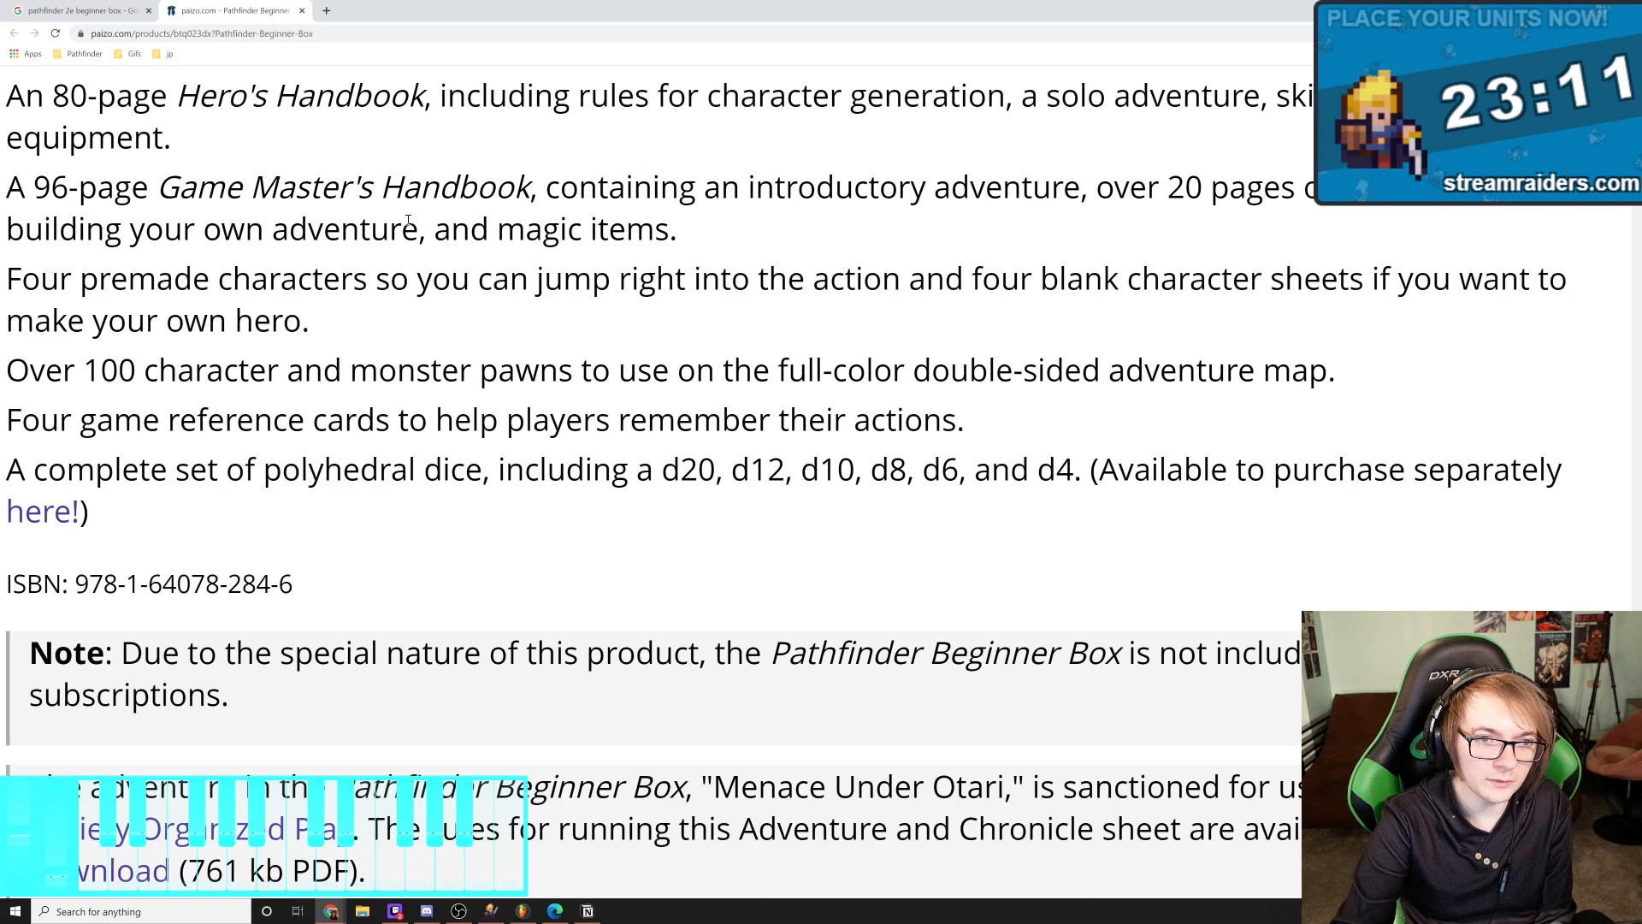
pyautogui.scroll(-2, 75, 299)
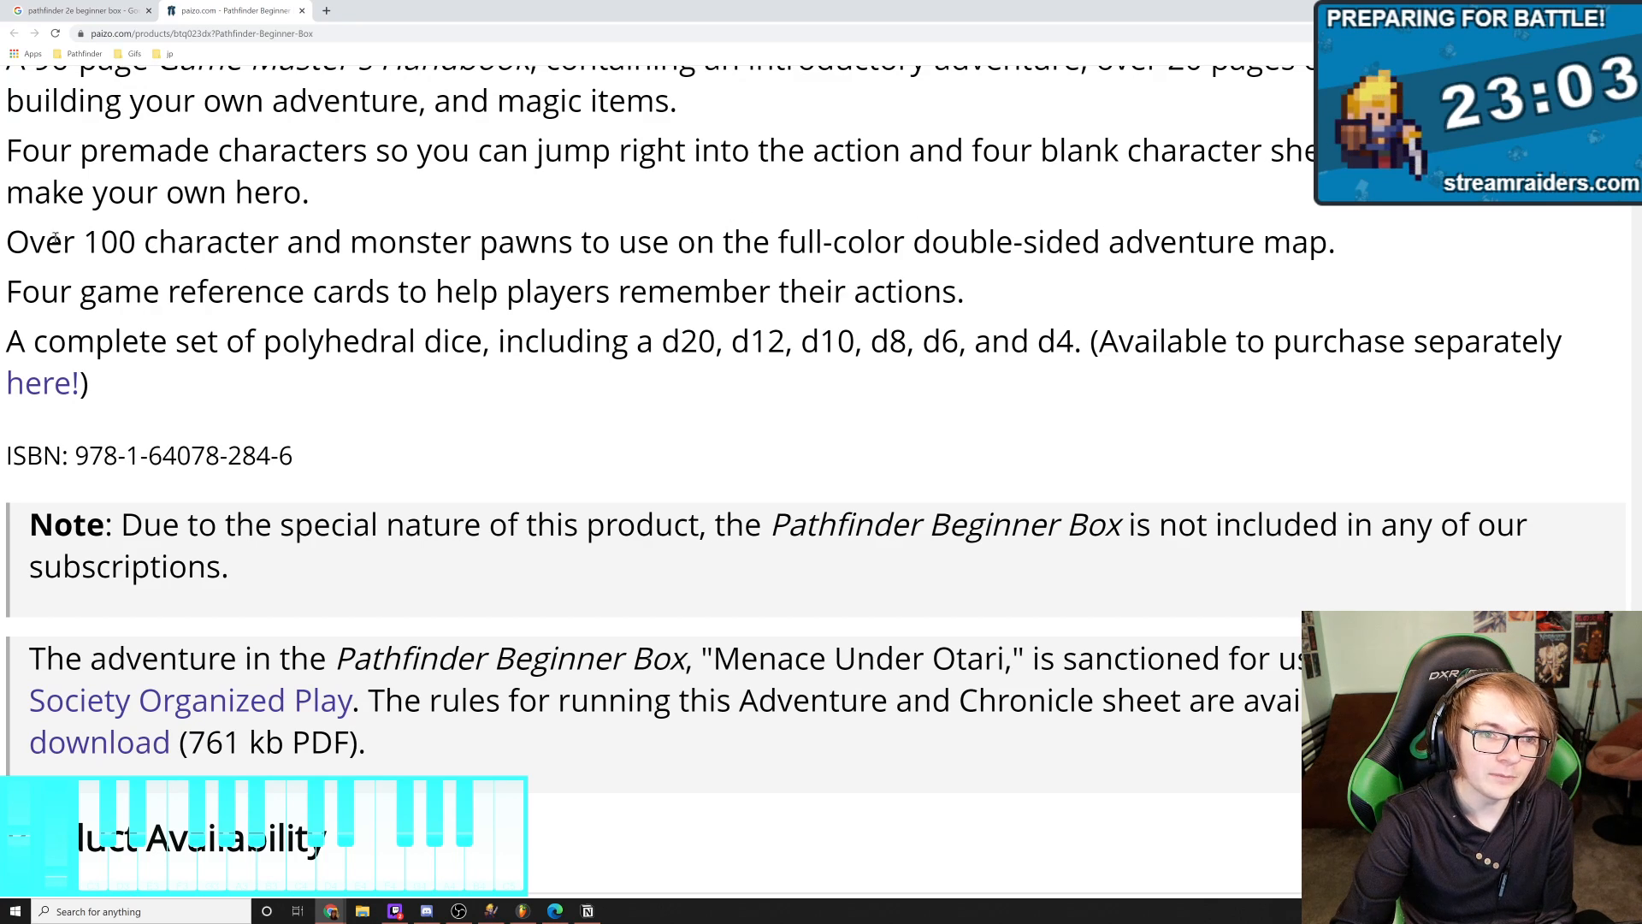
pyautogui.moveTo(65, 233); pyautogui.dragTo(418, 224)
pyautogui.click(418, 225)
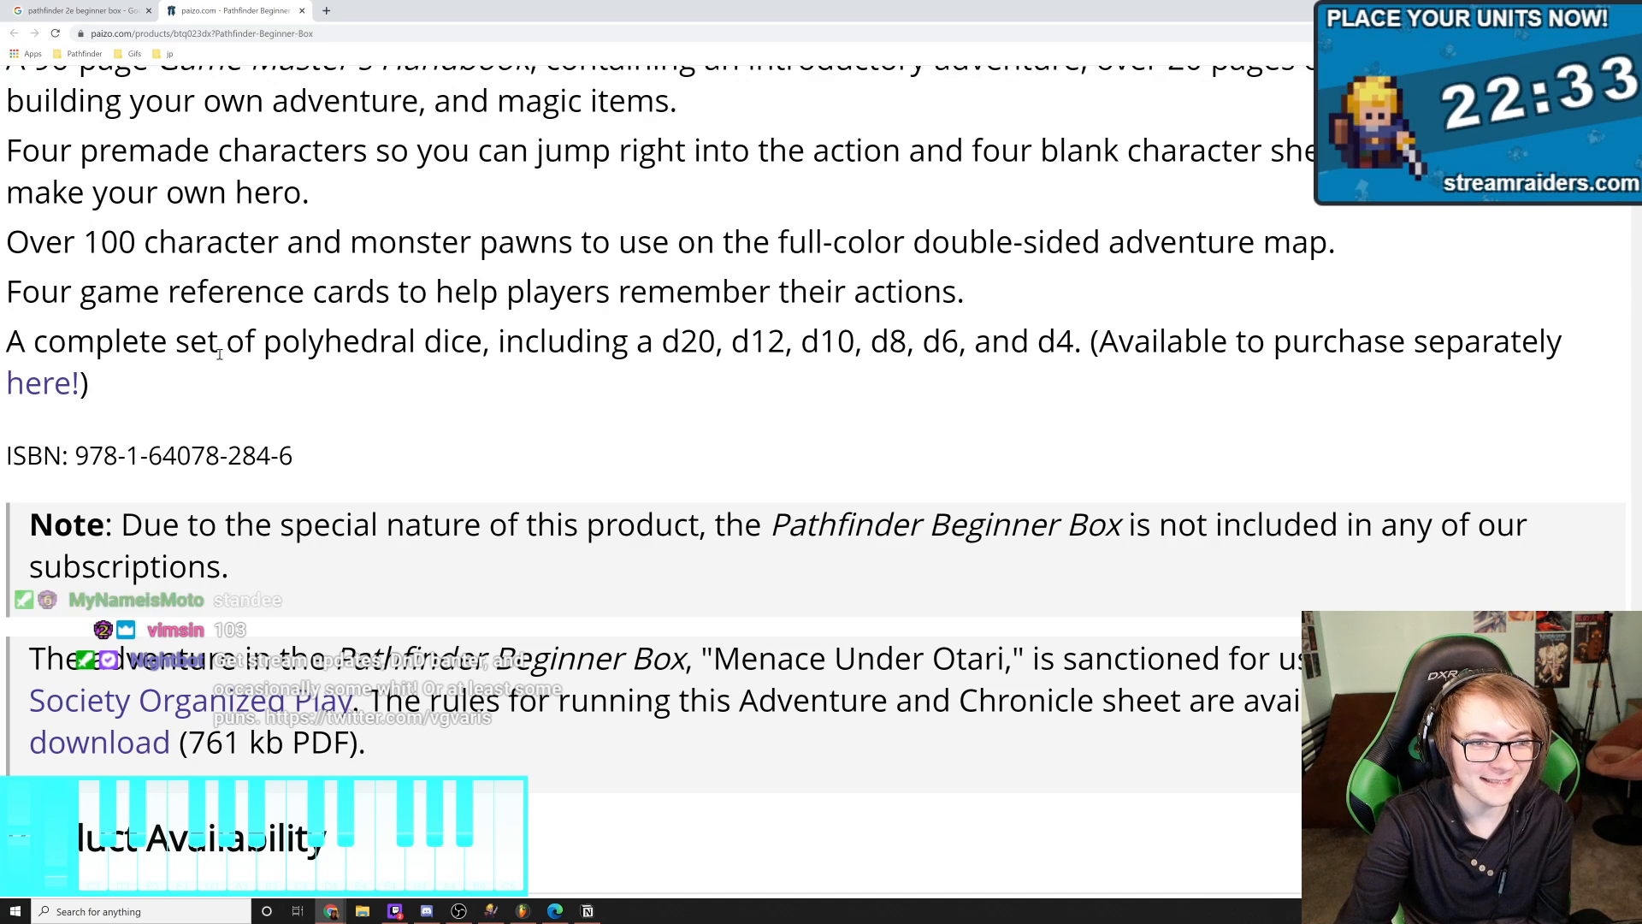
pyautogui.moveTo(77, 345); pyautogui.dragTo(467, 344)
pyautogui.click(502, 336)
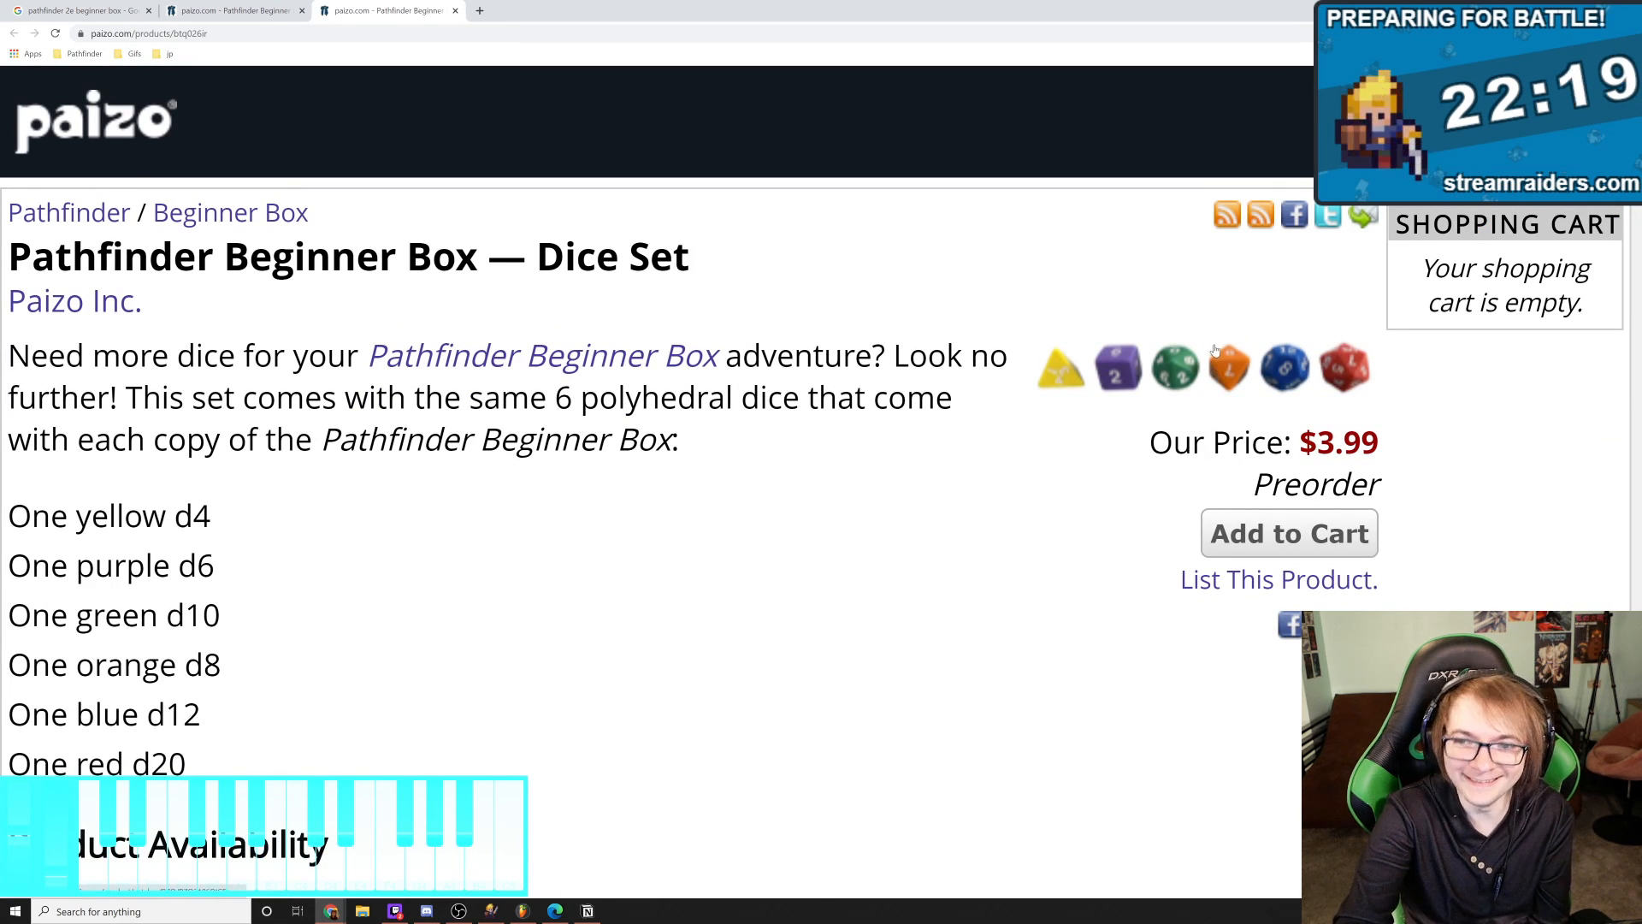
# Examine the full-size Beginner Box dice image, read the dice set's product details, and close both pages
pyautogui.click(1179, 365)
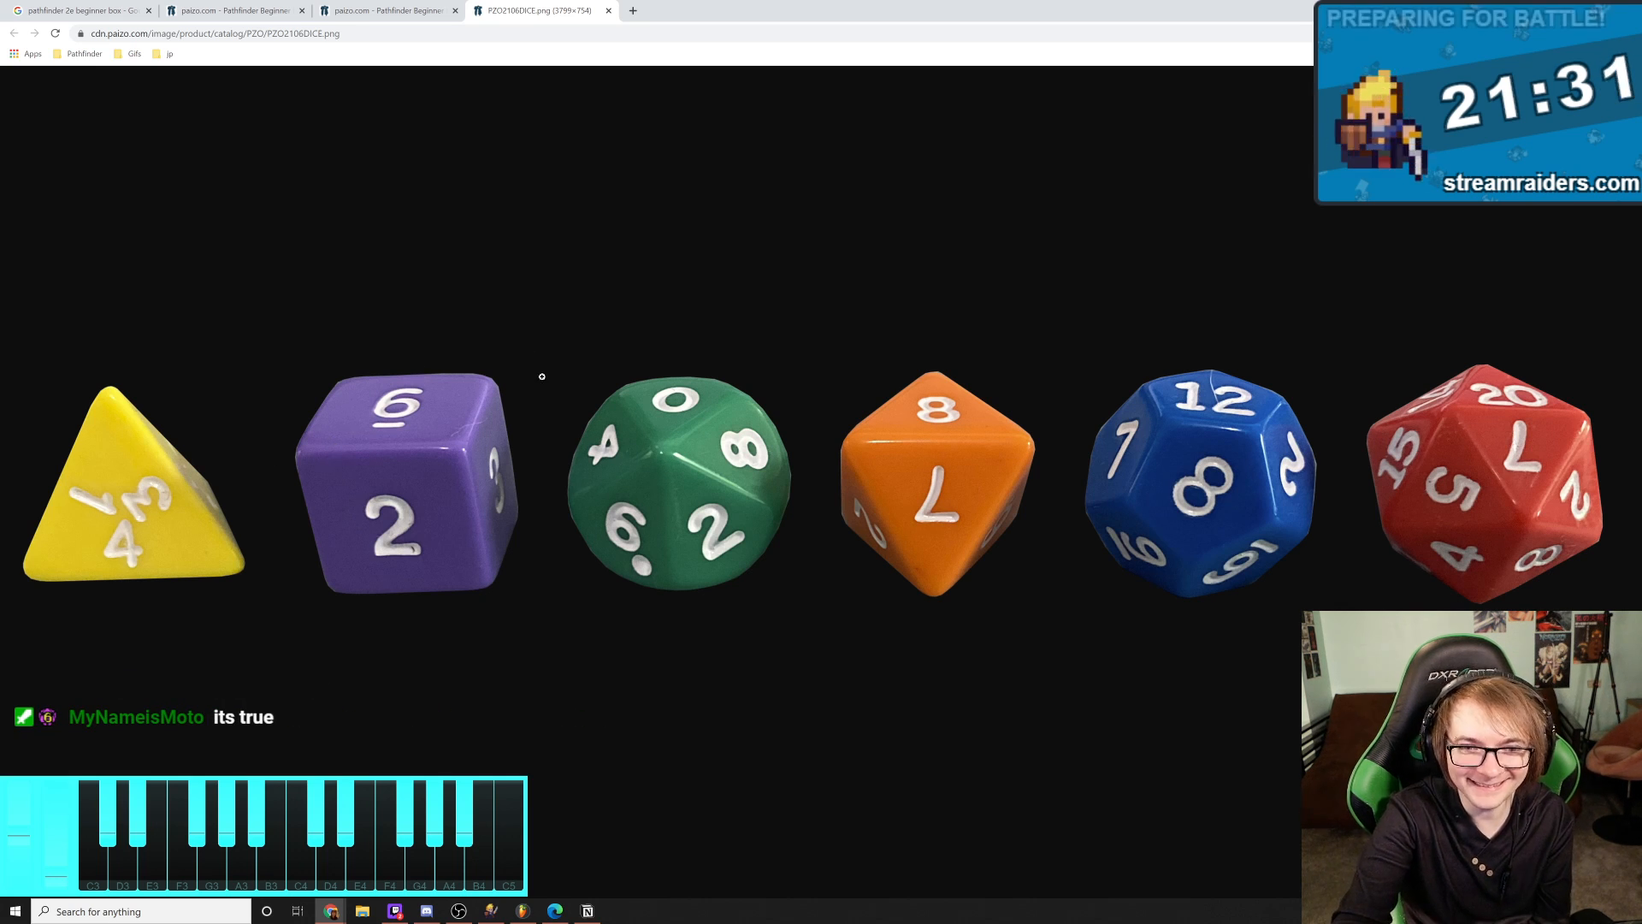
pyautogui.click(609, 11)
pyautogui.scroll(-6, 513, 257)
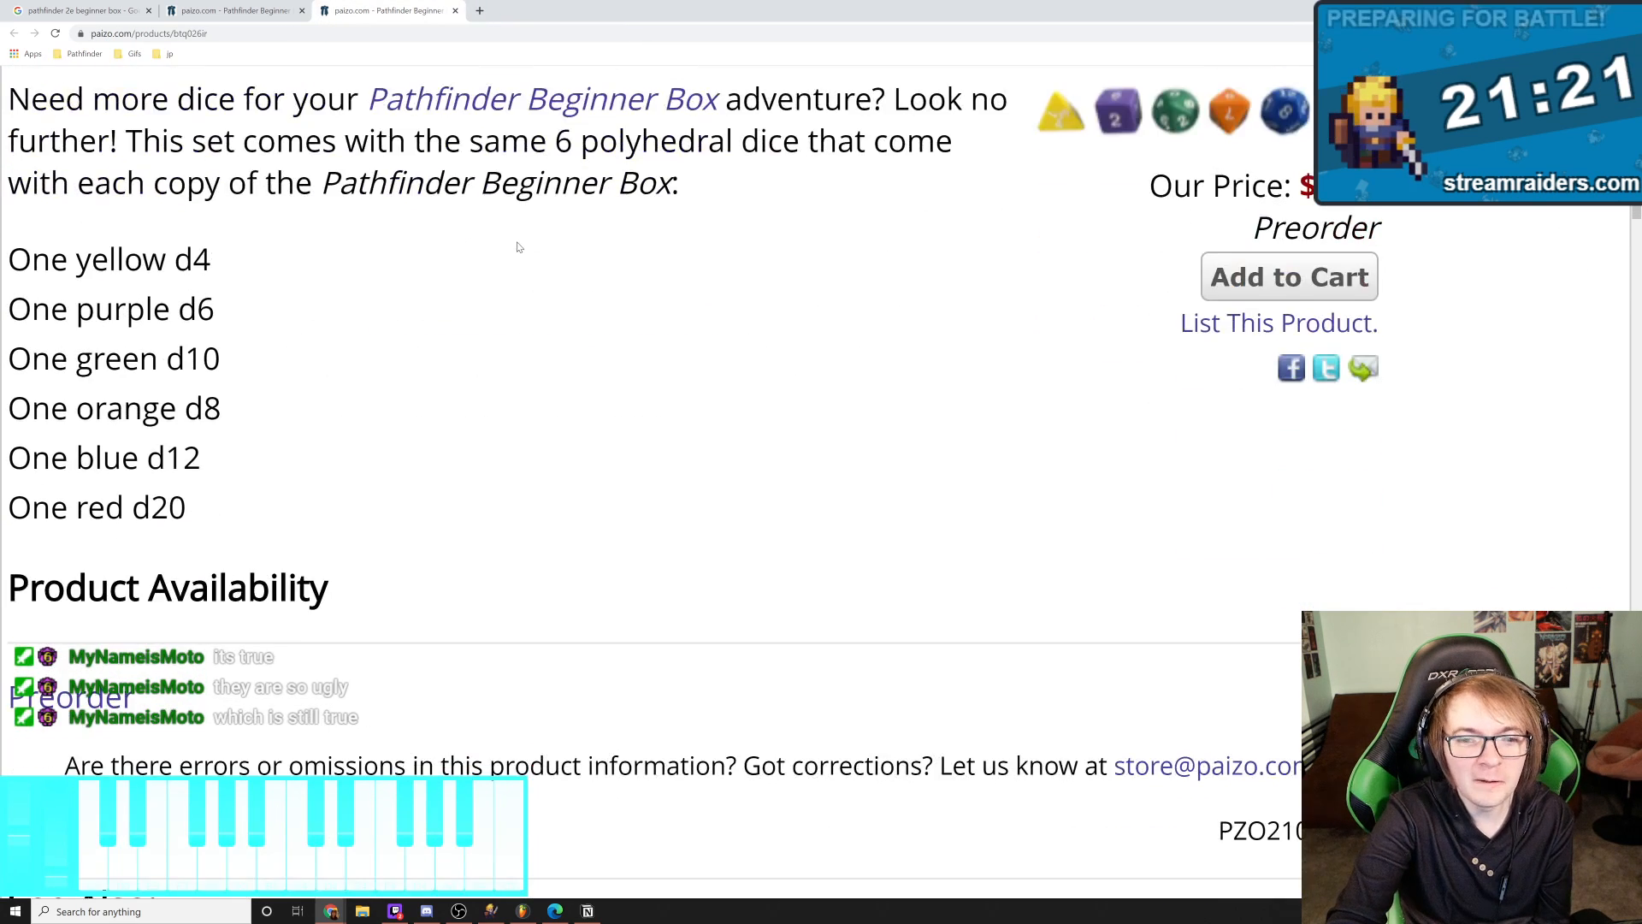
pyautogui.scroll(-1, 564, 210)
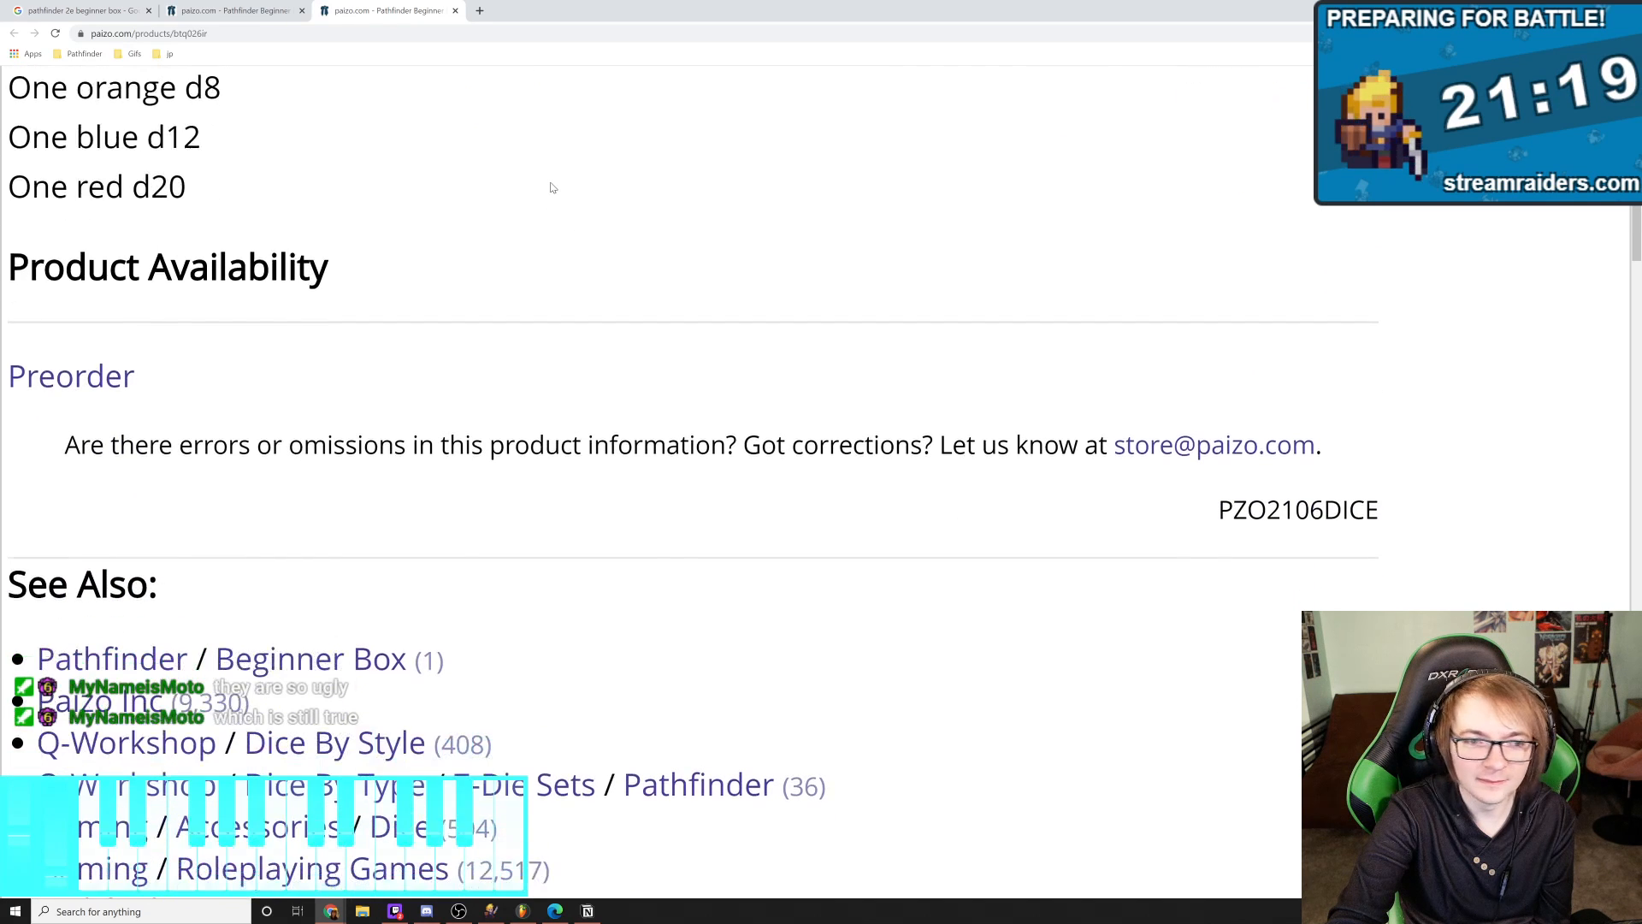
pyautogui.click(454, 11)
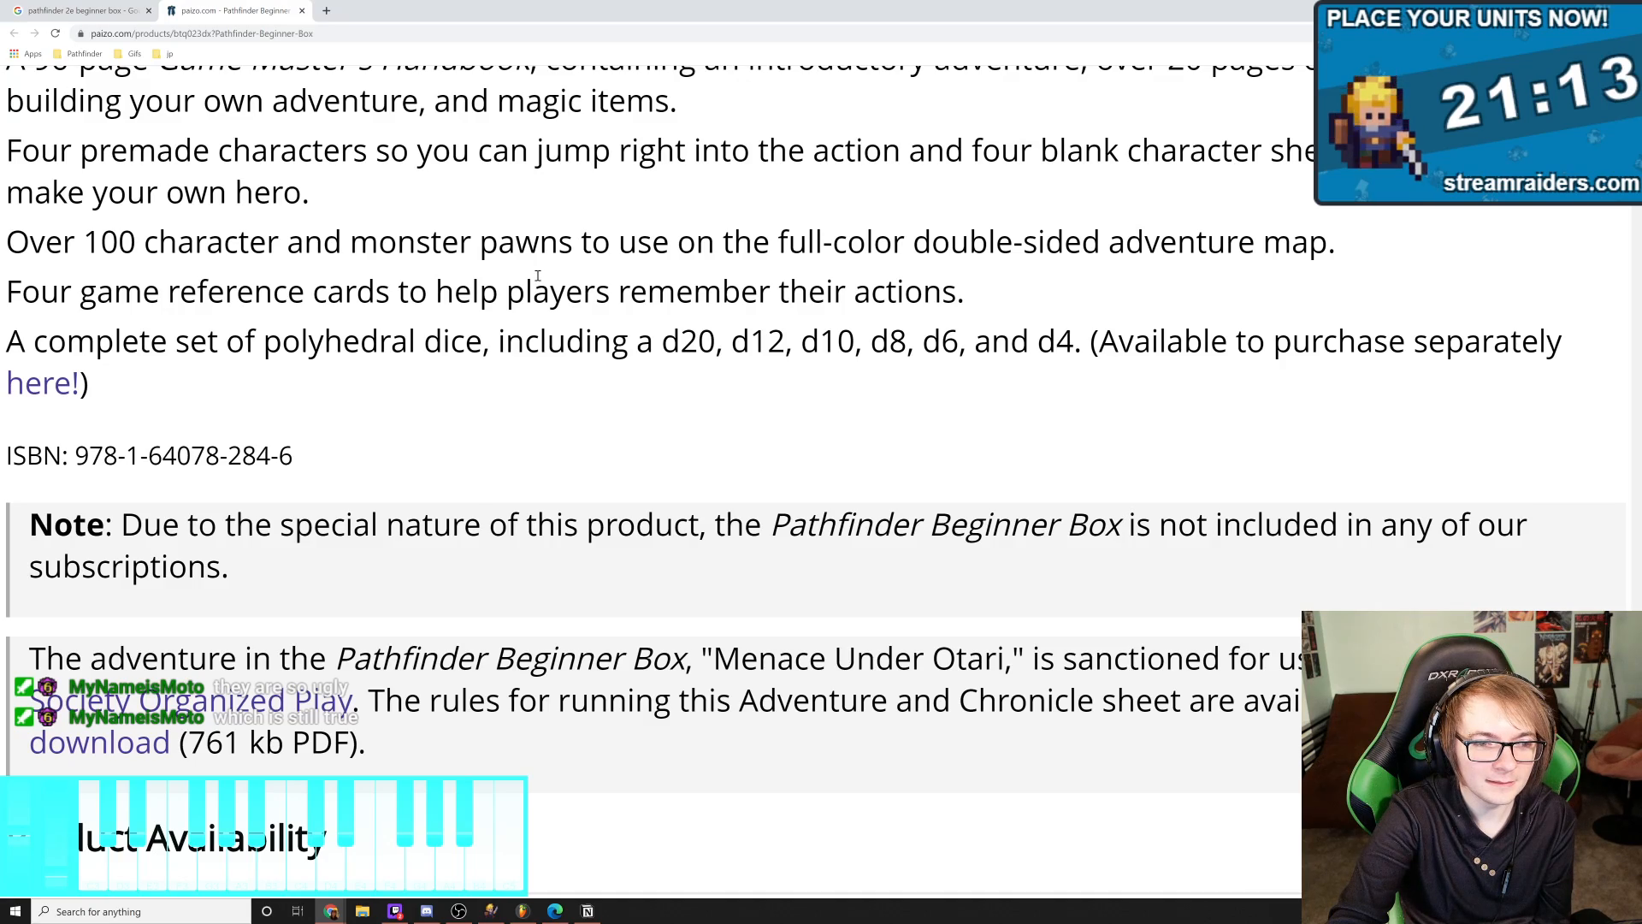
# Read the Beginner Box's notes and product availability, and restore the page to its default zoom
pyautogui.scroll(-1, 538, 275)
pyautogui.scroll(-4, 537, 268)
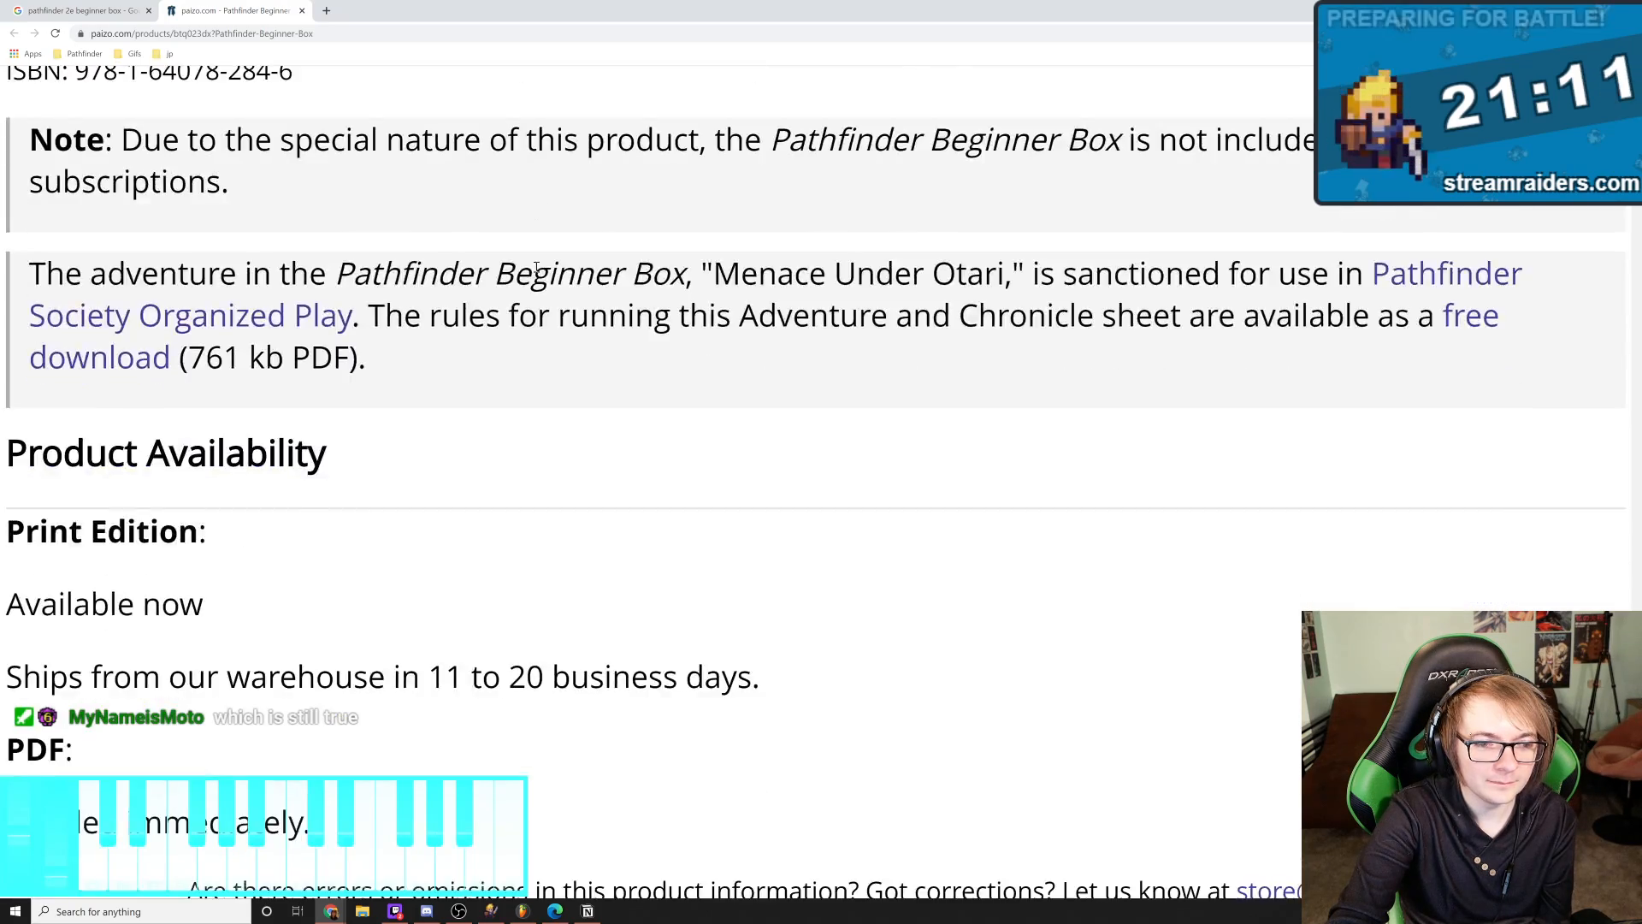
pyautogui.scroll(15, 552, 281)
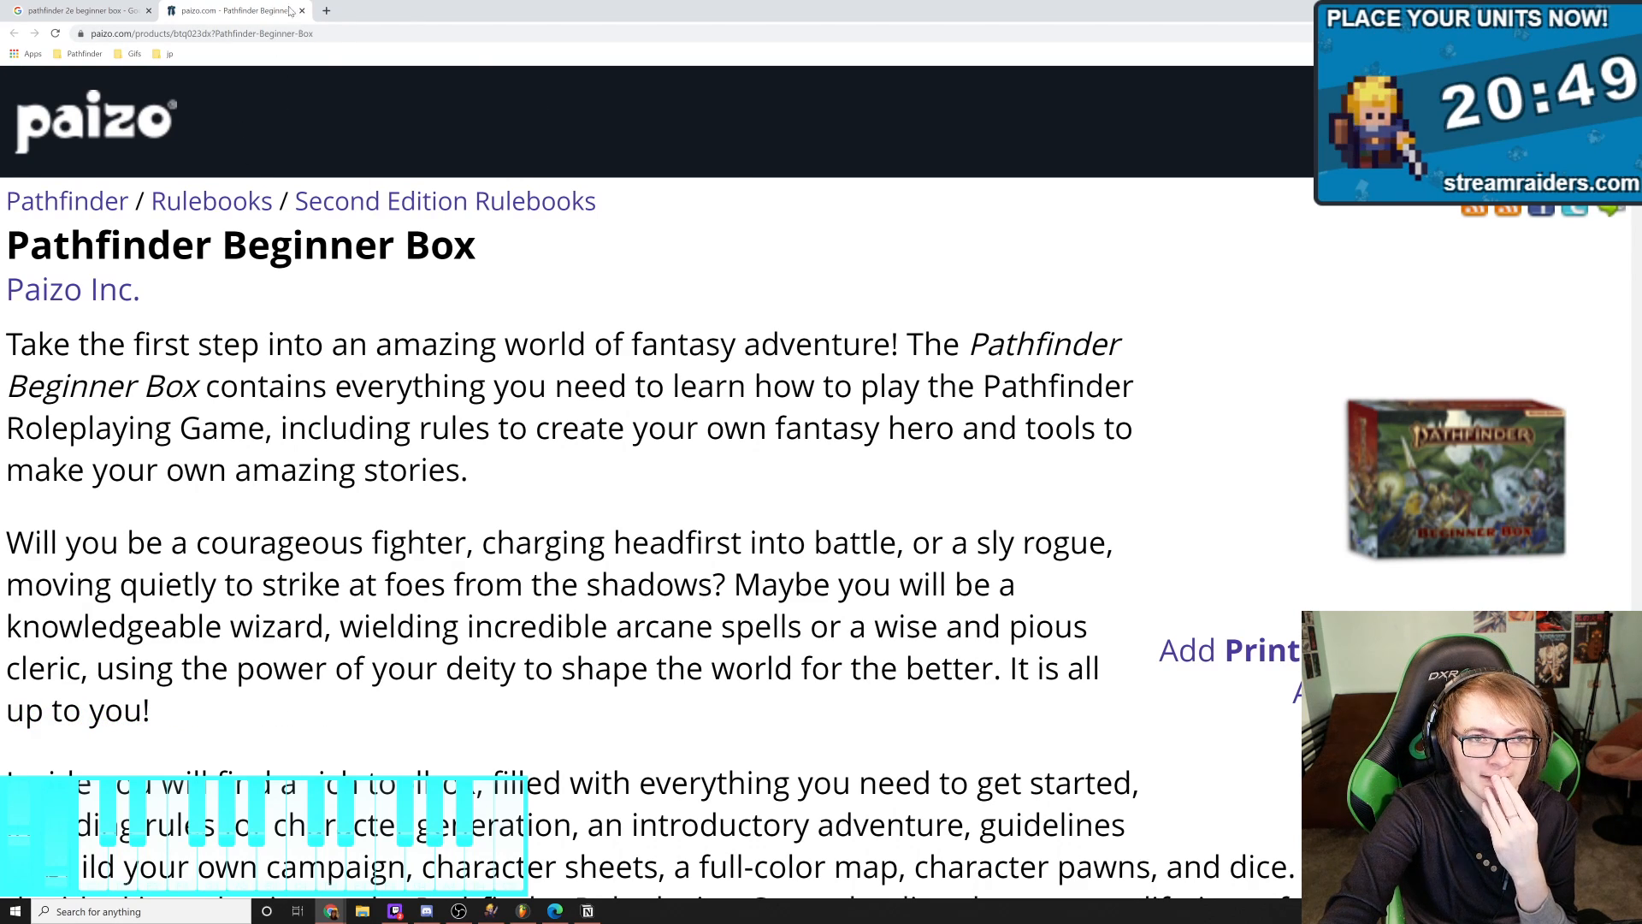
pyautogui.scroll(-5, 572, 466)
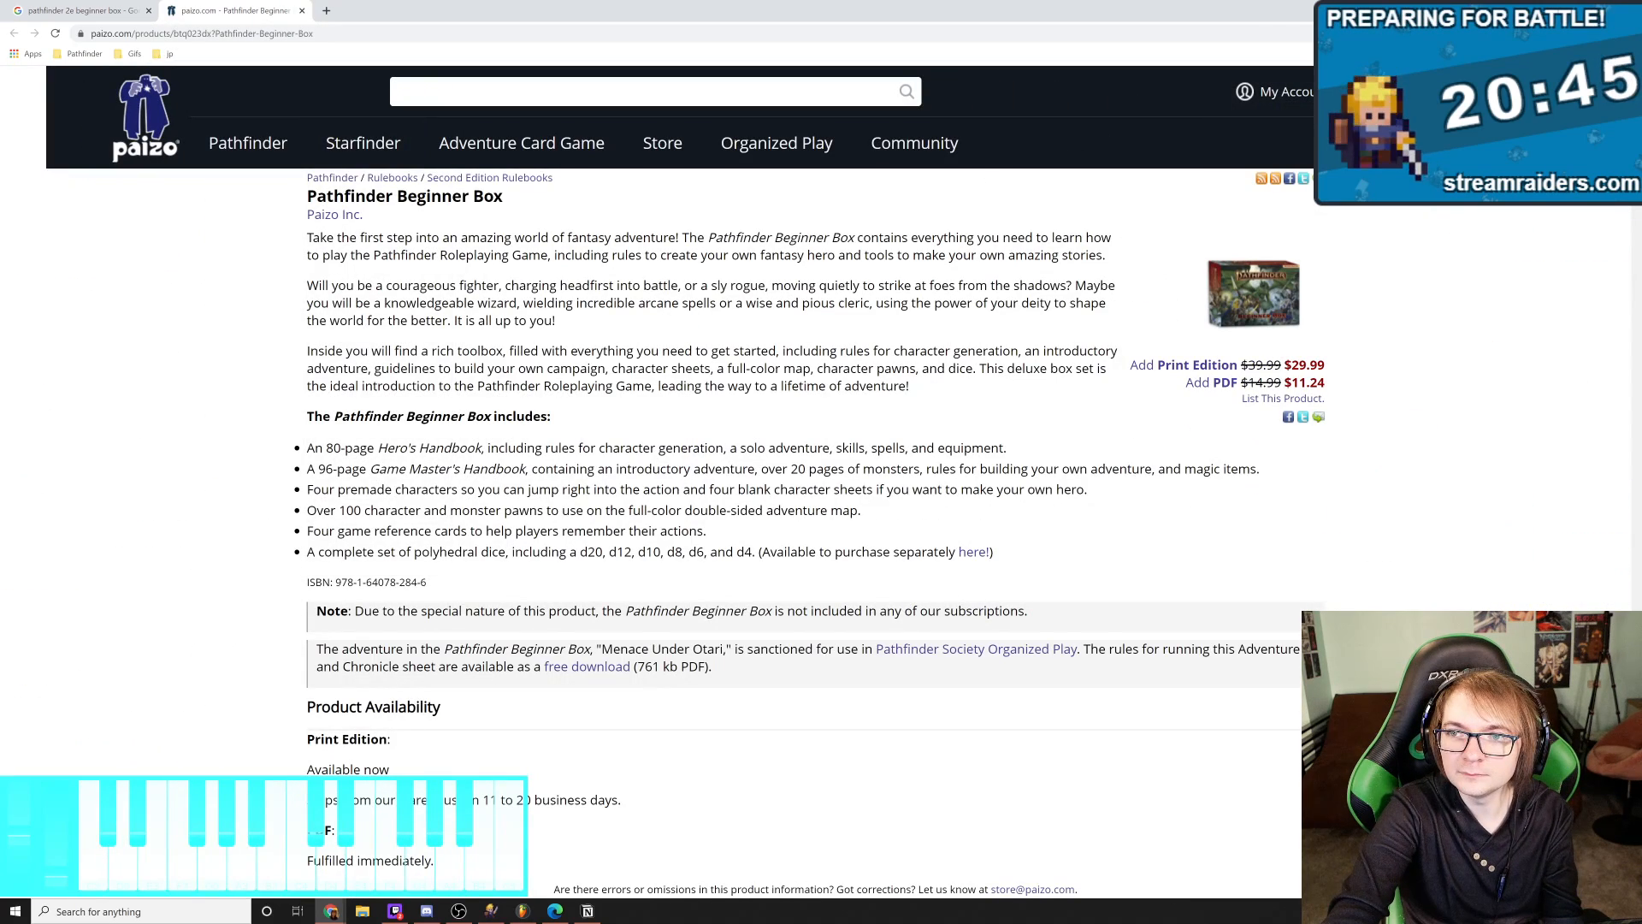
pyautogui.hotkey('ctrl', '0')
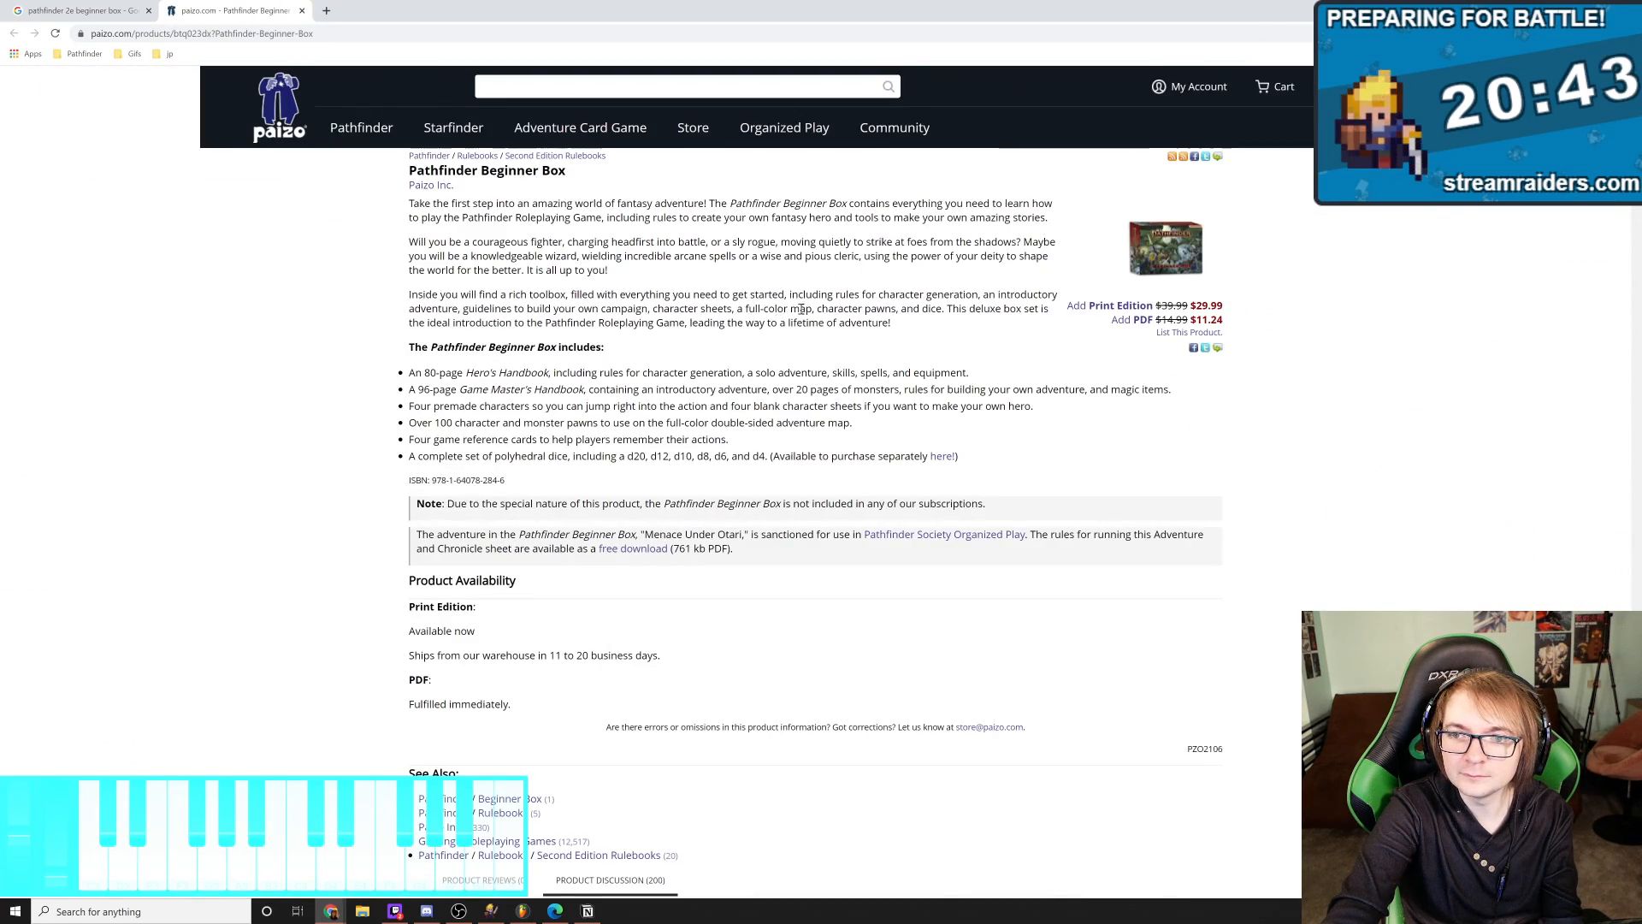
# Add one Print Edition of the Pathfinder Beginner Box to a new wishlist
pyautogui.click(1176, 334)
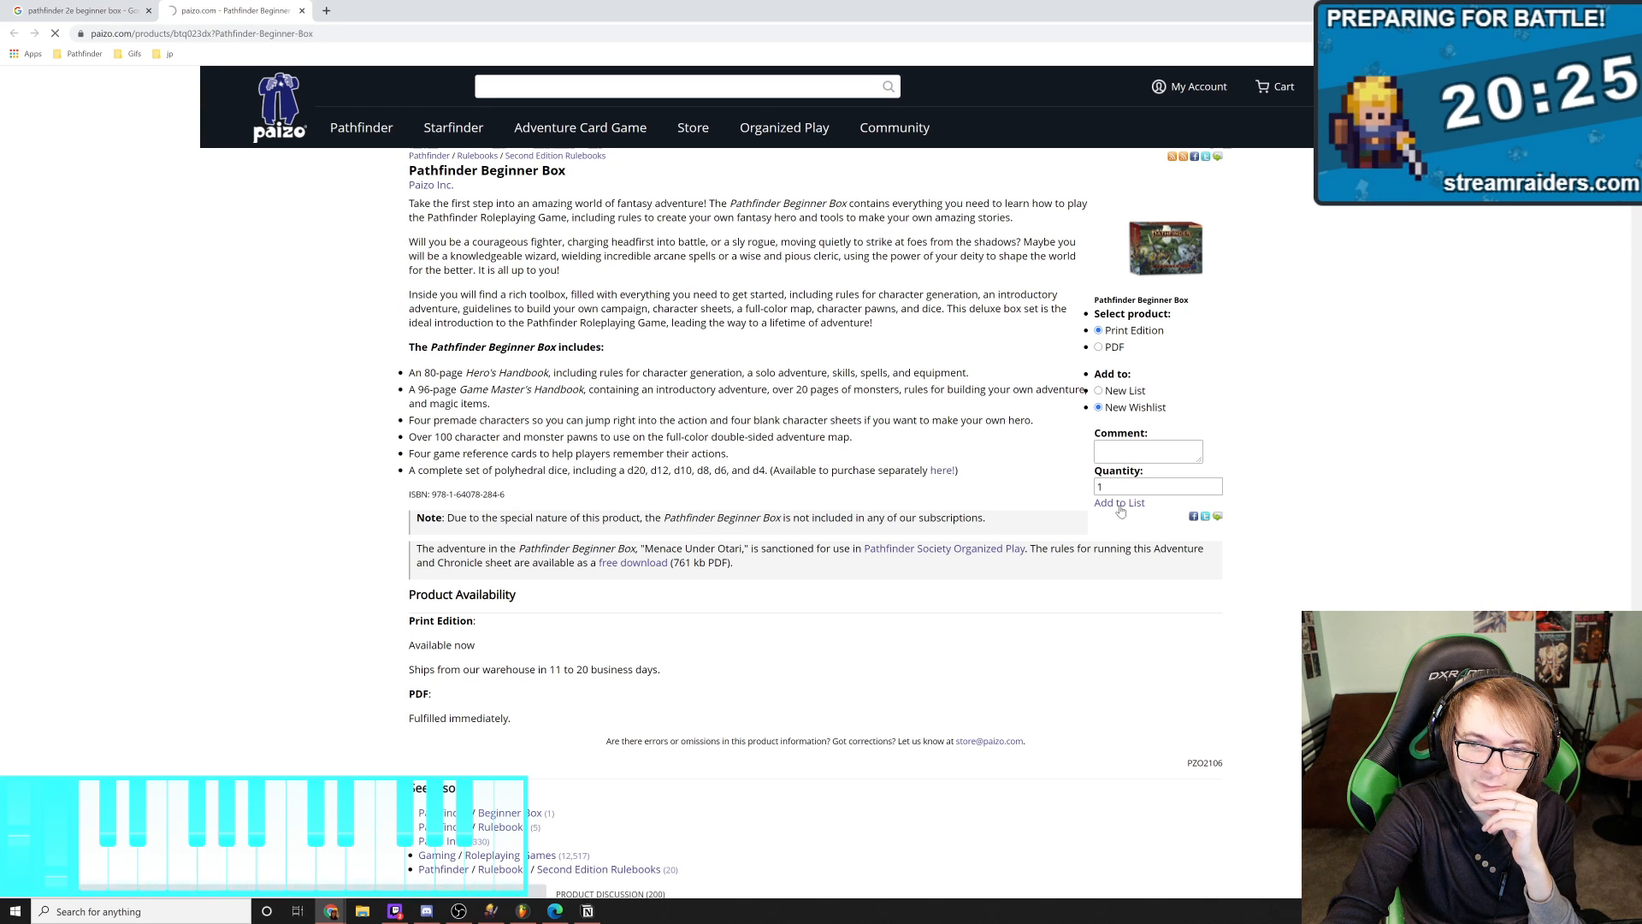
pyautogui.click(1119, 504)
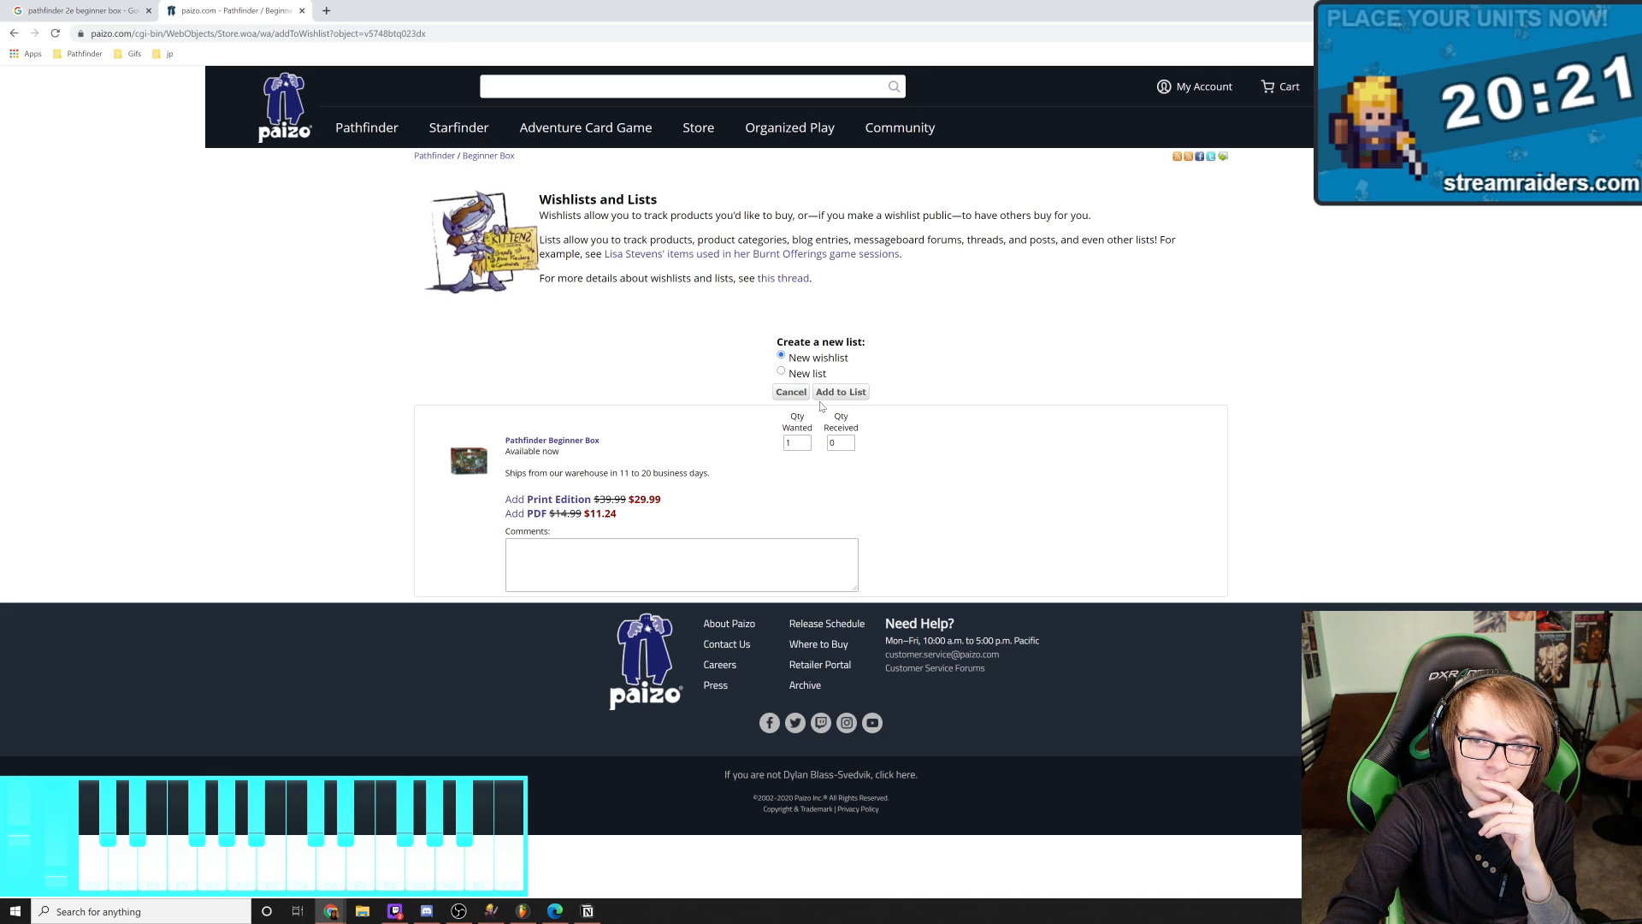
pyautogui.click(825, 395)
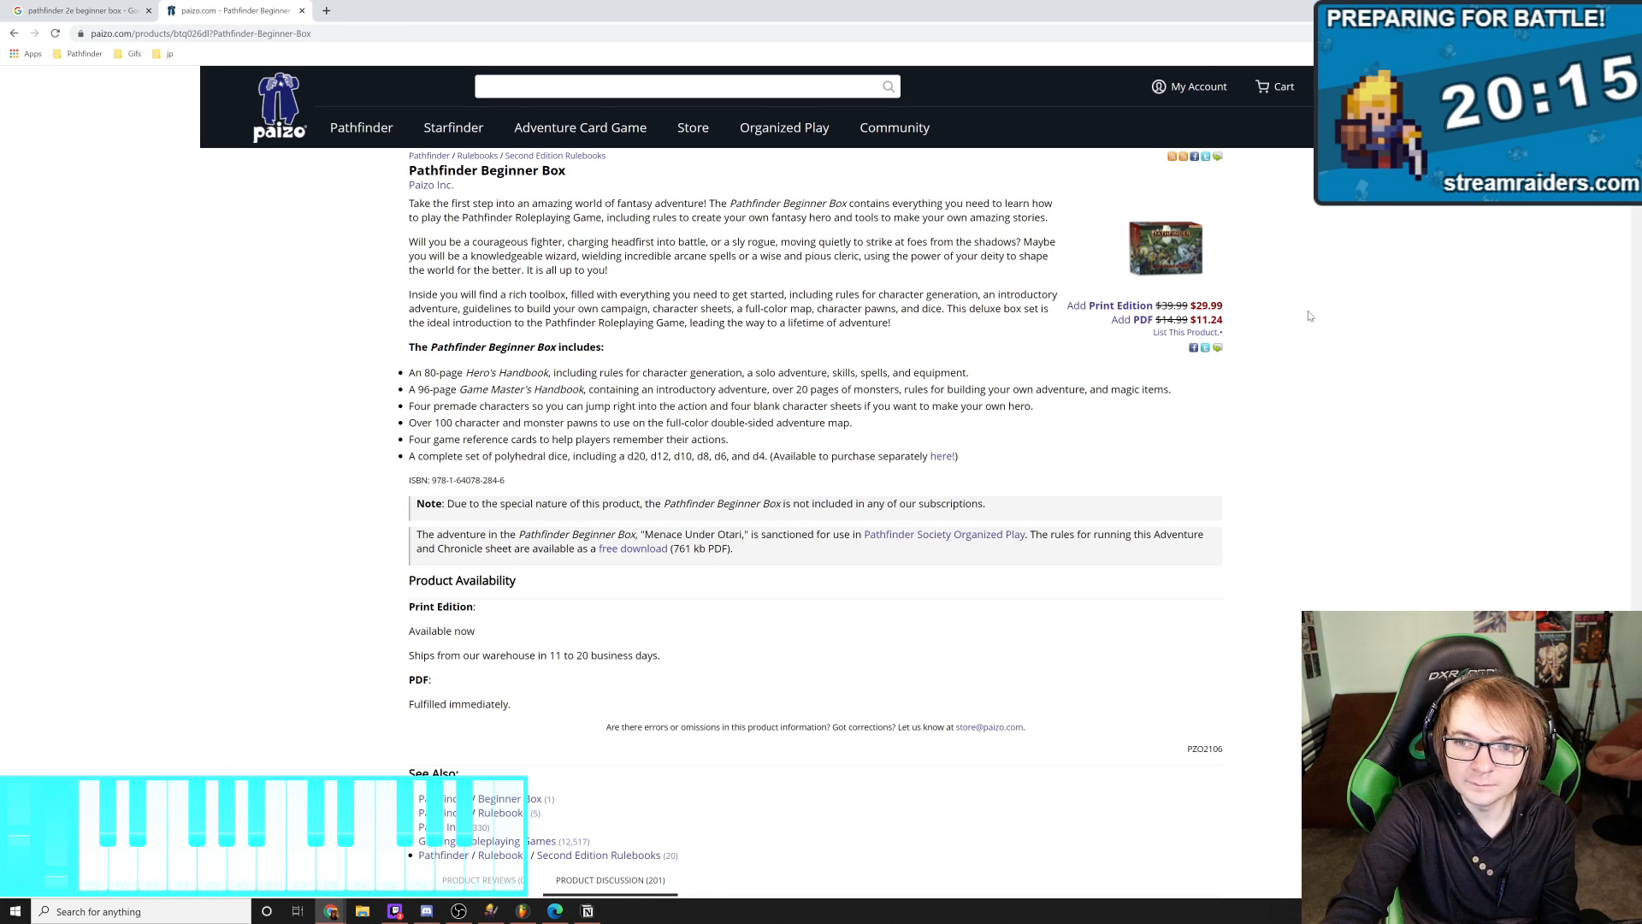
# Switch to FL Studio and add Cello notes F3 at 1:09 and D#3 at 2:03, raising their velocities to match the neighbouring notes
pyautogui.hotkey('alt', 'Tab')
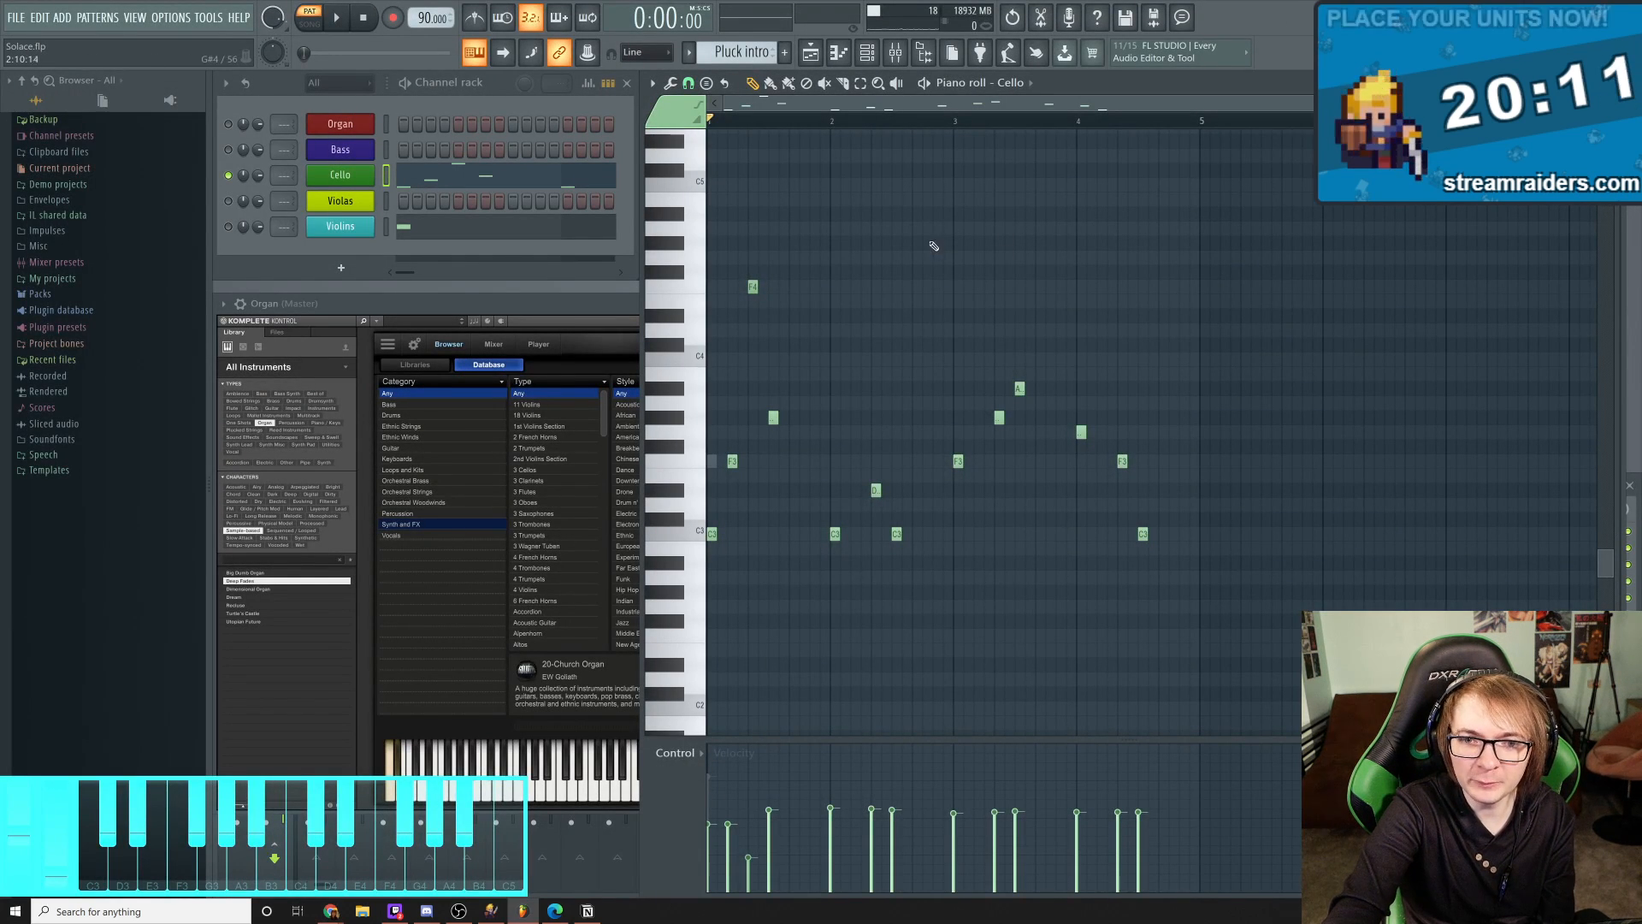
pyautogui.press('space')
pyautogui.press('space')
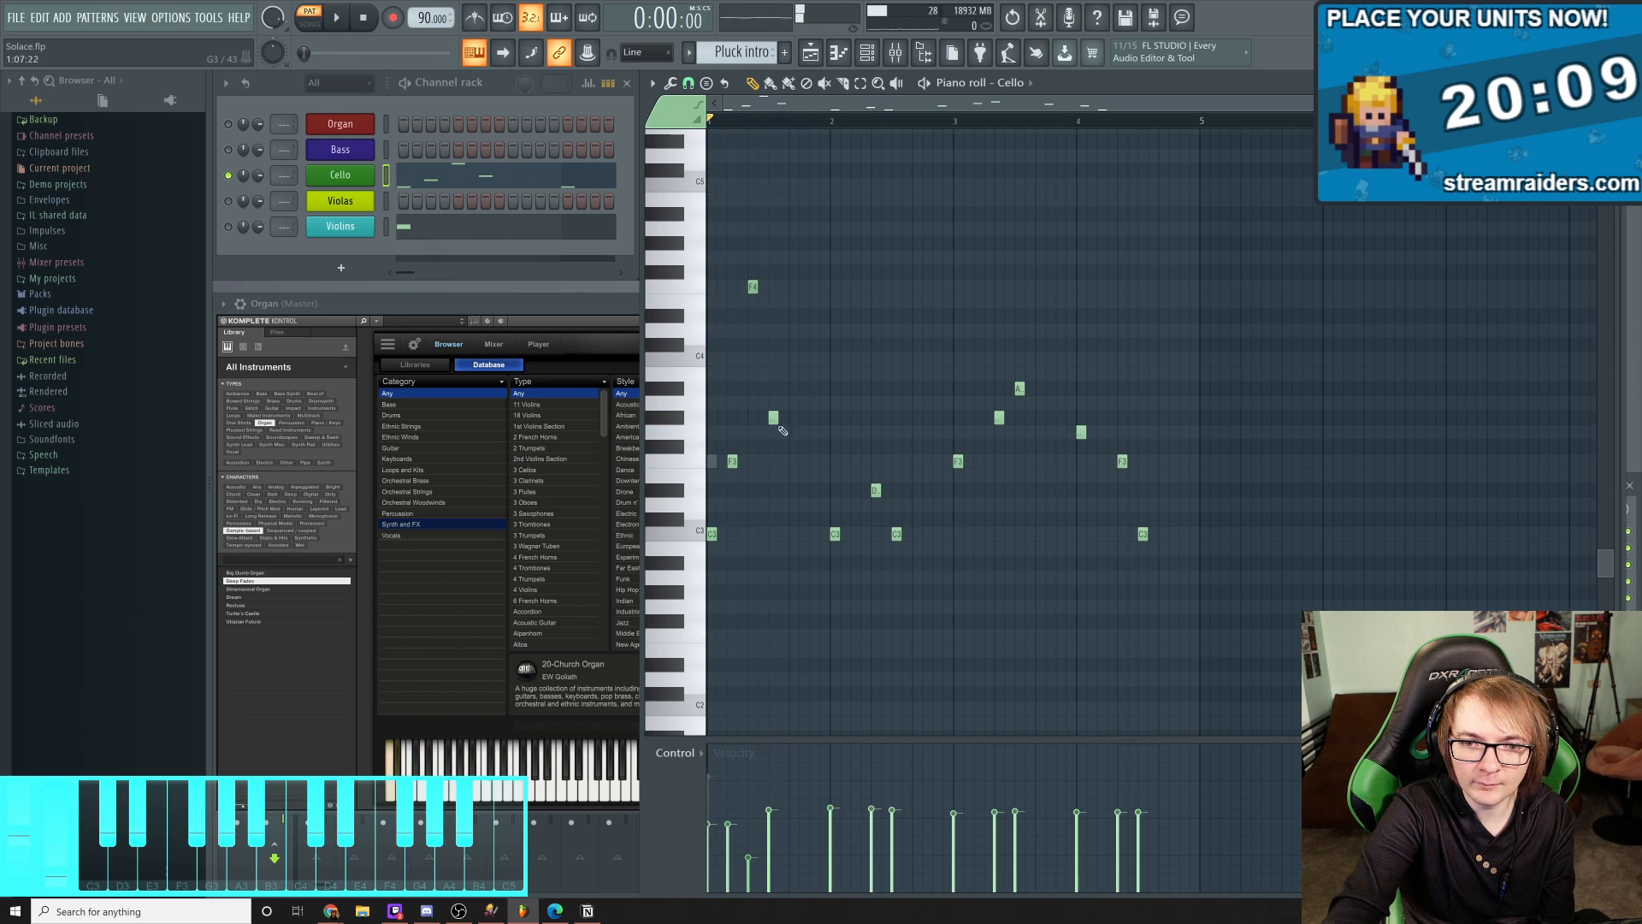
pyautogui.click(793, 462)
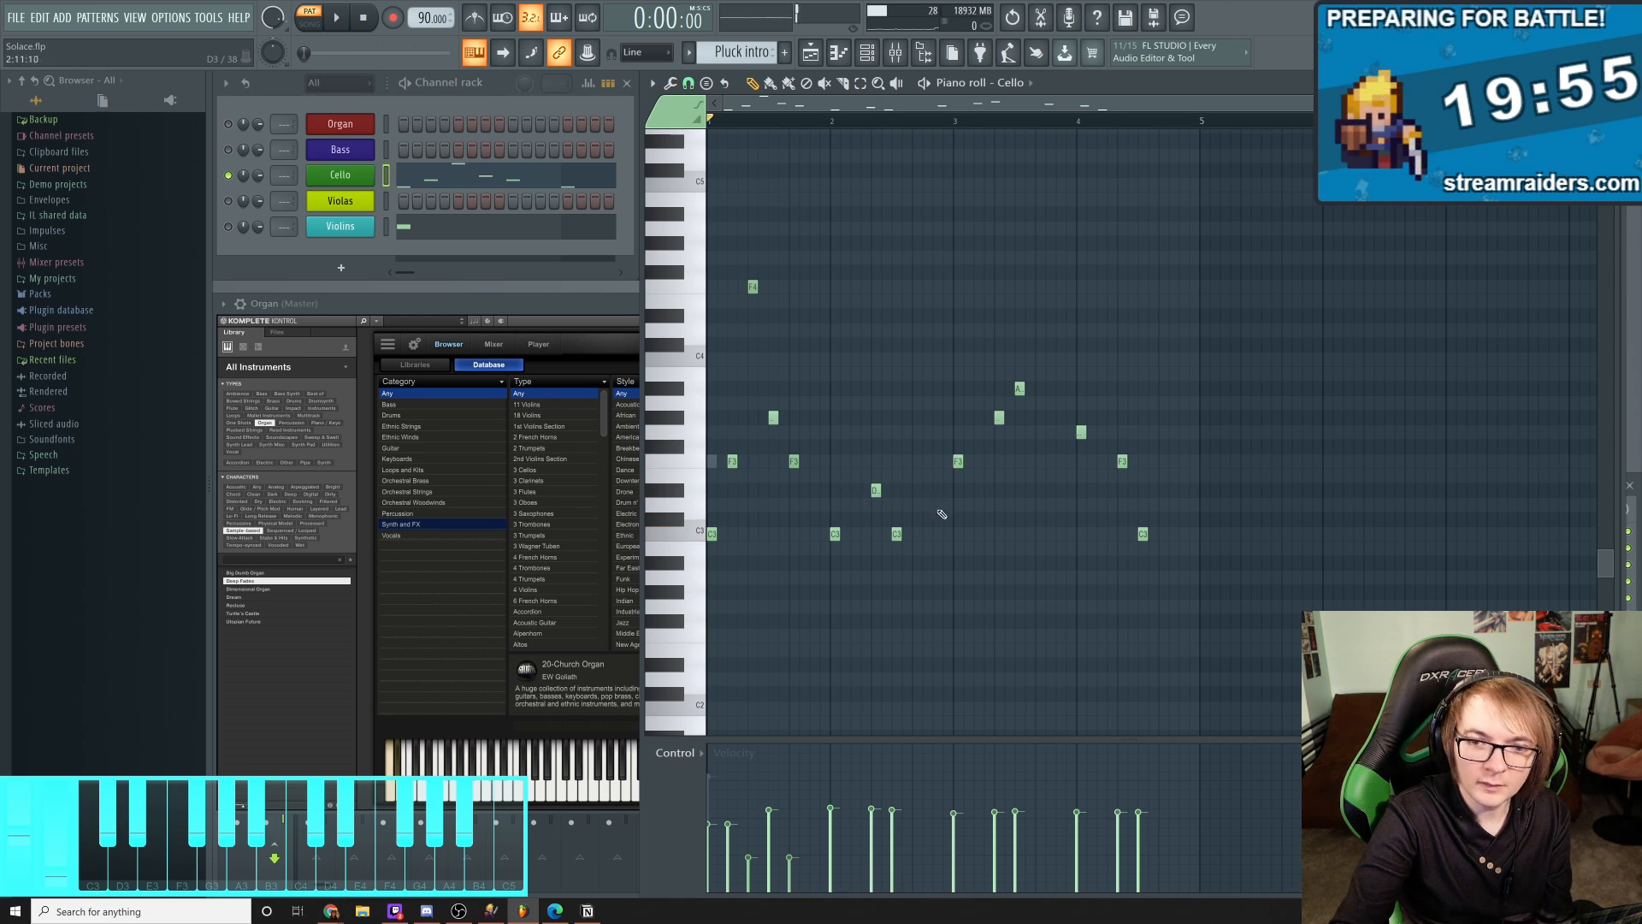
pyautogui.click(855, 490)
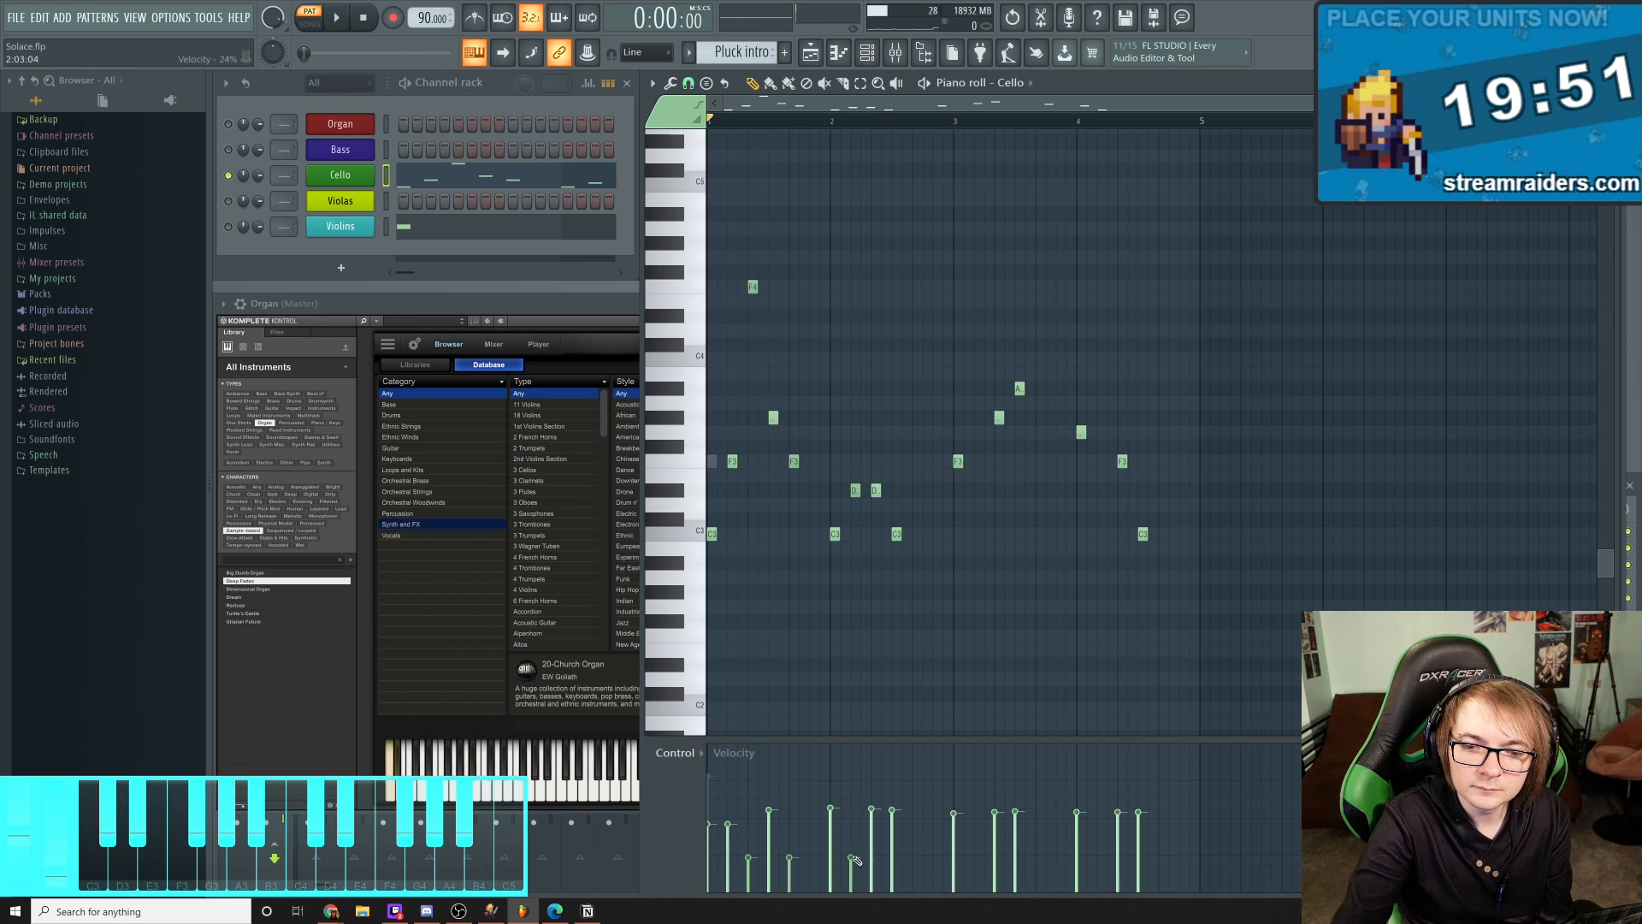
pyautogui.moveTo(850, 830); pyautogui.dragTo(861, 812)
pyautogui.moveTo(729, 819)
pyautogui.mouseDown()
pyautogui.moveTo(754, 858)
pyautogui.moveTo(804, 853)
pyautogui.moveTo(802, 815)
pyautogui.mouseUp()
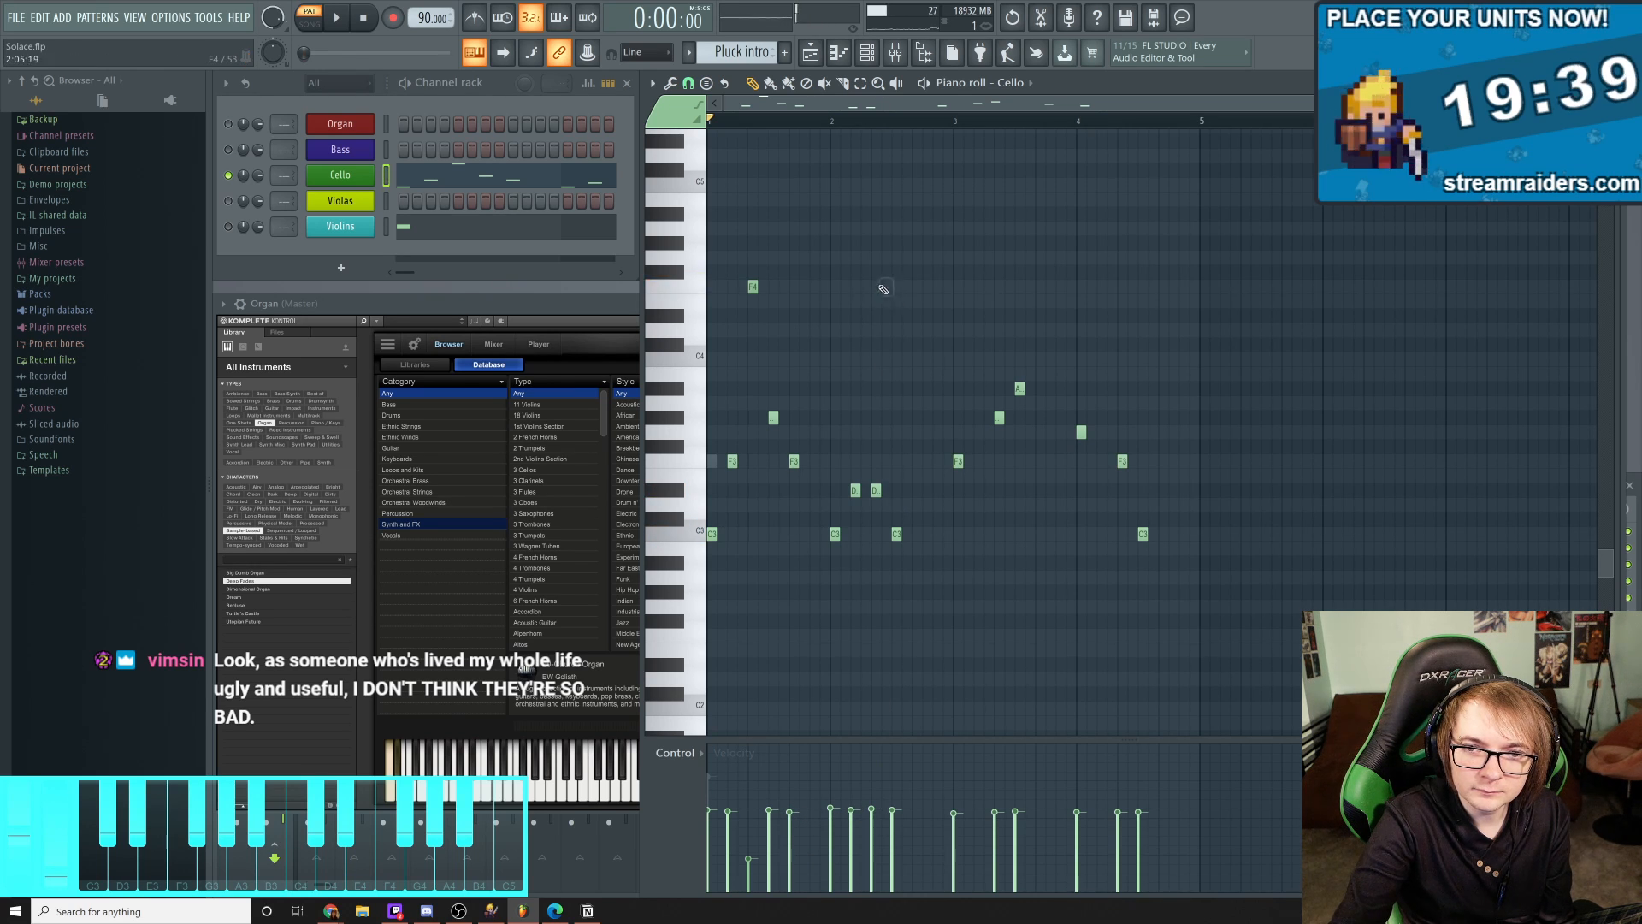
# Rework the Cello's second bar with F4 at 2:05, F3 at 2:07 and C3 at 2:09, removing D#3 at 2:05 and C3 at 2:07
pyautogui.click(896, 491)
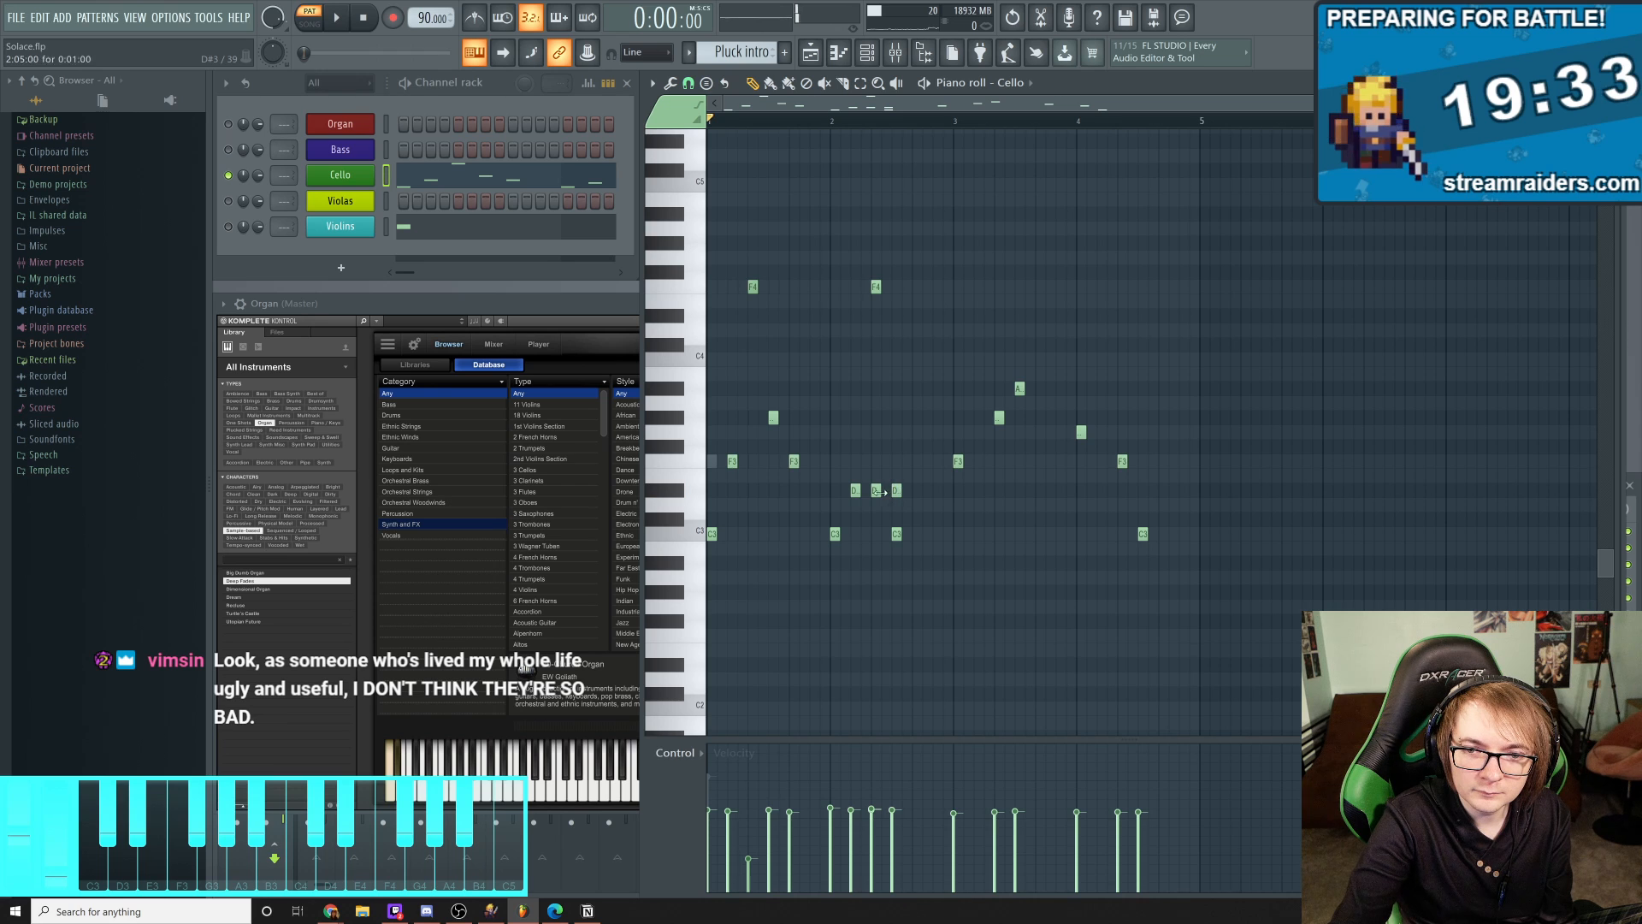
pyautogui.rightClick(893, 491)
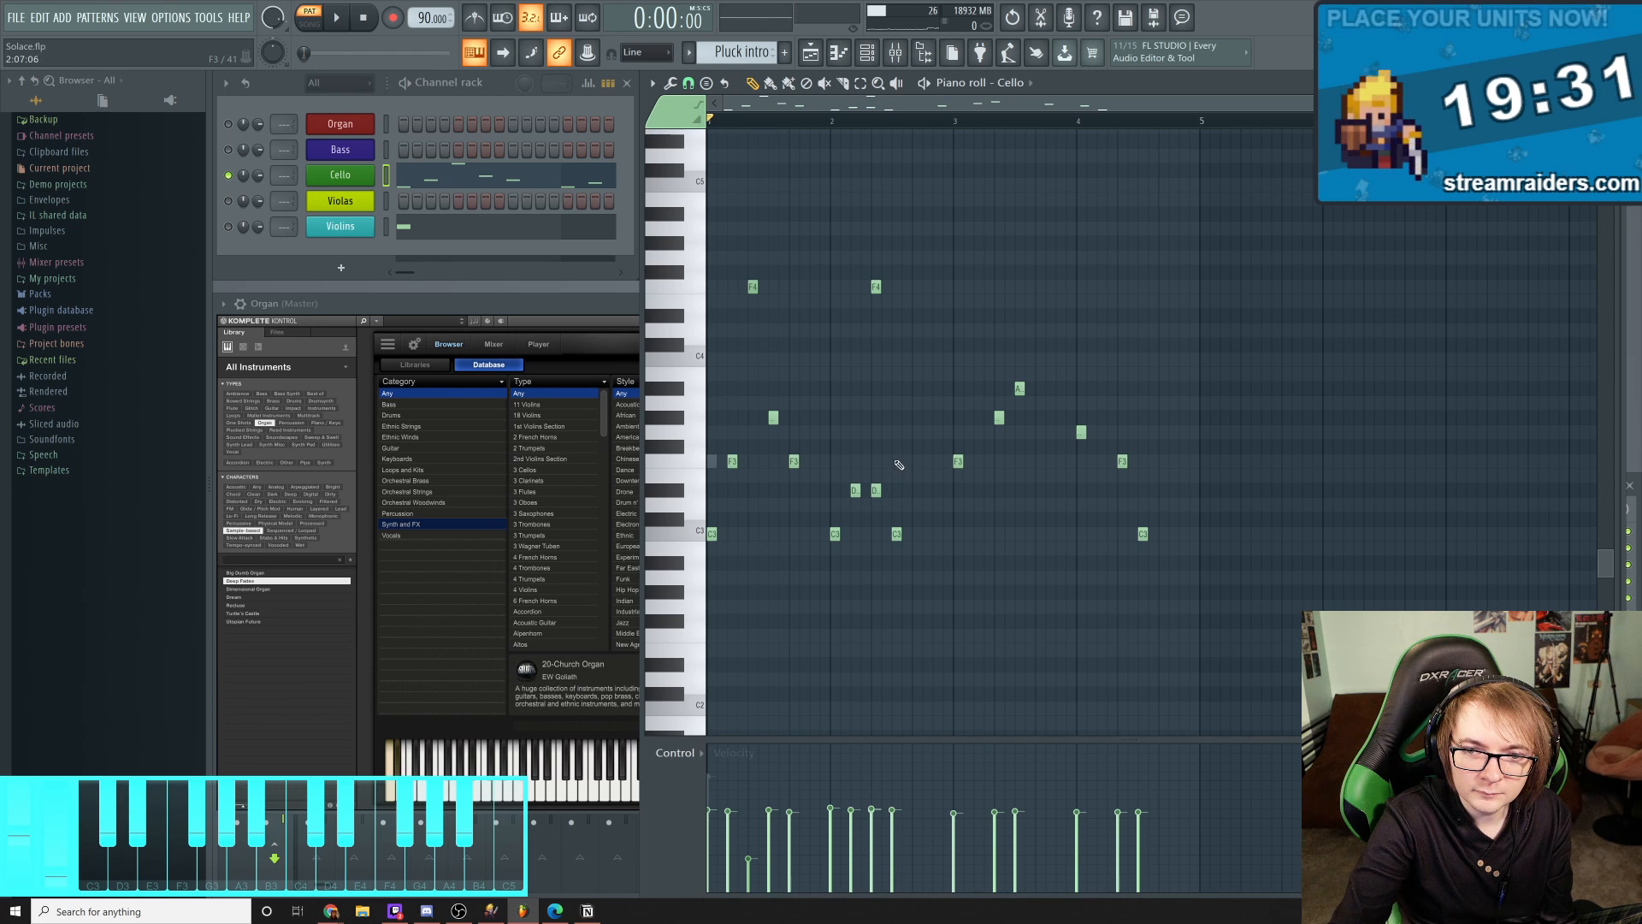
pyautogui.click(895, 461)
pyautogui.rightClick(875, 491)
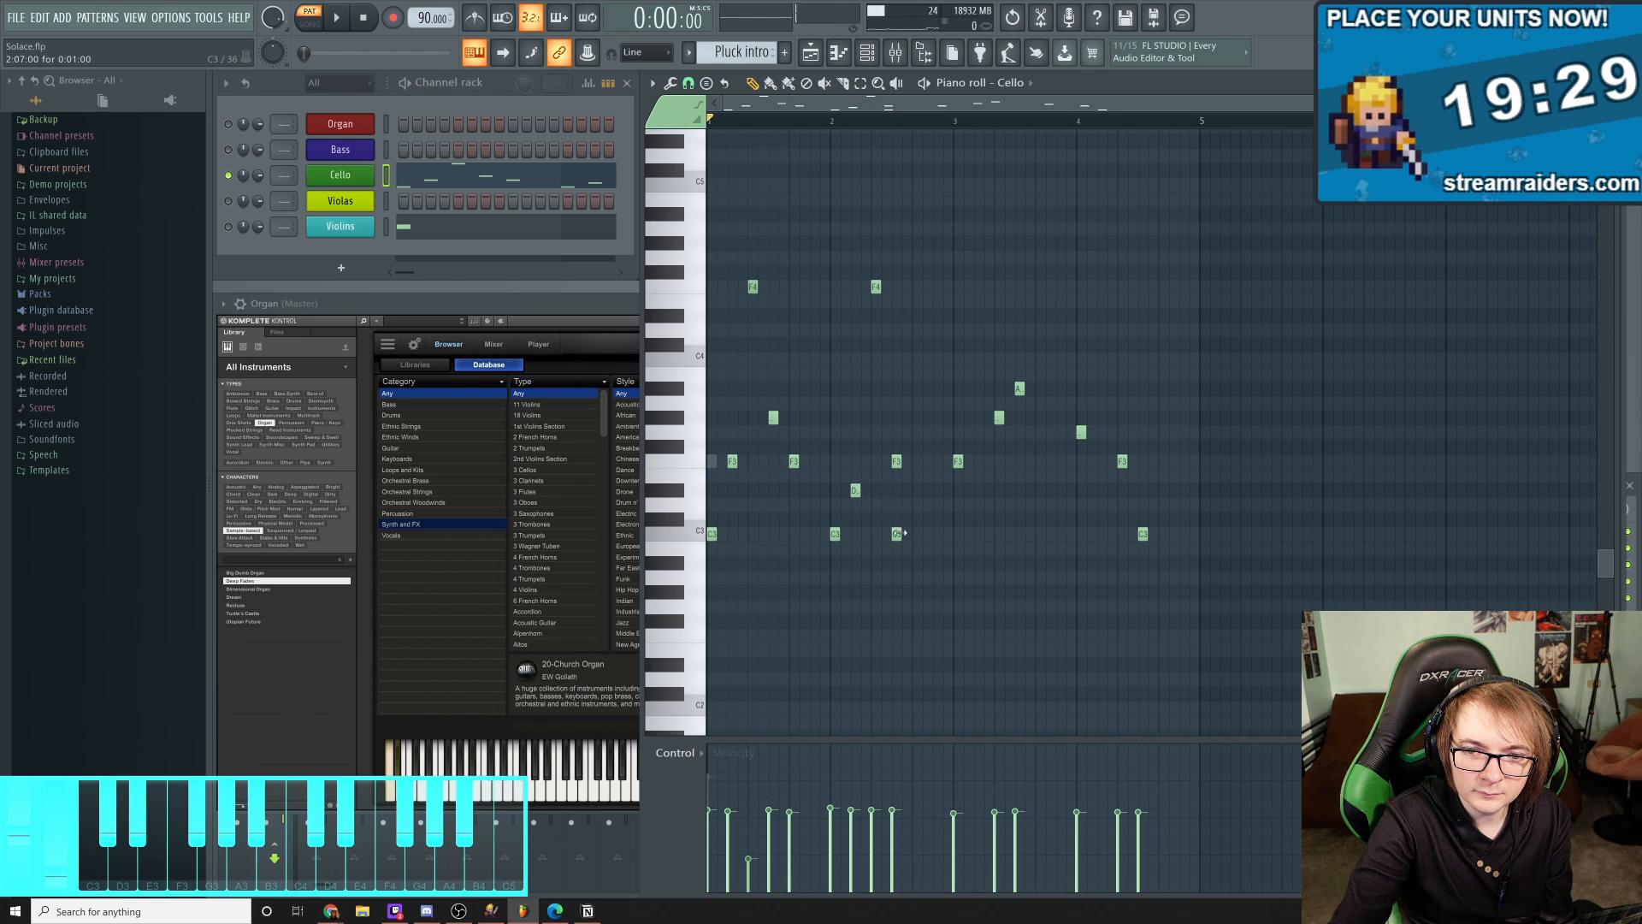
pyautogui.rightClick(898, 535)
pyautogui.rightClick(855, 490)
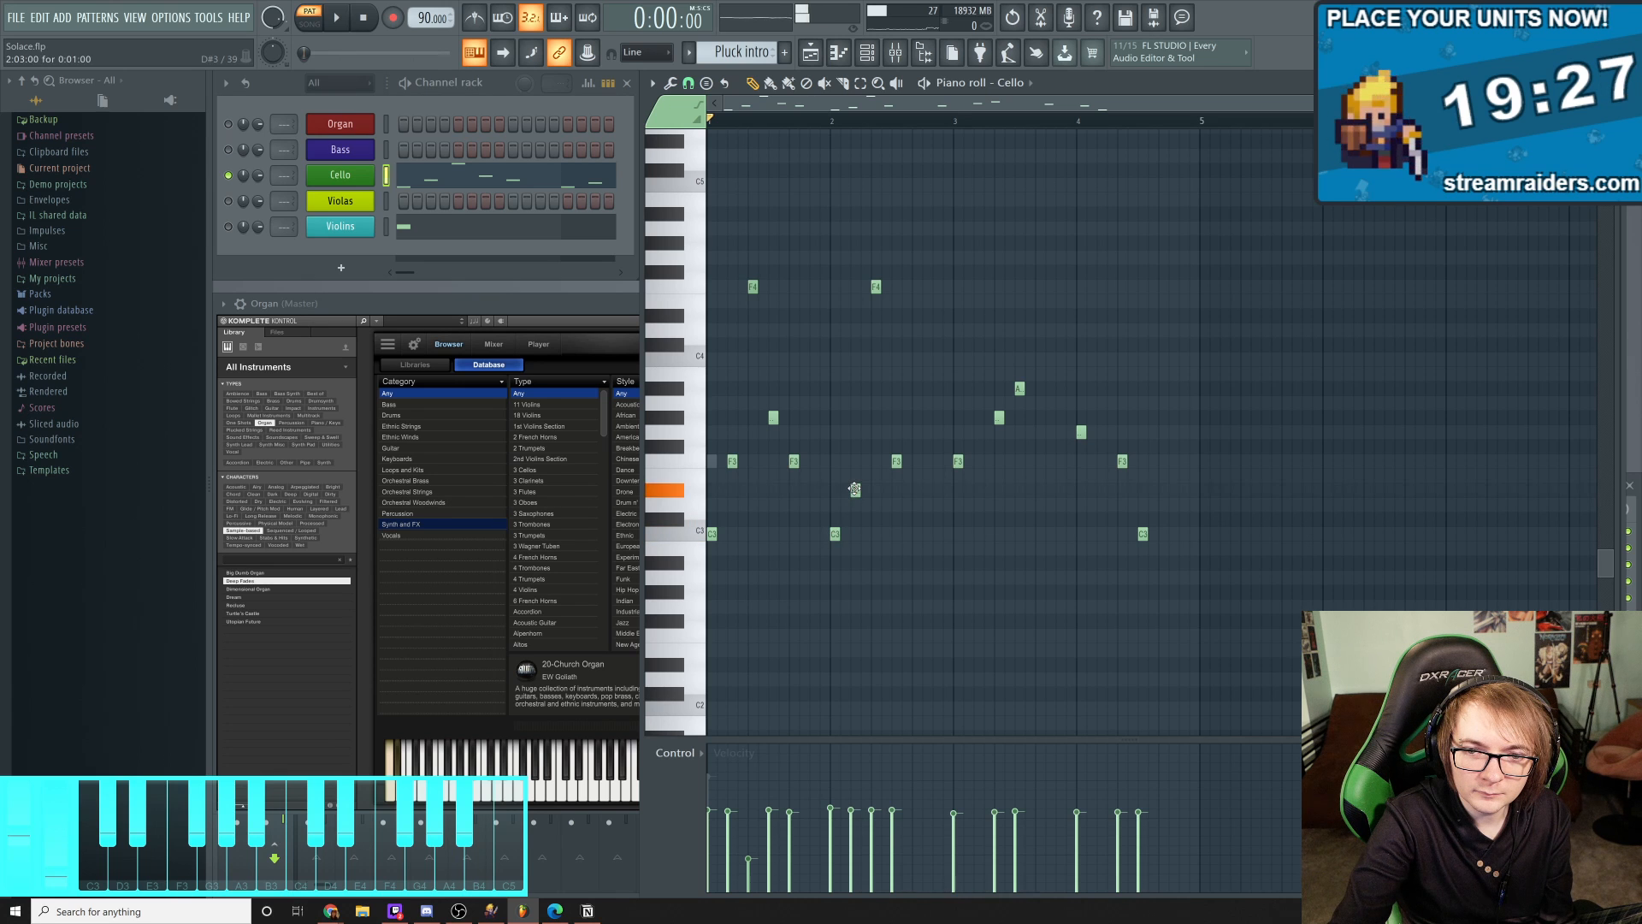
pyautogui.click(914, 534)
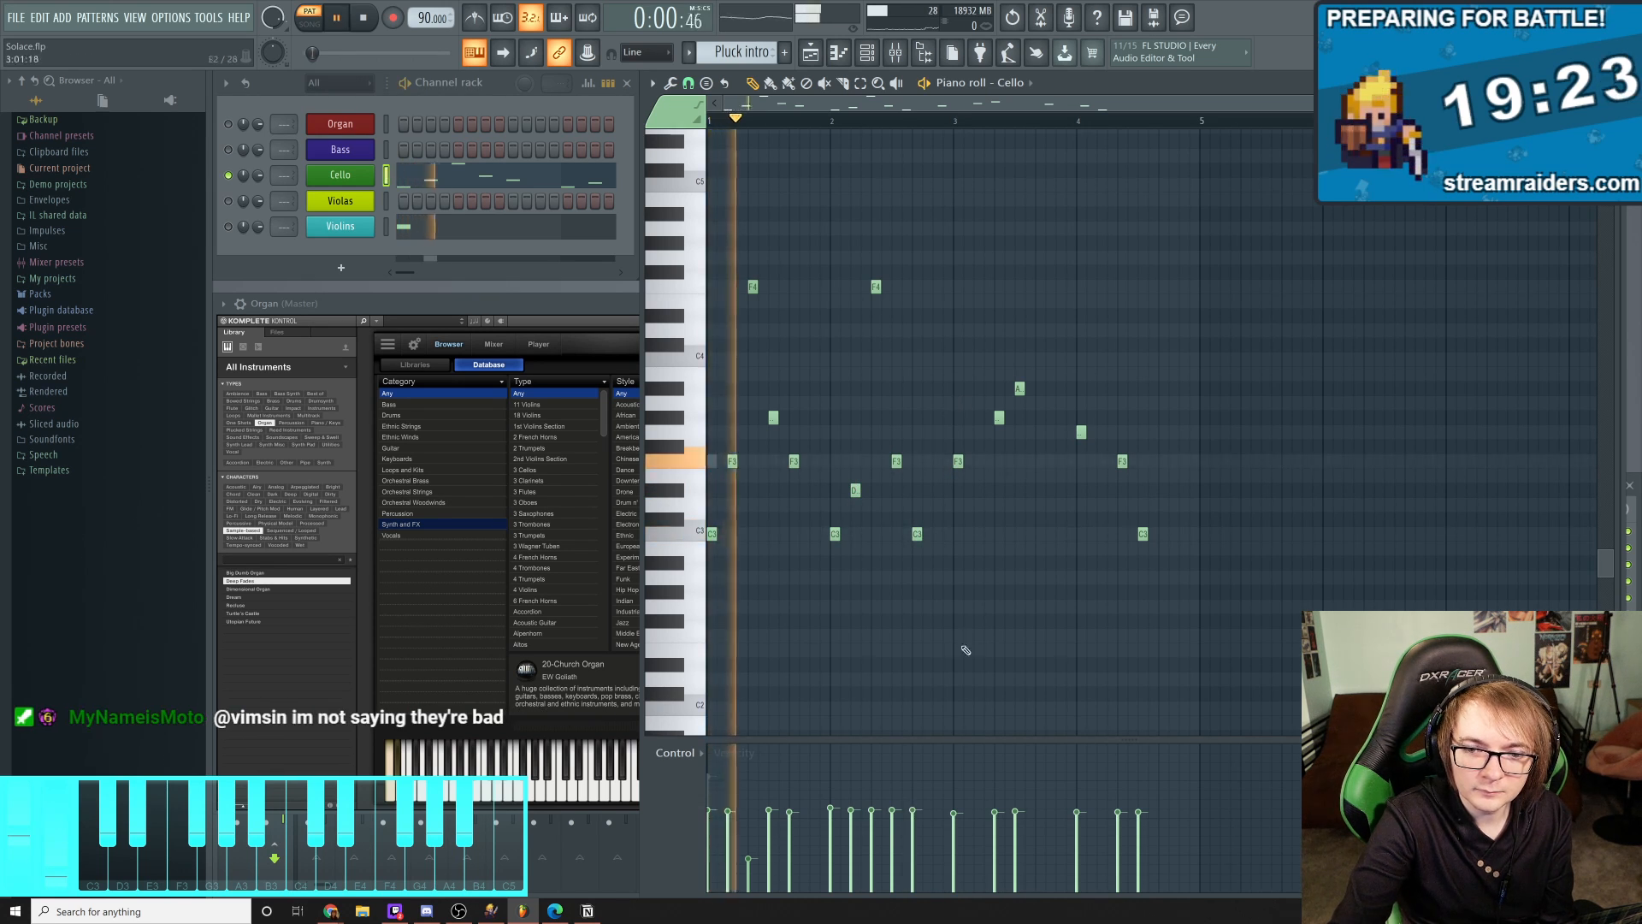
# Play back the Pluck intro pattern to hear the Cello's reworked second bar
pyautogui.press('space')
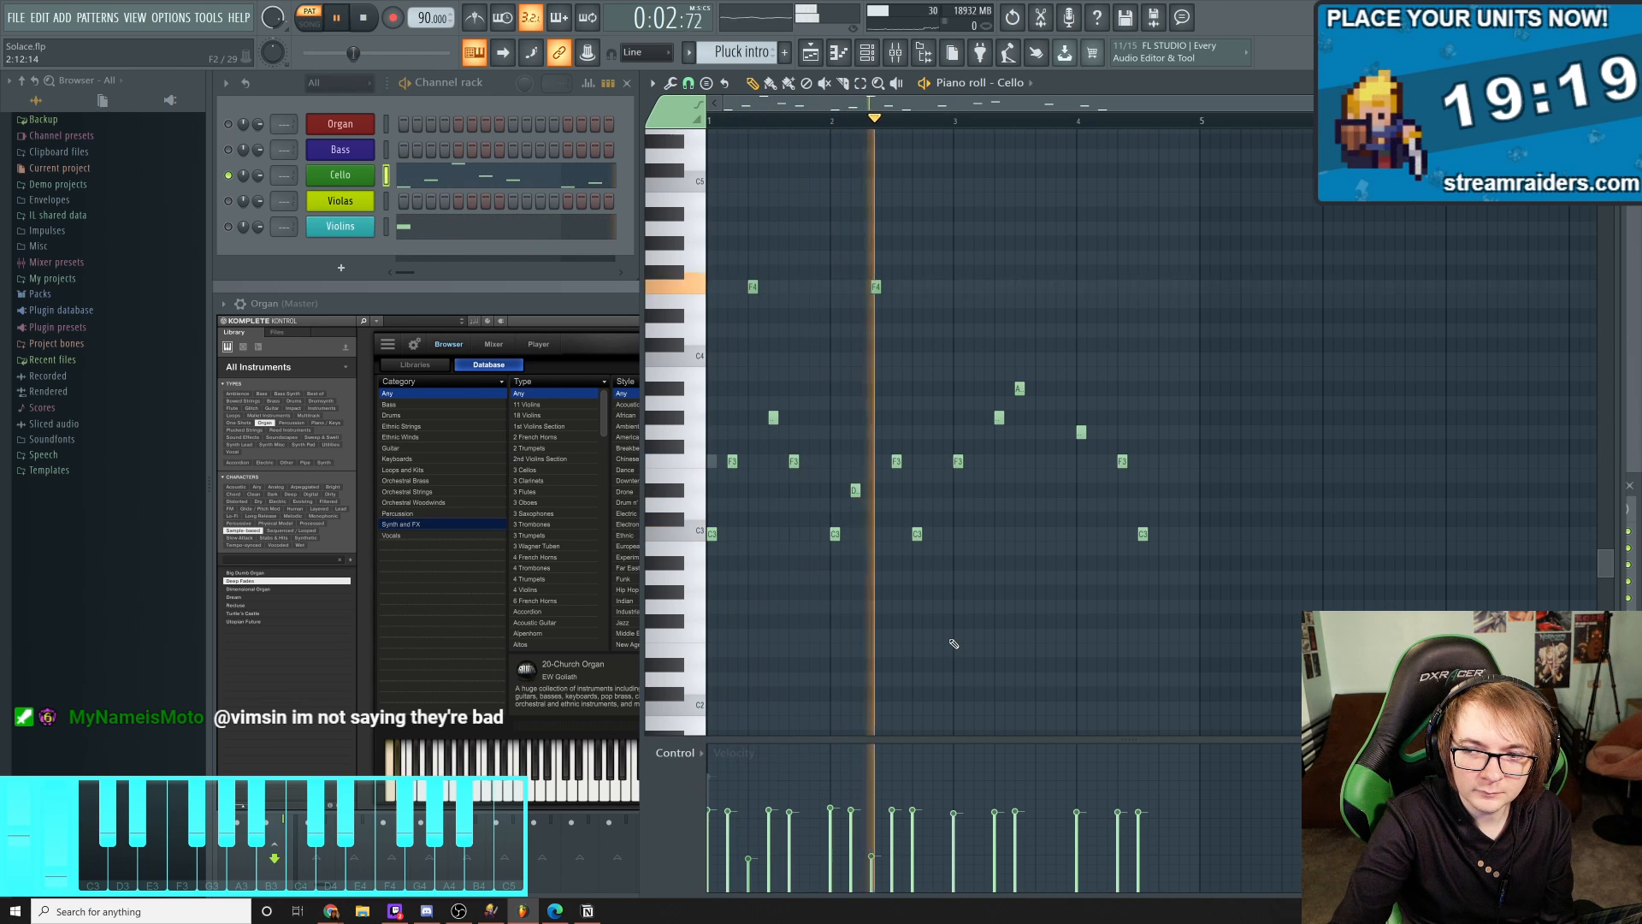
pyautogui.press('space')
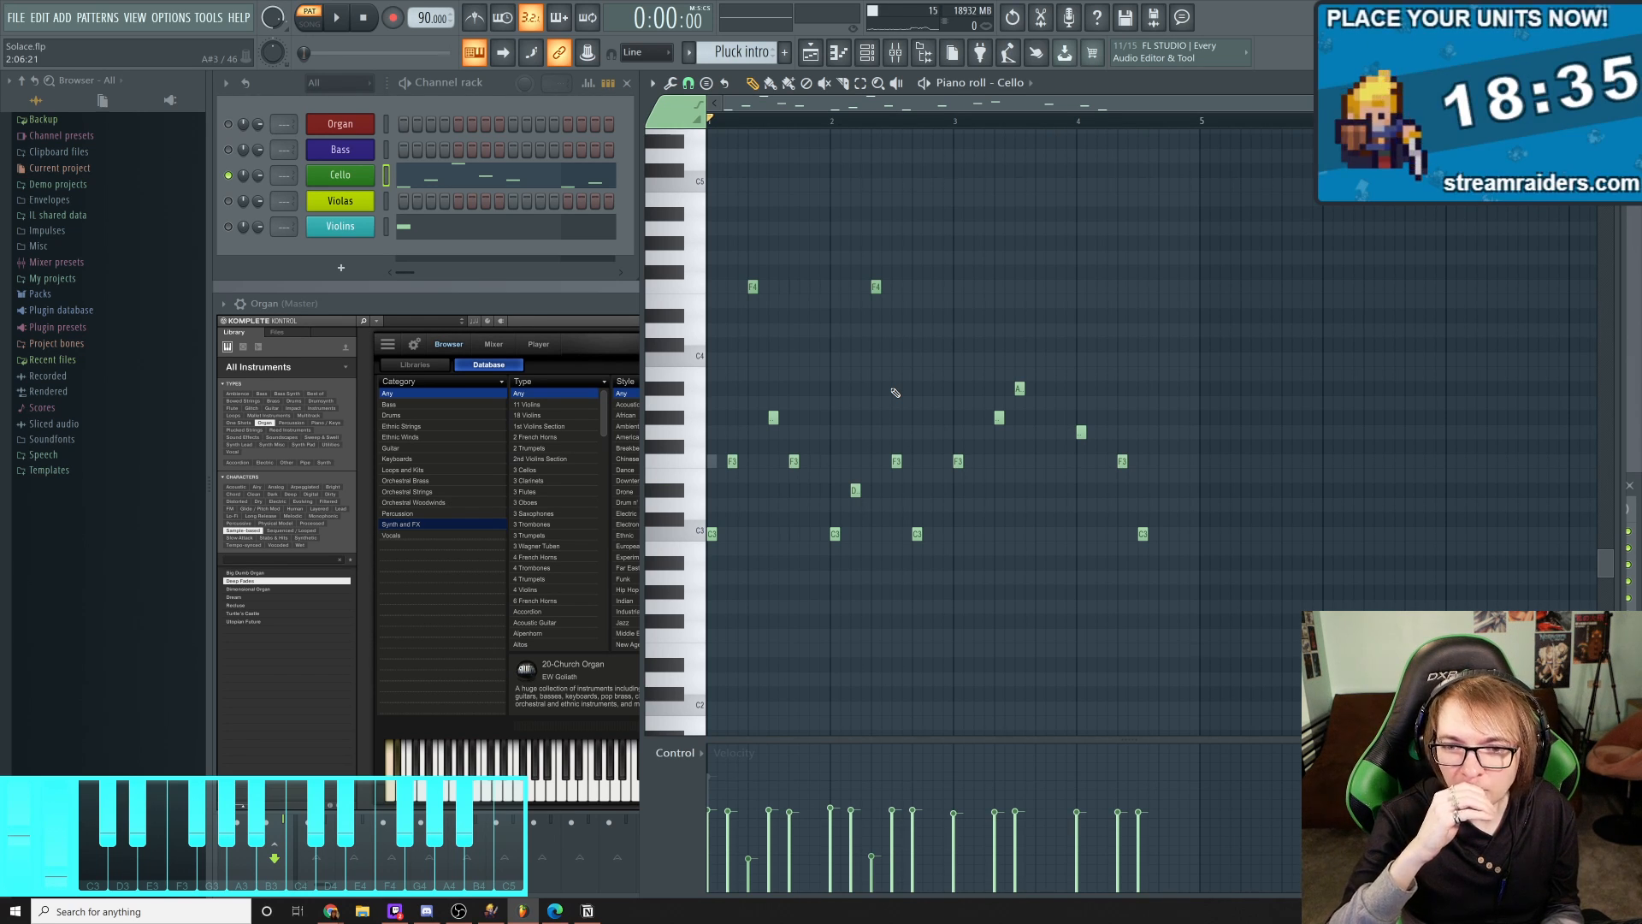
pyautogui.press('space')
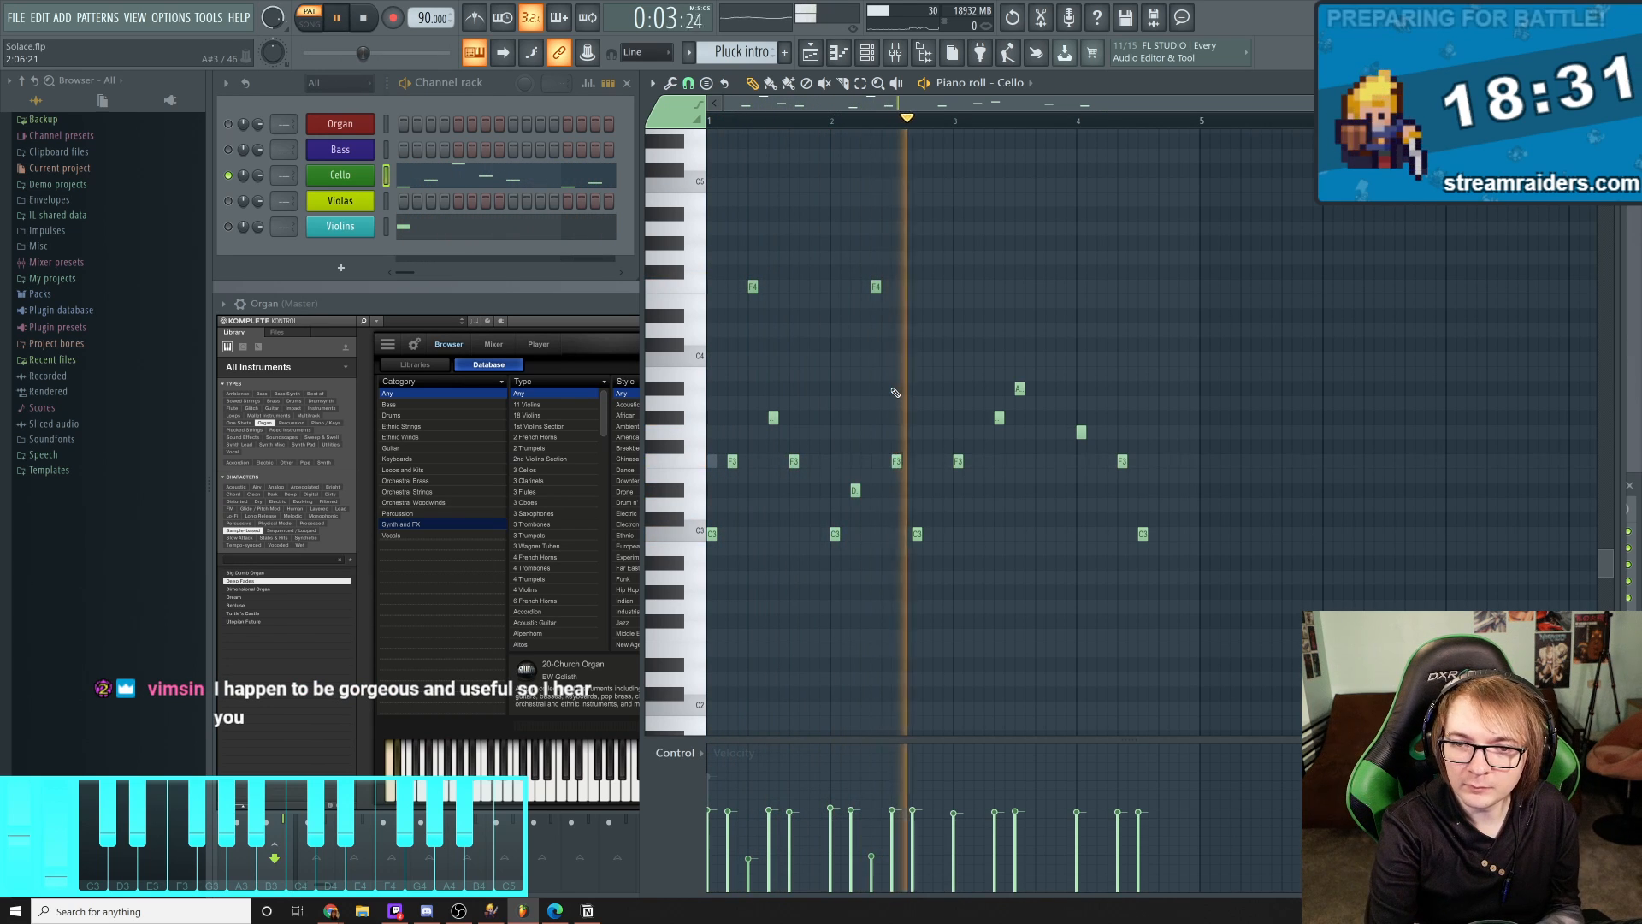
pyautogui.press('space')
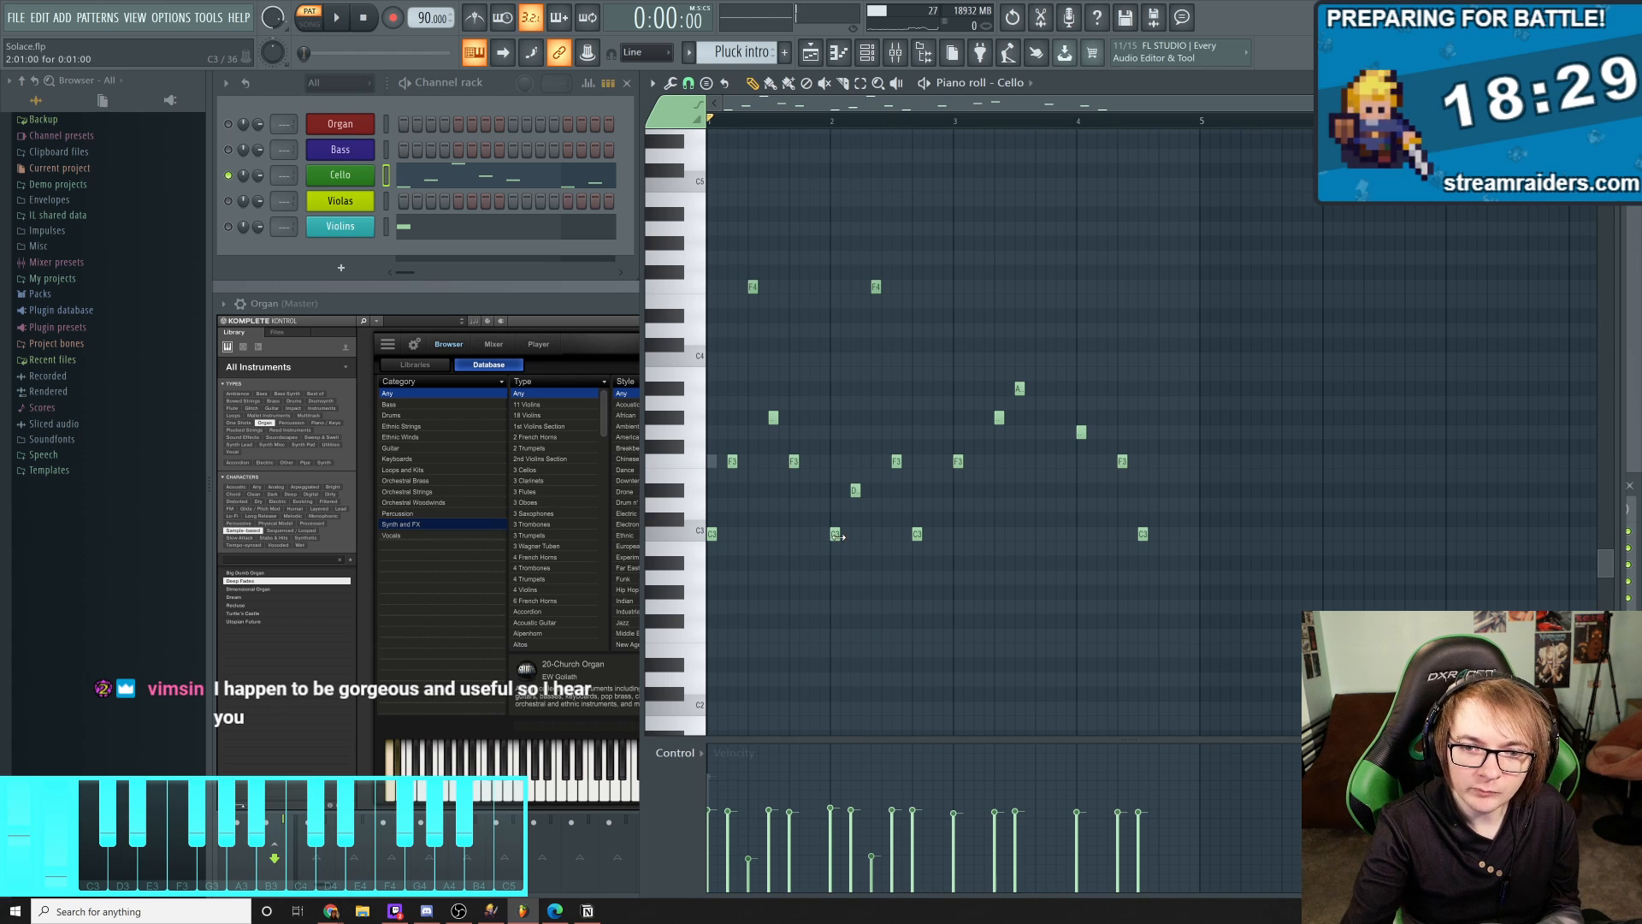
# Replace the Cello's F4 at 2:05 with D#4 and play back the pattern
pyautogui.click(874, 315)
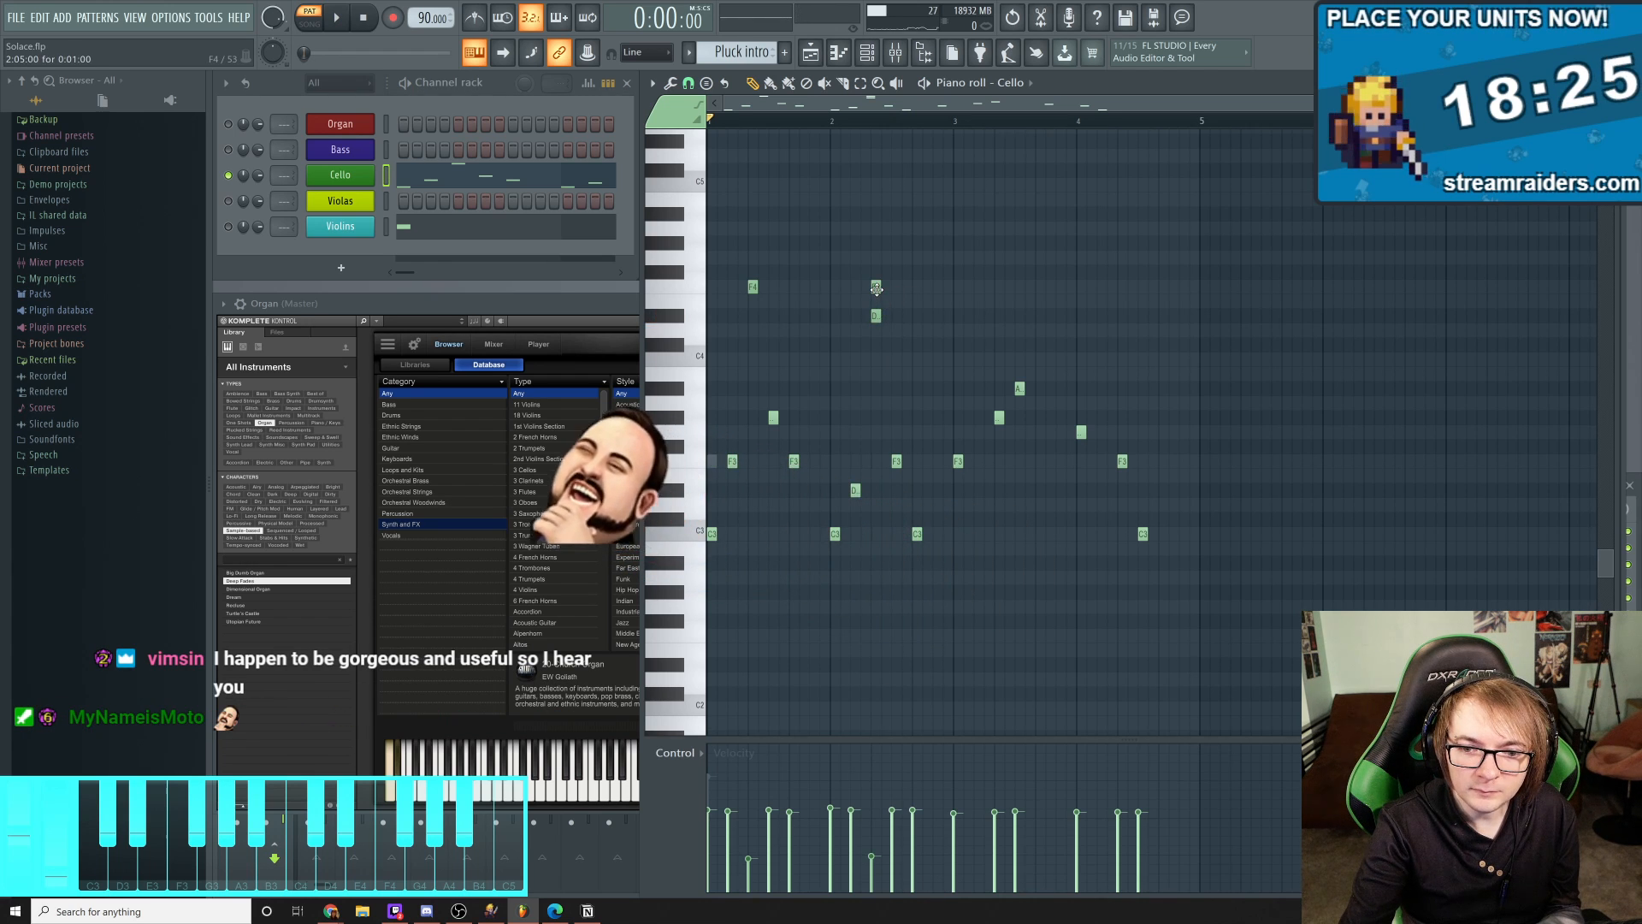
pyautogui.rightClick(876, 288)
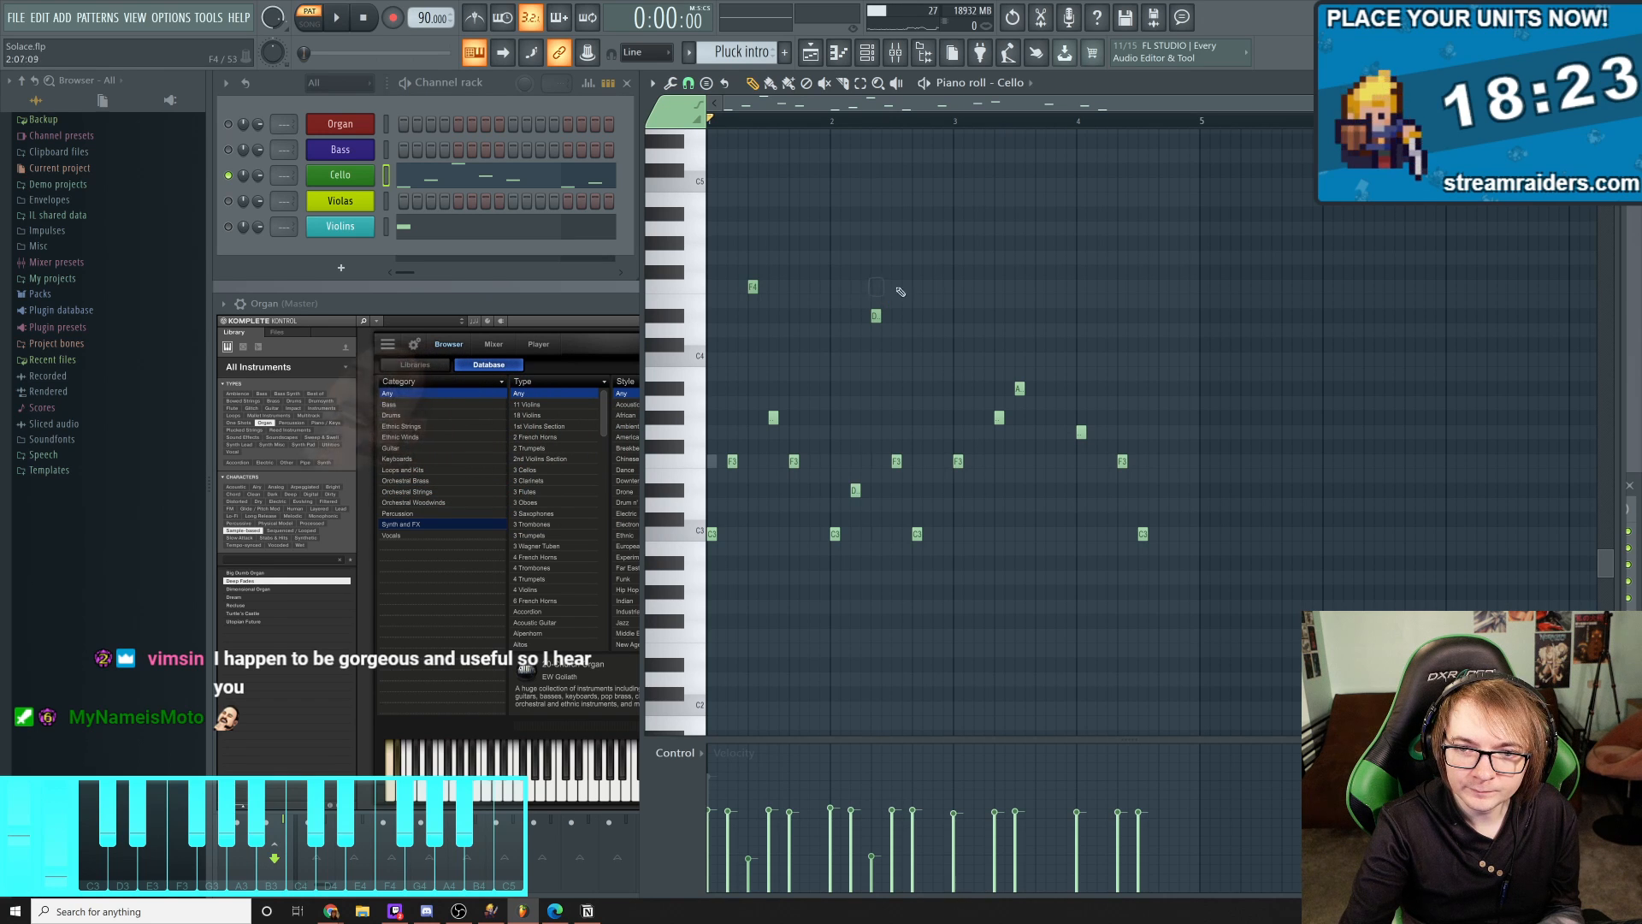
pyautogui.press('space')
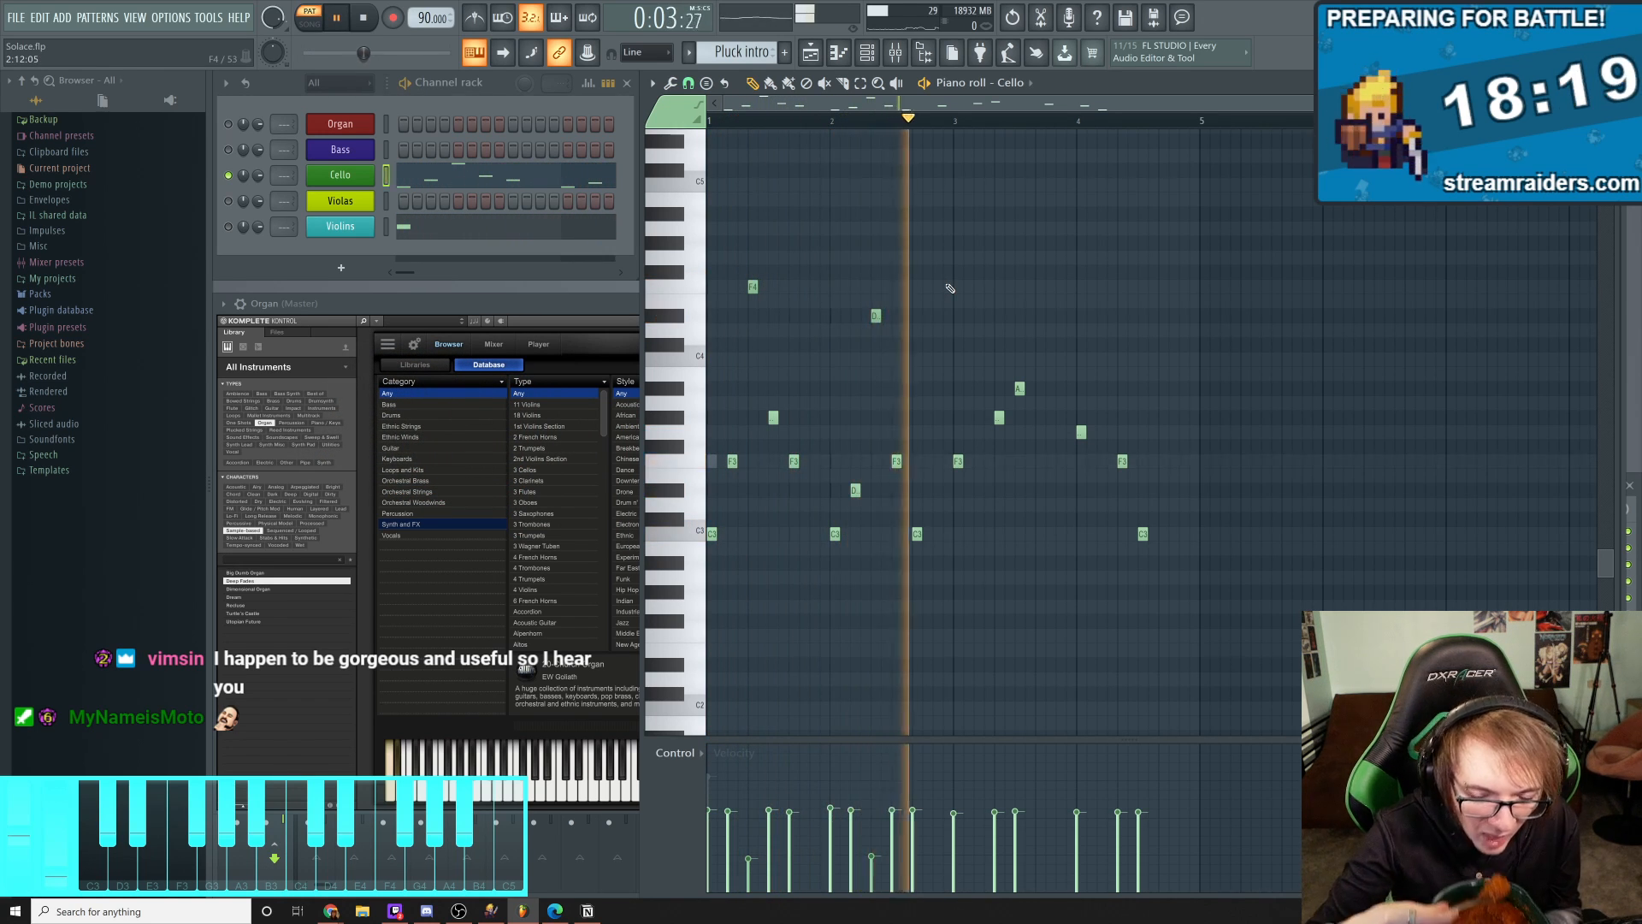
pyautogui.press('space')
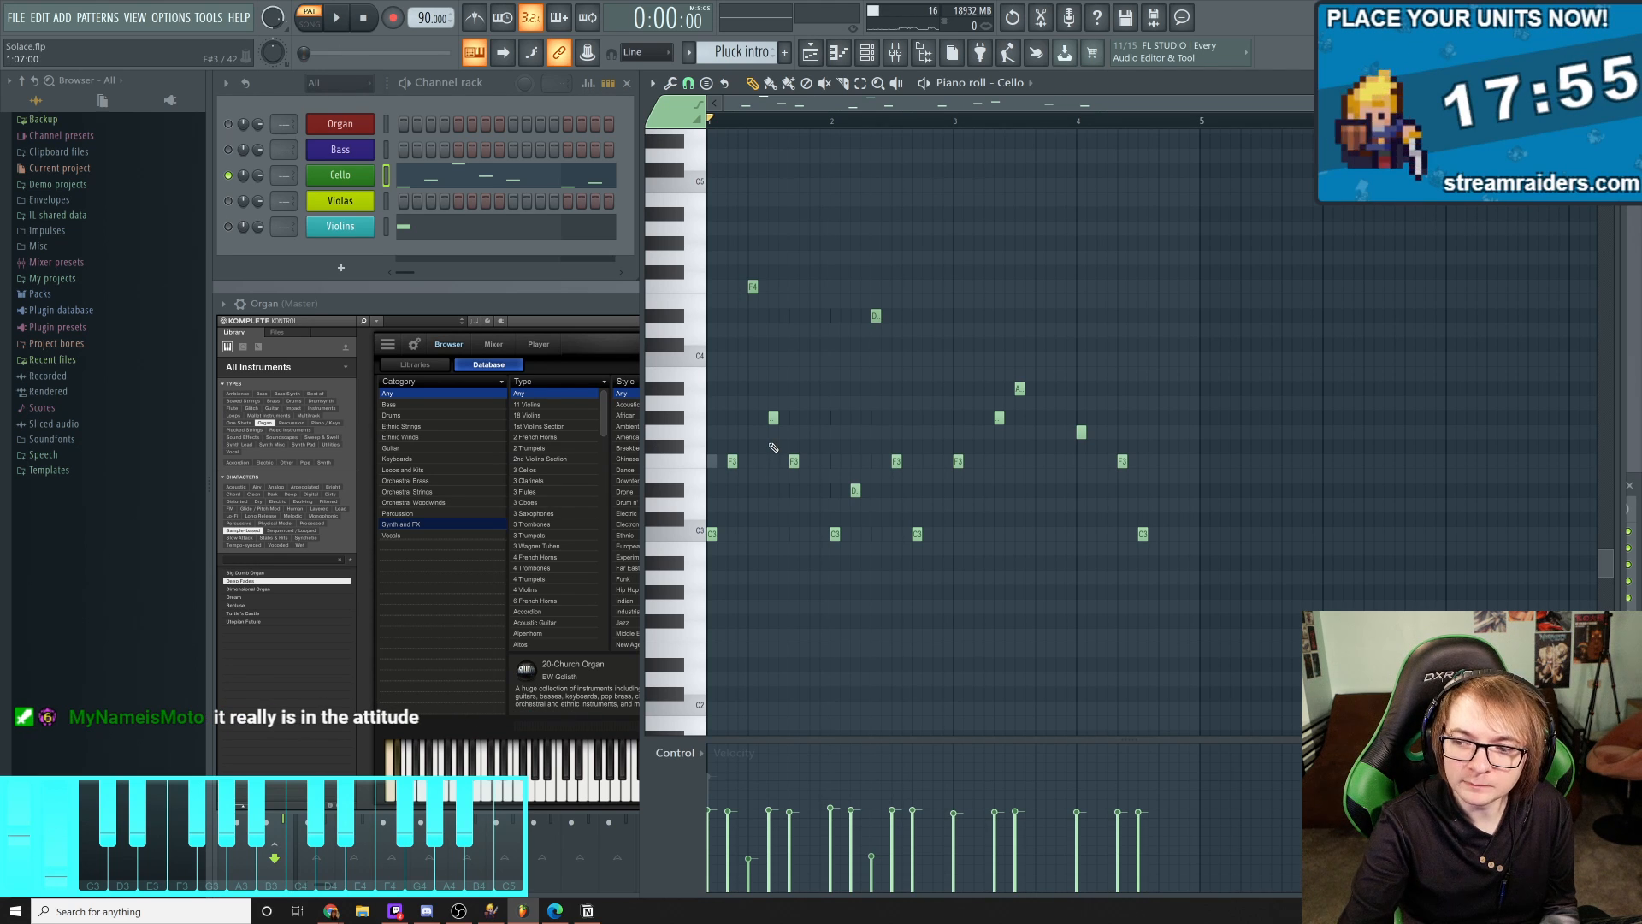
# Rework the Cello's third bar with G#3 at 3:03, a quieter G#4 at 3:05 and C4 at 3:09, and play back the pattern
pyautogui.click(958, 462)
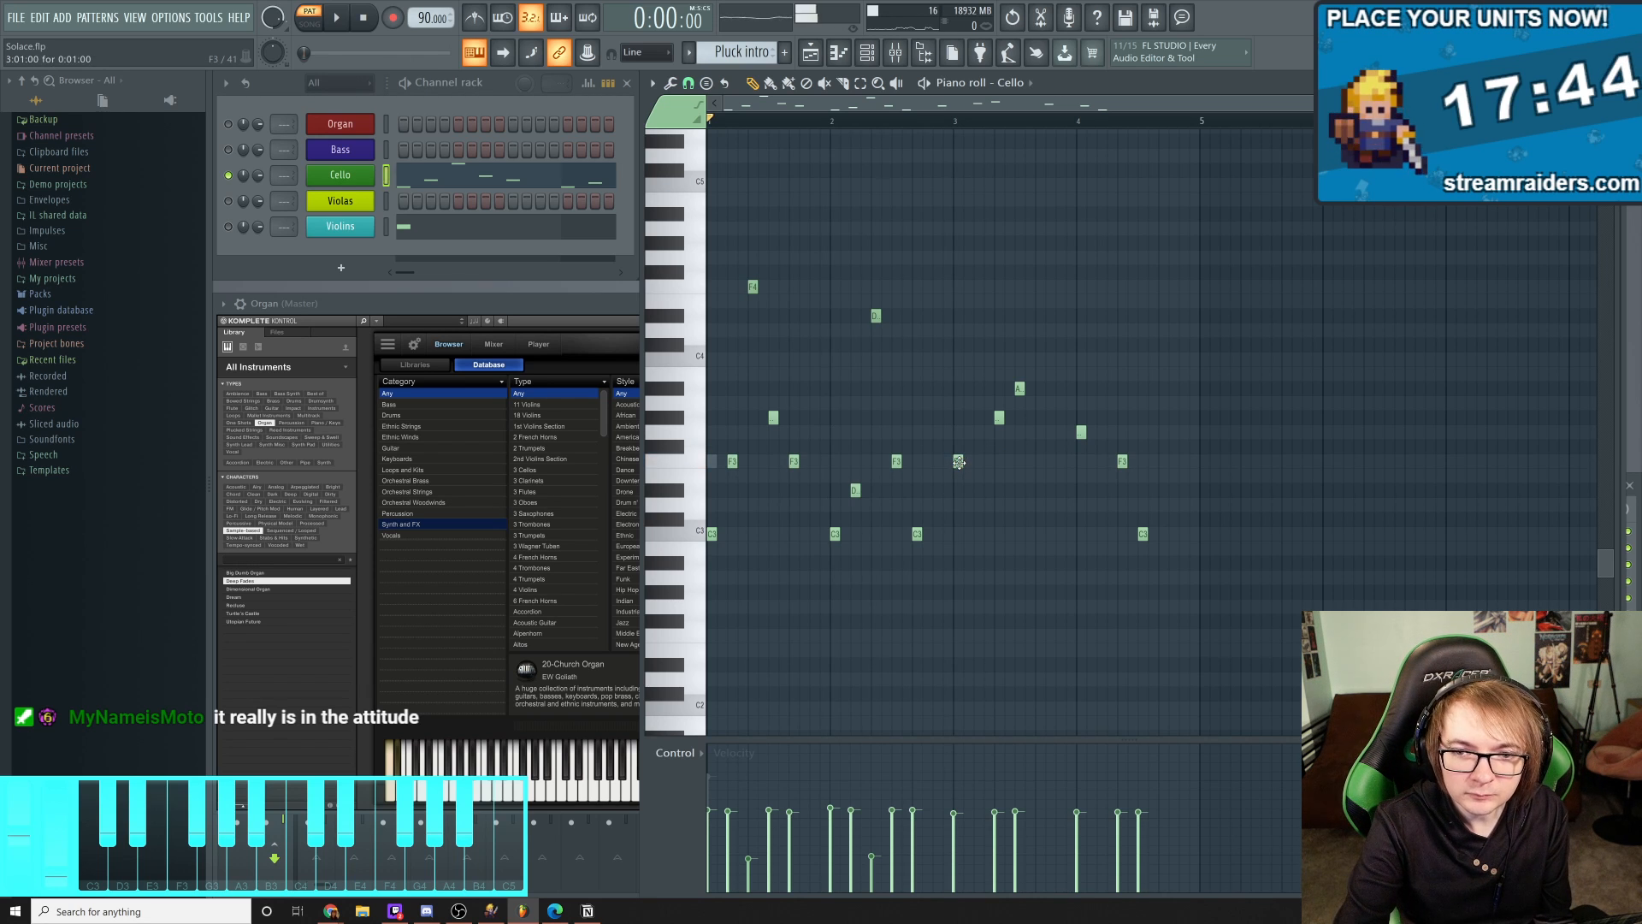
pyautogui.click(967, 420)
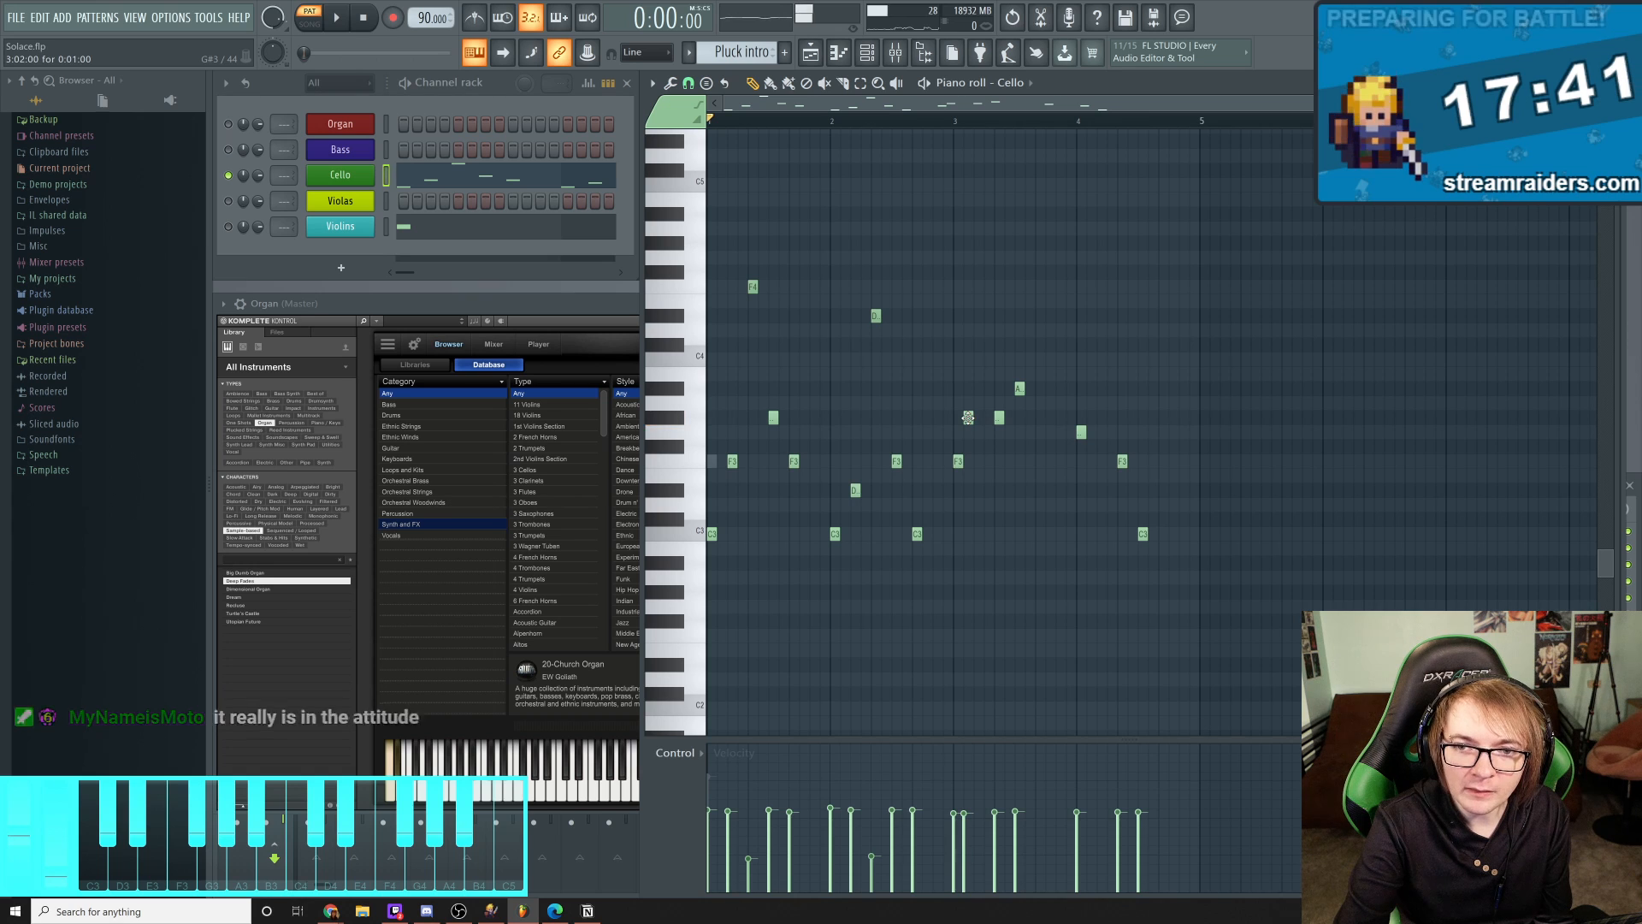
pyautogui.click(976, 244)
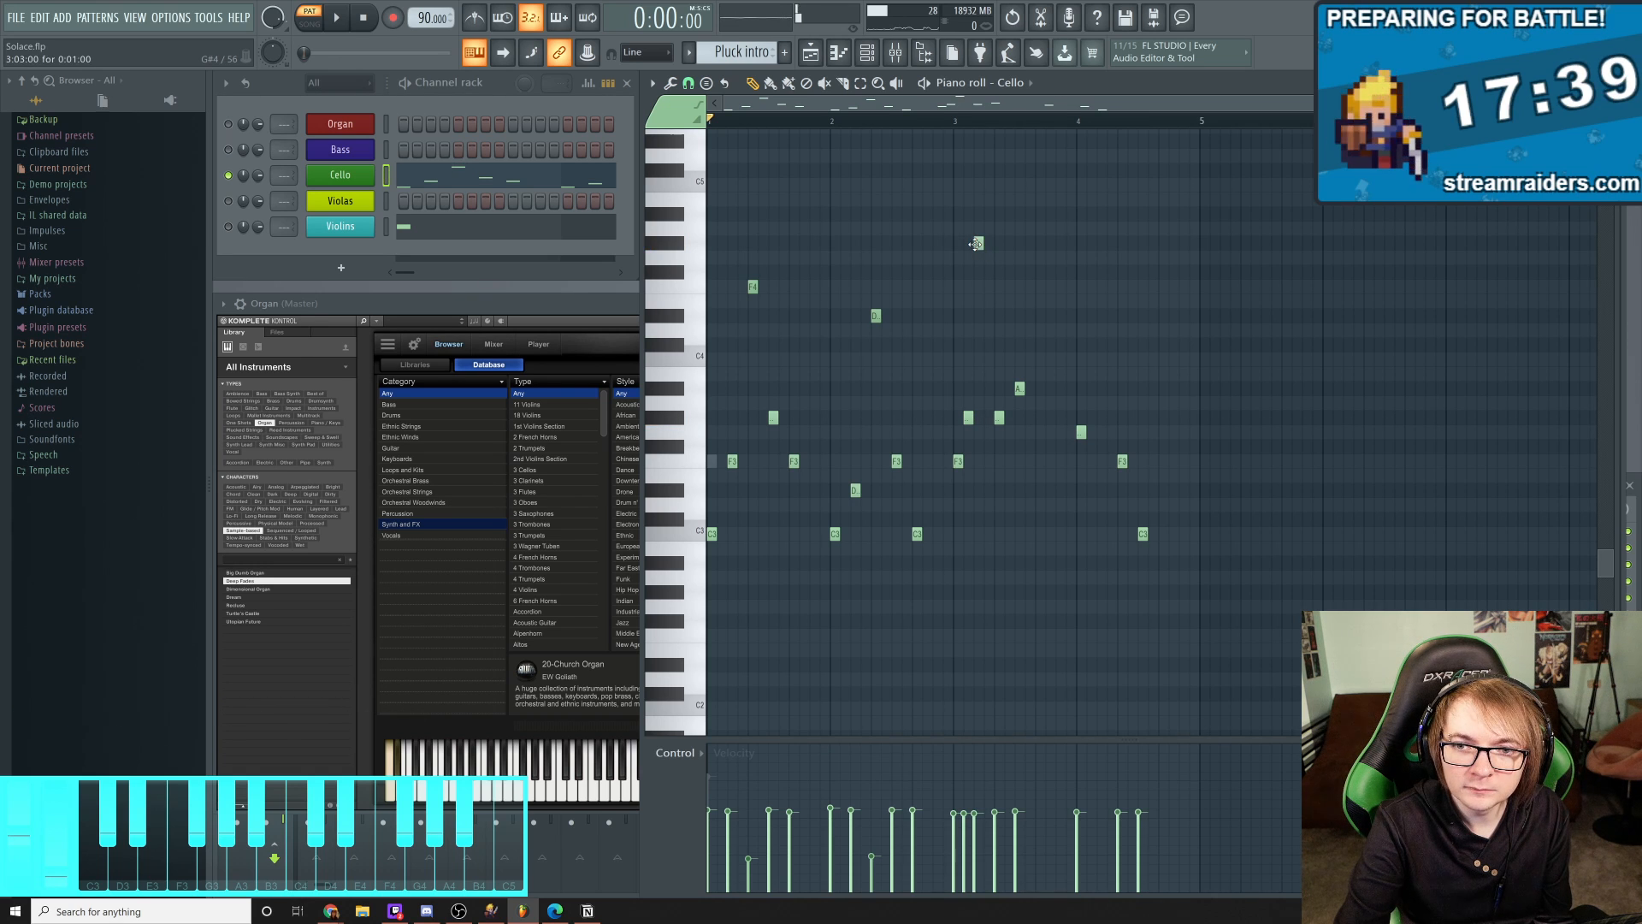
pyautogui.click(995, 248)
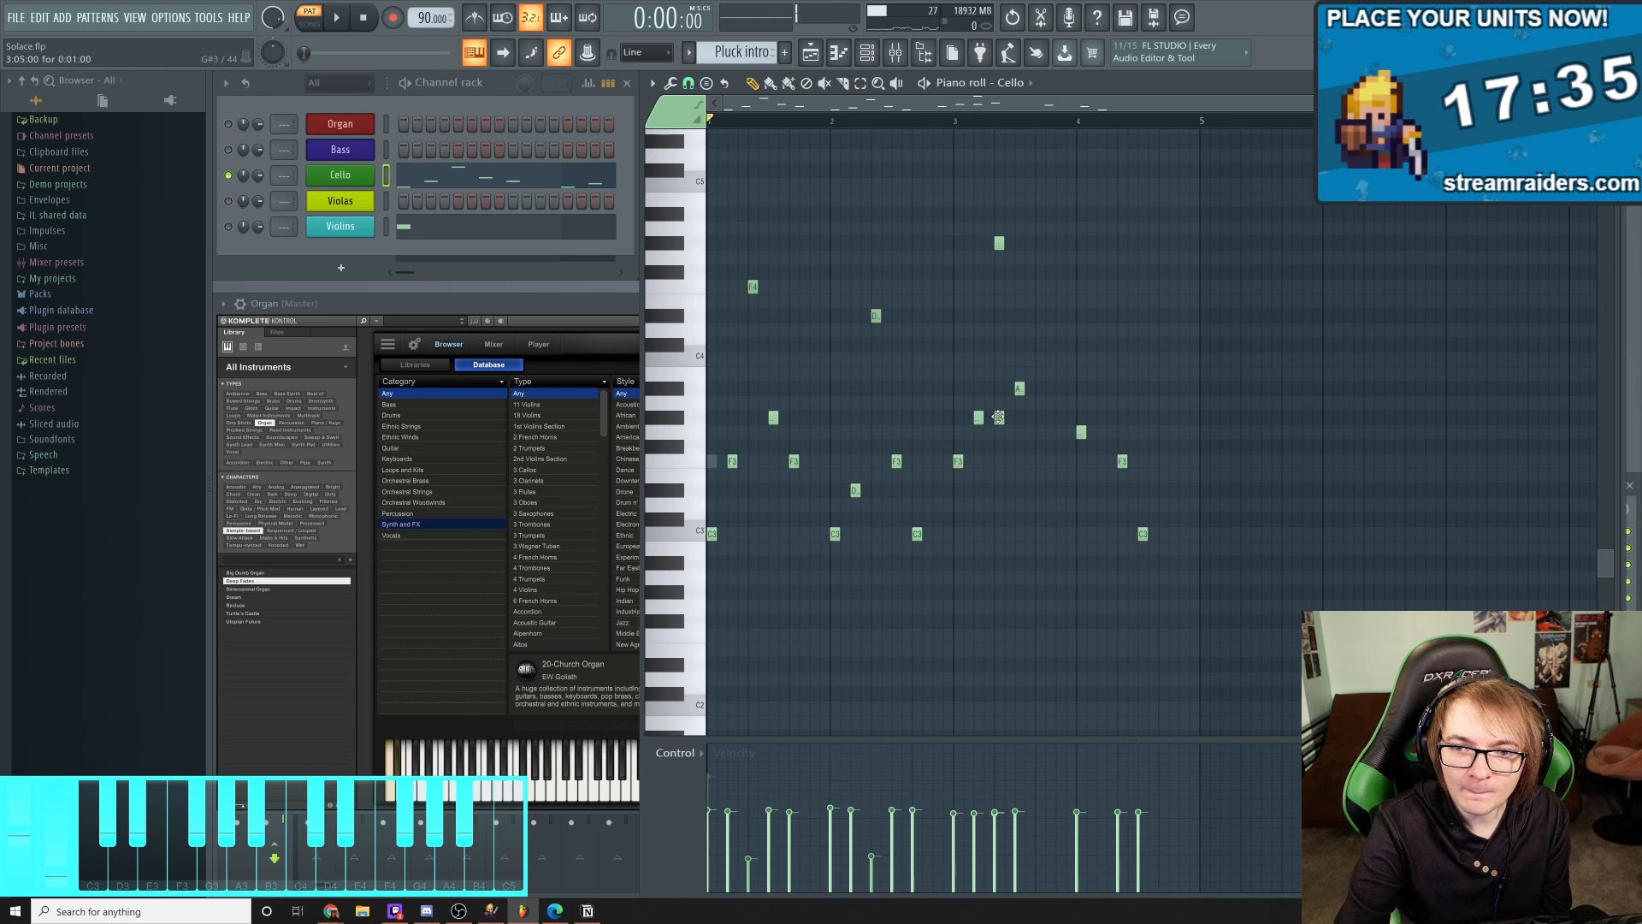
pyautogui.rightClick(1019, 390)
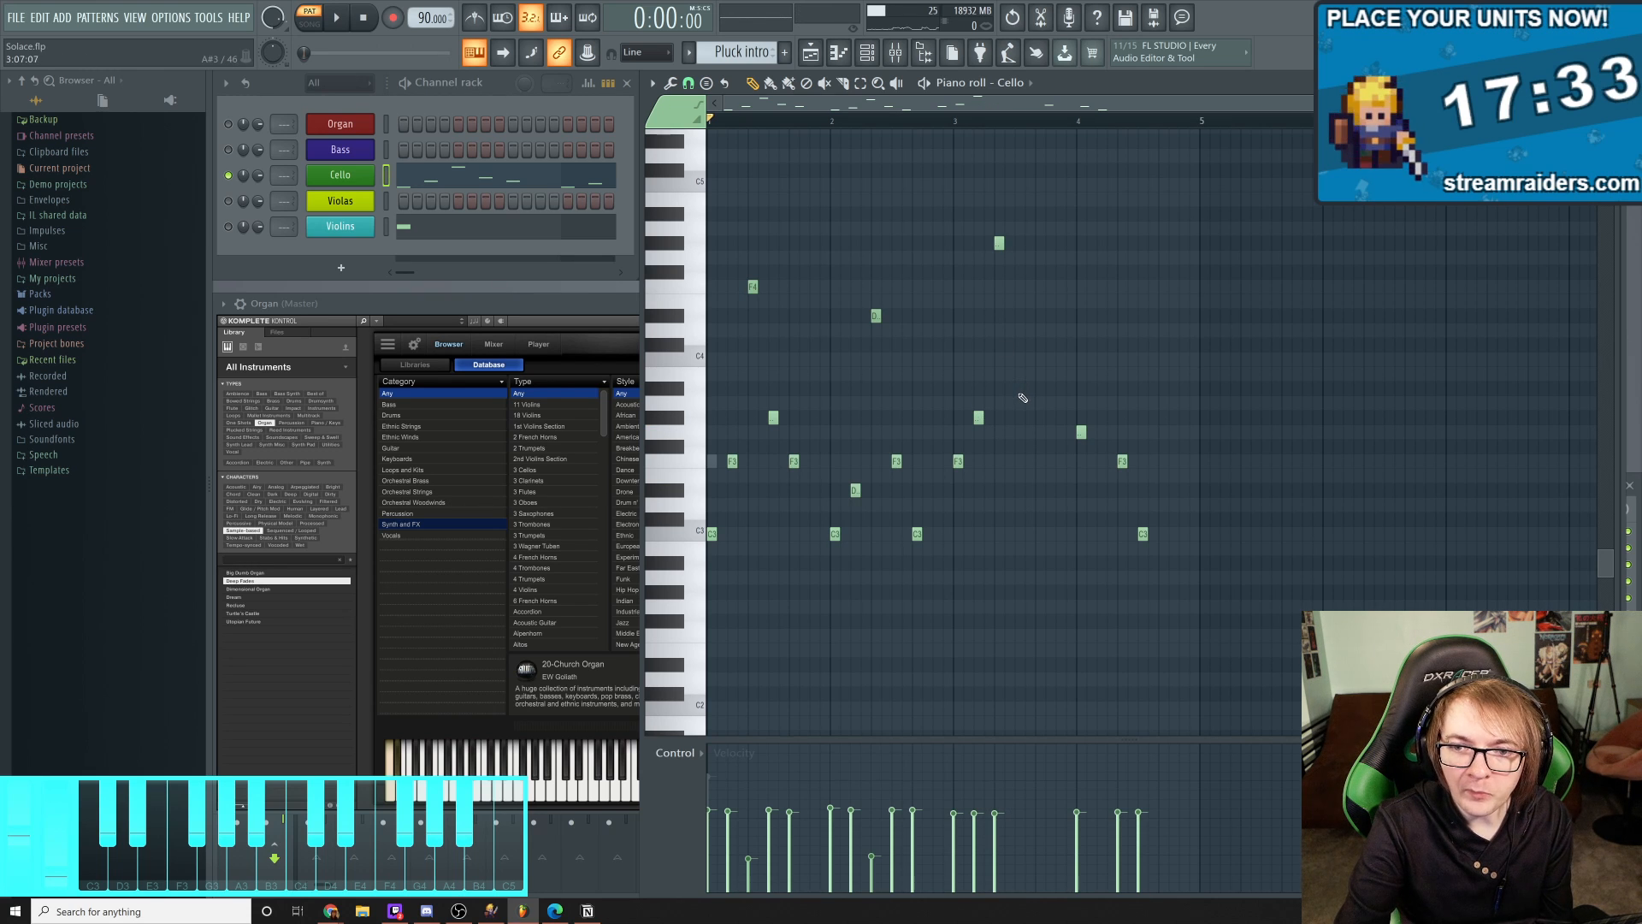
pyautogui.click(1040, 362)
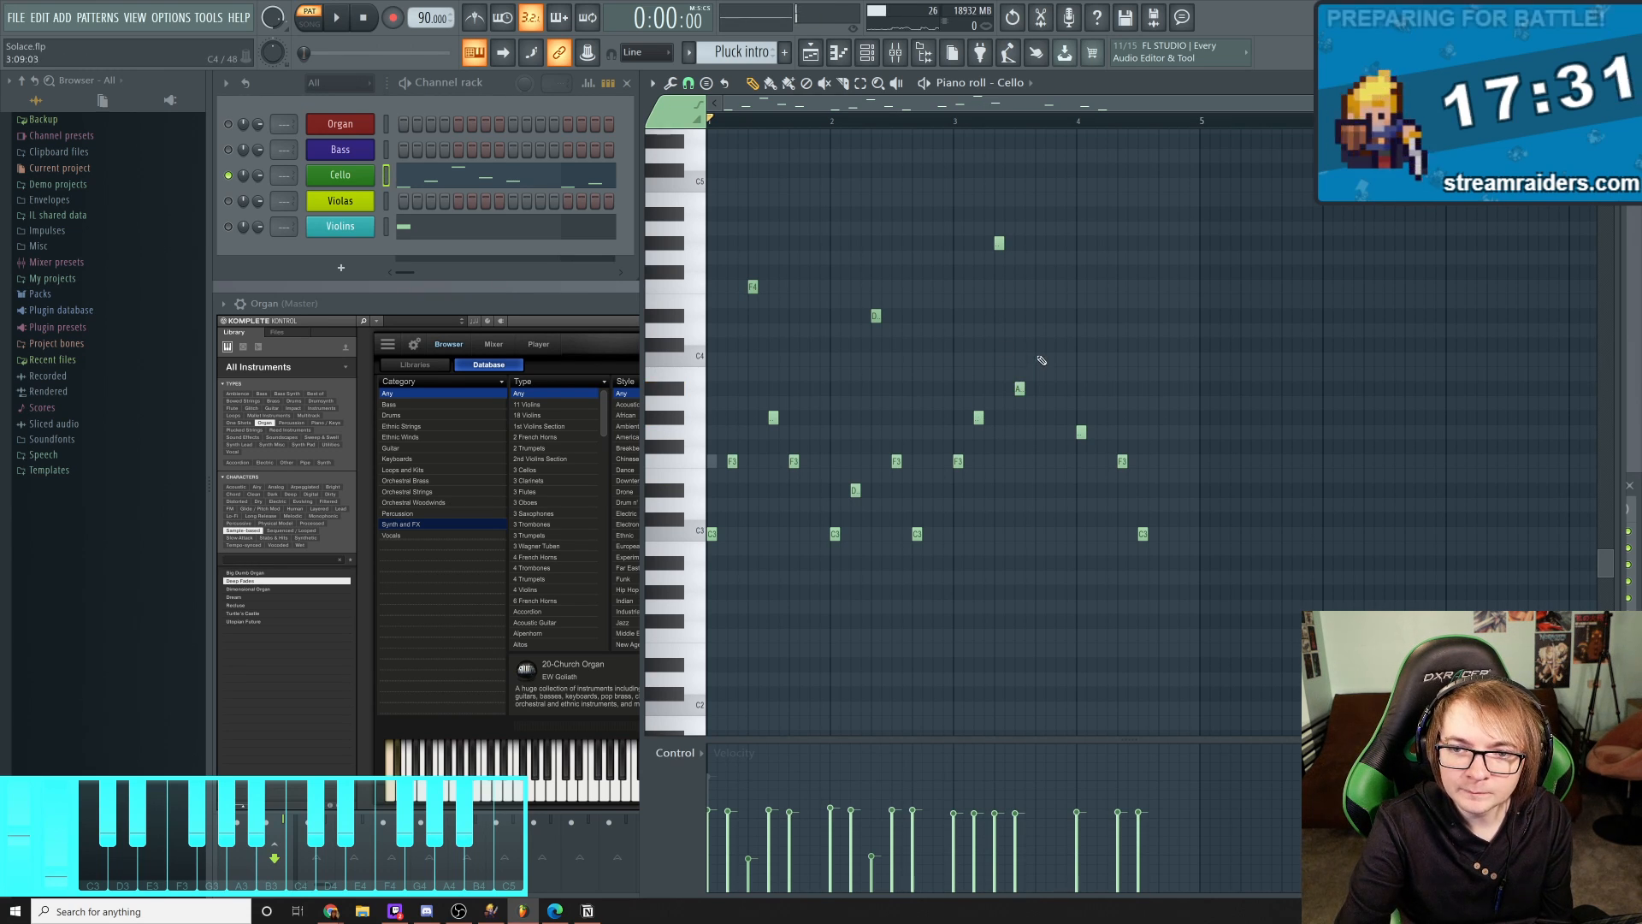
pyautogui.click(994, 246)
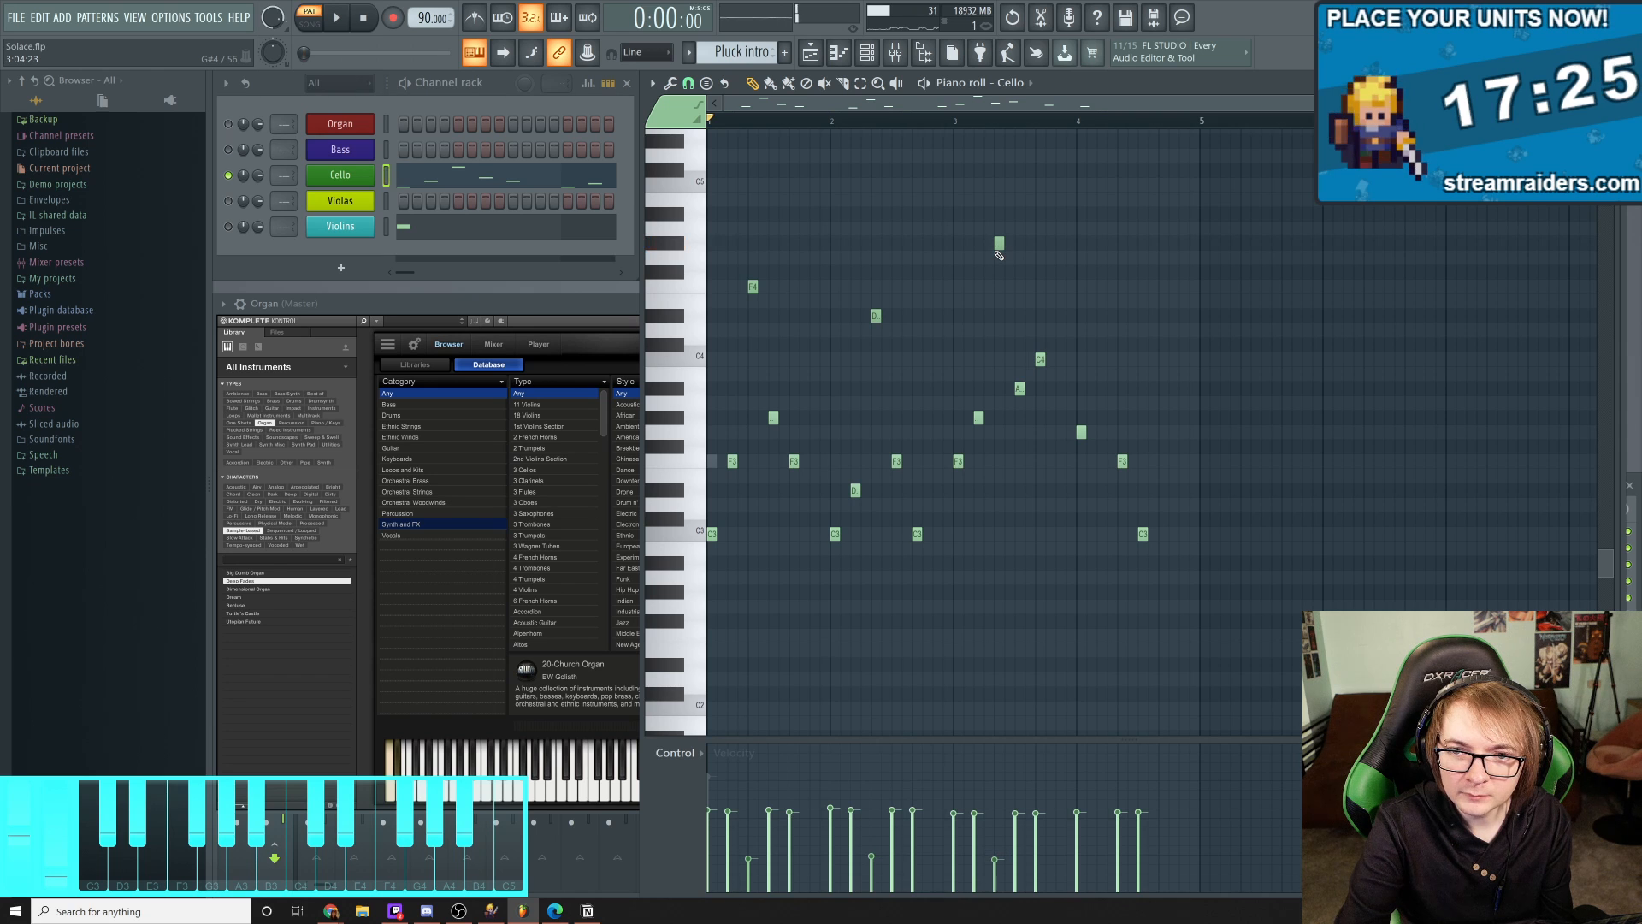
pyautogui.press('space')
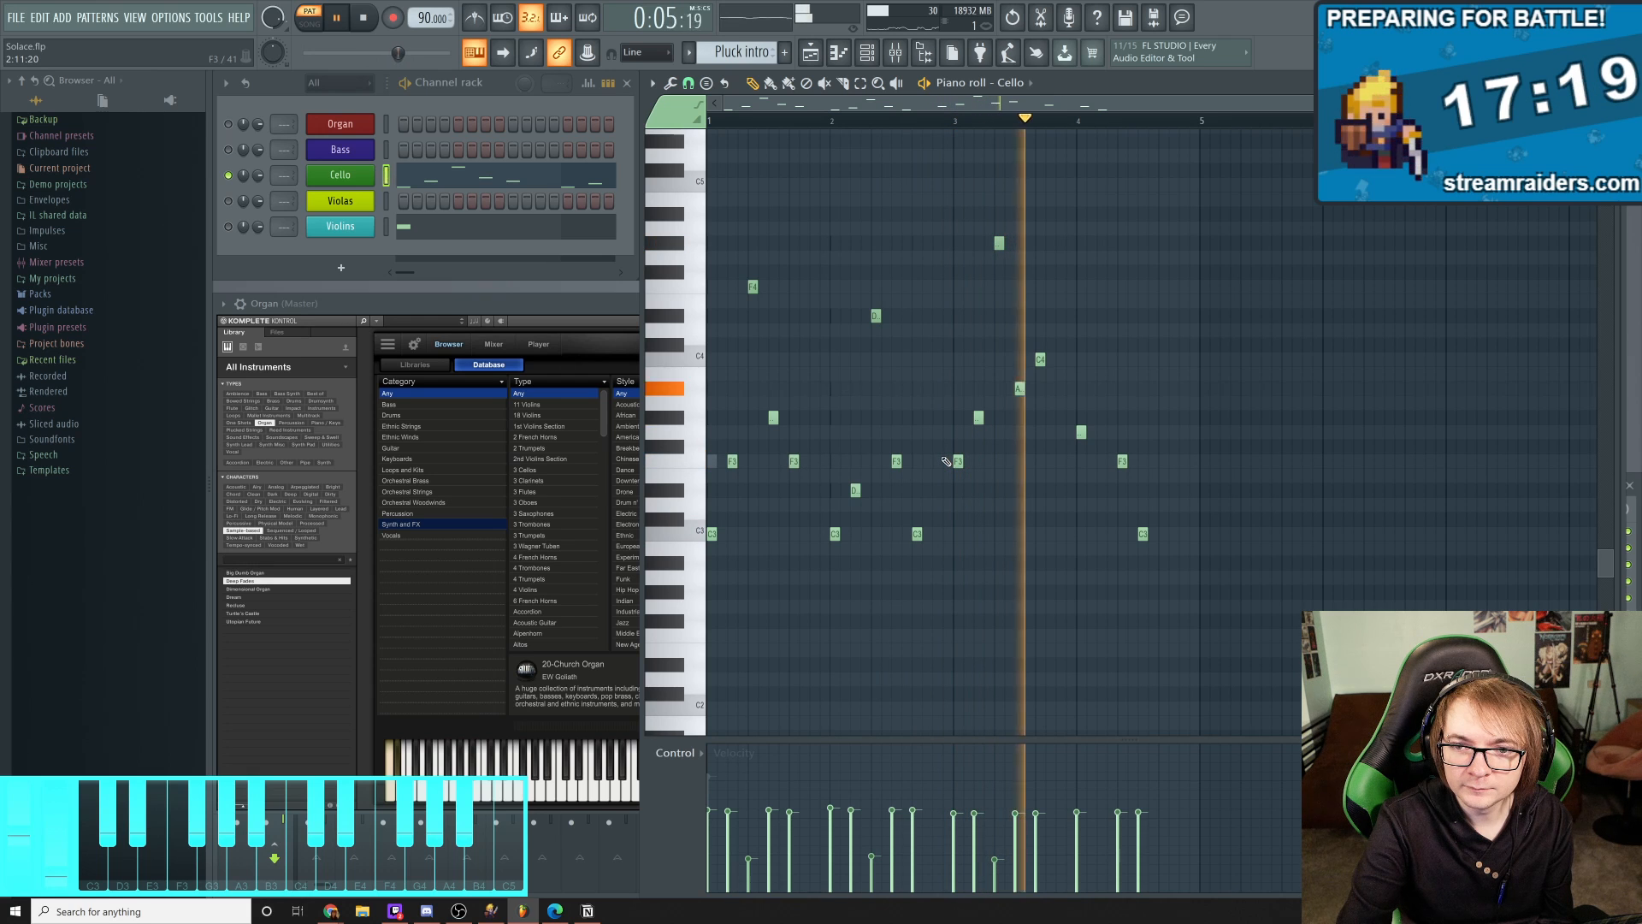
pyautogui.press('space')
# Raise the Cello's G3 at 4:01 to G#3, add A#3 at 4:03, and replace F3 at 4:05 with a quieter A#4
pyautogui.click(1082, 431)
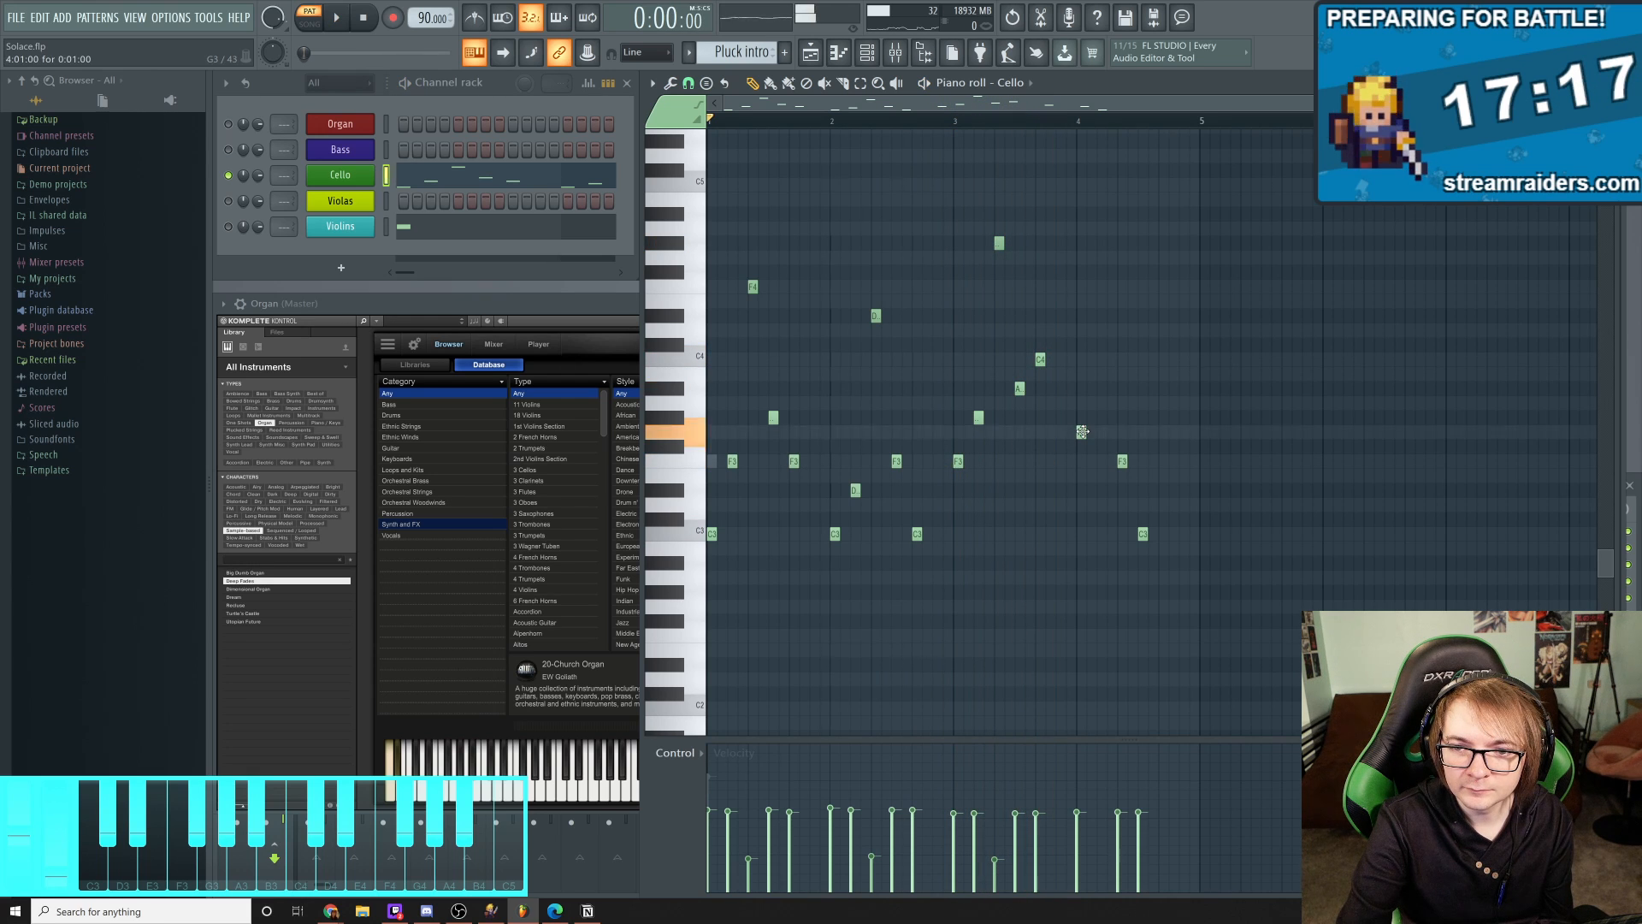
pyautogui.moveTo(1082, 426); pyautogui.dragTo(1081, 411)
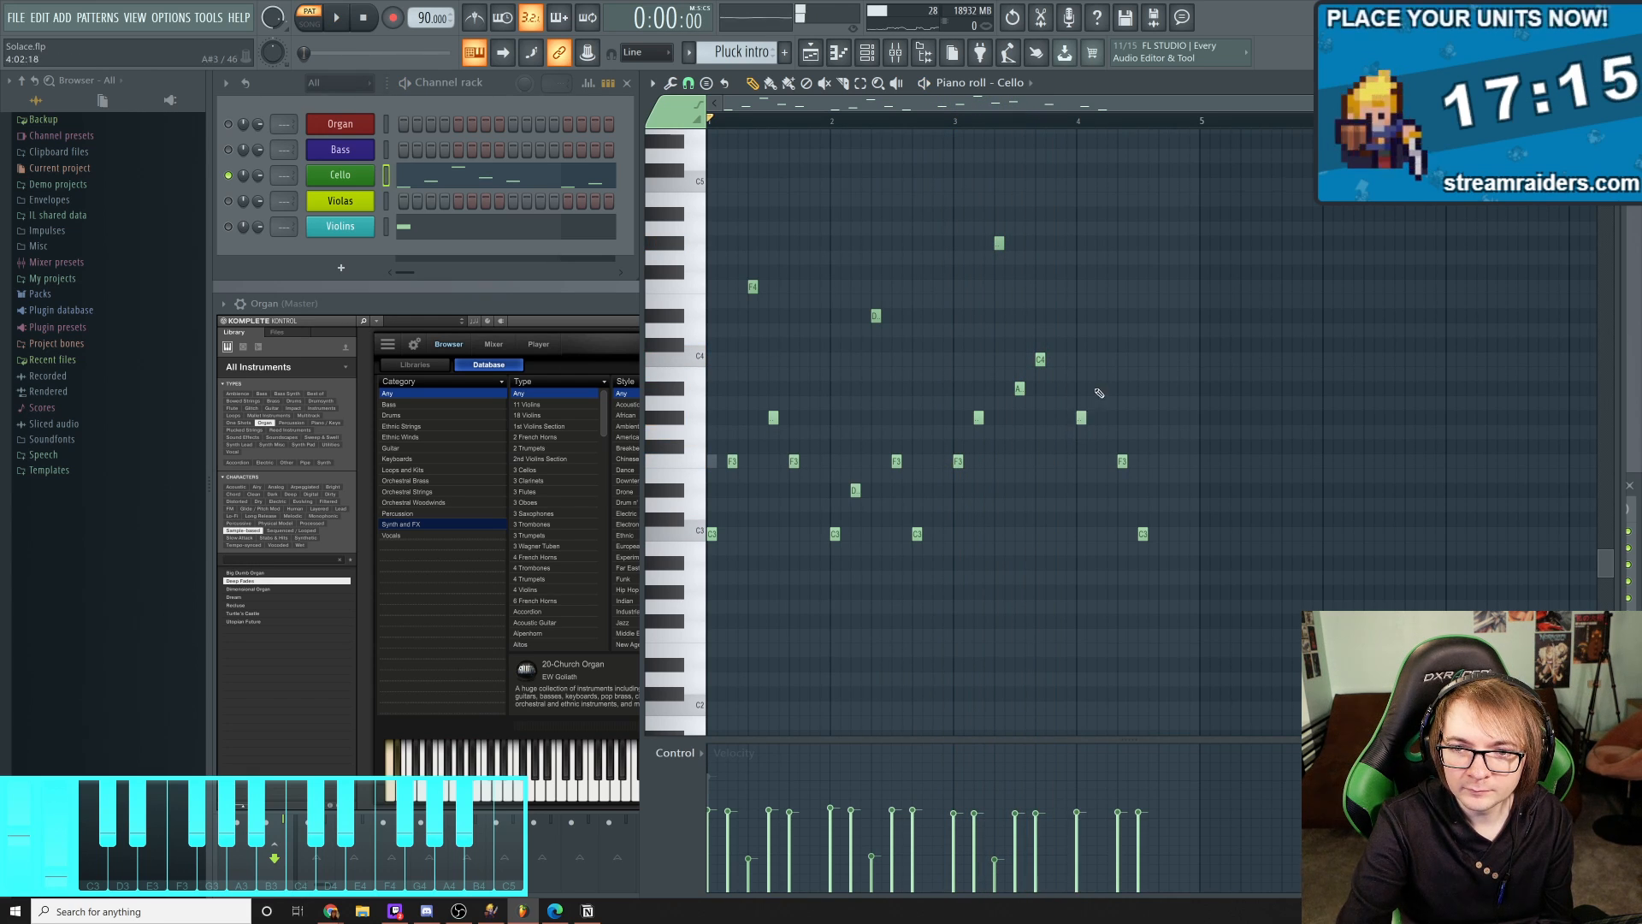
pyautogui.click(1101, 388)
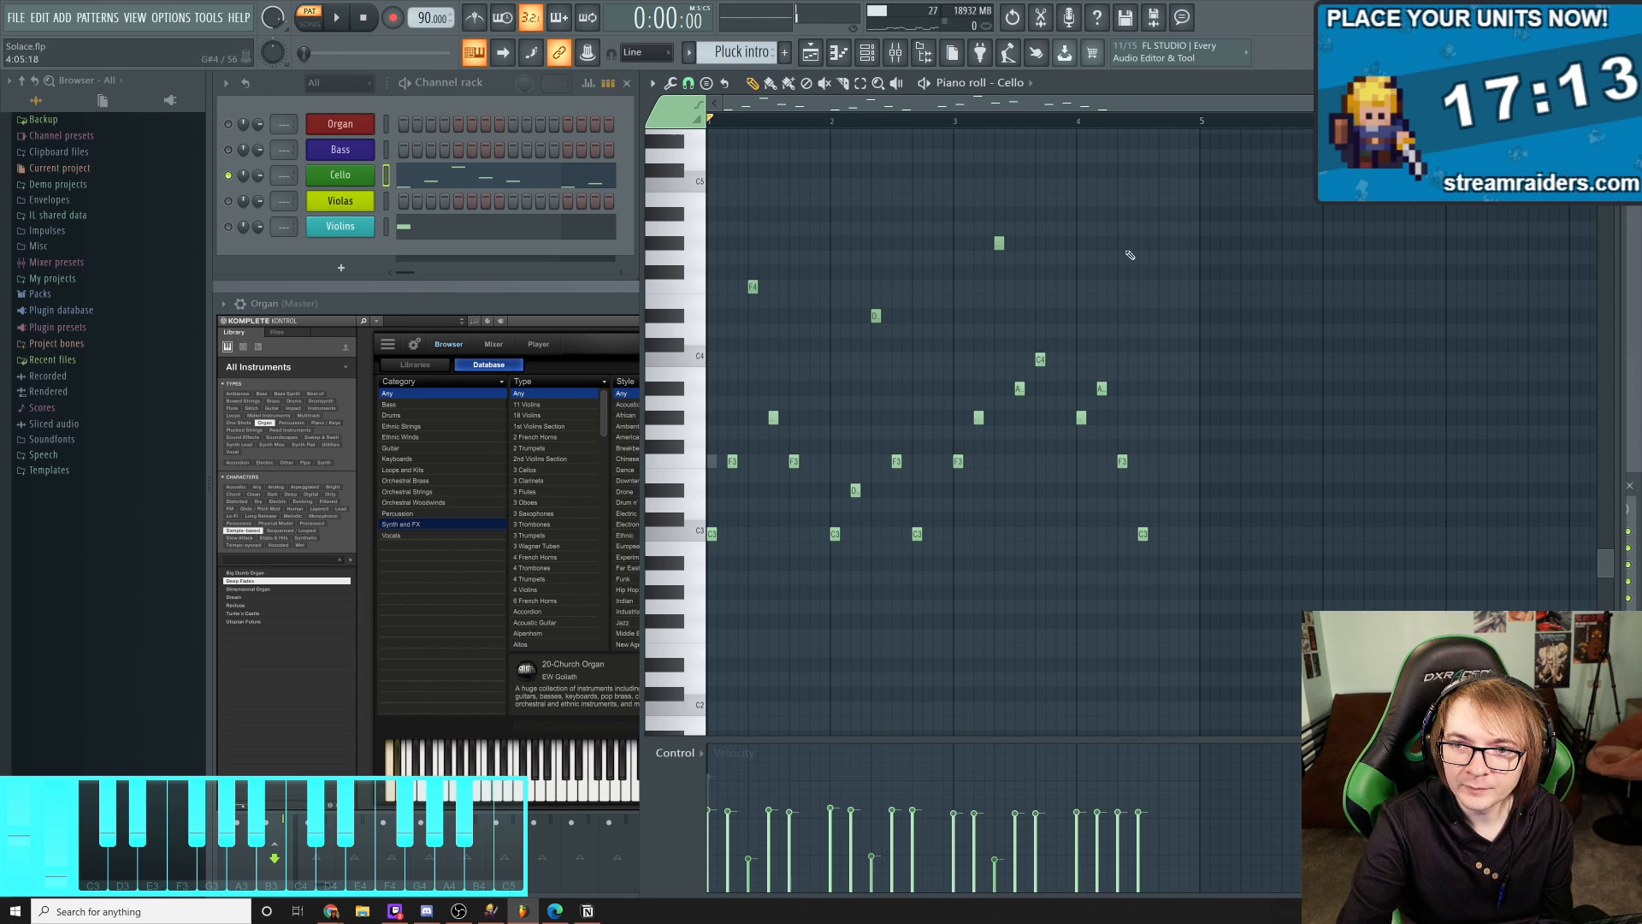
pyautogui.click(1124, 214)
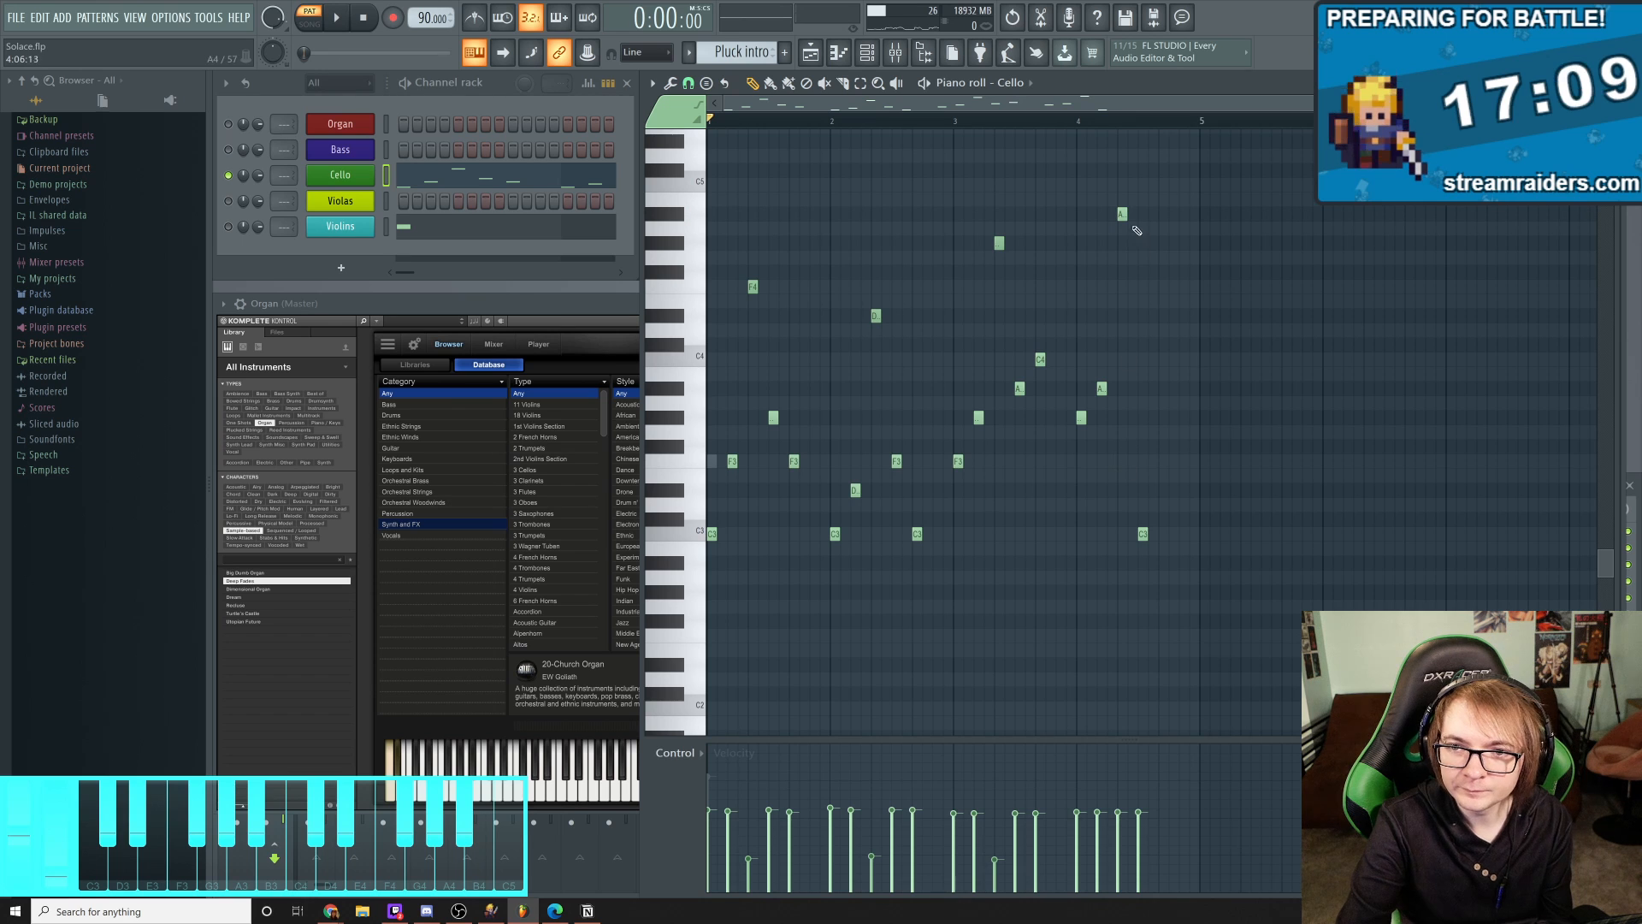
pyautogui.scroll(-4, 1119, 215)
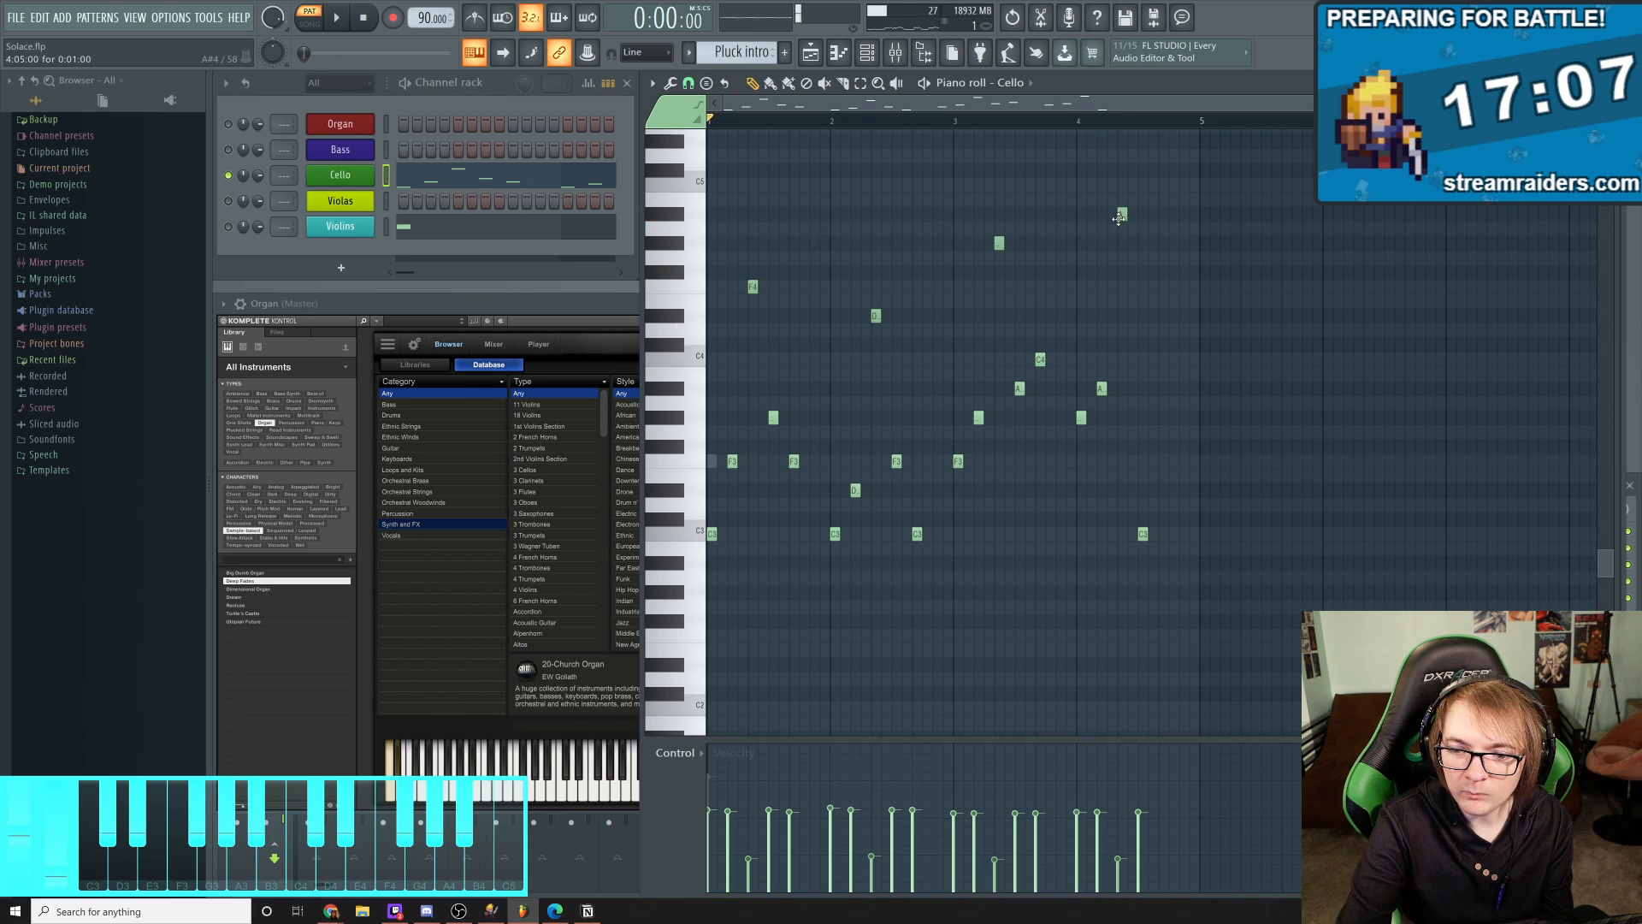
# Replace the Cello's C3 at 4:07 with G3, add D#3 at 4:09, and play back the pattern
pyautogui.rightClick(1145, 534)
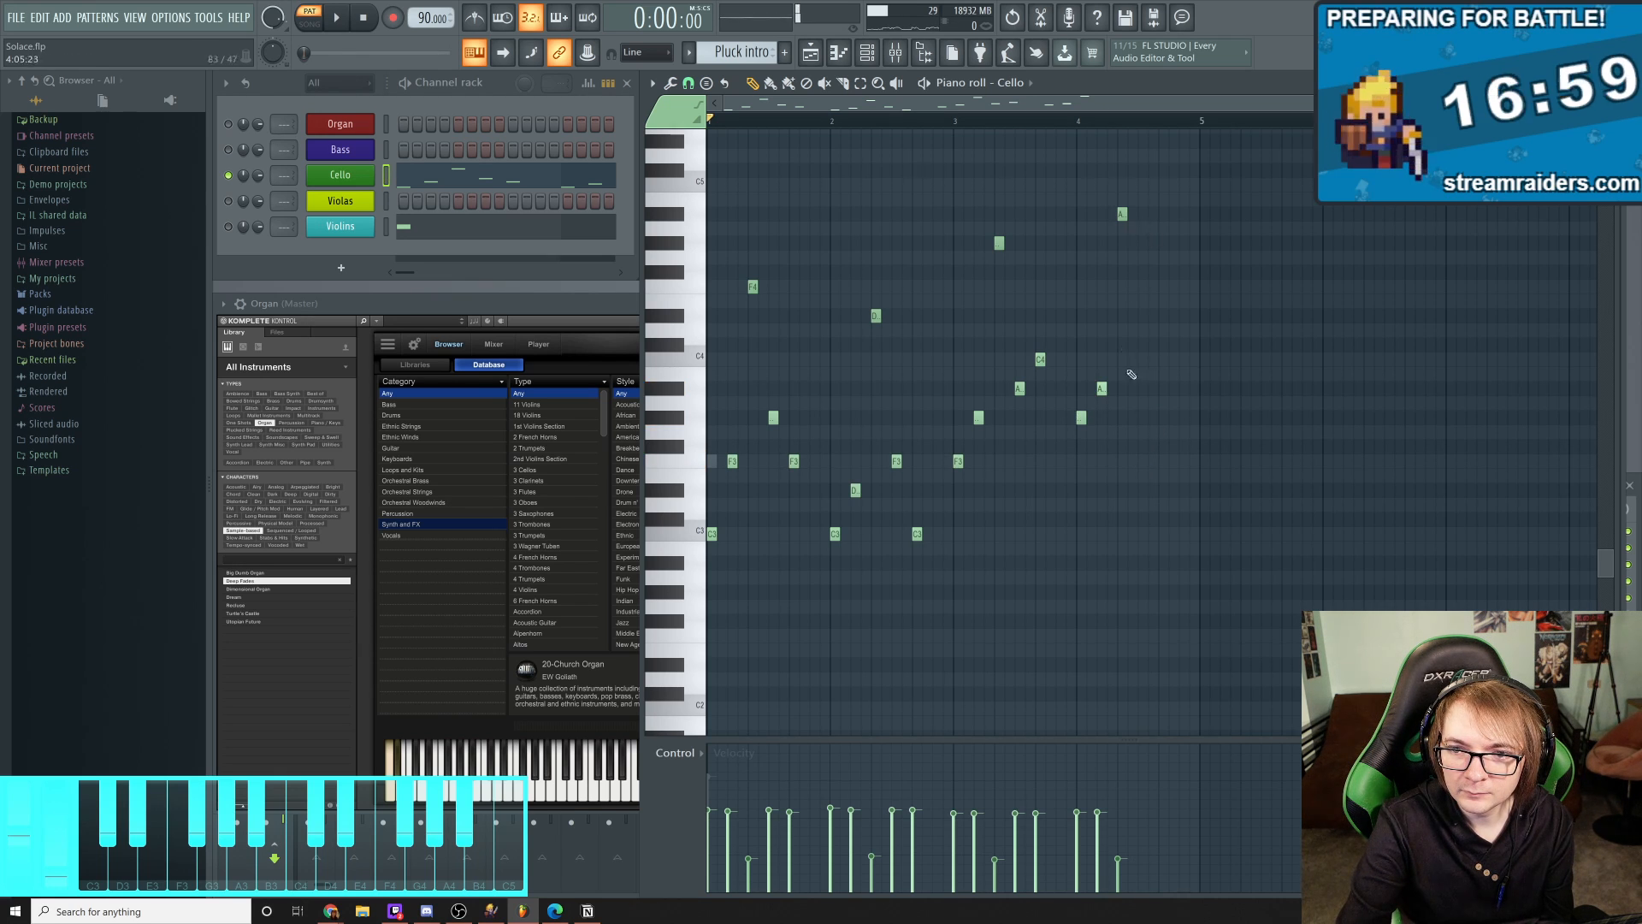
pyautogui.click(1147, 434)
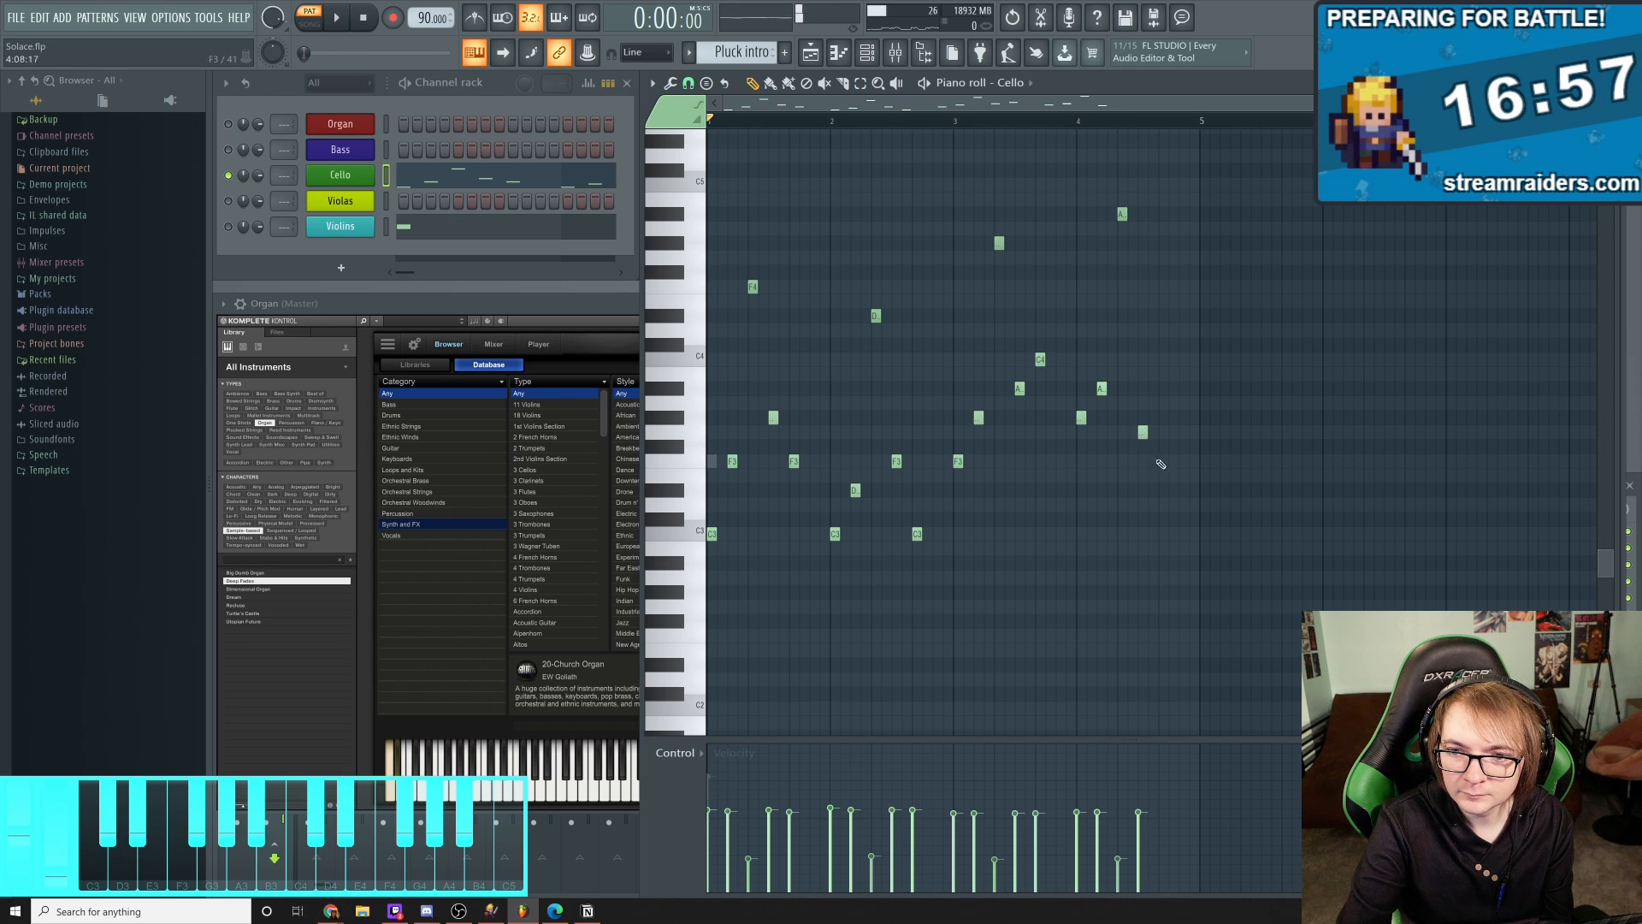
pyautogui.click(1163, 491)
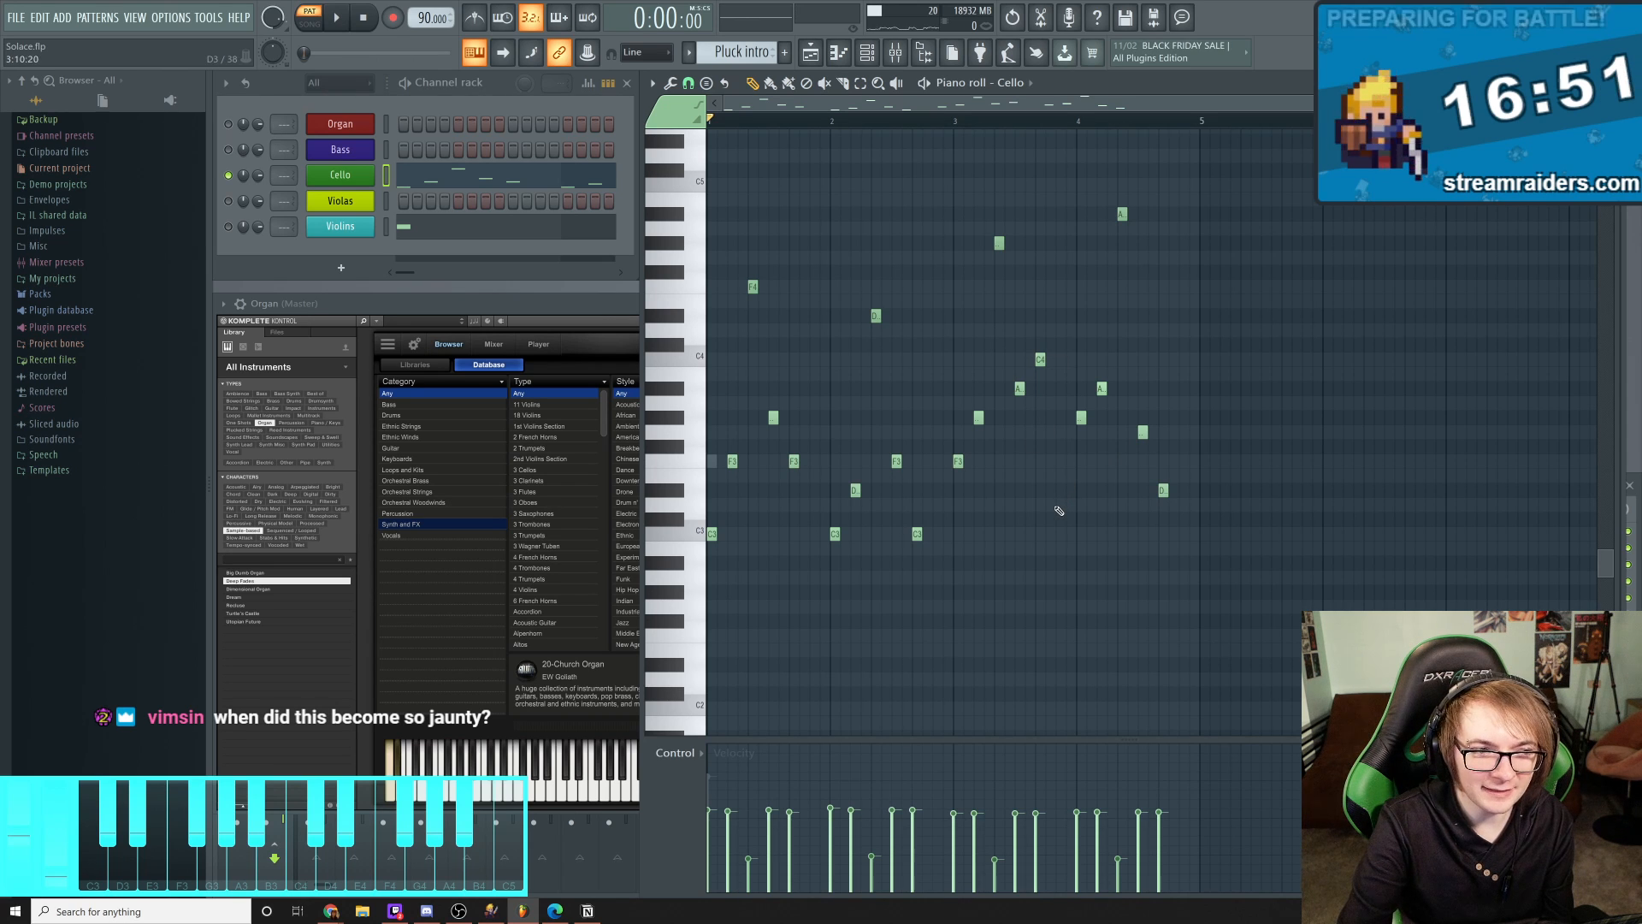
pyautogui.press('space')
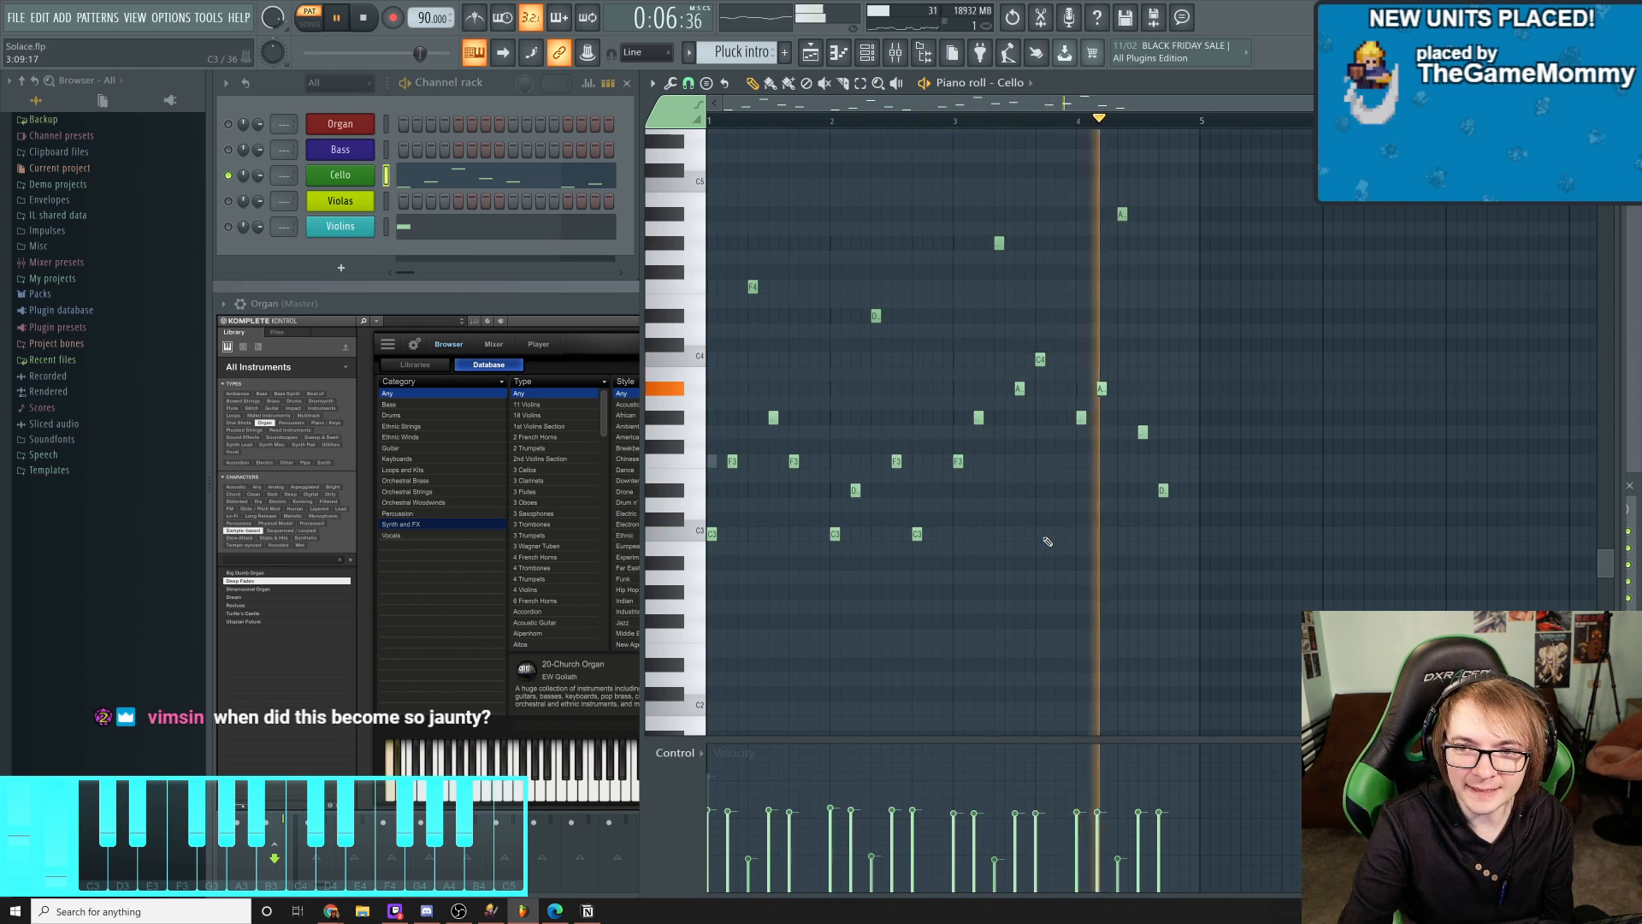
pyautogui.press('space')
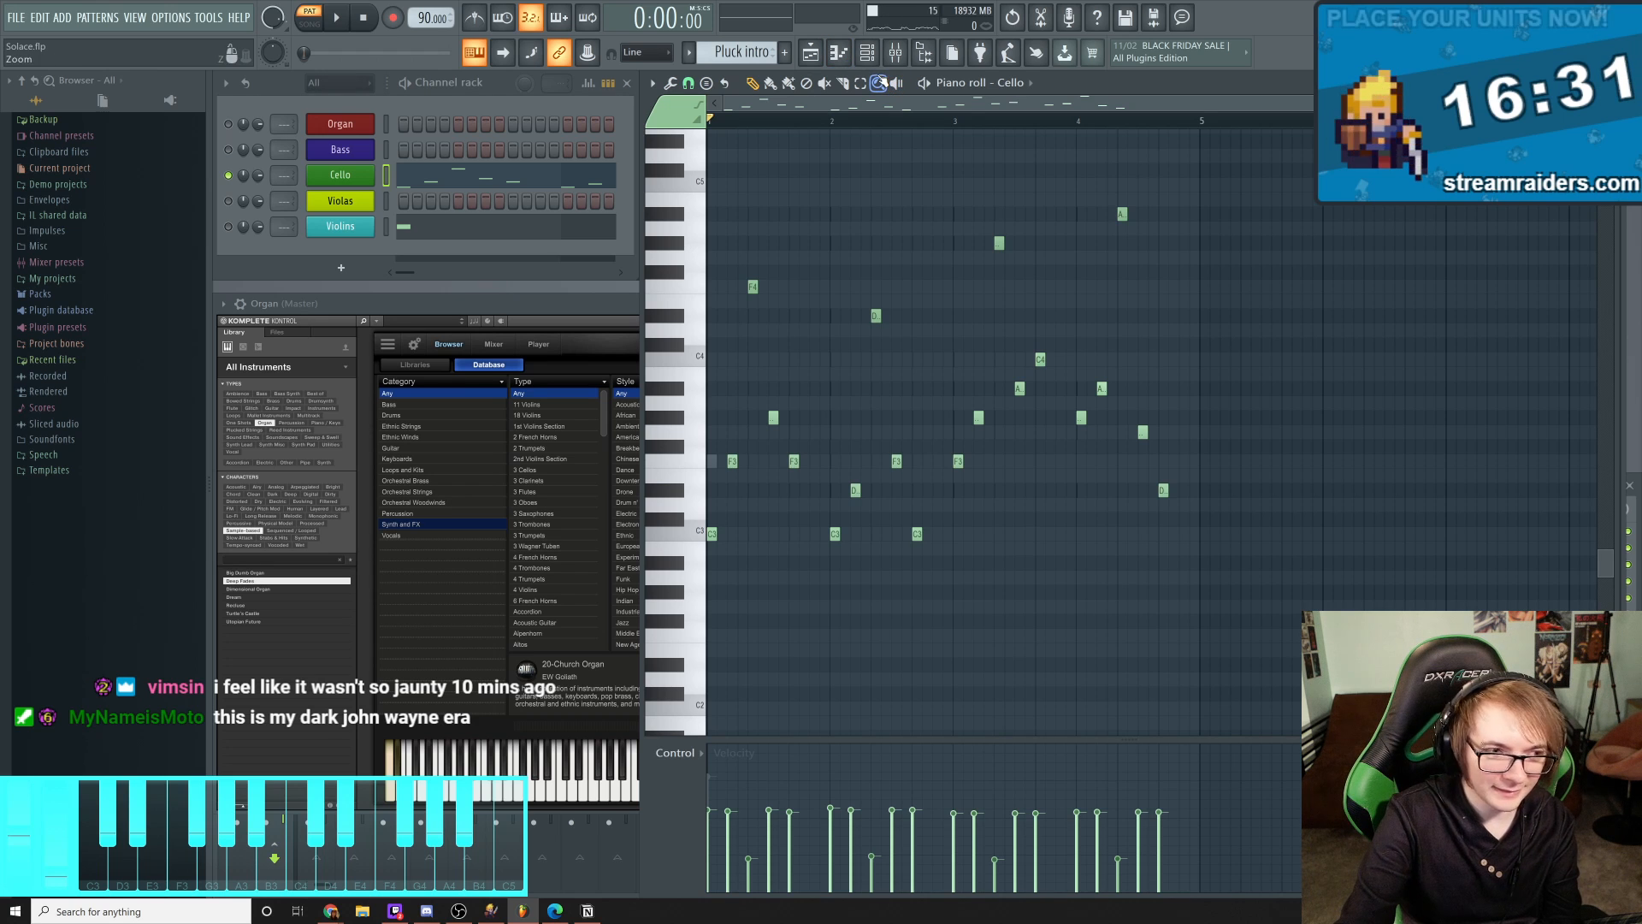
# Open the playlist and place Pluck intro clips on Track 1 at bars 1 and 5
pyautogui.click(811, 54)
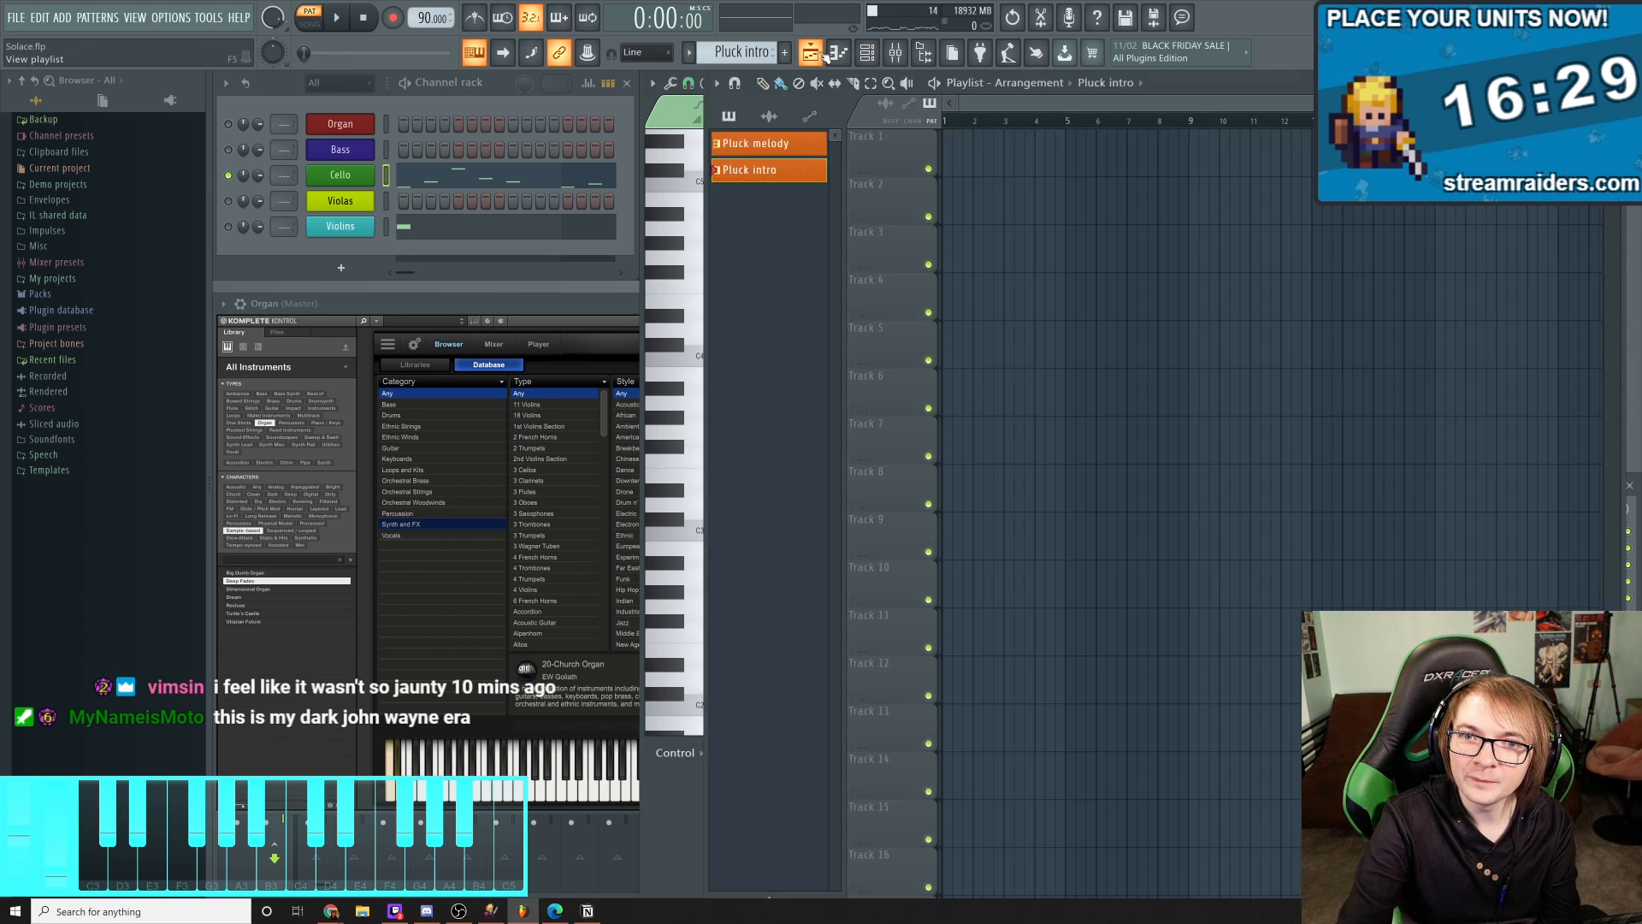
pyautogui.click(947, 162)
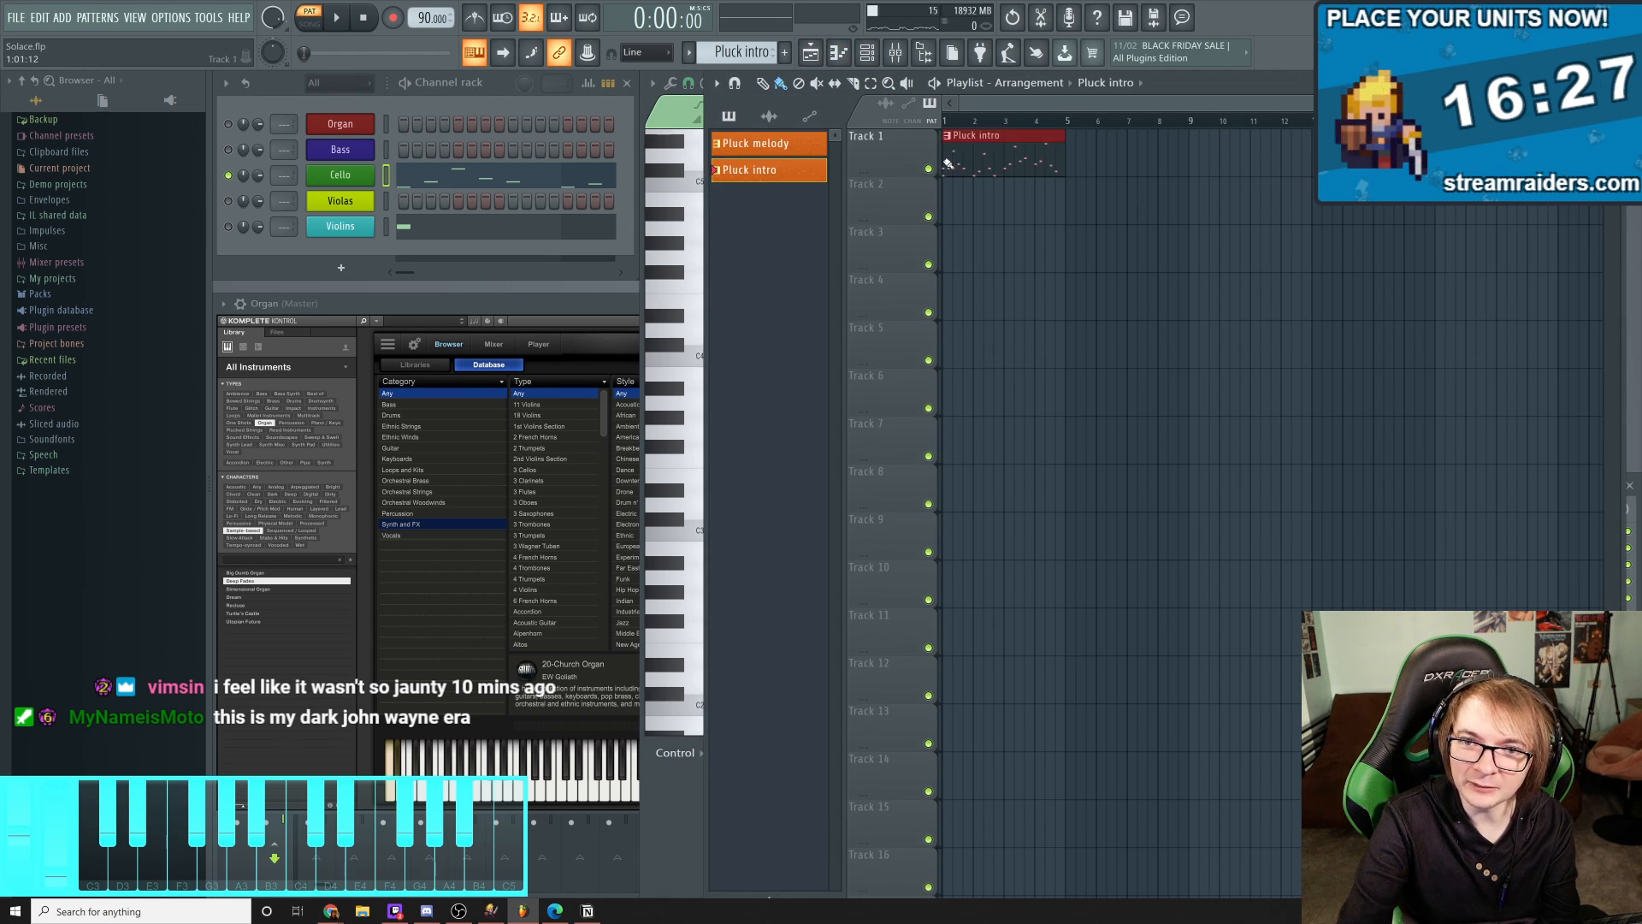
pyautogui.click(764, 144)
pyautogui.click(1071, 154)
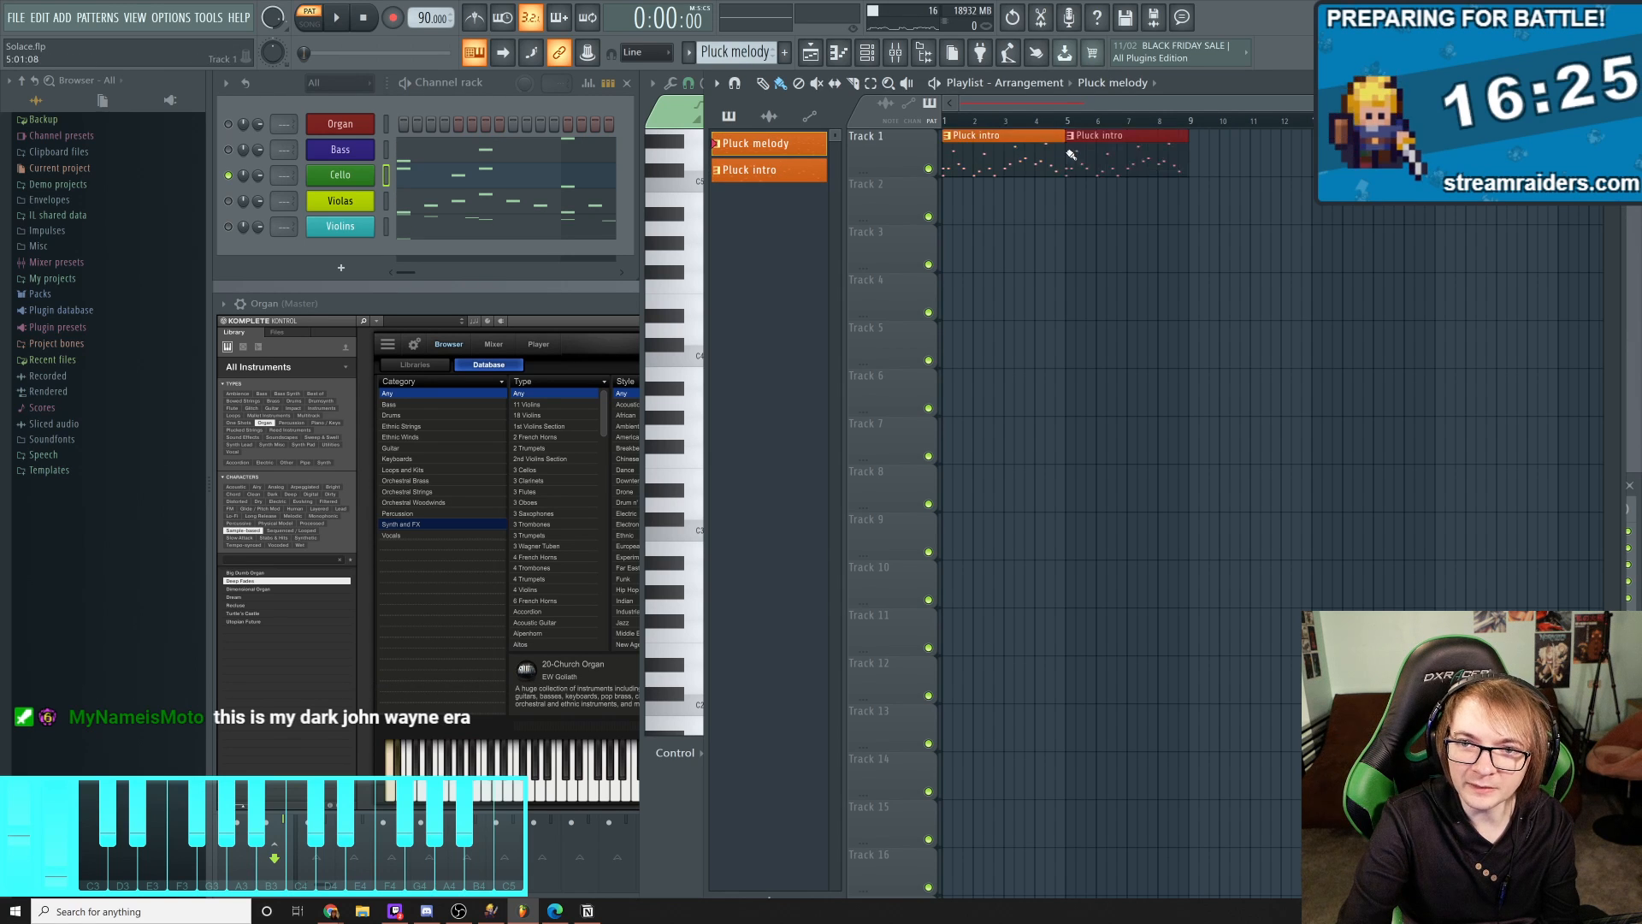
# Switch playback to song mode with all channels unmuted and play the arrangement from bar 1
pyautogui.click(324, 27)
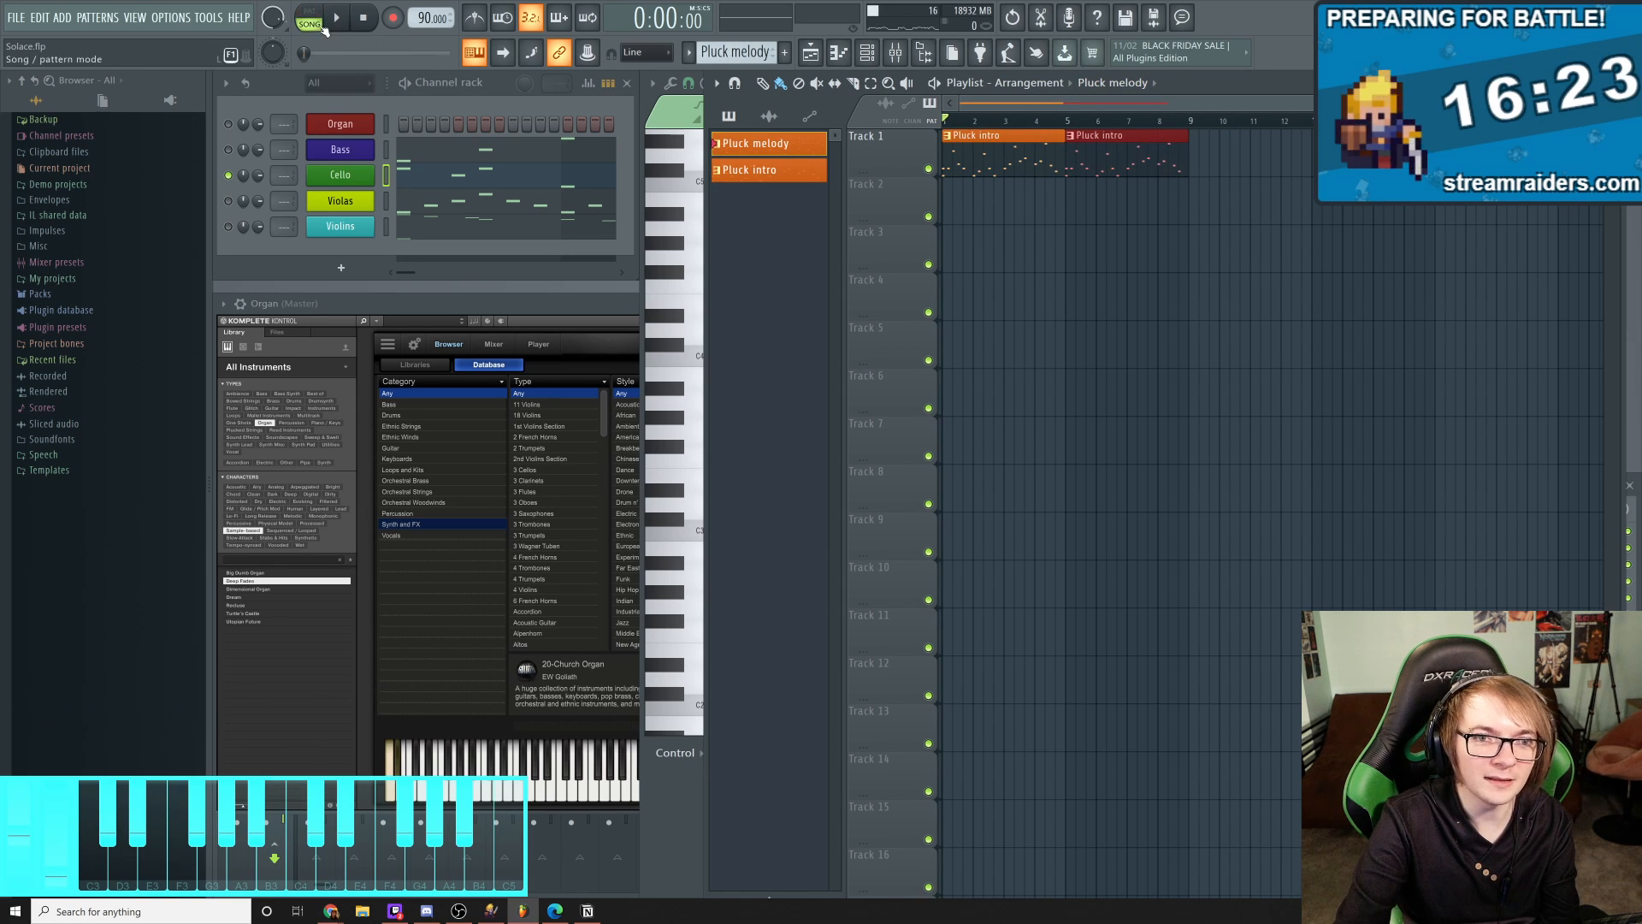
pyautogui.rightClick(228, 176)
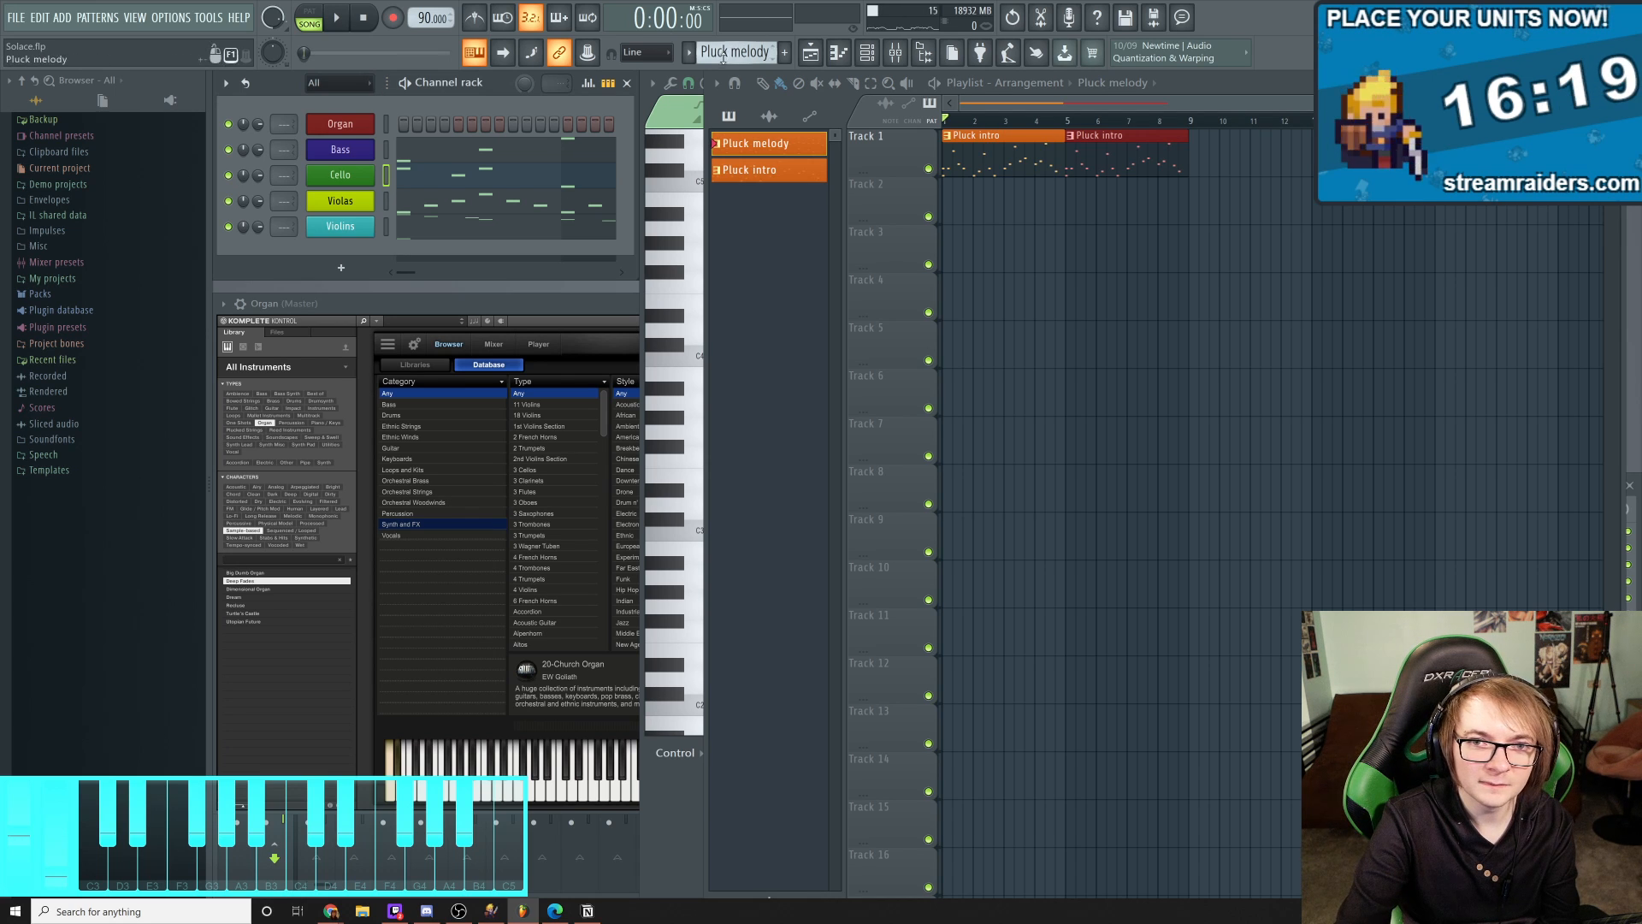
pyautogui.press('KP_Add')
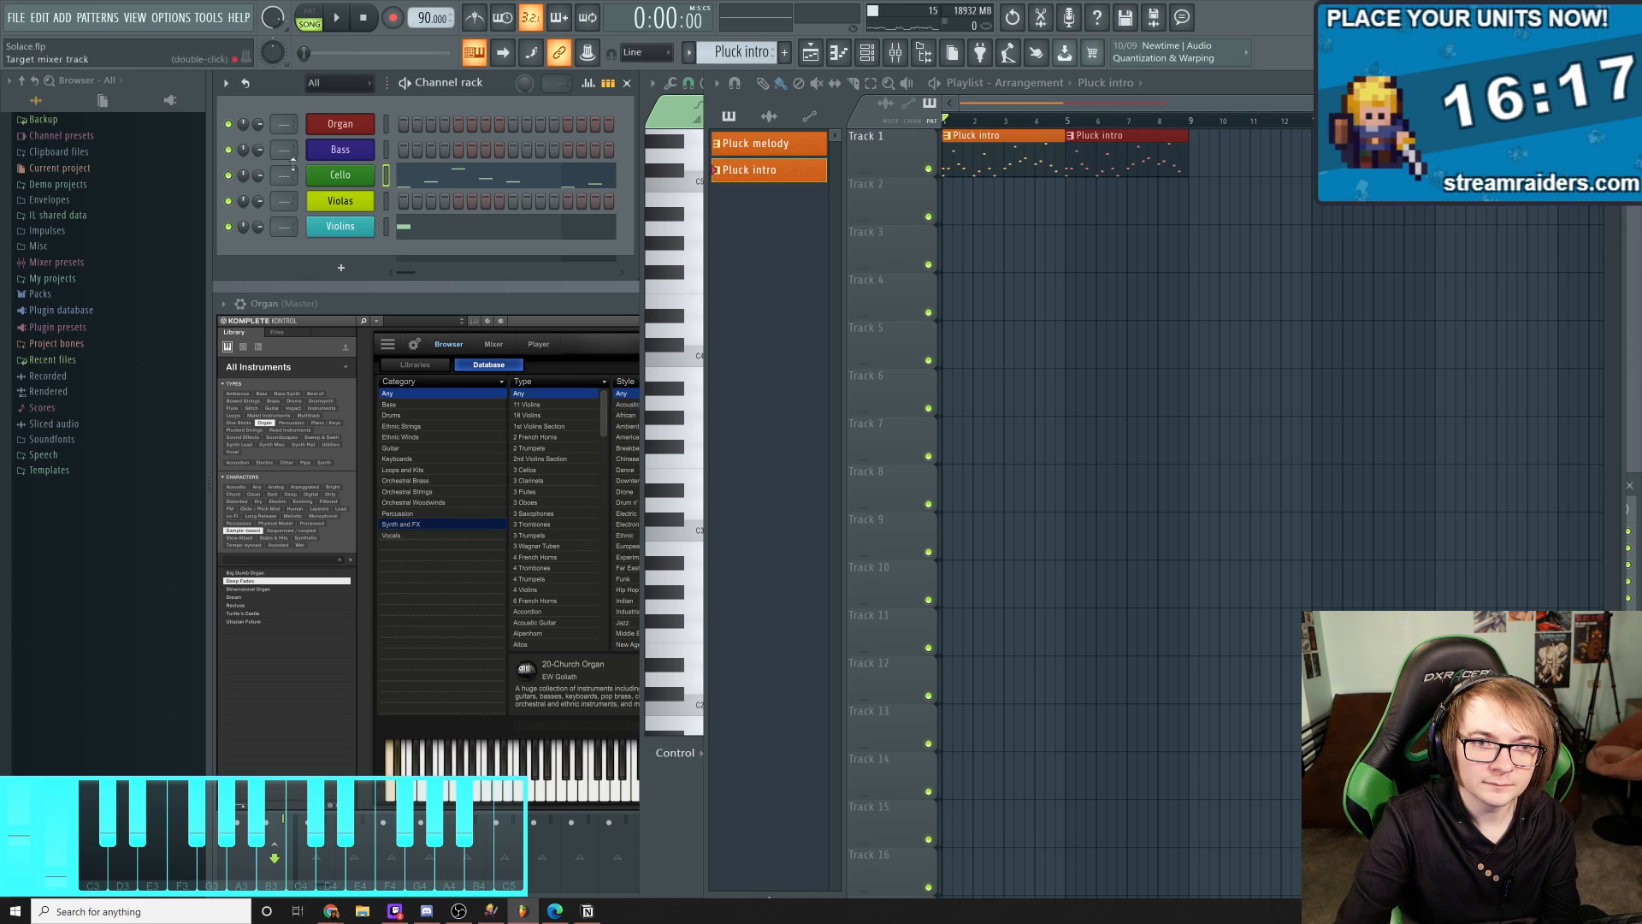
pyautogui.press('KP_Subtract')
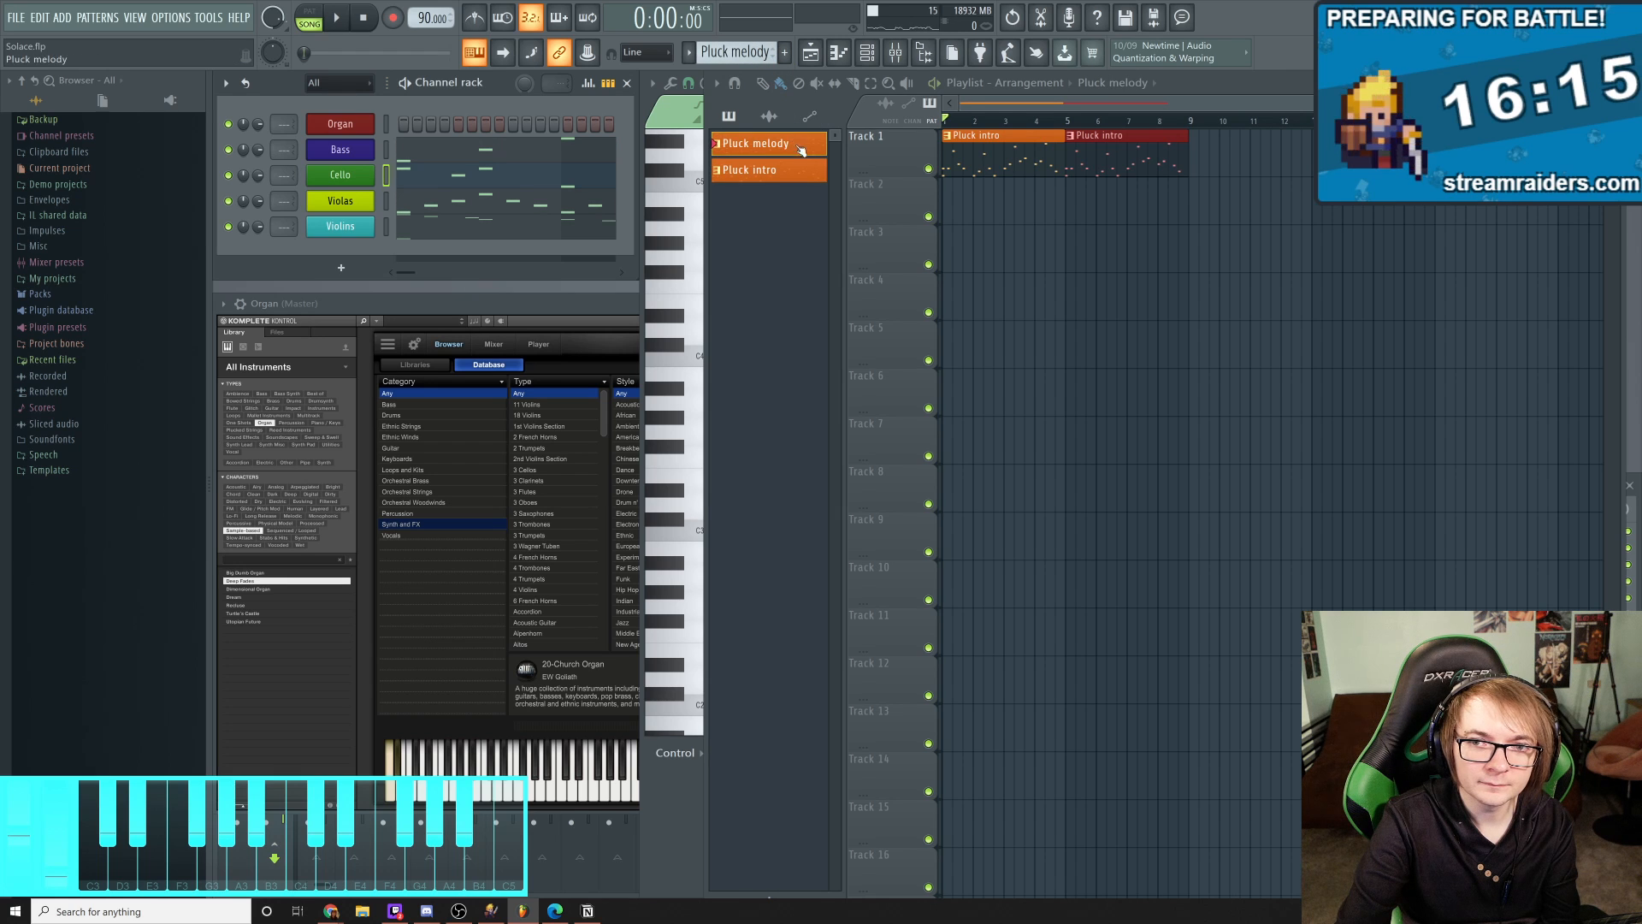
pyautogui.press('space')
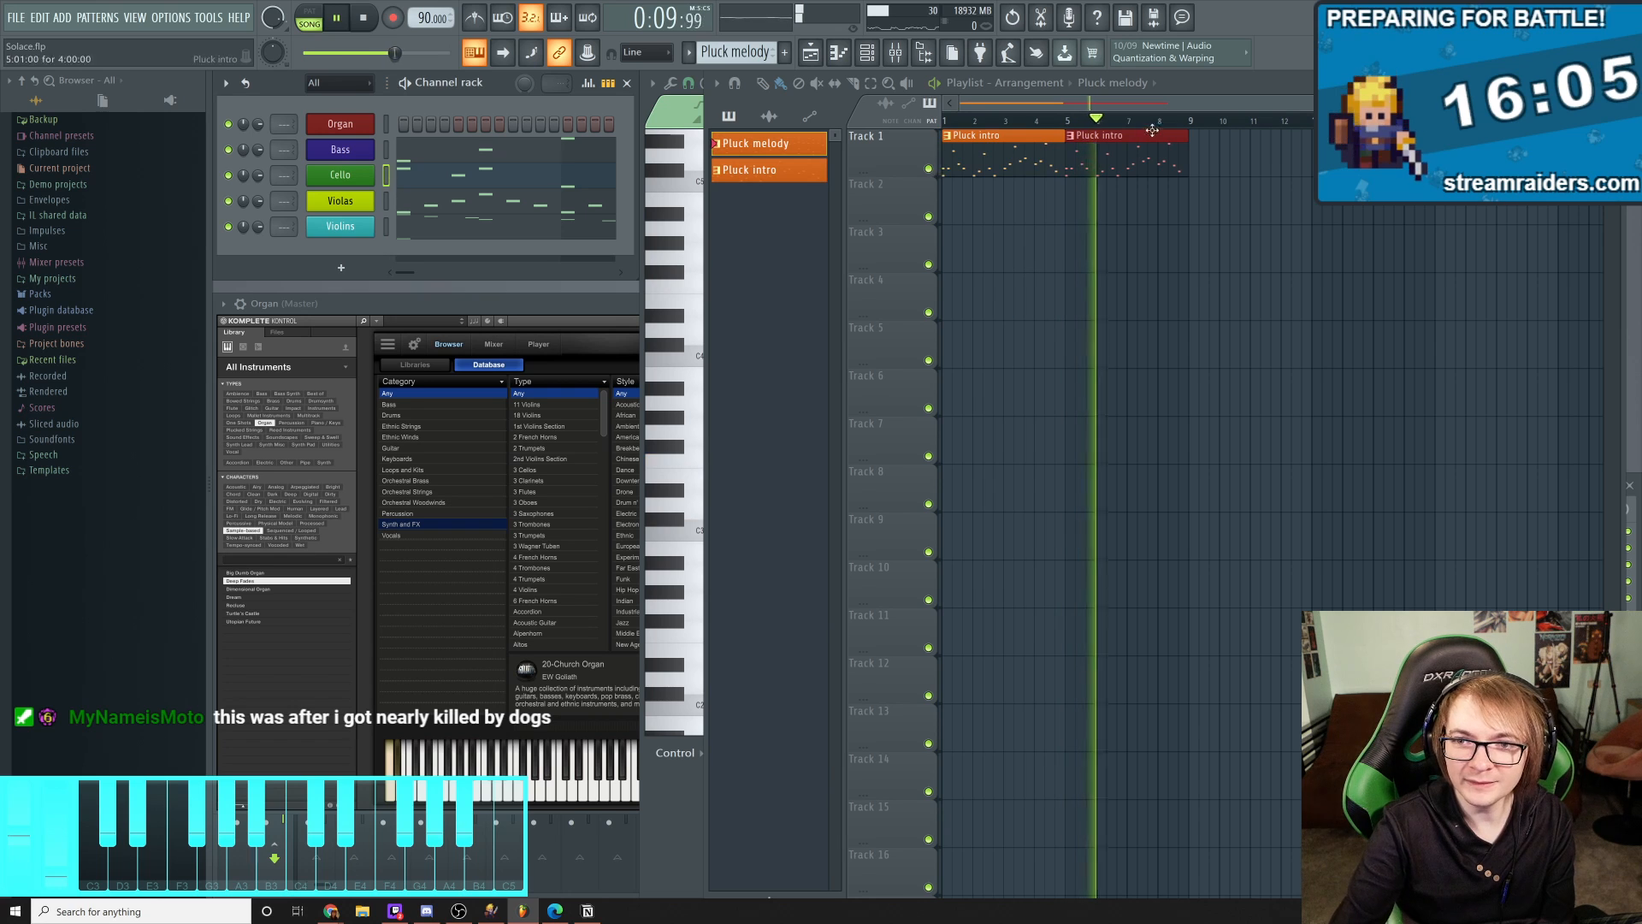
pyautogui.press('space')
# Replace the second Pluck intro clip with a Pluck melody clip on Track 2 at bar 5 and play the arrangement
pyautogui.press('Delete')
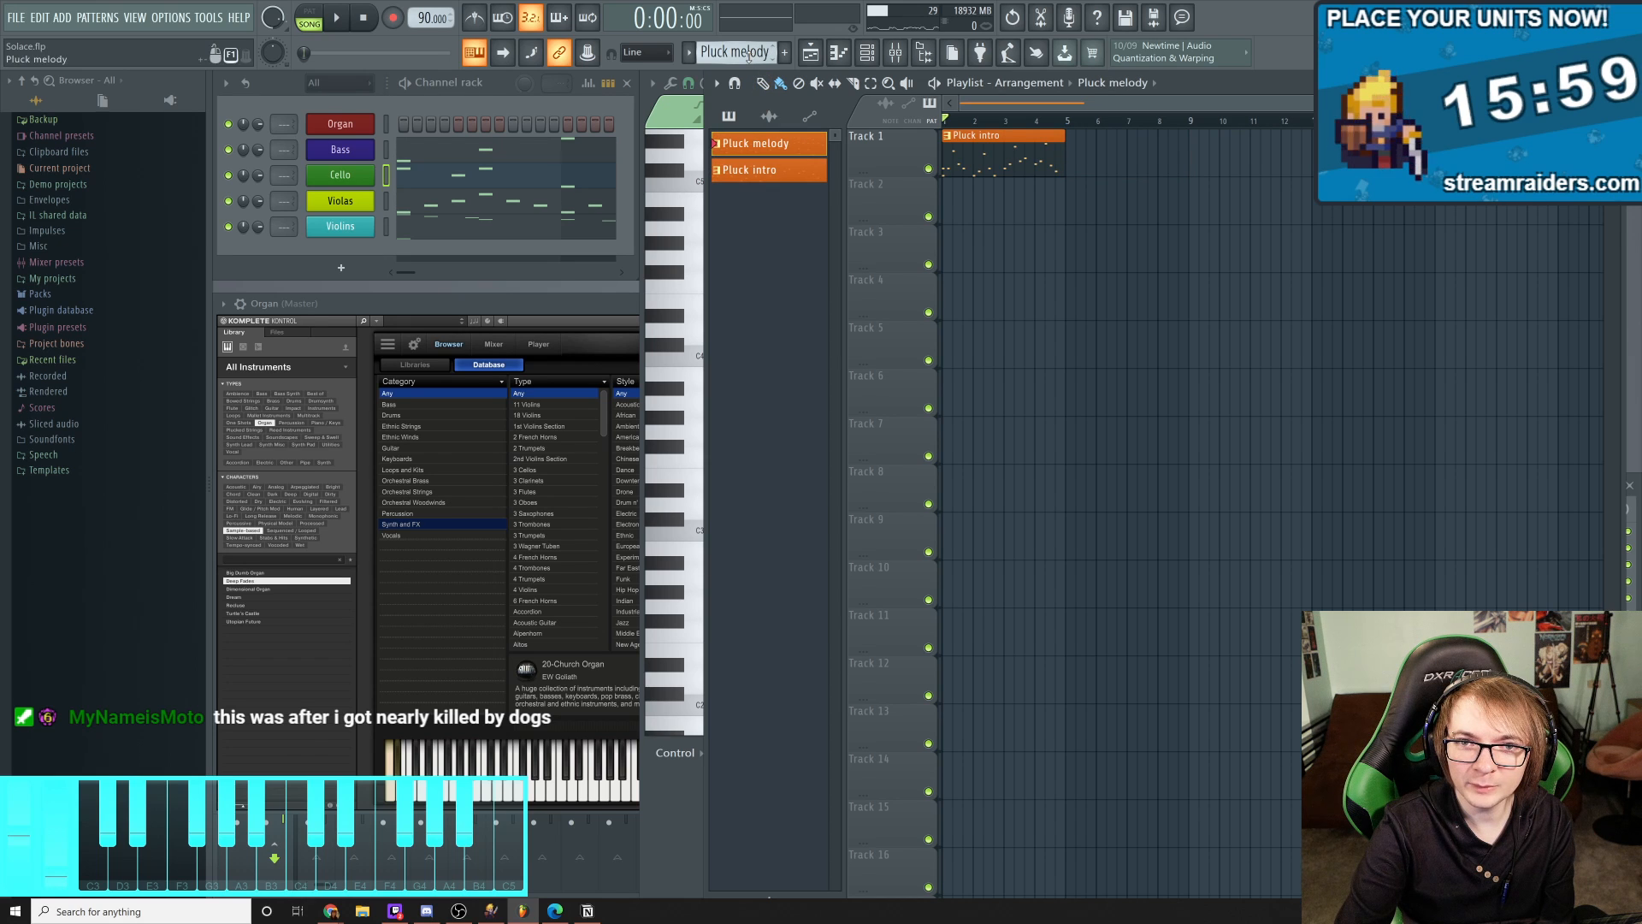
pyautogui.click(1083, 195)
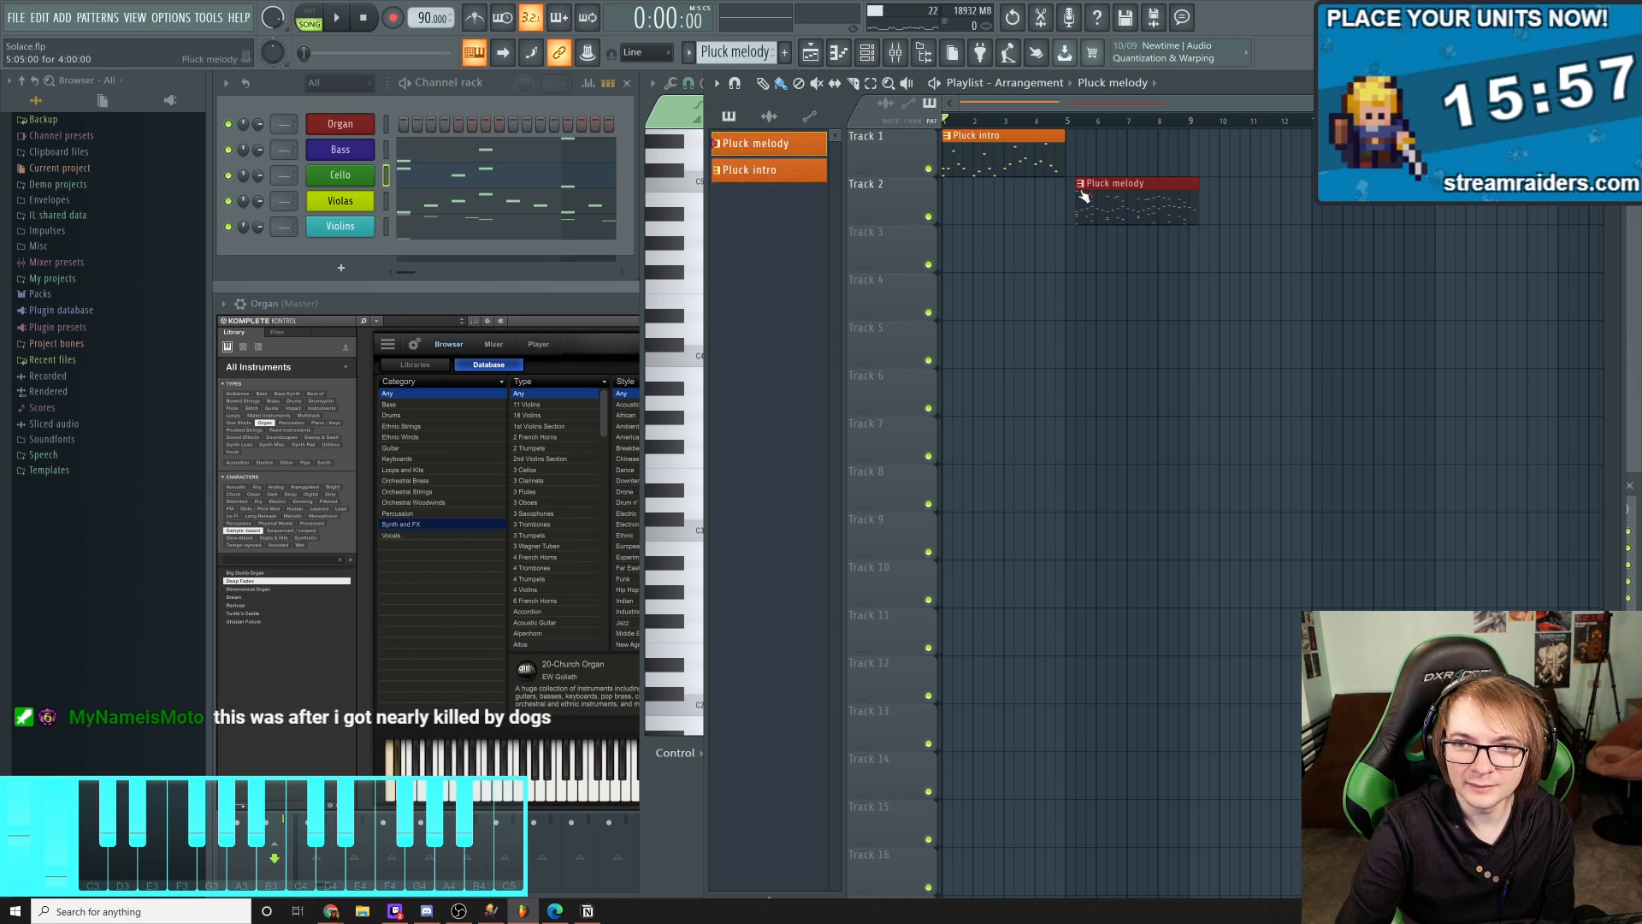
pyautogui.moveTo(1127, 189); pyautogui.dragTo(1118, 189)
pyautogui.press('space')
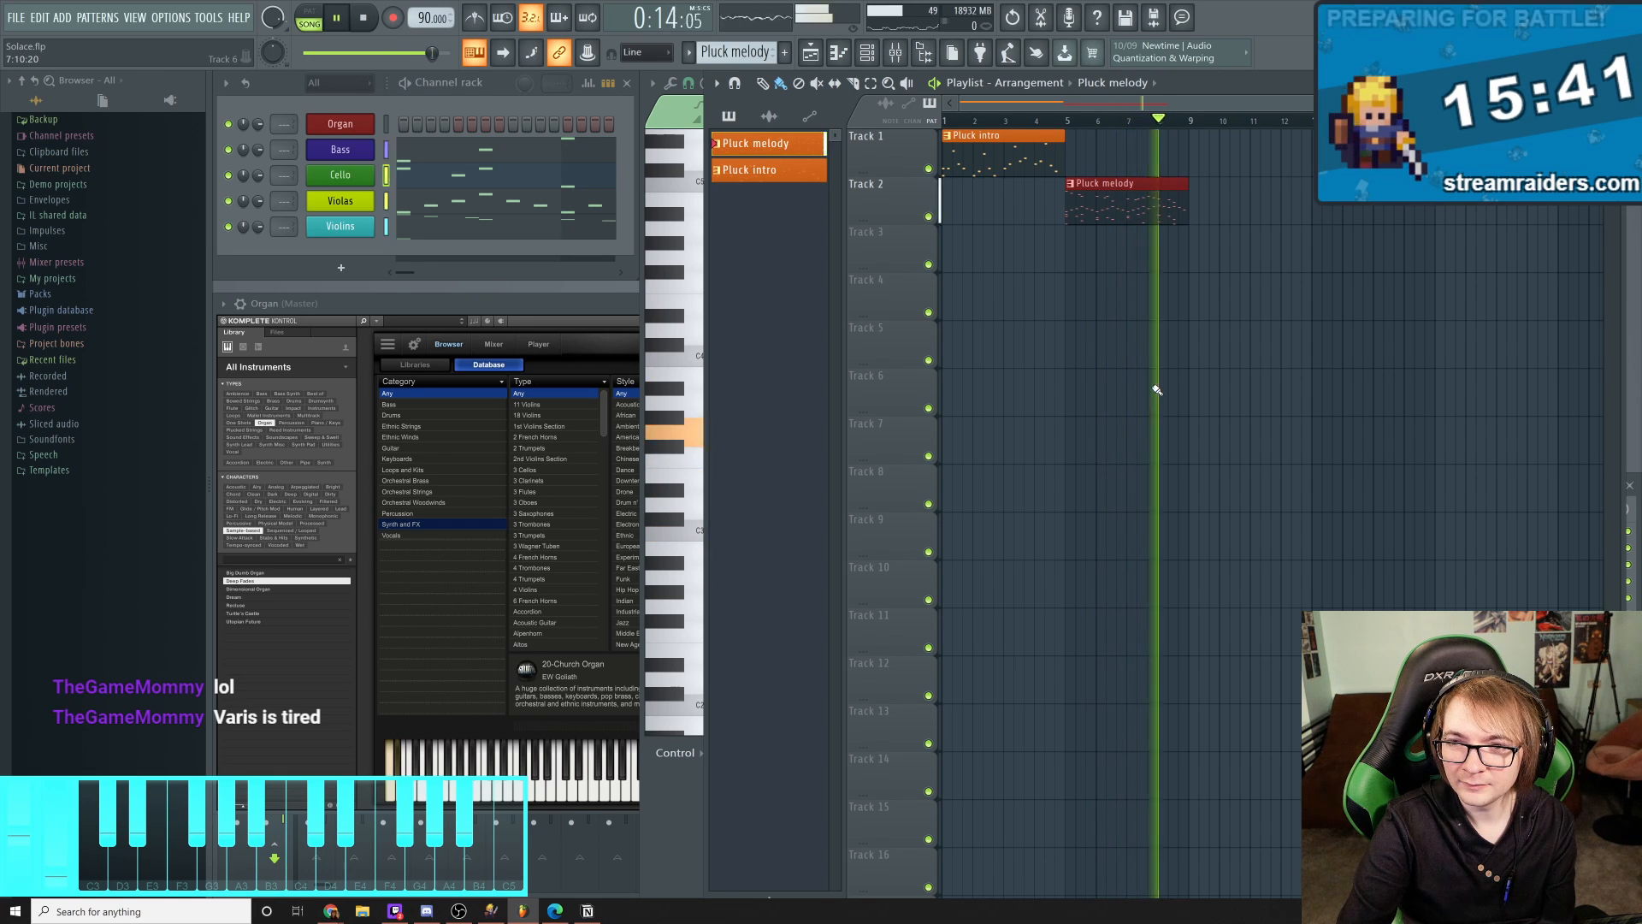
pyautogui.press('space')
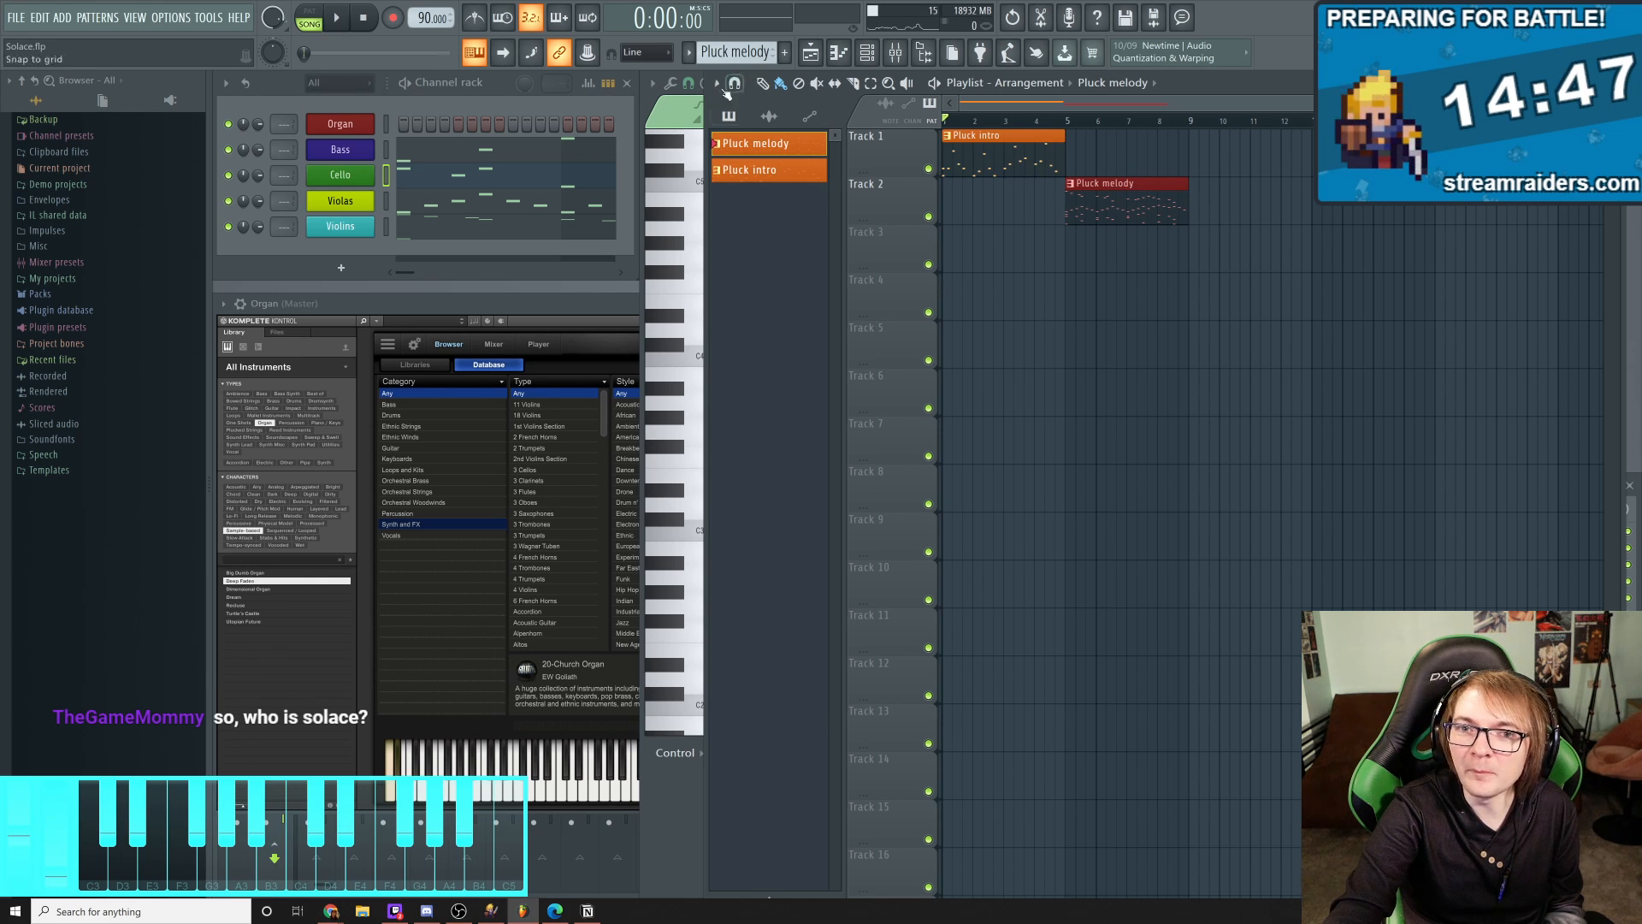
# Place a Pluck intro clip on Track 1 at bar 5, directly above the Pluck melody clip
pyautogui.click(1078, 155)
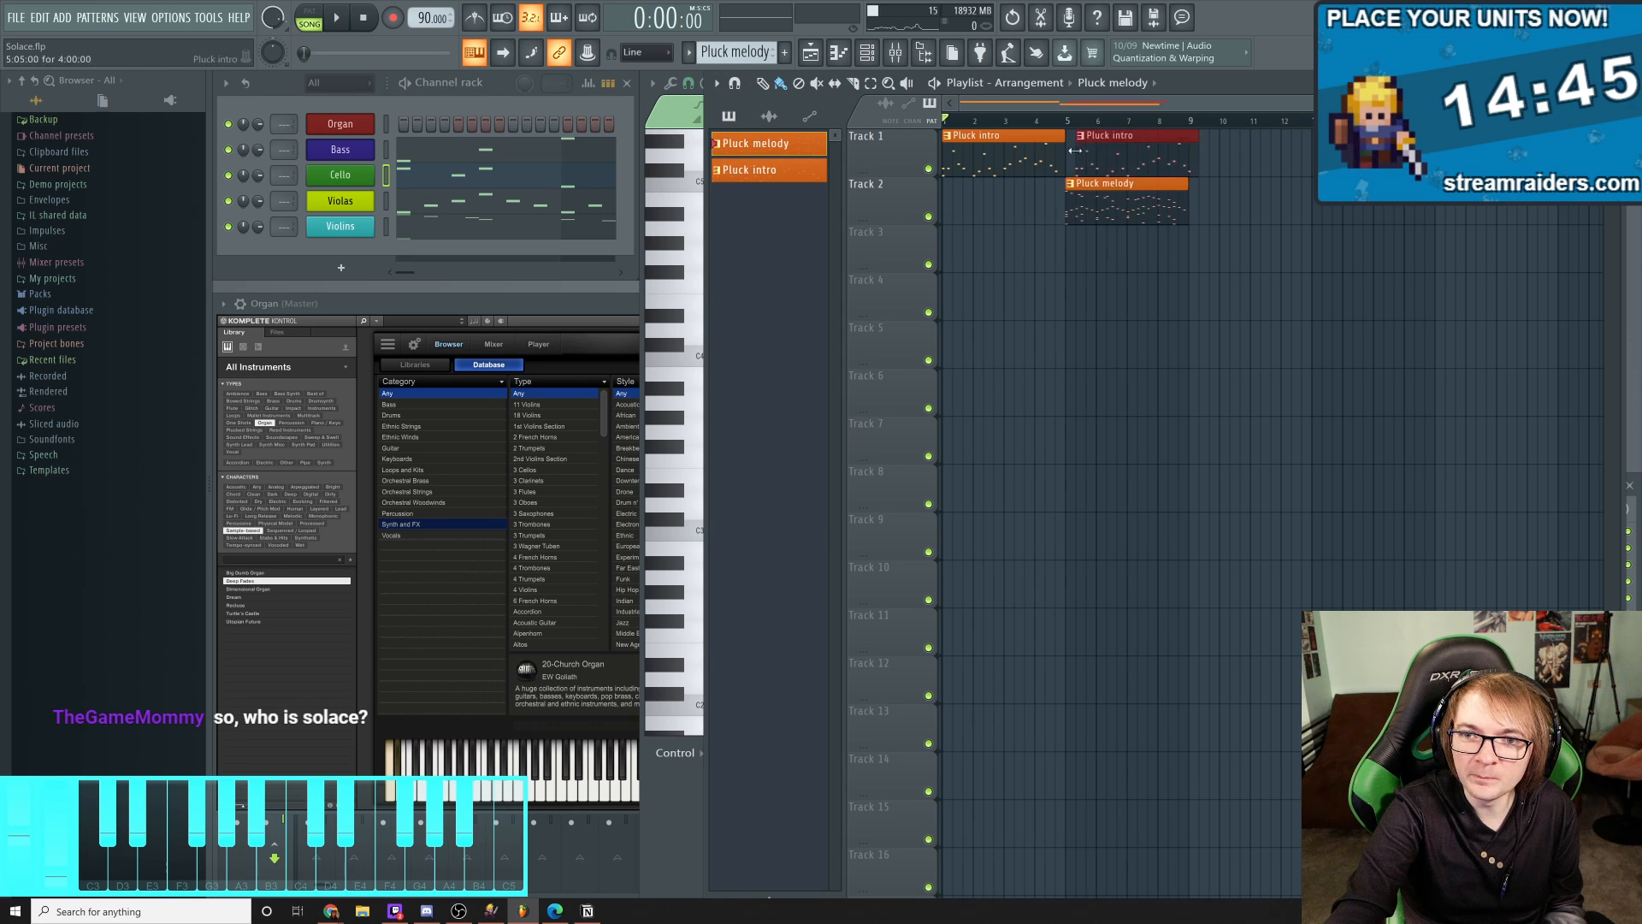
pyautogui.rightClick(1111, 143)
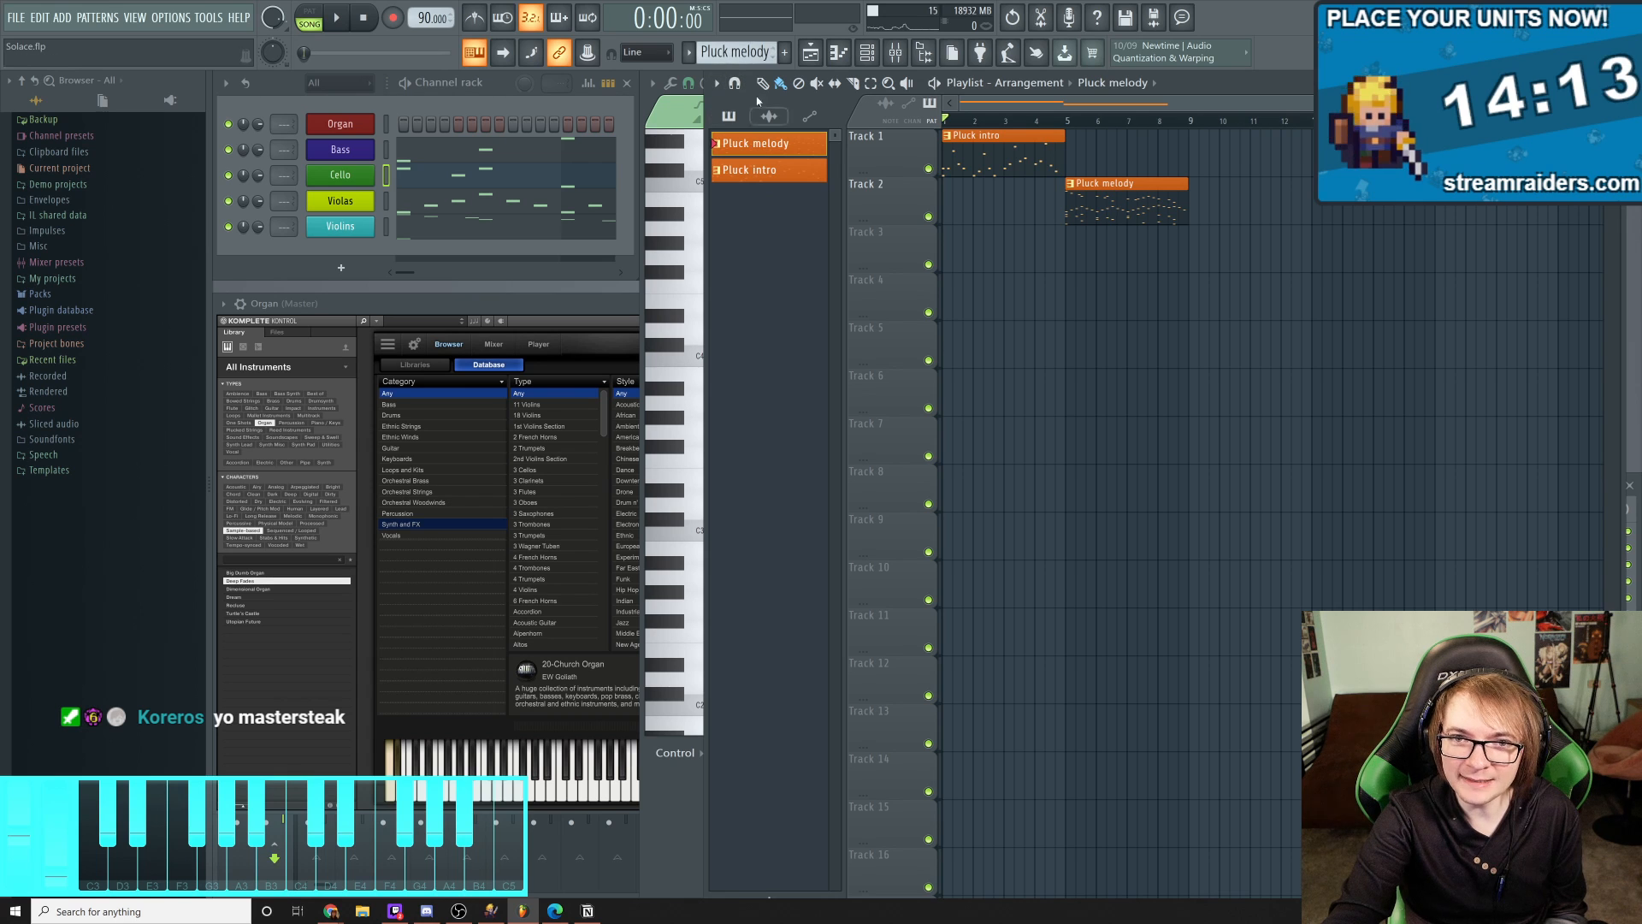
pyautogui.click(1079, 148)
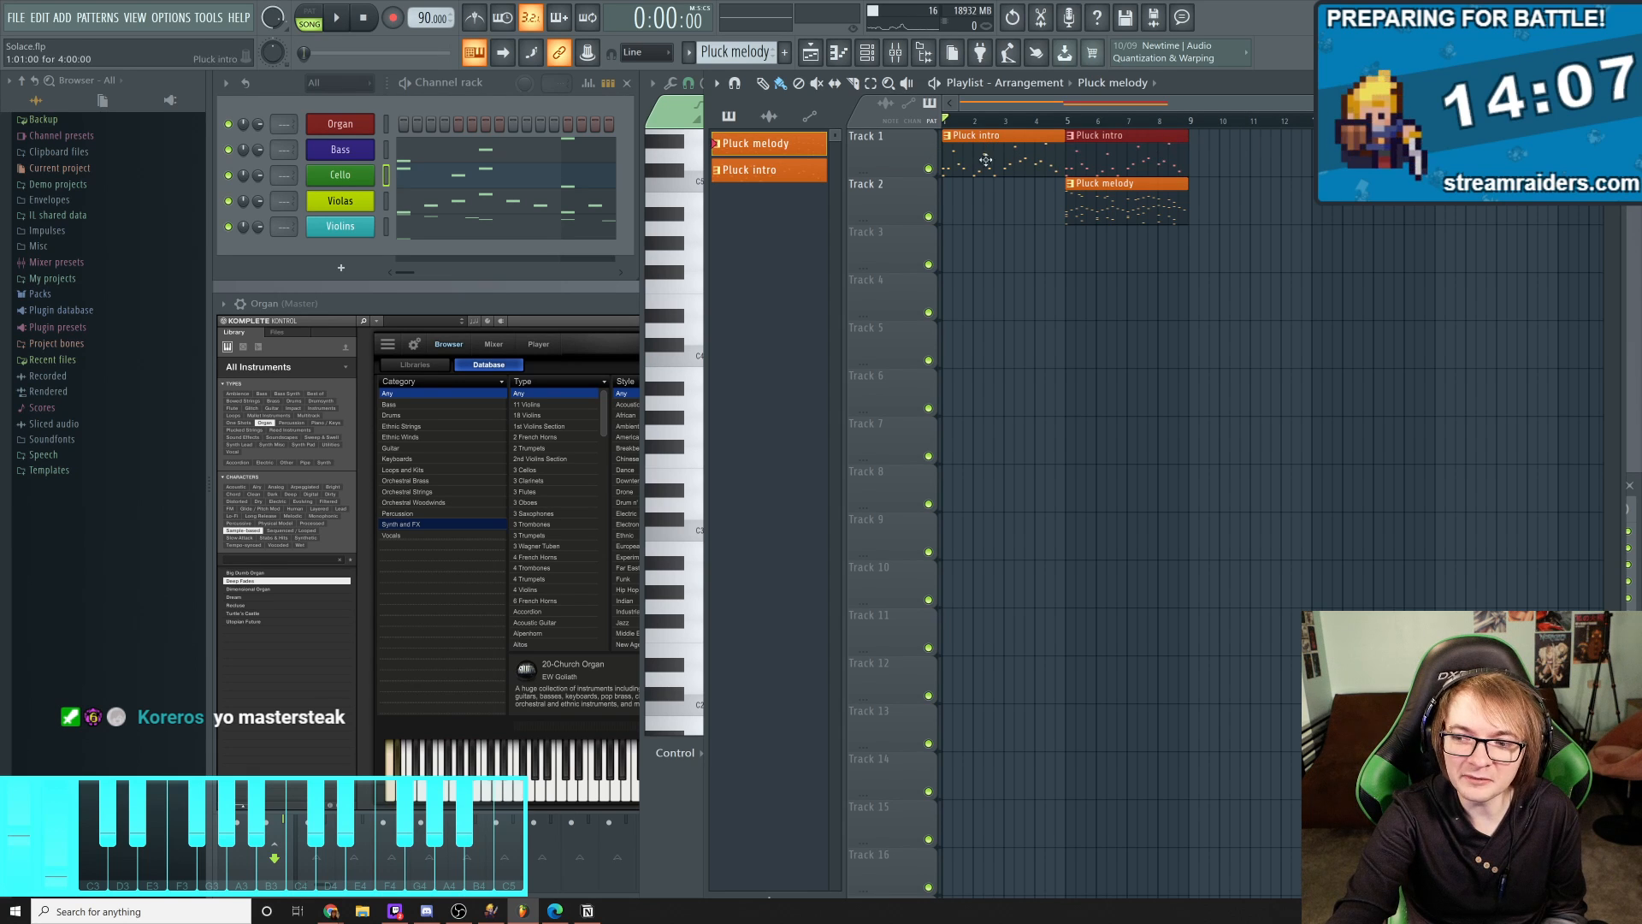
pyautogui.rightClick(896, 147)
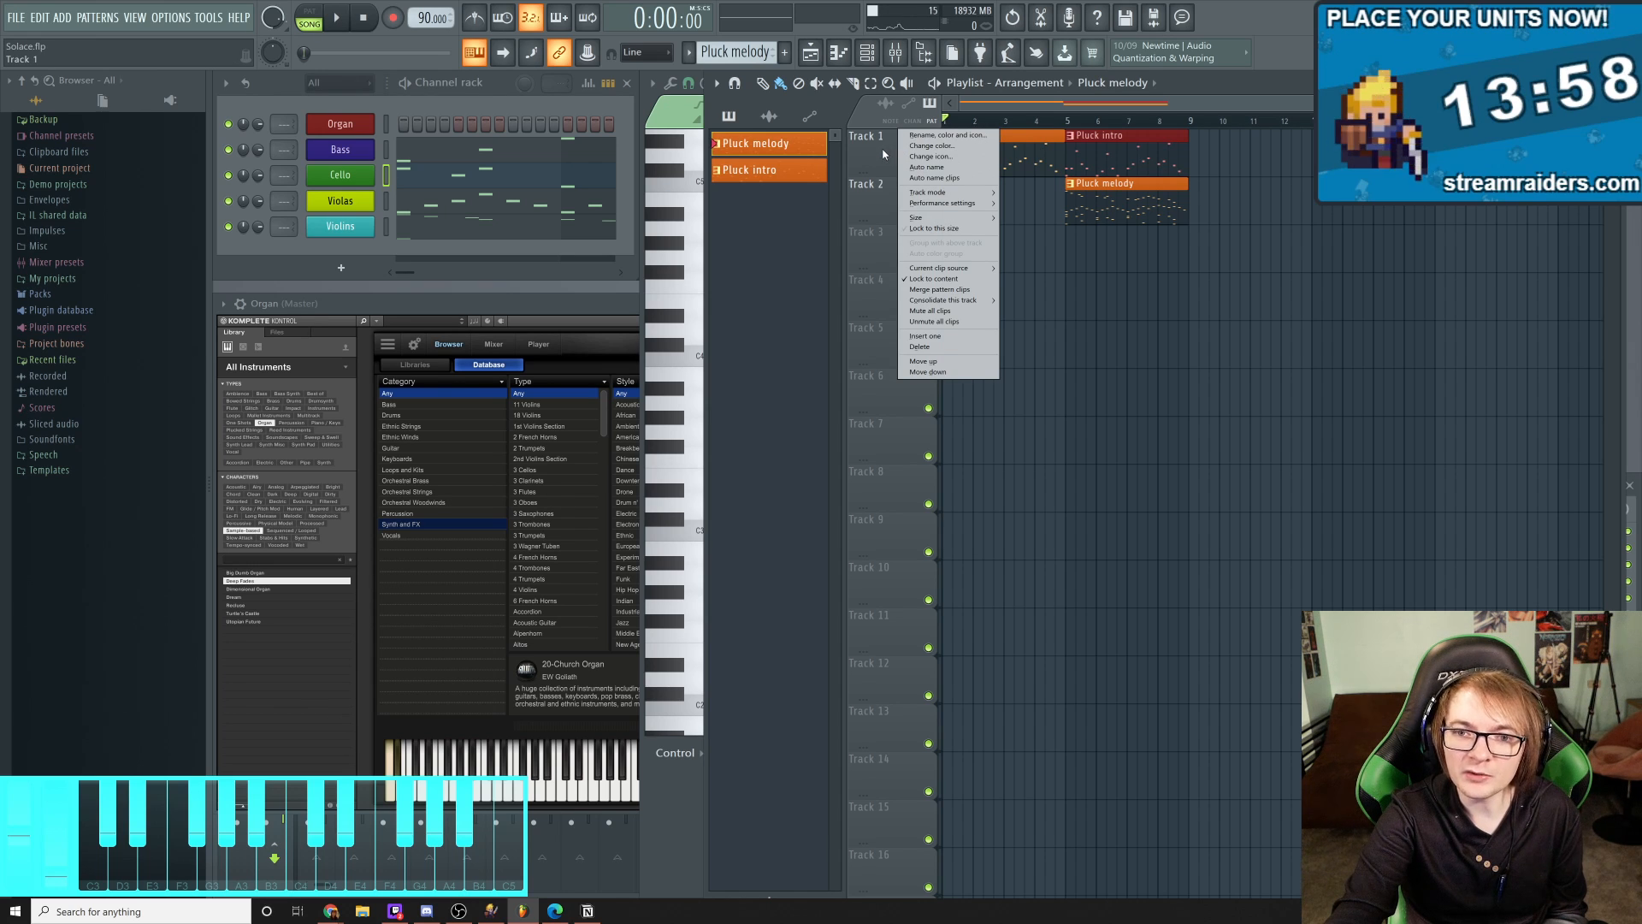
pyautogui.rightClick(881, 153)
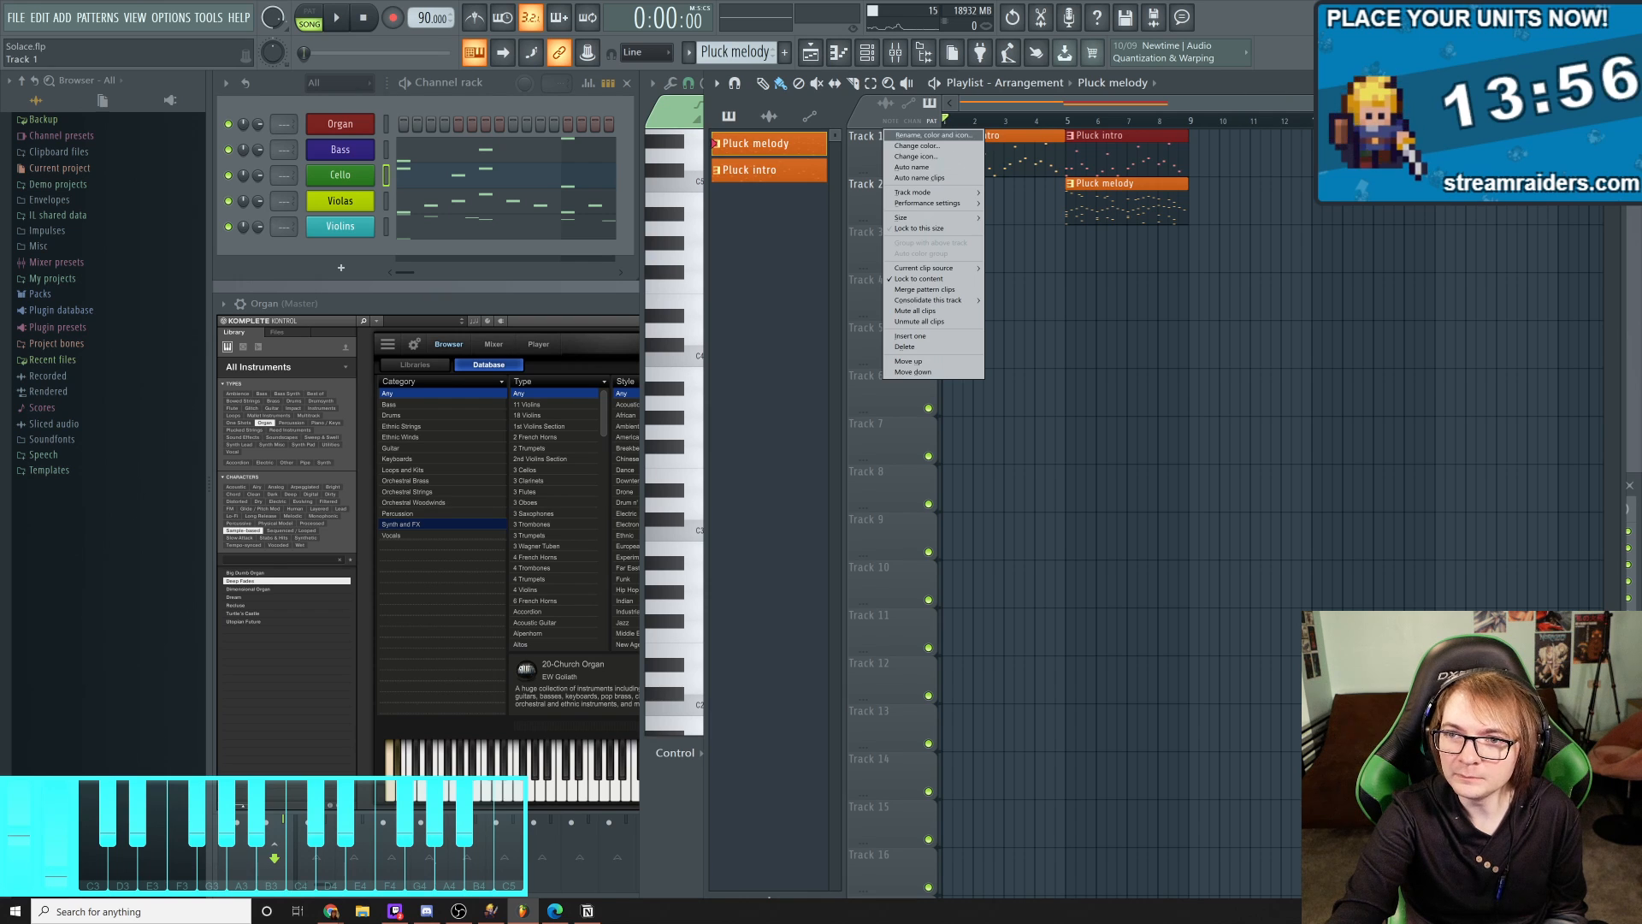
pyautogui.click(1039, 105)
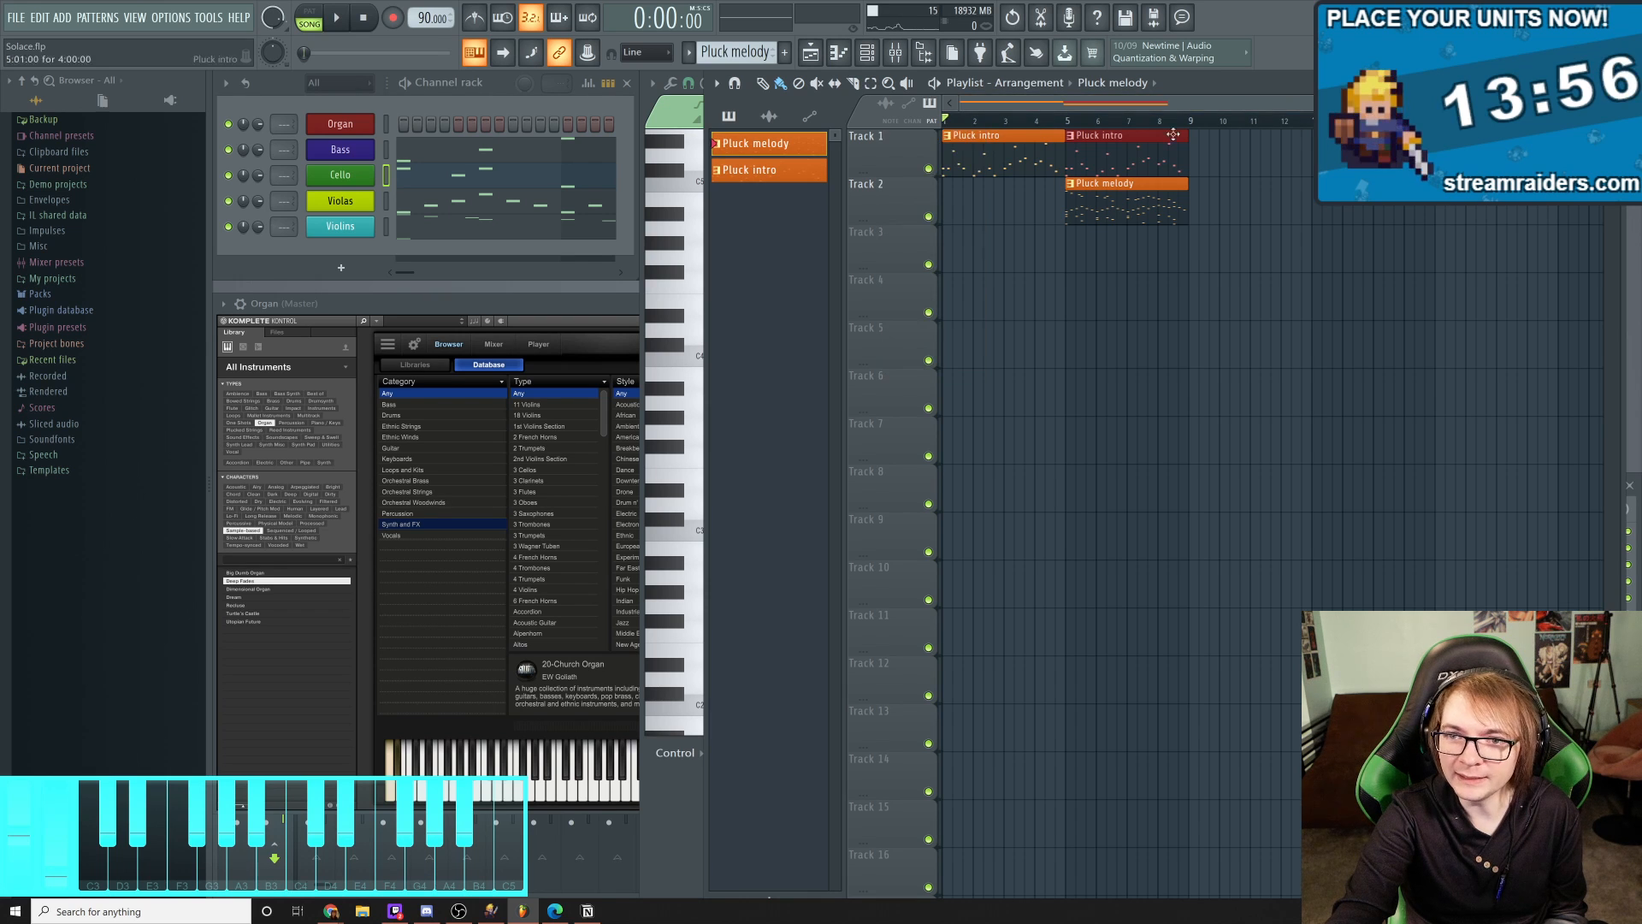
# Delete the Pluck intro clip at bar 5 on Track 1, and add and remove a trial Pluck melody clip at bar 9 on Track 2
pyautogui.rightClick(1131, 145)
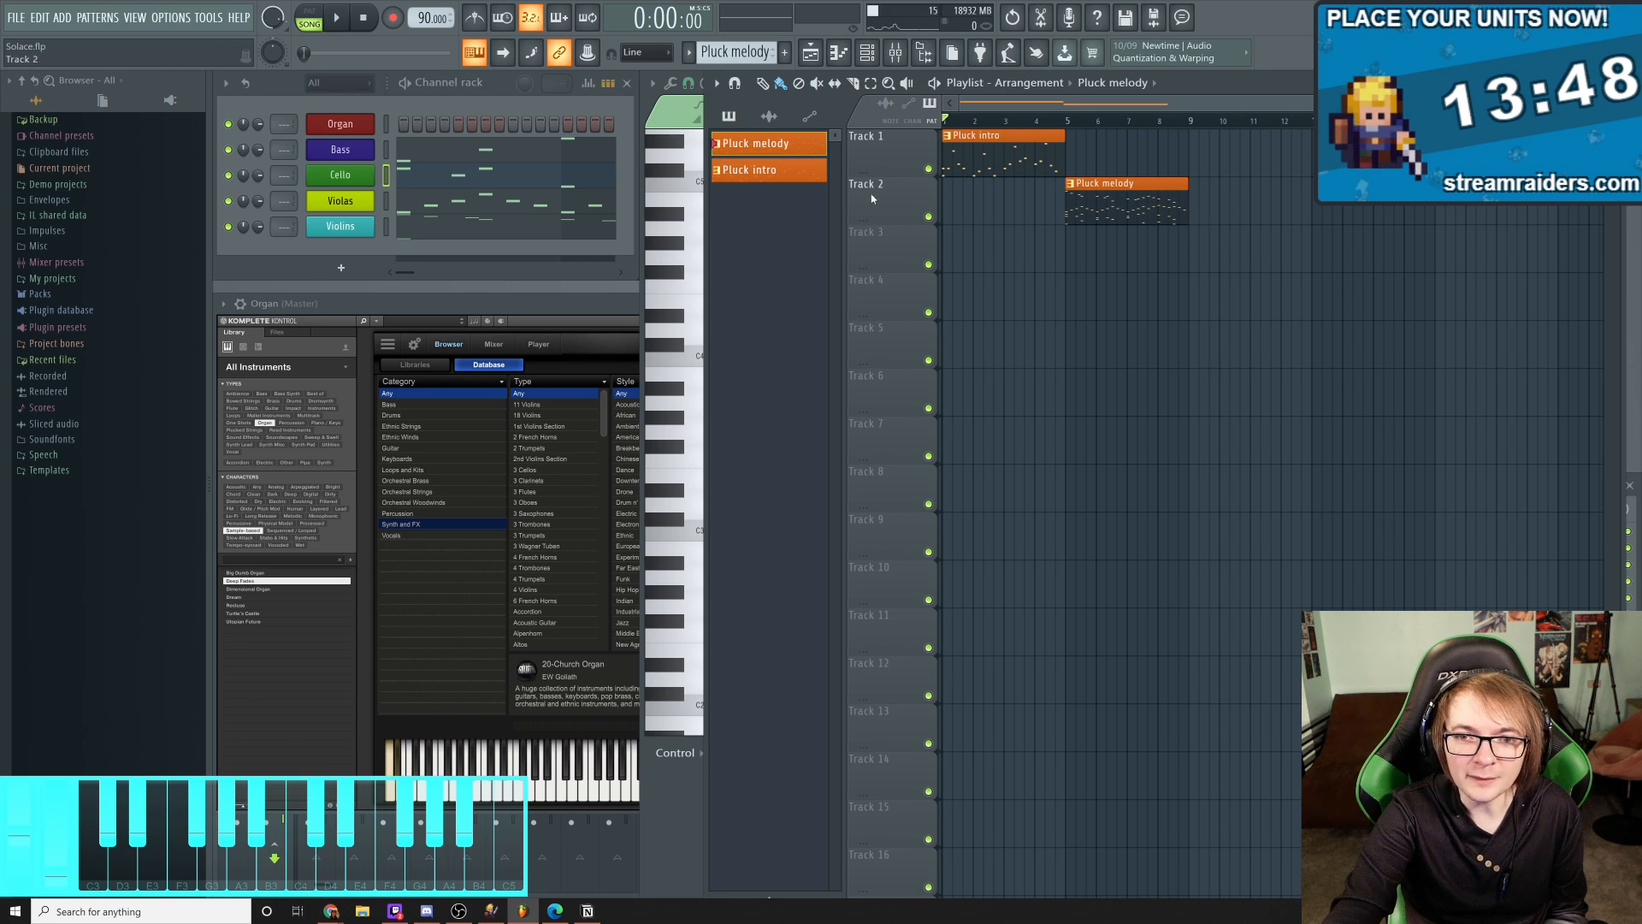
pyautogui.click(1197, 202)
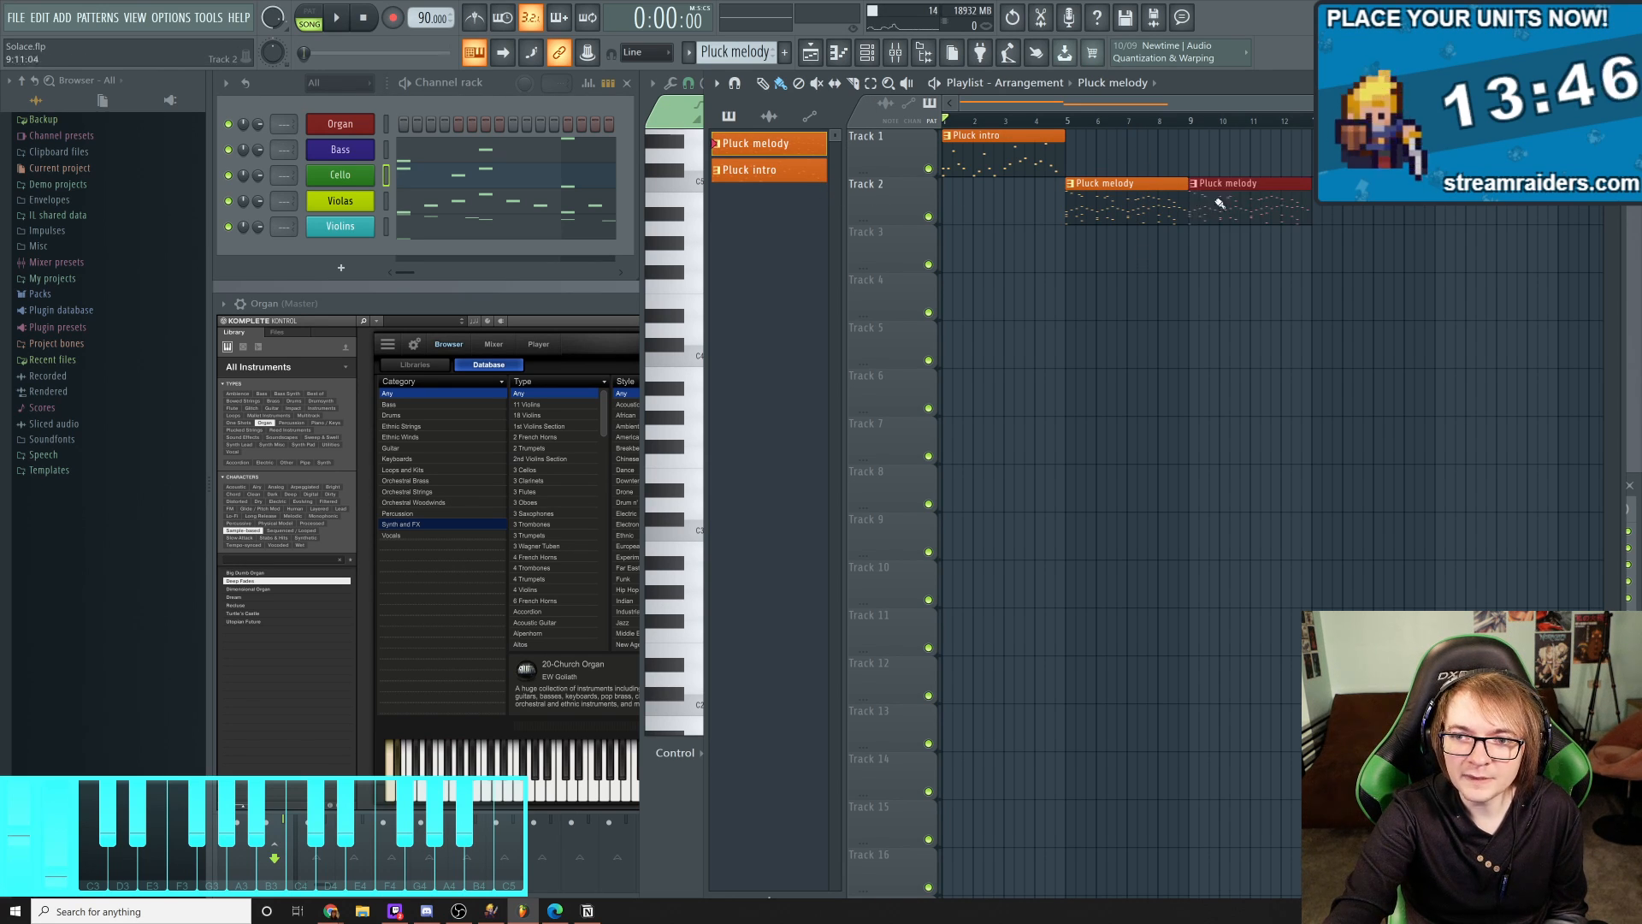
pyautogui.rightClick(1284, 198)
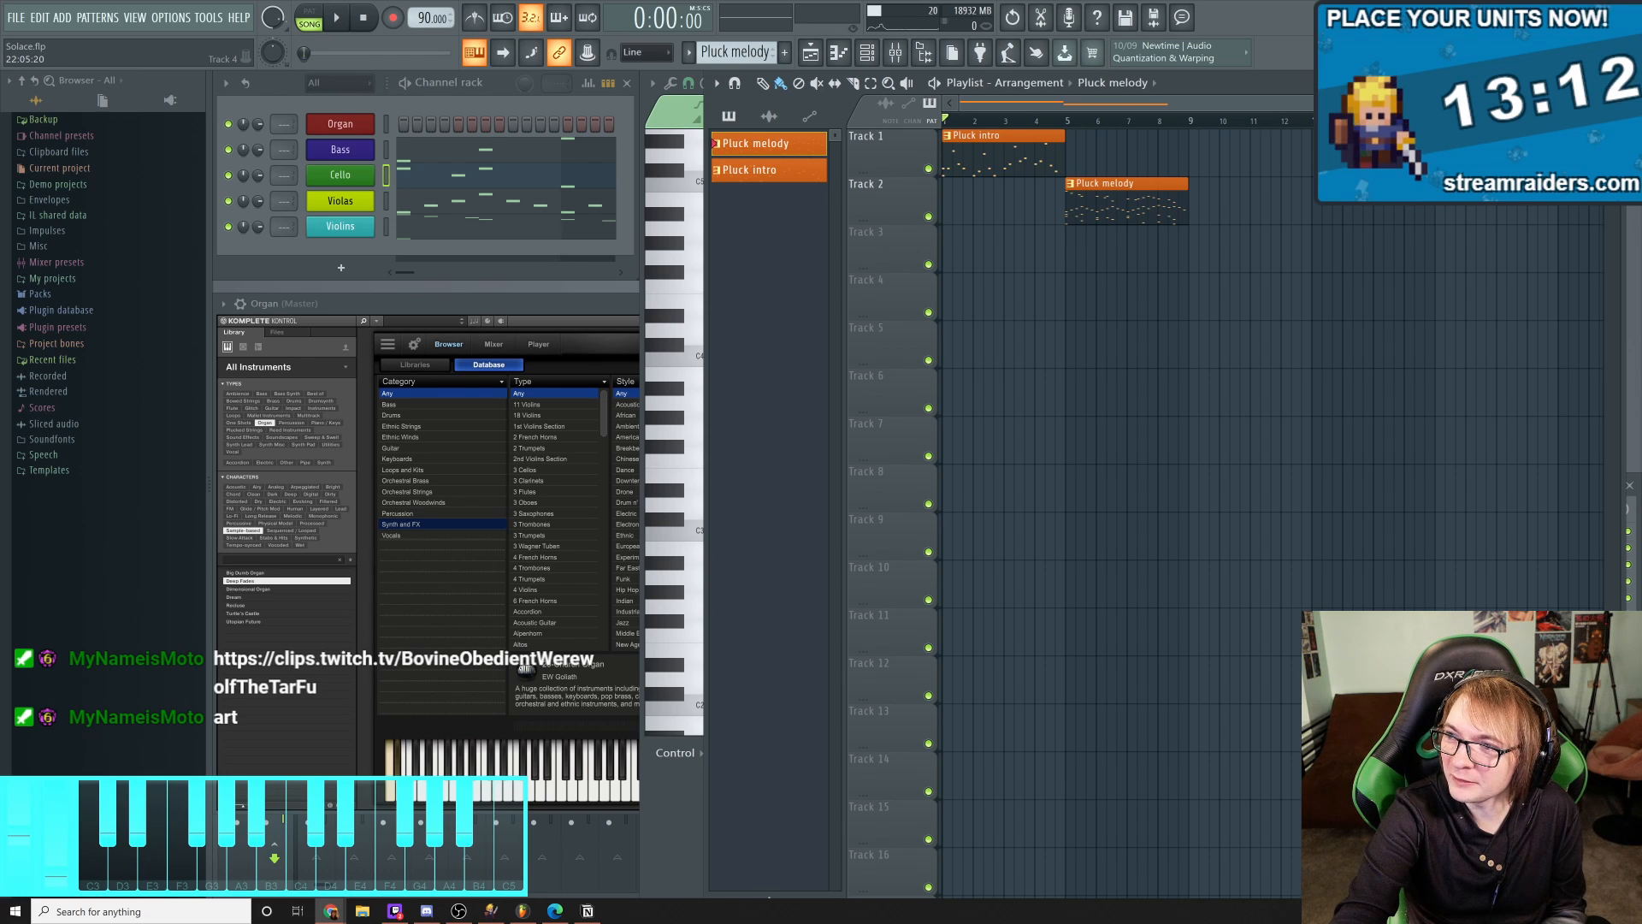
# Open the Twitch clip linked in chat, watch it in full screen and return to FL Studio
pyautogui.moveTo(659, 44); pyautogui.dragTo(675, 1)
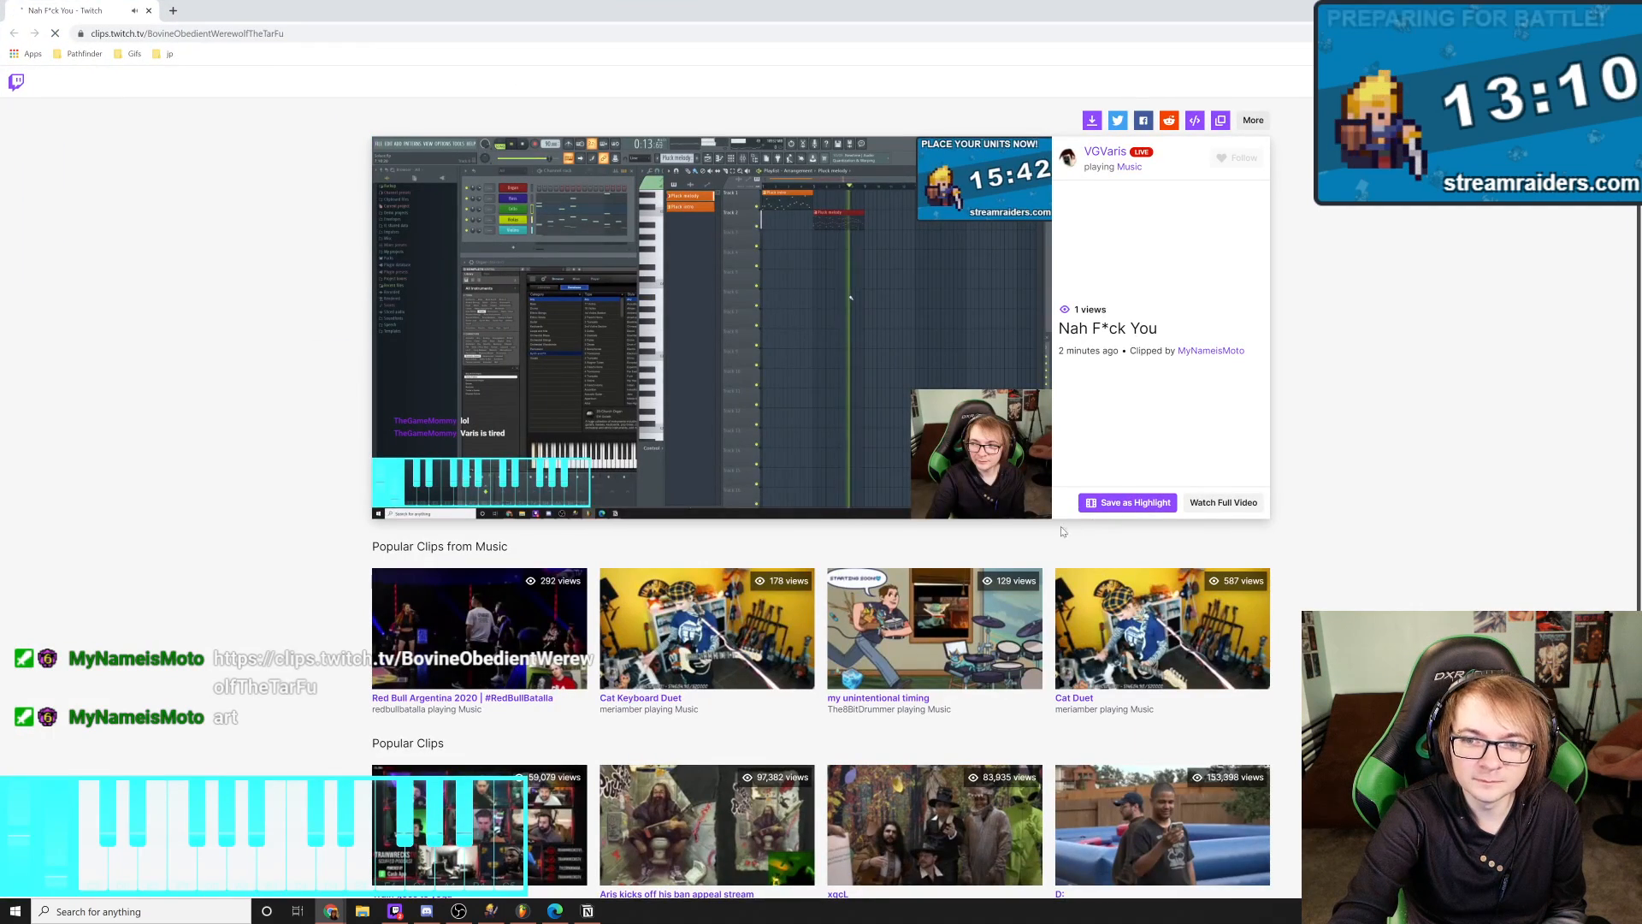
pyautogui.click(1037, 504)
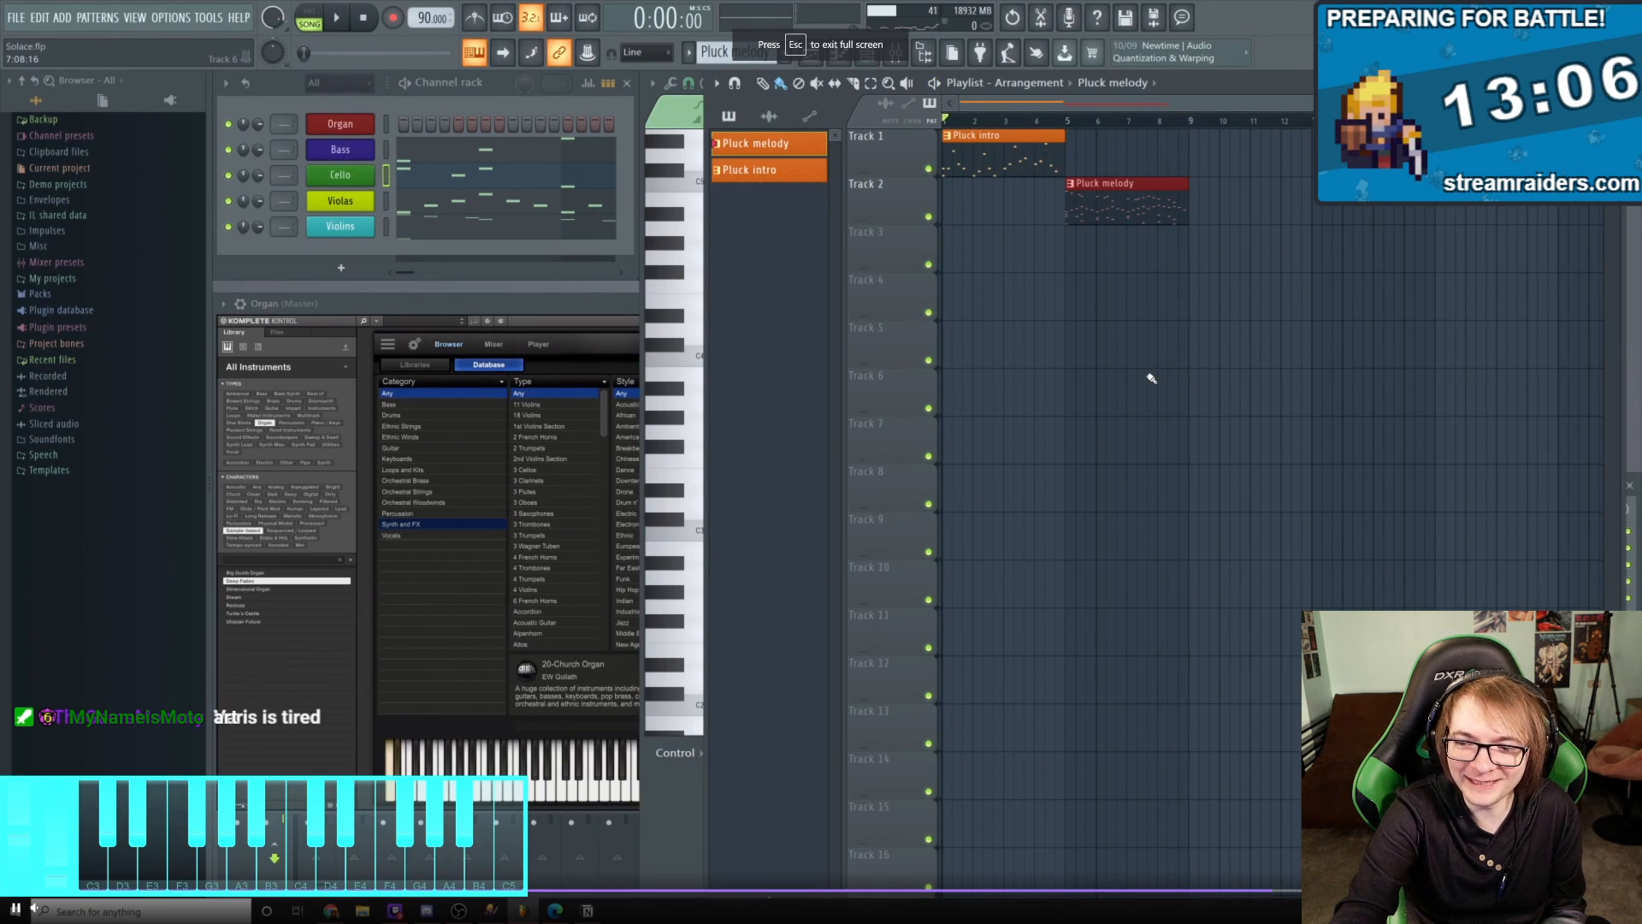
pyautogui.press('Escape')
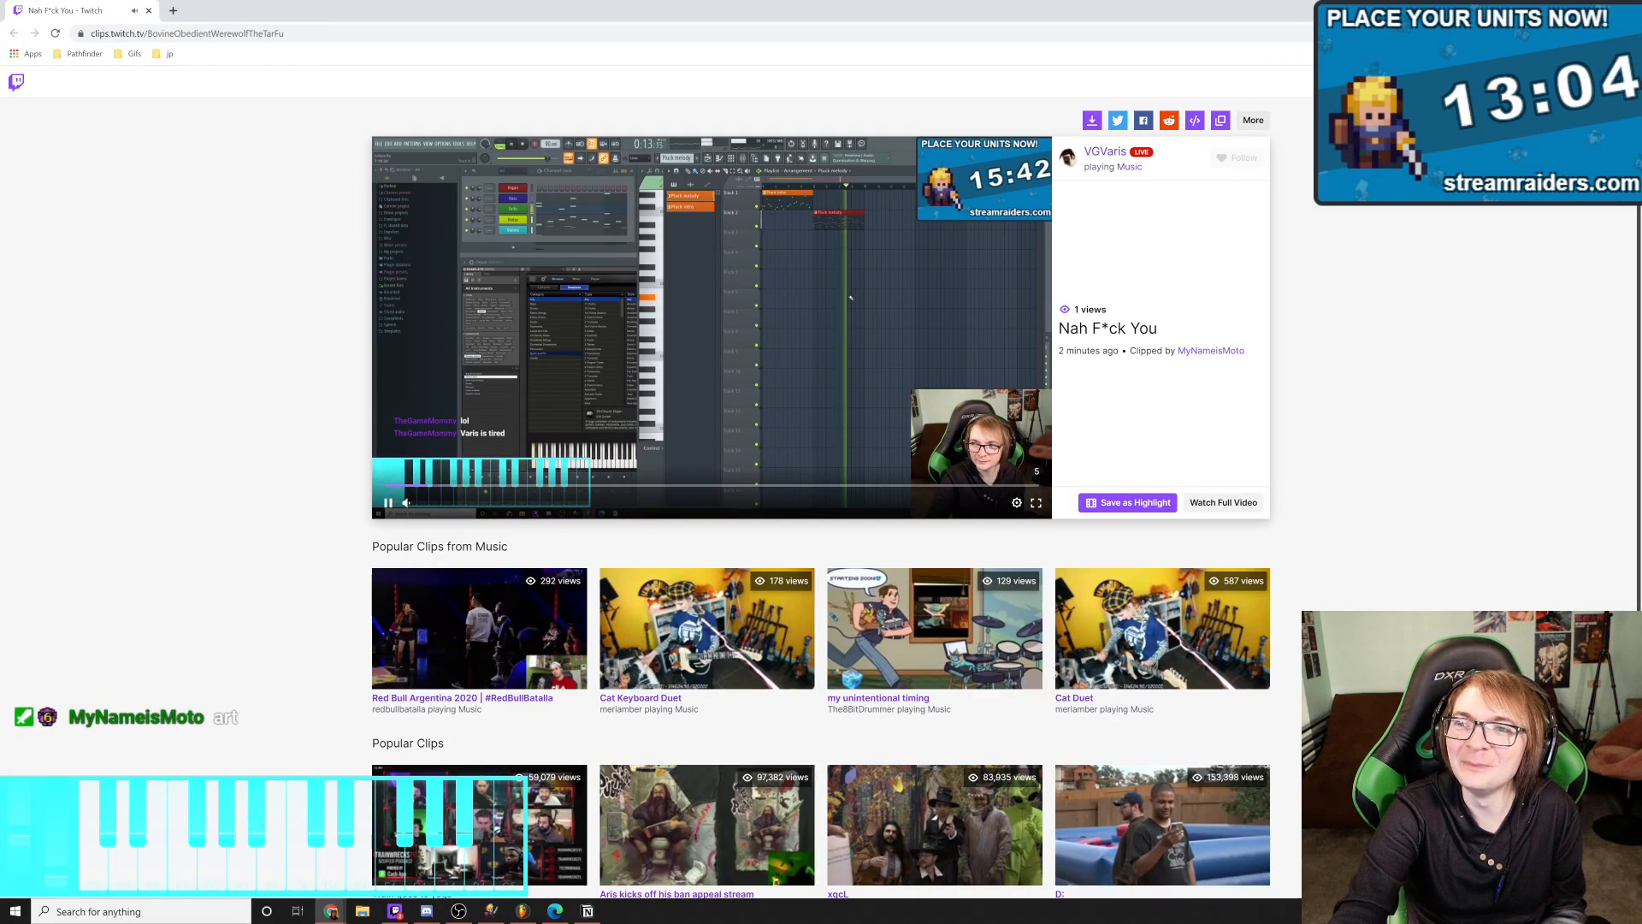
pyautogui.click(1624, 9)
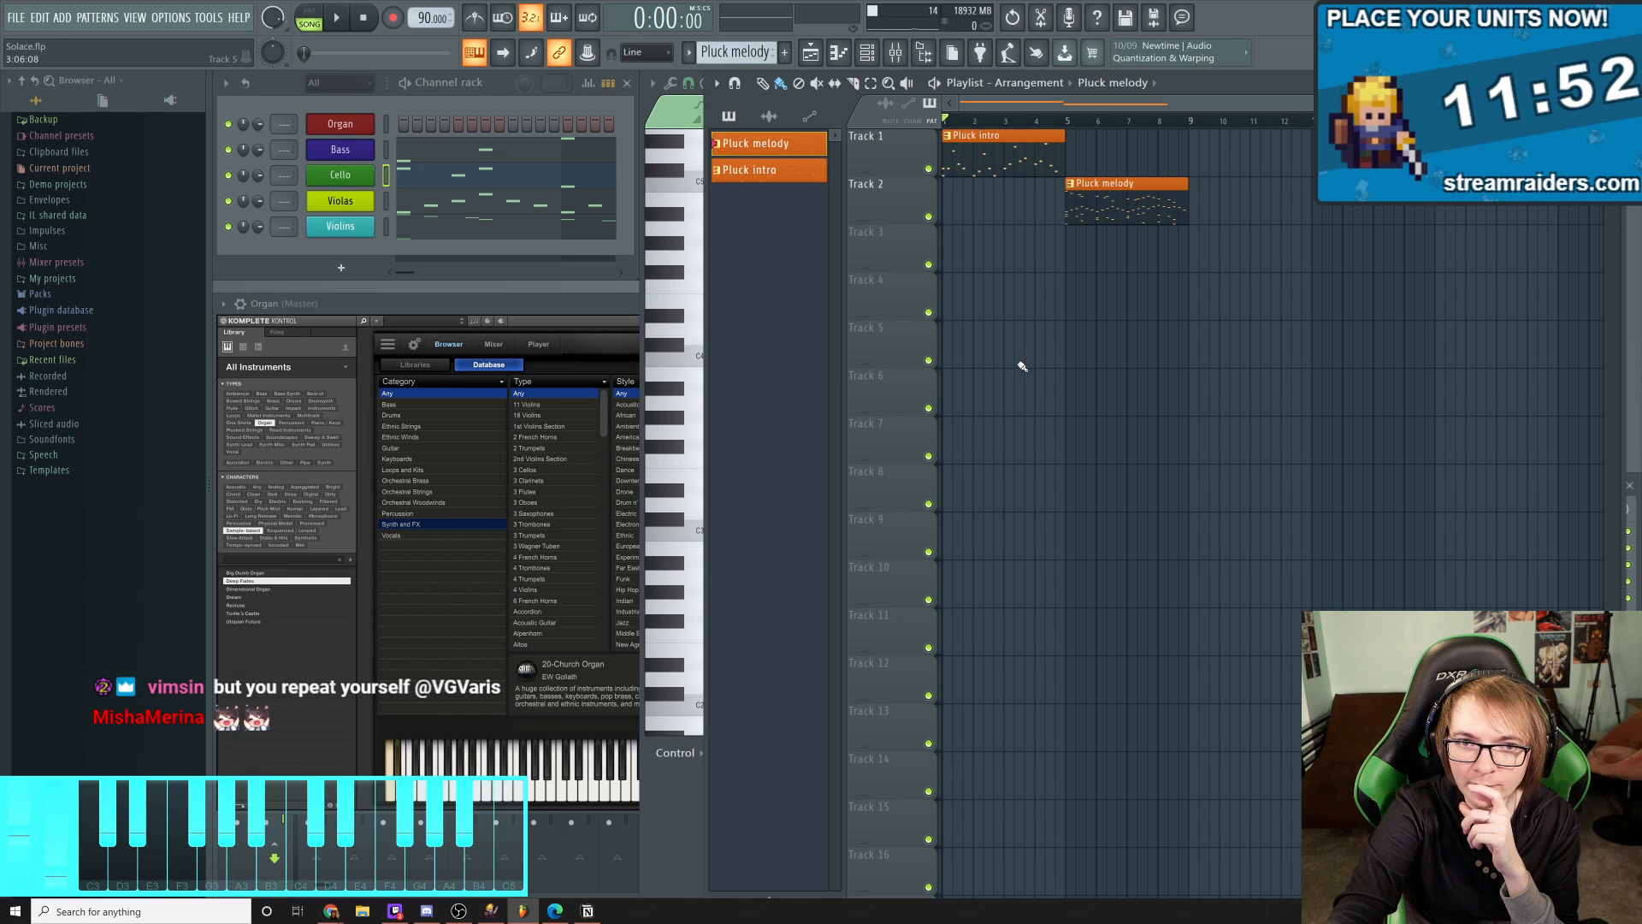
# Move the Pluck melody clip on Track 2 so that it starts at bar 9
pyautogui.moveTo(1105, 182); pyautogui.dragTo(1228, 182)
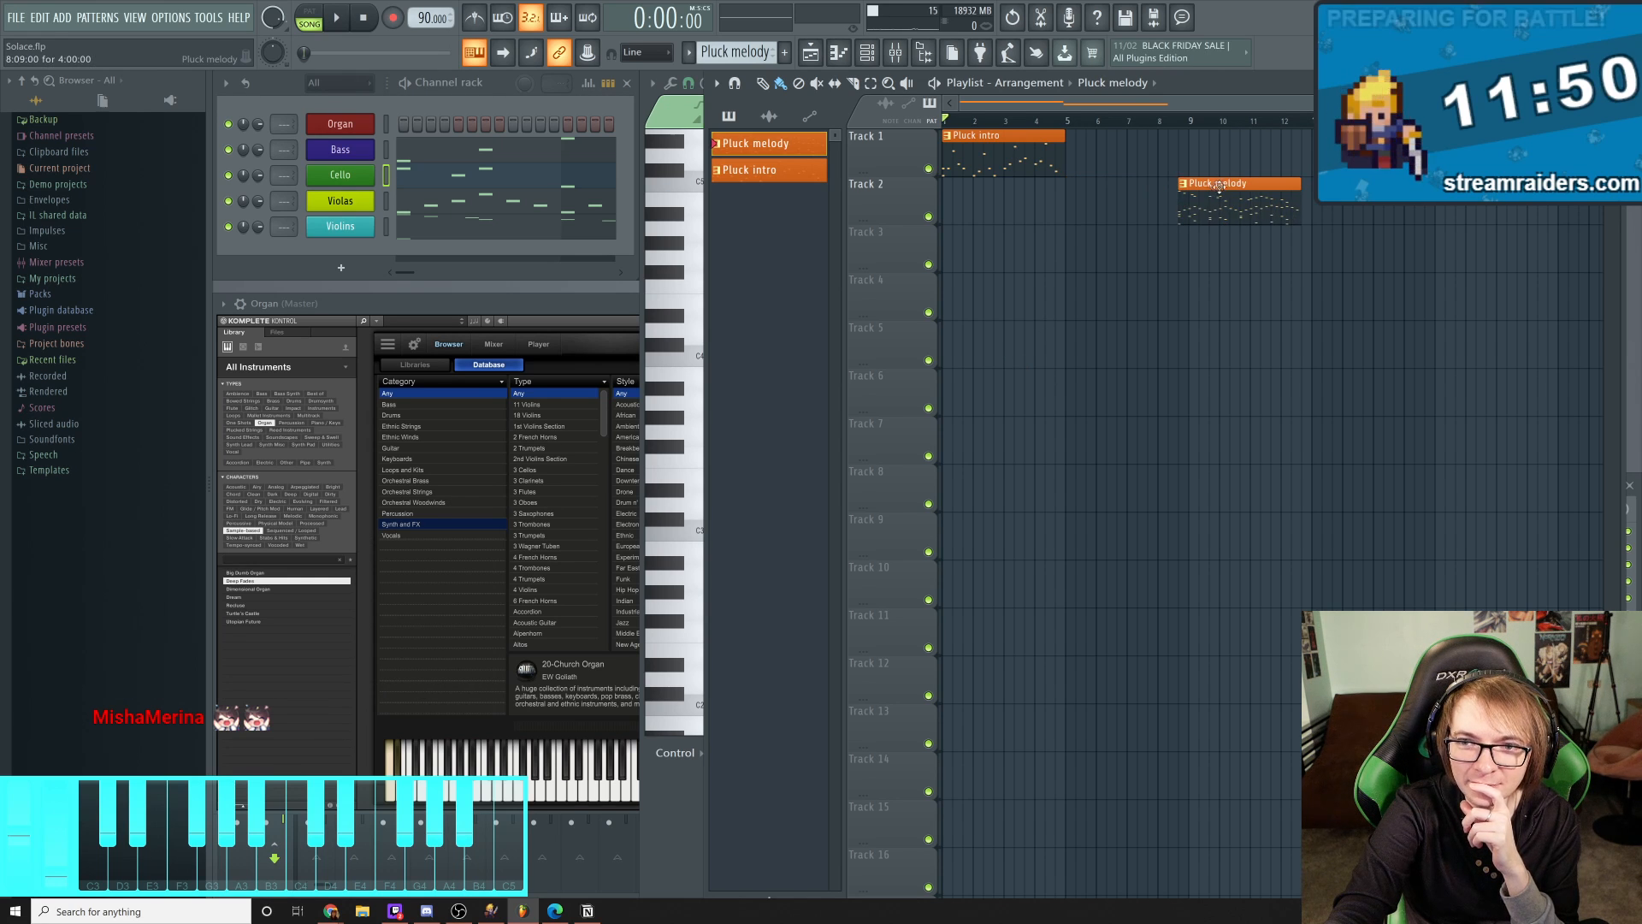
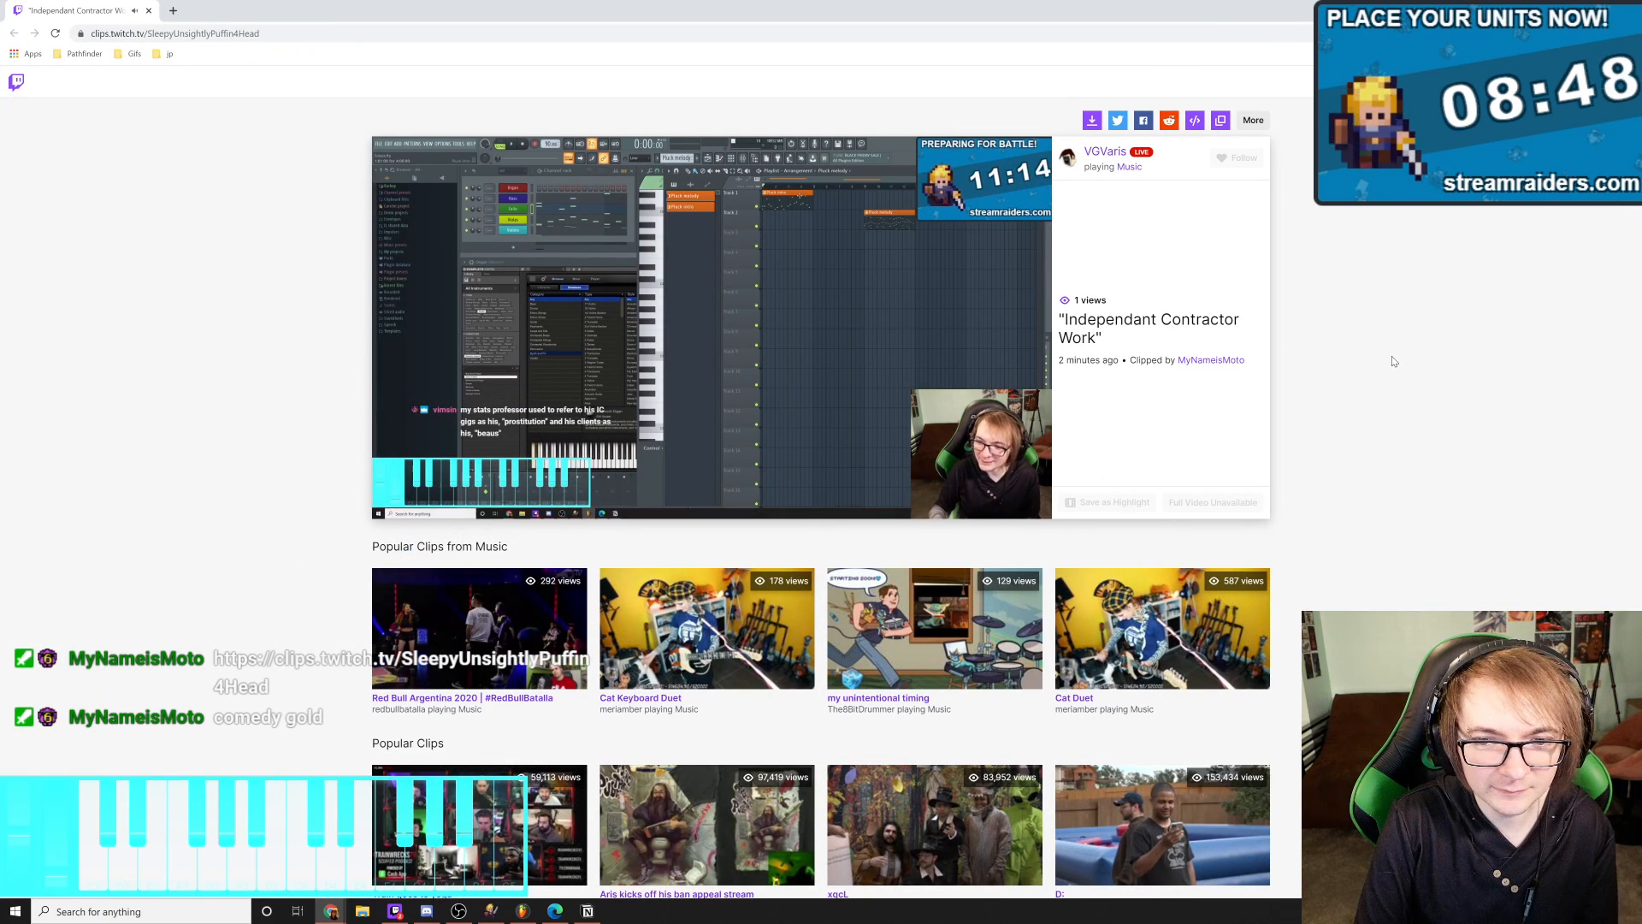
# Watch the second Twitch clip in the browser and switch back to FL Studio
pyautogui.moveTo(805, 424)
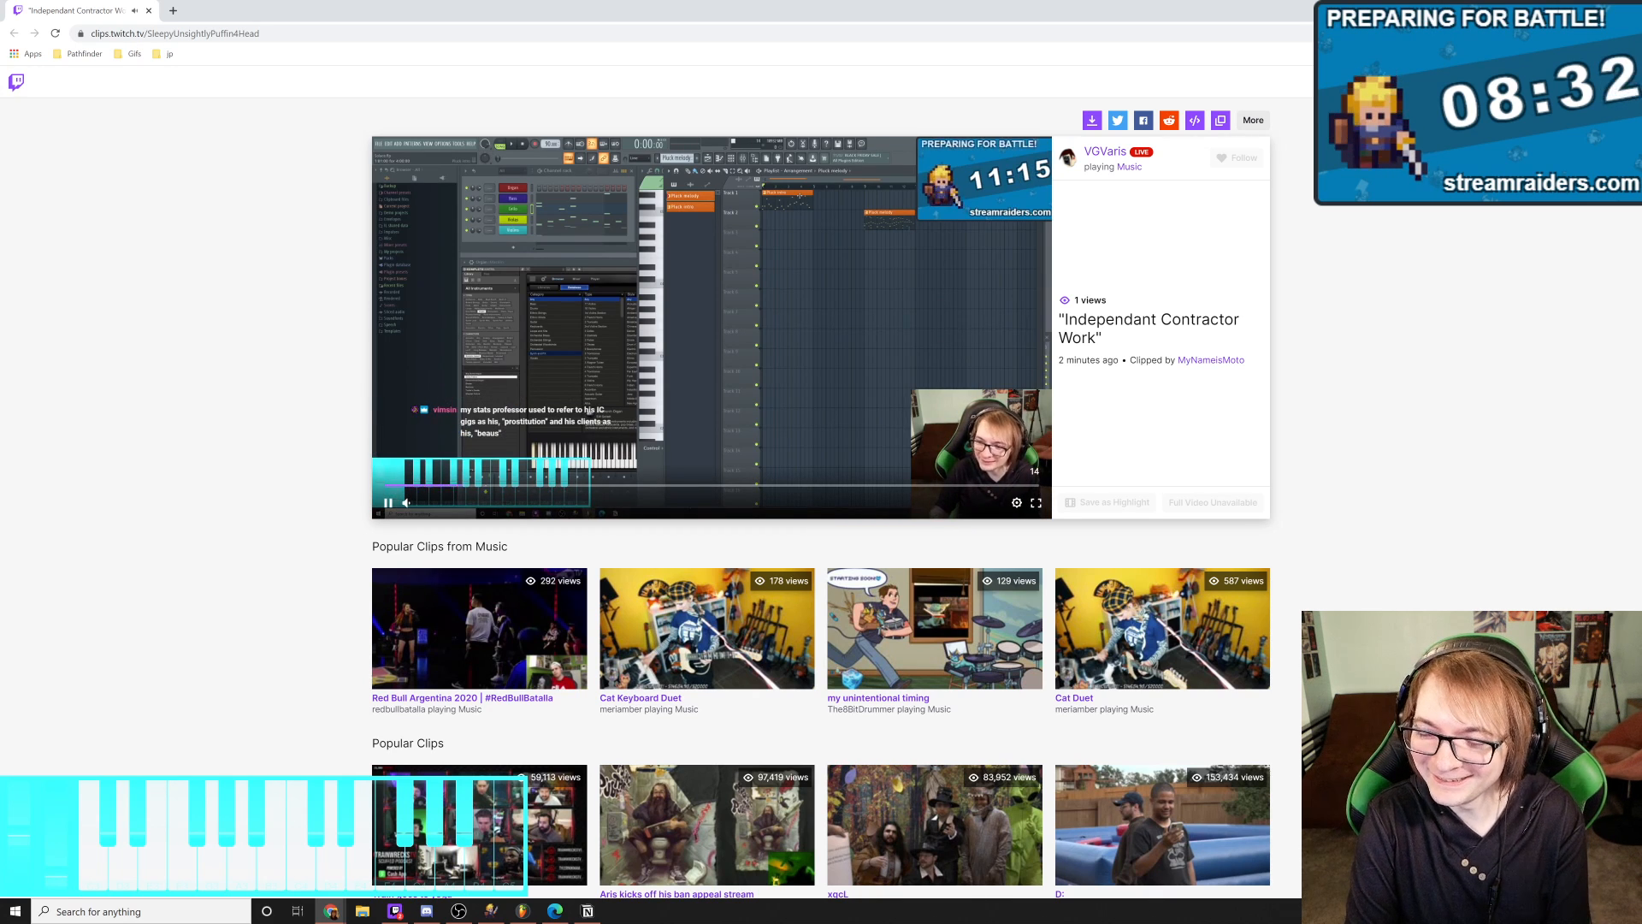
pyautogui.hotkey('alt', 'Tab')
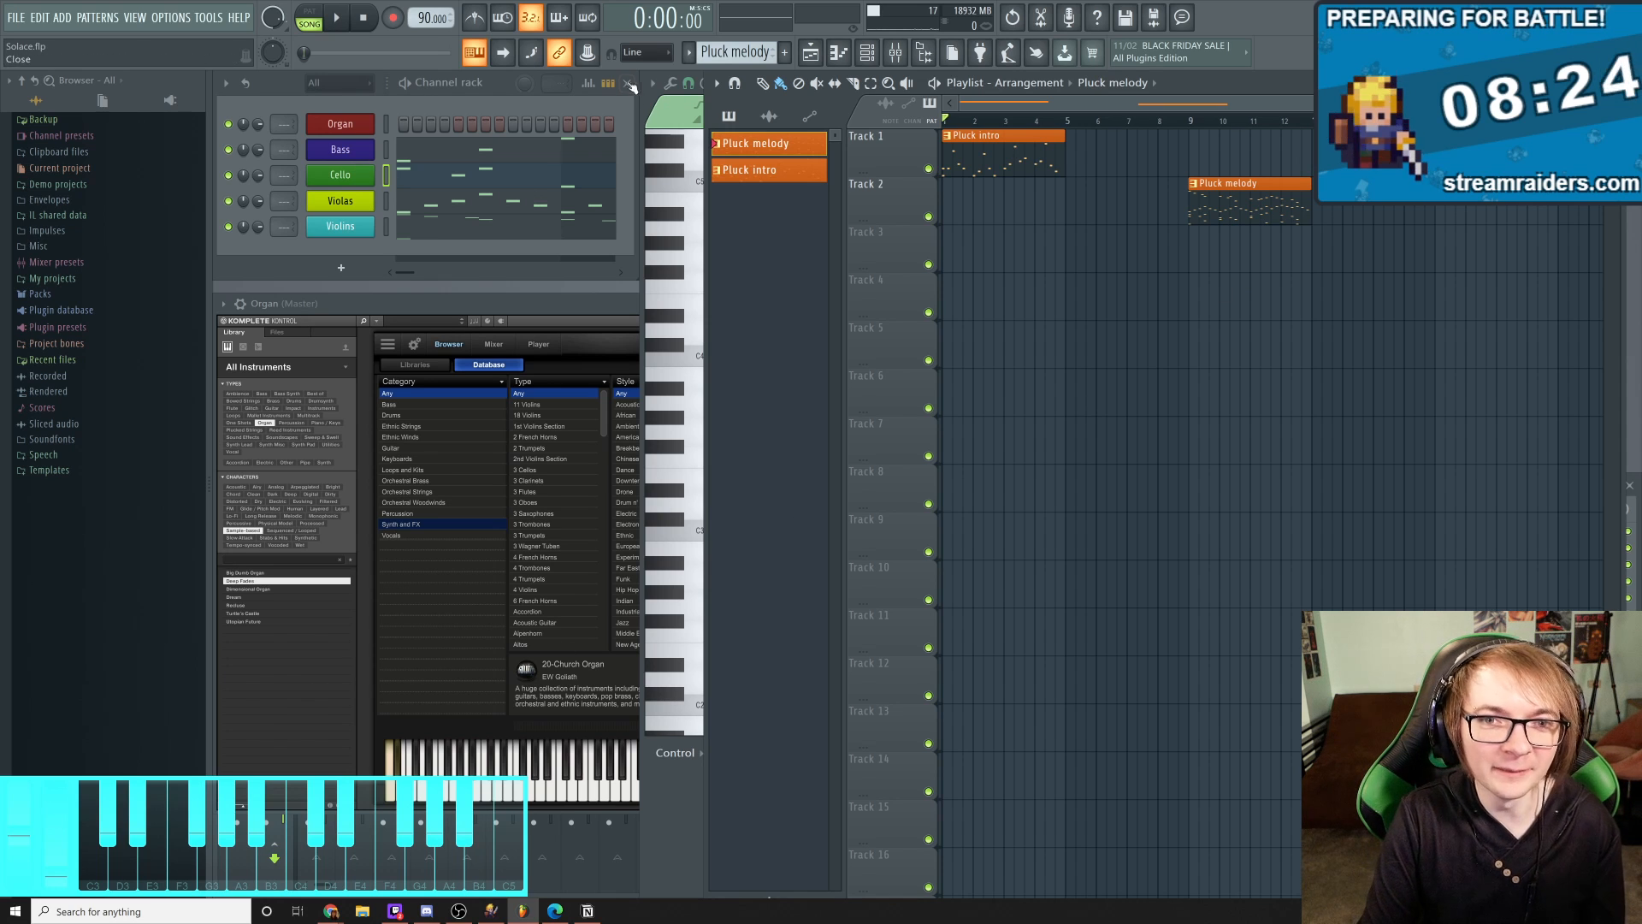
# Select the Pluck intro pattern, view the Cello's notes in the piano roll and play the arrangement with the playlist shown
pyautogui.scroll(-1, 721, 58)
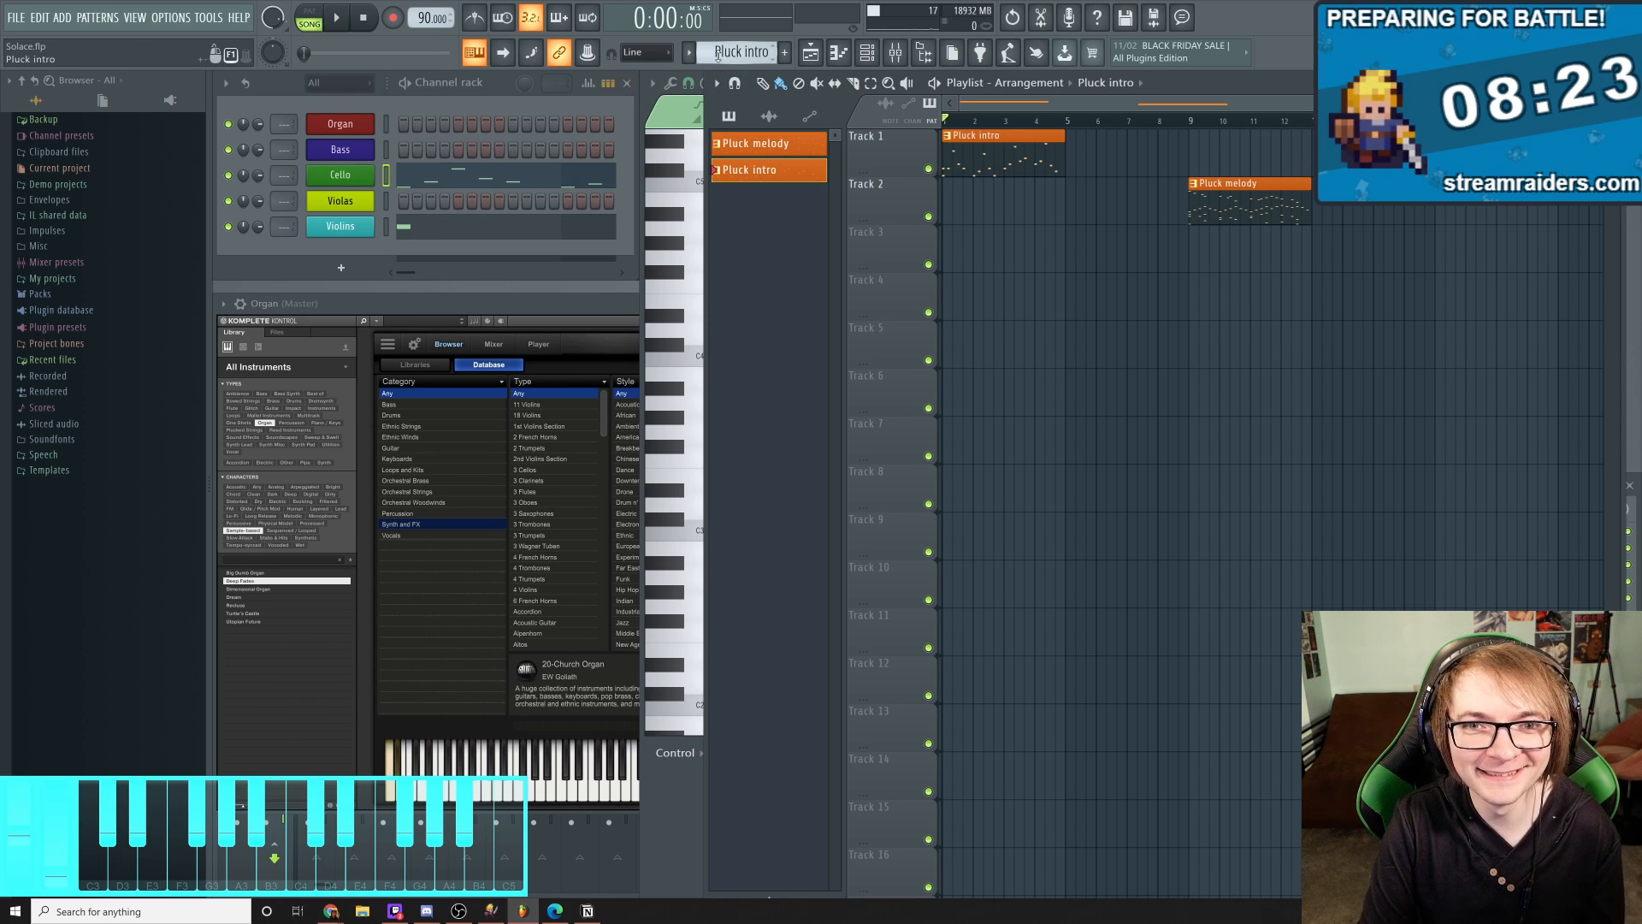
pyautogui.click(460, 175)
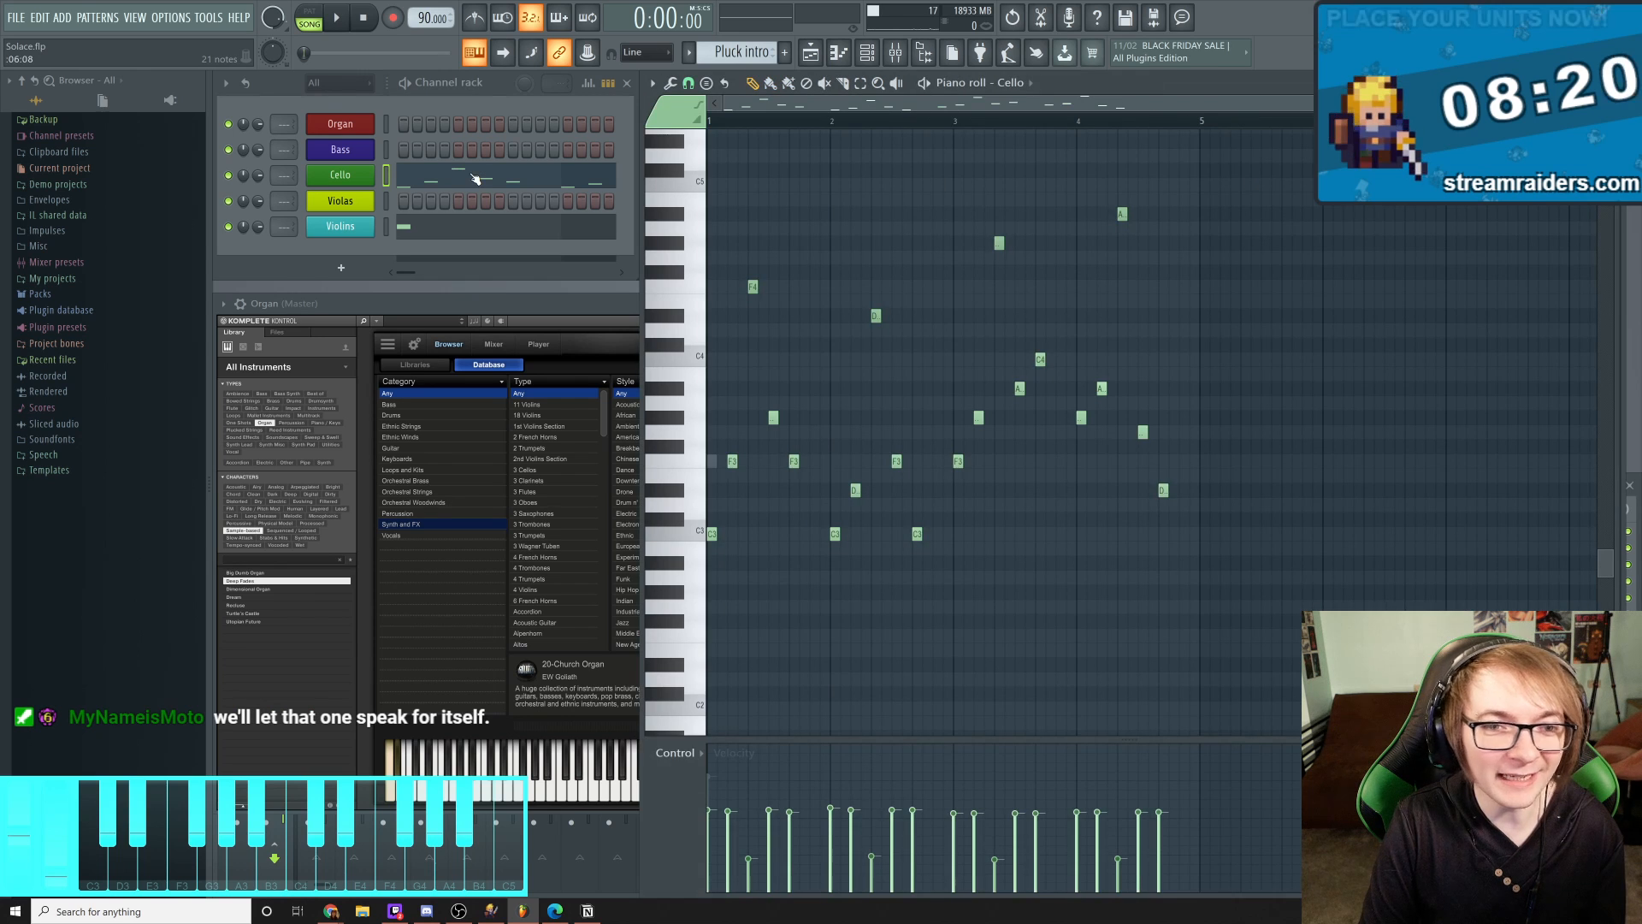
pyautogui.scroll(1, 1189, 526)
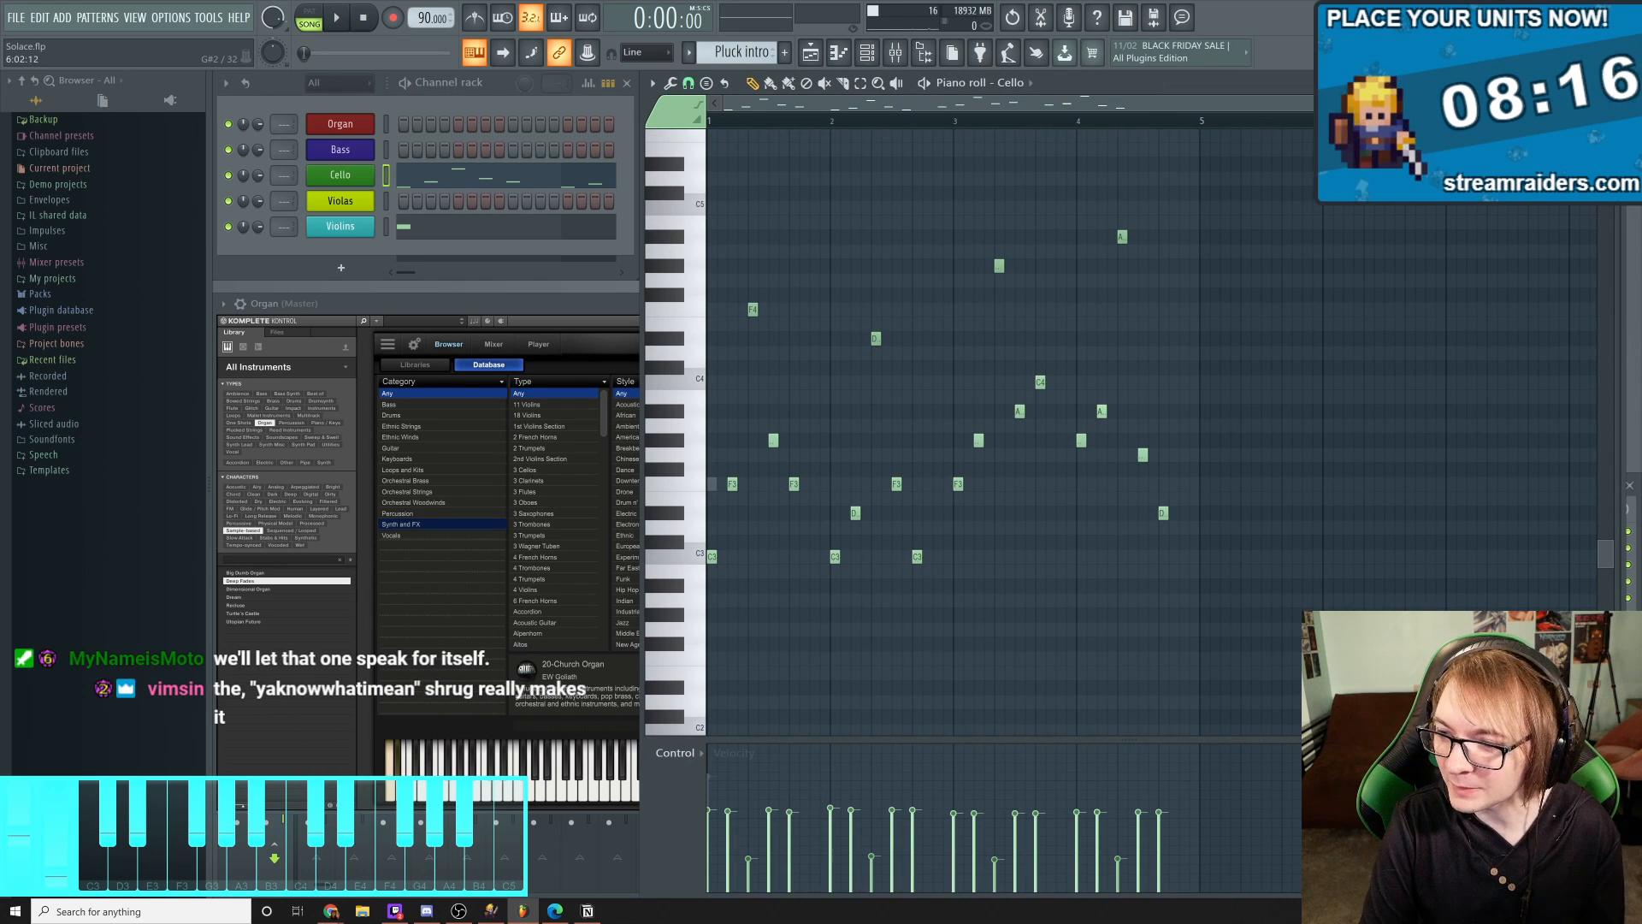
pyautogui.scroll(-3, 1336, 555)
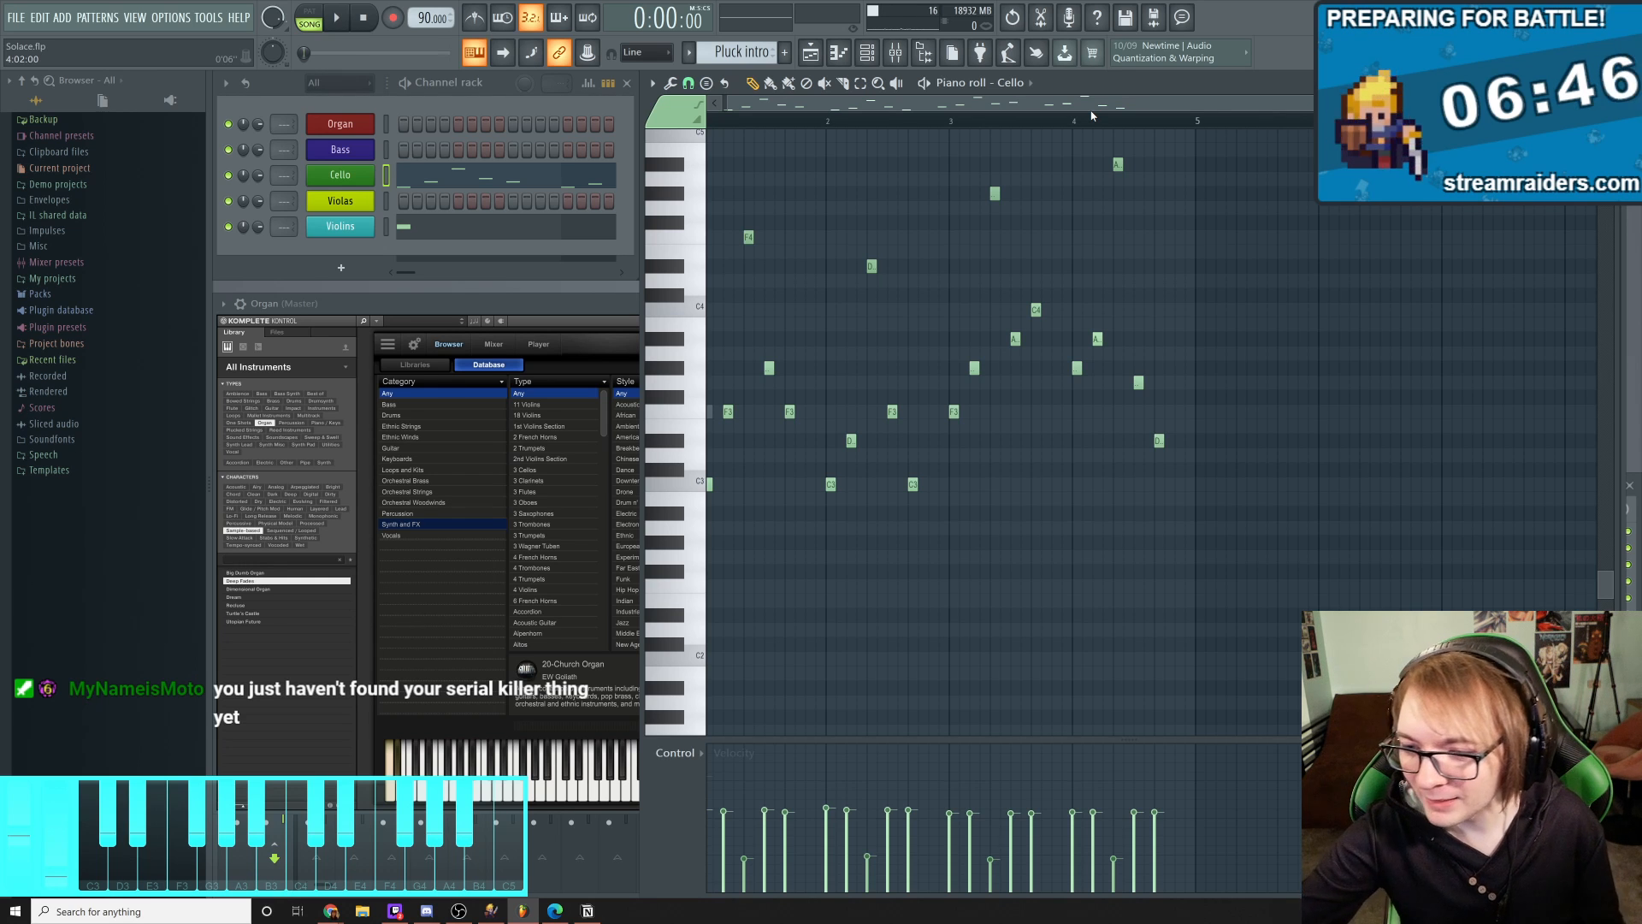
pyautogui.press('space')
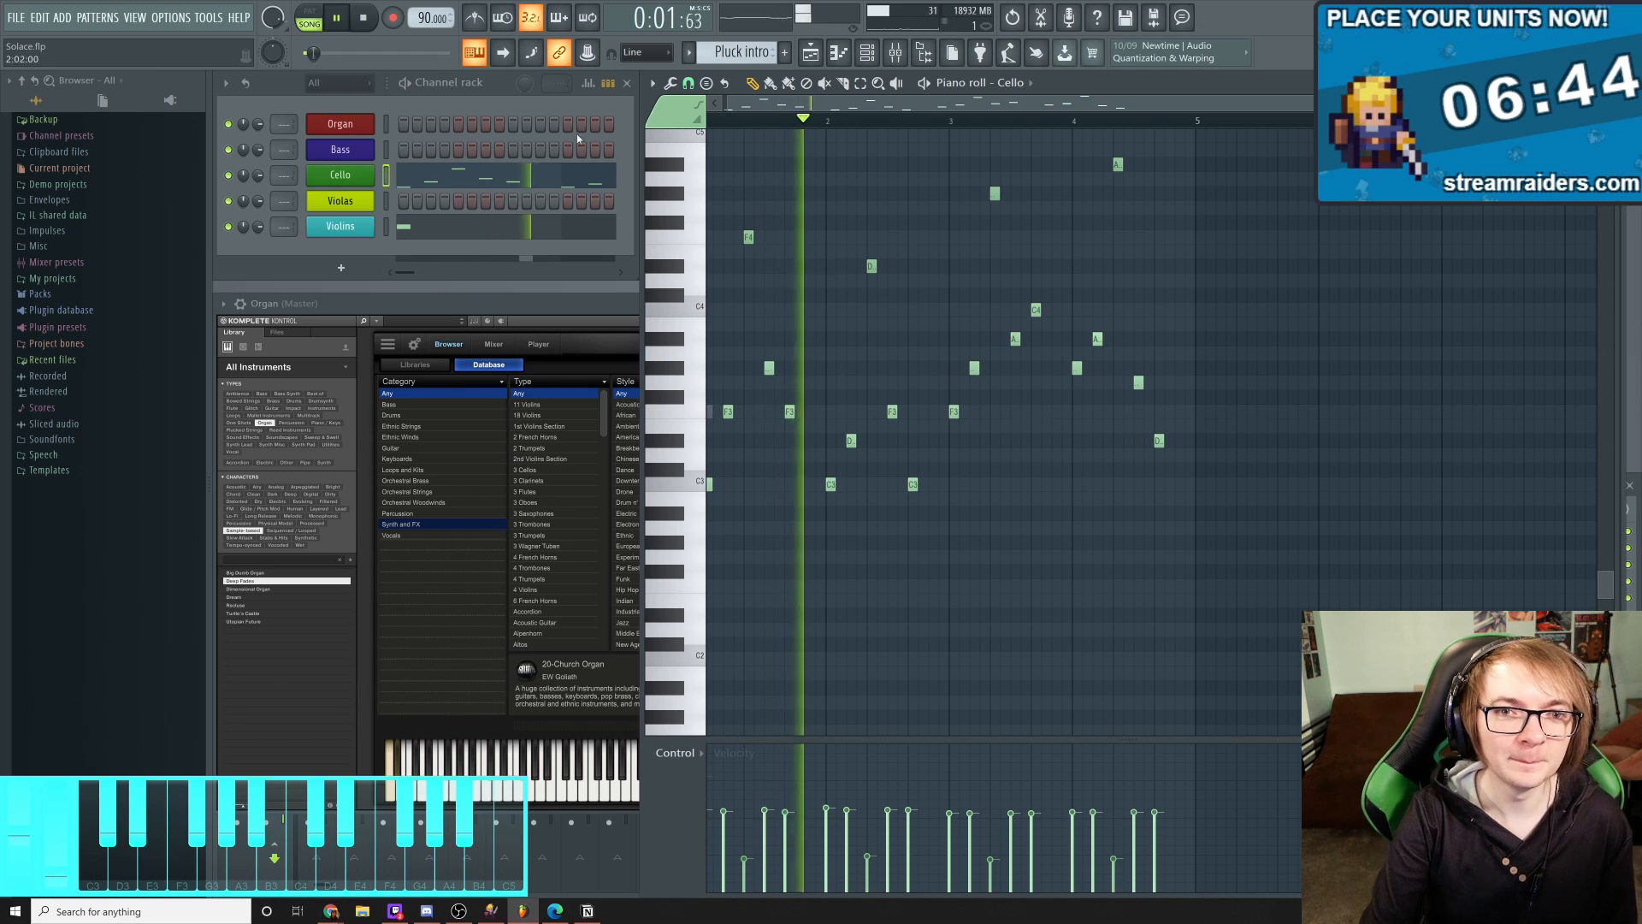
pyautogui.click(822, 58)
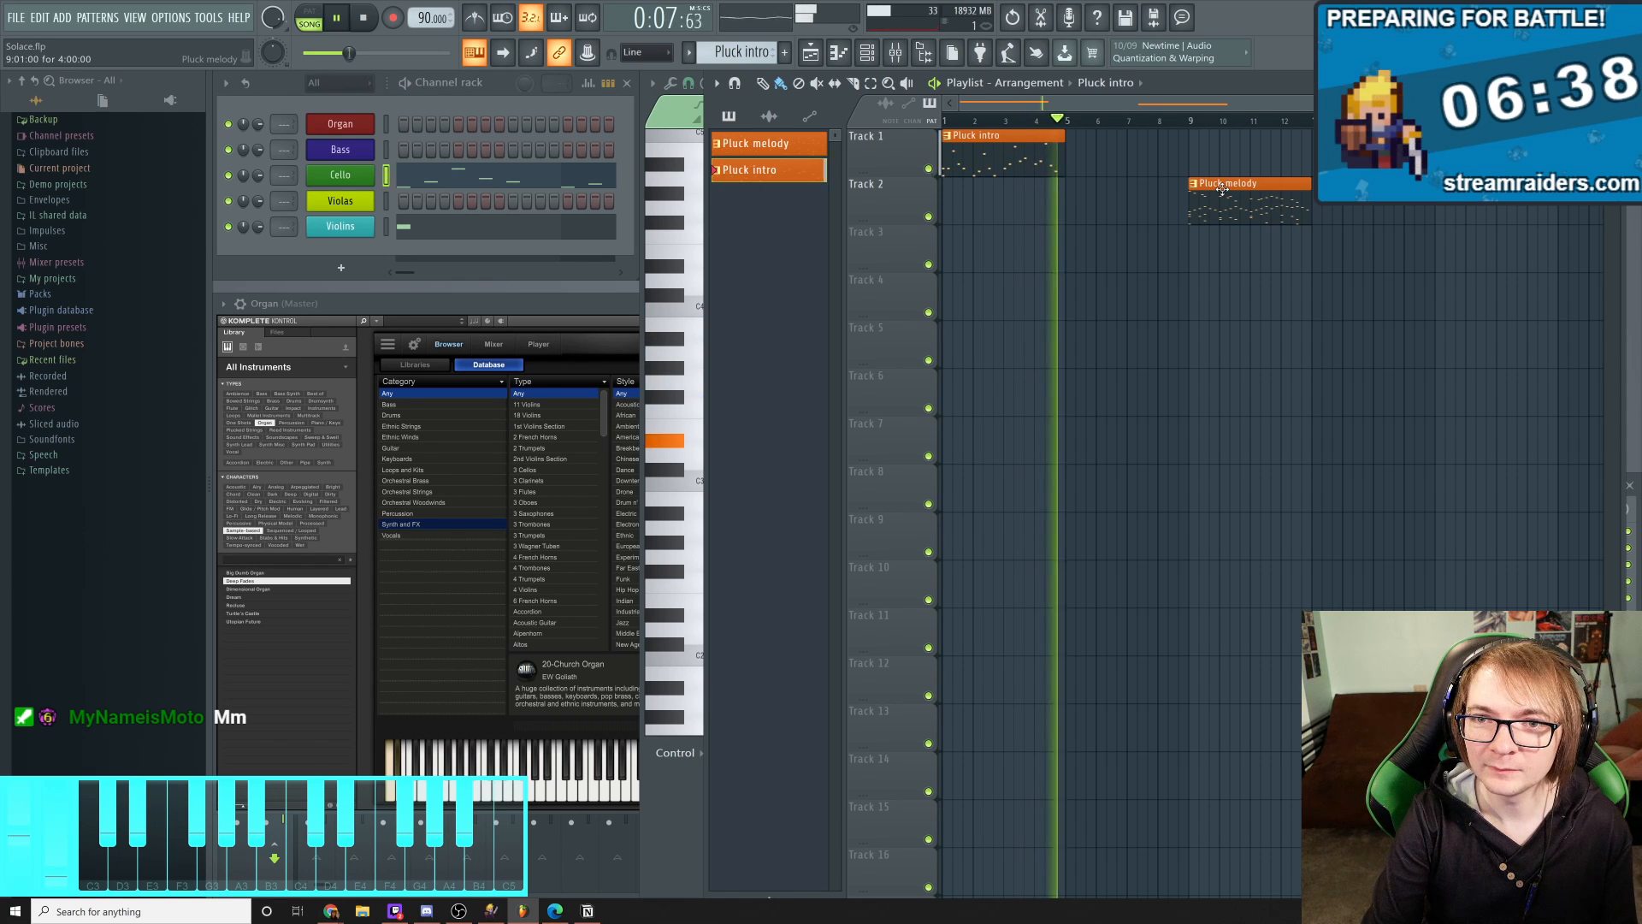
pyautogui.press('space')
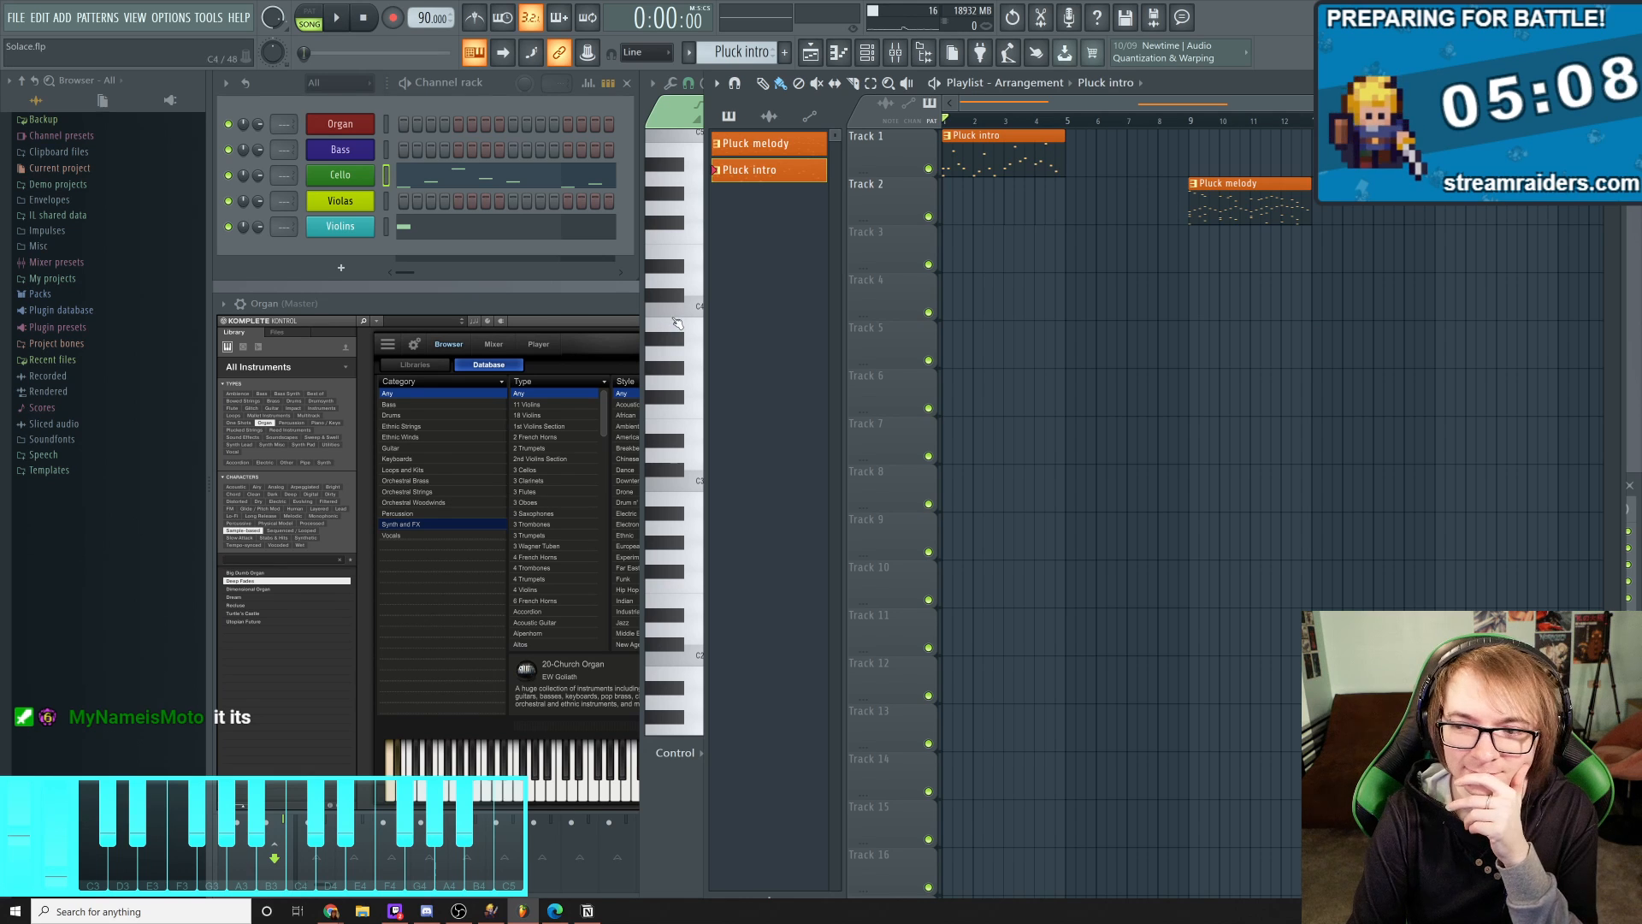
# Reopen the Cello's piano roll, play its intro and switch playback from song to pattern mode
pyautogui.click(551, 185)
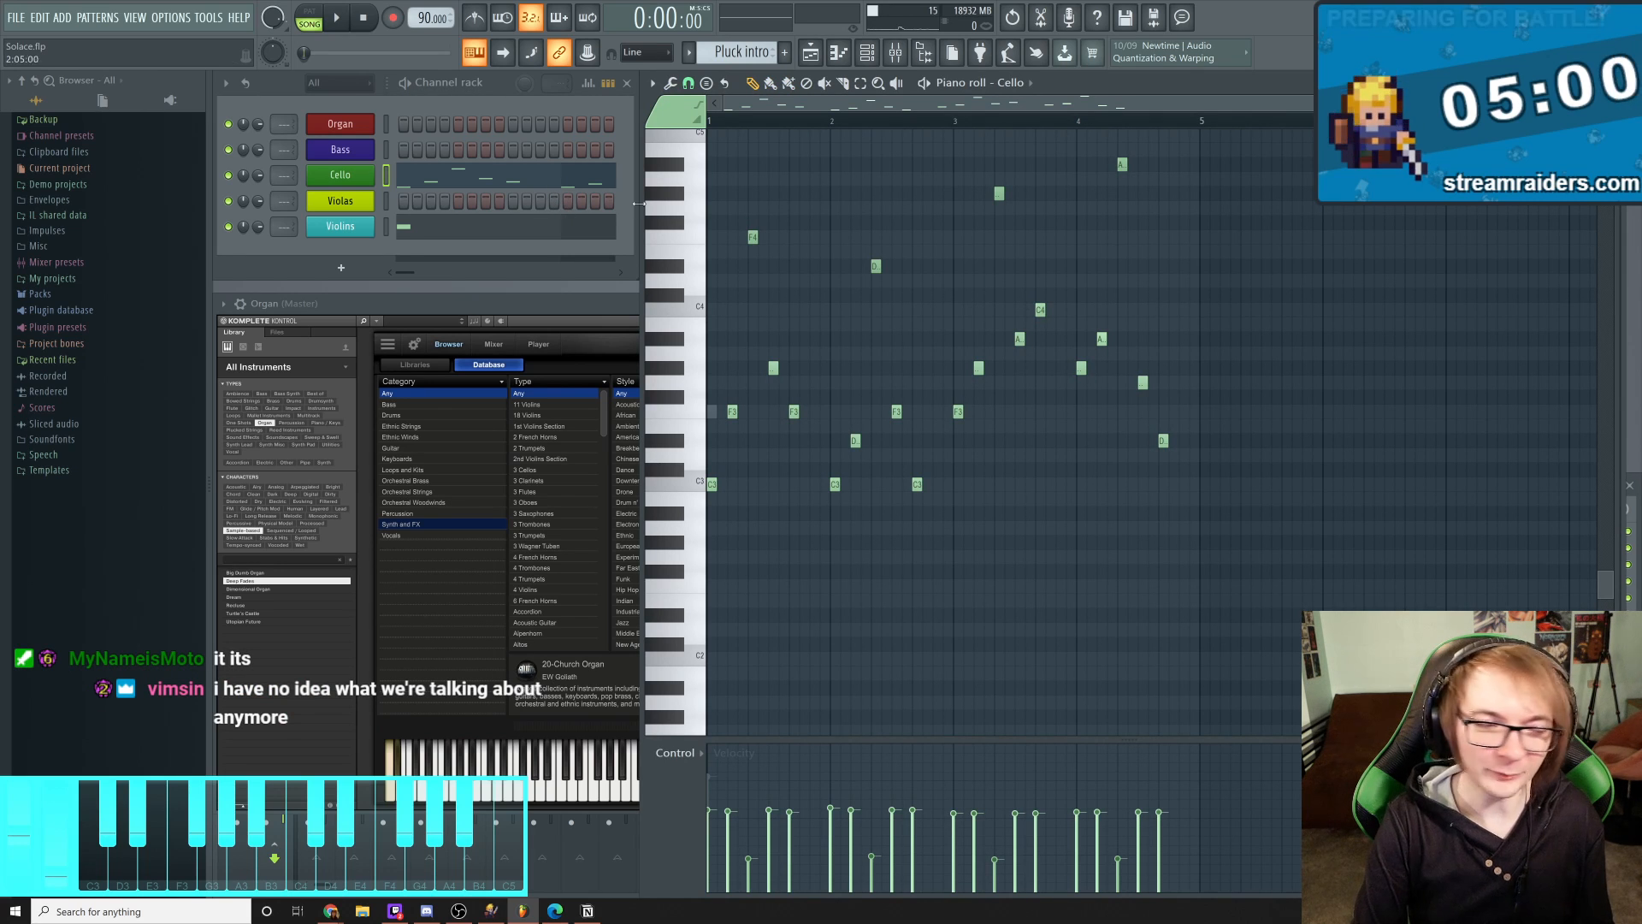
pyautogui.press('space')
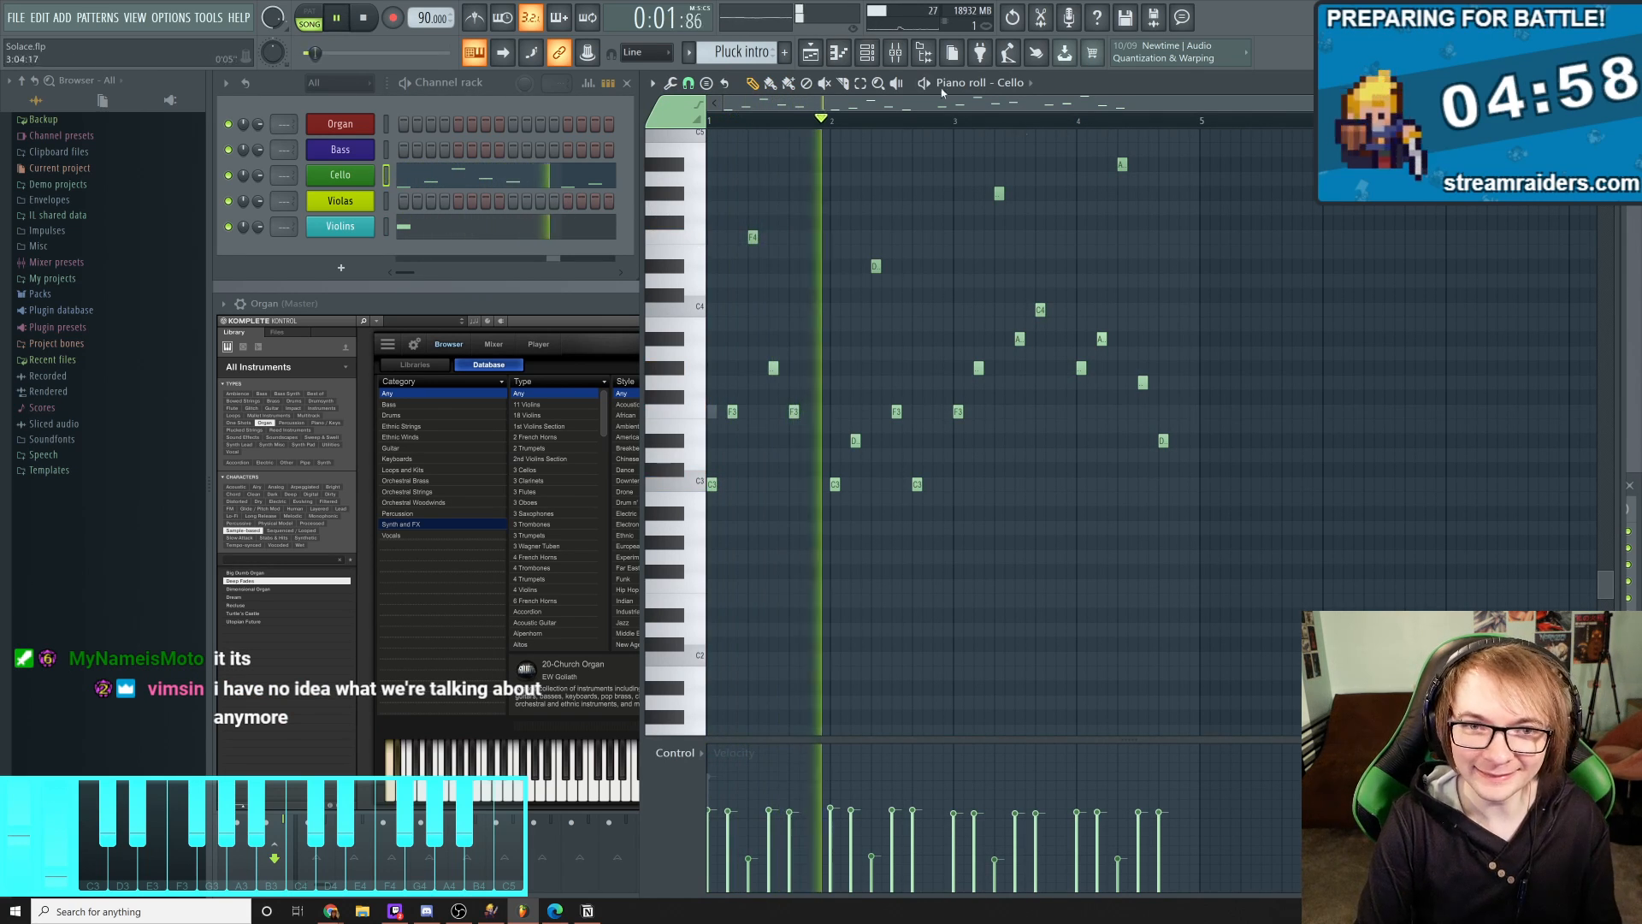
pyautogui.press('l')
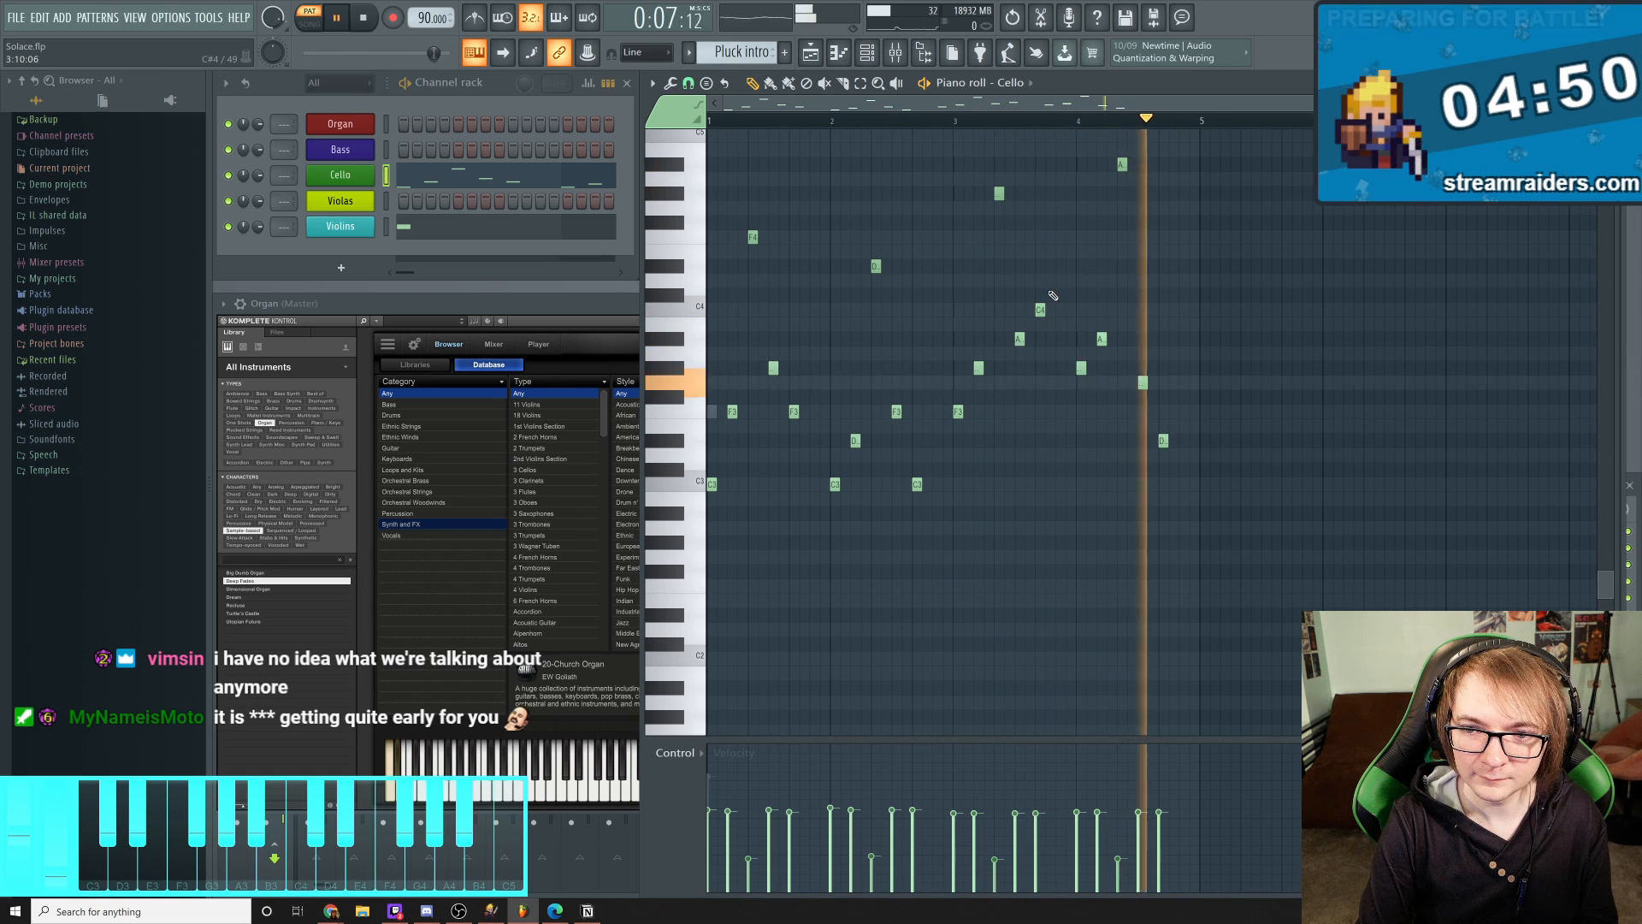
pyautogui.press('space')
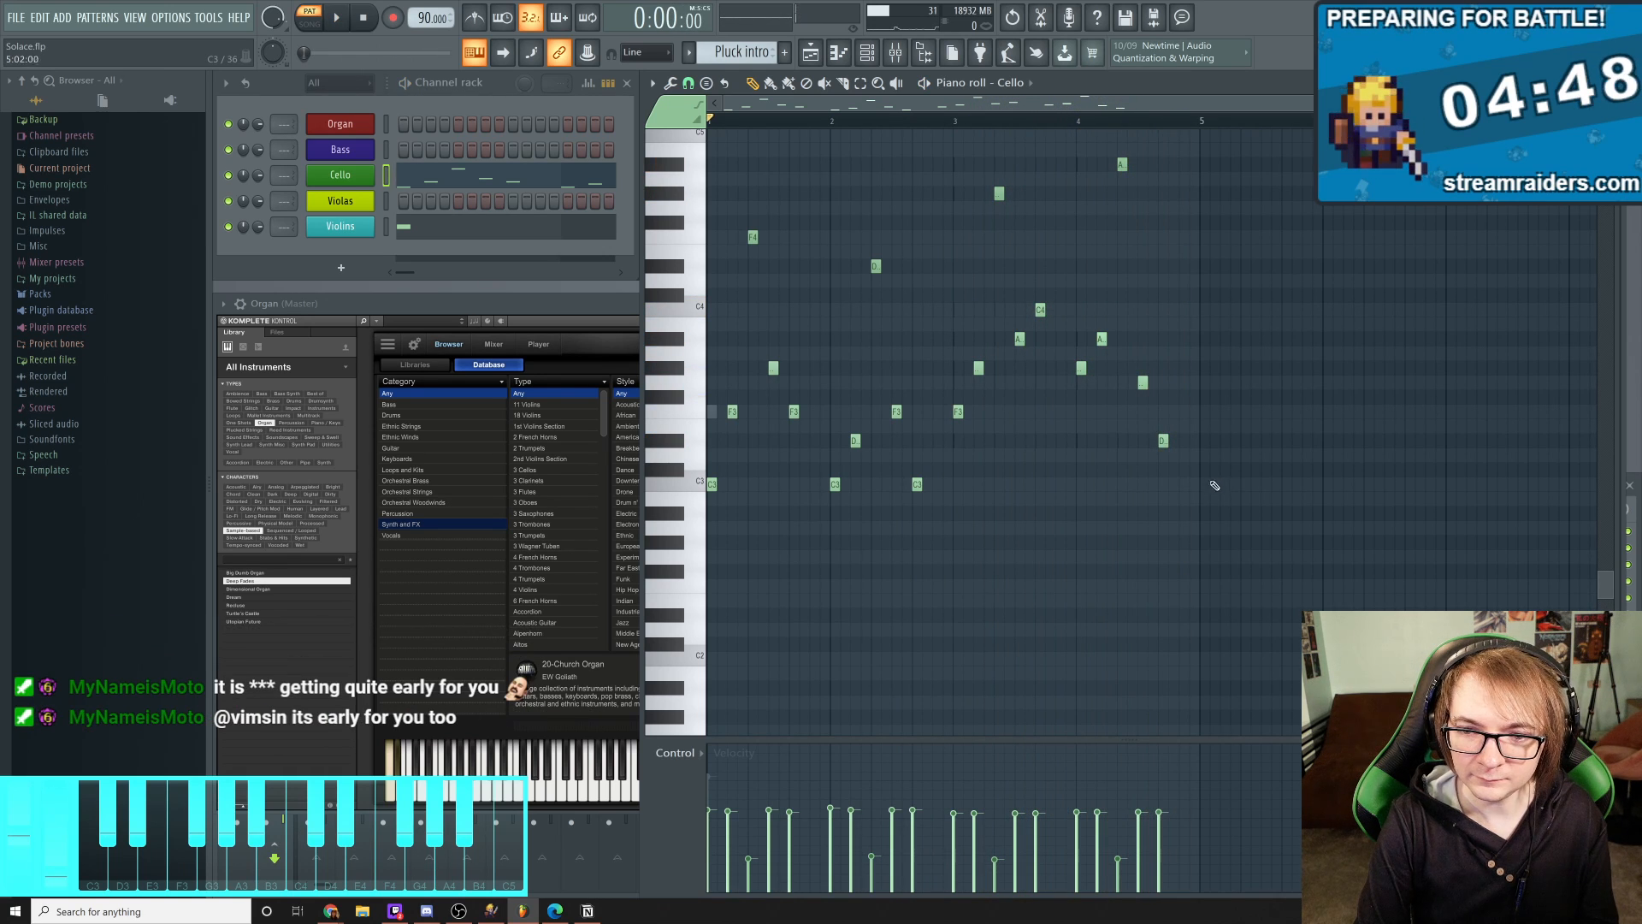
# Duplicate all four bars of the Cello's Pluck intro notes and place the copy starting at bar 5
pyautogui.moveTo(1156, 485); pyautogui.dragTo(1035, 559)
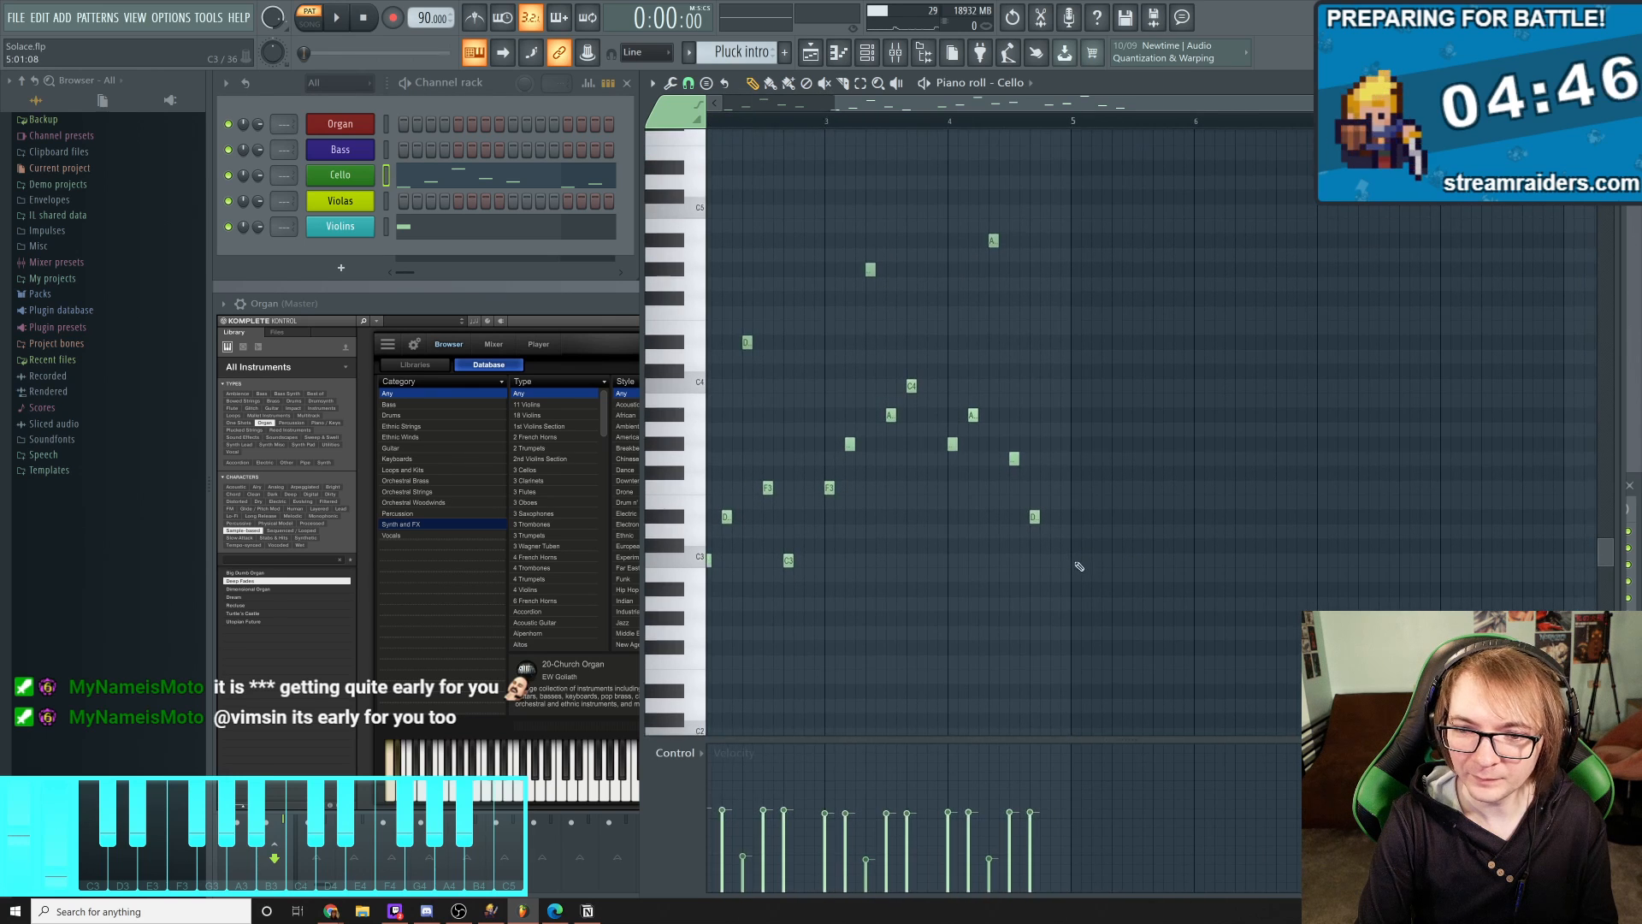
pyautogui.moveTo(1135, 521); pyautogui.dragTo(1337, 535)
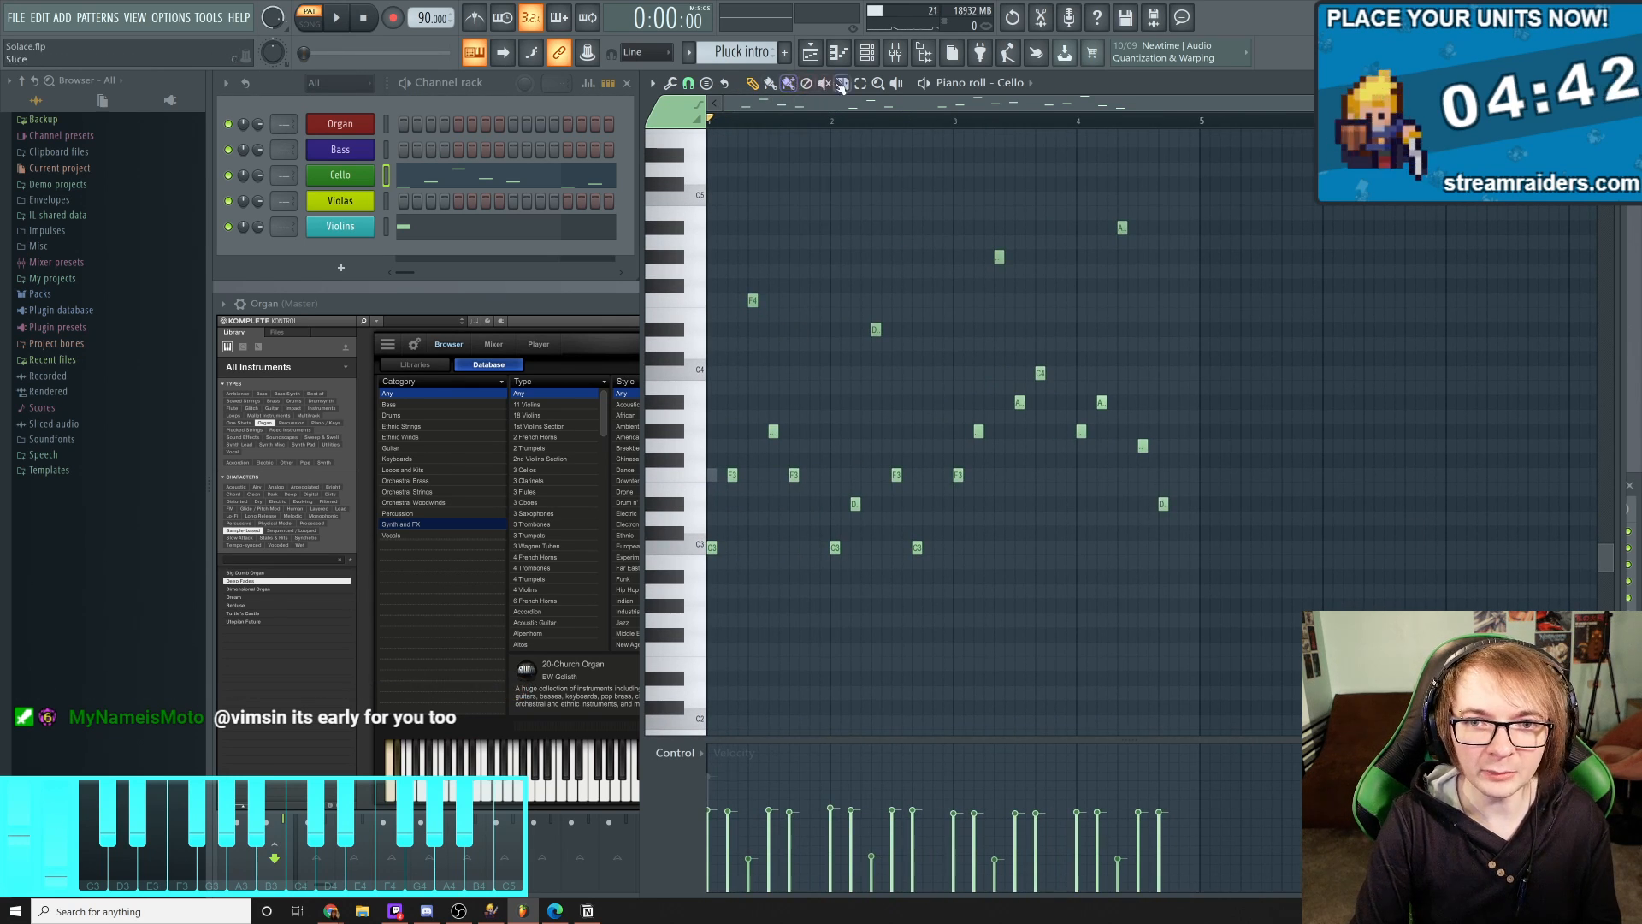
pyautogui.moveTo(1244, 614); pyautogui.dragTo(706, 133)
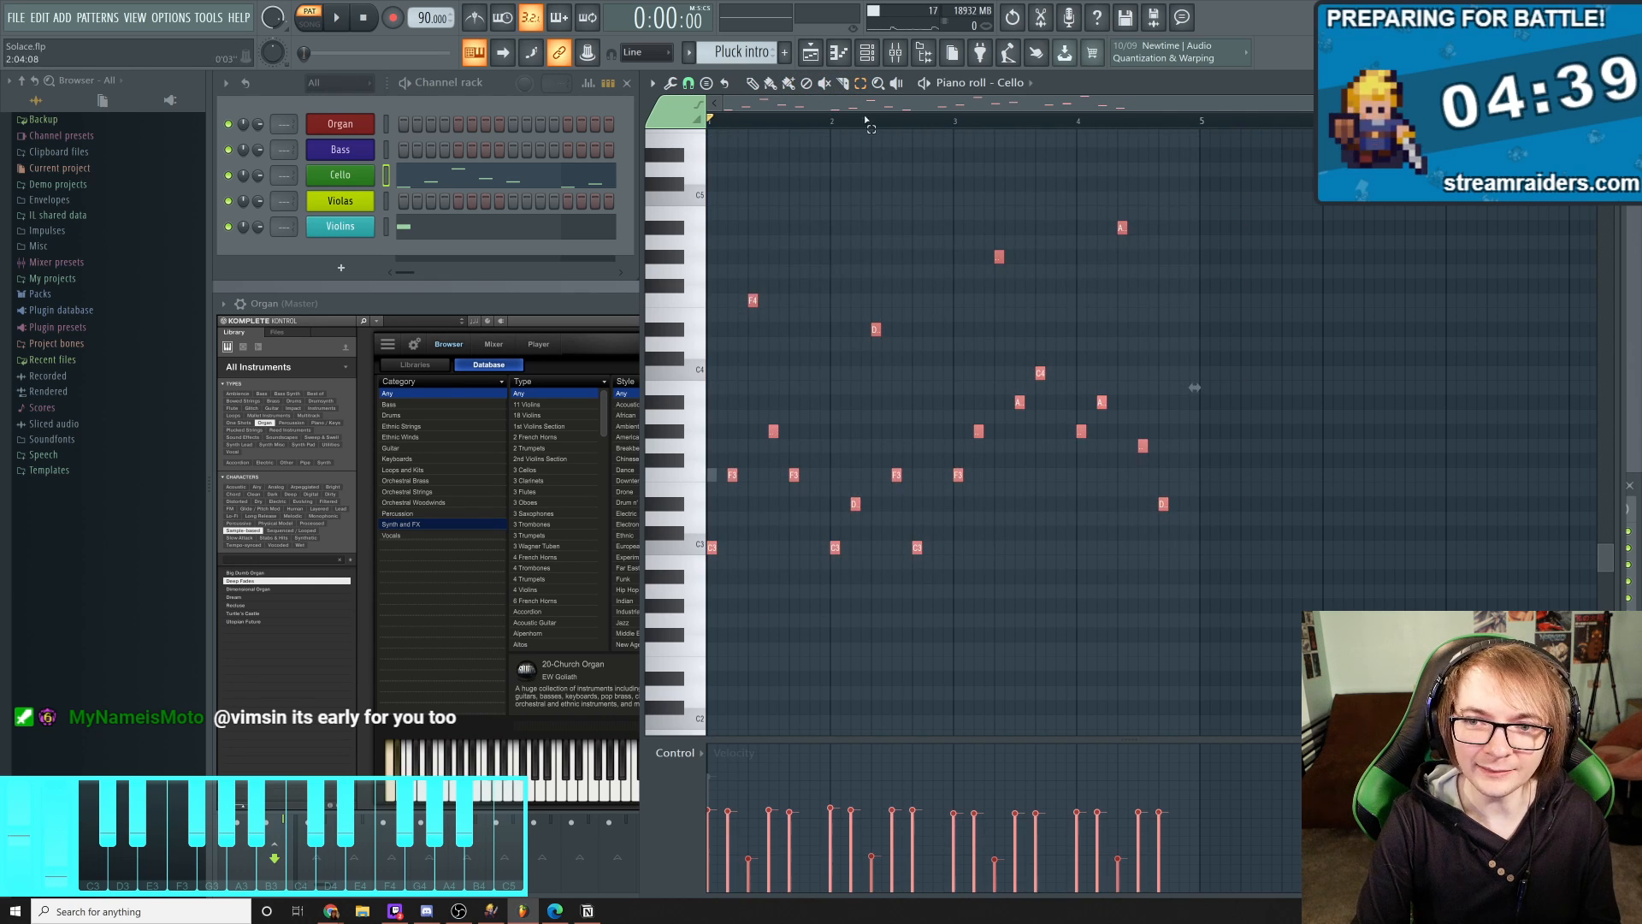
pyautogui.click(754, 84)
pyautogui.keyDown('shift'); pyautogui.moveTo(793, 476); pyautogui.dragTo(804, 479); pyautogui.keyUp('shift')
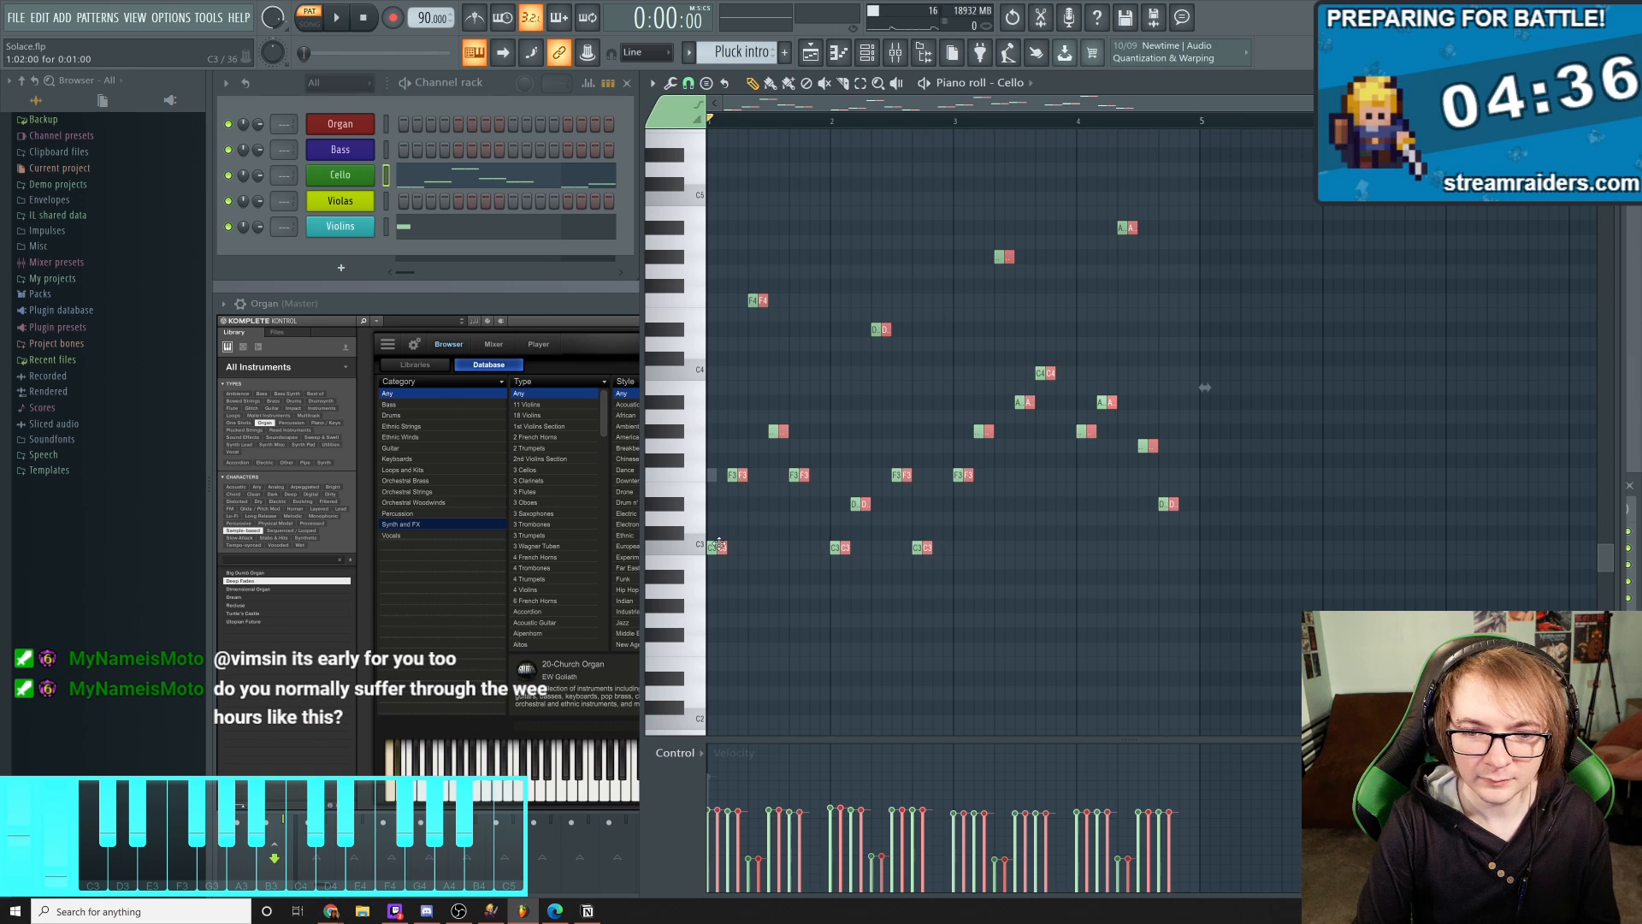
pyautogui.moveTo(718, 547); pyautogui.dragTo(1202, 547)
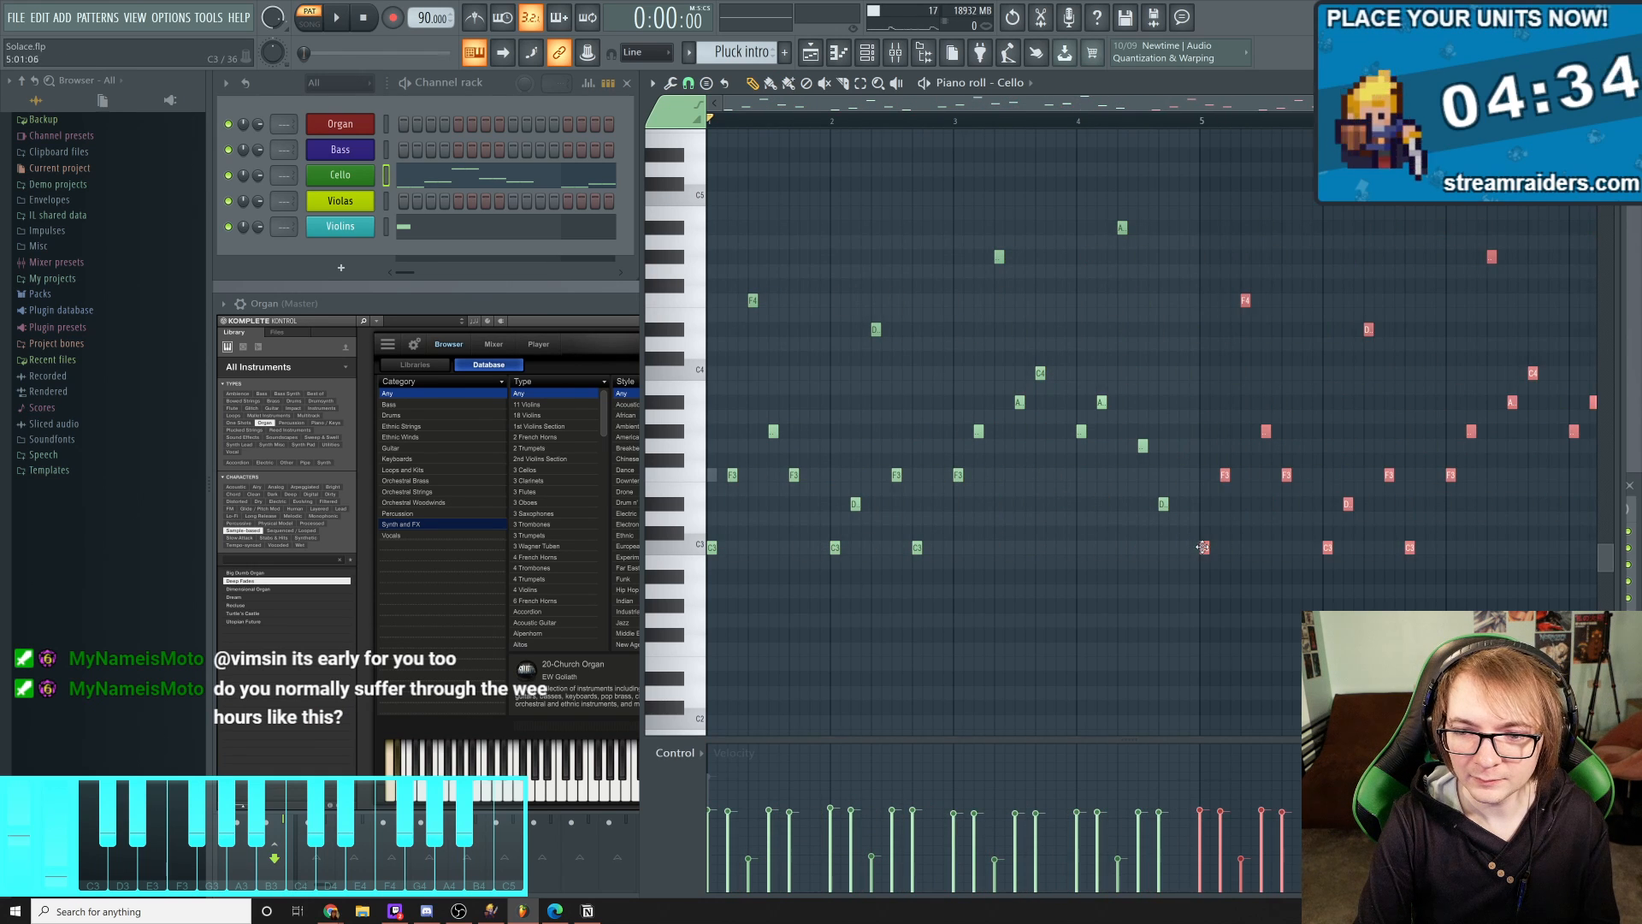
pyautogui.hscroll(3, 984, 590)
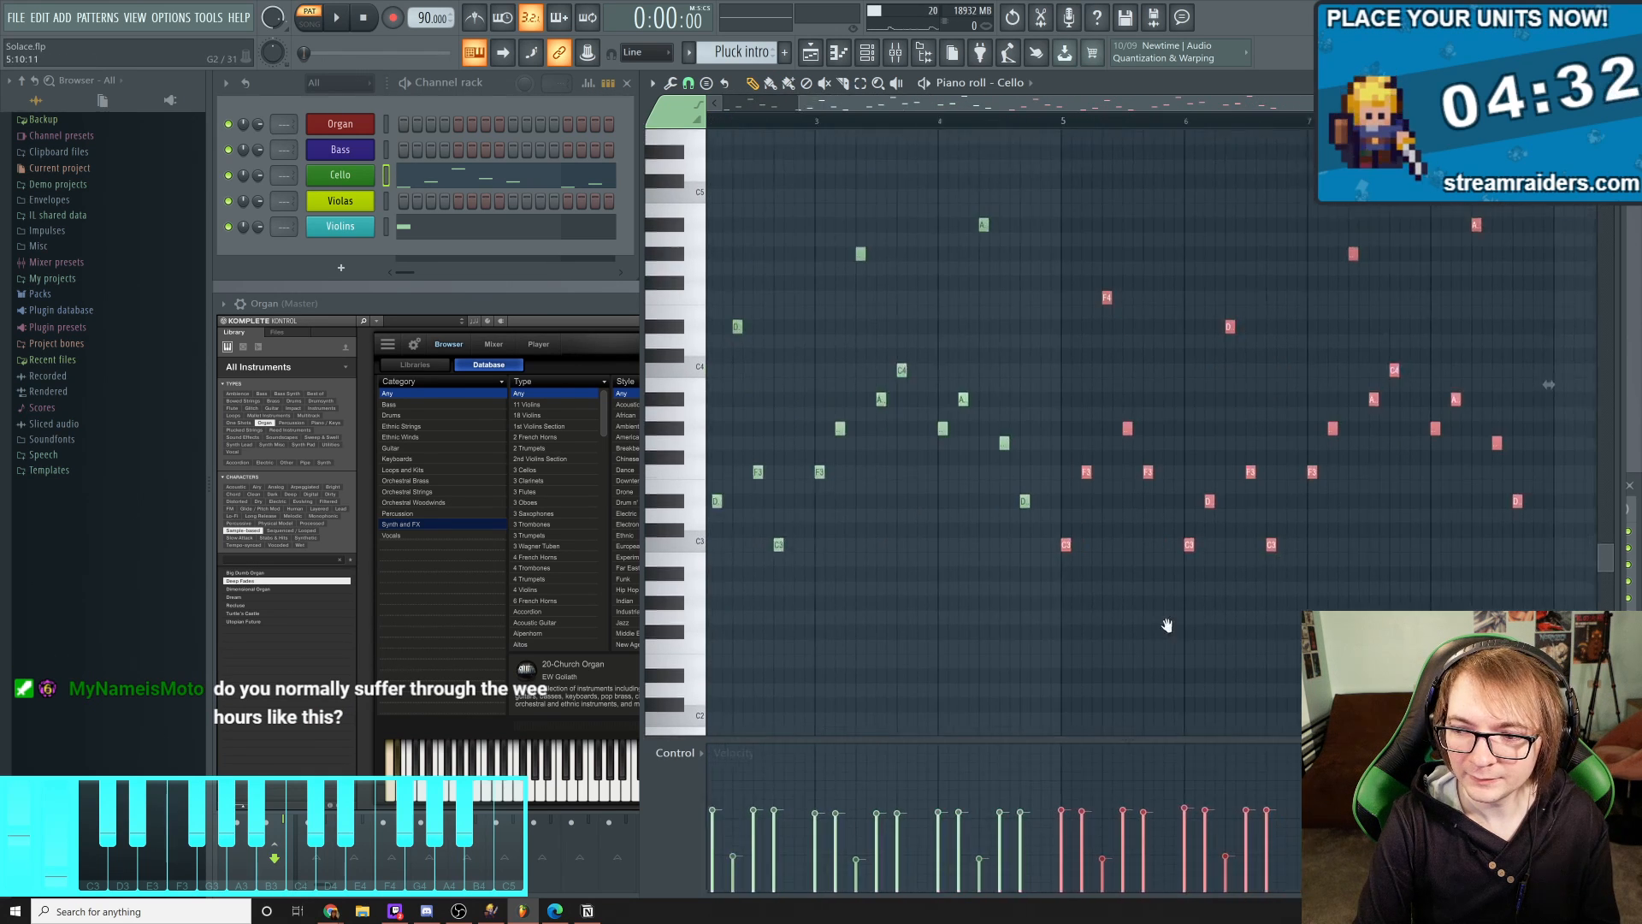
pyautogui.scroll(-1, 1117, 626)
pyautogui.moveTo(1117, 625); pyautogui.dragTo(1224, 604)
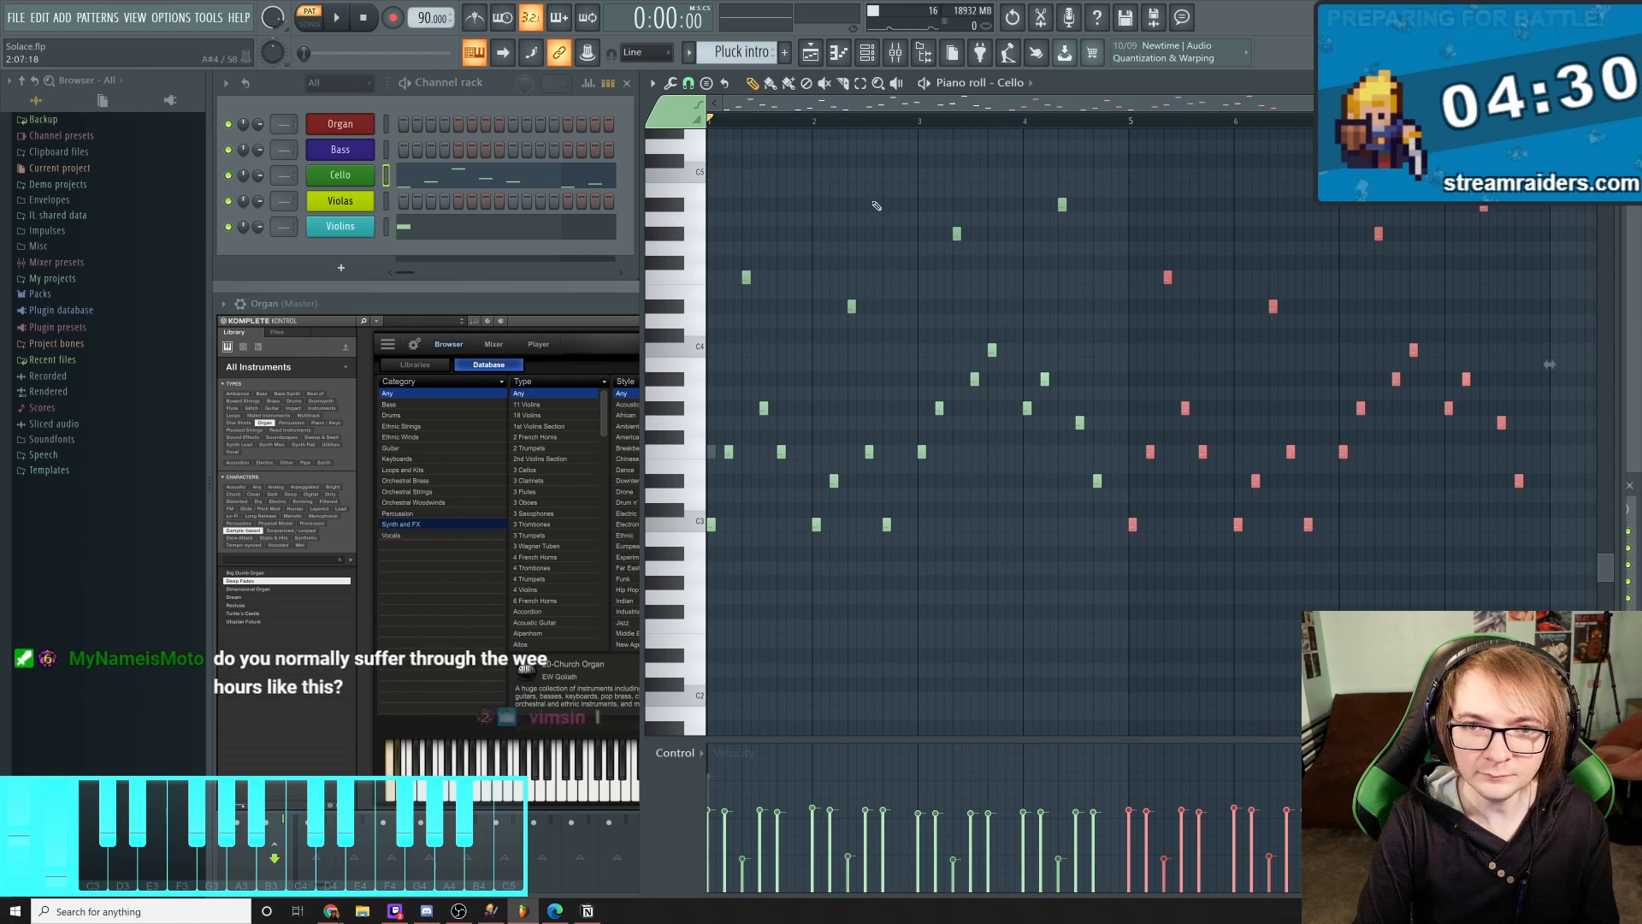
# Play the extended Cello pattern past bar 5 with the copied notes deselected
pyautogui.press('space')
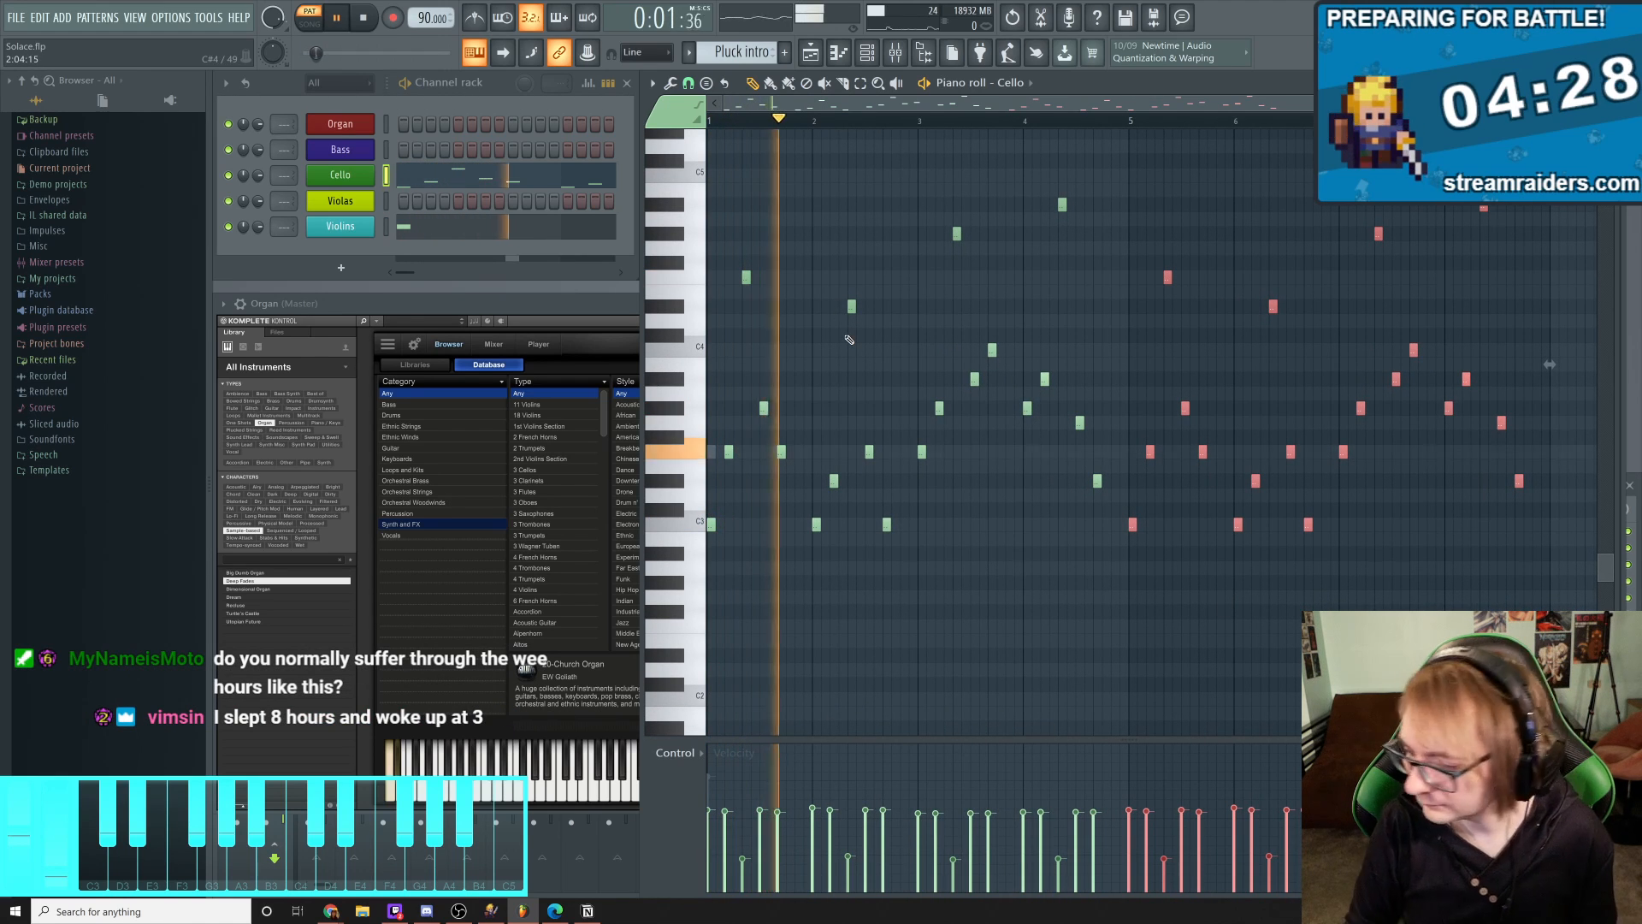
pyautogui.keyDown('ctrl'); pyautogui.click(1173, 150); pyautogui.keyUp('ctrl')
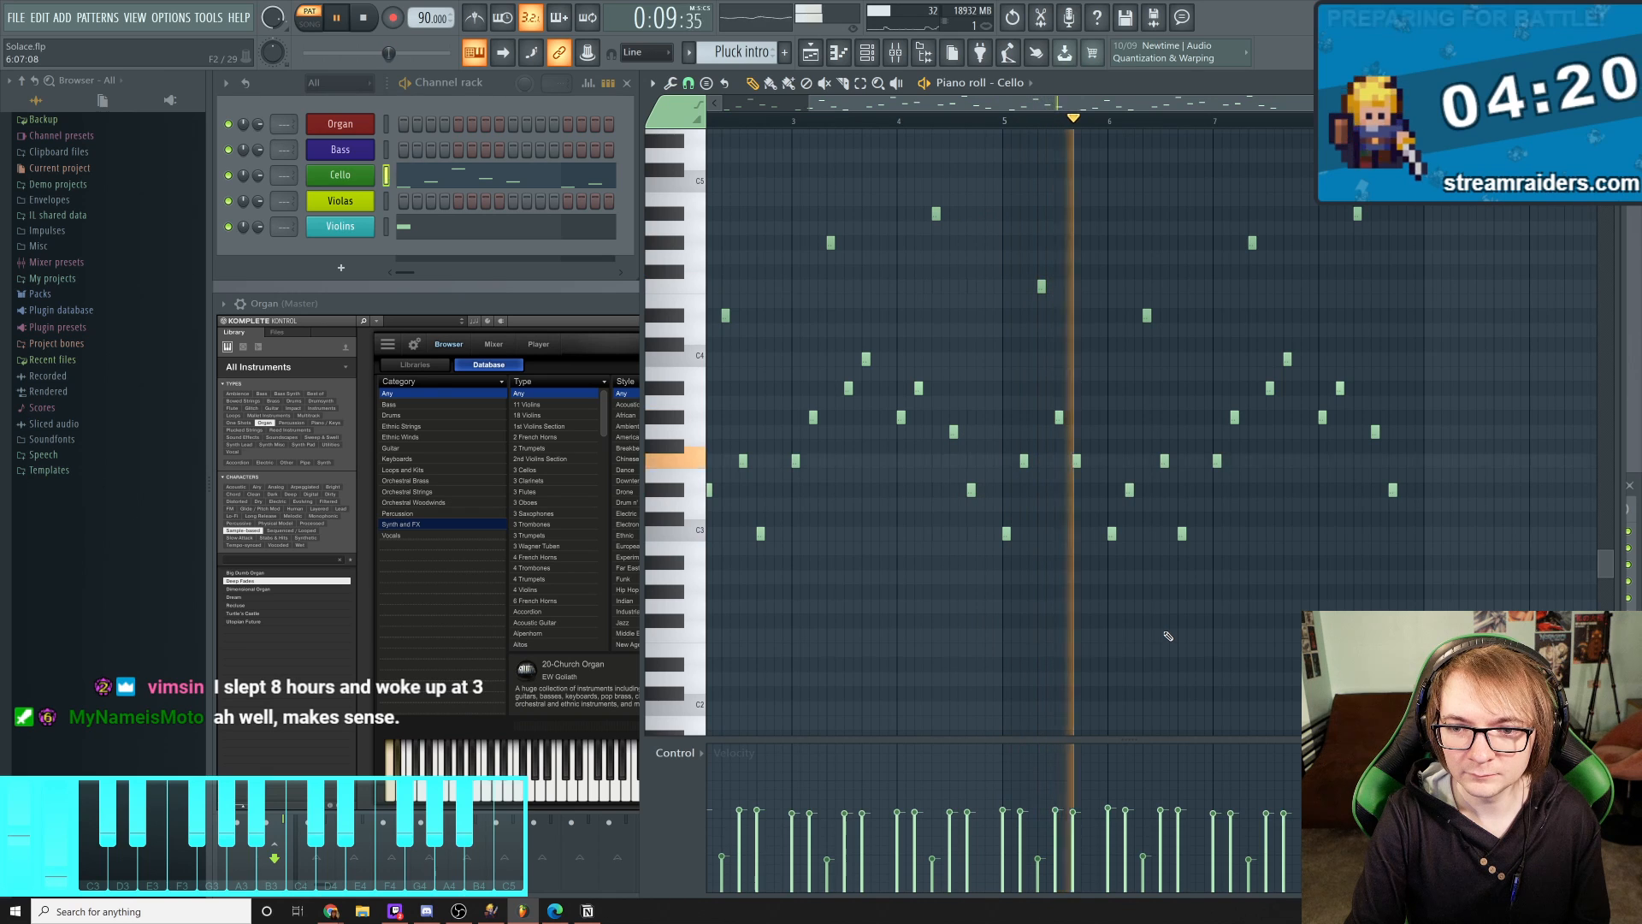
pyautogui.press('space')
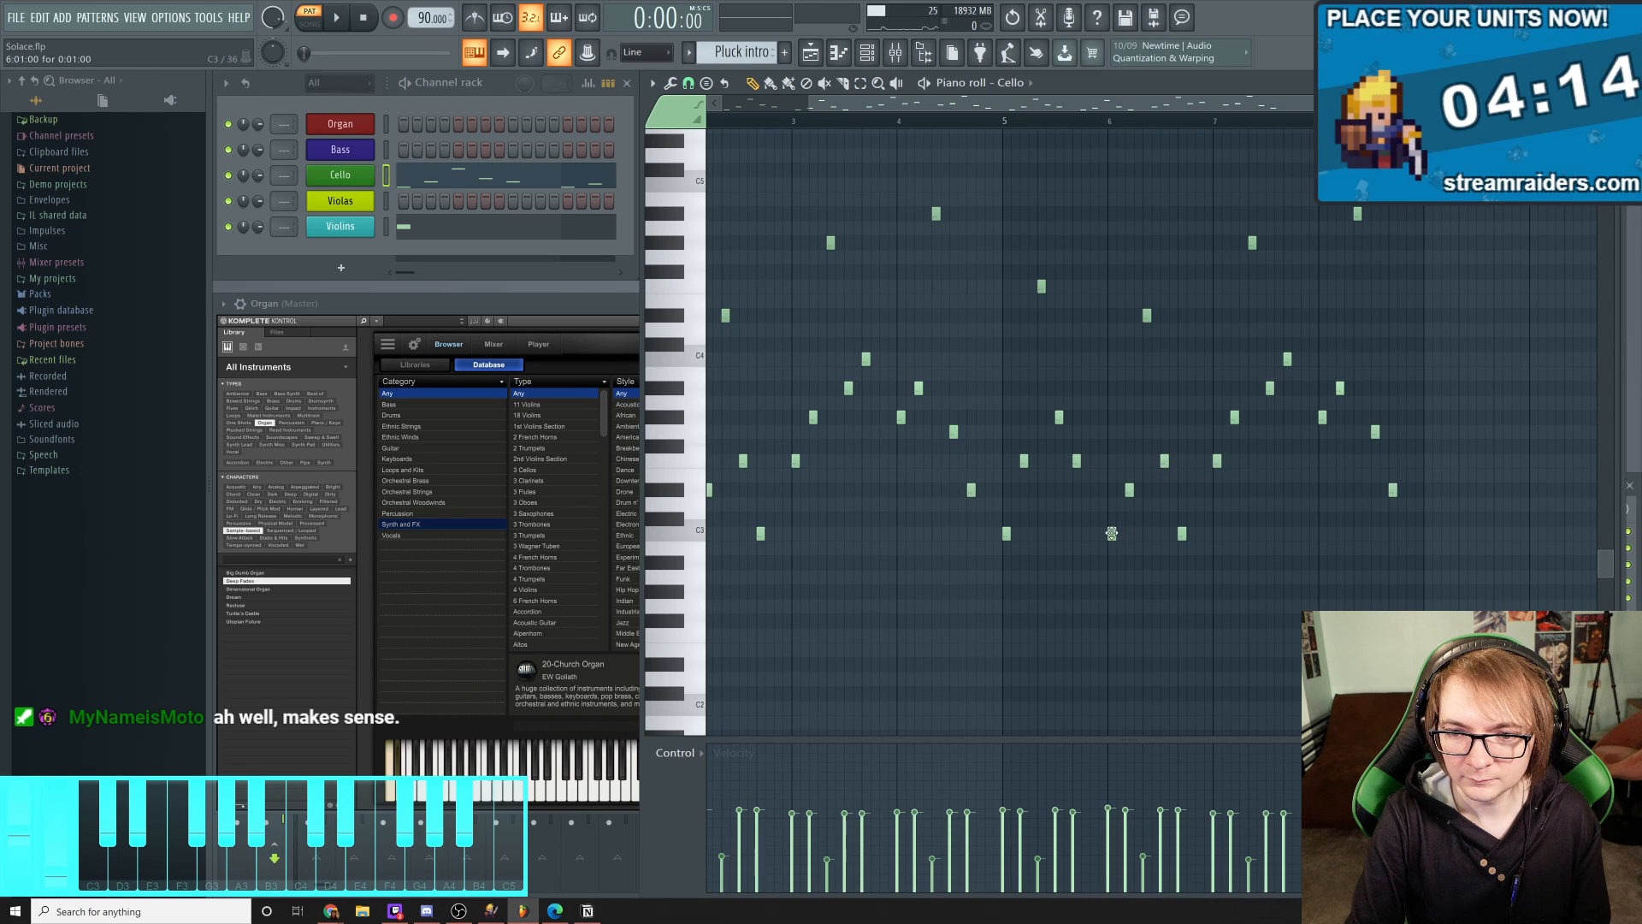
# Move the second note of bar 6 in the Cello part to F3 and replace the third with F4
pyautogui.click(1128, 490)
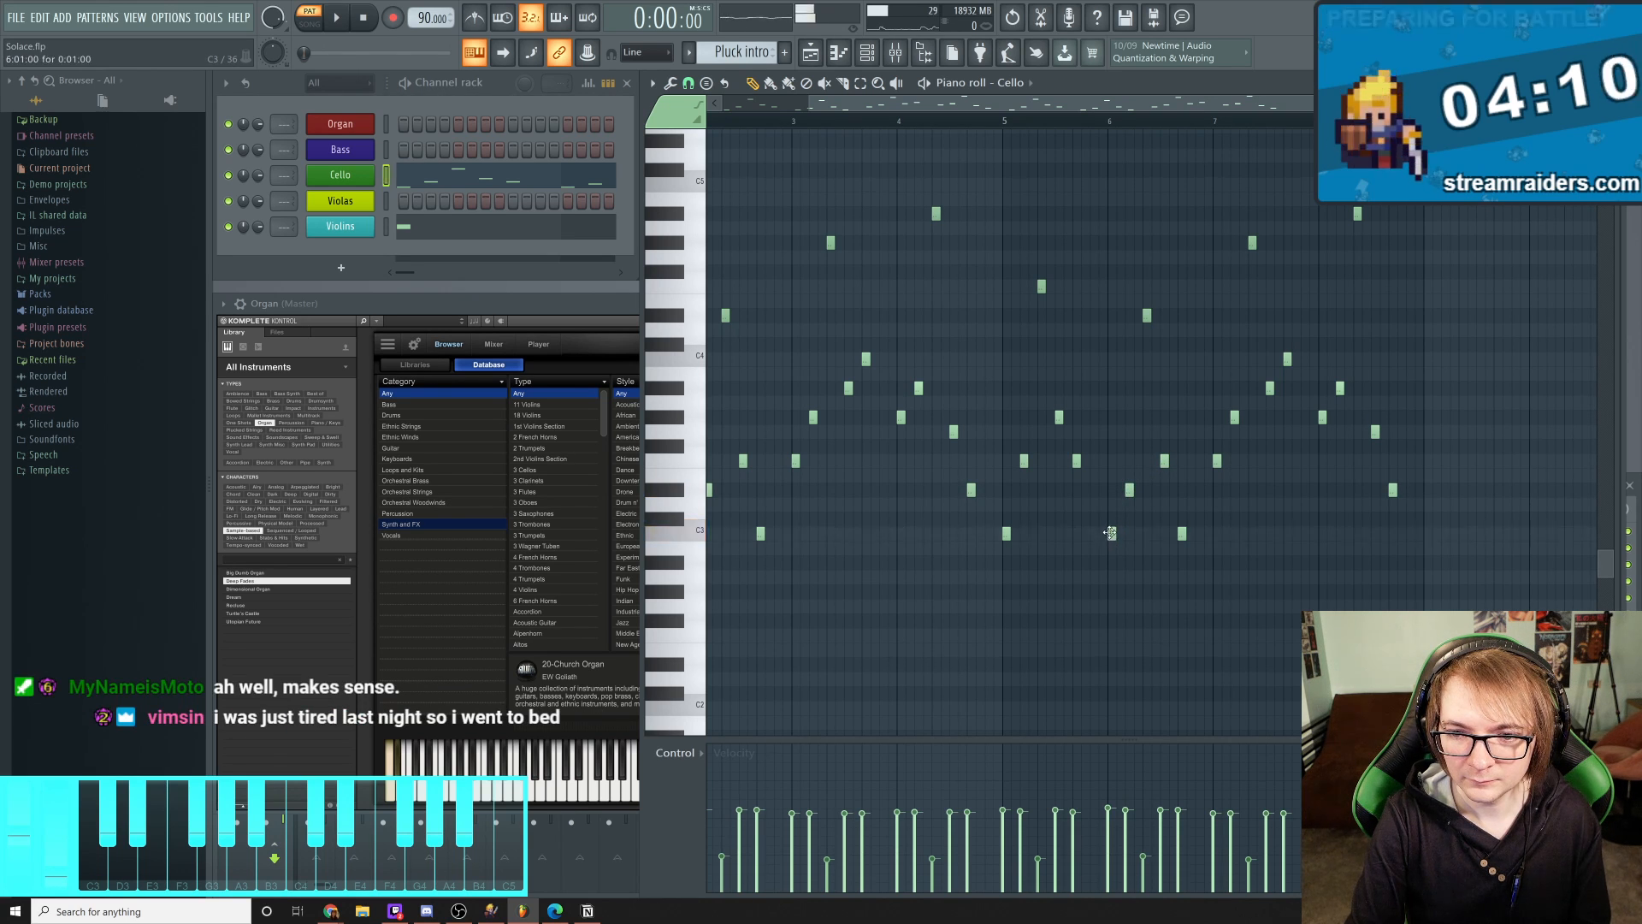
pyautogui.click(1129, 461)
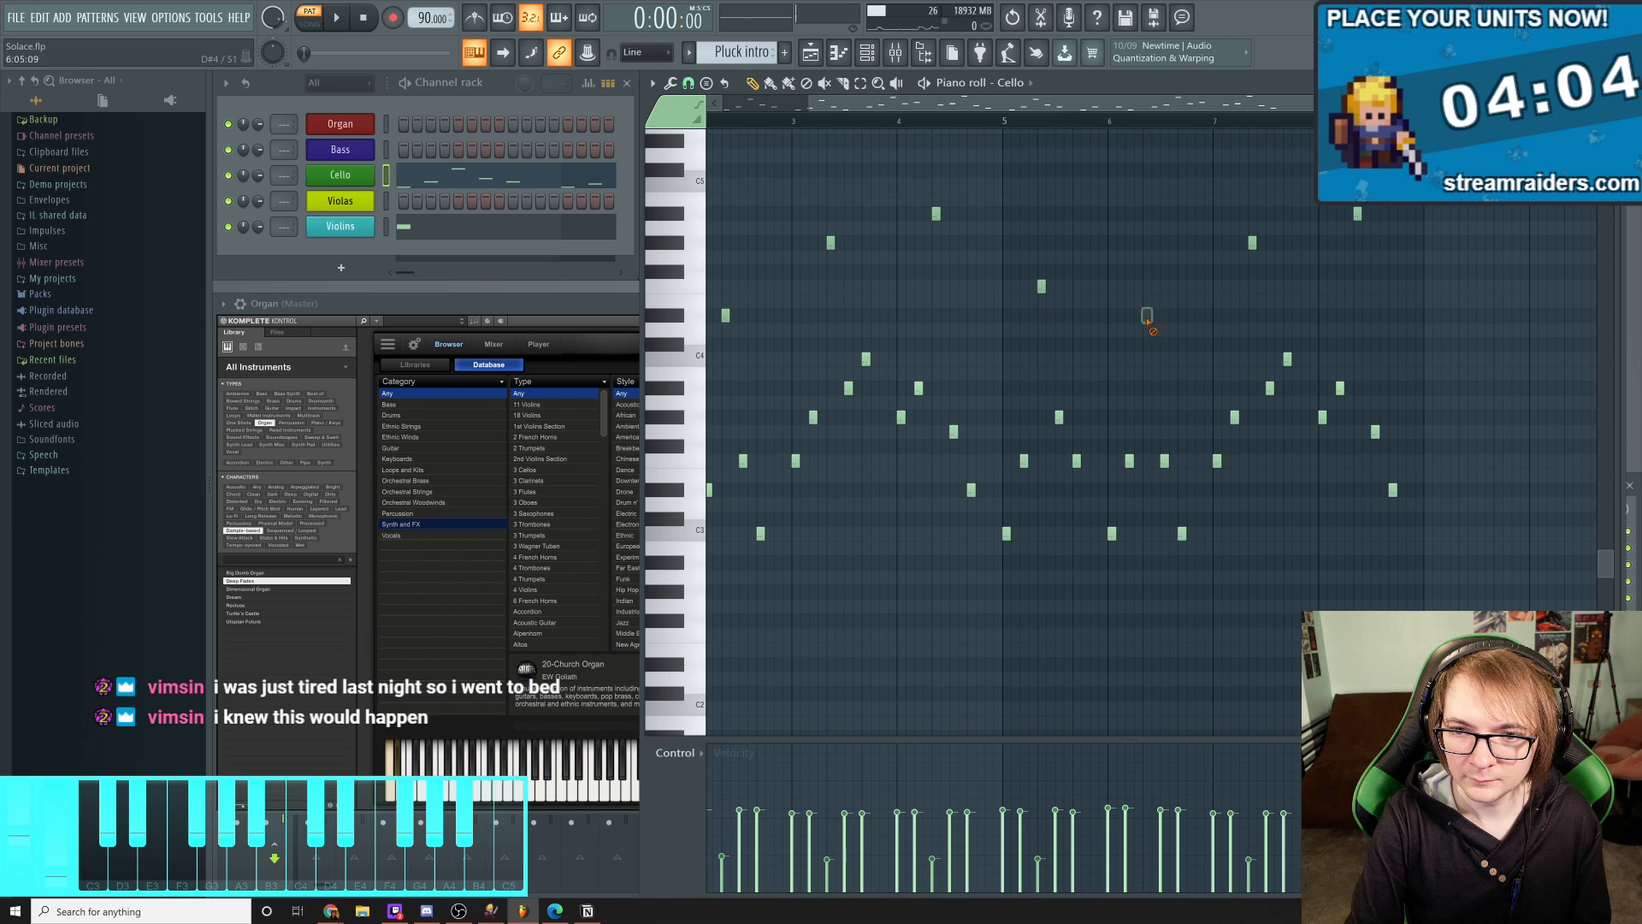
pyautogui.click(1146, 285)
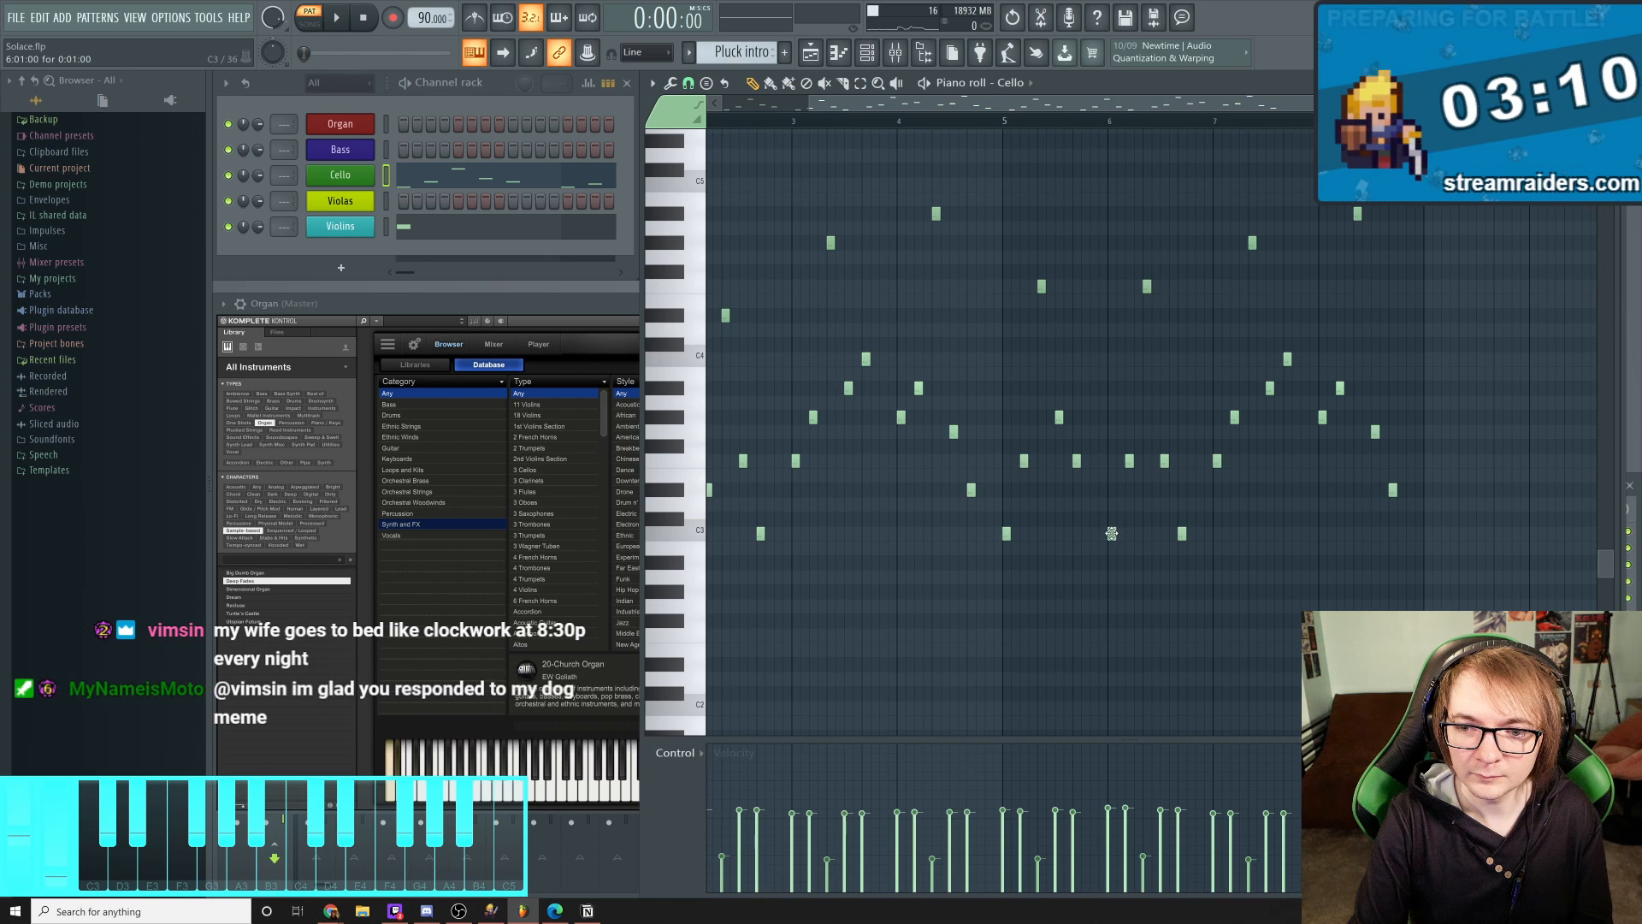
pyautogui.click(1128, 459)
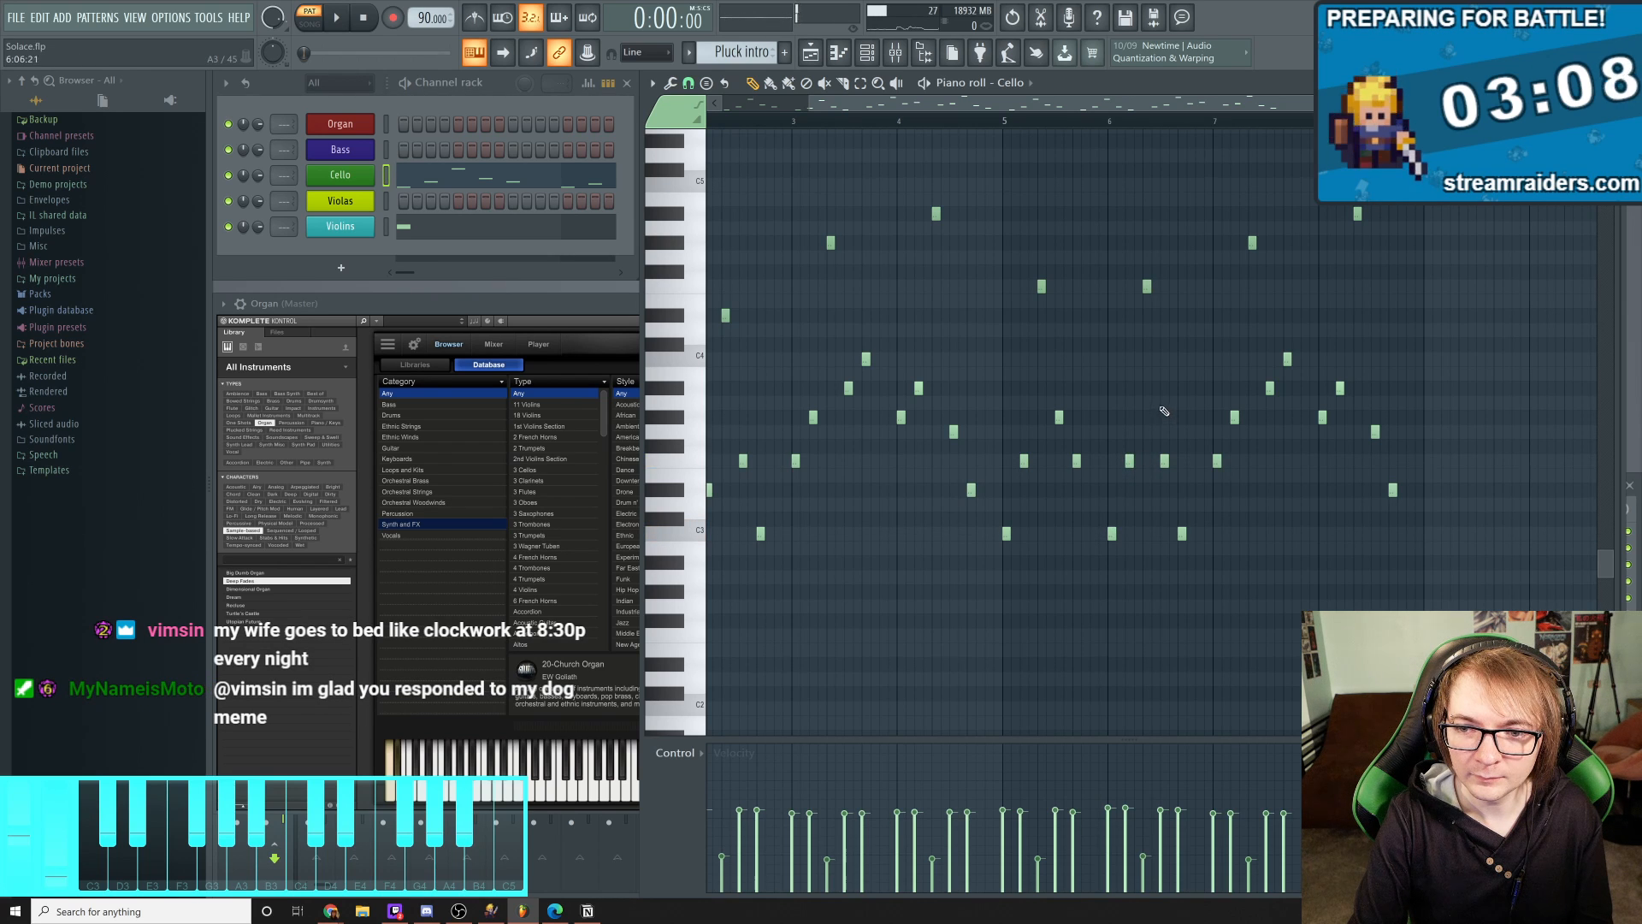
# Replace the fourth and fifth notes of bar 6 with G#3 and C4, deleting the original F3 and C3
pyautogui.click(1163, 417)
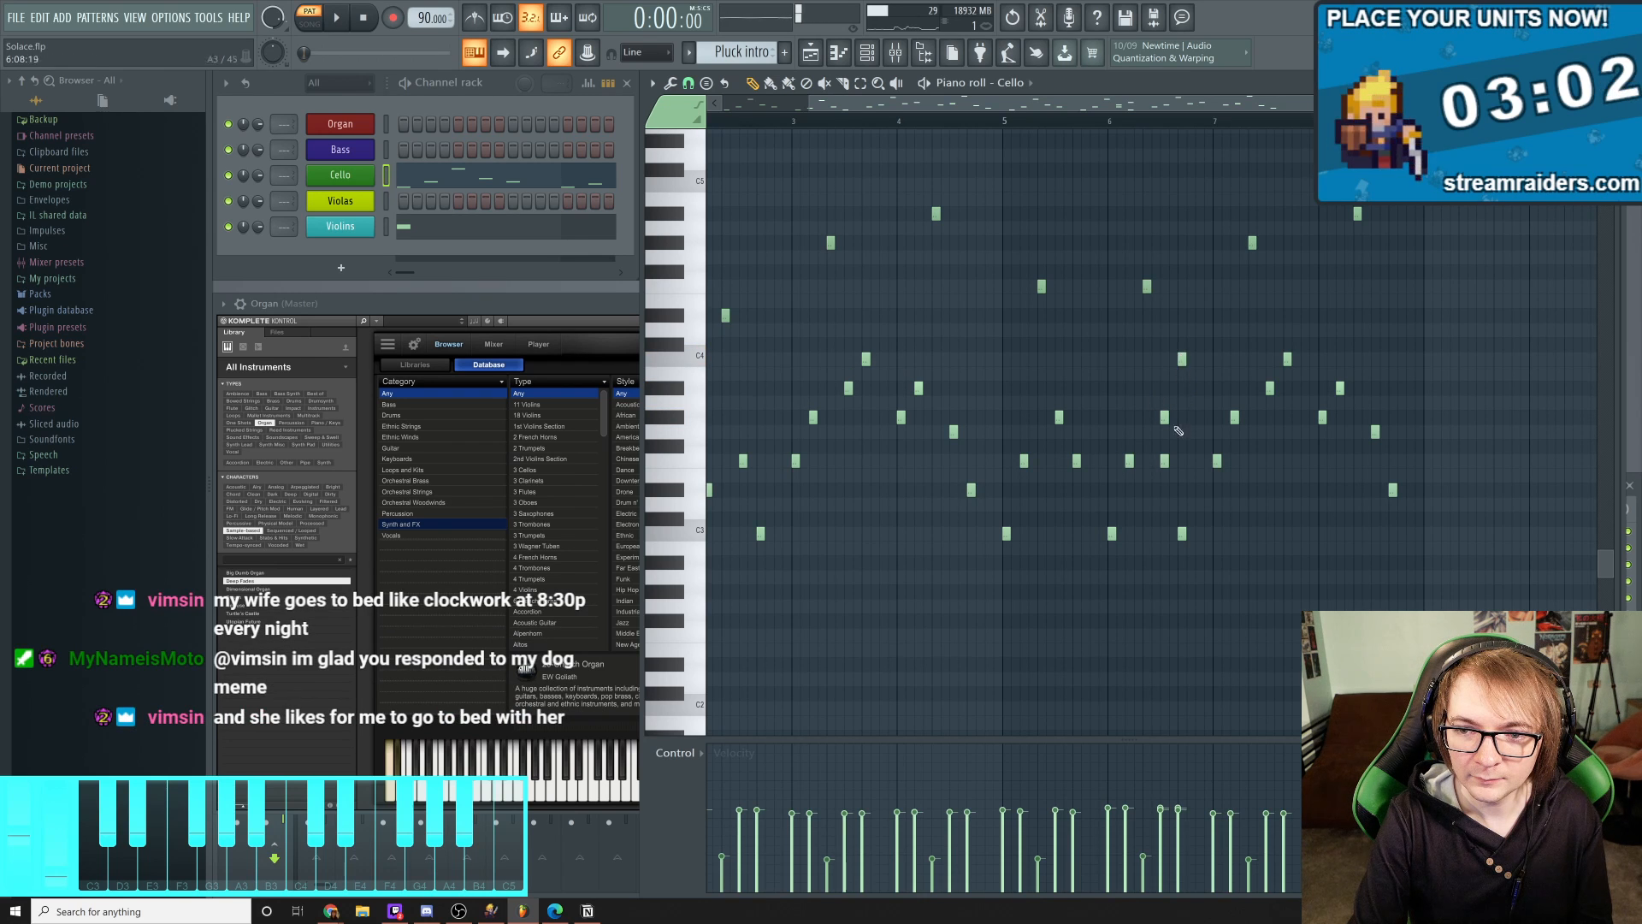
pyautogui.rightClick(1164, 462)
pyautogui.rightClick(1182, 533)
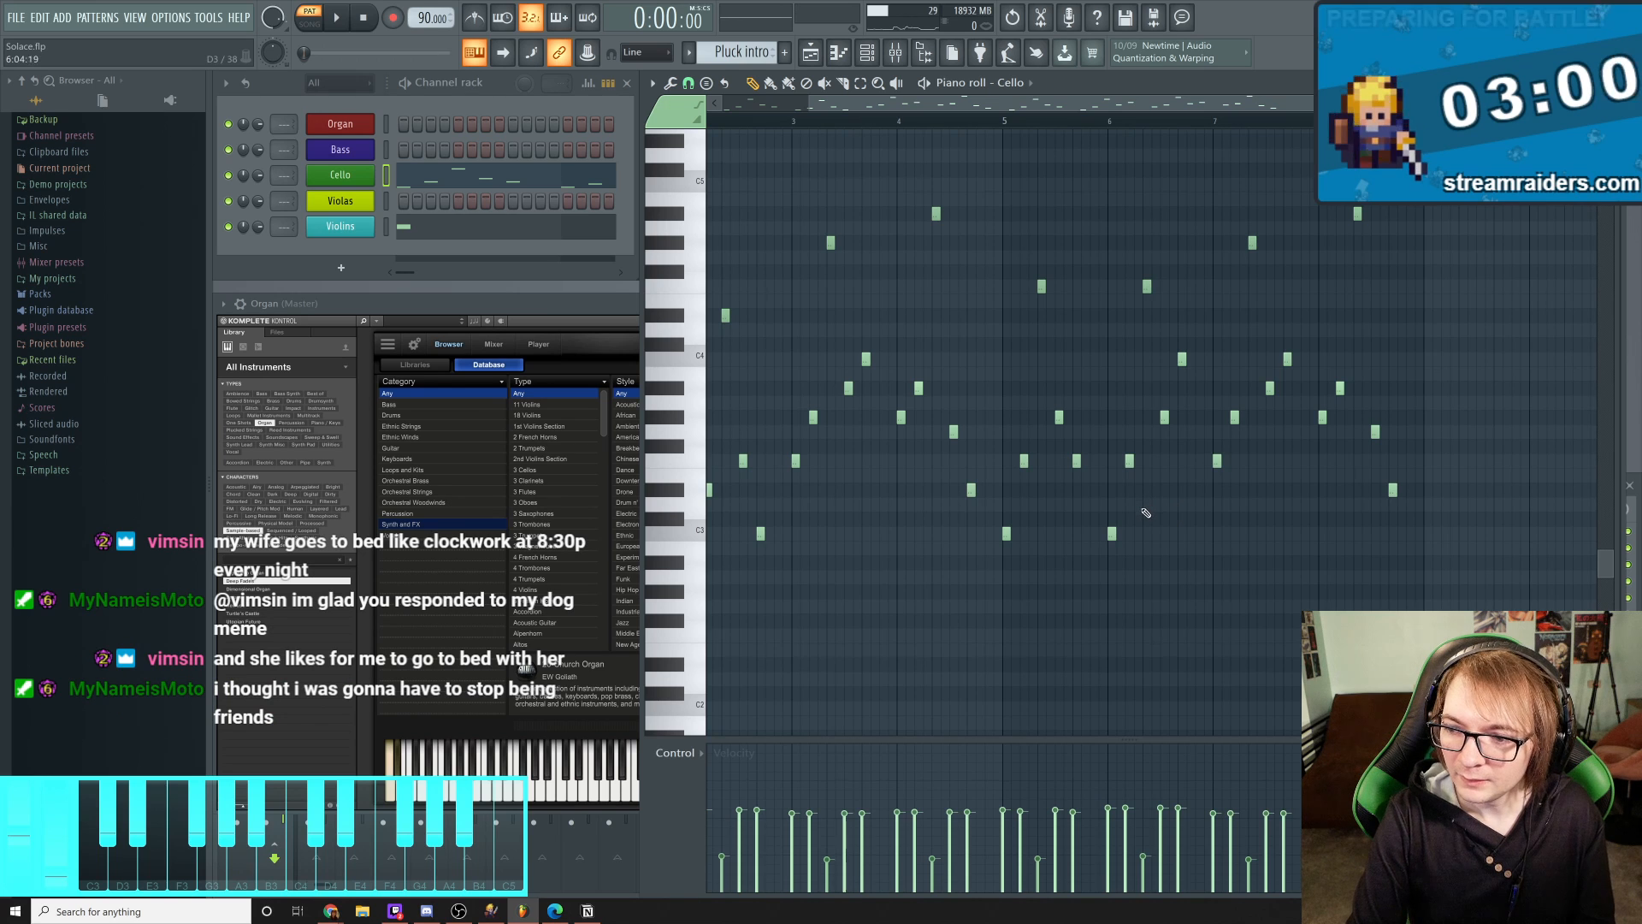
# Play the Cello pattern from the beginning, and again from the start of bar 5
pyautogui.press('space')
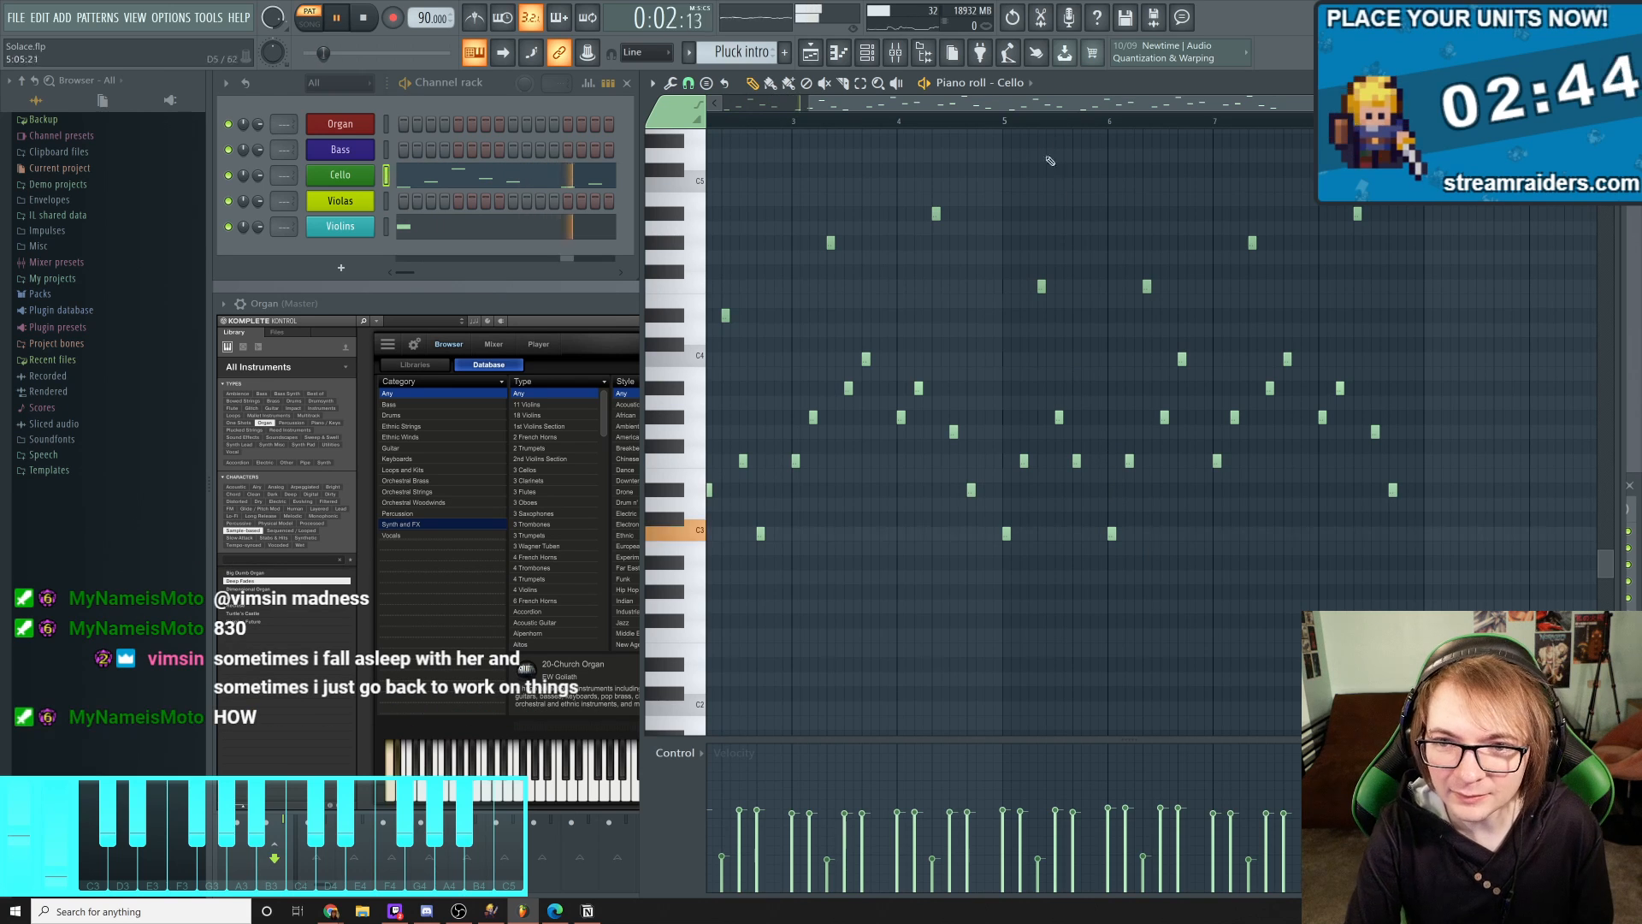
pyautogui.press('space')
pyautogui.click(1004, 124)
pyautogui.press('space')
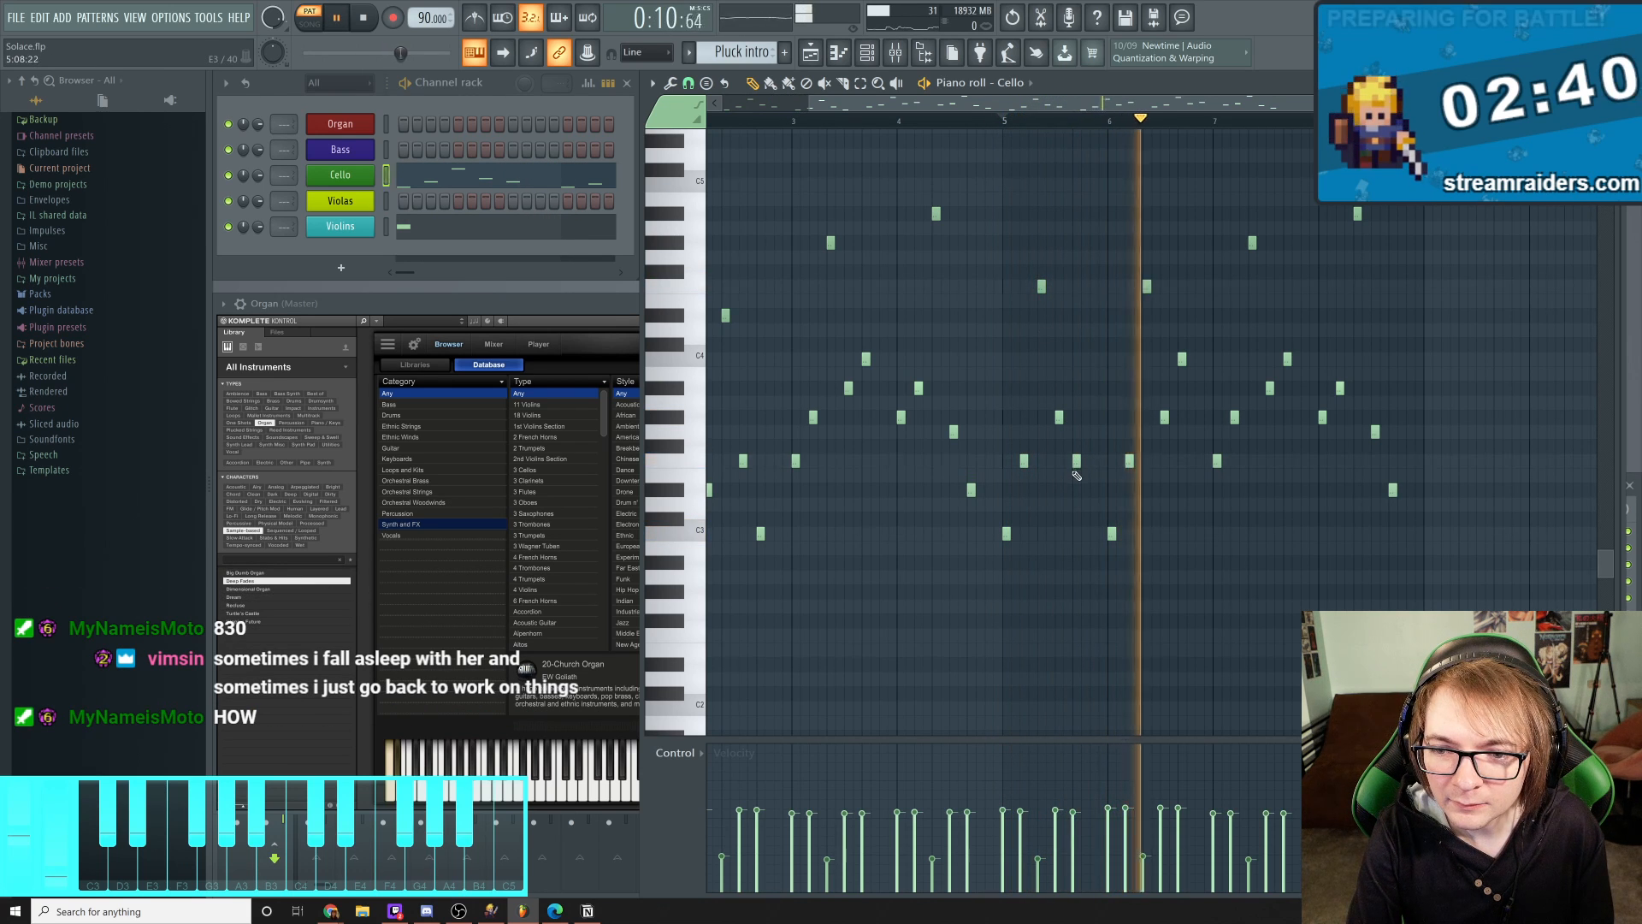
# Remove bar 6's second note, place it back on F3 and replay the passage from bar 5
pyautogui.press('space')
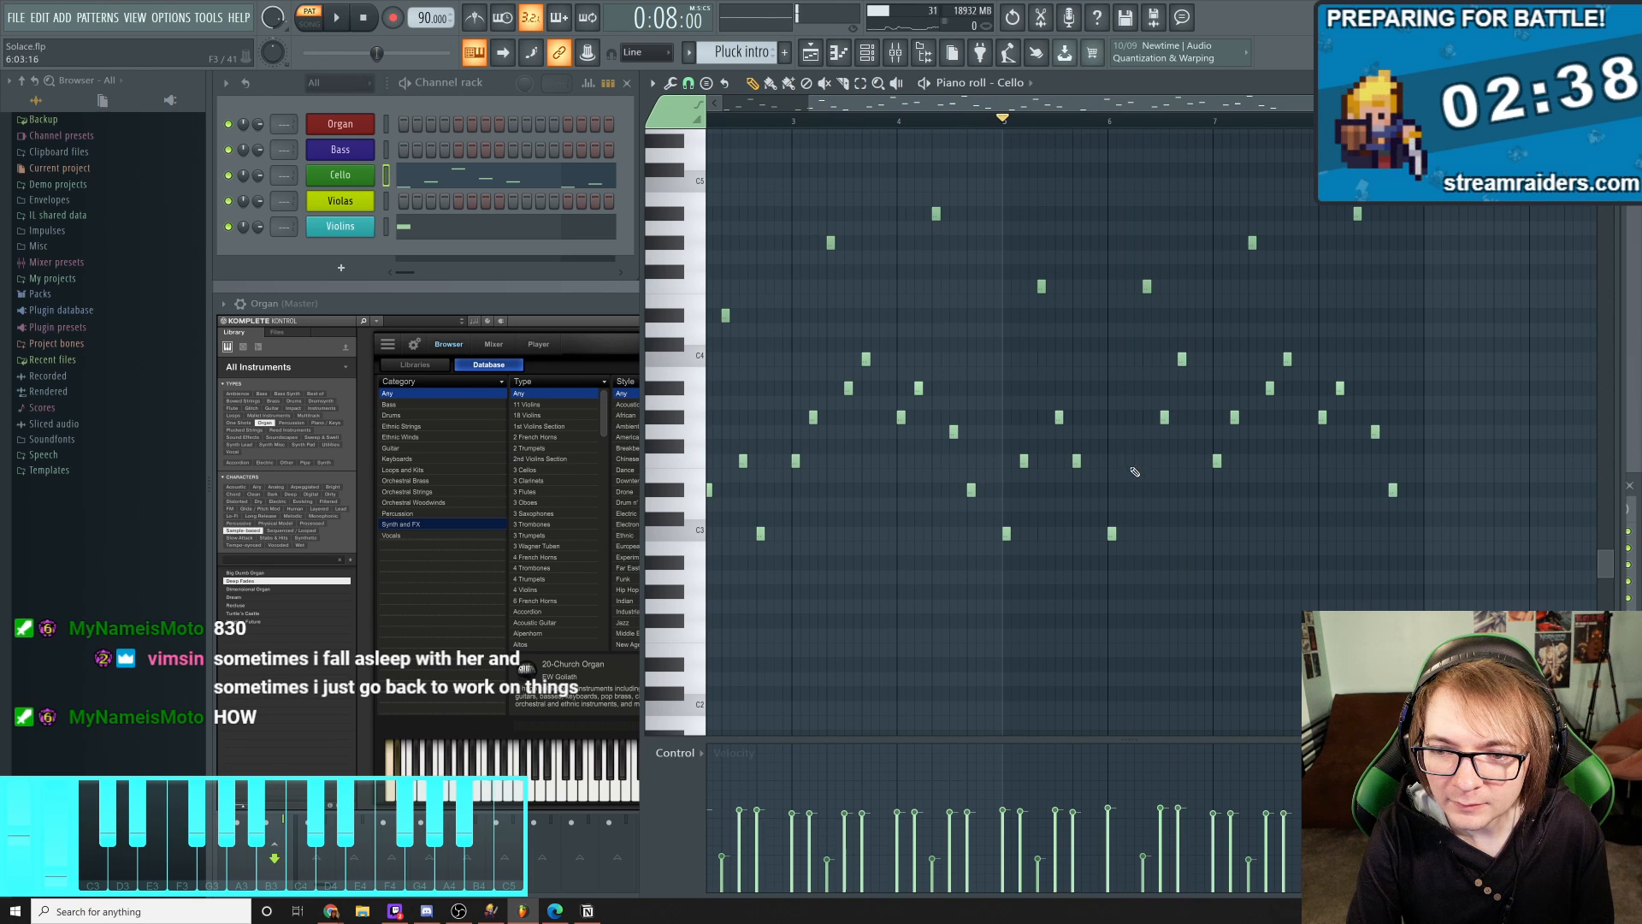
pyautogui.click(1128, 460)
pyautogui.press('space')
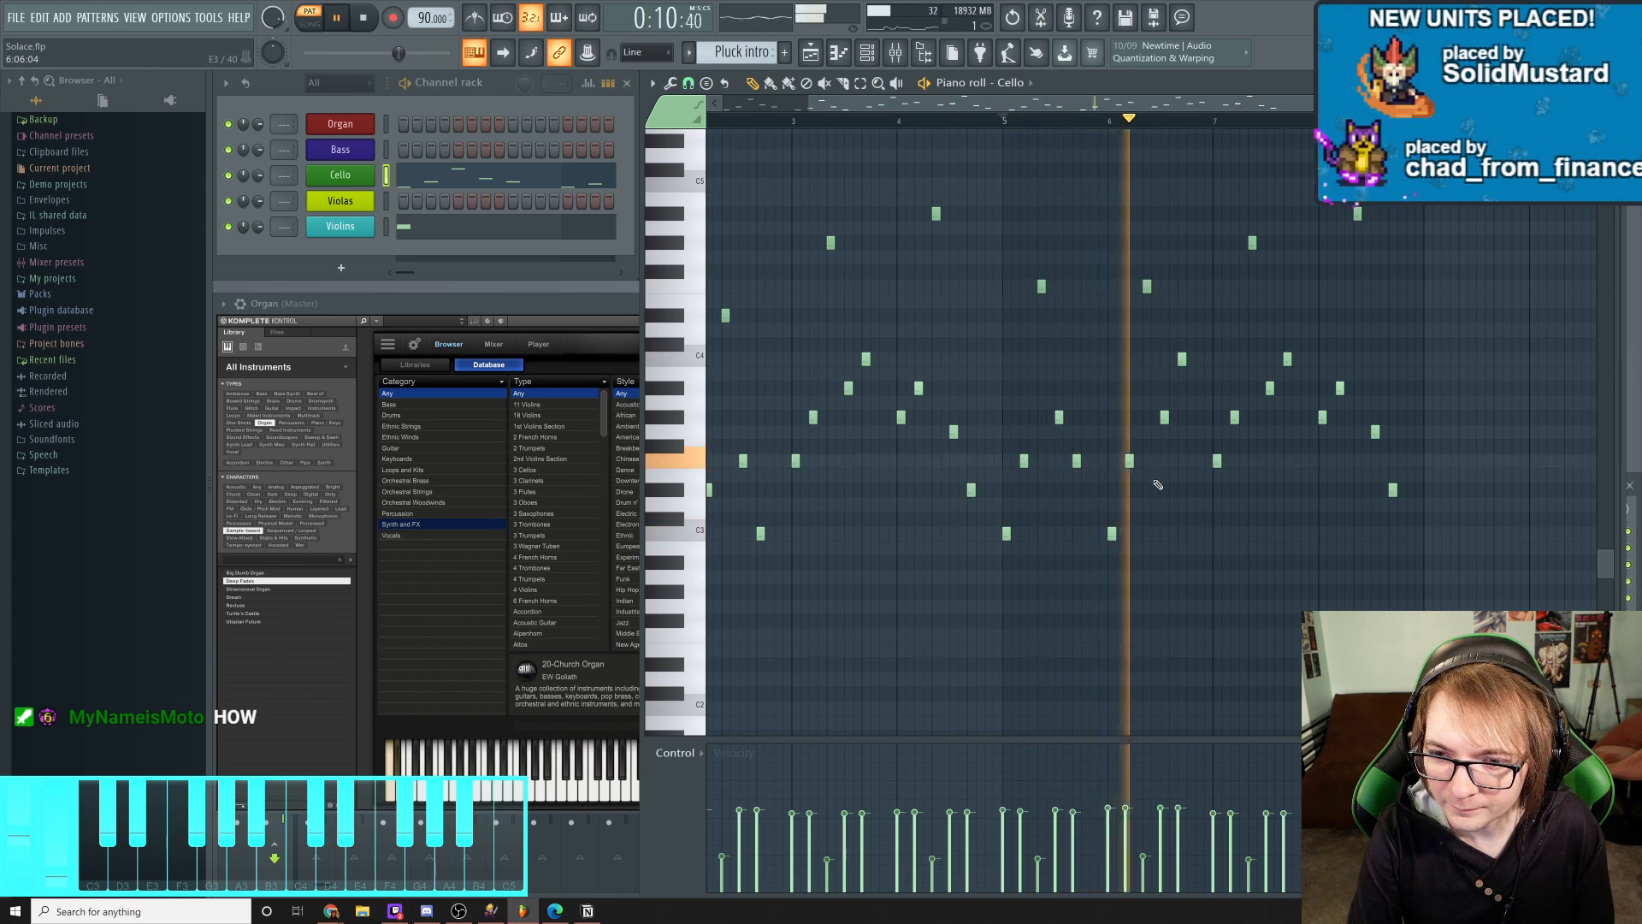
pyautogui.press('space')
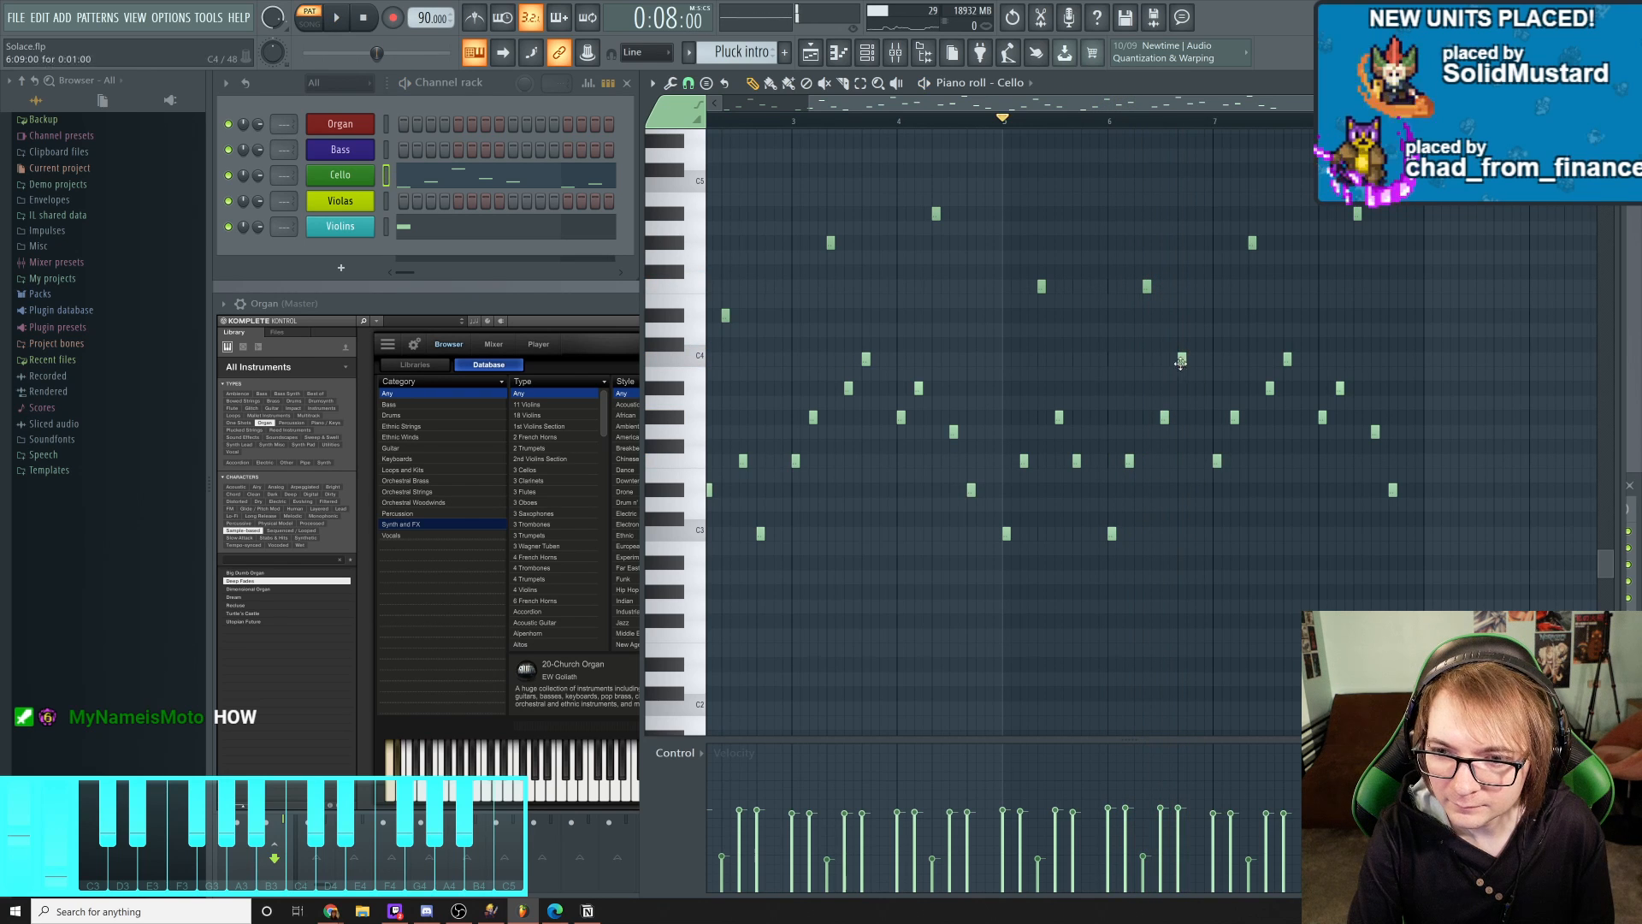
# Try bar 6's fifth note on A#3, move the fourth to A#3 instead and return the fifth to C4
pyautogui.press('space')
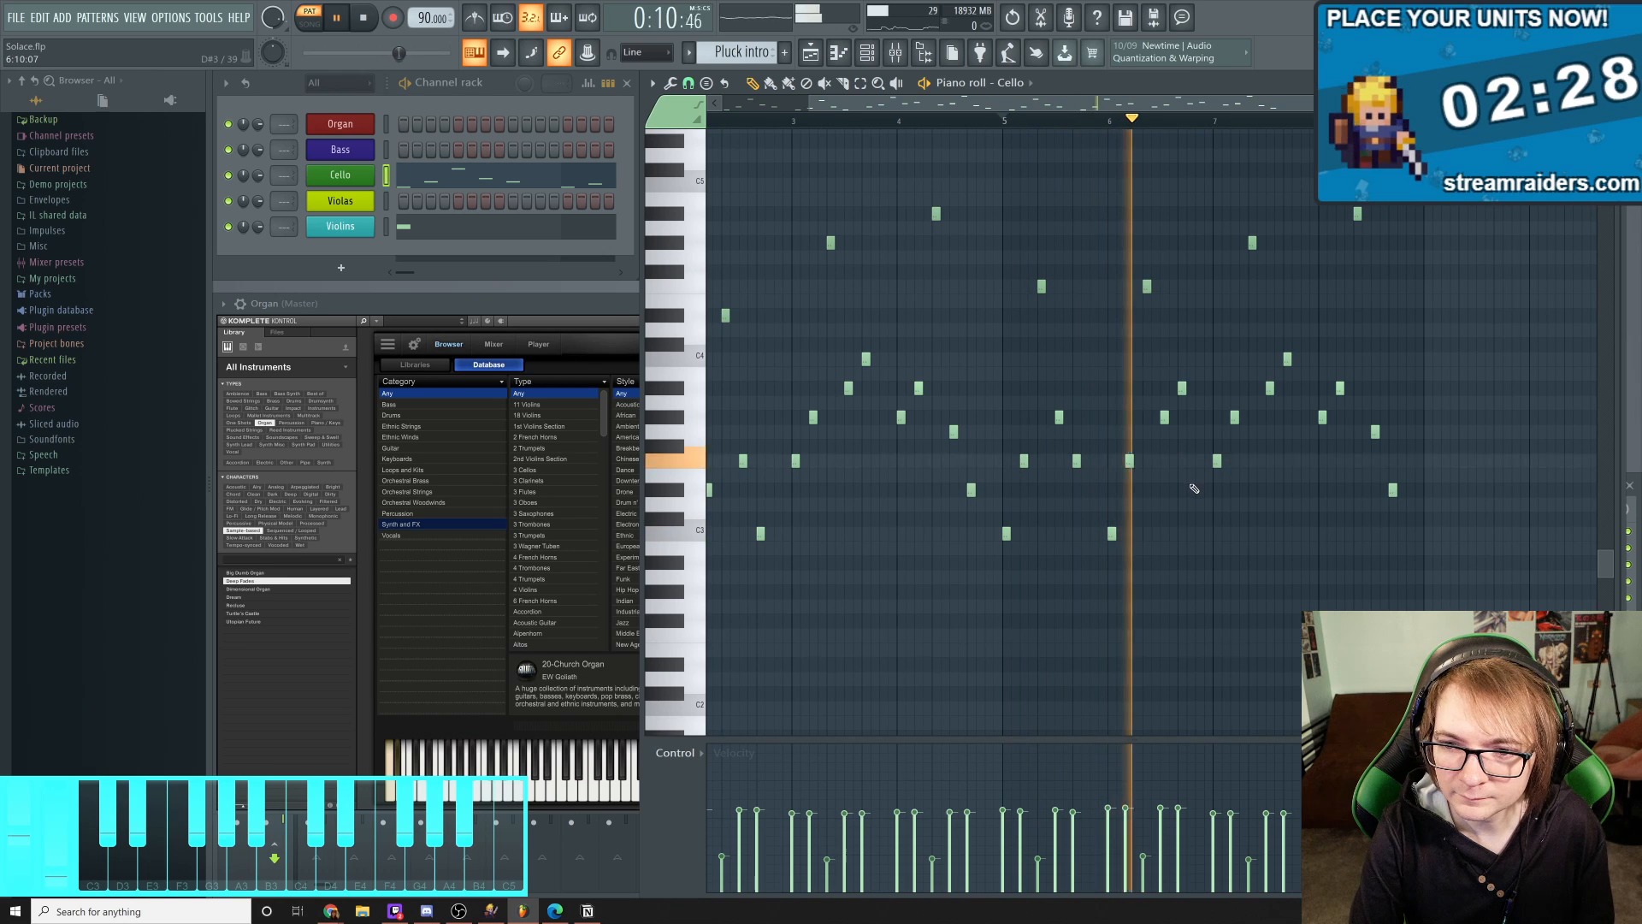
pyautogui.press('space')
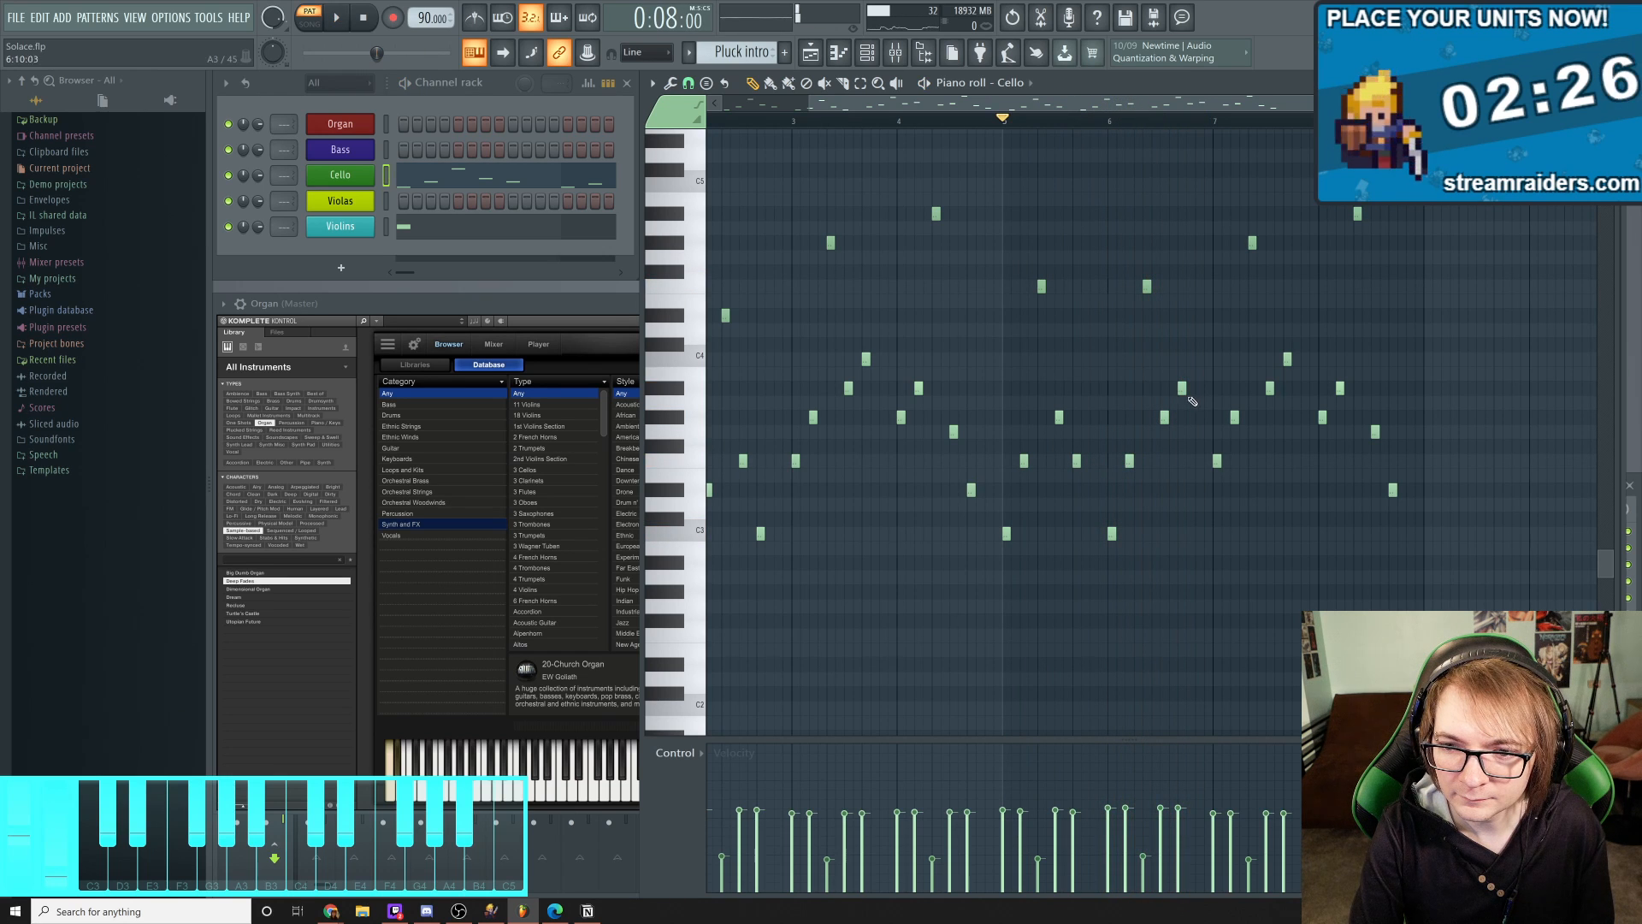
pyautogui.click(1165, 389)
pyautogui.rightClick(1164, 419)
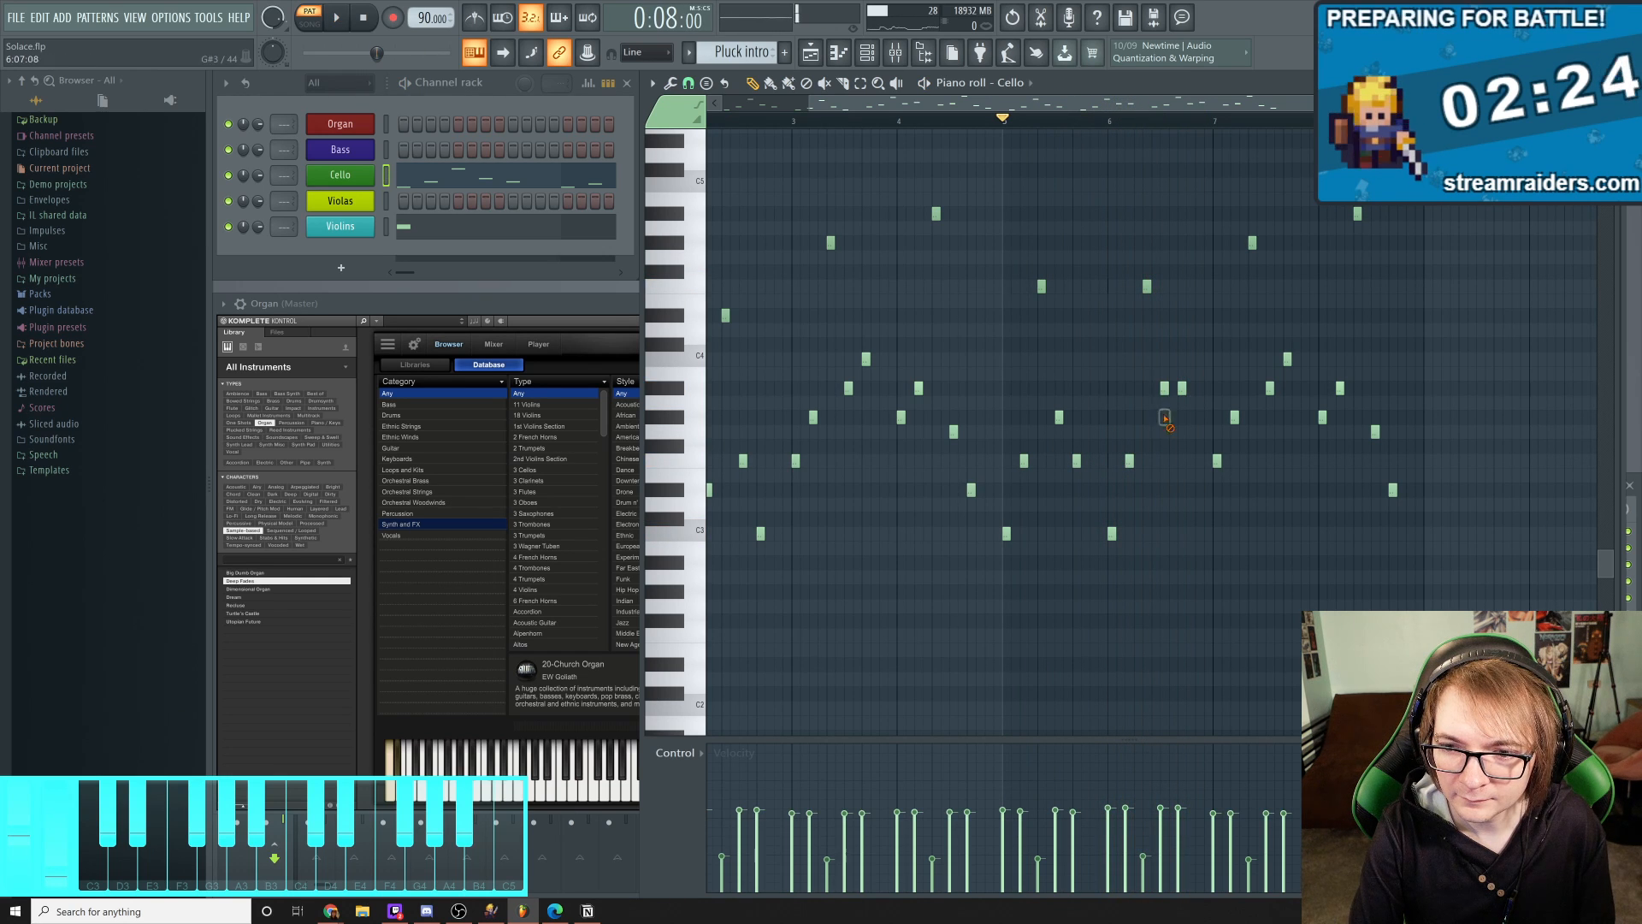
pyautogui.click(1179, 358)
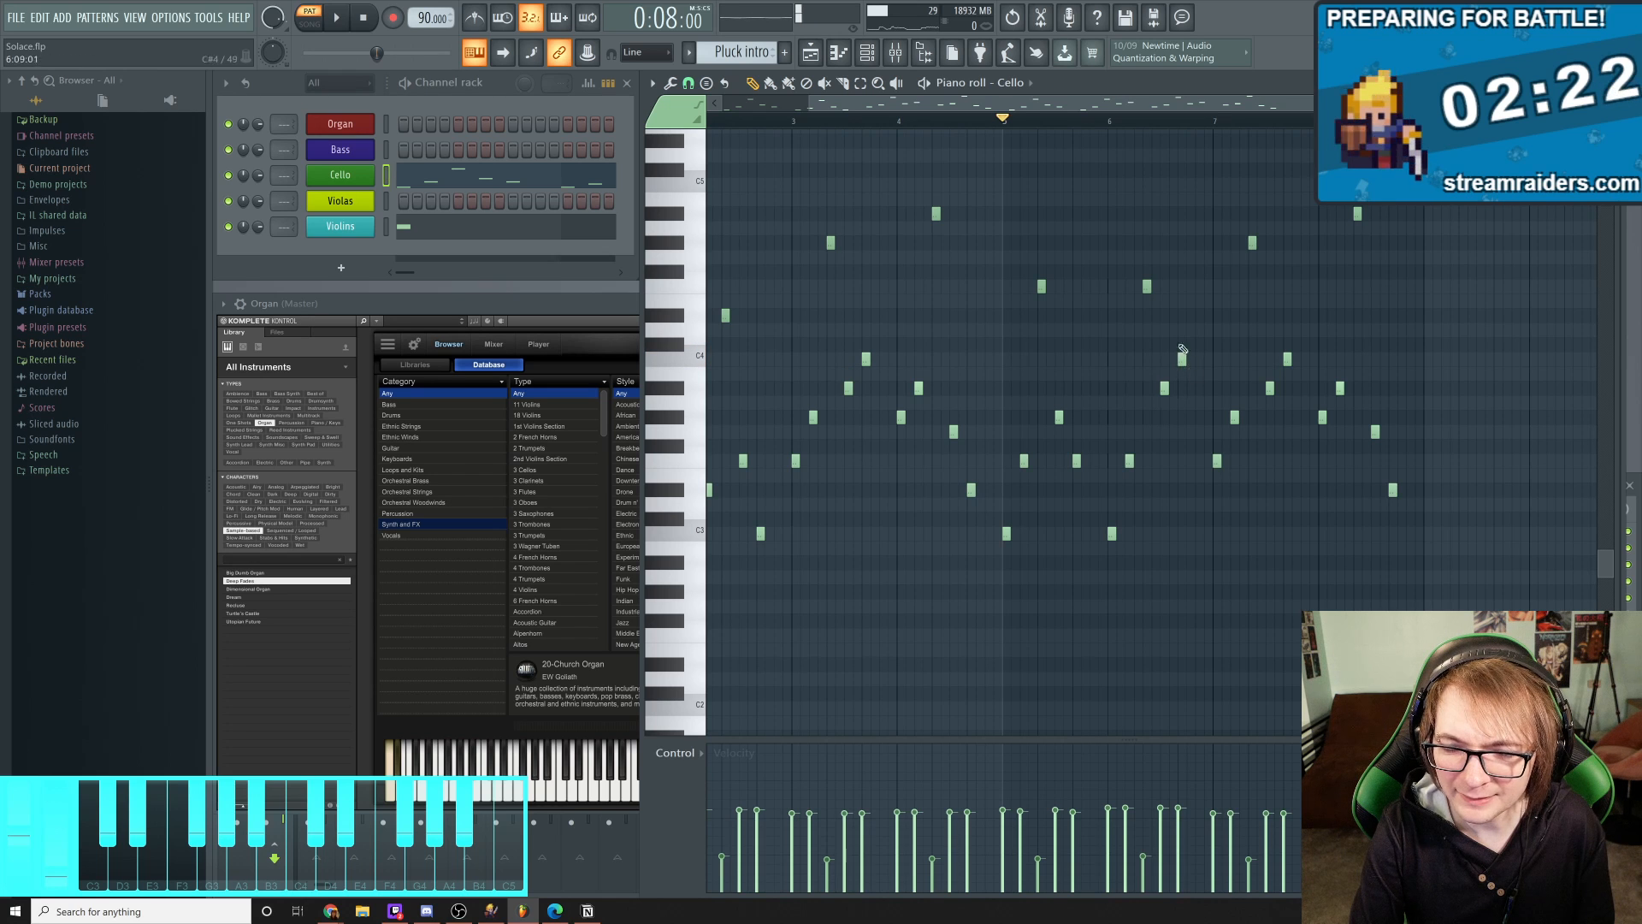
# Play the passage from bar 5, return bar 6's fourth note to G#3 and play it again
pyautogui.press('space')
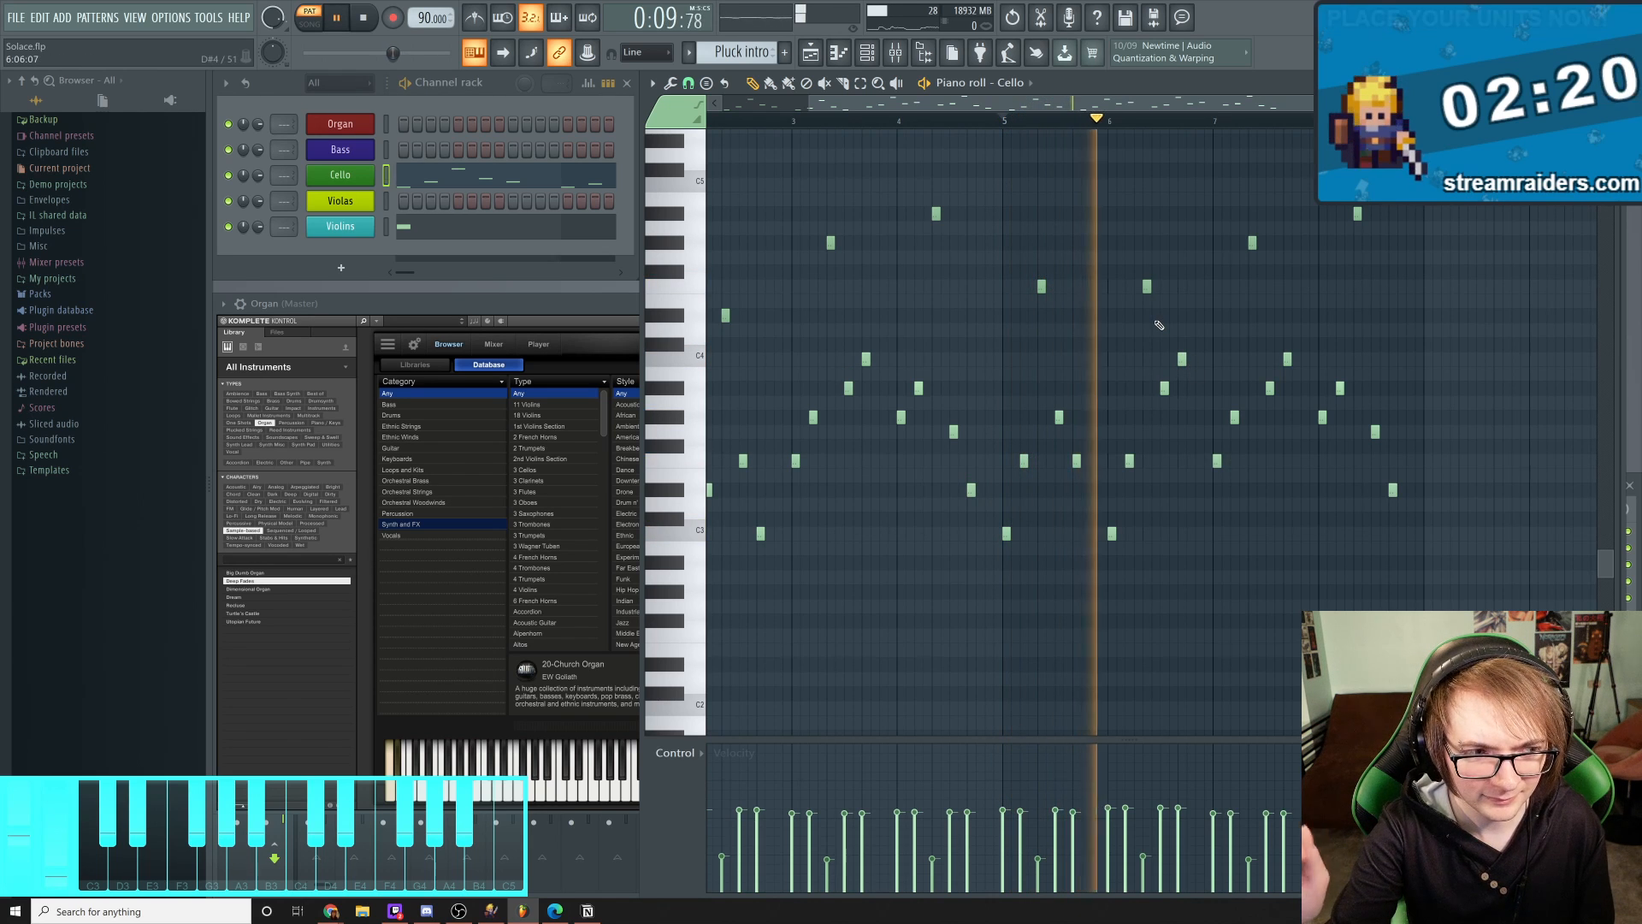
pyautogui.press('space')
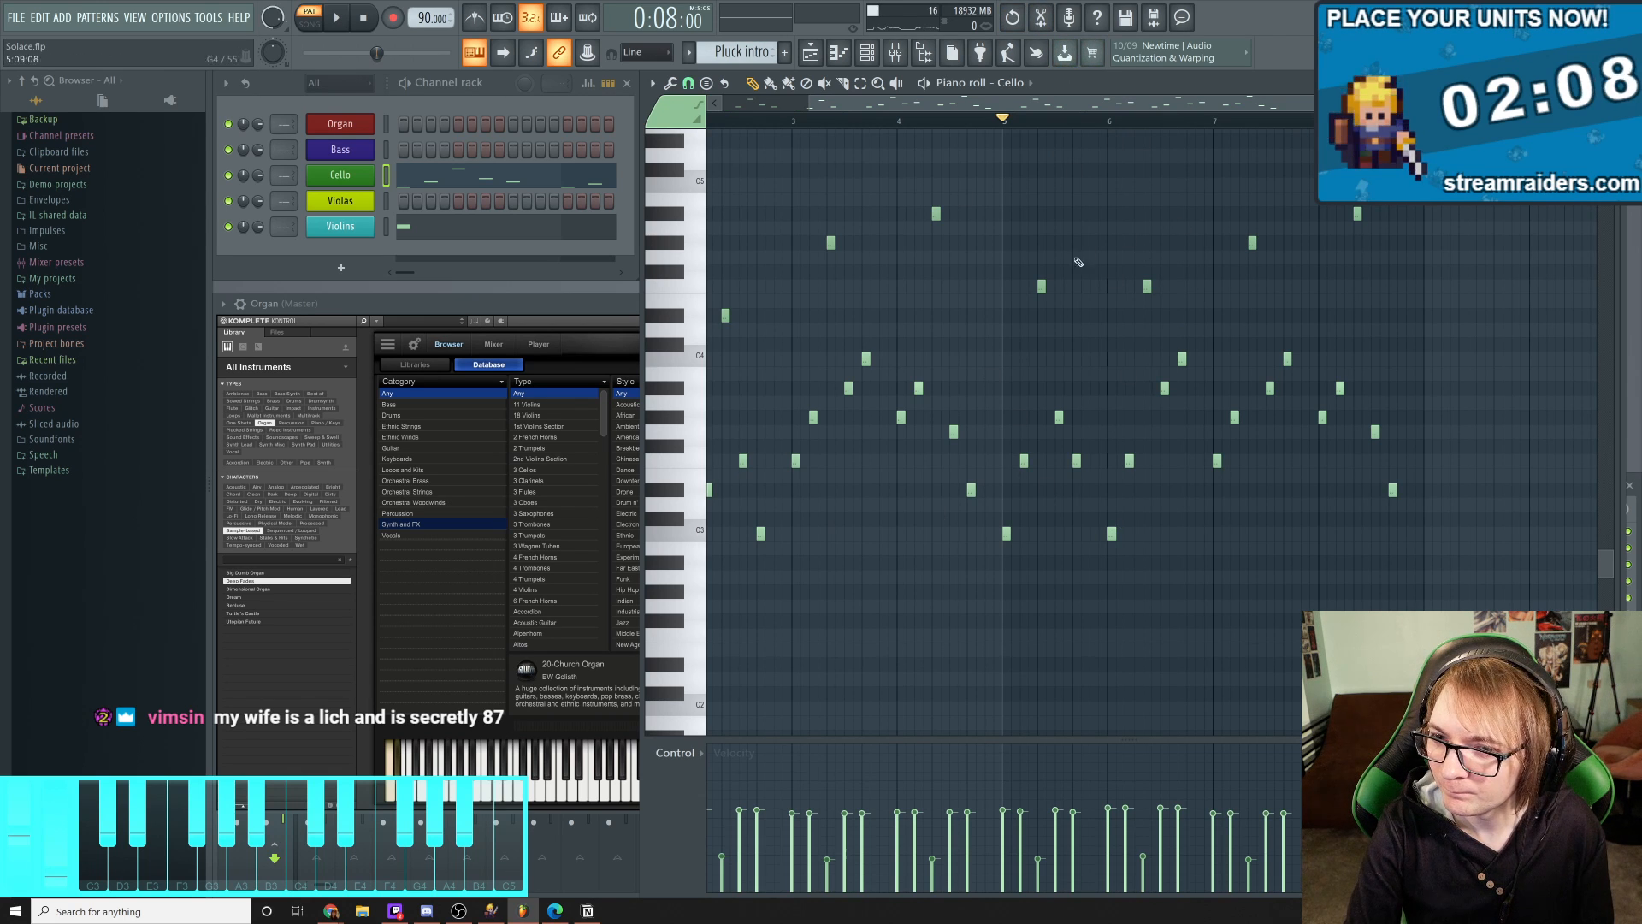
pyautogui.press('space')
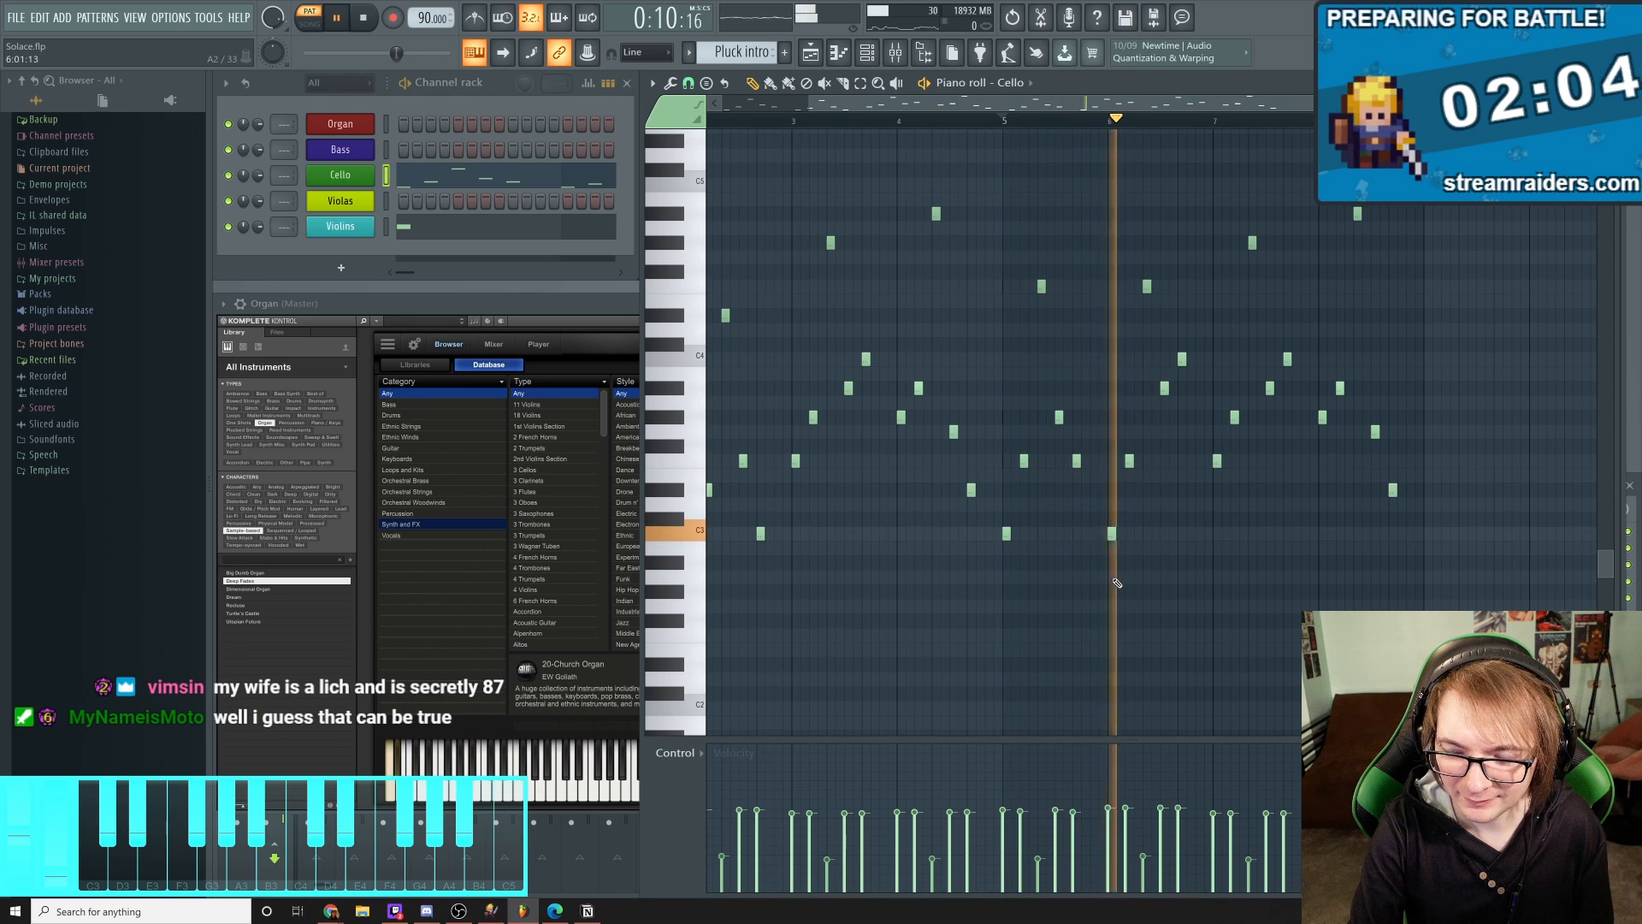
pyautogui.press('space')
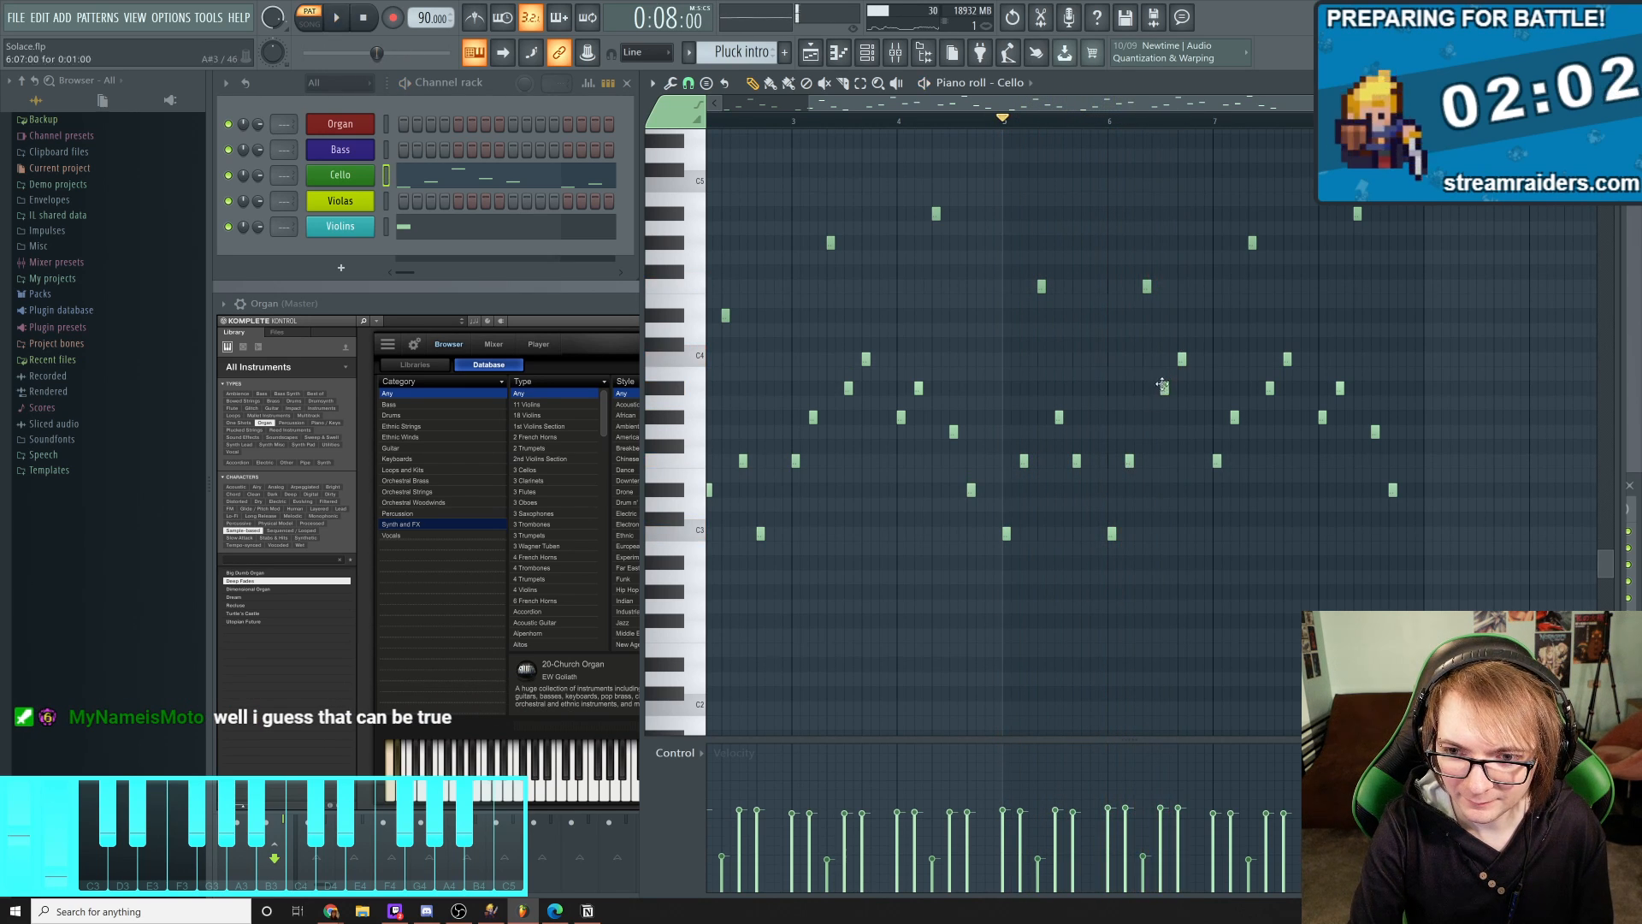
pyautogui.click(1162, 417)
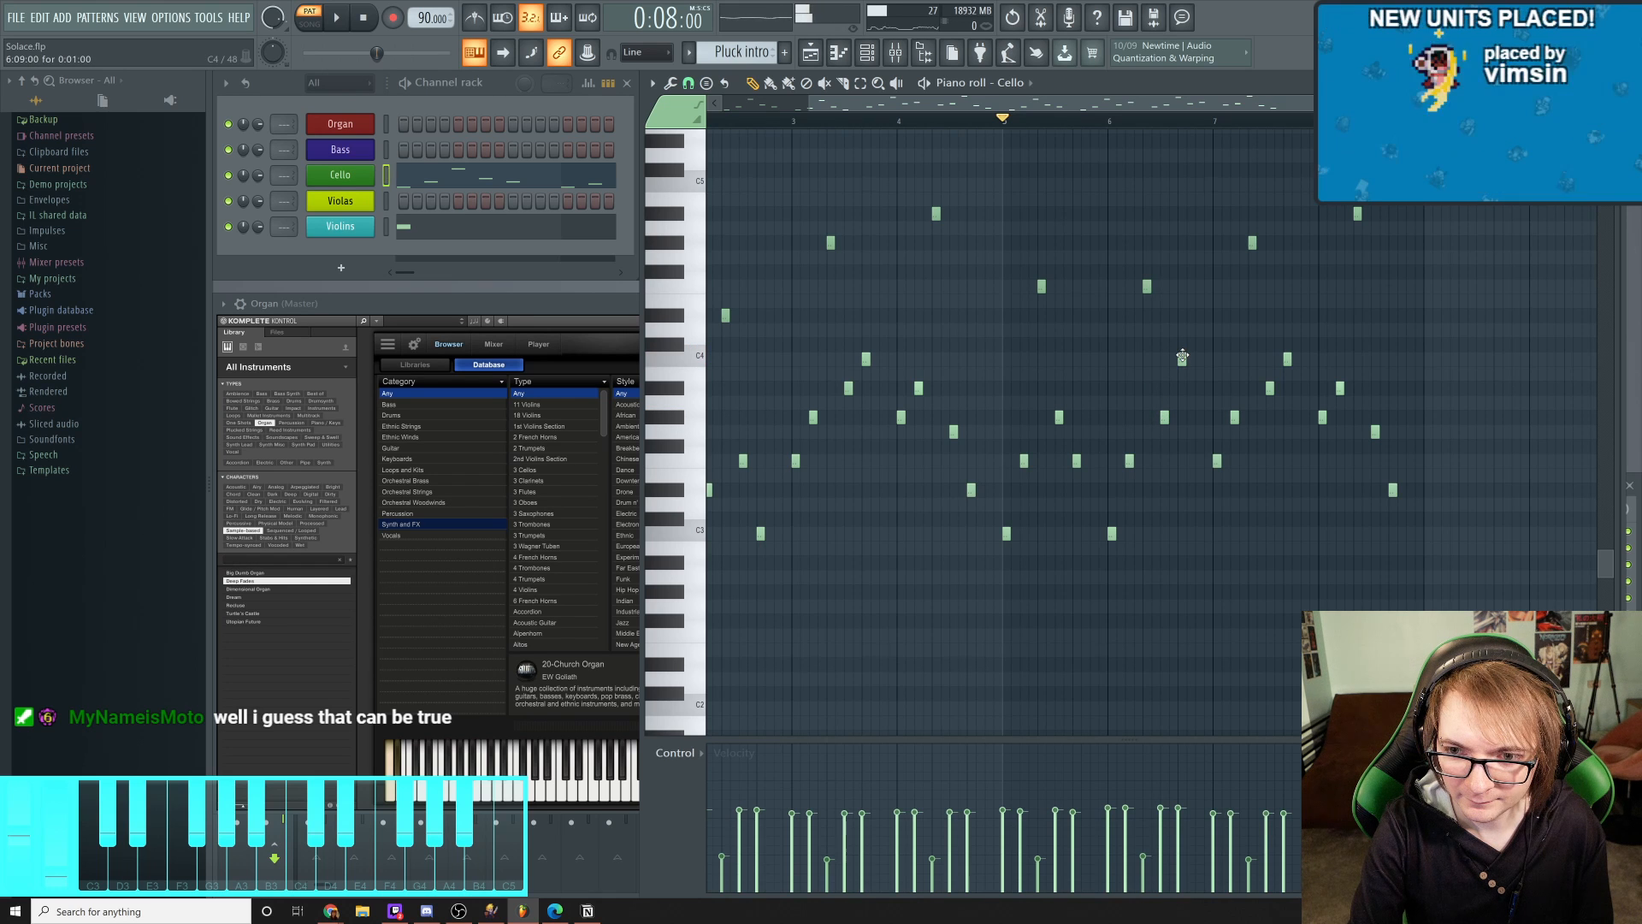
pyautogui.press('space')
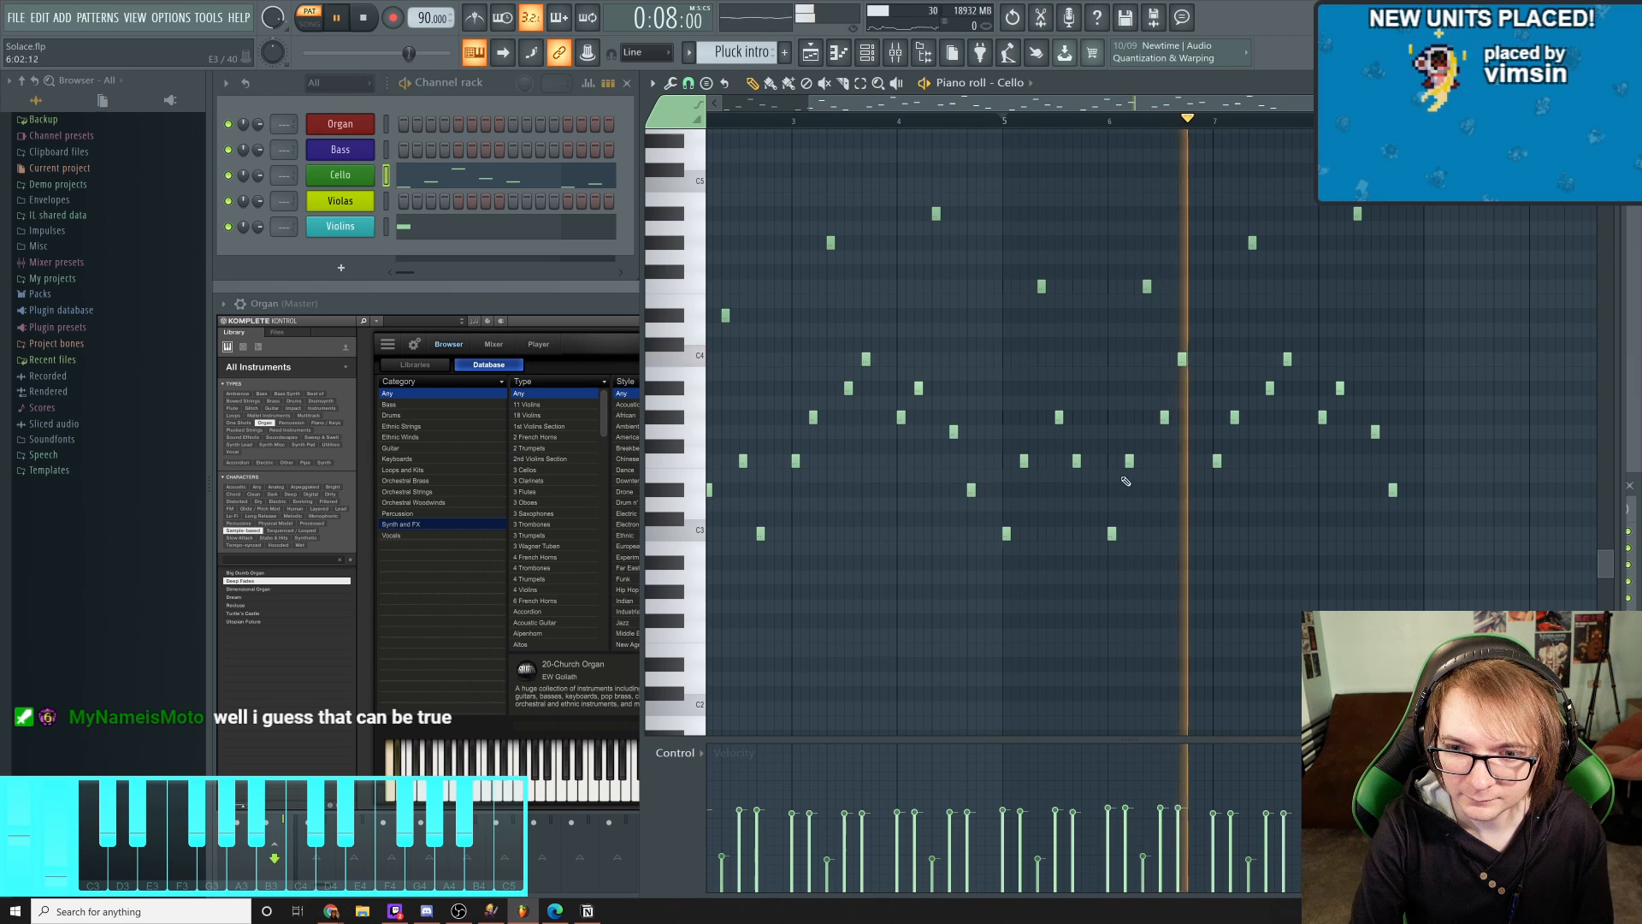
pyautogui.press('space')
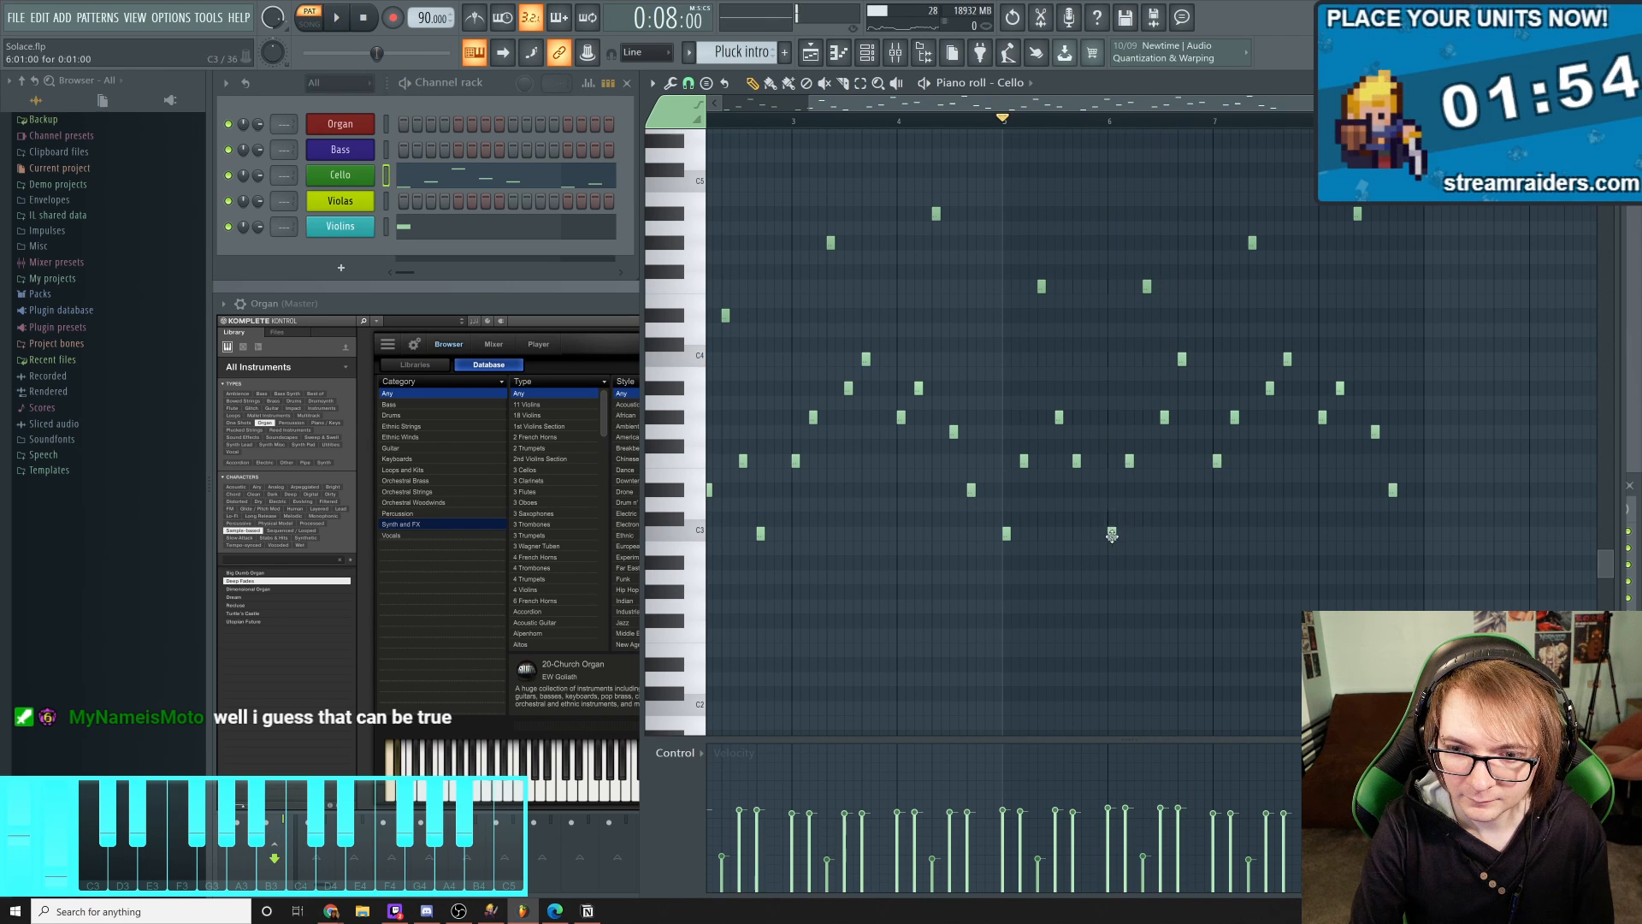
# Try an added G3 above bar 6's second note, remove it and play the passage from bar 5
pyautogui.click(1130, 434)
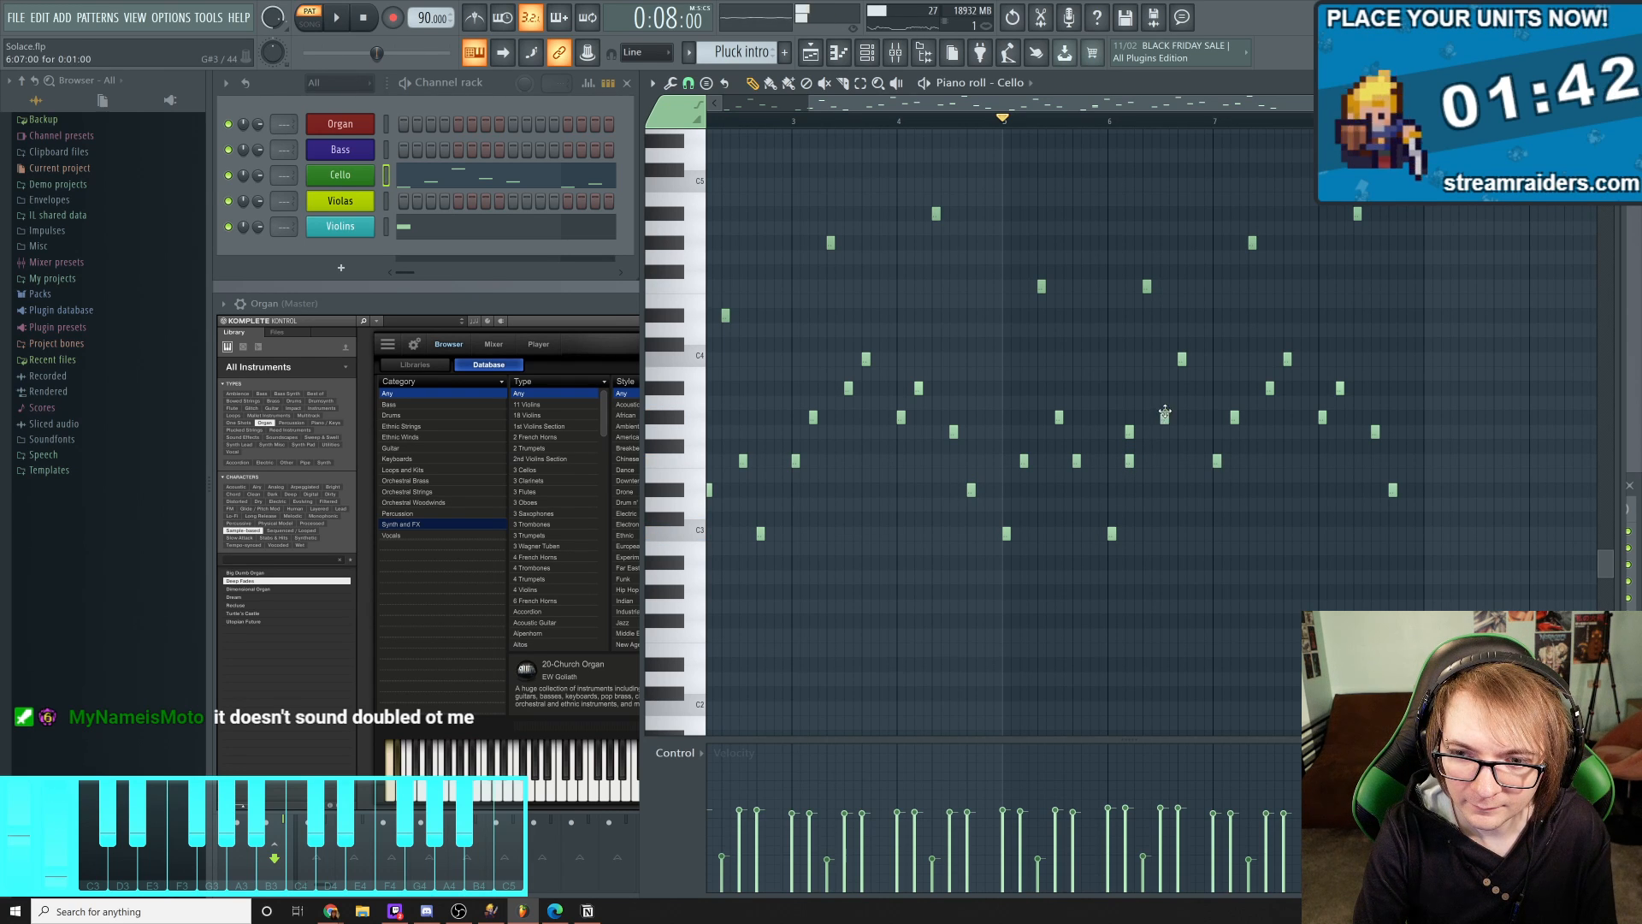
pyautogui.click(1129, 463)
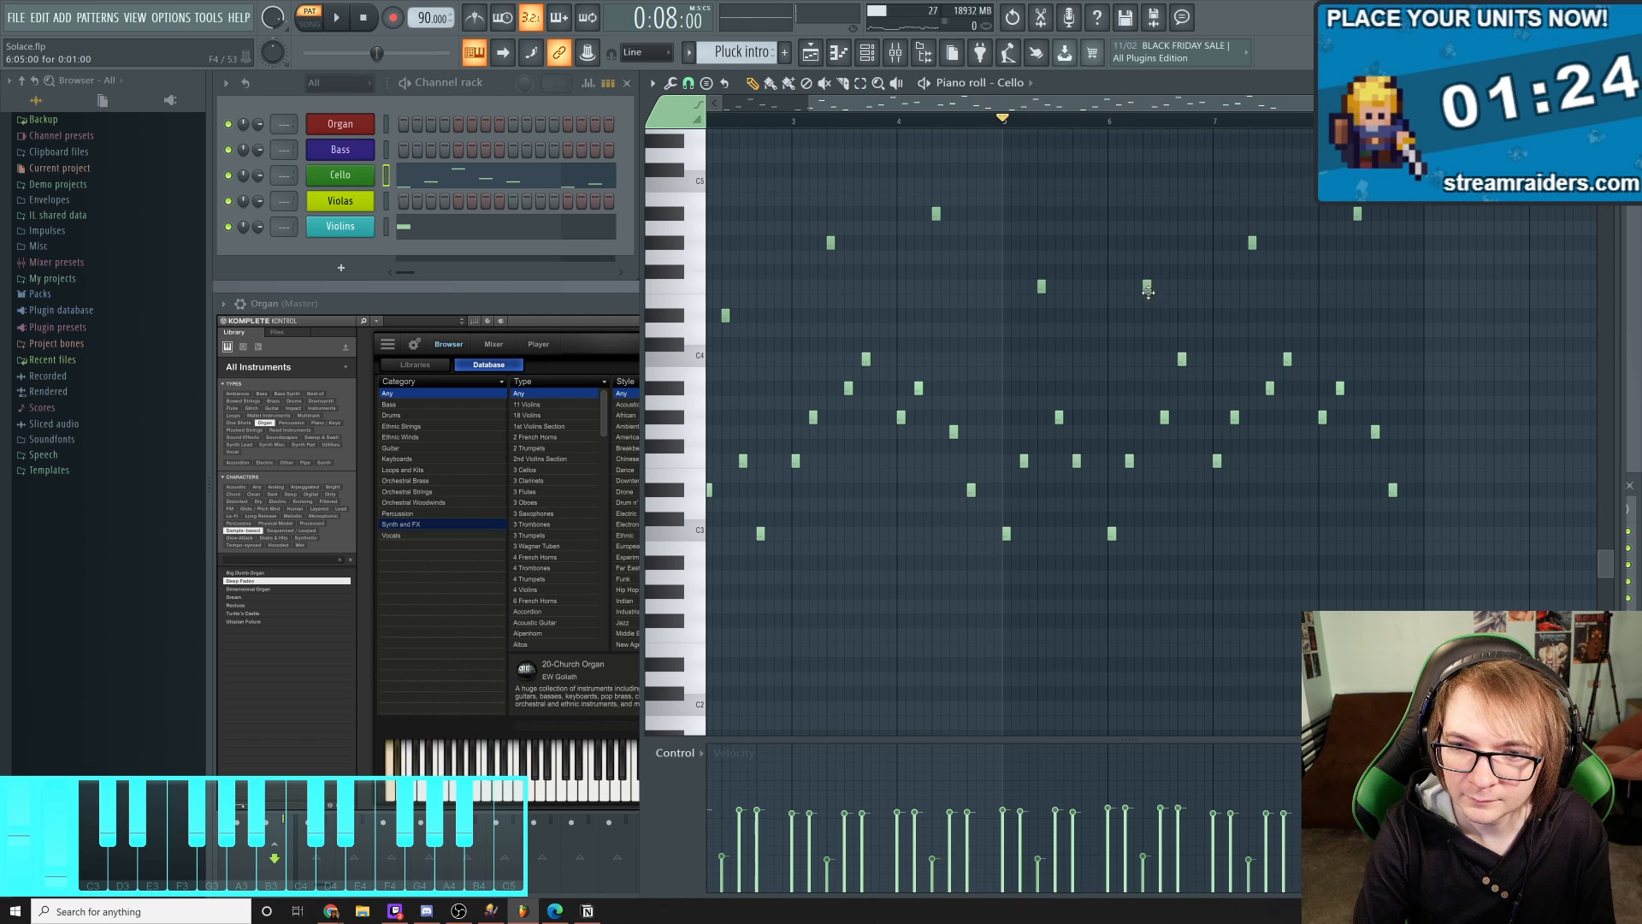
pyautogui.click(1181, 358)
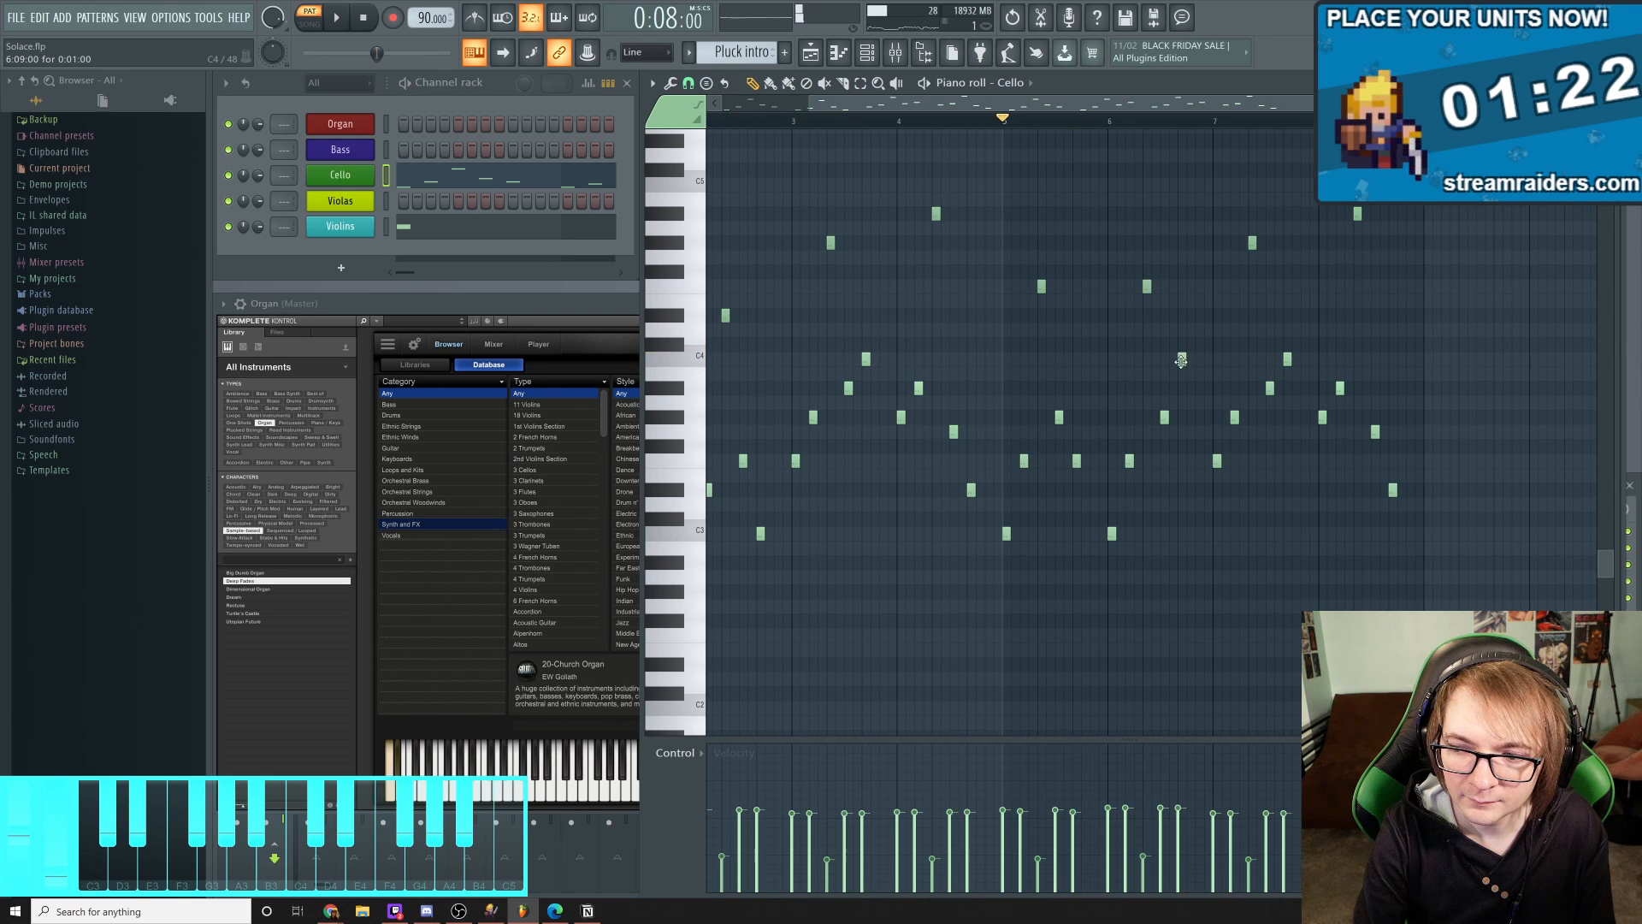
pyautogui.press('space')
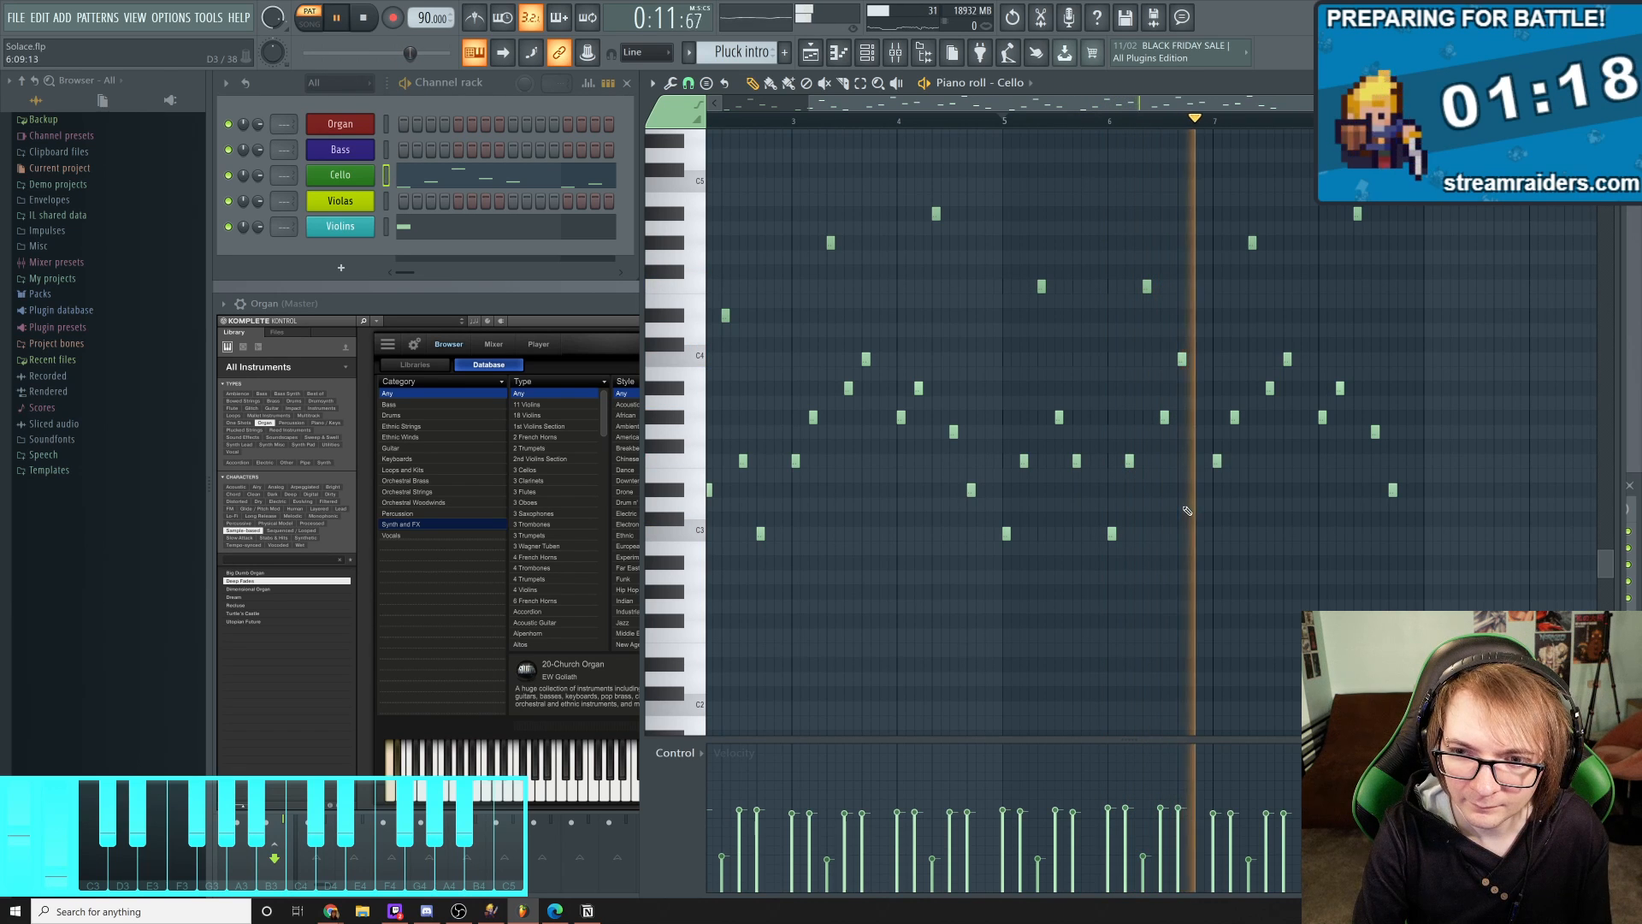
pyautogui.press('space')
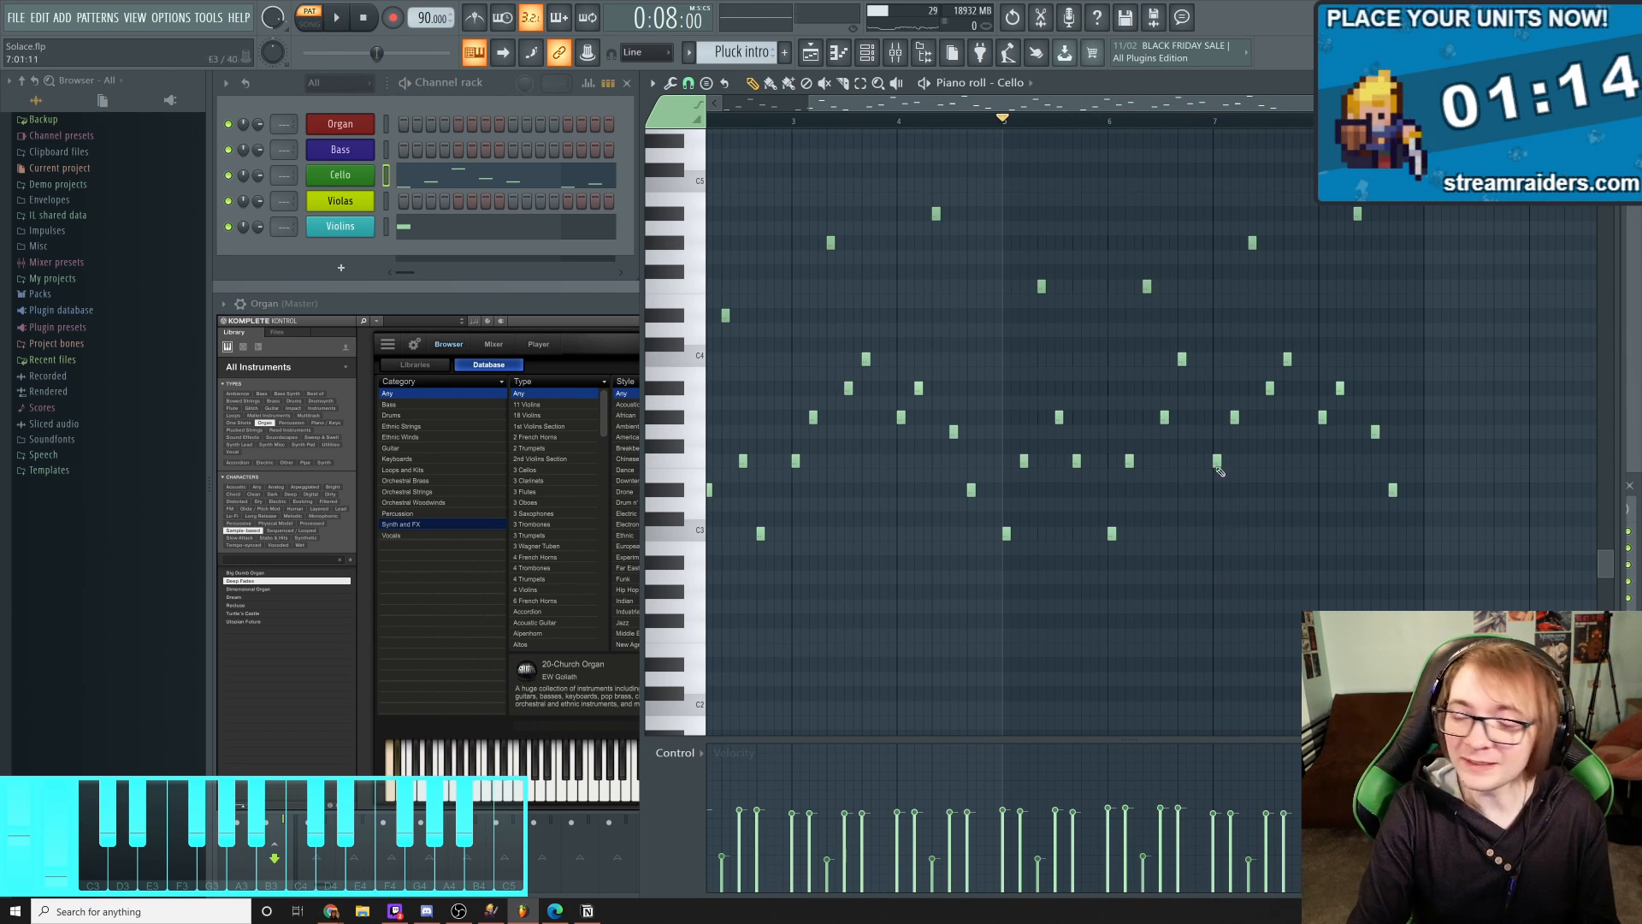
# Reset the playback position to bar 1 and play the Cello pattern through the first bars of the copied section
pyautogui.moveTo(922, 212); pyautogui.dragTo(943, 278)
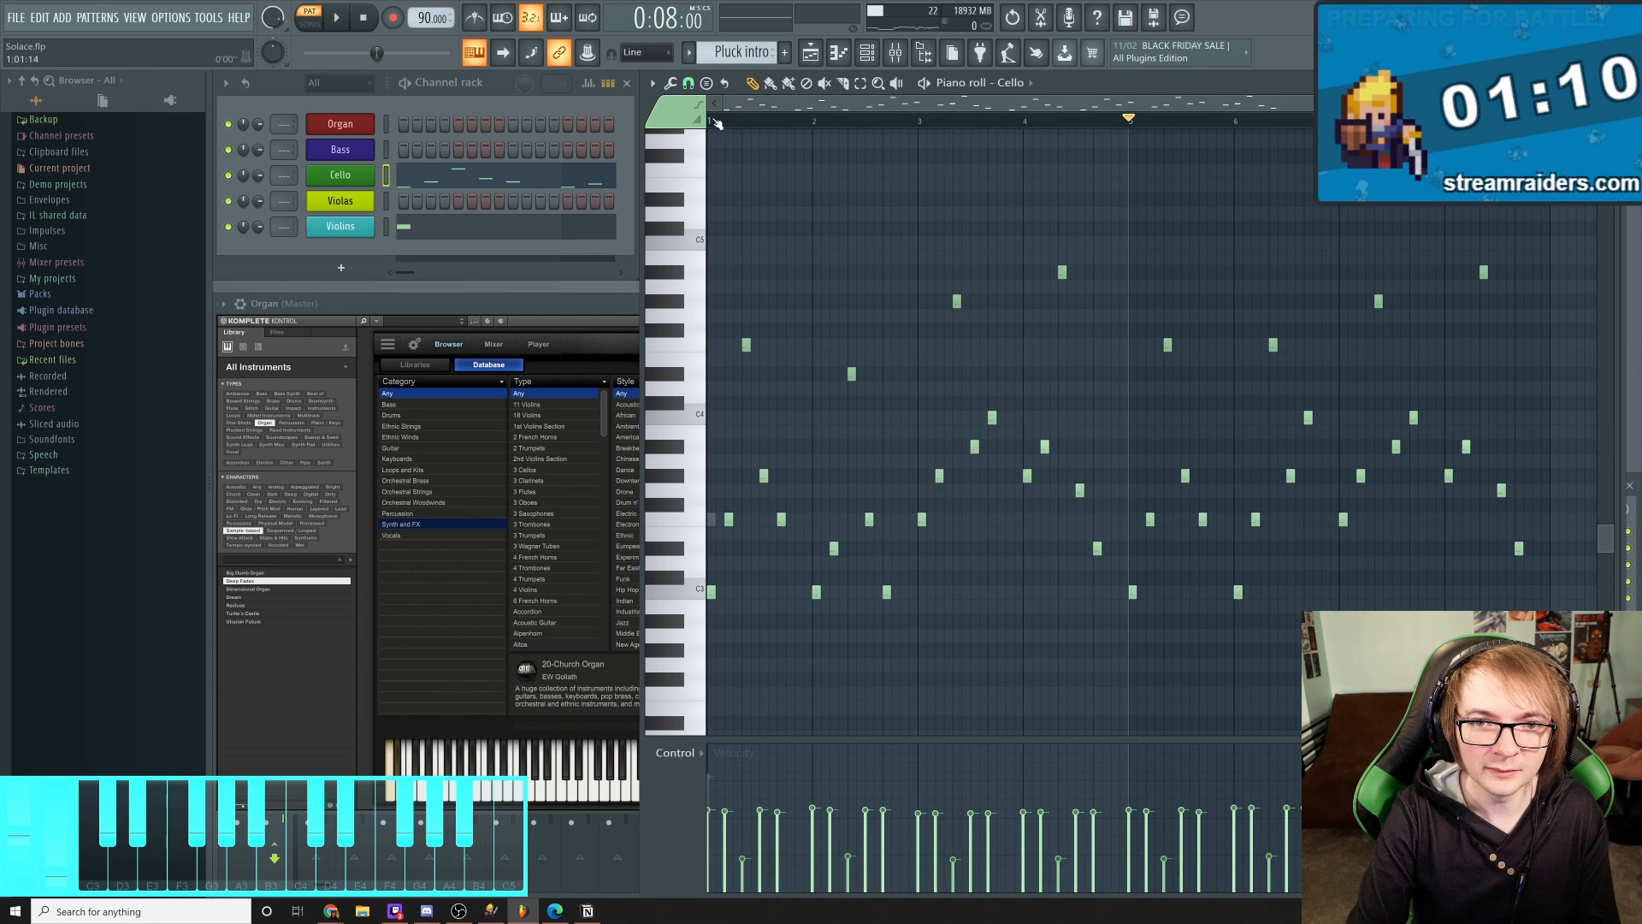
pyautogui.press('space')
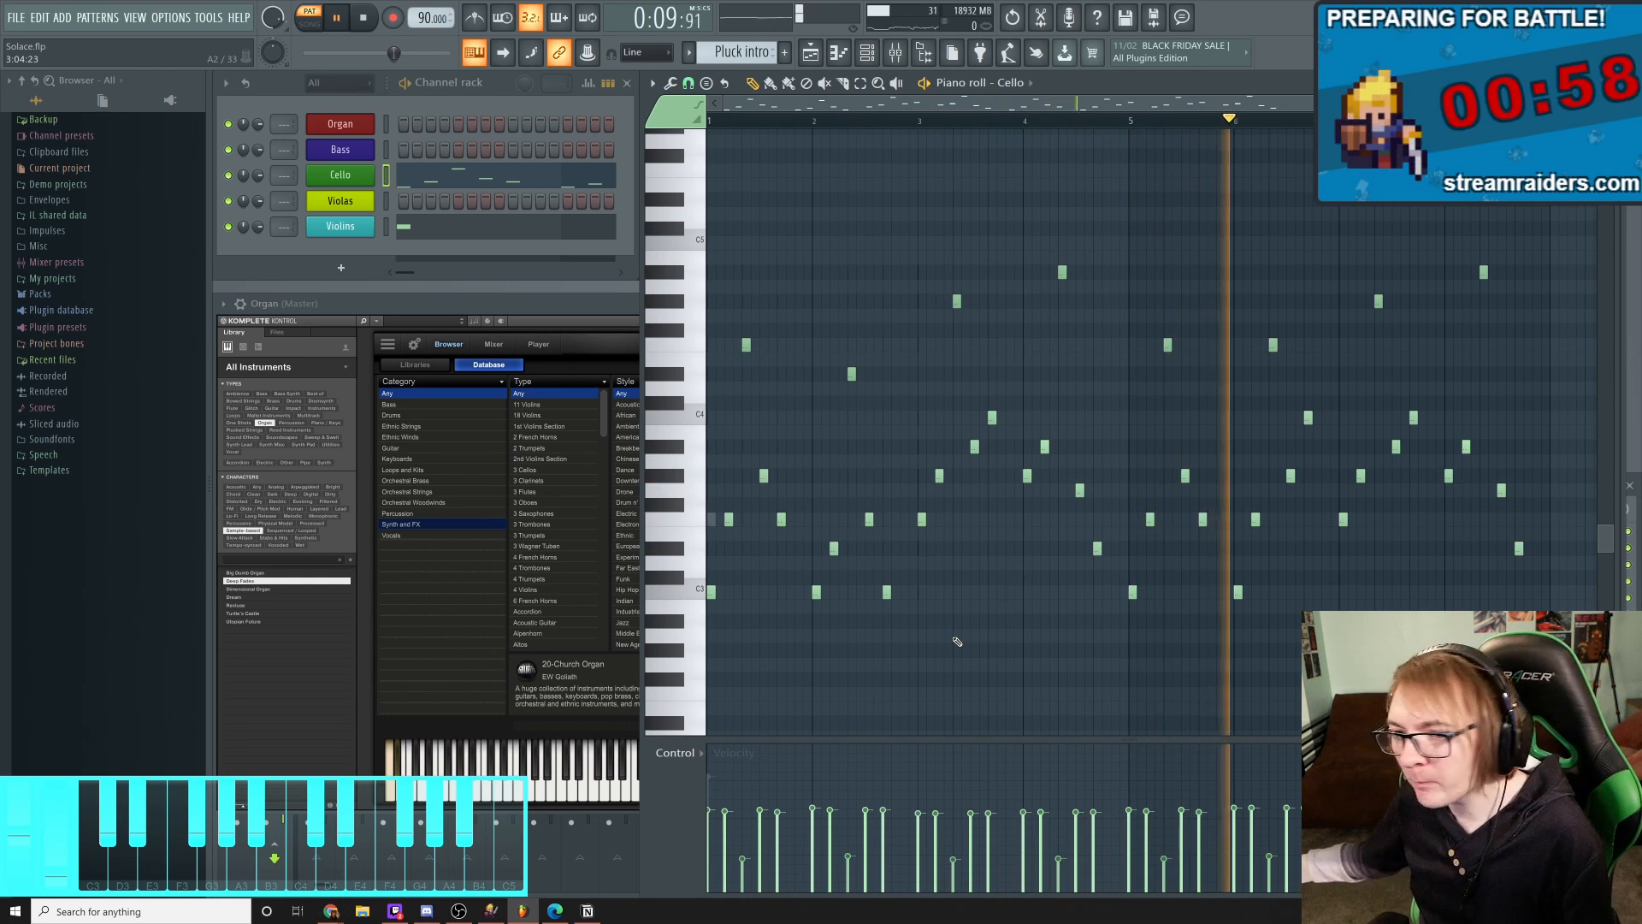
pyautogui.press('space')
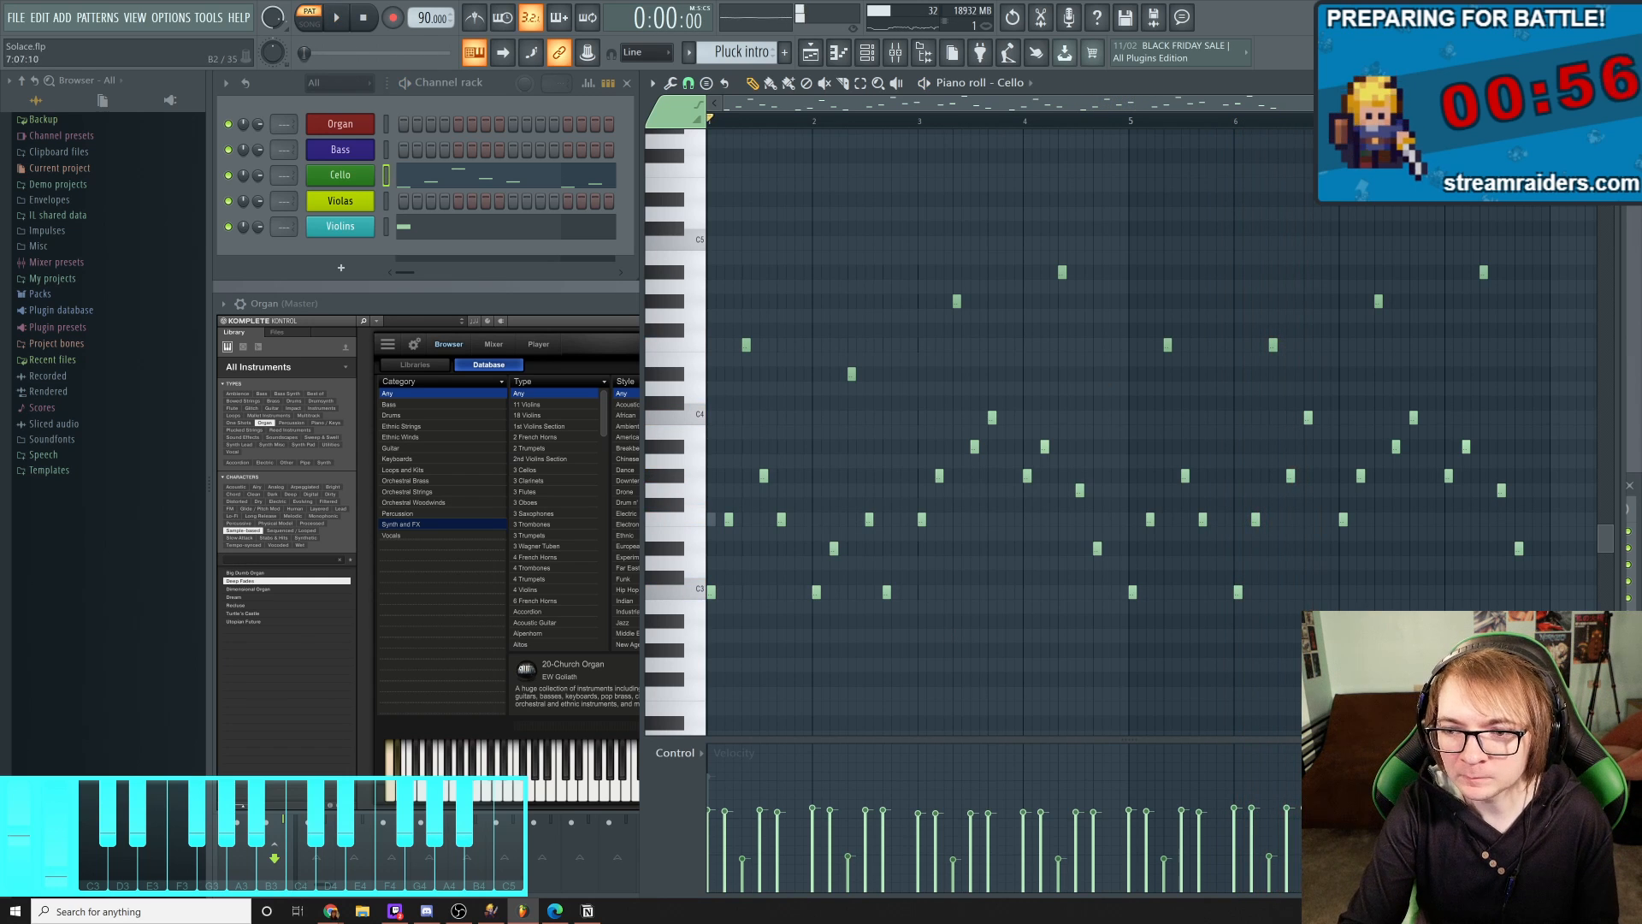
# Change the first four notes of bar 7 to G#3, A#3, A#4 and G#3, playing the pattern to check them
pyautogui.moveTo(1386, 610); pyautogui.dragTo(1256, 641)
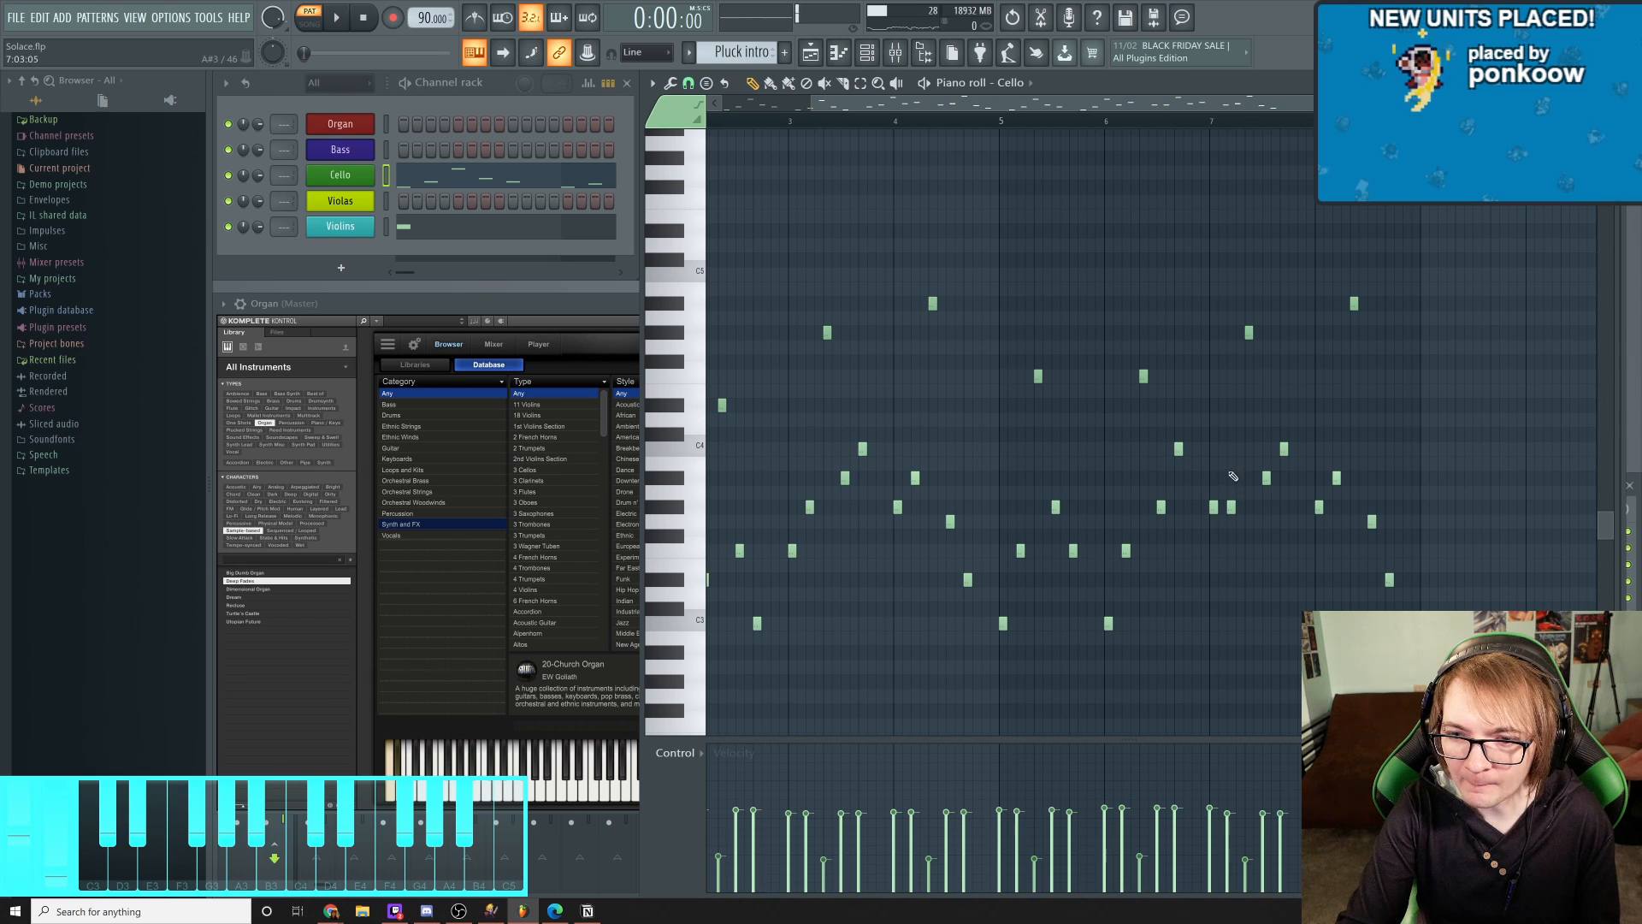
pyautogui.rightClick(1232, 508)
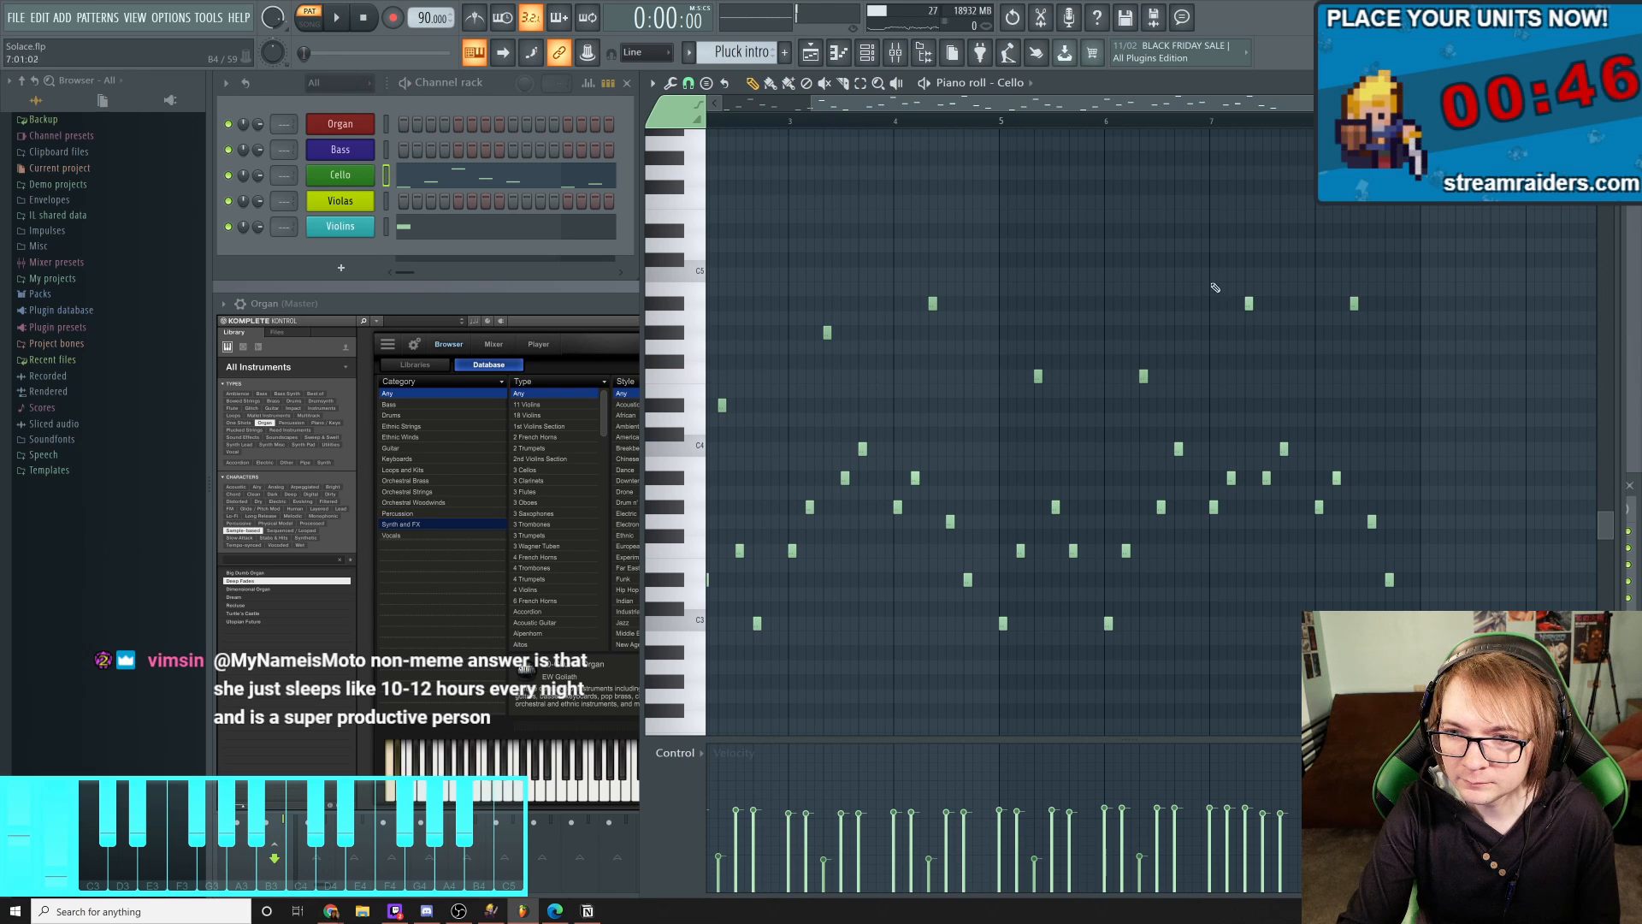
pyautogui.click(1248, 304)
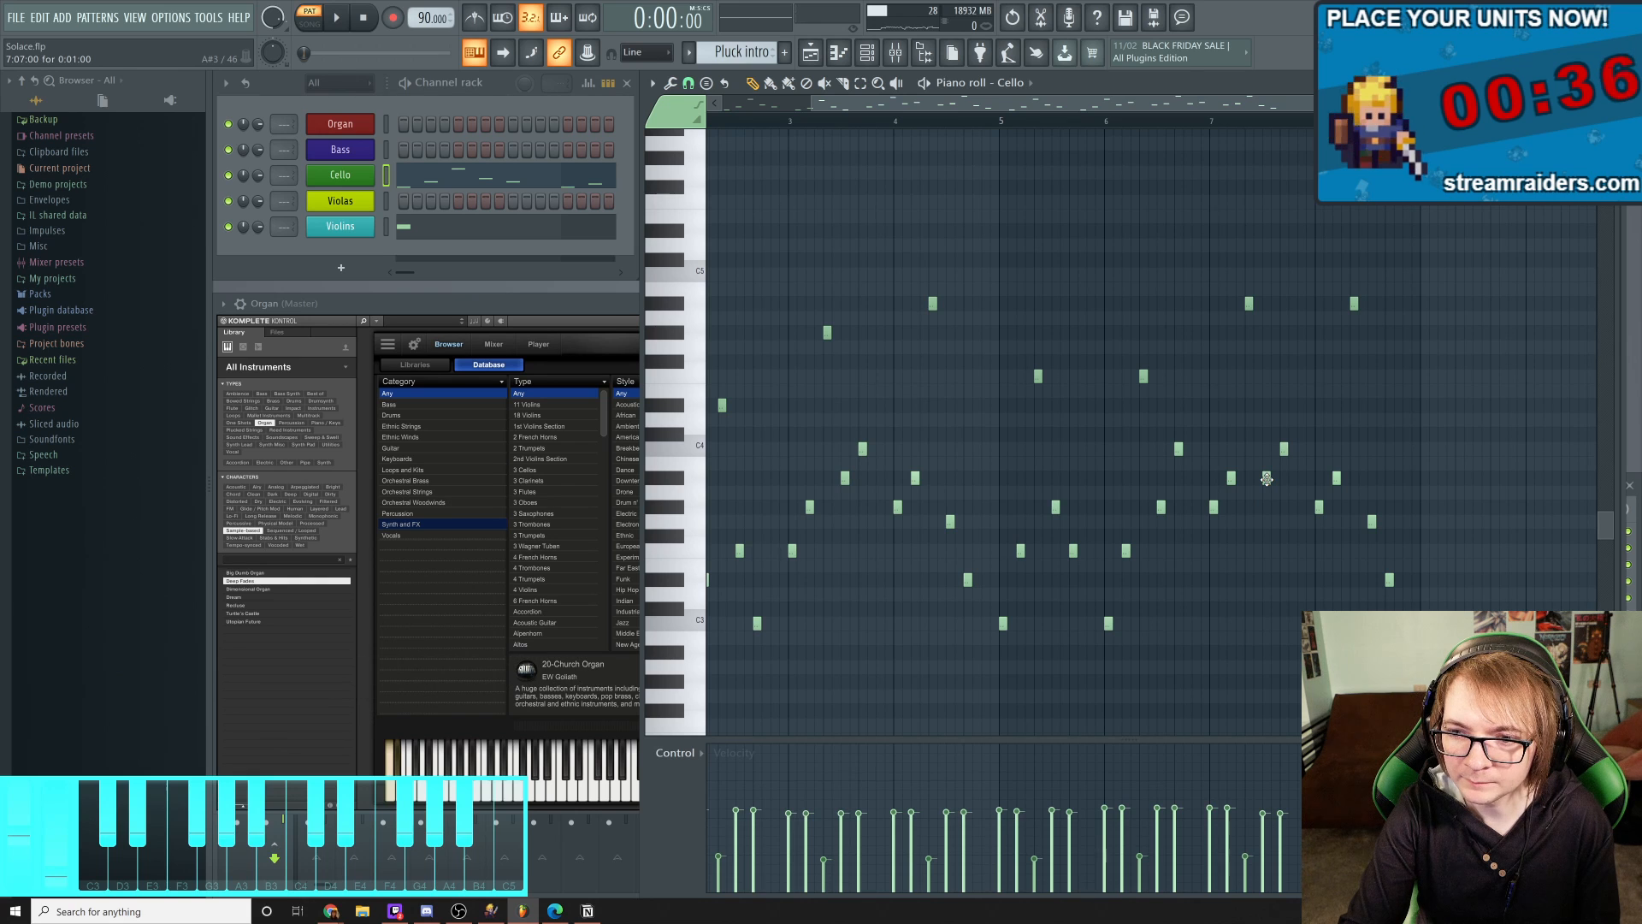
pyautogui.press('space')
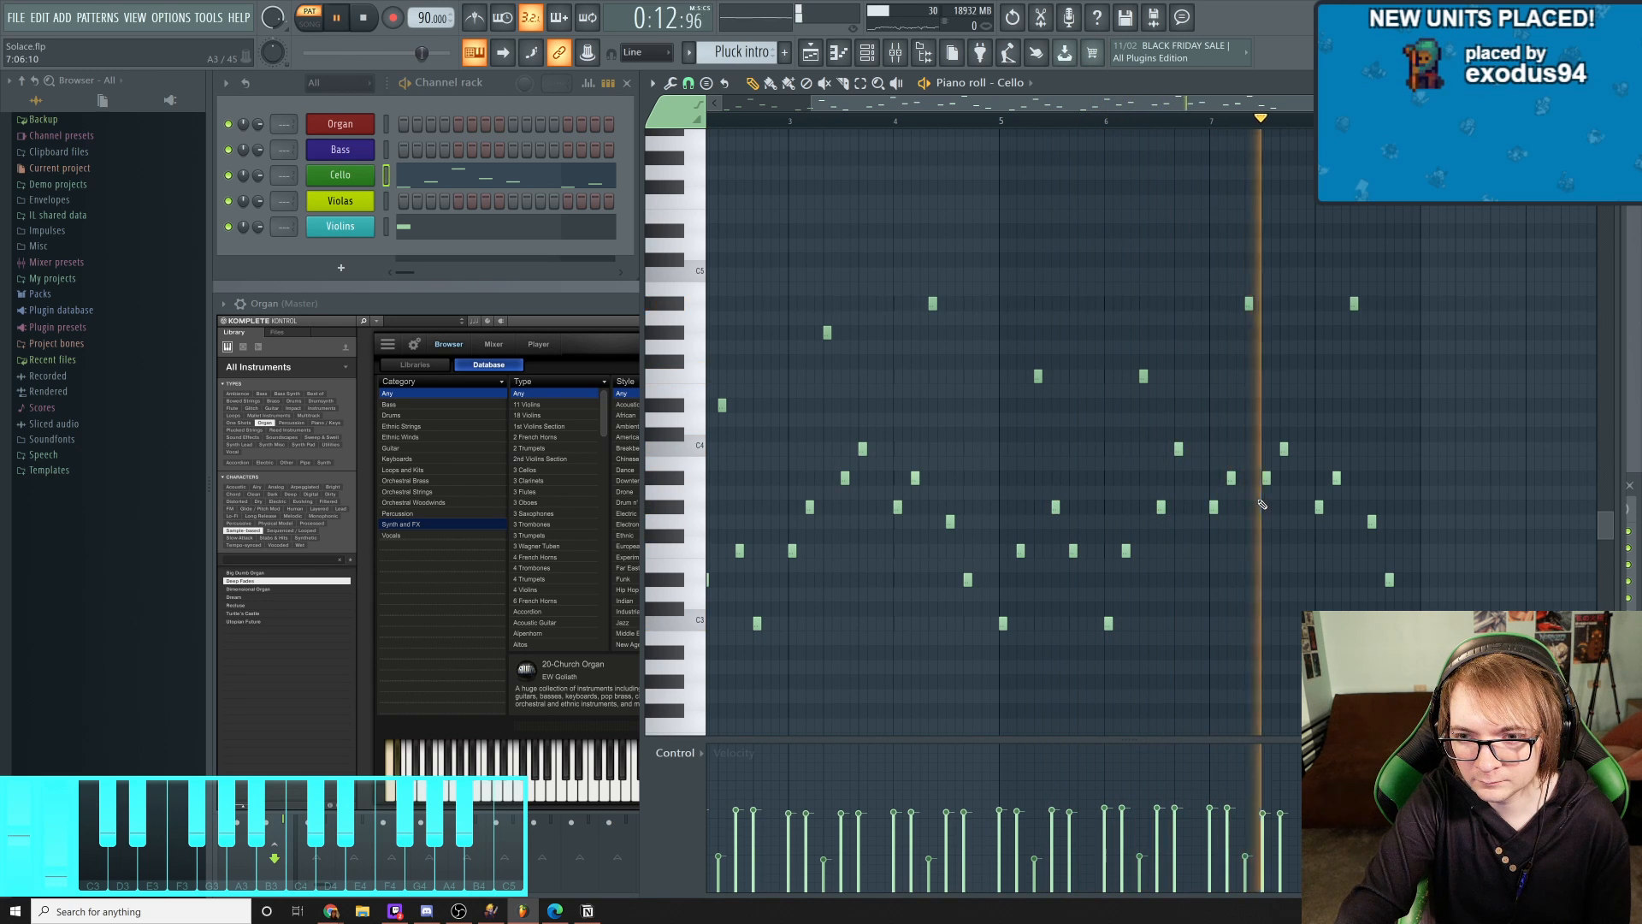
pyautogui.press('space')
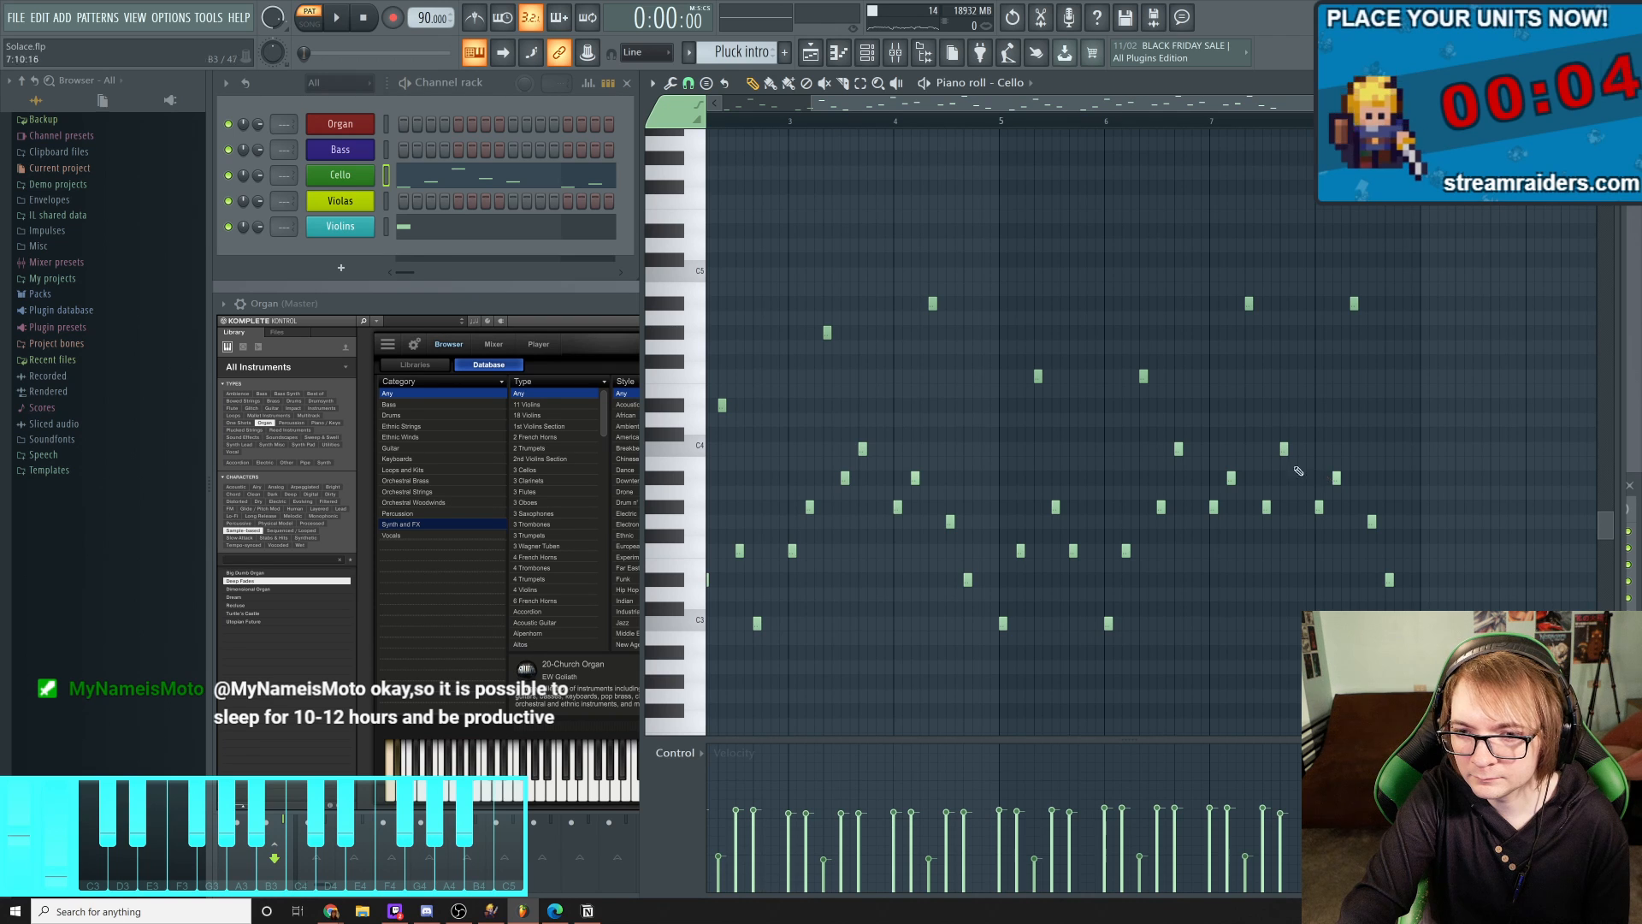
# Change bar 8's five notes to C4, D#4, D#5, C#4 and F3, playing the pattern to check them
pyautogui.press('space')
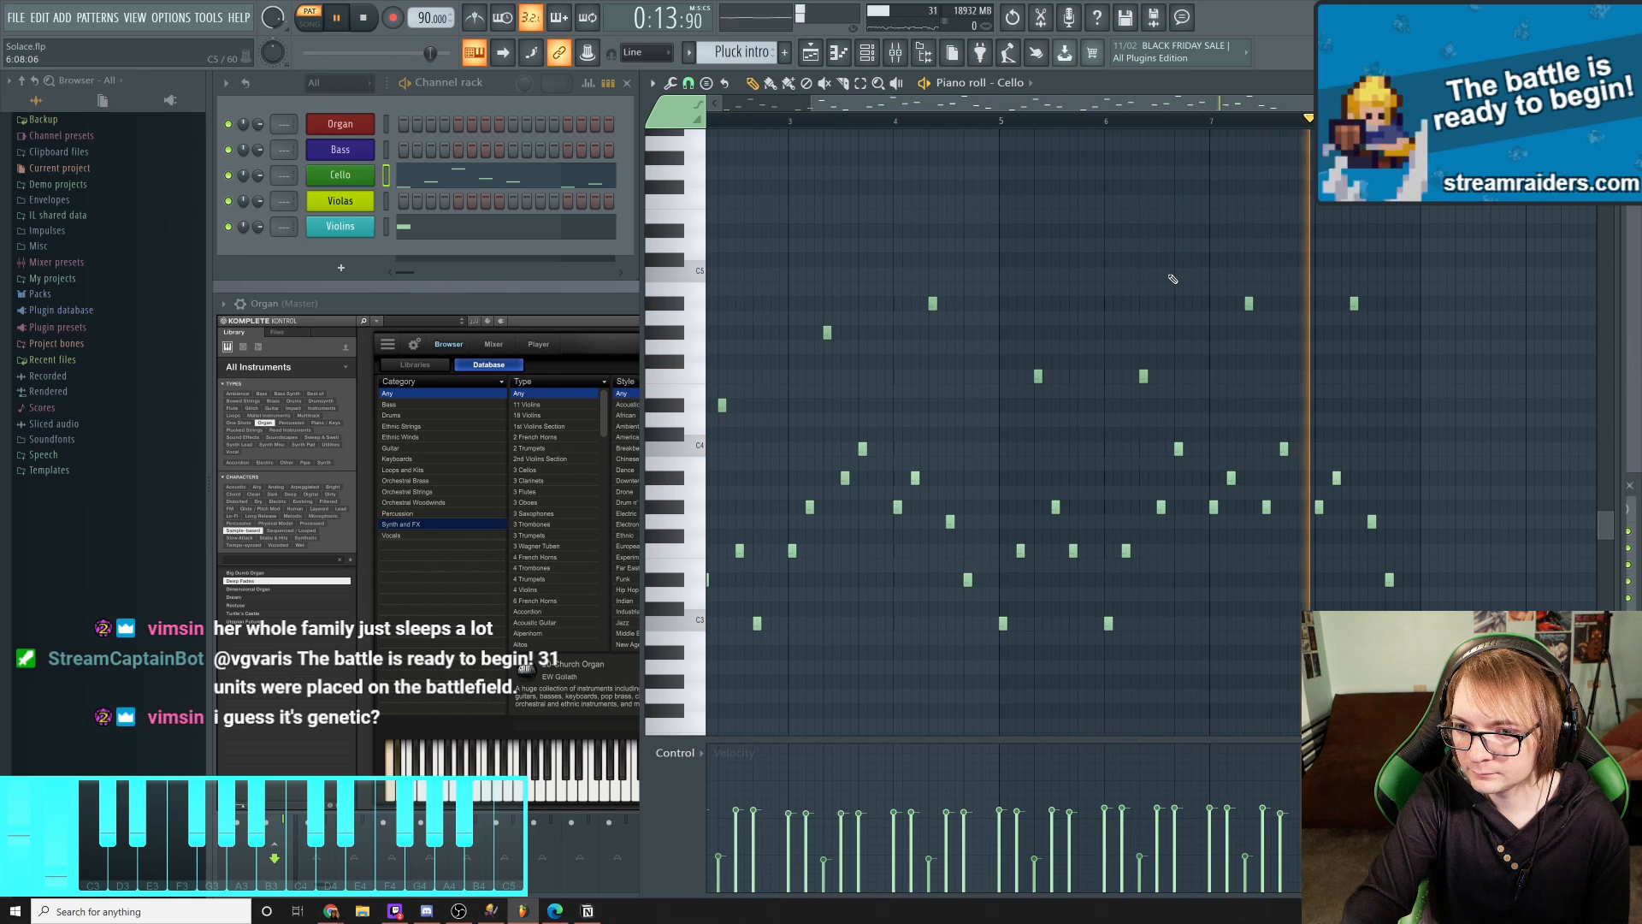
pyautogui.press('space')
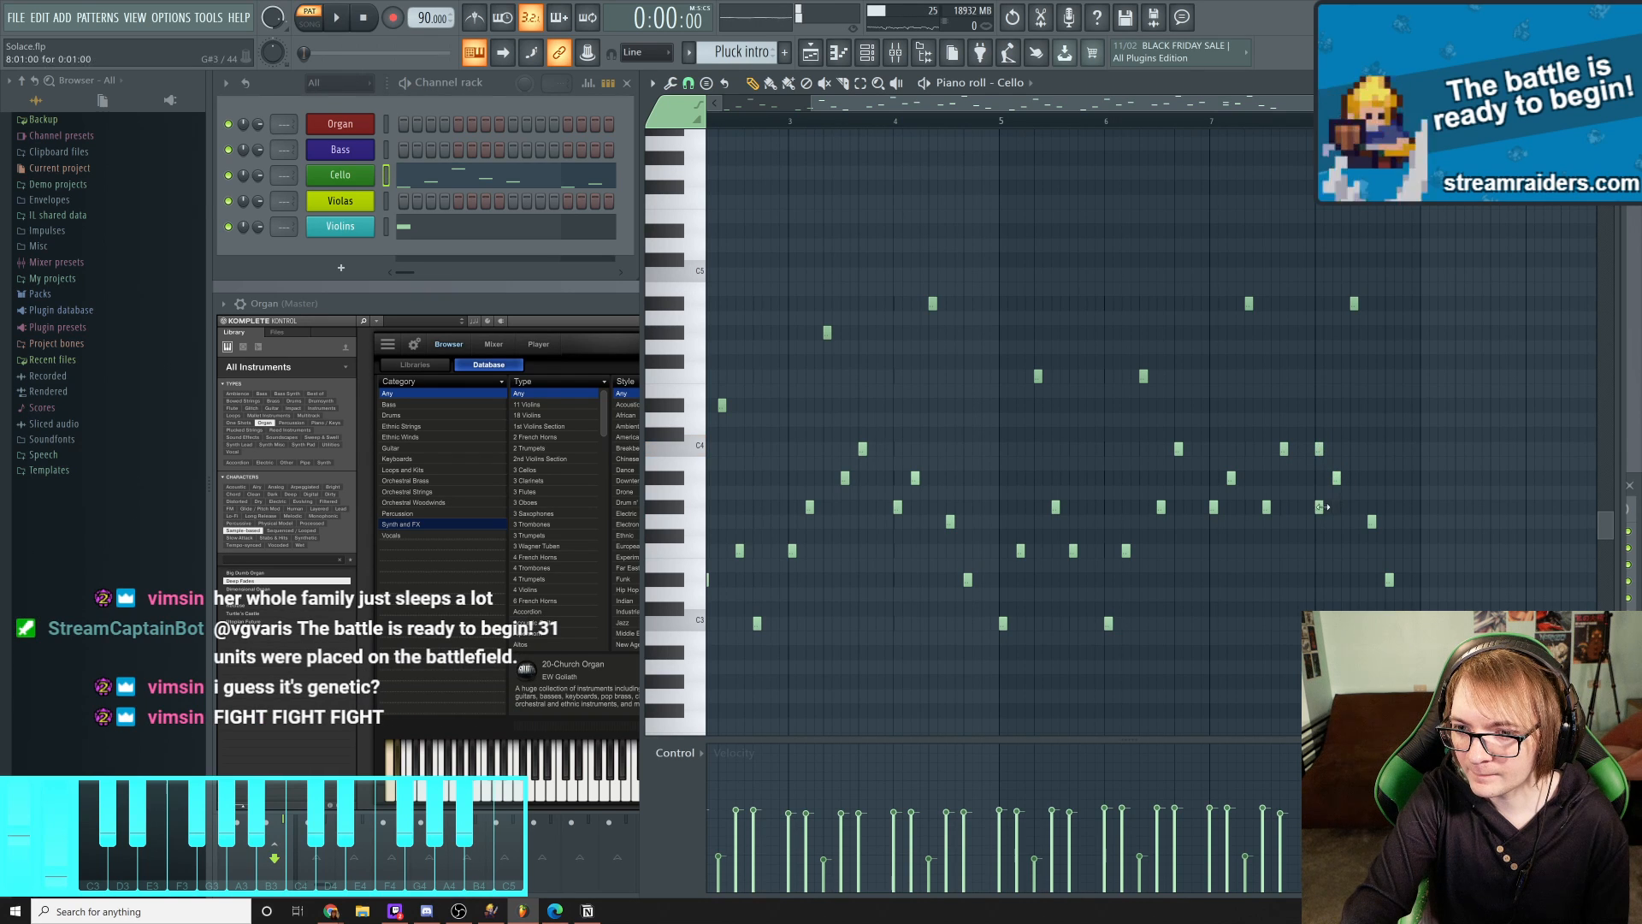
pyautogui.rightClick(1321, 509)
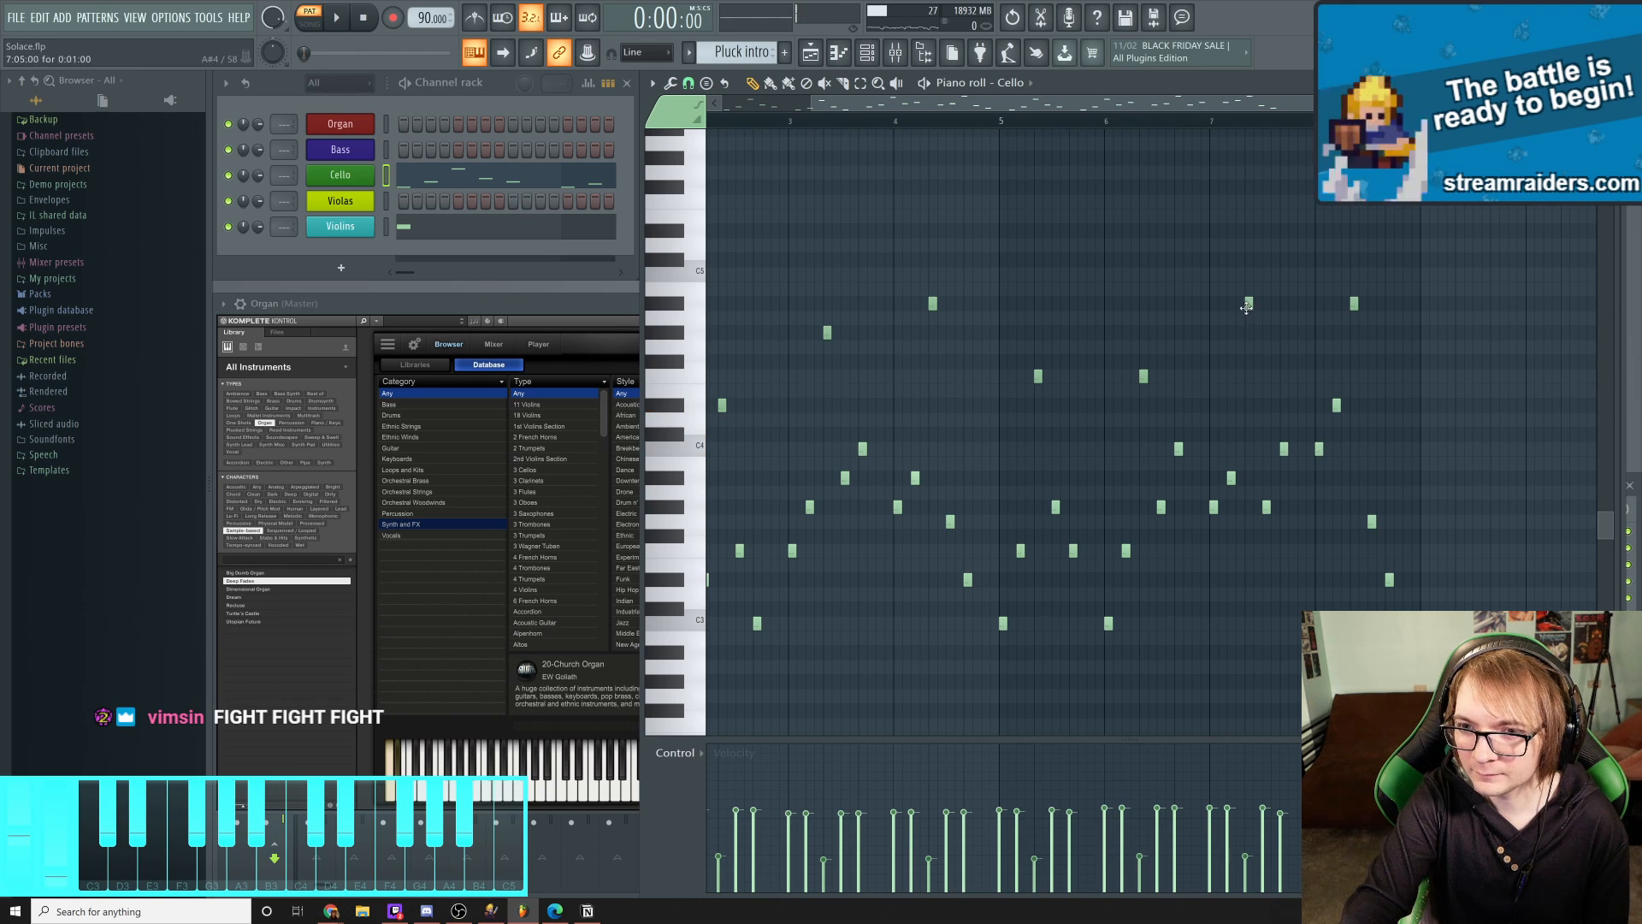
pyautogui.click(1358, 234)
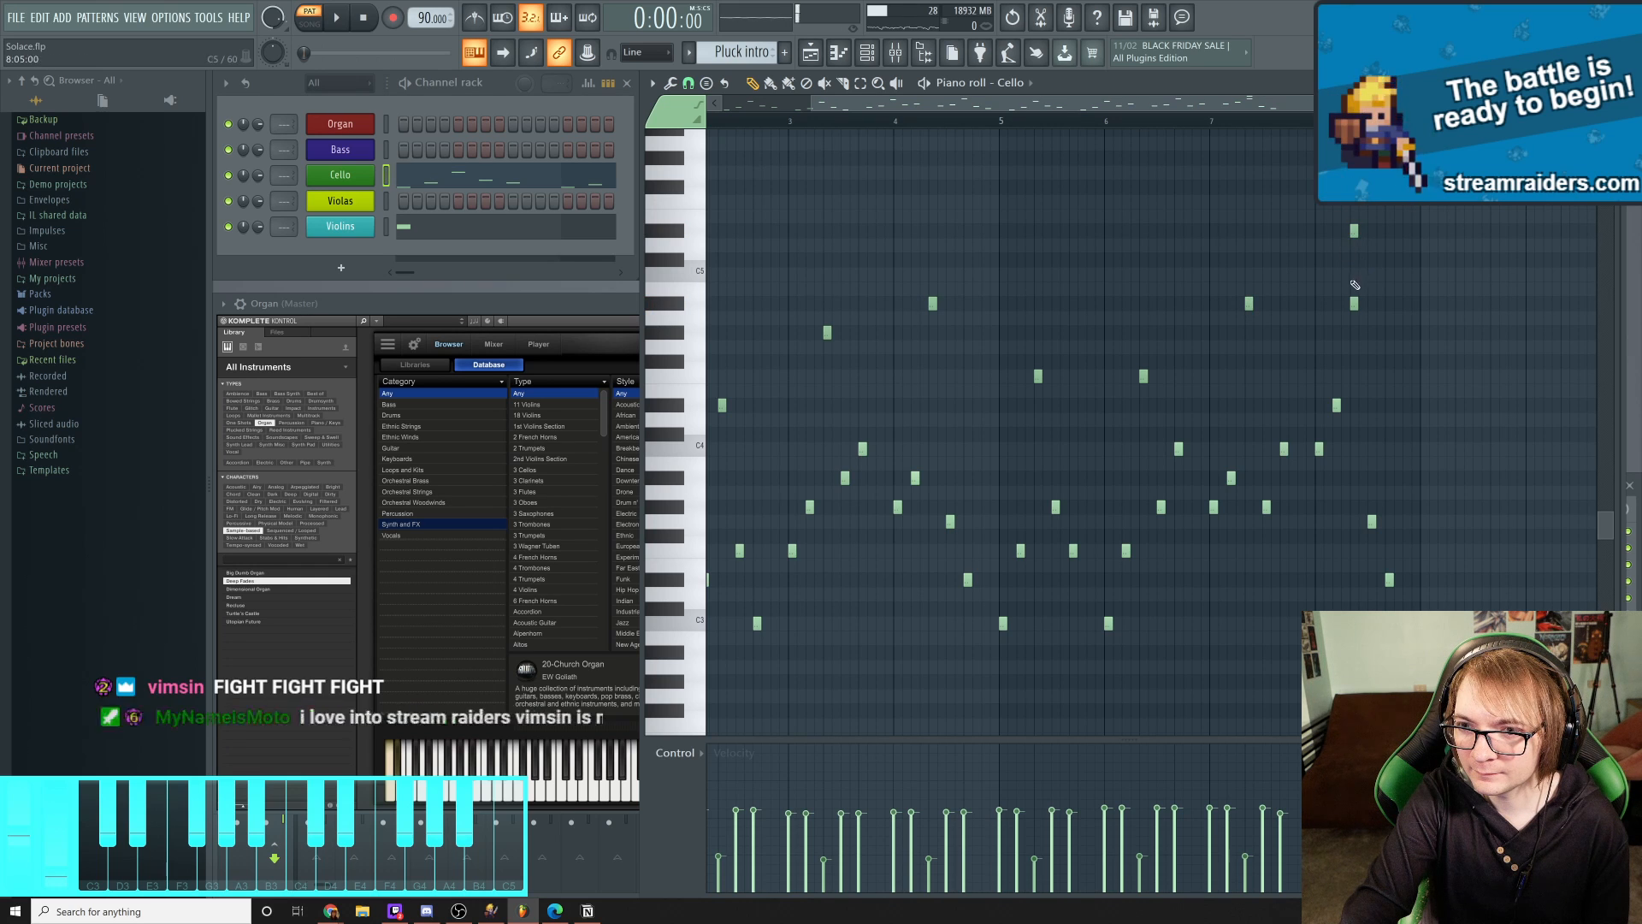
pyautogui.rightClick(1355, 305)
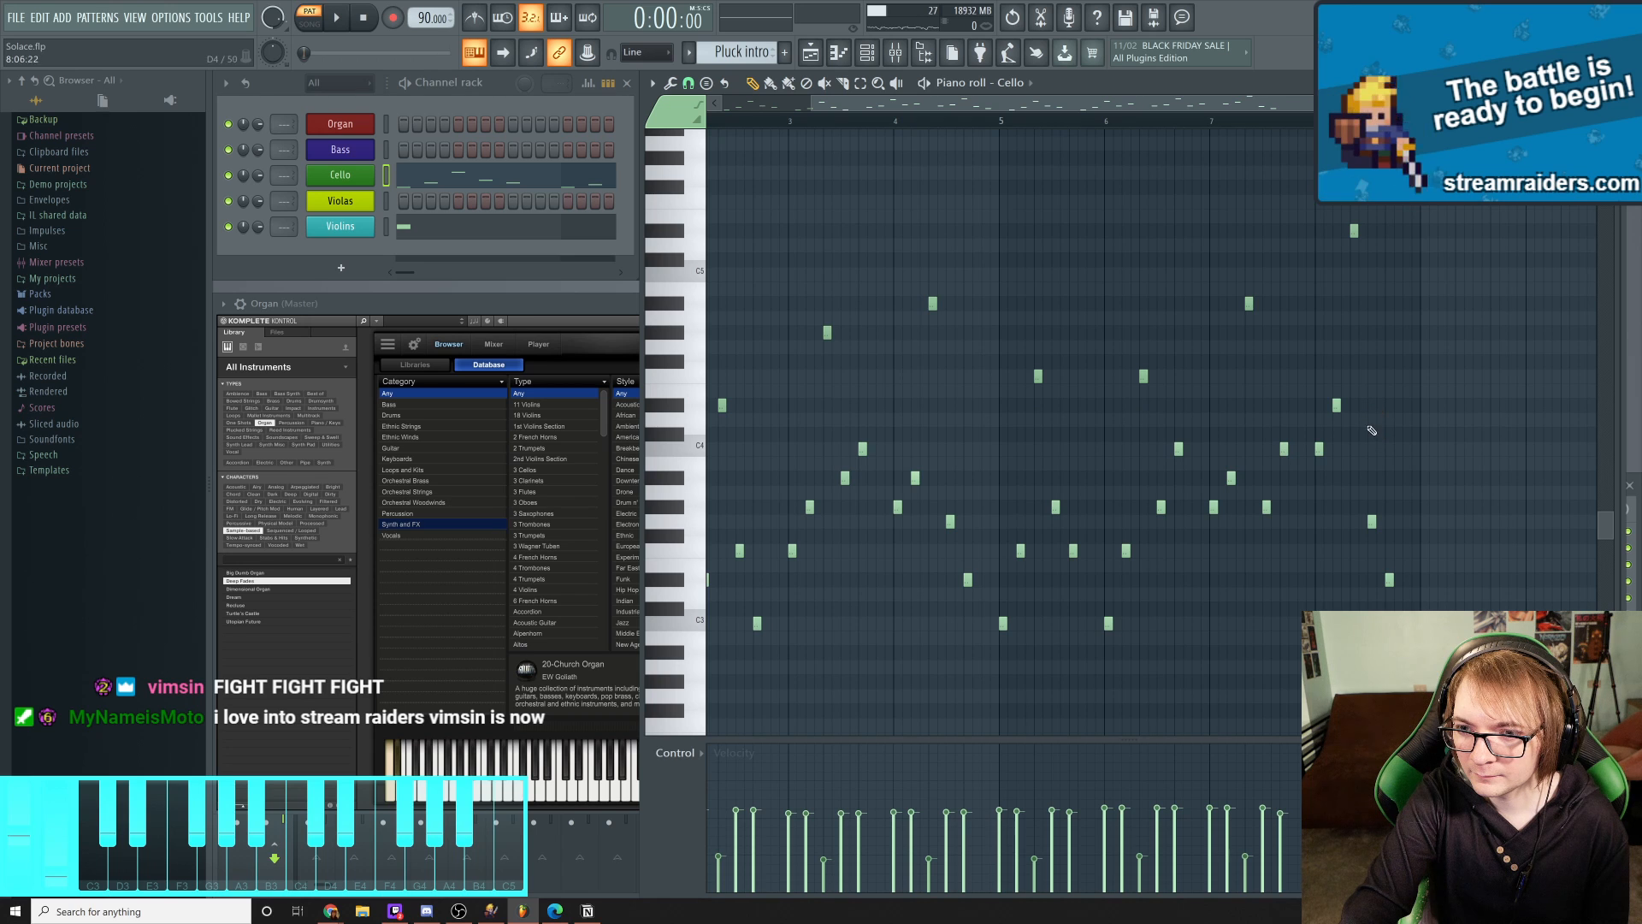
pyautogui.click(1370, 432)
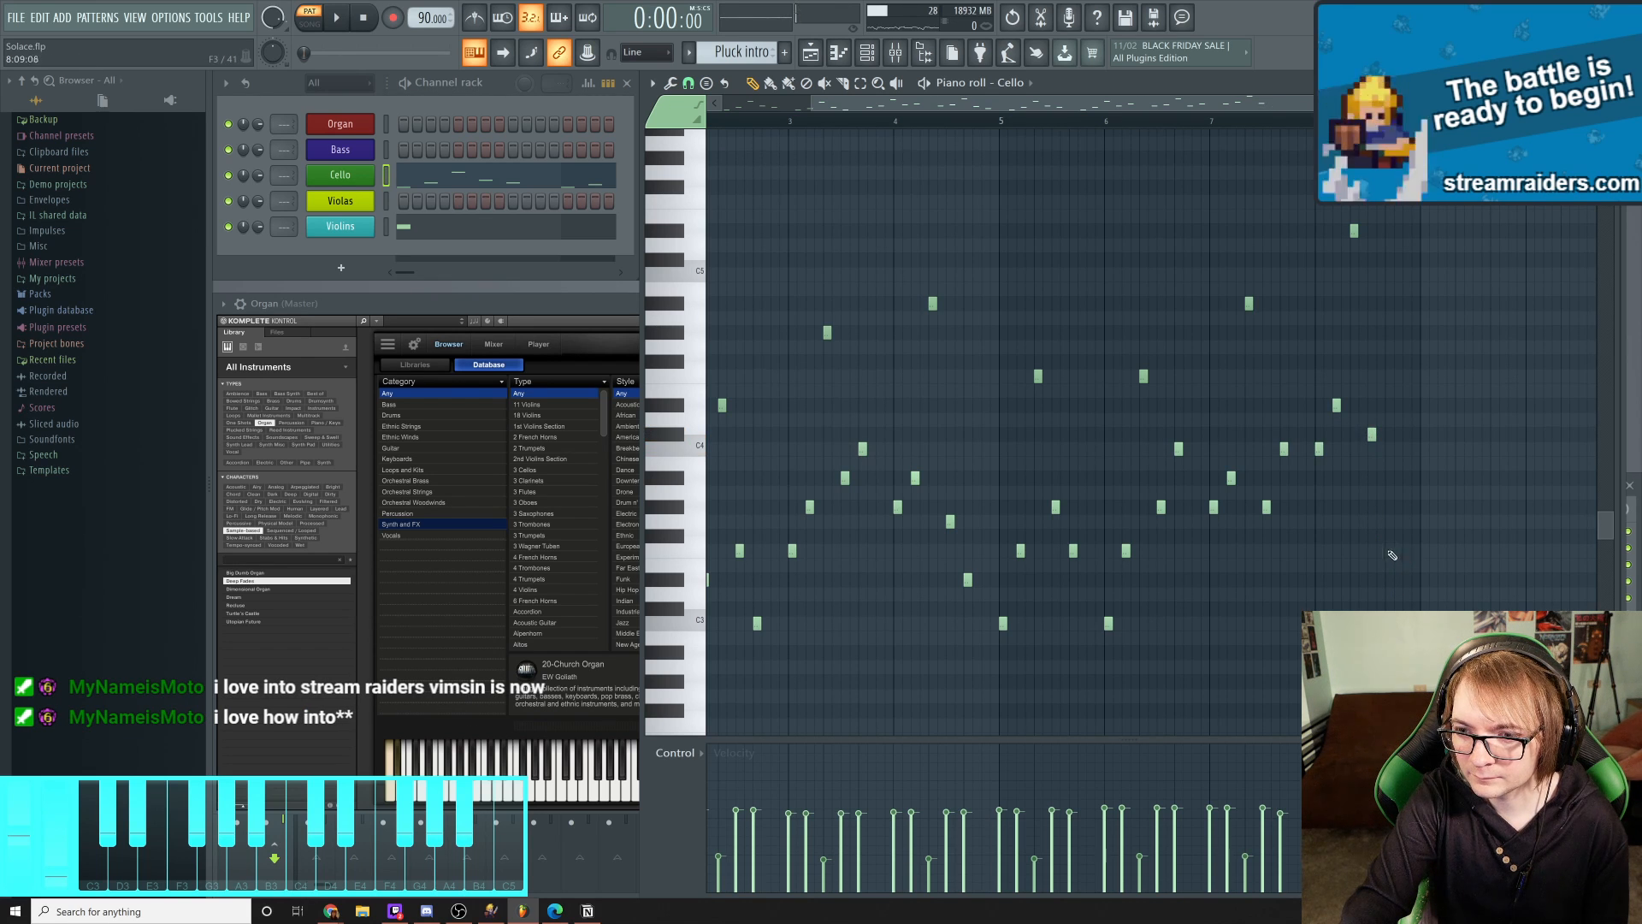
pyautogui.click(1387, 551)
pyautogui.press('space')
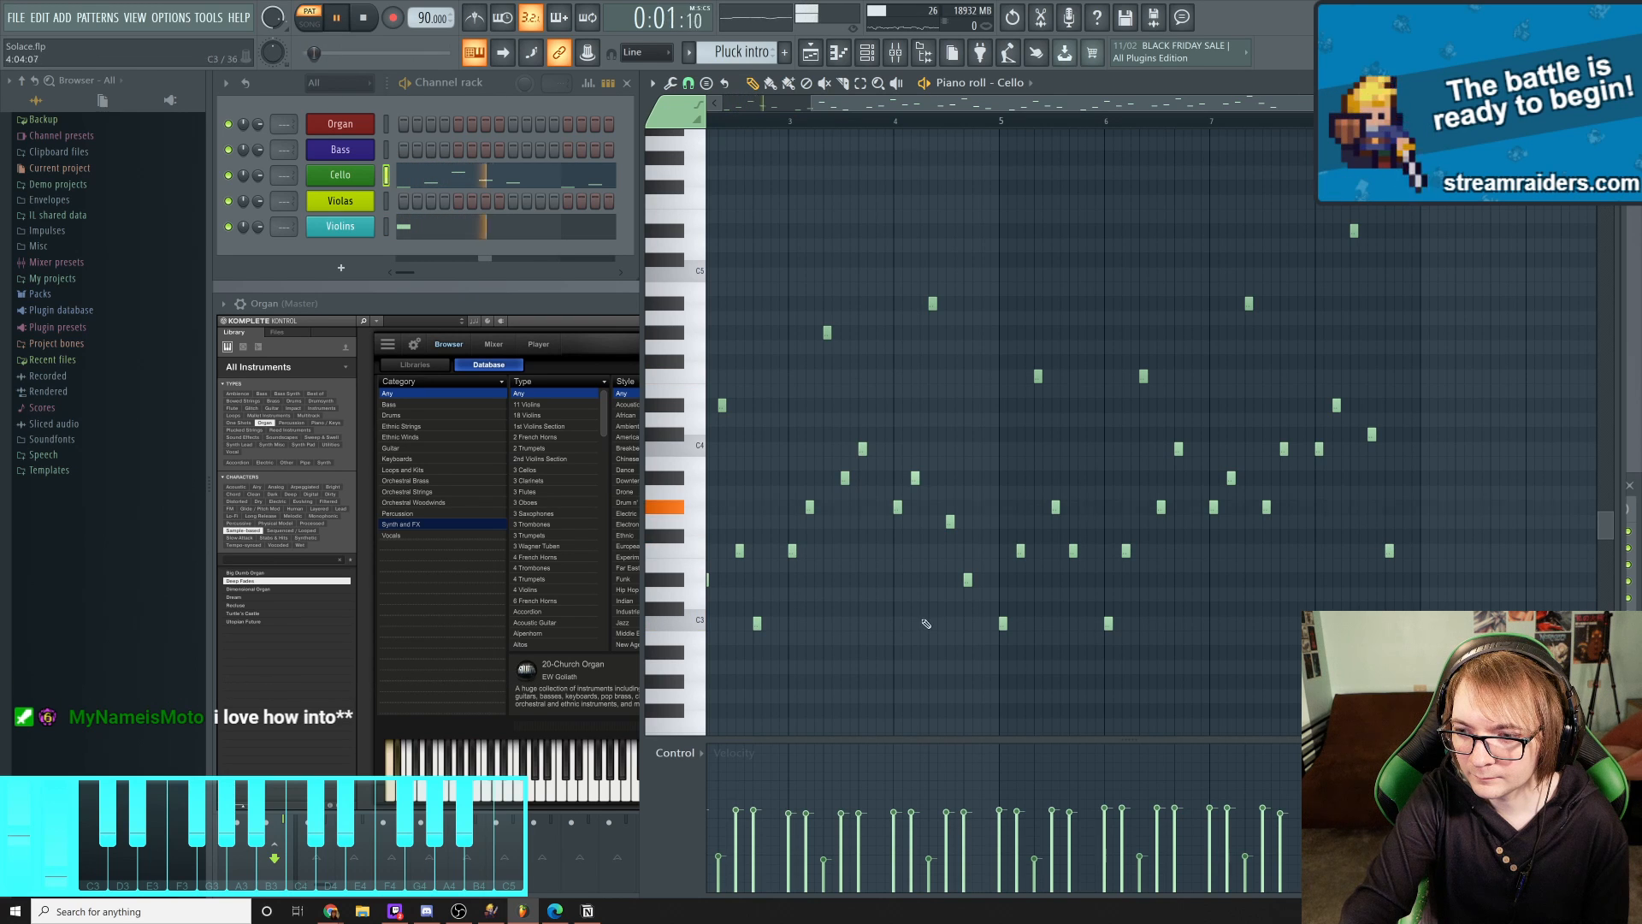
# Switch to Stream Raiders, start the Orc Ritual Site battle and check its progress before returning to FL Studio
pyautogui.click(490, 910)
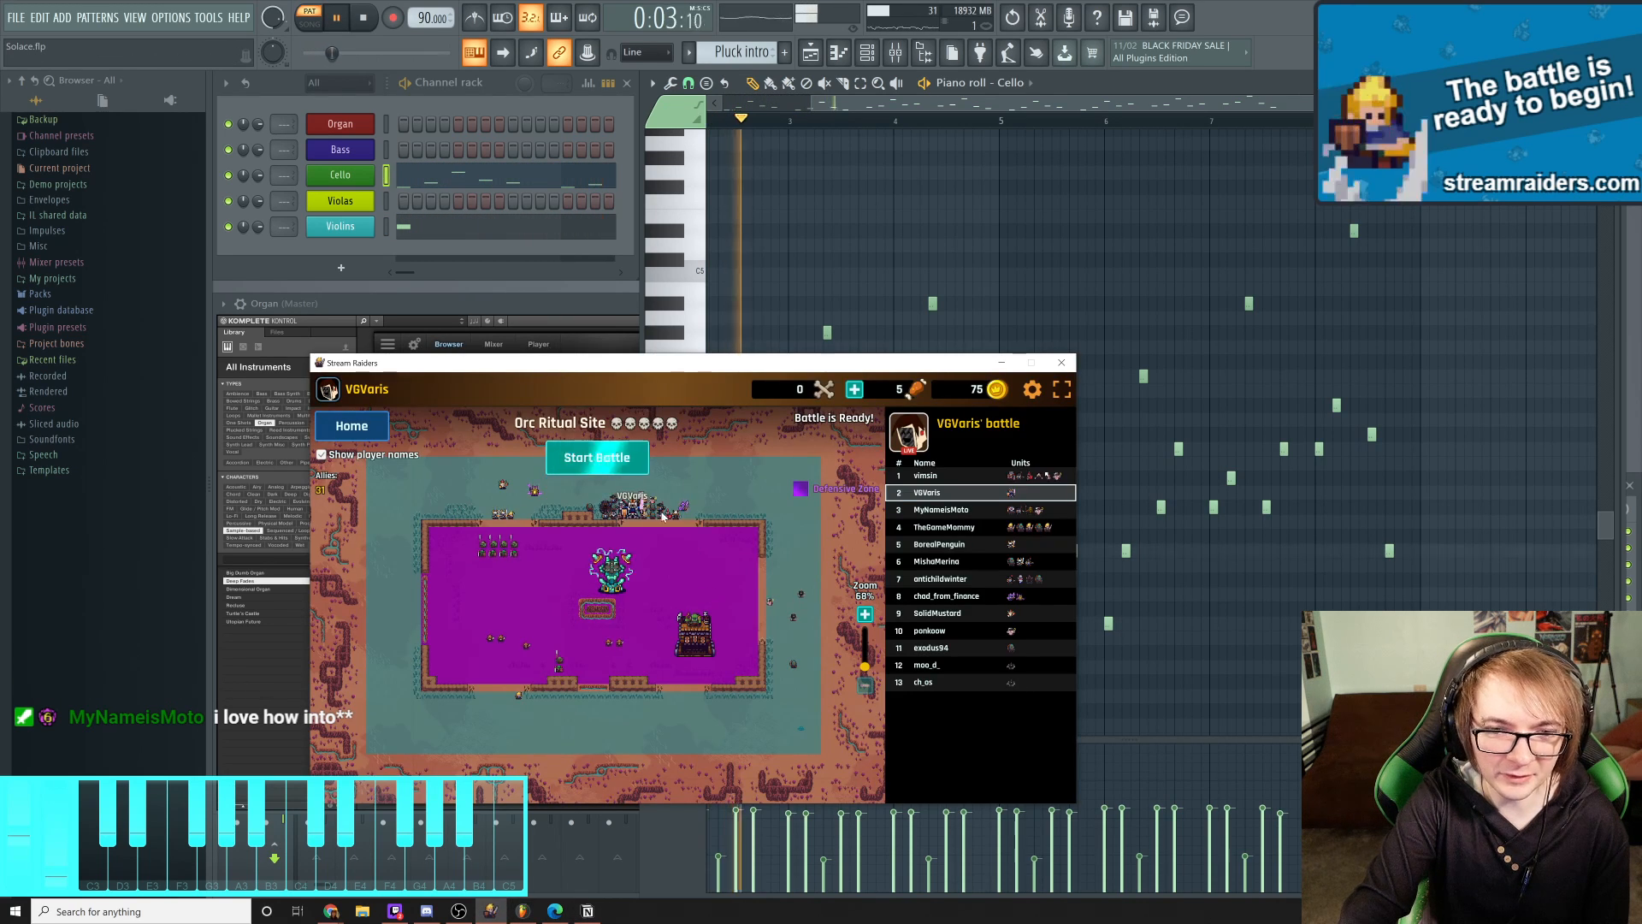
pyautogui.click(608, 467)
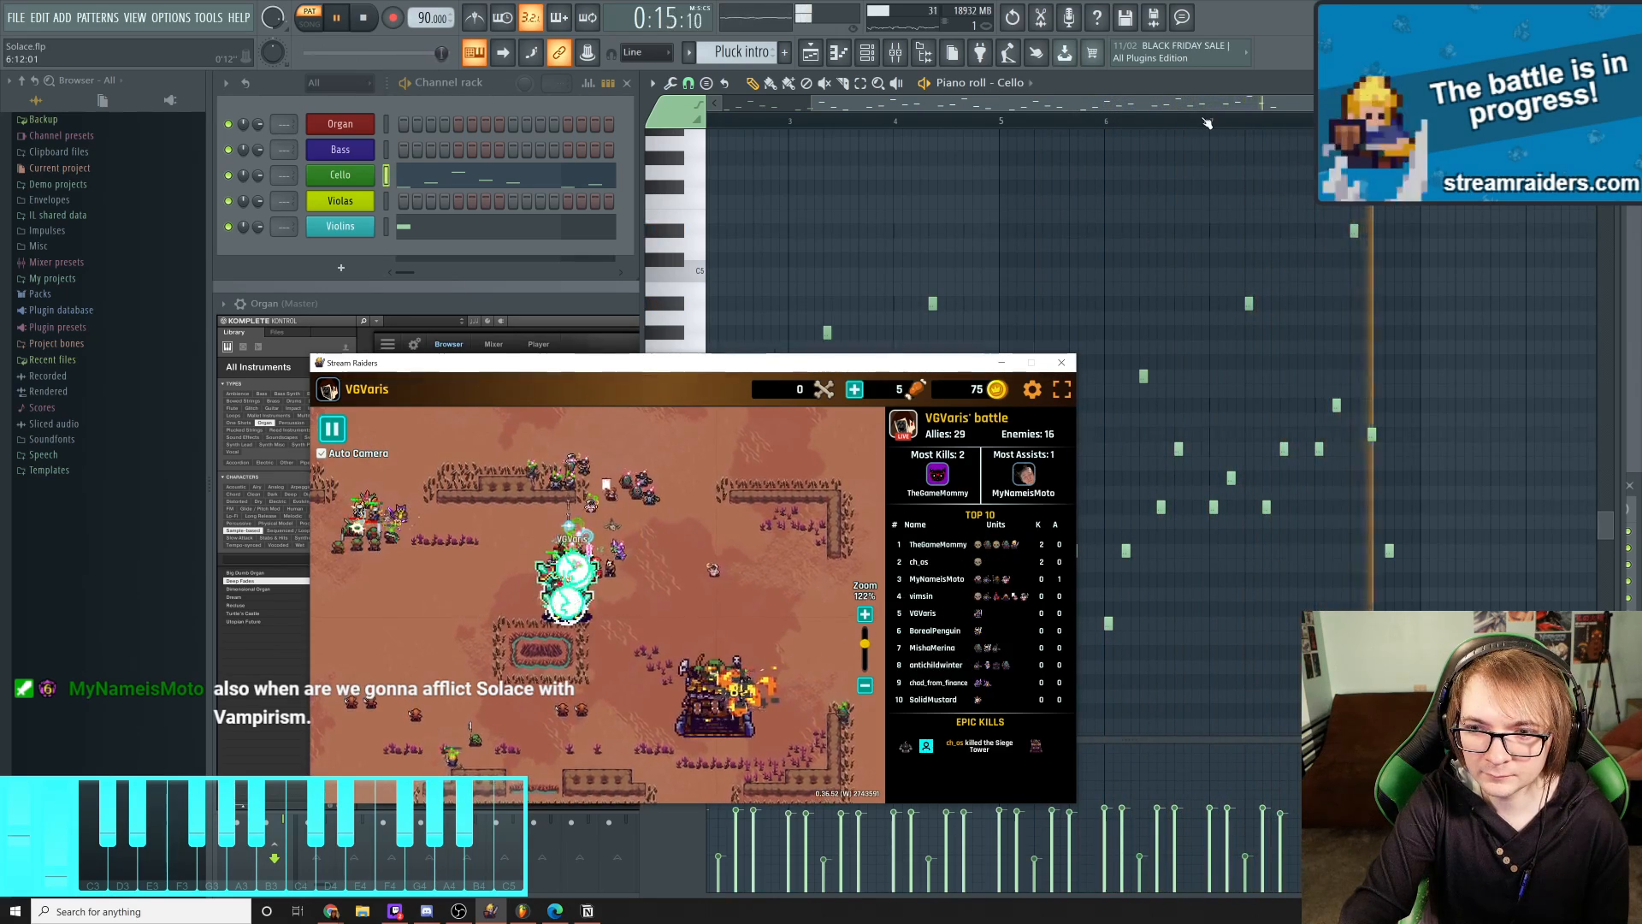
pyautogui.click(1138, 112)
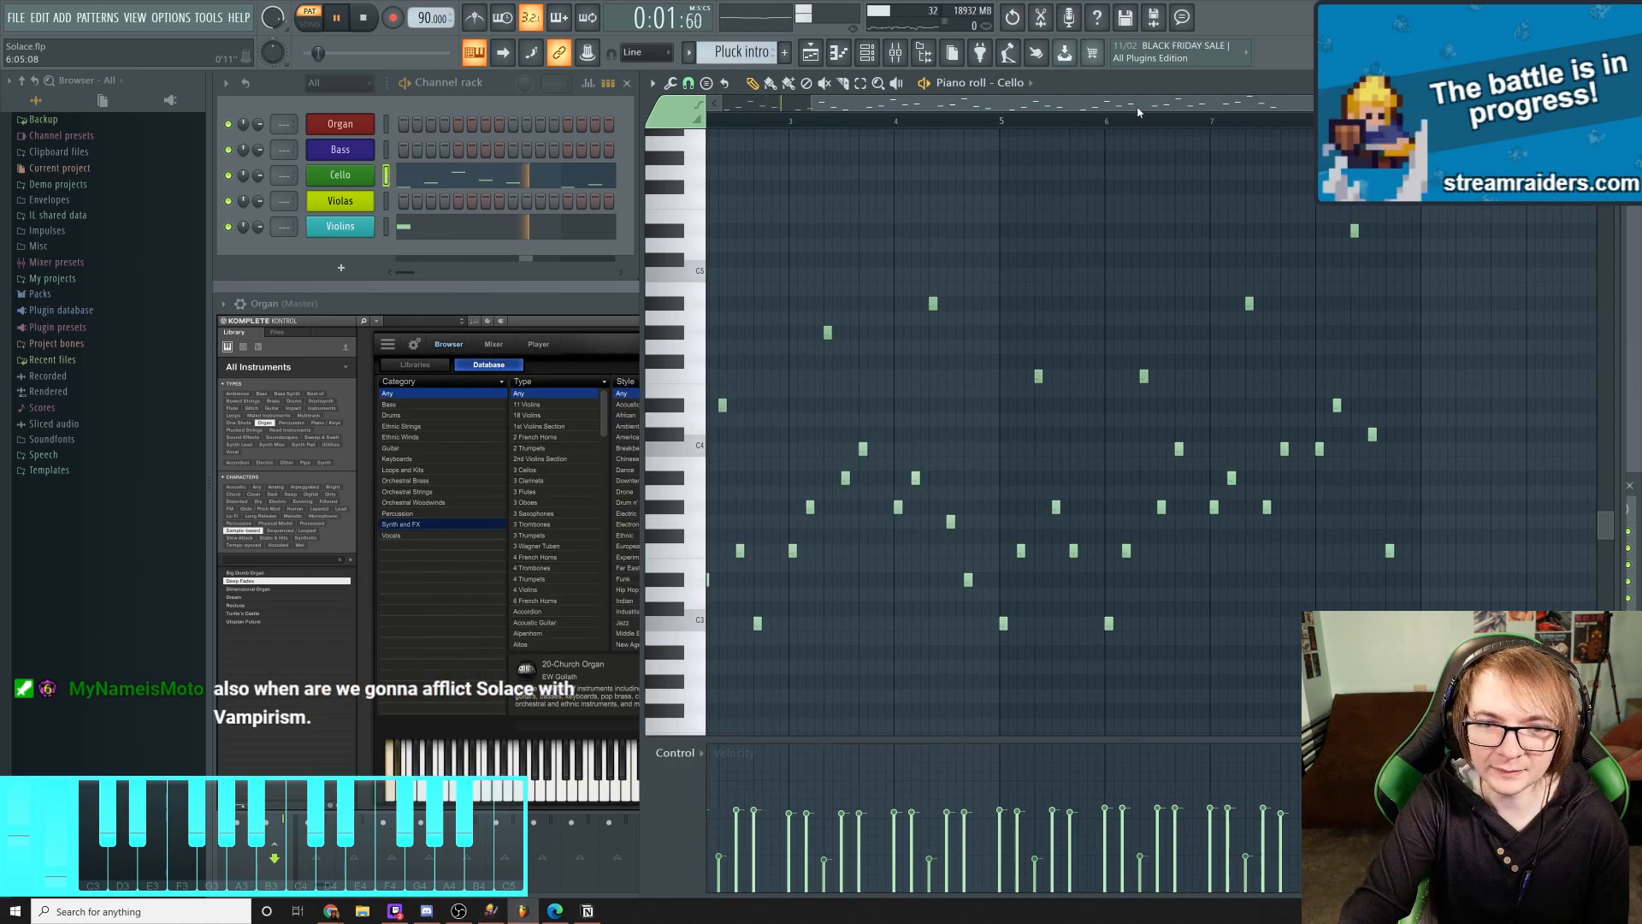
pyautogui.click(503, 911)
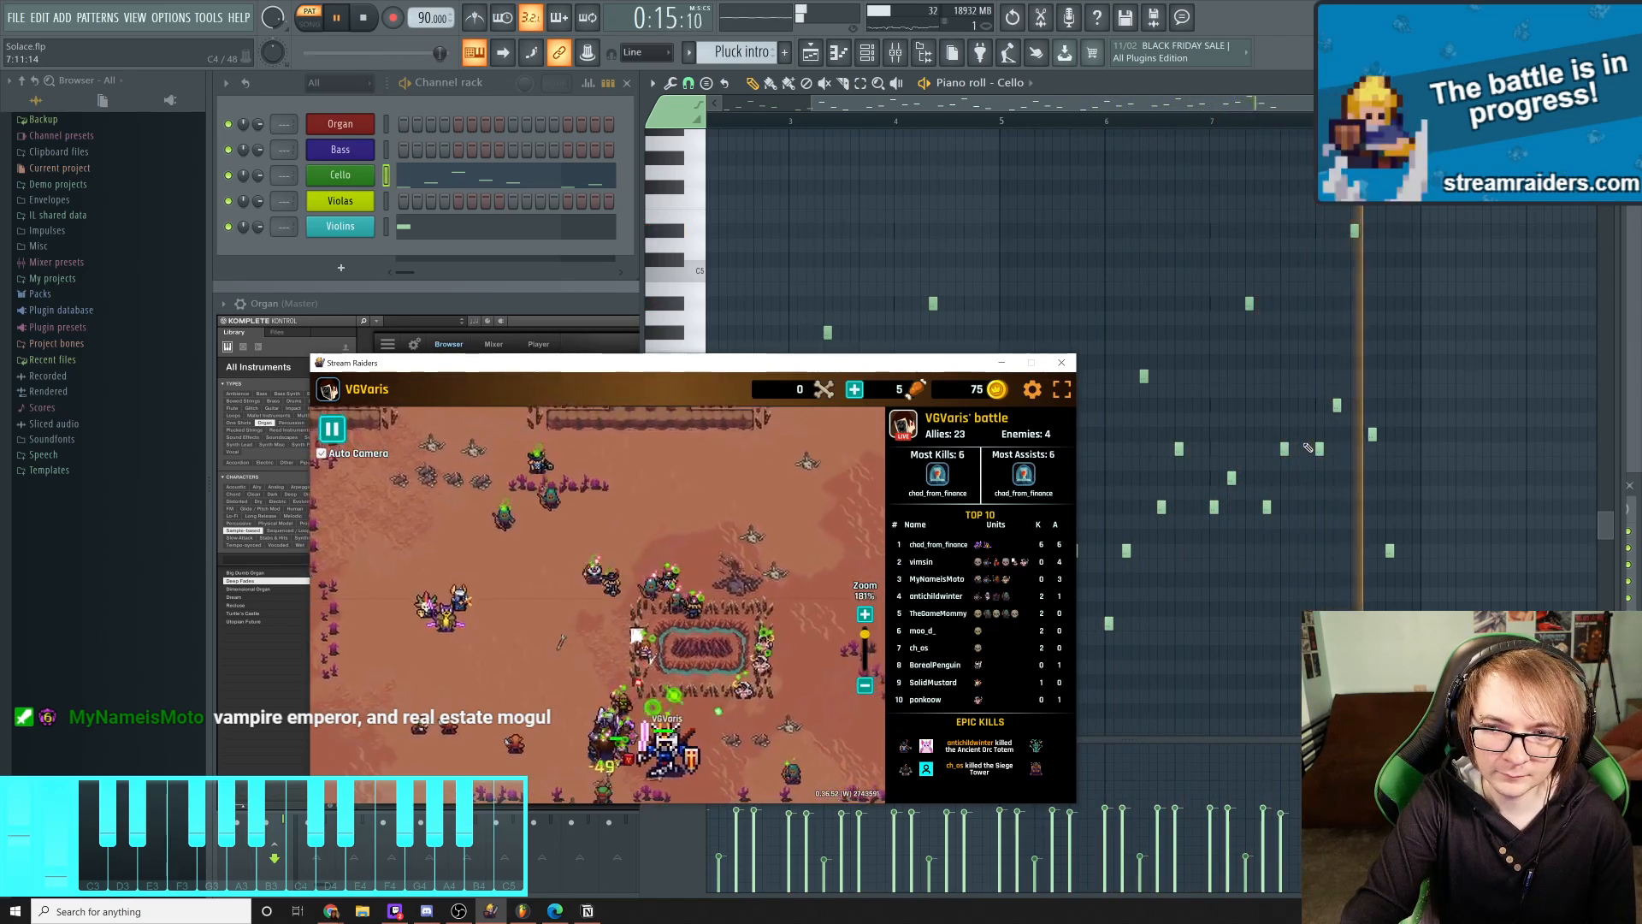
pyautogui.click(1009, 101)
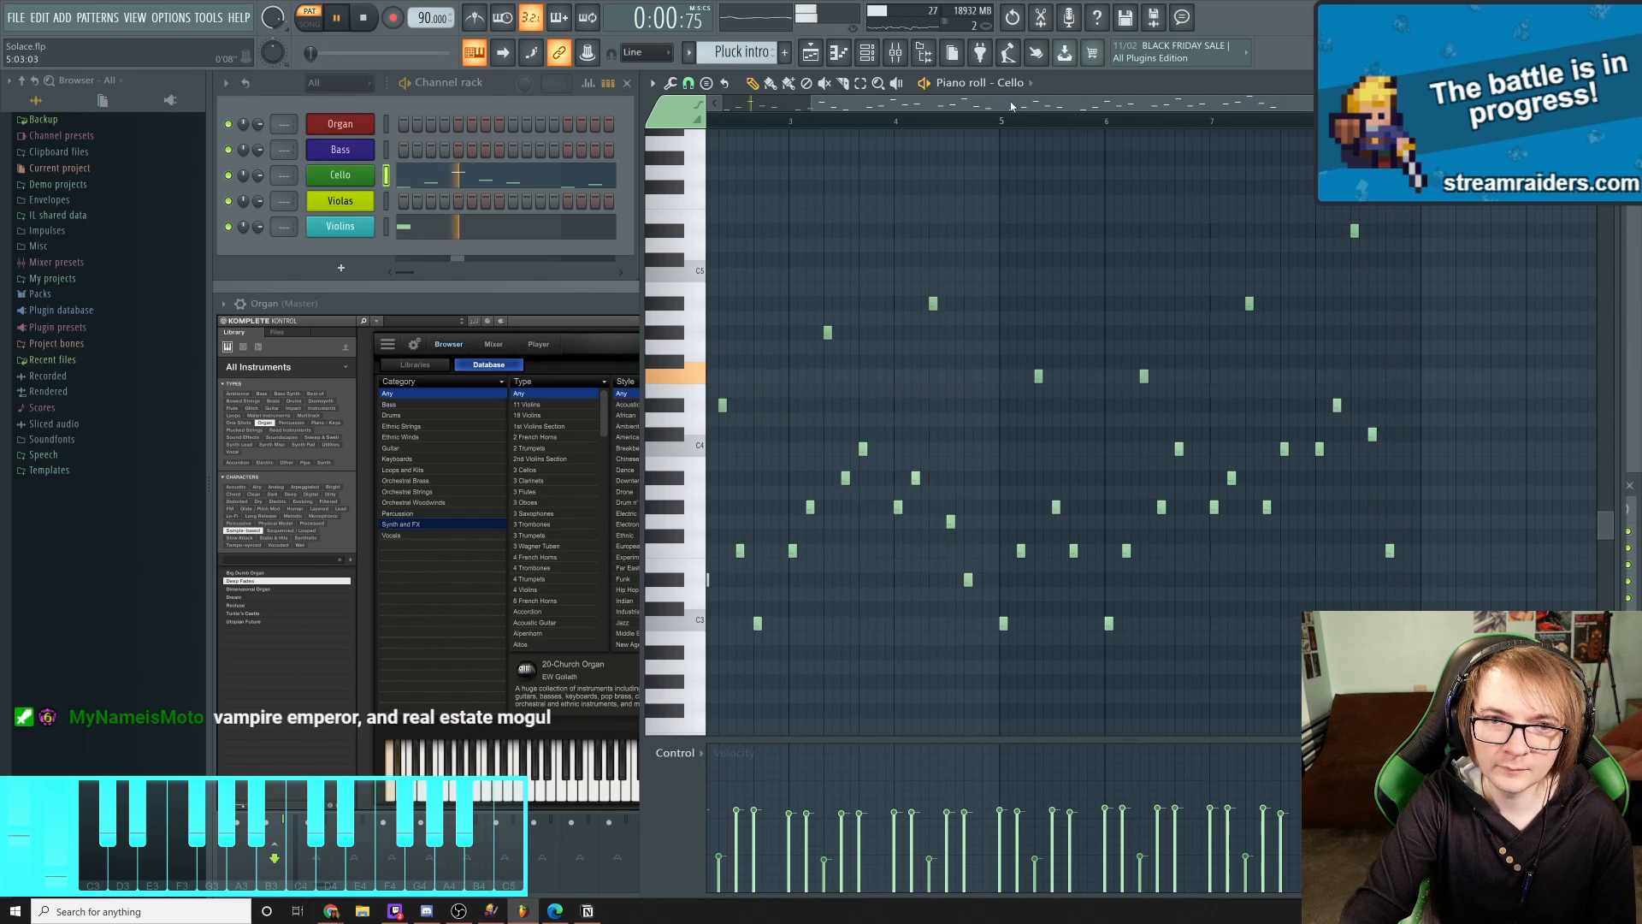
# Change bar 8's fourth note to C4, play the pattern and replay it from bar 5
pyautogui.press('space')
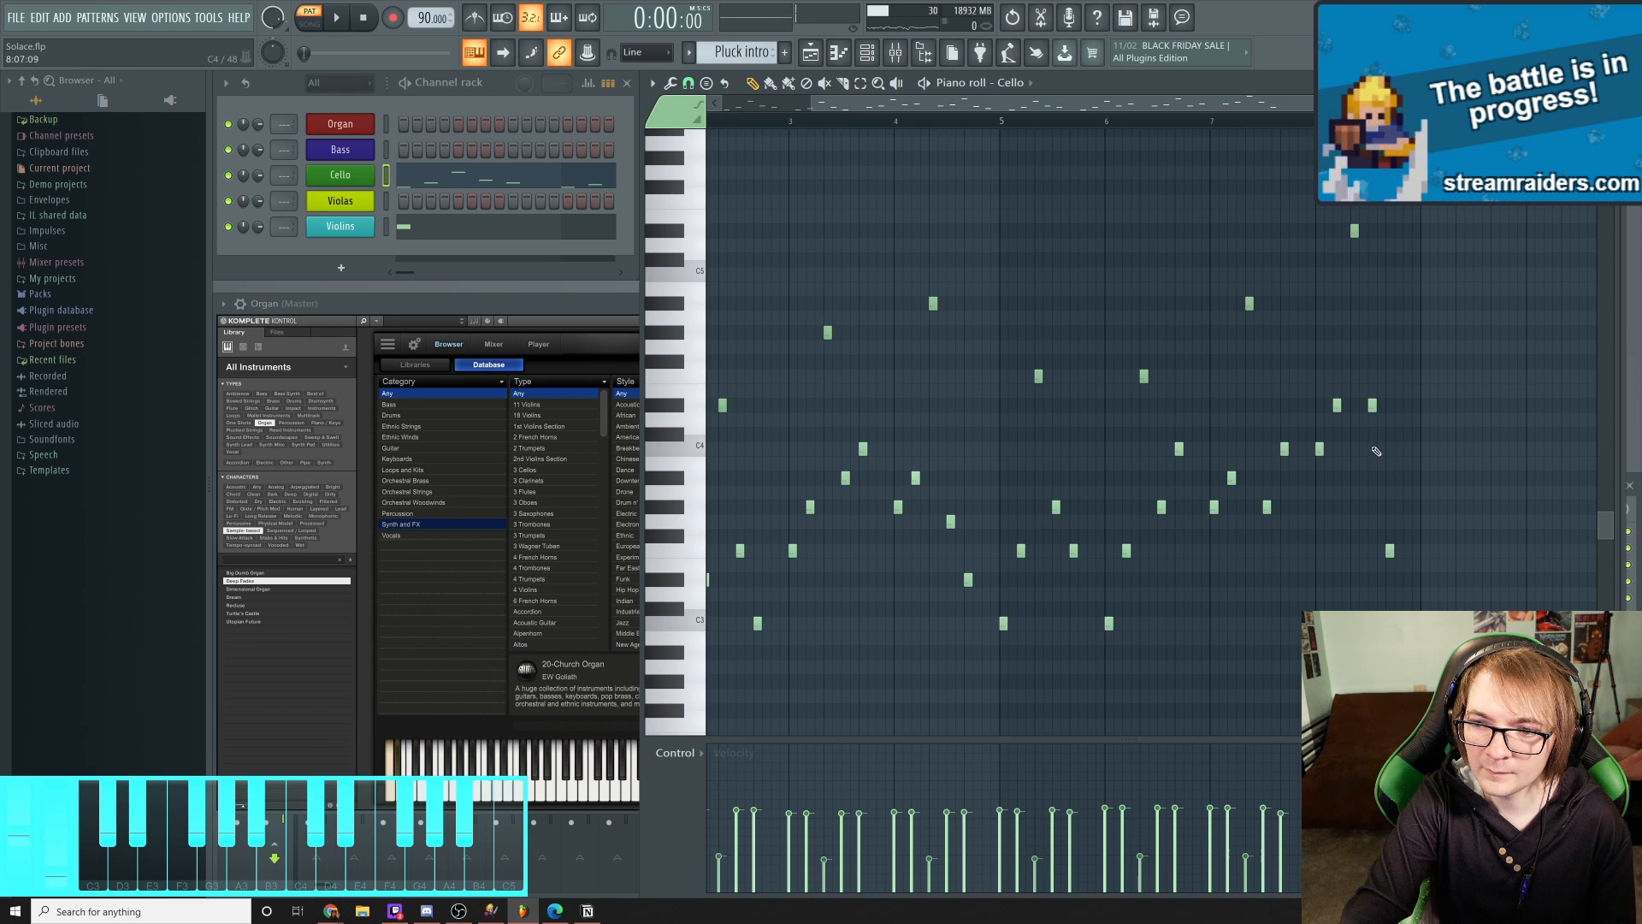
pyautogui.click(1374, 450)
pyautogui.rightClick(1373, 407)
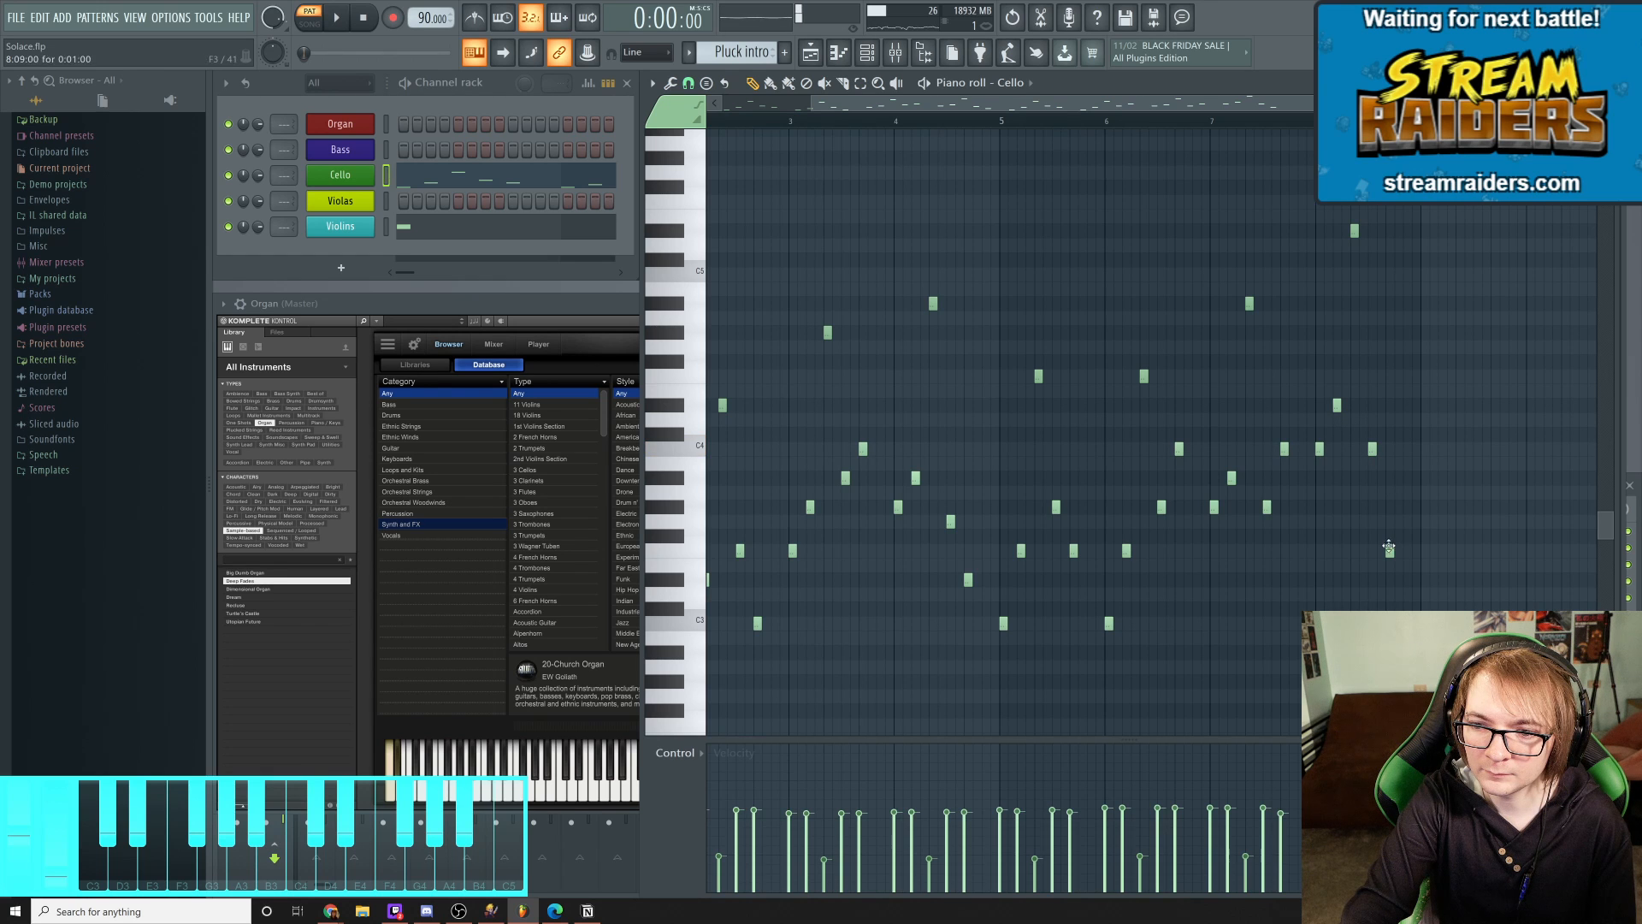
pyautogui.press('space')
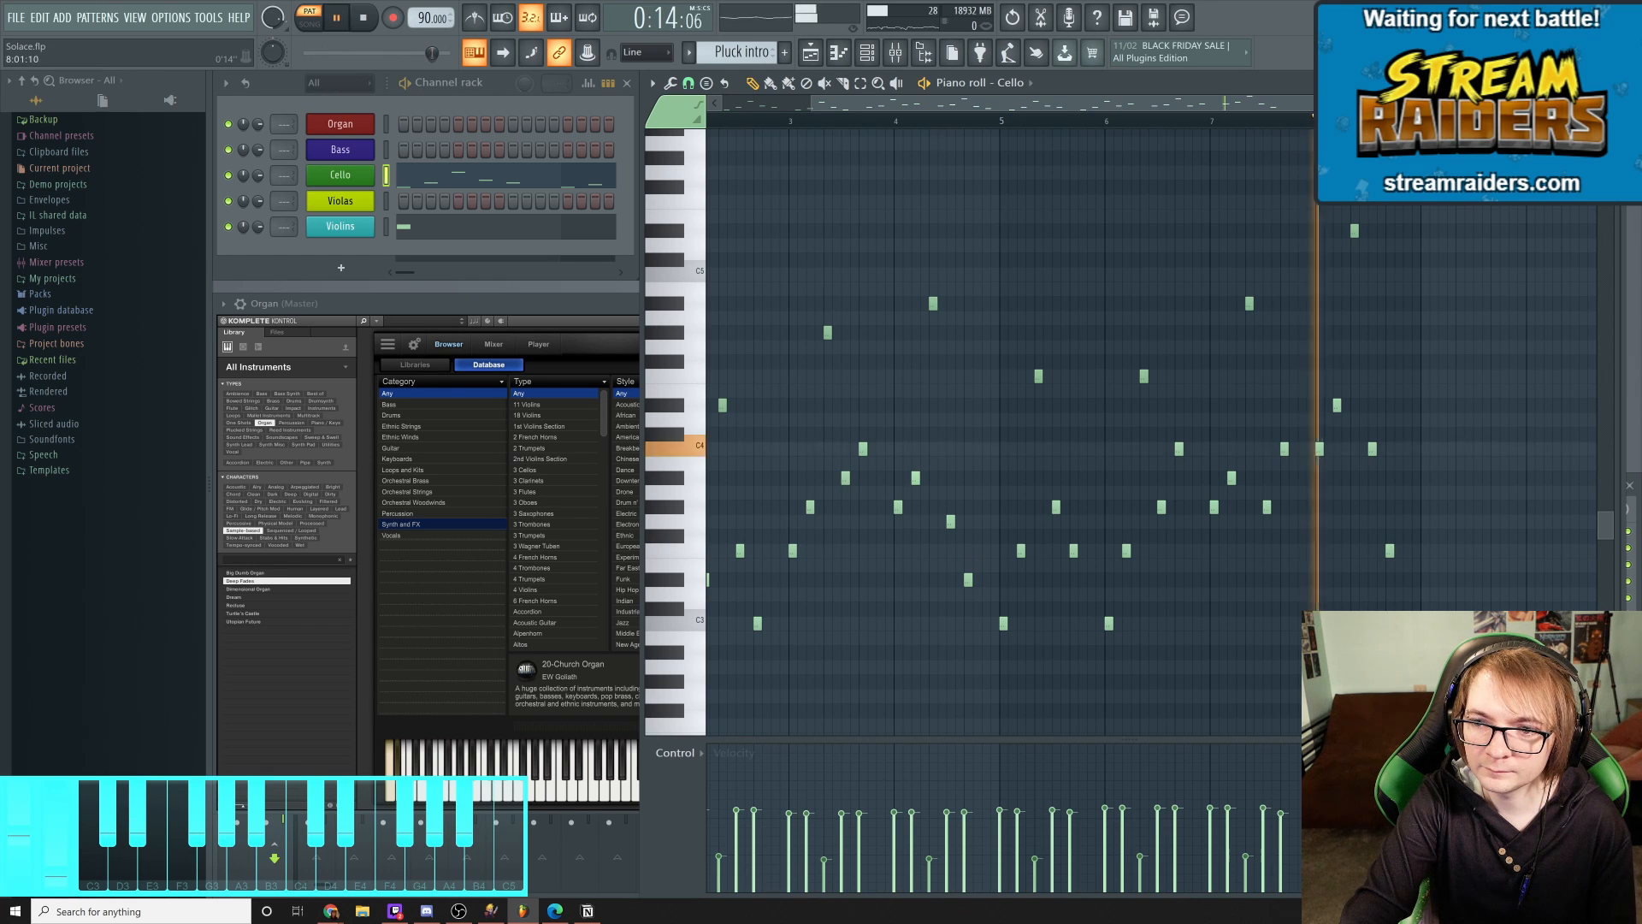
pyautogui.press('space')
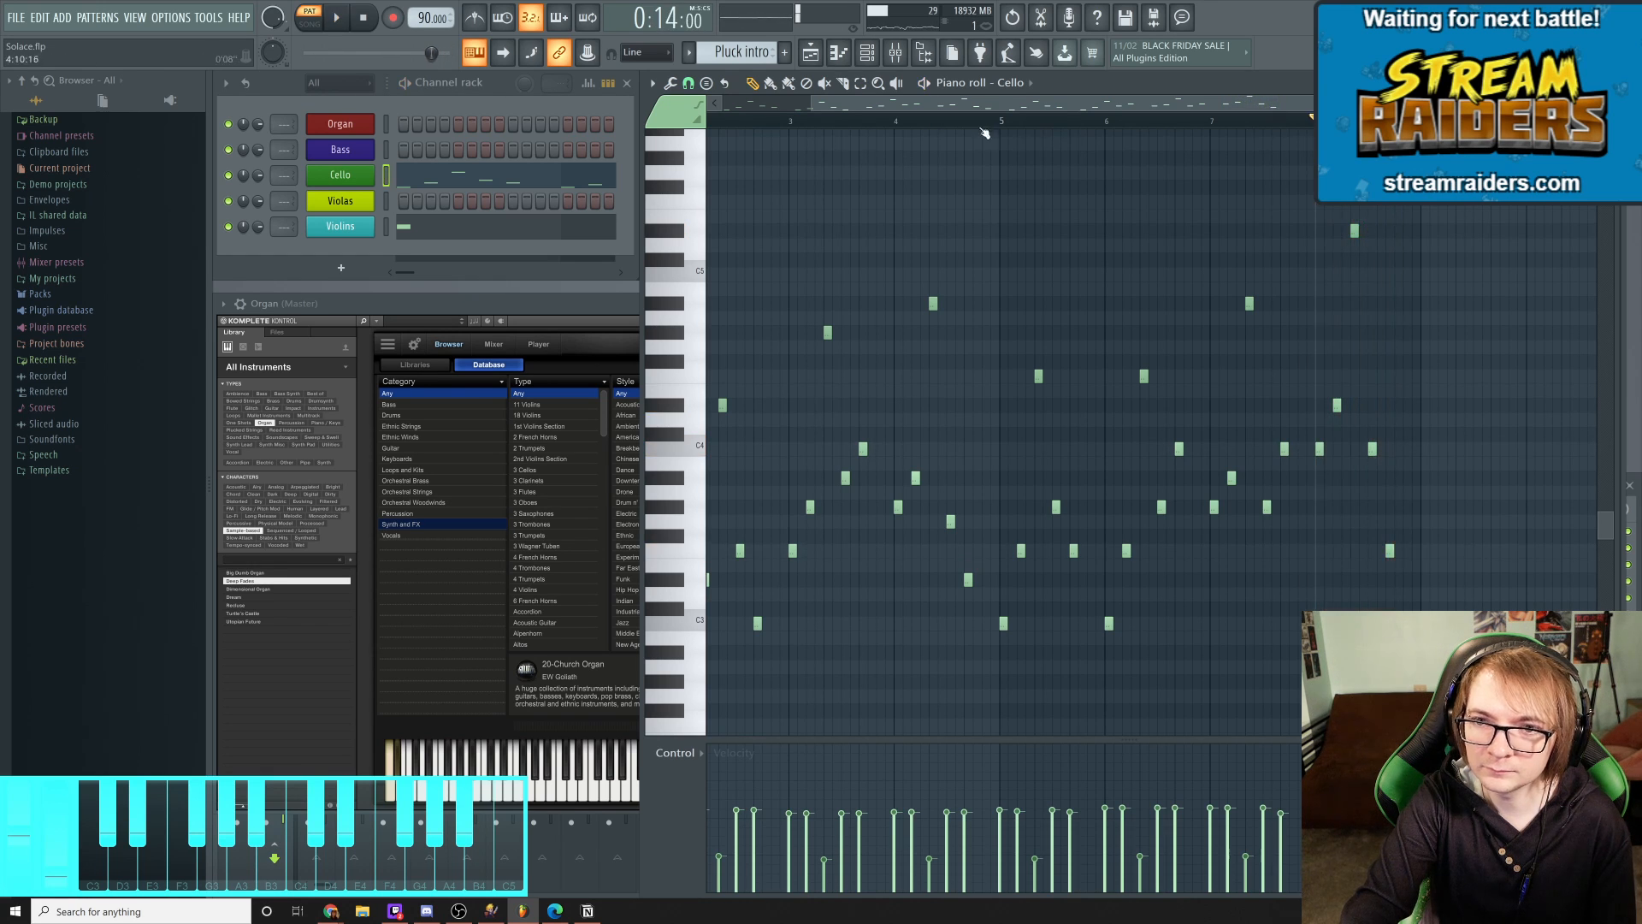
pyautogui.click(1003, 128)
pyautogui.press('space')
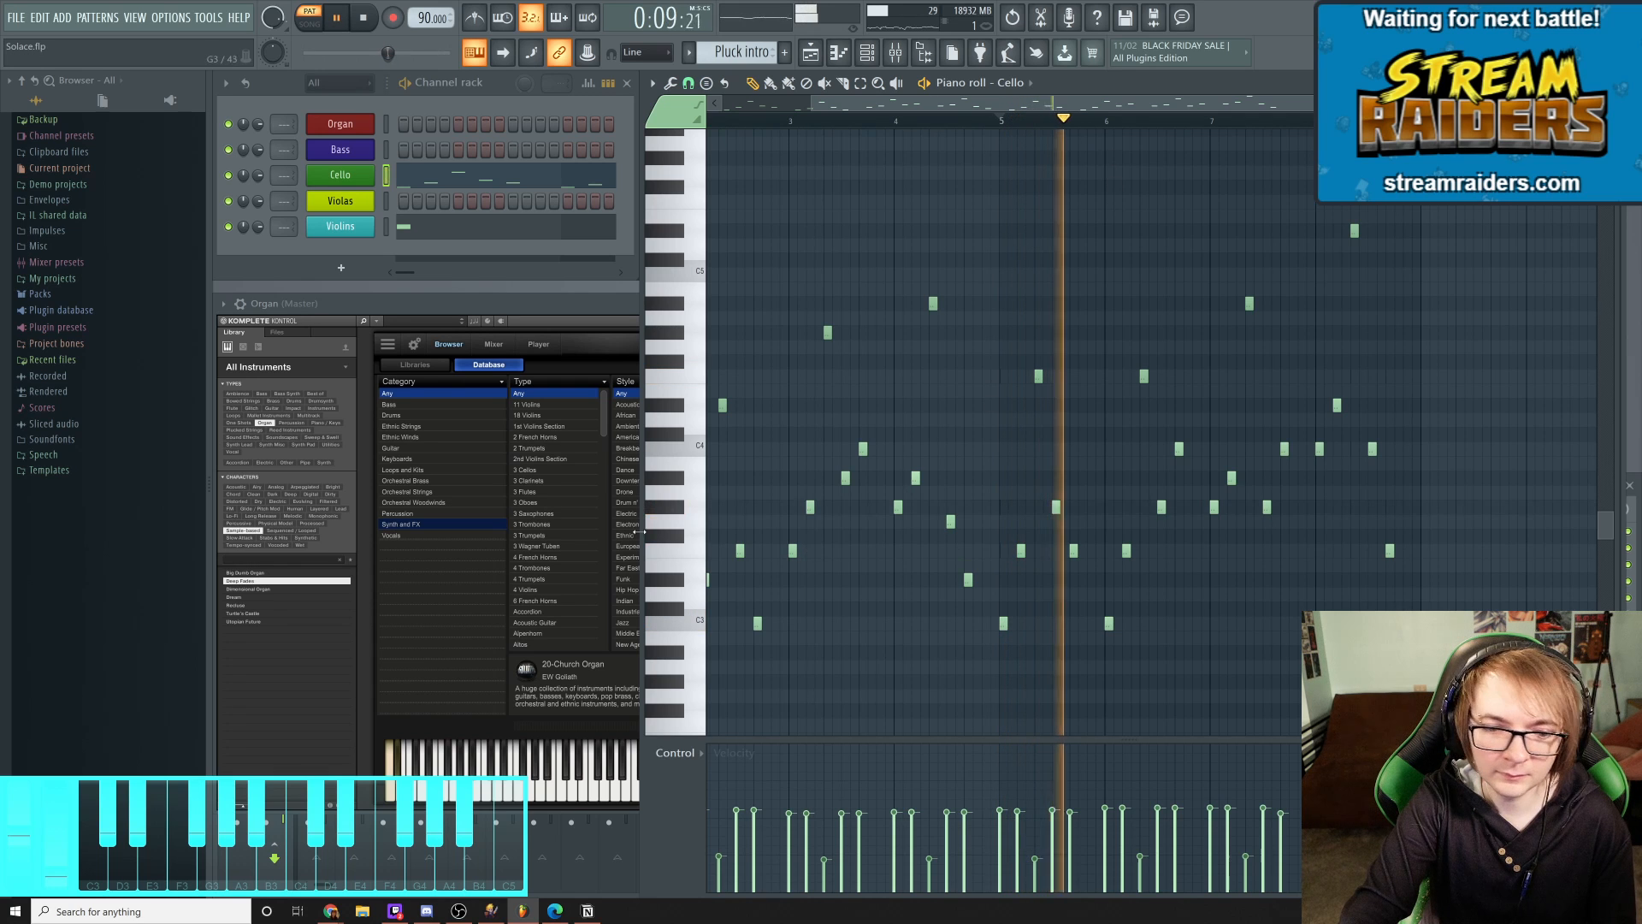
# Switch to Stream Raiders, open the captain chest, go back to the map and dismiss the boss victory message
pyautogui.click(490, 911)
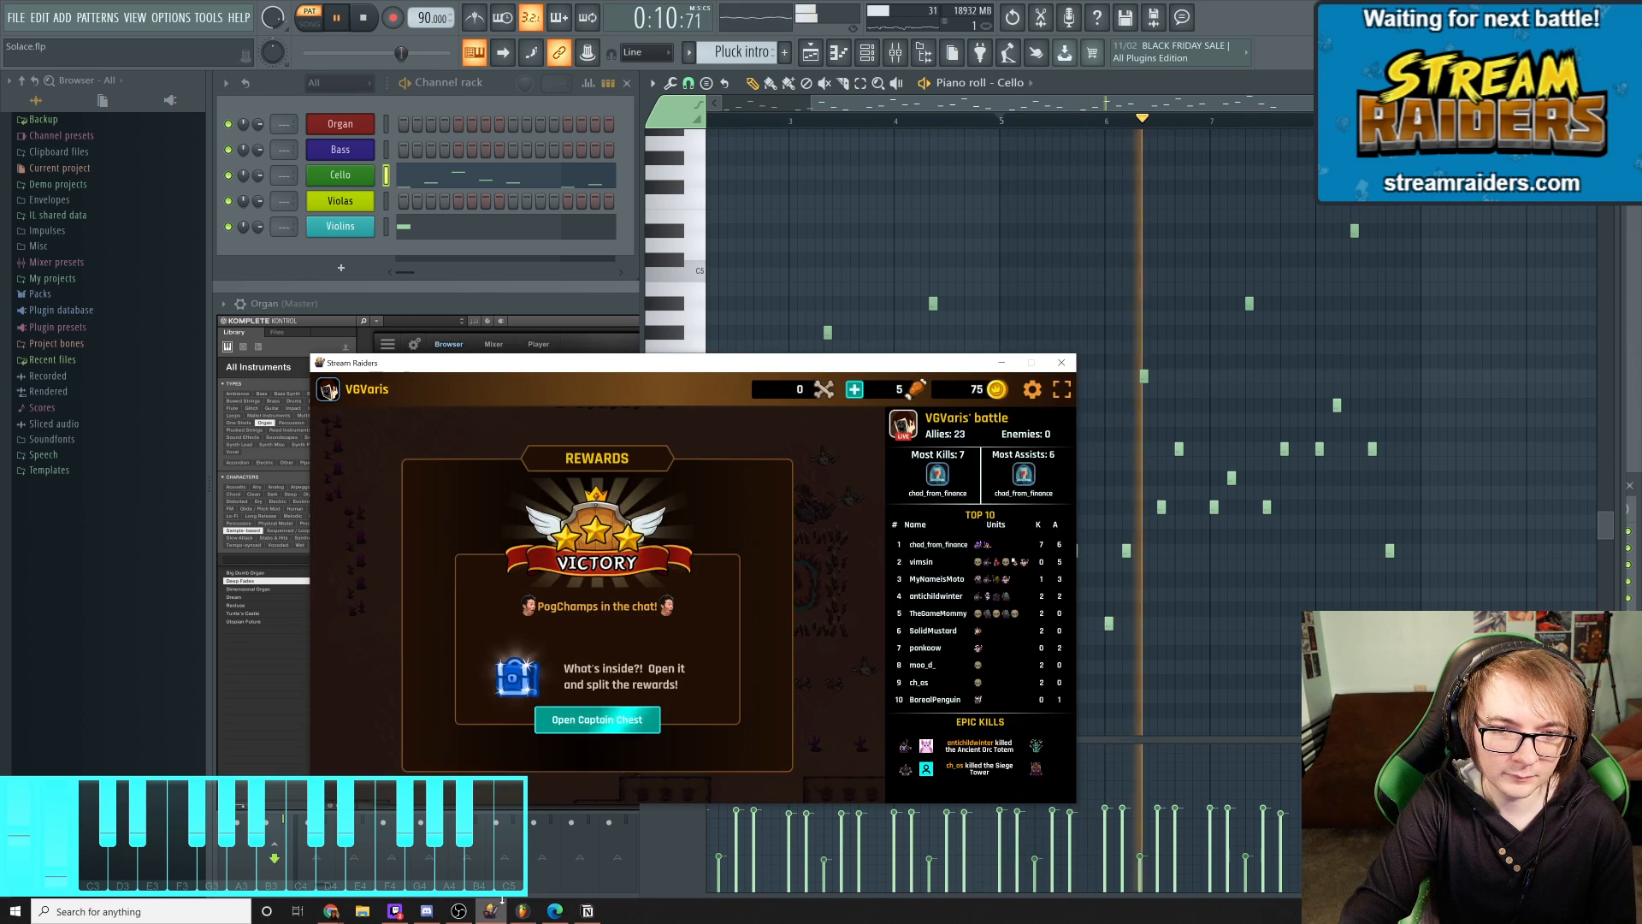
pyautogui.click(588, 720)
pyautogui.click(633, 742)
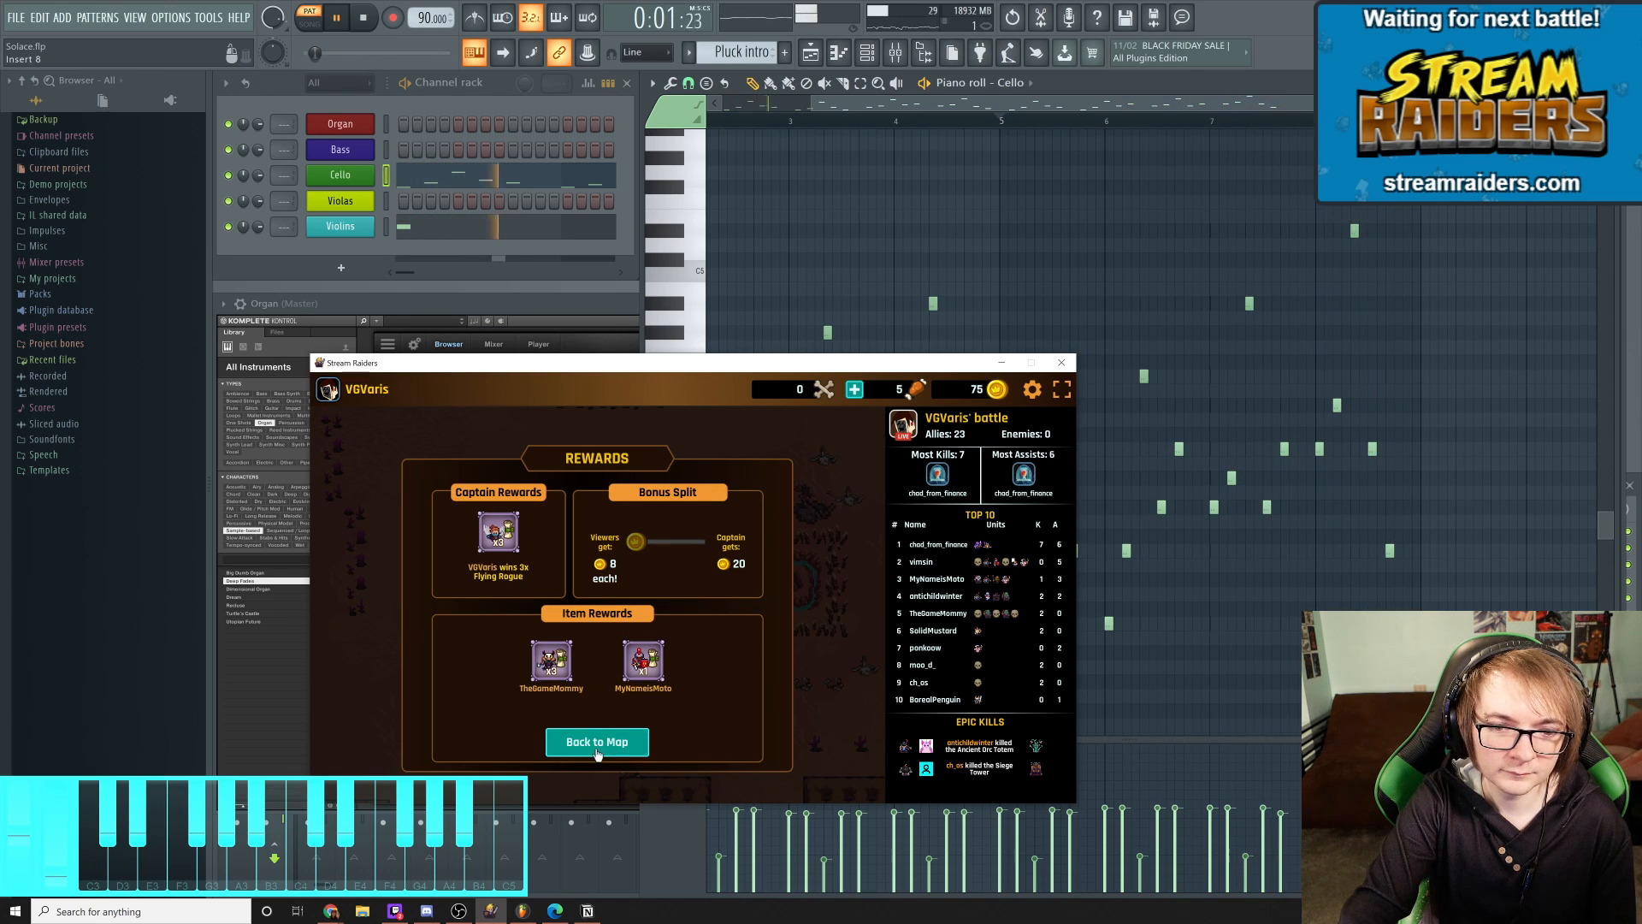
pyautogui.click(597, 751)
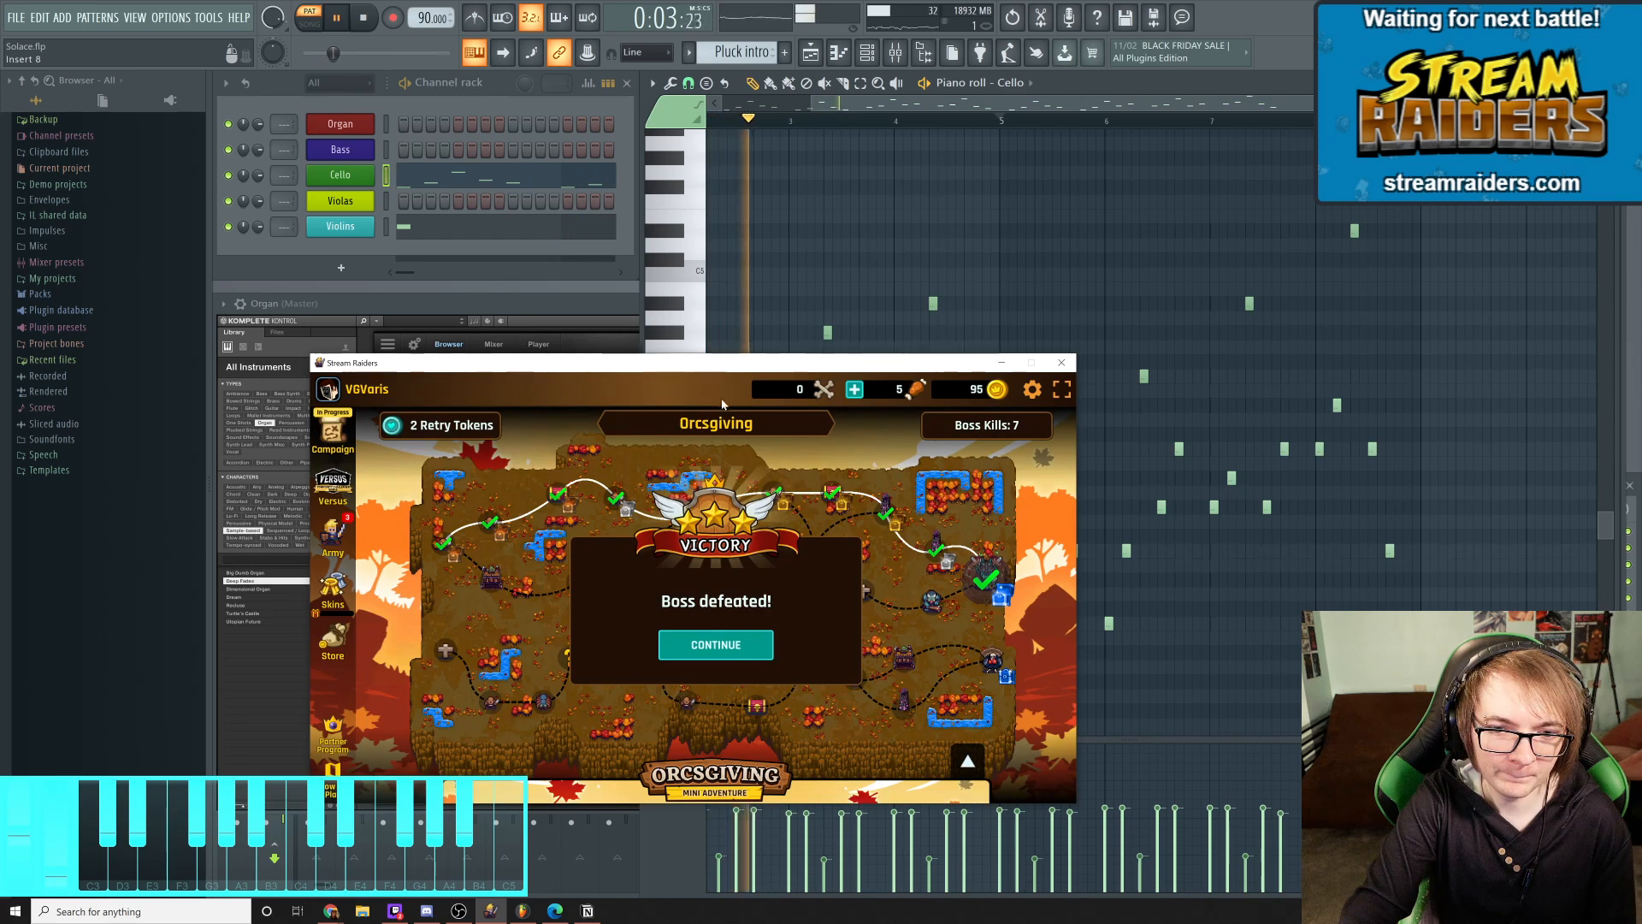
pyautogui.click(716, 644)
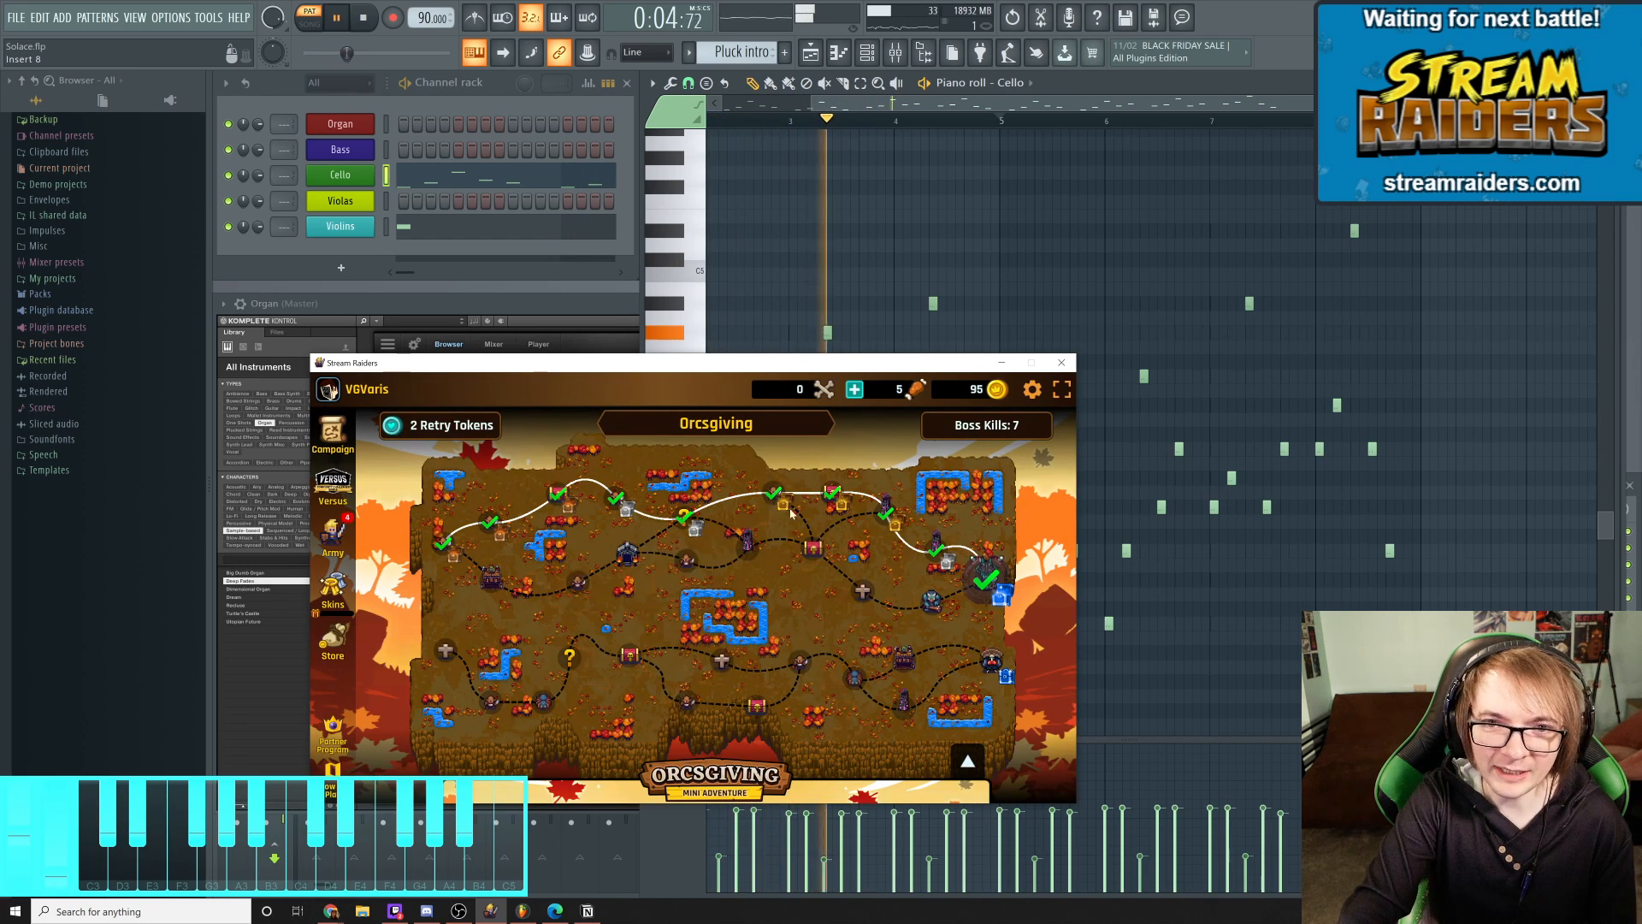
# Return to FL Studio, reset the playback position to bar 1 and play the Cello pattern from the start
pyautogui.click(959, 102)
pyautogui.press('space')
pyautogui.hotkey('alt', 'Tab')
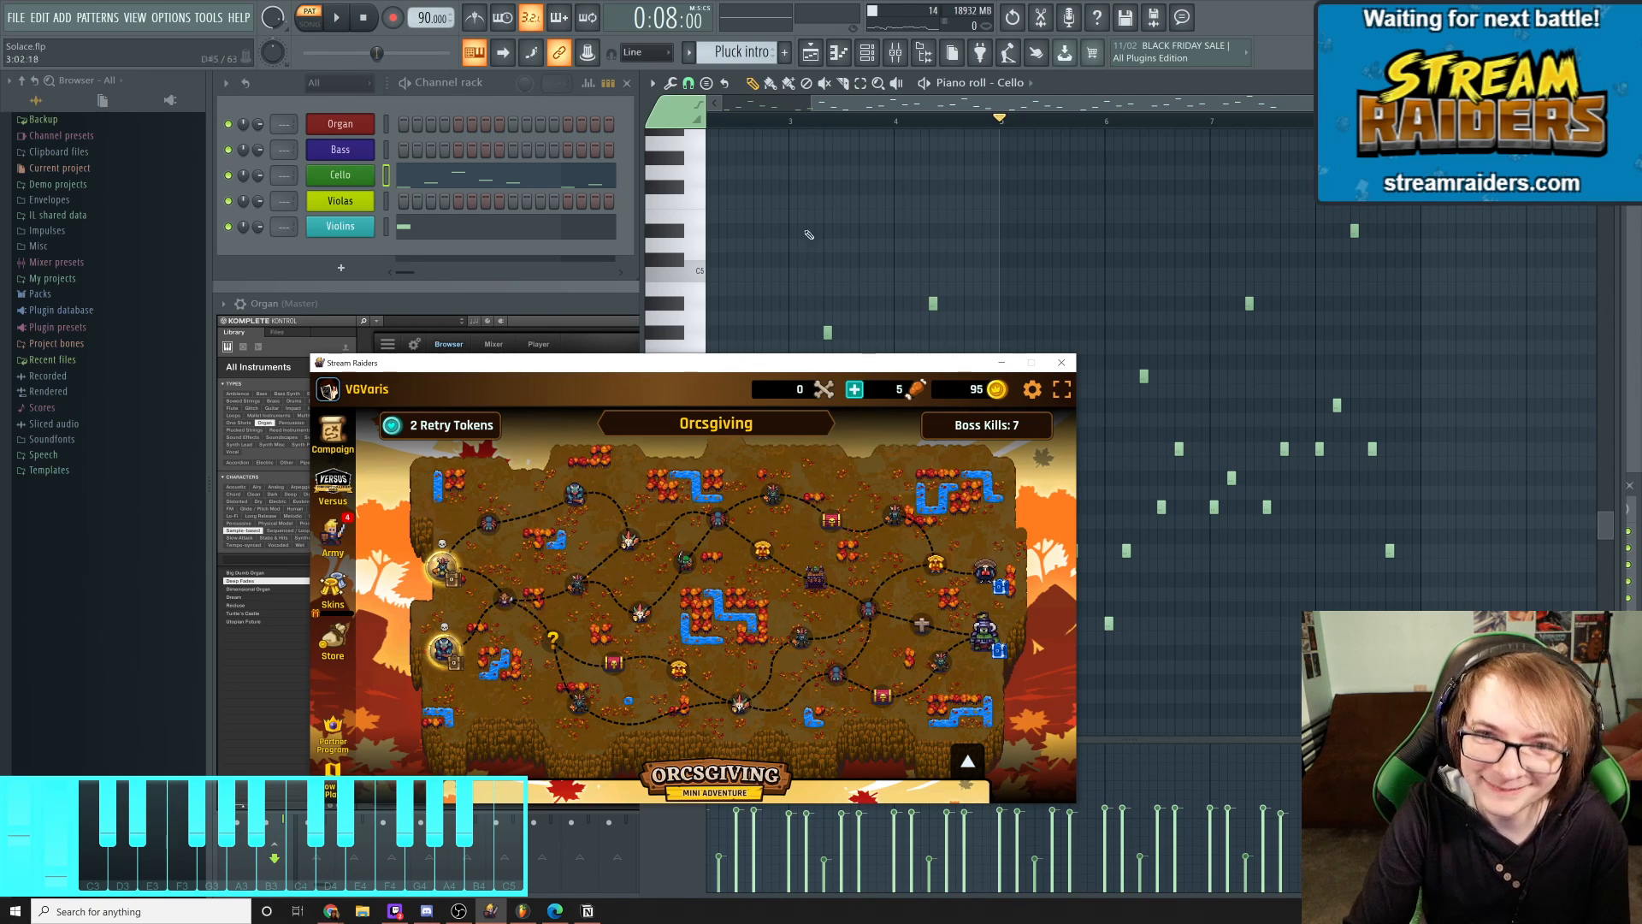
pyautogui.click(842, 107)
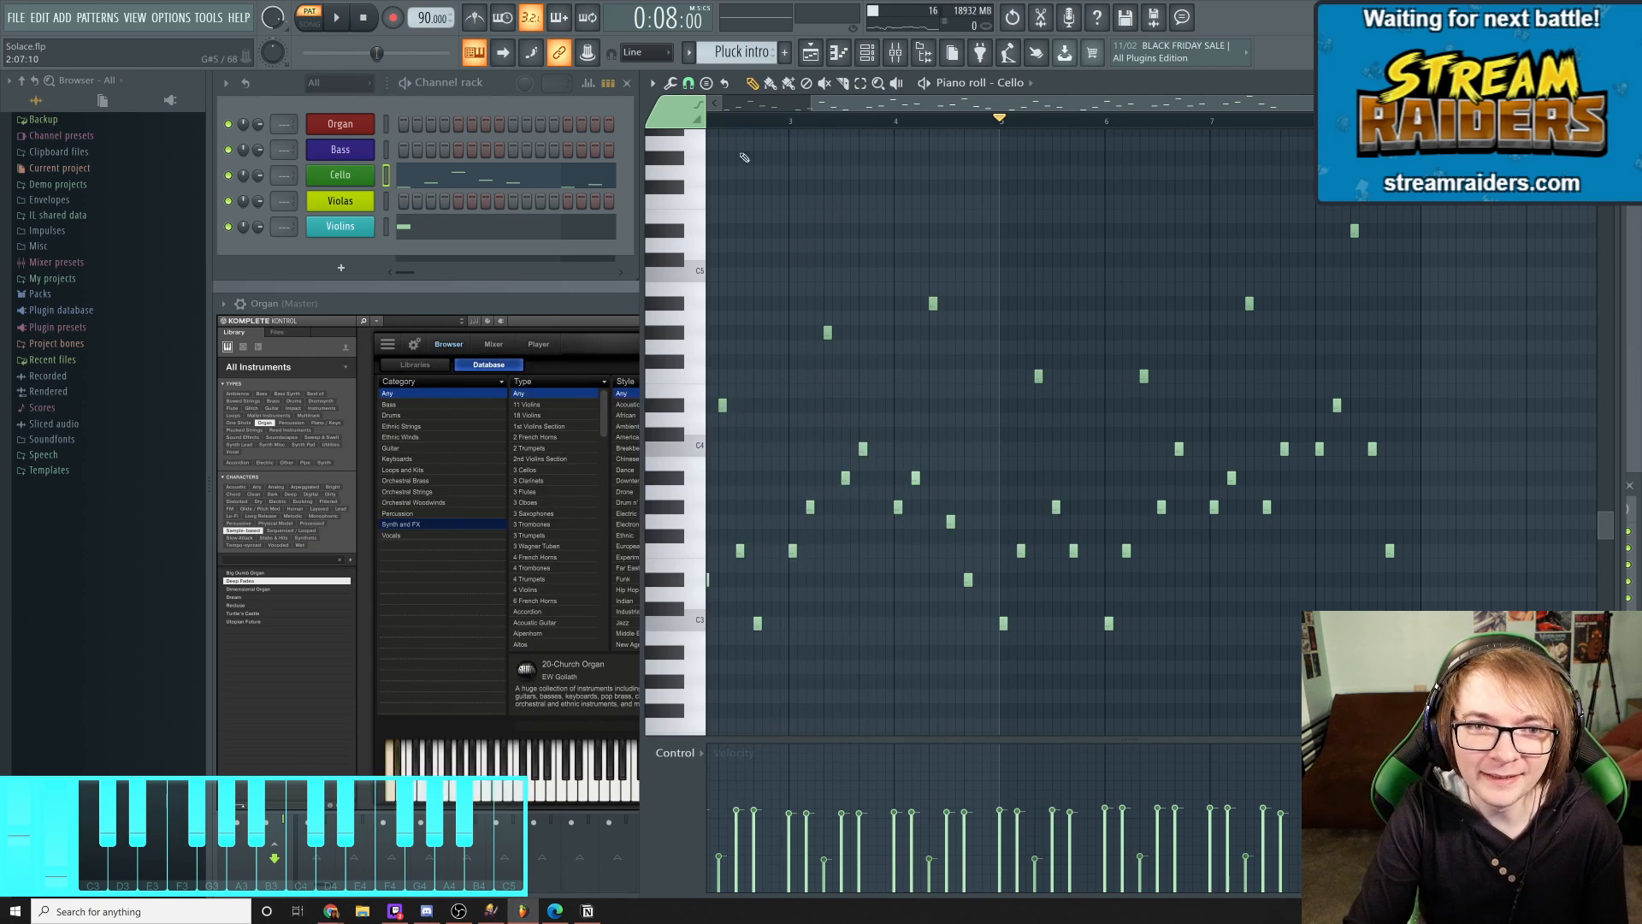
pyautogui.click(366, 20)
pyautogui.hotkey('alt', 'Tab')
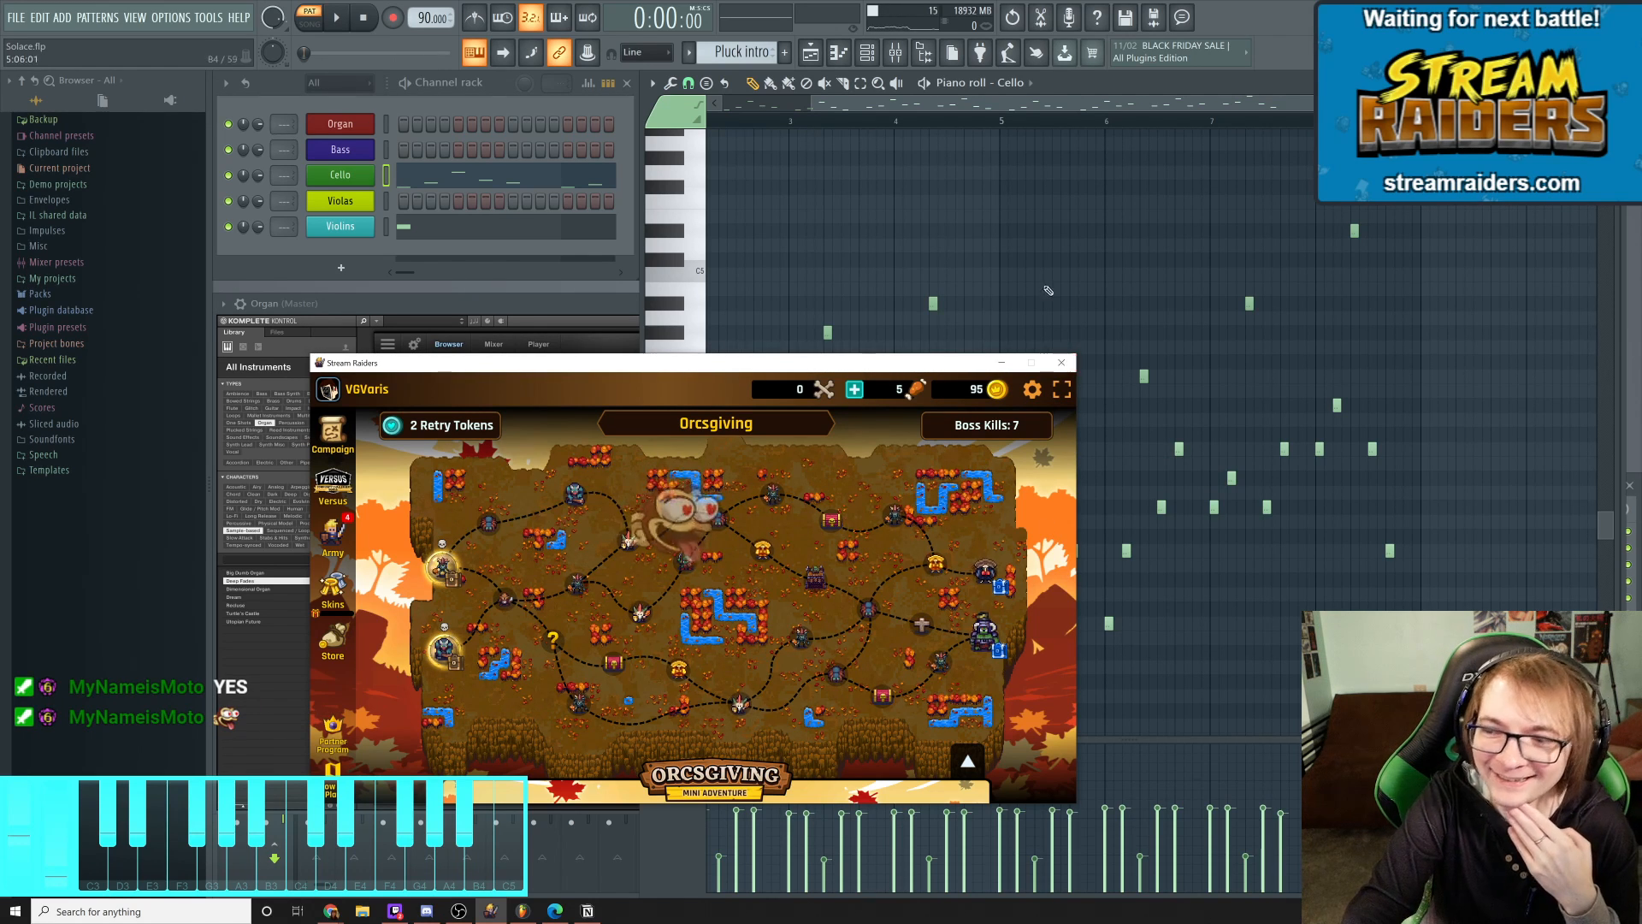
pyautogui.click(961, 106)
pyautogui.press('space')
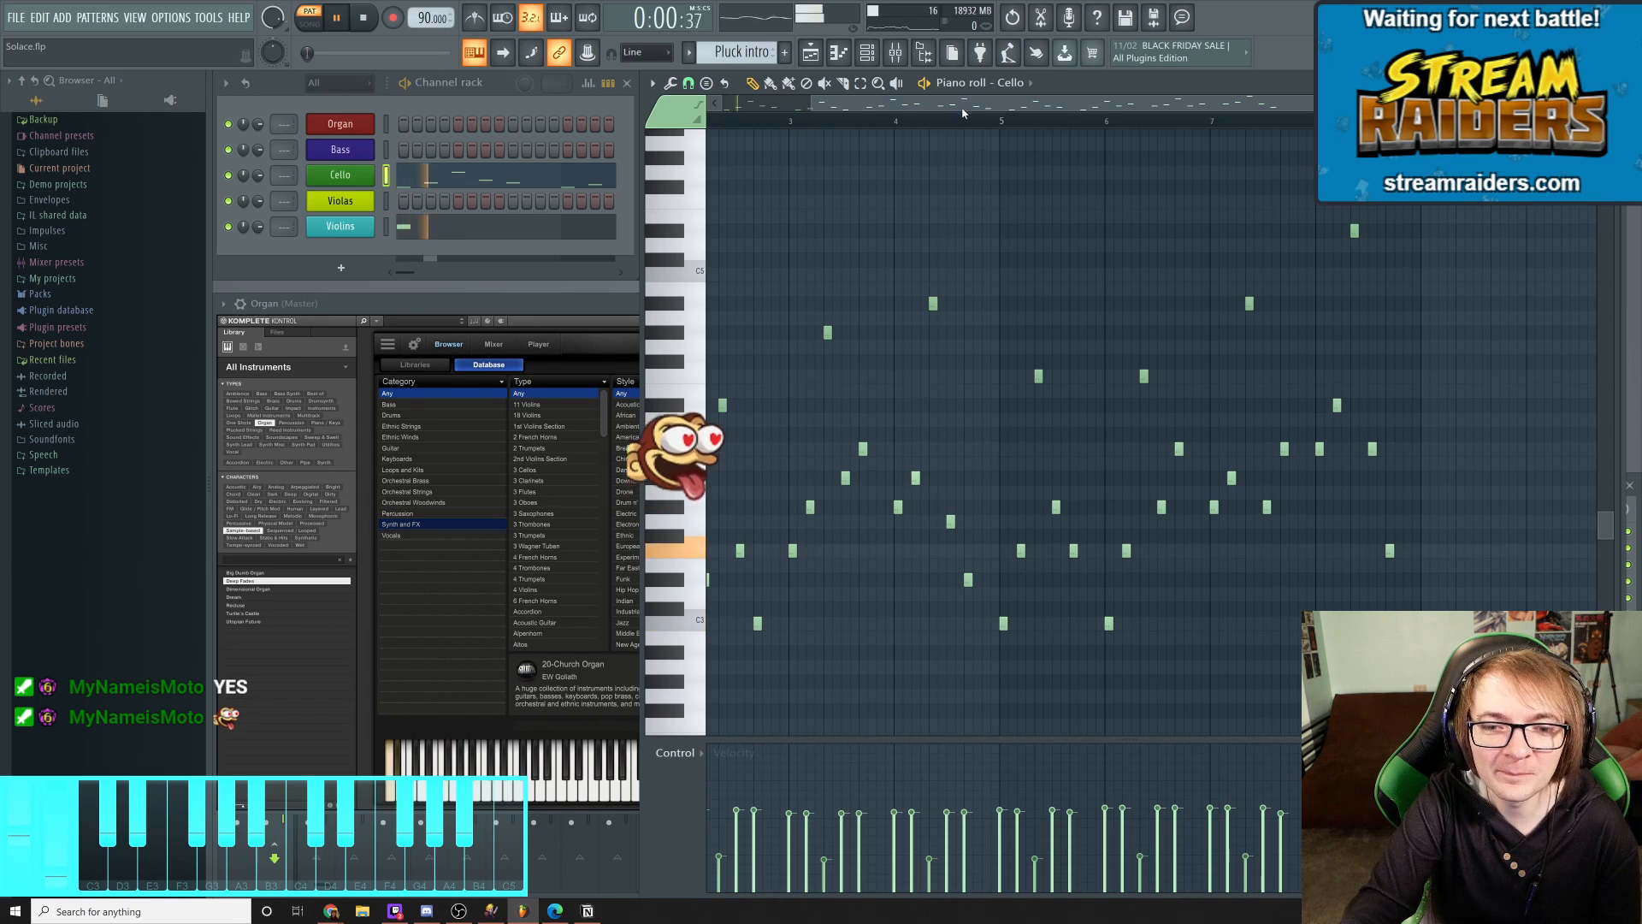
pyautogui.moveTo(1025, 248); pyautogui.dragTo(1223, 224)
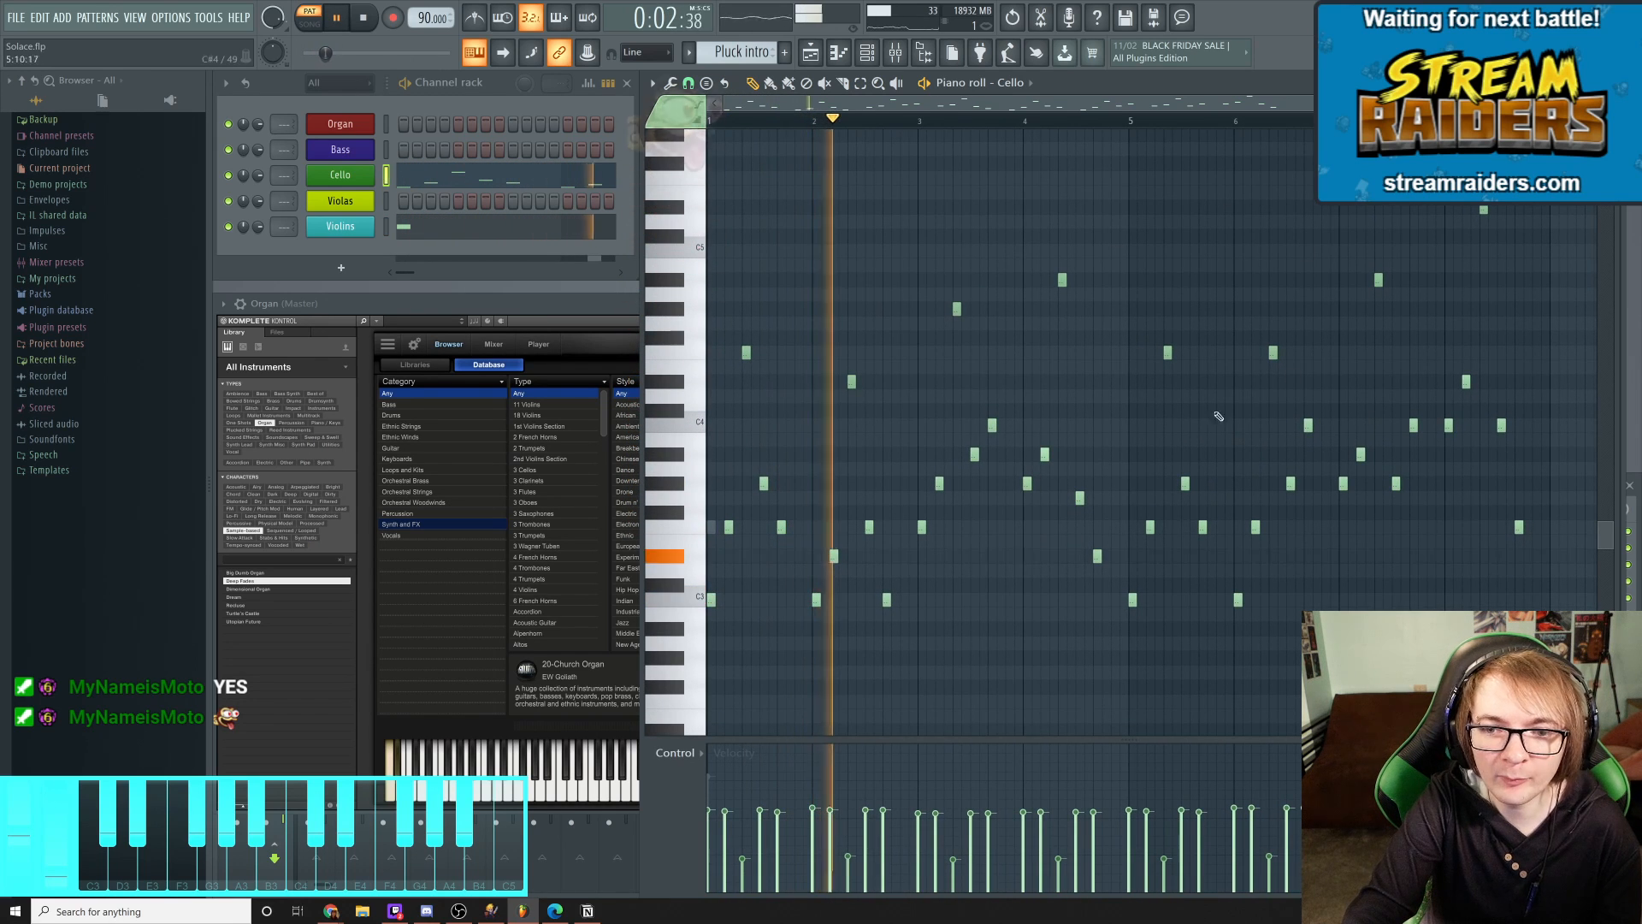
# Change playback to song mode, show the Playlist and play the Pluck intro and Pluck melody arrangement from the start
pyautogui.click(310, 24)
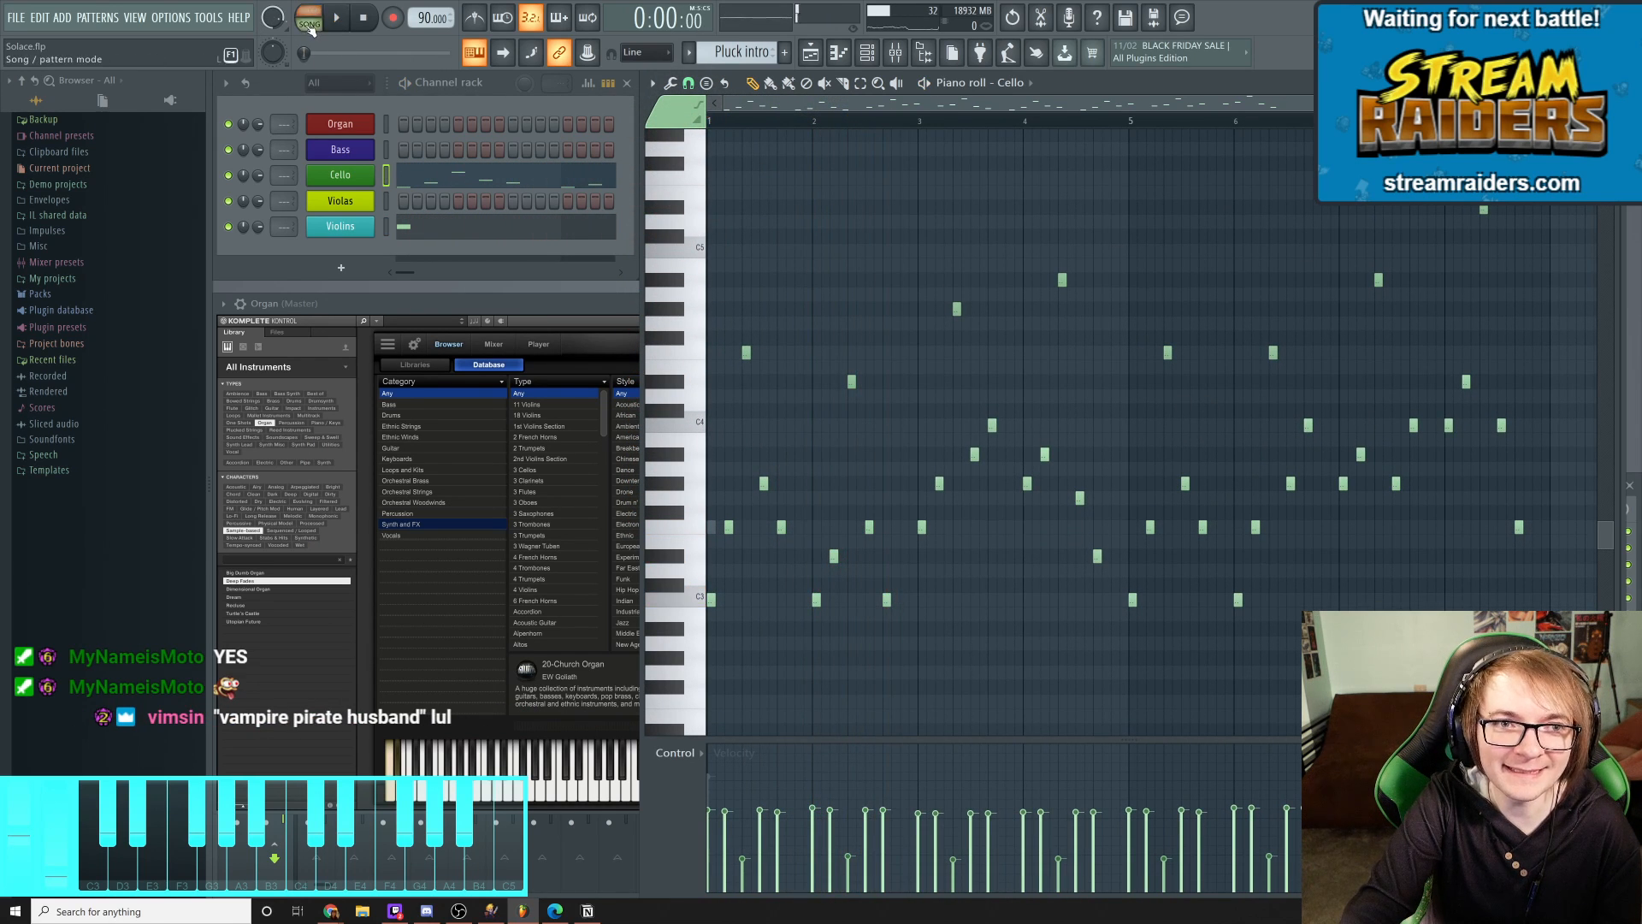
pyautogui.press('space')
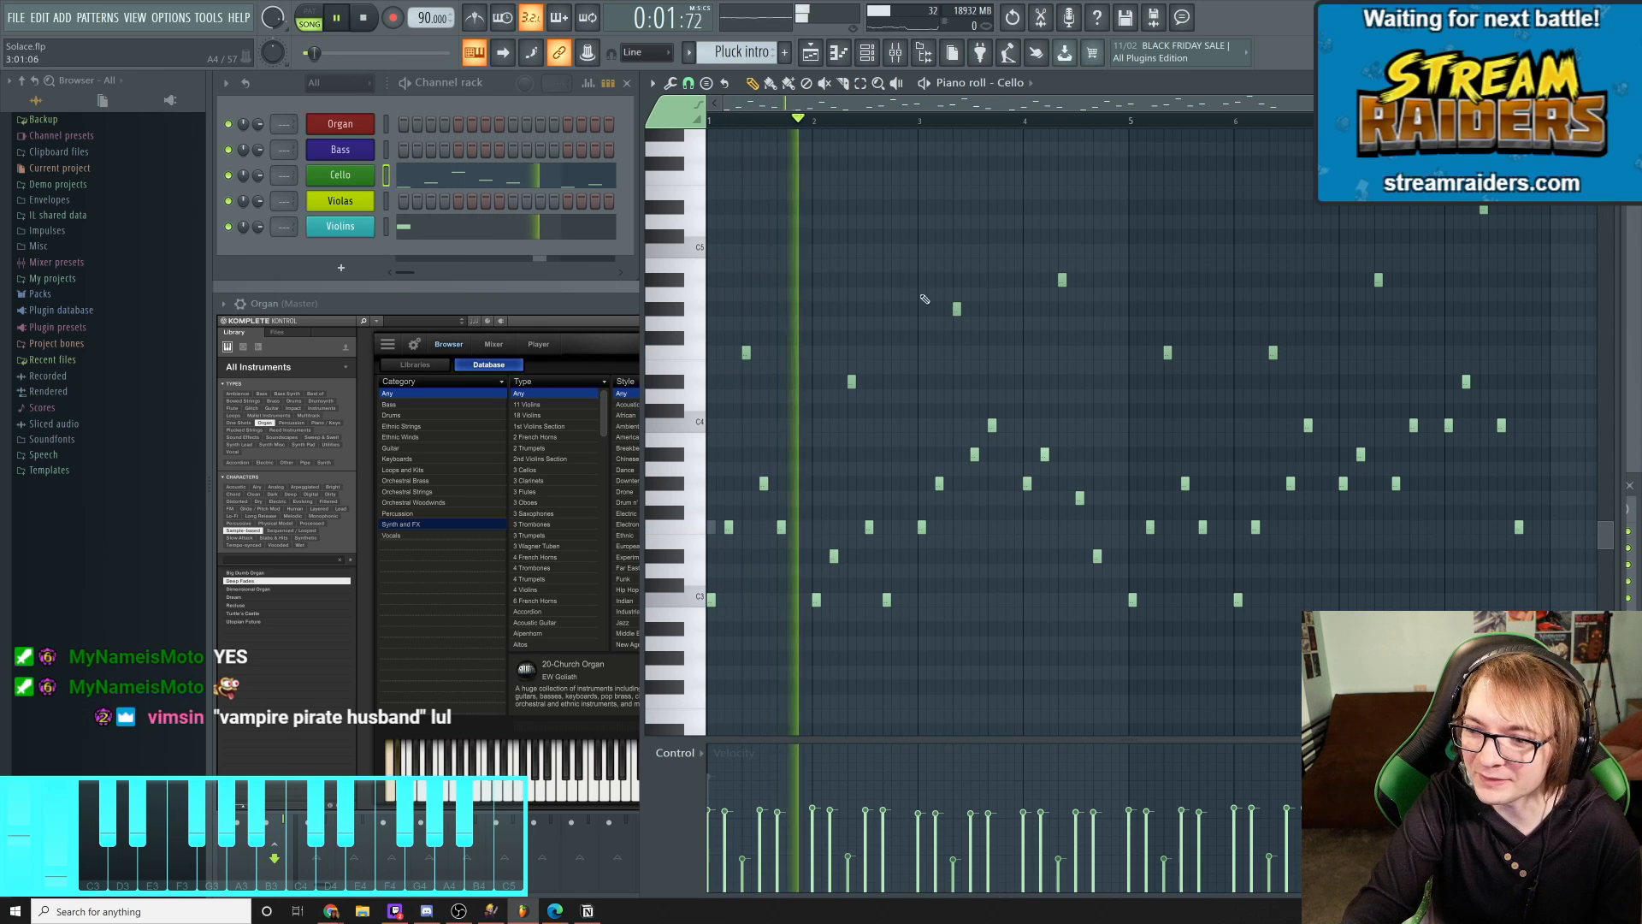
pyautogui.click(810, 53)
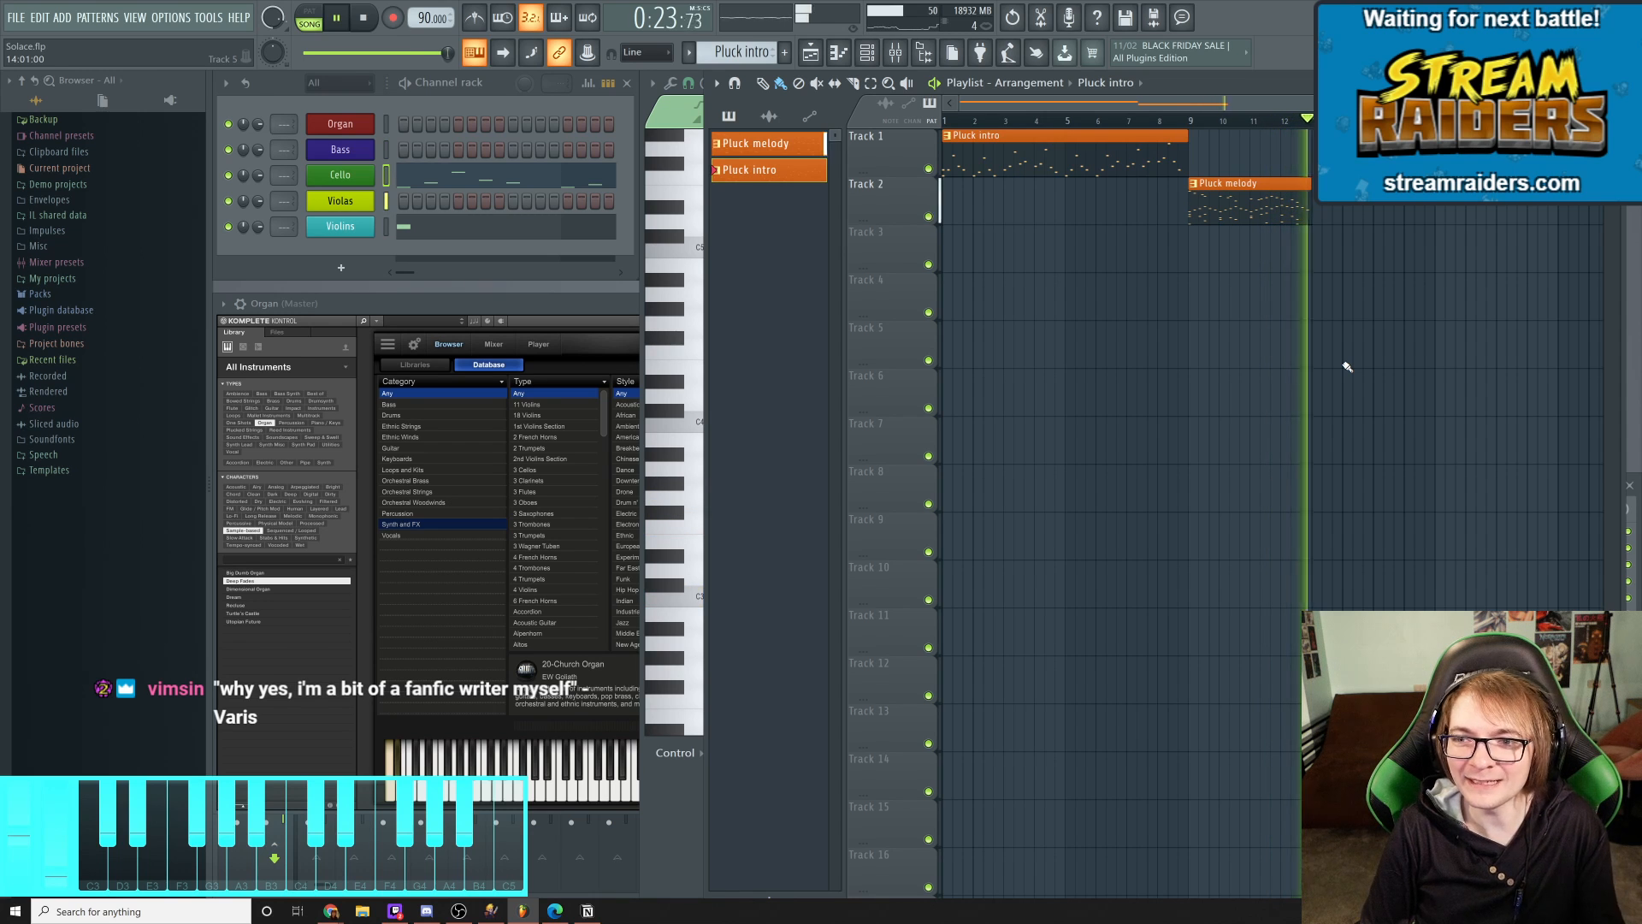
pyautogui.press('space')
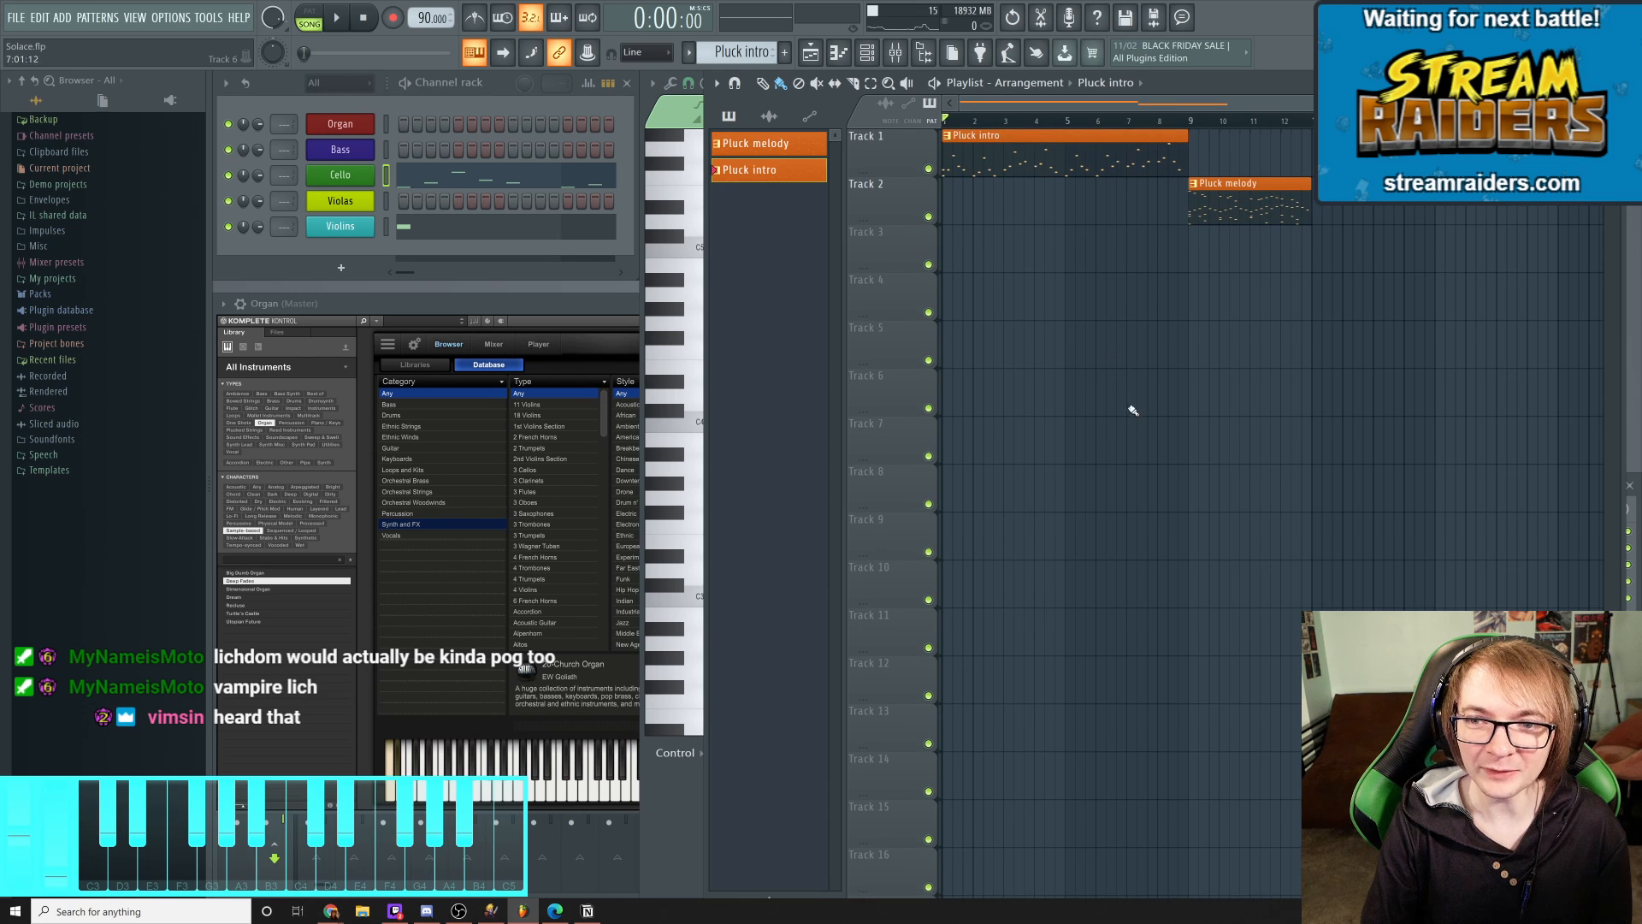
pyautogui.press('space')
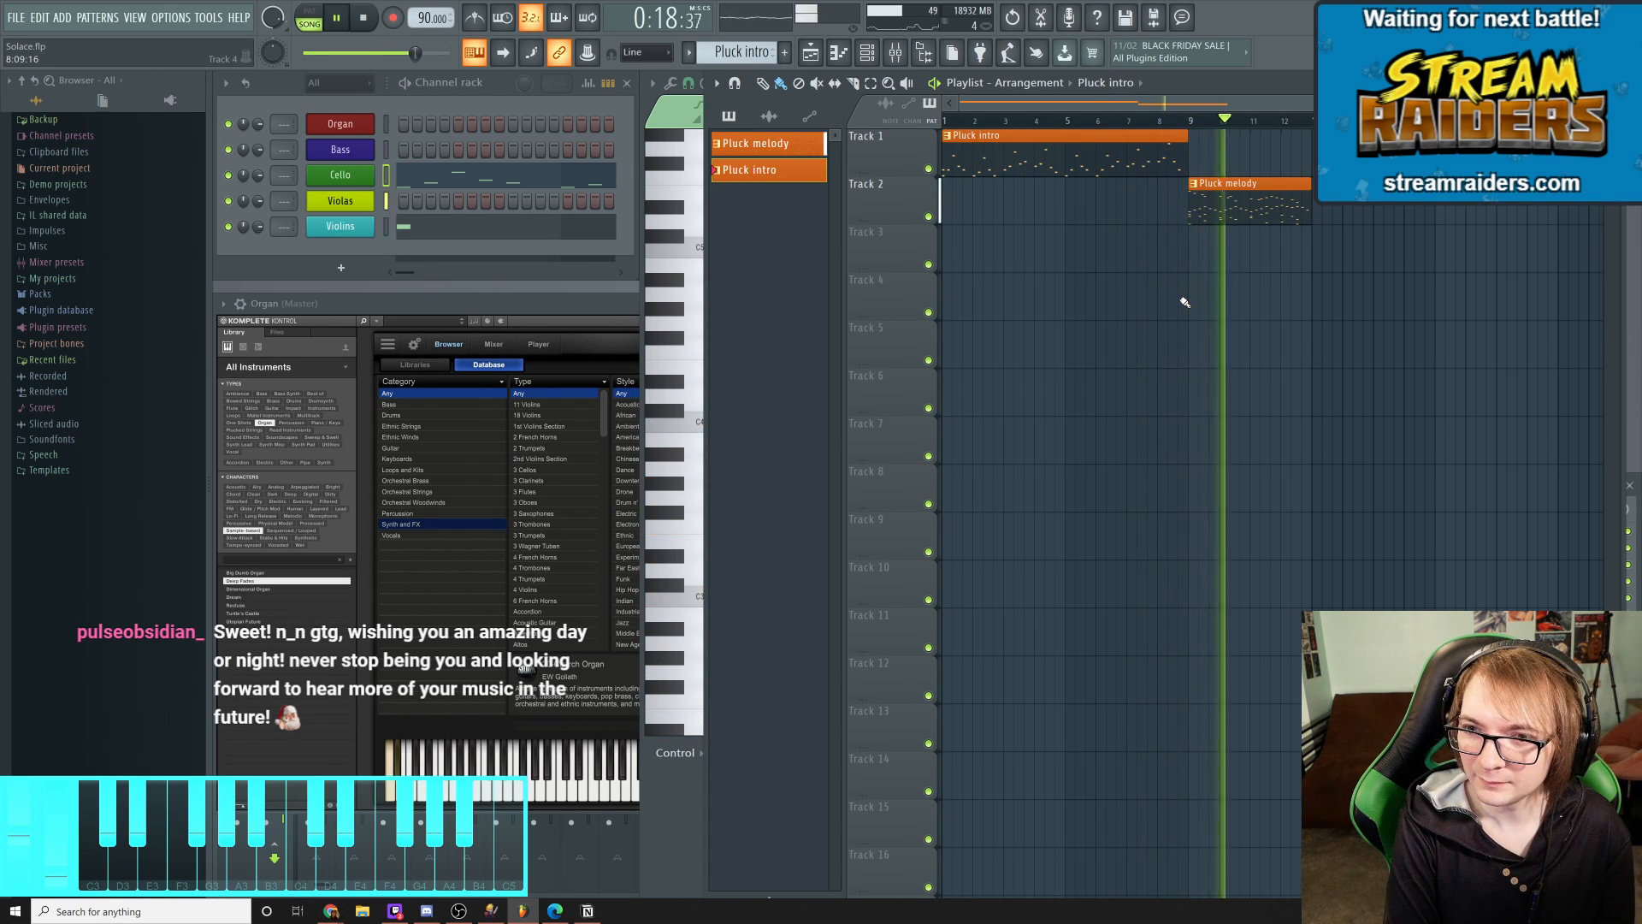
pyautogui.press('space')
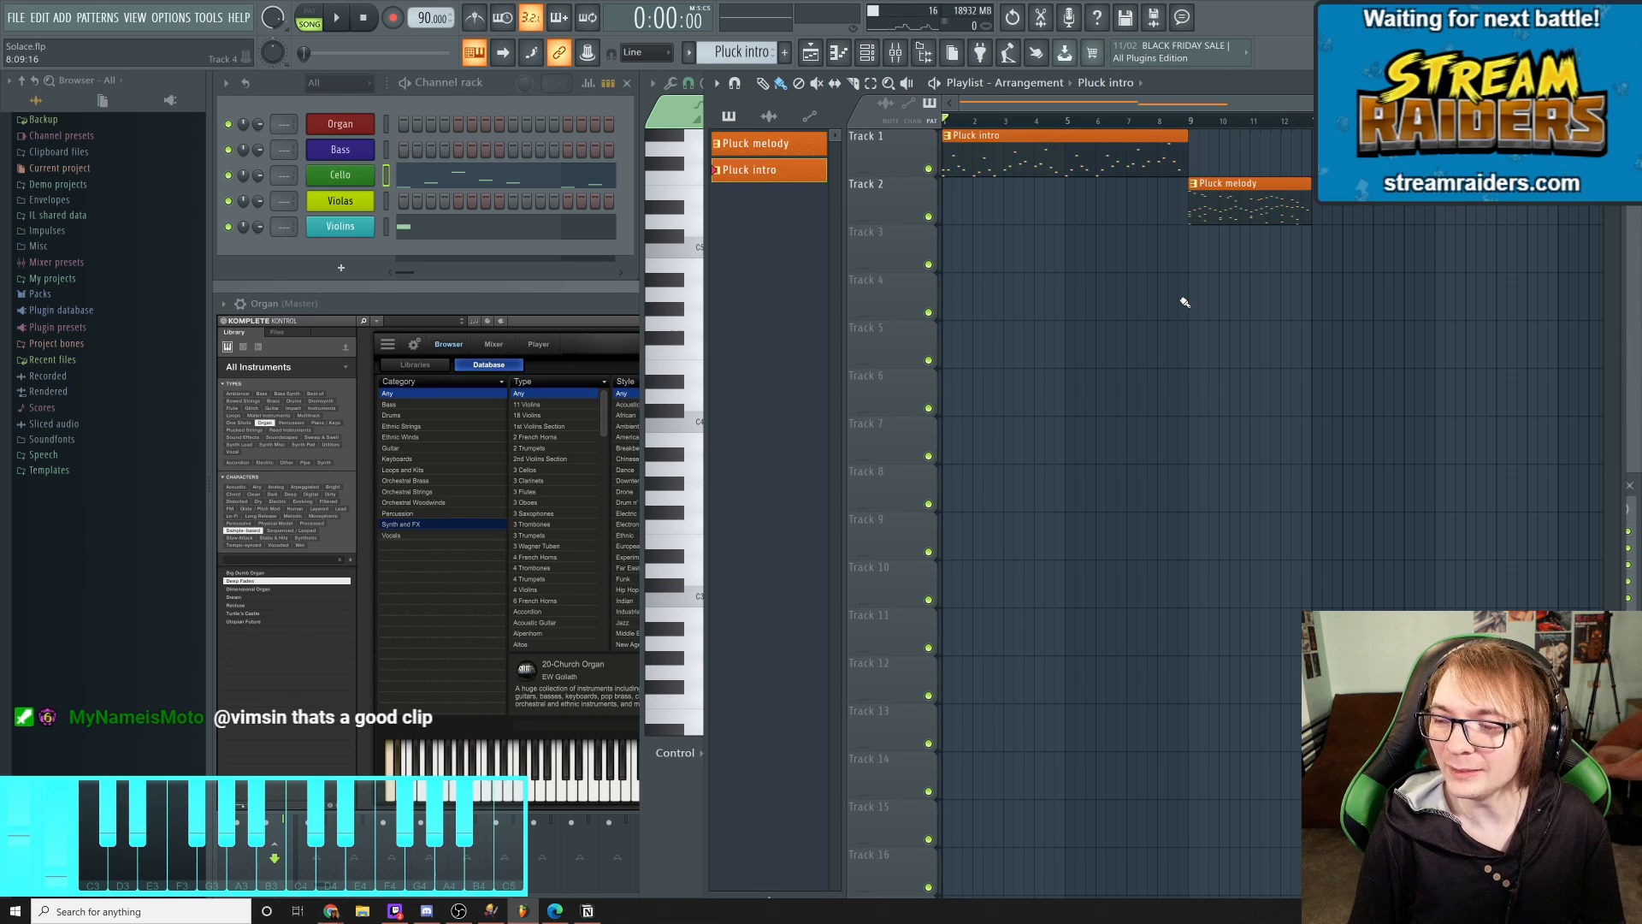
# Save the project and move the playback position to bar 12, near the end of the Pluck melody clip
pyautogui.hotkey('ctrl', 's')
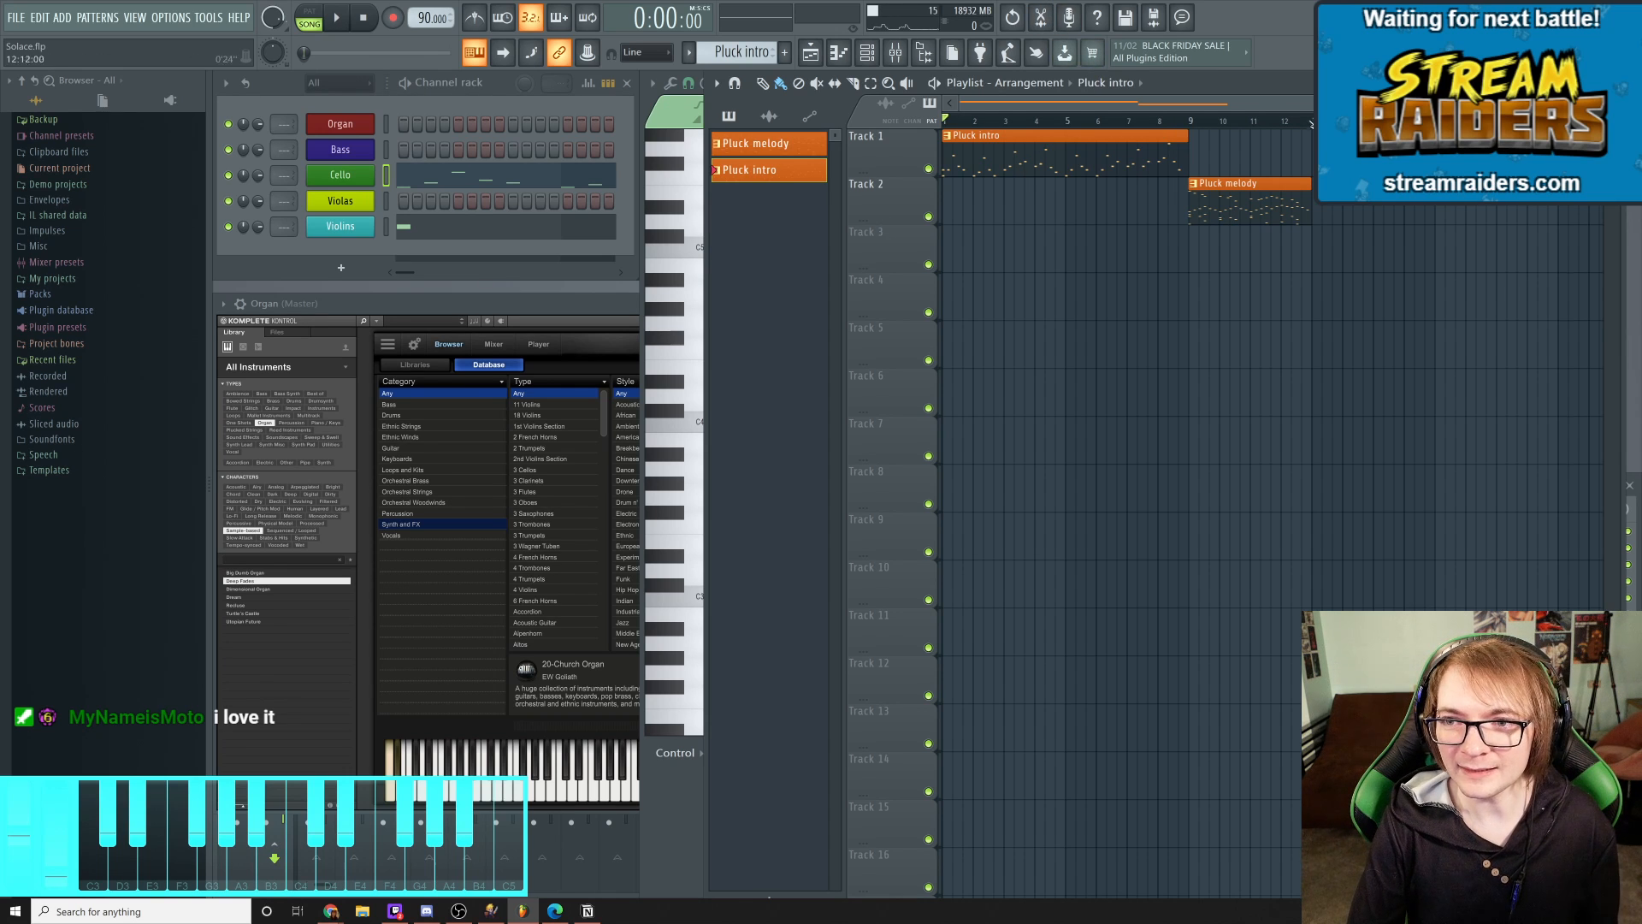
pyautogui.click(1304, 122)
pyautogui.click(1312, 122)
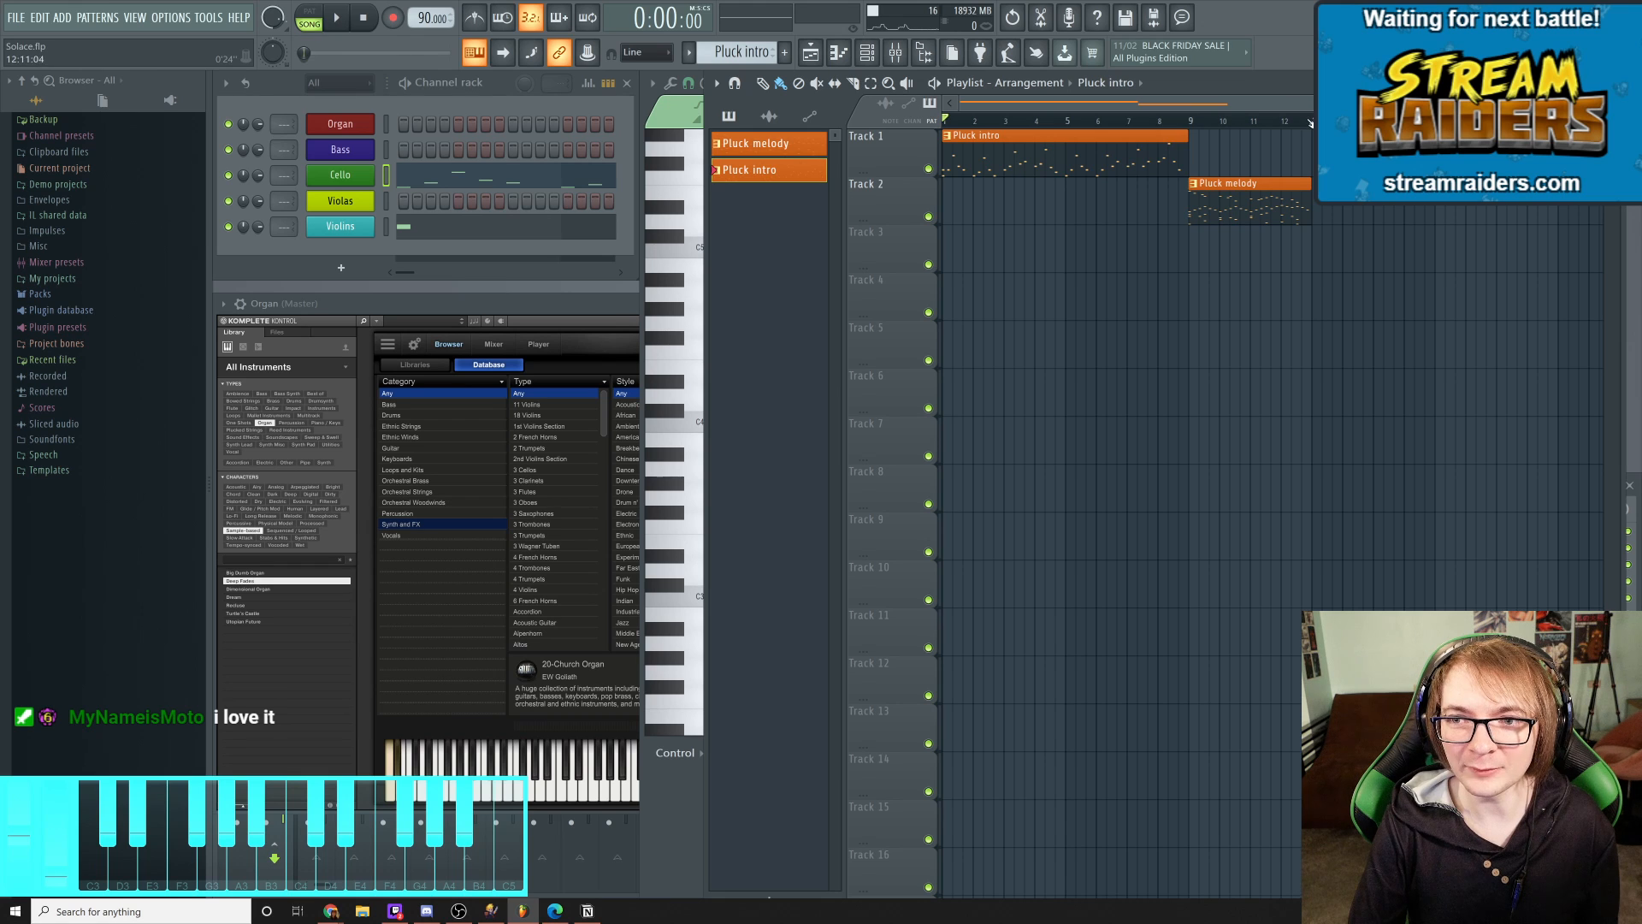
pyautogui.click(1296, 122)
pyautogui.click(1301, 122)
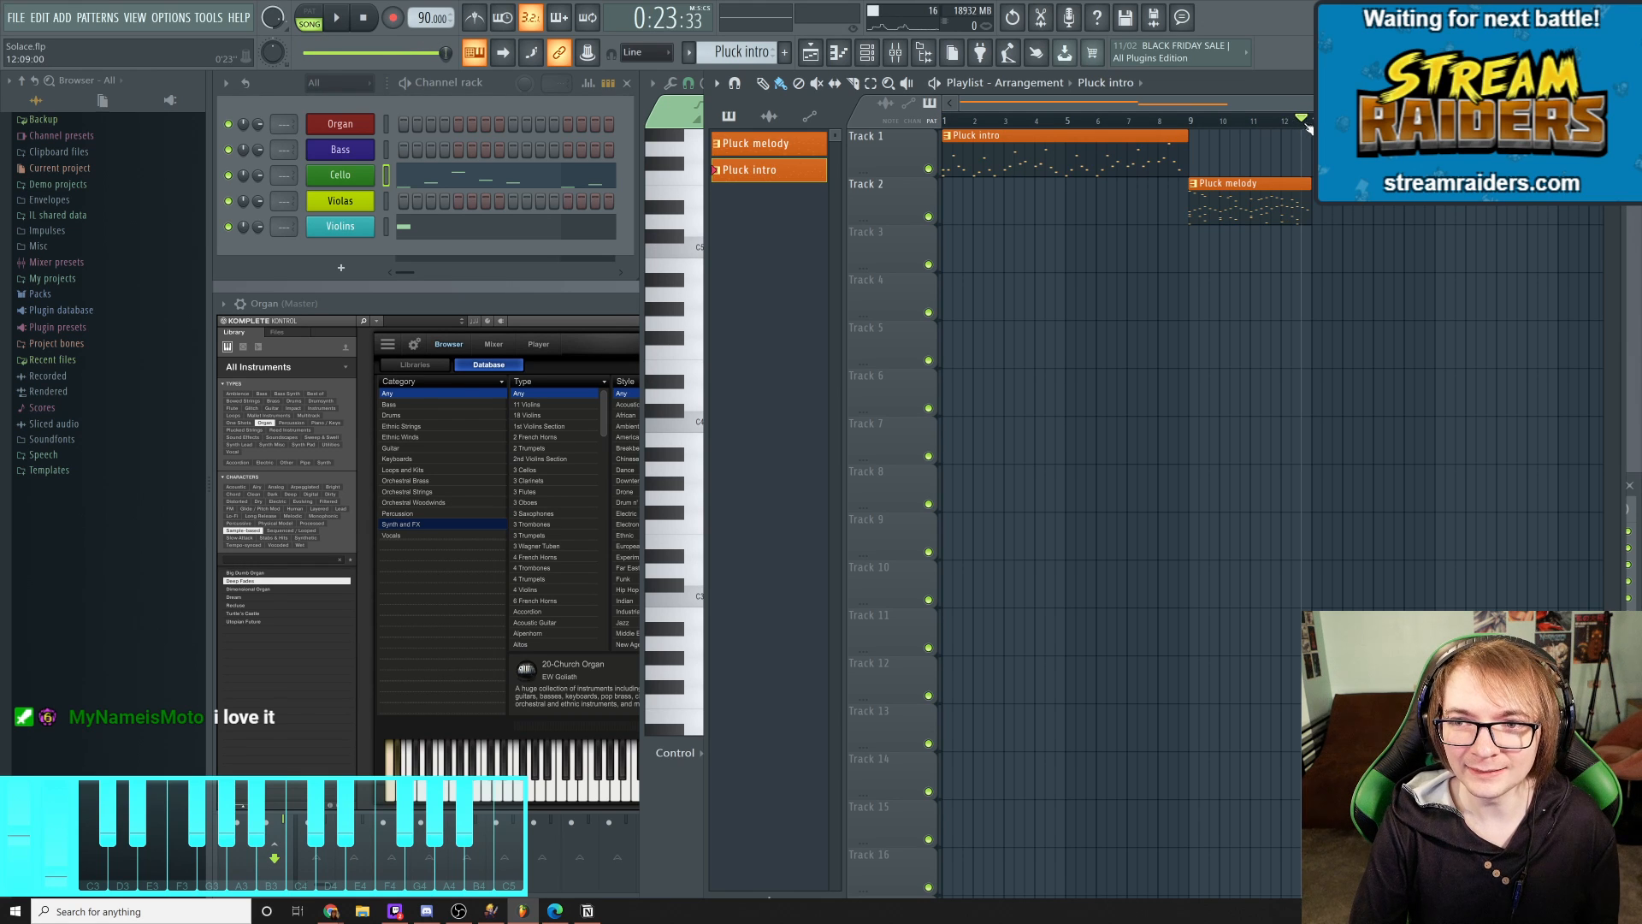
# Return the playback position of the arrangement to bar 1
pyautogui.click(1311, 124)
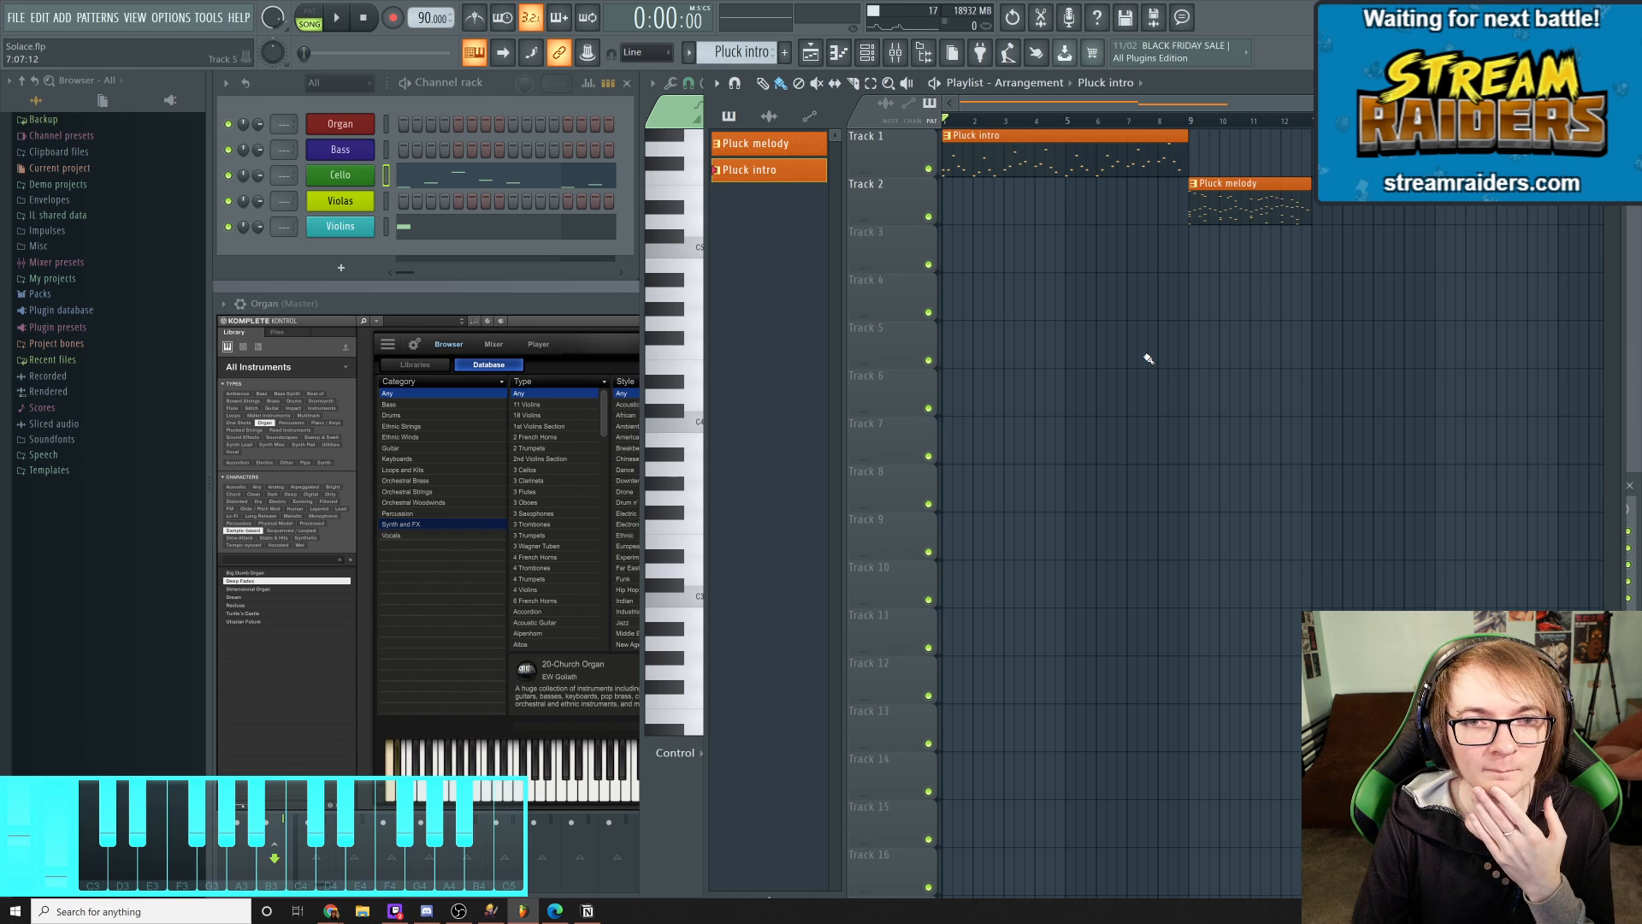
pyautogui.hotkey('alt', 'Tab')
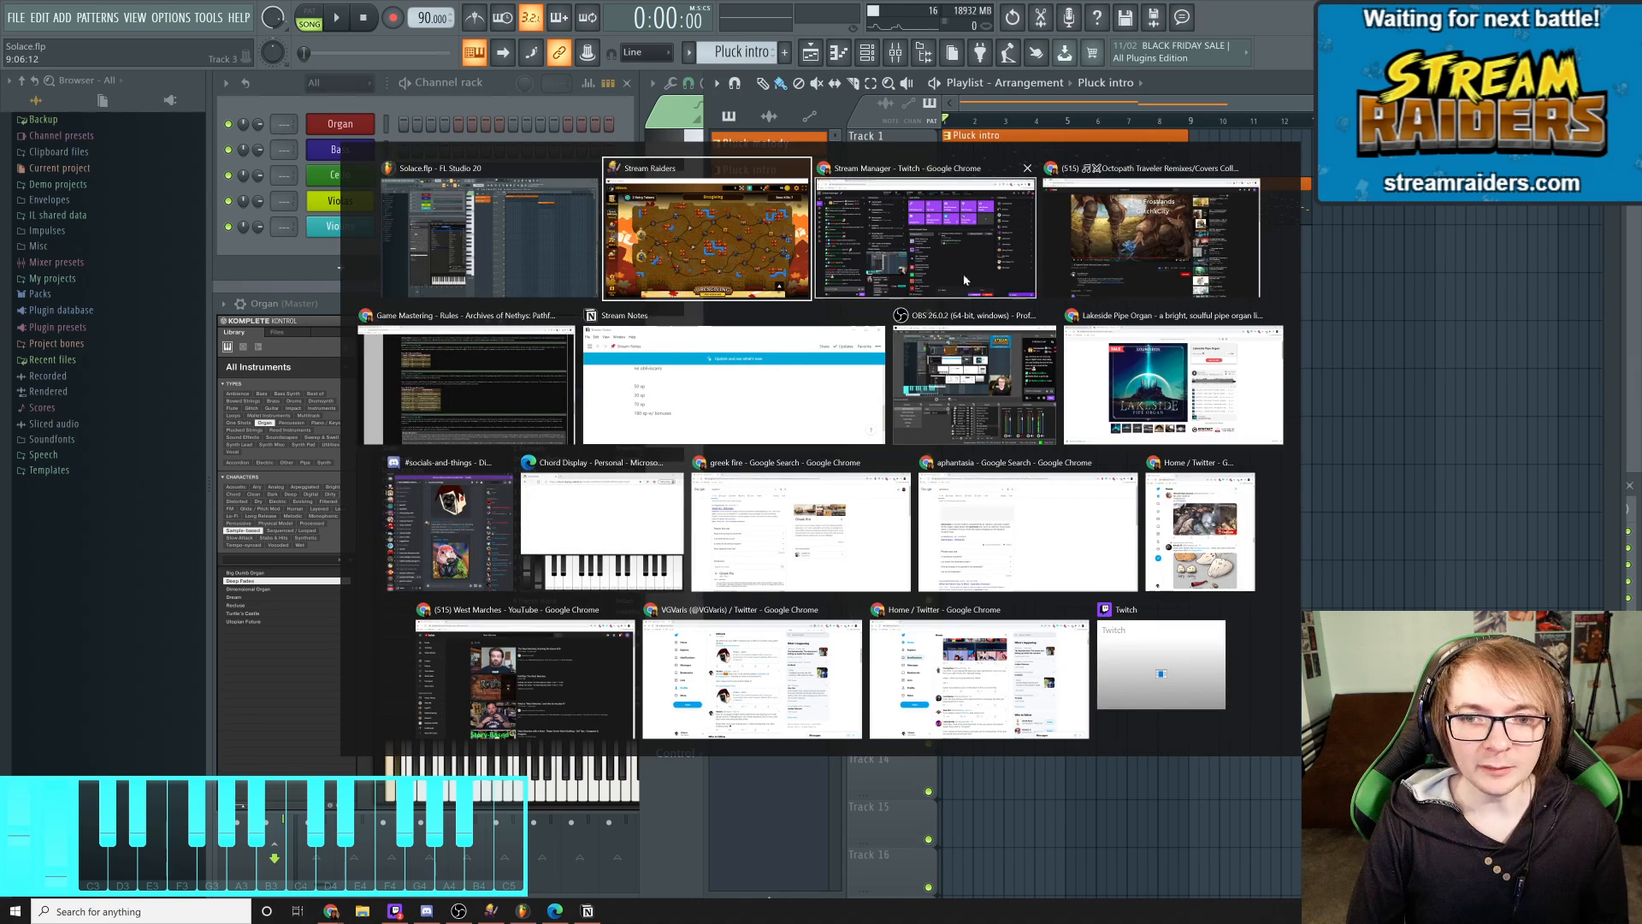
pyautogui.press('Escape')
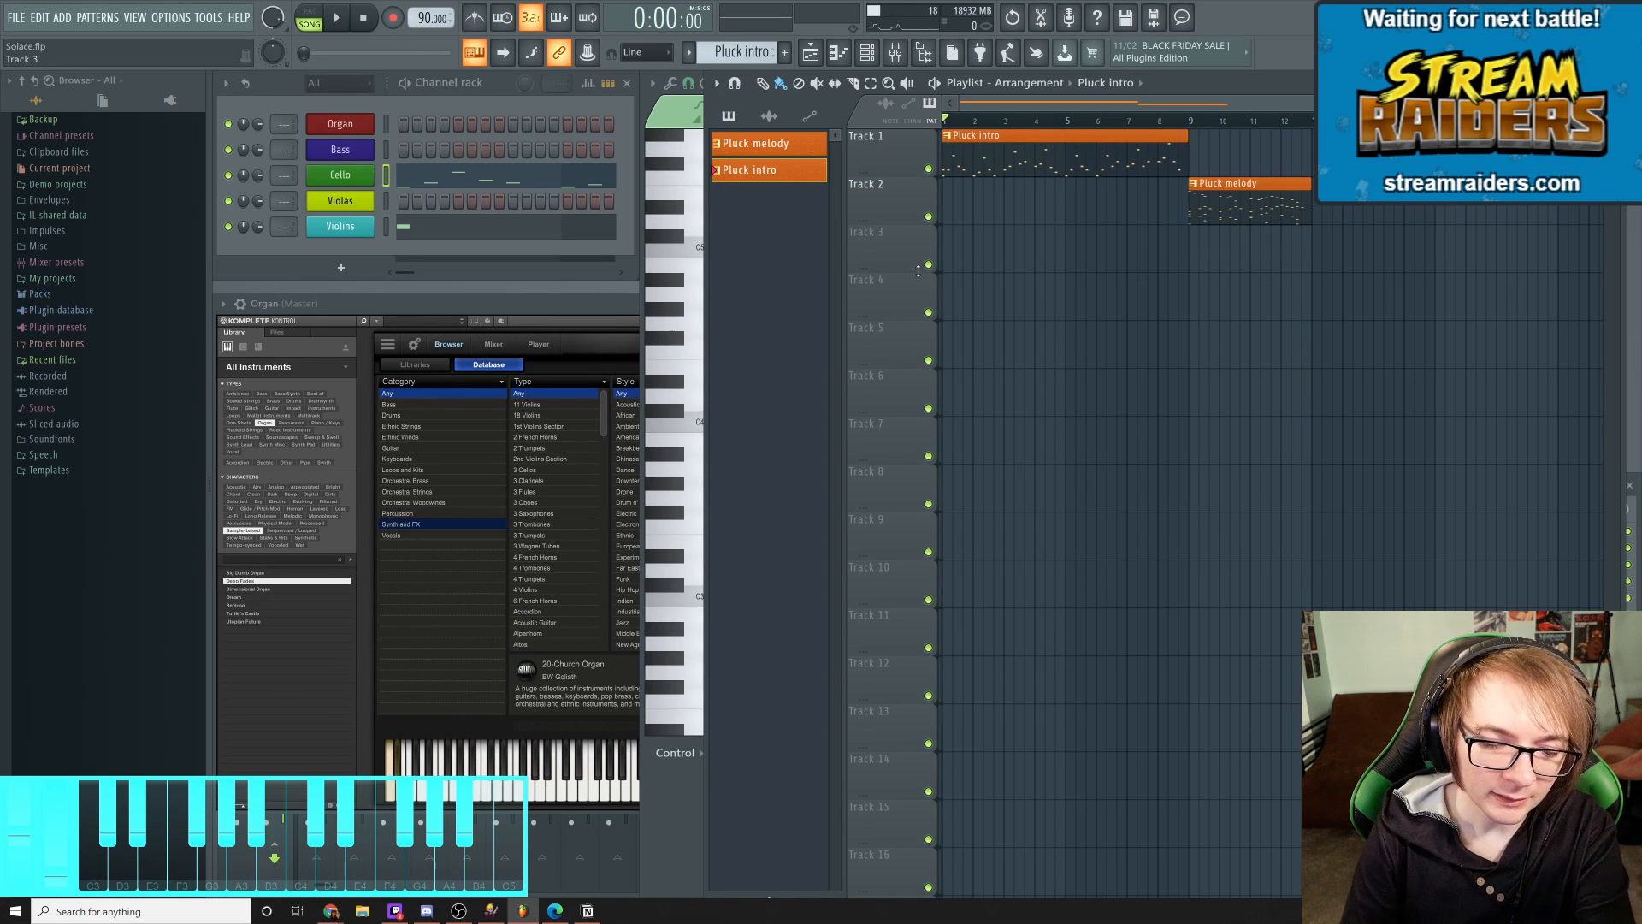
# Switch to the YouTube window with the Octopath Traveler remix collection, and bring up OBS
pyautogui.hotkey('alt', 'Tab')
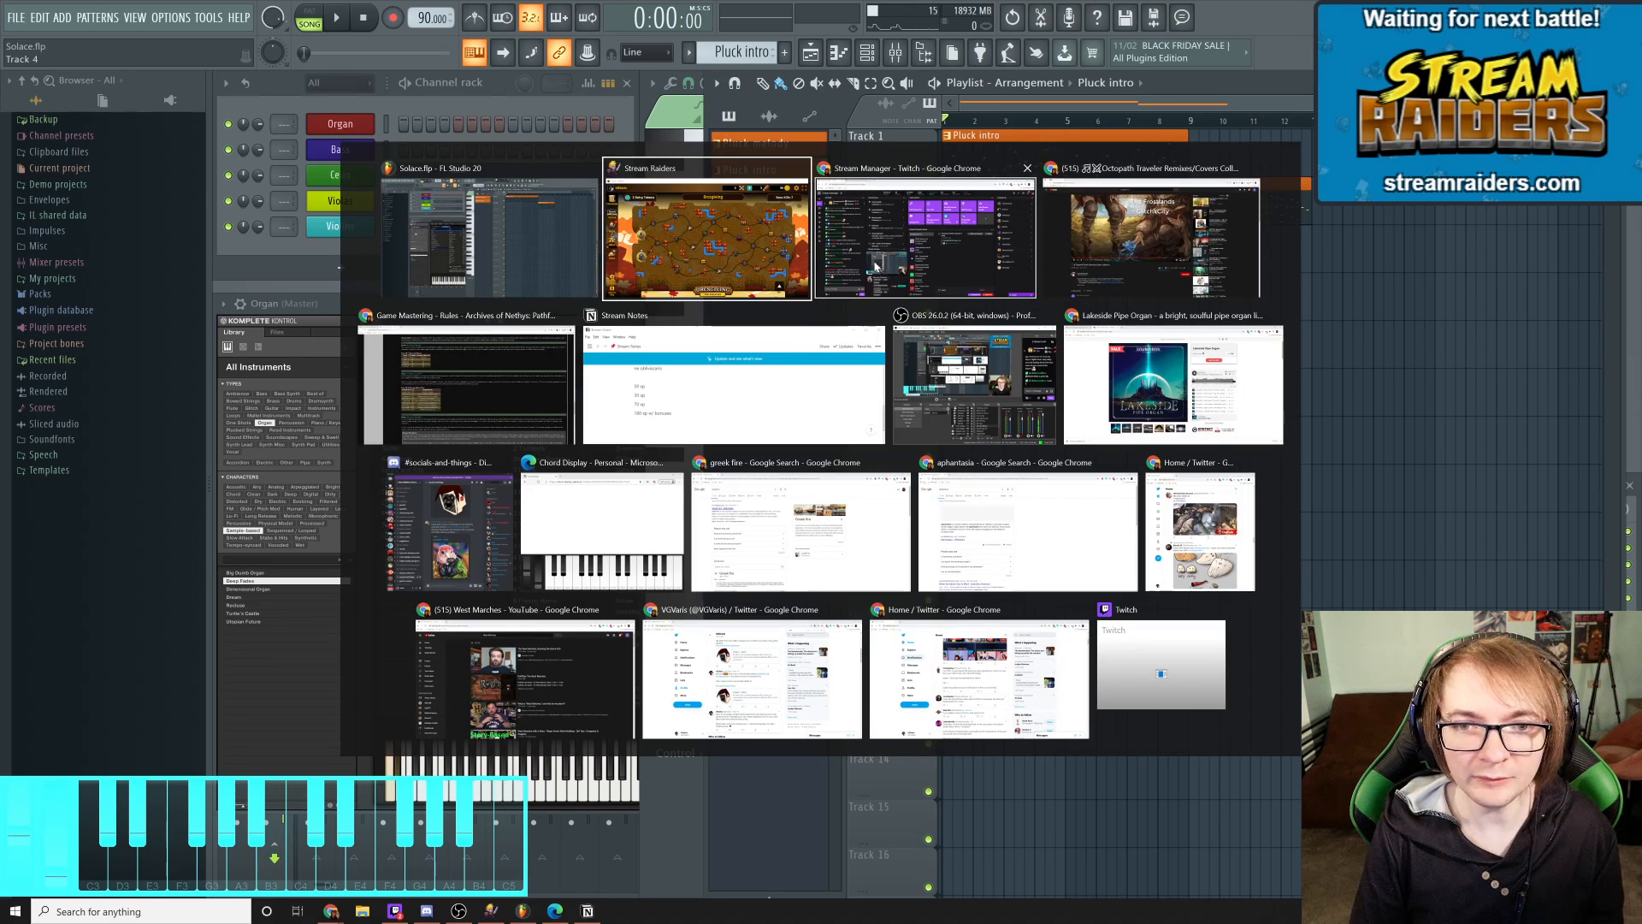
pyautogui.press('Tab')
pyautogui.press('Tab')
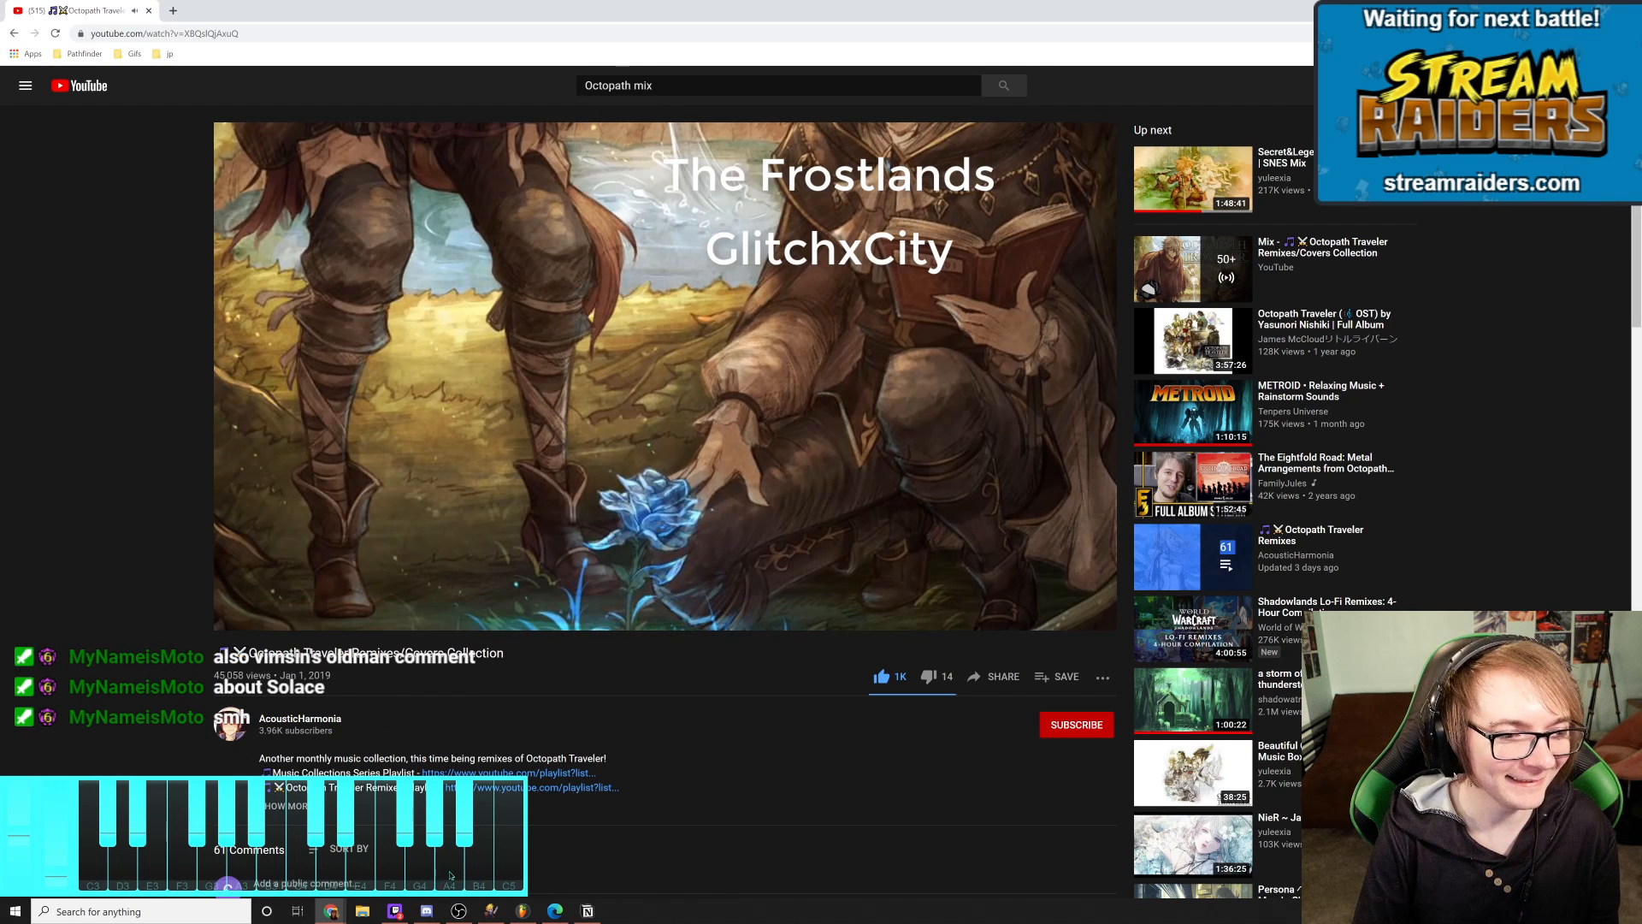
pyautogui.click(458, 911)
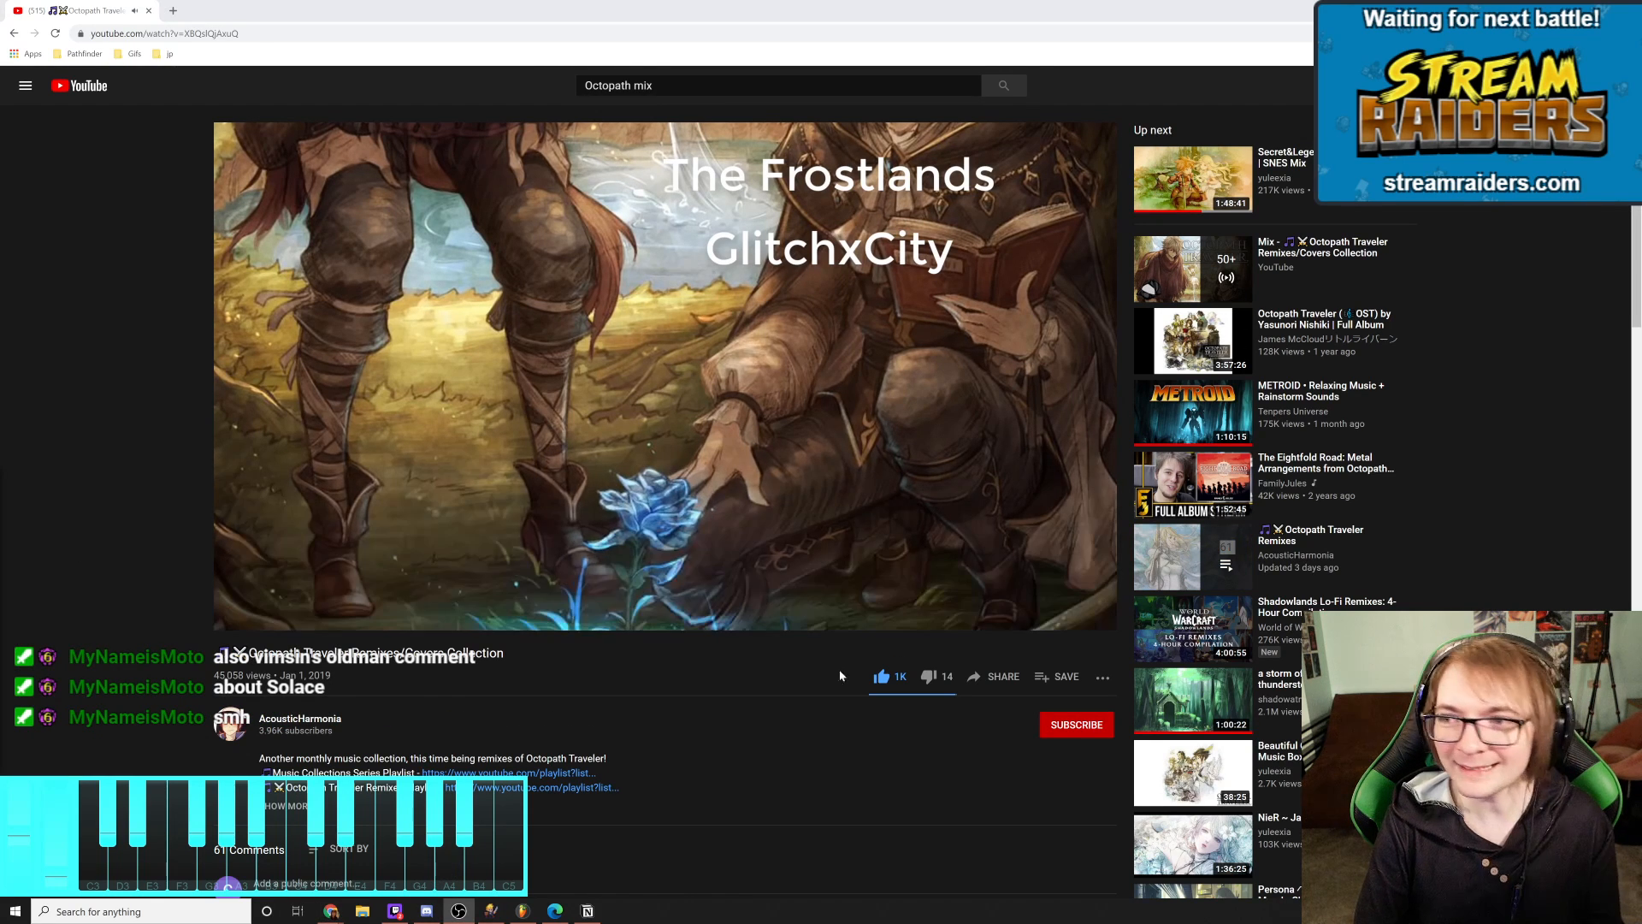